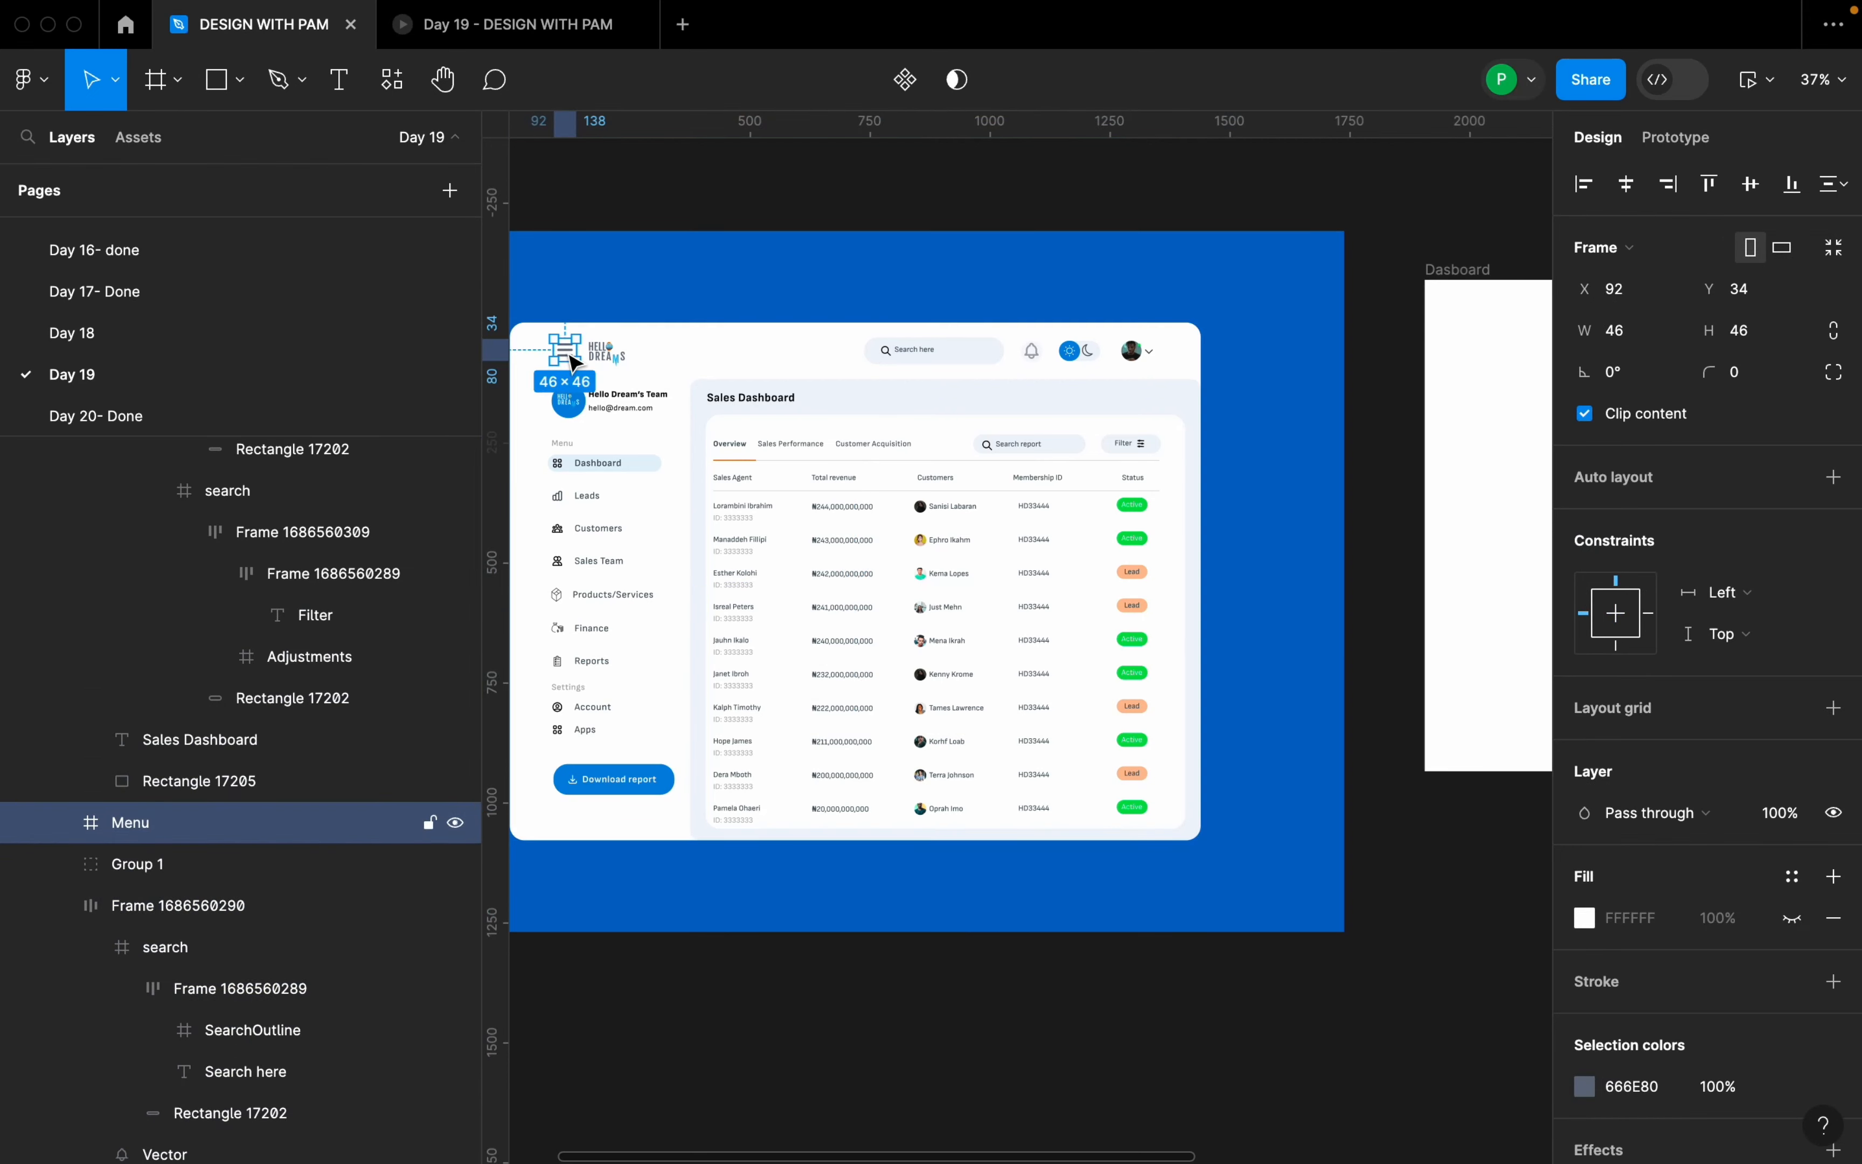
- Open the Heroicons plugin and insert its three-line Menu icon onto the canvas
right_click(685, 206)
mouse_move(791, 420)
left_click(1123, 507)
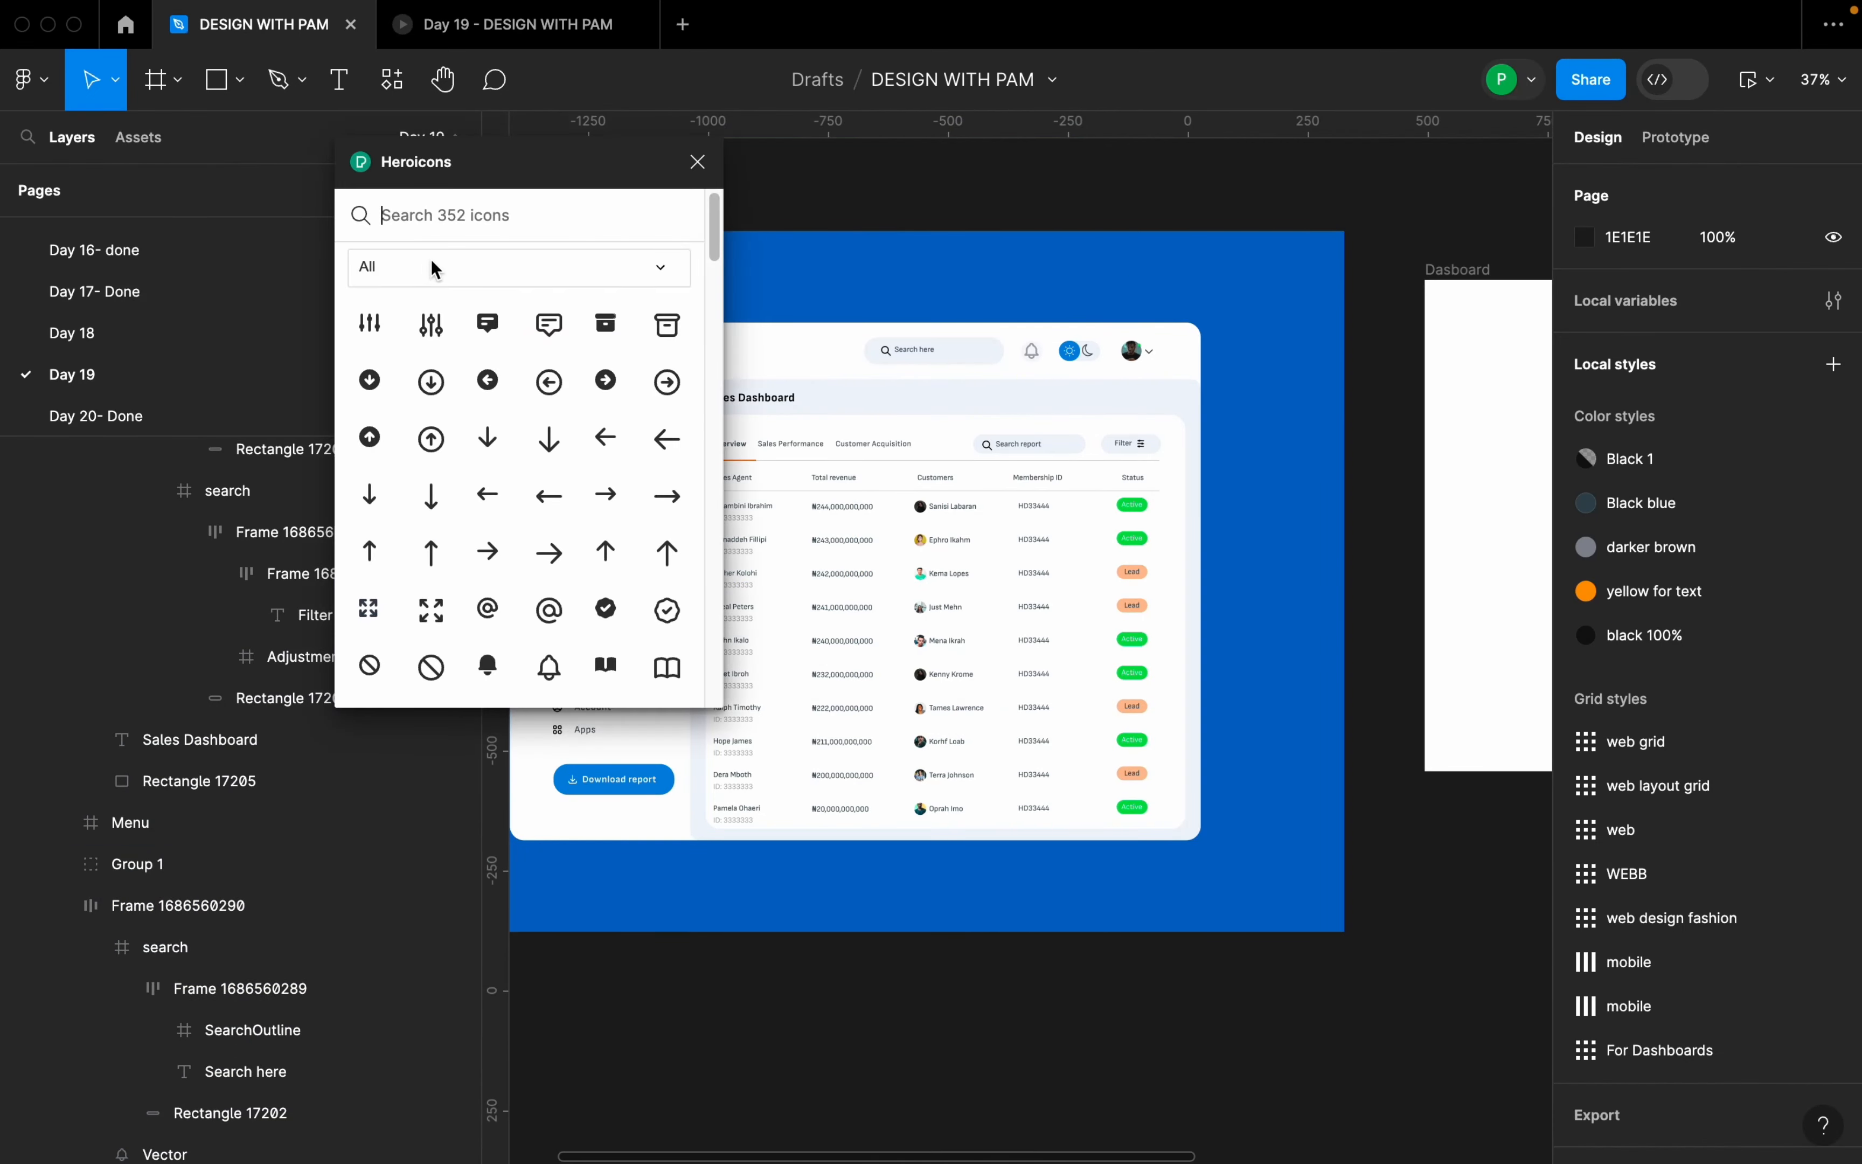
scroll(542, 509, "down", 3)
scroll(542, 517, "down", 5)
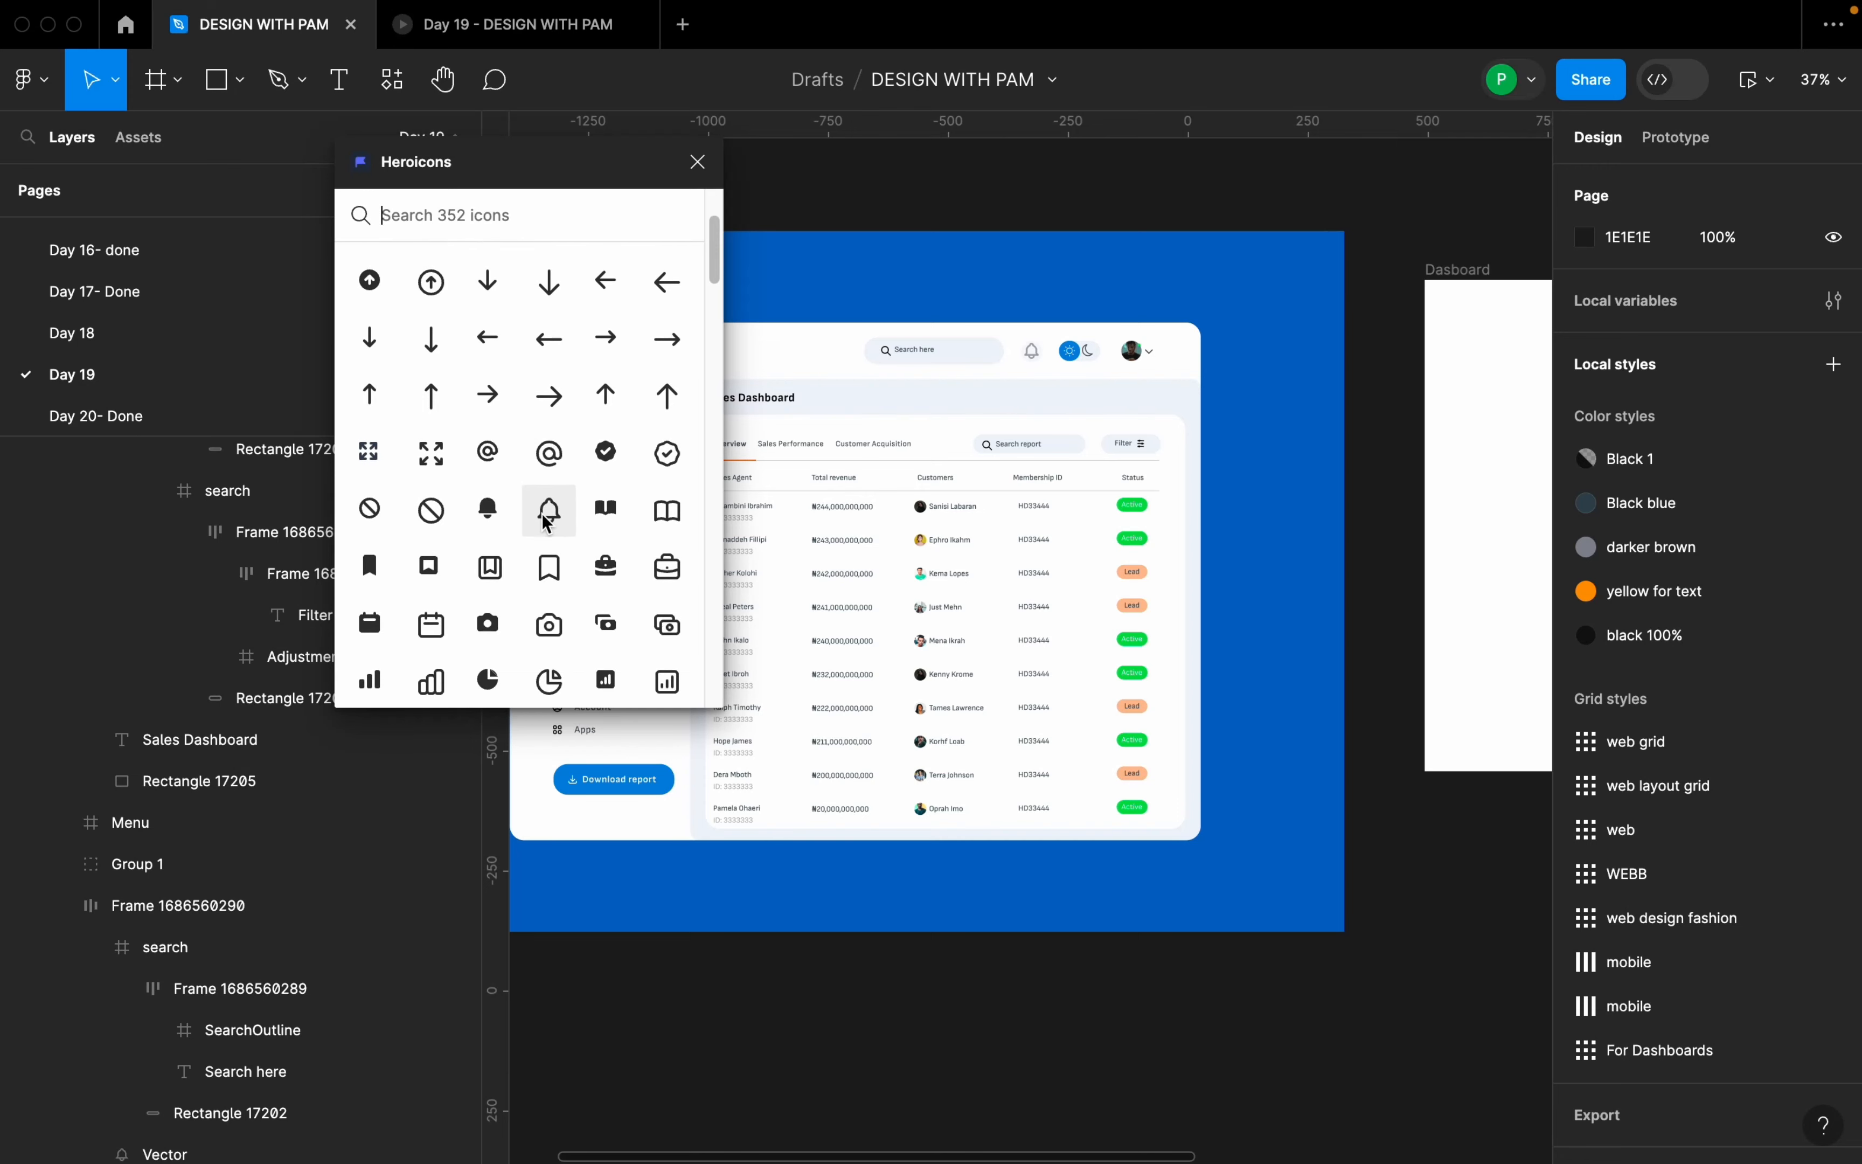
scroll(521, 552, "down", 14)
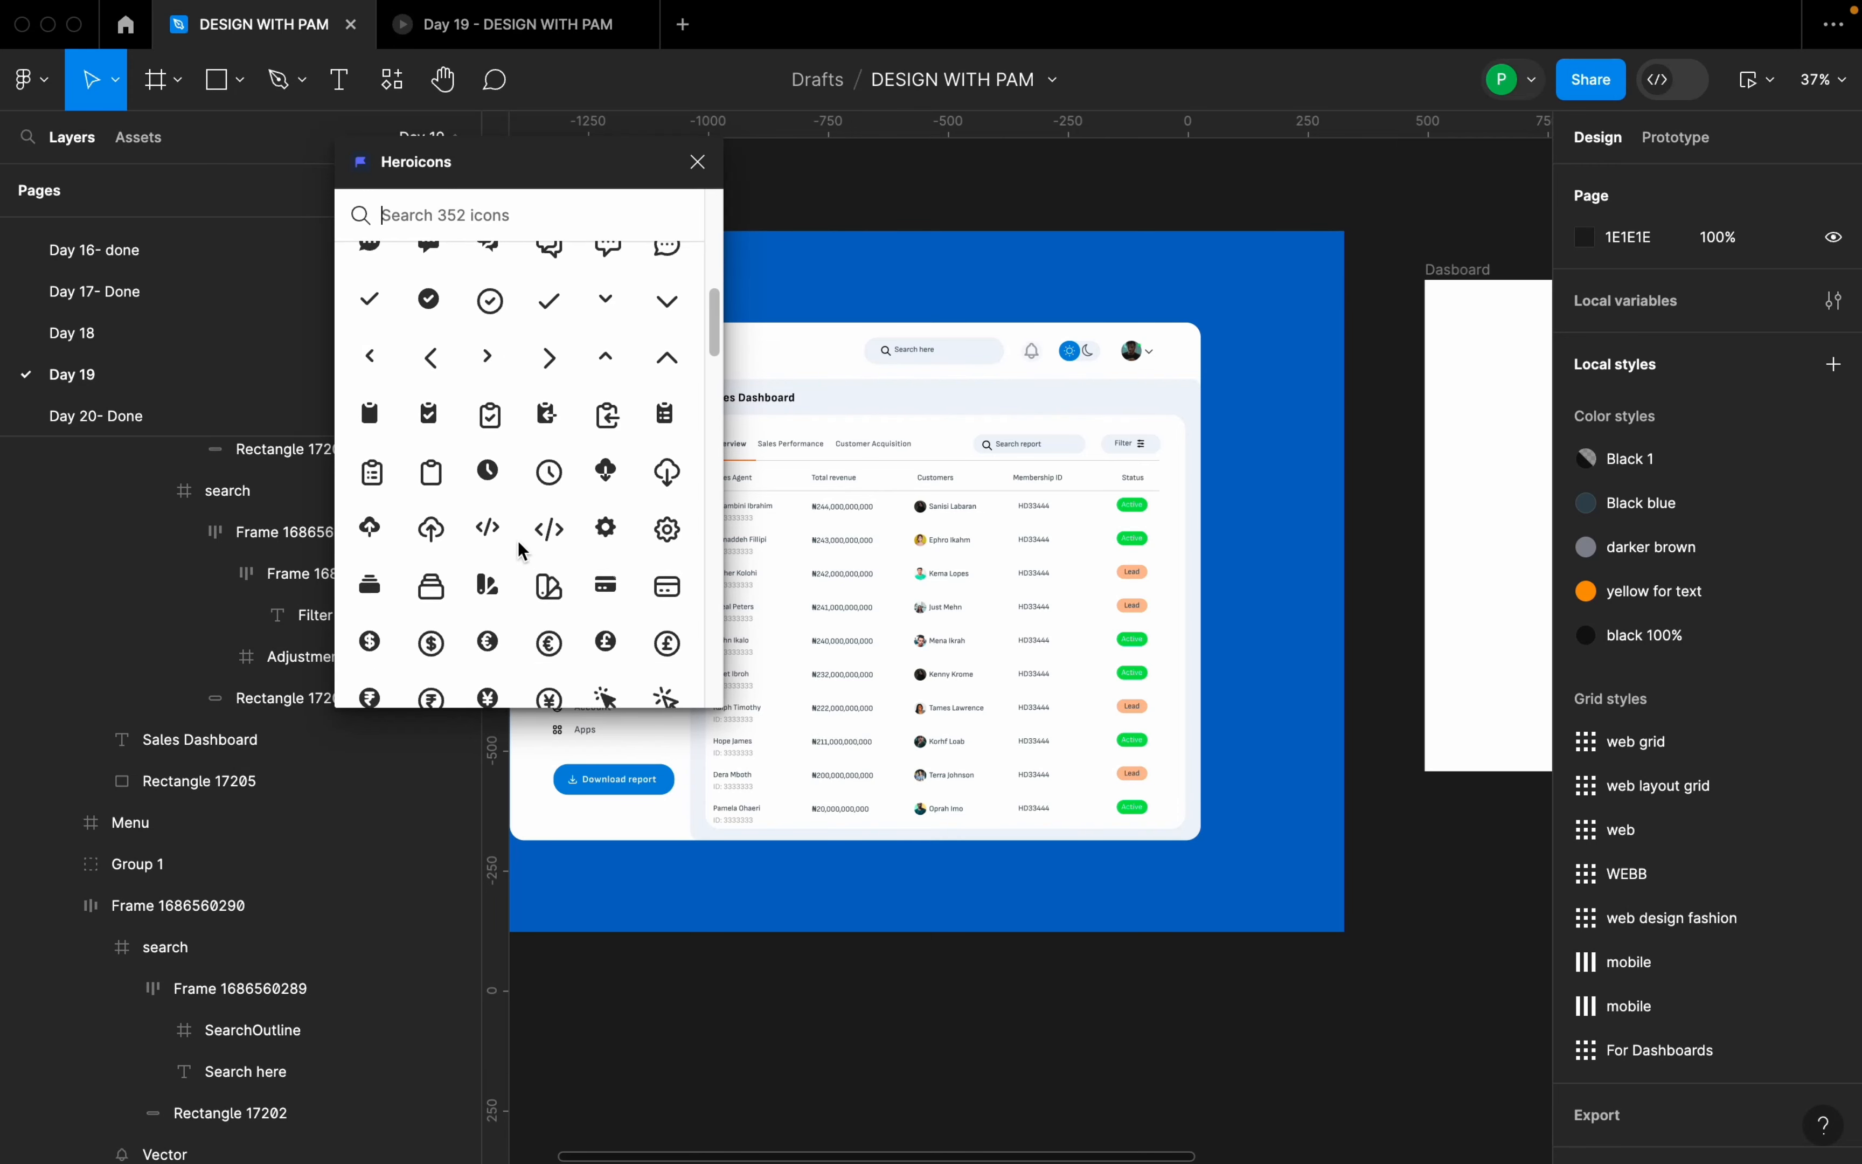
scroll(512, 539, "down", 13)
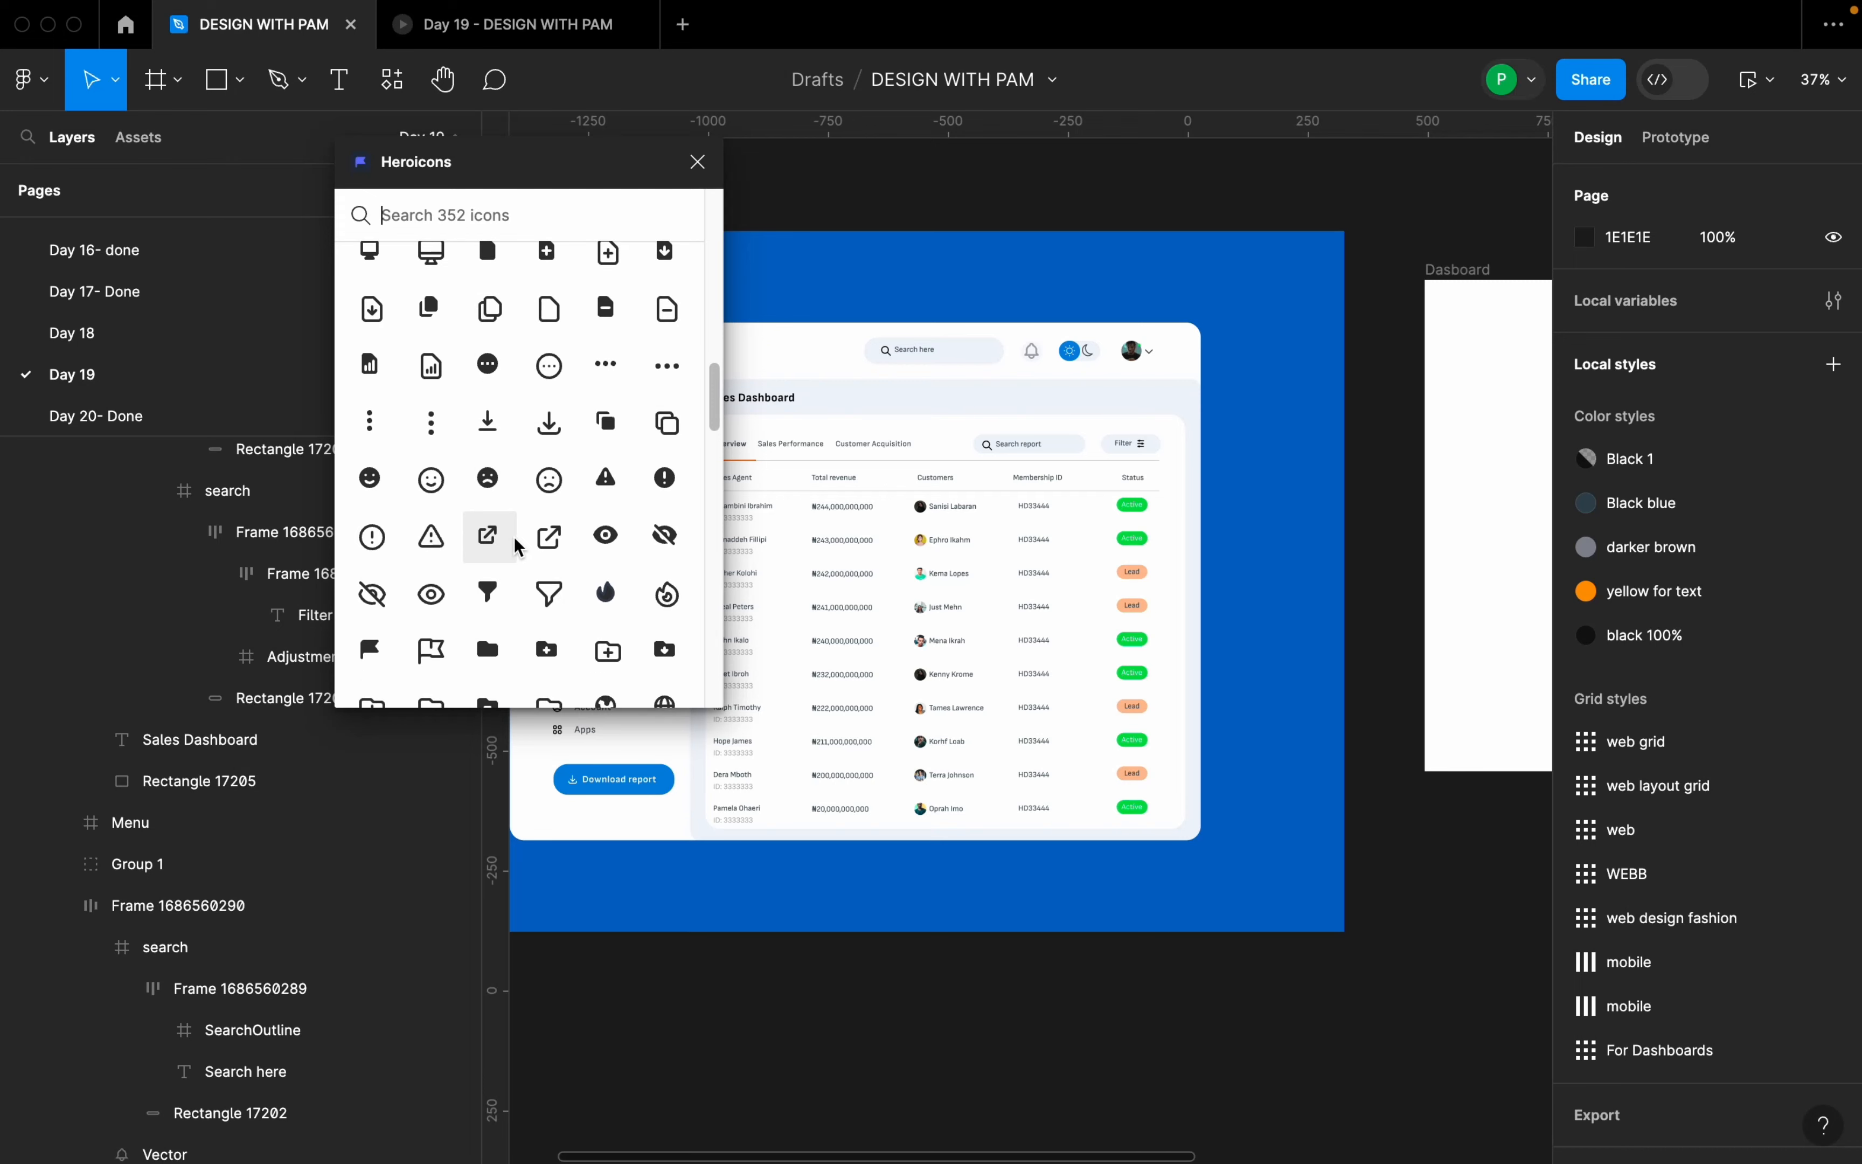
scroll(521, 539, "down", 1)
left_click(497, 508)
left_click_drag(616, 165, 437, 175)
left_click(323, 501)
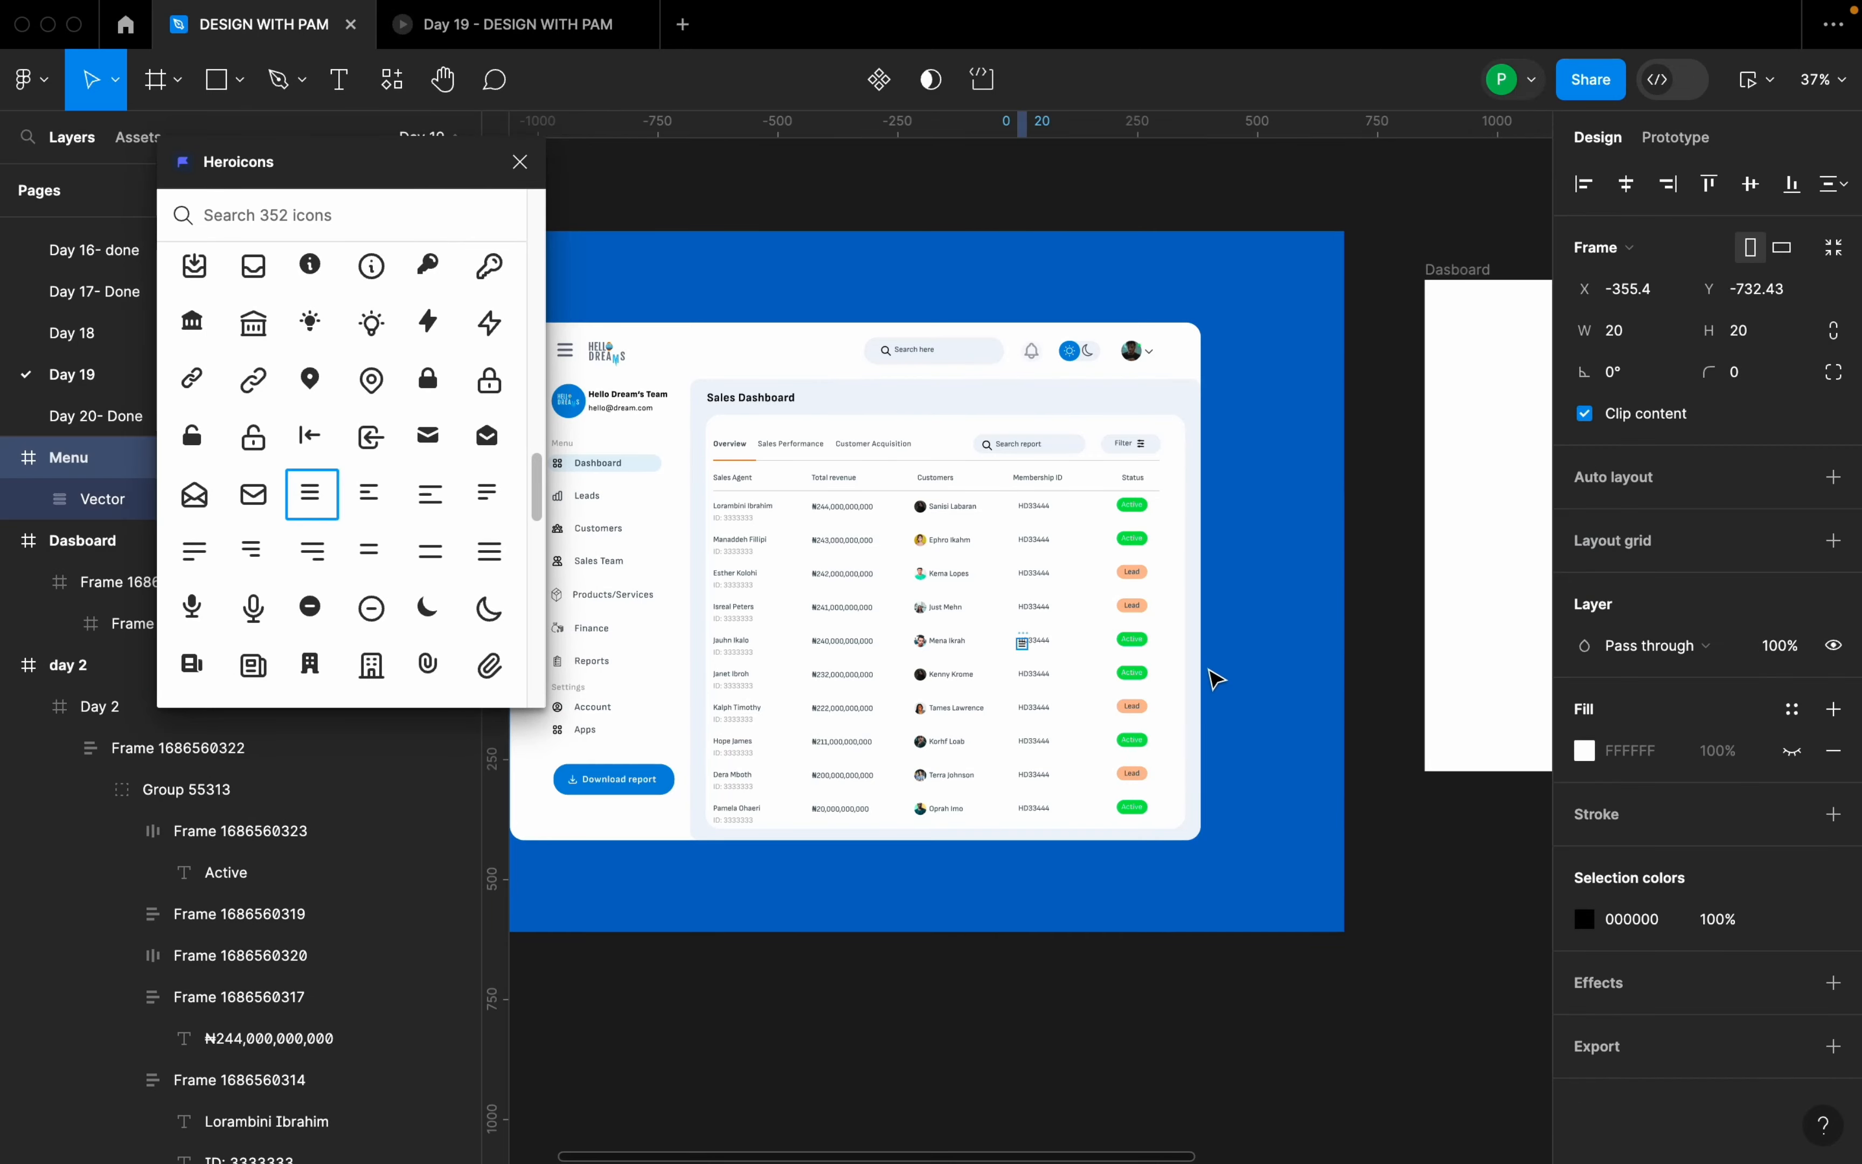
- Move the Menu icon into the Dasboard frame, resize it proportionally to 46 × 46, and place it at about X 70, Y 40
left_click_drag(1028, 648, 1077, 314)
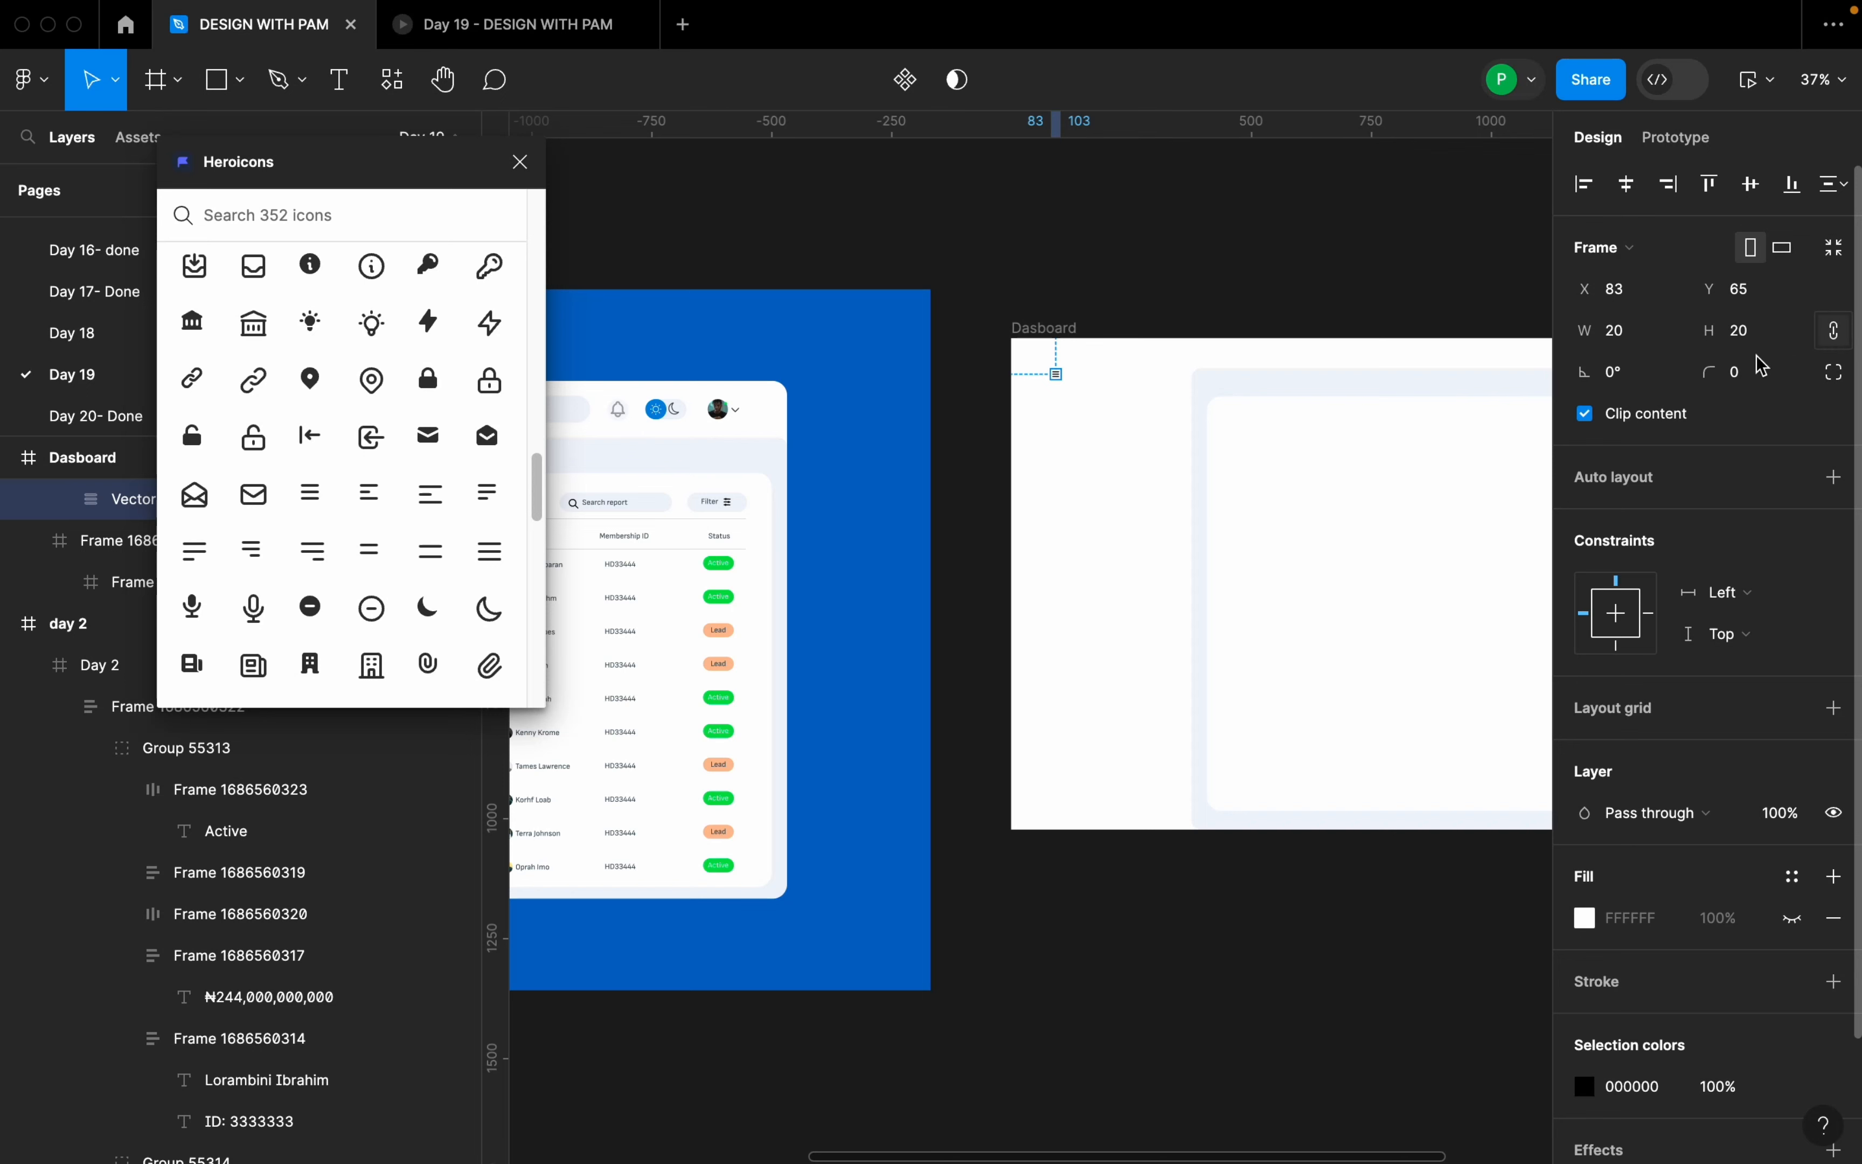
left_click(1637, 335)
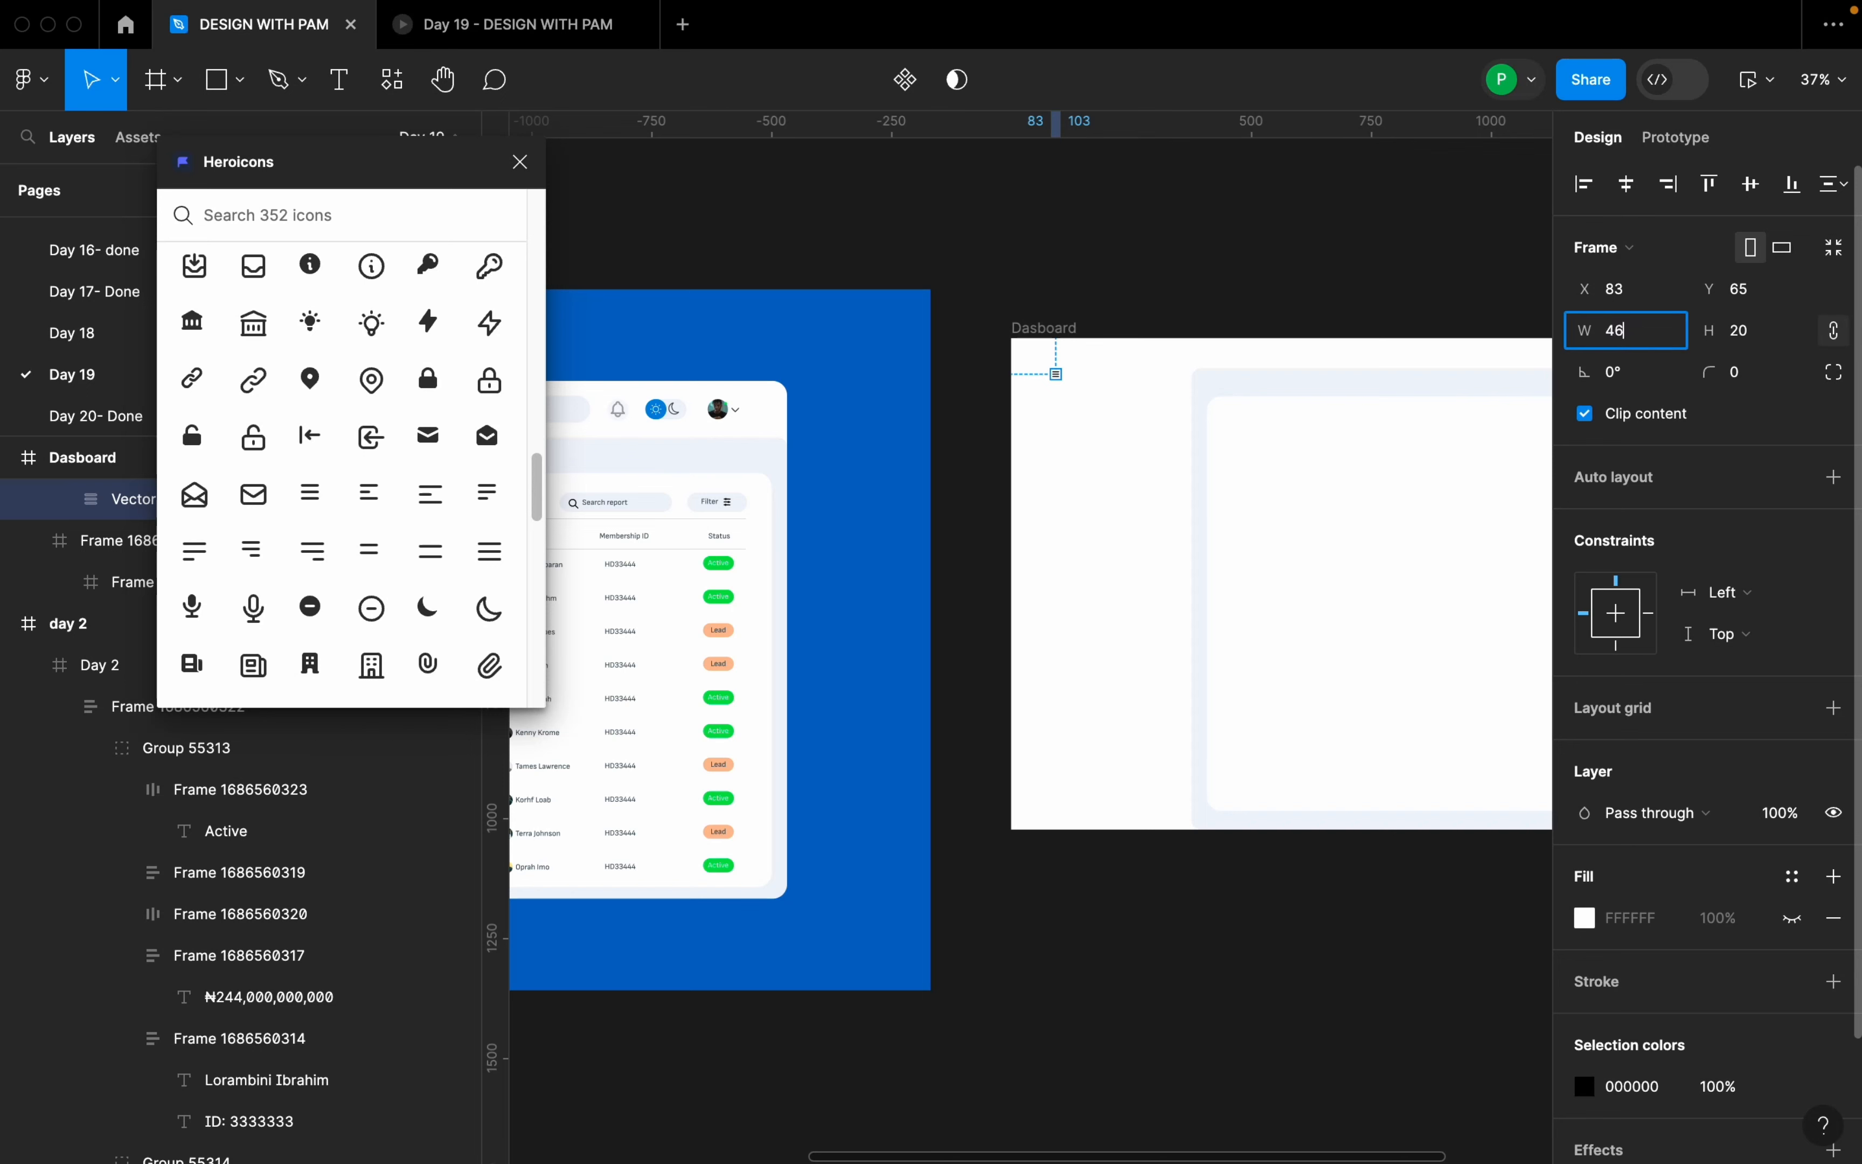
key("Return")
scroll(1118, 393, "up", 5)
left_click_drag(1012, 371, 999, 348)
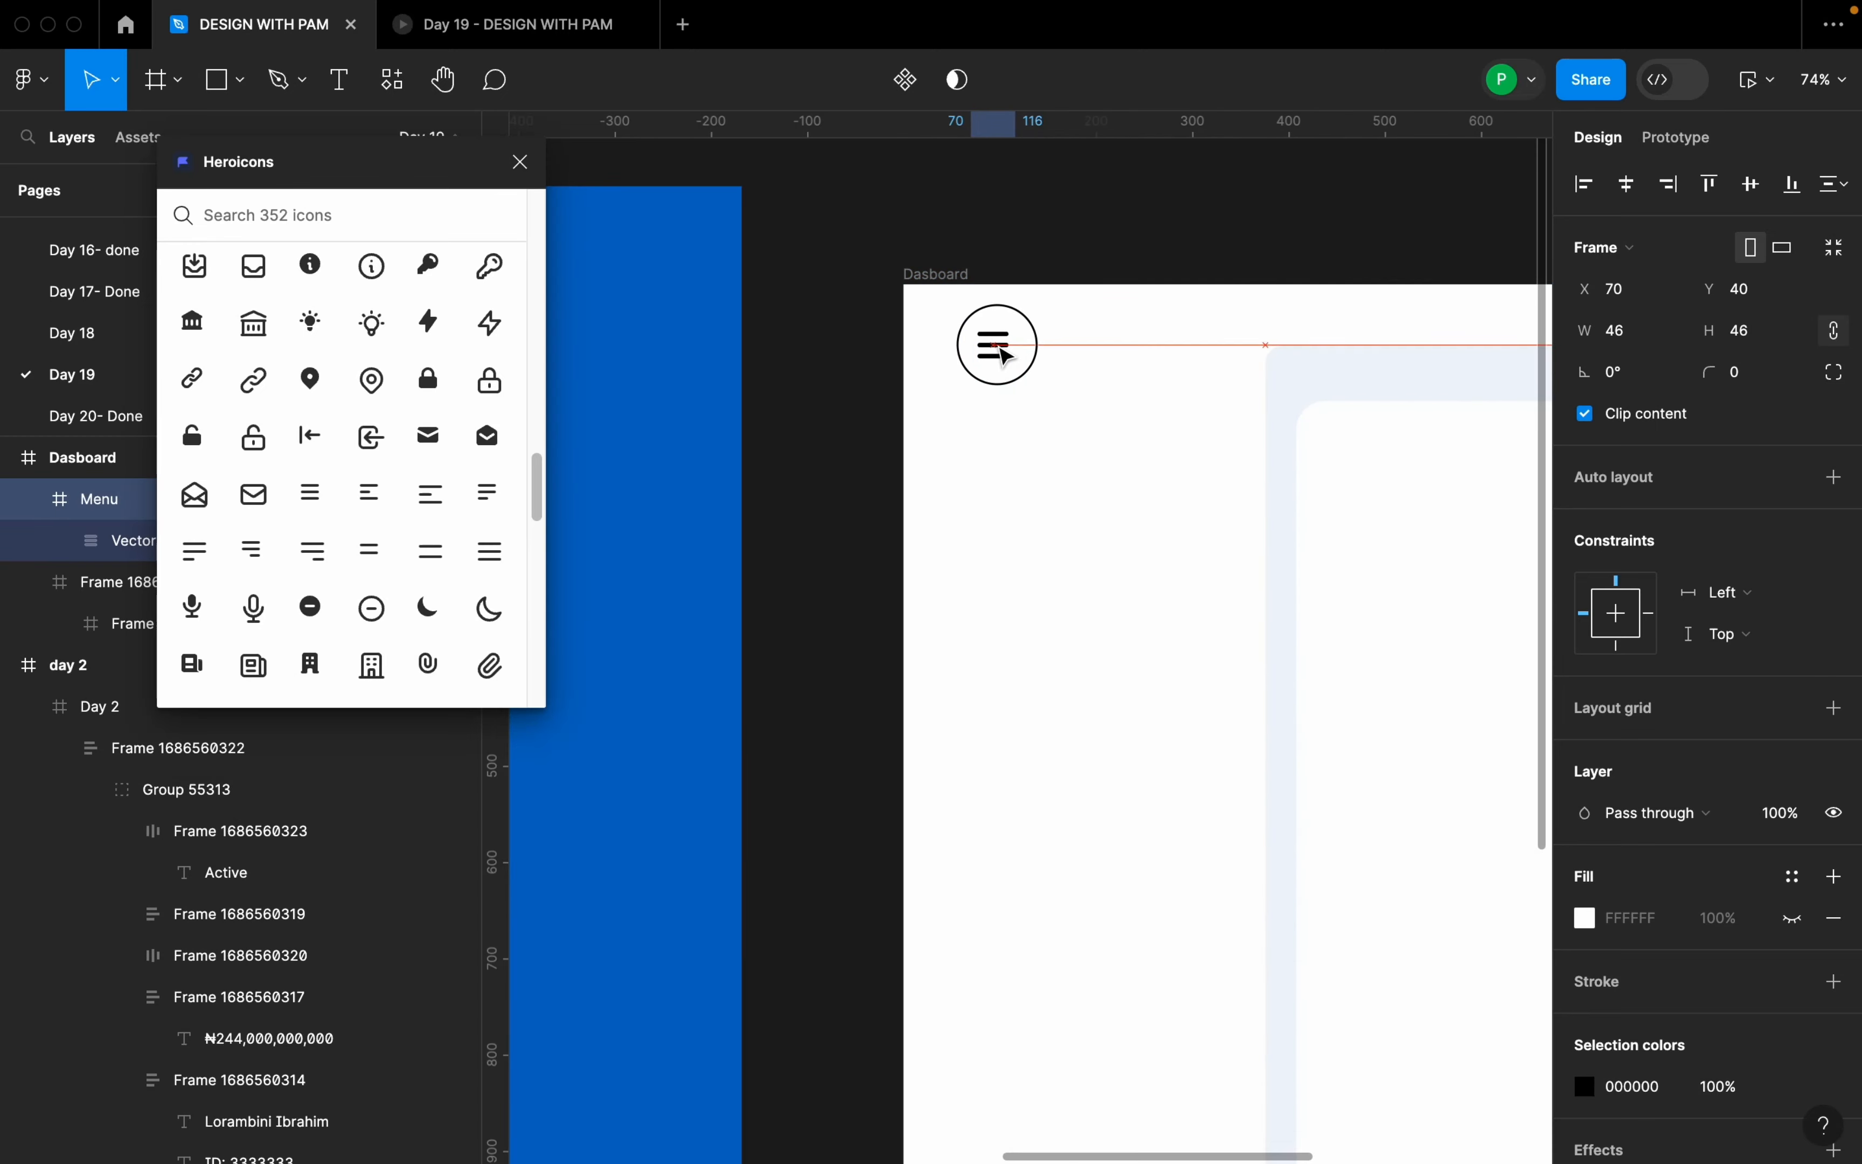
left_click(1030, 262)
- Apply the For Dashboards grid style to the Dasboard frame
scroll(846, 253, "down", 5)
left_click(893, 248)
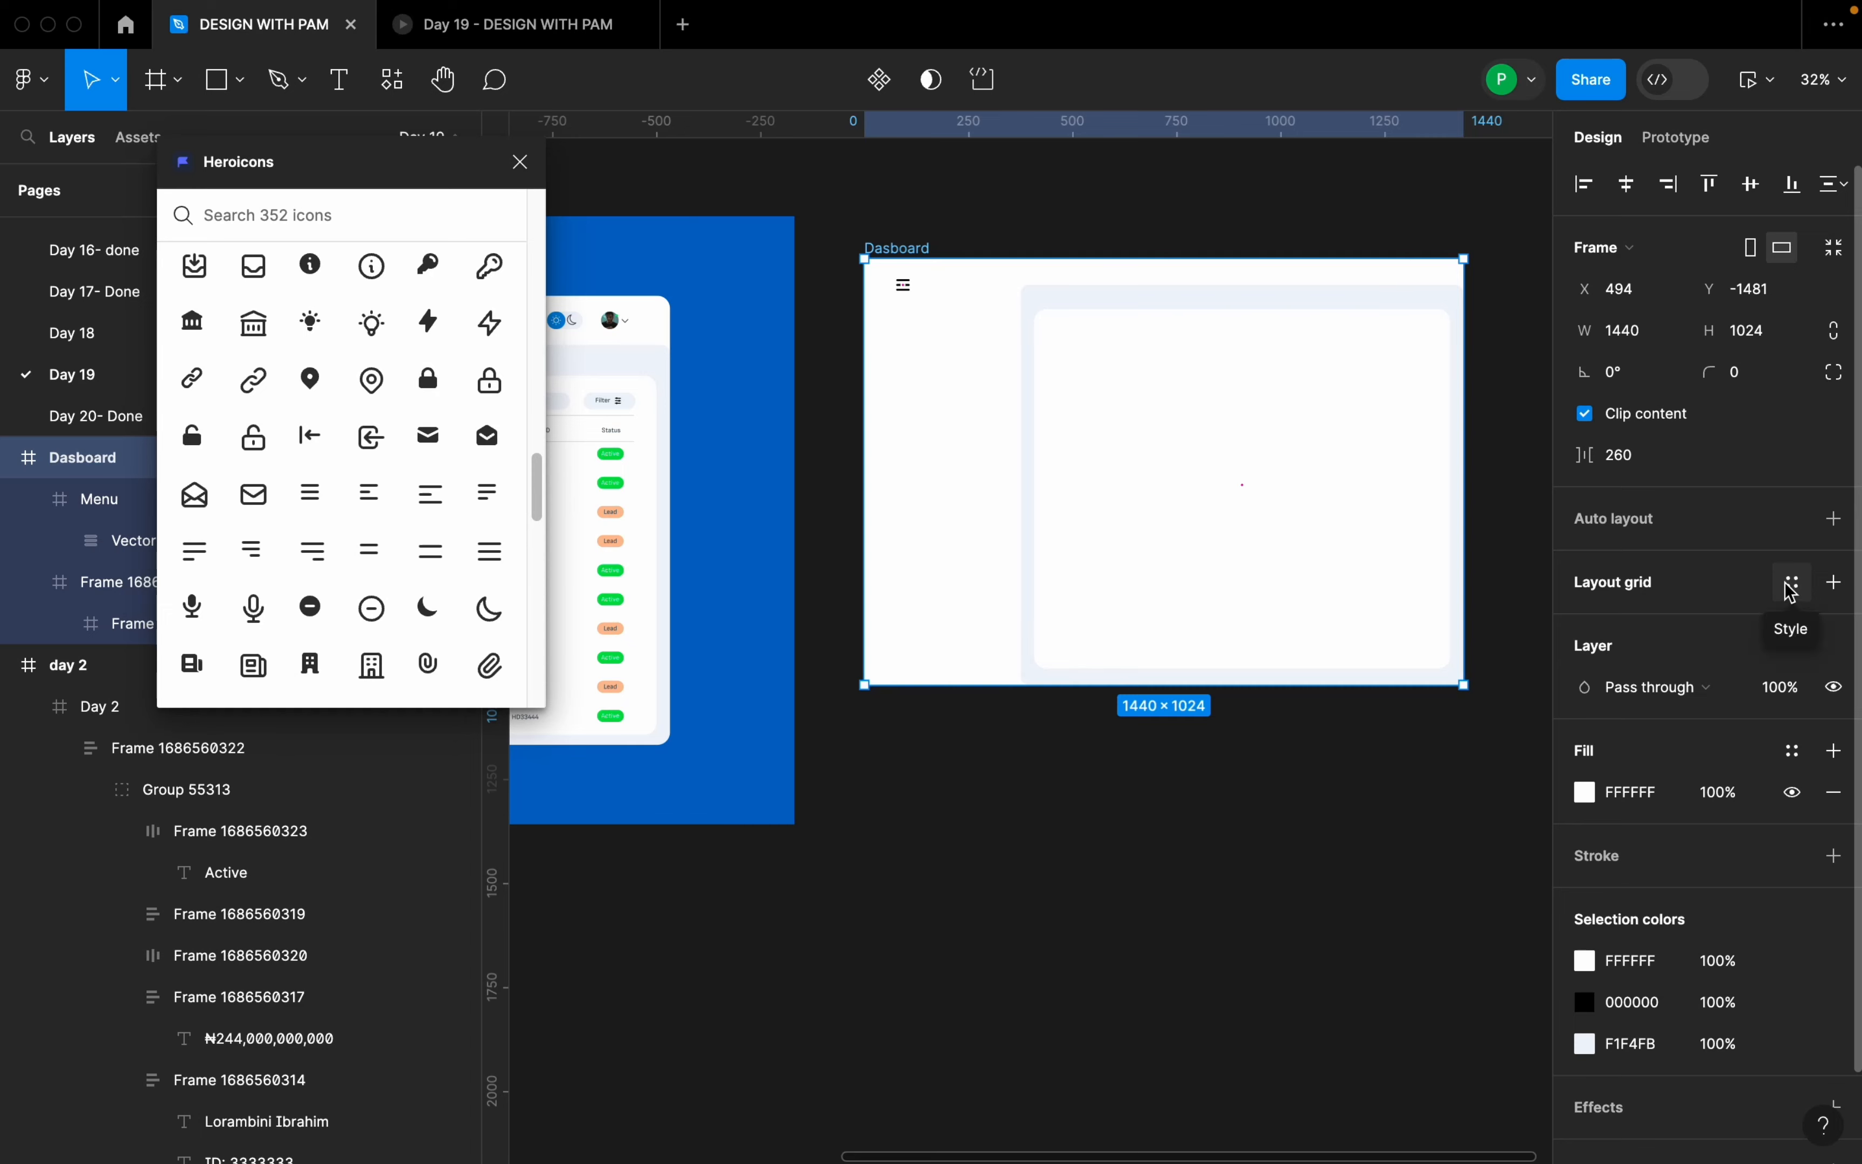
left_click(1792, 587)
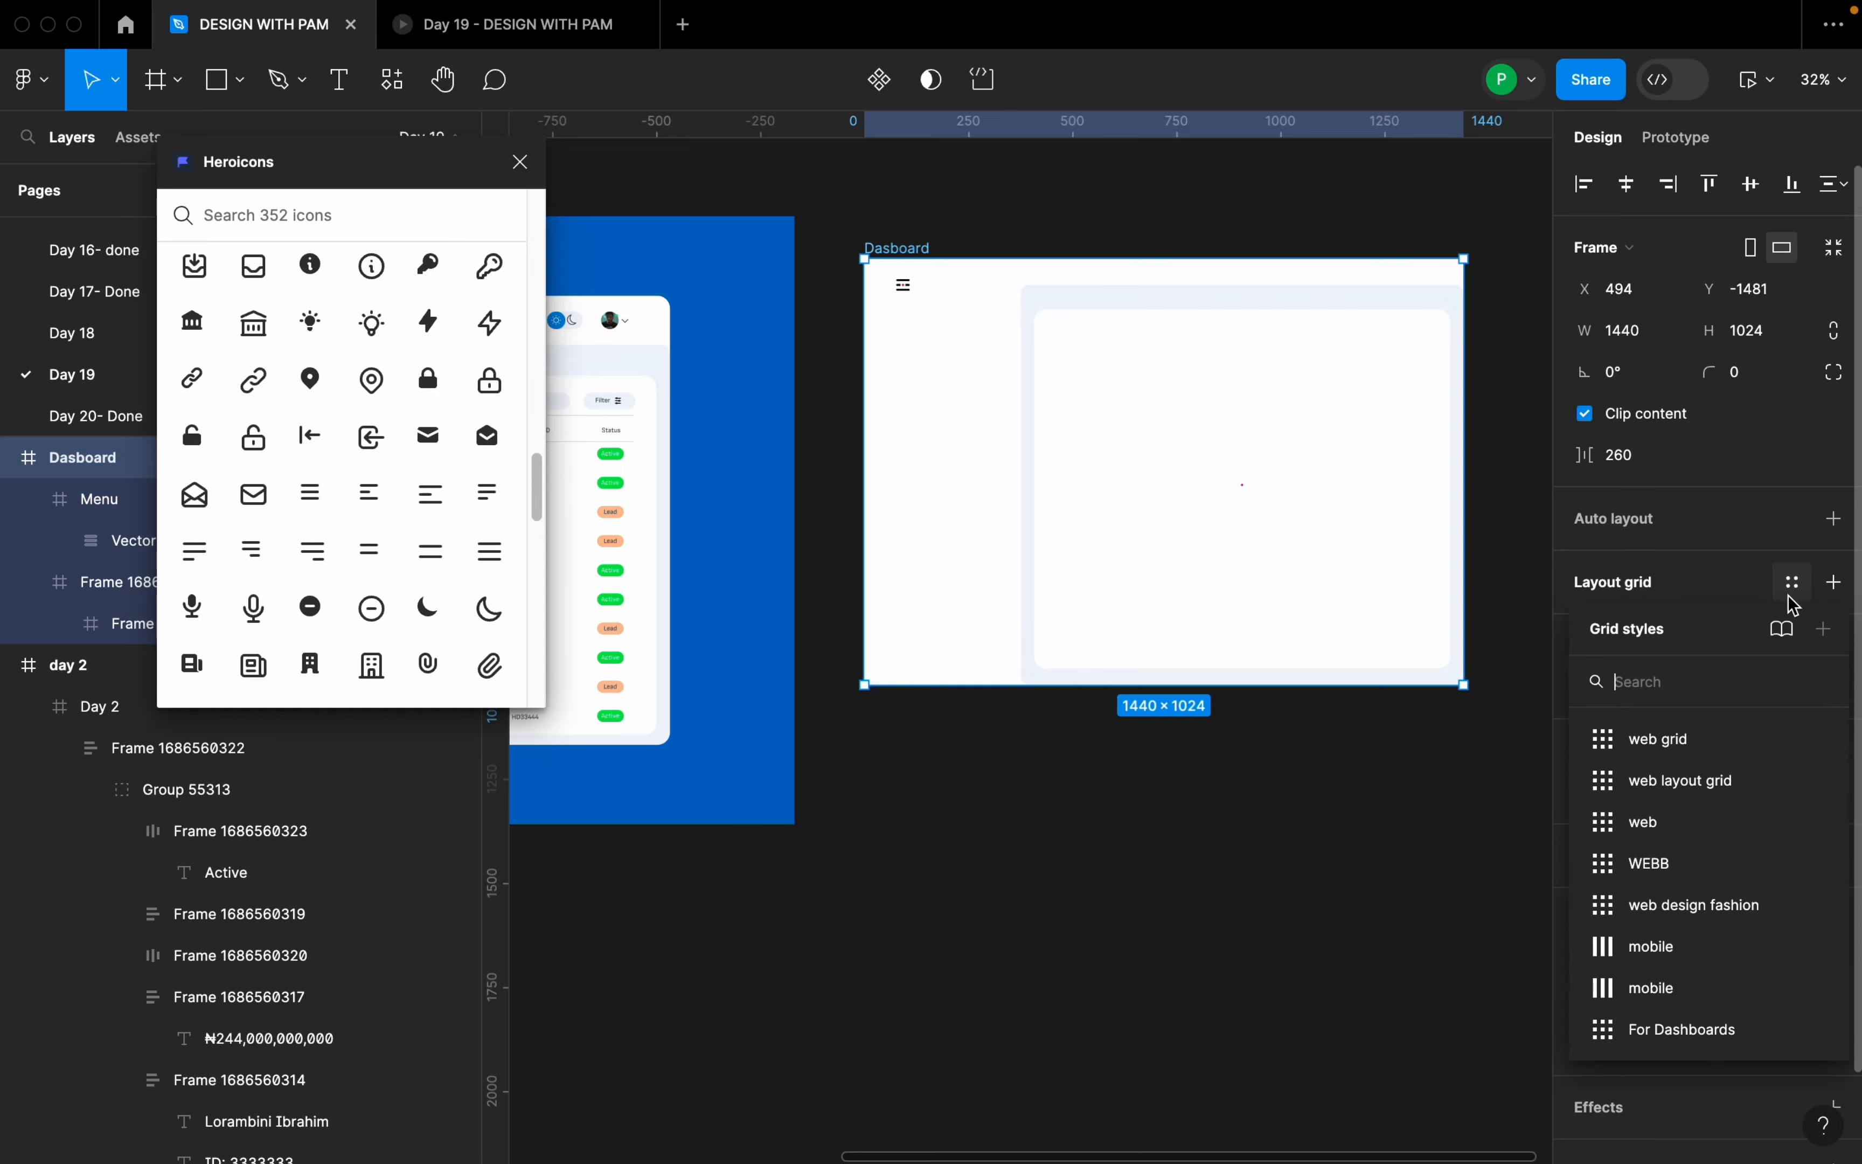
left_click(1697, 1028)
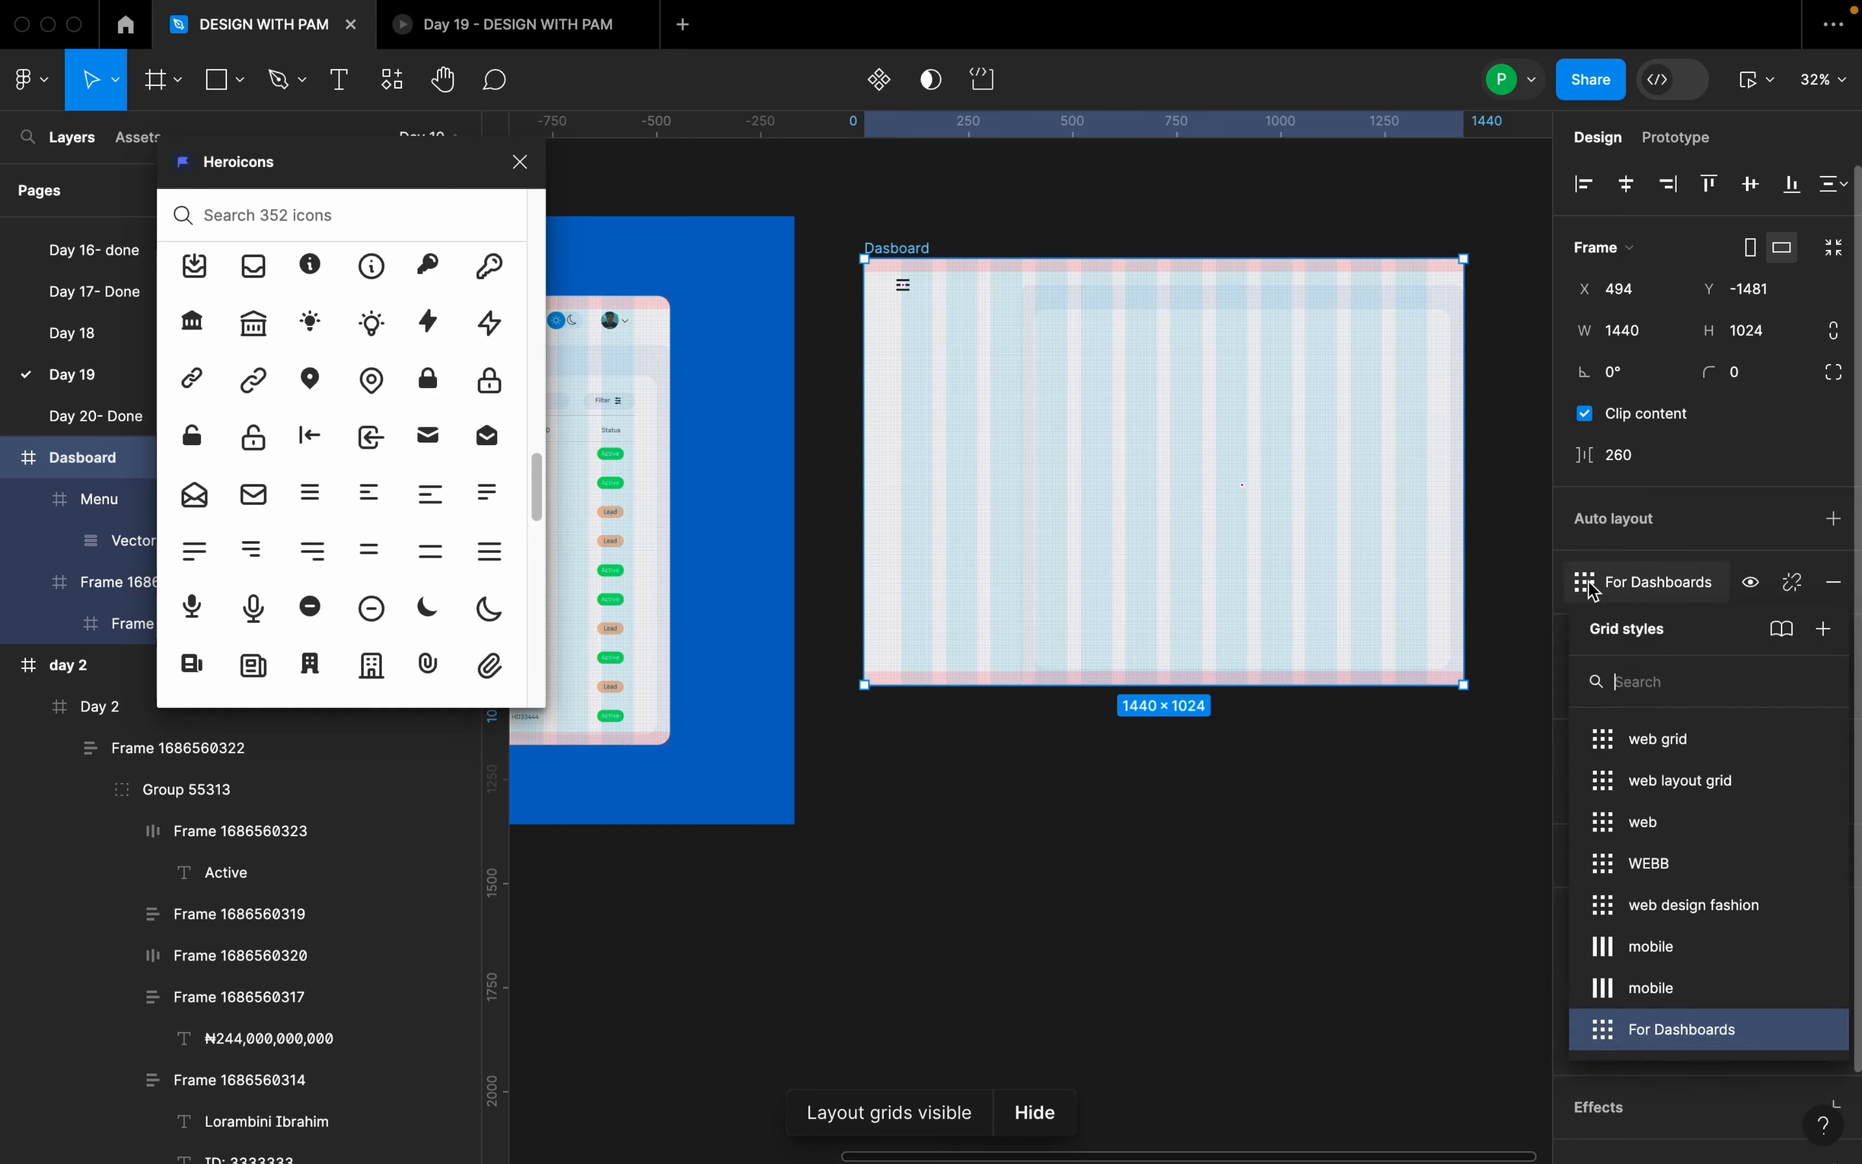
- Detach the Dasboard frame's grid style and examine the settings of its row, column and uniform grids
left_click(1792, 582)
left_click(1585, 623)
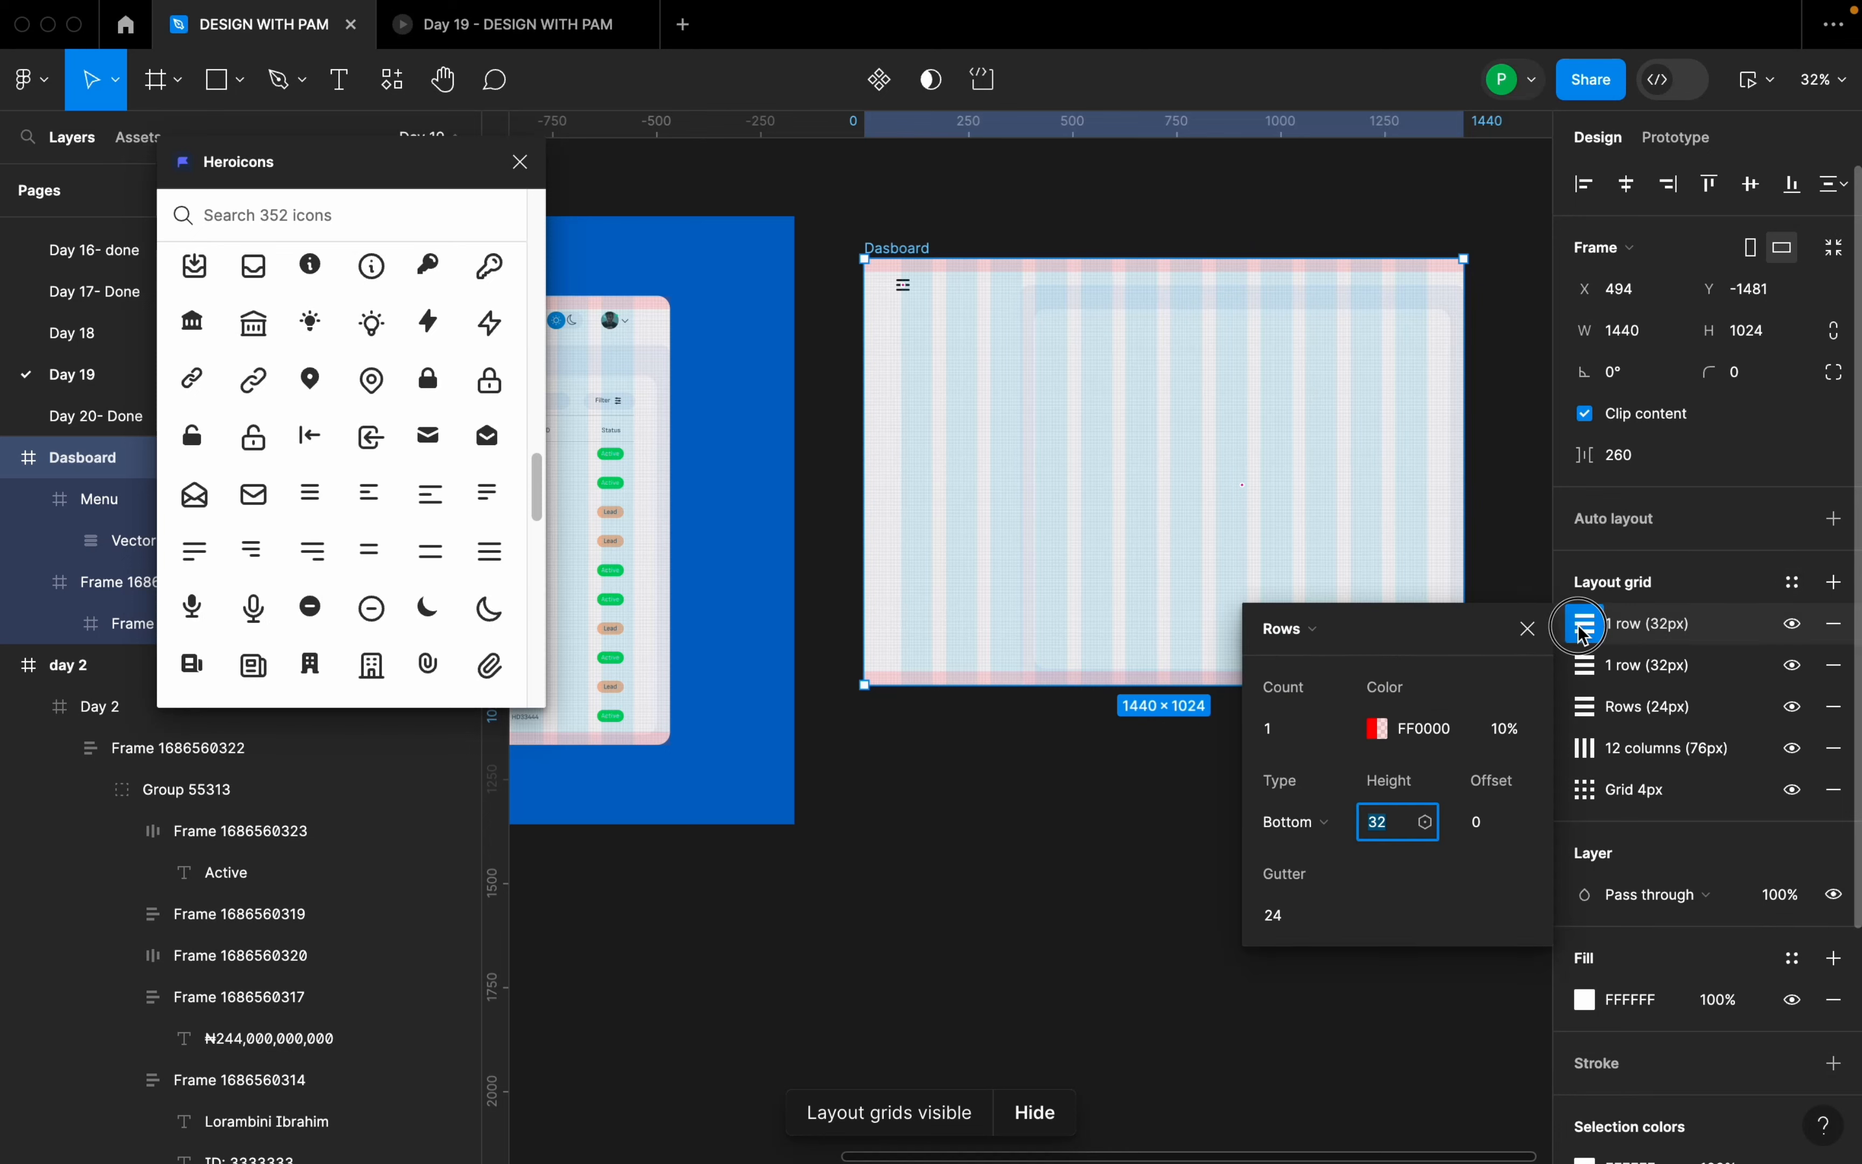
left_click(1586, 667)
left_click(1585, 707)
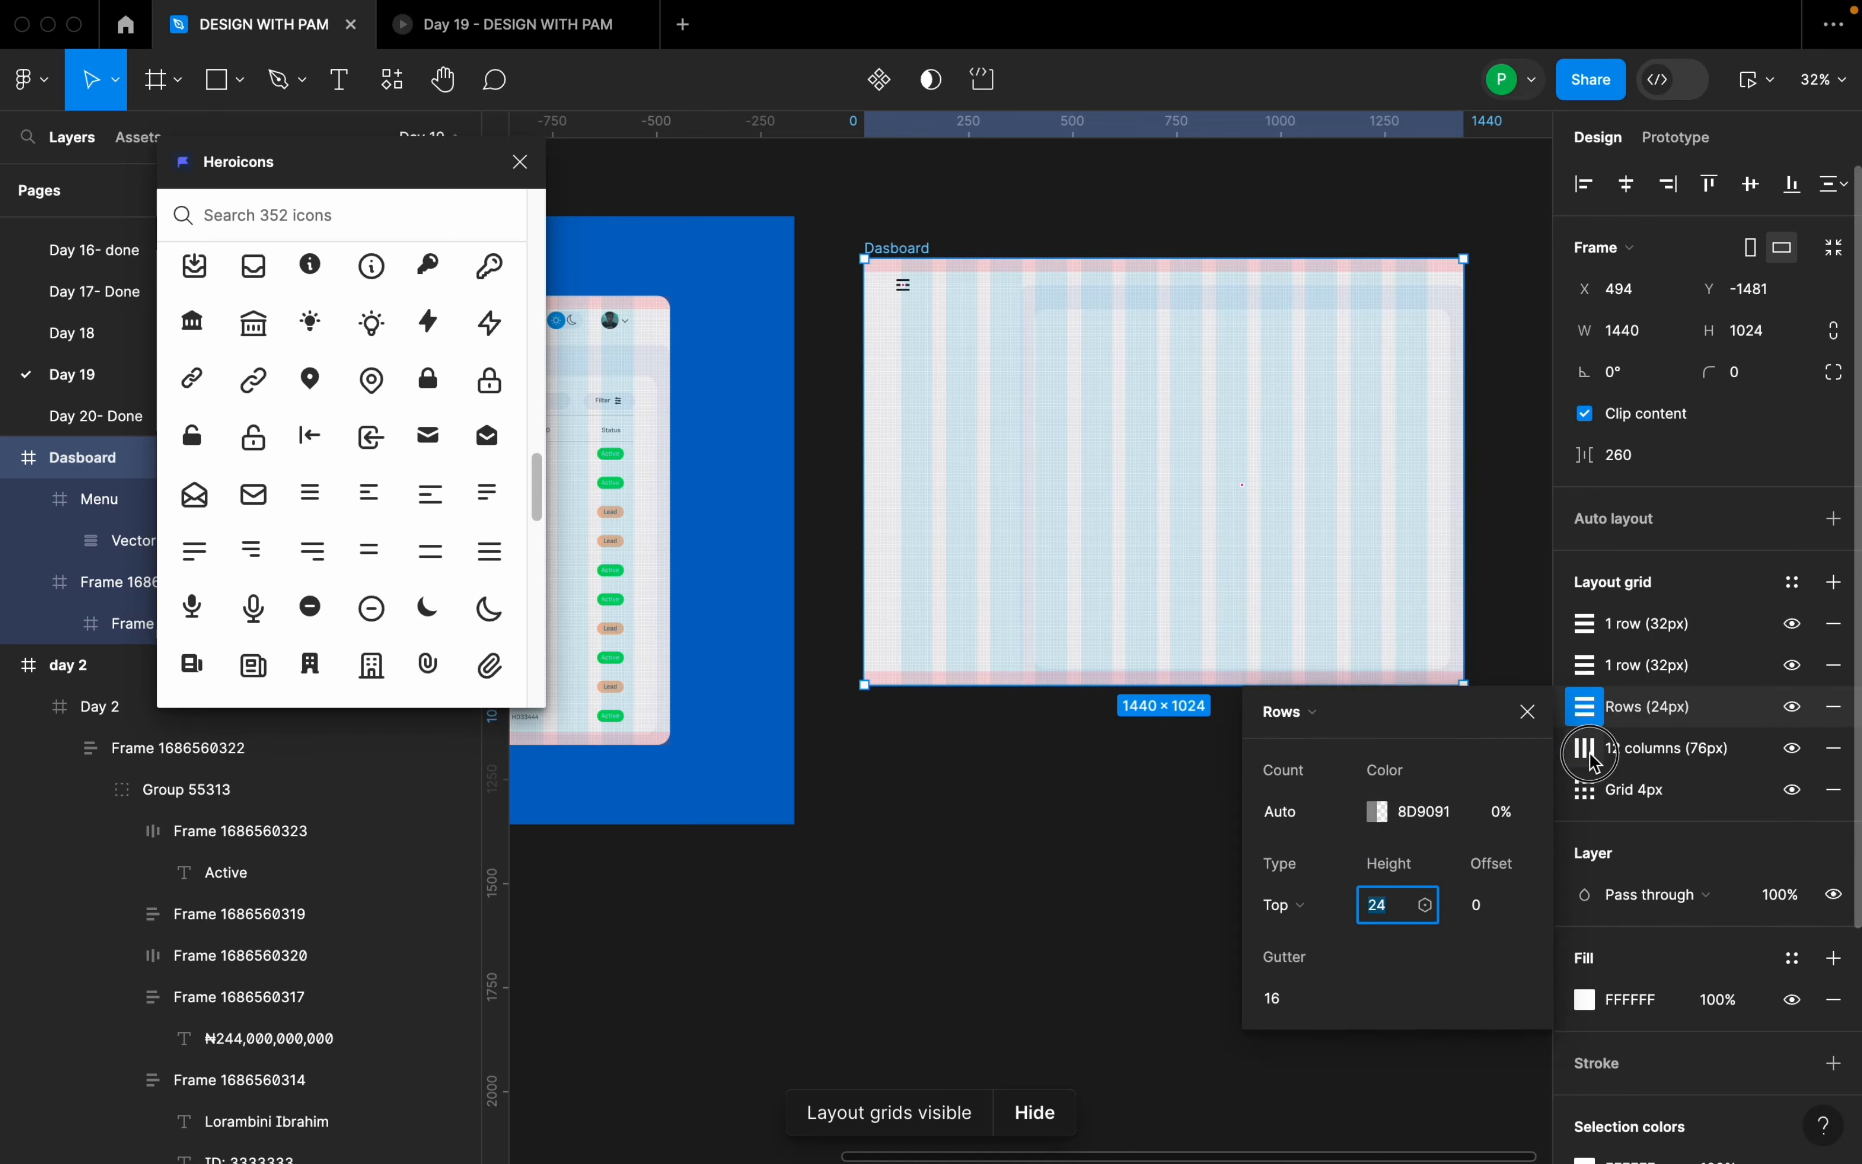
left_click(1590, 754)
left_click(1589, 792)
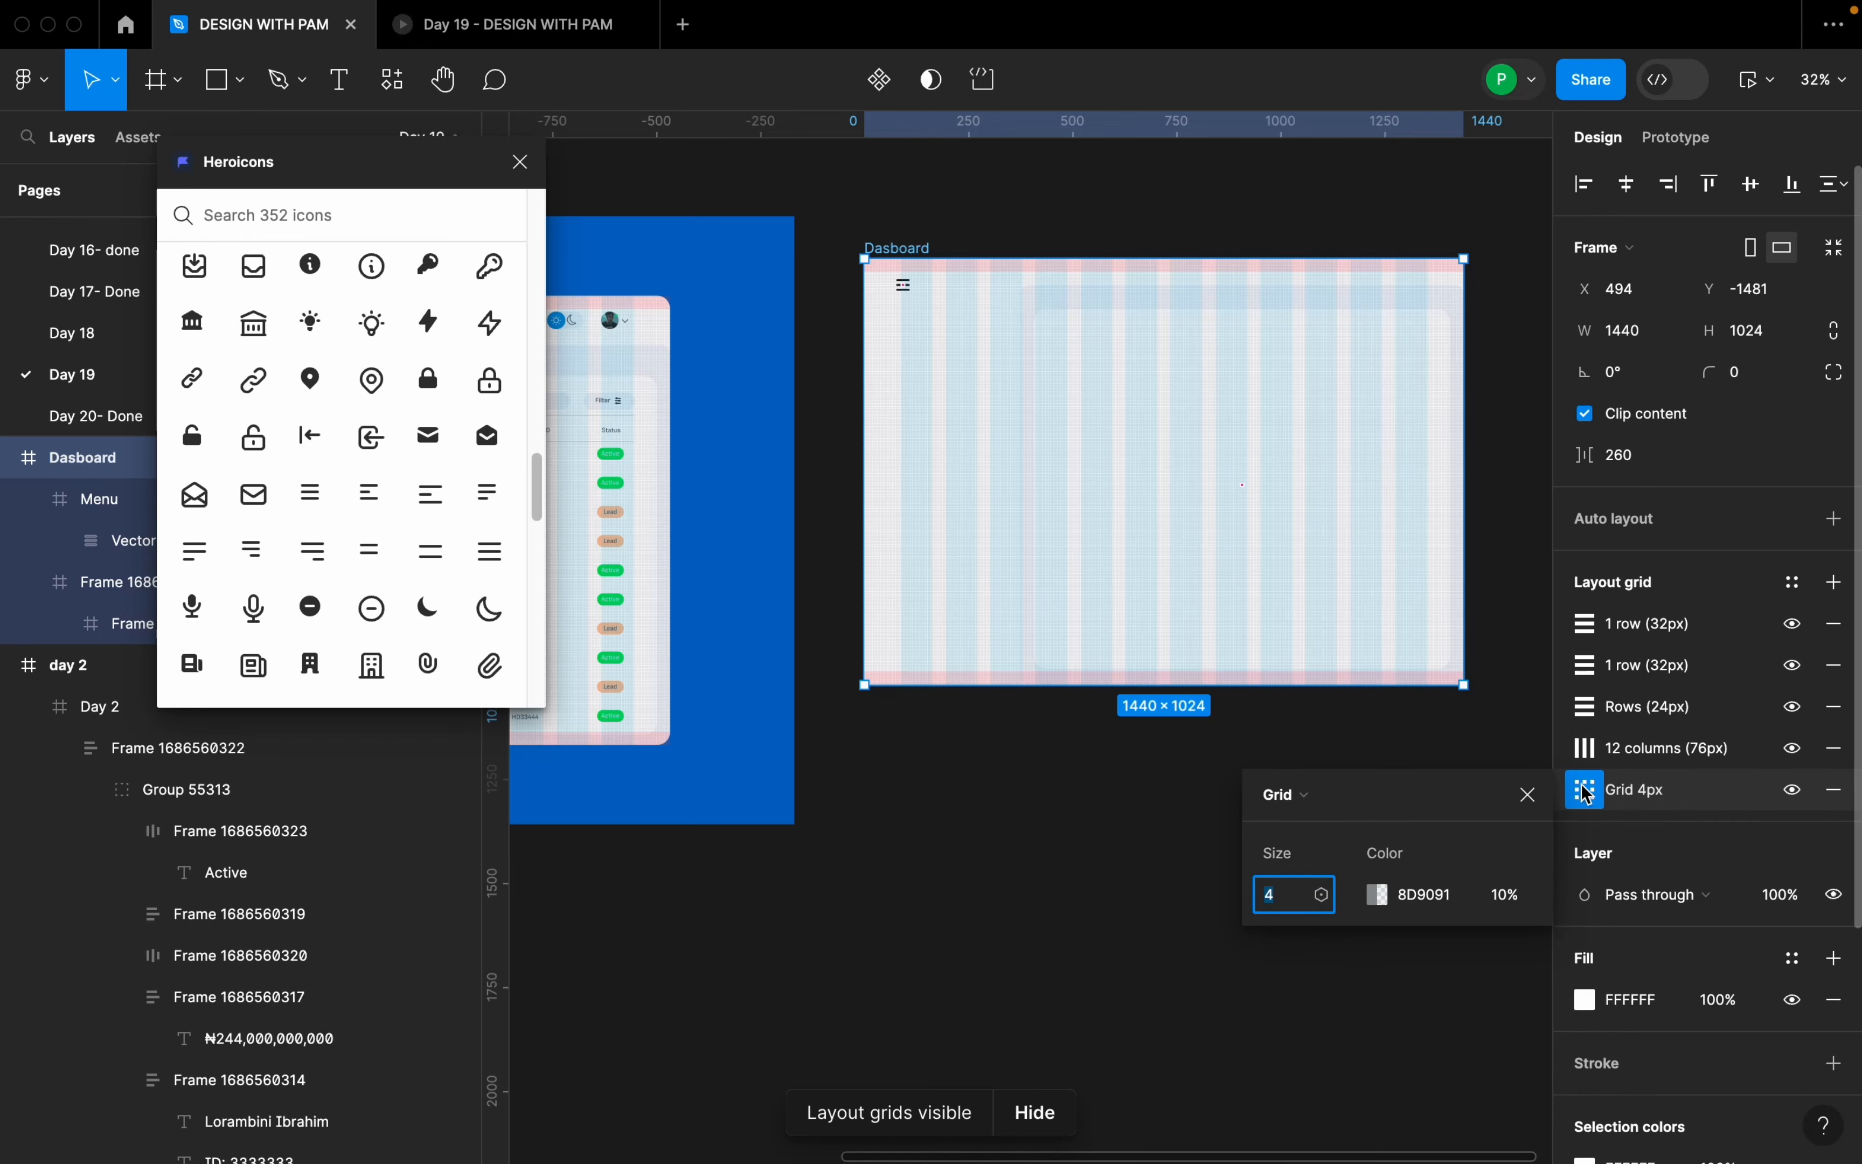
left_click(1501, 578)
left_click(1285, 683)
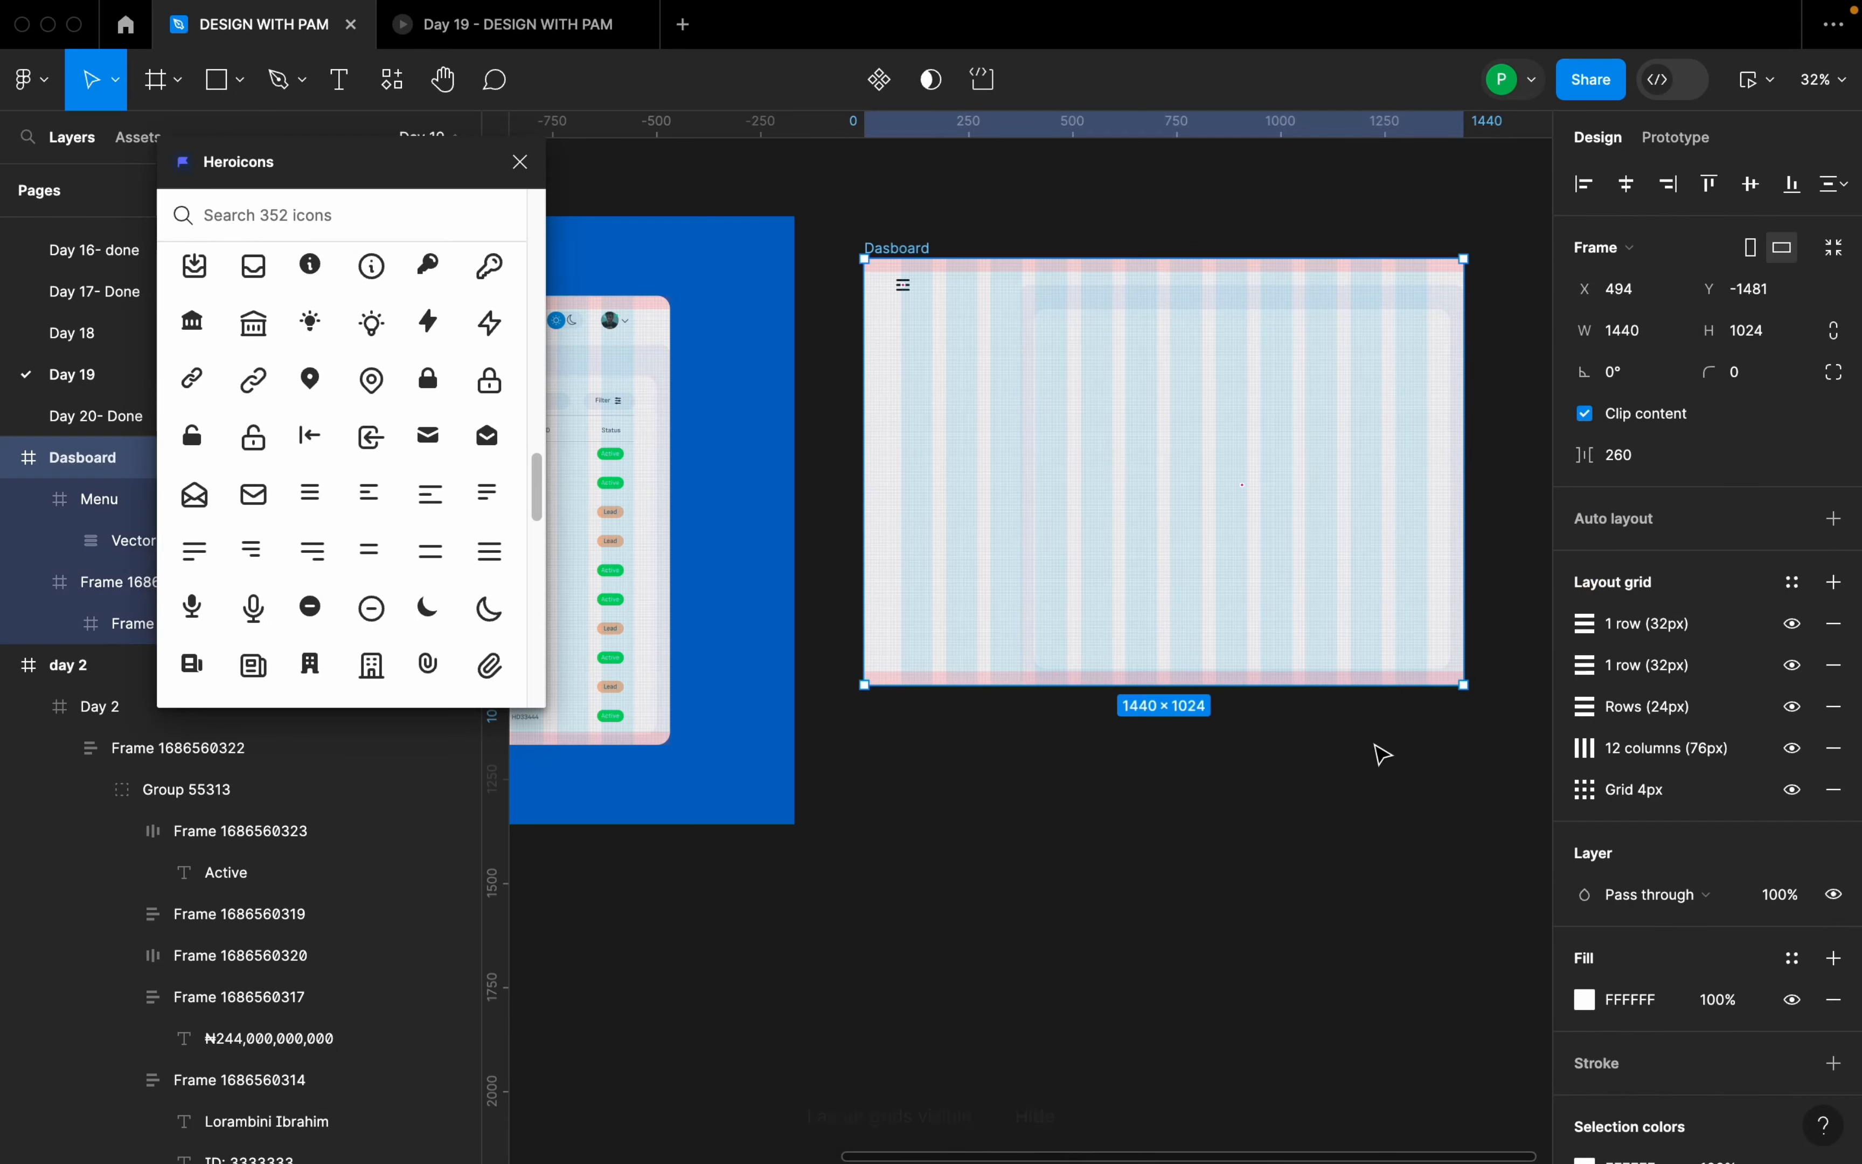
left_click(1379, 753)
- Move the Menu icon so its left edge aligns with the first grid column, just below the top margin row
scroll(1208, 377, "up", 2)
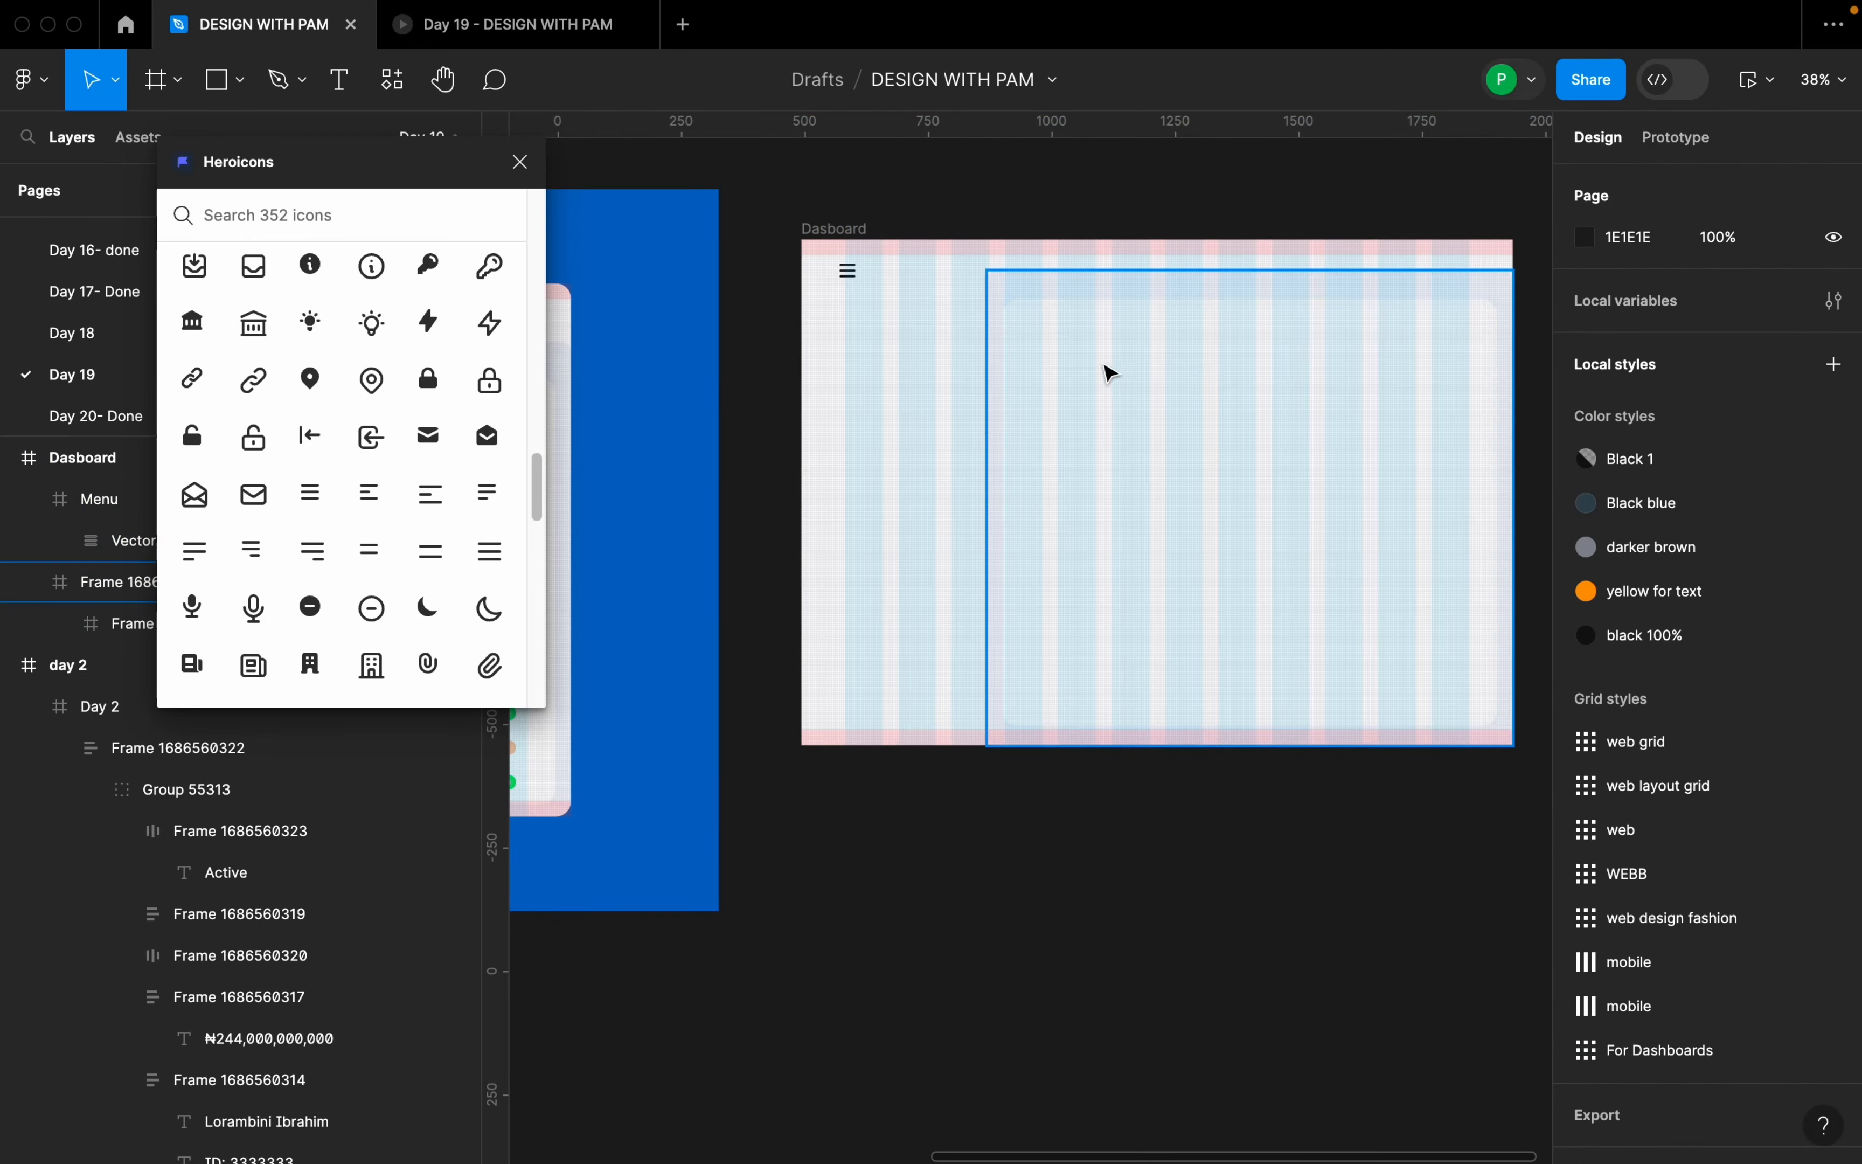
scroll(881, 262, "up", 2)
scroll(915, 405, "up", 5)
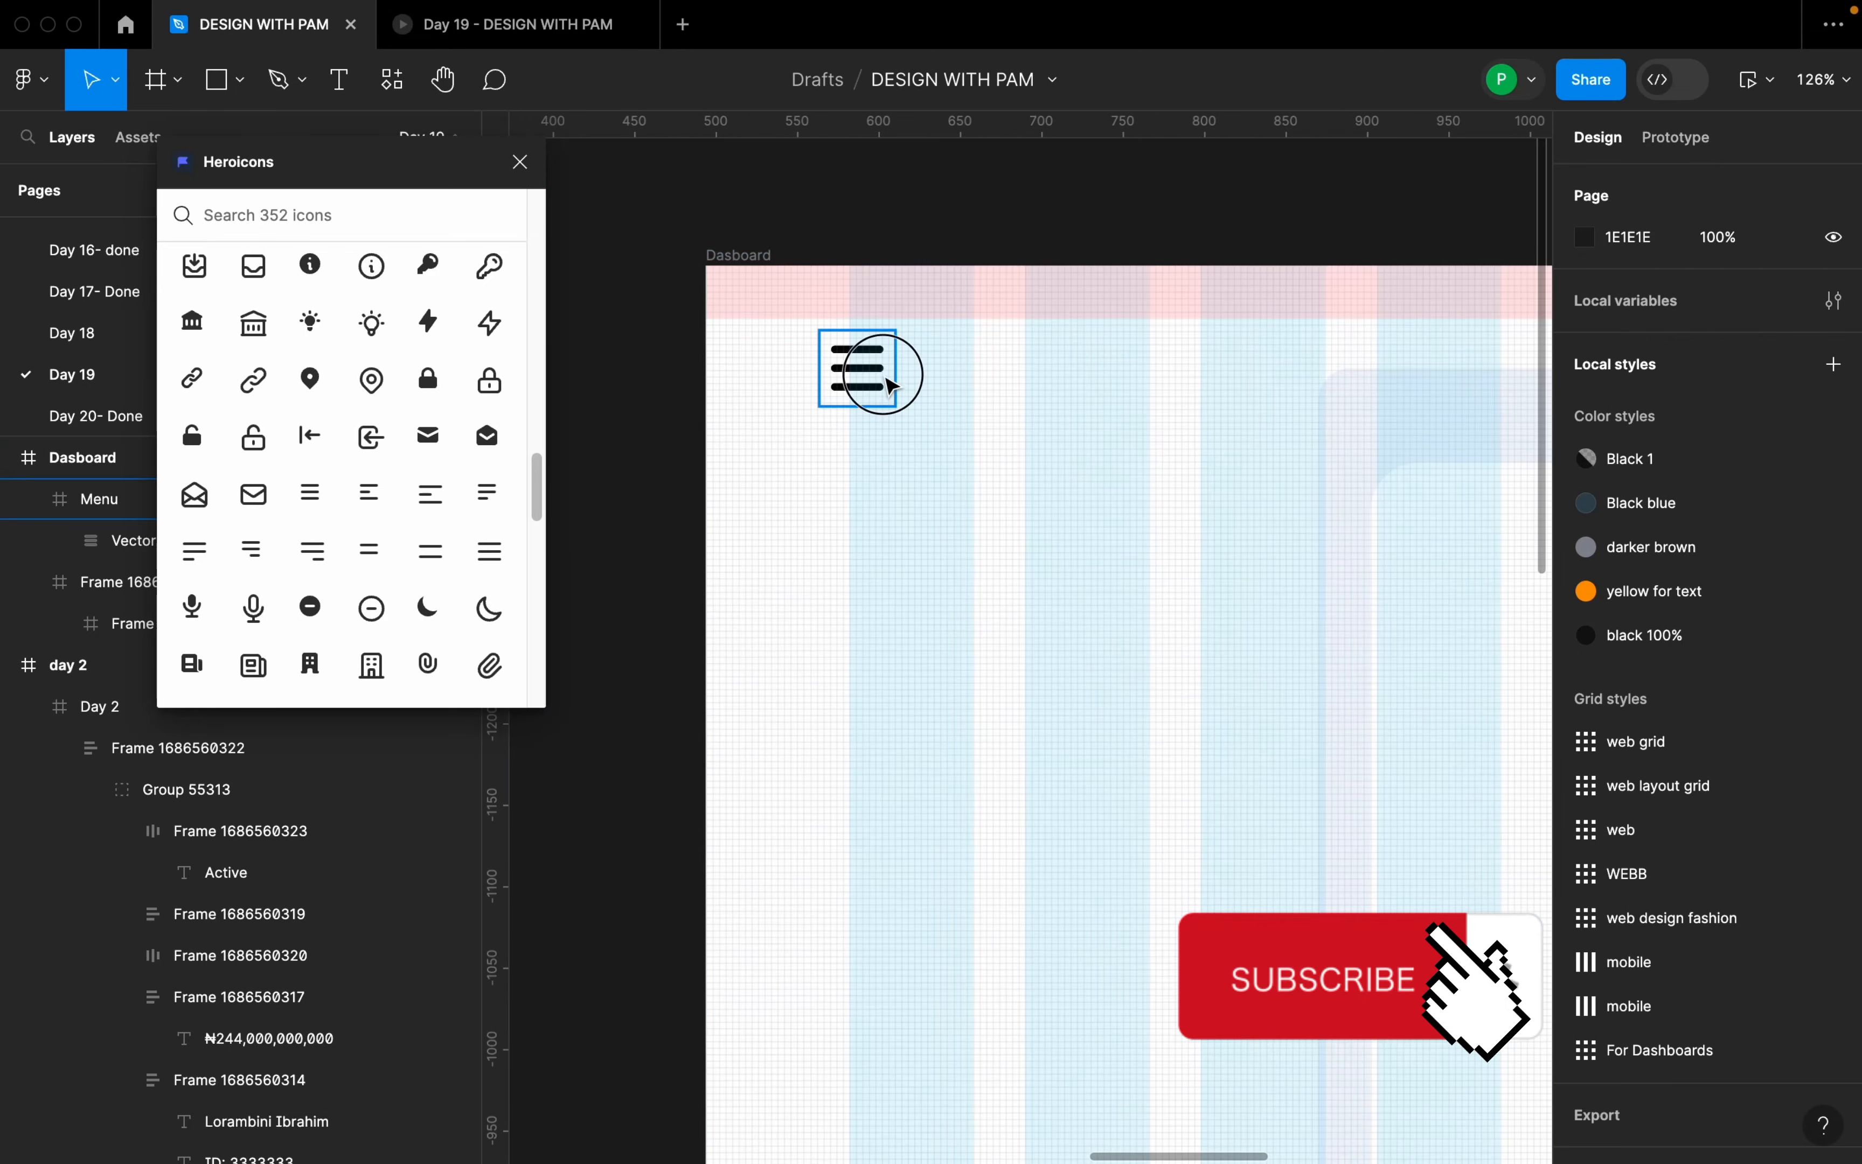
left_click(877, 376)
mouse_move(874, 377)
left_mouse_down()
mouse_move(905, 375)
mouse_move(902, 355)
left_mouse_up()
left_click(954, 375)
- Copy the Hello Dreams logo group from the day 2 design and paste it beside the Menu icon in the Dasboard frame
scroll(958, 375, "down", 10)
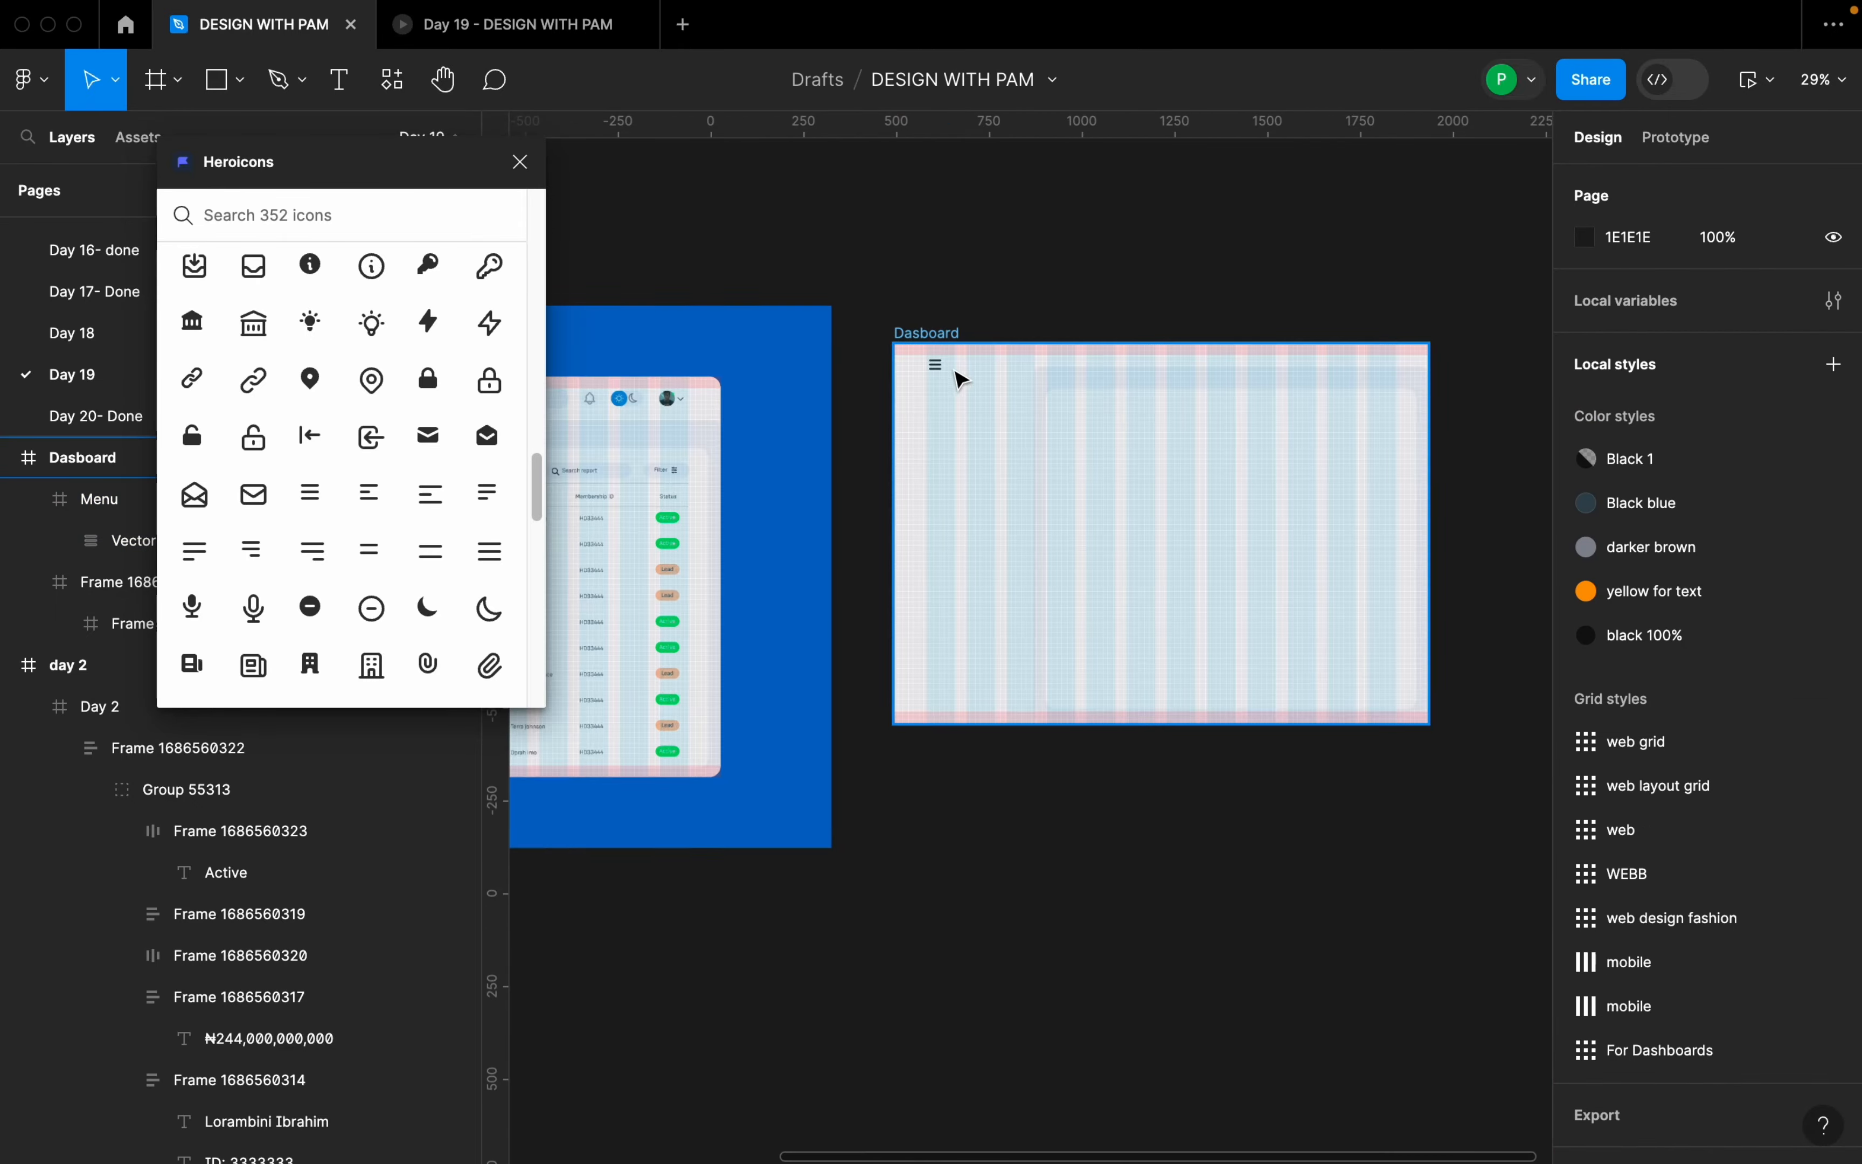
scroll(573, 399, "up", 10)
left_click(800, 391)
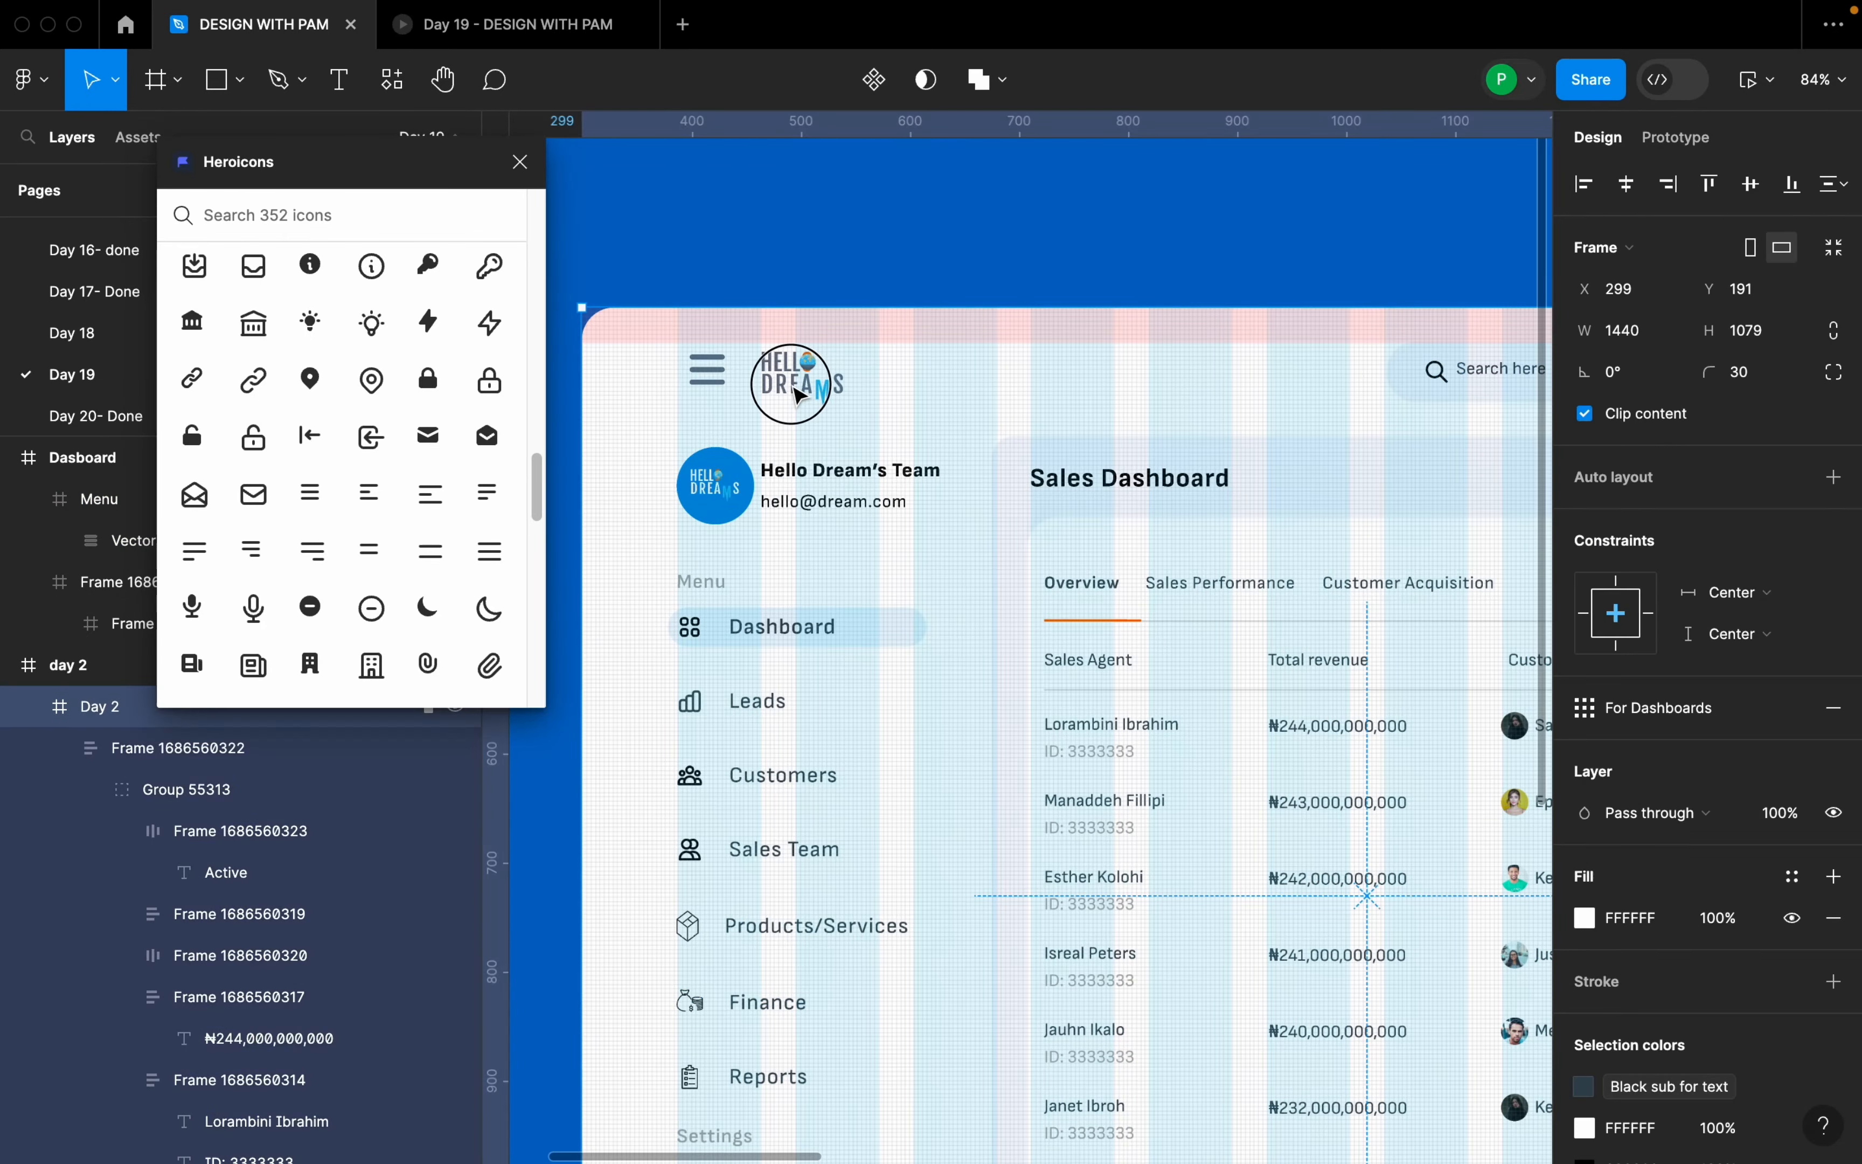
double_click(800, 391)
scroll(800, 391, "down", 8)
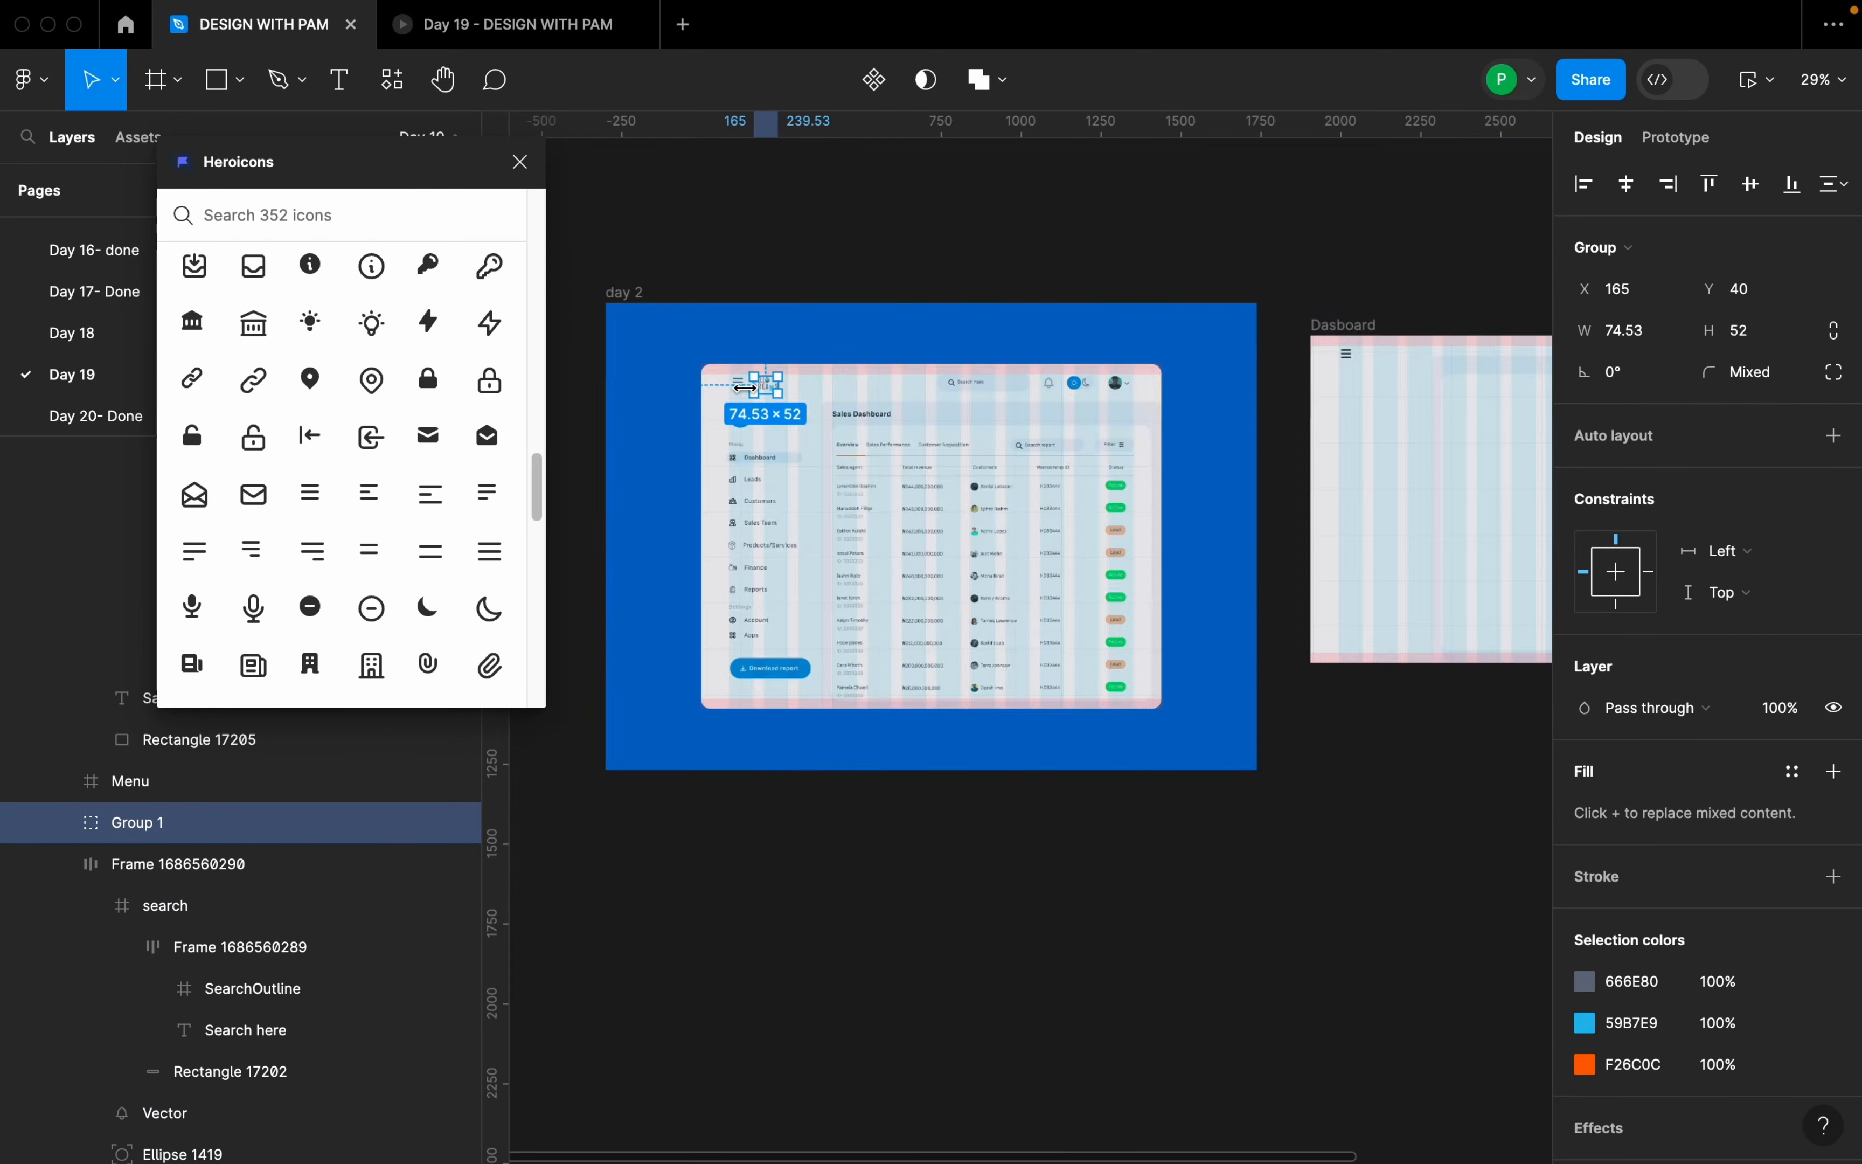
scroll(971, 341, "up", 5)
left_click(904, 327)
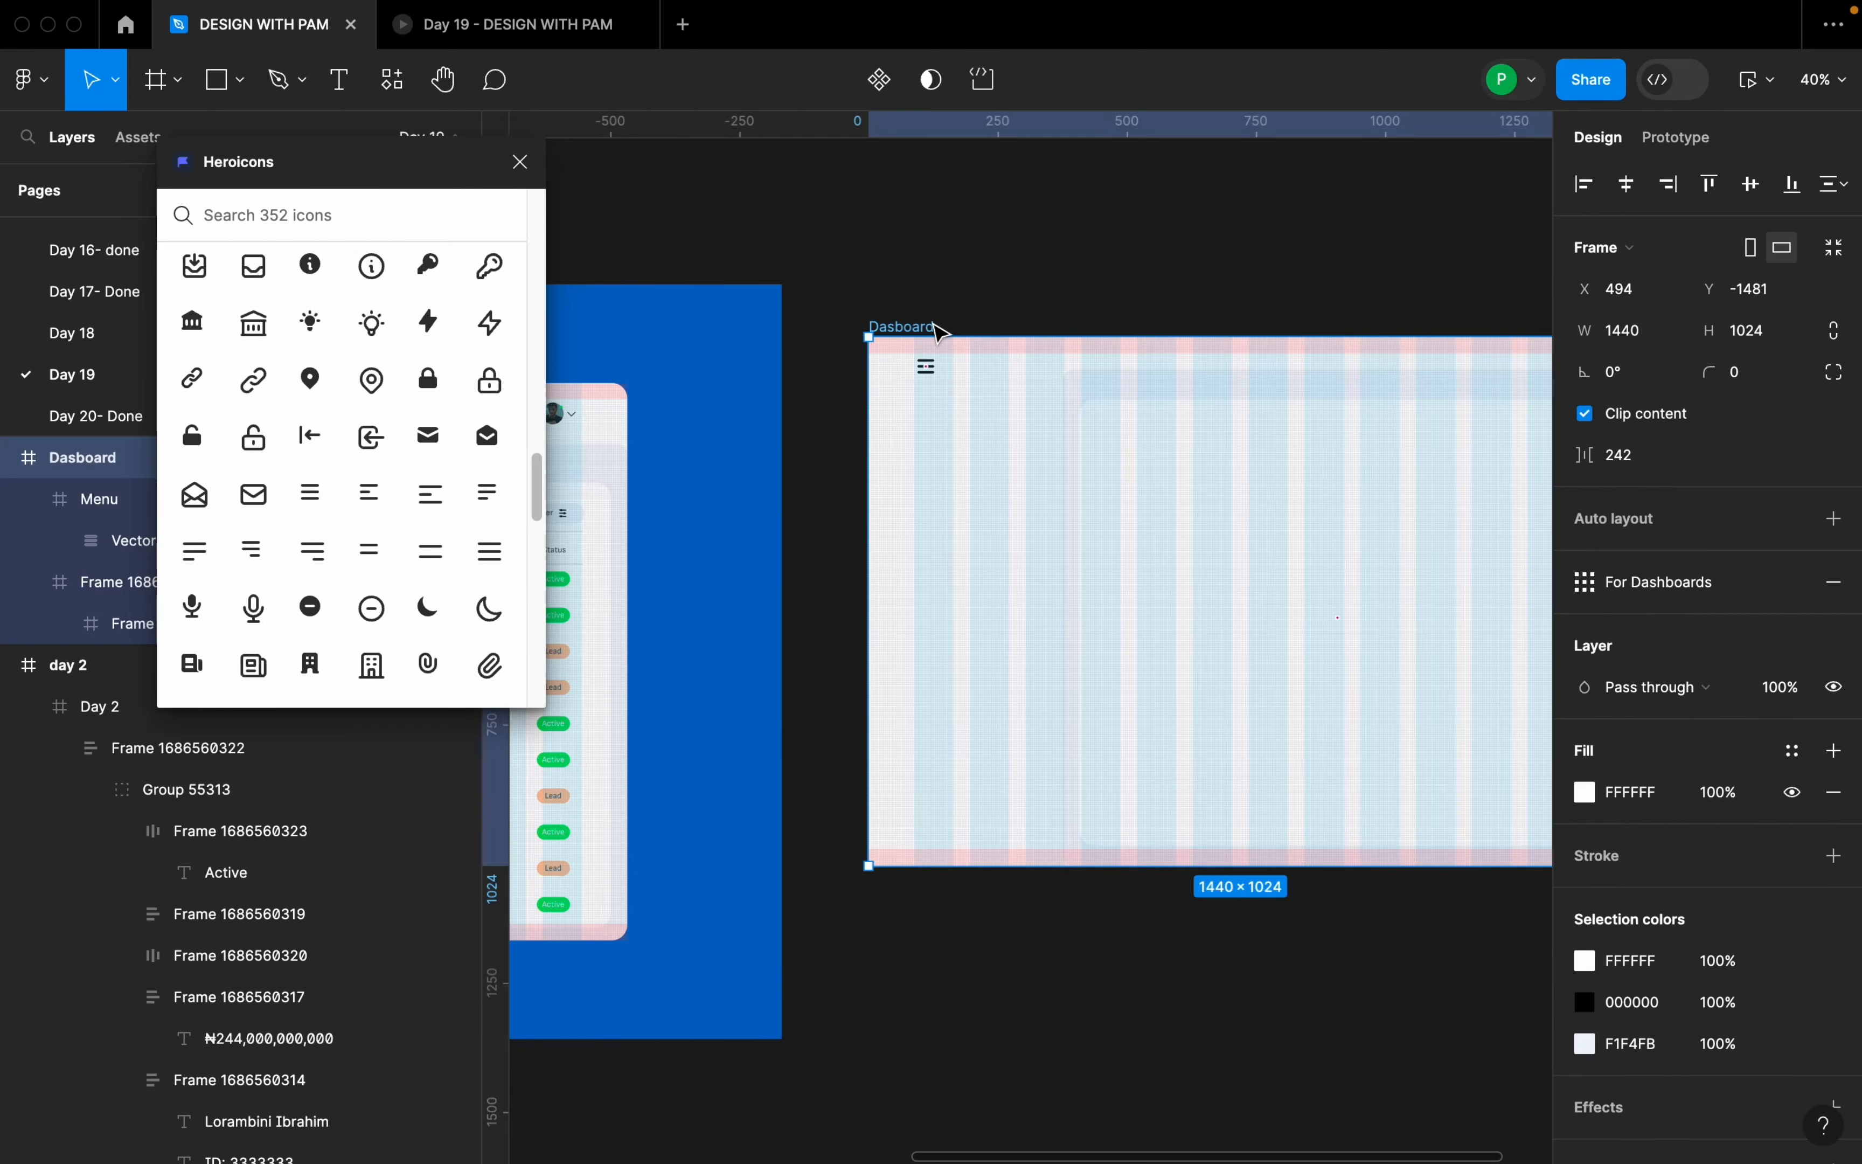
key("ctrl+v")
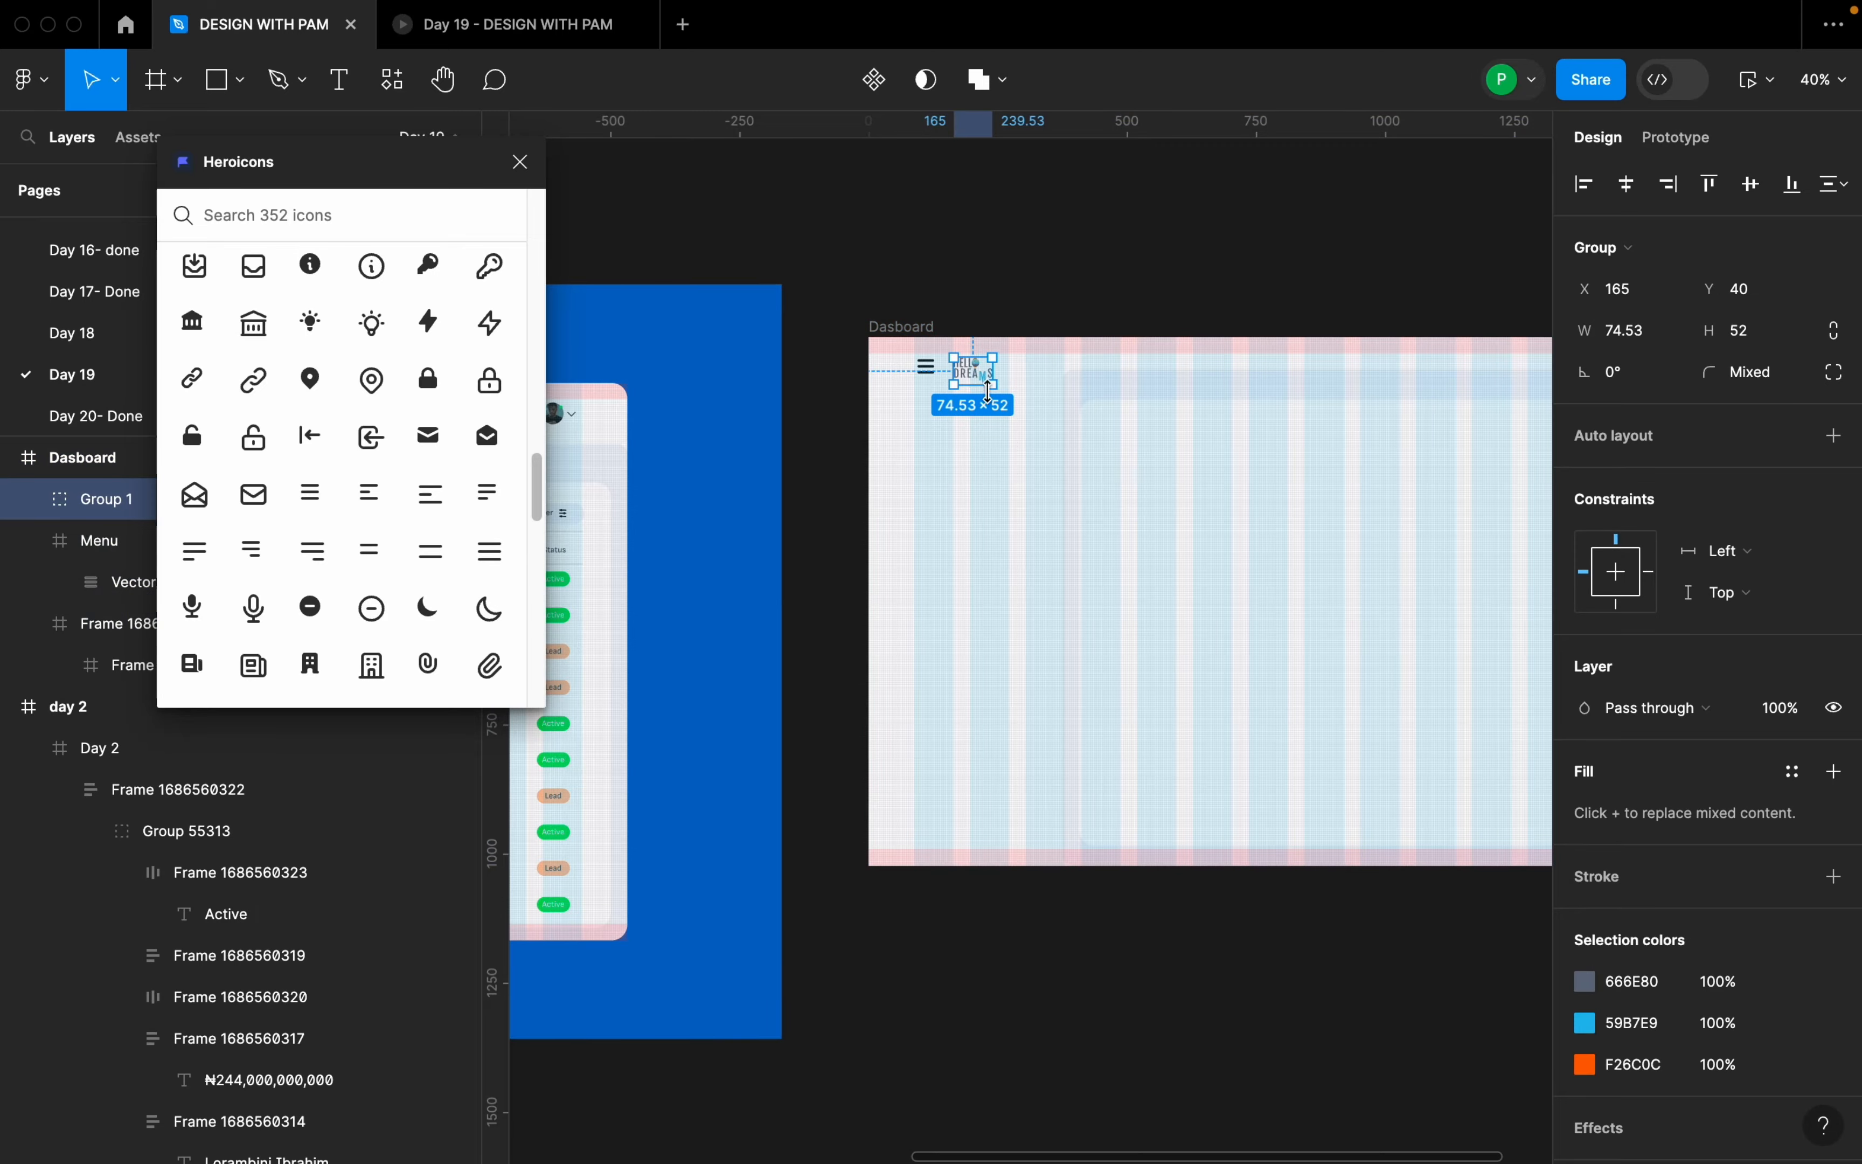
left_click(1026, 424)
- Set the horizontal spacing between the Menu icon and the logo to 28, and wrap both in an auto layout
scroll(1164, 429, "down", 3)
scroll(1160, 428, "up", 10)
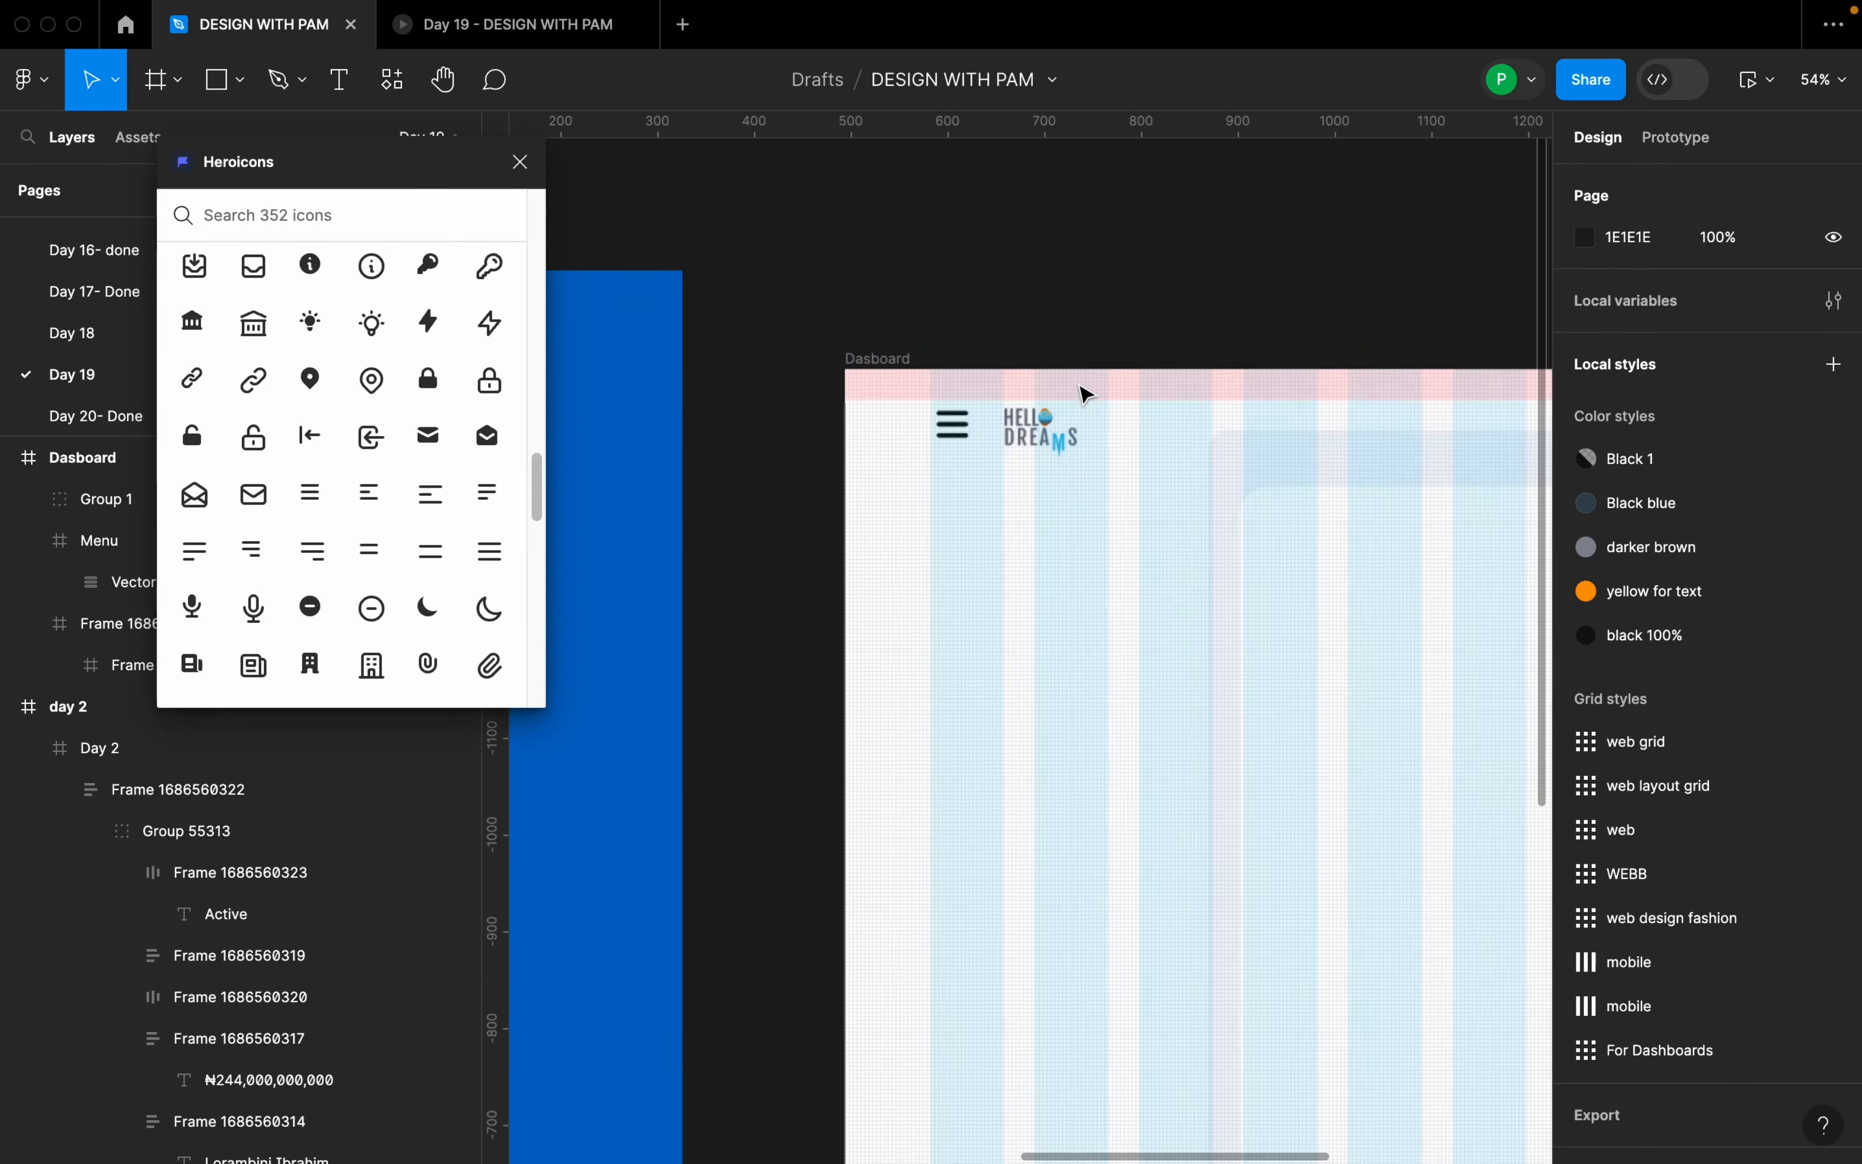
left_click(974, 484)
left_click_drag(973, 485, 958, 486)
left_click(773, 491, "shift")
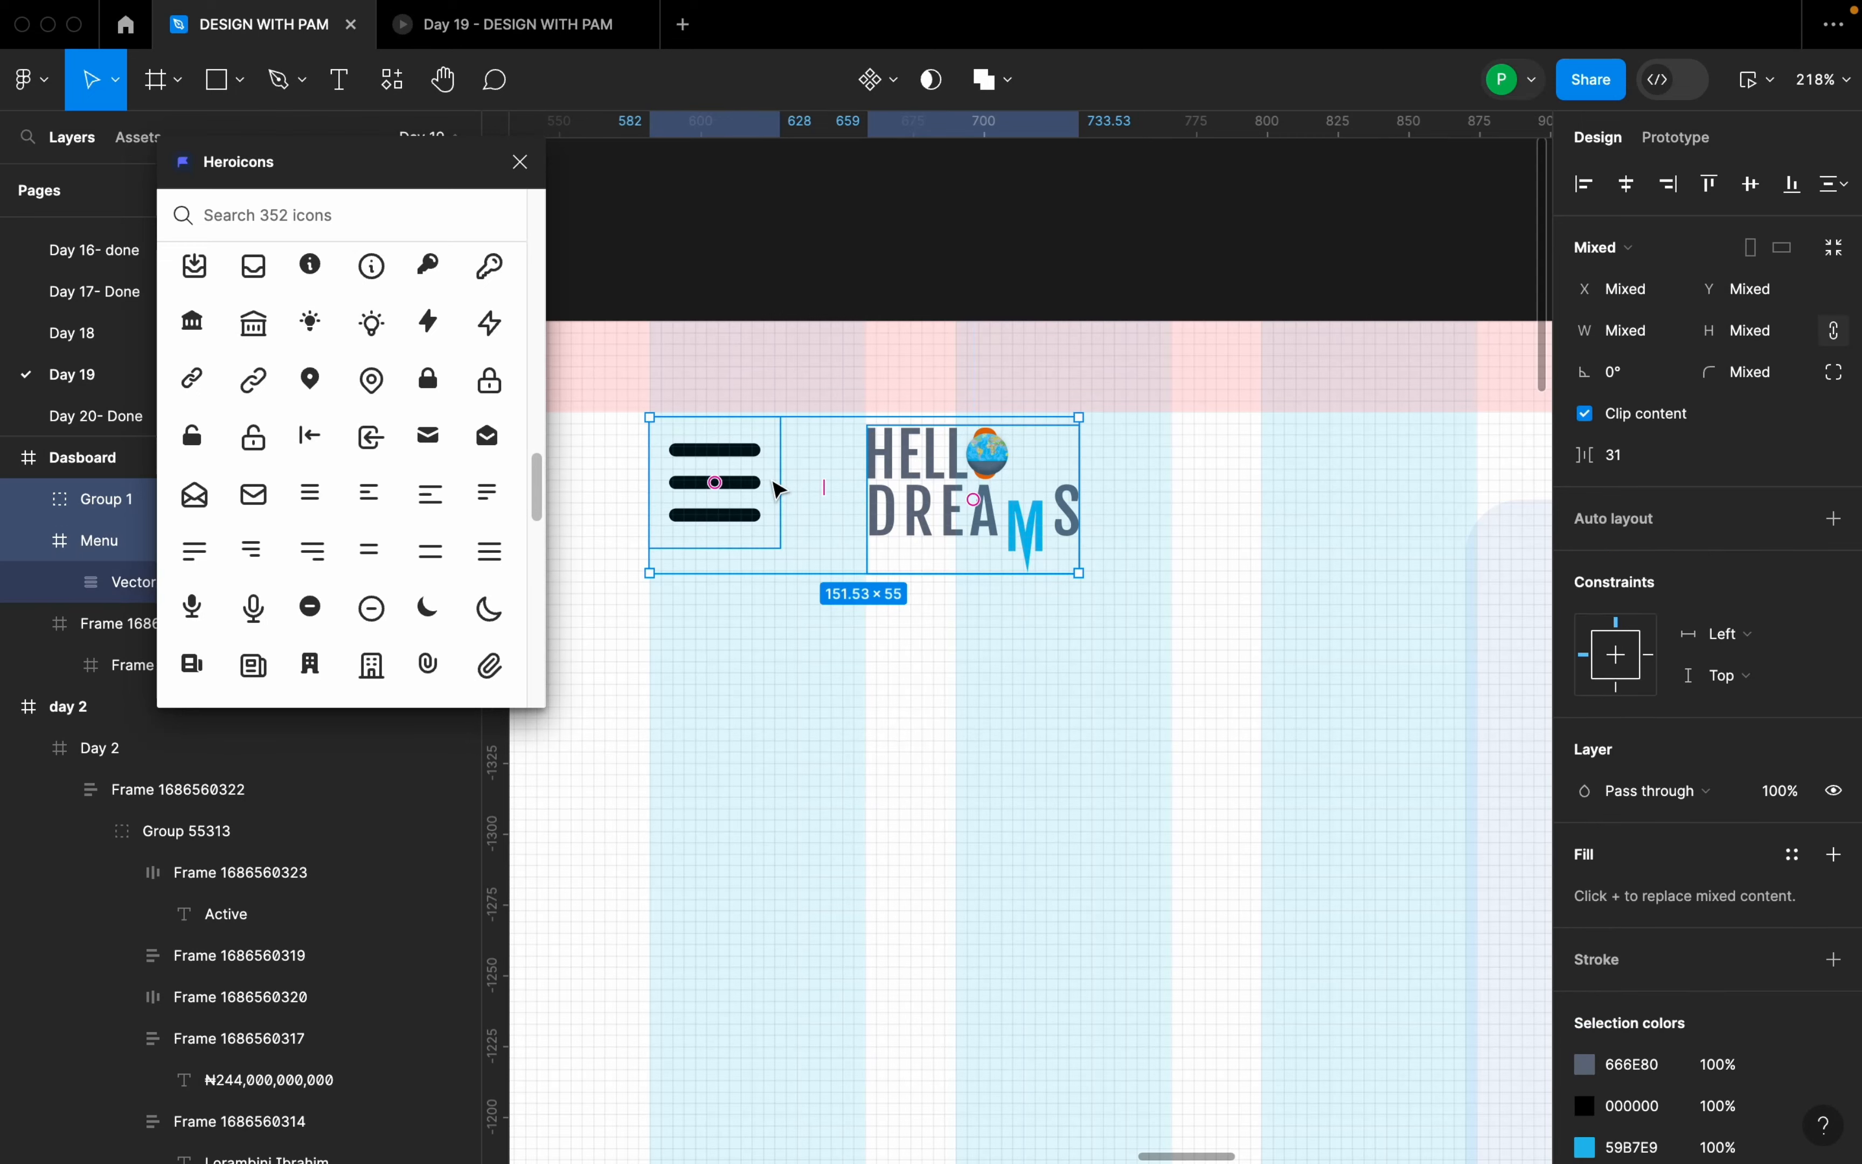
left_click(1641, 460)
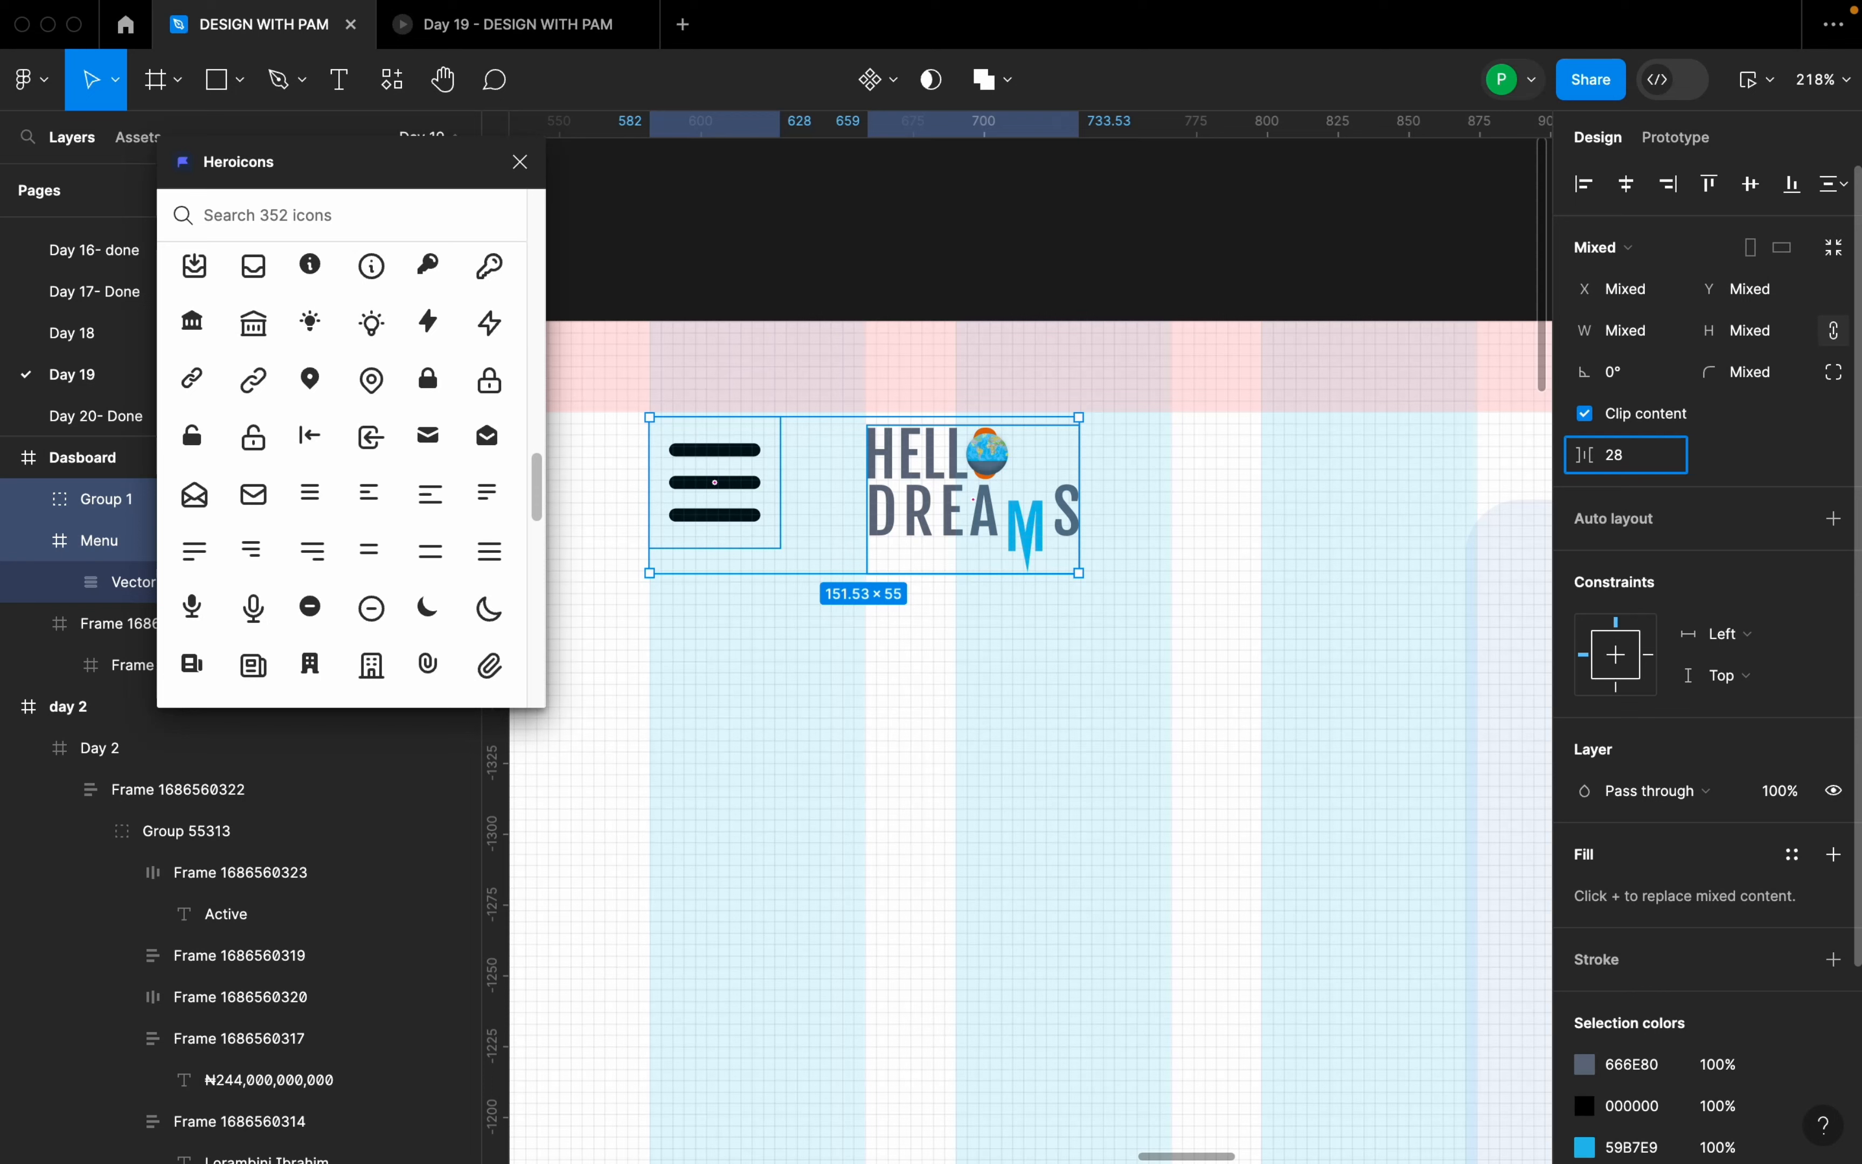
type("28A")
key("Return")
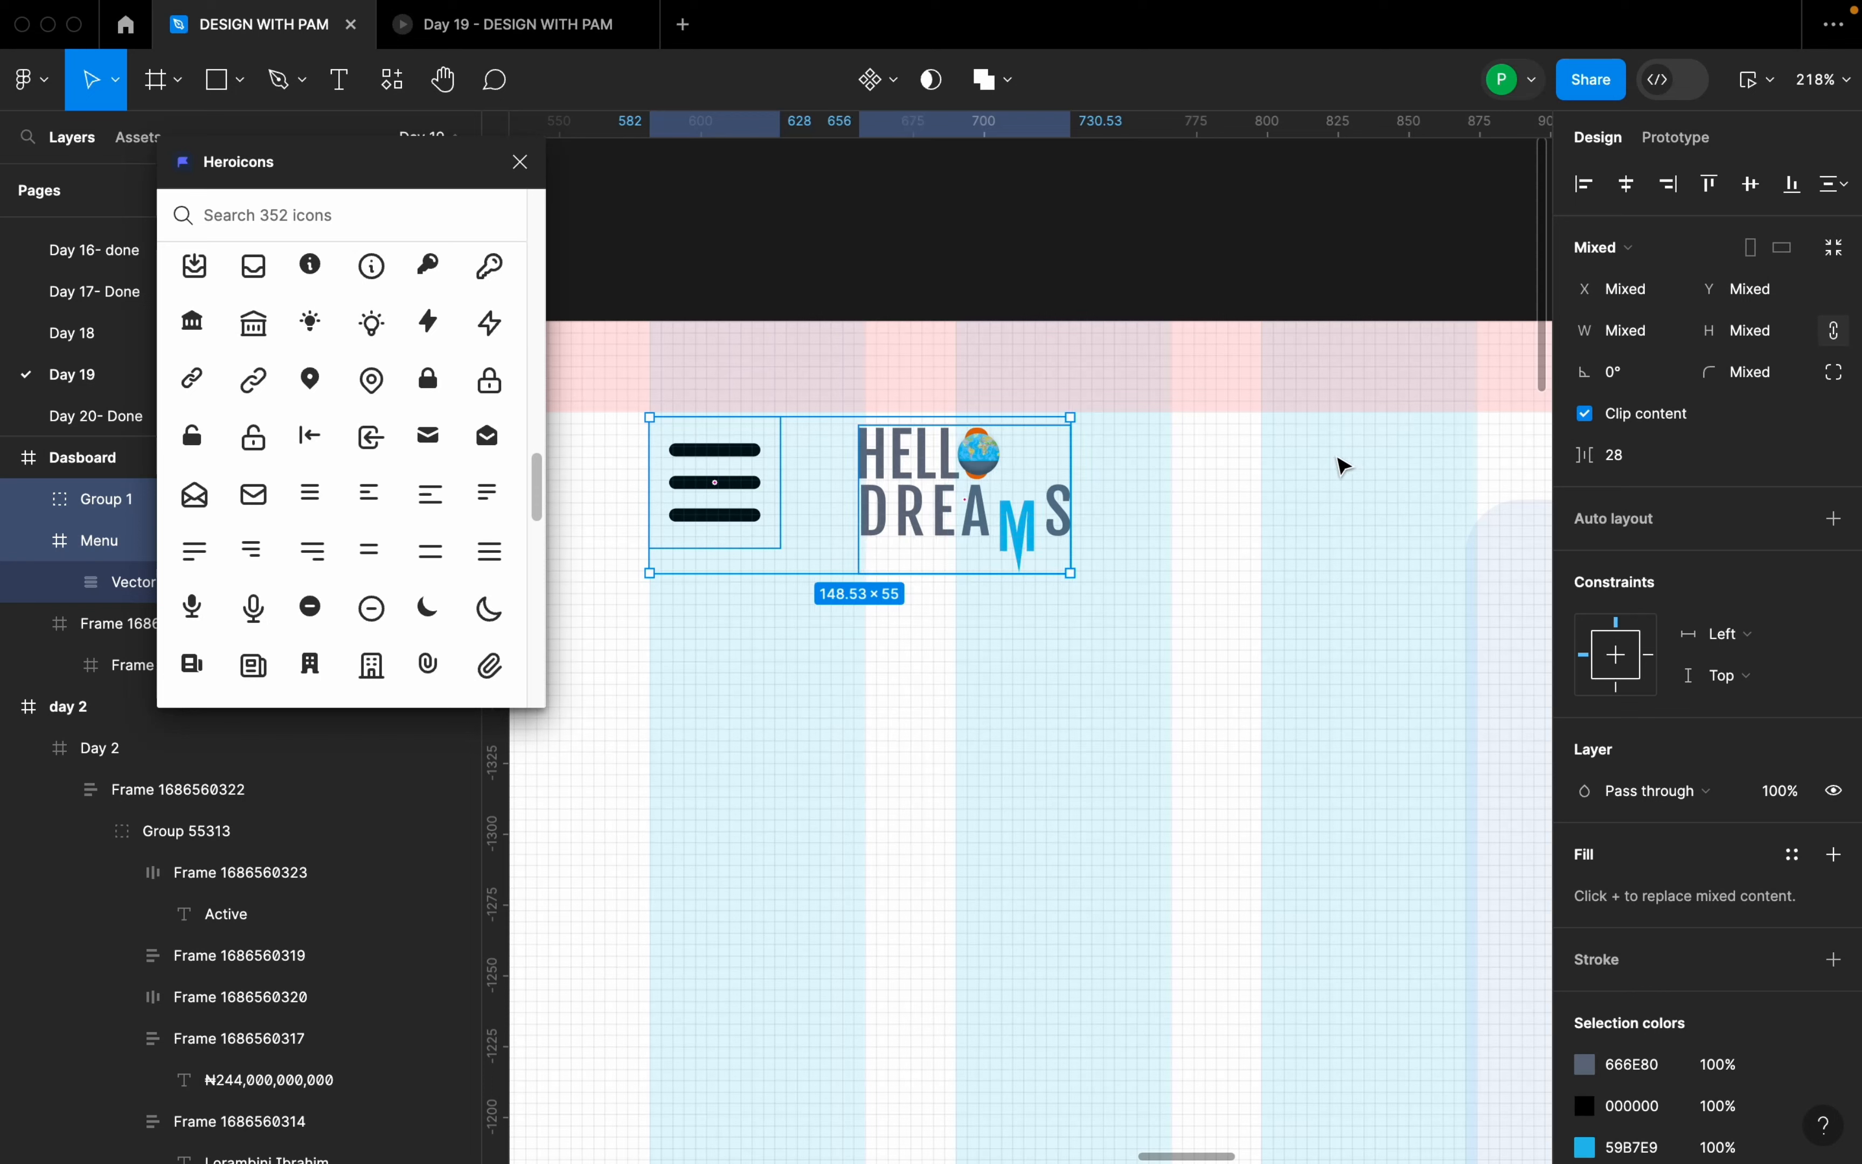
key("shift+a")
key("Escape")
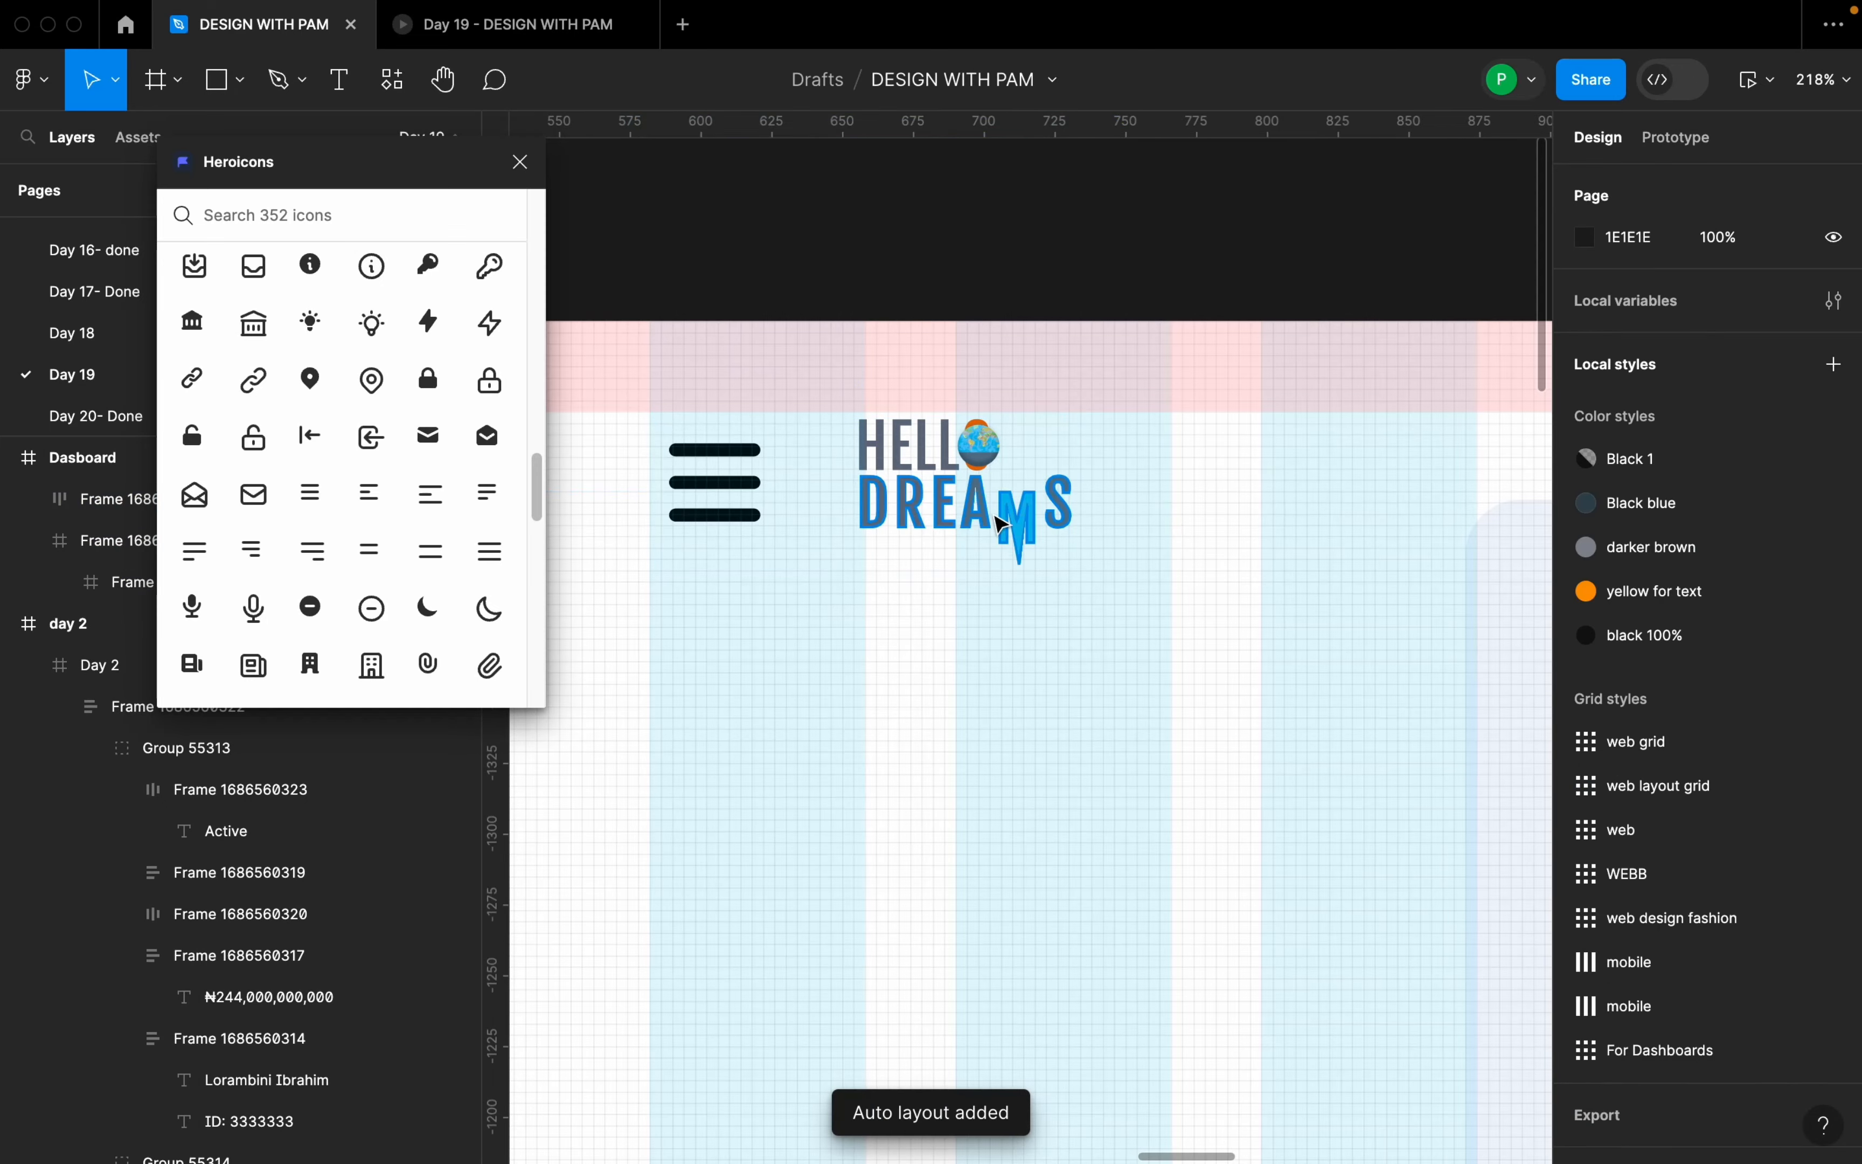
- Close the Heroicons plugin
scroll(1019, 548, "down", 10)
scroll(1268, 282, "left", 8)
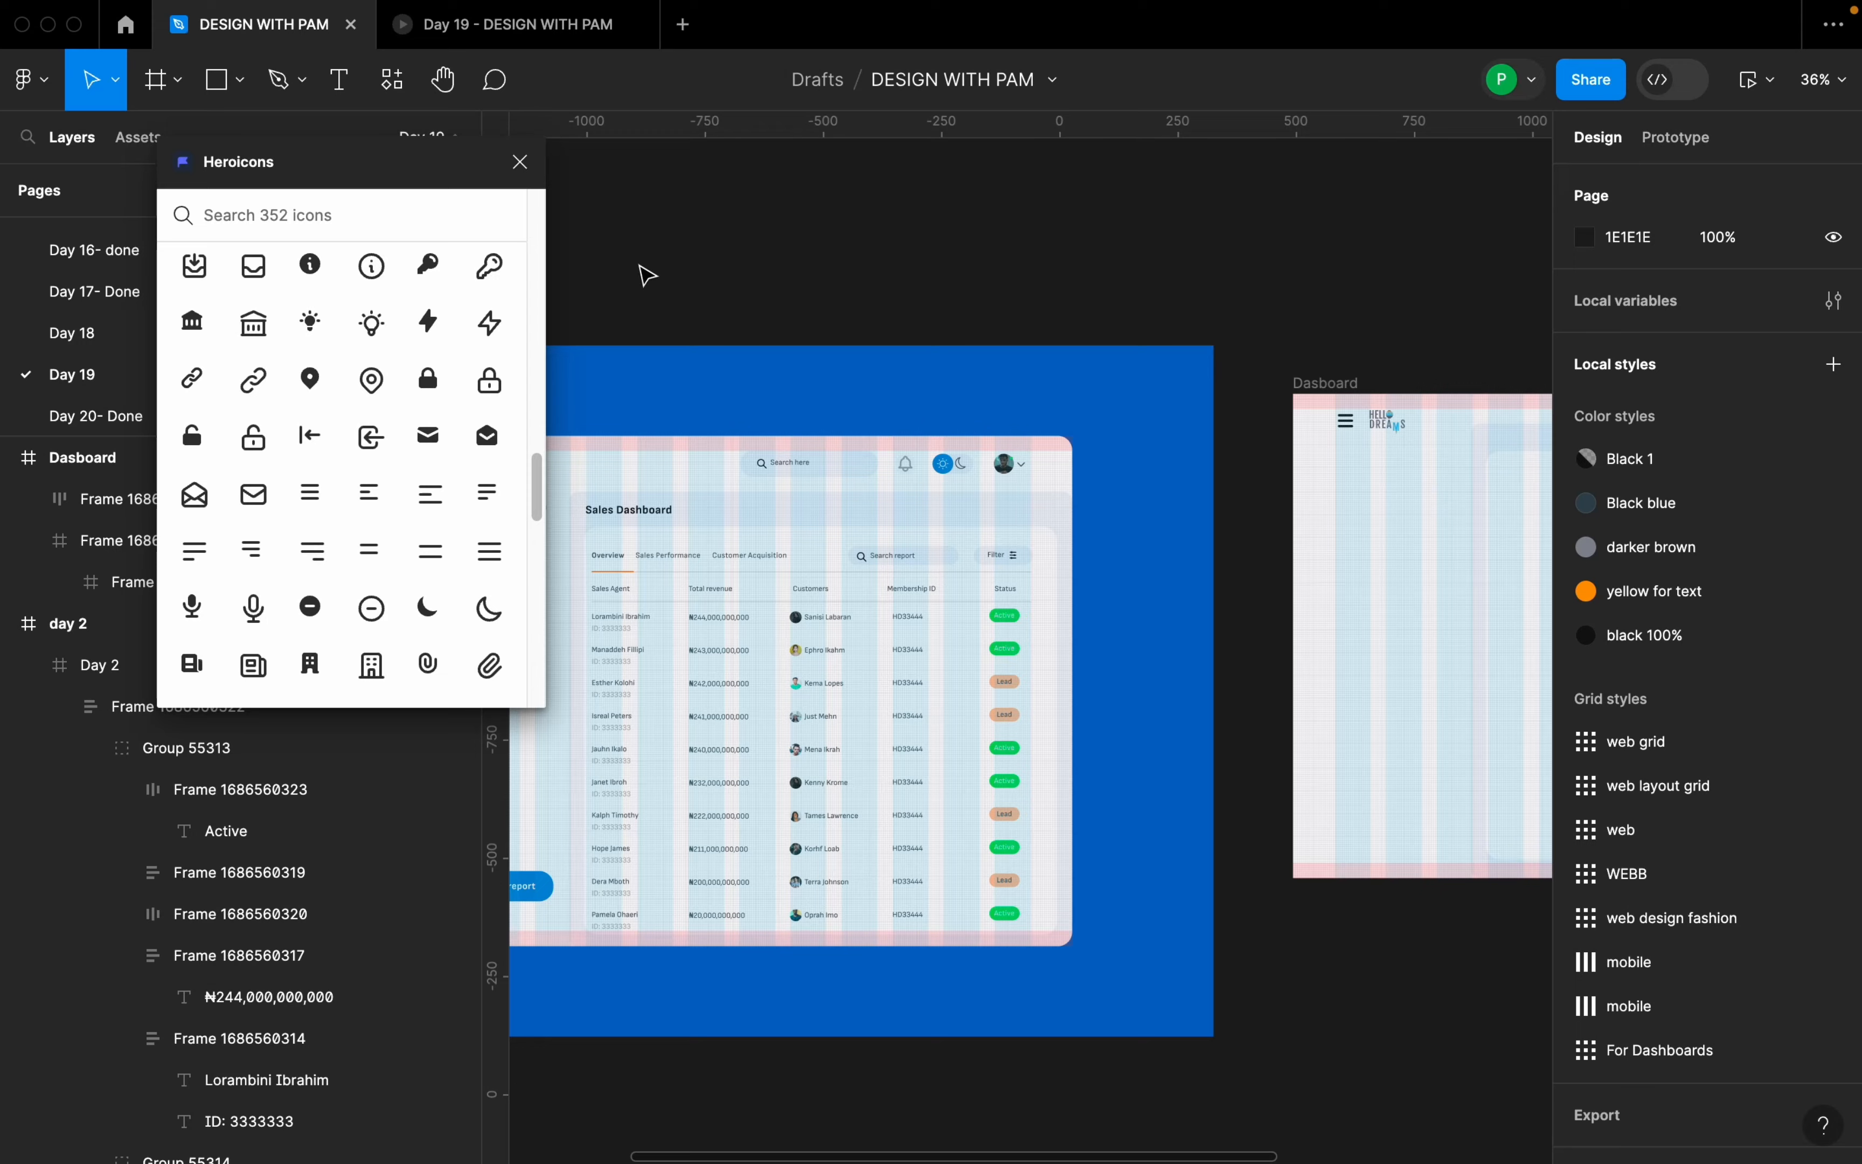
left_click(519, 163)
- Detach the For Dashboards grid style from the Day 2 frame
left_click_drag(872, 266, 938, 216)
scroll(542, 451, "up", 5)
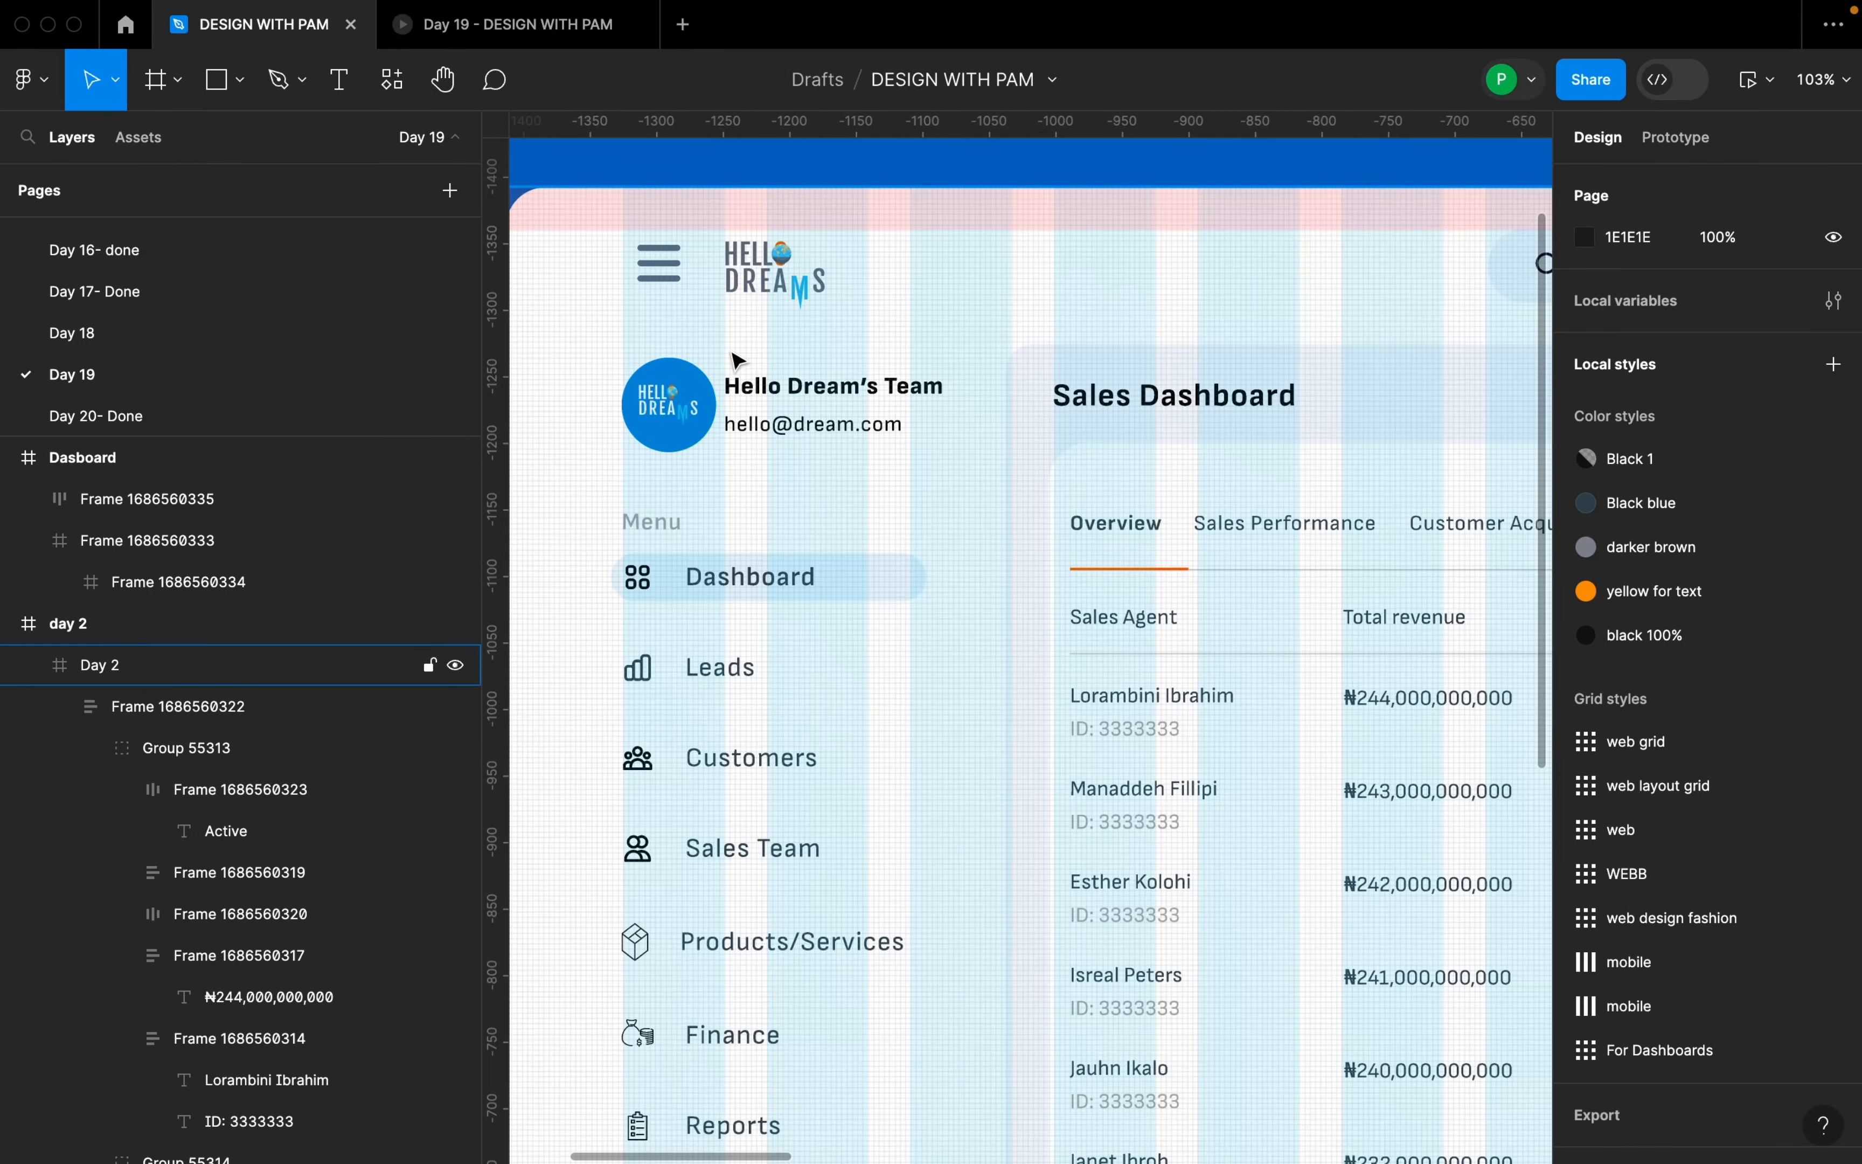
scroll(731, 420, "down", 4)
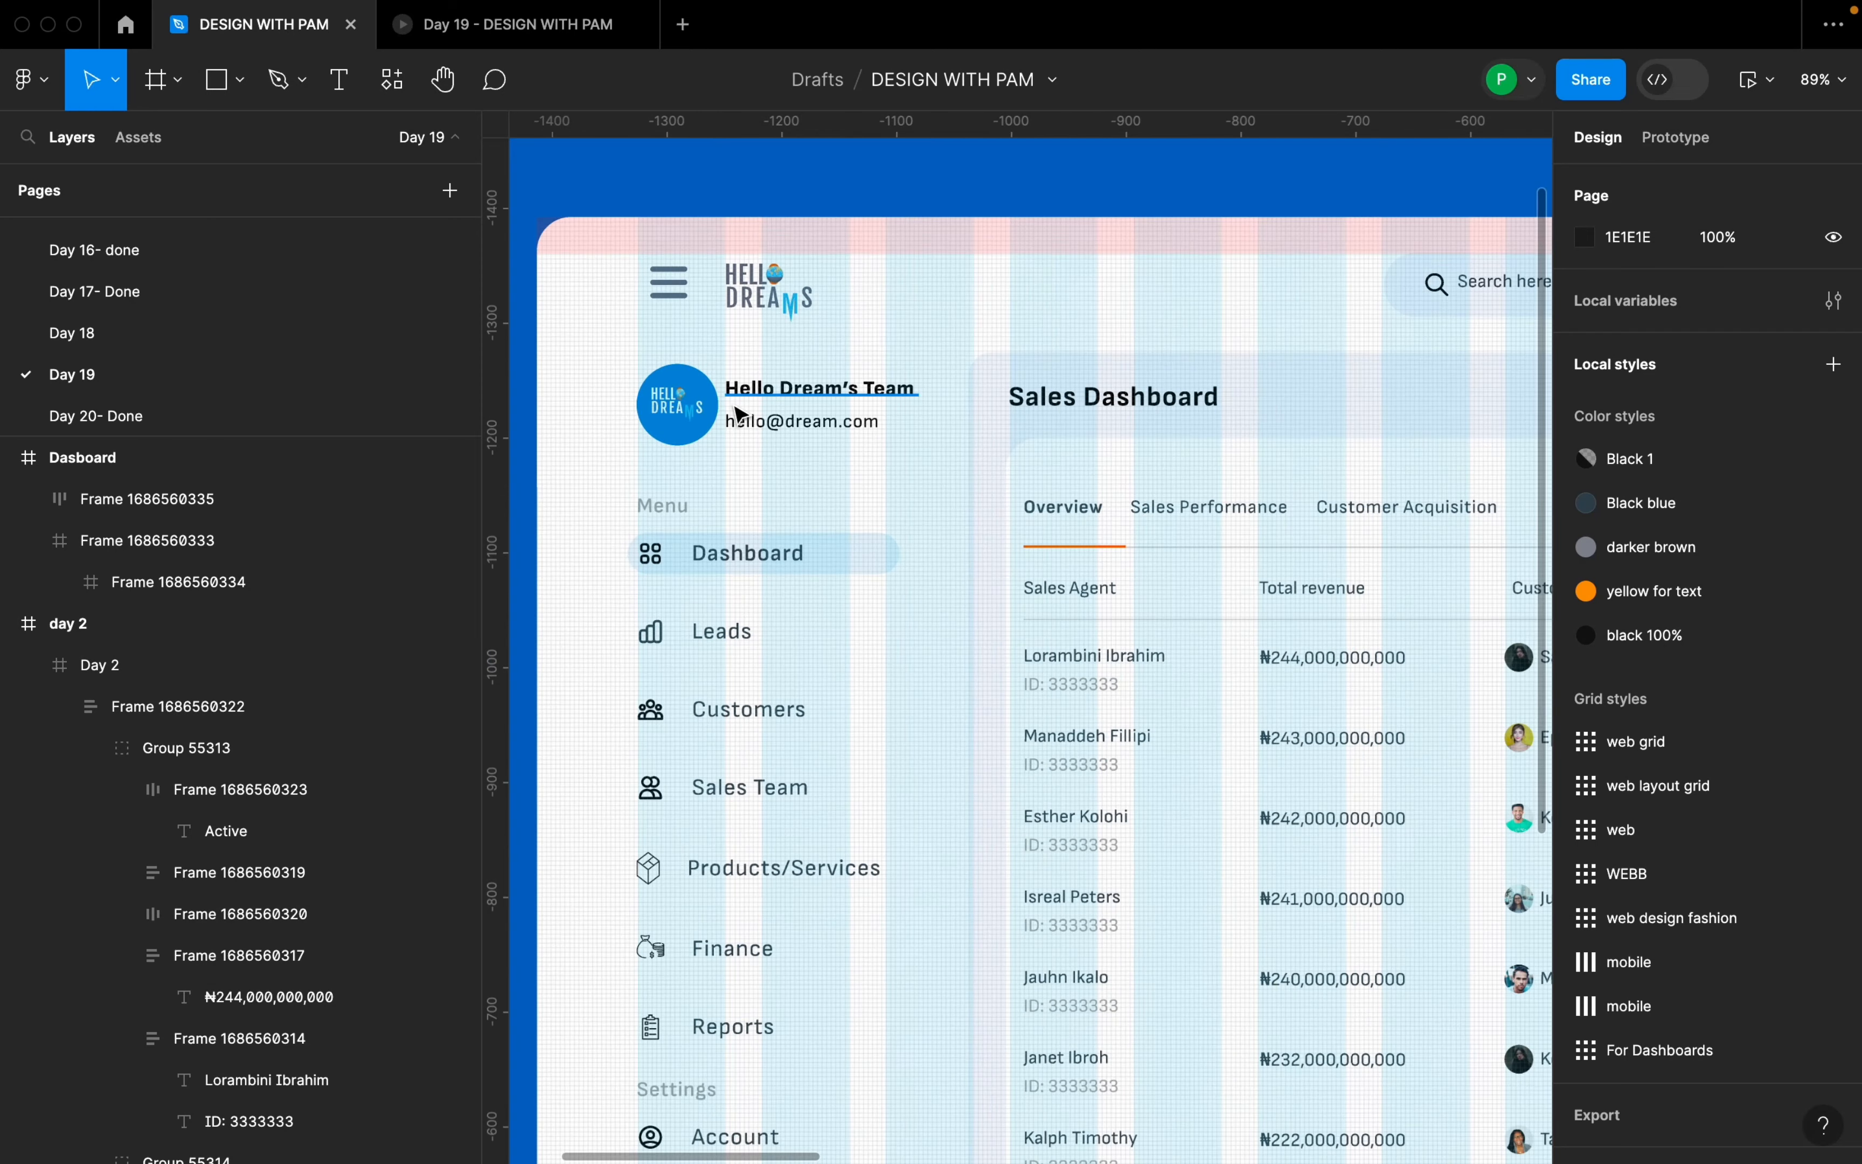
scroll(731, 420, "down", 4)
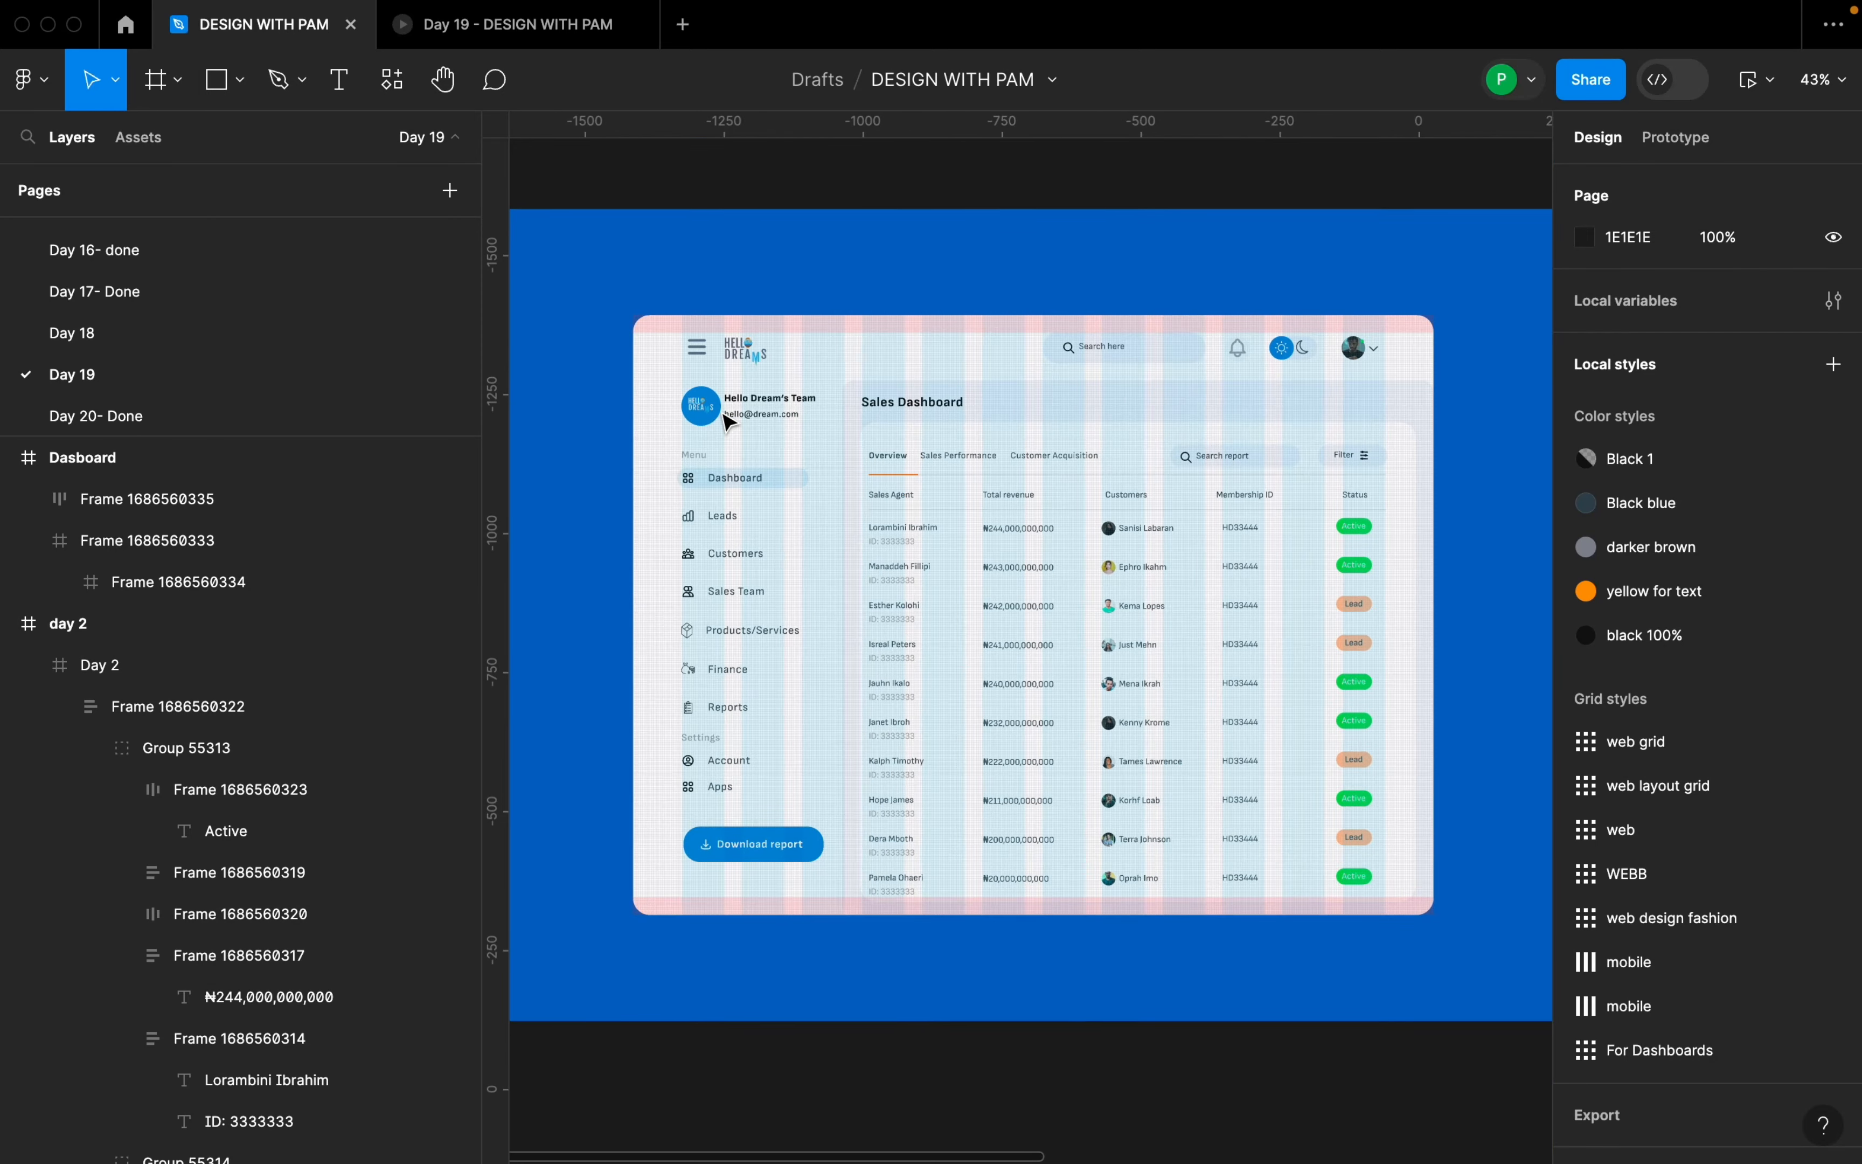
scroll(727, 419, "down", 2)
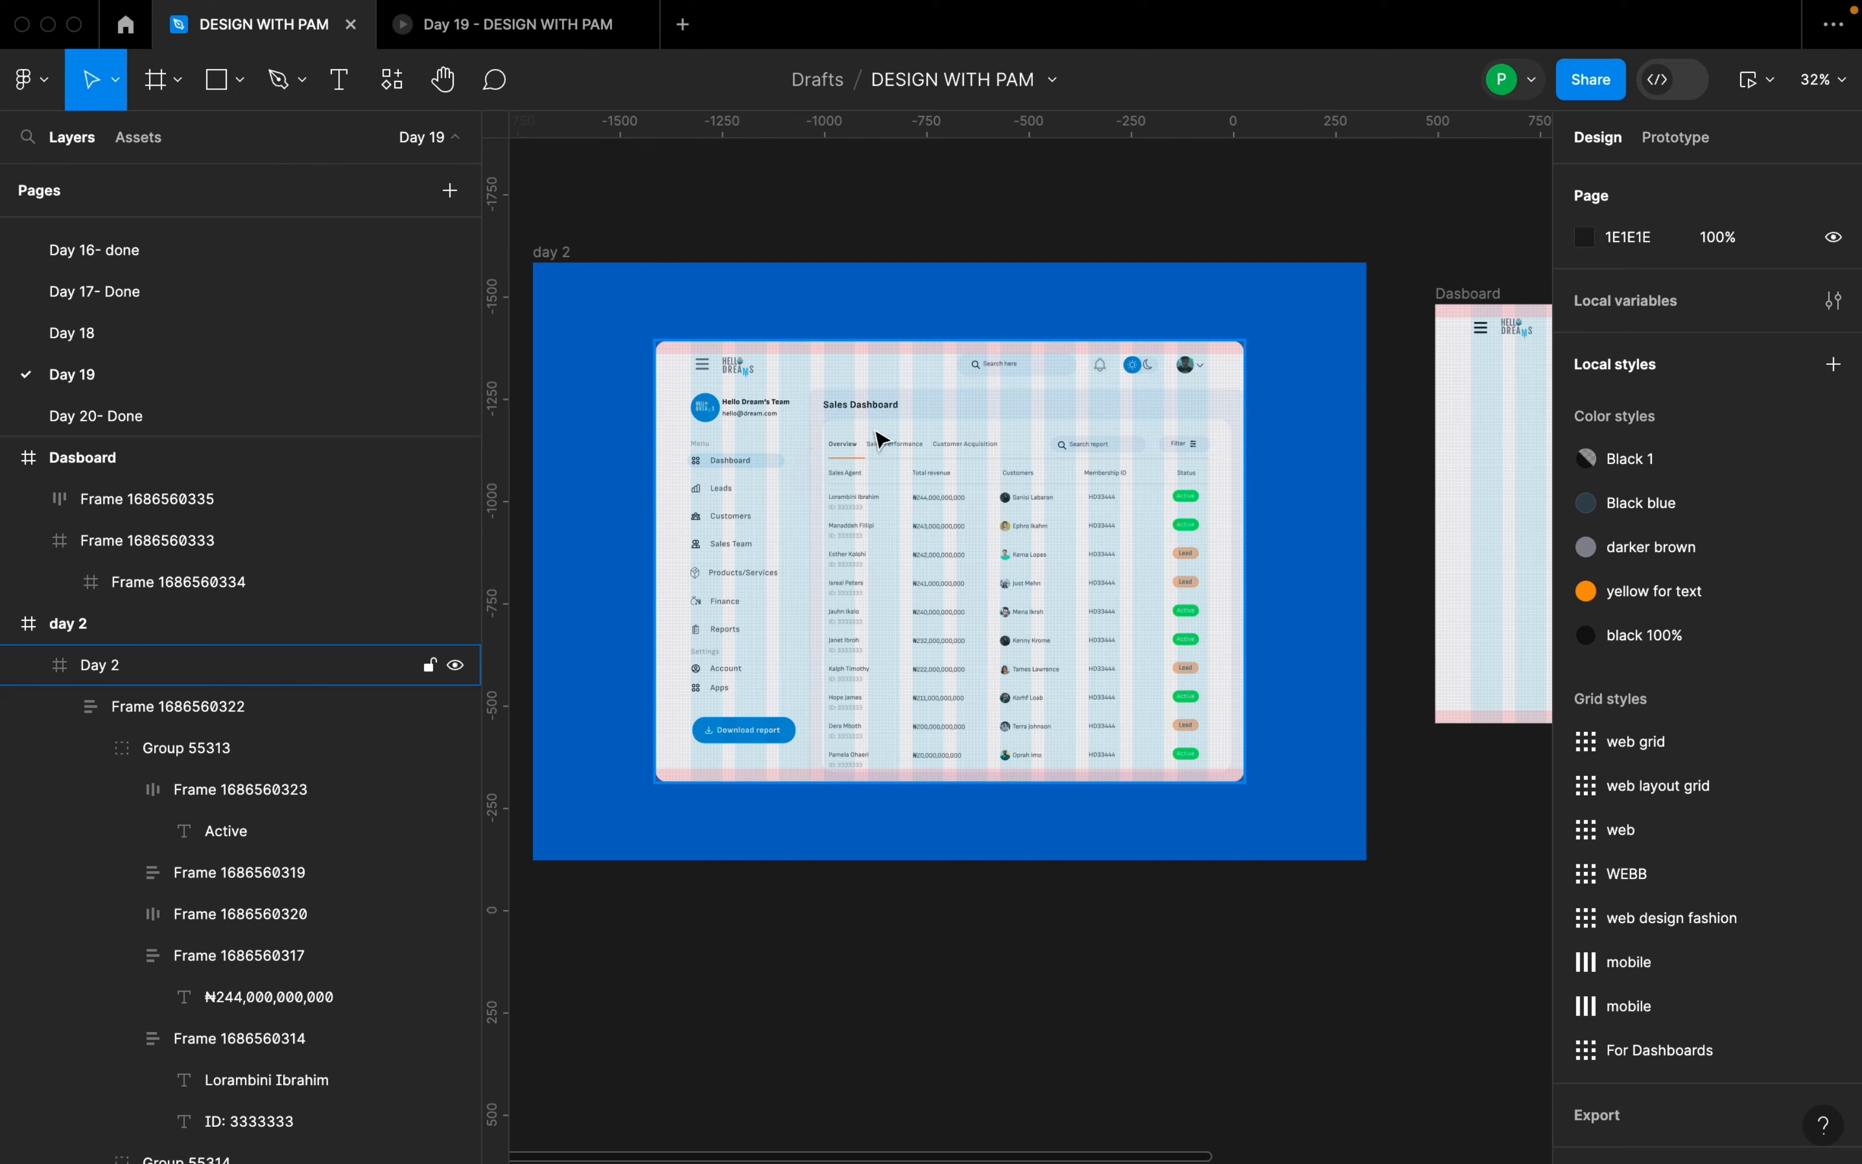
left_click_drag(1314, 403, 927, 450)
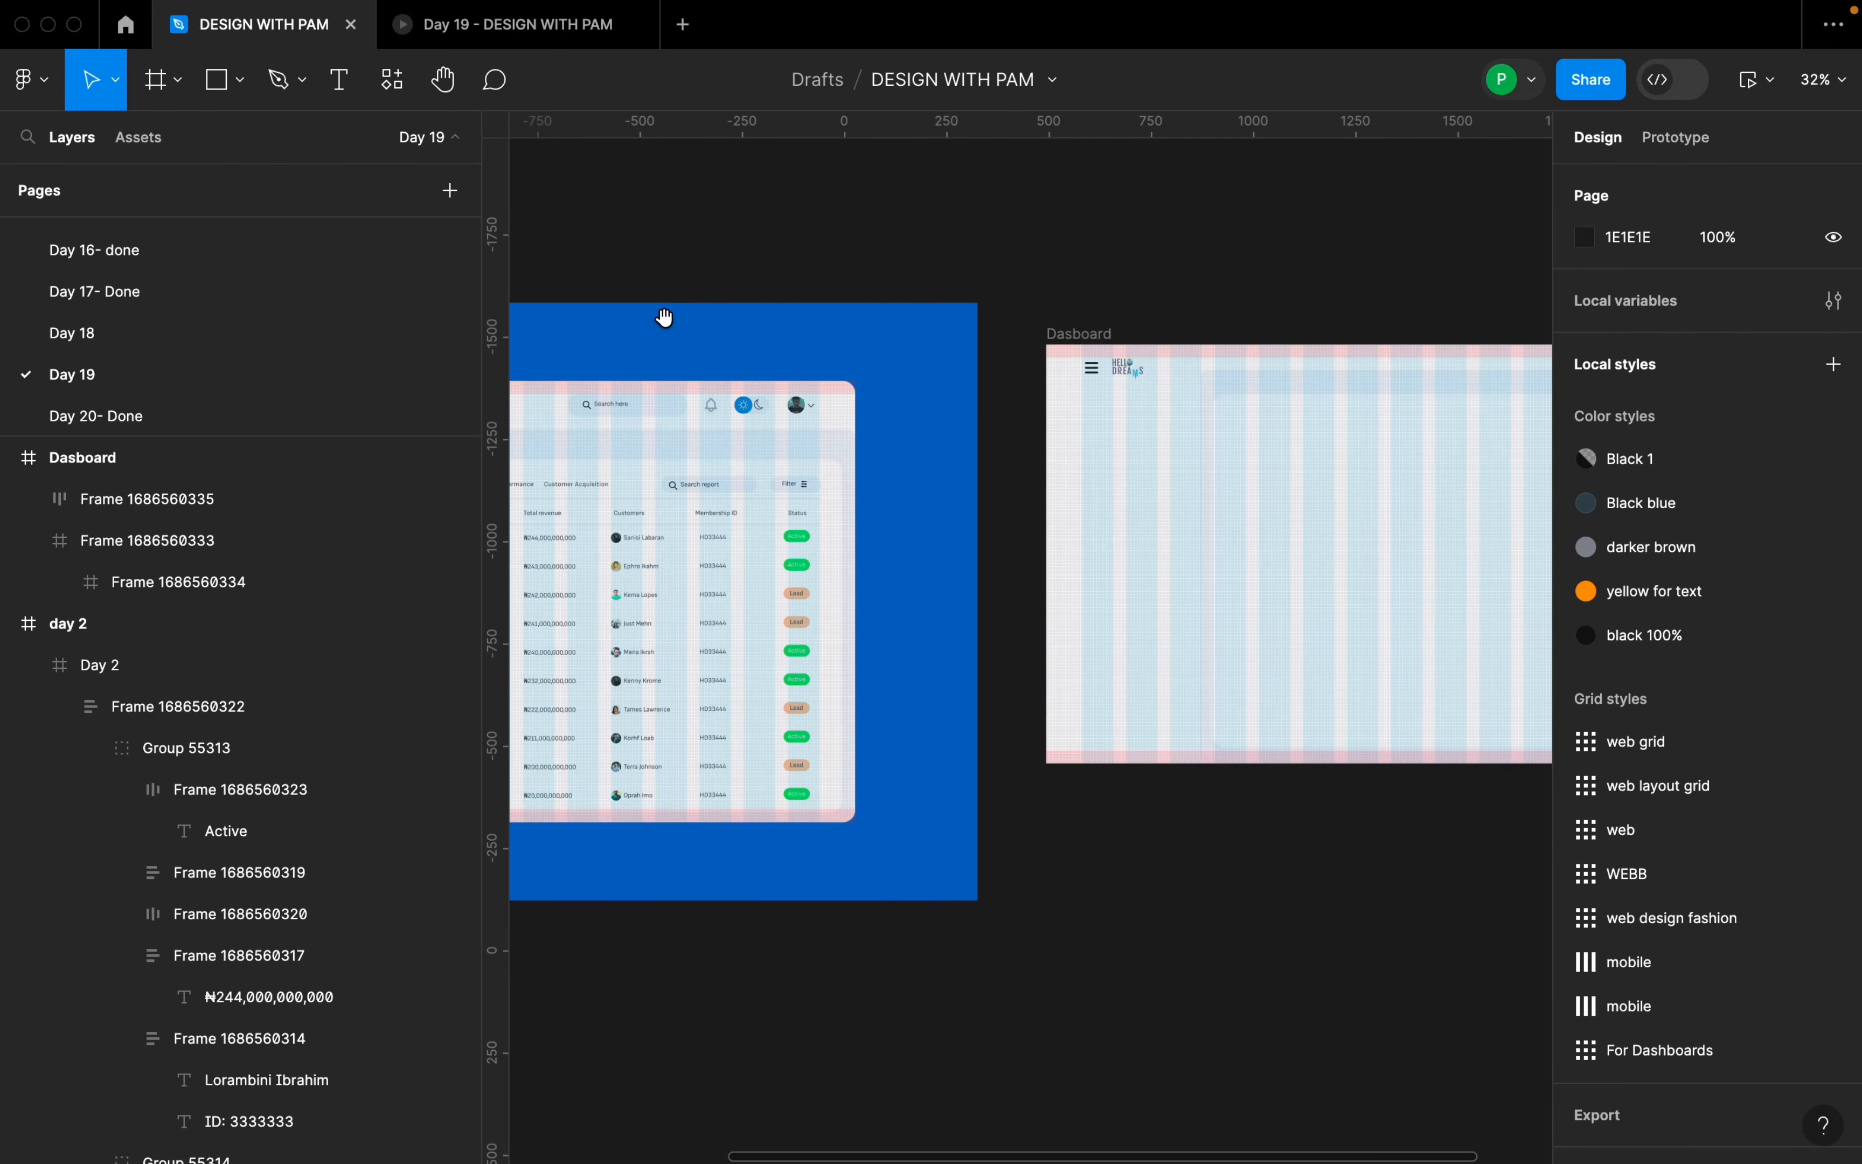
left_click_drag(665, 316, 930, 299)
left_click(730, 375)
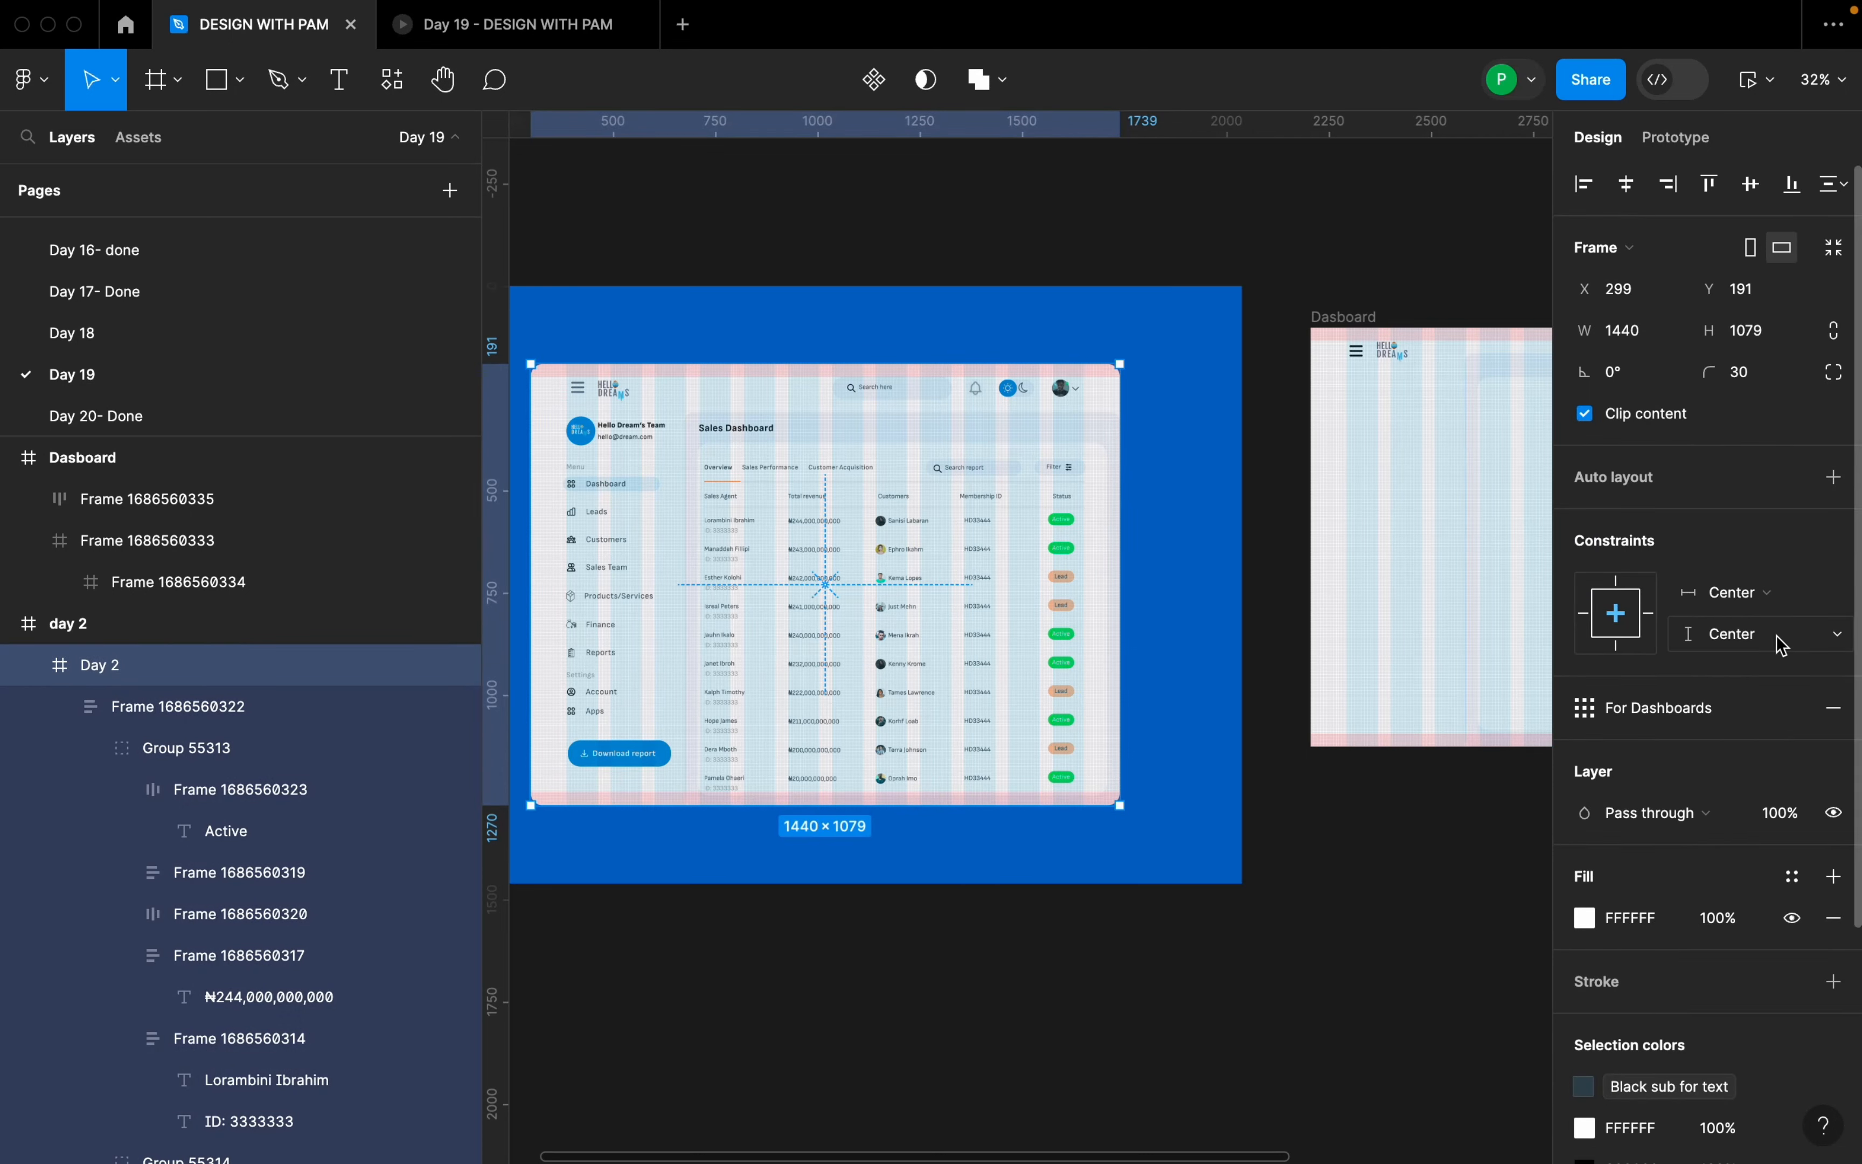
left_click(1780, 711)
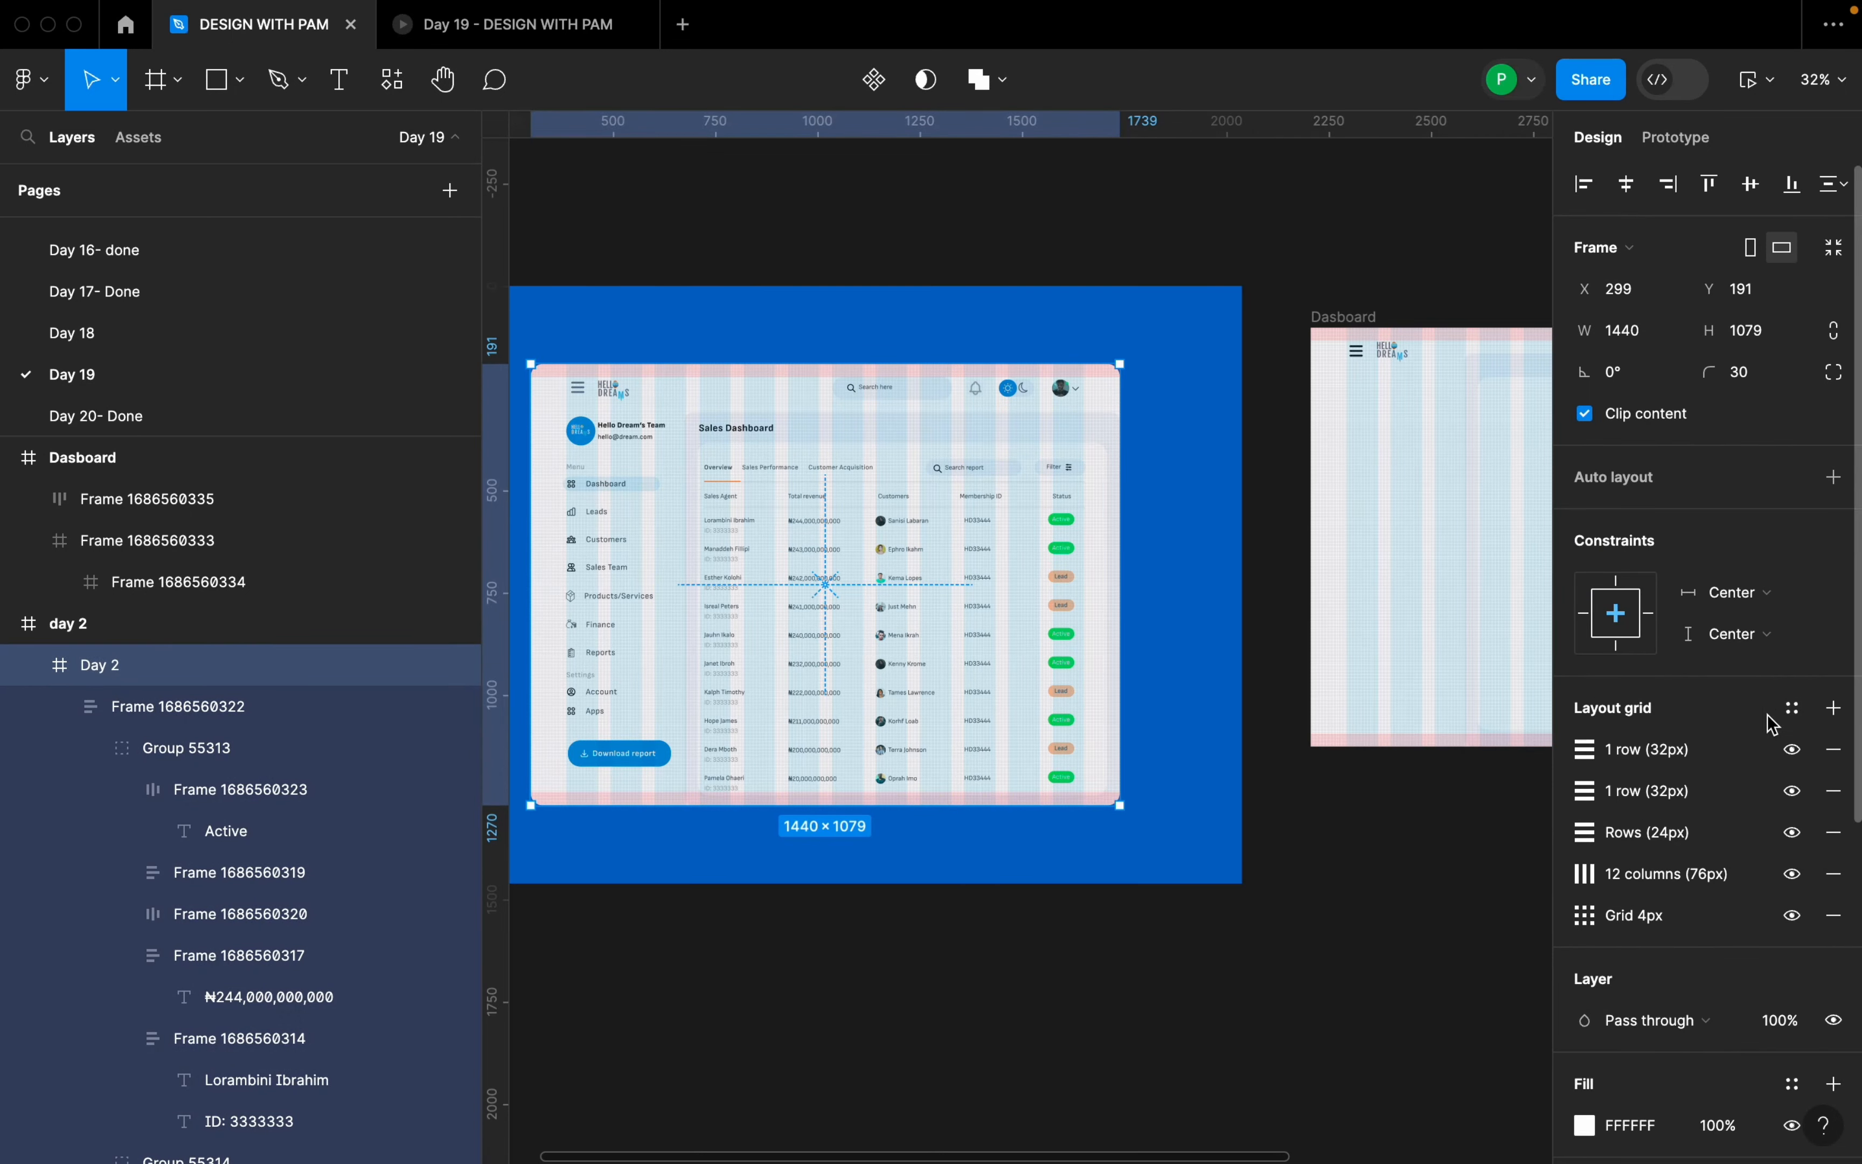
- Undo the grid style detachment on the Day 2 frame and hide the layout grids
key("super+z")
key("ctrl+g")
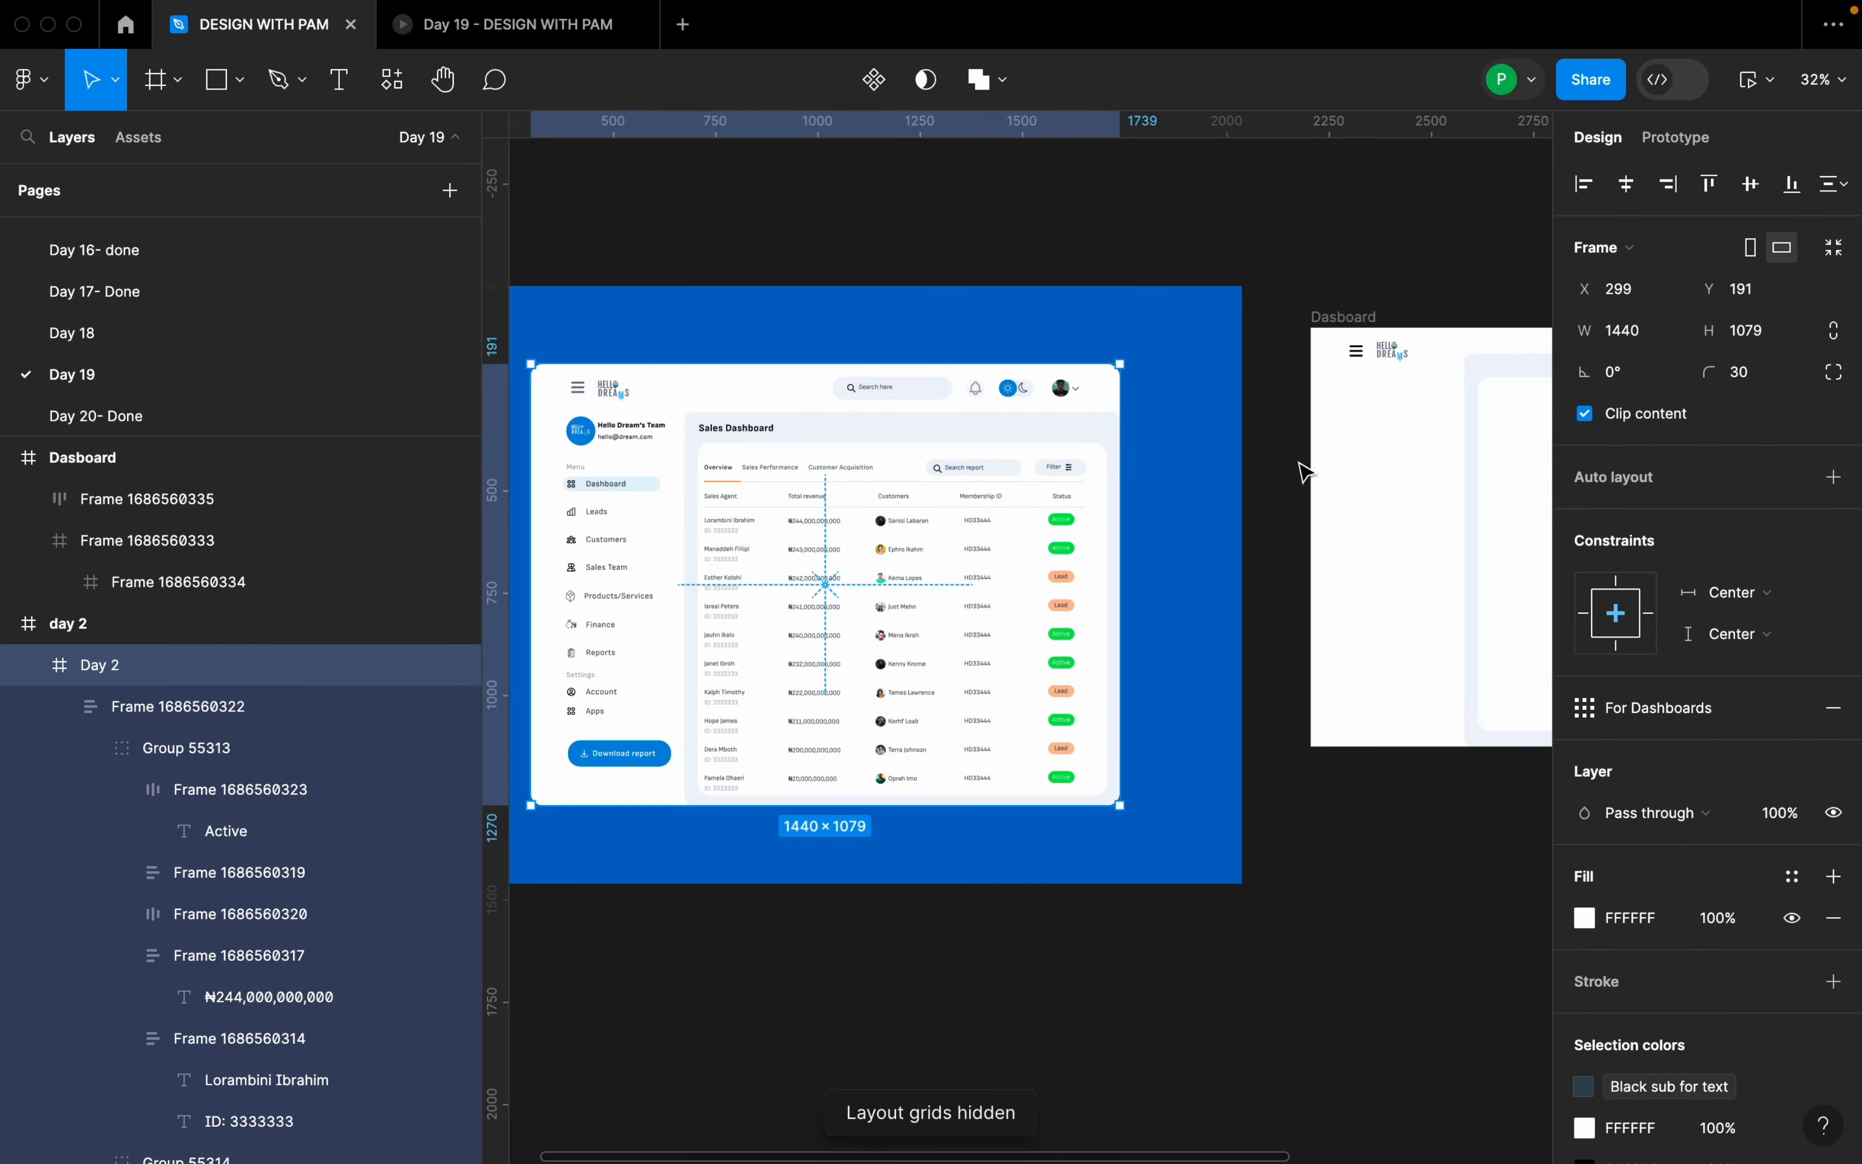
left_click(1183, 439)
- Examine the search bar, bell, theme toggle and profile picture in the day 2 design's header
scroll(973, 452, "up", 3)
scroll(898, 573, "up", 5)
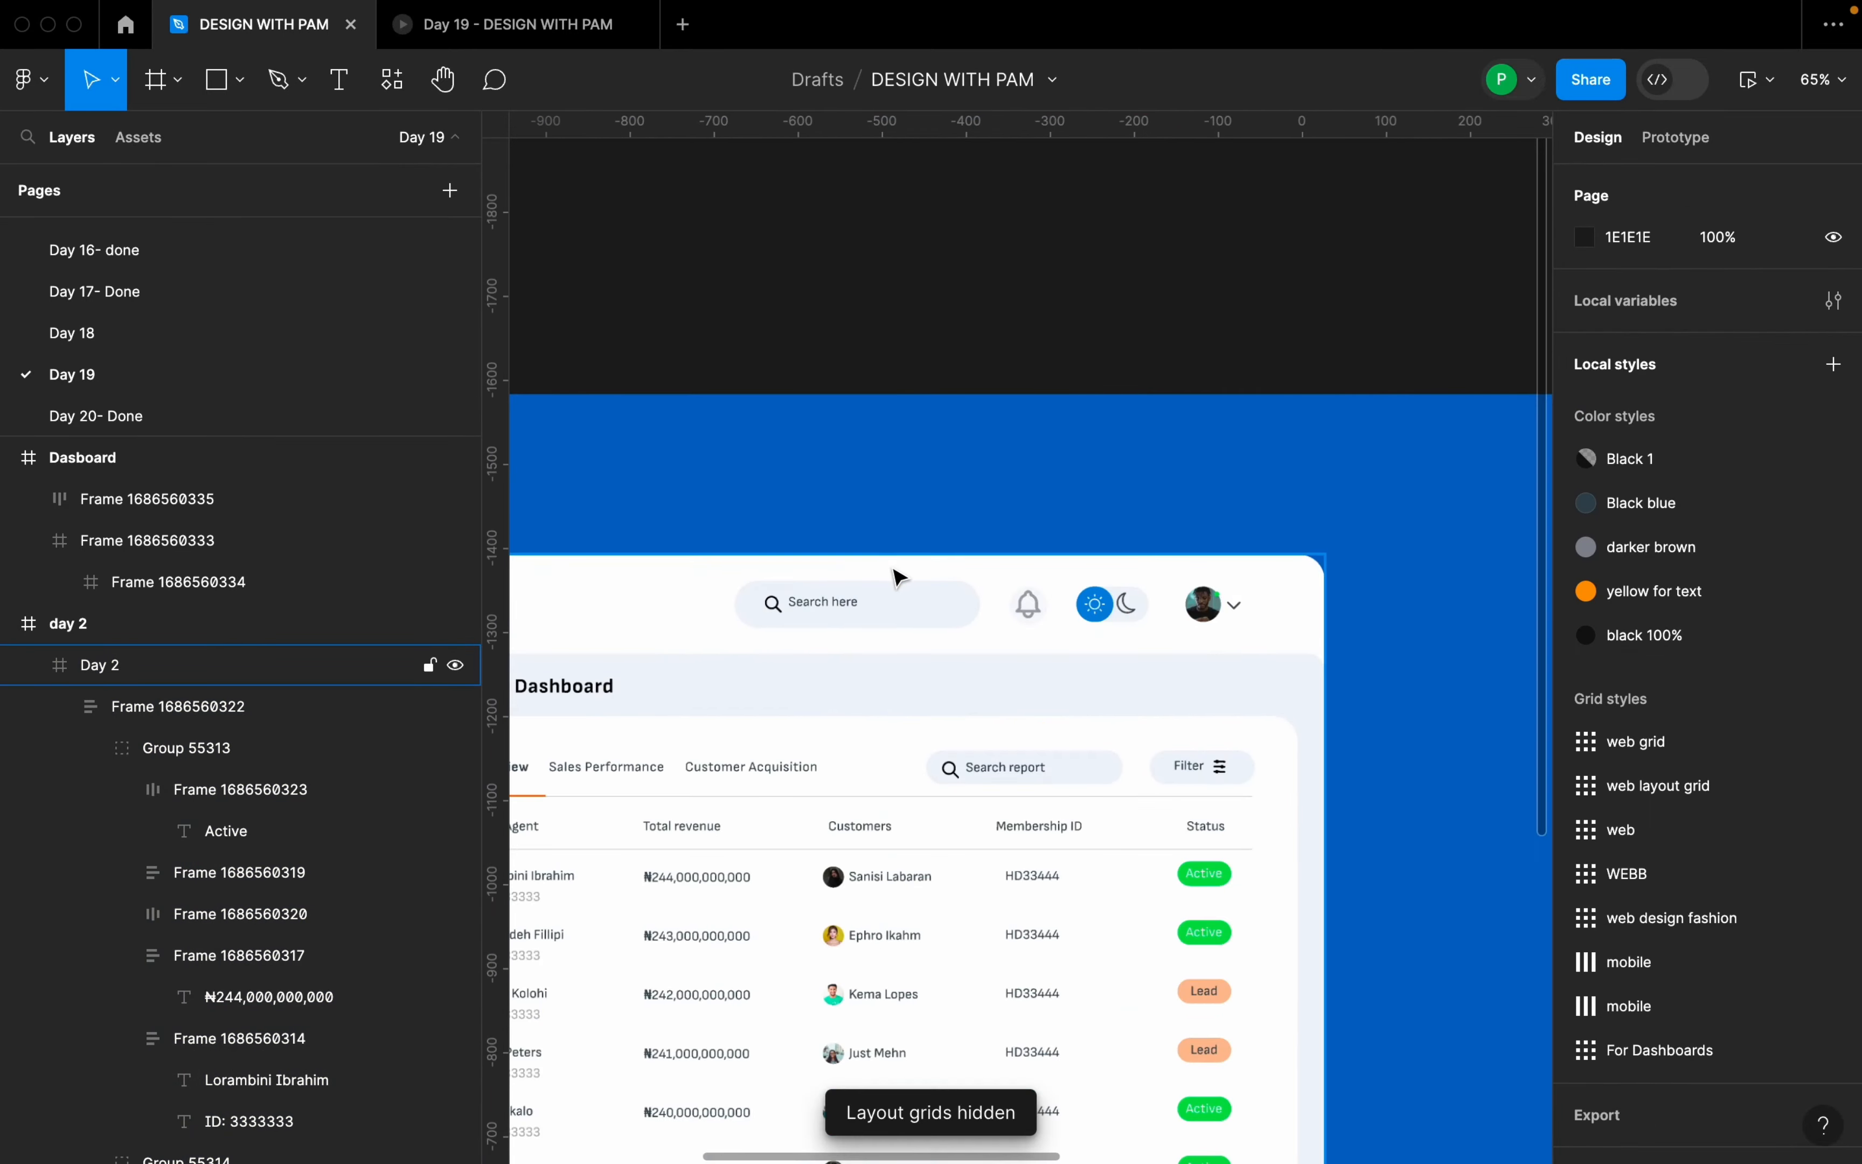
scroll(893, 570, "down", 2)
scroll(893, 570, "up", 1)
scroll(896, 576, "down", 1)
scroll(902, 570, "up", 2)
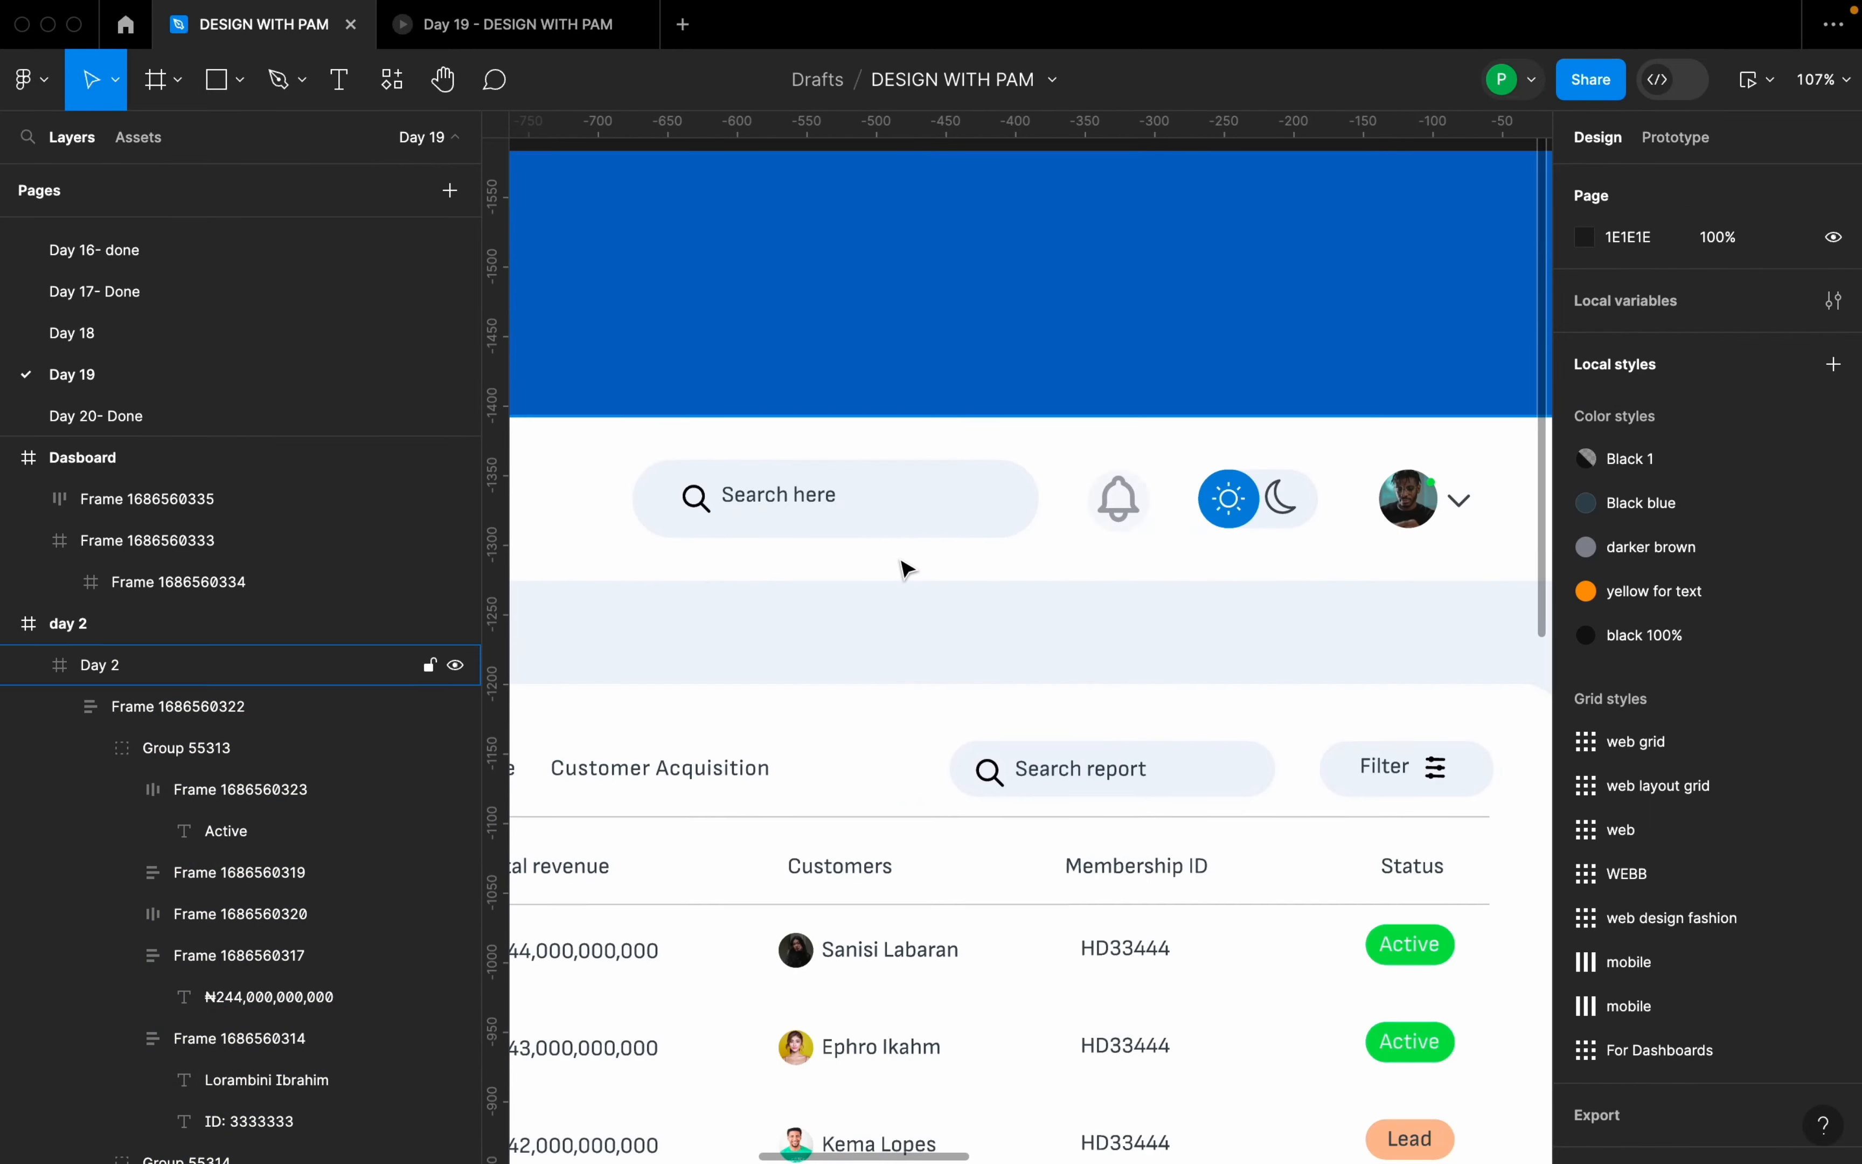
scroll(902, 570, "down", 6)
scroll(1096, 549, "up", 1)
left_click_drag(1433, 444, 1170, 313)
scroll(1020, 465, "up", 7)
scroll(948, 387, "down", 6)
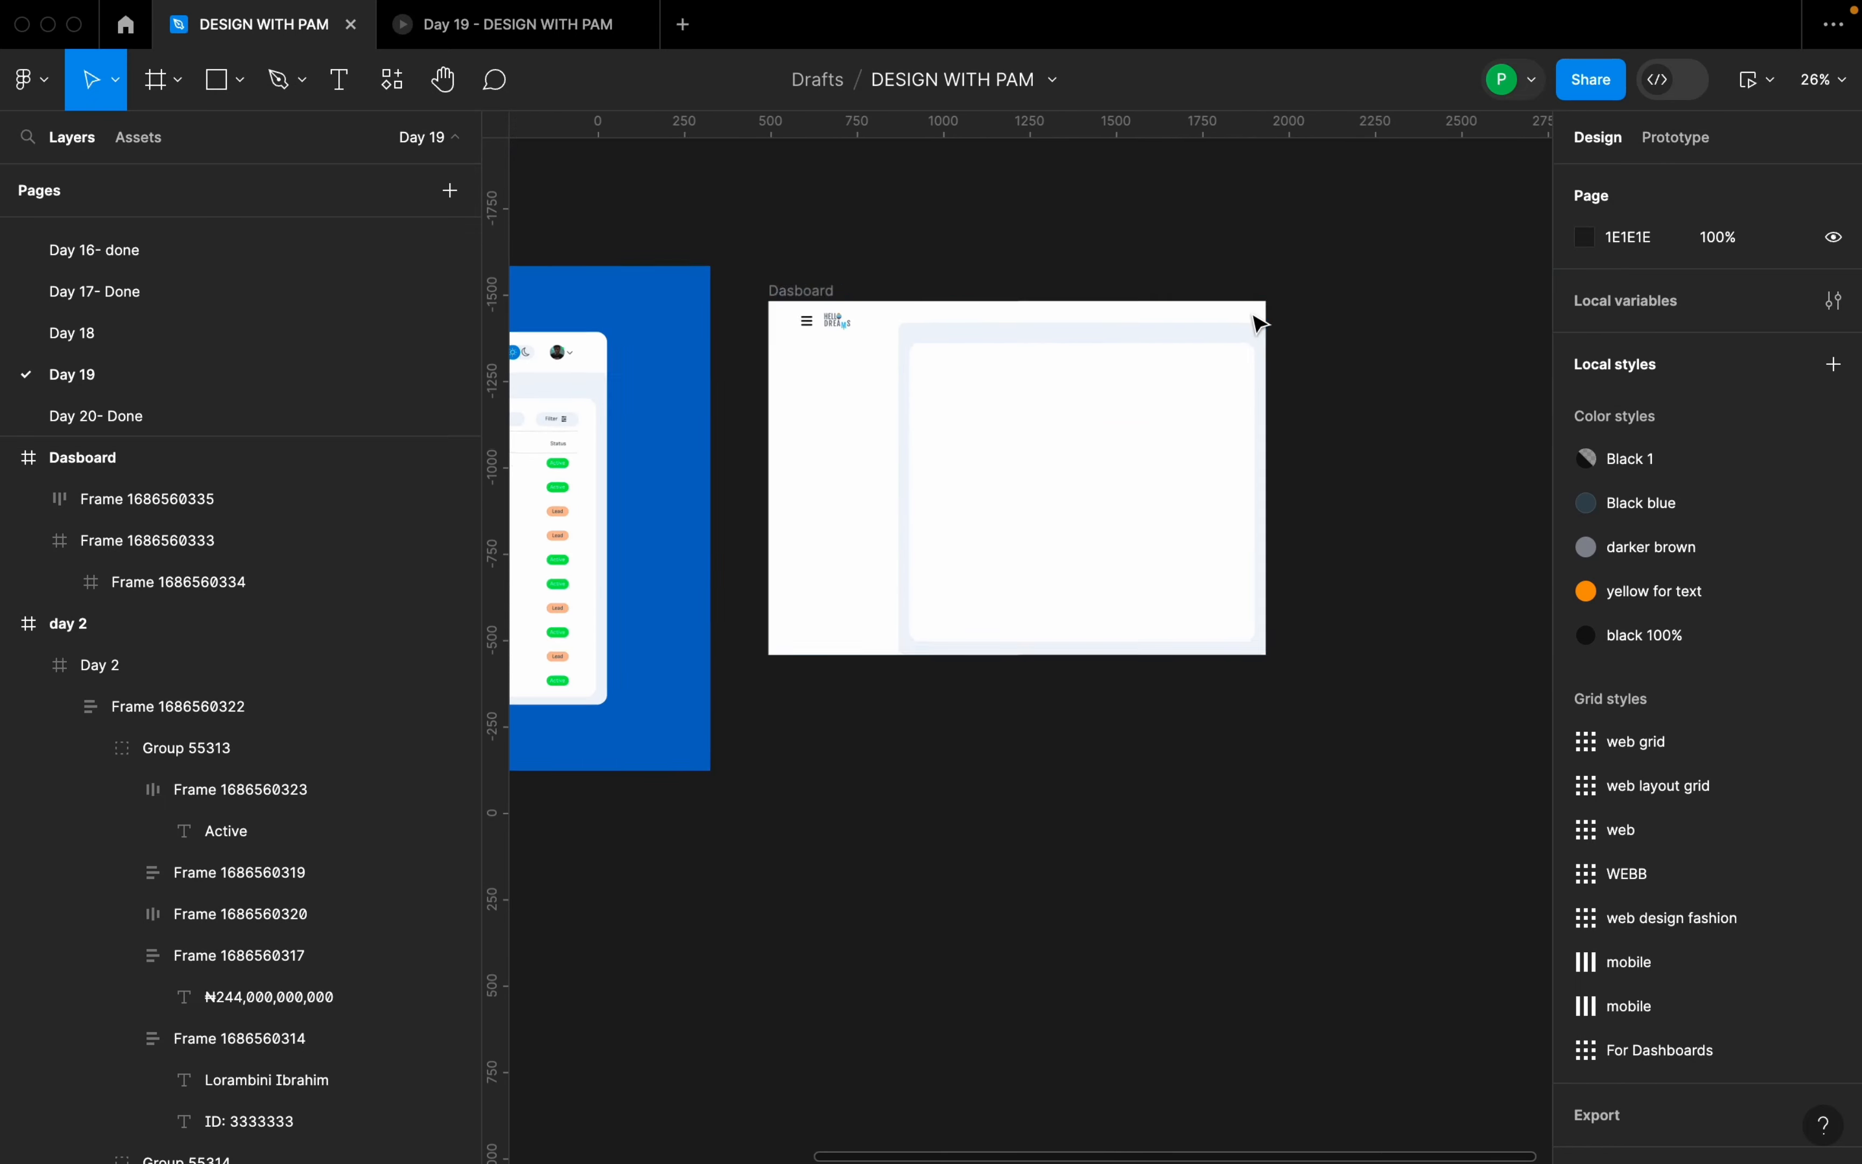
- Draw a rectangle inside the Dasboard frame's white panel and set its size to 292 by 56
scroll(1247, 316, "up", 3)
key("r")
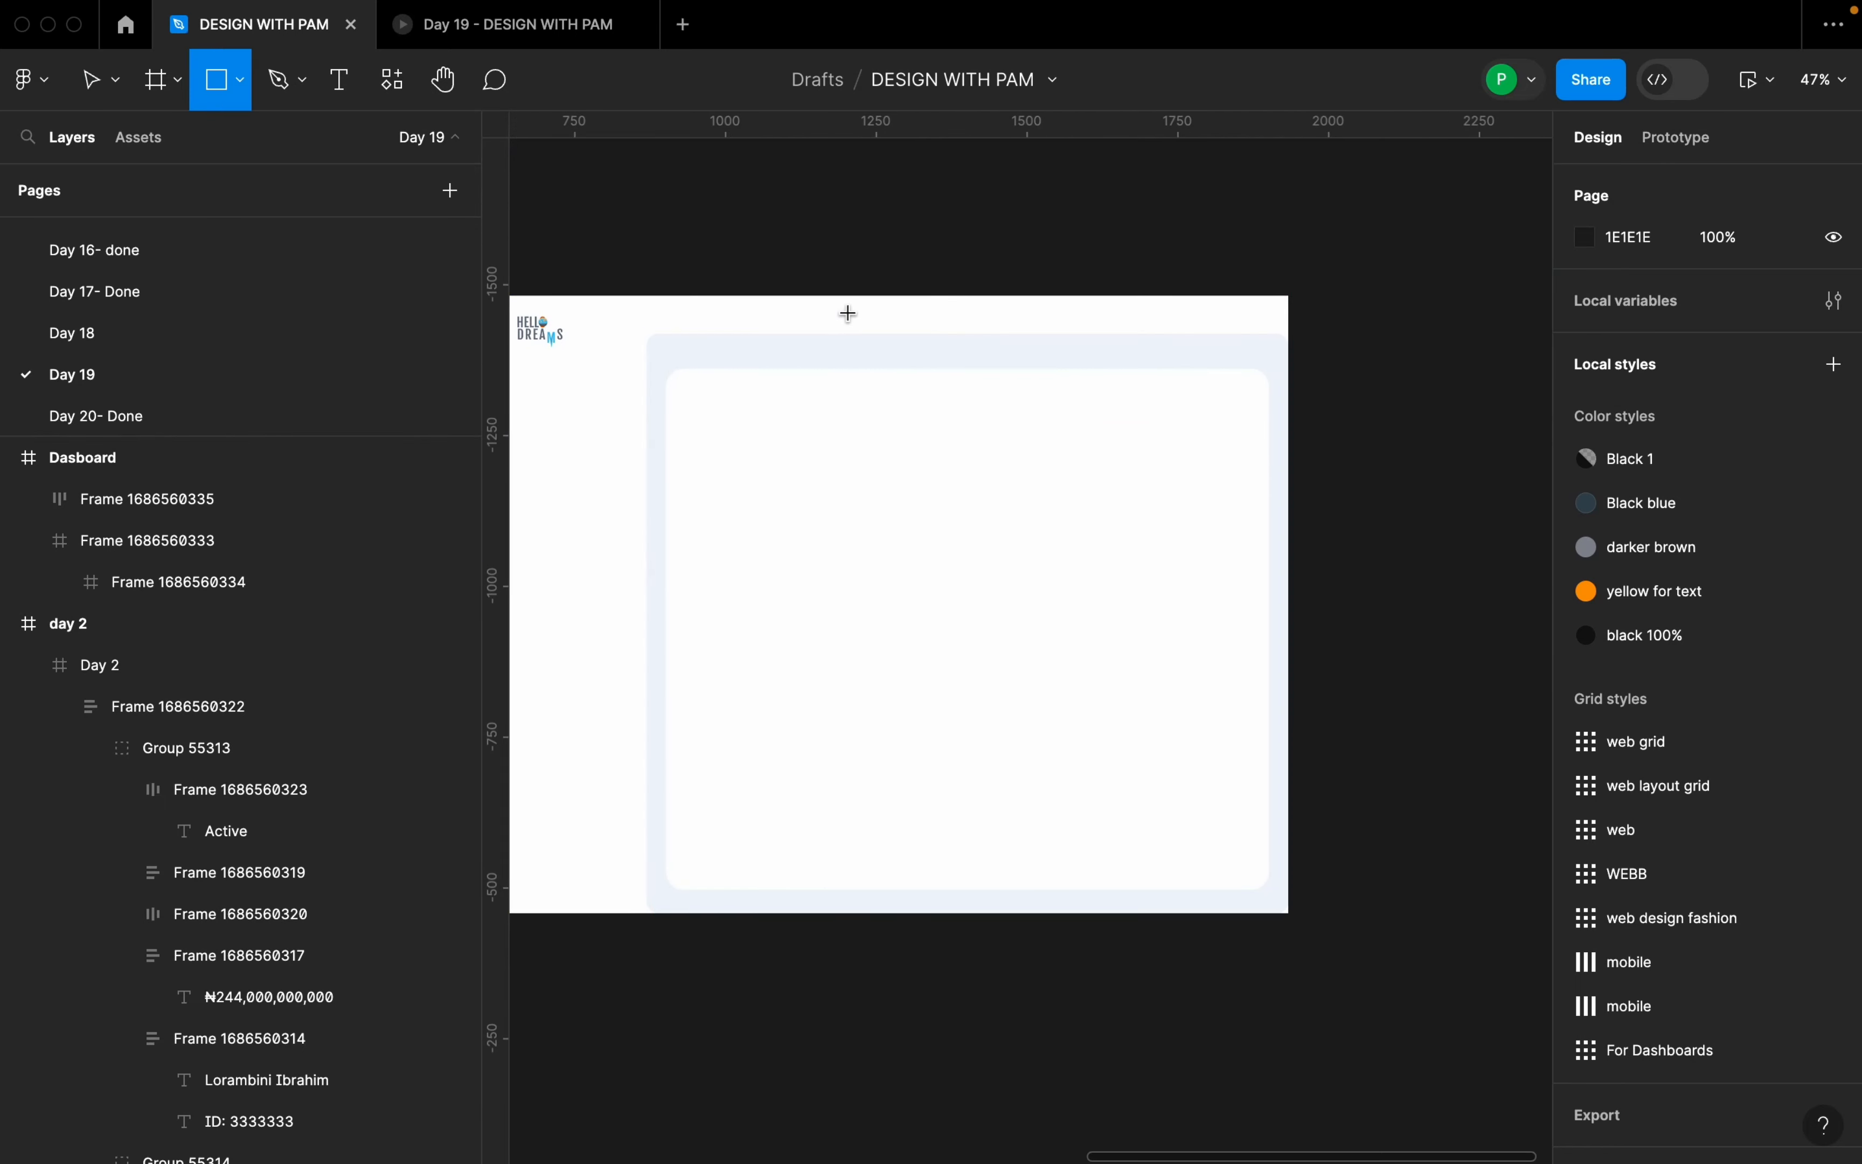
left_click_drag(843, 421, 1072, 466)
left_click(1645, 313)
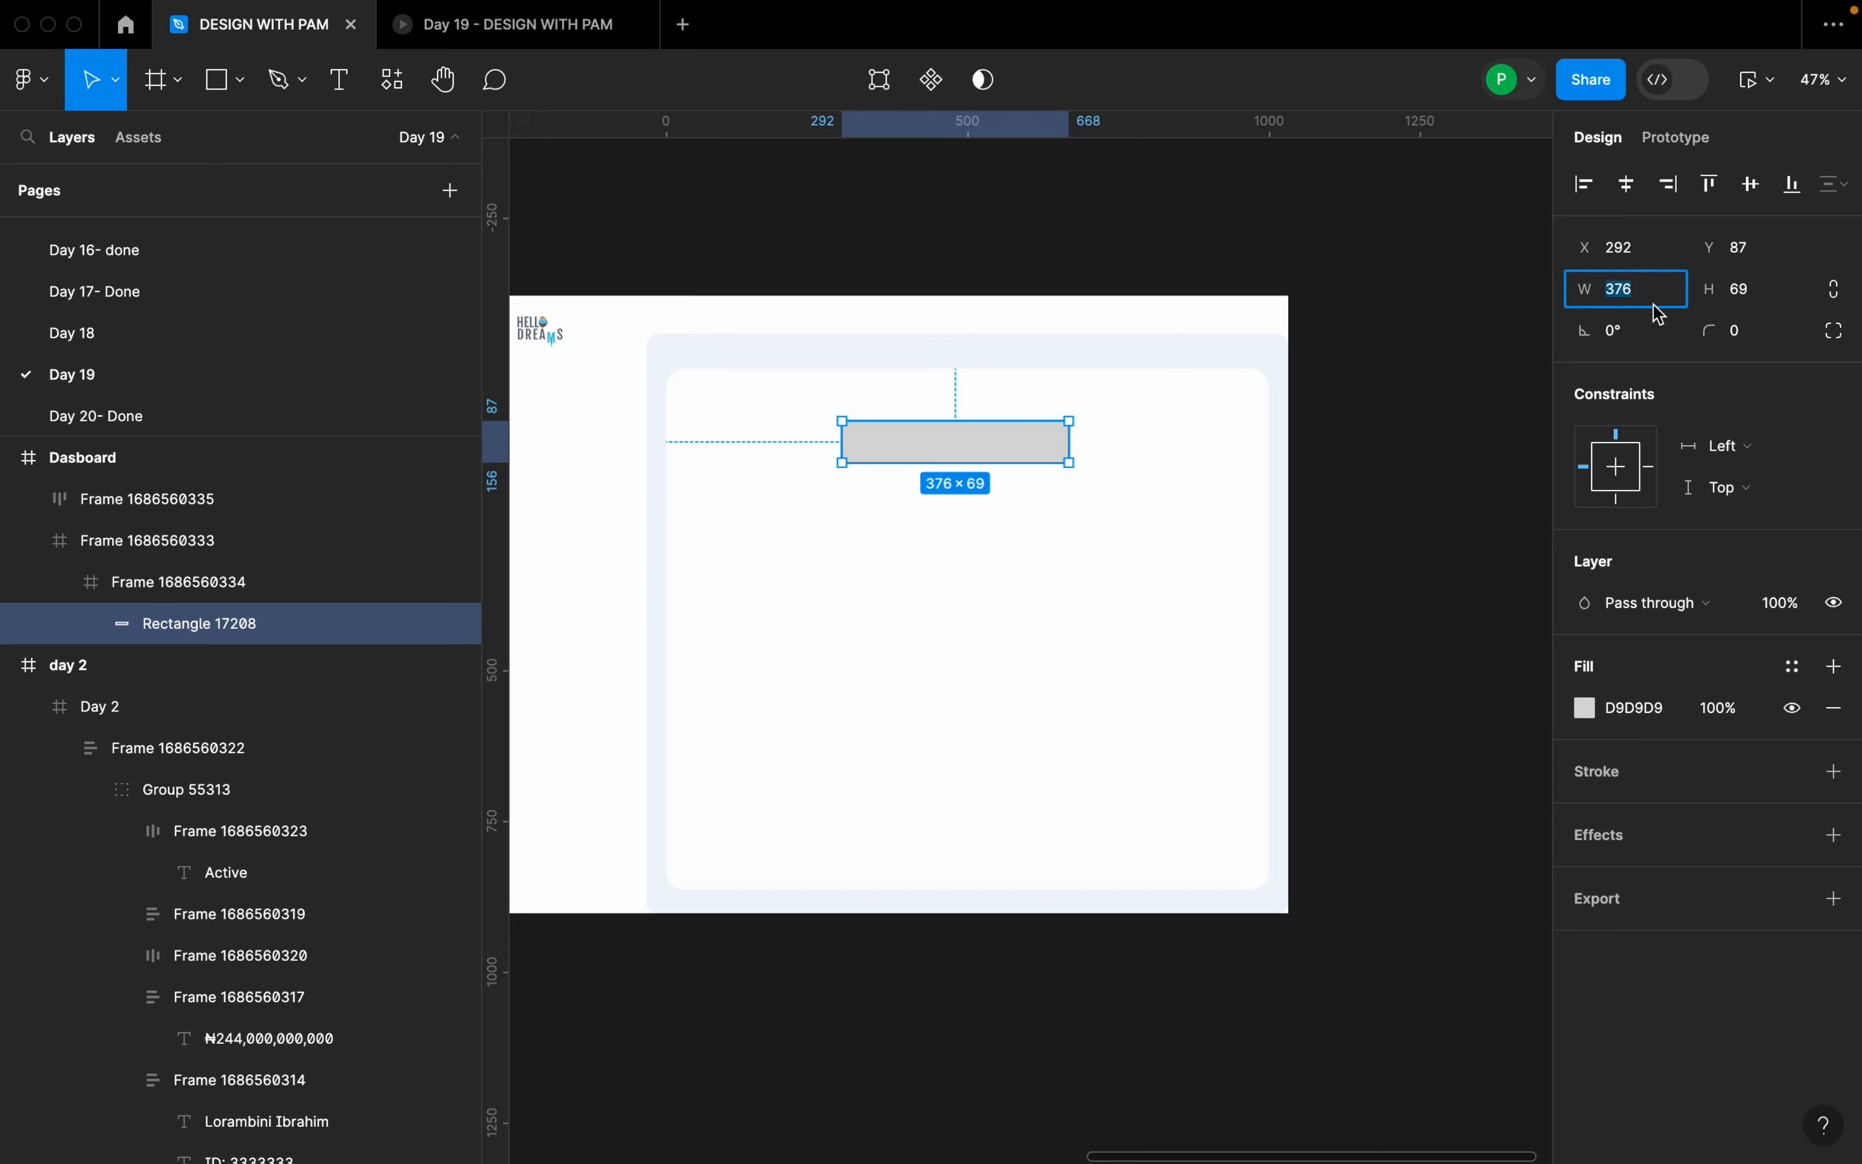
type("292")
key("Return")
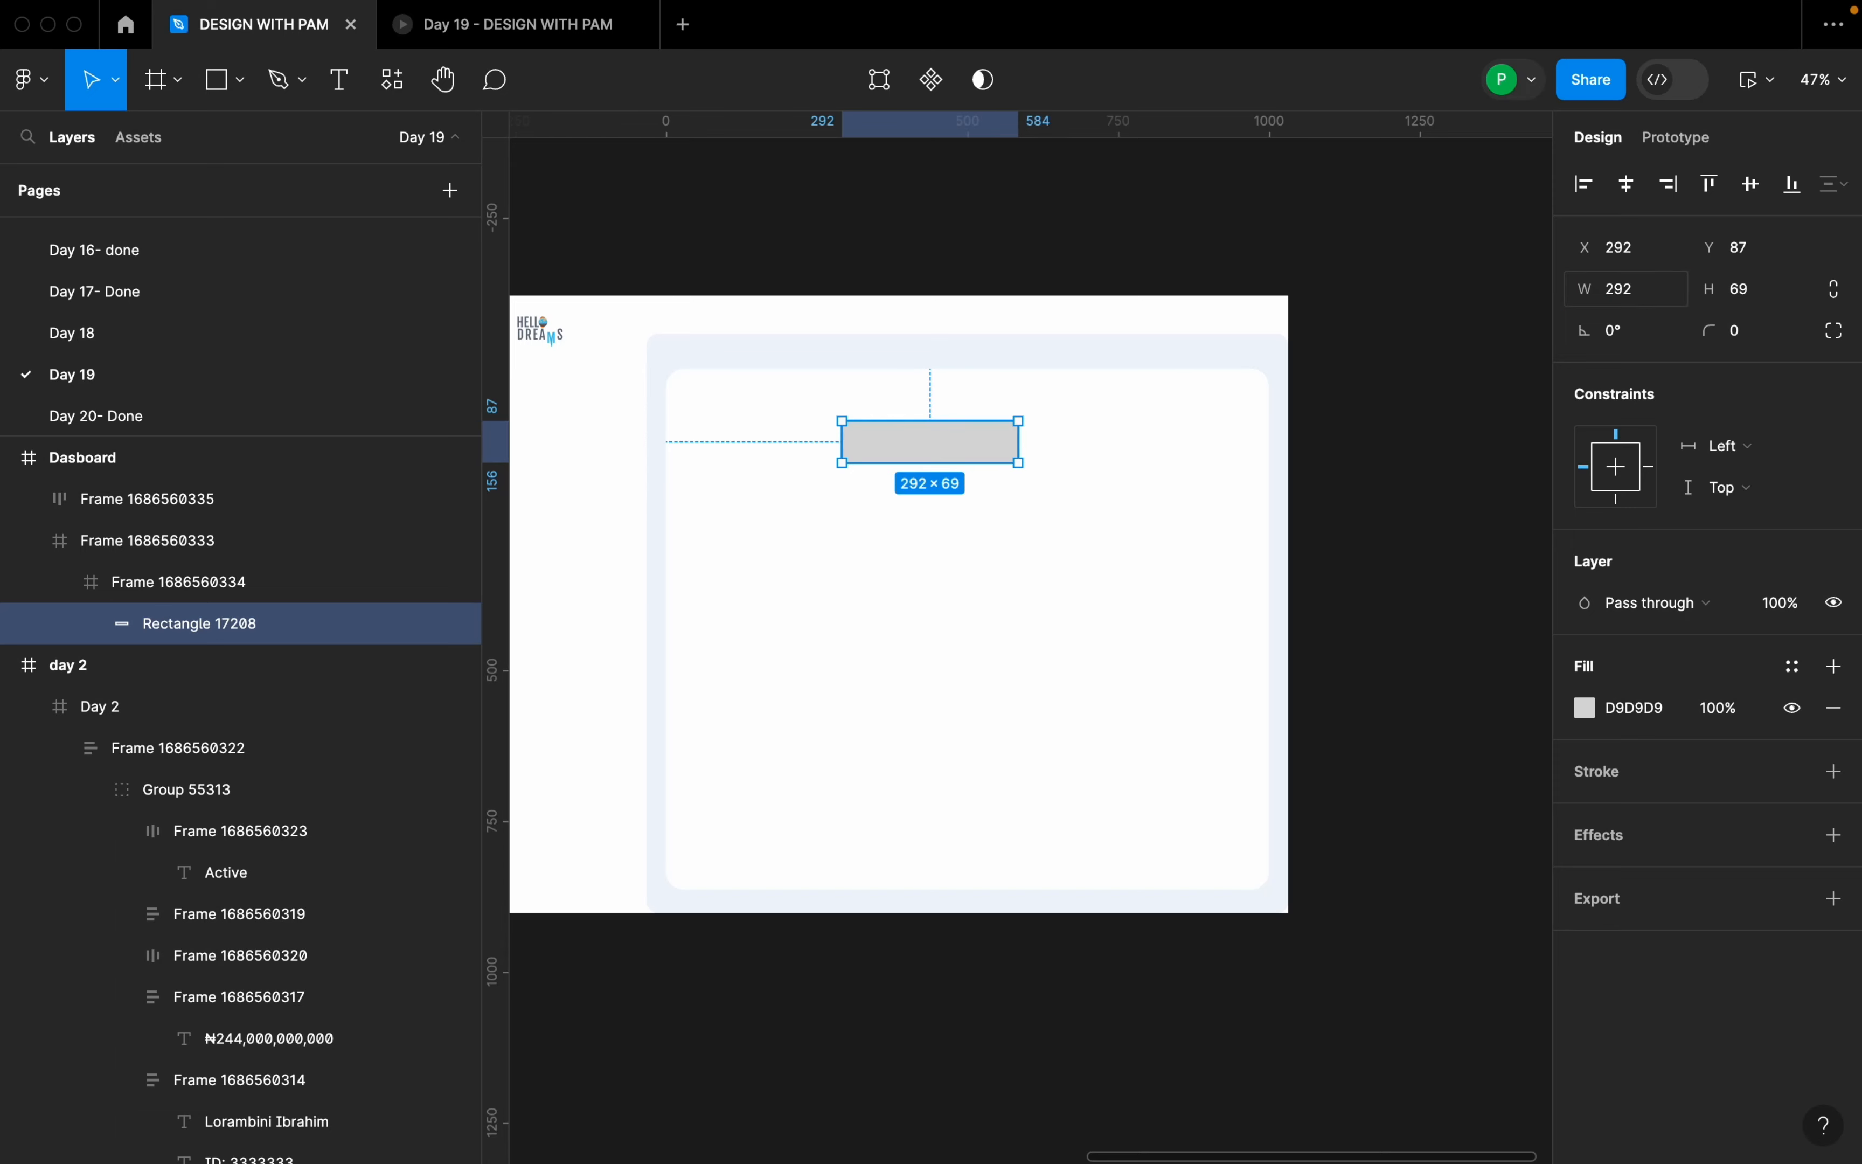
left_click(1766, 300)
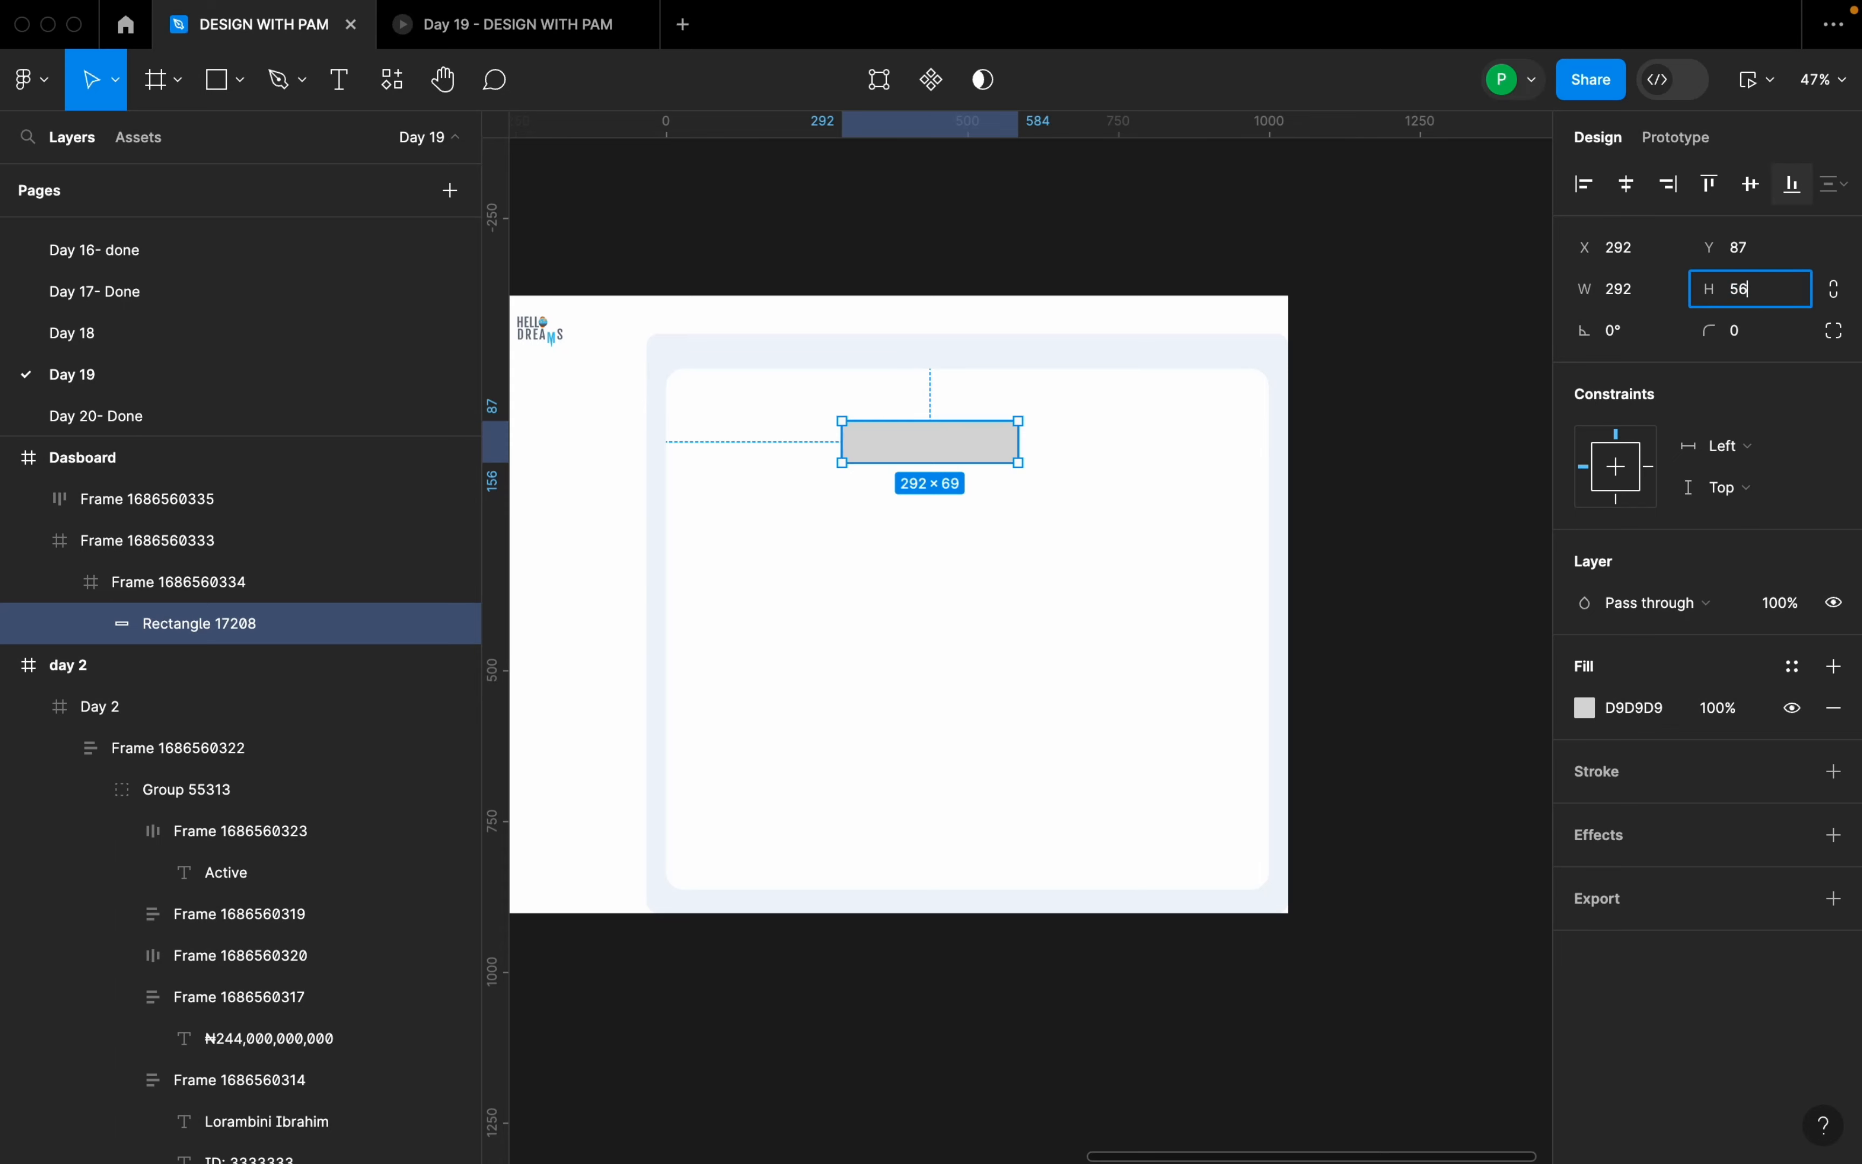
key("Escape")
- Move the grey rectangle into the Dasboard header at X 820, Y 4 and set its corner radius to 40
left_click(1004, 505)
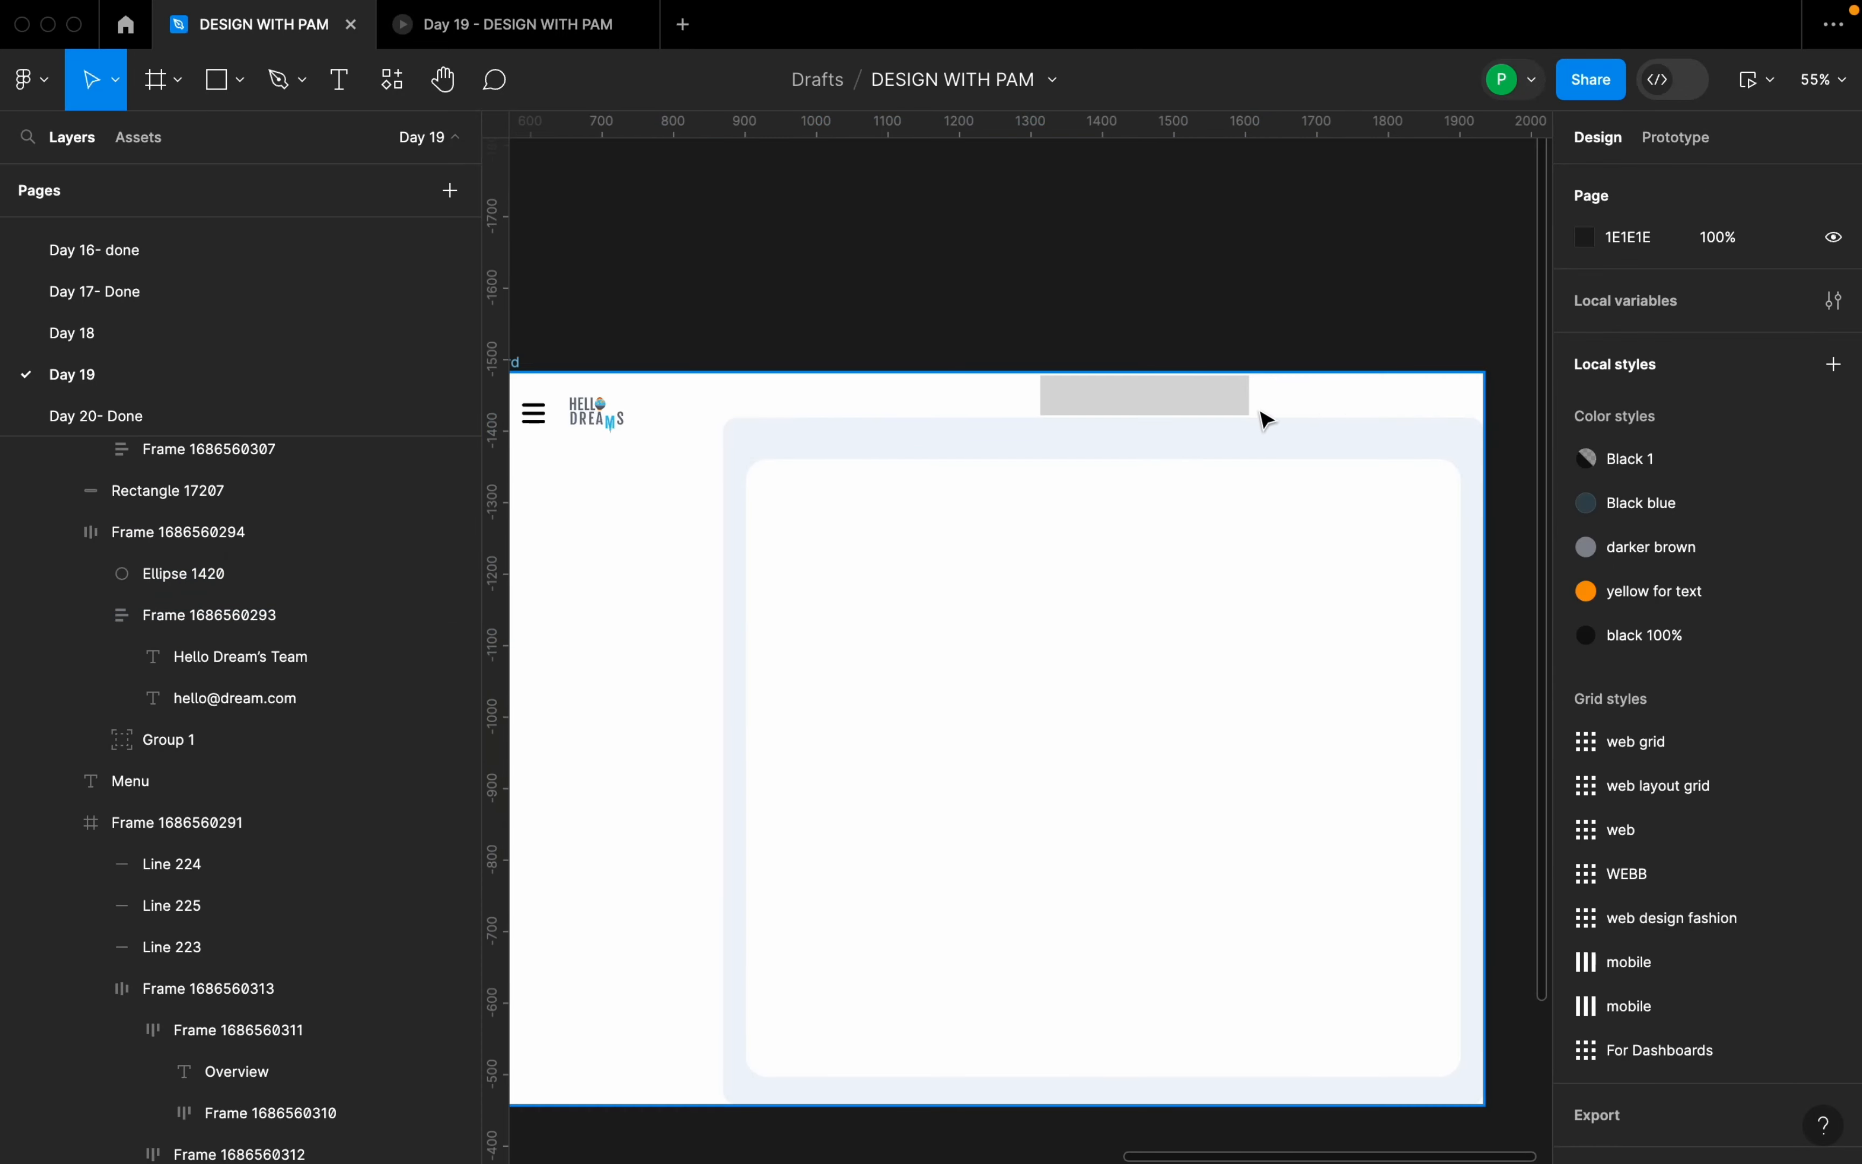
left_click(1220, 415)
scroll(1229, 406, "up", 5)
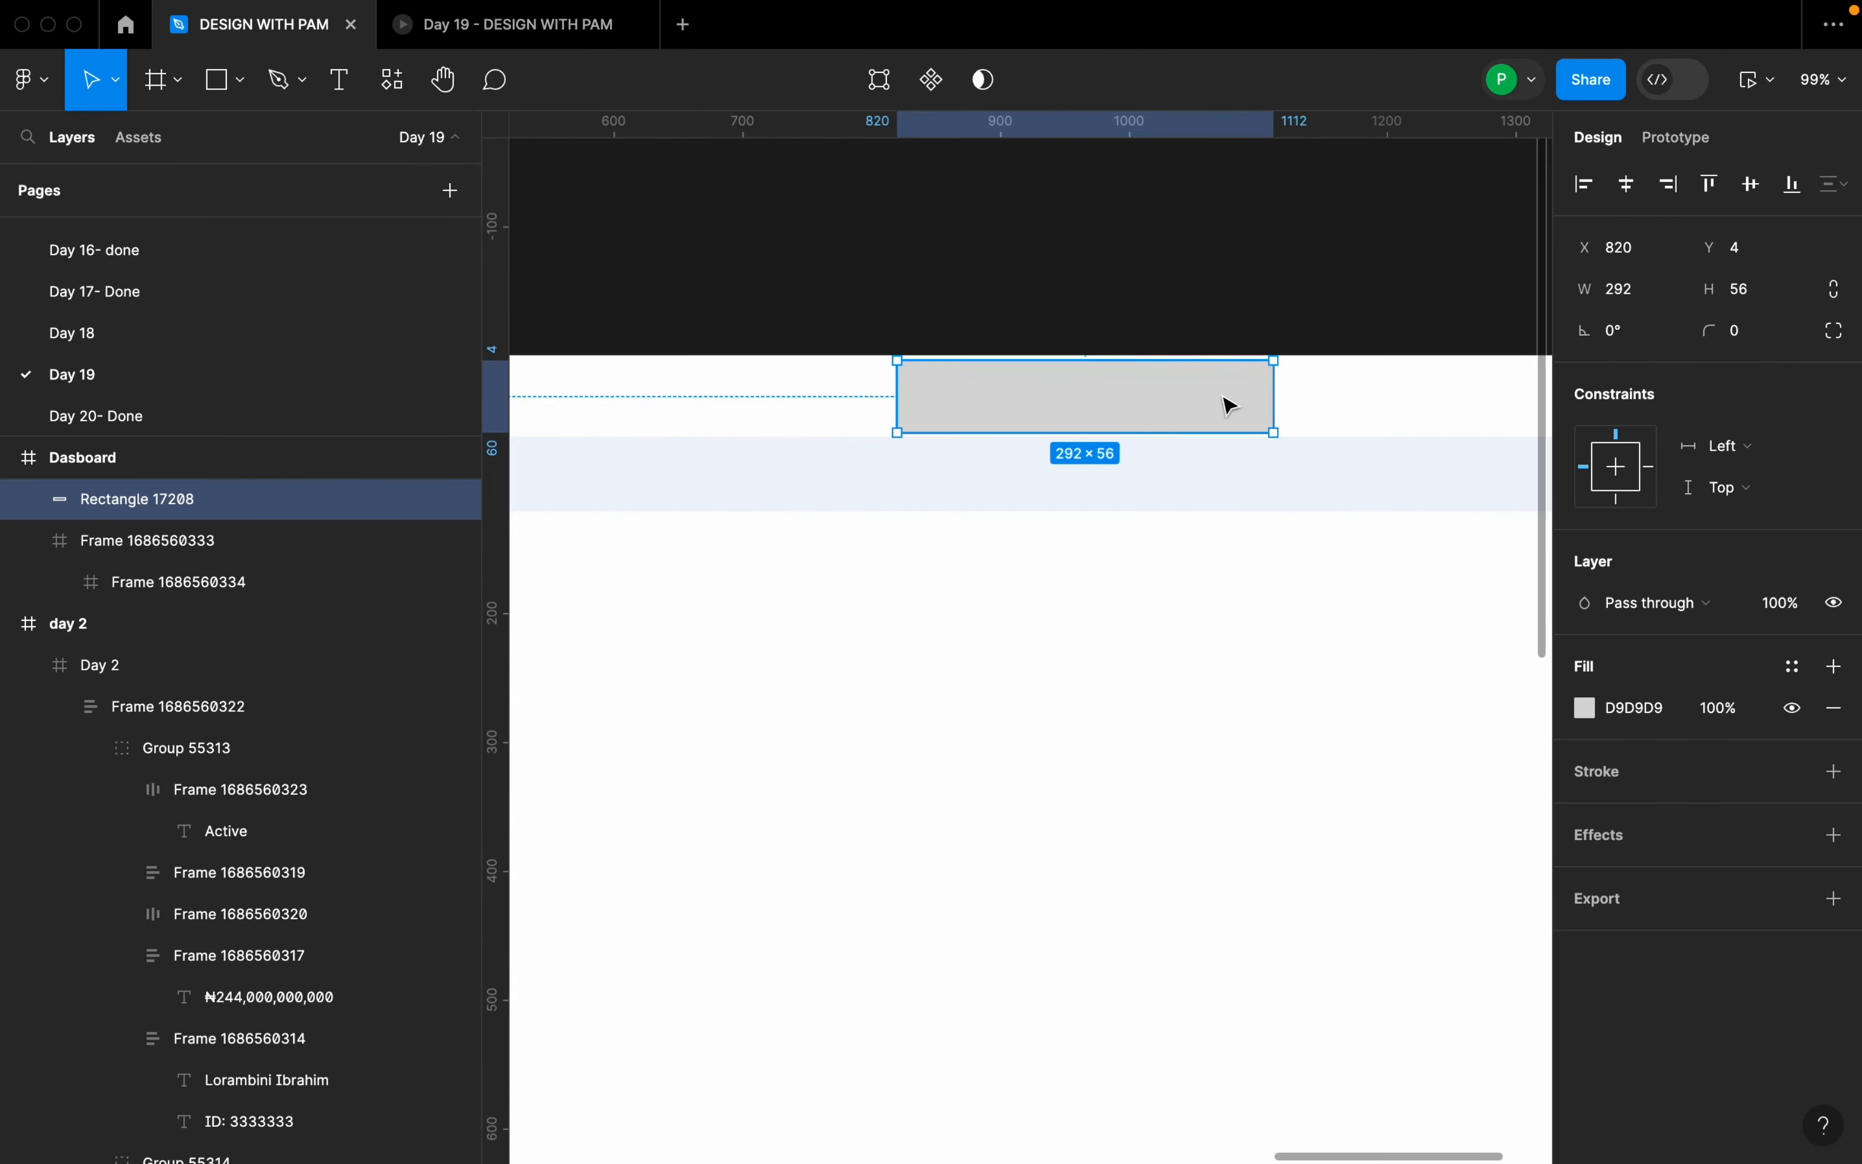
left_click(1745, 339)
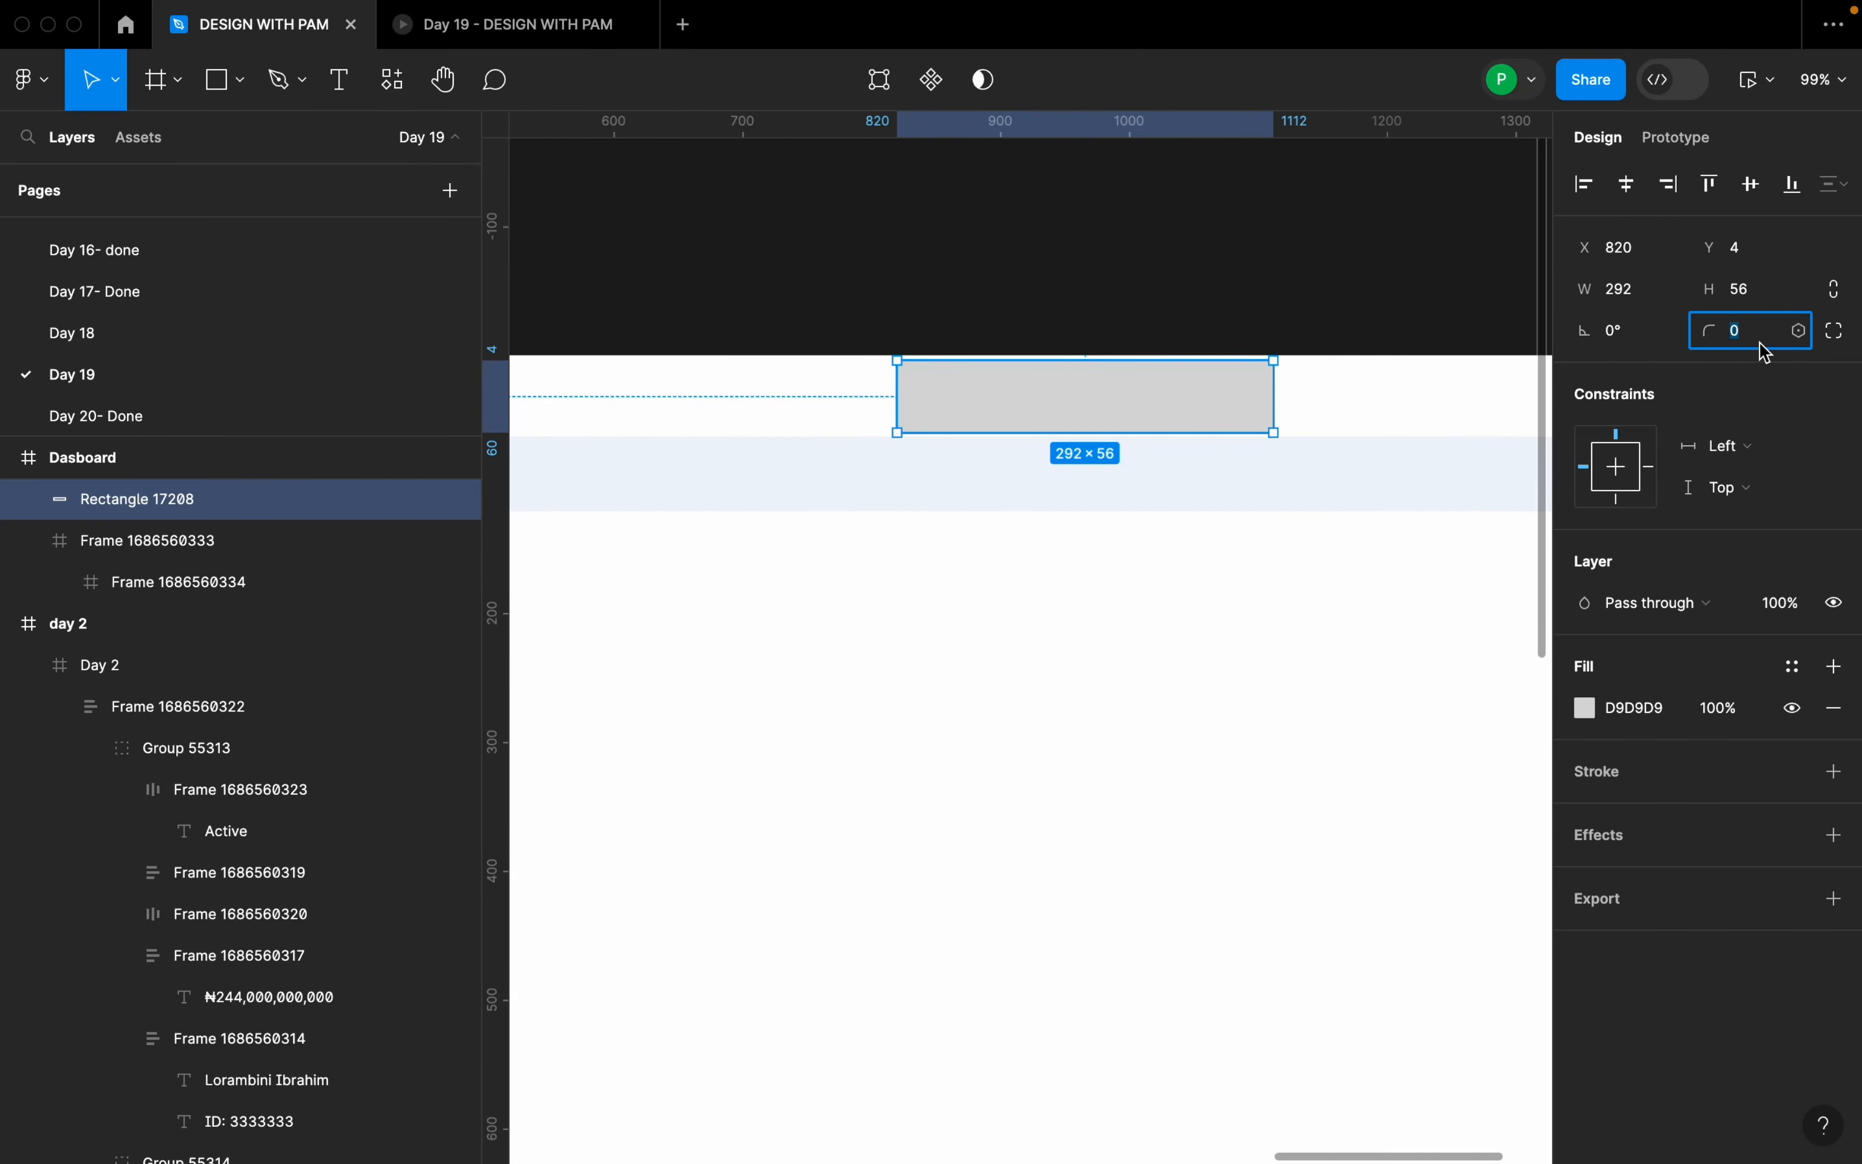
key("Return")
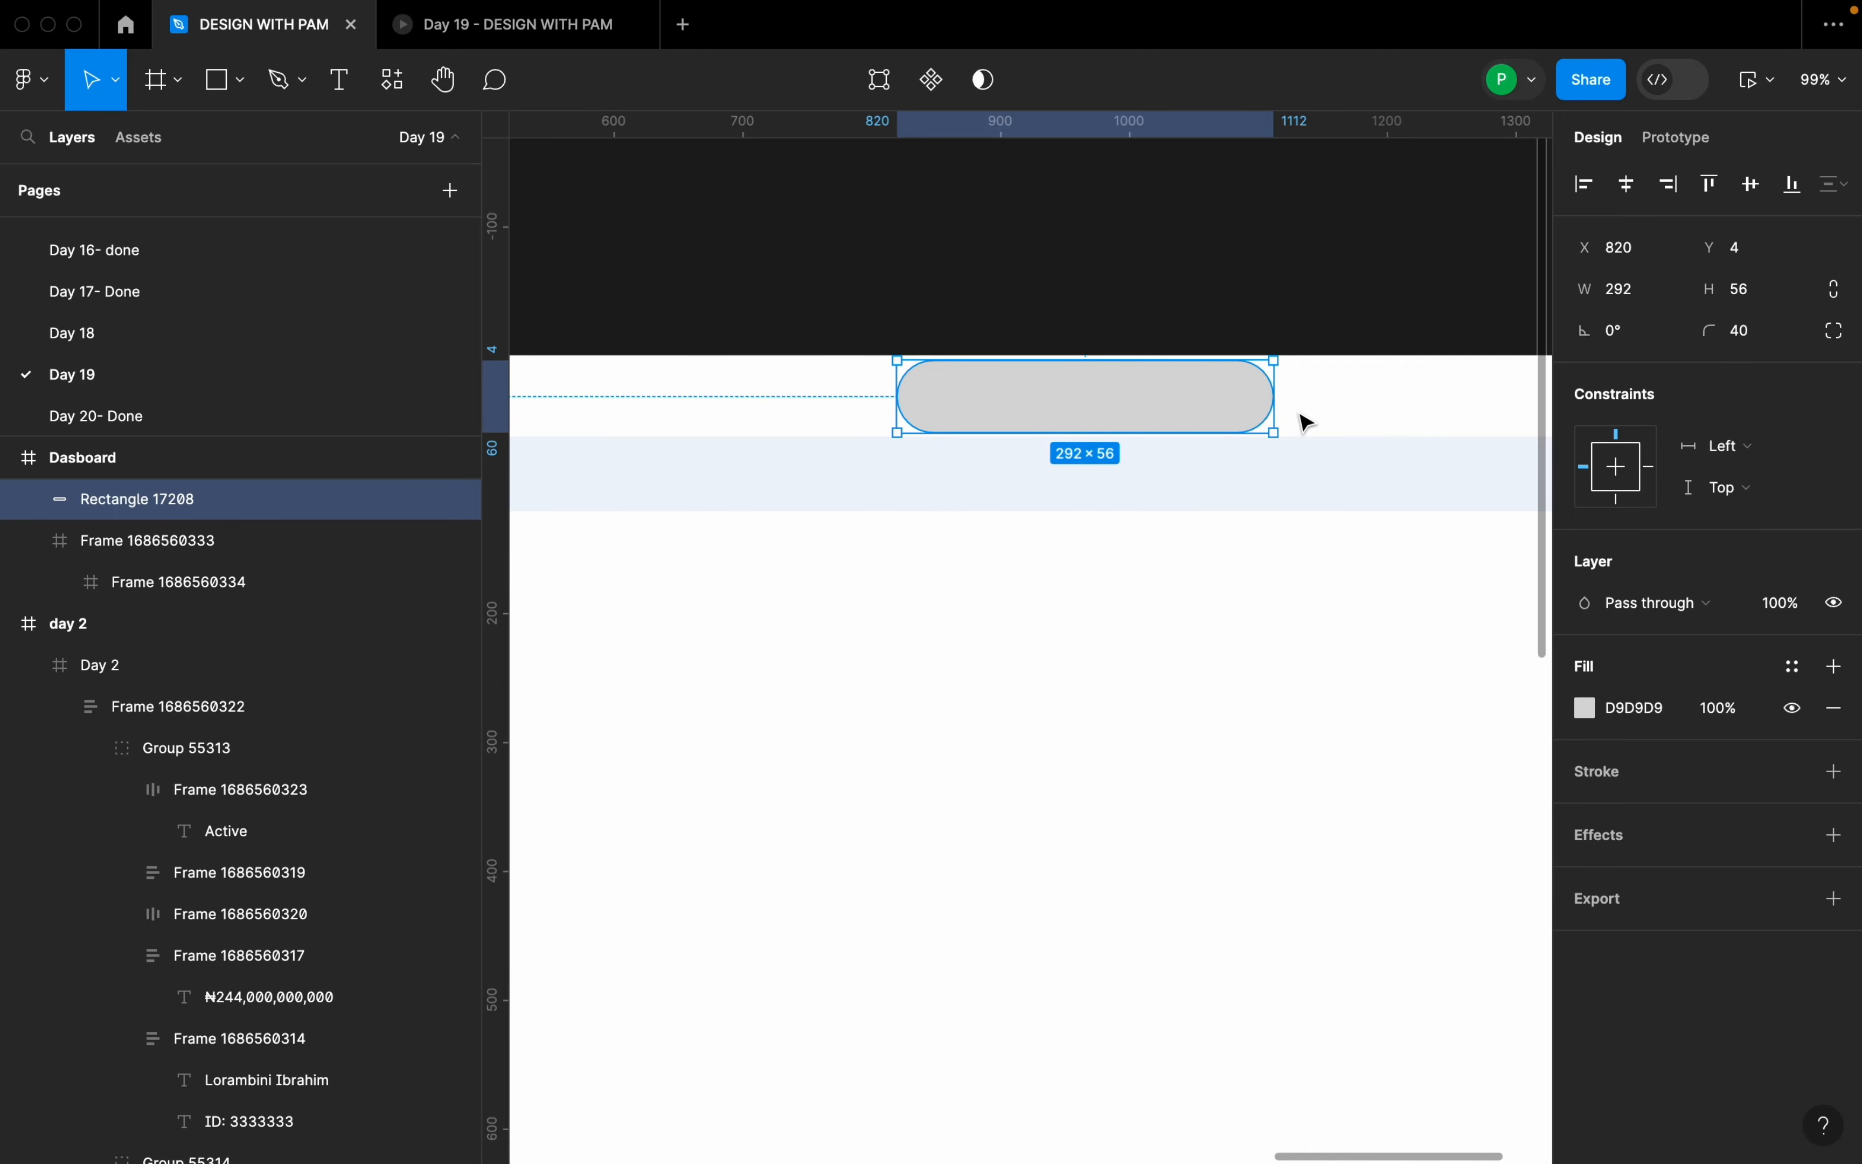
- Set the Y position of the light blue content frame in the Dasboard to 113
scroll(1308, 422, "down", 6)
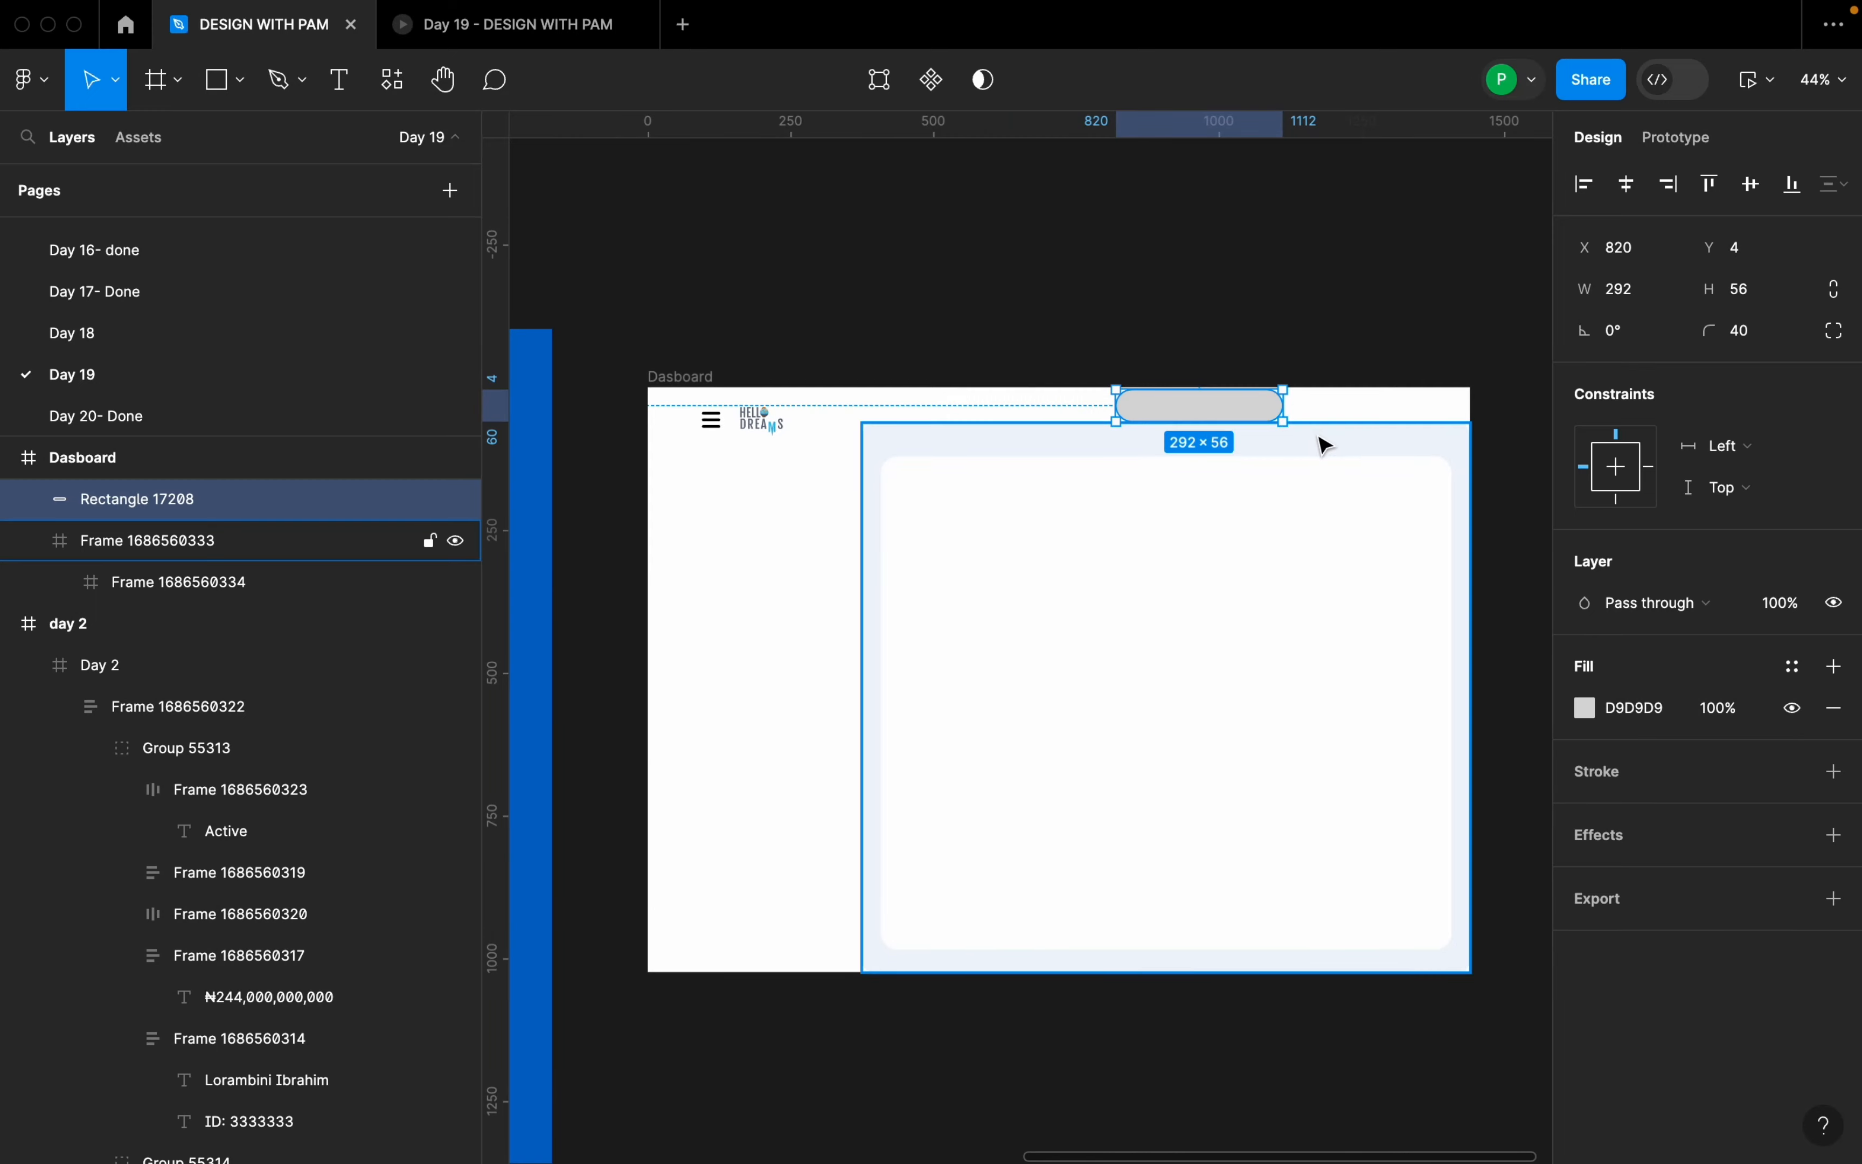
left_click(1327, 446)
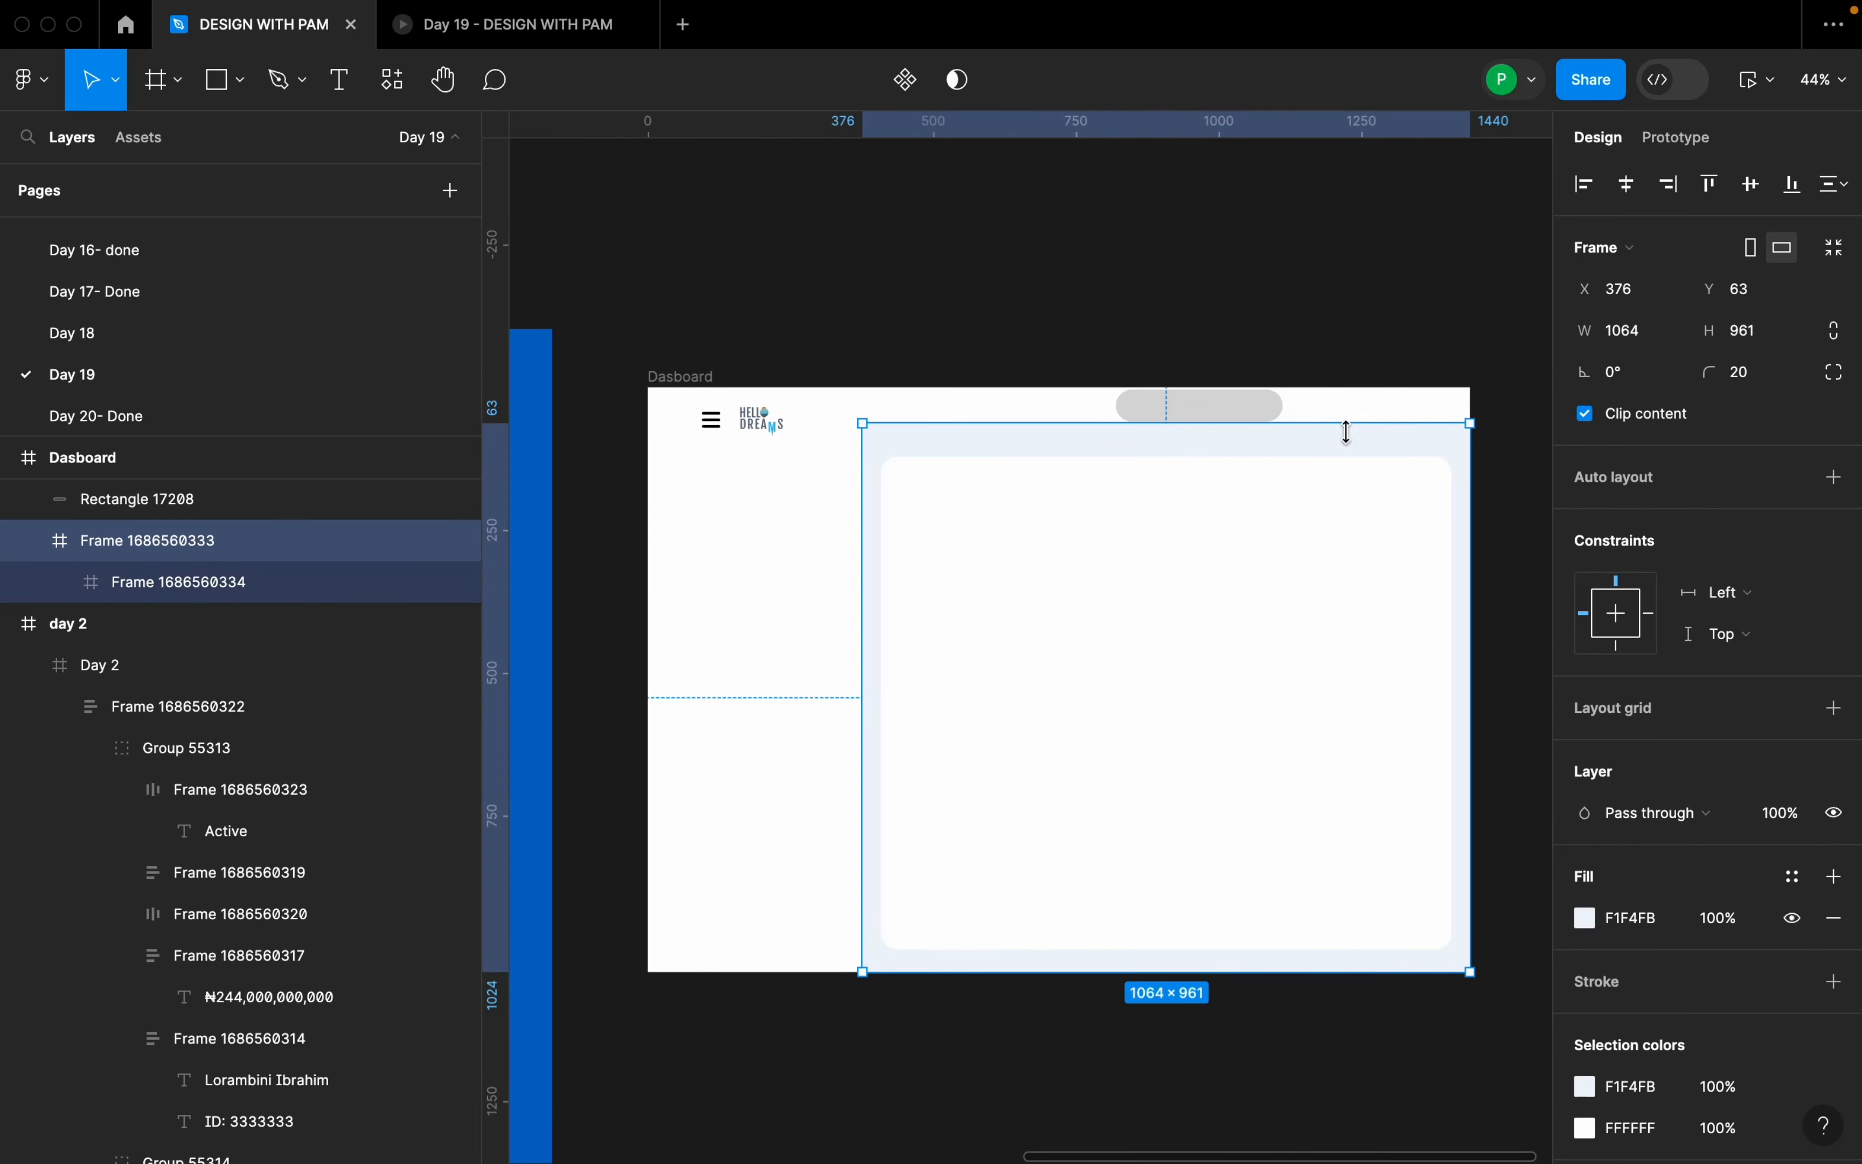
scroll(1400, 438, "up", 2)
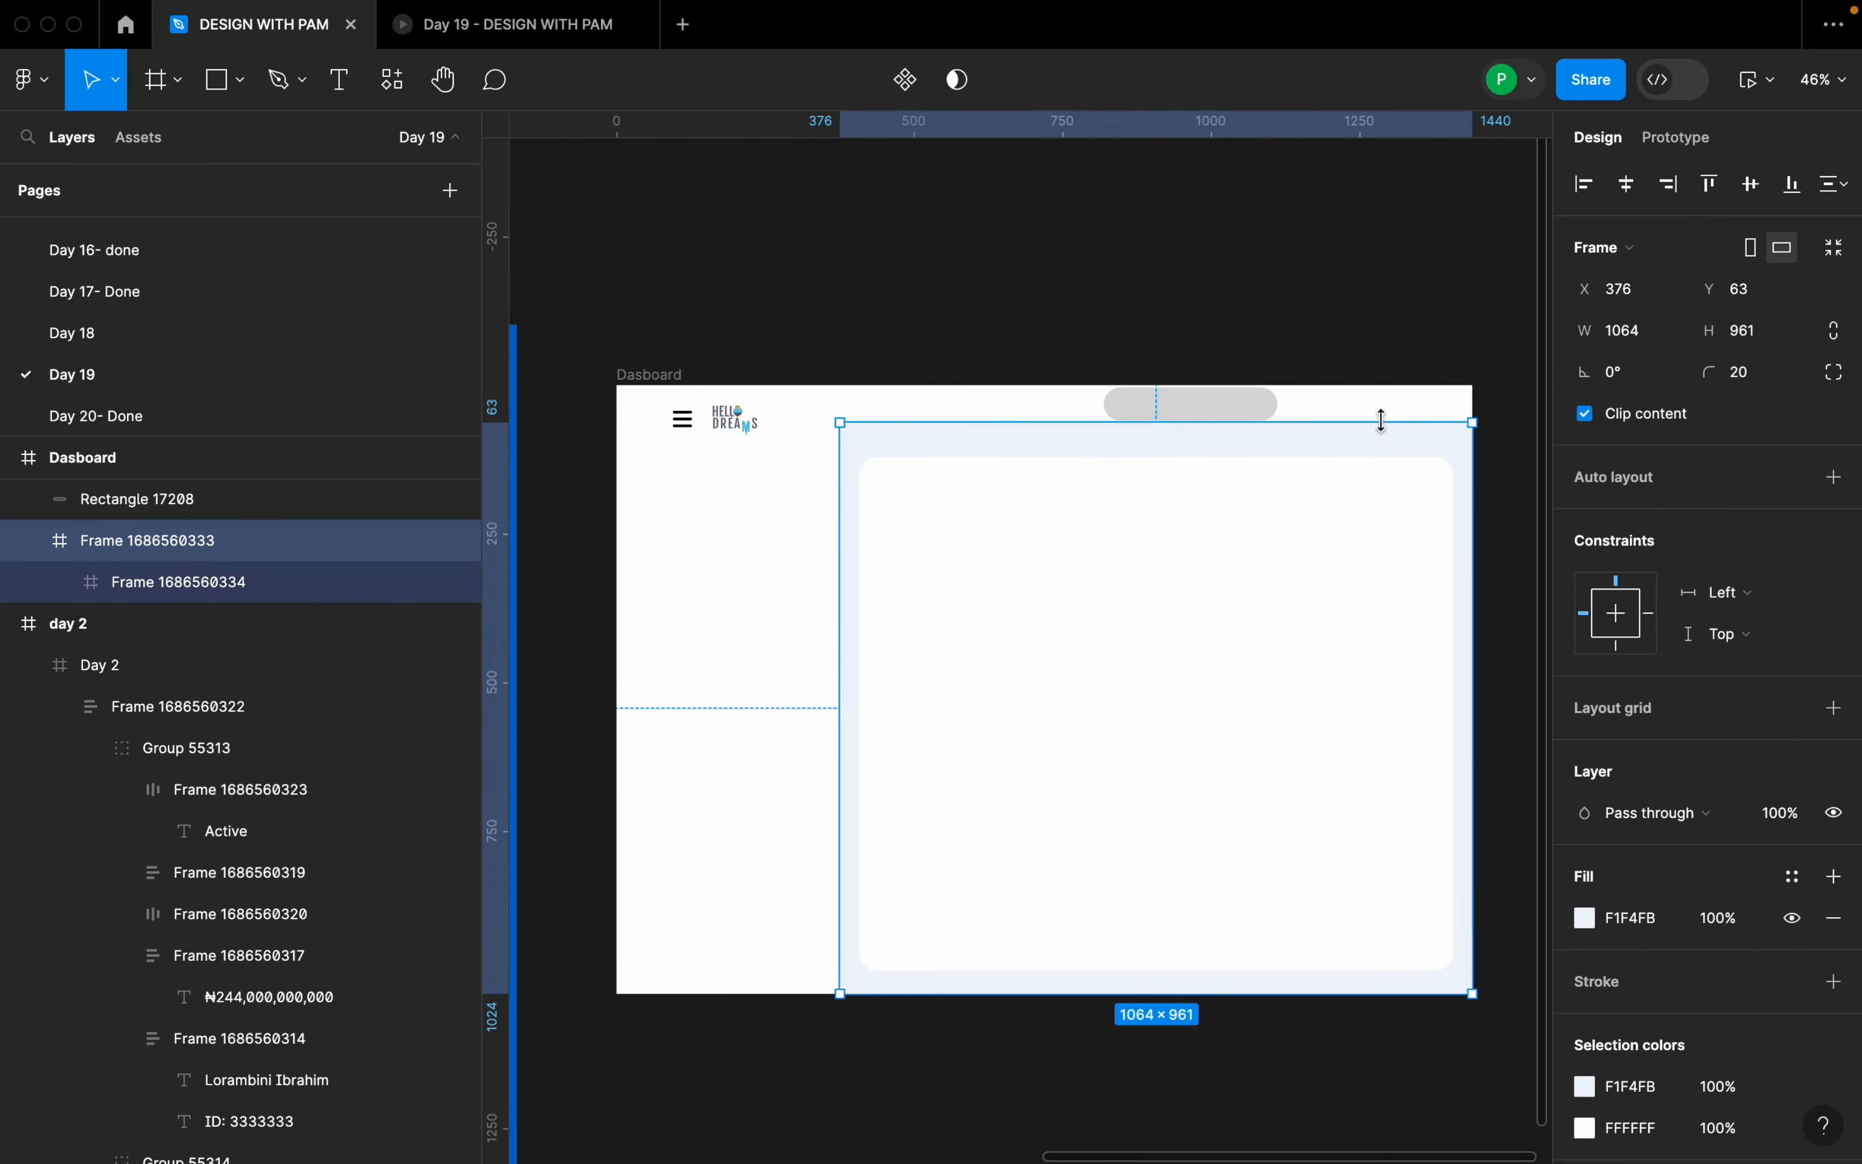
left_click(1767, 298)
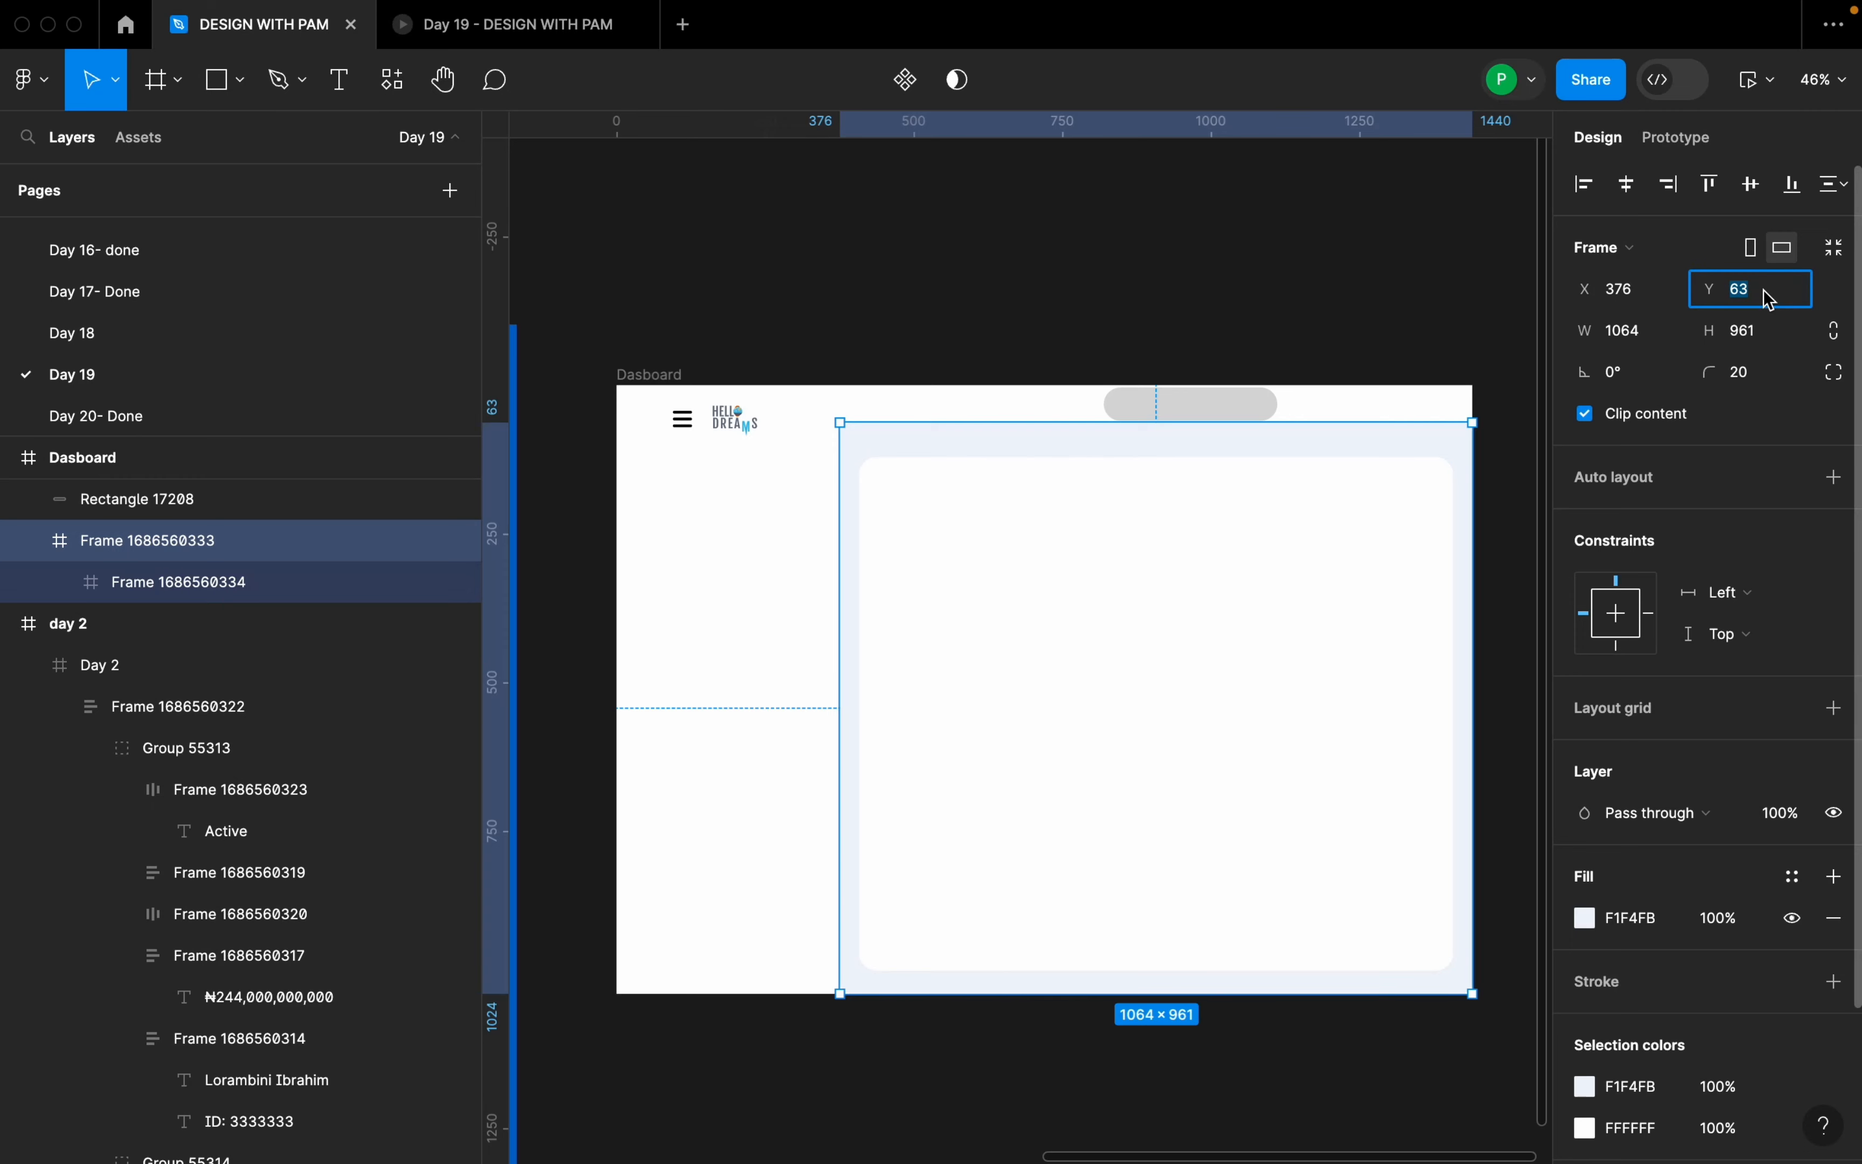
type("113")
key("Return")
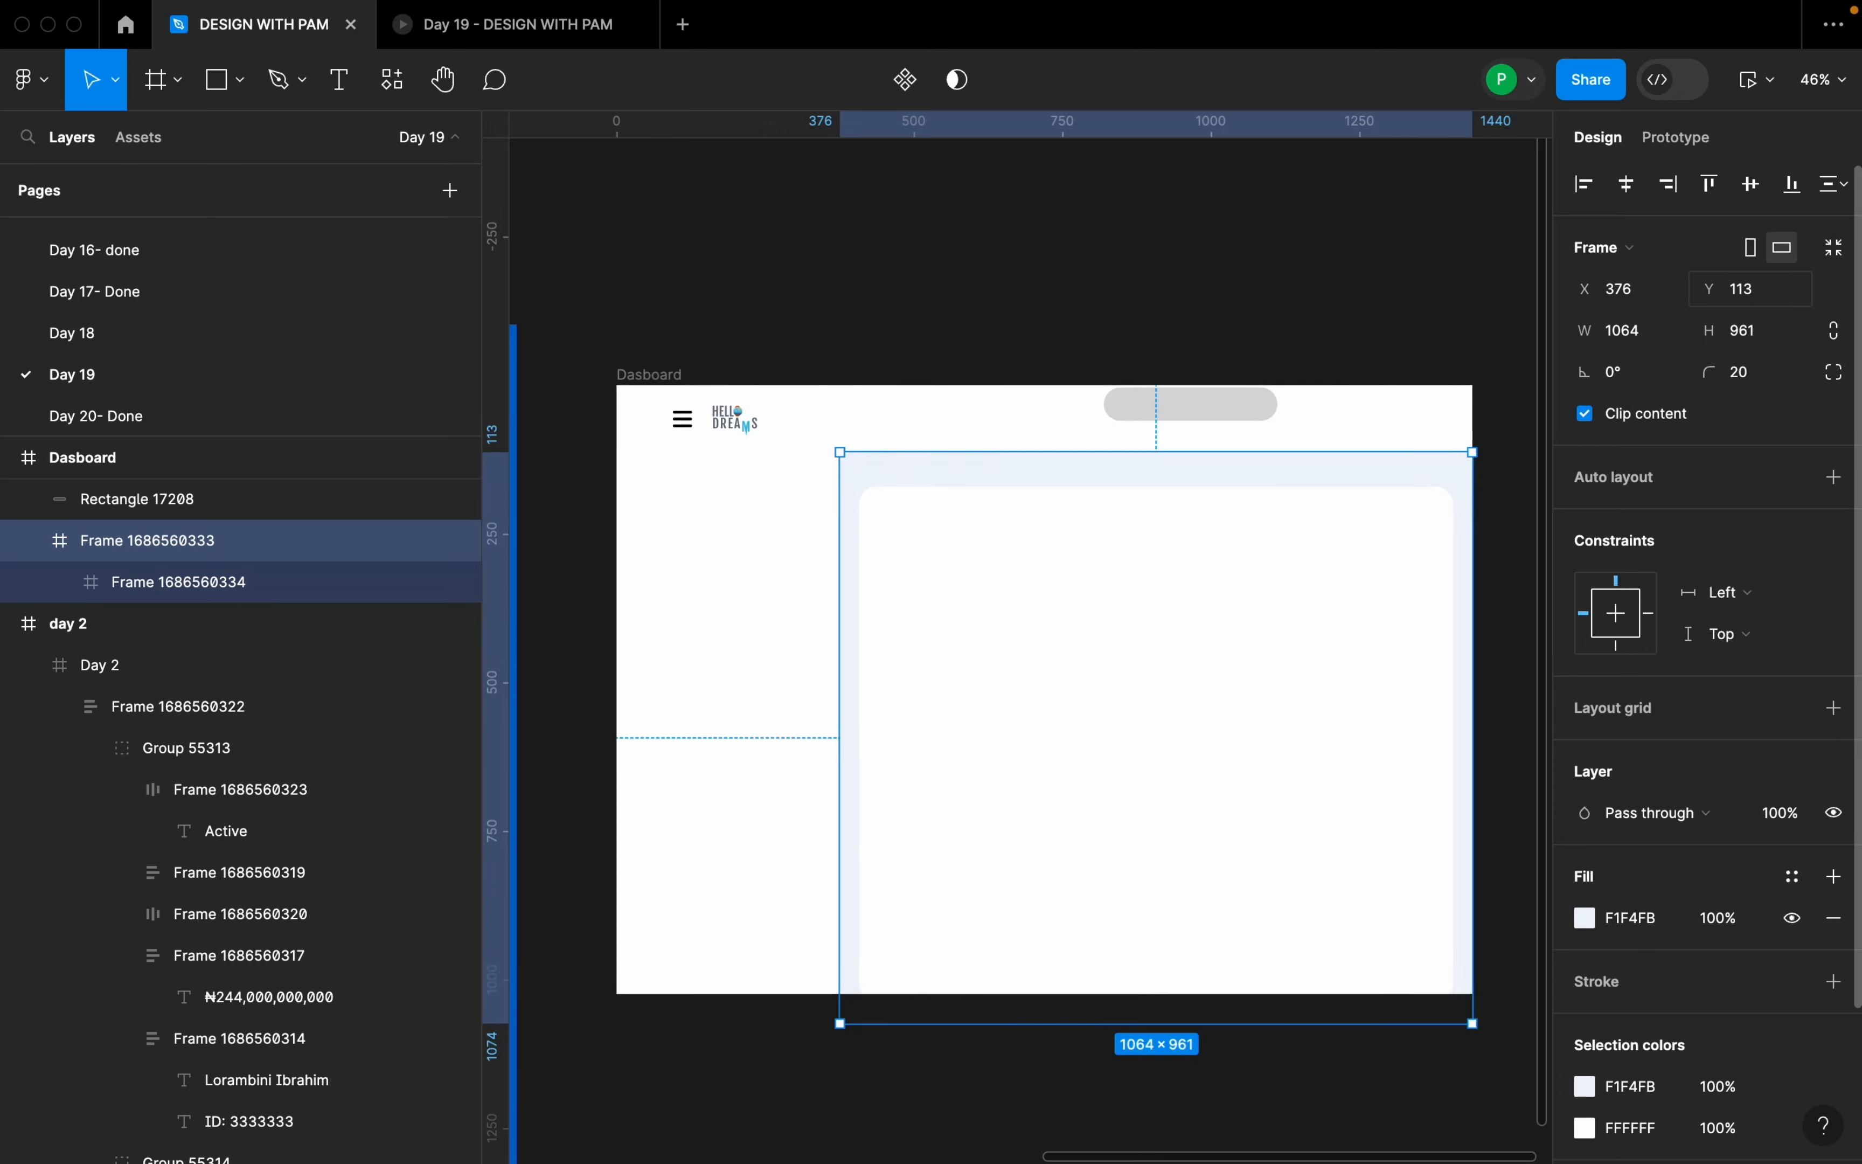
- Reposition the rounded rectangle in the Dasboard header to X 816, Y 24
left_click(1405, 350)
scroll(1218, 408, "up", 3)
left_click(1193, 412)
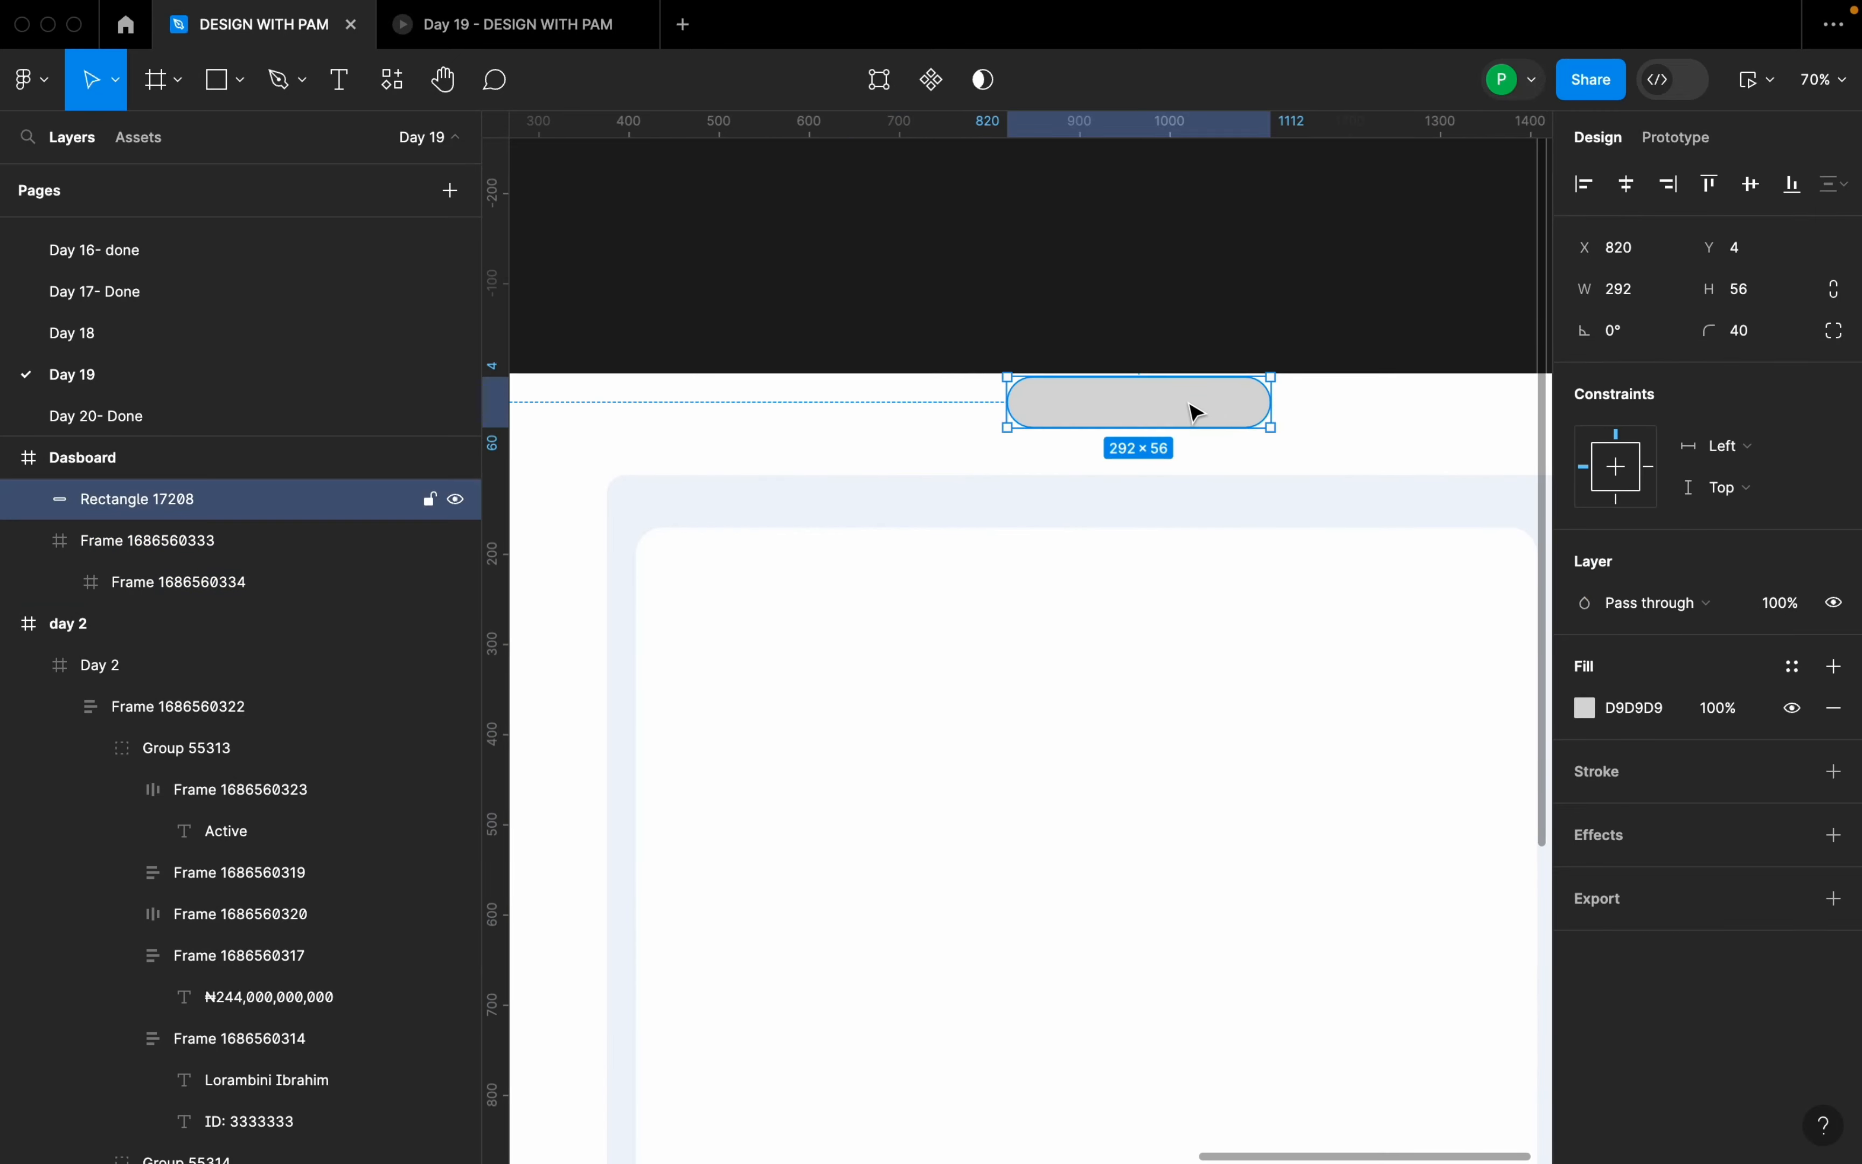
left_click_drag(1193, 412, 1194, 429)
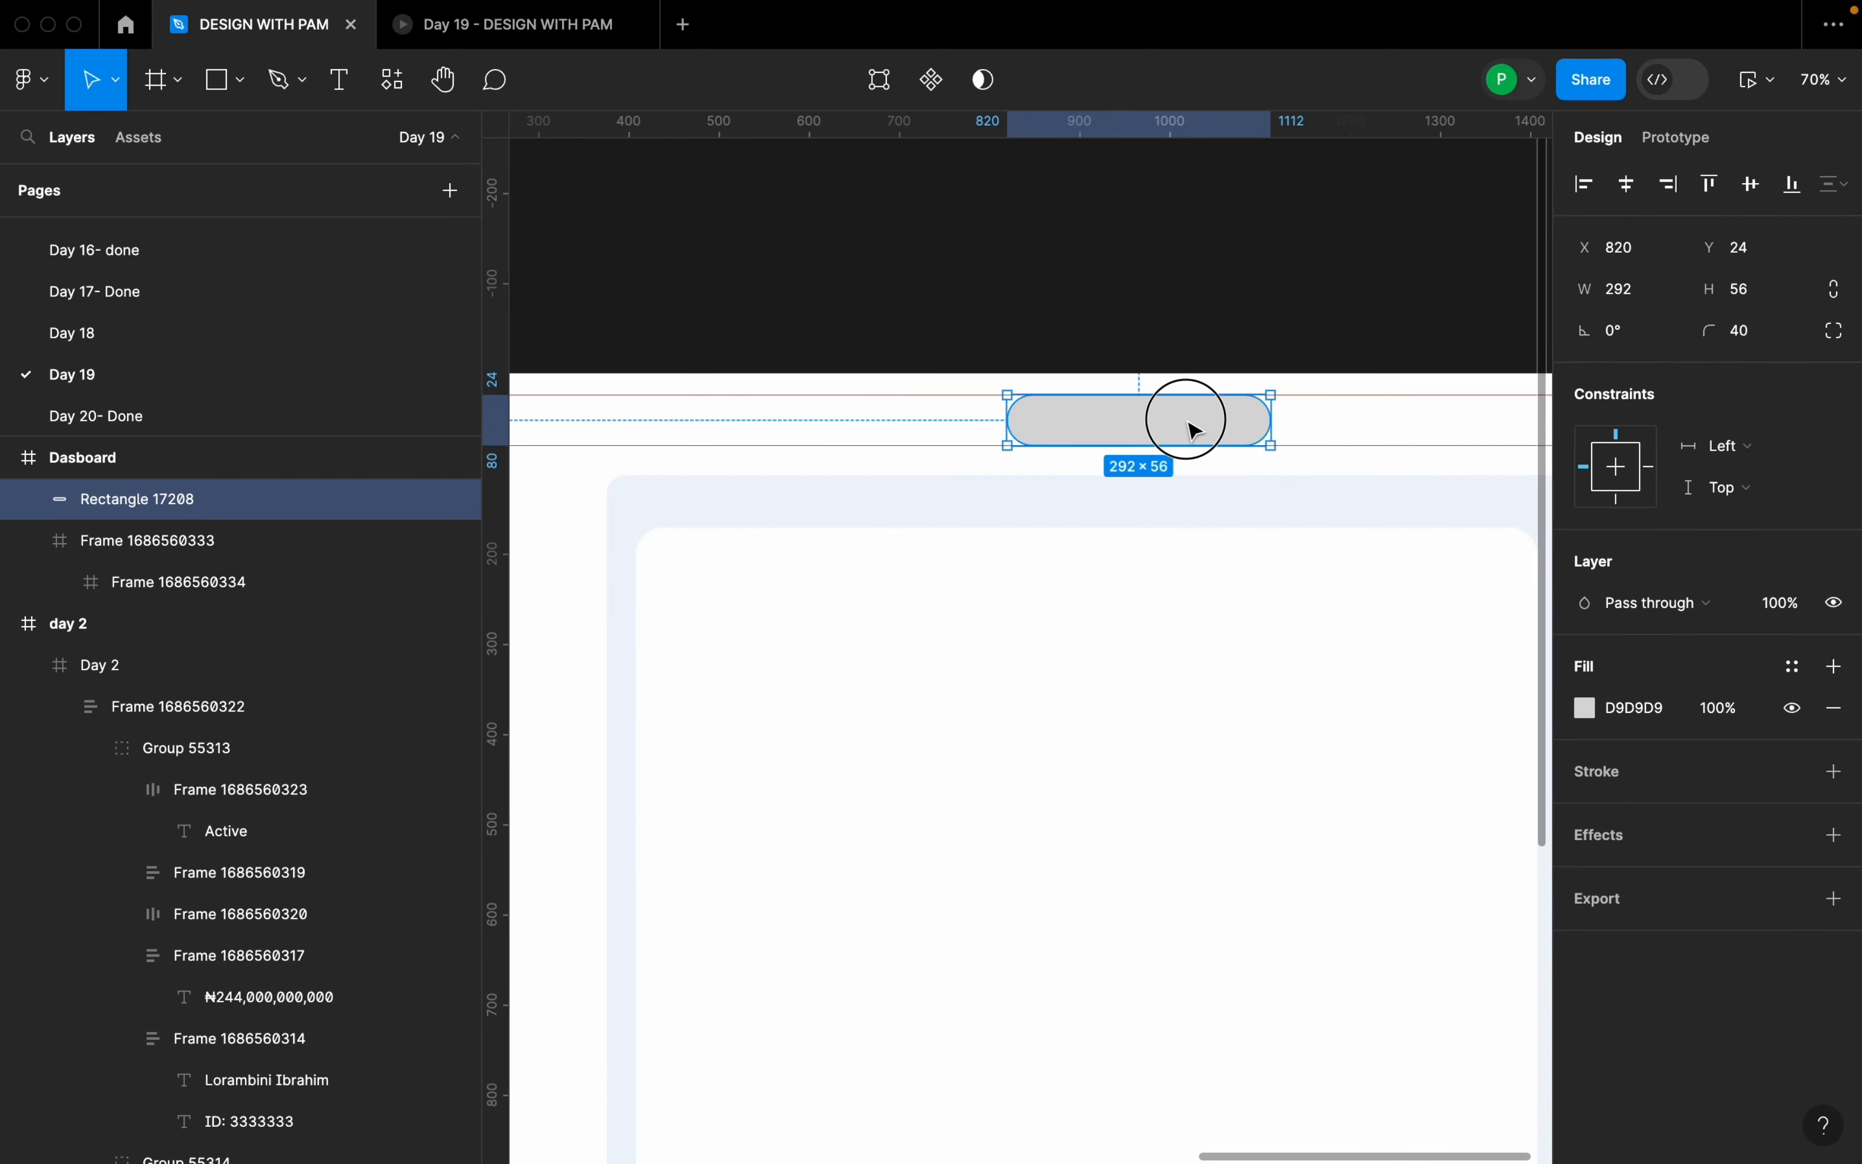
left_click(1229, 325)
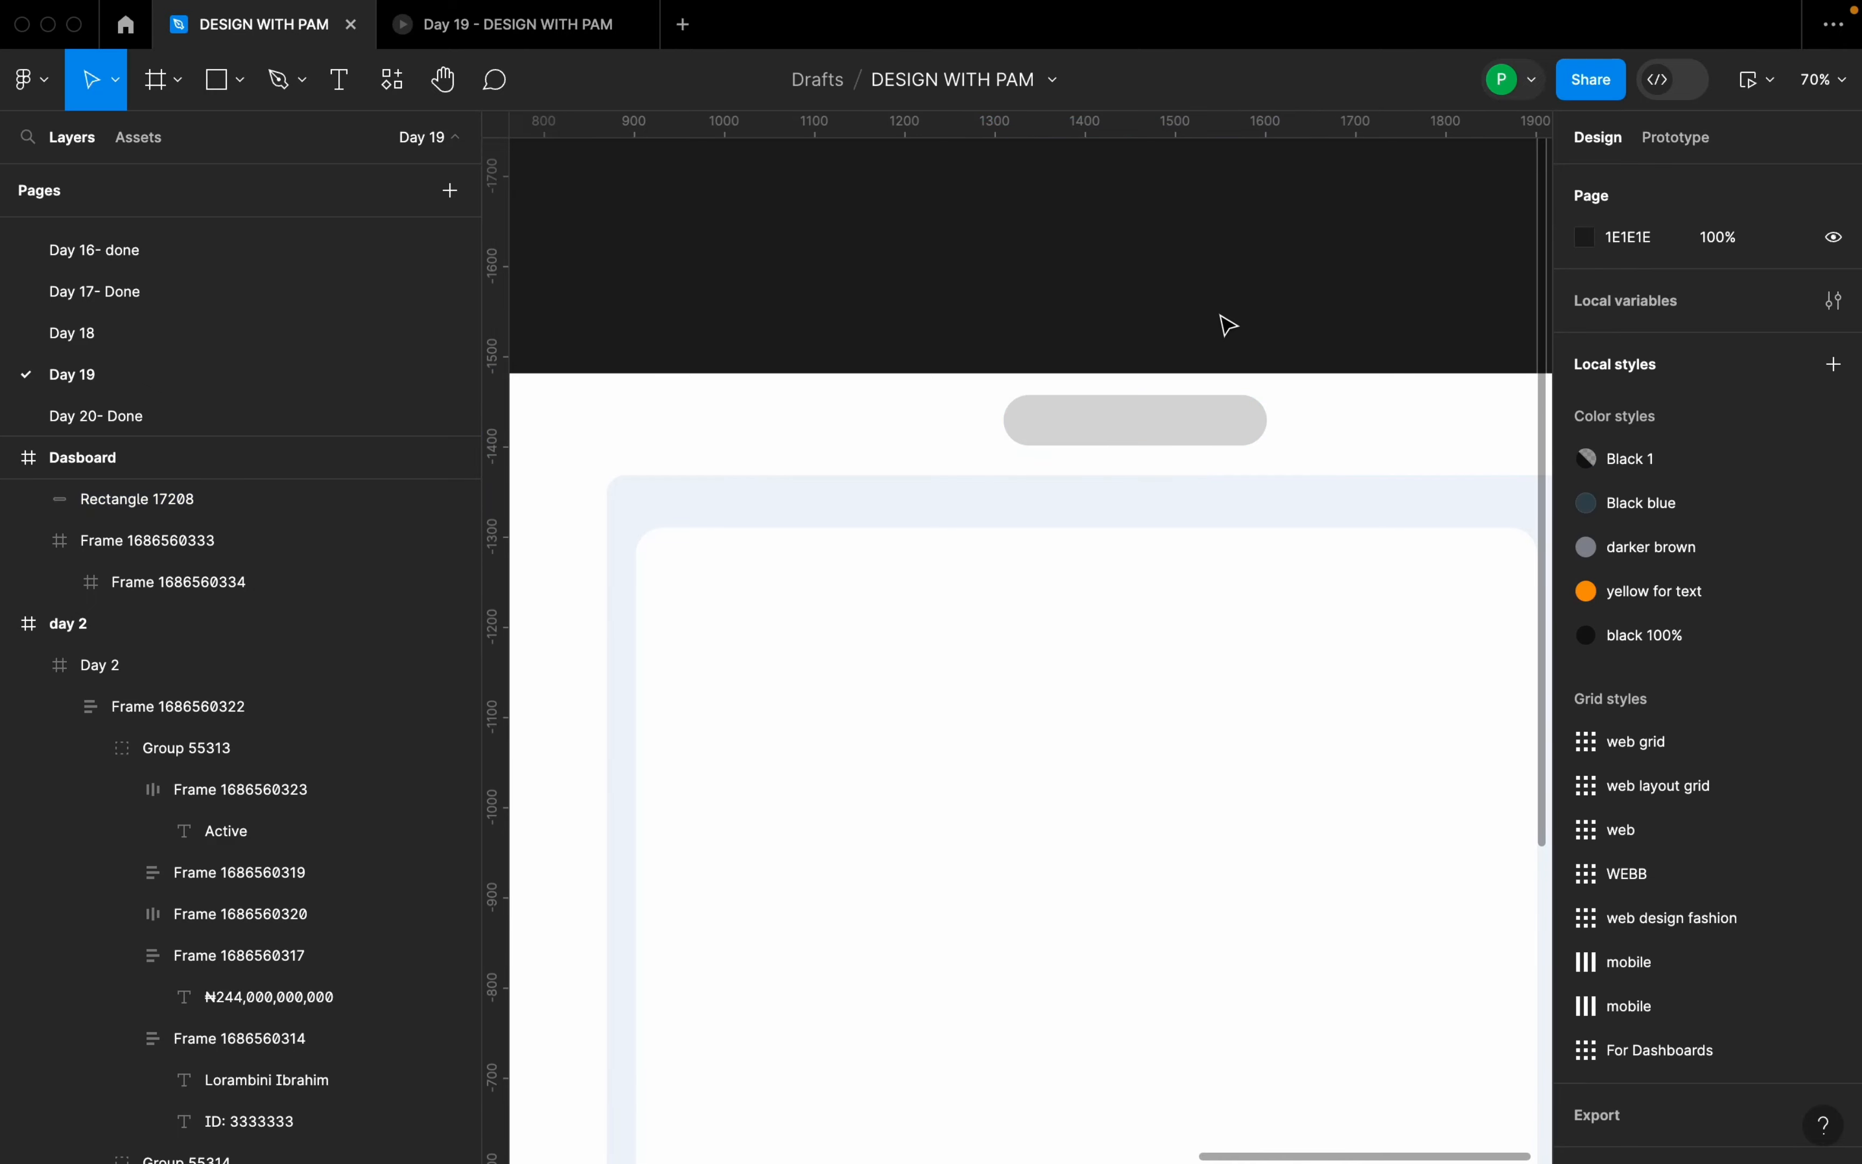
- Fill the rounded header rectangle with F1F4FB, sampled from the light blue content frame
left_click(1230, 420)
scroll(1463, 540, "down", 8)
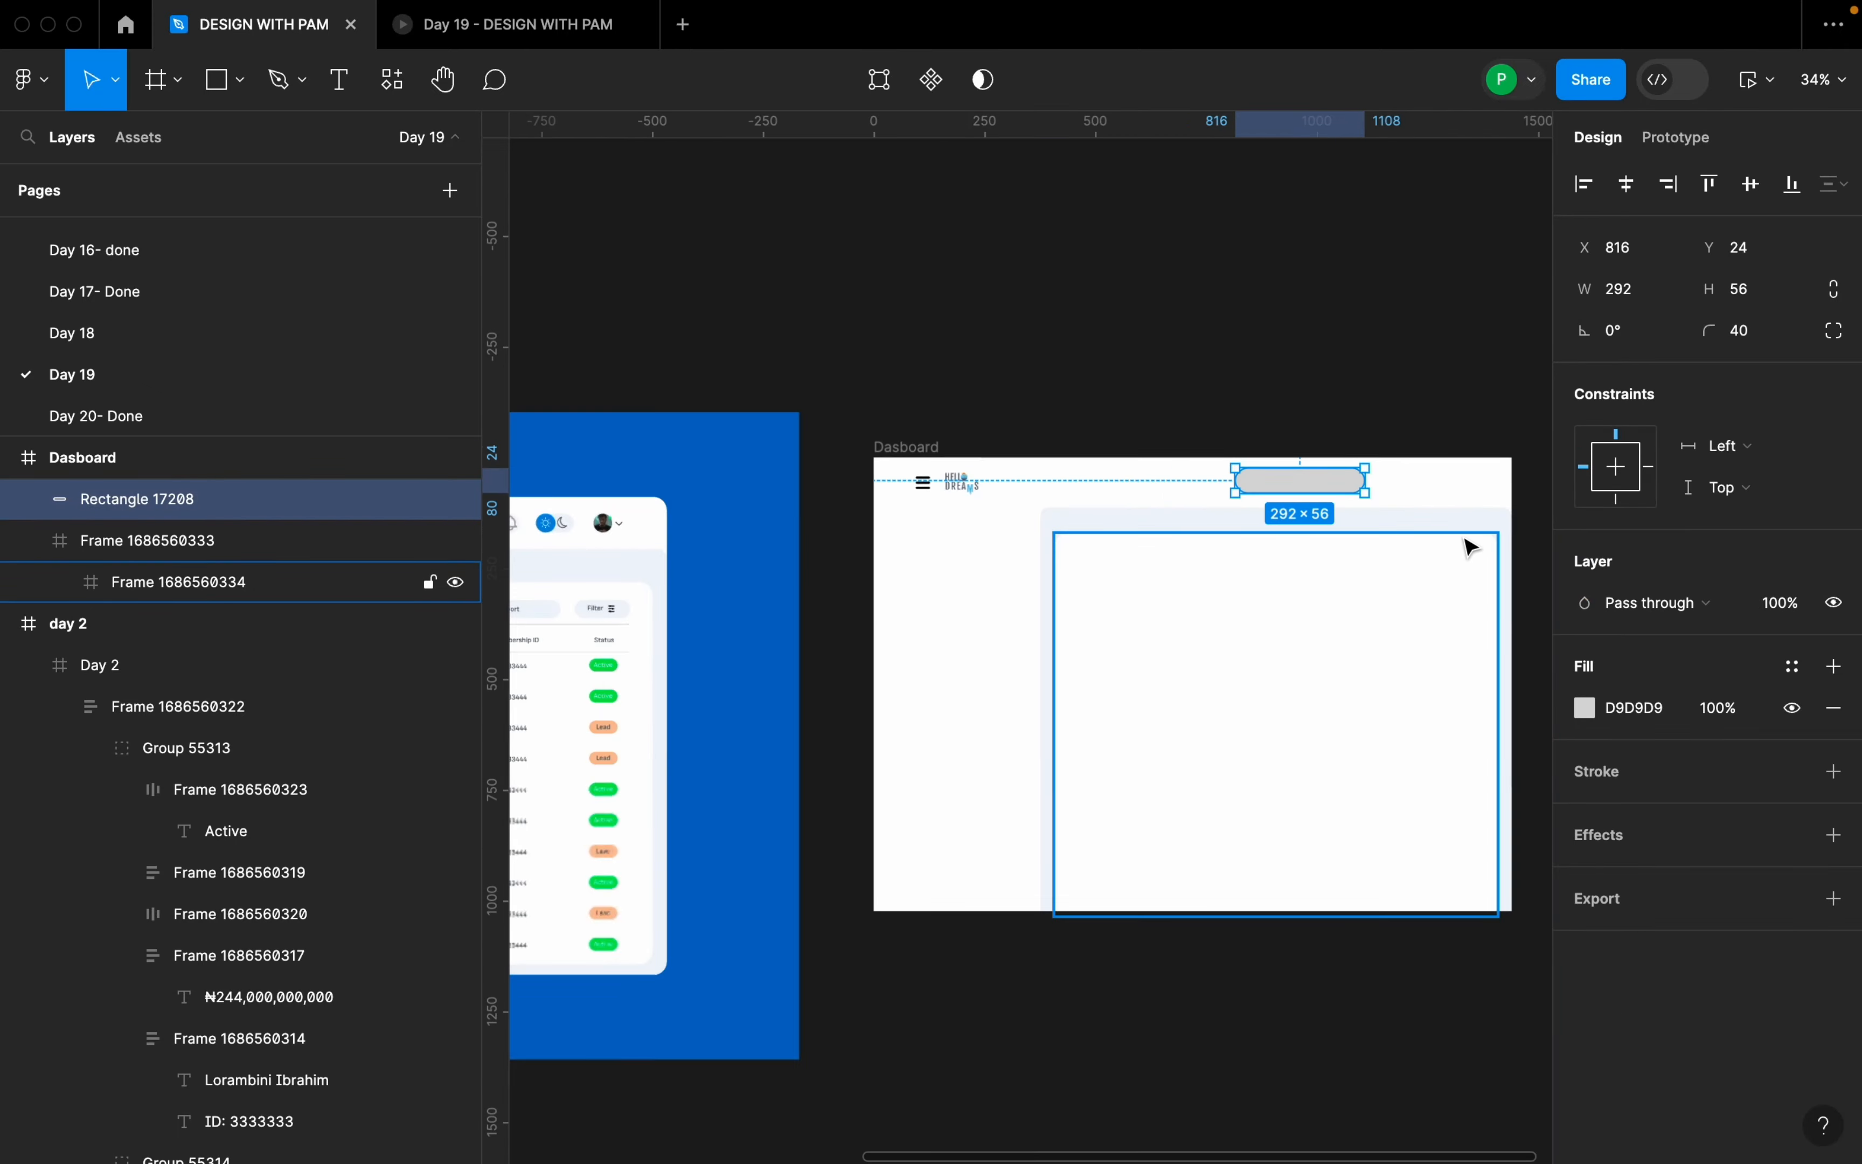
left_click(1584, 716)
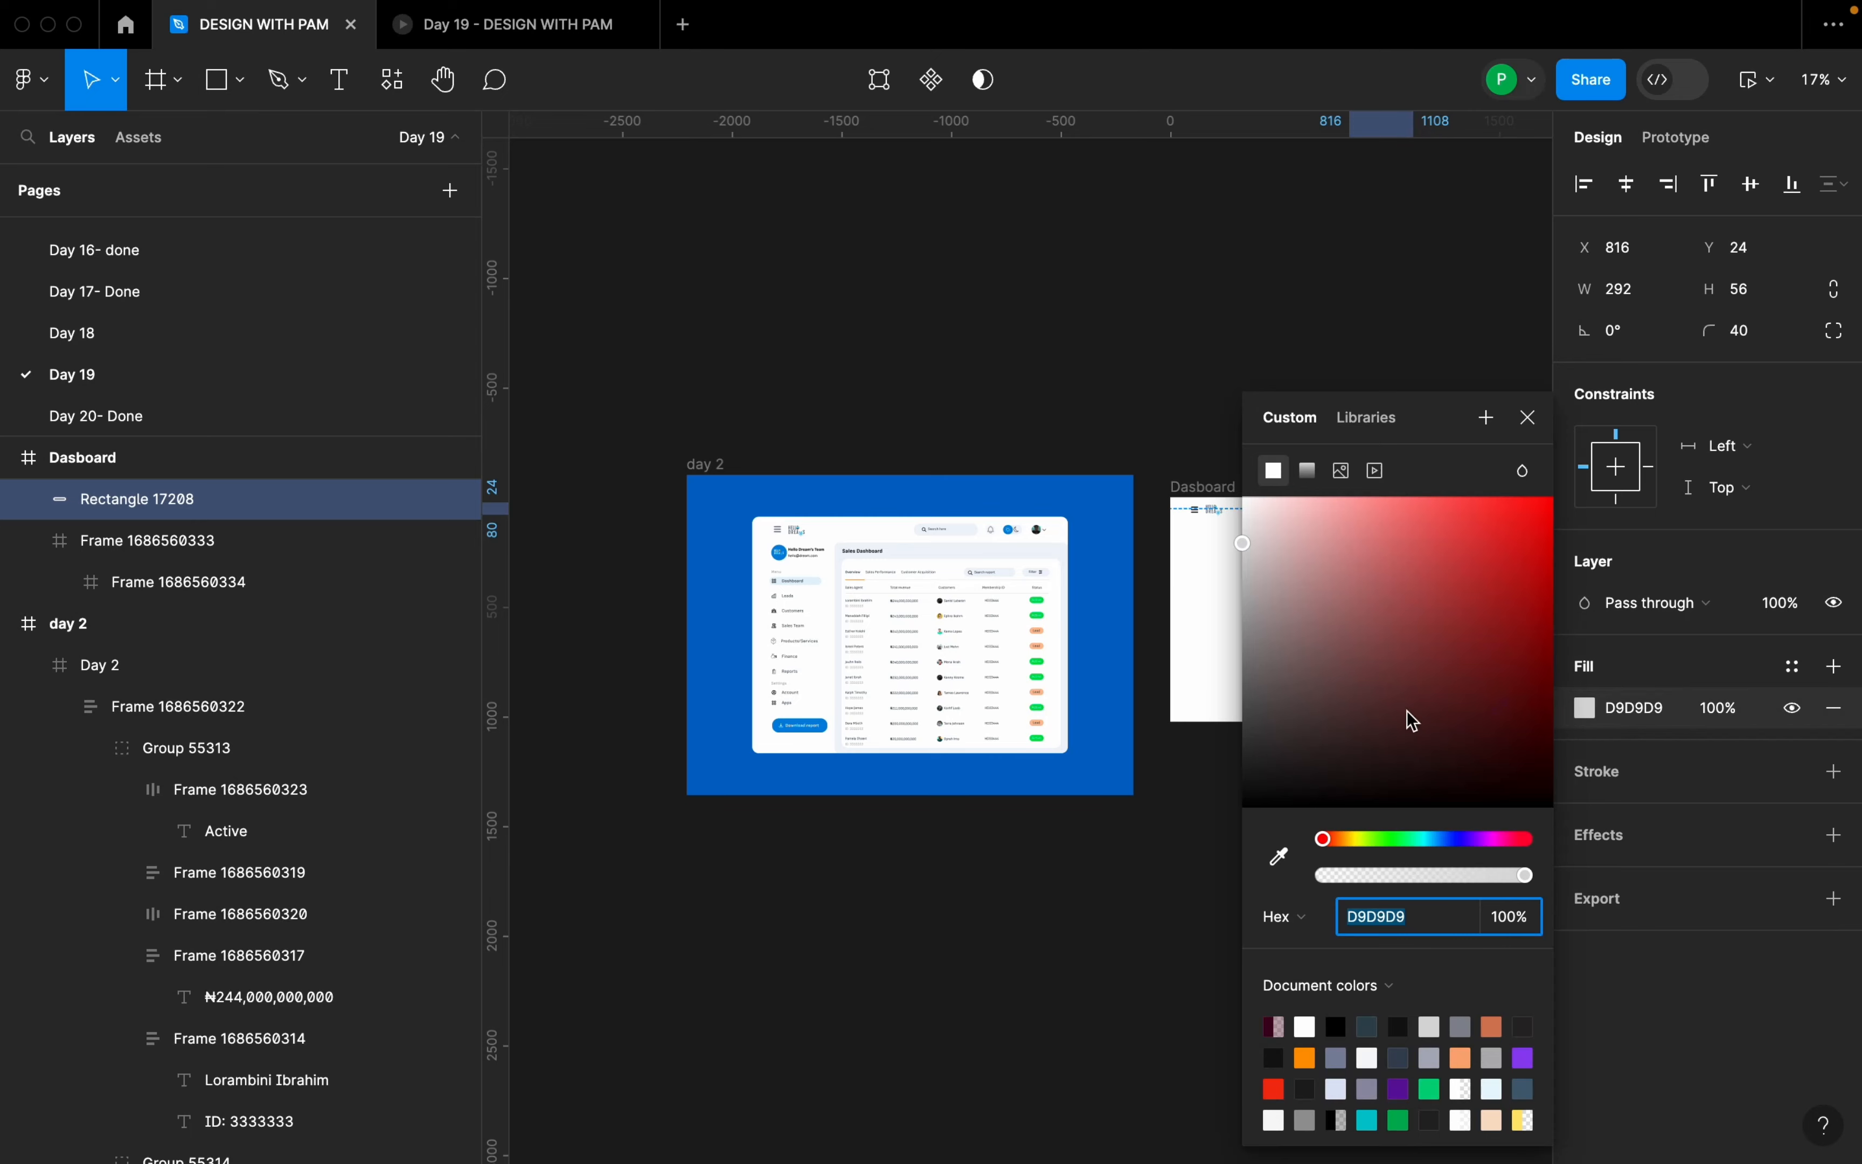
left_click_drag(1451, 412, 1061, 336)
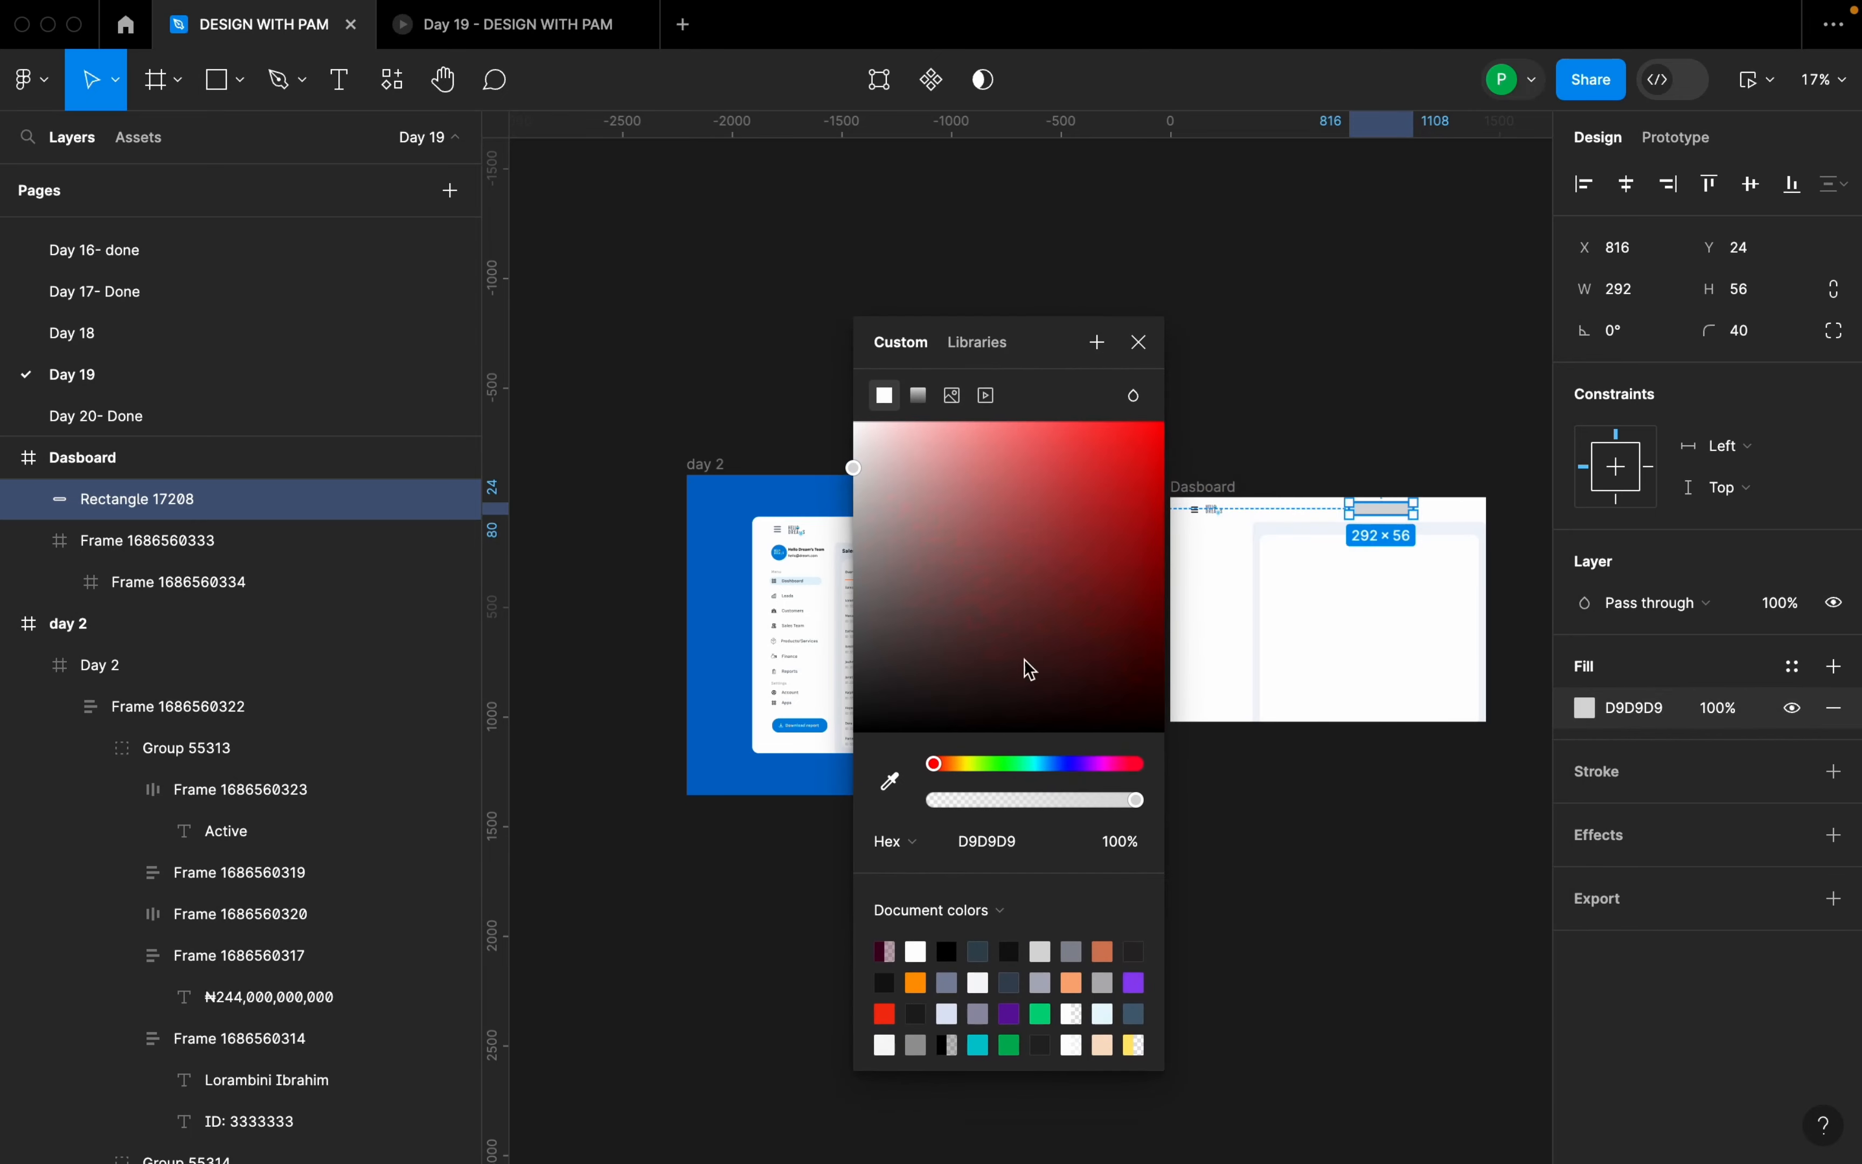
left_click(890, 781)
scroll(1280, 582, "up", 5)
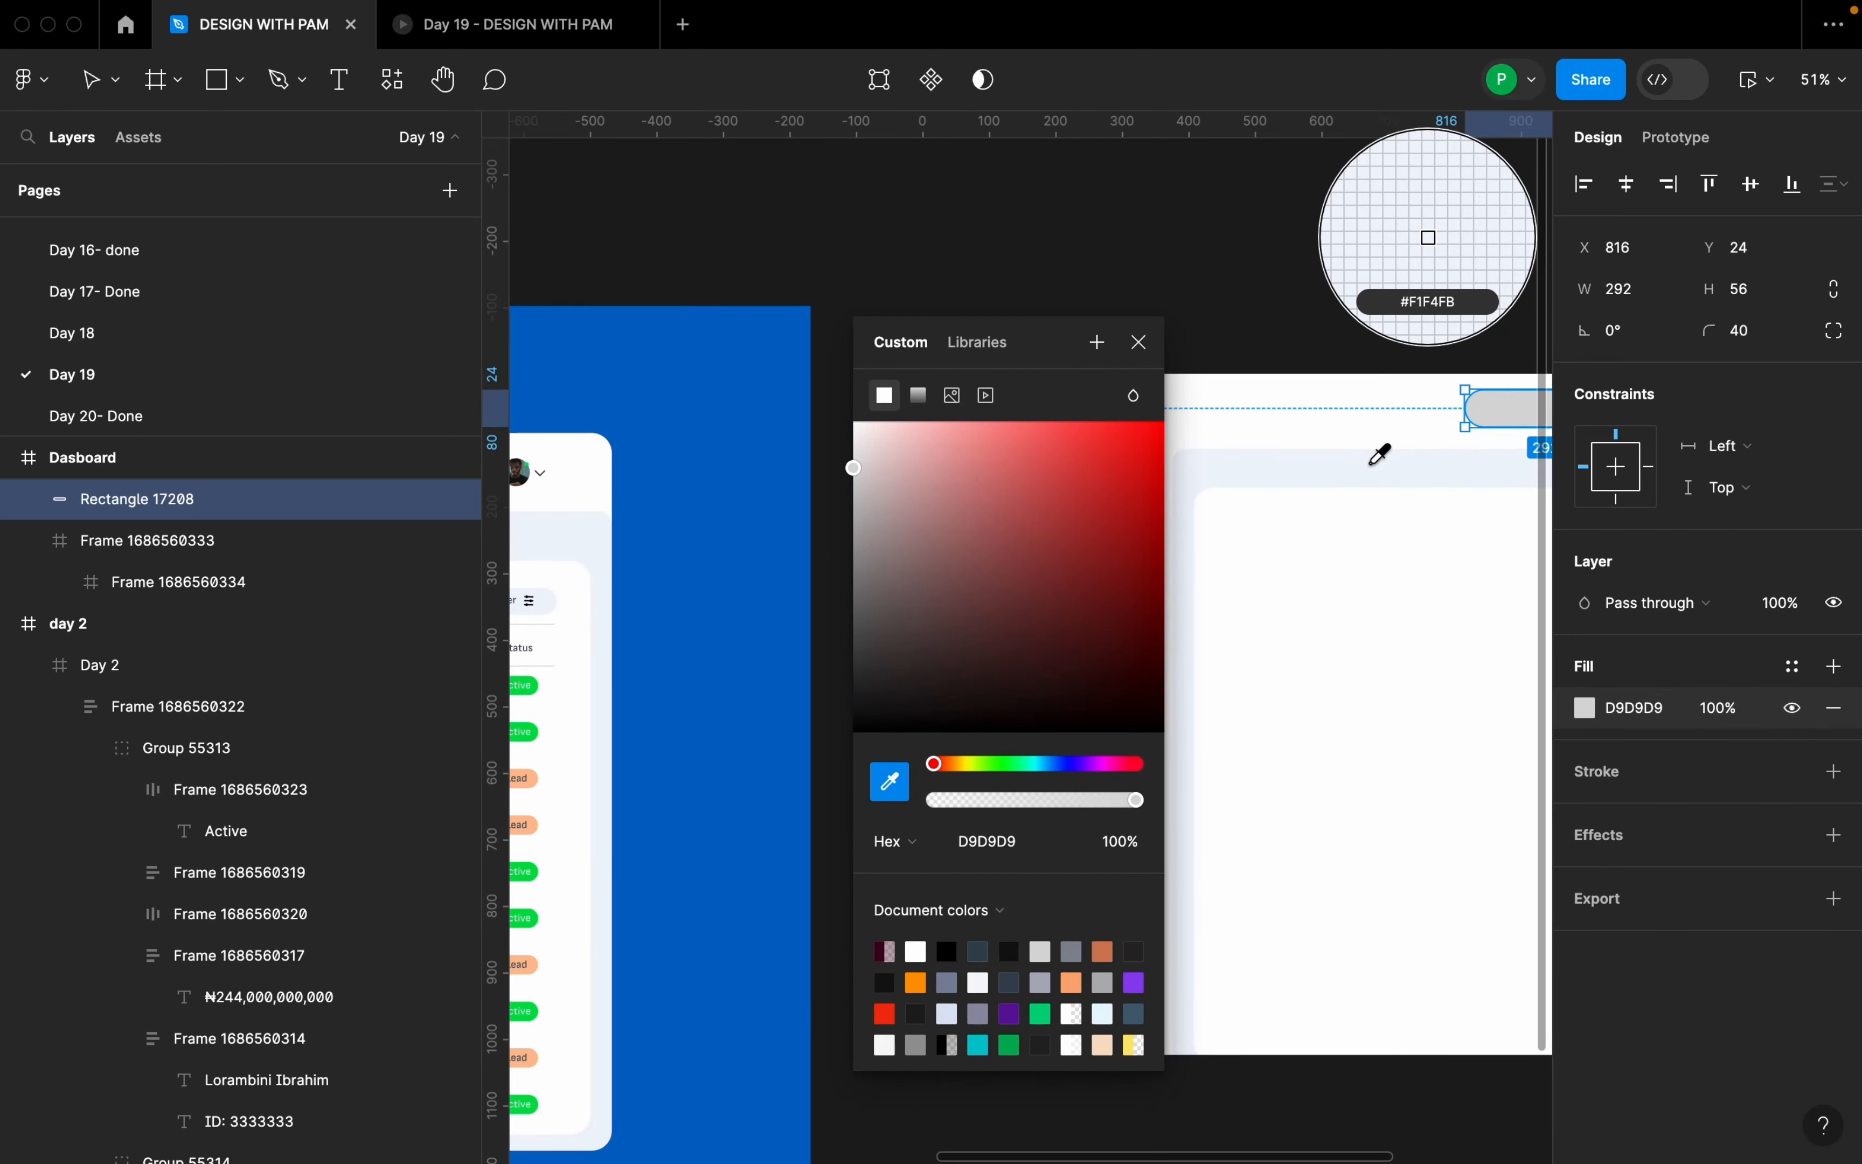
left_click(1379, 458)
left_click(1139, 342)
left_click(1143, 350)
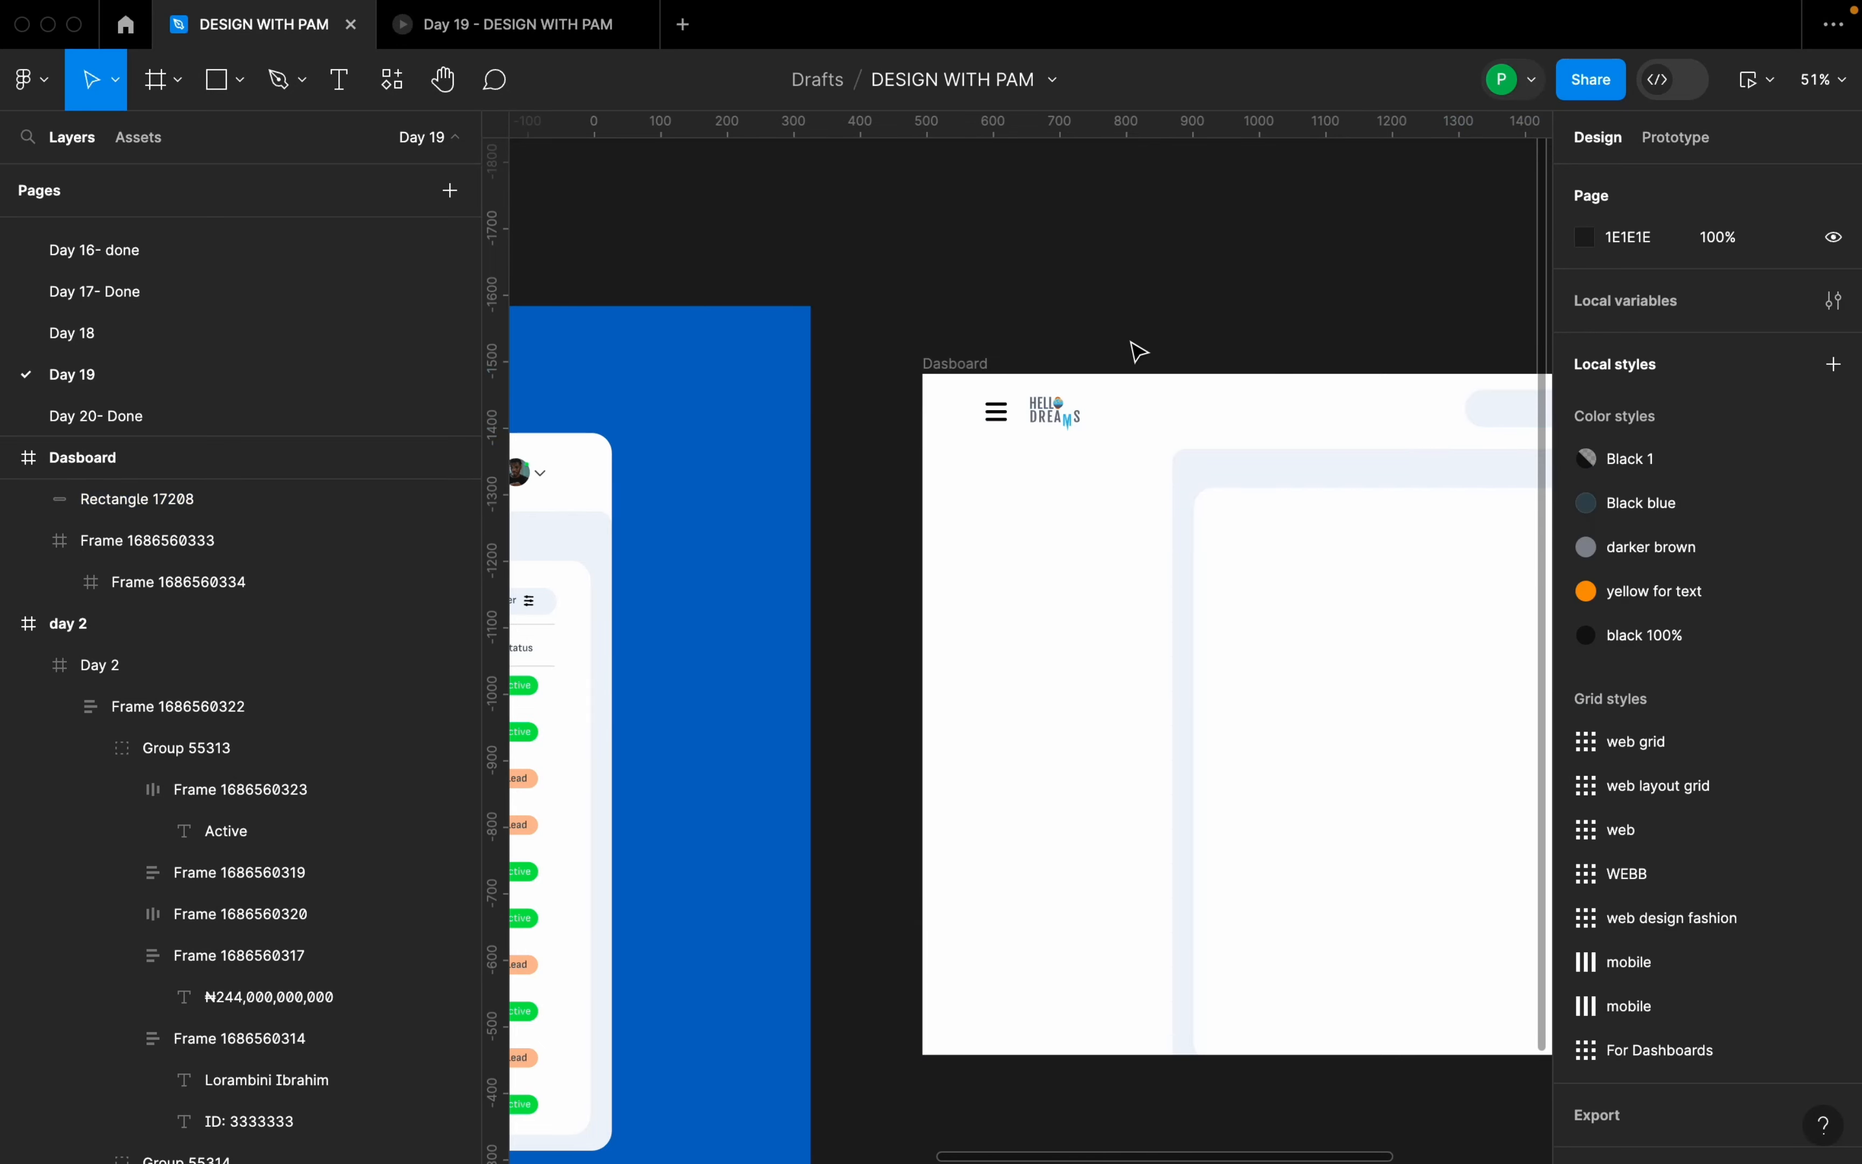
- Add a text layer reading "Seach" on the canvas just above the header's rounded rectangle
scroll(1001, 385, "down", 3)
scroll(1413, 383, "right", 3)
scroll(1413, 383, "up", 5)
left_click(1022, 458)
left_click_drag(1030, 357, 1204, 307)
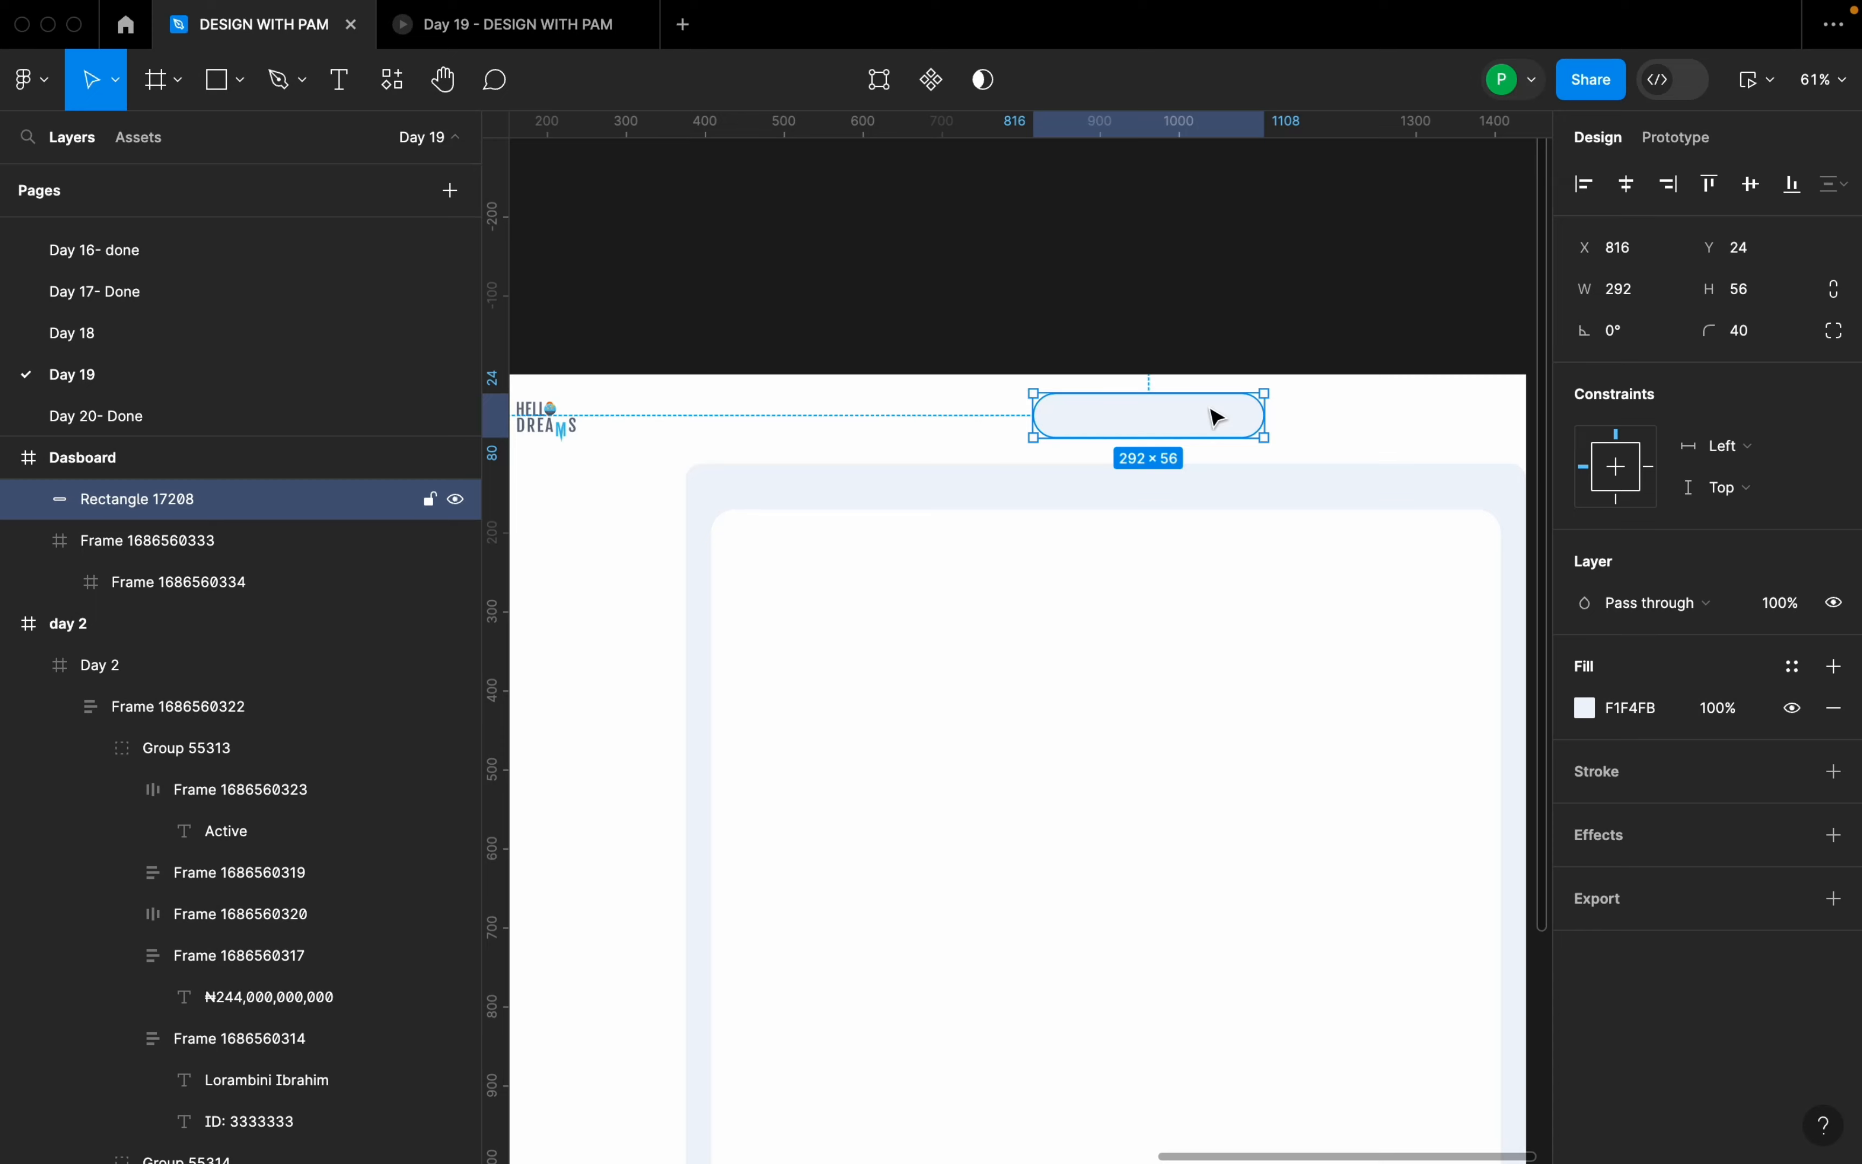
left_click(1185, 329)
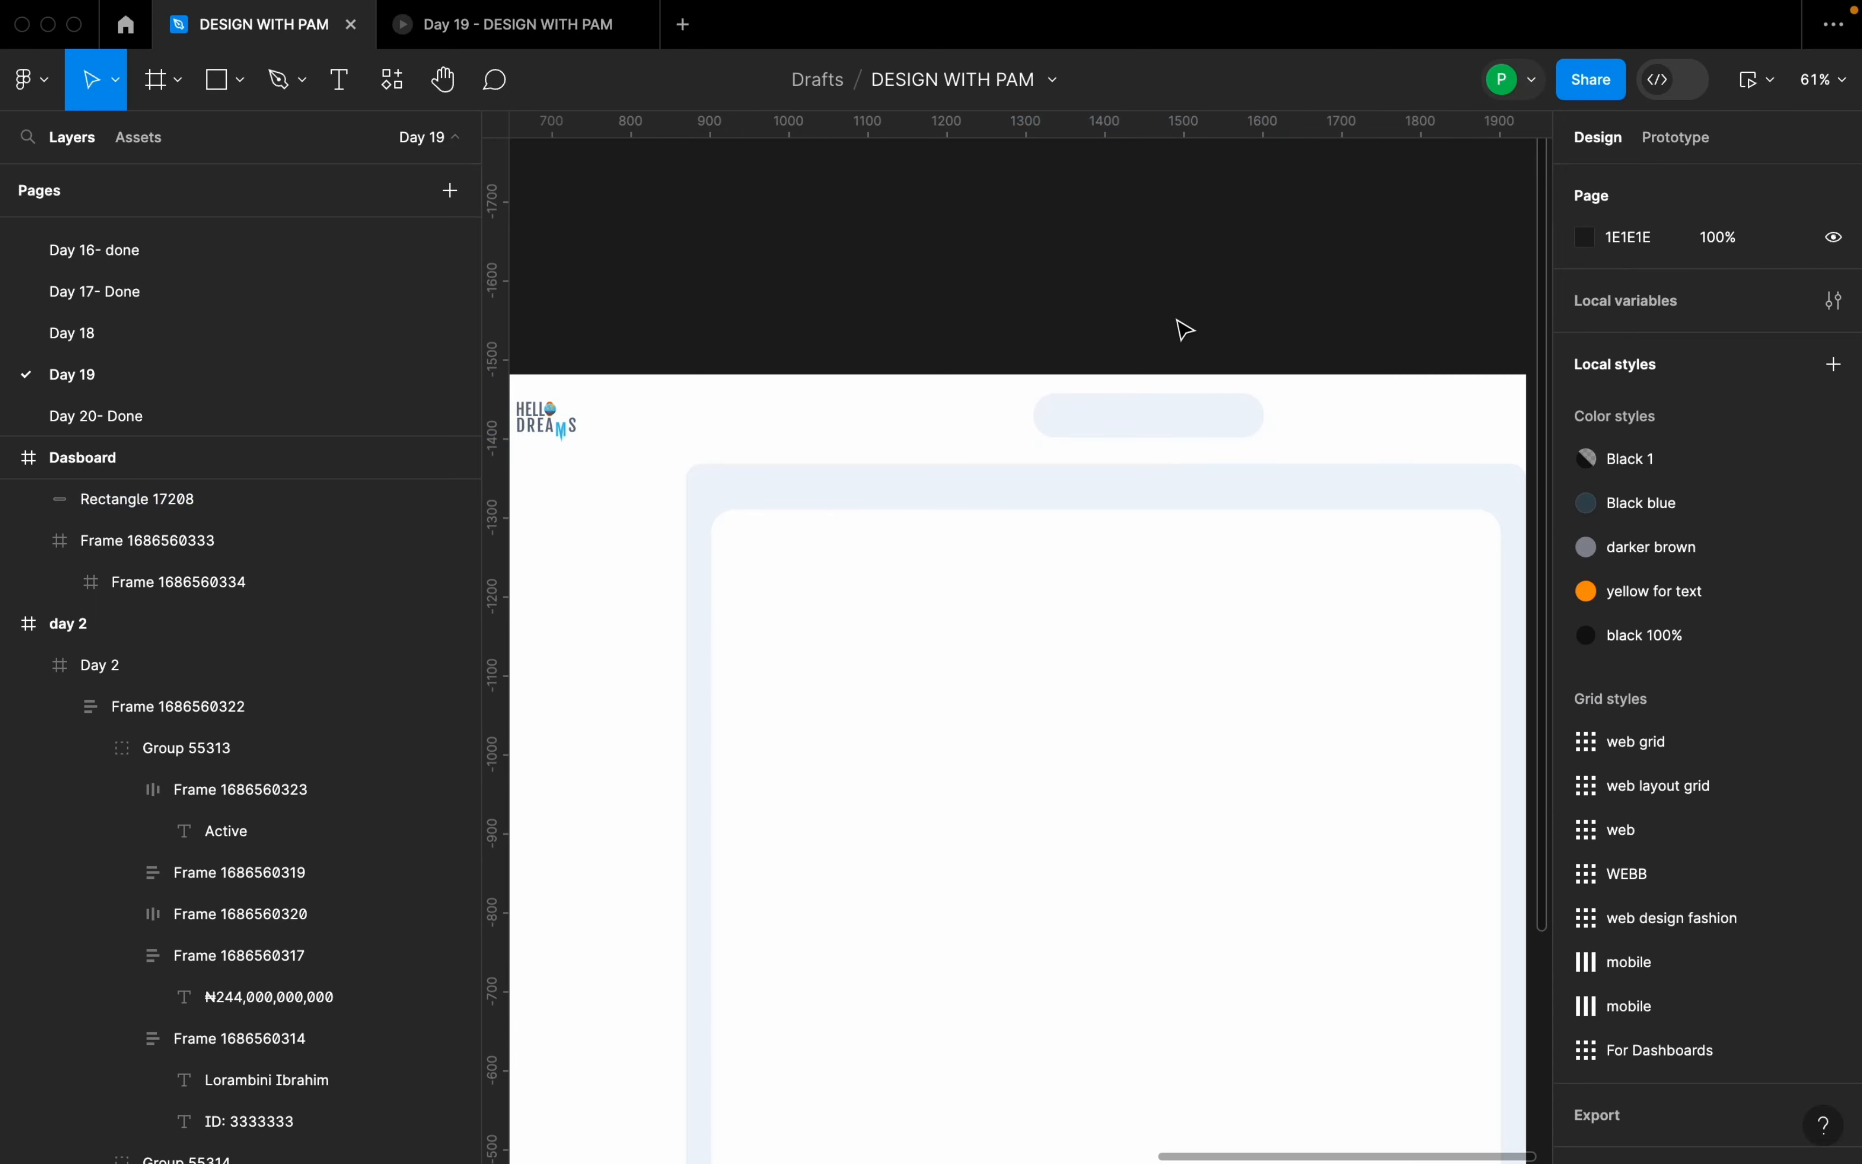
key("t")
left_click(1165, 320)
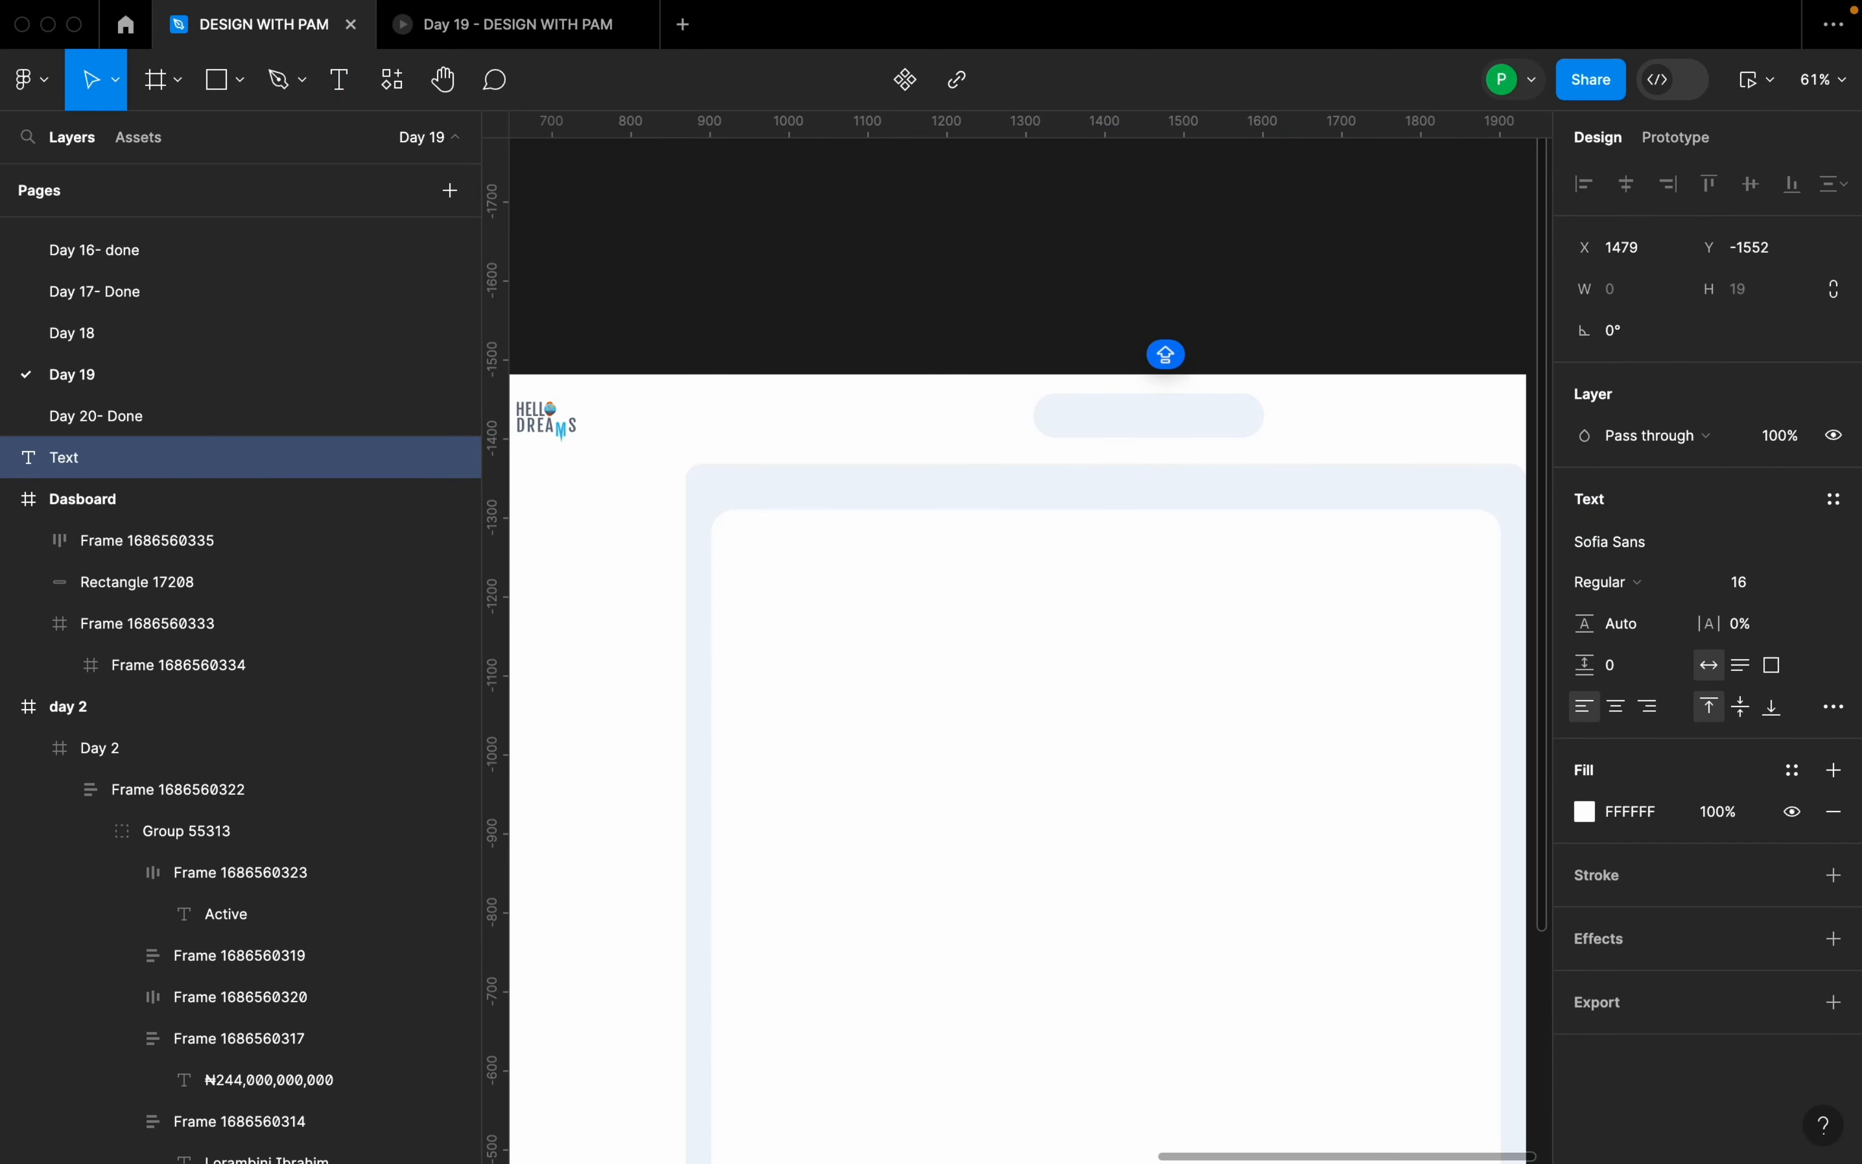
type("Seach")
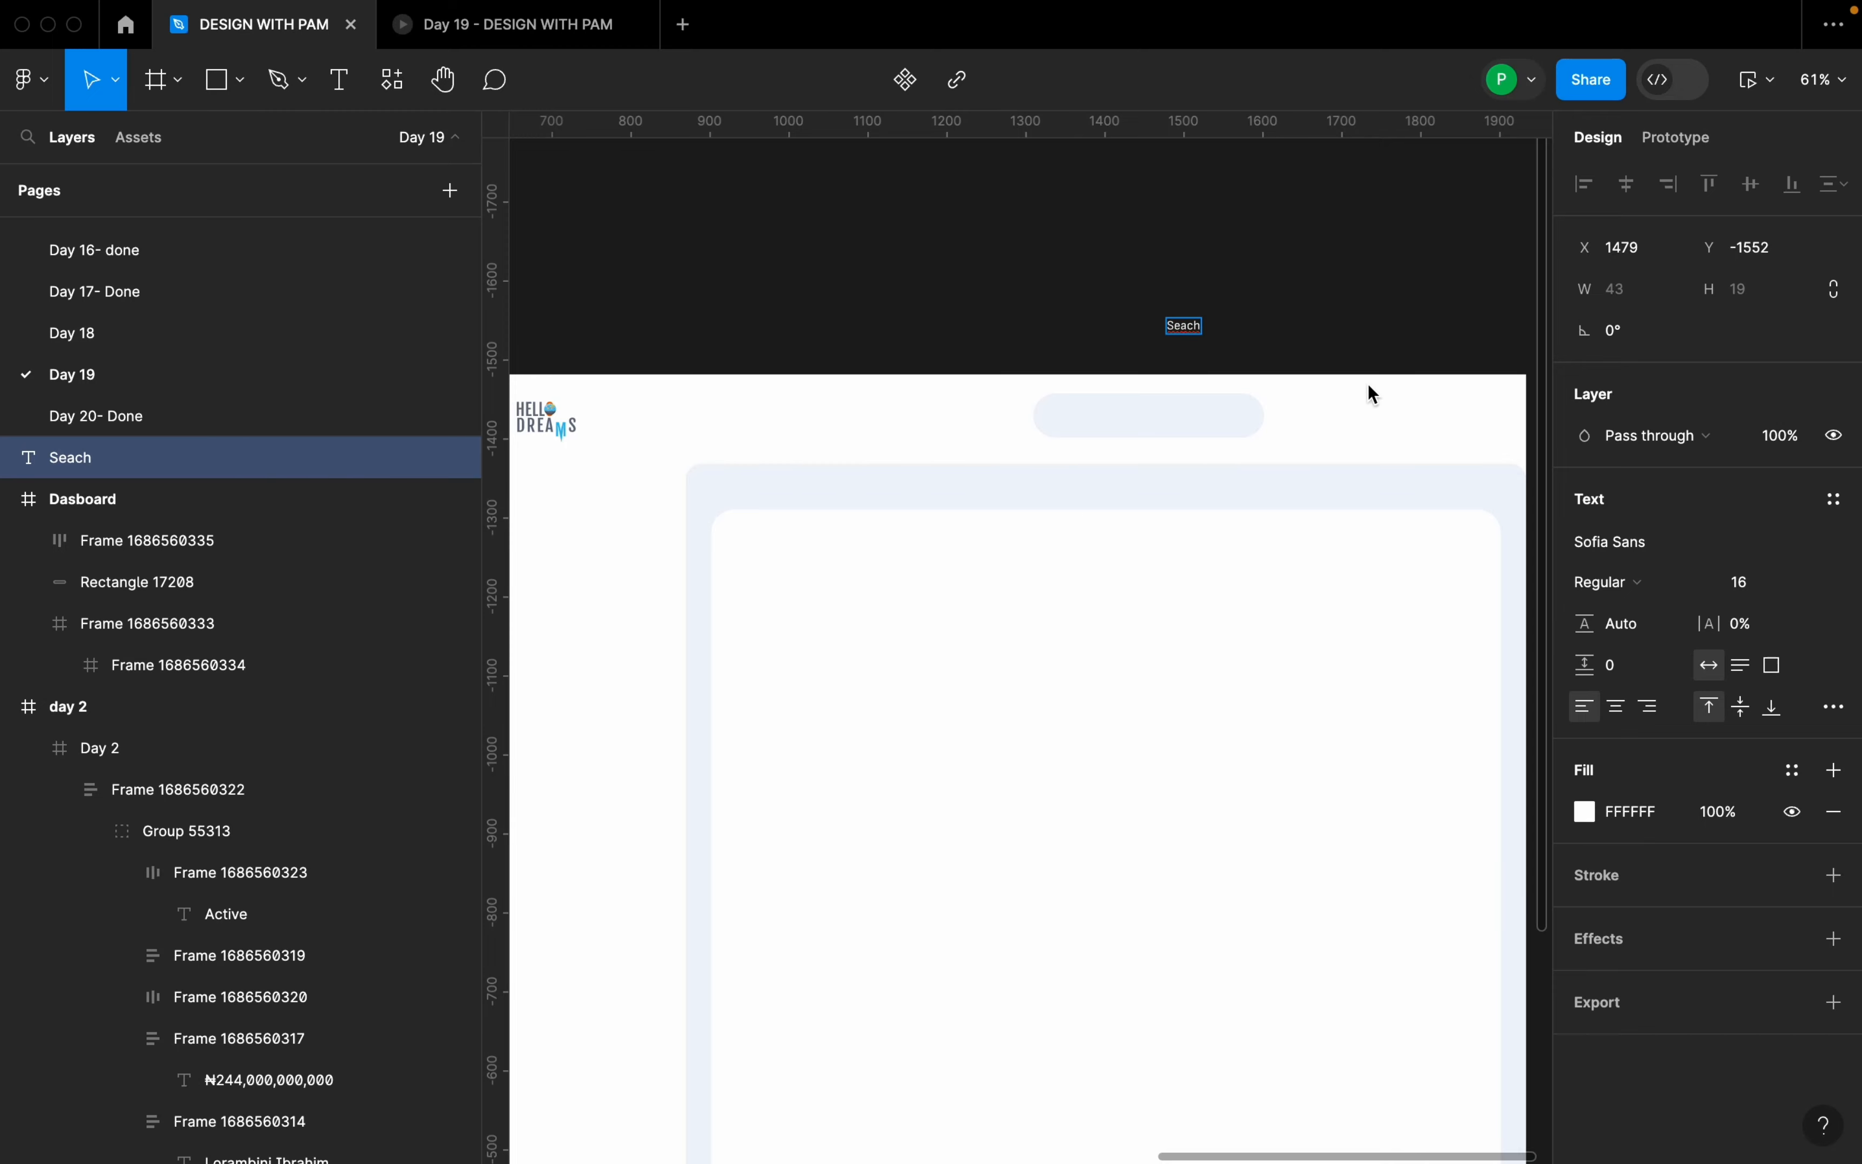
key("Escape")
- Move the text layer into the rounded header rectangle and correct its wording to "Search"
scroll(1246, 349, "up", 5)
left_click_drag(1114, 308, 1041, 497)
double_click(1066, 504)
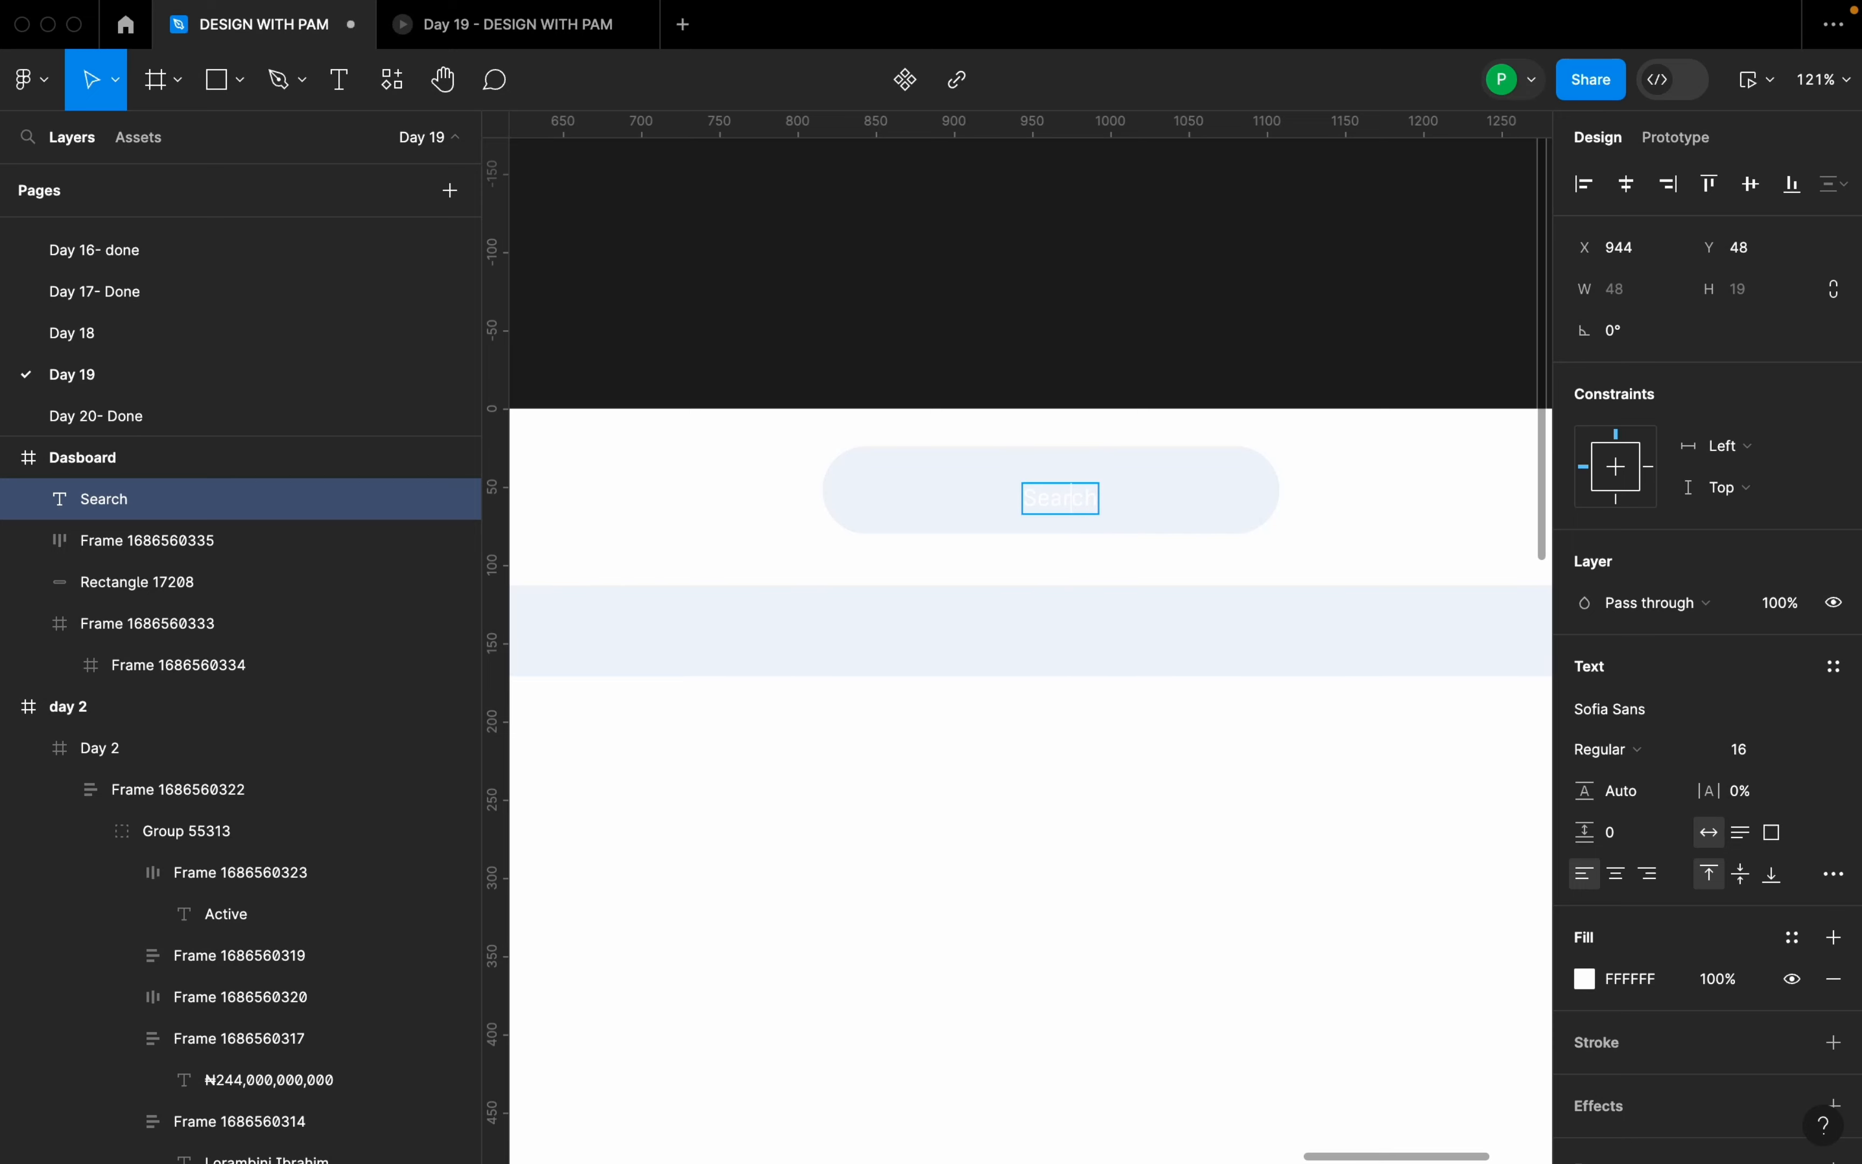
left_click(1131, 520)
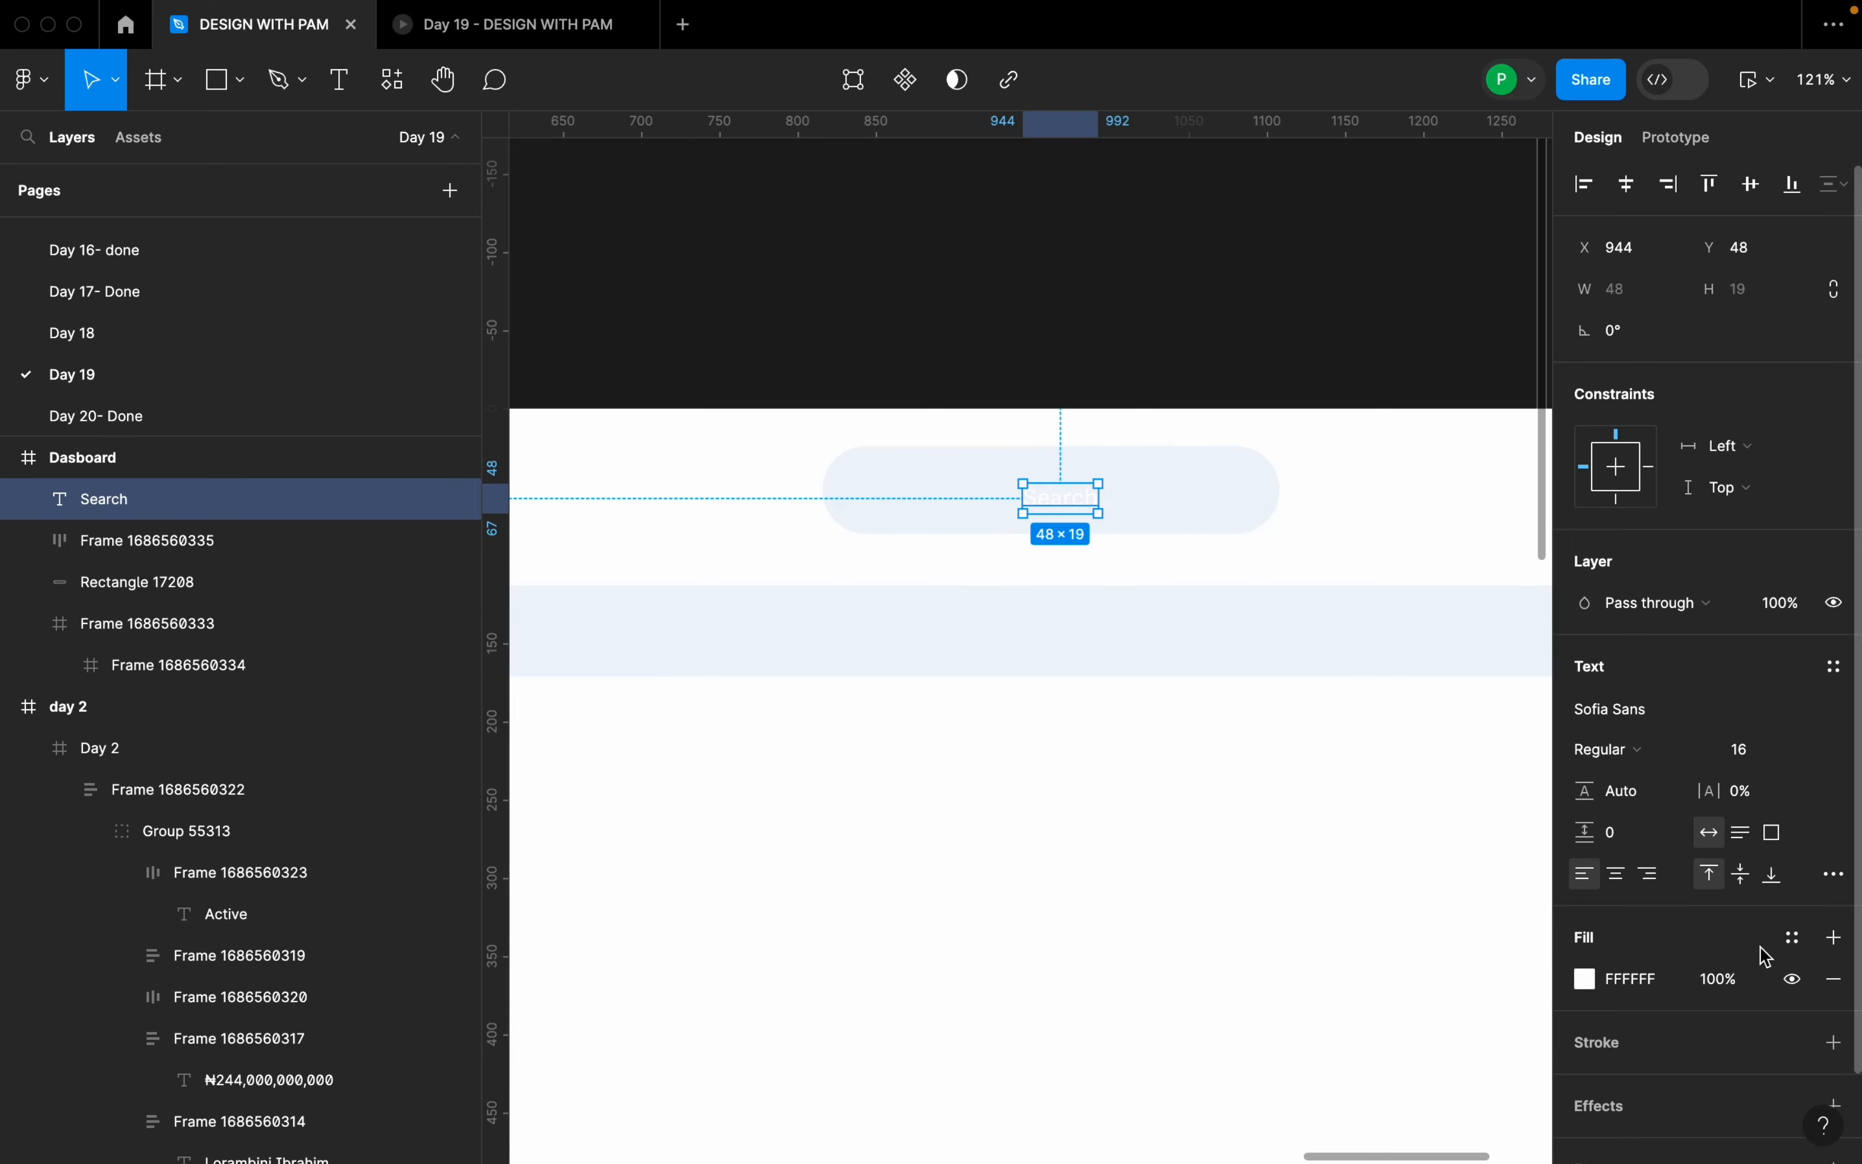
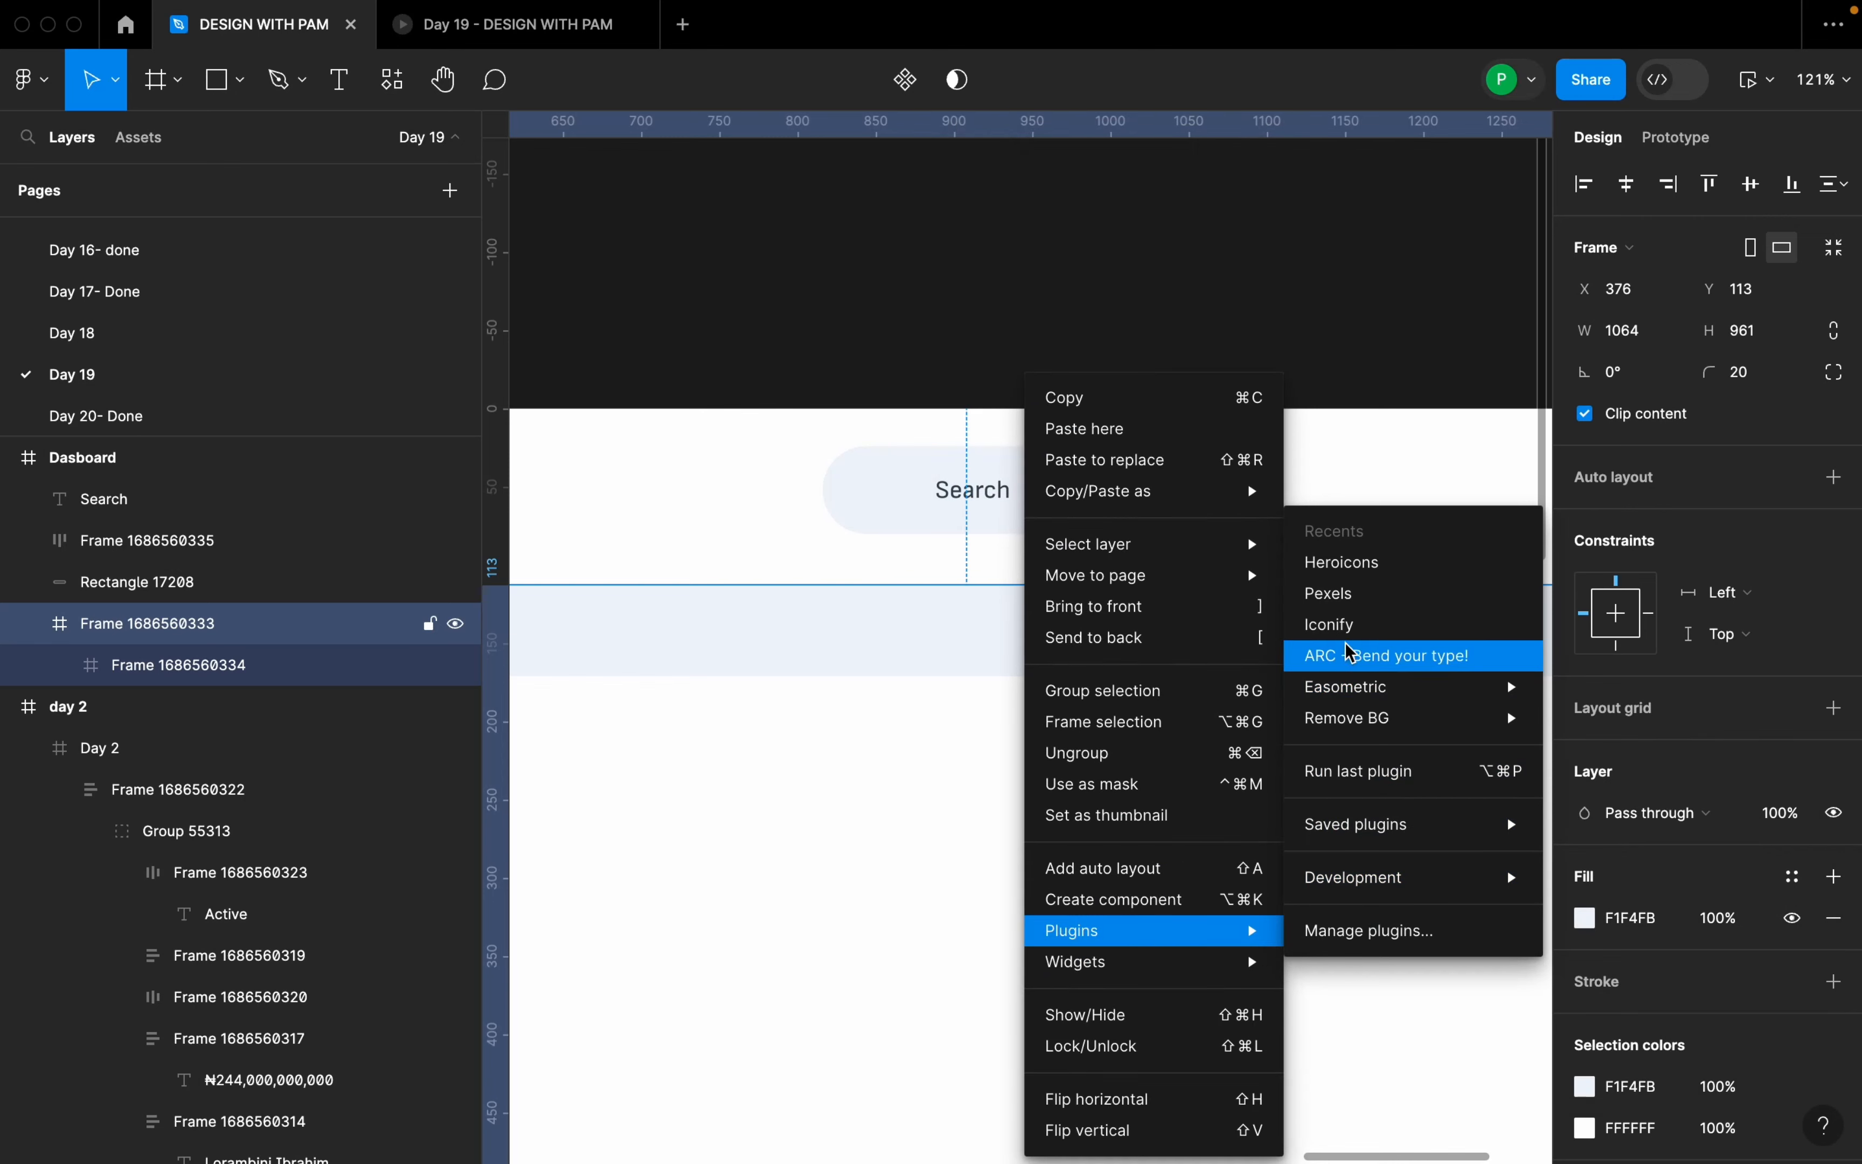
- Search the Heroicons plugin for "sea" and insert the outlined magnifying-glass icon
left_click(1368, 594)
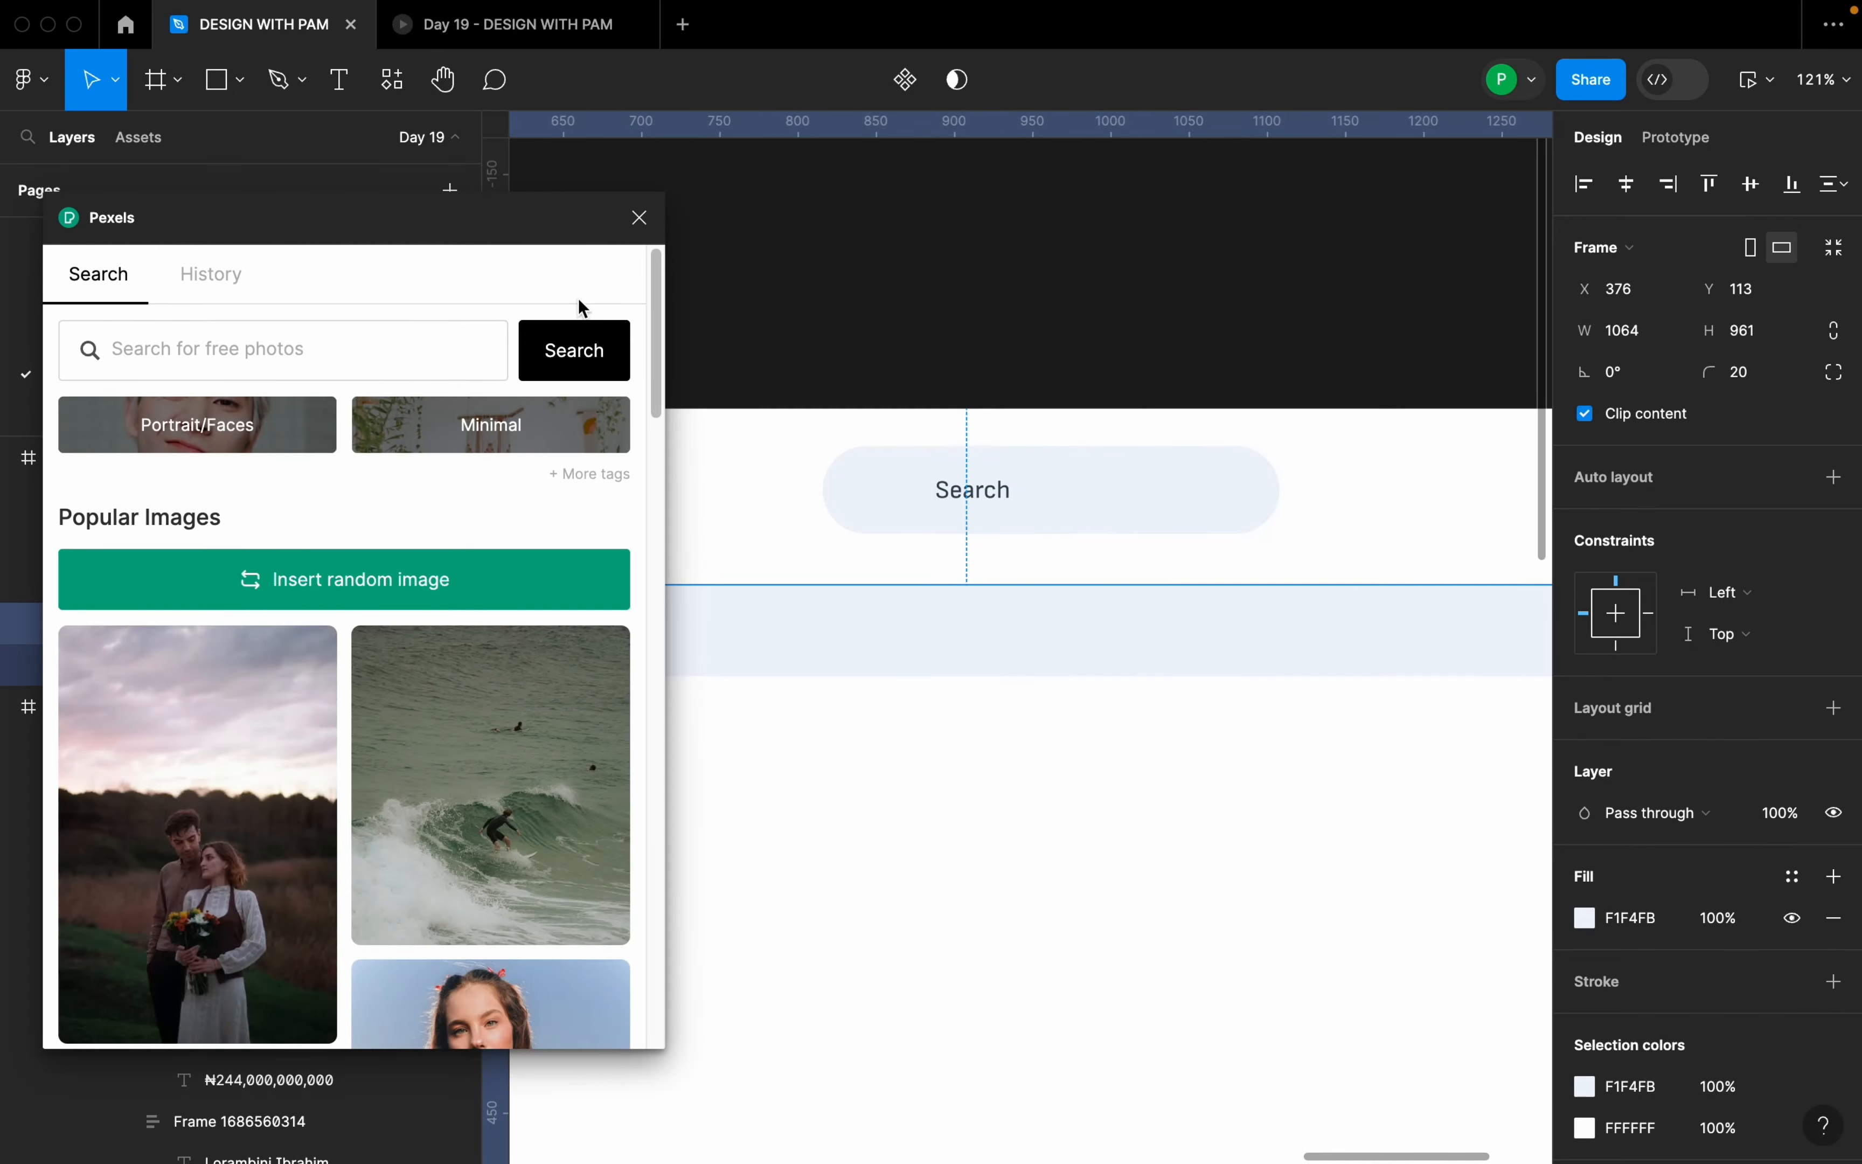
left_click(635, 217)
right_click(997, 489)
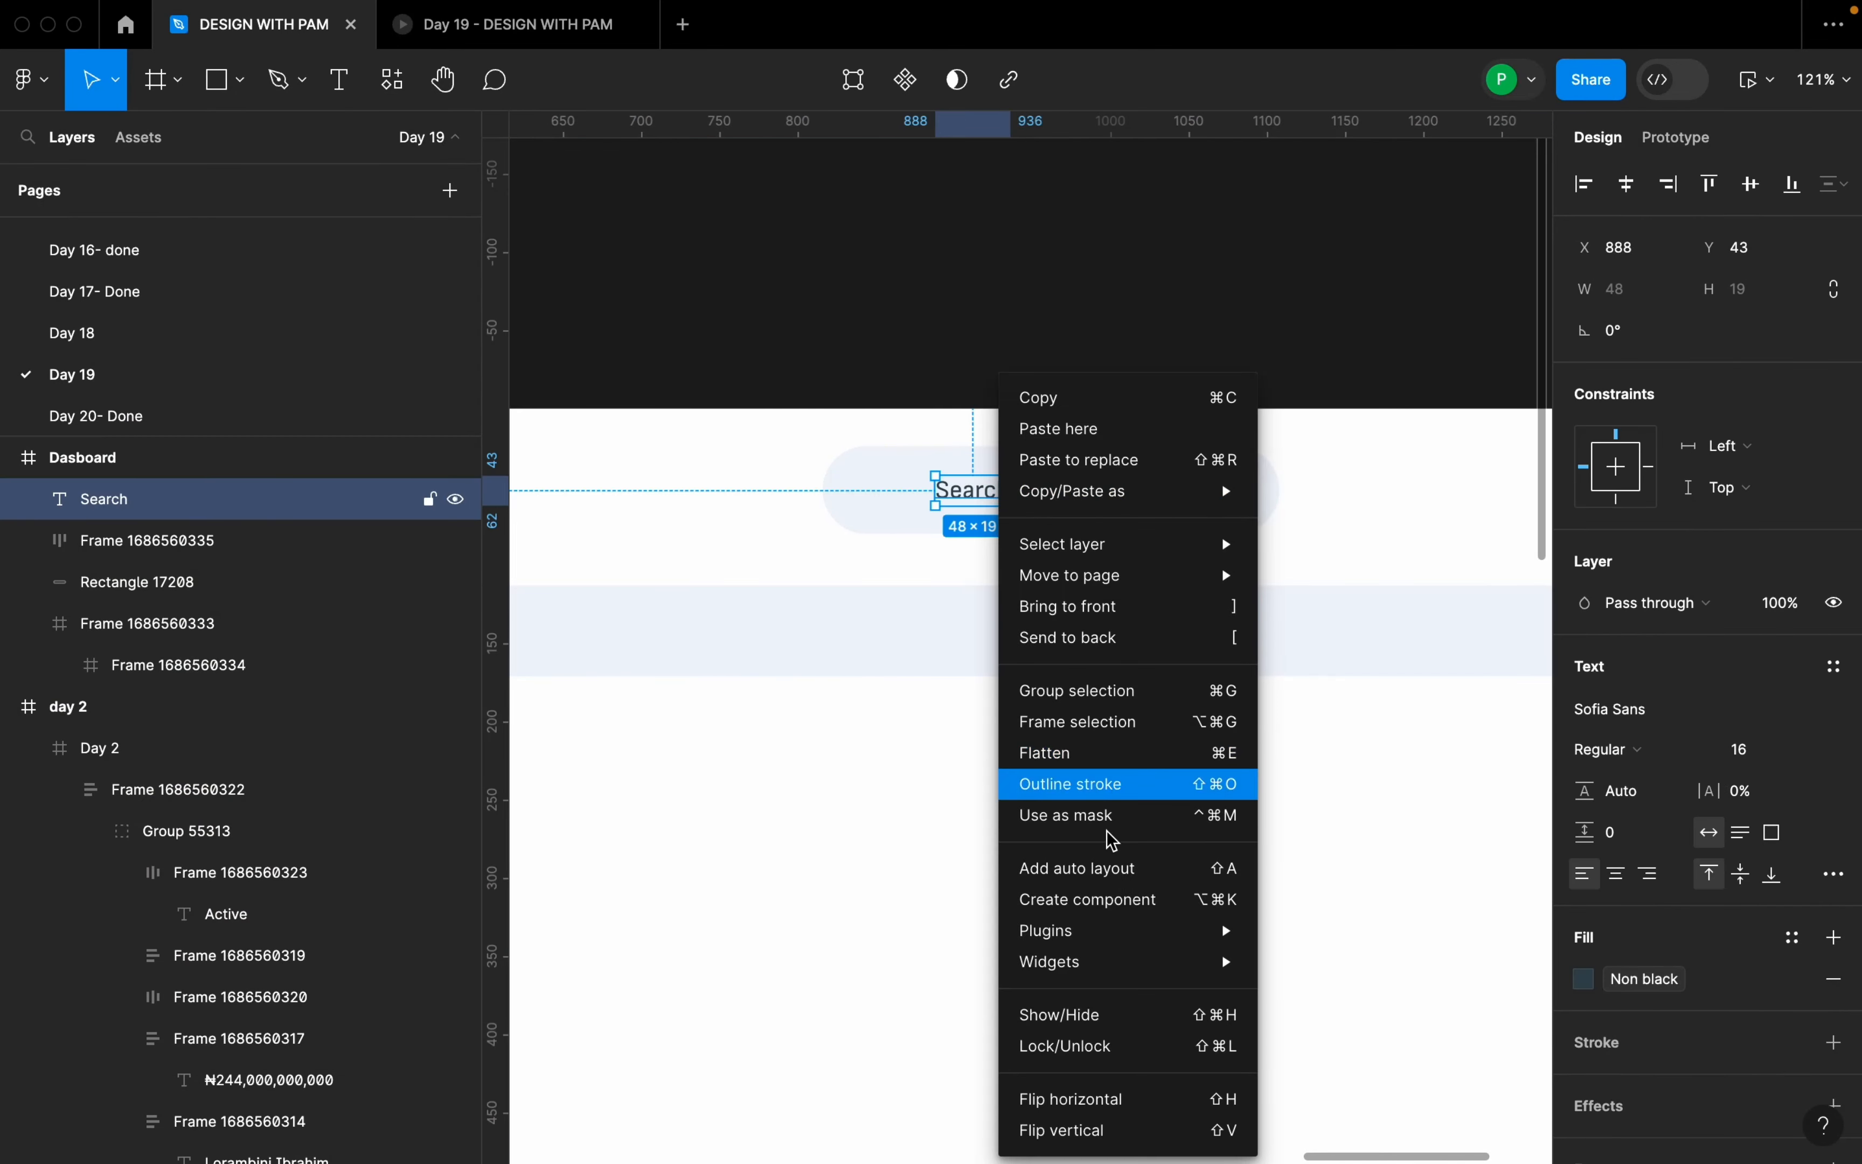
mouse_move(1122, 933)
left_click(1348, 596)
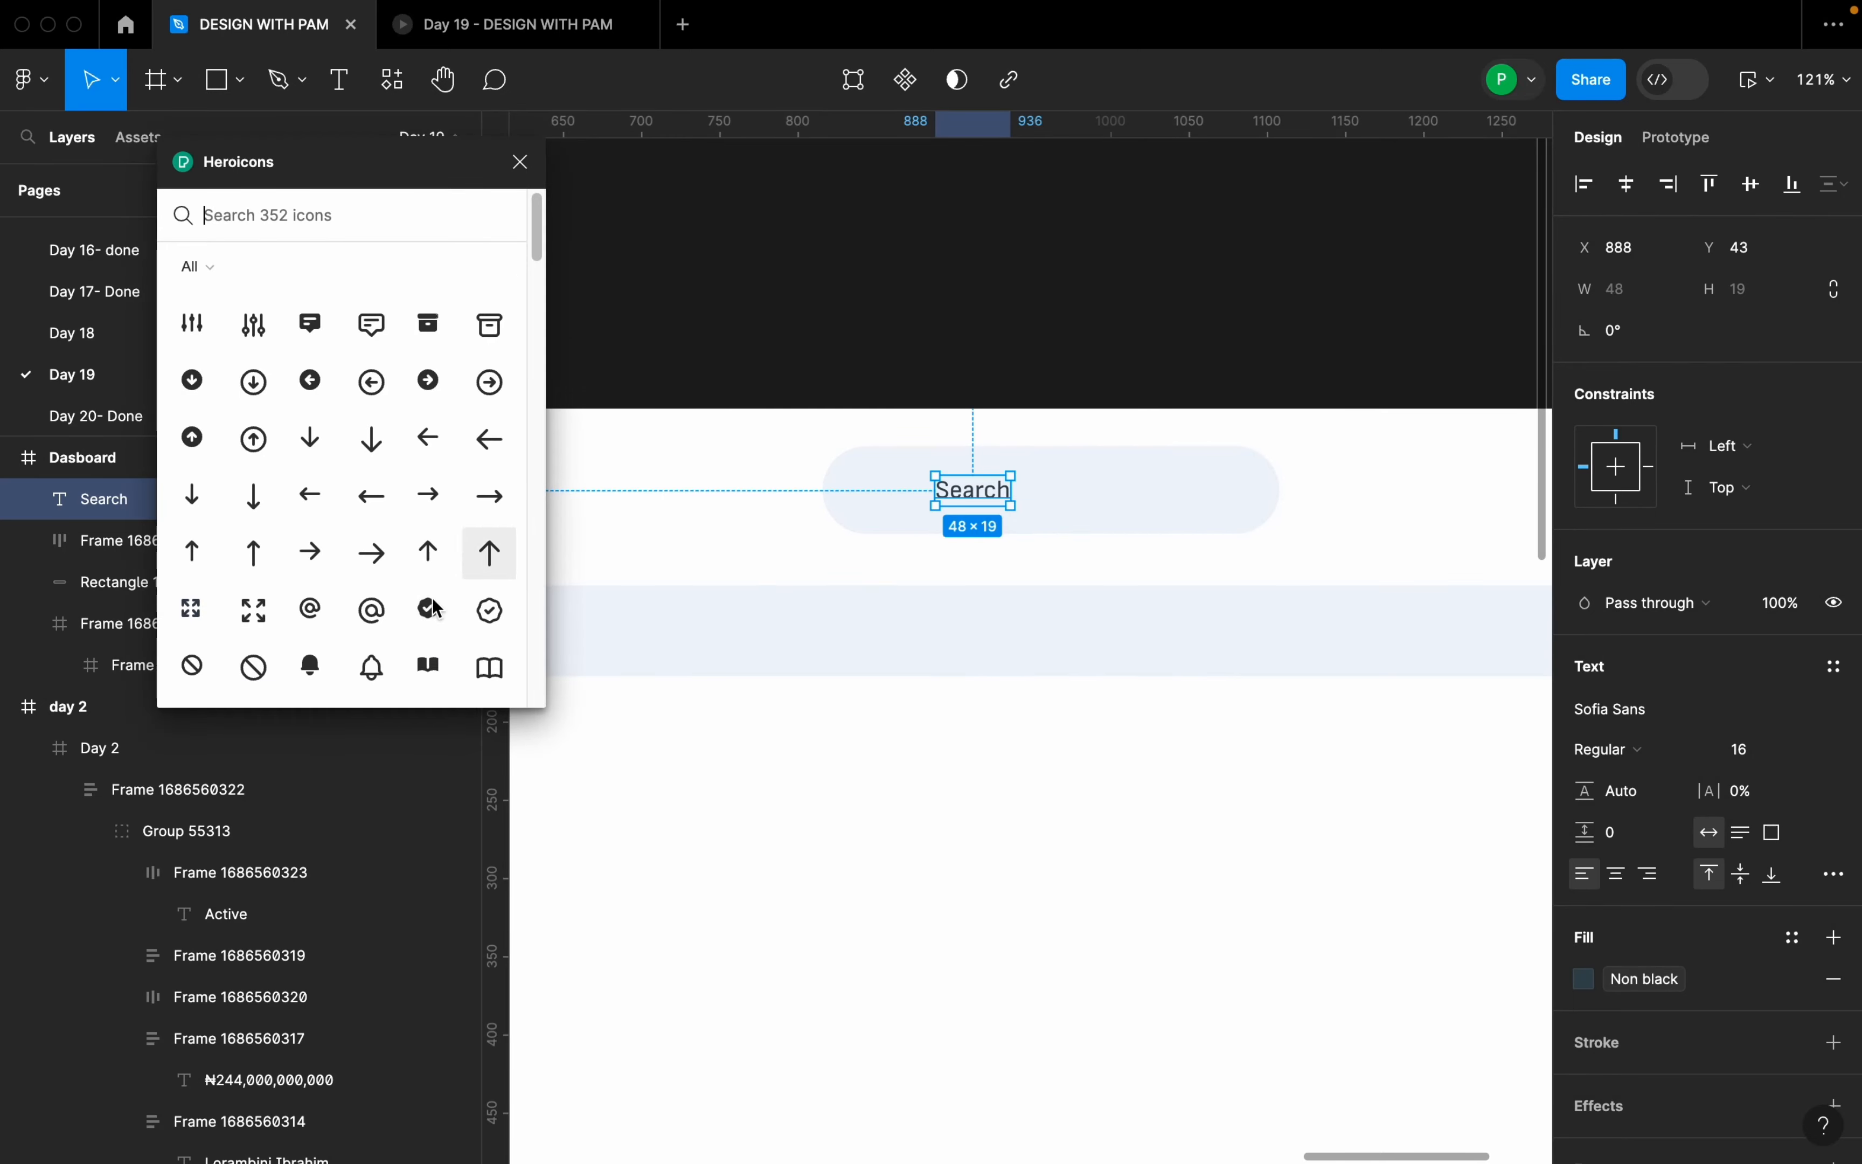
scroll(371, 549, "down", 10)
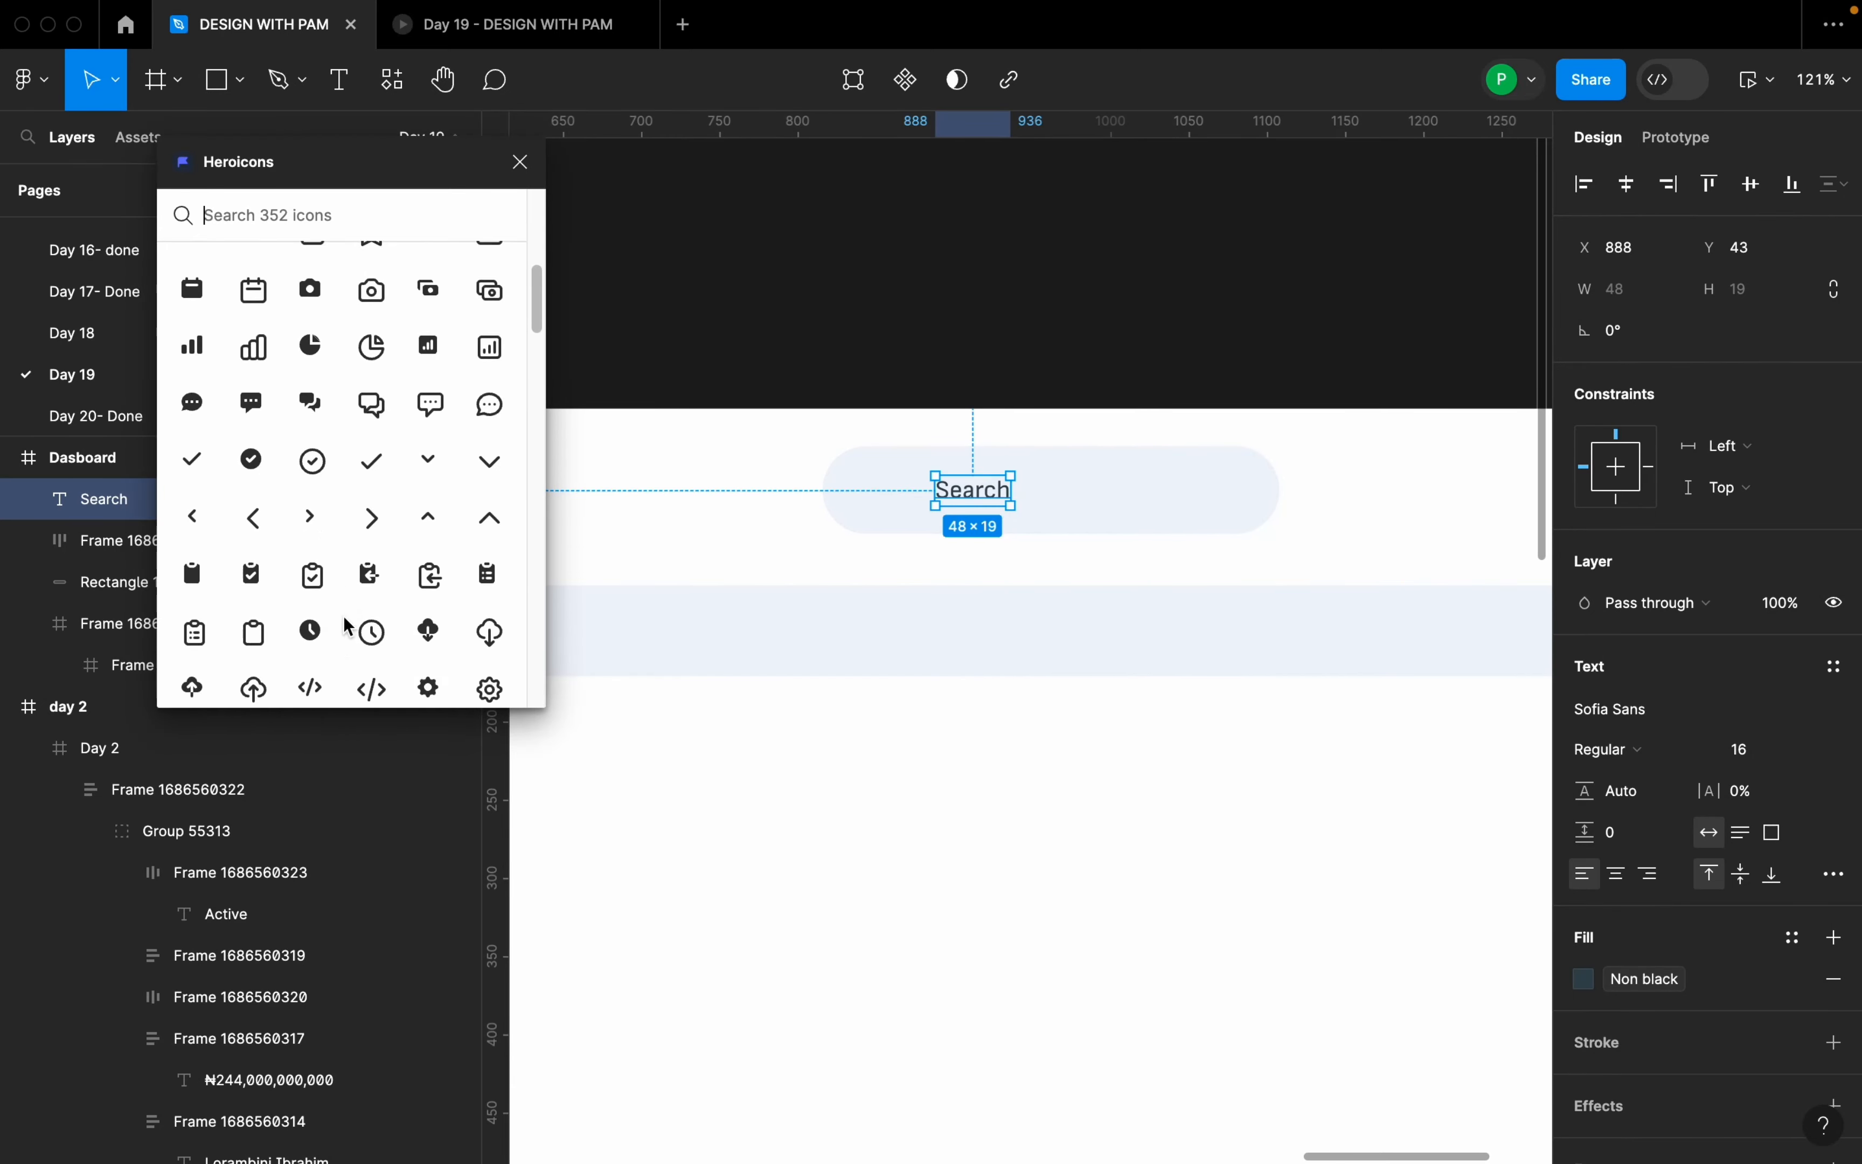
scroll(343, 627, "down", 5)
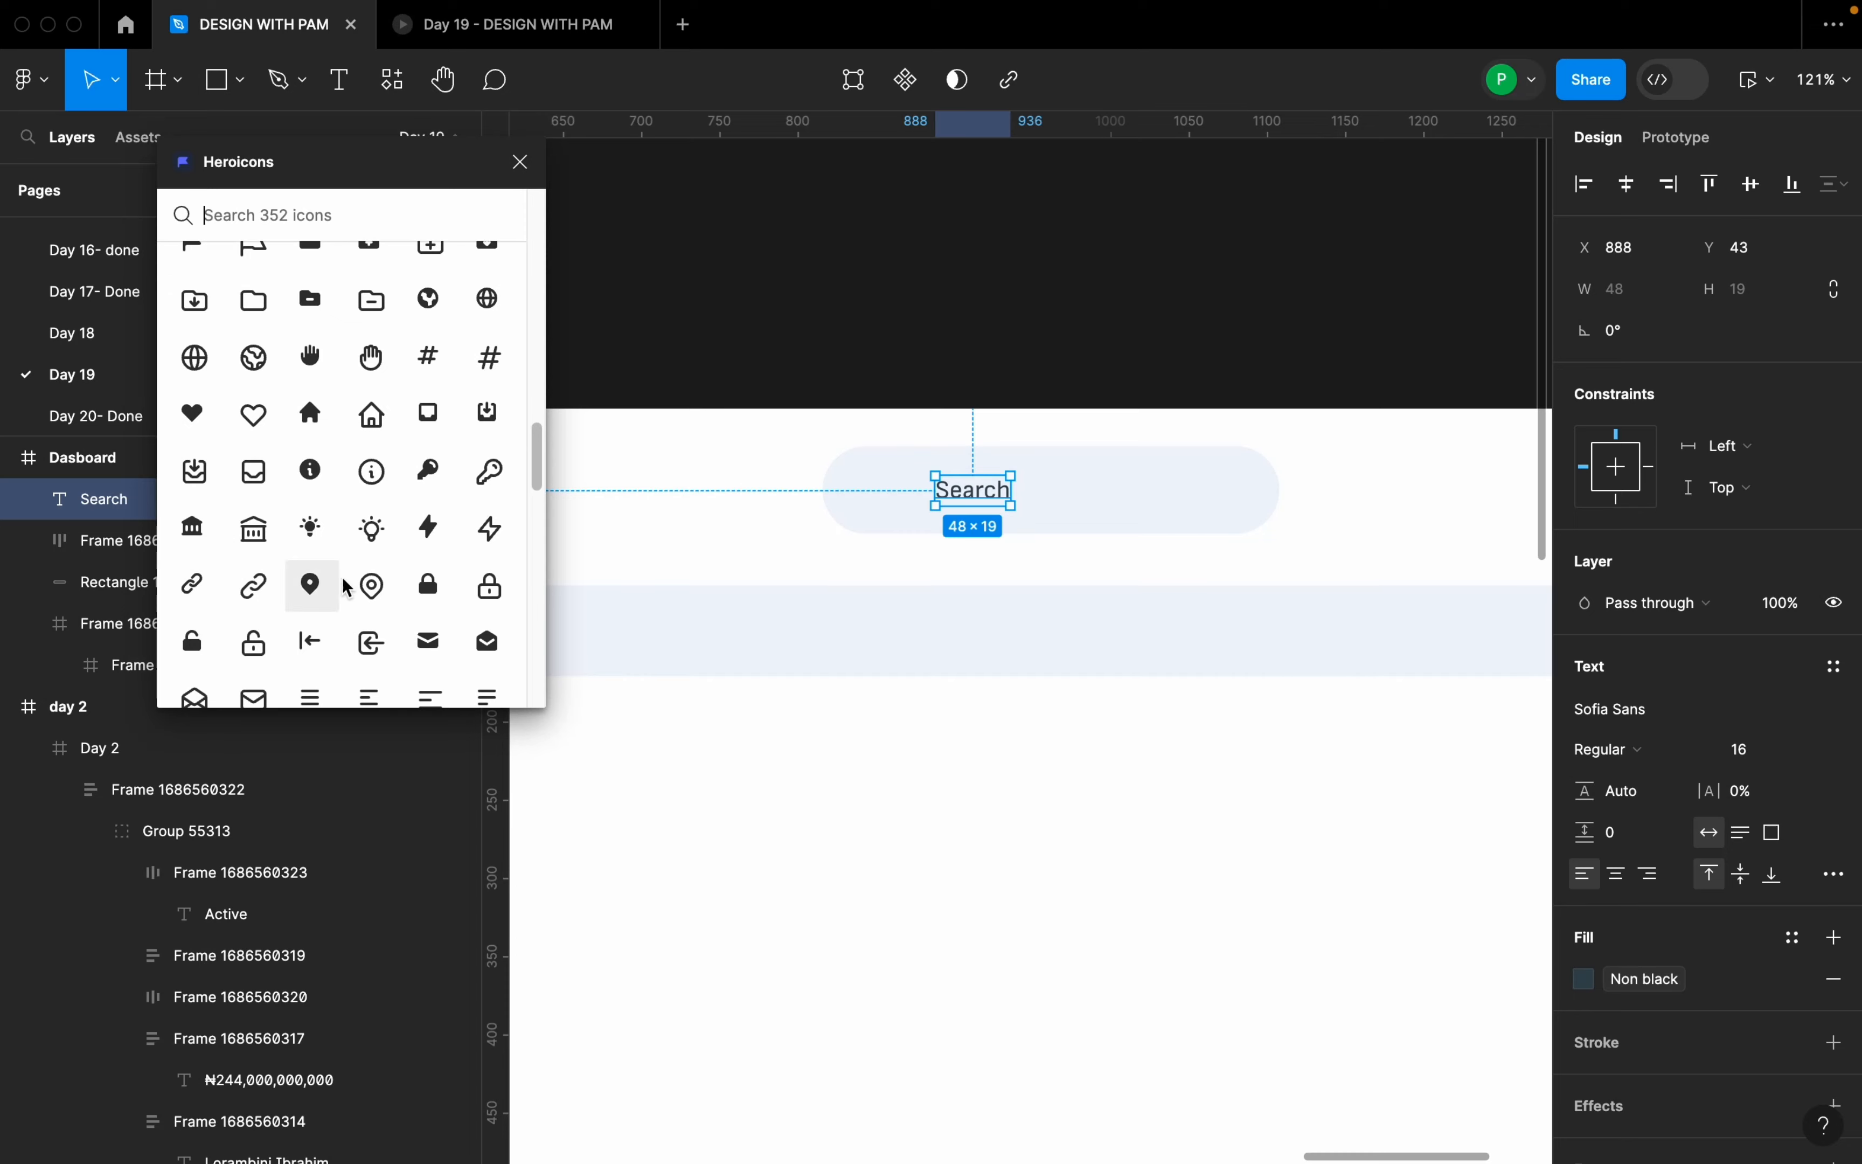
type("sea")
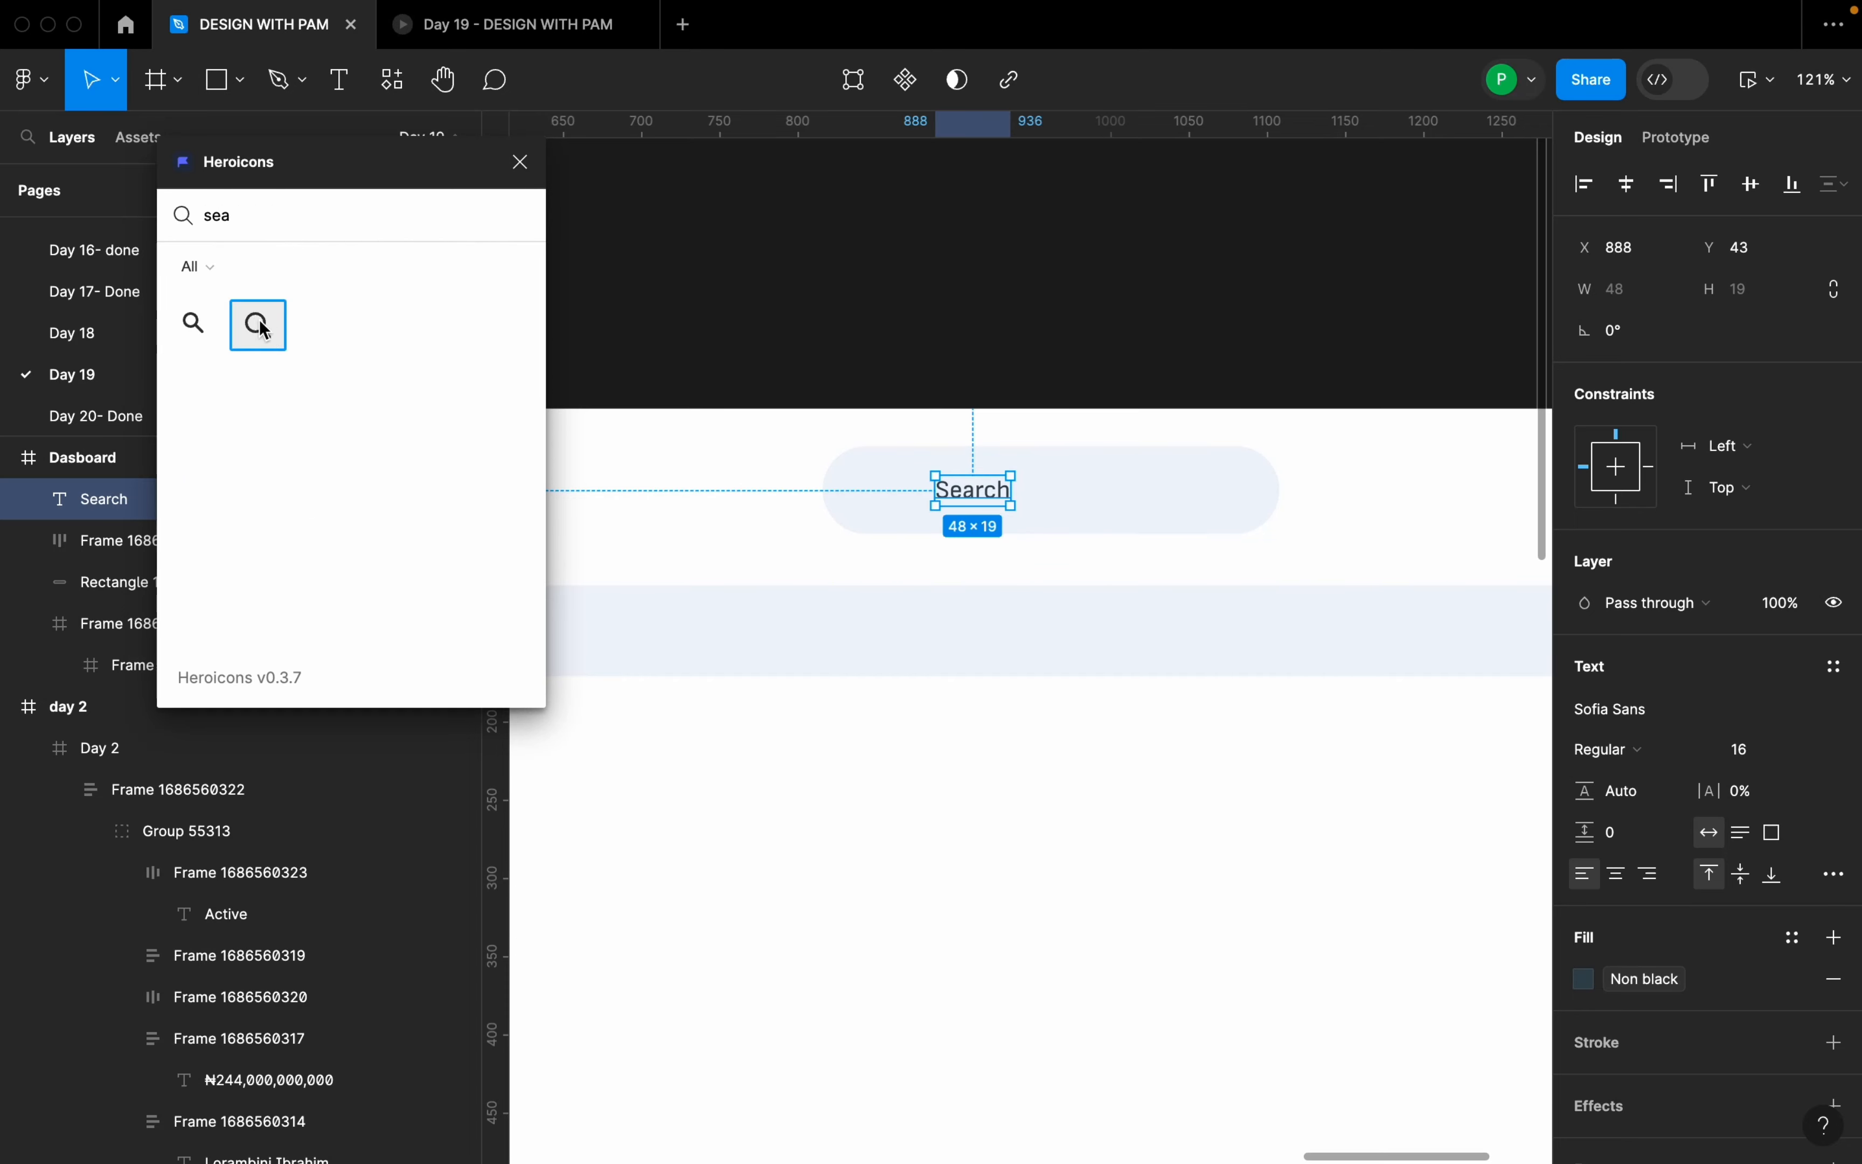
left_click(258, 325)
- Place the magnifying-glass icon at X 852, Y 40 beside the Search label and wrap both in a horizontal auto layout with 12 spacing
left_click_drag(1055, 663, 931, 502)
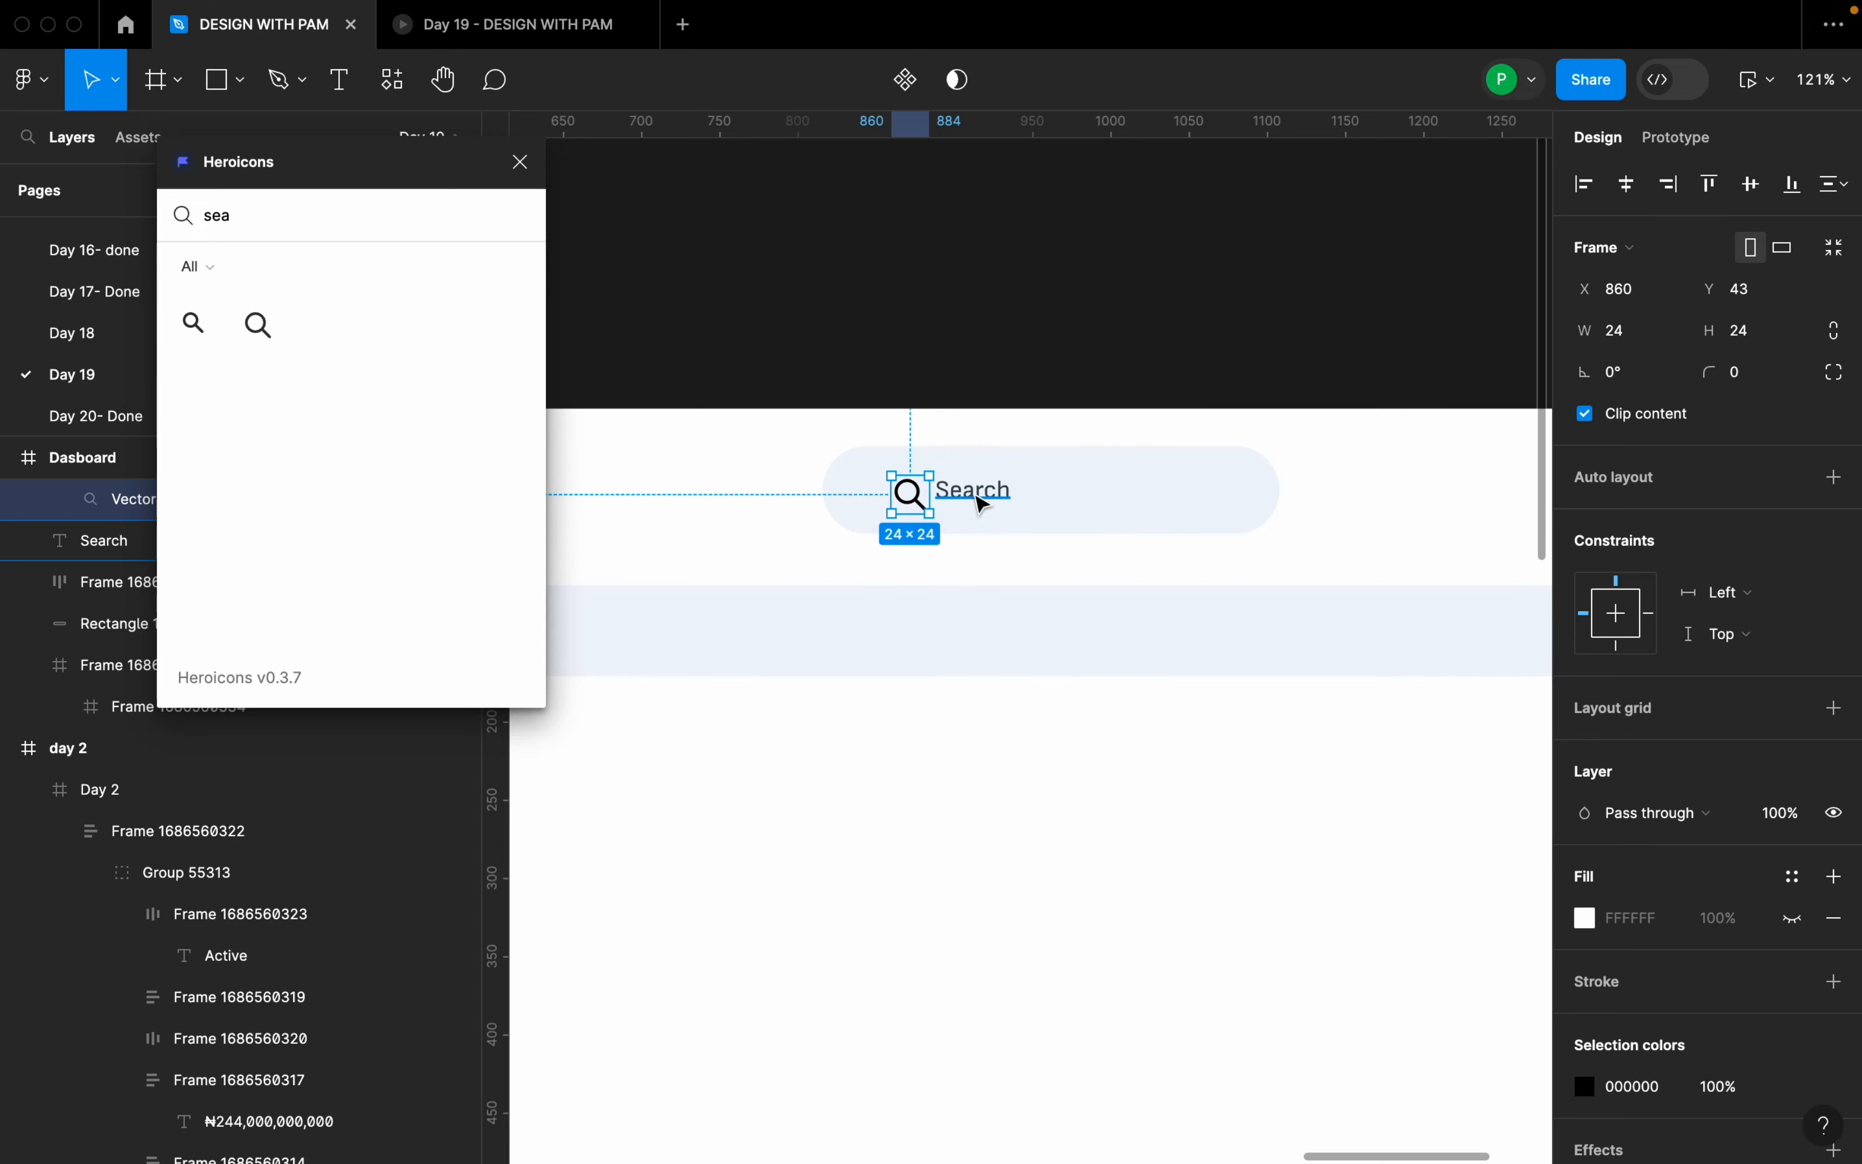
left_click_drag(916, 499, 905, 494)
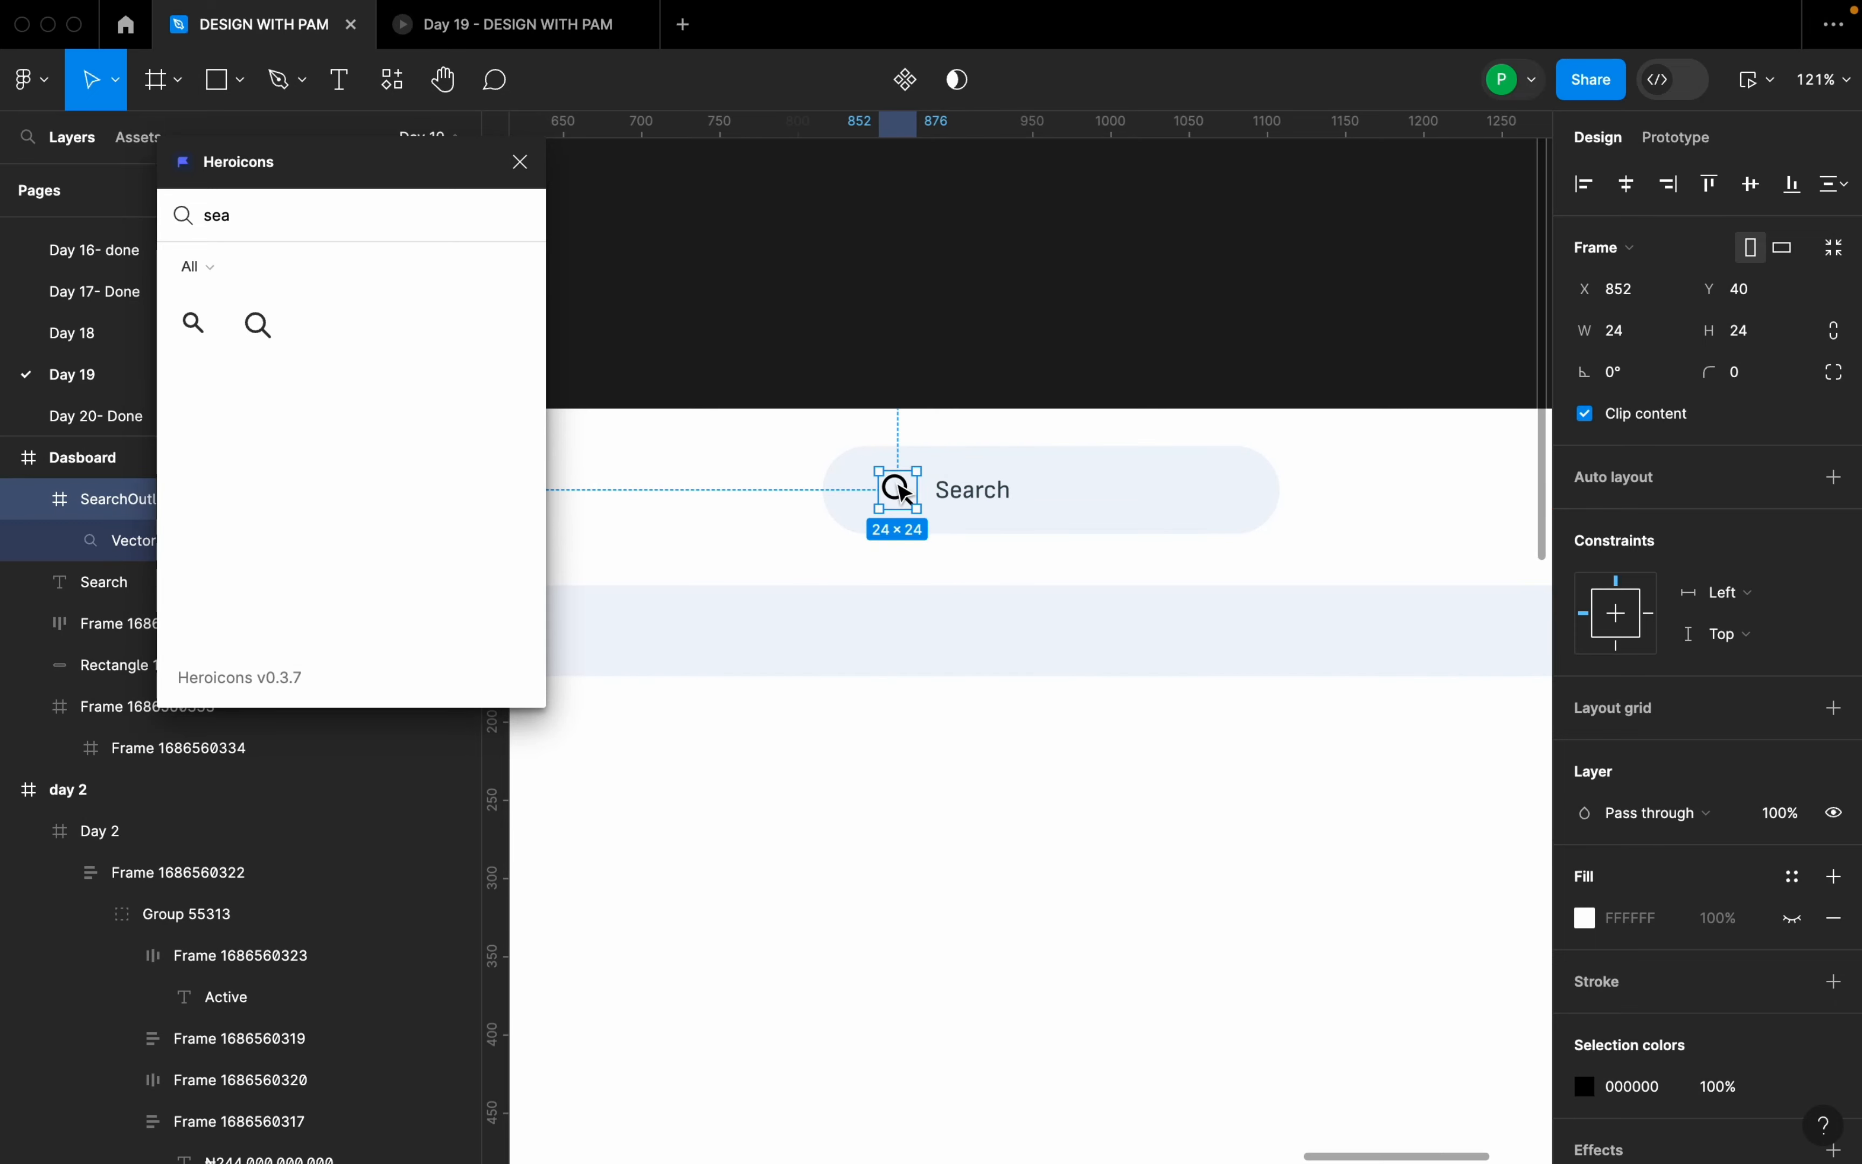
left_click(981, 500, "shift")
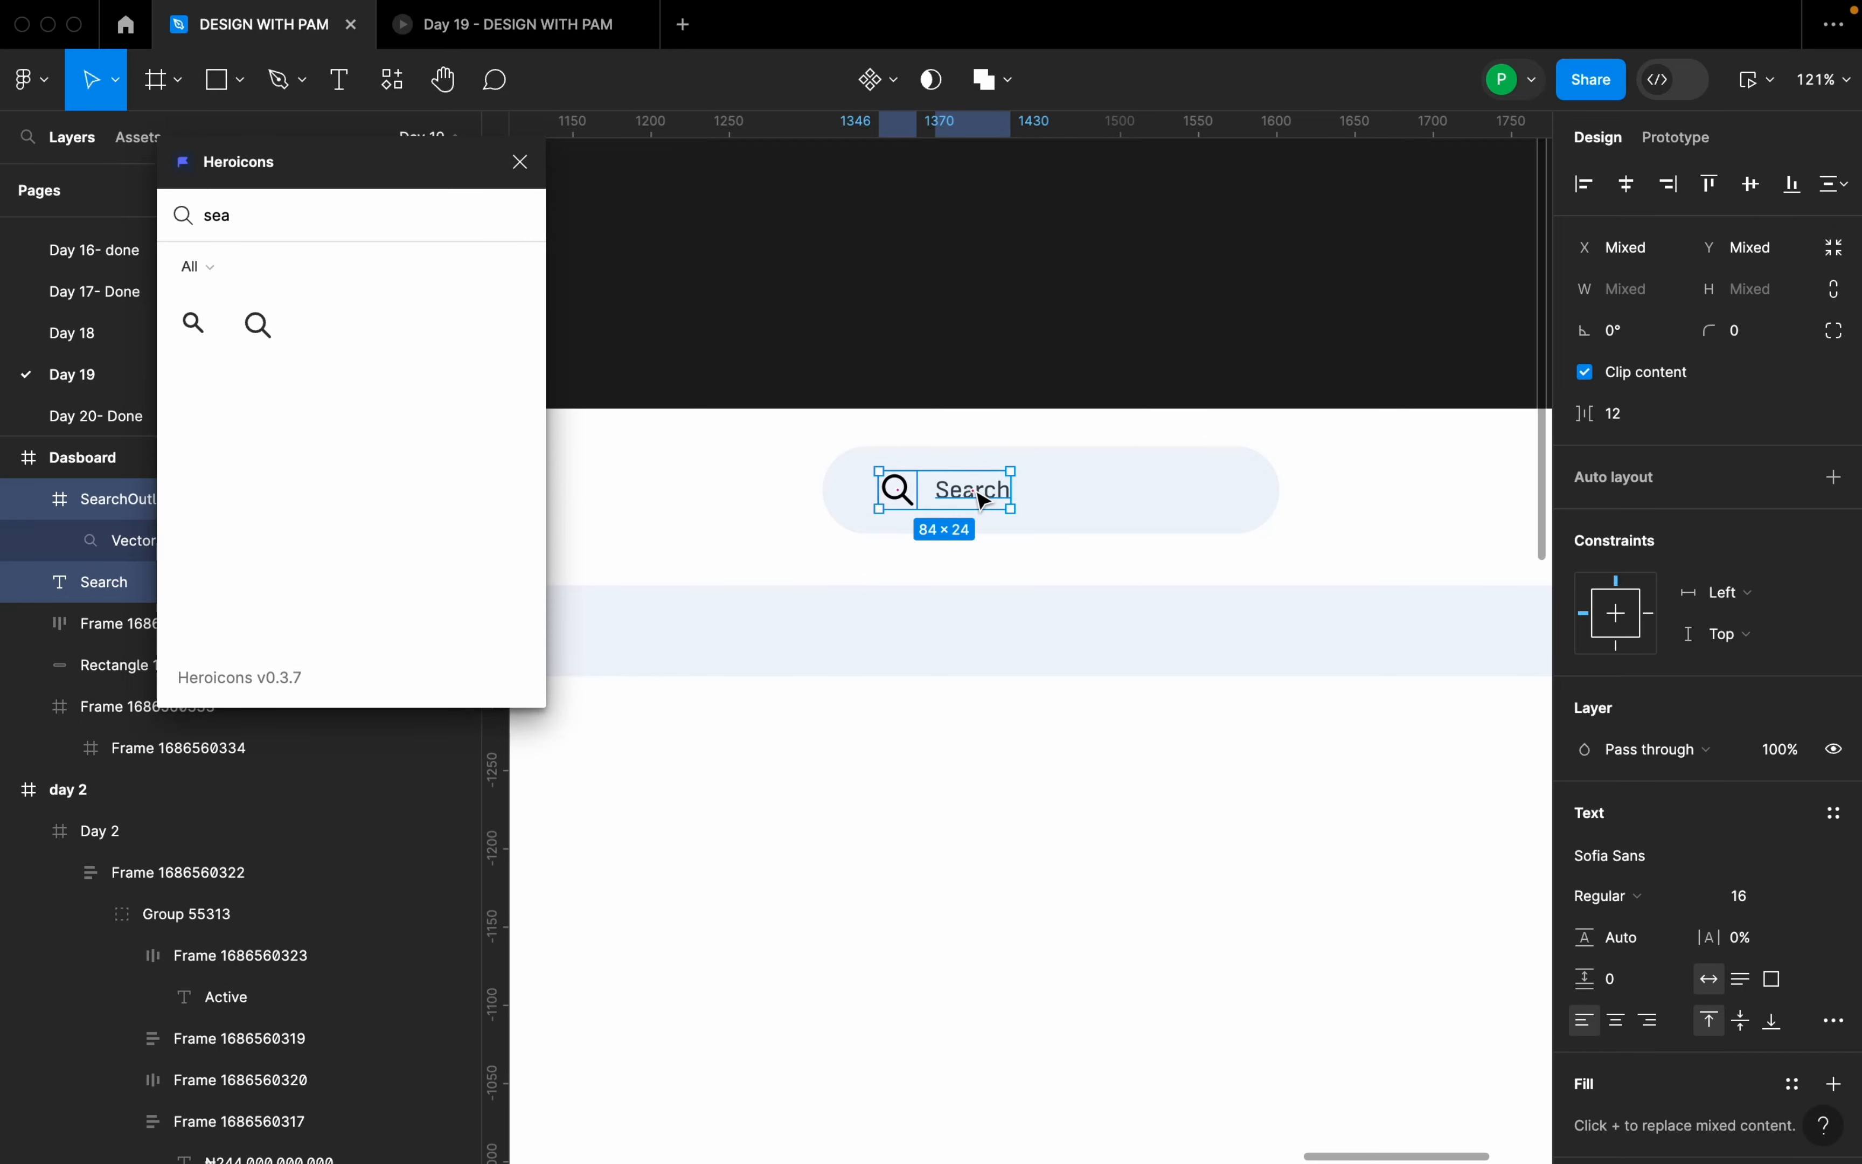
key("shift+a")
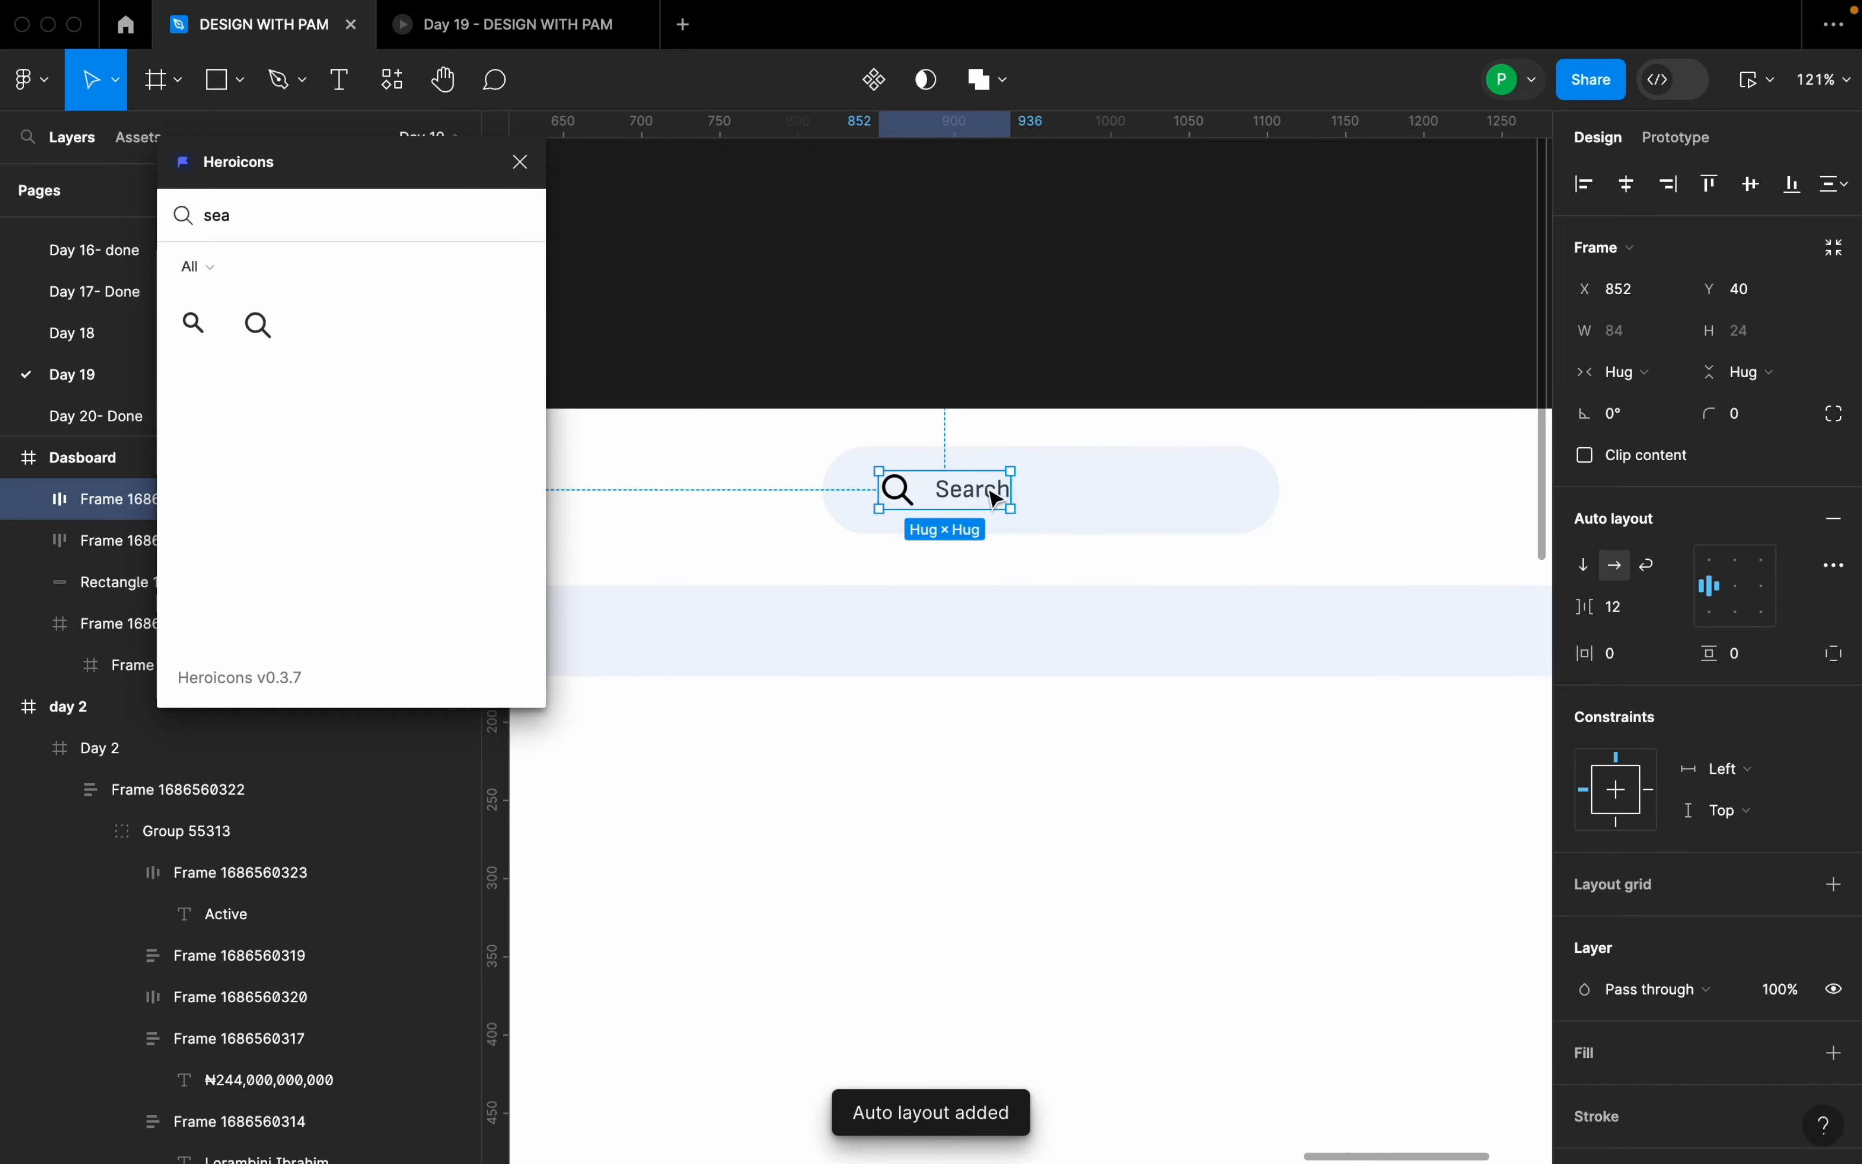
- Combine the icon-and-label frame with the rounded header rectangle in one auto layout frame
left_click(1060, 505, "shift")
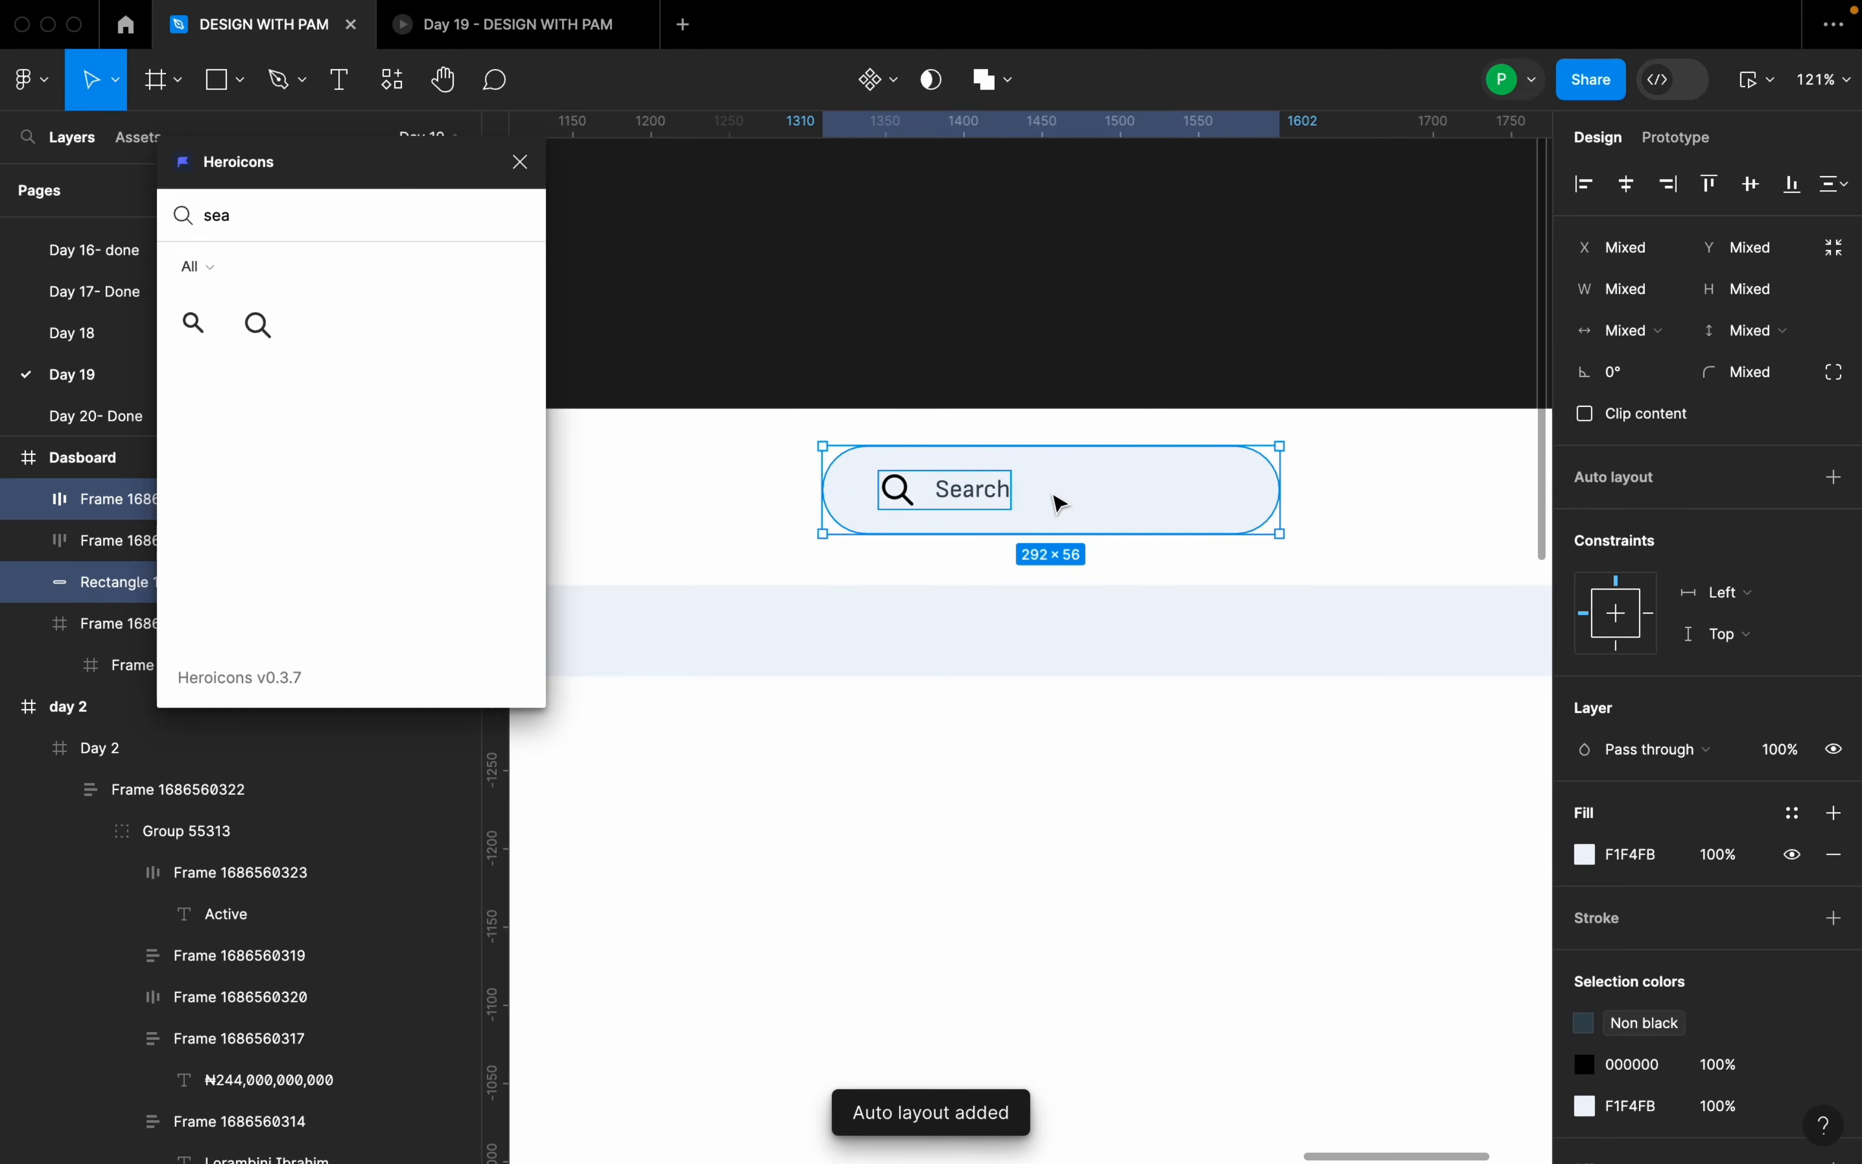
key("shift+a")
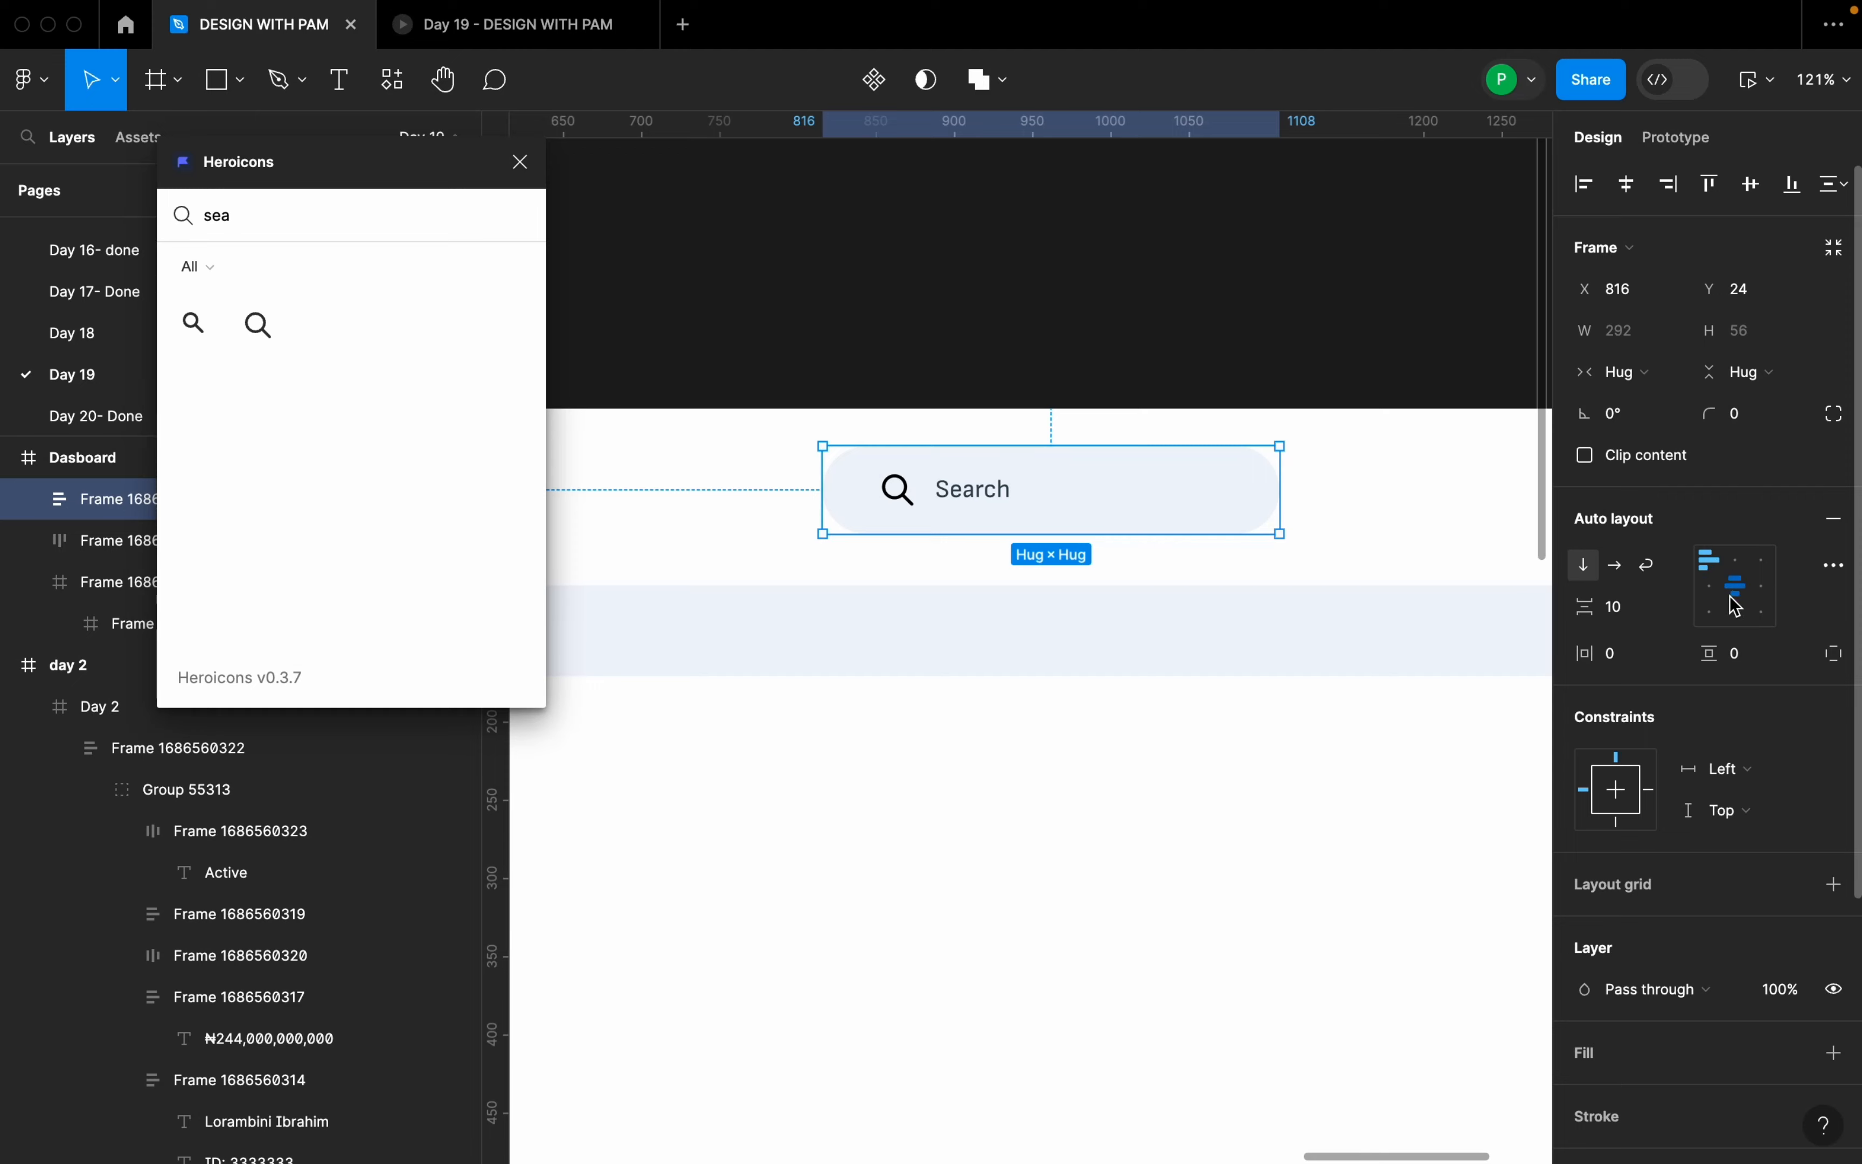
left_click(1101, 338)
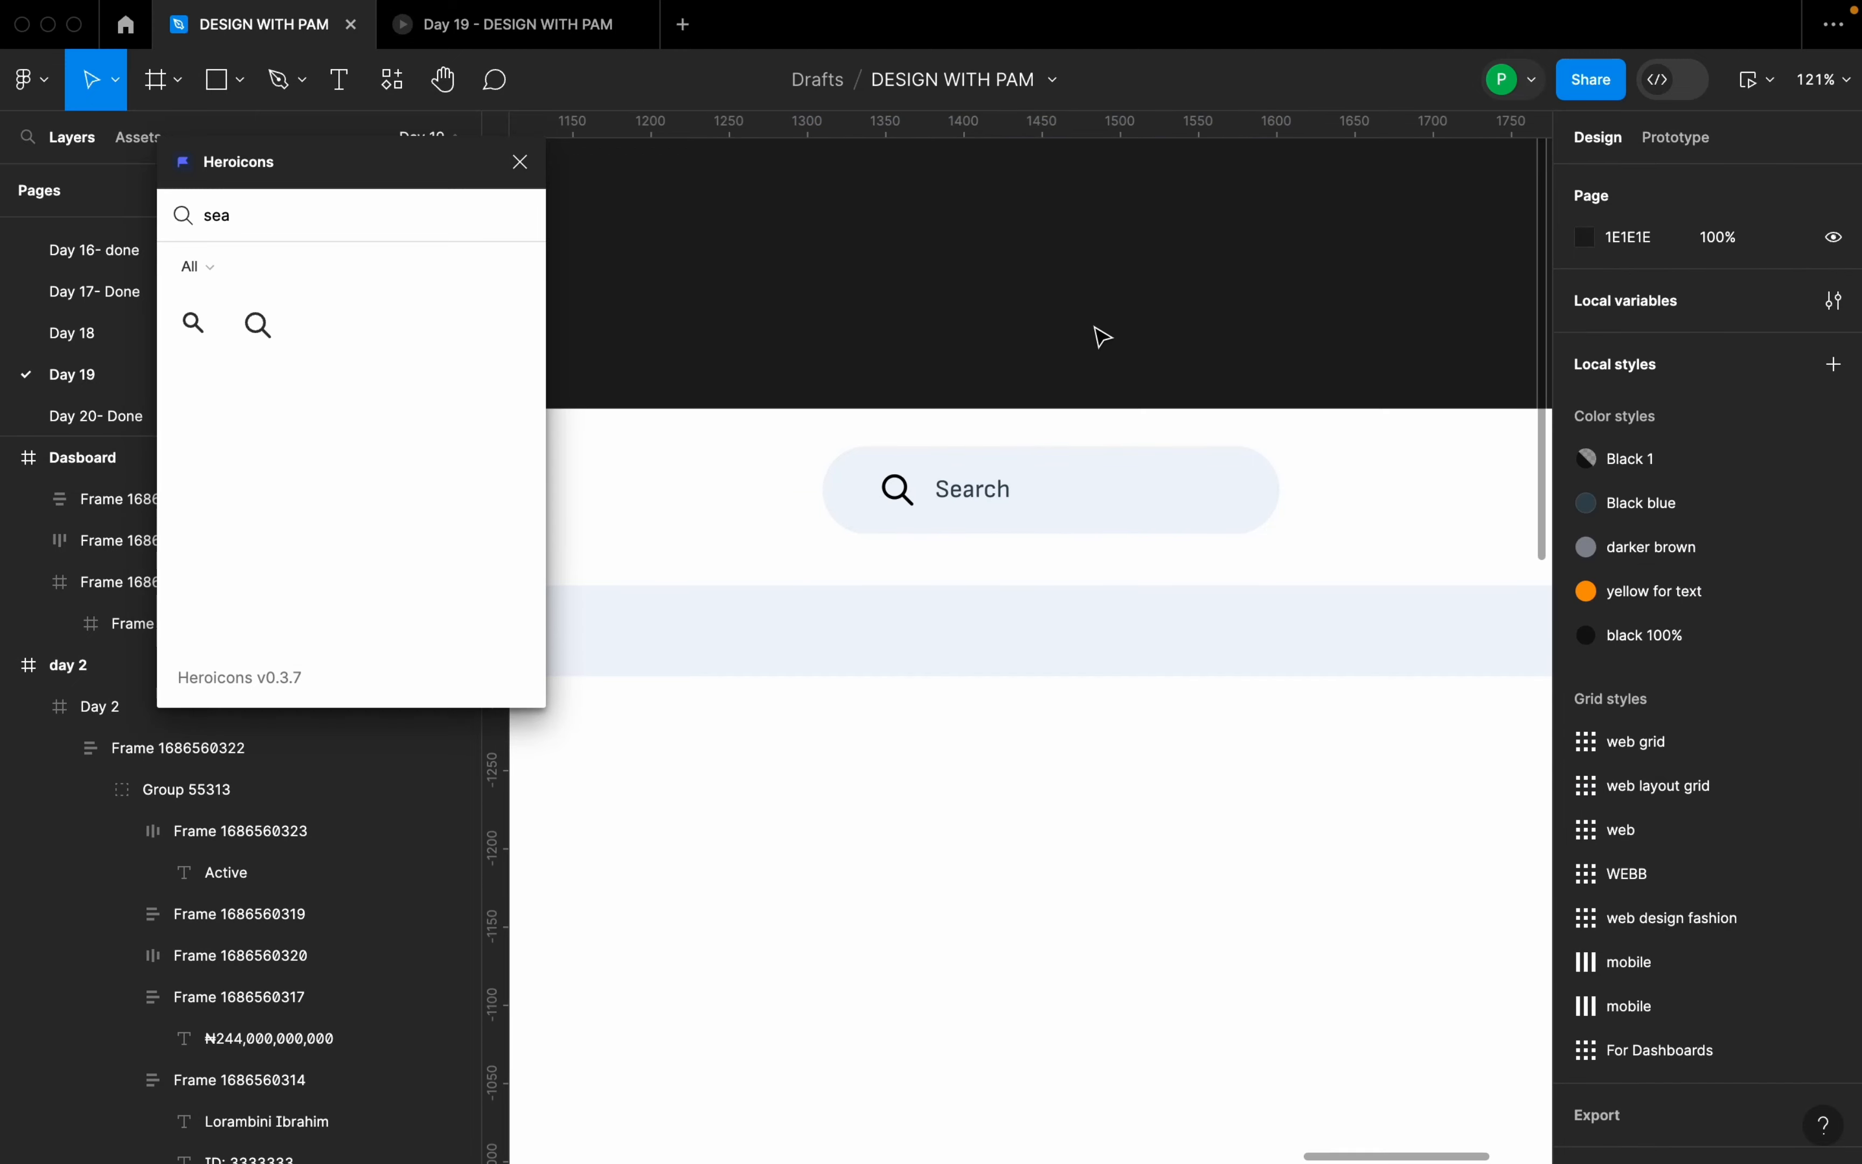
double_click(979, 488)
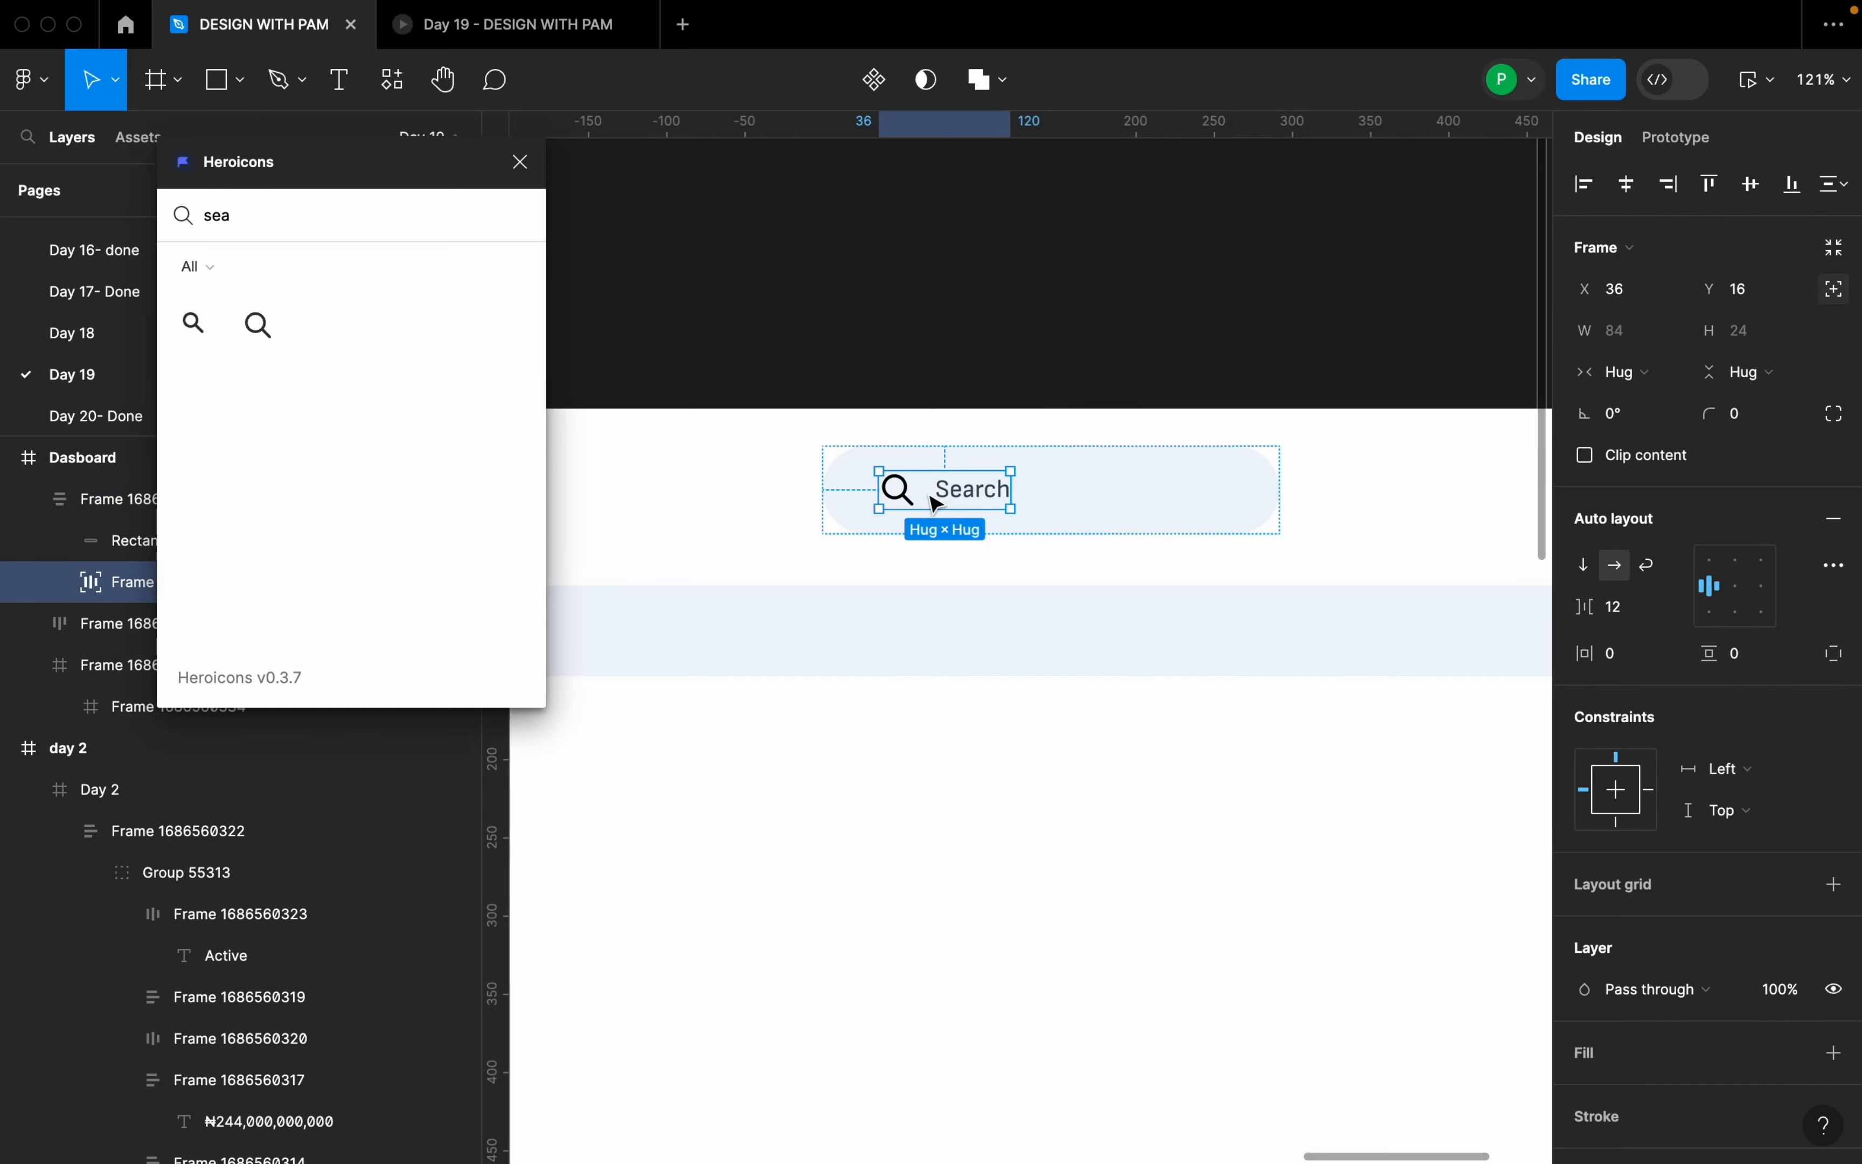
key("Escape")
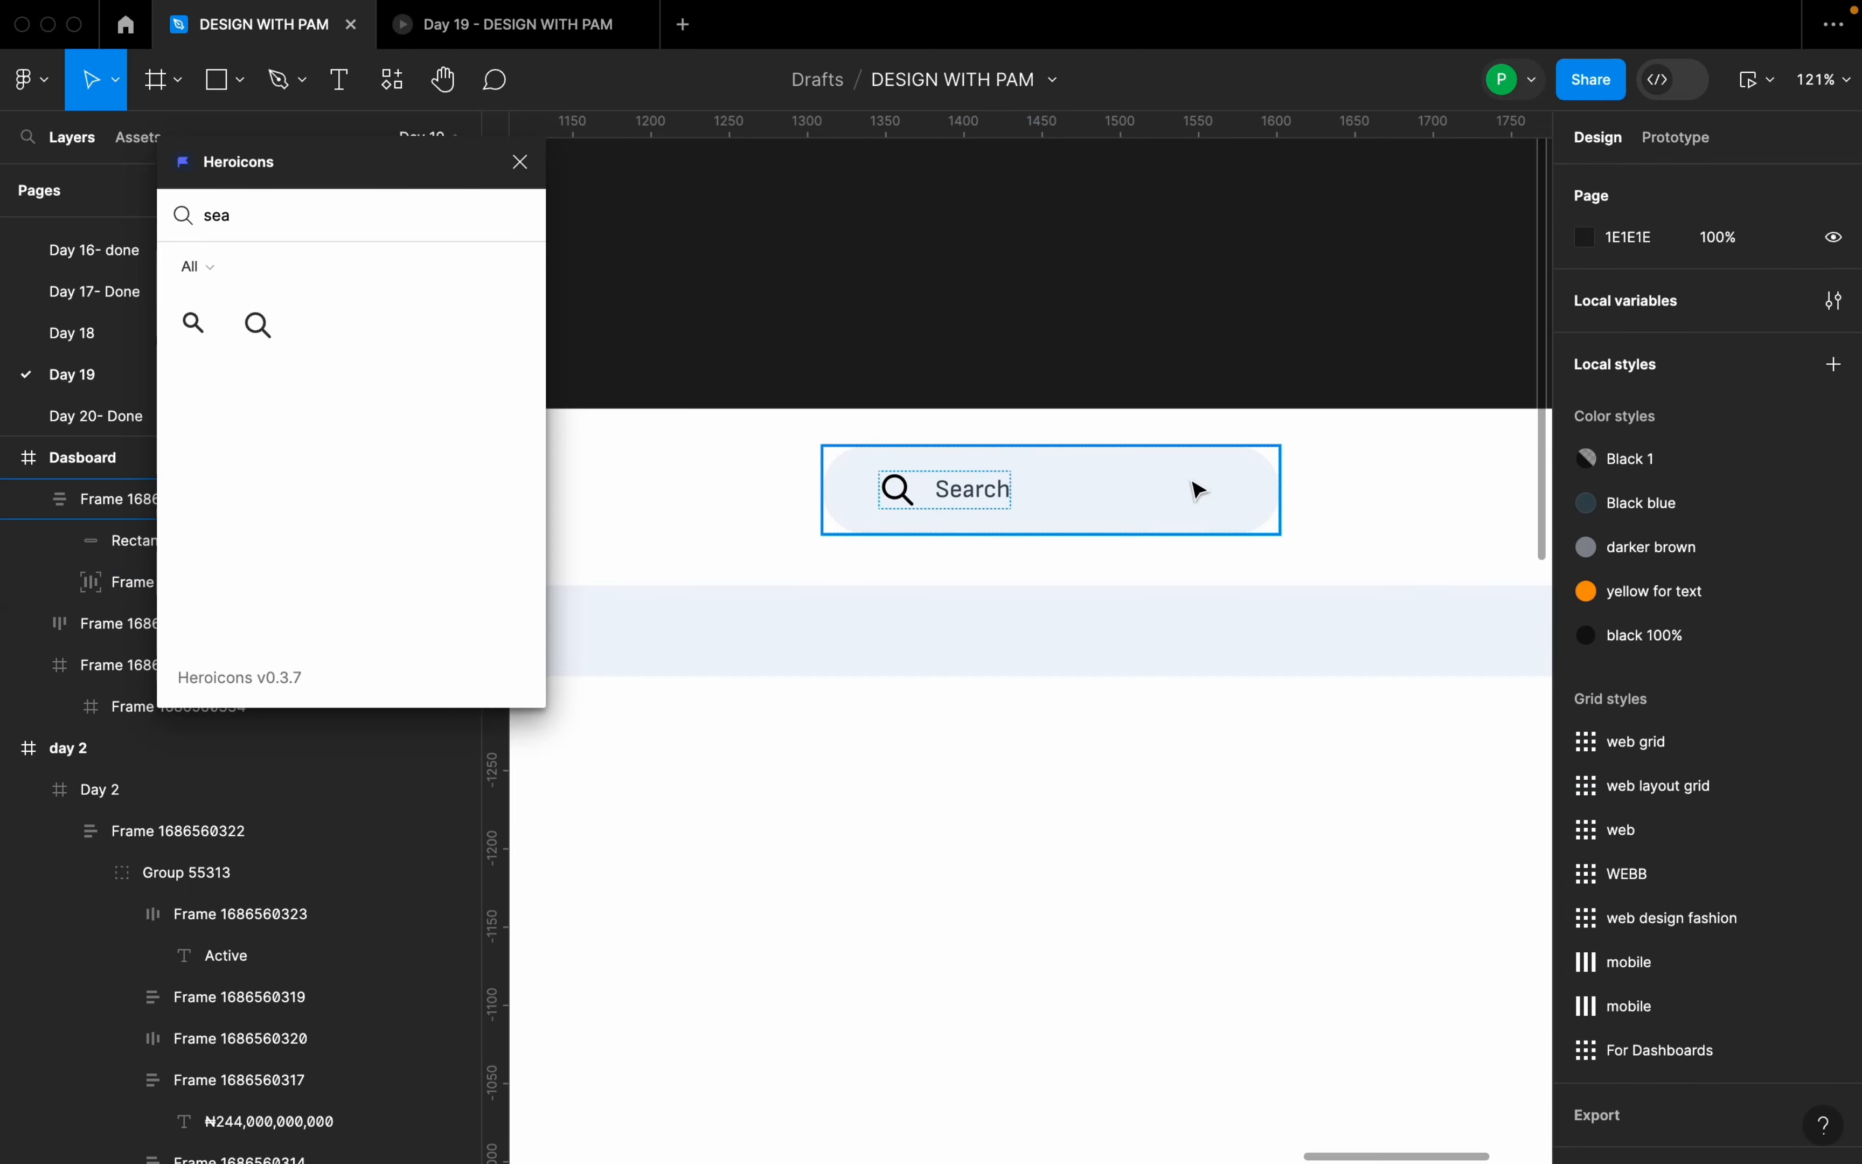
- Recolor the magnifying-glass icon in the search bar with the Non black library color
left_click(899, 490)
double_click(899, 490)
double_click(899, 489)
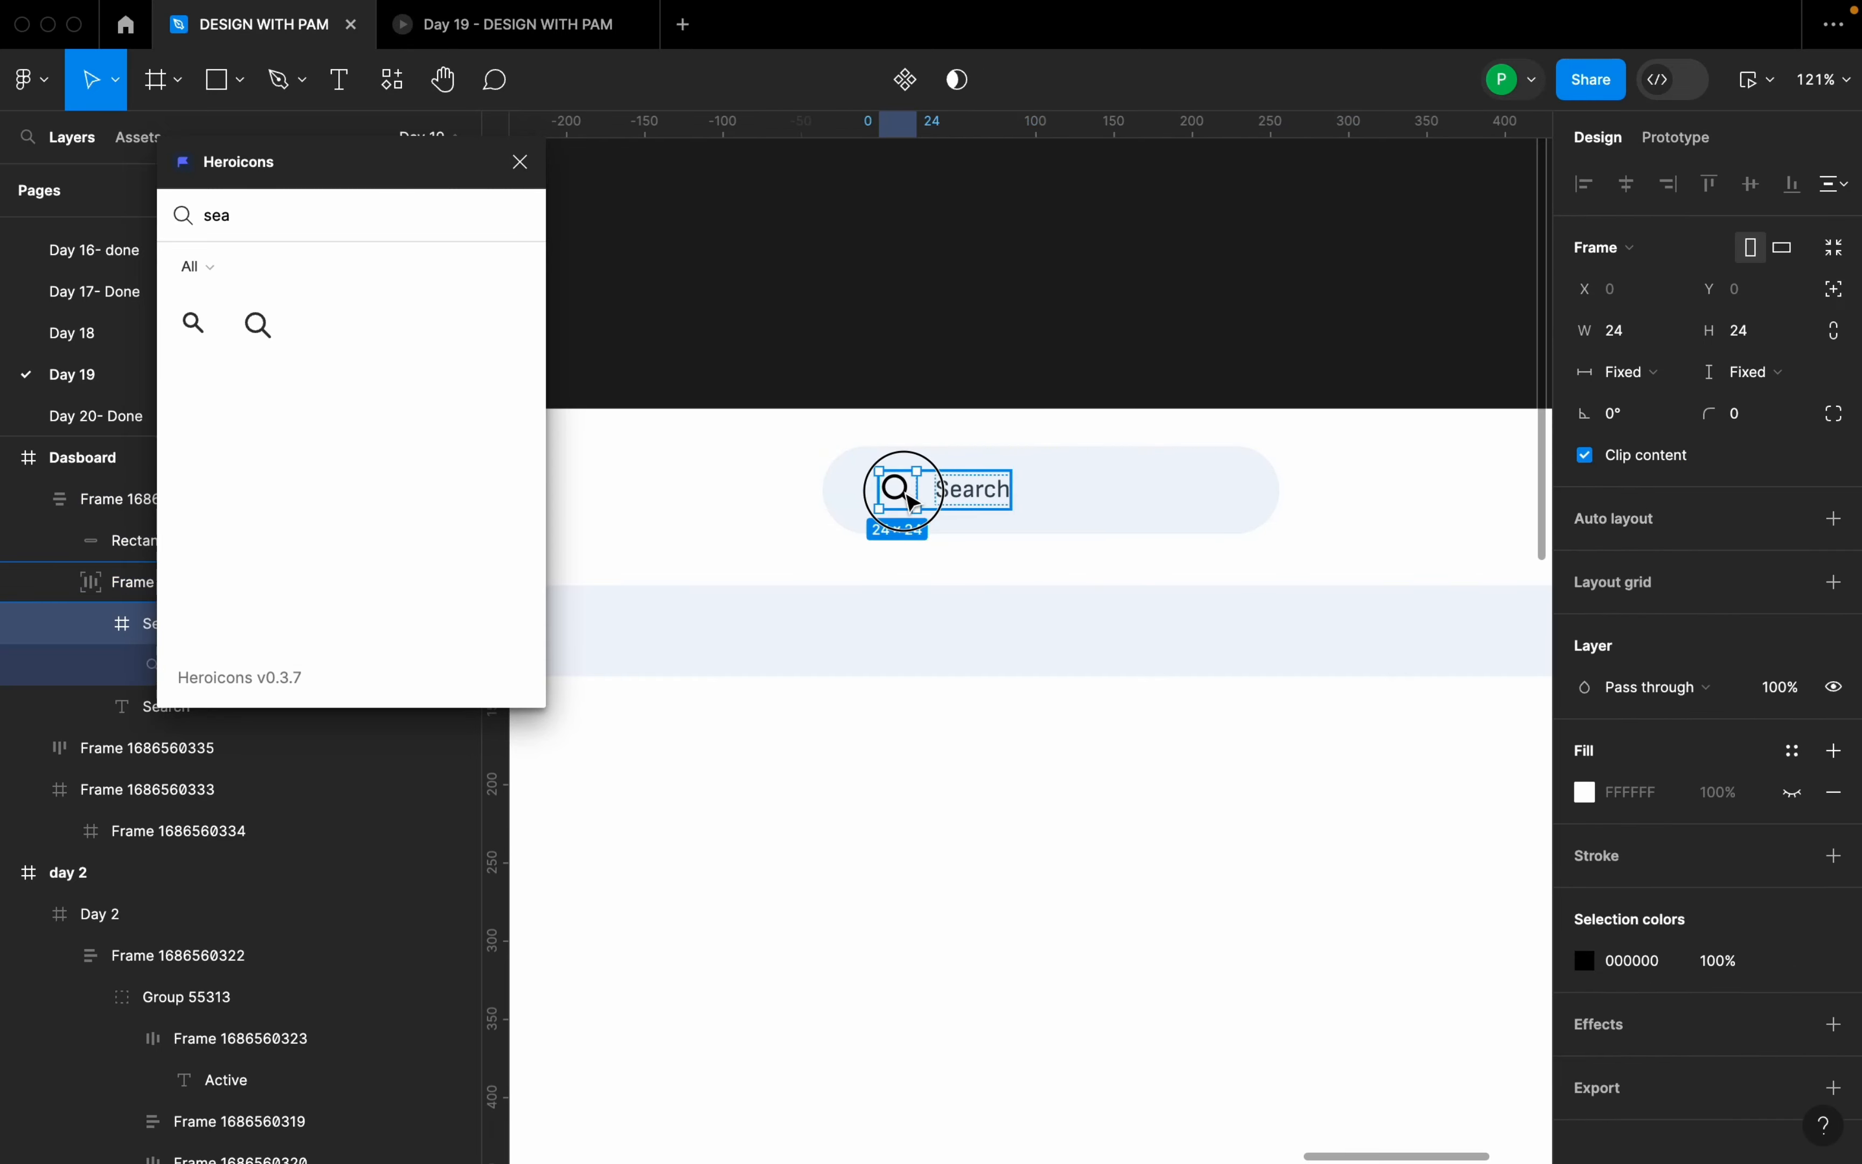
left_click(1659, 969)
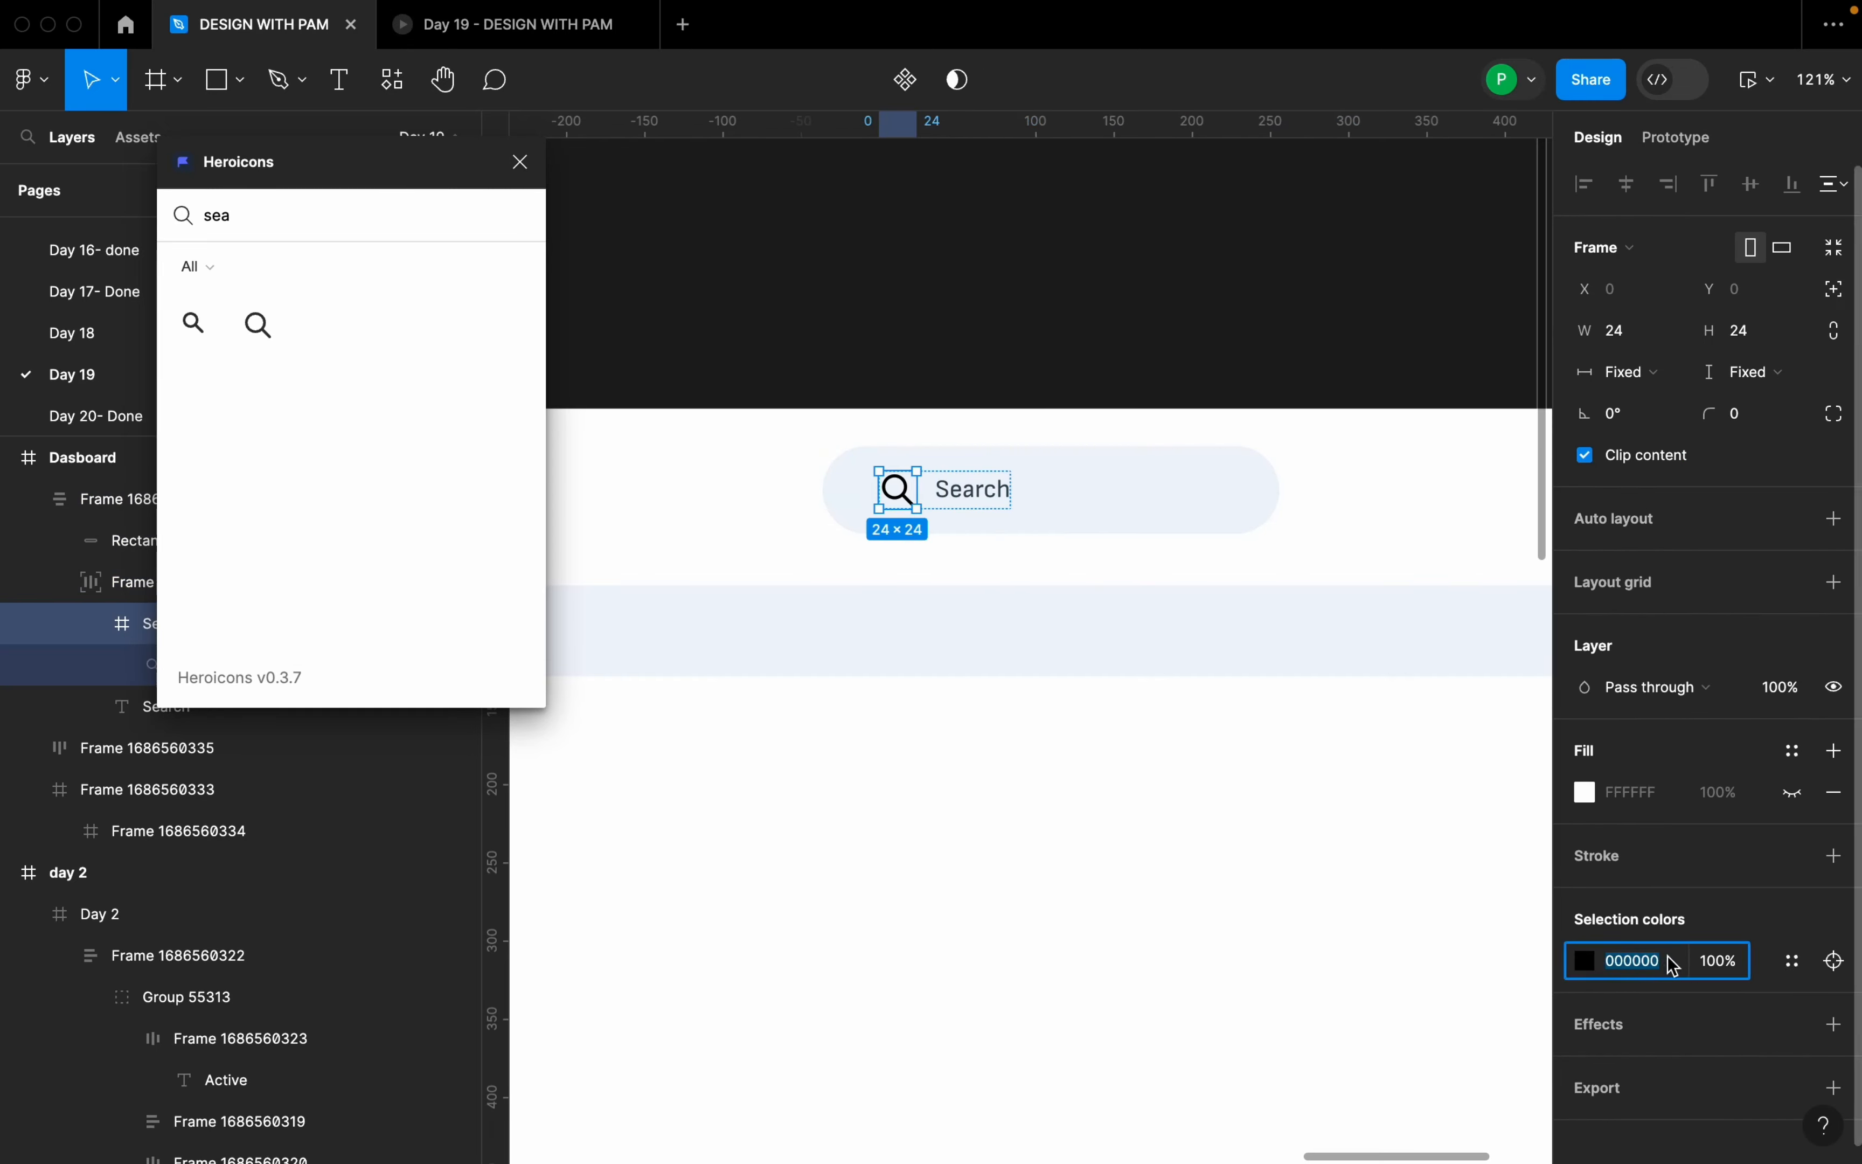
left_click(1796, 962)
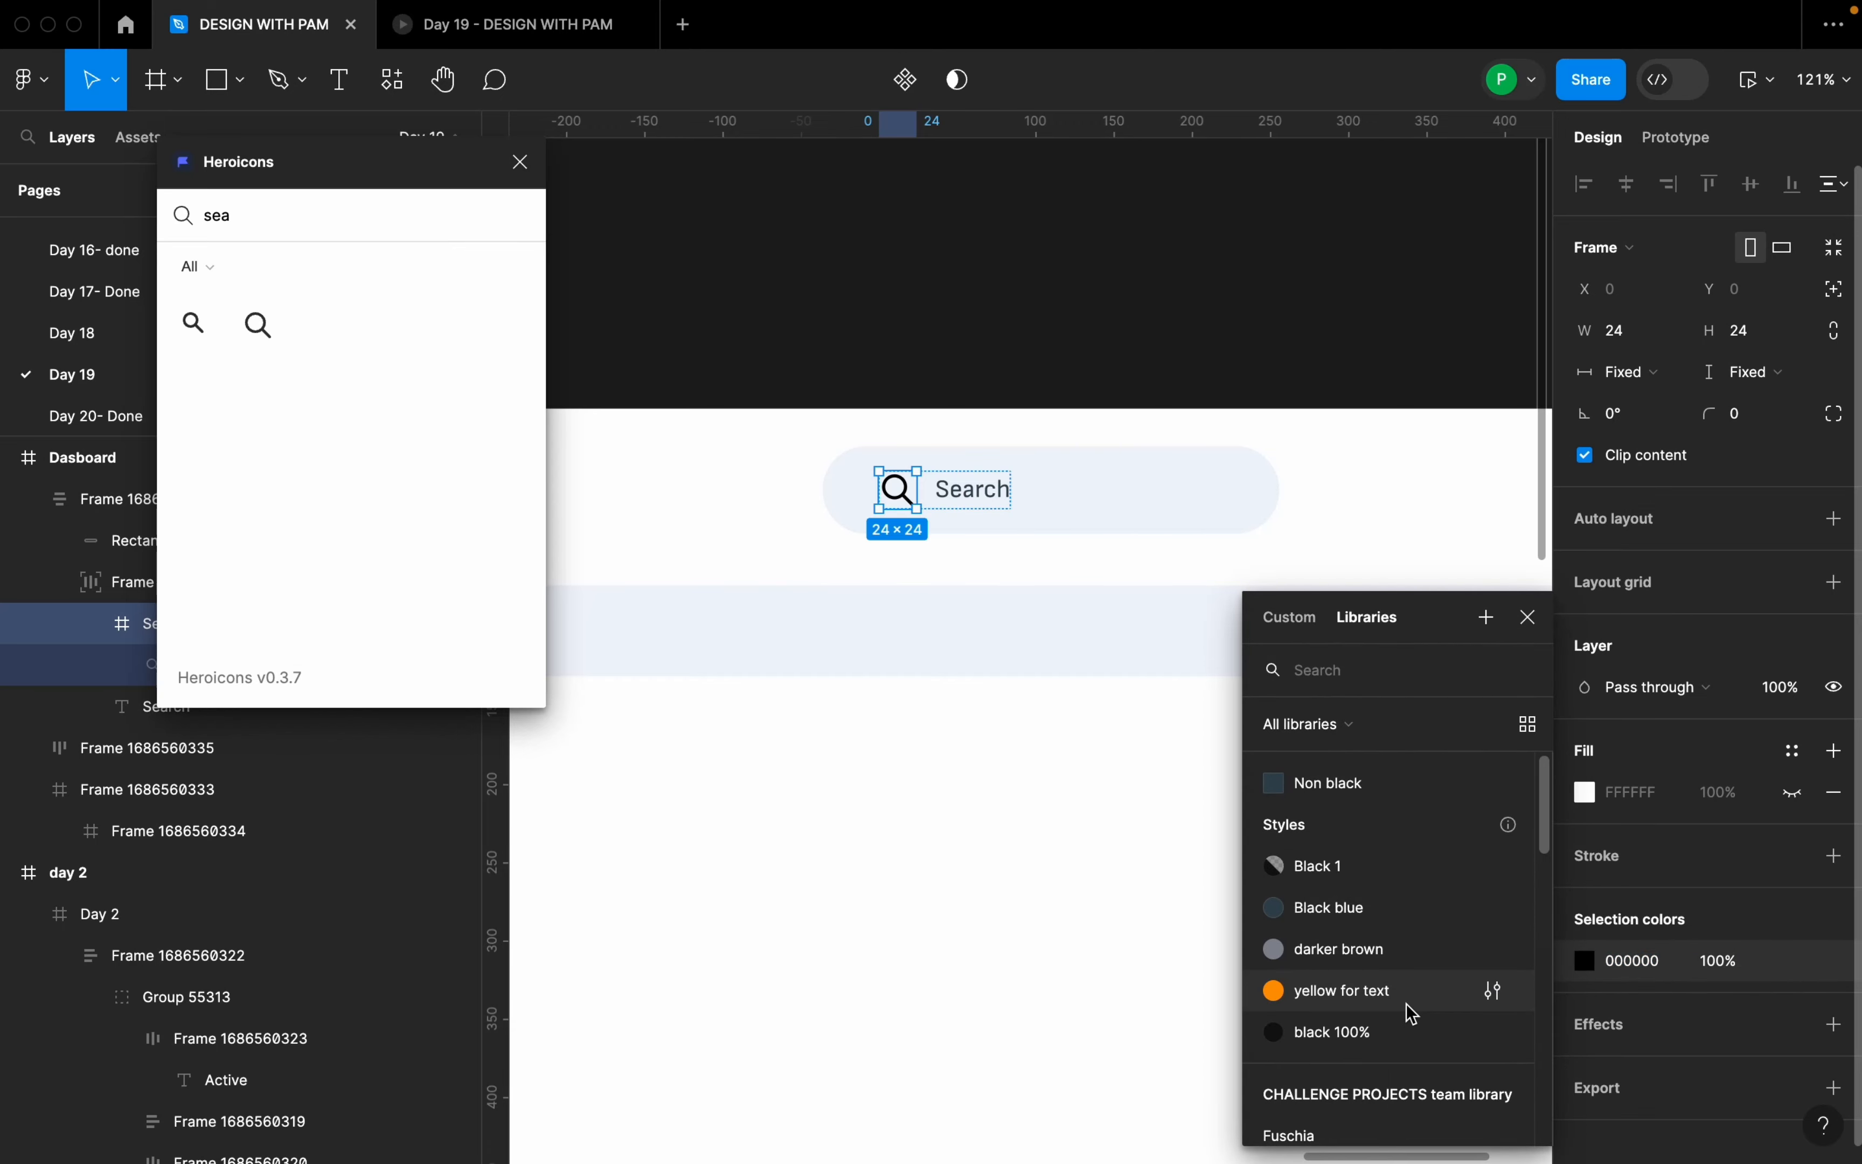
left_click(1368, 792)
left_click(1296, 743)
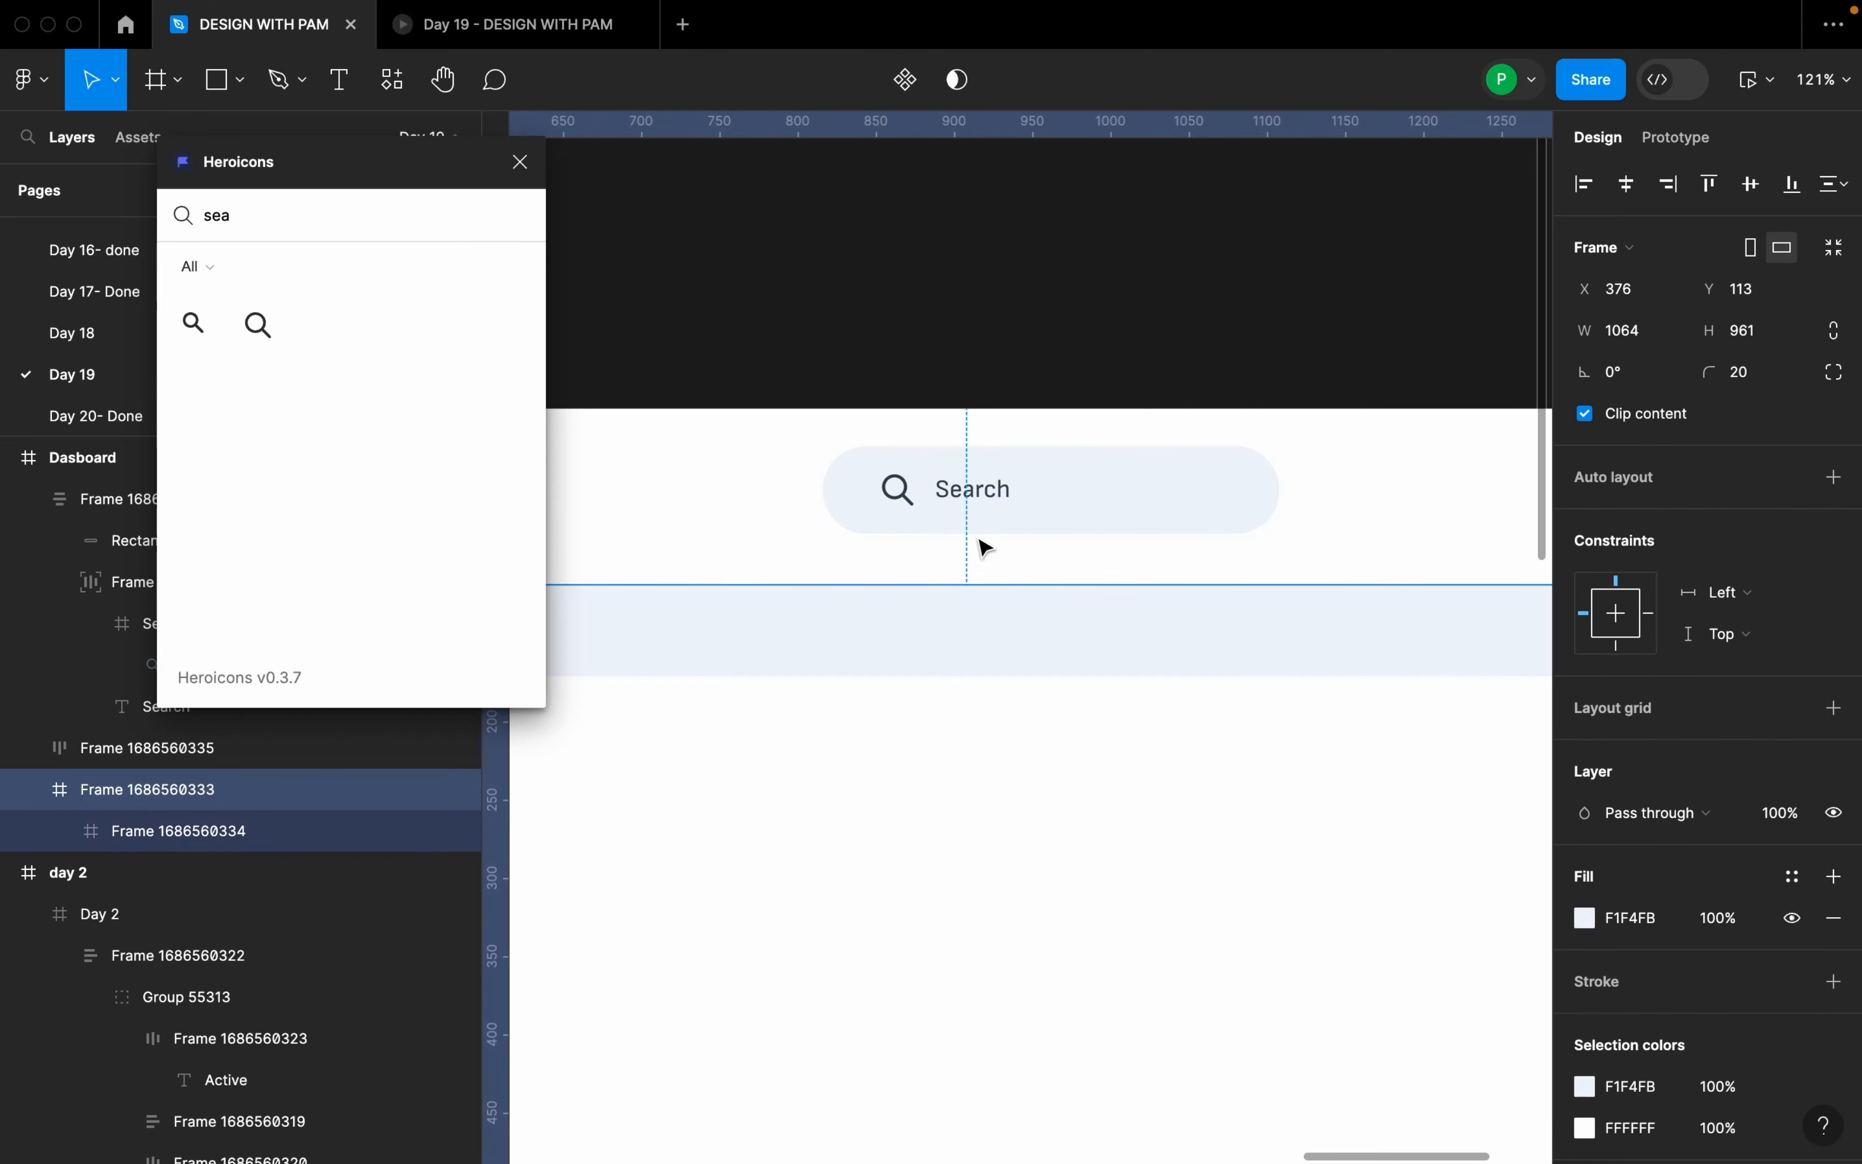
- Search Heroicons for "bell" and insert the outlined bell icon over the Dasboard content area
scroll(1184, 516, "down", 5)
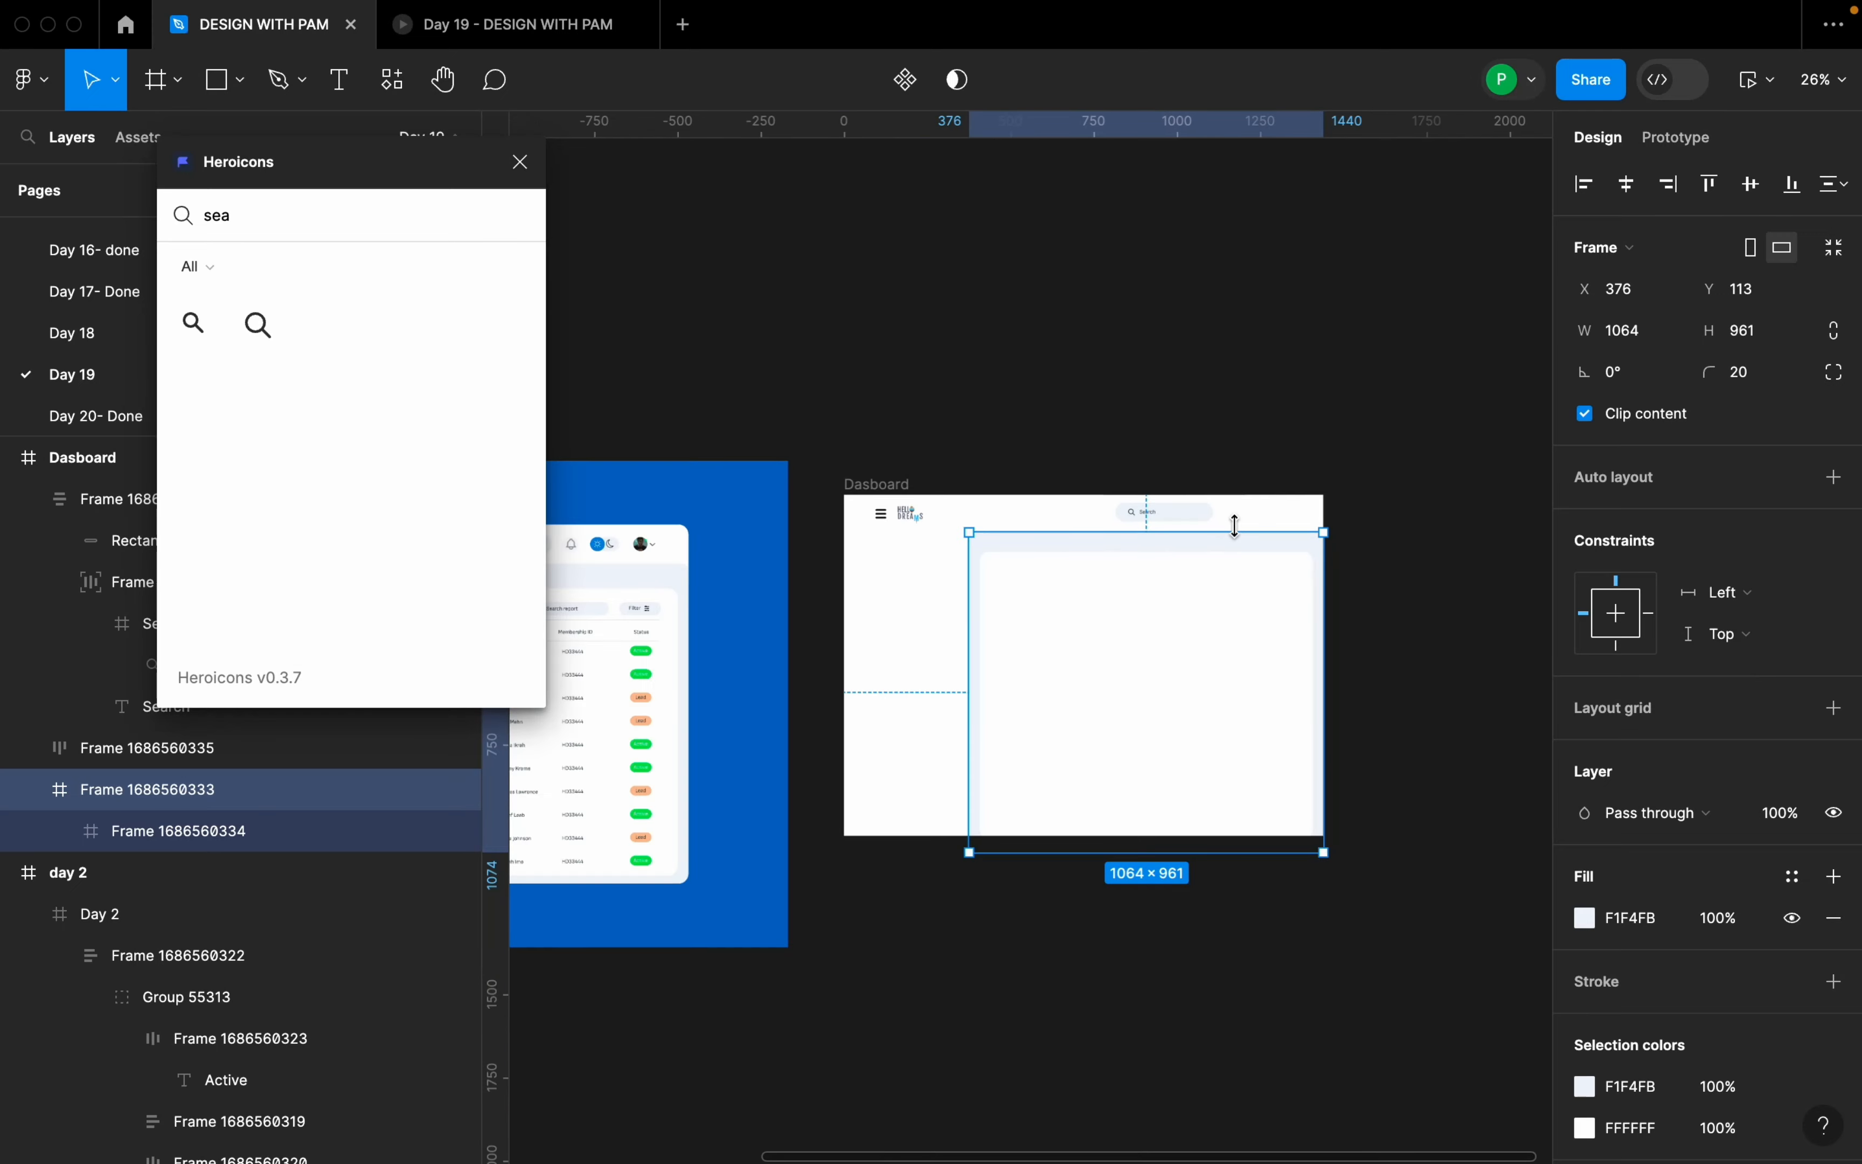
scroll(1067, 523, "down", 1)
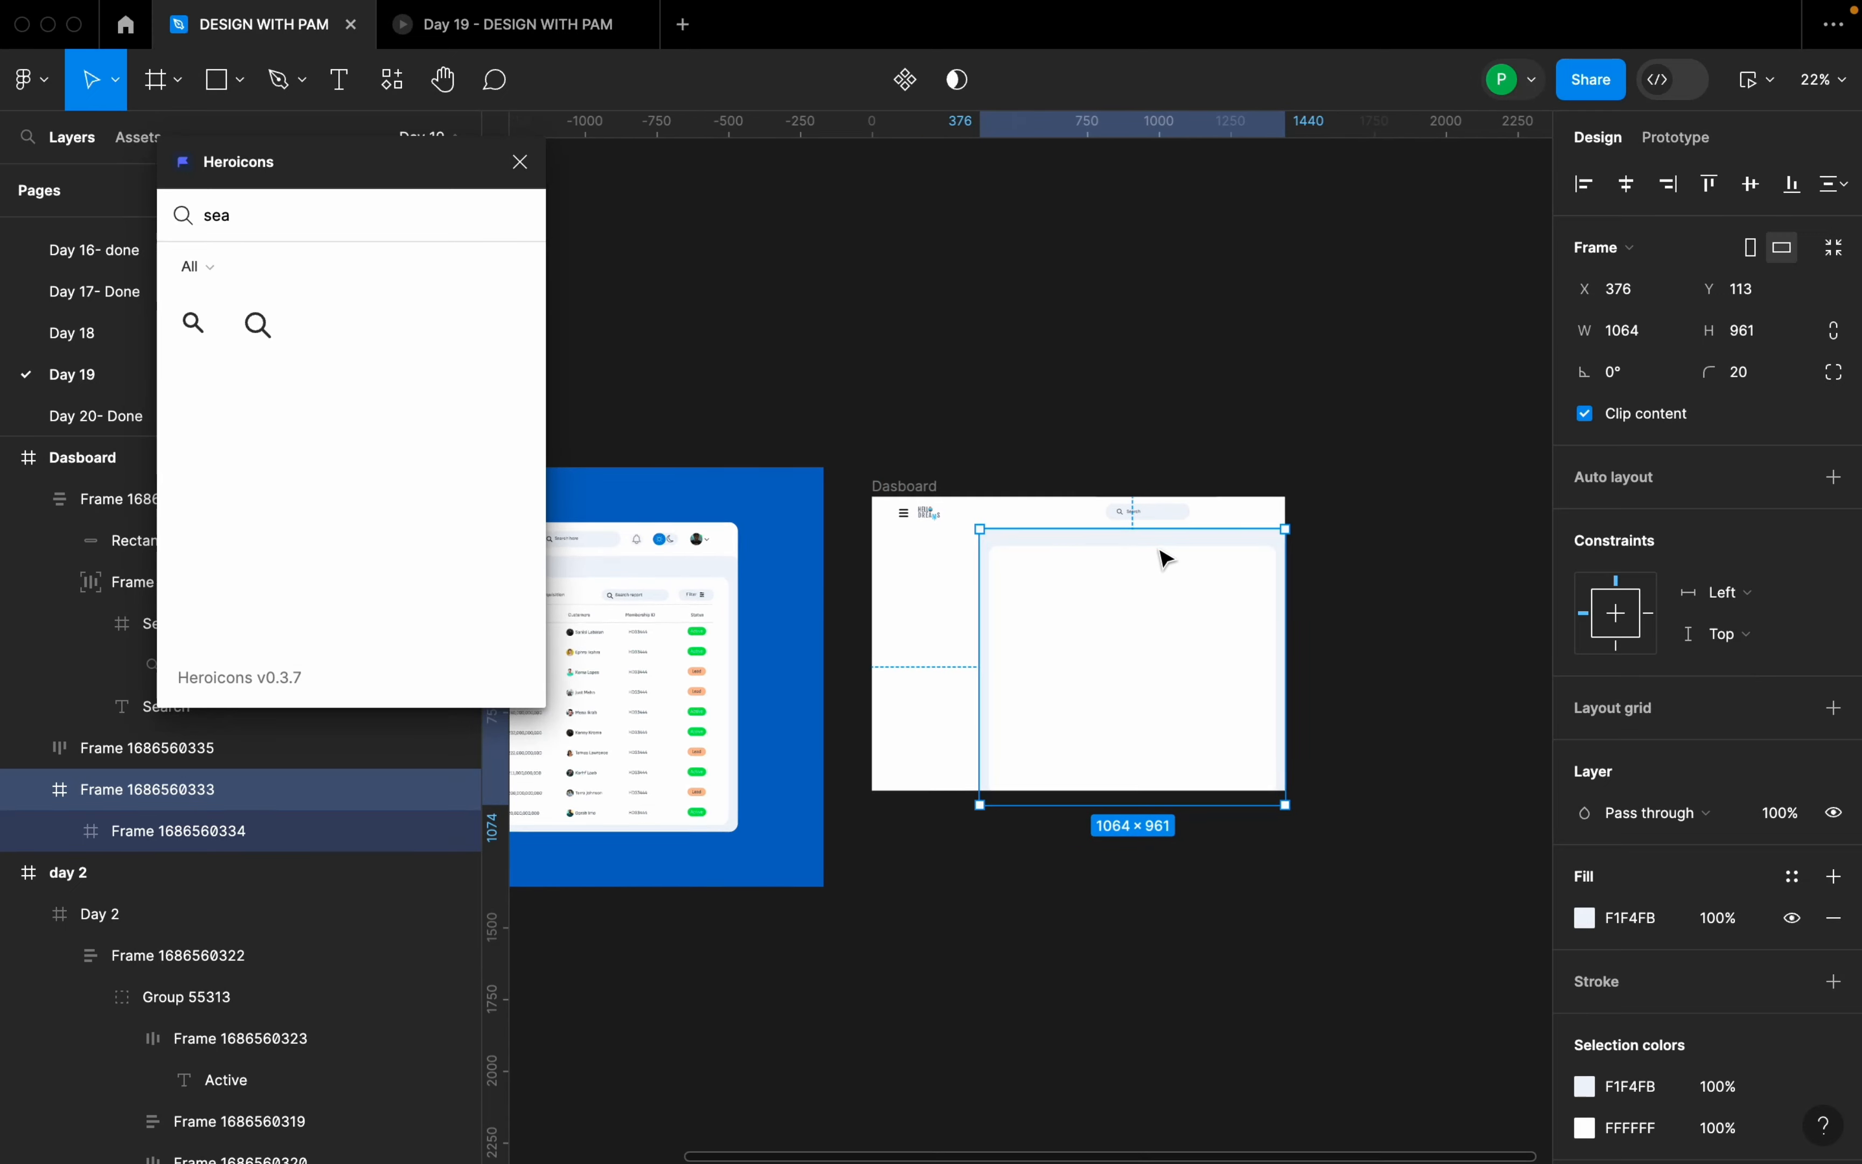
type("bell")
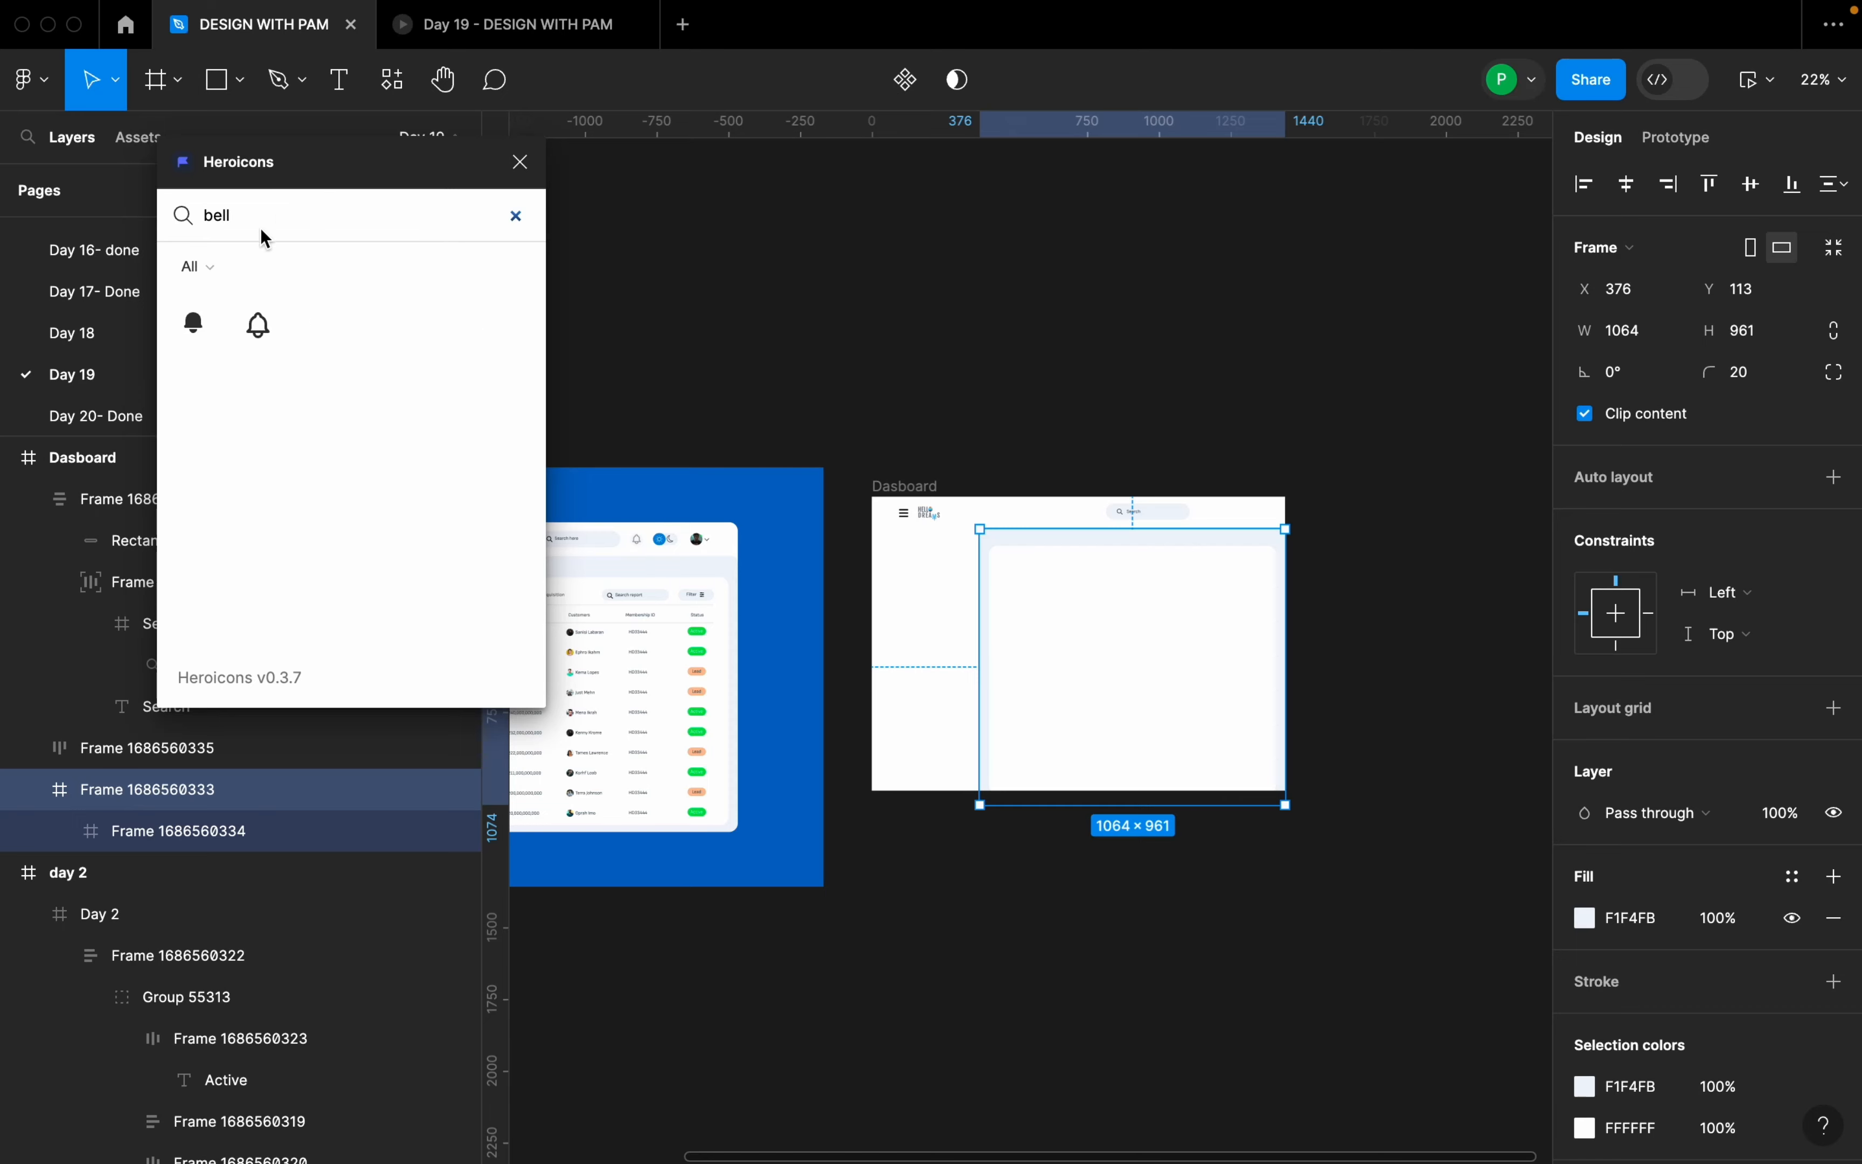
left_click(266, 327)
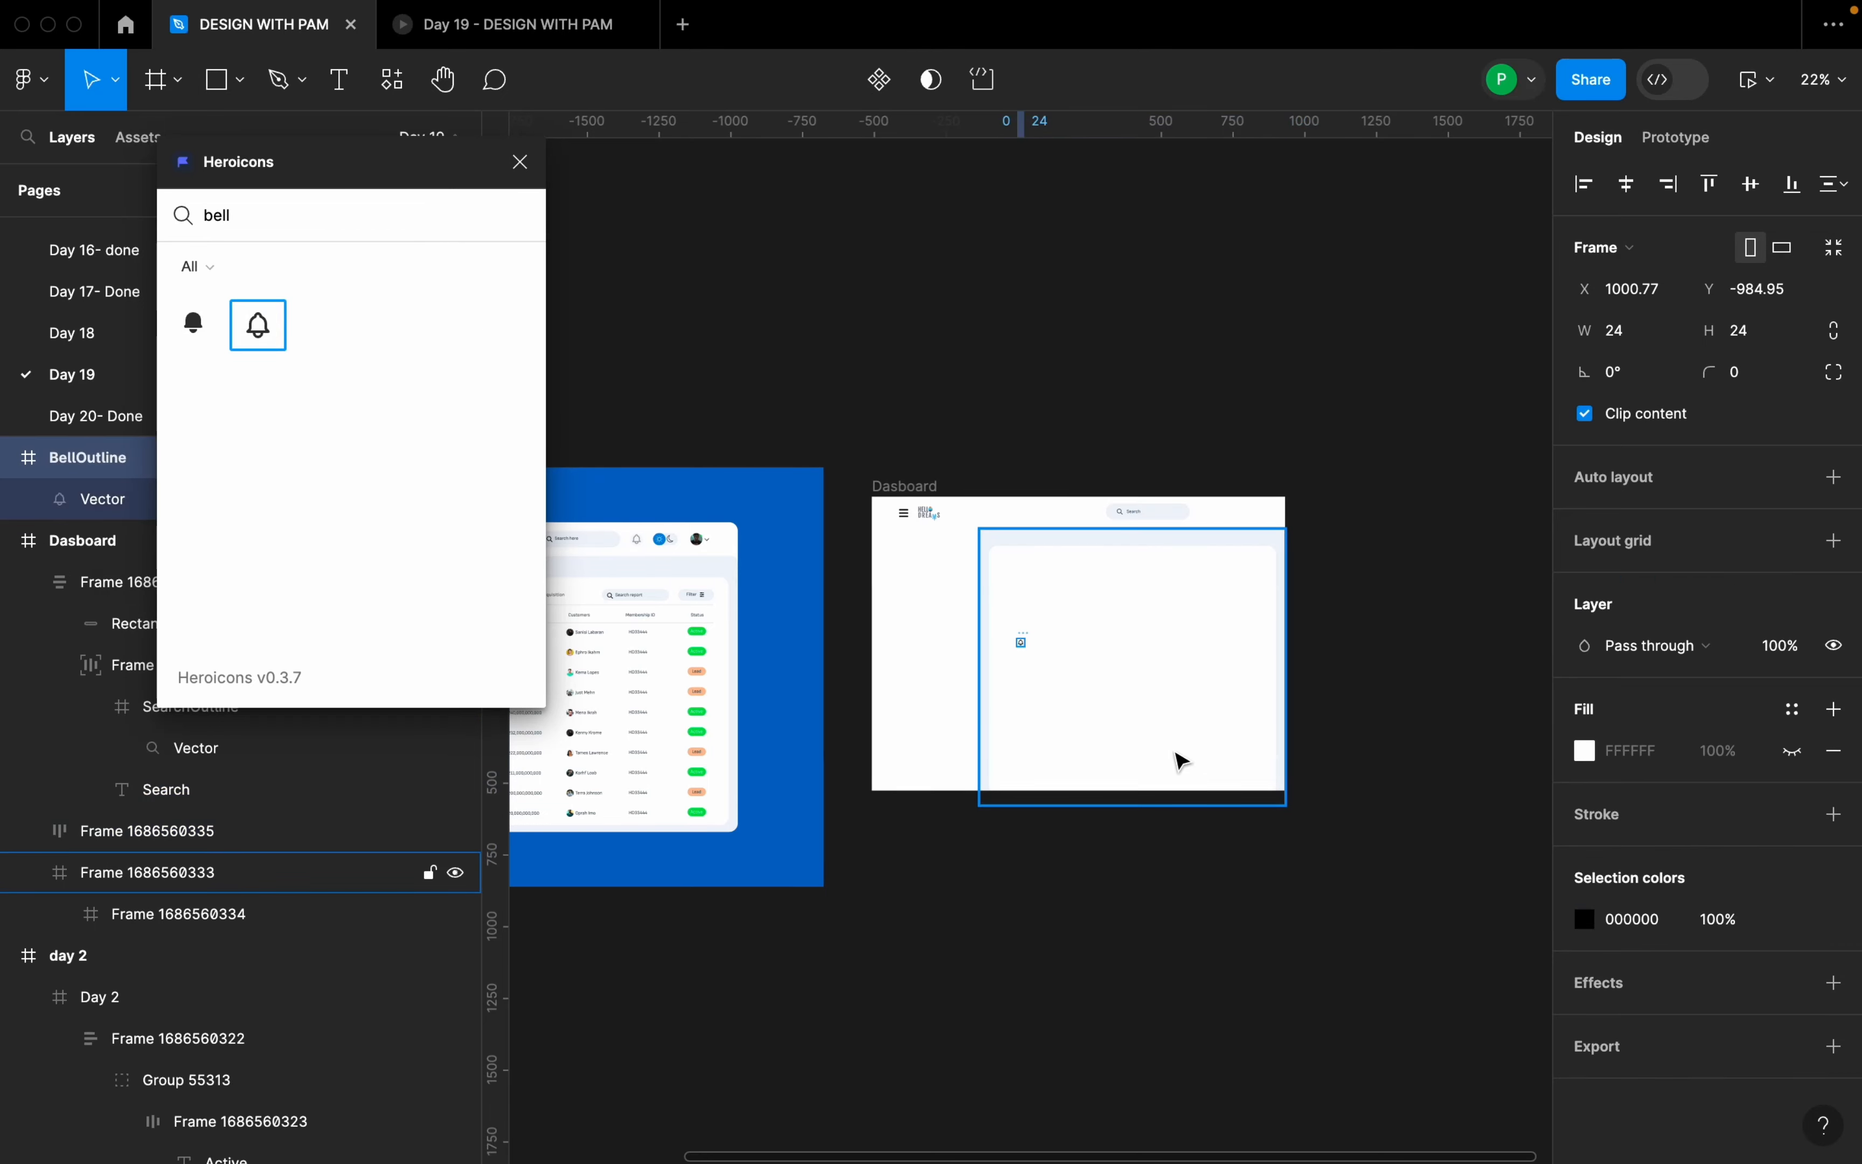
left_click(910, 383)
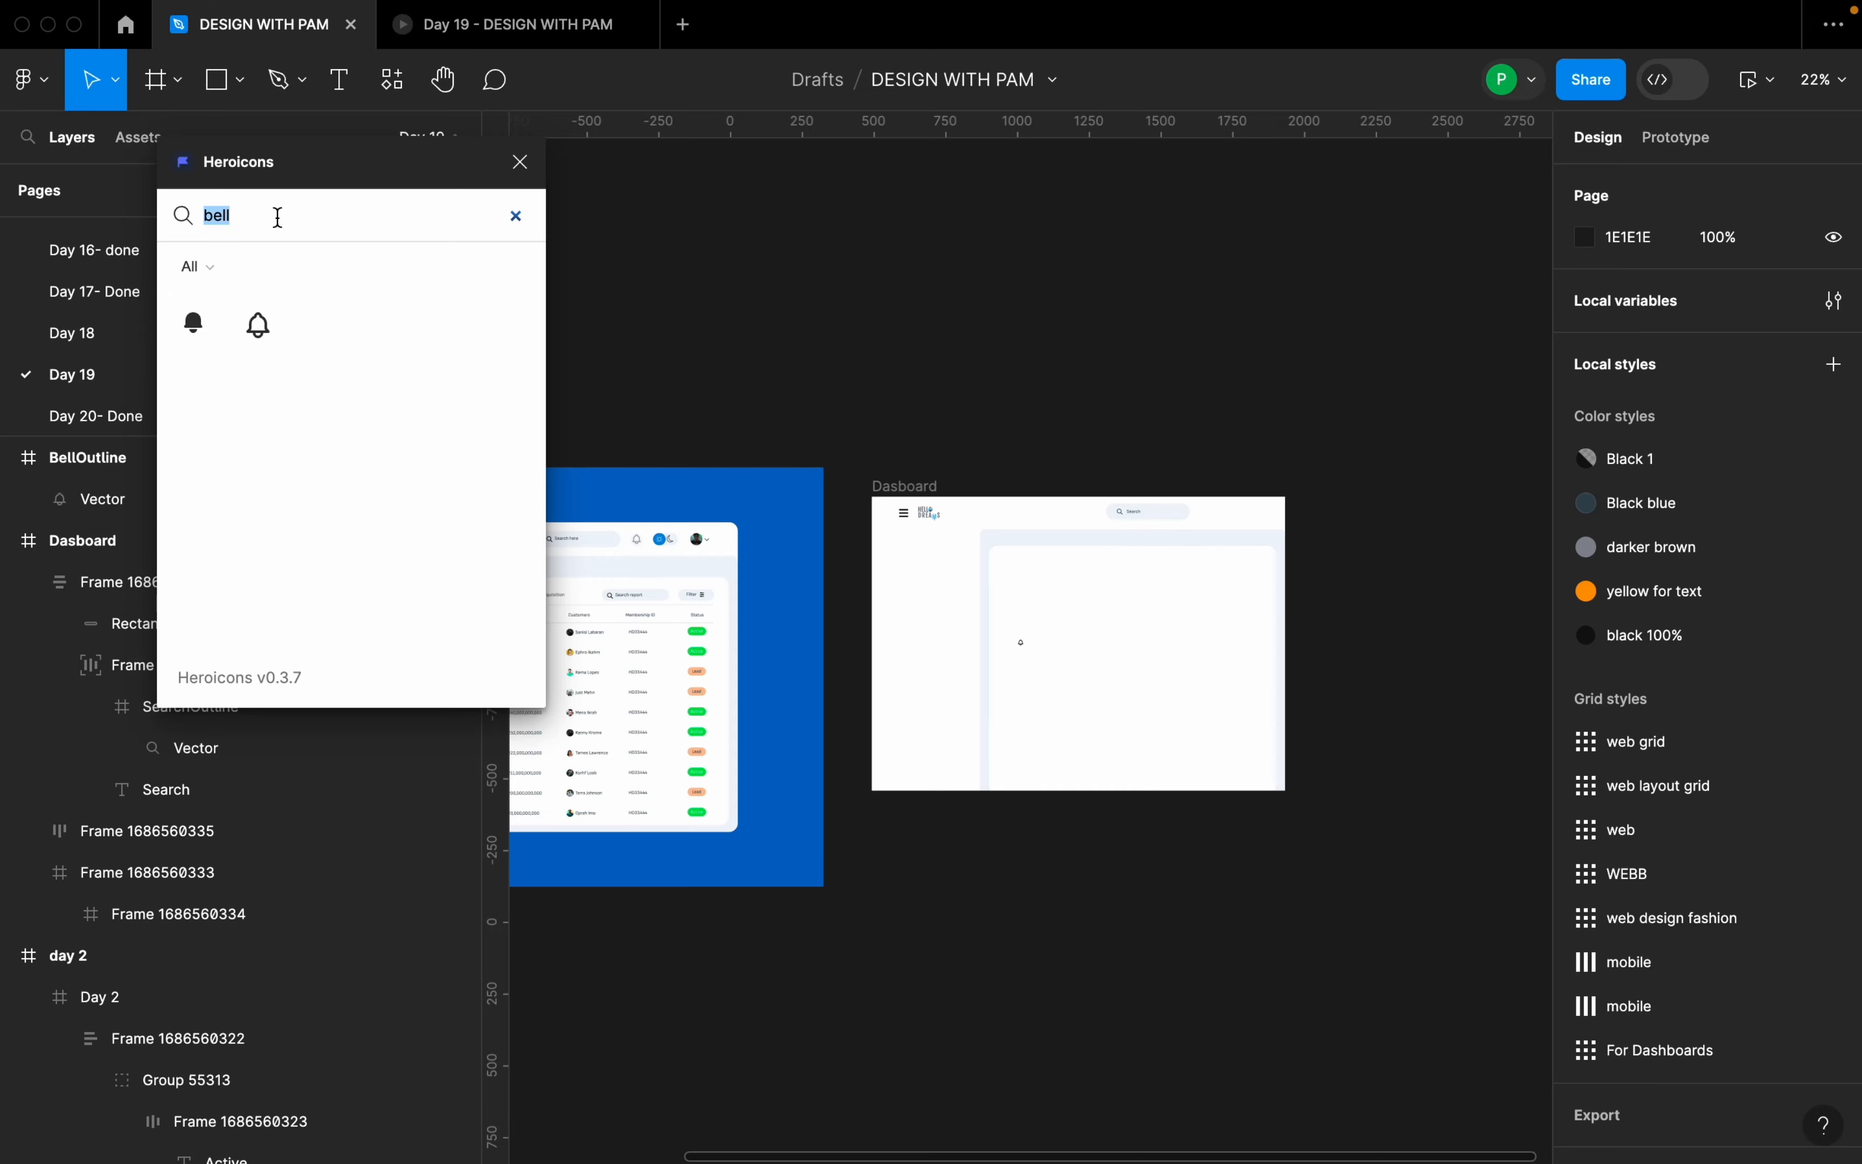
- Search Heroicons for "ligh", insert the outlined light bulb icon and move it above the bell icon in the white content frame
type("ligh")
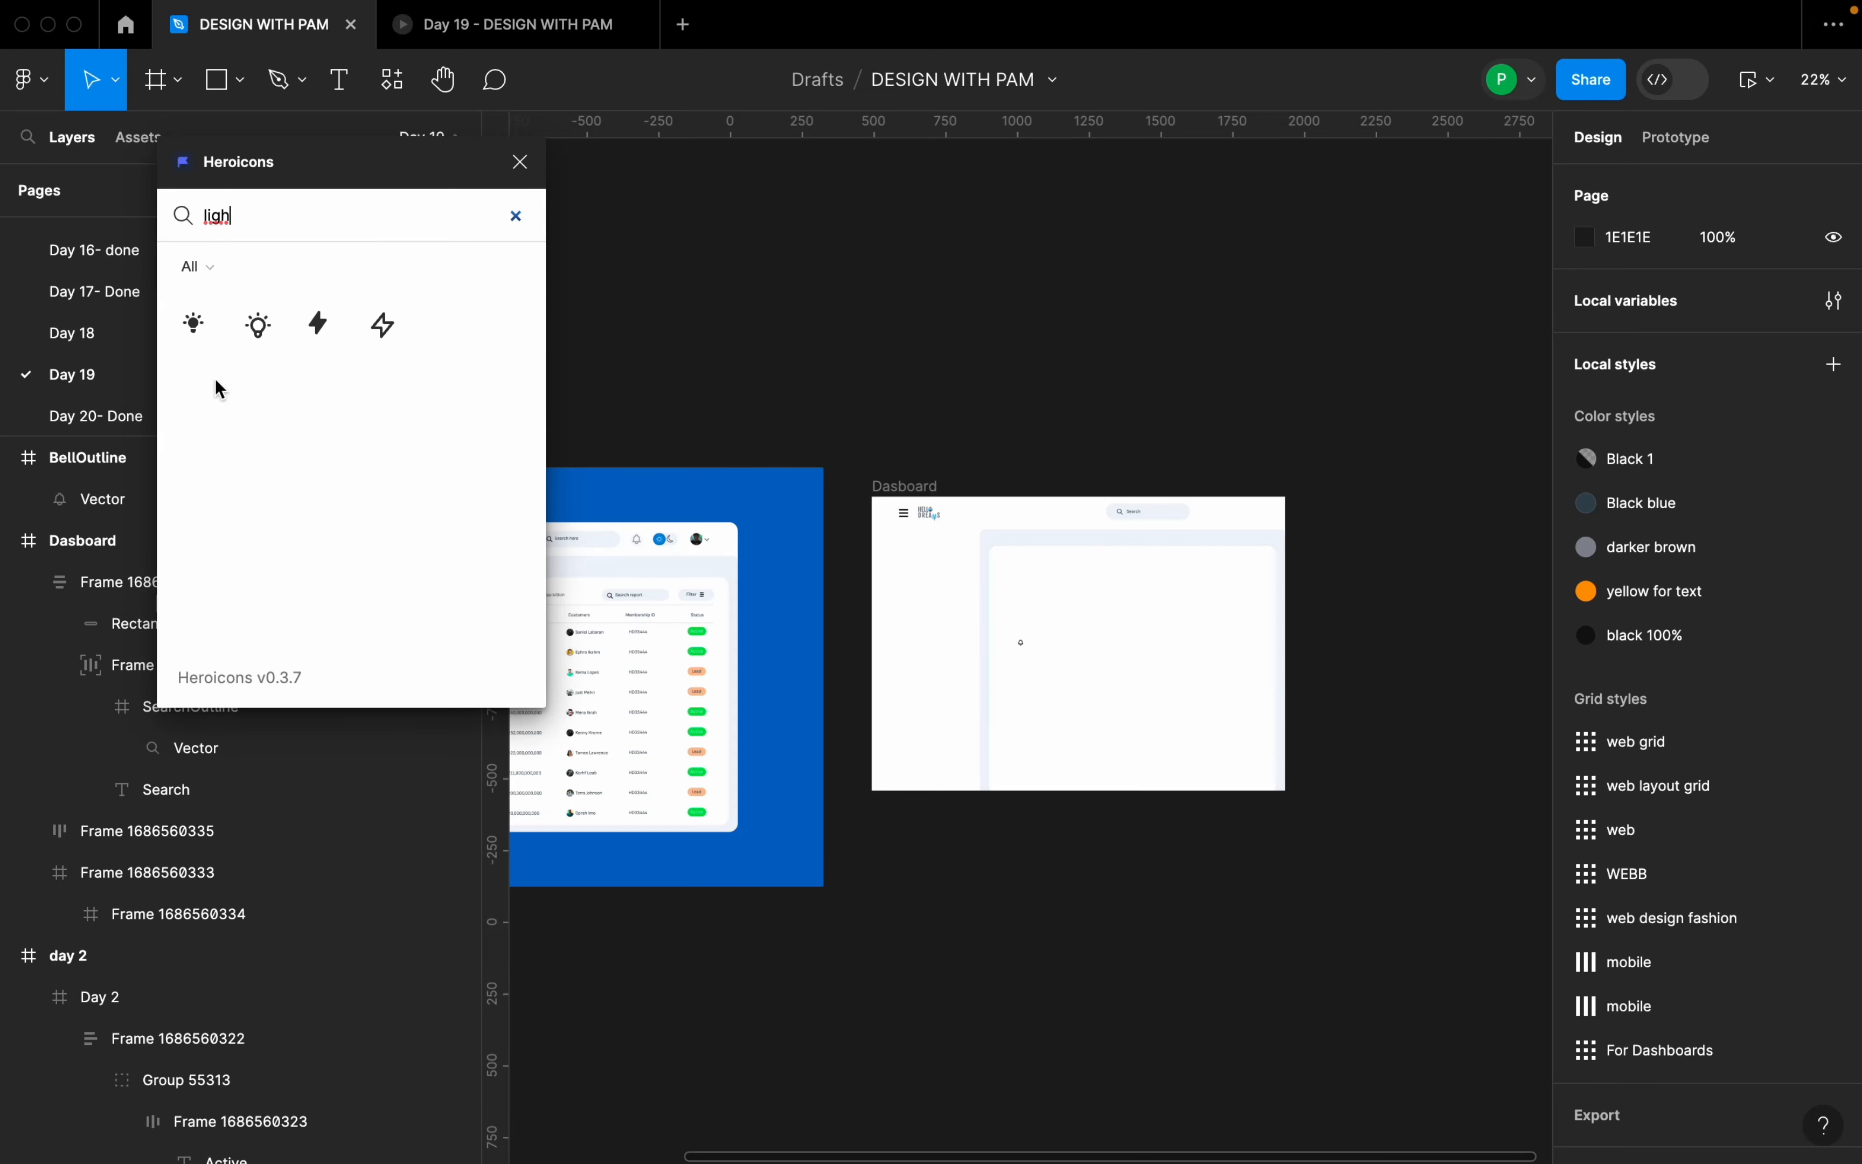
left_click(258, 342)
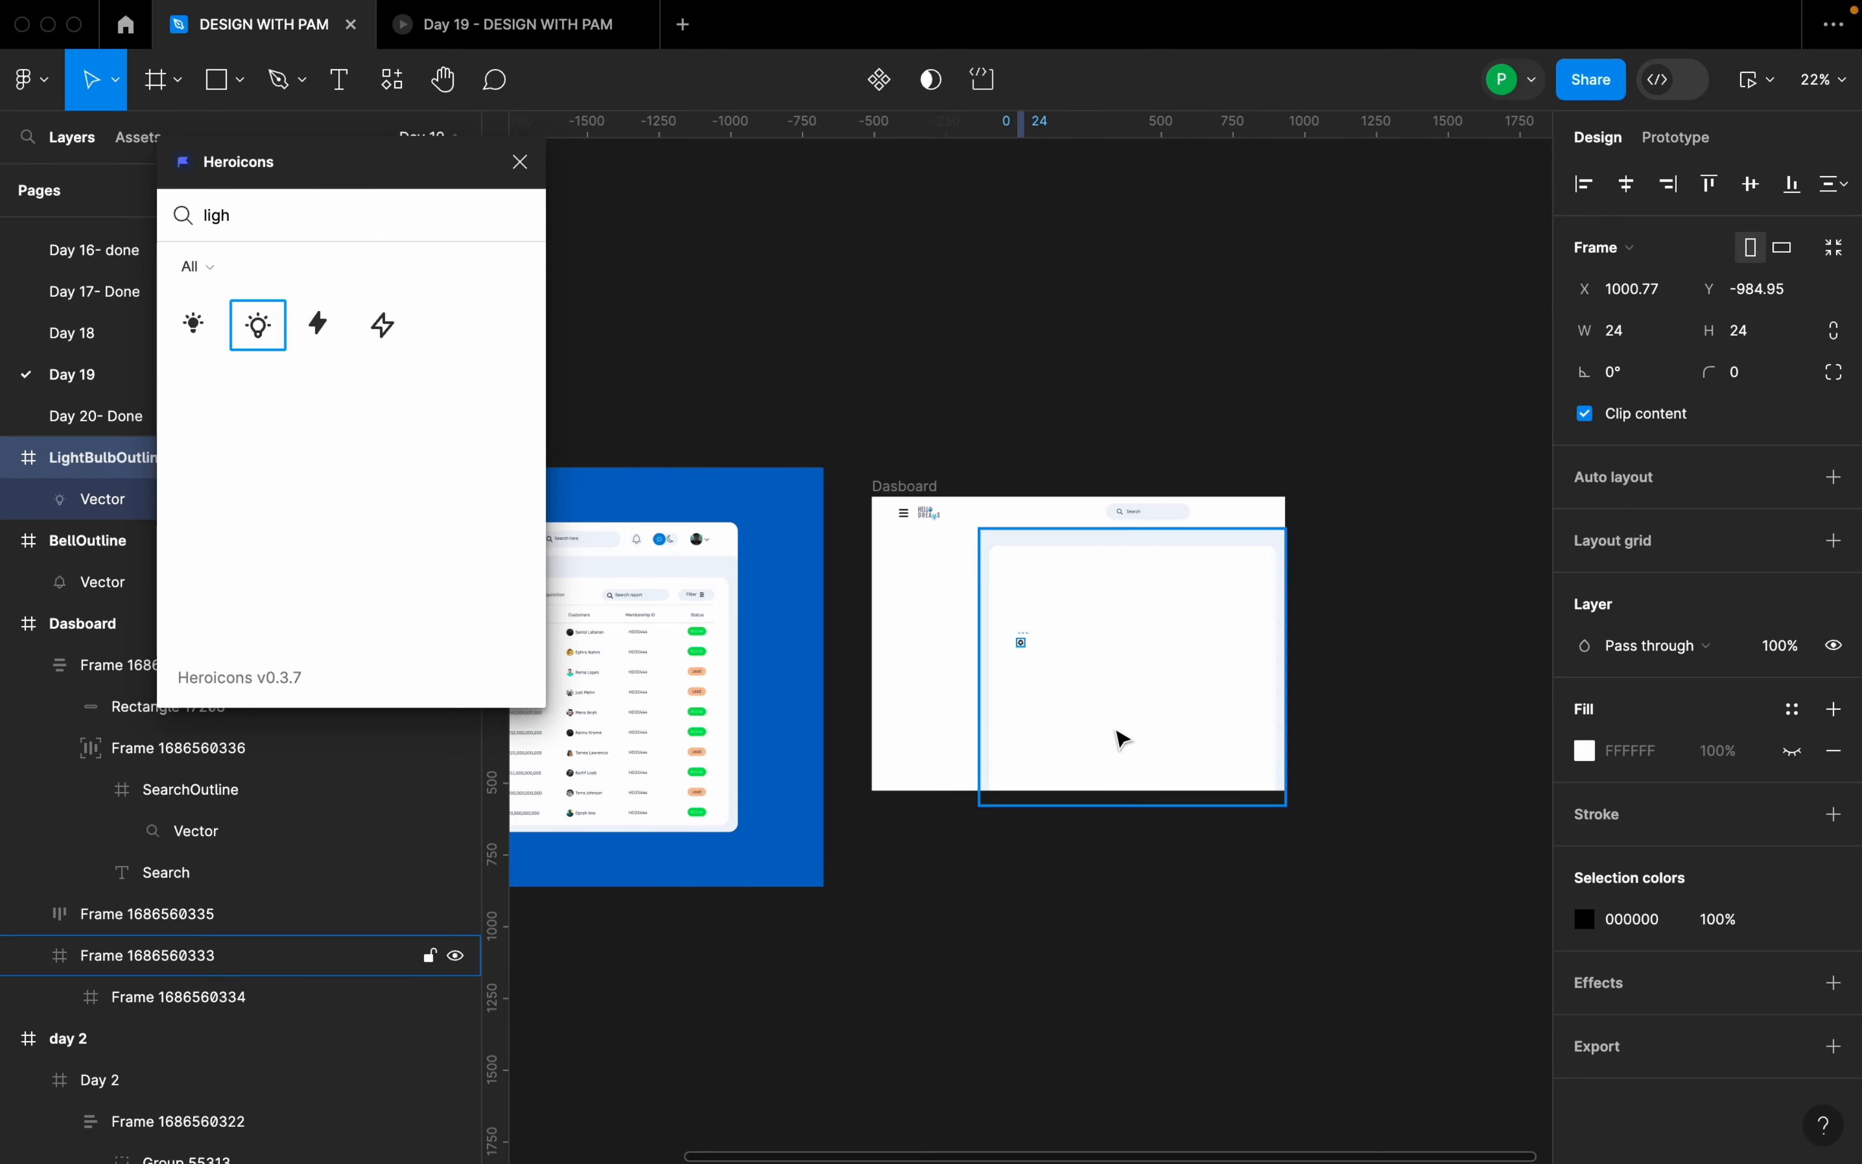
left_click(1035, 684)
key("shift+2")
left_click(1013, 658)
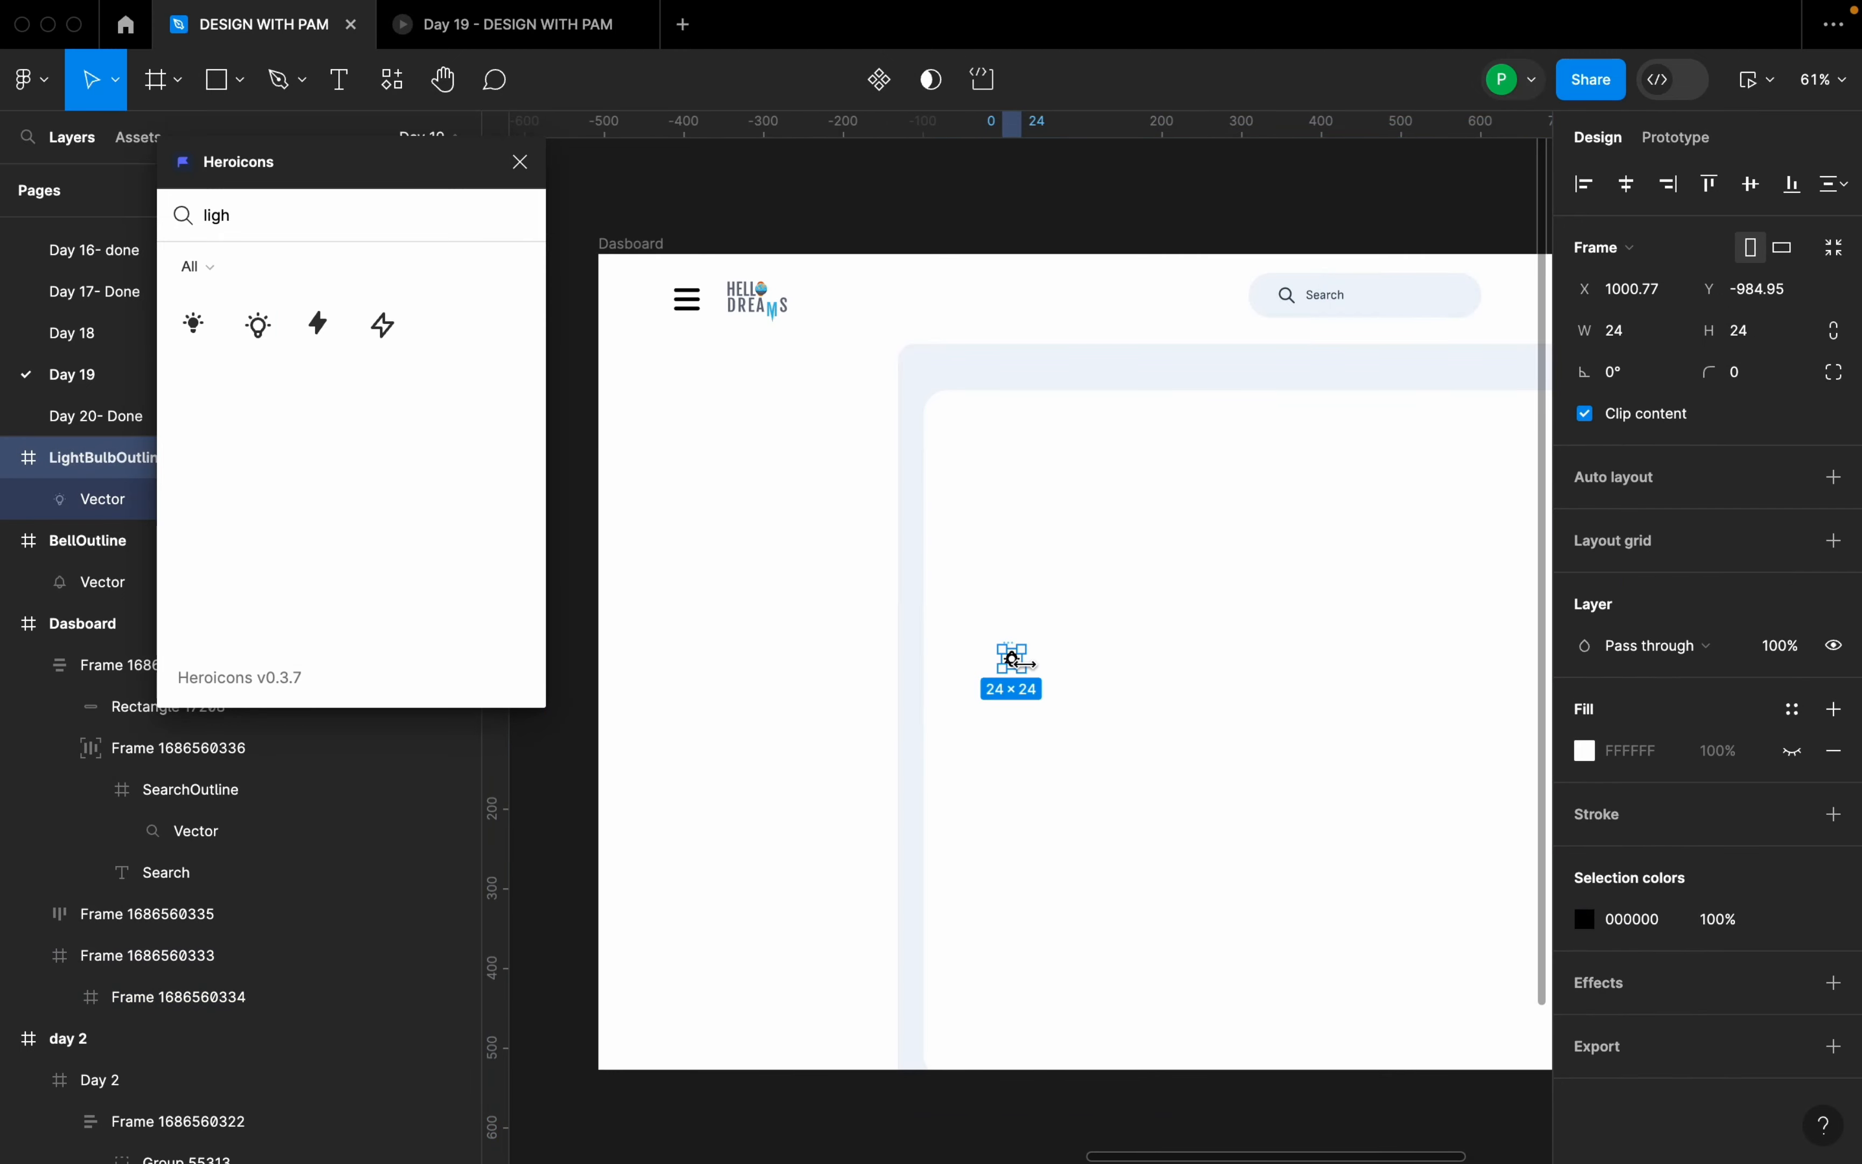
left_click_drag(1023, 672, 1010, 544)
left_click(1059, 582)
- Search Heroicons for "dark" and clear the search again
scroll(1209, 586, "down", 5)
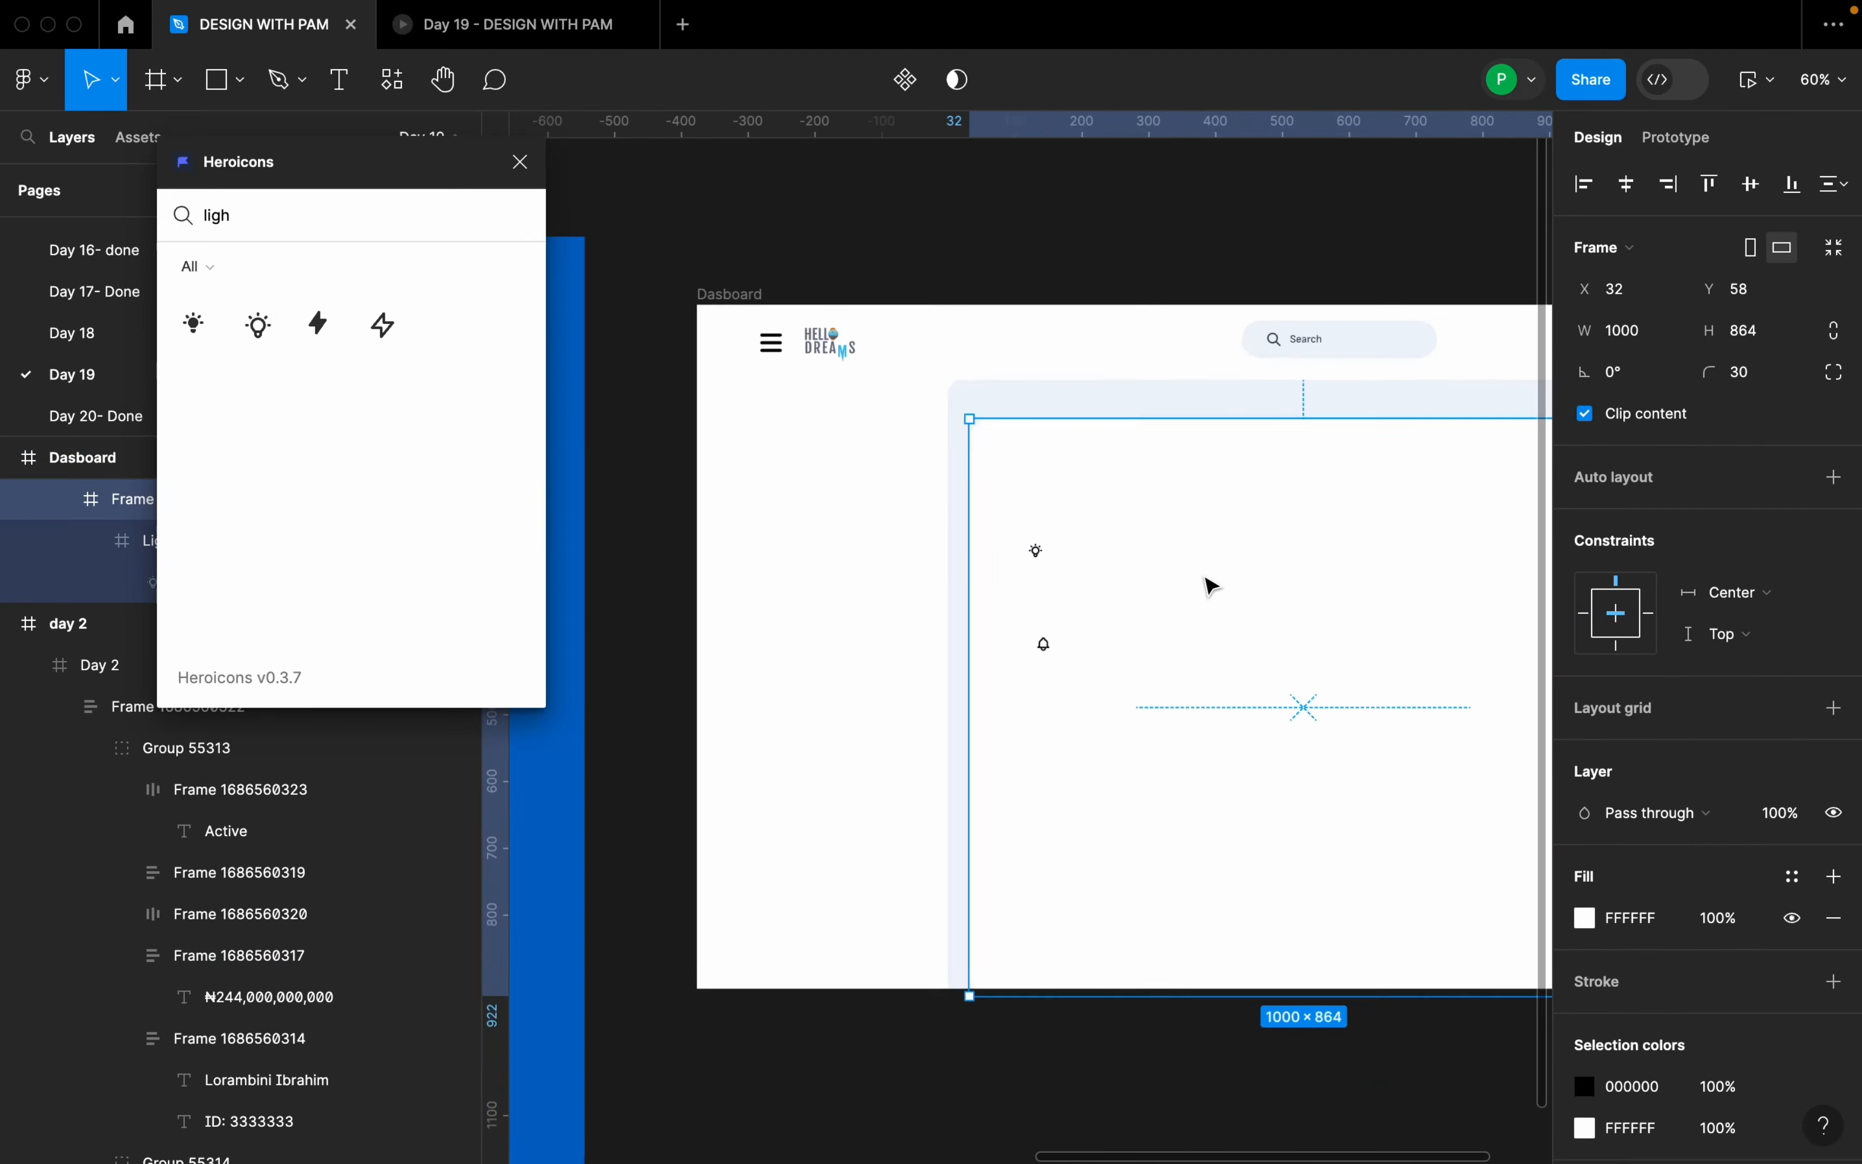
scroll(1222, 586, "down", 1)
double_click(275, 227)
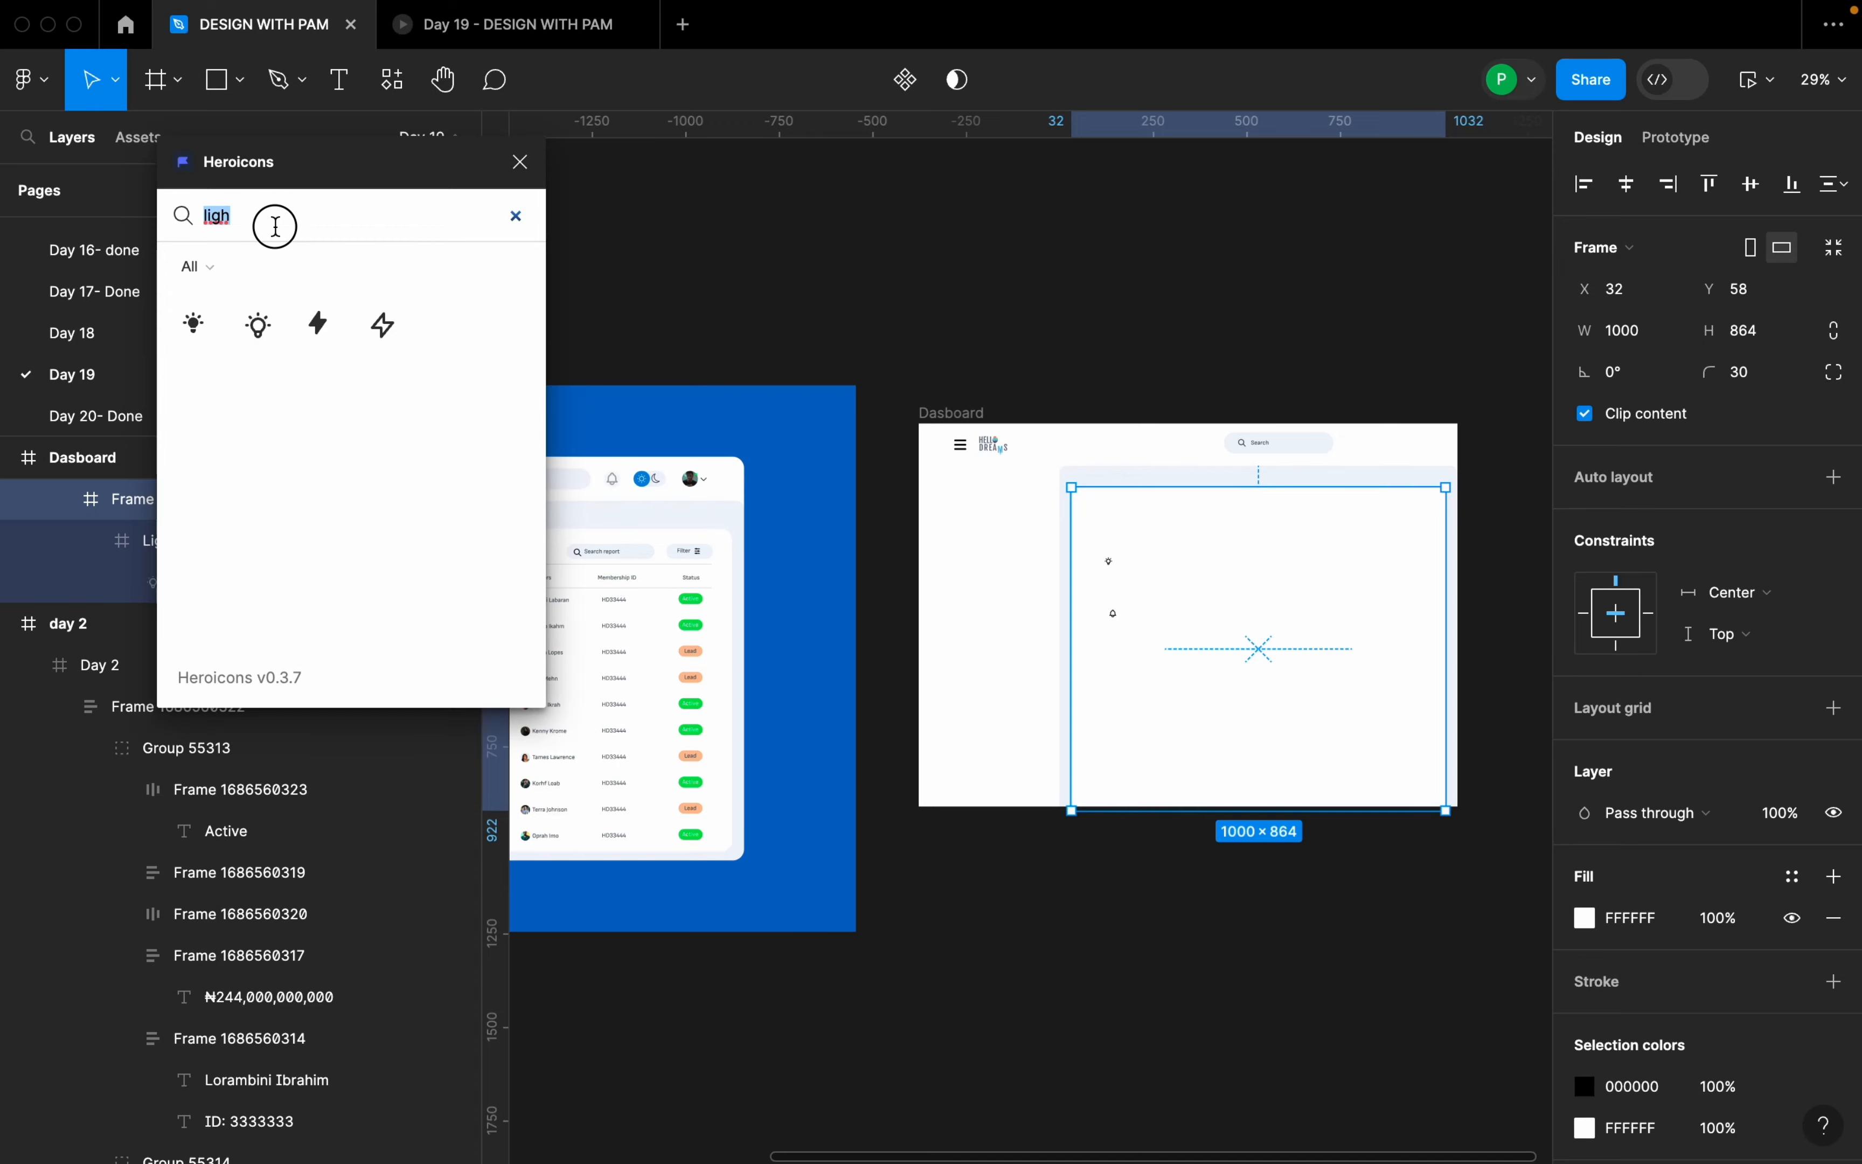
type("dark")
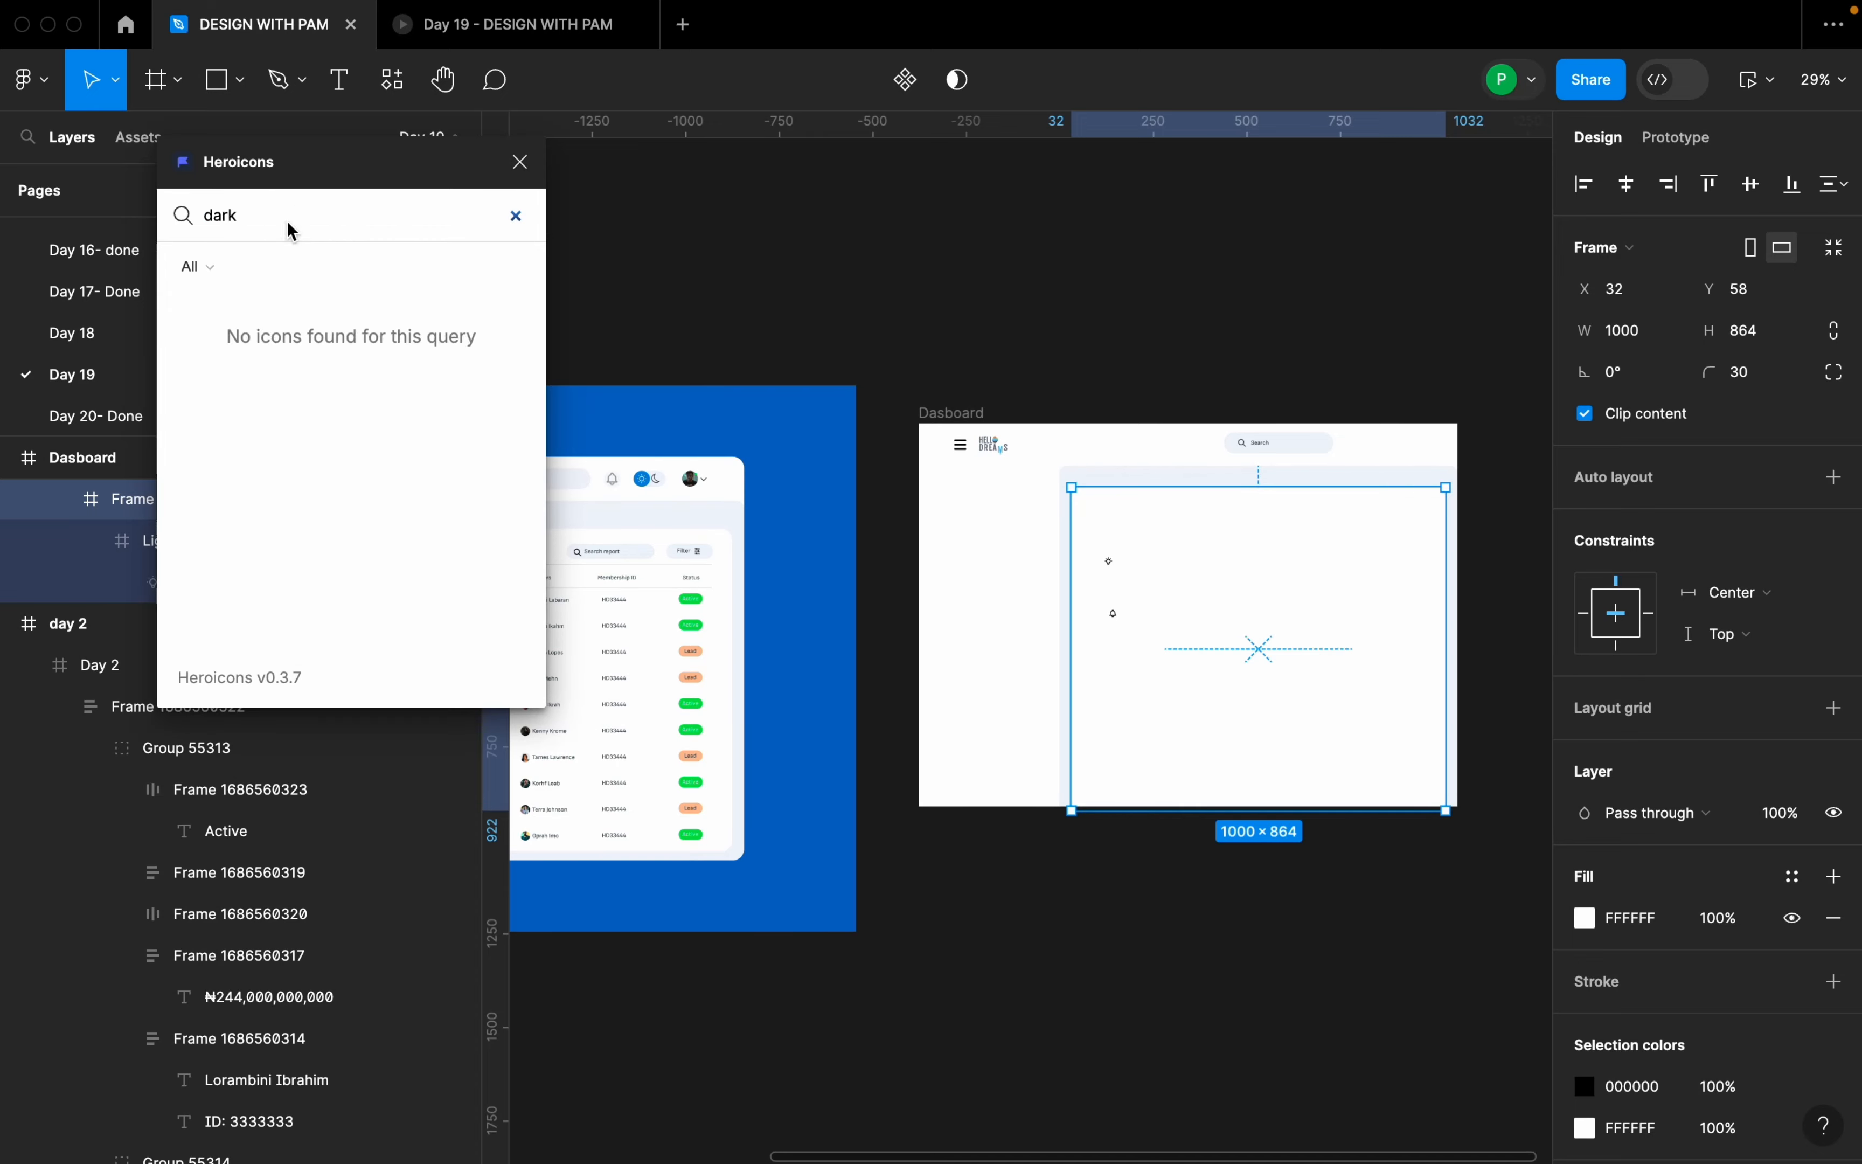
key("BackSpace")
key("BackSpace")
key("BackSpace")
key("BackSpace")
- Browse the Heroicons list for a light/dark mode icon and examine the sun and moon toggle in the day 2 header
scroll(377, 620, "down", 5)
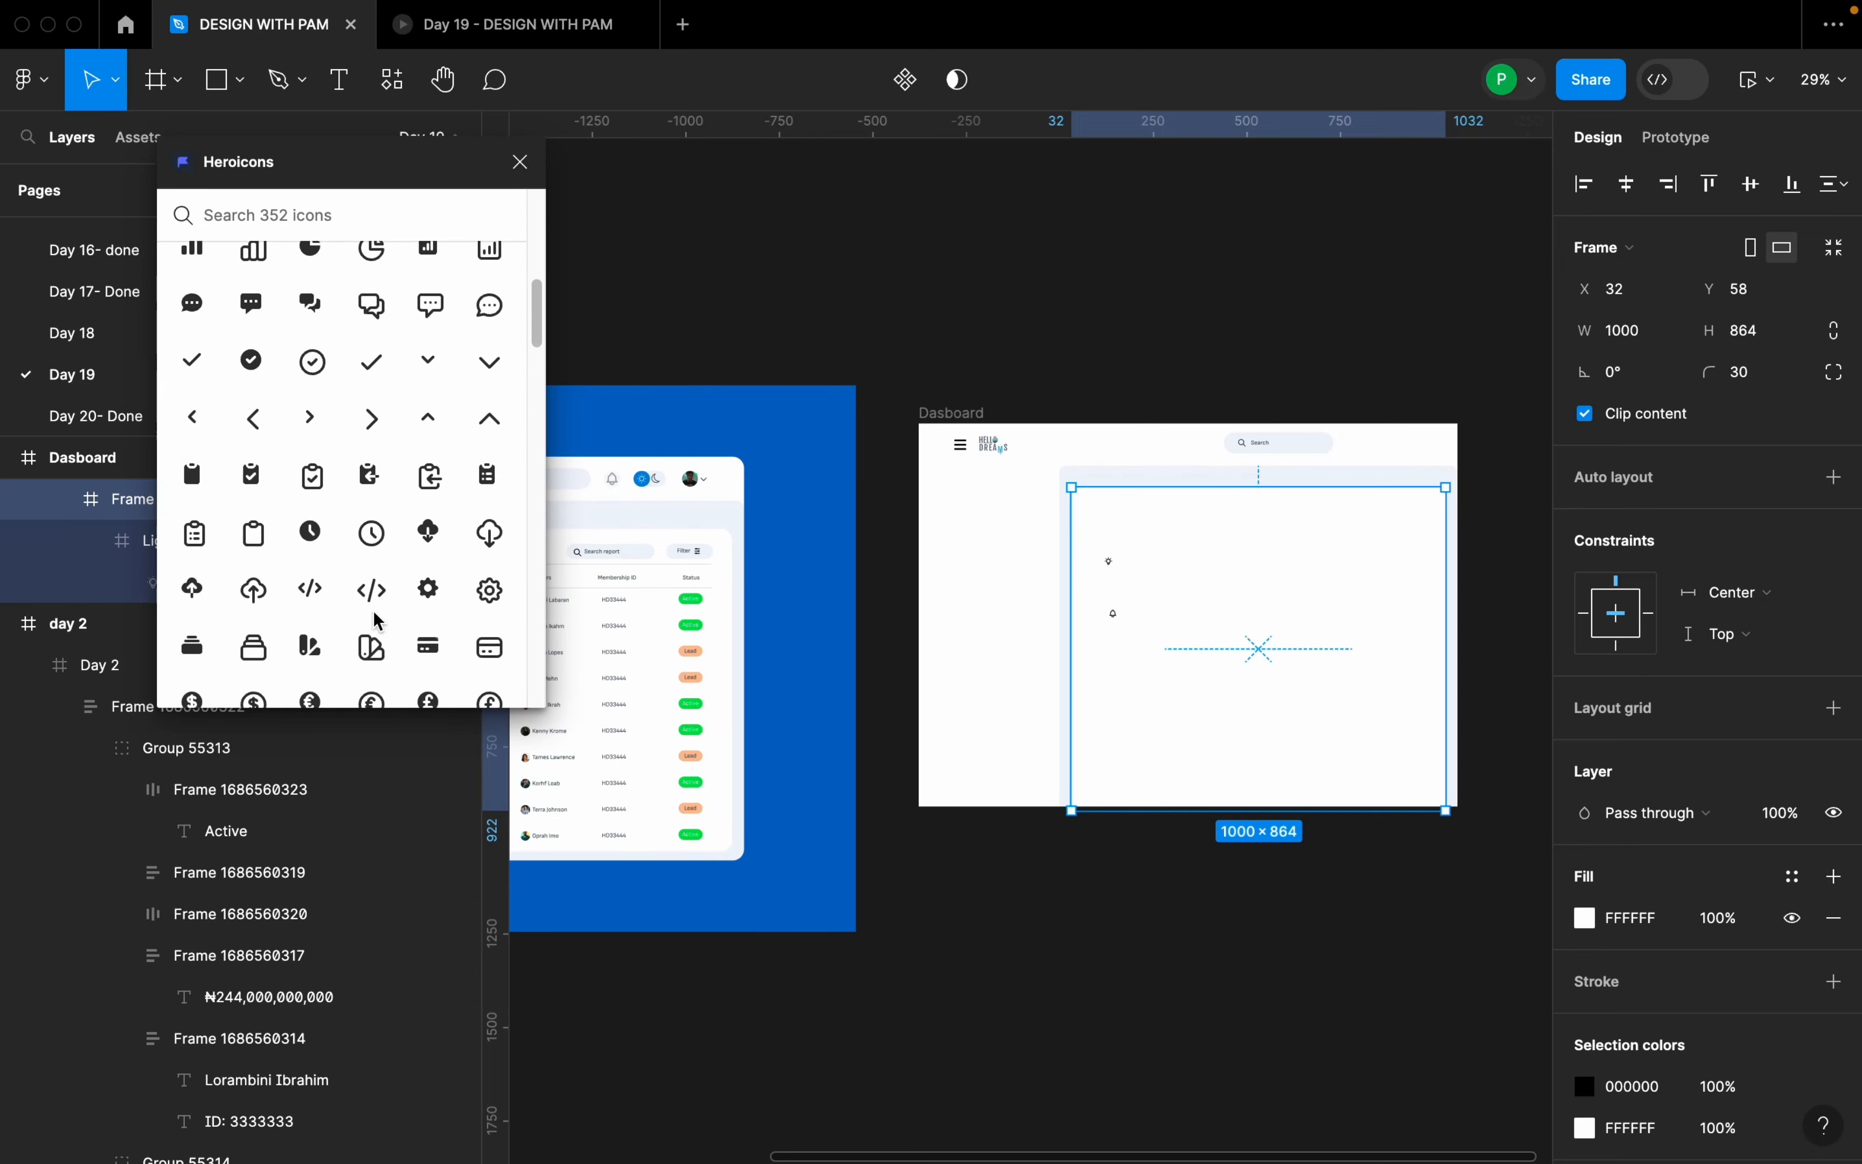
scroll(377, 620, "down", 6)
scroll(382, 621, "down", 4)
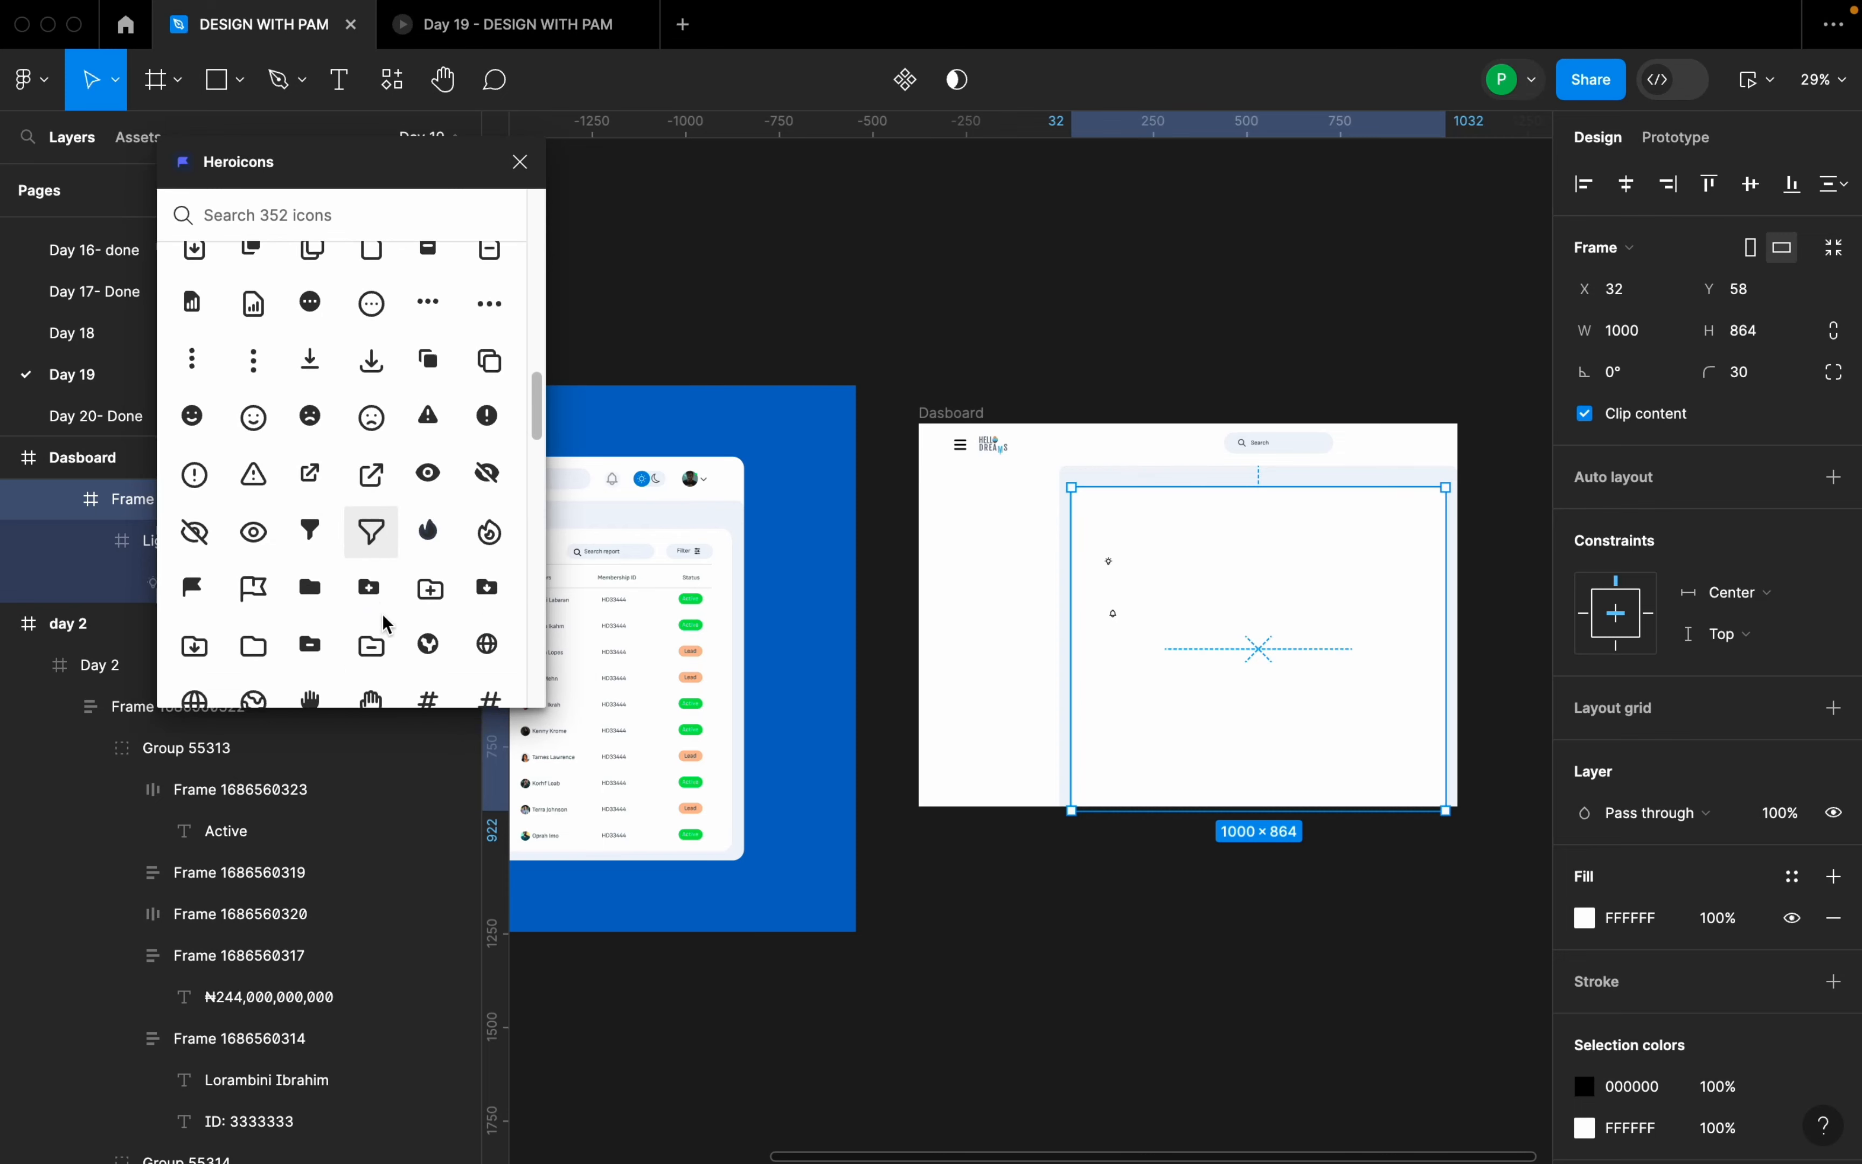
scroll(383, 620, "down", 2)
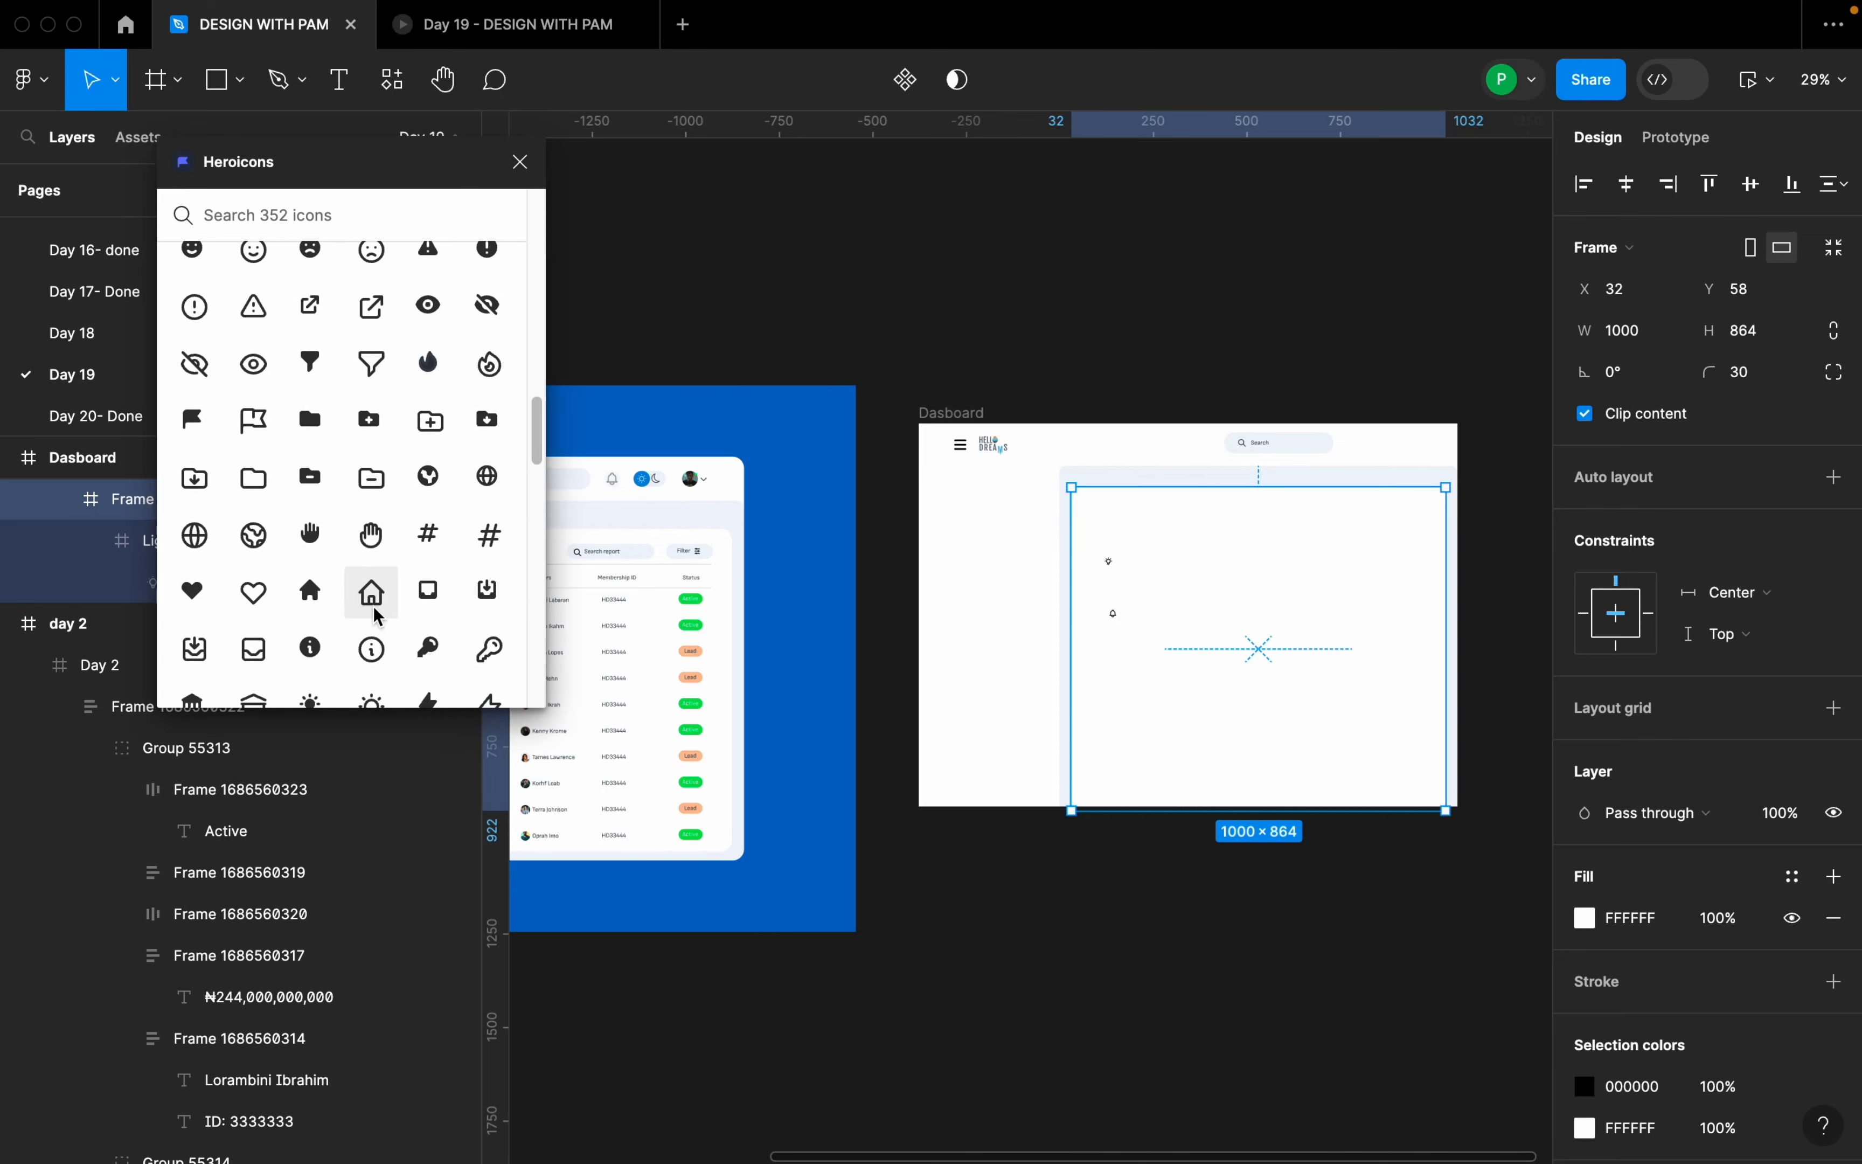
scroll(616, 501, "up", 5)
scroll(669, 466, "up", 10)
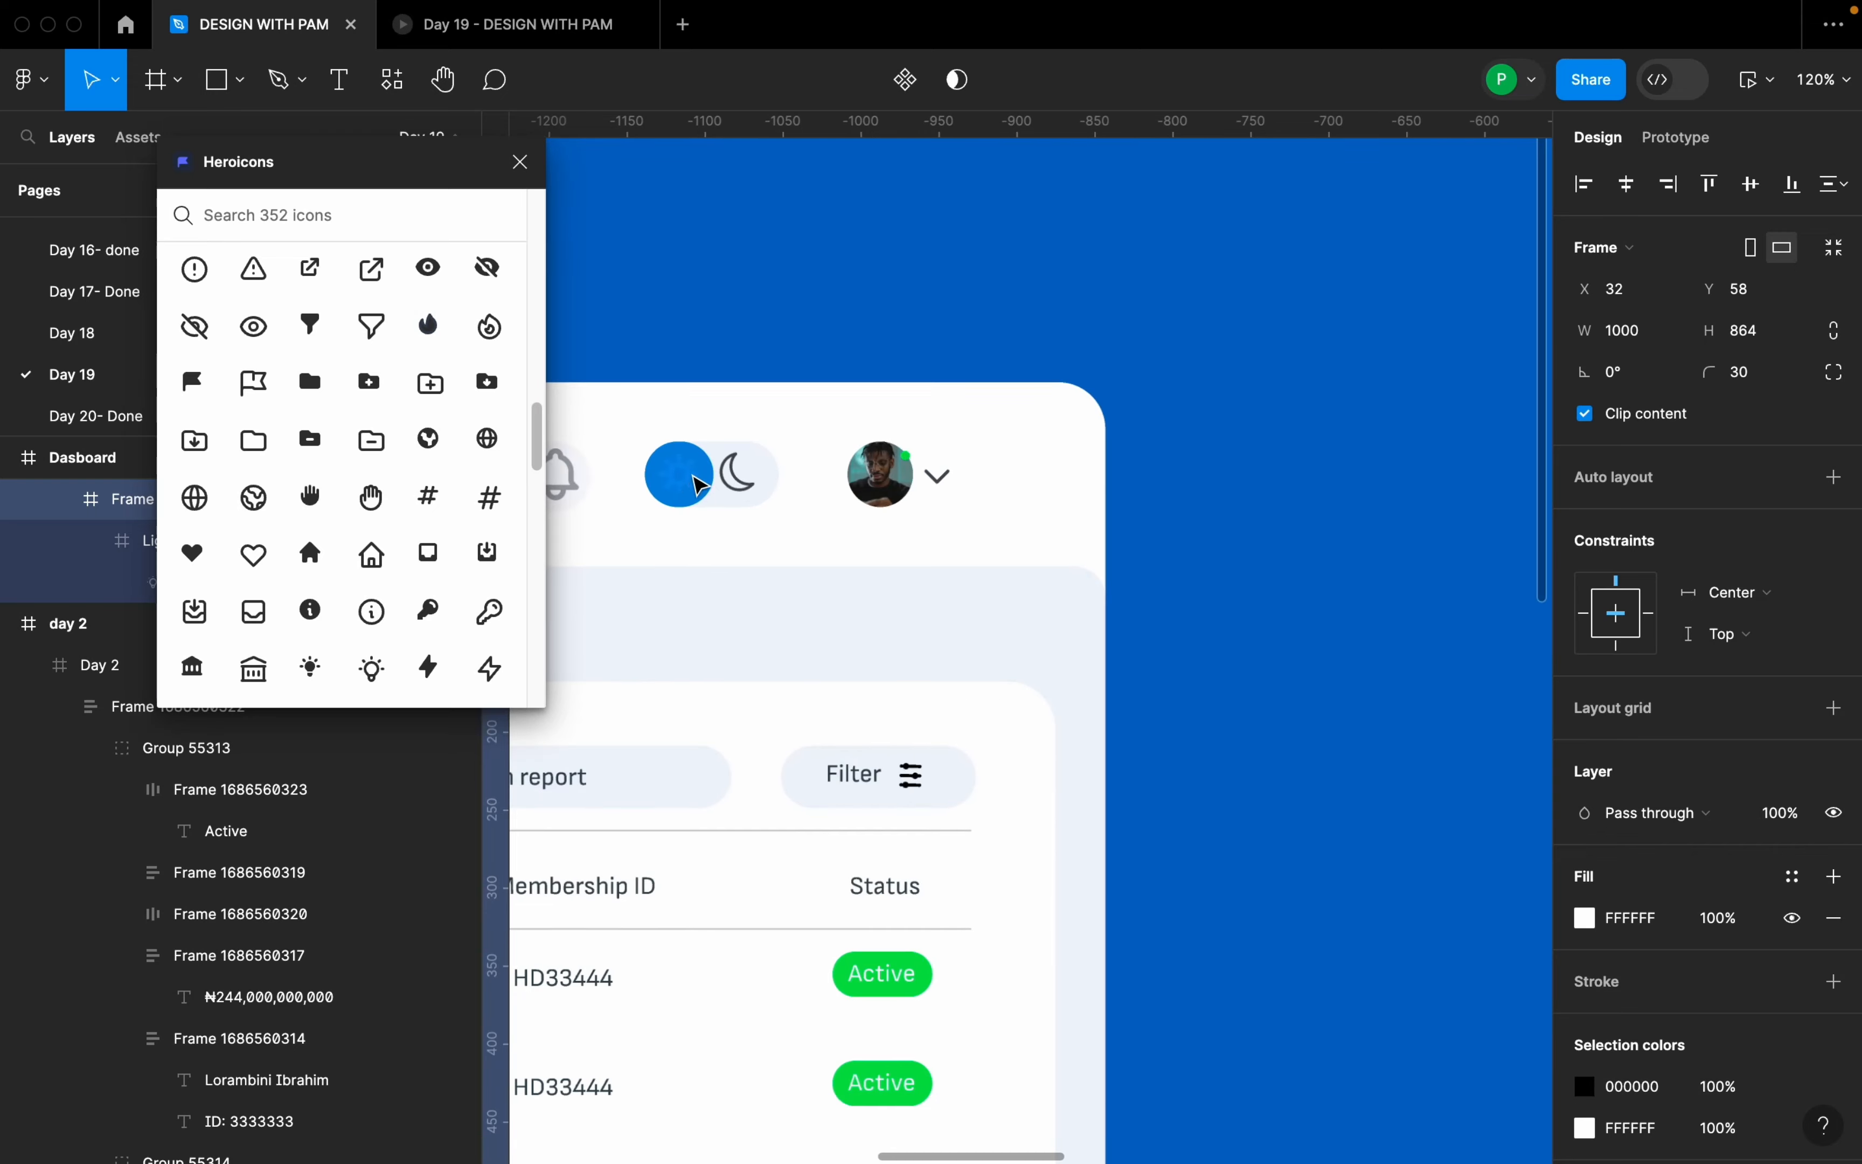
scroll(307, 458, "down", 10)
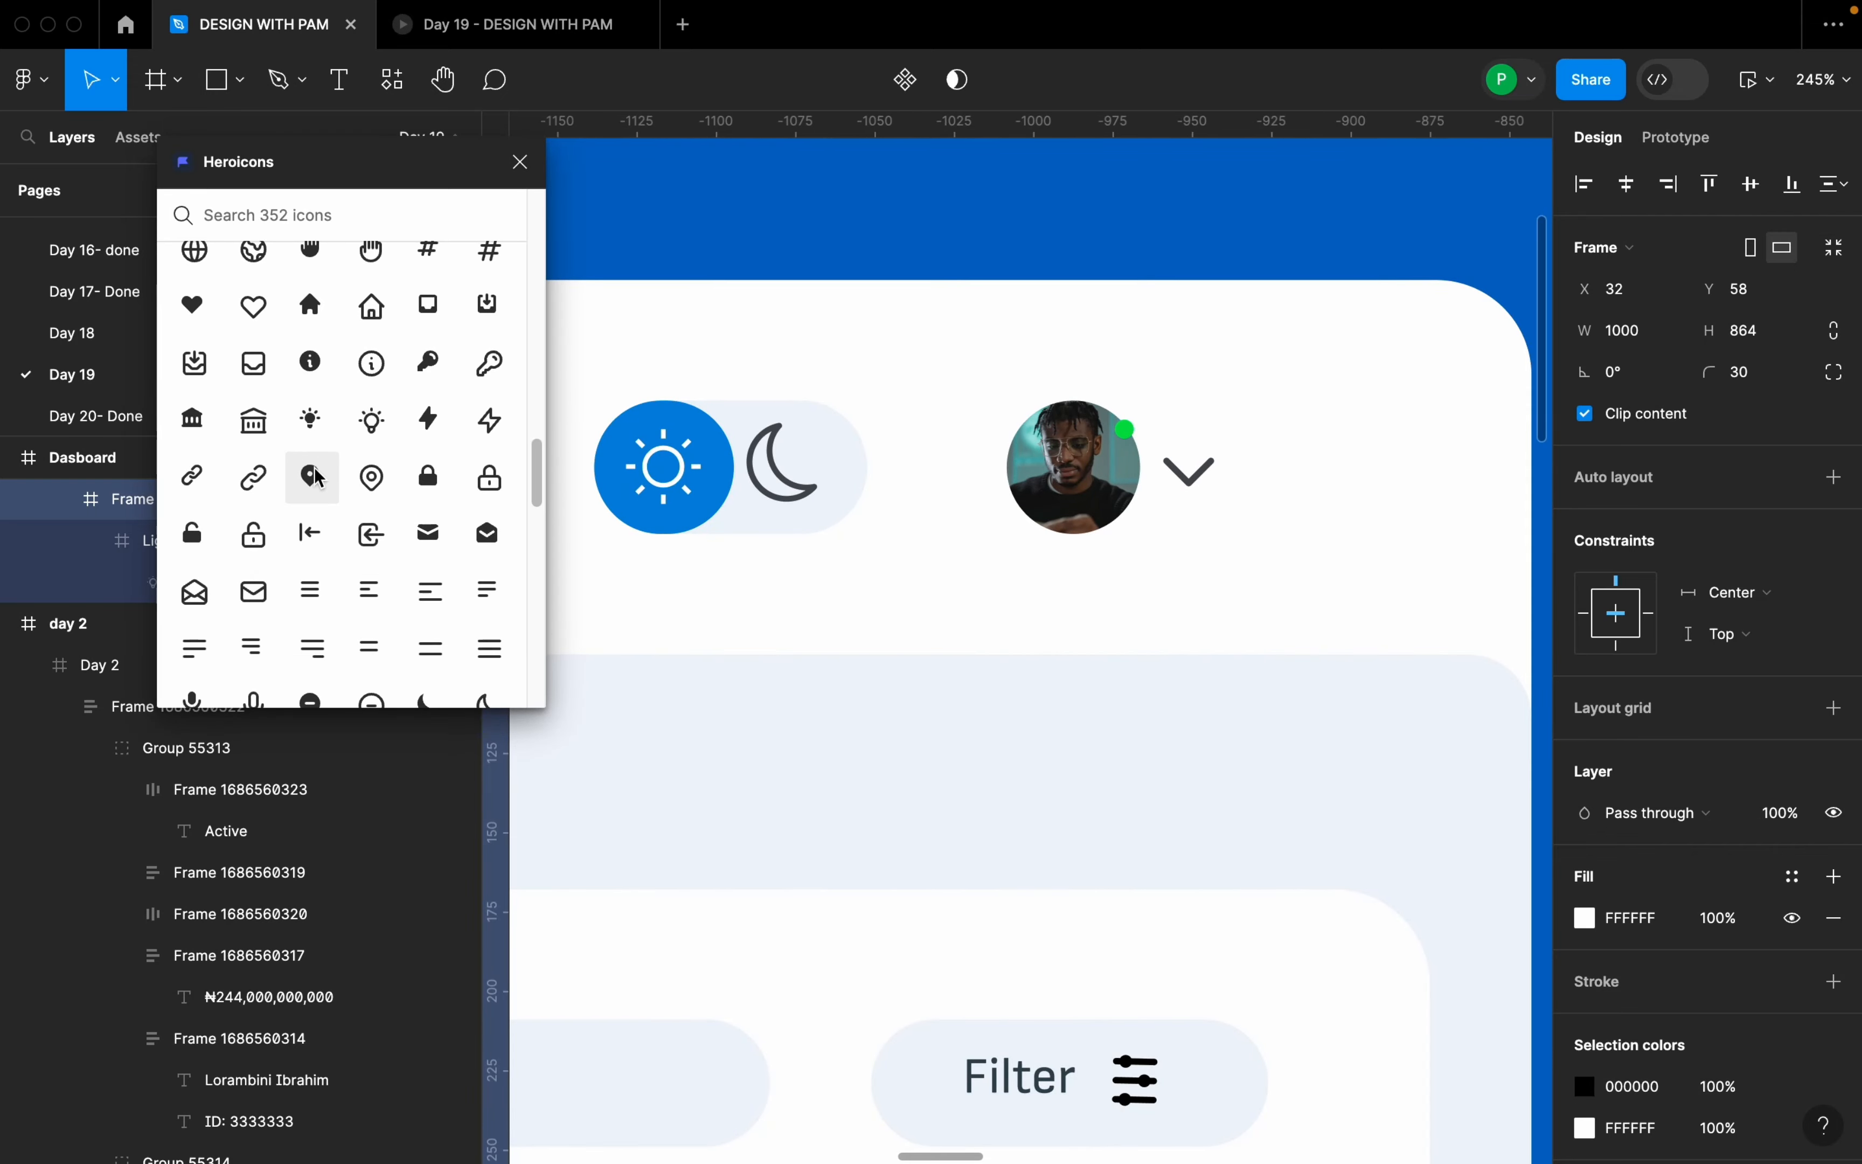
scroll(336, 550, "down", 5)
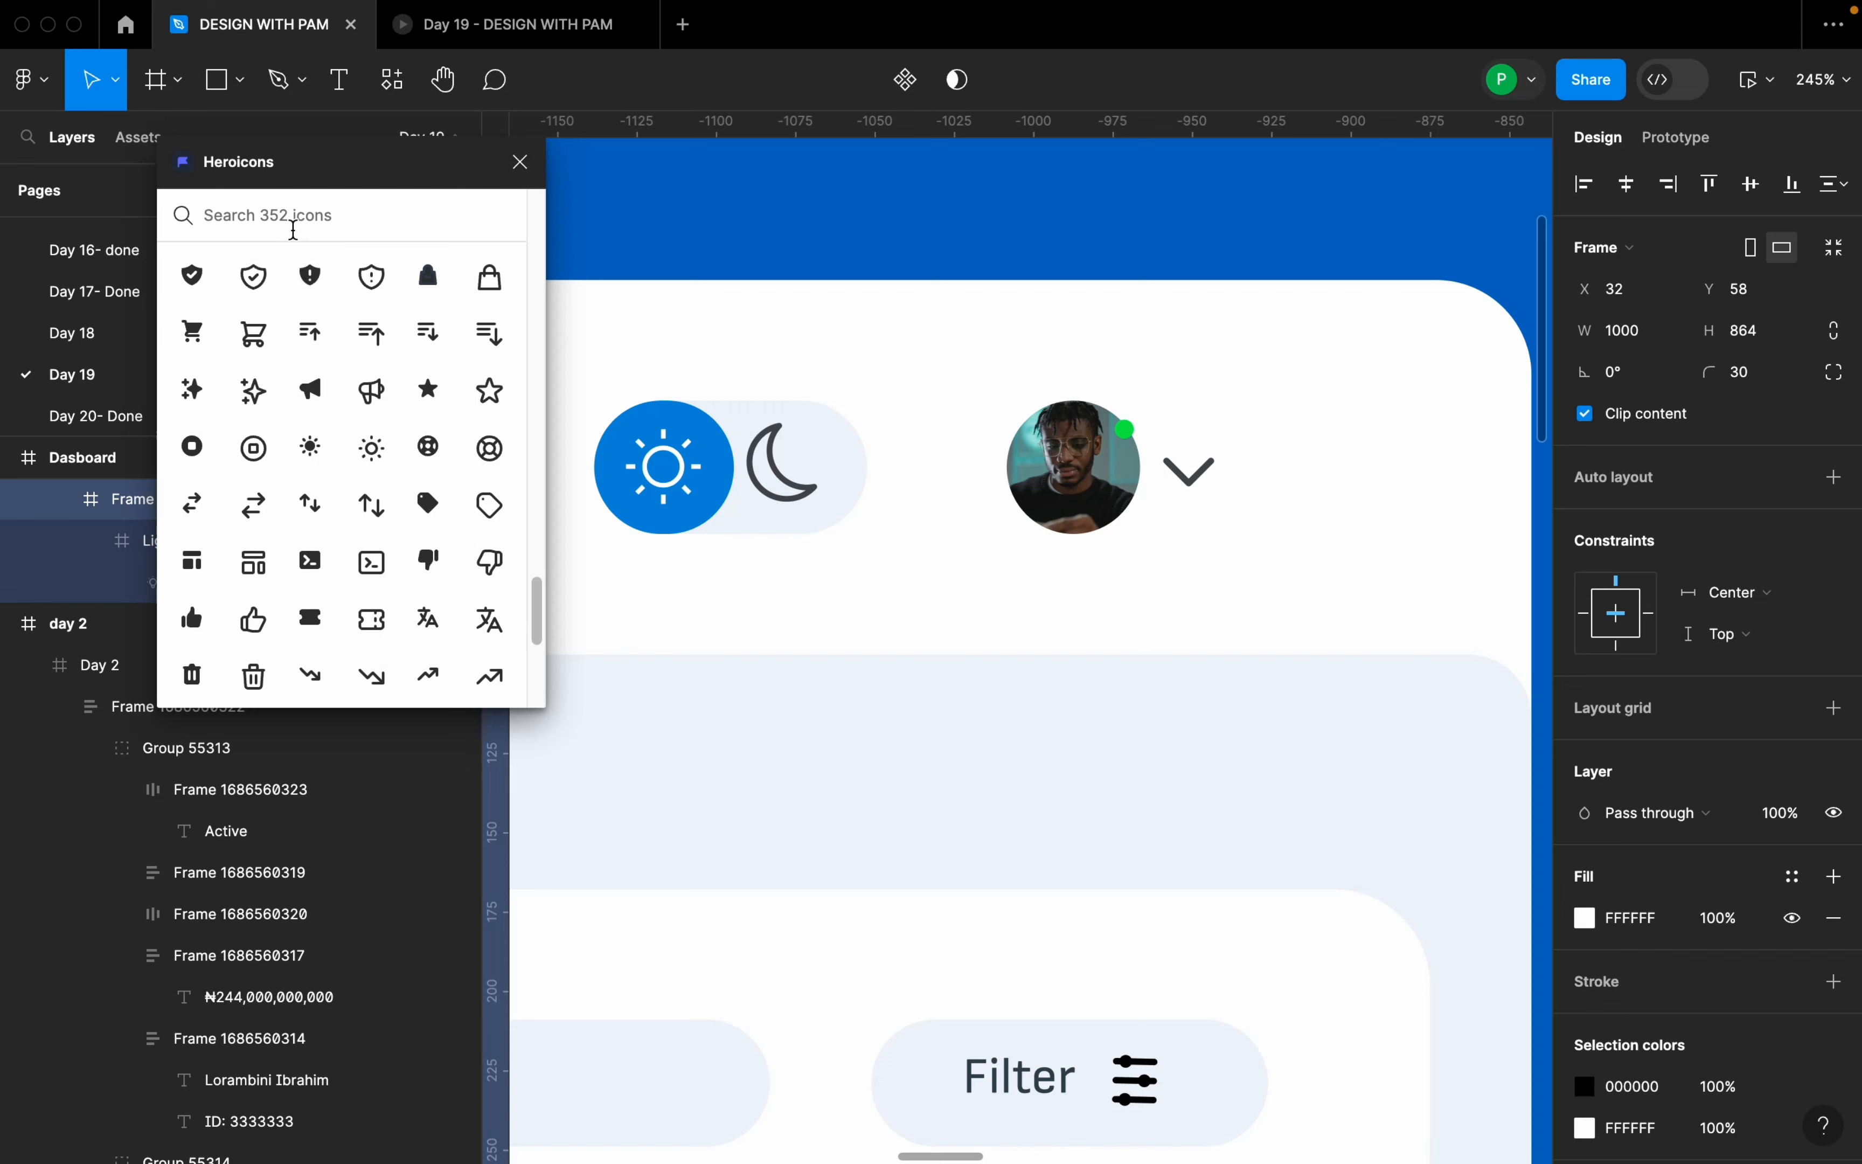
- Search Heroicons for "dar", clear the search and close the plugin
type("dar")
key("BackSpace")
key("BackSpace")
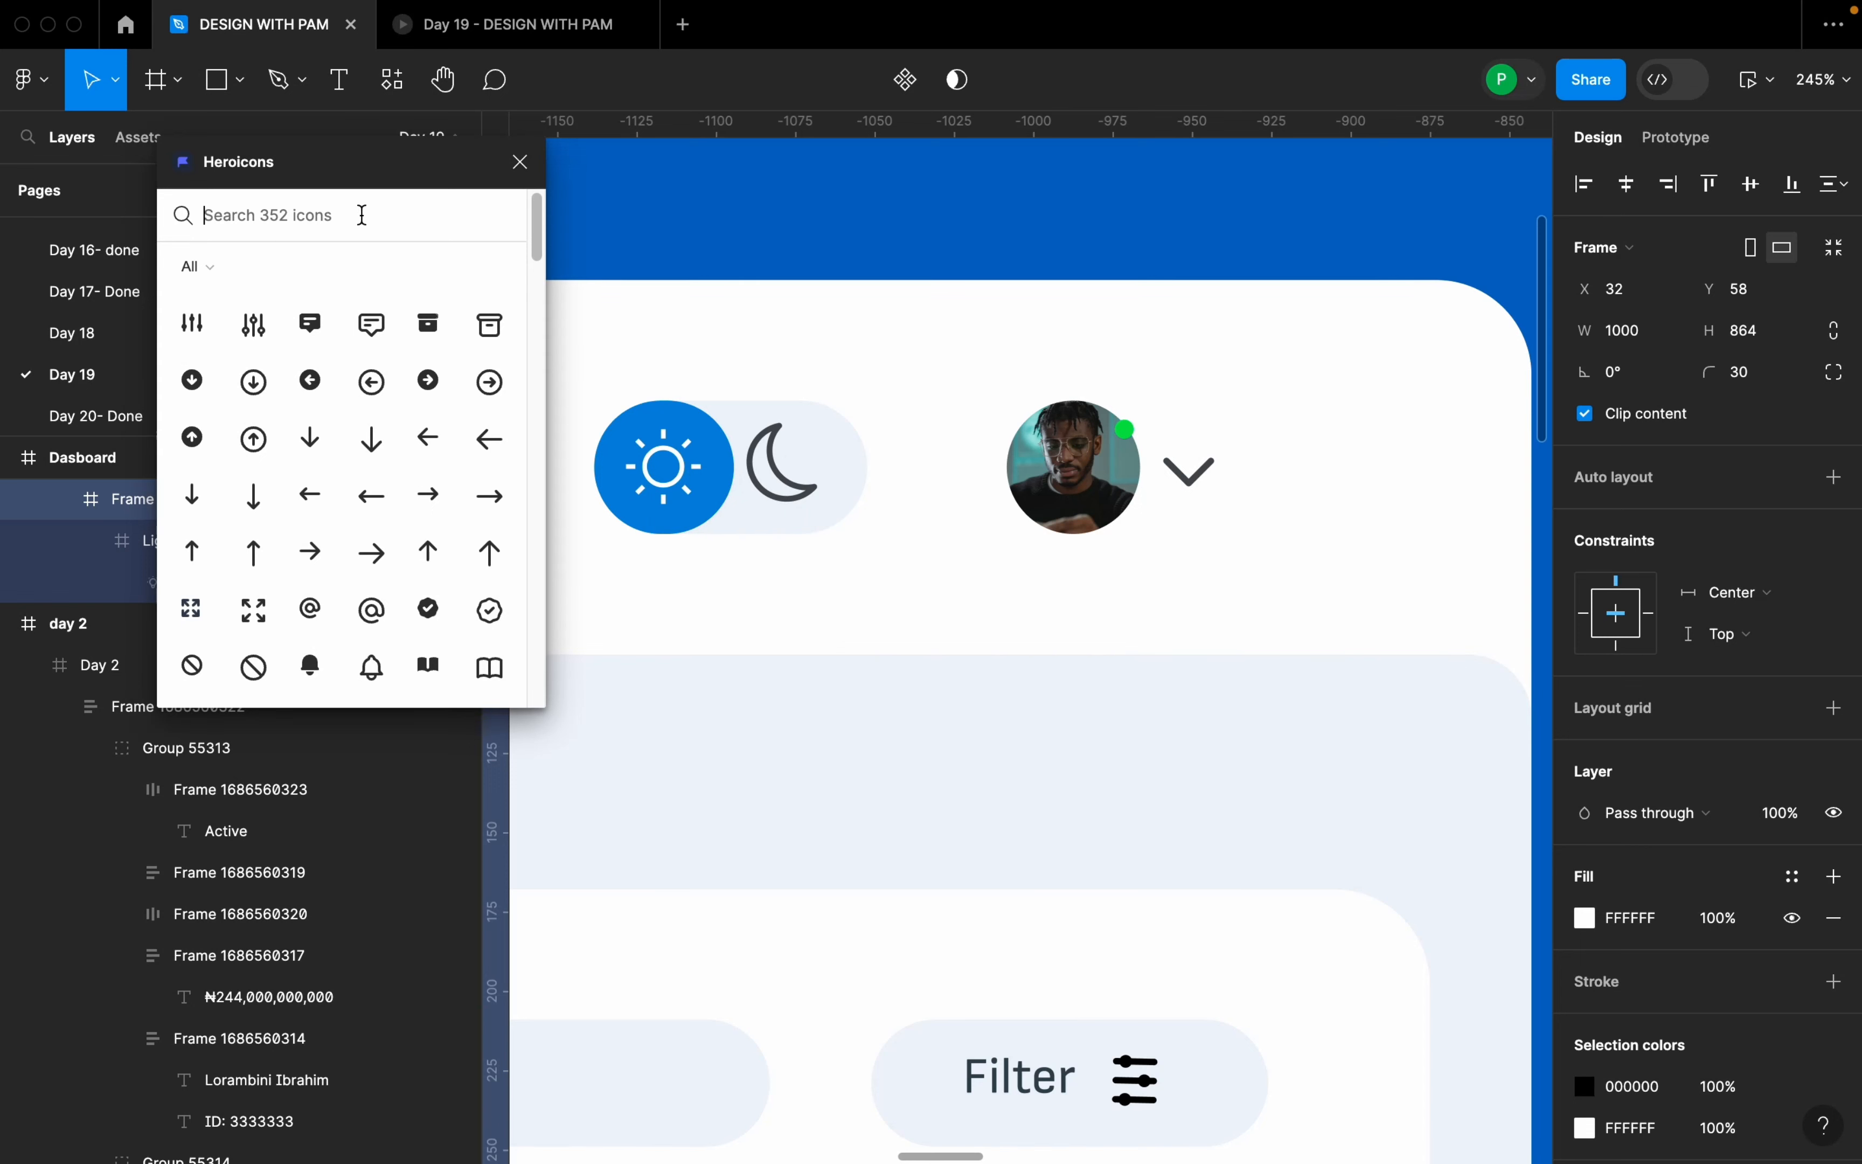
left_click(516, 163)
- Run the Iconify plugin and search its icons for "dark"
right_click(760, 208)
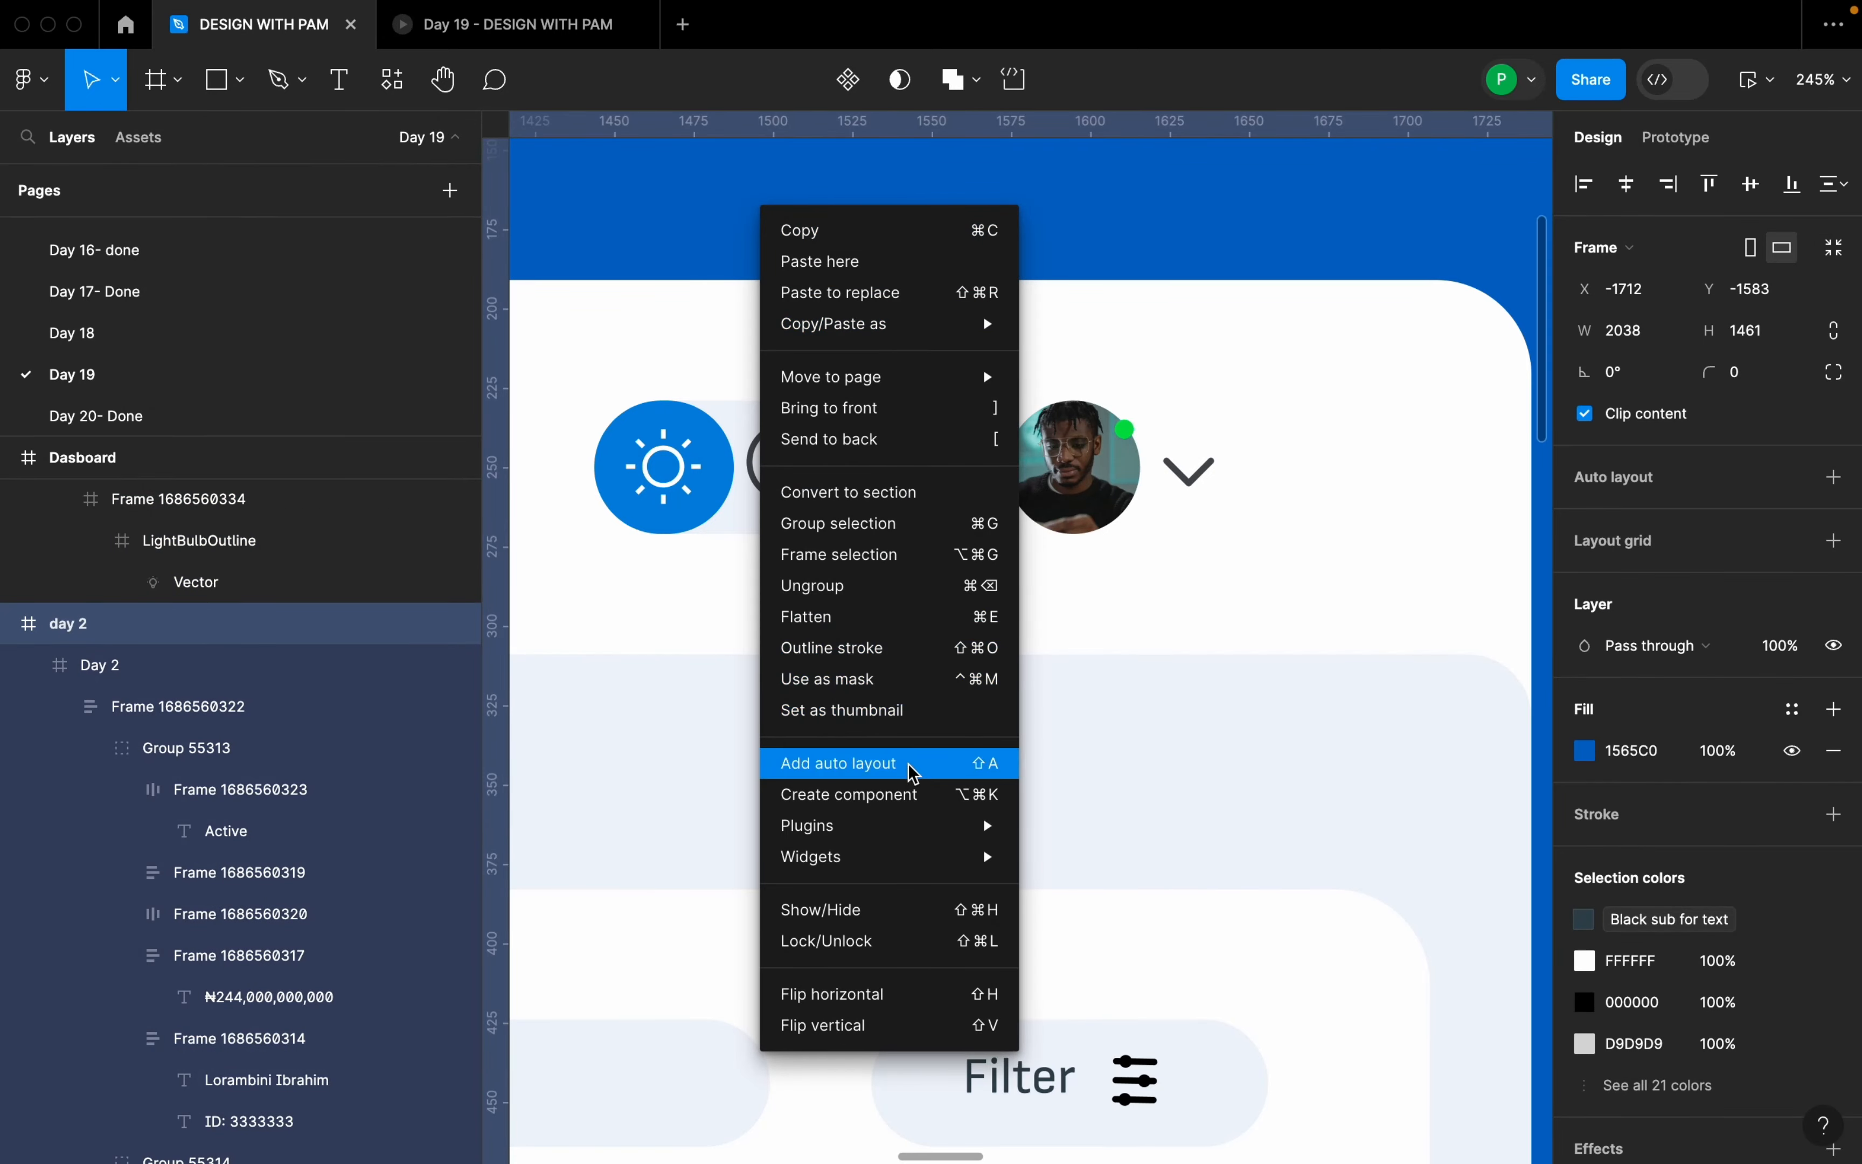
mouse_move(935, 833)
left_click(1154, 522)
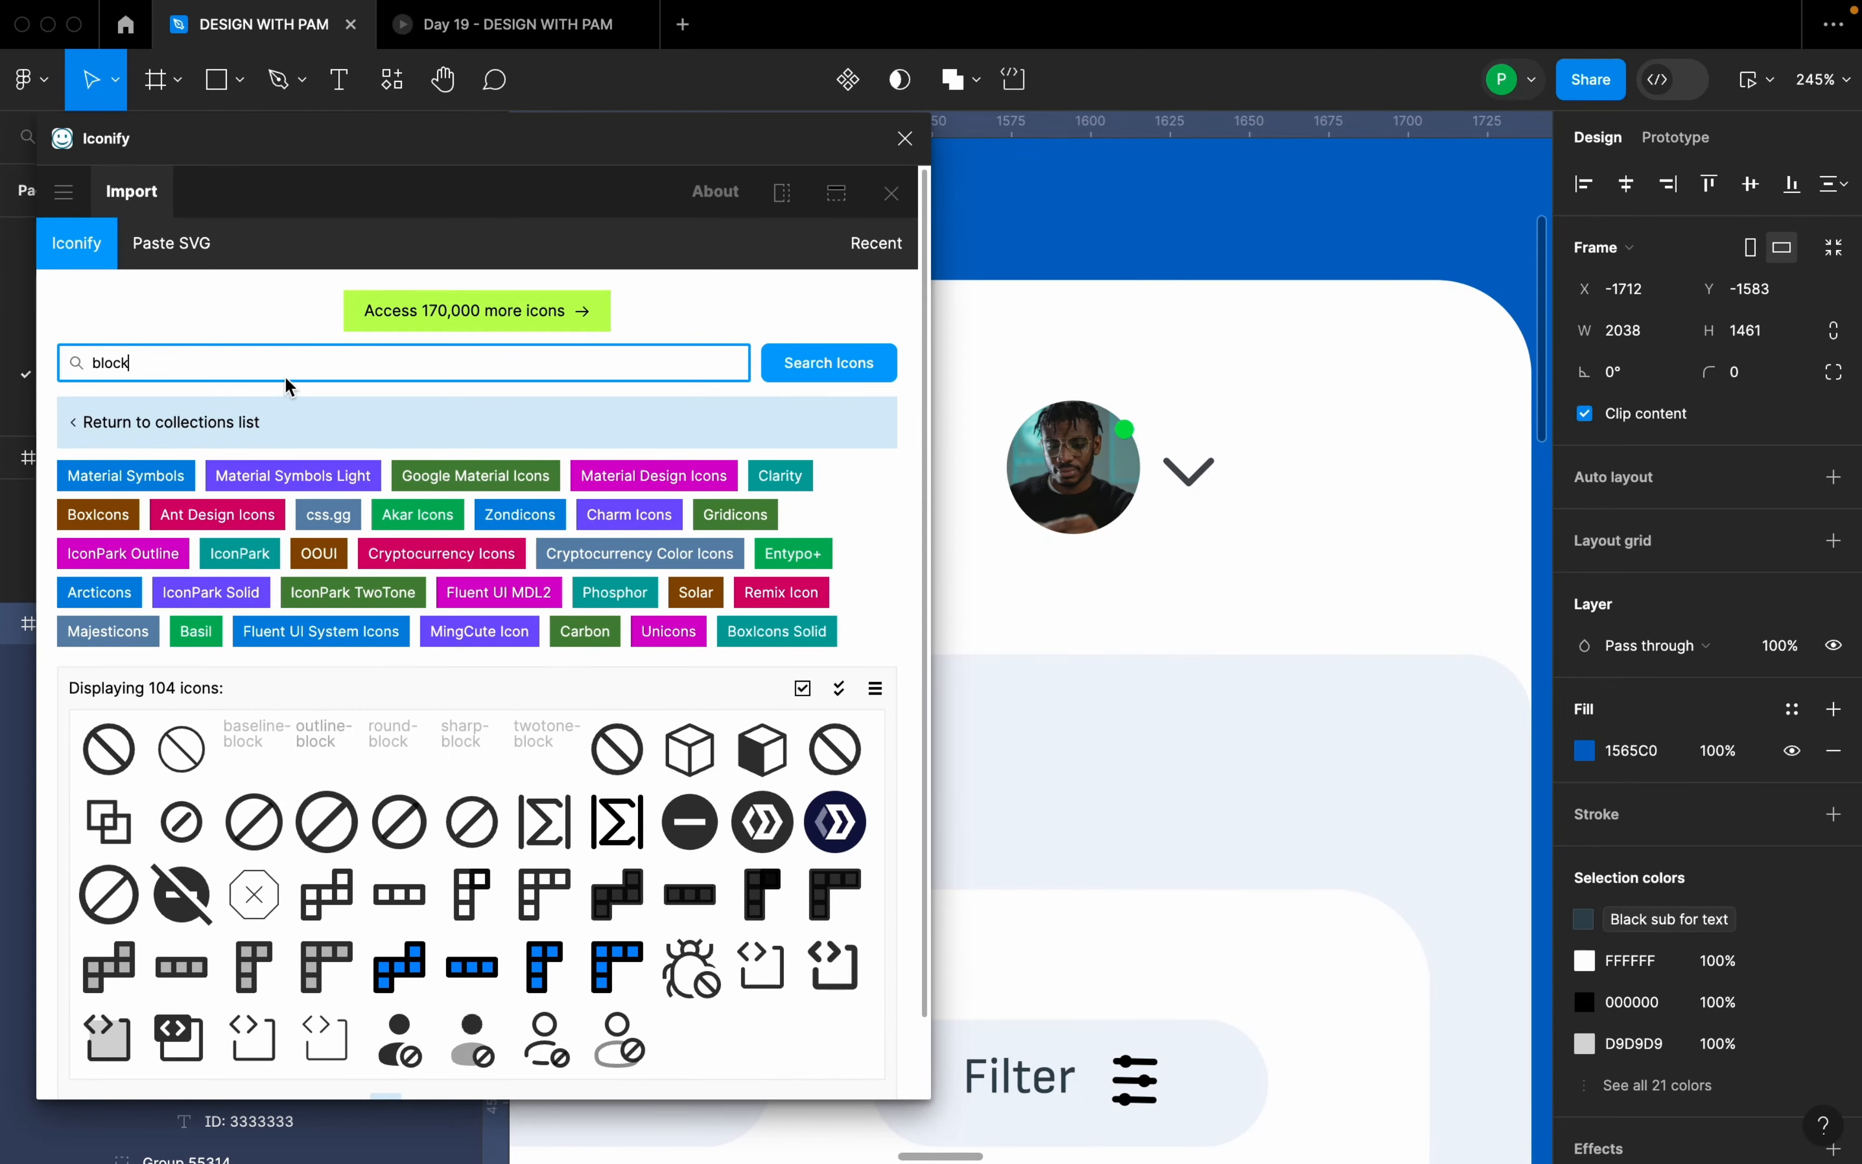
double_click(286, 372)
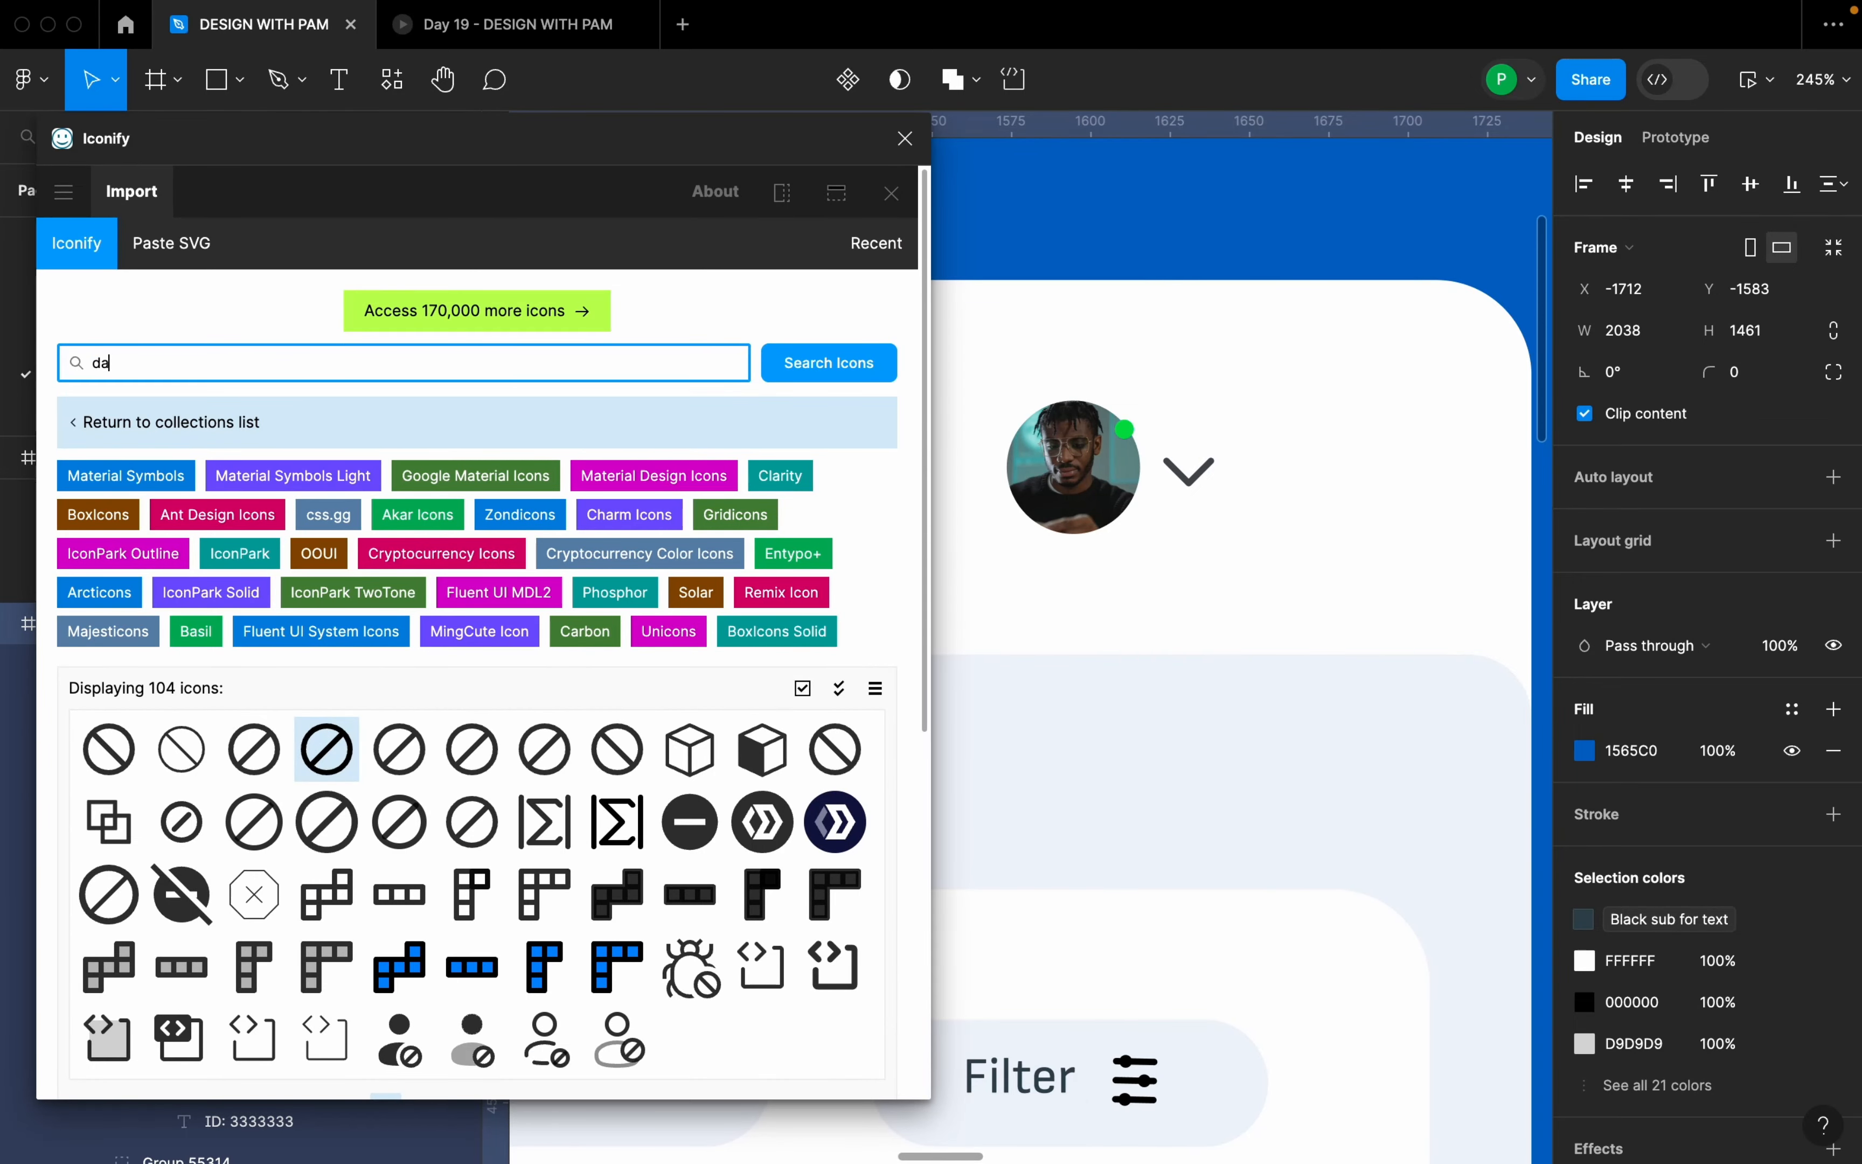
key("Return")
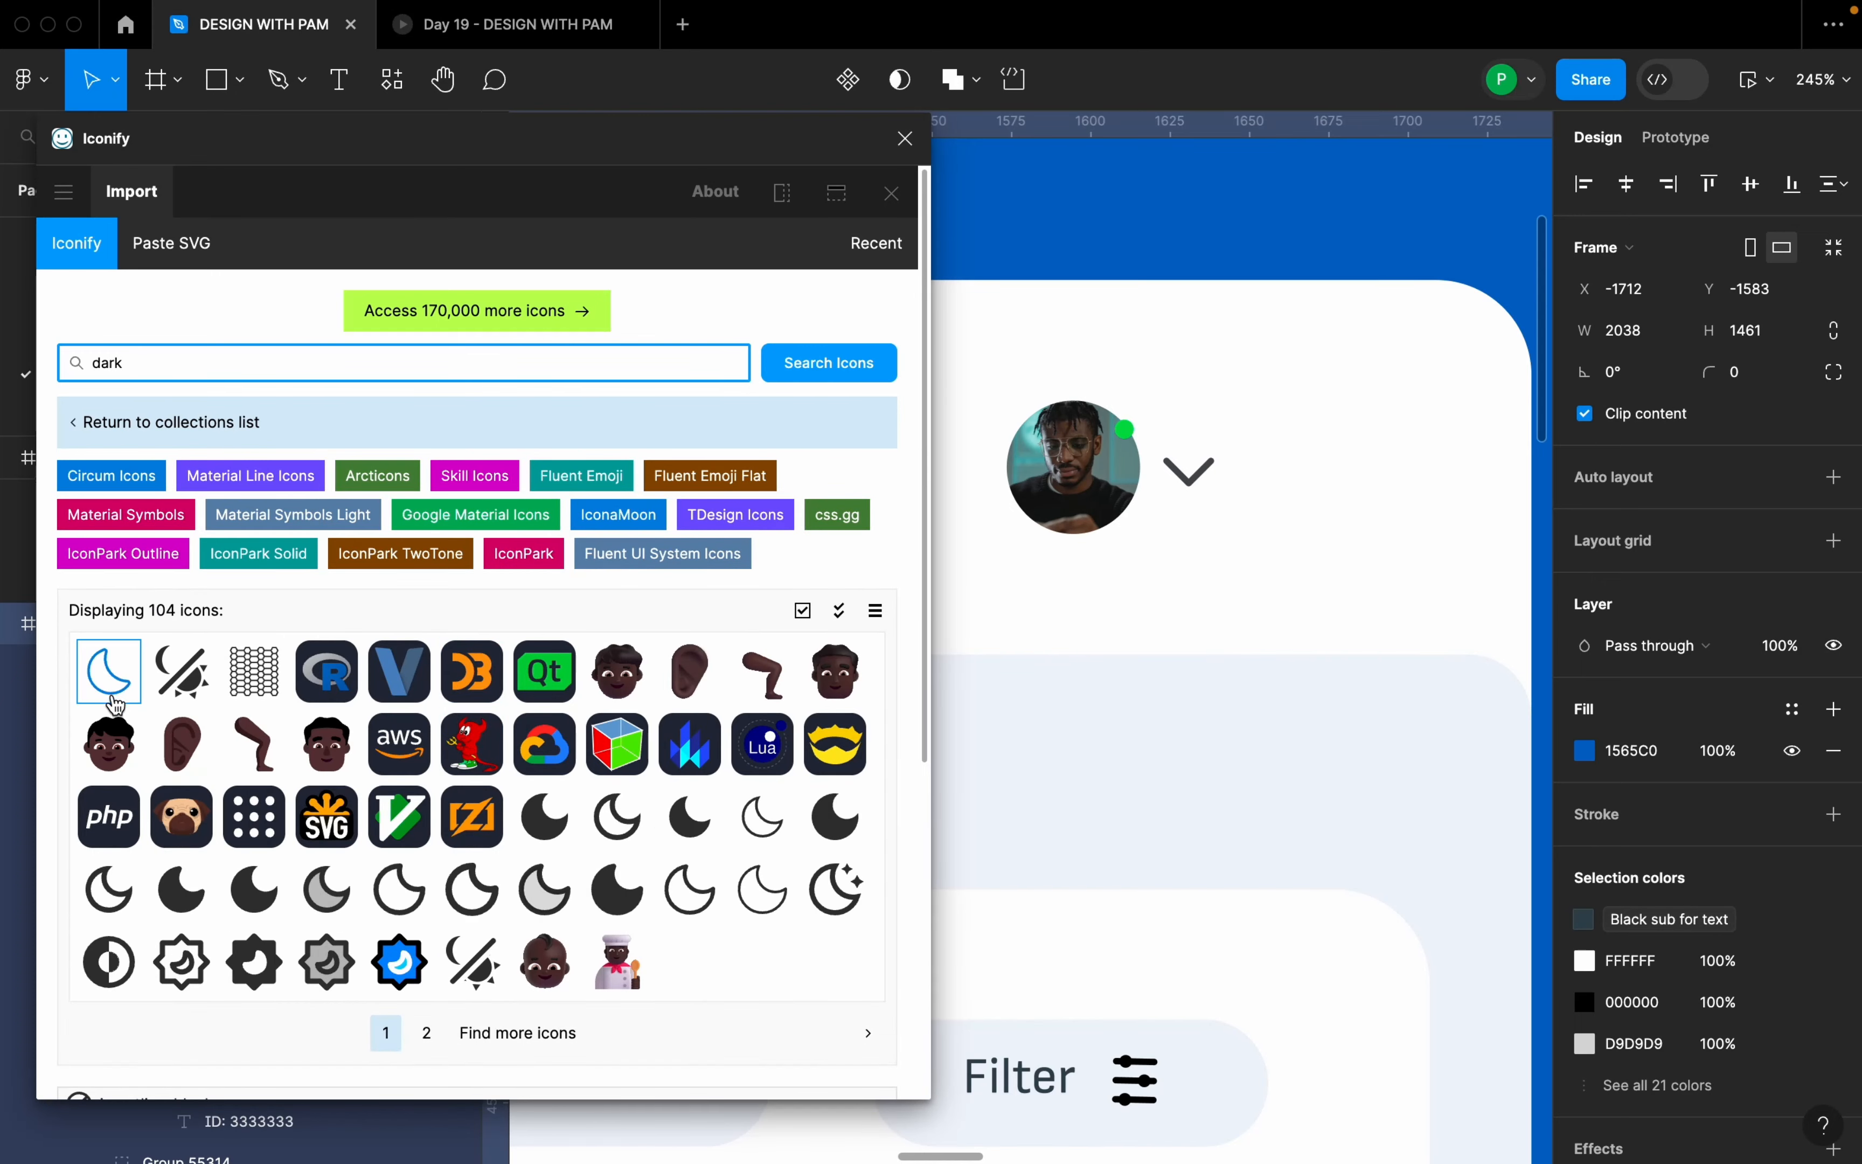
- Import the crescent moon icon circum:dark into the day 2 frame
left_click(113, 701)
scroll(1234, 695, "down", 8)
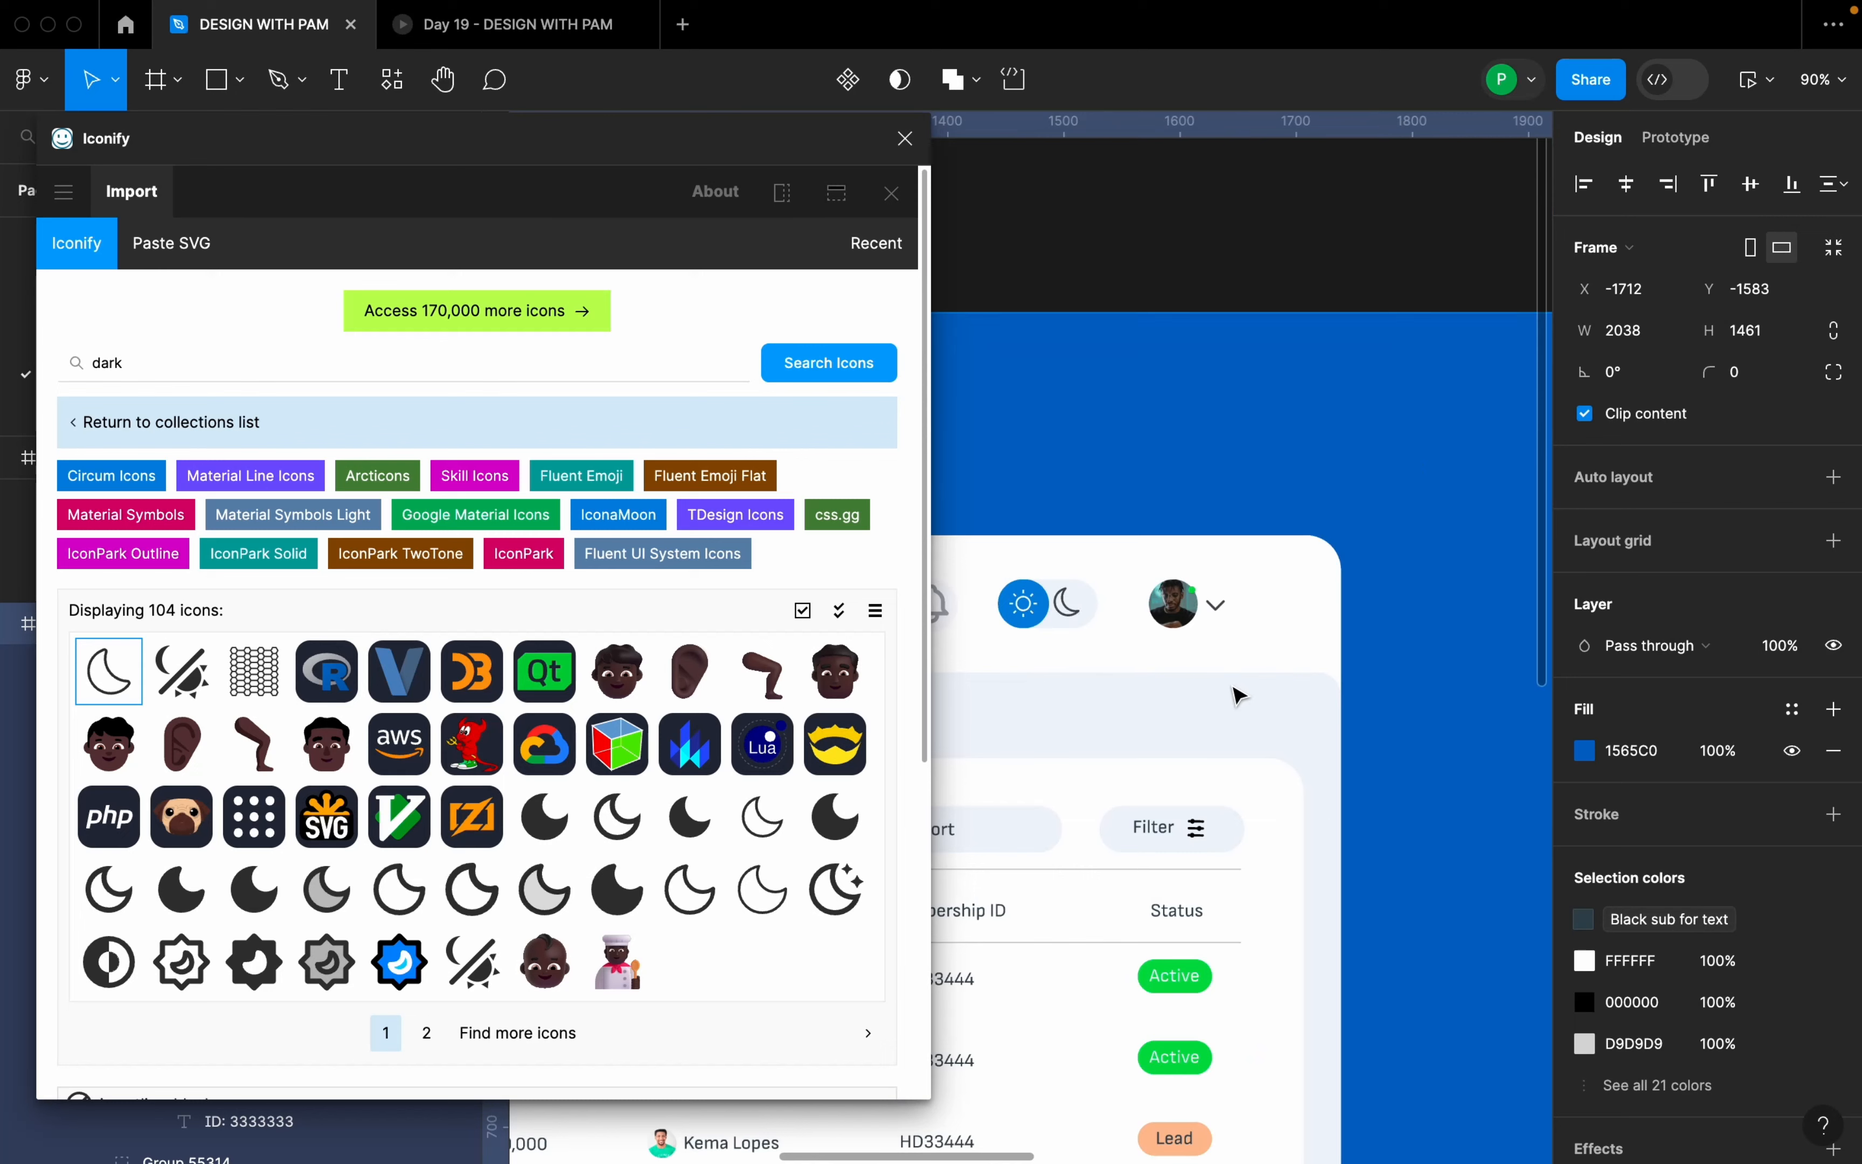
scroll(1234, 694, "down", 2)
left_click(84, 678)
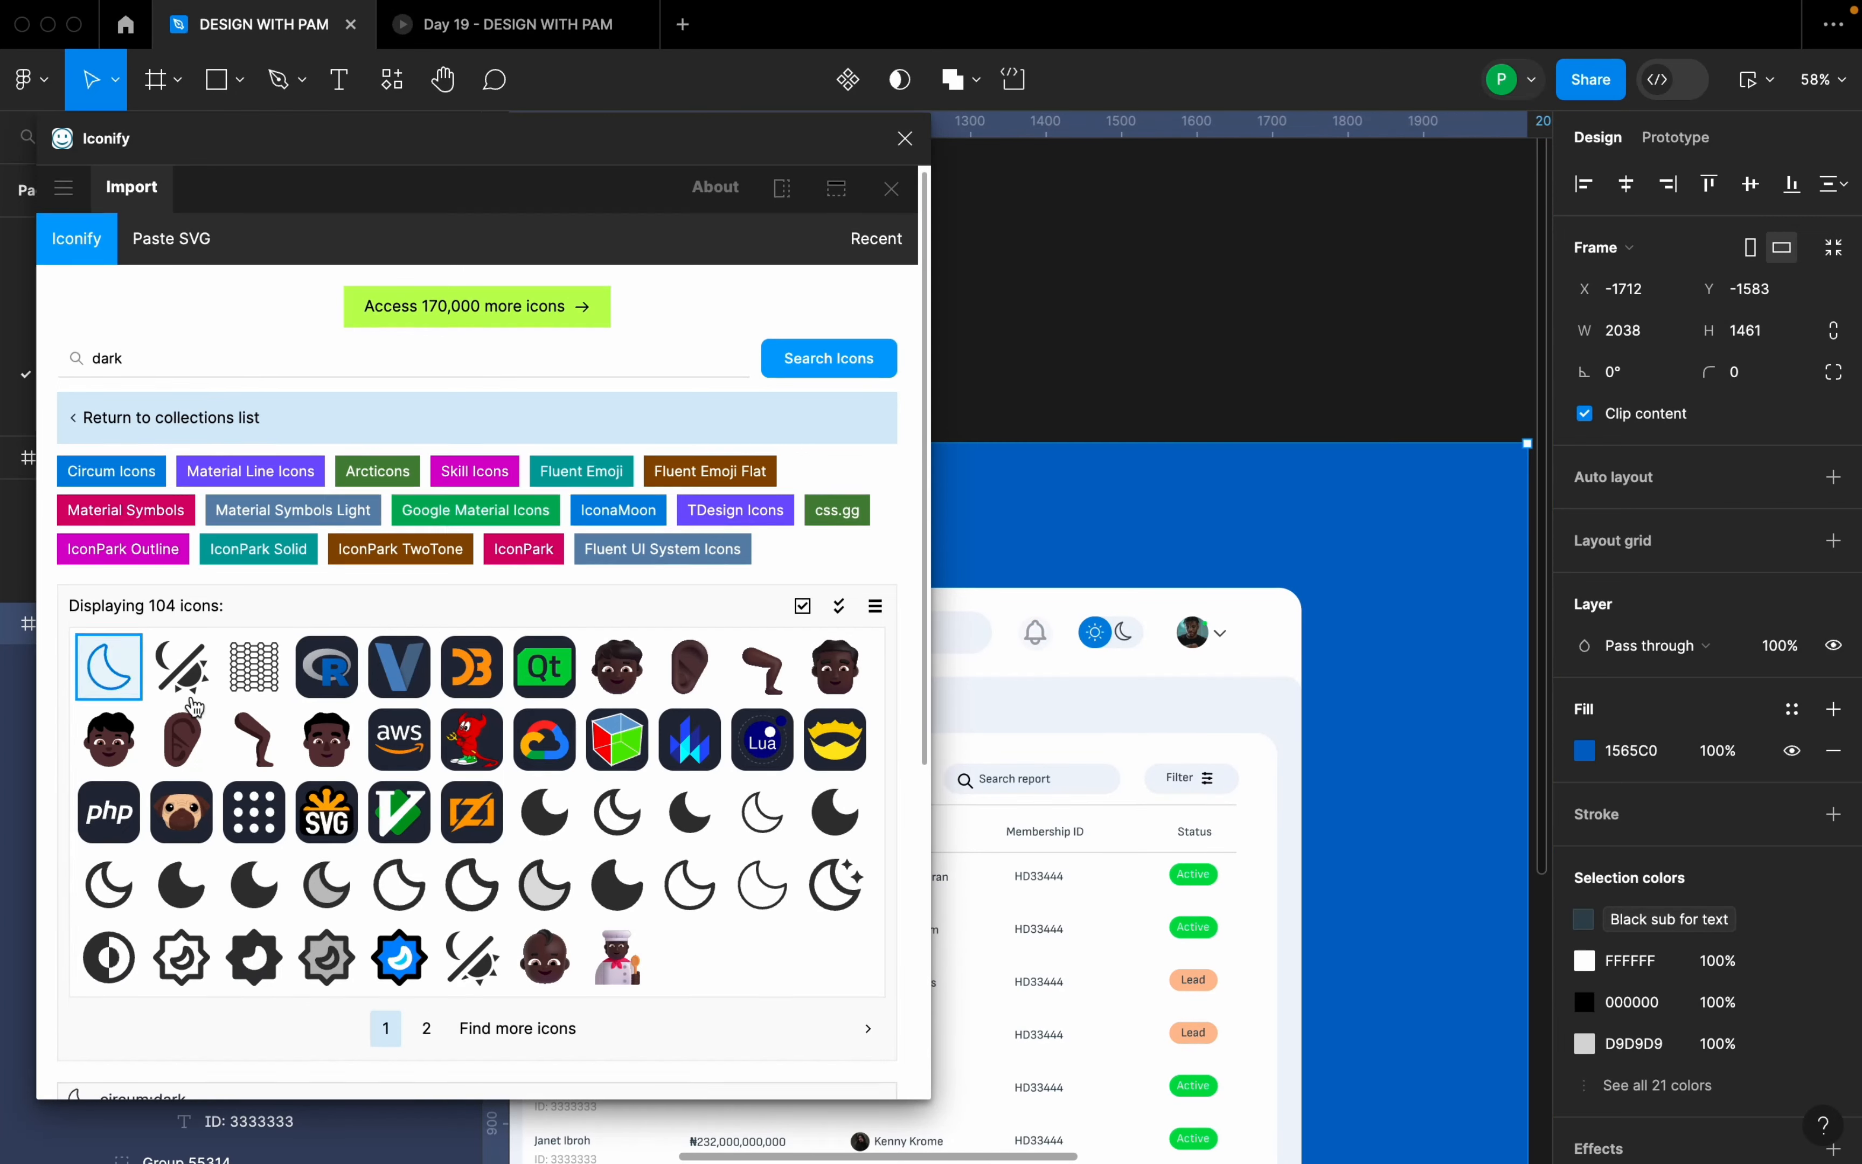
left_click(521, 1075)
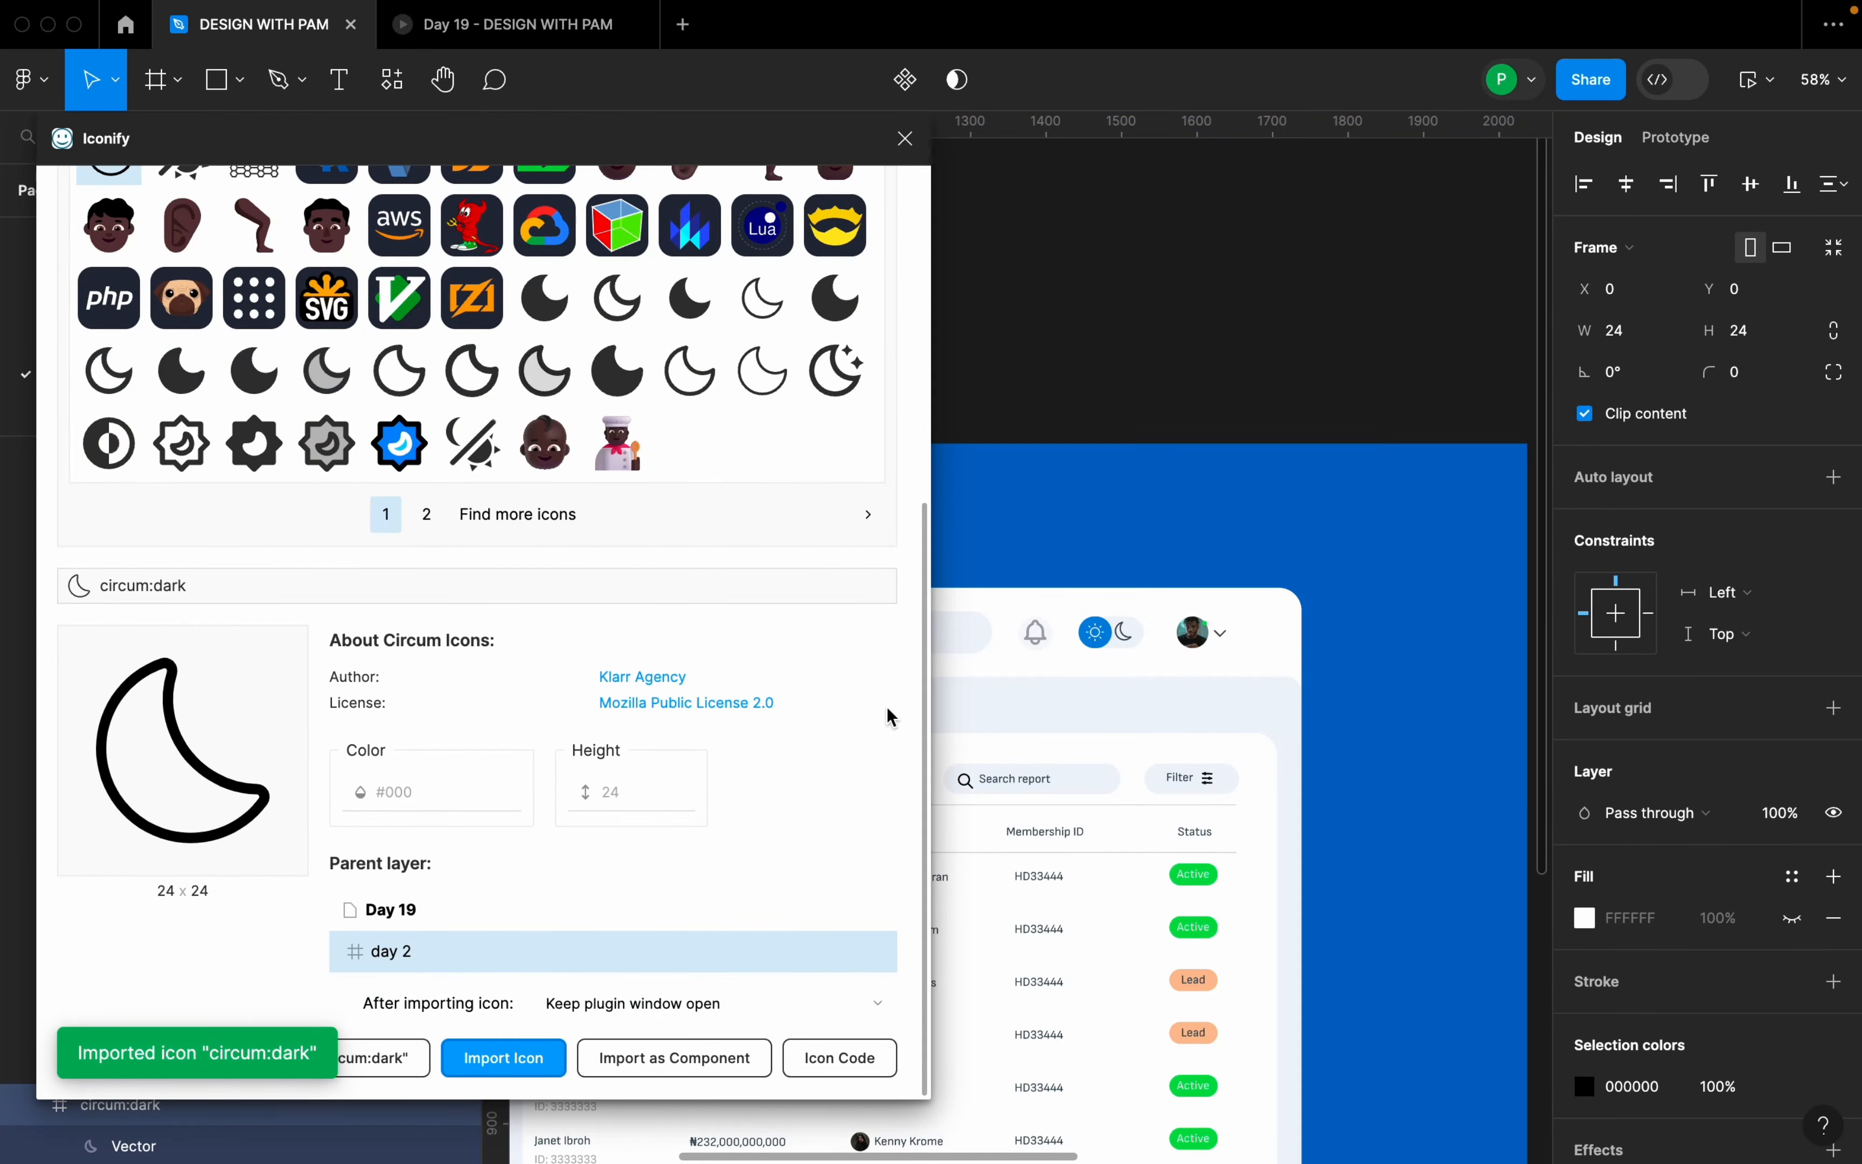
- Import a second copy of the circum:dark icon into the day 2 frame
scroll(1271, 534, "down", 5)
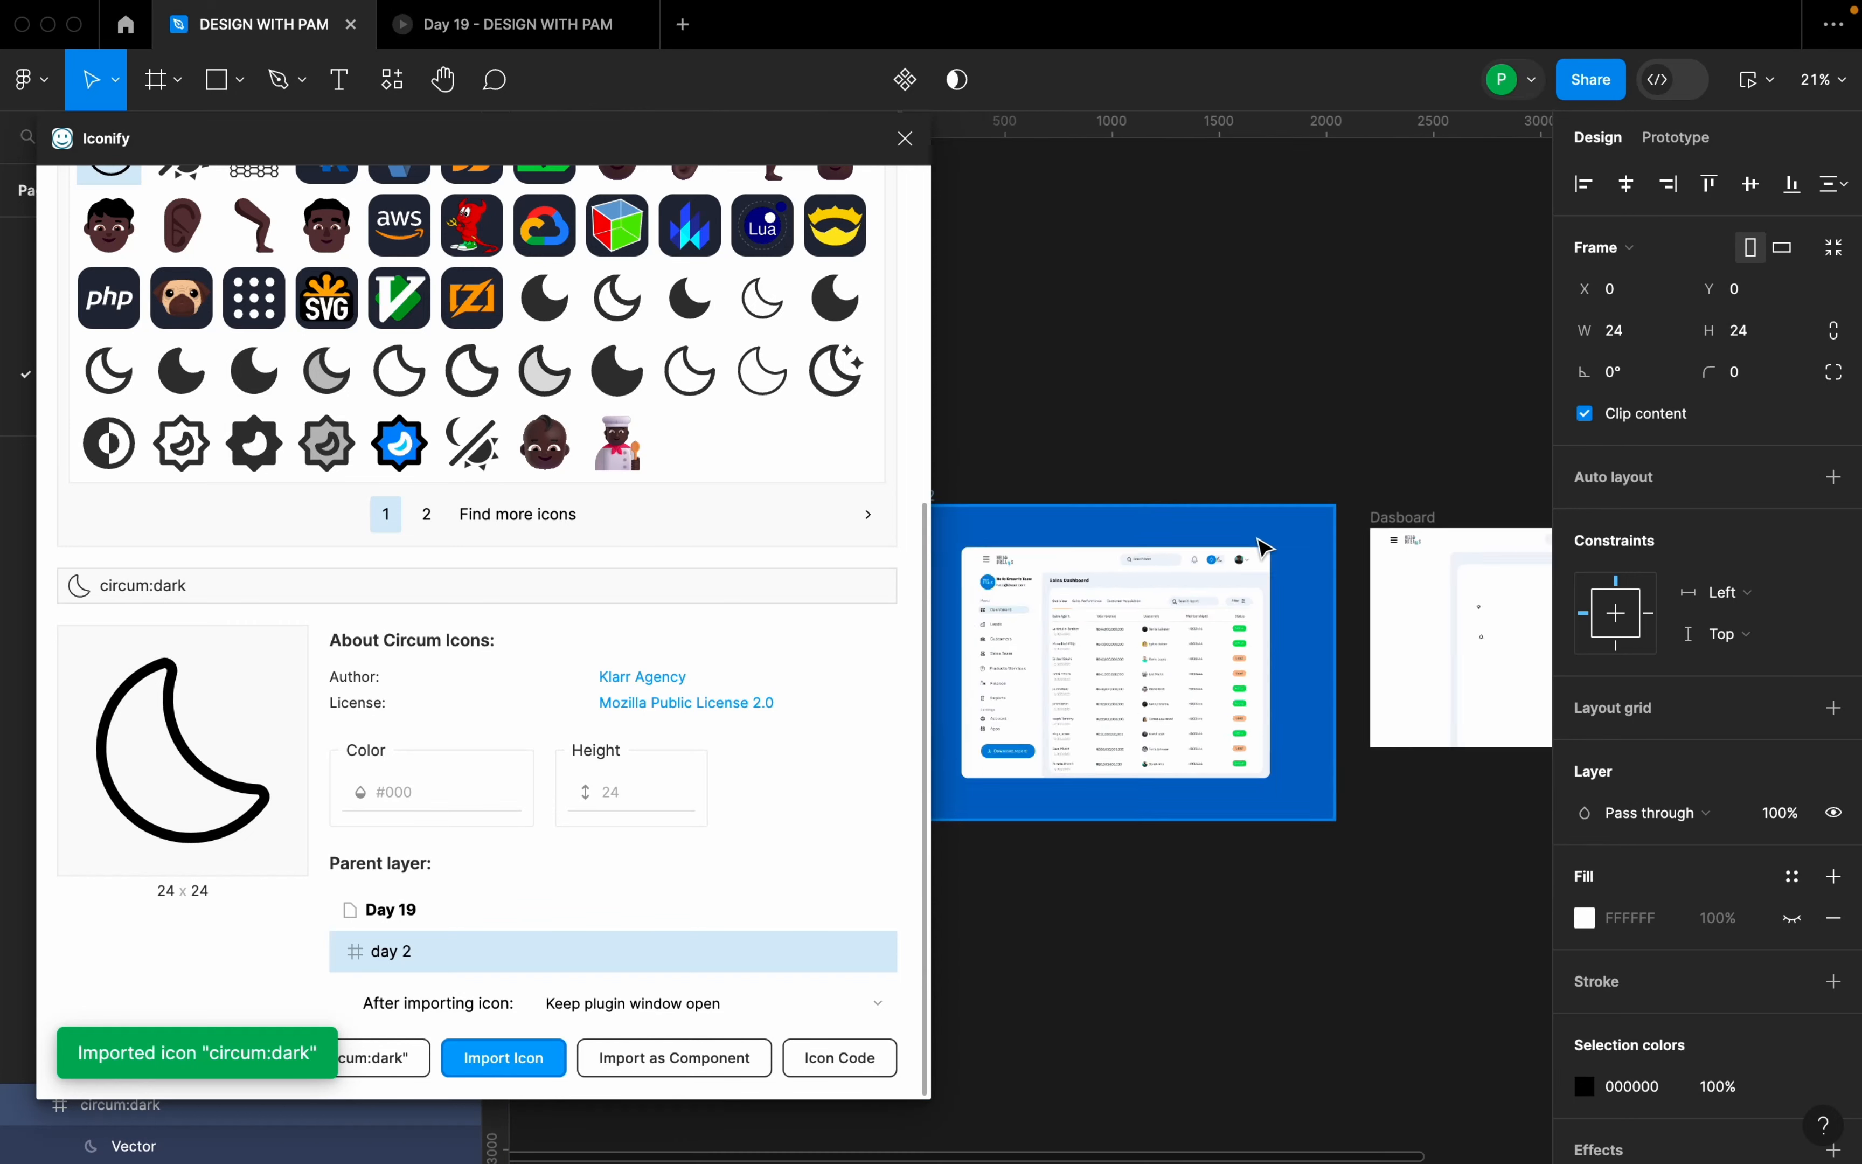
scroll(1423, 585, "right", 3)
scroll(1459, 604, "up", 5)
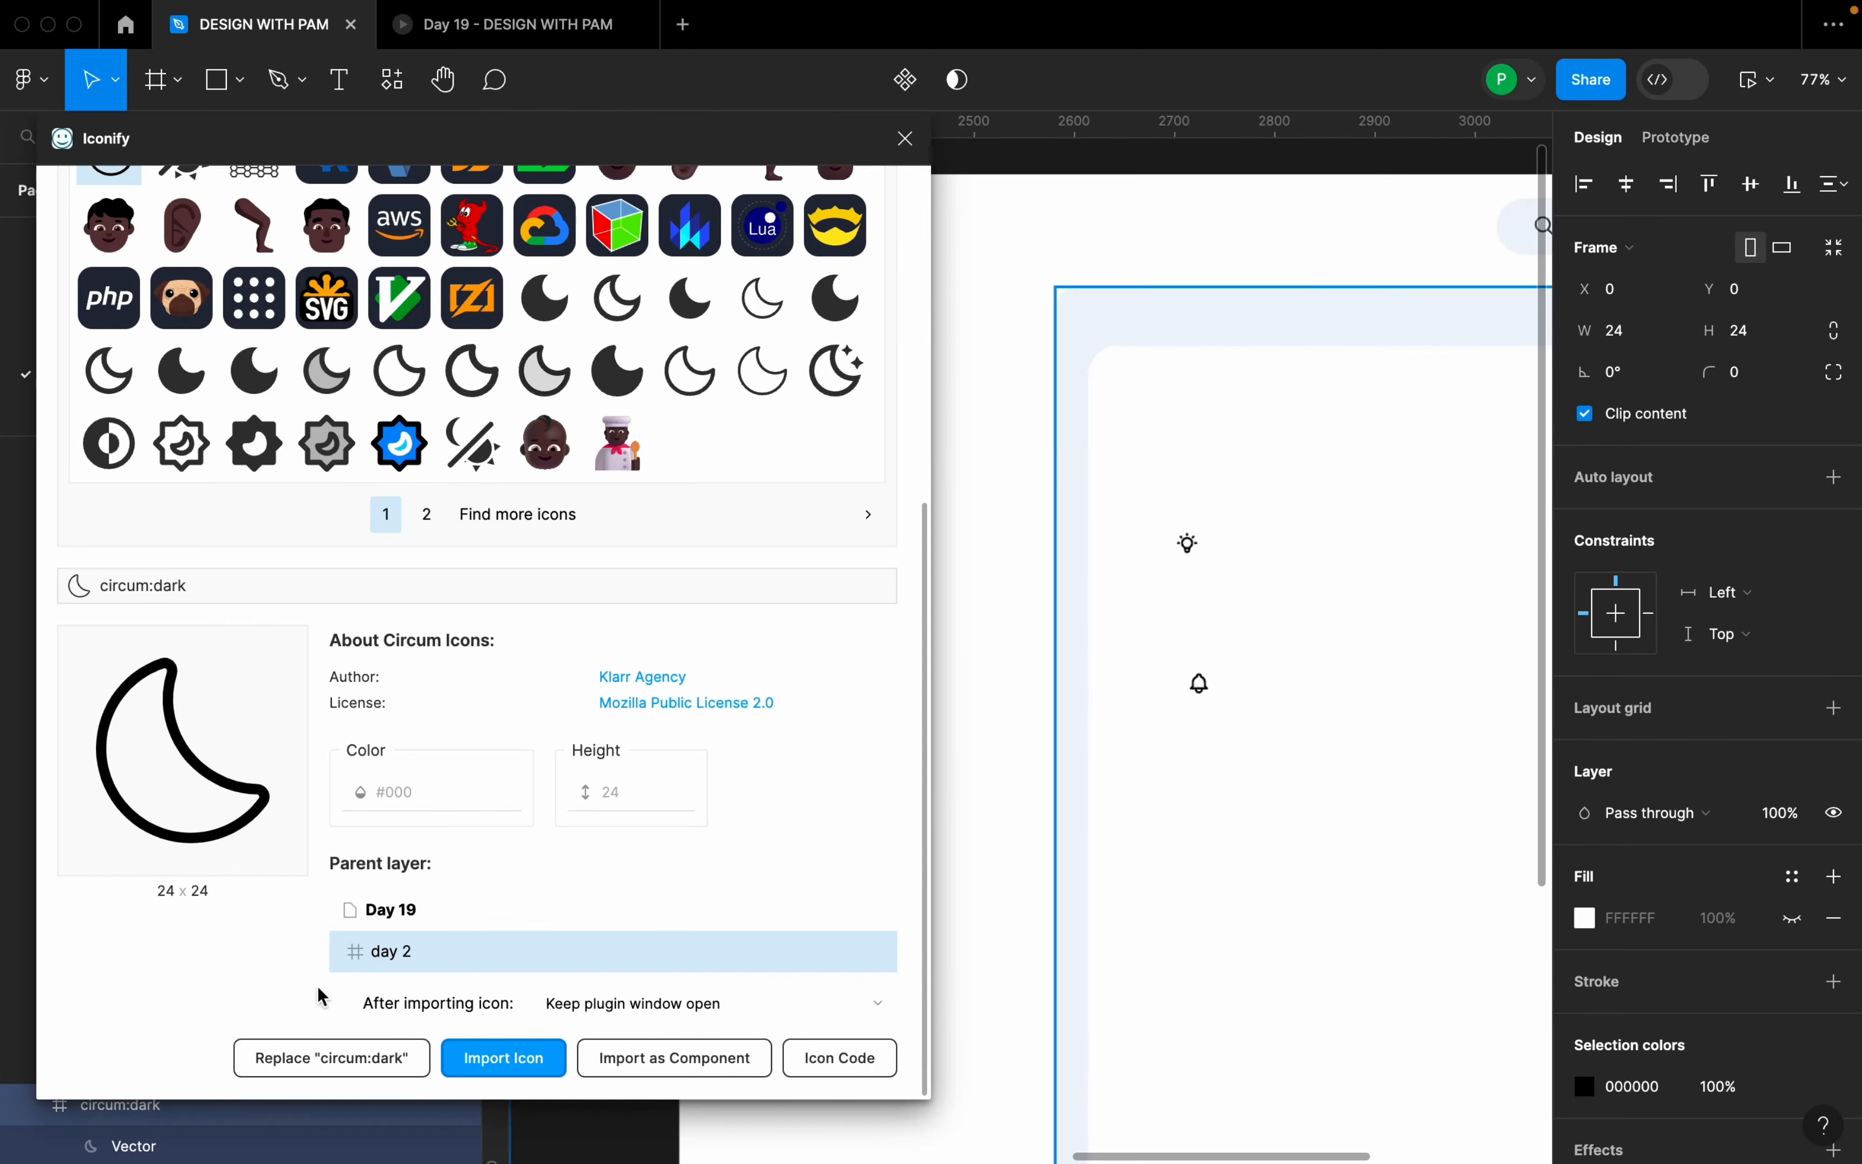
left_click(489, 1069)
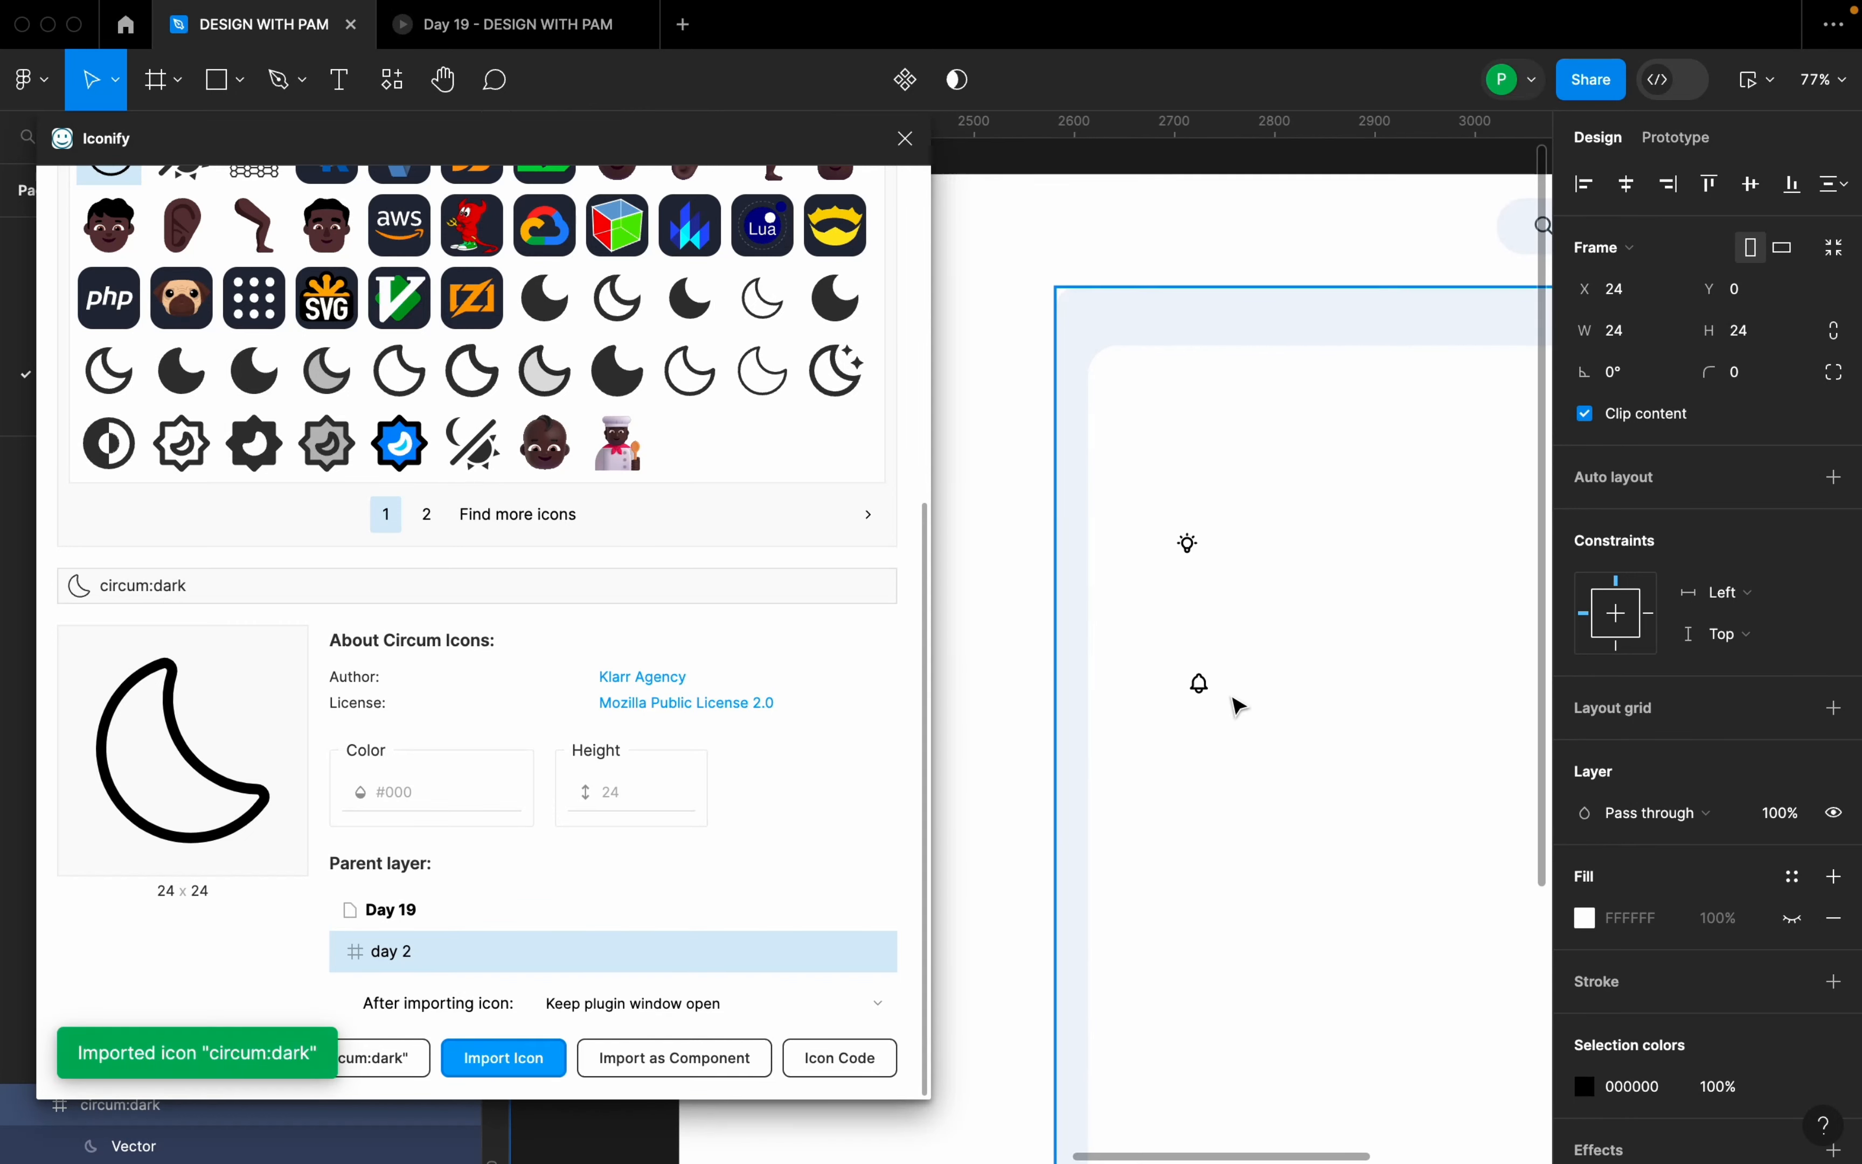
- Close Iconify and move the second moon icon from the day 2 frame into the white content frame of Dasboard, above the light bulb
scroll(1262, 696, "down", 4)
scroll(1267, 703, "down", 5)
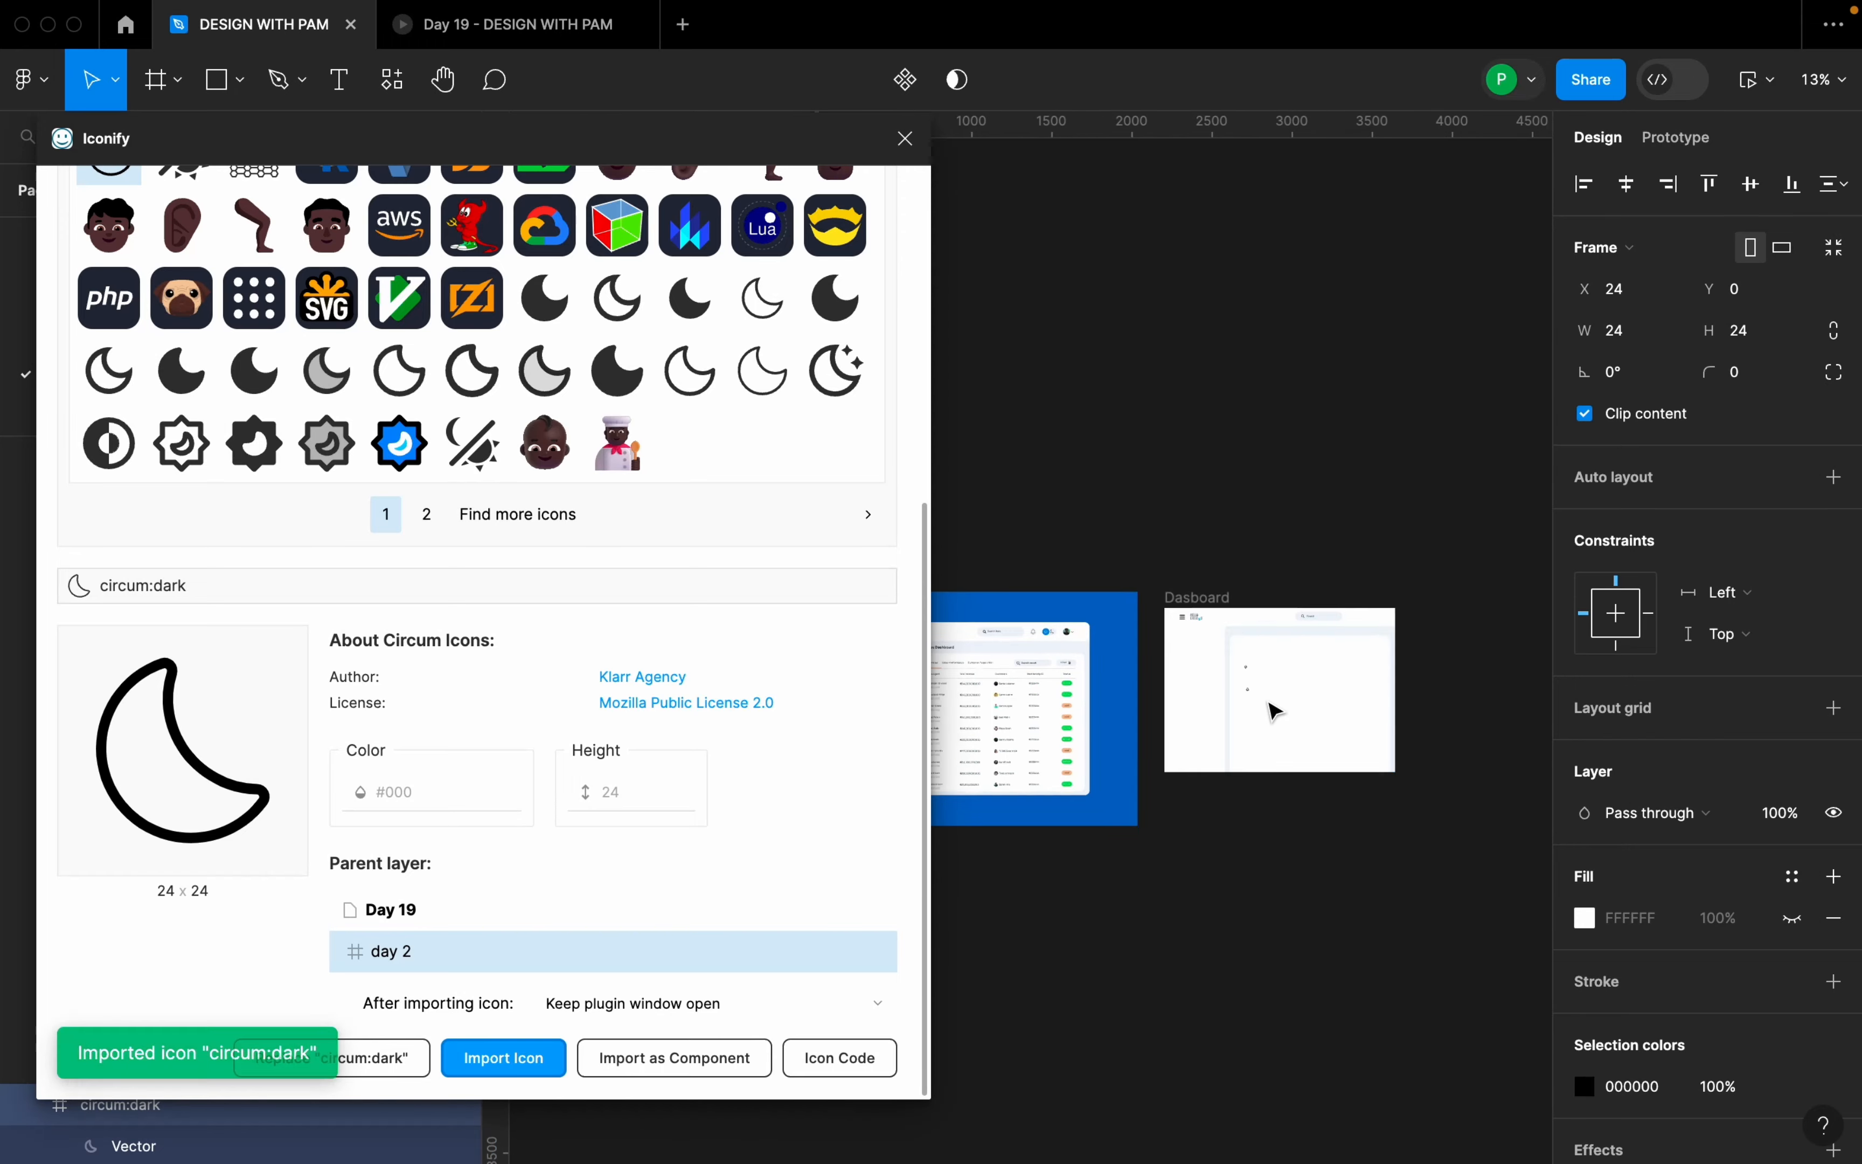
scroll(992, 645, "up", 8)
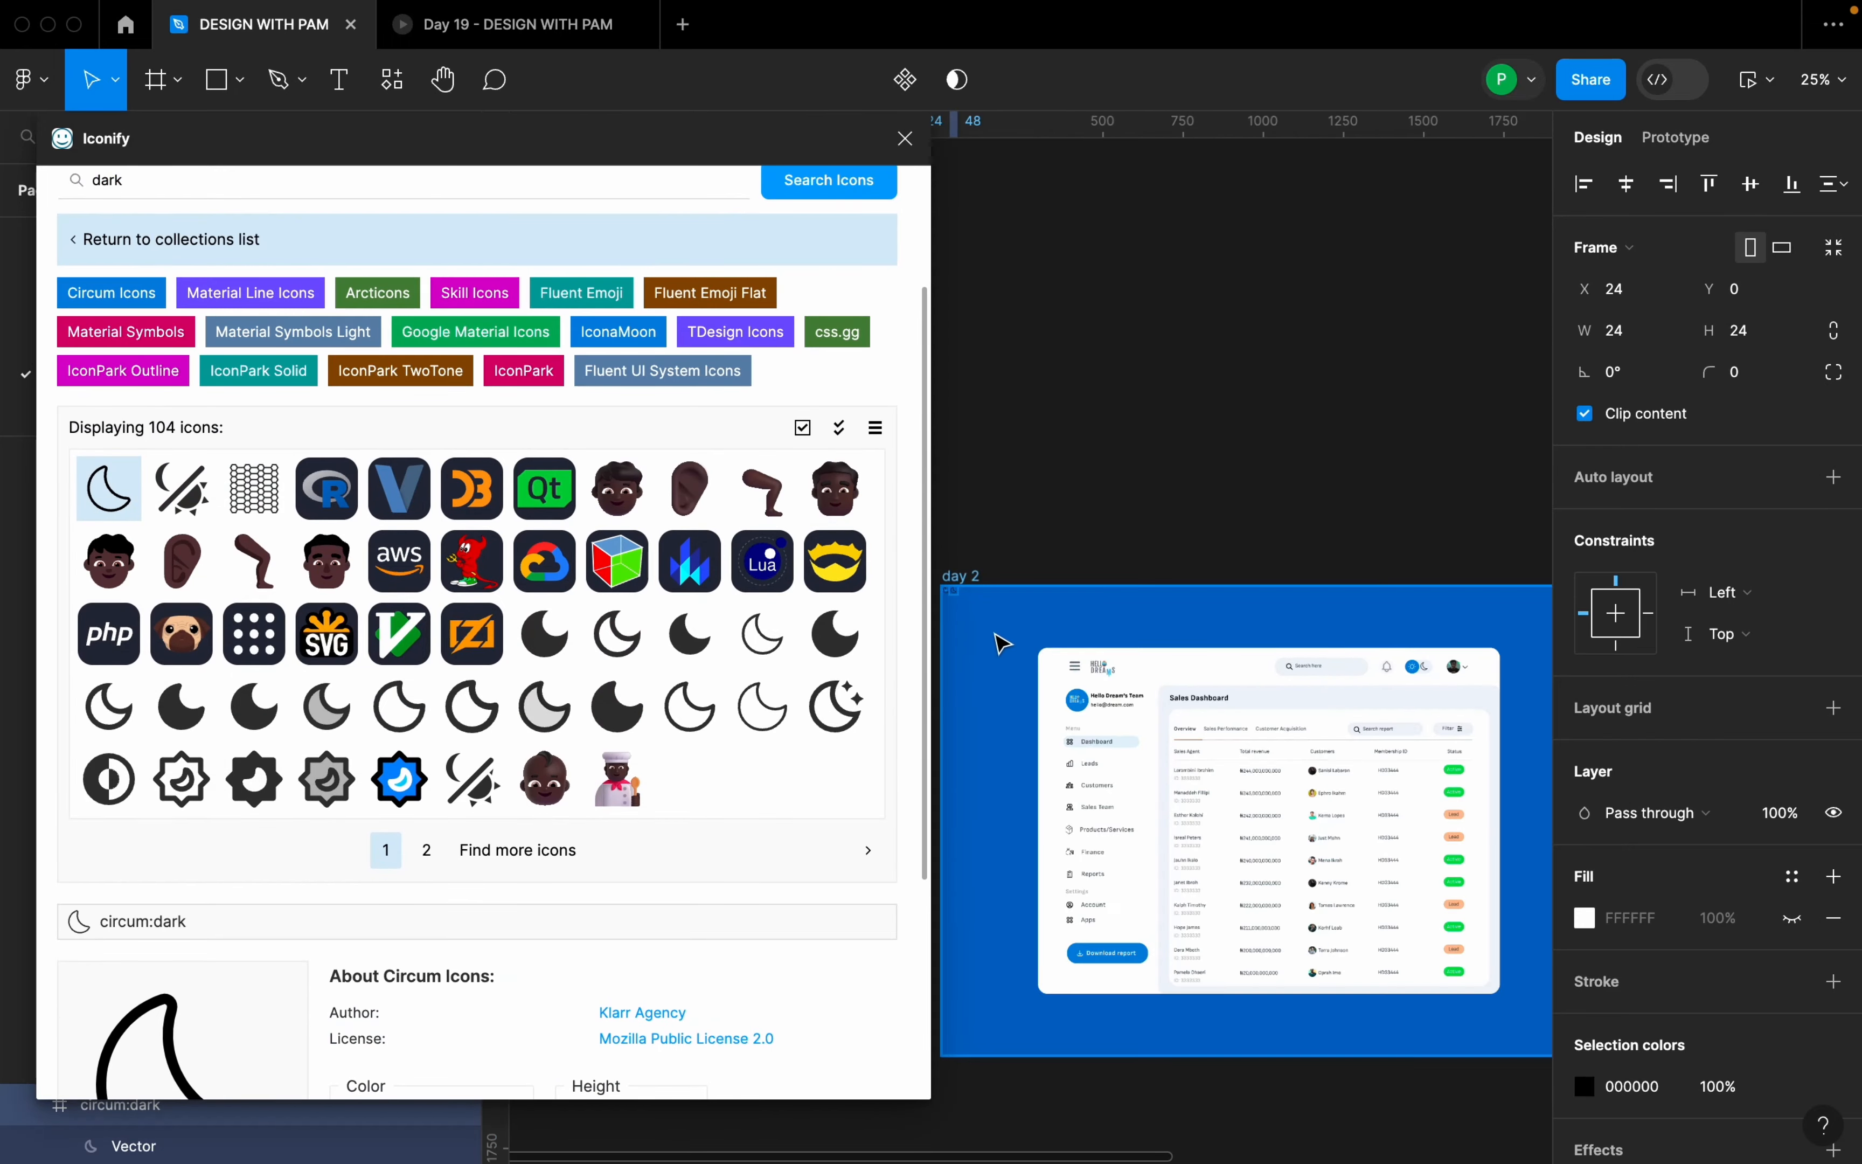
left_click_drag(1073, 420, 1300, 422)
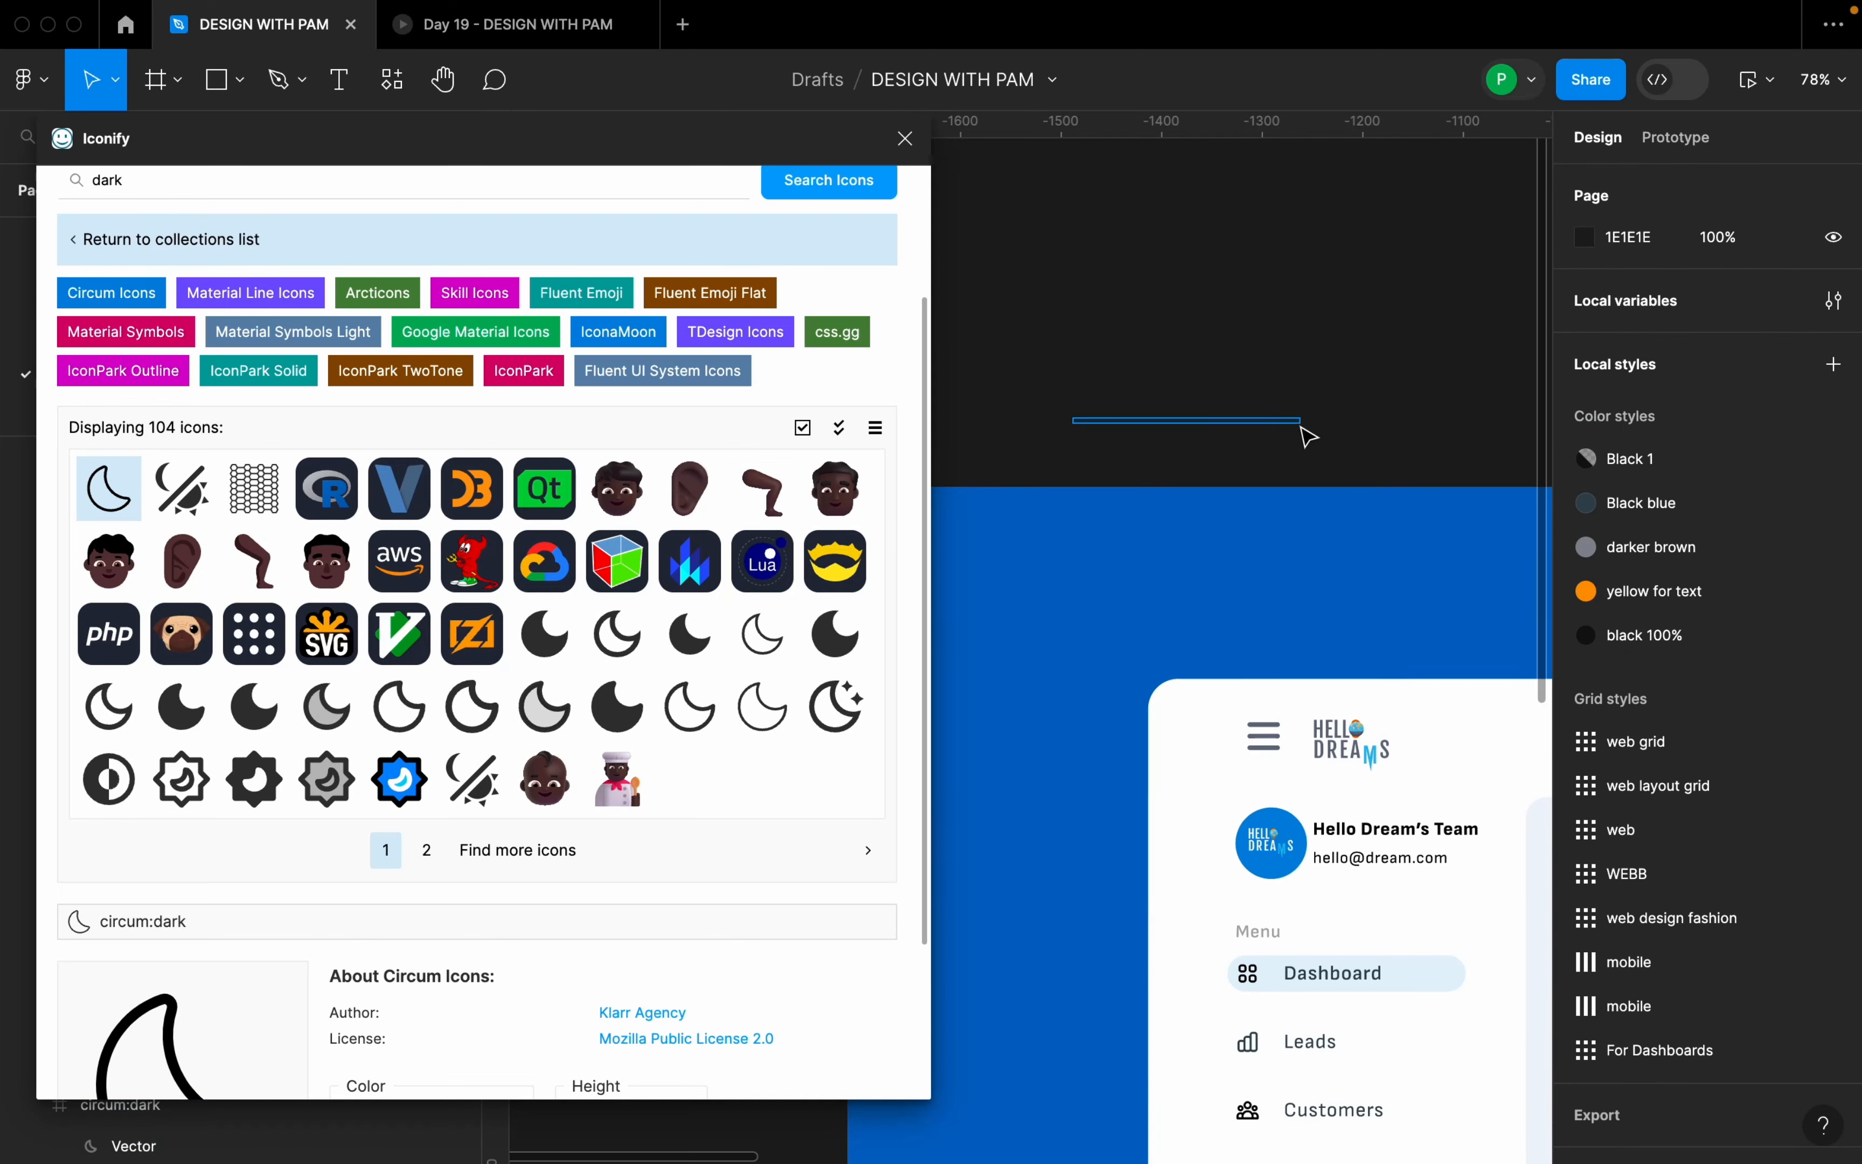
scroll(1386, 399, "left", 3)
scroll(1130, 511, "up", 2)
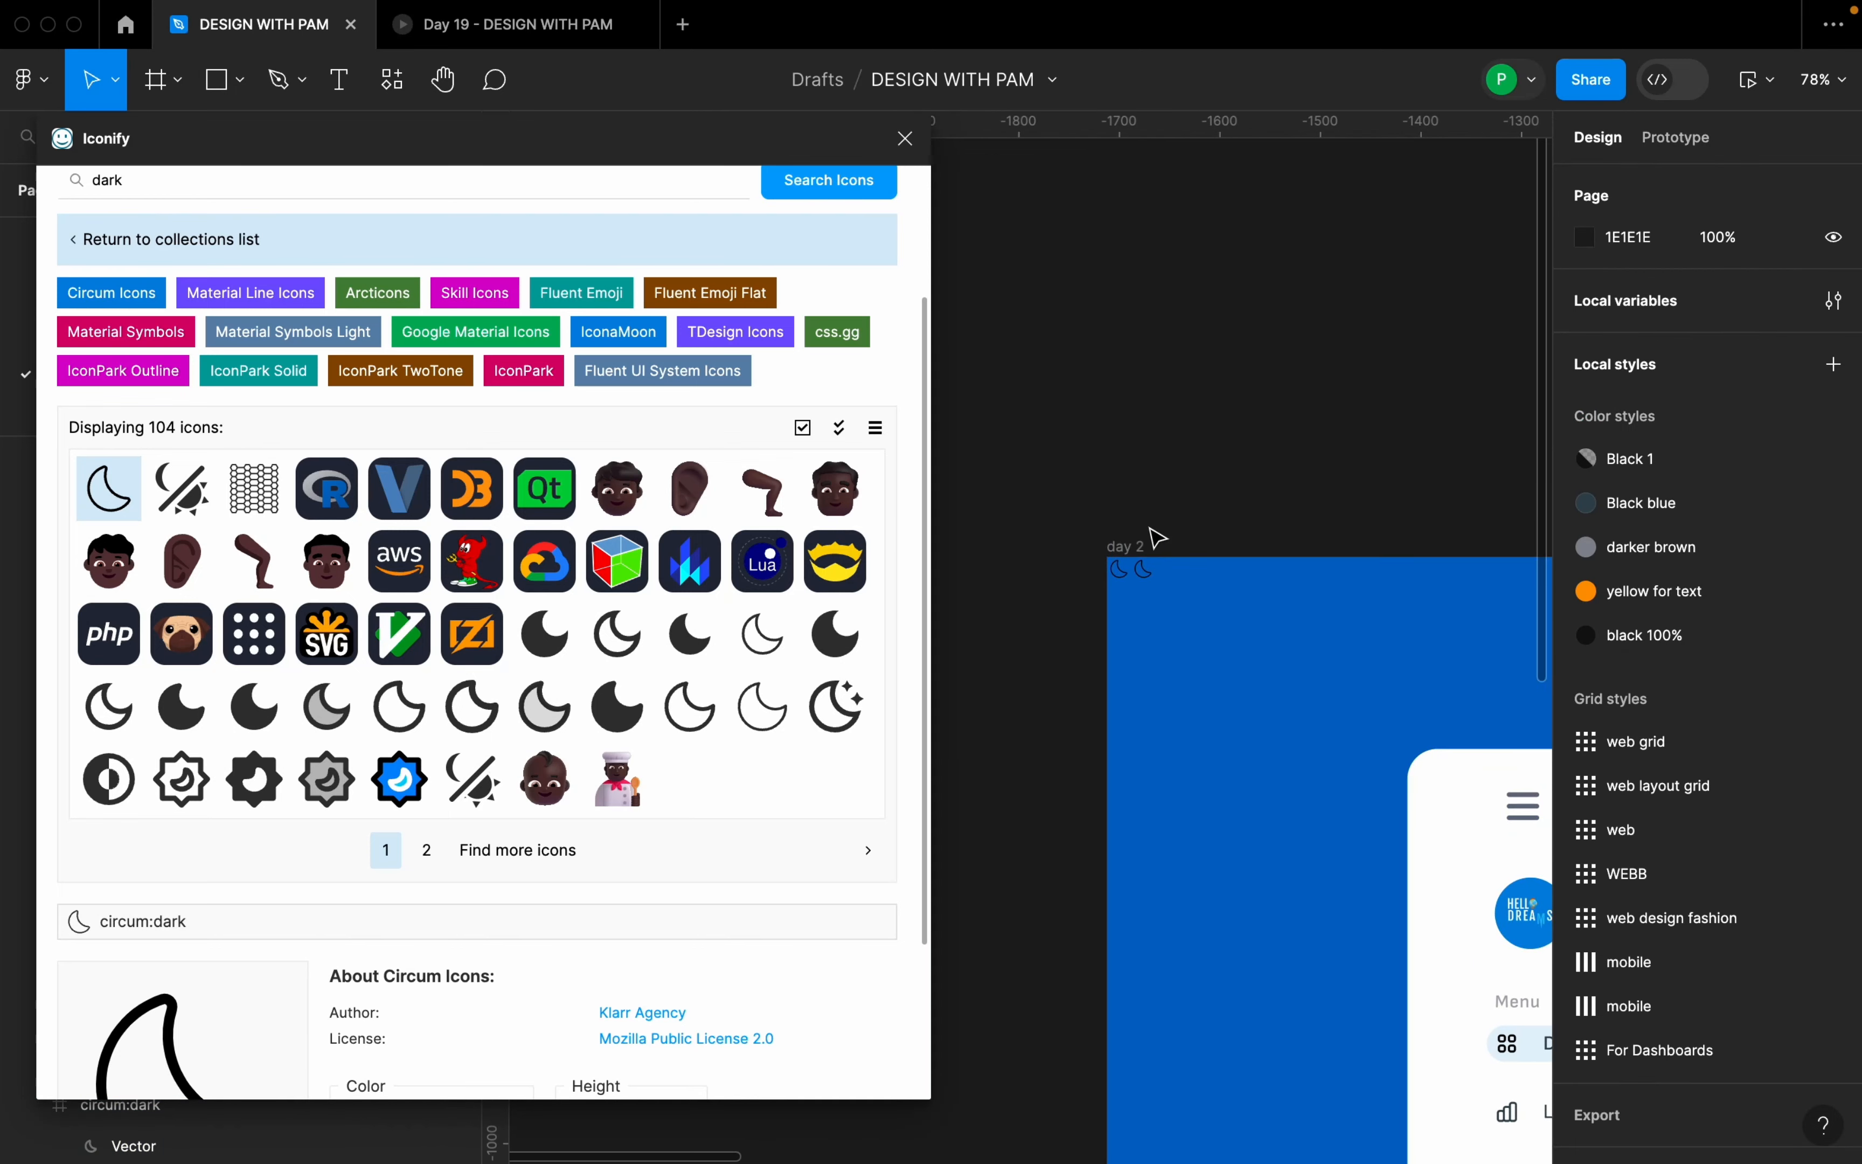
left_click(1146, 572)
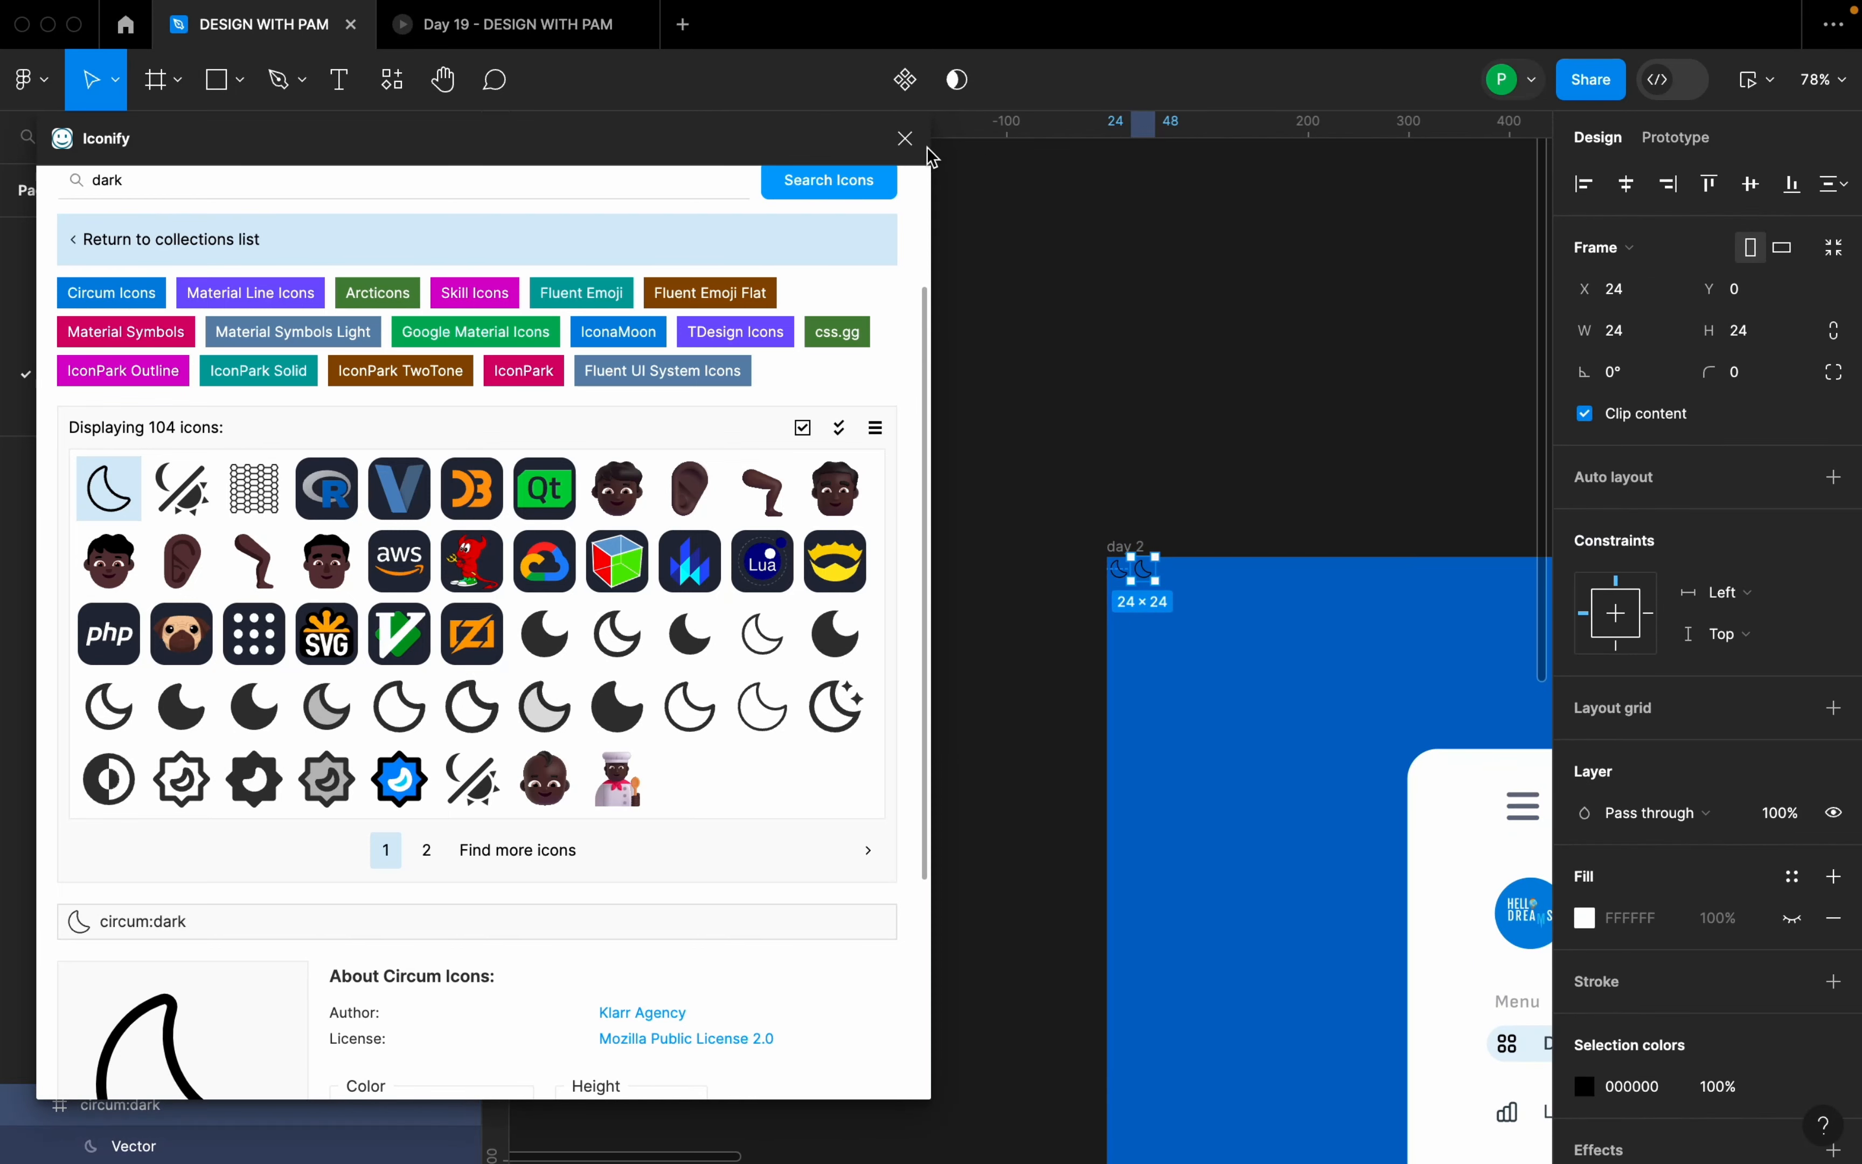
left_click(905, 138)
scroll(738, 446, "down", 5)
left_click_drag(937, 512, 1110, 420)
- Draw a rectangle beside the icons in the white content frame and size it to 84 × 42
mouse_move(1181, 520)
left_mouse_down()
mouse_move(1392, 585)
mouse_move(1353, 577)
left_mouse_up()
key("r")
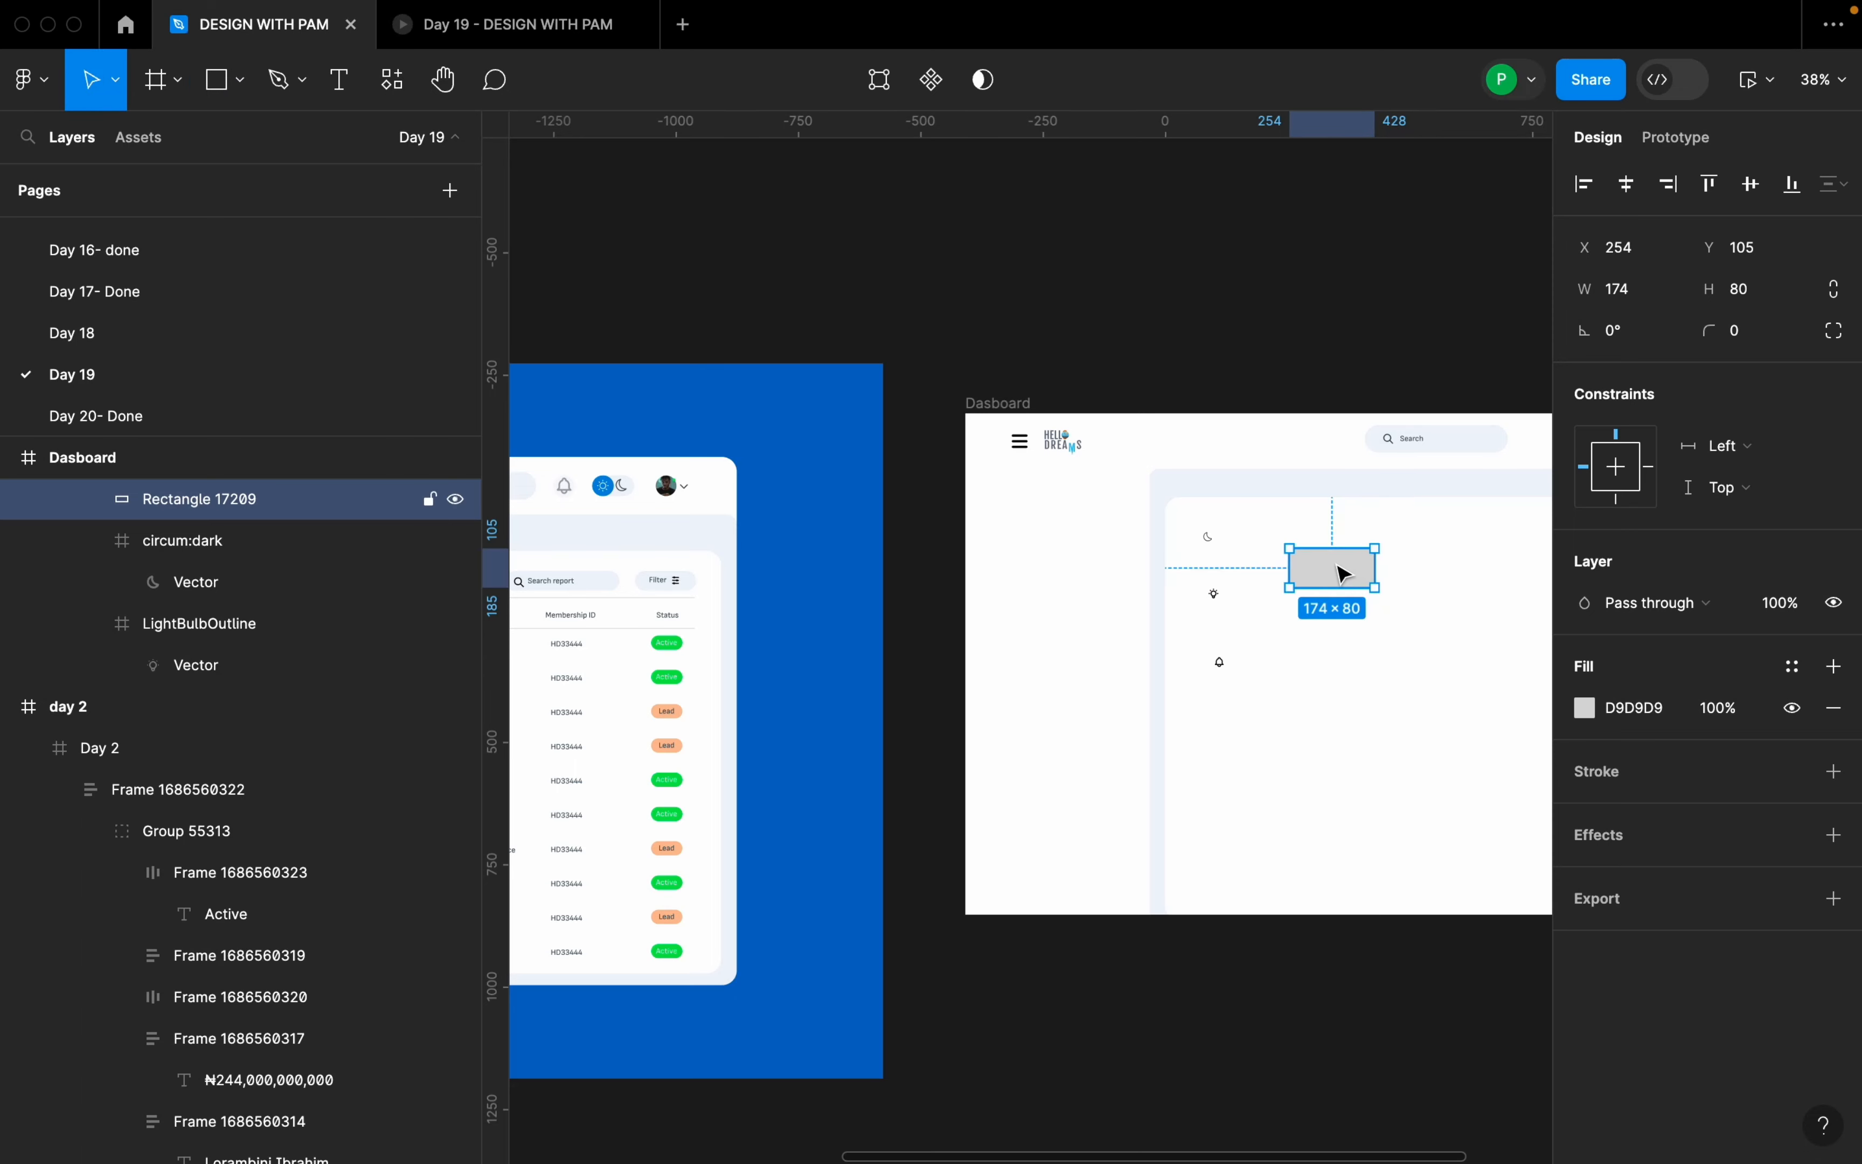
left_click(1643, 303)
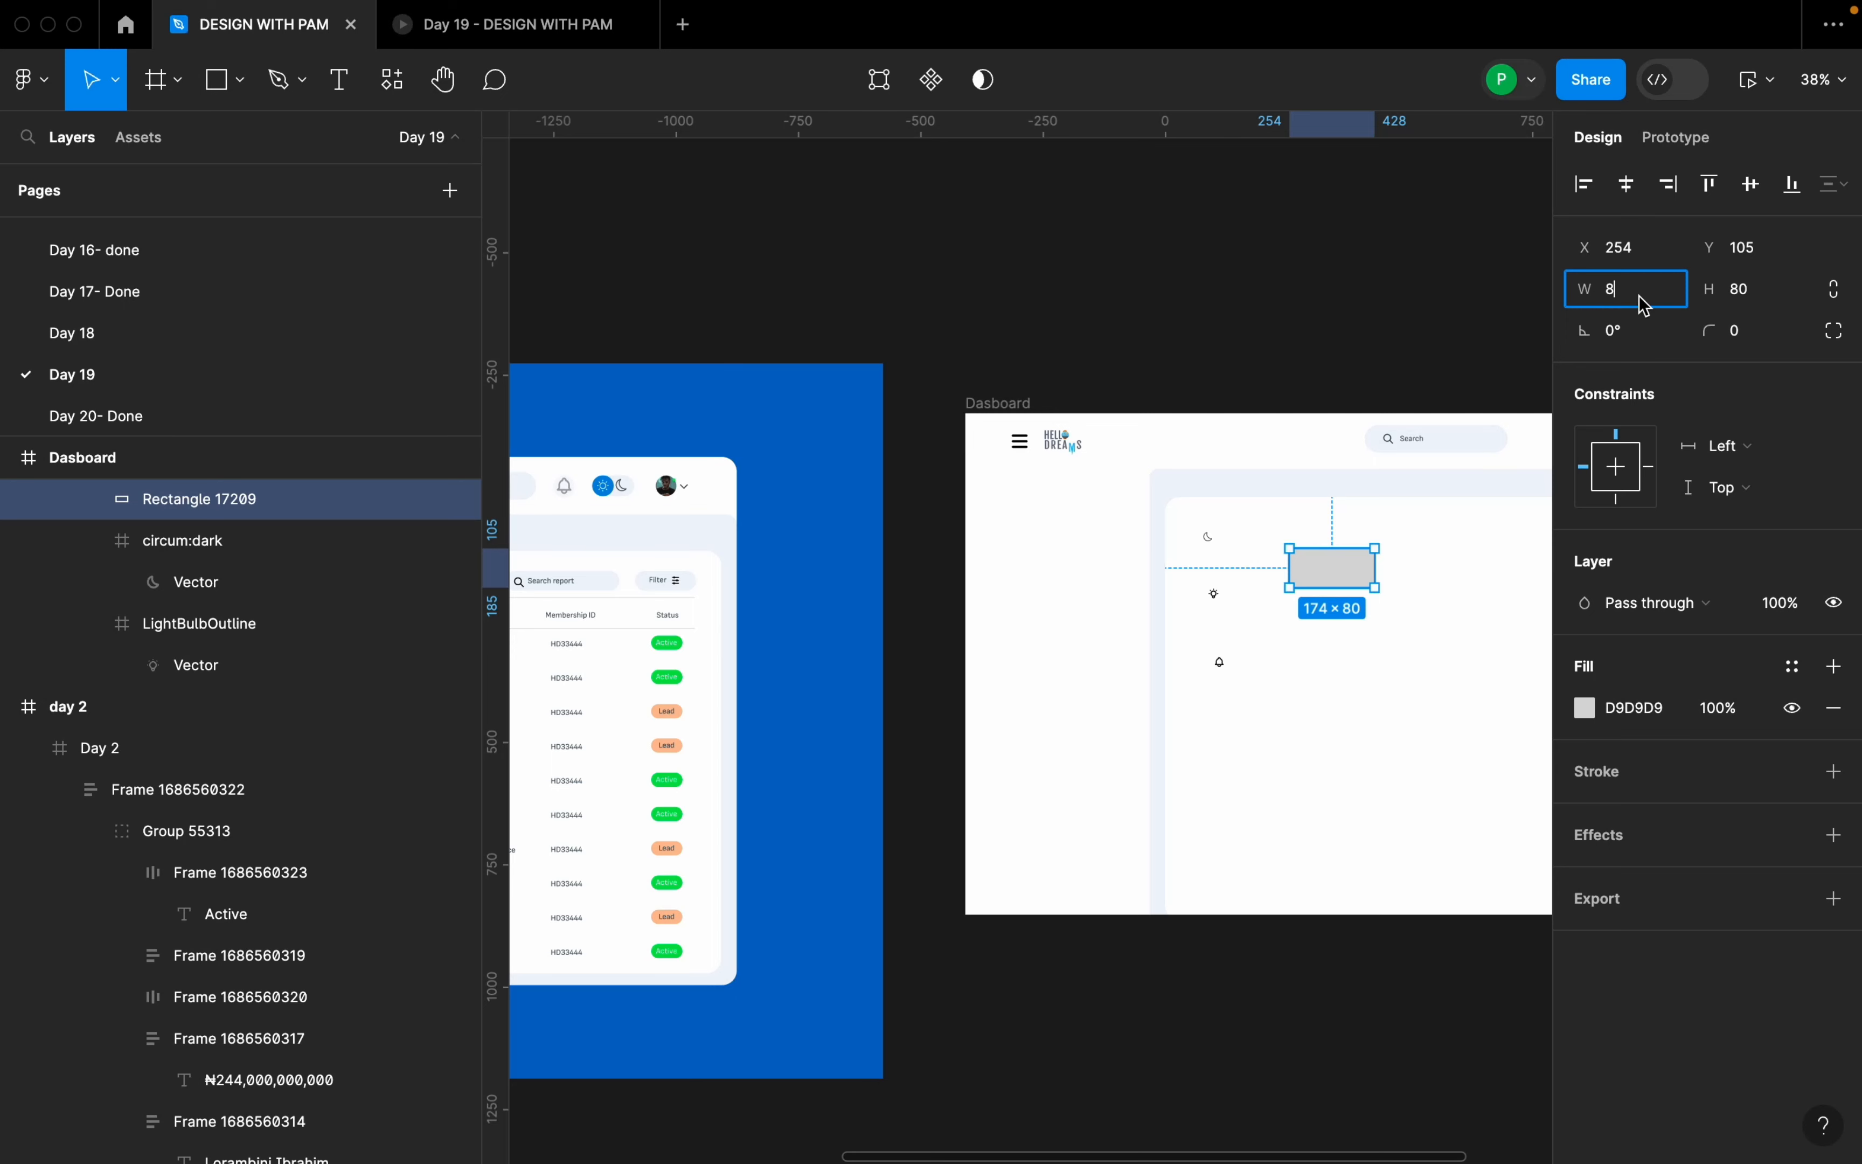
key("Return")
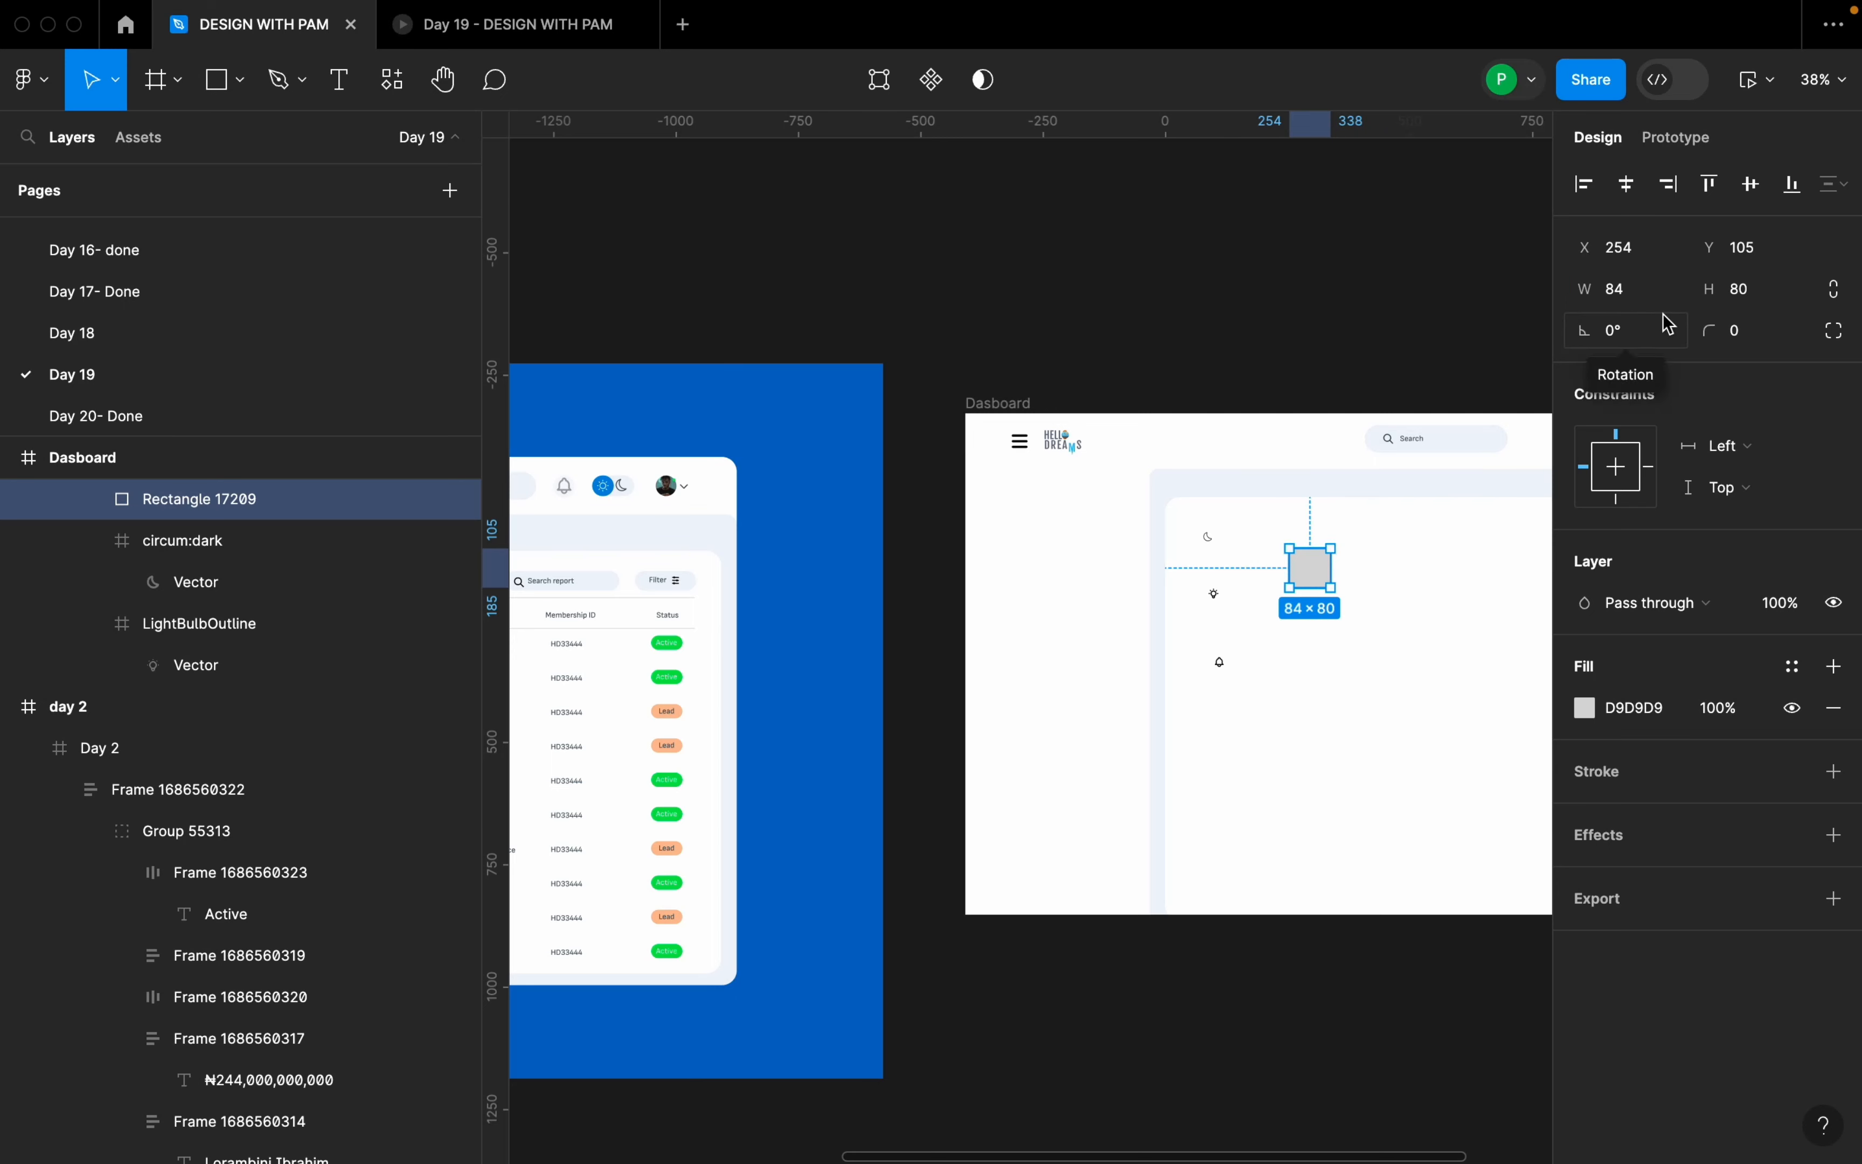
left_click(1754, 298)
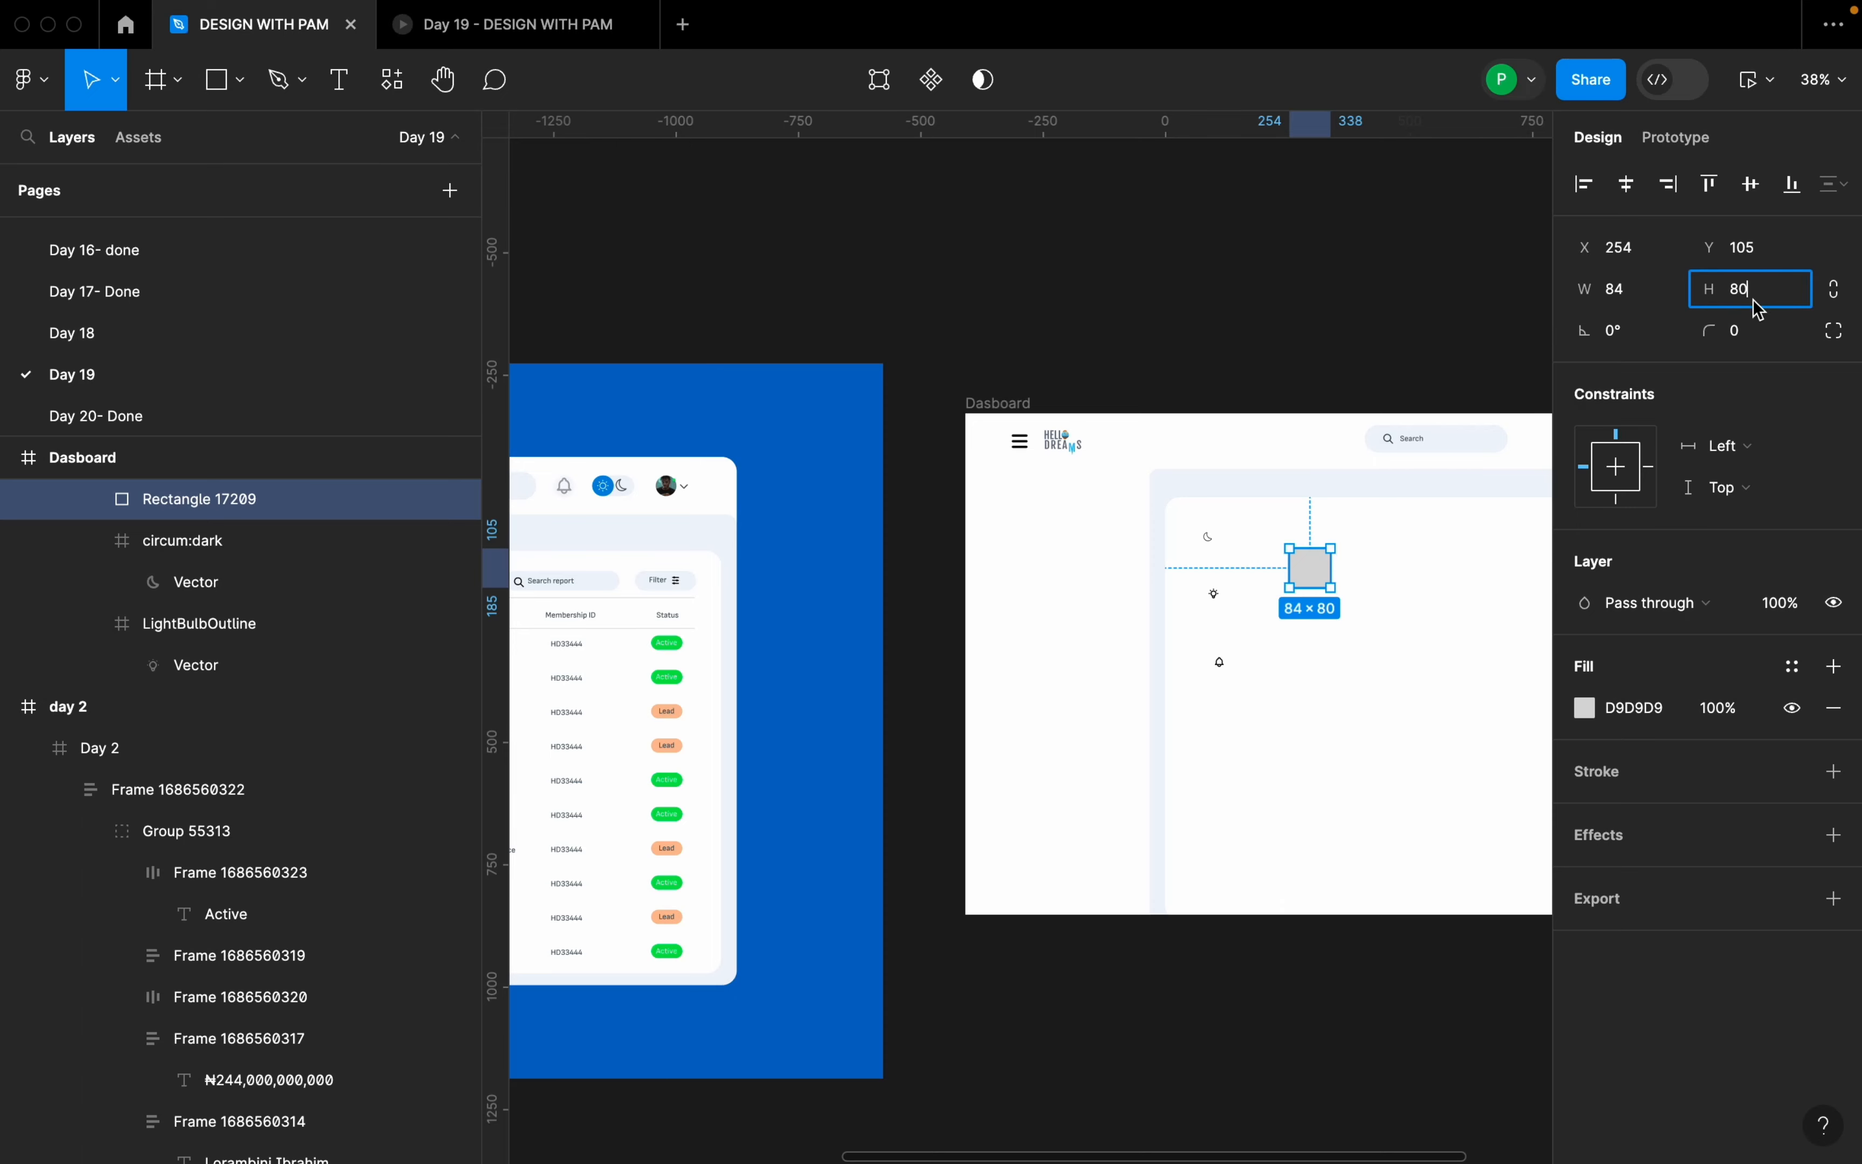
type("42")
key("Return")
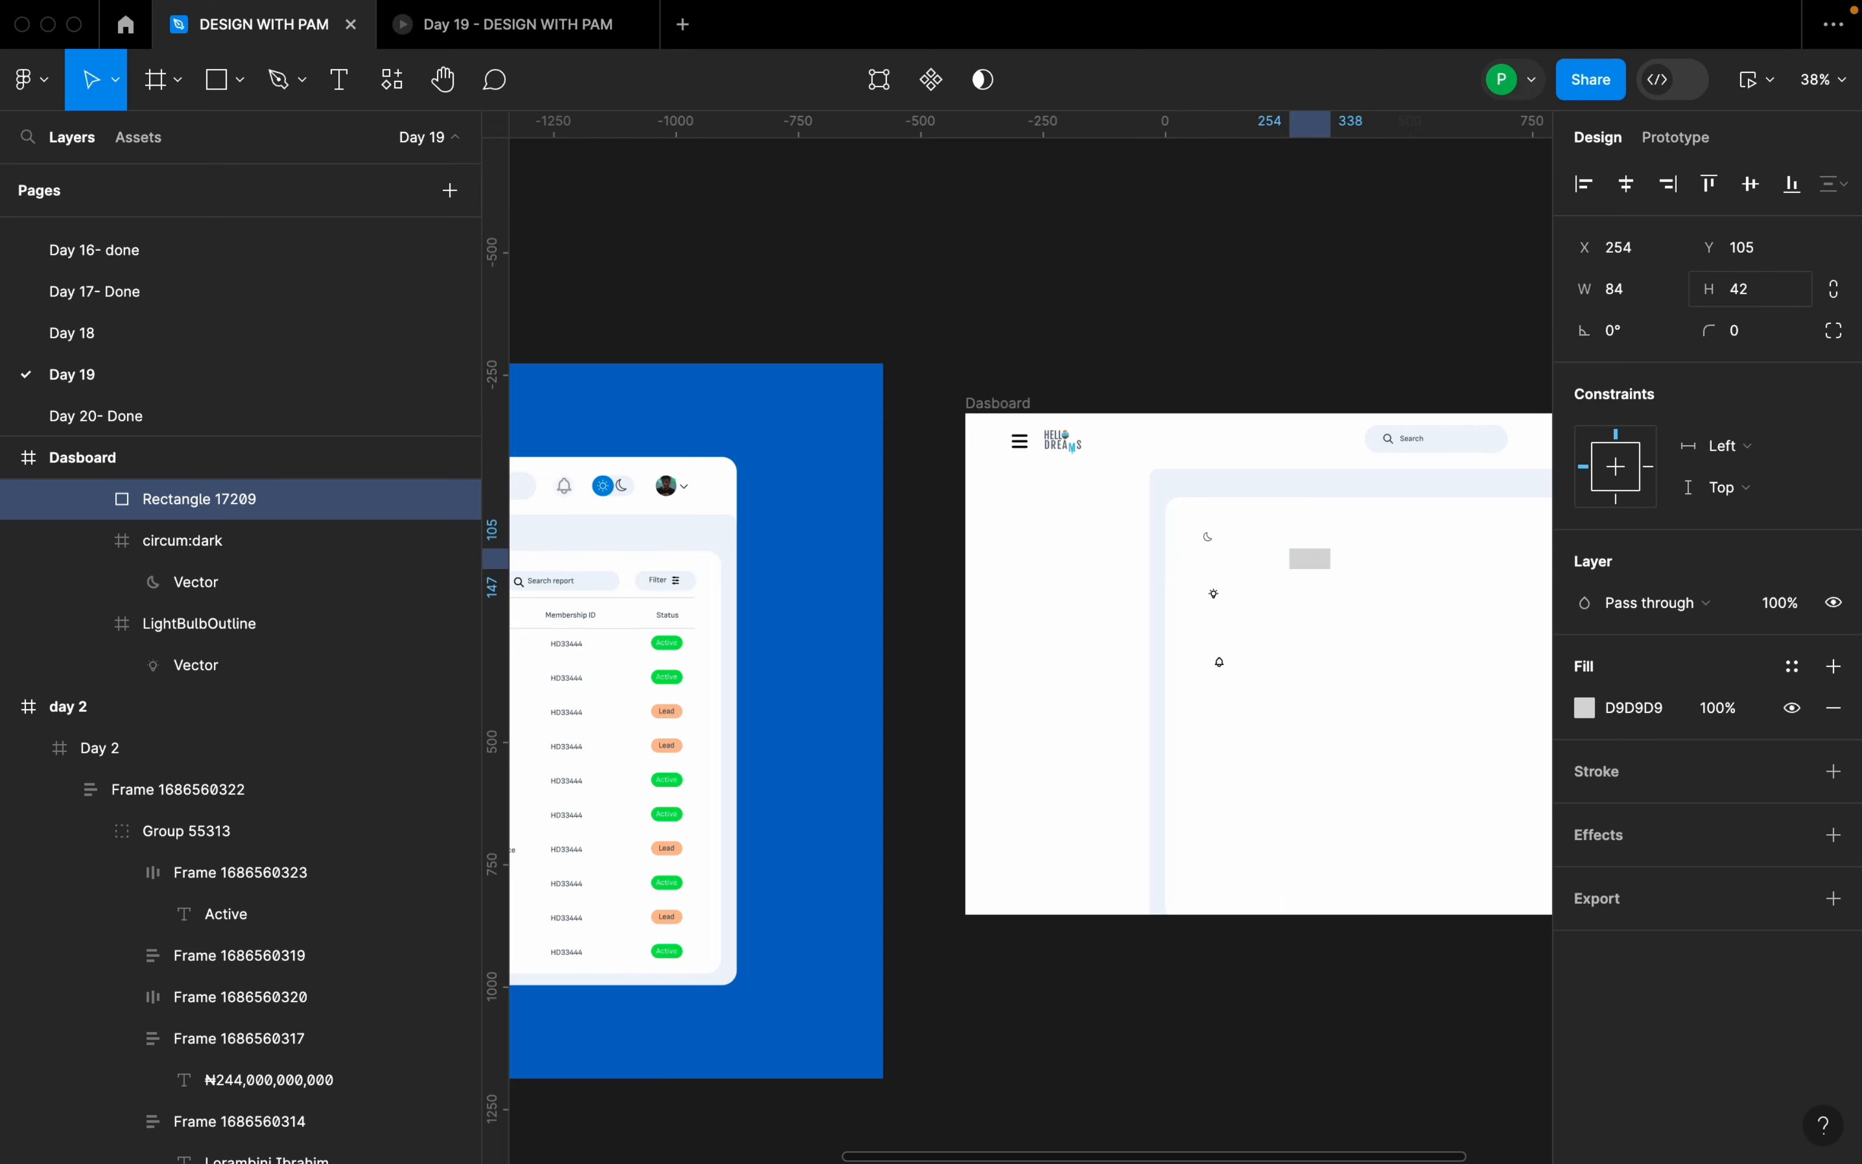
- Round the rectangle into a pill with a corner radius of 100
scroll(1434, 531, "up", 1)
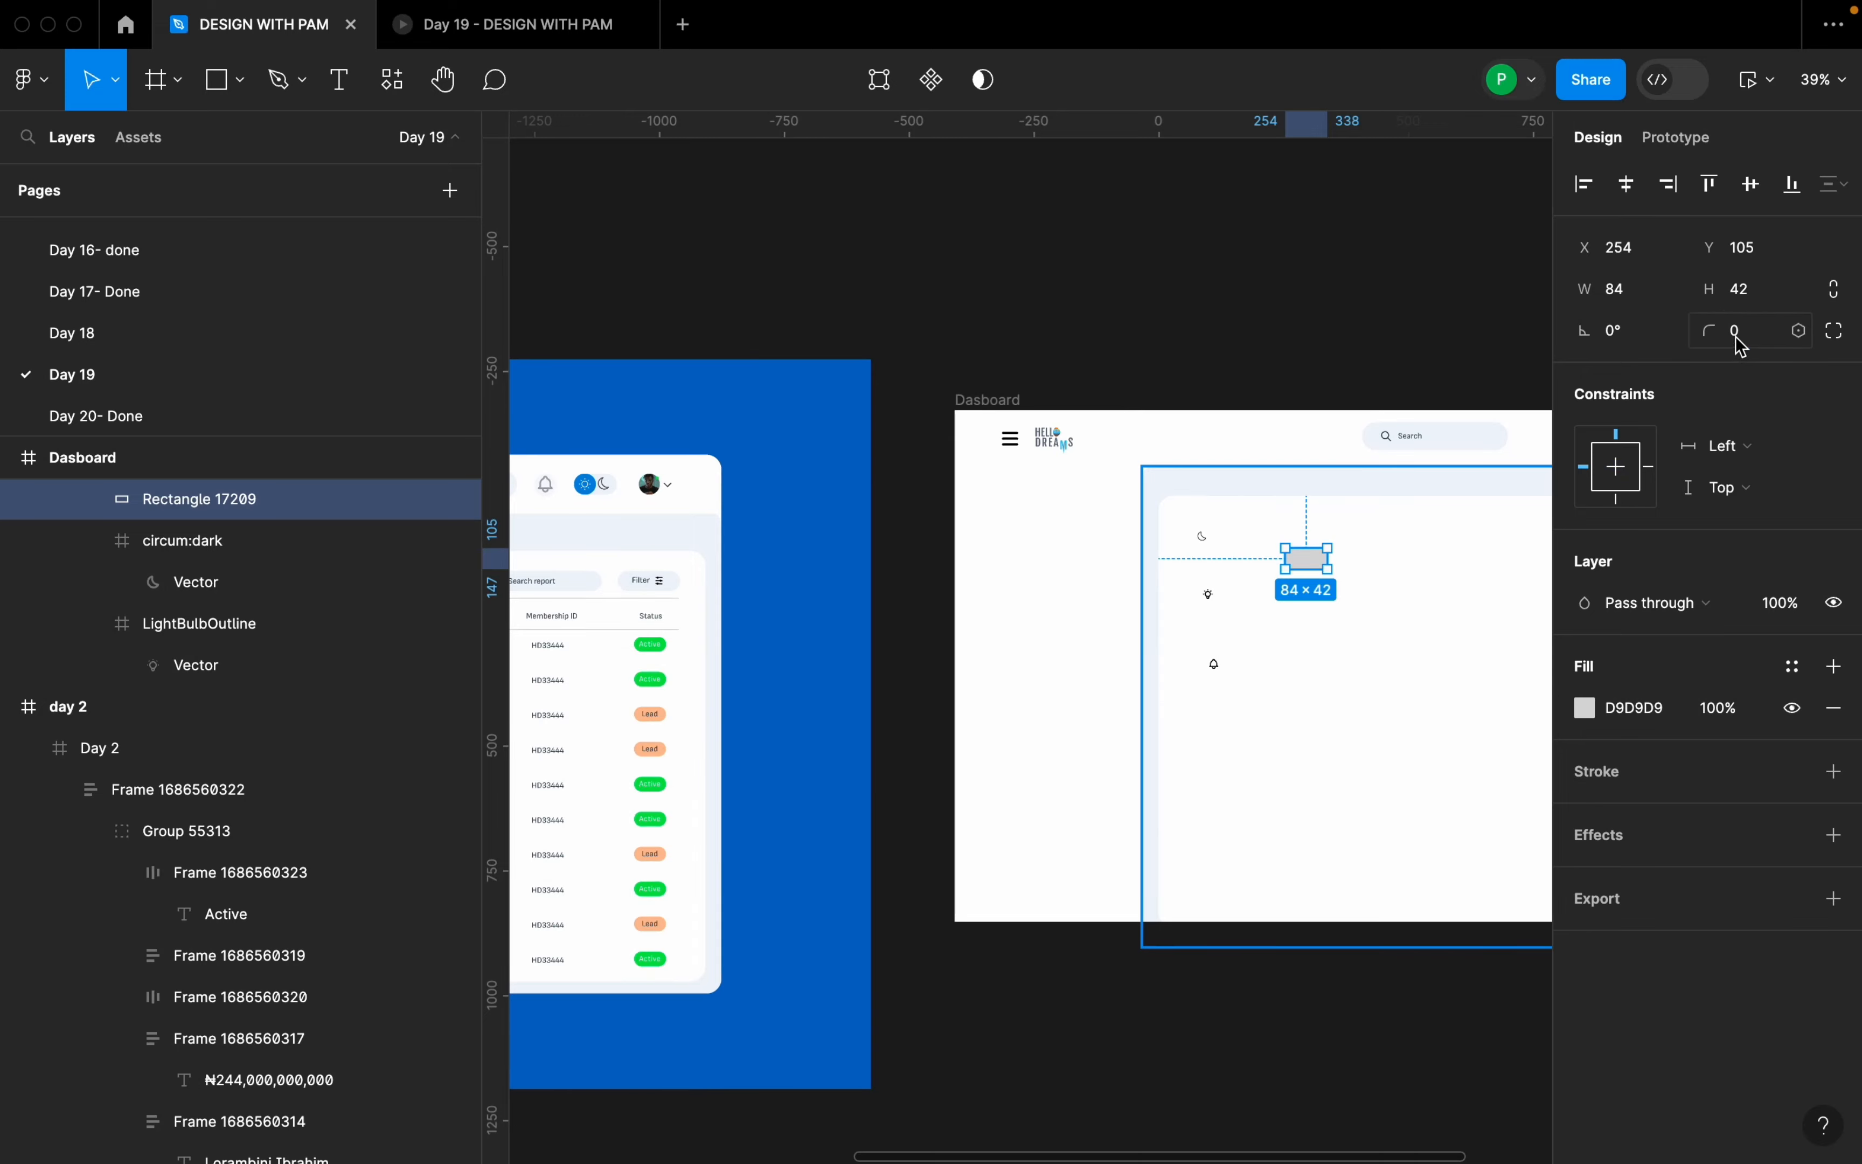
left_click(1755, 339)
key("Return")
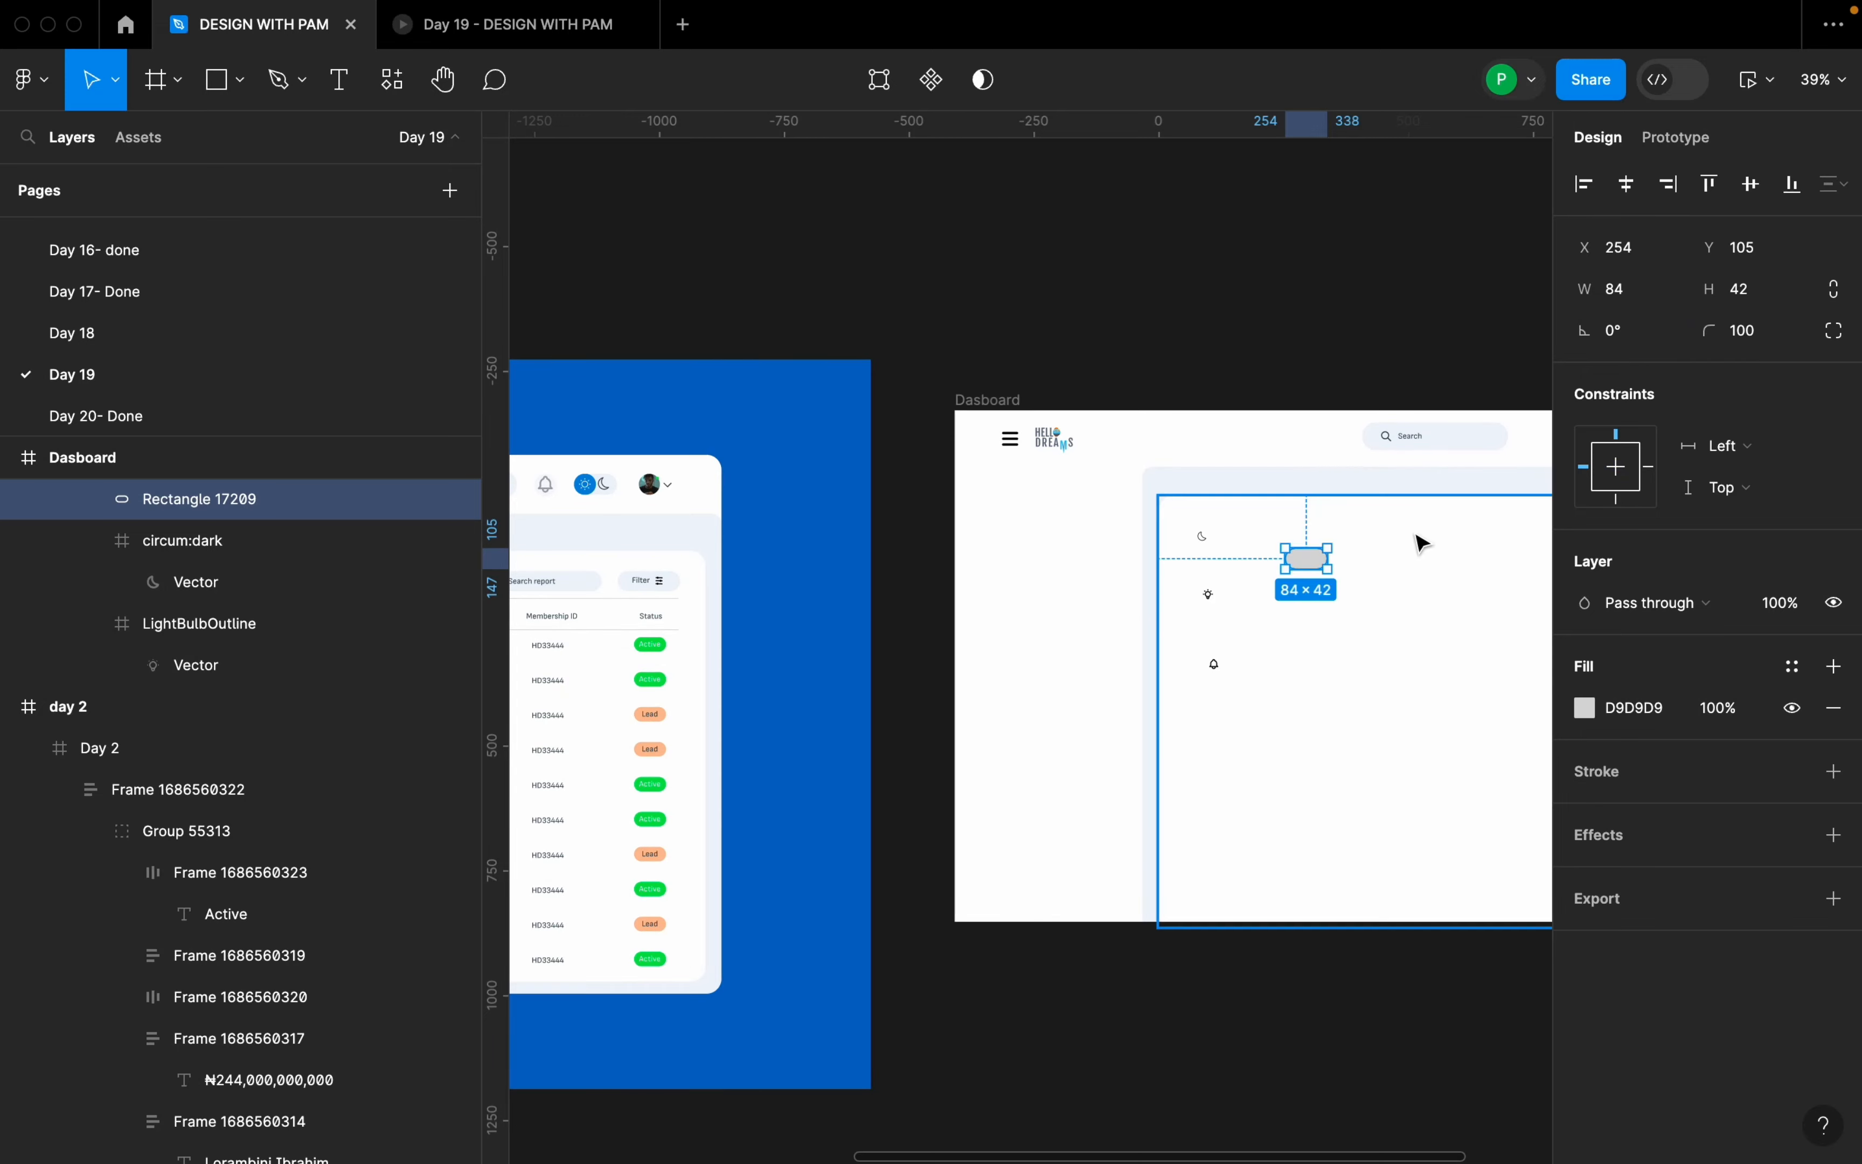
- Draw a 42 × 42 circle and place it over the left end of the grey pill
scroll(1417, 536, "up", 2)
scroll(1413, 561, "down", 4)
scroll(914, 573, "down", 3)
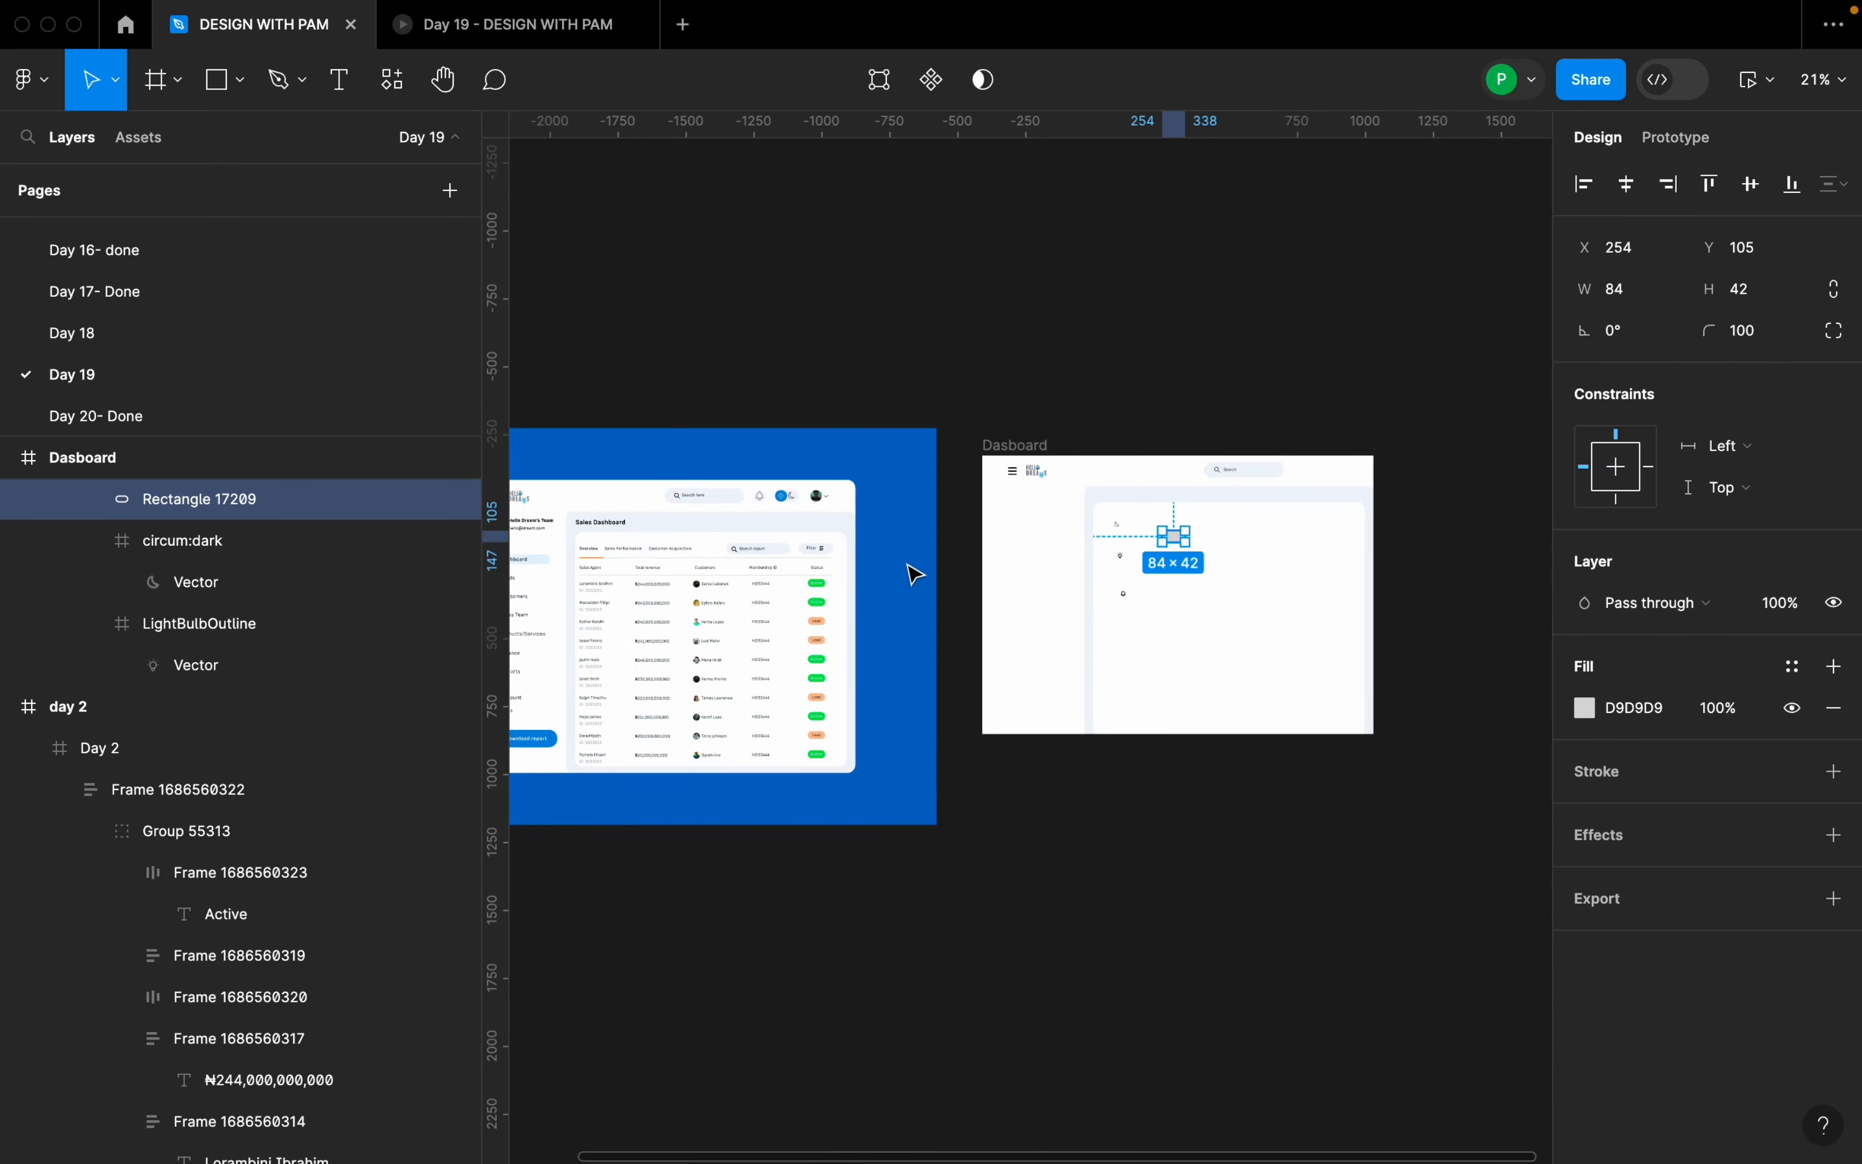
scroll(910, 566, "up", 5)
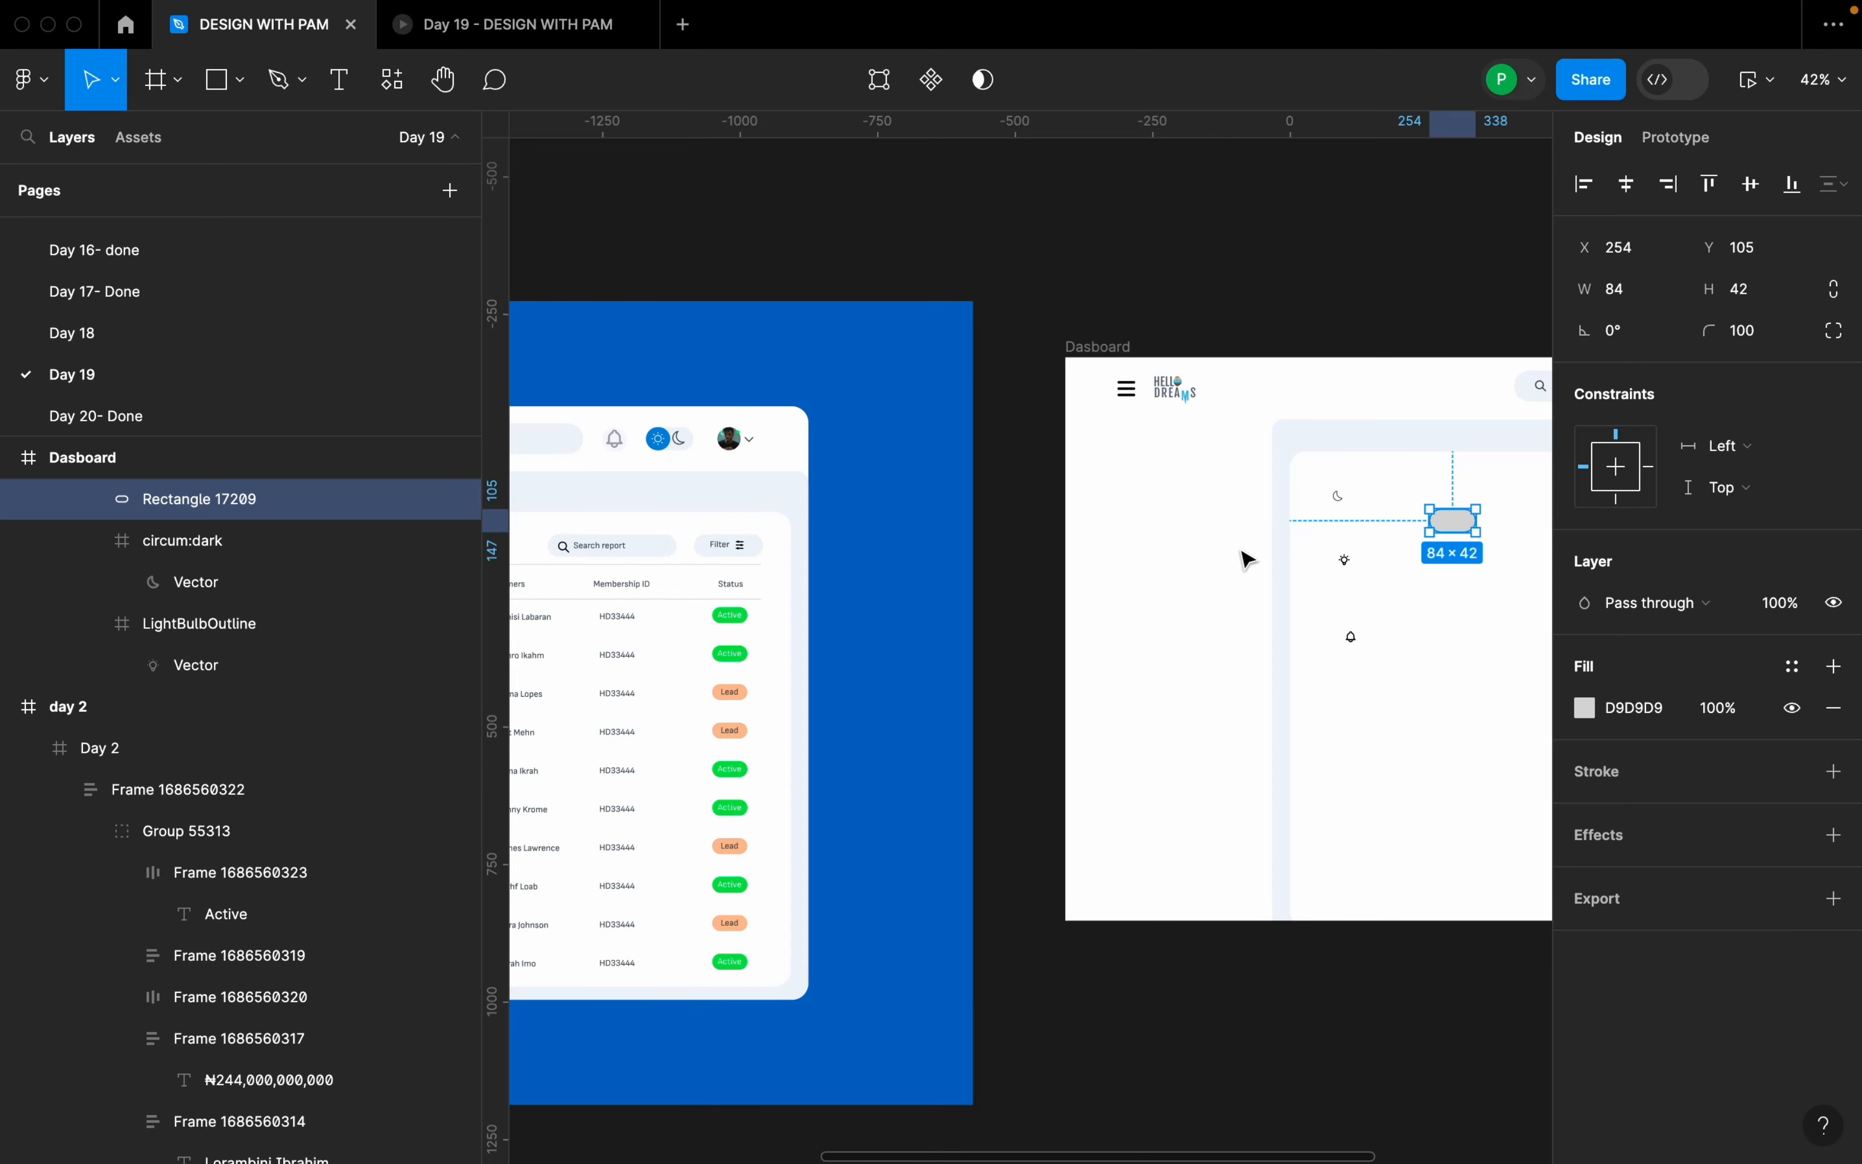
left_click_drag(1377, 614, 1212, 606)
scroll(1285, 512, "up", 3)
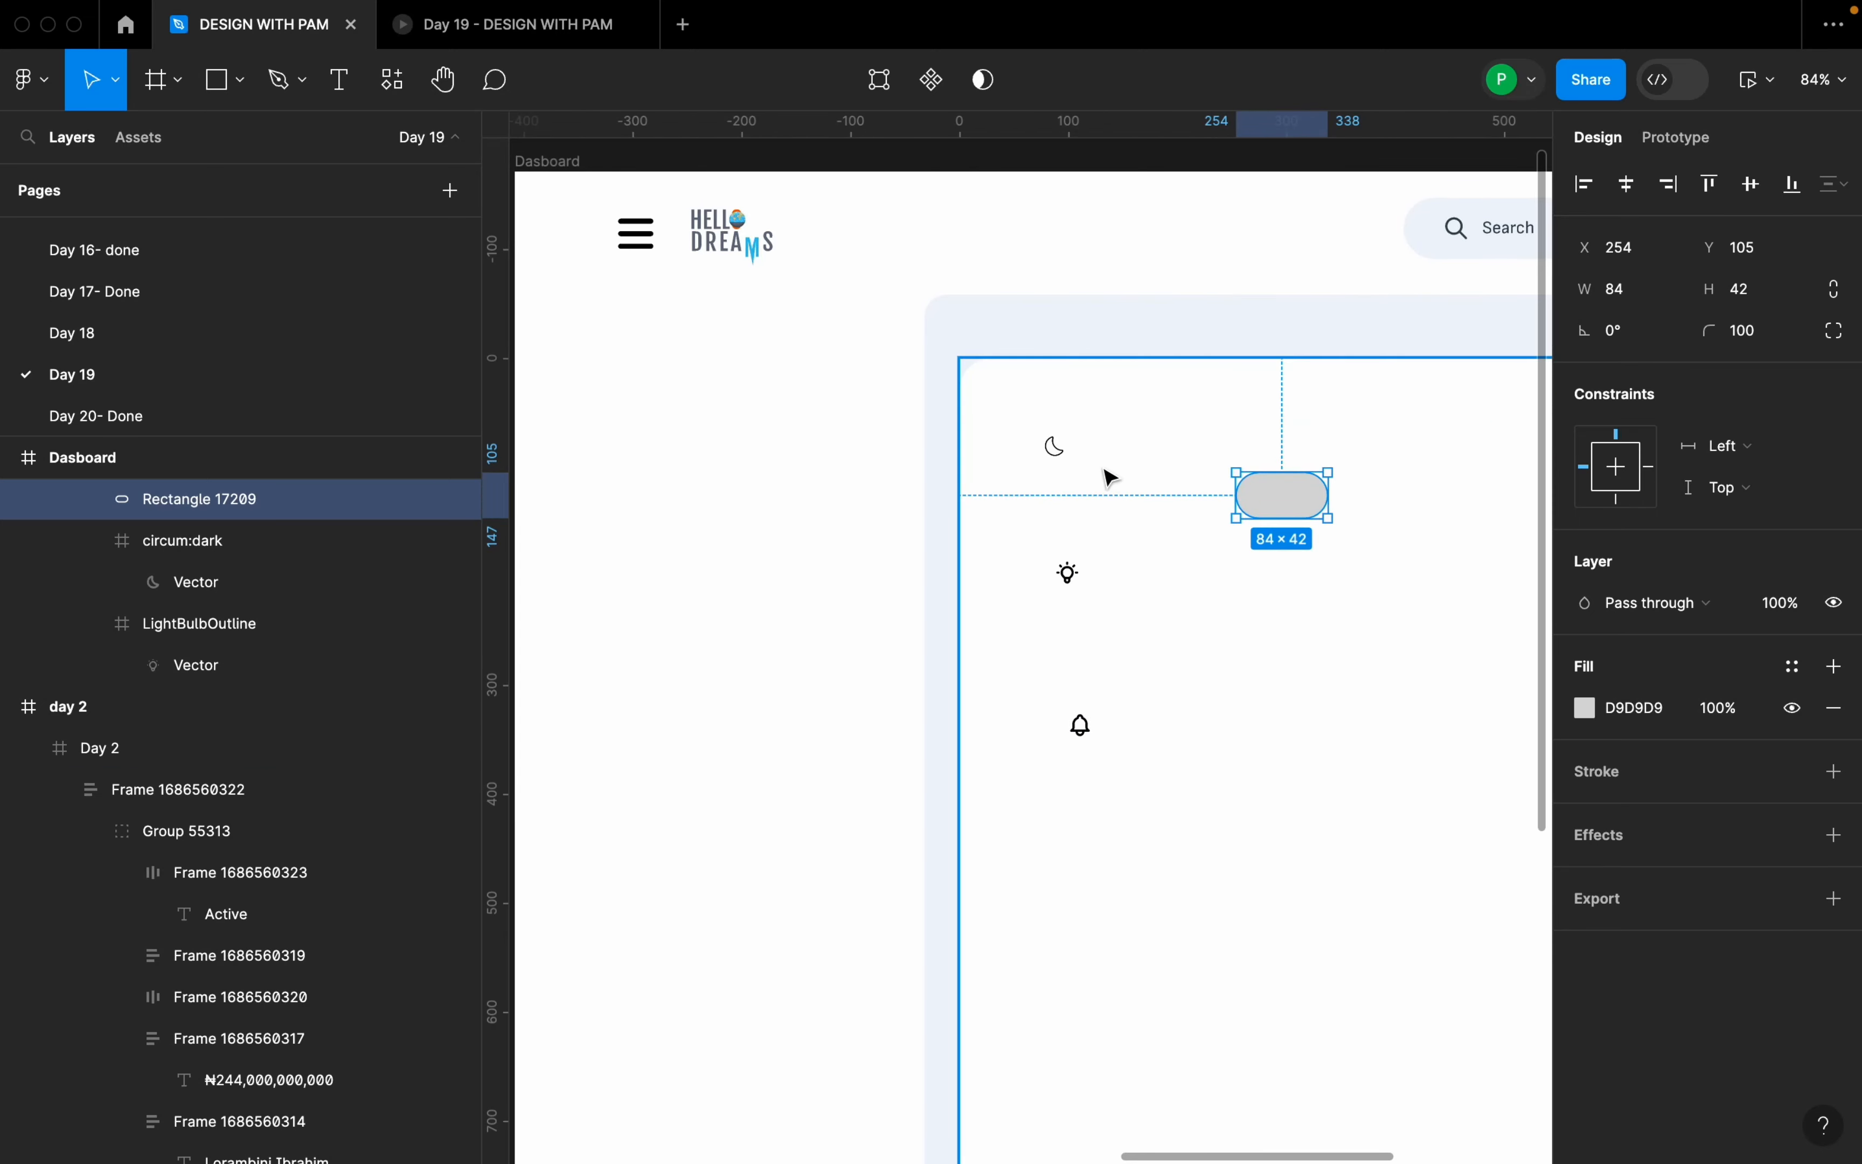
left_click(1071, 457)
left_click(1256, 591)
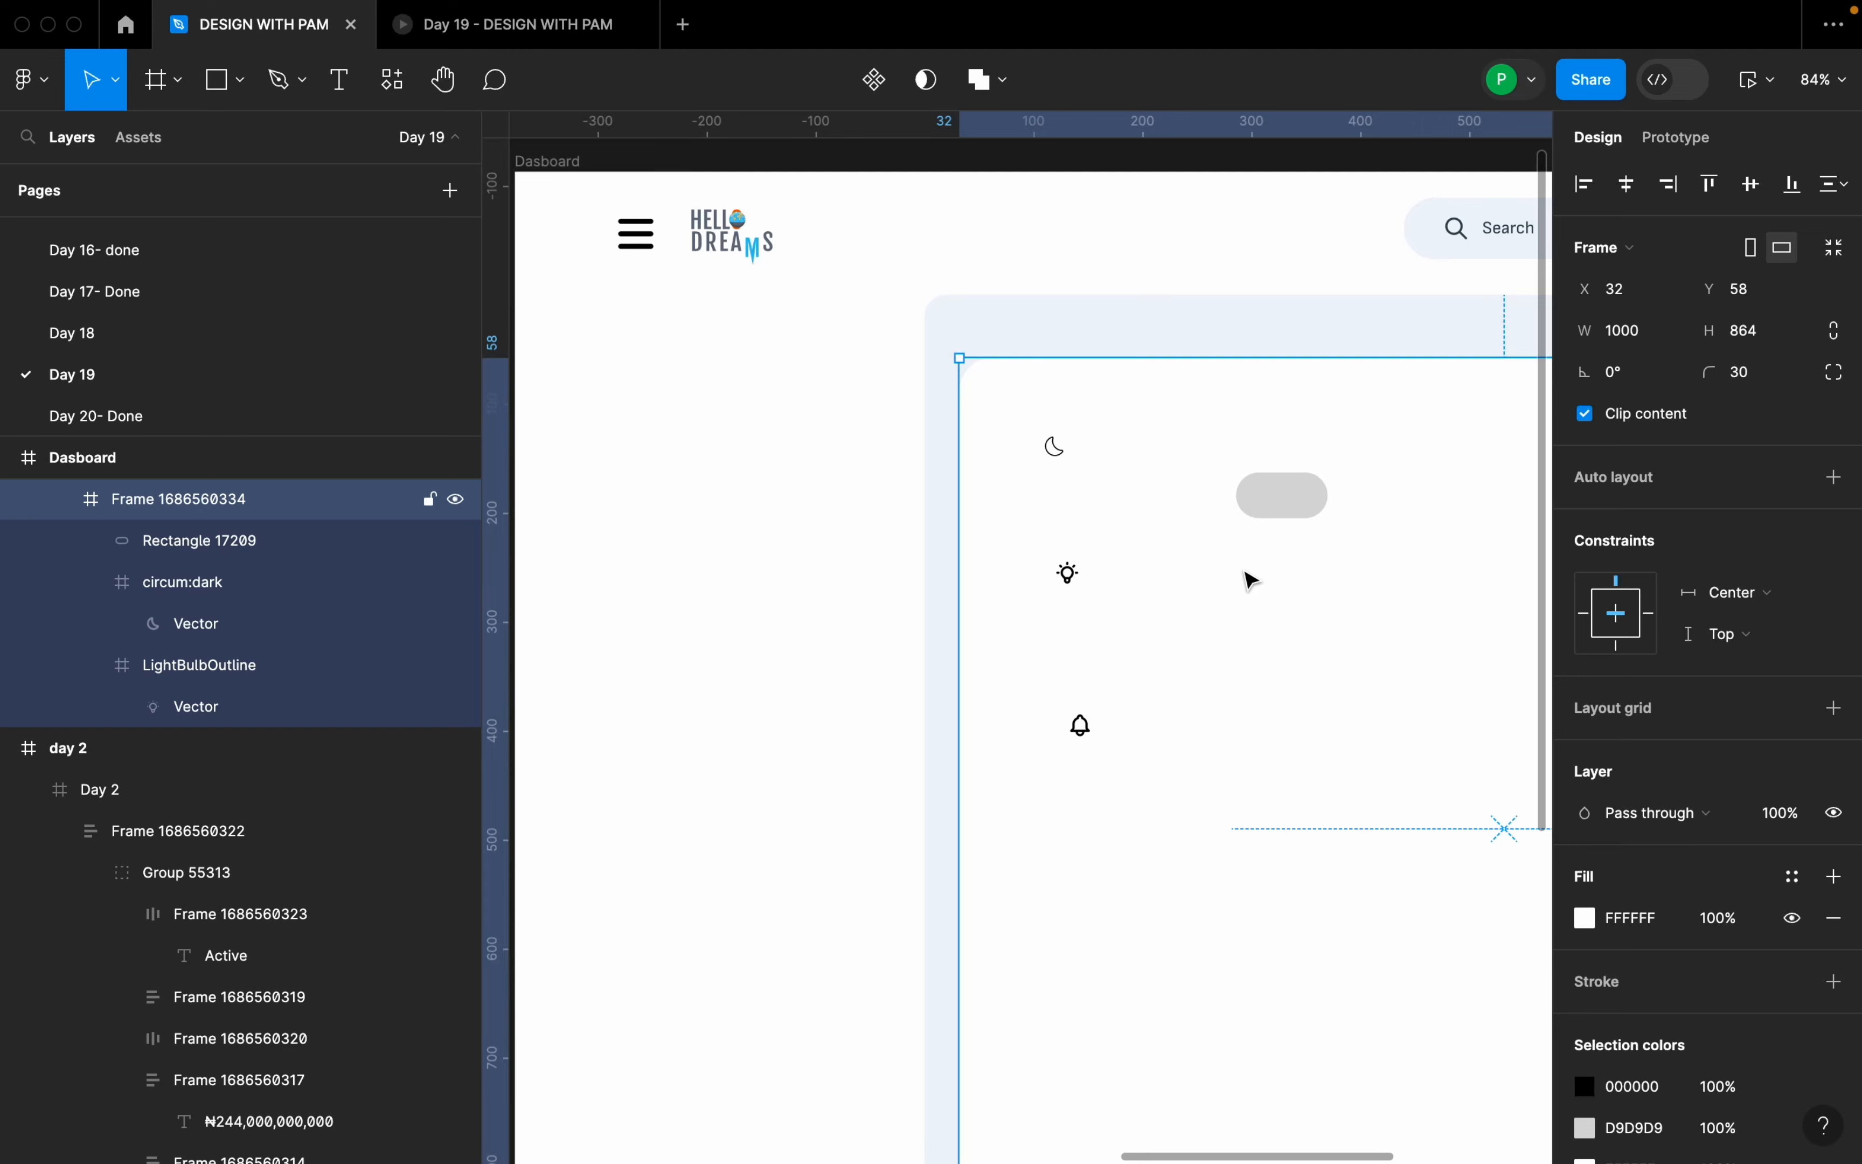
key("o")
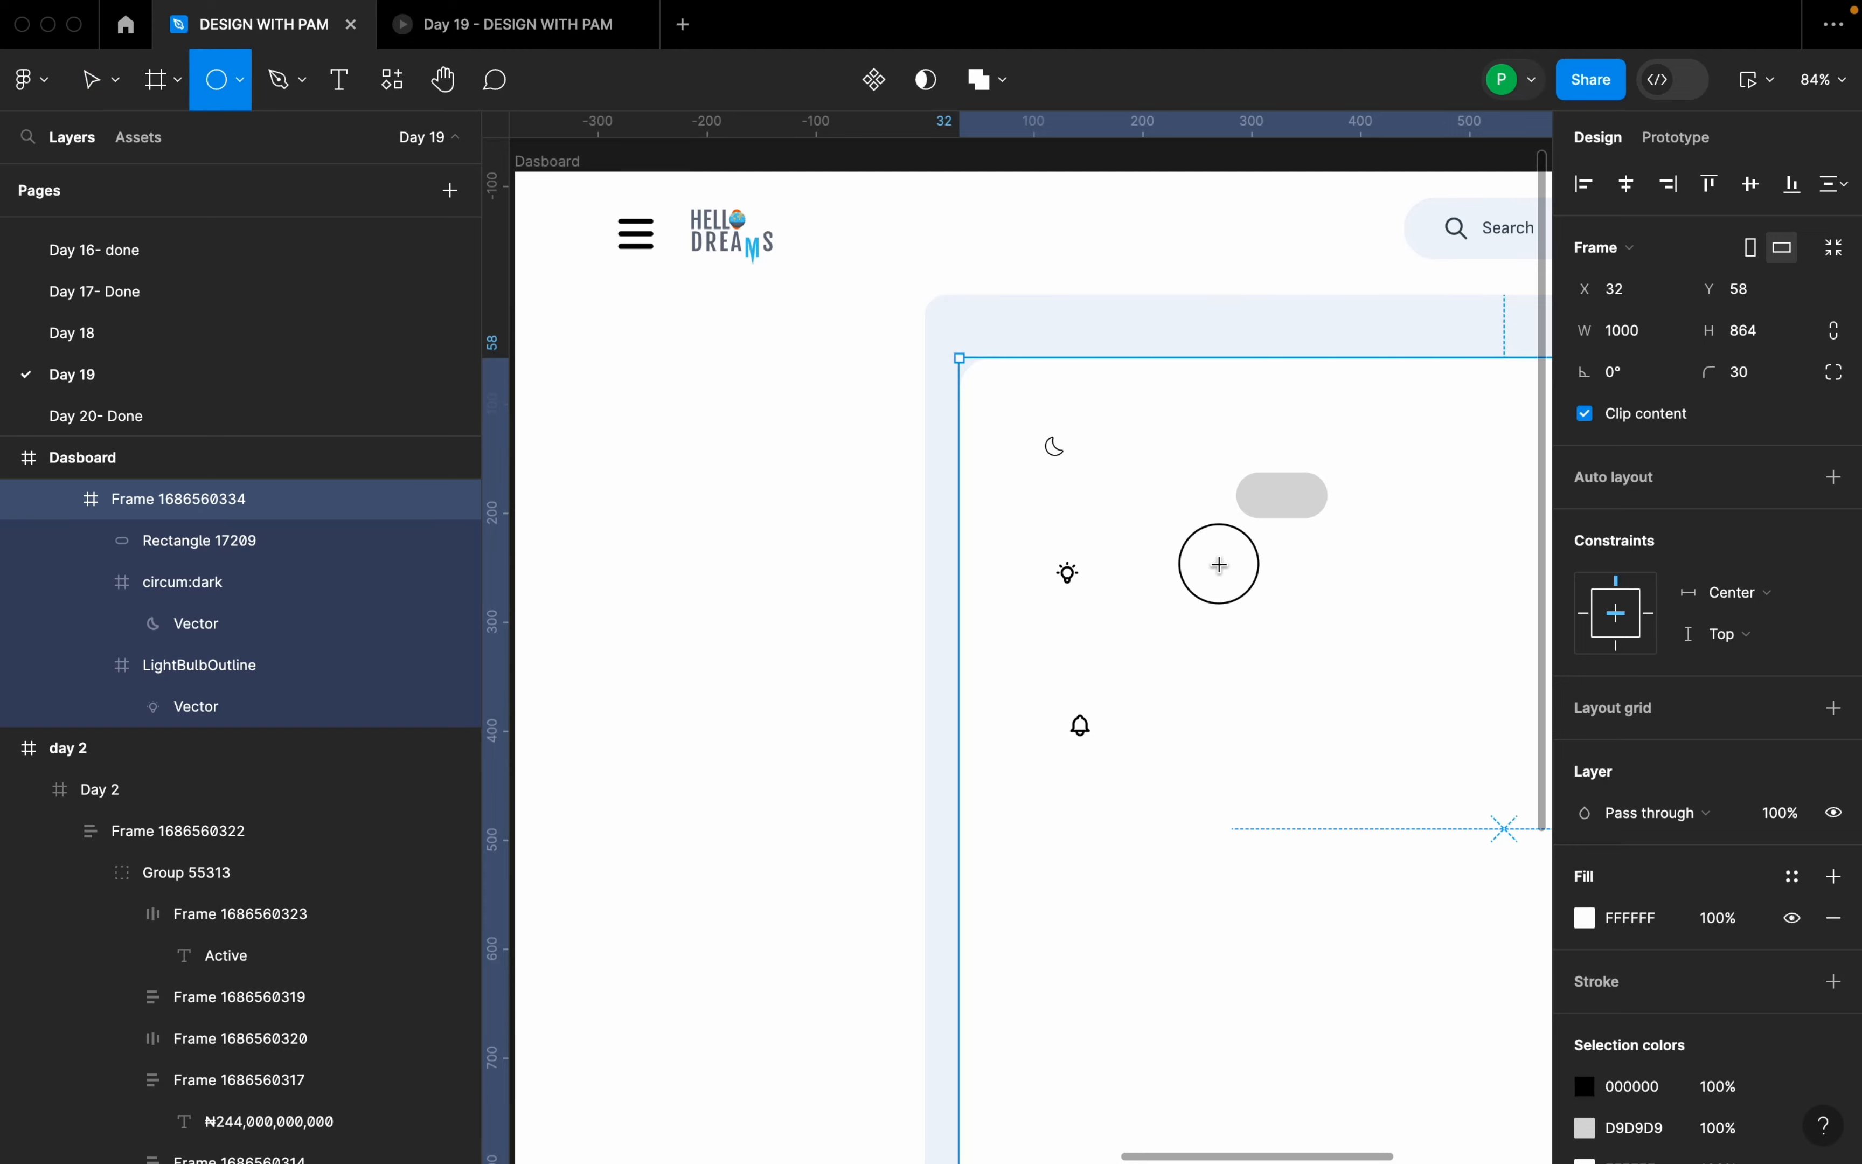
mouse_move(1219, 564)
left_mouse_down()
mouse_move(1284, 629)
mouse_move(1275, 509)
mouse_move(1262, 534)
mouse_move(1213, 482)
left_mouse_up()
scroll(1293, 514, "up", 10)
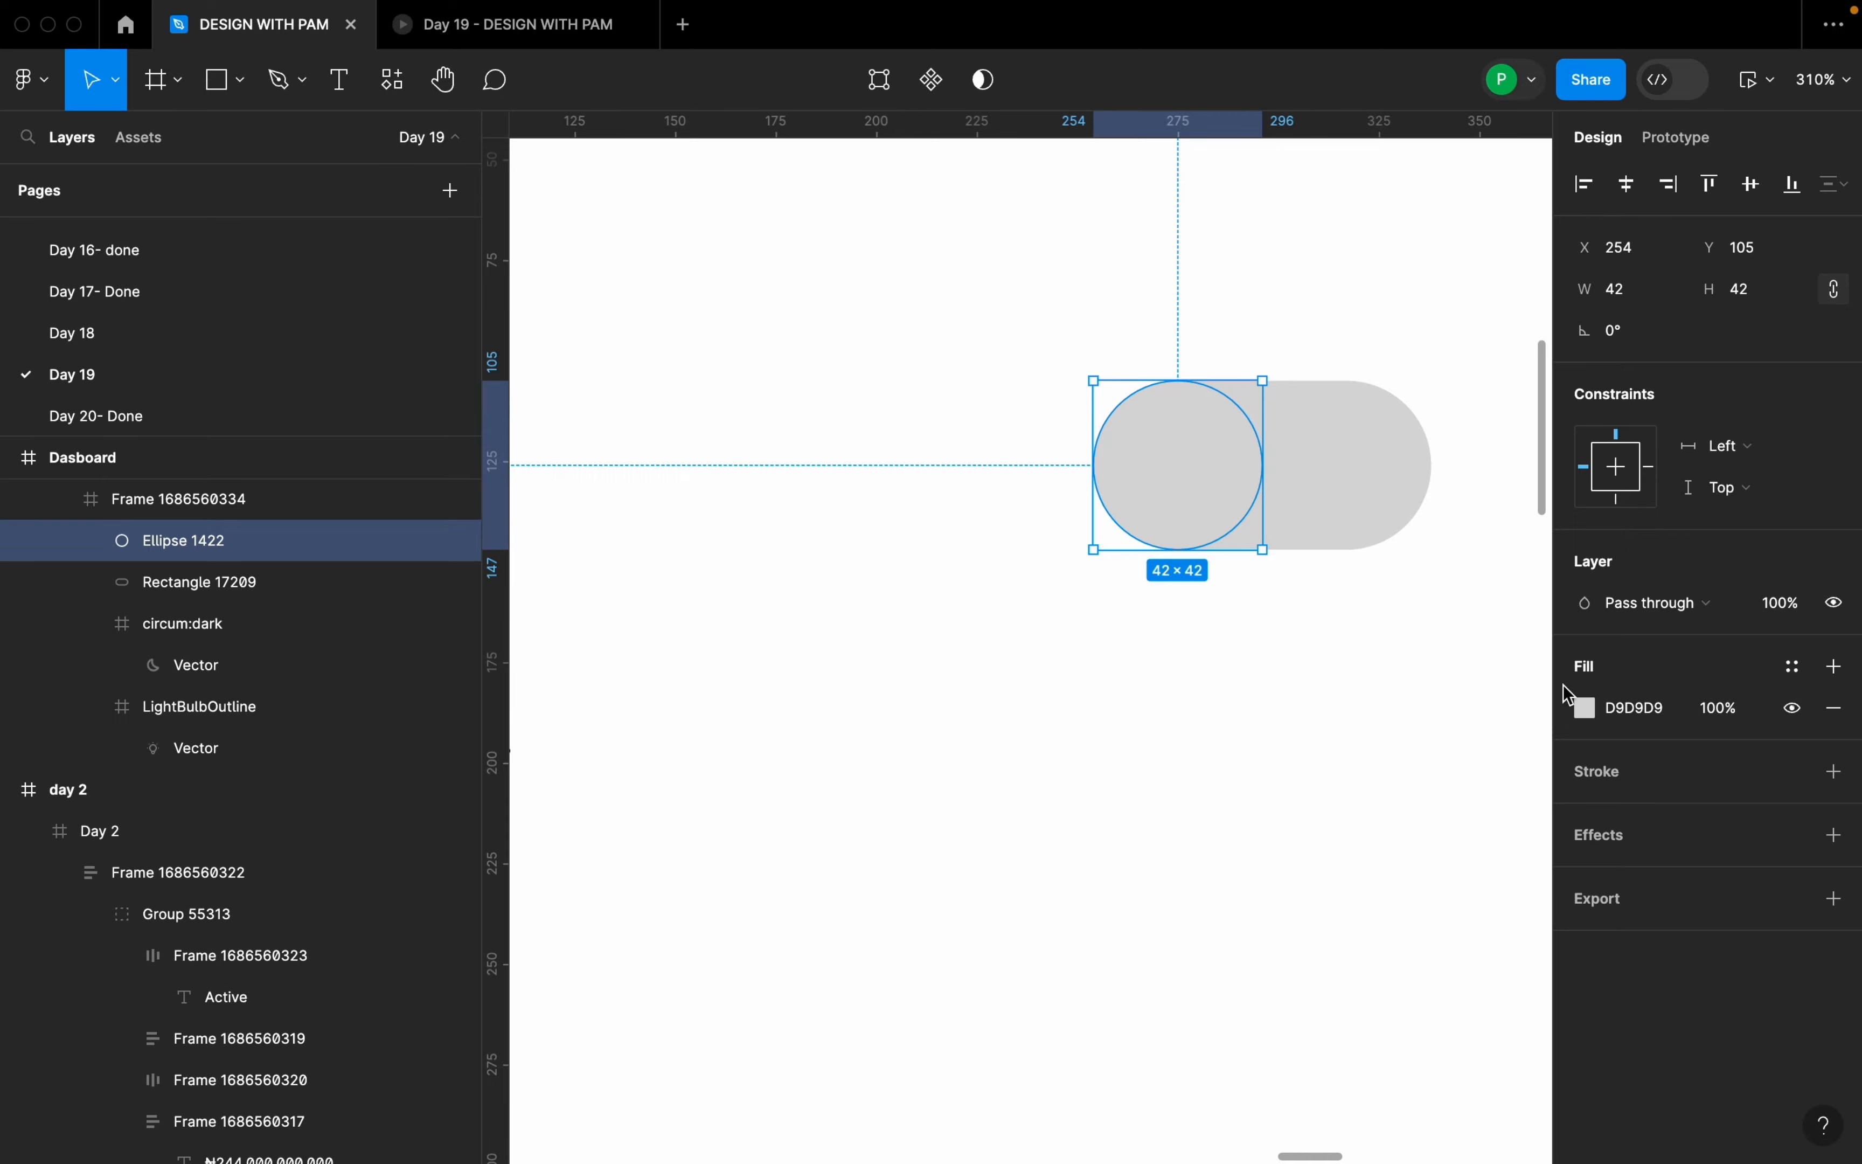
- Fill the circle on the pill with the blue 0B83D9 sampled from the toggle in the day 2 header
left_click(1587, 711)
left_click(1279, 856)
scroll(1115, 645, "down", 10)
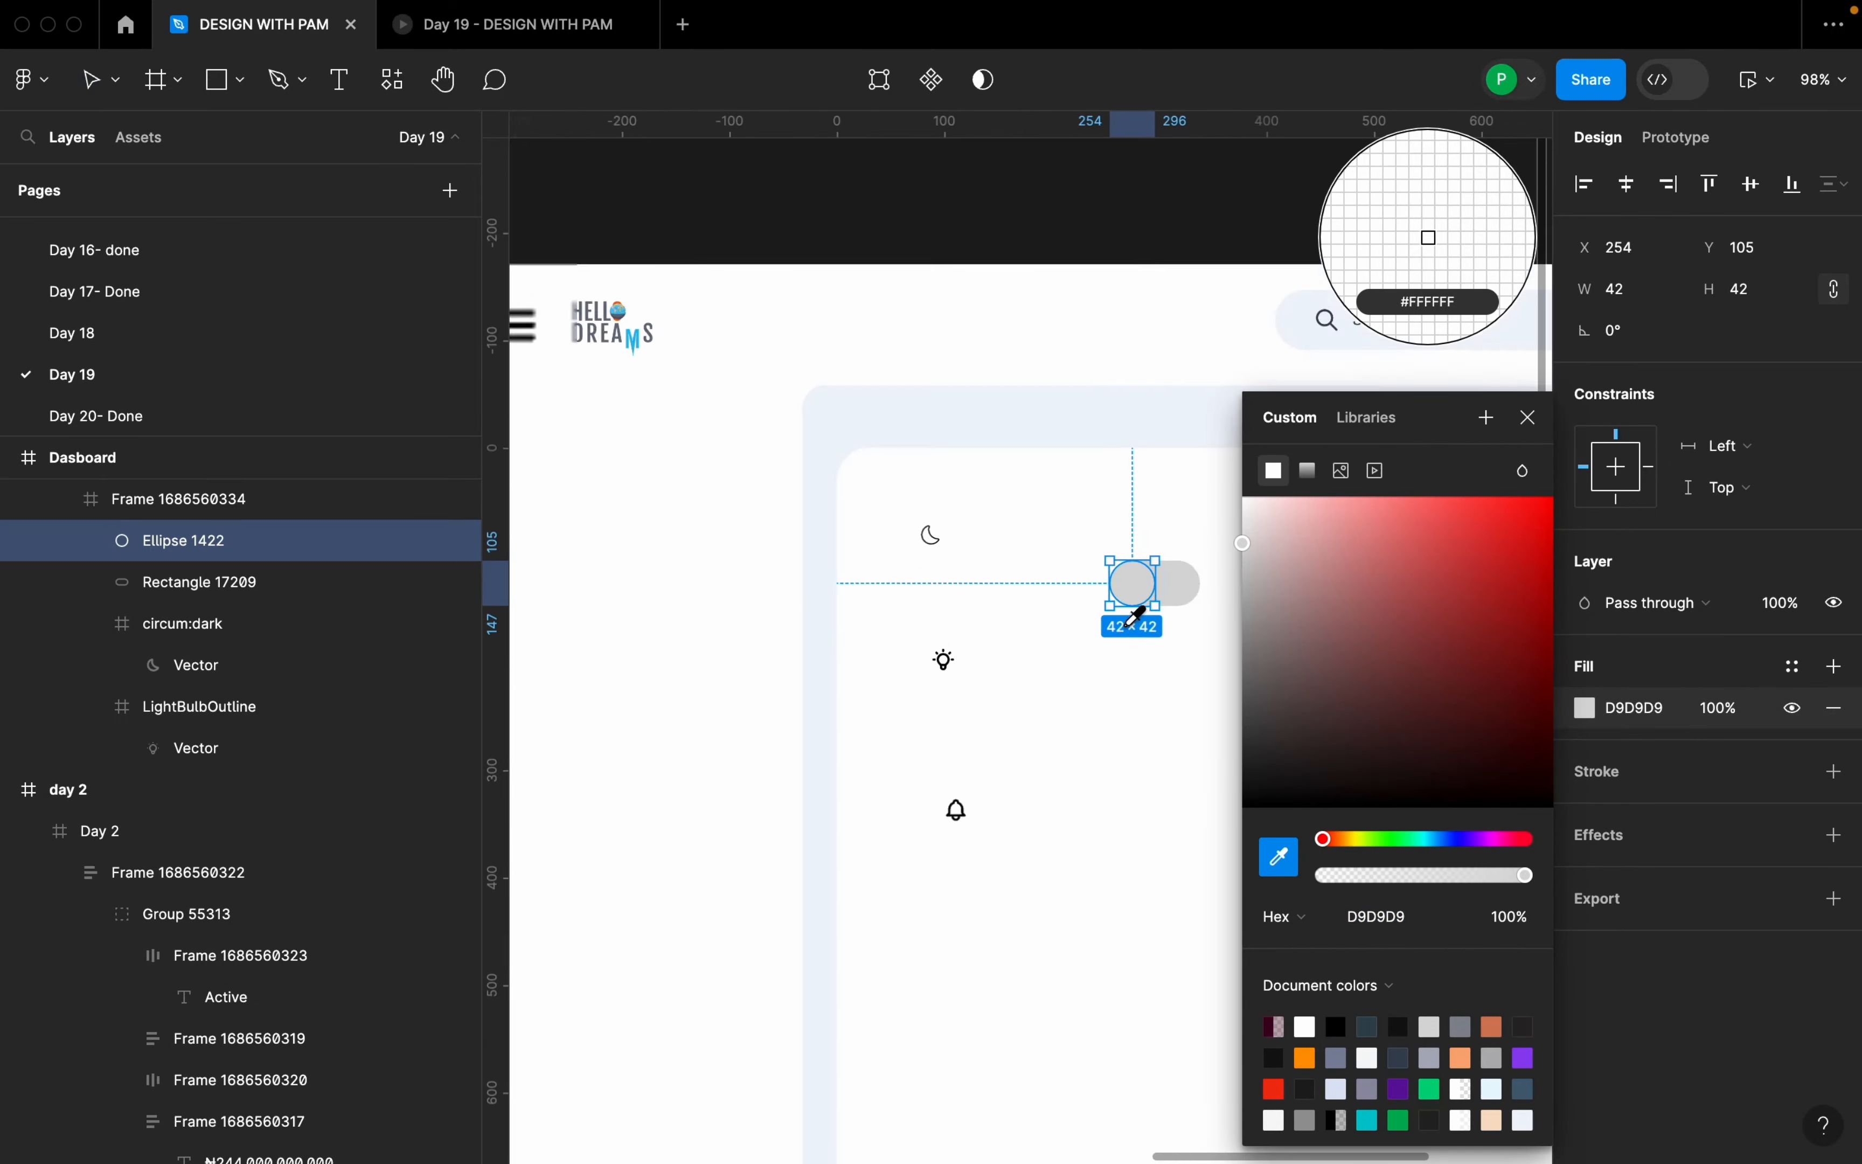
scroll(937, 493, "up", 5)
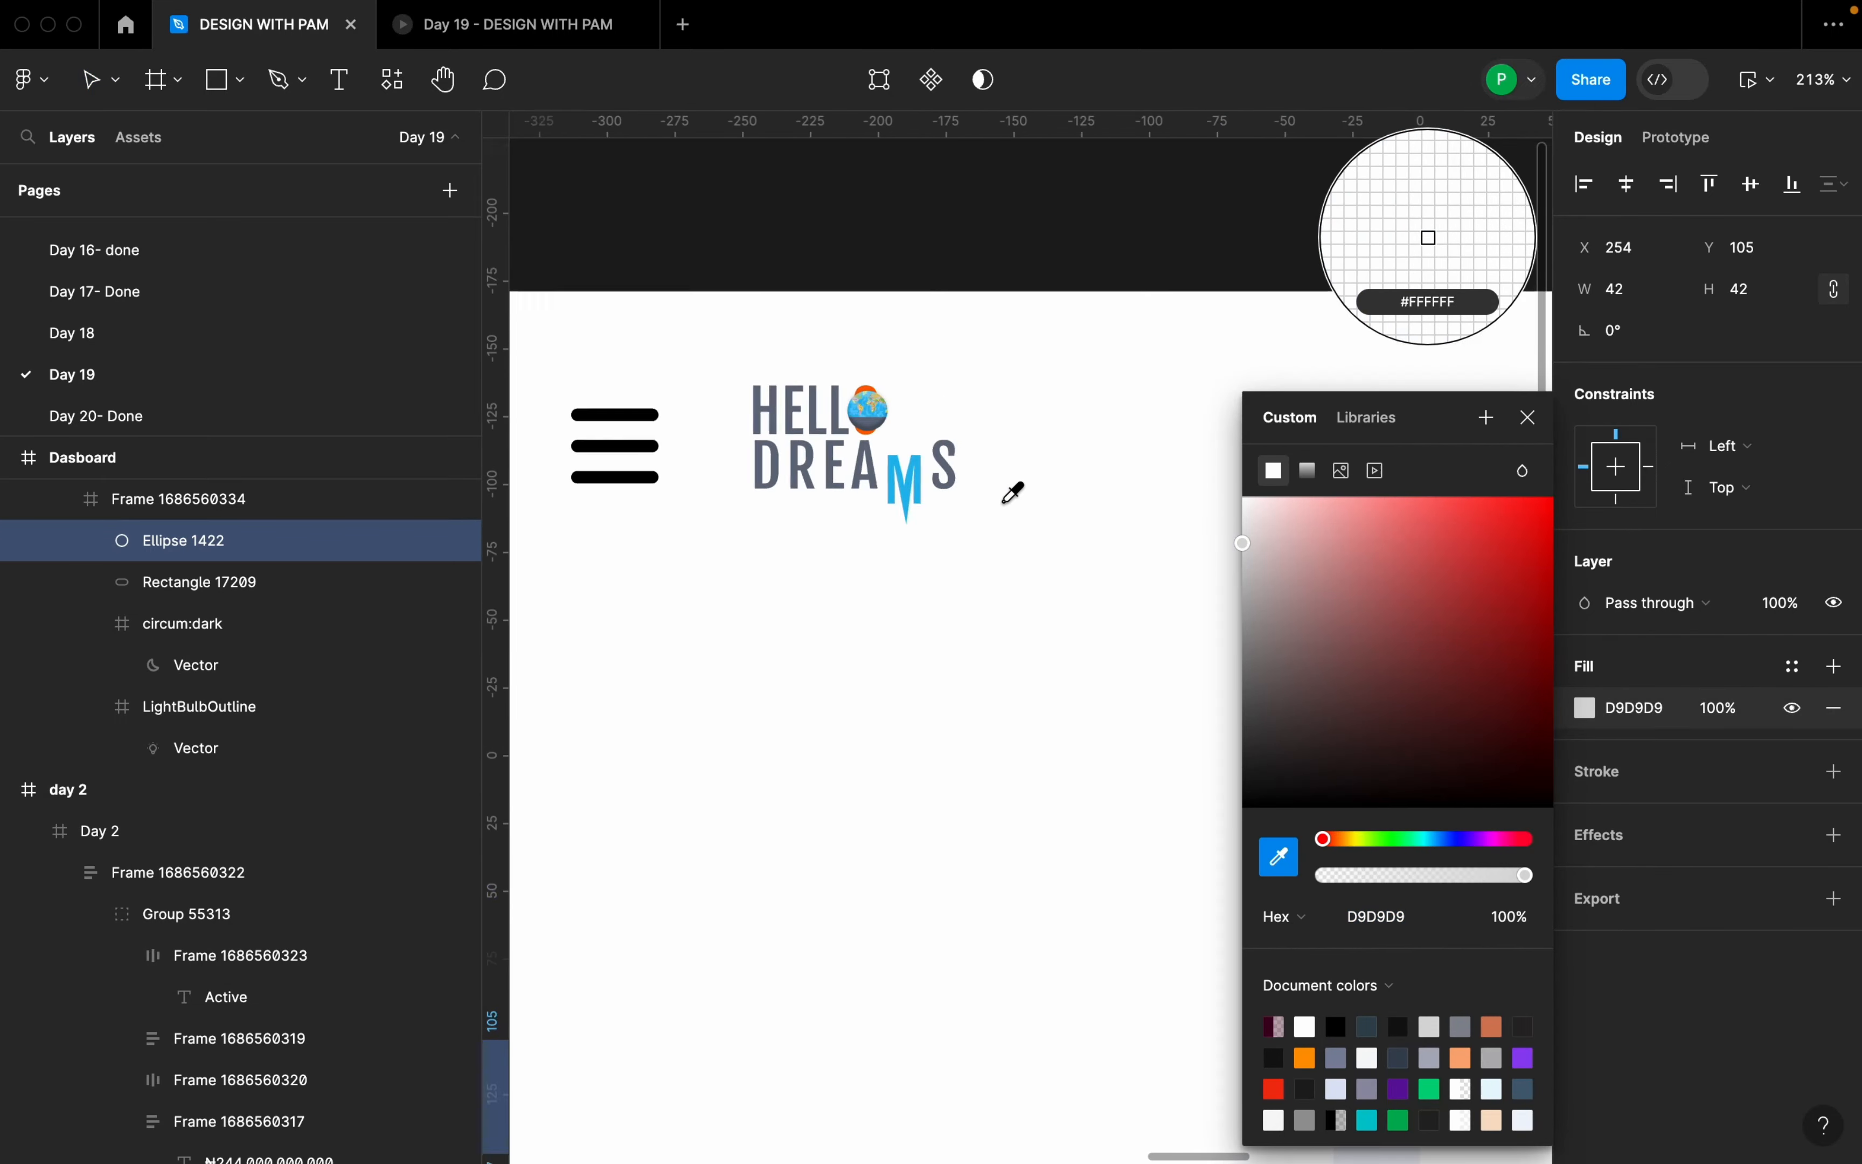
scroll(1009, 491, "down", 8)
scroll(820, 524, "up", 10)
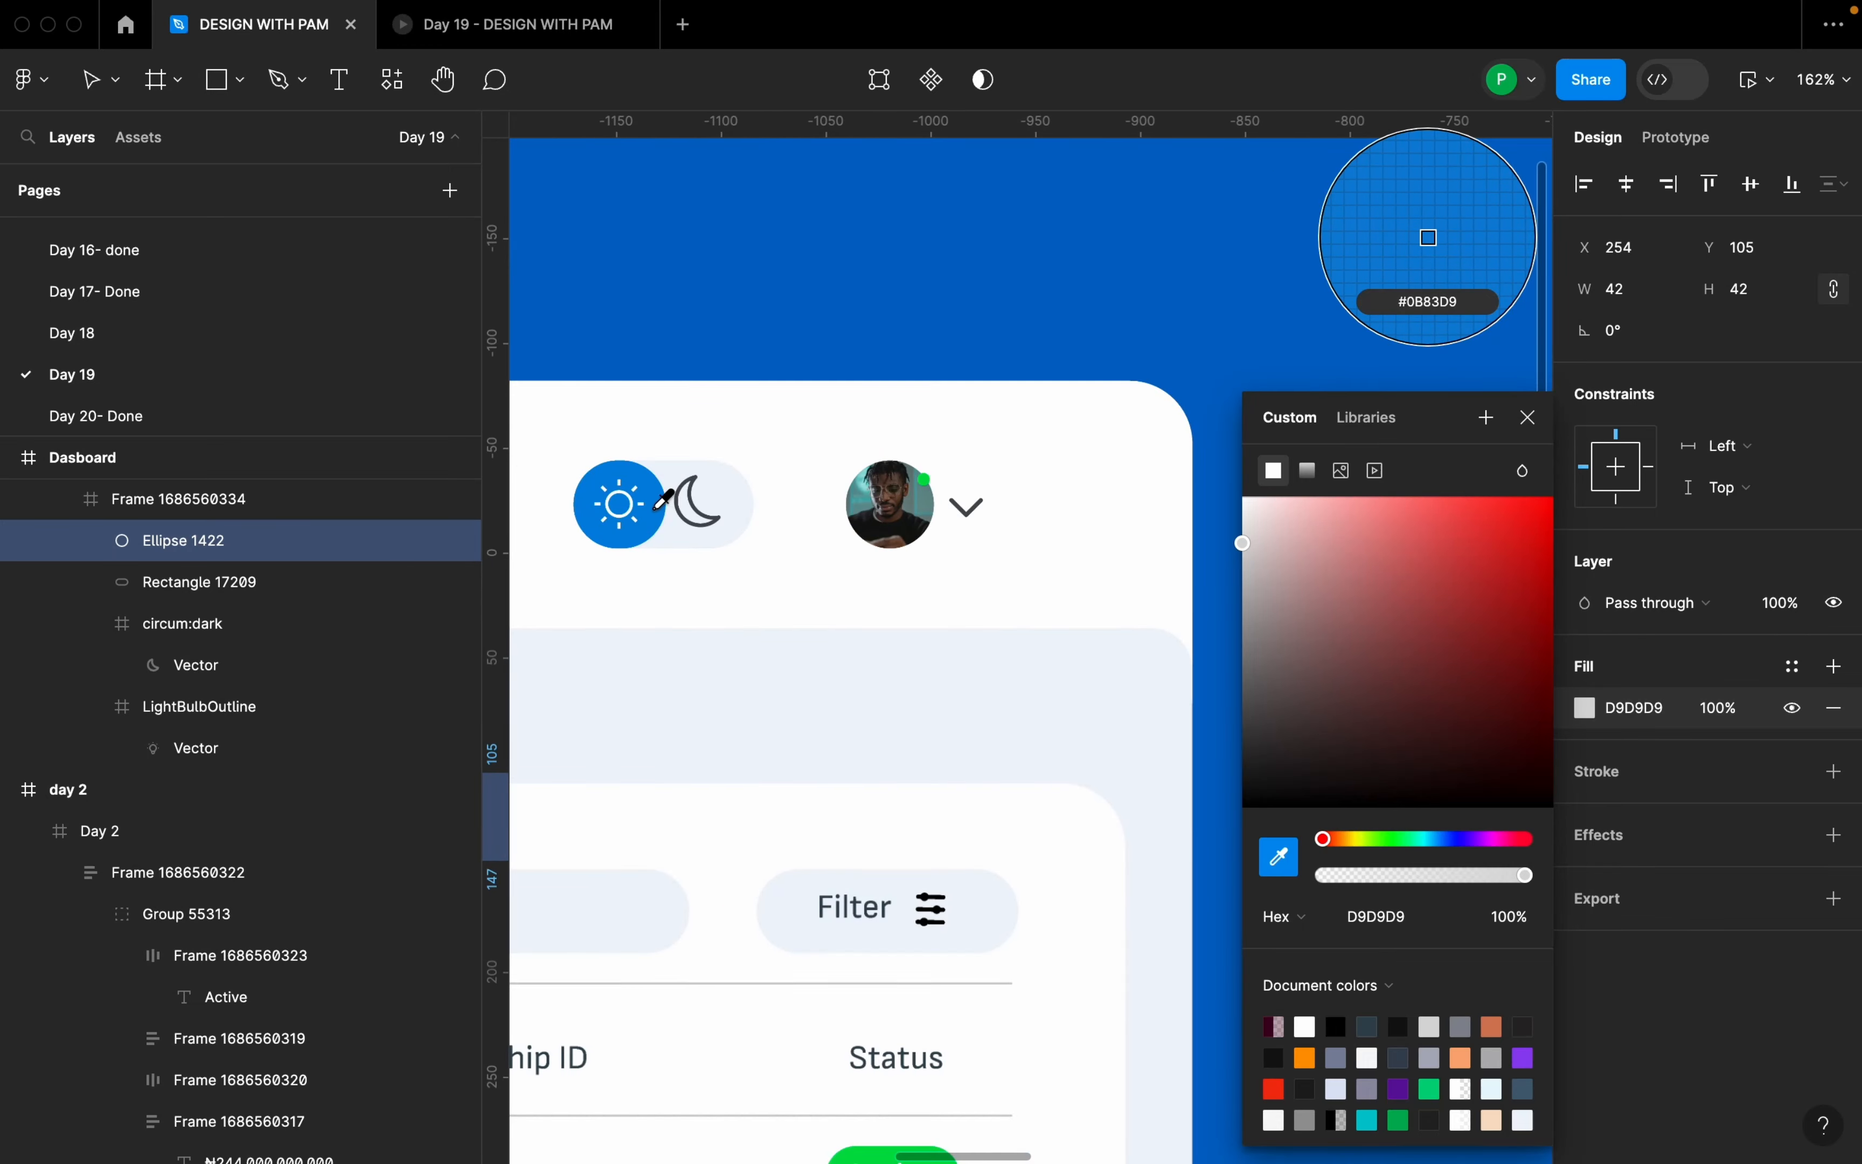
left_click(663, 499)
scroll(652, 531, "down", 8)
scroll(910, 598, "up", 6)
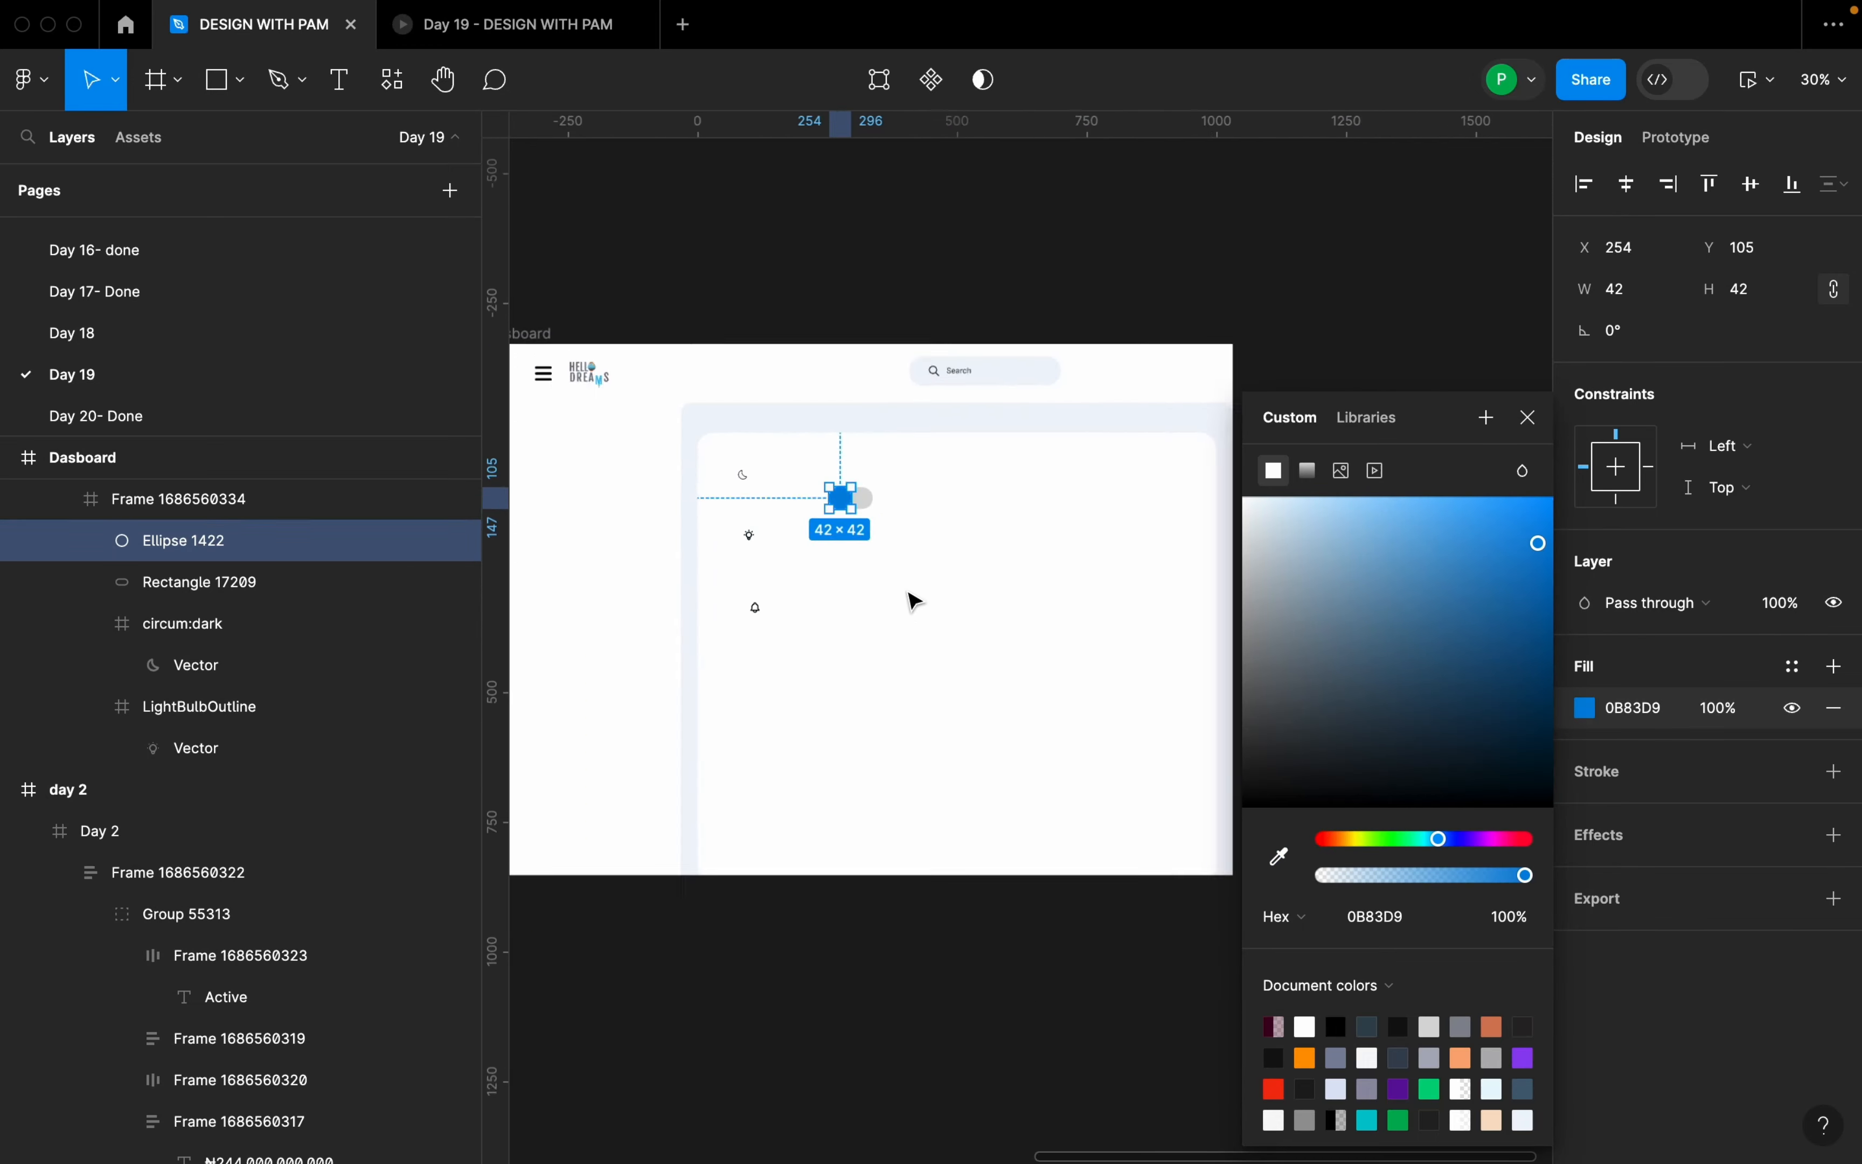
scroll(869, 532, "up", 4)
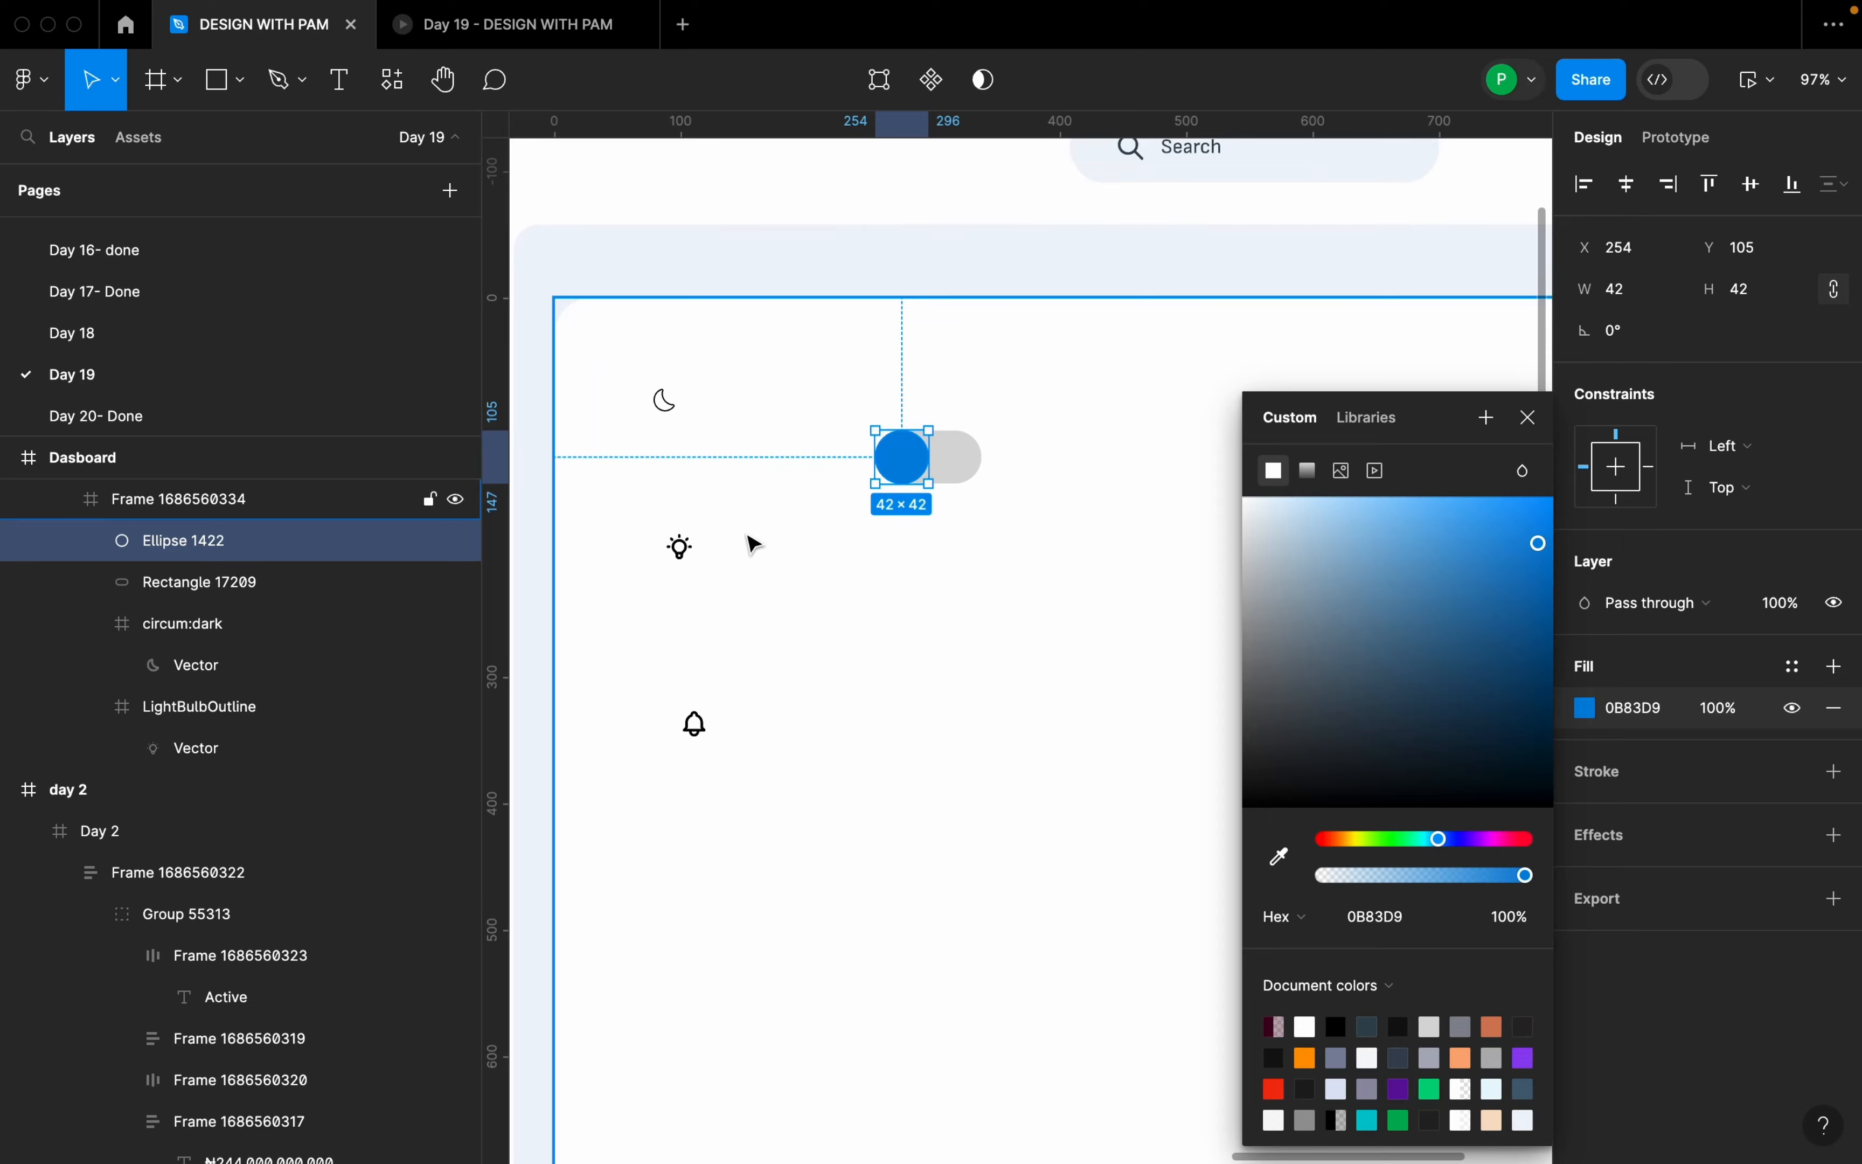
- Move the light bulb icon onto the centre of the blue circle and bring it to the front
left_click(702, 556)
left_click_drag(688, 557, 910, 467)
scroll(910, 466, "up", 5)
right_click(912, 464)
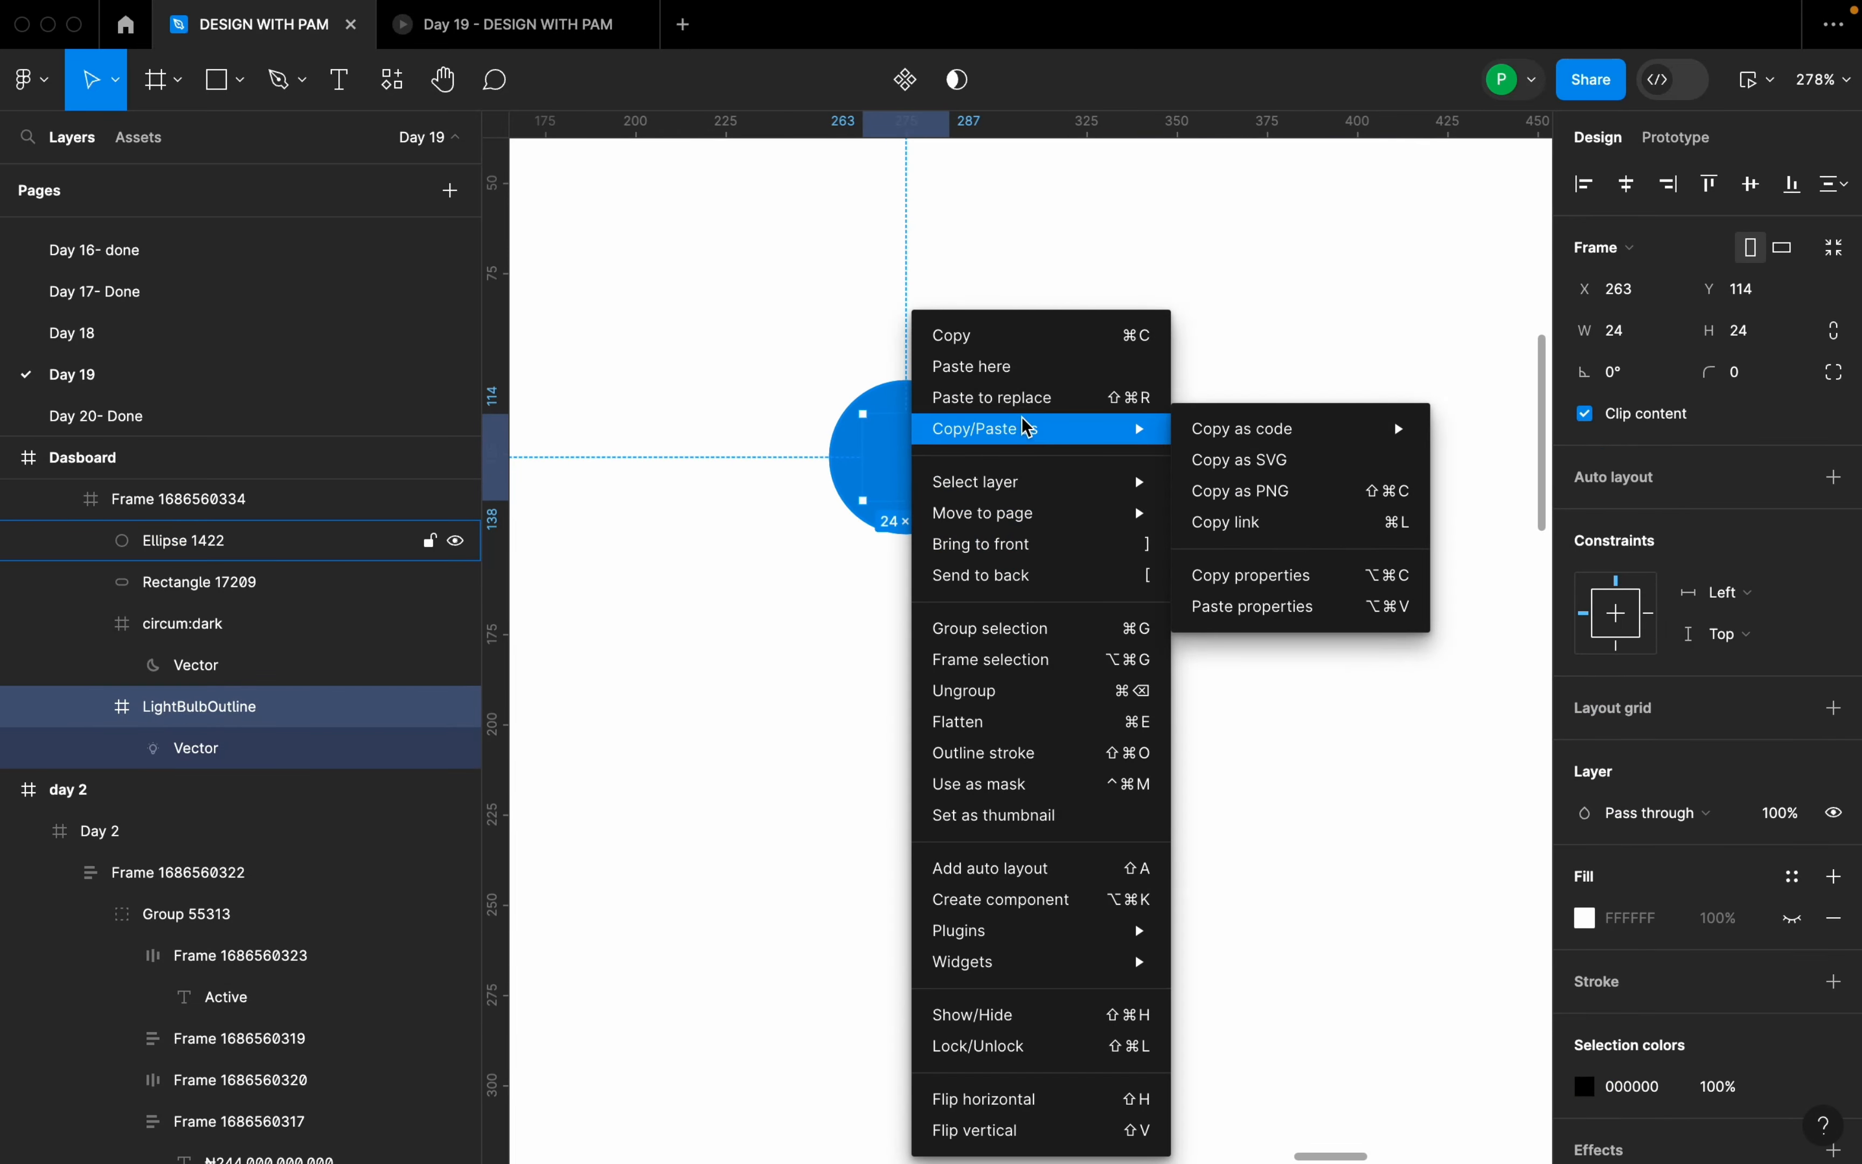
left_click(1023, 544)
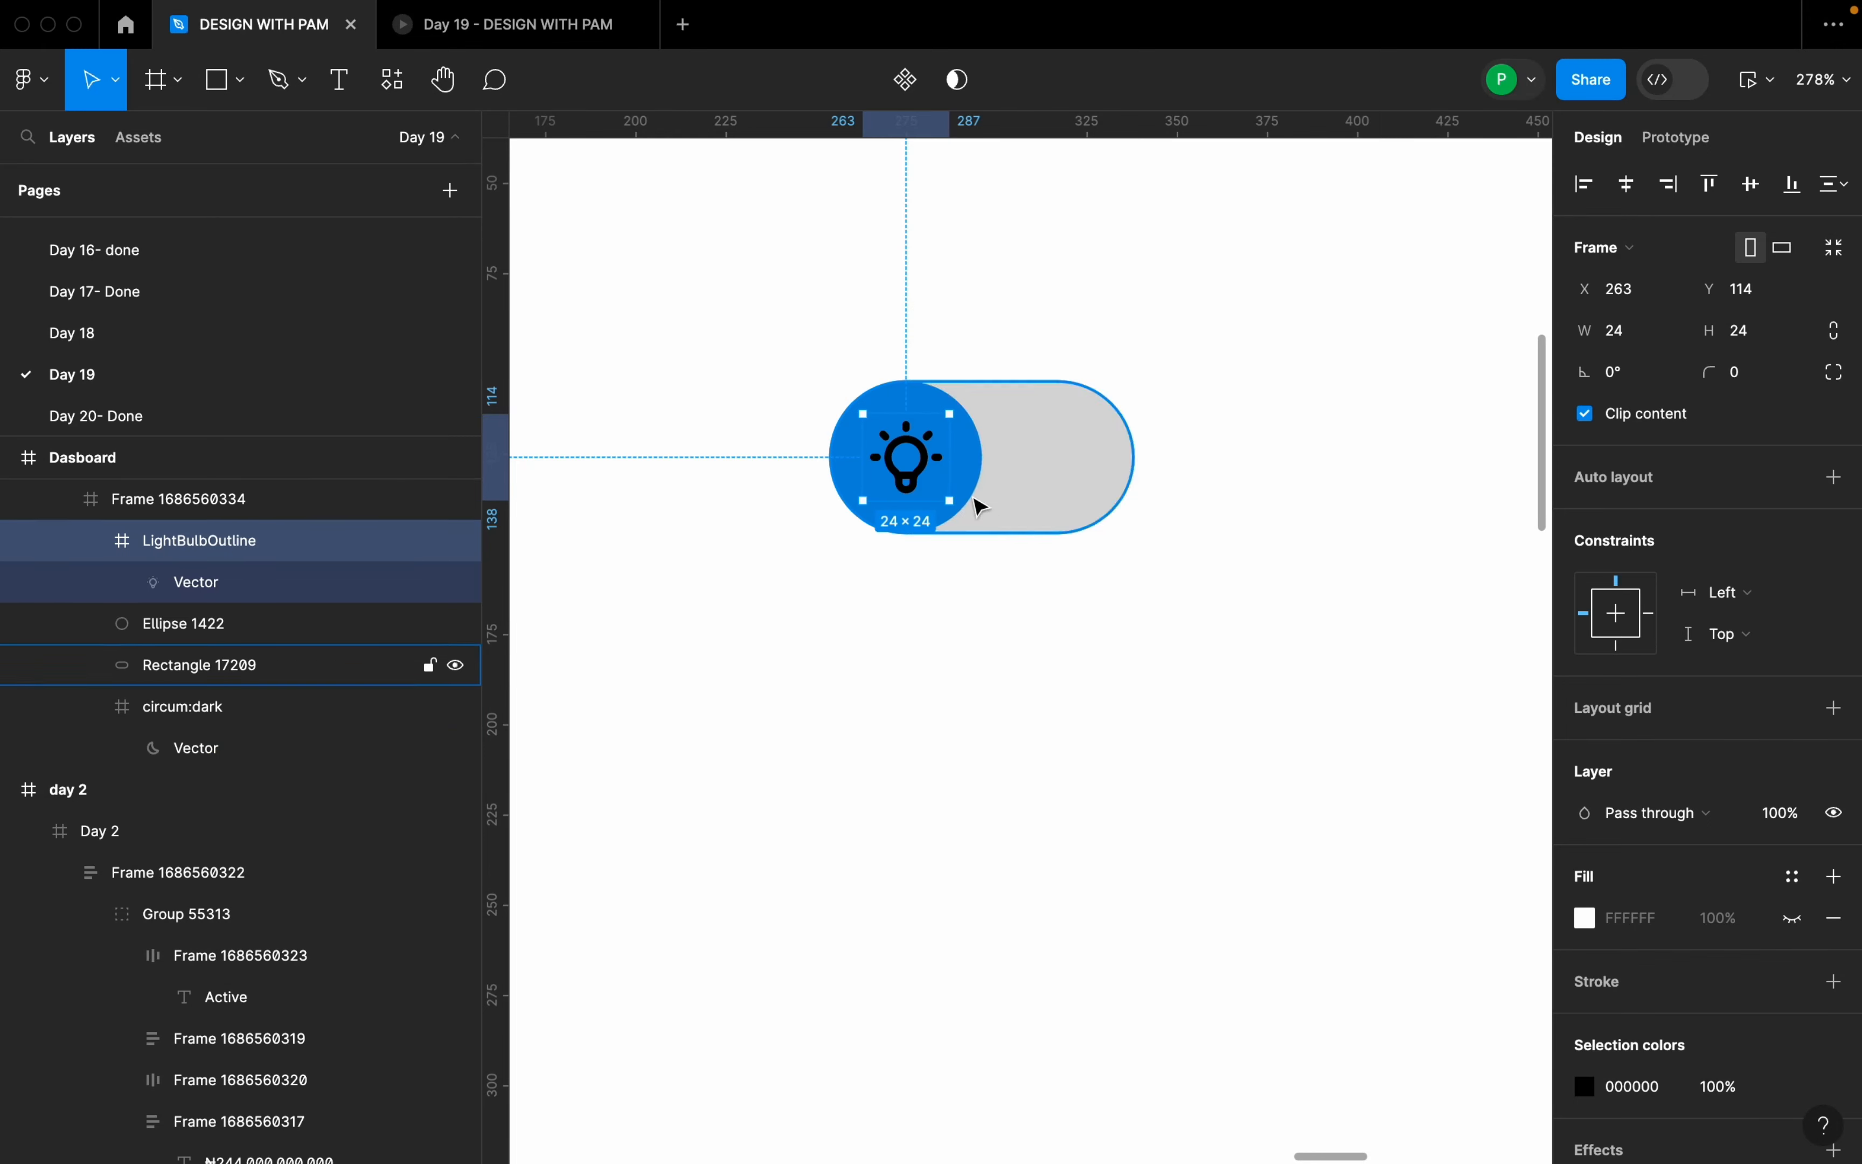
scroll(908, 467, "up", 3)
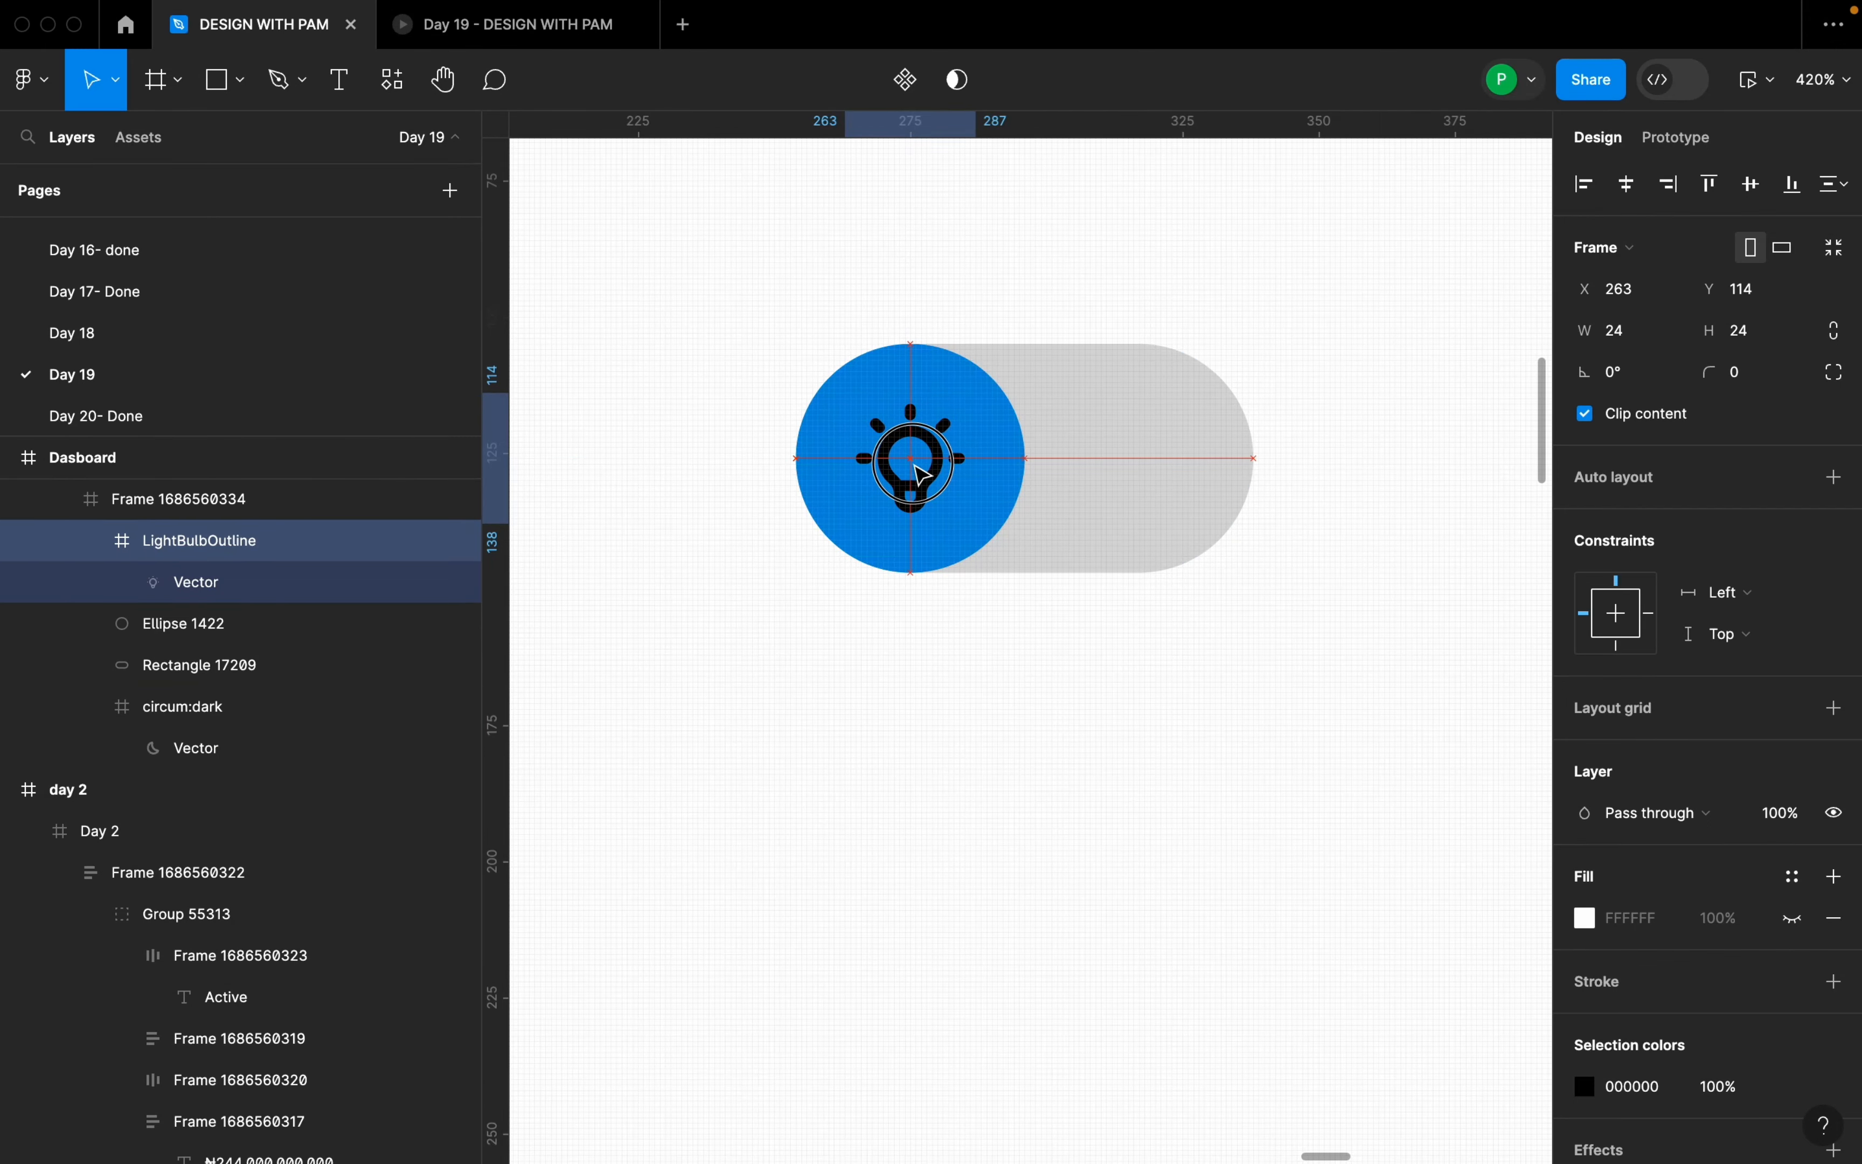
- Group the light bulb icon with the blue circle
left_click(1010, 431, "shift")
right_click(991, 426)
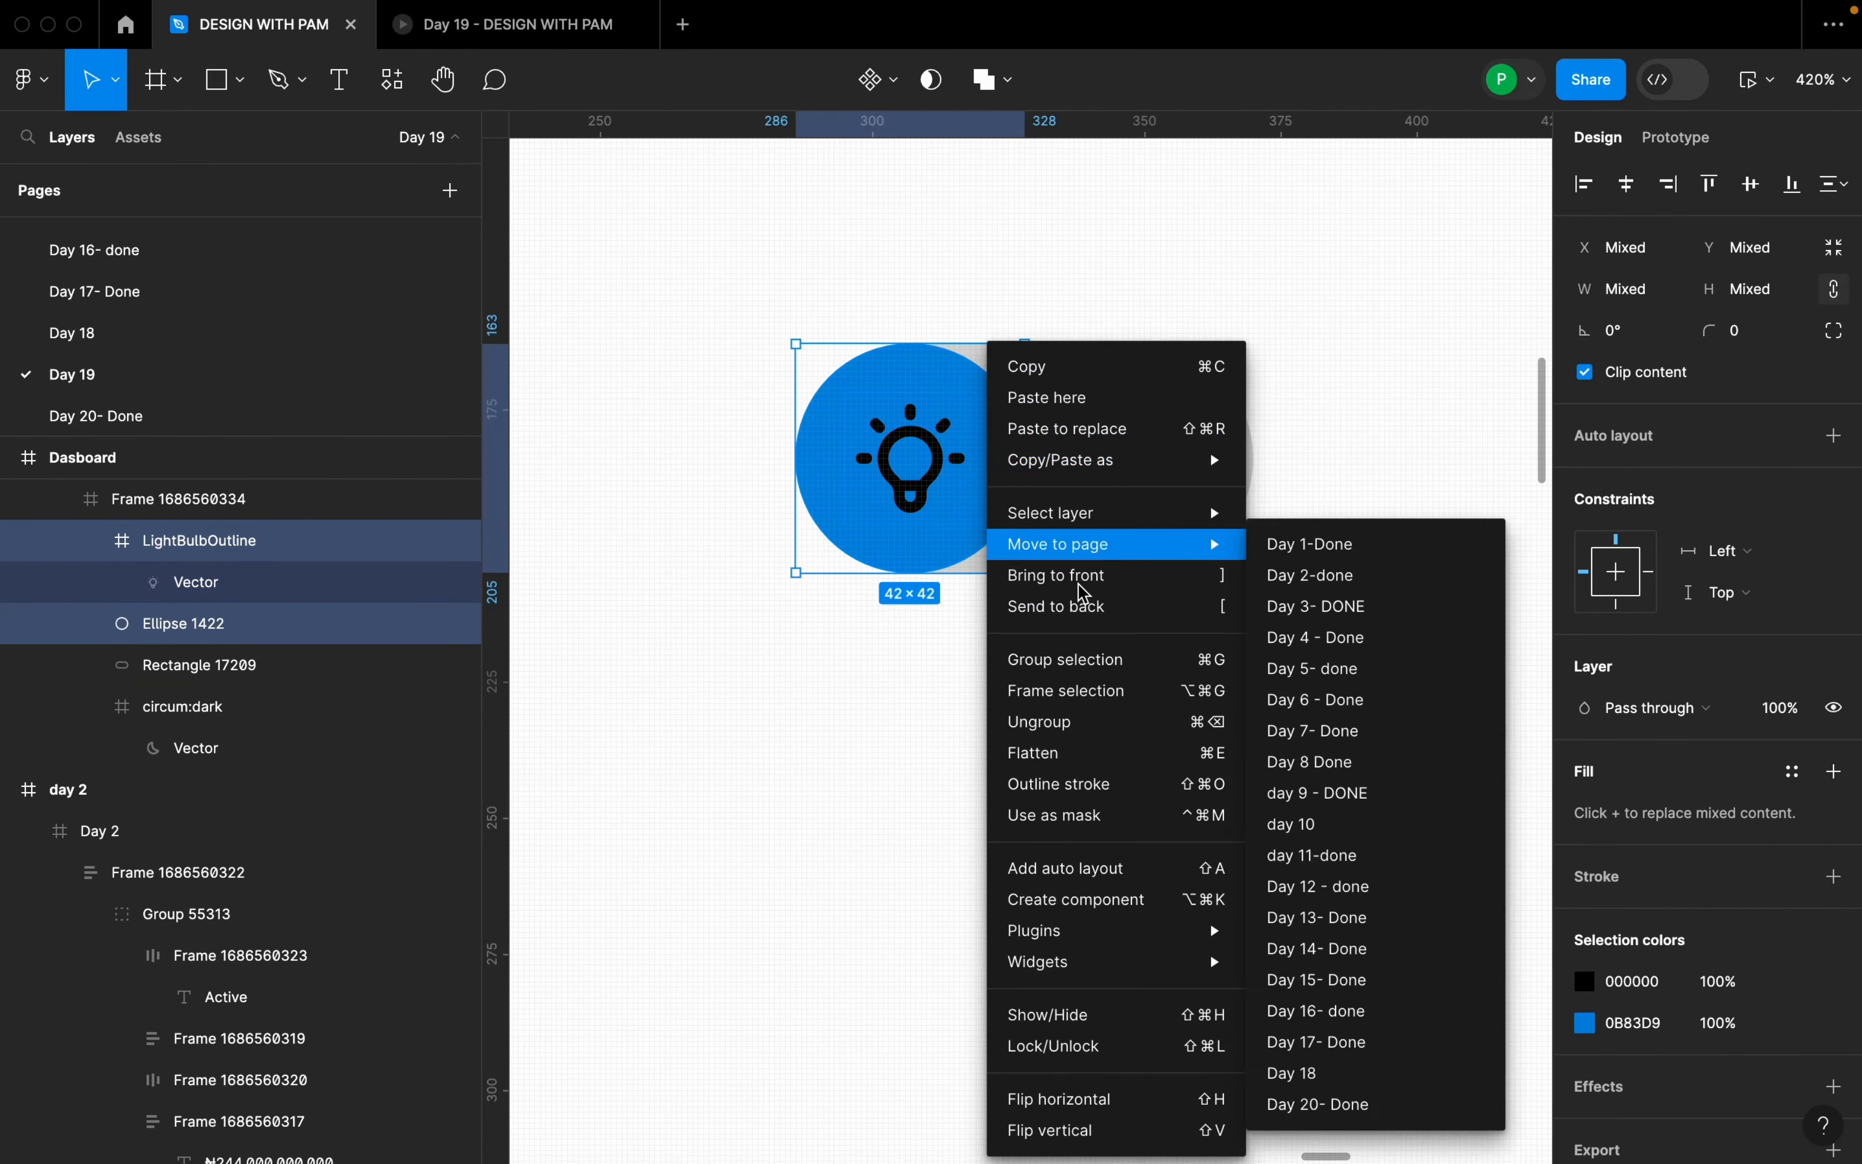
left_click(1069, 662)
left_click(1208, 518)
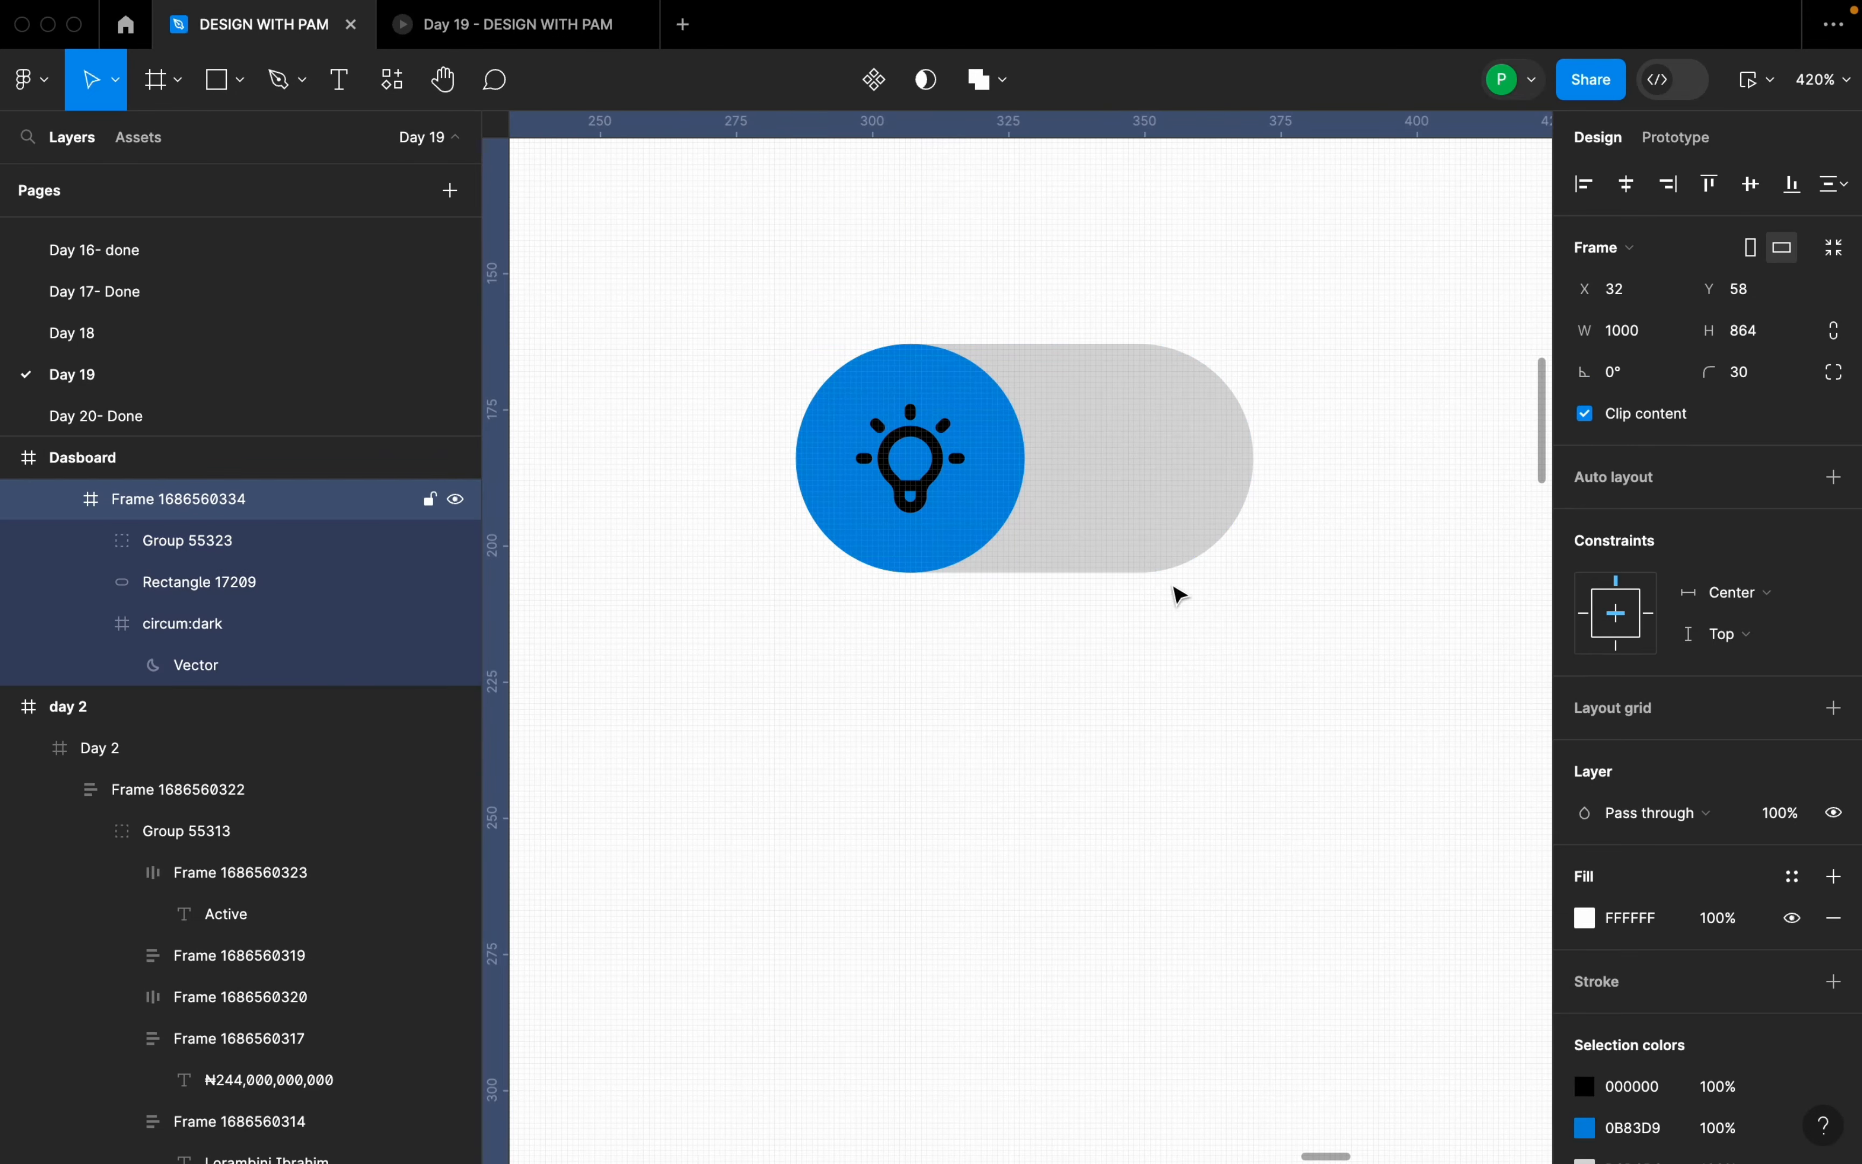
- Move the moon icon onto the free half of the grey pill, bring it to the front and level it with the bulb
scroll(1300, 528, "down", 2)
scroll(1169, 527, "down", 5)
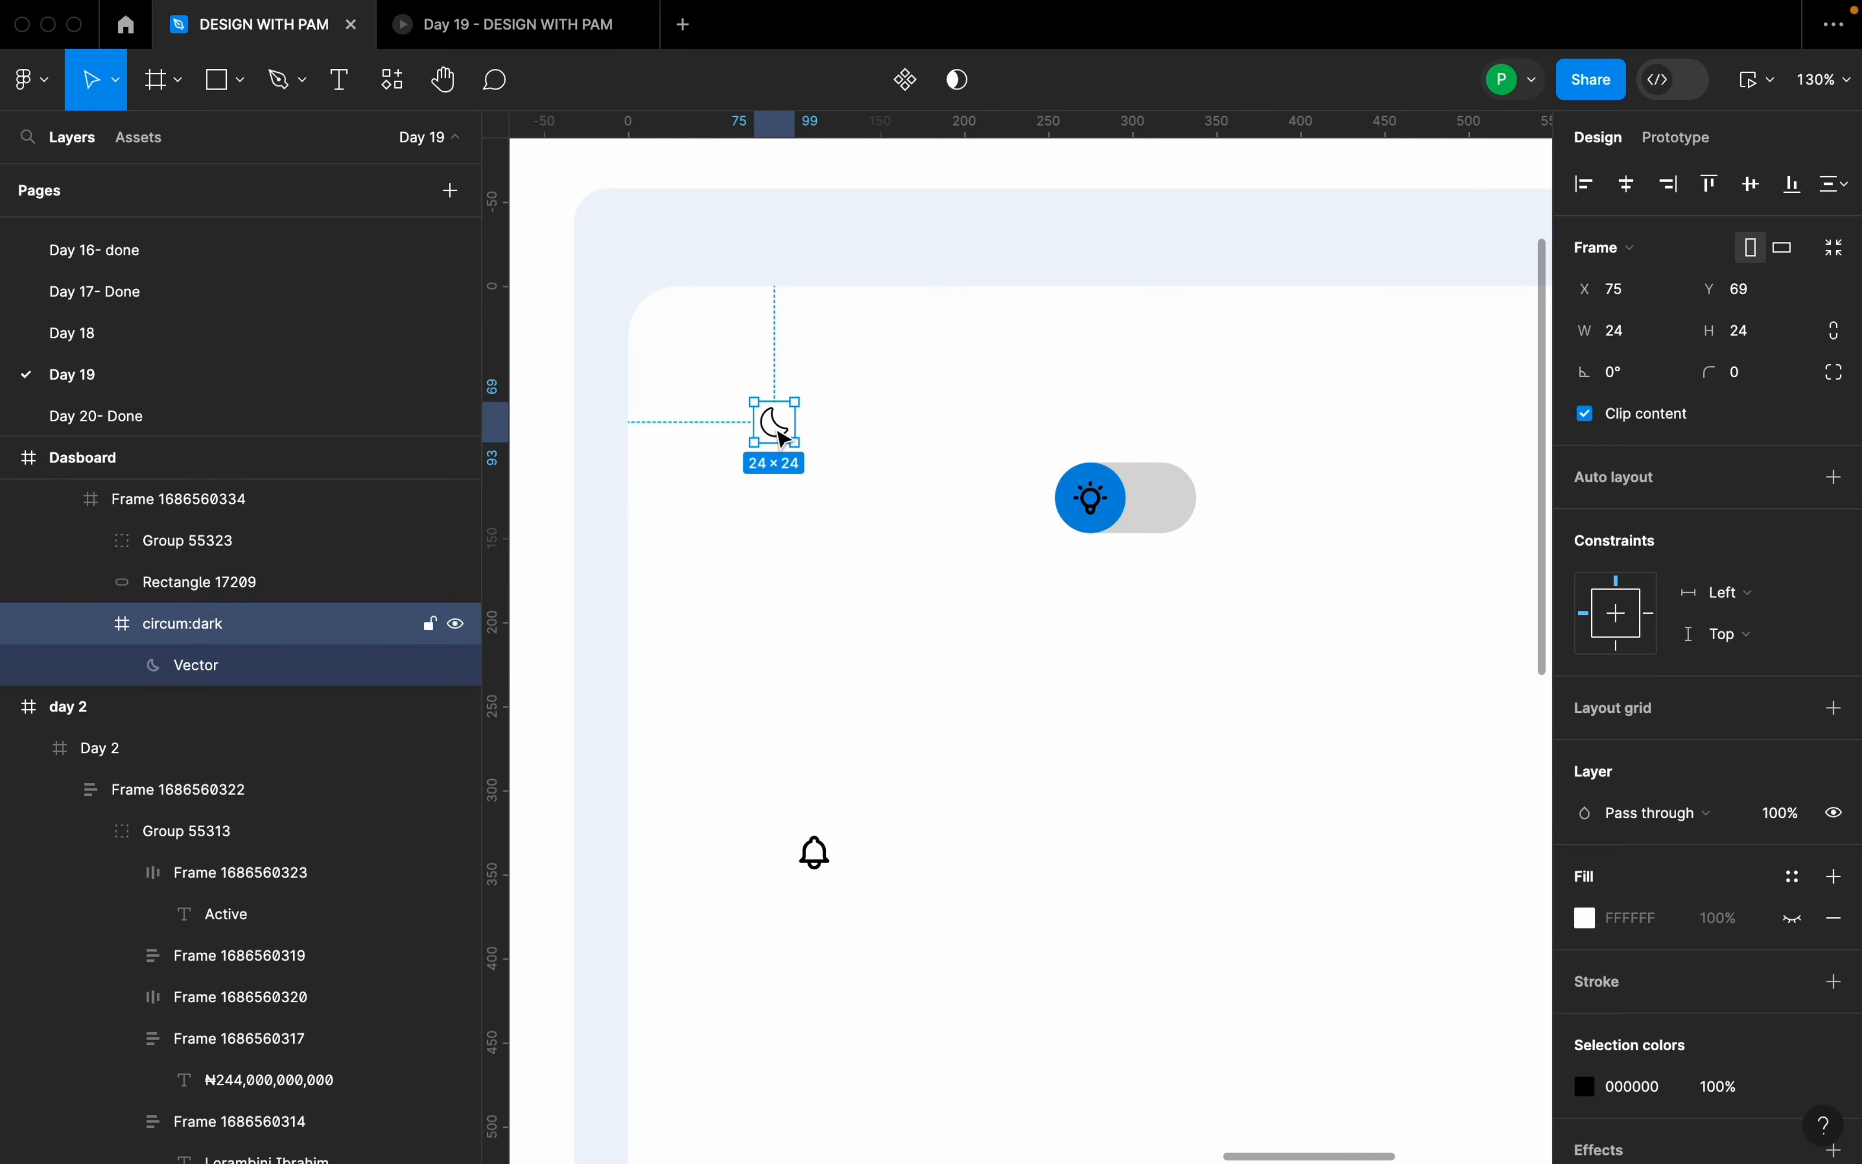
left_click_drag(780, 438, 1143, 518)
left_click_drag(1154, 508, 1168, 501)
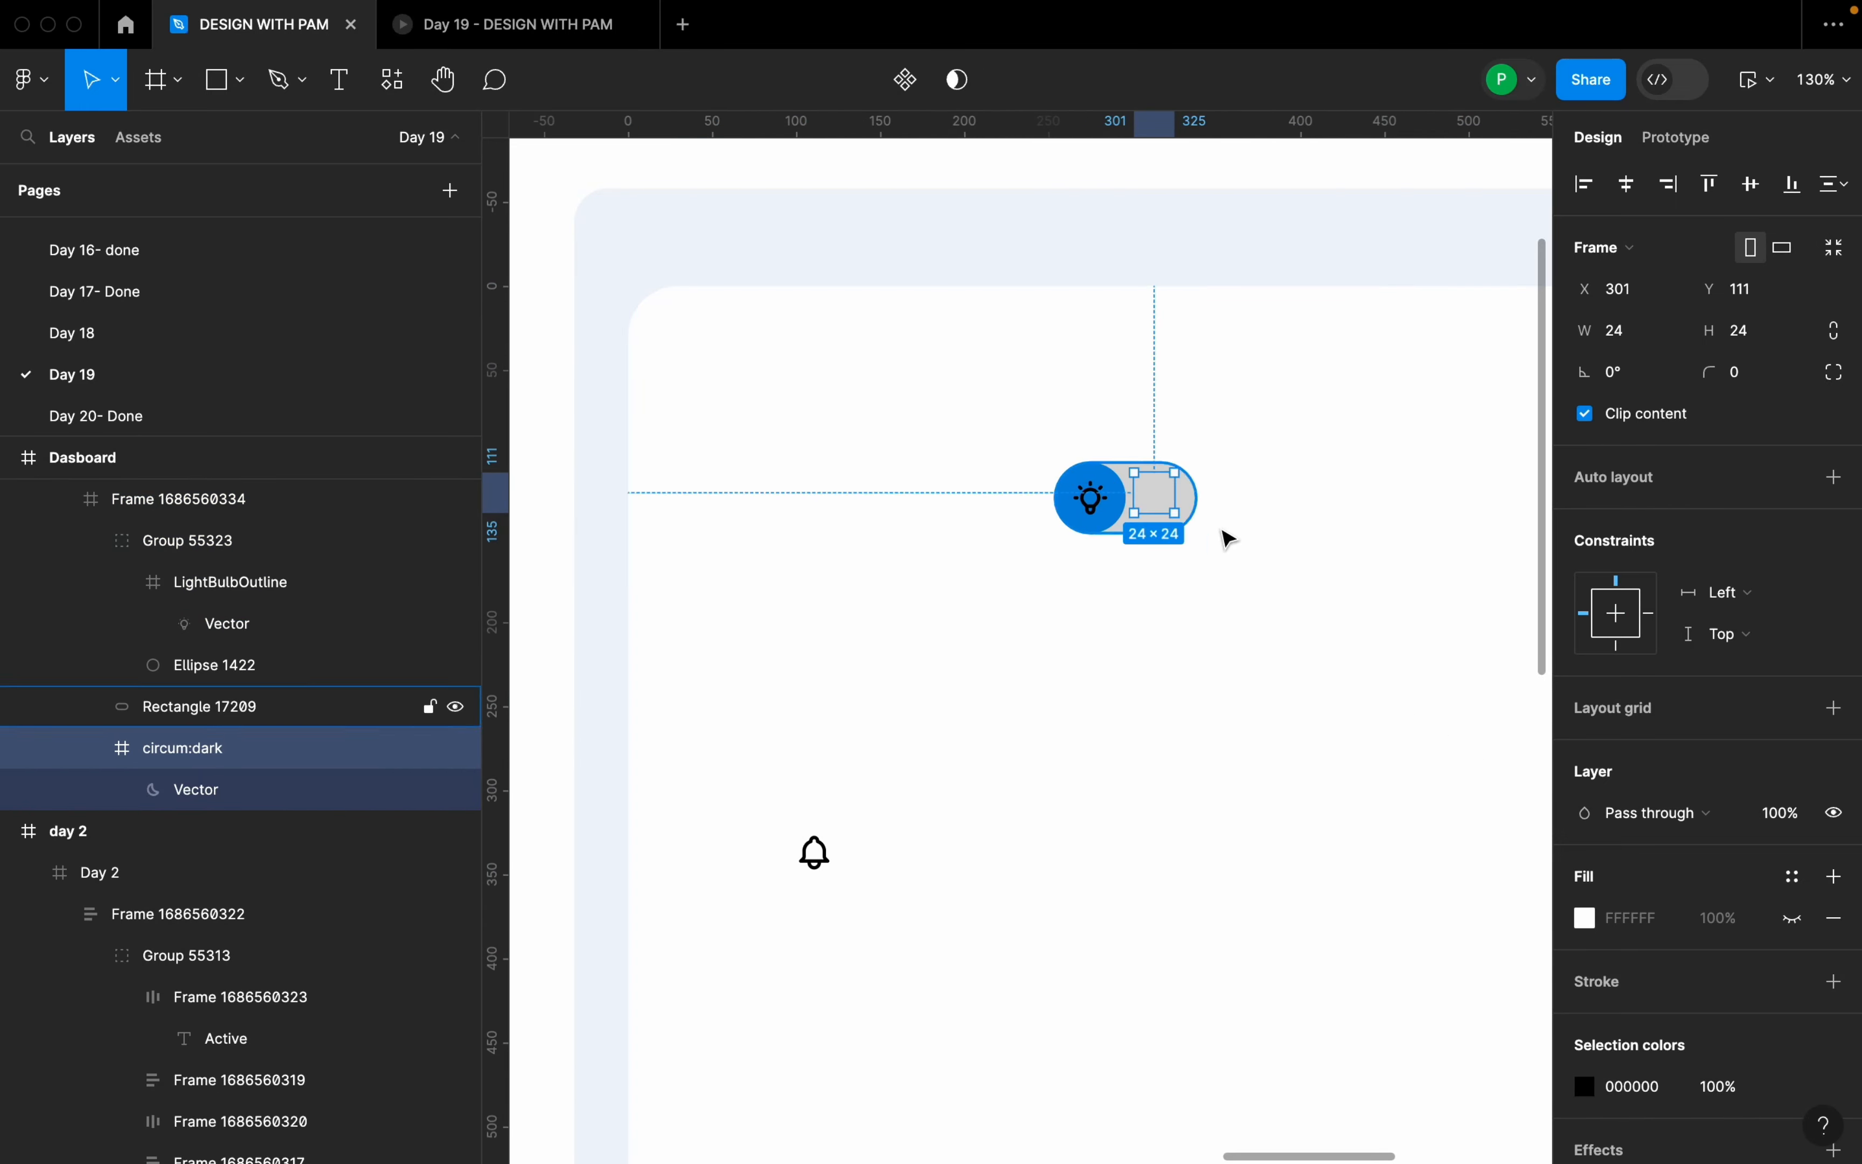
scroll(1264, 552, "down", 10)
scroll(1284, 563, "up", 5)
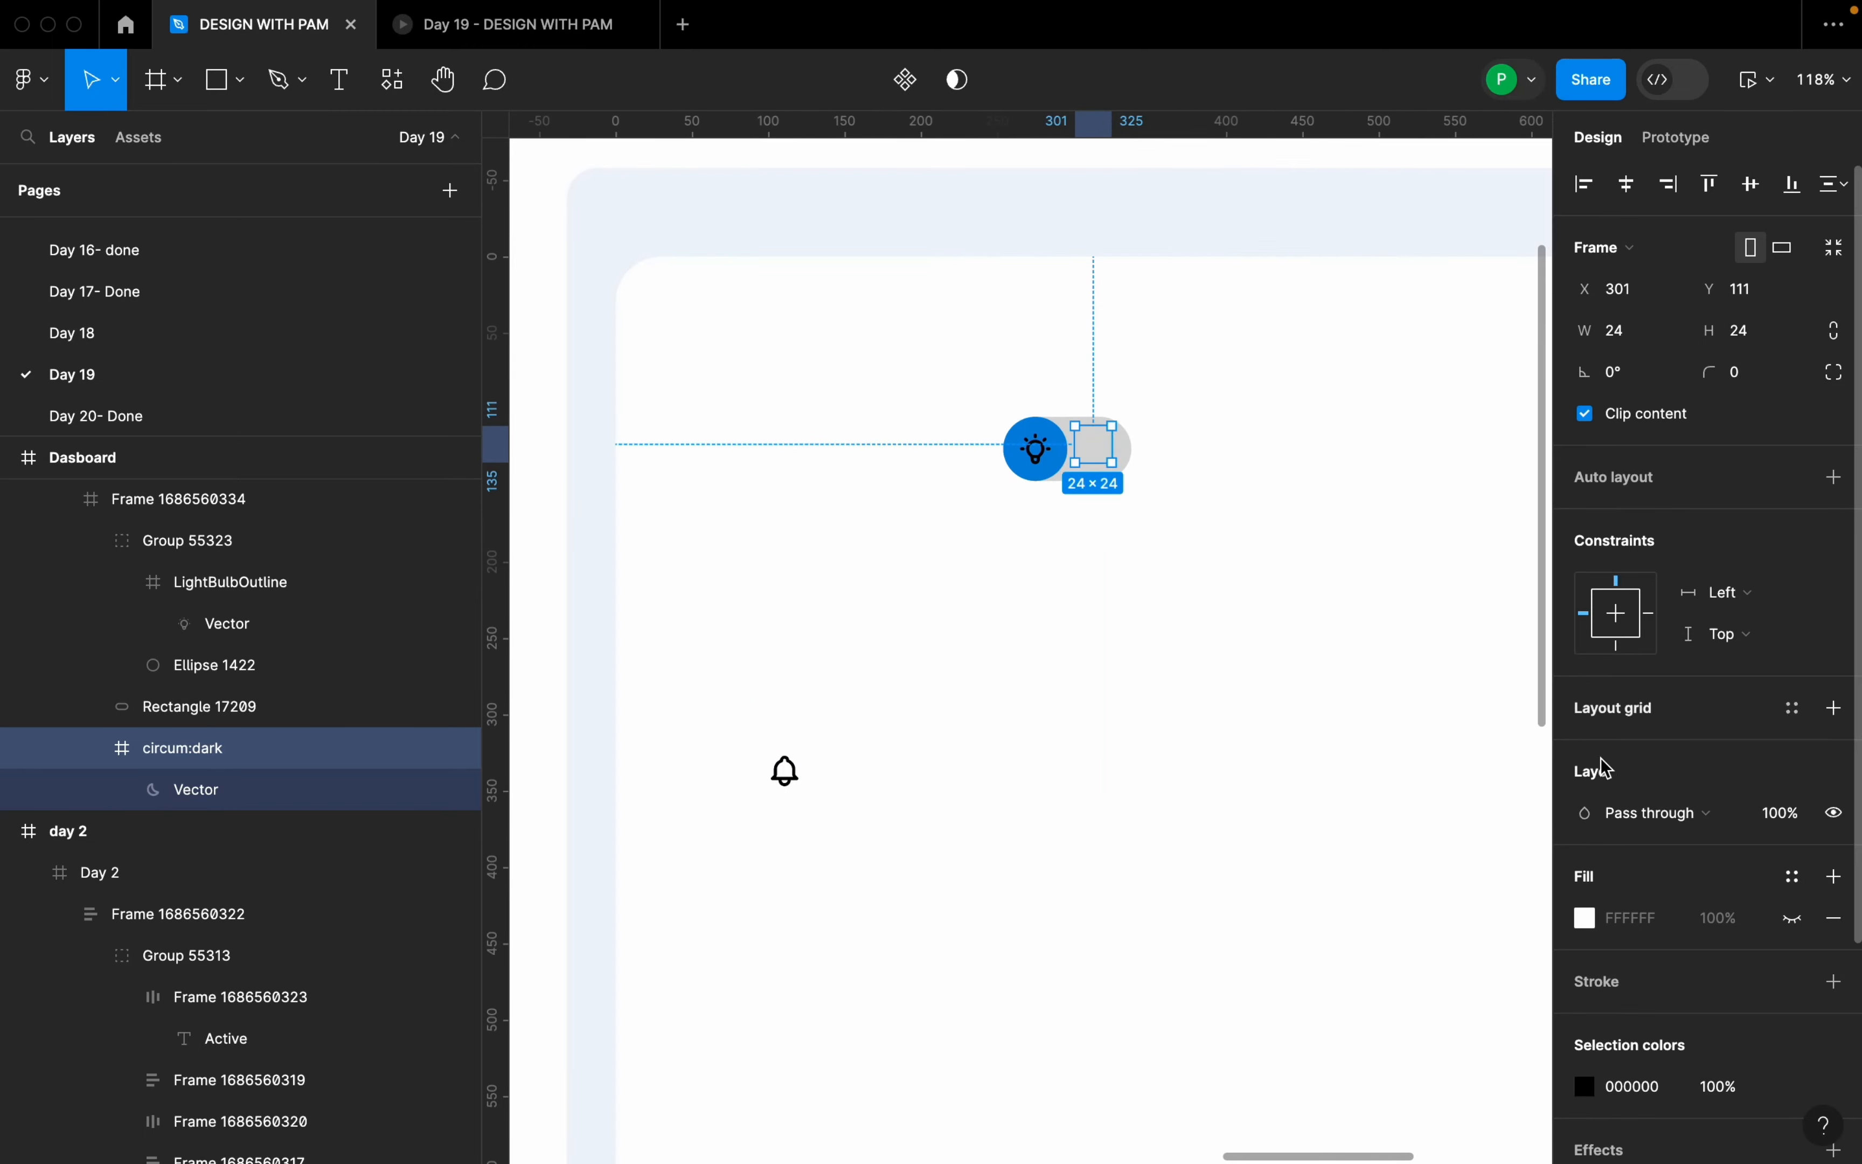
scroll(1091, 462, "up", 3)
right_click(1101, 430)
mouse_move(1175, 419)
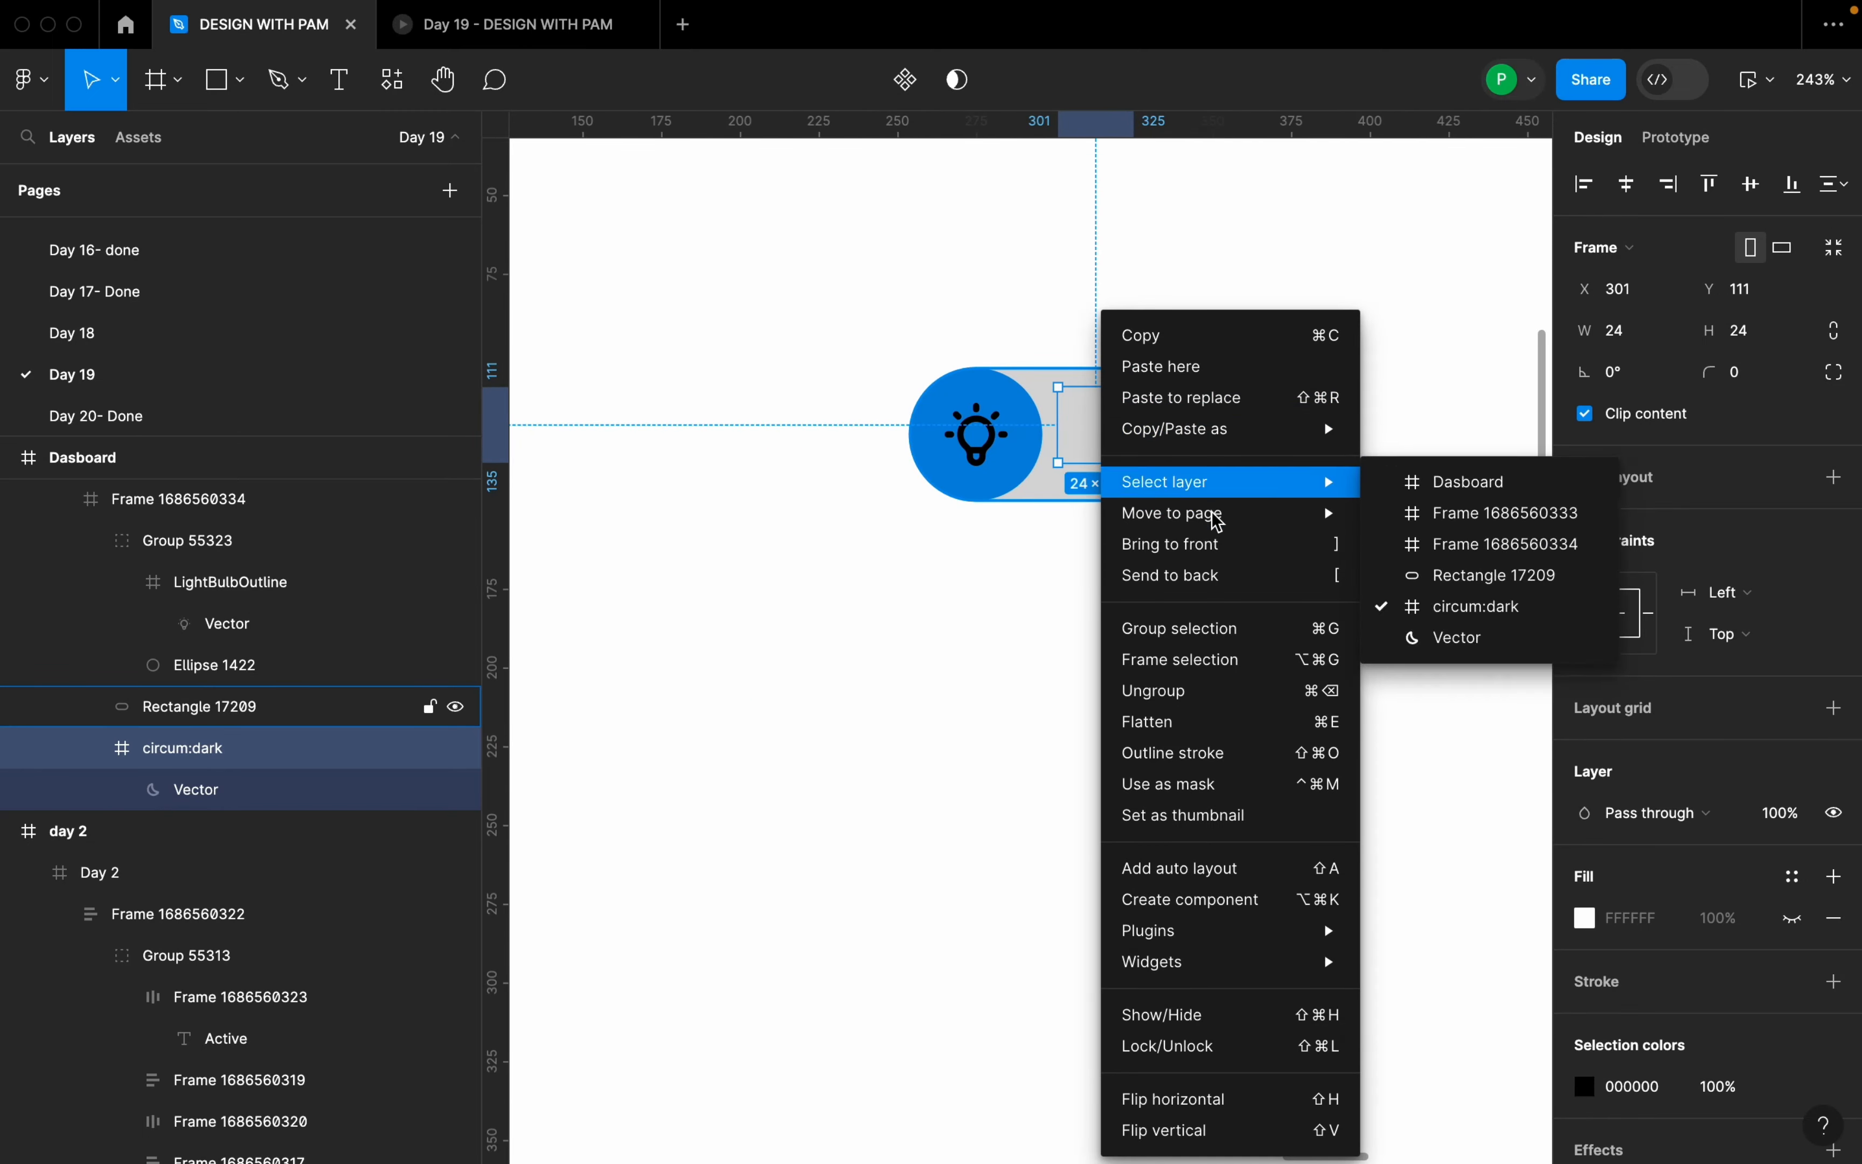
left_click(1219, 548)
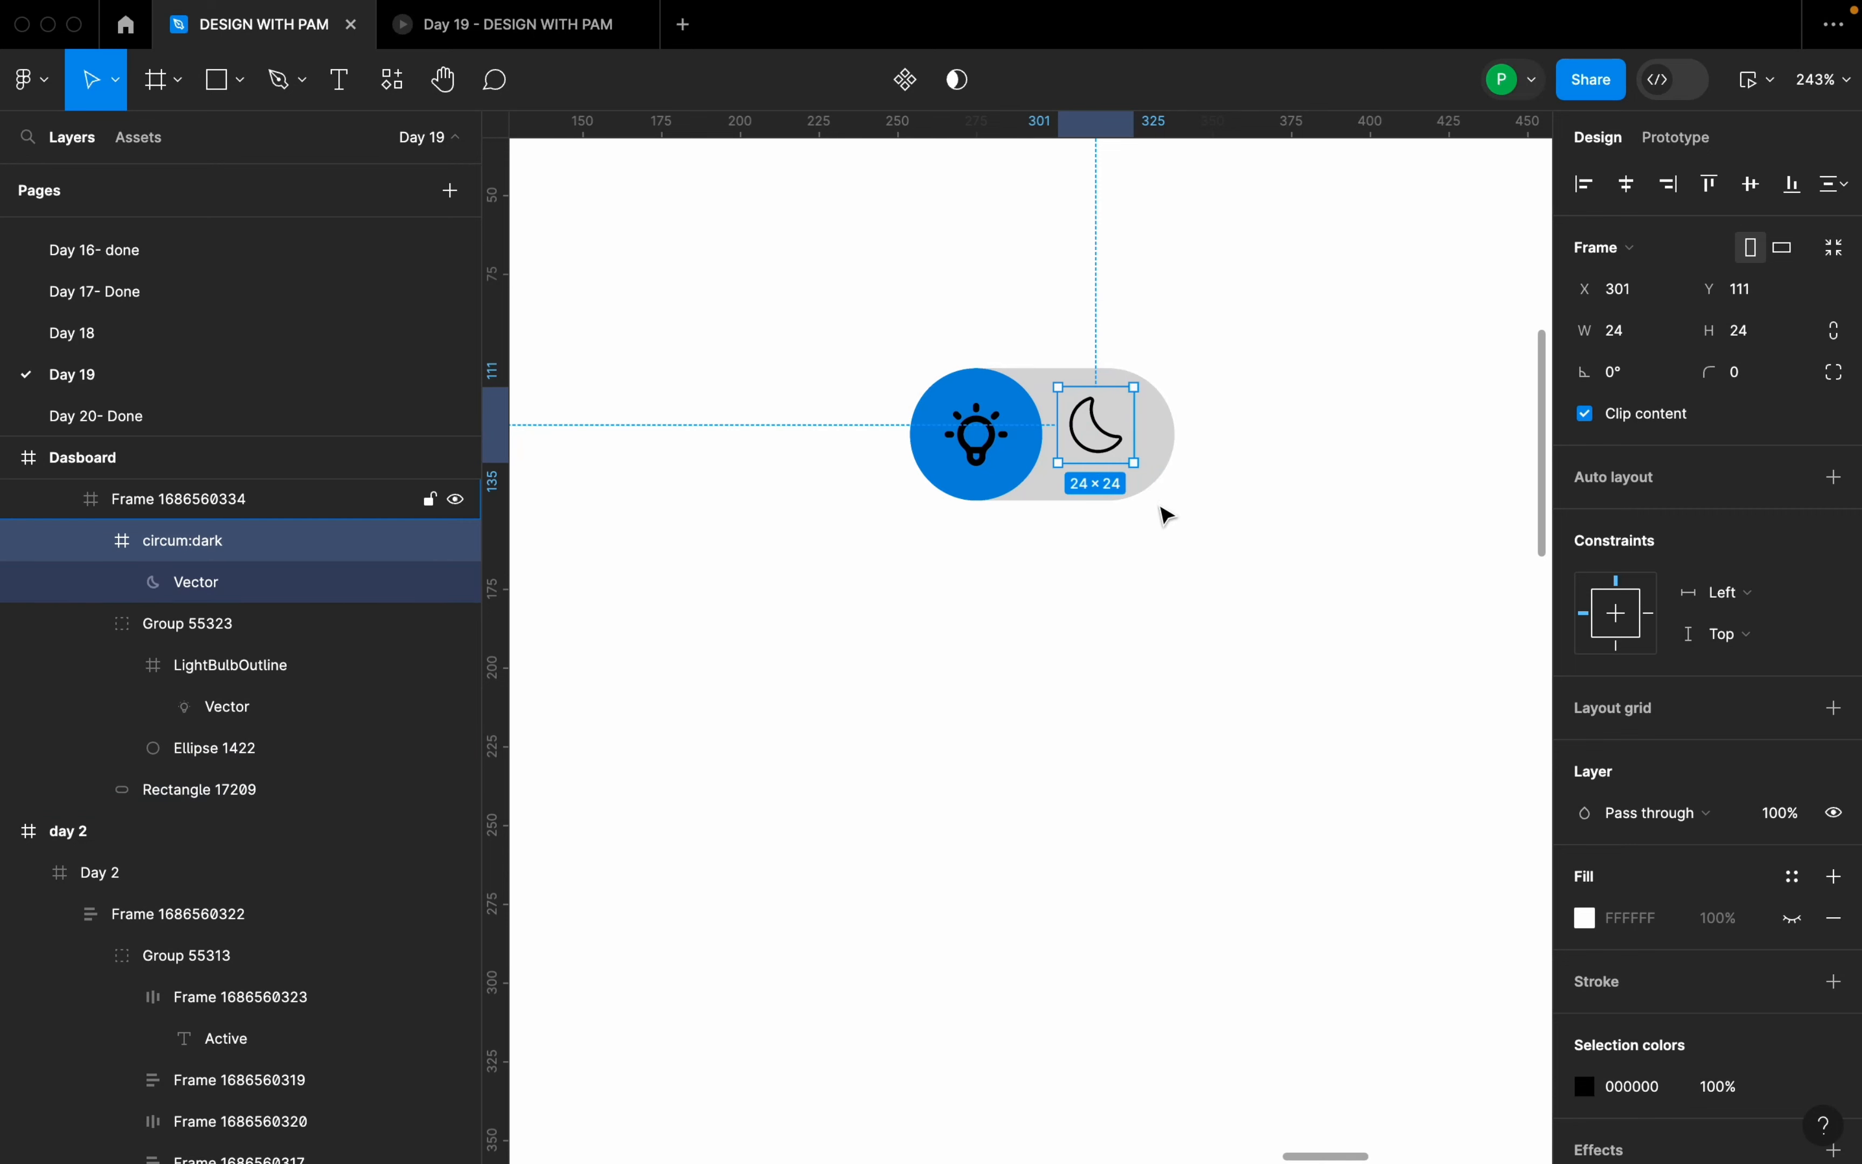
left_click_drag(1106, 449, 1102, 454)
- Recolour the grey pill to the light blue F1F4FB with the colour sampler
left_click(1167, 447, "shift")
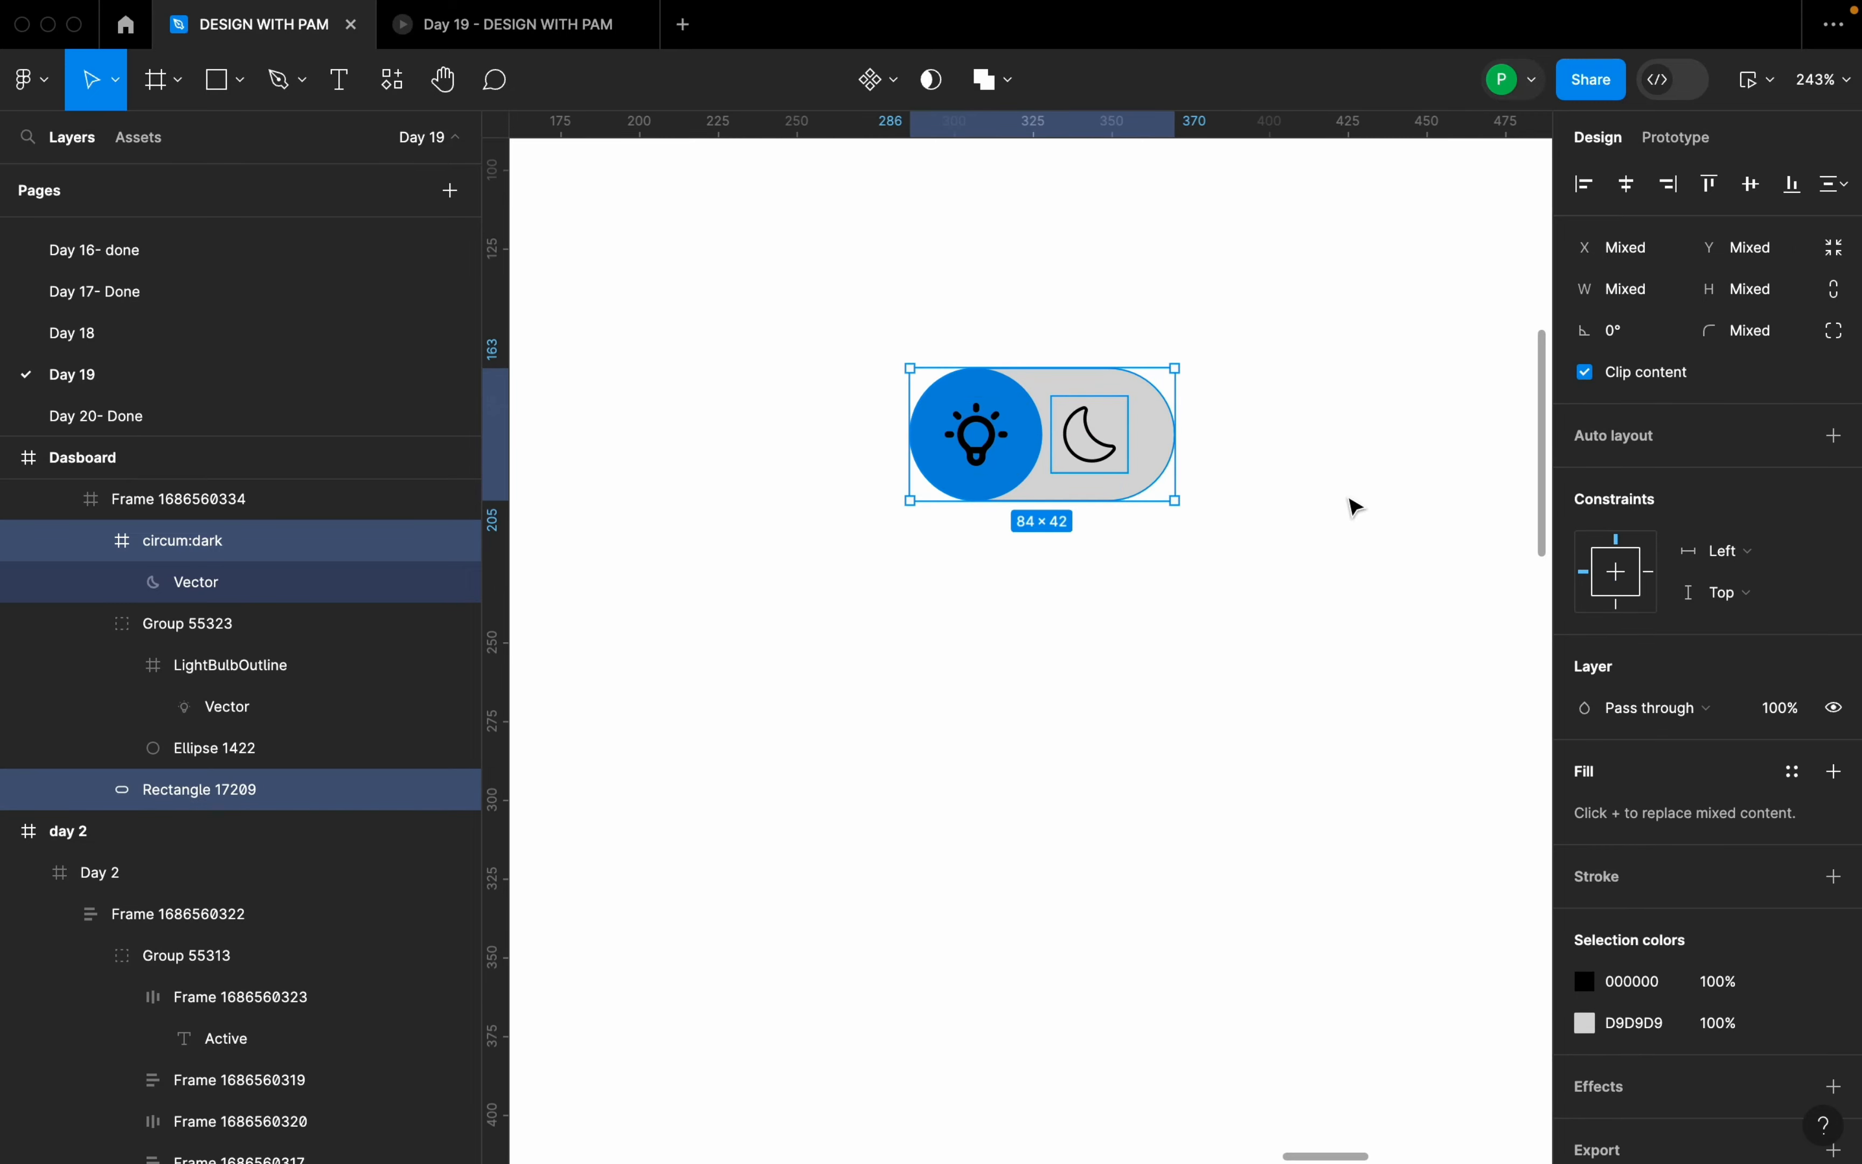
left_click(1586, 942)
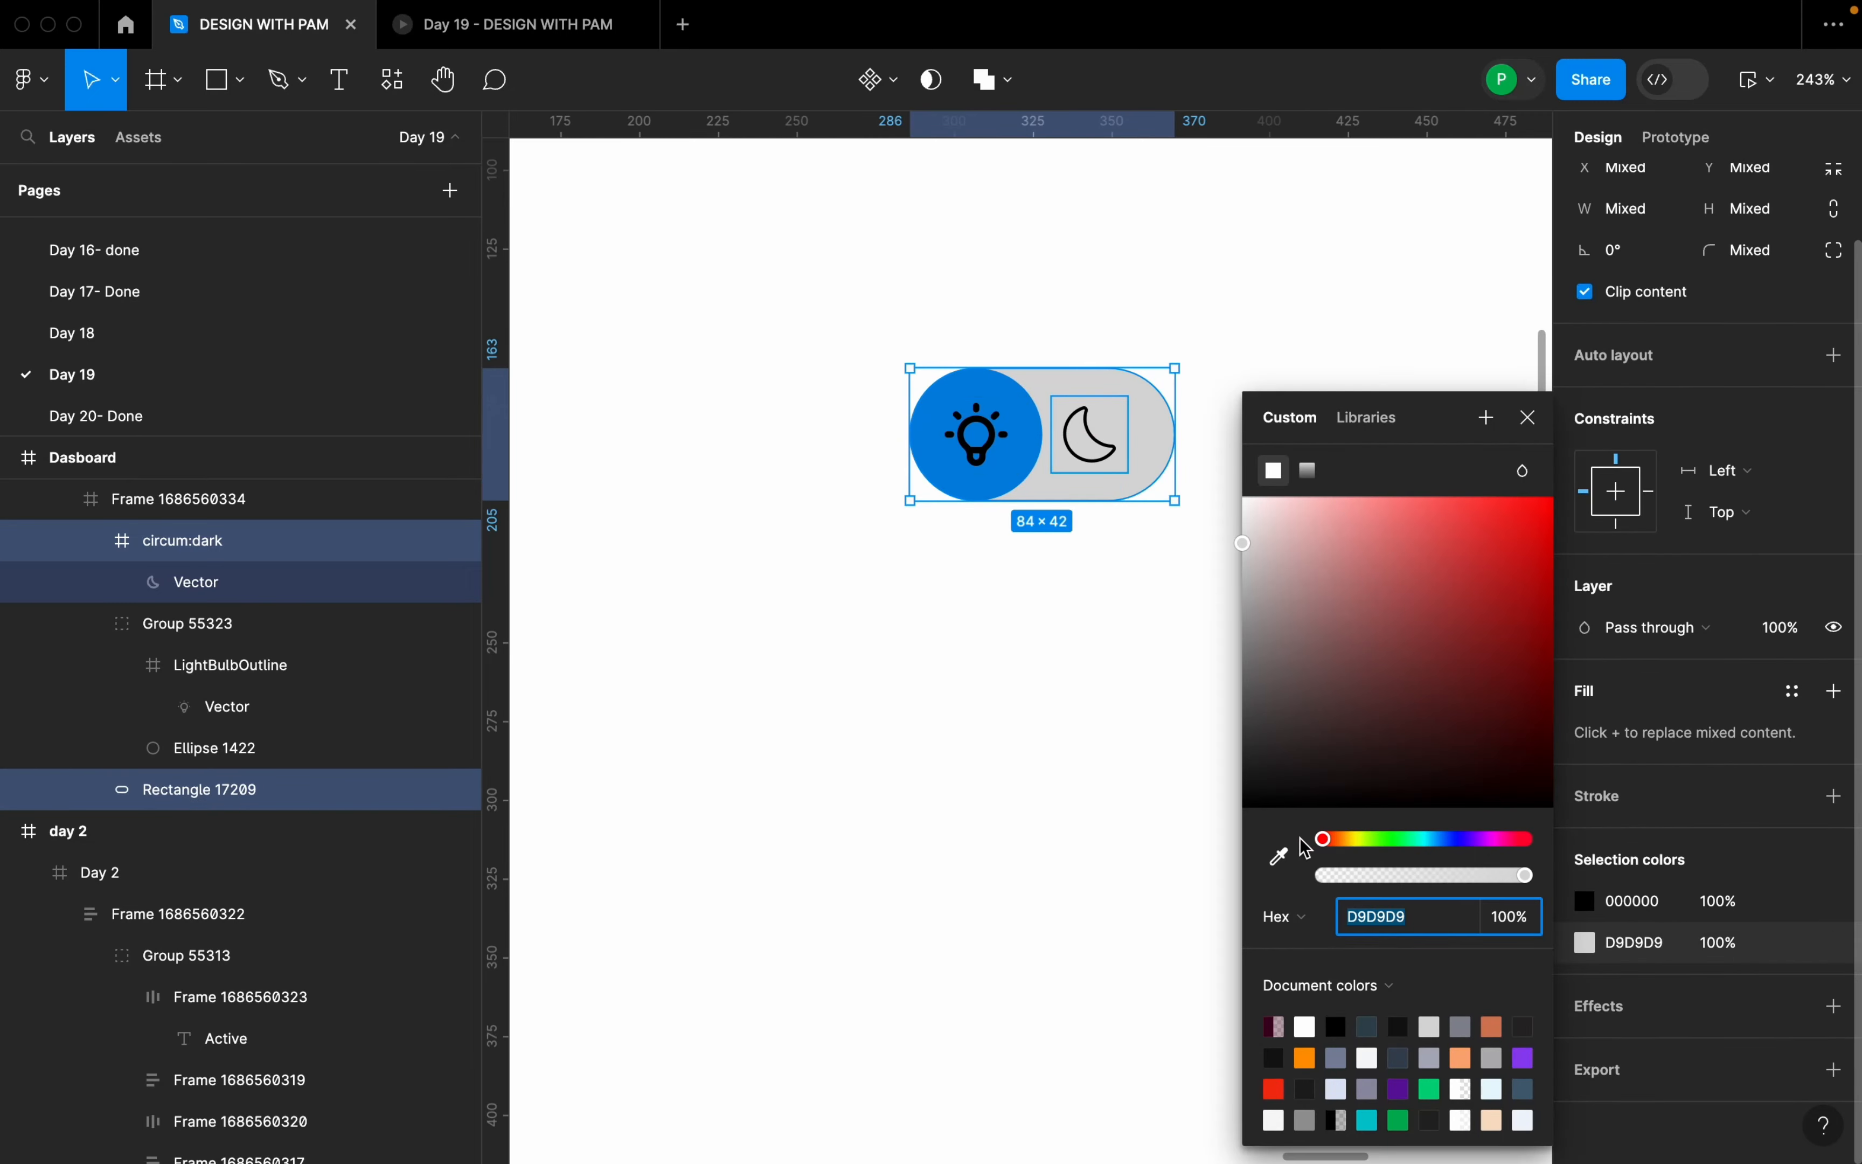
left_click(1279, 856)
scroll(1077, 539, "down", 10)
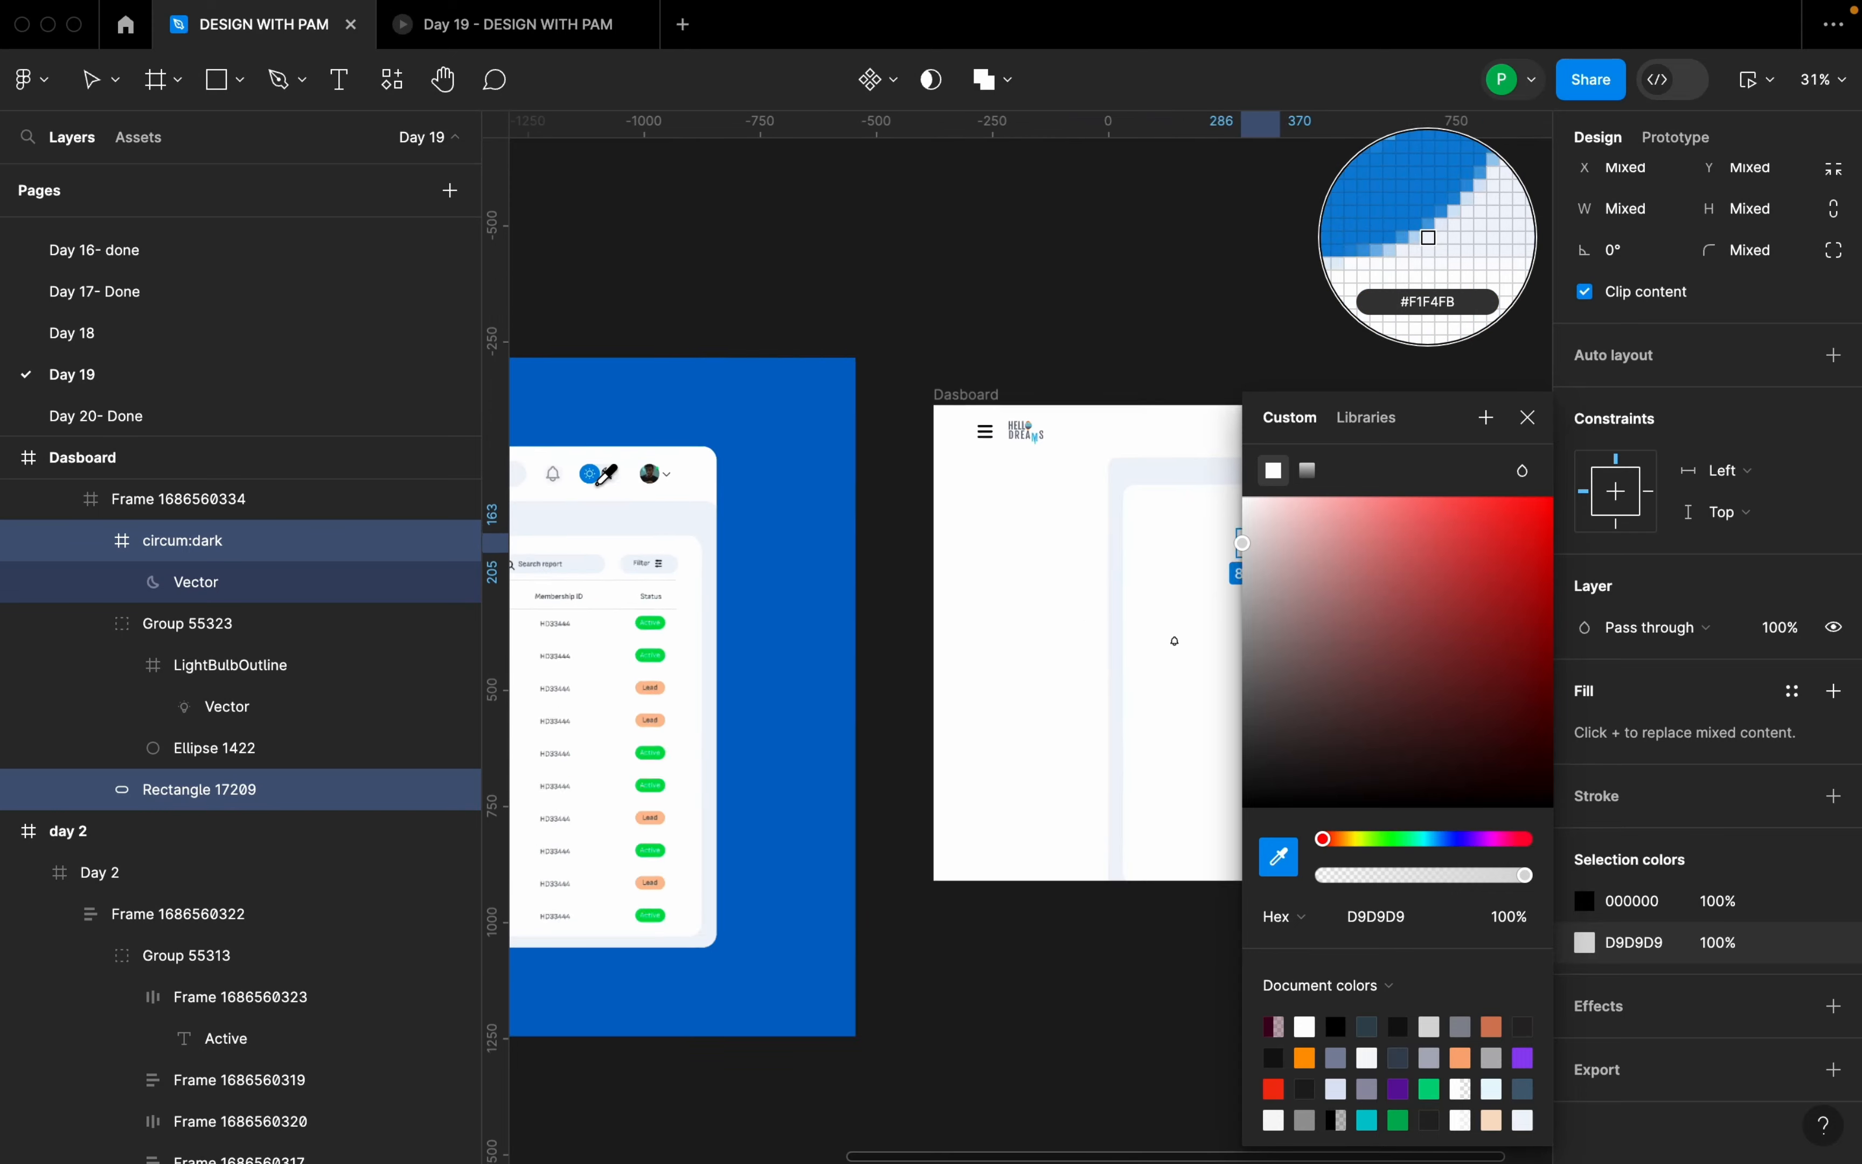
scroll(597, 484, "up", 8)
scroll(668, 465, "down", 10)
scroll(927, 465, "up", 6)
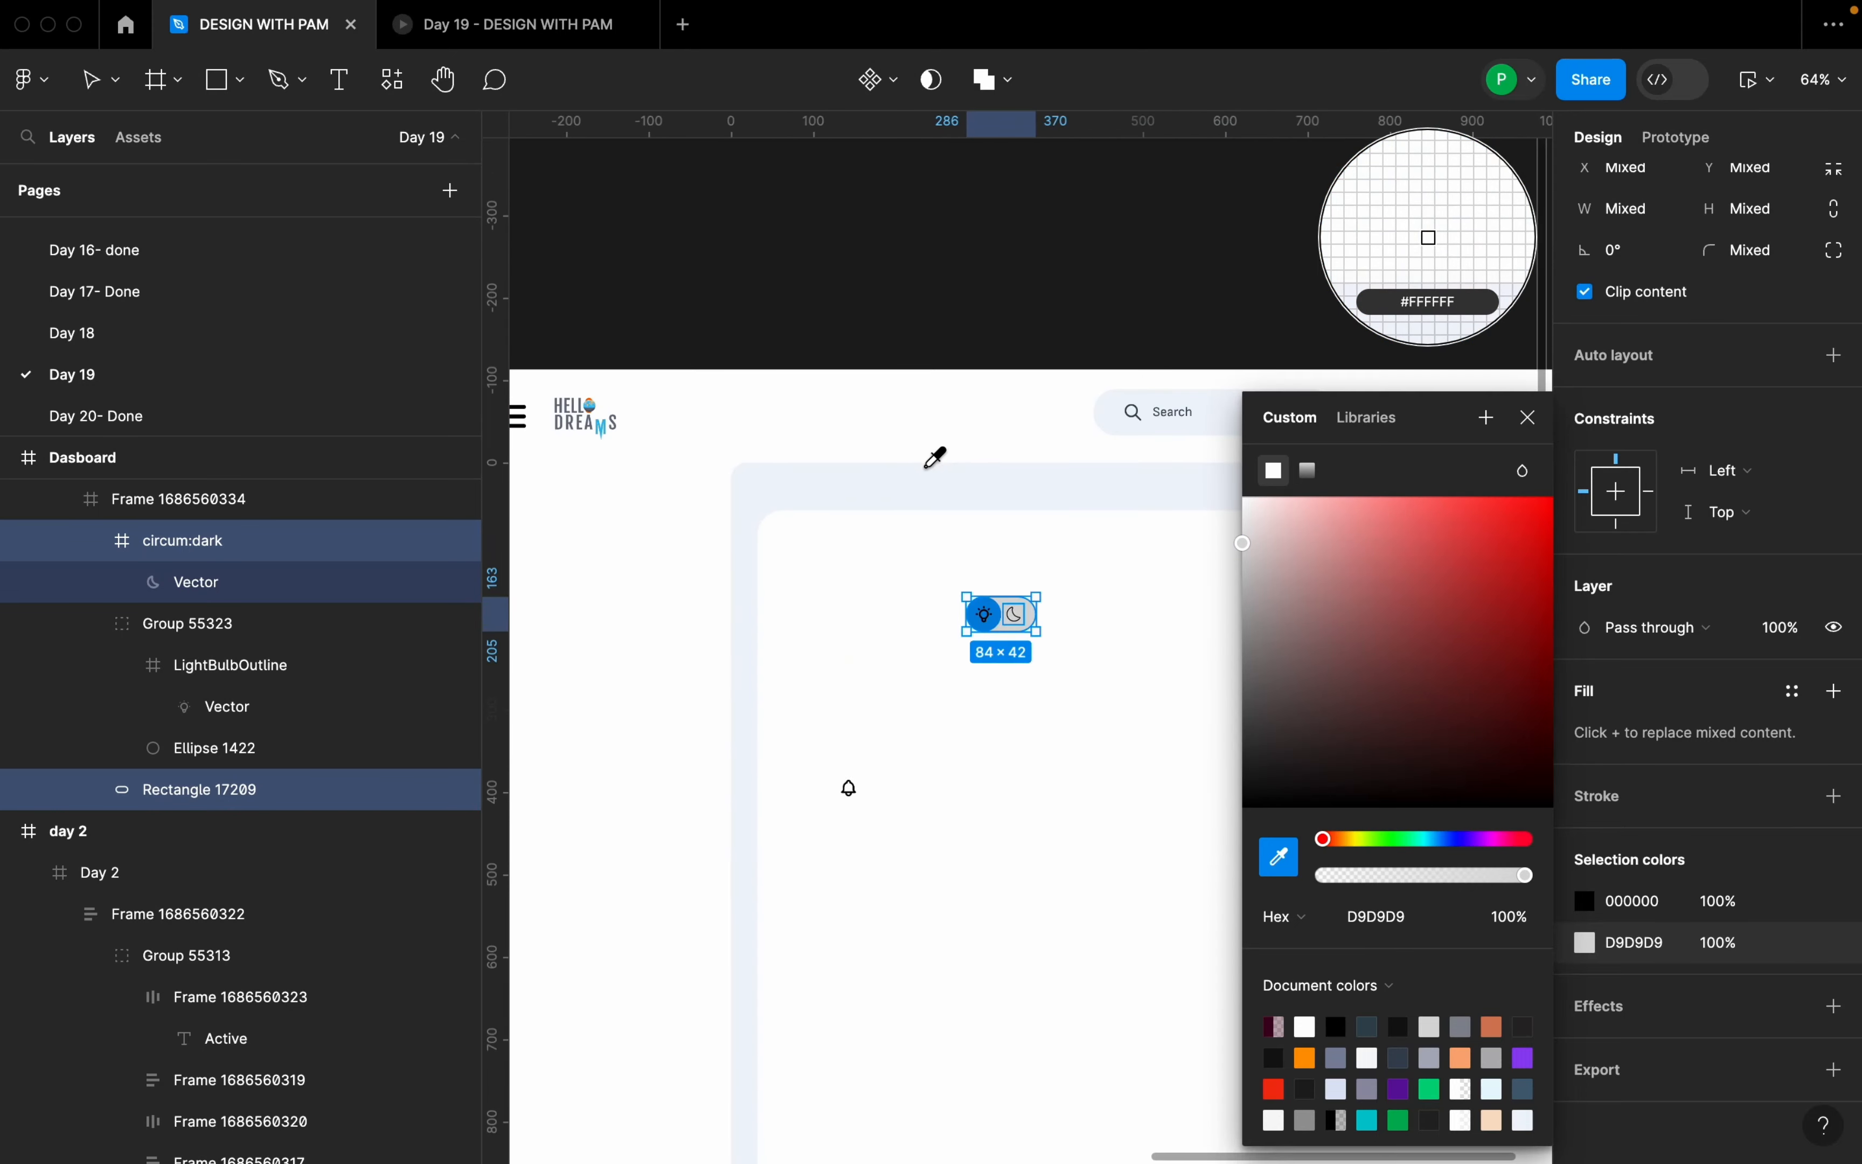
left_click(936, 458)
key("Escape")
scroll(1110, 616, "up", 8)
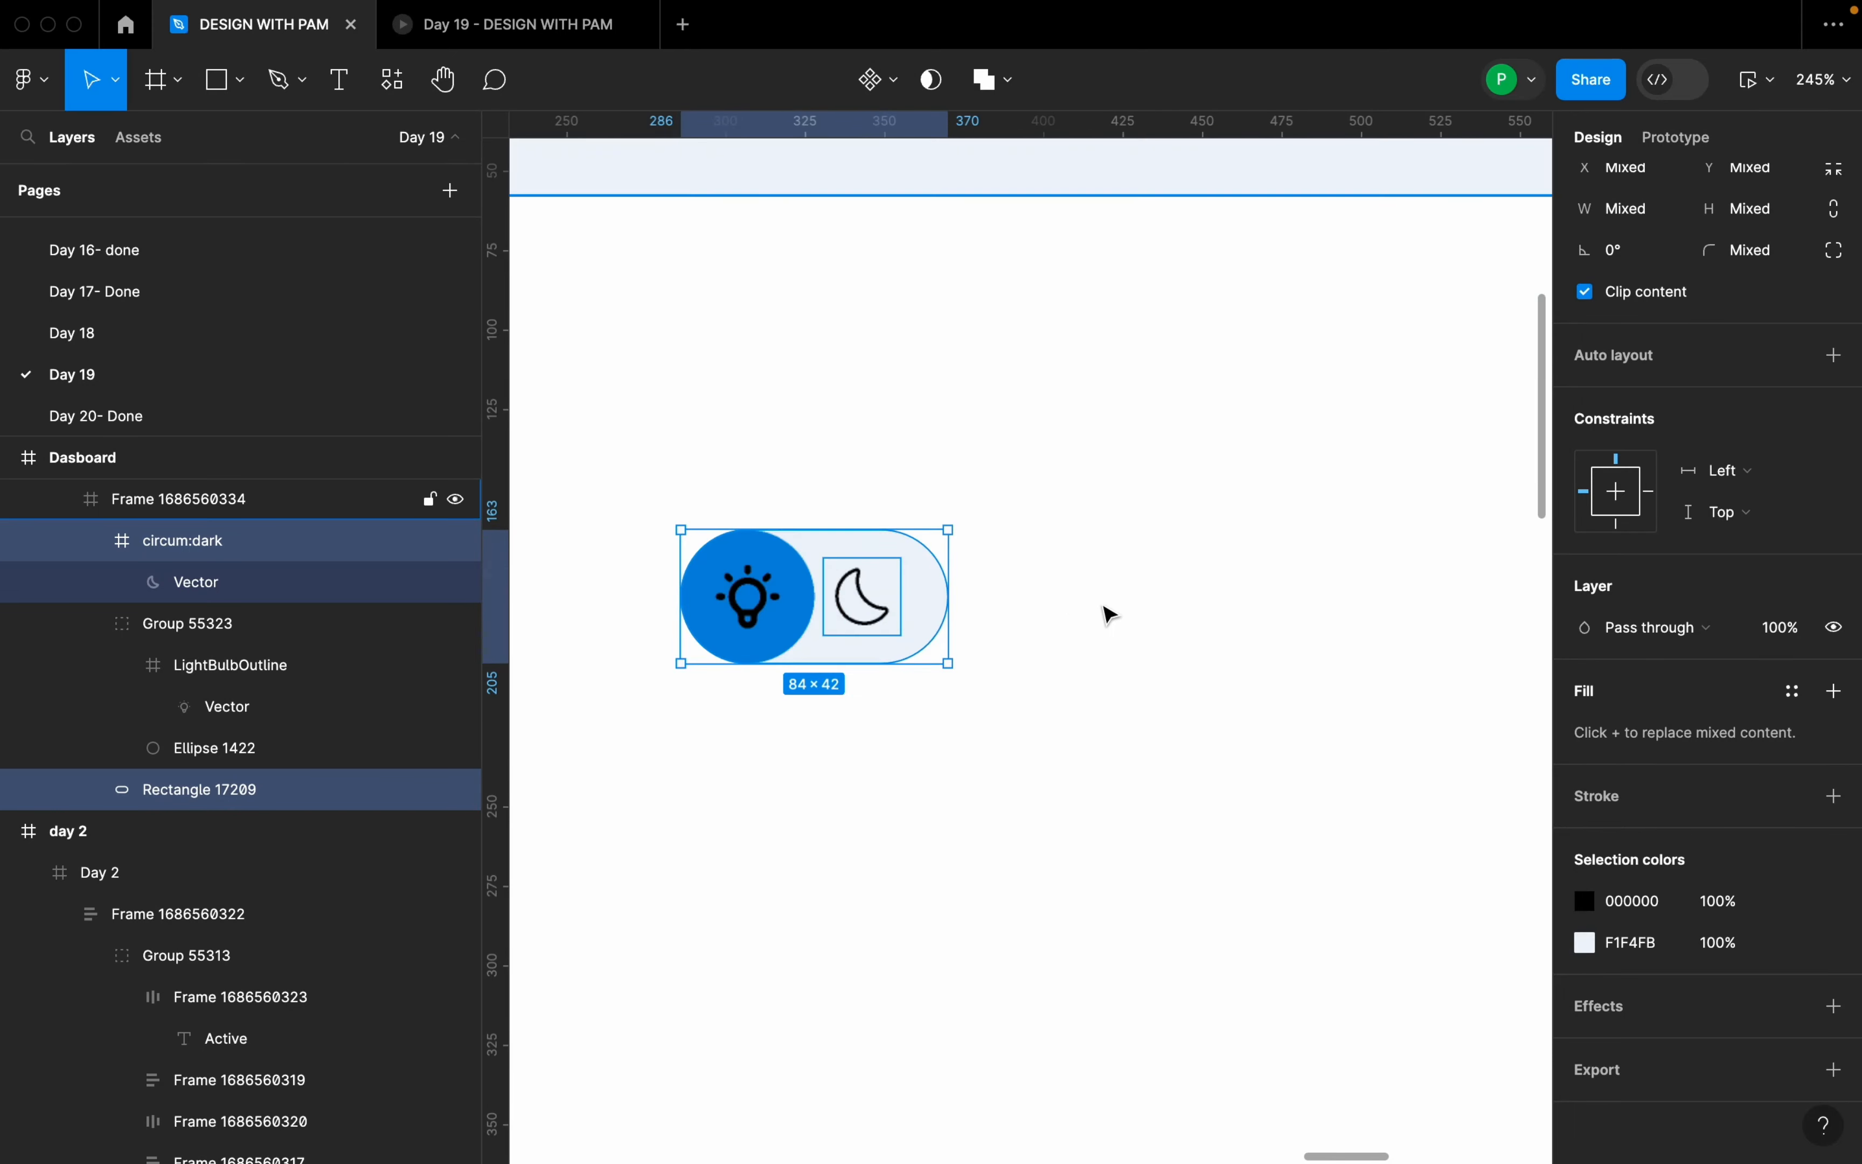
- Shift the white content frame down to Y 85 inside its light blue parent frame
left_click(1134, 585)
scroll(1225, 592, "down", 8)
mouse_move(1041, 565)
left_mouse_down()
mouse_move(1040, 607)
mouse_move(1042, 585)
left_mouse_up()
scroll(1168, 641, "up", 5)
scroll(1064, 598, "up", 4)
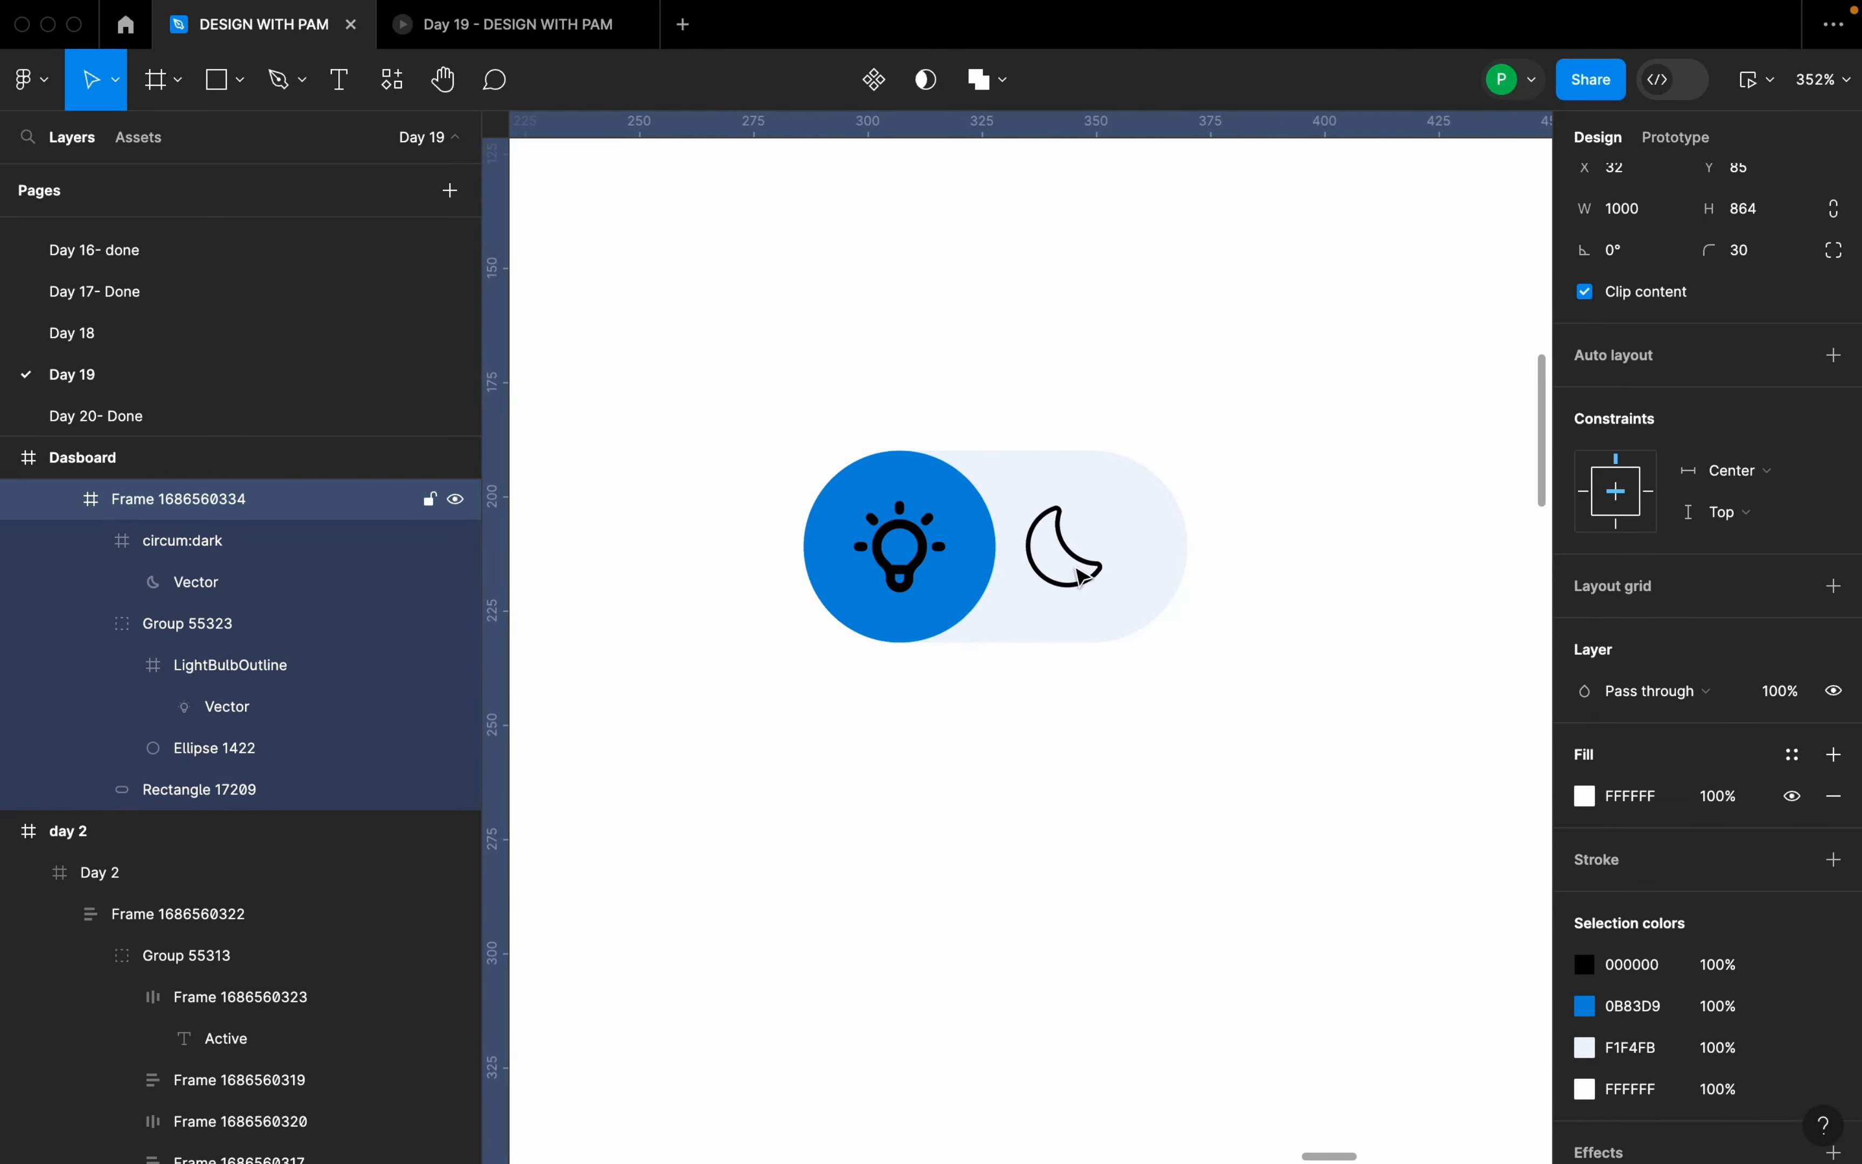
- Group the moon icon, the bulb circle group and the pill into one toggle switch
double_click(1089, 558)
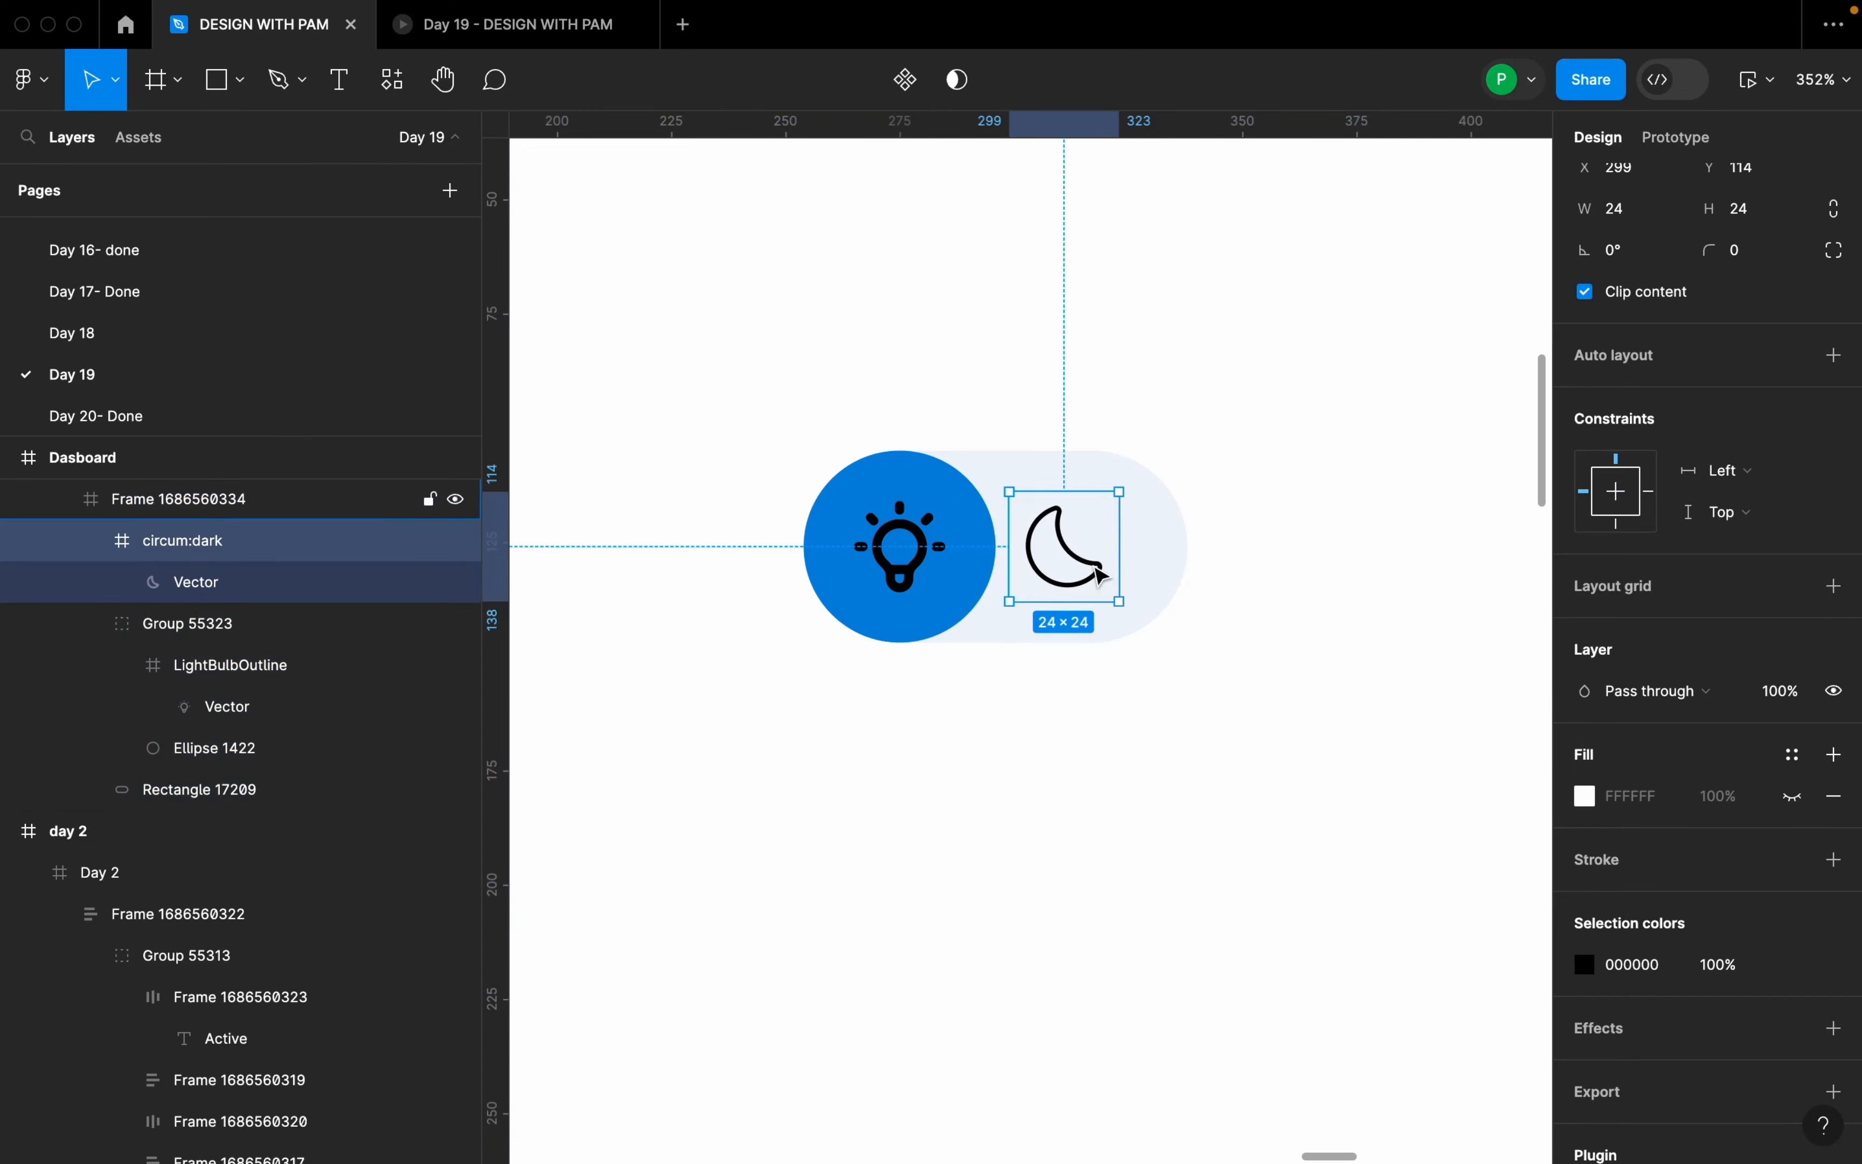
left_click(1158, 577, "shift")
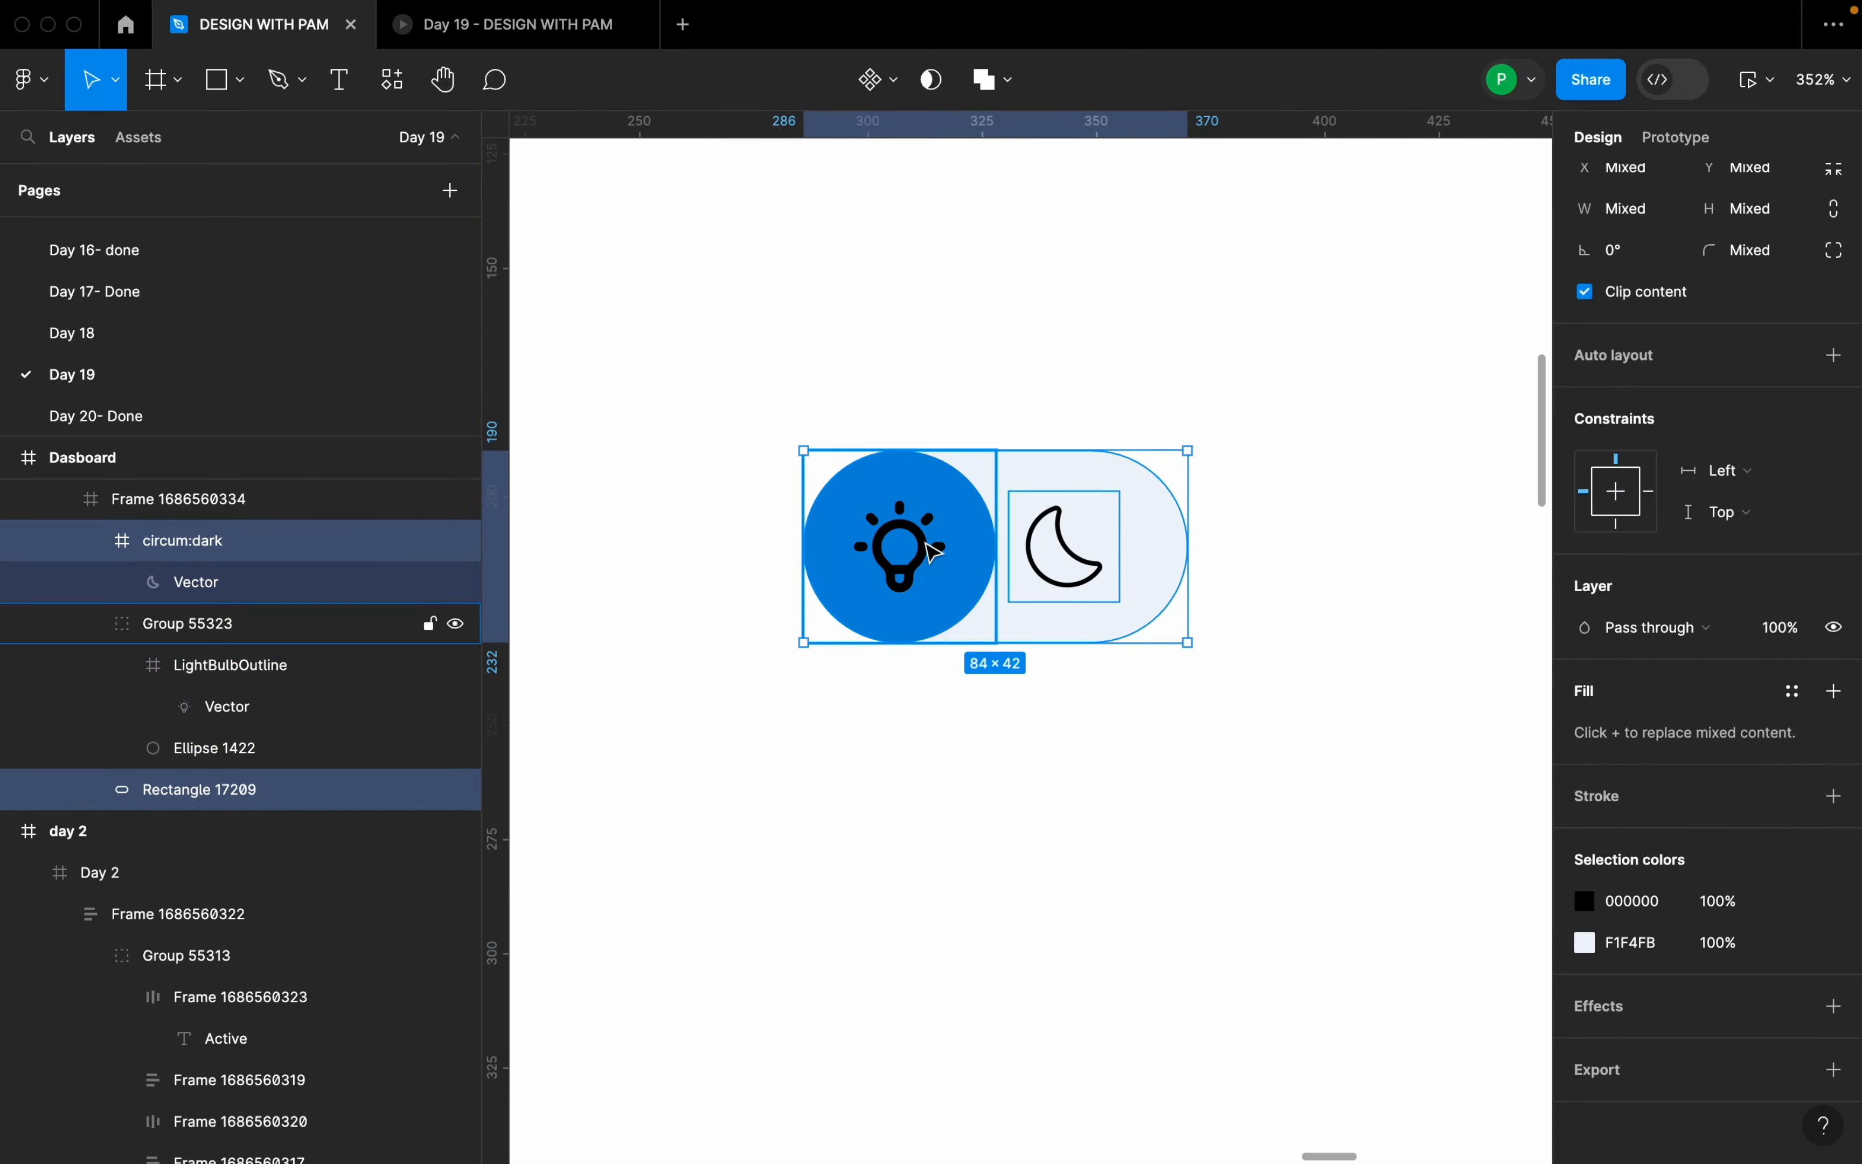
left_click(935, 551, "shift")
right_click(952, 553)
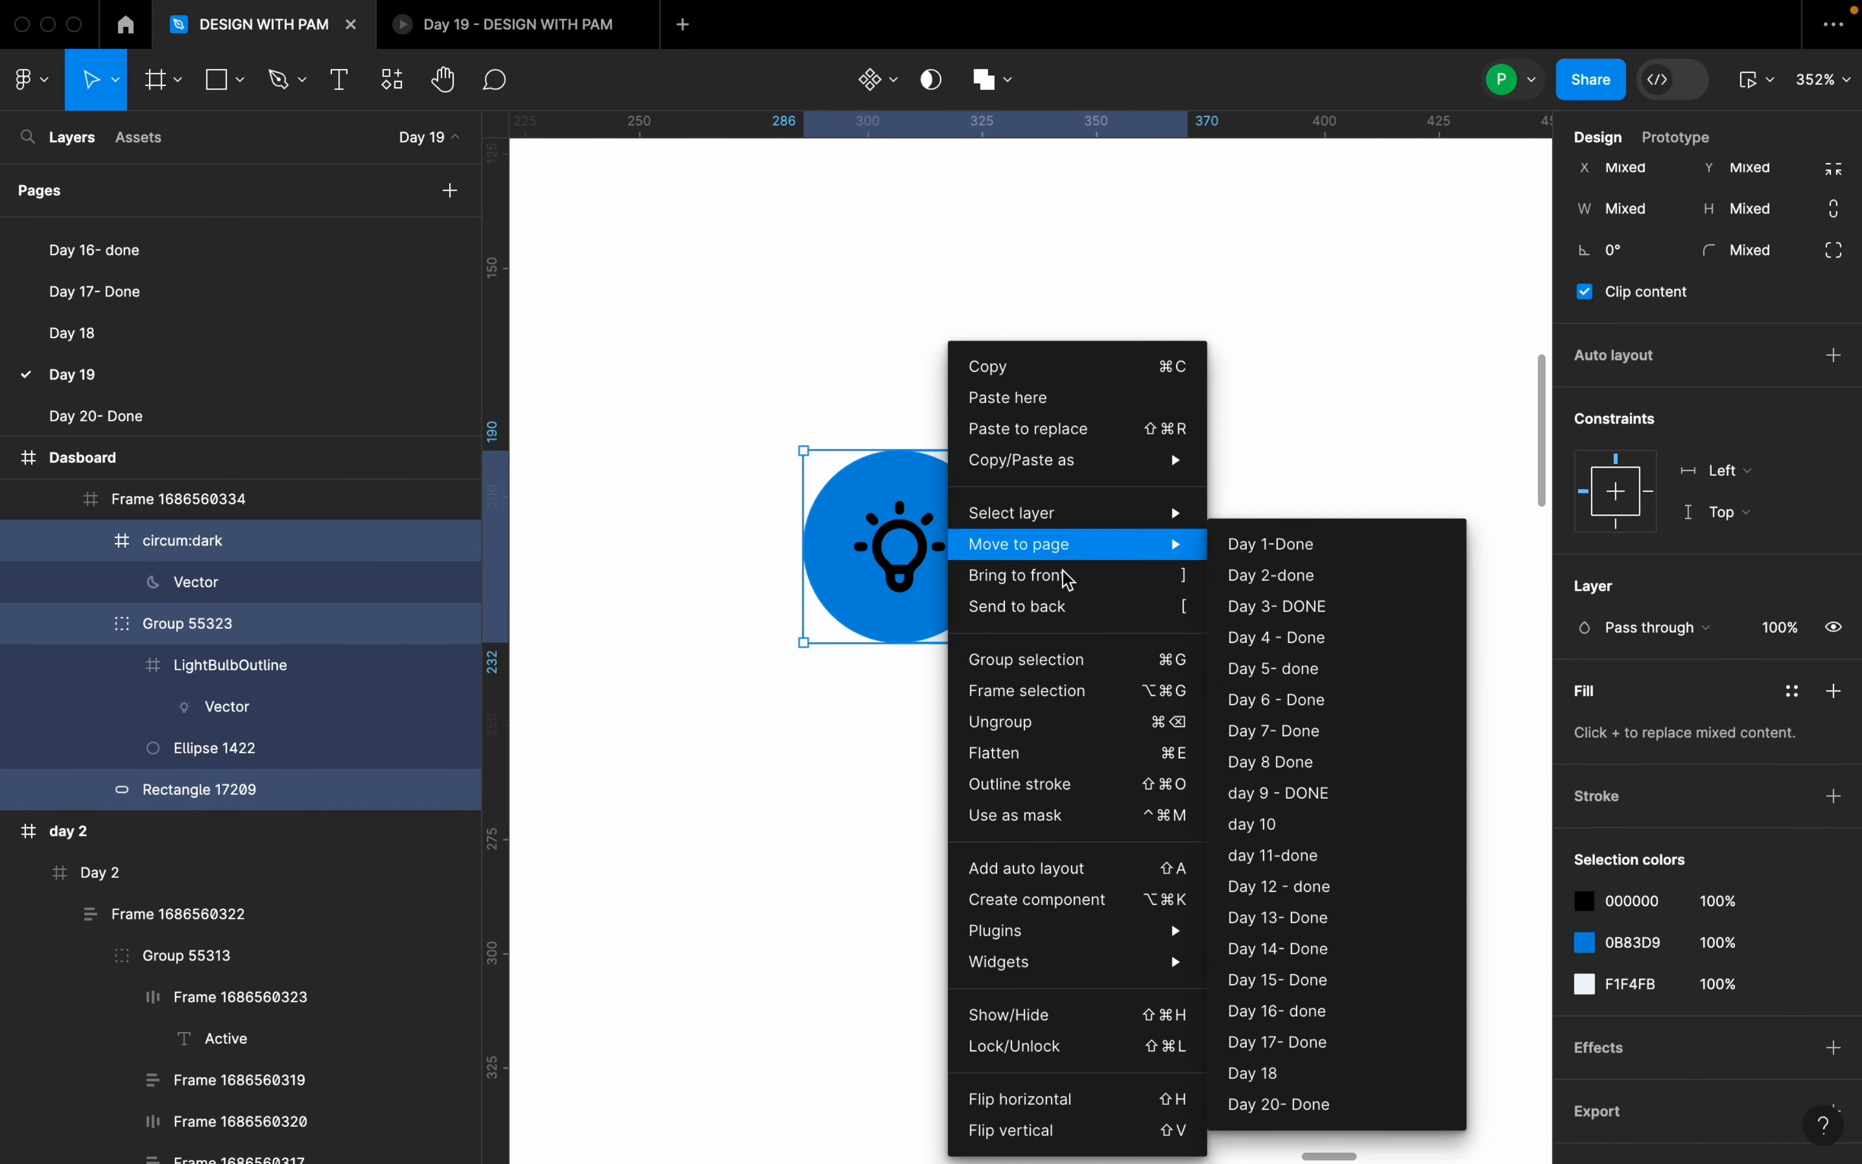
left_click(1001, 657)
- Move the toggle switch group into the Dasboard header beside the search bar, at X 1172, Y 30
scroll(1028, 647, "down", 5)
left_click_drag(1029, 636, 1427, 188)
left_click_drag(1483, 272, 1231, 412)
left_click_drag(1160, 339, 1106, 336)
scroll(1233, 375, "down", 3)
scroll(1238, 383, "down", 2)
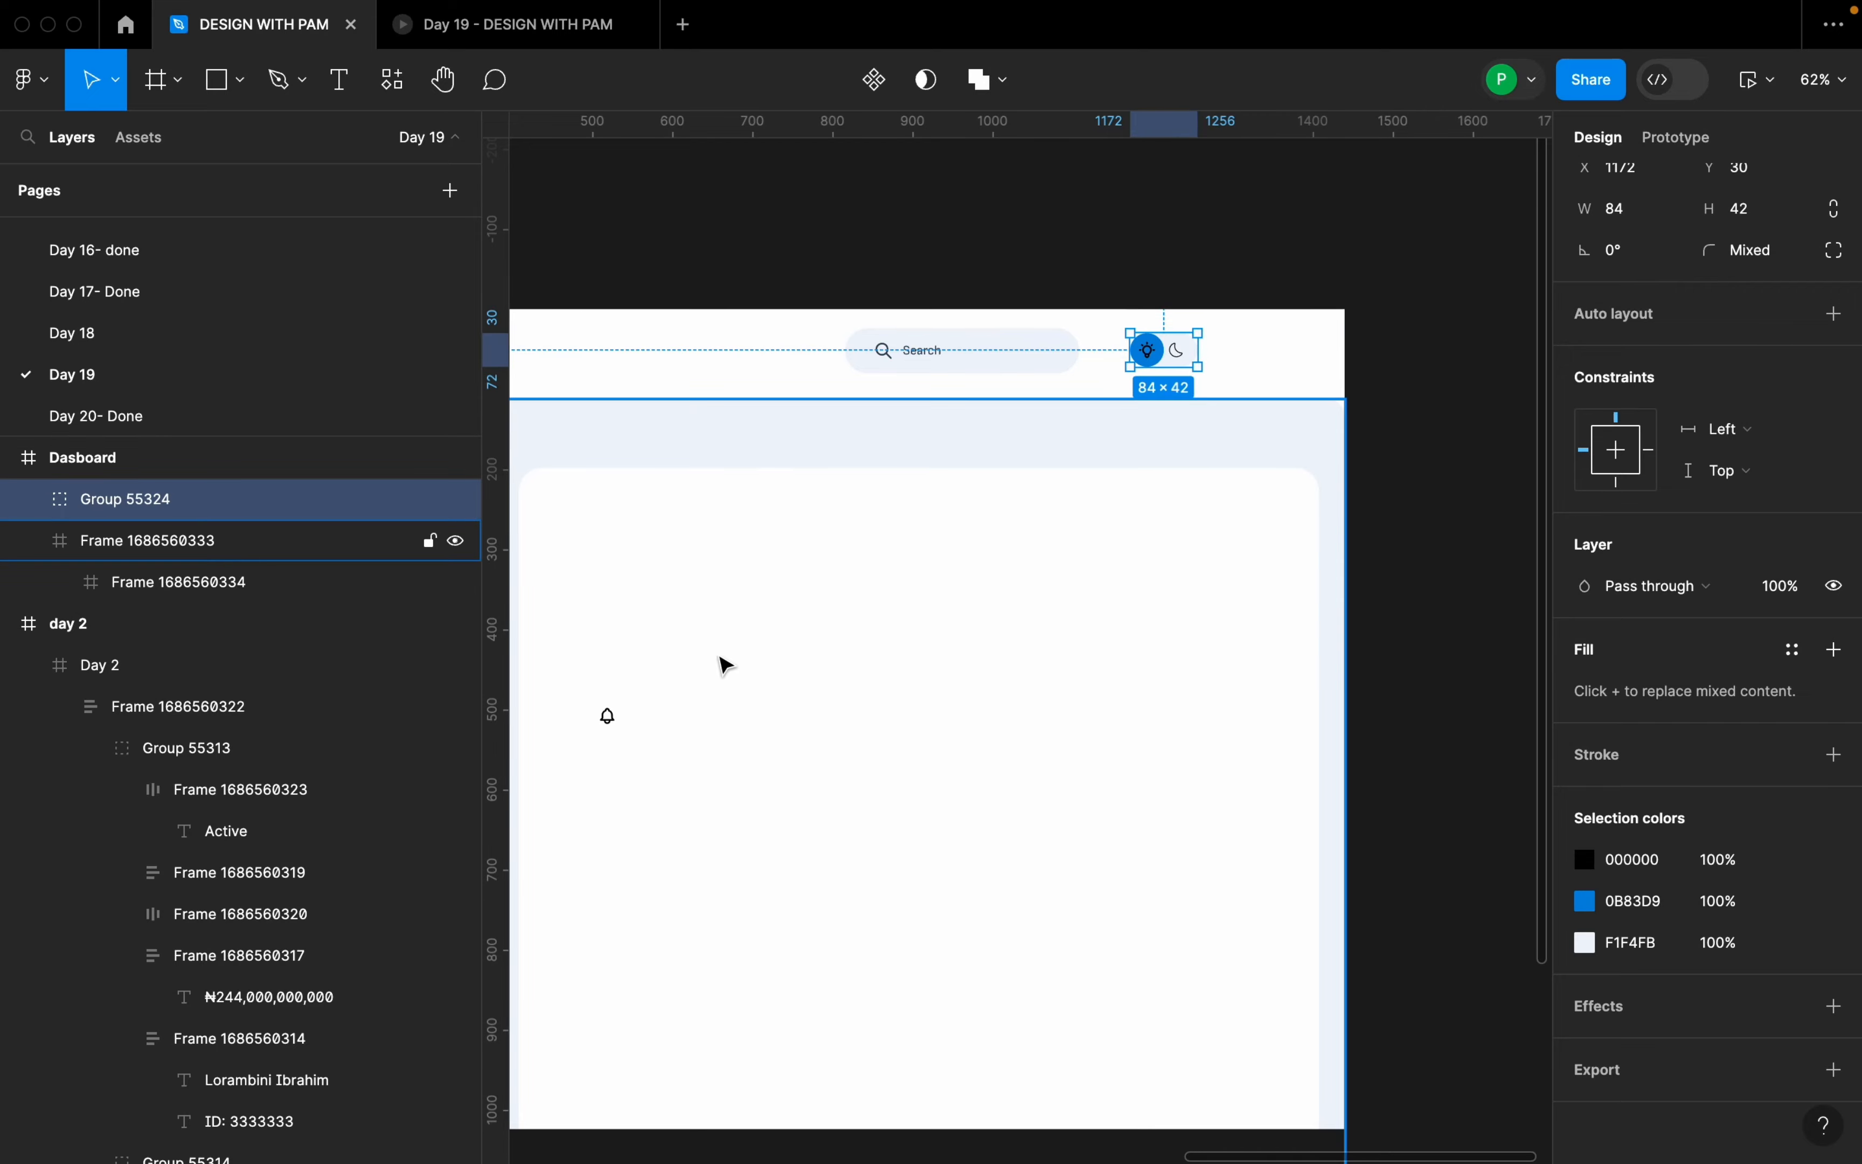
- Move the bell icon from the white content frame into the header between the search bar and the toggle switch
double_click(609, 717)
left_click_drag(615, 725, 1107, 359)
scroll(1108, 352, "up", 5)
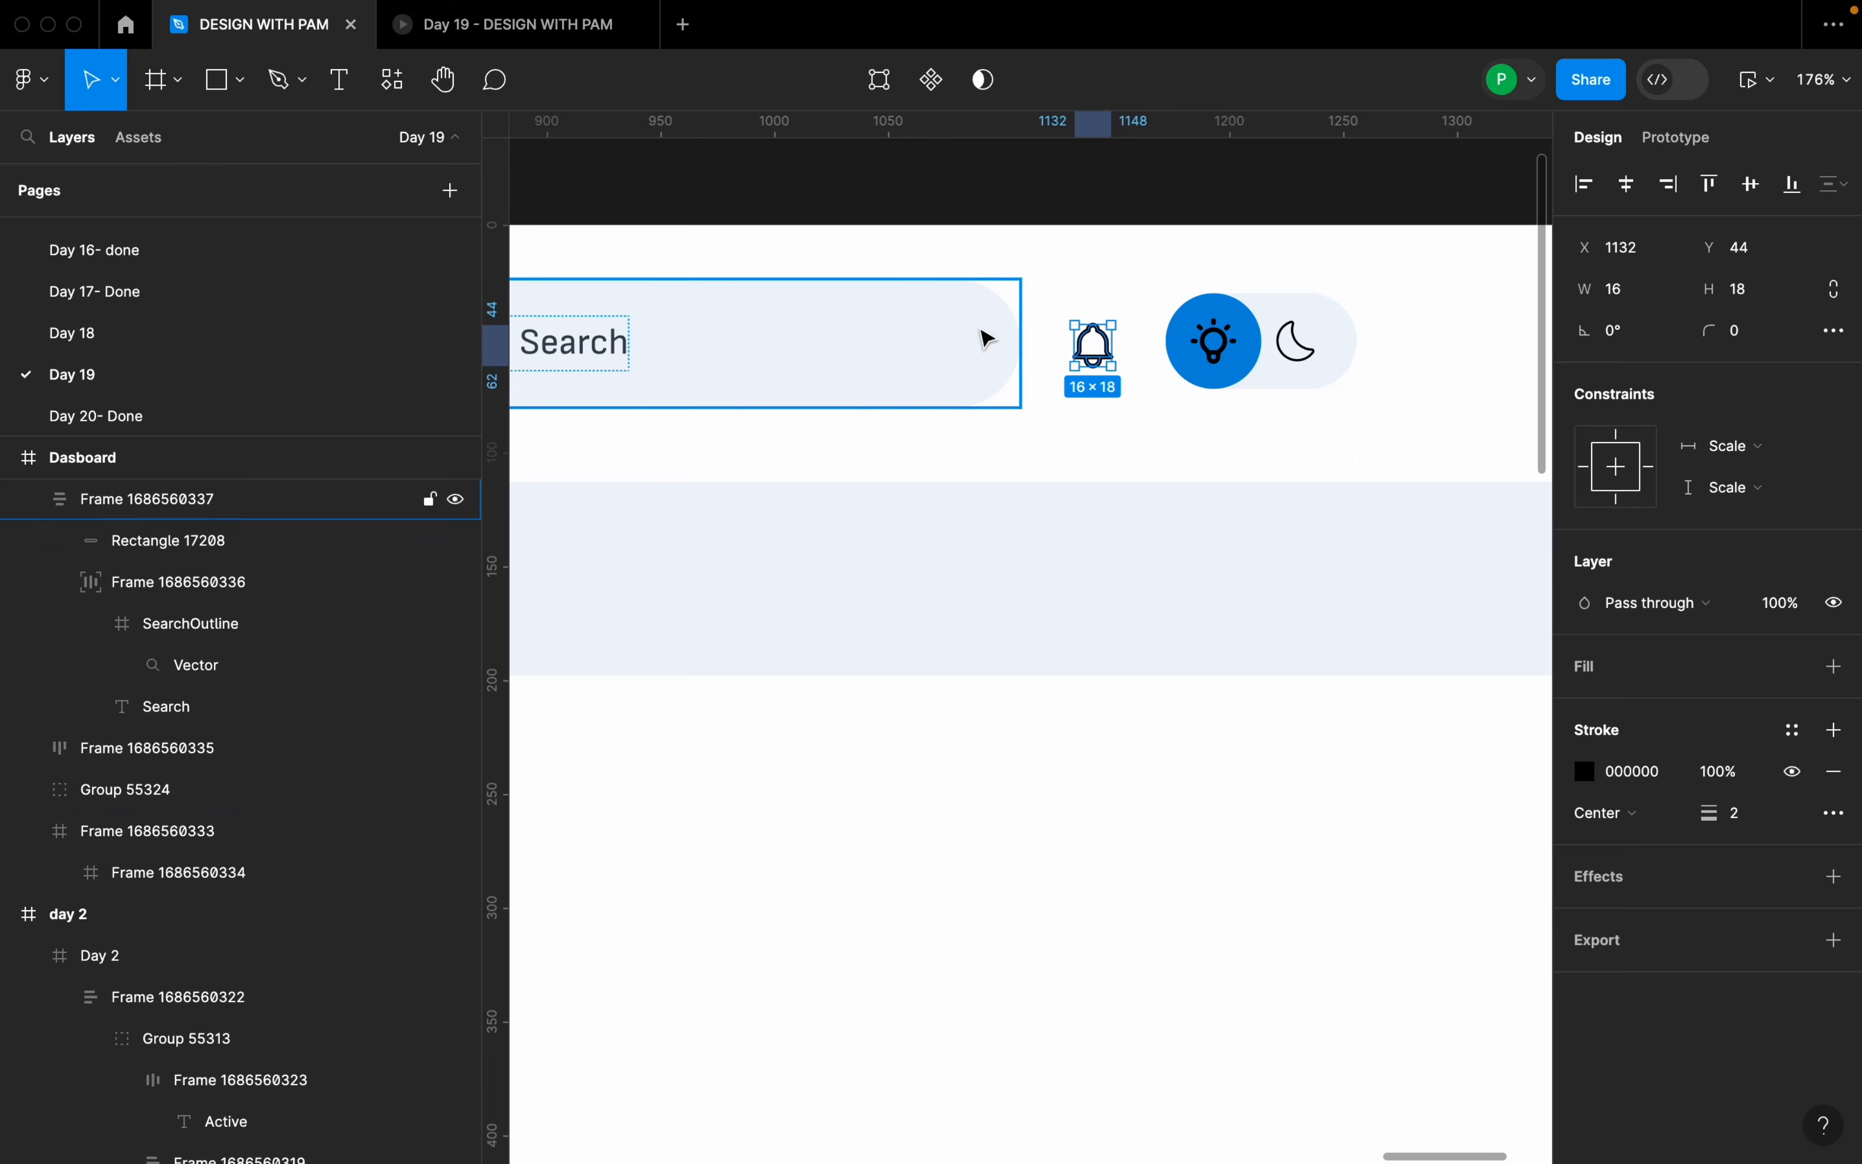
- Lock the bell icon's proportions, set its width to 24 and raise it to Y 39 in line with the toggle switch
left_click(1839, 292)
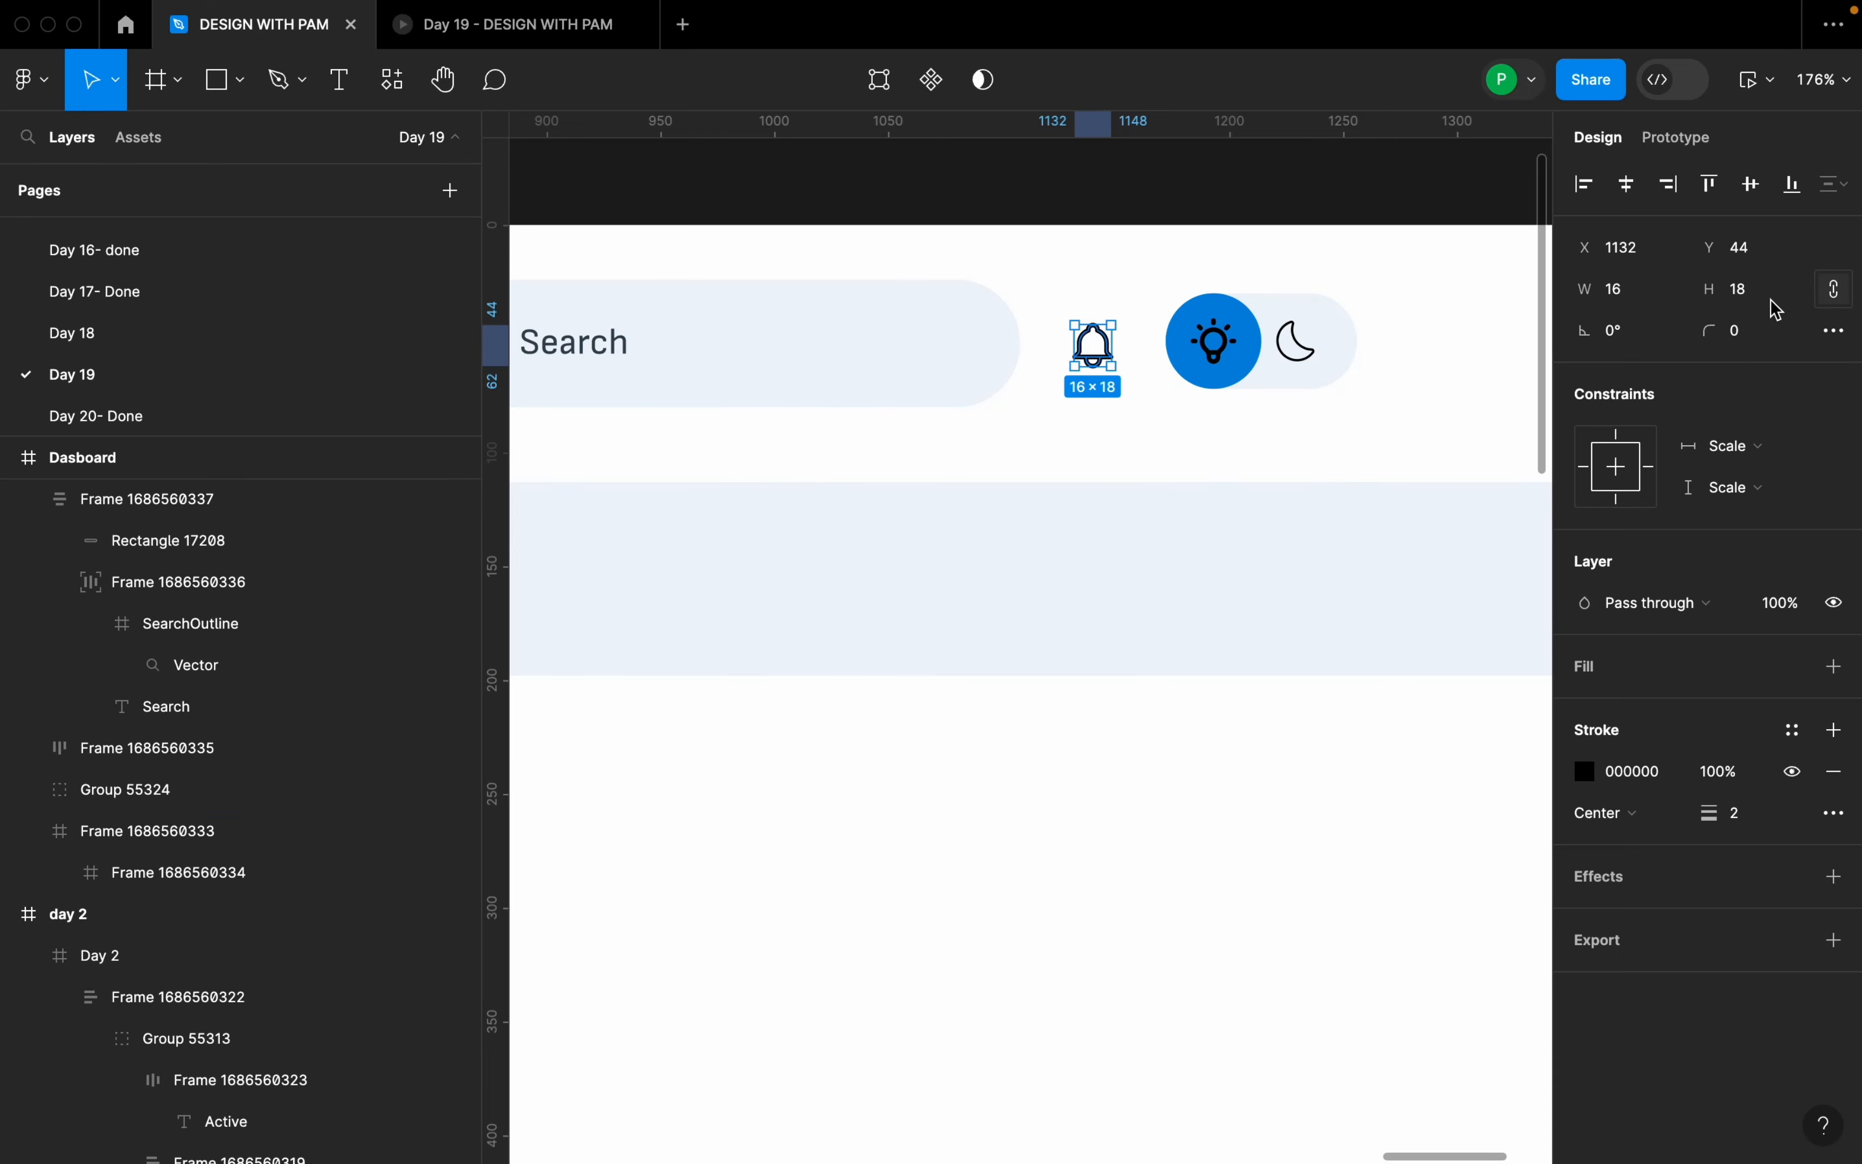
left_click(1652, 308)
type("24")
key("Return")
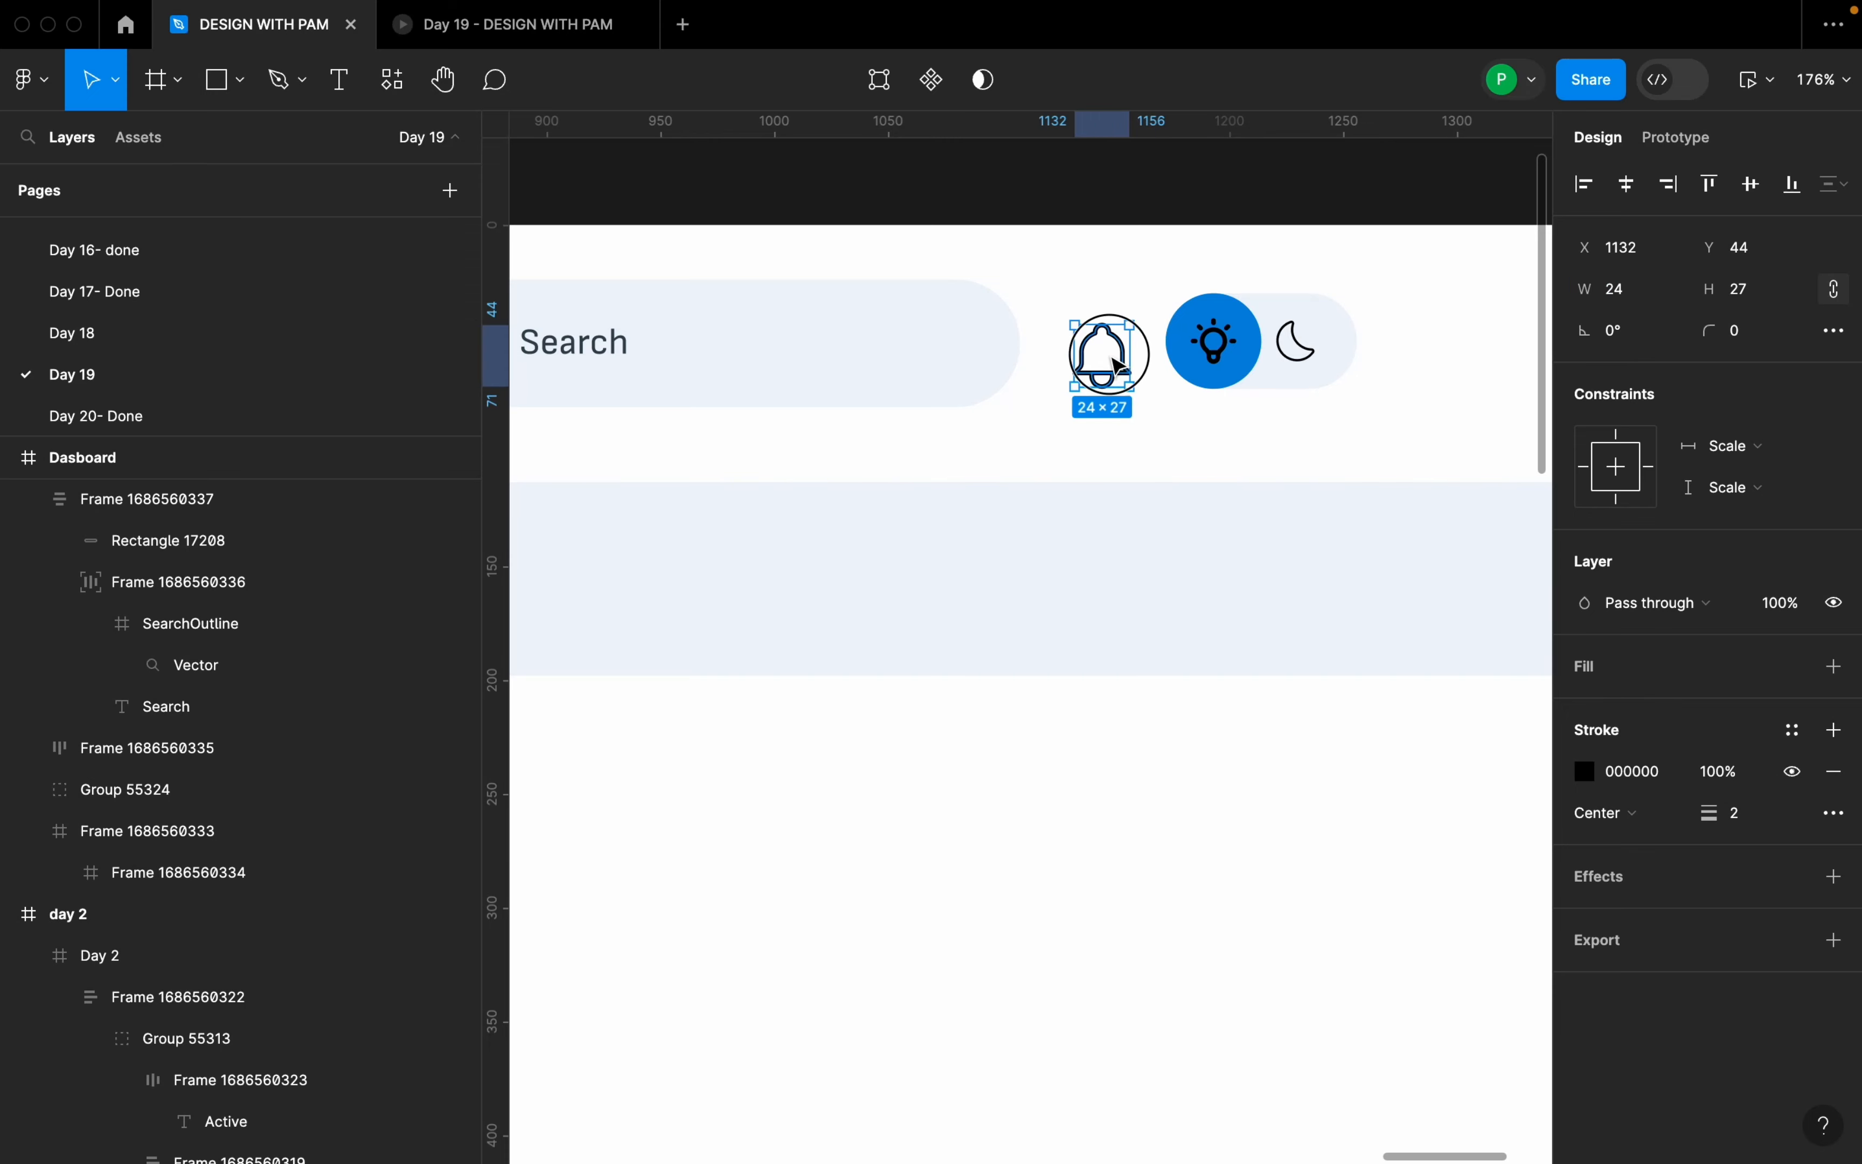
left_click_drag(1123, 363, 1112, 354)
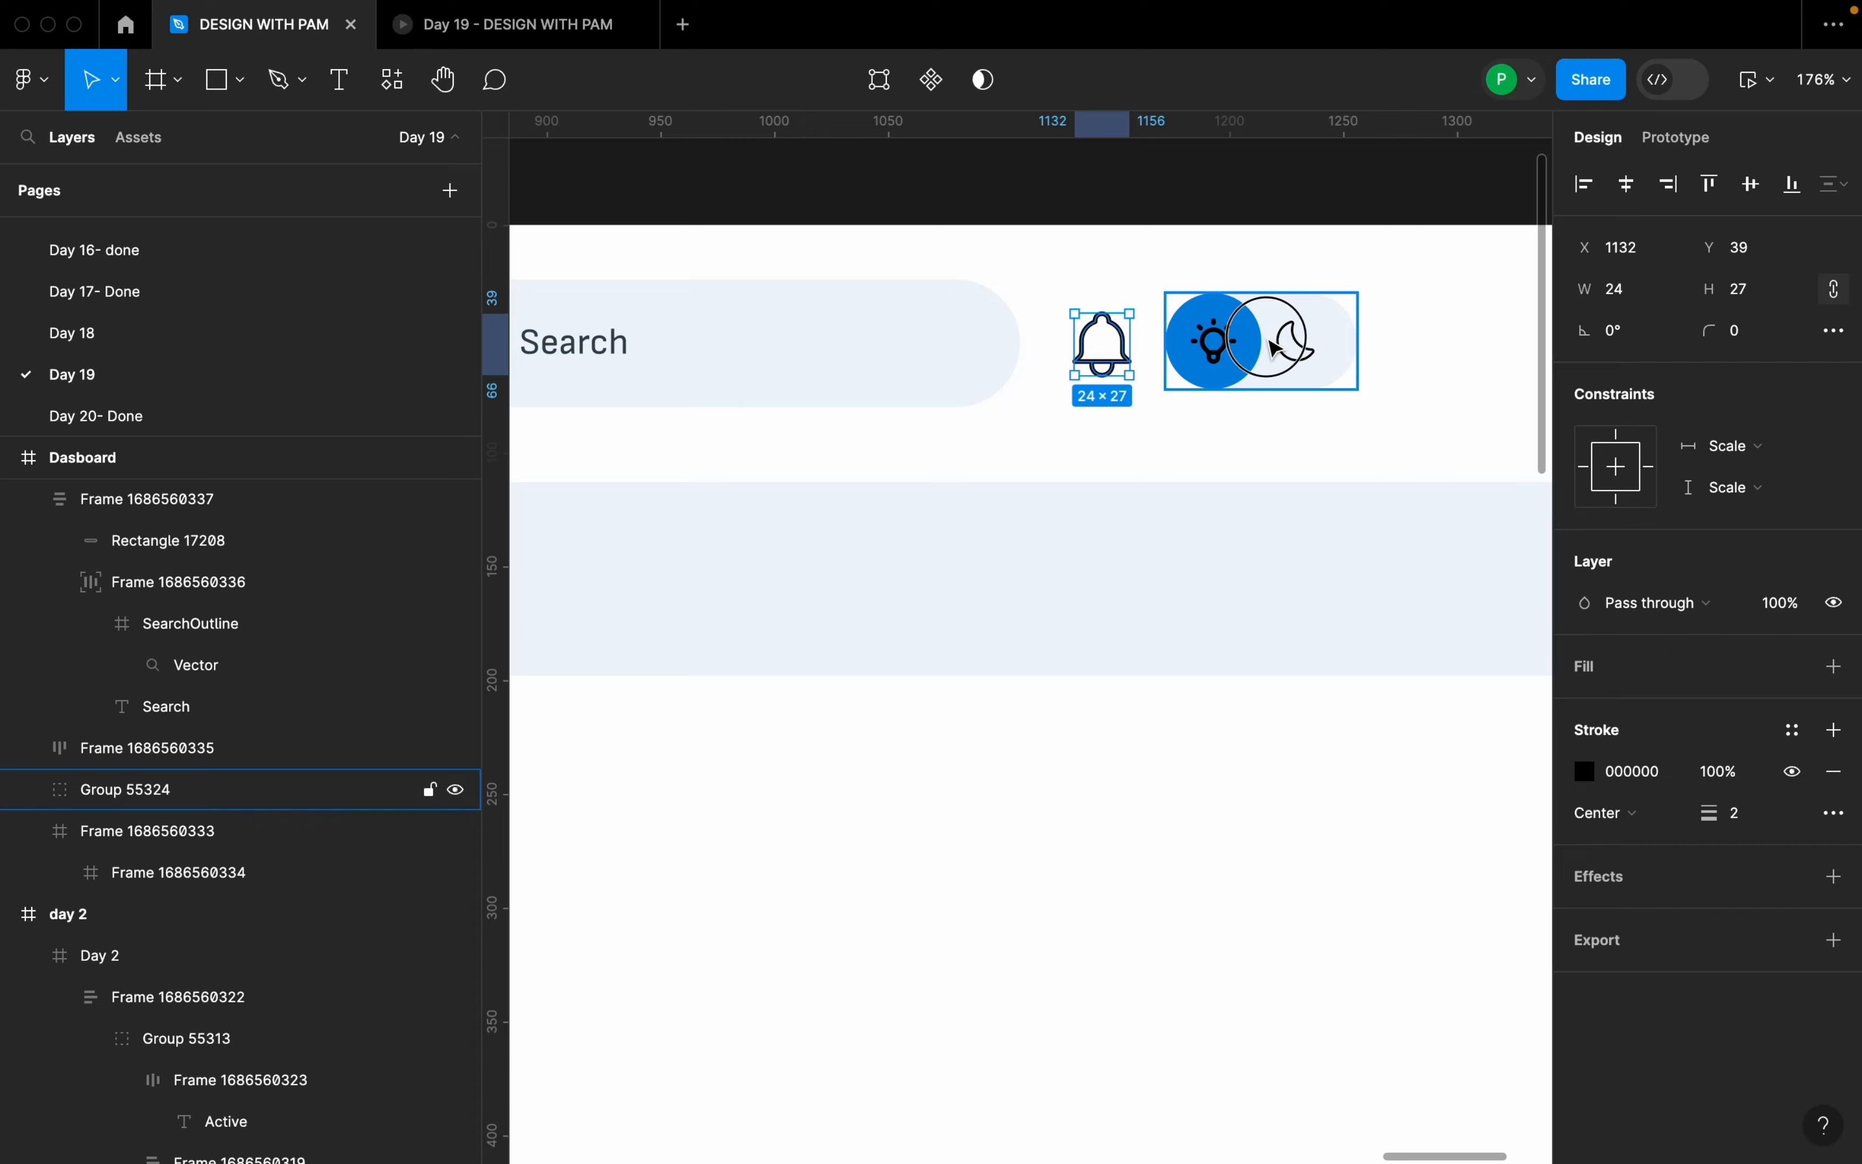
left_click(1219, 361, "shift")
left_click(979, 373, "shift")
left_click(1114, 436)
- Examine the profile picture, status dot and dropdown arrow in the day 2 header and compare with the Dasboard frame
scroll(1115, 437, "down", 10)
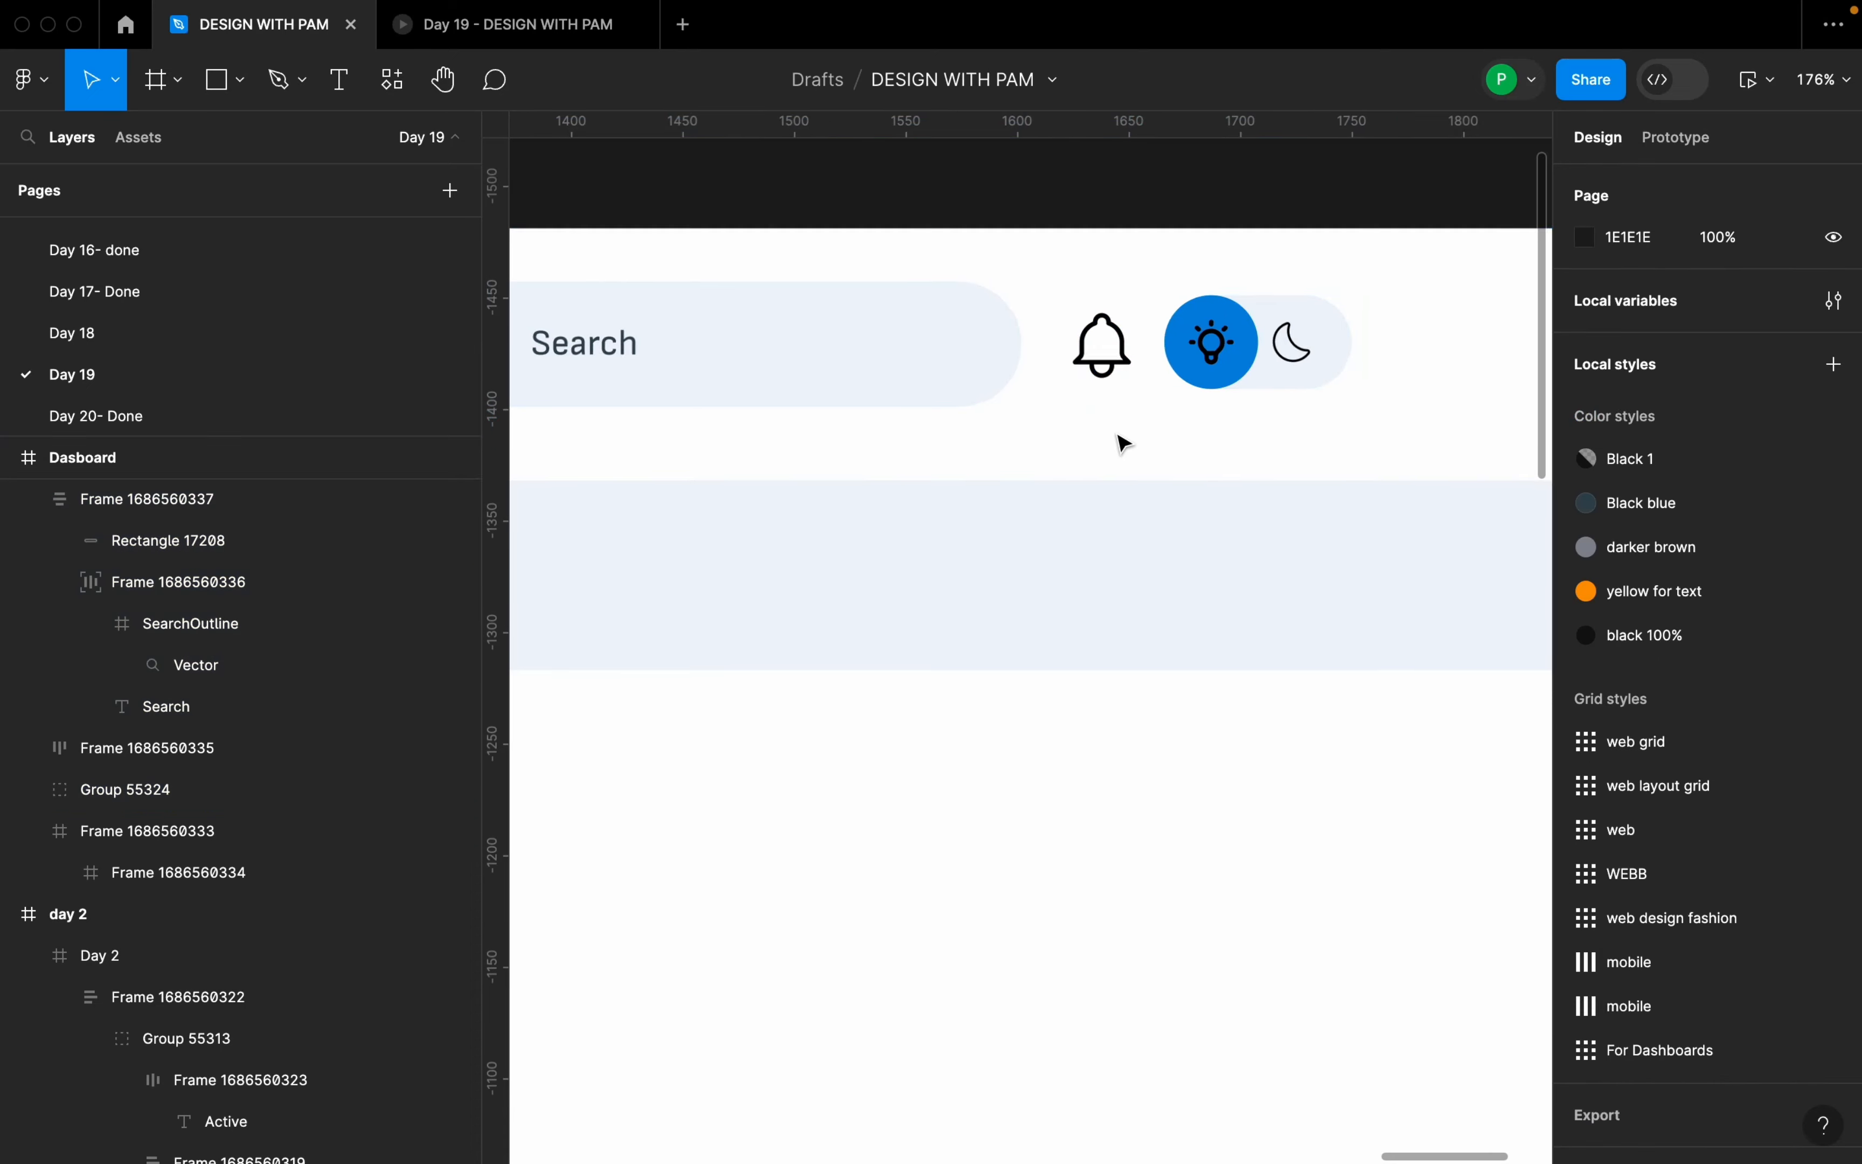
left_click_drag(848, 345, 1039, 341)
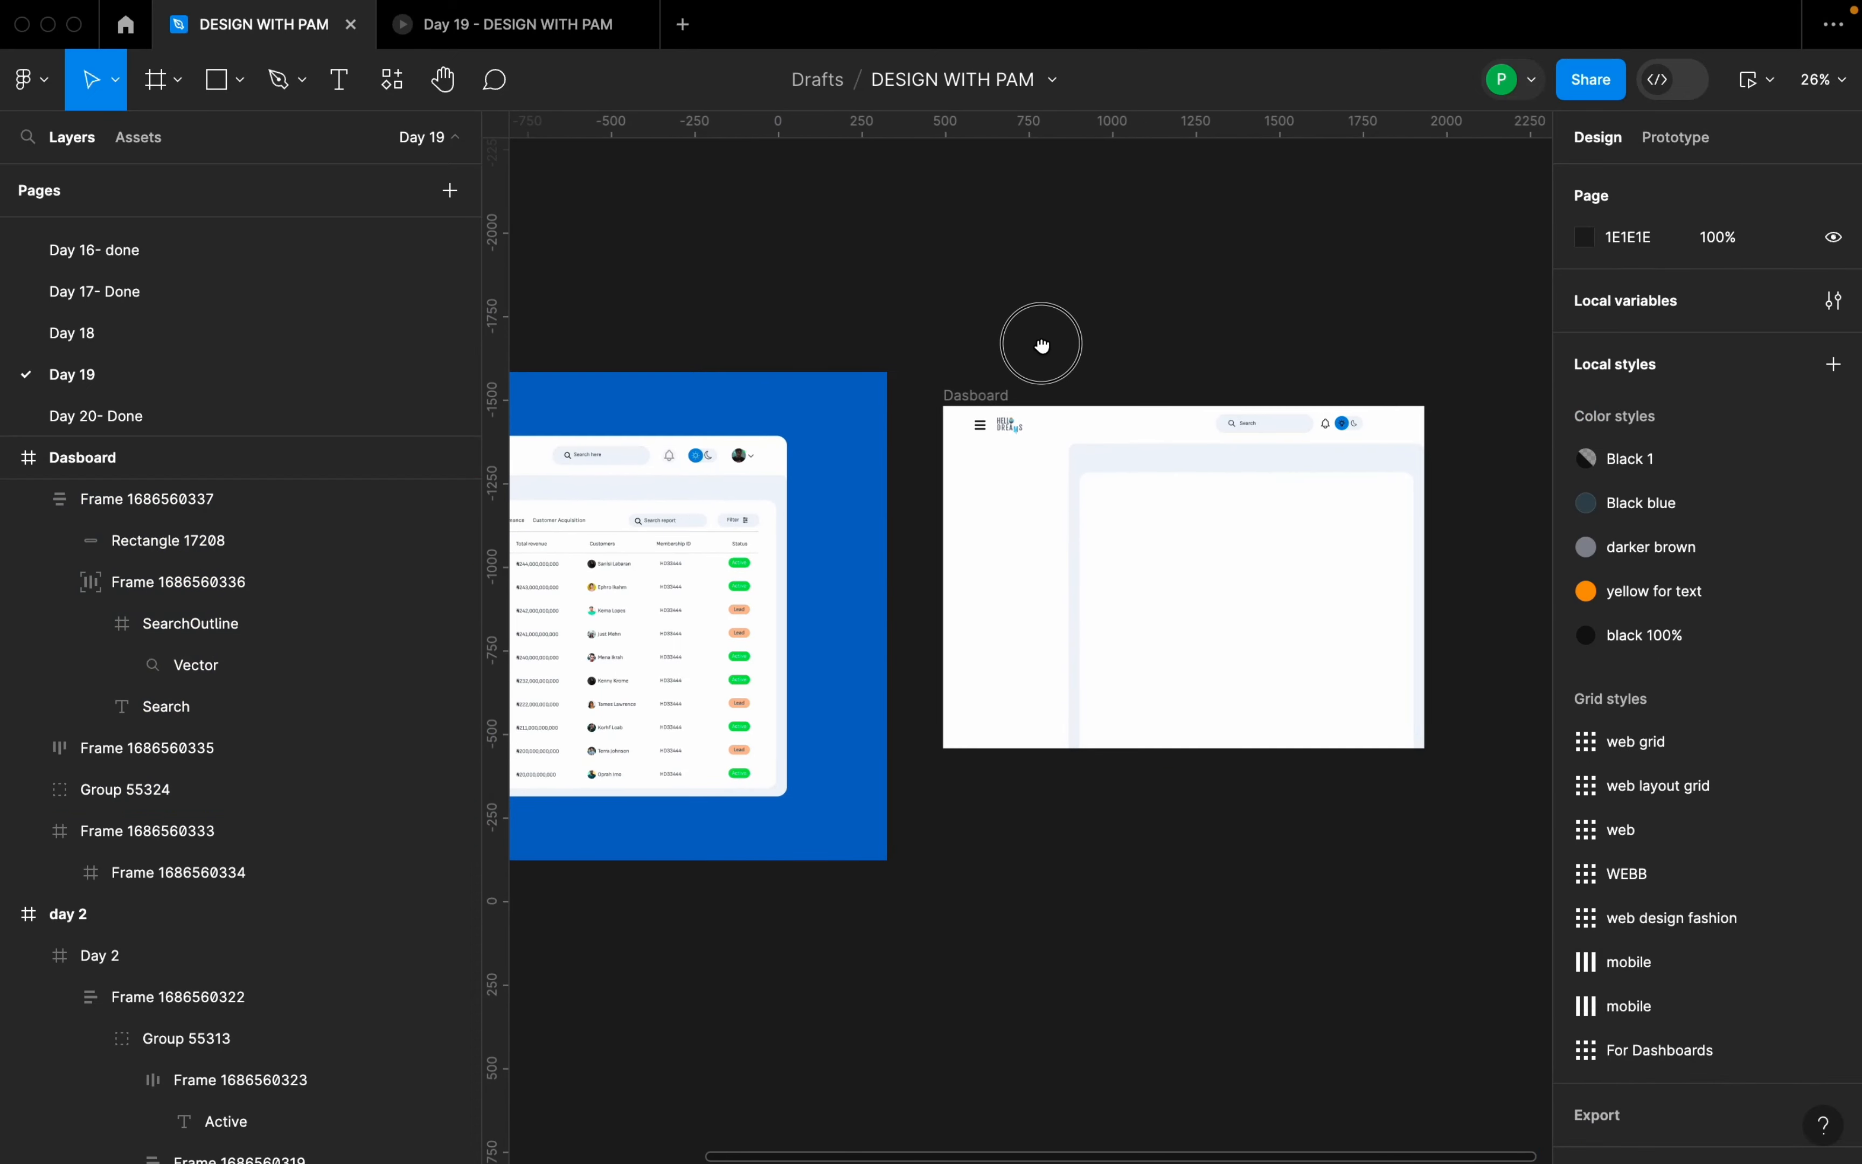
scroll(785, 464, "up", 3)
scroll(785, 464, "up", 5)
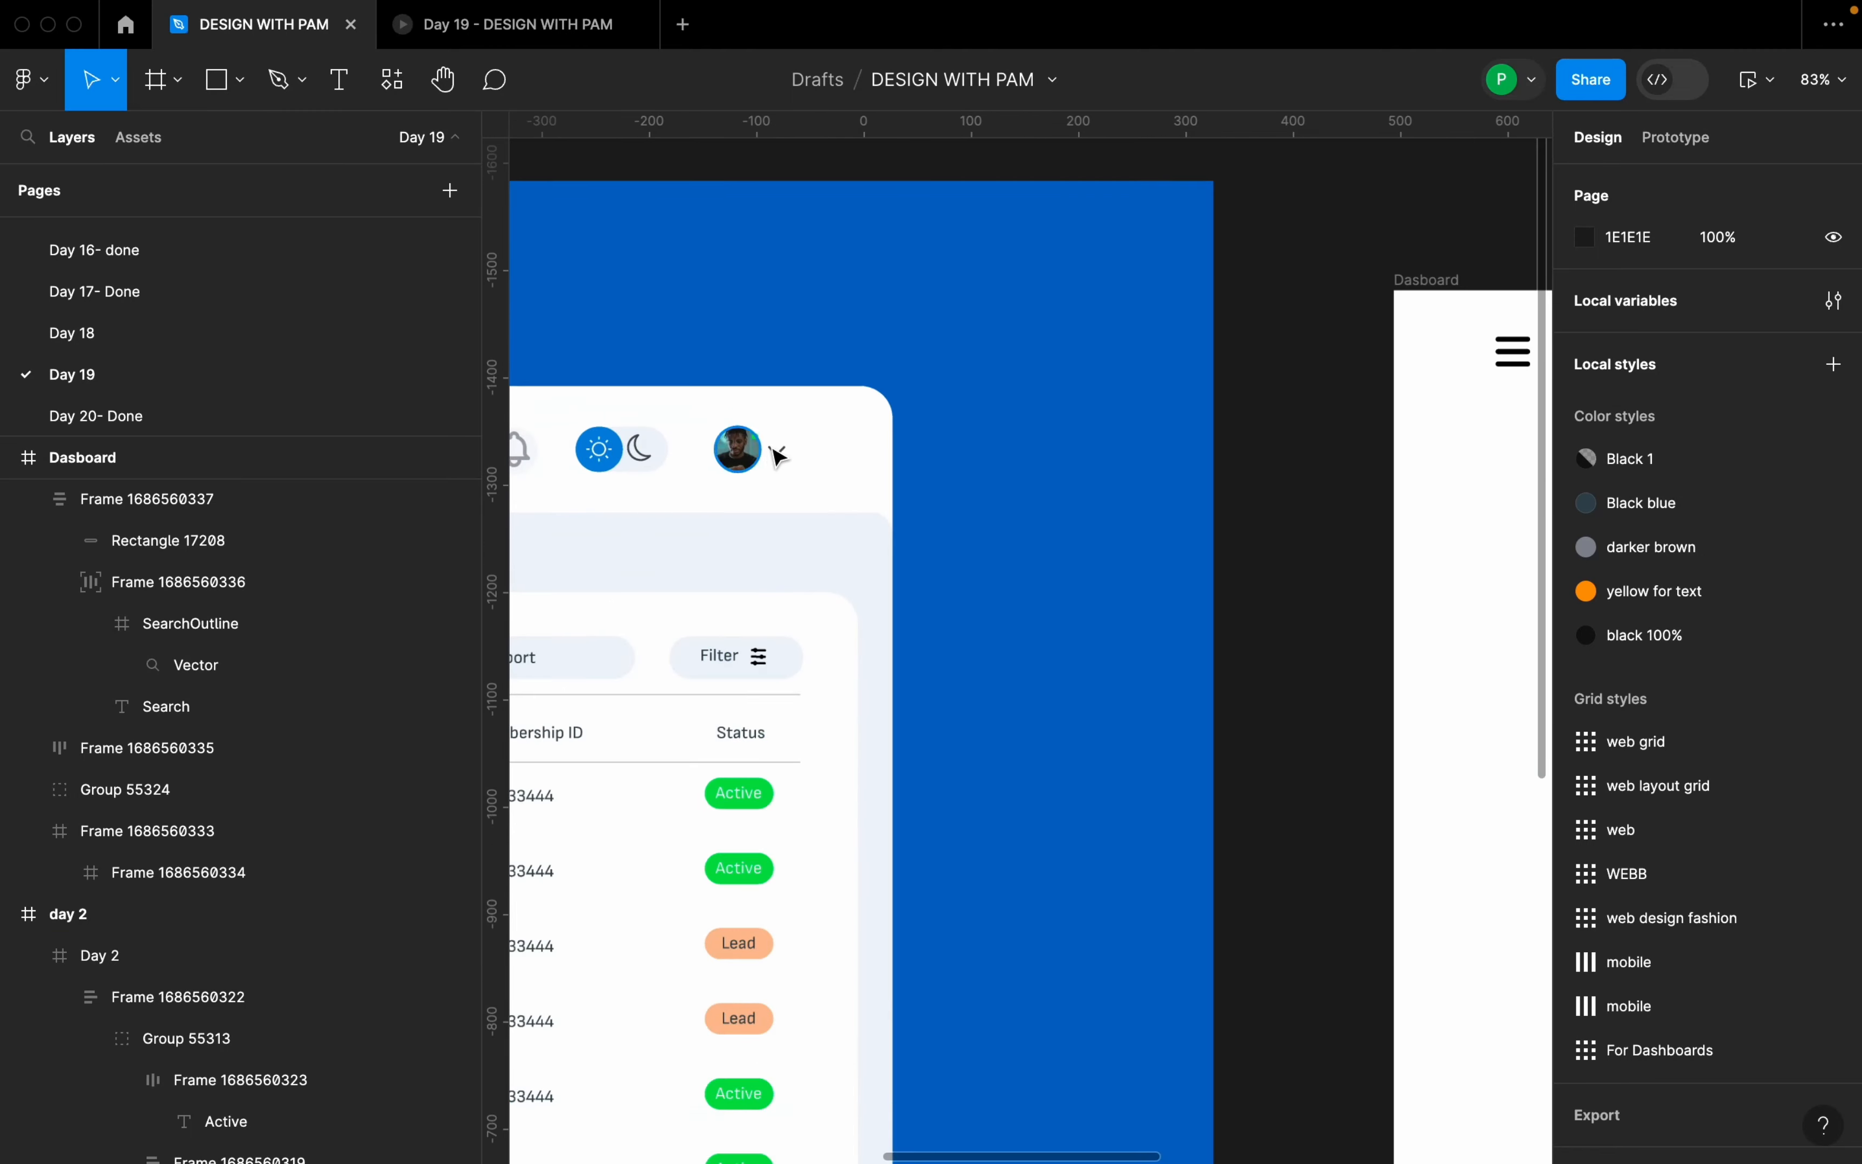
scroll(706, 474, "down", 3)
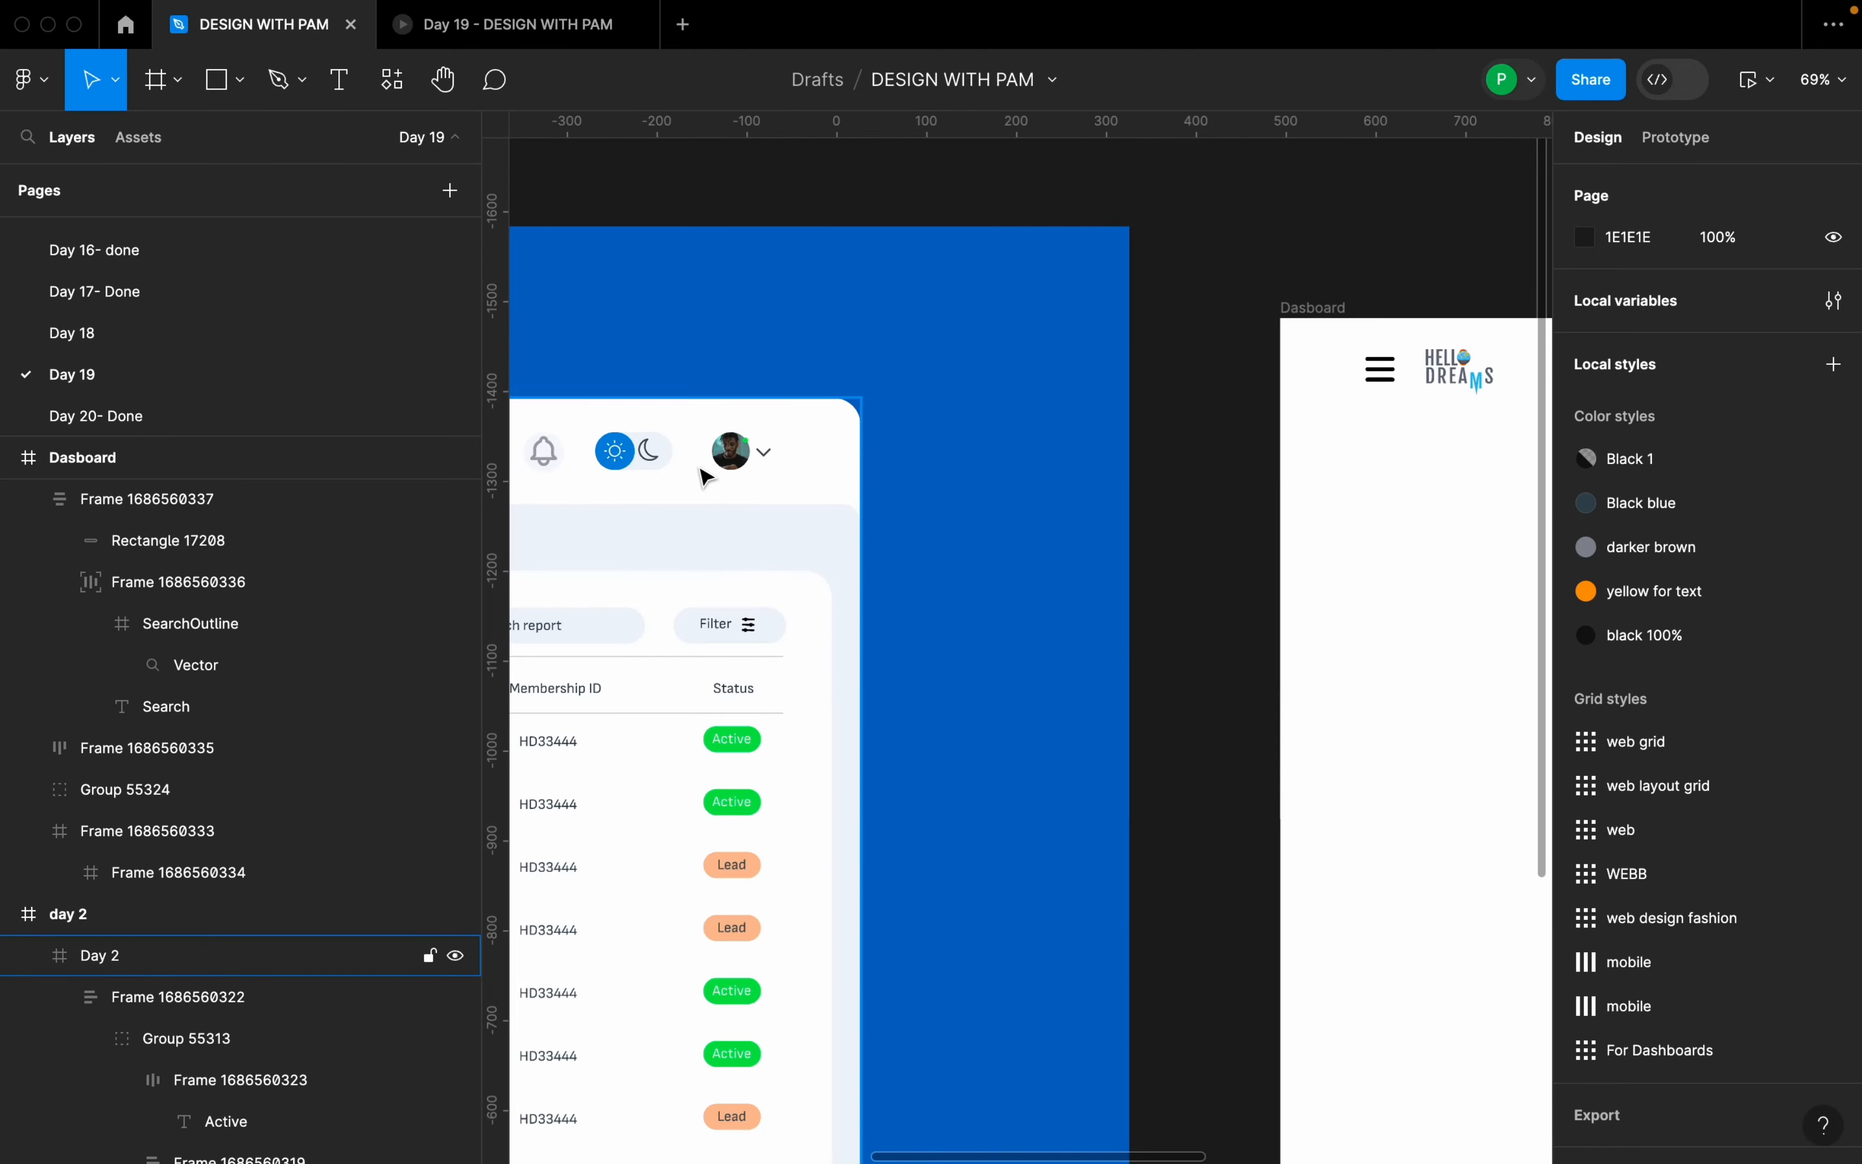
scroll(762, 439, "up", 10)
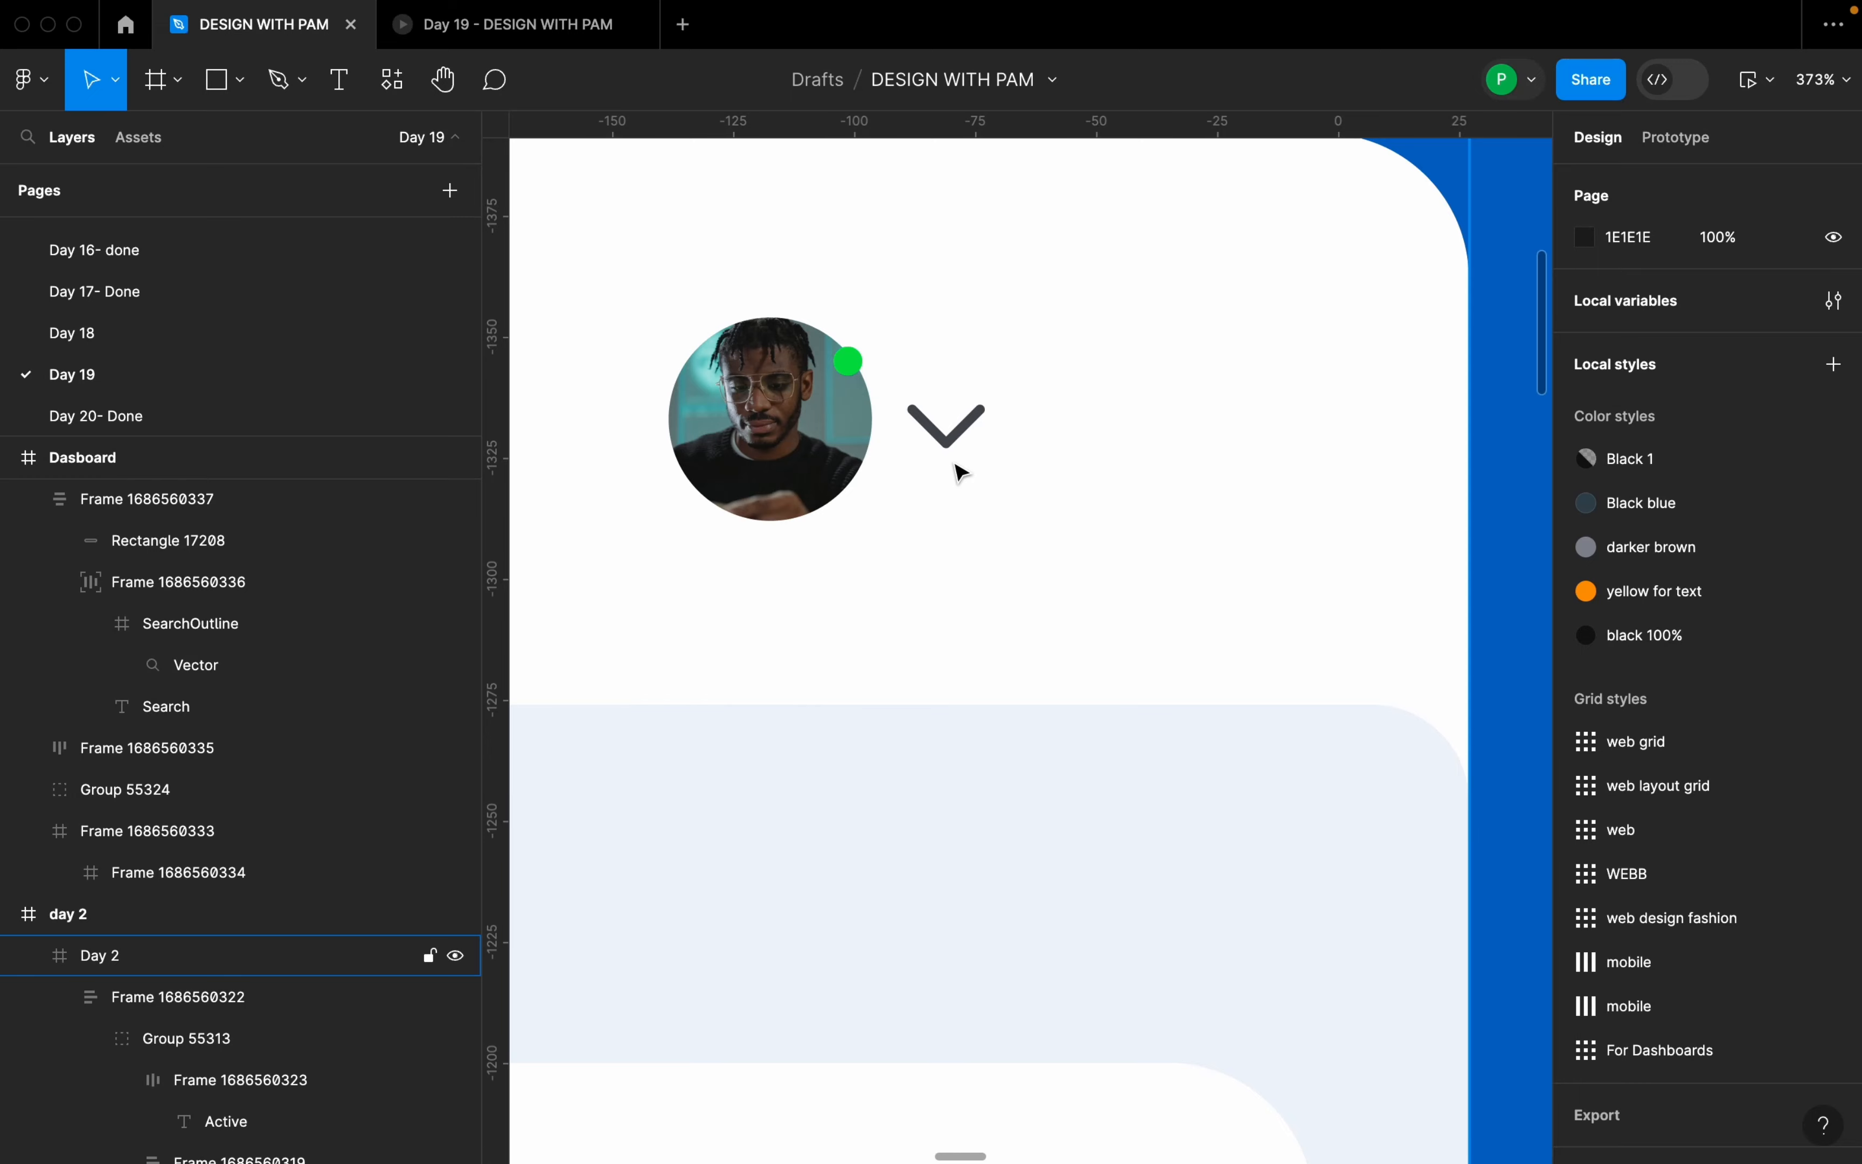
scroll(979, 477, "down", 10)
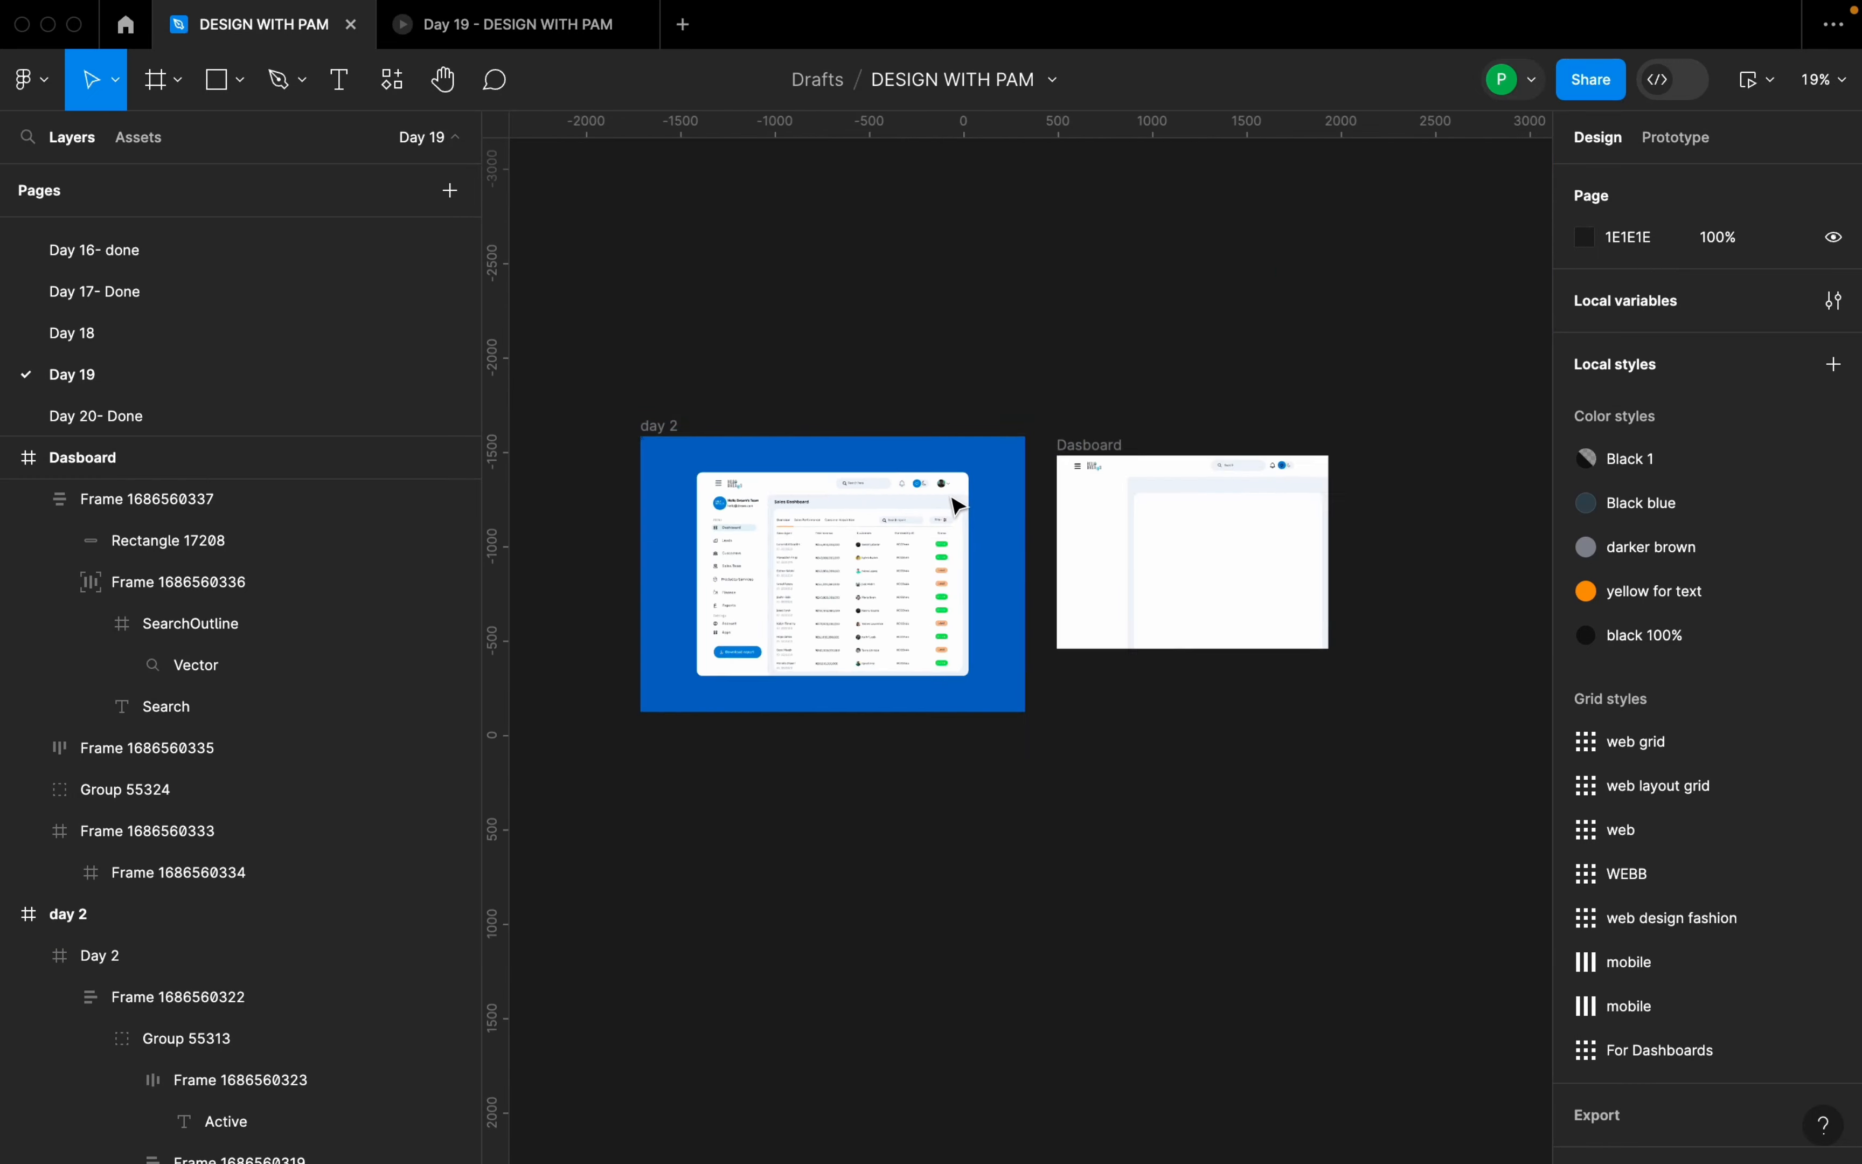
- Draw a circle in the Dasboard header to the right of the toggle switch and set its size to 42 × 42
scroll(1366, 492, "up", 10)
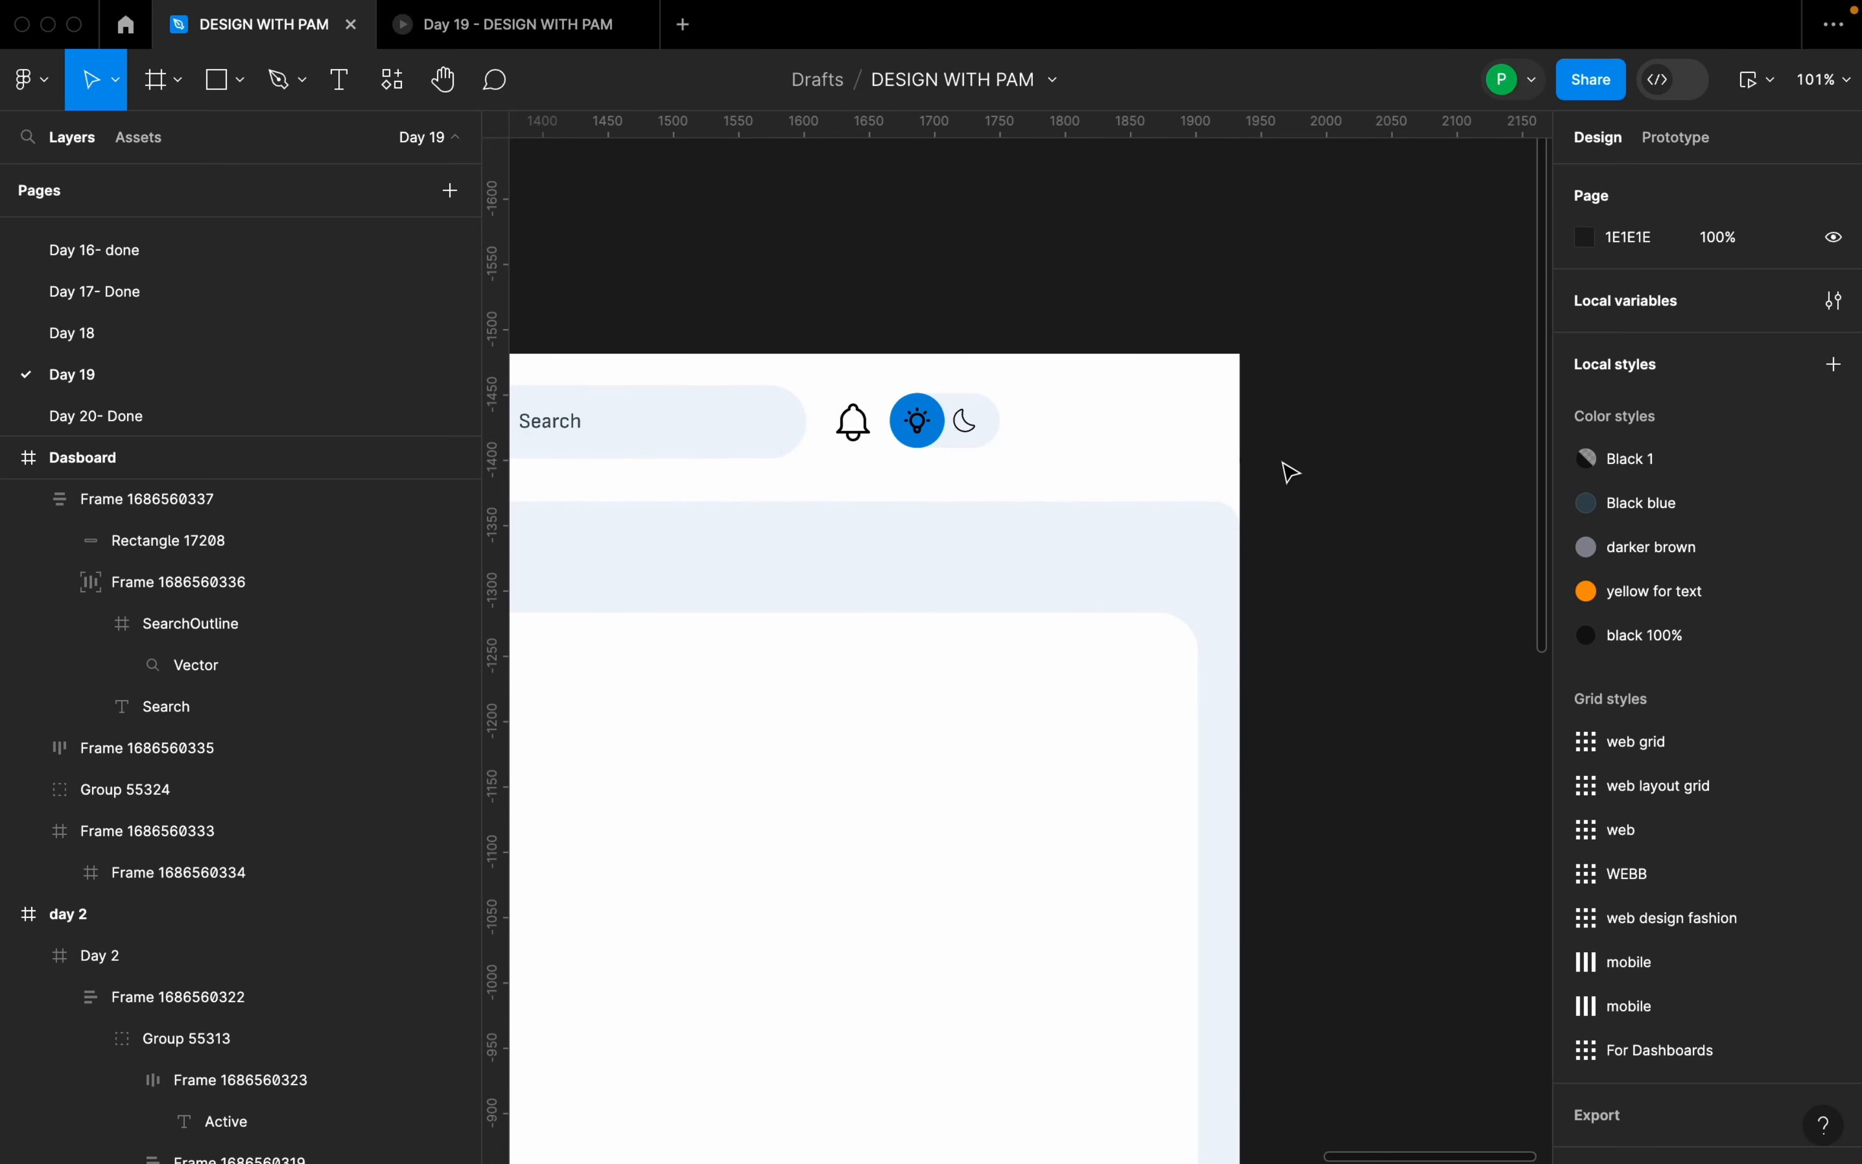
key("o")
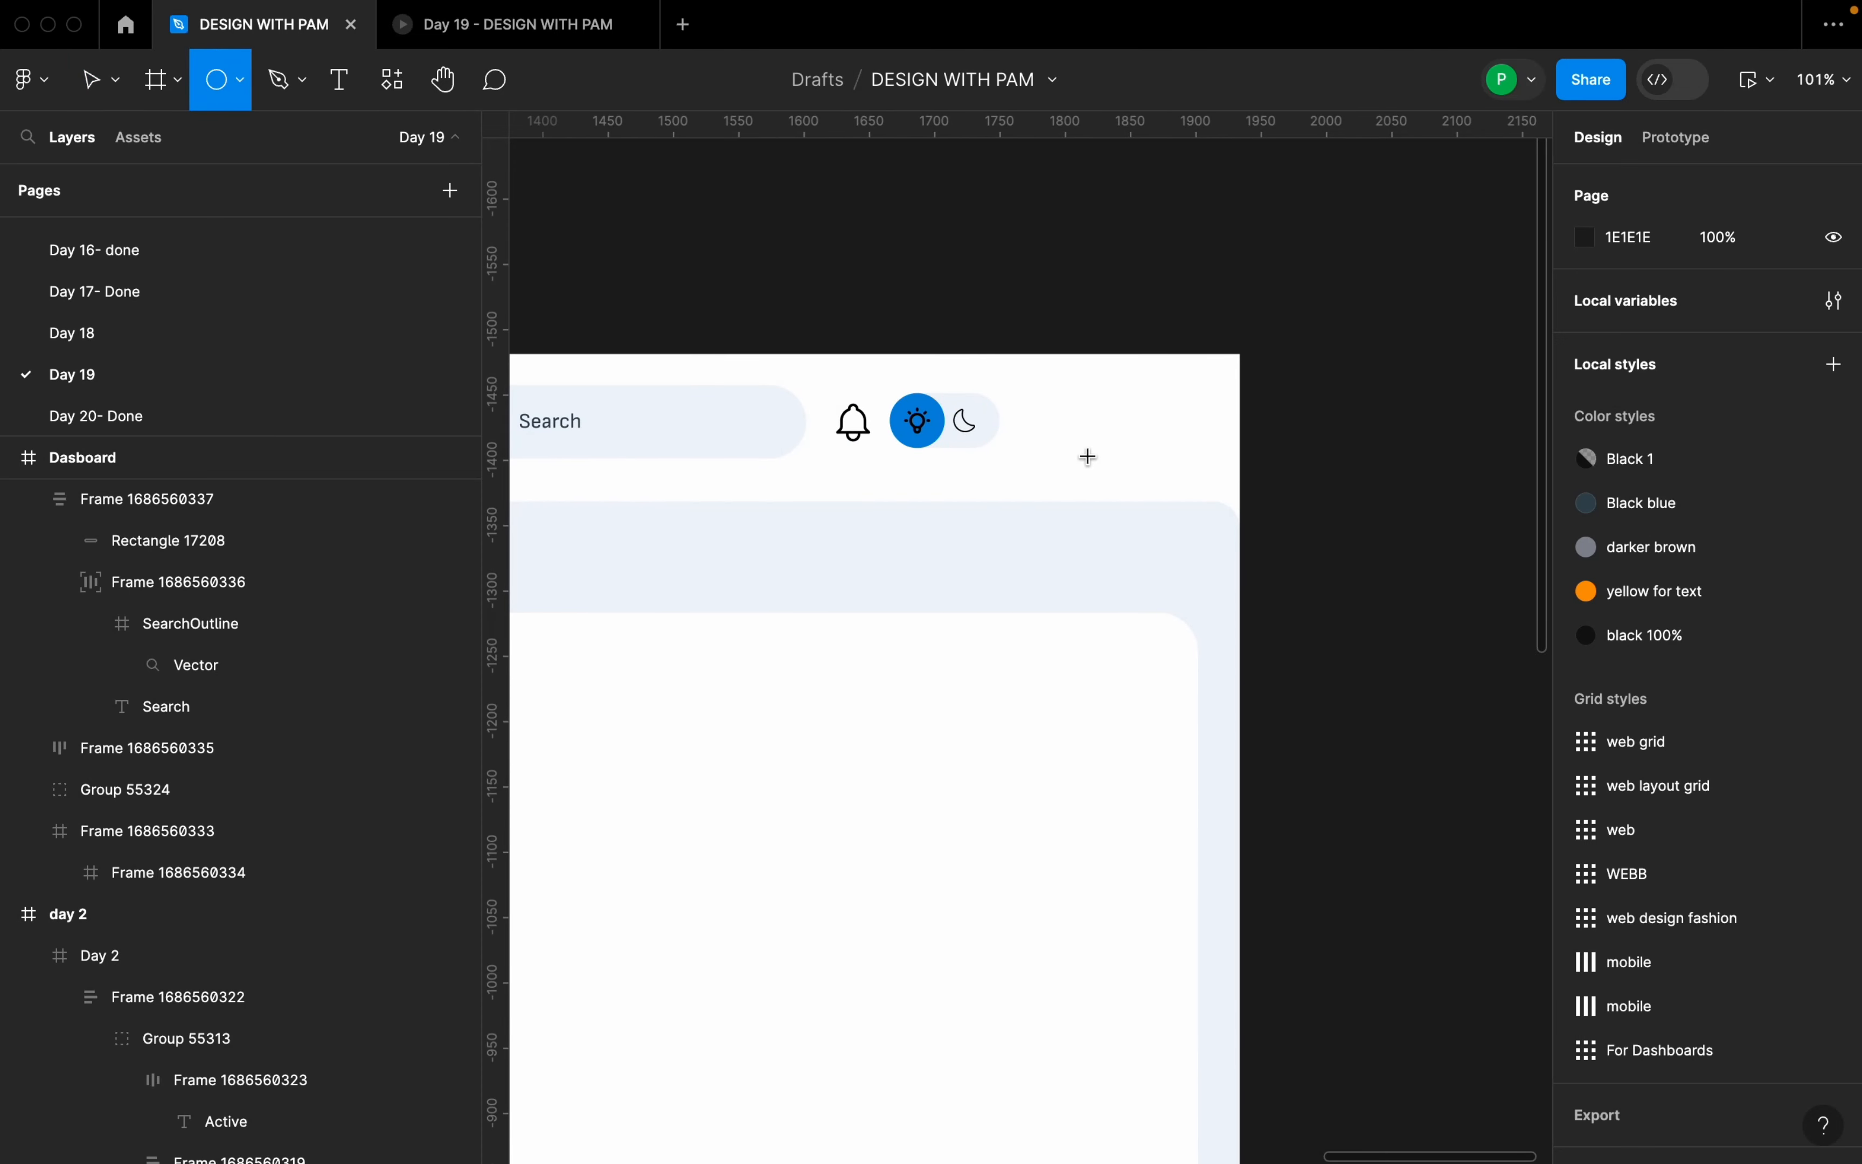
mouse_move(1054, 406)
left_mouse_down()
mouse_move(1114, 466)
mouse_move(1091, 428)
left_mouse_up()
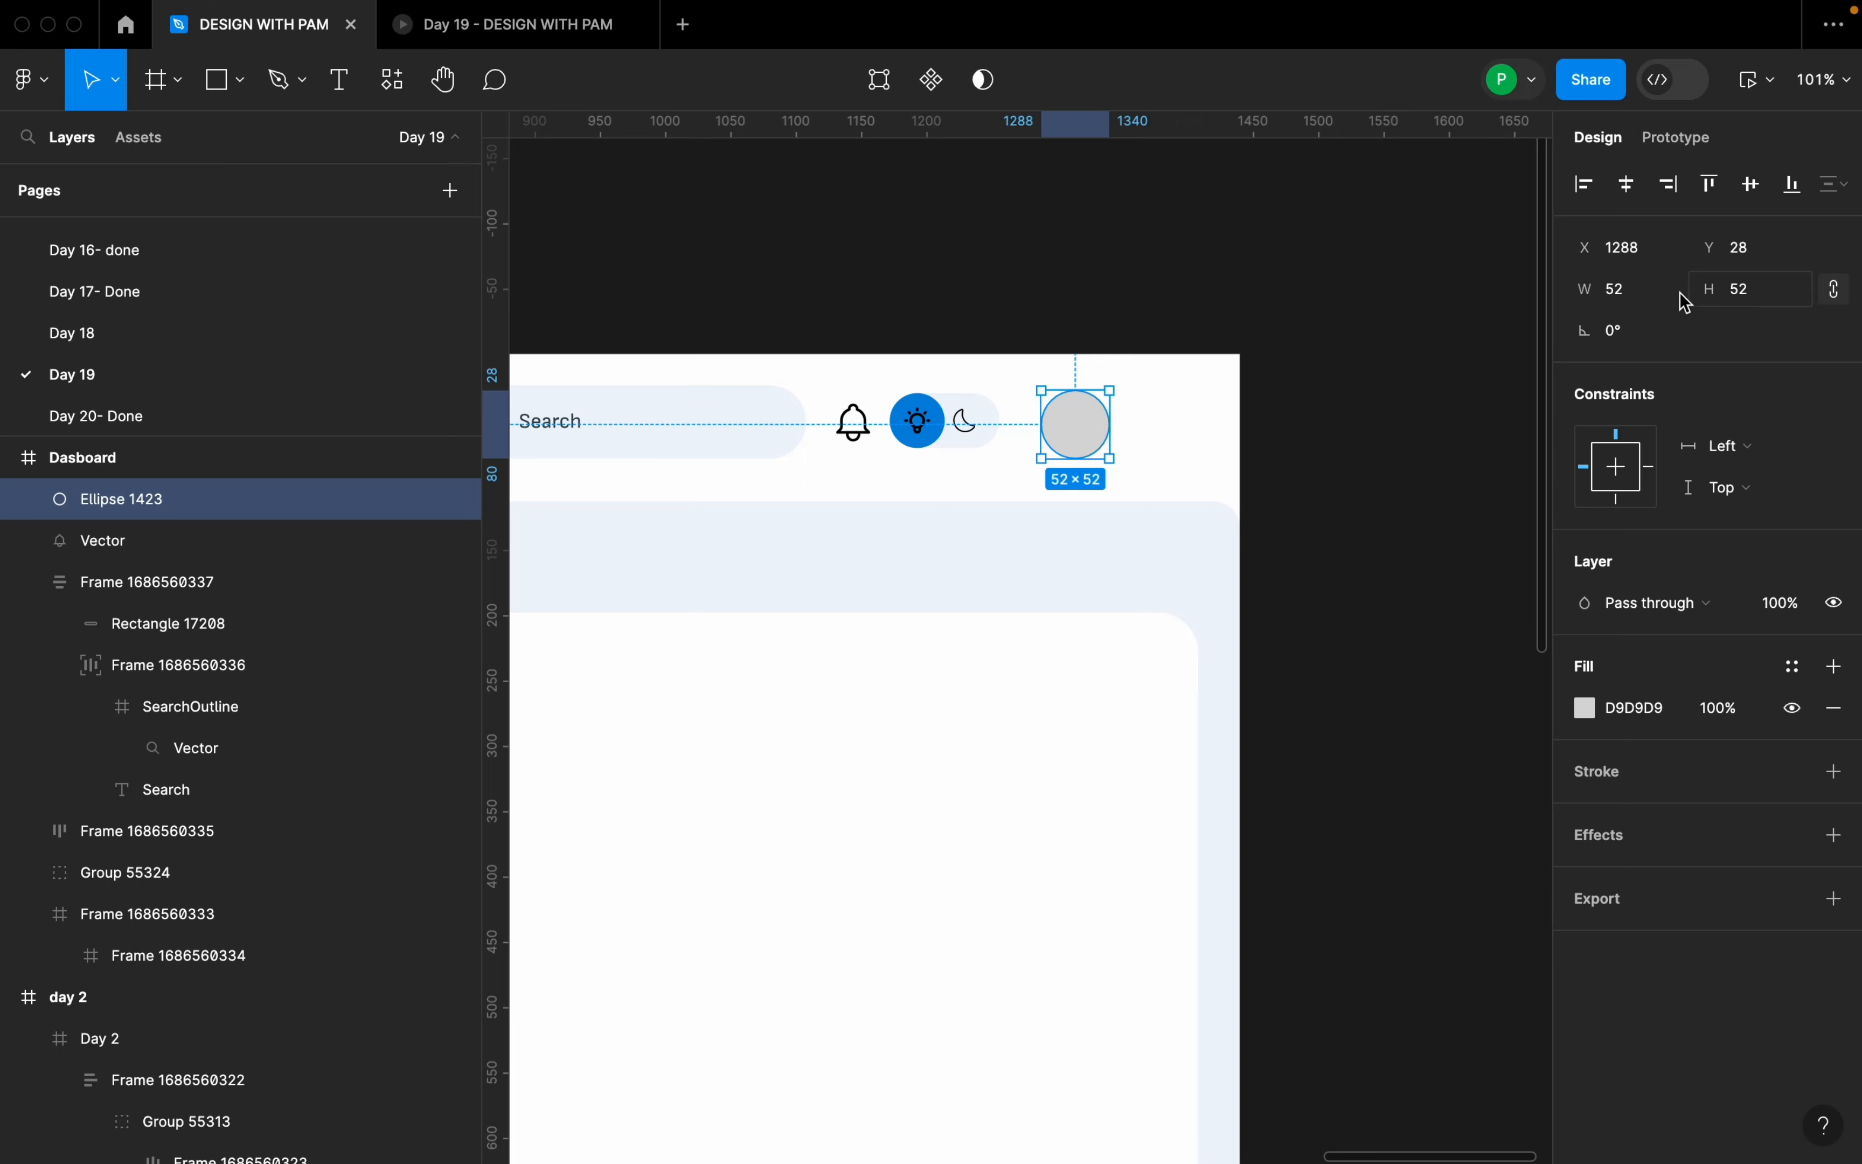
left_click(1666, 304)
type("42")
key("Return")
- Fill the header circle with the bearded man's portrait from the Pexels plugin's faces results
right_click(1075, 433)
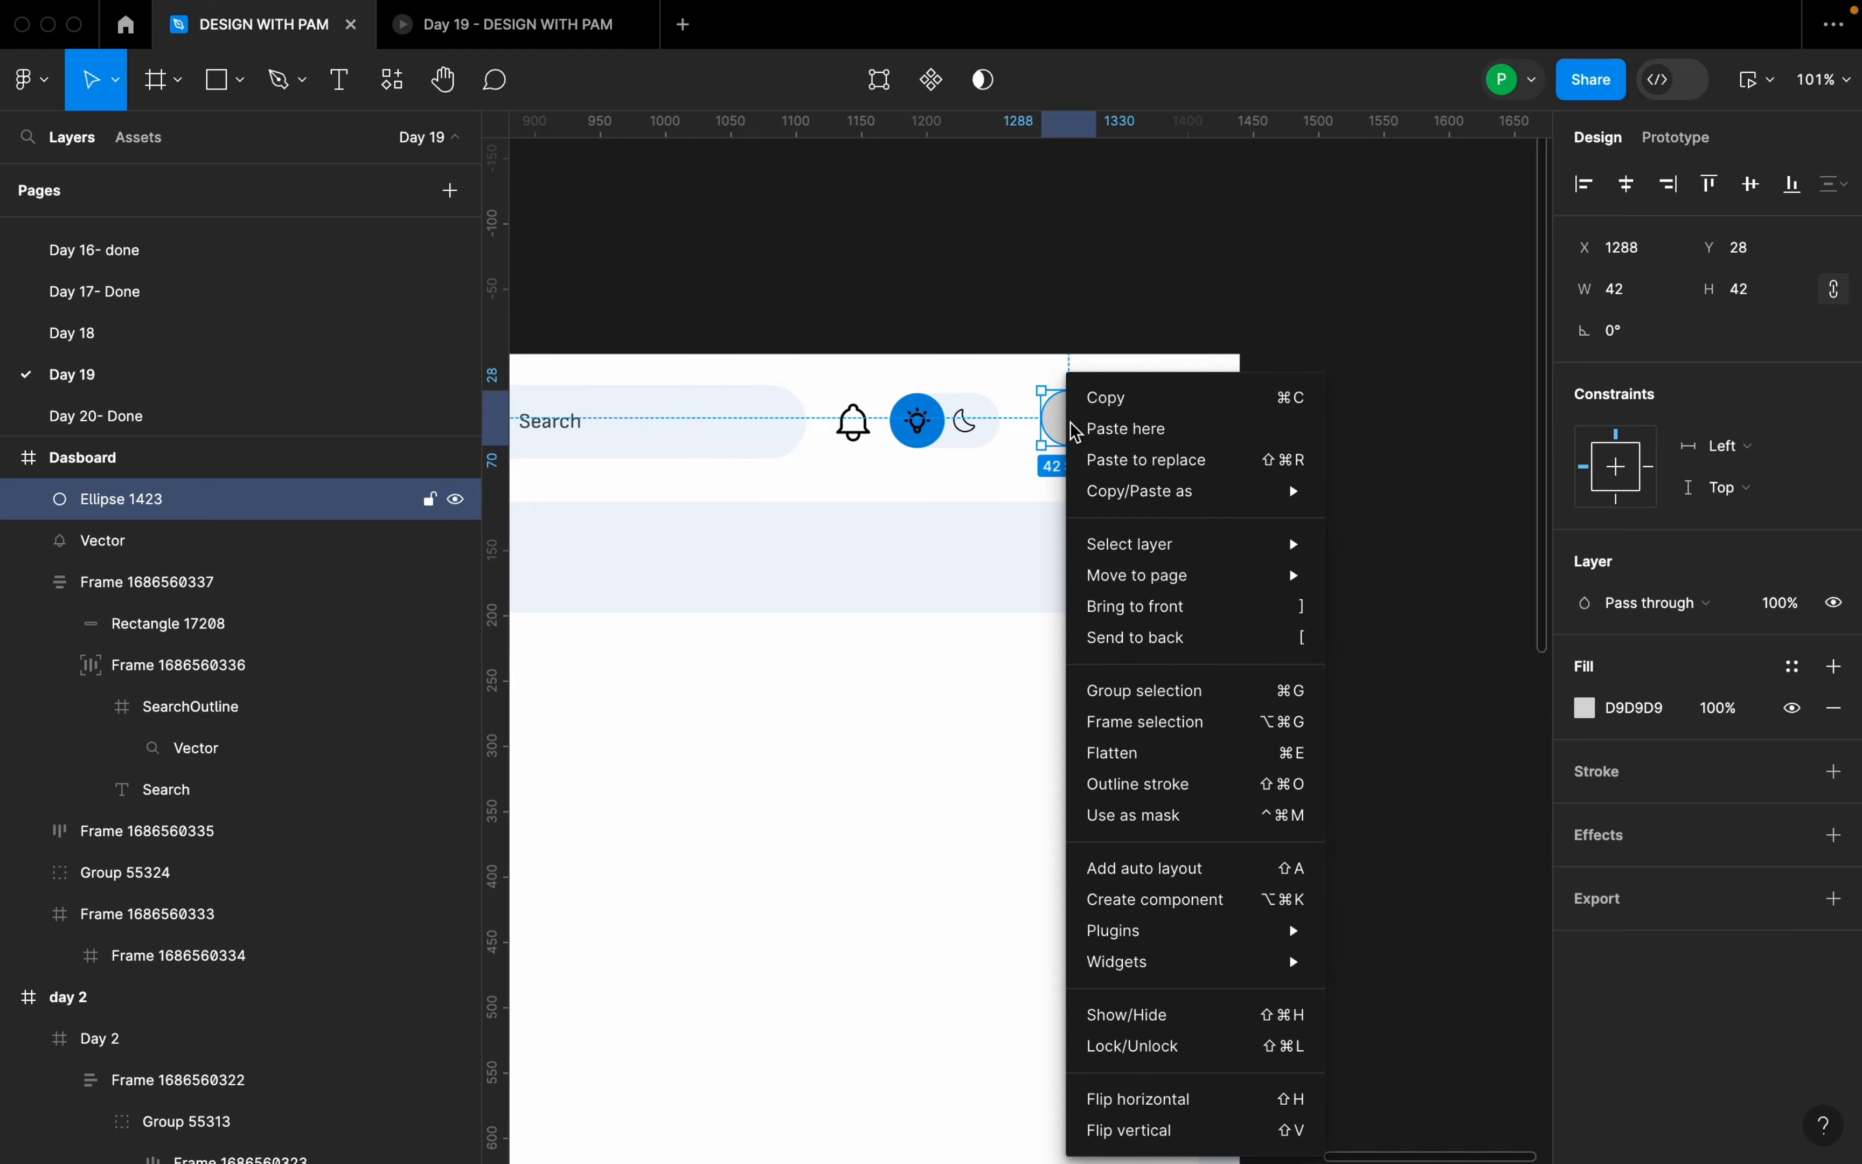
mouse_move(1201, 930)
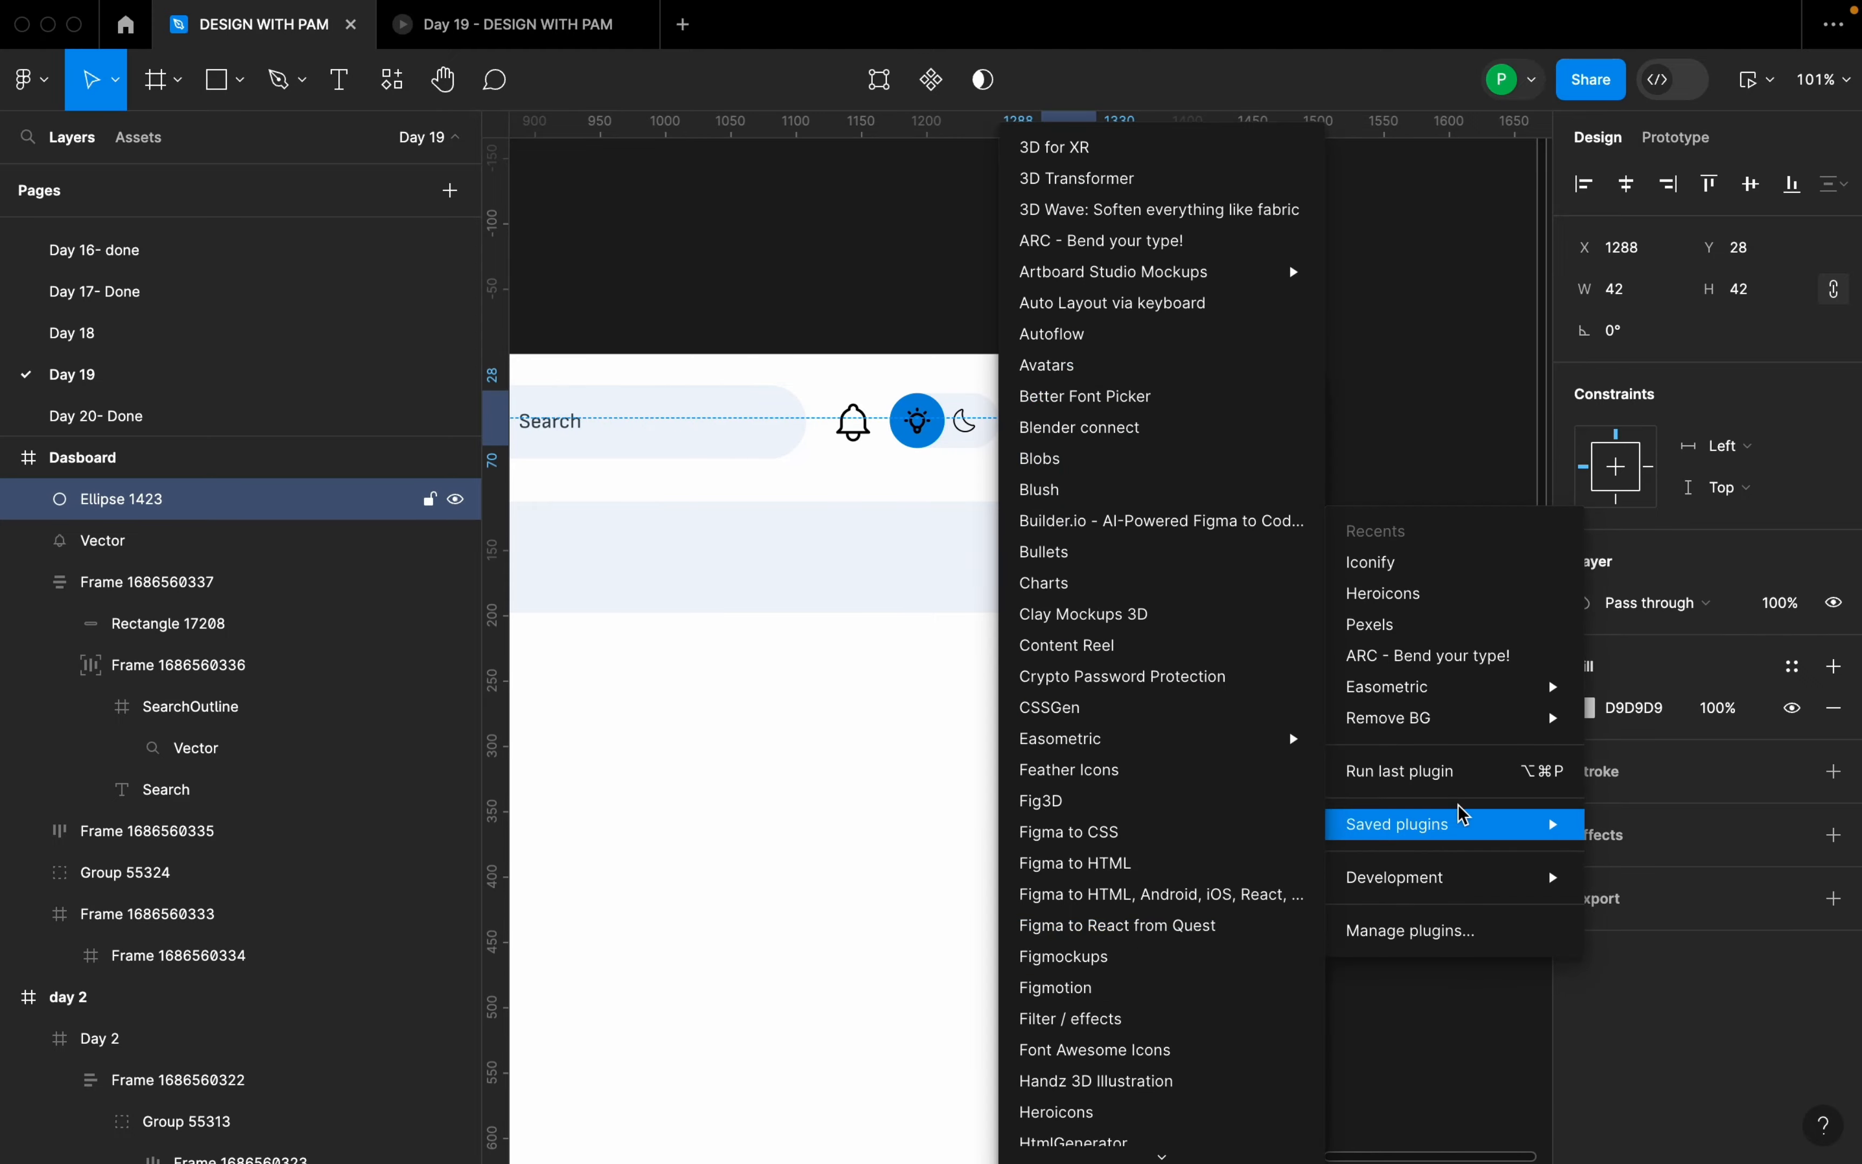
left_click(1481, 636)
left_click(308, 430)
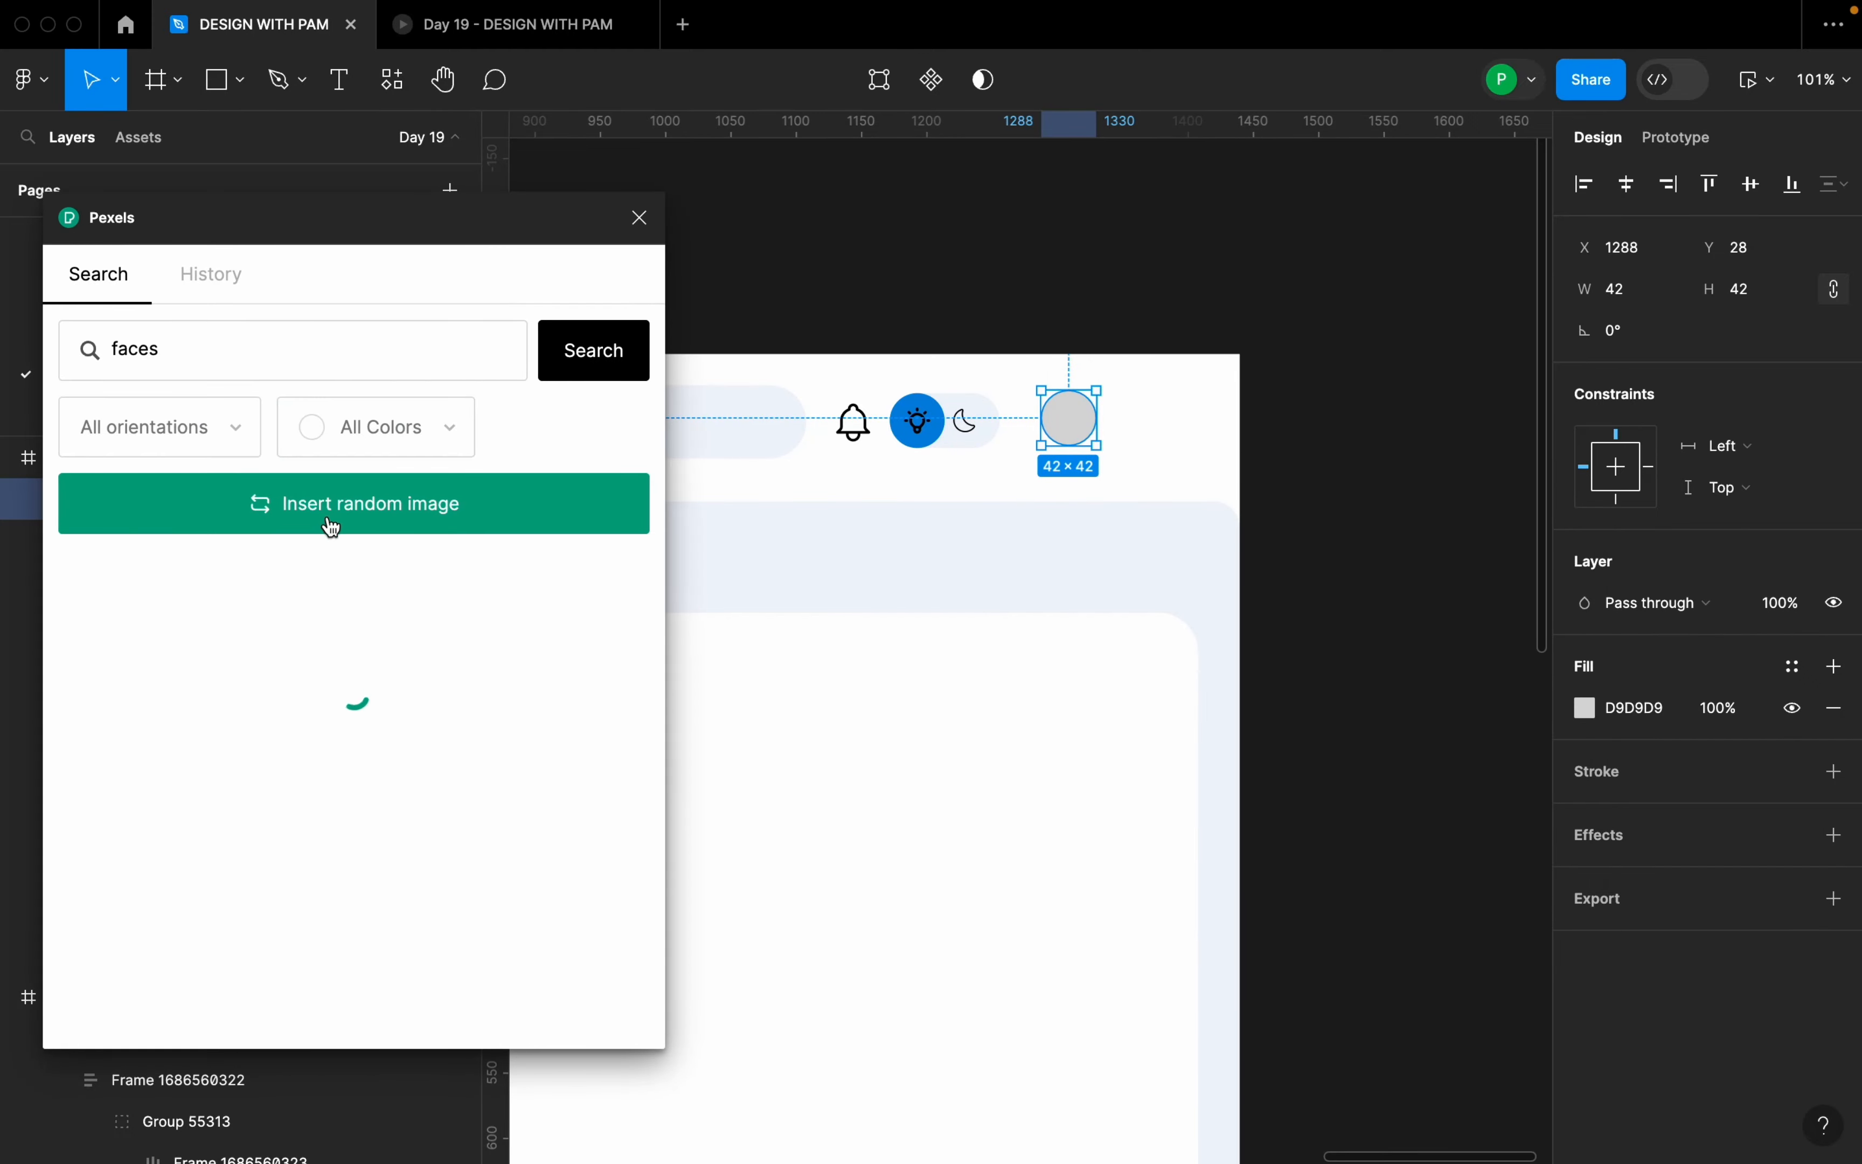
left_click(253, 670)
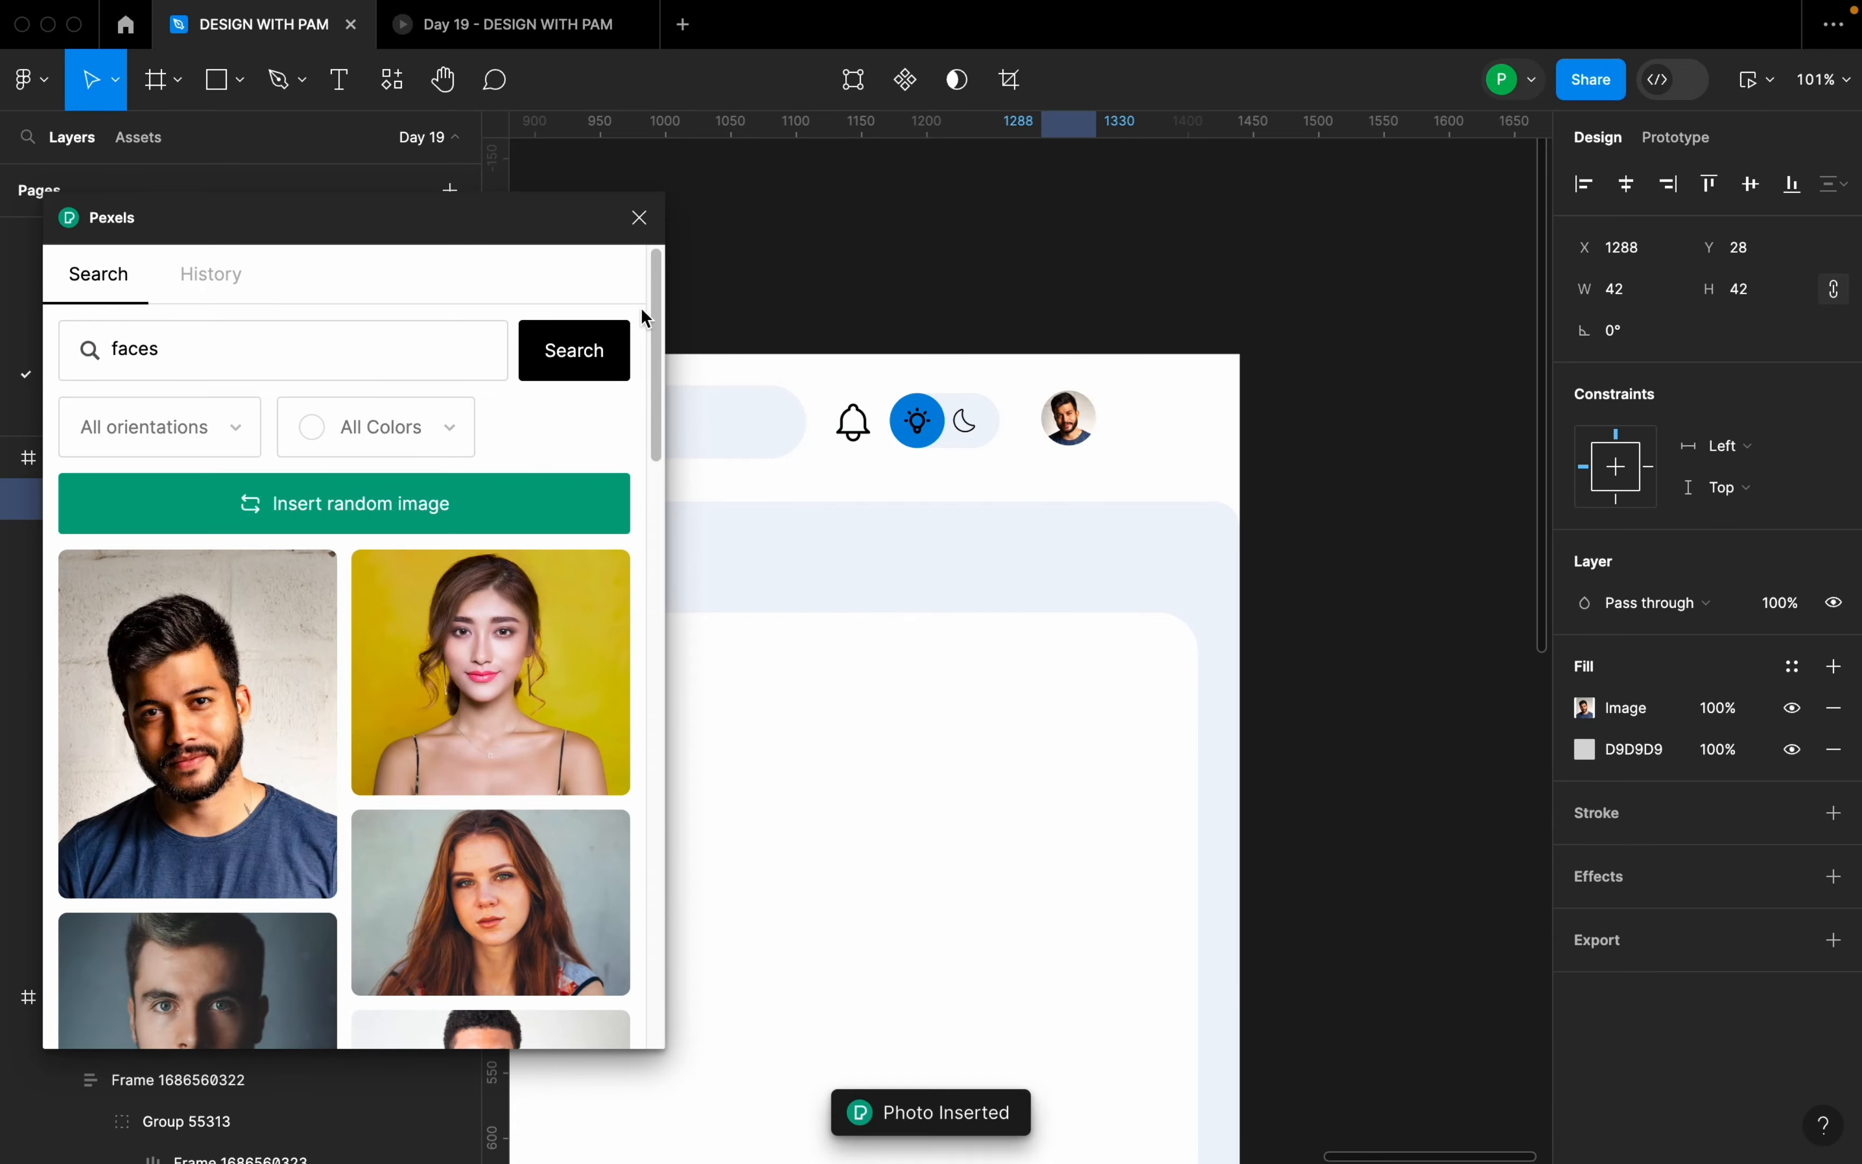
left_click(639, 217)
- Move the profile picture level with the toggle switch, at about X 1286, Y 30
scroll(1143, 464, "up", 2)
scroll(1139, 459, "up", 5)
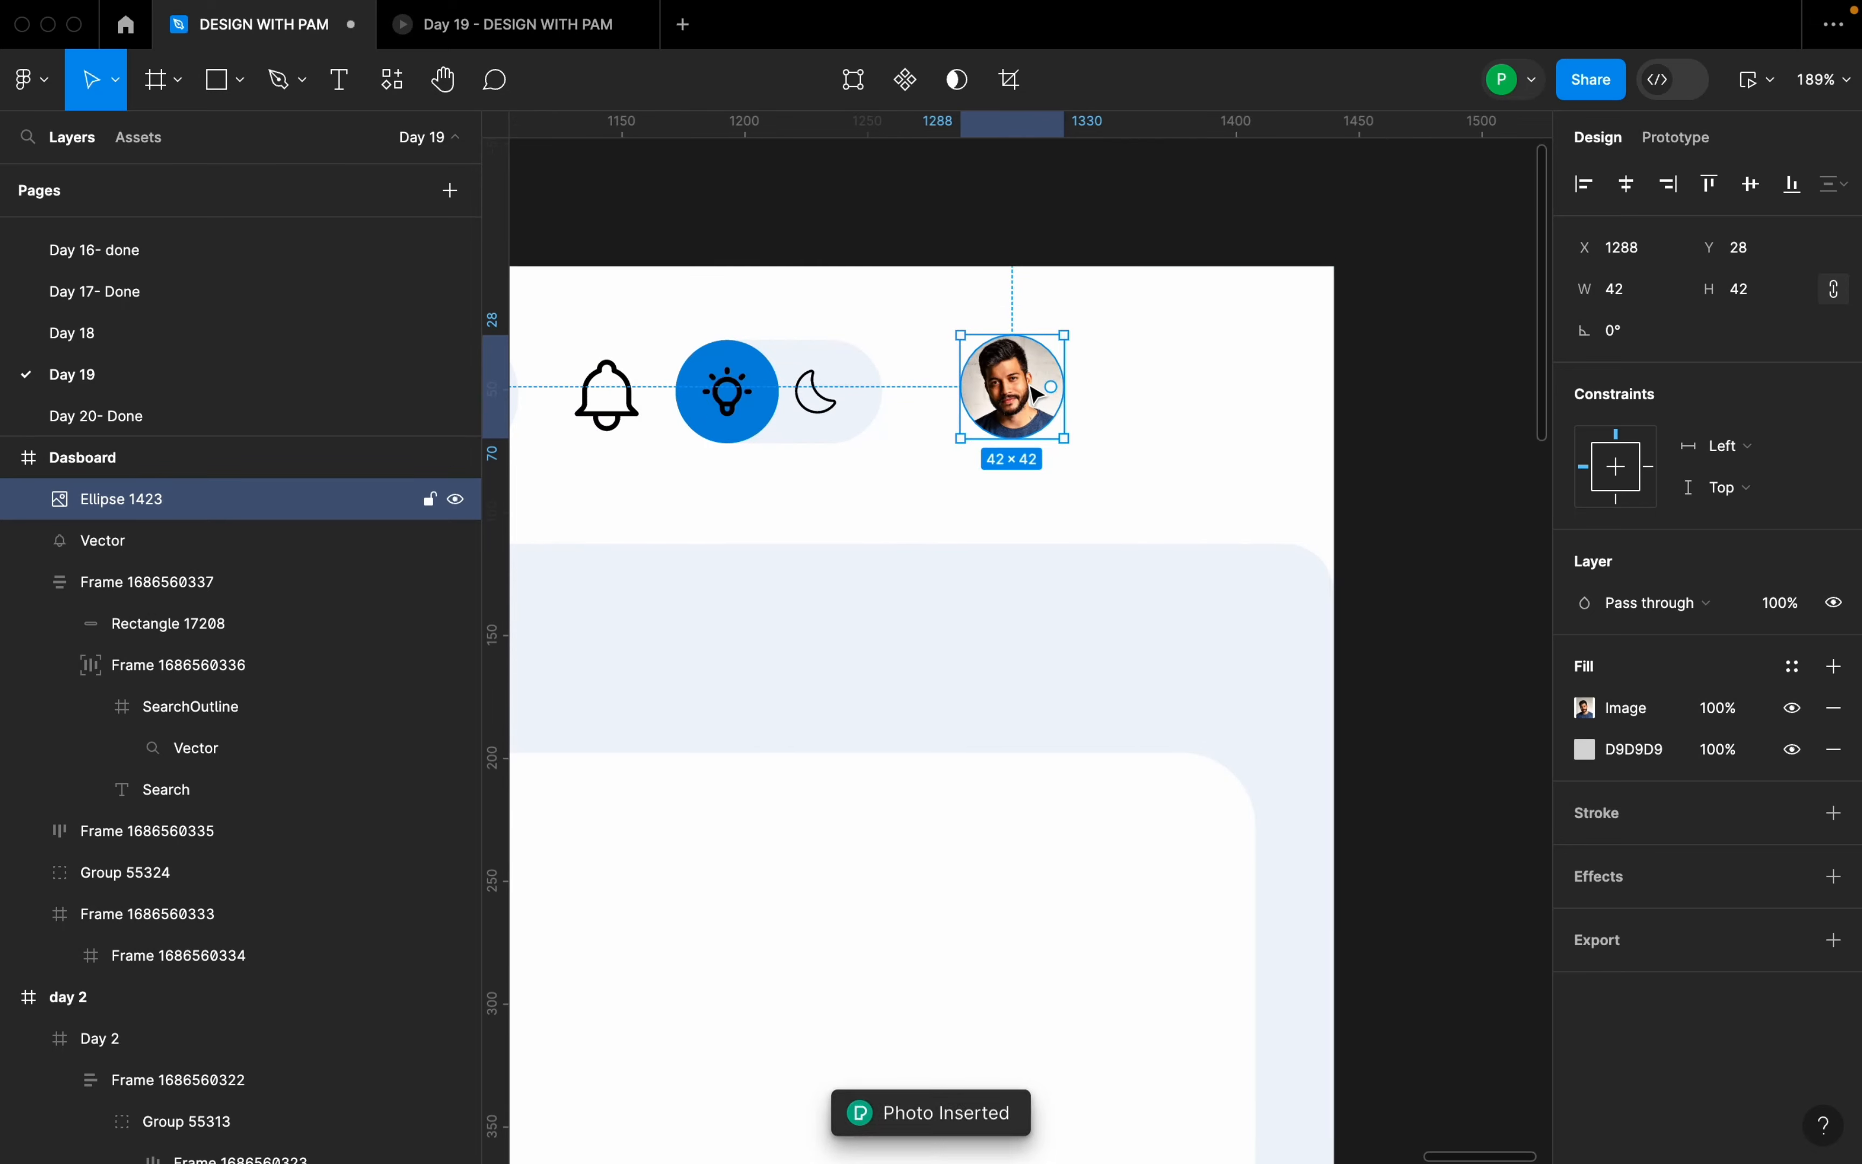
left_click_drag(1024, 381, 1020, 386)
left_click(1104, 394)
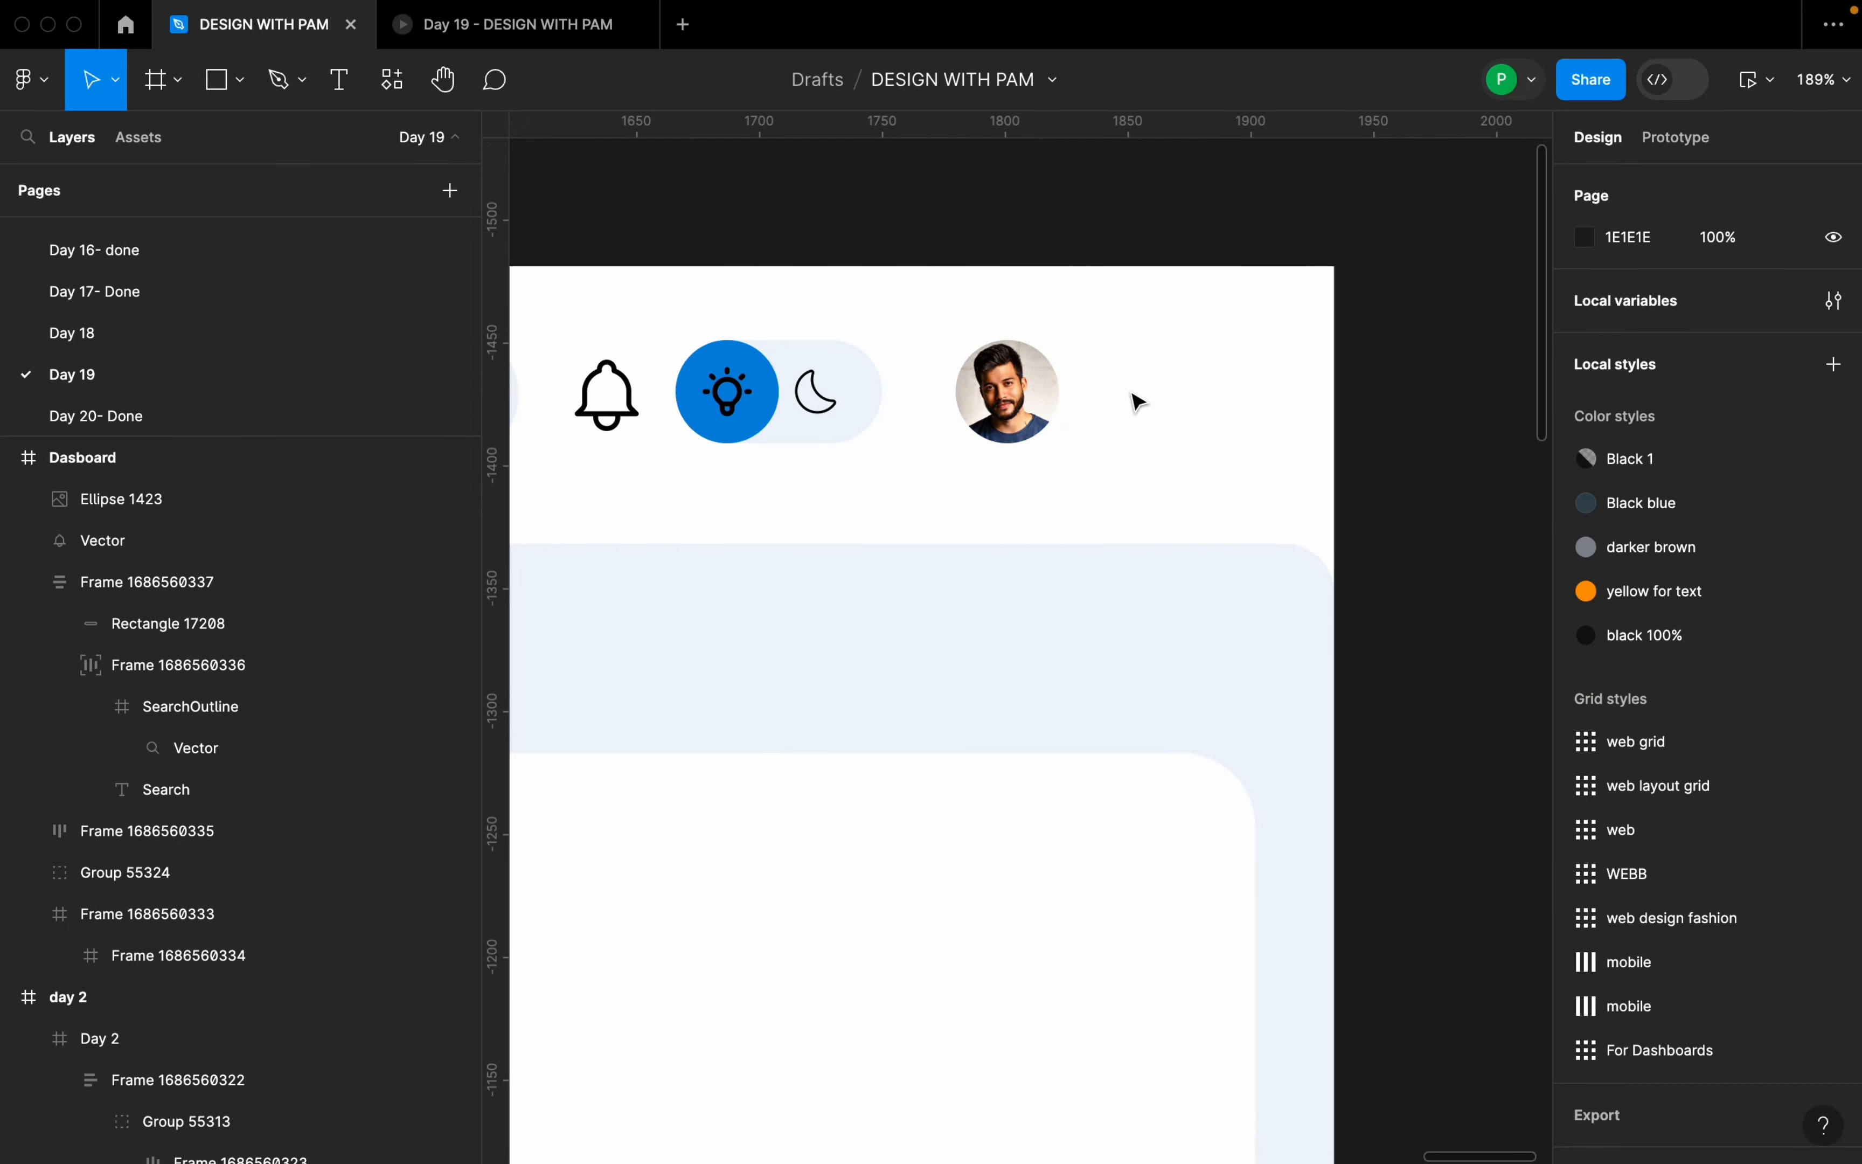
- Draw a 12 × 12 status dot over the profile picture's upper-right edge and fill it with the green 0BD084
key("o")
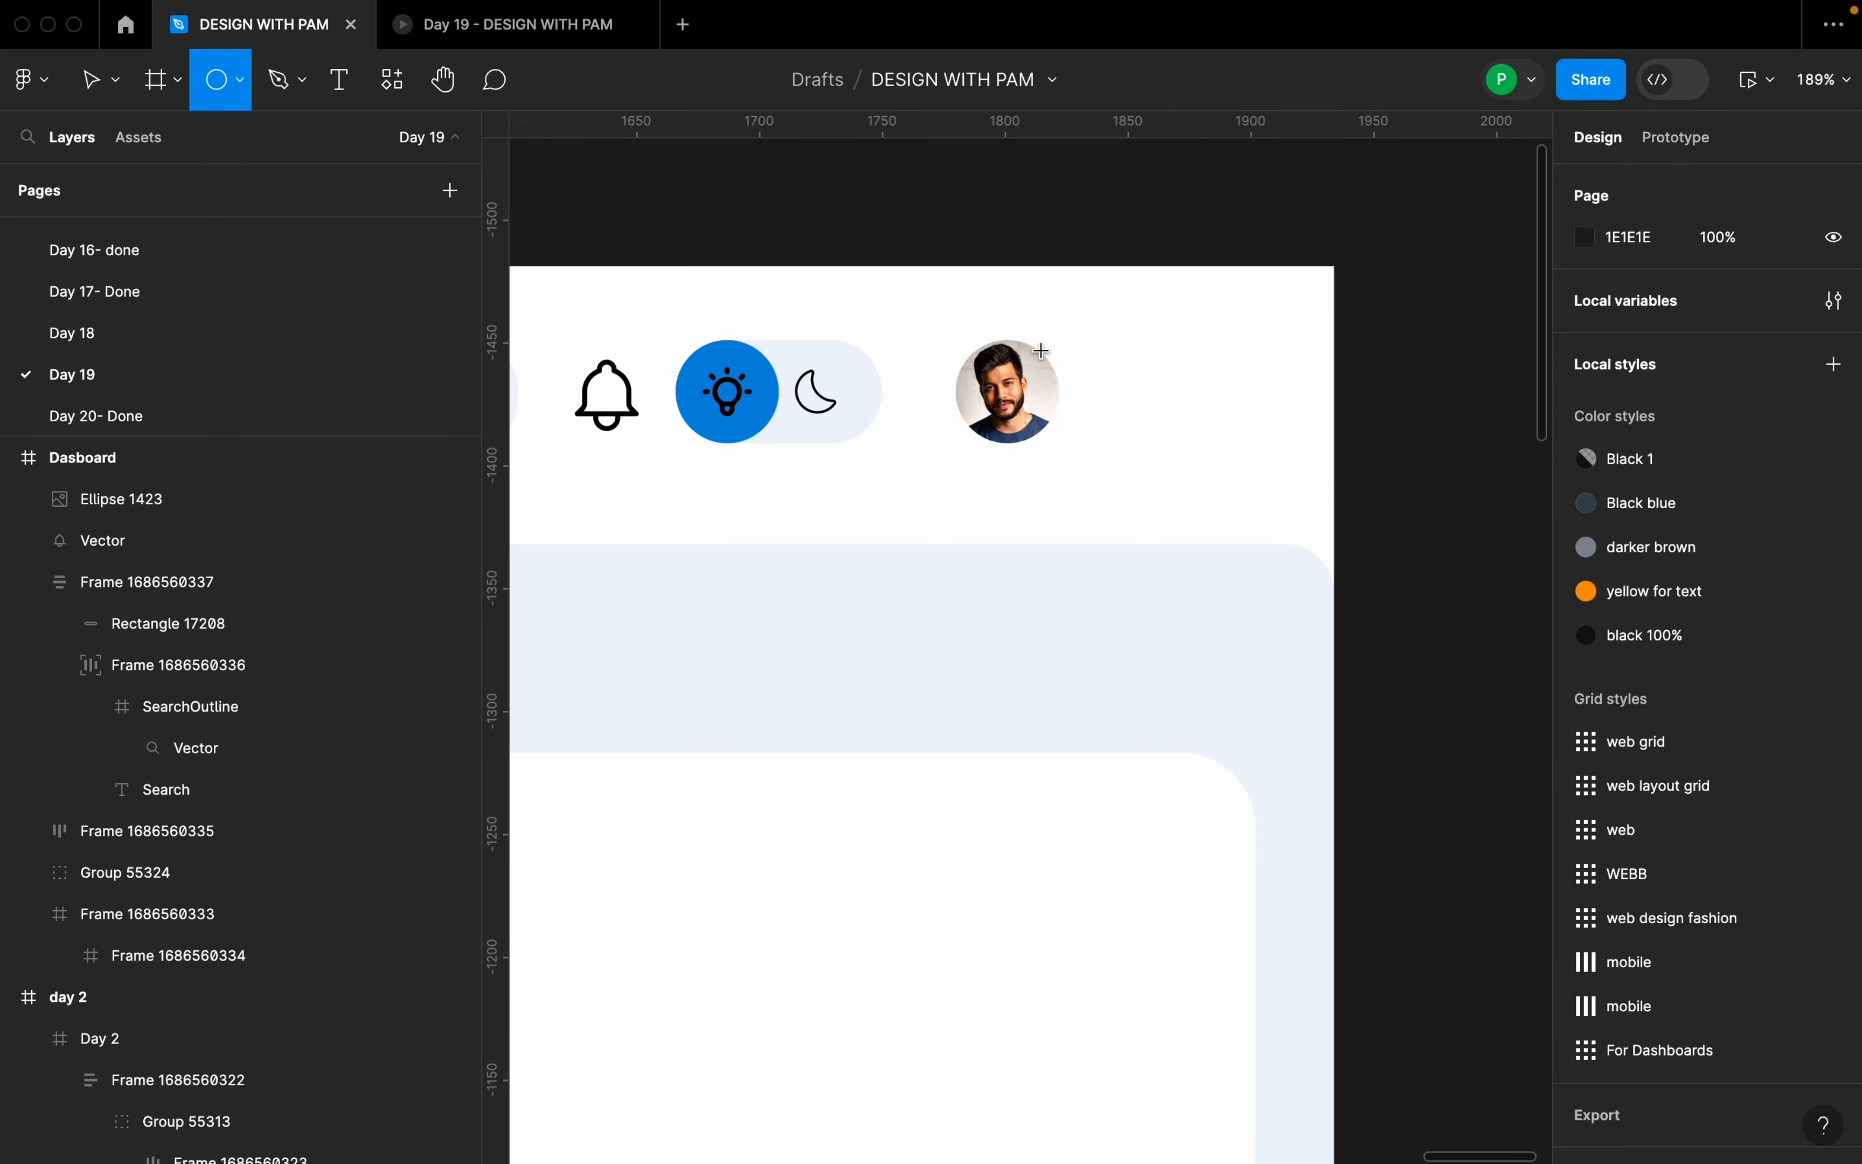
mouse_move(1044, 345)
left_mouse_down()
mouse_move(1076, 381)
mouse_move(1046, 360)
left_mouse_up()
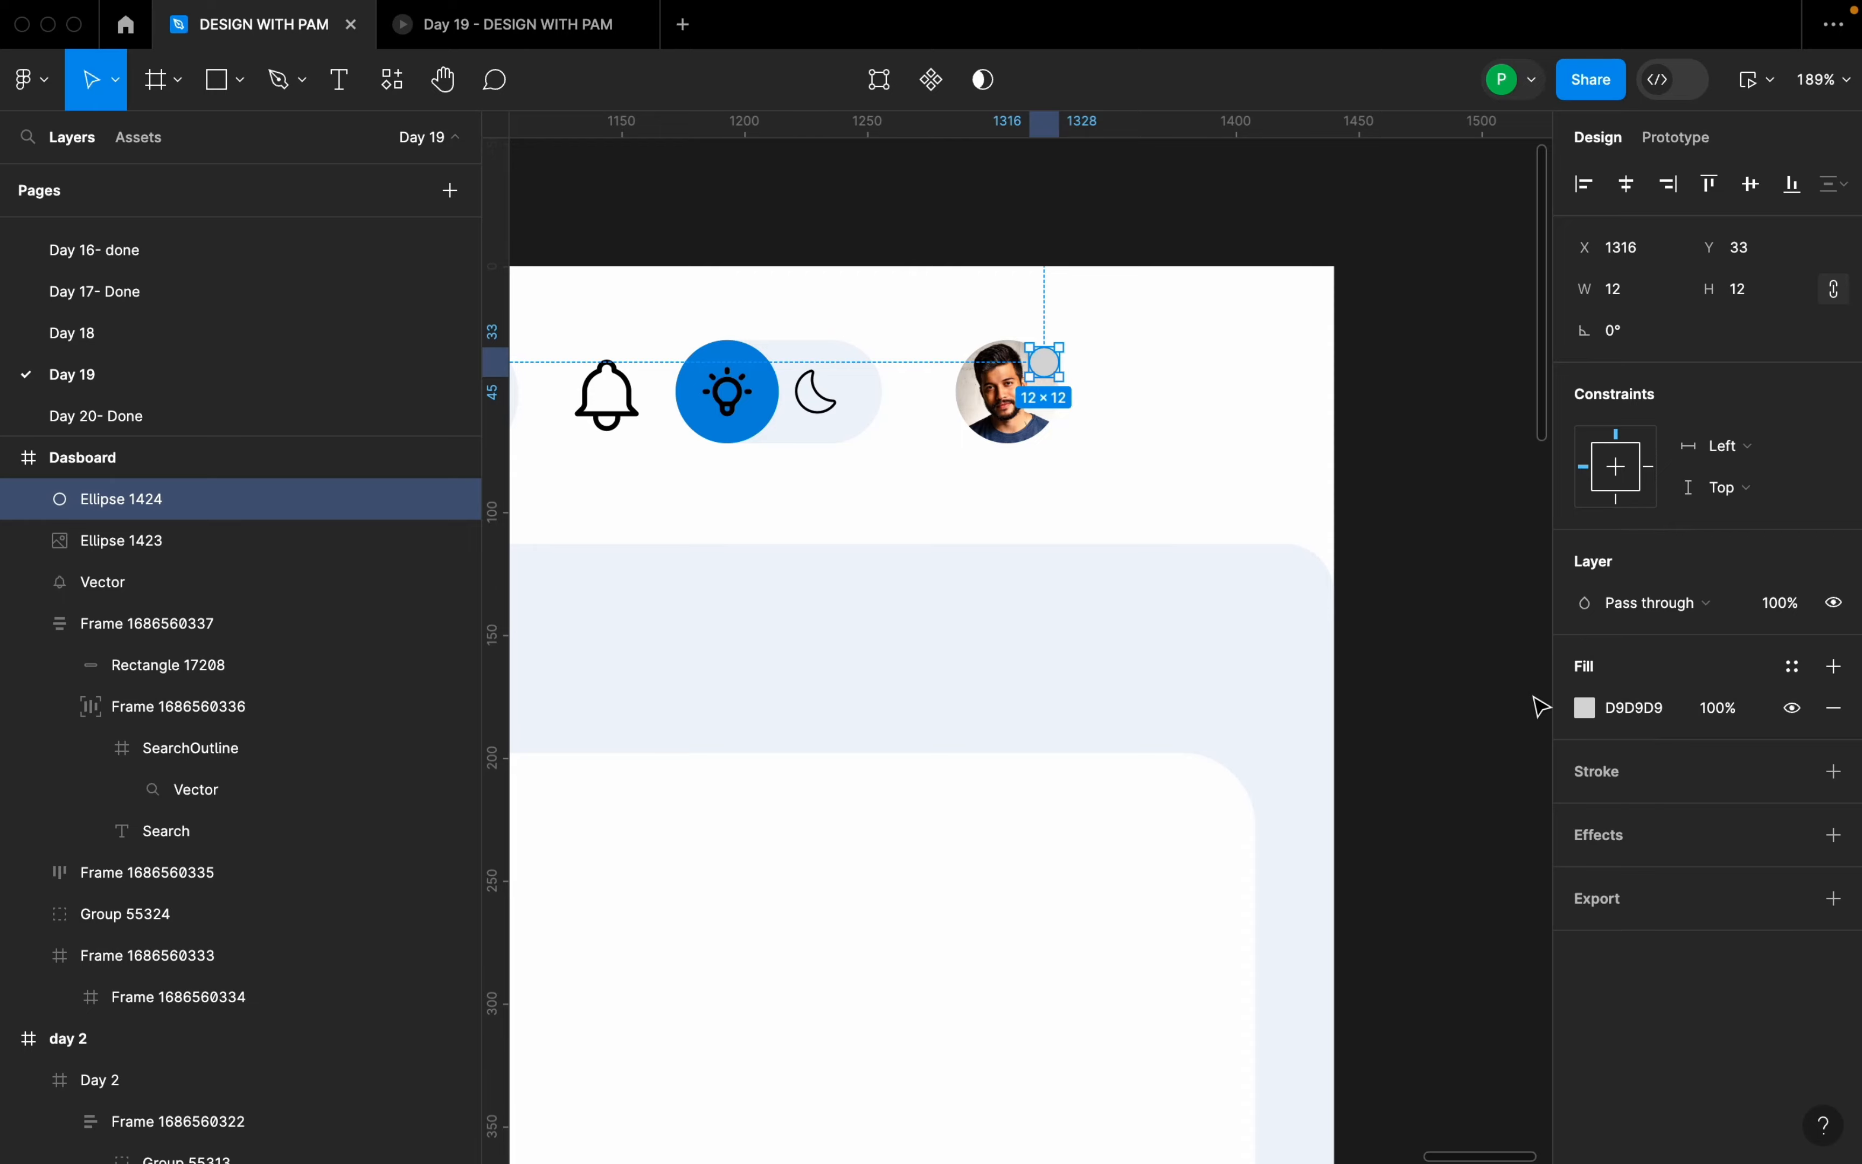
left_click(1583, 708)
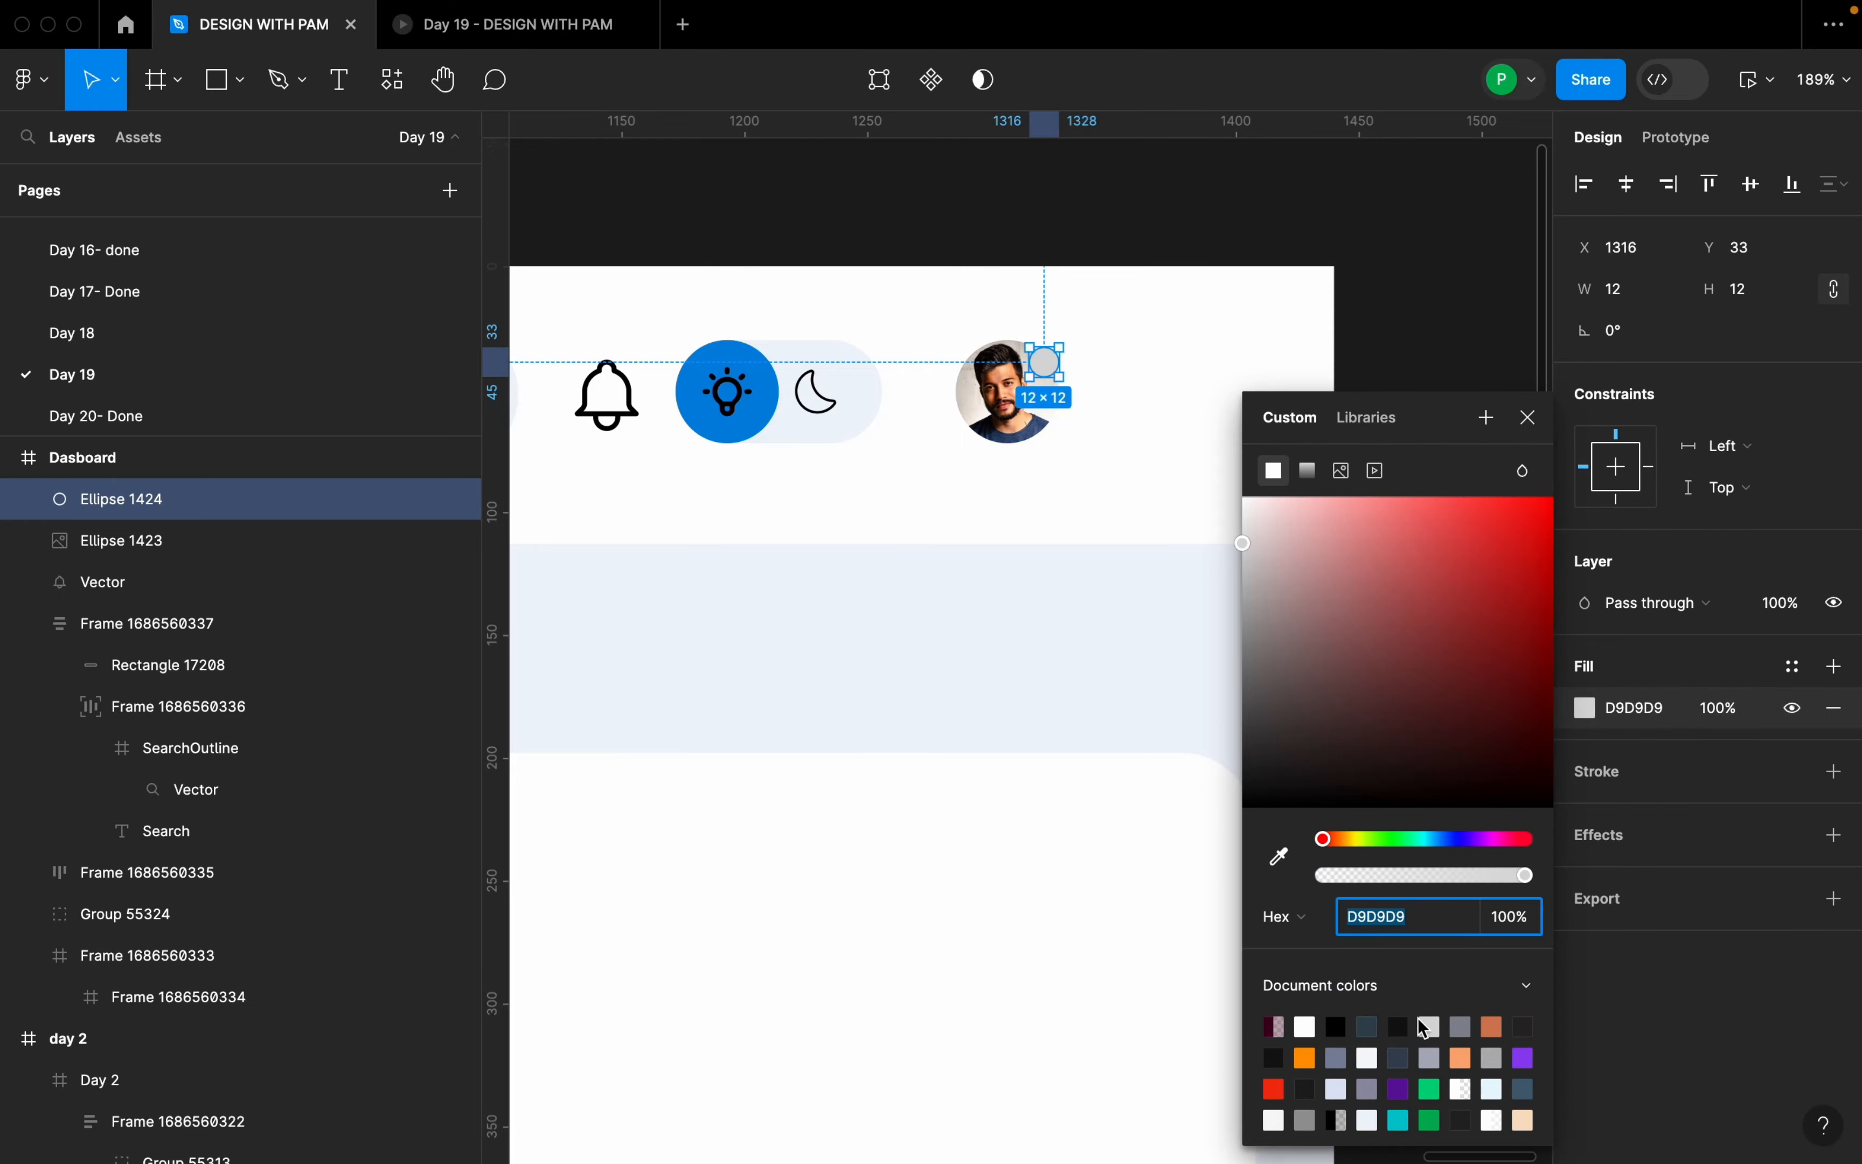
left_click(1432, 1088)
- Group the profile picture with its green status dot
right_click(1020, 377)
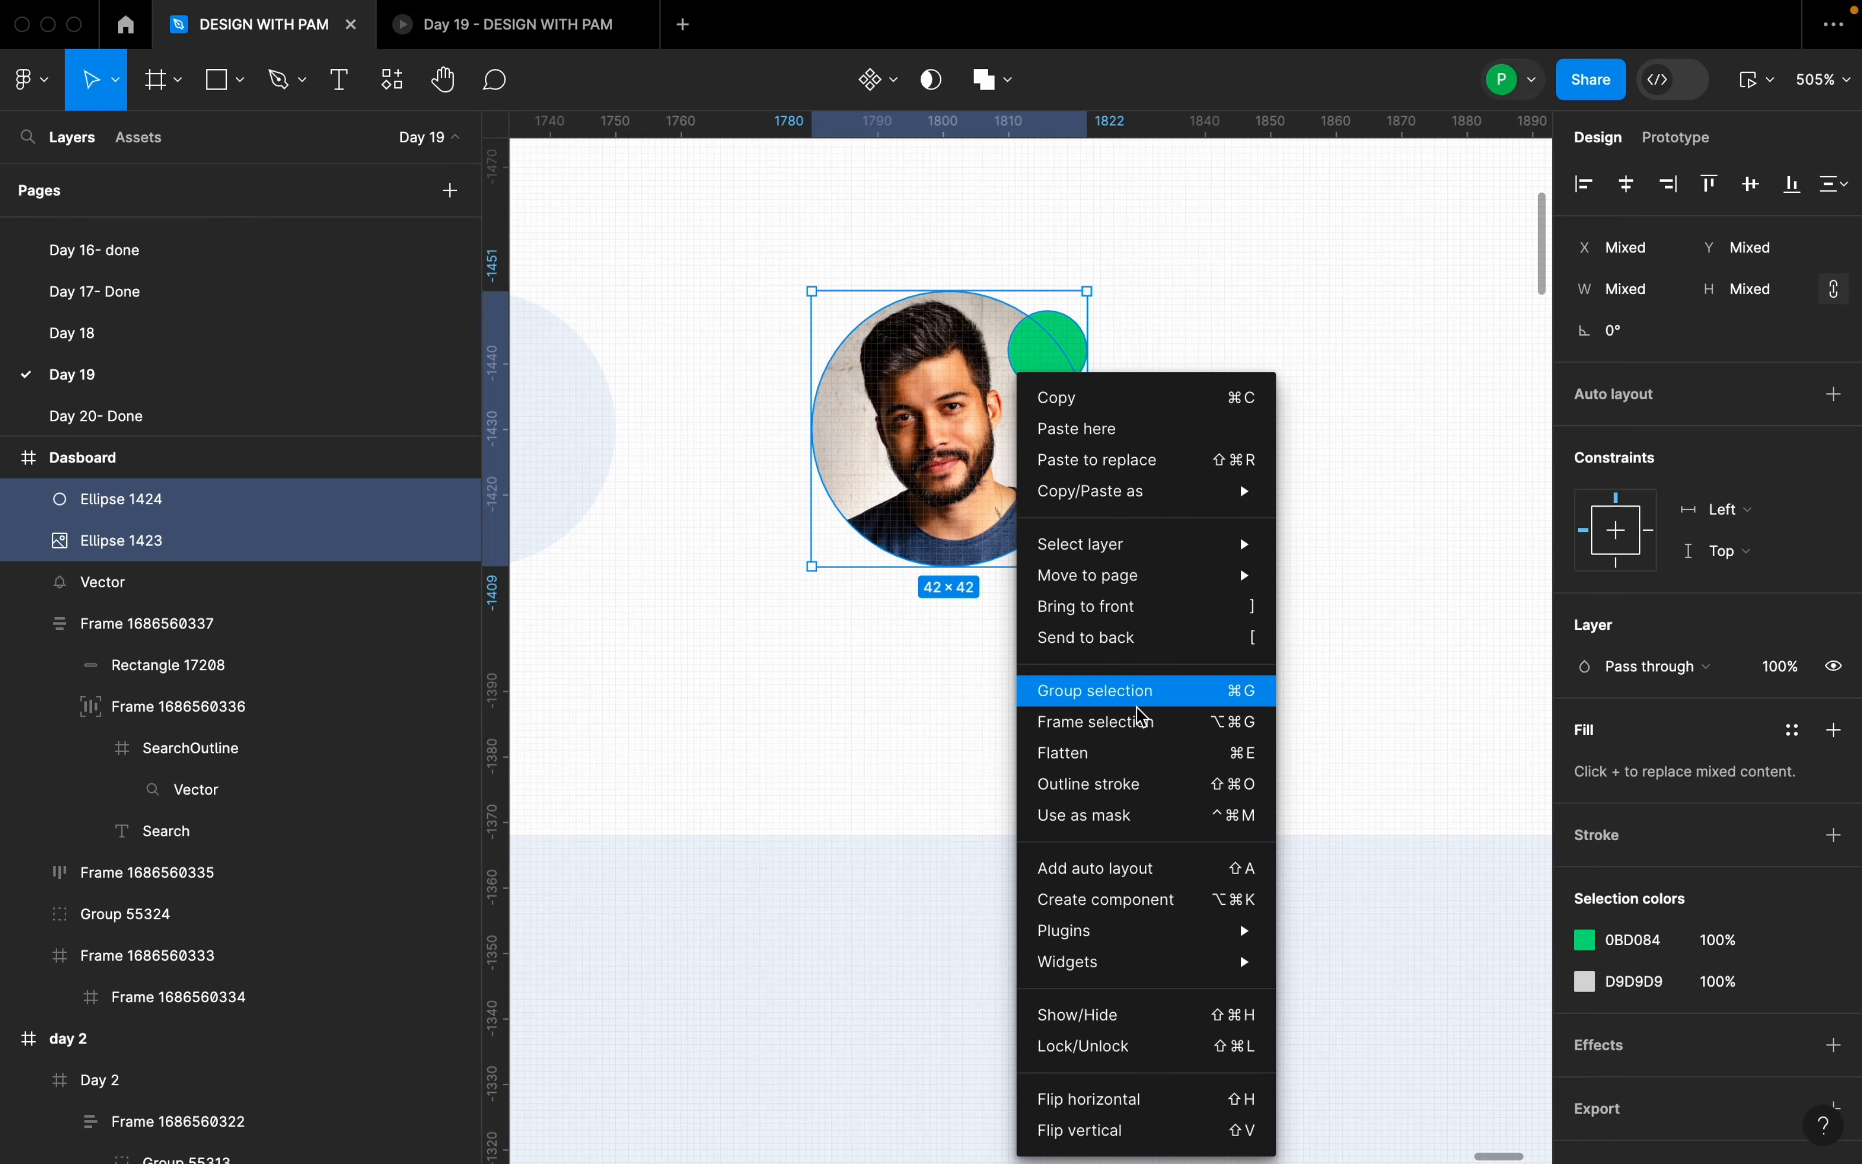
left_click(1120, 689)
left_click(1143, 524)
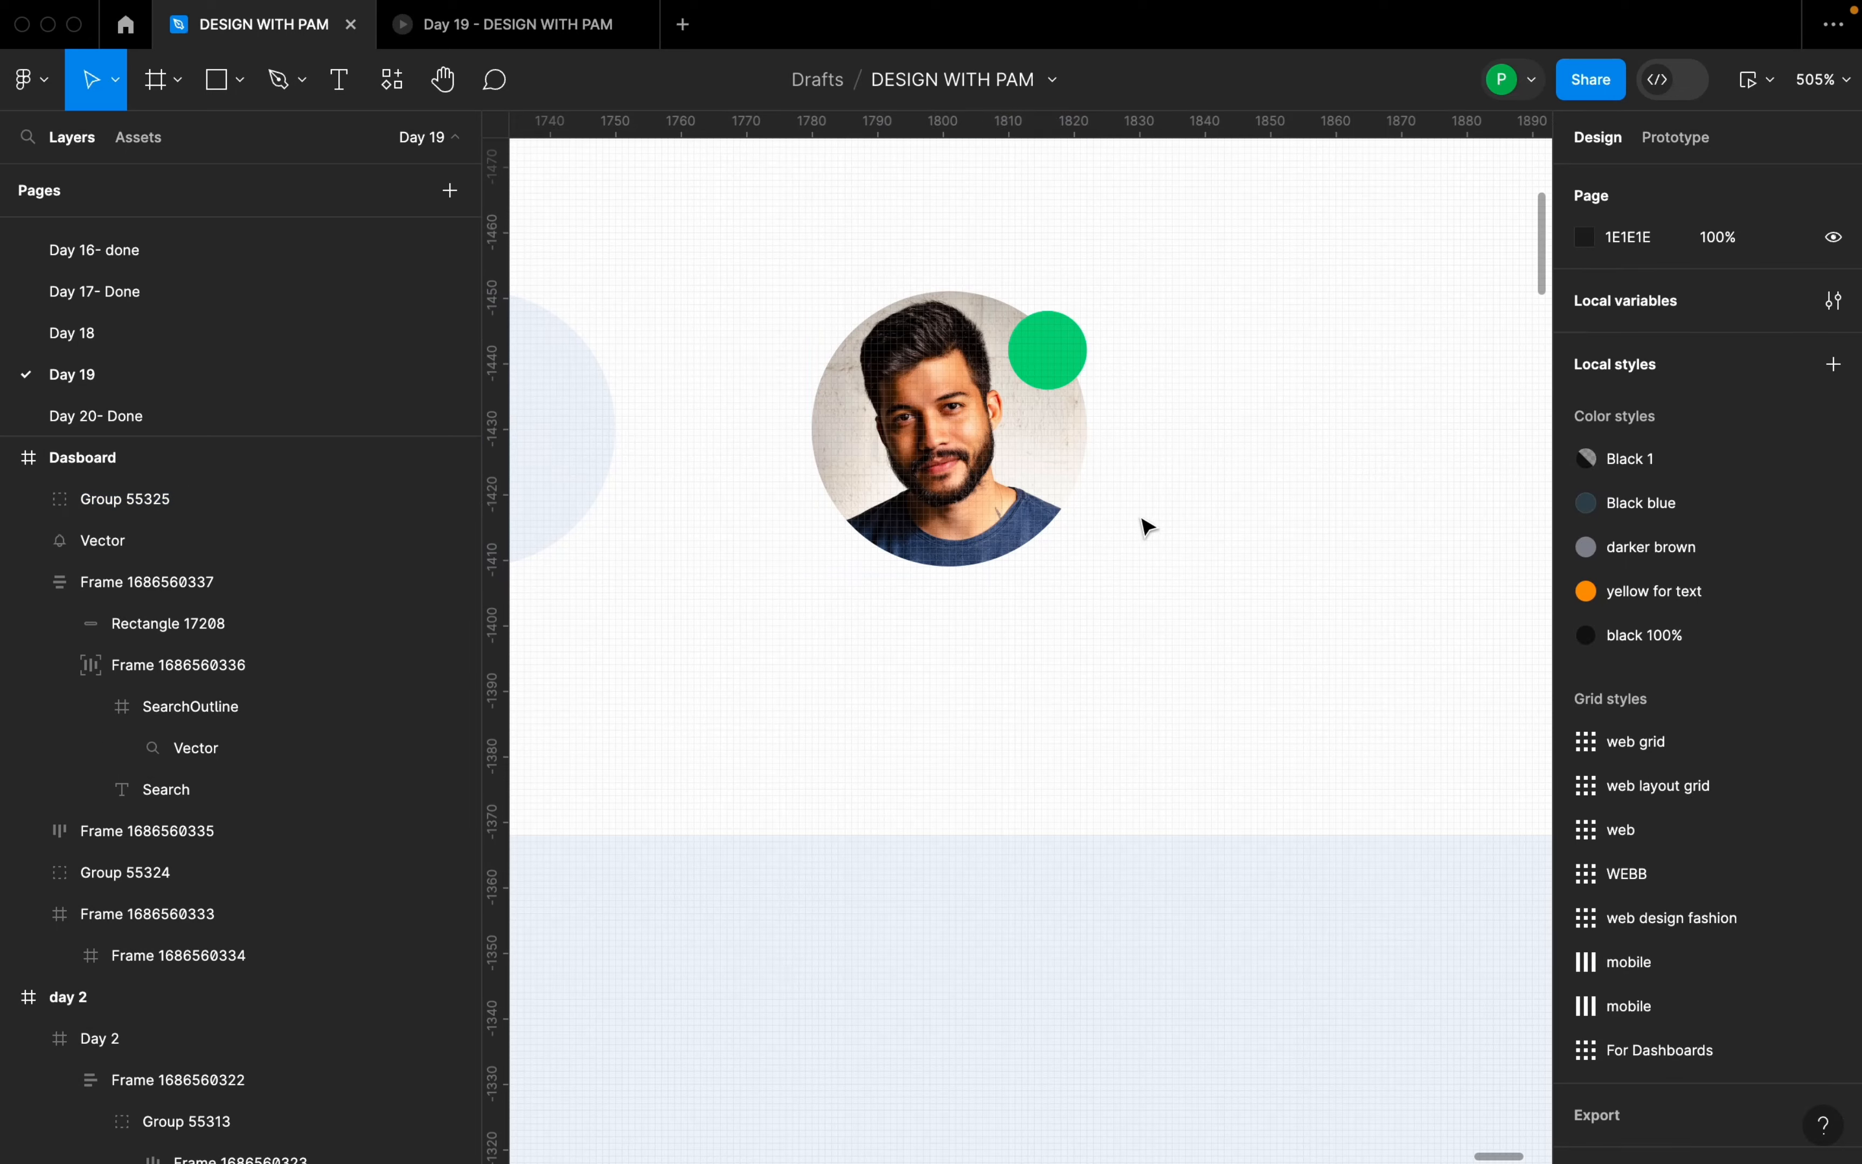
- Find a drop down icon with the Iconify plugin and import ic:outline-arrow-drop-down into the Dasboard frame
scroll(1006, 504, "down", 5)
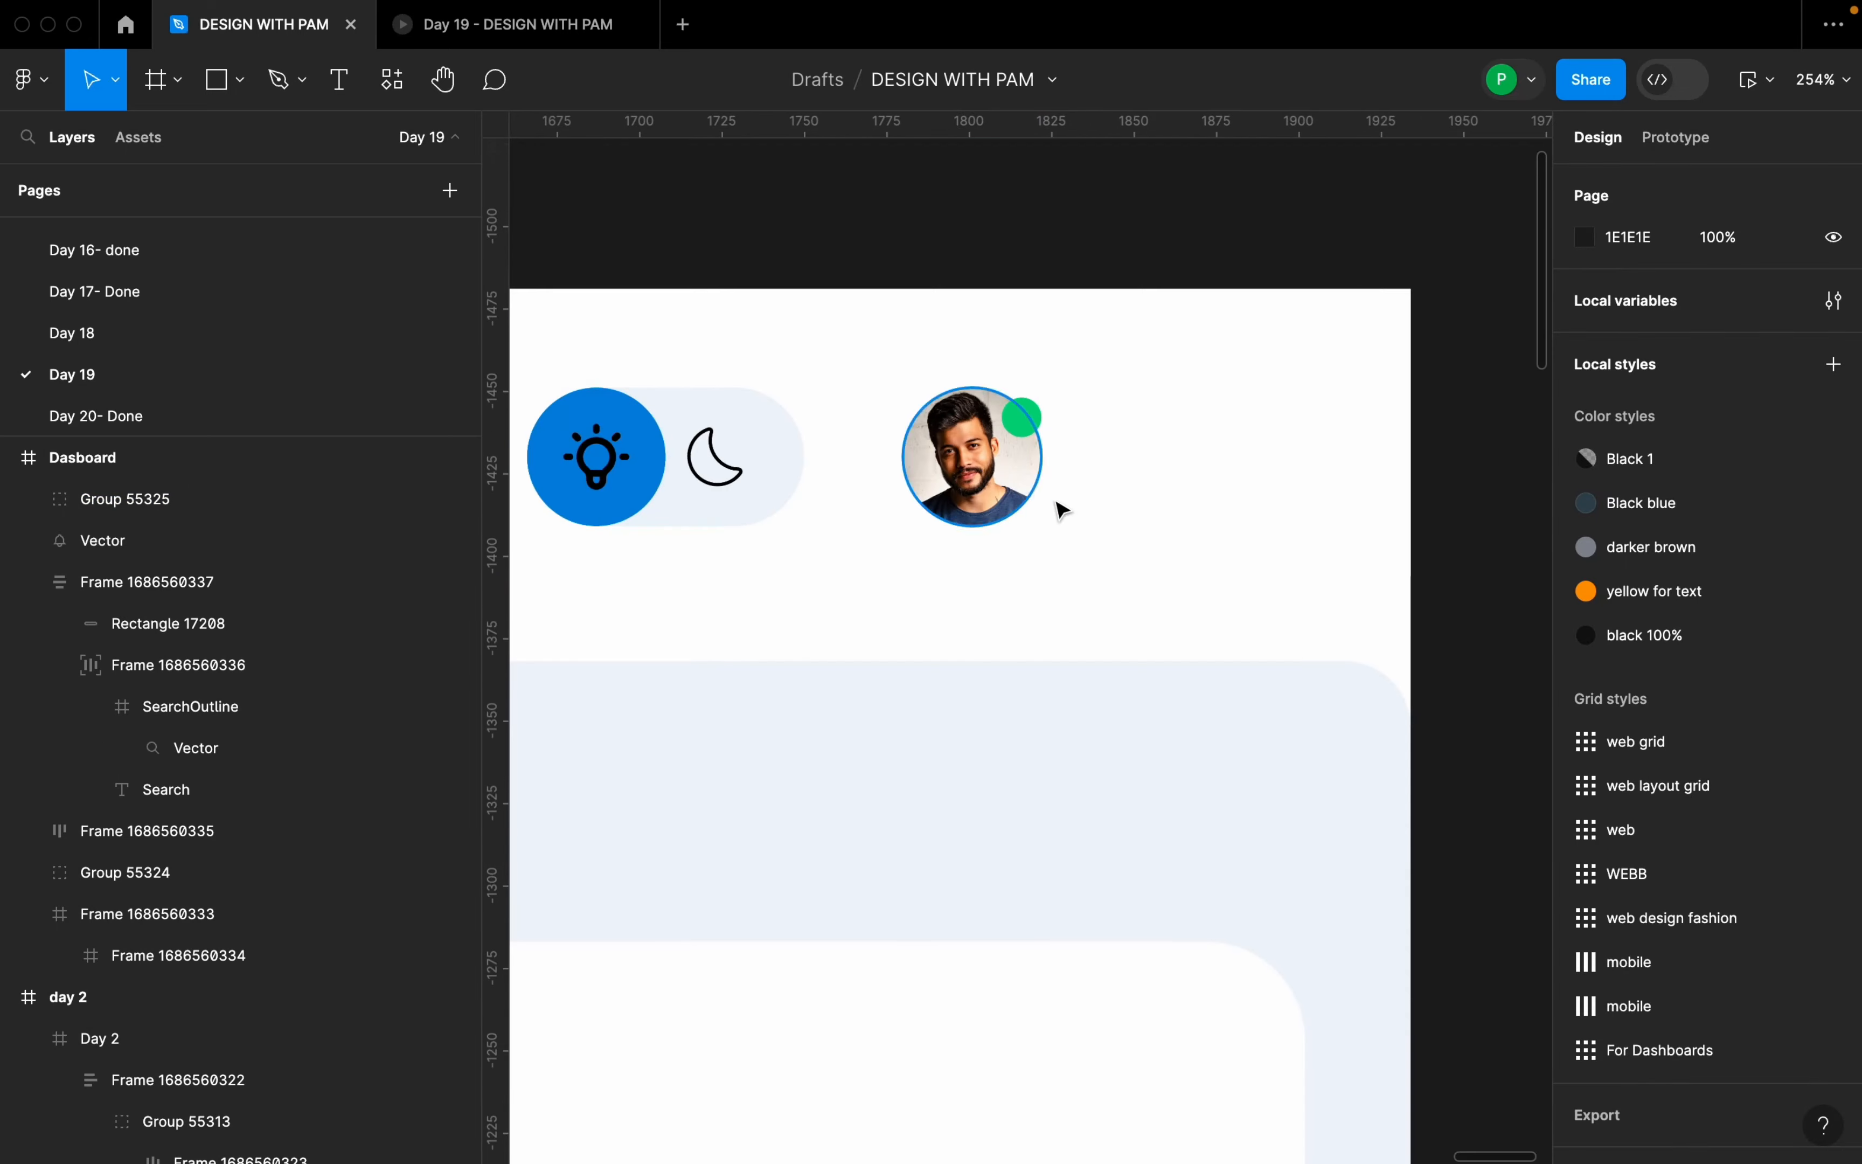
right_click(1125, 505)
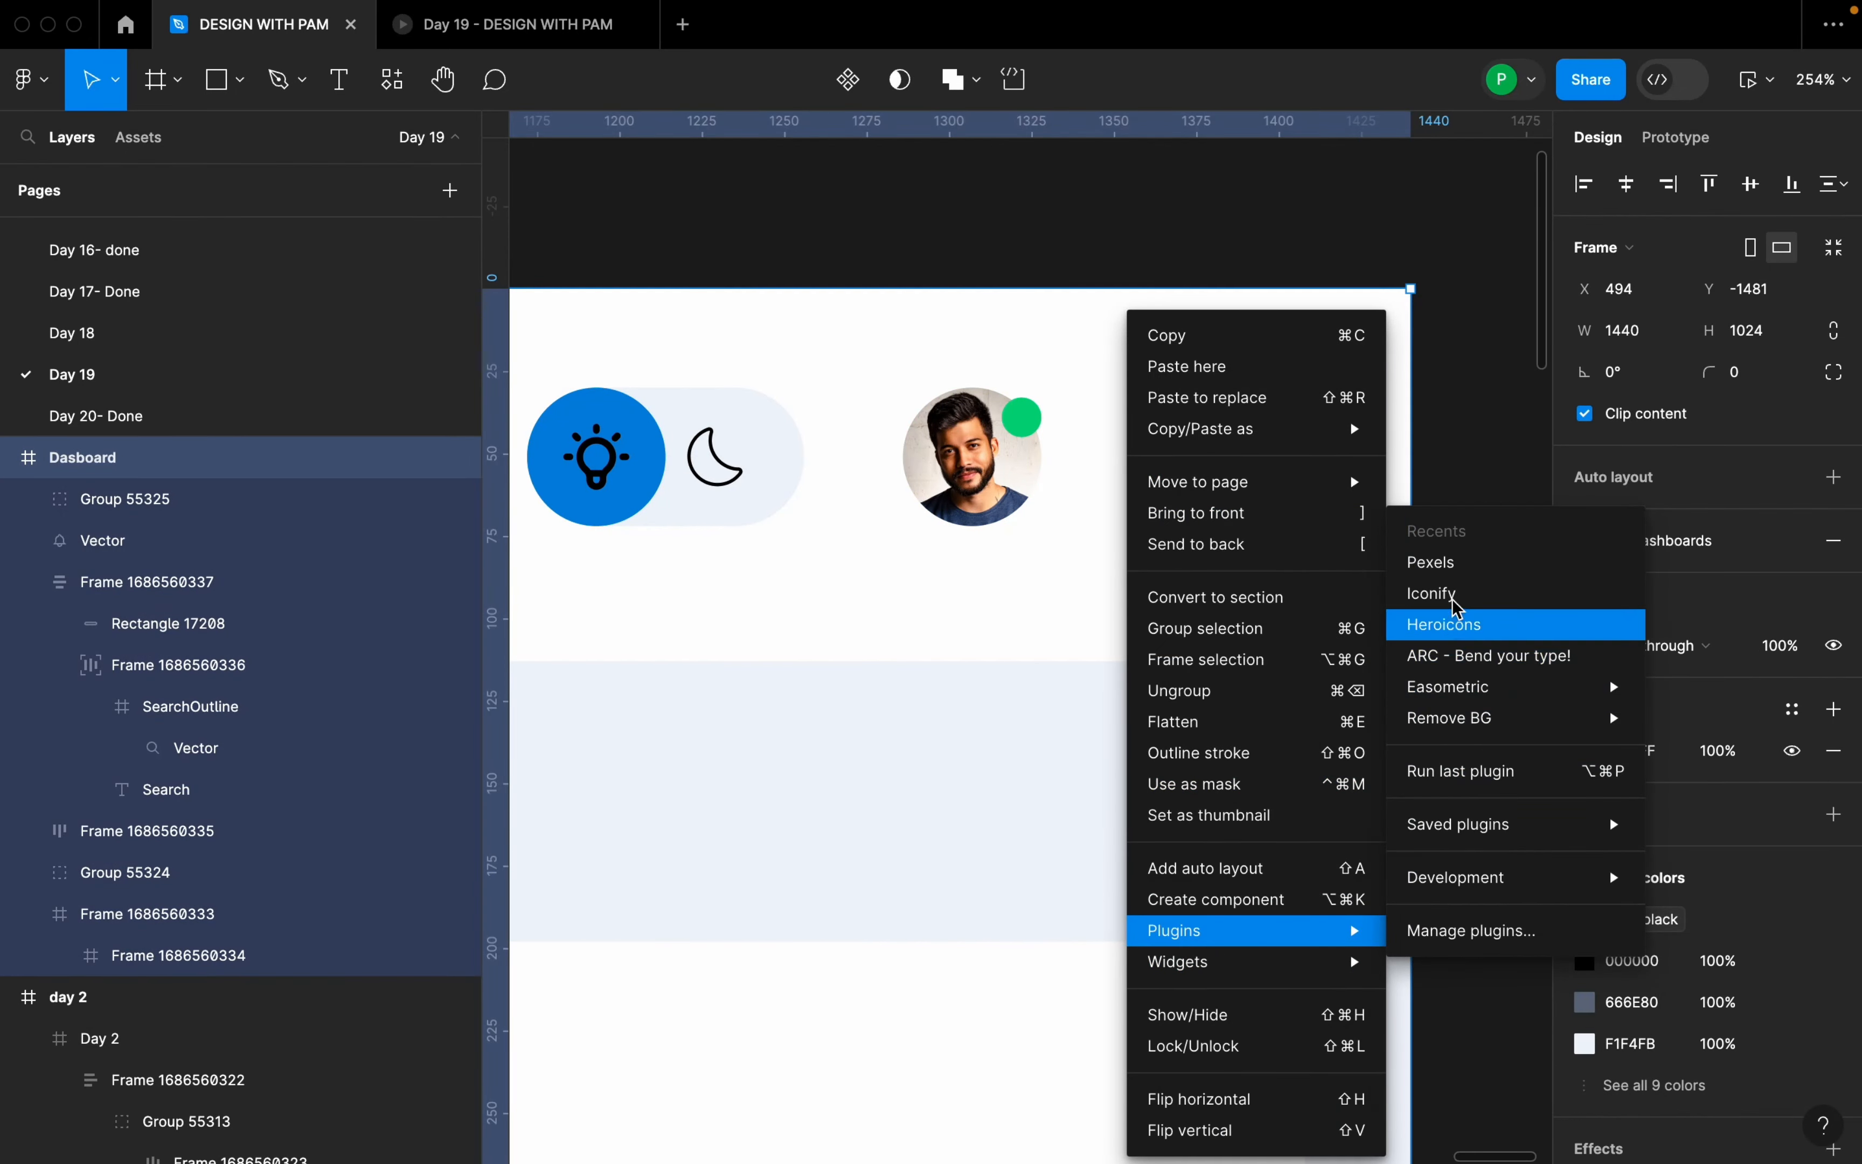
left_click(1460, 613)
type("drop down")
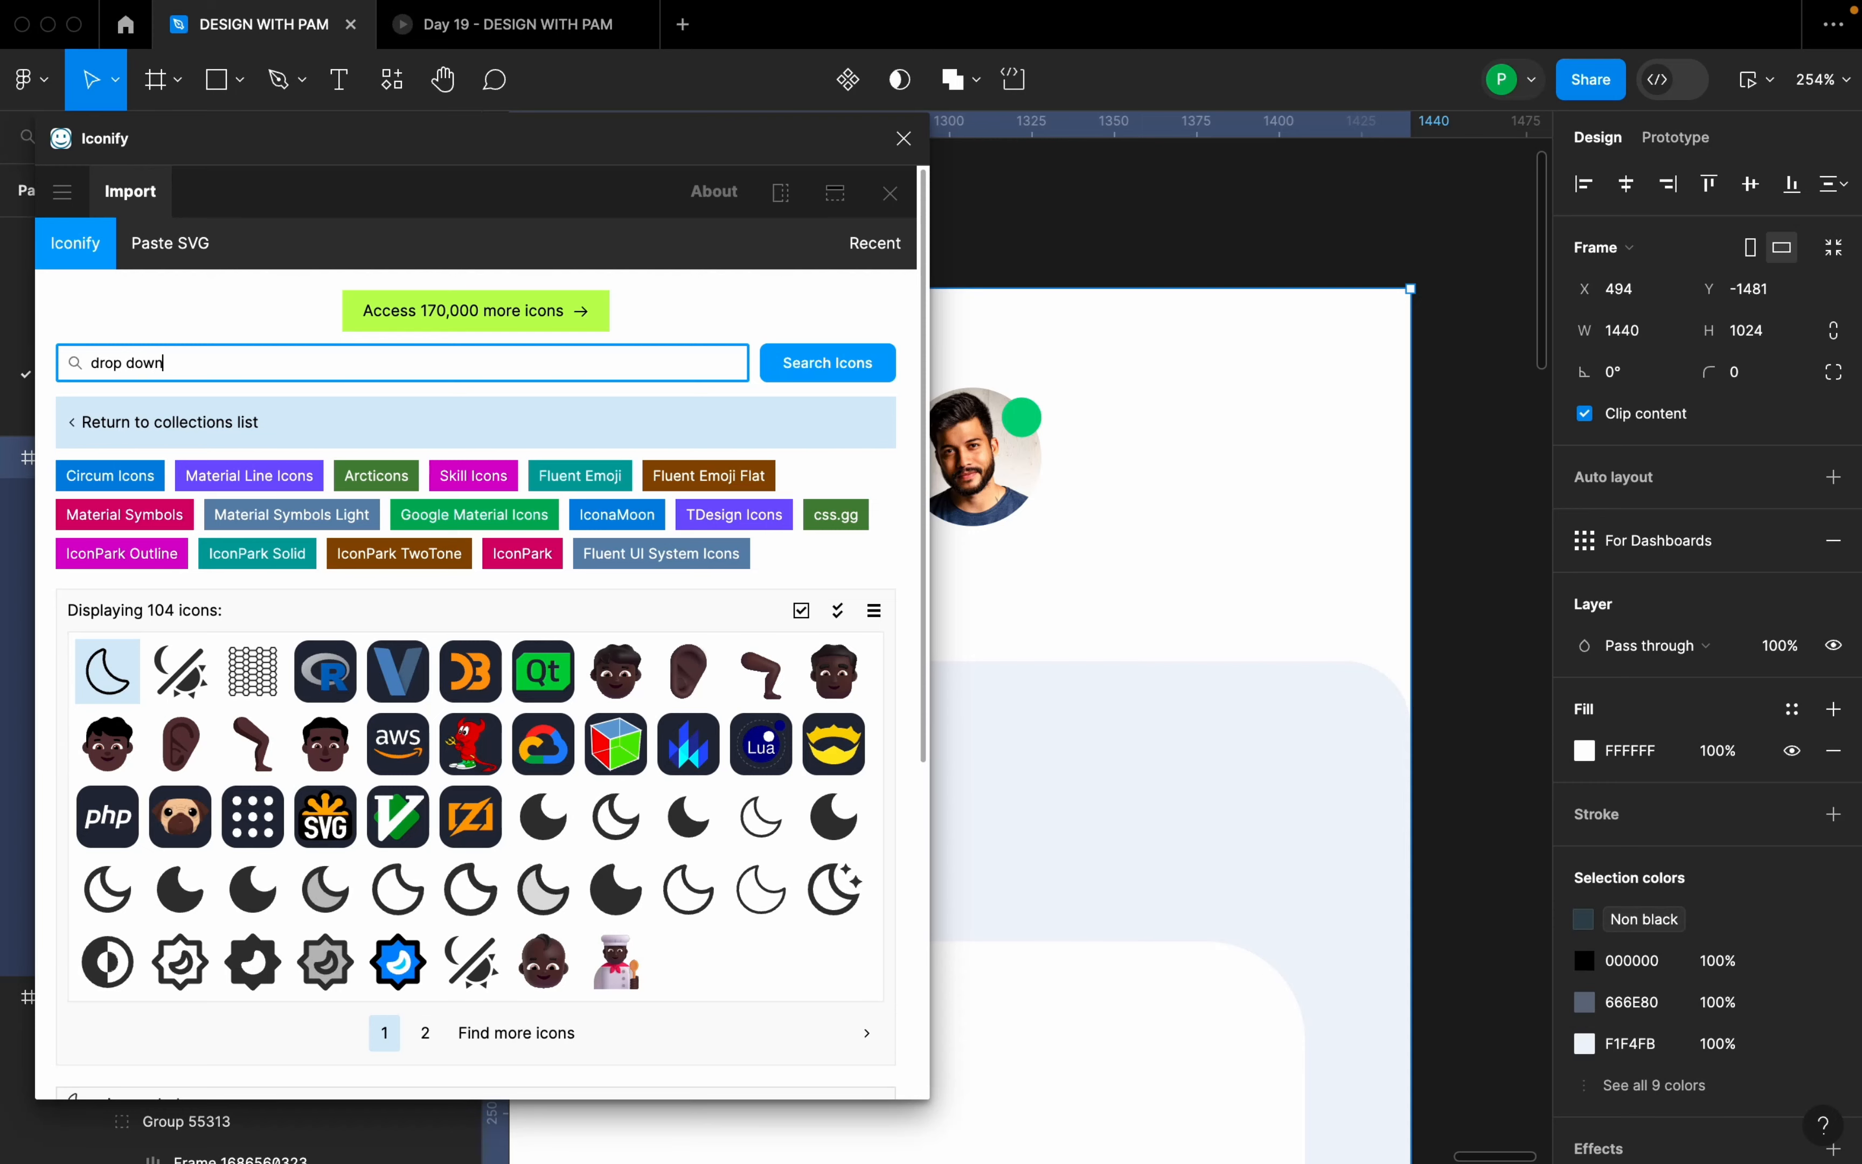
key("Return")
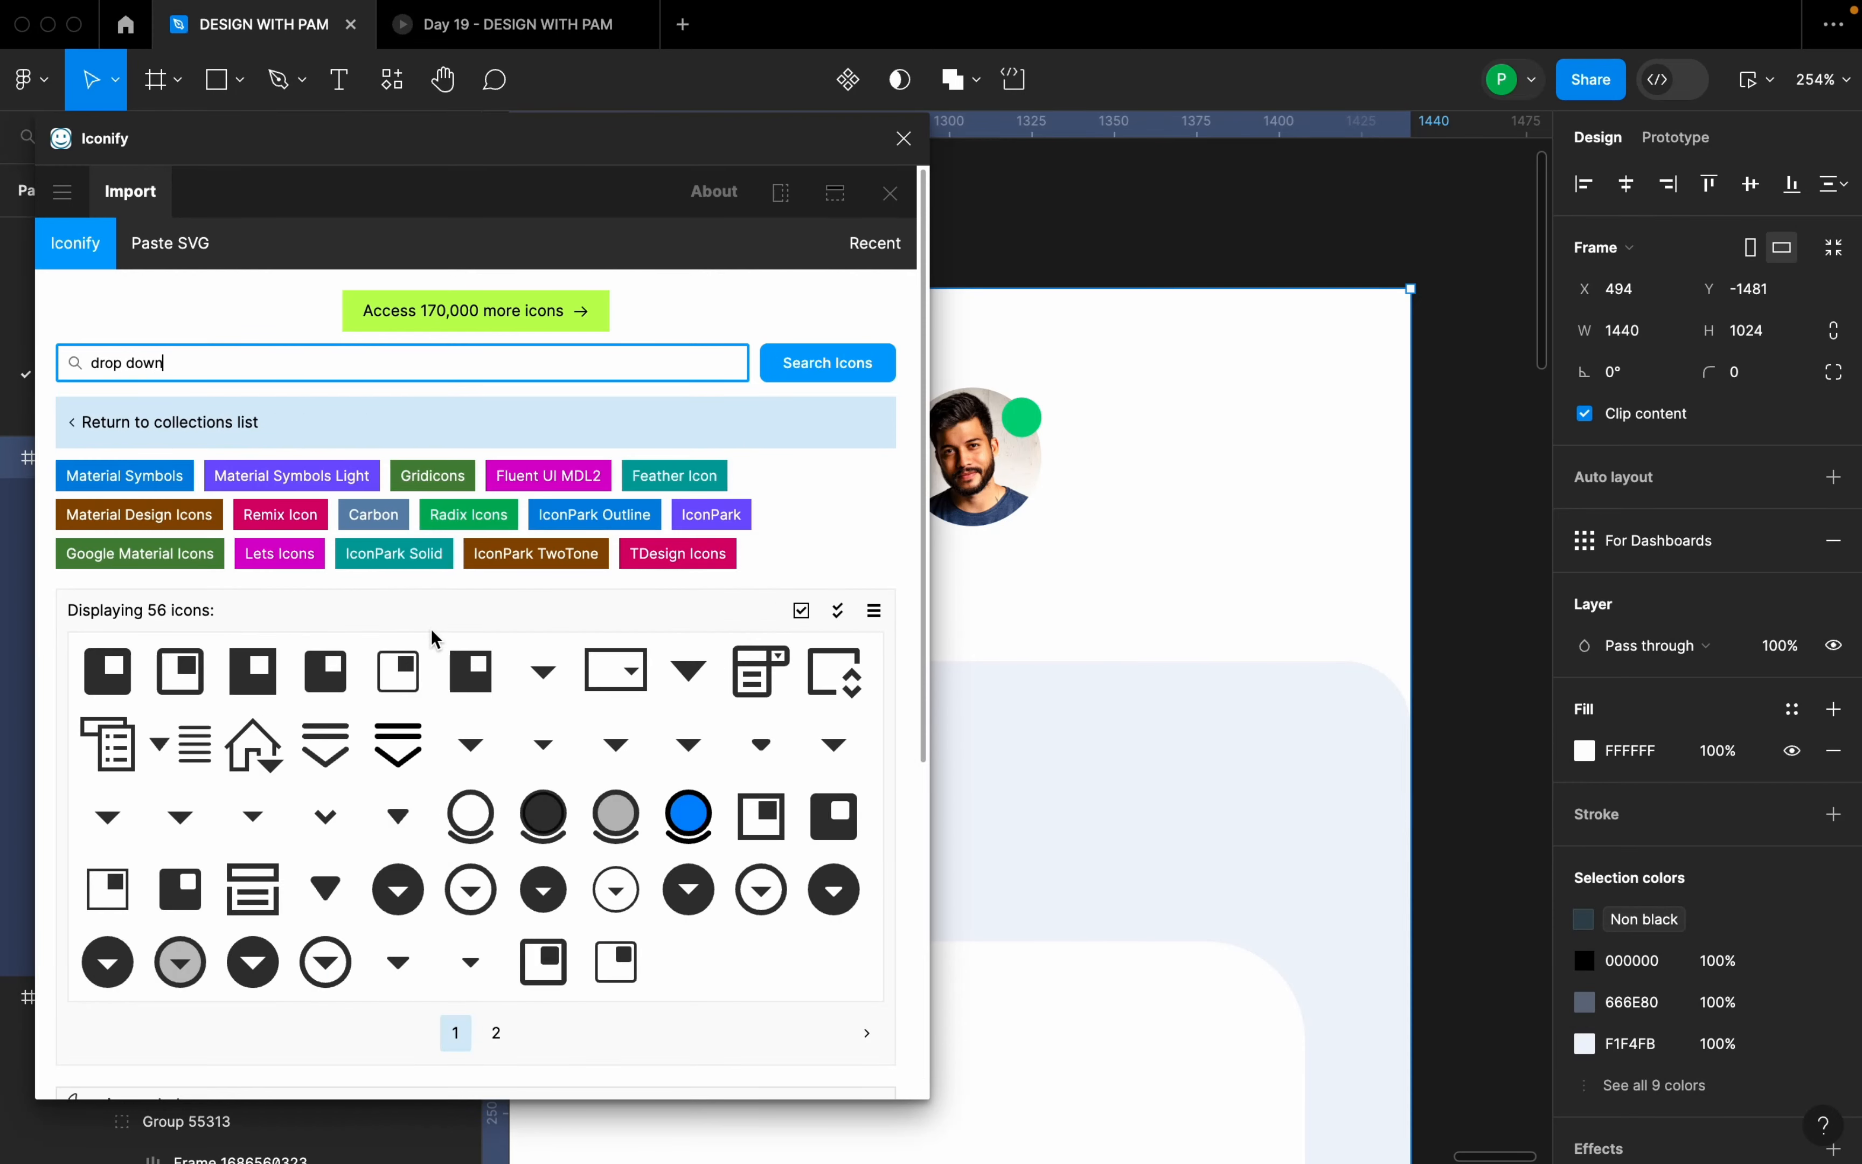
left_click(688, 743)
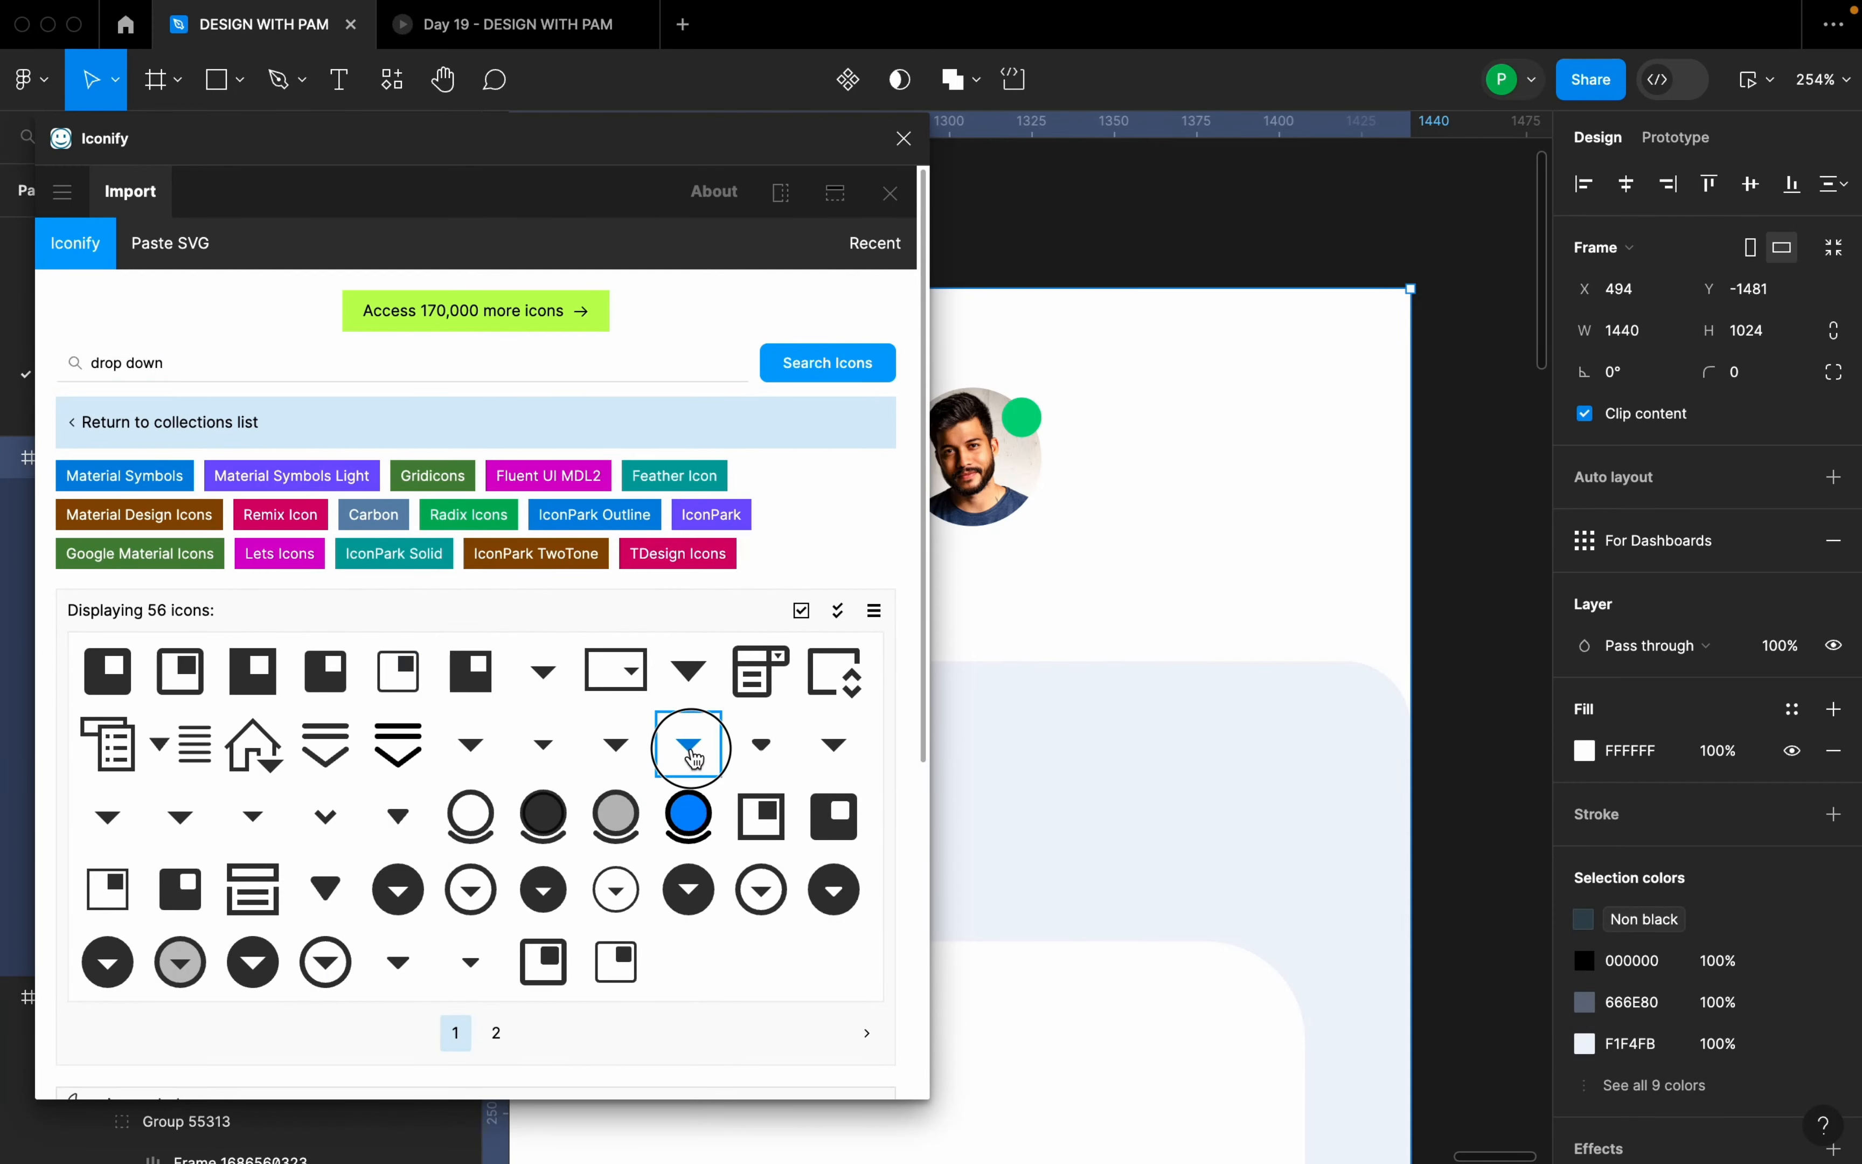
left_click(501, 1056)
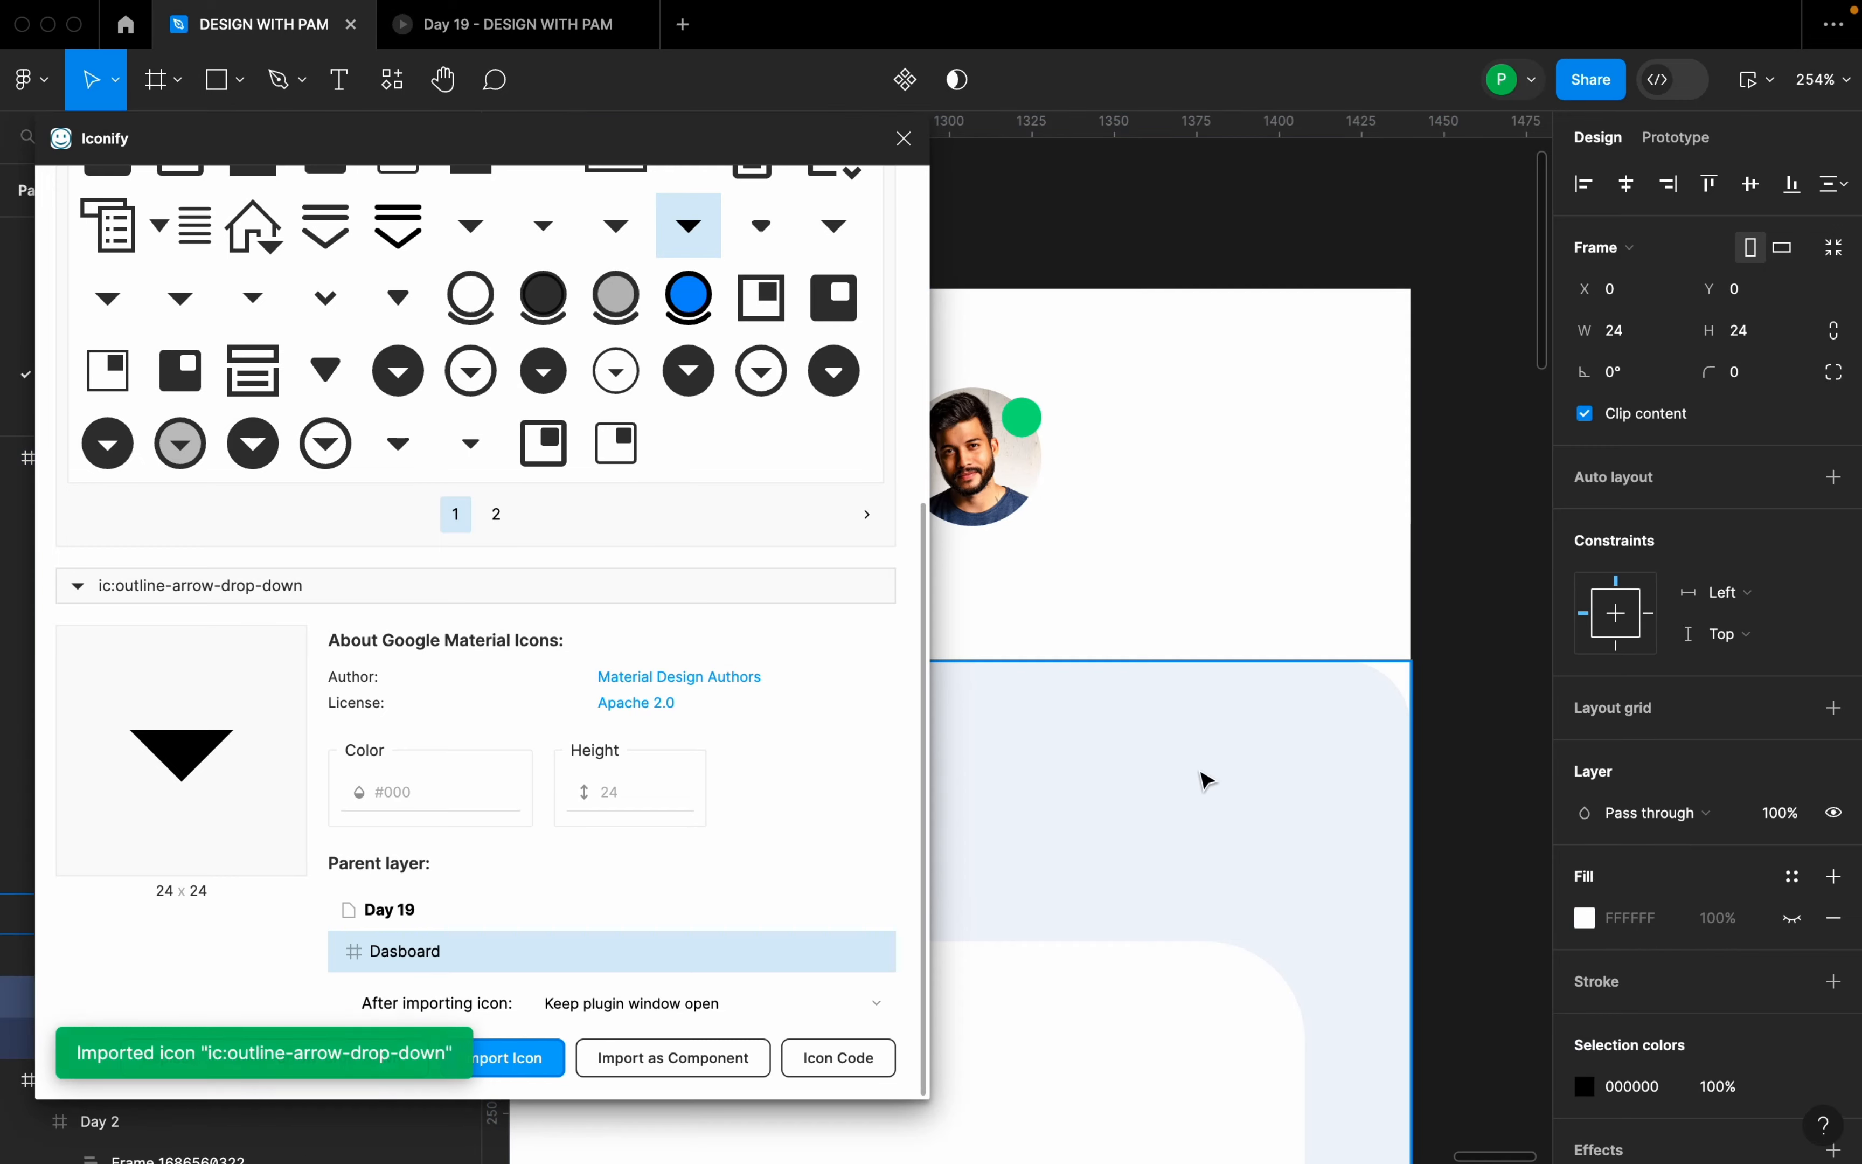
- Move the imported drop-down arrow from the frame's corner to the right of the profile picture, about 8 px away
scroll(1372, 765, "down", 10)
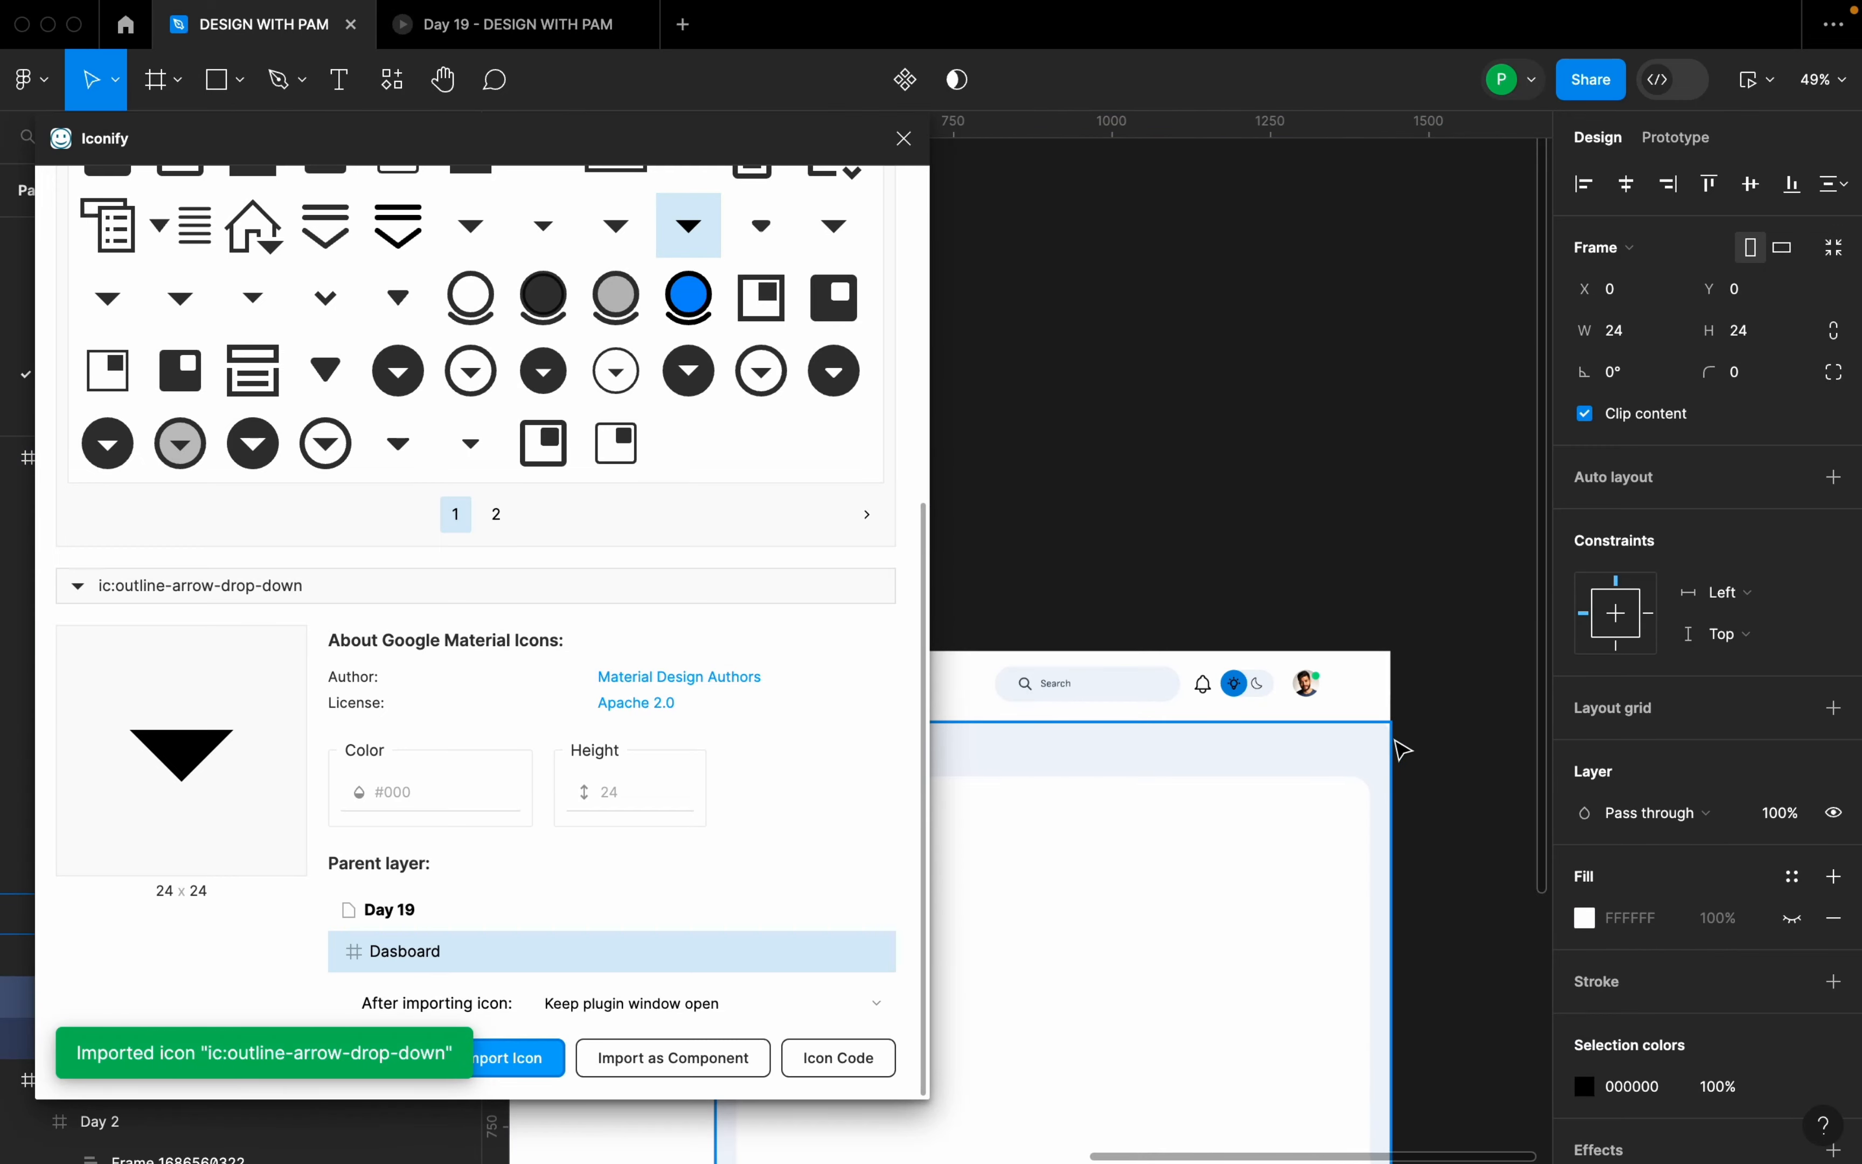
scroll(1040, 744, "up", 3)
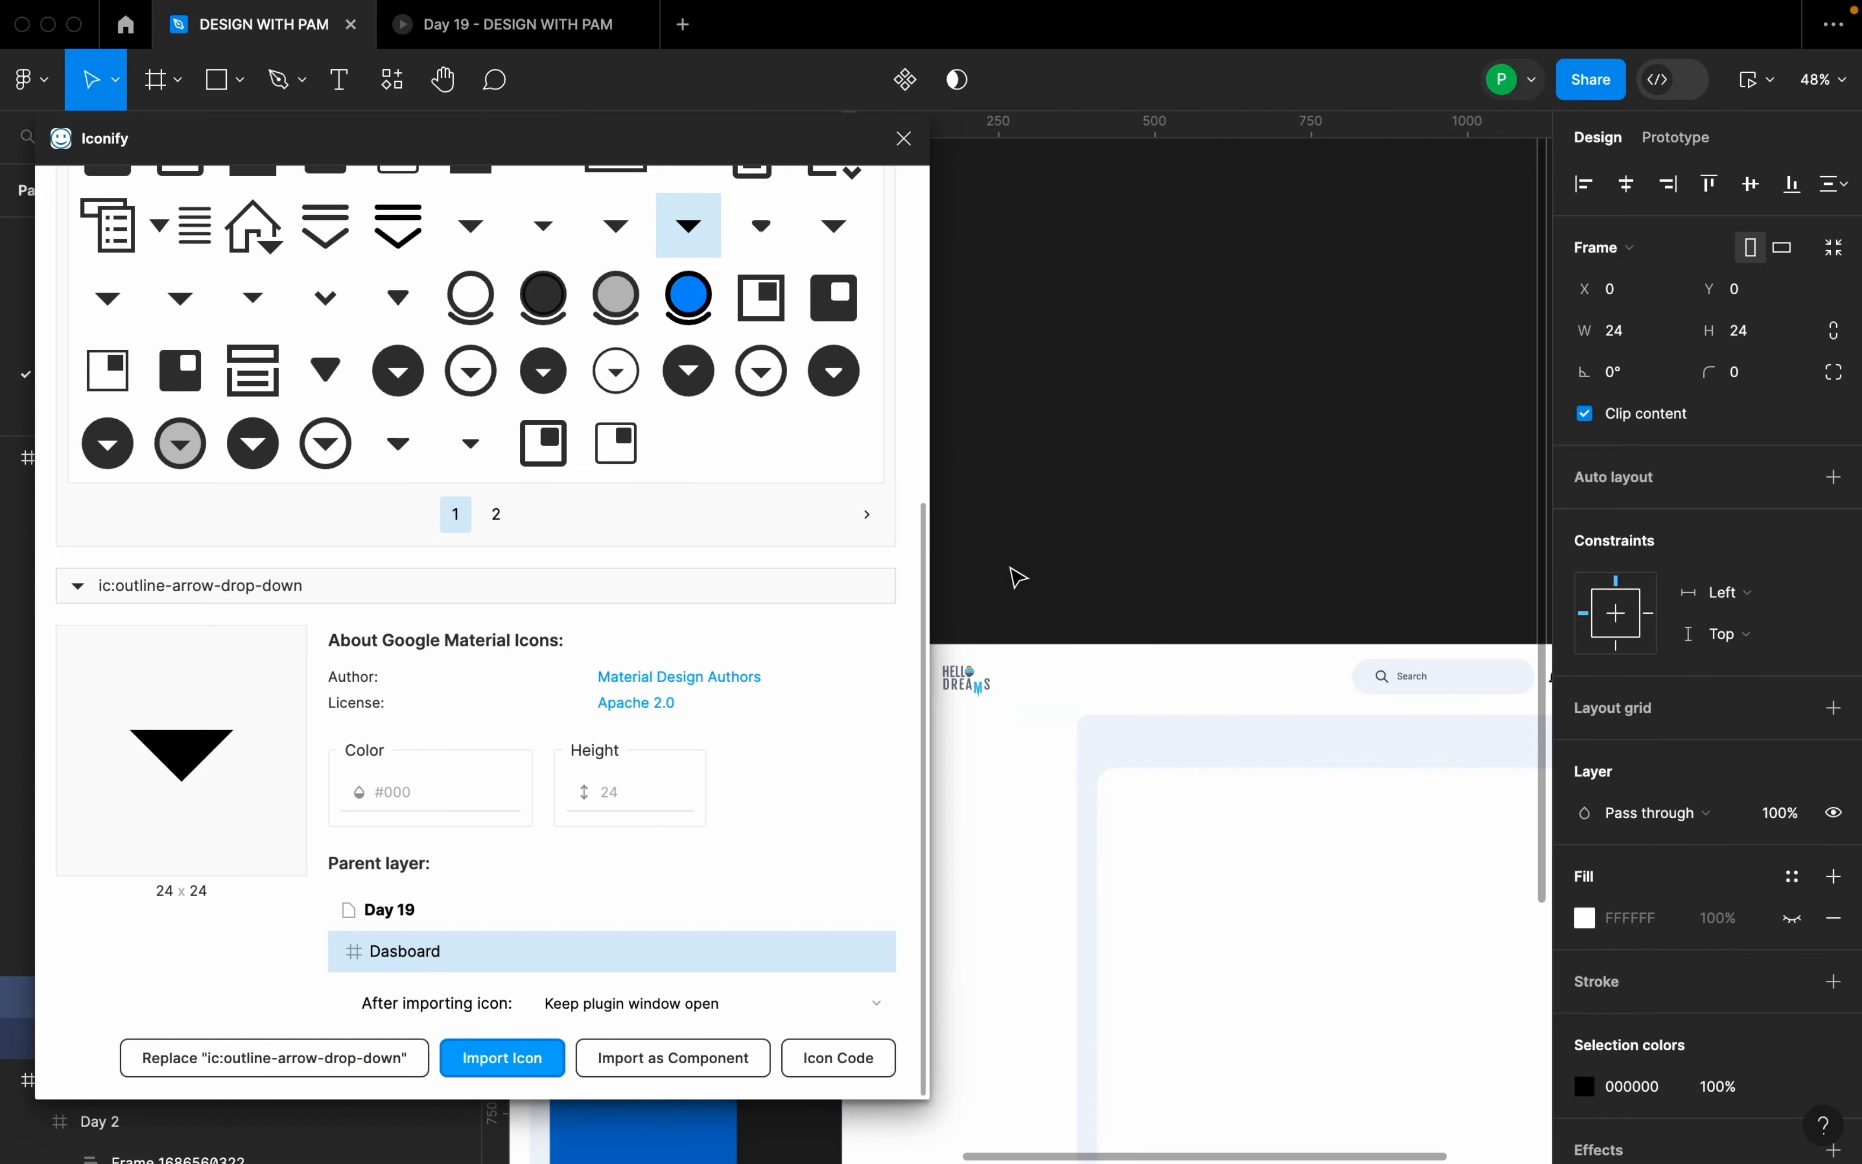
left_click(904, 138)
scroll(850, 608, "up", 3)
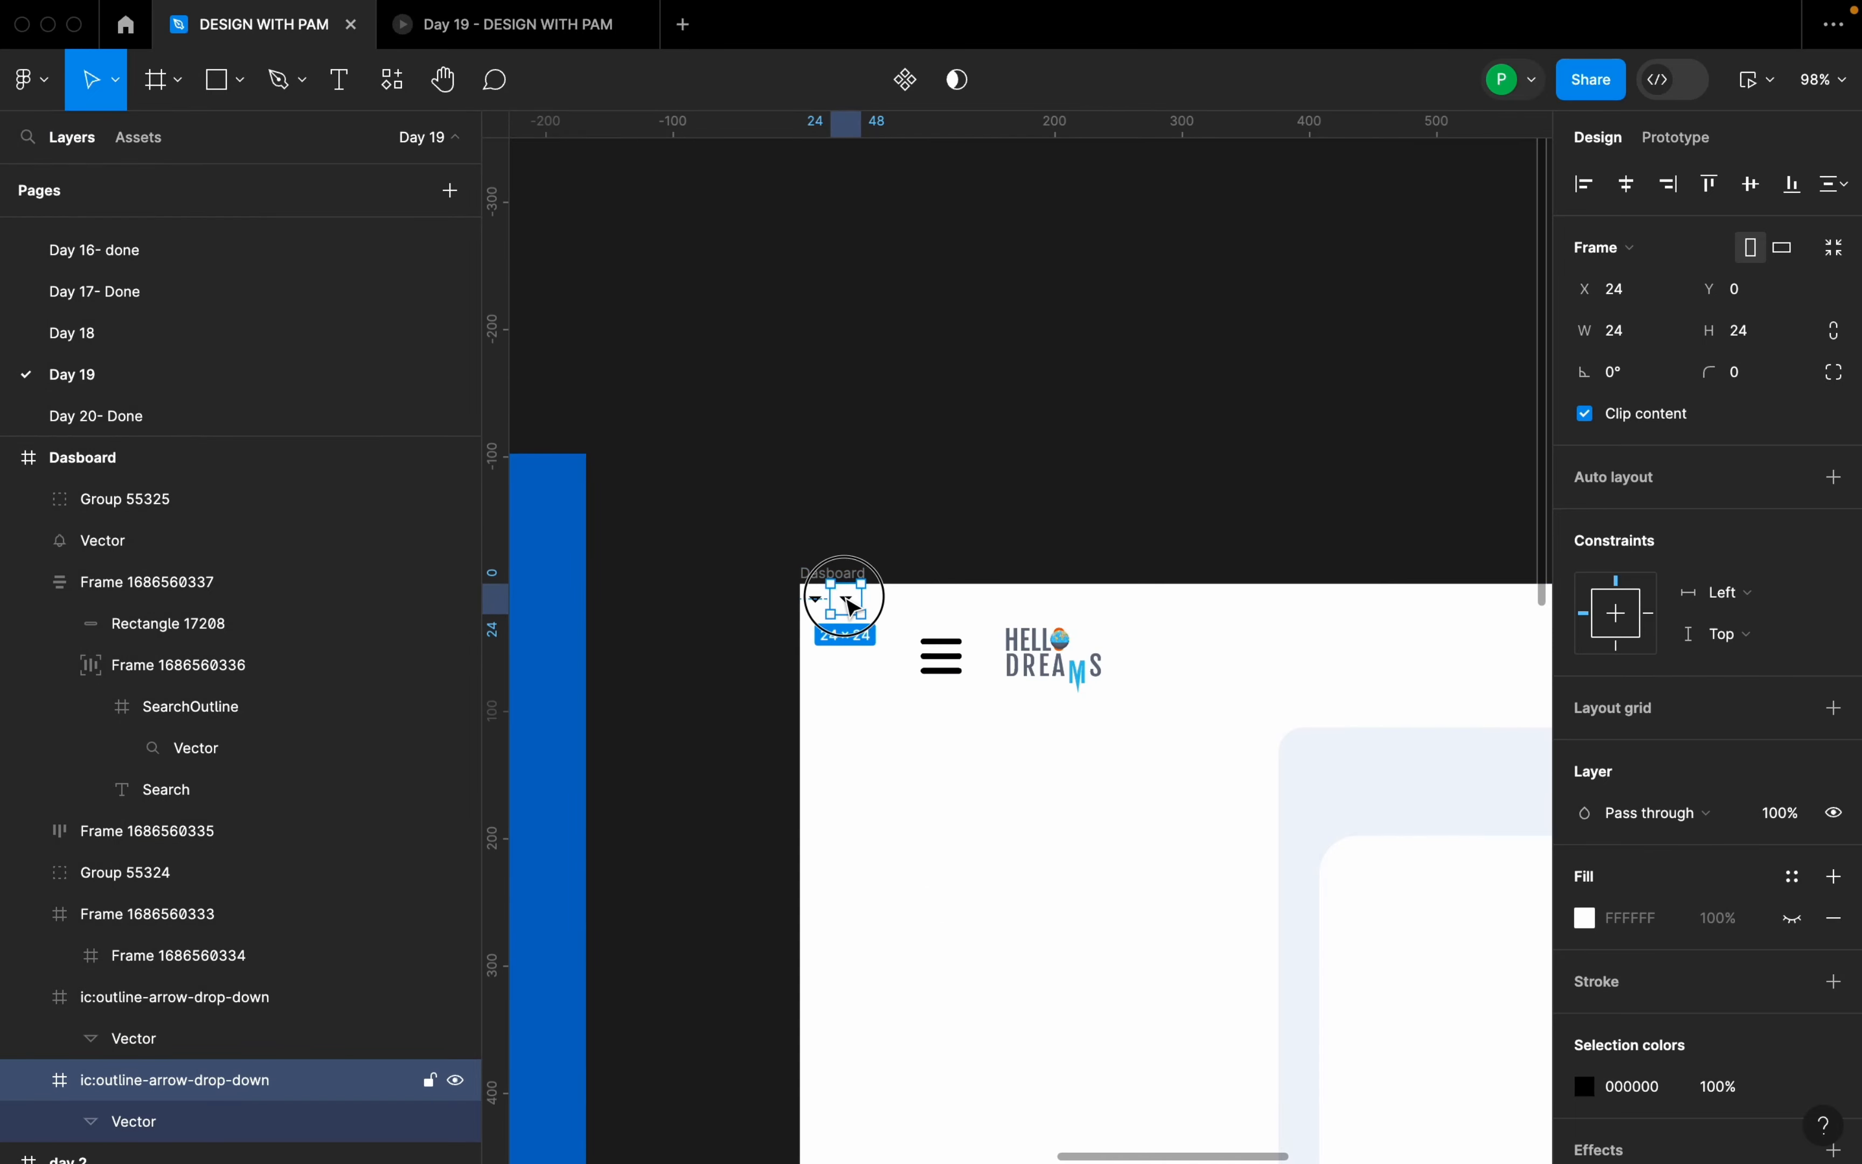
left_click_drag(846, 596, 1225, 663)
scroll(1229, 656, "up", 3)
- Combine the profile picture and drop-down arrow in a horizontal auto layout, aligned to the center with a gap of 4
left_click(1139, 666, "shift")
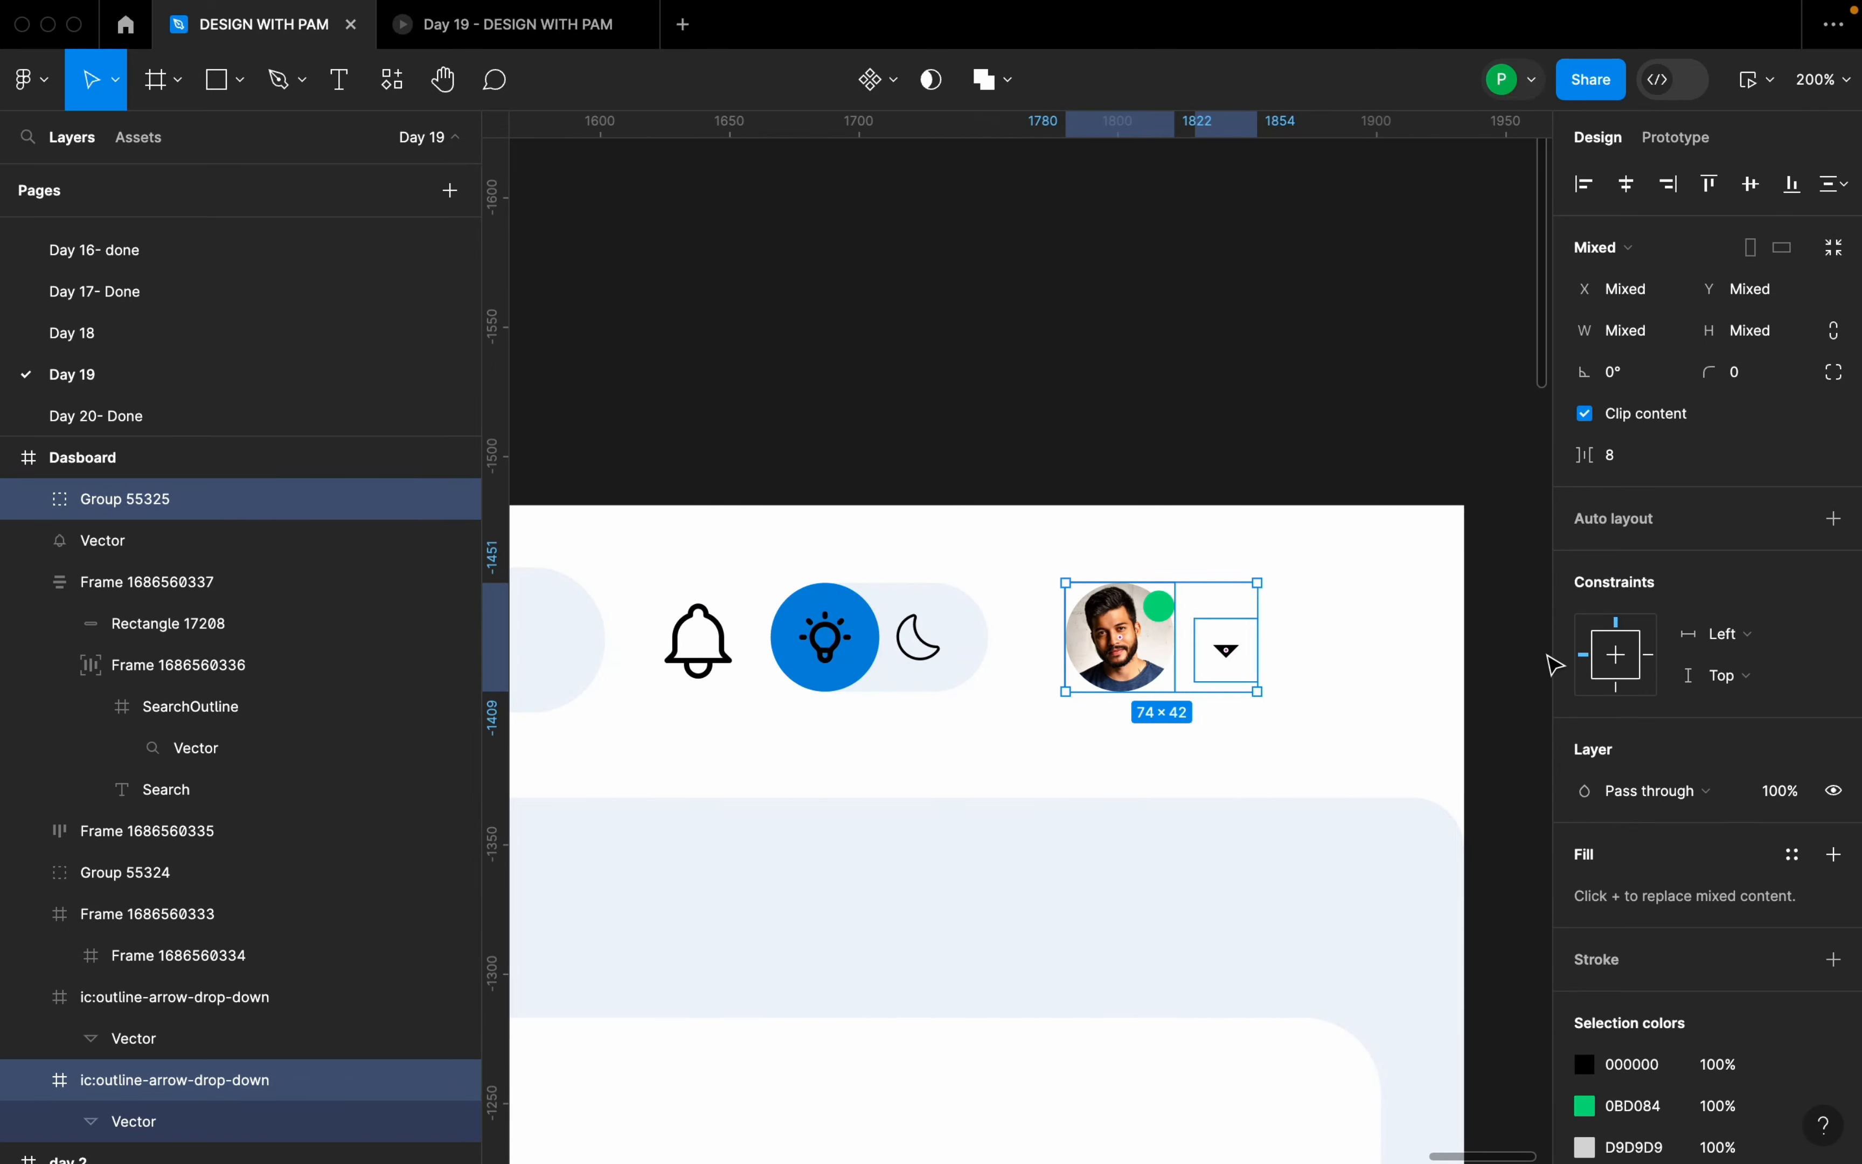
key("shift+a")
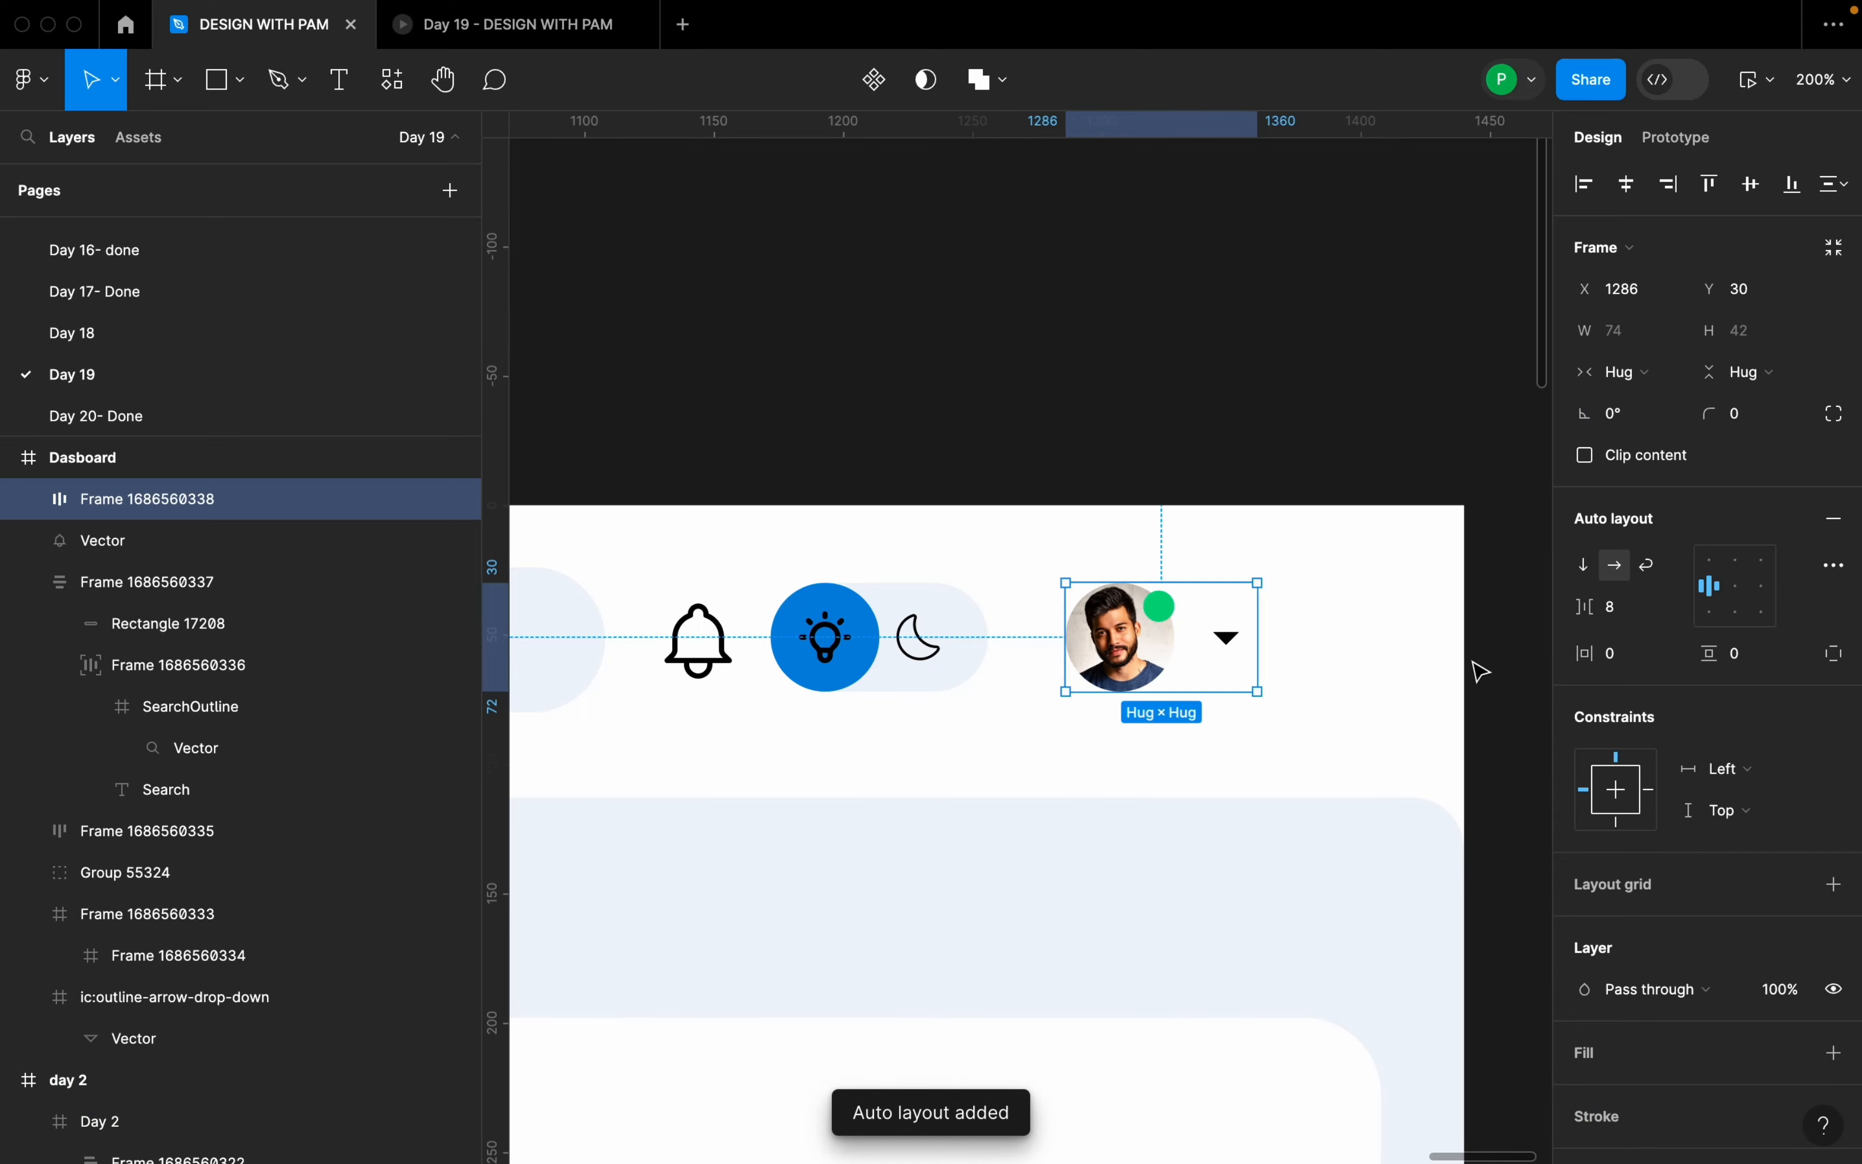
left_click(1763, 616)
left_click(1735, 597)
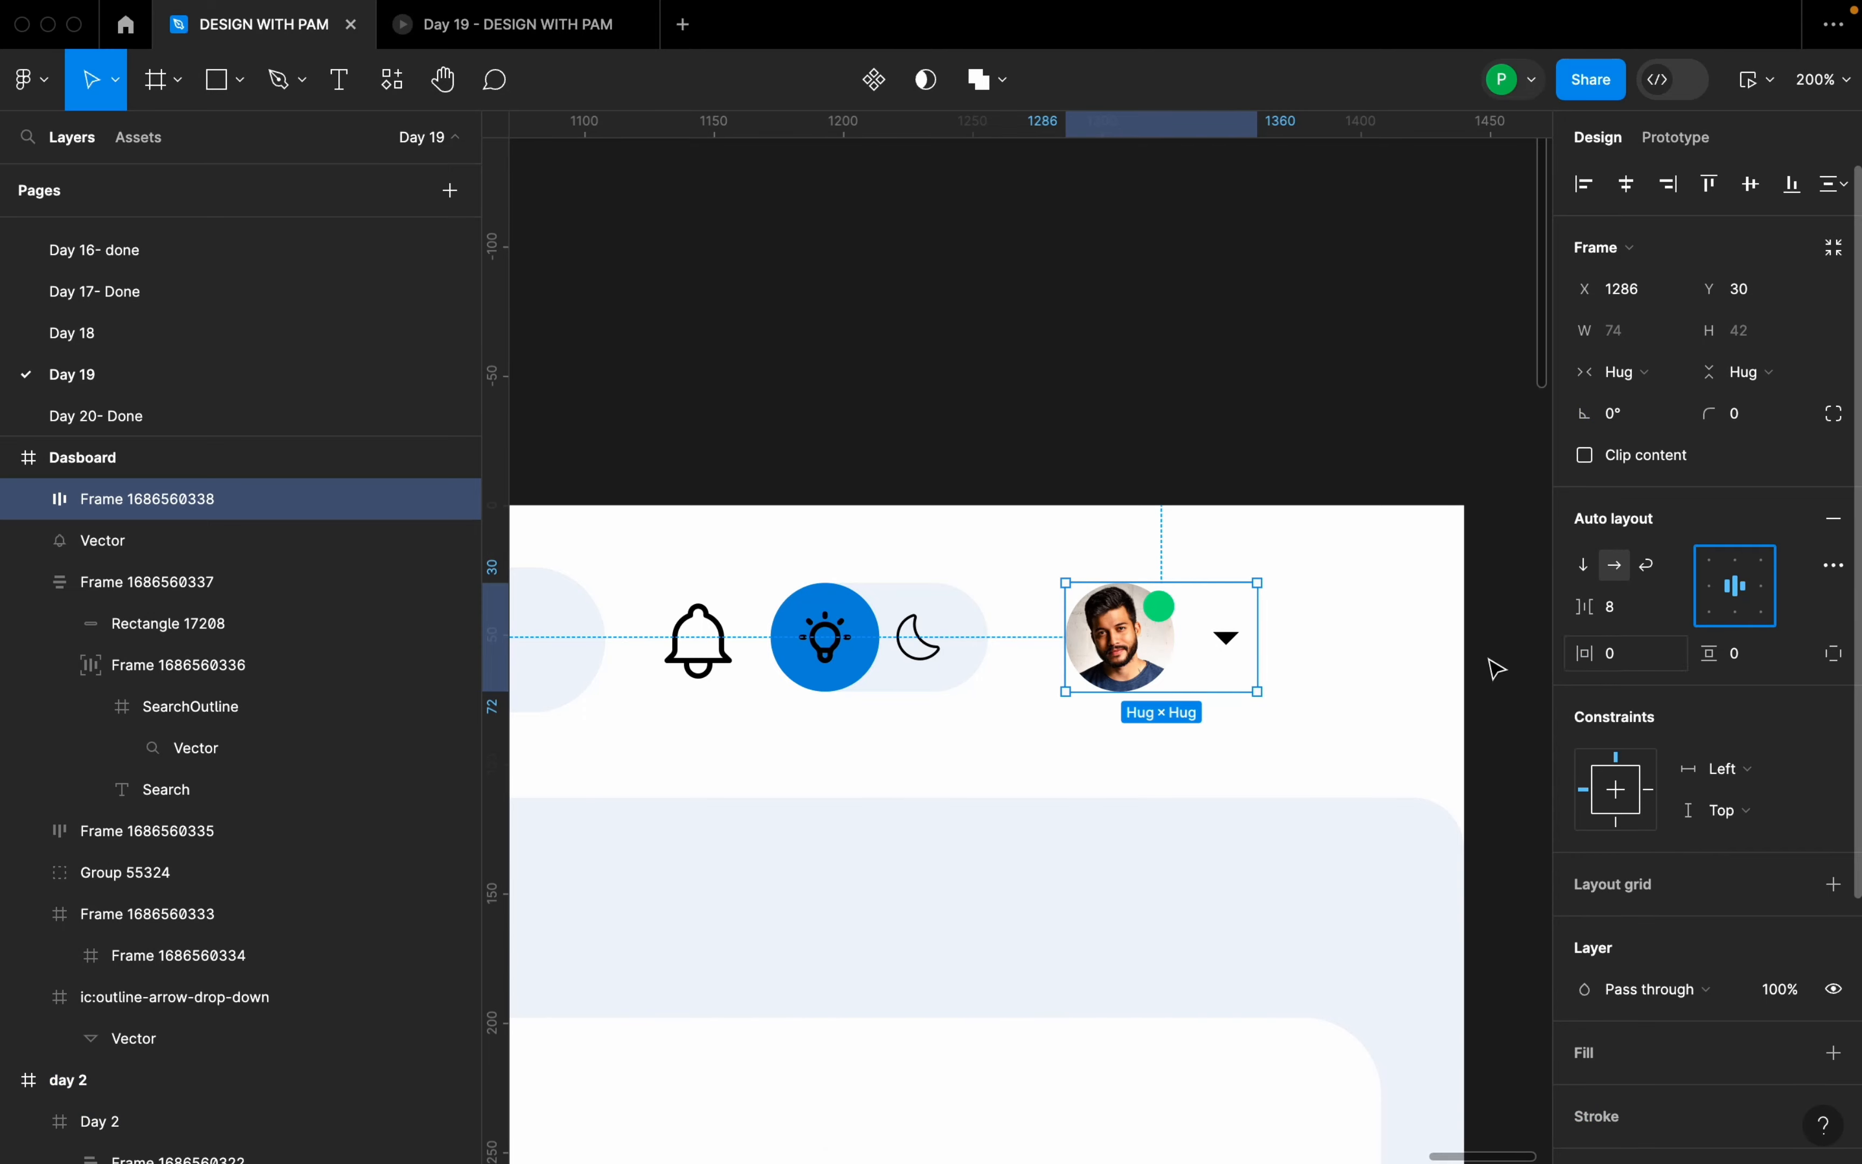
left_click(1384, 668)
left_click(1213, 663)
left_click(1639, 616)
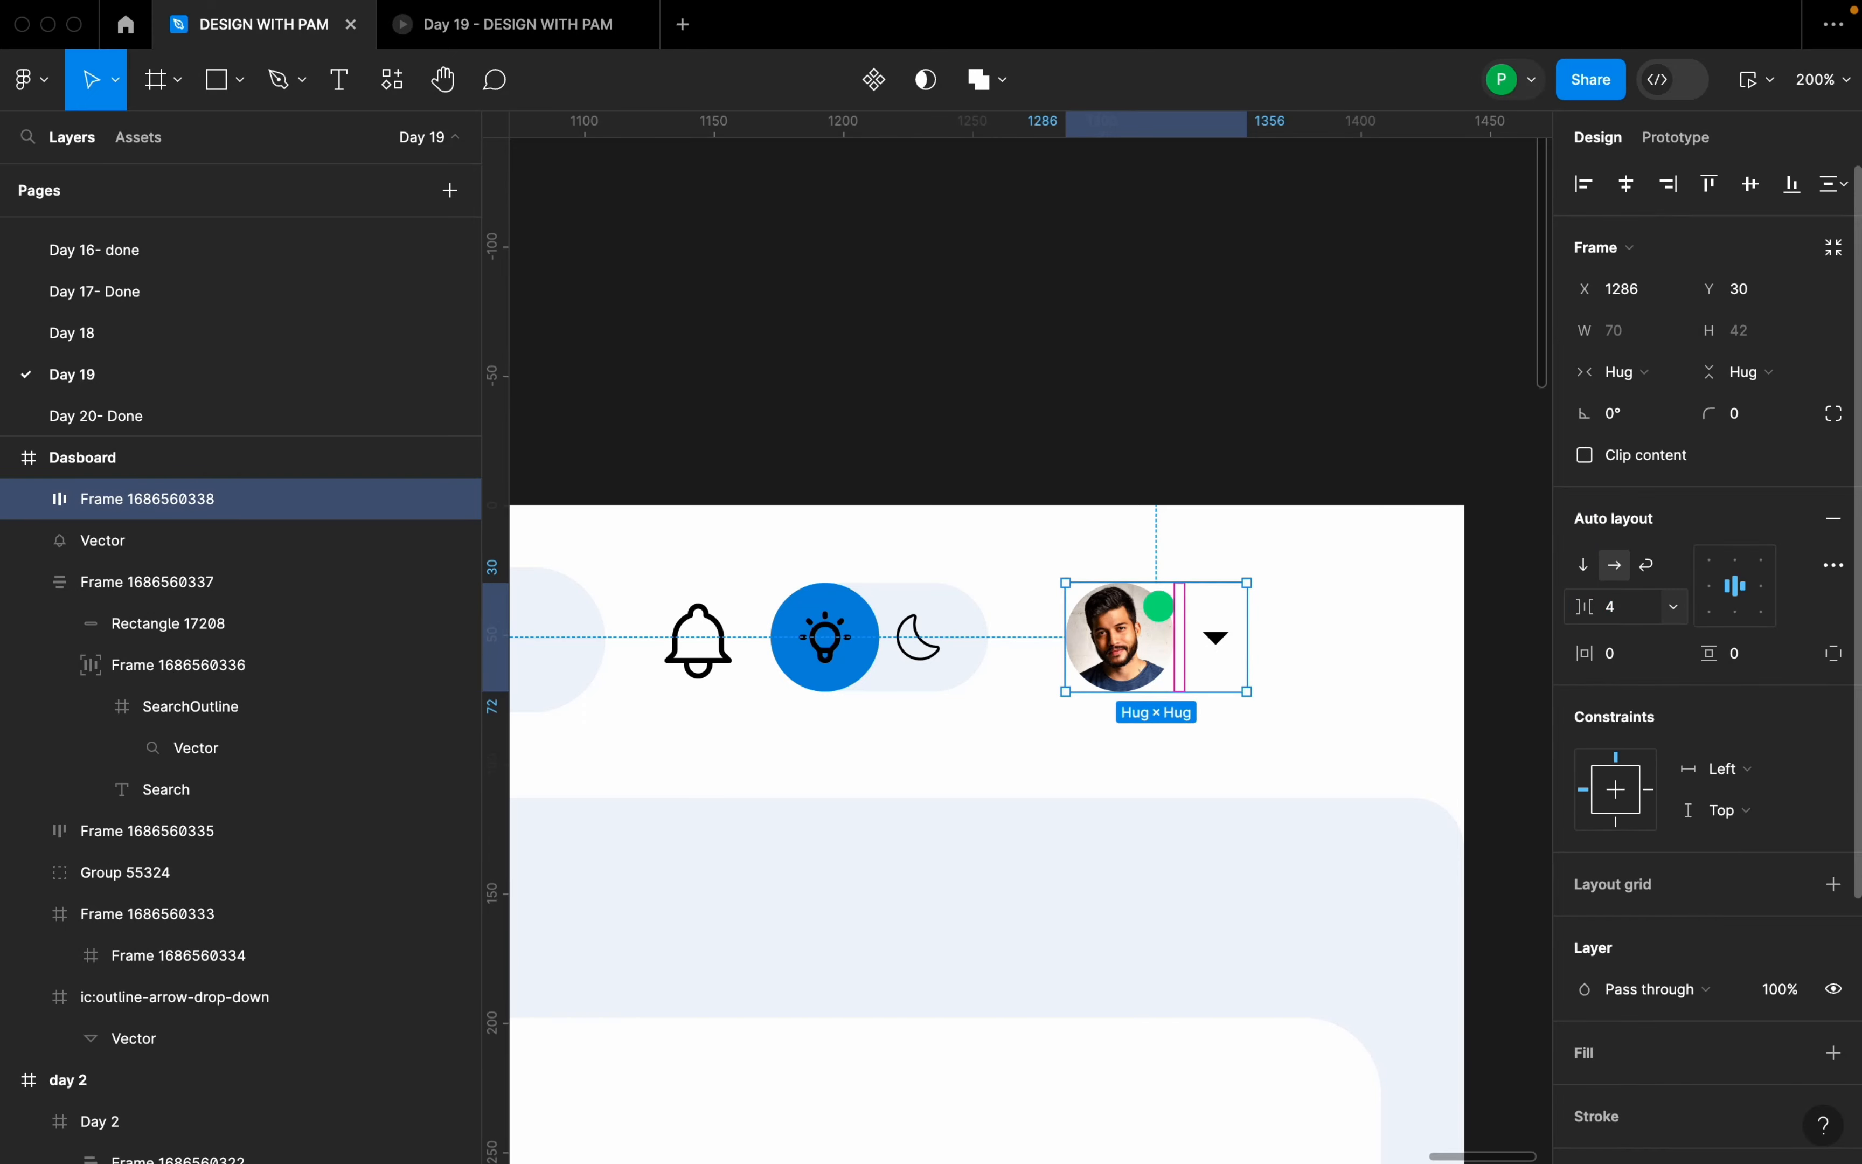
- Change the profile auto layout's alignment to bottom right so the arrow sits at the picture's lower edge
left_click(1404, 736)
scroll(1400, 728, "down", 3)
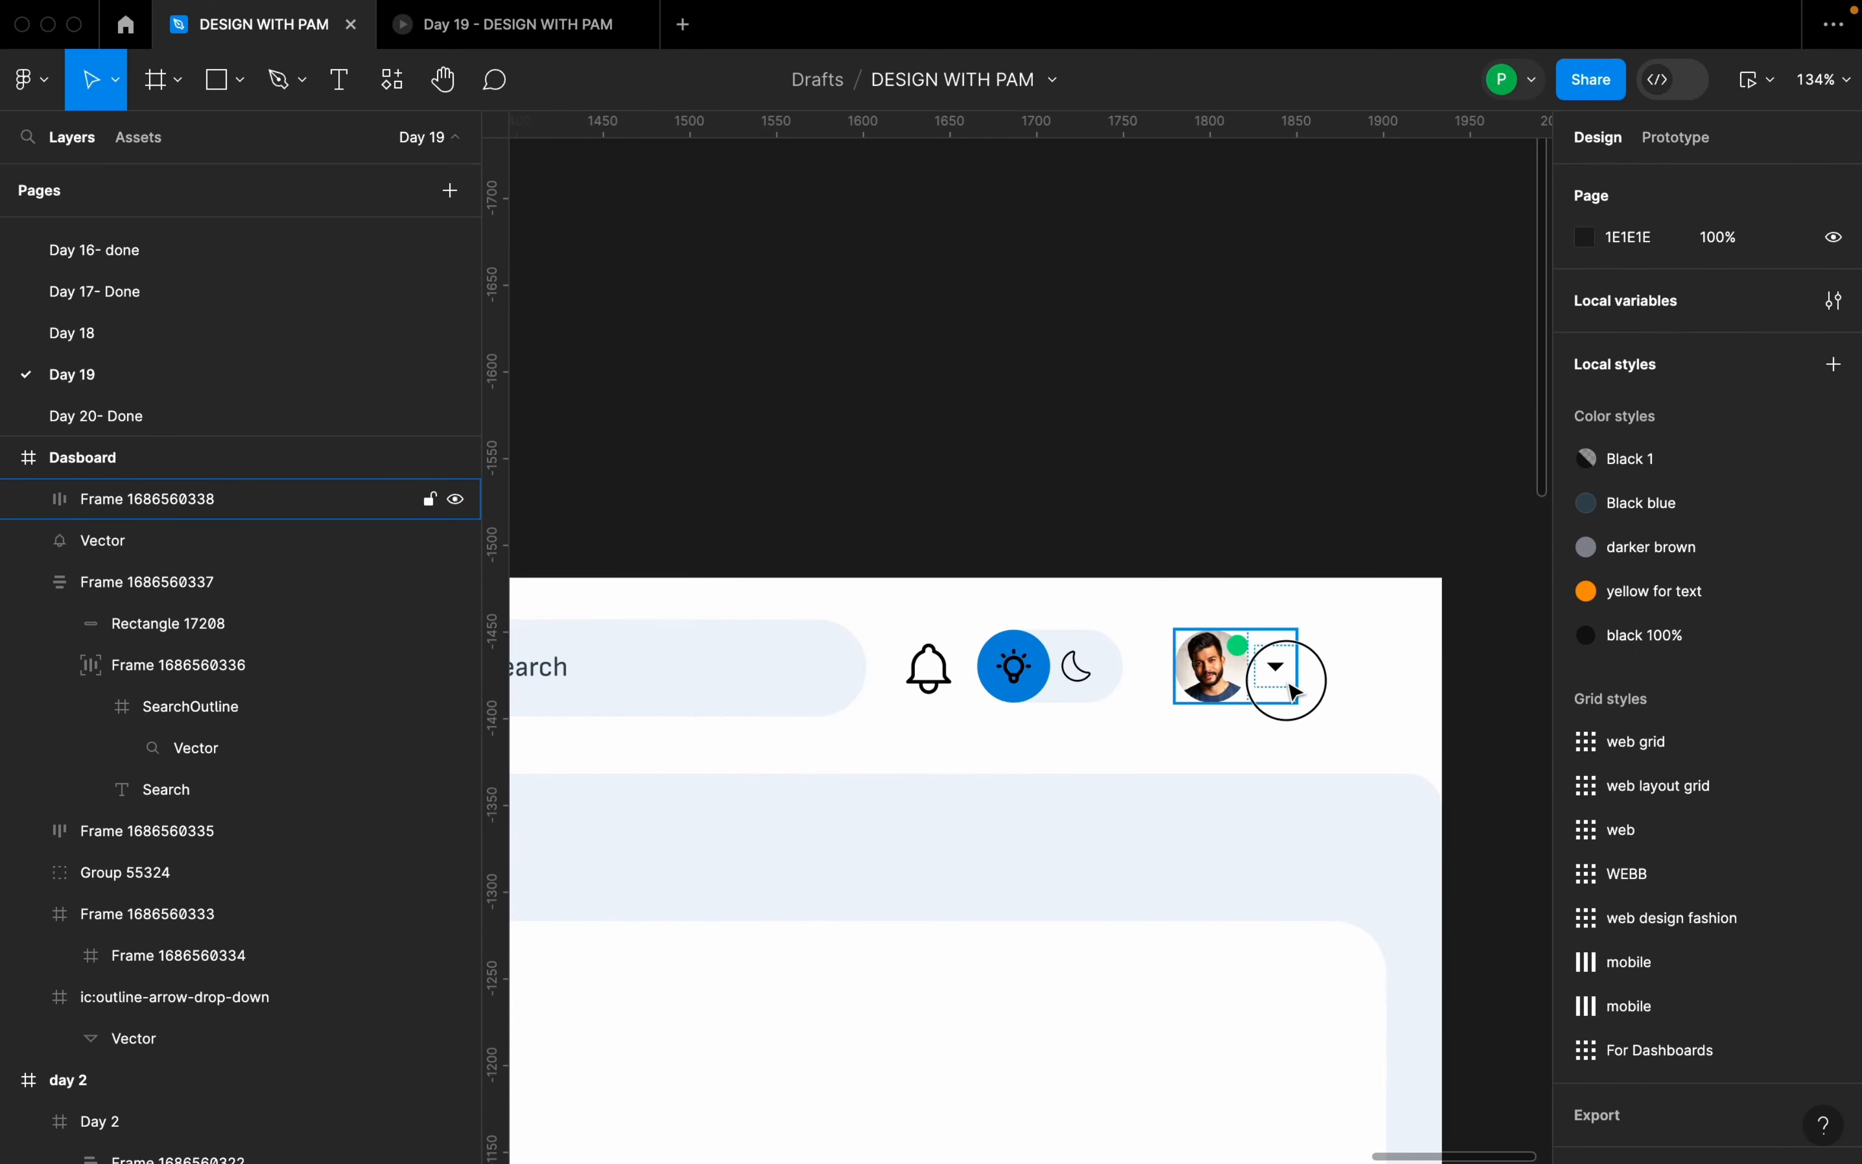
left_click(1265, 675)
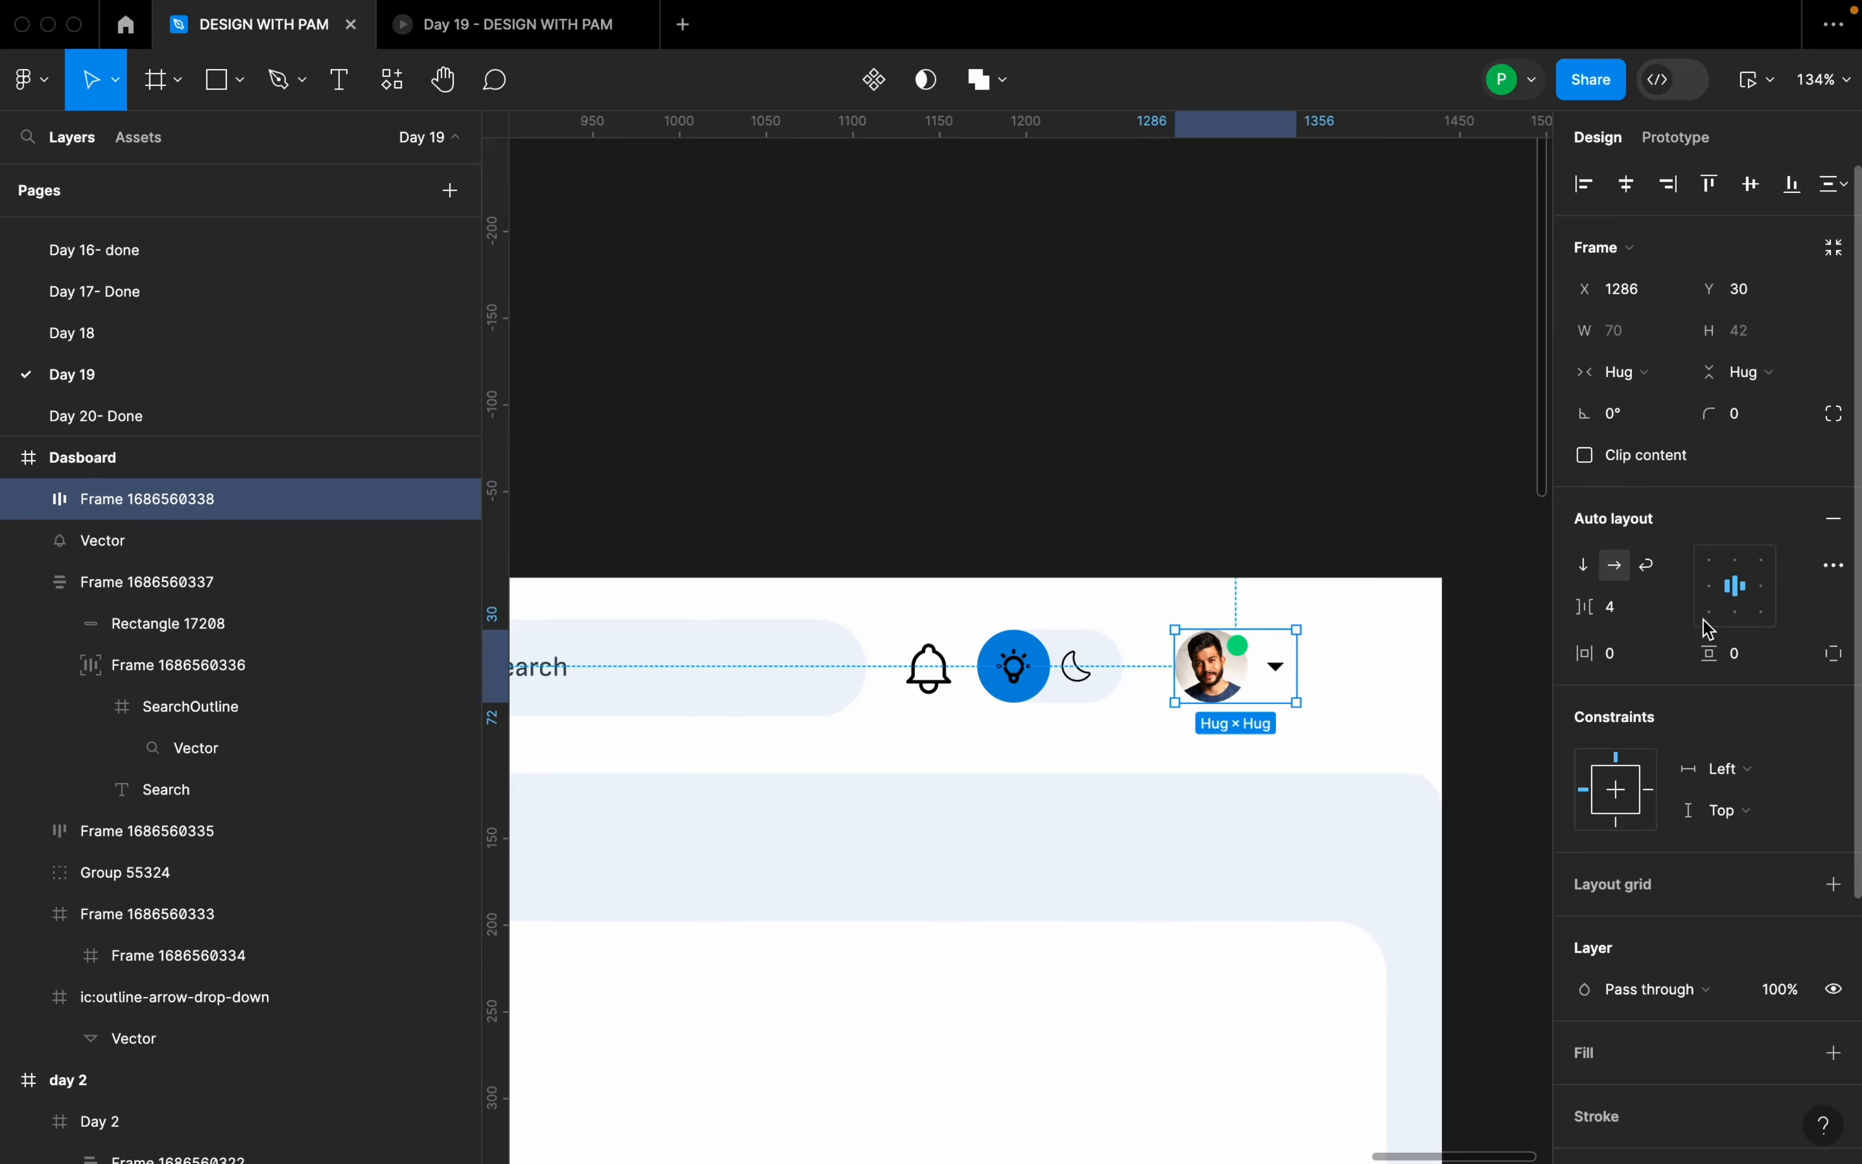
left_click(1386, 647)
scroll(1298, 697, "up", 2)
left_click(1267, 677)
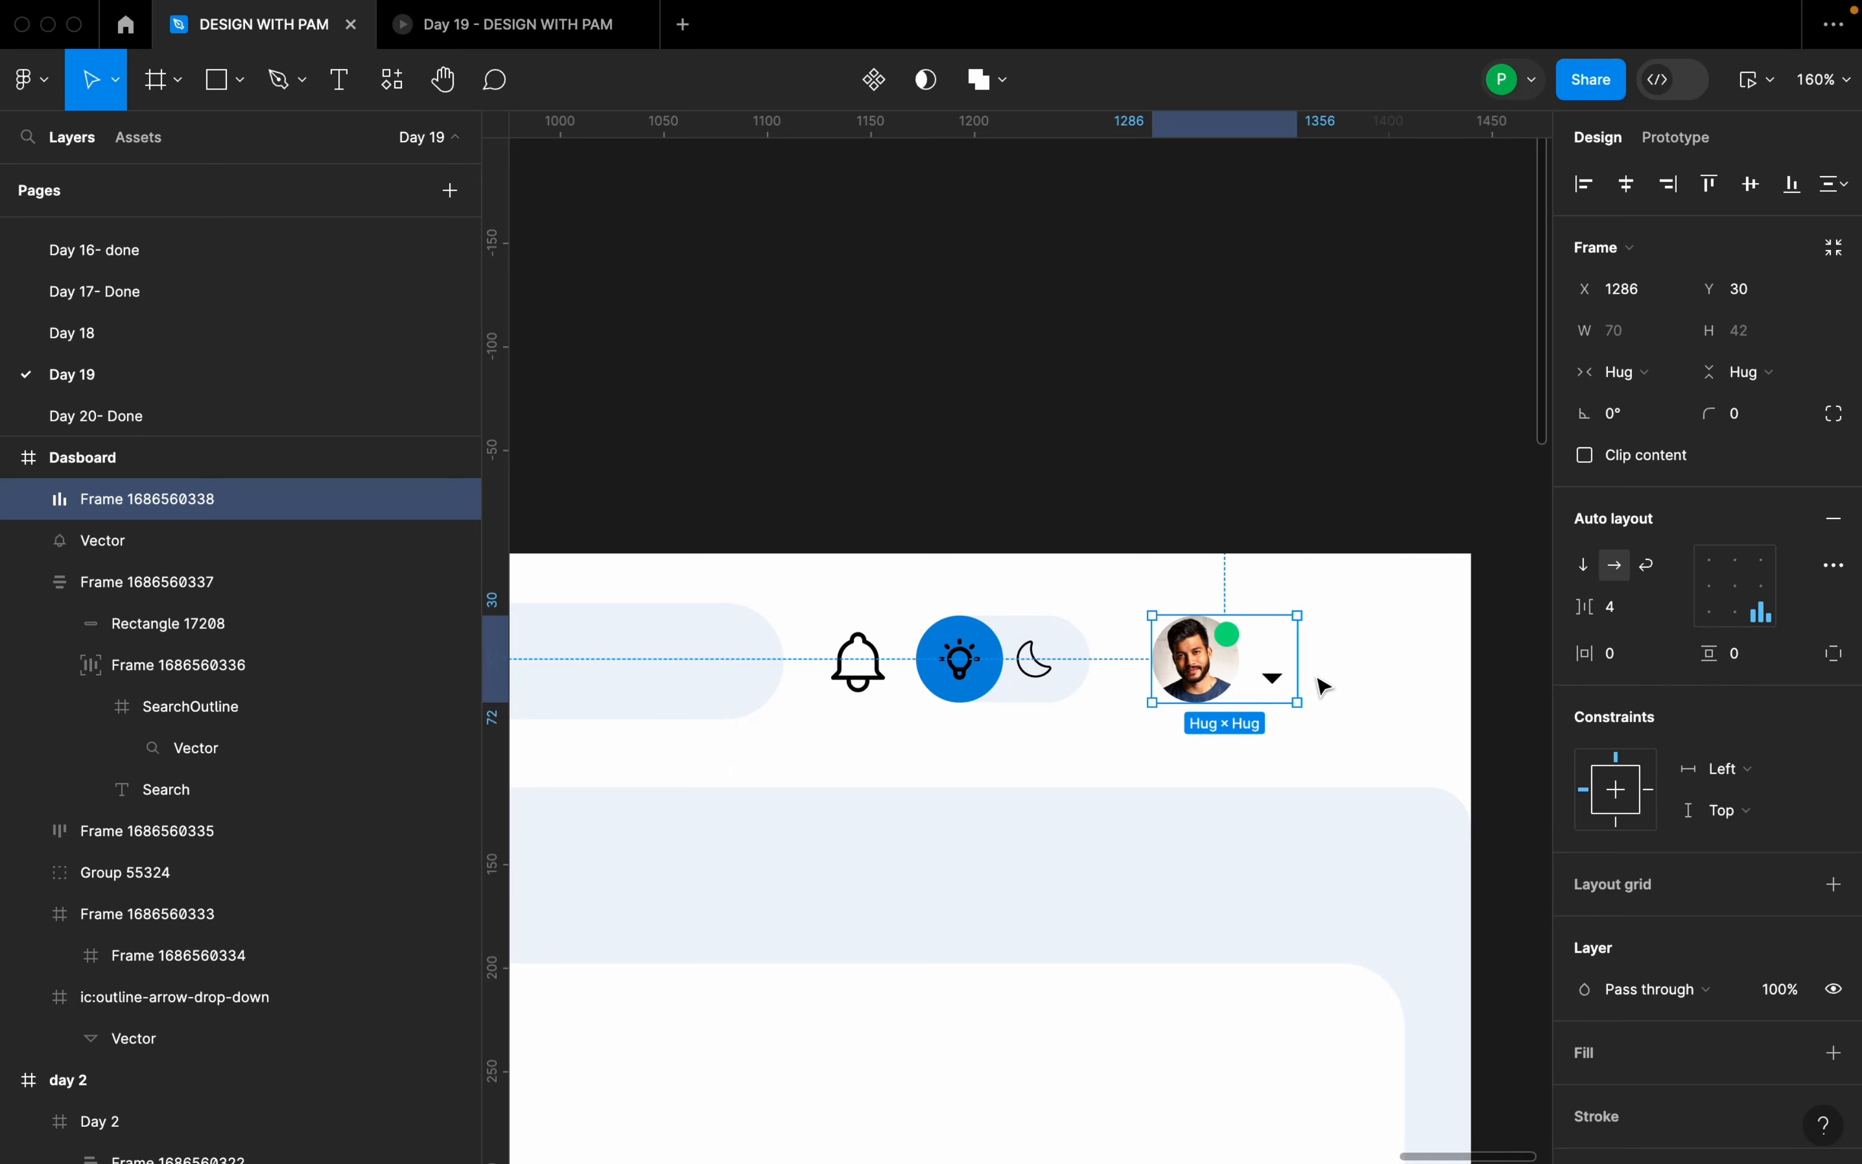
- Combine the bell, toggle switch and profile frame in a horizontal auto layout with a gap of 24
left_click(1055, 694, "shift")
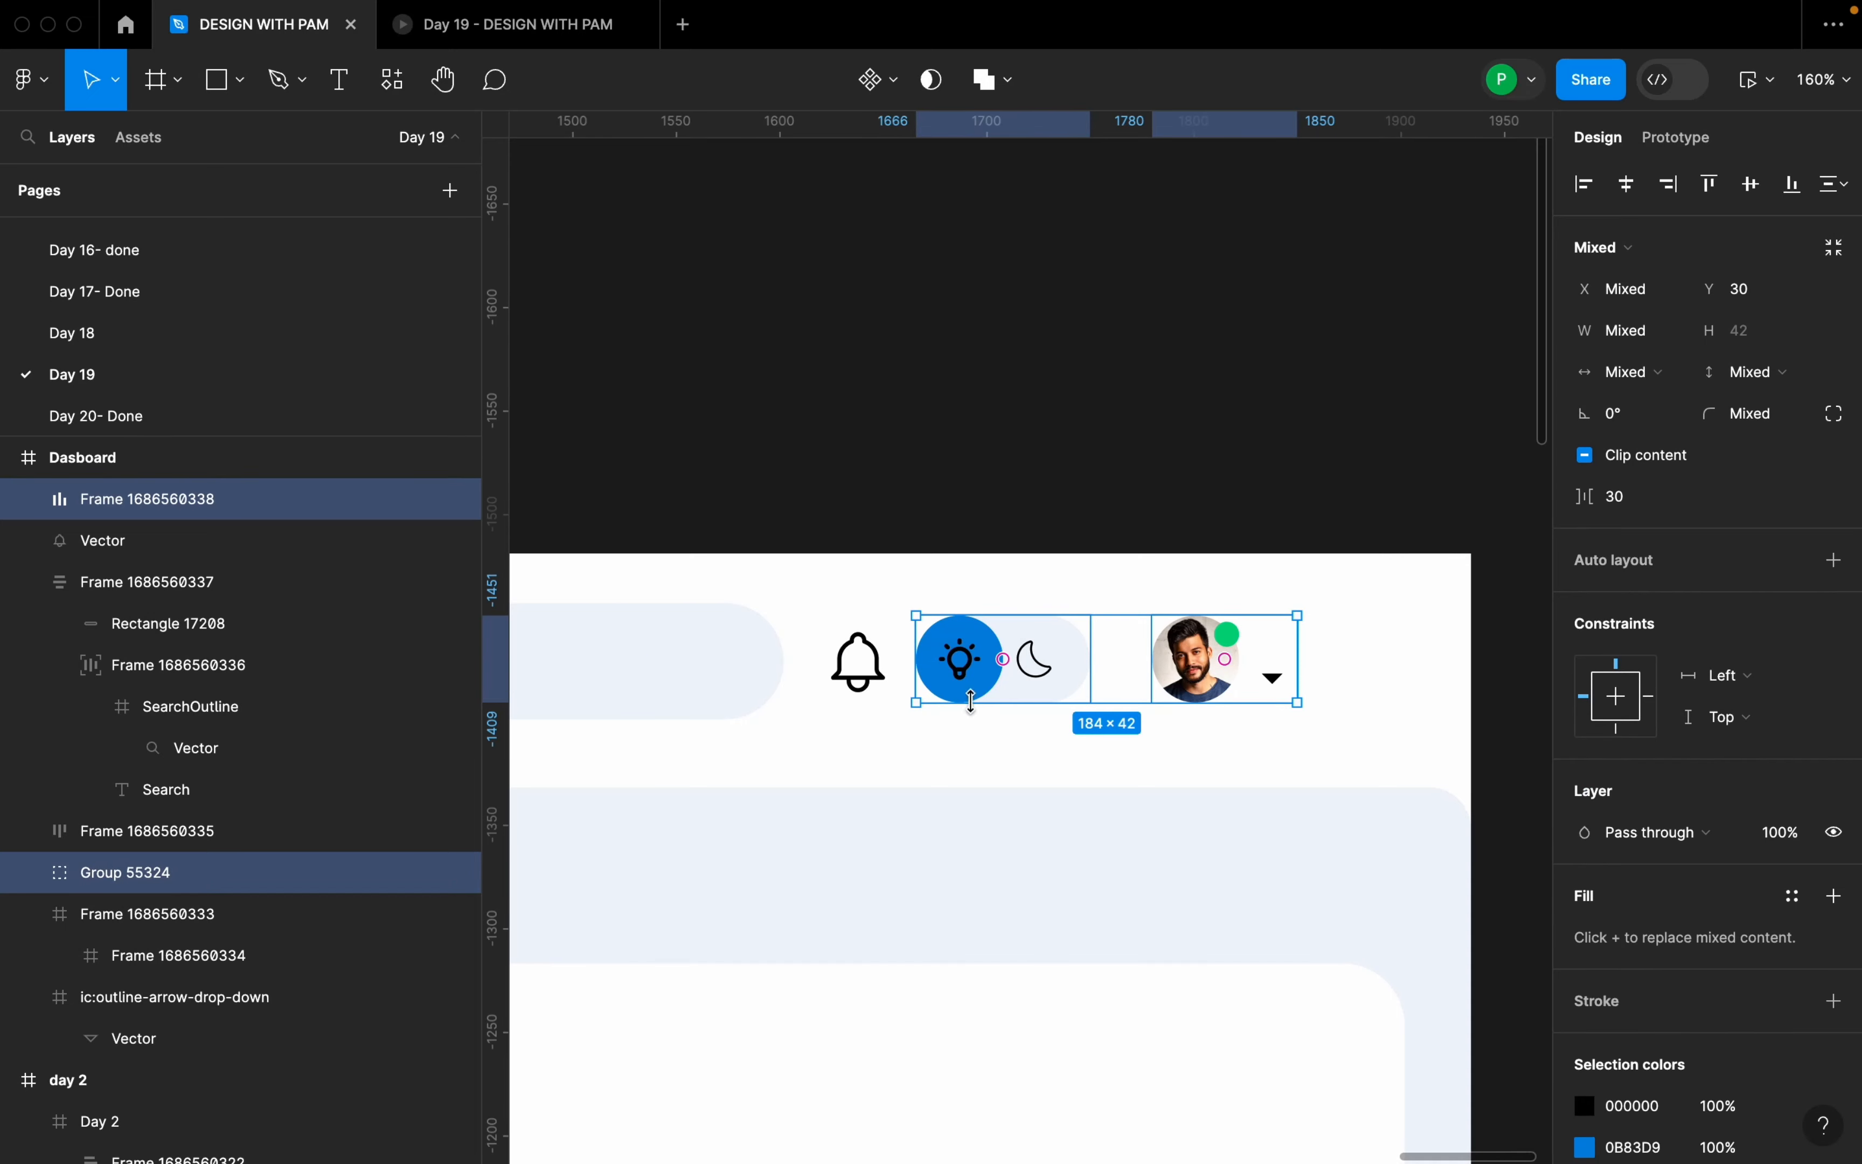
left_click(877, 696, "shift")
key("shift+a")
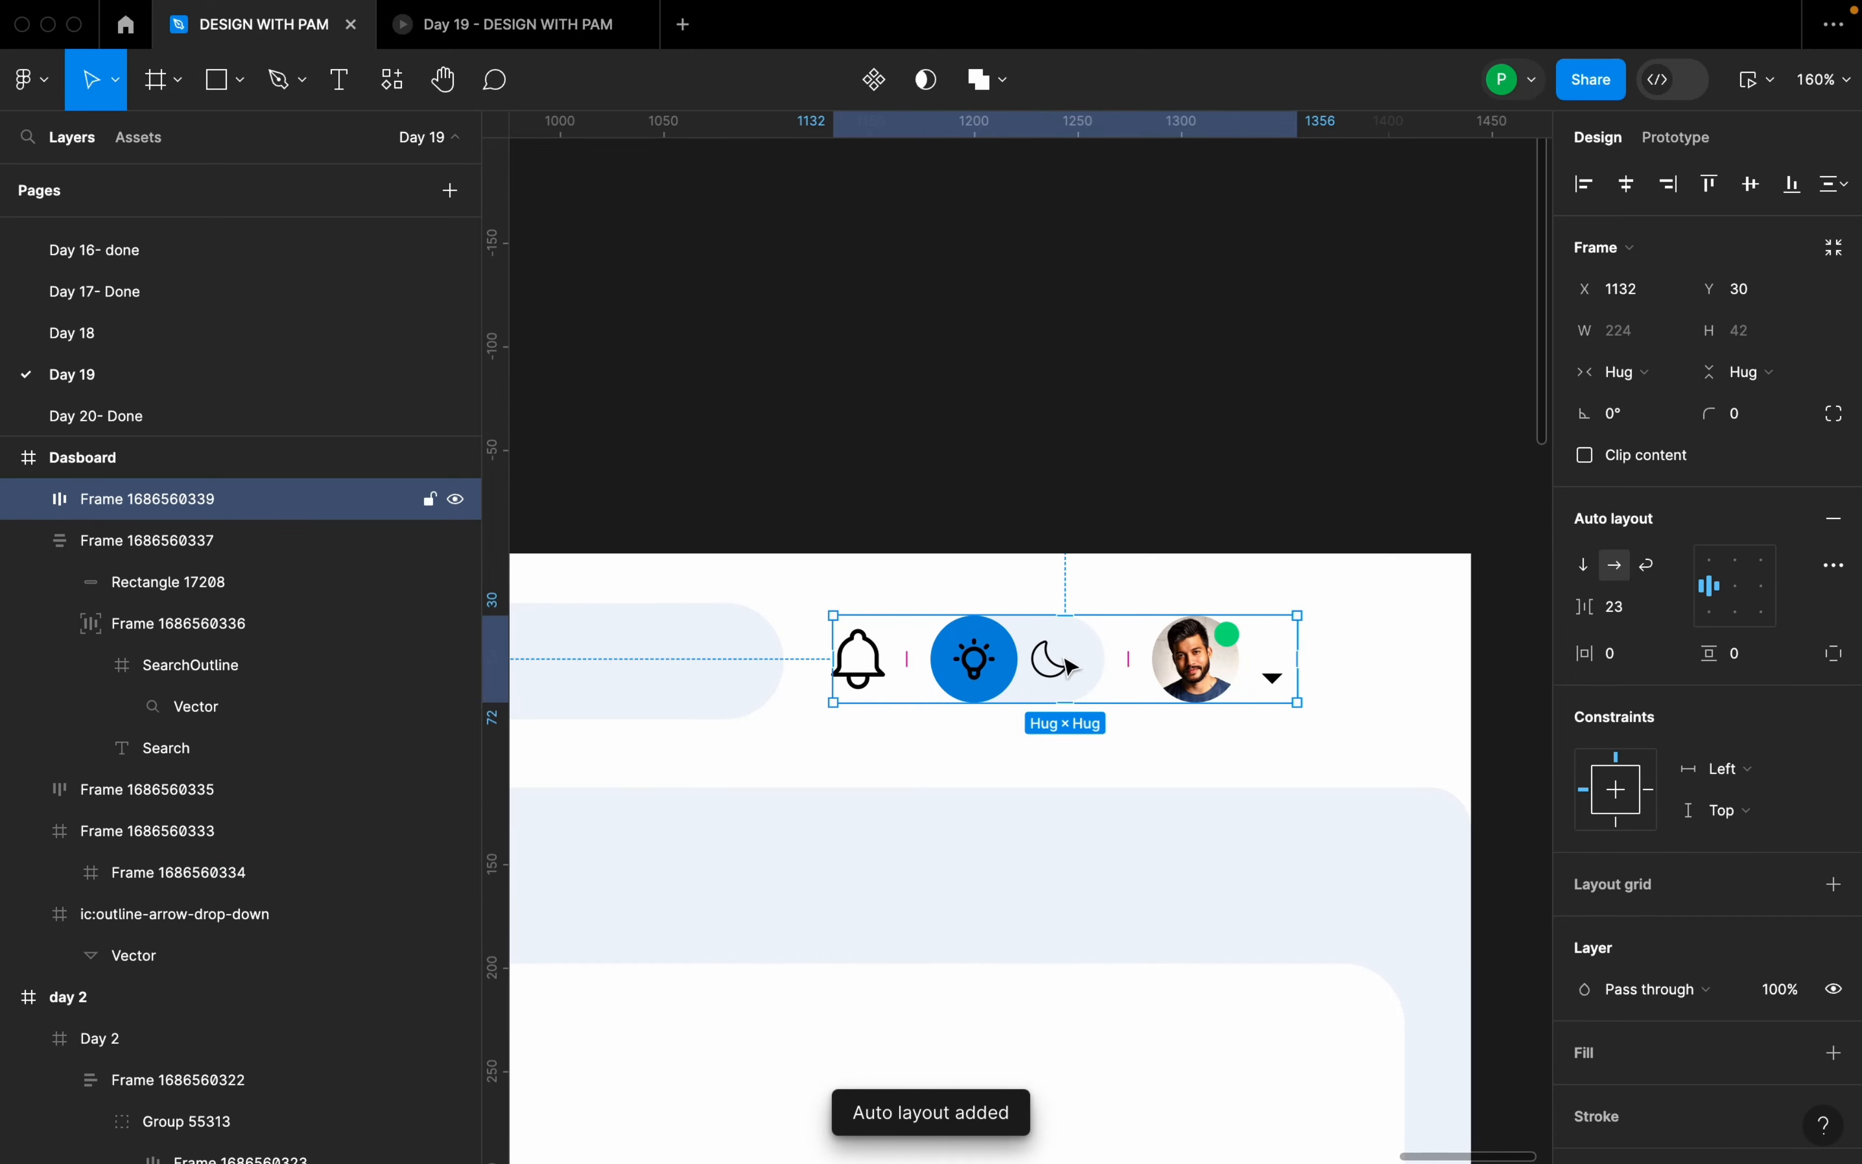
left_click(1623, 607)
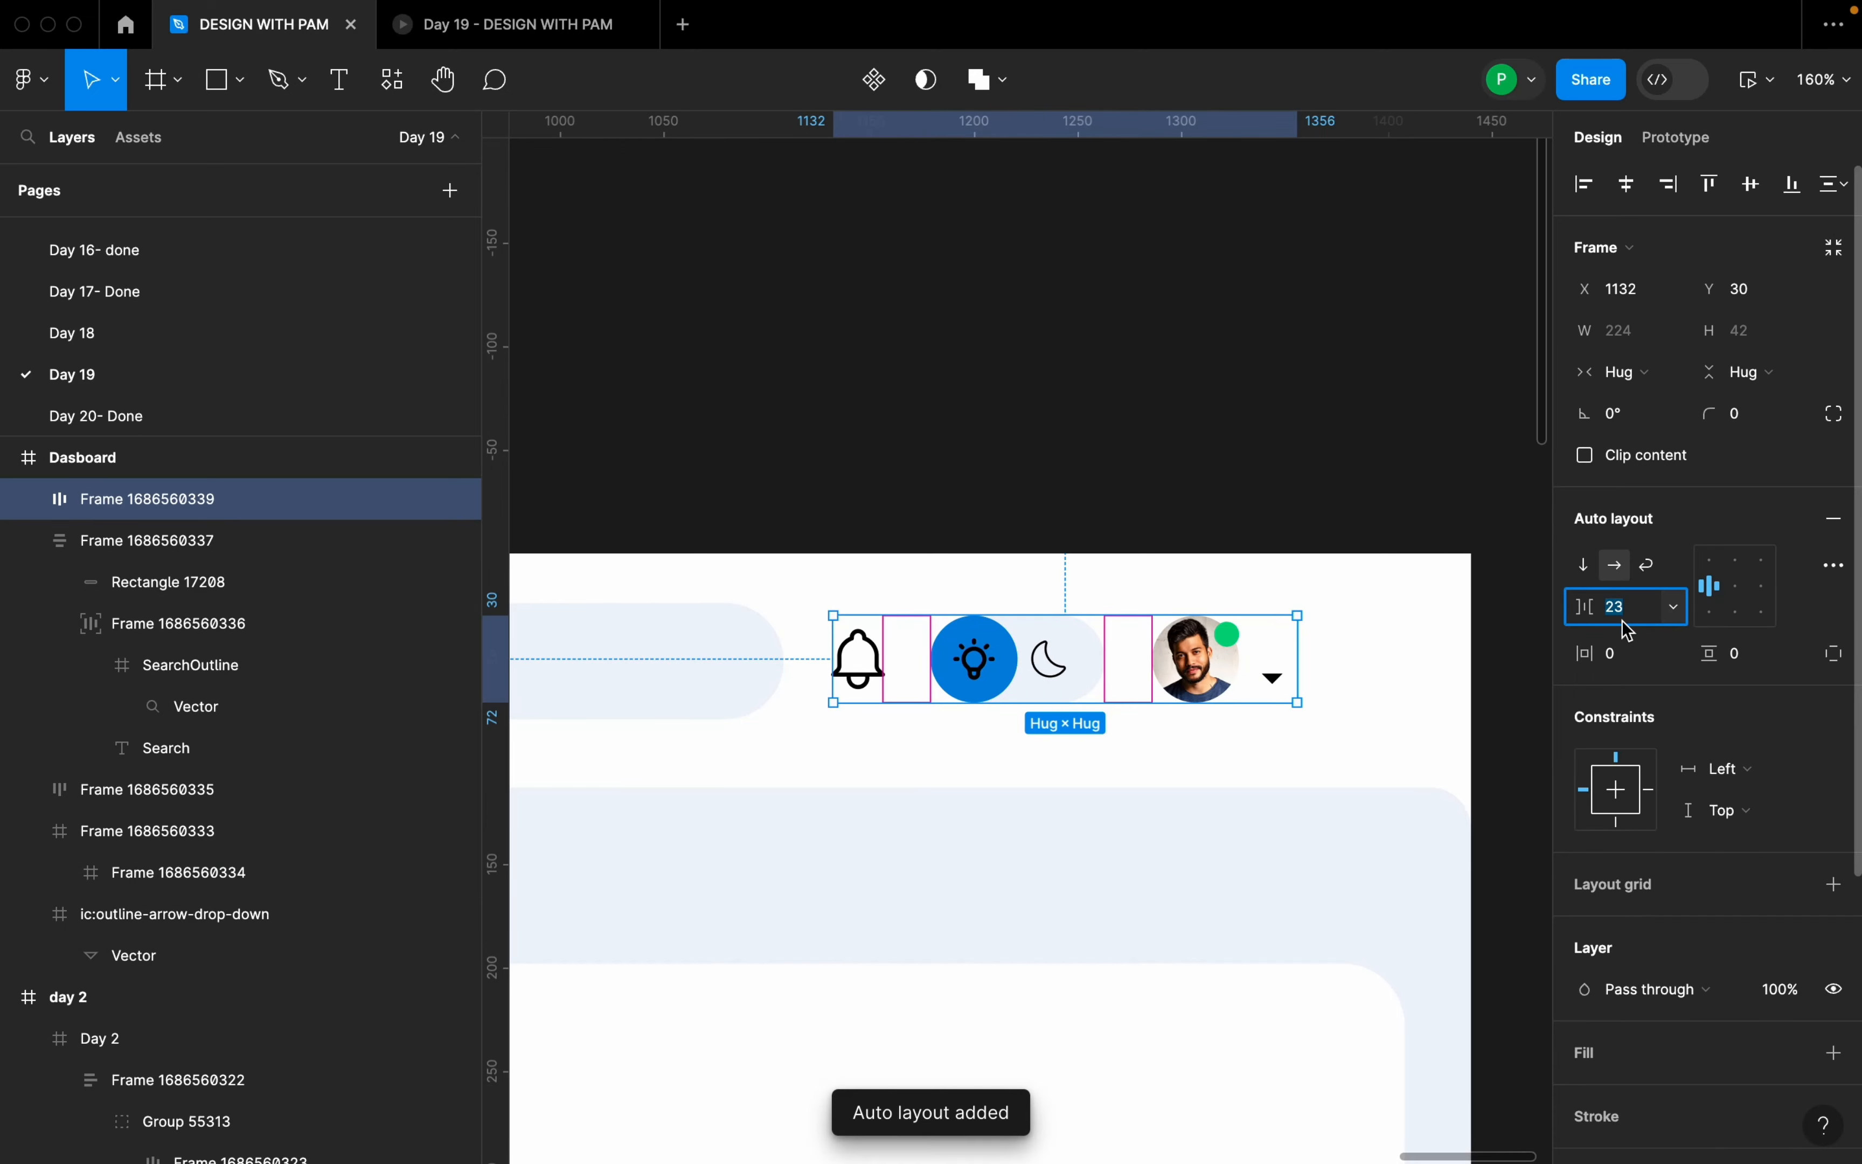
type("24")
key("Return")
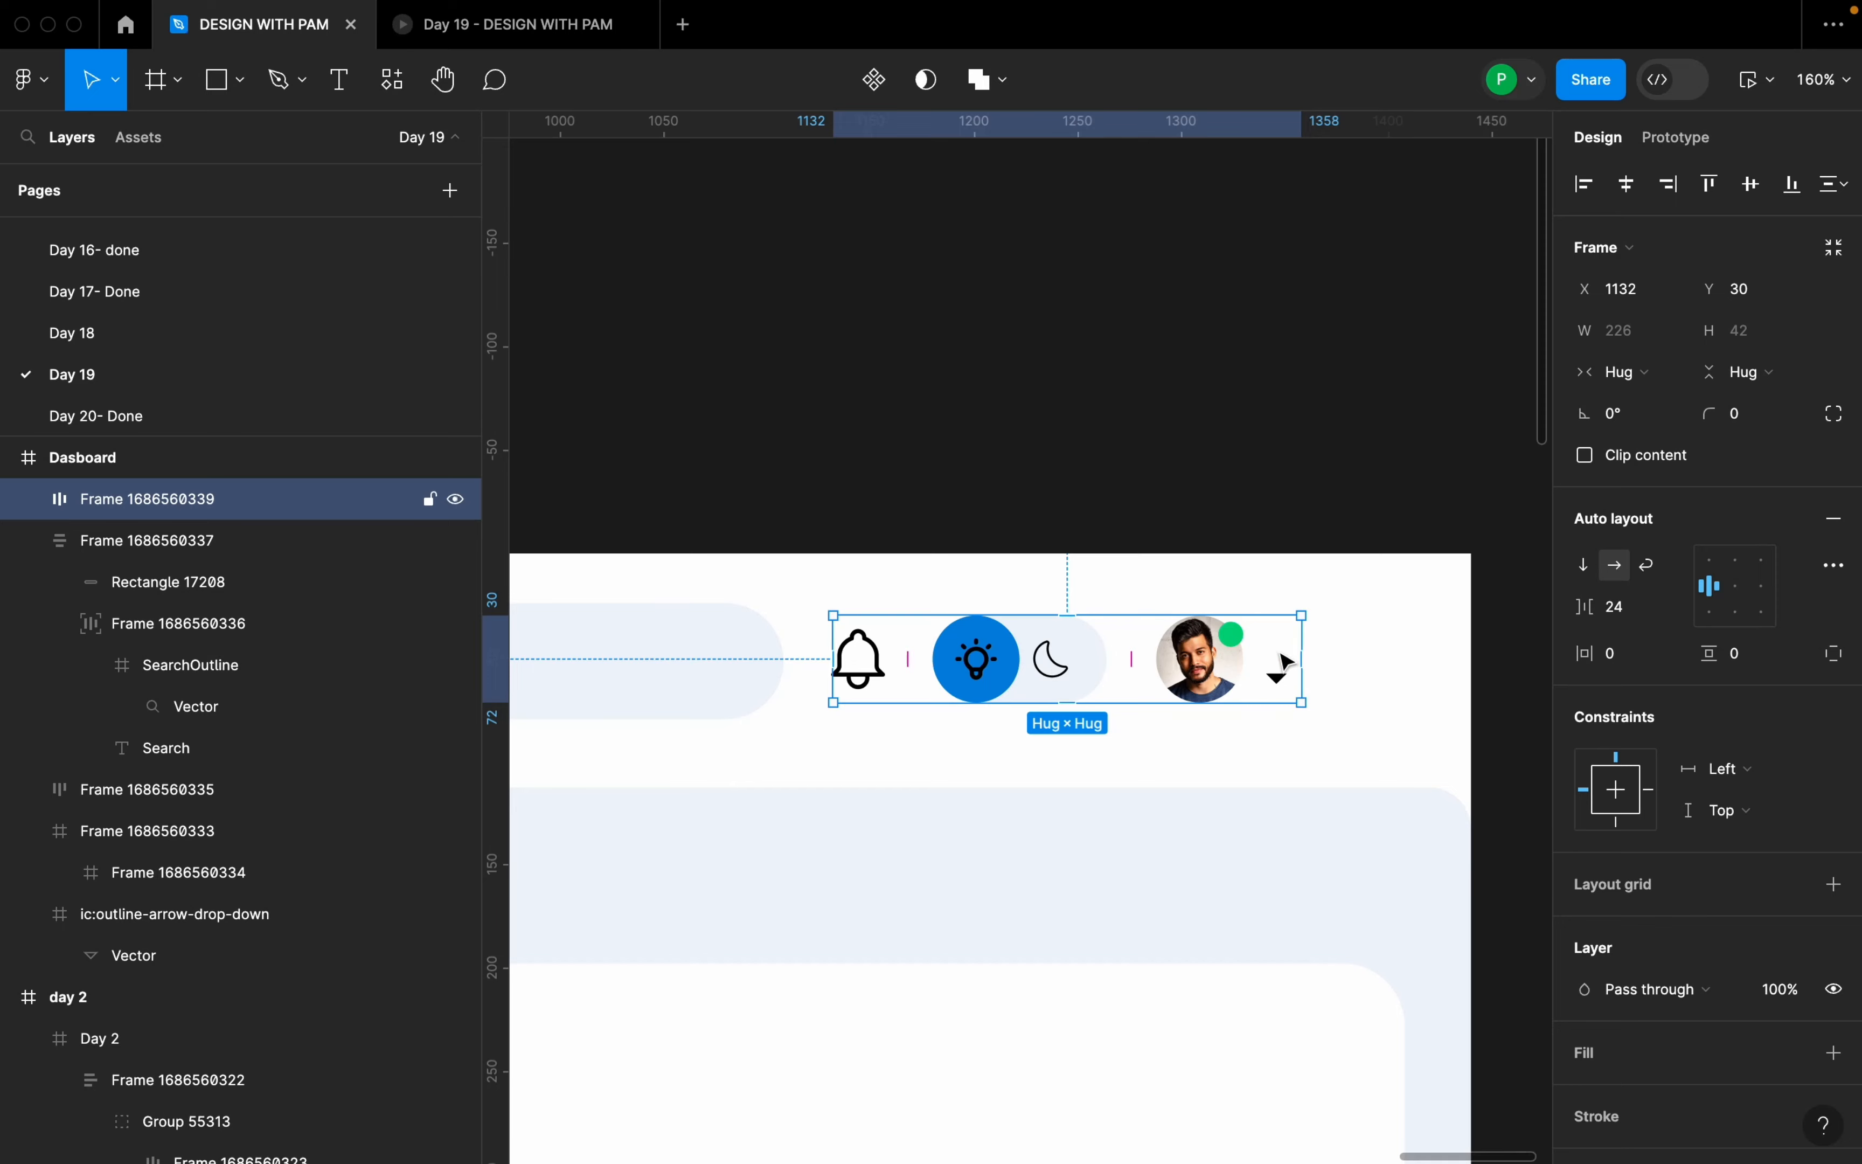
- Show the Dasboard frame's layout grid and move the bell, toggle and profile group so it ends at the last column's right edge
scroll(1284, 662, "down", 10)
left_click(696, 589)
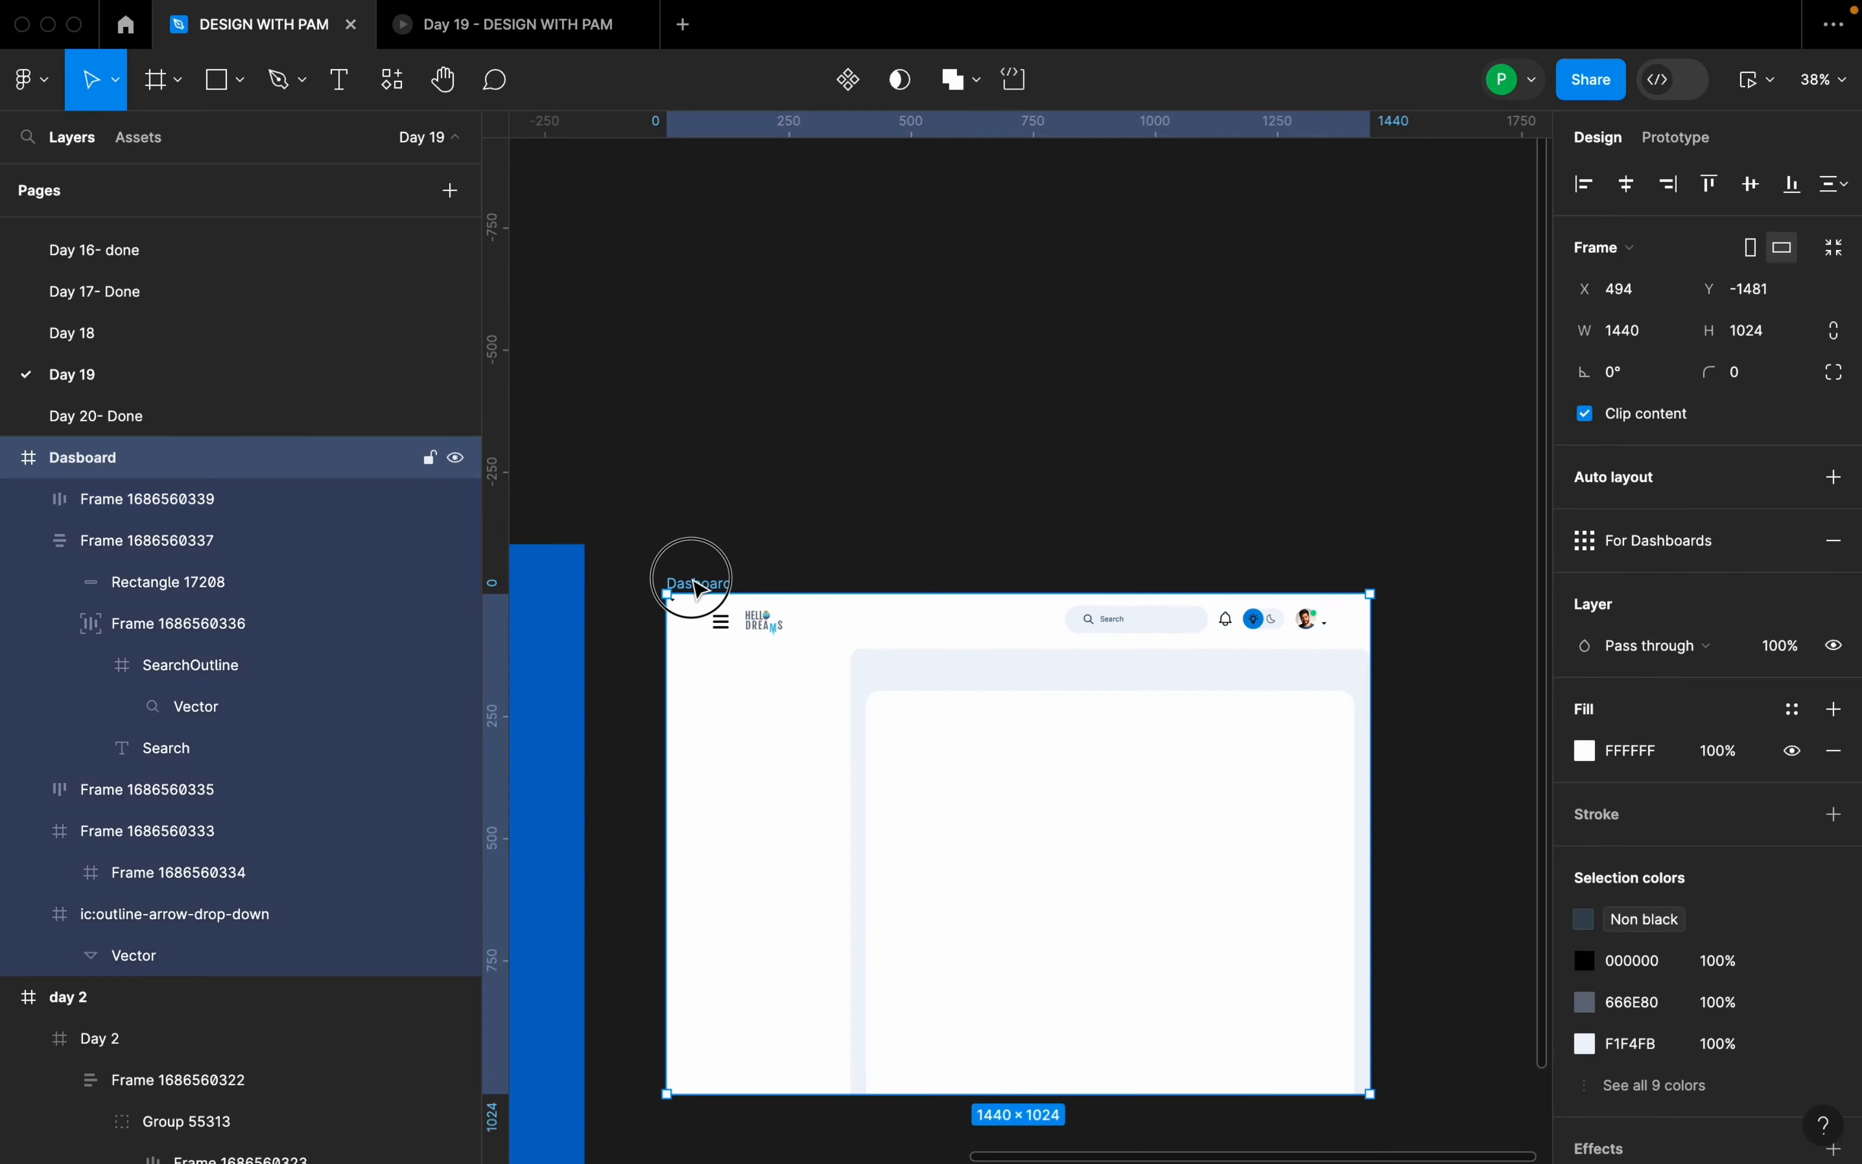
mouse_move(1762, 555)
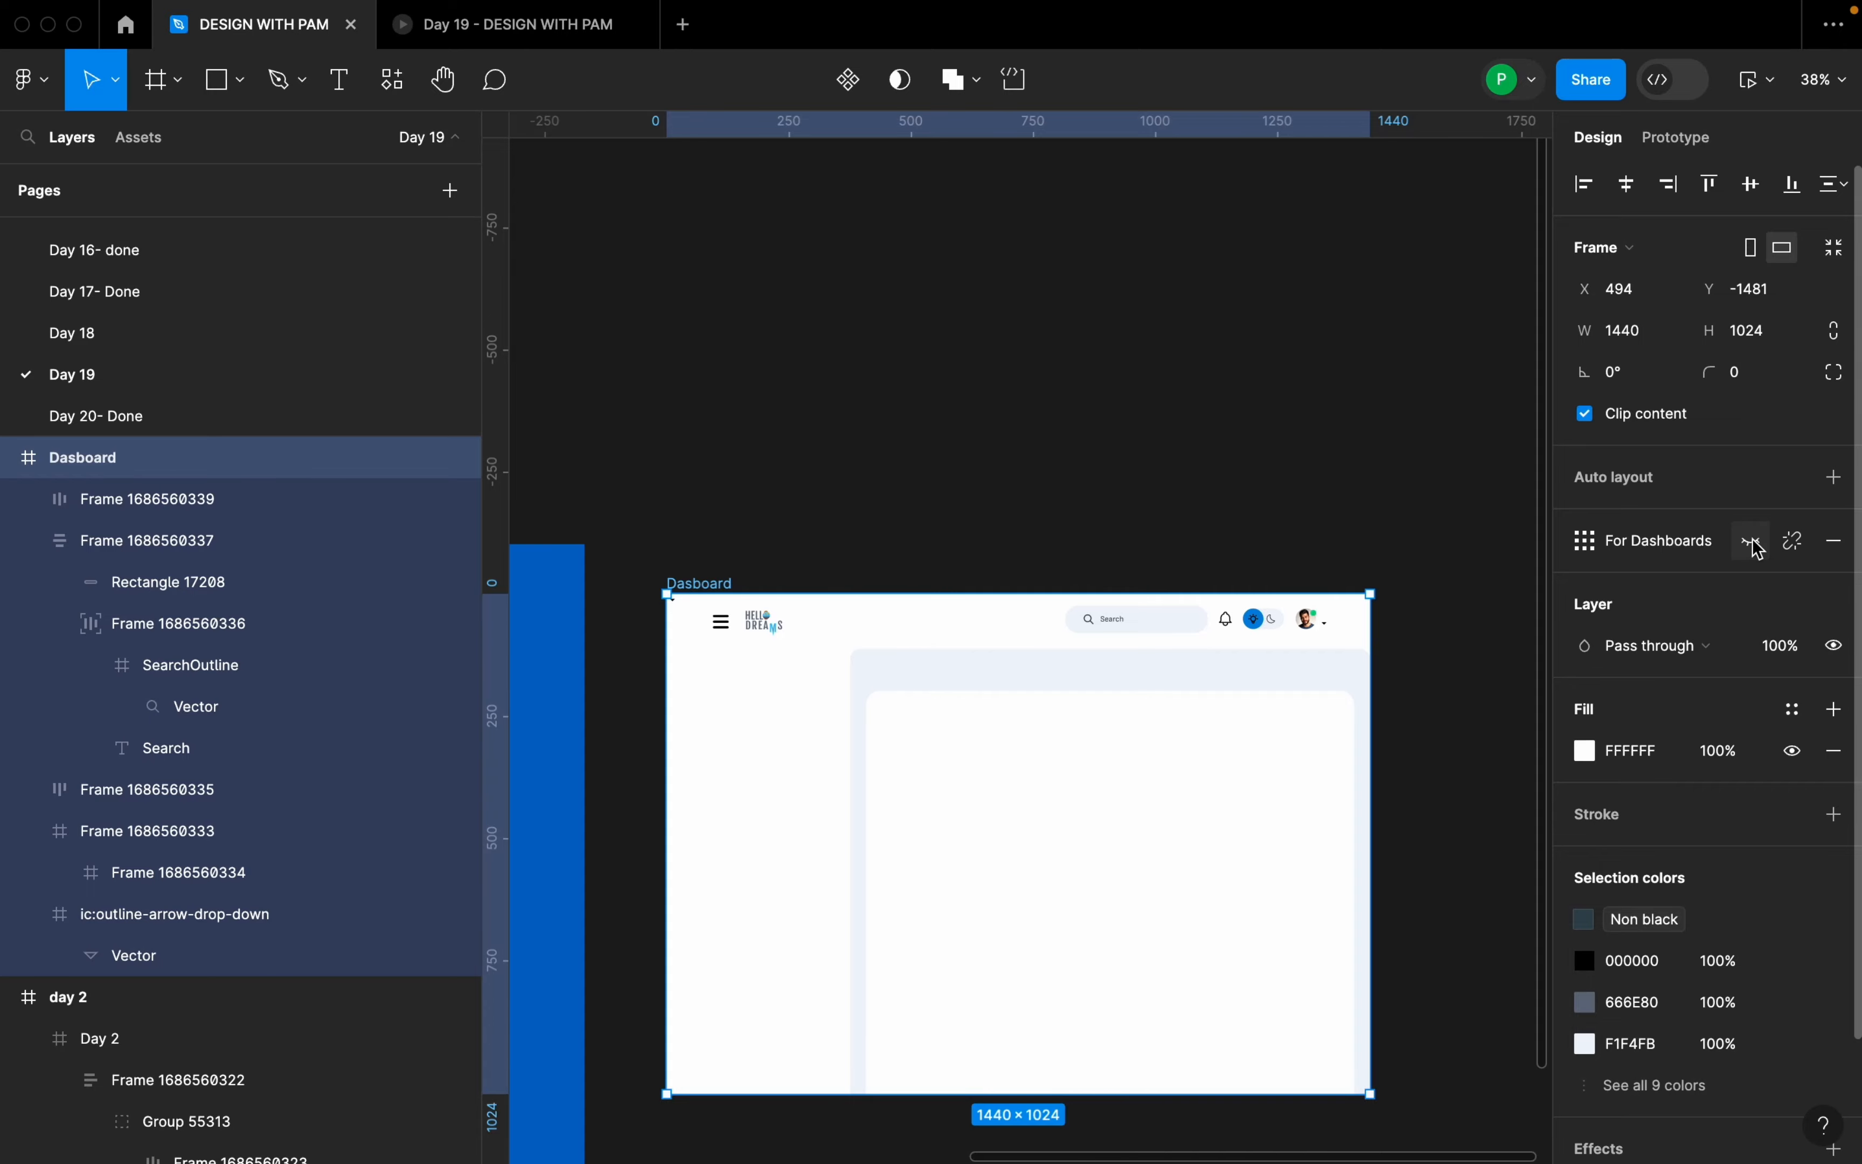
left_click(1757, 544)
scroll(1246, 647, "up", 5)
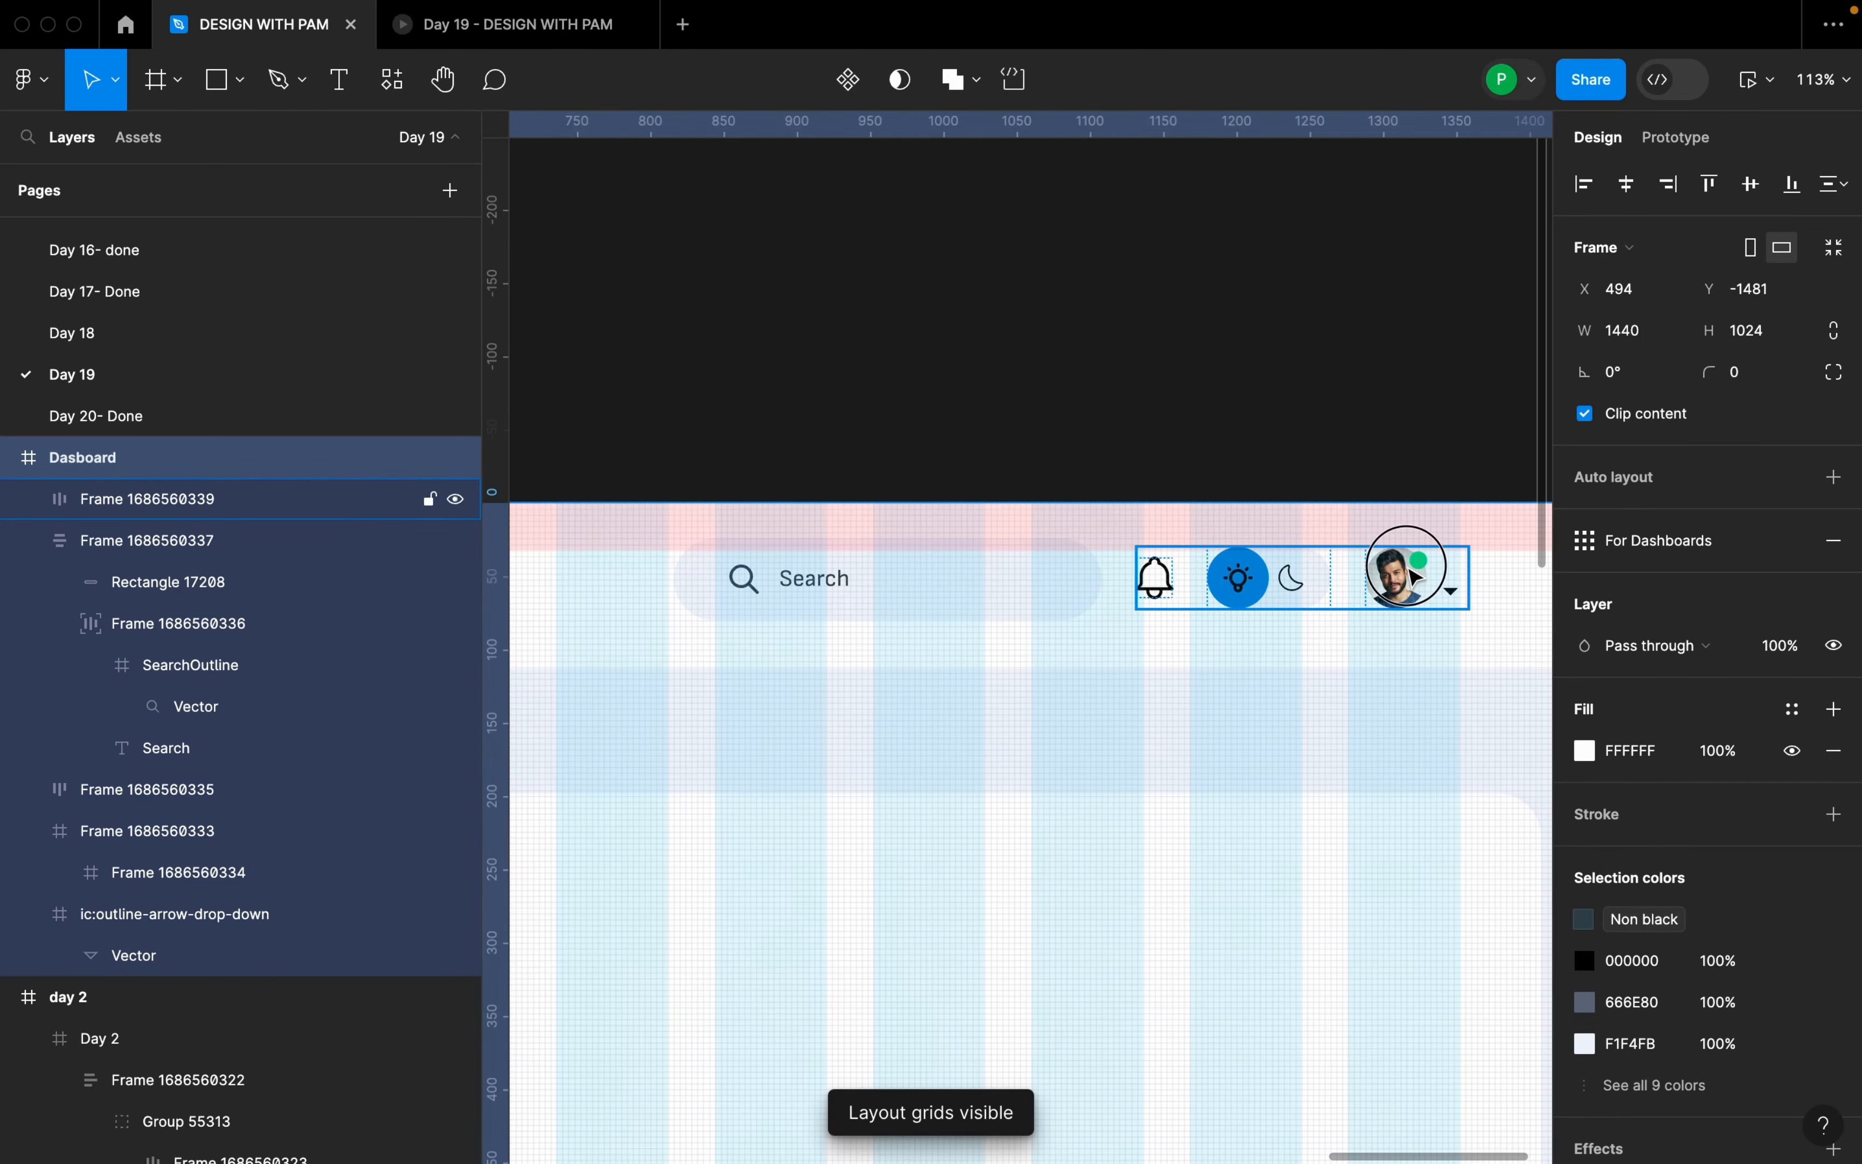
left_click_drag(1414, 575, 1418, 595)
- Combine the search bar and the bell, toggle and profile group in a horizontal auto layout with a gap of 32
left_click(1066, 618, "shift")
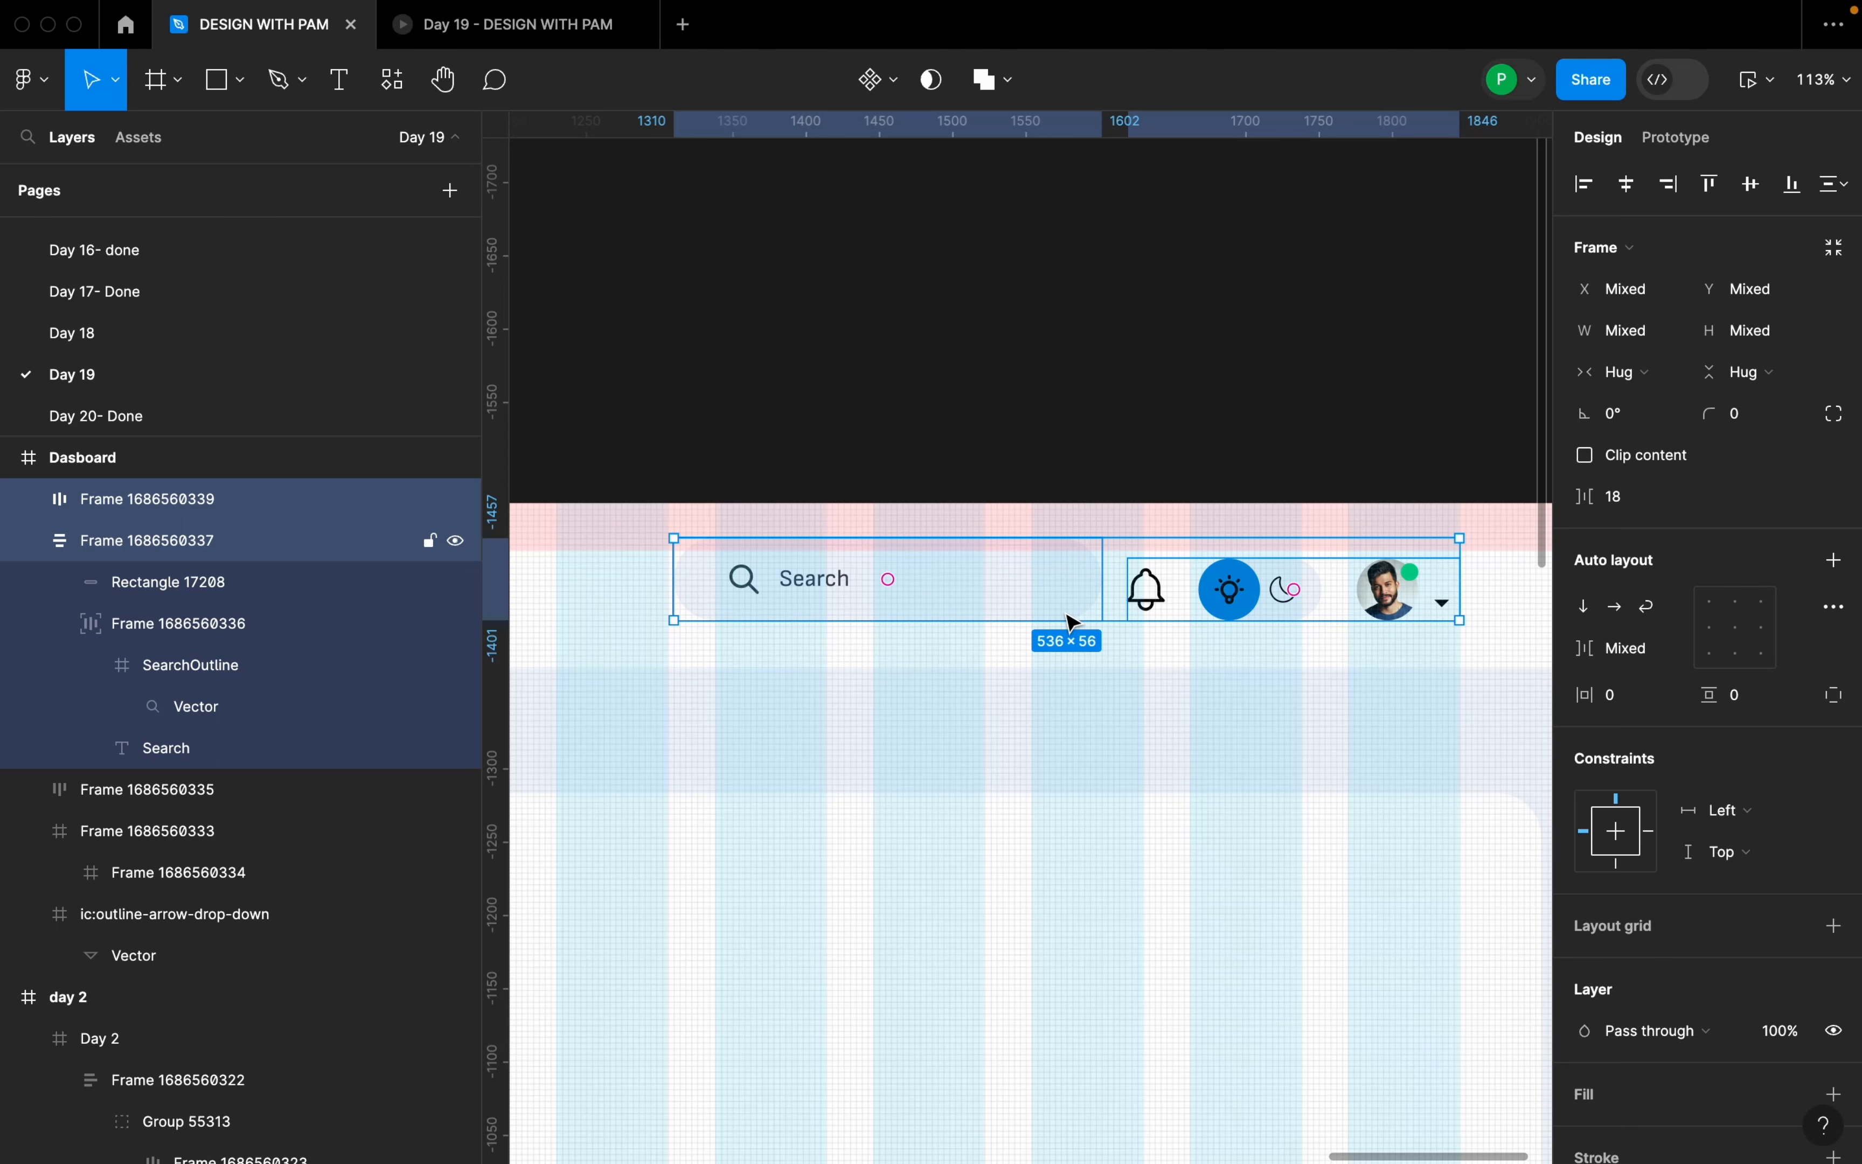
key("shift+a")
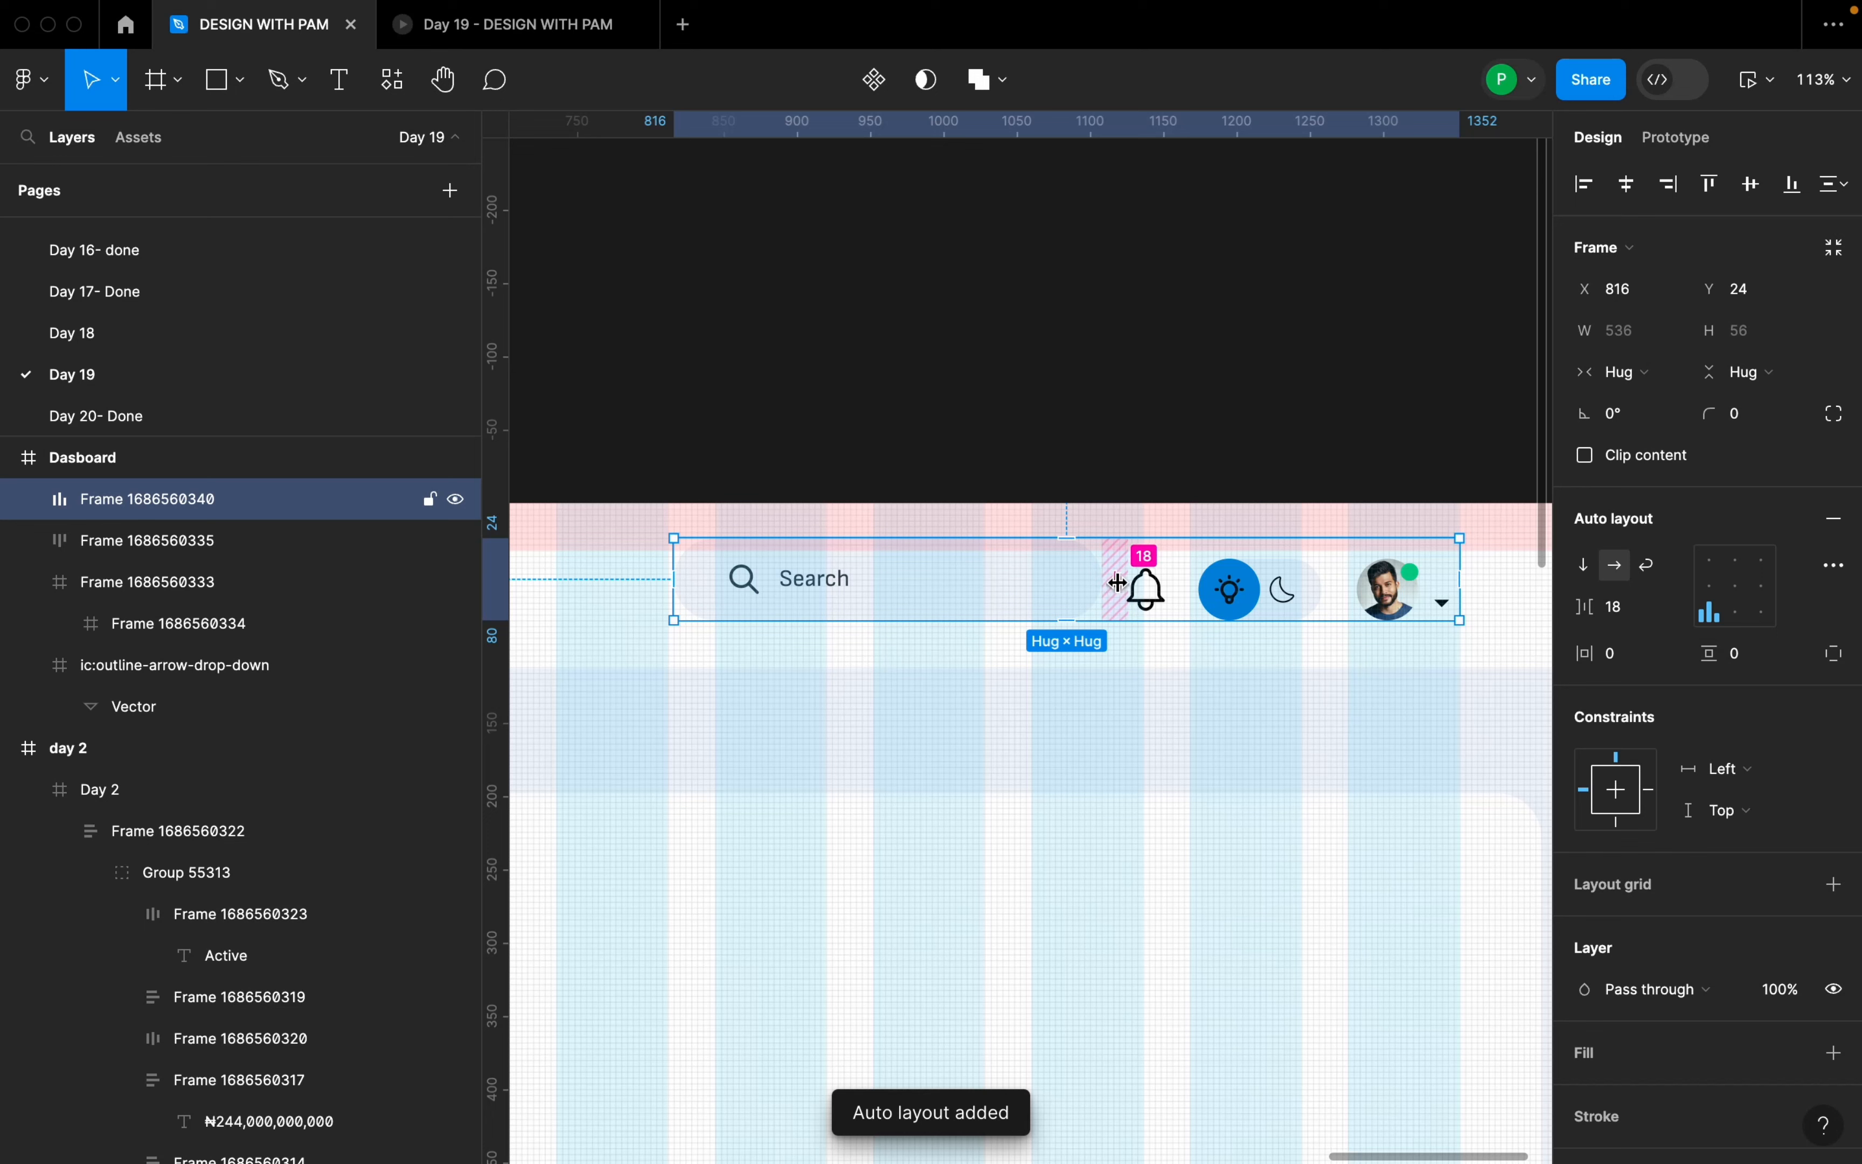
left_click(1630, 613)
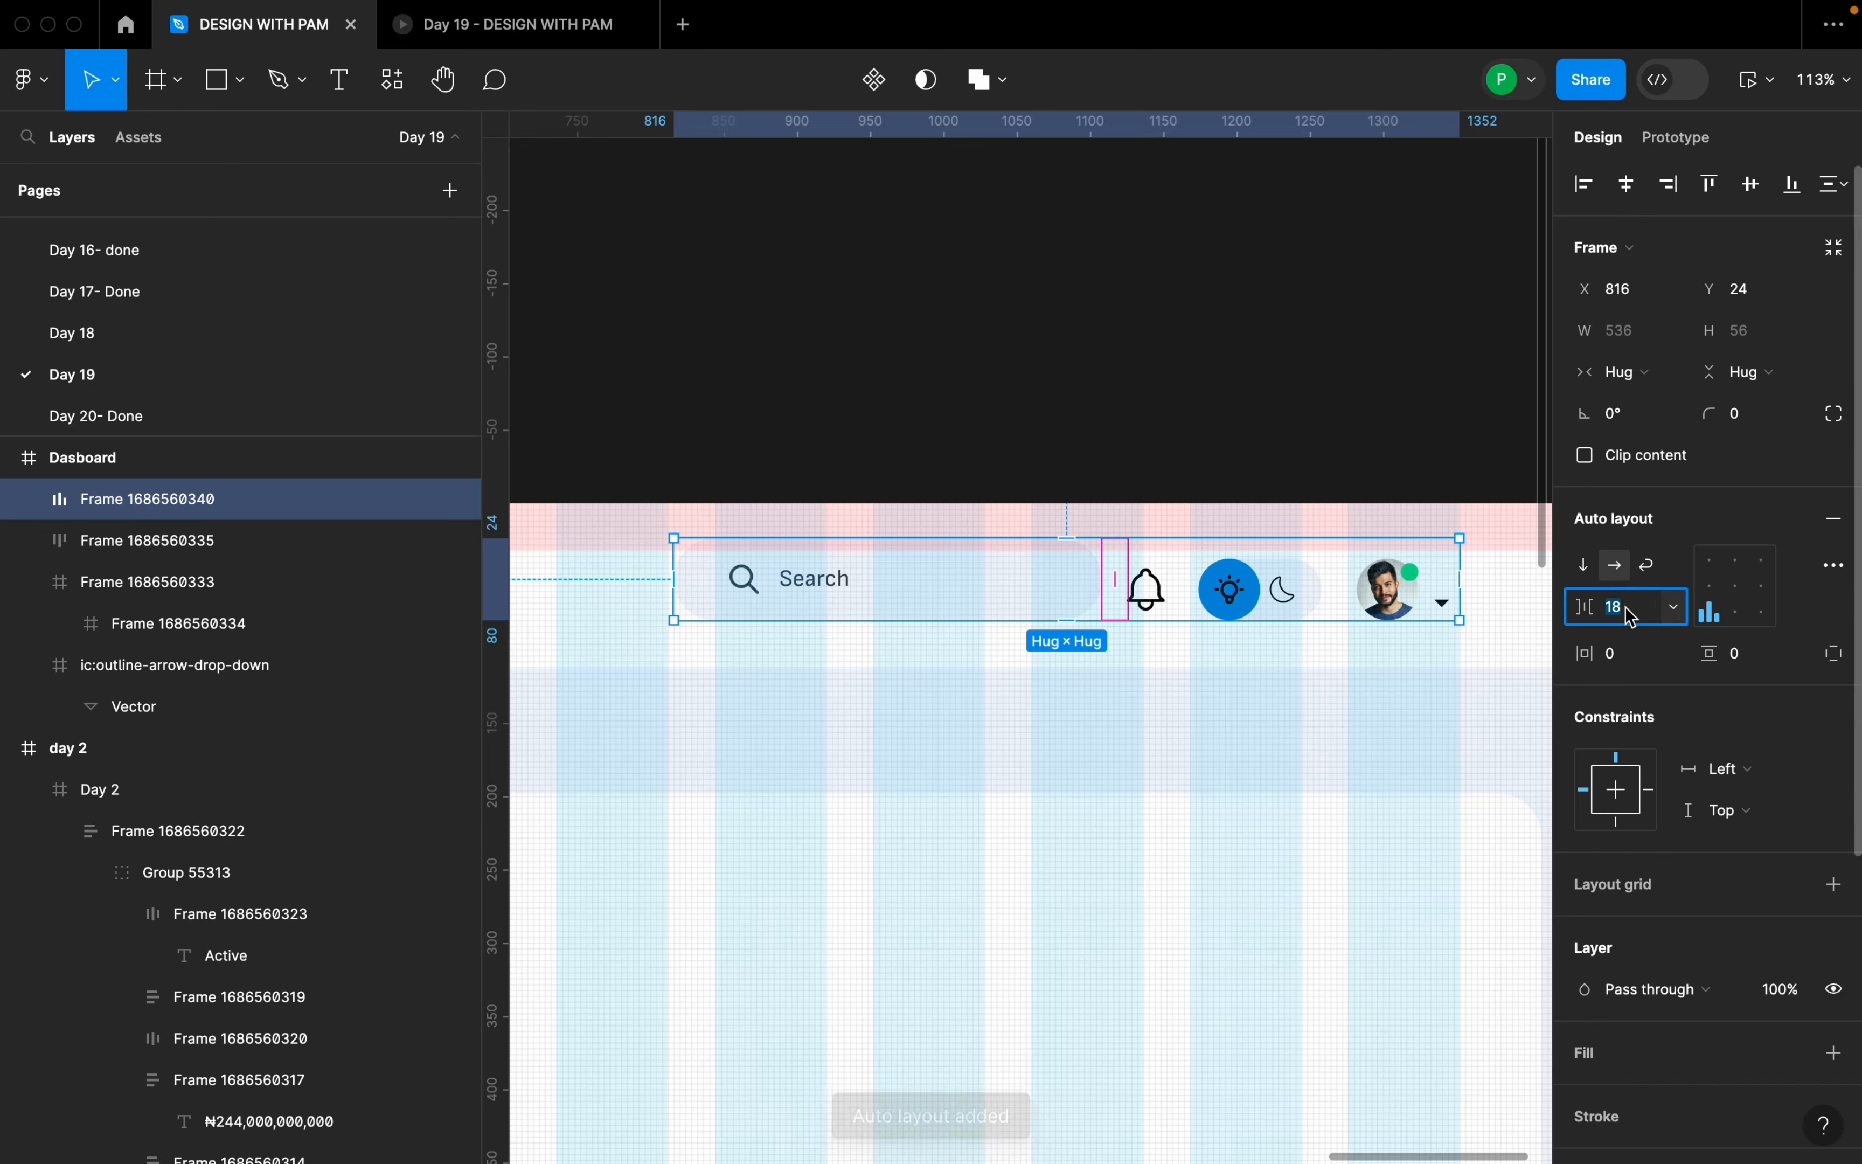
type("2")
key("Return")
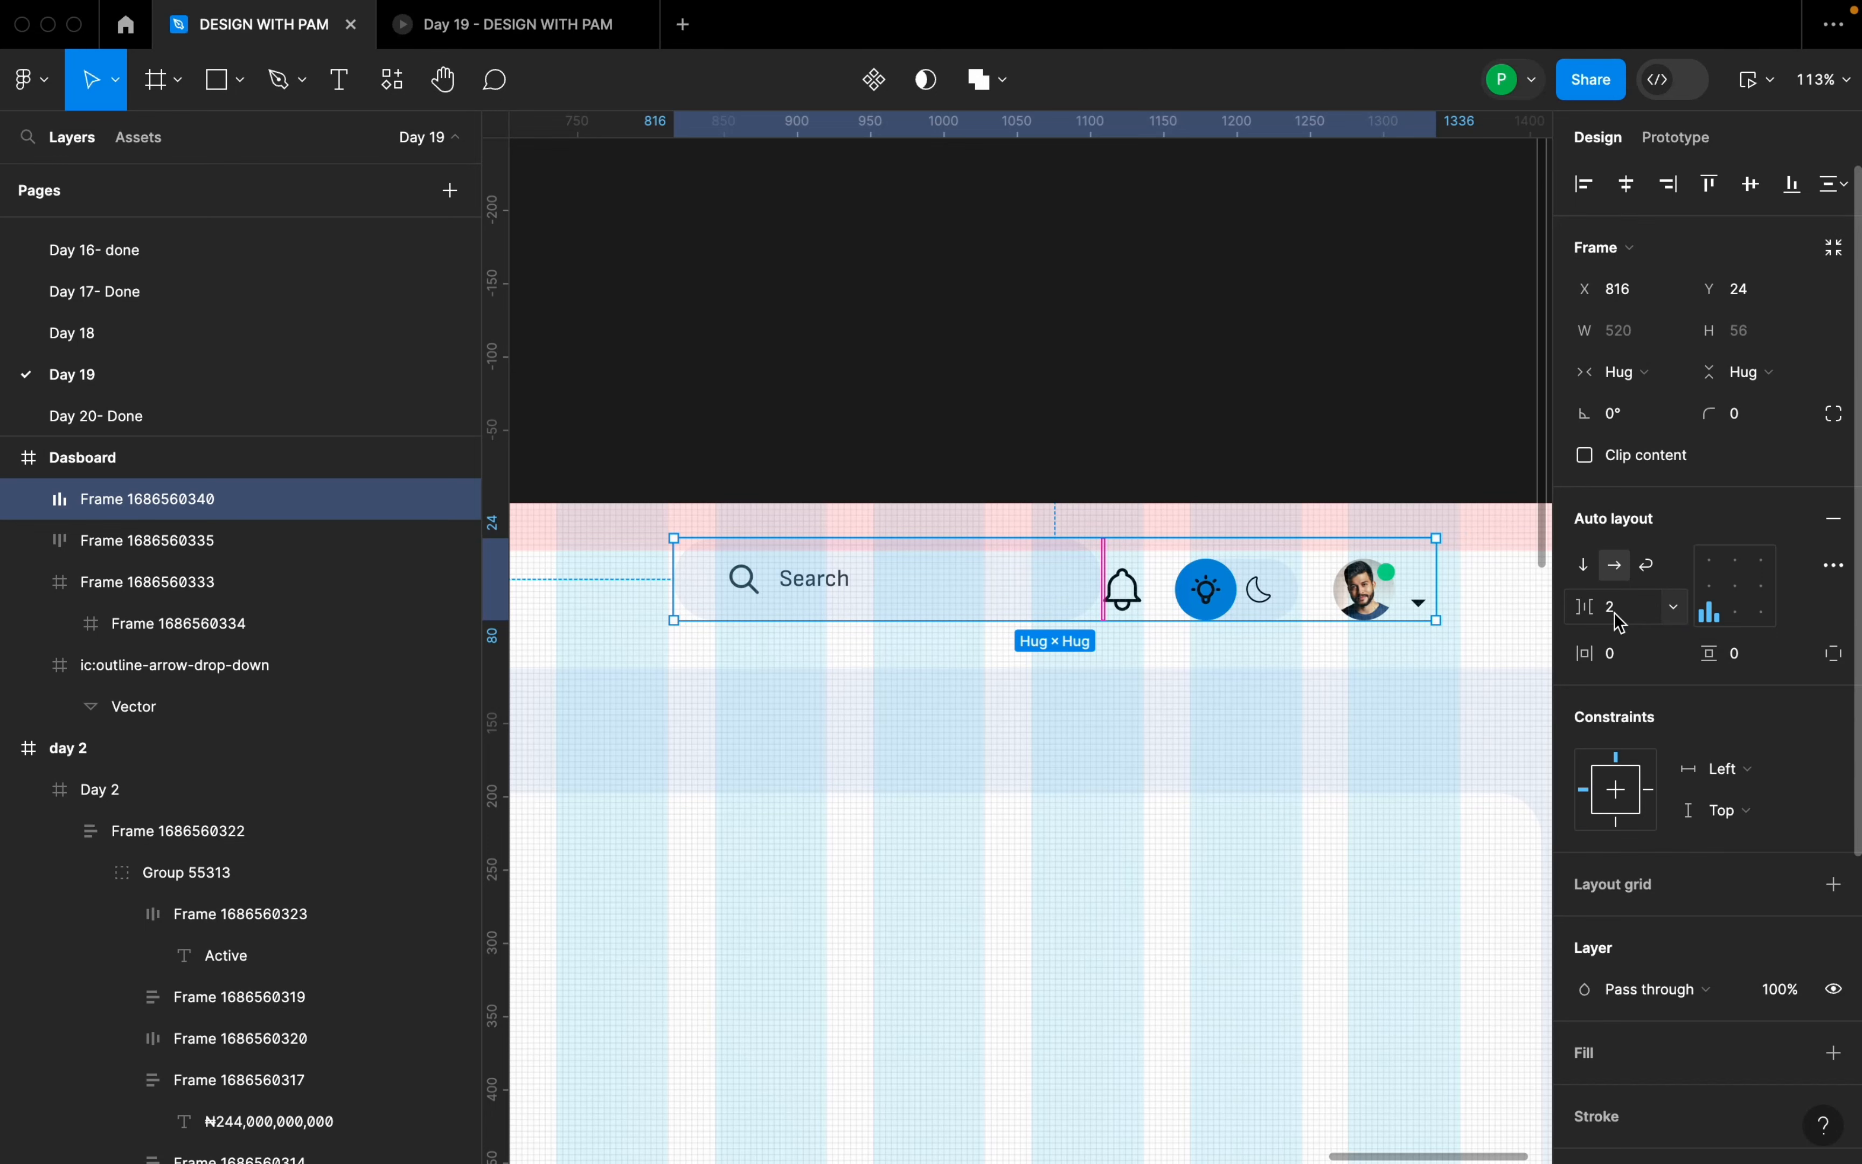
left_click(1618, 617)
type("32")
key("Return")
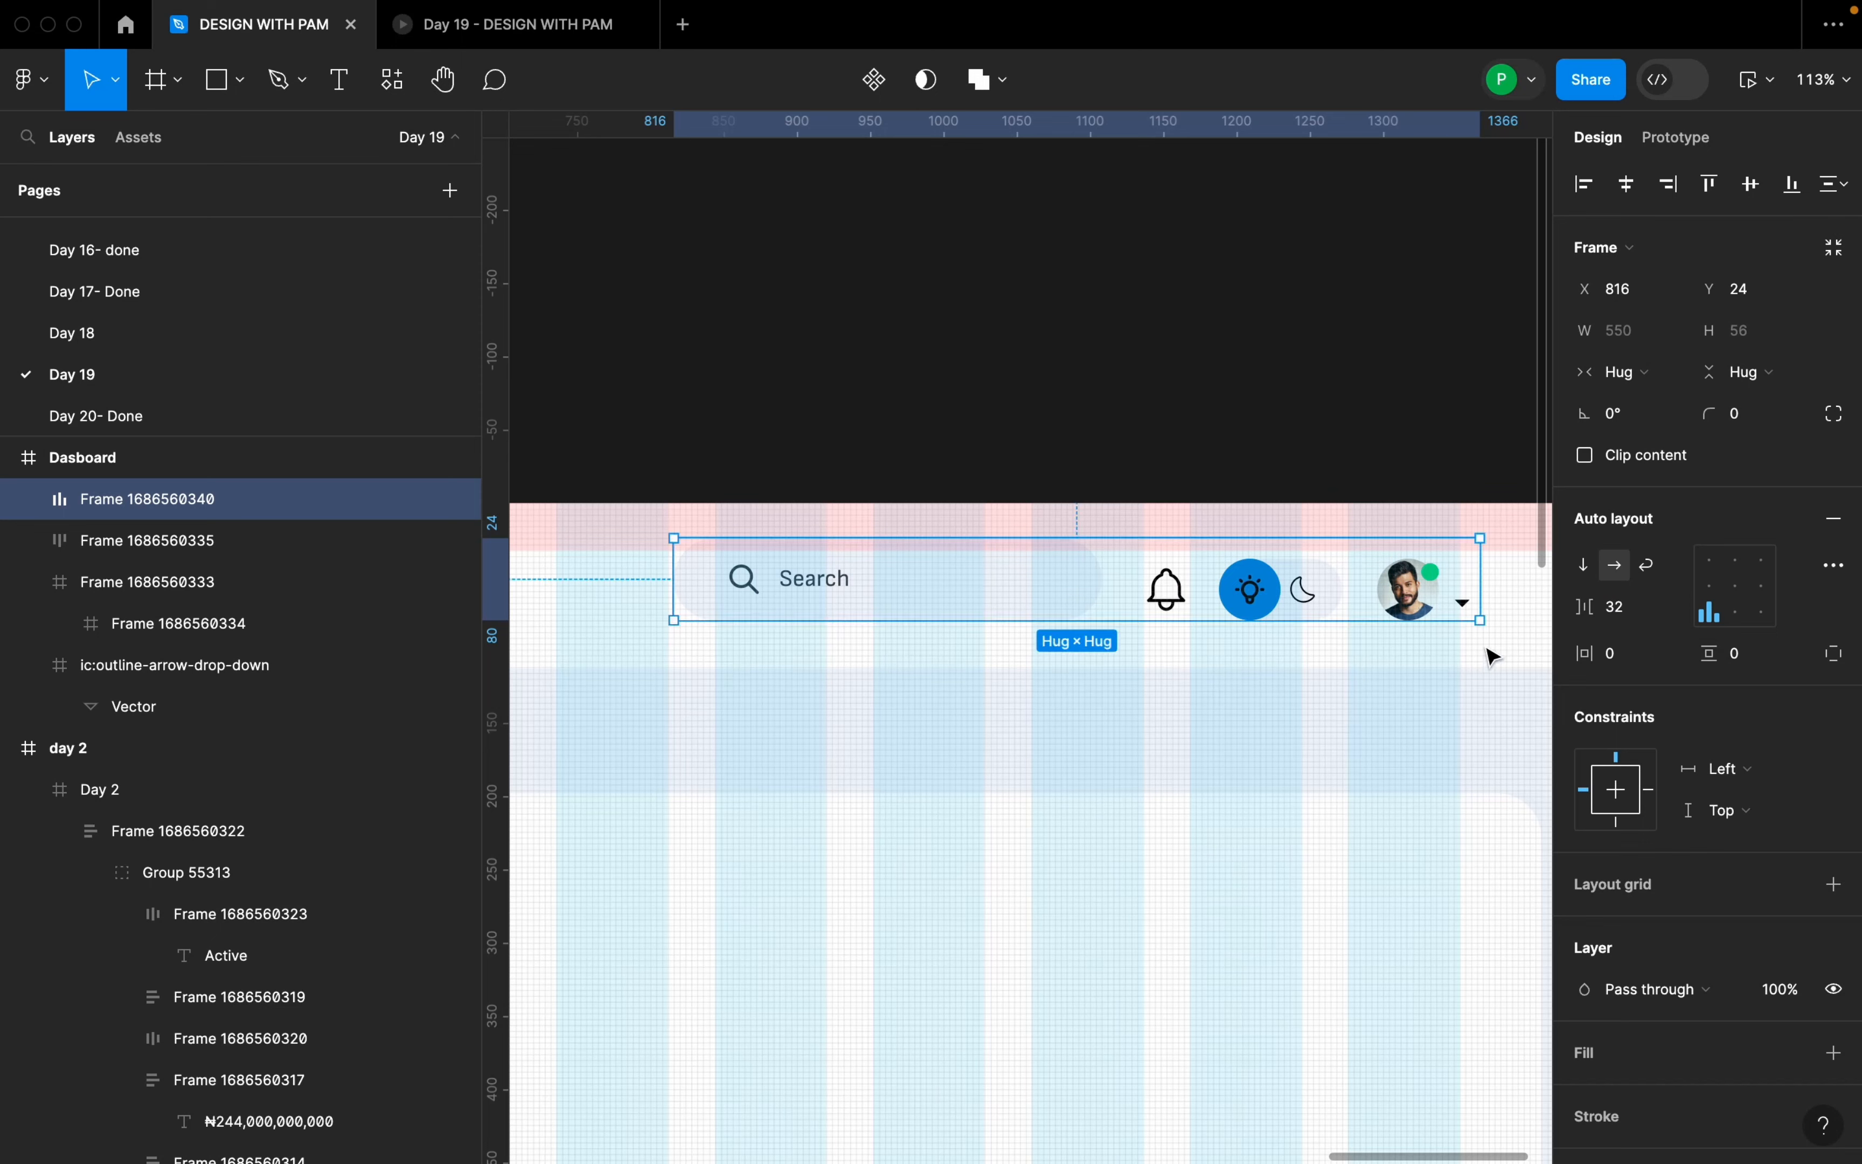
- Move the combined search and profile frame to X 802, Y 32, against the last grid column, and align its contents to the center
left_click_drag(1396, 600, 1382, 605)
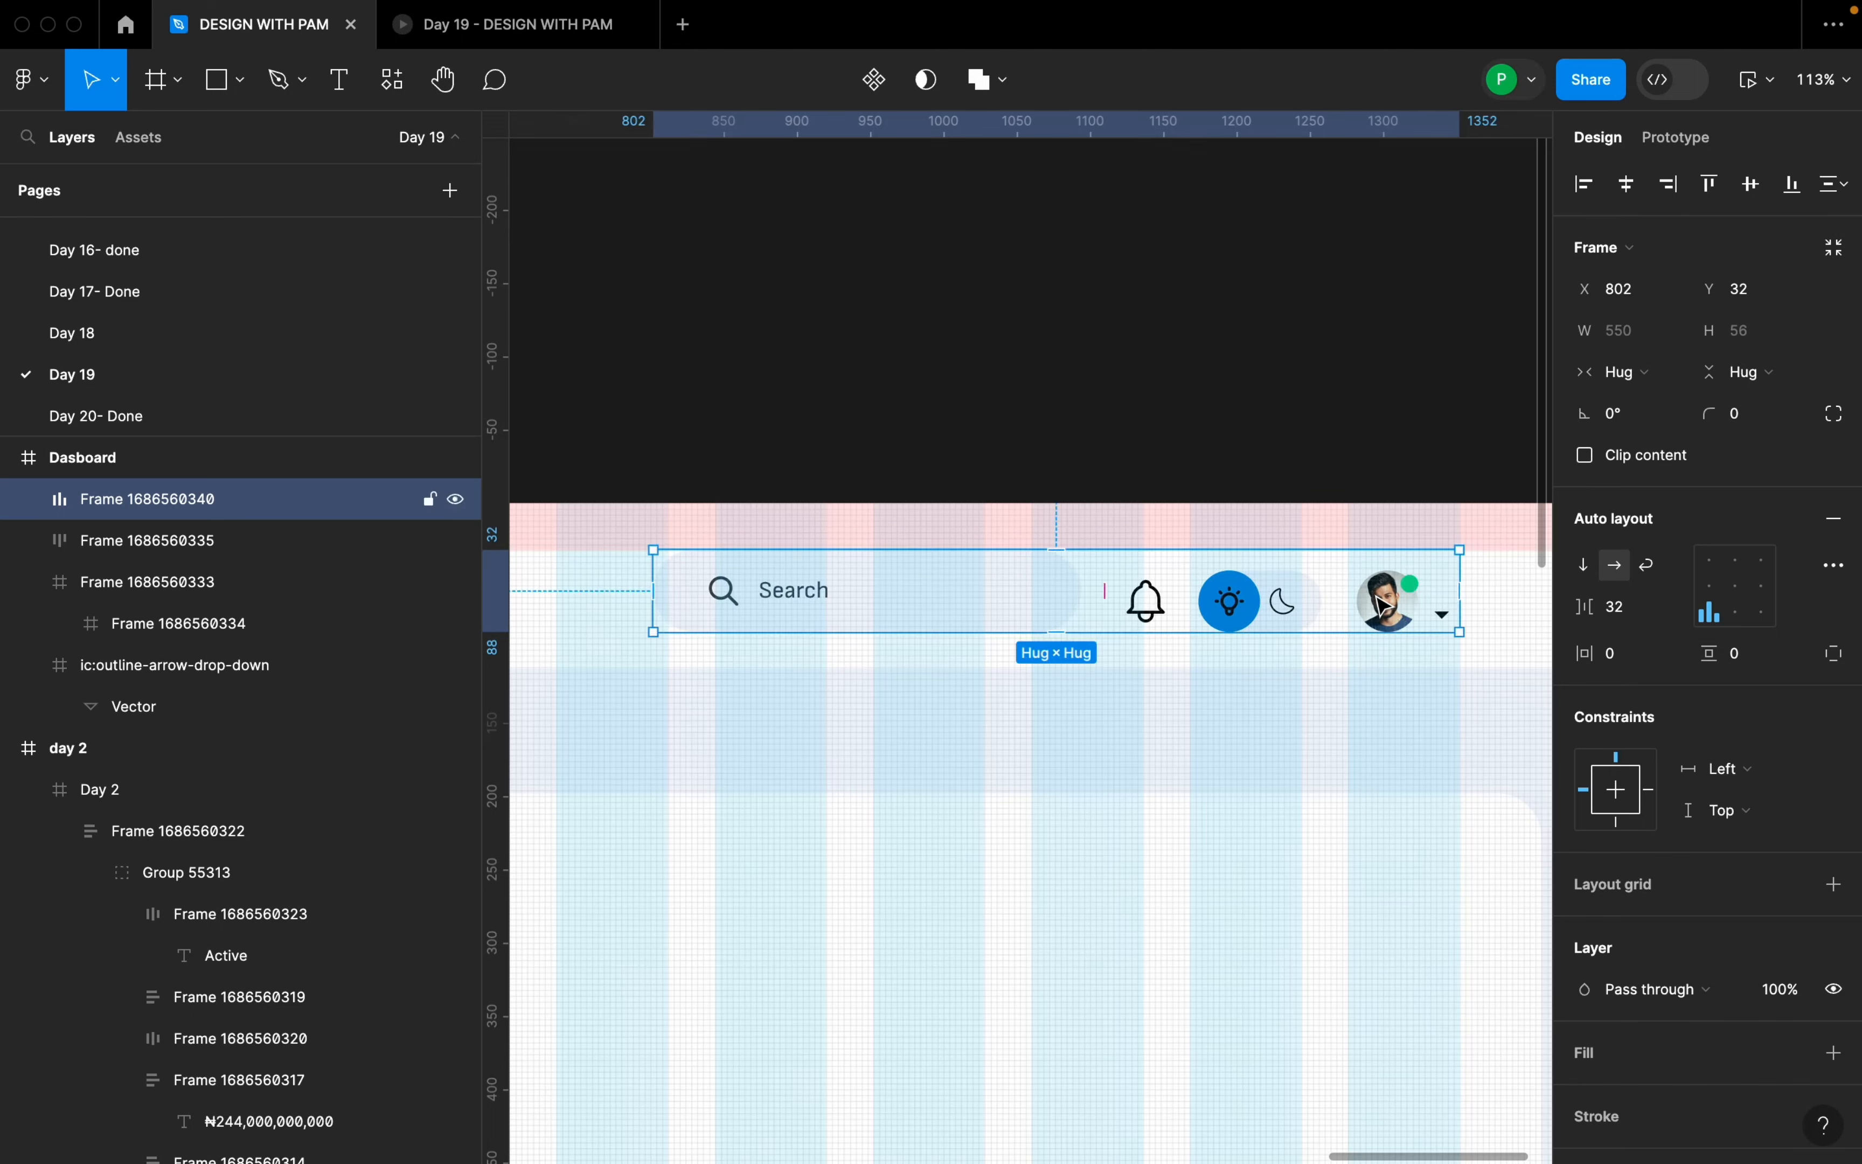
left_click(1280, 424)
left_click(1289, 568)
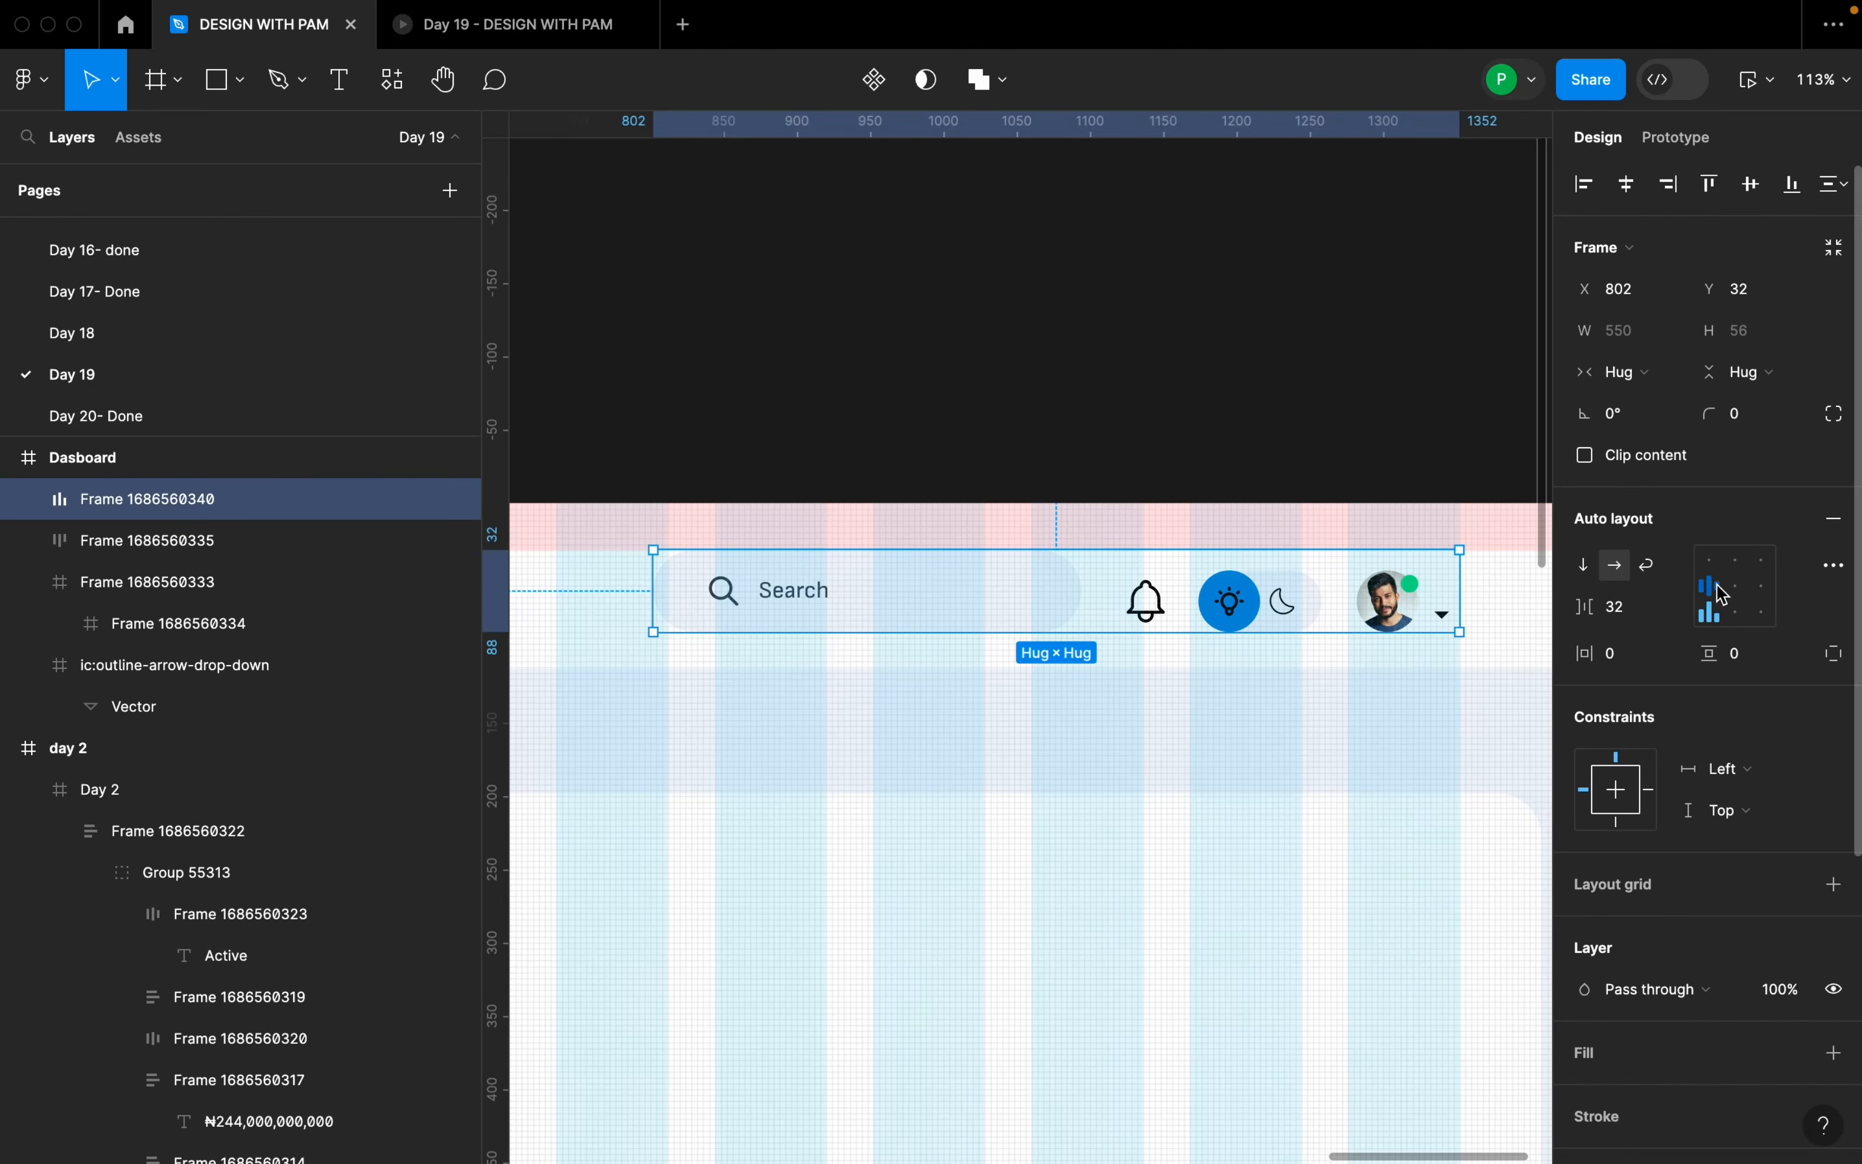
left_click(1710, 587)
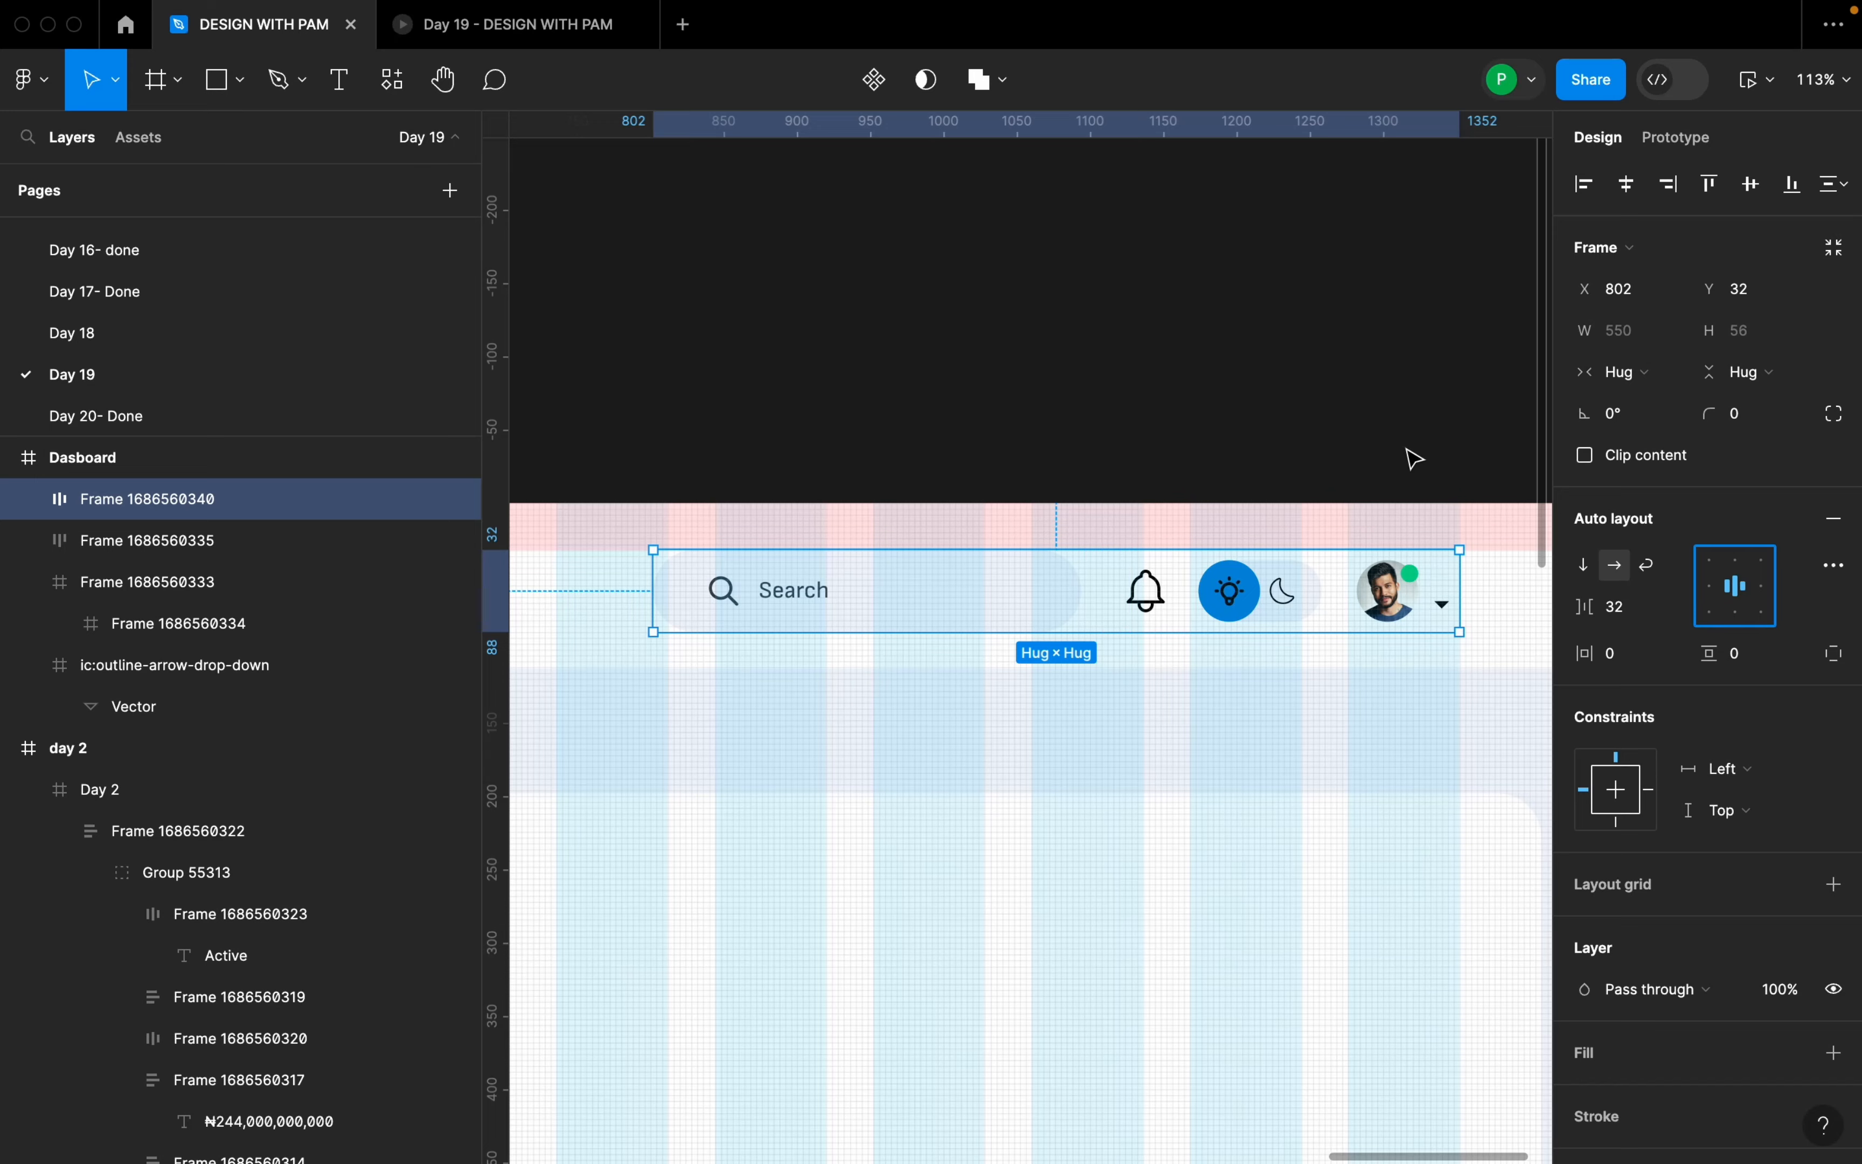
left_click(1412, 471)
- Hide the Dasboard frame's layout grid
scroll(1421, 490, "down", 5)
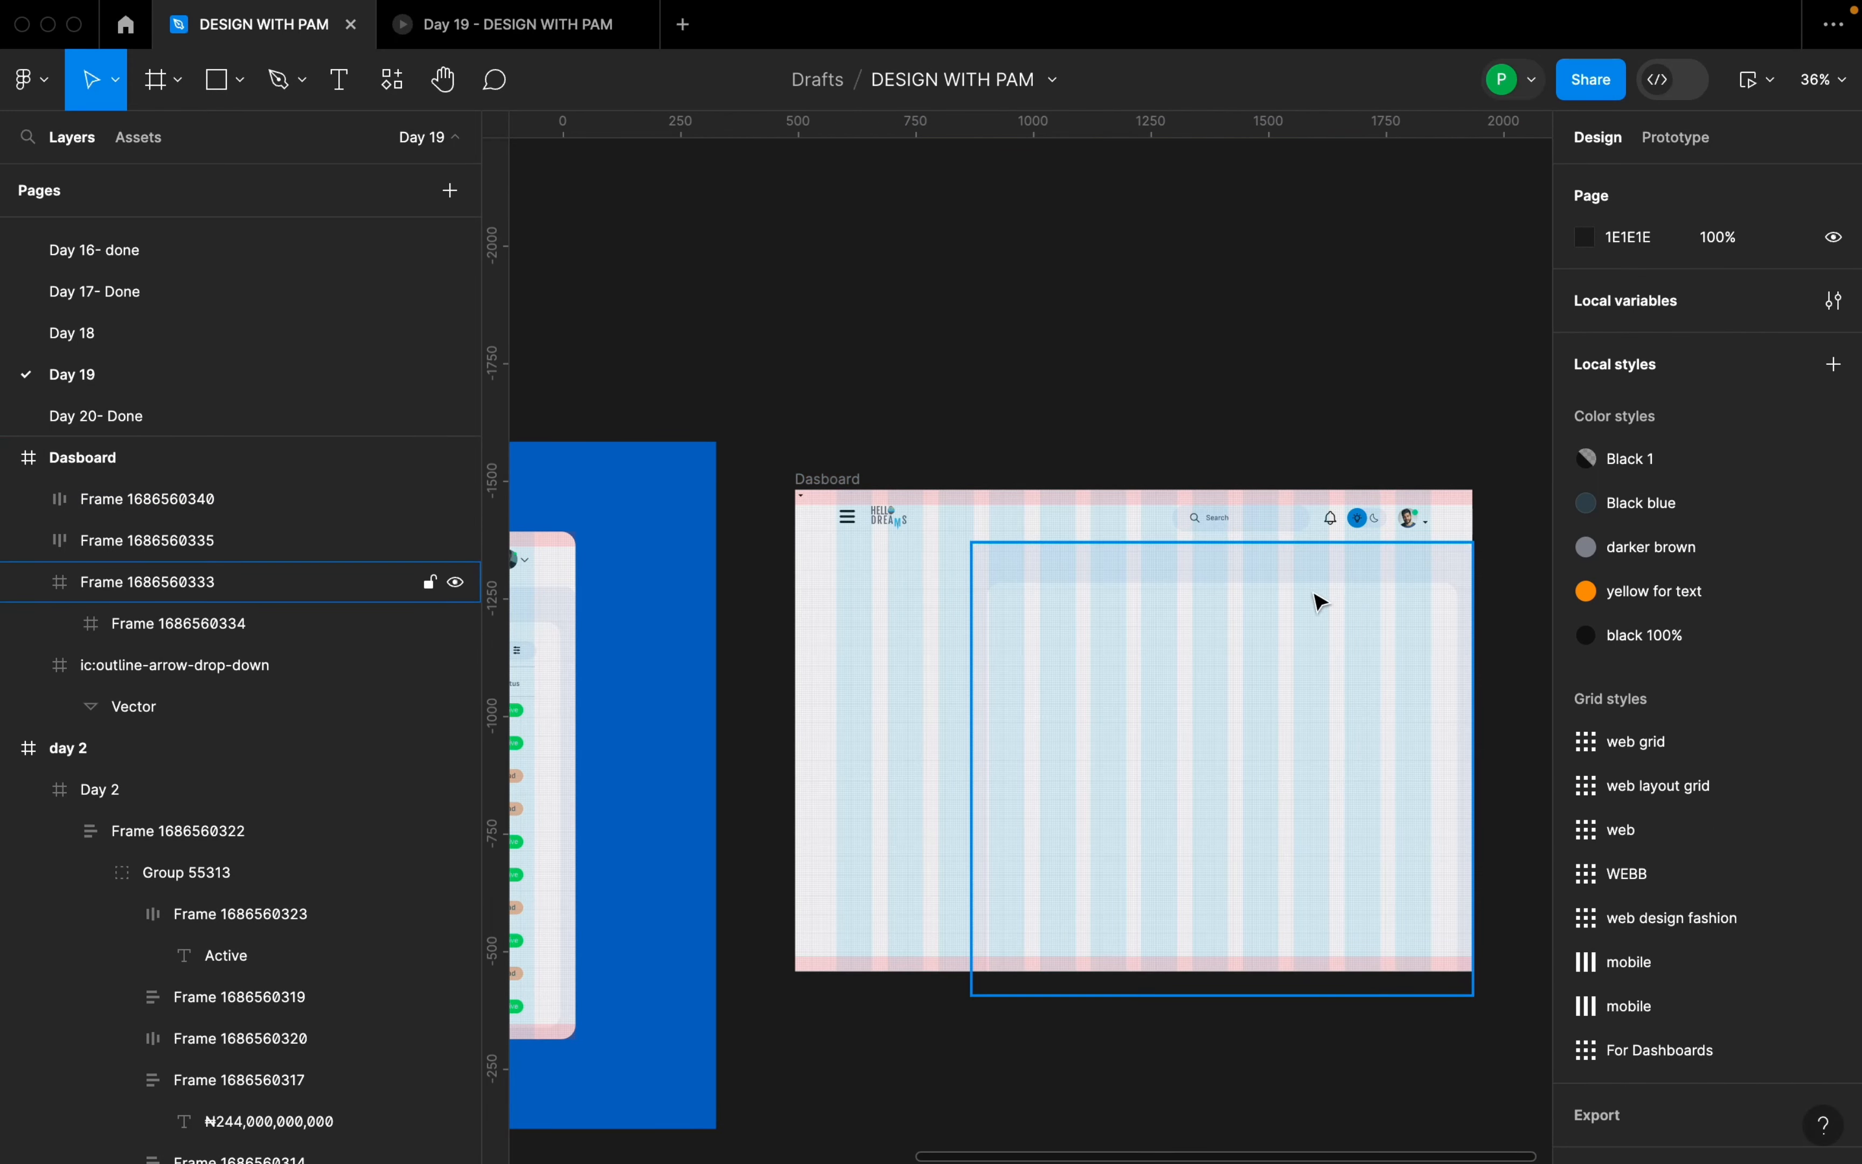
left_click(865, 490)
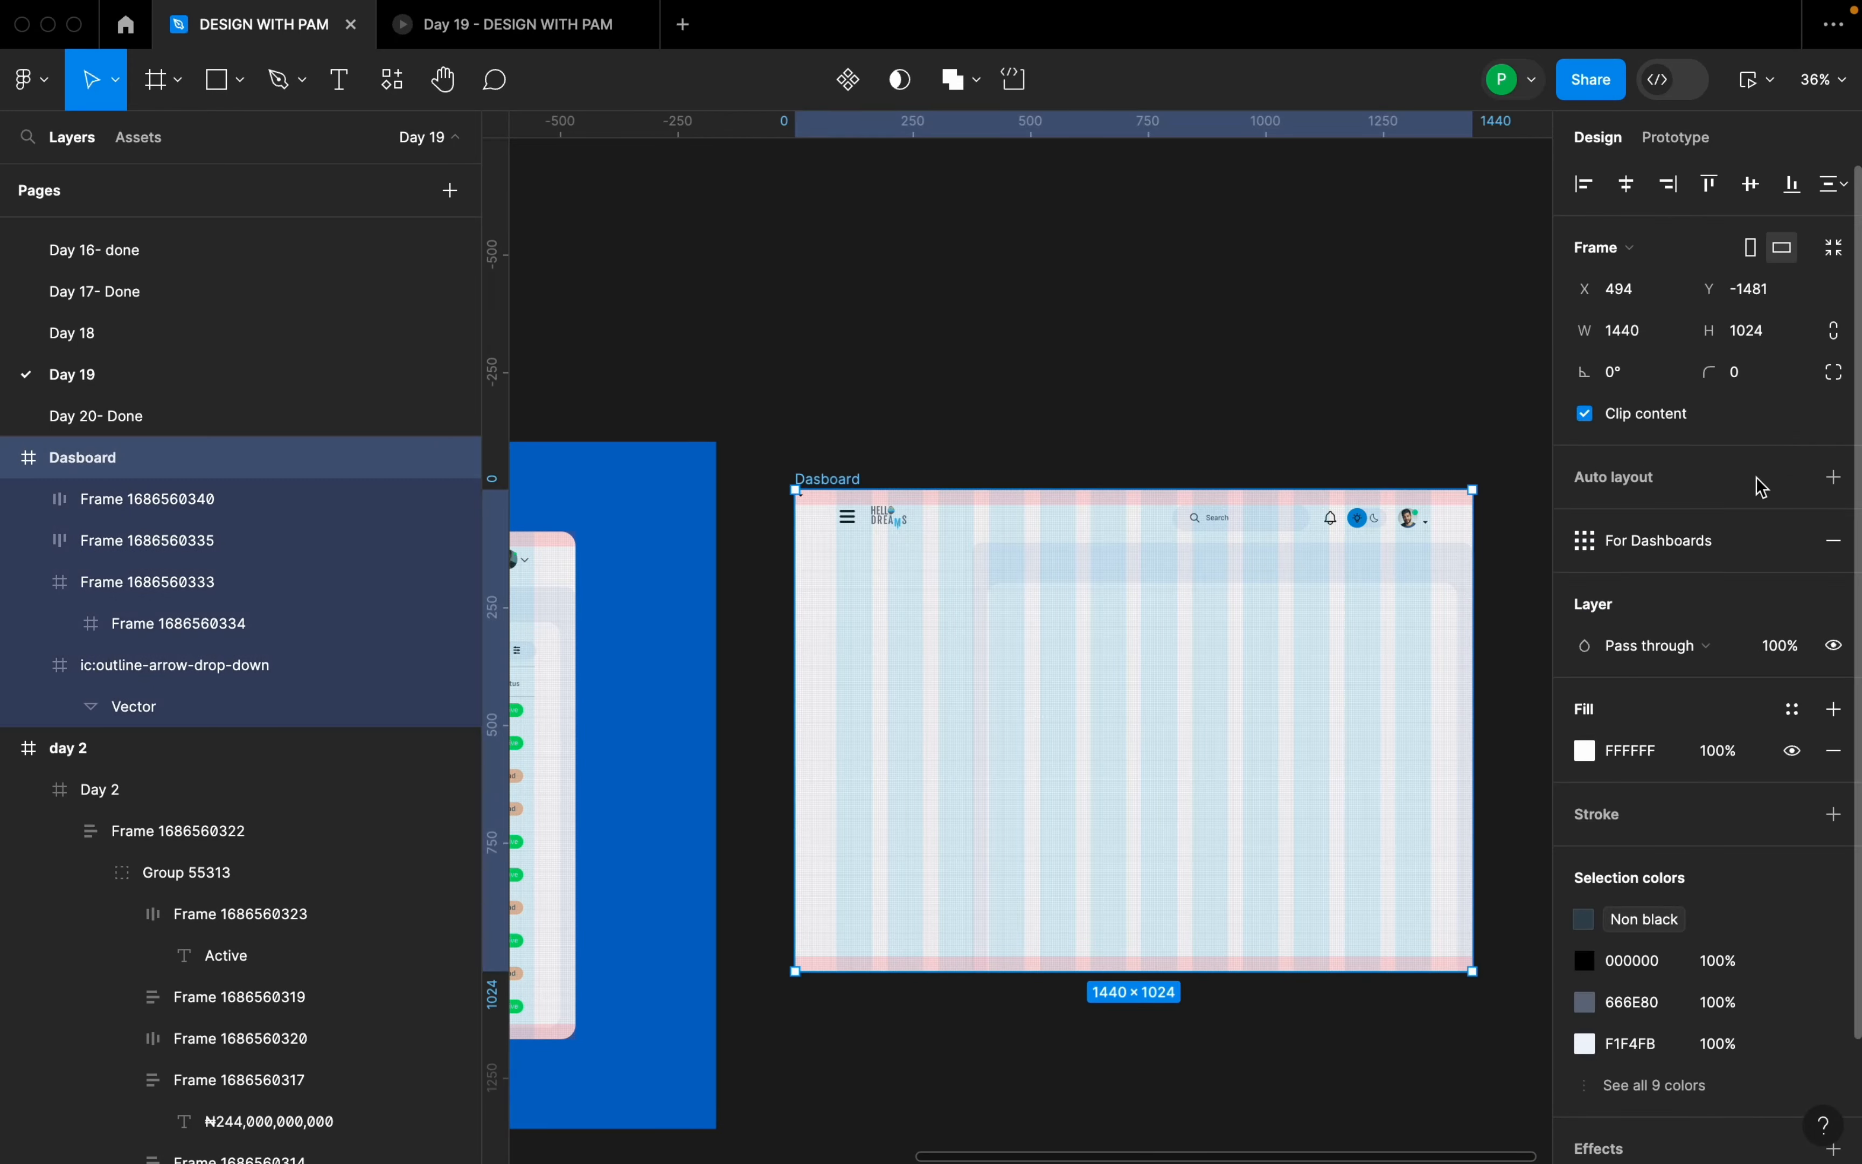
key("ctrl+g")
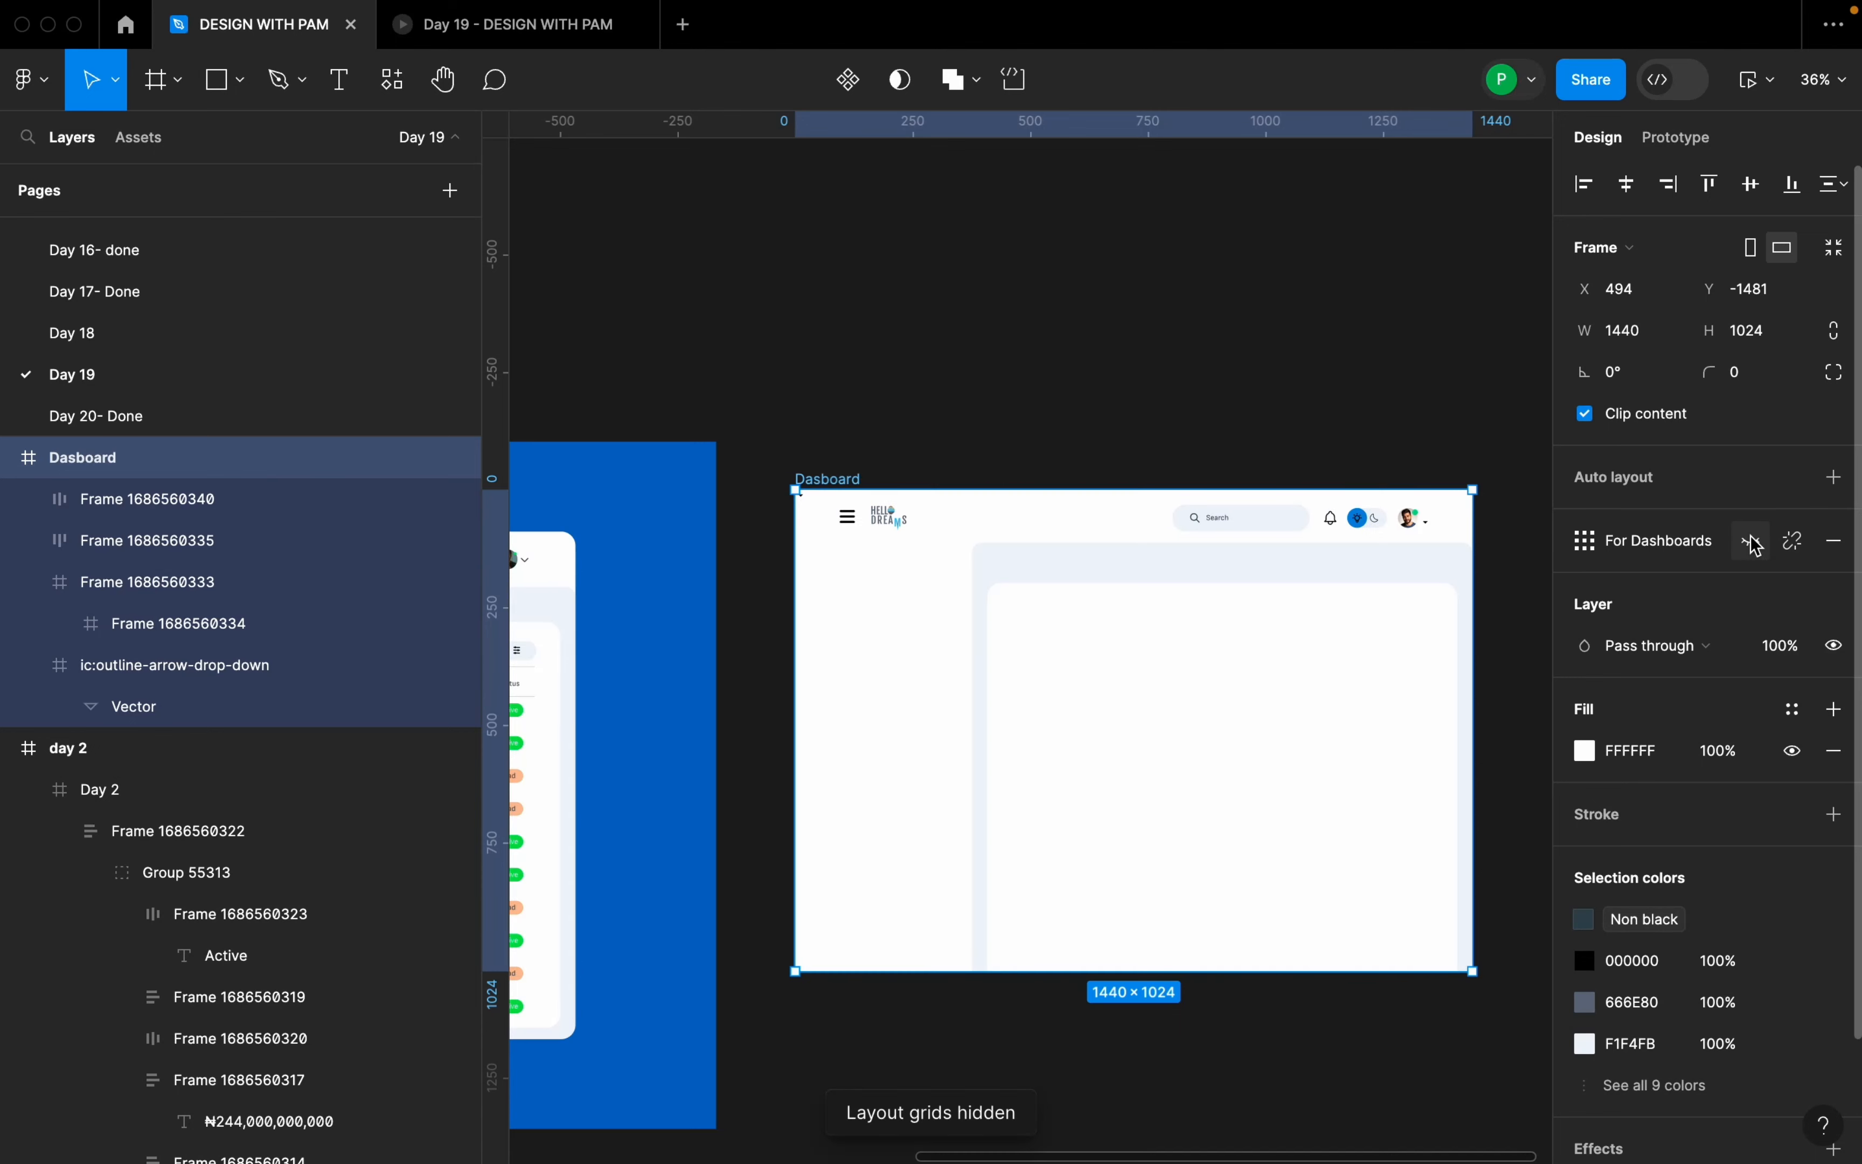
- Add the text "Hello Dream’s Team" below the logo in the Dasboard frame's empty sidebar area
scroll(1369, 627, "up", 1)
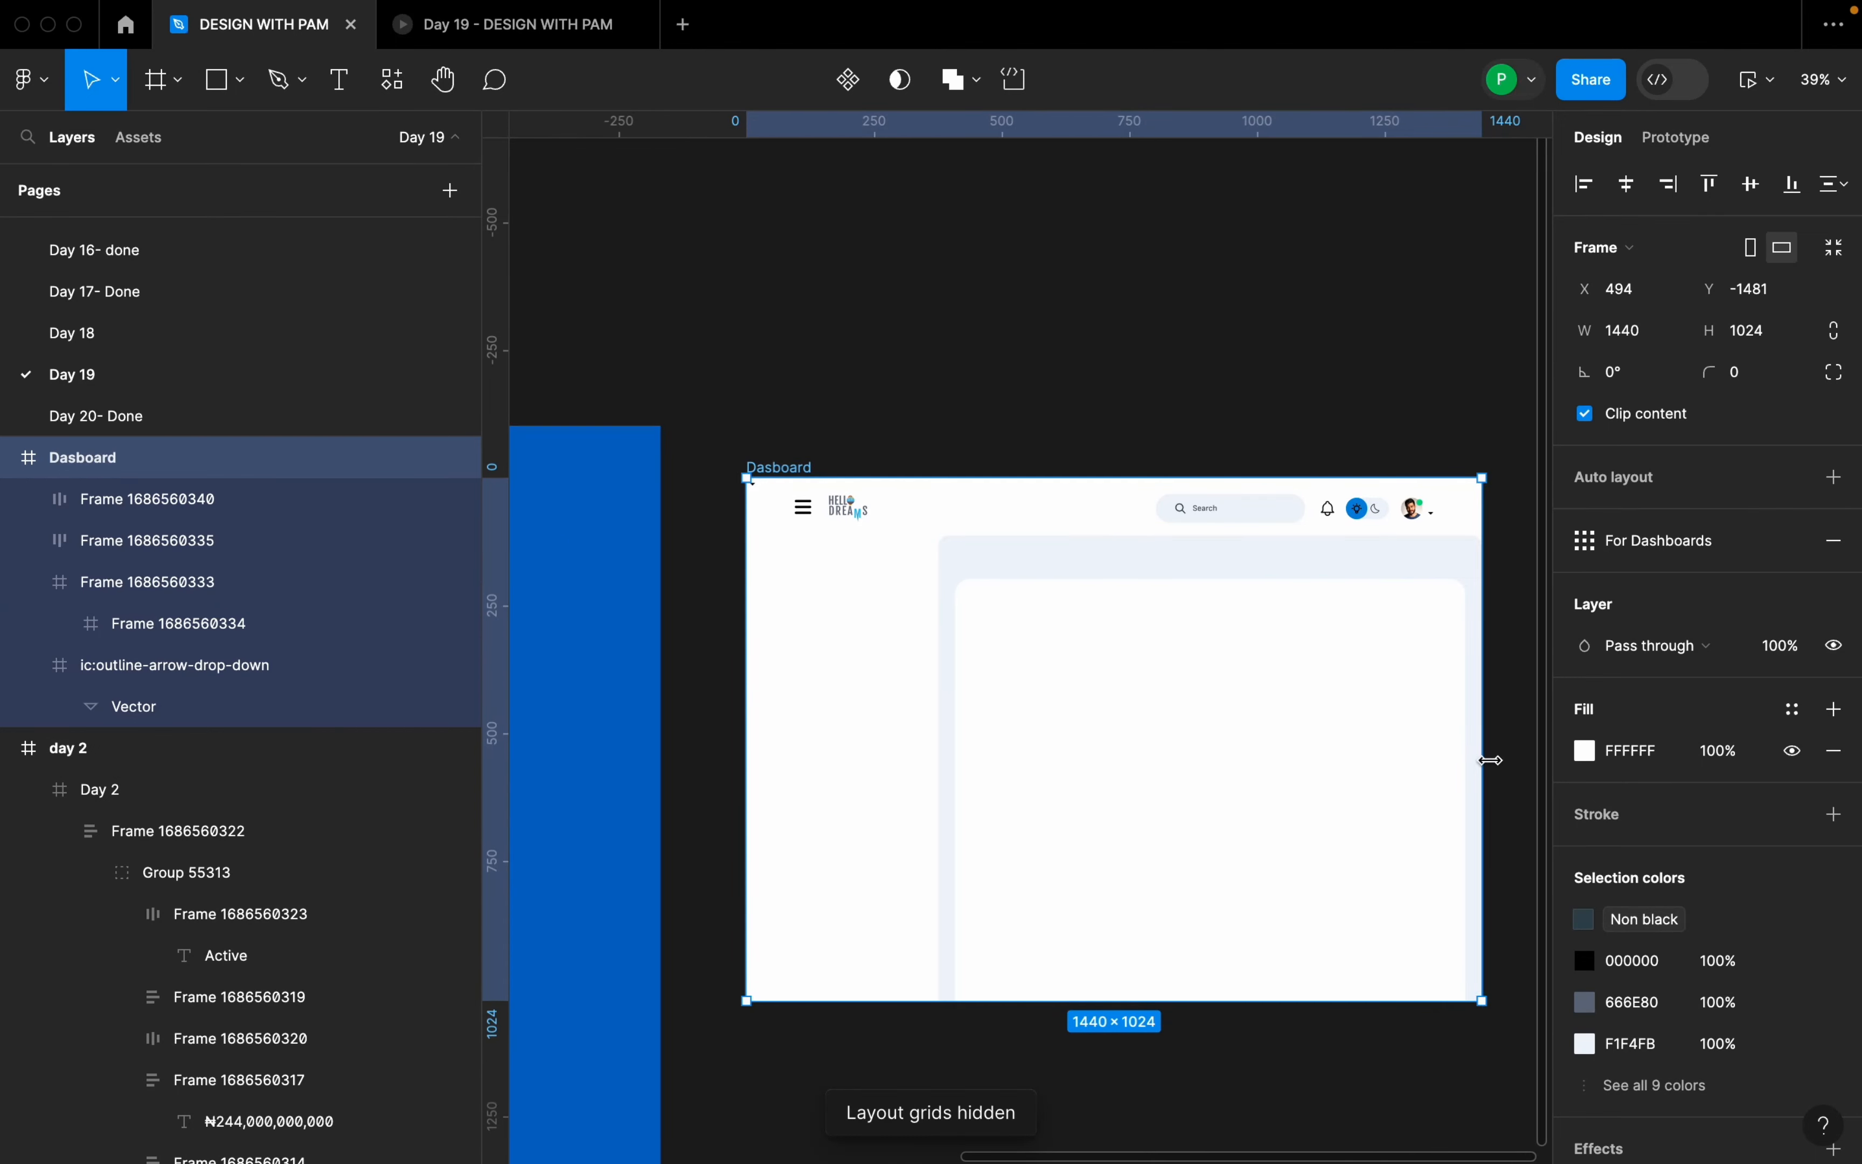
scroll(1489, 749, "down", 5)
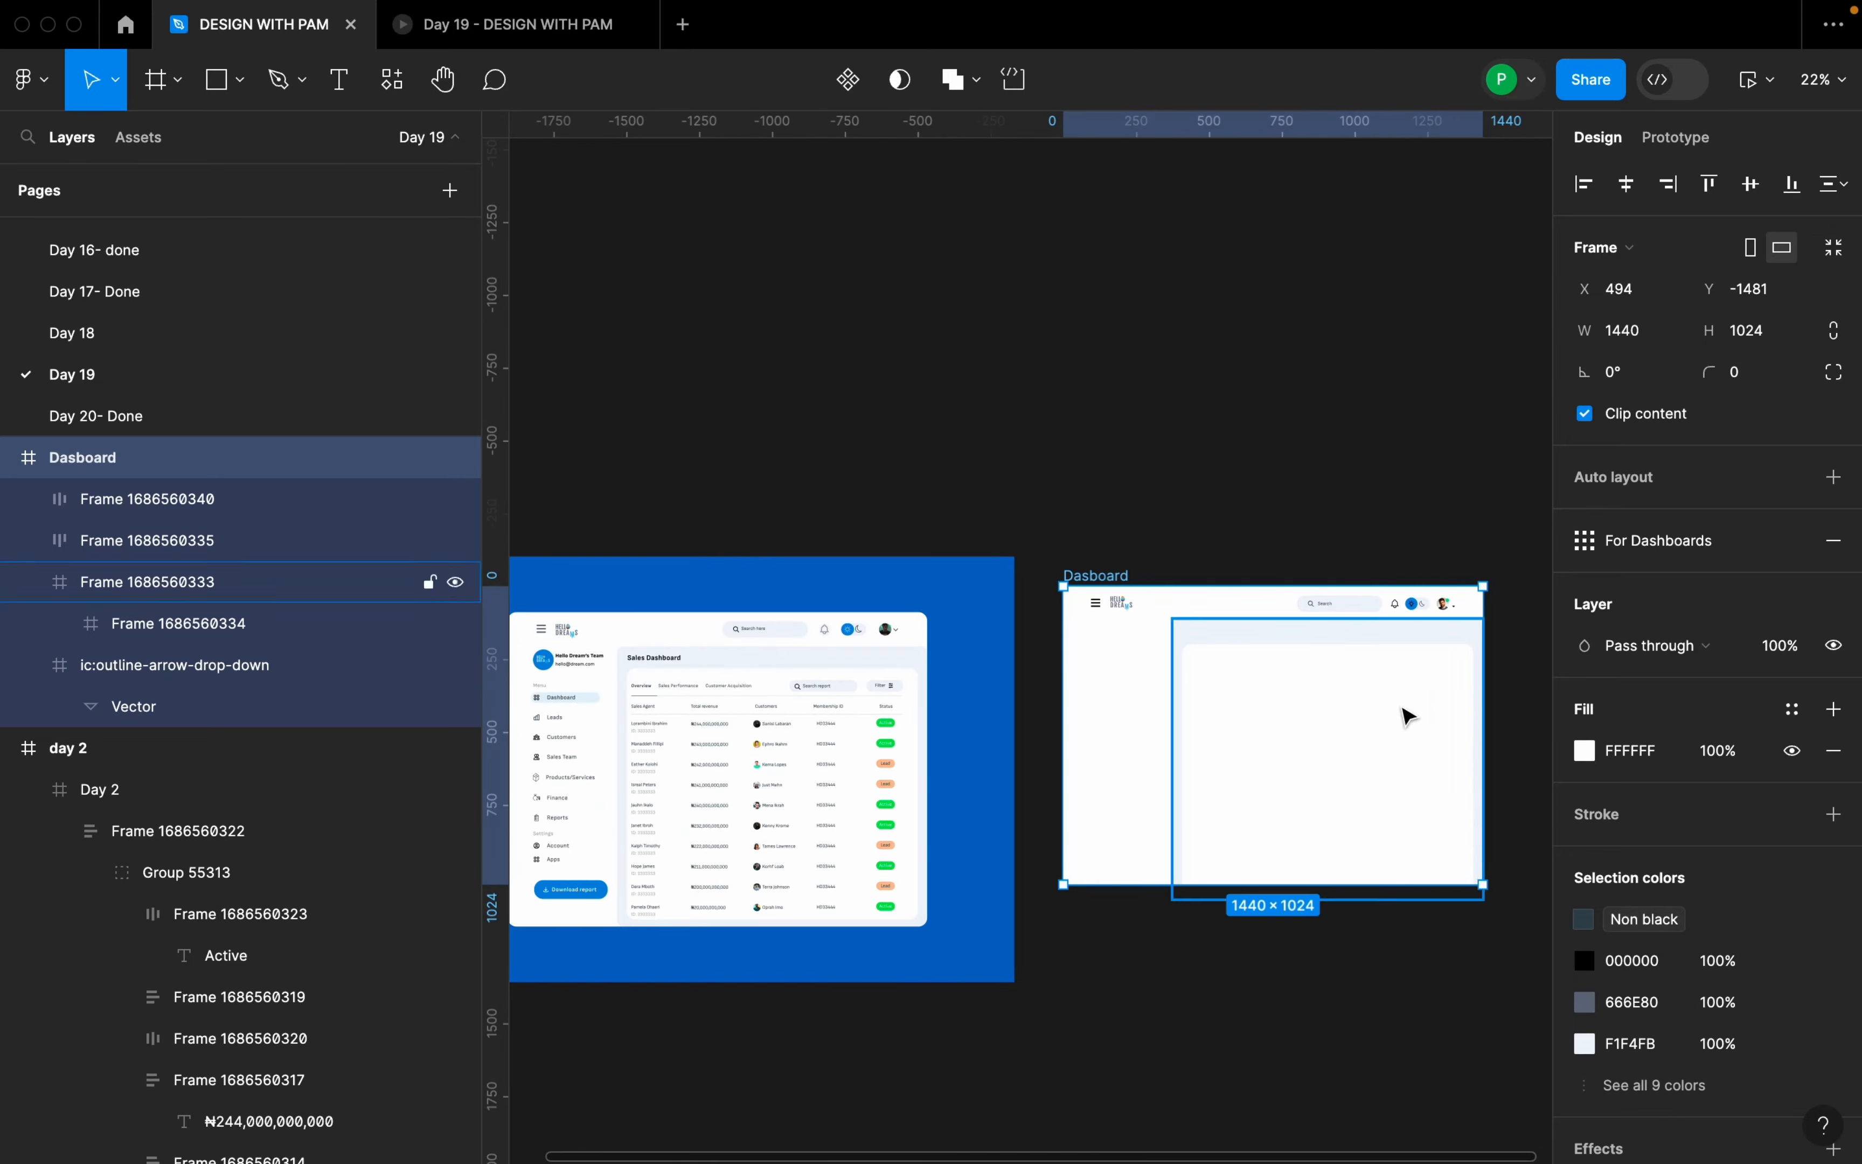
left_click_drag(1234, 527, 1321, 475)
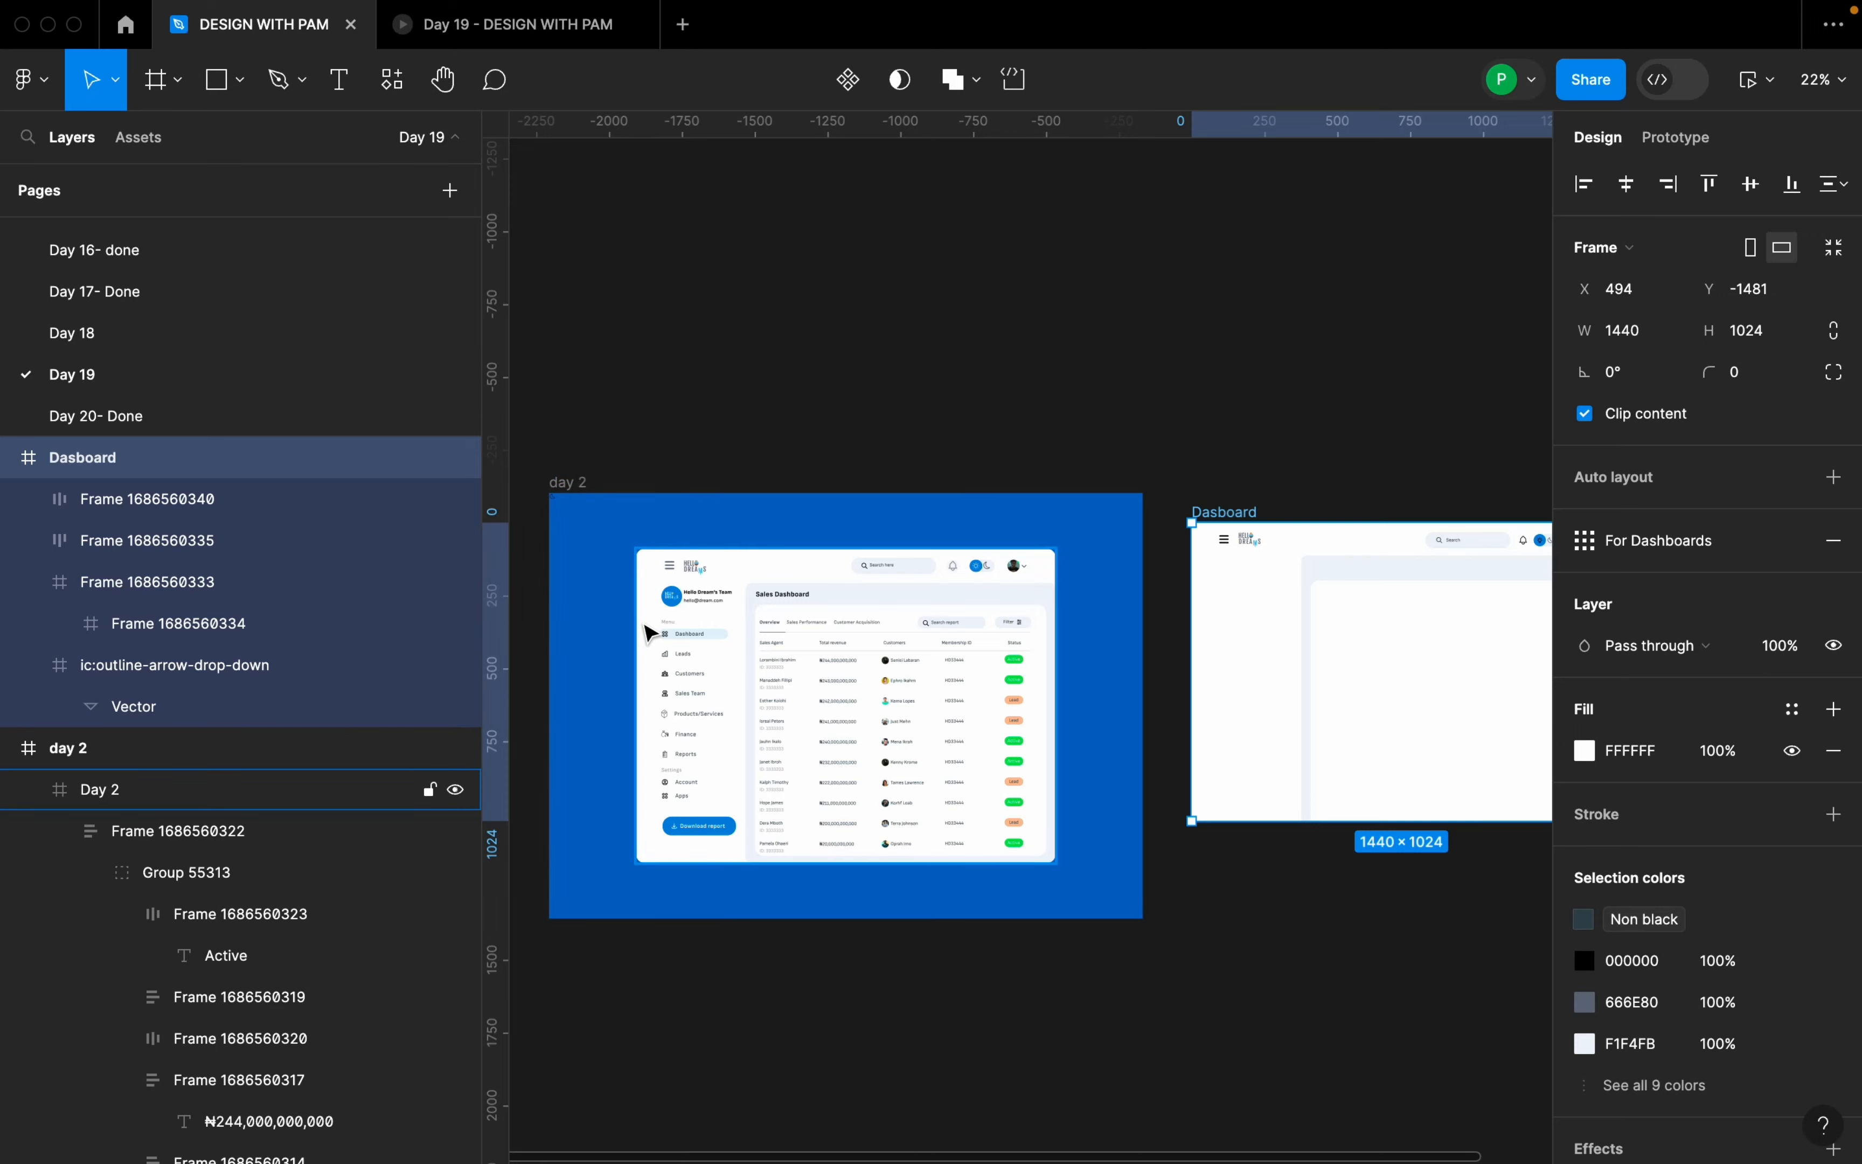
scroll(715, 575, "up", 5)
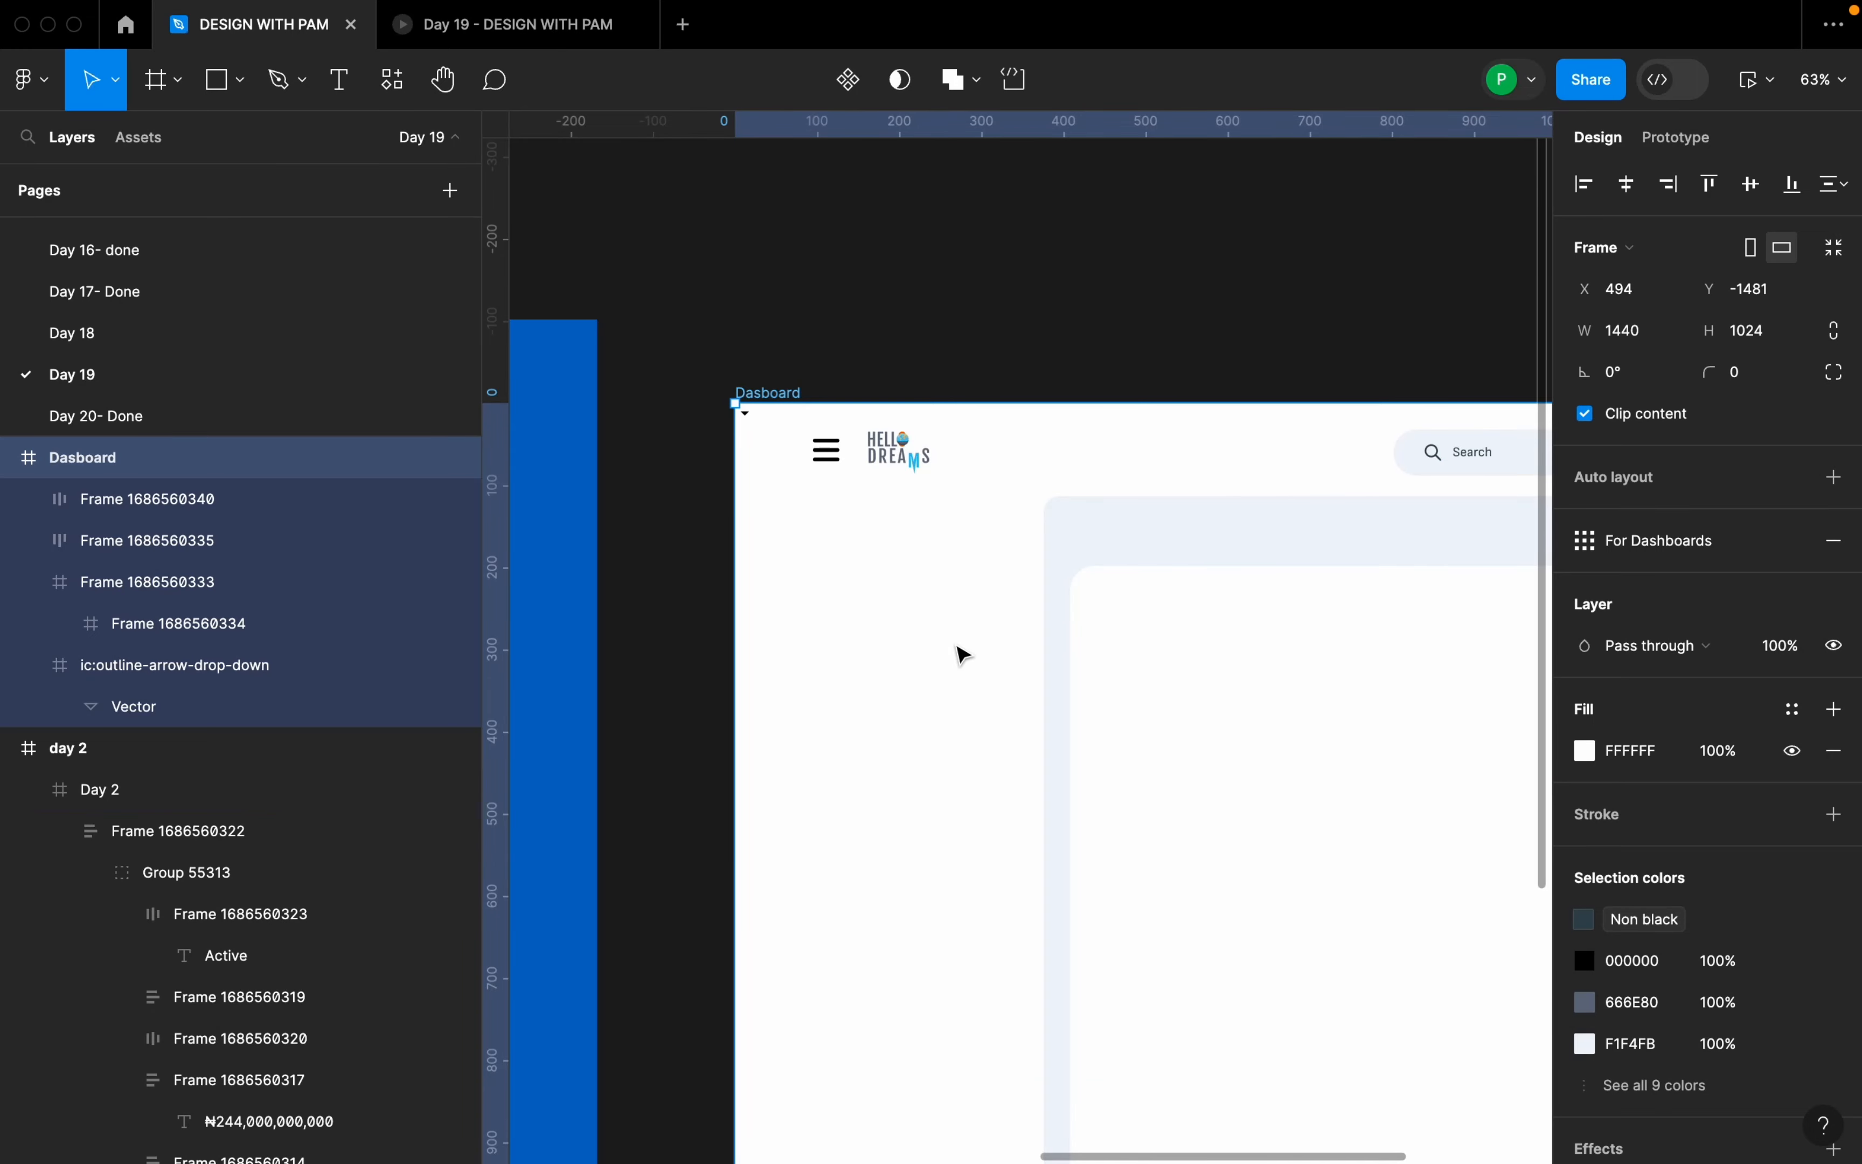
key("t")
left_click(854, 612)
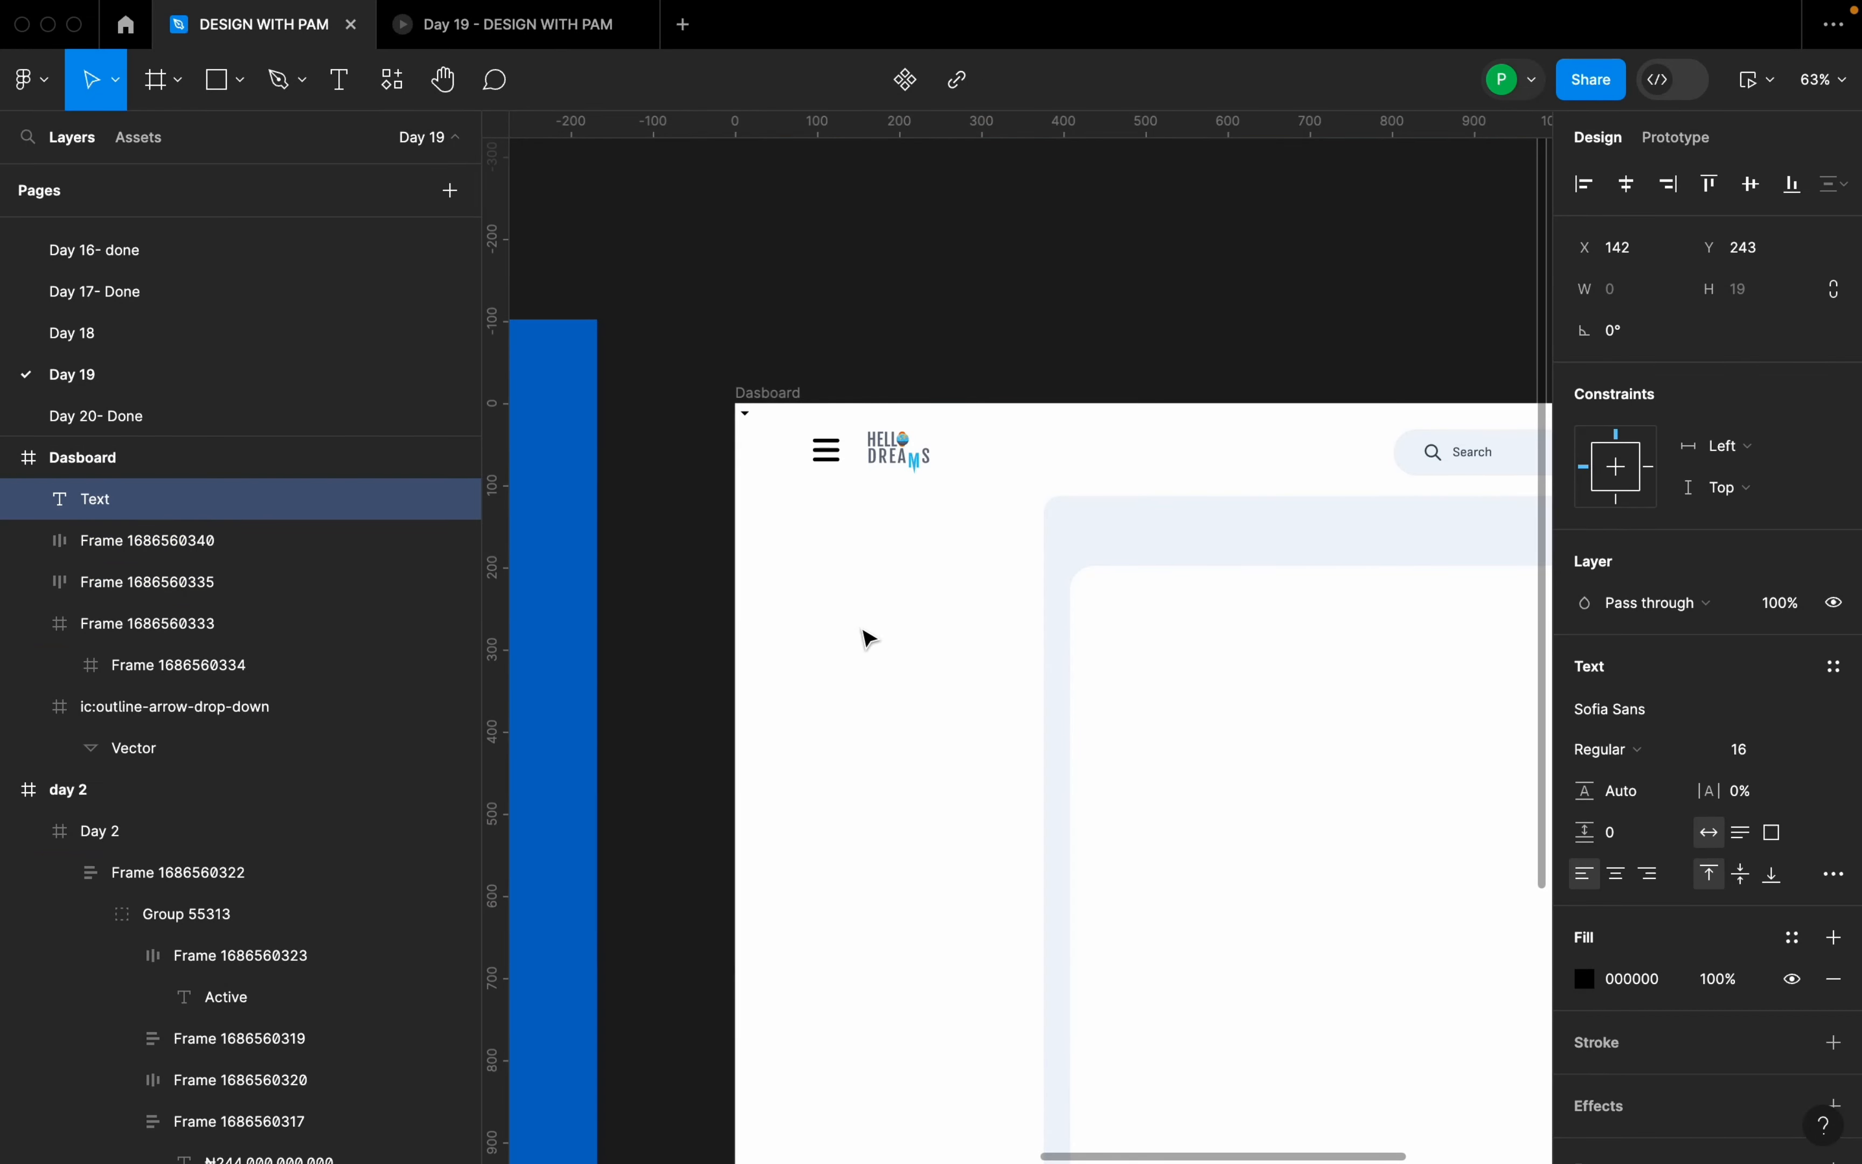
type("Hello Dreams Team")
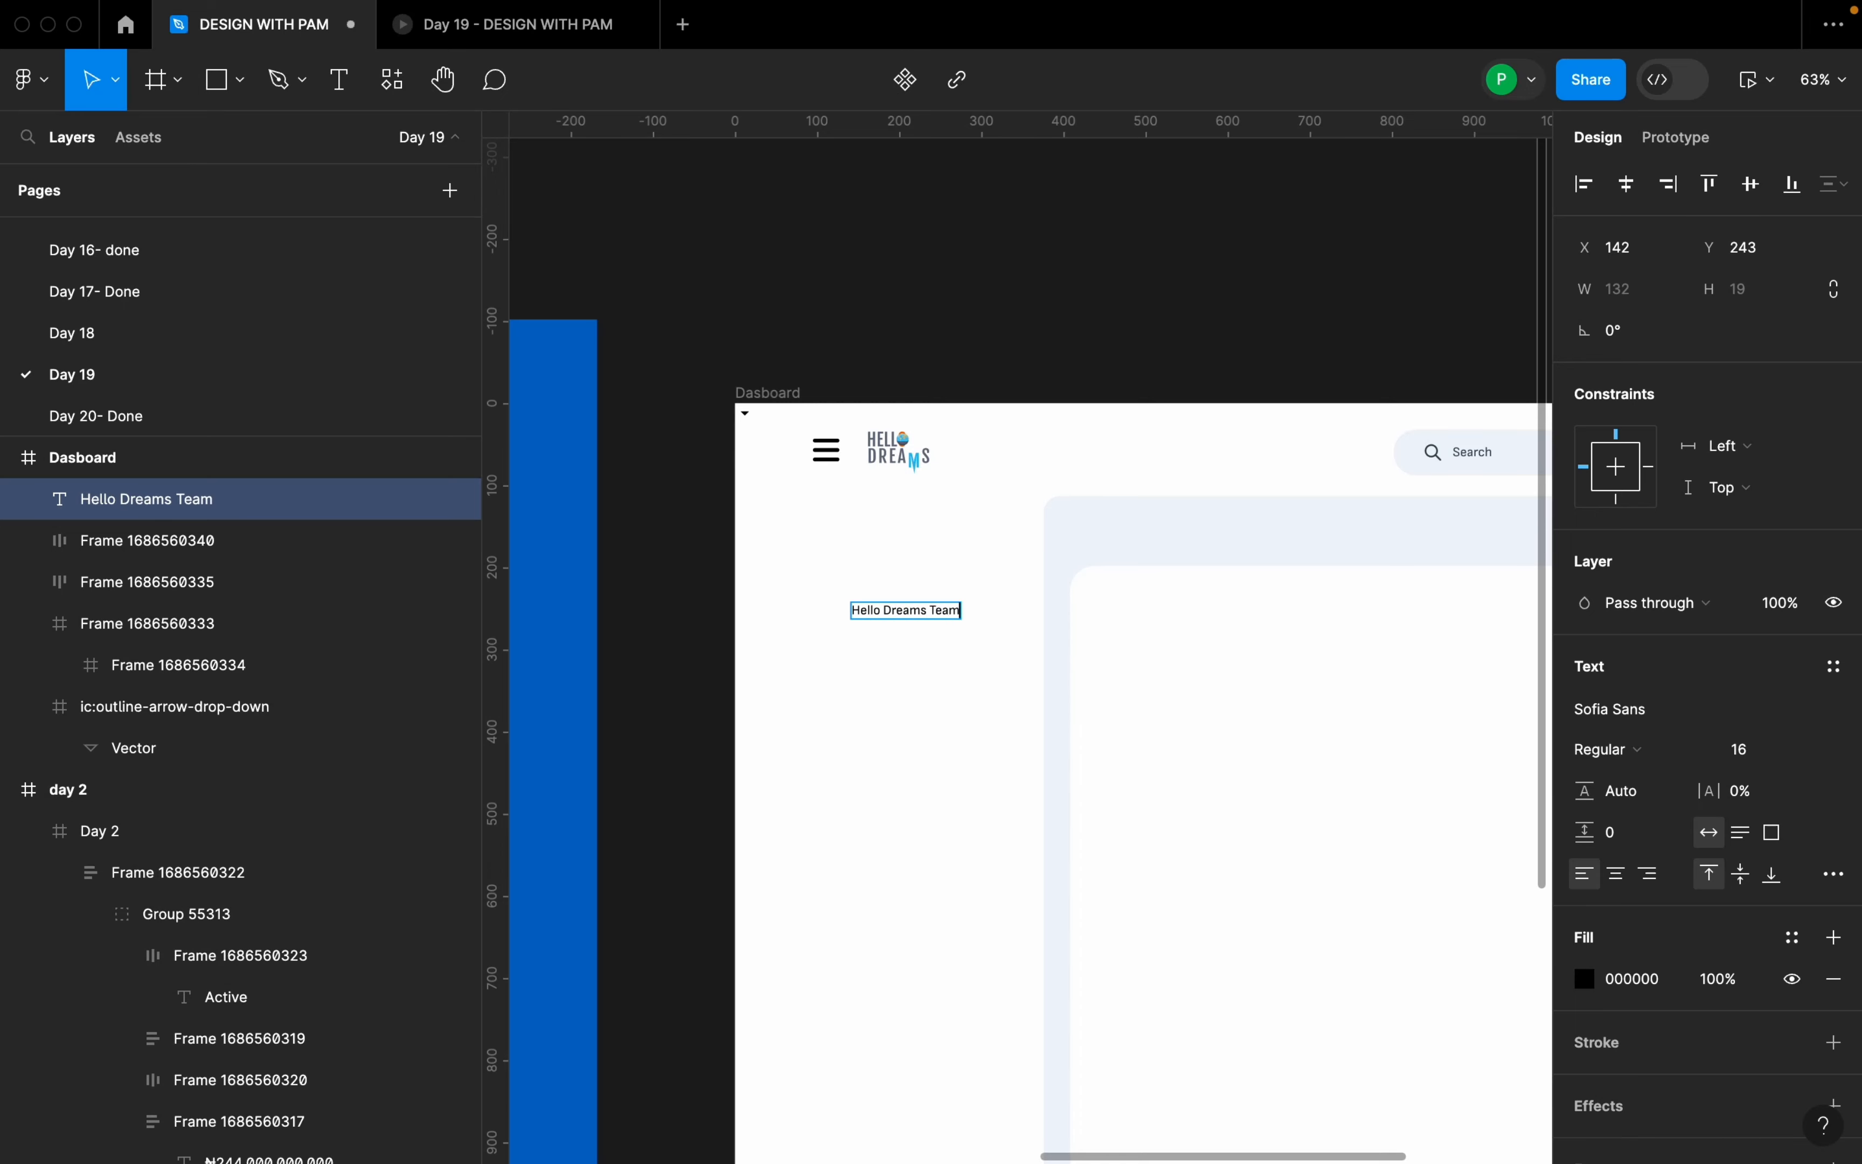
scroll(908, 635, "up", 5)
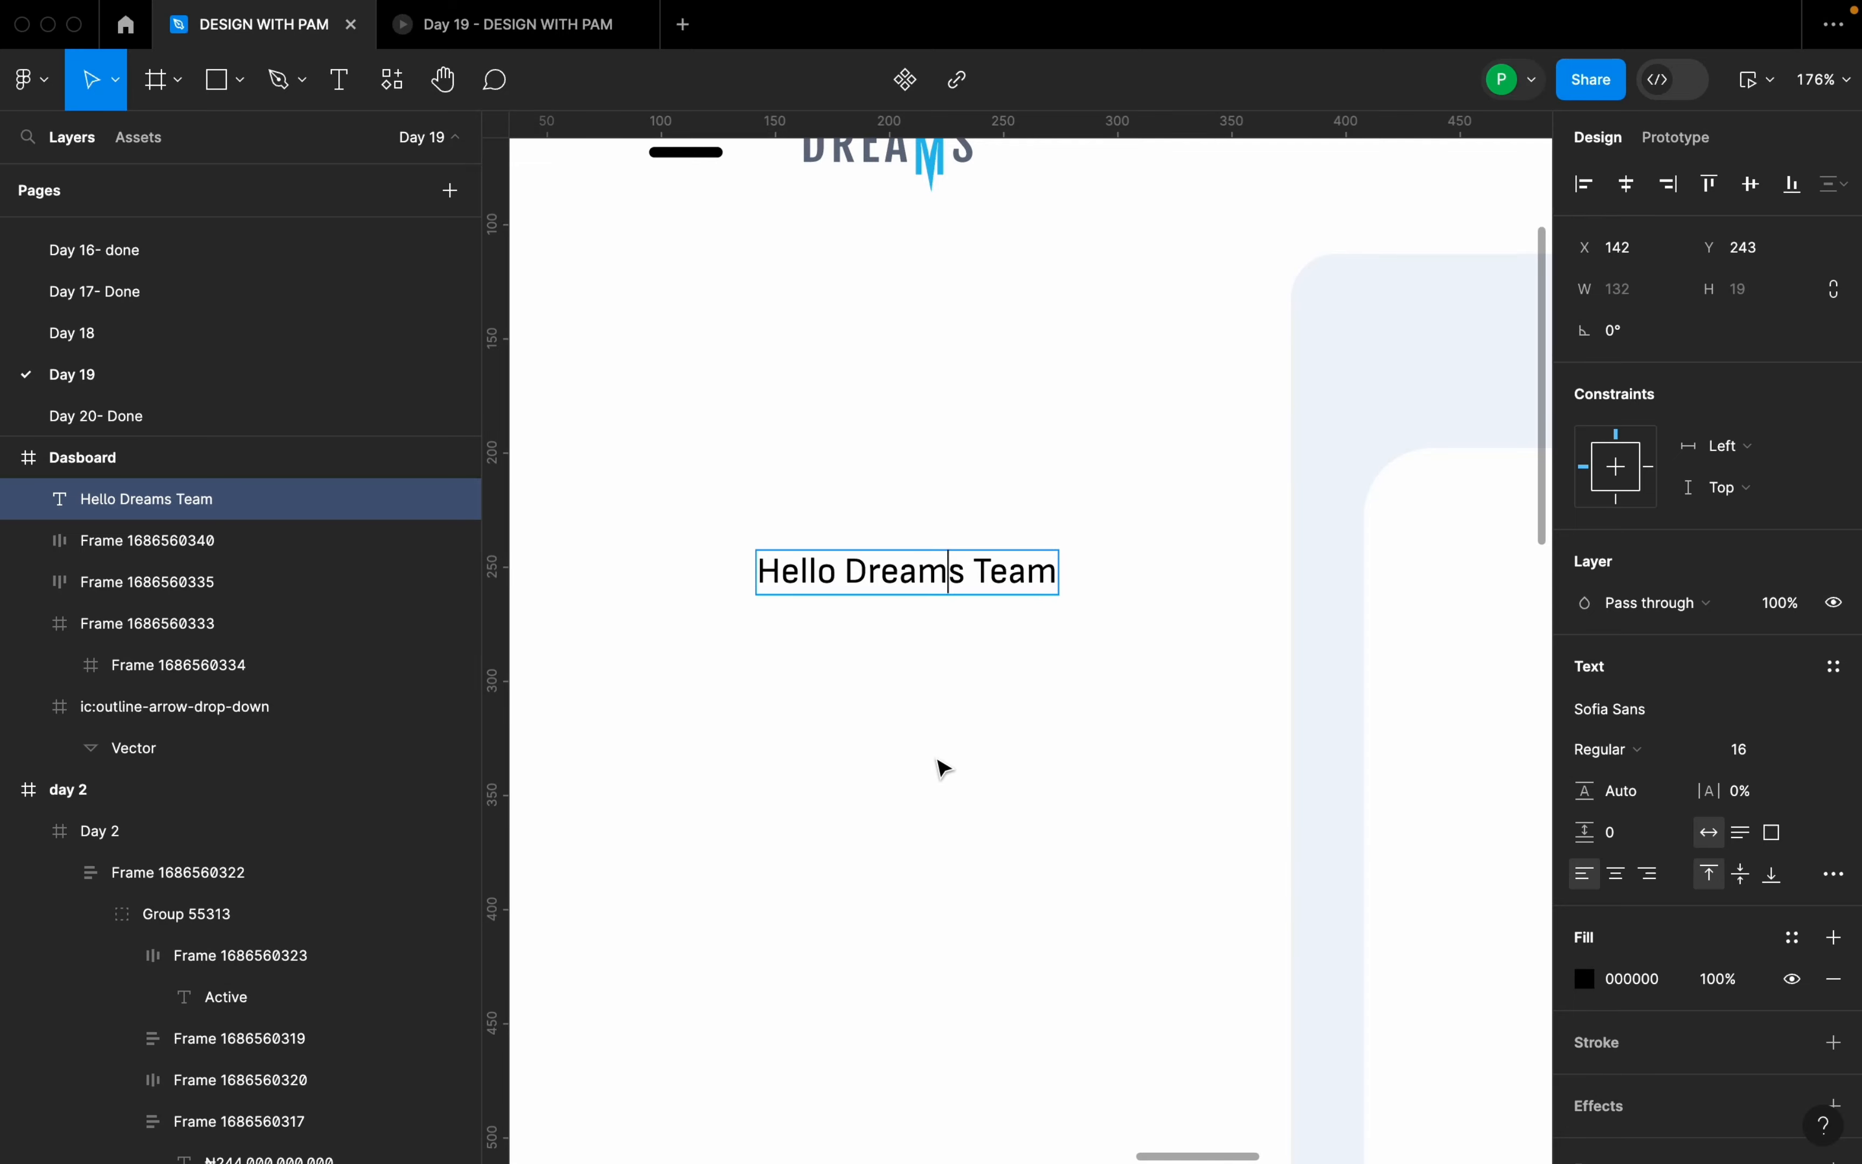
type("’")
key("Escape")
scroll(940, 729, "down", 5)
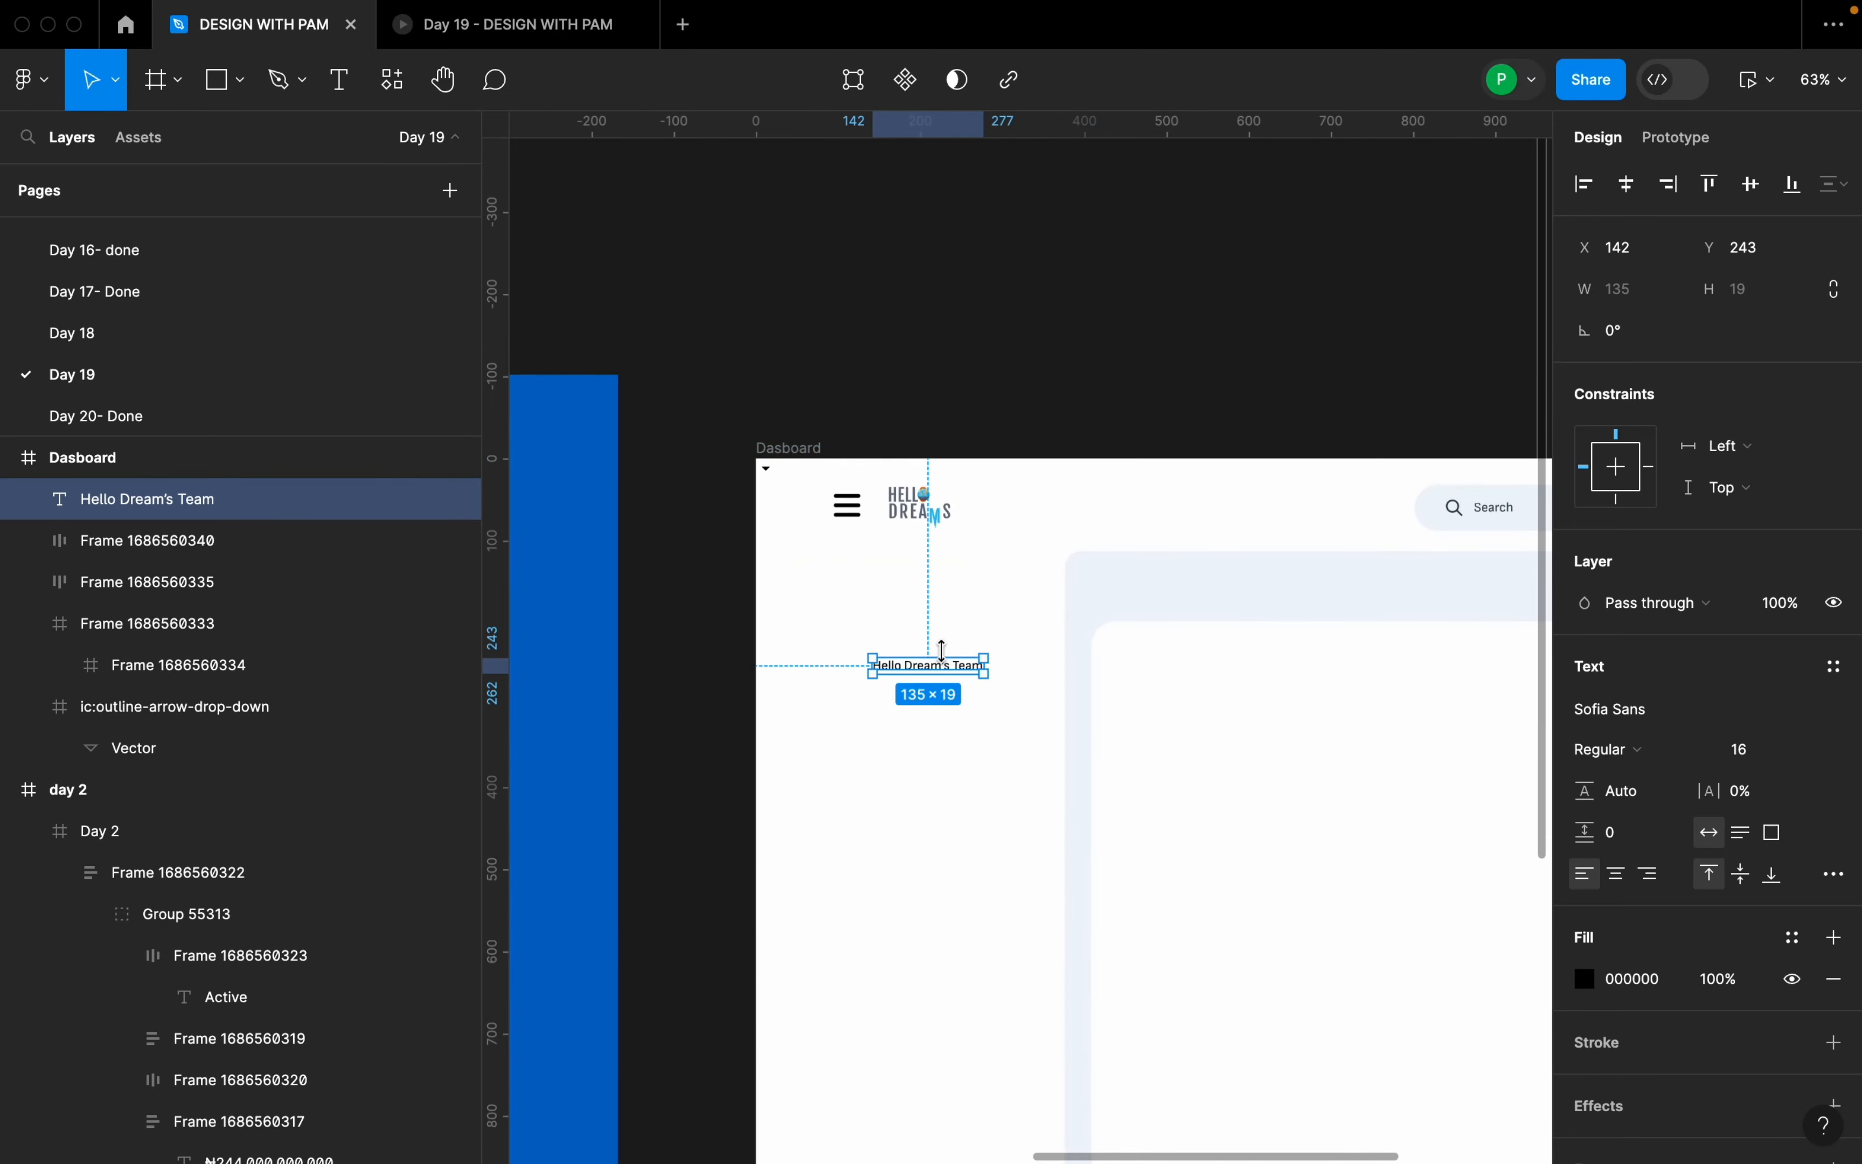
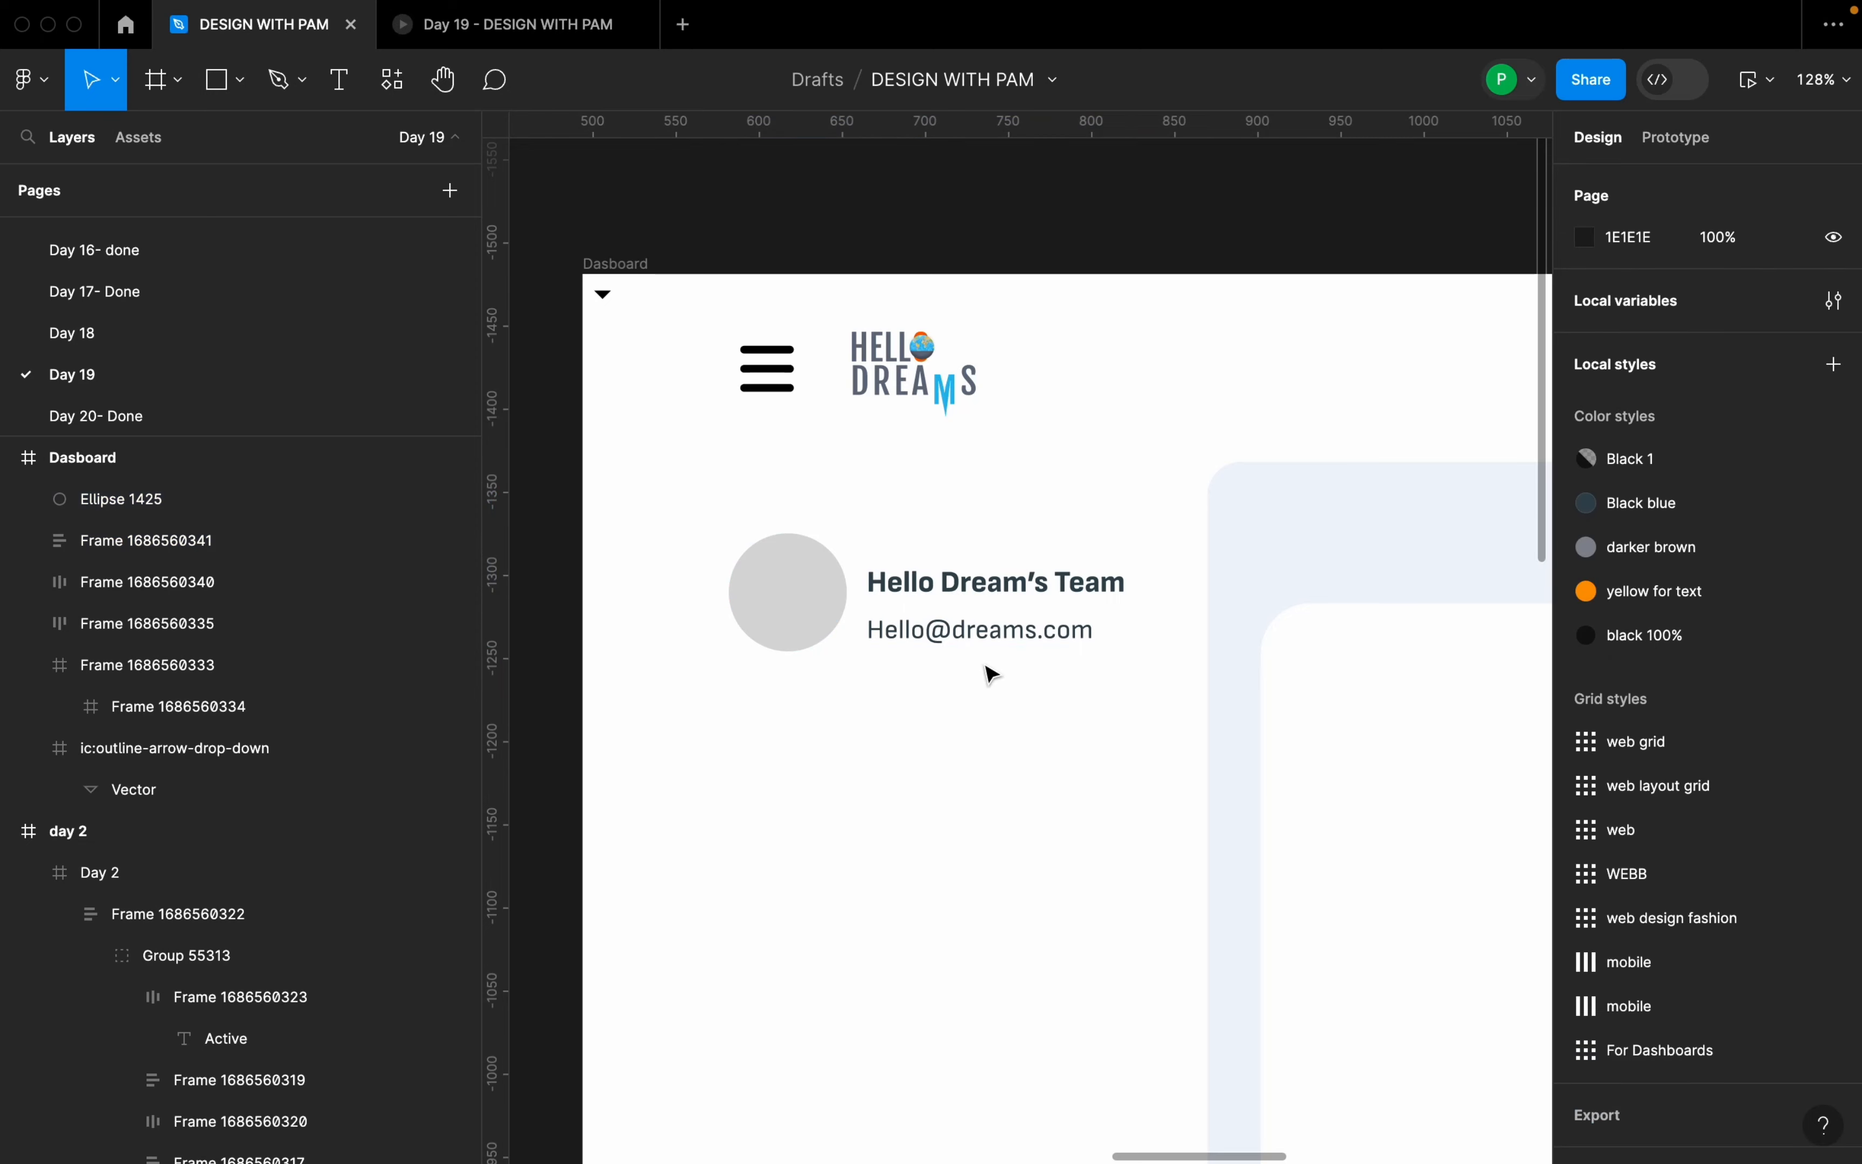
- Move the team name and e-mail text block beside the gray circle, vertically centered on it
left_click(1001, 608)
left_click_drag(988, 611, 979, 601)
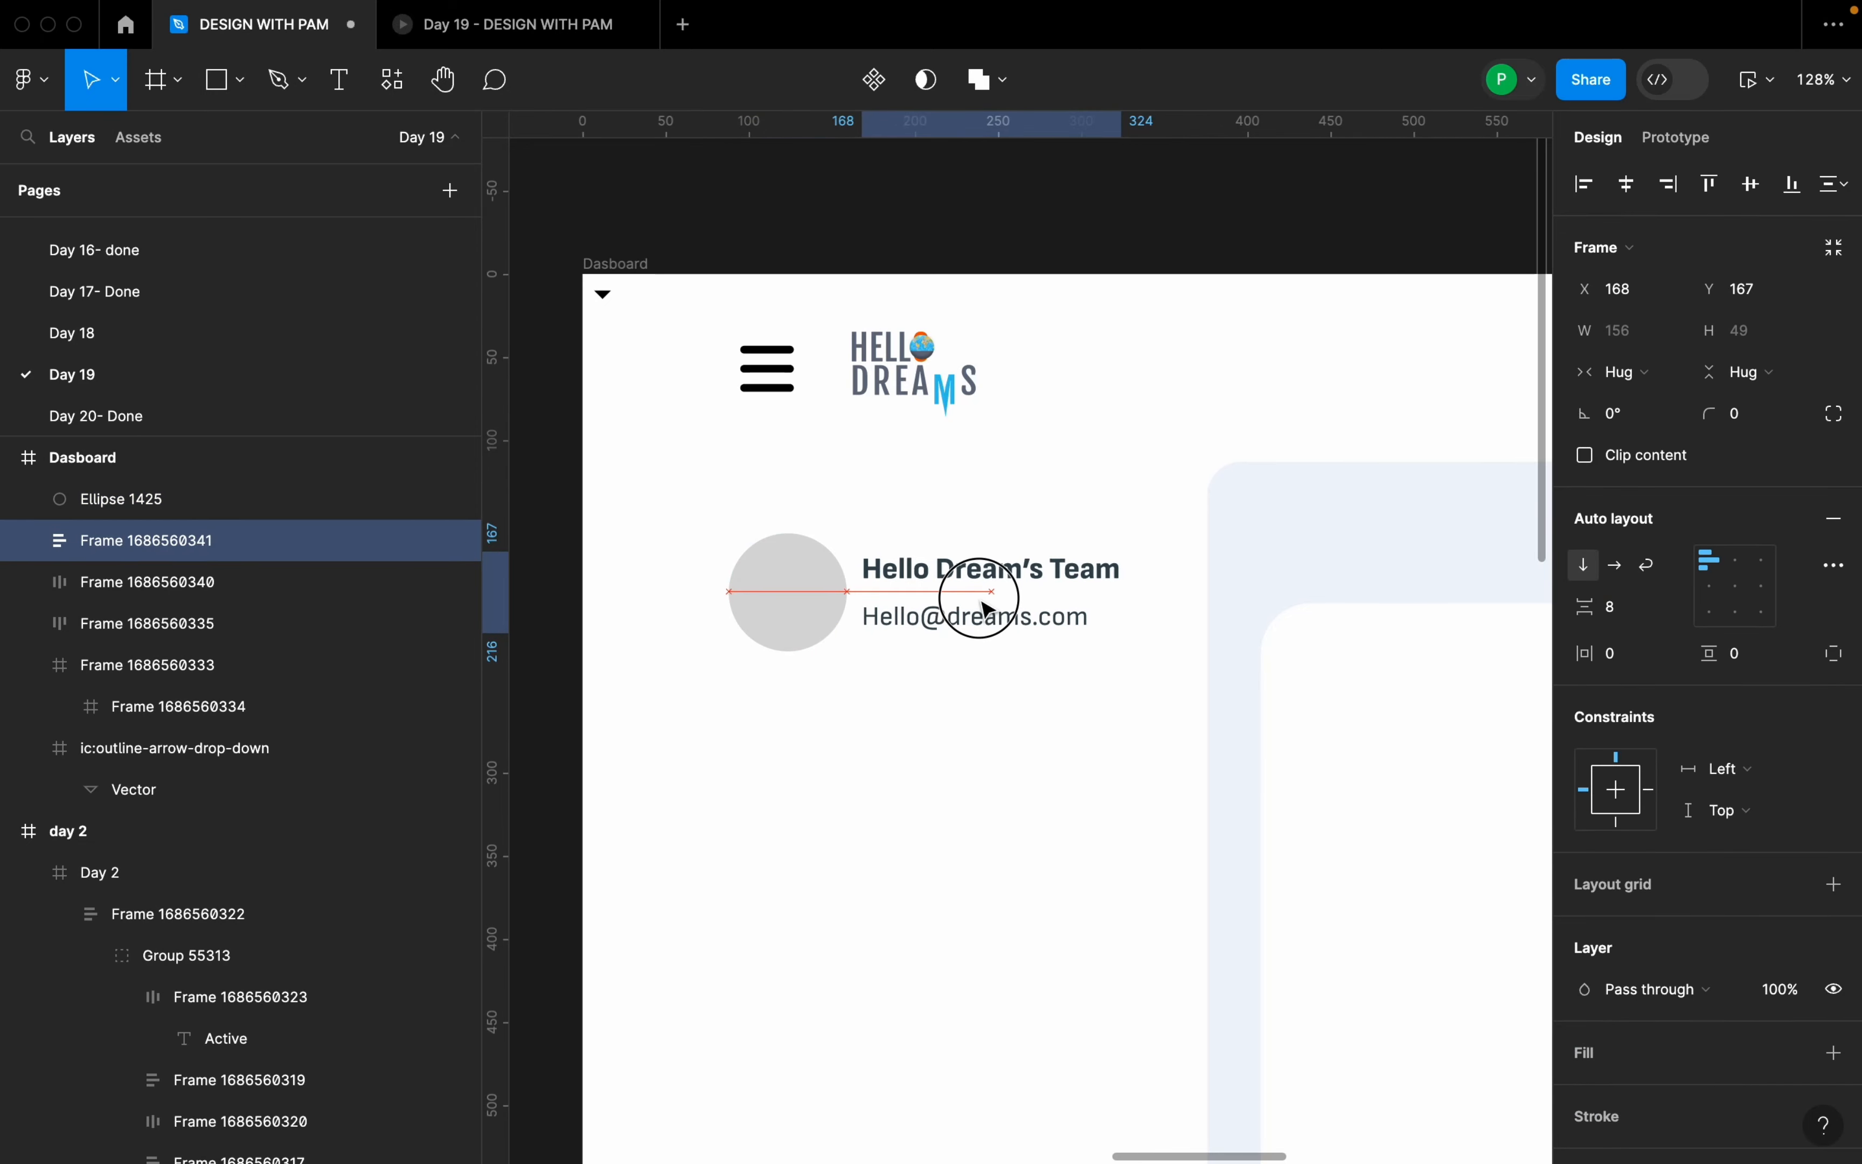
- Fill the gray circle with the portrait of a woman on a yellow background from the Pexels plugin's faces photos
left_click(792, 611)
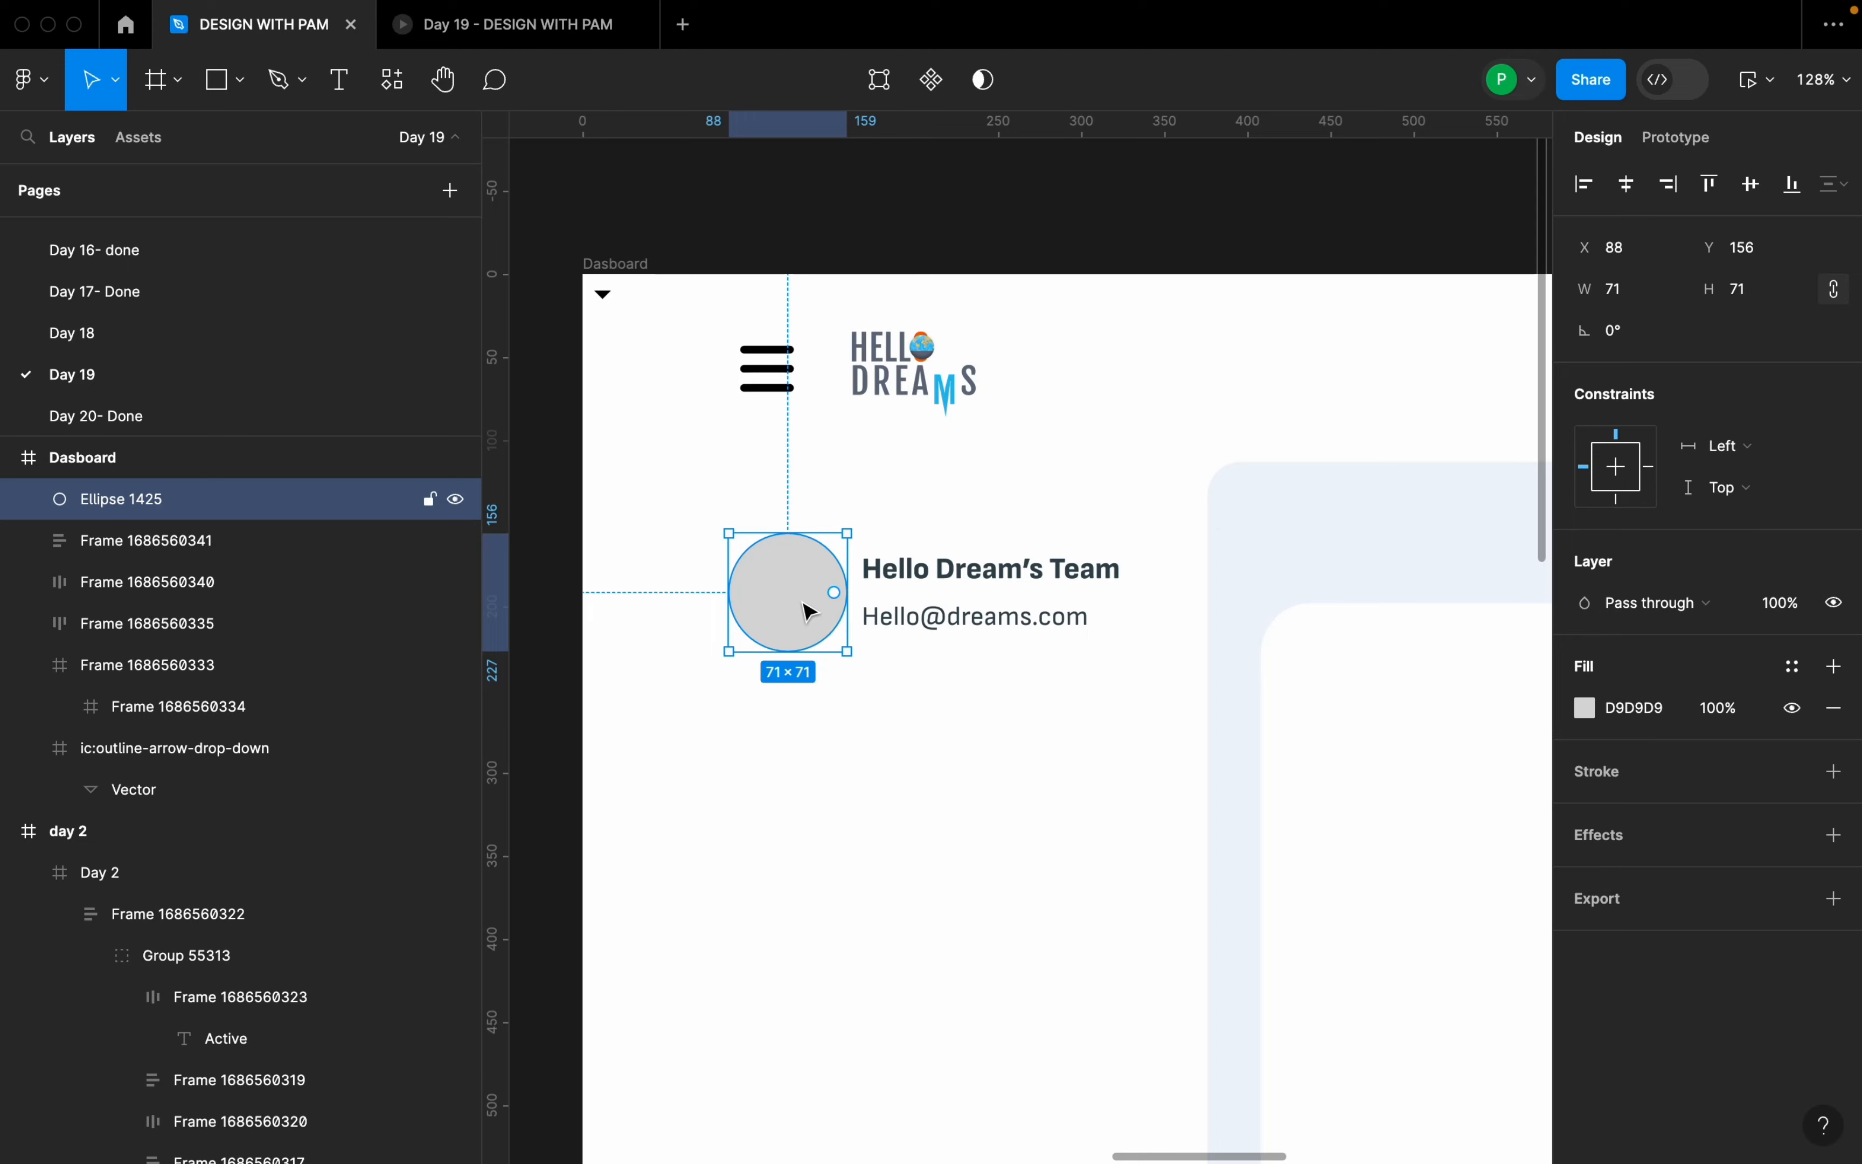
right_click(820, 616)
mouse_move(907, 932)
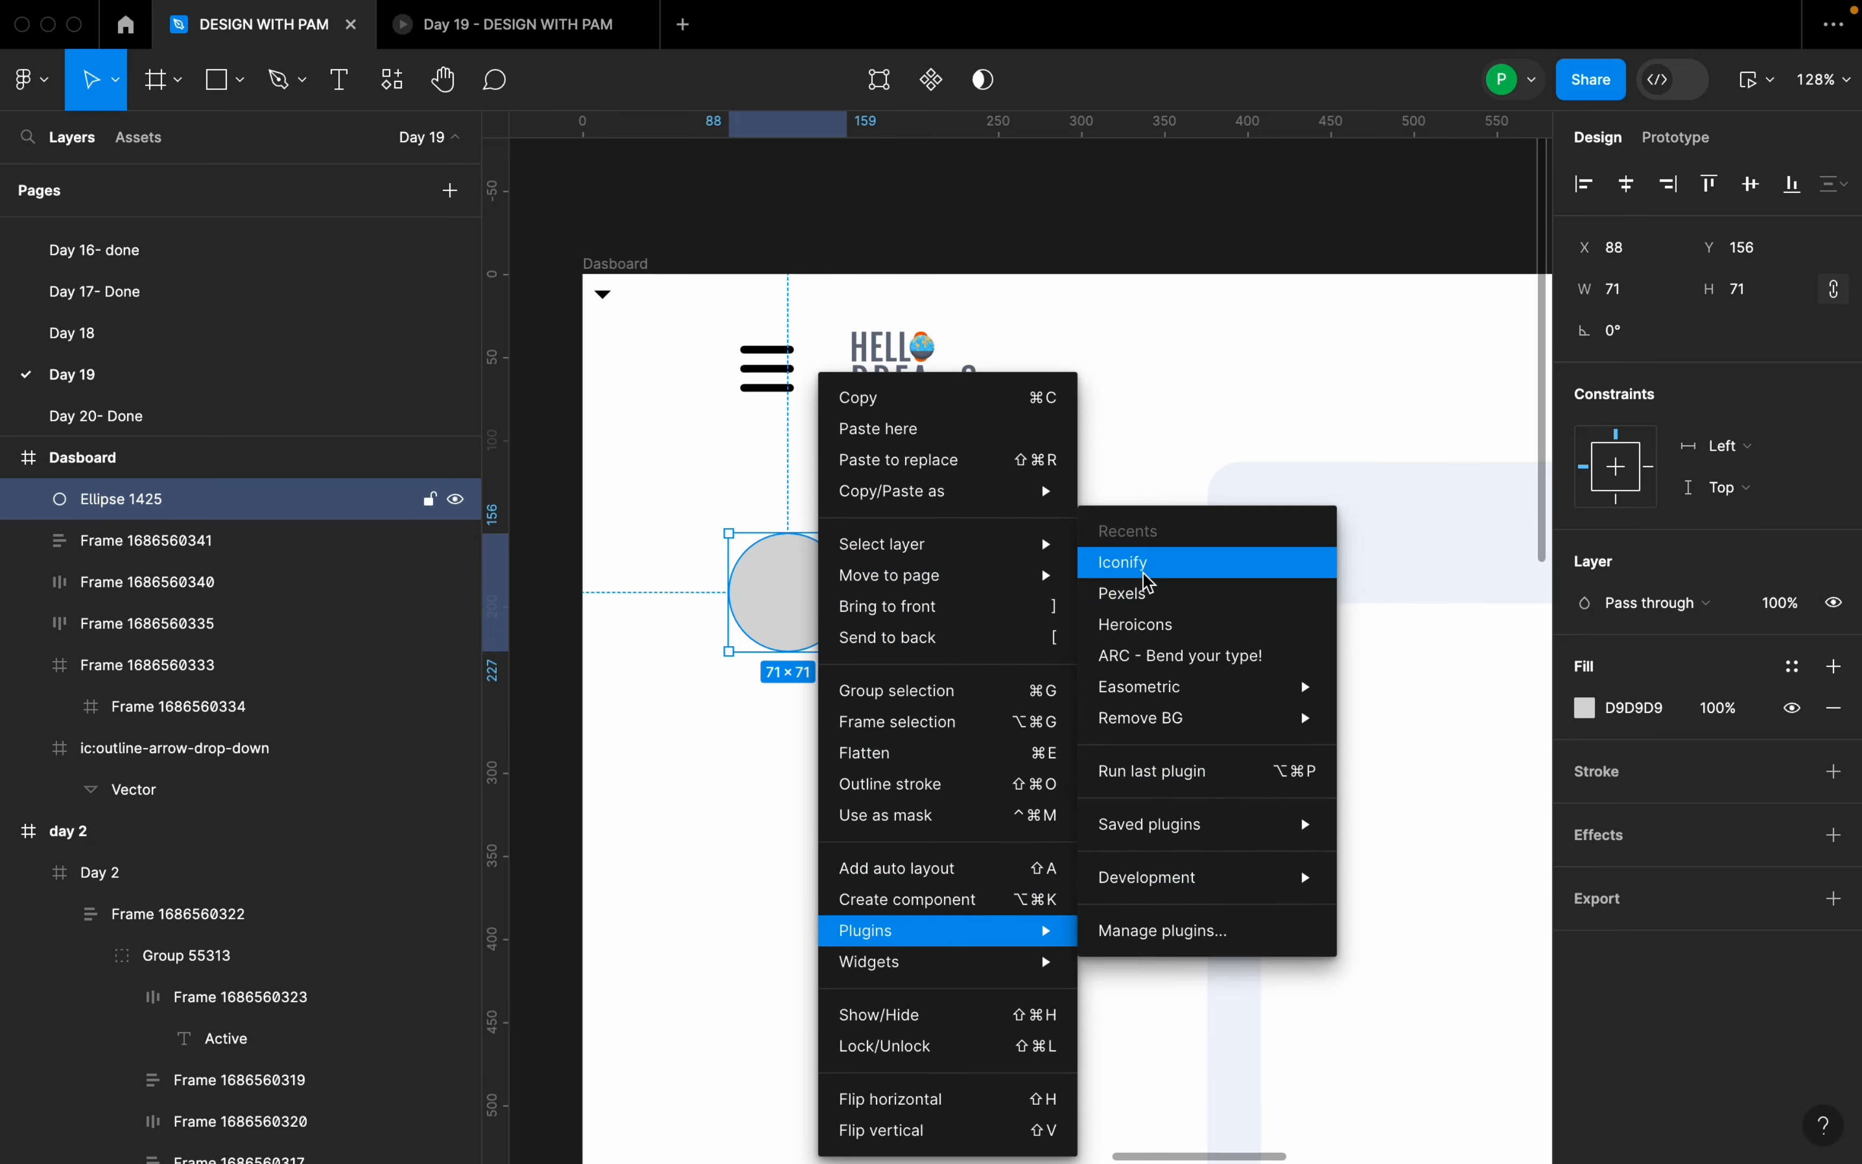
left_click(1148, 592)
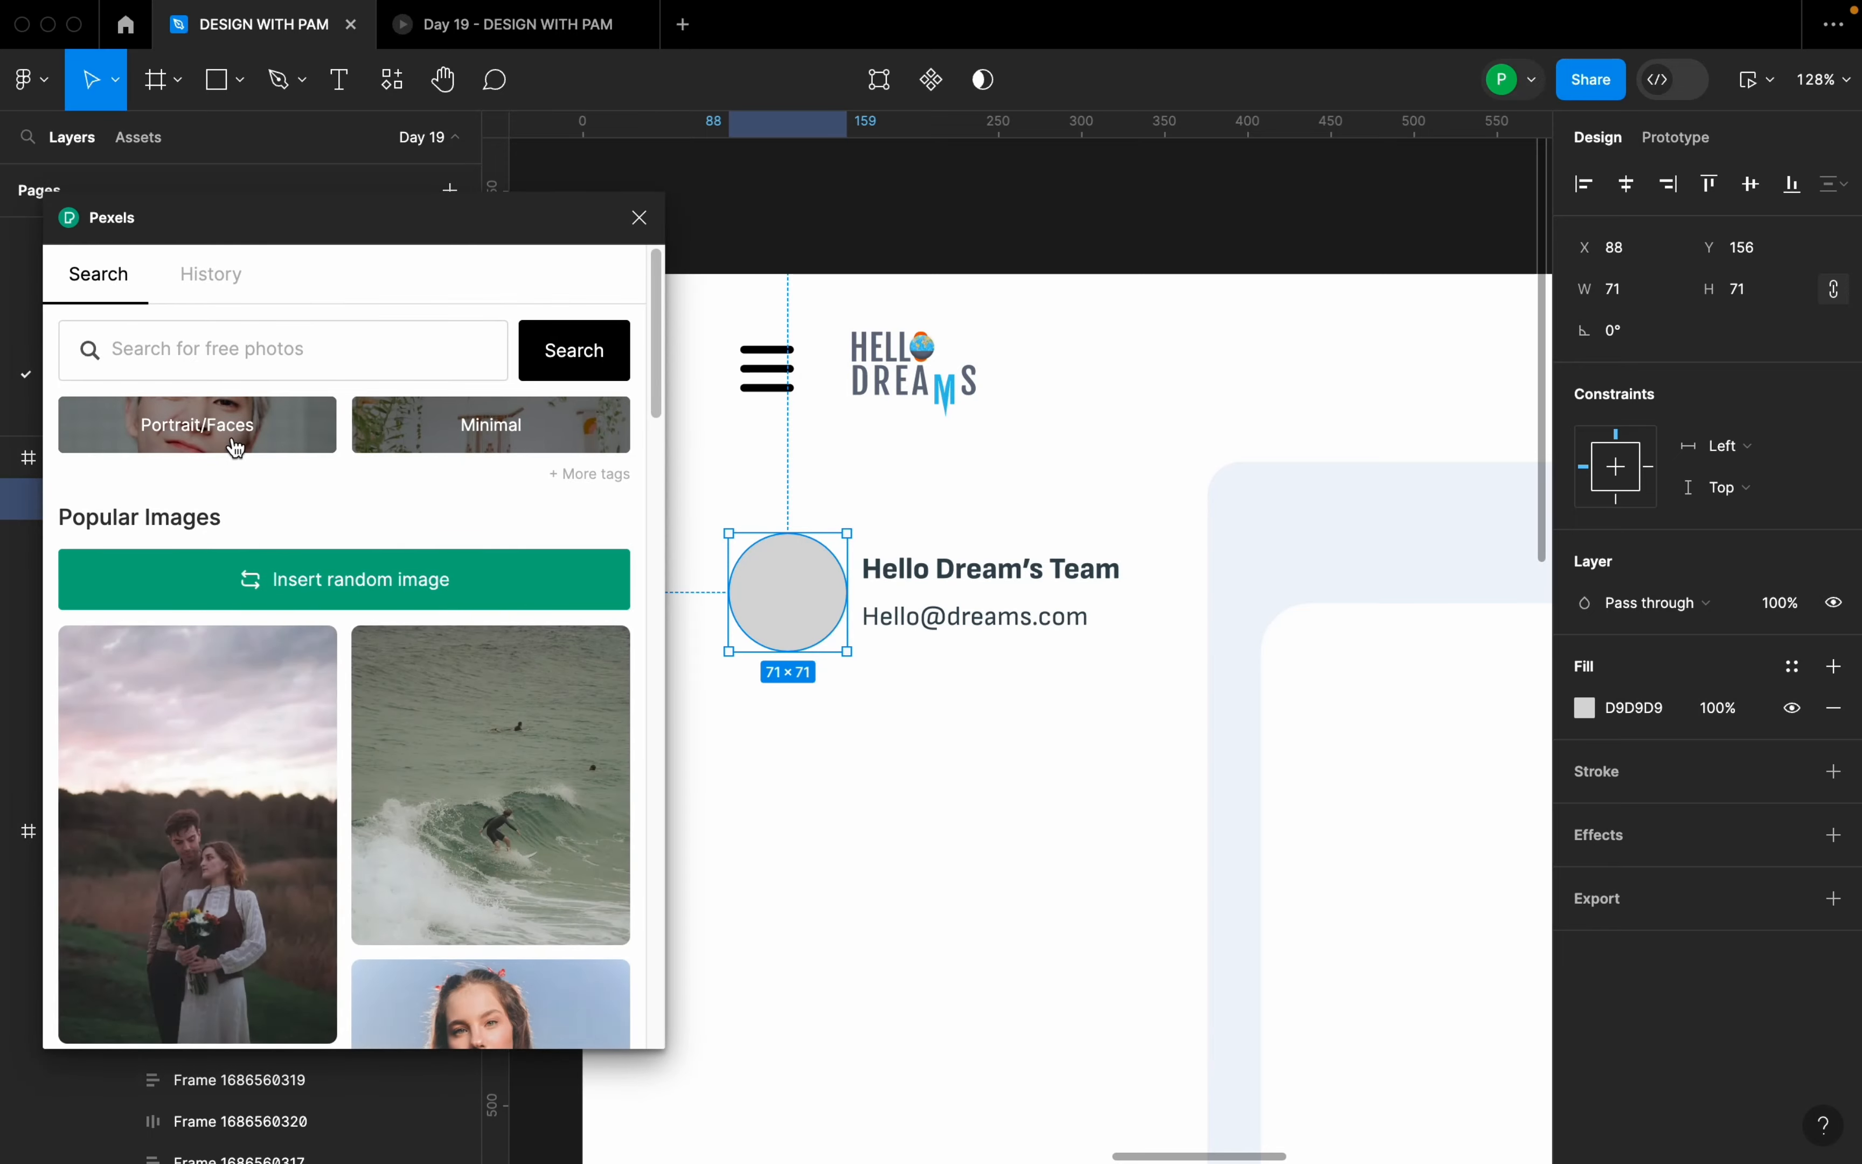
left_click(231, 439)
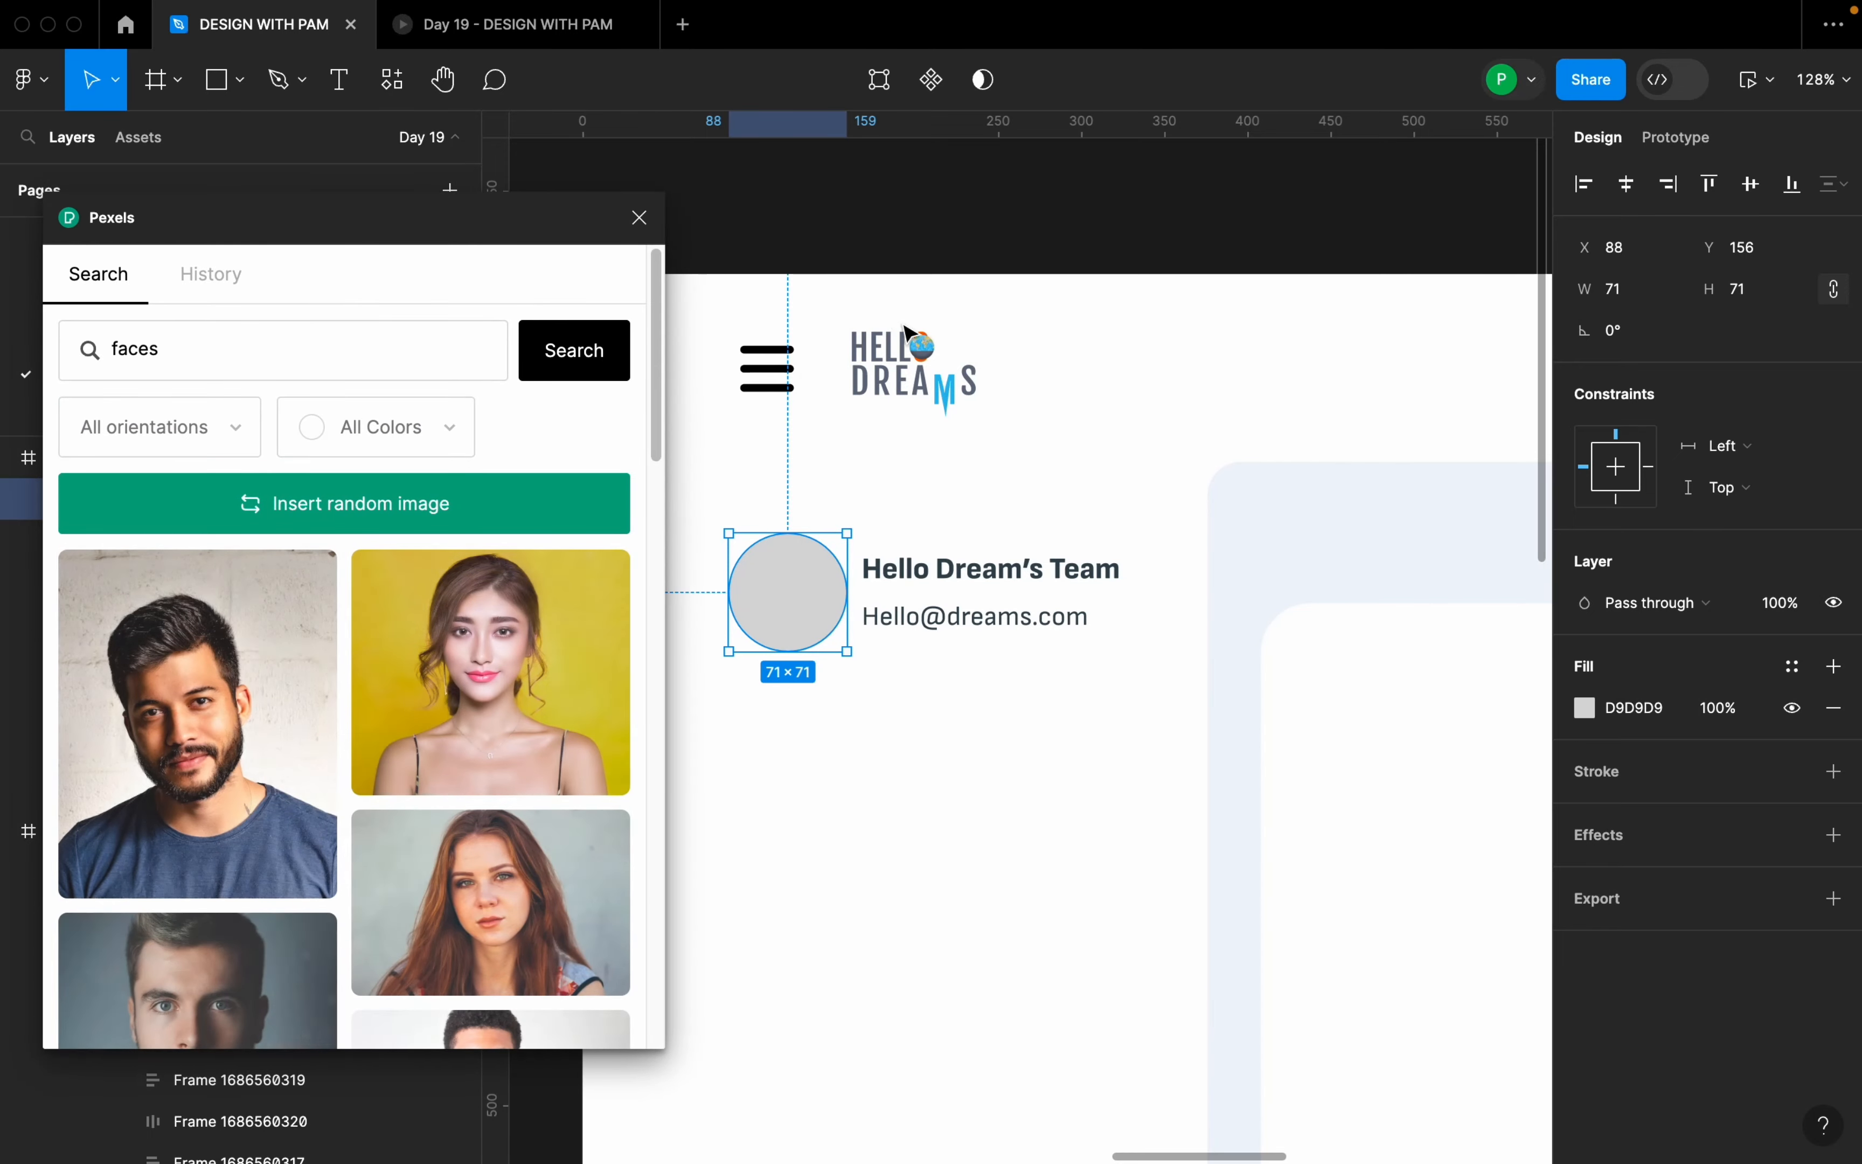
left_click(485, 654)
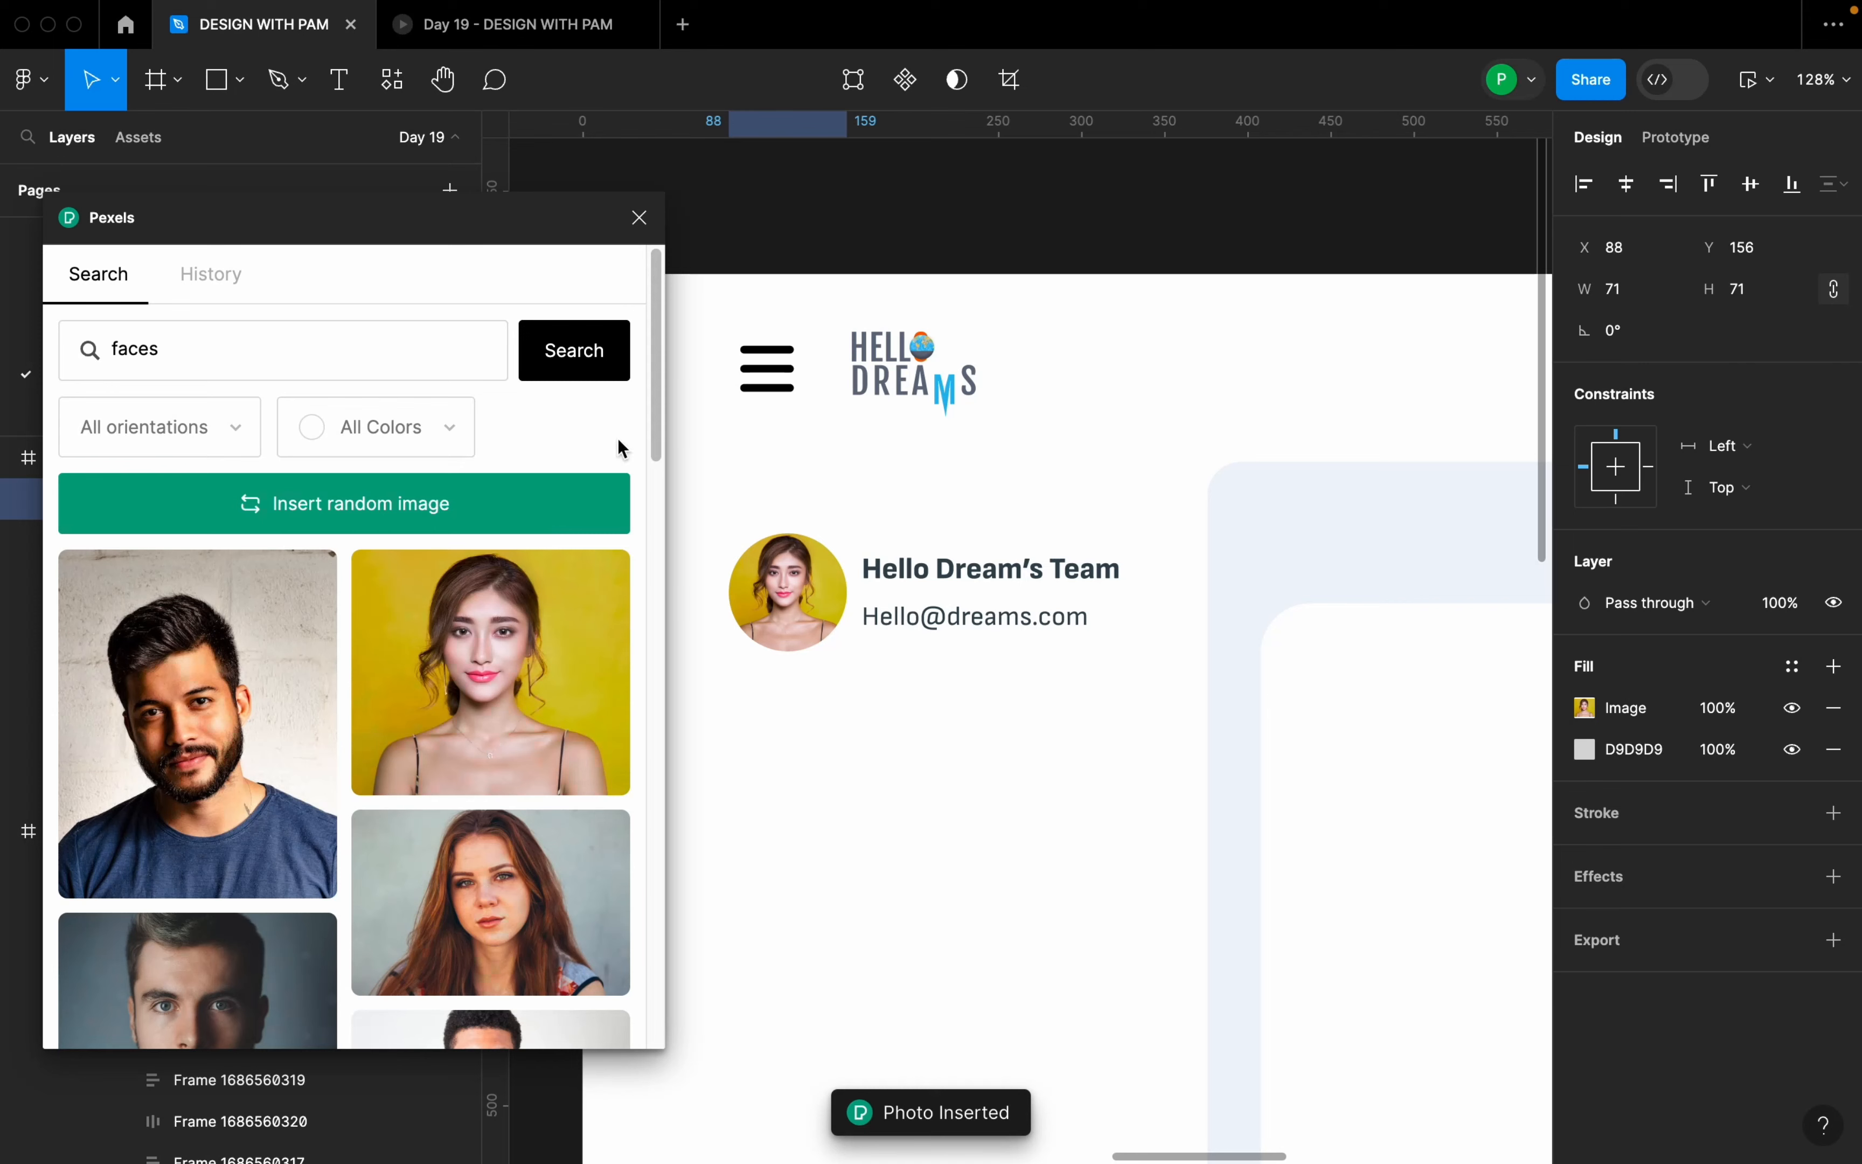
left_click(639, 217)
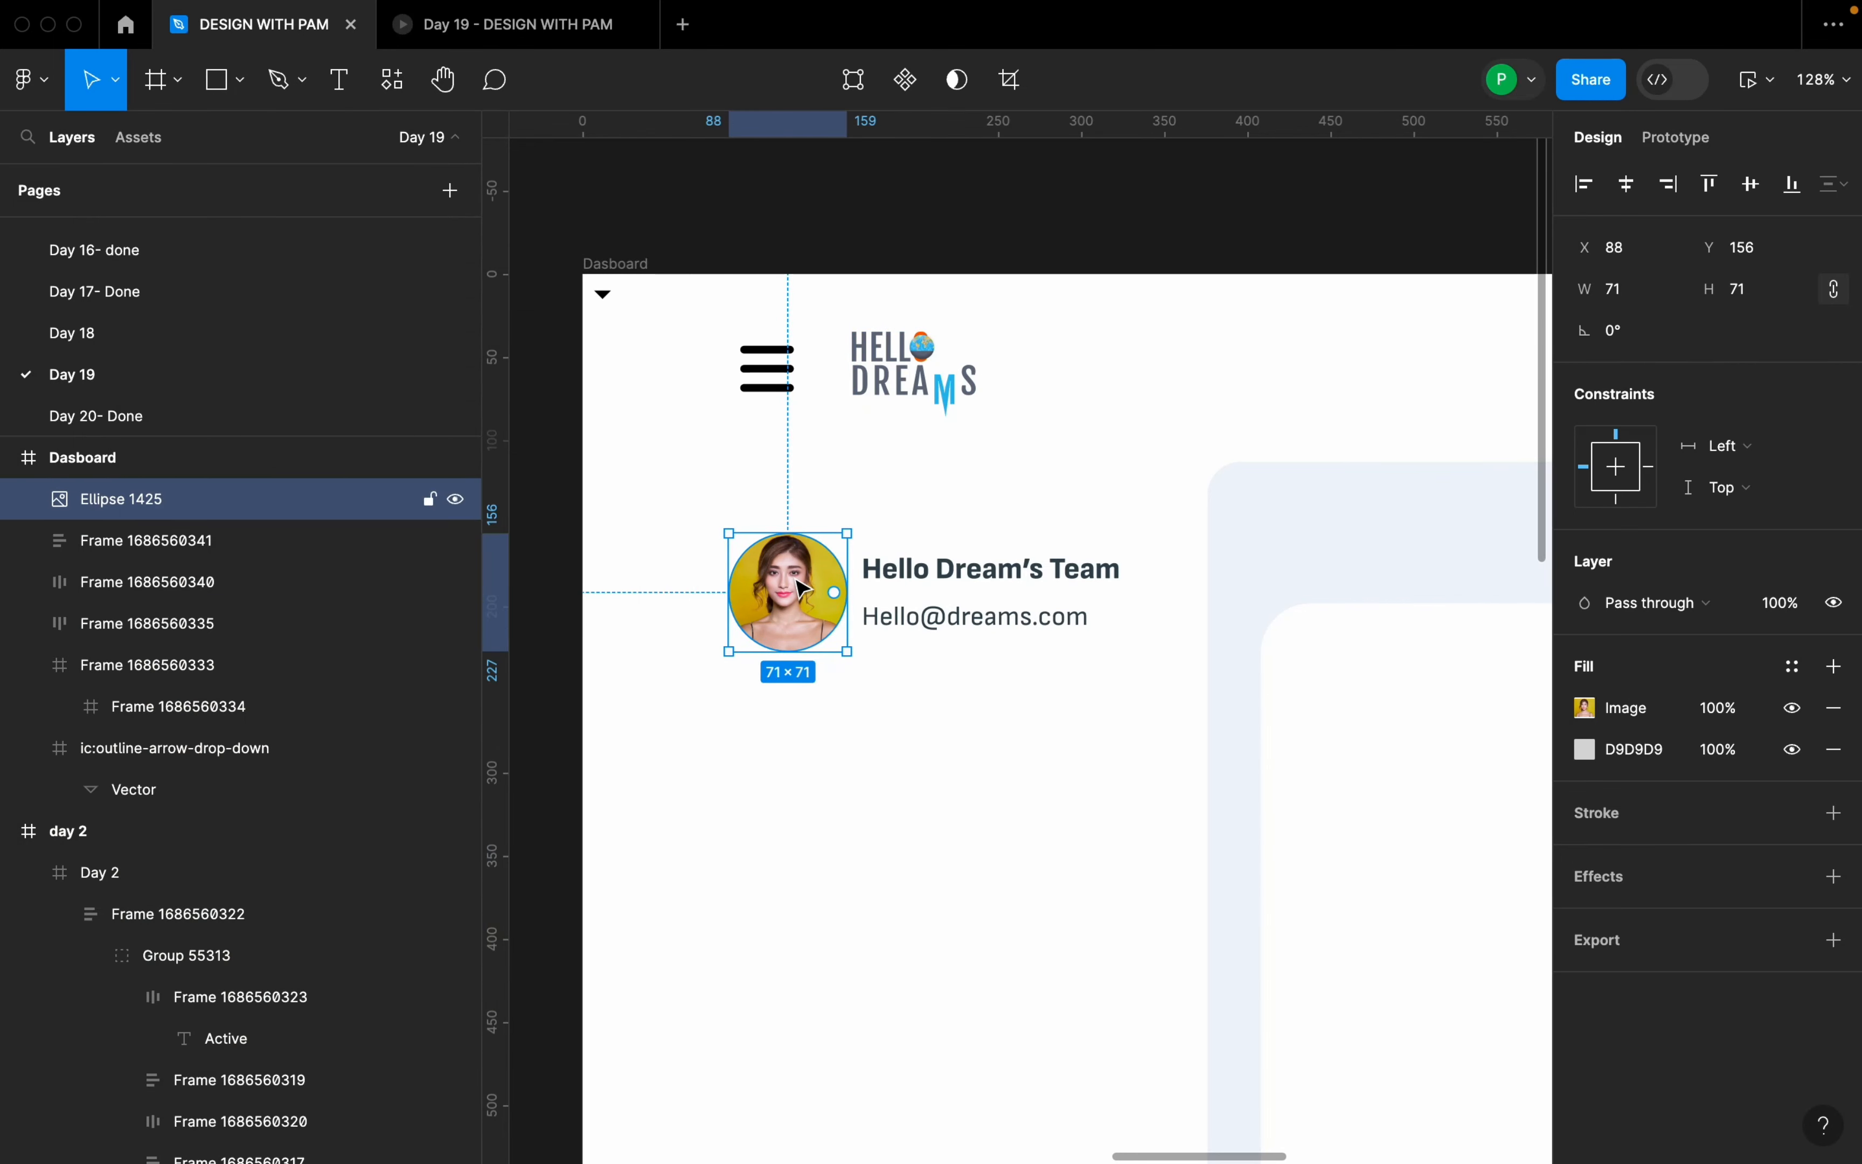
- Combine the portrait and text block in a horizontal auto layout with a gap of 6 and align it with the menu icon's left edge
left_click(969, 604, "shift")
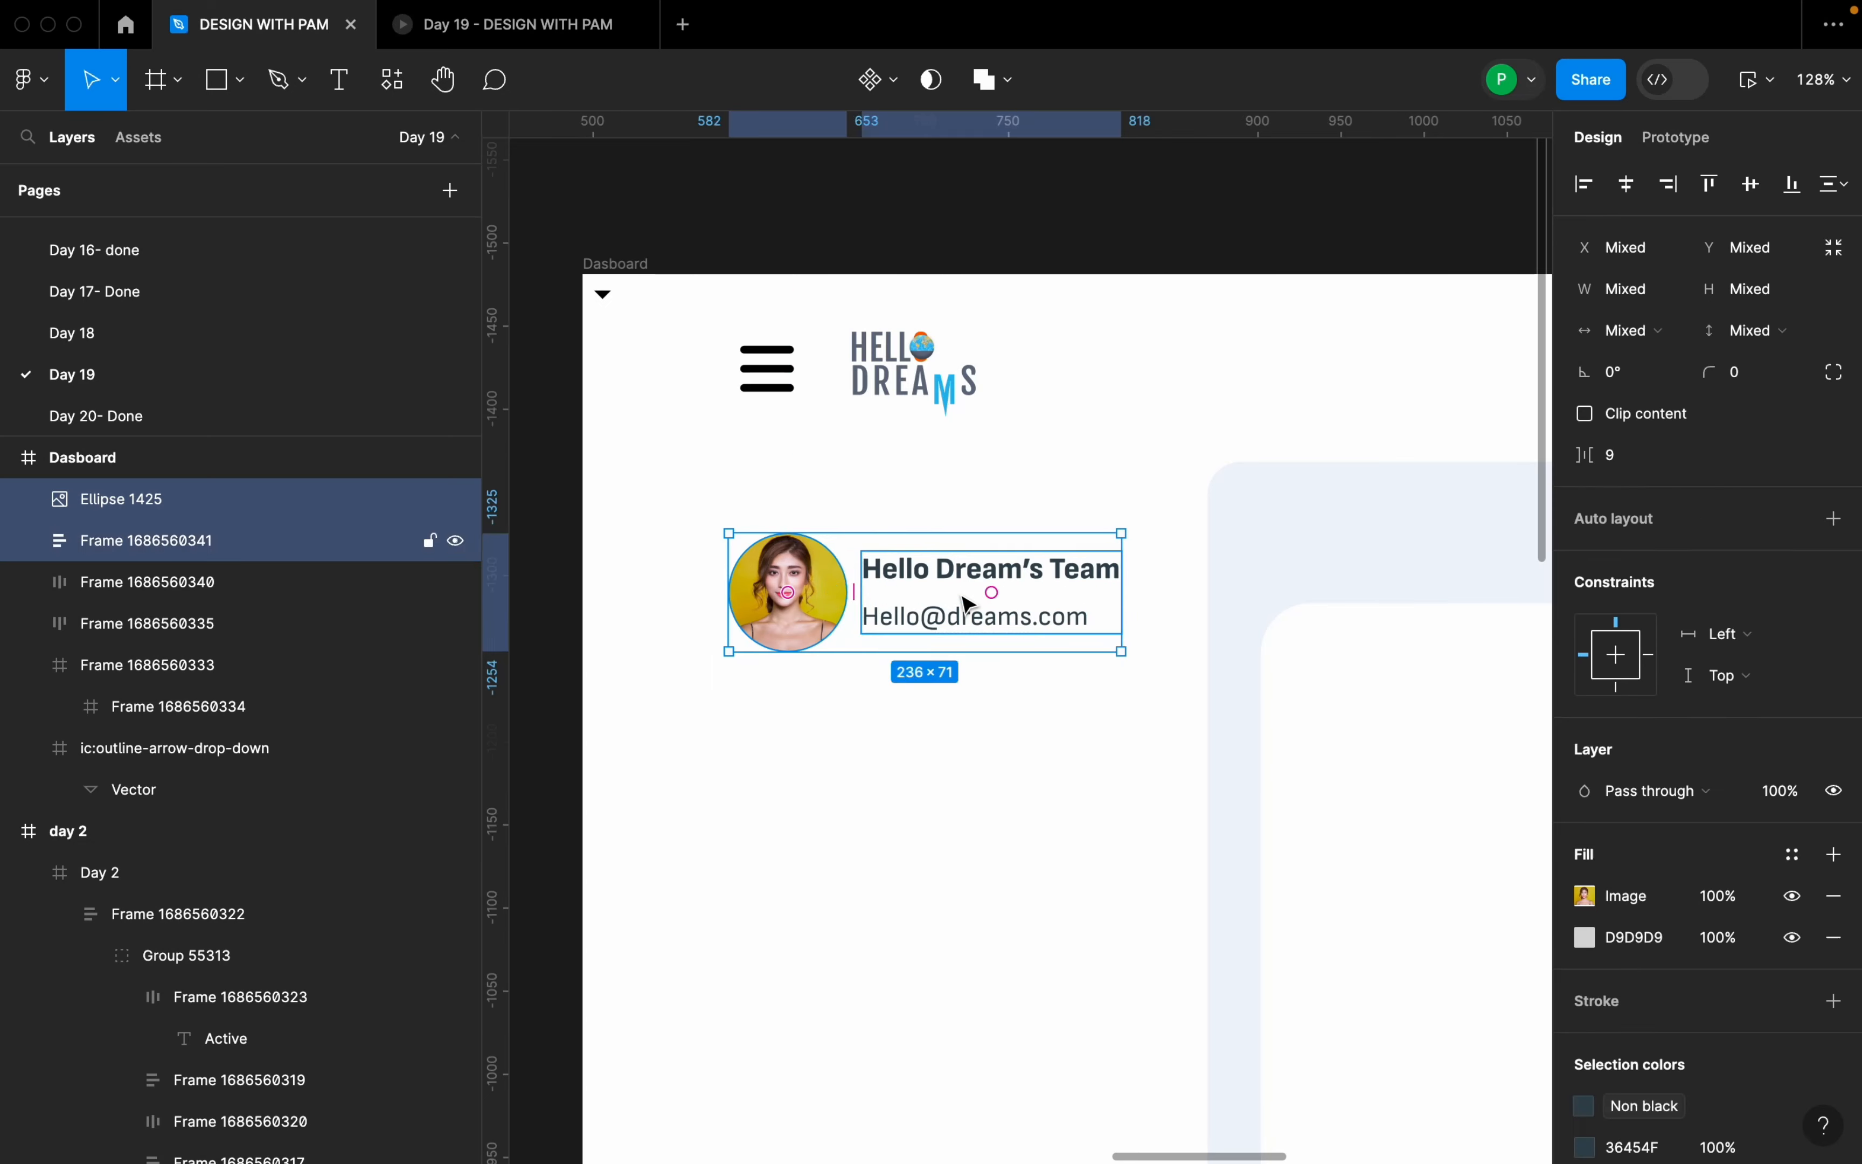
key("shift+a")
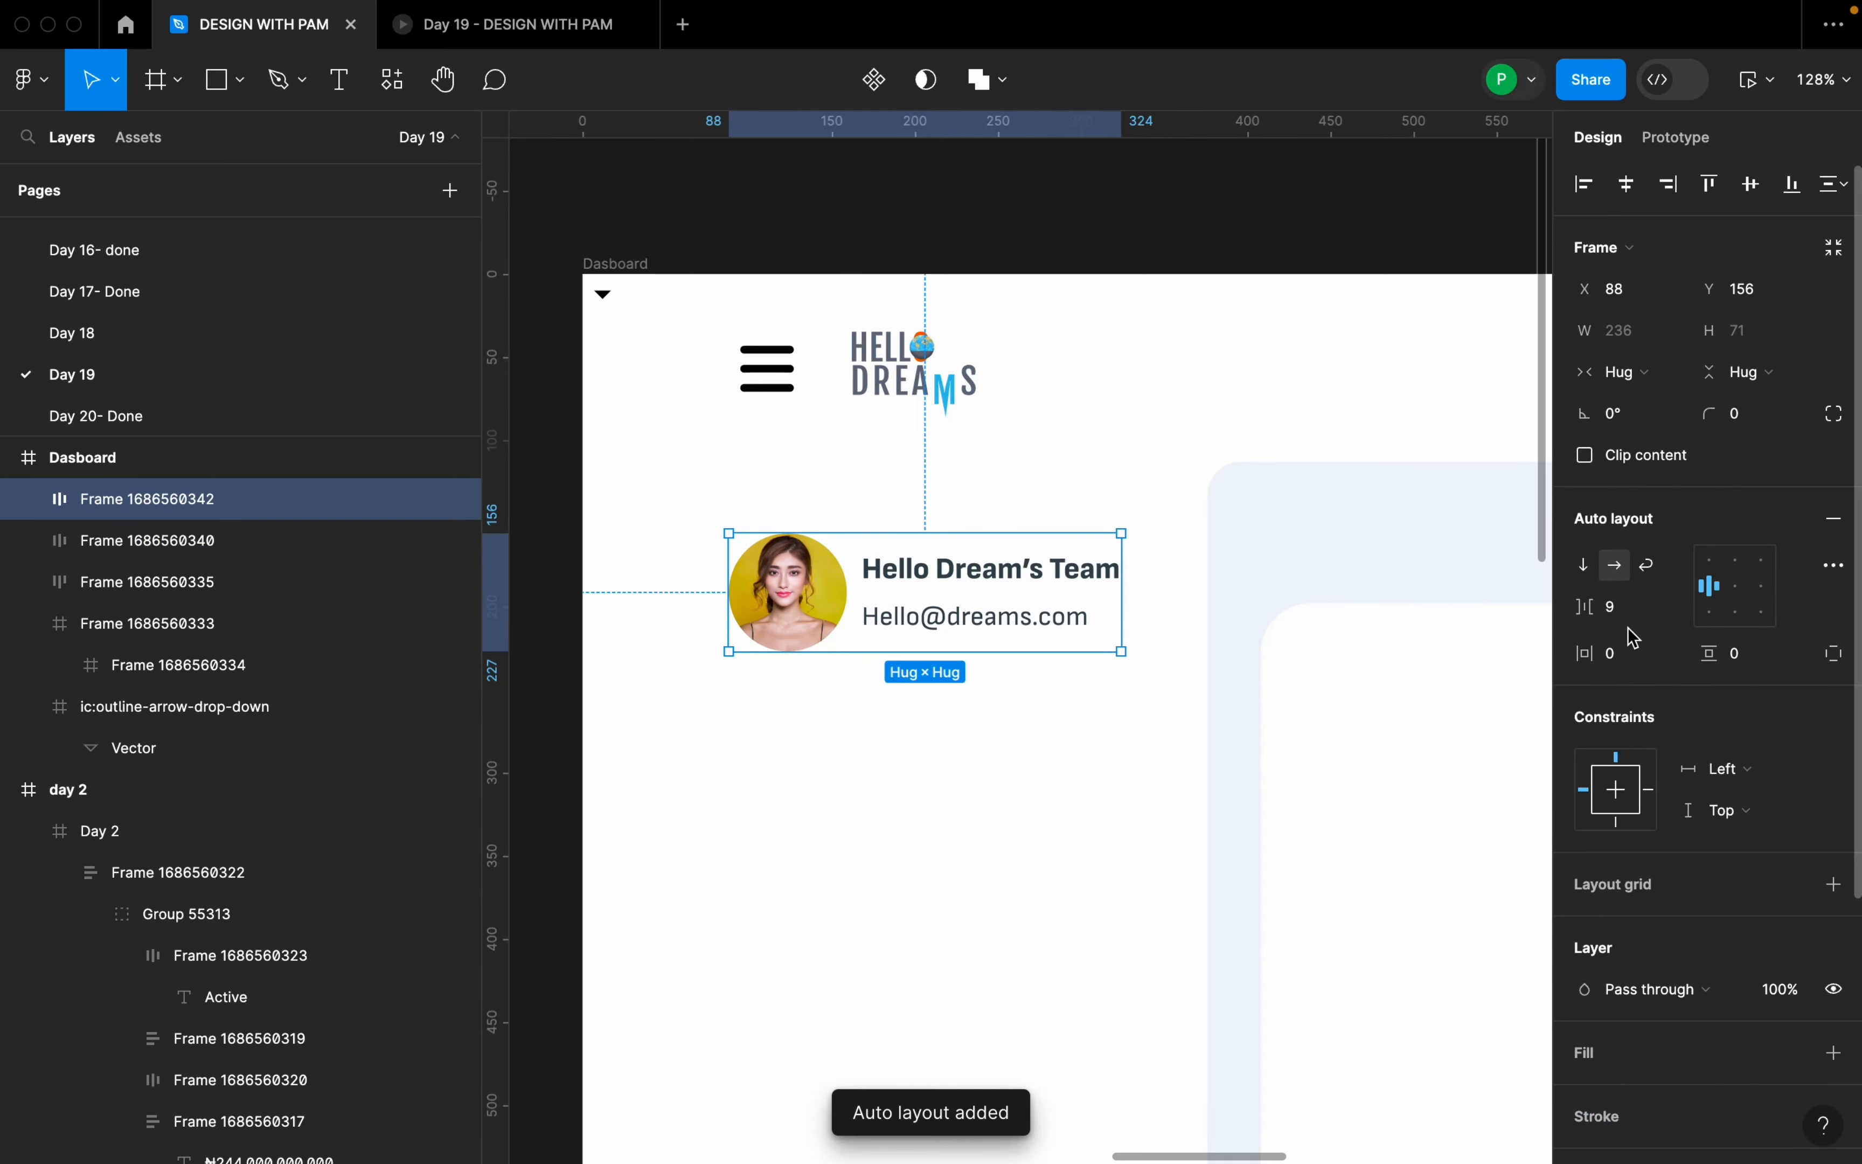
type("6")
key("Return")
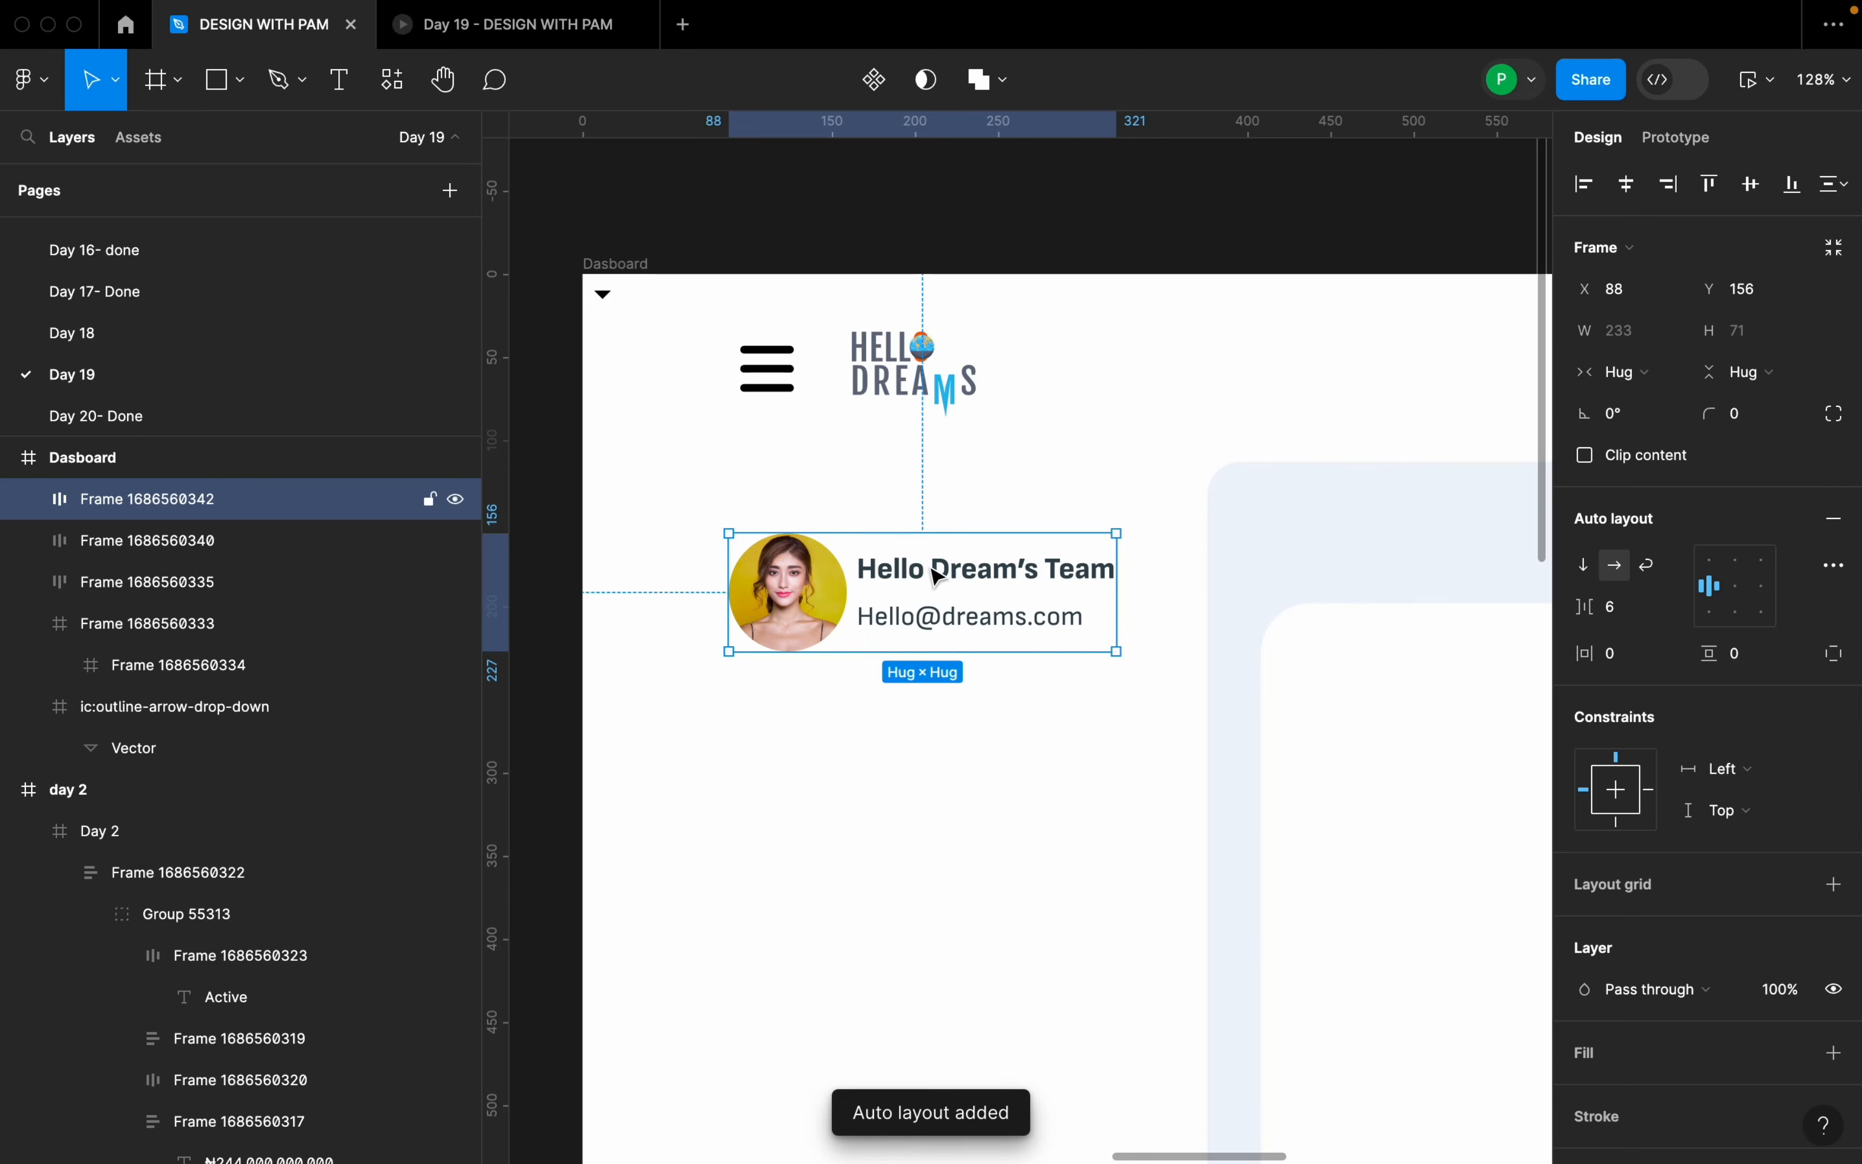
left_click_drag(911, 574, 929, 588)
left_click(952, 711)
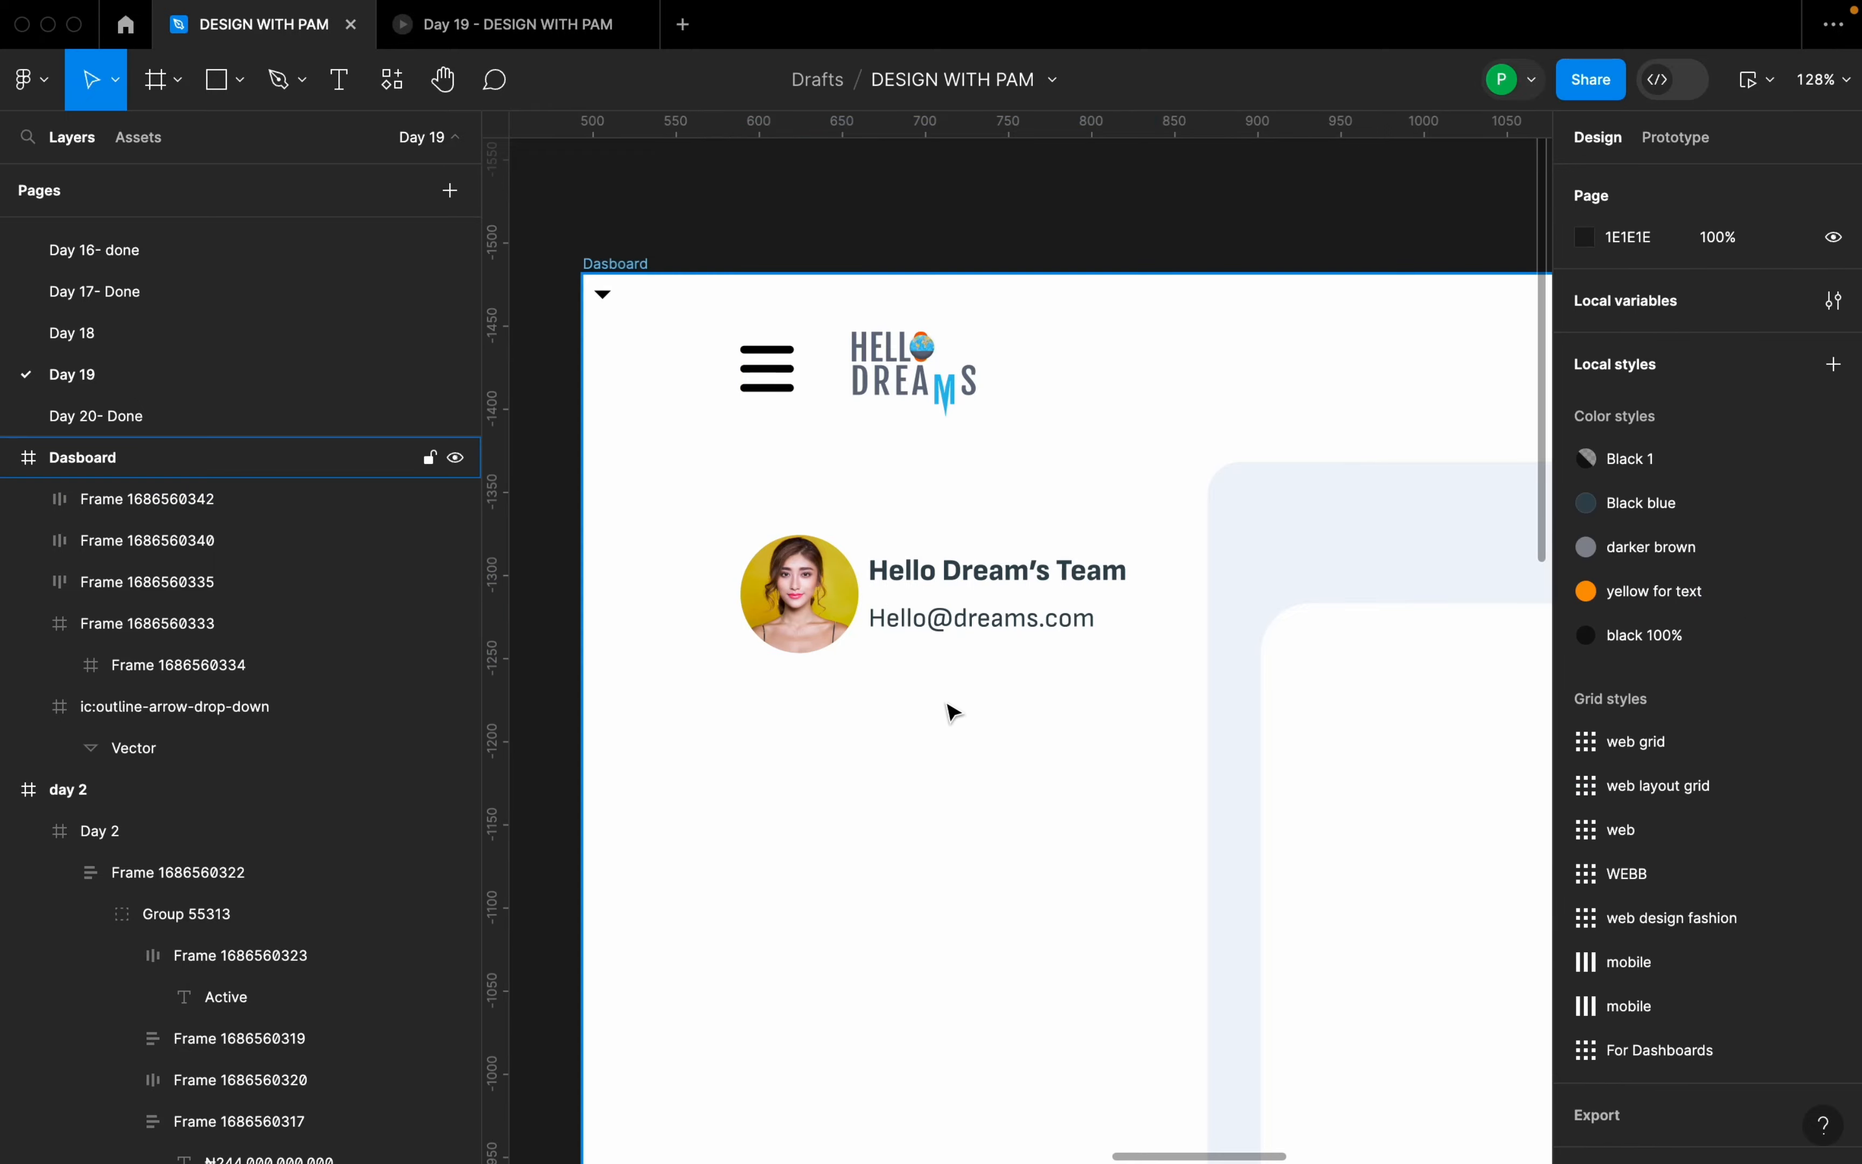
- Add the text “Menu” below the team profile in the Dasboard frame's sidebar, aligned with the portrait's left edge
scroll(962, 714, "down", 10)
scroll(799, 797, "up", 10)
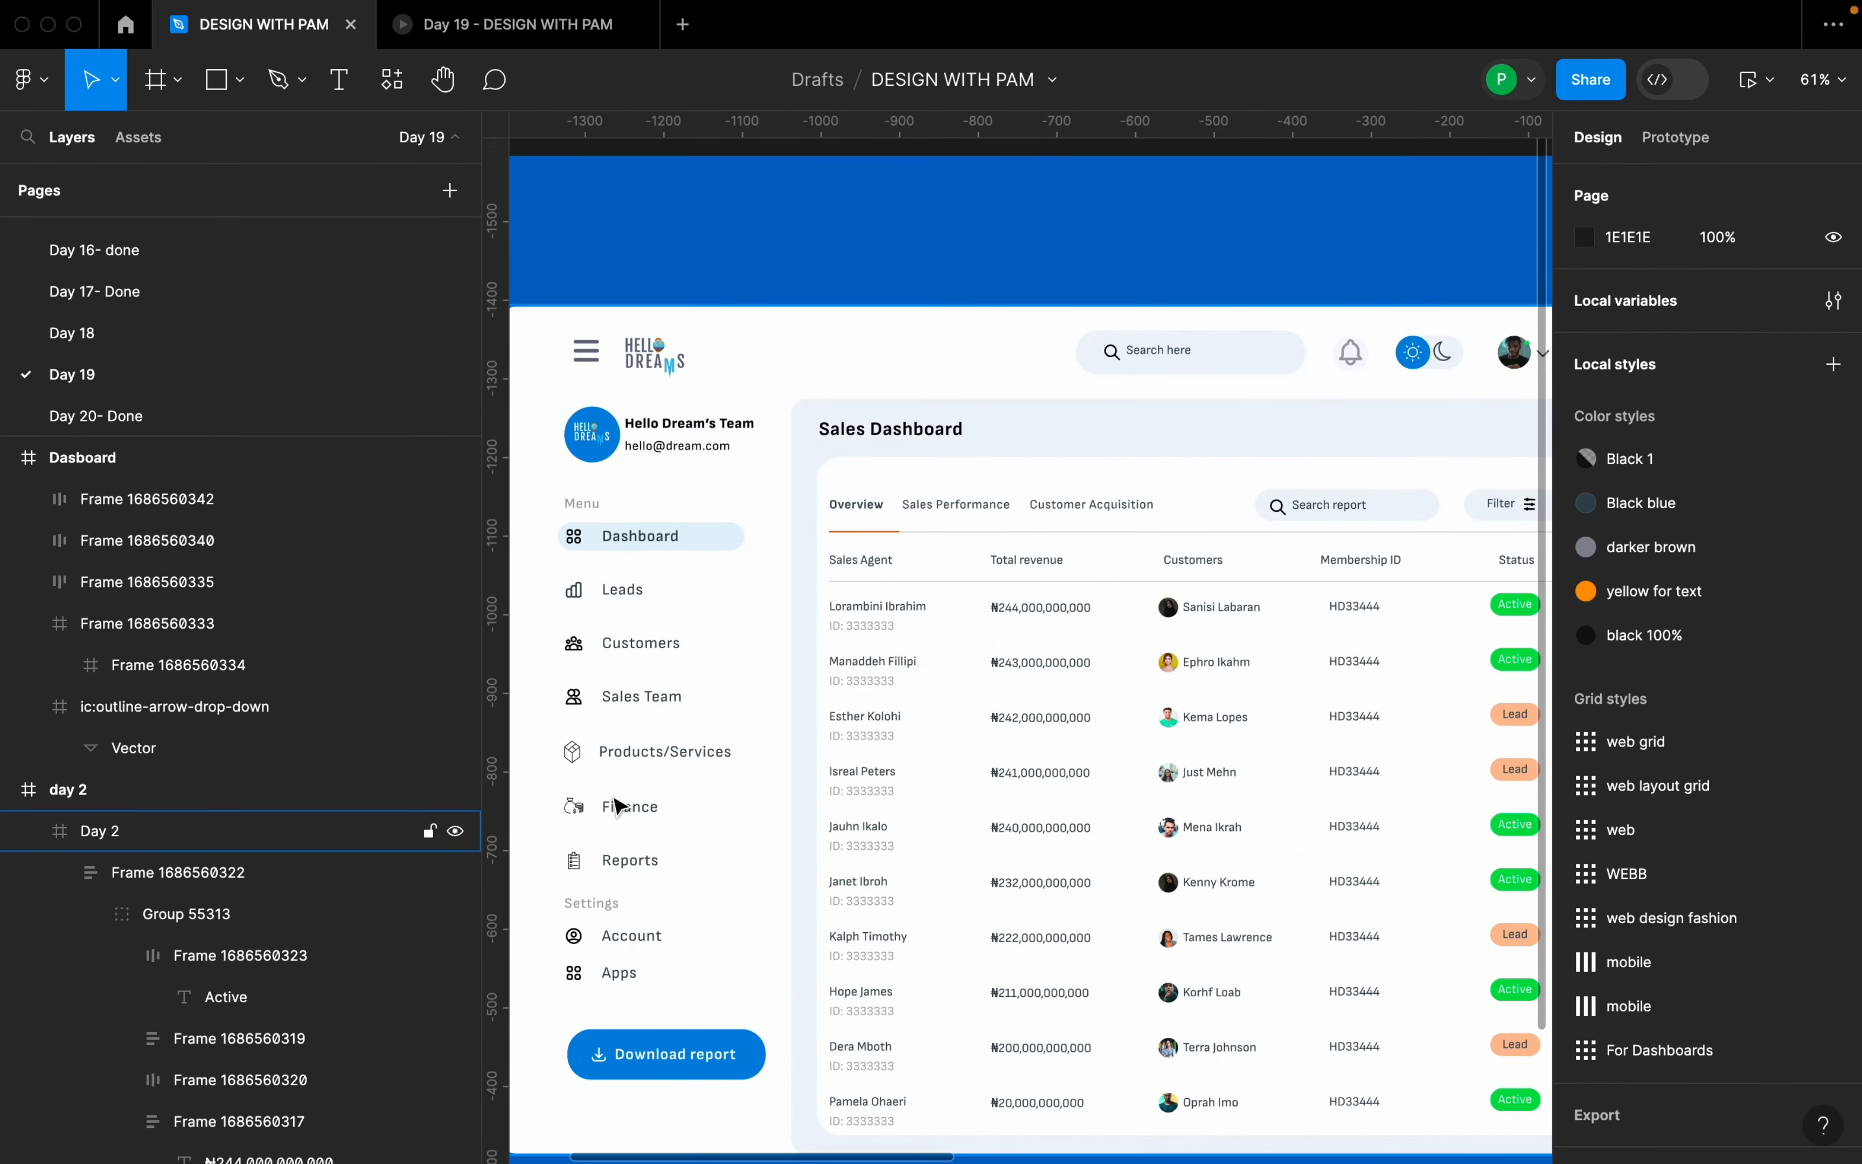
scroll(612, 793, "down", 5)
scroll(1056, 681, "up", 3)
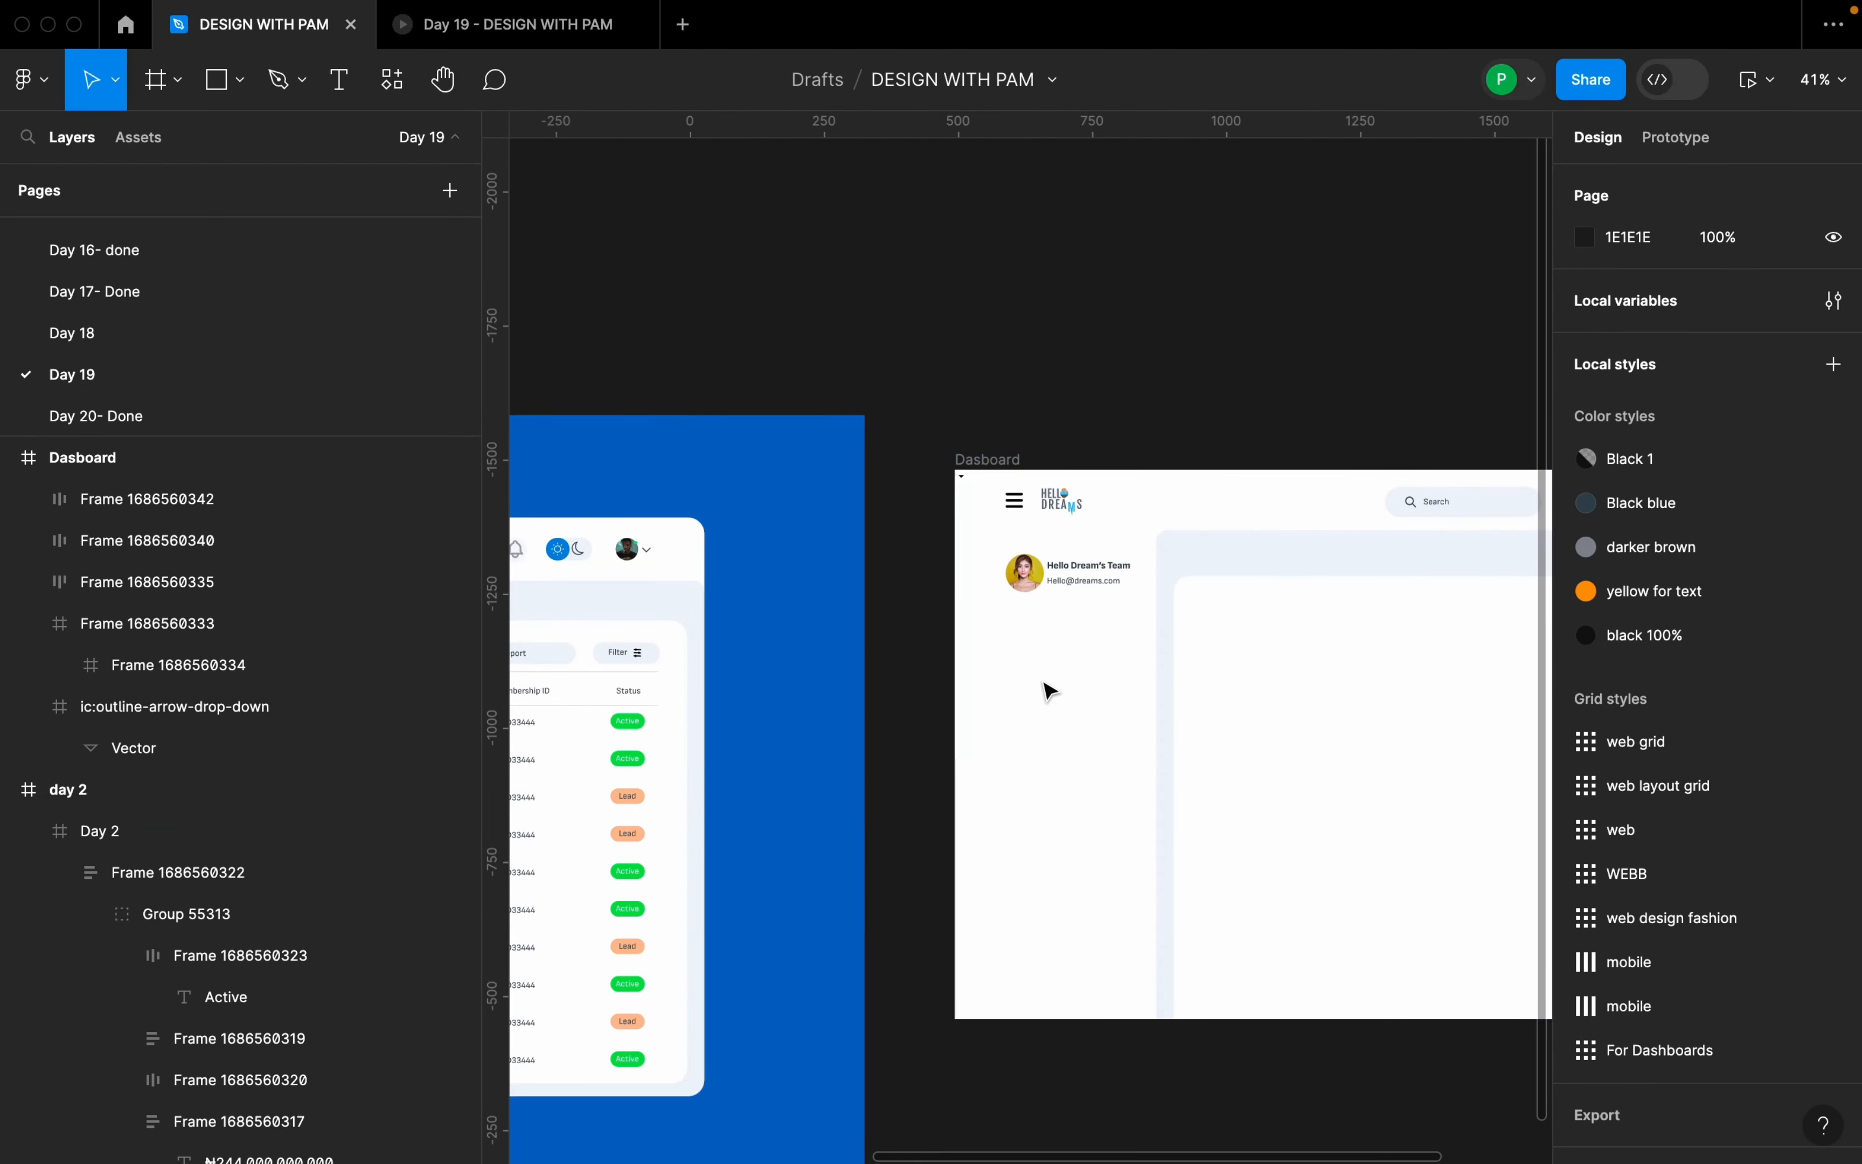
key("t")
left_click(1012, 654)
type("Menu")
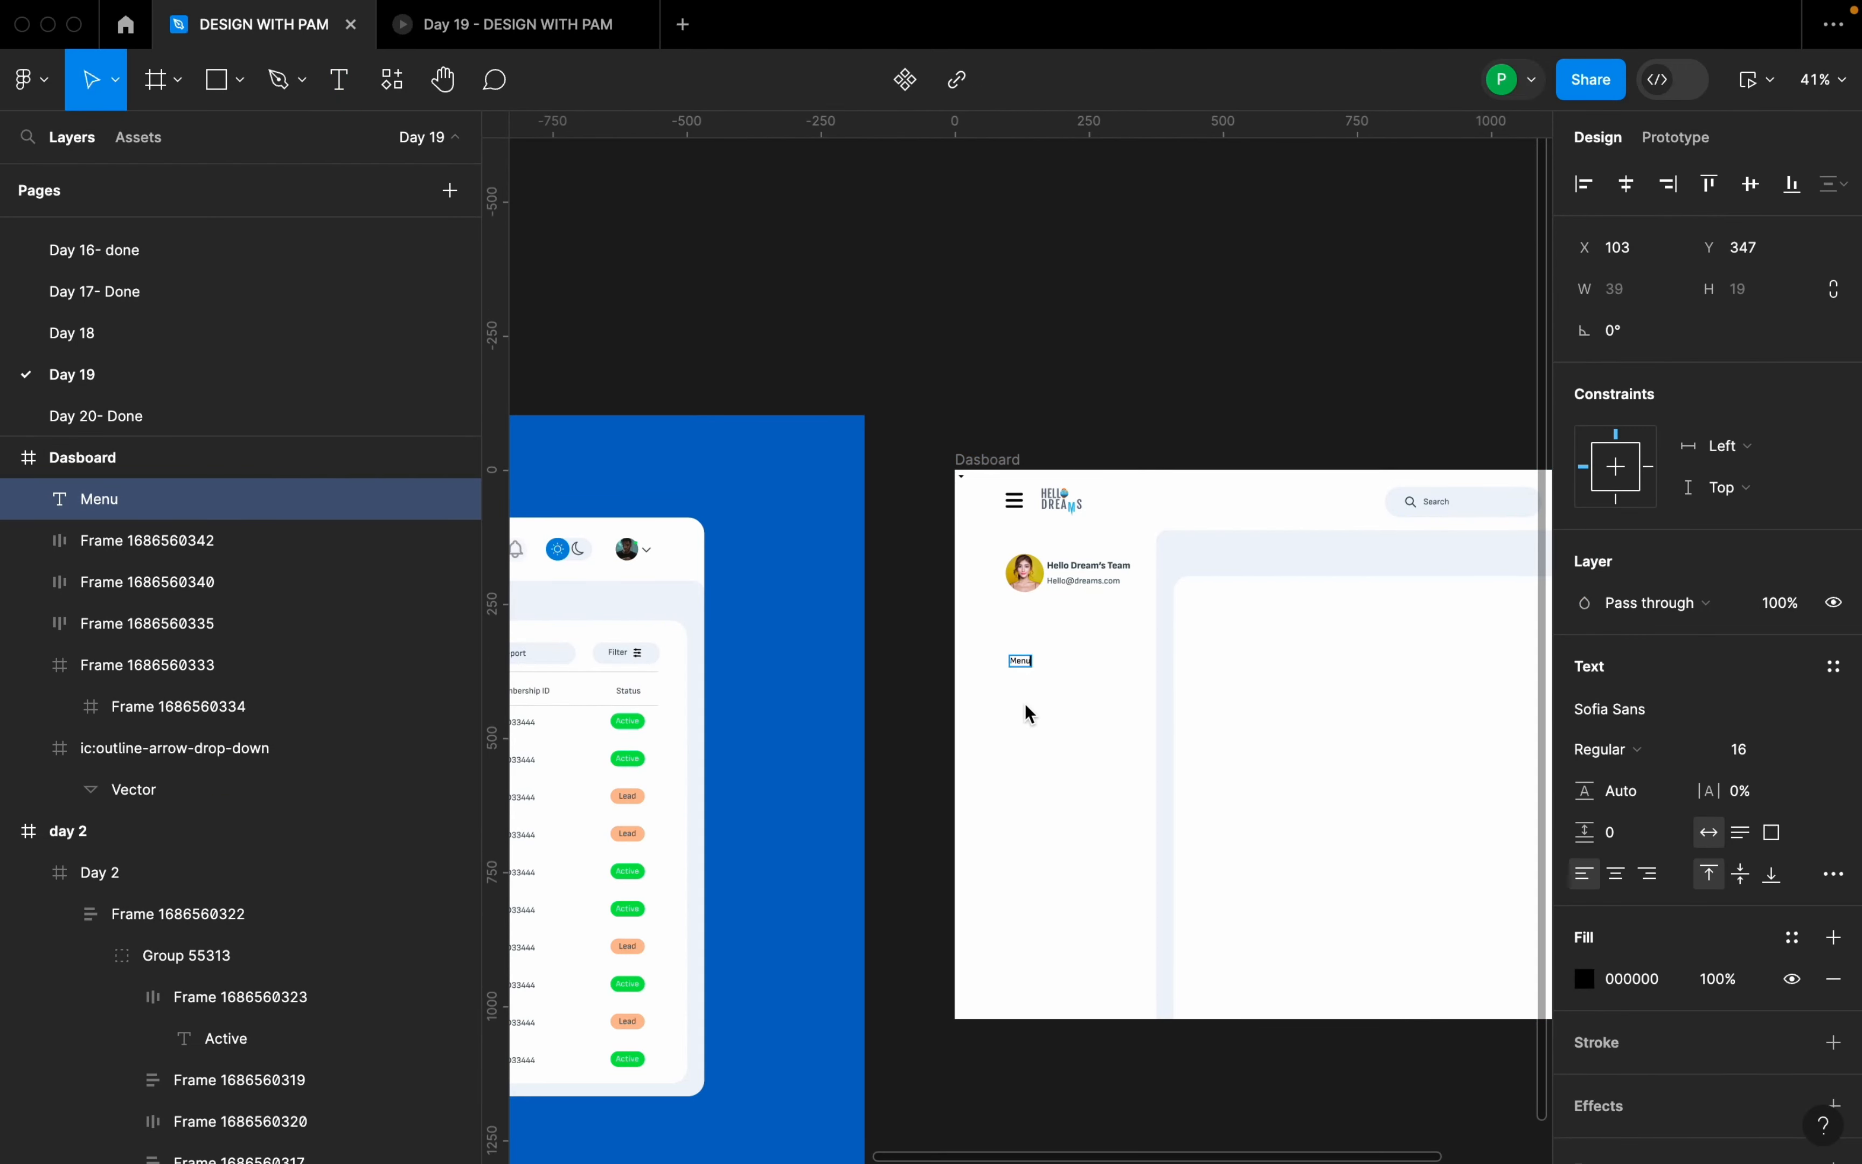
scroll(1030, 713, "up", 5)
key("Escape")
left_click_drag(1010, 578, 1003, 504)
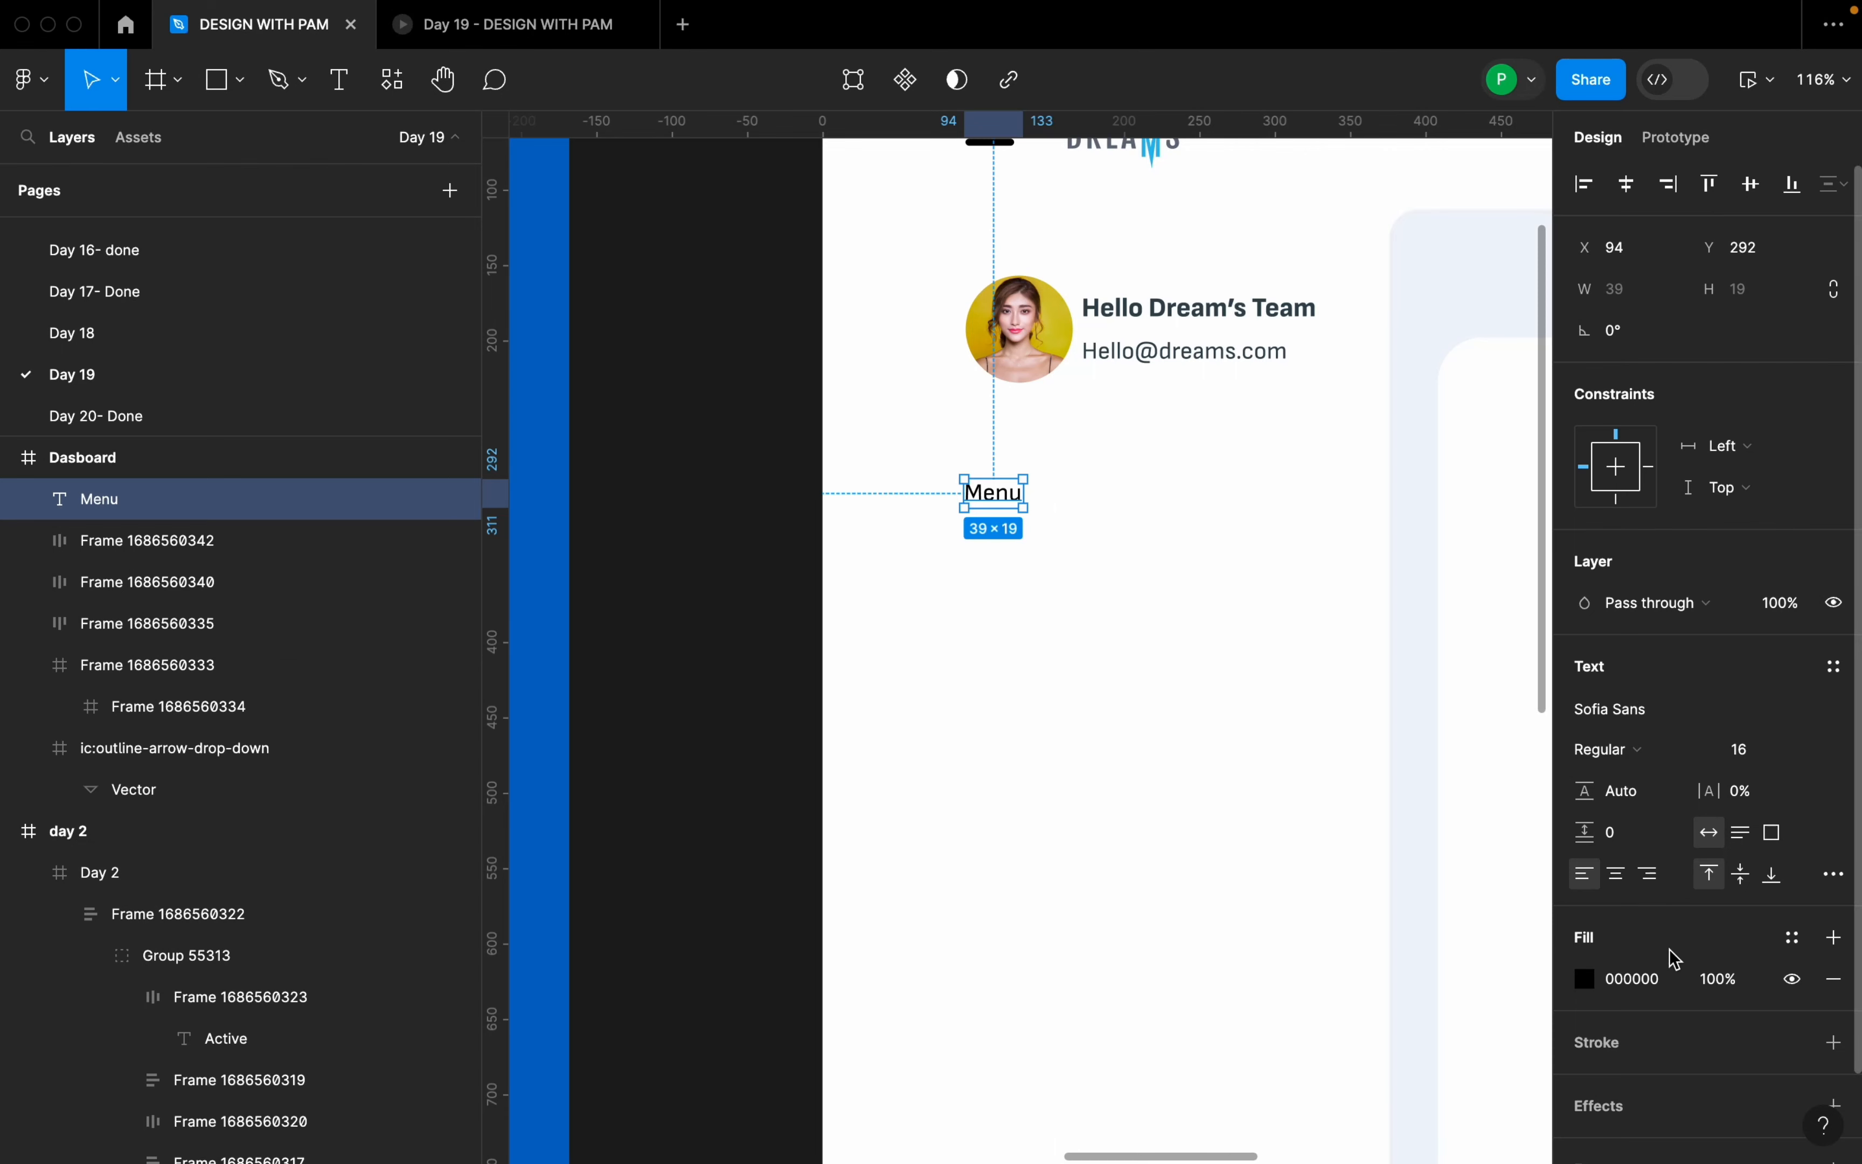
- Set the Menu label's fill to A9A9A9, its weight to Bold and its font size to 18
left_click(1651, 971)
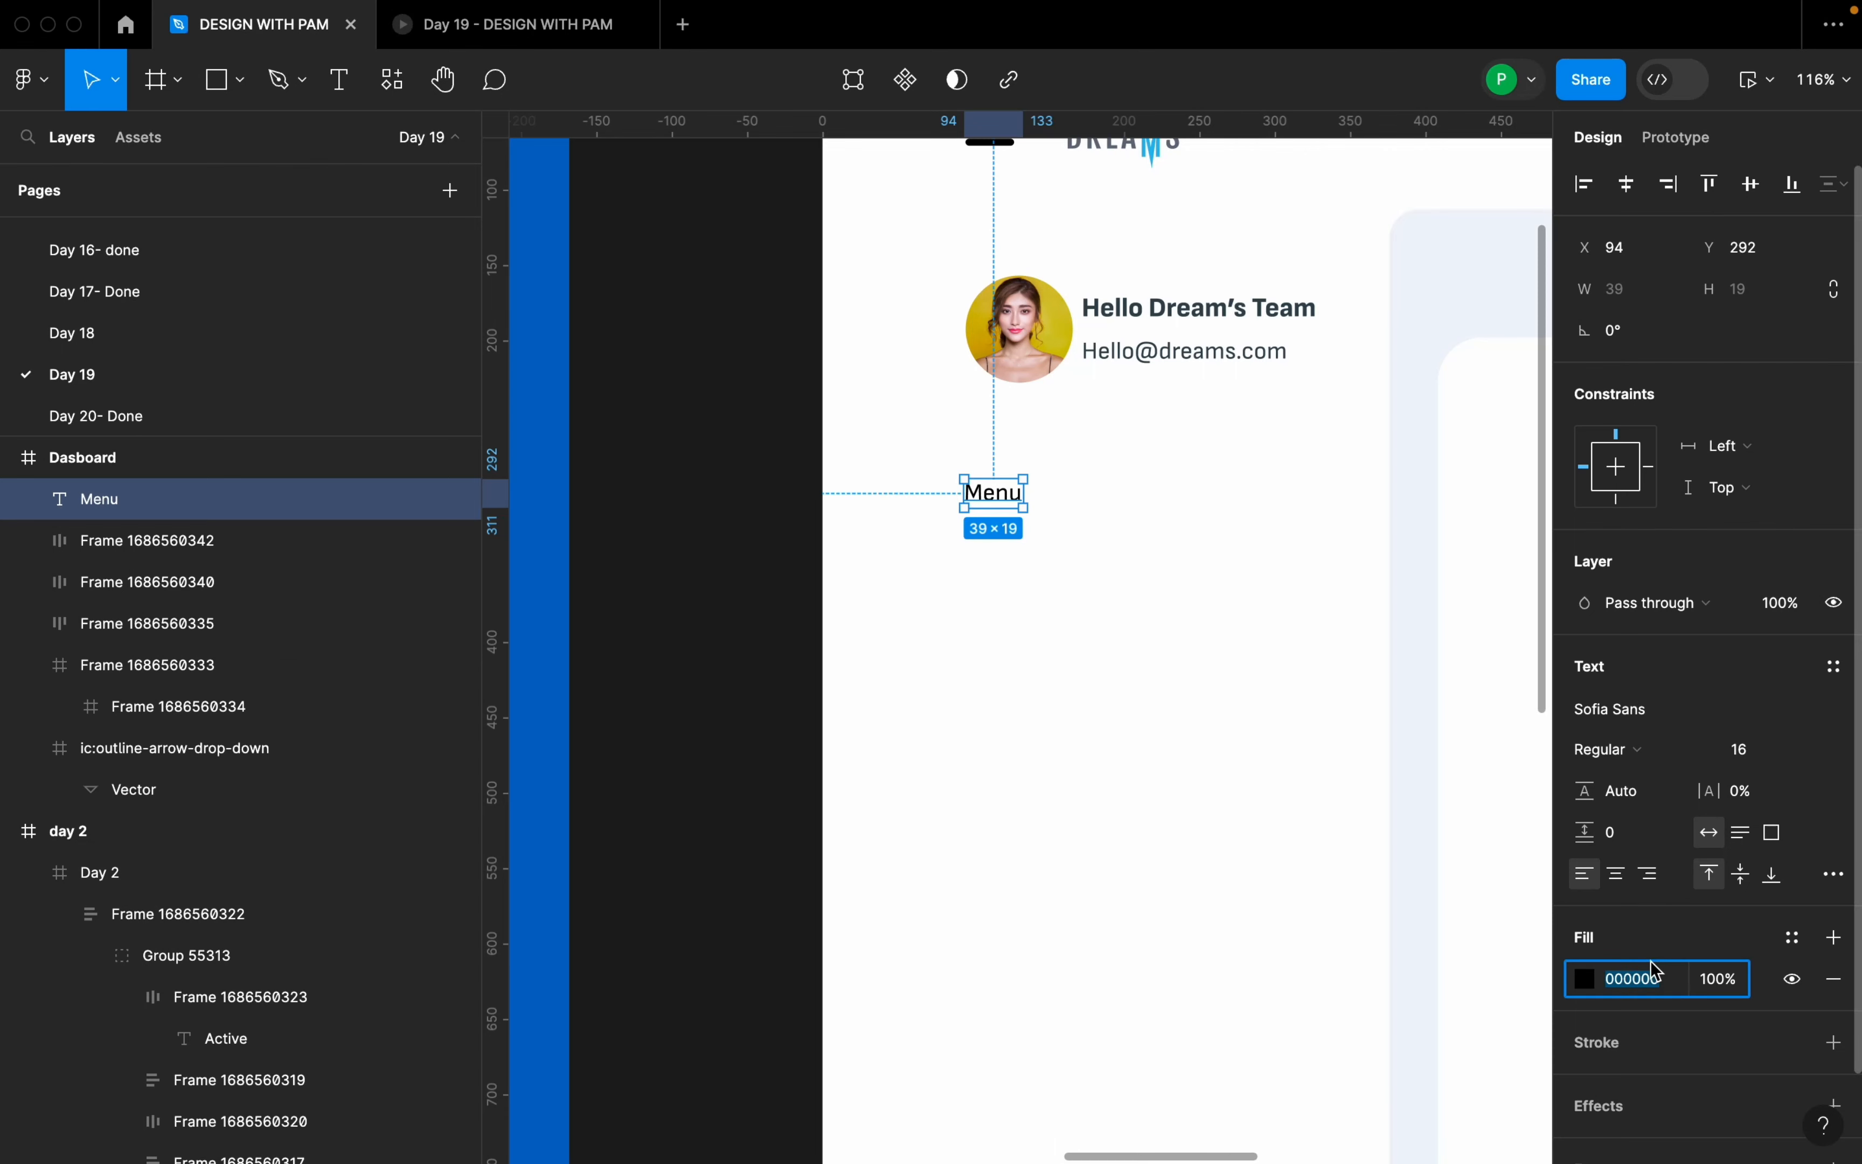
type("a9a9a9")
key("Return")
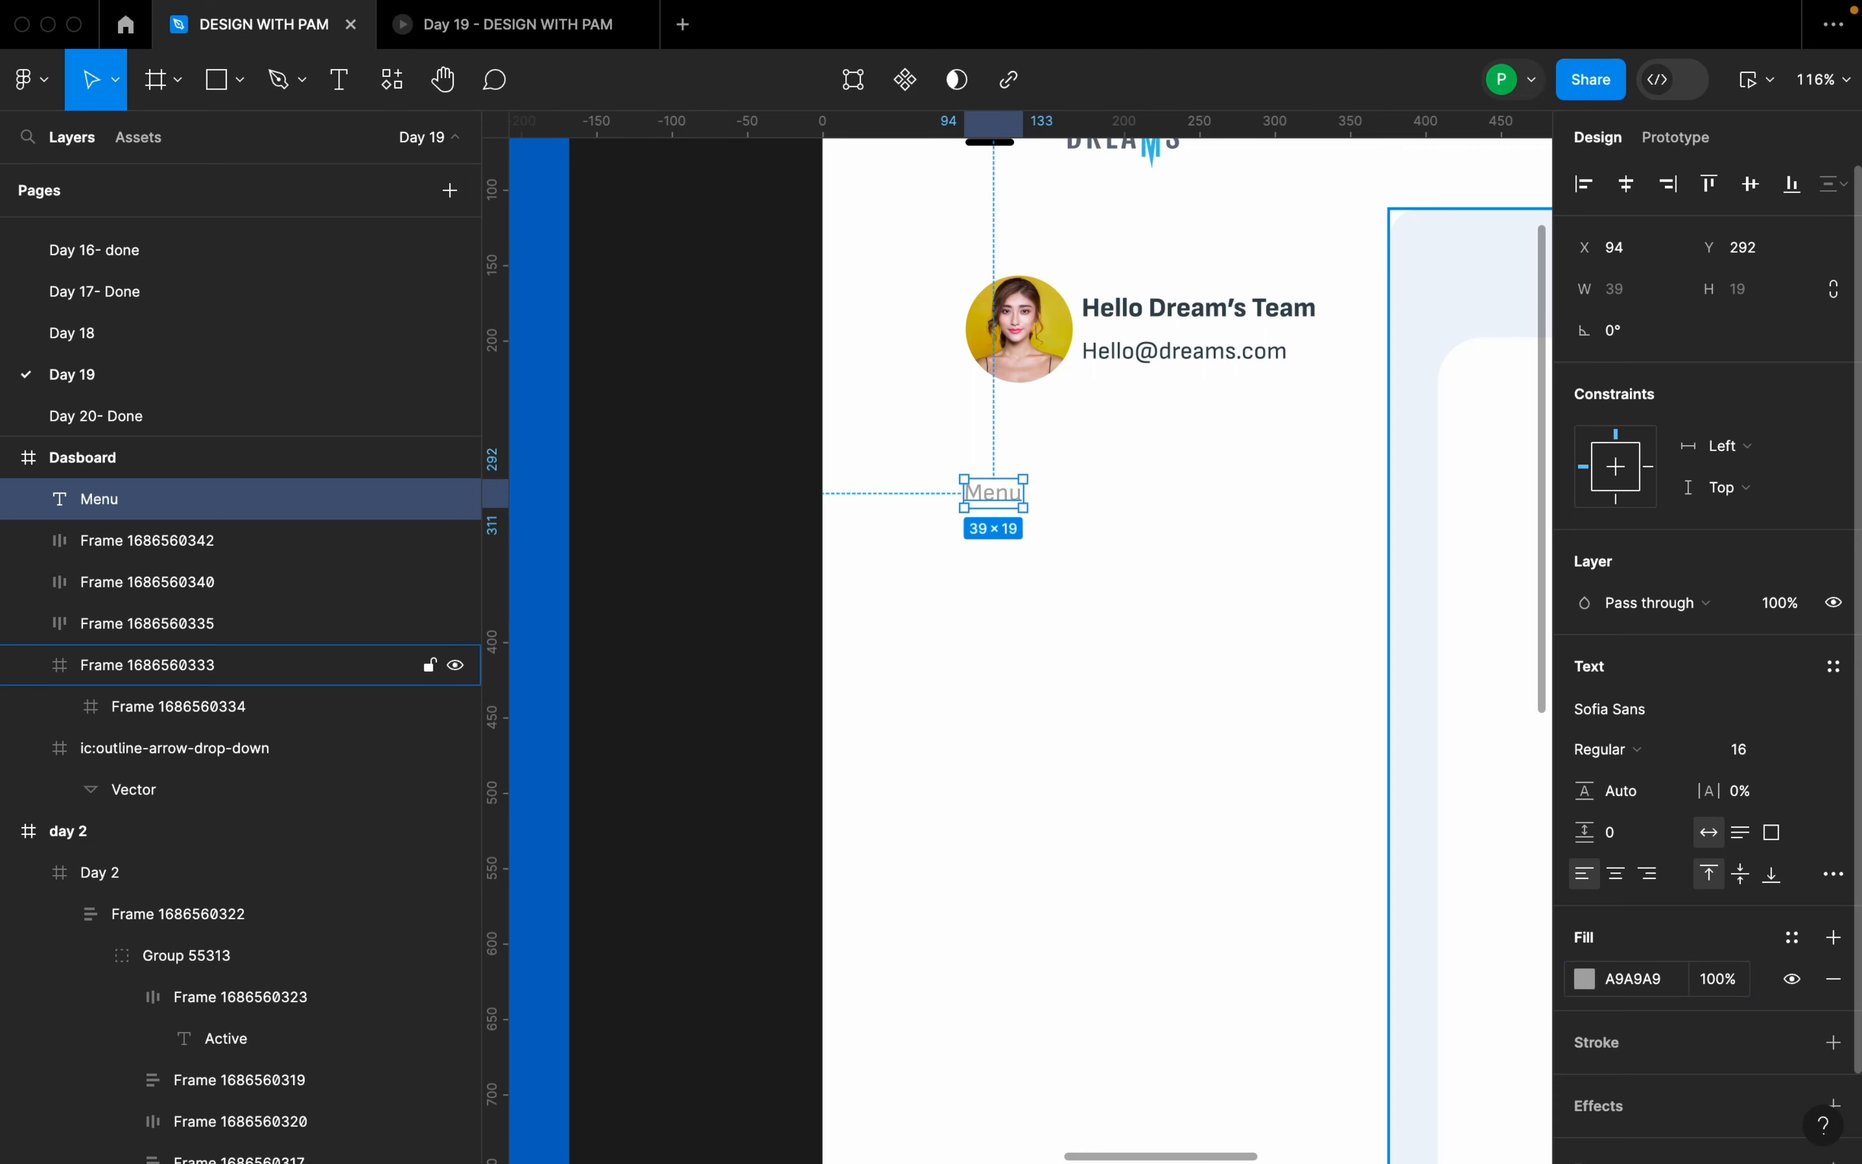
left_click(1681, 757)
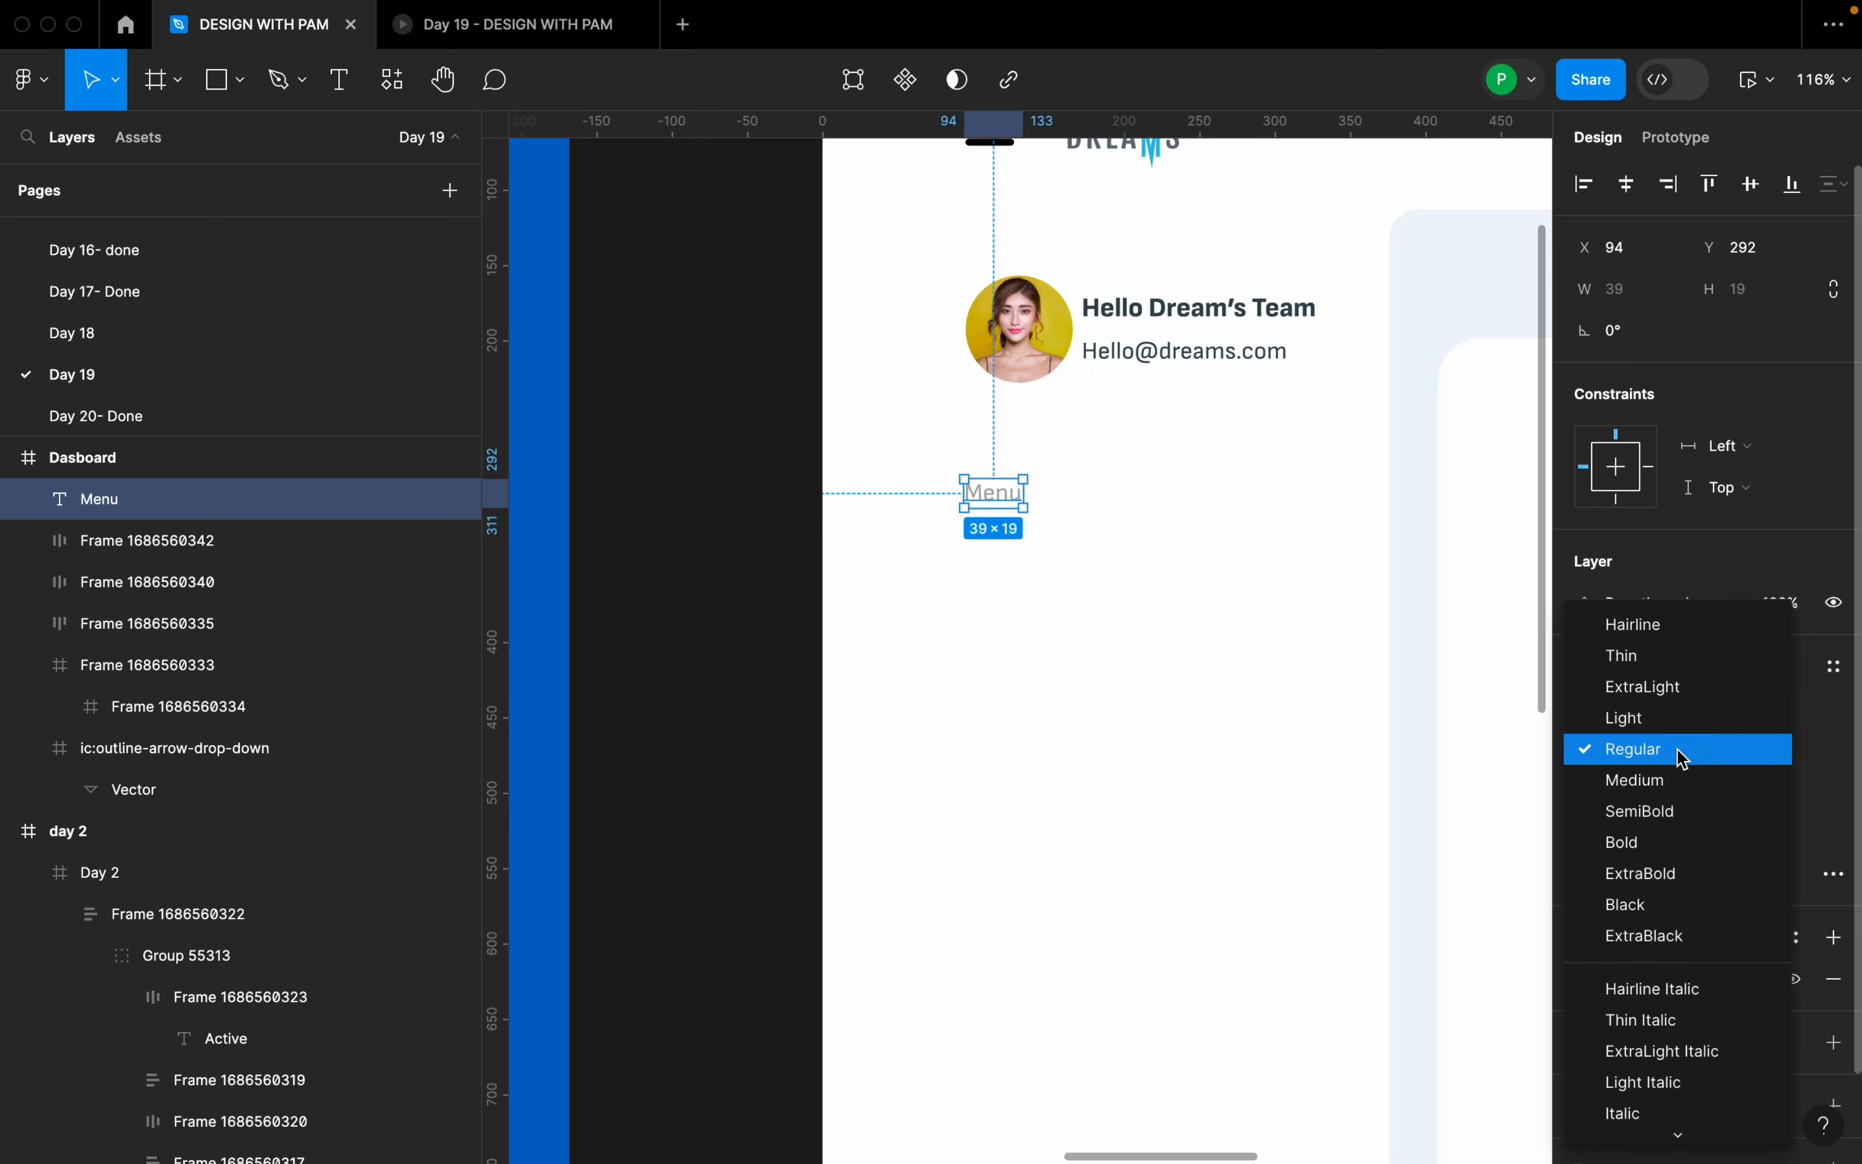
left_click(1653, 842)
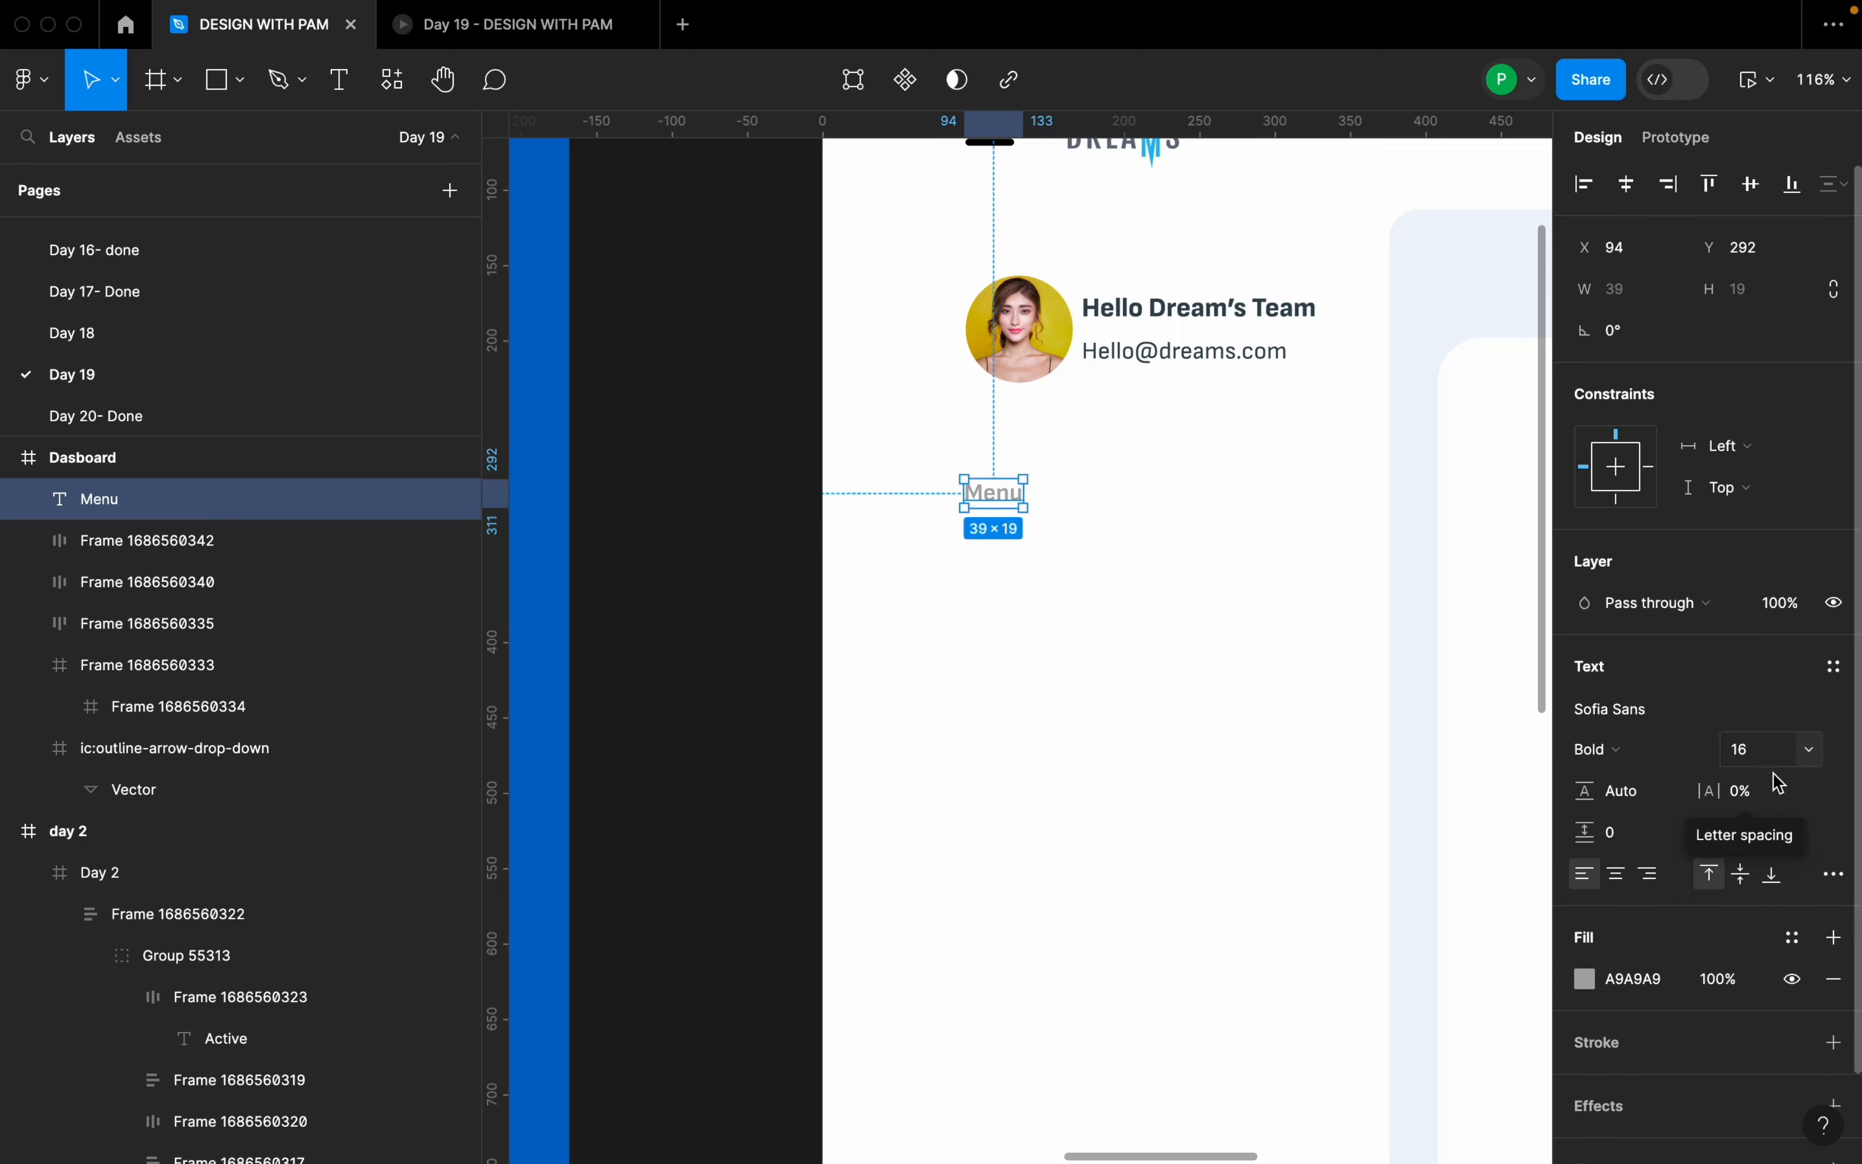
left_click(1797, 749)
left_click(1758, 762)
left_click(1758, 762)
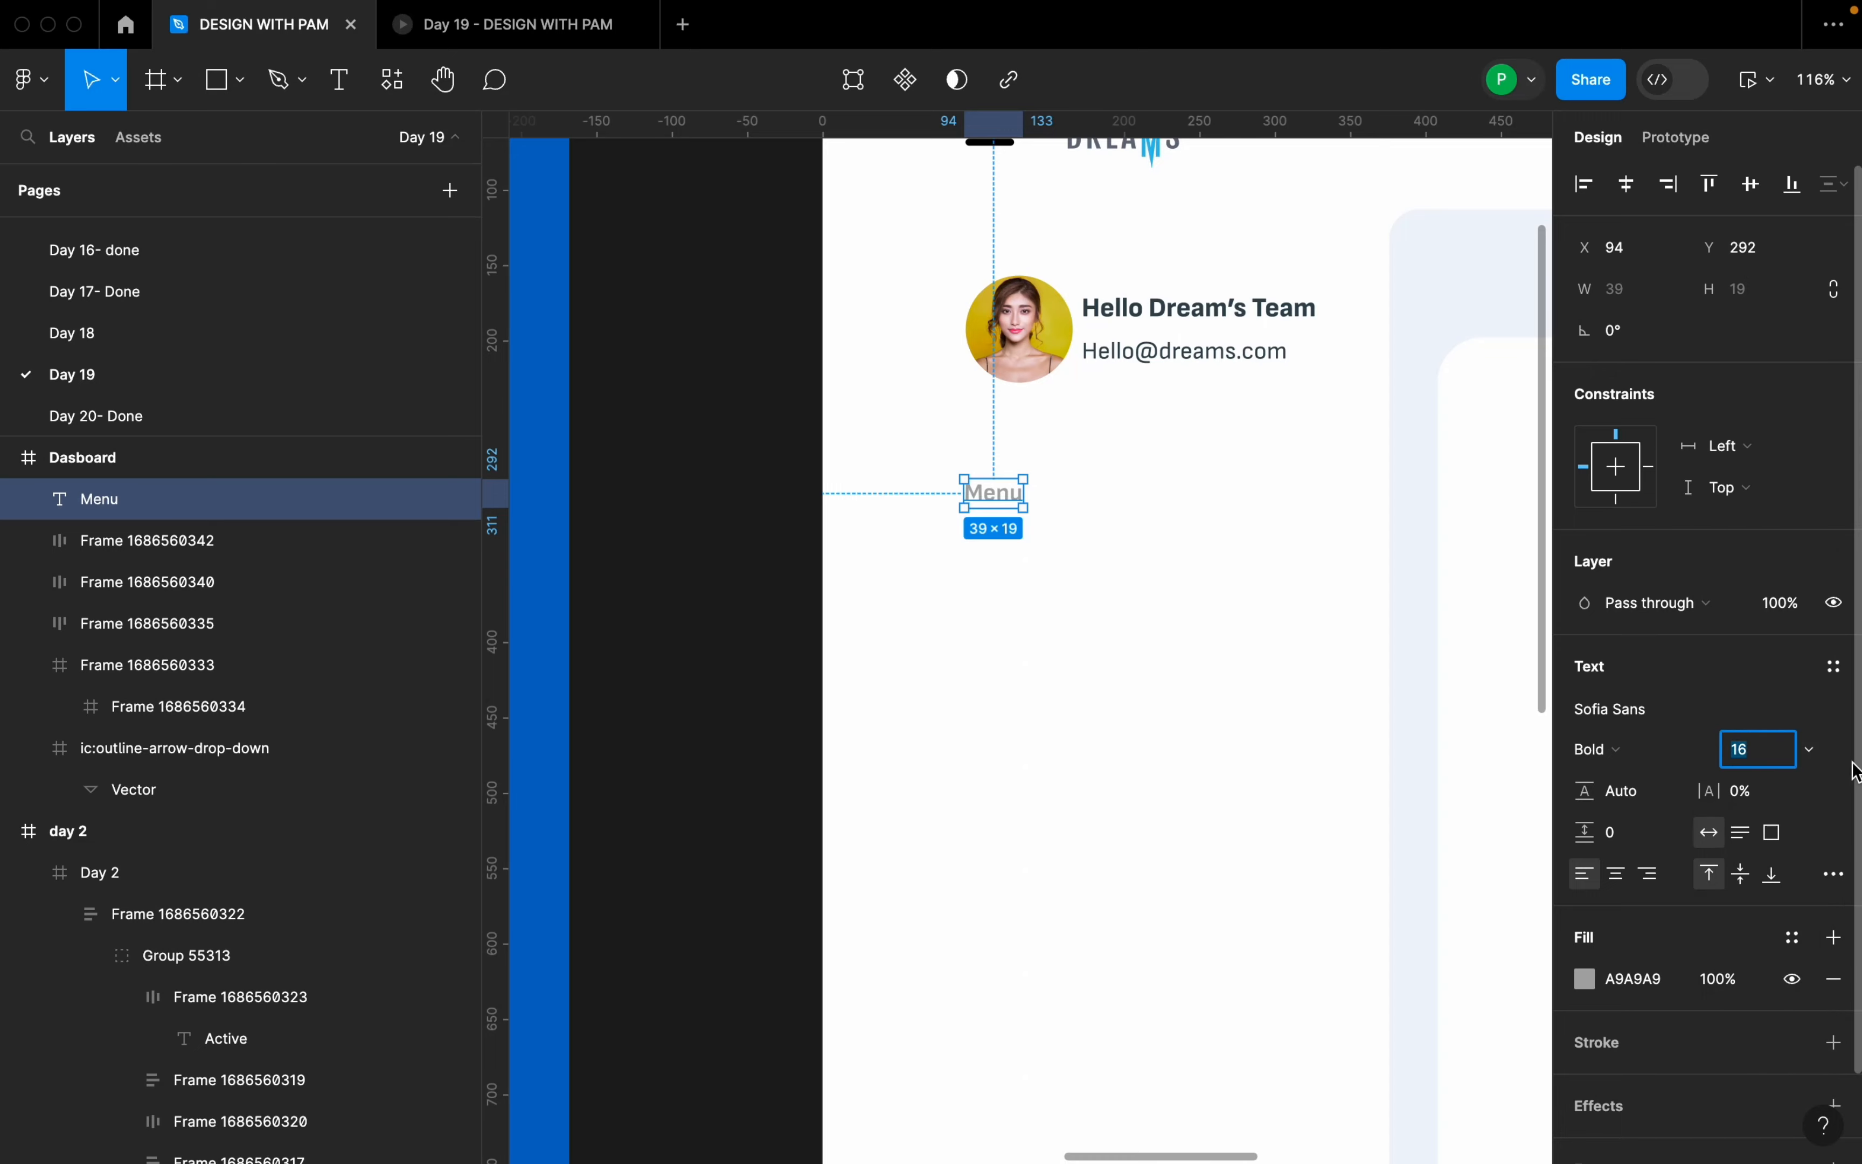
key("Return")
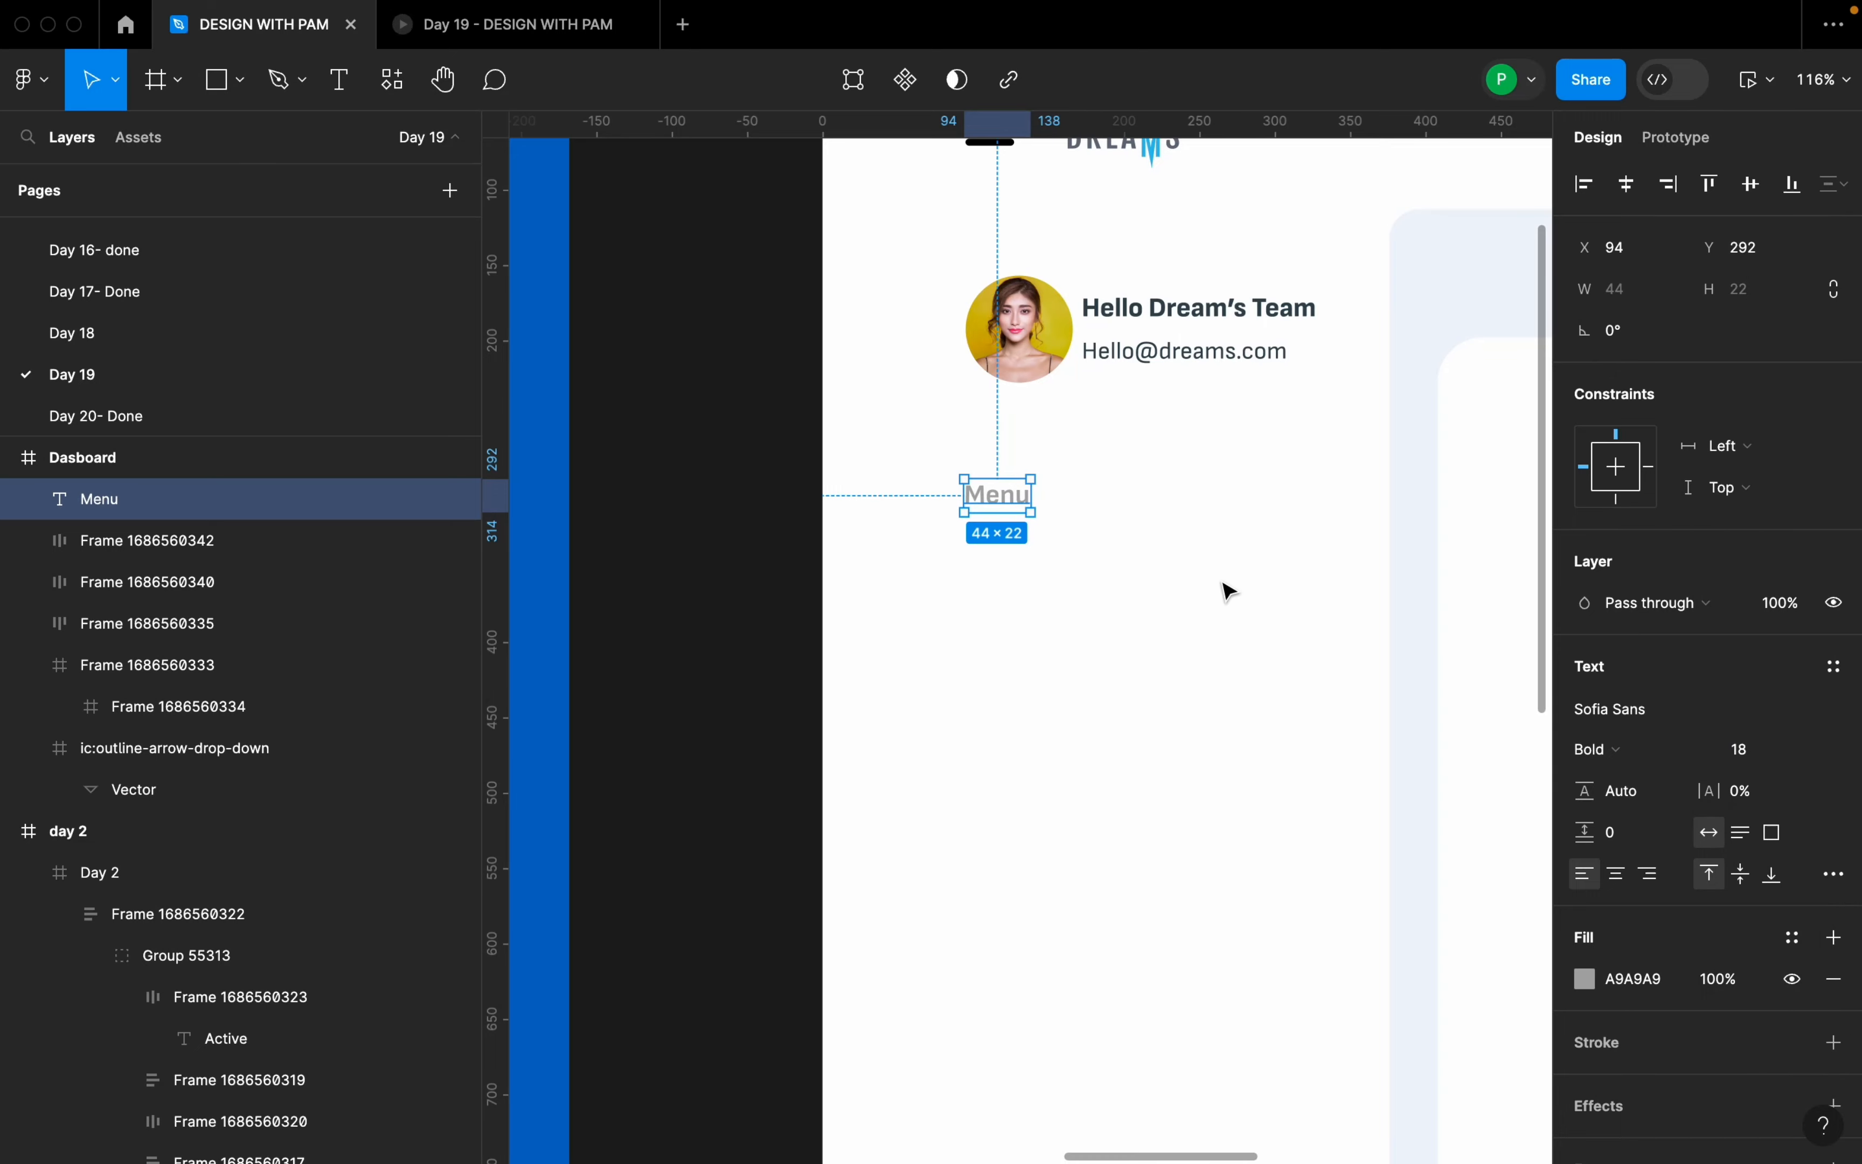
left_click(1227, 591)
- Add the text “Dashboard” below the Menu label, correct its spelling and align it with the label's left edge
scroll(1226, 590, "down", 5)
scroll(1184, 590, "down", 5)
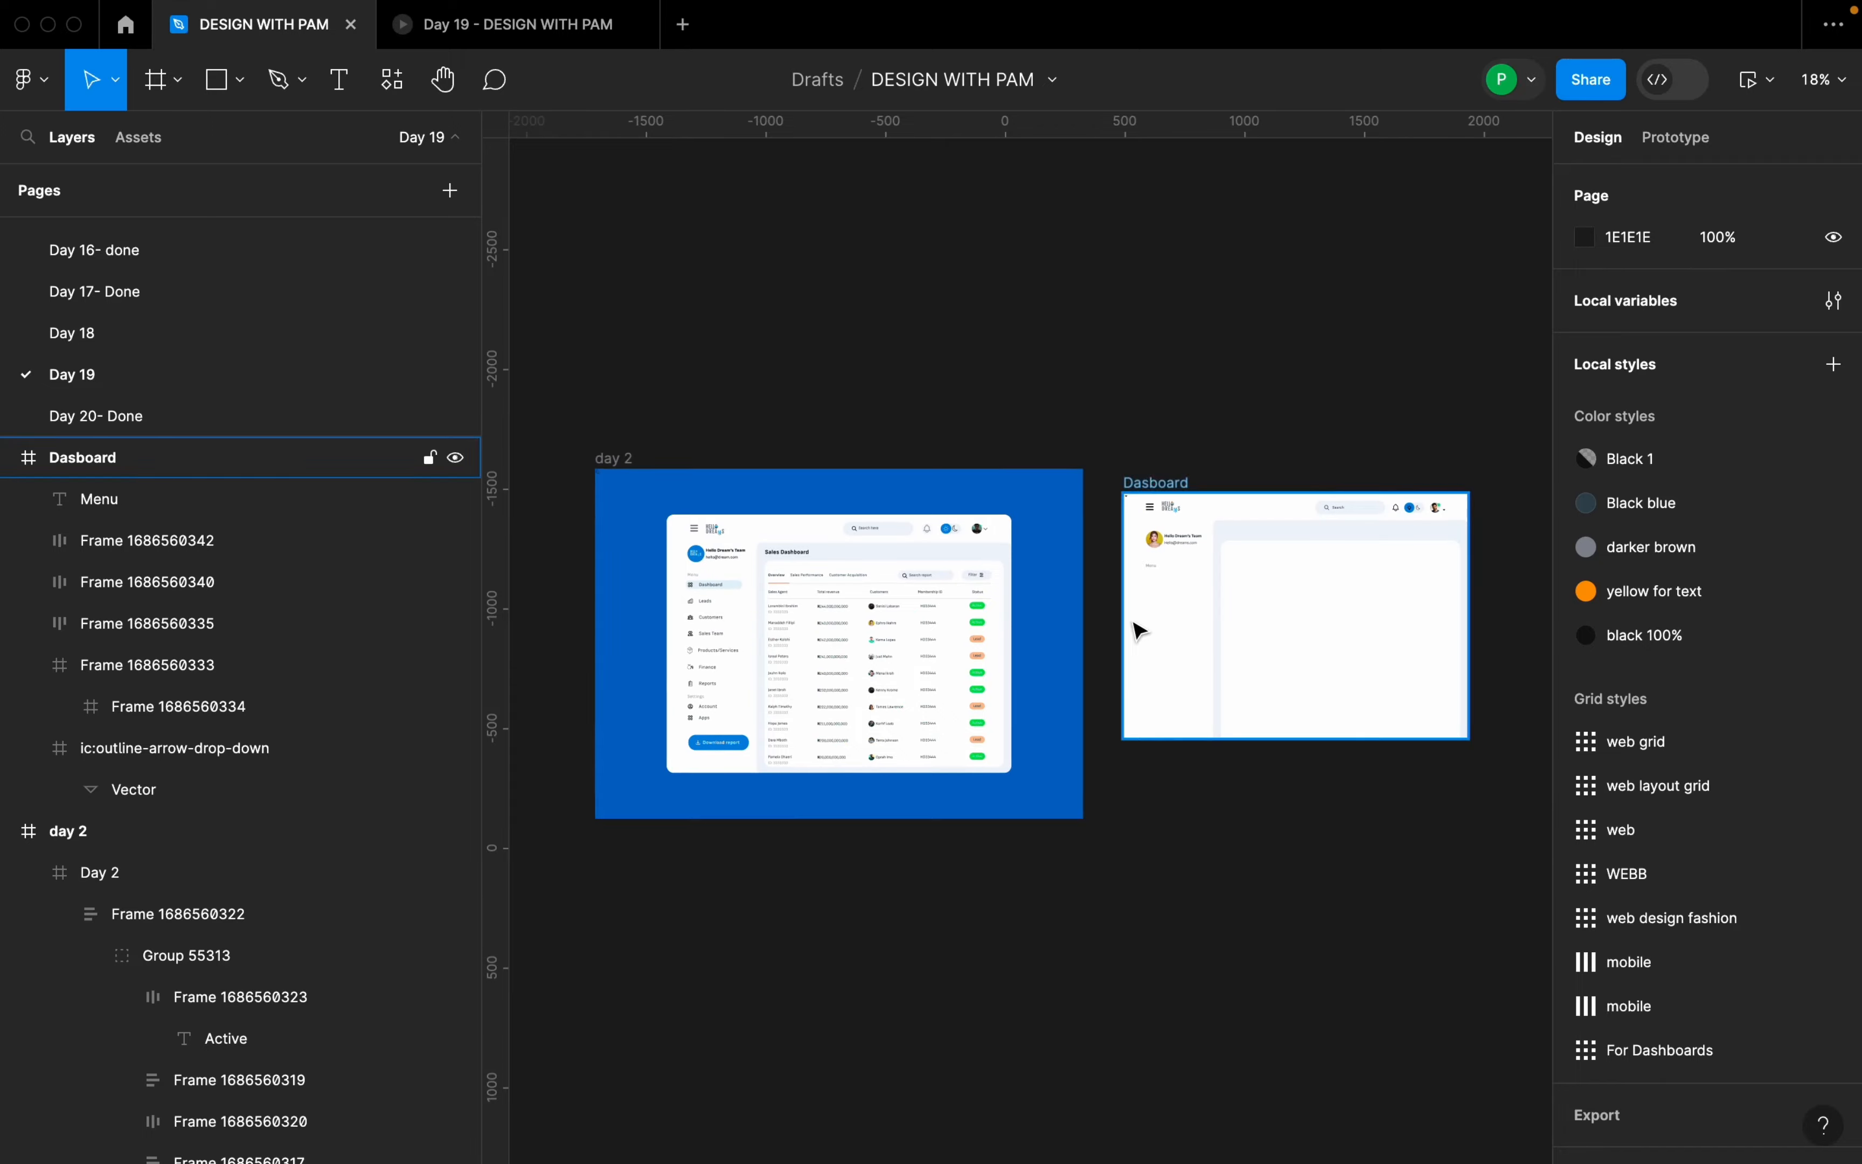
scroll(769, 608, "up", 5)
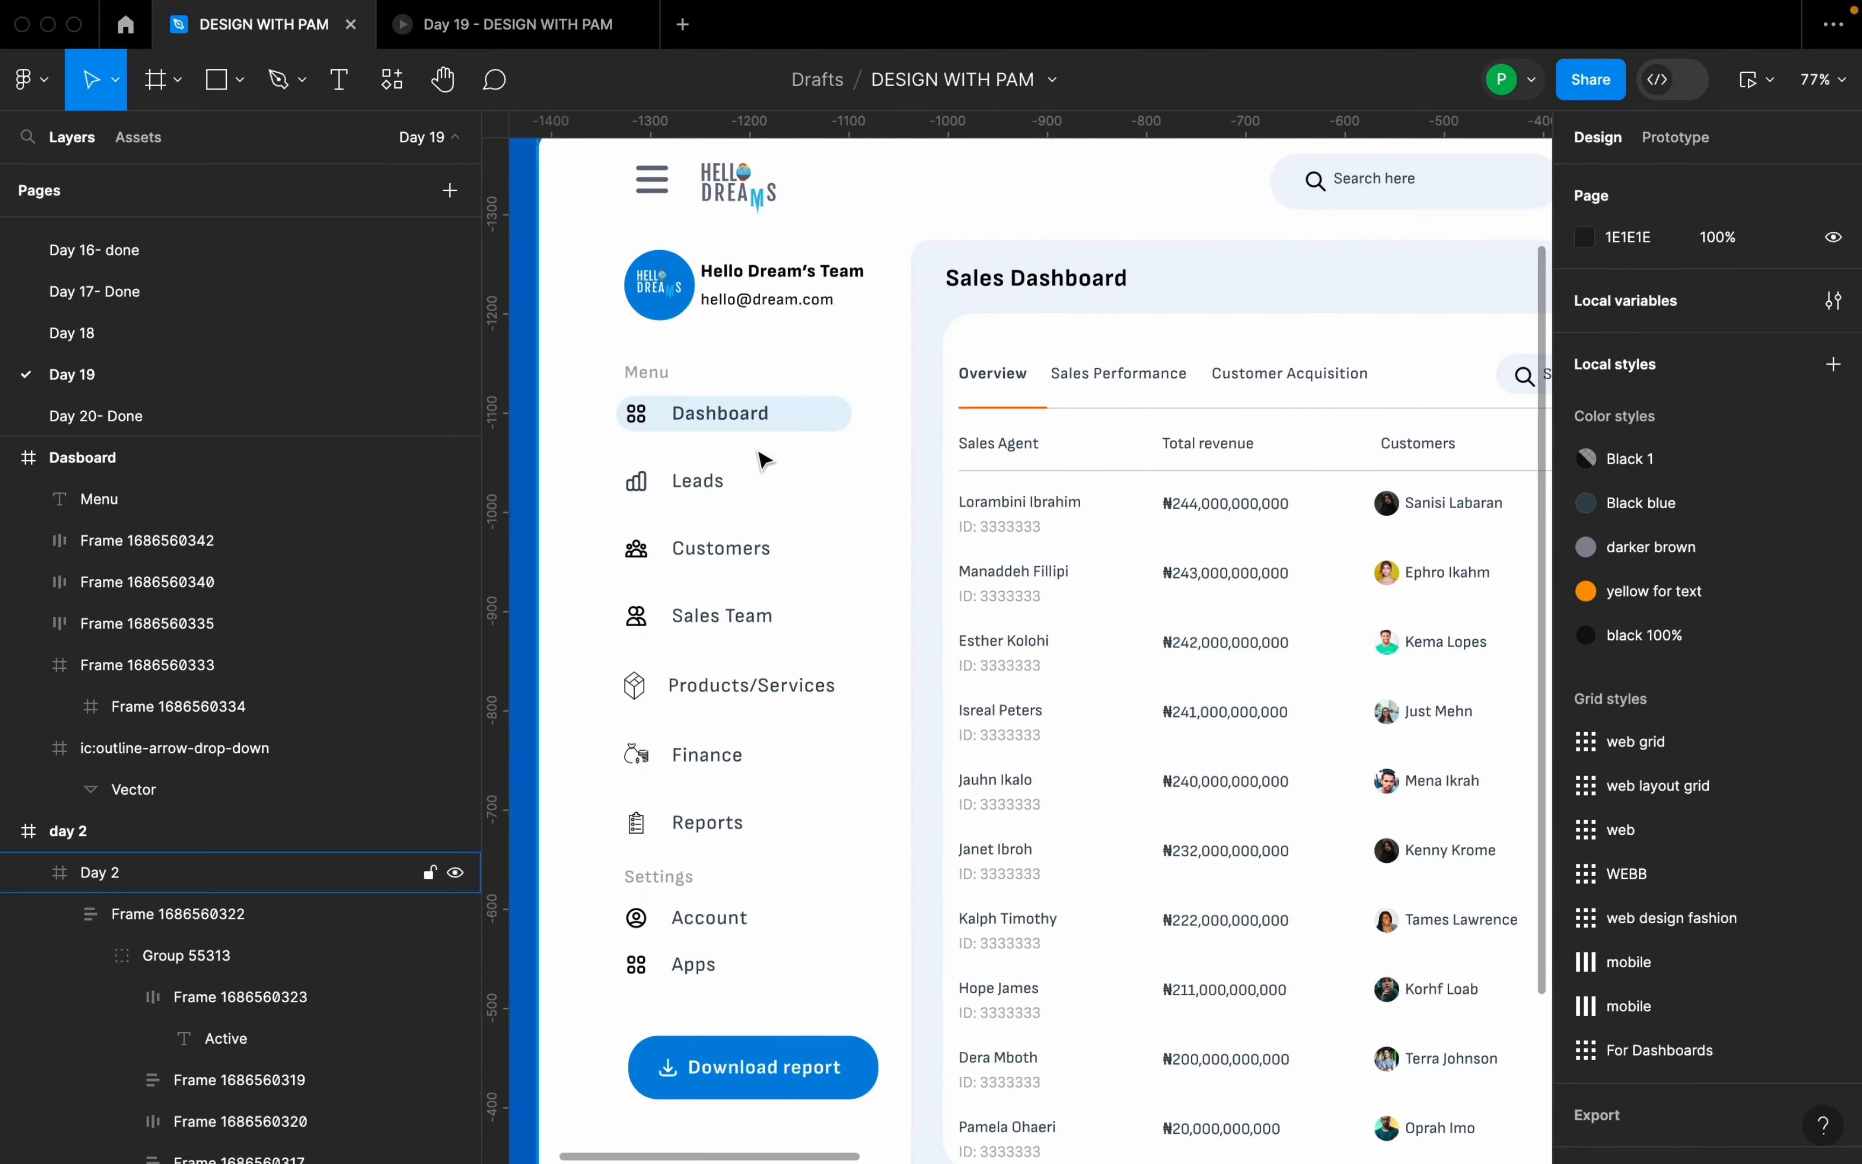
scroll(630, 474, "down", 5)
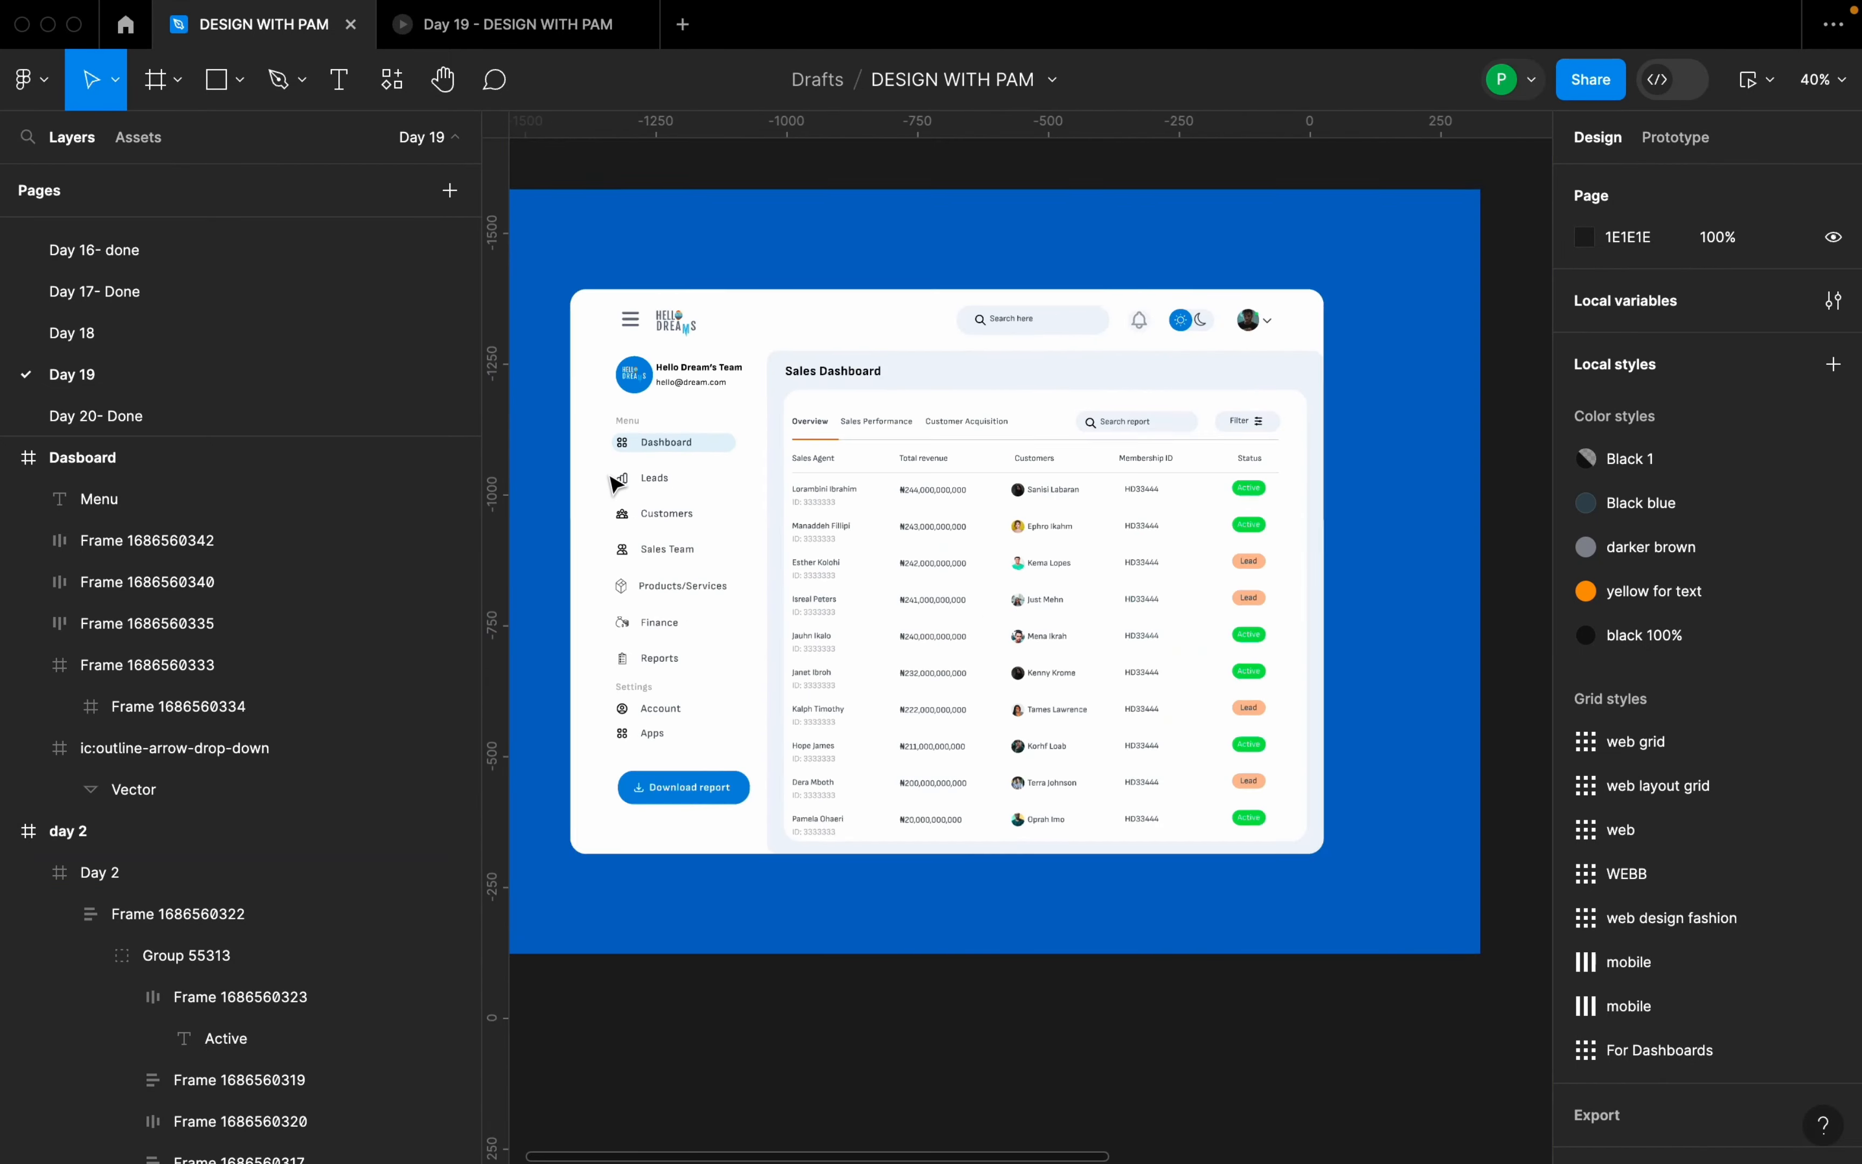
scroll(646, 513, "down", 4)
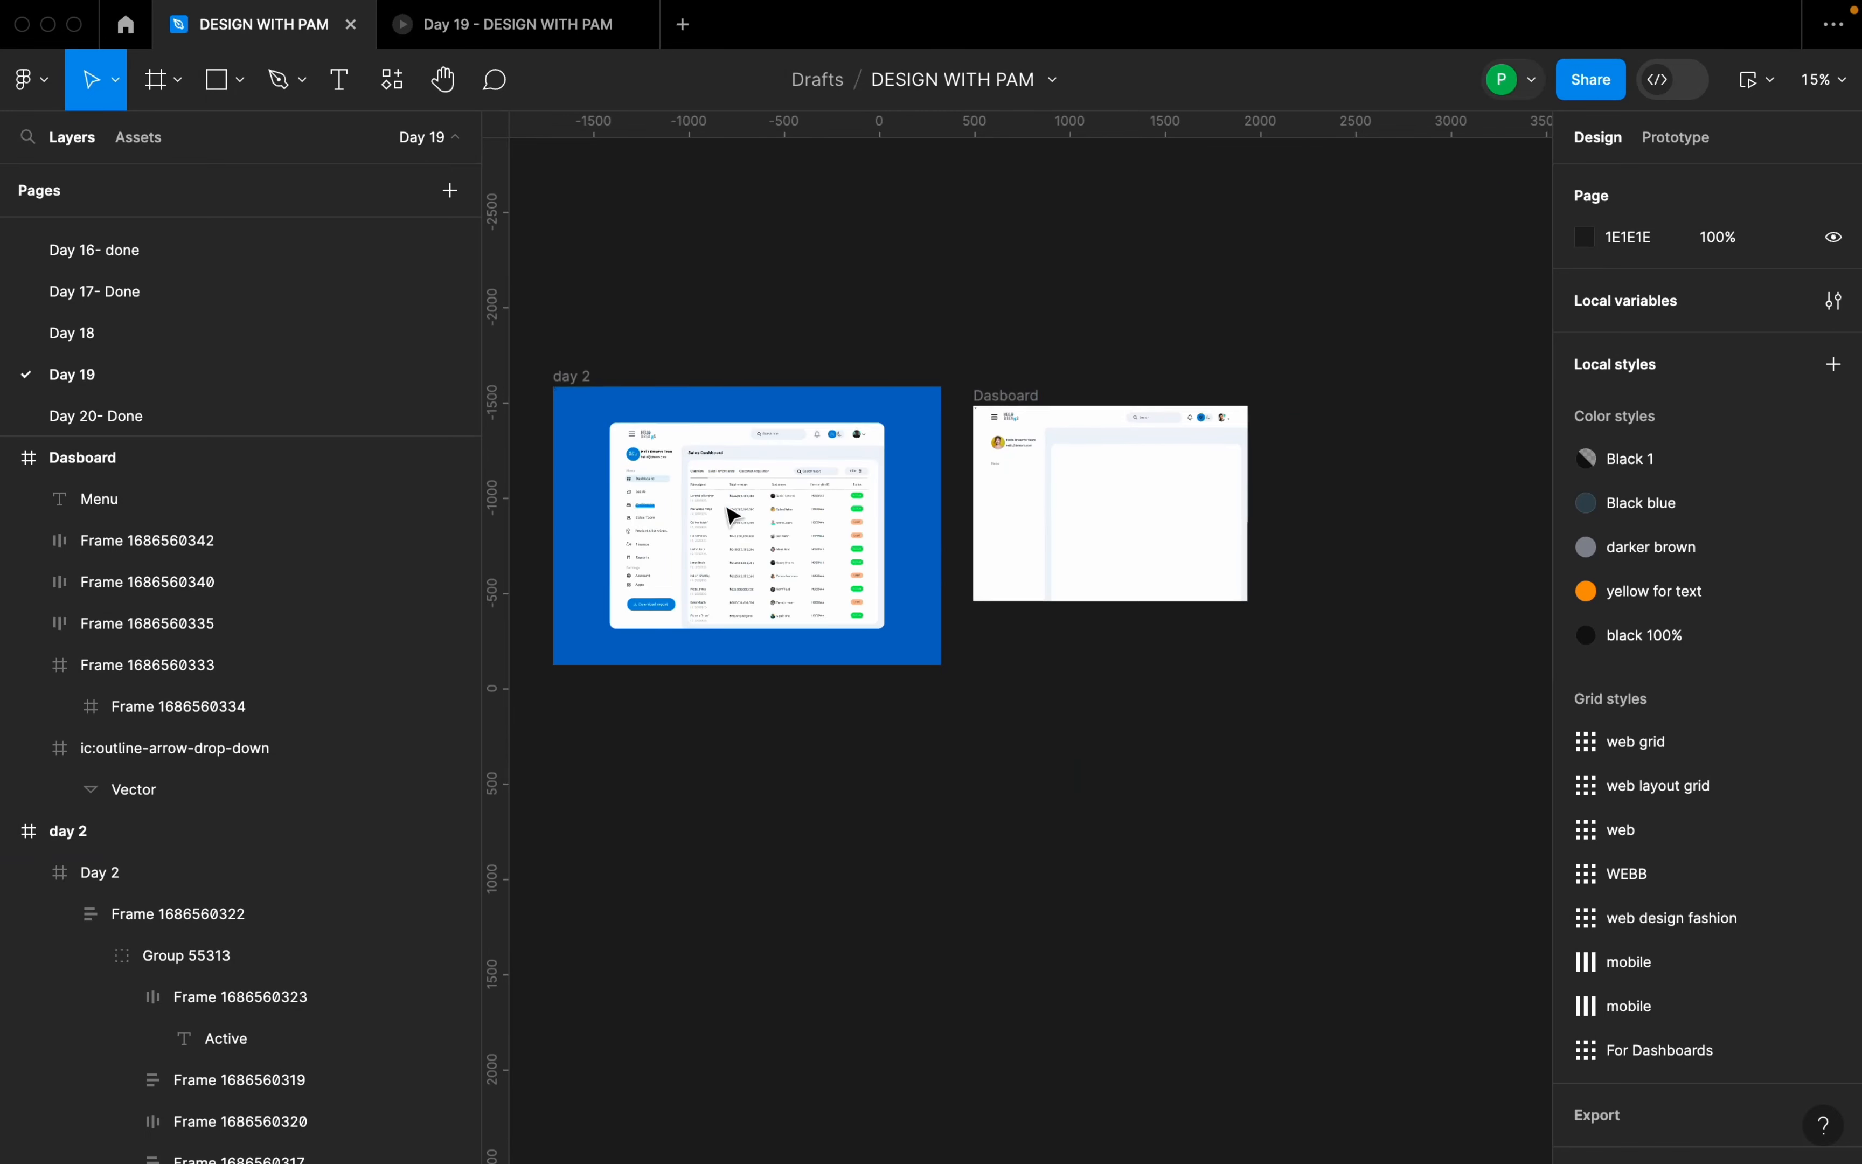
scroll(1038, 512, "up", 10)
key("t")
left_click(987, 493)
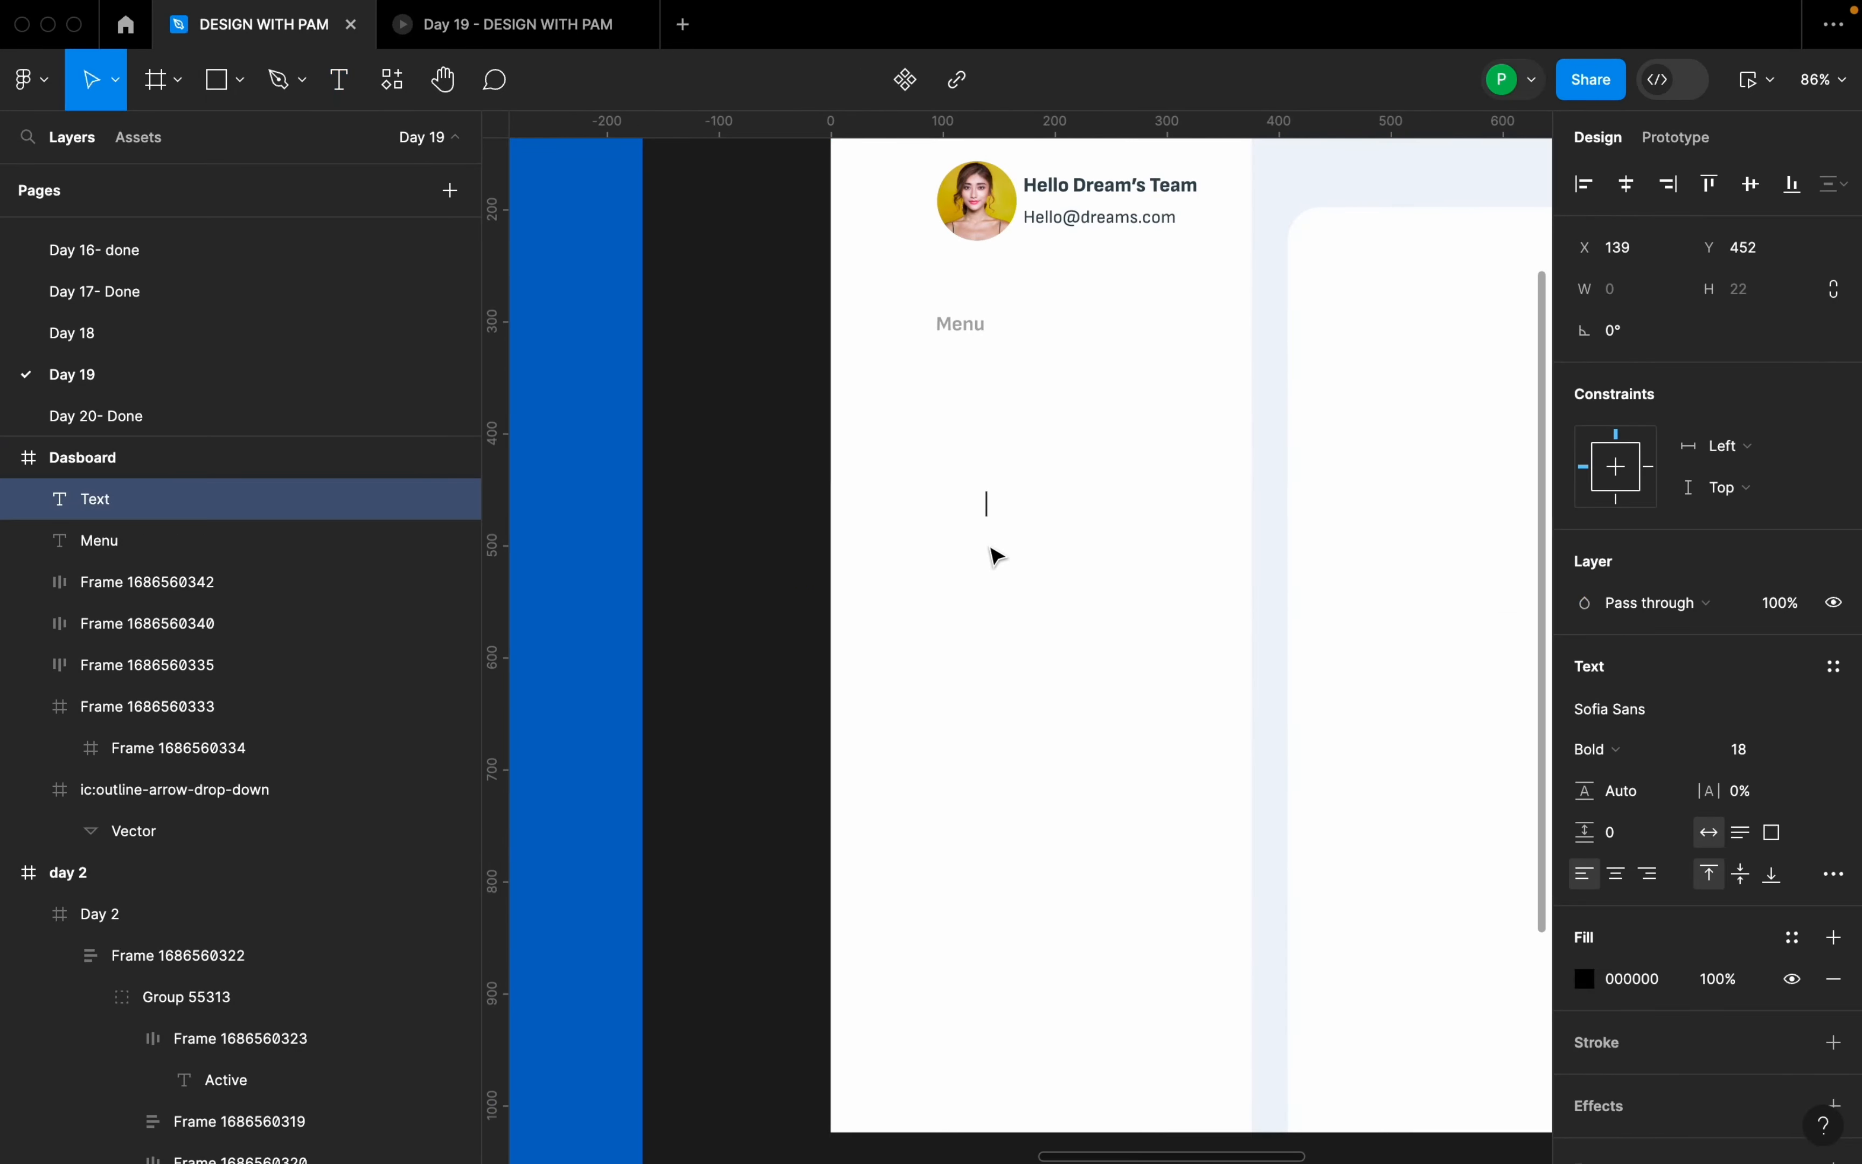
type("Dashbaord")
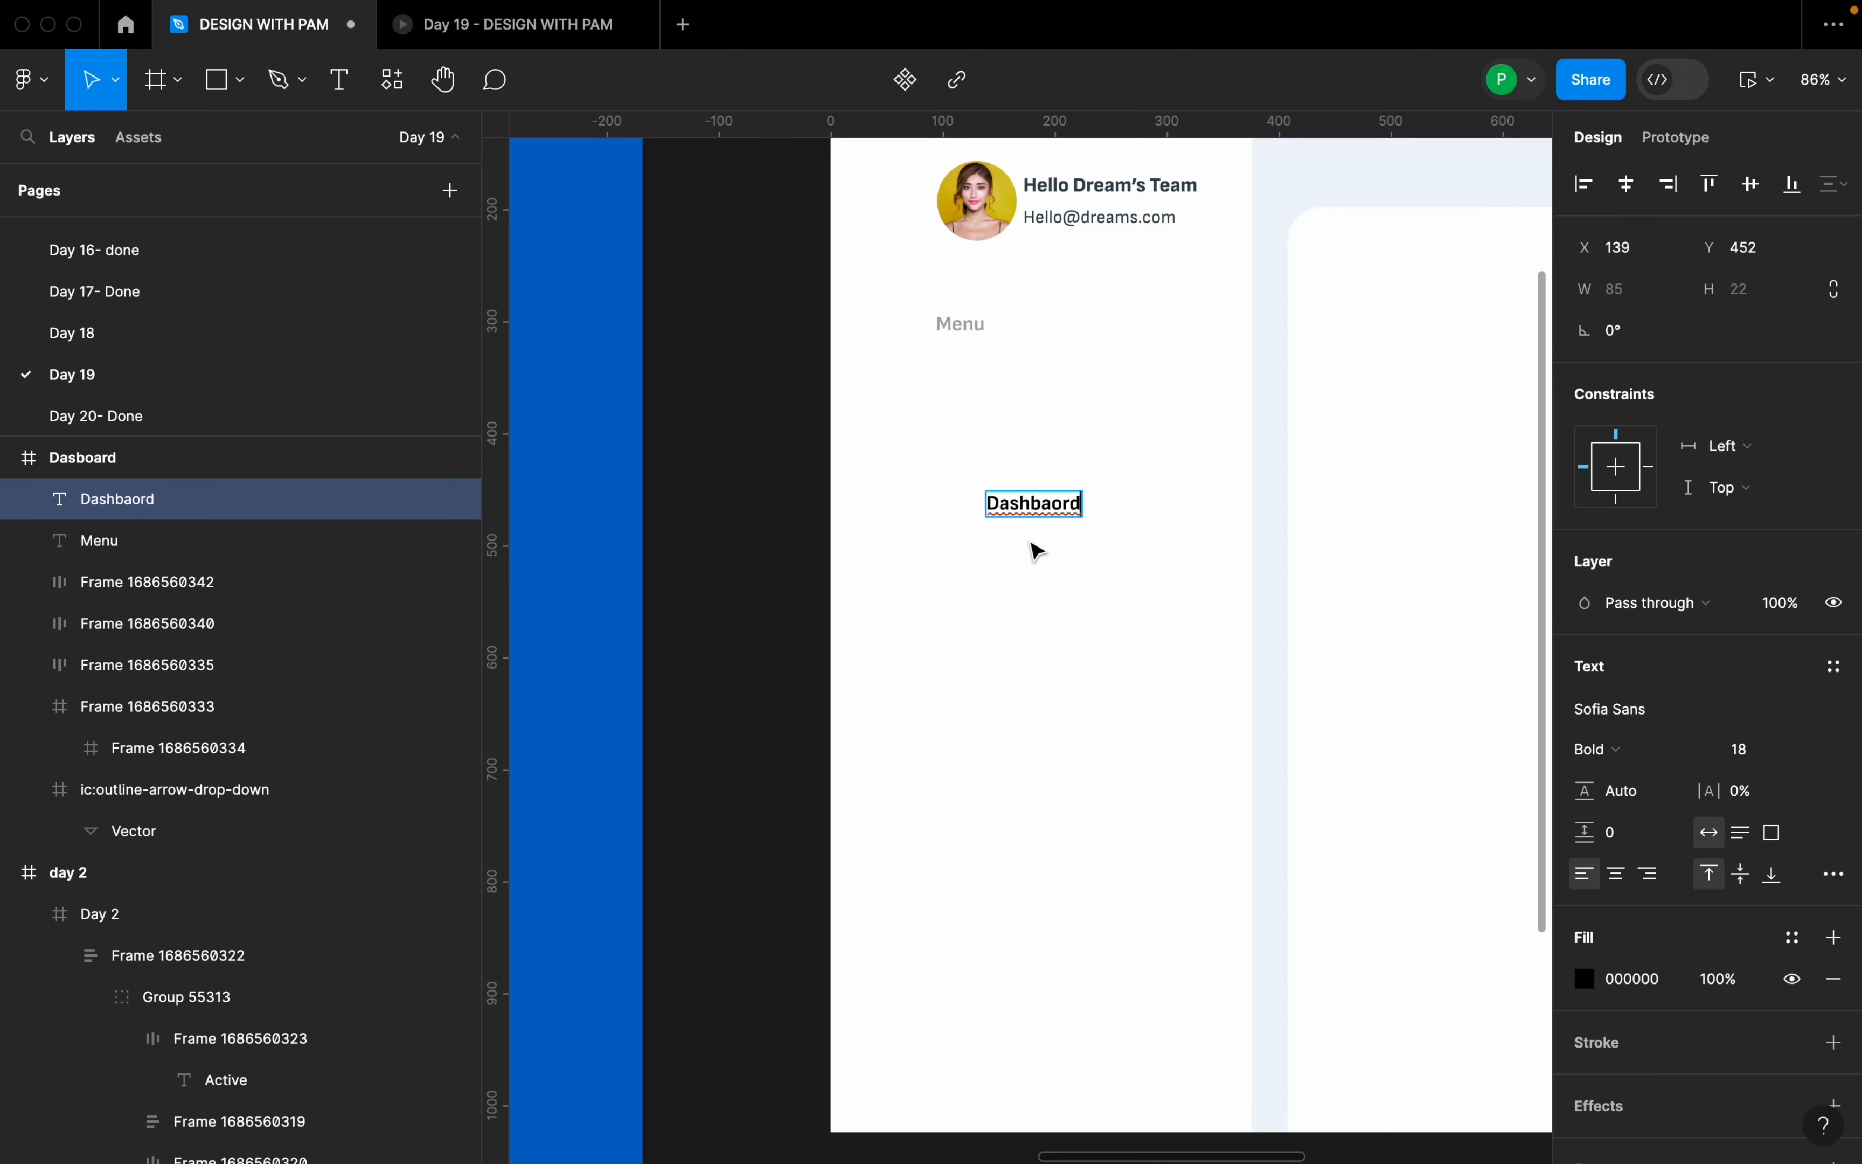
right_click(1035, 504)
left_click(1081, 524)
key("Escape")
left_click_drag(1059, 512, 1011, 416)
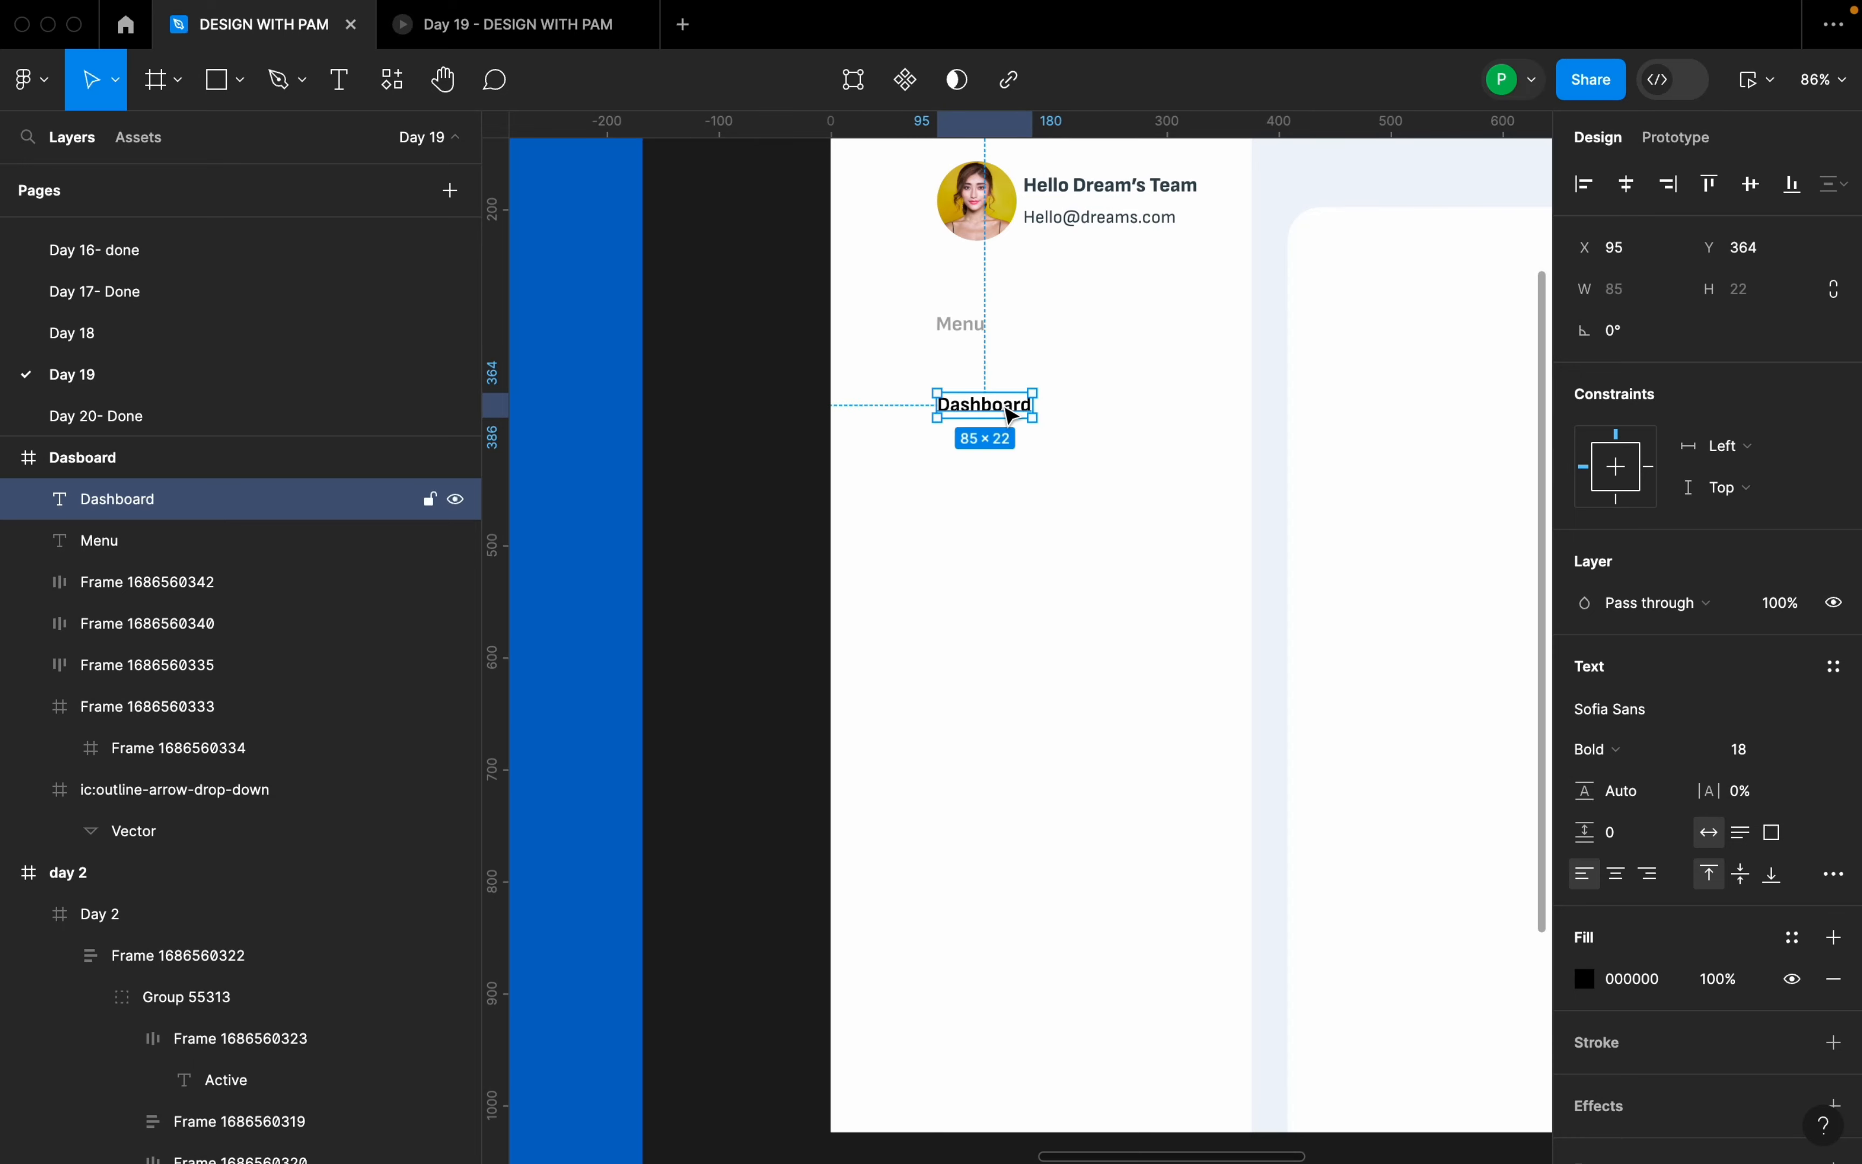
- Set the Dashboard text's font size to 20 and apply the Non black color style to its fill
left_click(1815, 748)
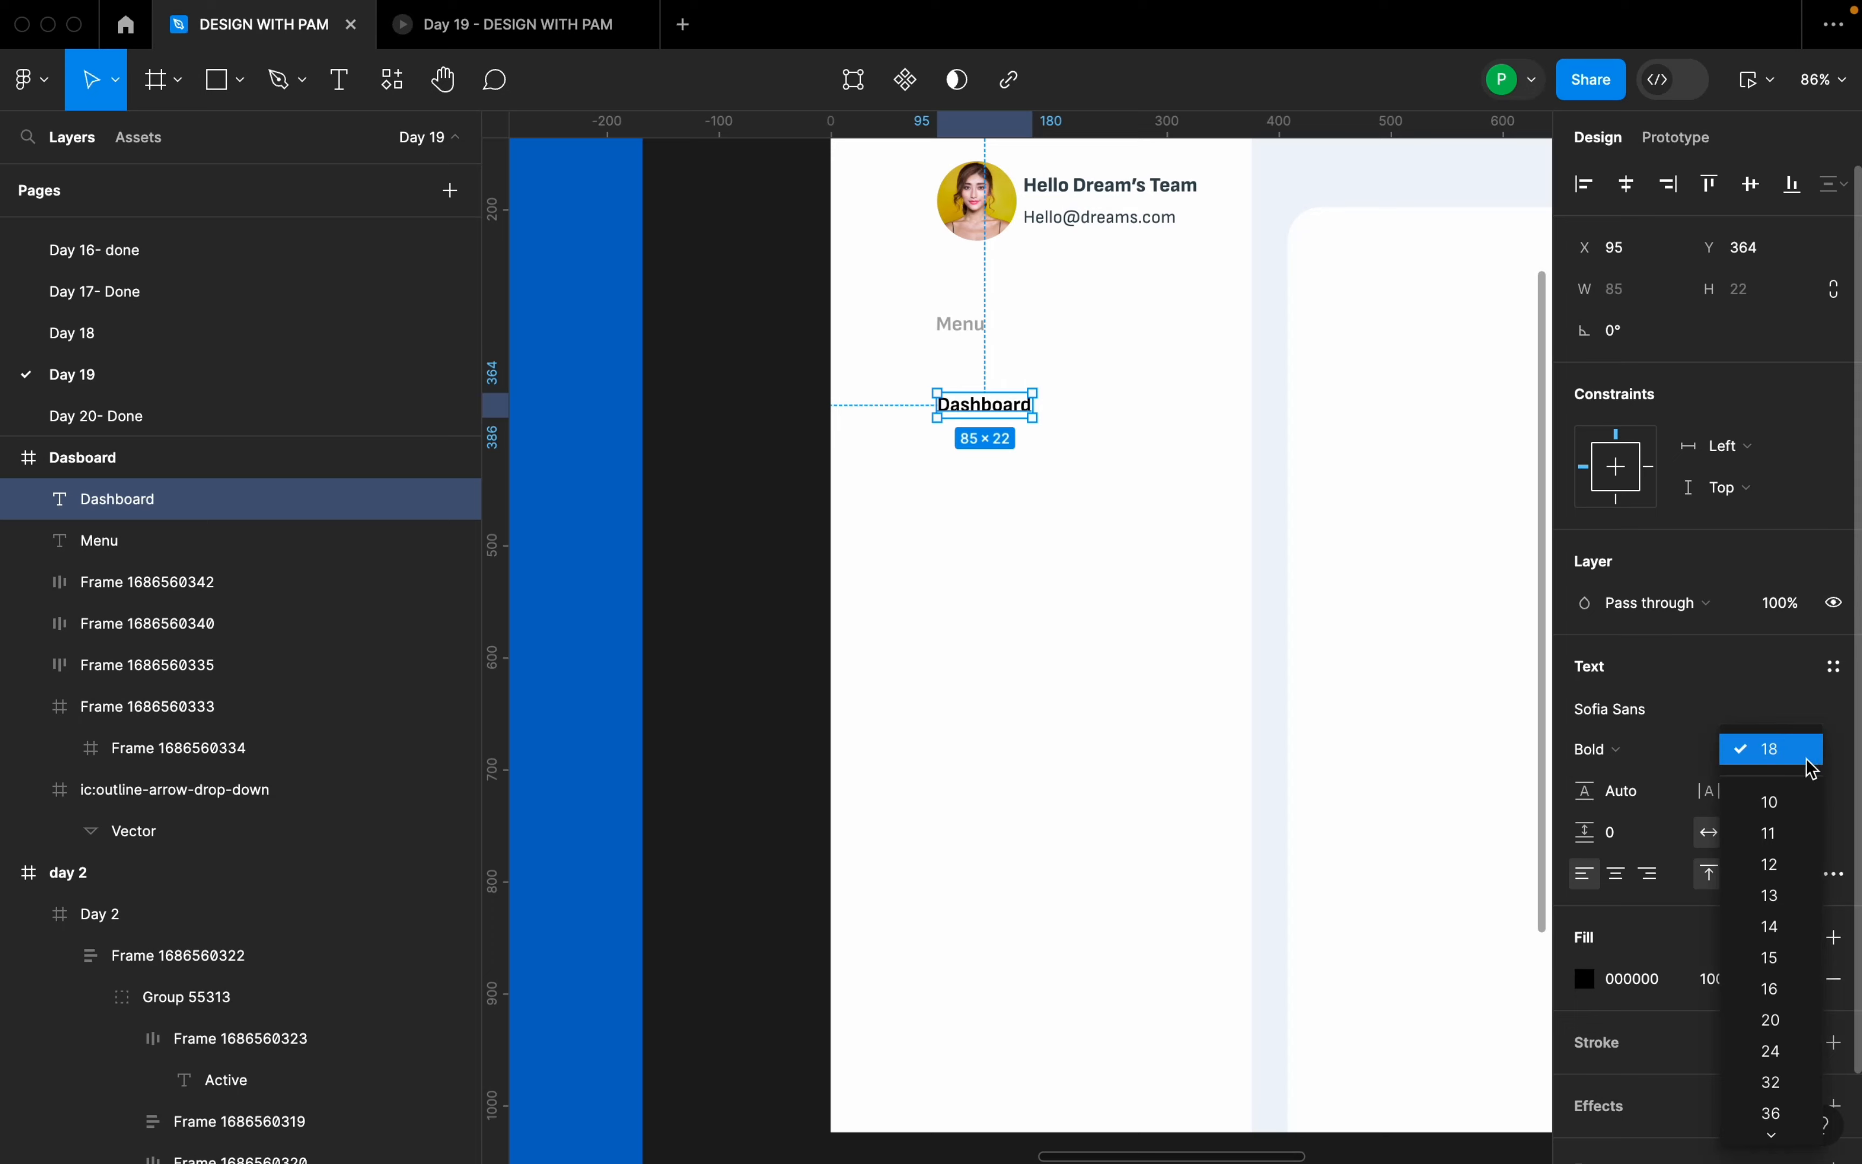
left_click(1772, 1020)
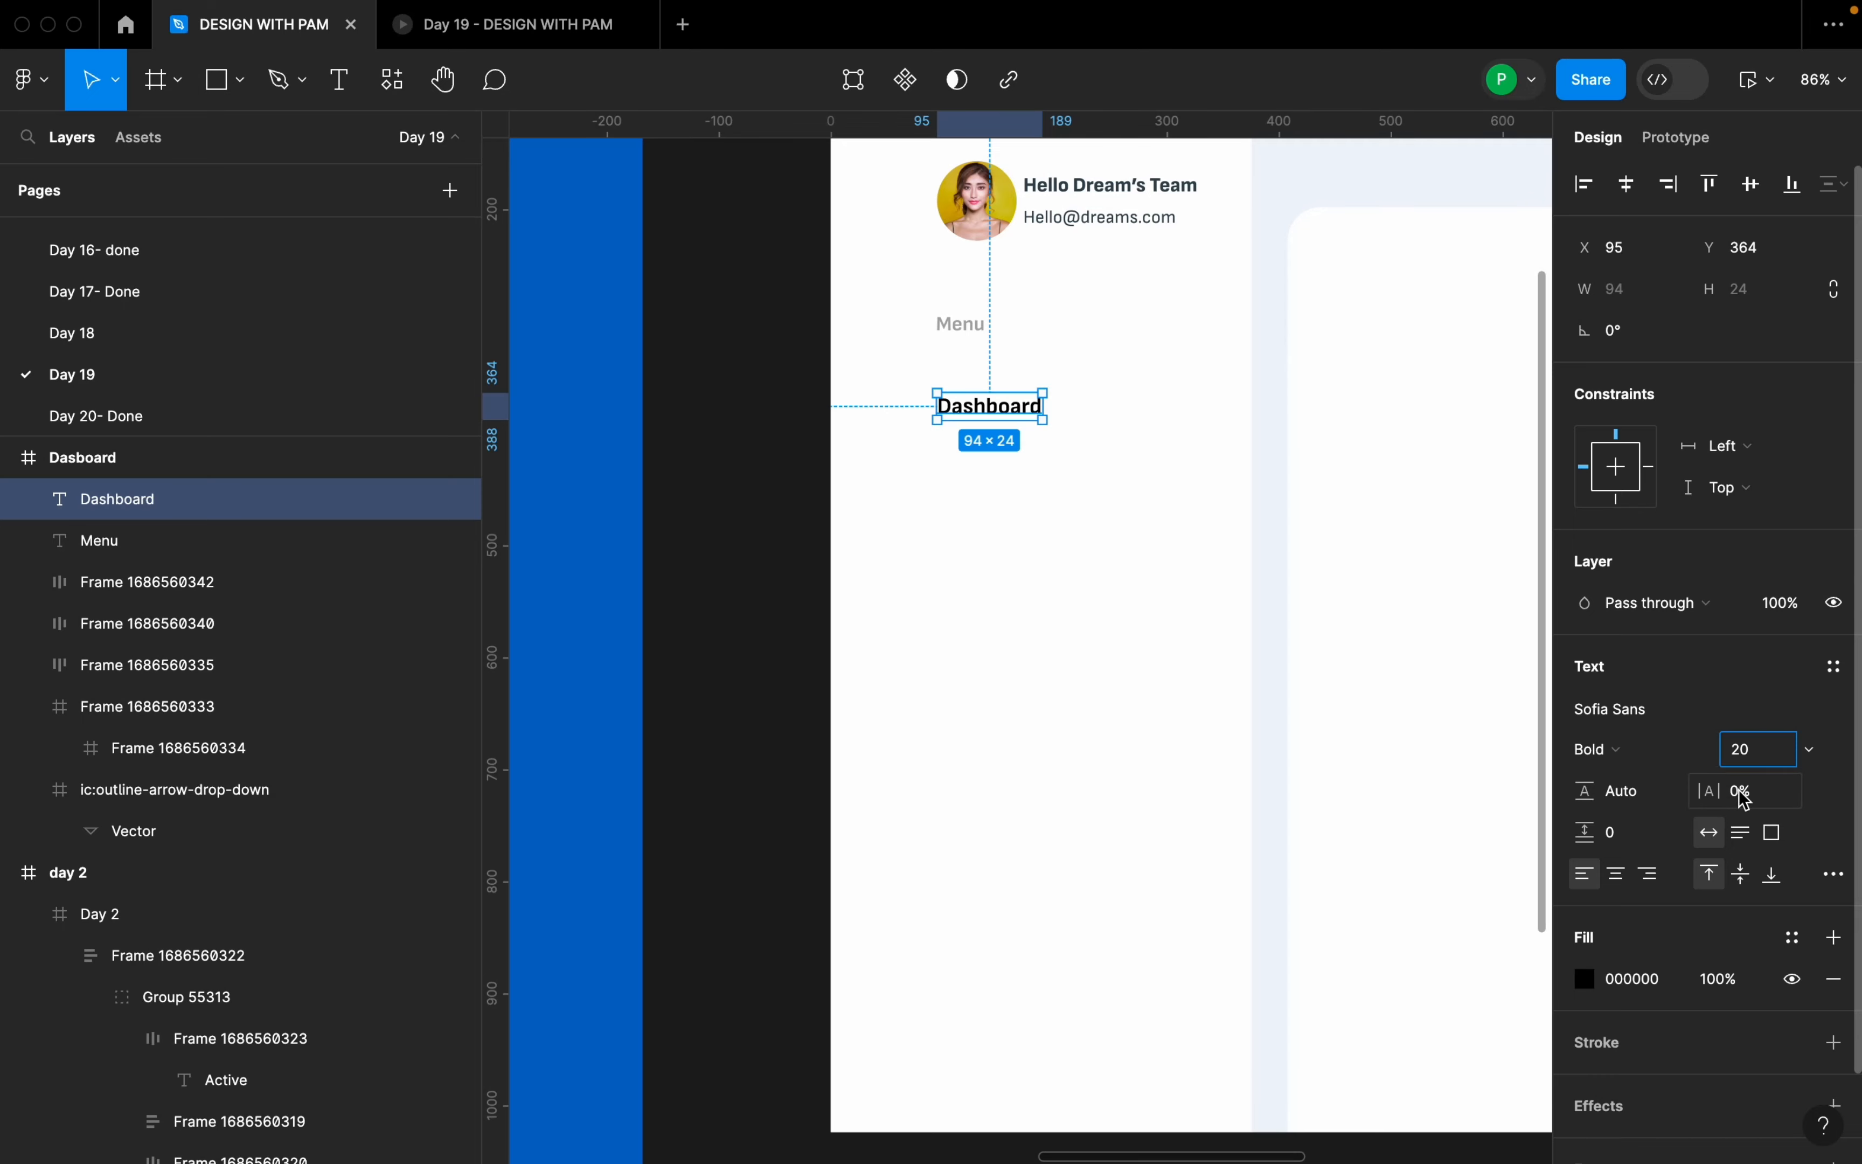
left_click(1793, 937)
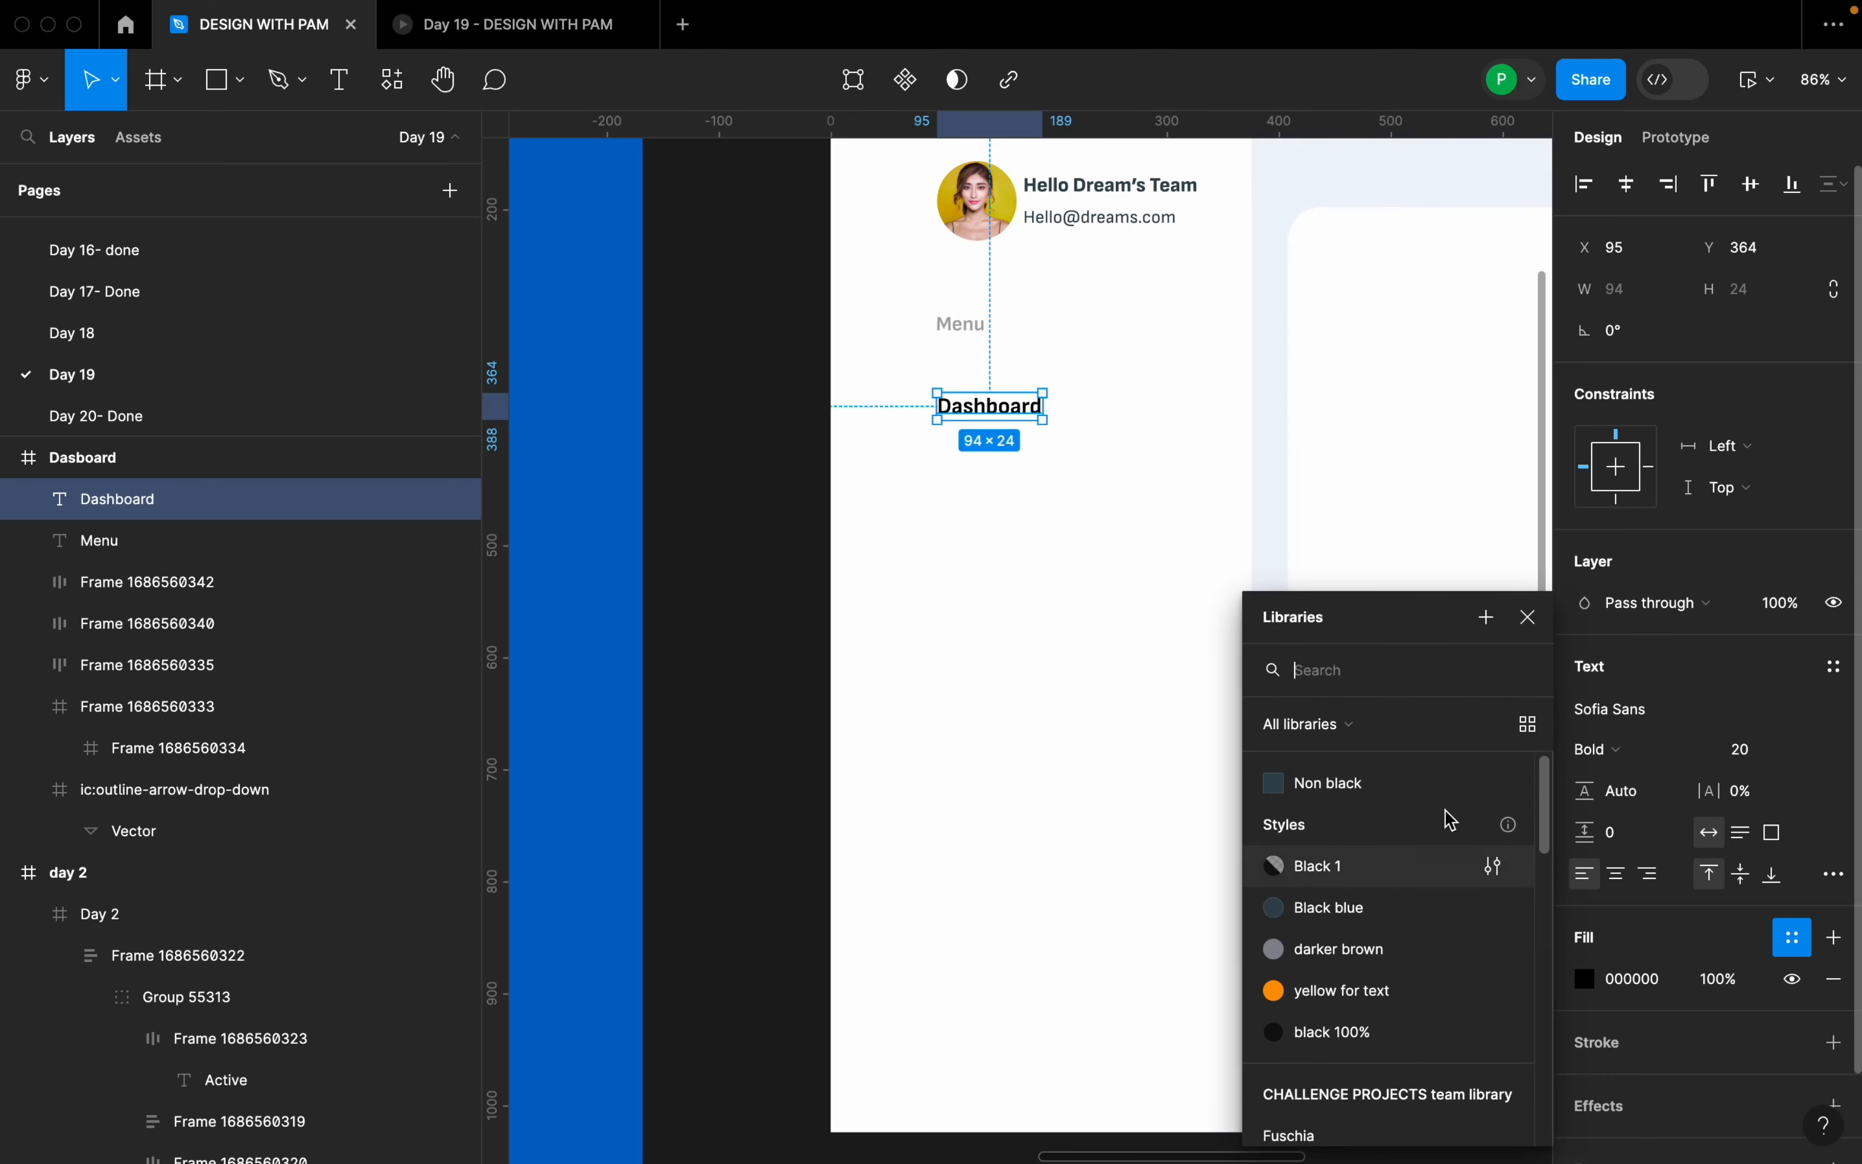
left_click(1374, 785)
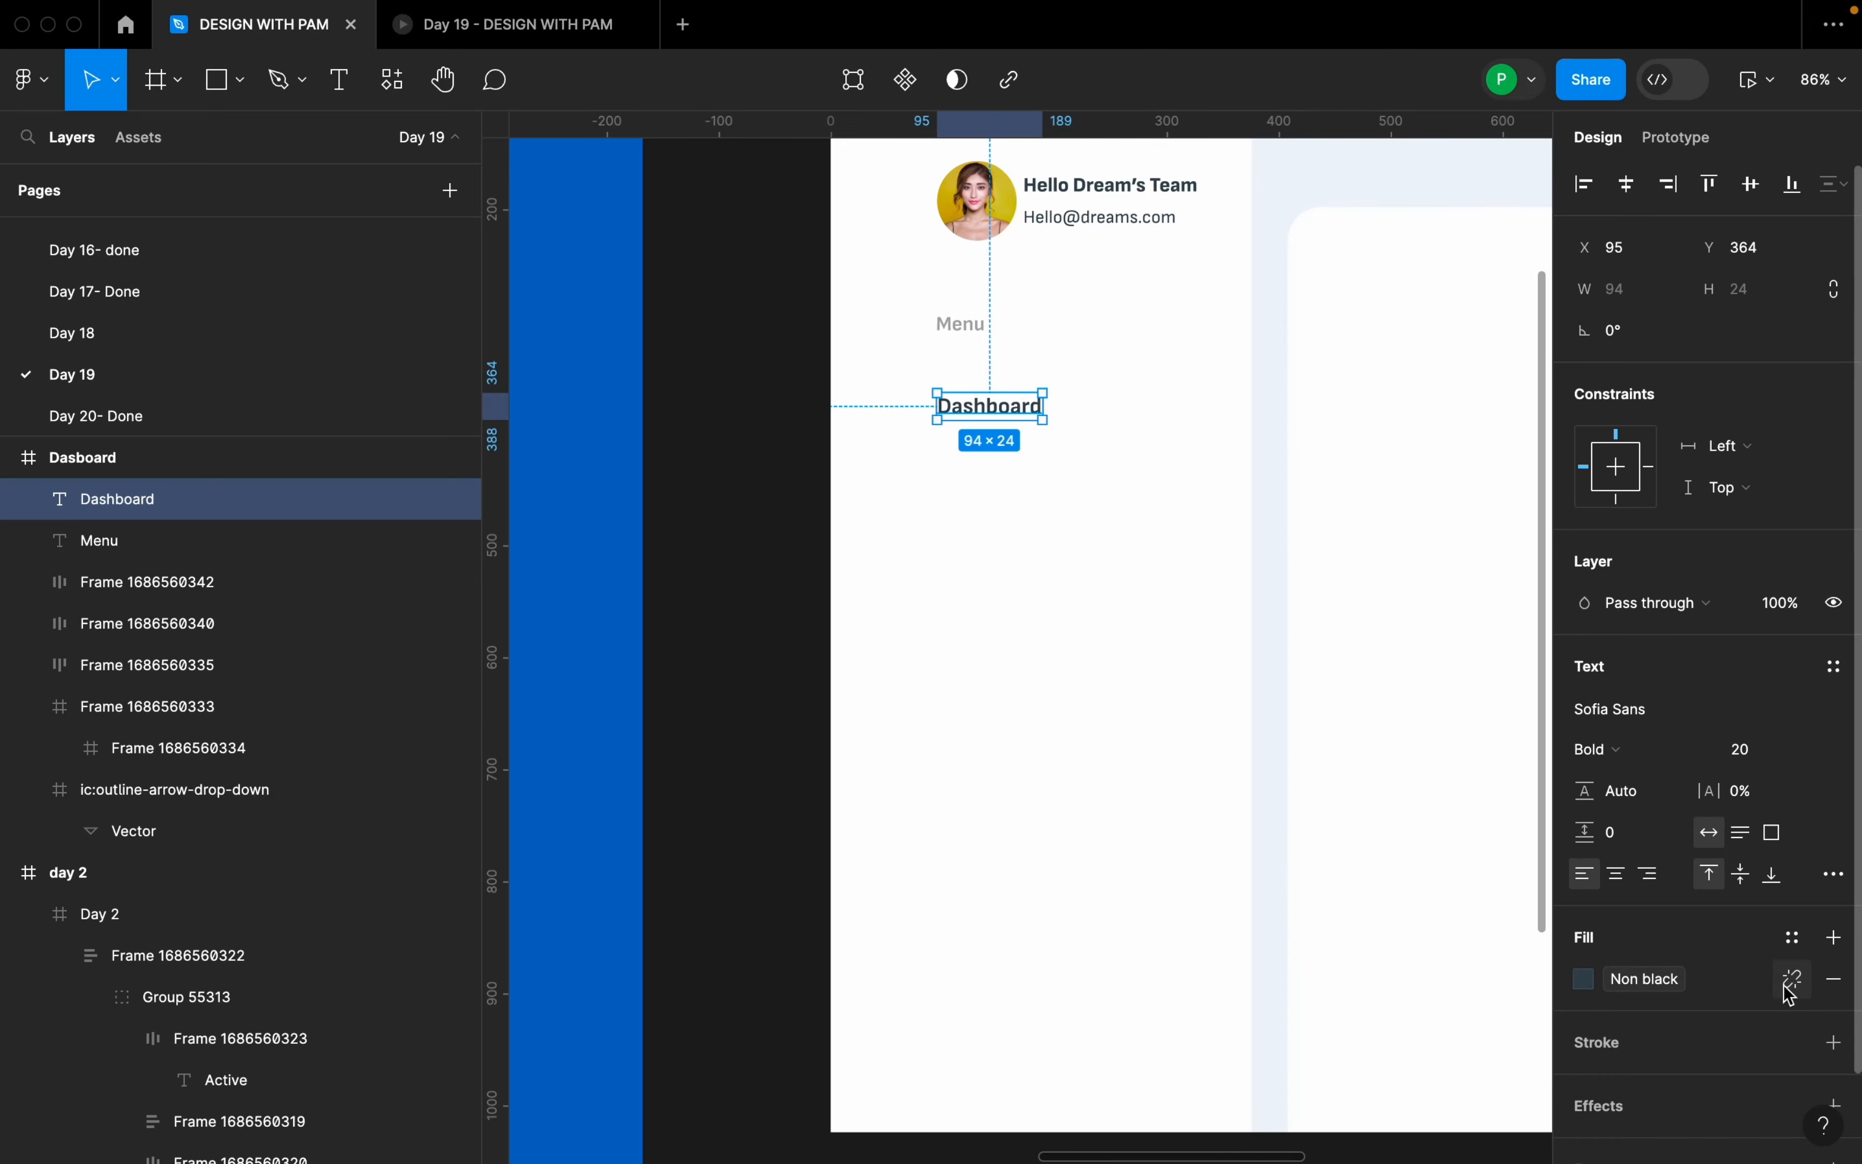
left_click(1791, 984)
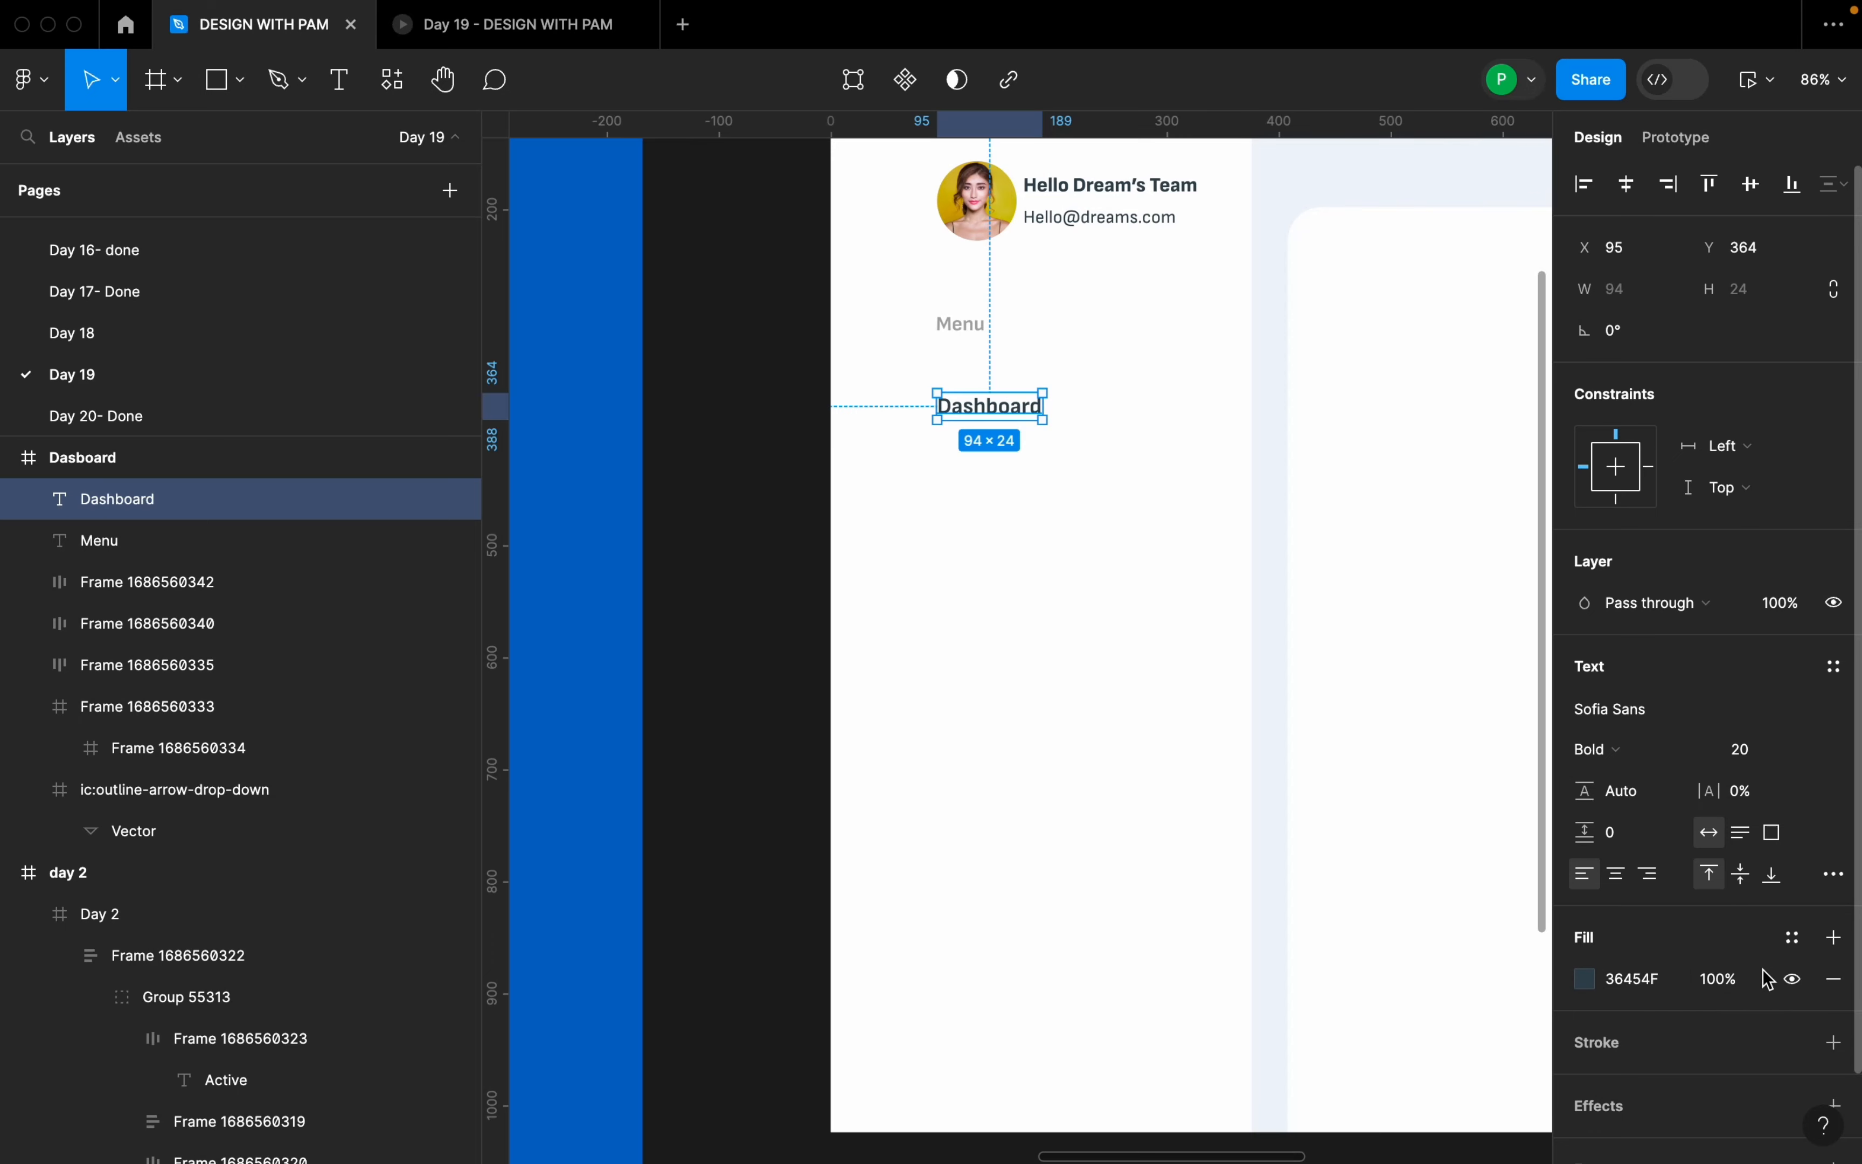
key("super+z")
scroll(1135, 388, "up", 1)
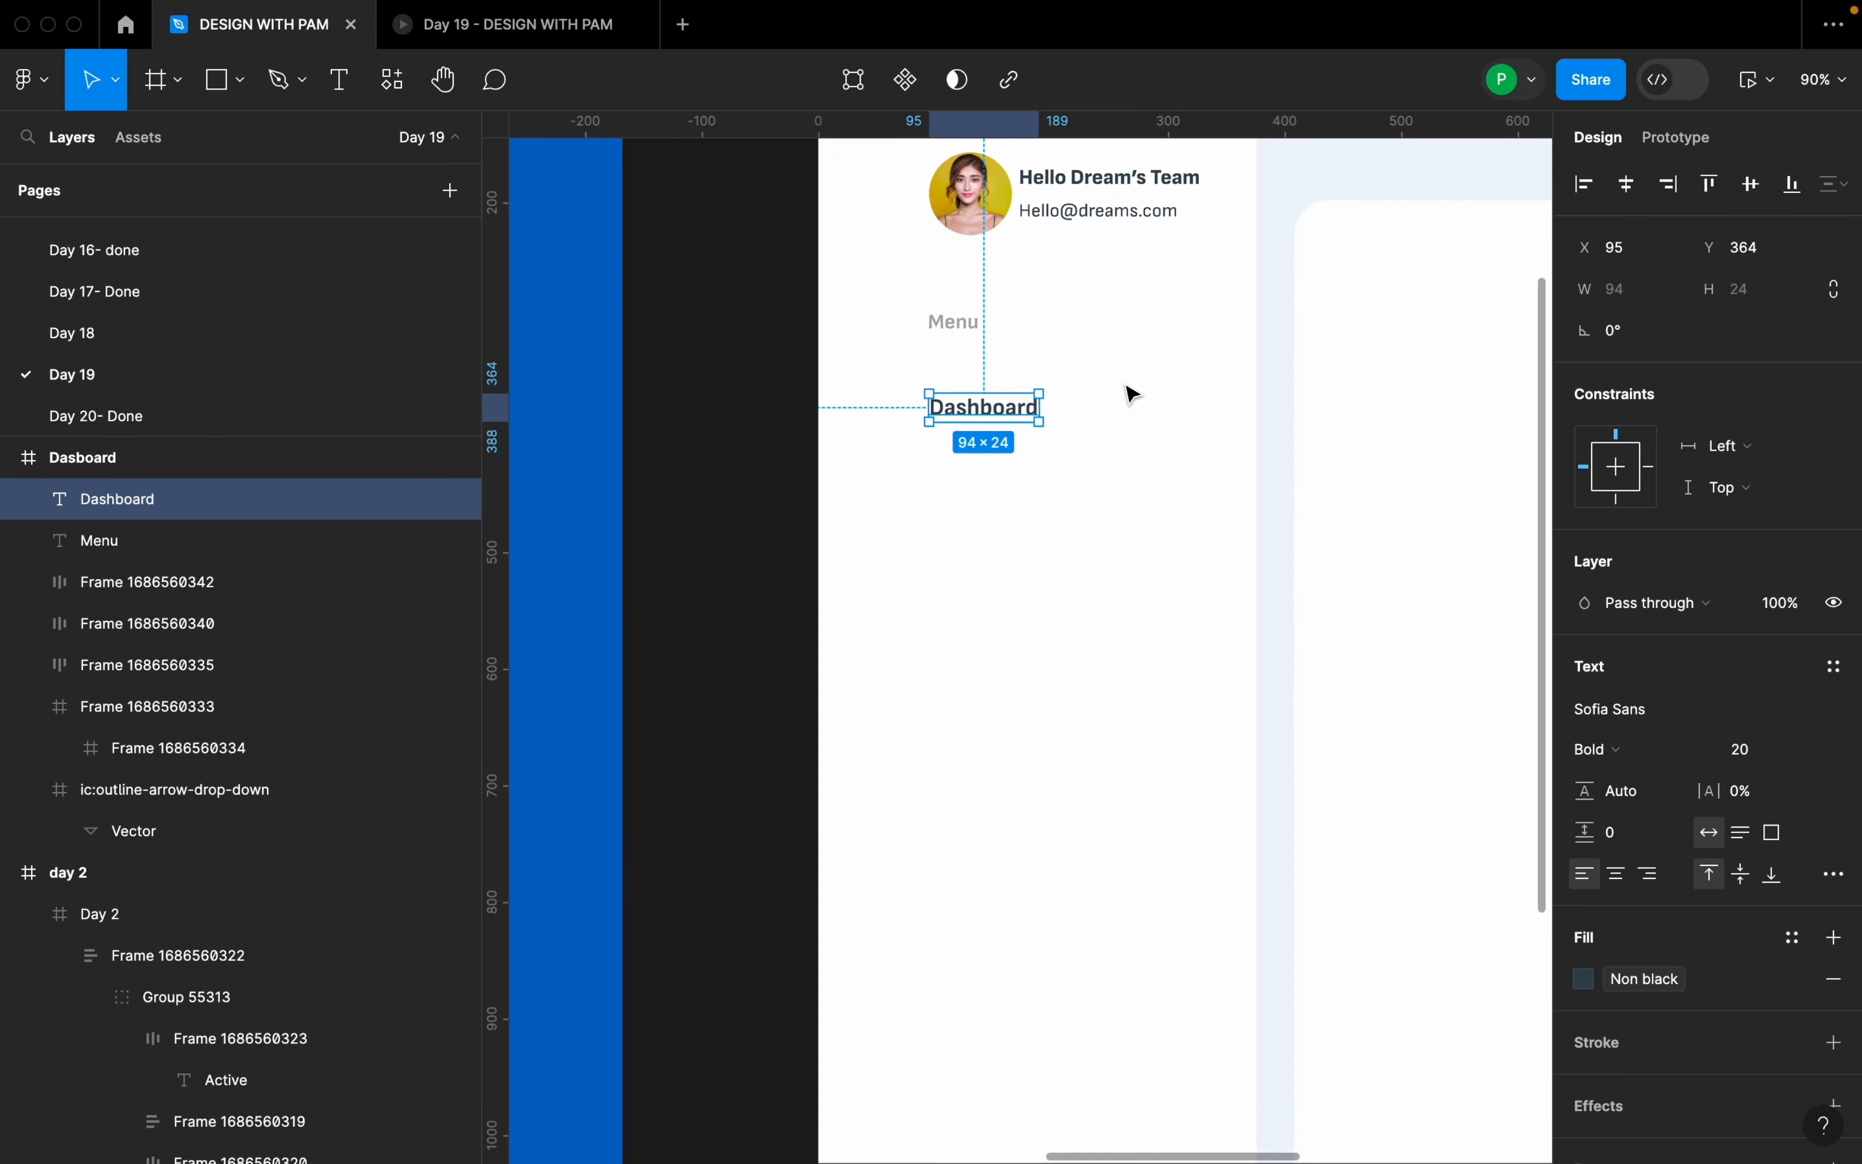
- Find a dashboard icon with the Iconify plugin and import ic:outline-dashboard into the Dasboard frame
left_click(1077, 510)
right_click(1019, 527)
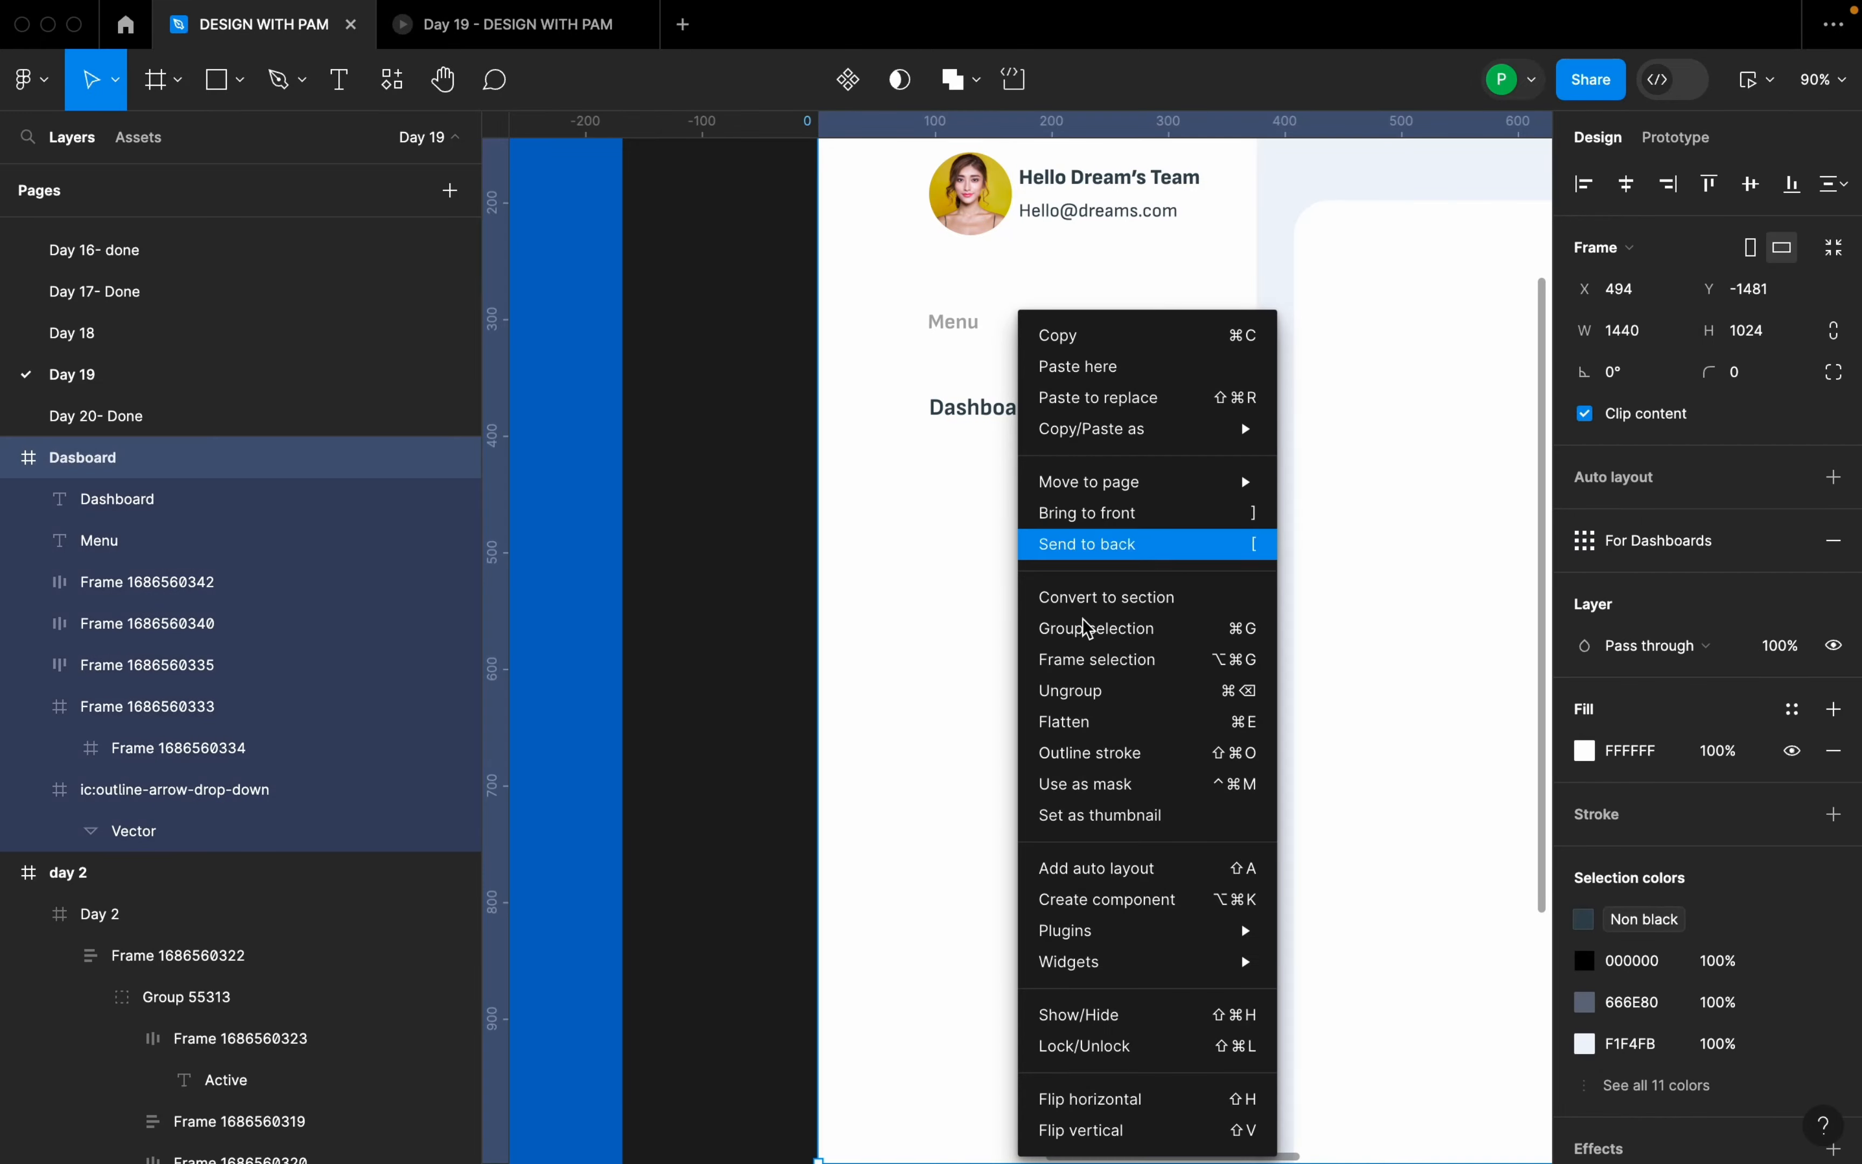
mouse_move(1028, 927)
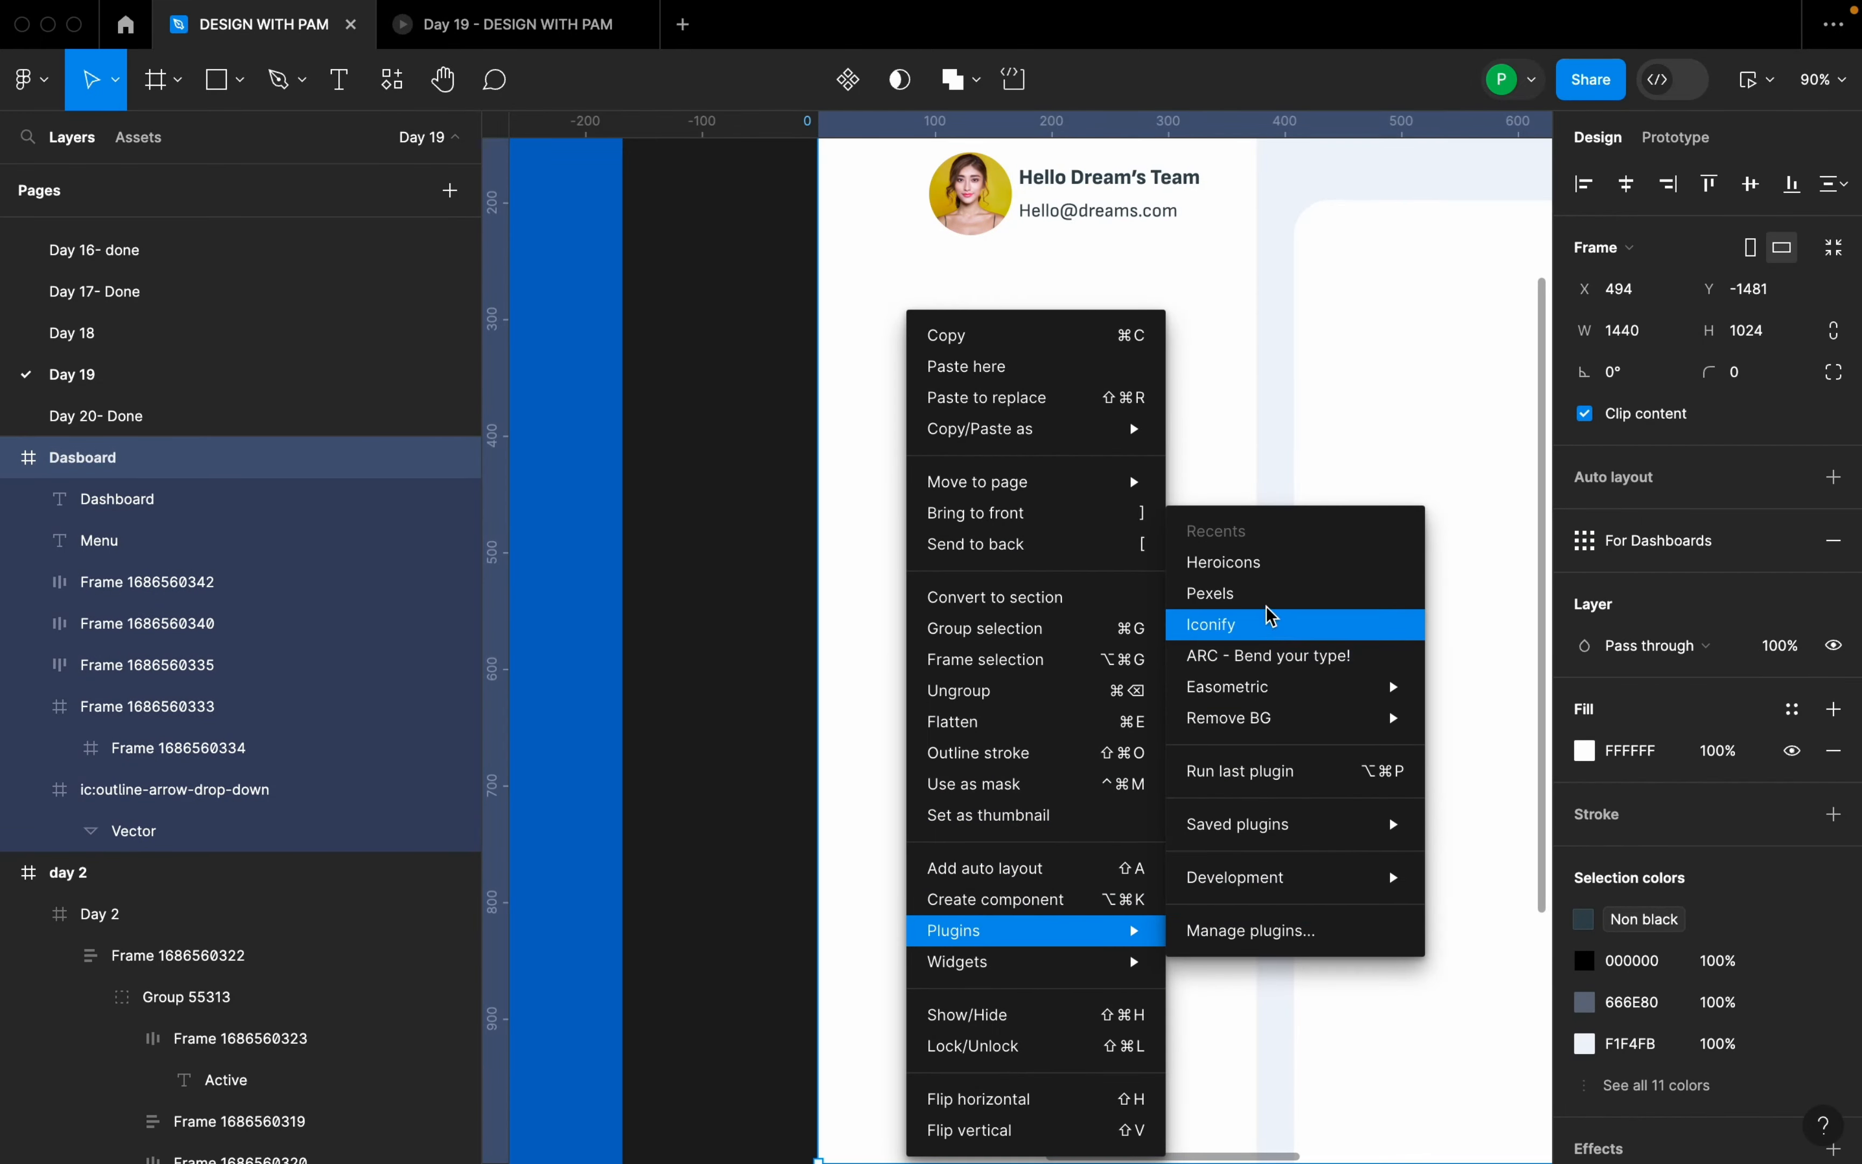
left_click(1231, 625)
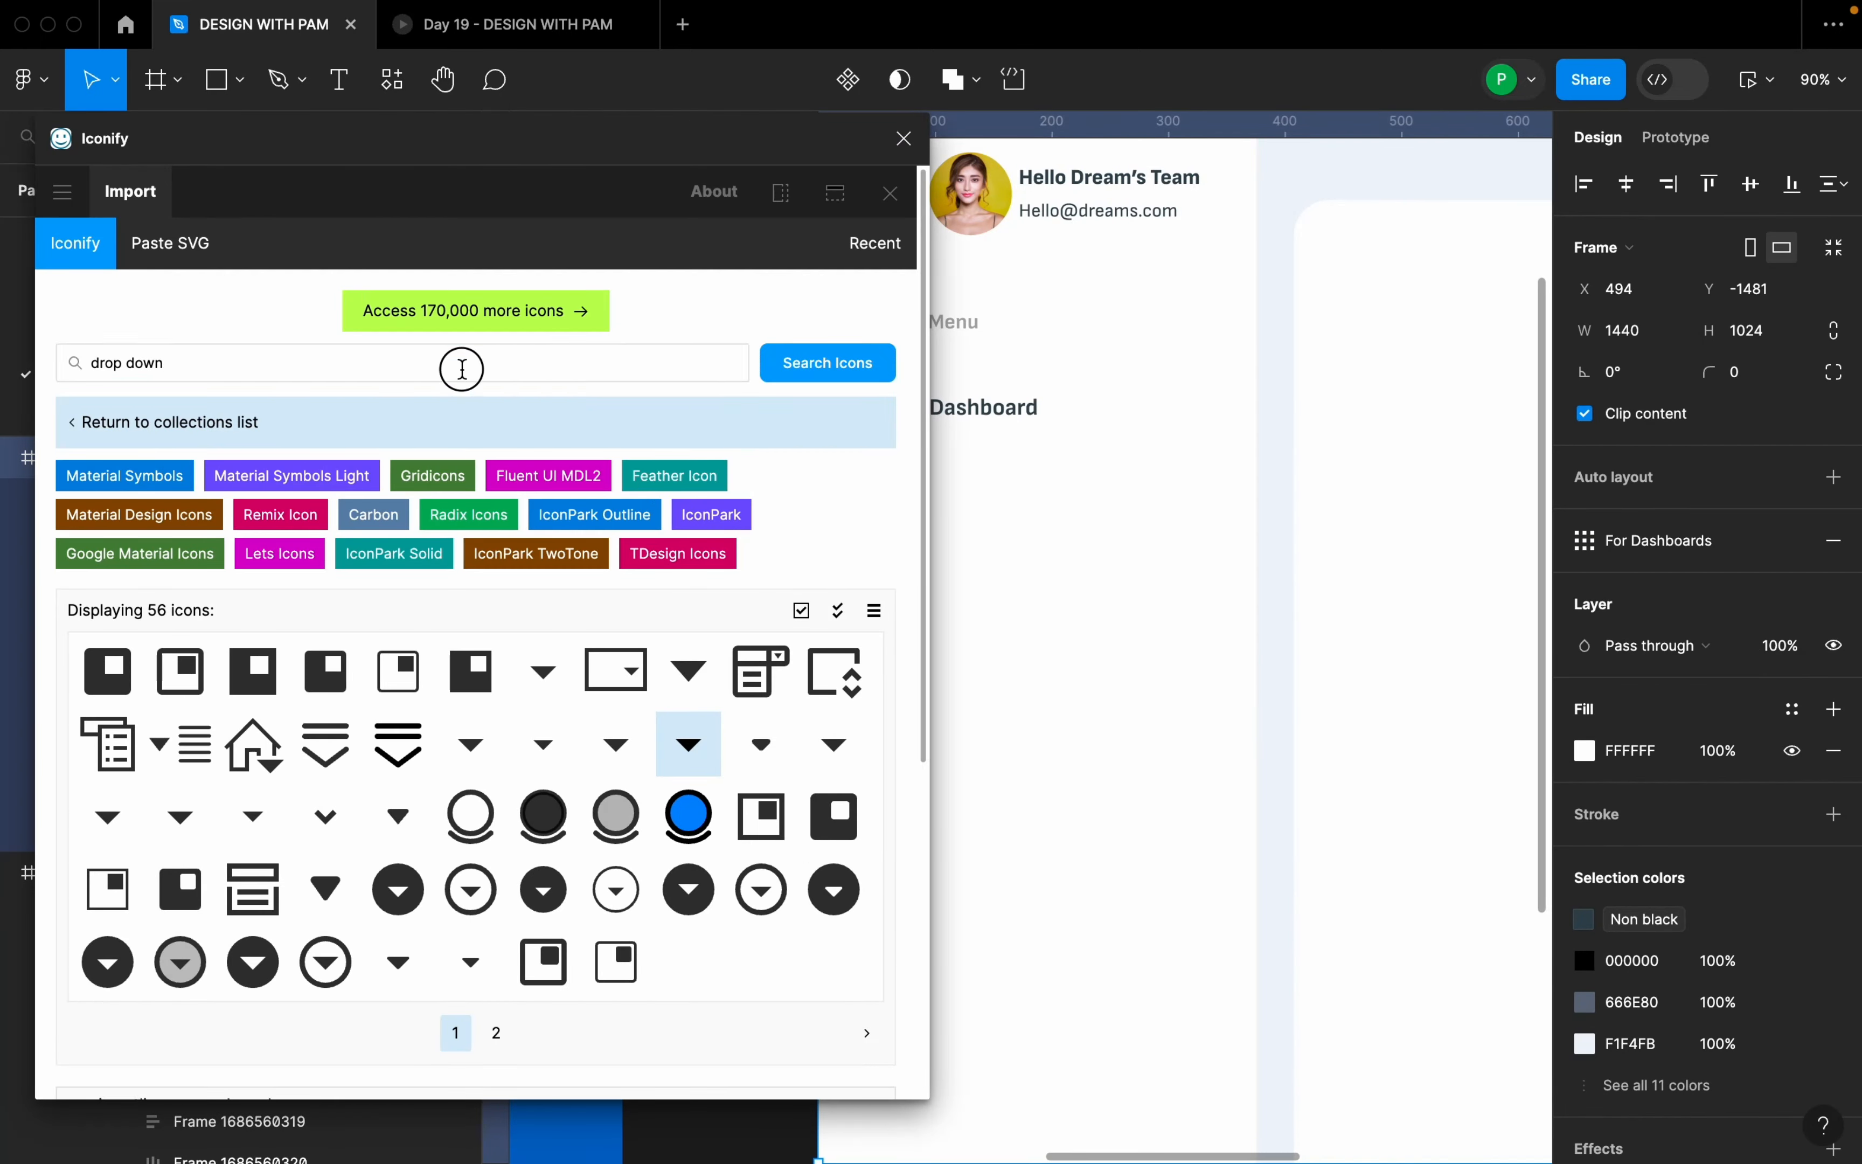
double_click(461, 366)
type("das")
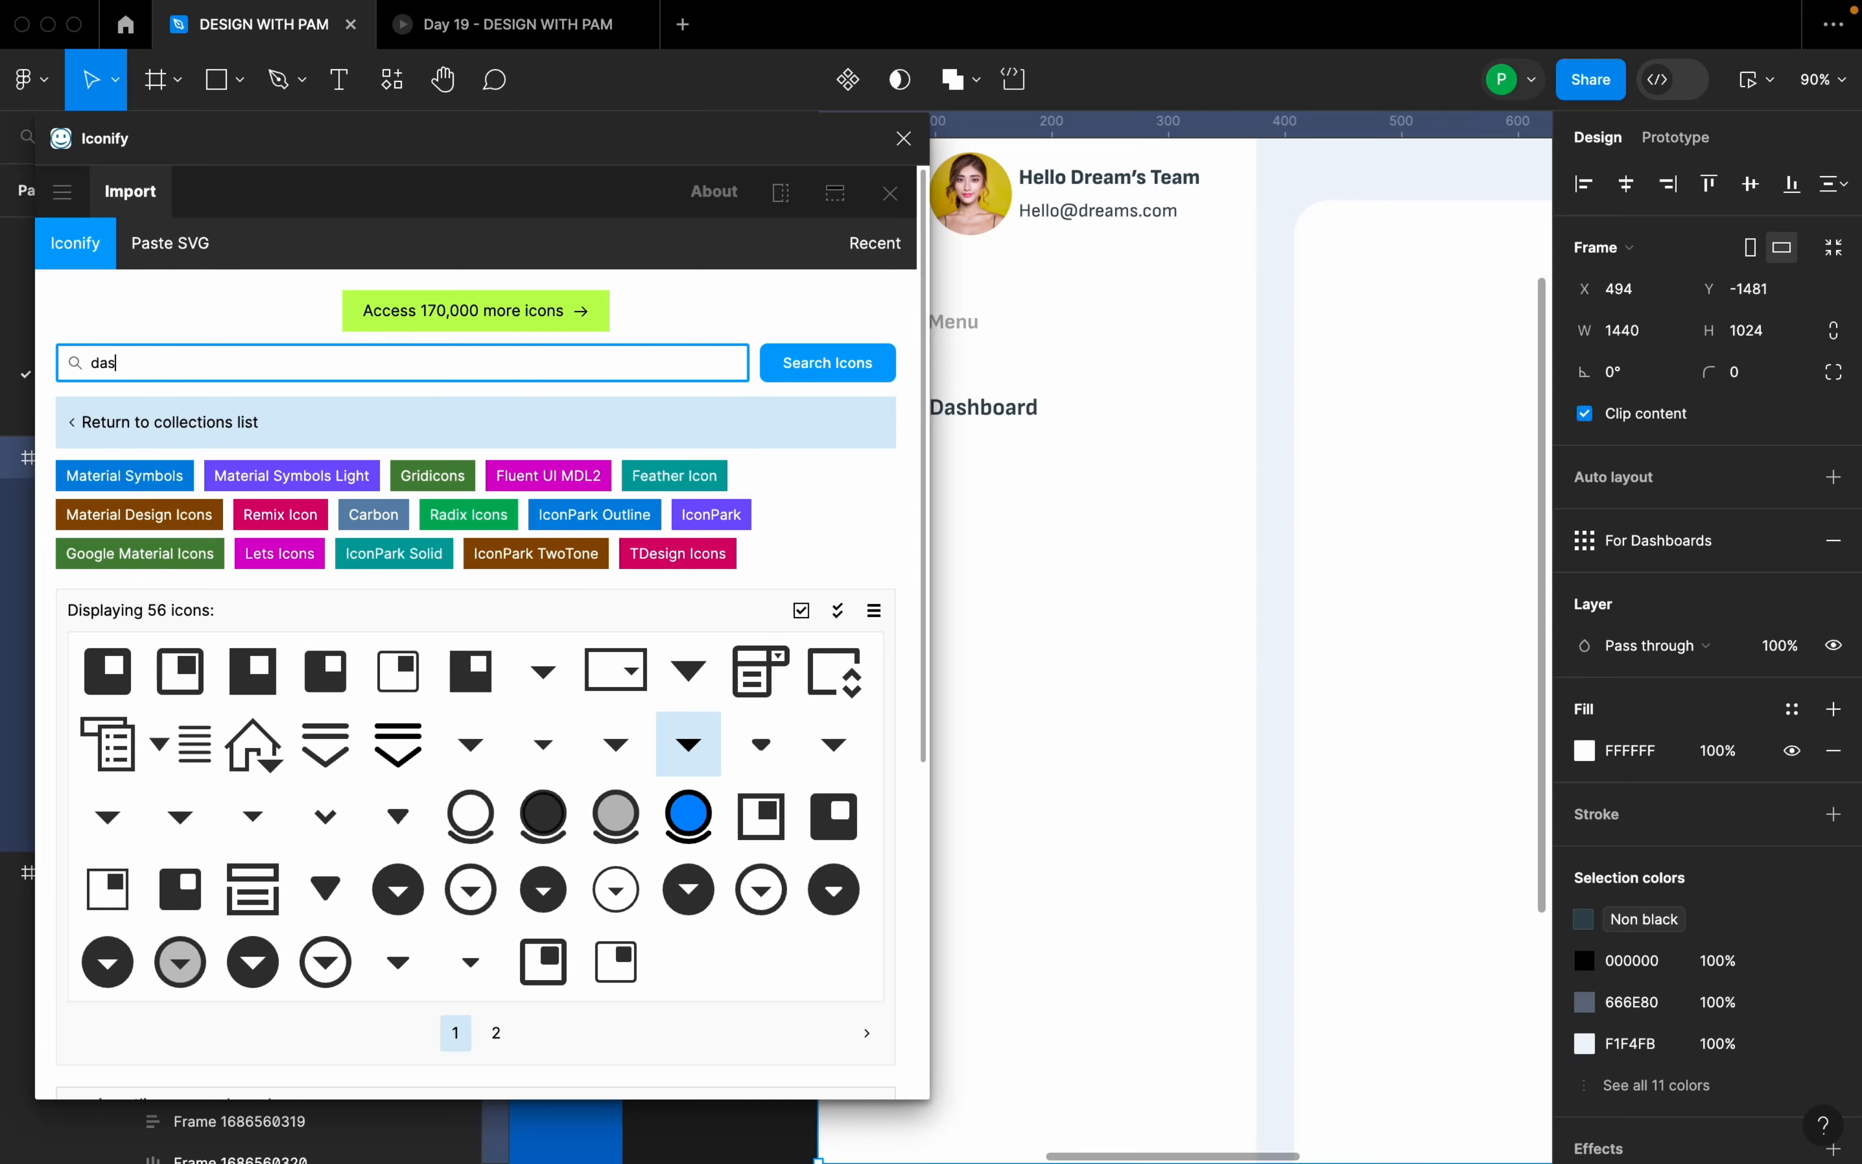
type("hboard")
key("Return")
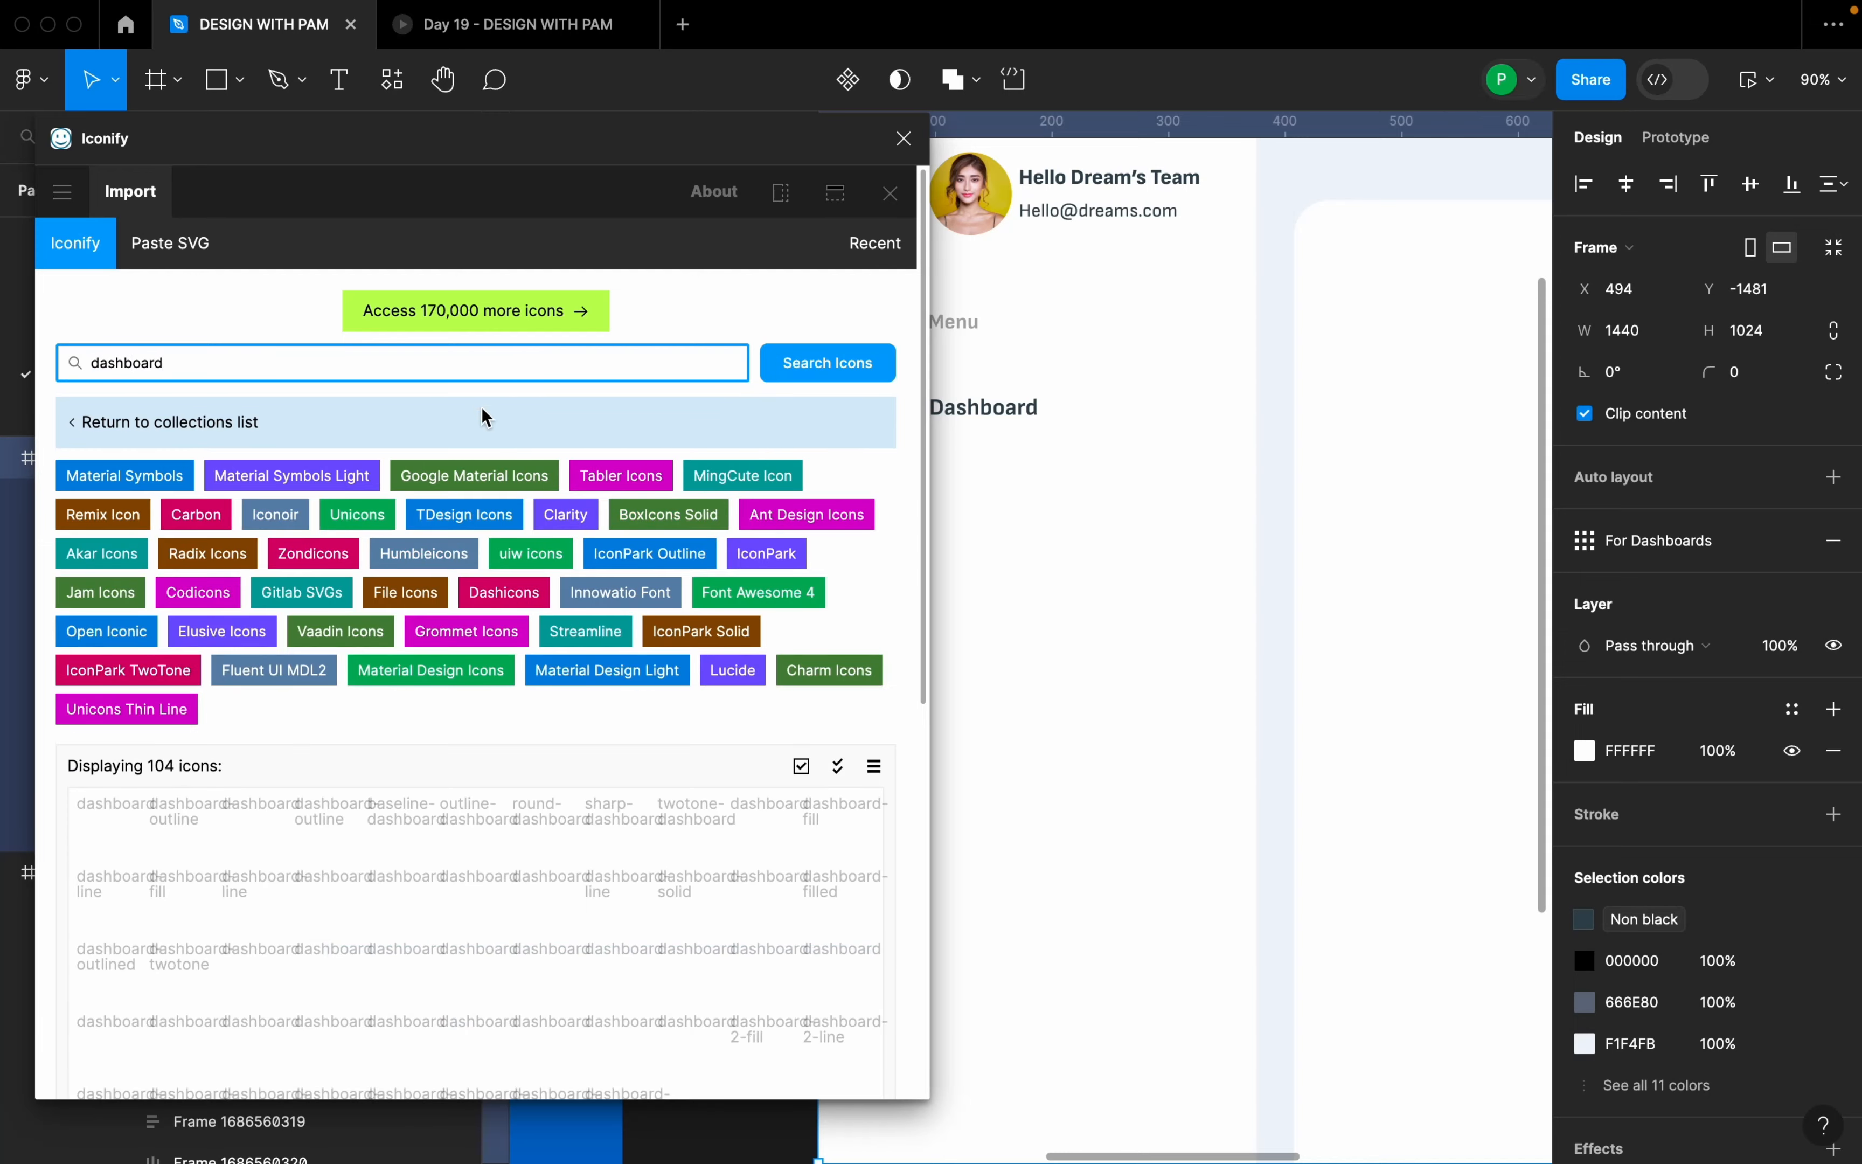
scroll(462, 770, "down", 1)
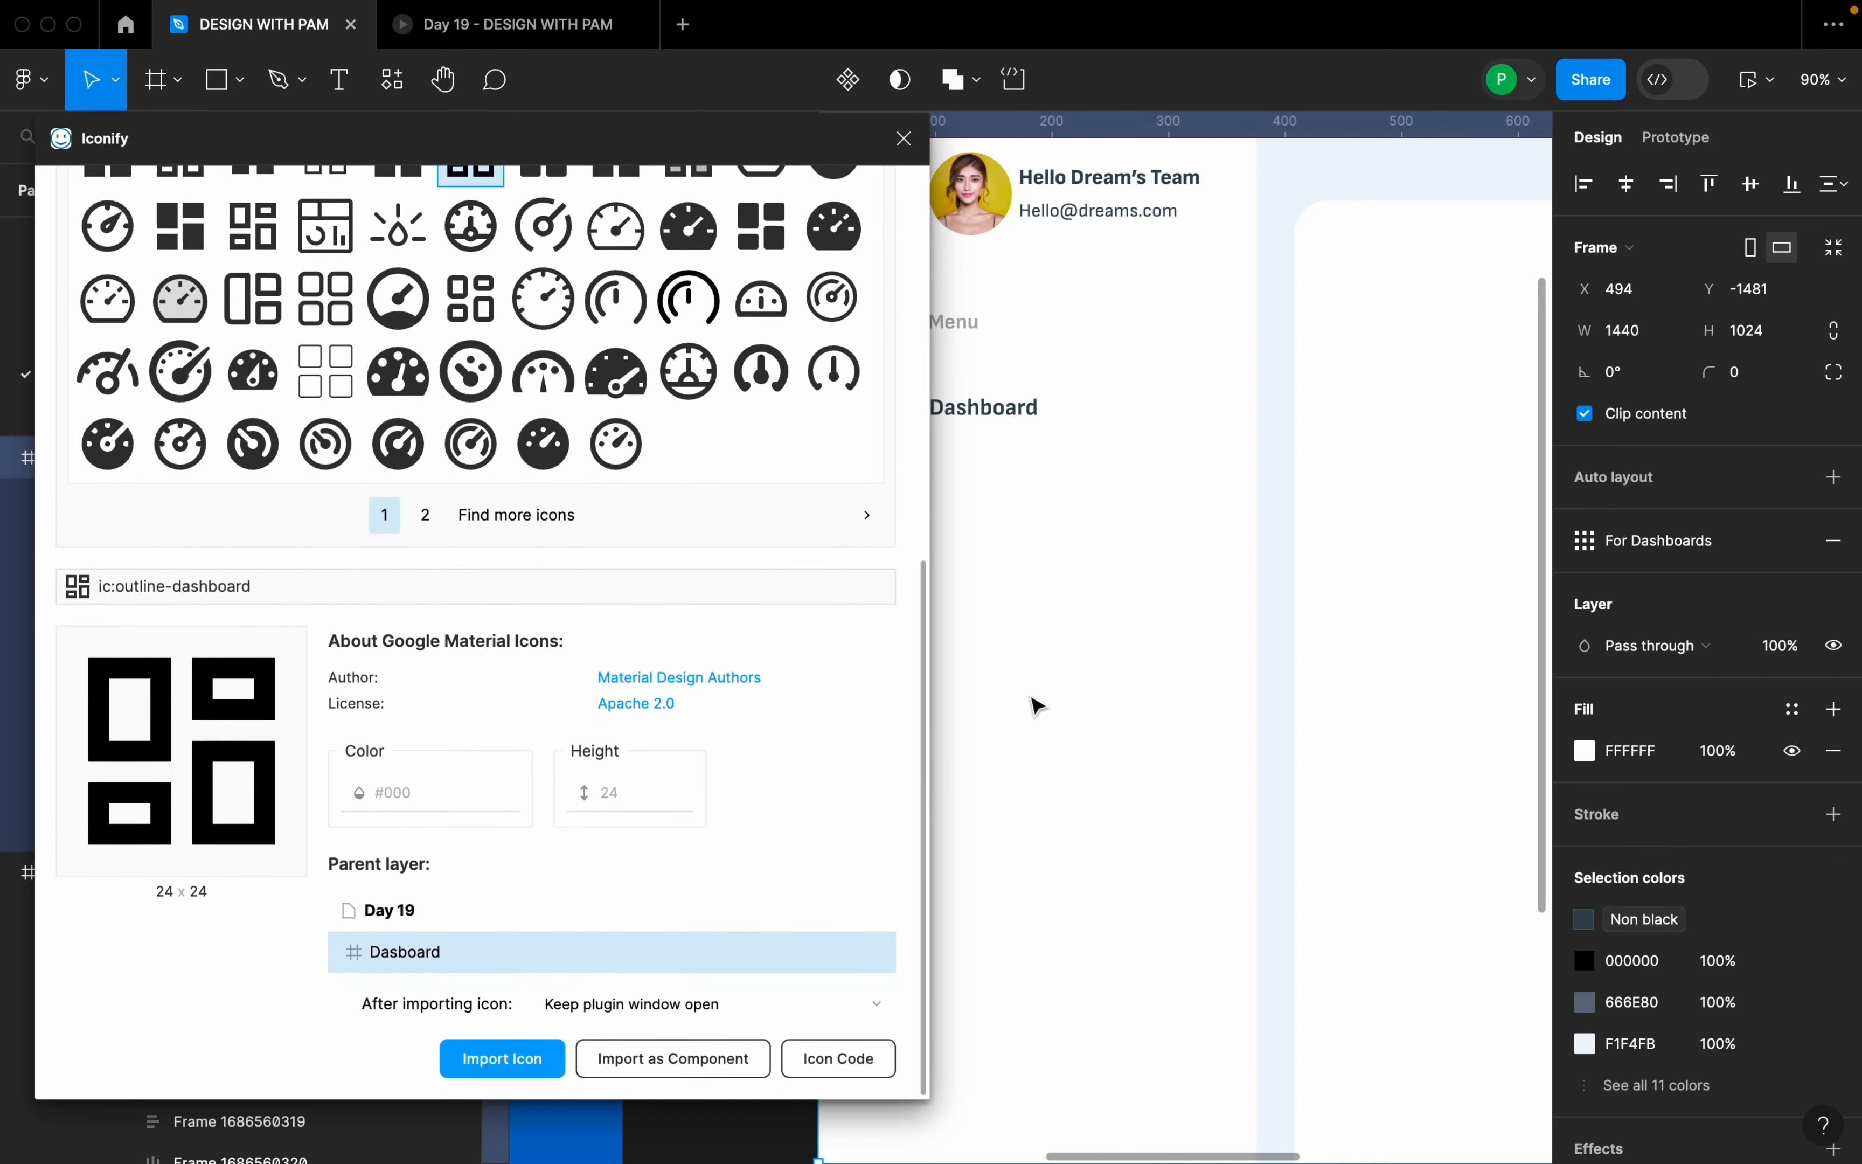
left_click(492, 1057)
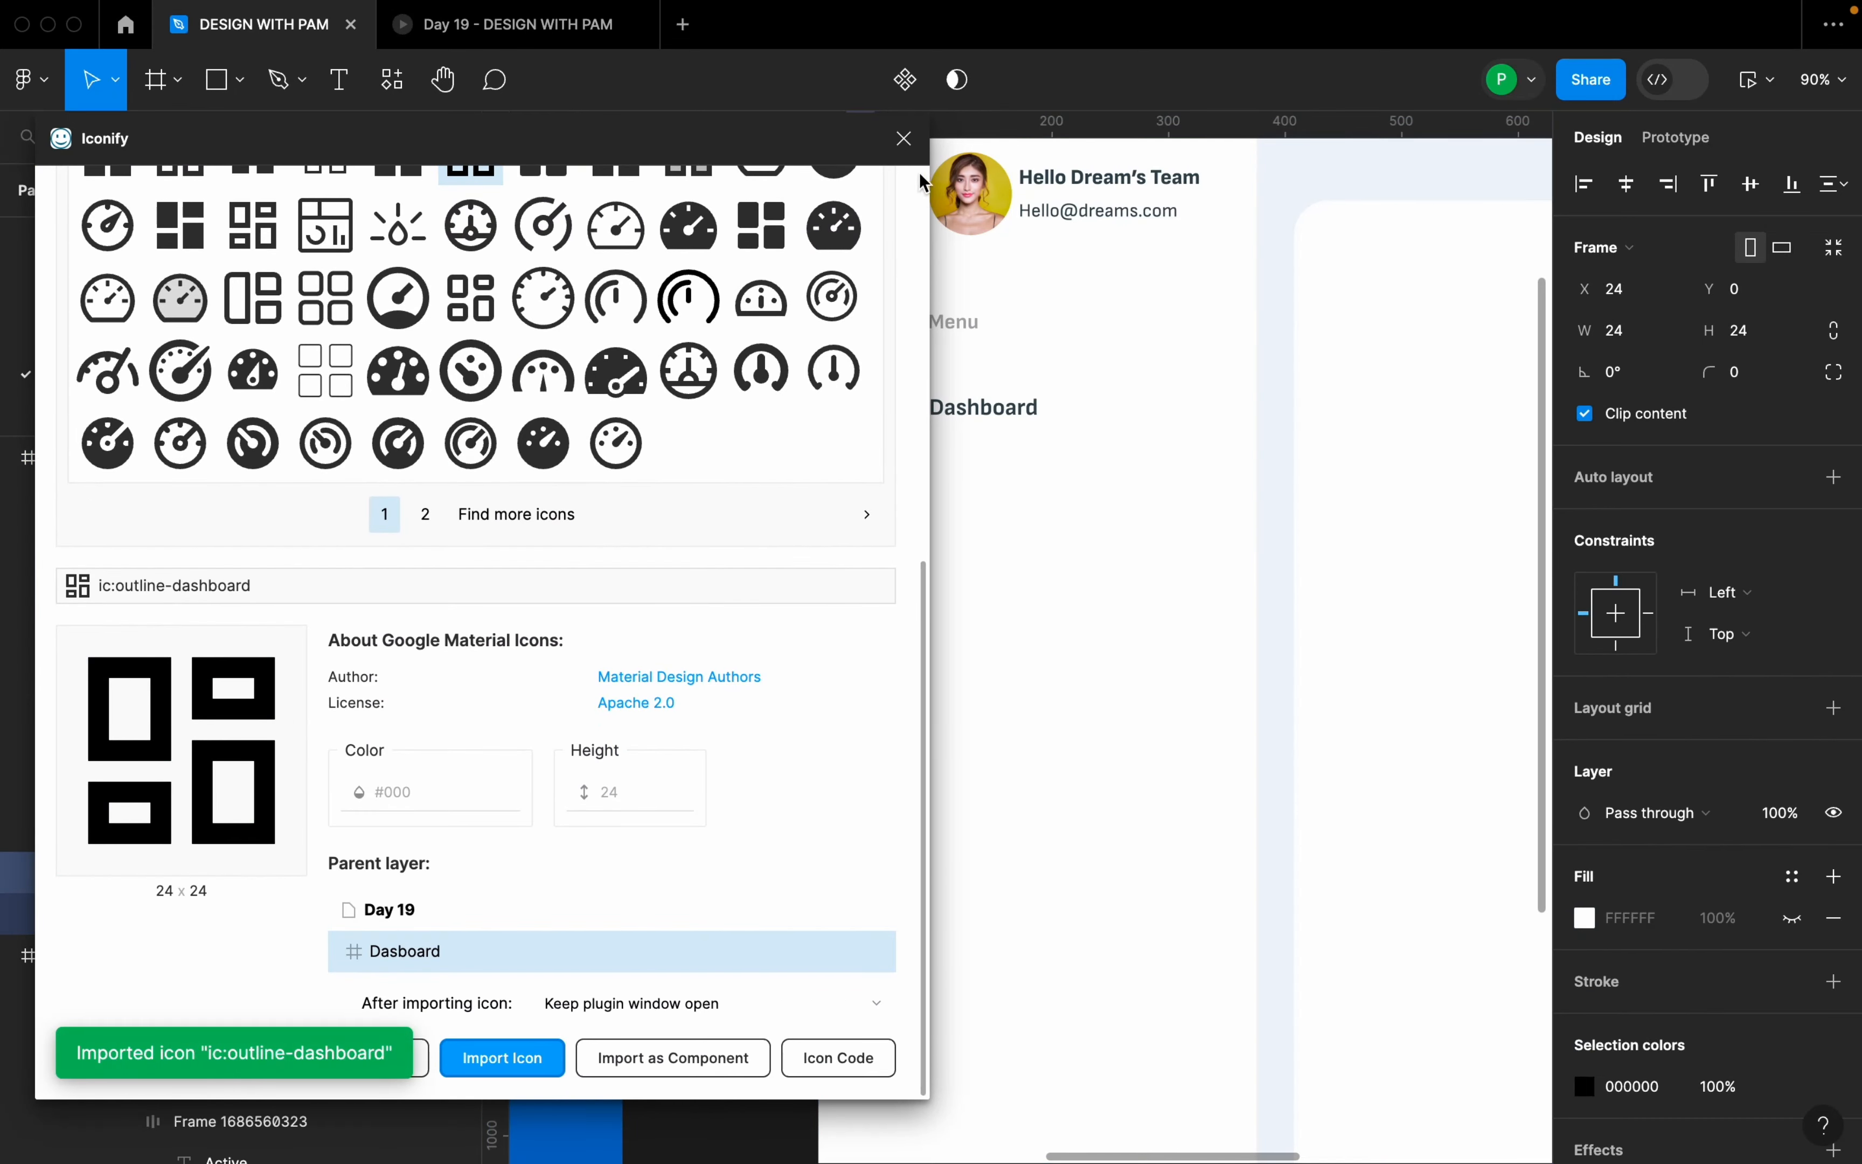
left_click(904, 139)
- Move the imported dashboard icon down into the sidebar, directly in front of the Dashboard text
scroll(1002, 258, "down", 5)
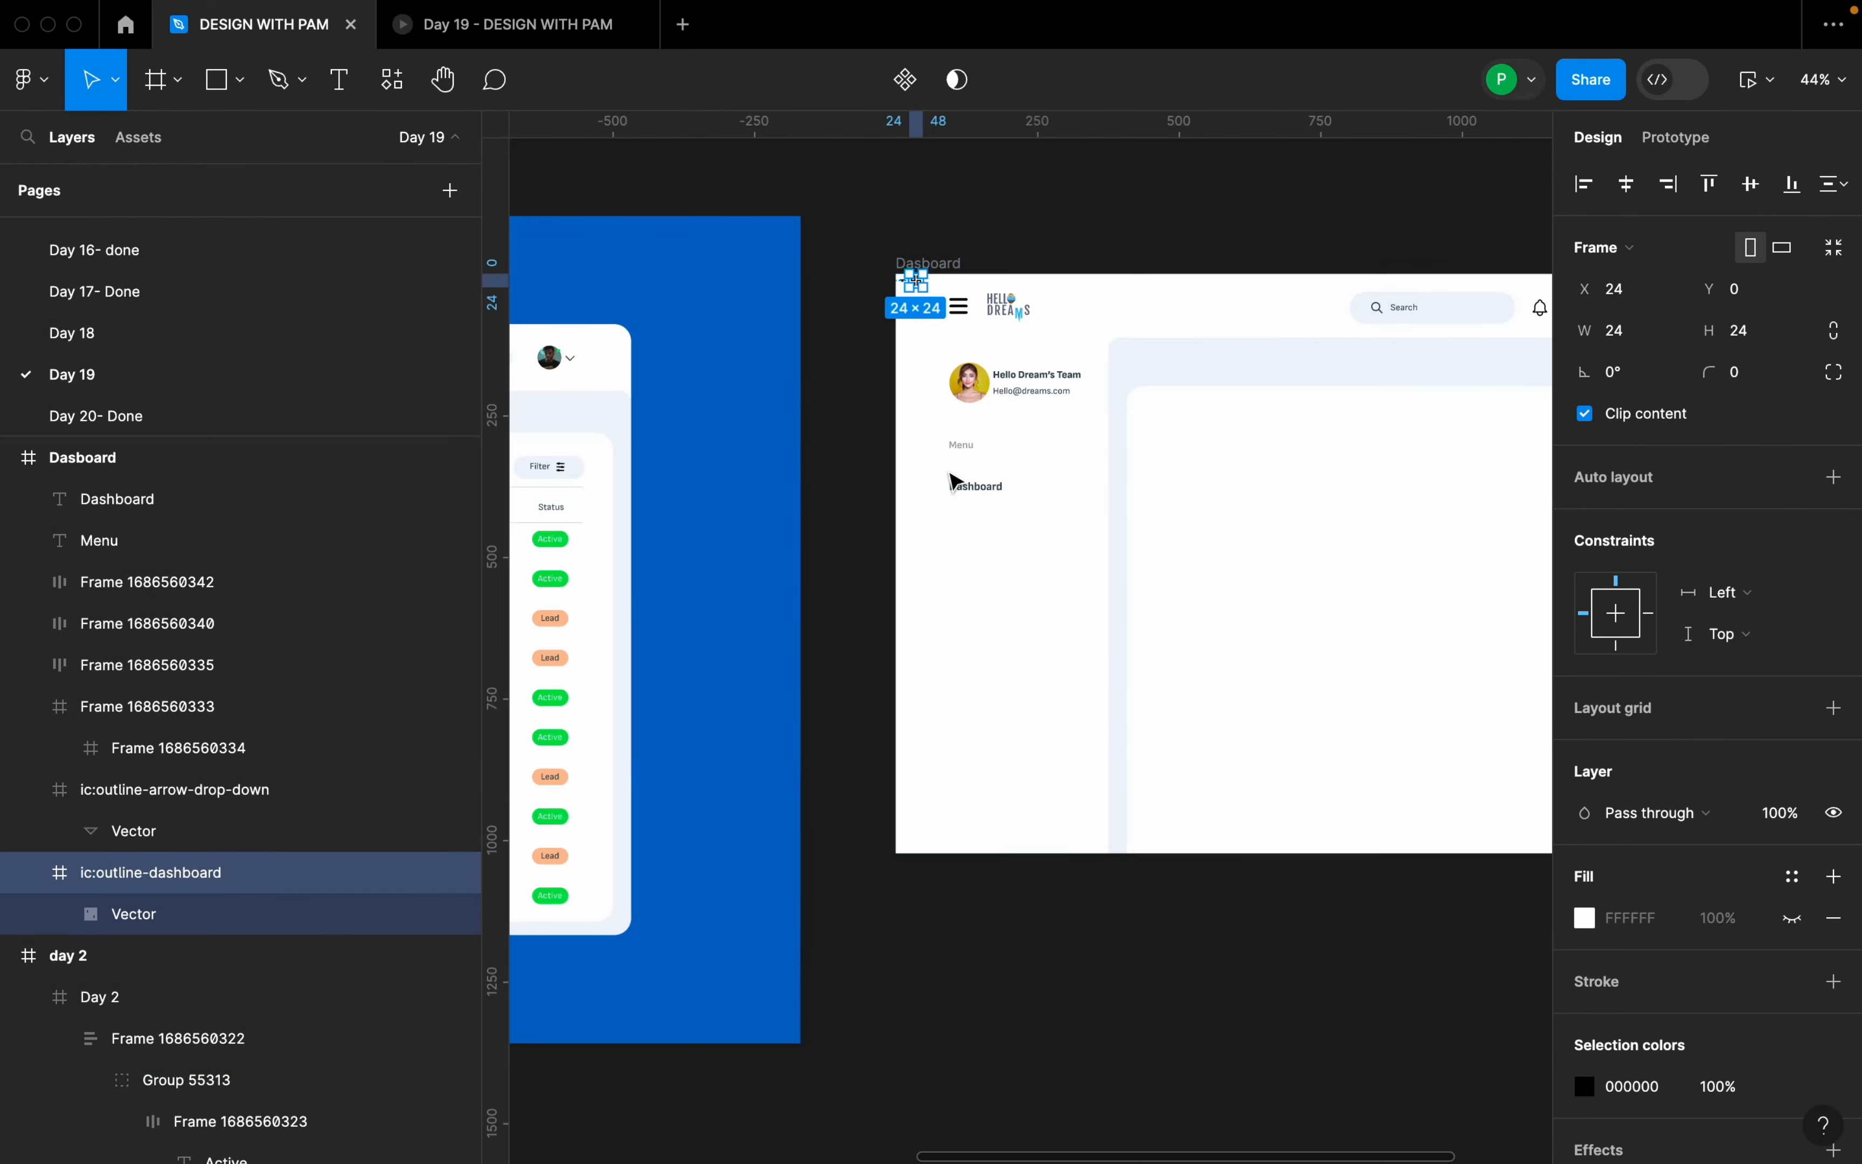
scroll(974, 262, "up", 5)
left_click_drag(860, 307, 1001, 738)
- Combine the dashboard icon and Dashboard text in a horizontal auto layout with a gap of 12
left_click(976, 743, "shift")
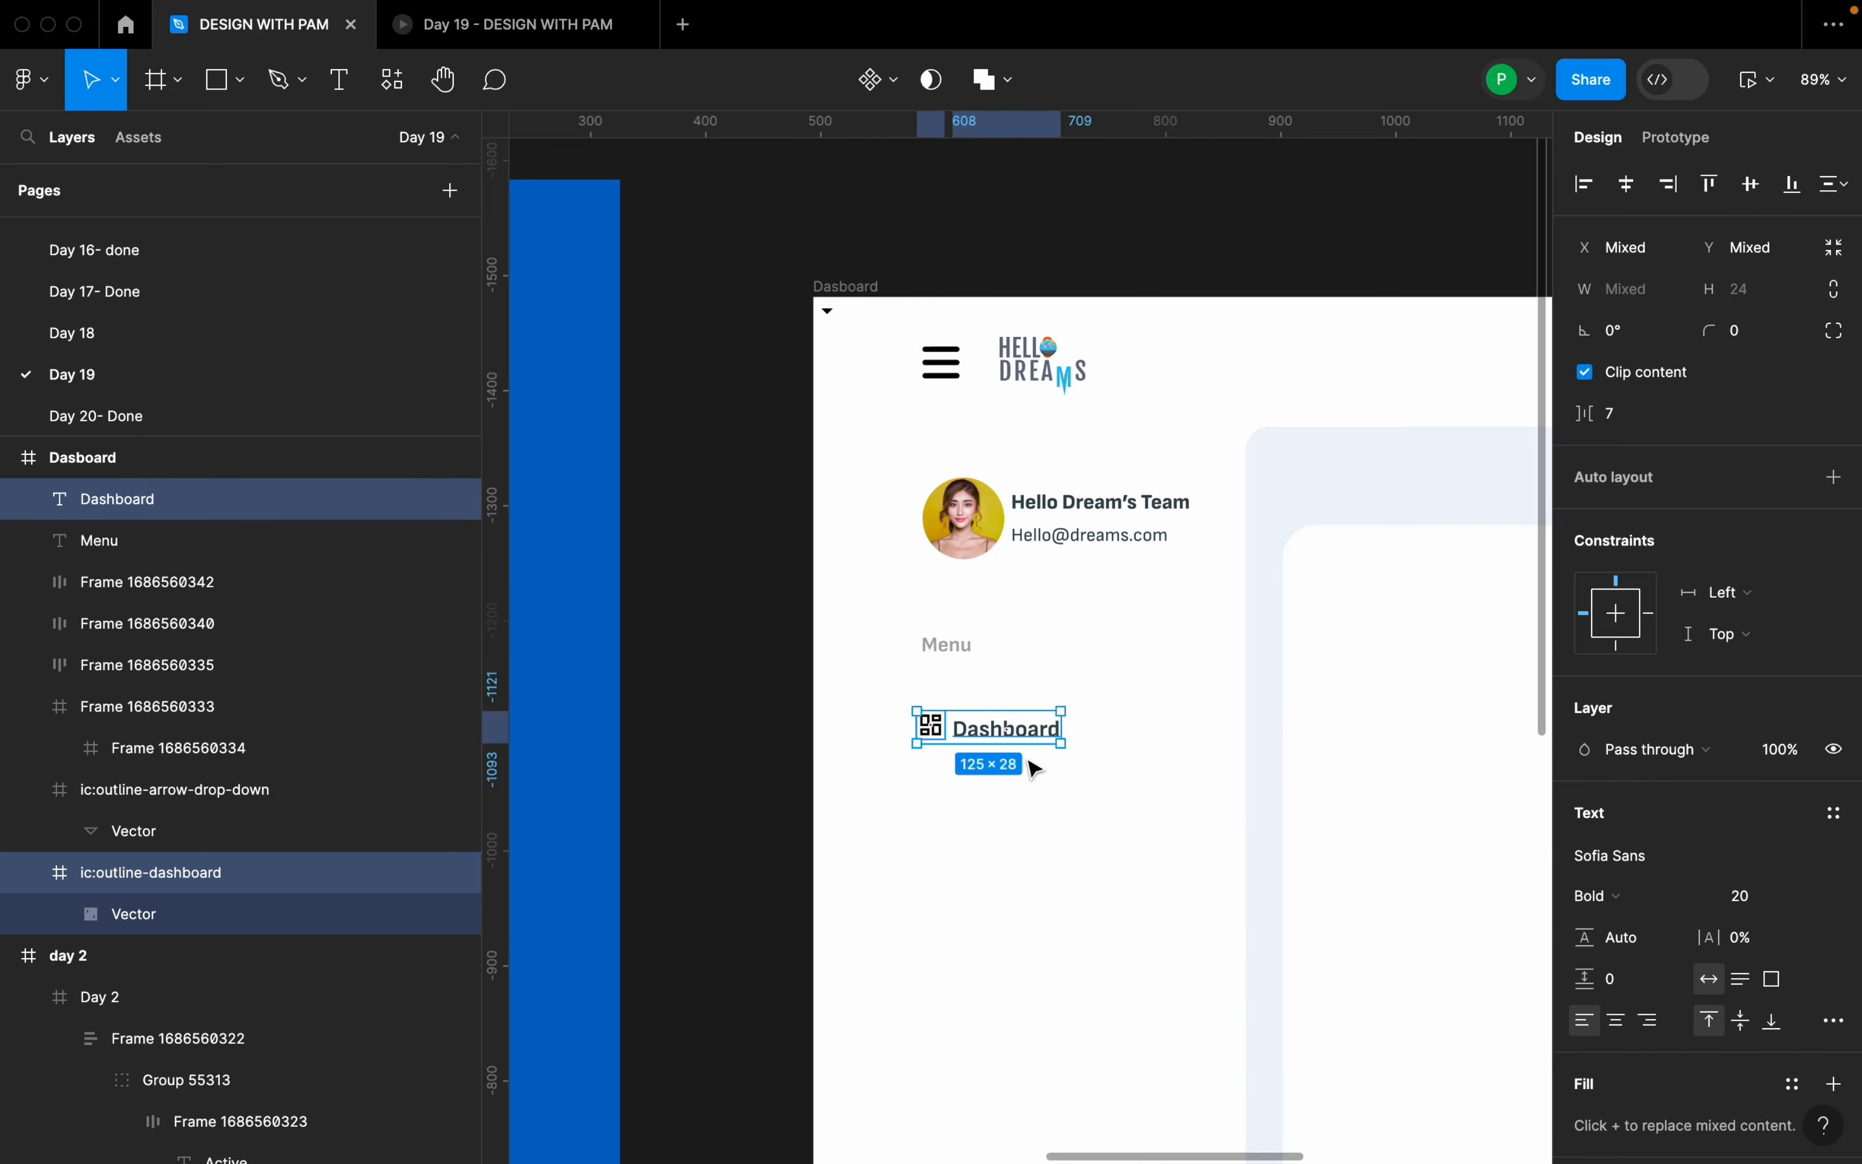
key("shift+a")
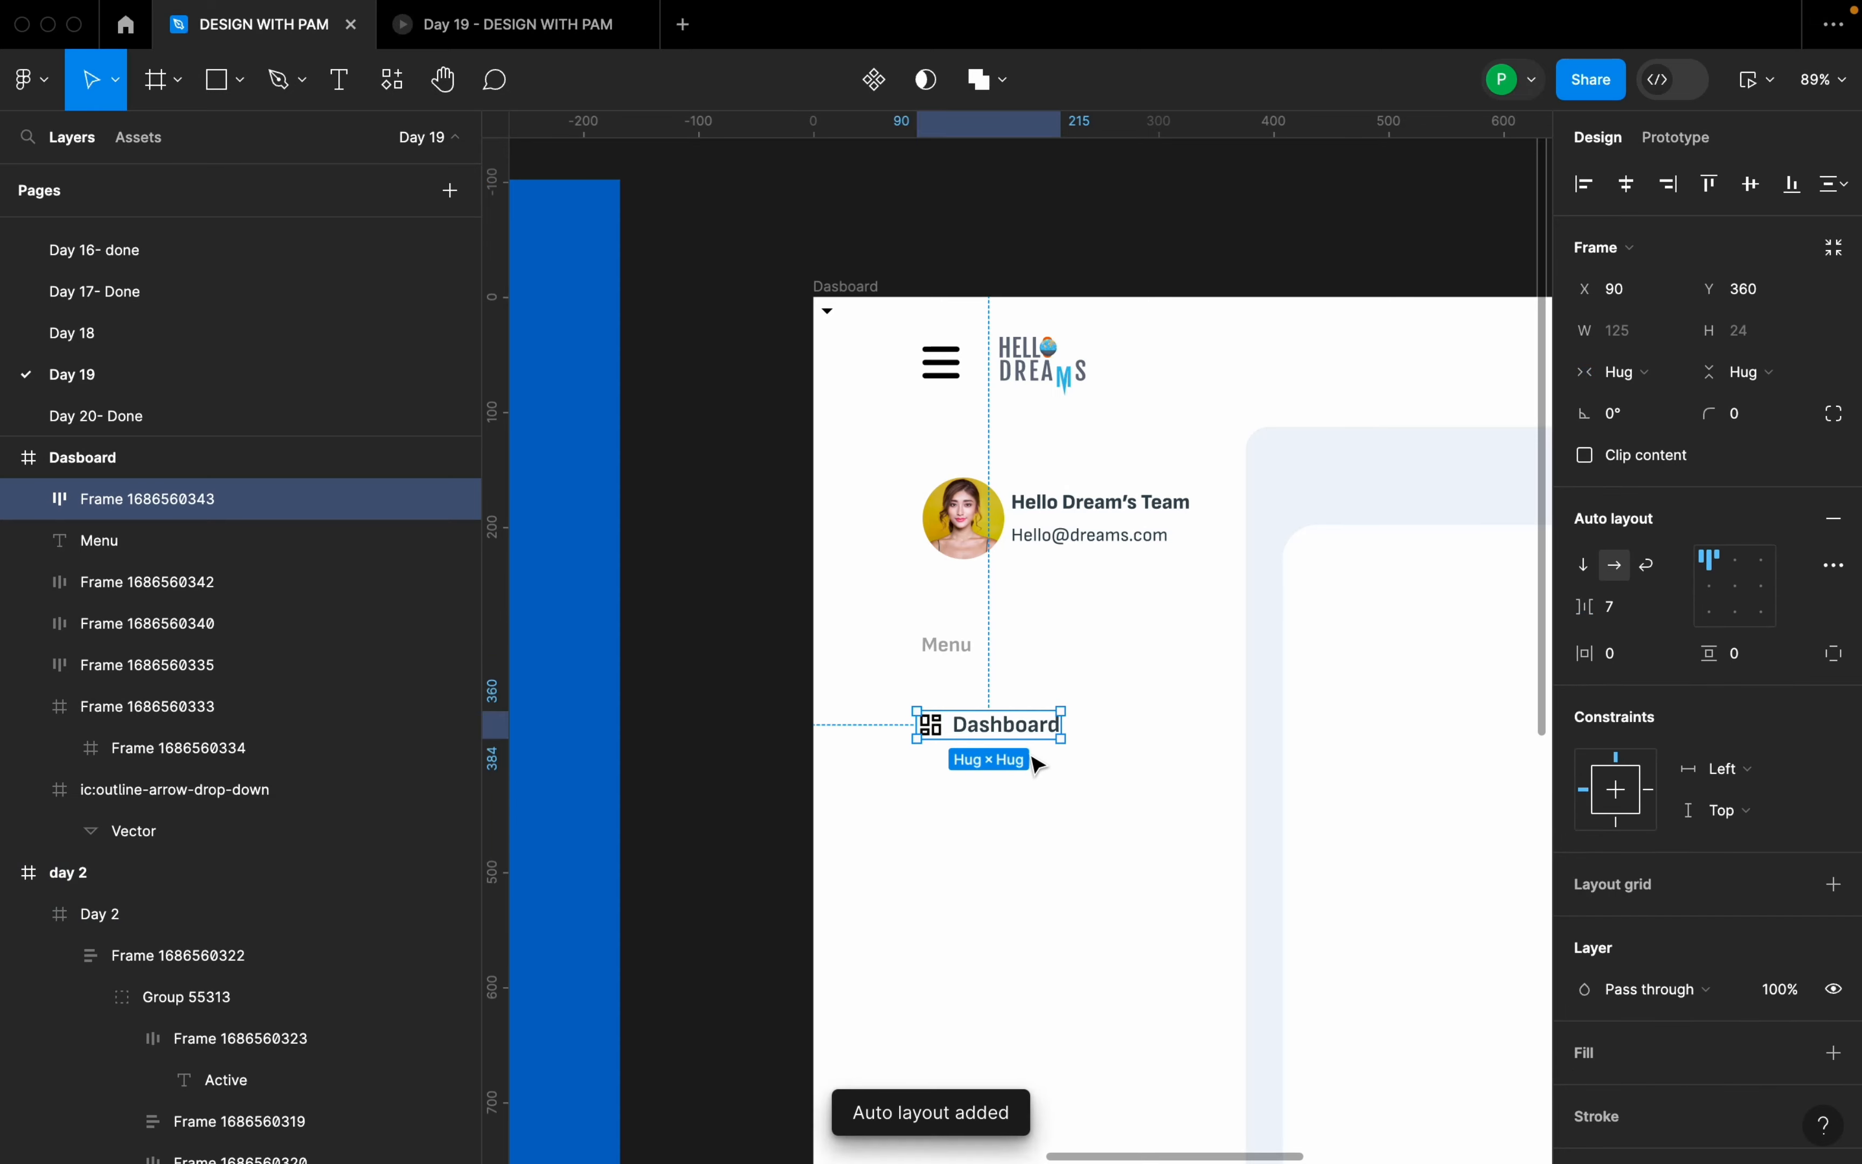
left_click(1641, 618)
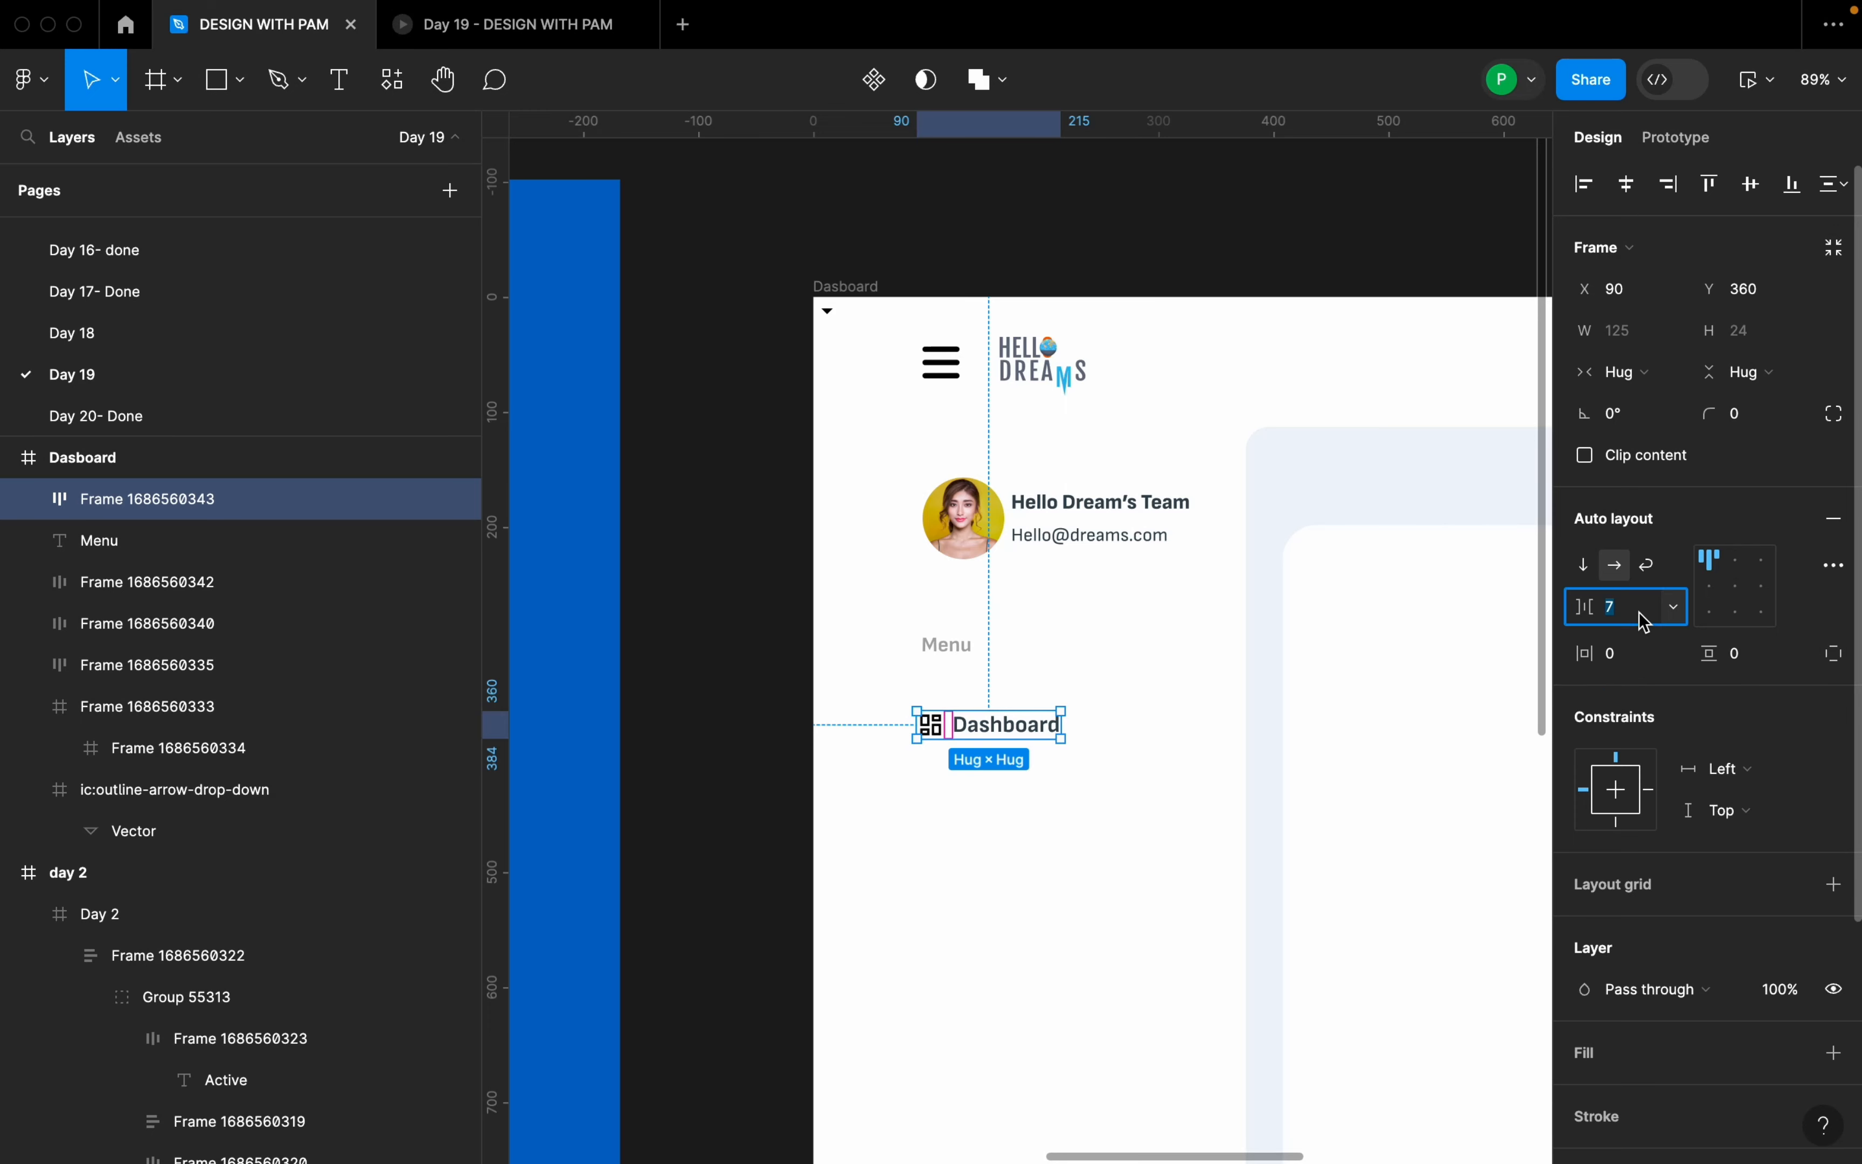
type("12")
key("Return")
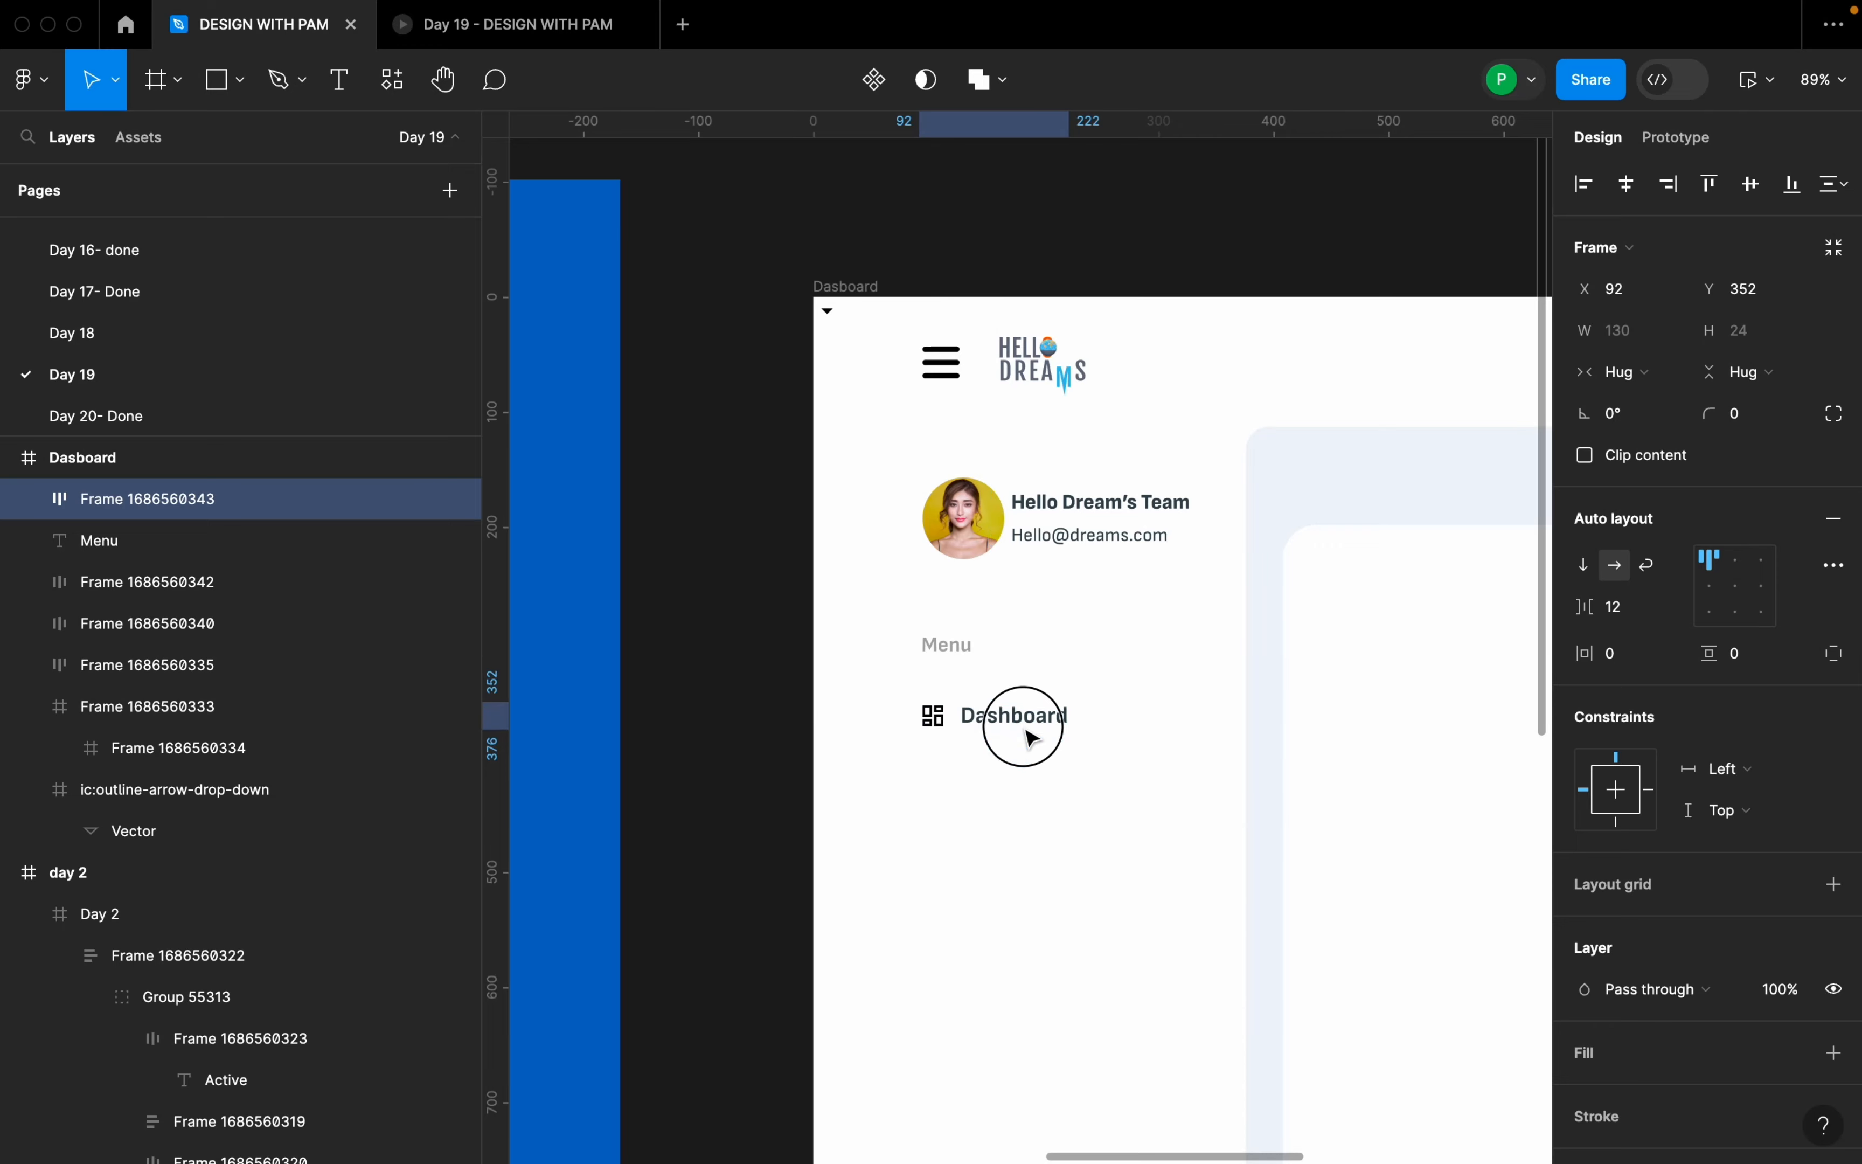
- Make three copies of the Dashboard icon-and-label item and stack them below the original in the sidebar
left_click(1113, 816)
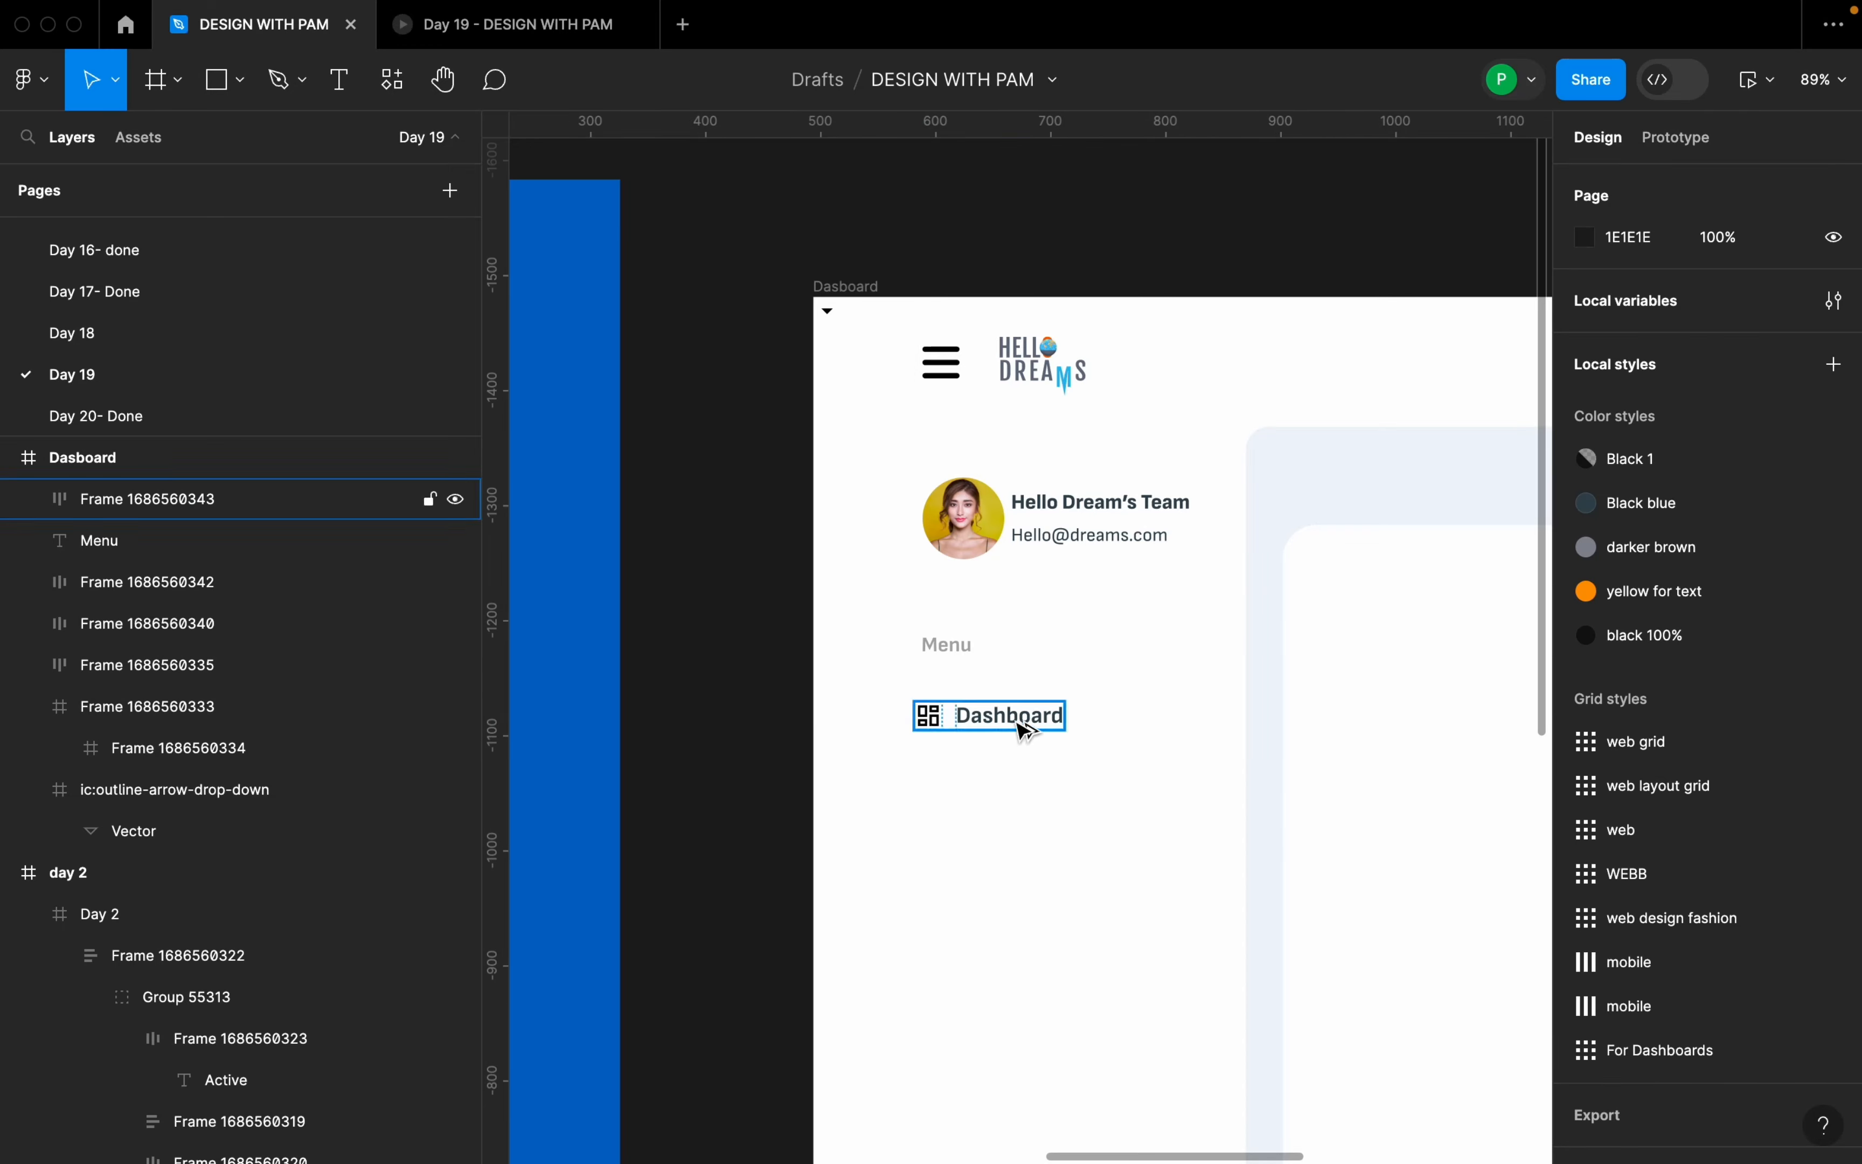
left_click_drag(1018, 728, 1031, 869)
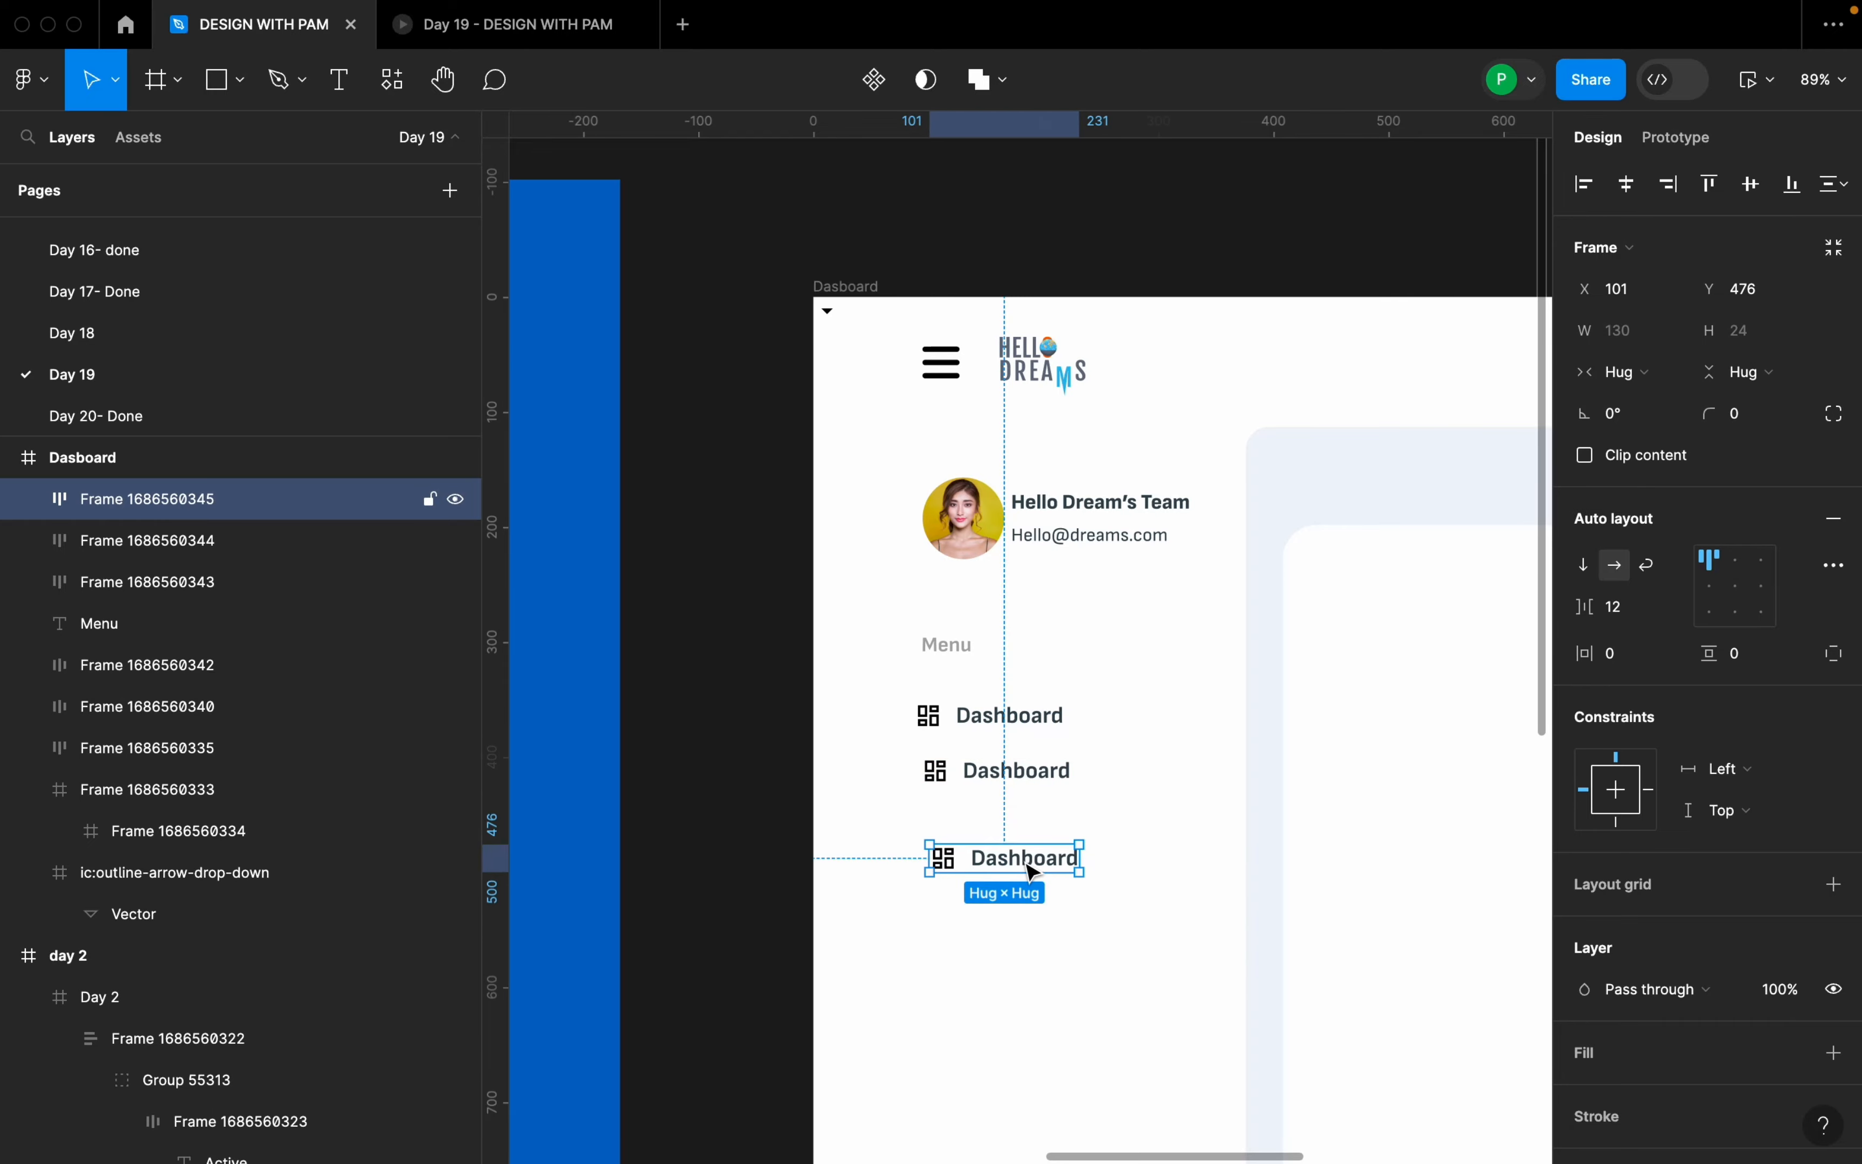
scroll(1033, 862, "down", 9)
scroll(1068, 817, "down", 10)
scroll(901, 778, "up", 7)
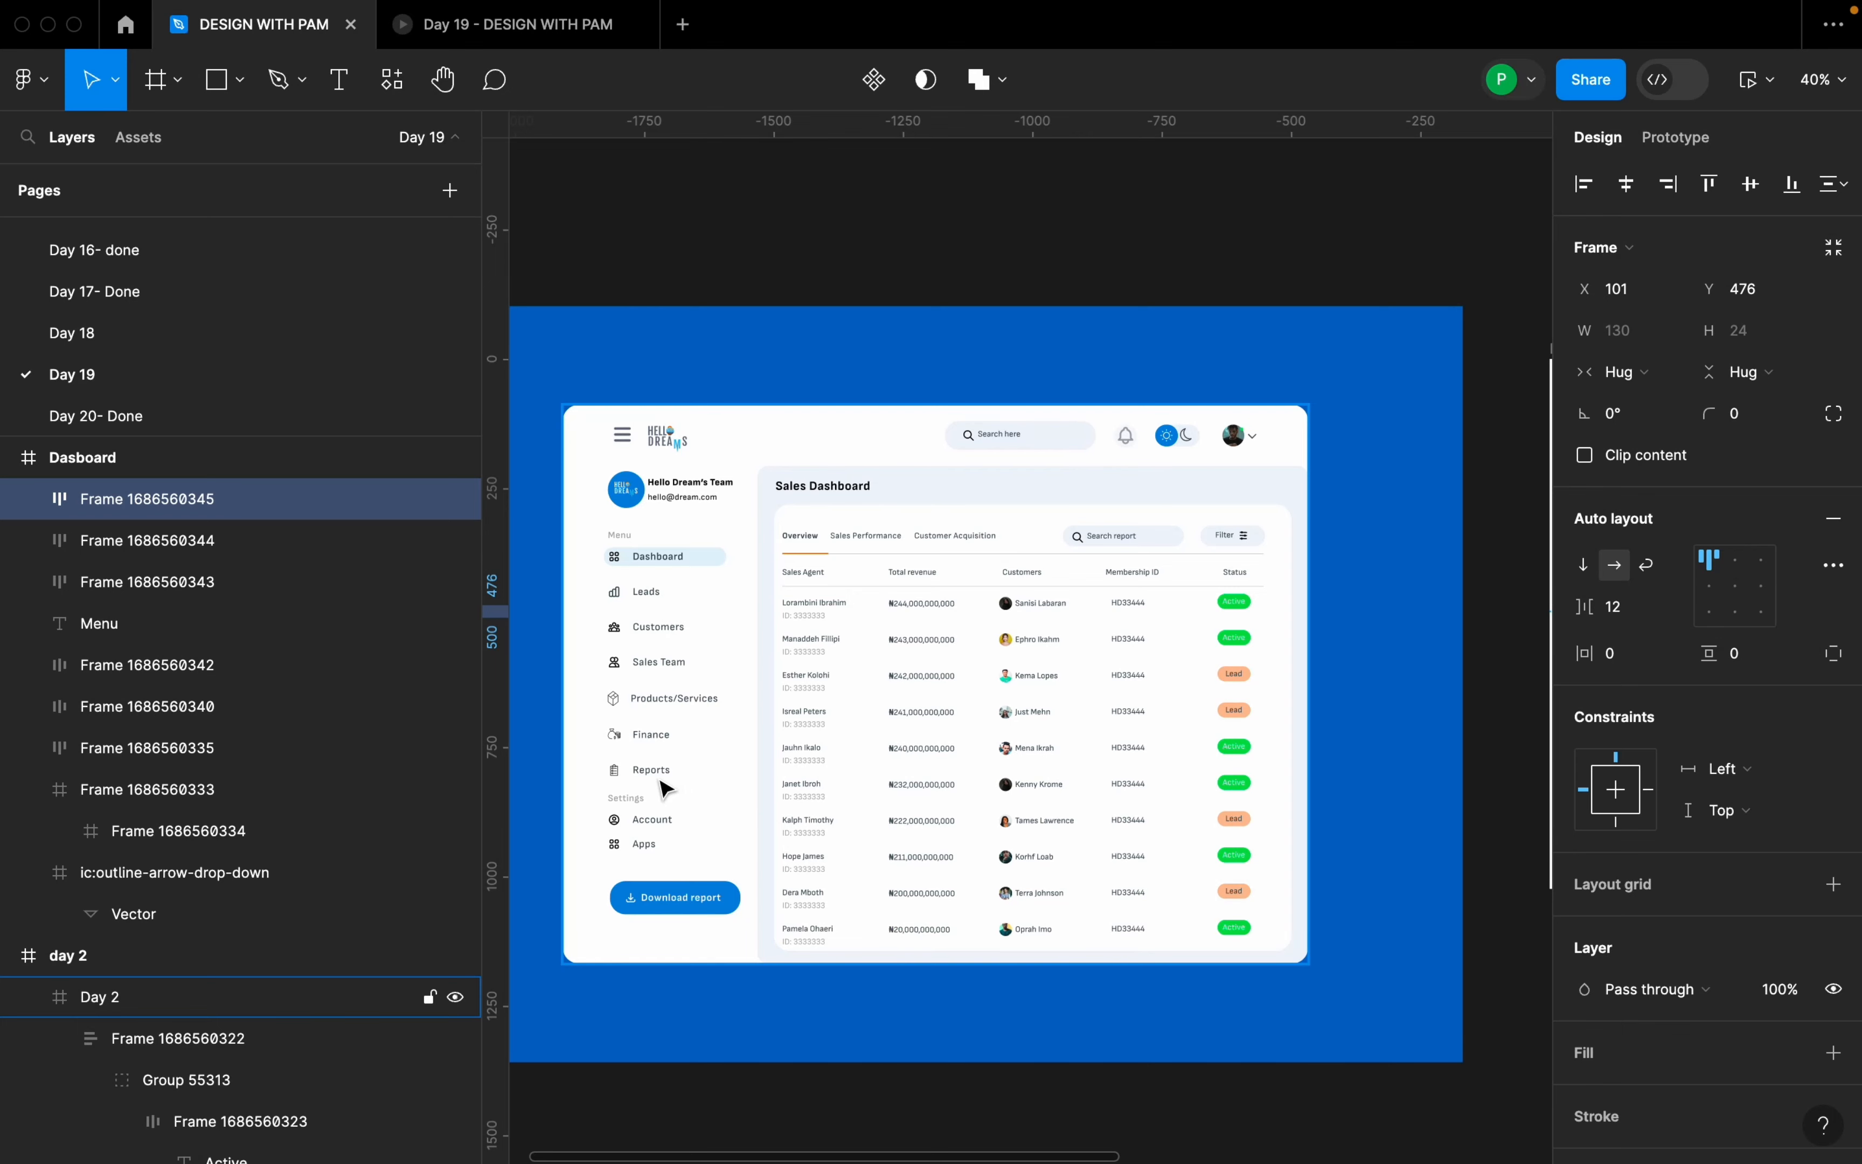
scroll(664, 786, "down", 6)
scroll(829, 677, "up", 9)
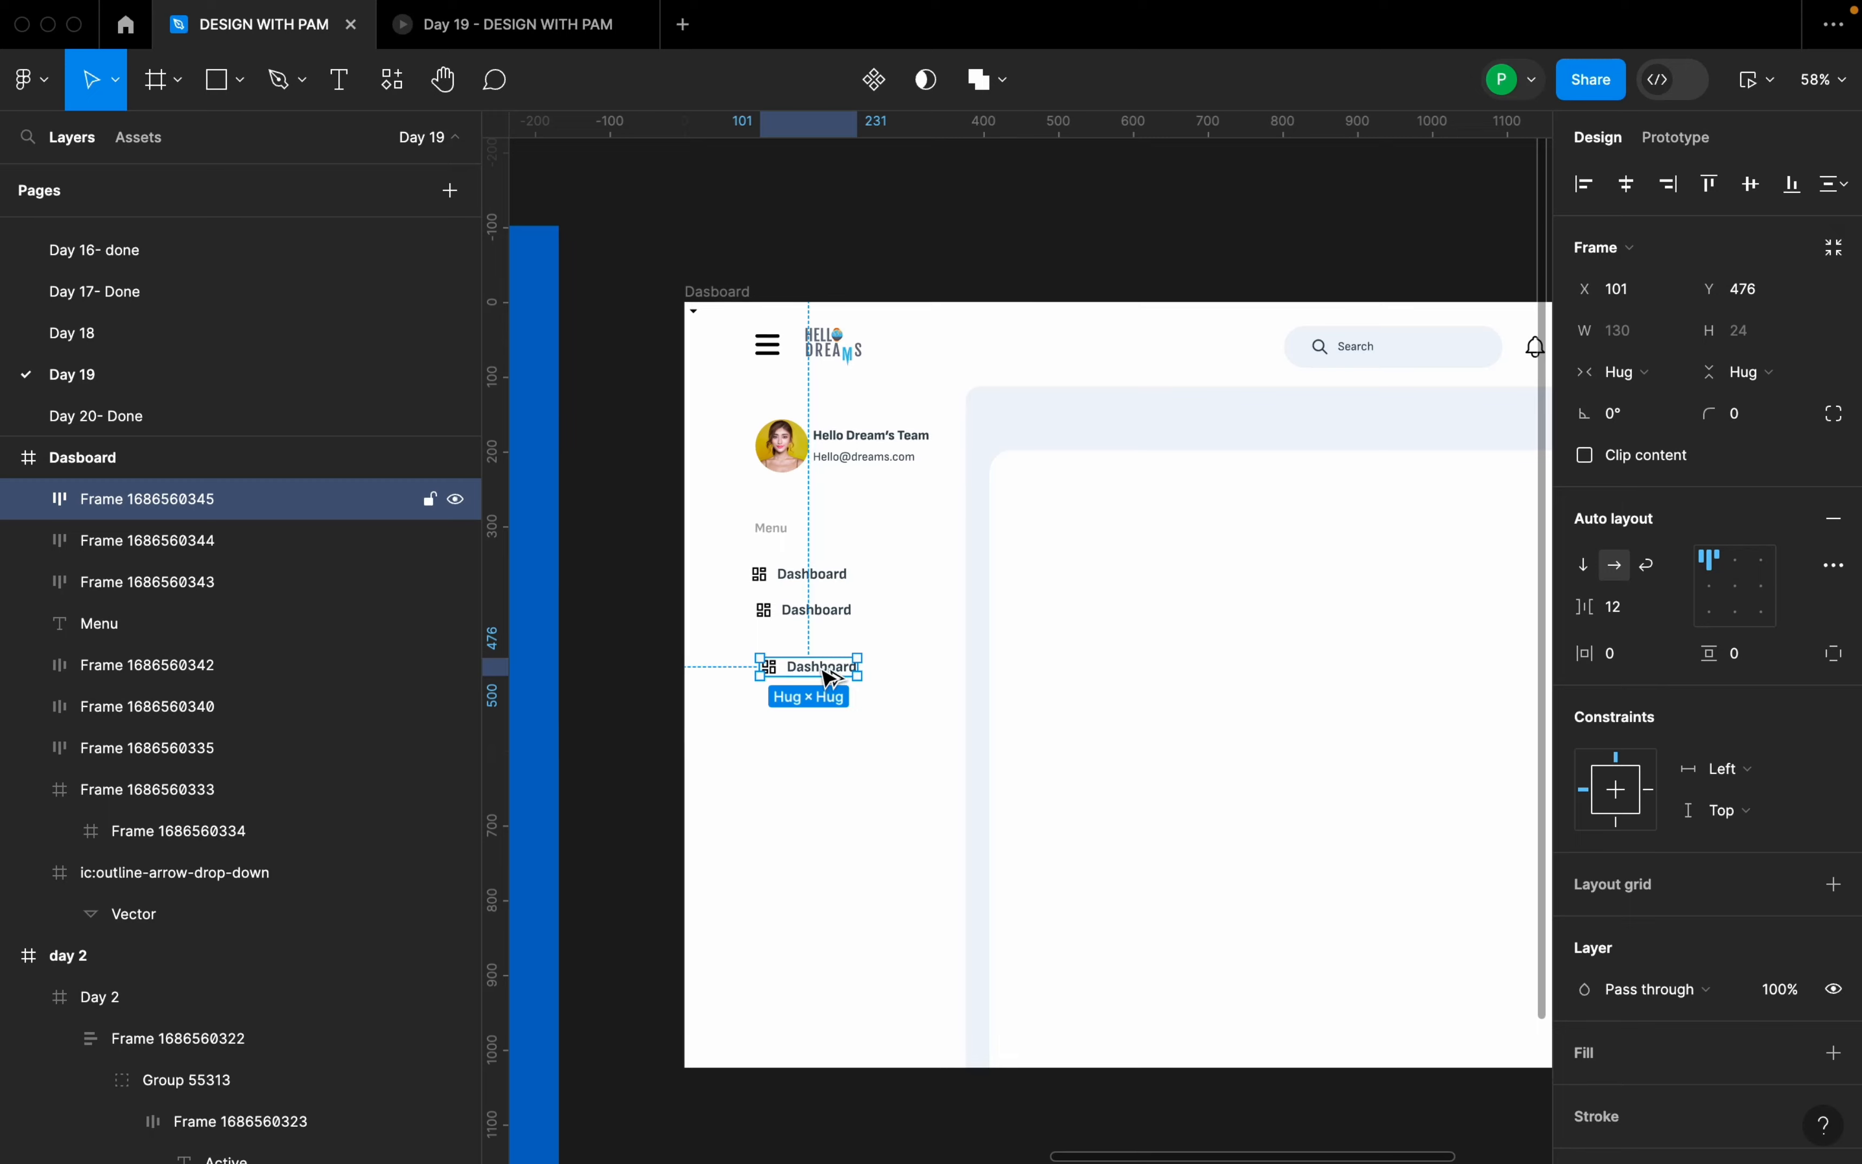
left_click_drag(829, 678, 833, 719)
scroll(884, 662, "up", 5)
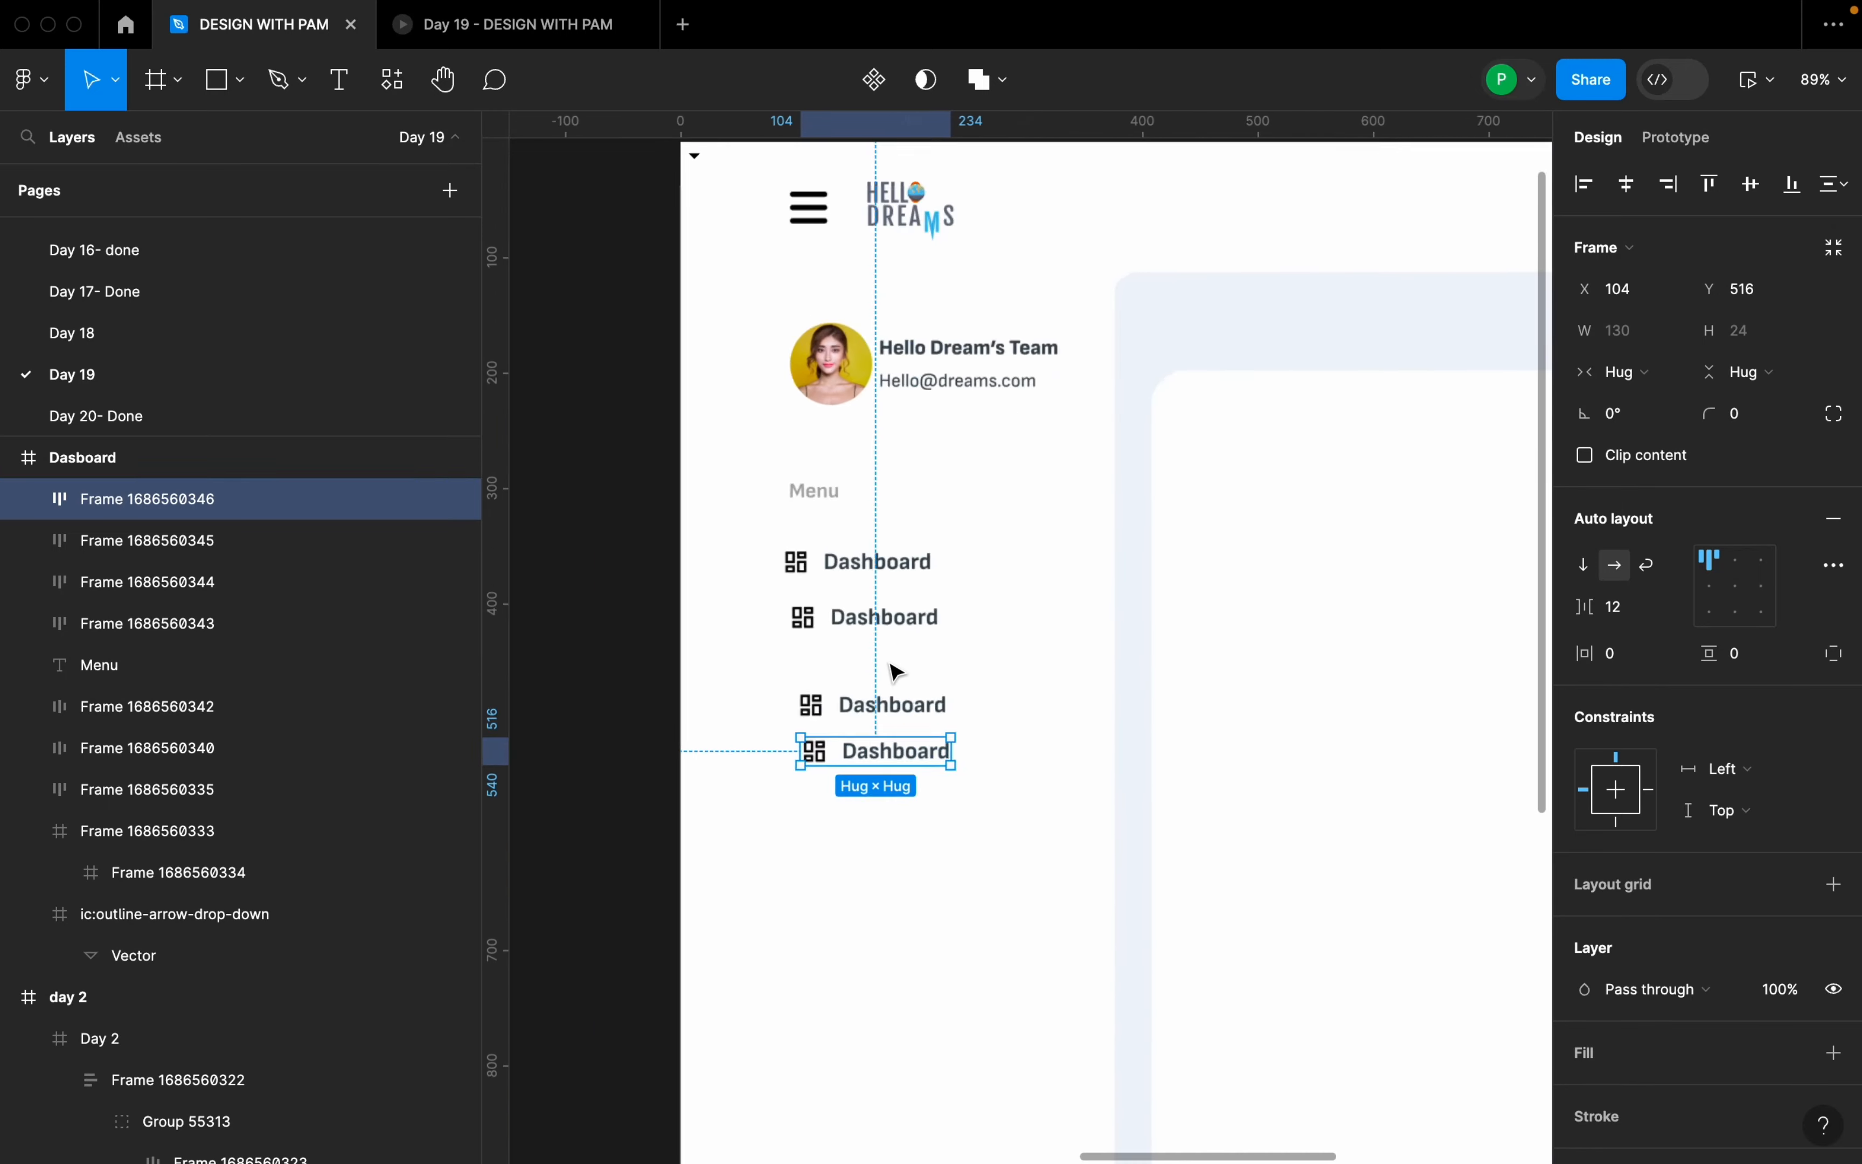
- Combine the four Dashboard items in a vertical auto layout with a gap of 44
scroll(895, 672, "up", 3)
left_click(855, 604)
left_click(881, 532, "shift")
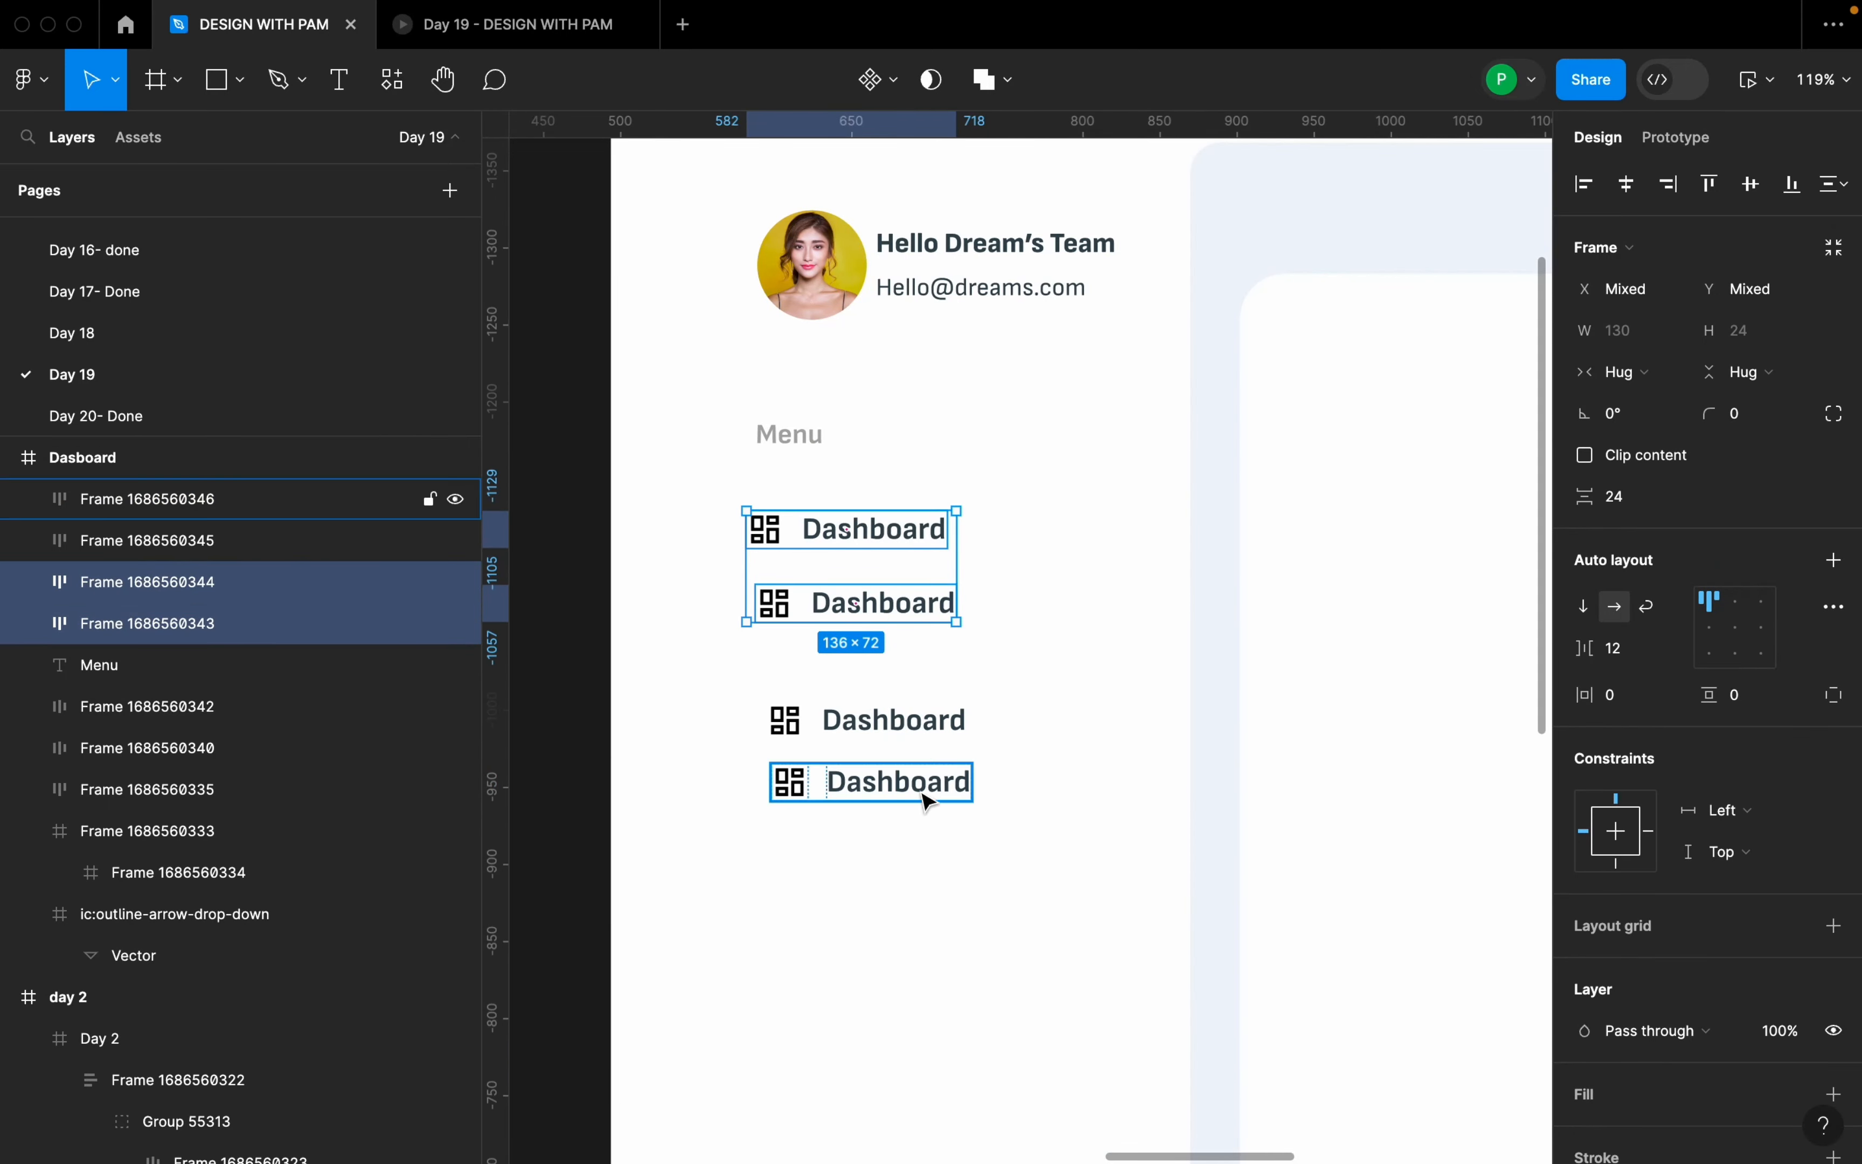
left_click(898, 719, "shift")
left_click(902, 782, "shift")
key("shift+a")
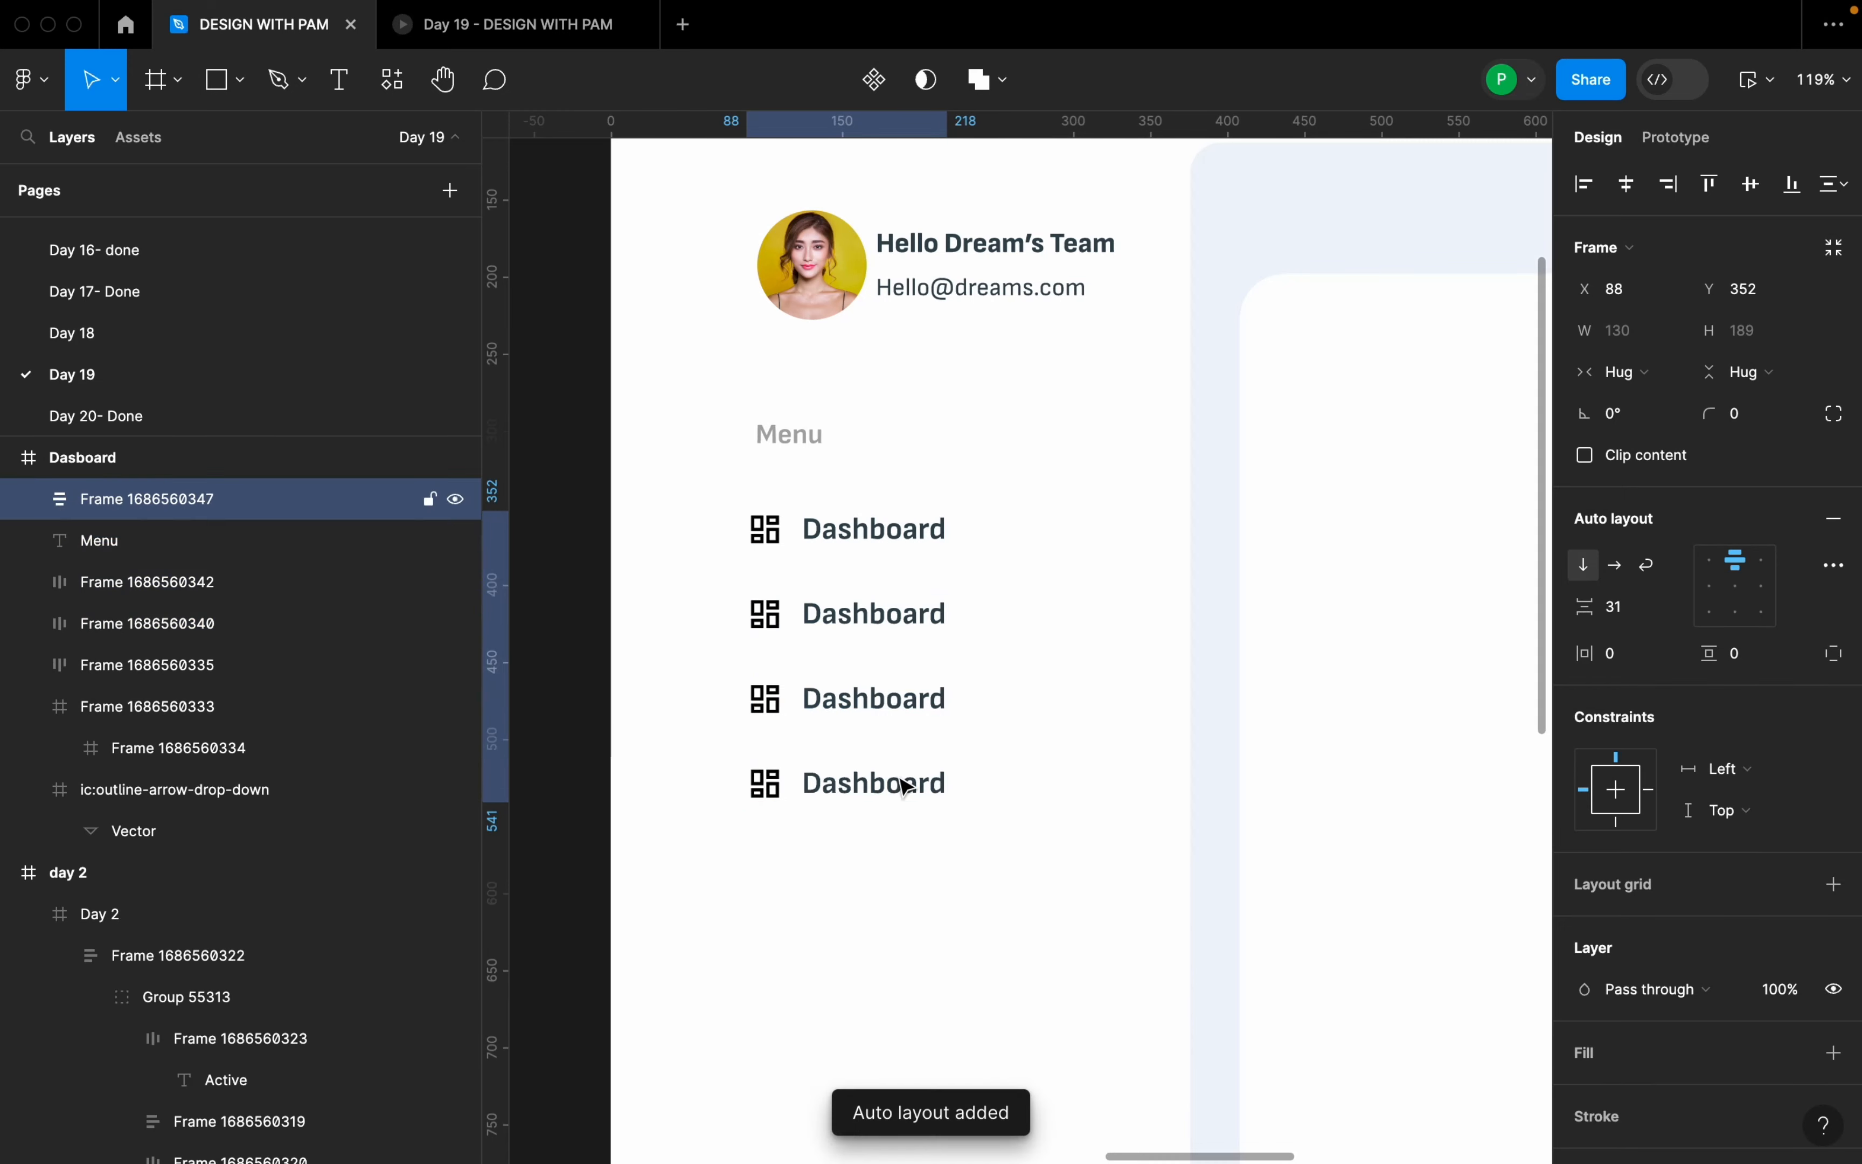
left_click(1637, 622)
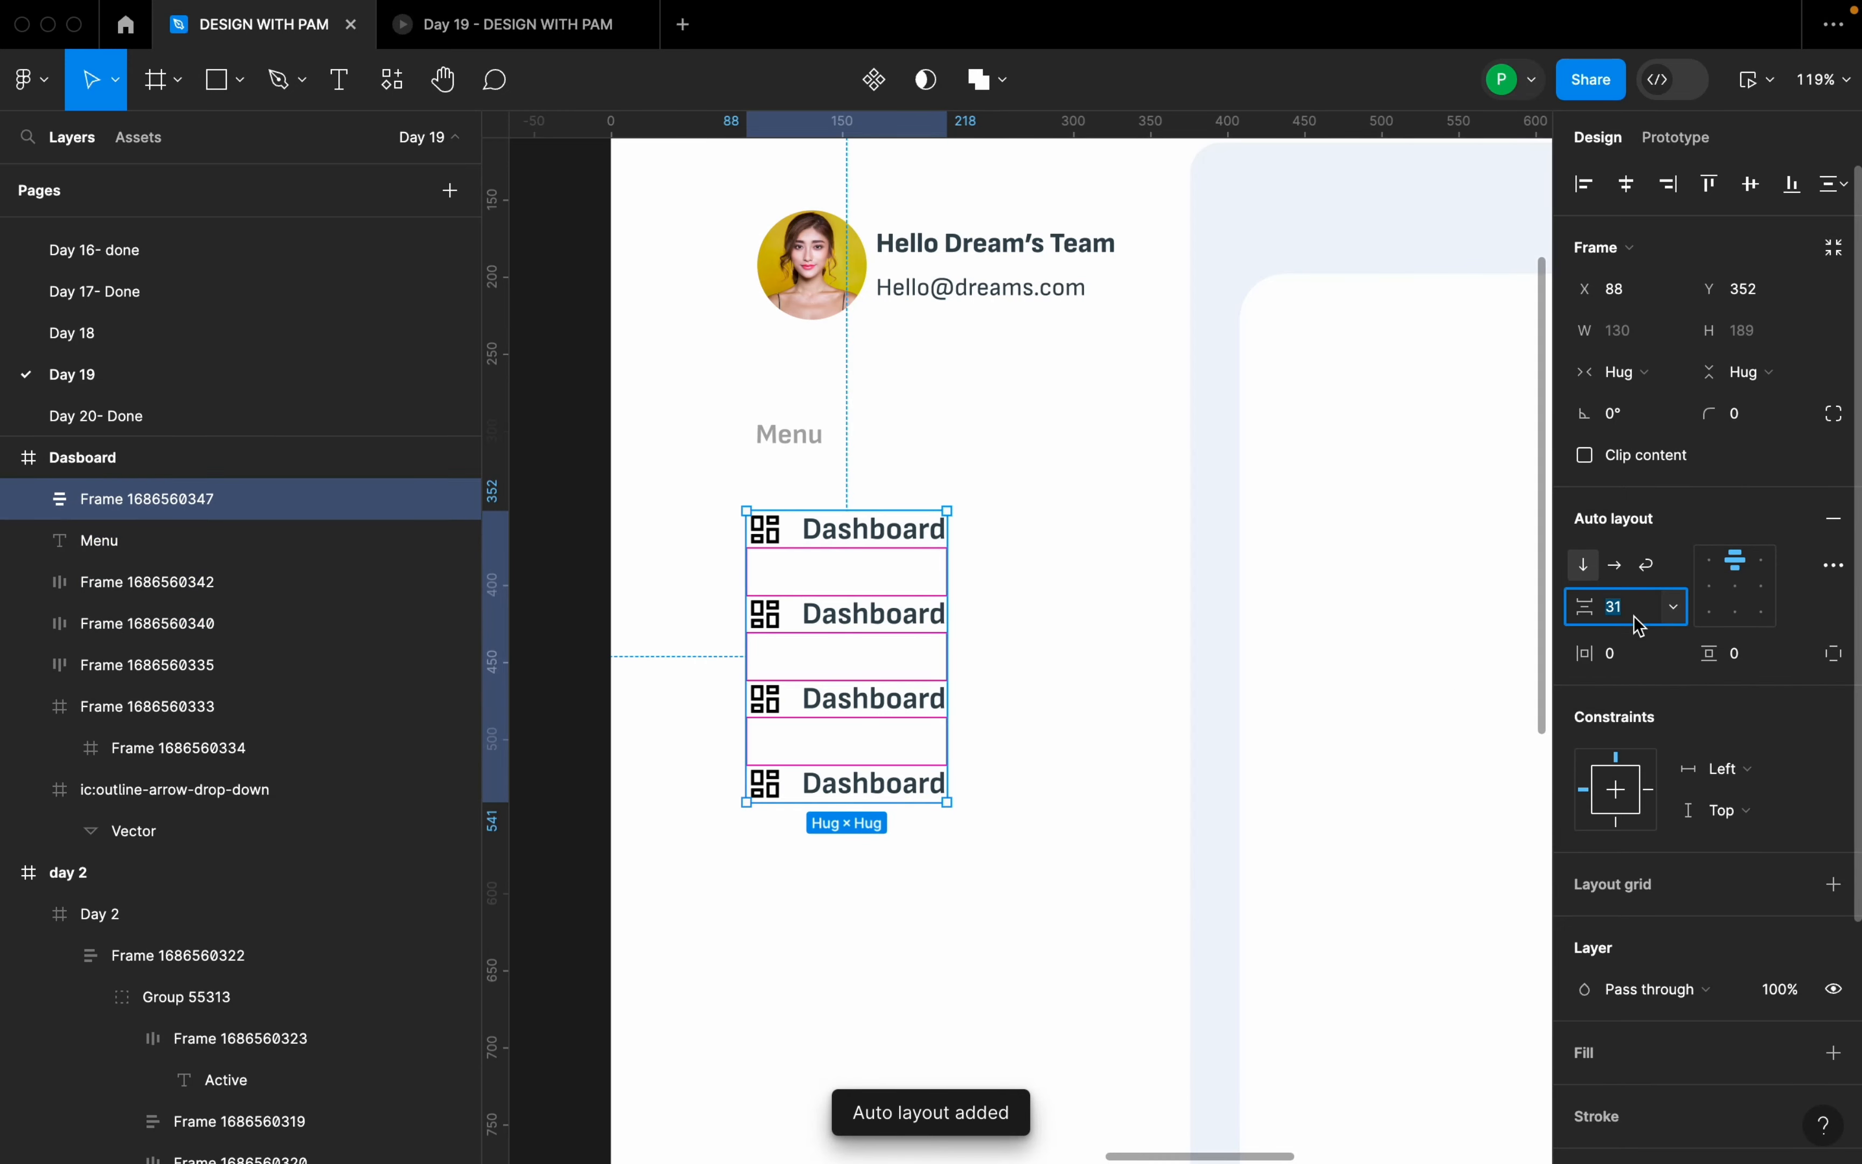
type("44")
key("Return")
- Duplicate the last Dashboard item in the menu list three times to make seven rows
left_click(887, 841)
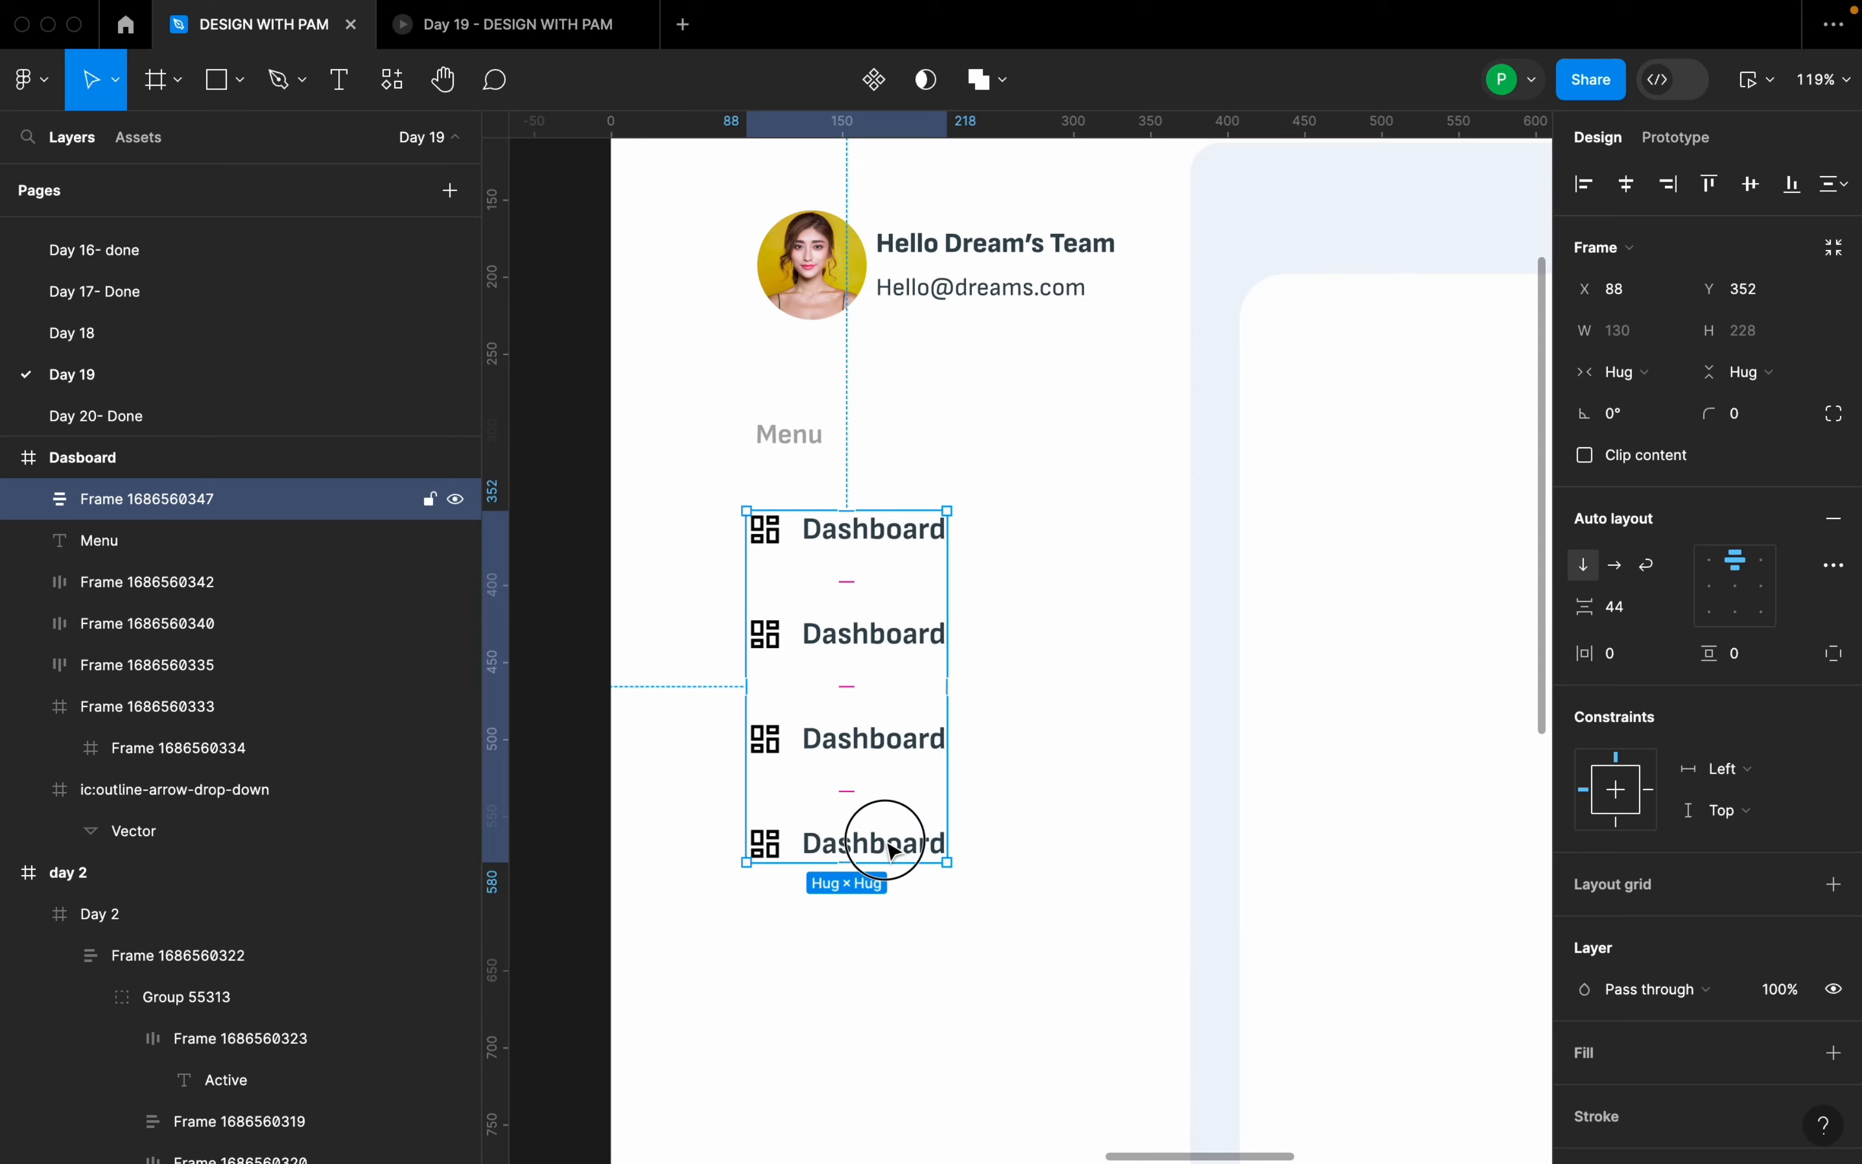
left_click(890, 846)
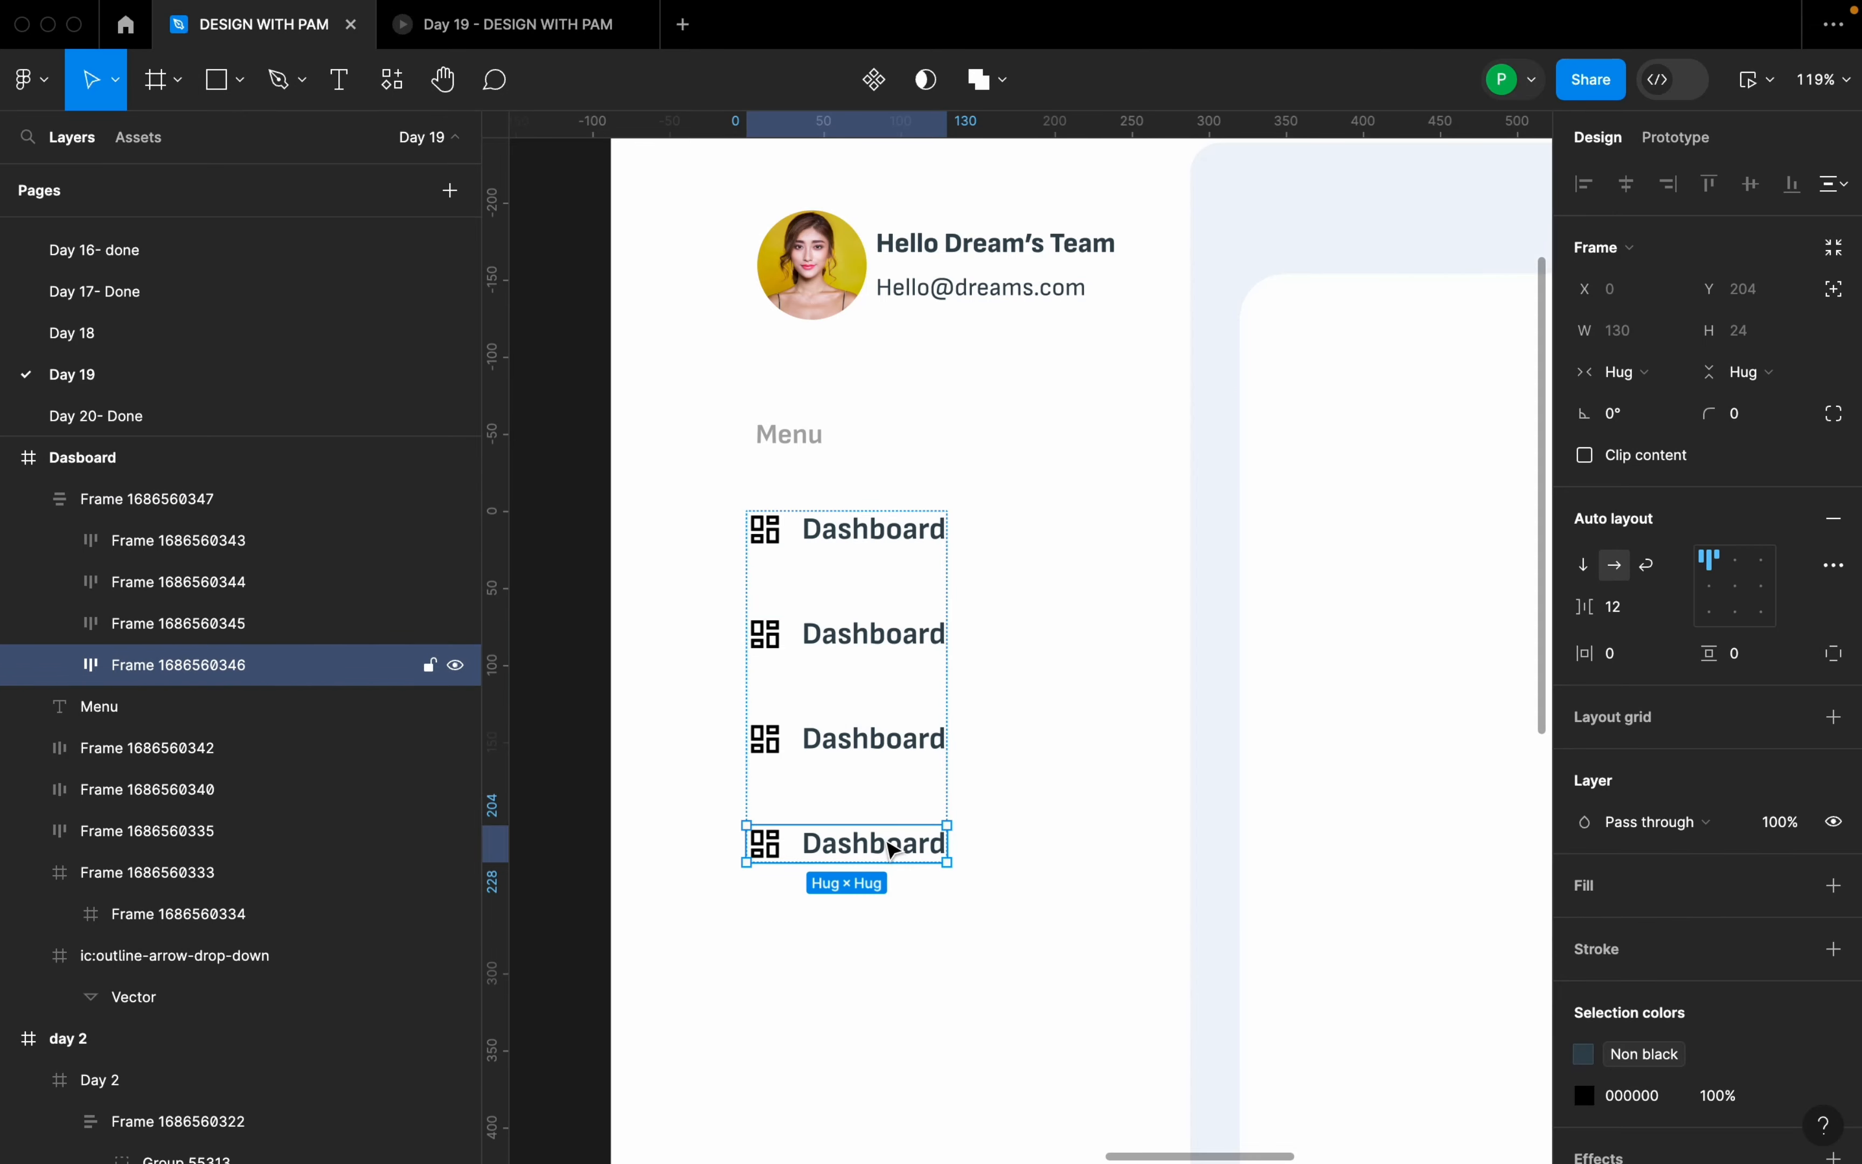
key("ctrl+d")
key("ctrl+d")
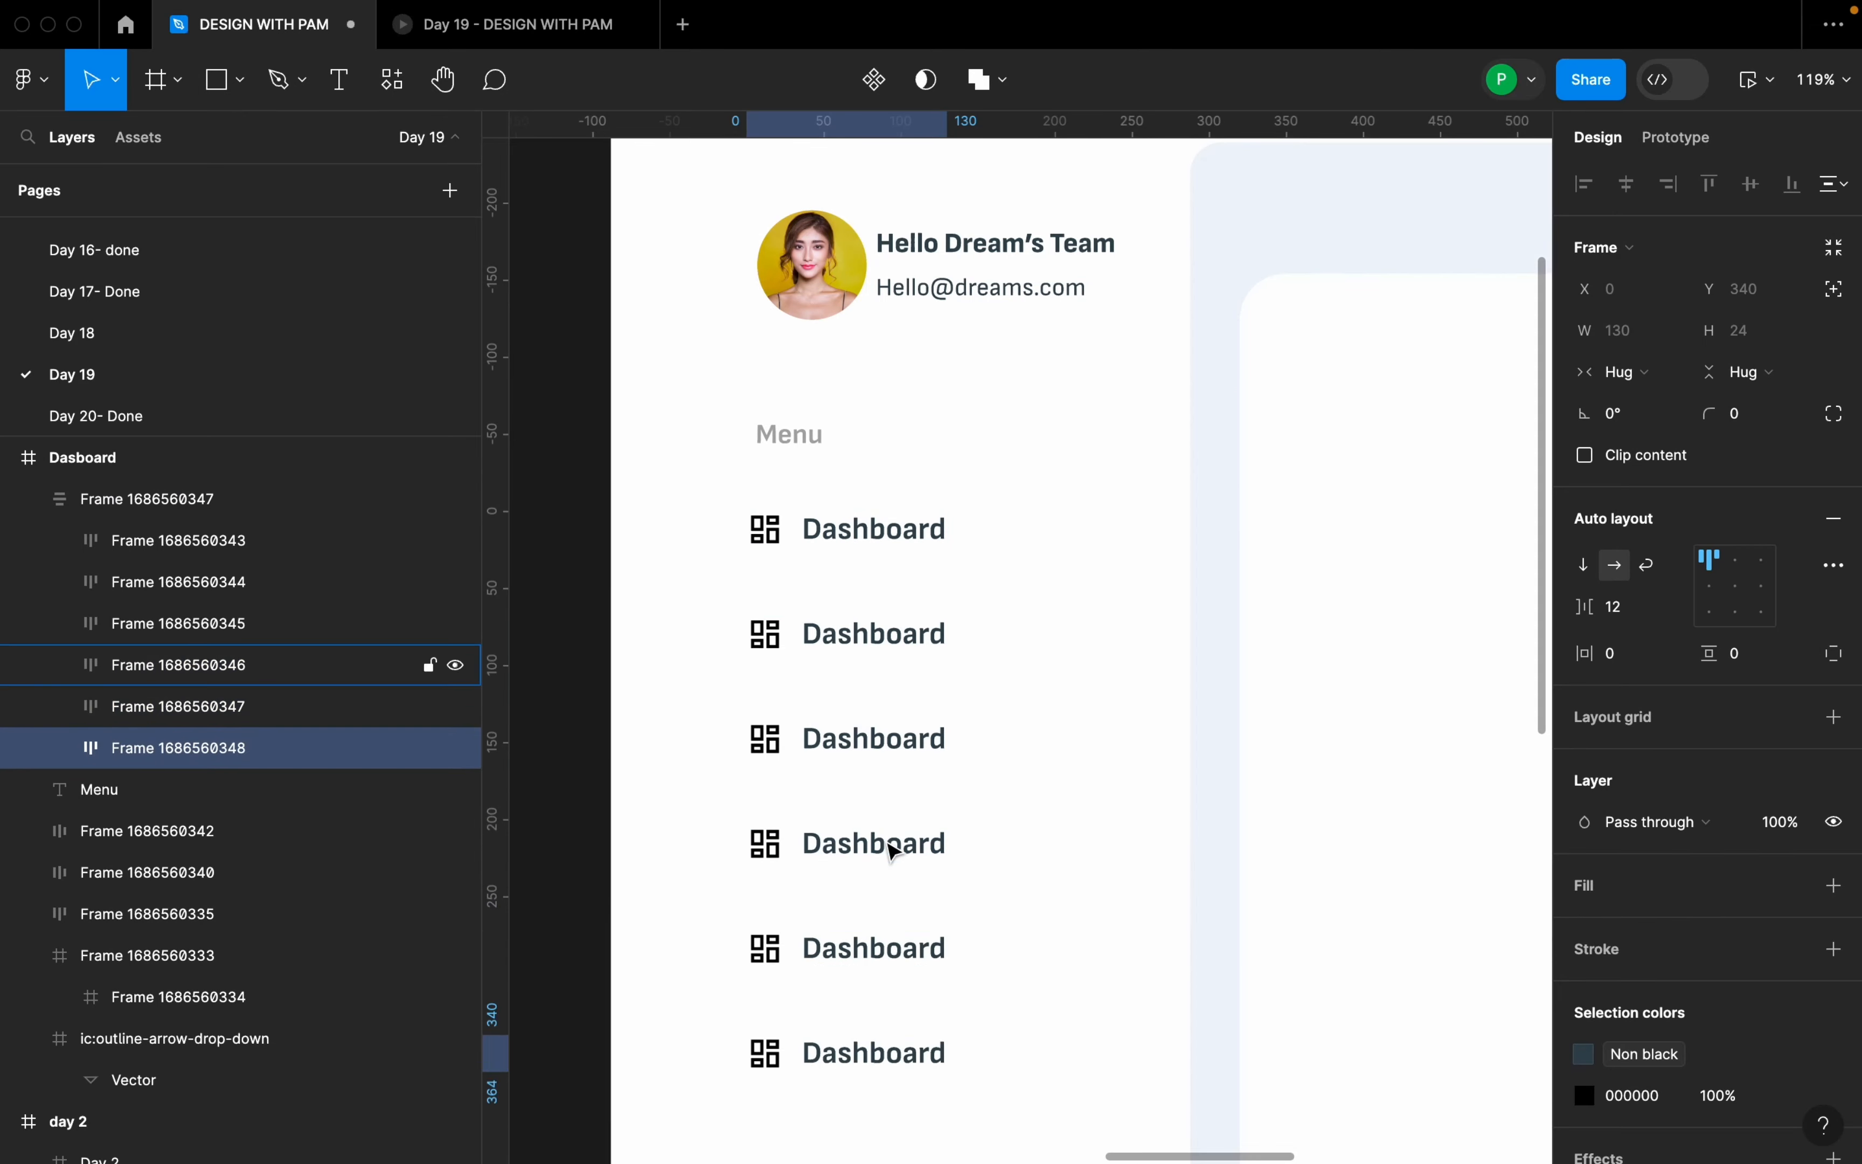
scroll(985, 862, "down", 2)
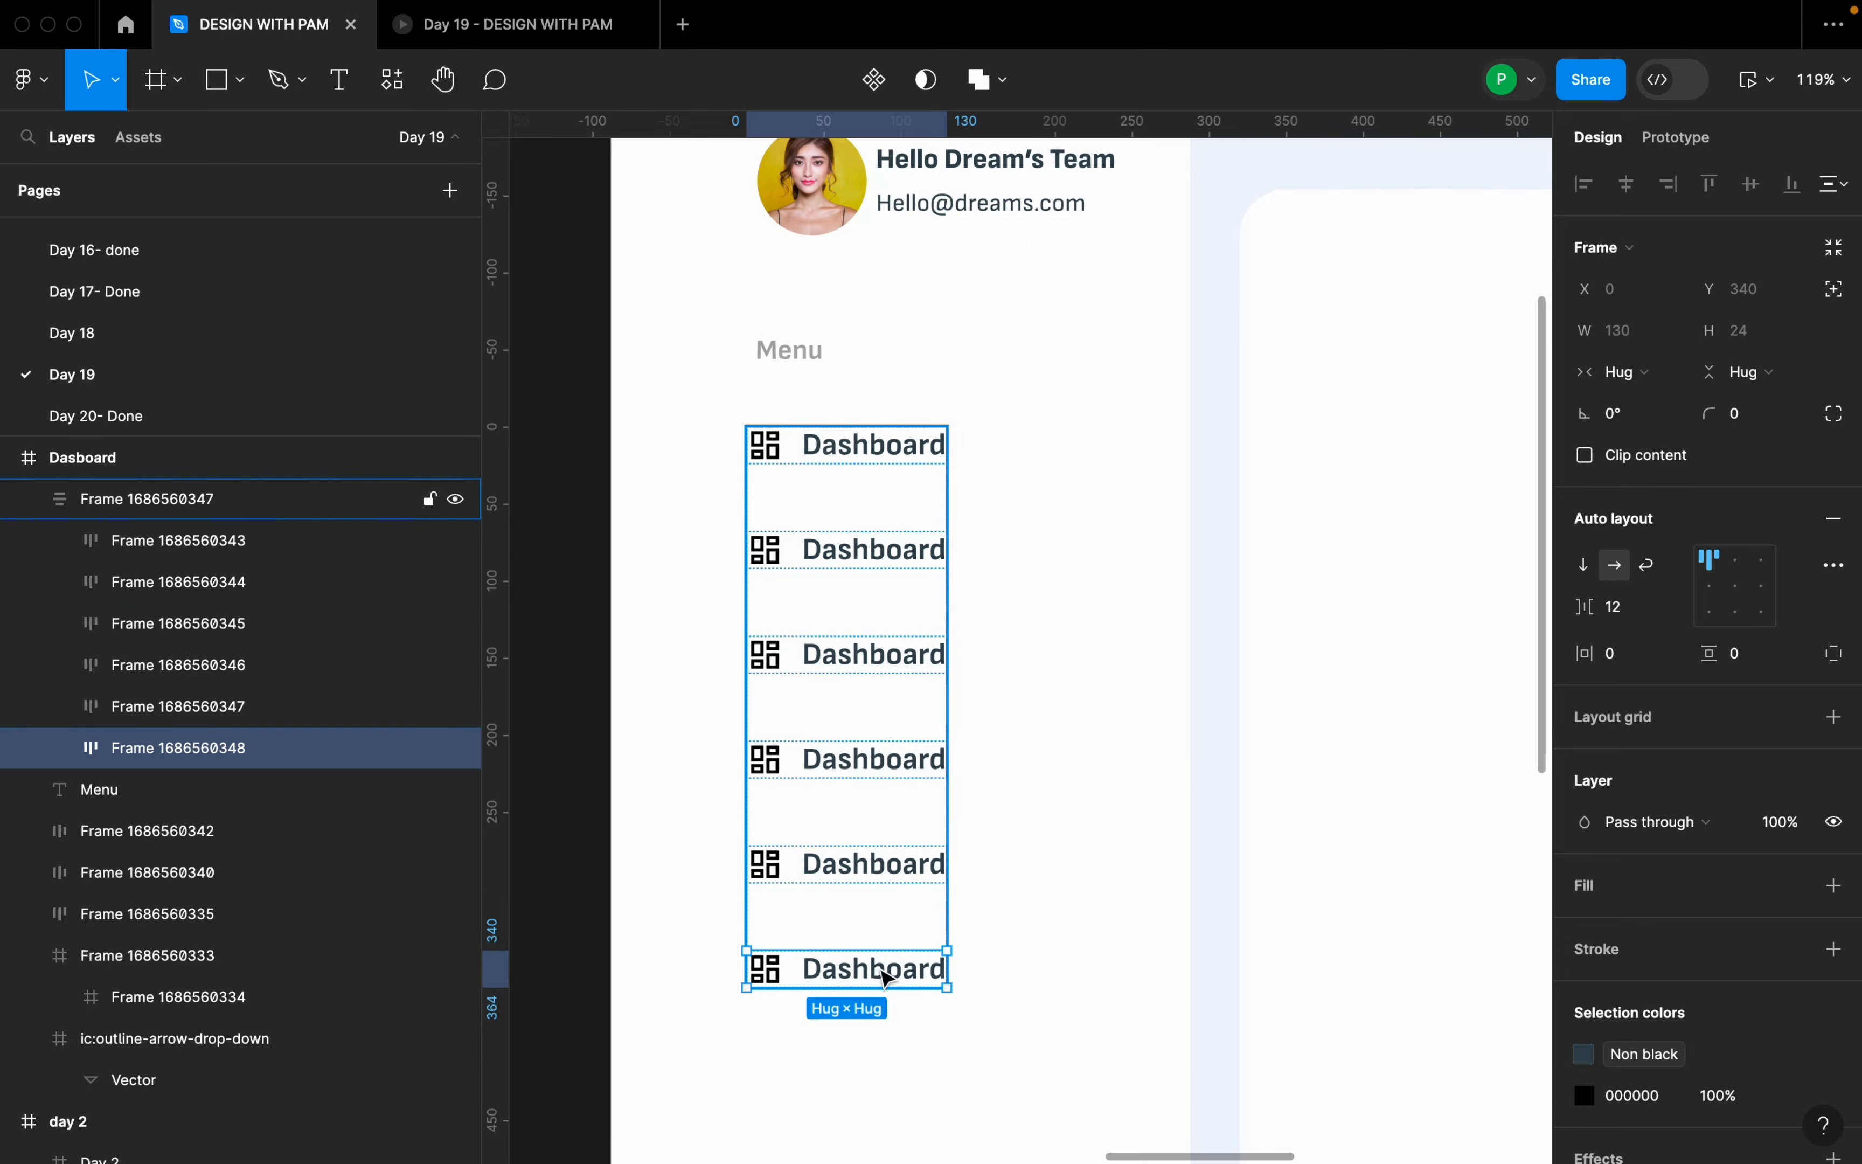
key("ctrl+d")
scroll(1006, 894, "down", 3)
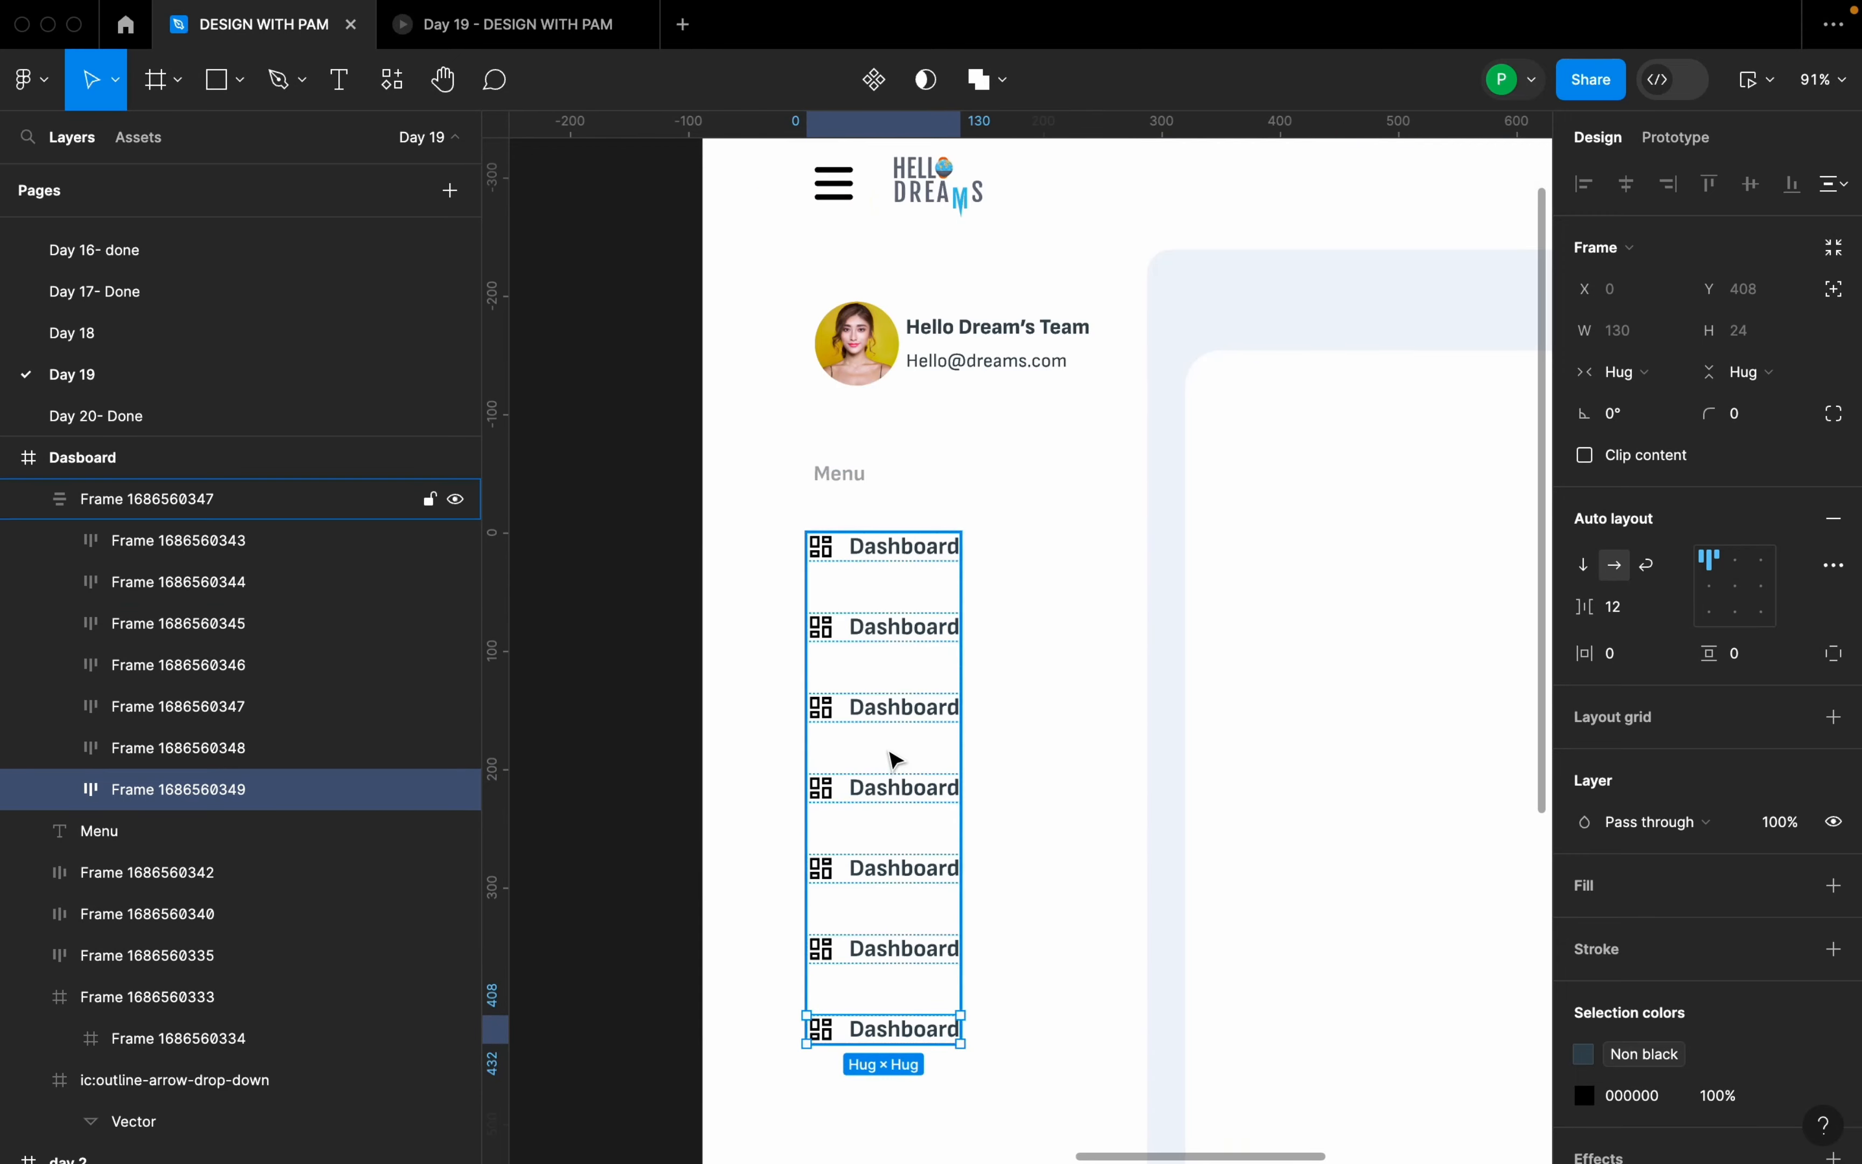
left_click_drag(889, 753, 899, 745)
- Set the font weight of all seven Dashboard labels in the menu list to Regular
scroll(879, 570, "up", 4)
double_click(967, 538)
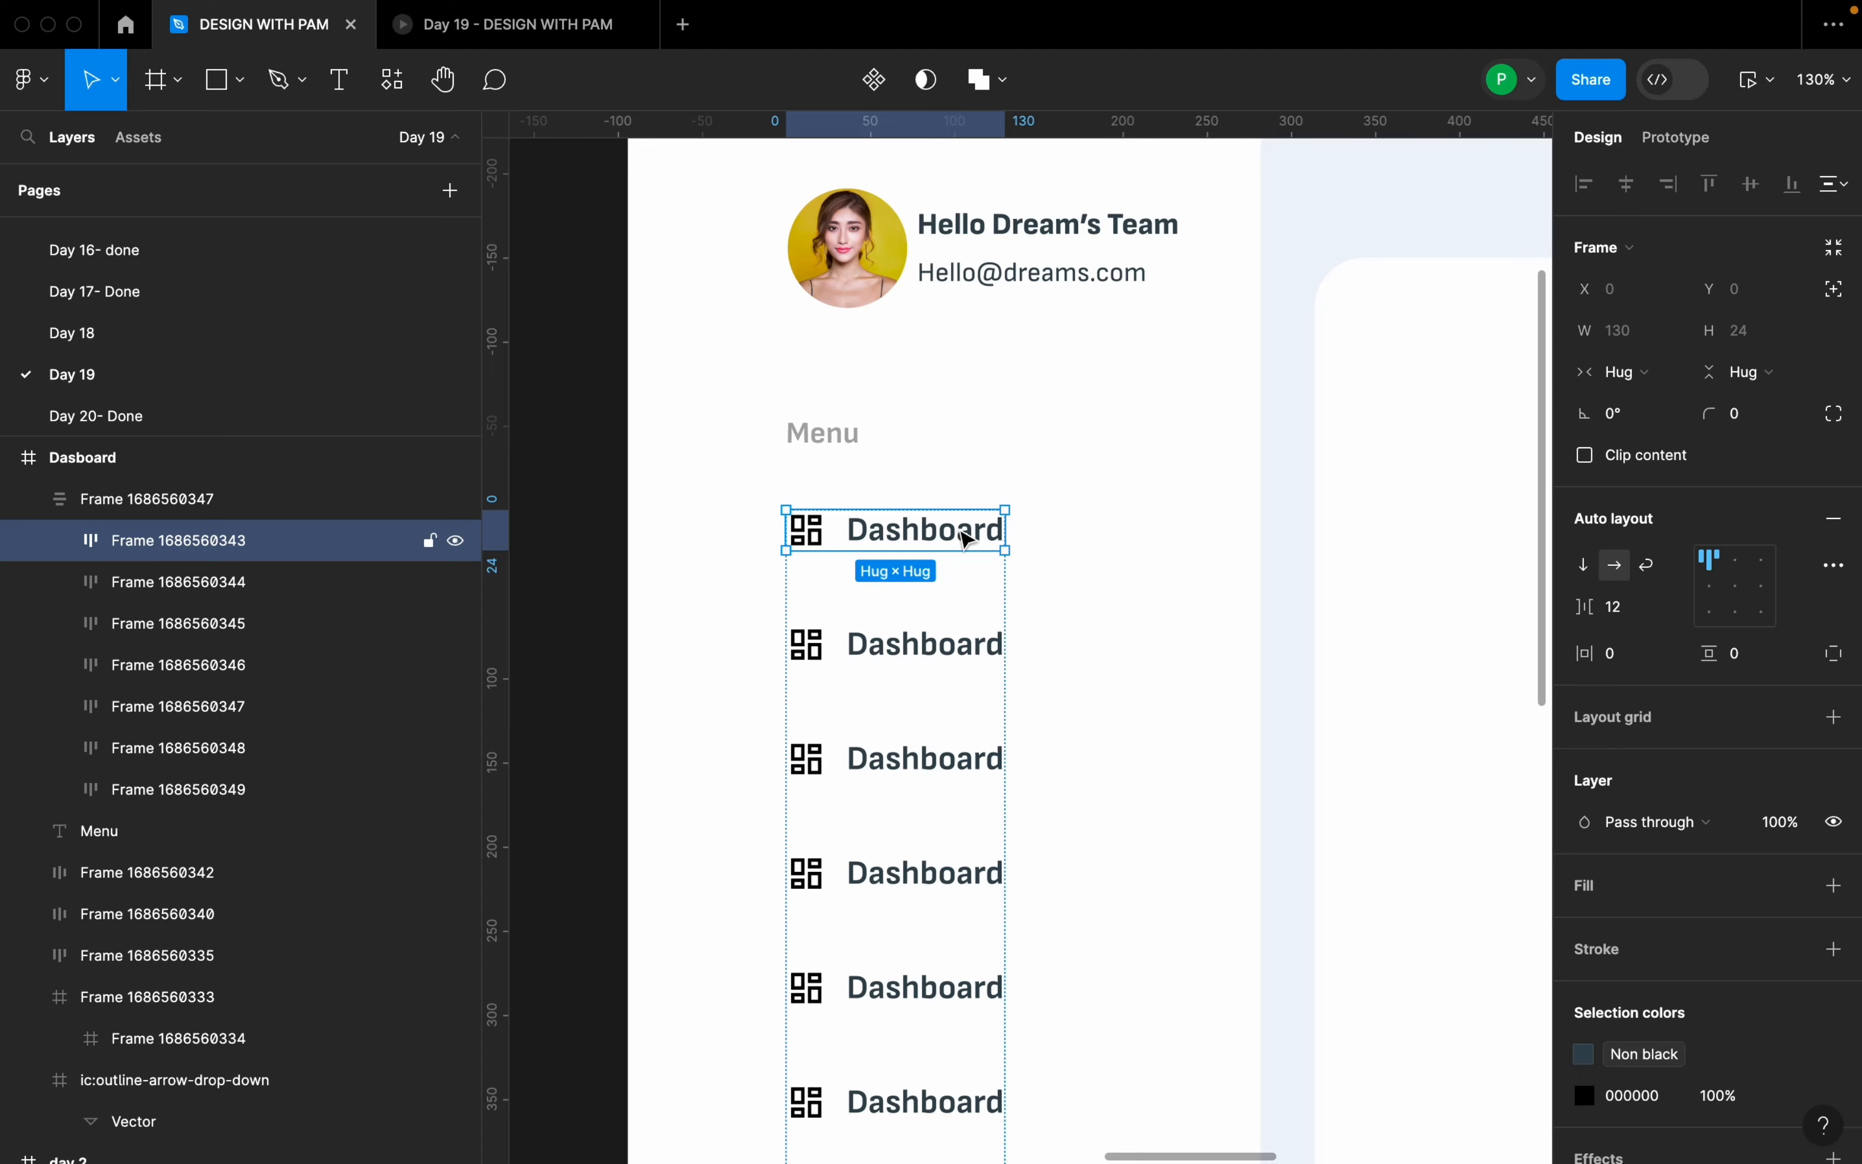
left_click(923, 564)
double_click(921, 551)
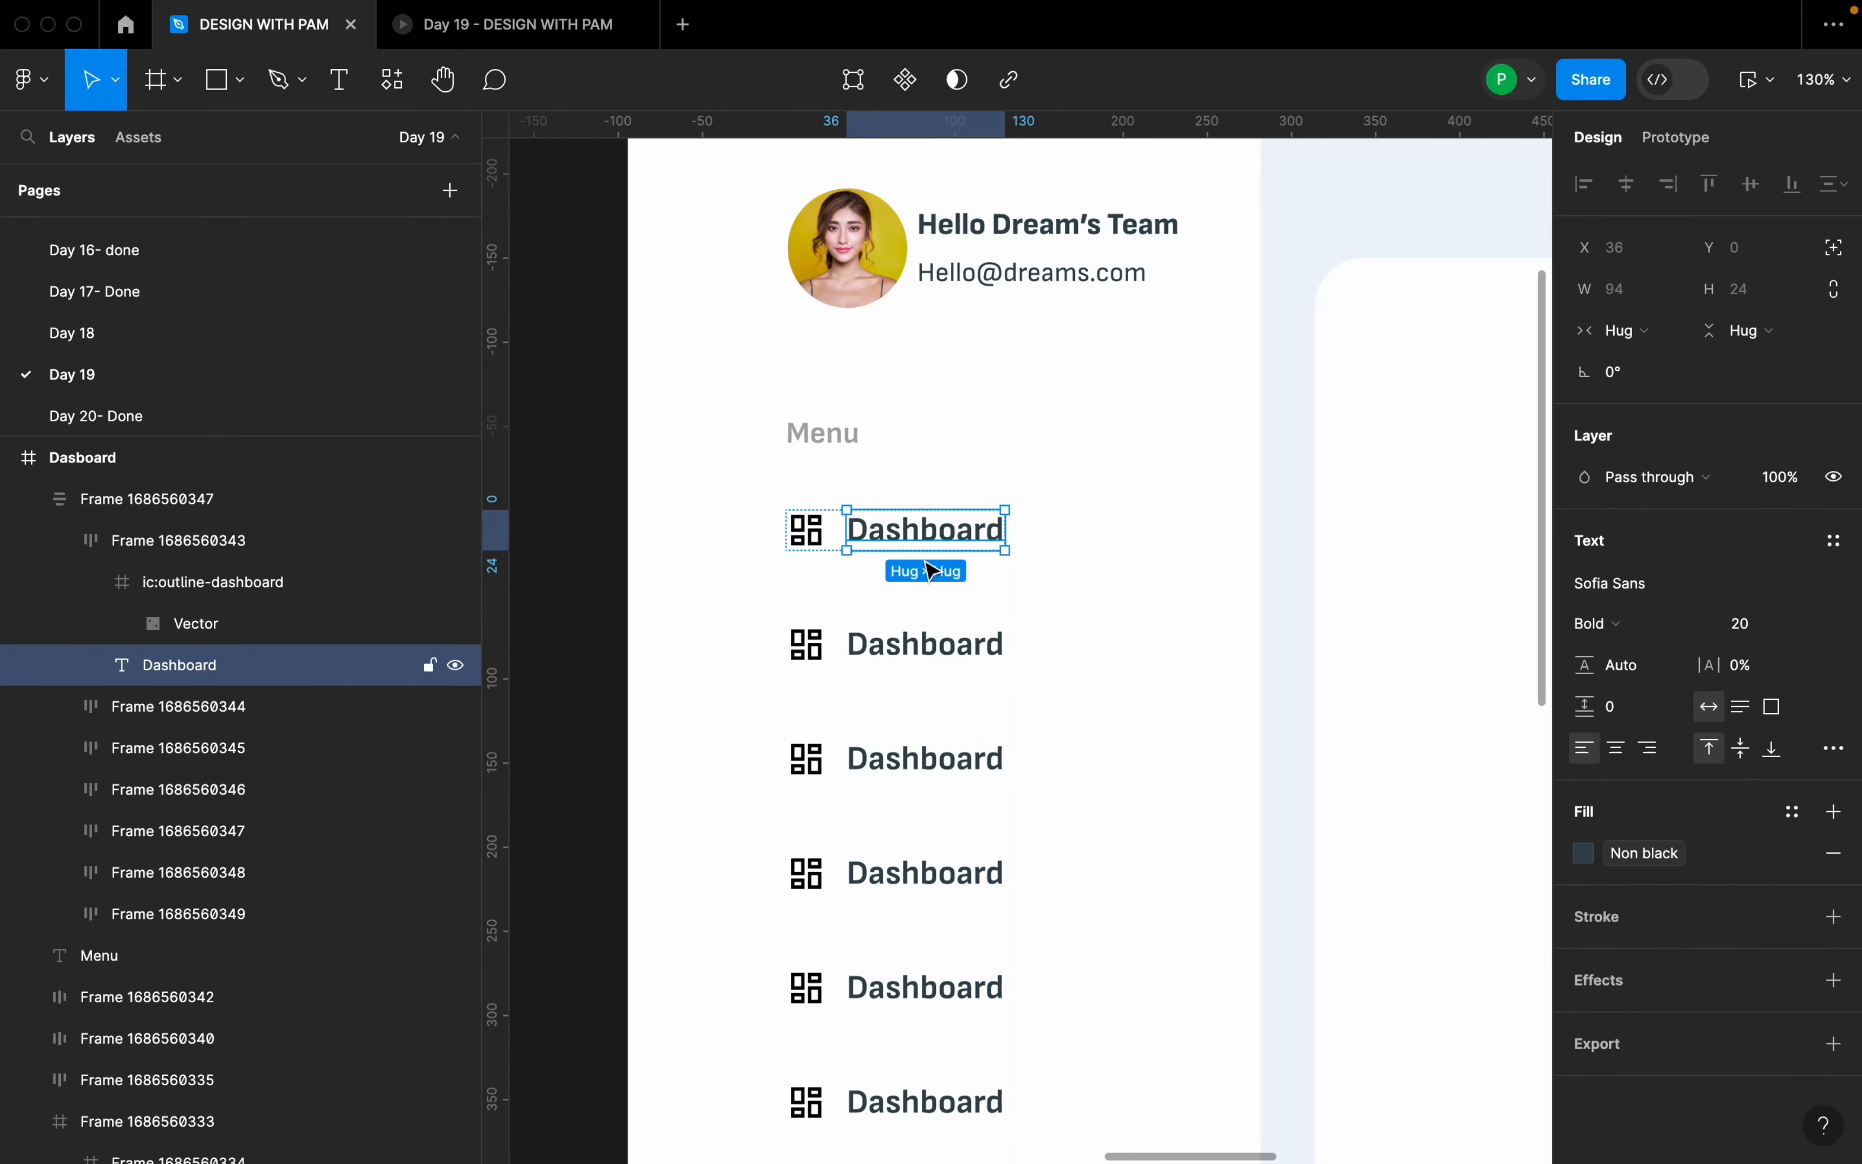
left_click(943, 637, "shift")
left_click(952, 758, "shift")
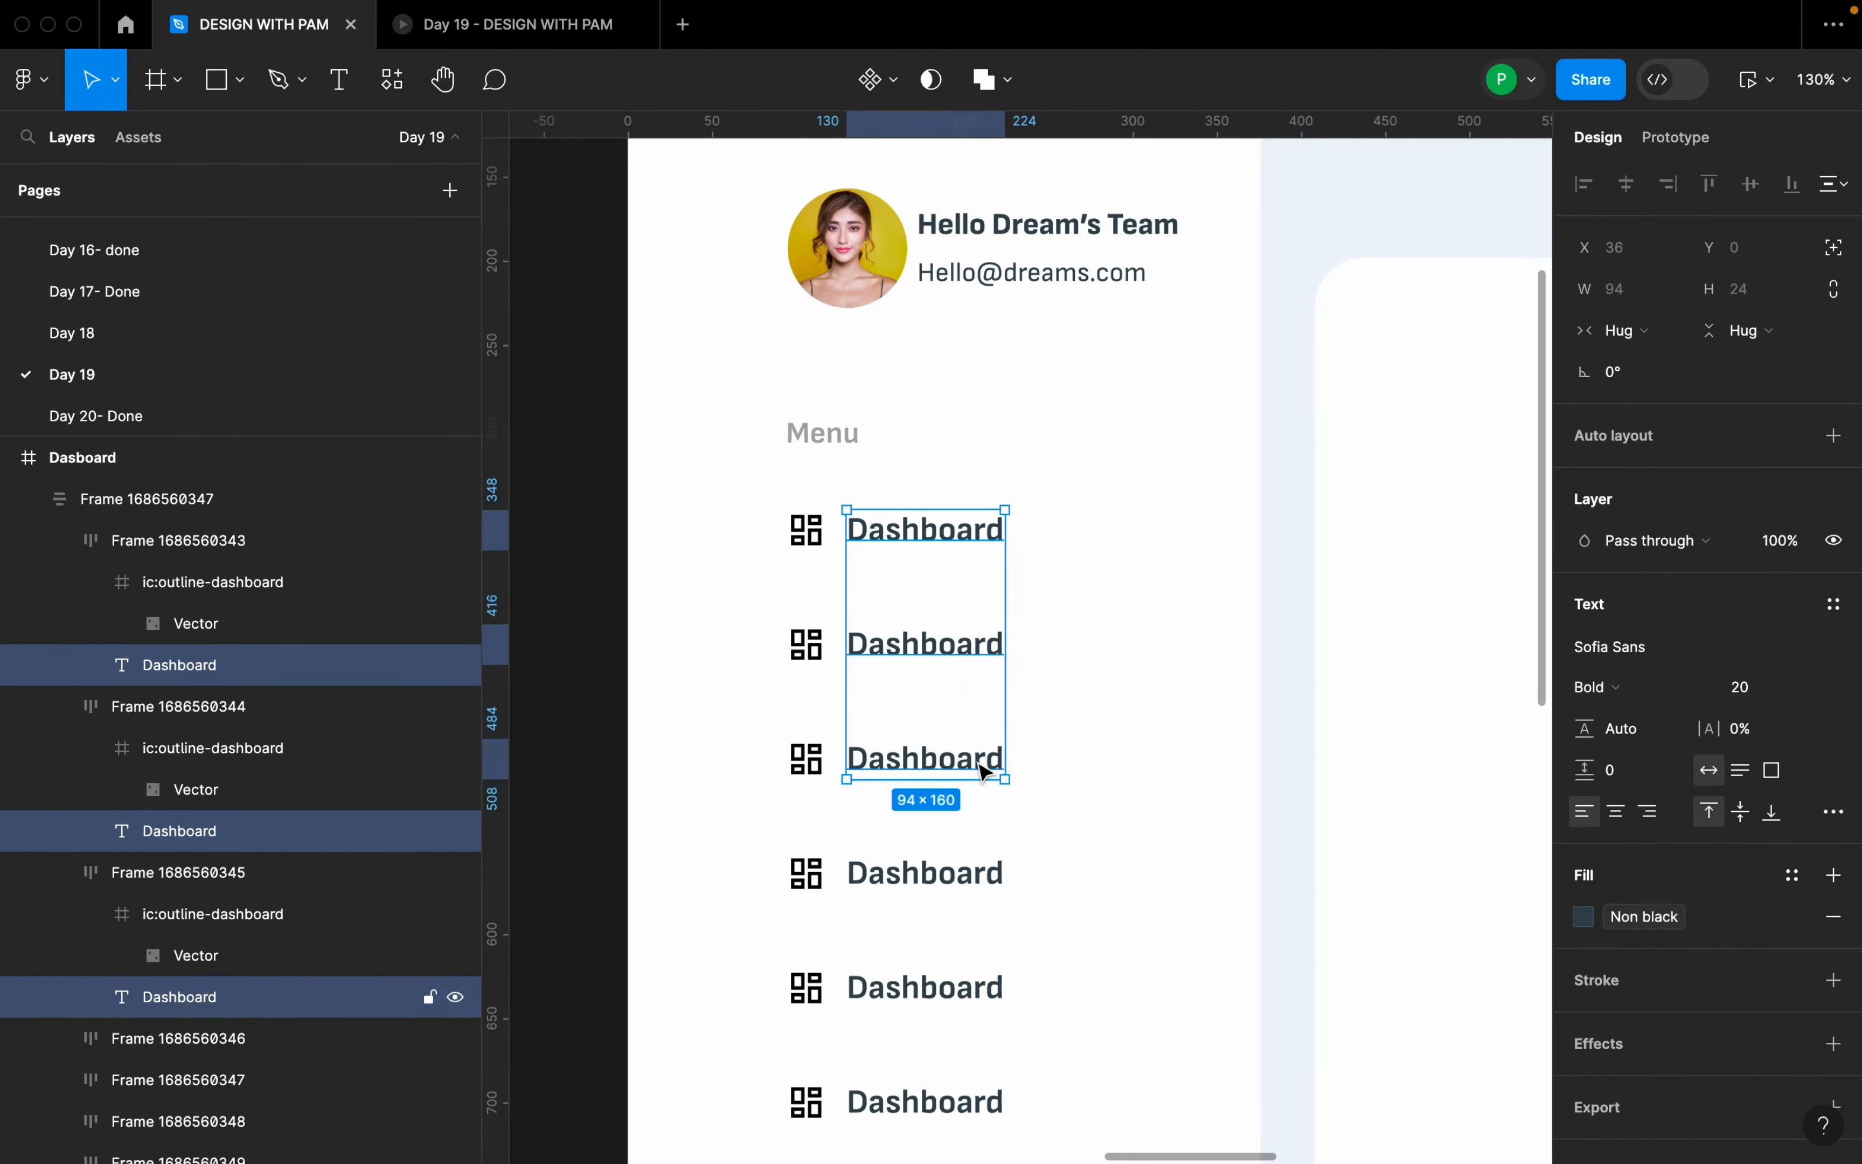
scroll(1010, 778, "right", 3)
scroll(1022, 786, "down", 3)
left_click(739, 645, "shift")
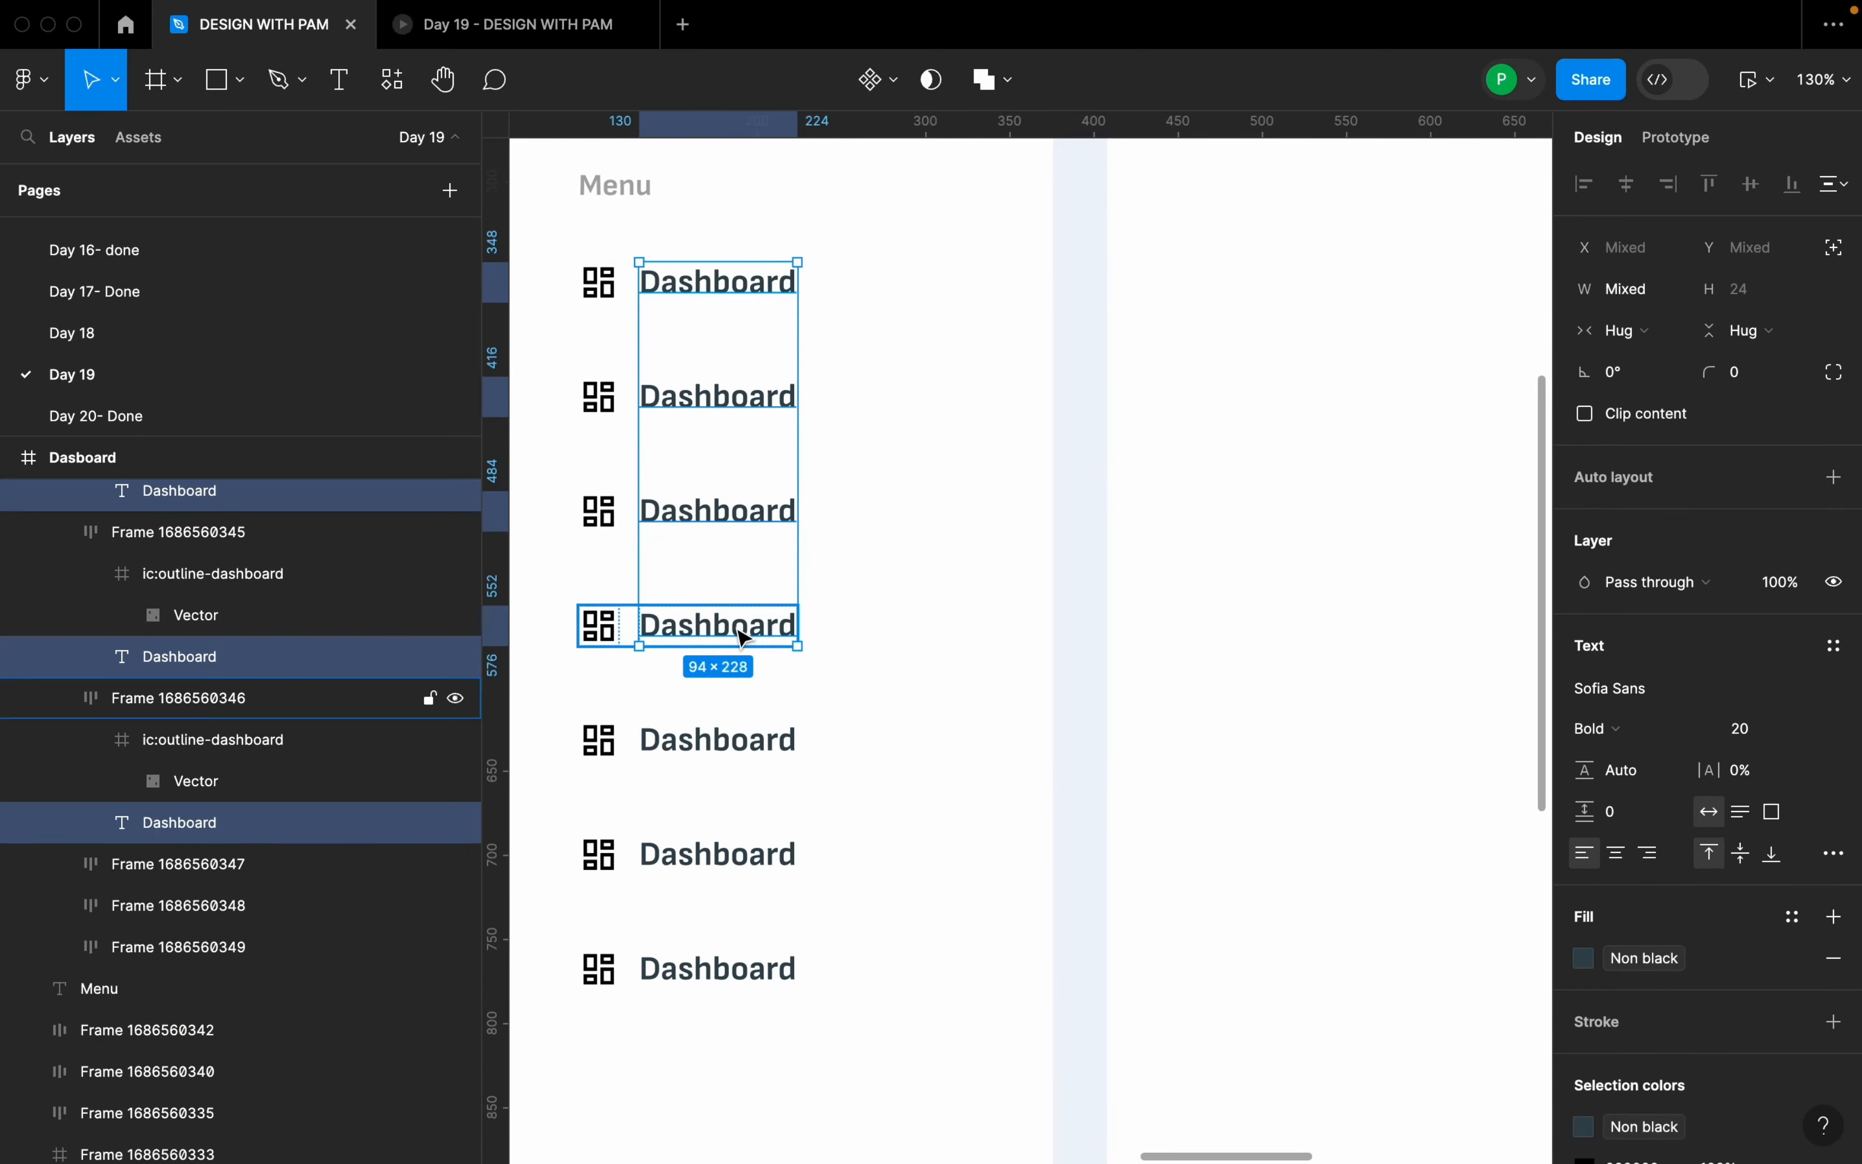
left_click(740, 738, "shift")
left_click(758, 864, "shift")
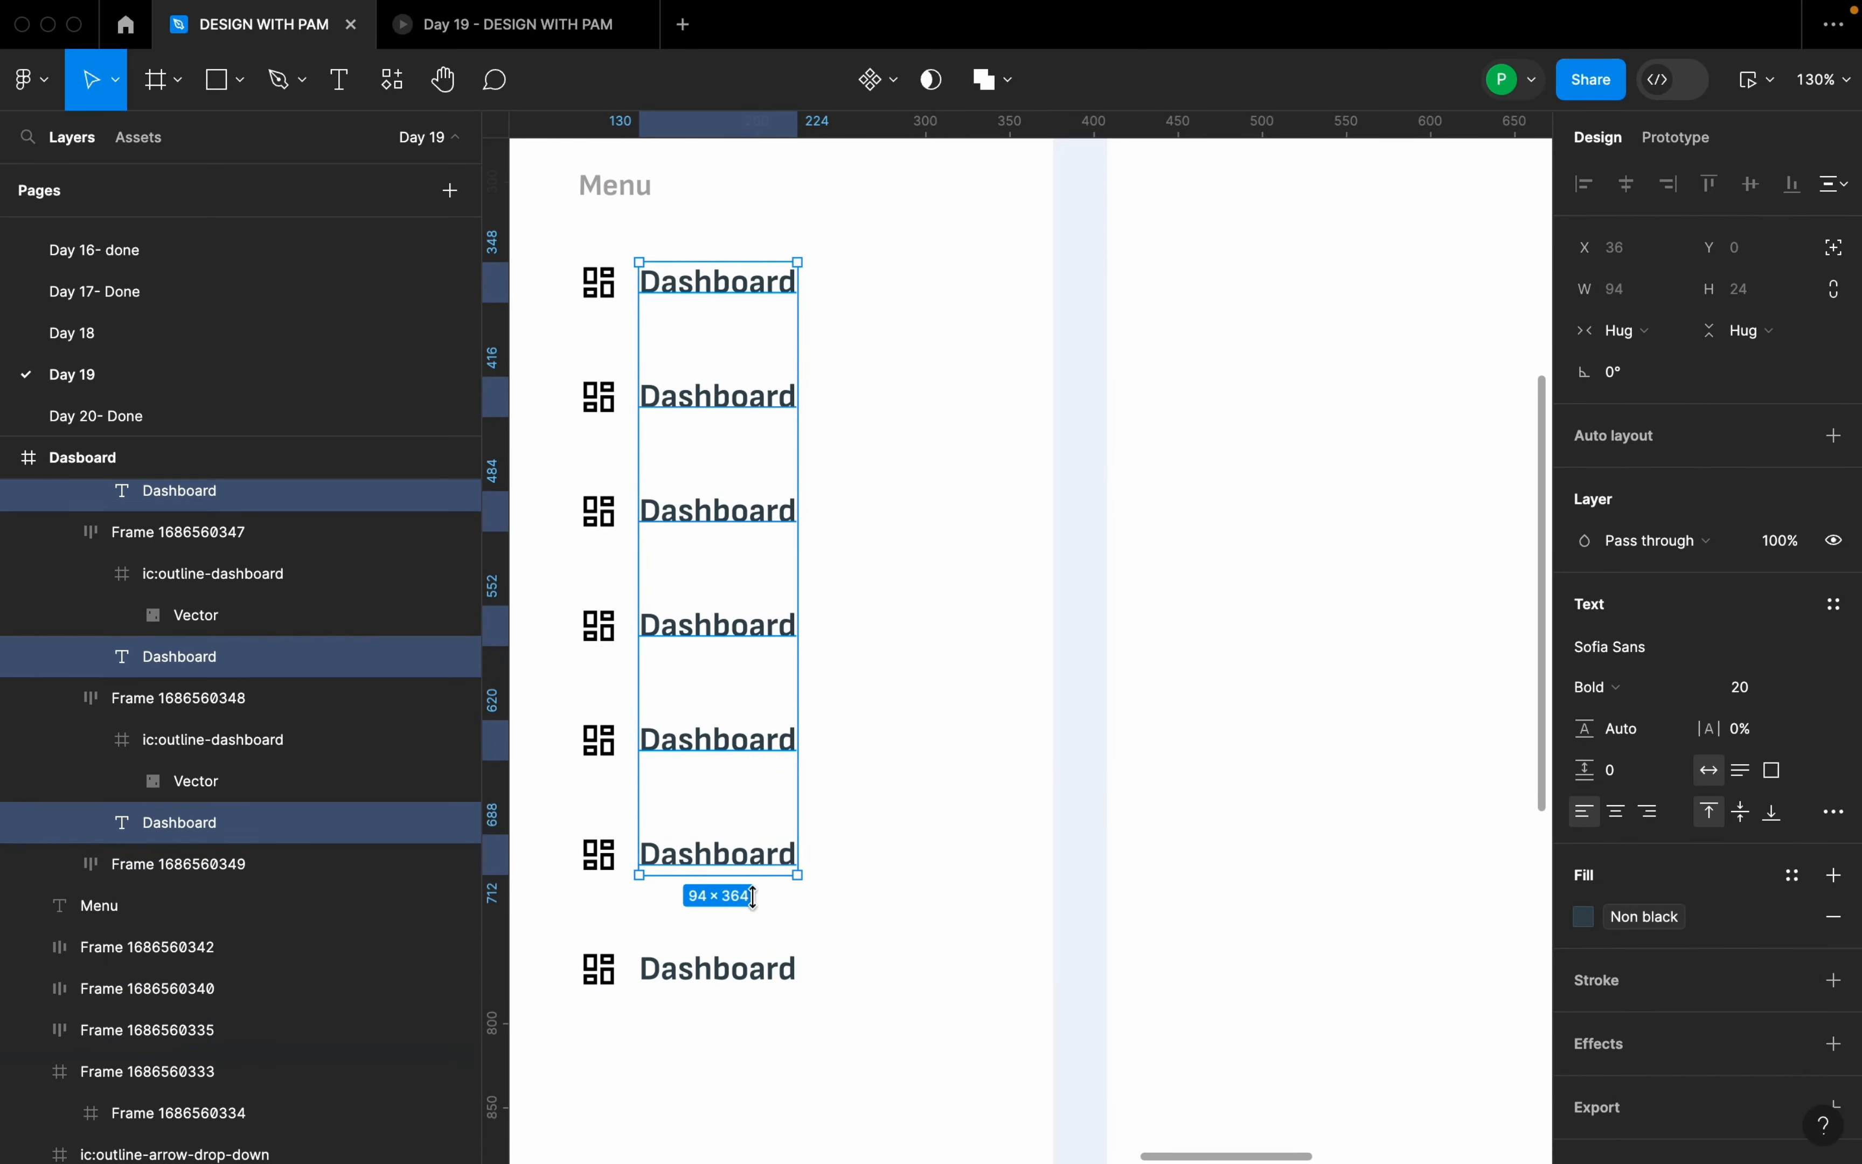
left_click(751, 971, "shift")
left_click(751, 971, "shift+super")
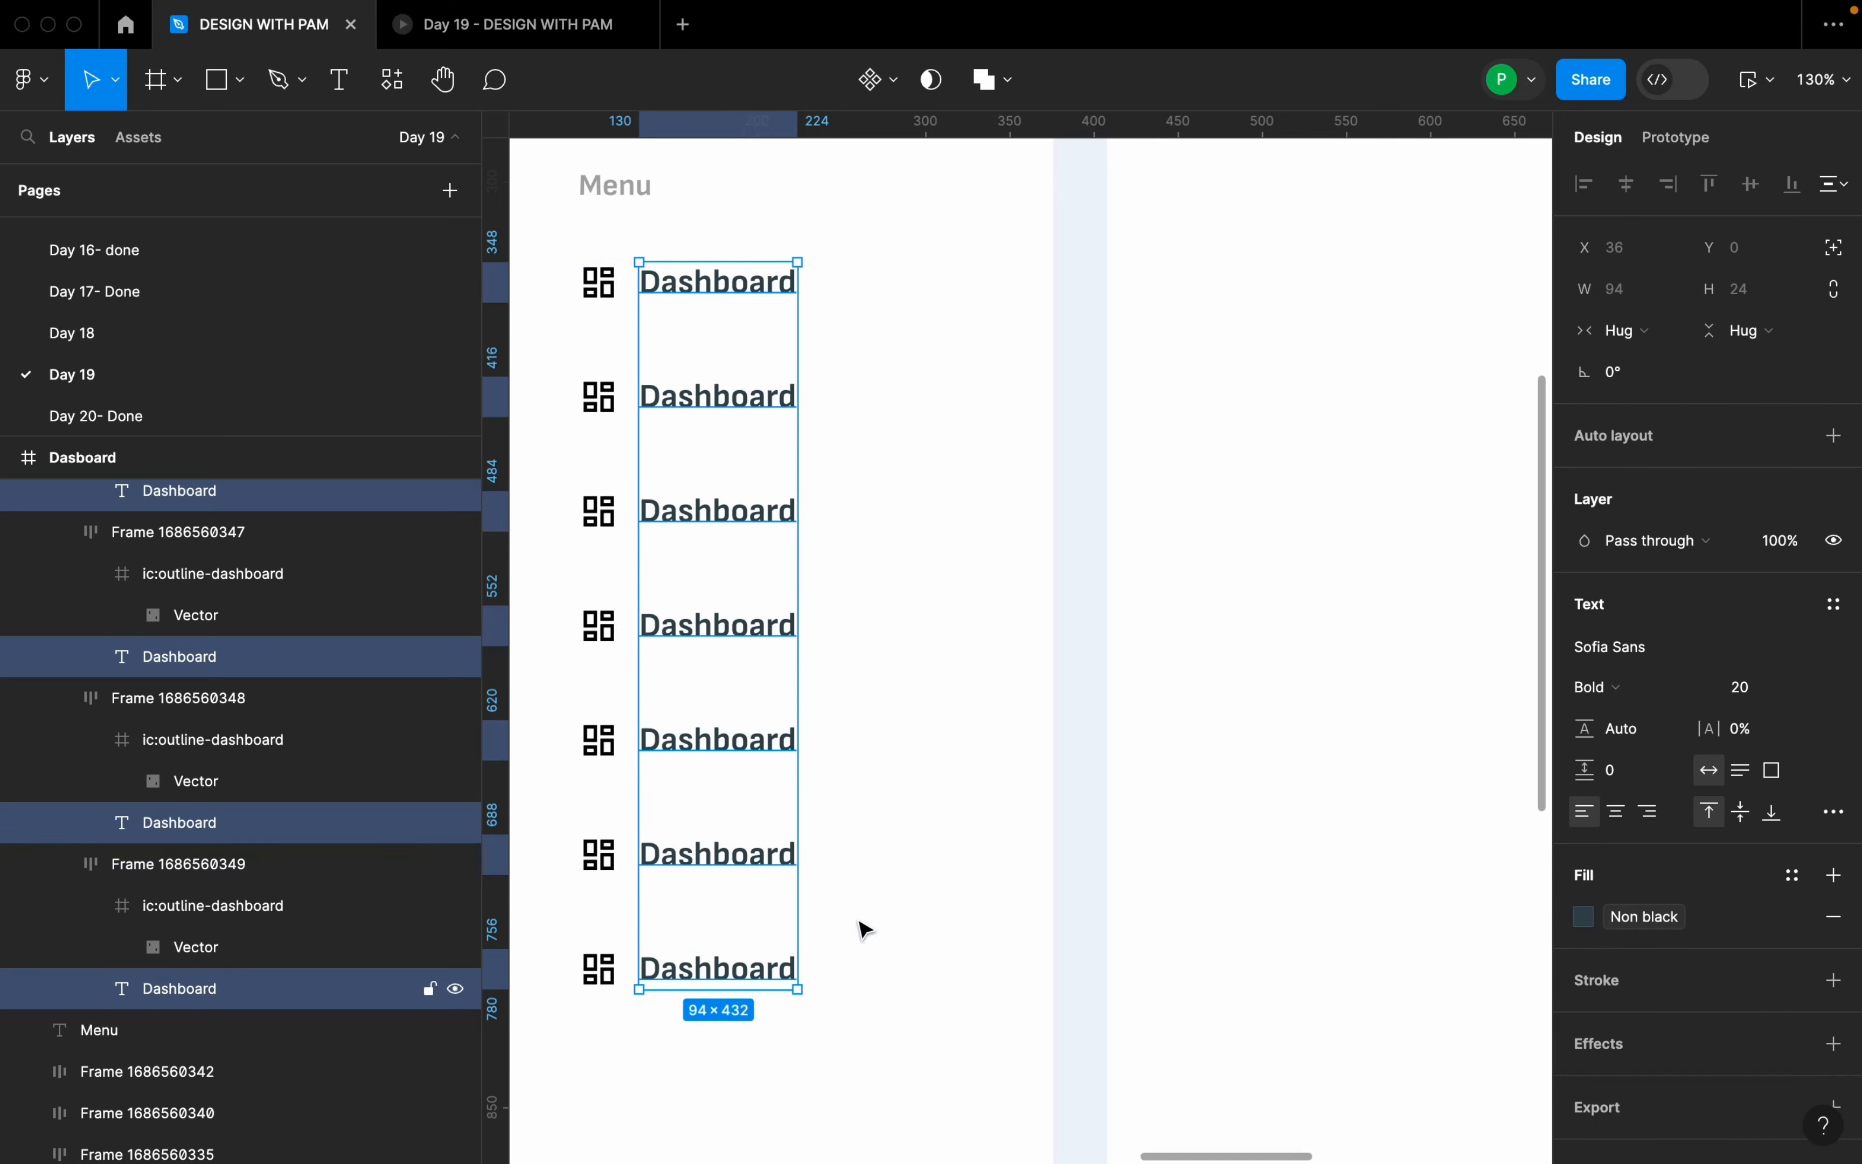
left_click(1597, 685)
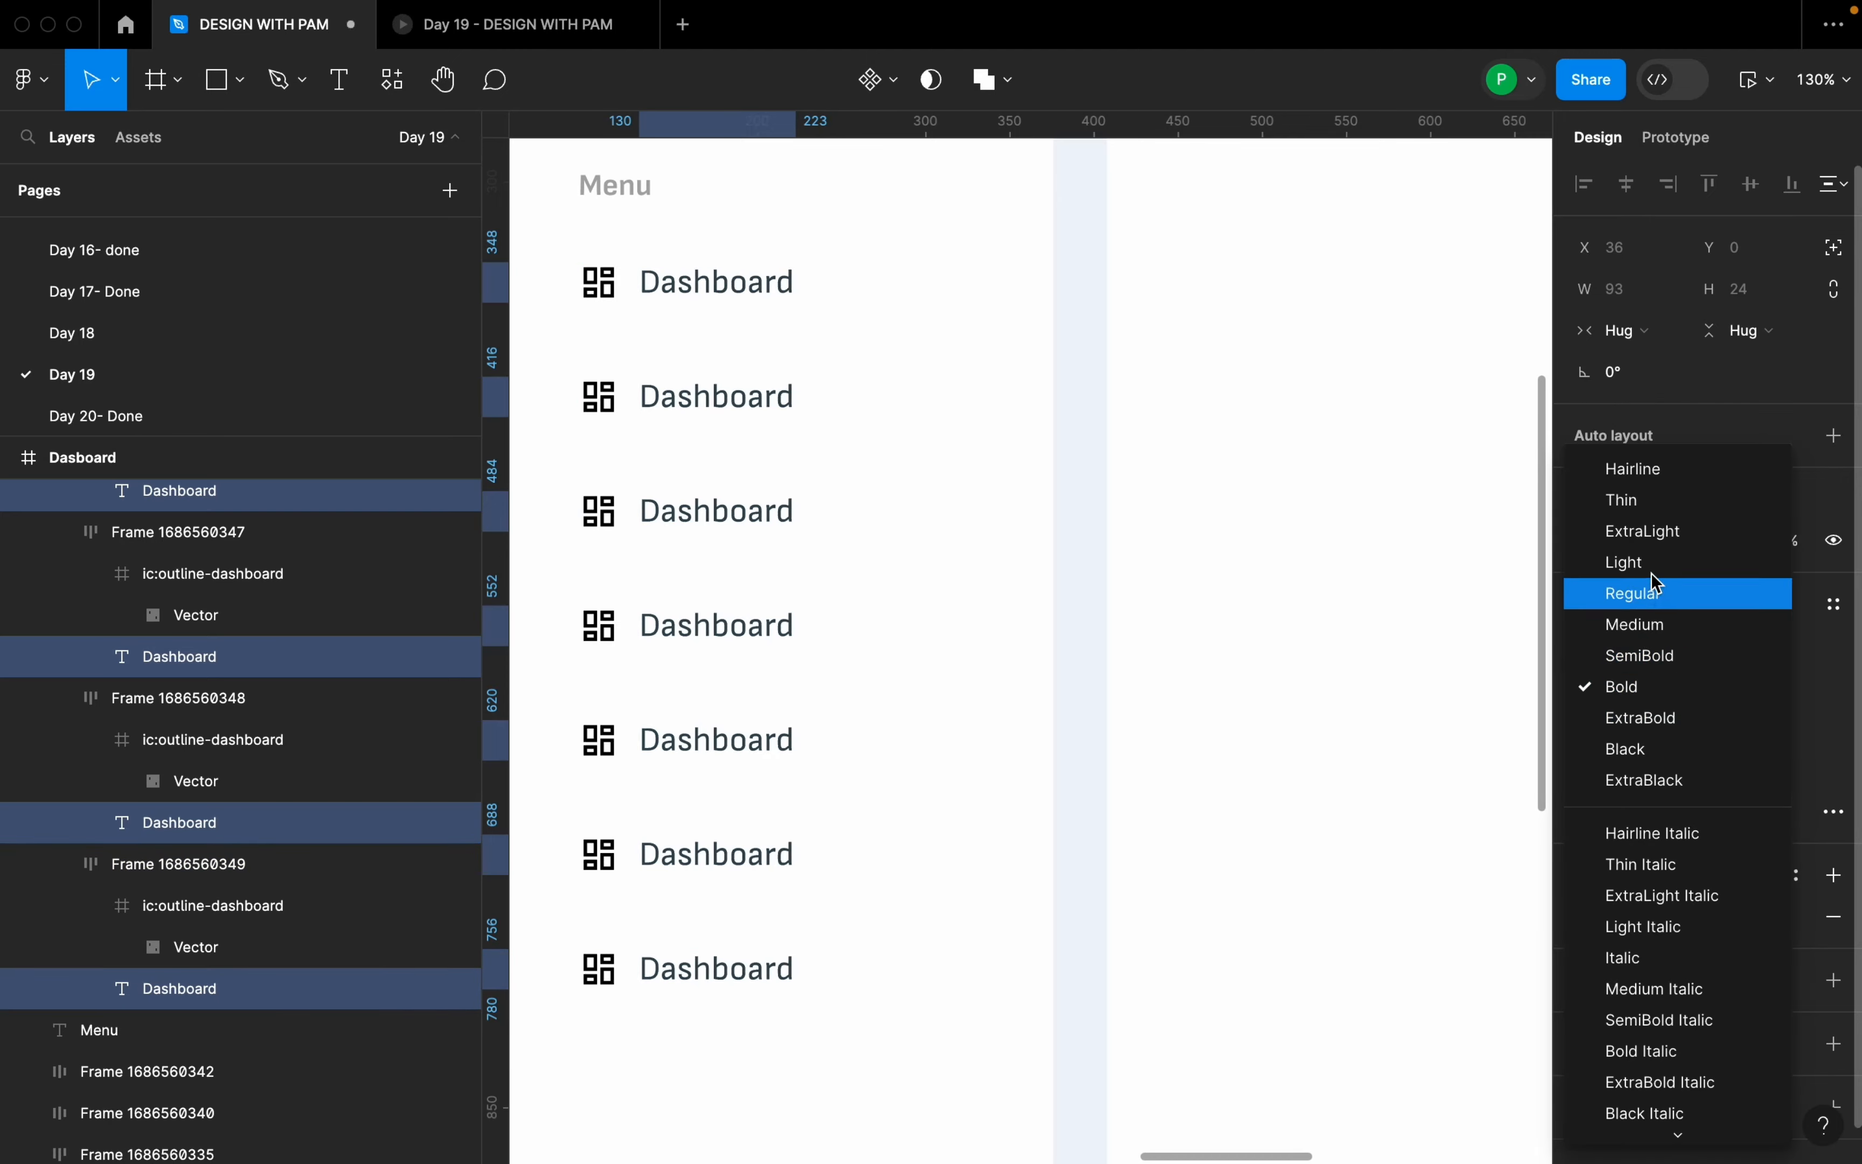
left_click(1661, 612)
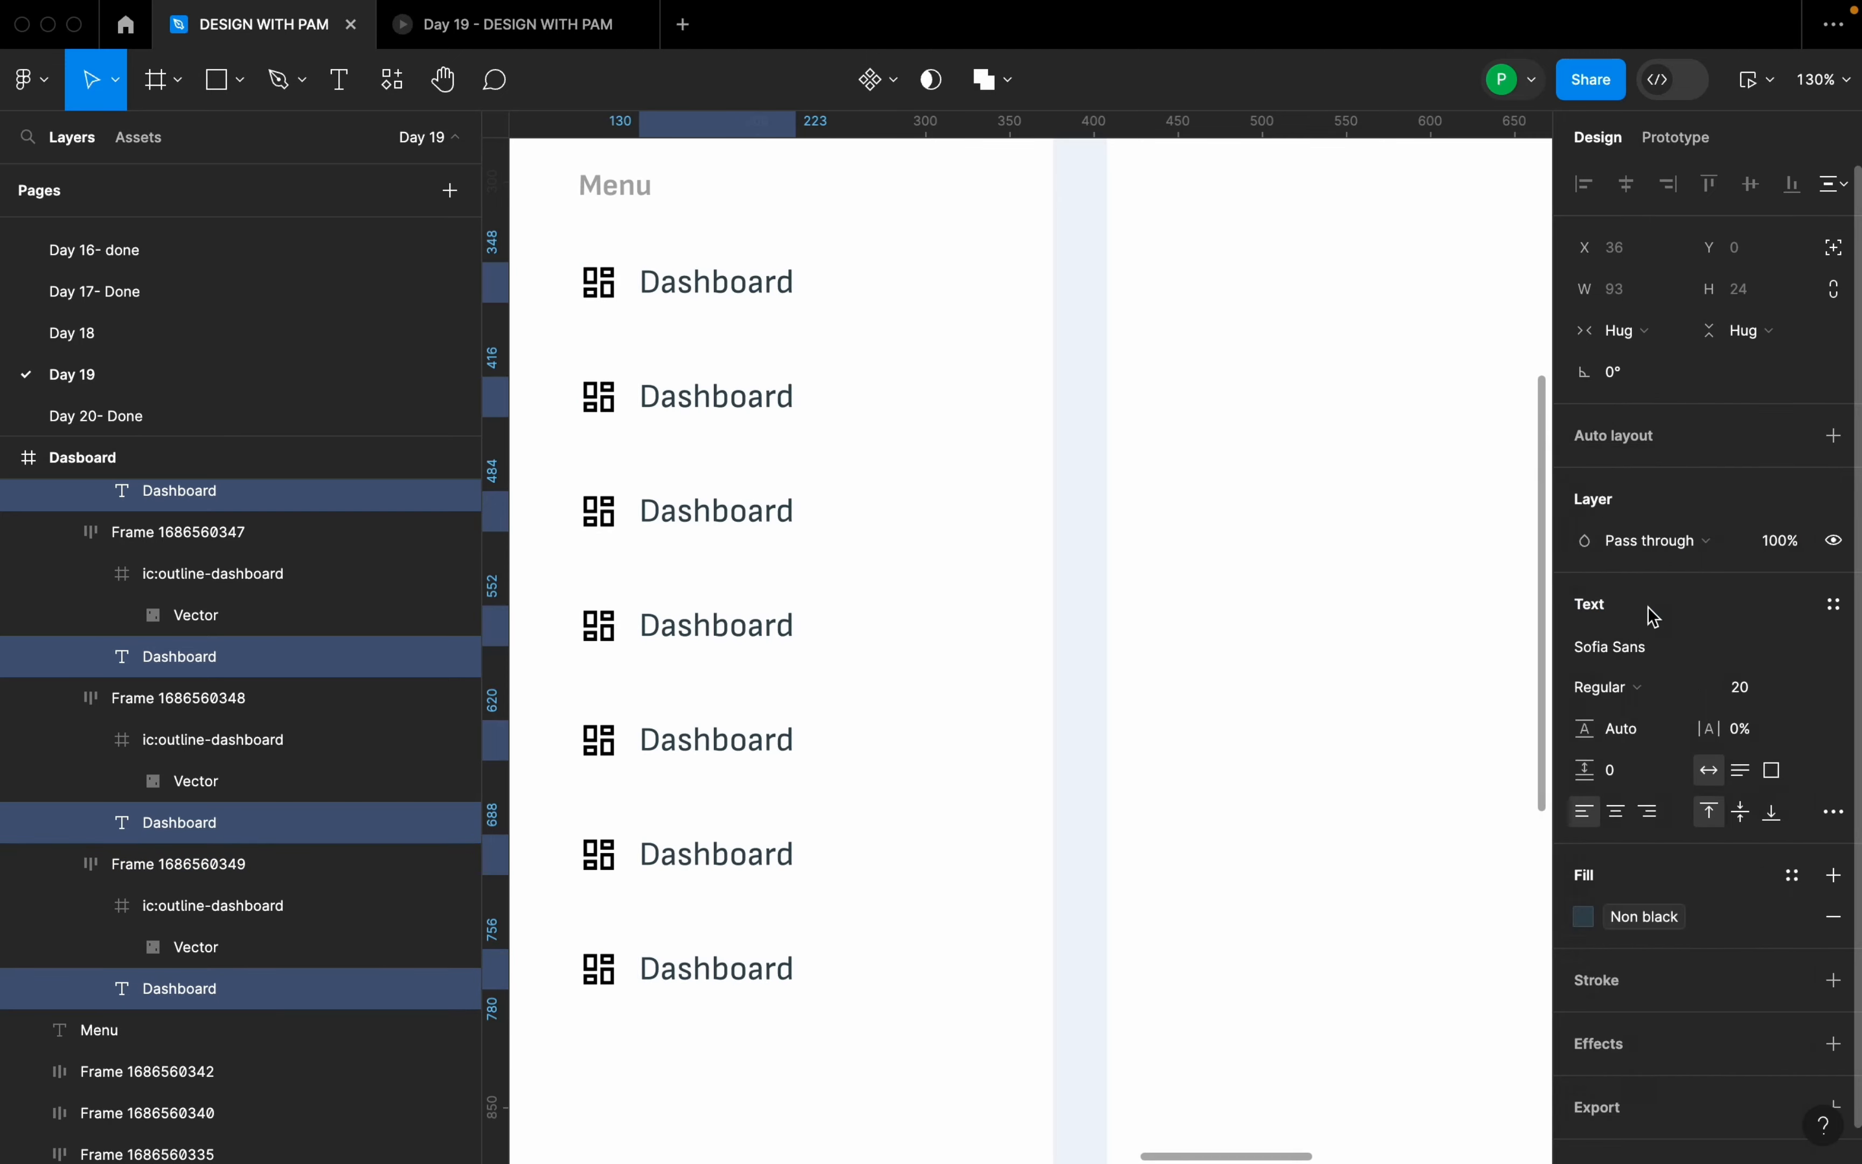
scroll(1011, 685, "down", 10)
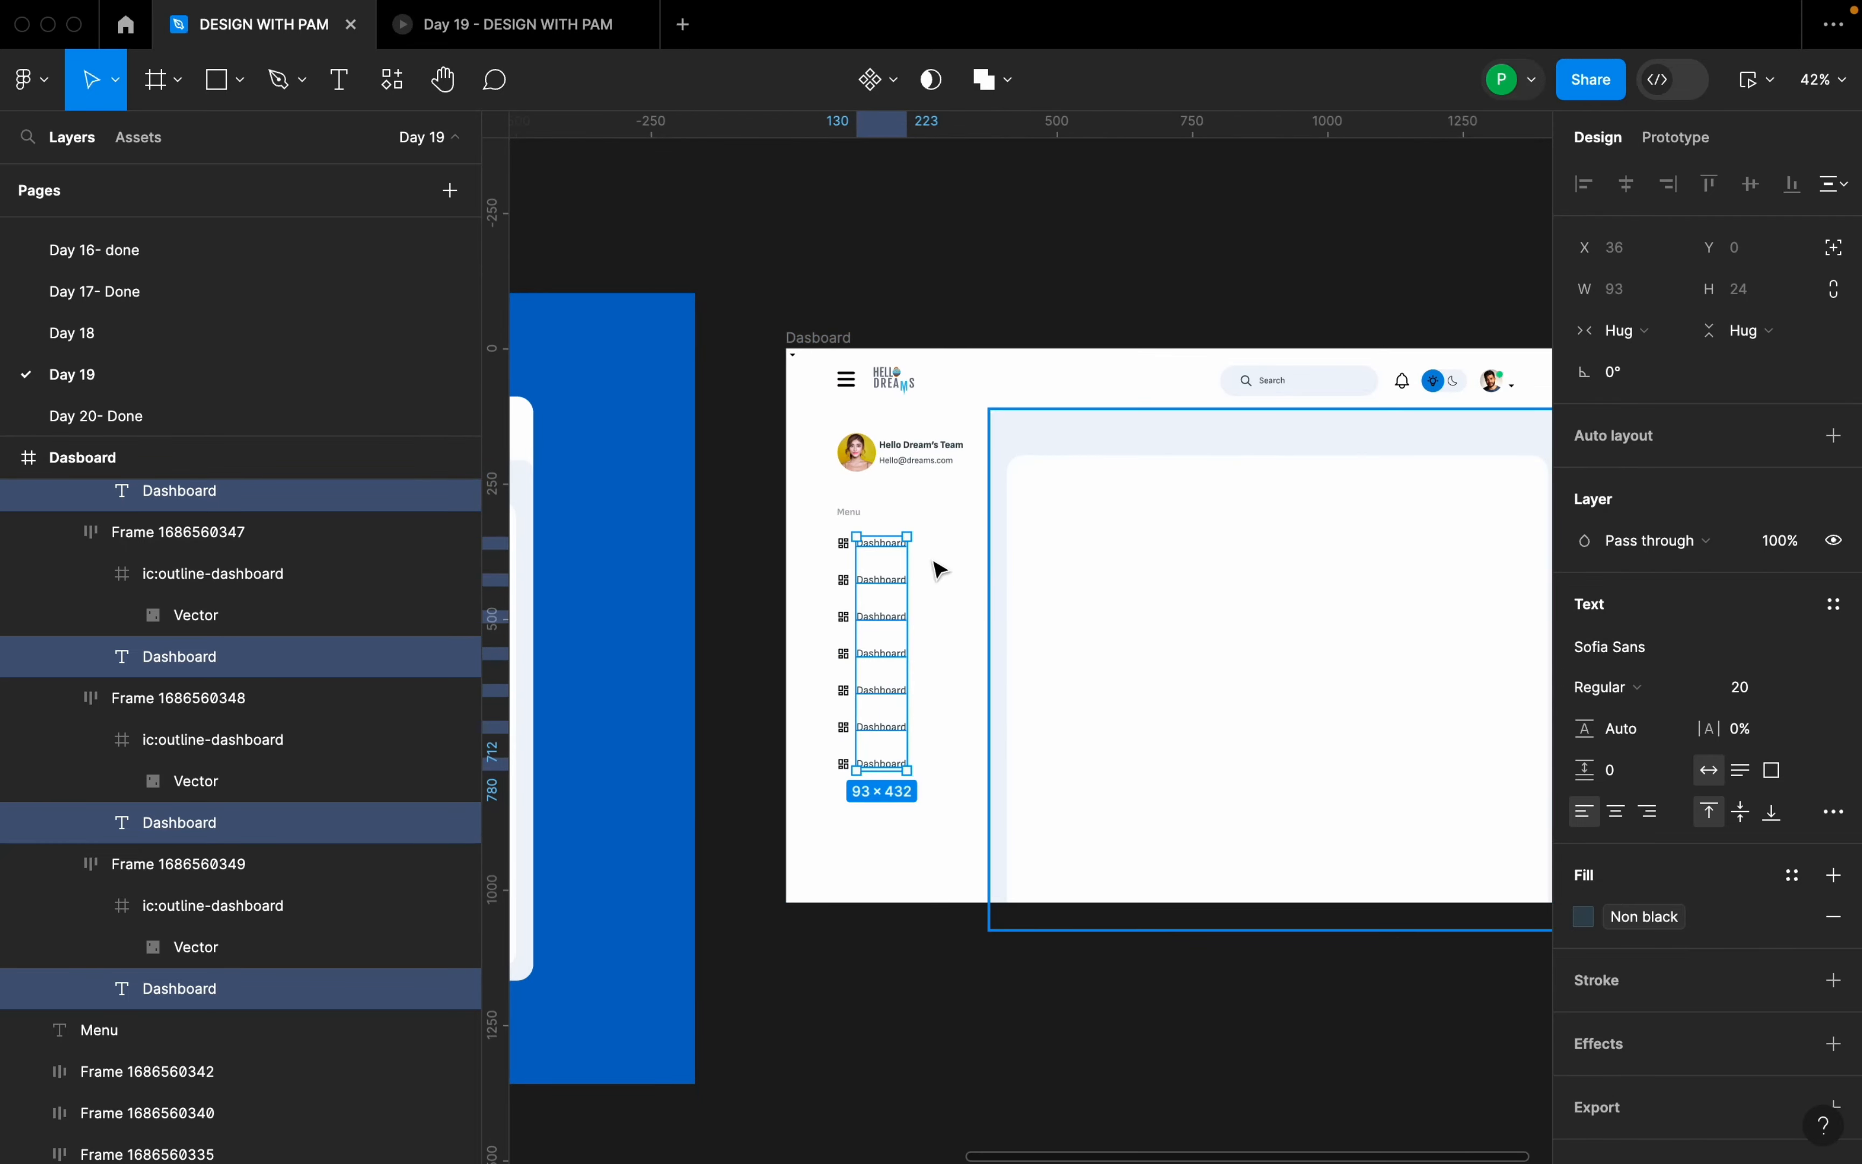
scroll(938, 569, "up", 5)
left_click(1038, 582)
left_click(965, 585)
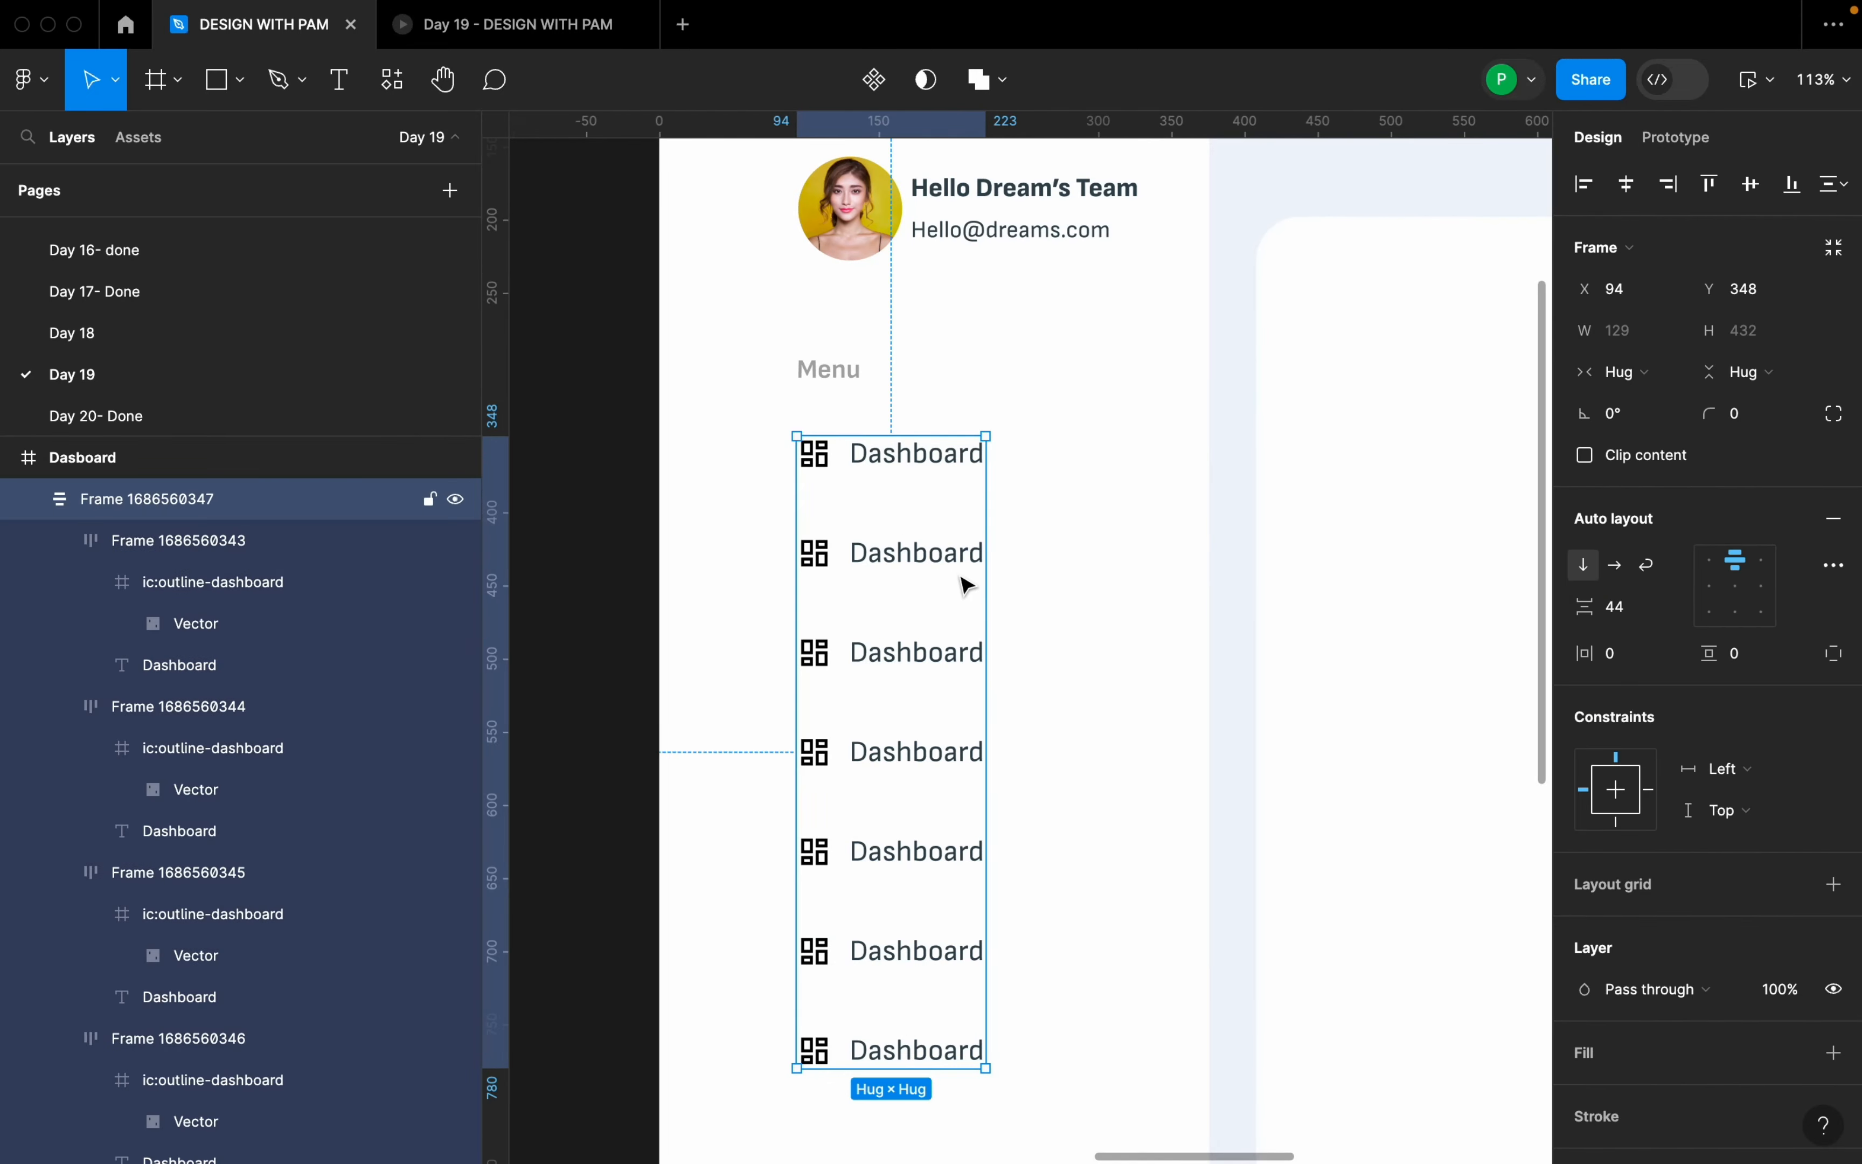
scroll(908, 577, "up", 2)
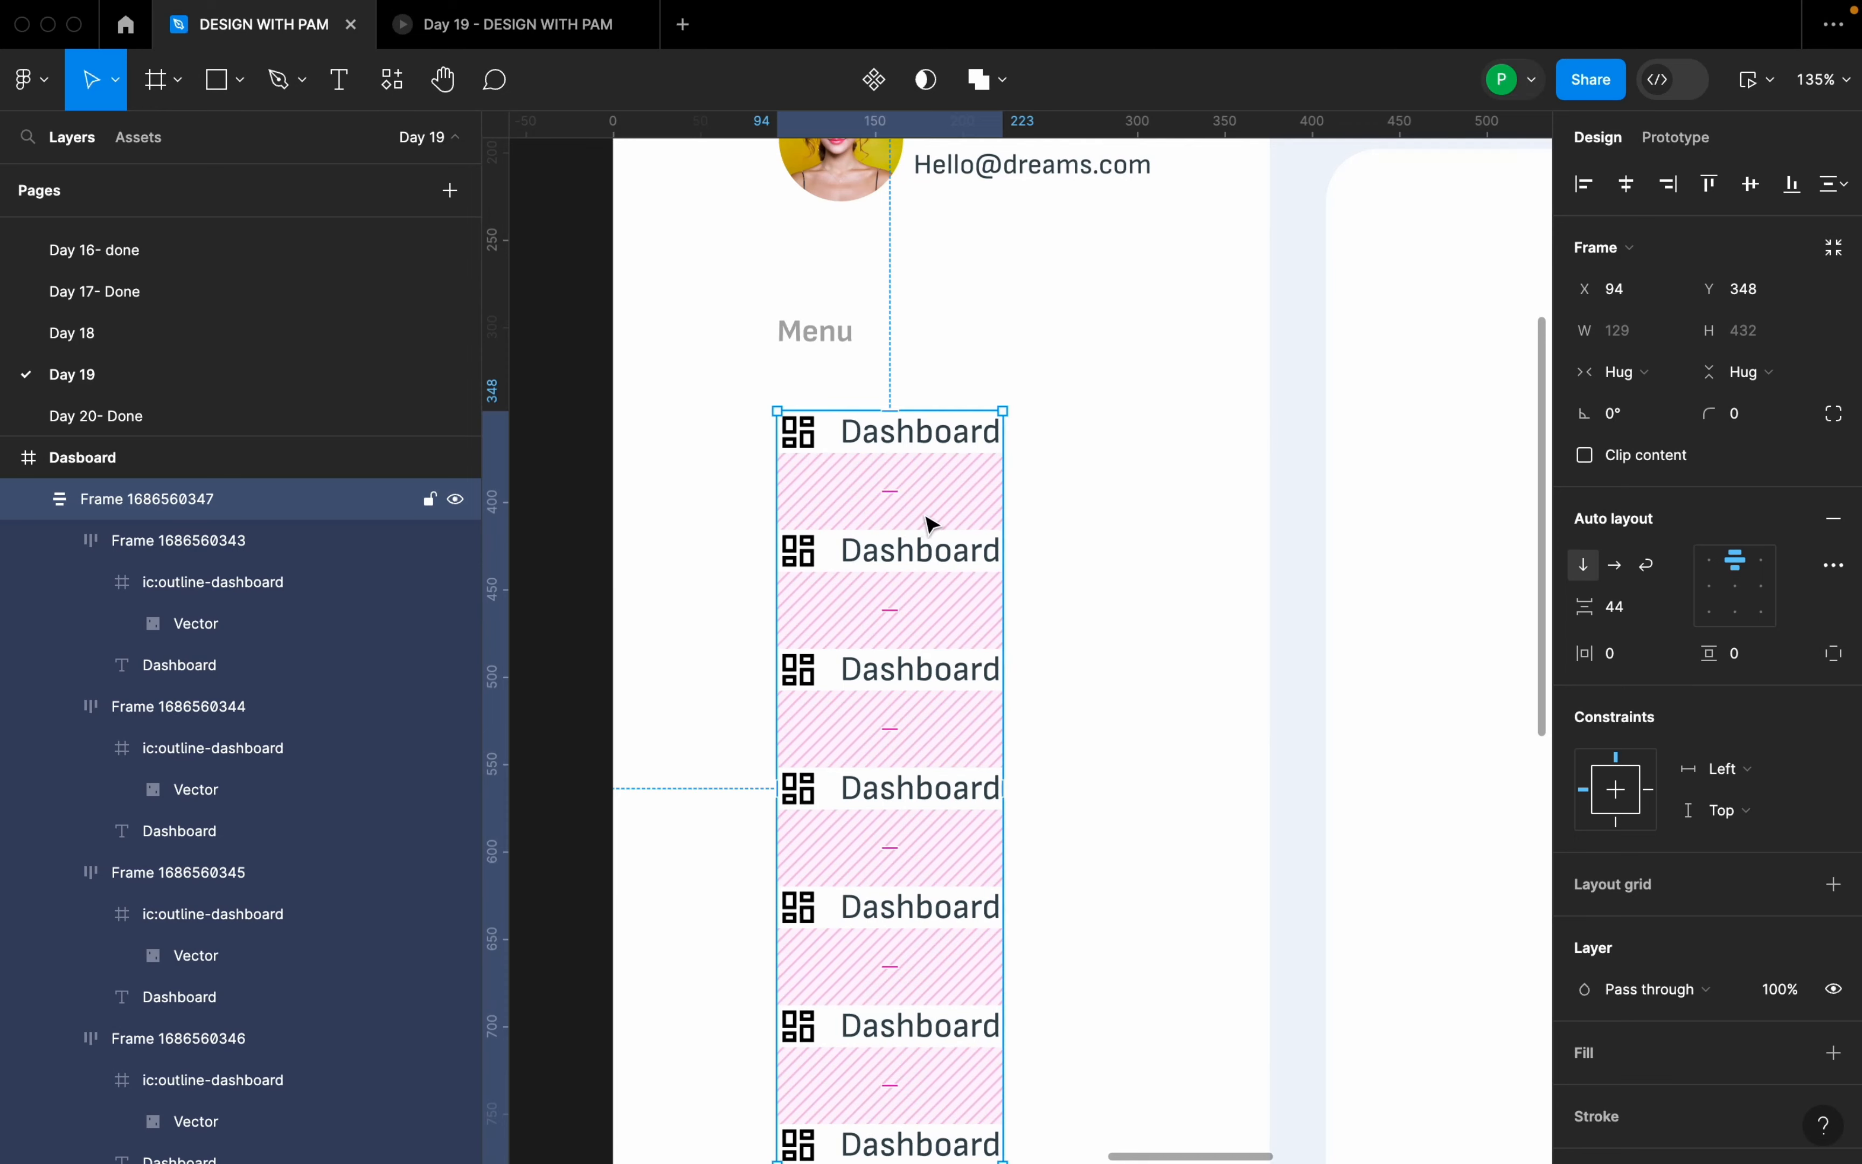
left_click(814, 439)
left_click(362, 629)
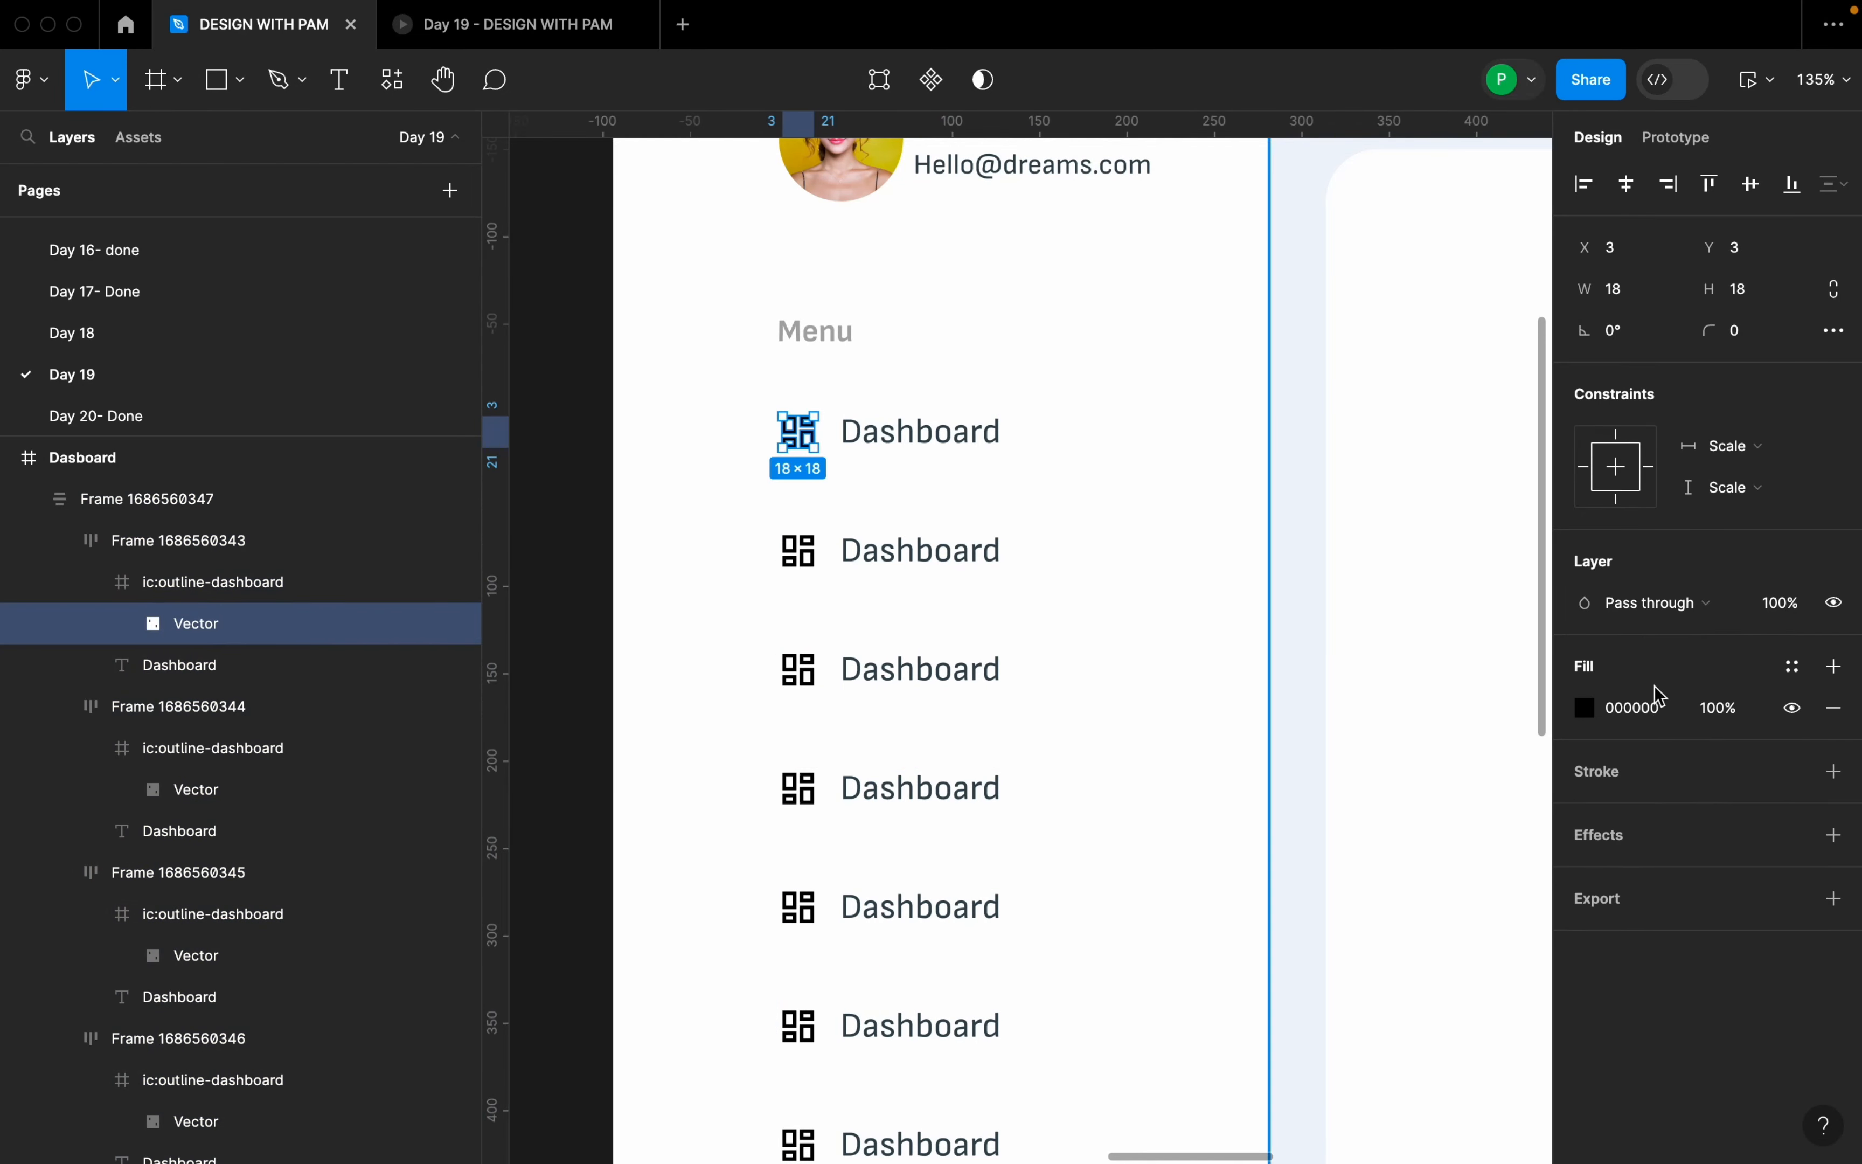
double_click(807, 554, "shift")
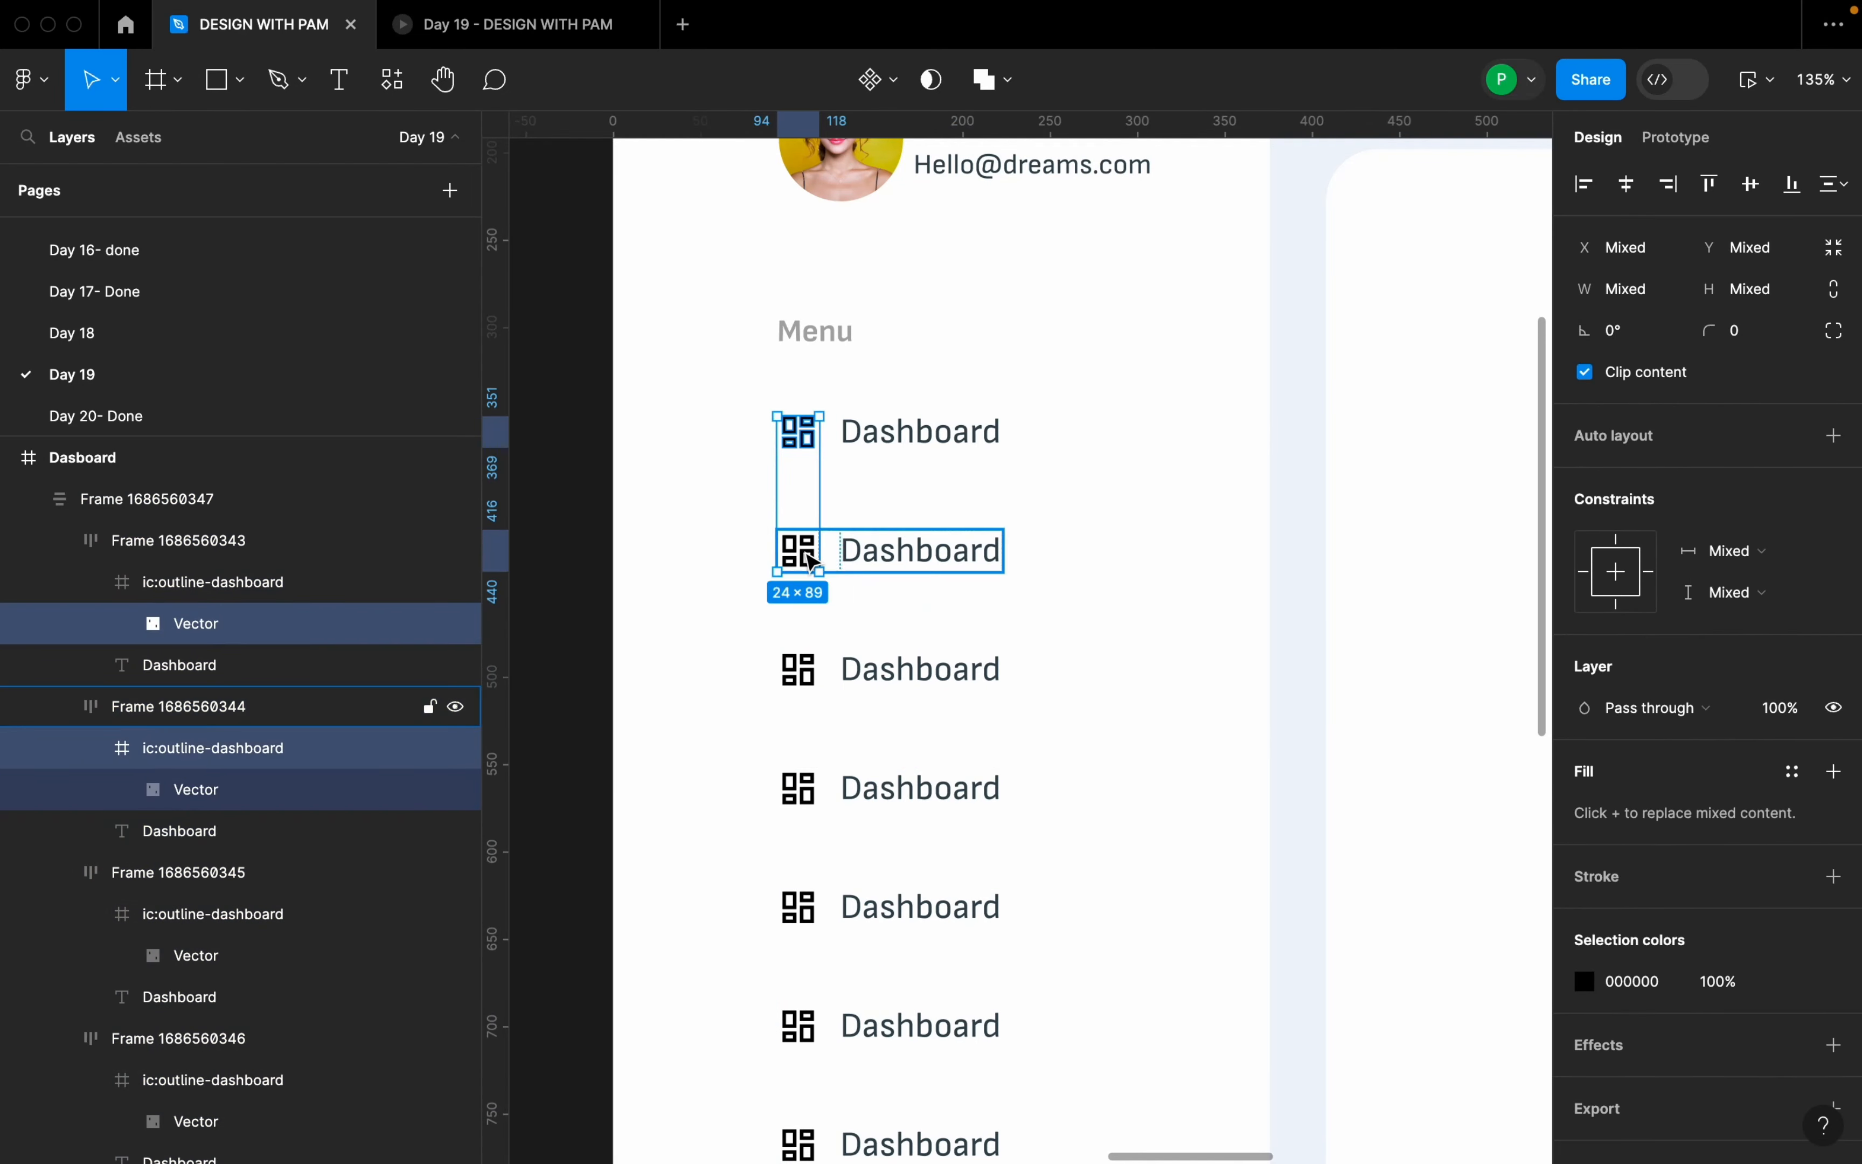
left_click(1087, 520)
- Apply the Non black color style to the black 000000 icons throughout the menu list
left_click(913, 499)
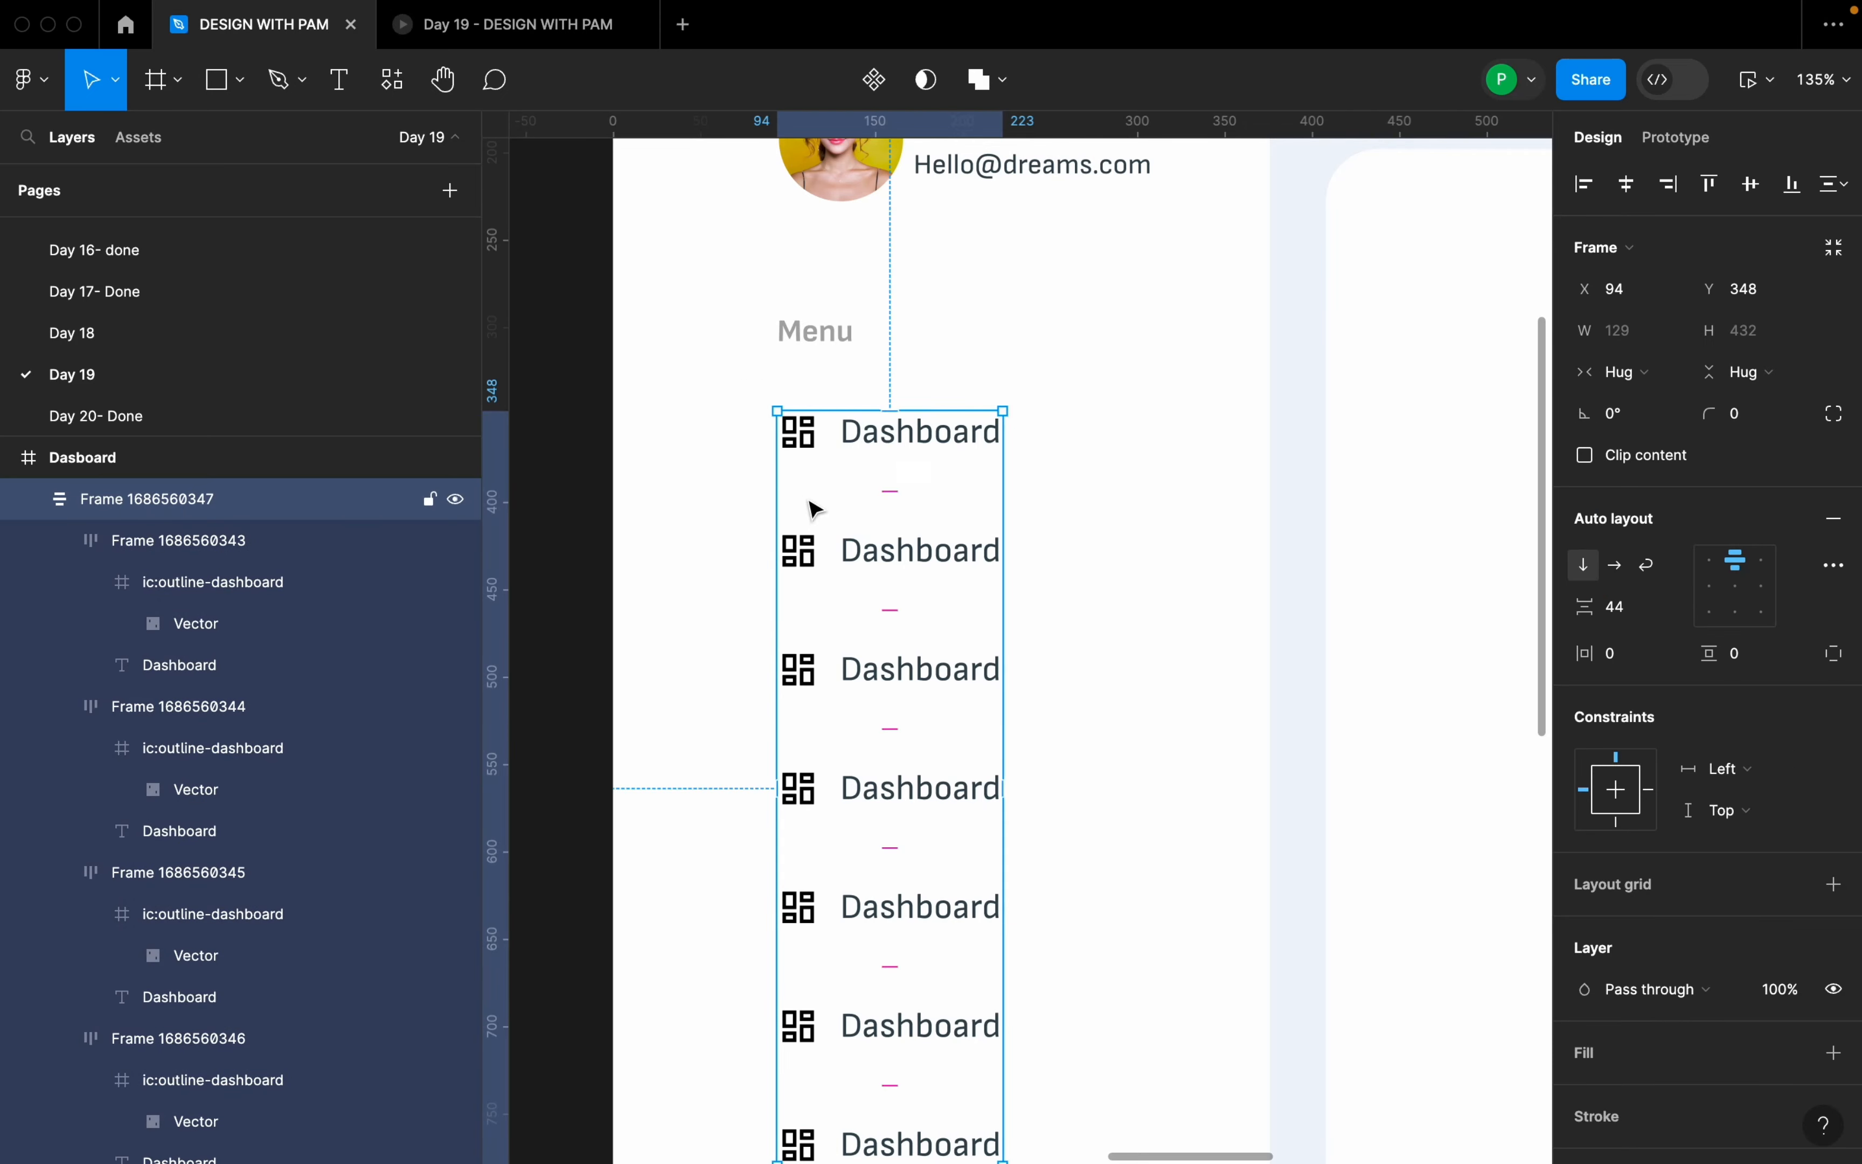
scroll(1814, 902, "down", 5)
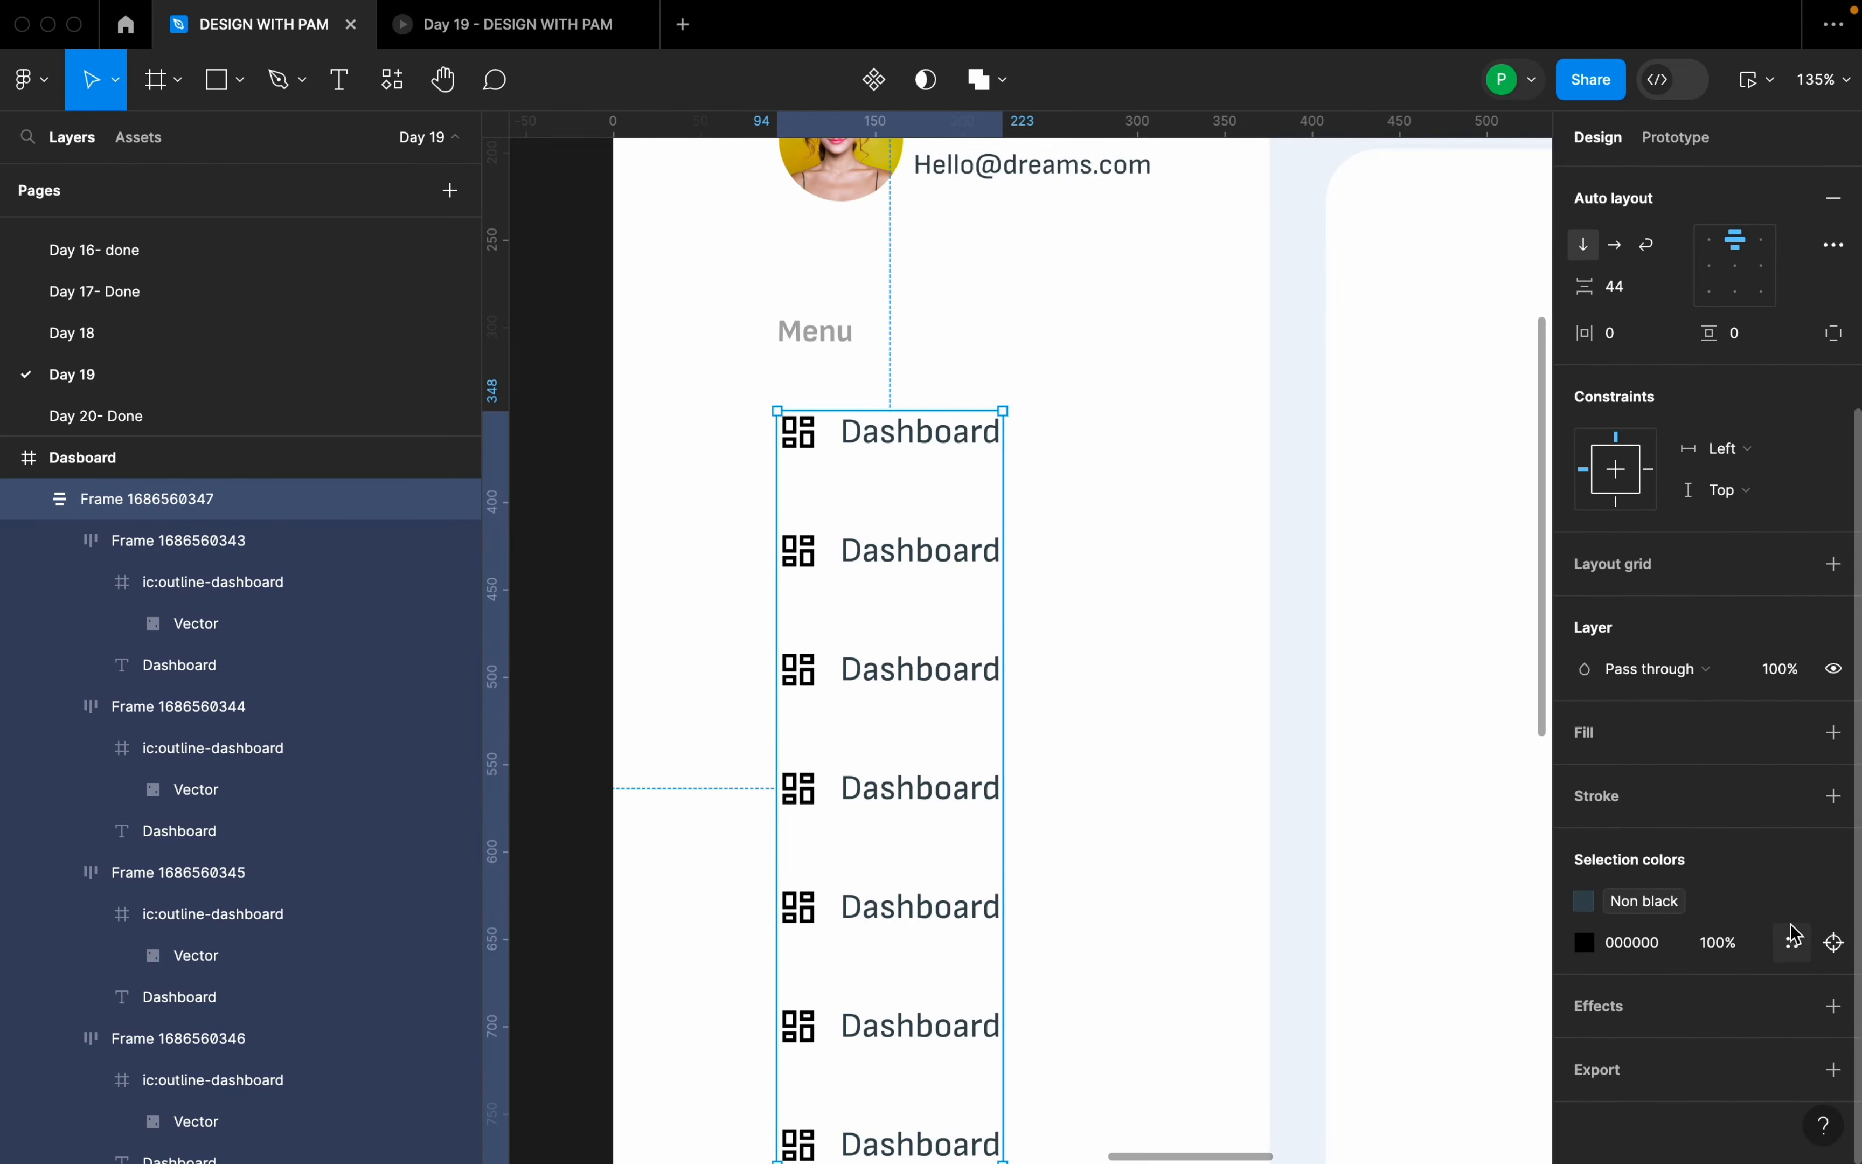
left_click(1792, 961)
left_click(1357, 782)
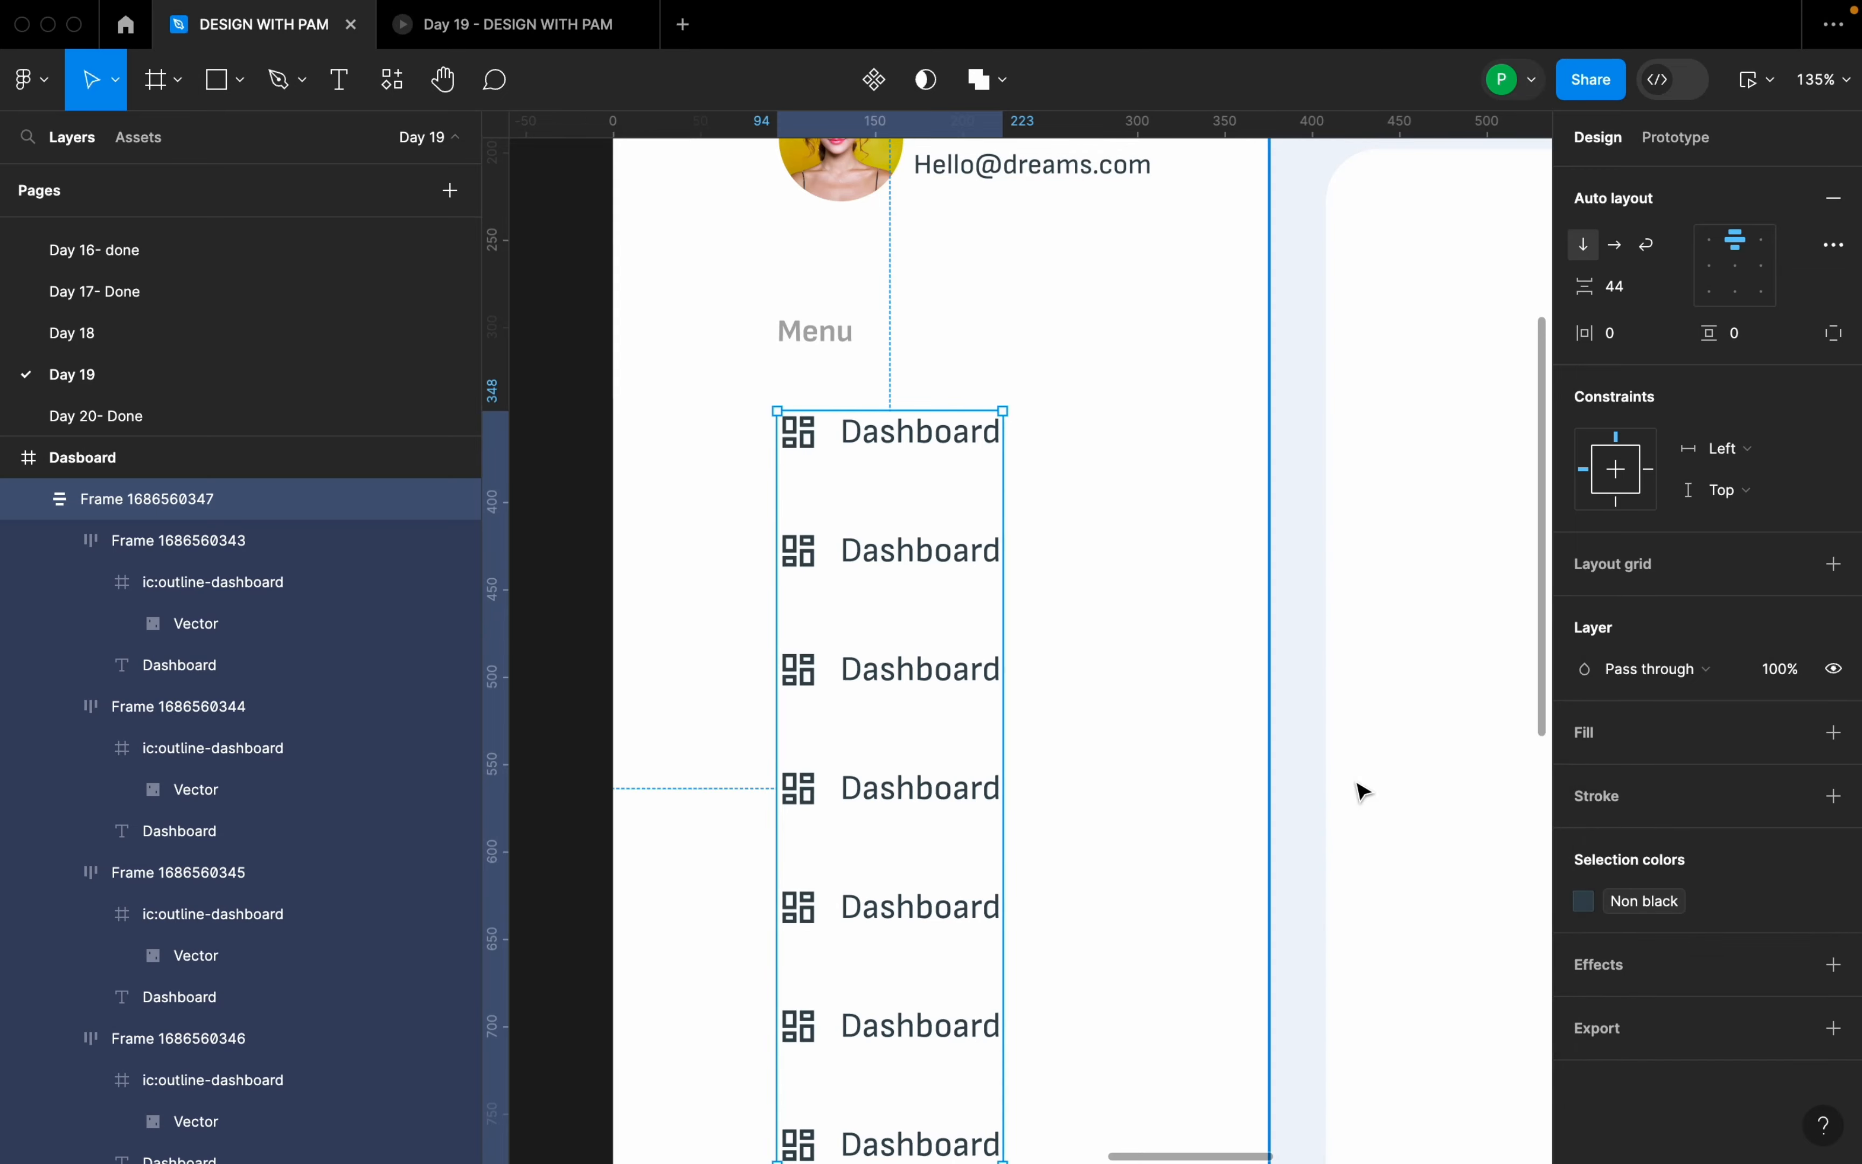
left_click(1137, 634)
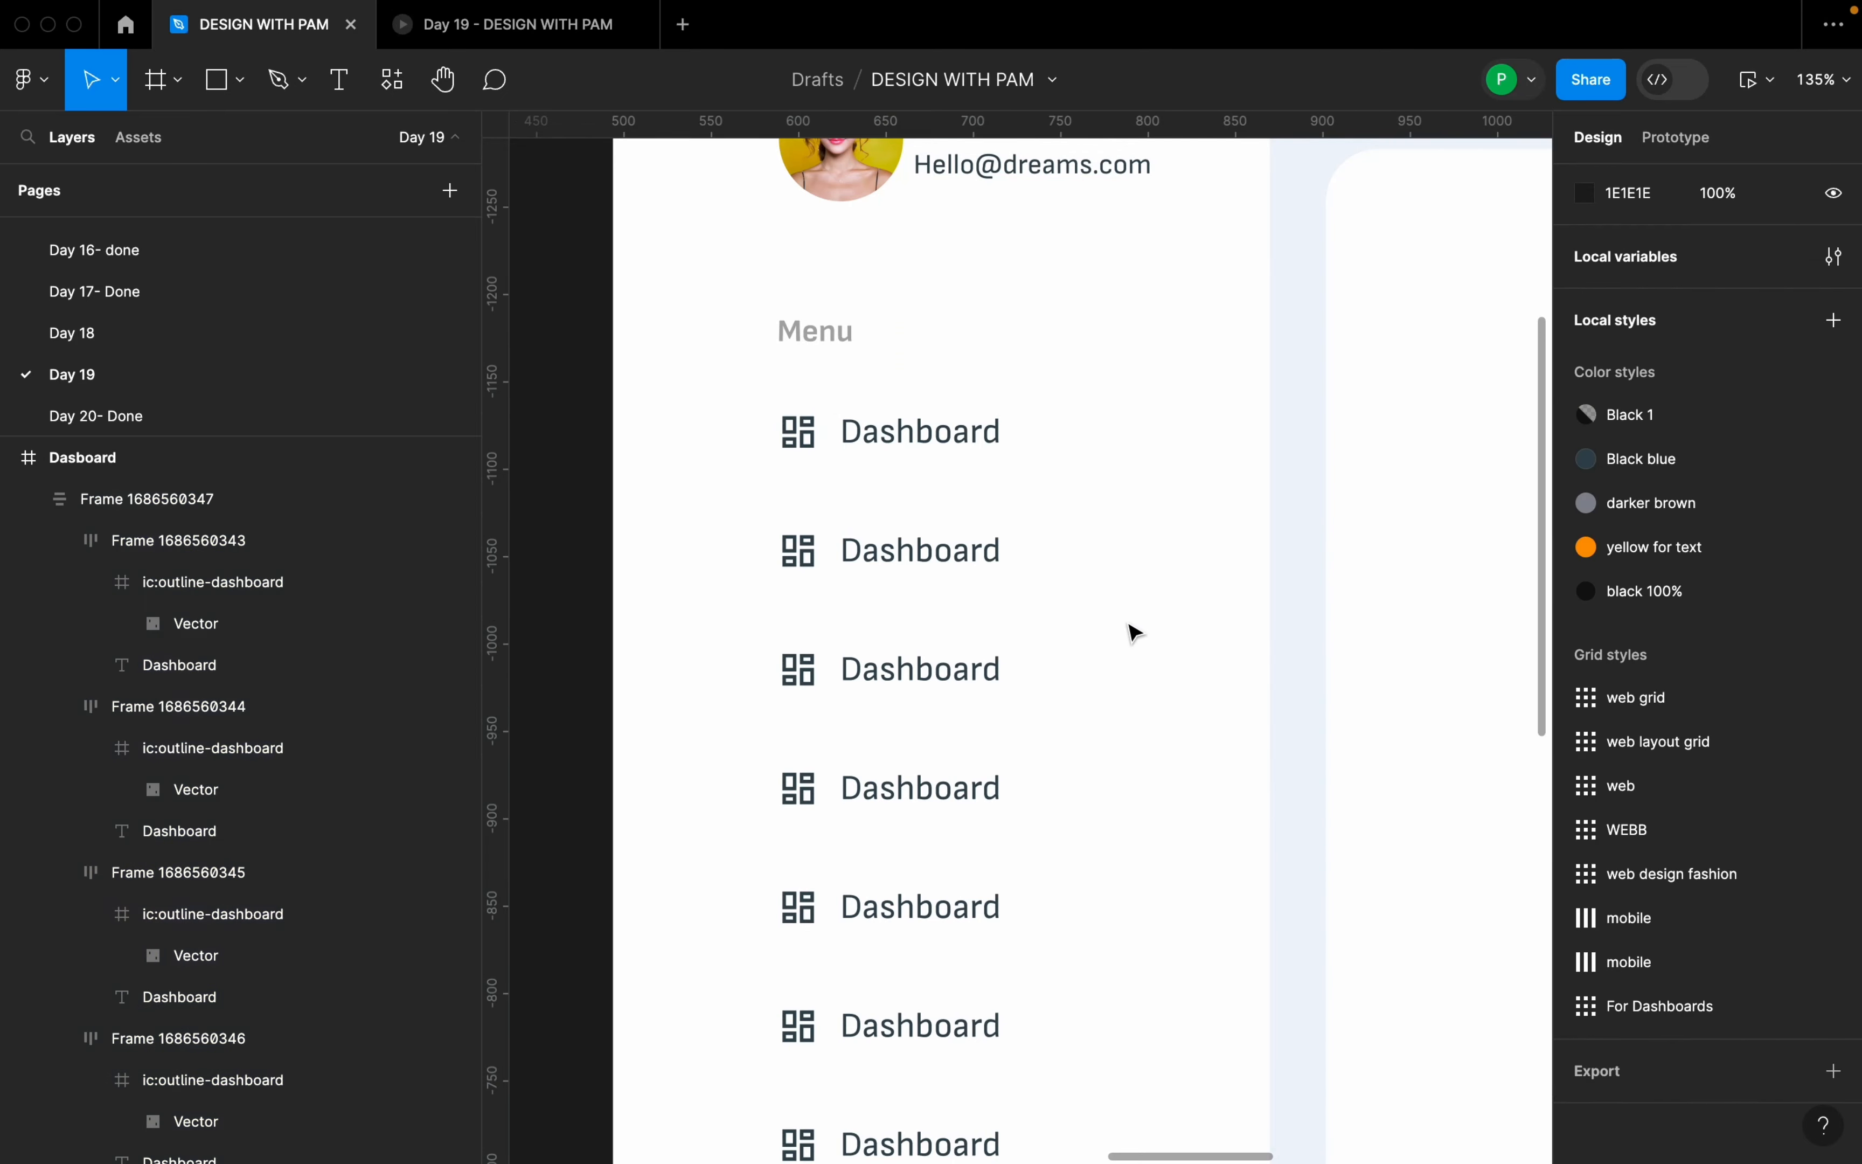
- Combine the Menu heading and the list of Dashboard items in a vertical auto layout with a gap of 18
scroll(1151, 657, "down", 5)
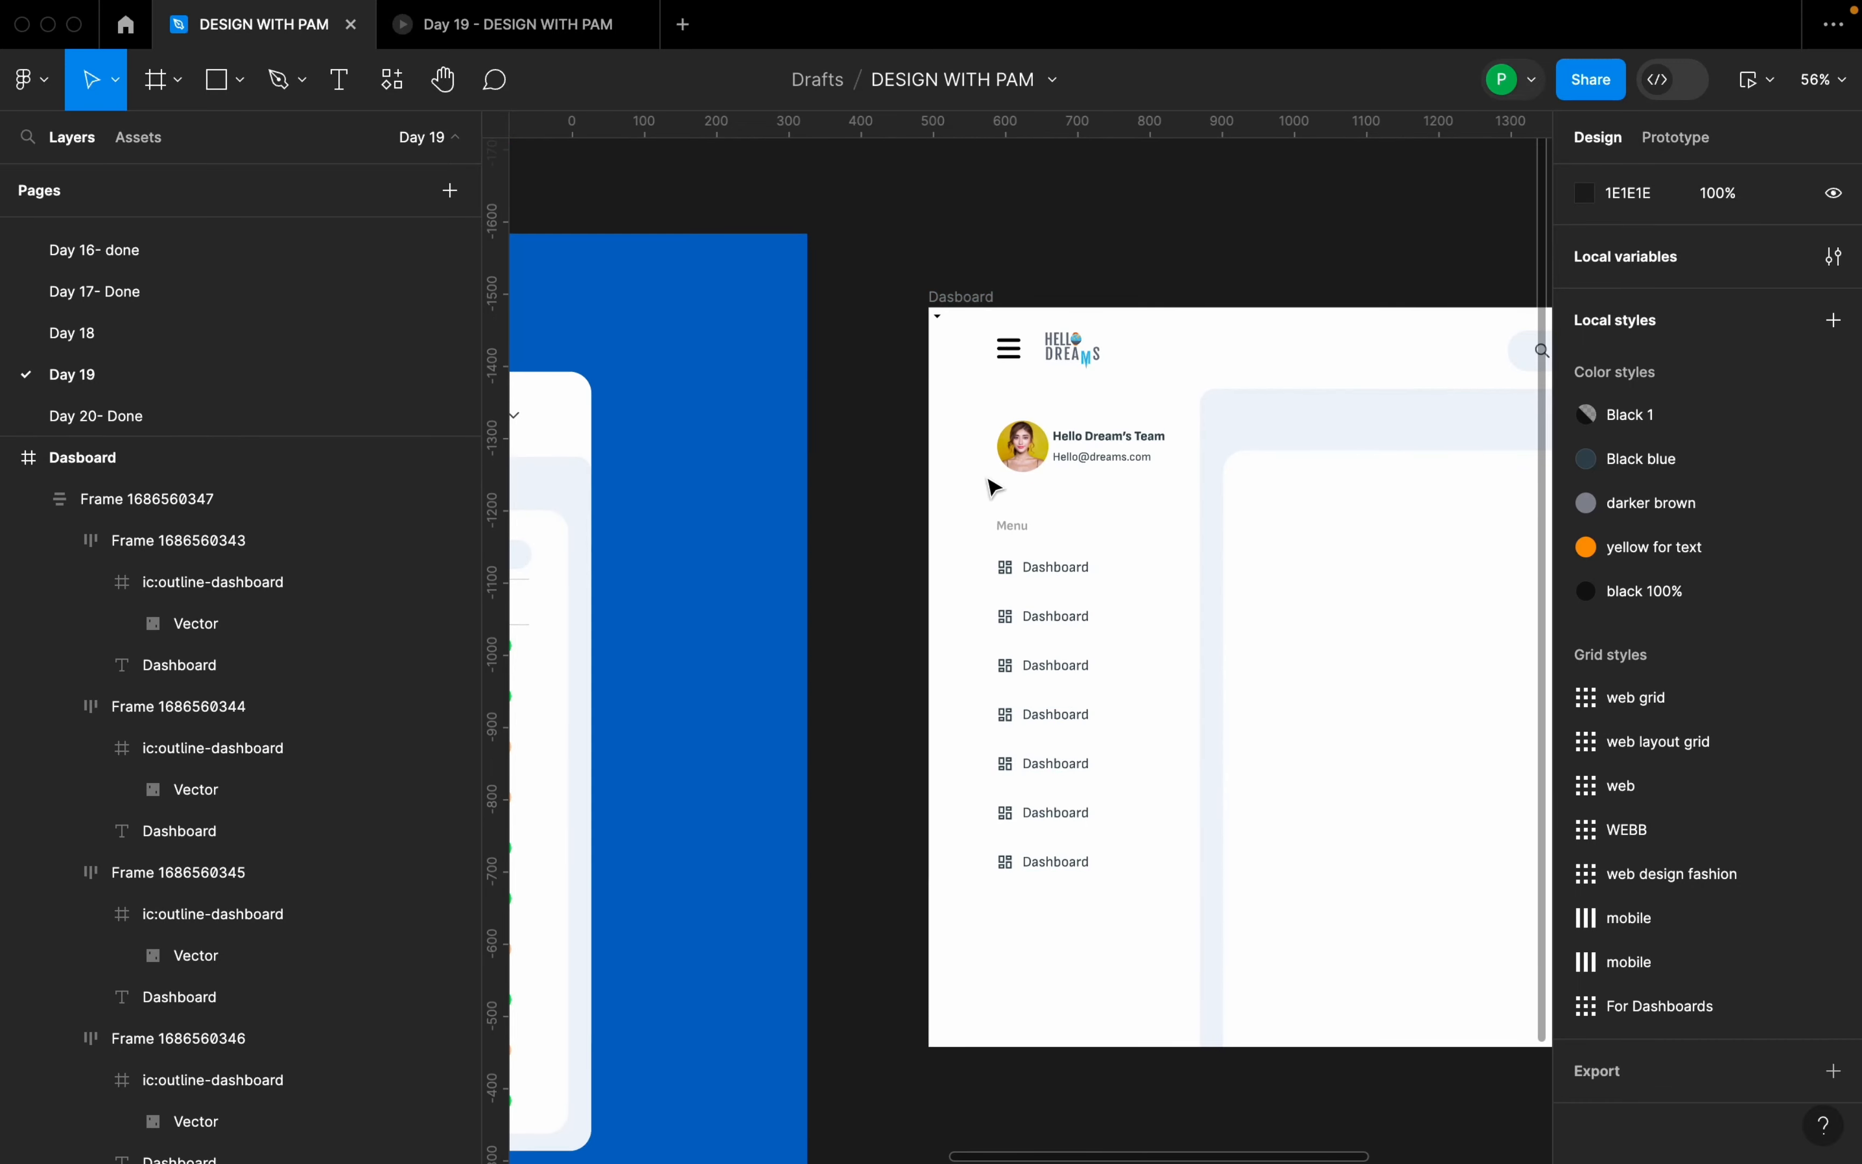
left_click(1027, 611)
scroll(1044, 608, "up", 5)
left_click(981, 400, "shift")
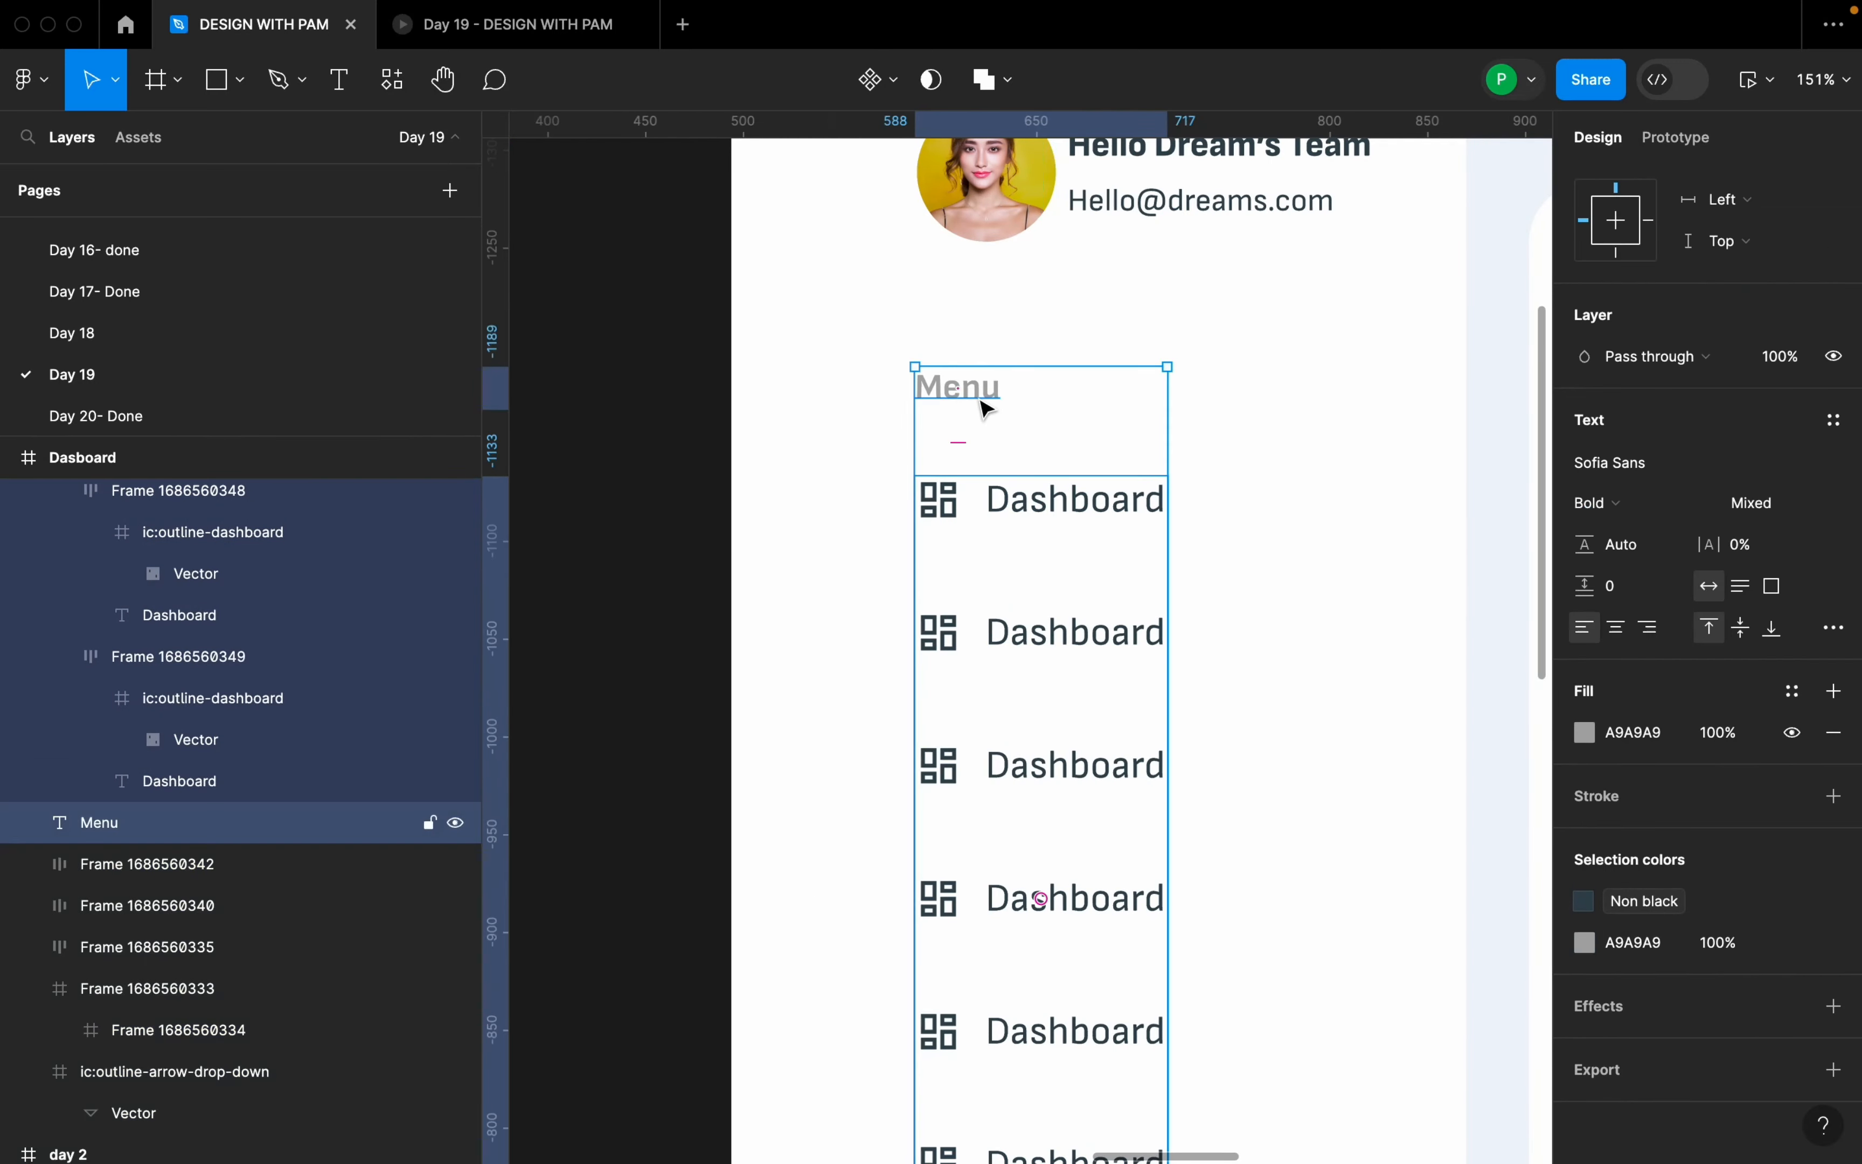
key("shift+a")
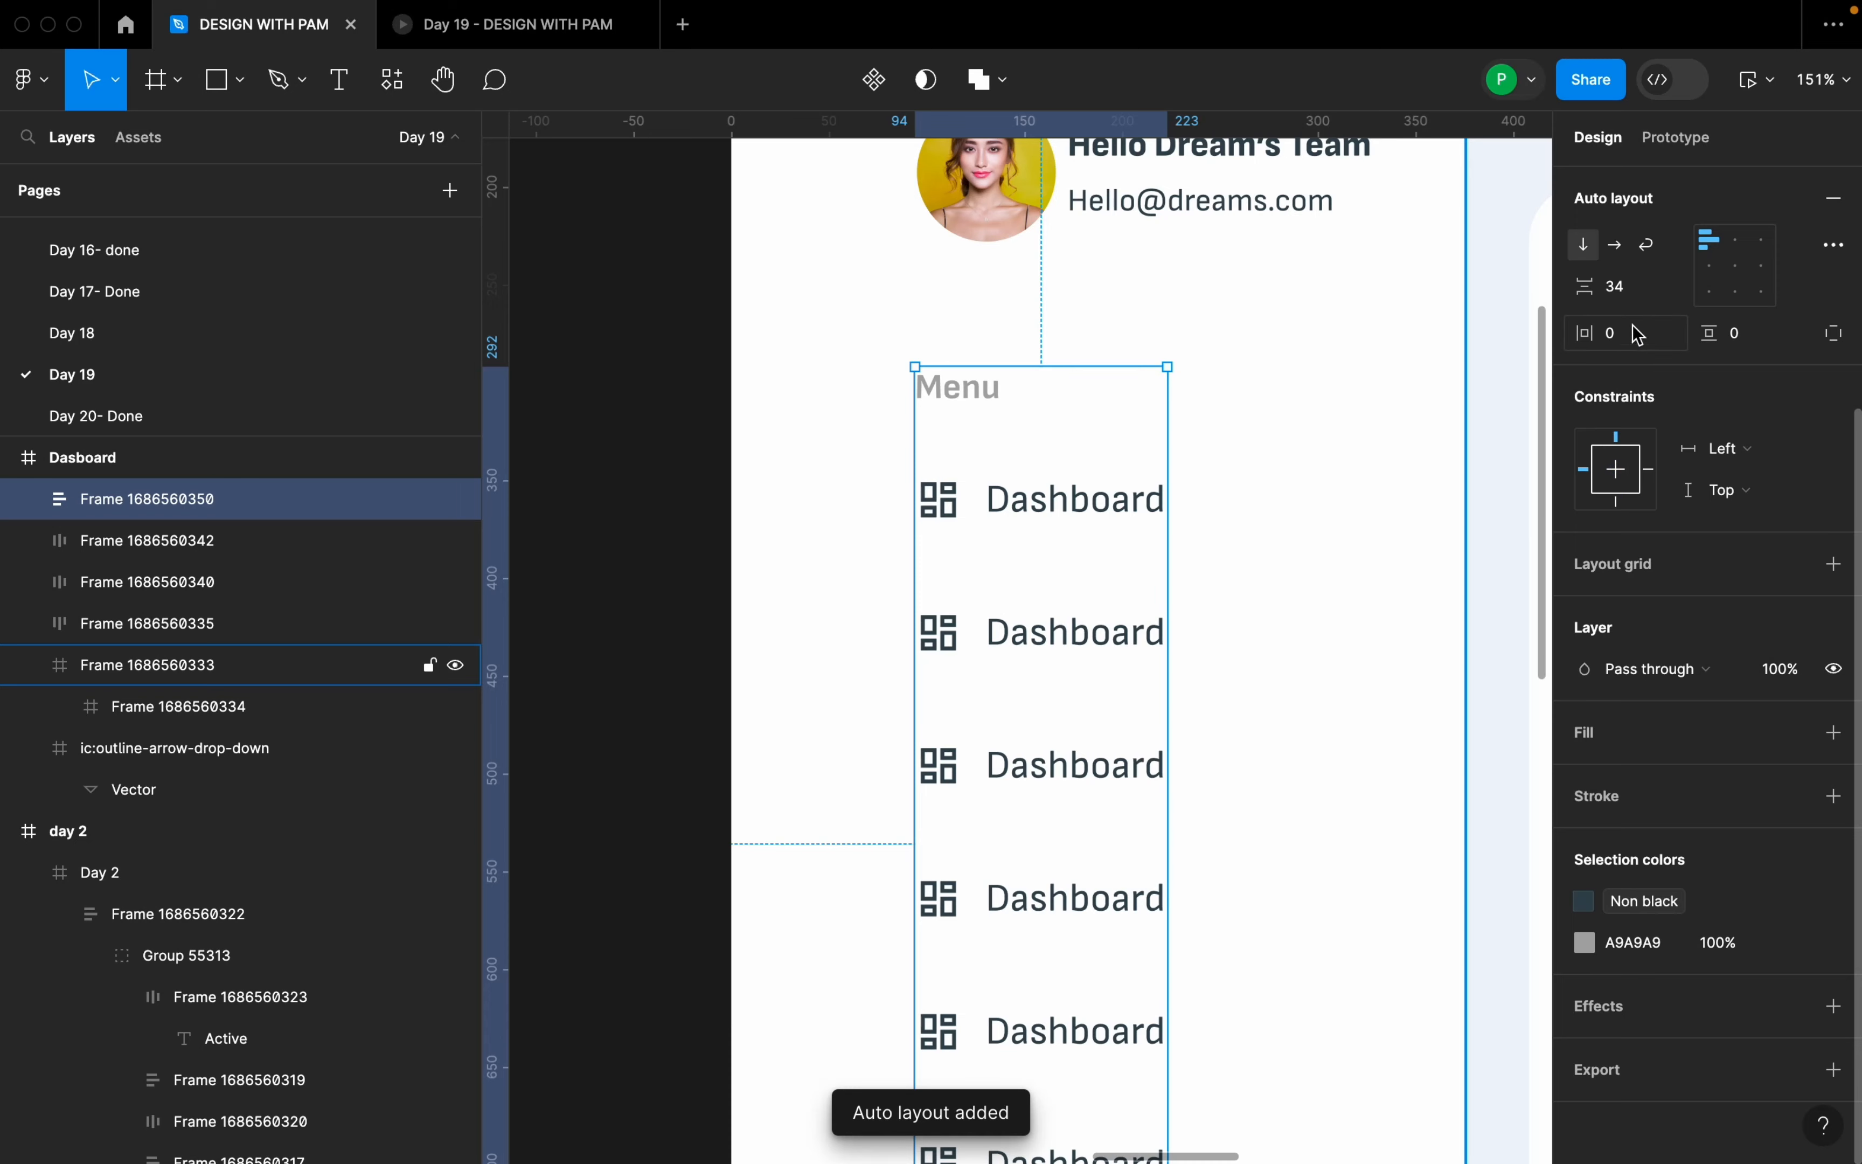
left_click(1638, 300)
type("18")
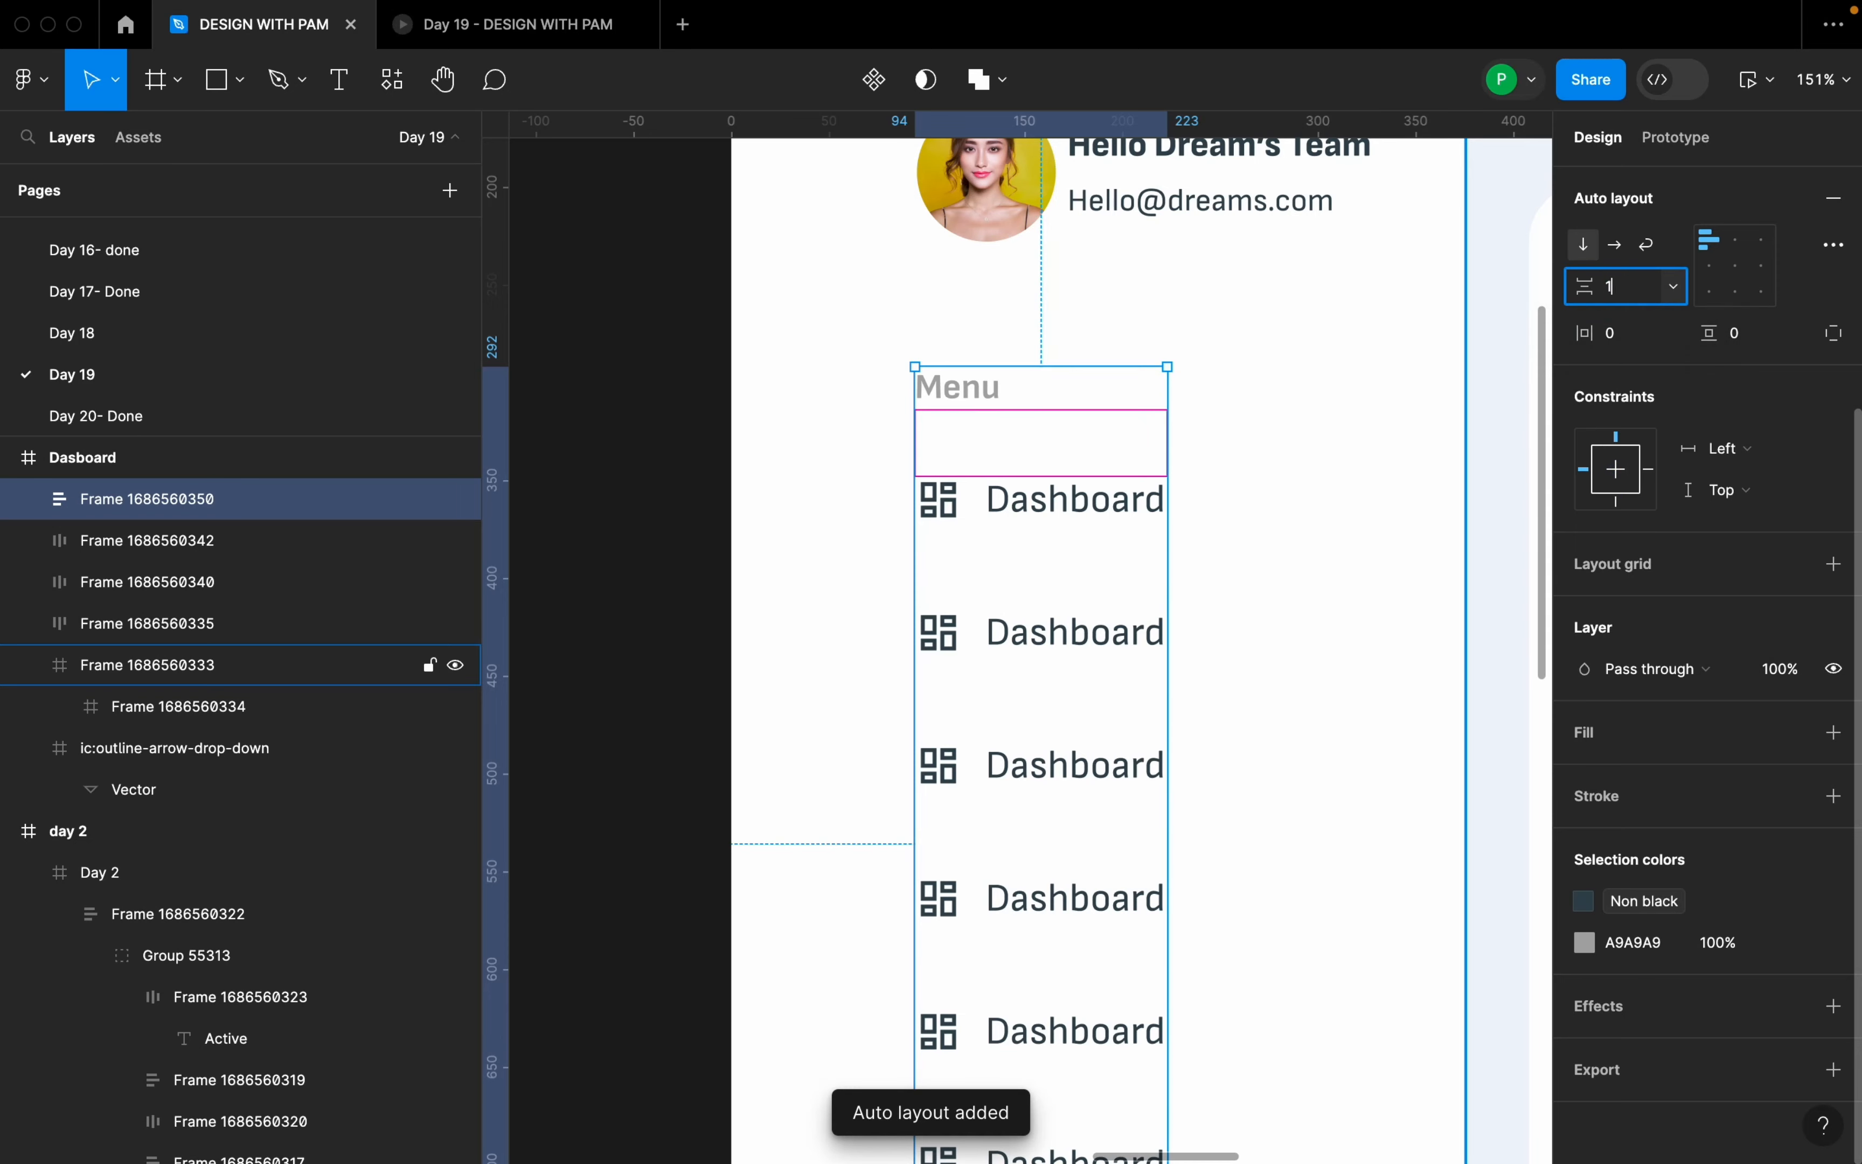
key("Return")
left_click(1234, 636)
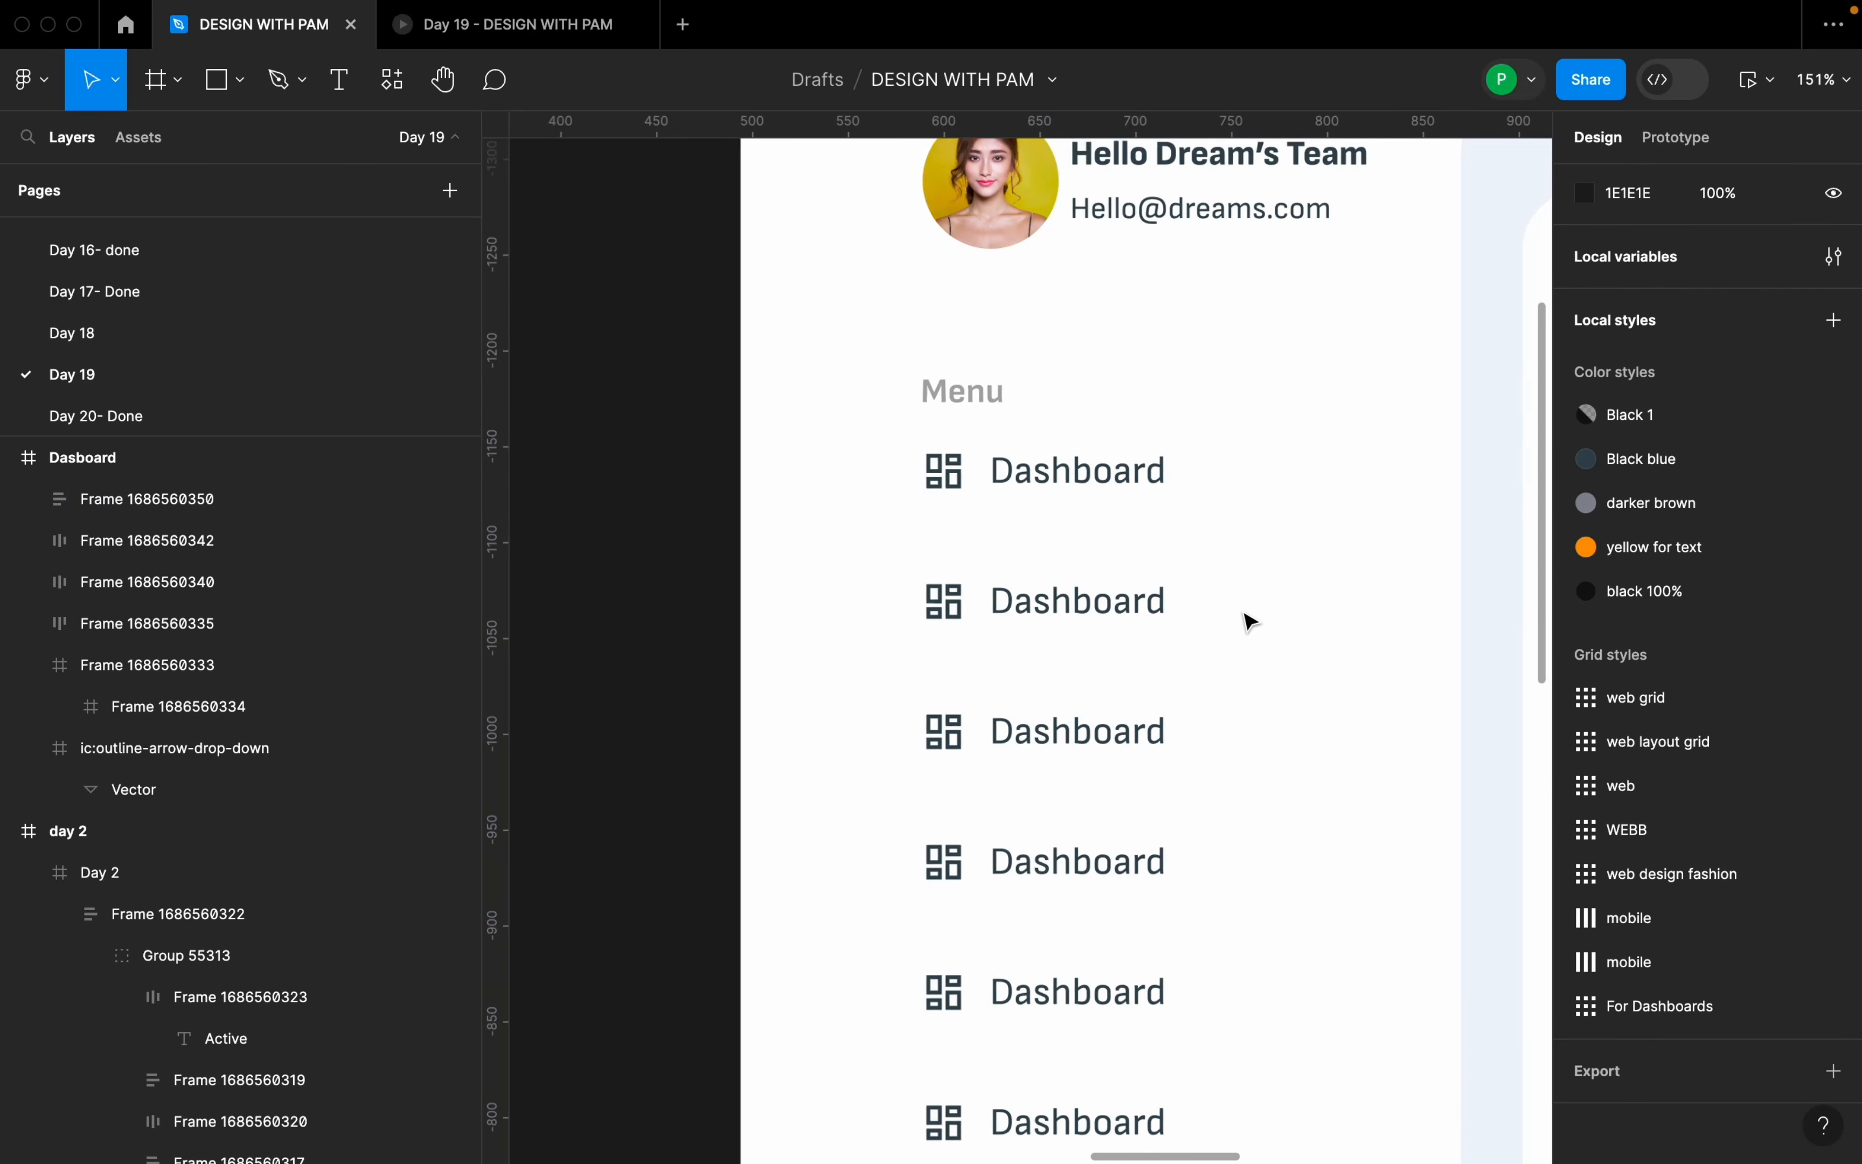
- Copy the Menu heading below the last Dashboard row, change its text to Settings, and place it at X 97, Y 808
scroll(1235, 636, "down", 5)
left_click(926, 666)
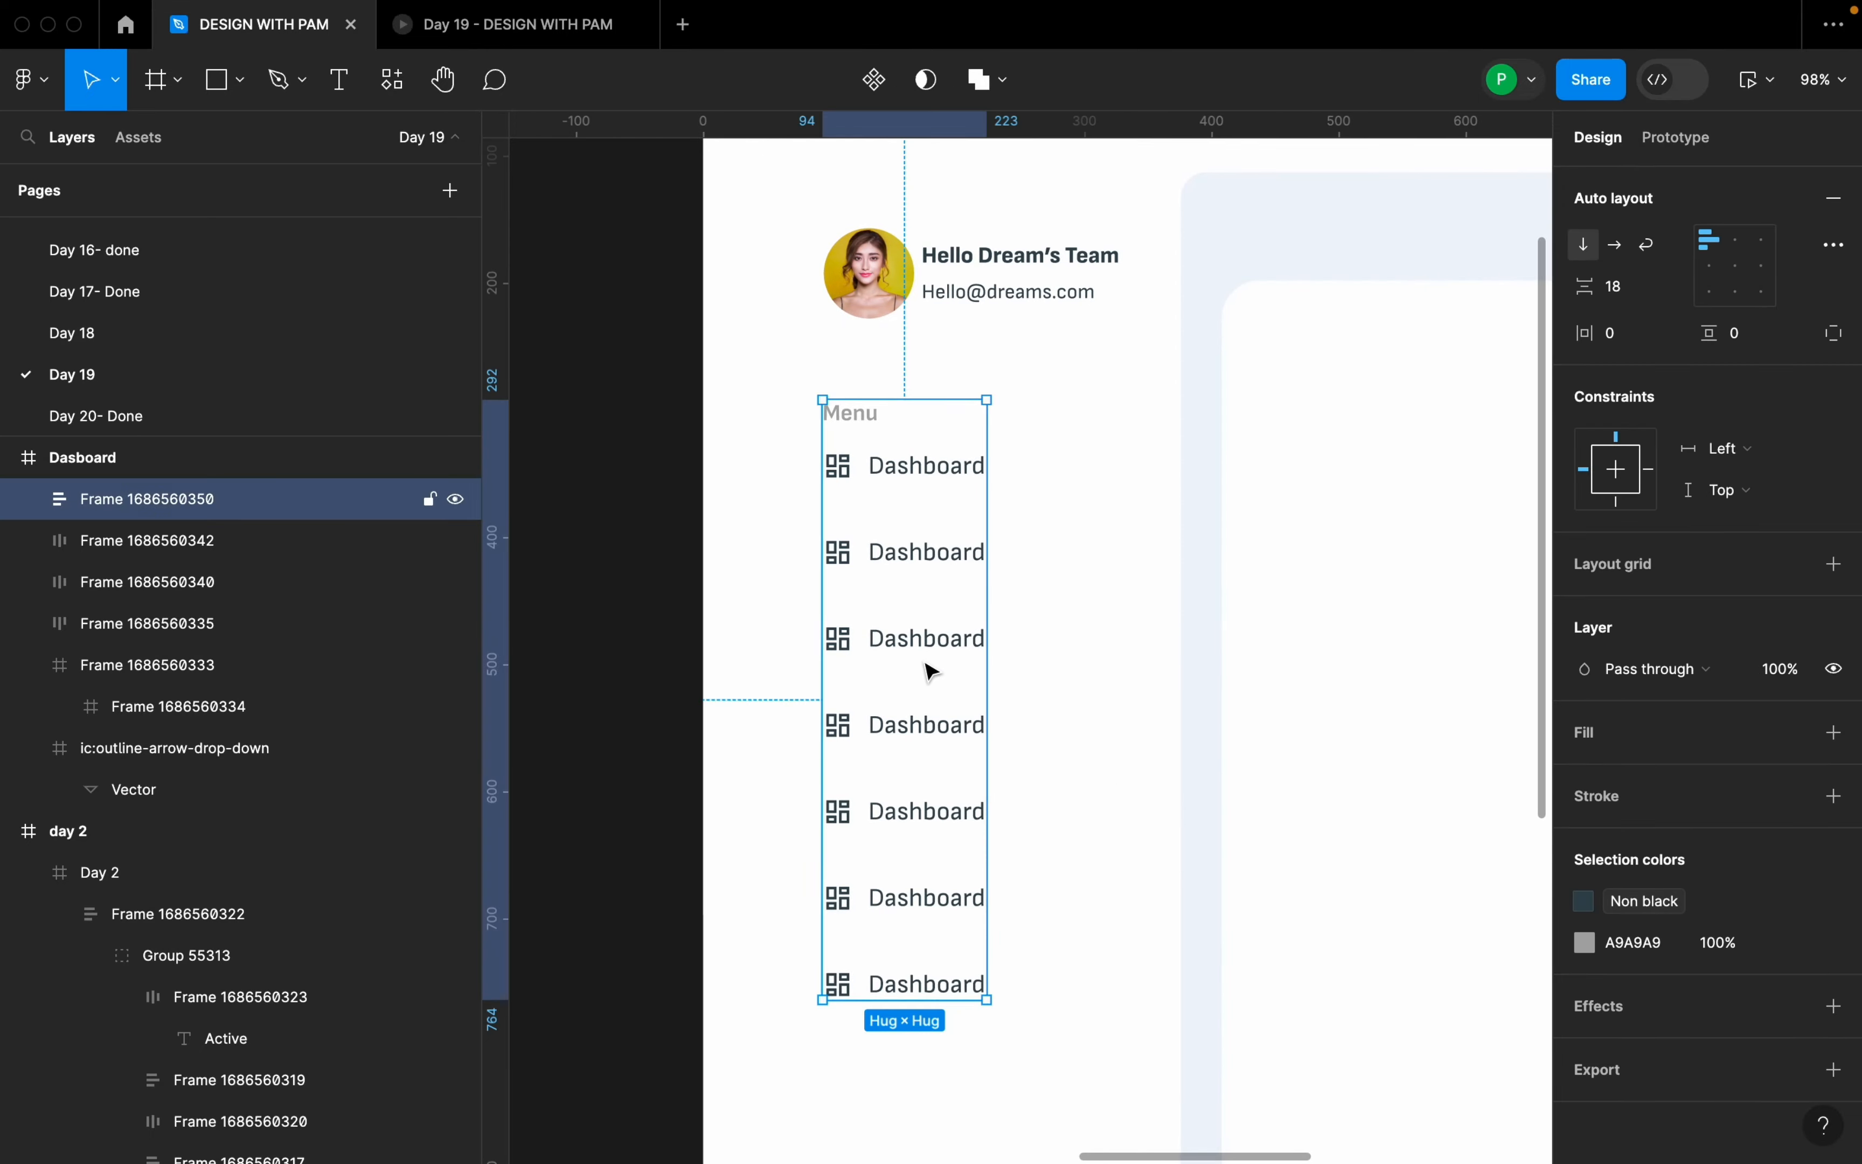
double_click(867, 415)
left_click_drag(861, 410, 875, 1069)
double_click(870, 1069)
type("Settings")
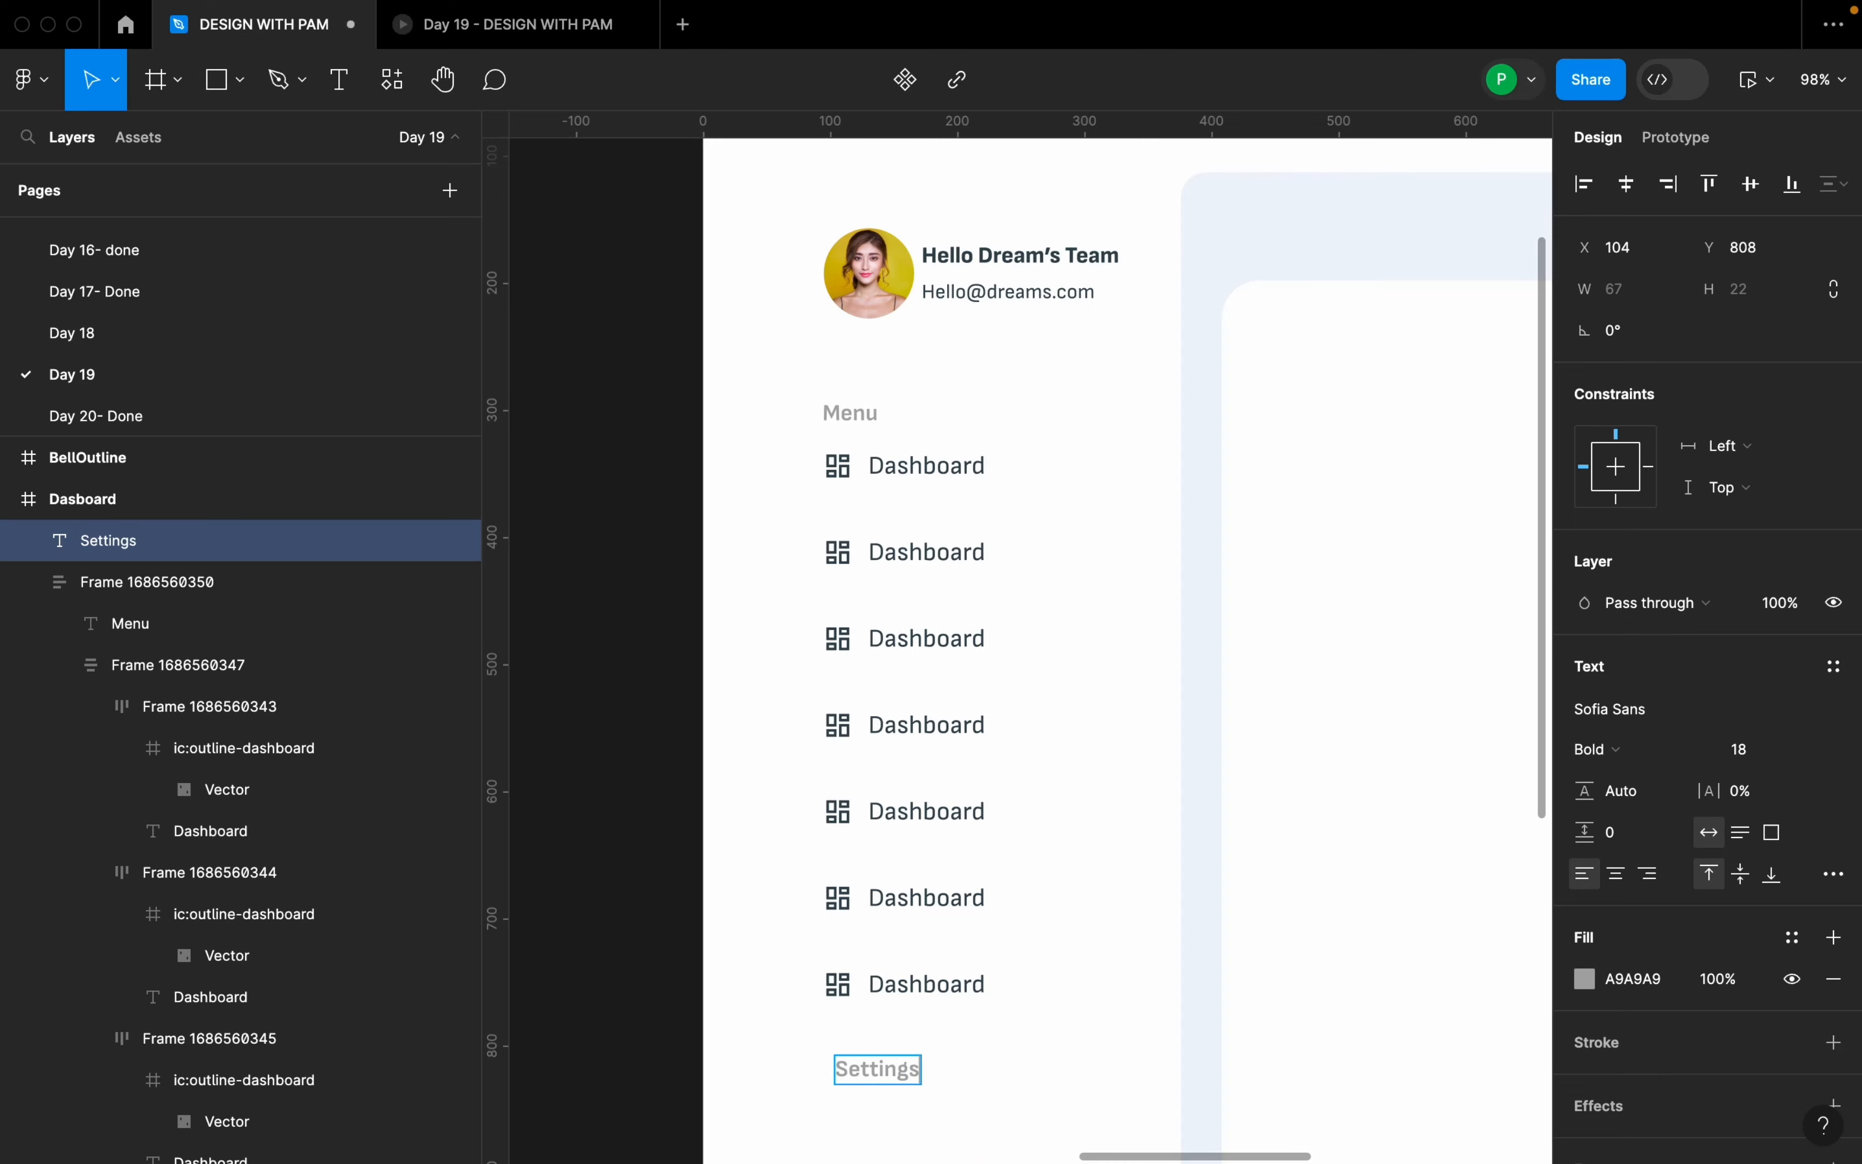
key("Escape")
scroll(1032, 1070, "down", 5)
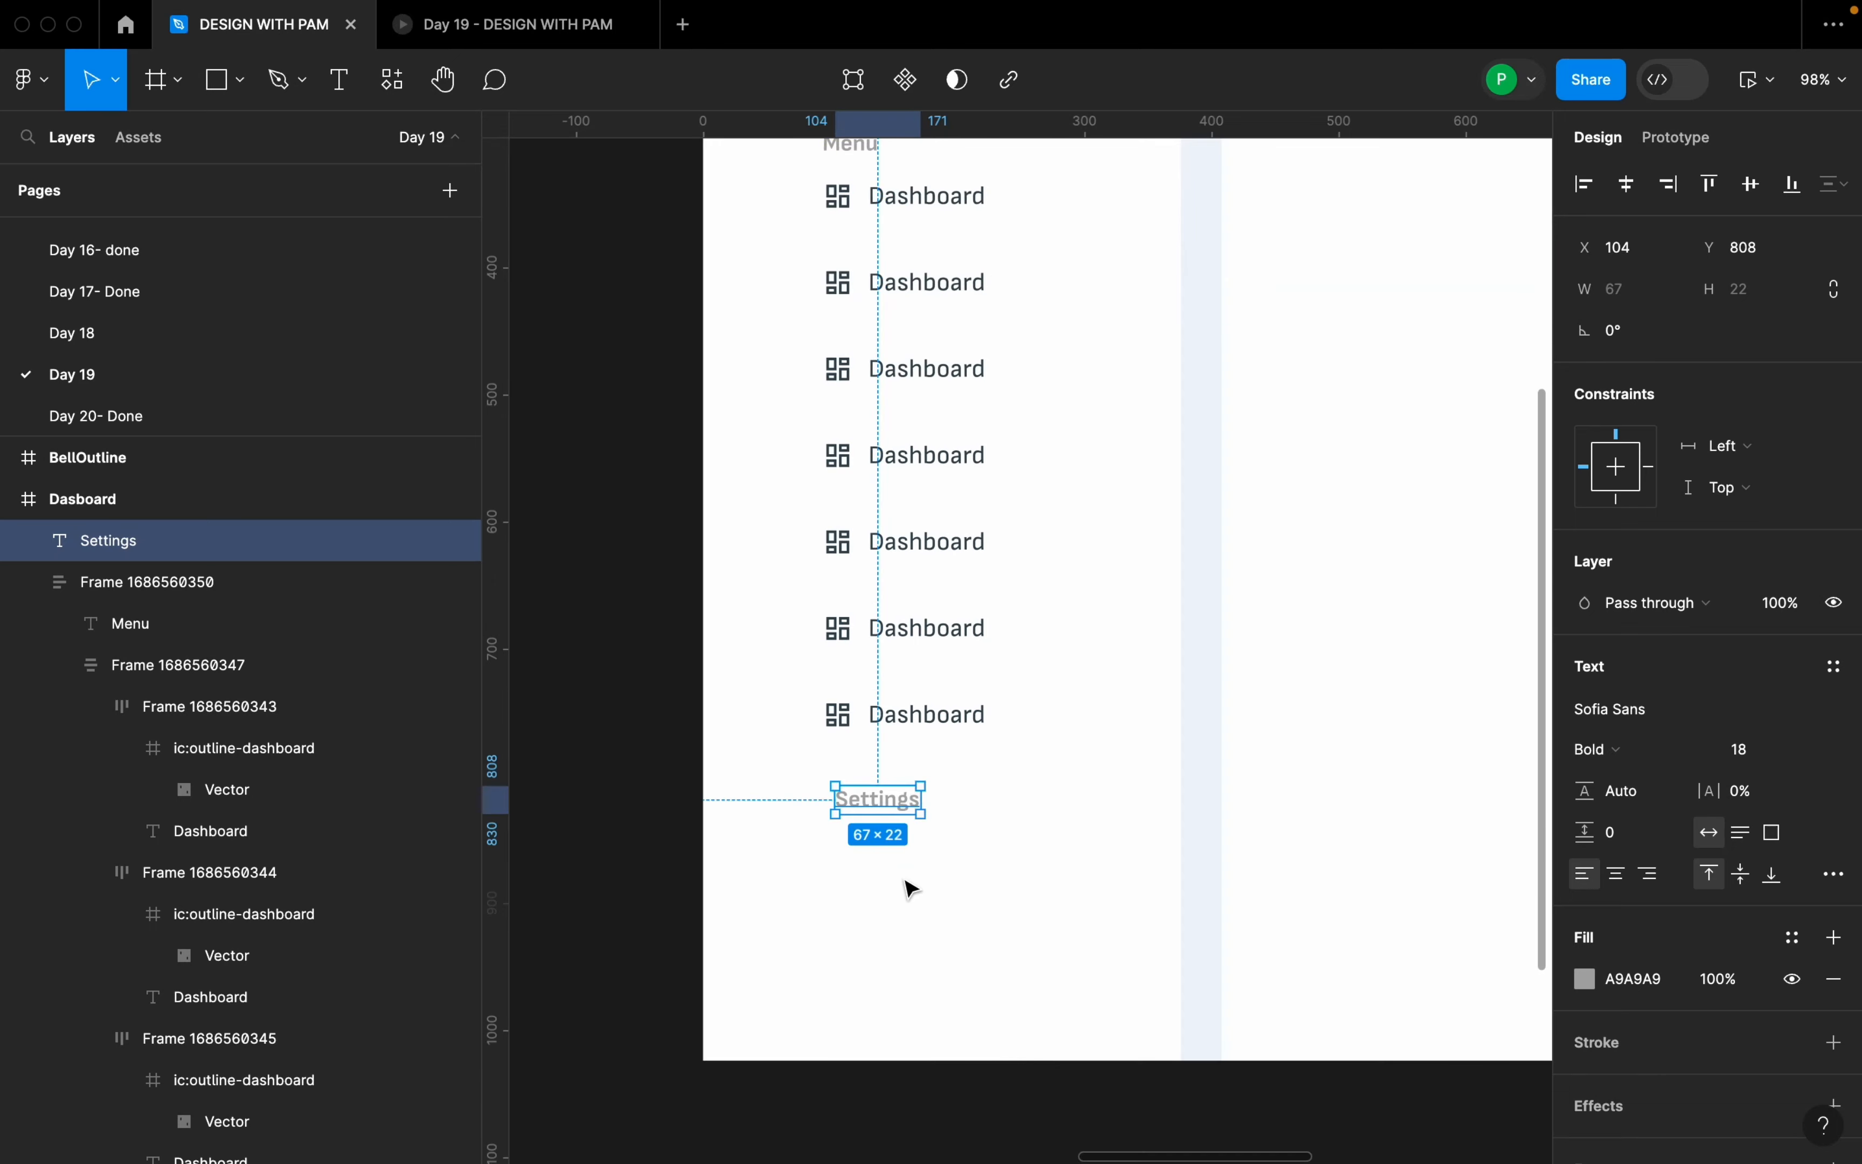
left_click_drag(880, 806, 871, 804)
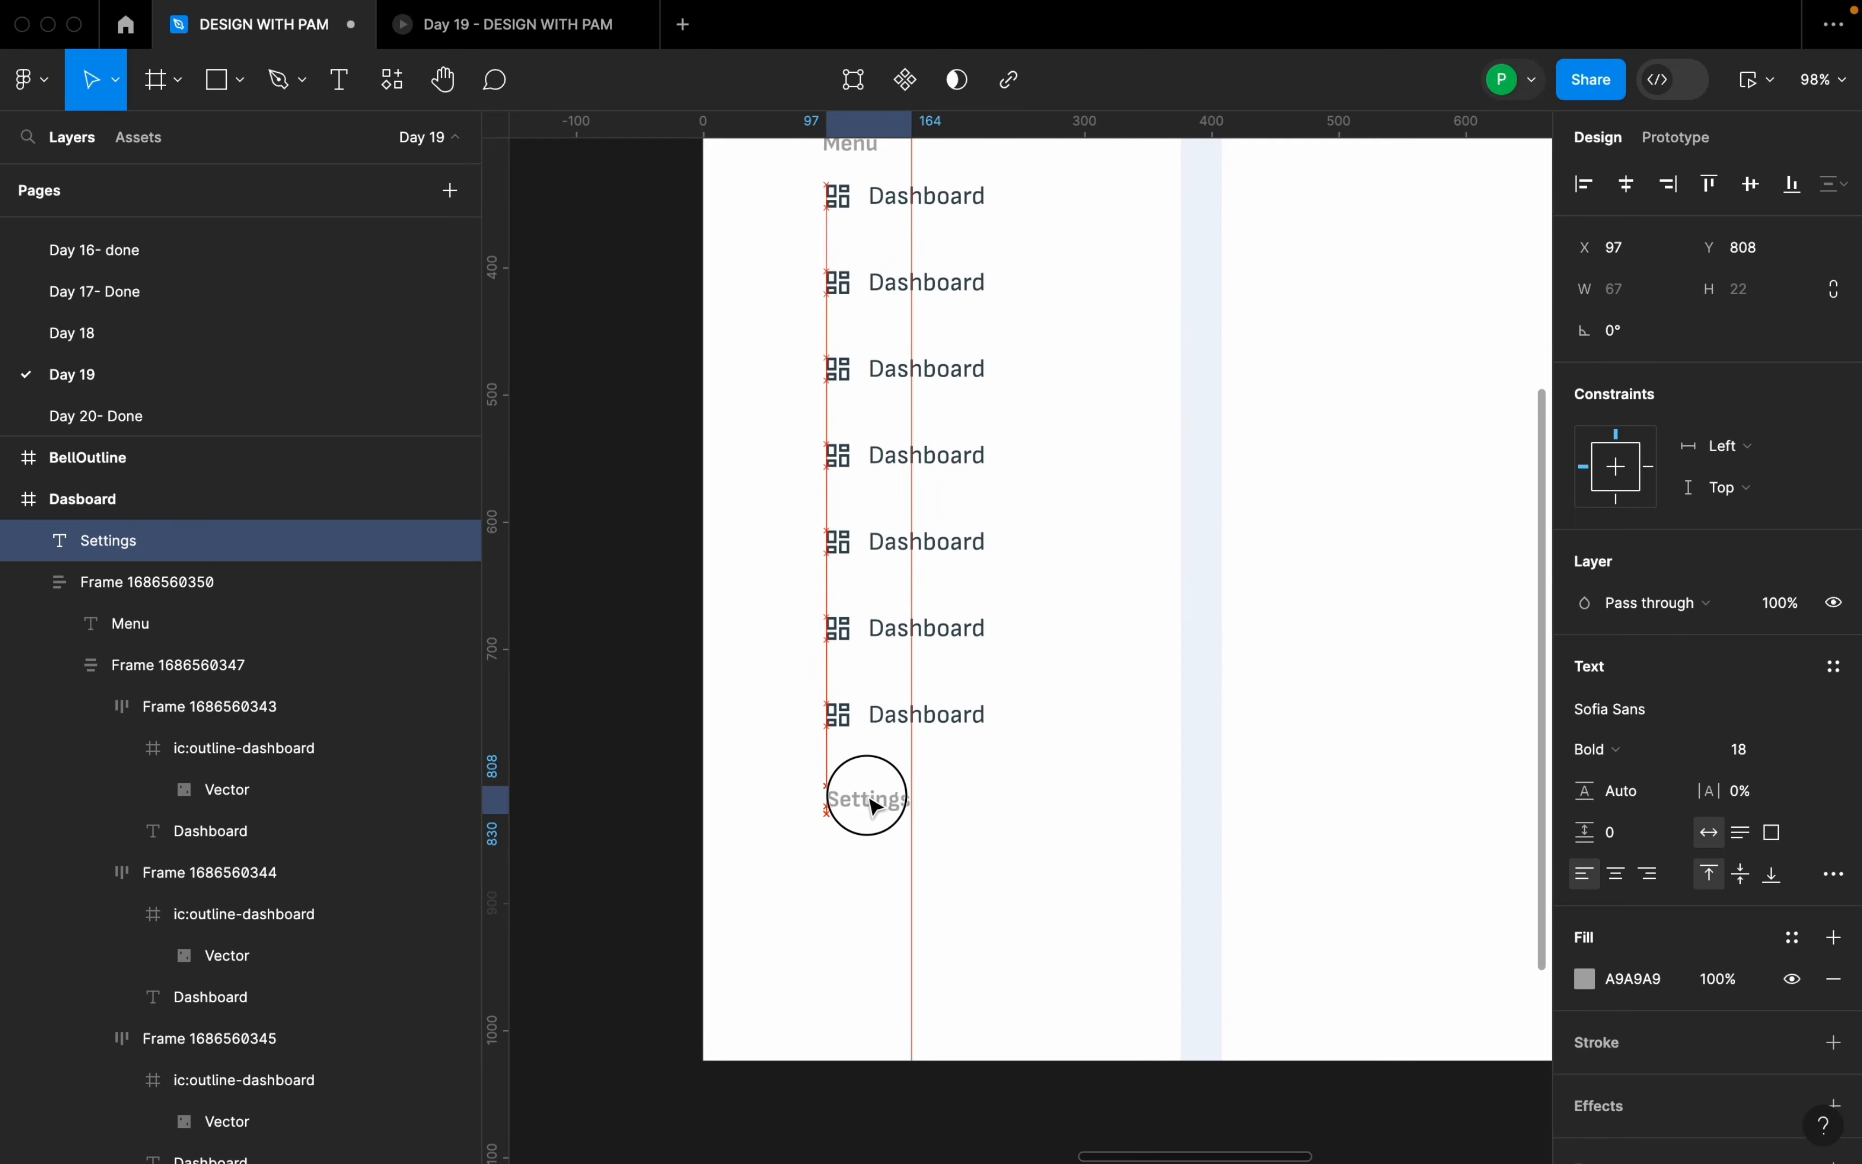
- Copy the last Dashboard row below the Settings heading and change its label to Accounts
left_click(915, 727)
left_click(922, 728)
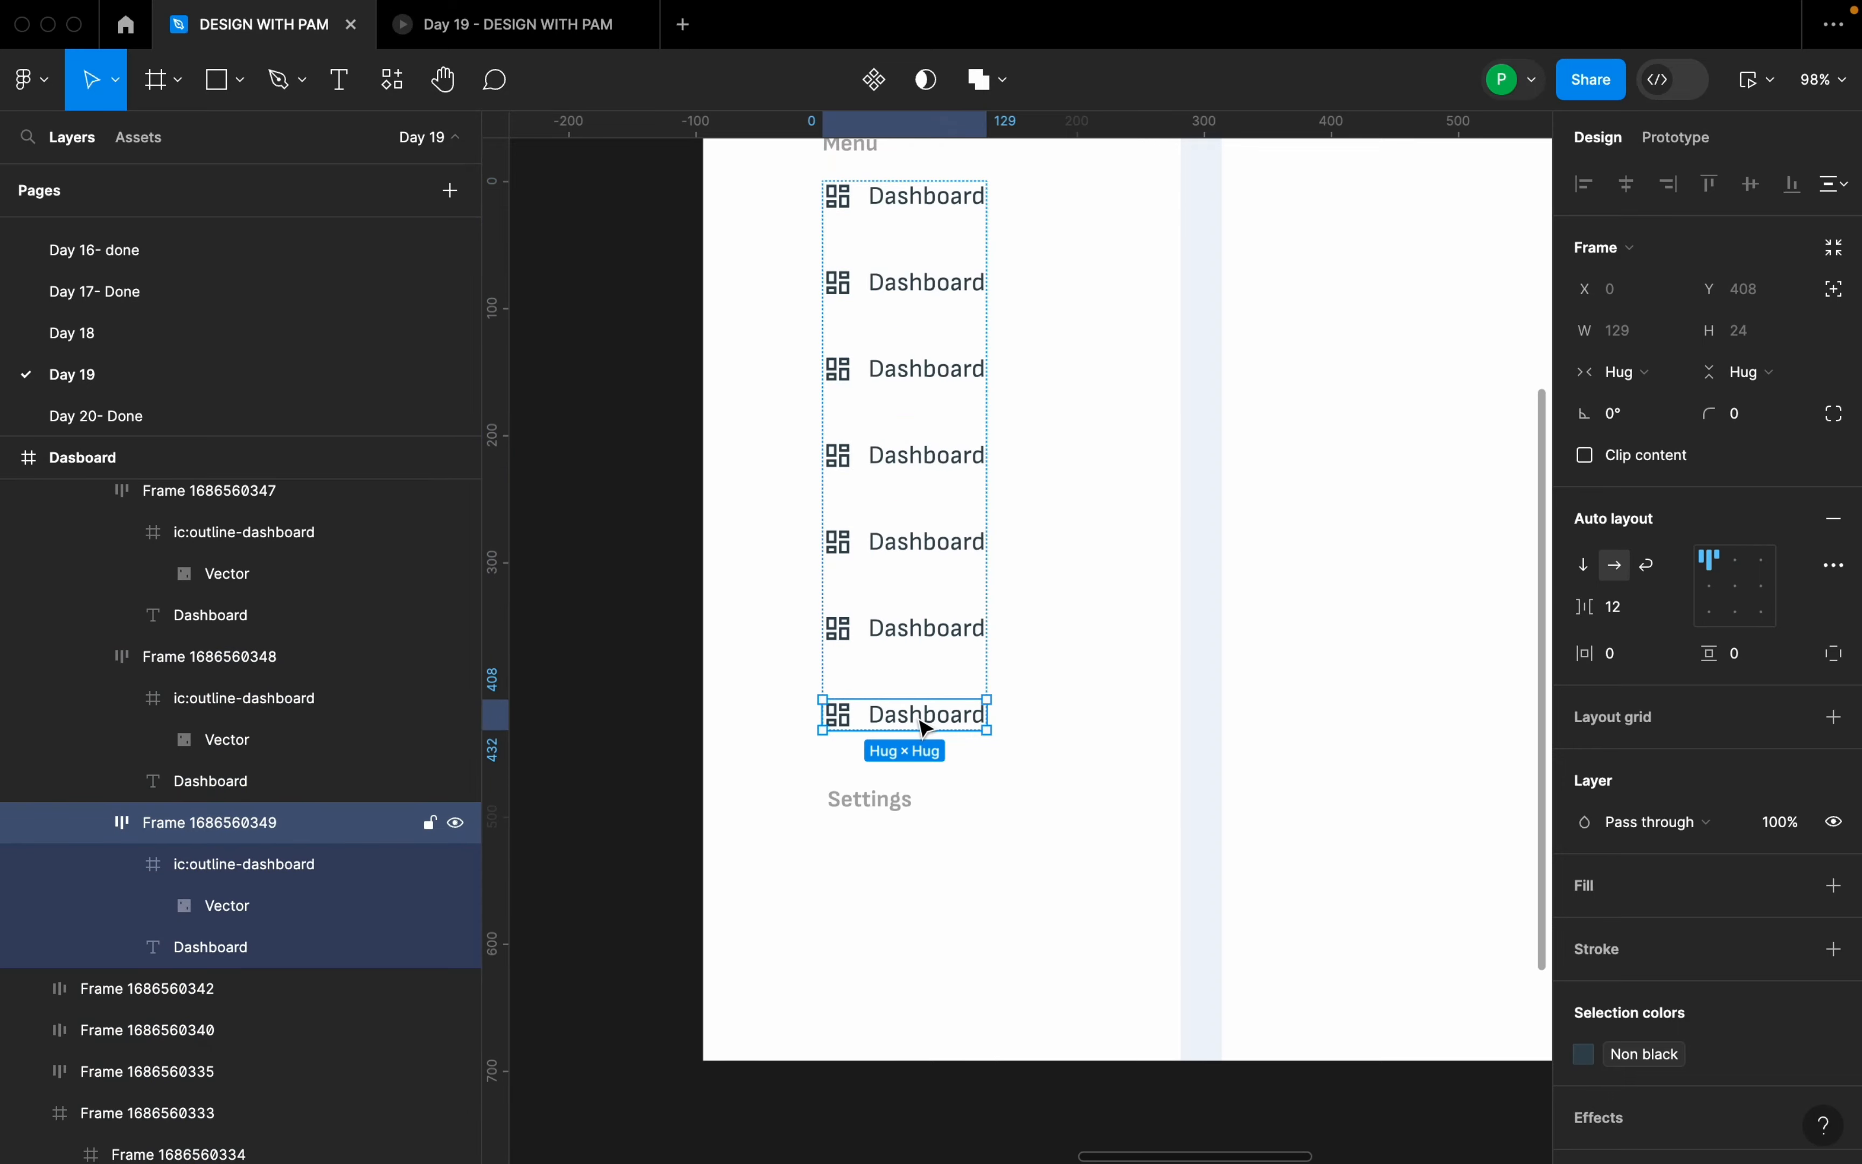
left_click_drag(927, 729, 920, 862)
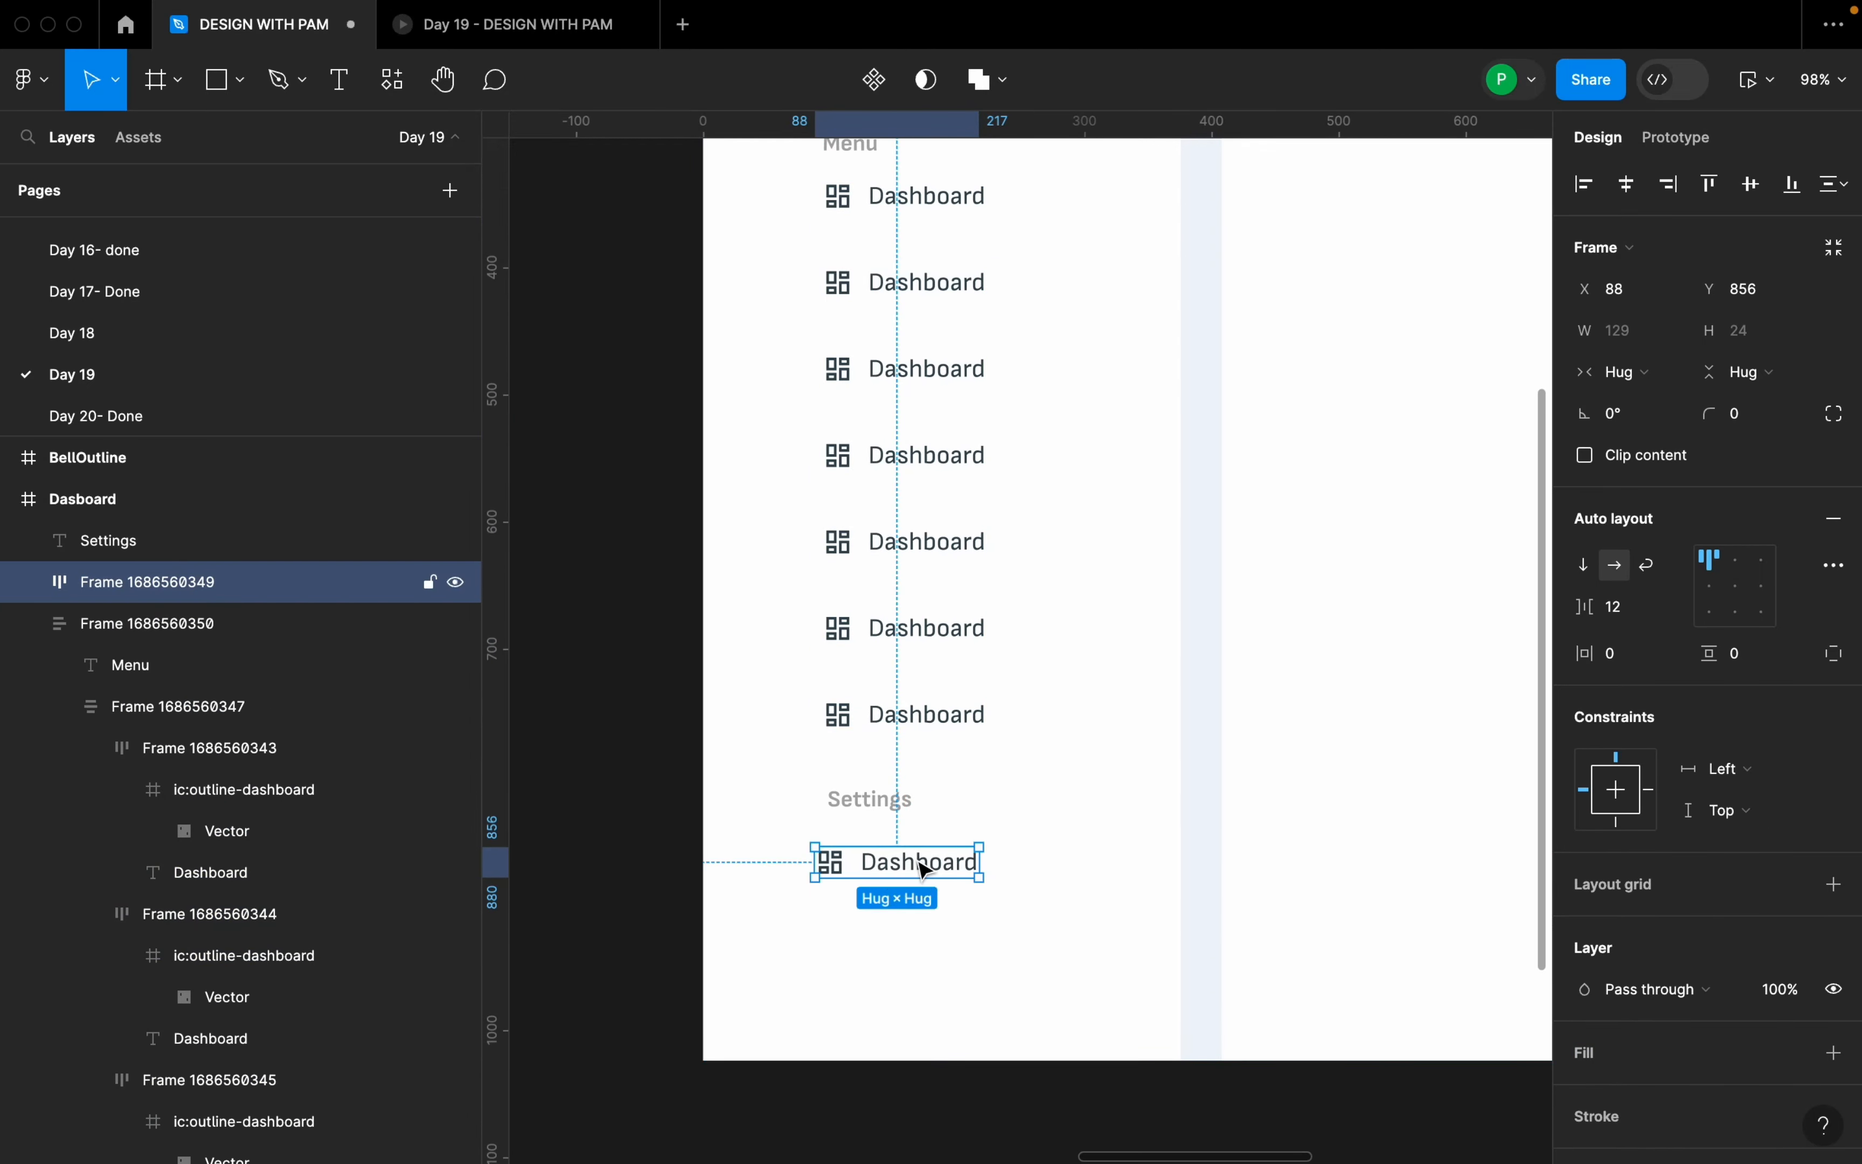
double_click(926, 866)
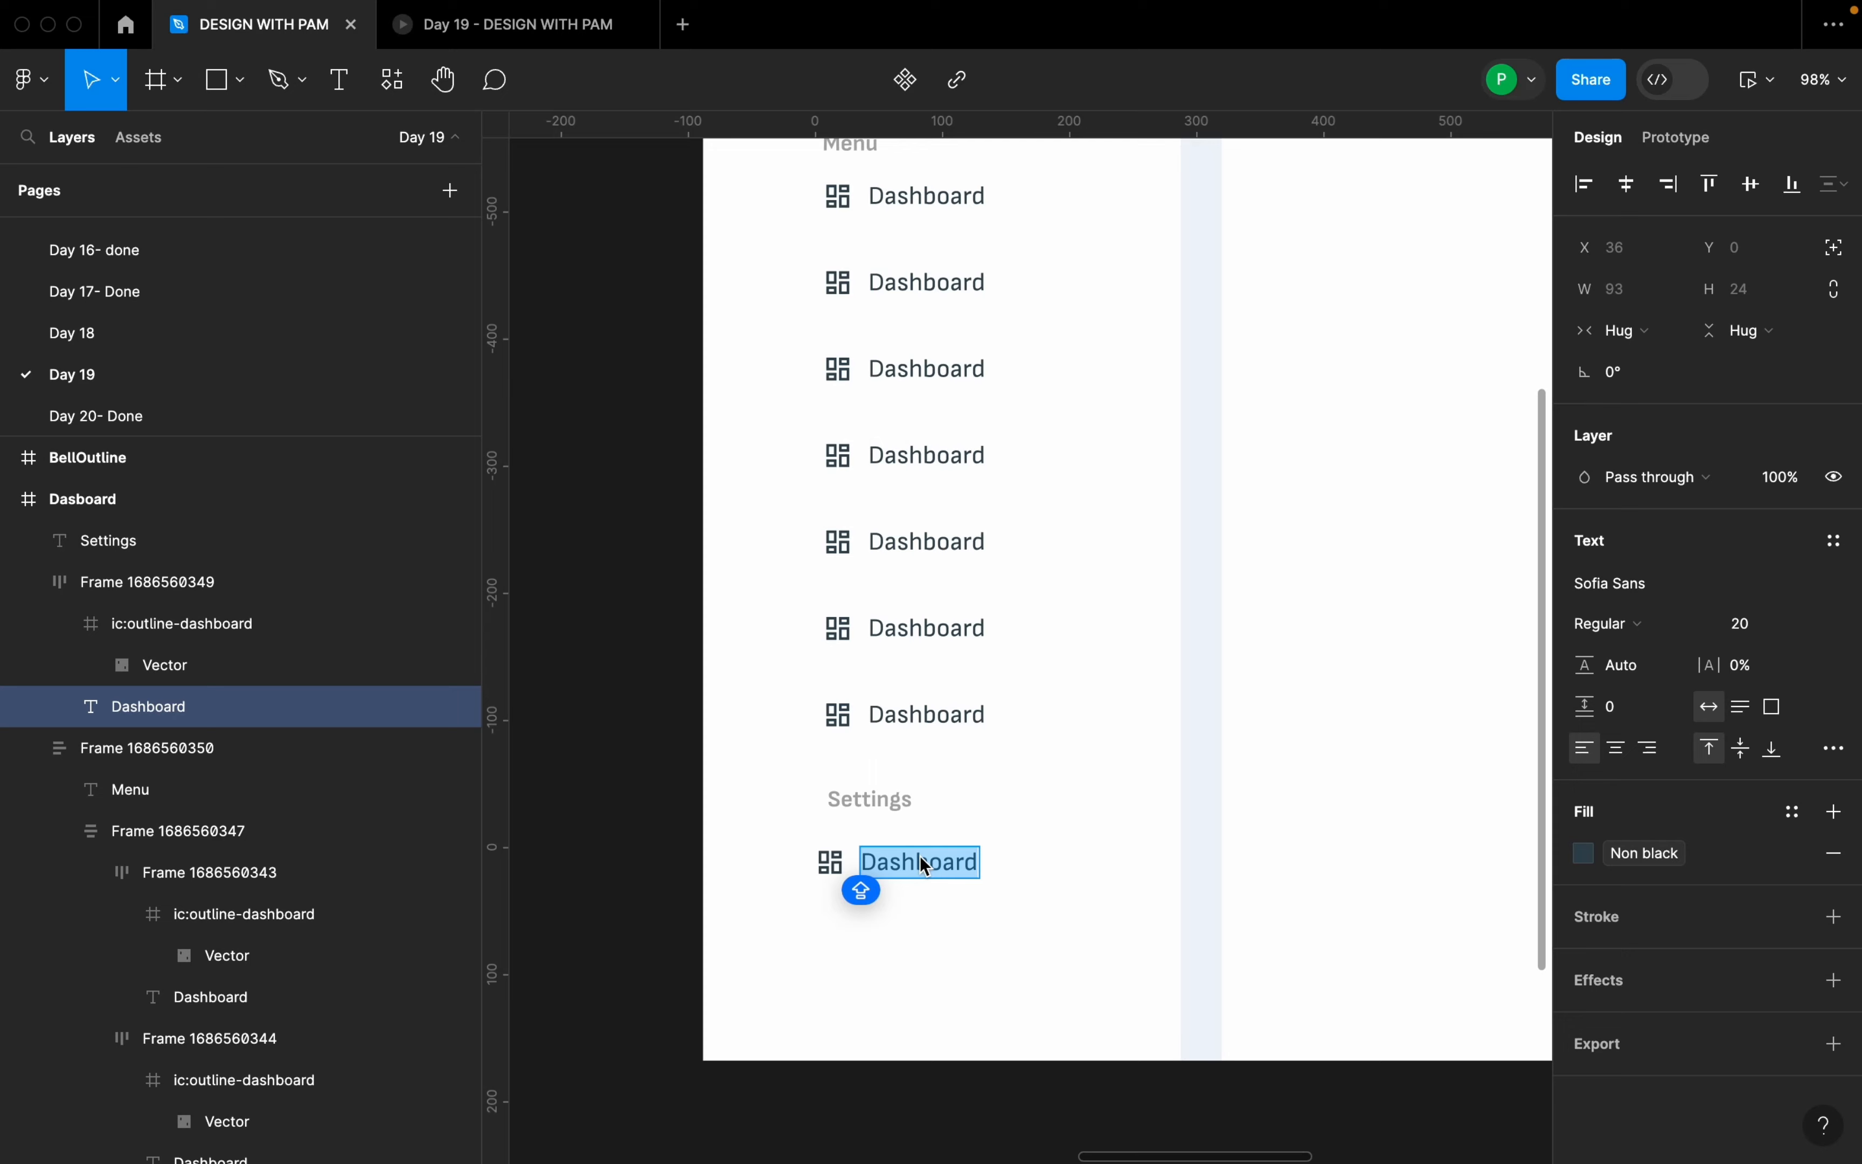
type("Accounts")
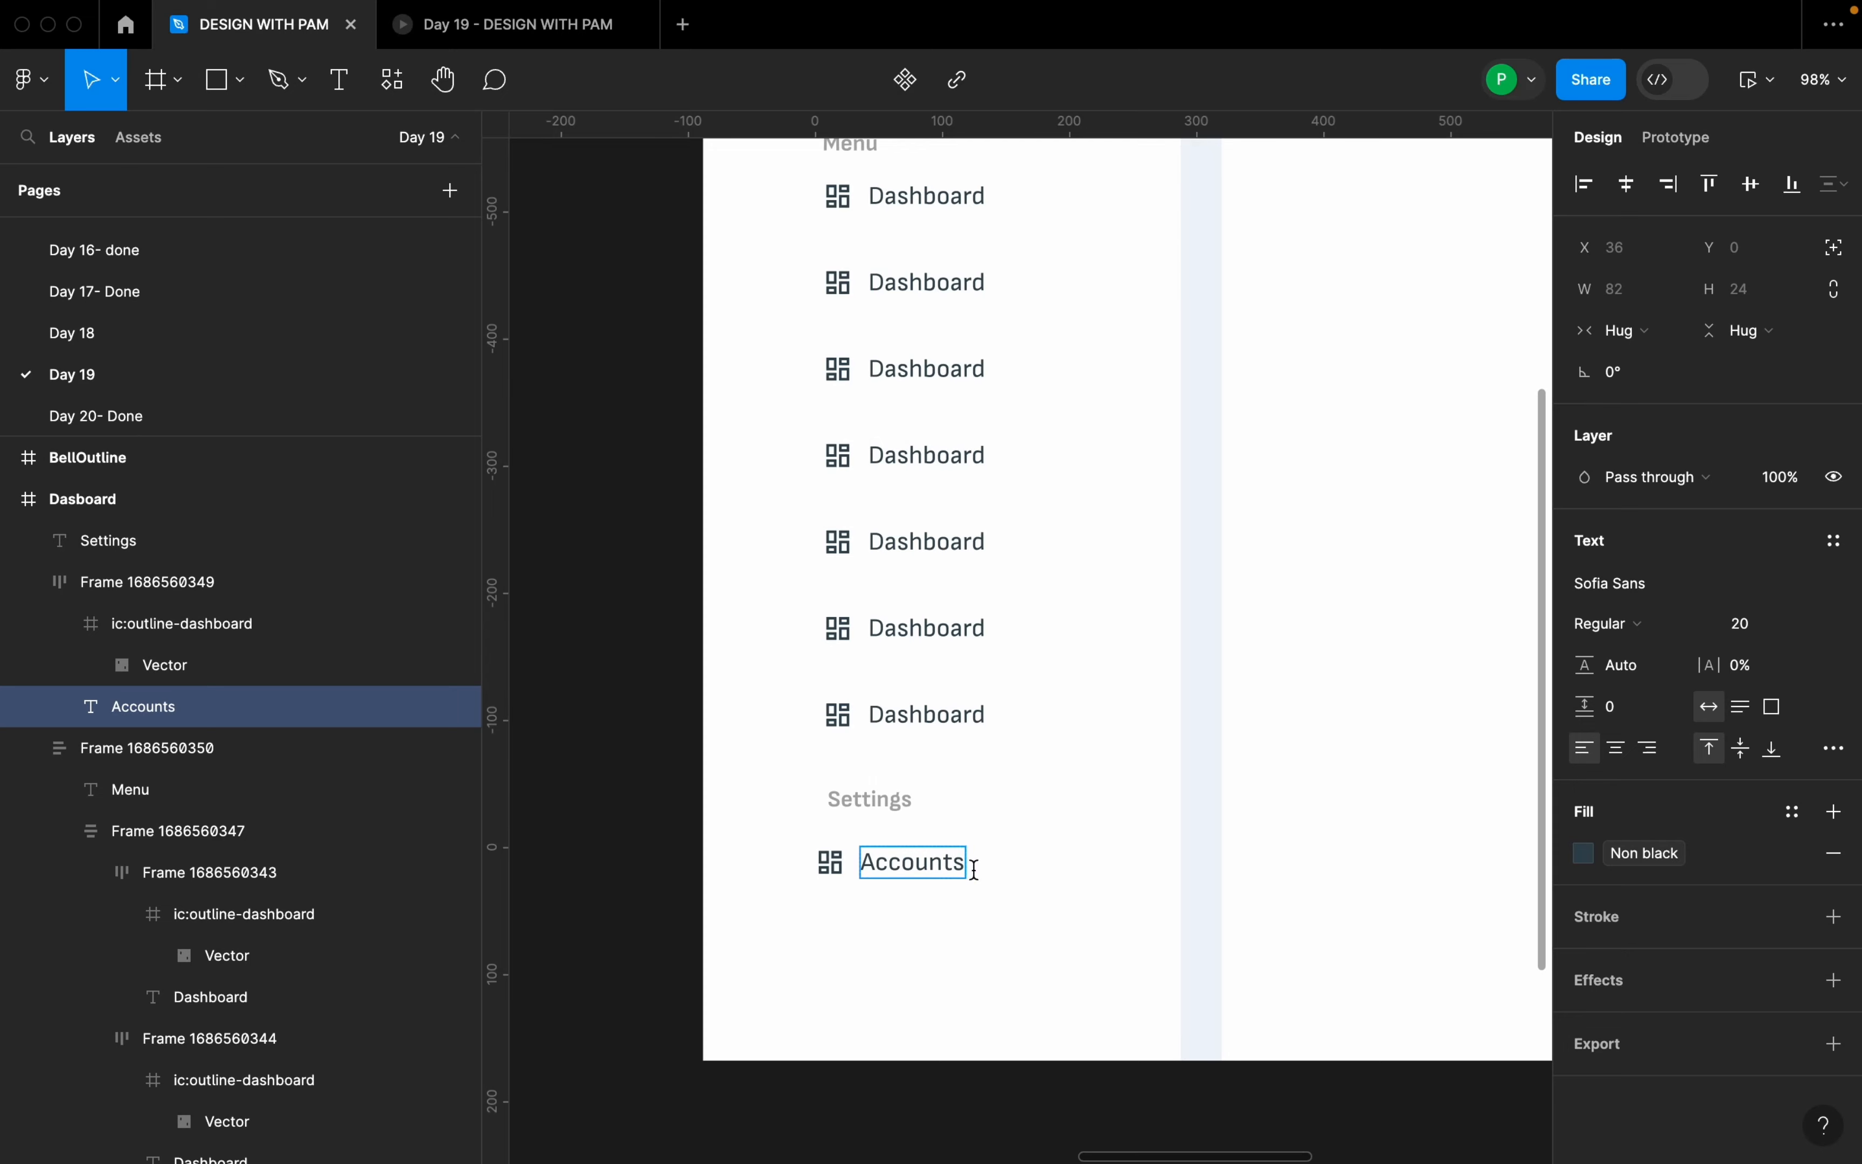
key("Escape")
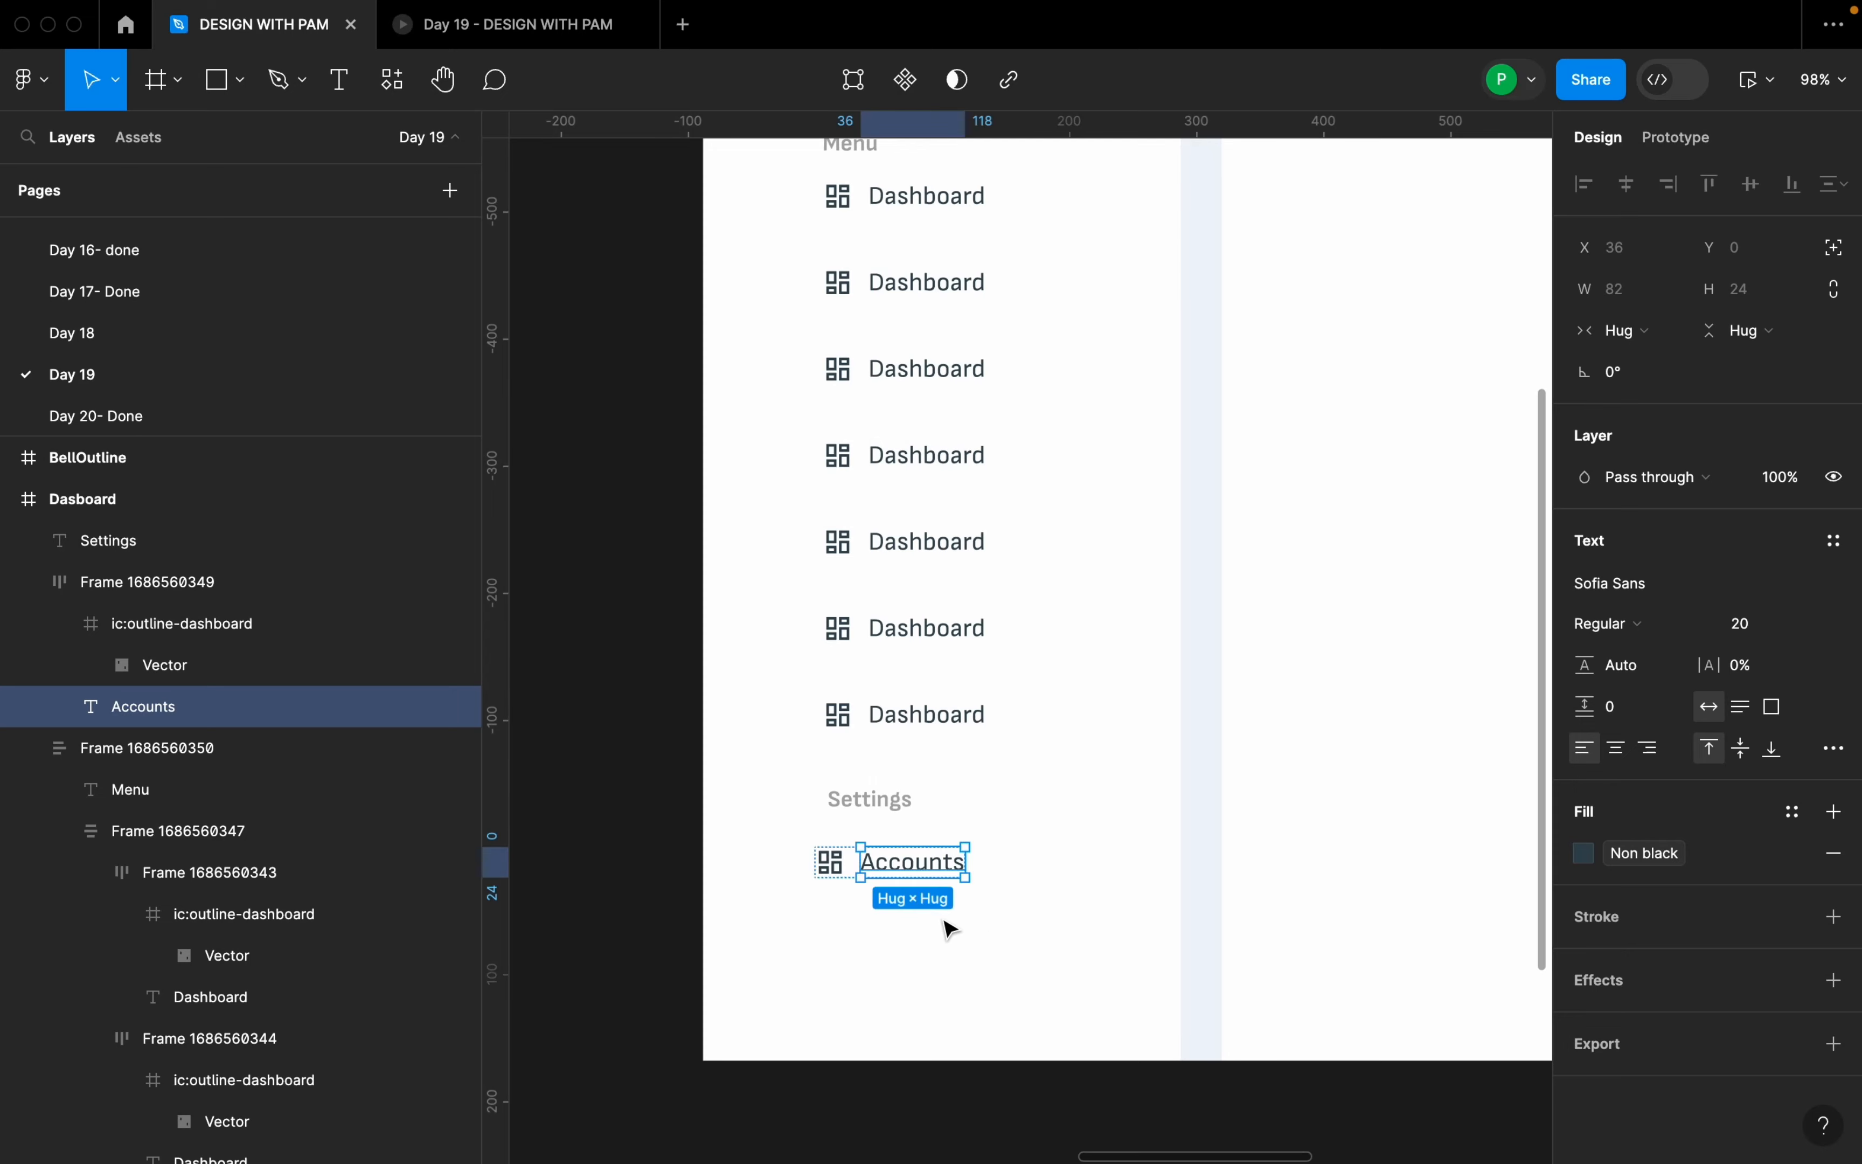
- Duplicate the Accounts row directly below itself and change the copy's label to Reports
left_click(947, 923)
left_click_drag(908, 862, 916, 920)
double_click(917, 914)
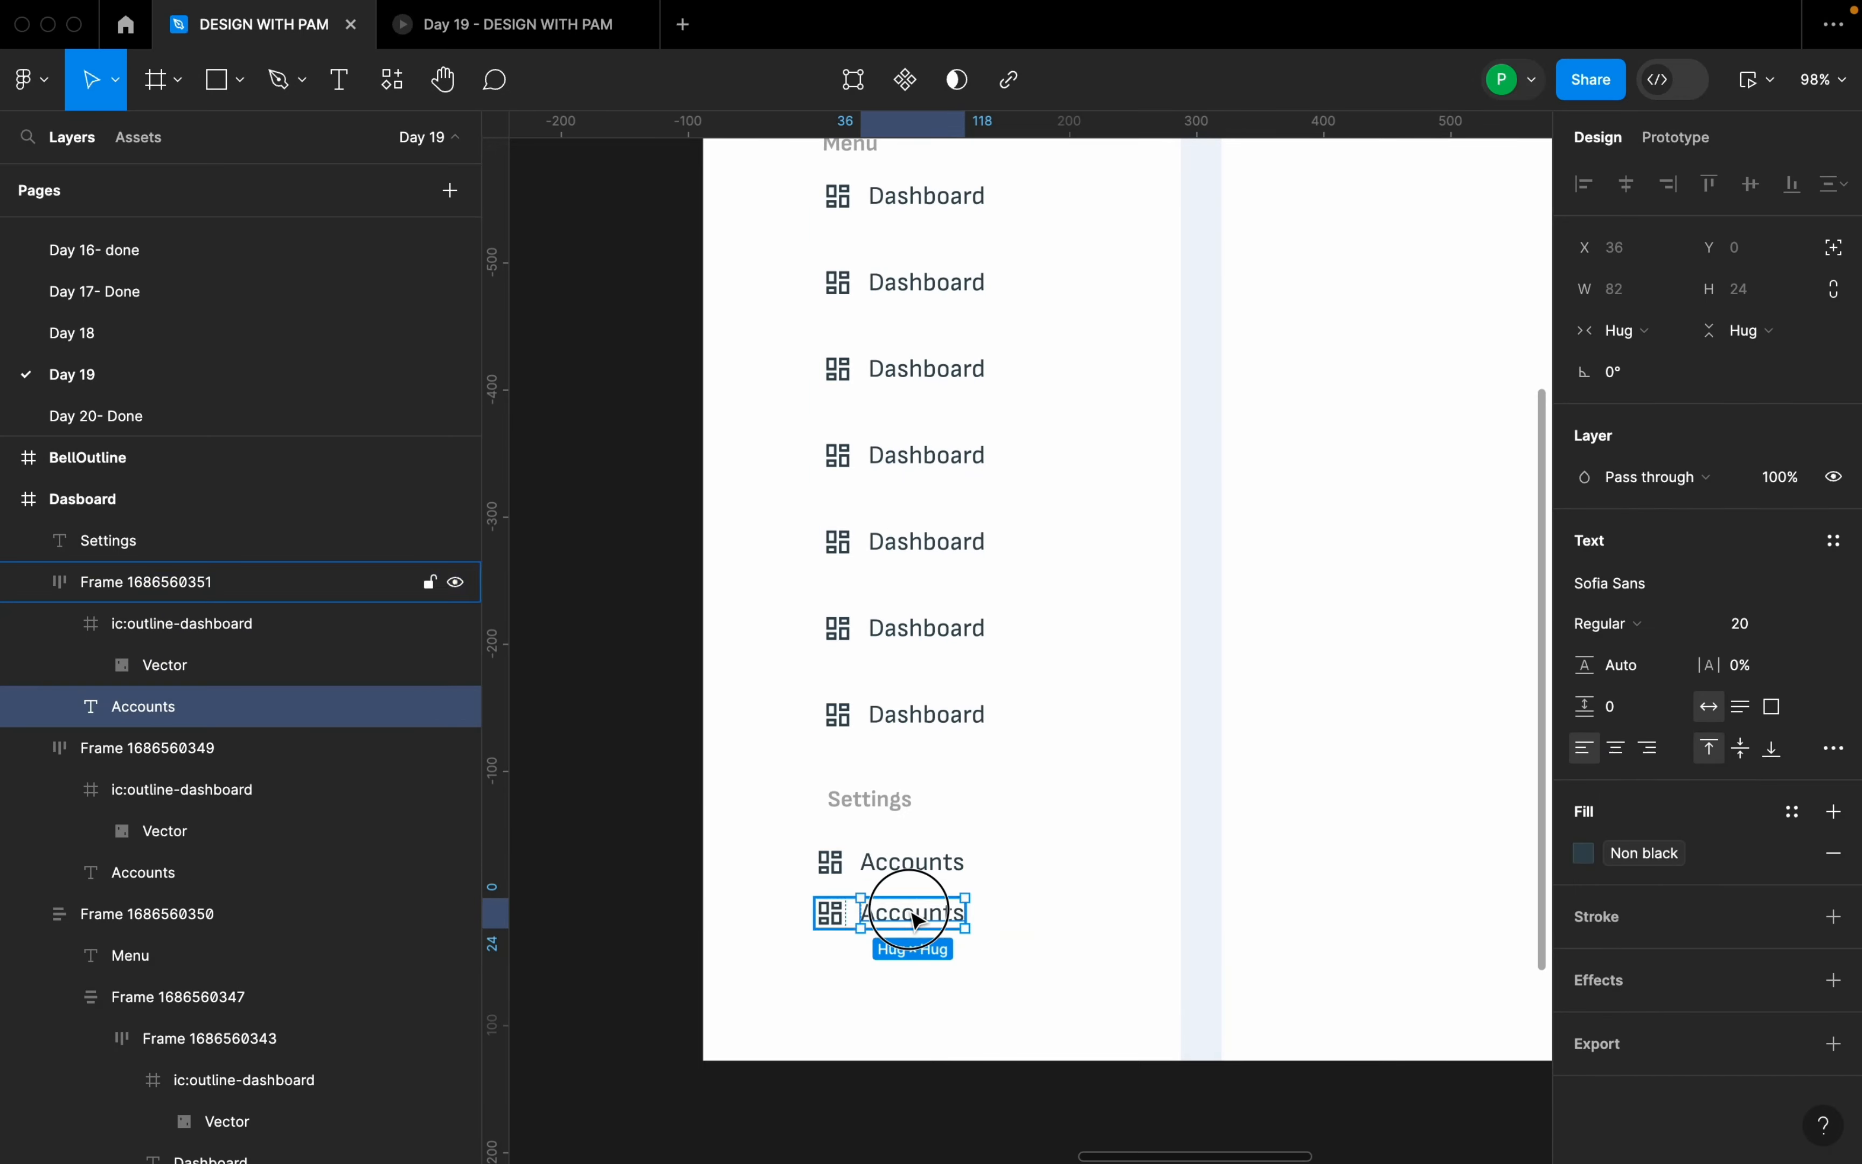
double_click(919, 913)
type("Reports")
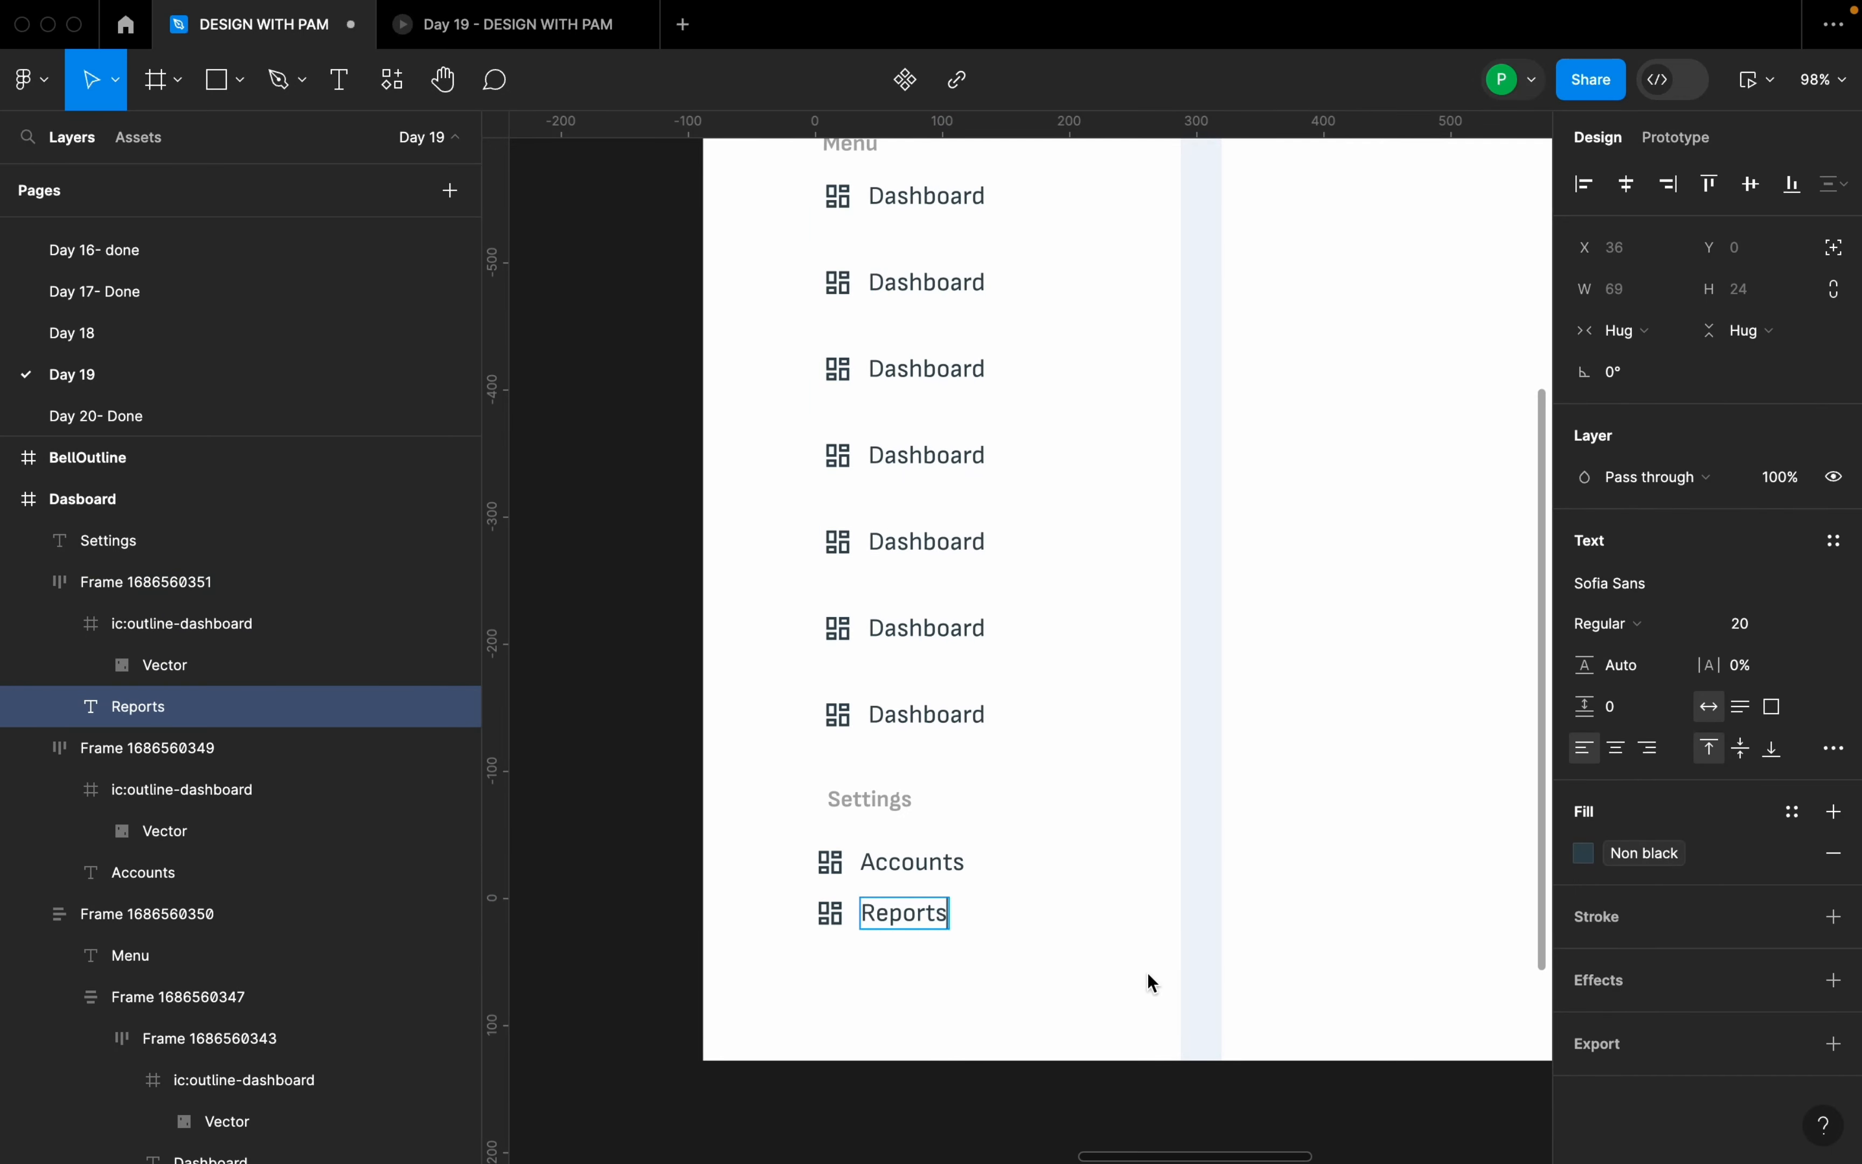
key("Escape")
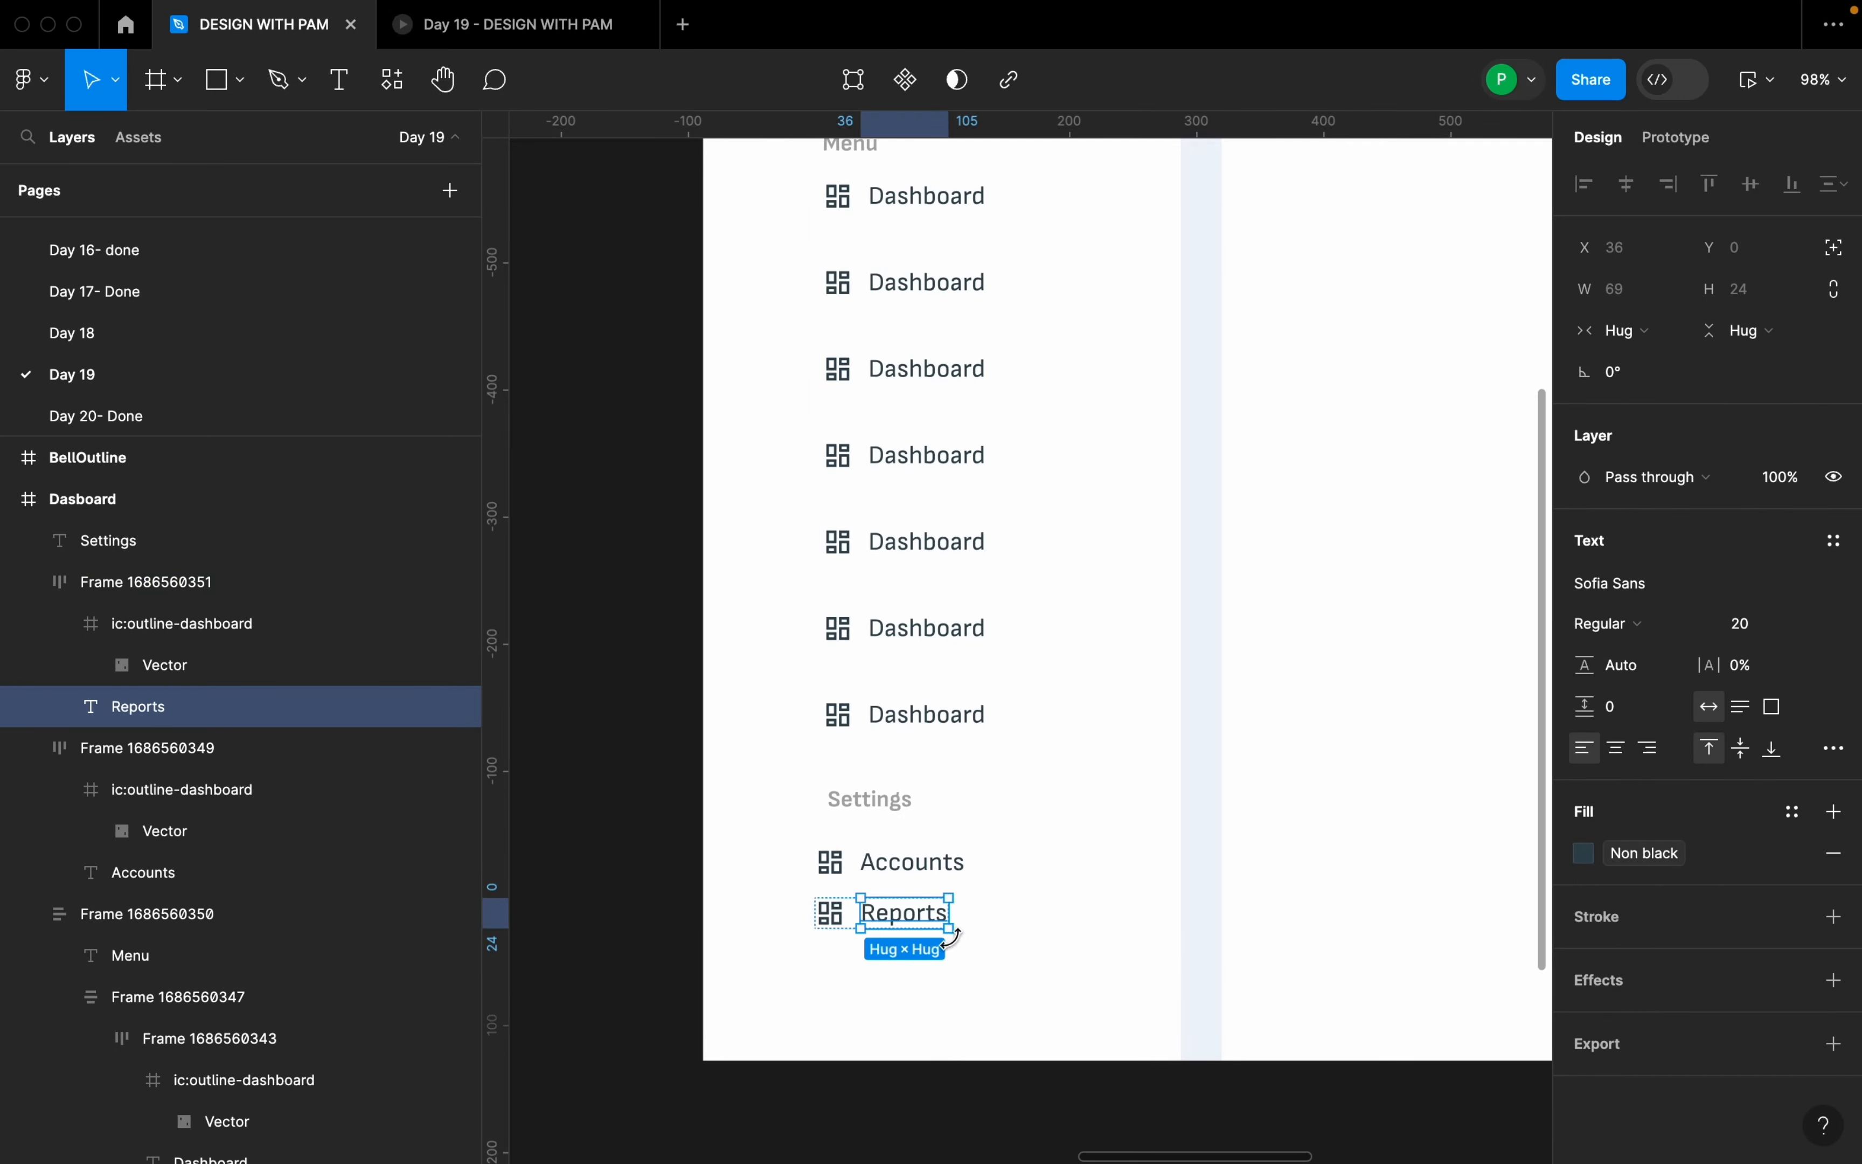
- Combine the Accounts and Reports rows in a vertical auto layout with a gap of 44
left_click(1148, 972)
left_click(923, 920)
left_click(941, 876, "shift")
key("shift+a")
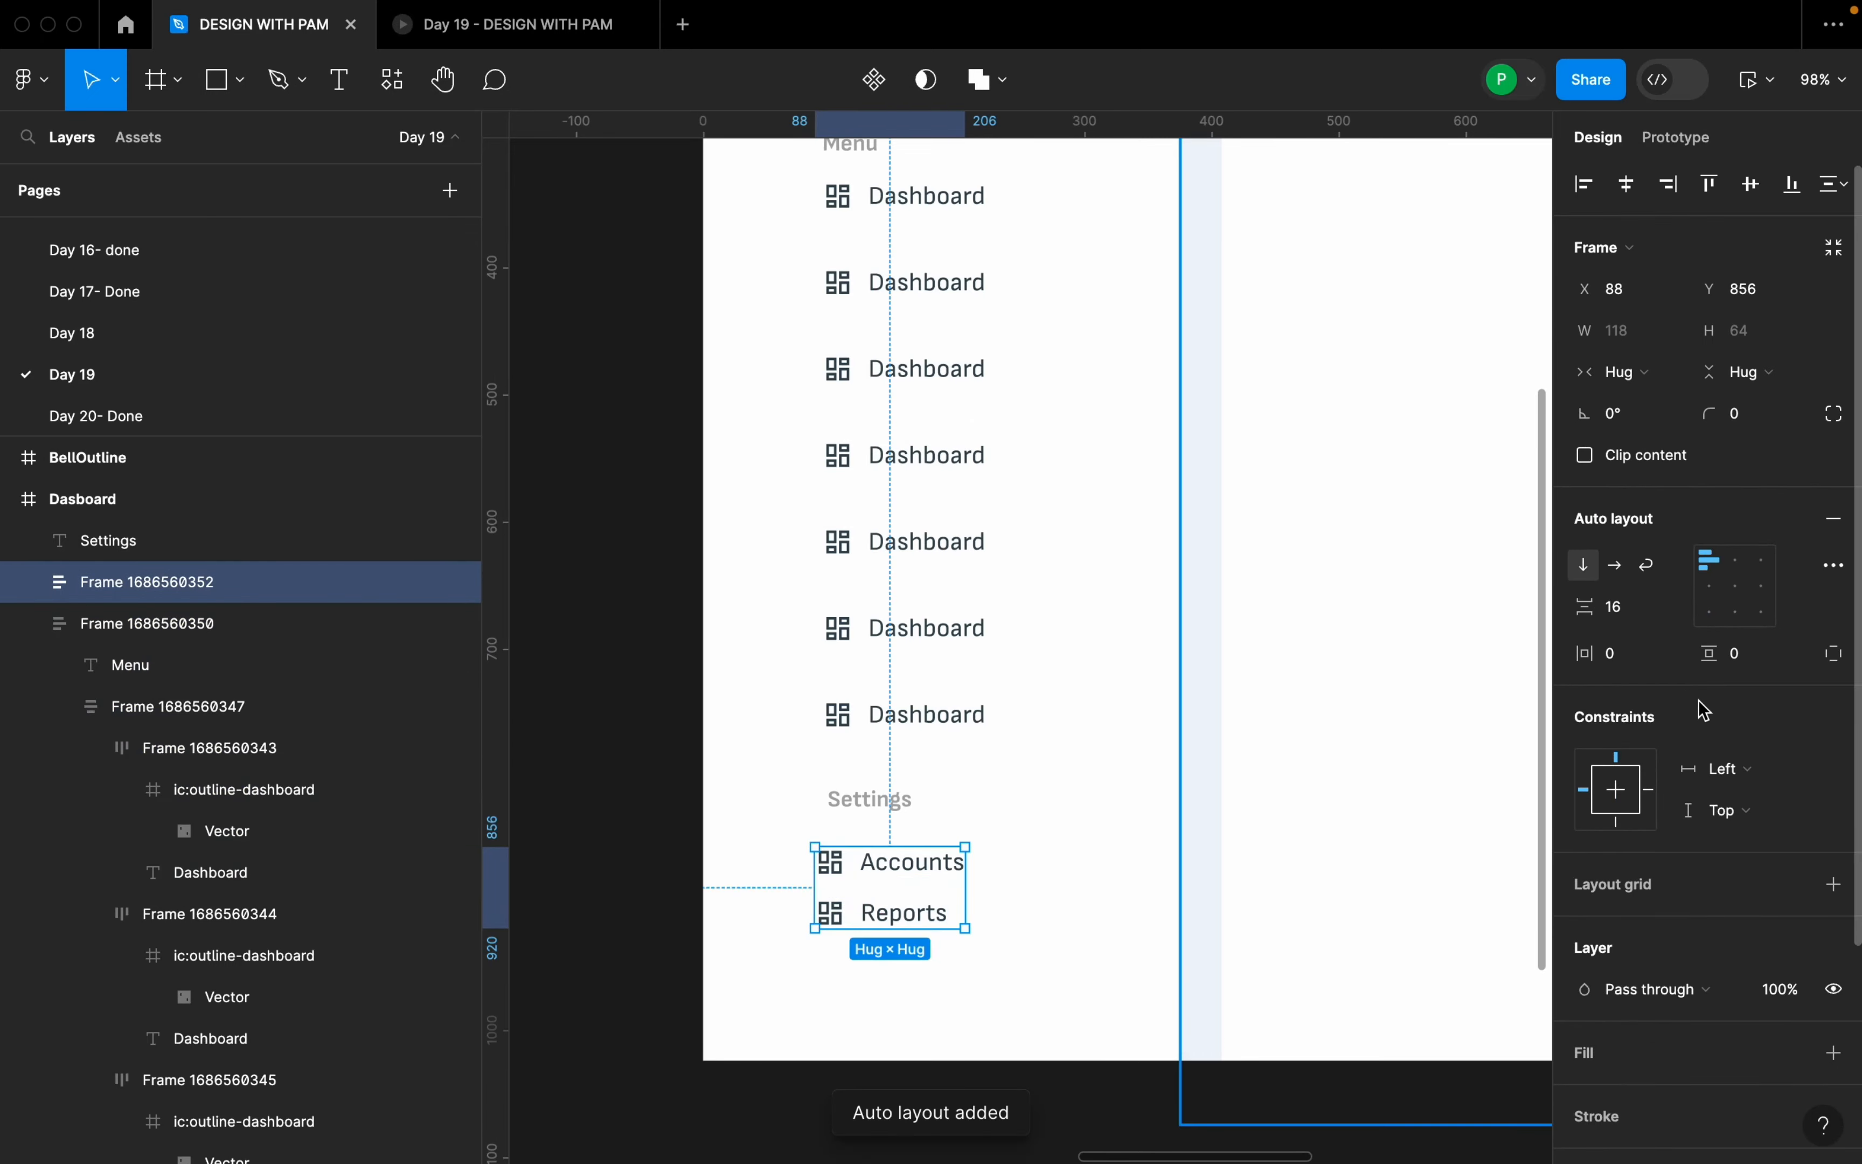
left_click(1651, 620)
type("44")
key("Return")
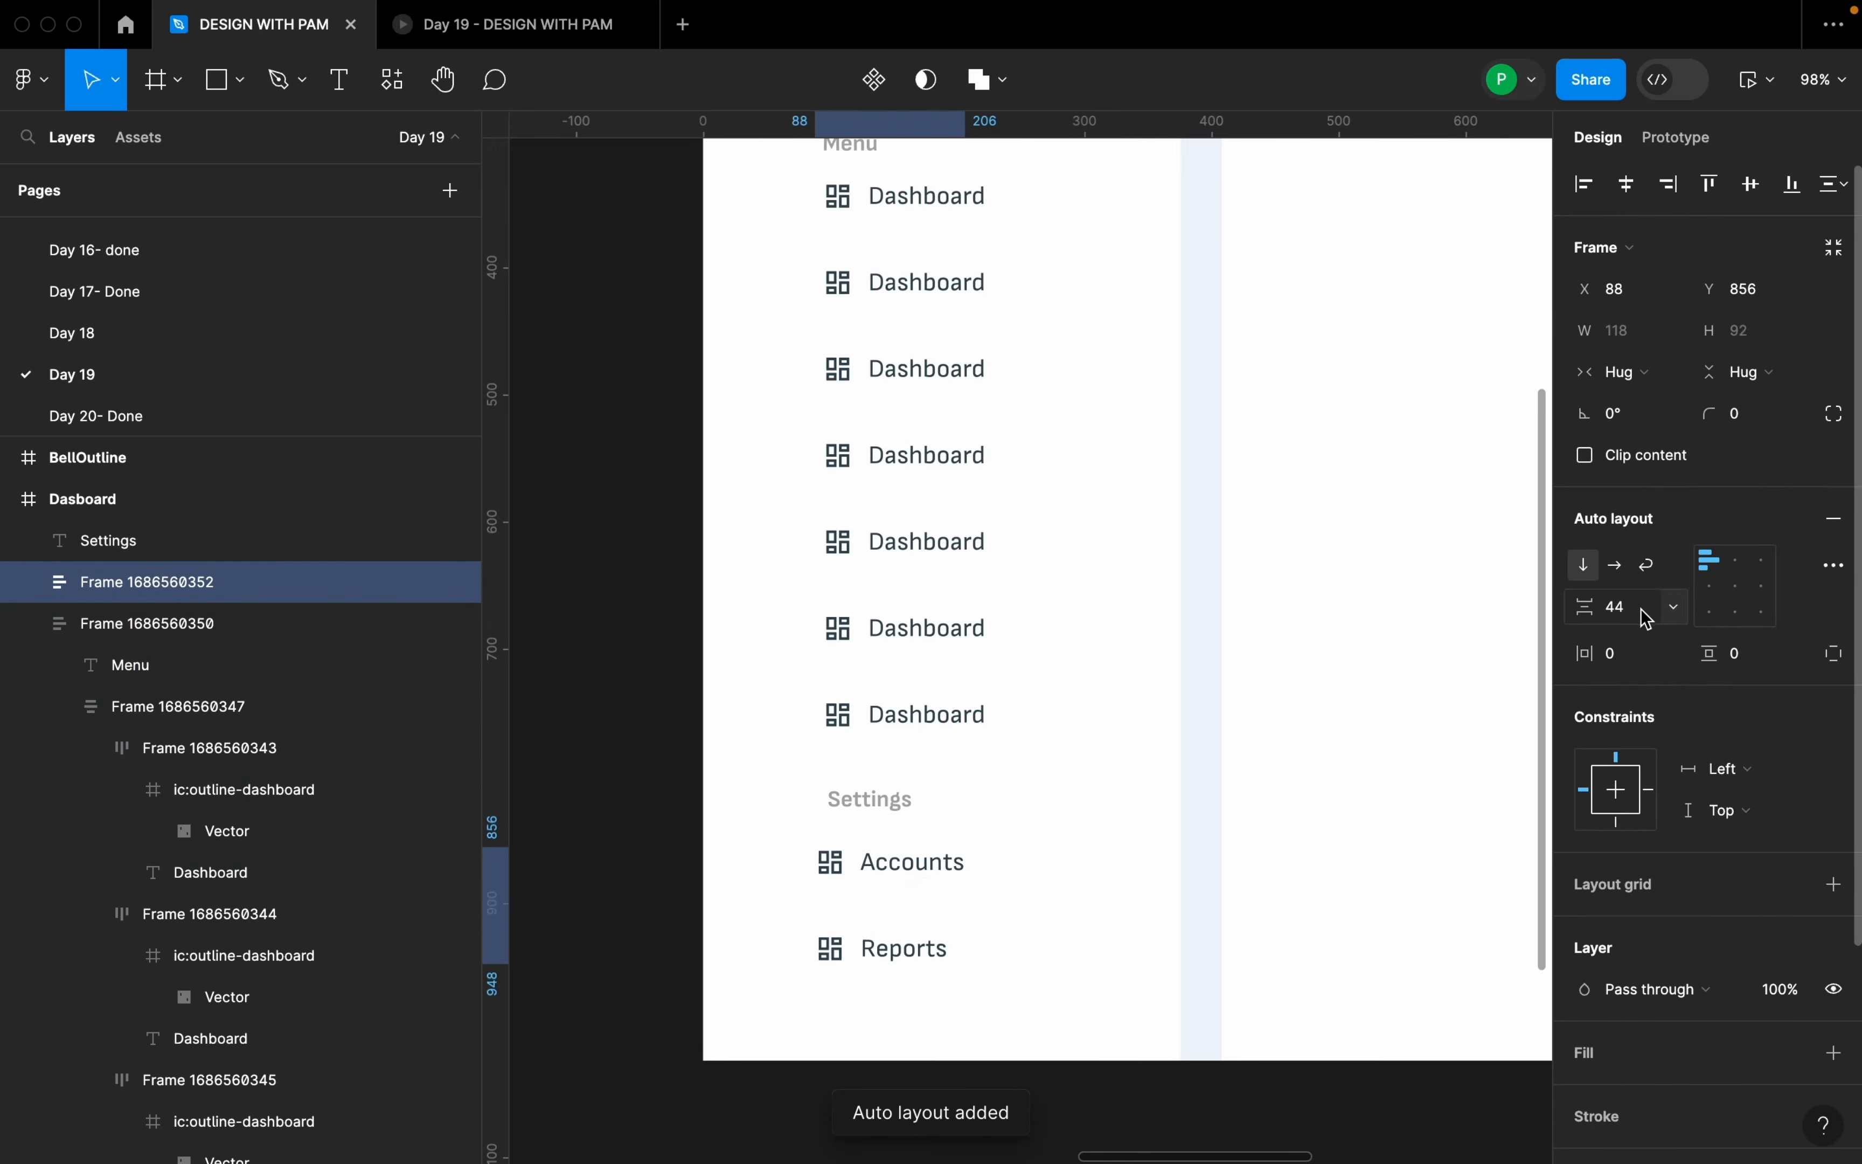
- Combine the Settings heading with the Accounts and Reports items in a left-aligned vertical auto layout with an 18 gap
left_click(896, 804, "shift")
key("shift+a")
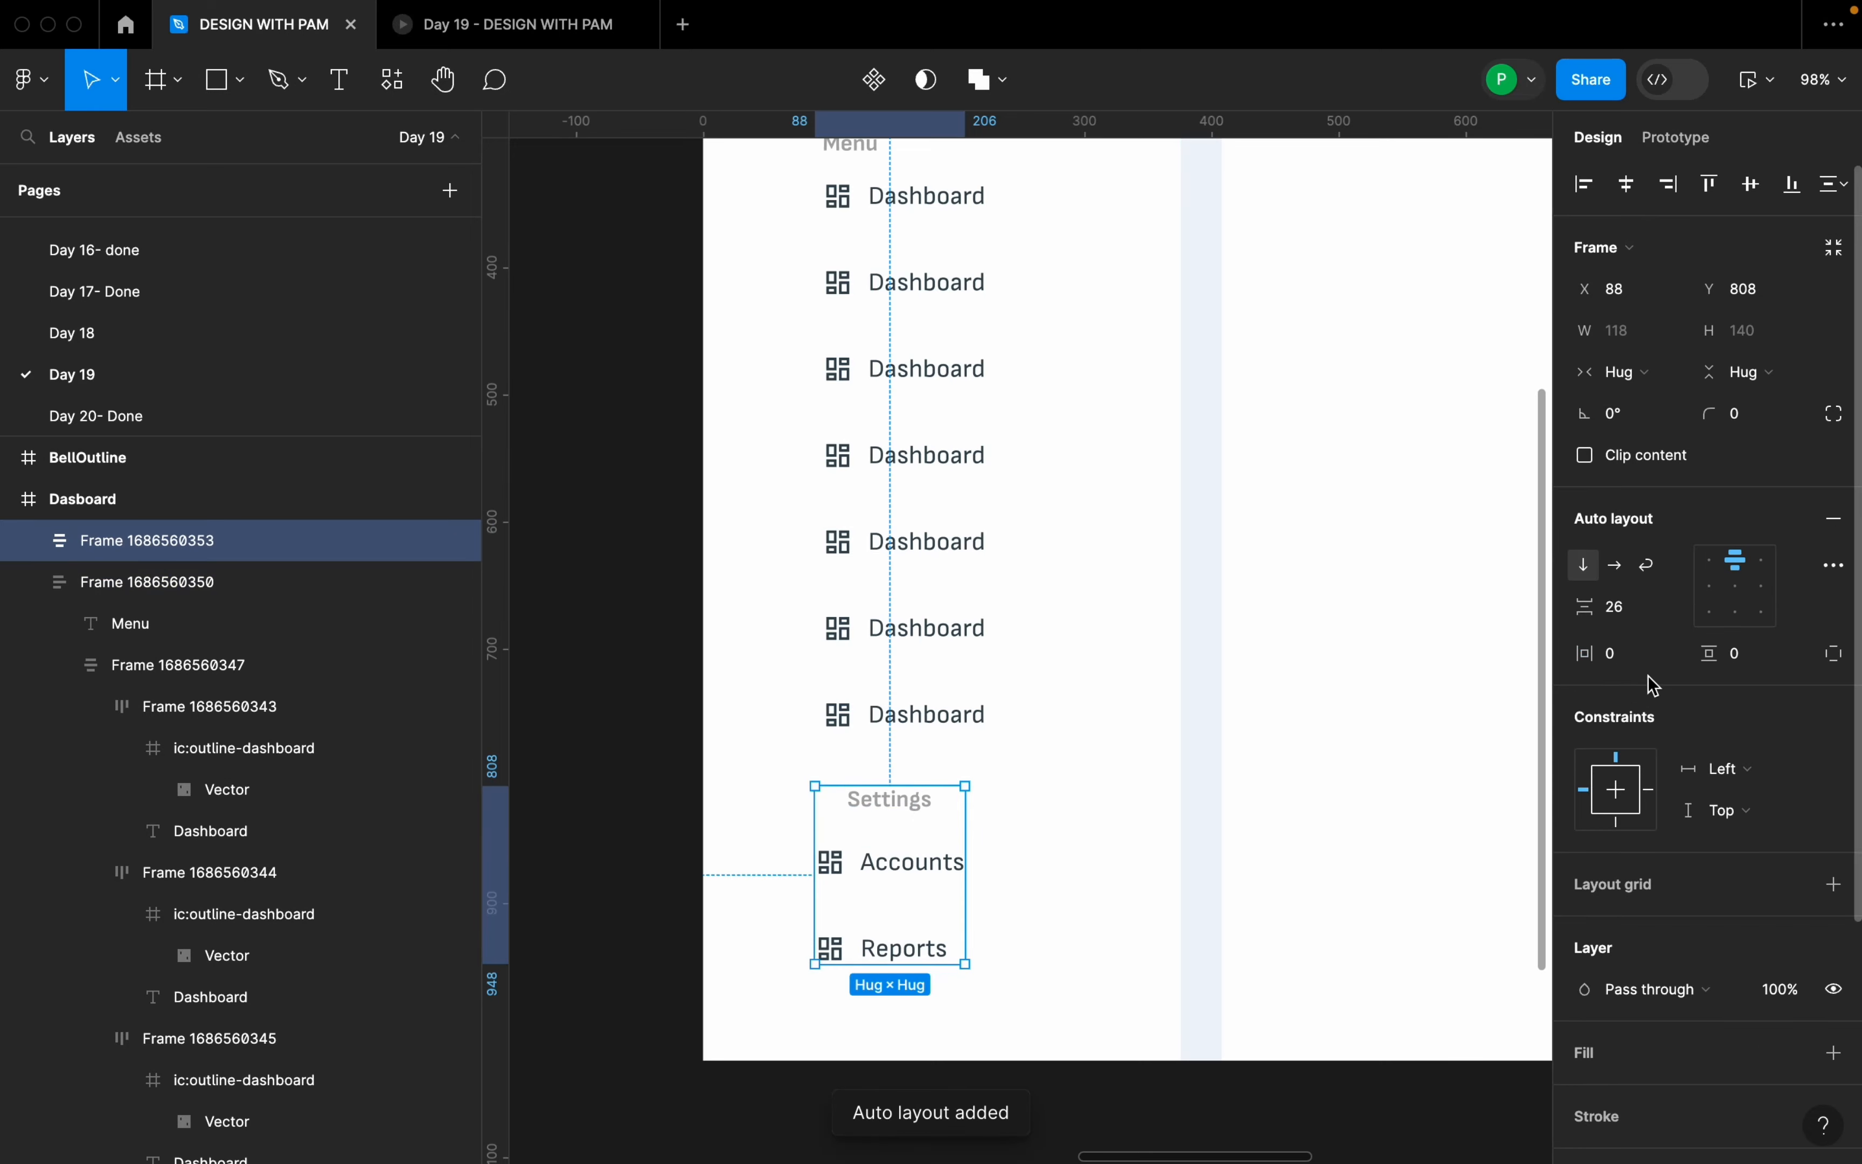
left_click(1645, 616)
left_click(1716, 585)
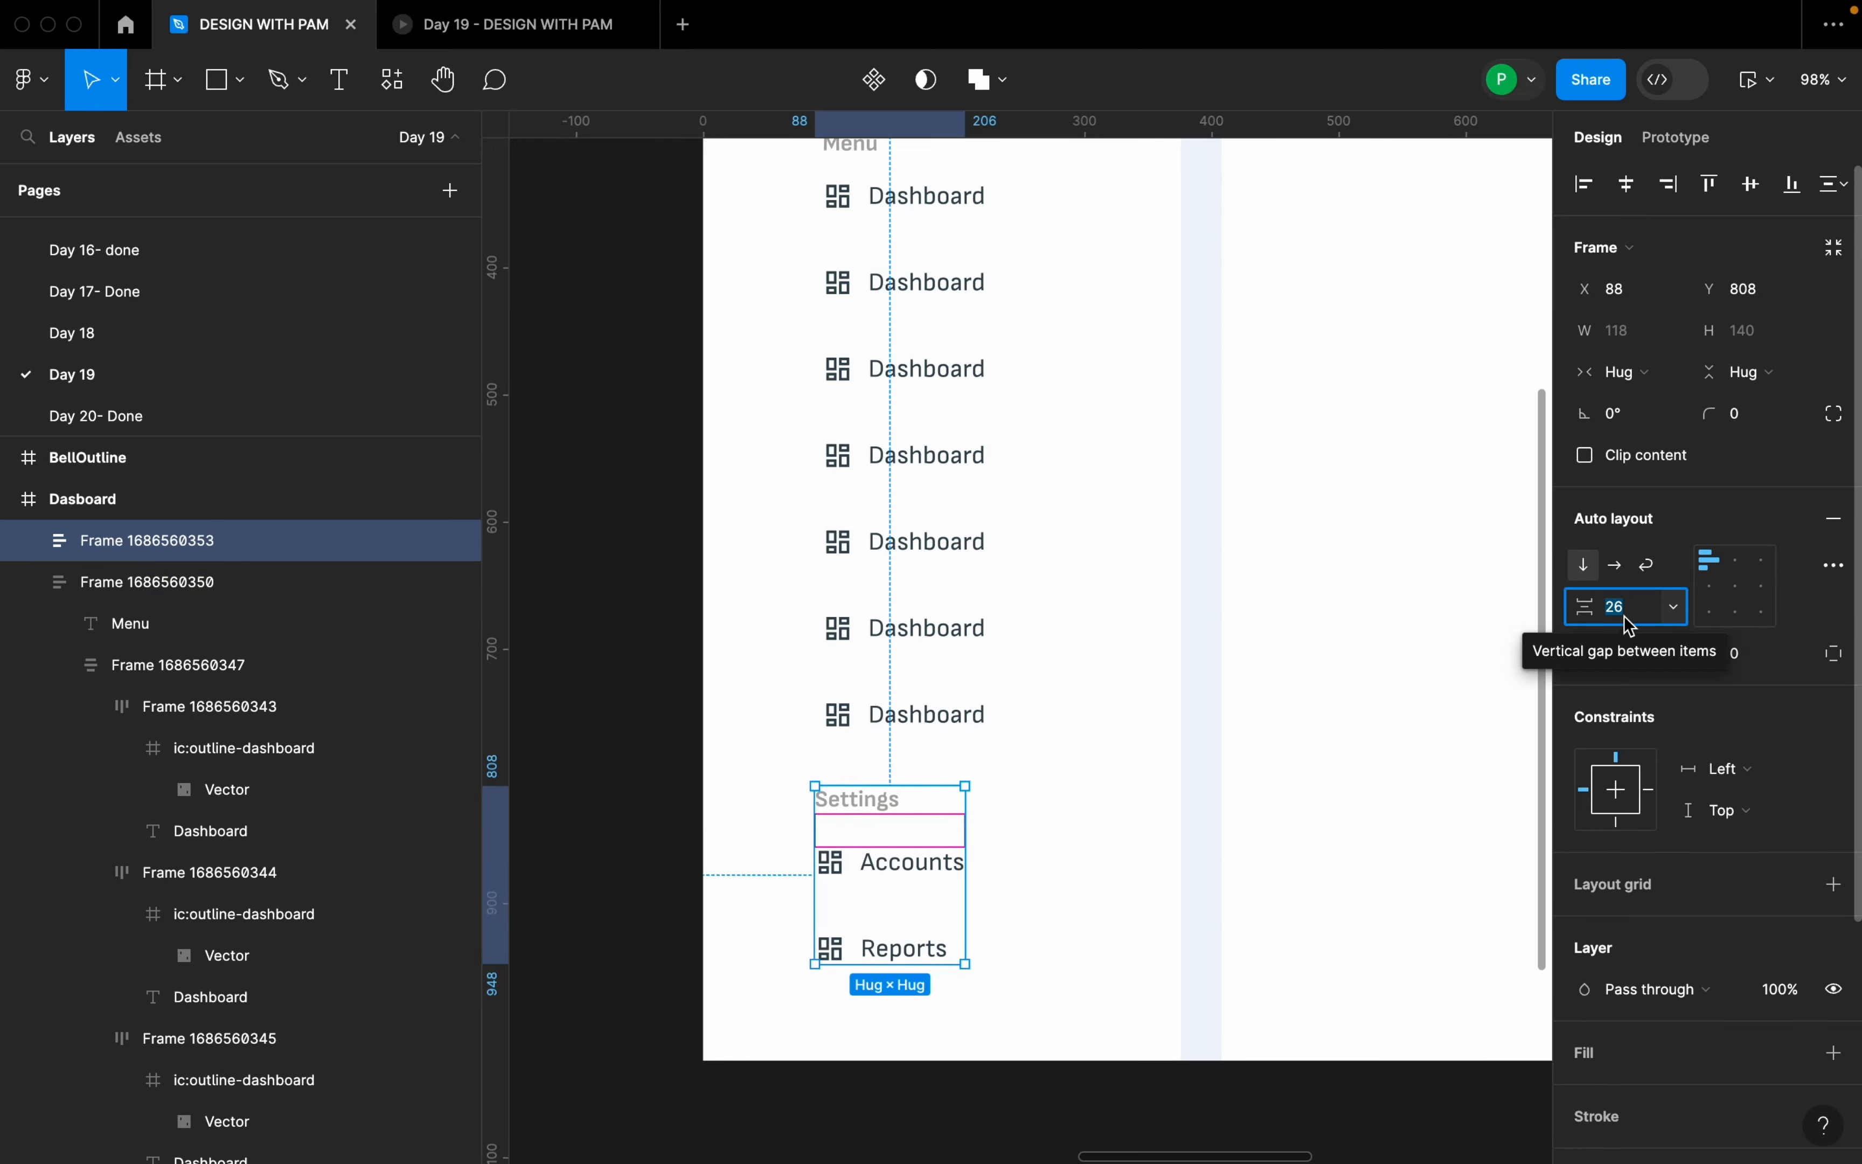
type("18")
key("Return")
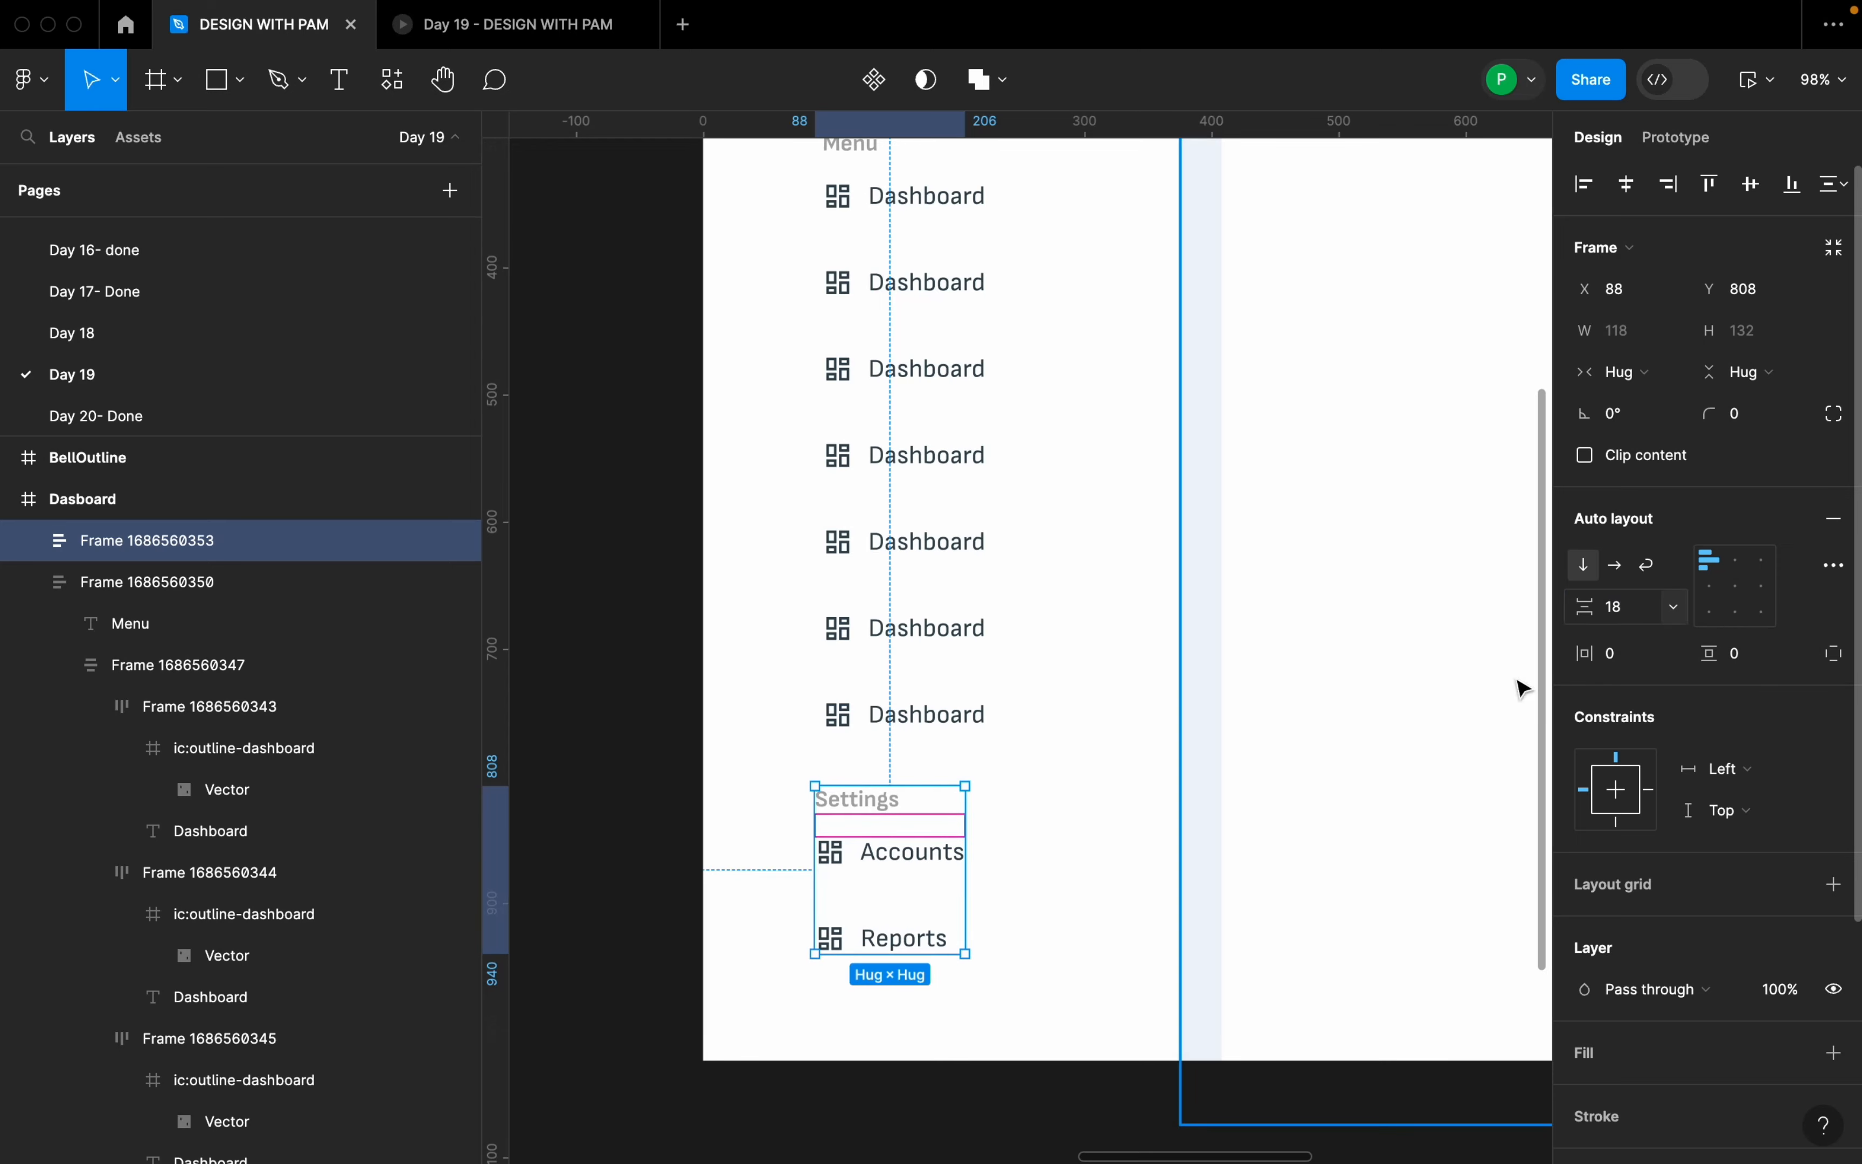
- Space the Menu and Settings groups 32 apart and combine them in one auto layout frame
left_click(947, 677, "shift")
left_click(1064, 819)
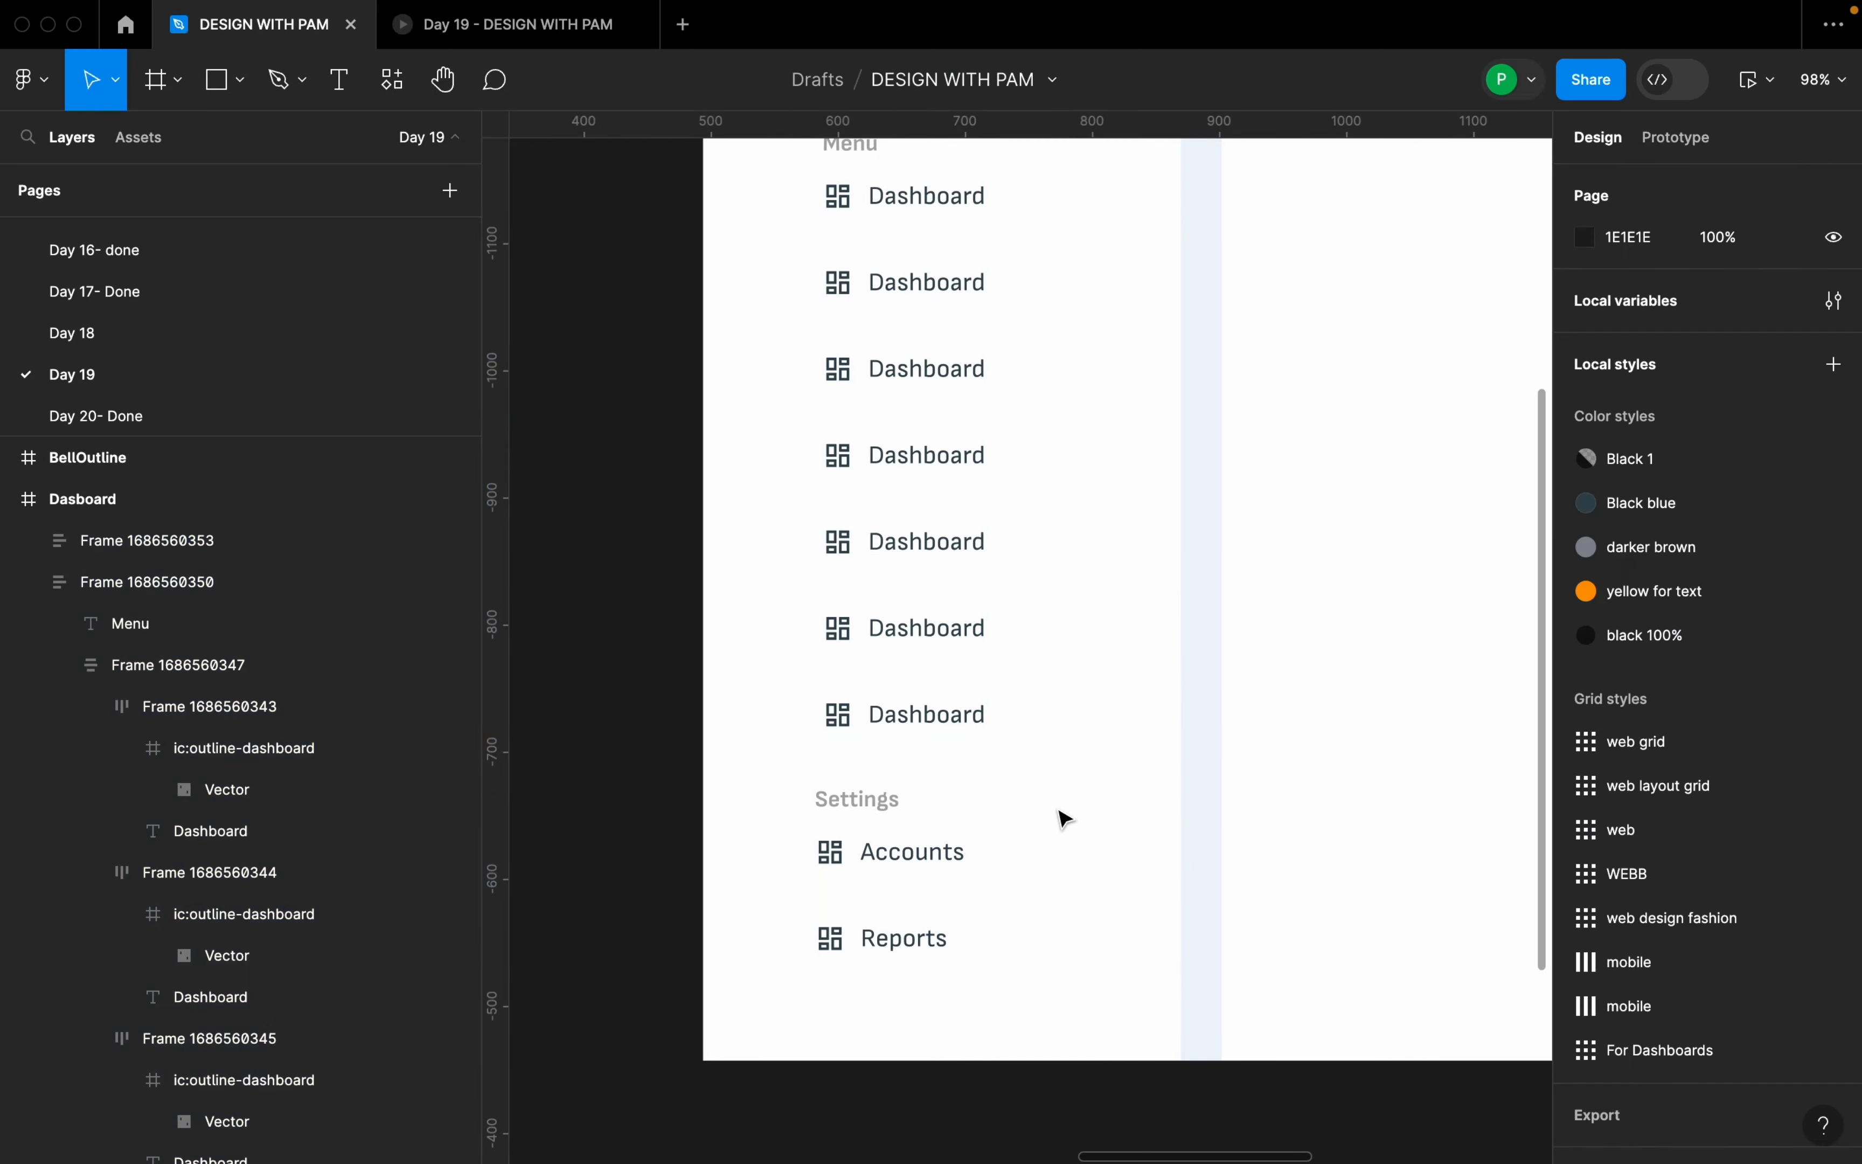
left_click(937, 833)
scroll(1038, 912, "down", 2)
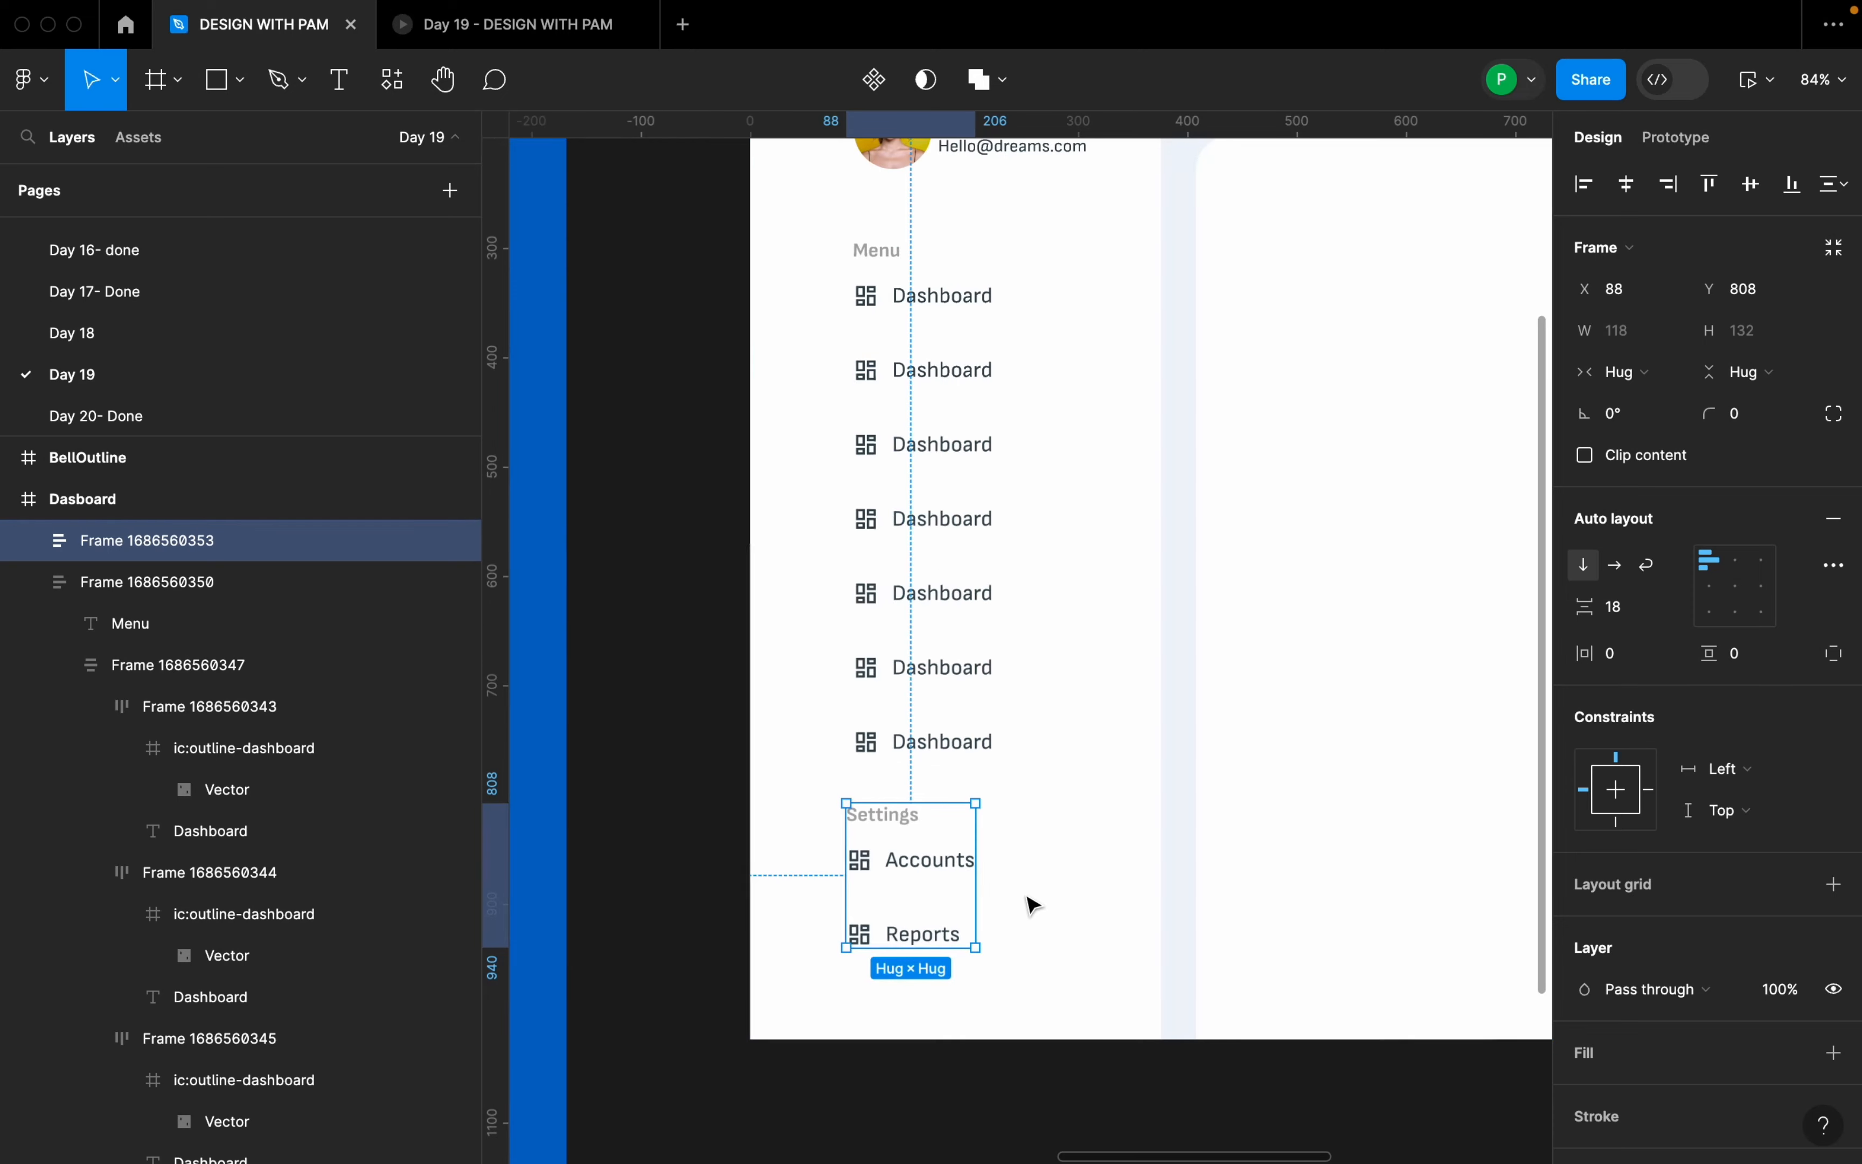
left_click(954, 671, "shift")
type("3")
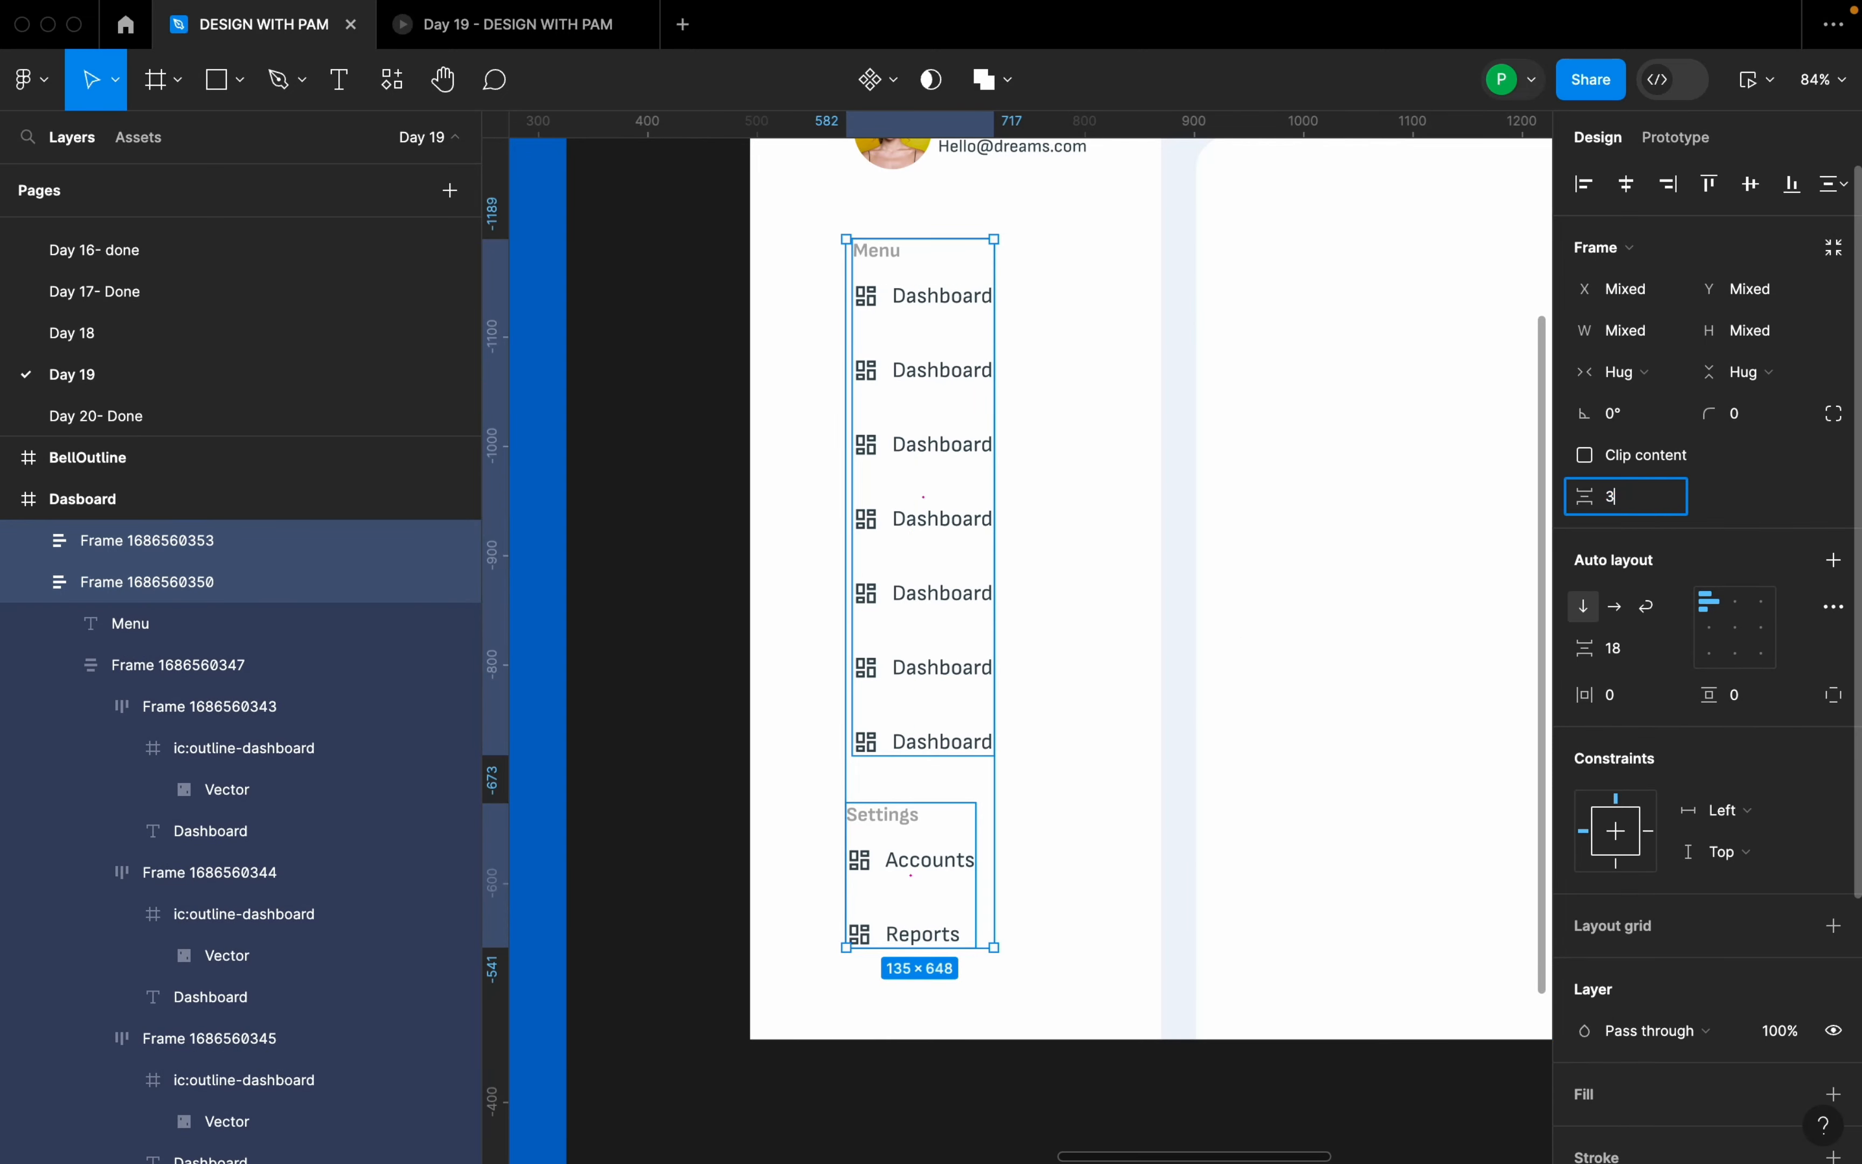
type("2")
key("Return")
key("shift+a")
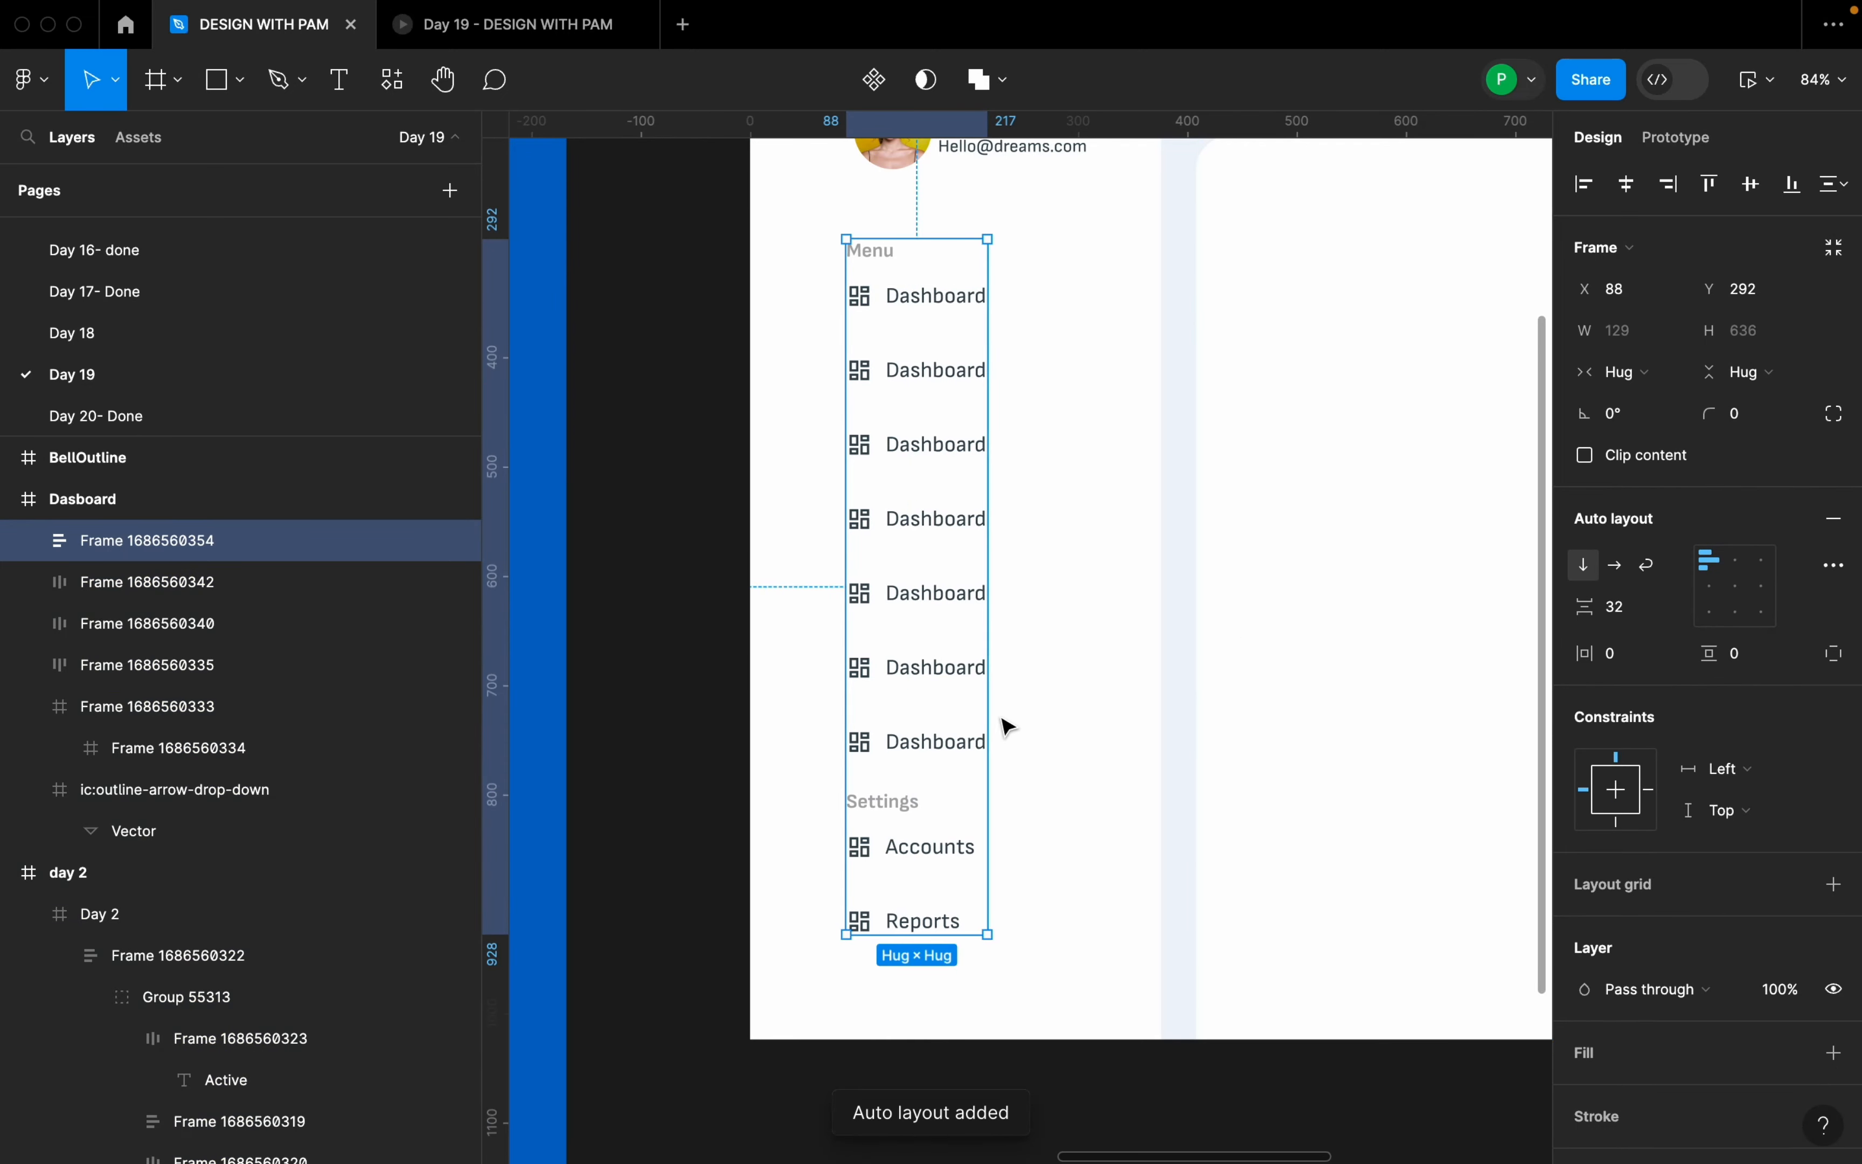
- Set the vertical gap between the Menu and Settings groups to 44
scroll(1031, 717, "down", 3)
left_click(1077, 797)
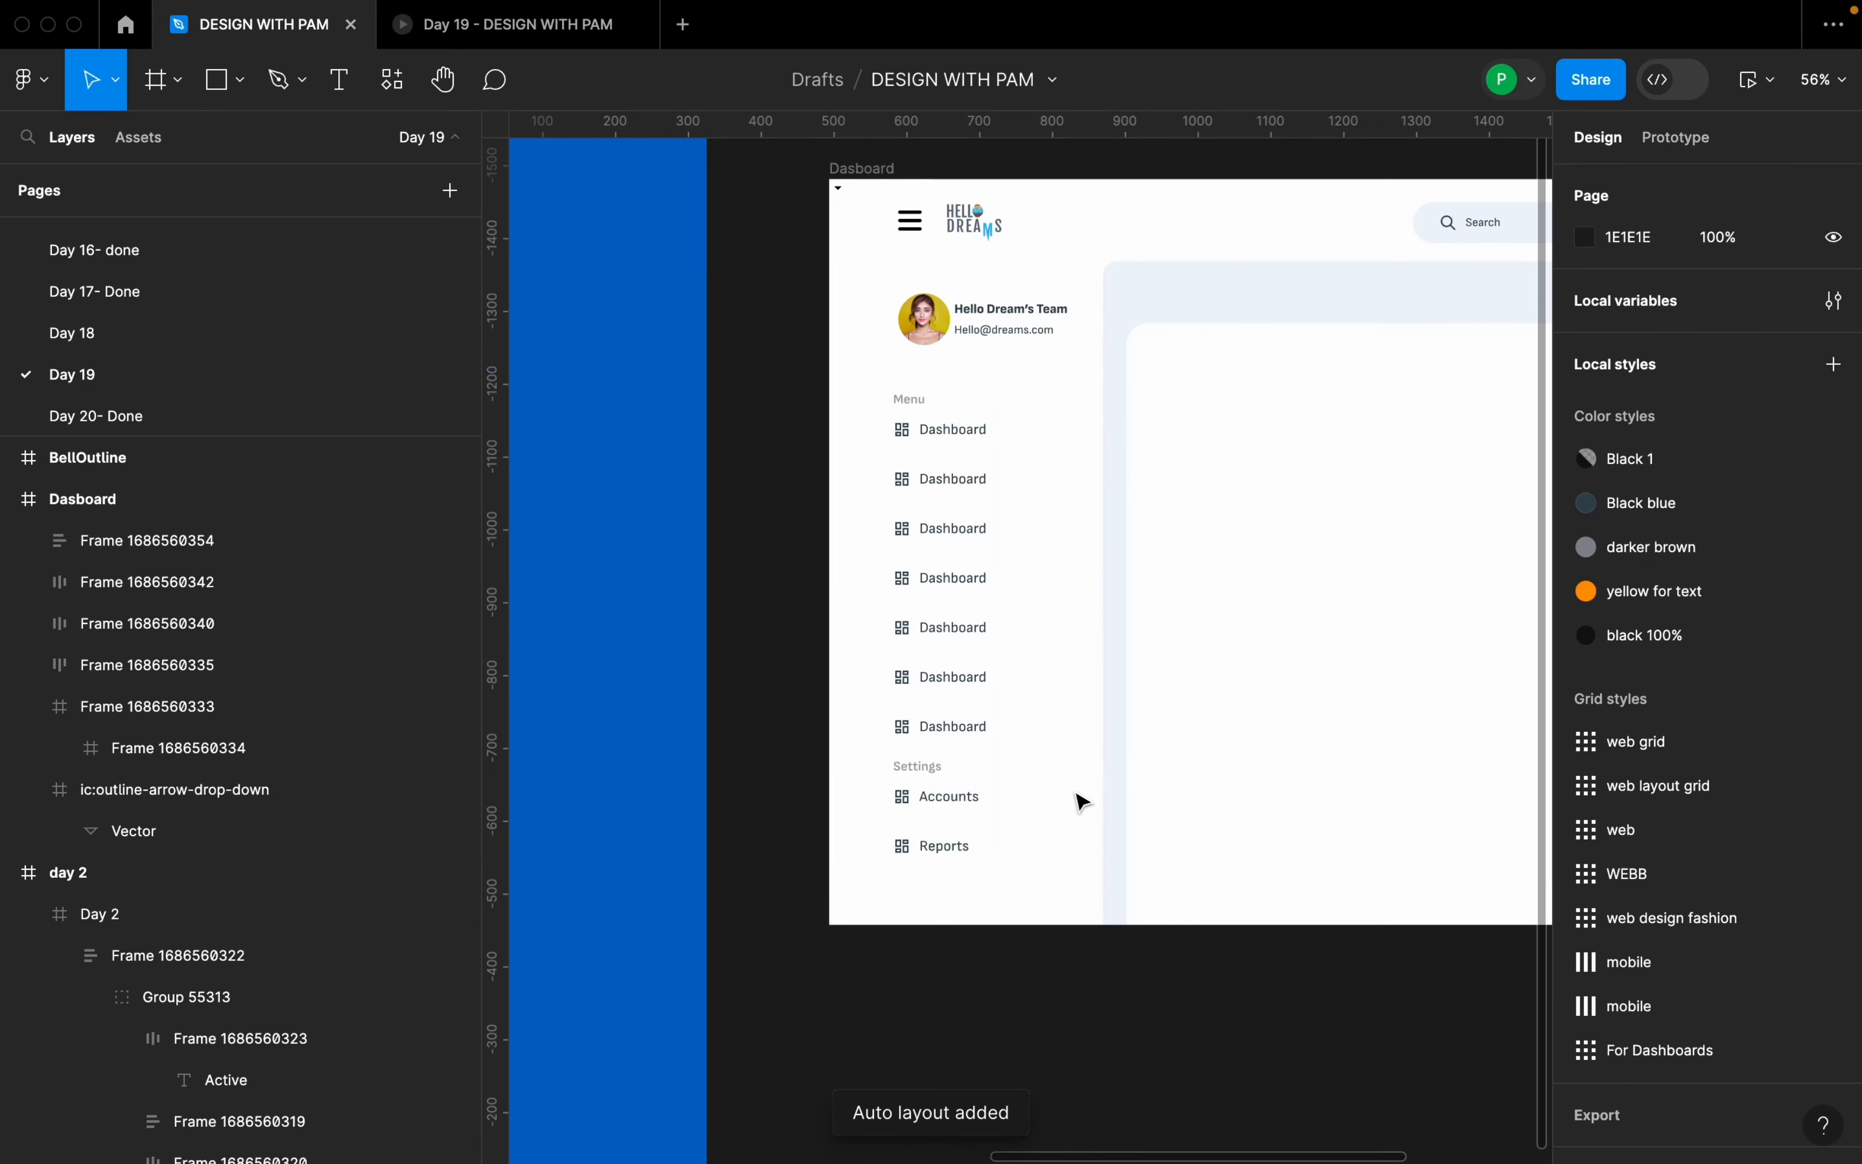
scroll(1080, 801, "up", 2)
left_click(931, 724)
left_click(1635, 612)
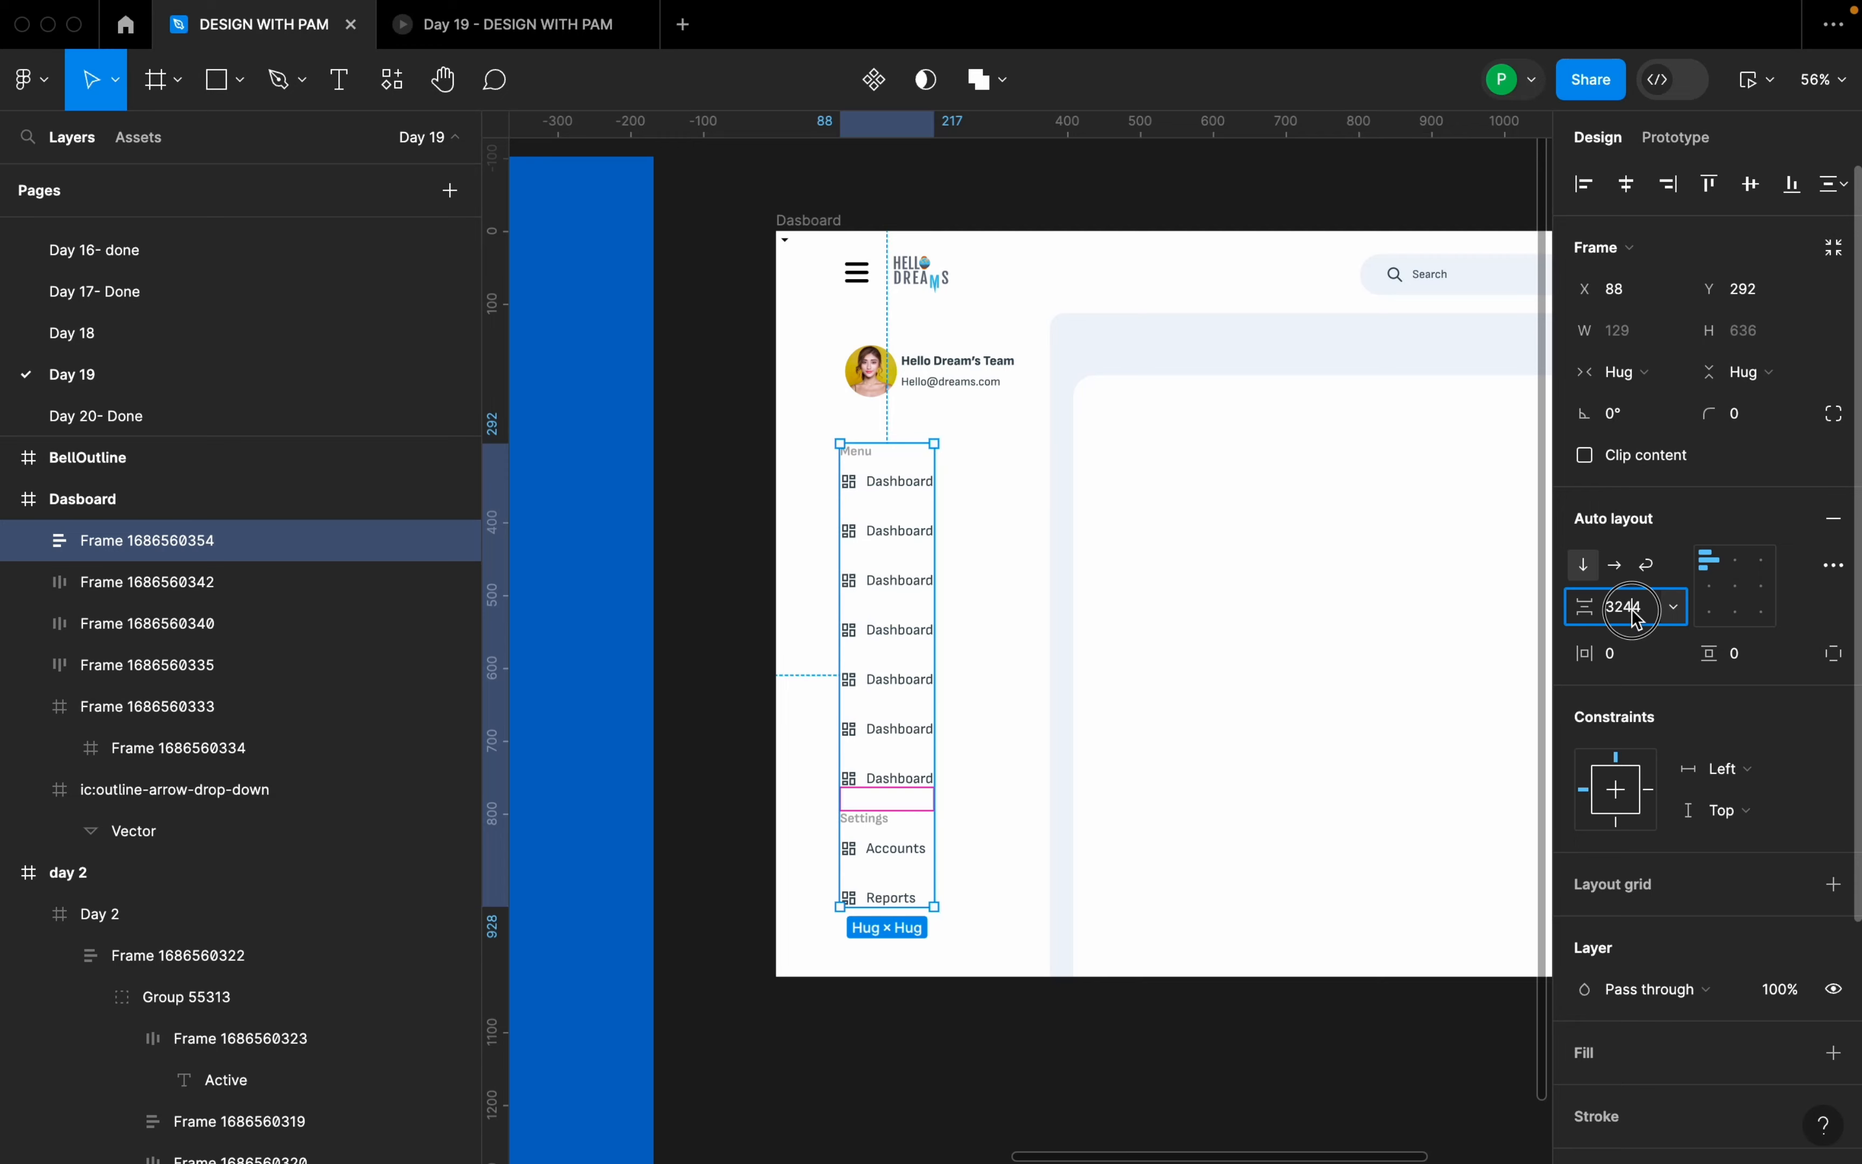
key("Return")
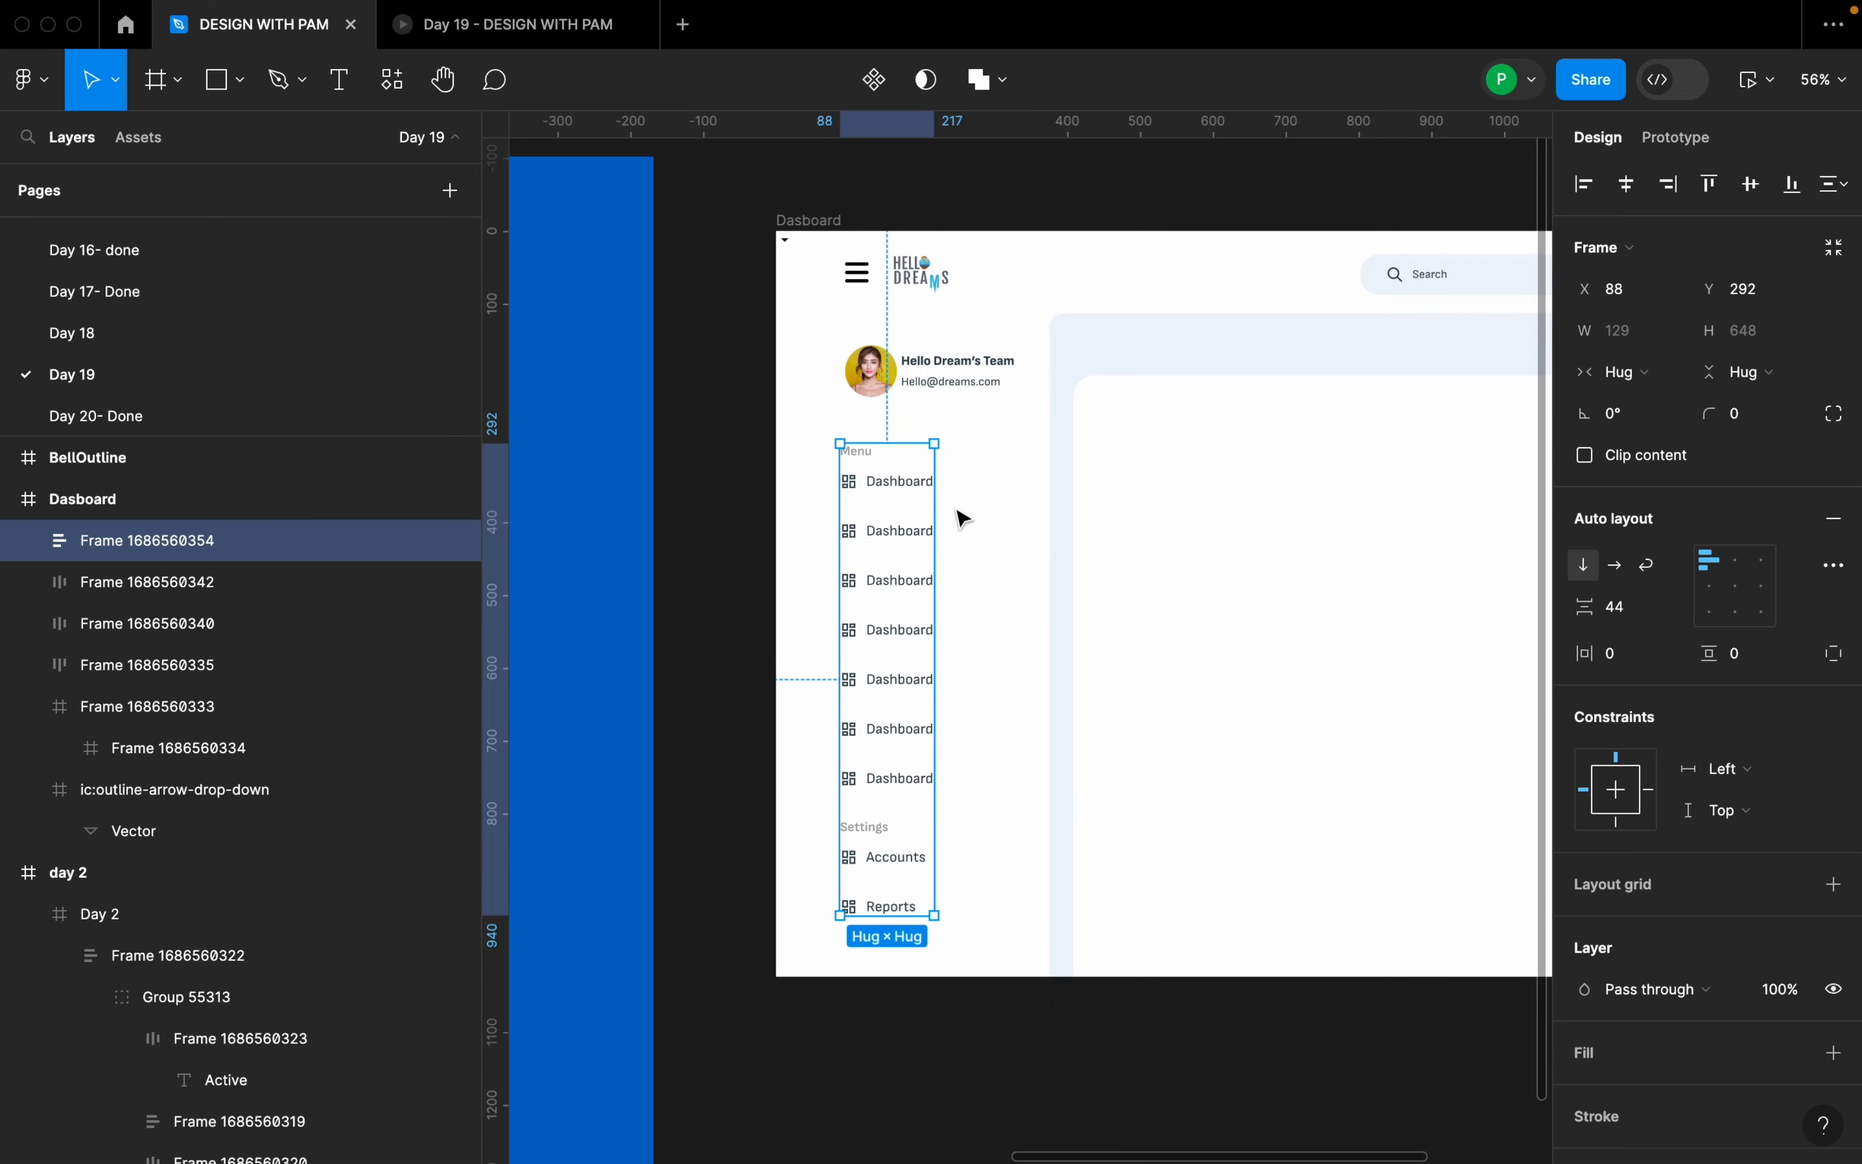
- Select the Dasboard frame and show its layout grids
scroll(884, 465, "down", 3)
key("Escape")
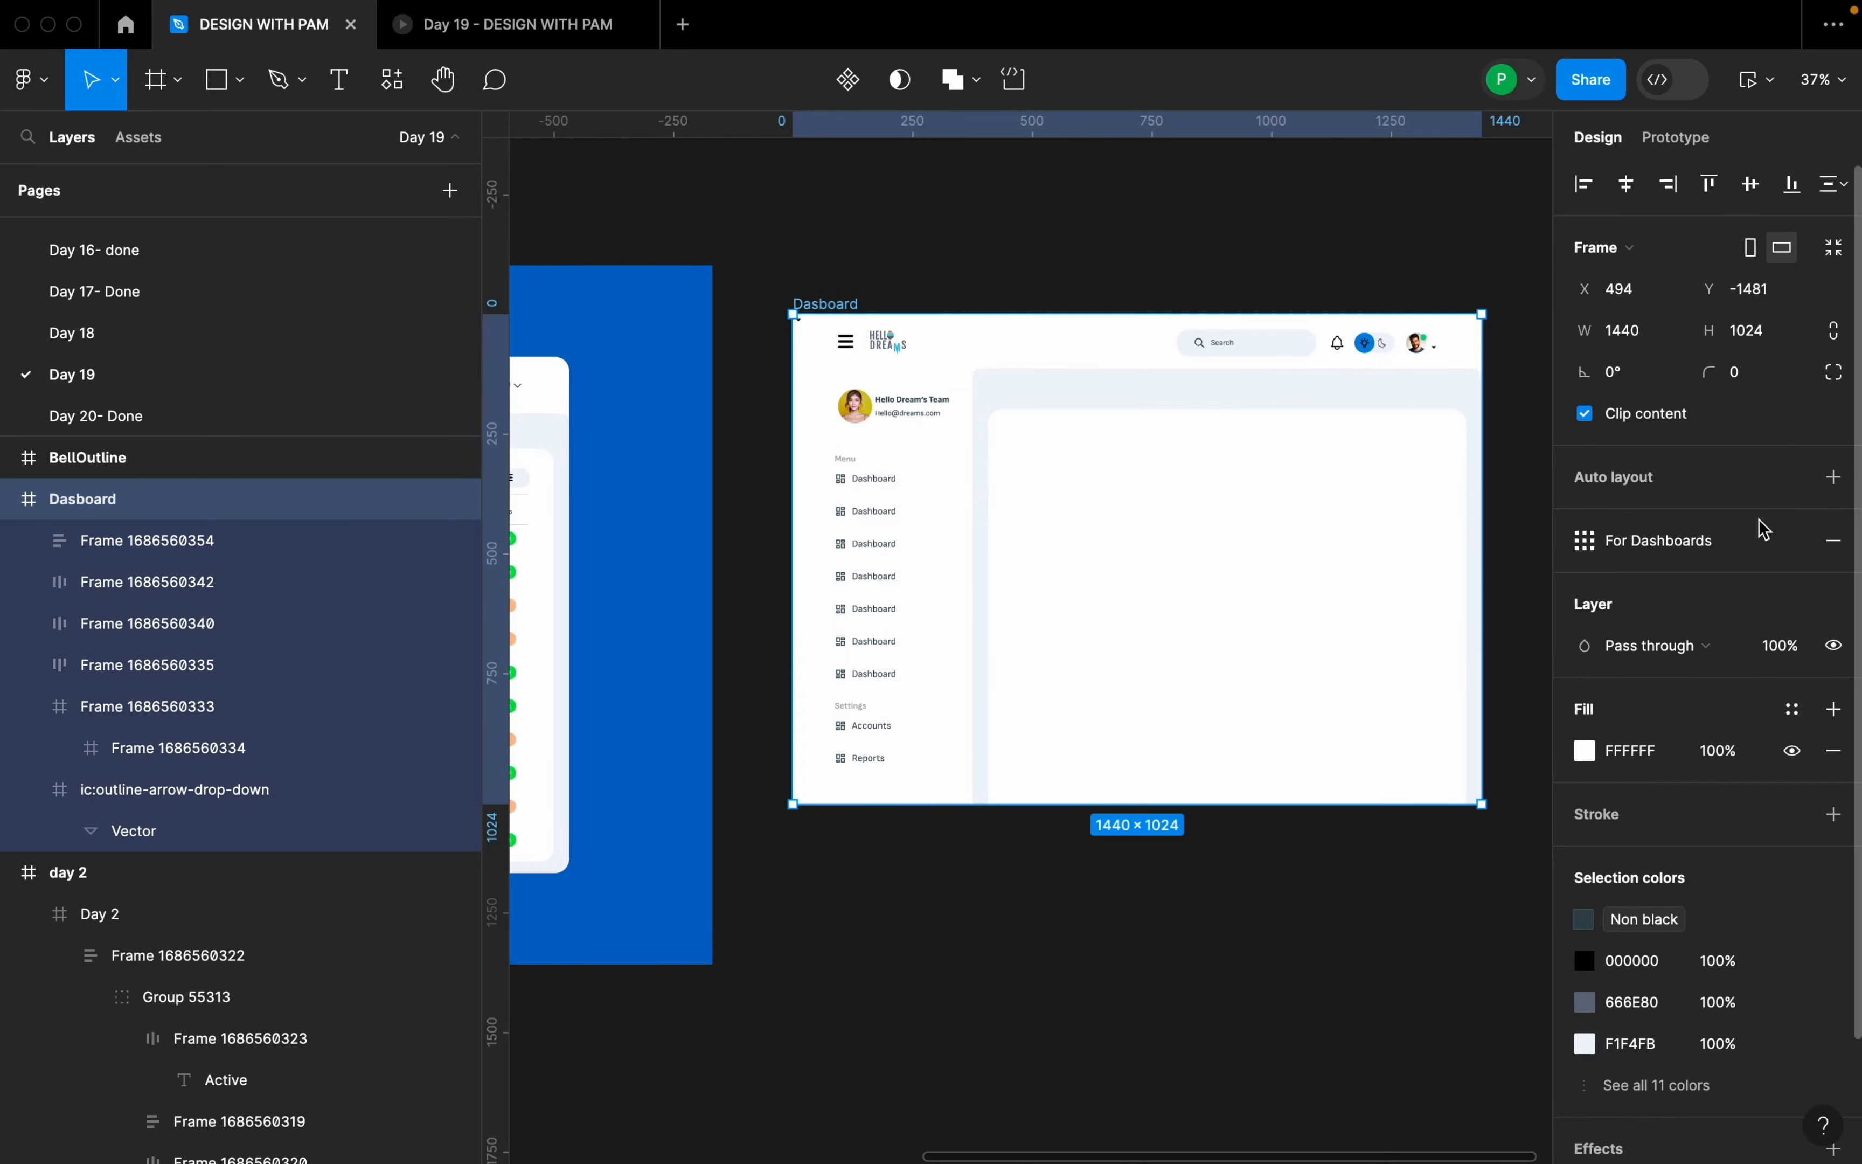
left_click(1759, 545)
- Move the profile block up to about Y 113 under the logo and the menu block up to about X 91, Y 236
scroll(723, 553, "up", 5)
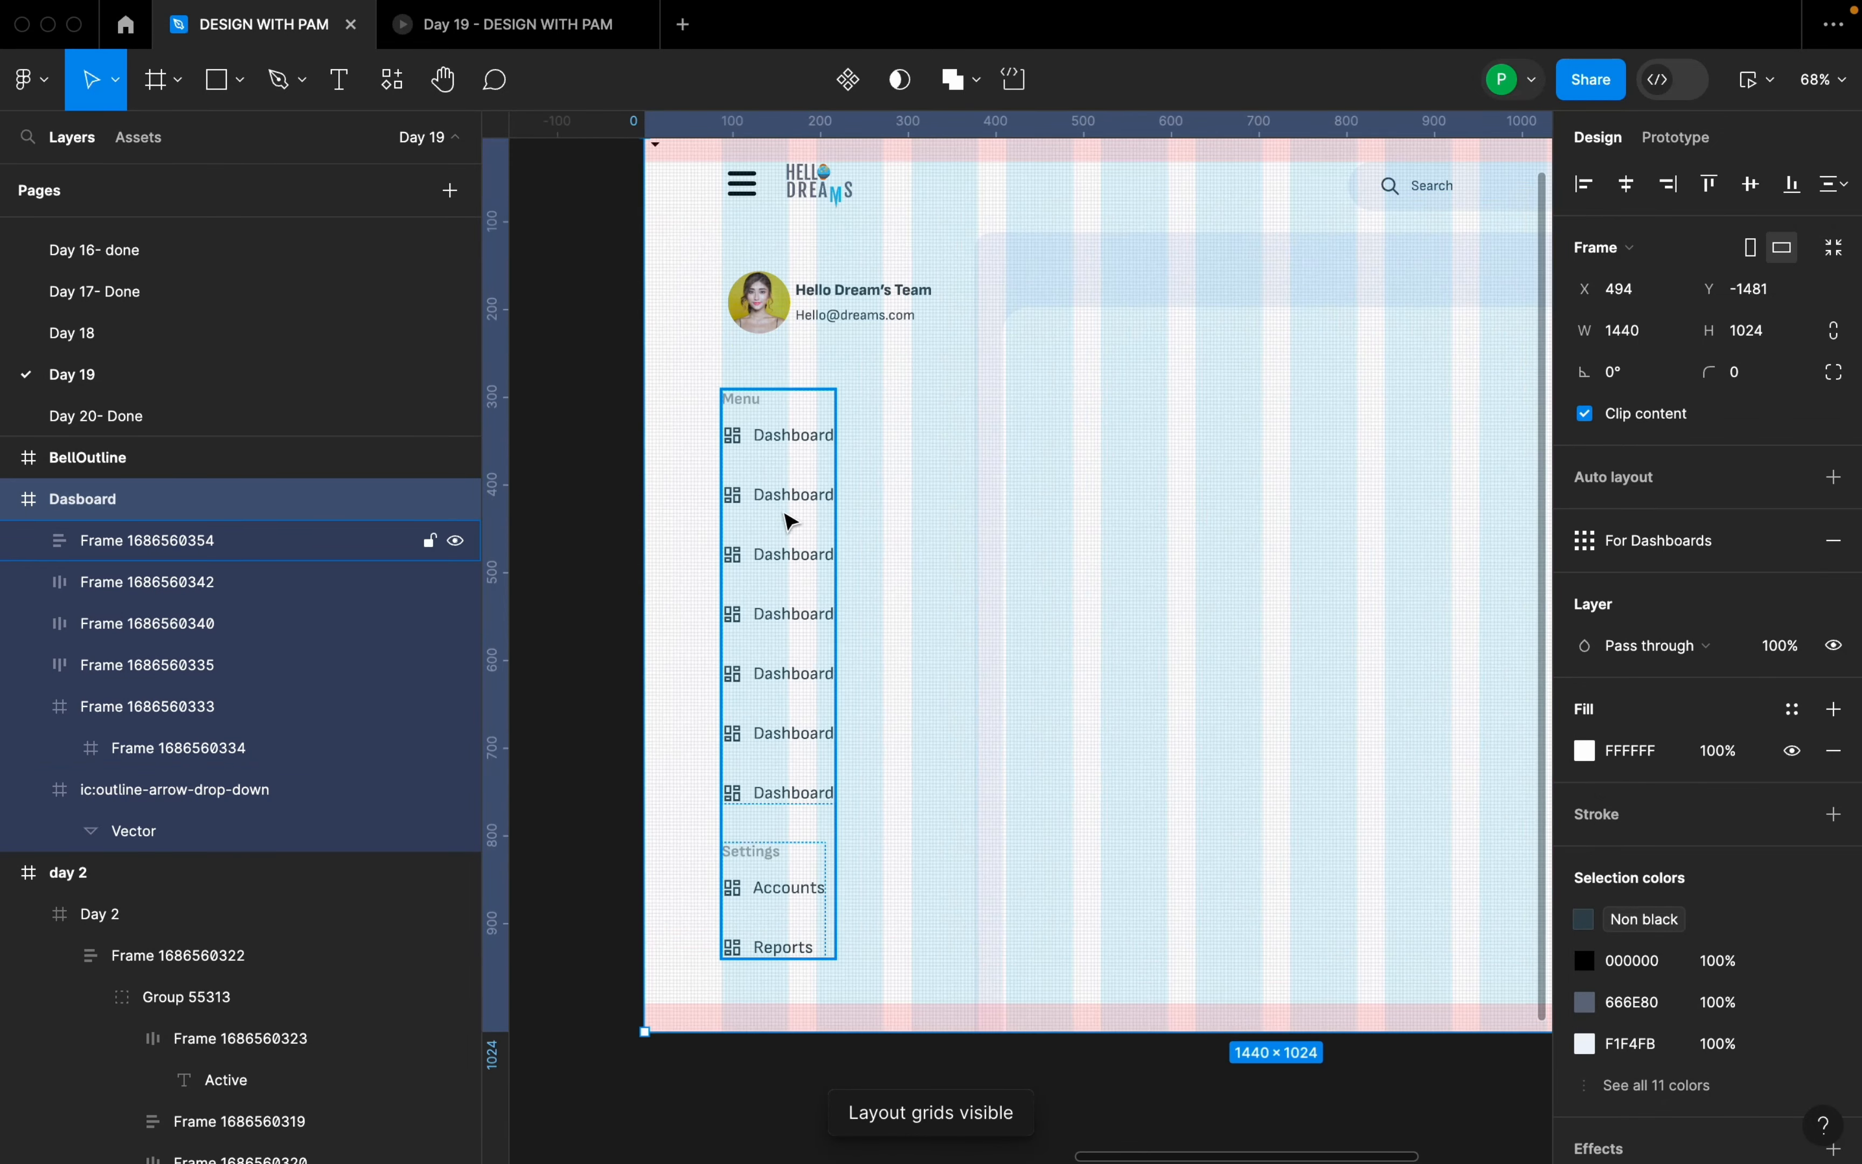
left_click(789, 566)
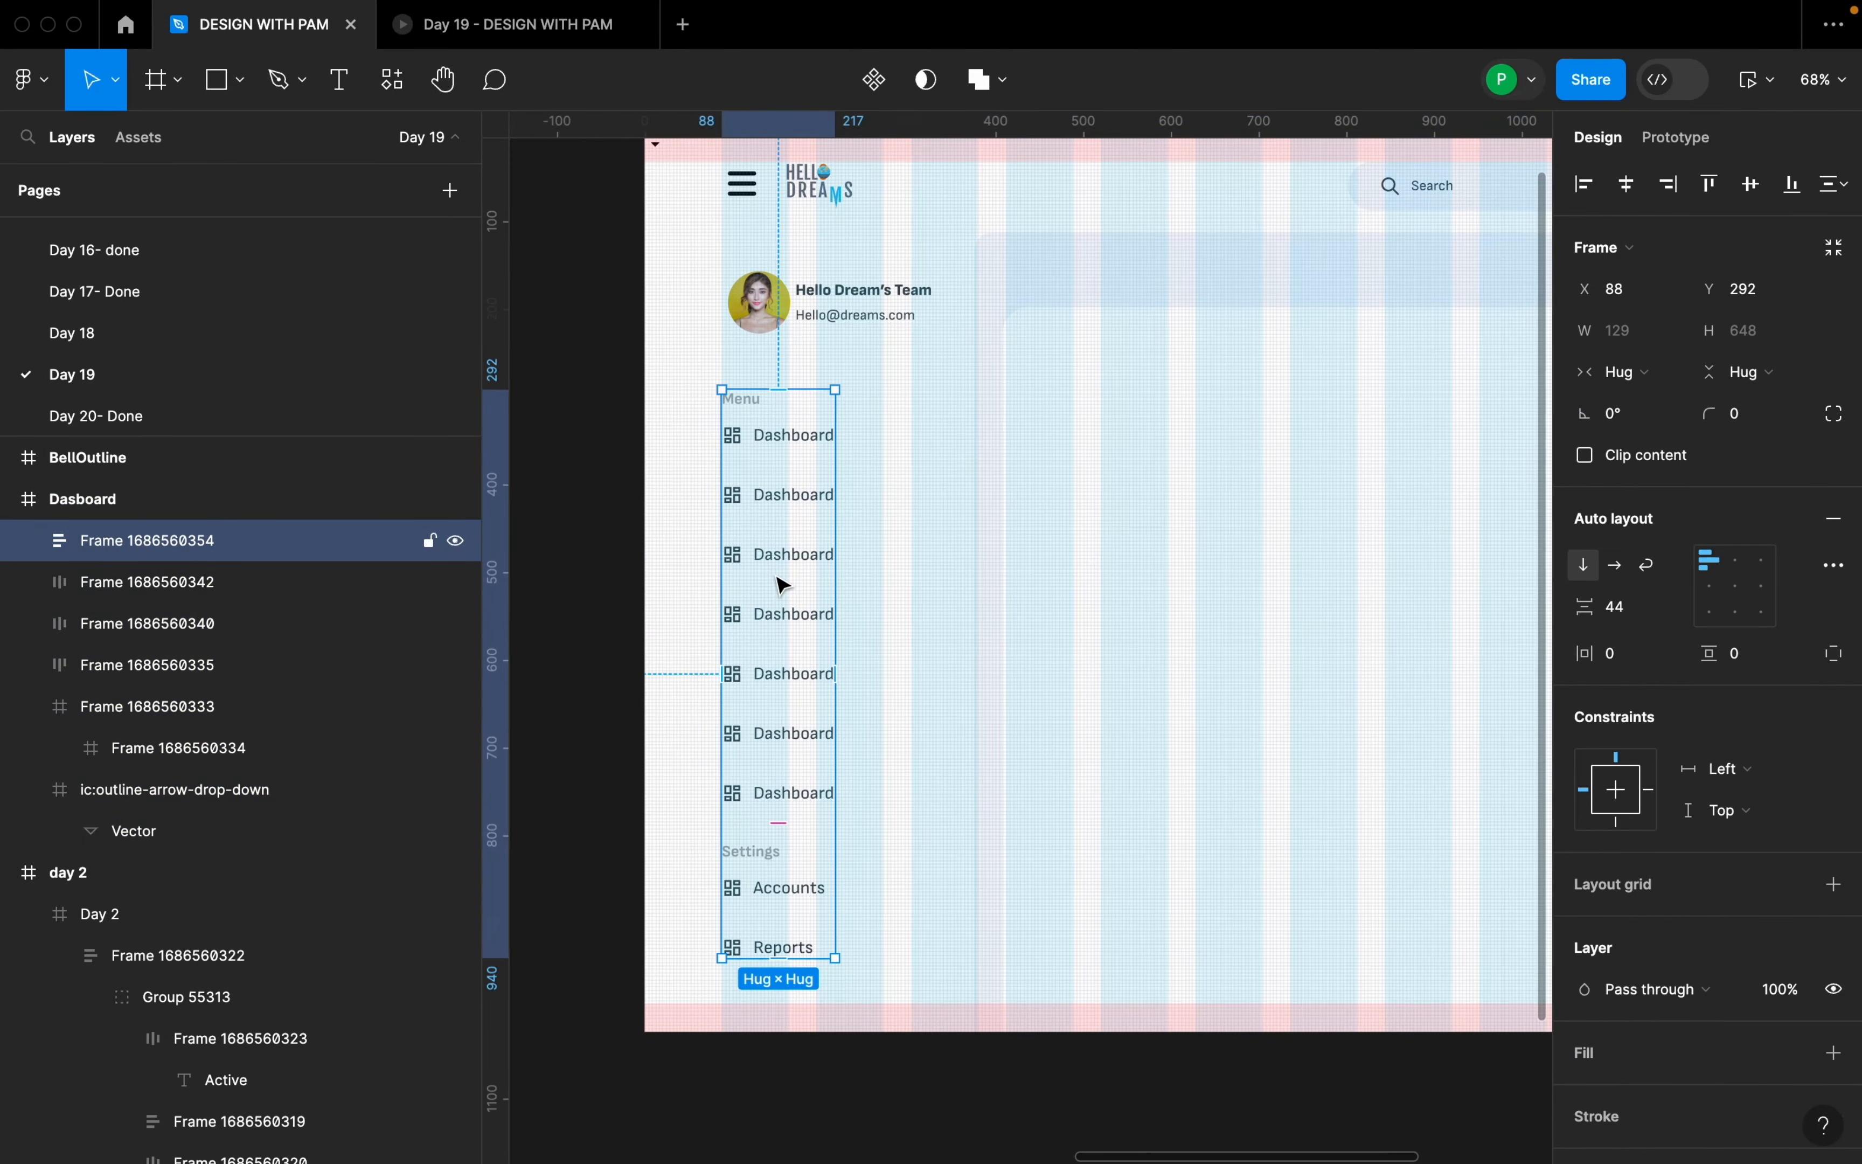
scroll(800, 663, "up", 5)
left_click(860, 481)
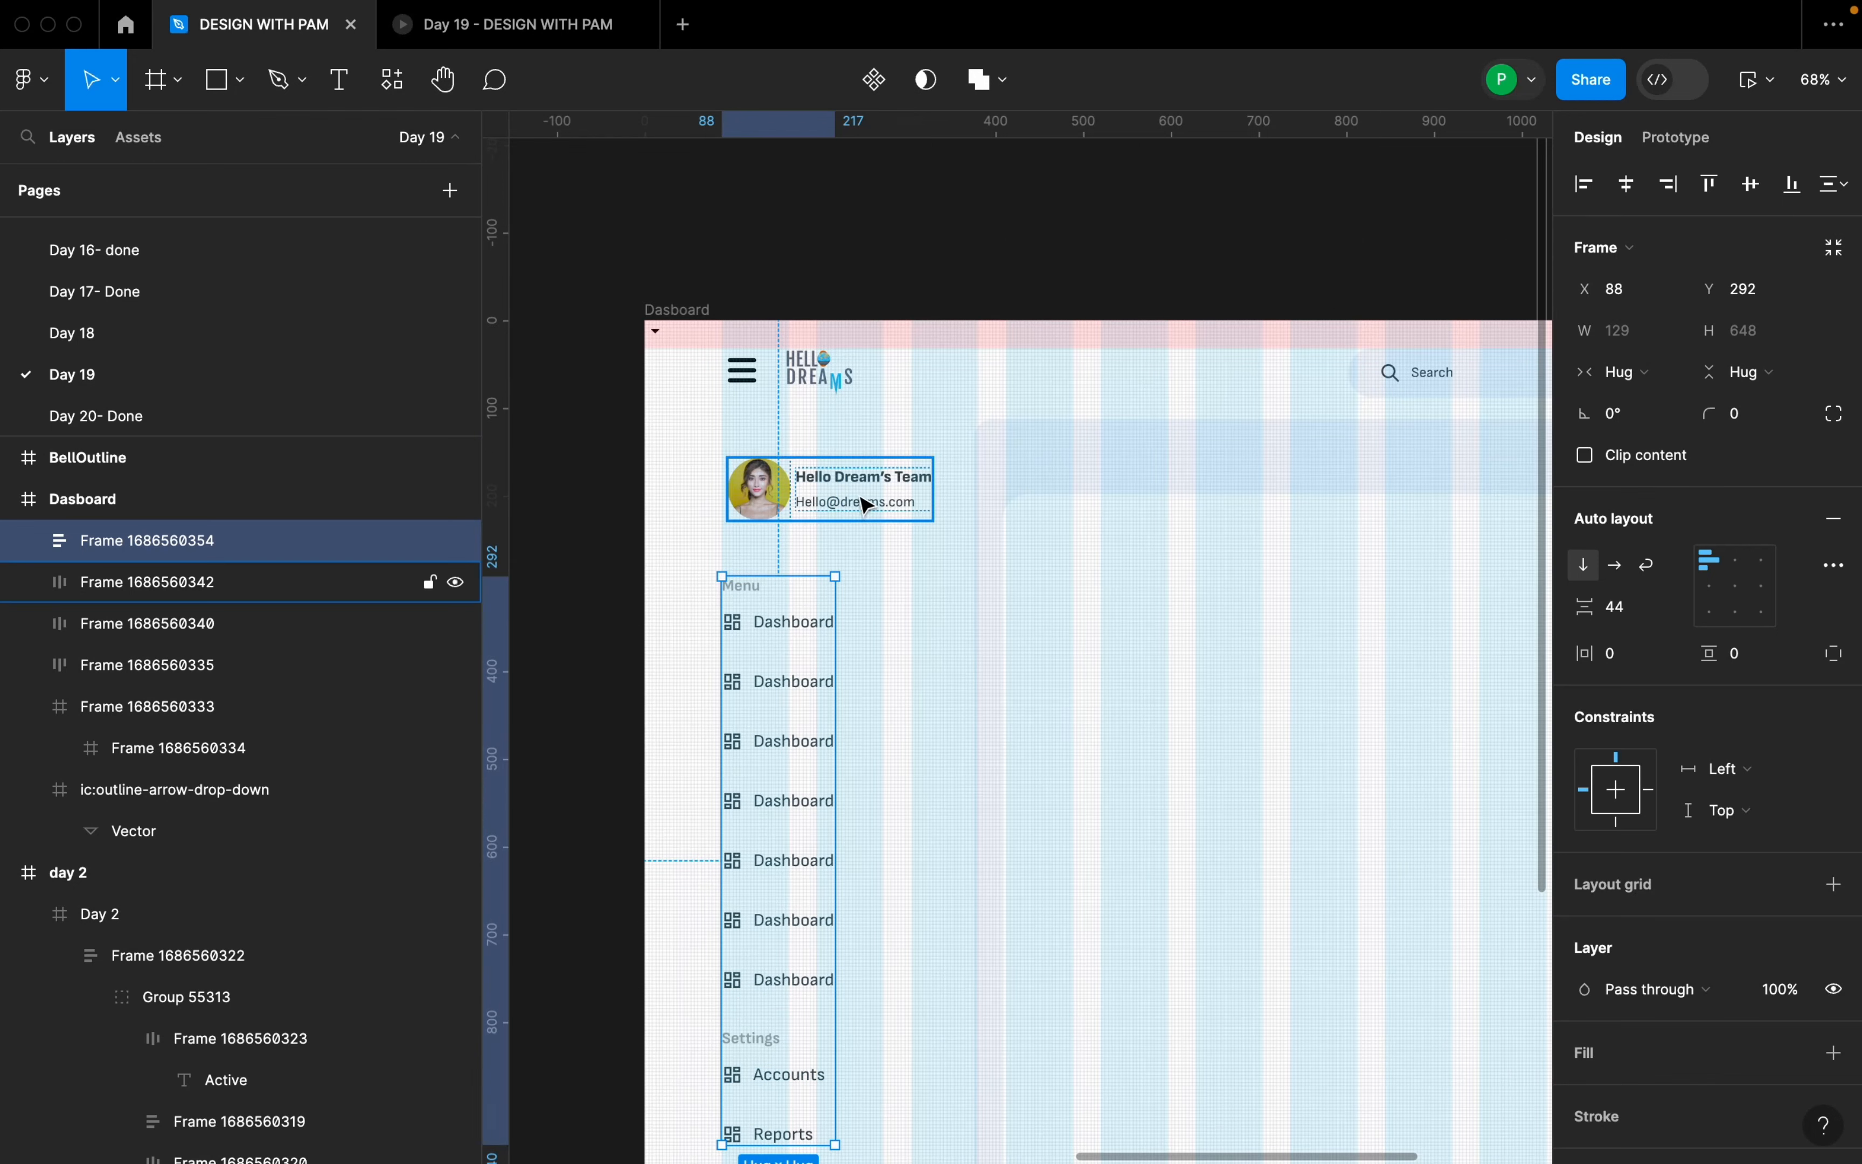
left_click_drag(860, 483, 862, 467)
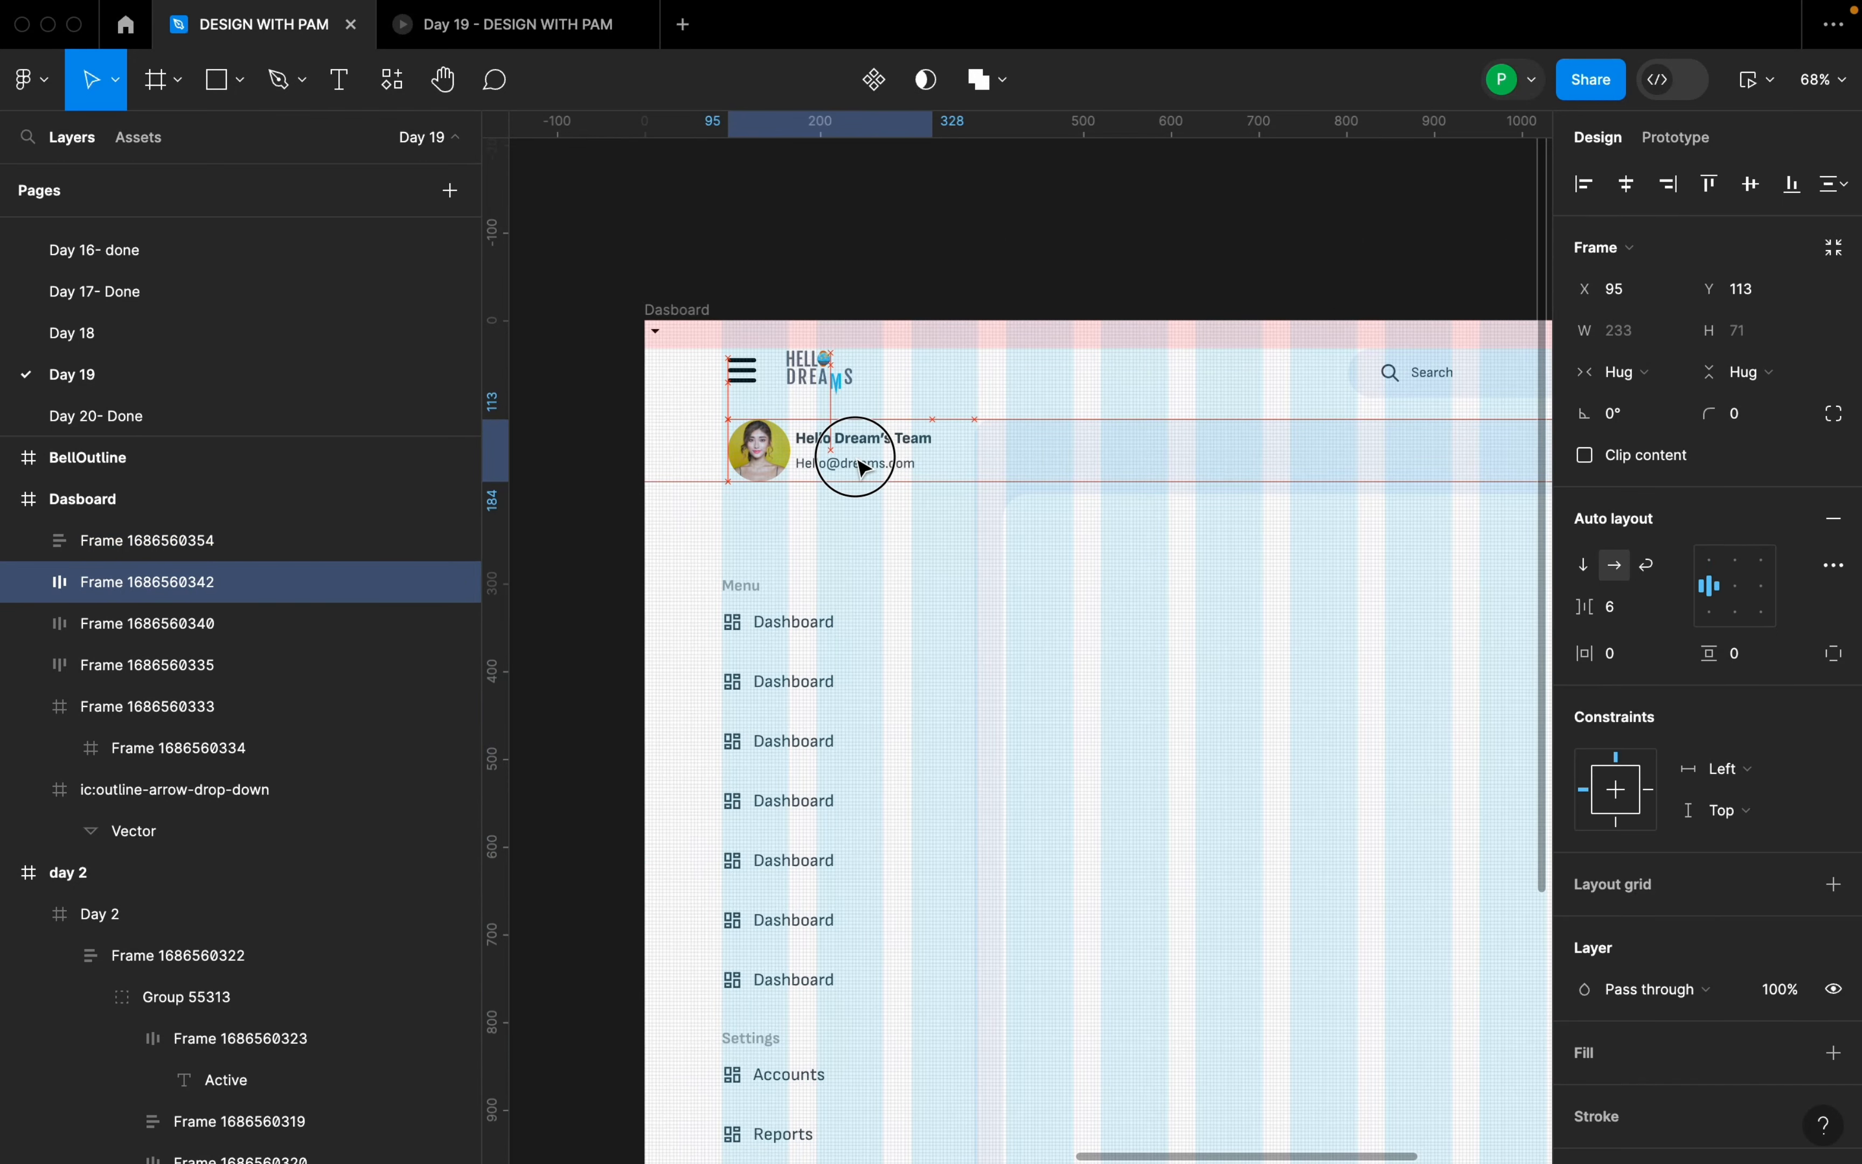
left_click_drag(754, 733, 764, 702)
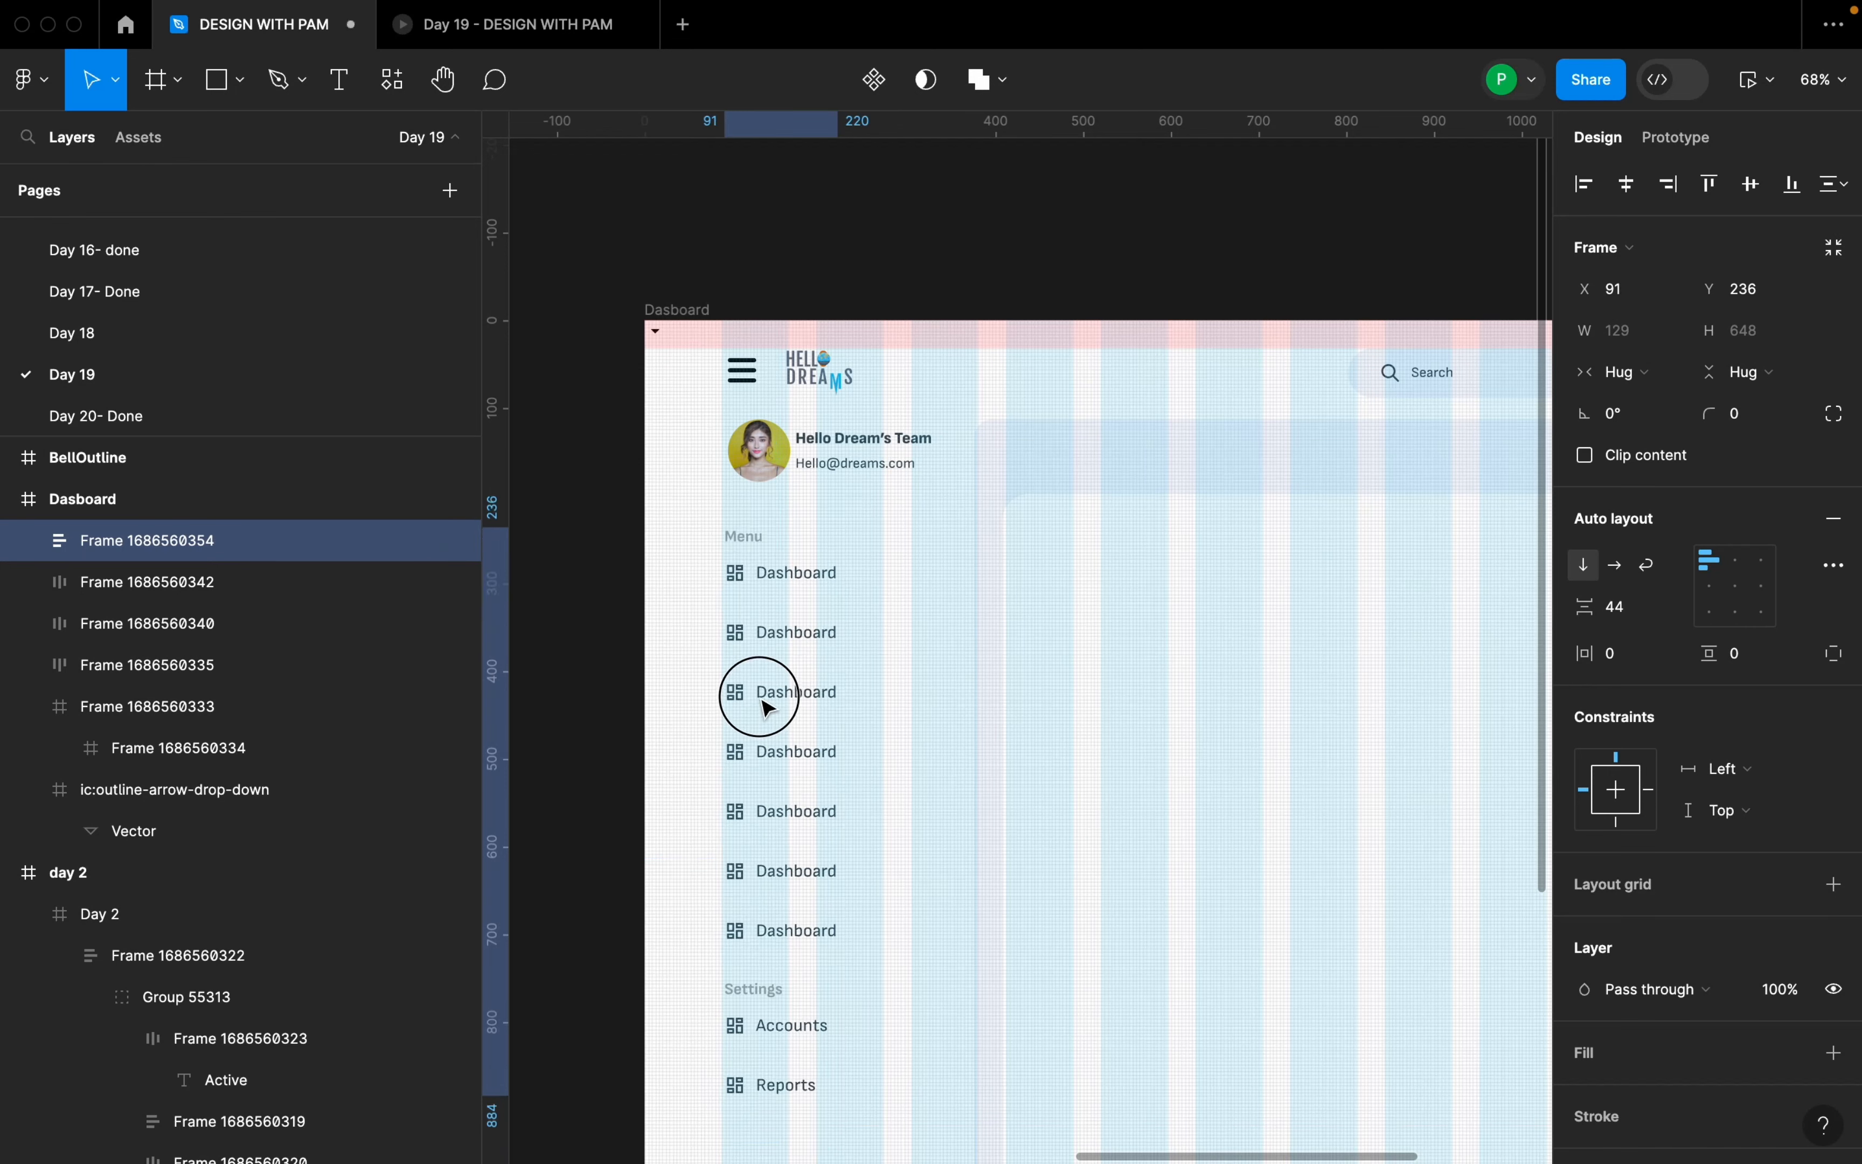
- Space the profile and menu blocks 48 apart and combine them in one auto layout frame
left_click(346, 582, "shift")
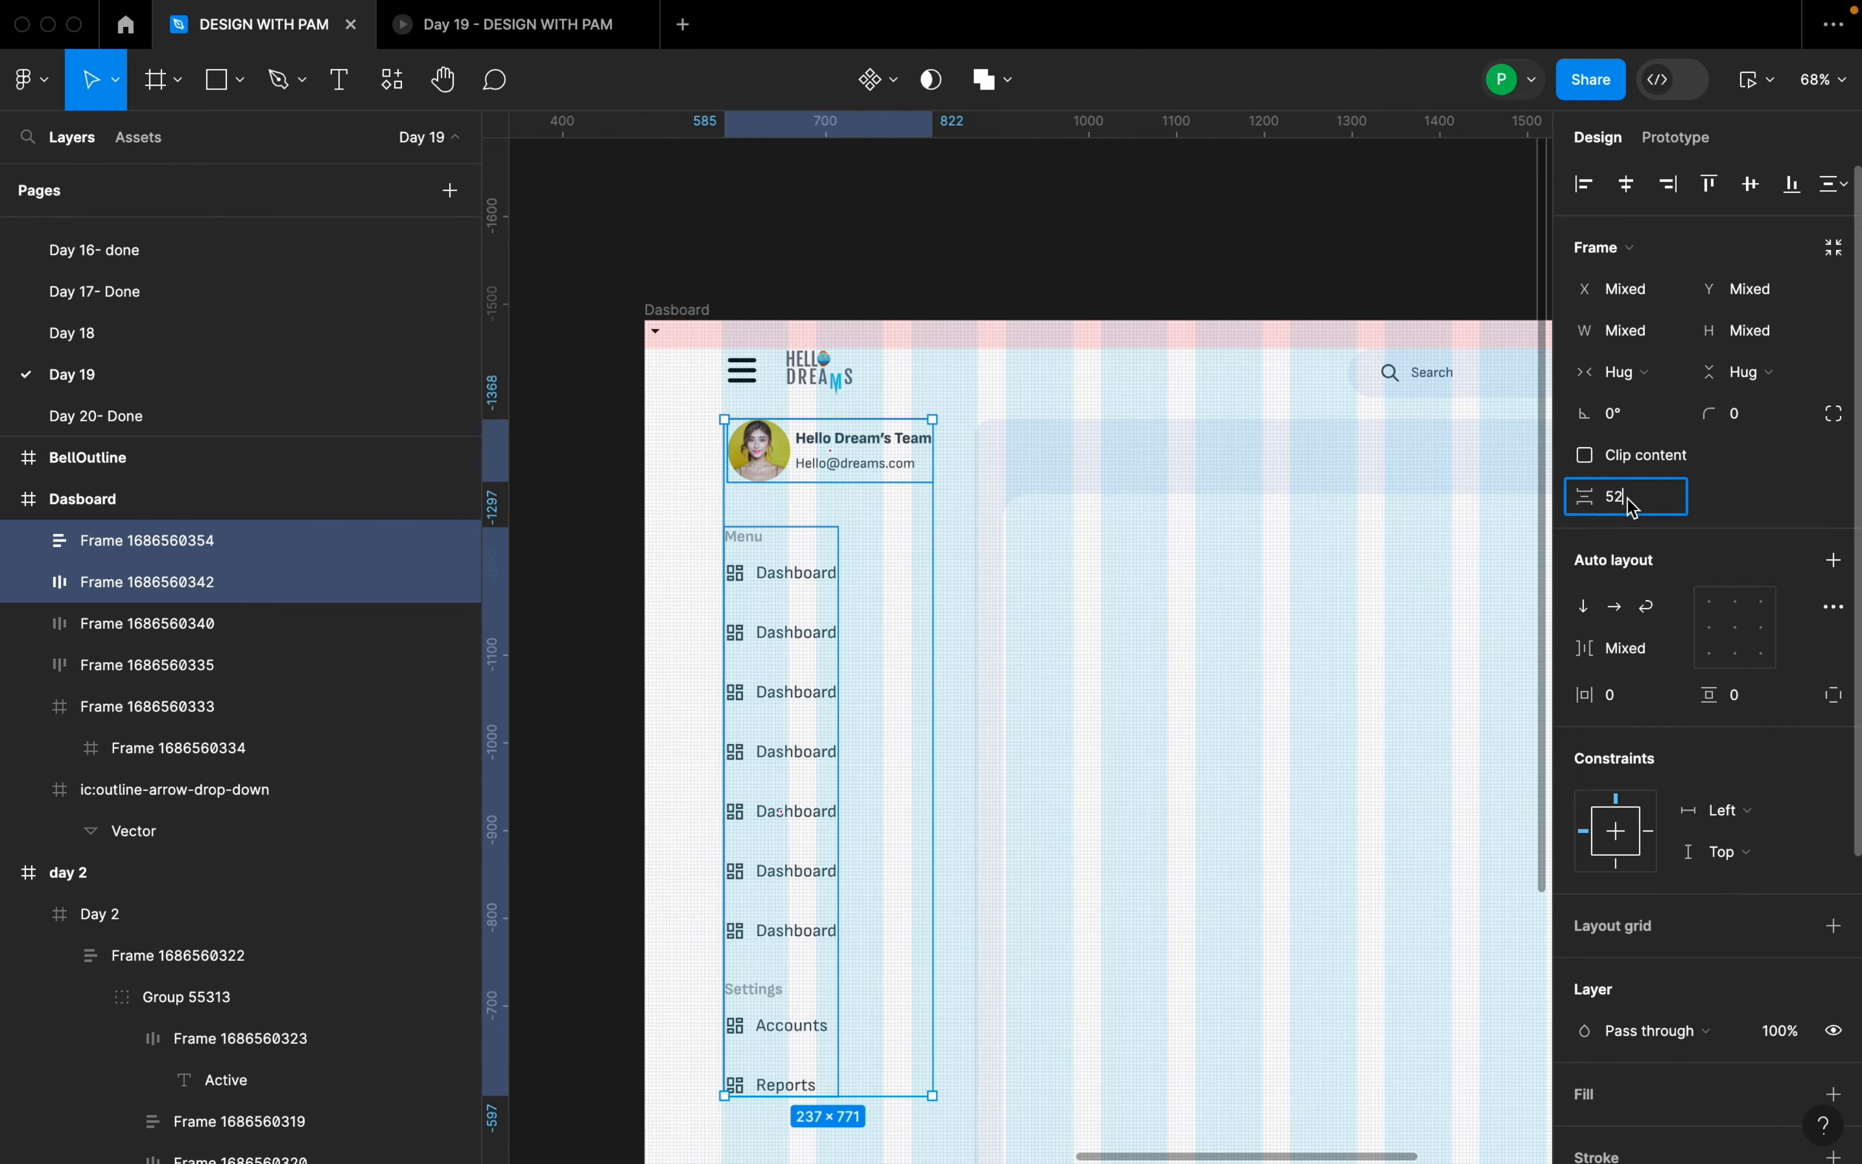
type("48")
key("Return")
key("shift+a")
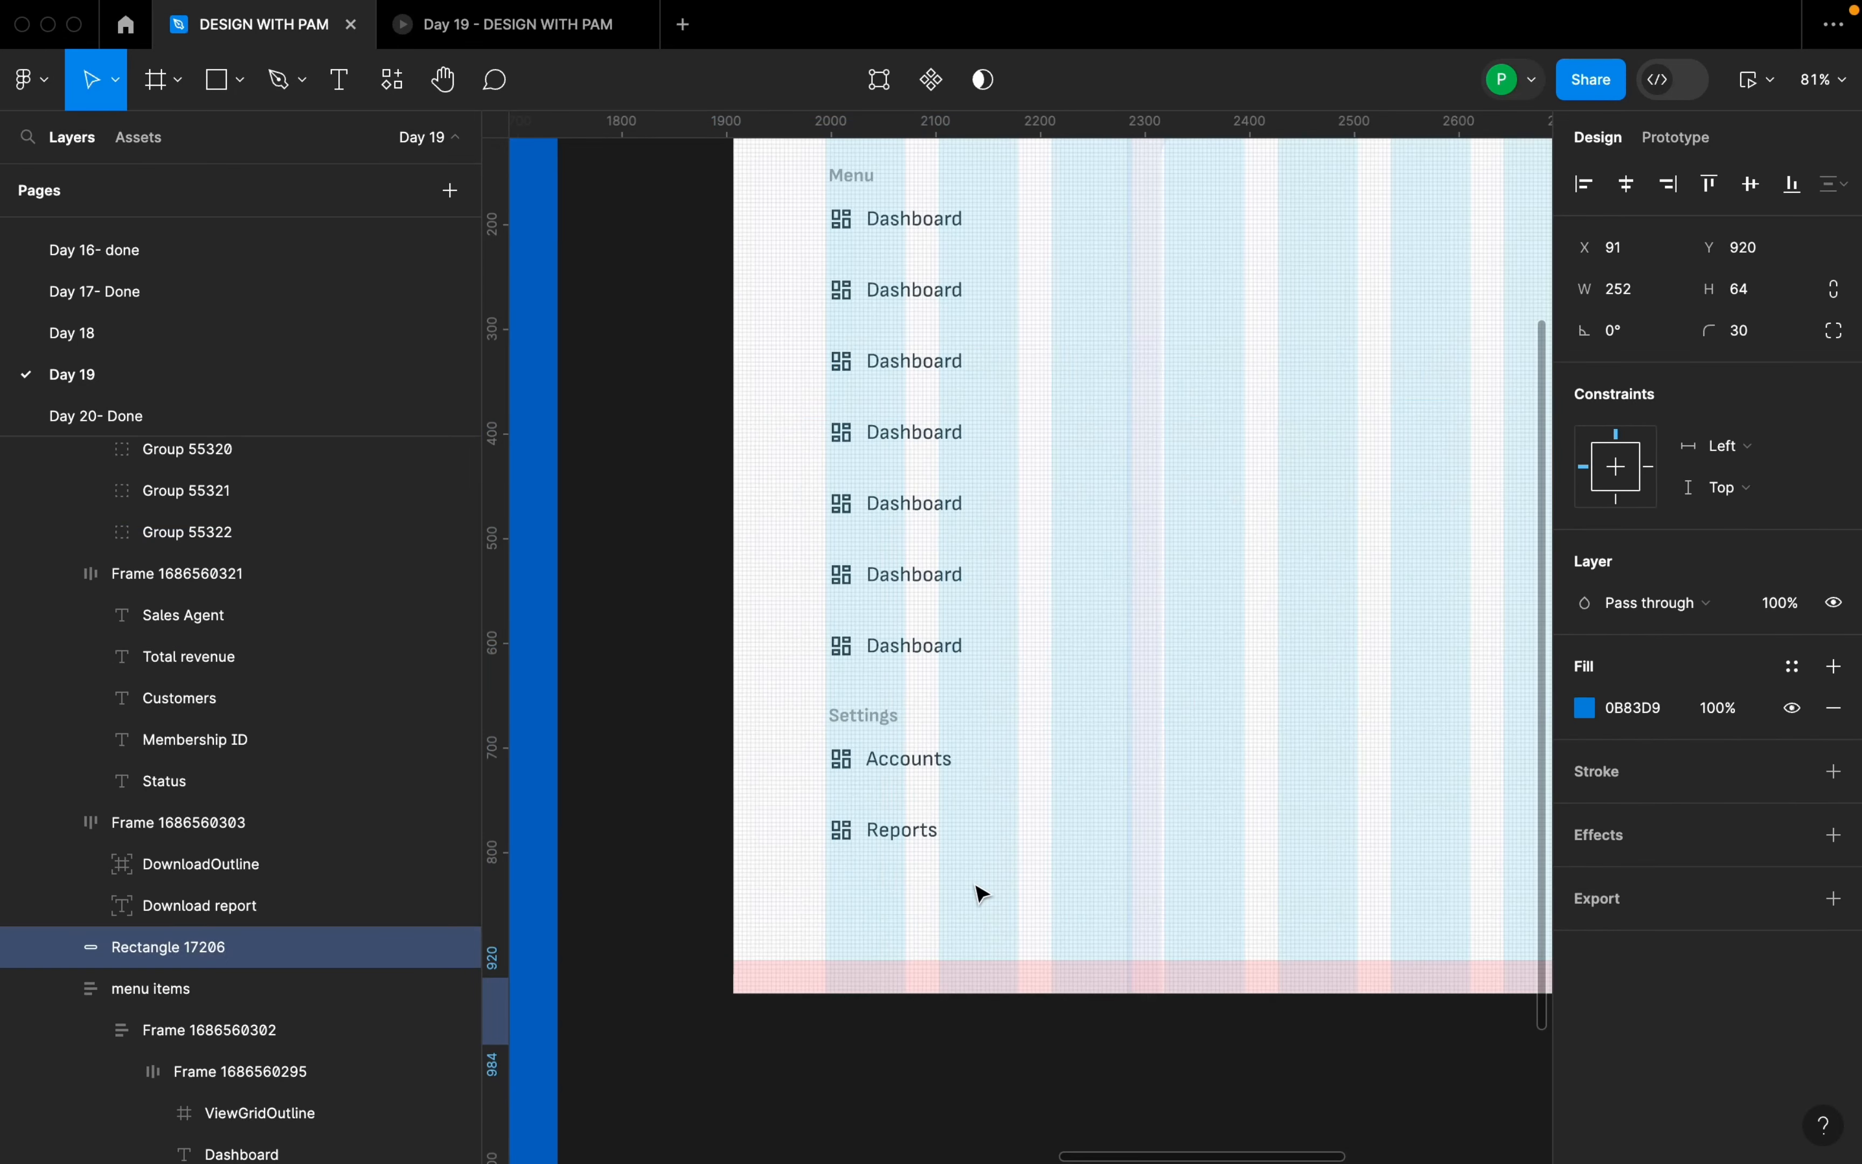
- Add the text "Download Report" below the Reports item in the dashboard sidebar and position it for the button
scroll(1128, 922, "down", 10)
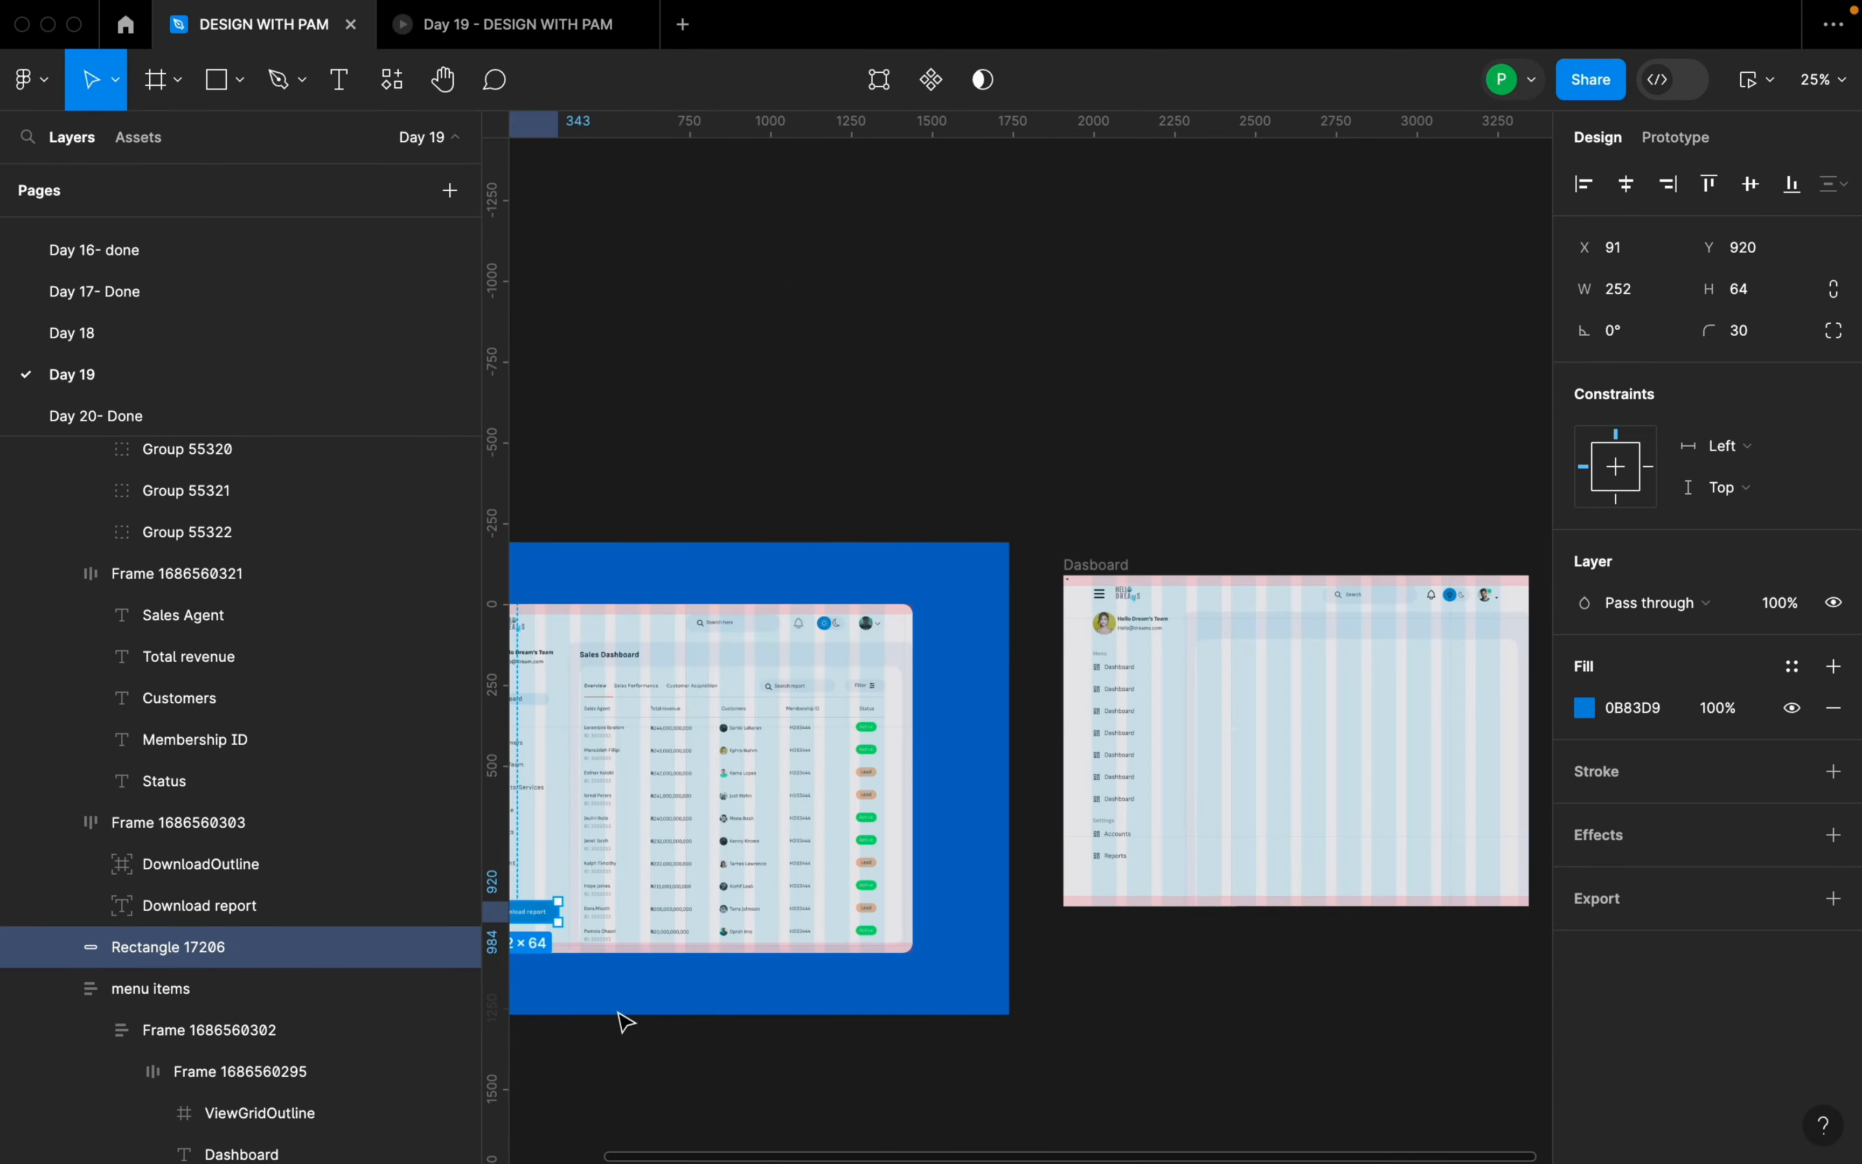
left_click(599, 991)
scroll(661, 962, "left", 3)
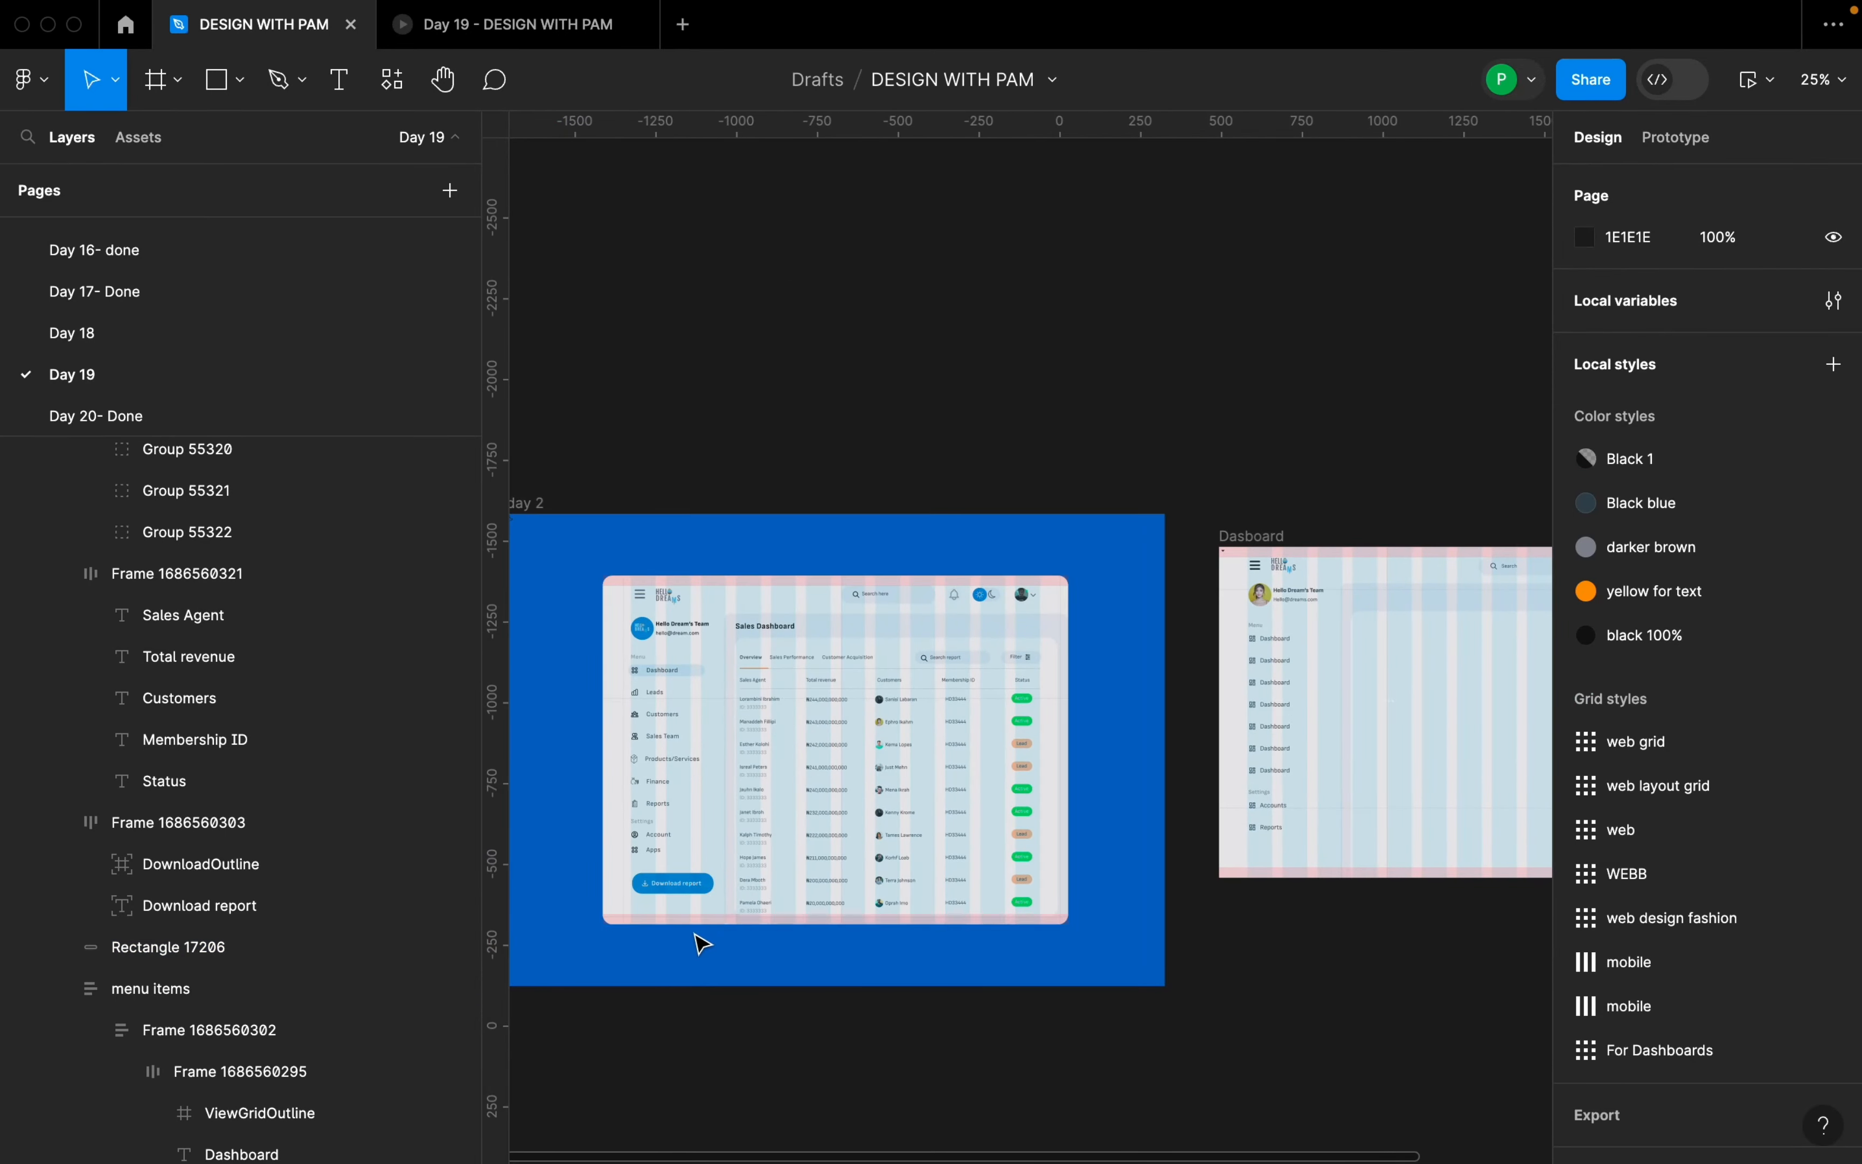
scroll(1370, 878, "up", 3)
scroll(1329, 823, "up", 5)
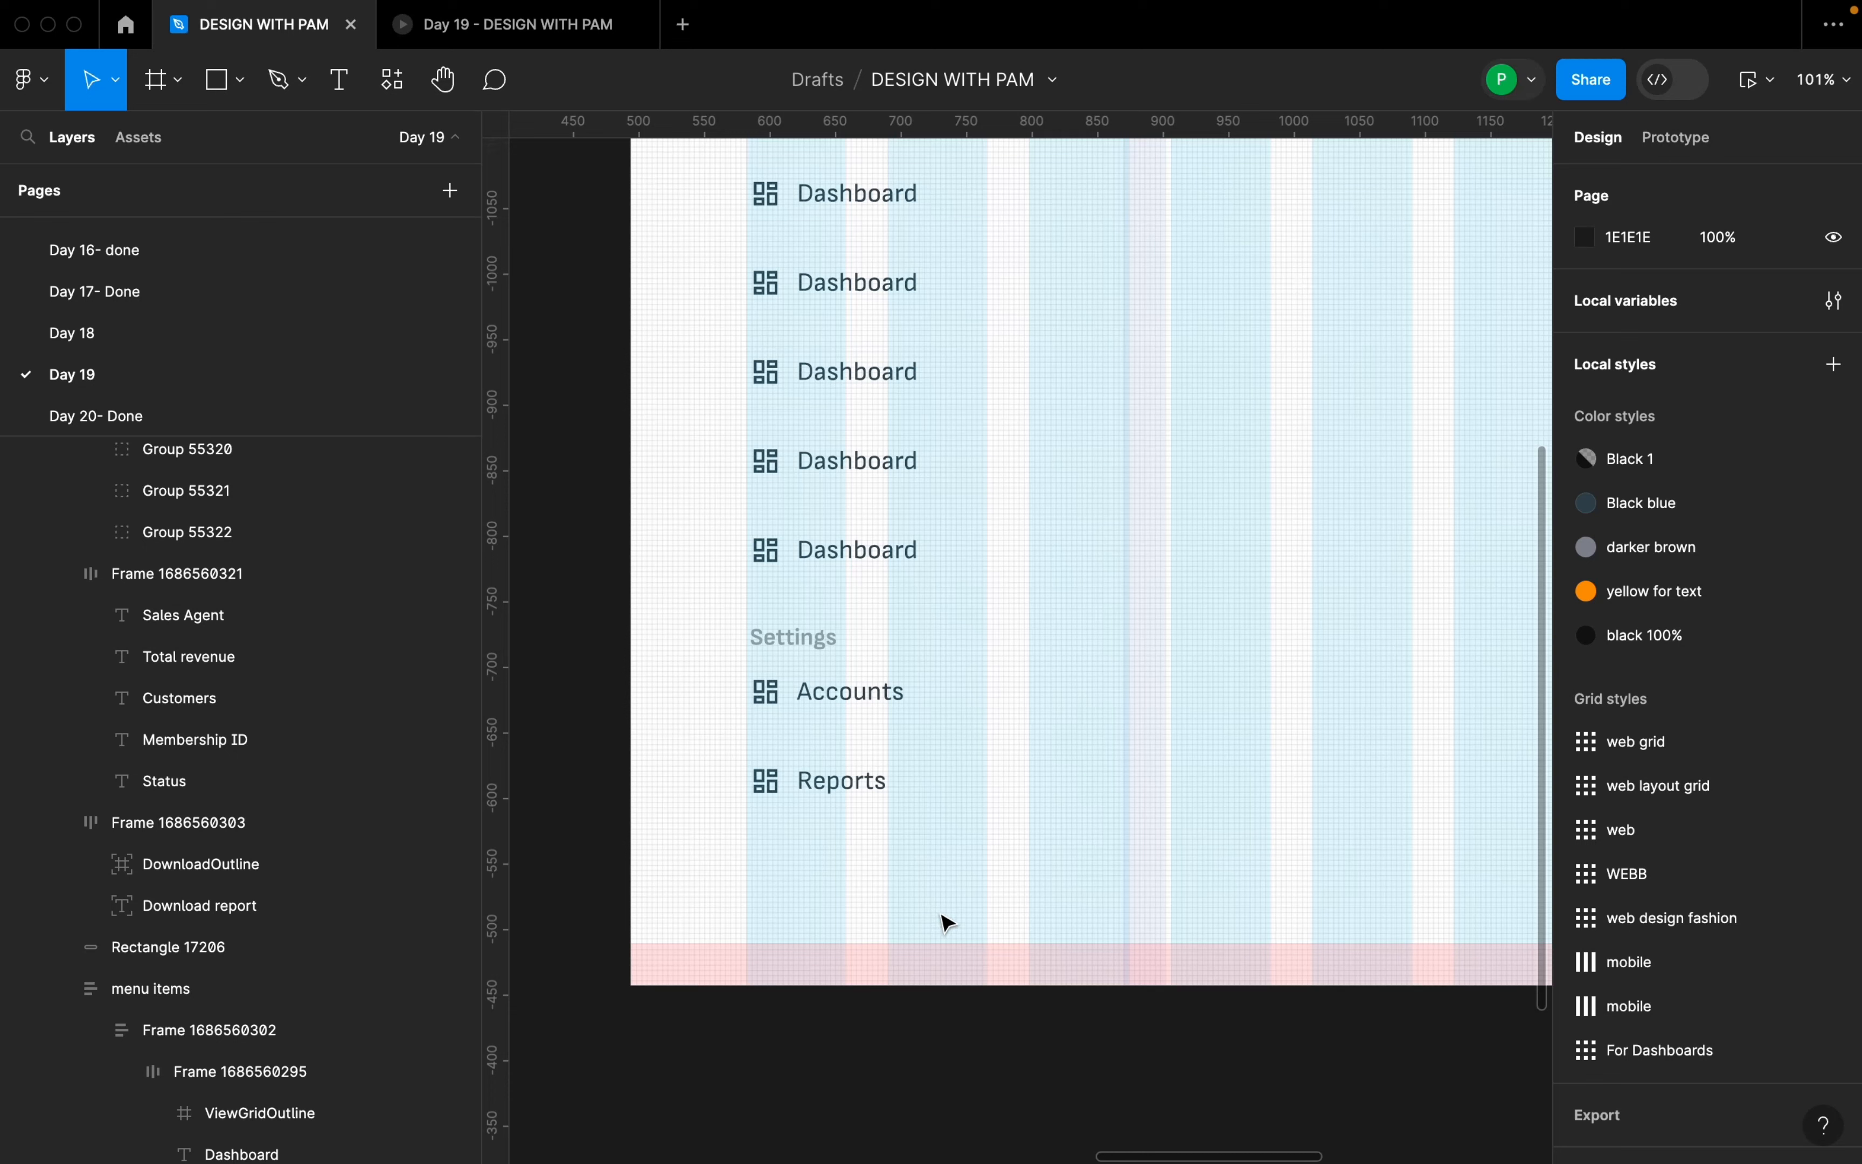
key("r")
key("v")
key("t")
left_click(784, 878)
type("Download Report")
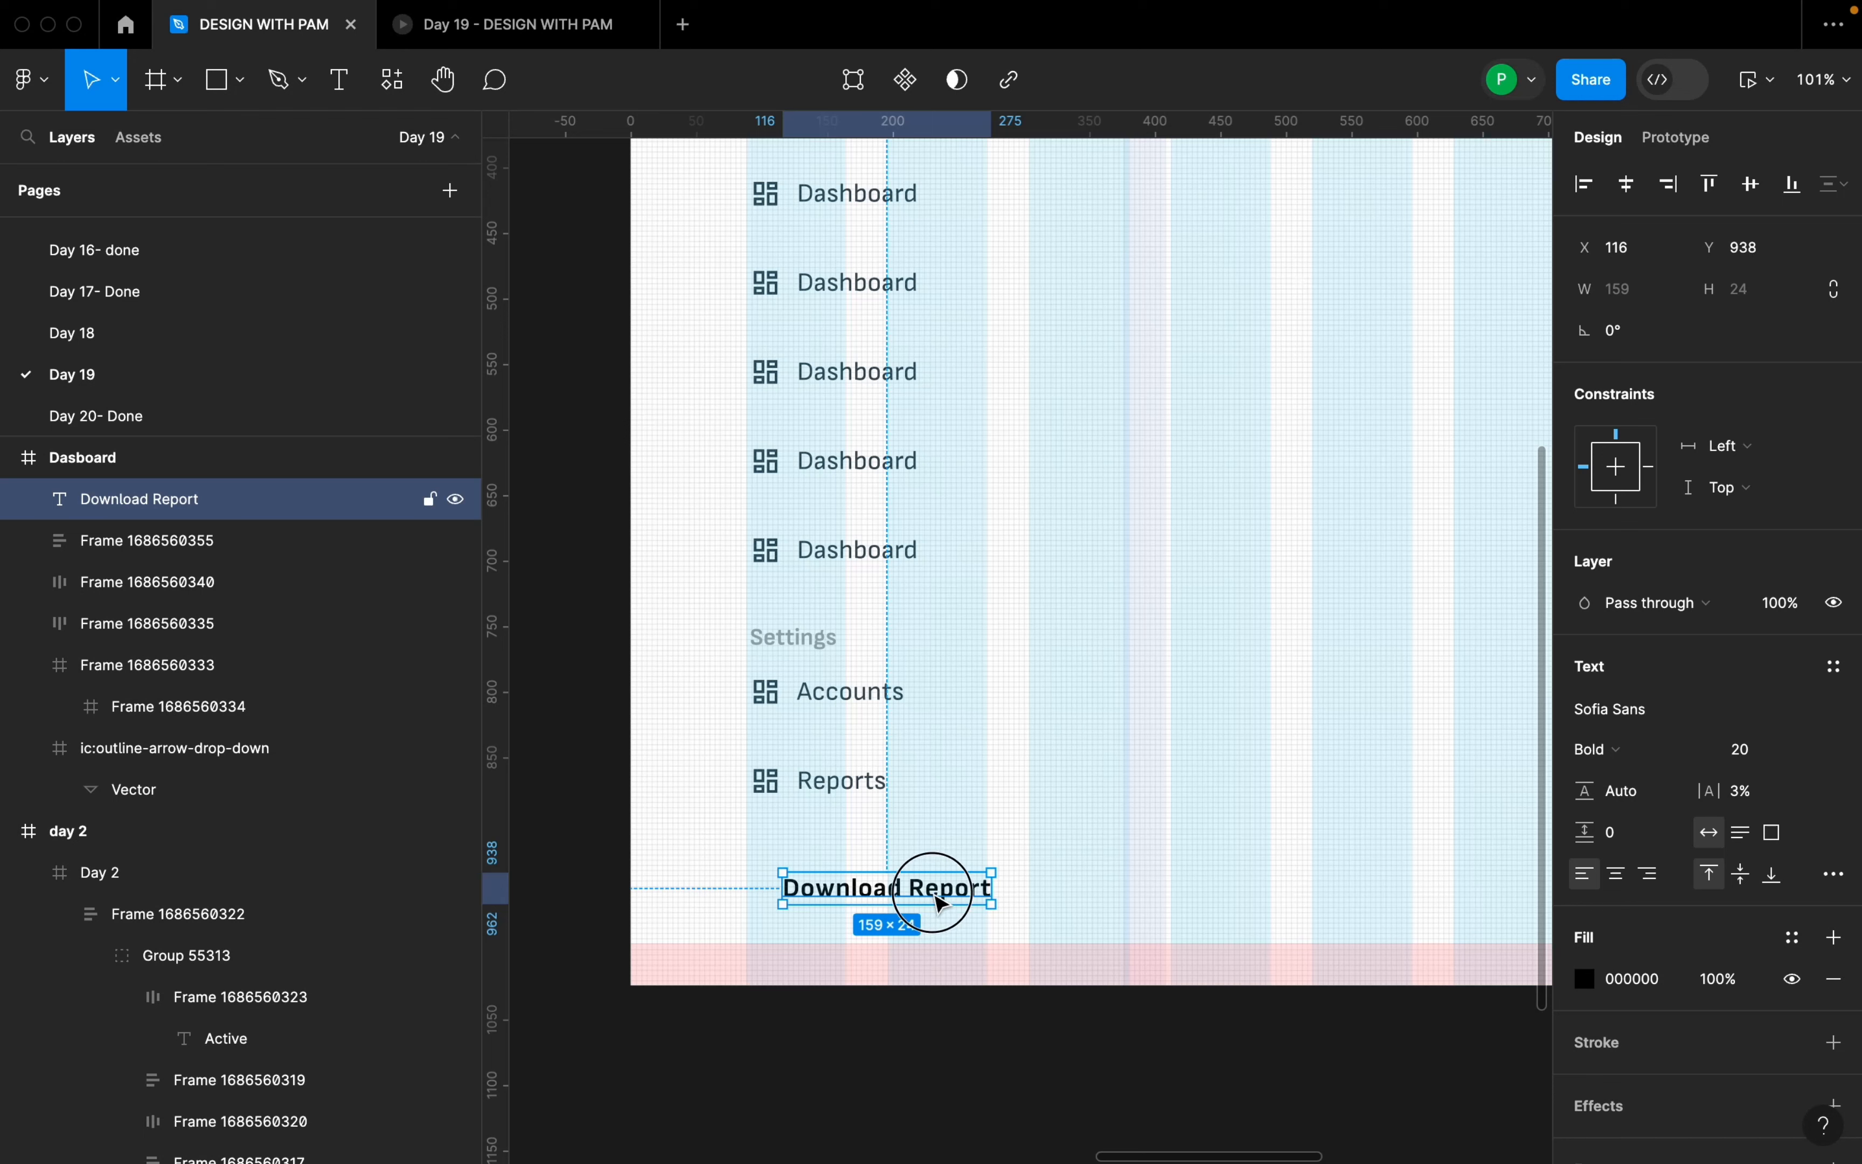
left_click_drag(922, 894, 964, 873)
- Wrap the Download Report text in an auto layout frame with corner radius 100 and fill it with 0B83D9 sampled from the day 2 design
key("shift+a")
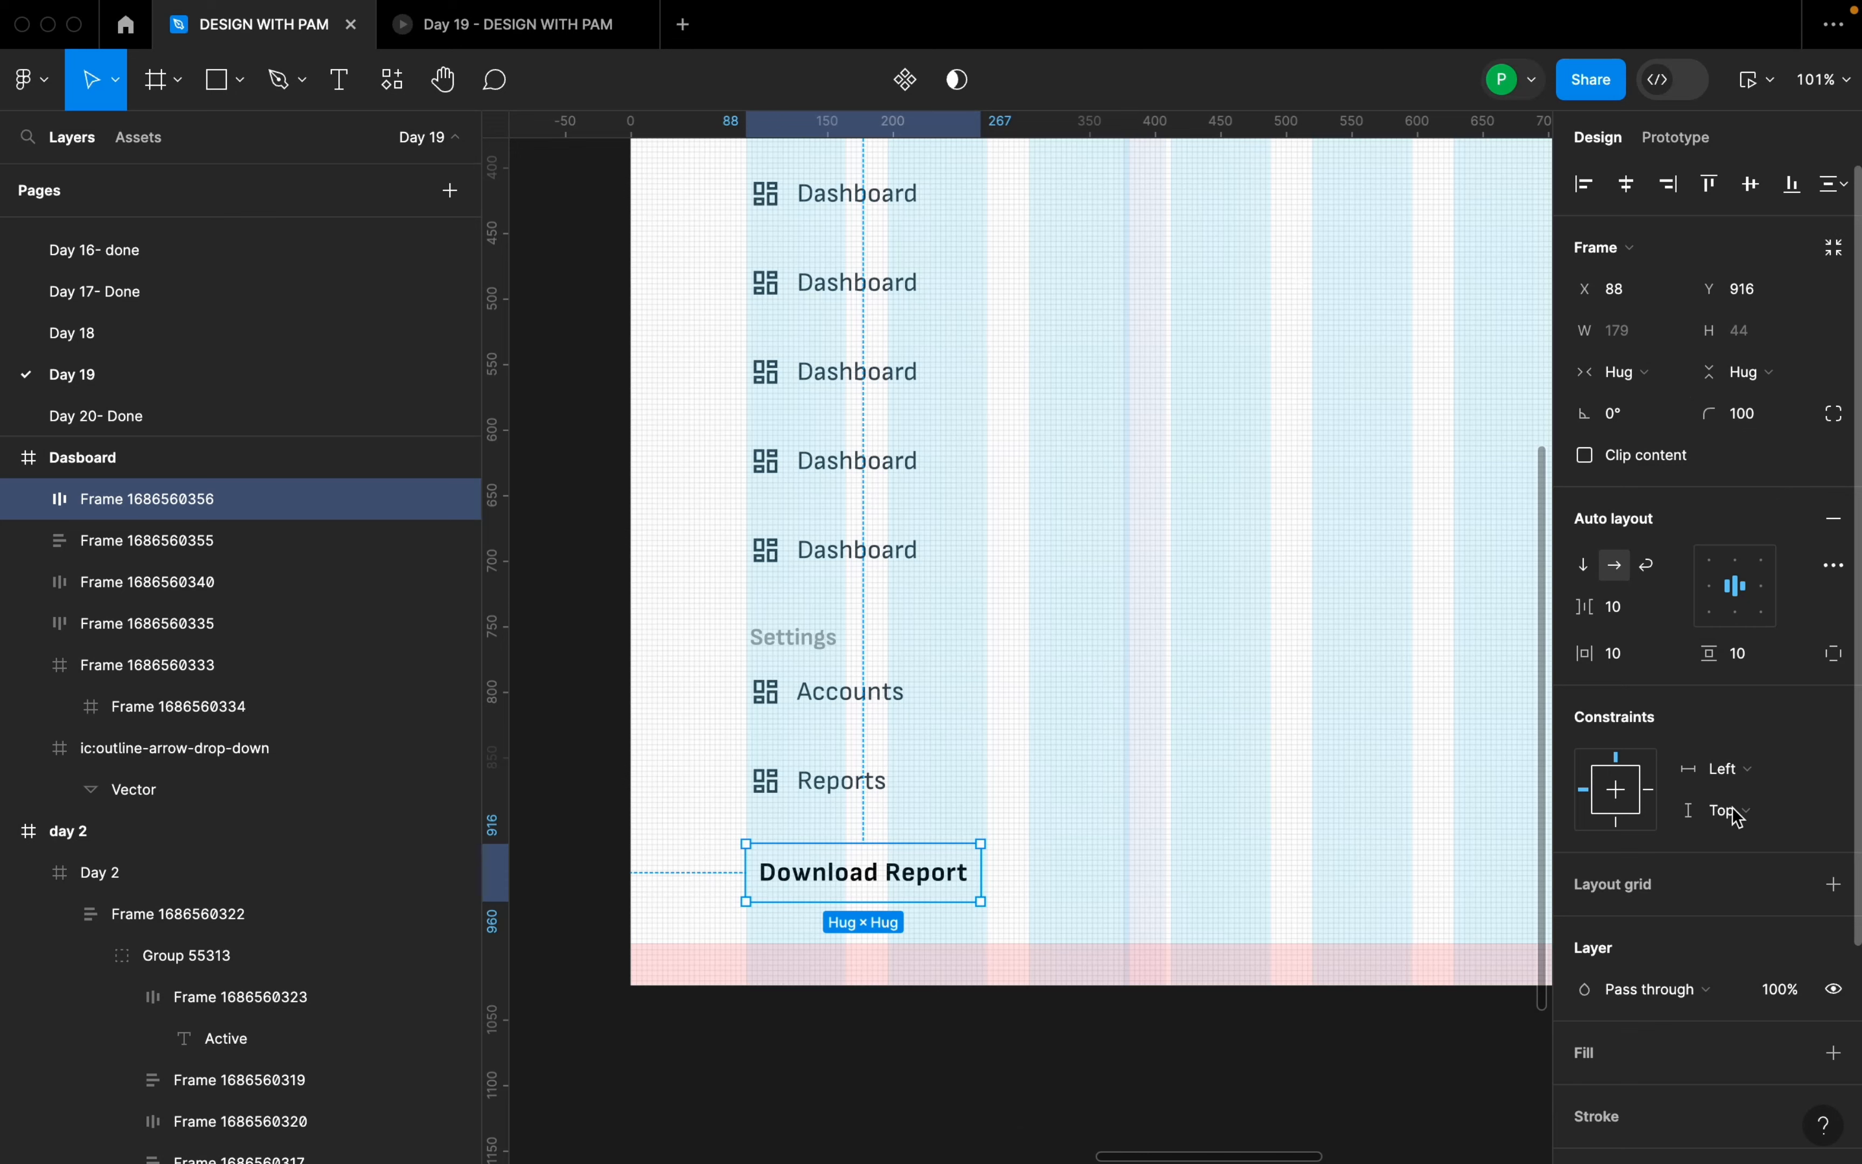
scroll(1824, 876, "down", 4)
left_click(1835, 774)
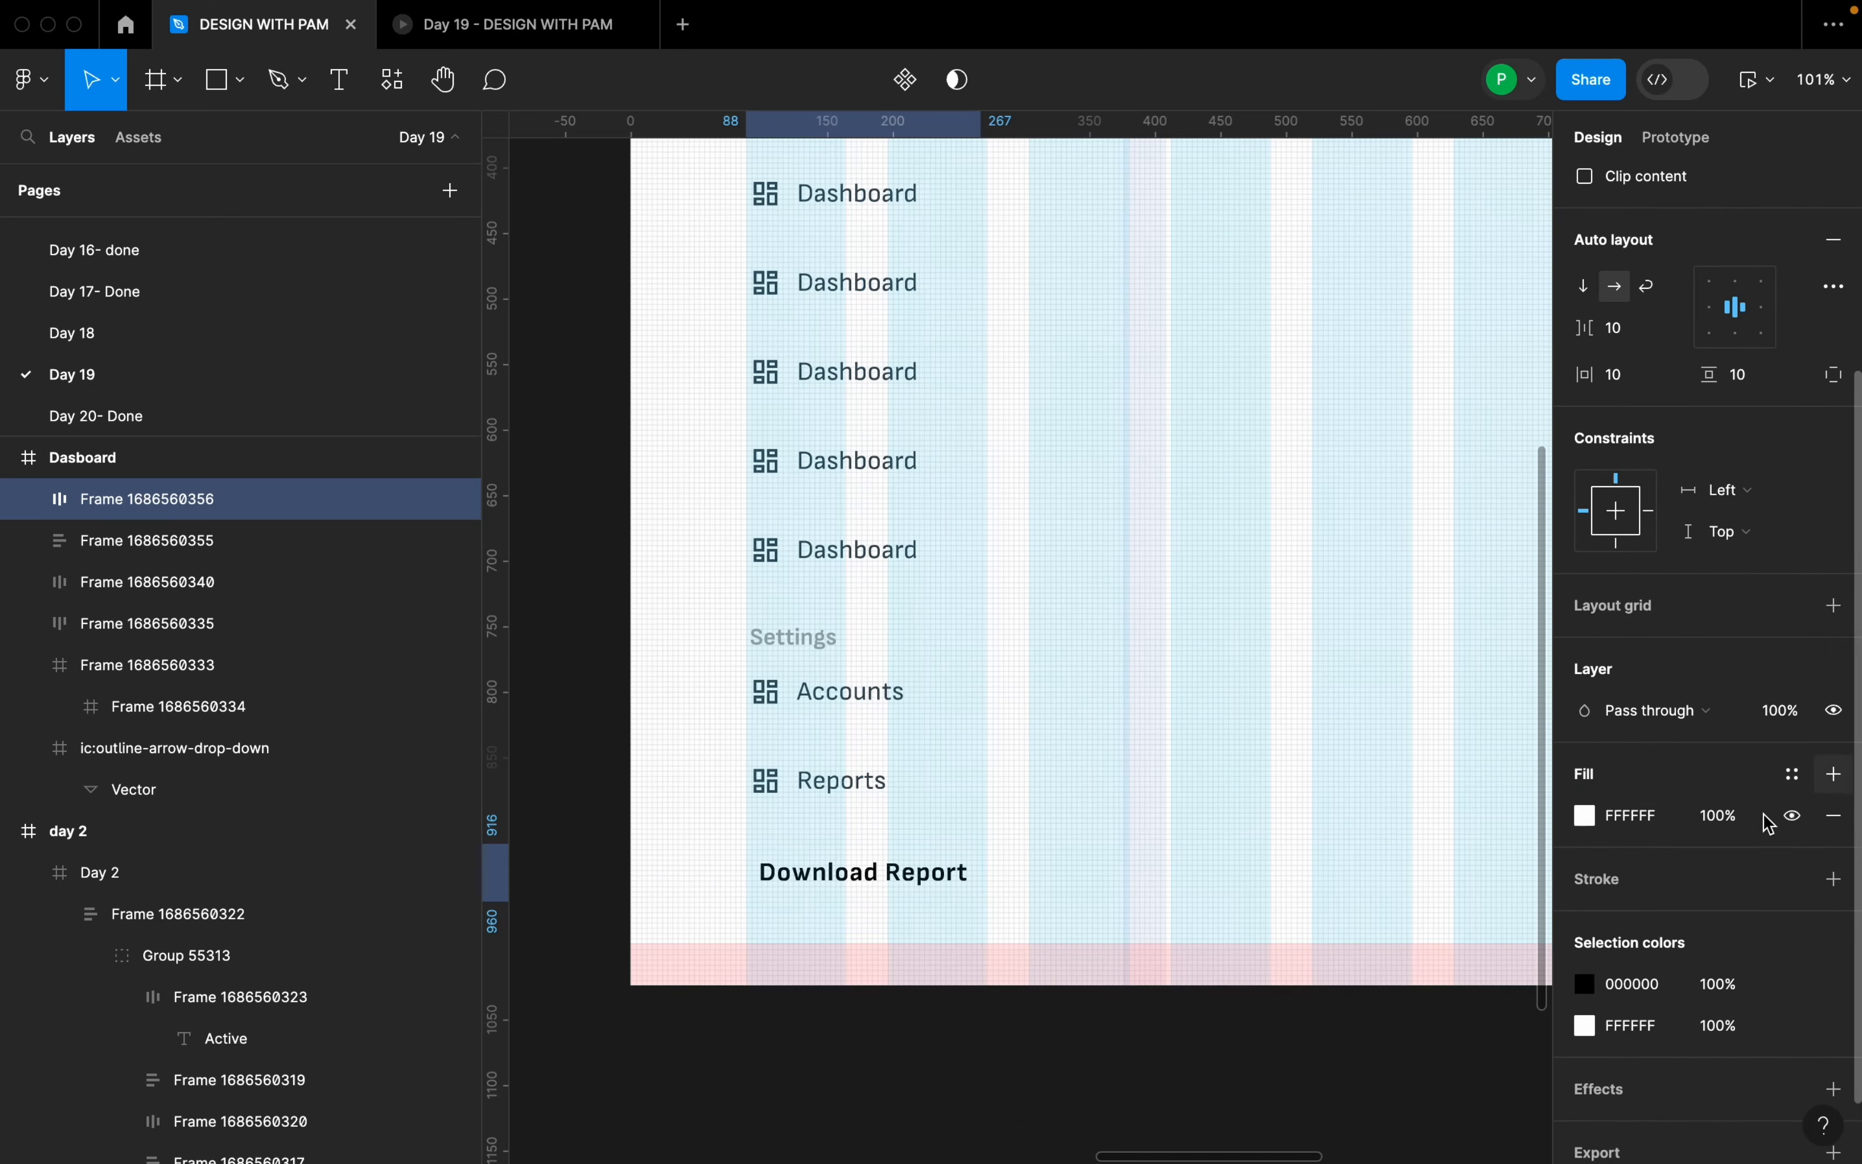
left_click(1587, 815)
left_click(1279, 856)
scroll(962, 716, "down", 10)
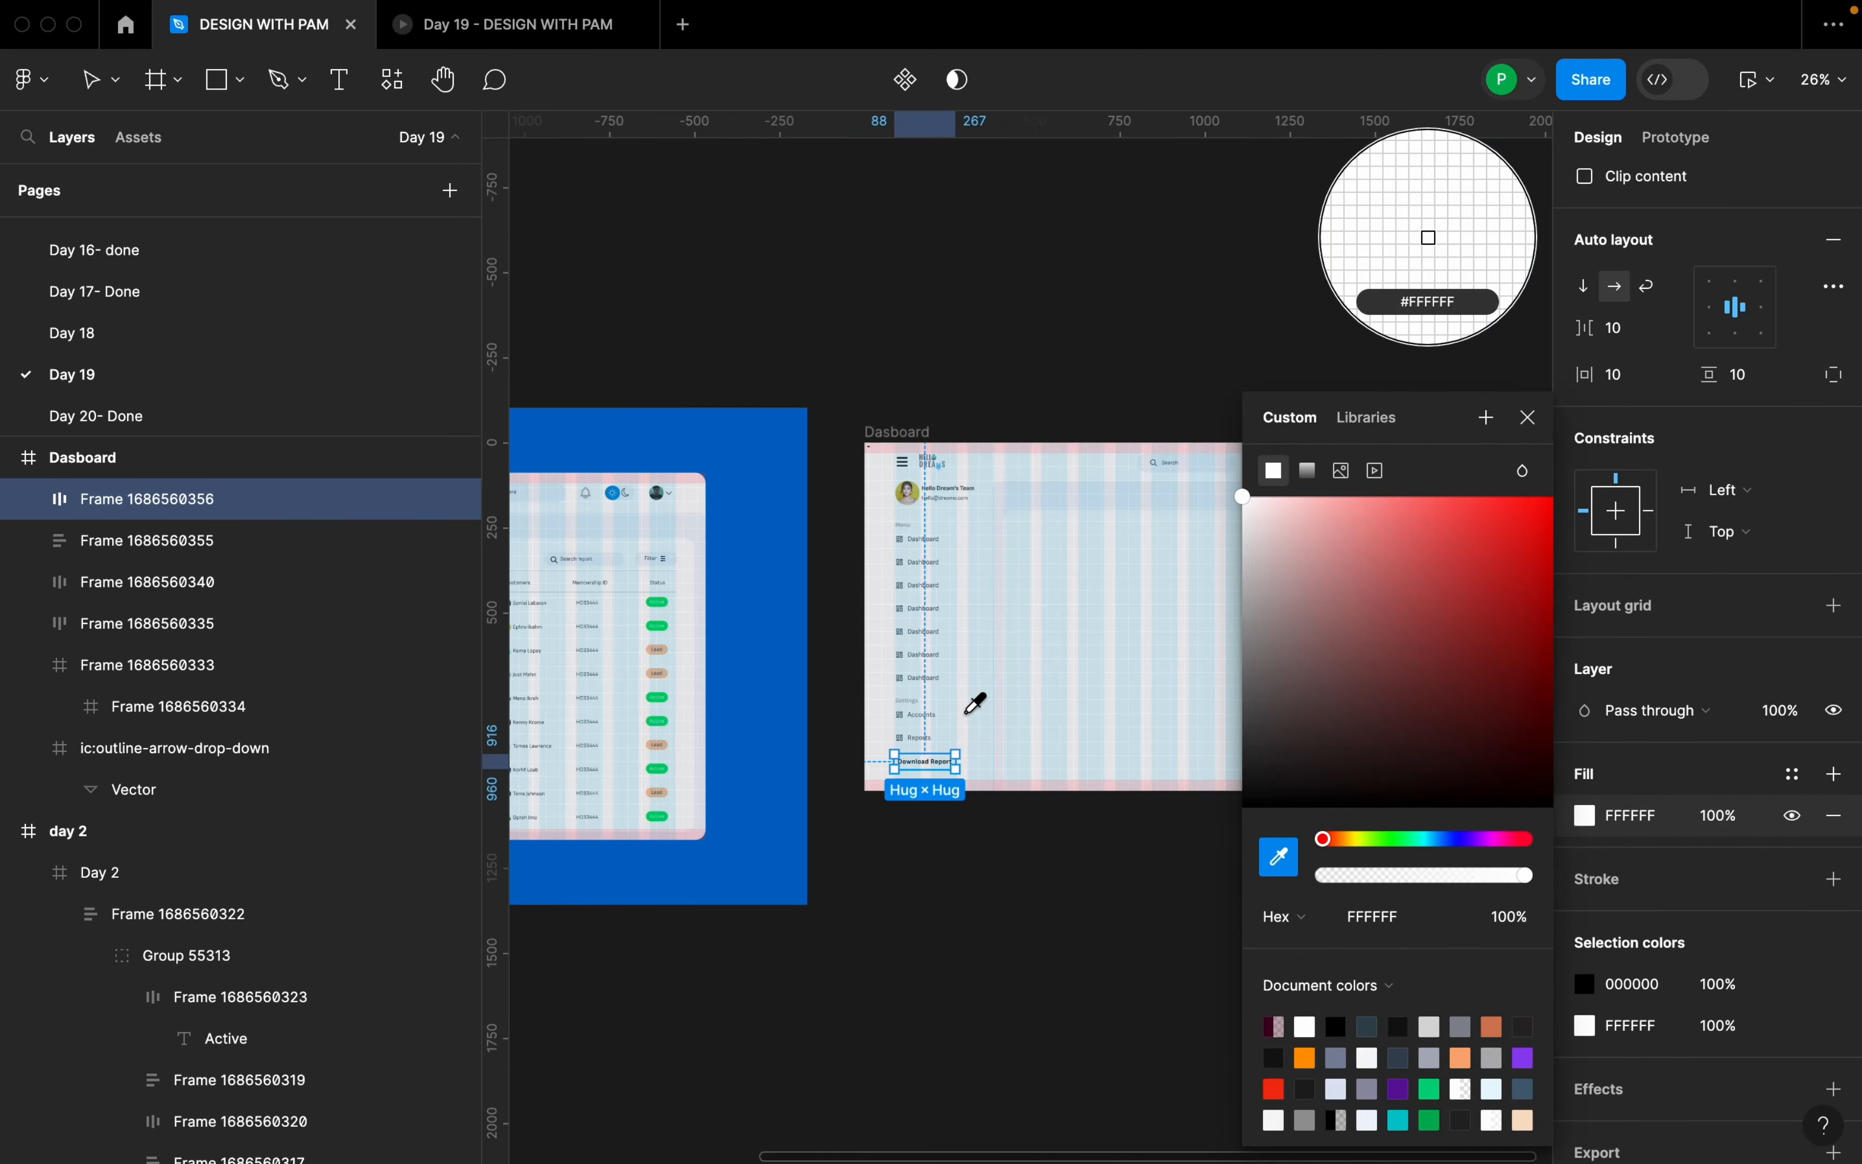
scroll(1185, 481, "left", 3)
scroll(656, 553, "up", 5)
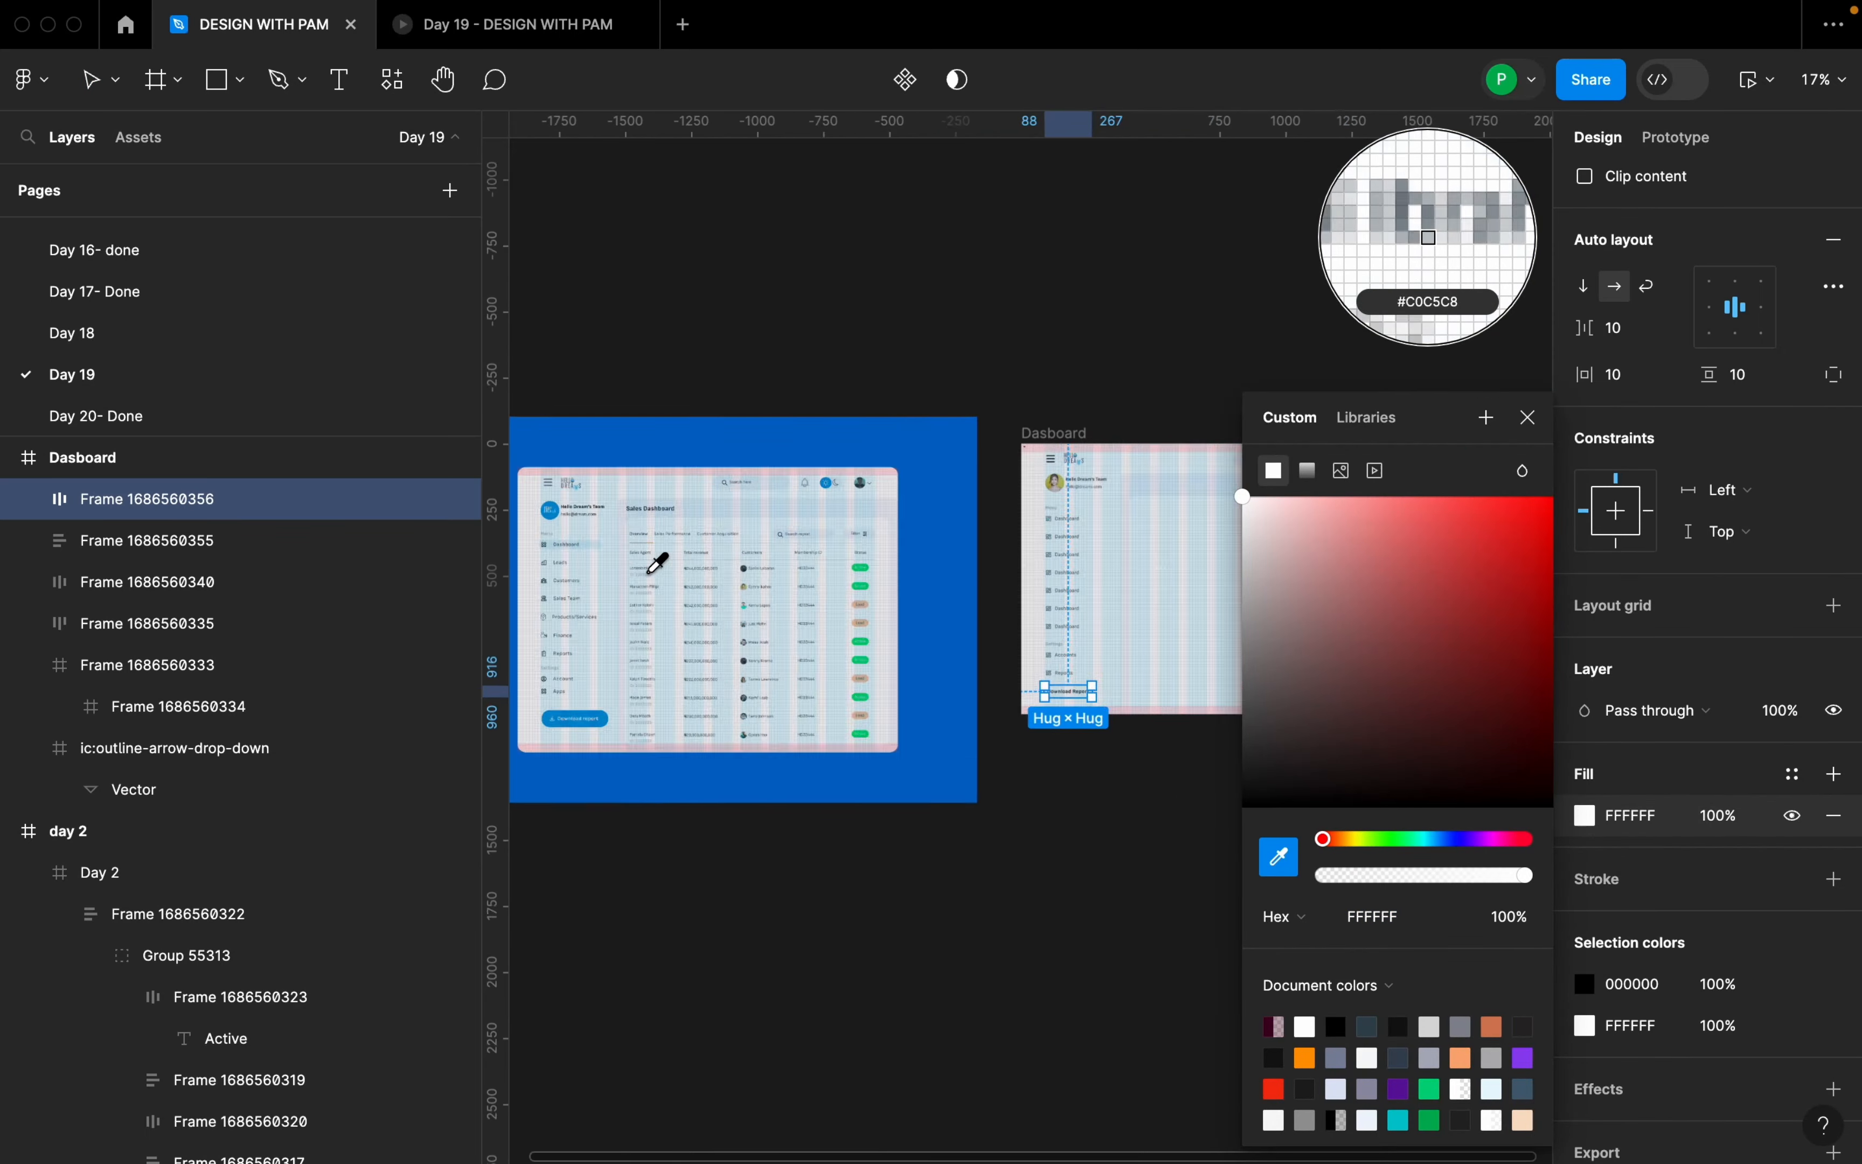
scroll(1162, 324, "up", 2)
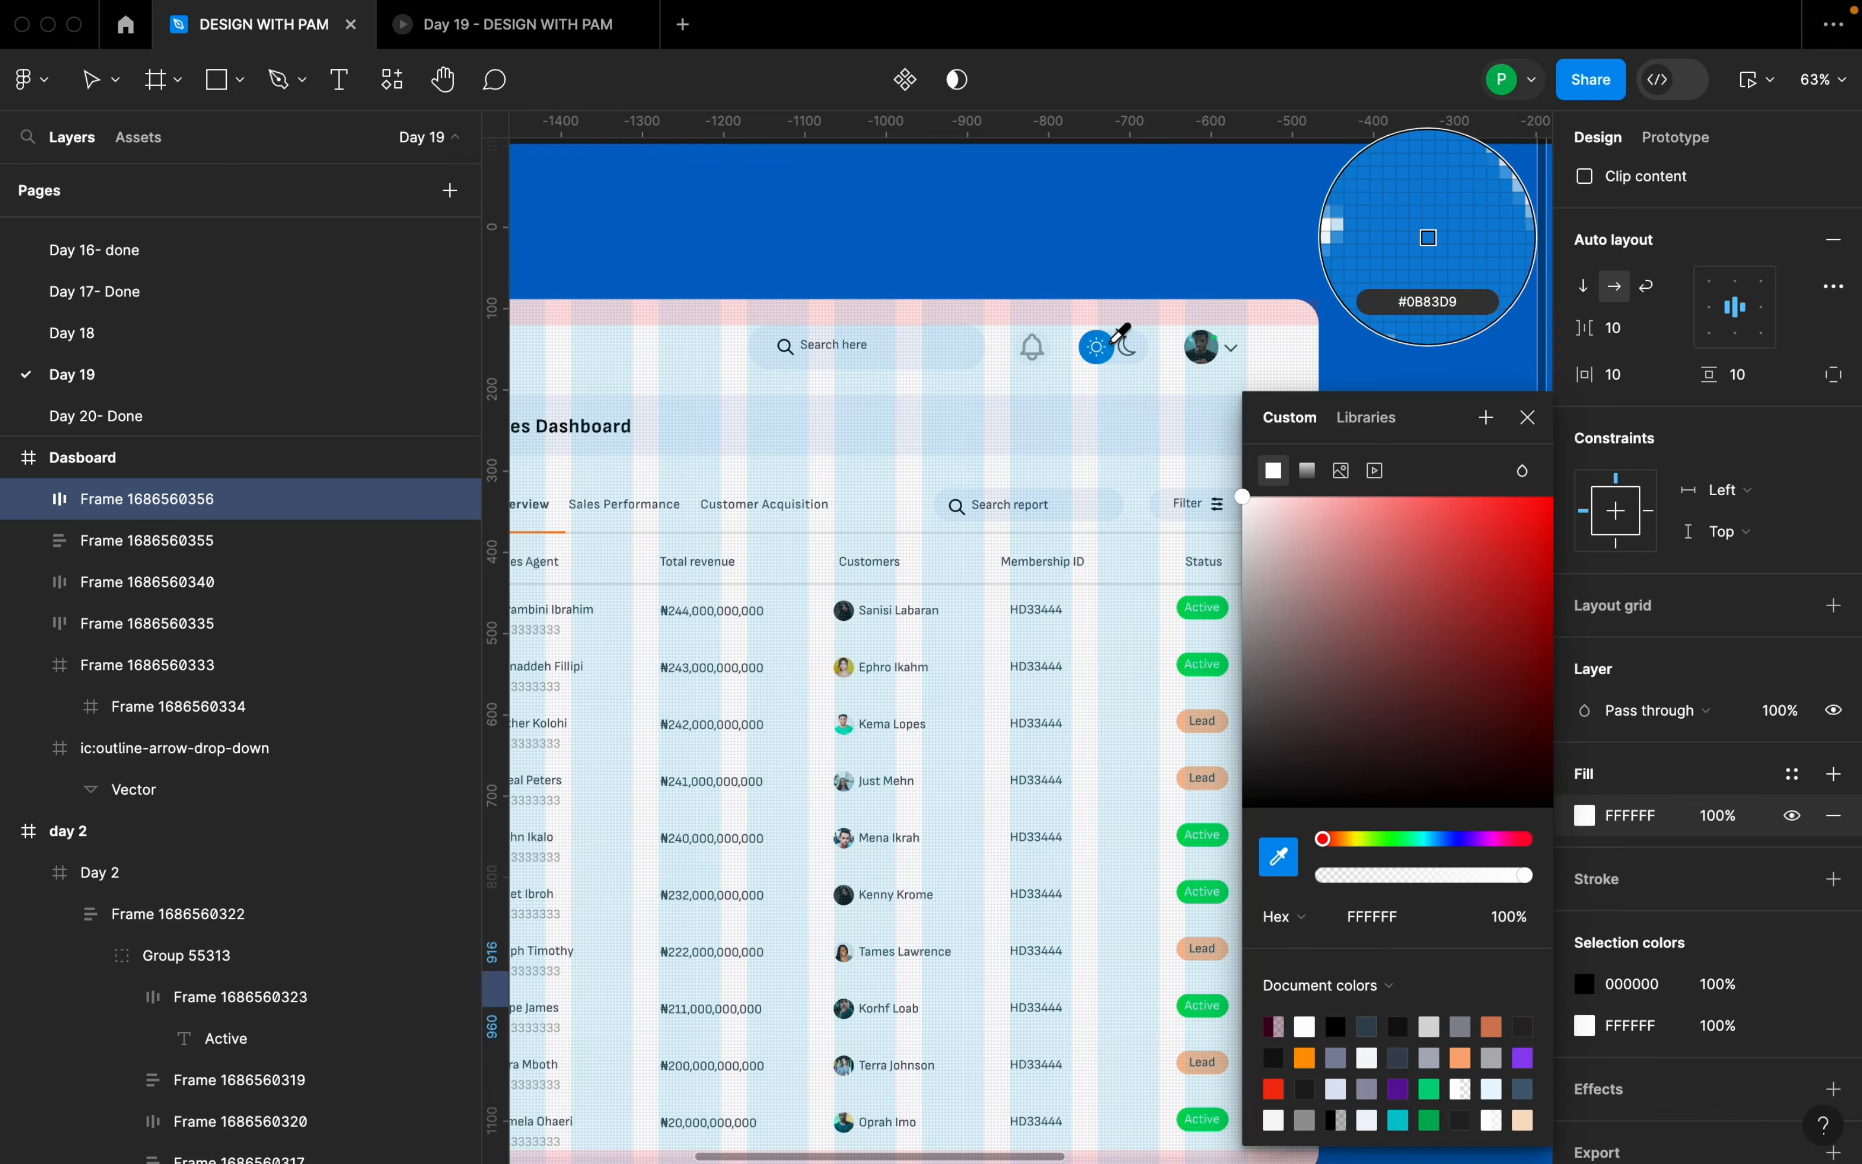
left_click(1100, 348)
- Change the Download Report button's text color from black to white
scroll(850, 435, "down", 5)
scroll(739, 645, "up", 6)
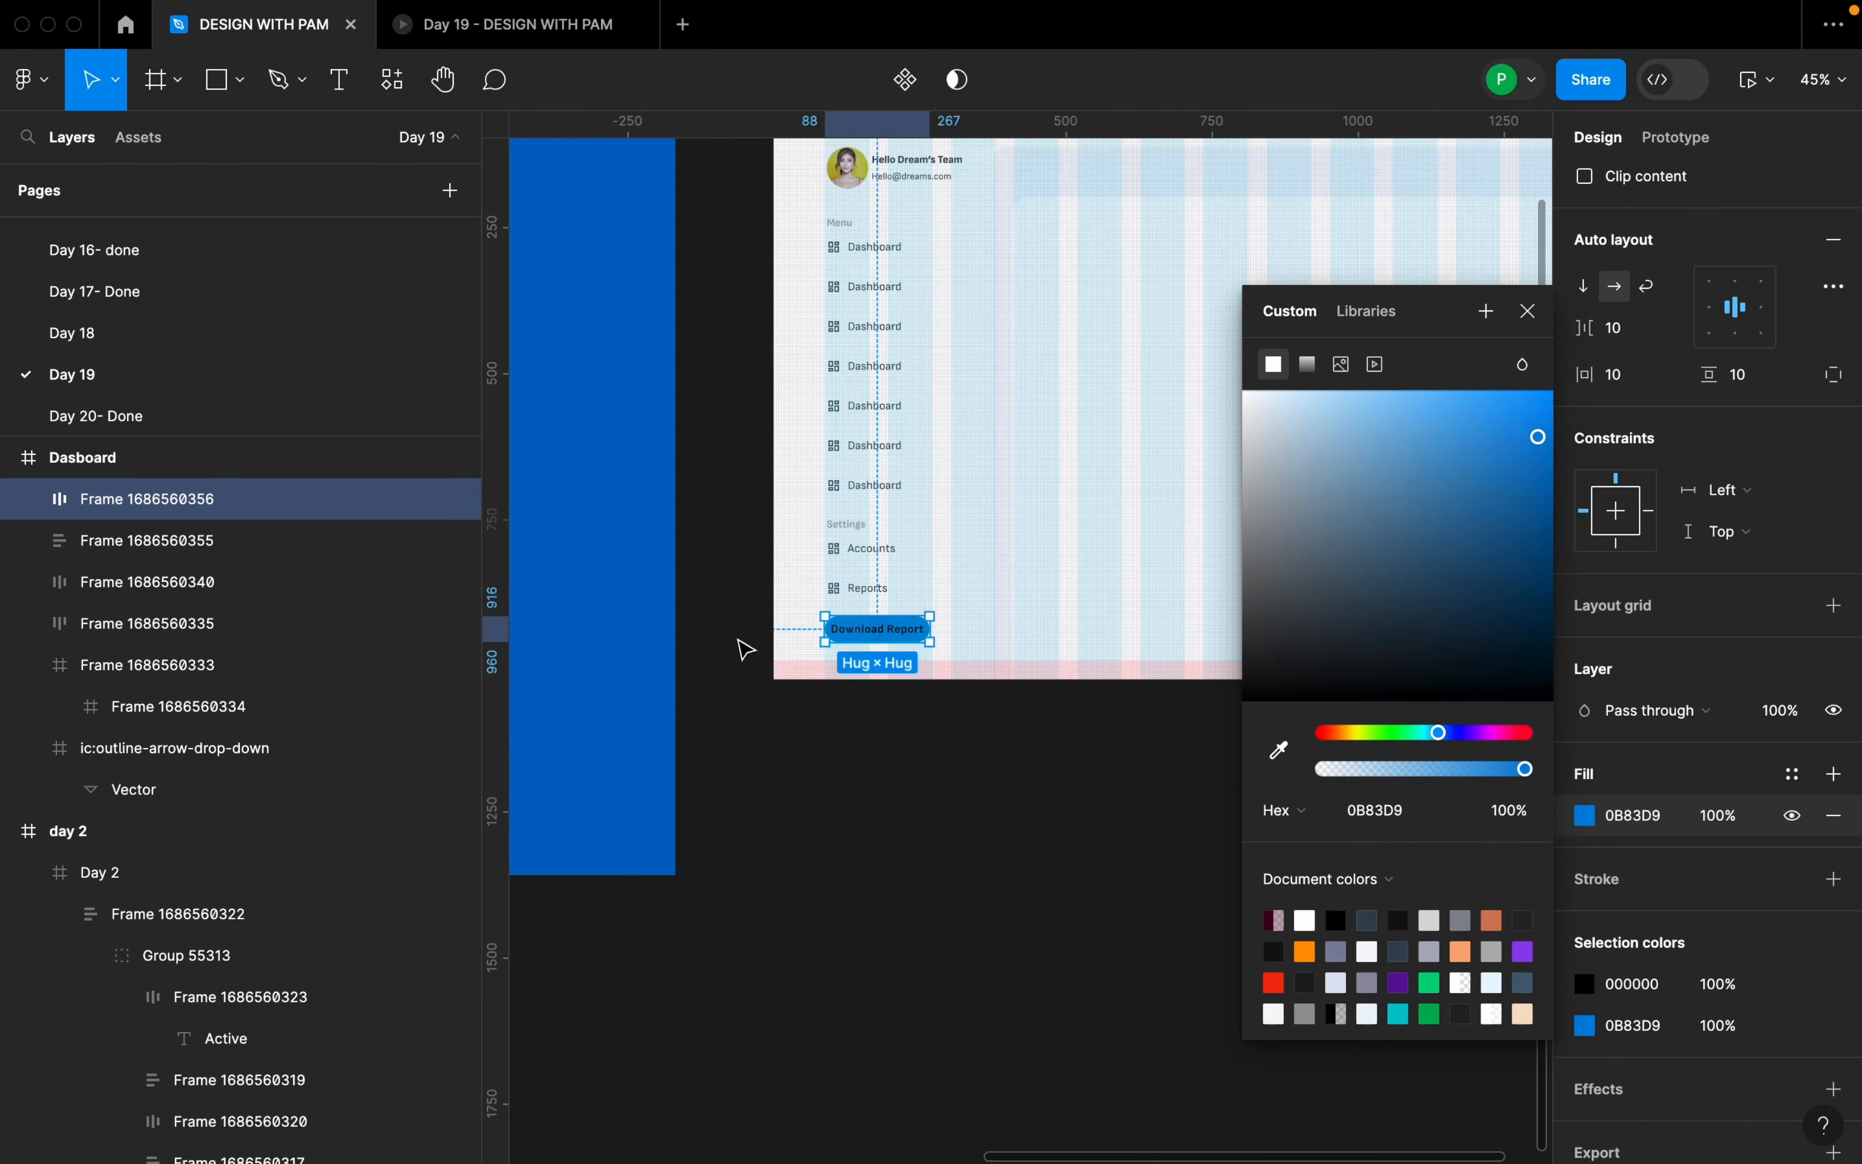
scroll(993, 651, "up", 2)
double_click(945, 651)
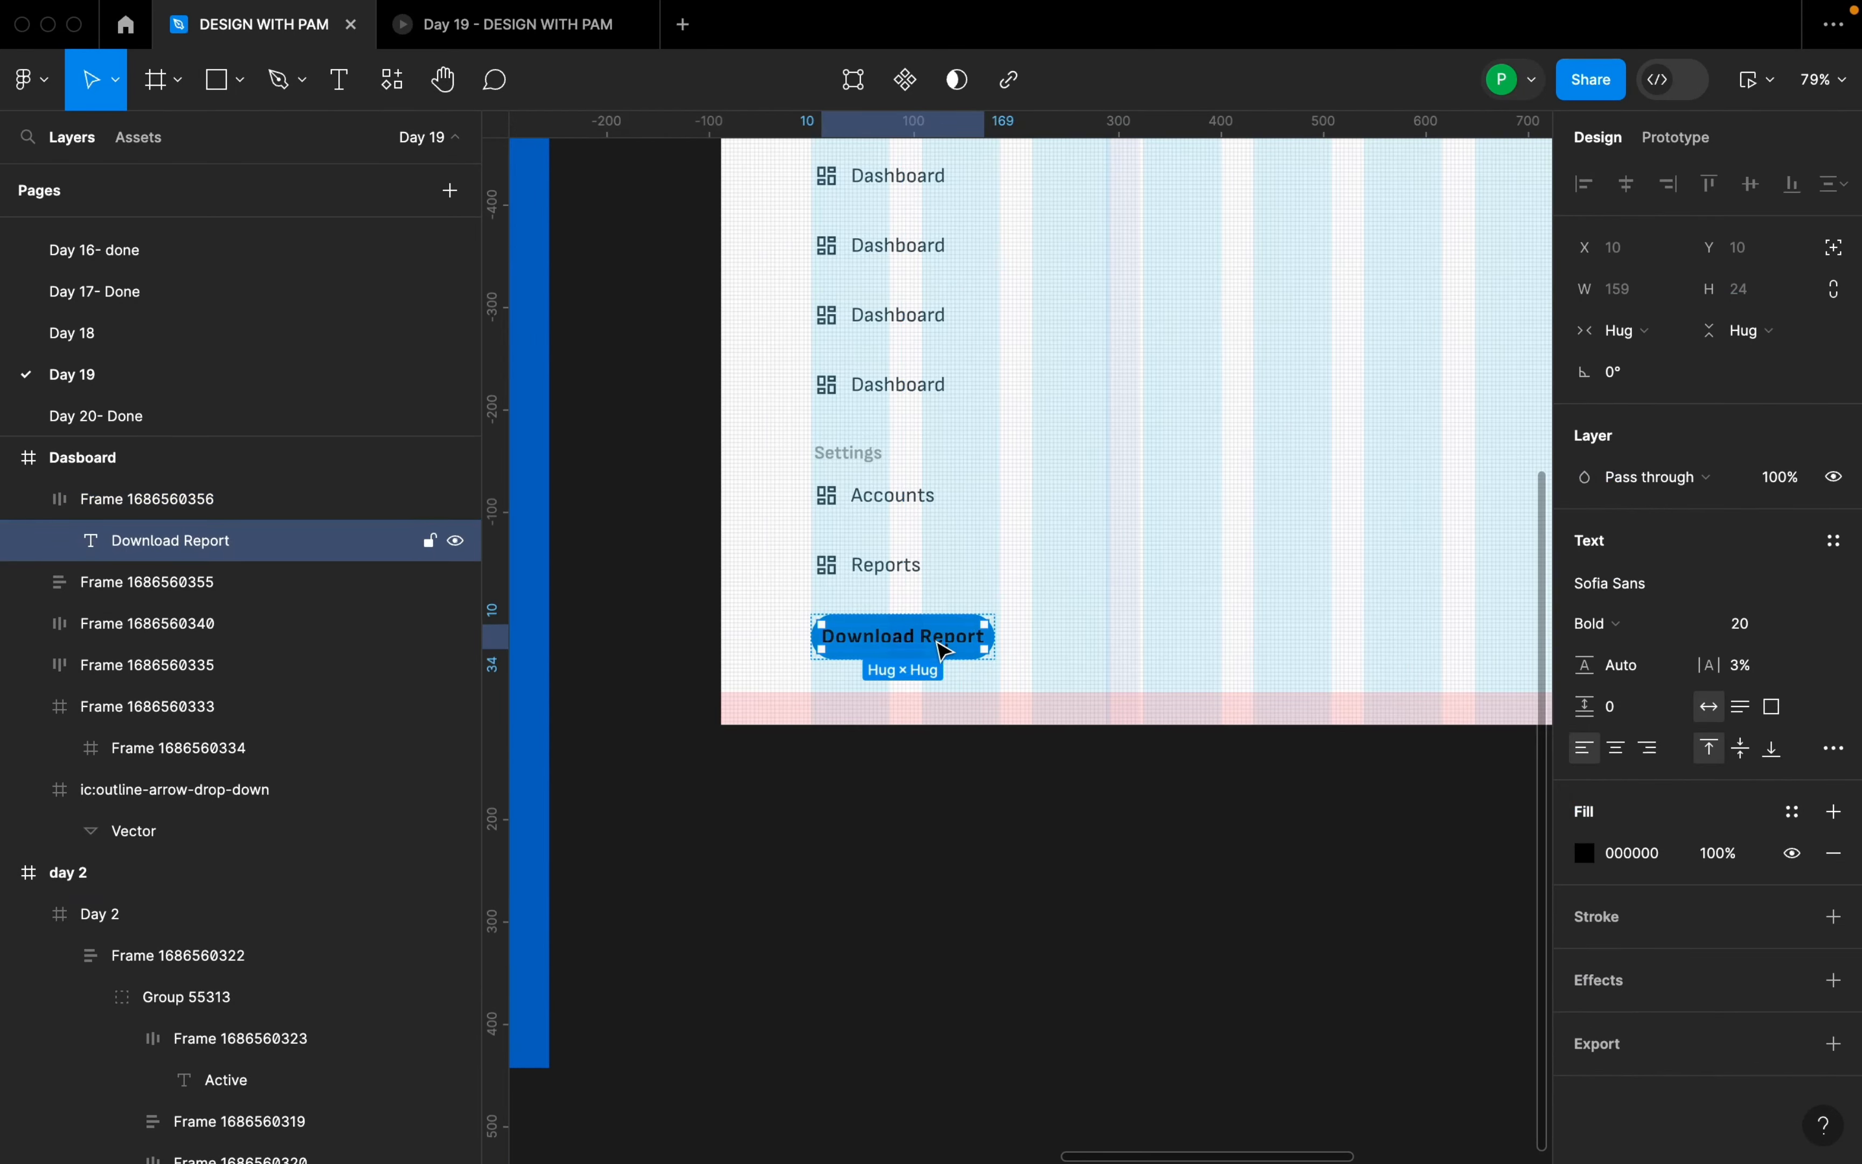
left_click(946, 651)
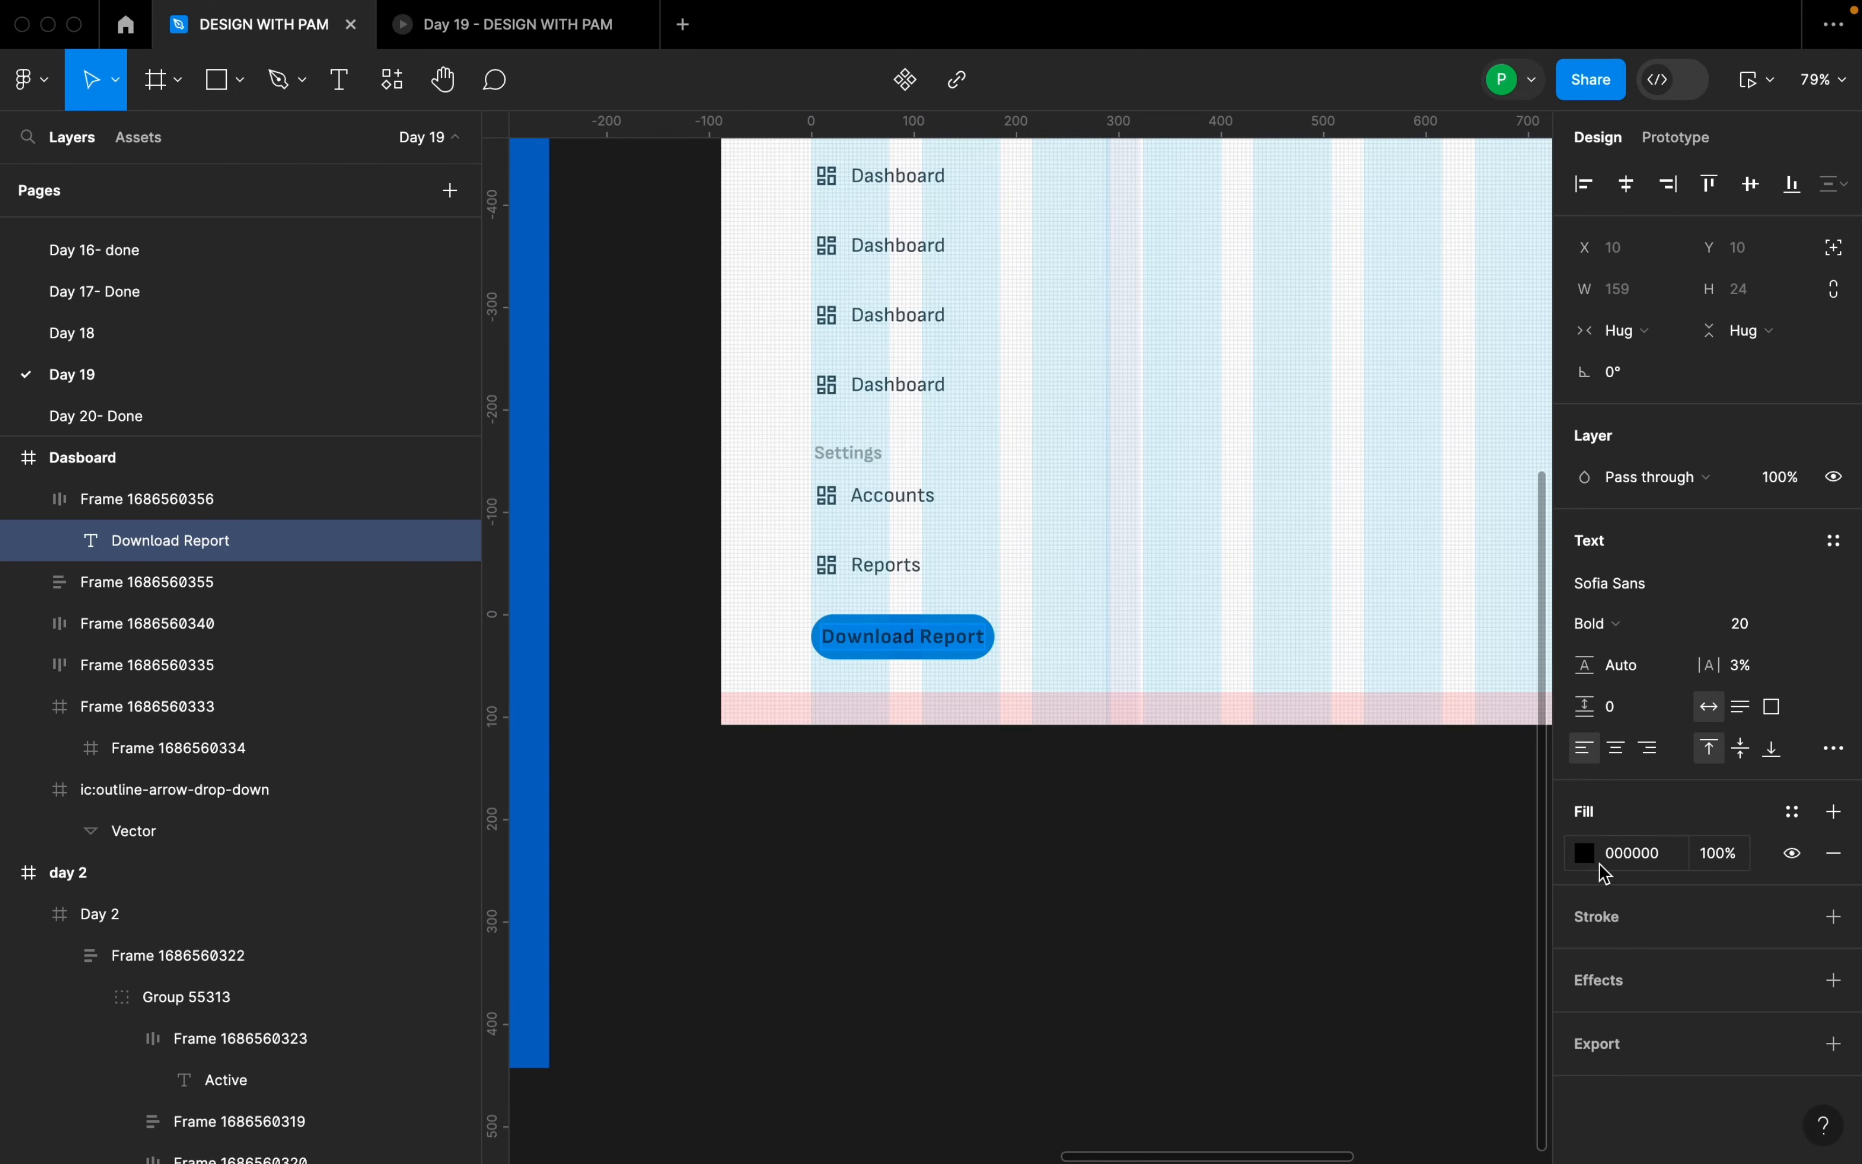
left_click(1586, 854)
left_click_drag(1298, 556, 1206, 493)
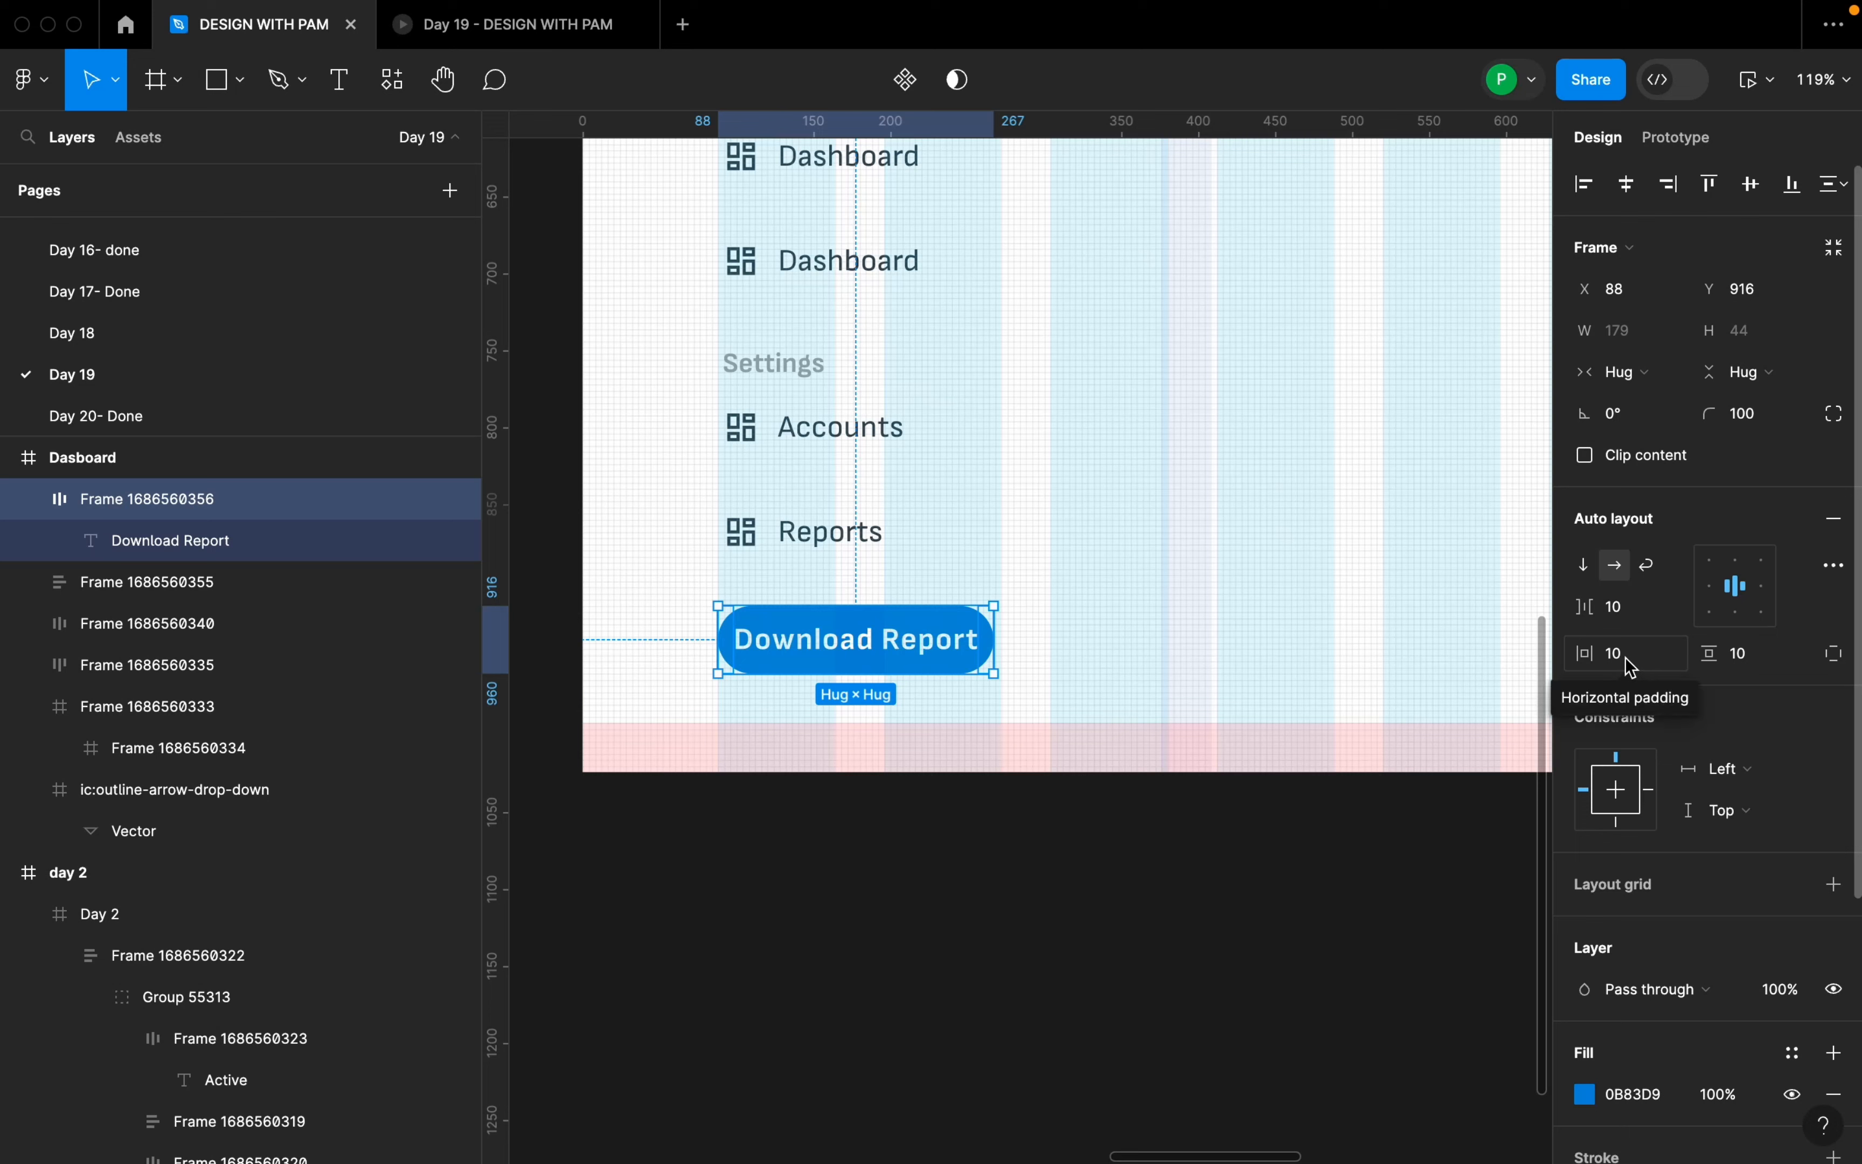
- Set the Download Report button's horizontal padding to 24 and vertical padding to 12
left_click(1624, 654)
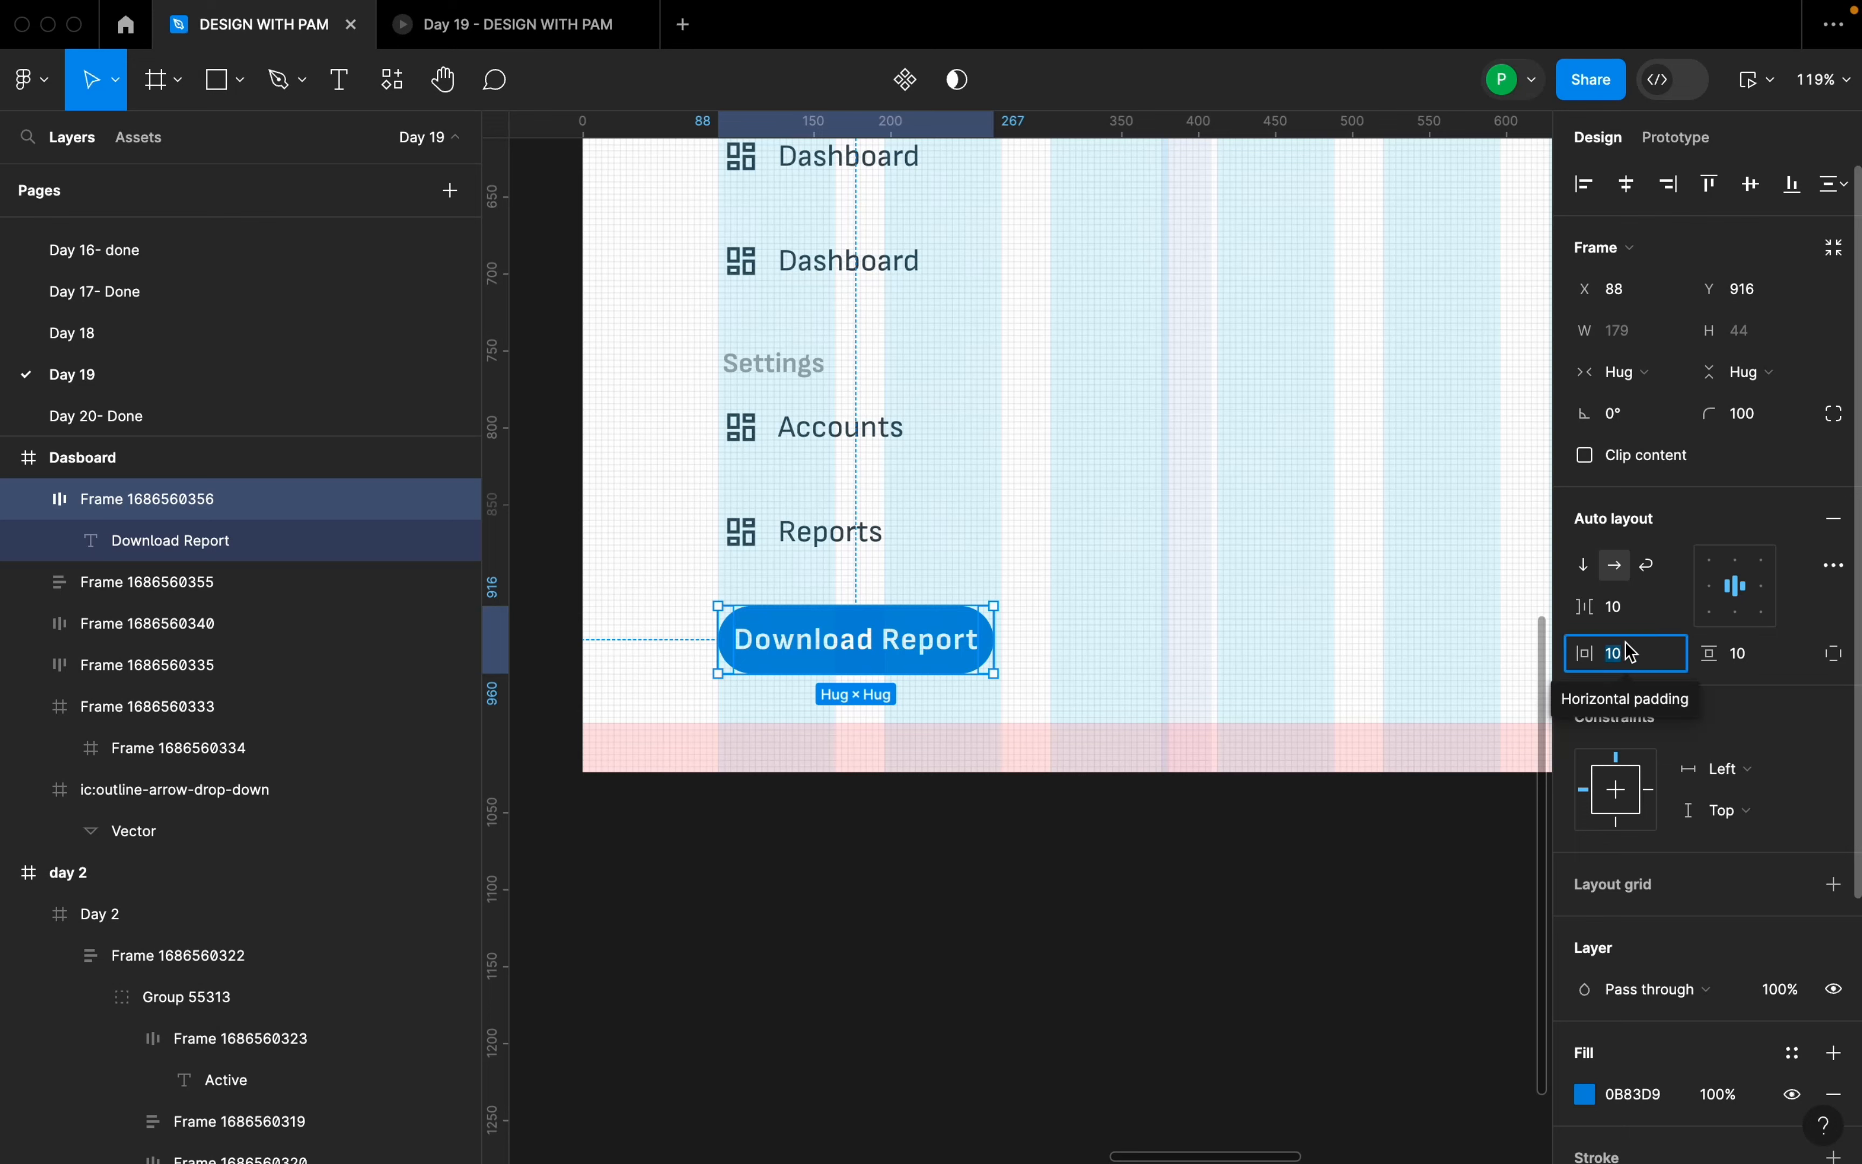
type("24")
key("Return")
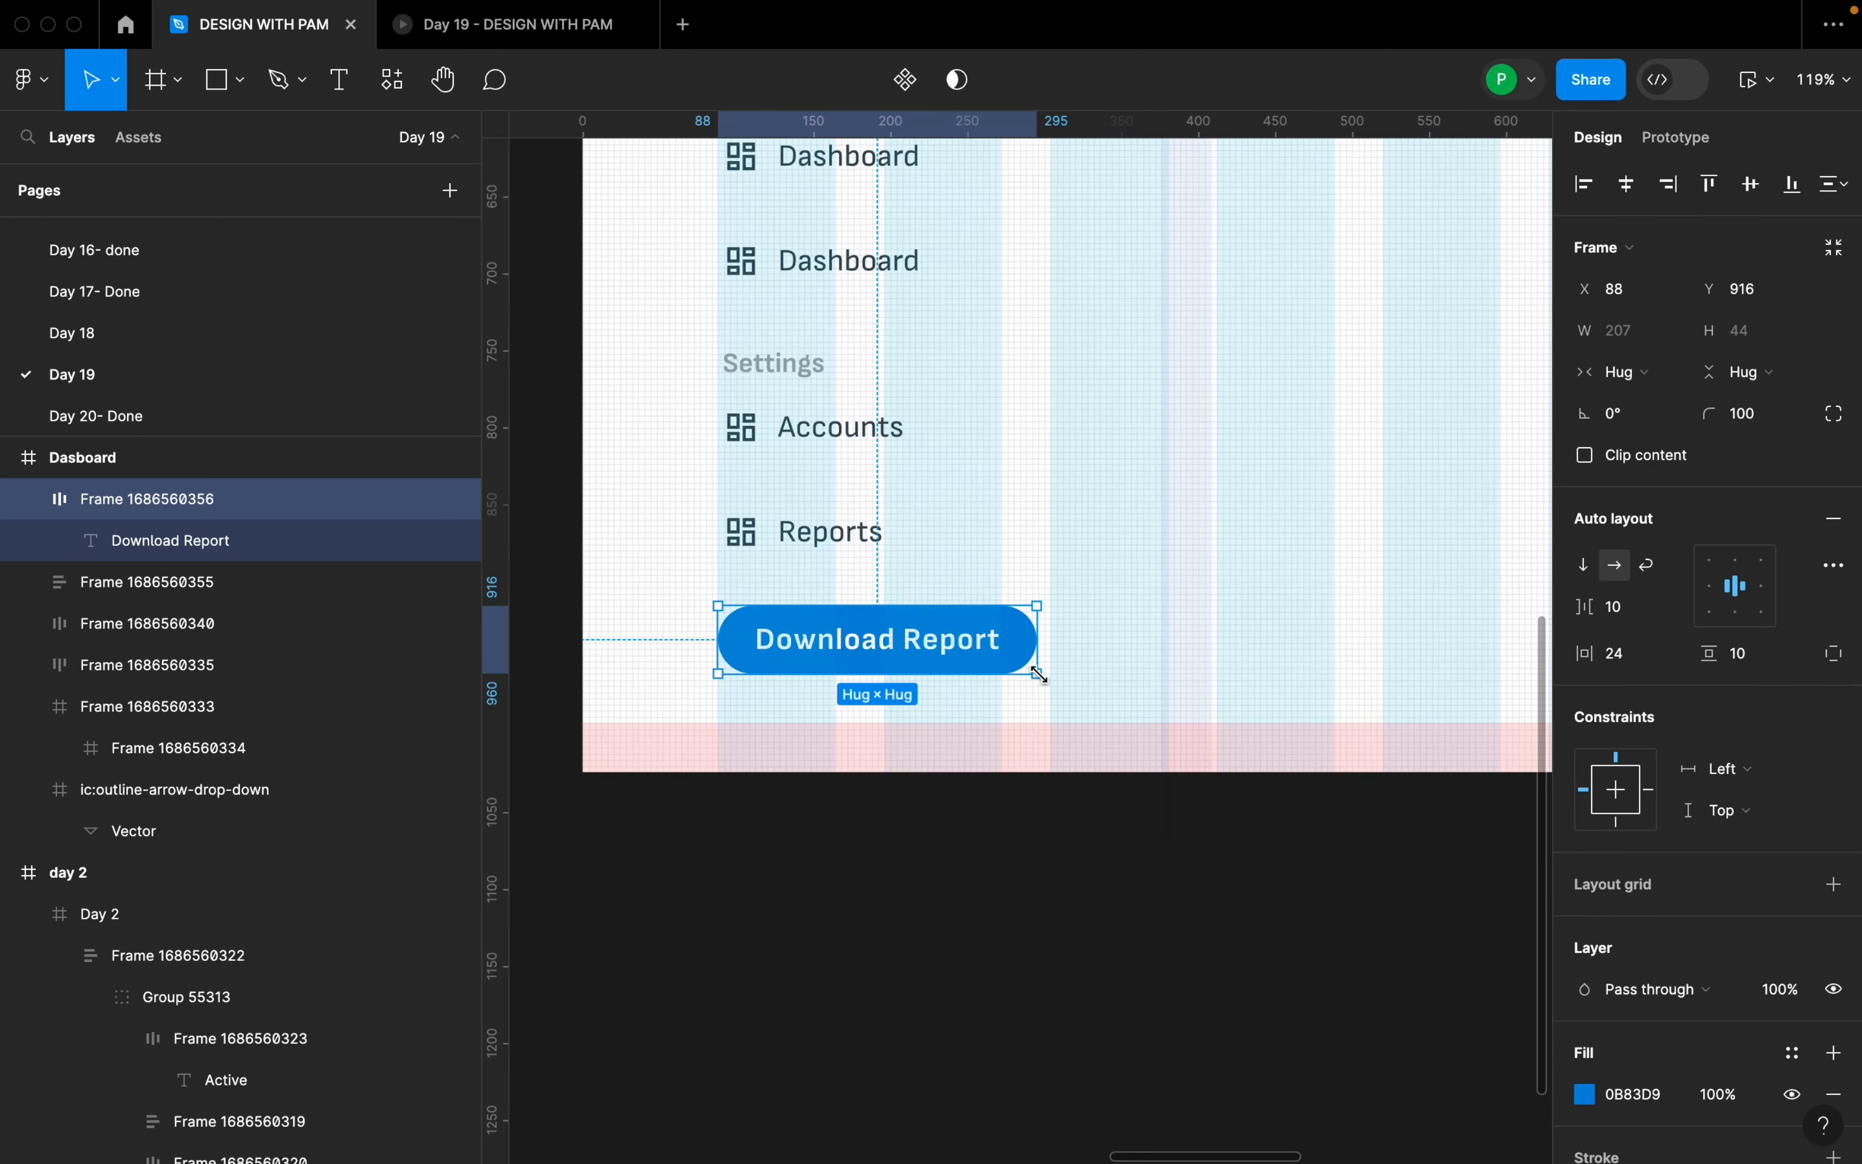
left_click(1749, 667)
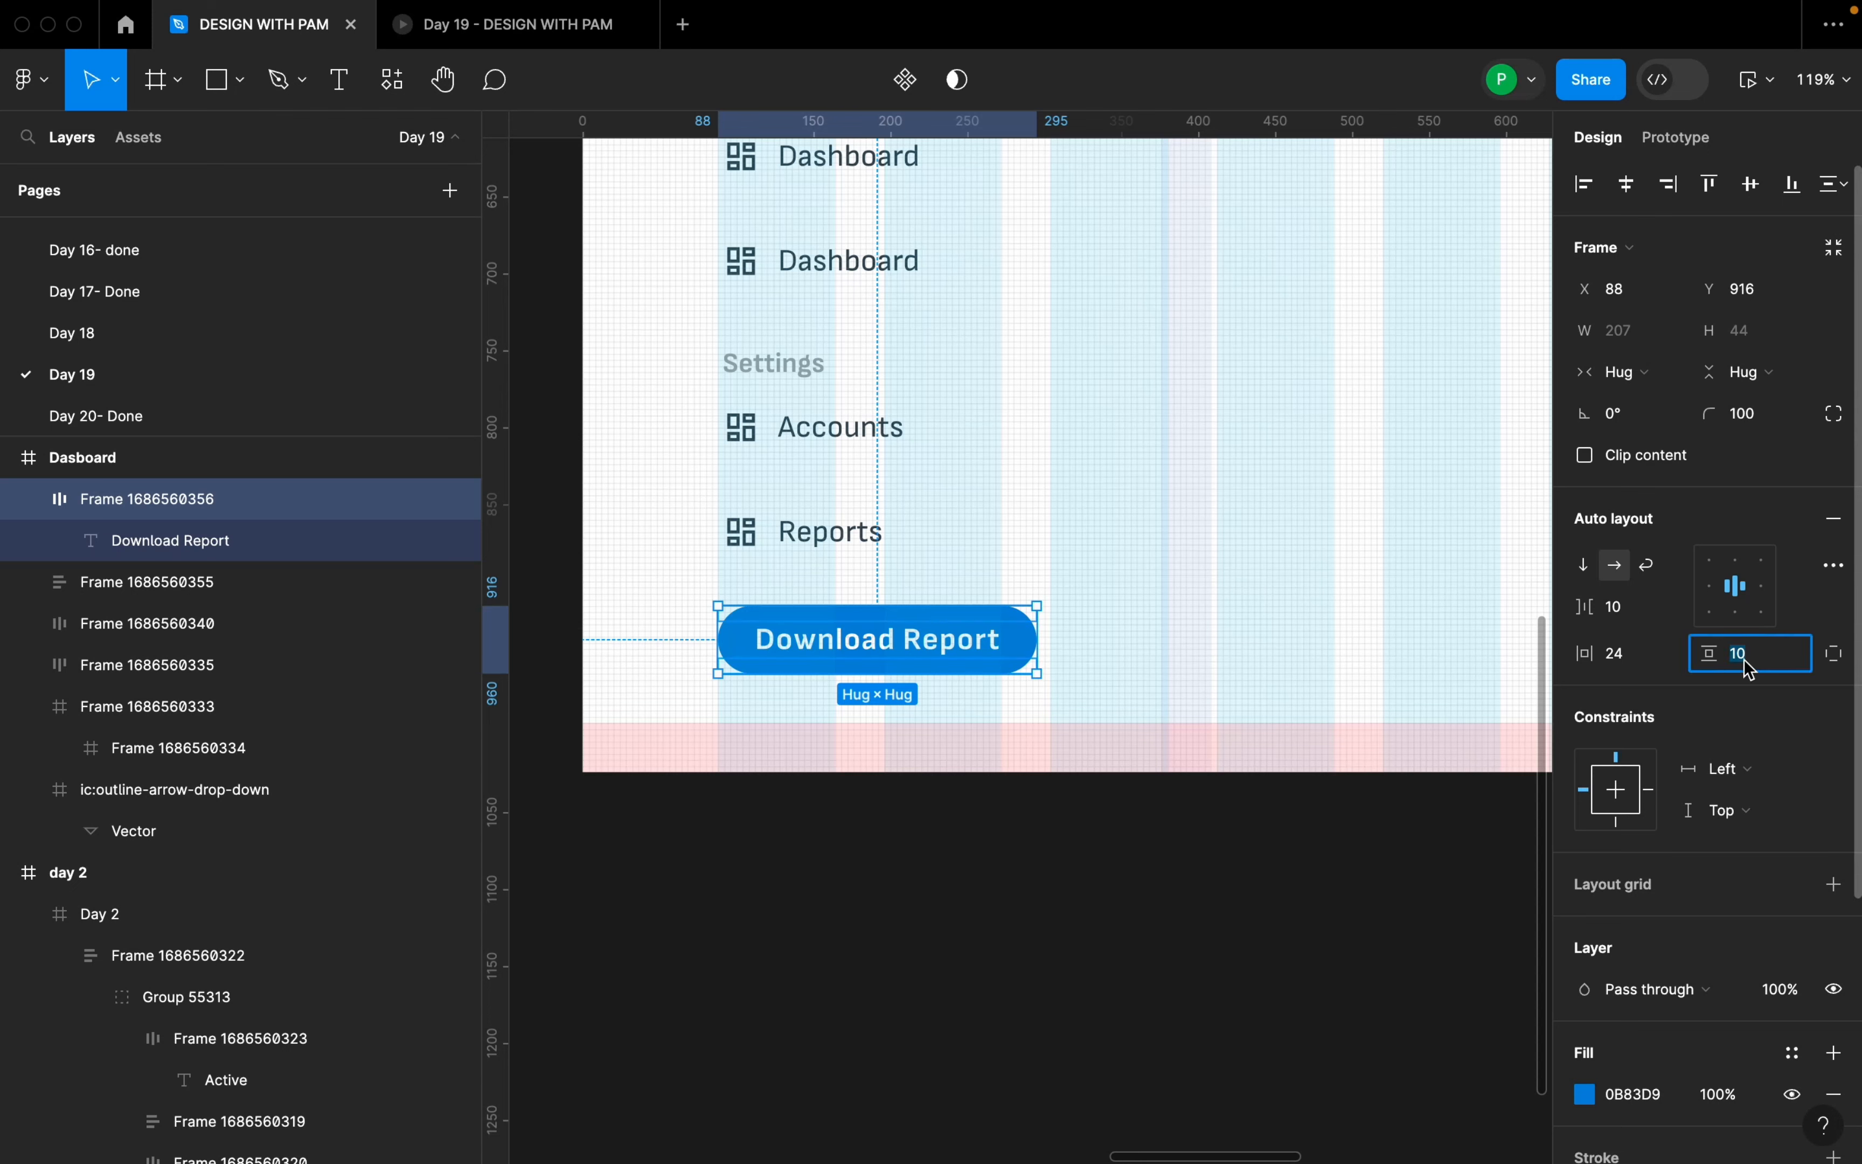
type("12")
key("Return")
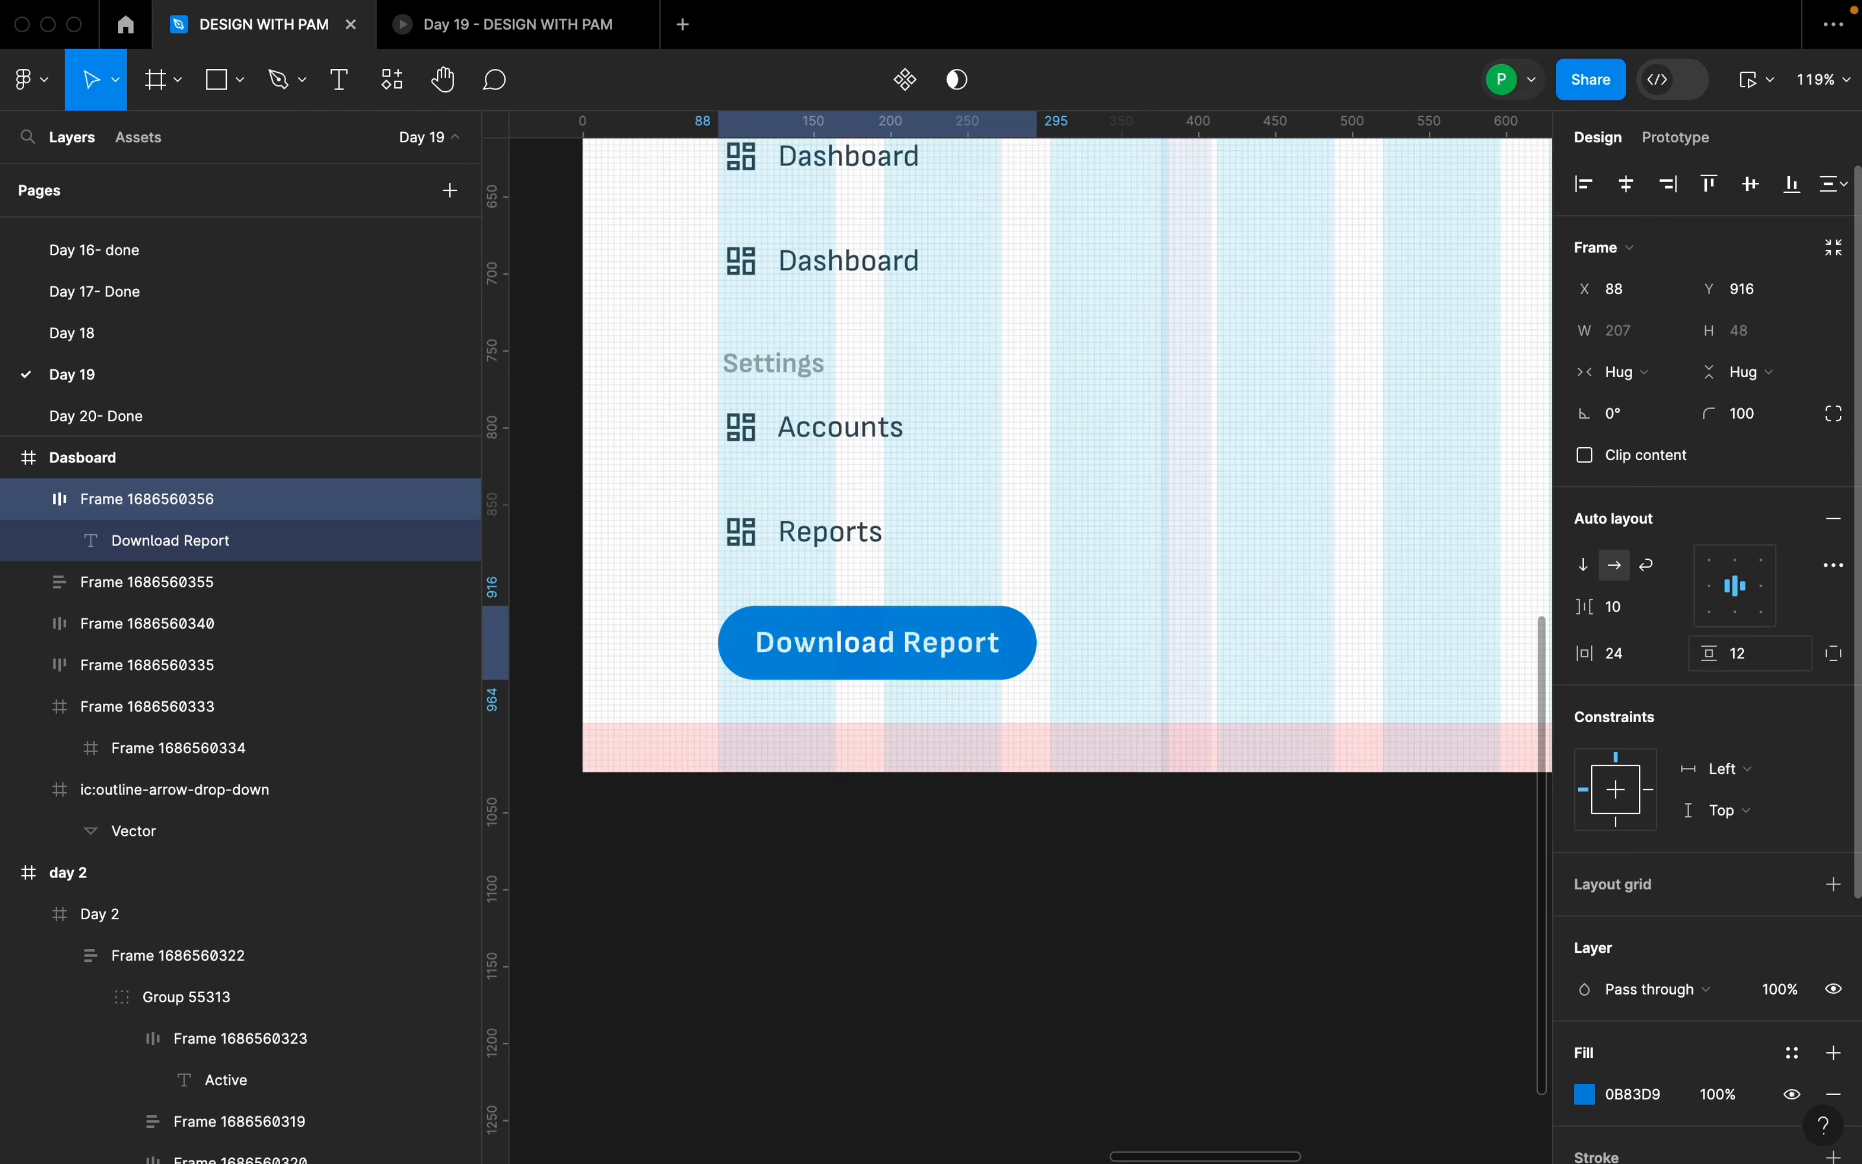
- Search the Heroicons plugin for "dow" and place the outlined download icon over the Download Report button
left_click(955, 793)
left_click(872, 656)
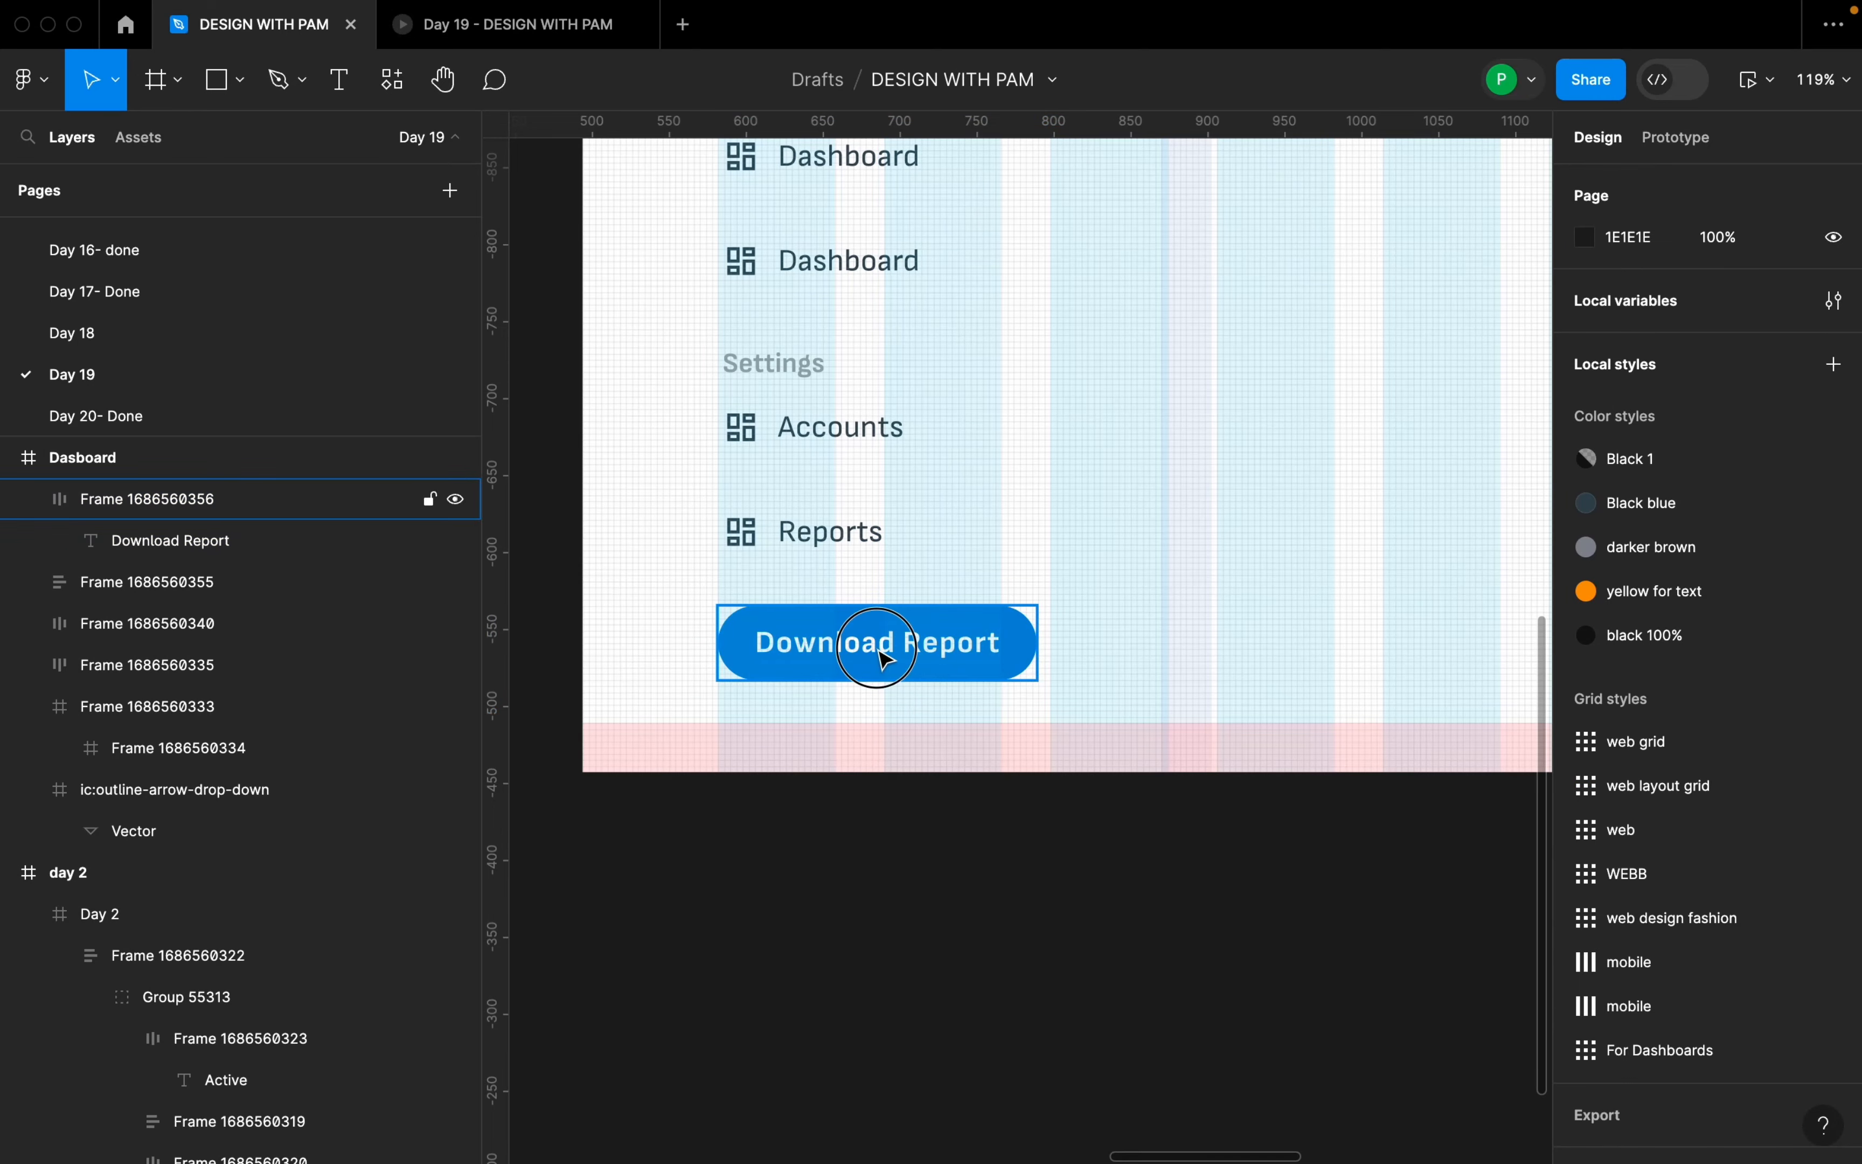
right_click(876, 654)
mouse_move(973, 931)
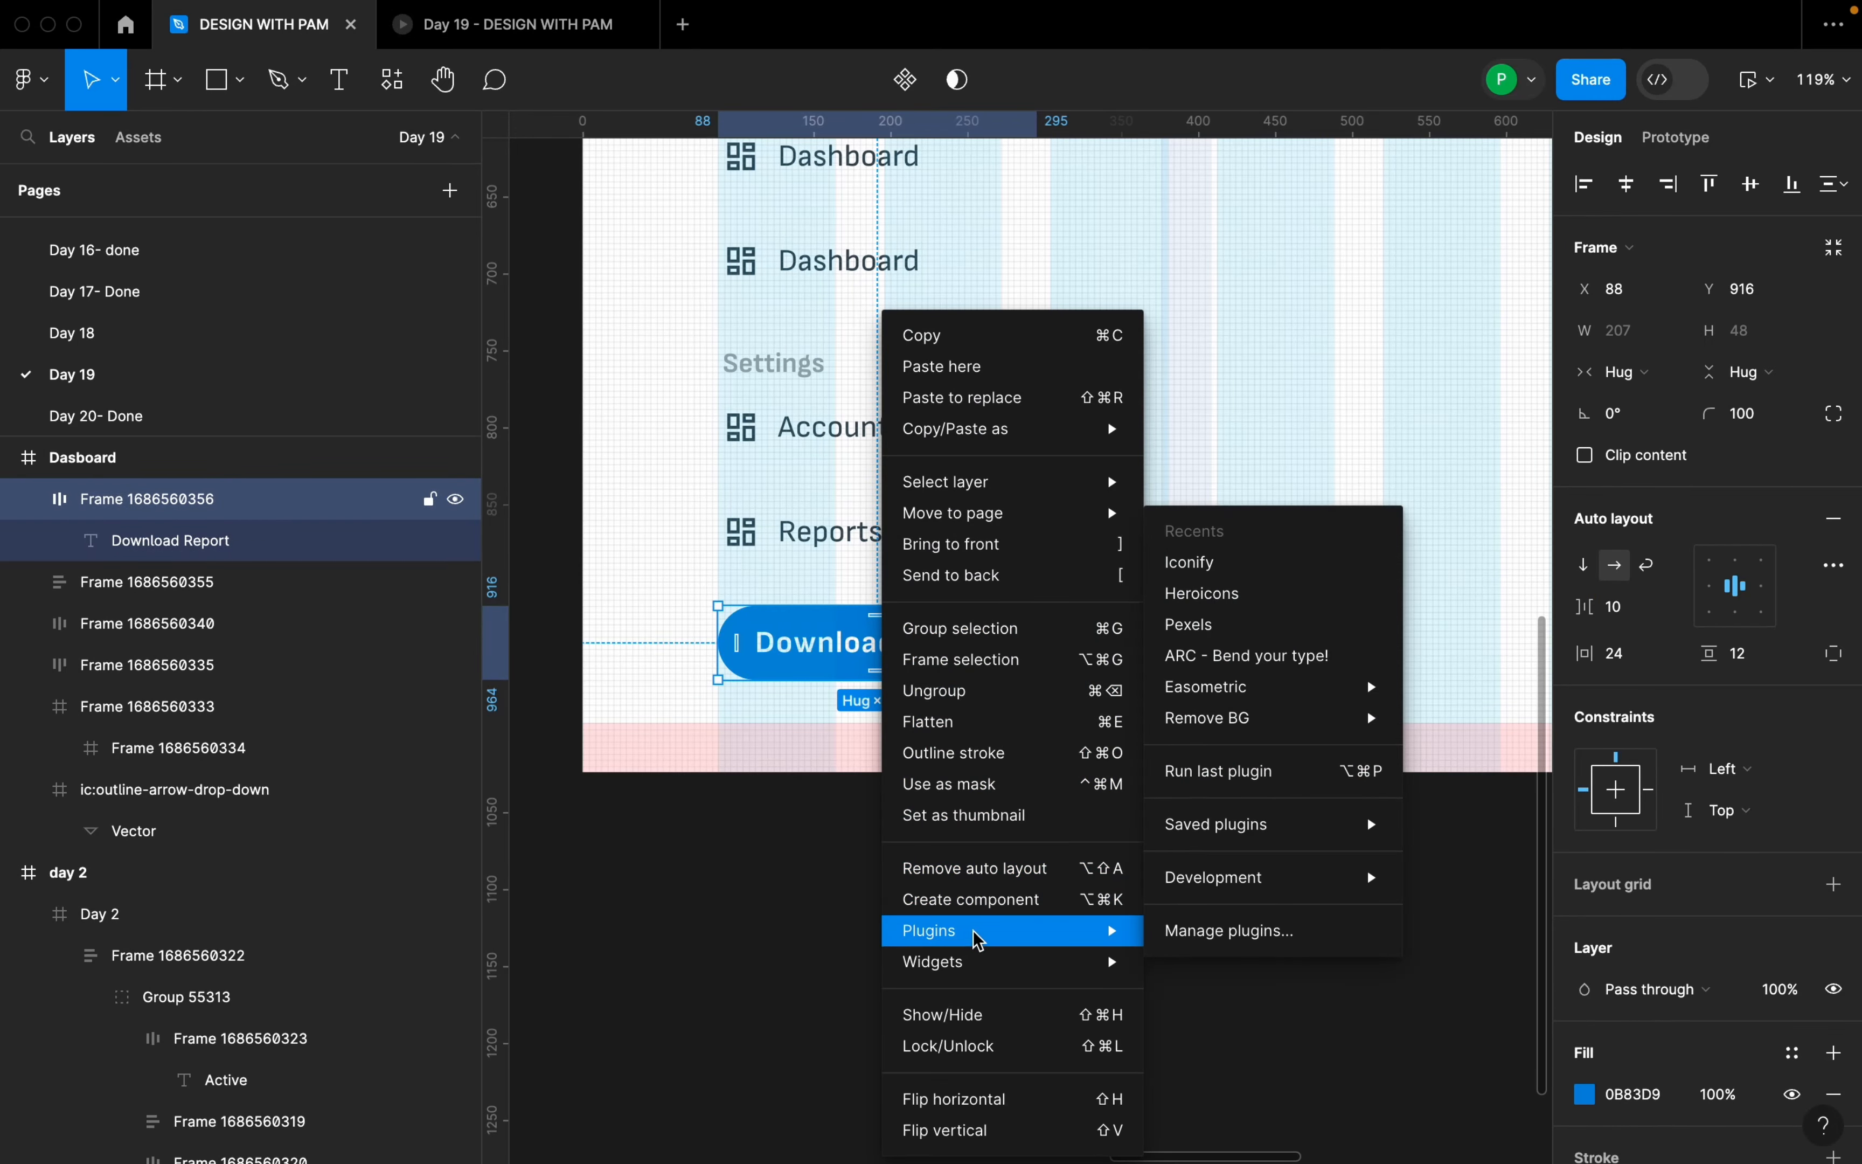
left_click(1233, 608)
scroll(387, 501, "down", 1)
scroll(387, 501, "down", 5)
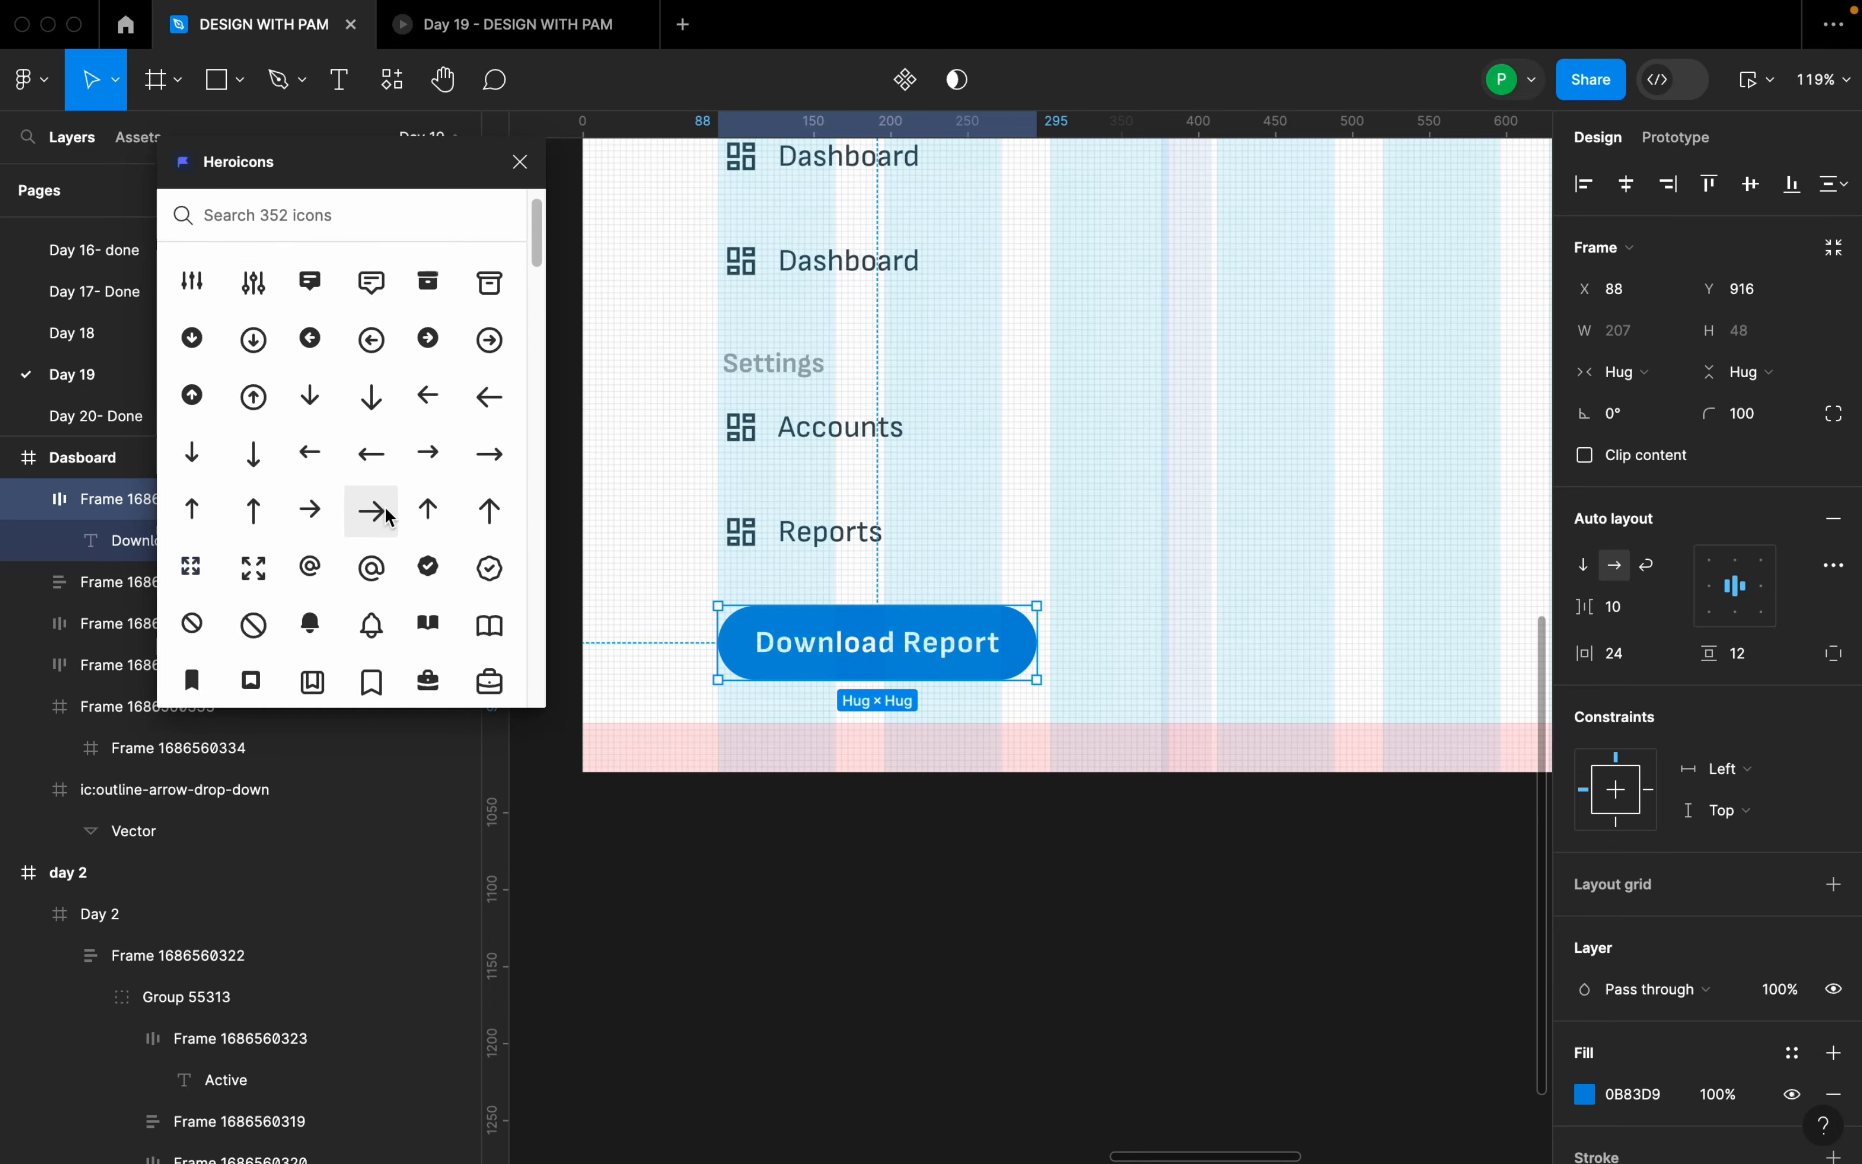
type("dow")
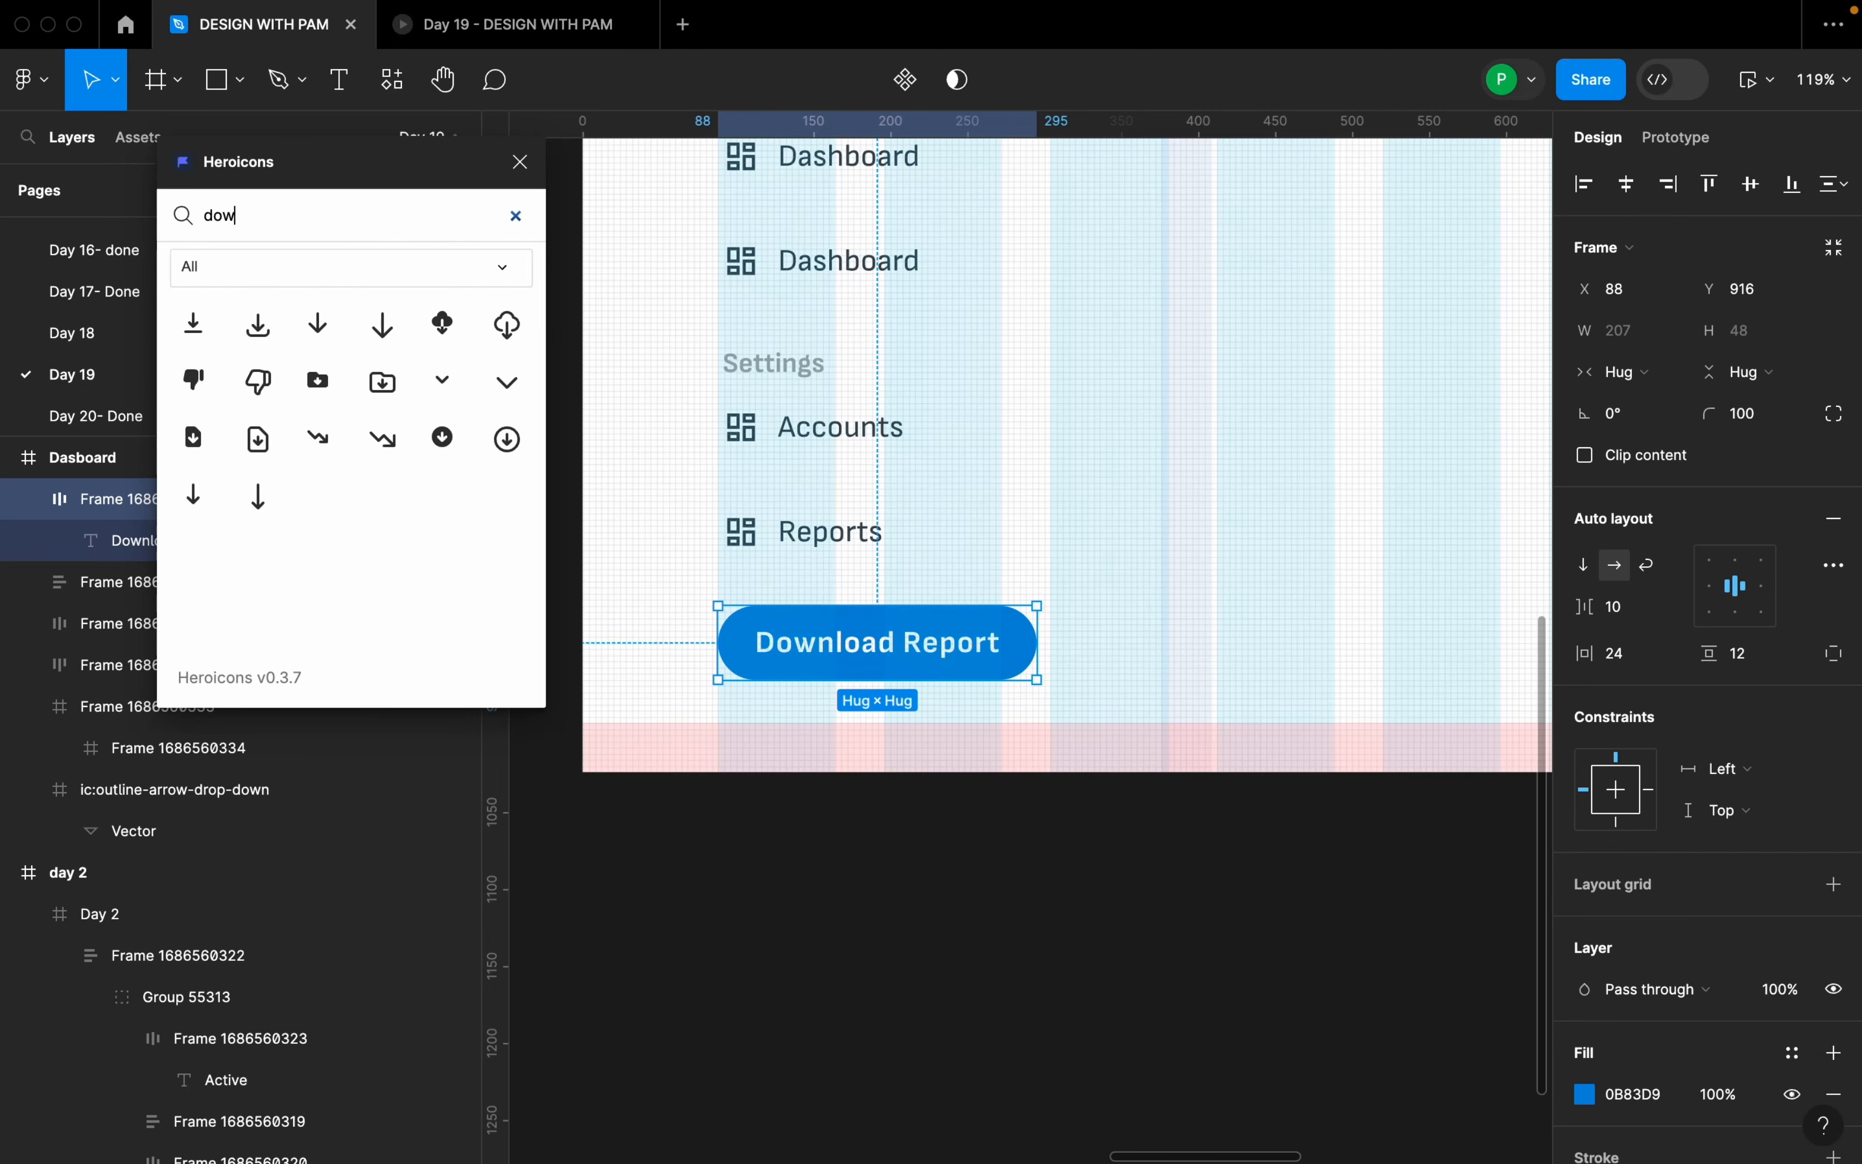
left_click_drag(262, 333, 798, 663)
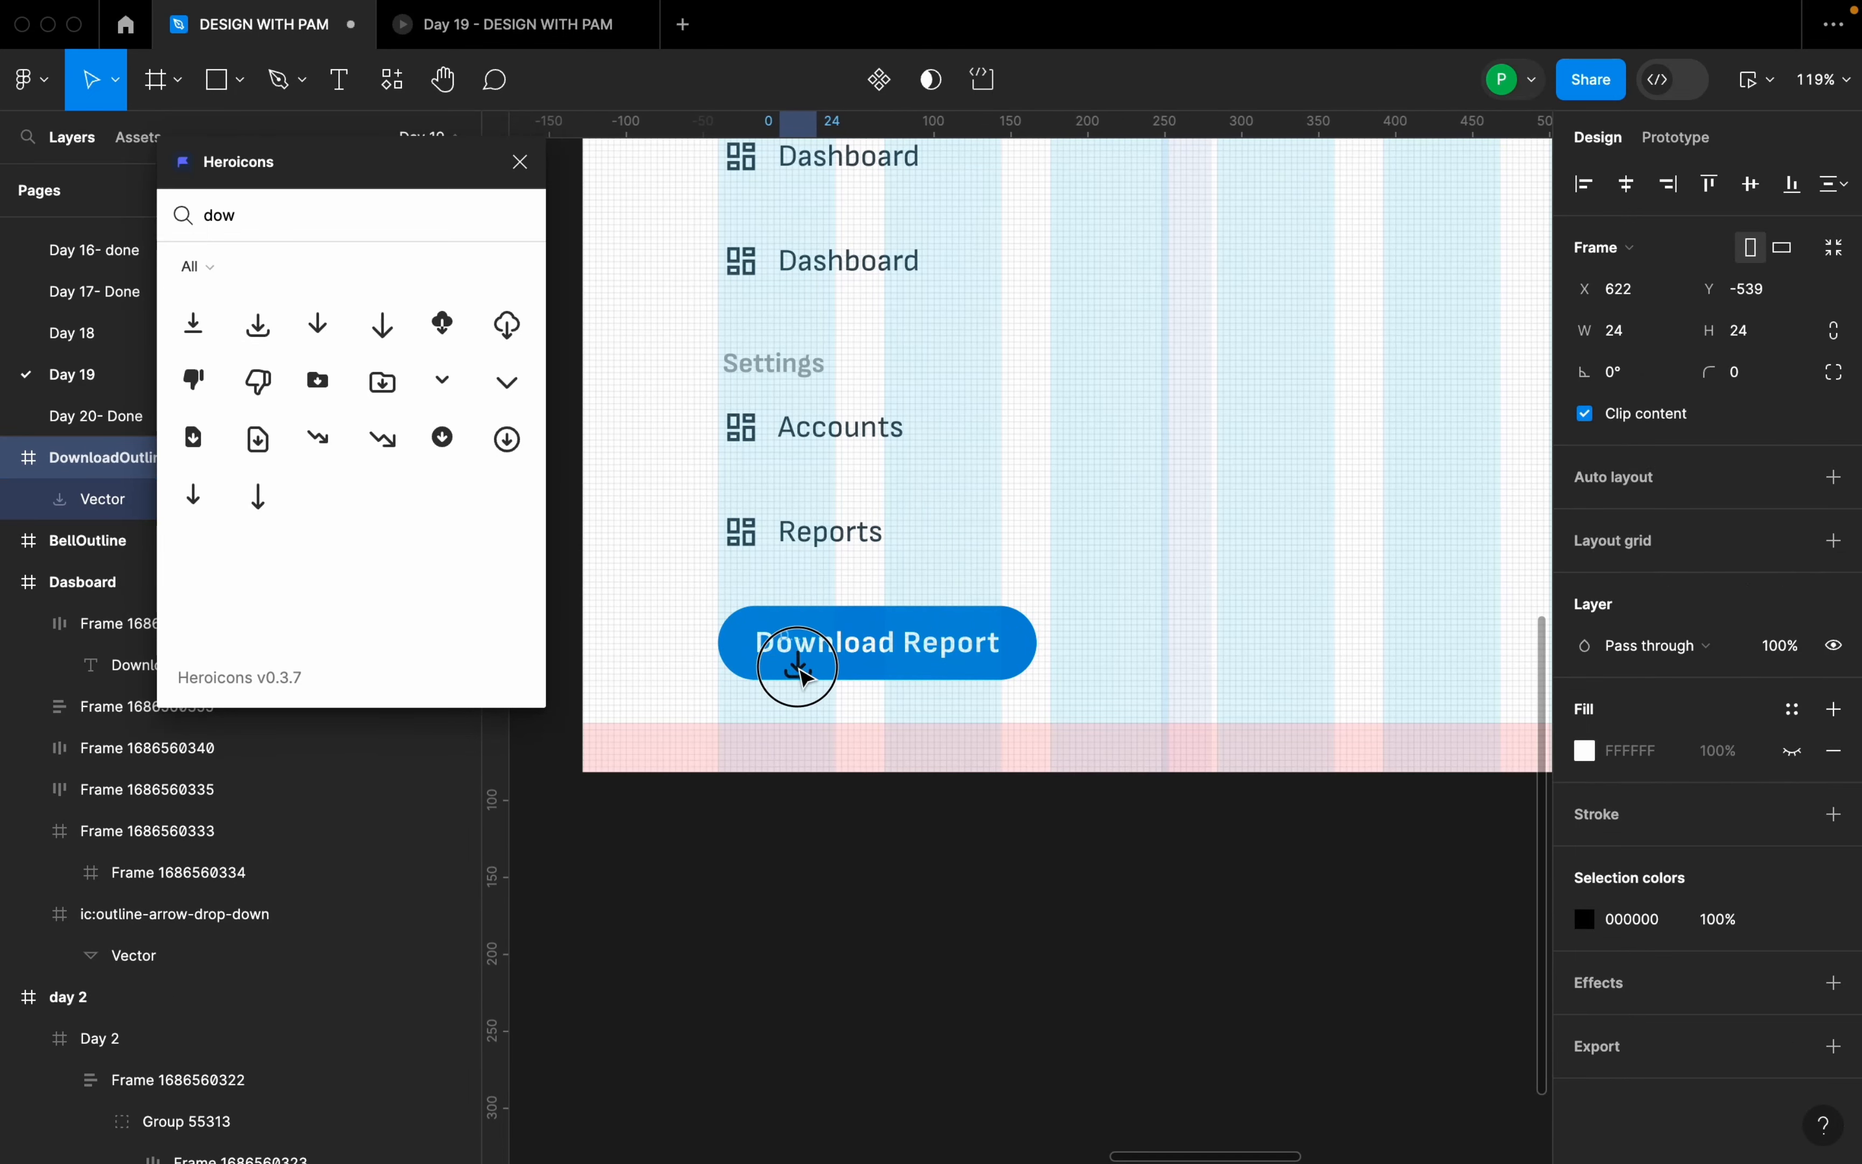
left_click(521, 161)
- Move the DownloadOutline icon layer into the Download Report button's auto layout frame, ahead of the text
scroll(790, 800, "up", 5)
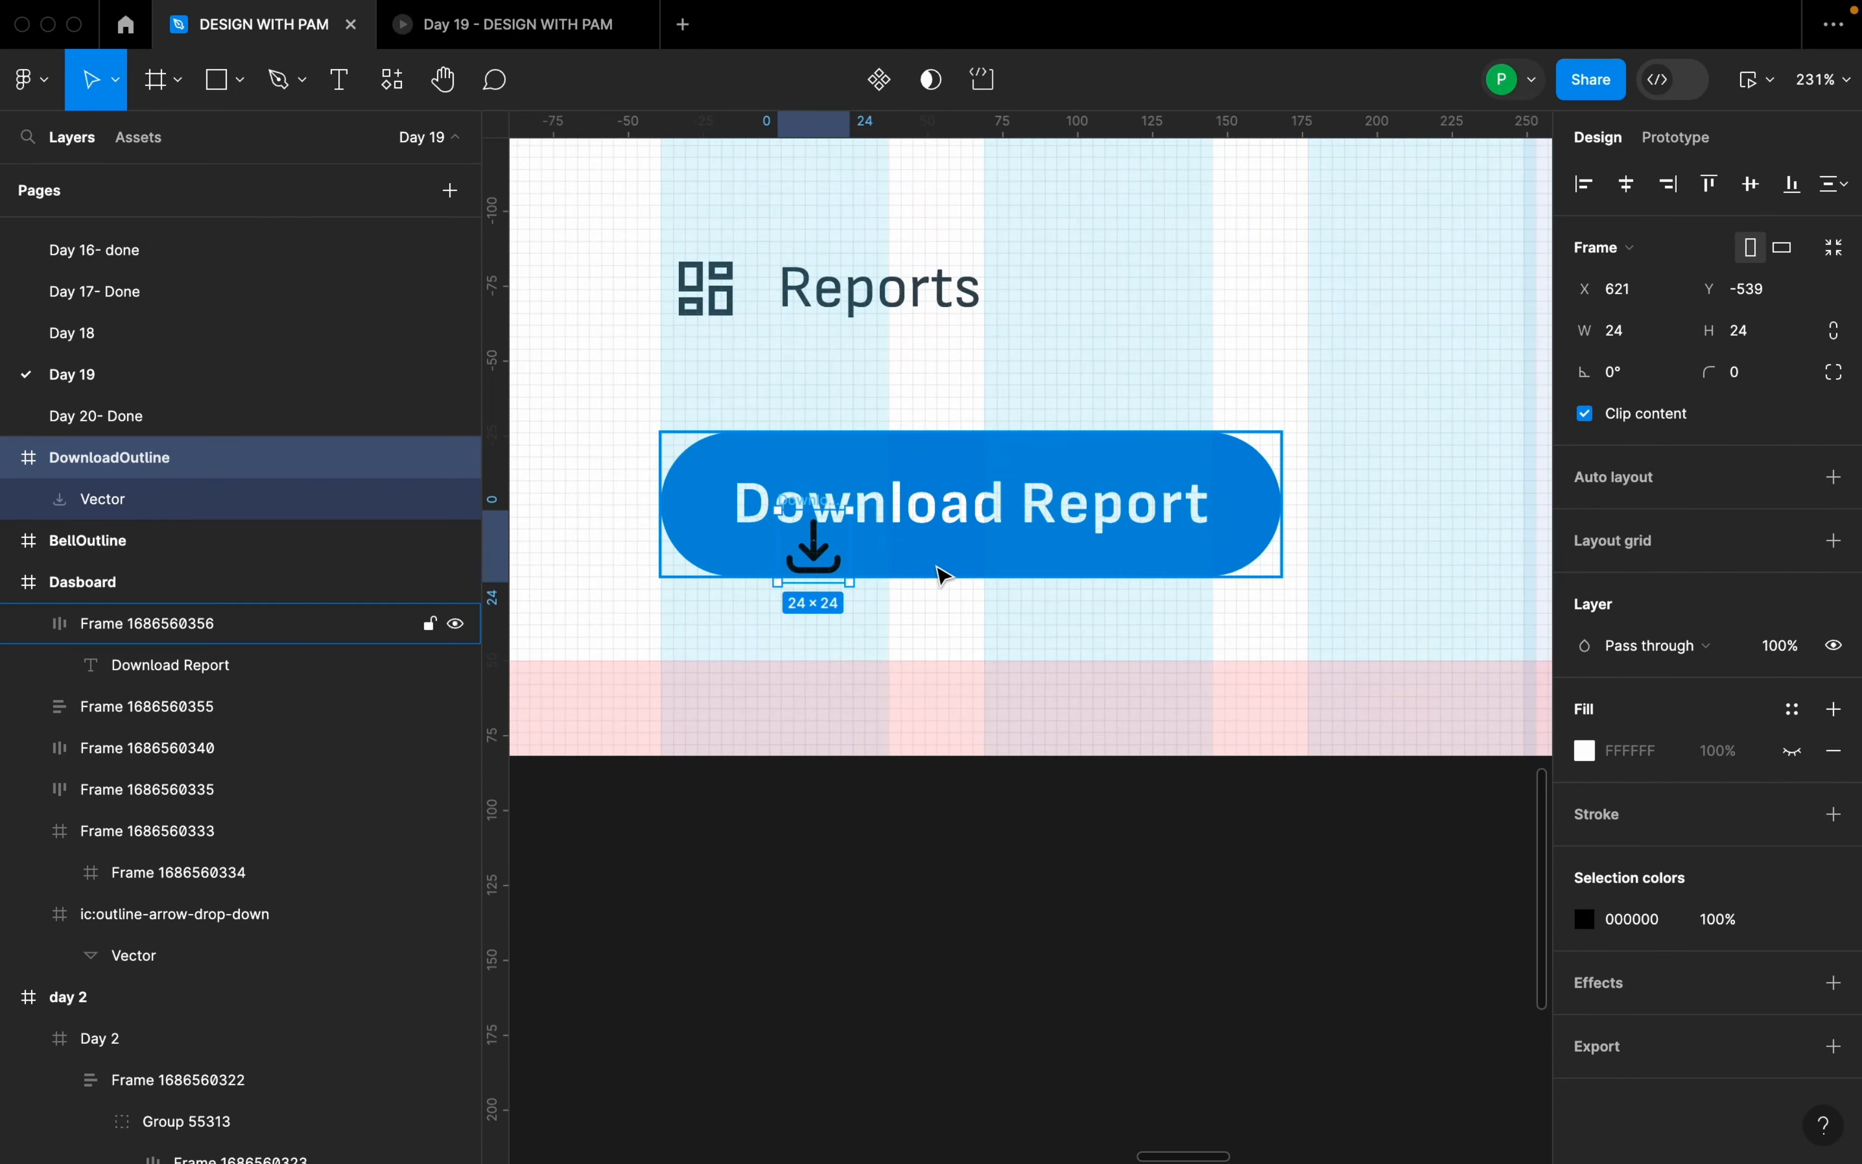
left_click(9, 460)
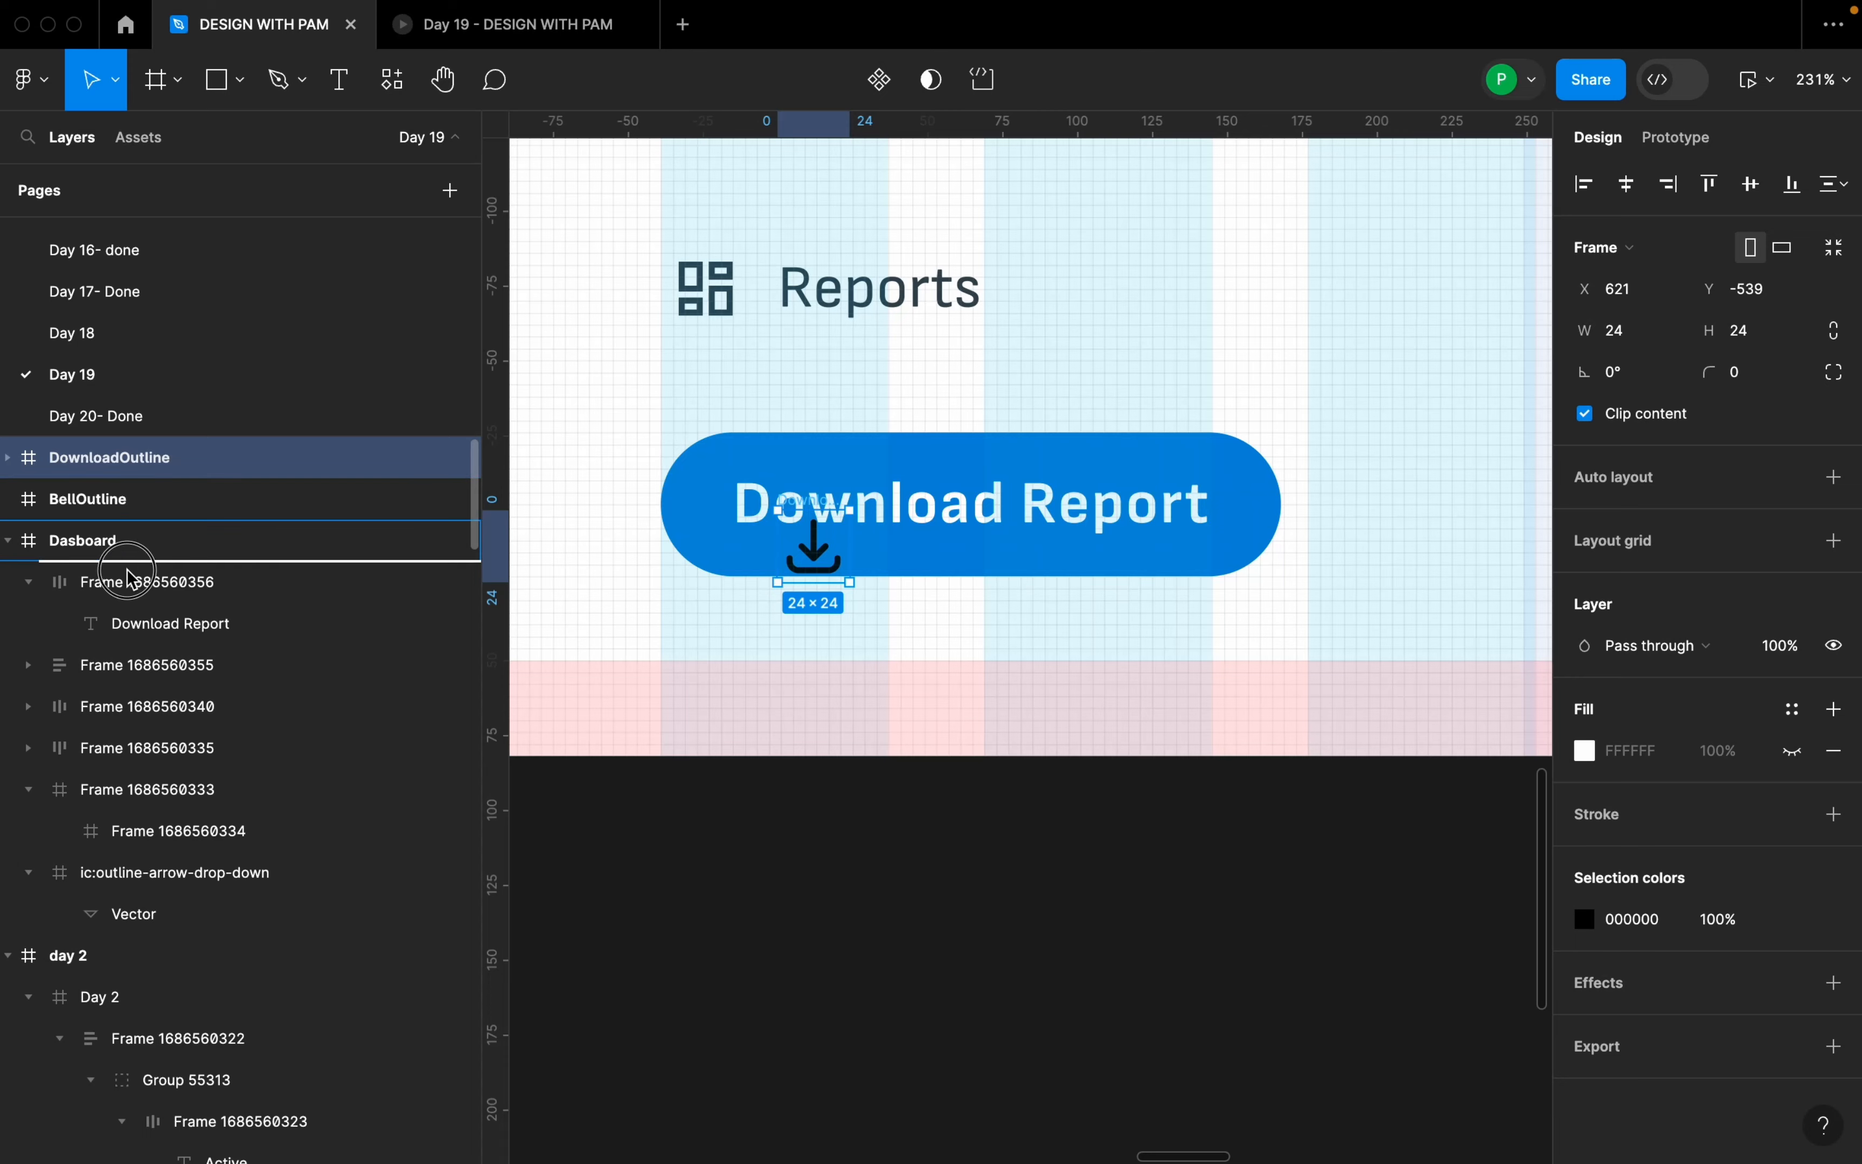
left_click_drag(133, 593, 133, 595)
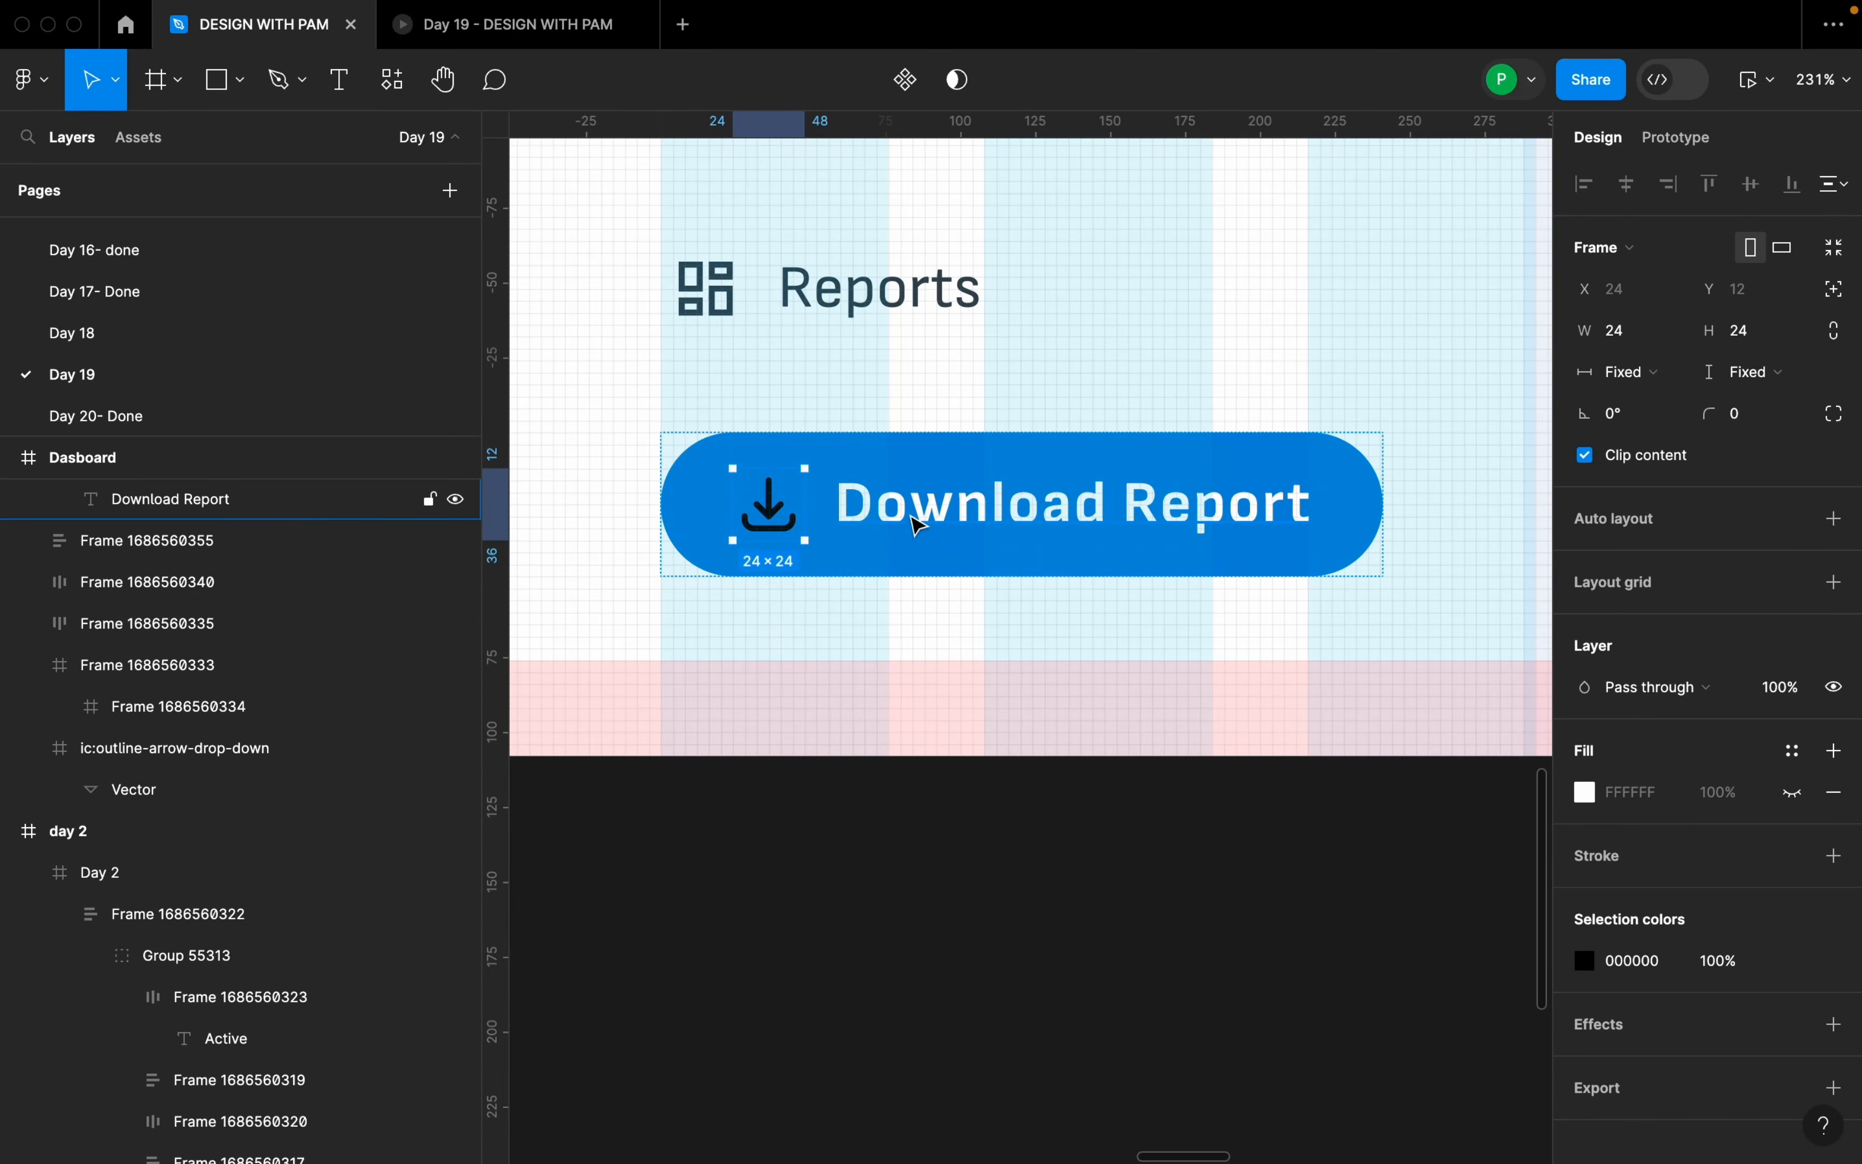
- Set the gap between the icon and text in the Download Report button to 8
left_click(846, 531)
left_click(798, 527)
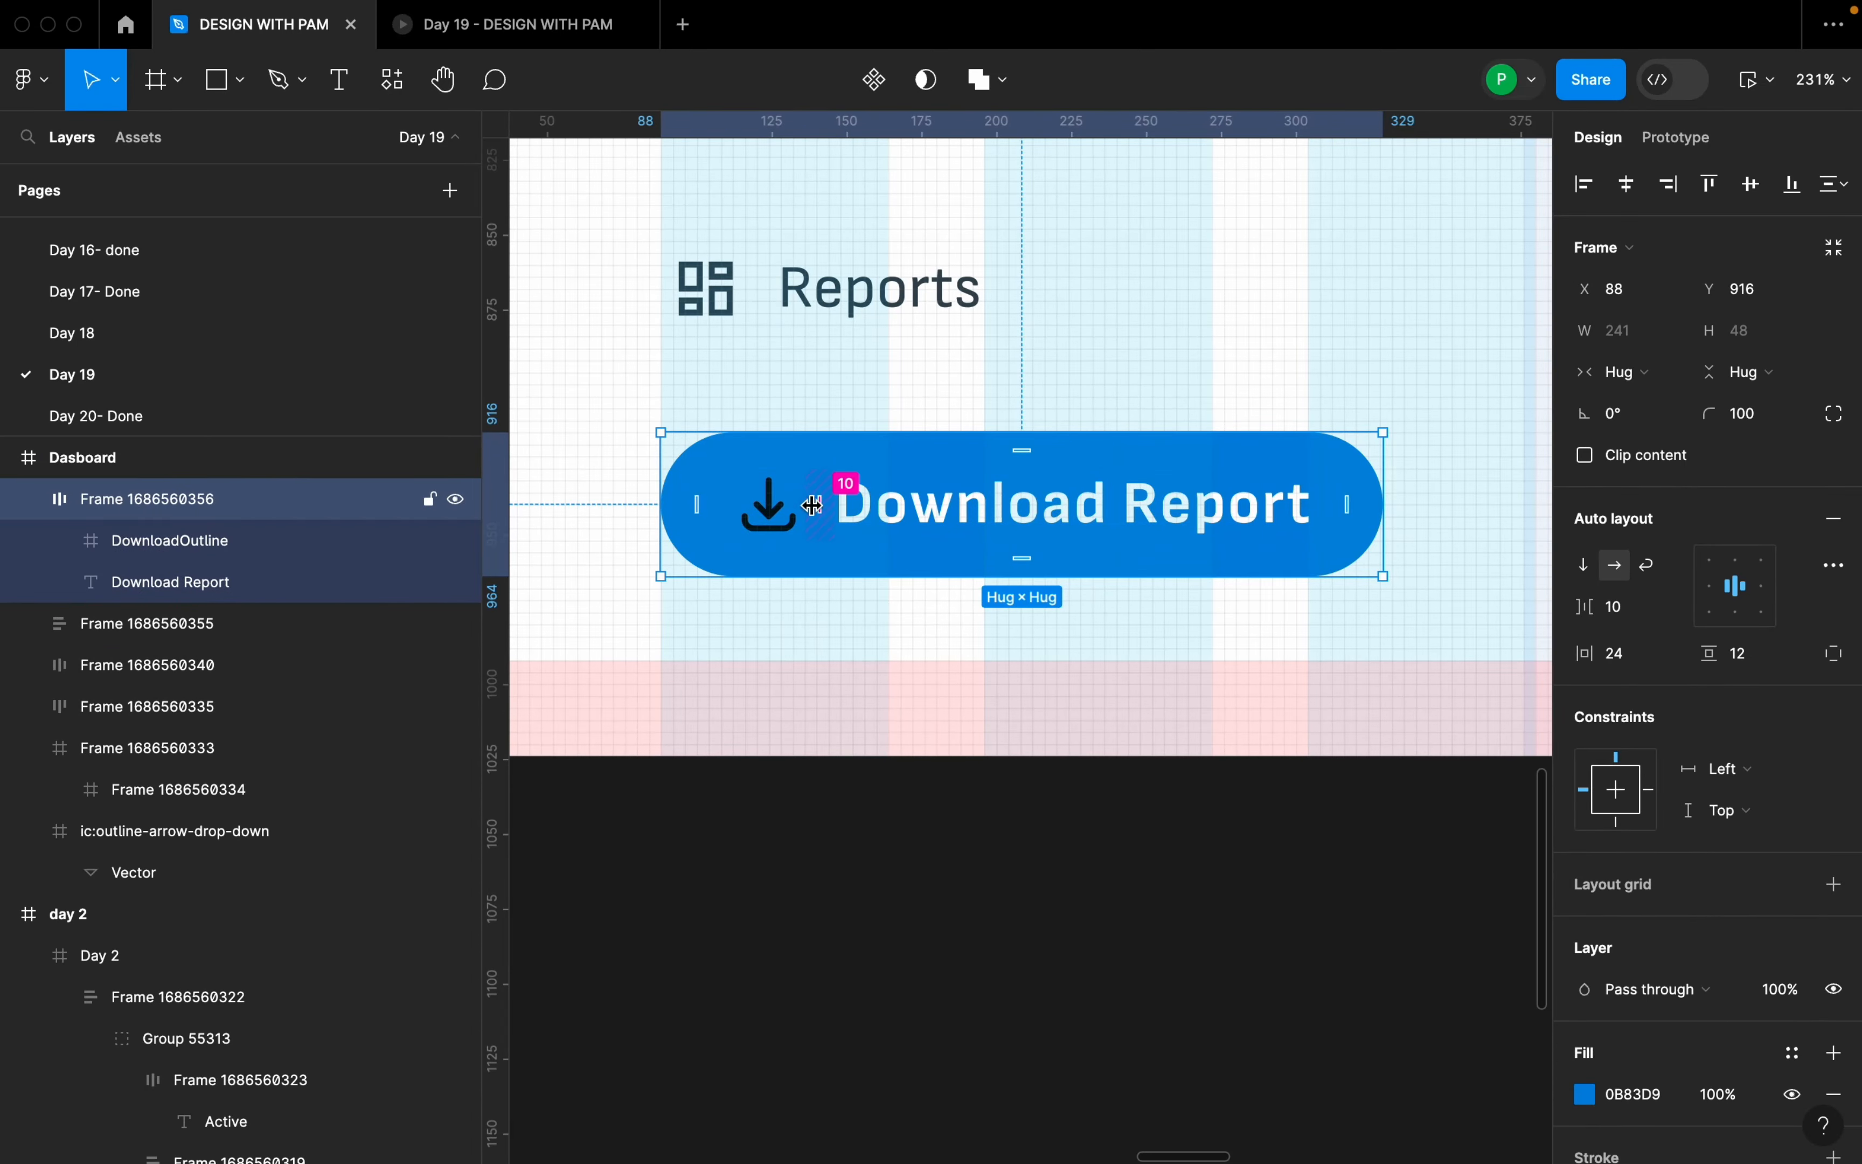
left_click(1630, 614)
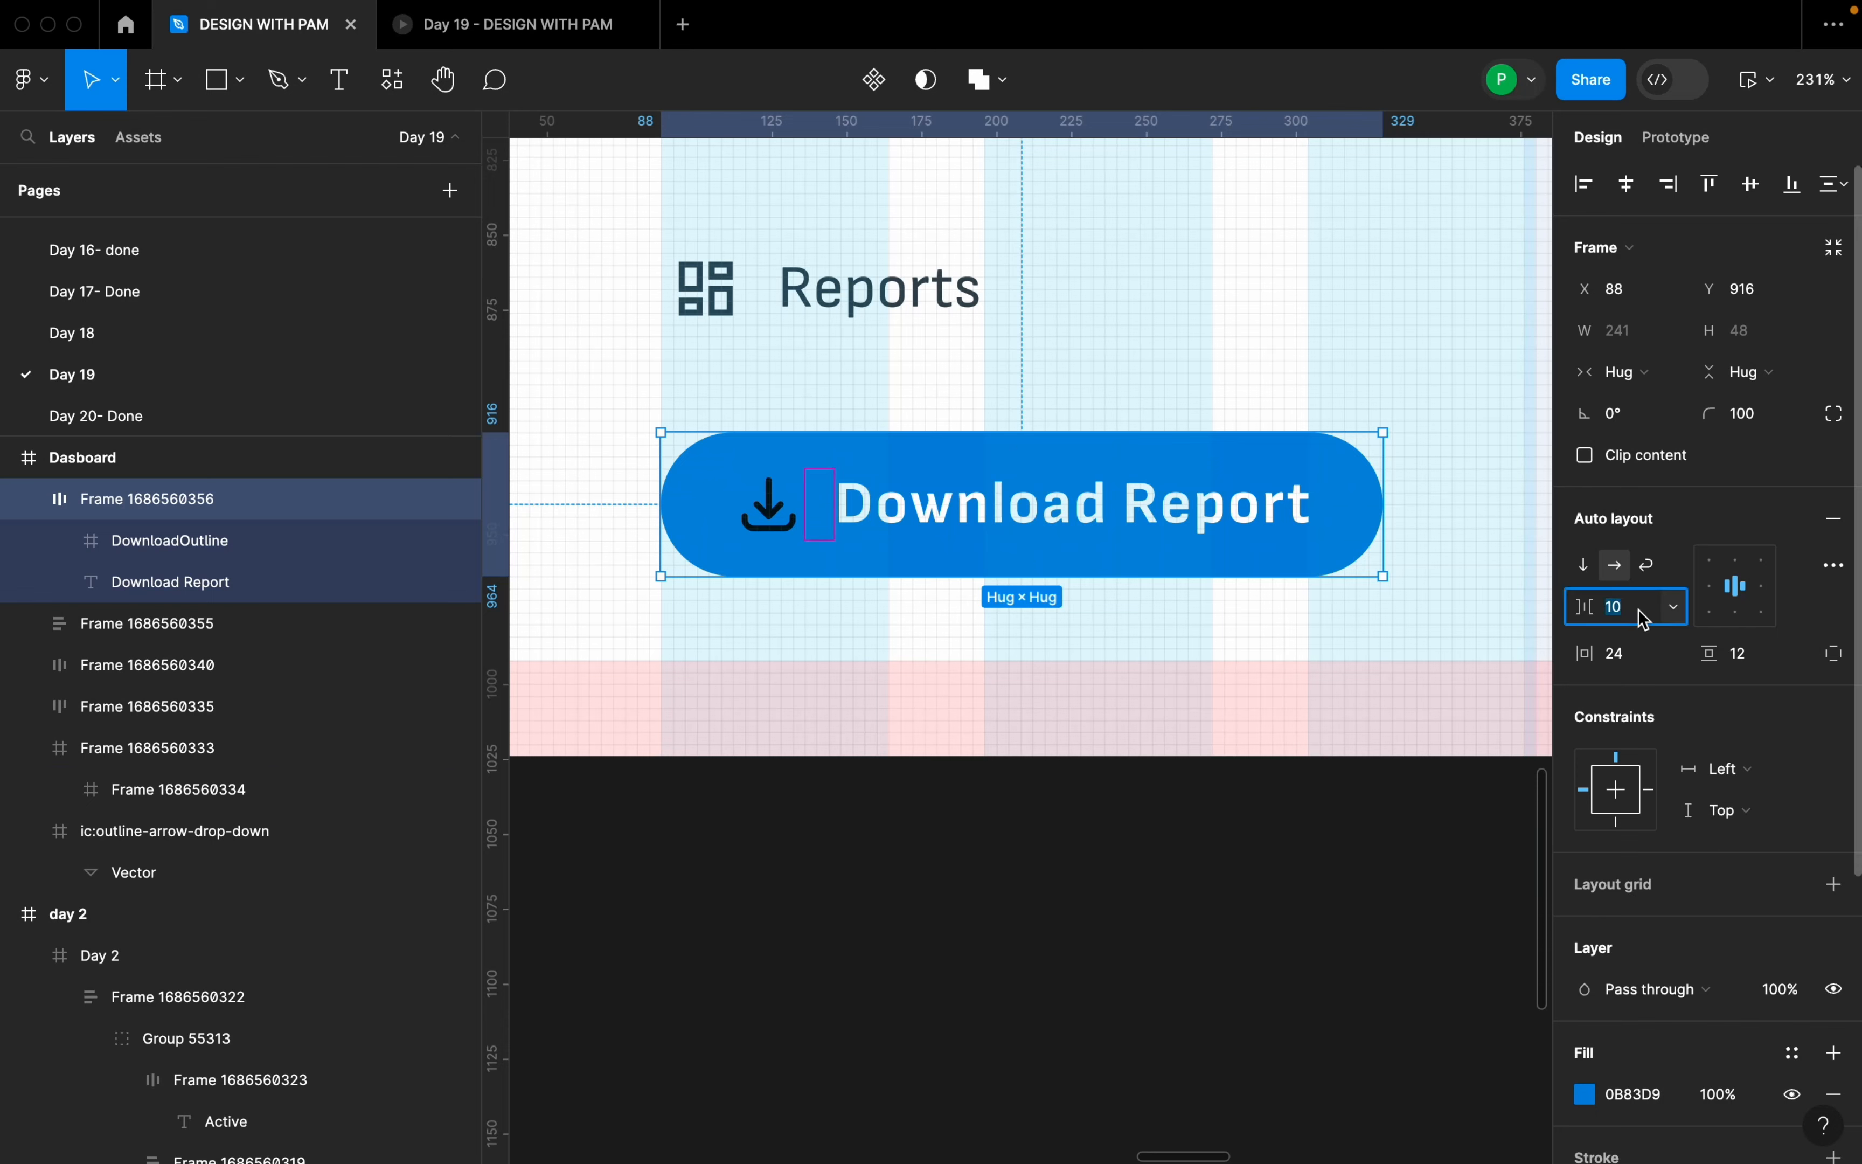
type("8")
key("Return")
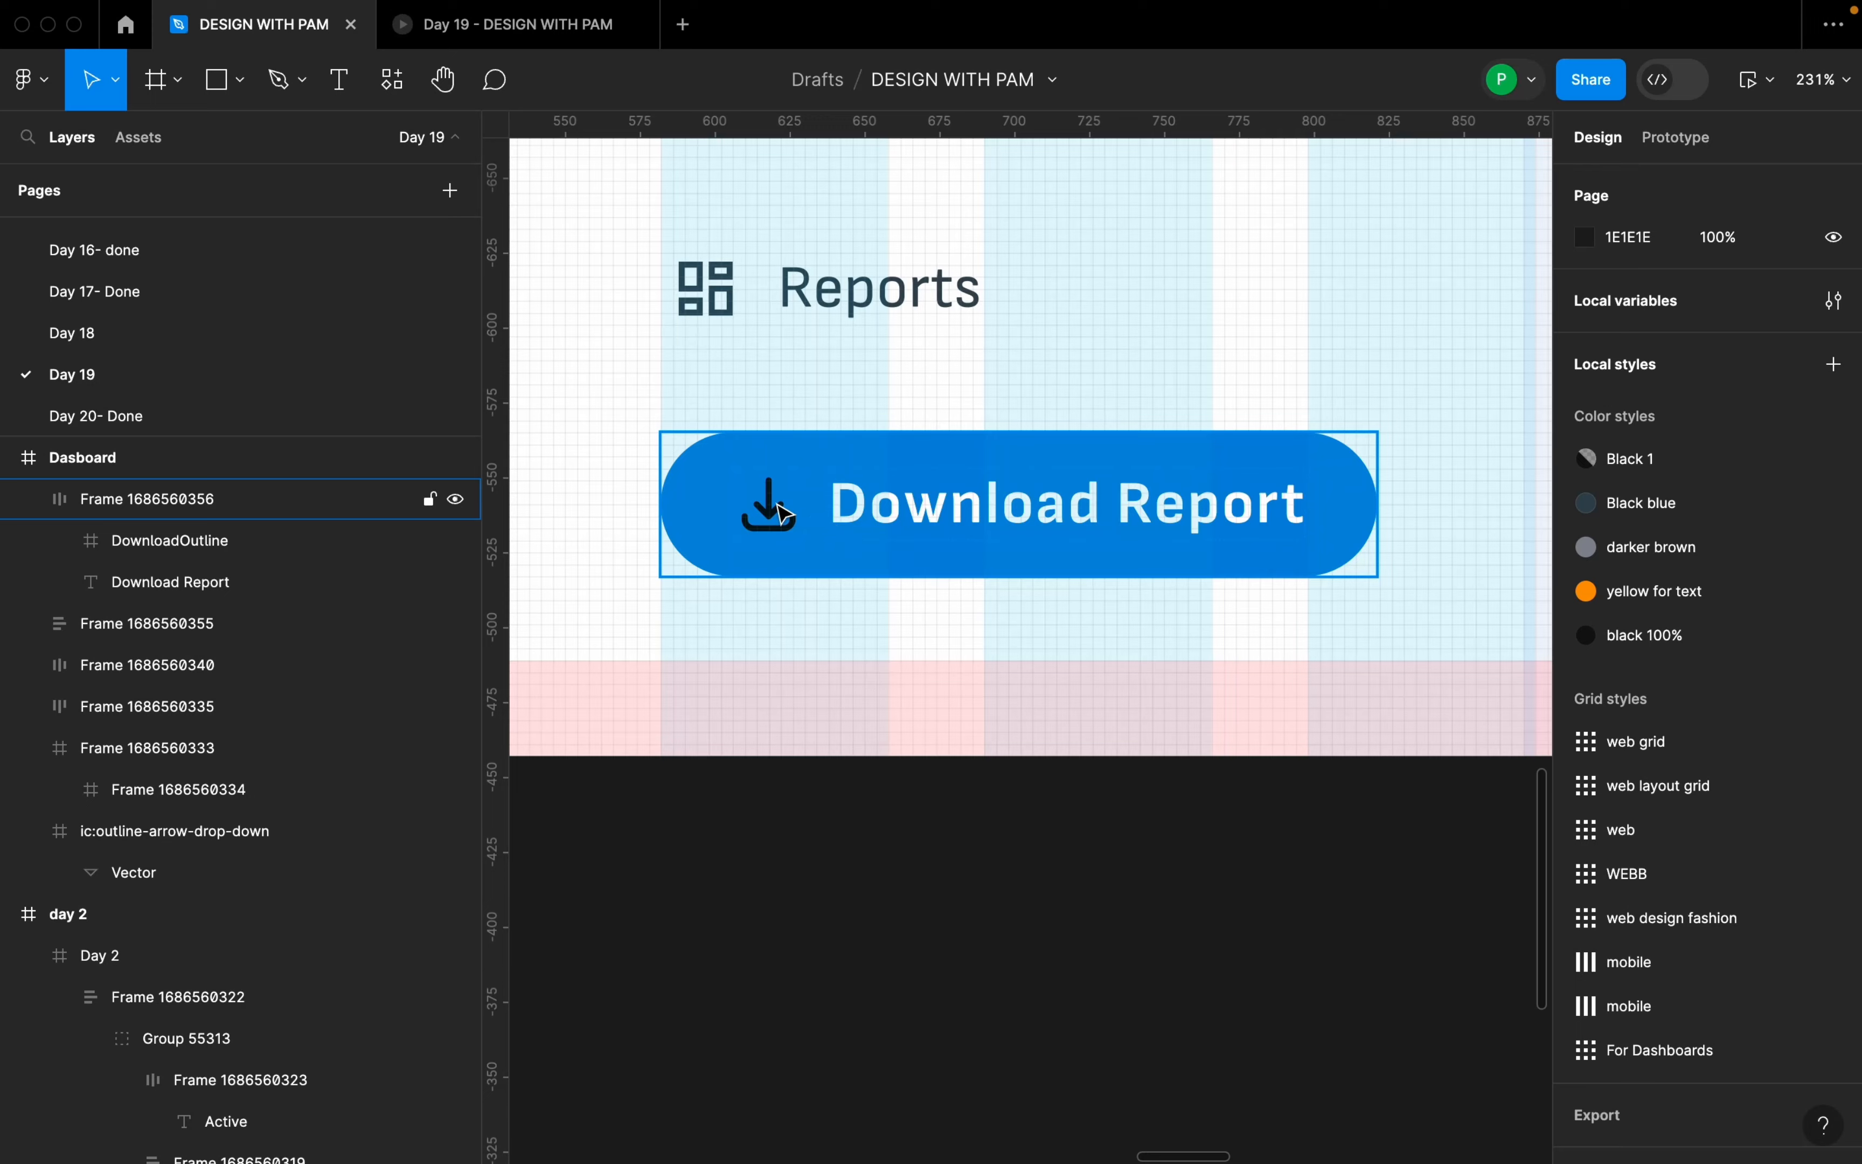
- Set the stroke color of the download icon's vector in the button to white
double_click(783, 514)
double_click(770, 508)
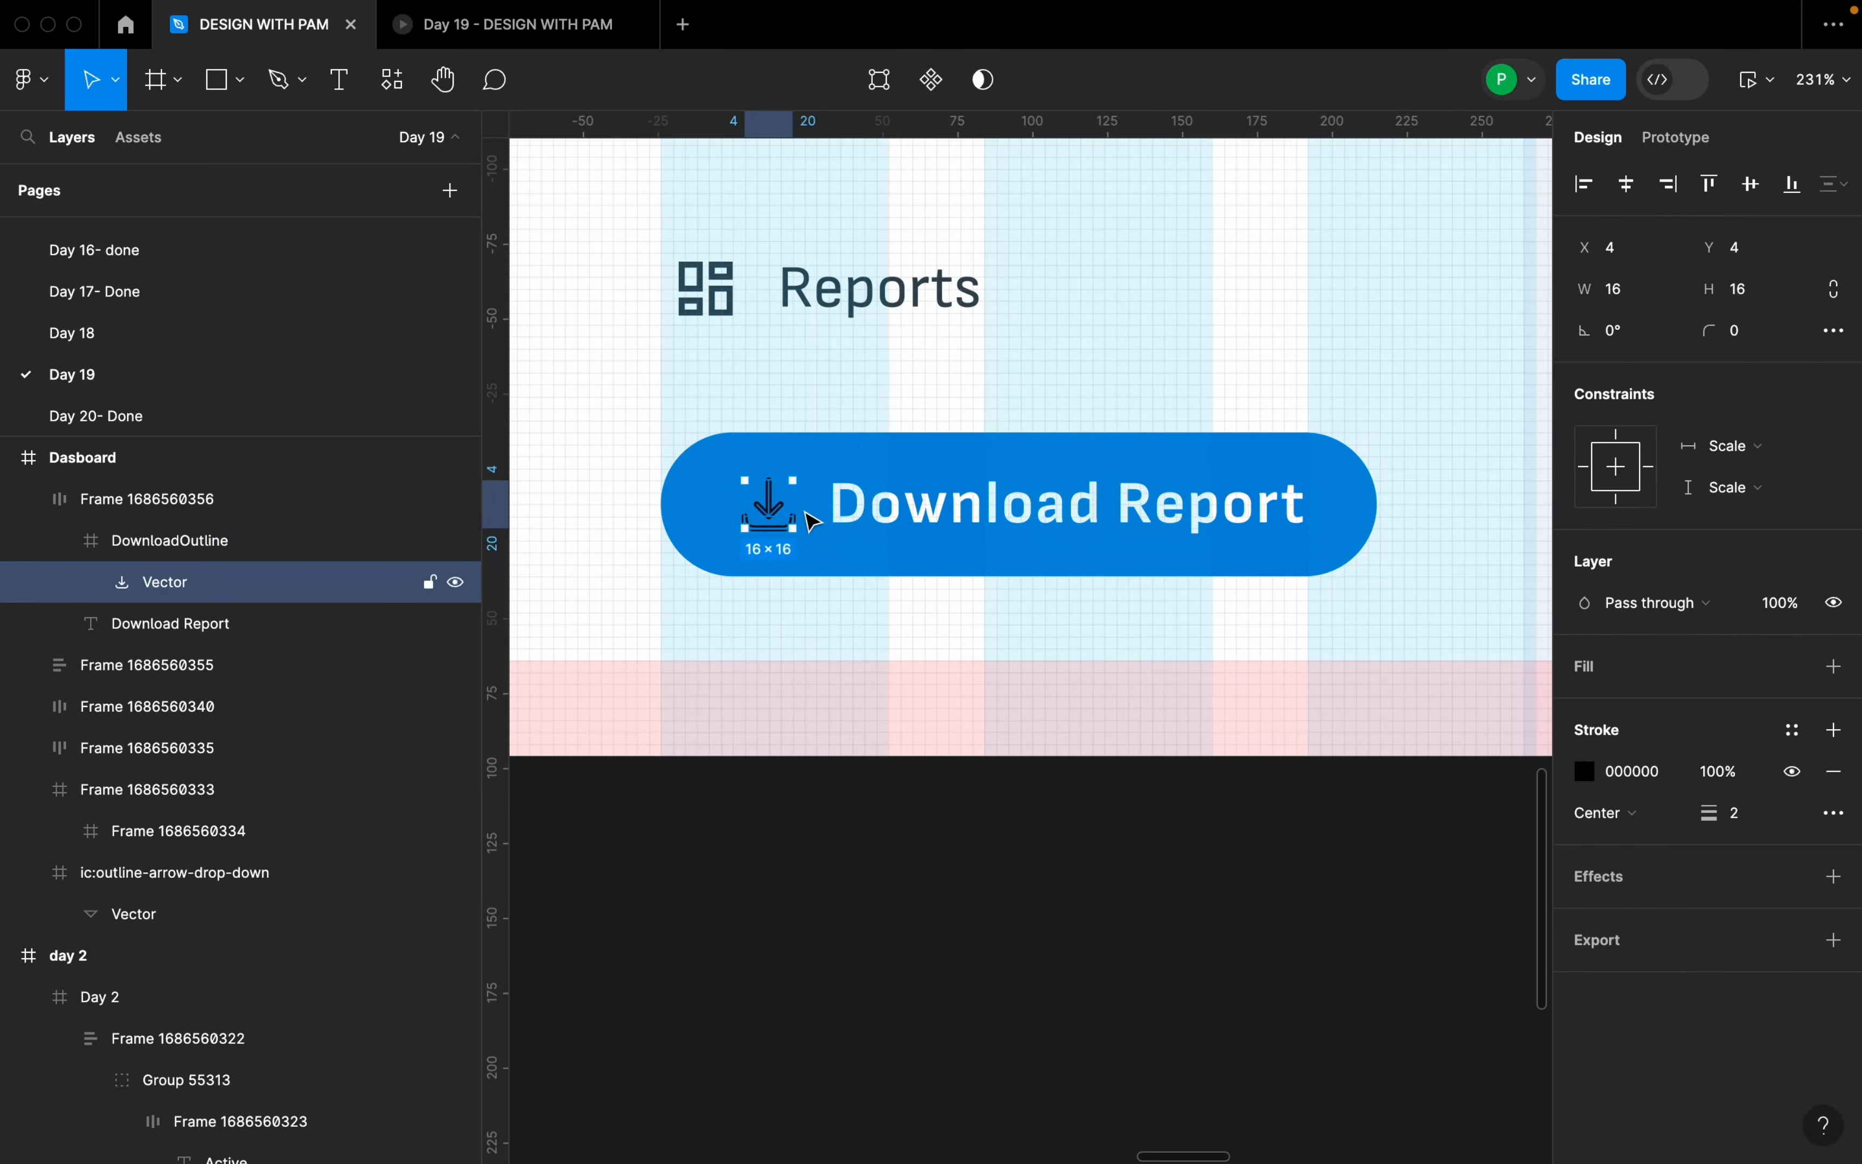
left_click(1589, 778)
left_click_drag(1274, 550, 1187, 452)
left_click(1135, 568)
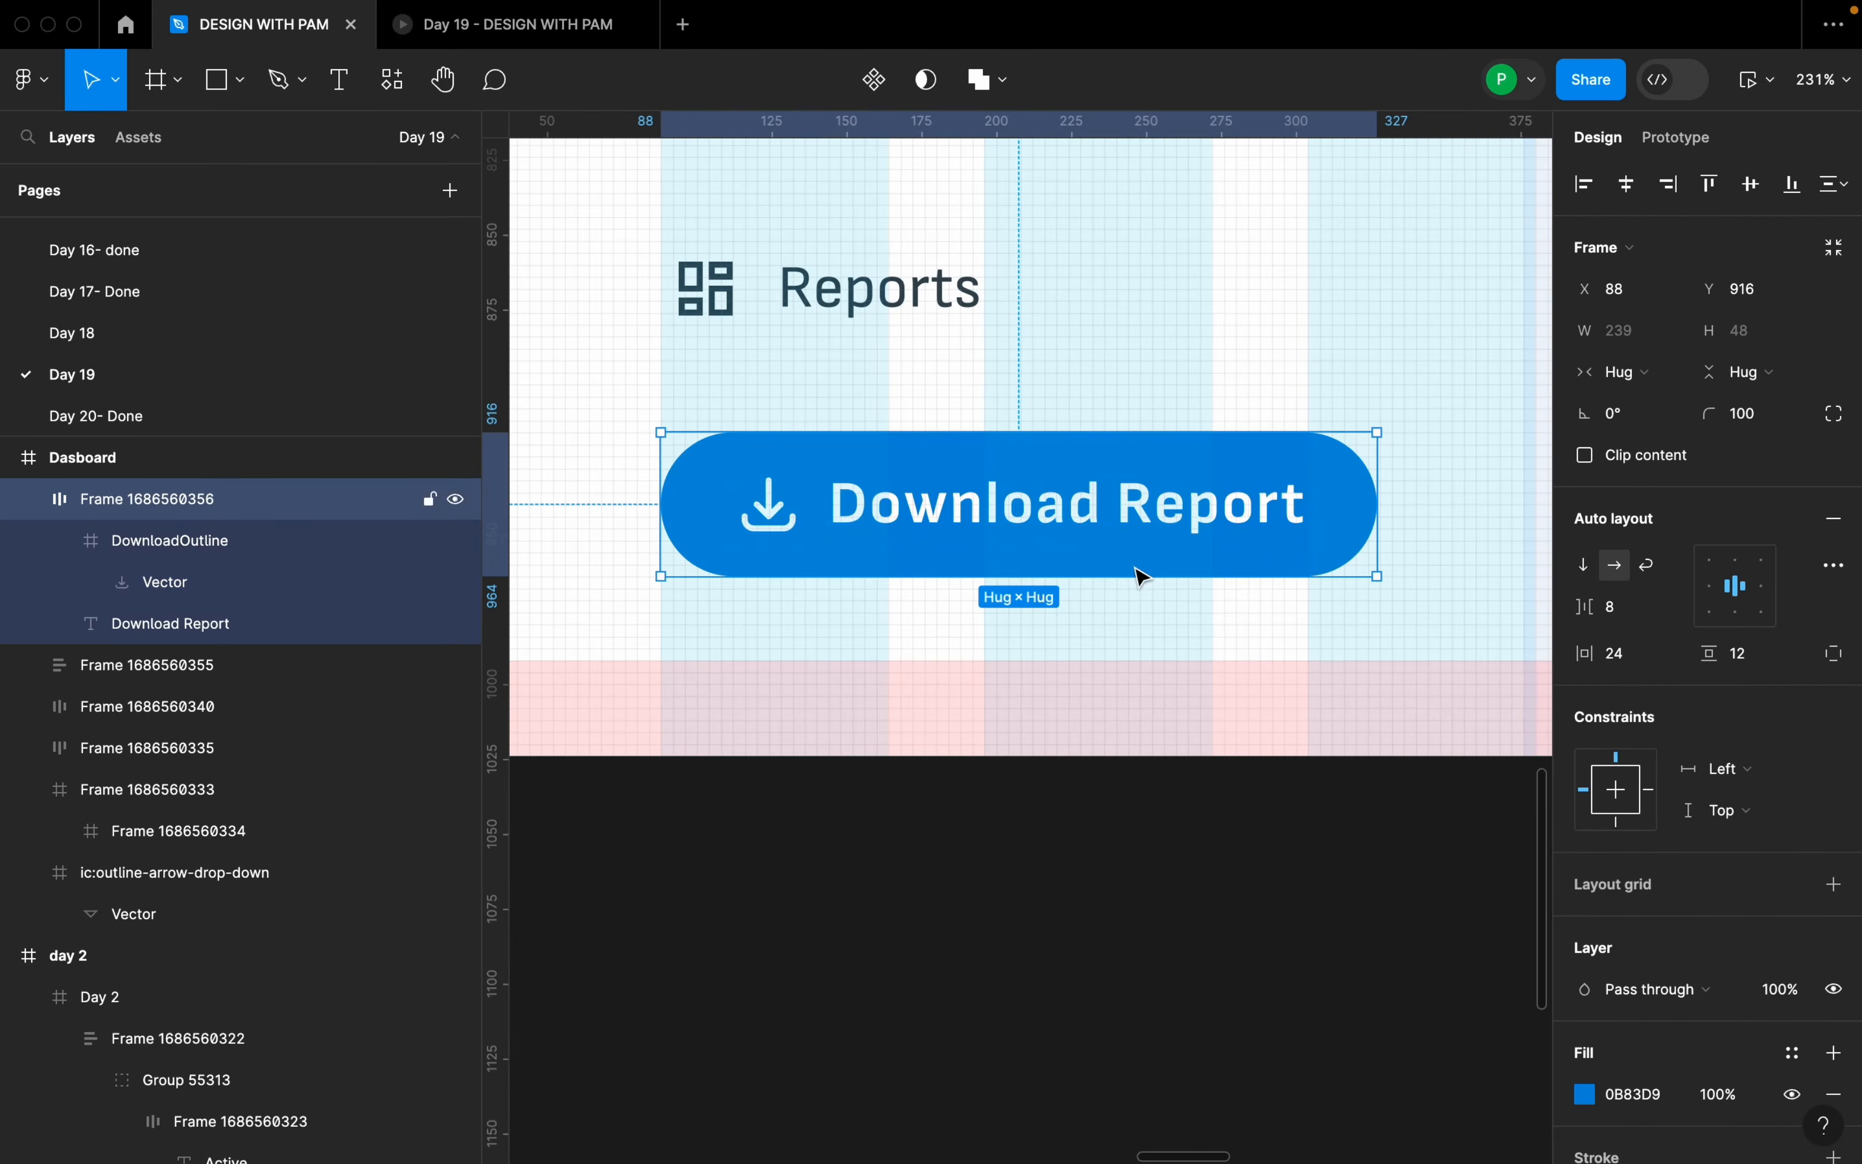
left_click(1127, 592)
- Set the vertical spacing between the sidebar menu group and the Download Report button to 32
scroll(1140, 640, "down", 10)
left_click(1163, 618)
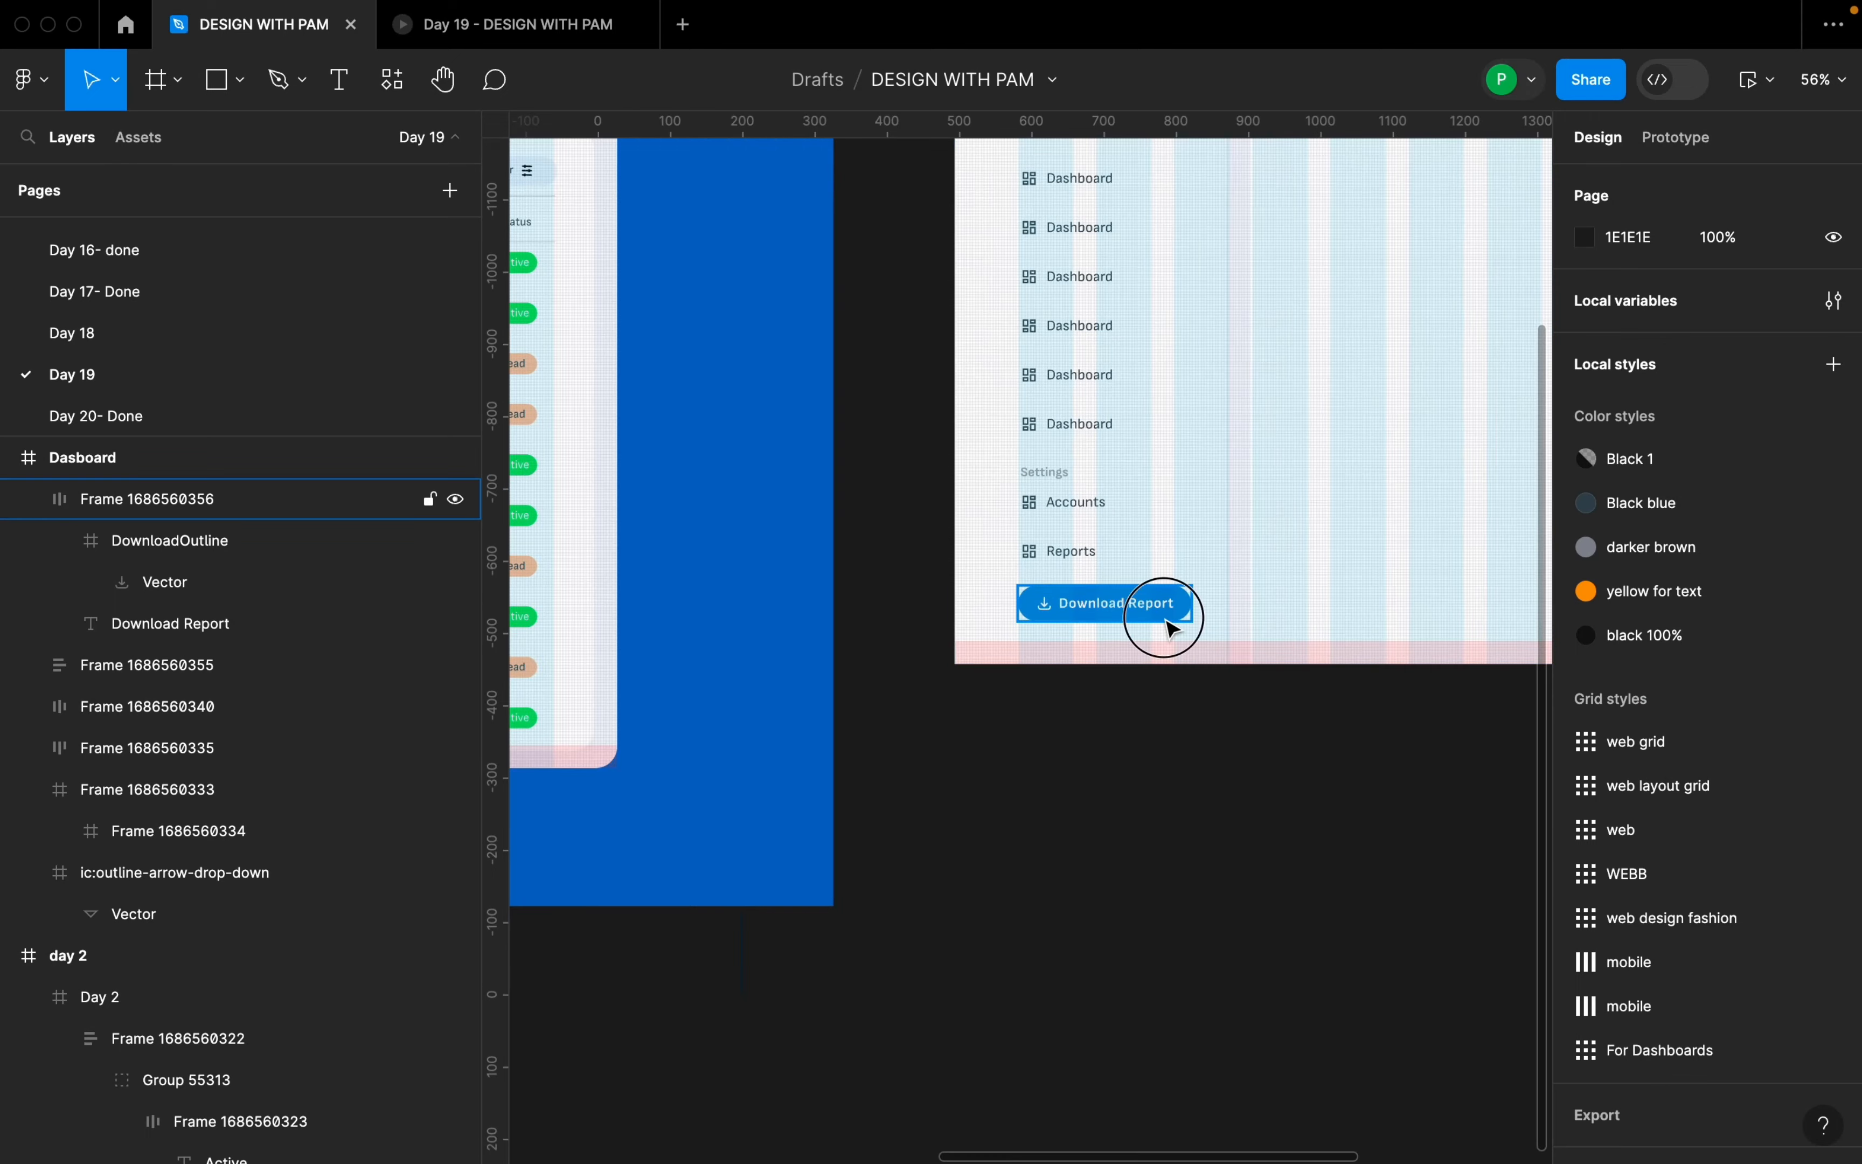
left_click(1105, 565, "shift")
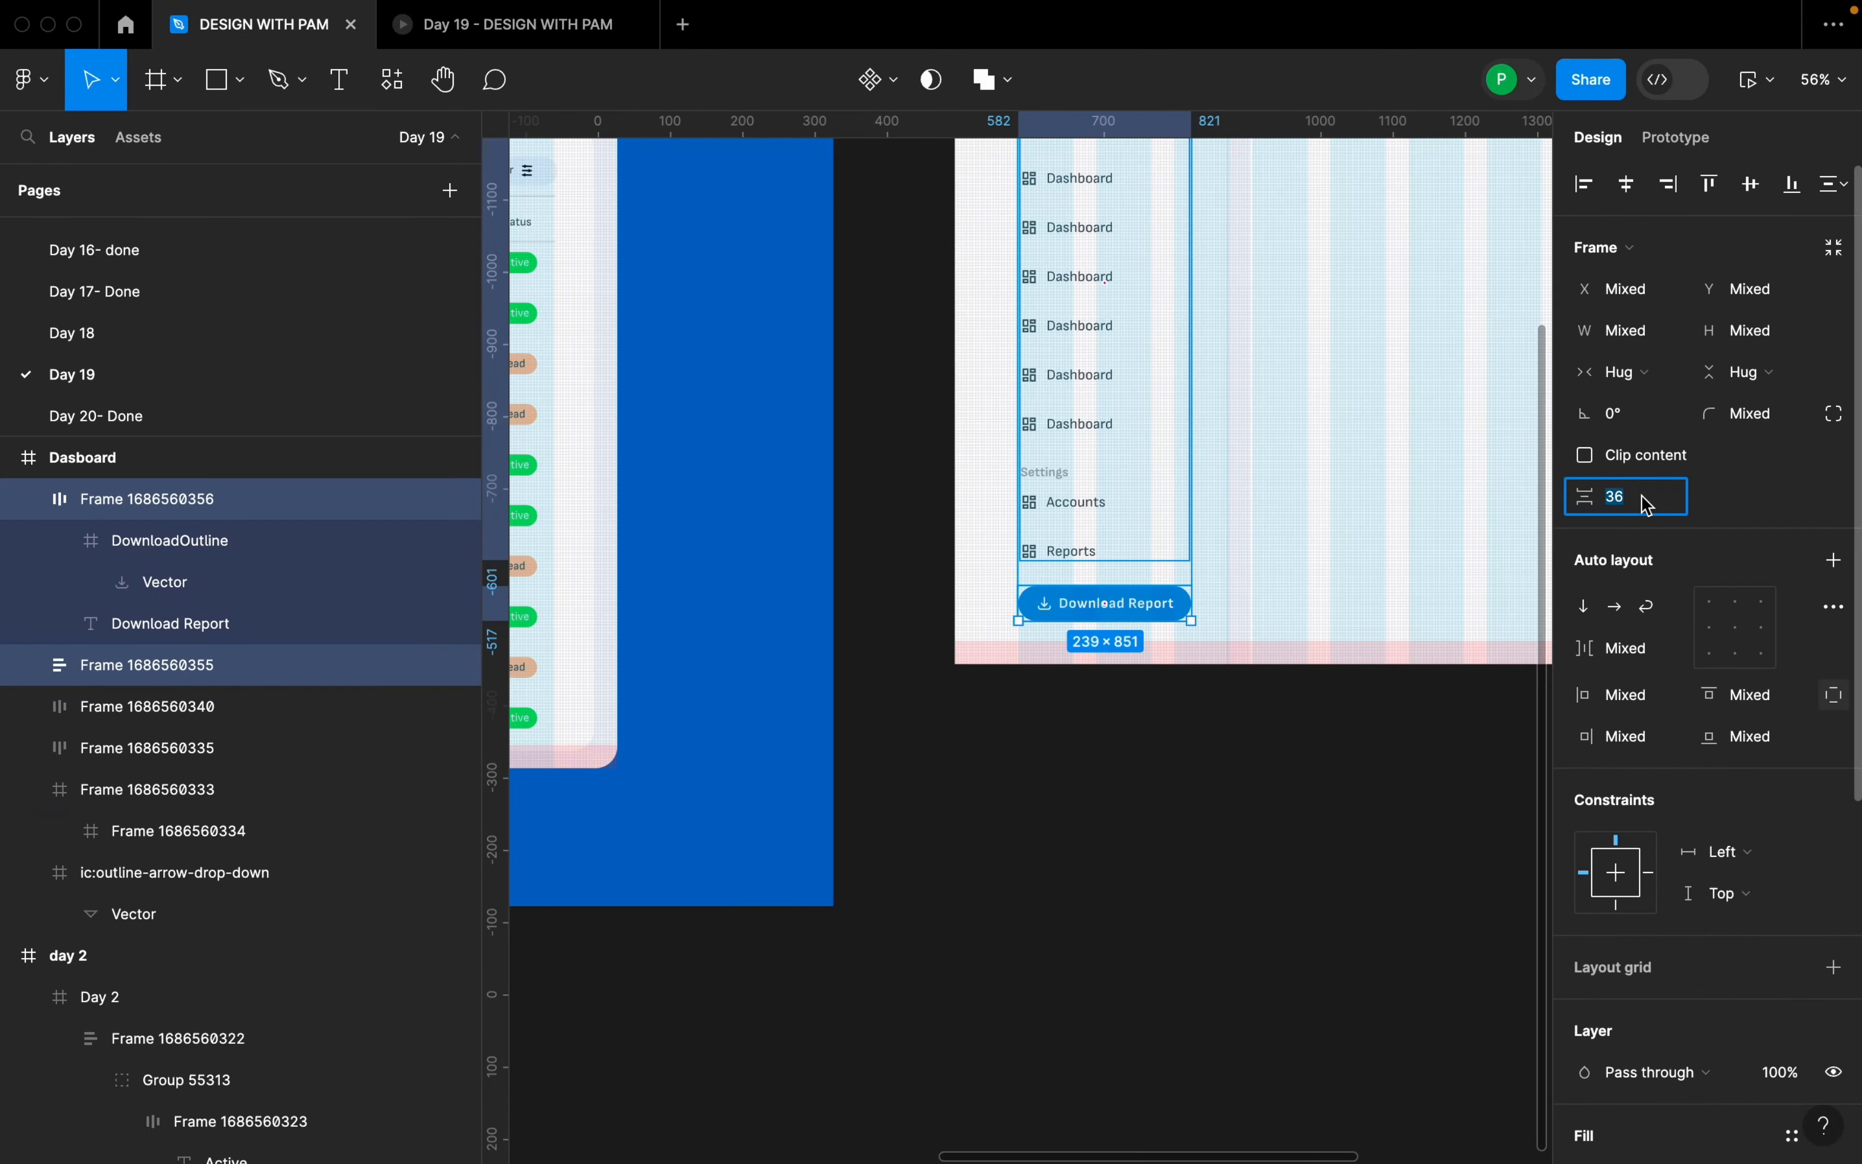
left_click(1076, 848)
scroll(952, 723, "down", 3)
scroll(962, 731, "down", 3)
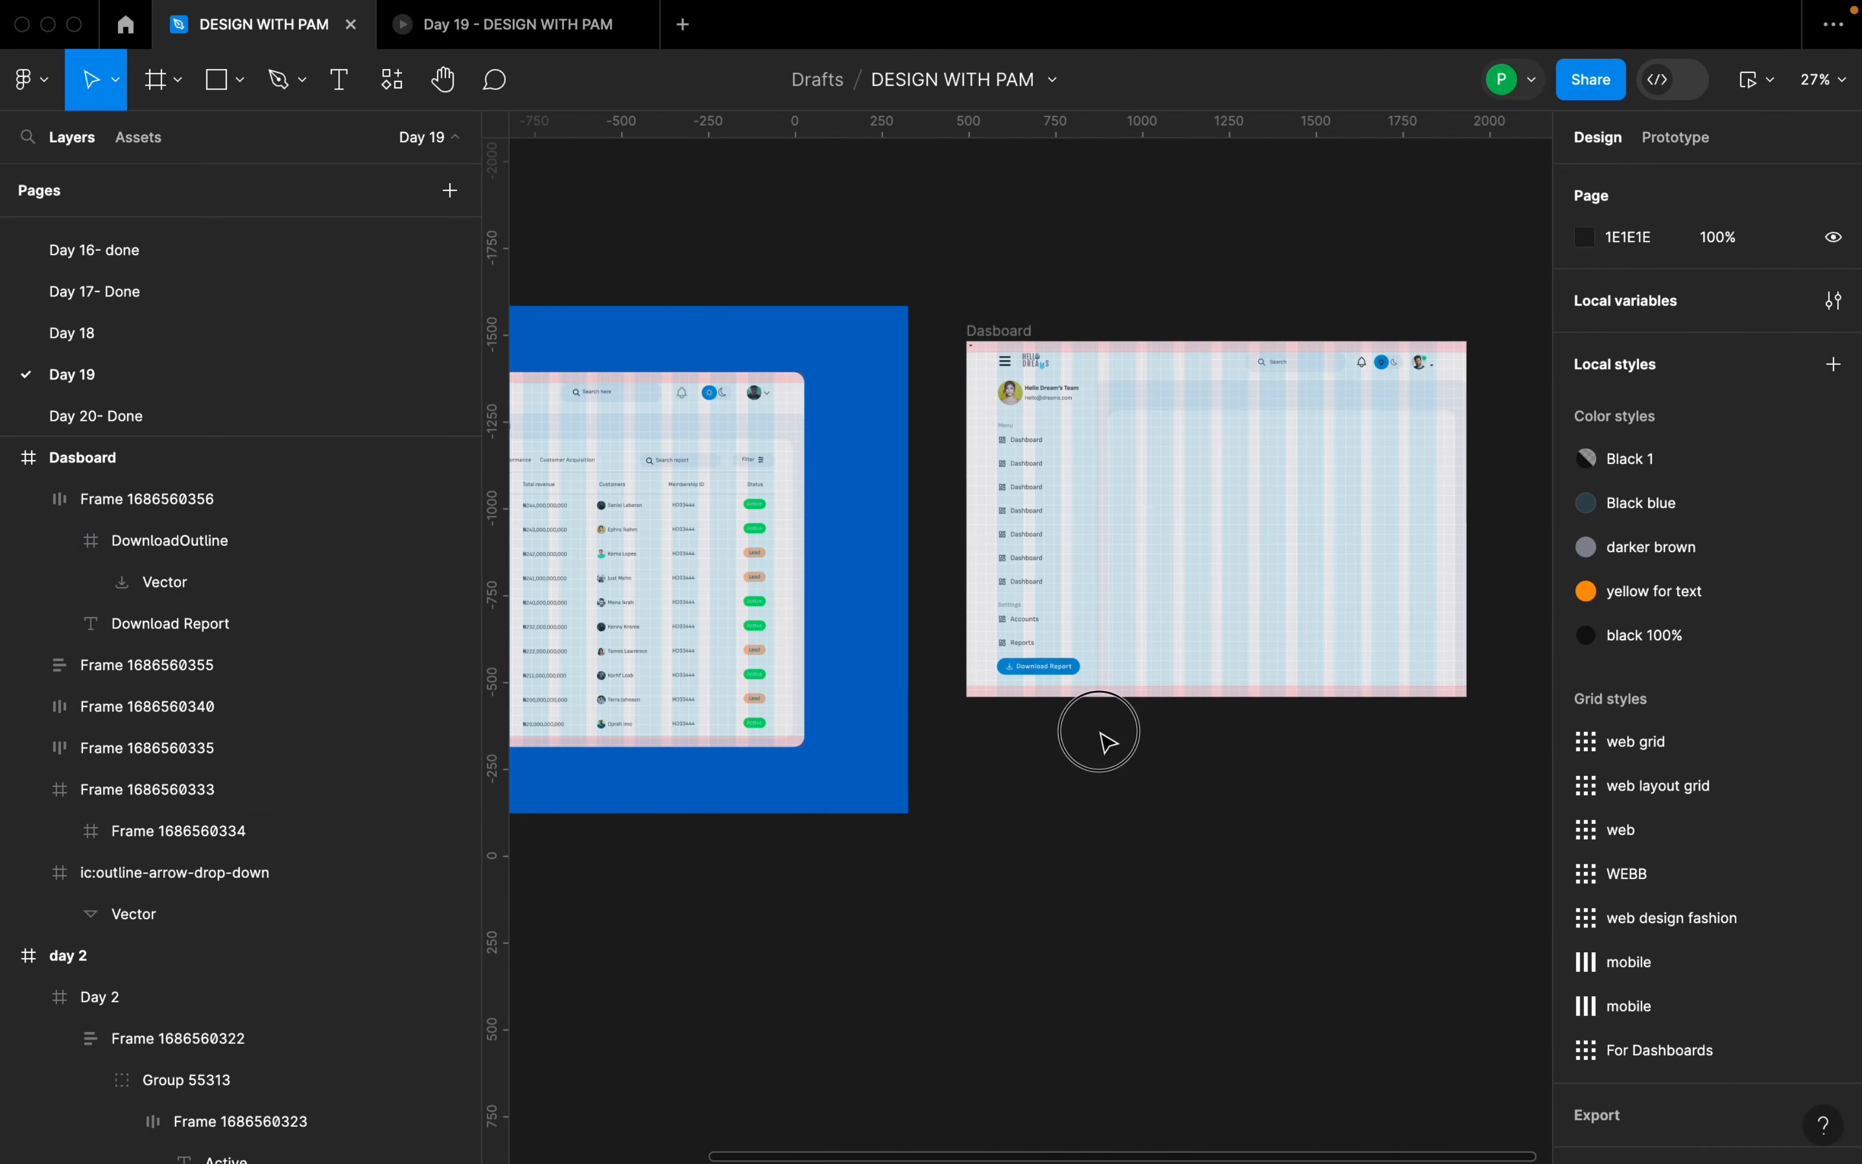
scroll(1124, 733, "down", 2)
scroll(1165, 758, "up", 4)
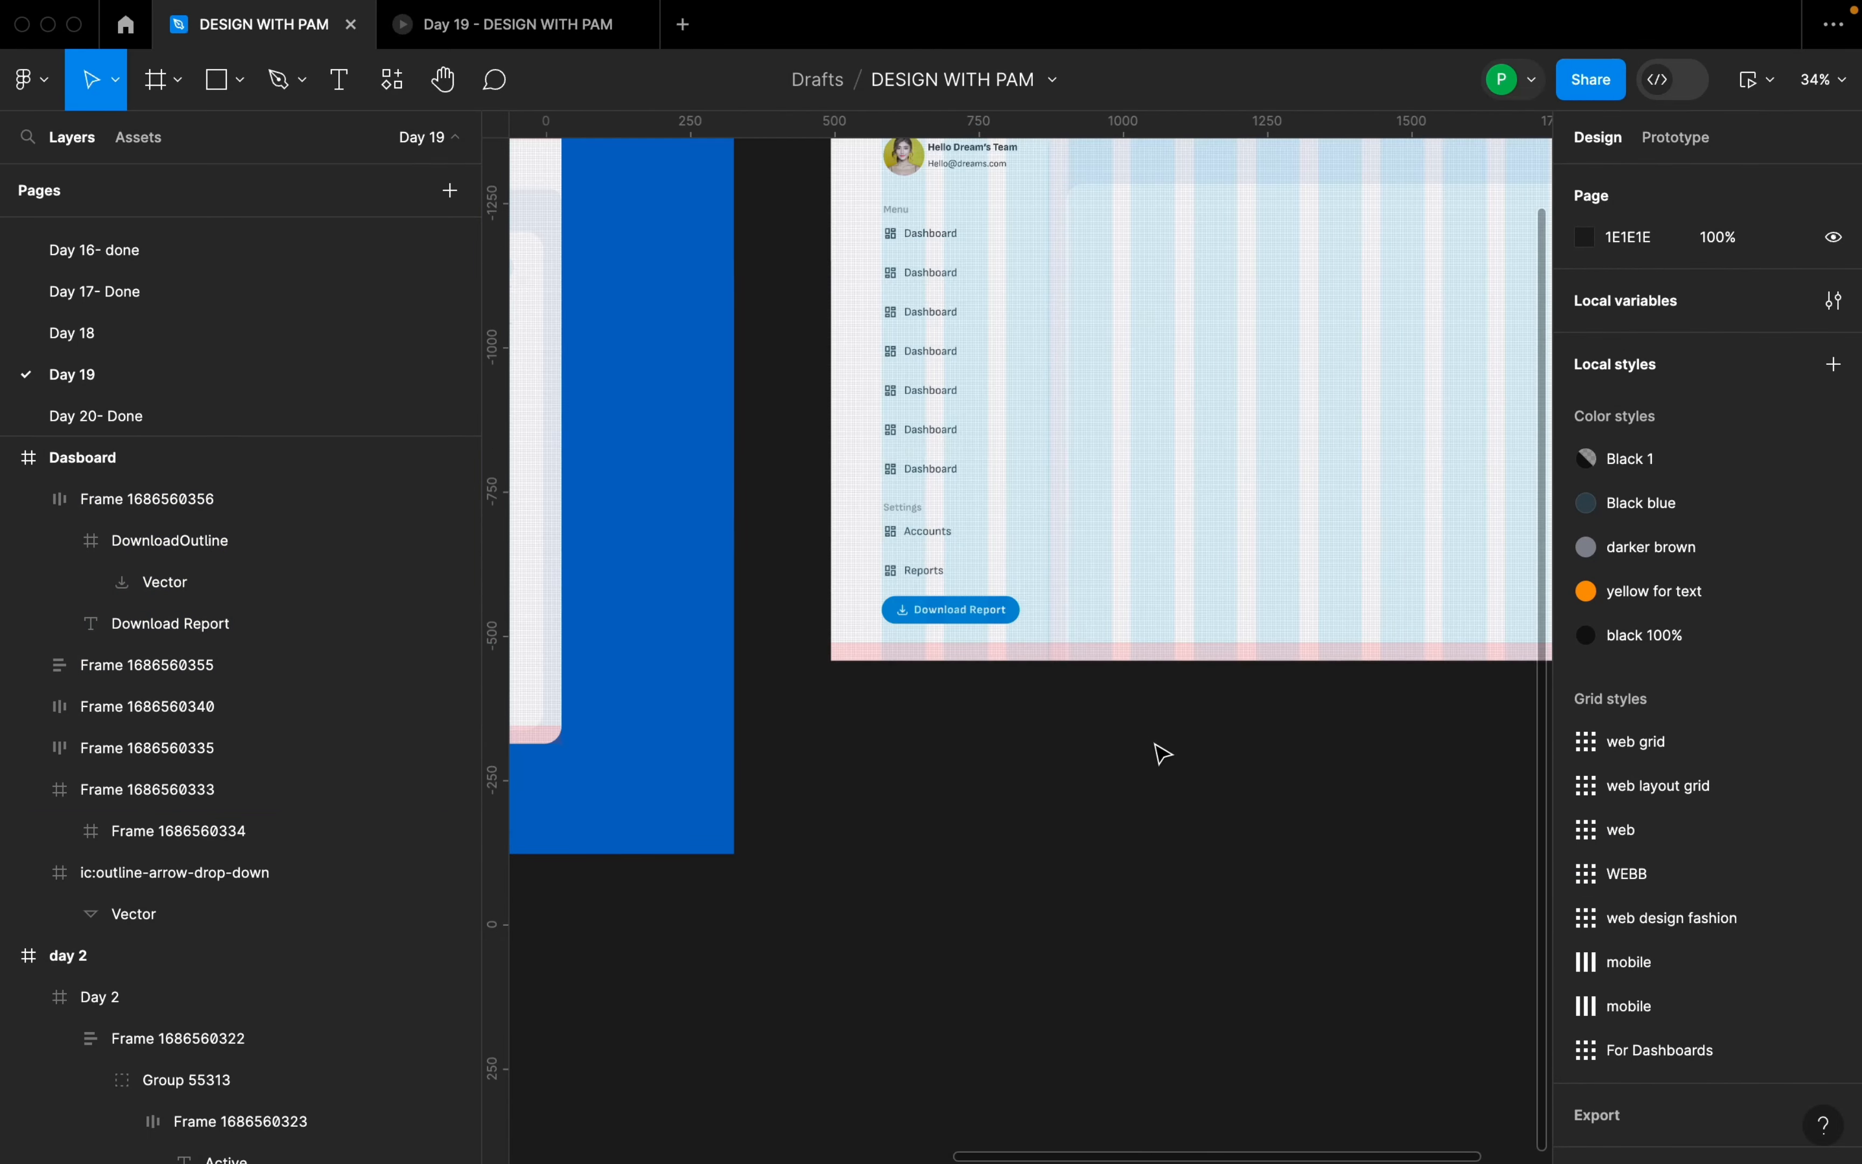
left_click(1002, 574)
left_click(1017, 618, "shift")
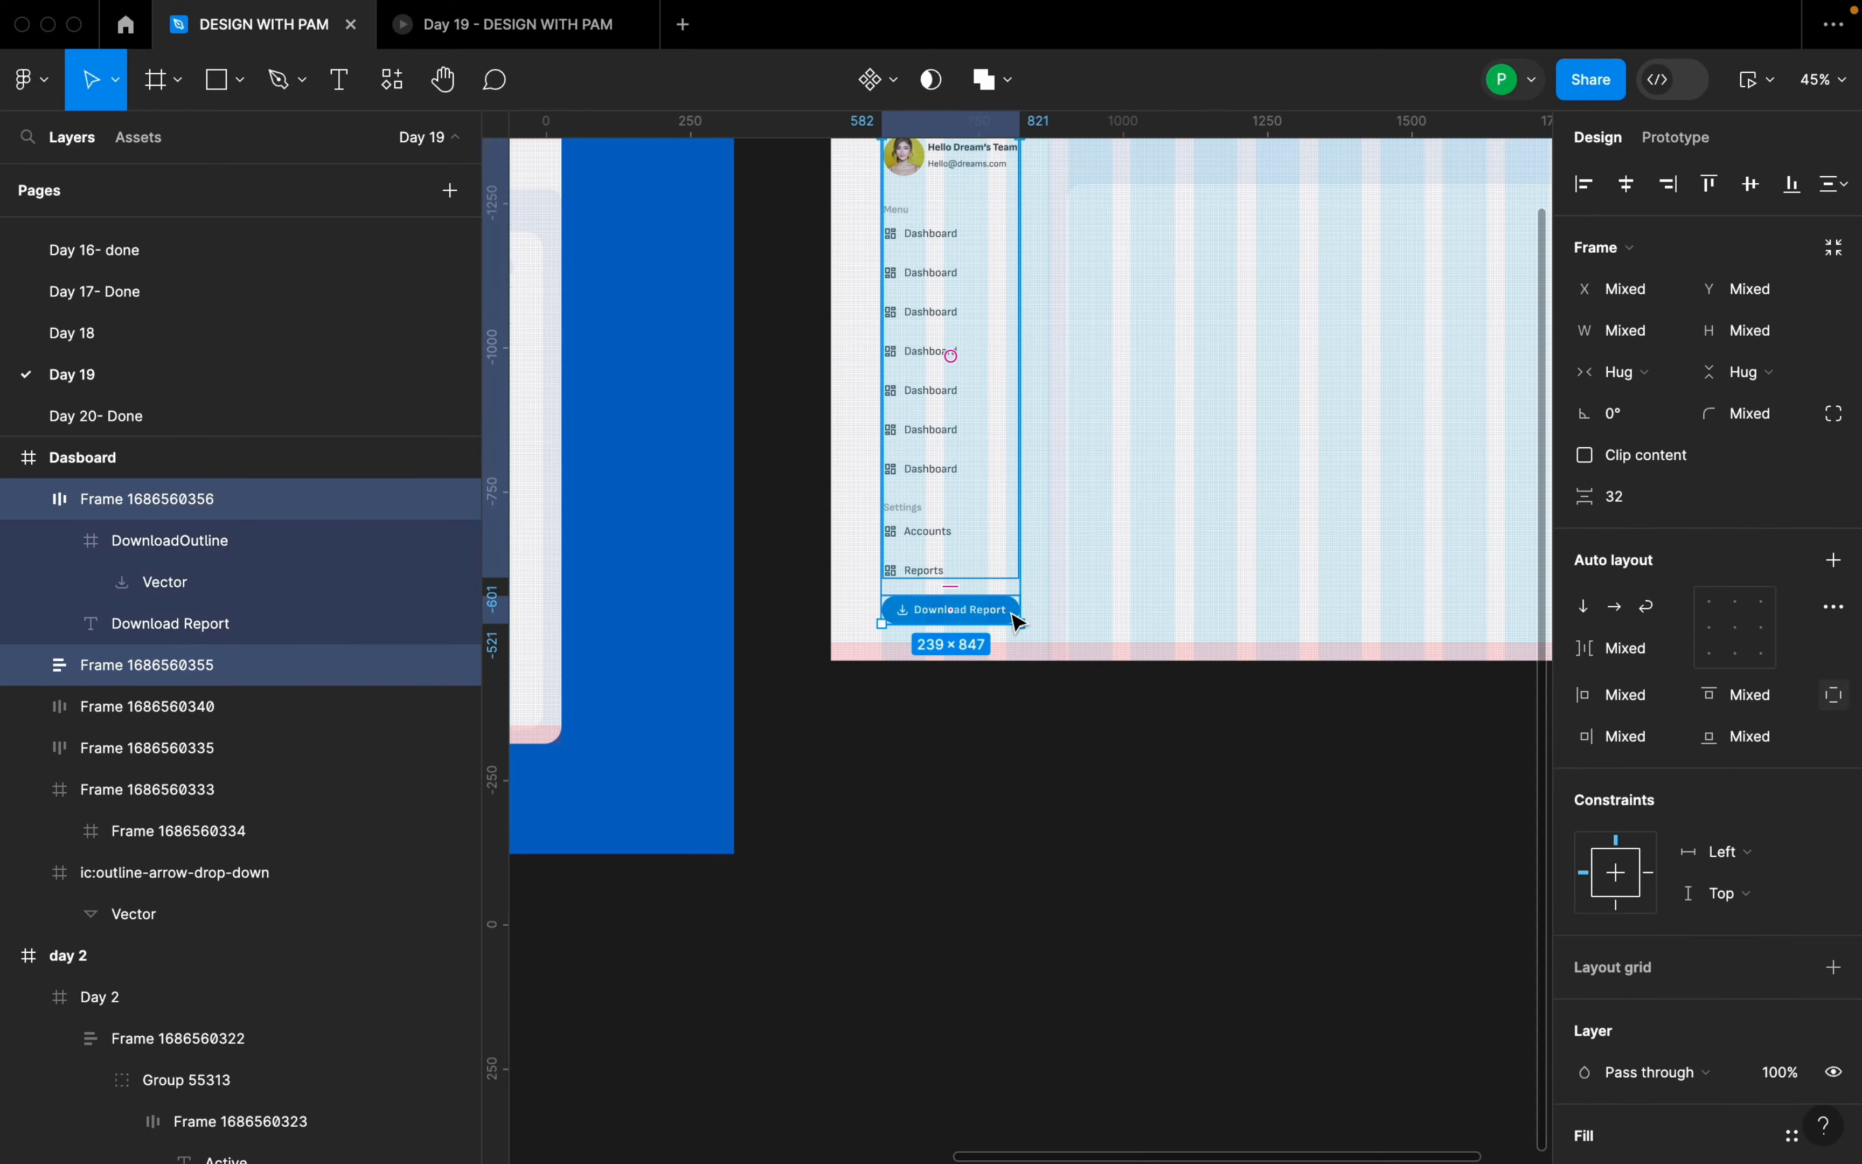
left_click(1051, 736)
- Compare the new dashboard with the day 2 design, examining its sidebar and Sales Dashboard content area
scroll(1035, 619, "up", 3)
scroll(792, 663, "down", 6)
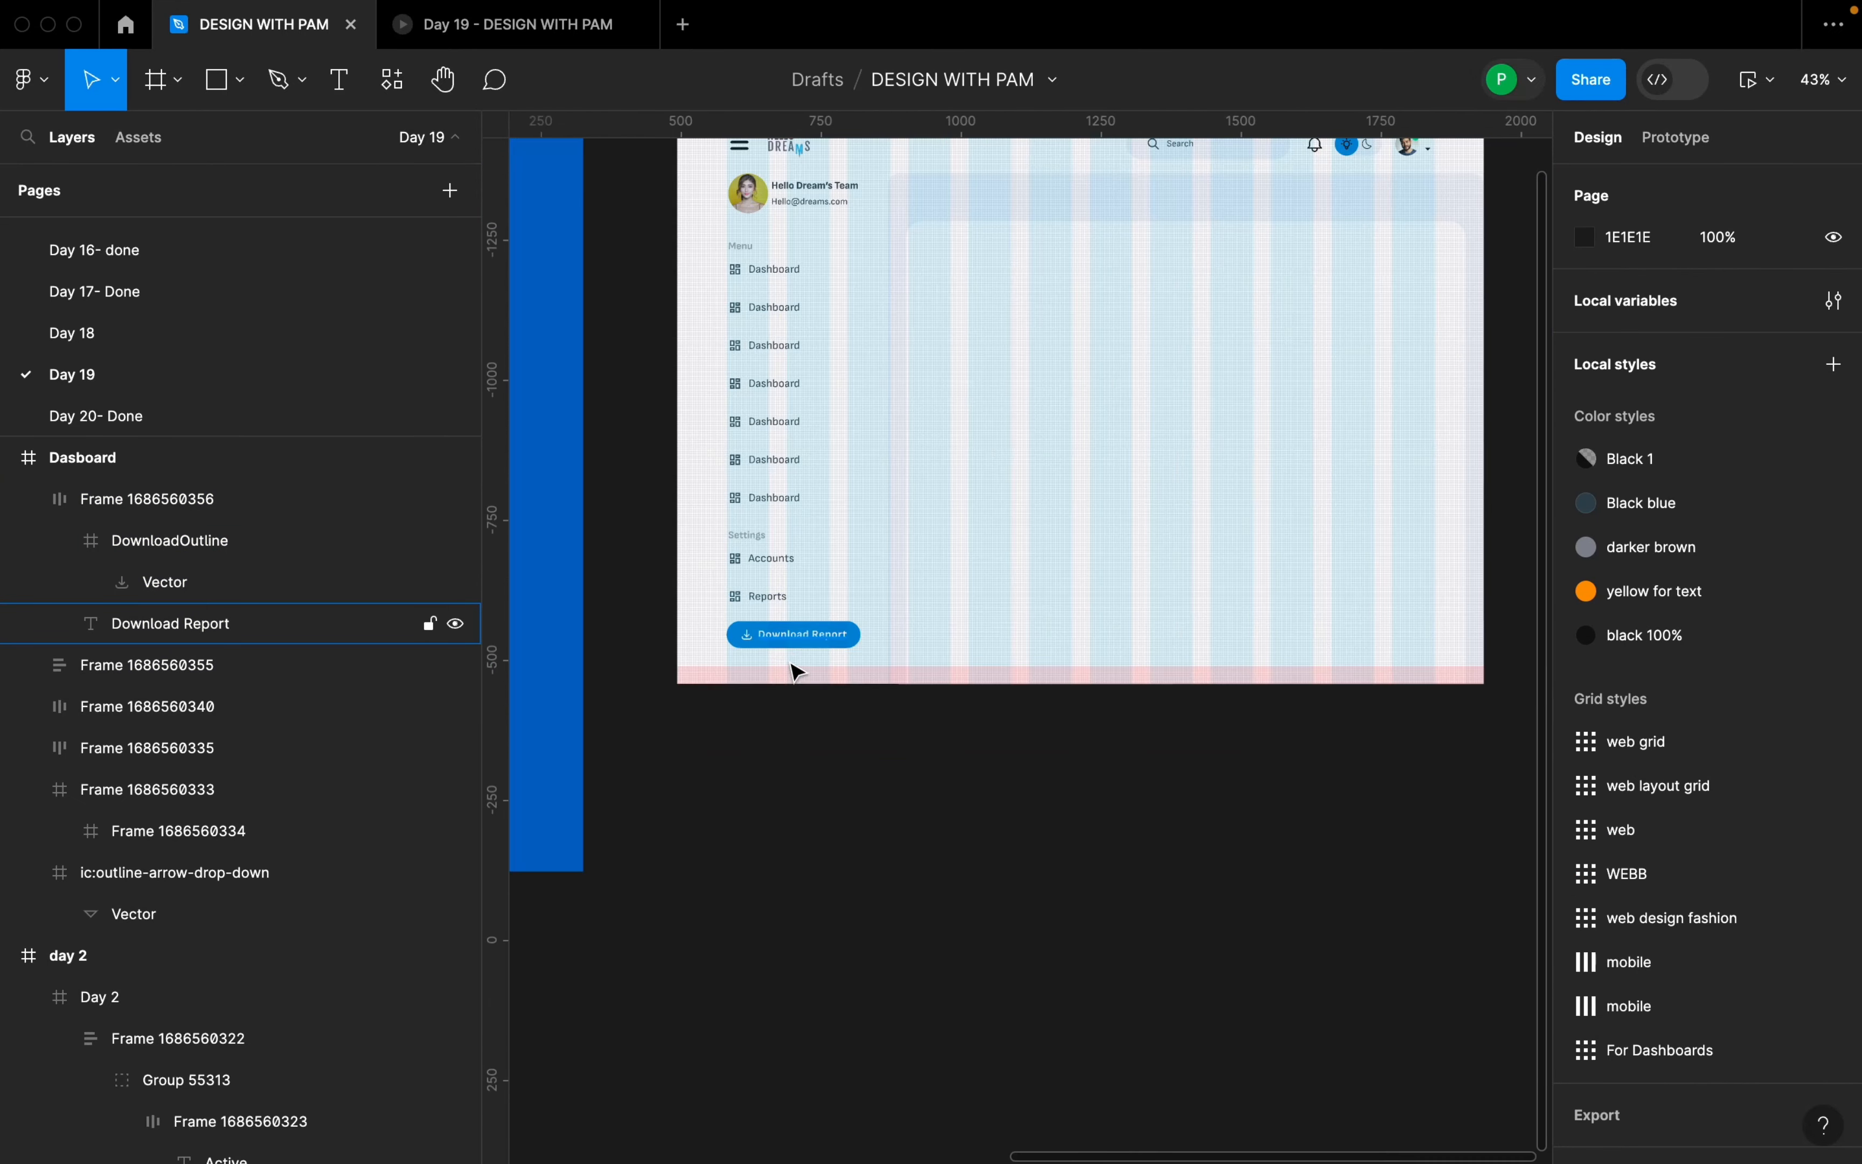
left_click_drag(665, 323, 1109, 299)
scroll(865, 498, "up", 5)
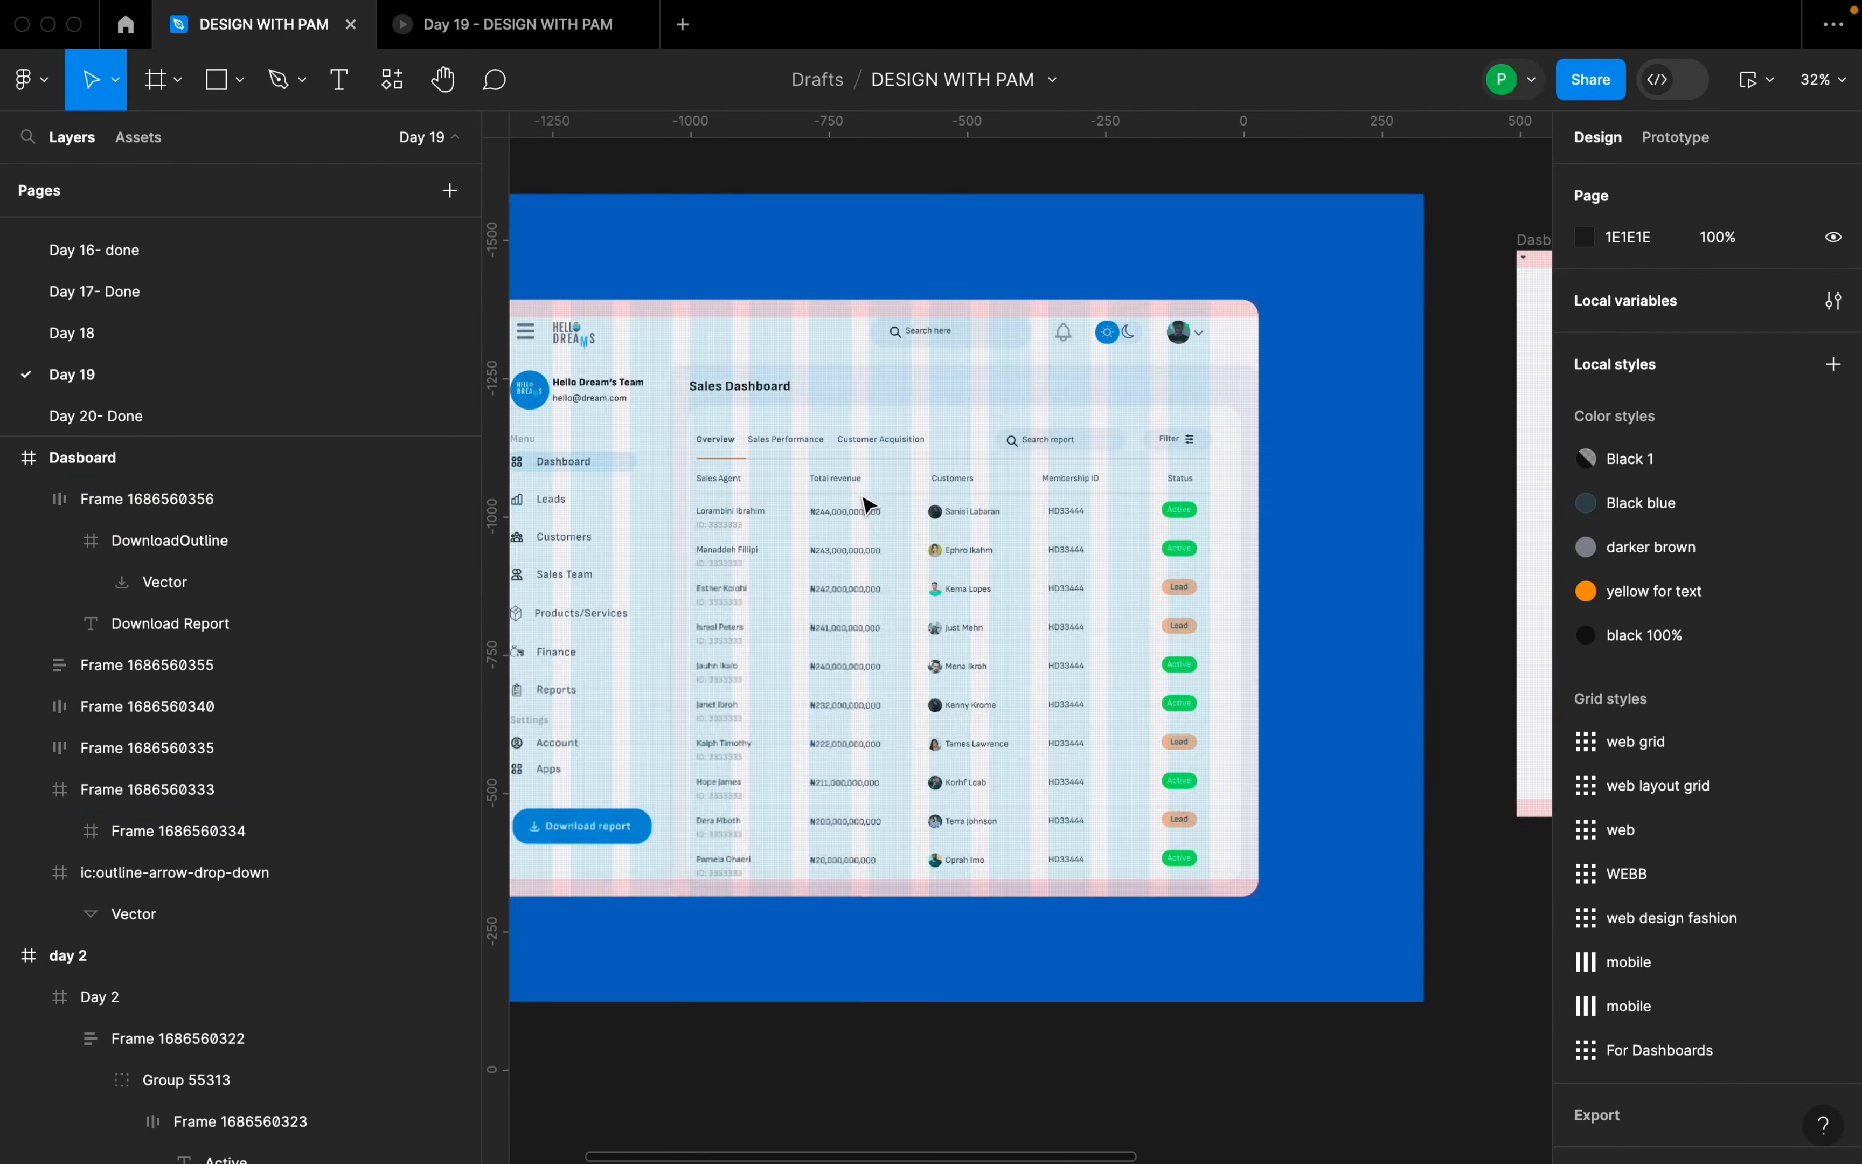
scroll(839, 486, "down", 4)
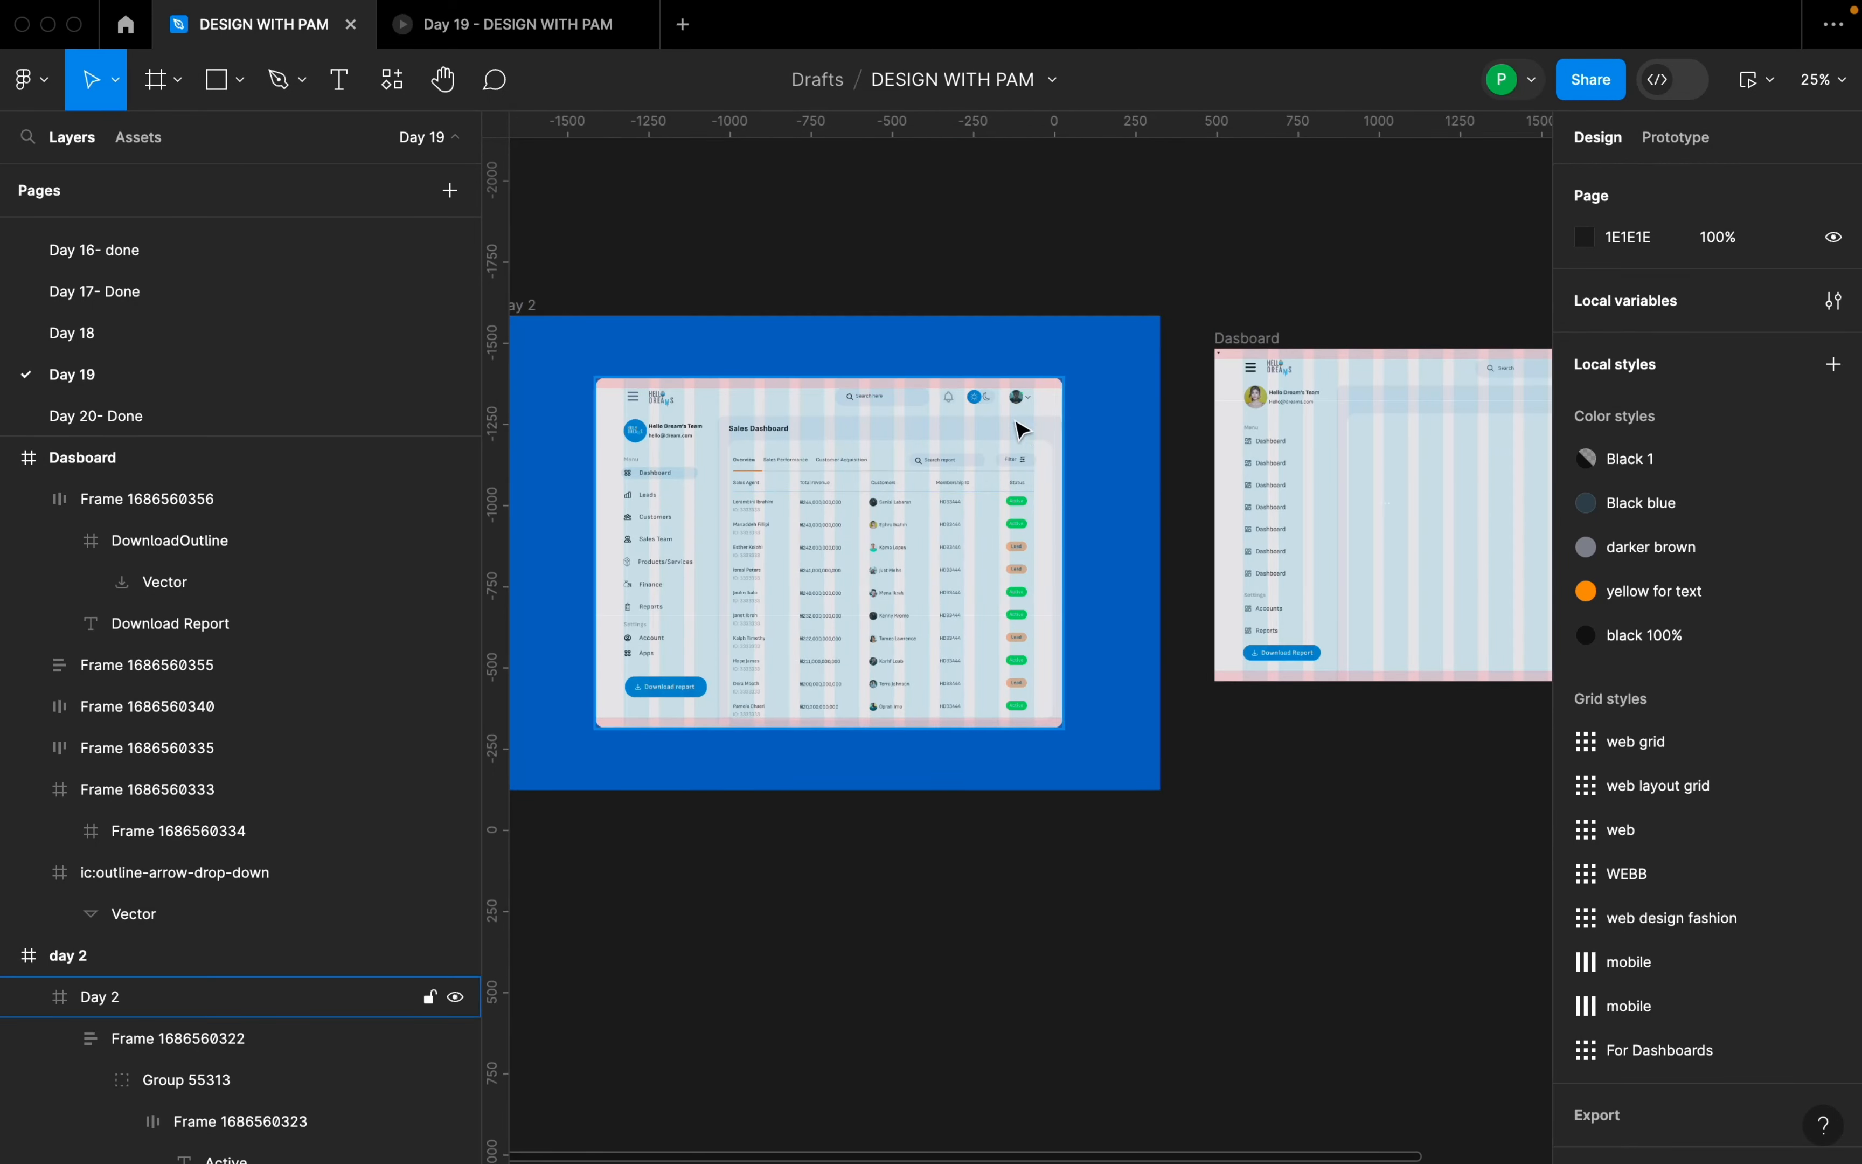
left_click_drag(1282, 336, 1259, 340)
left_click_drag(1402, 337, 1284, 363)
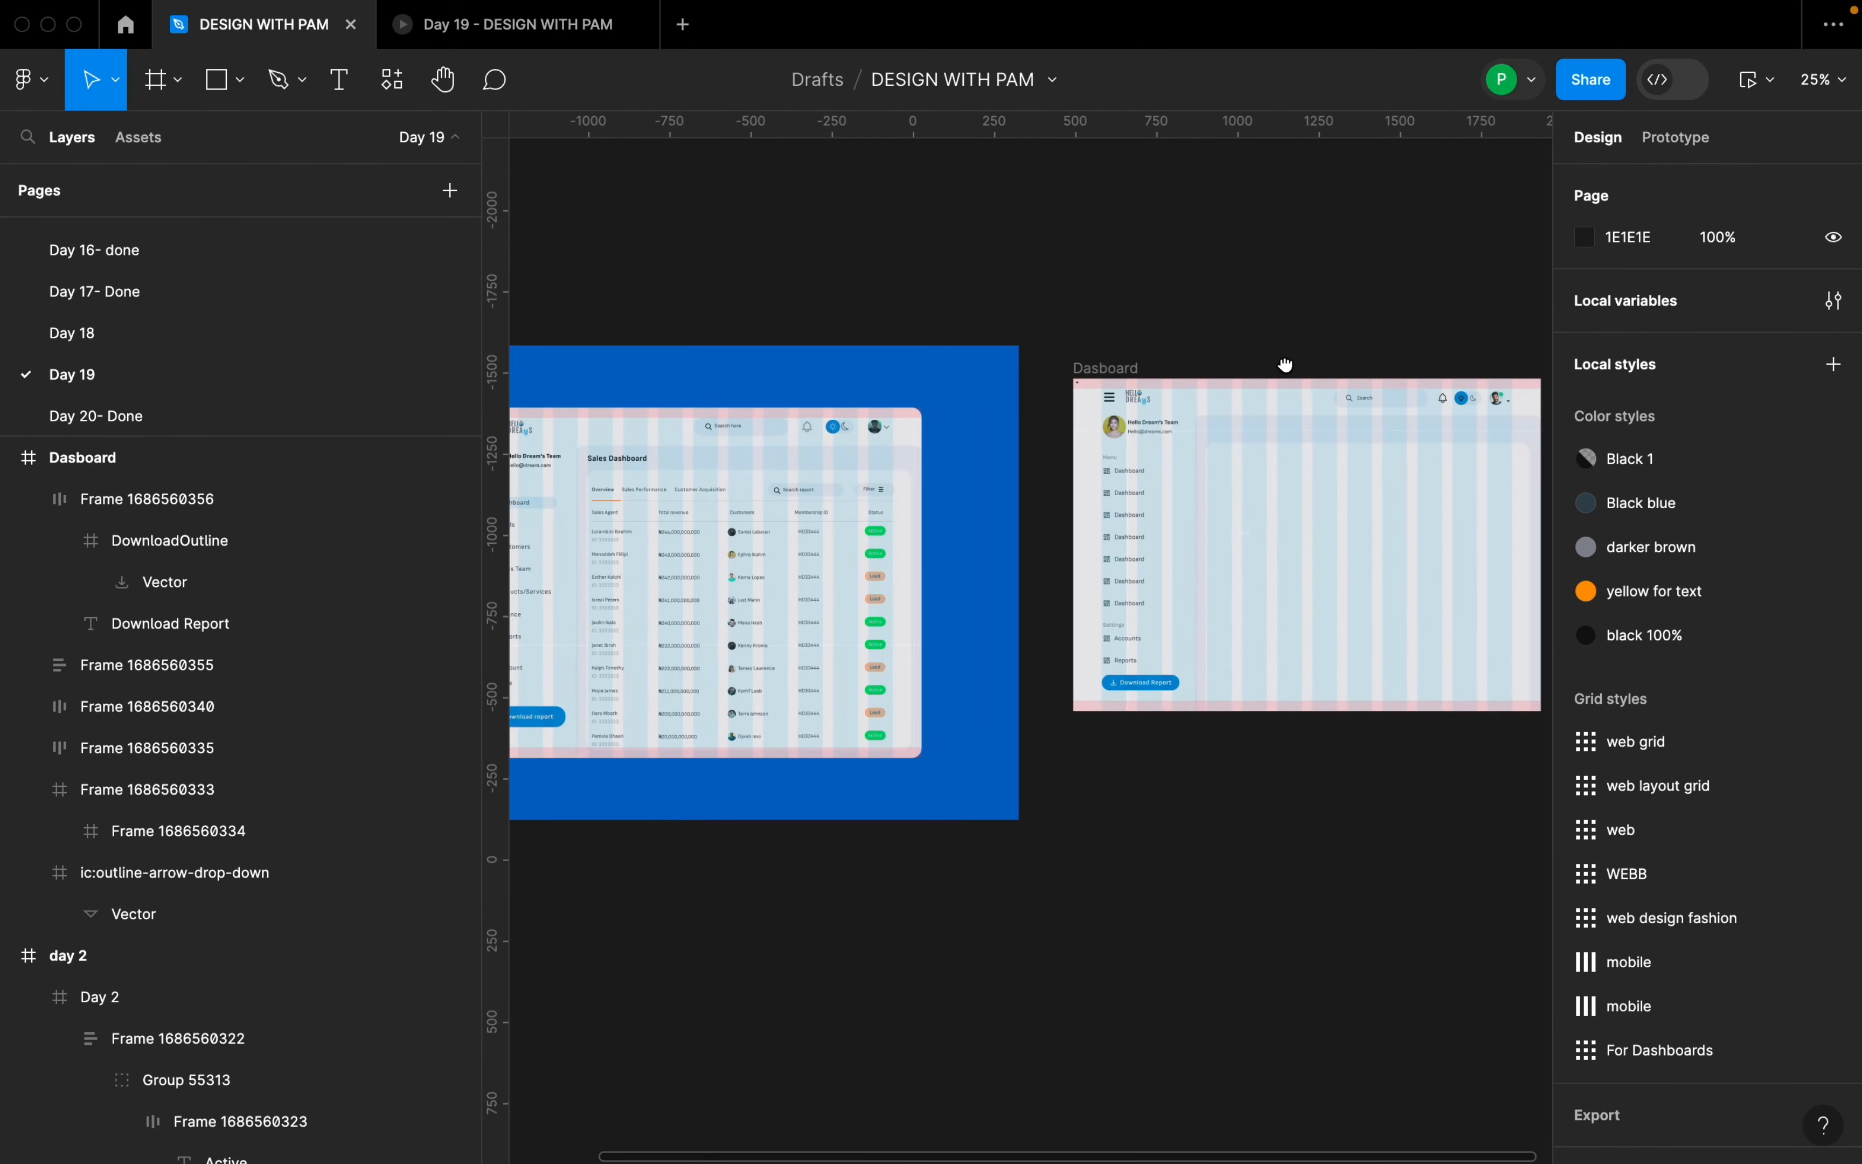
scroll(1450, 445, "up", 5)
scroll(1269, 618, "down", 3)
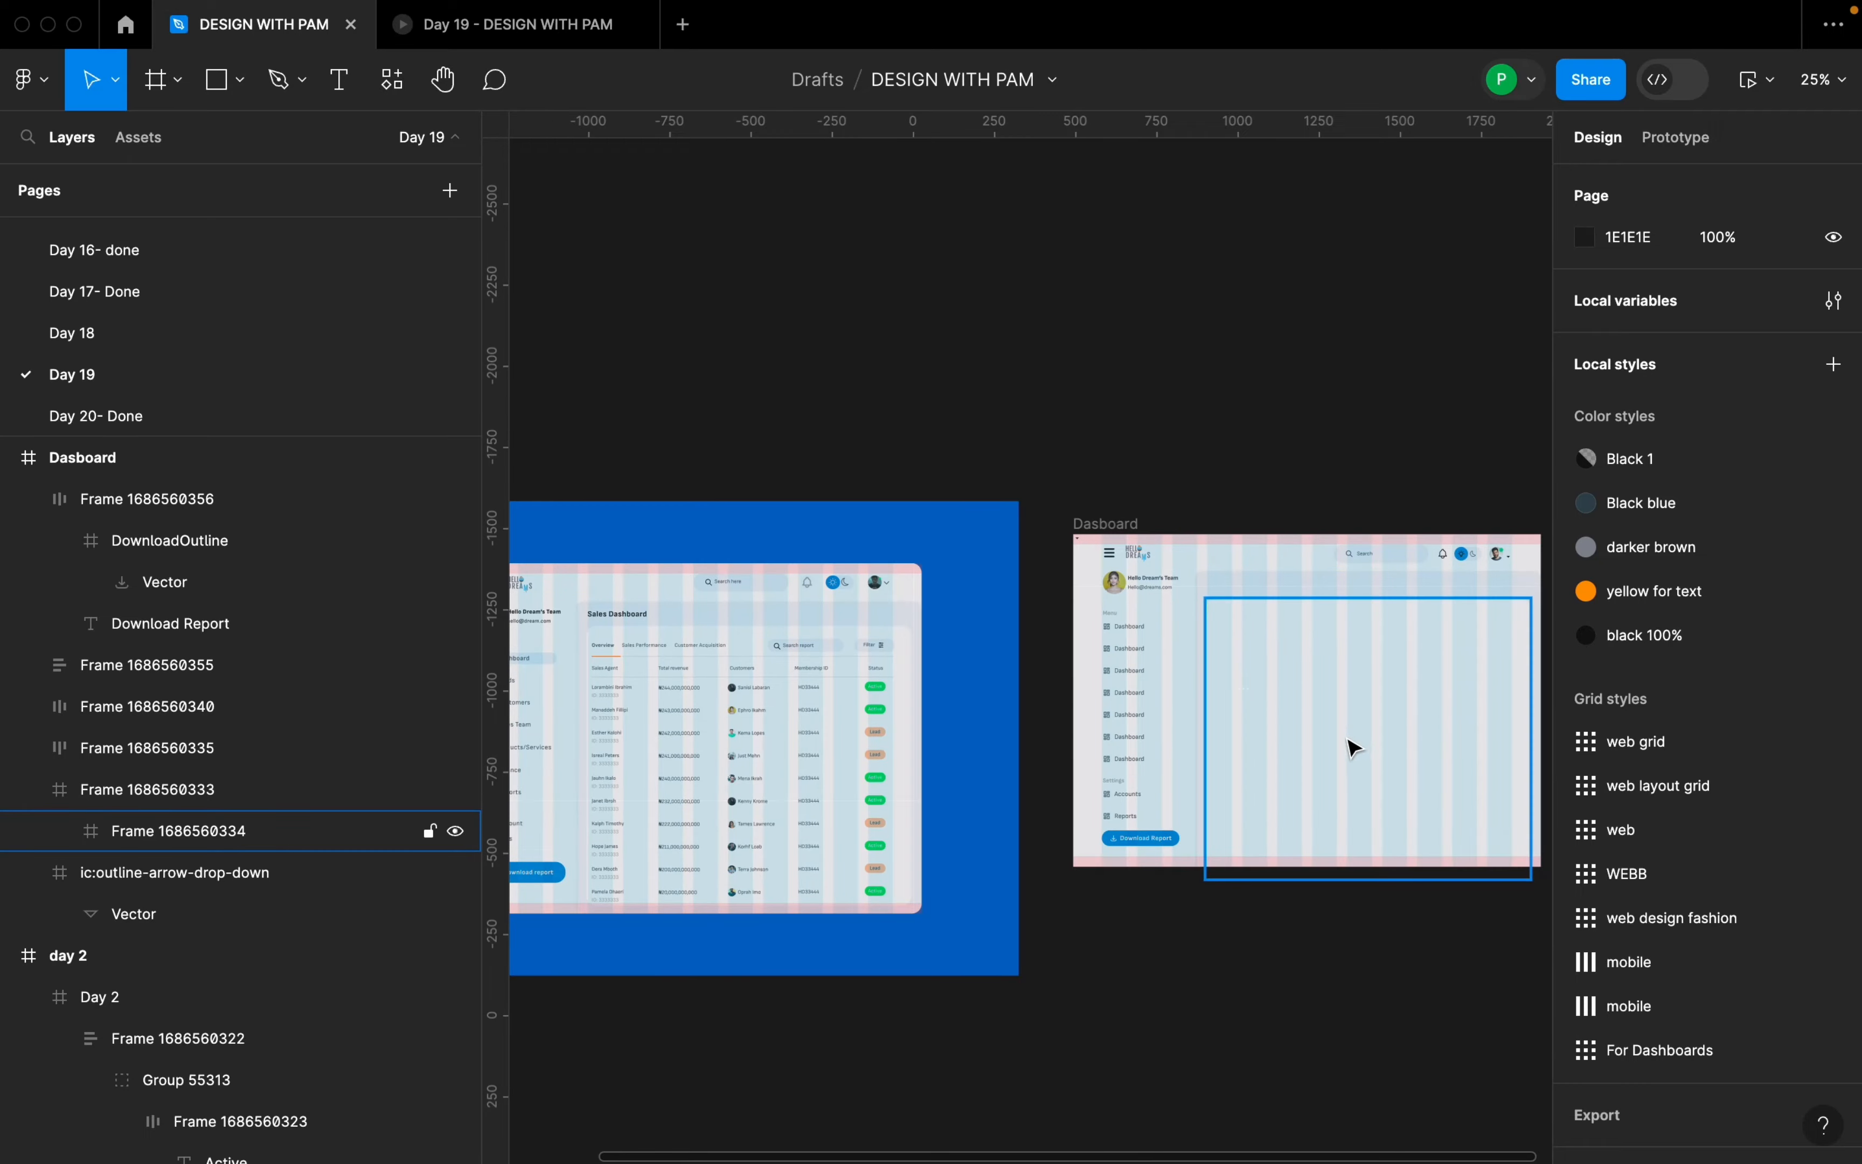
scroll(1346, 740, "up", 6)
scroll(1234, 504, "down", 5)
- Add the text "Sales Dashboard" in the header band of the dashboard's content frame
key("t")
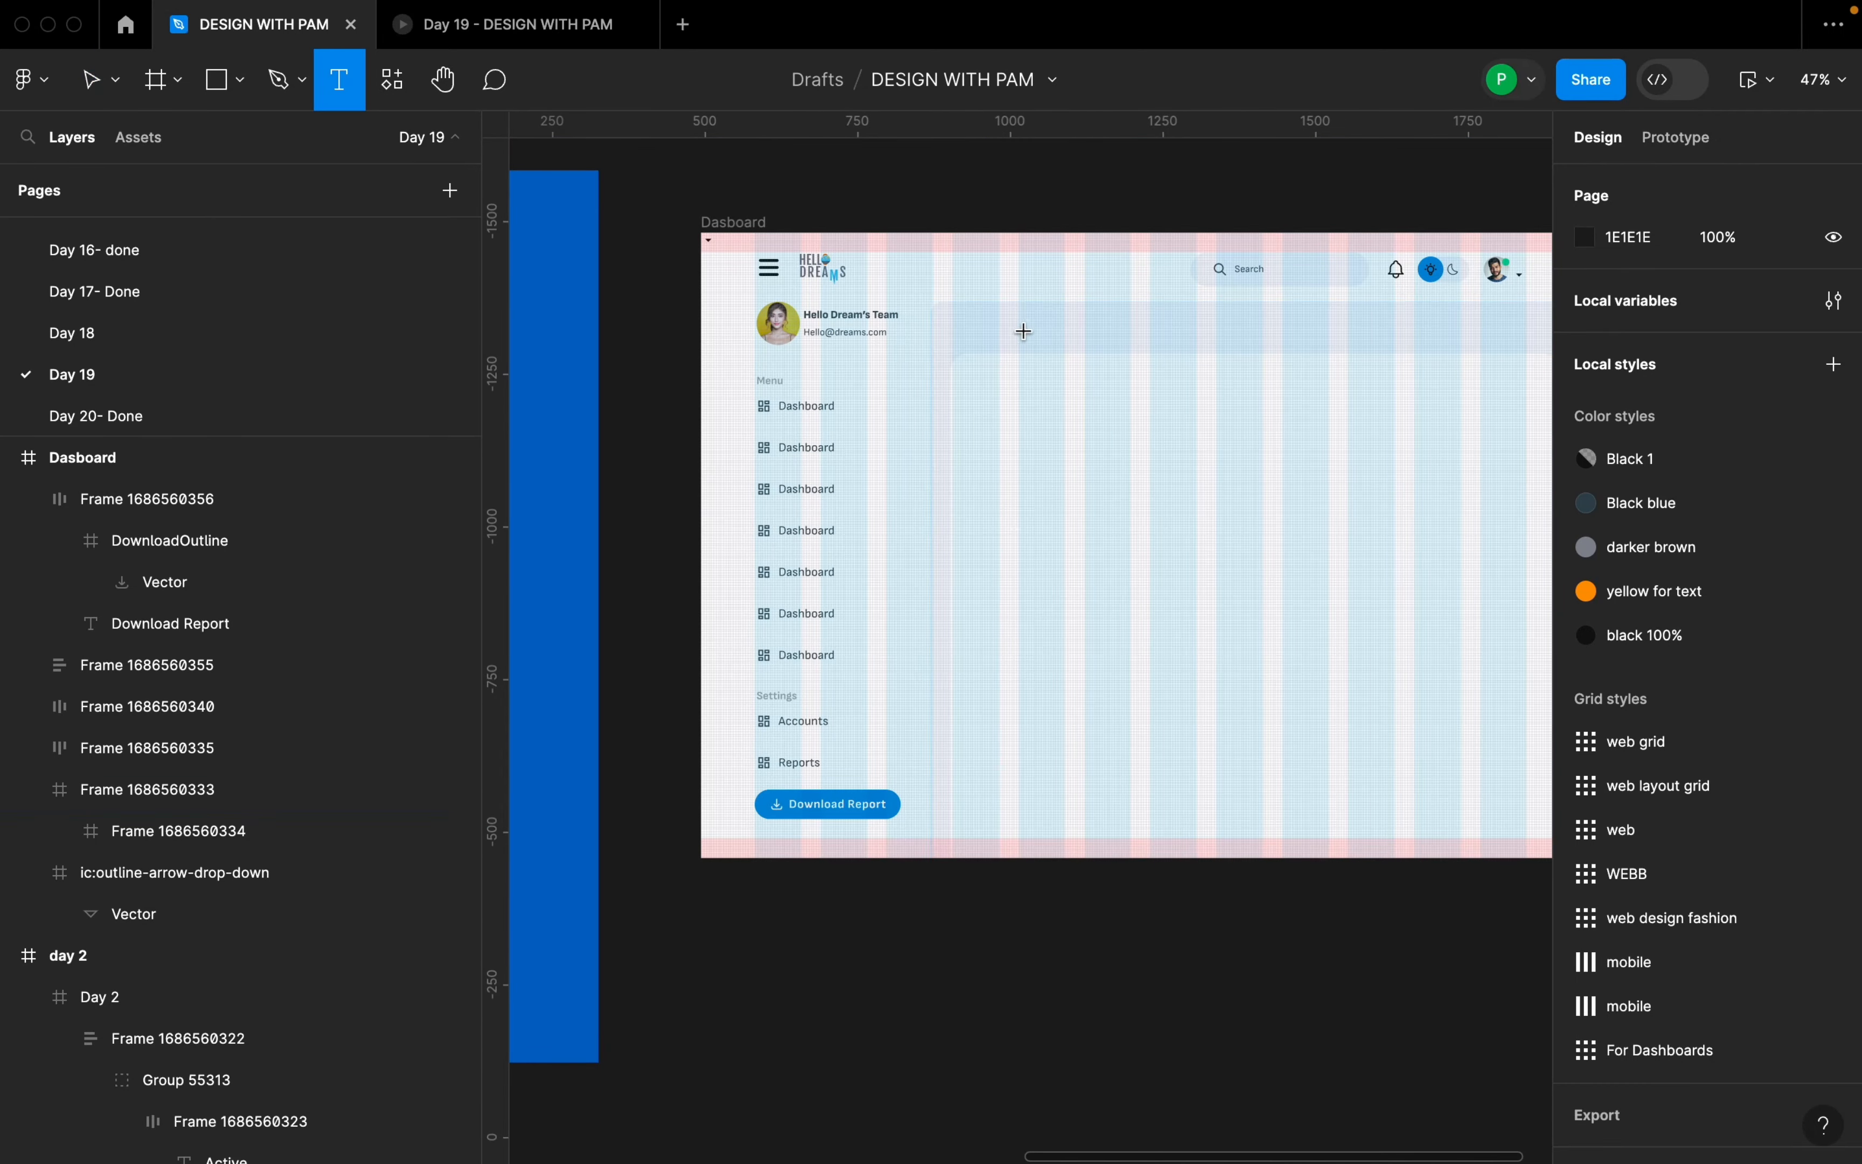
left_click(1024, 331)
type("Sale")
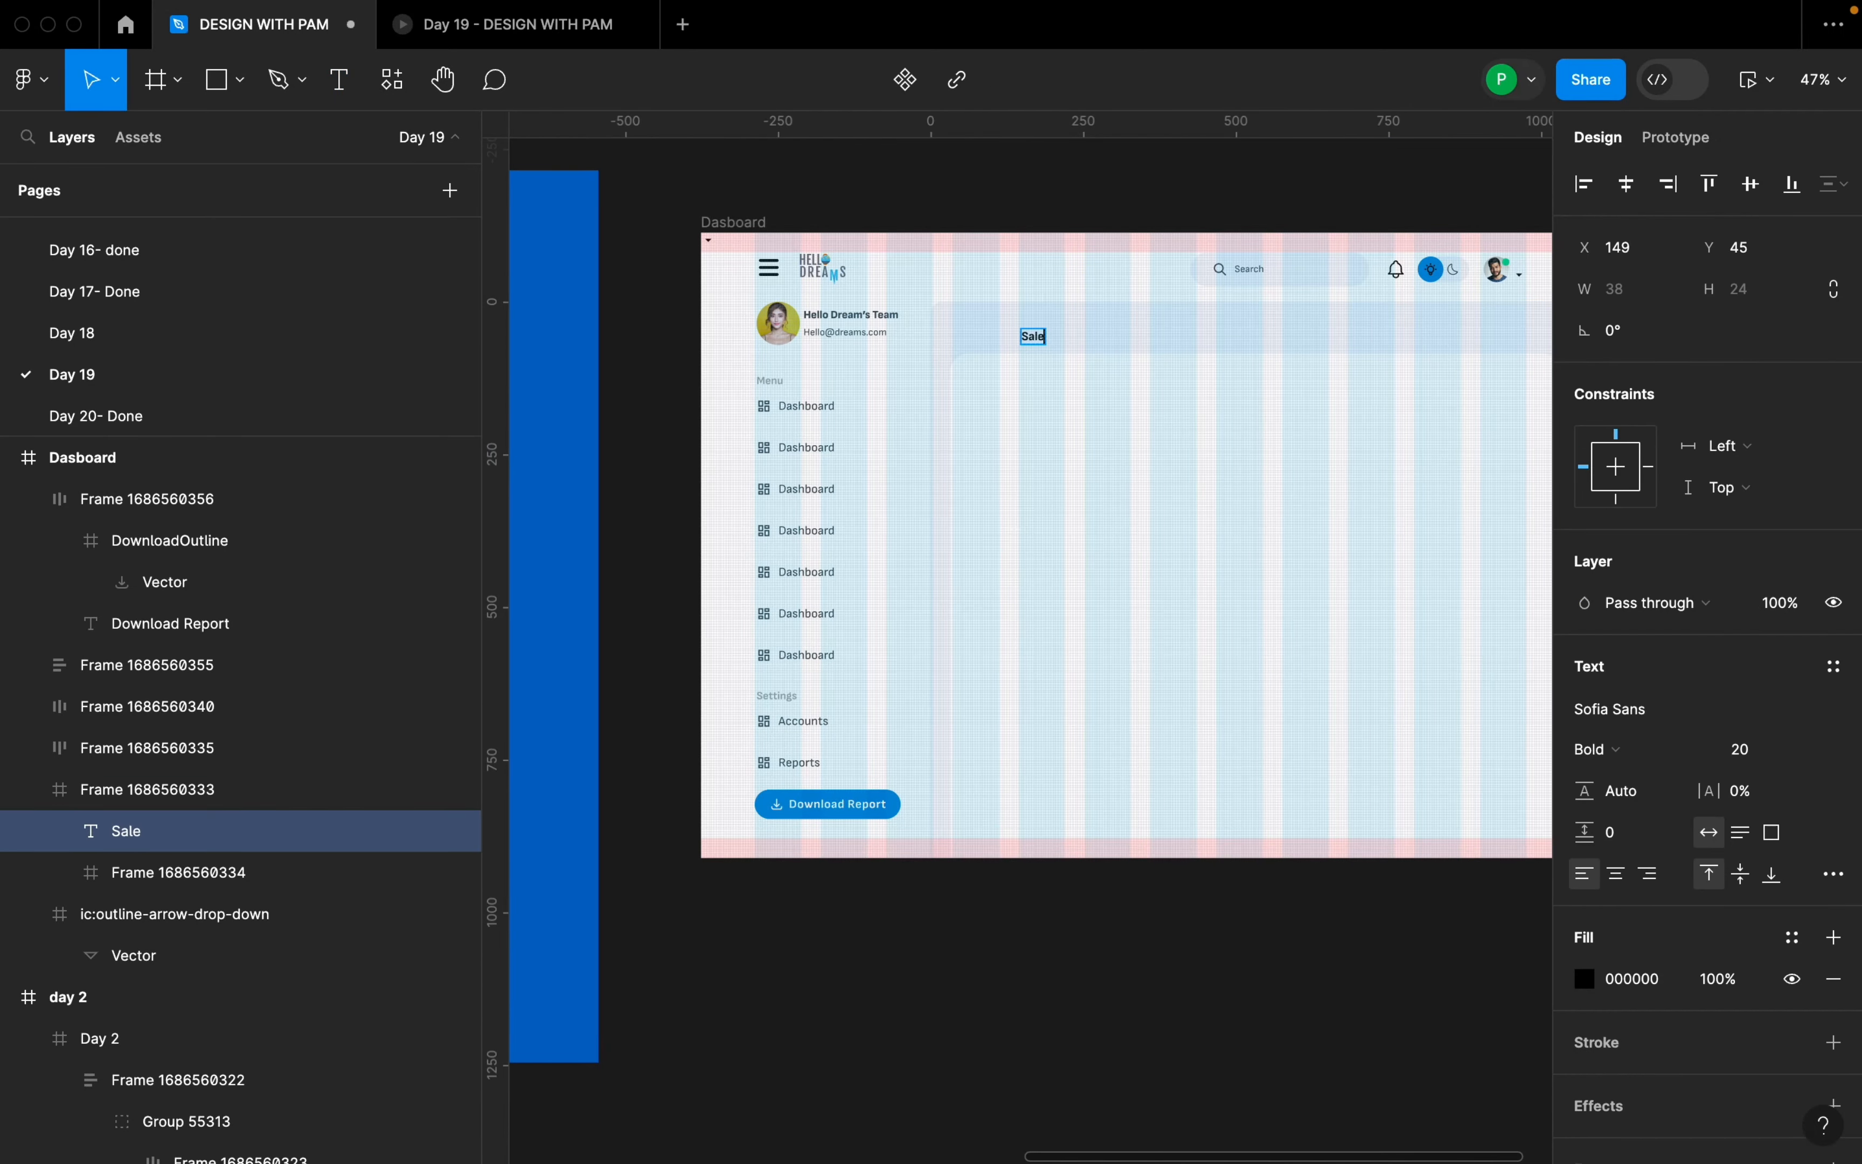
type("s Dashboard")
key("Escape")
scroll(1185, 358, "up", 3)
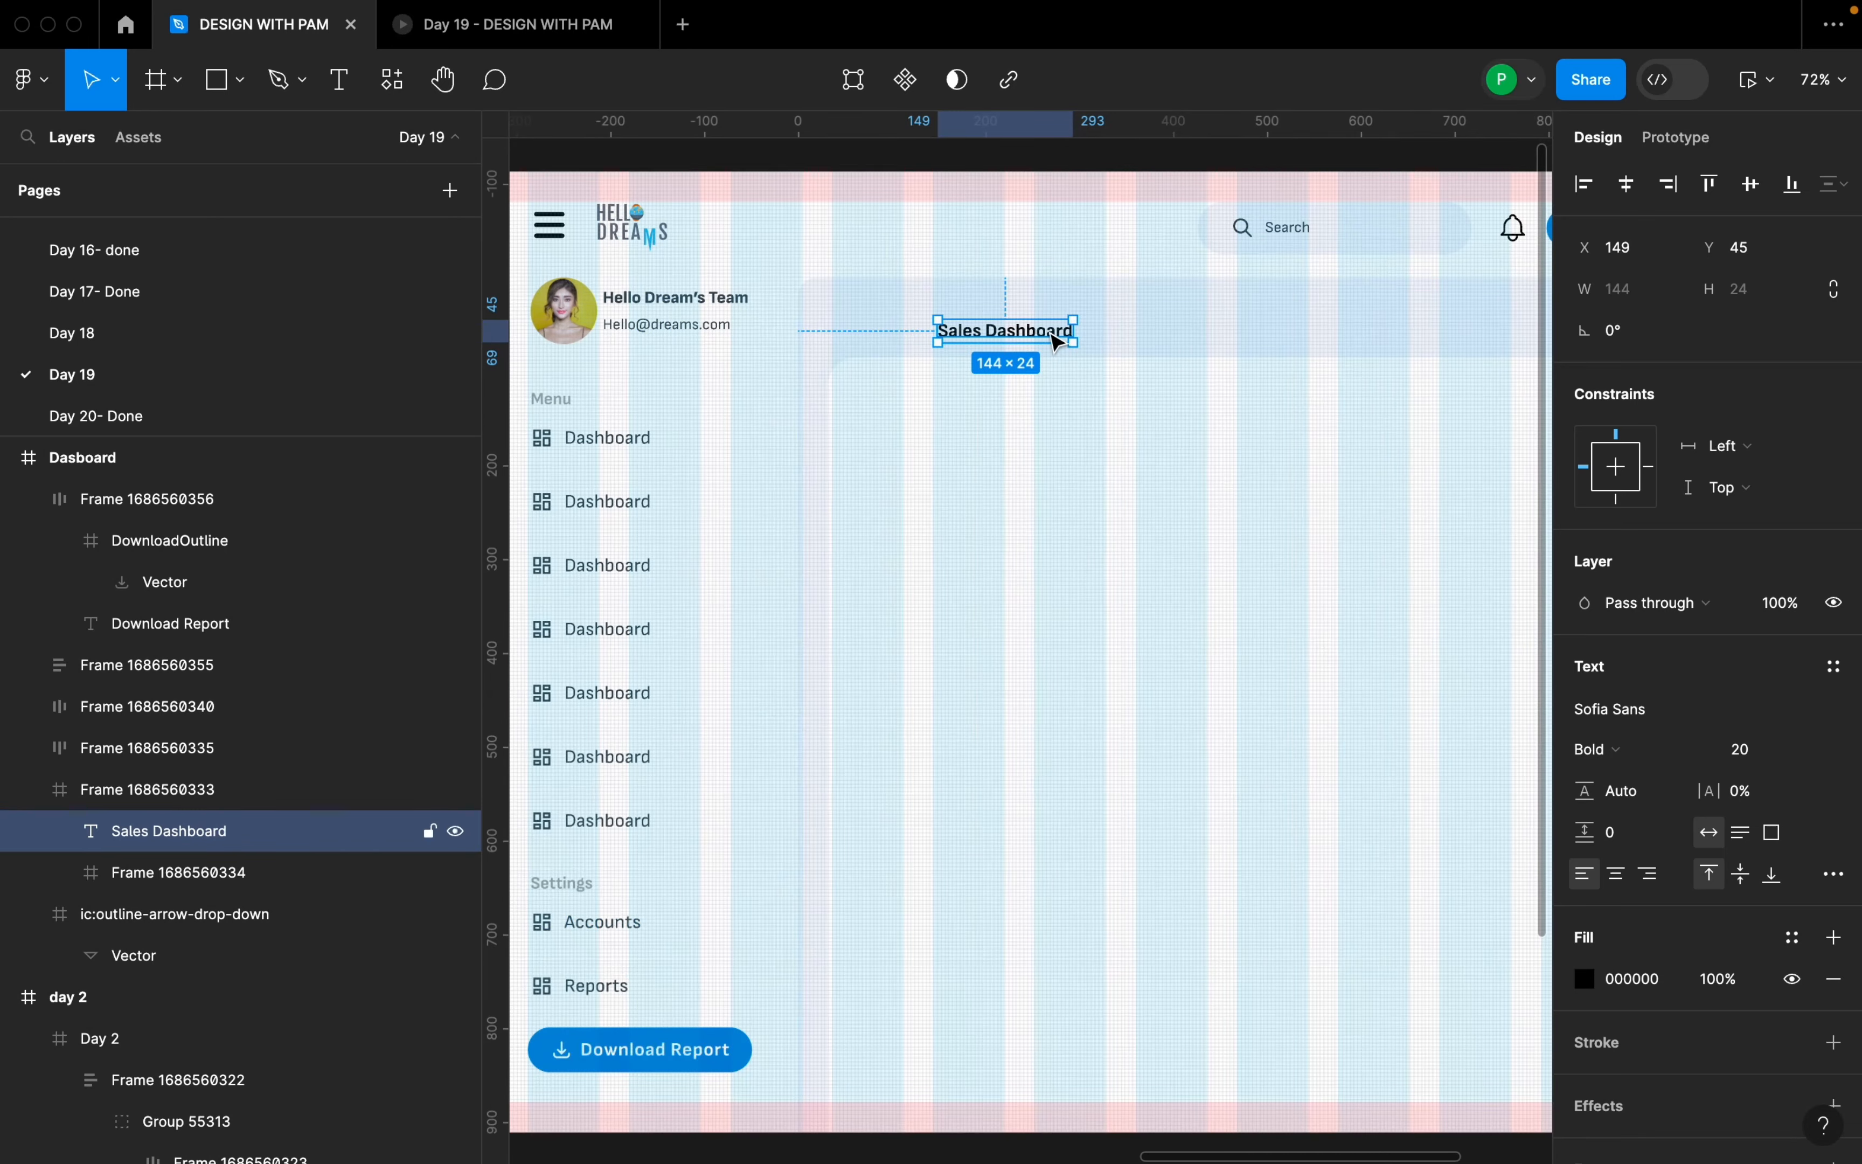
- Move the Sales Dashboard title toward the left edge of the content header and set its font size to 24
left_click_drag(967, 333, 954, 332)
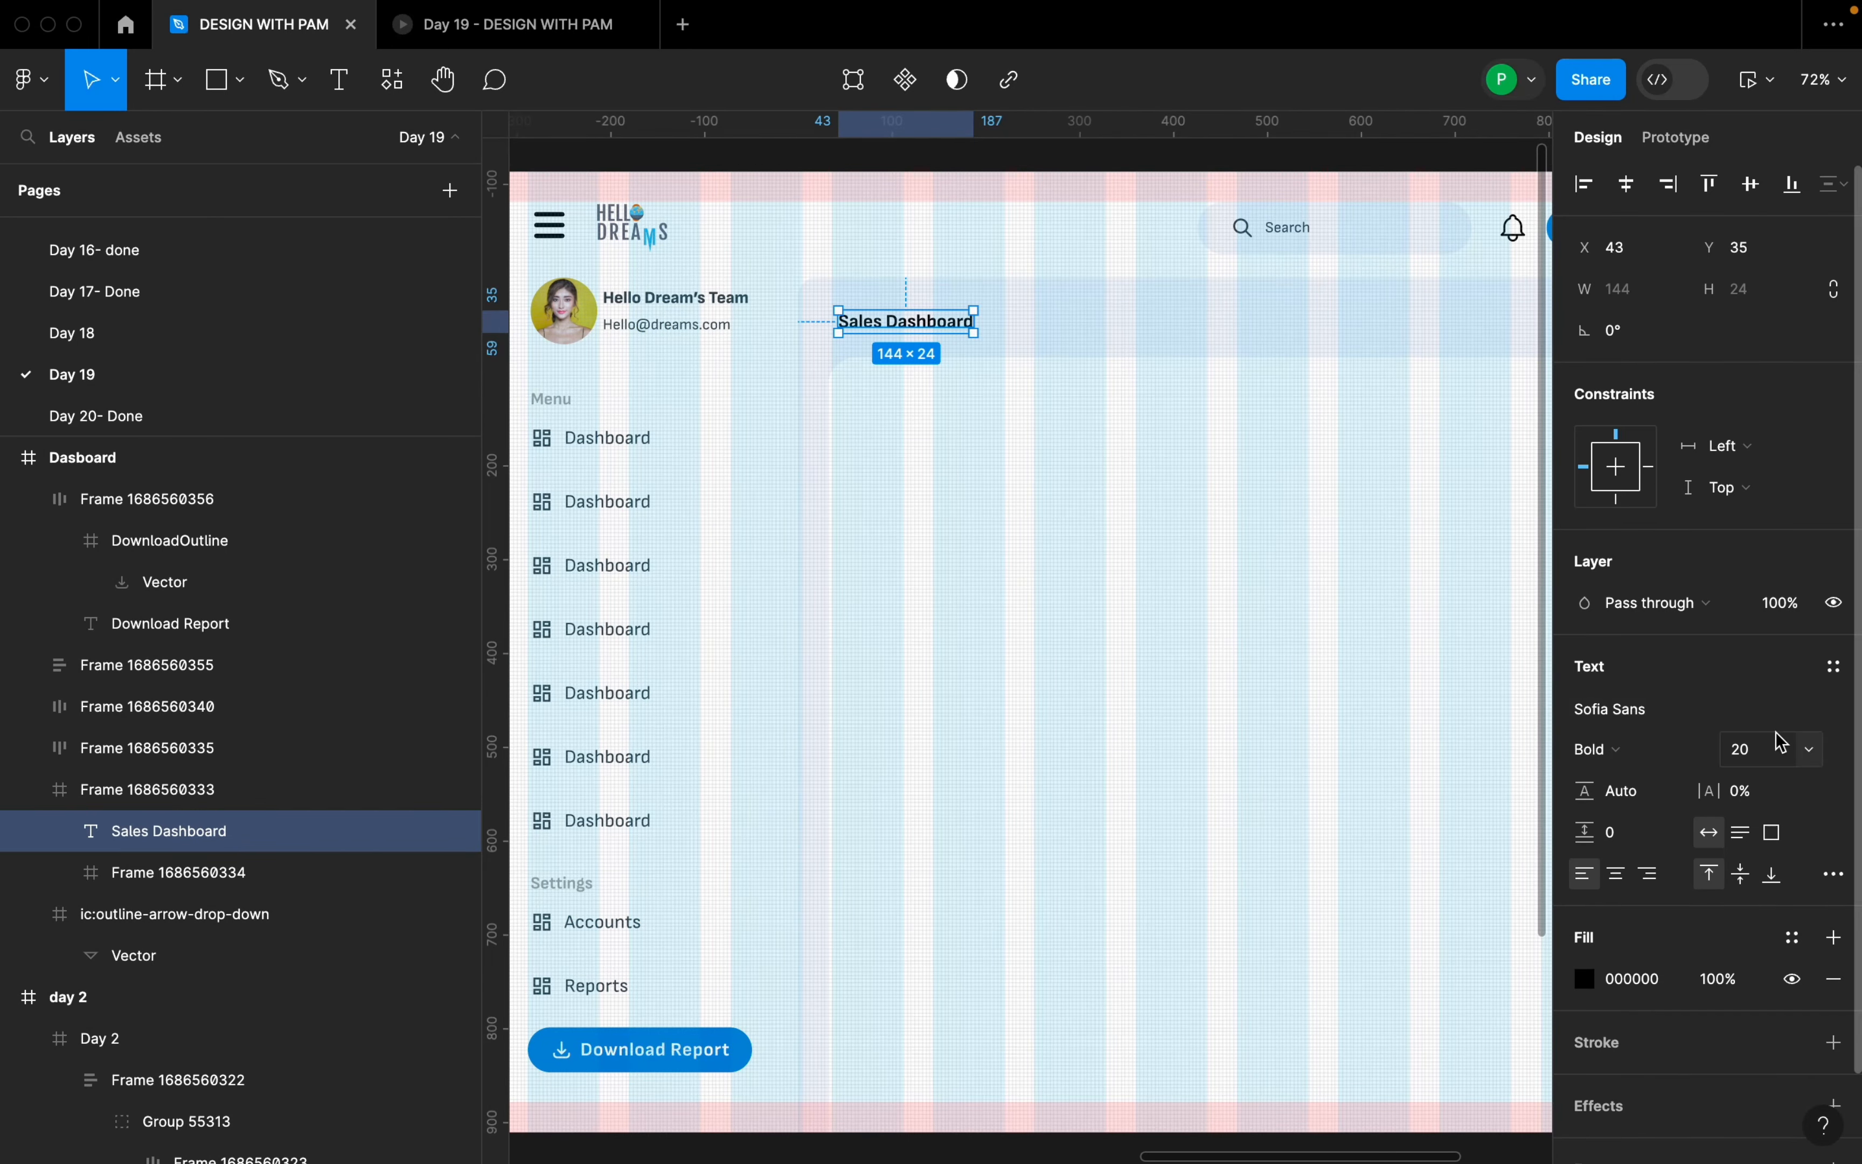
left_click(1810, 756)
left_click(1810, 779)
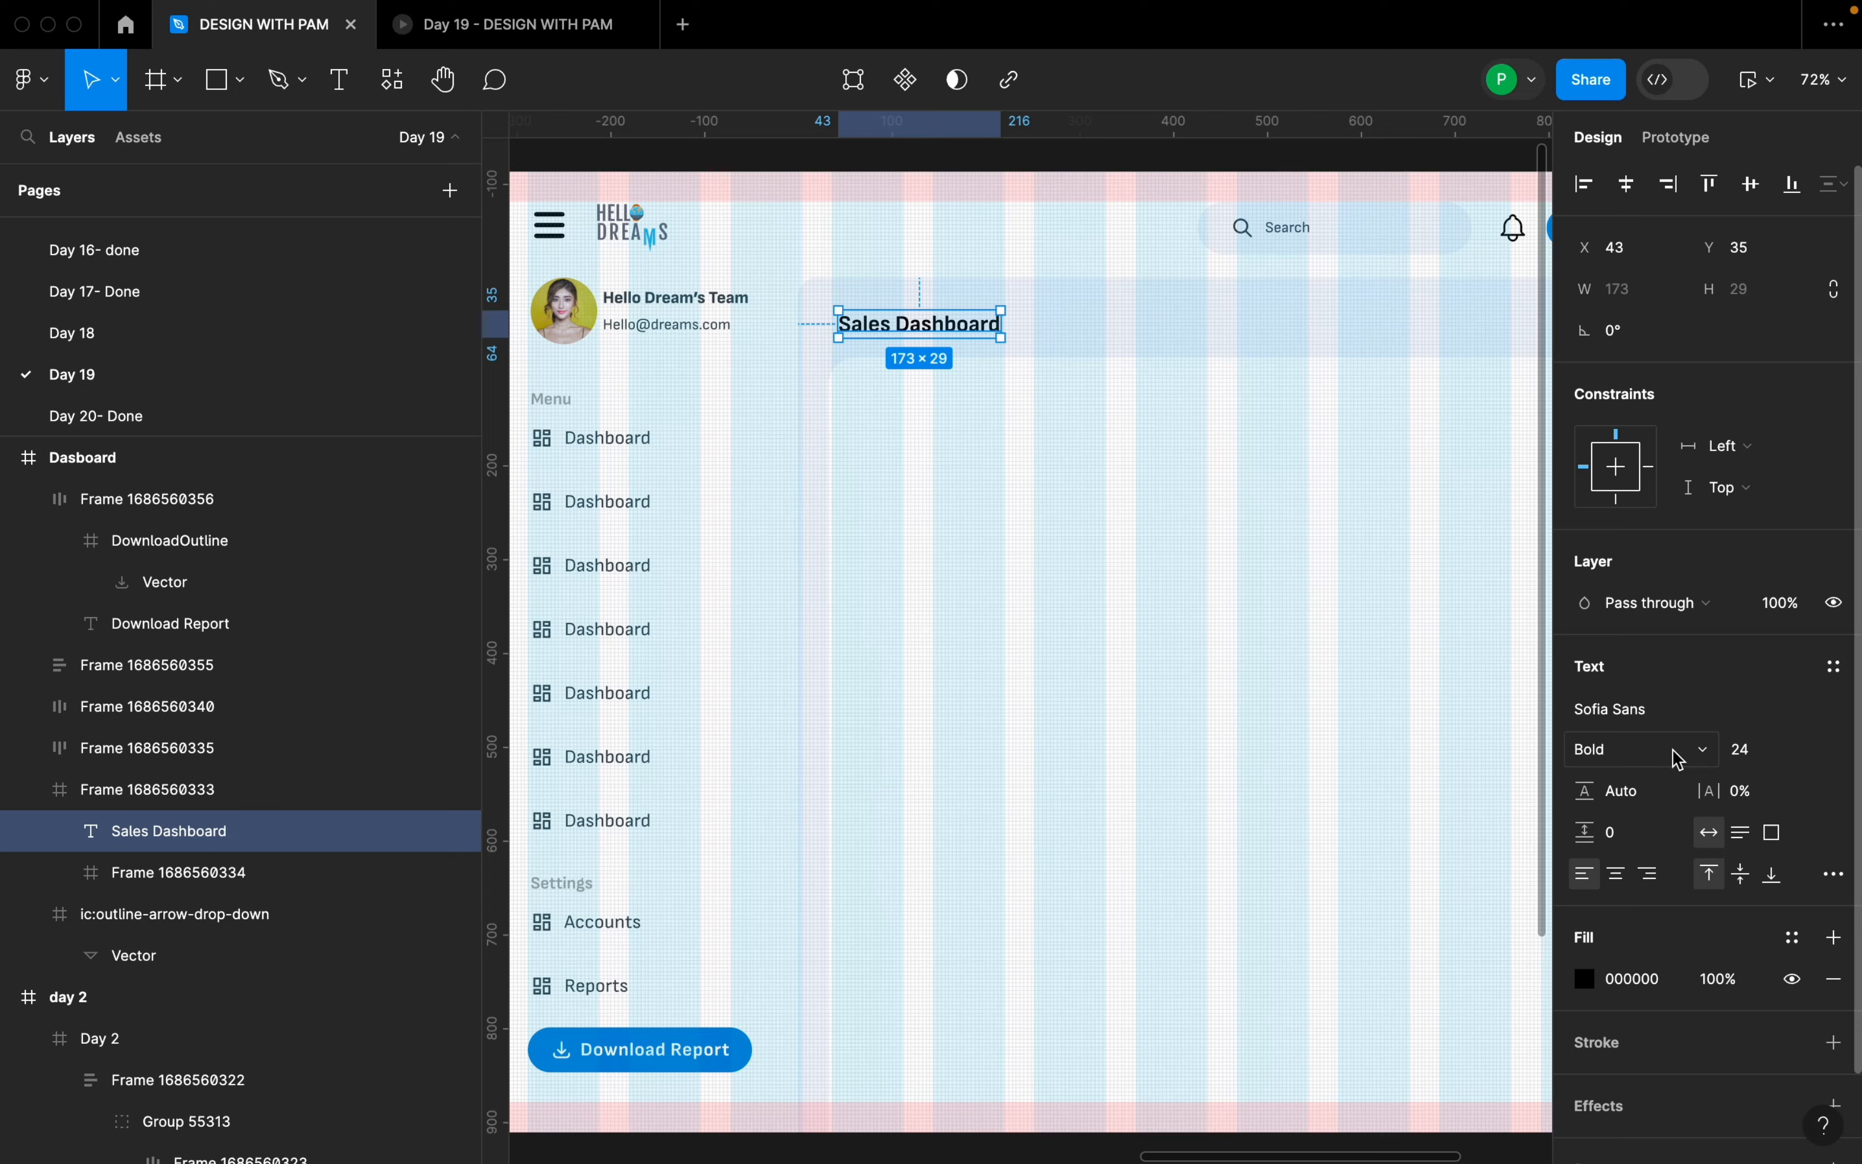
- Fine-tune the Sales Dashboard title's position to X 36, Y 32, aligning it with the grid column
left_click_drag(946, 325, 944, 323)
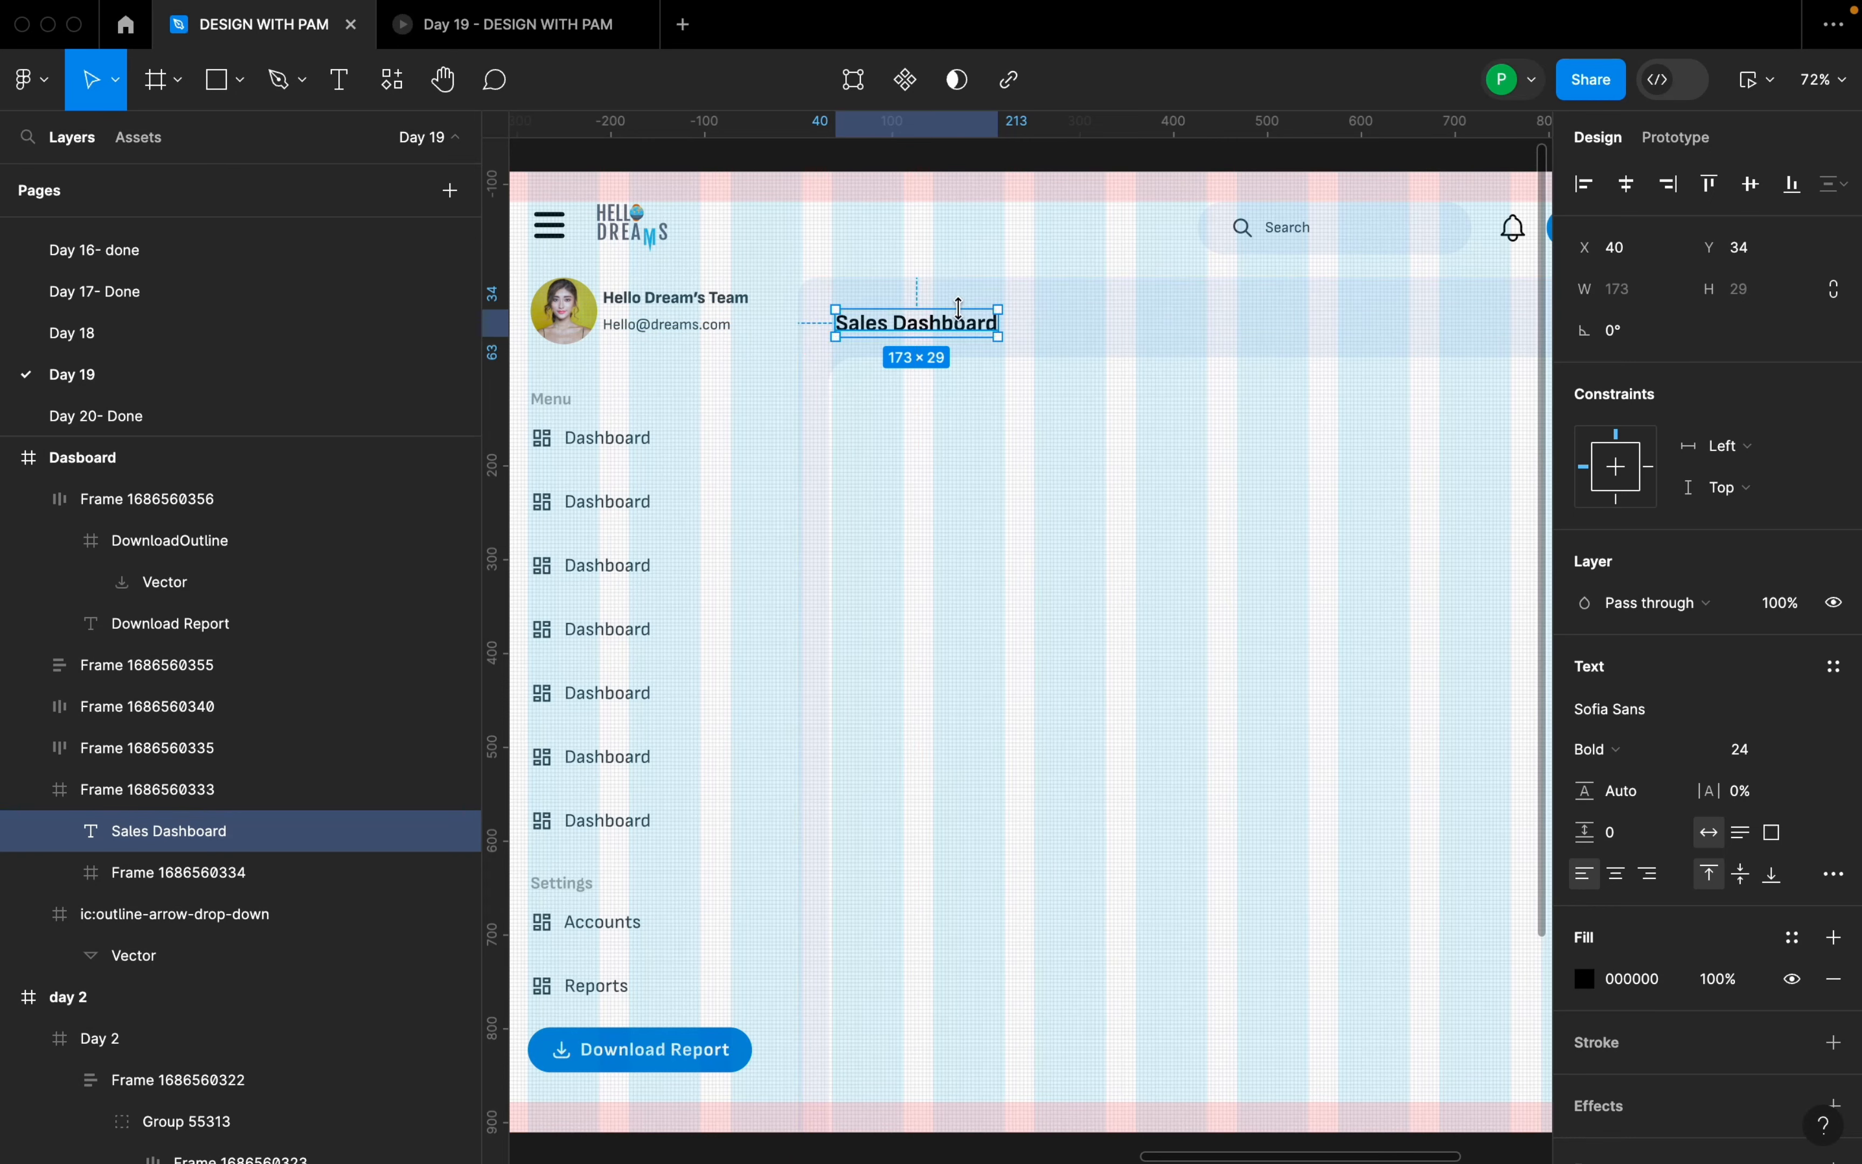
scroll(951, 339, "up", 3)
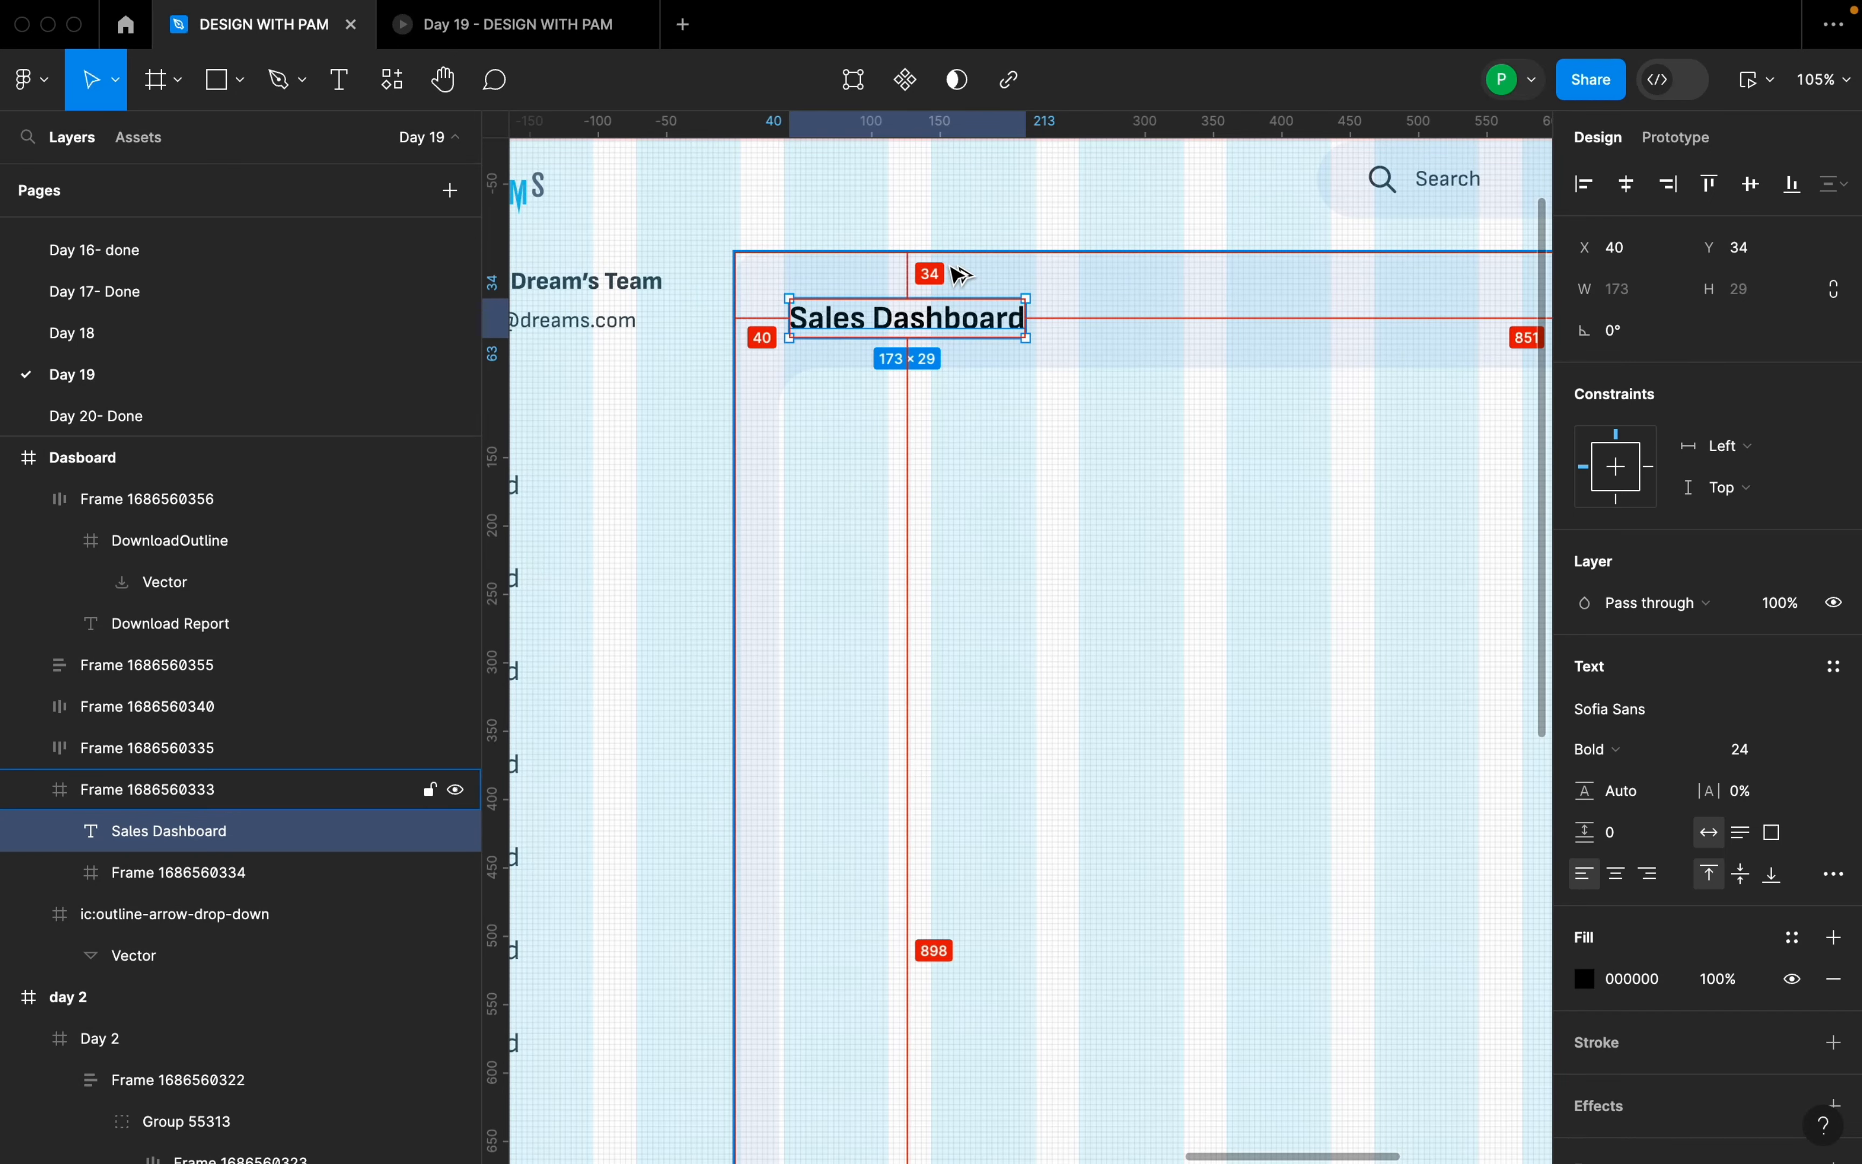
key("Down")
key("Up")
key("Up")
key("Up")
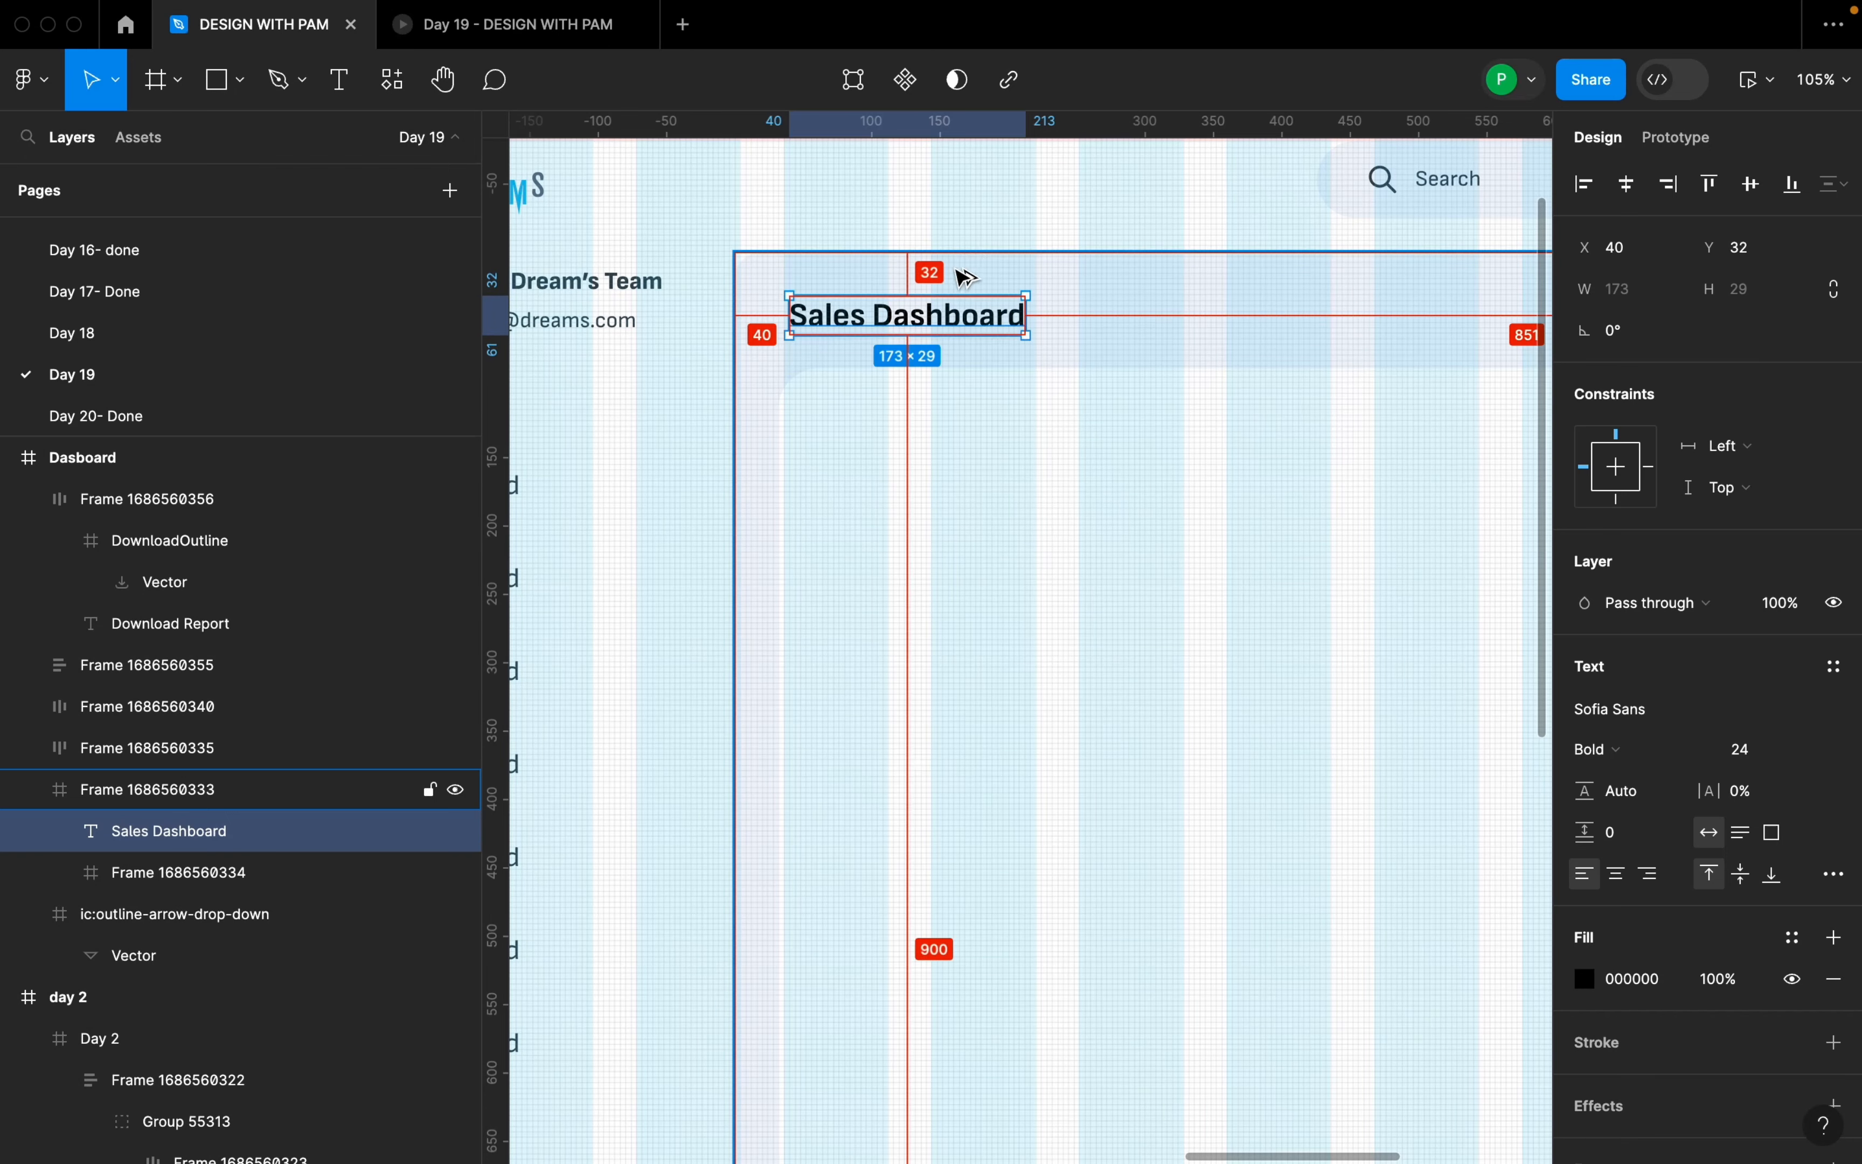
key("Left")
key("Left")
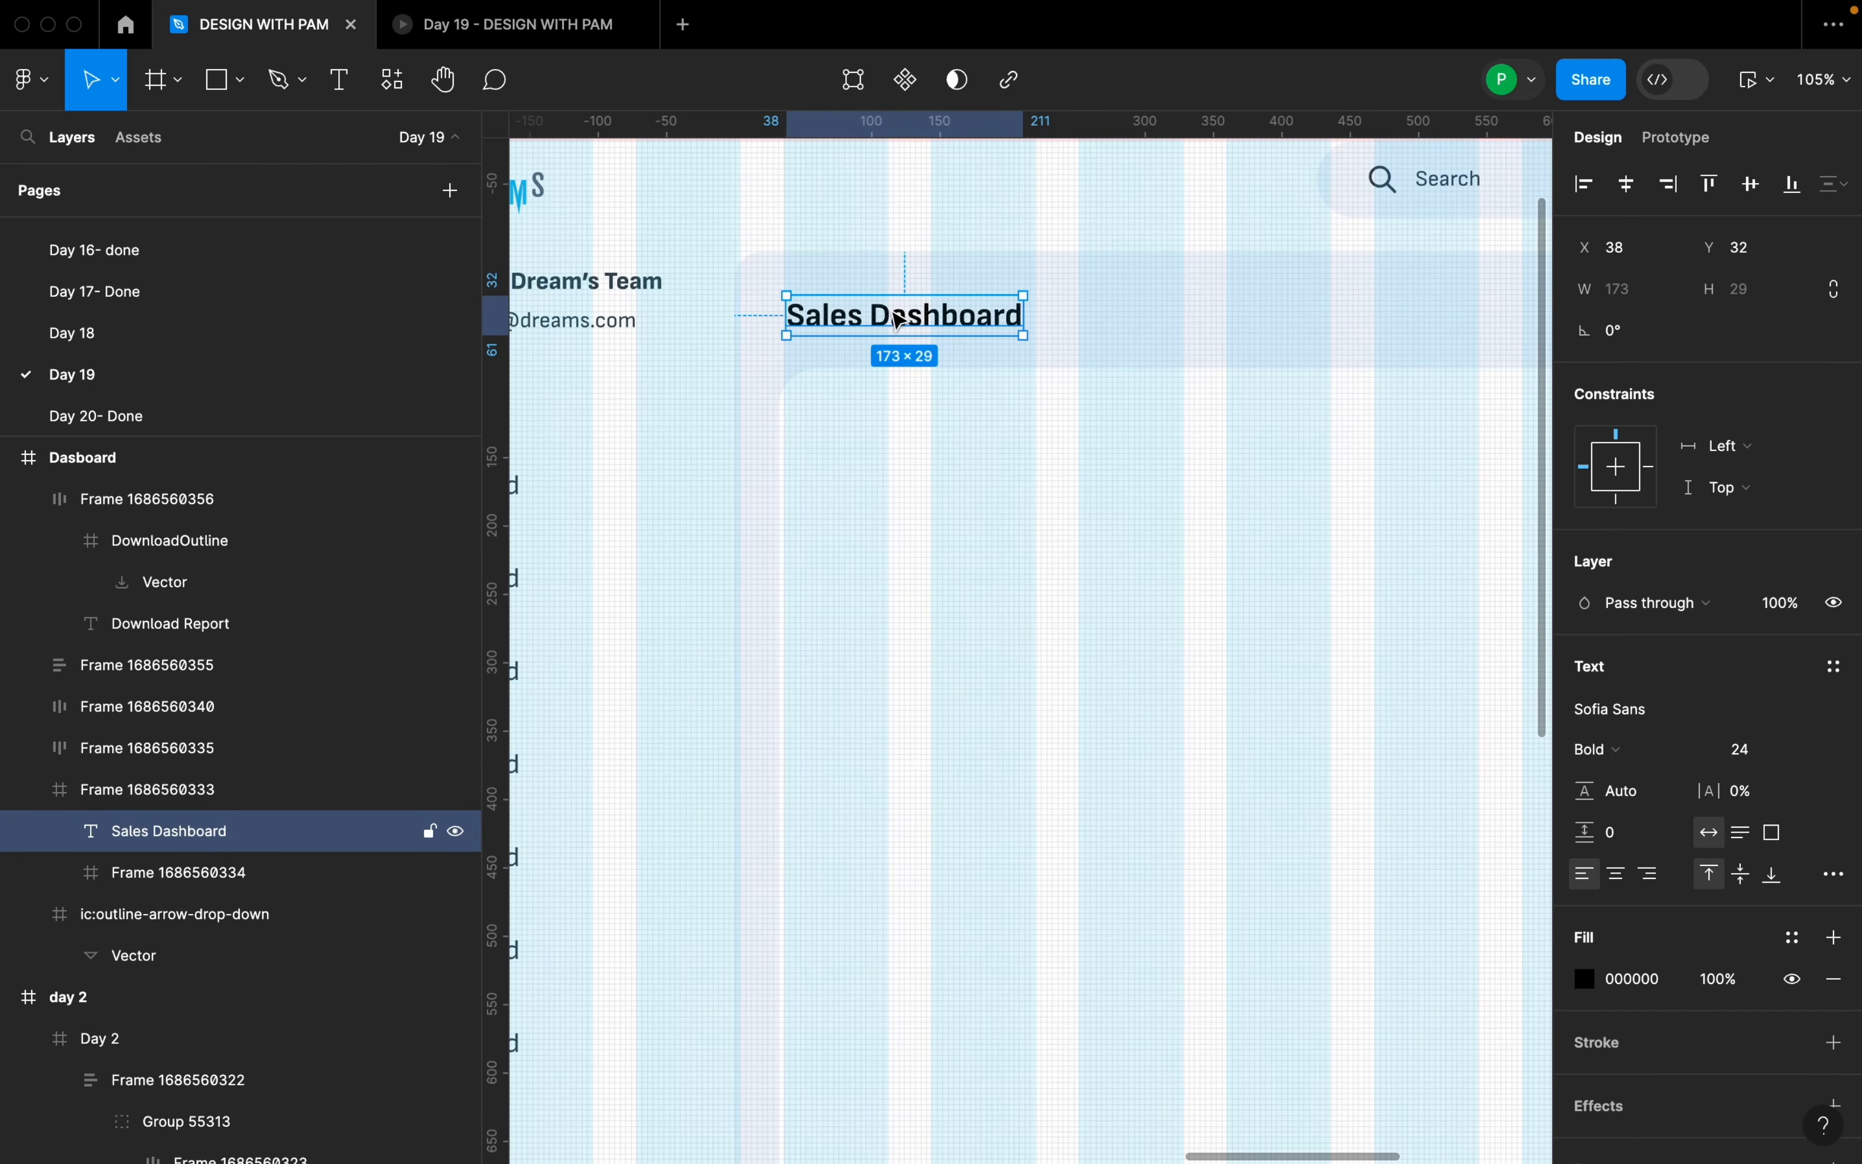
scroll(829, 324, "up", 5)
key("Left")
key("Left")
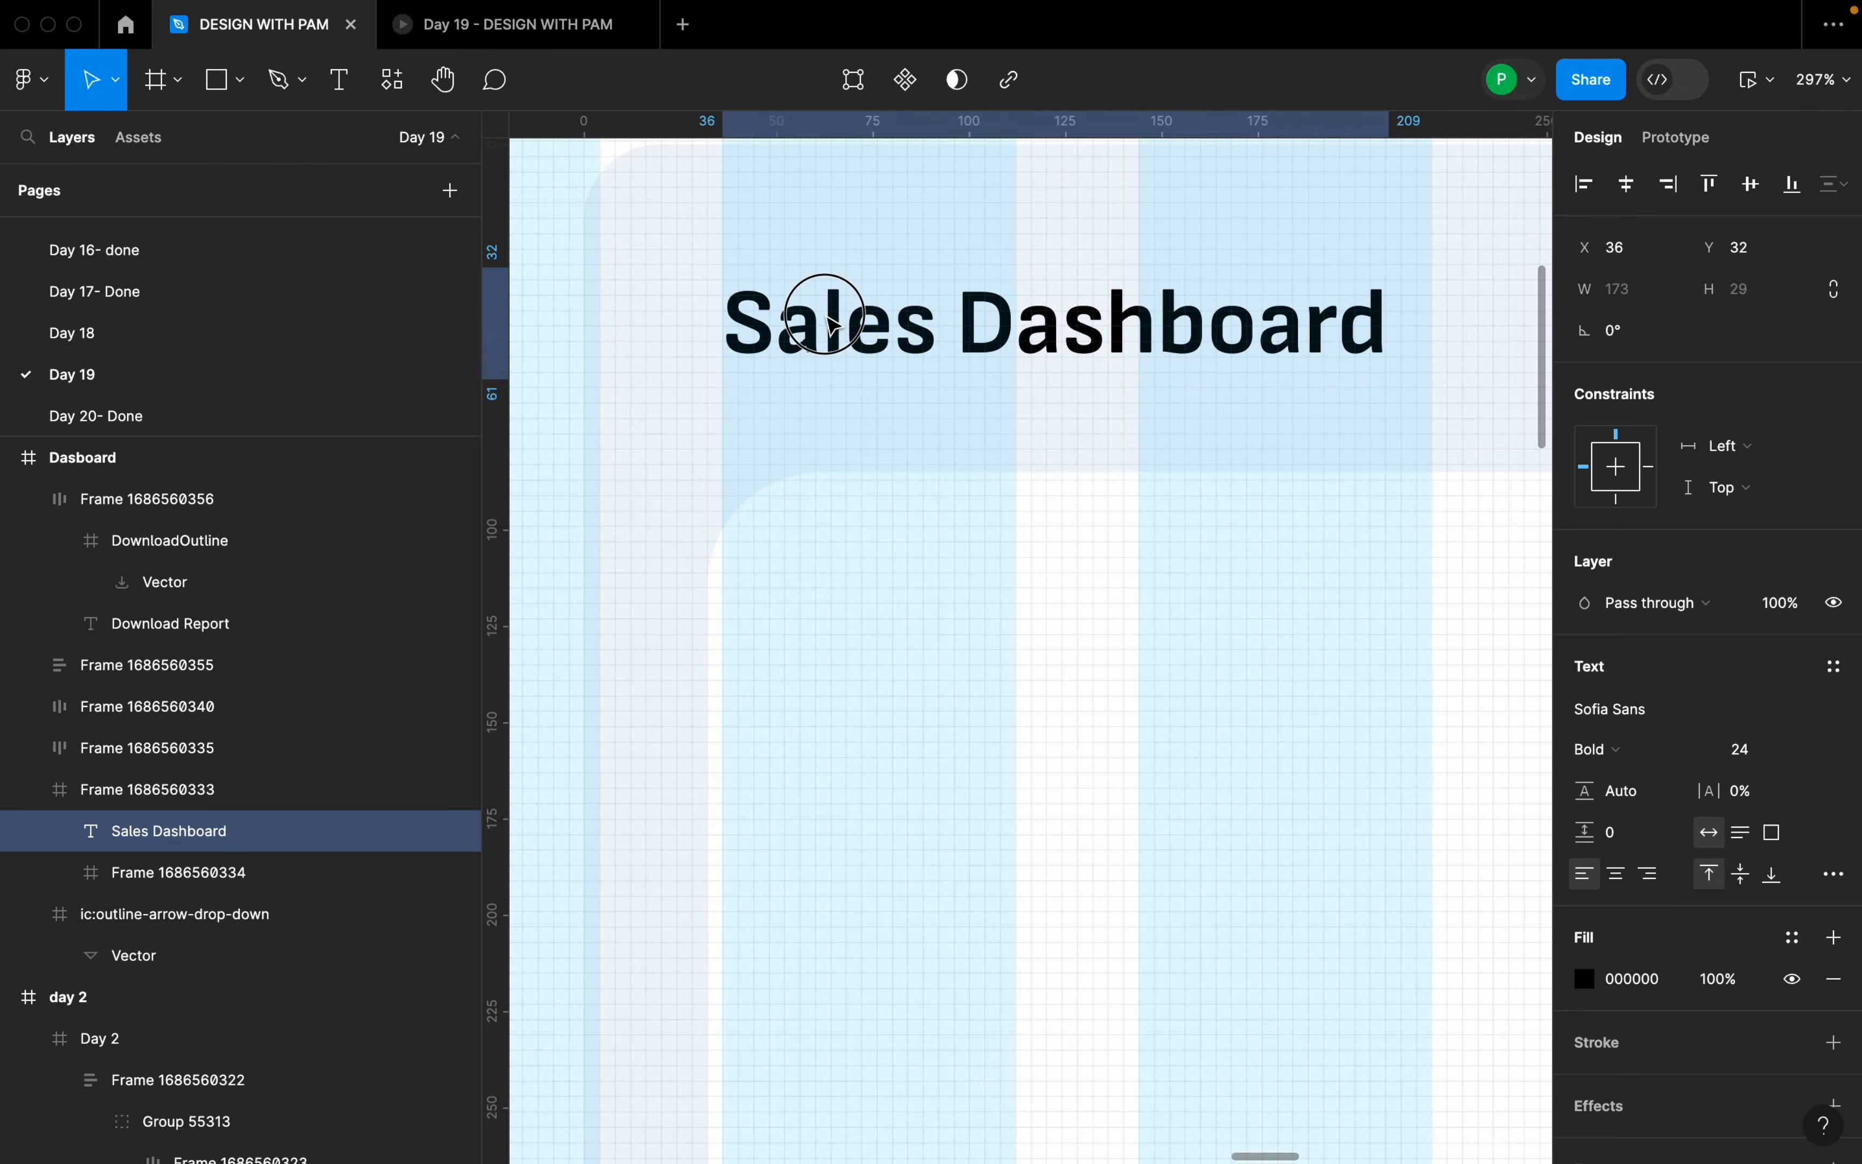
key("Right")
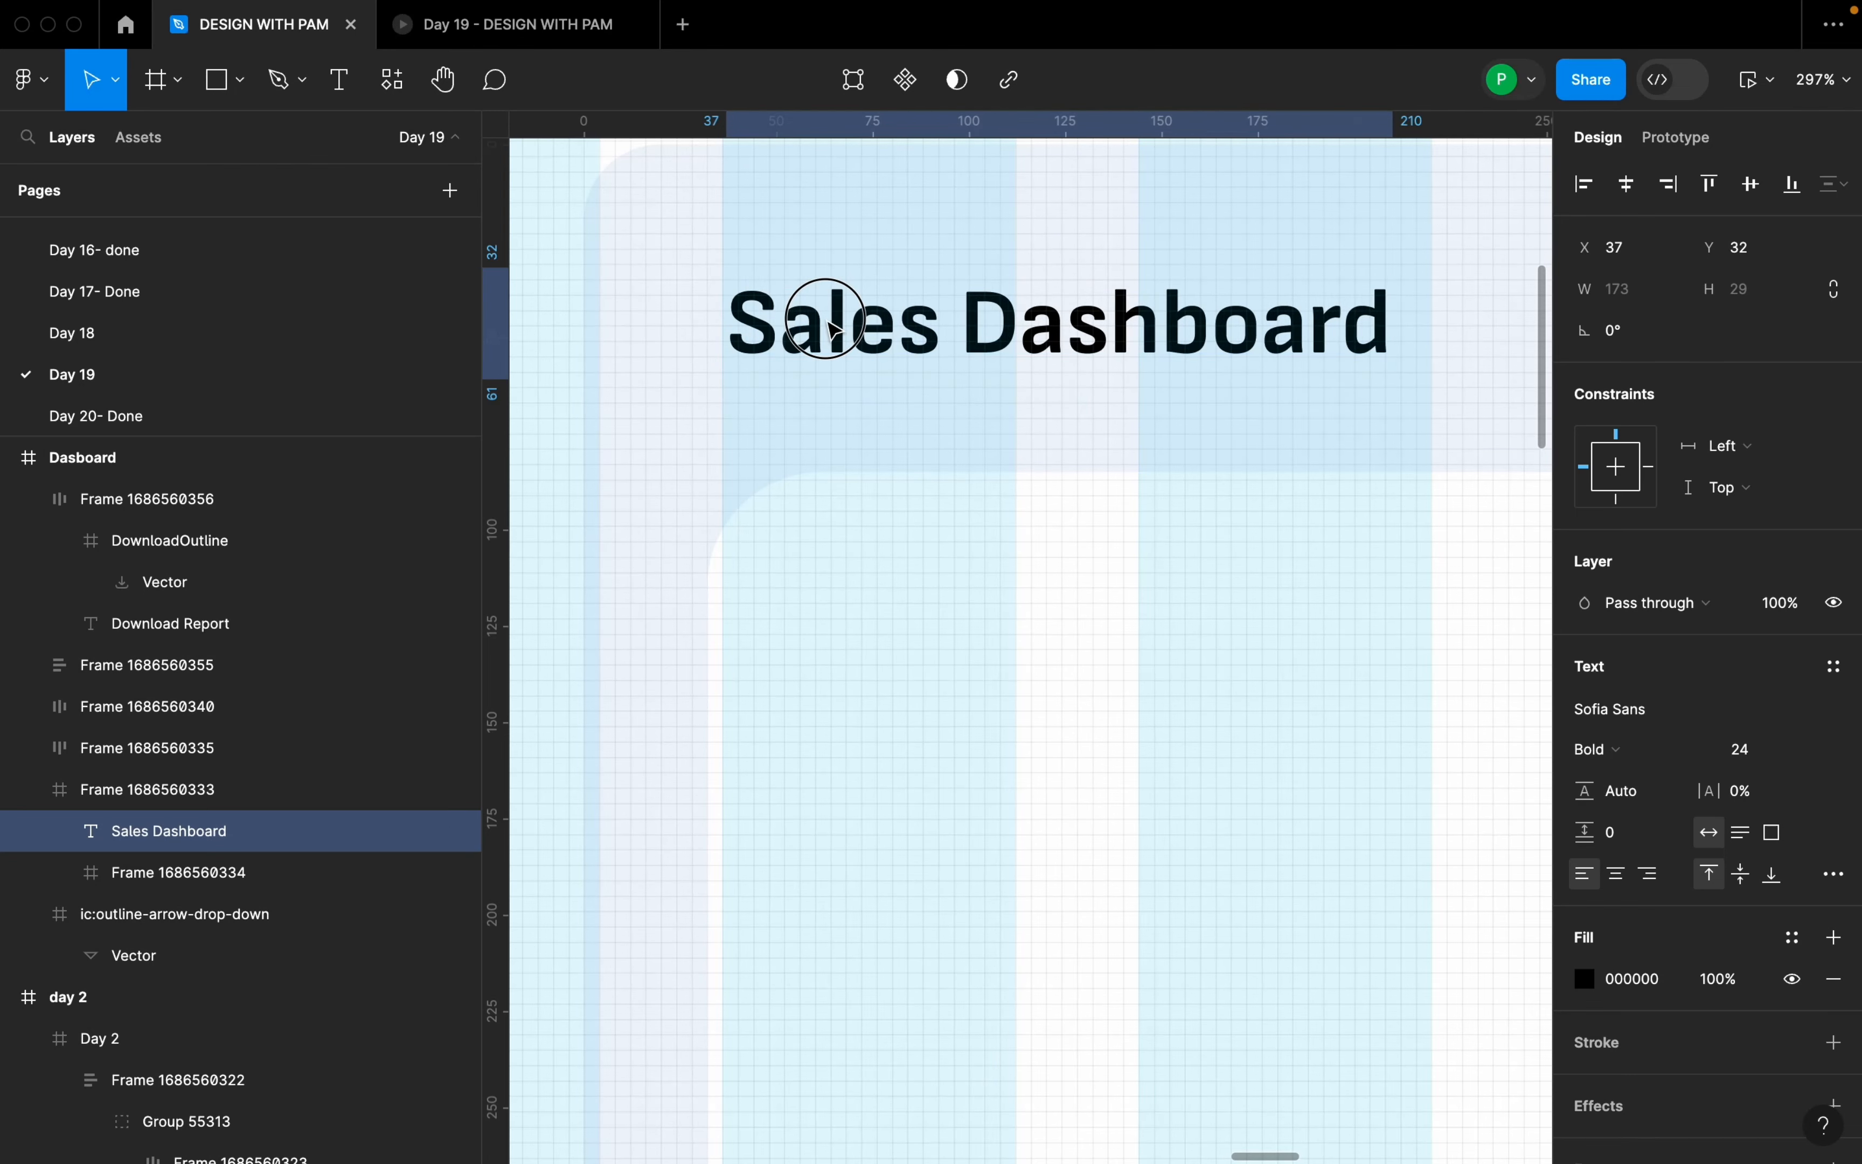
key("Left")
scroll(827, 460, "down", 5)
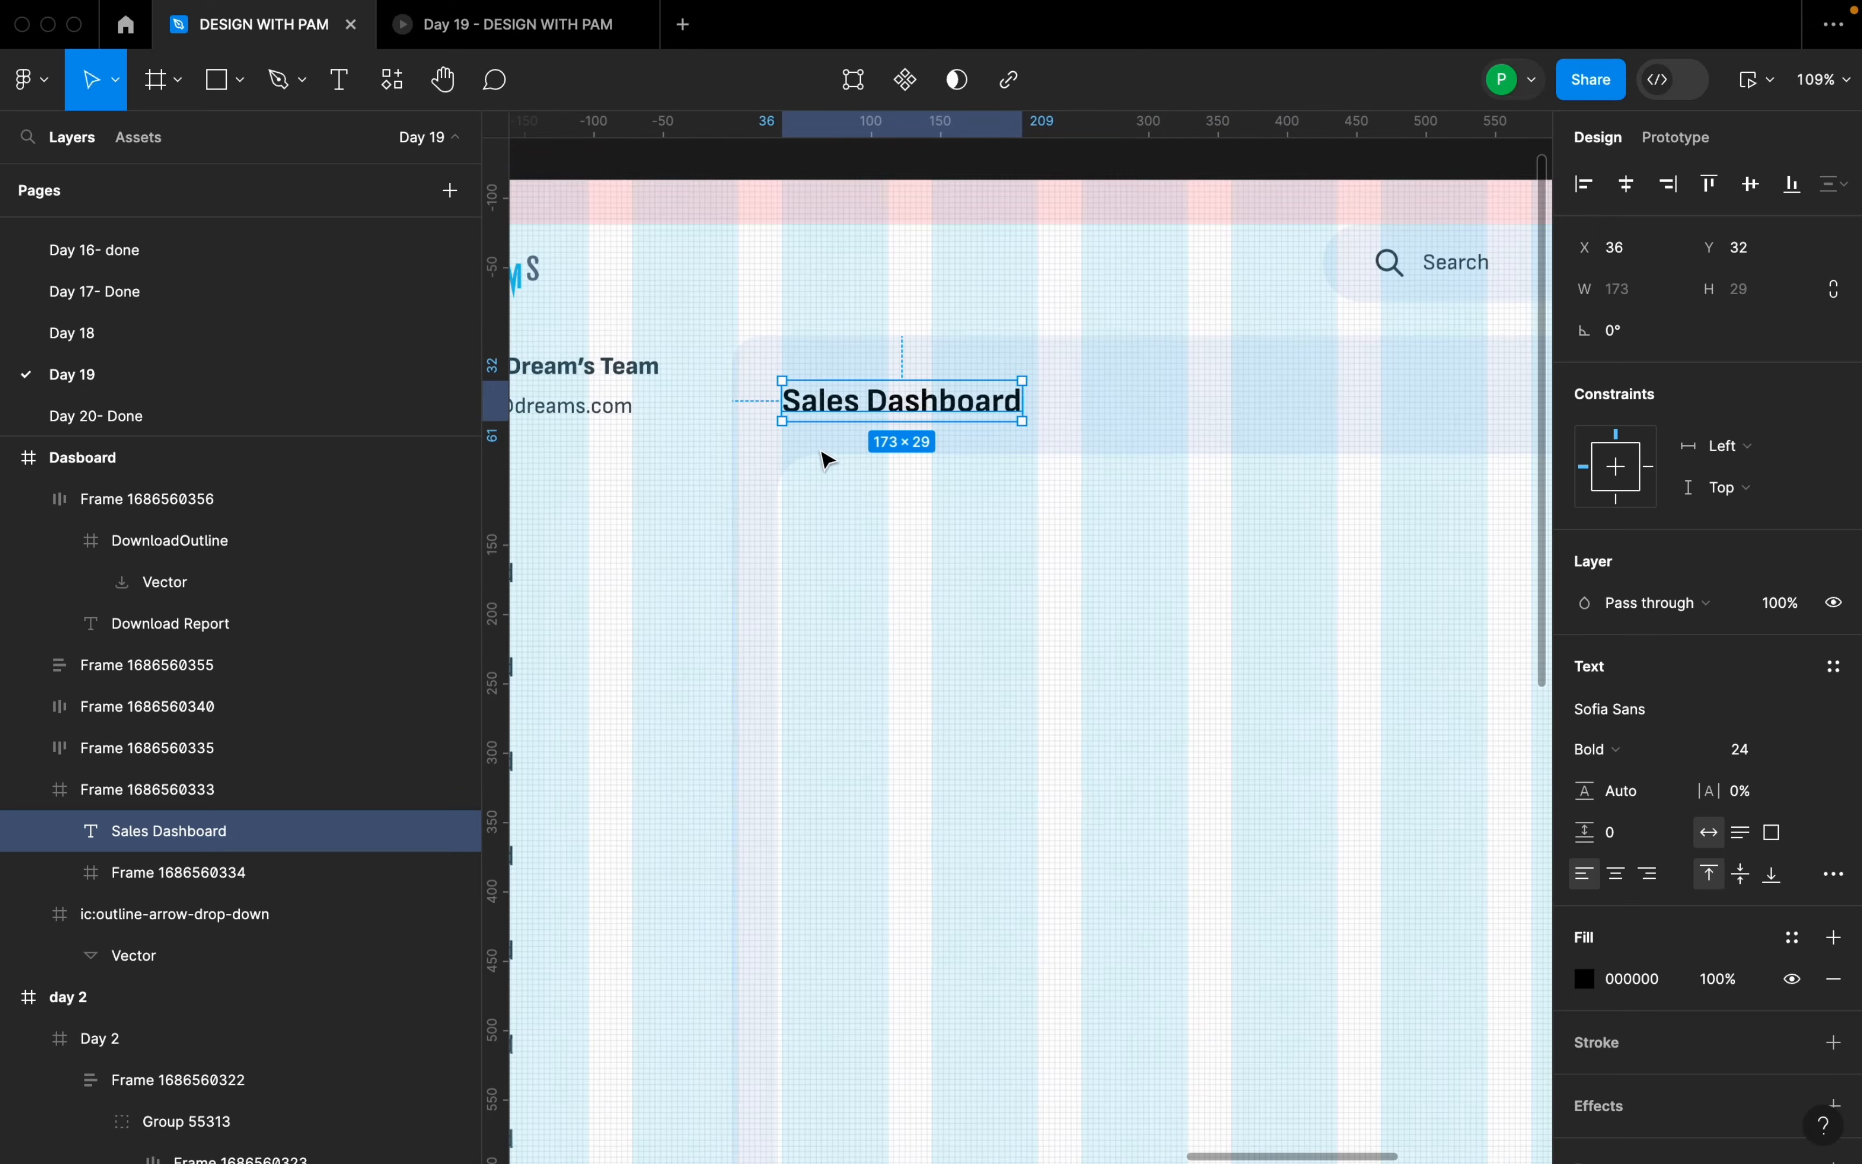
- Check the whole dashboard frame with the layout grids hidden, and show the grids again
scroll(827, 460, "down", 5)
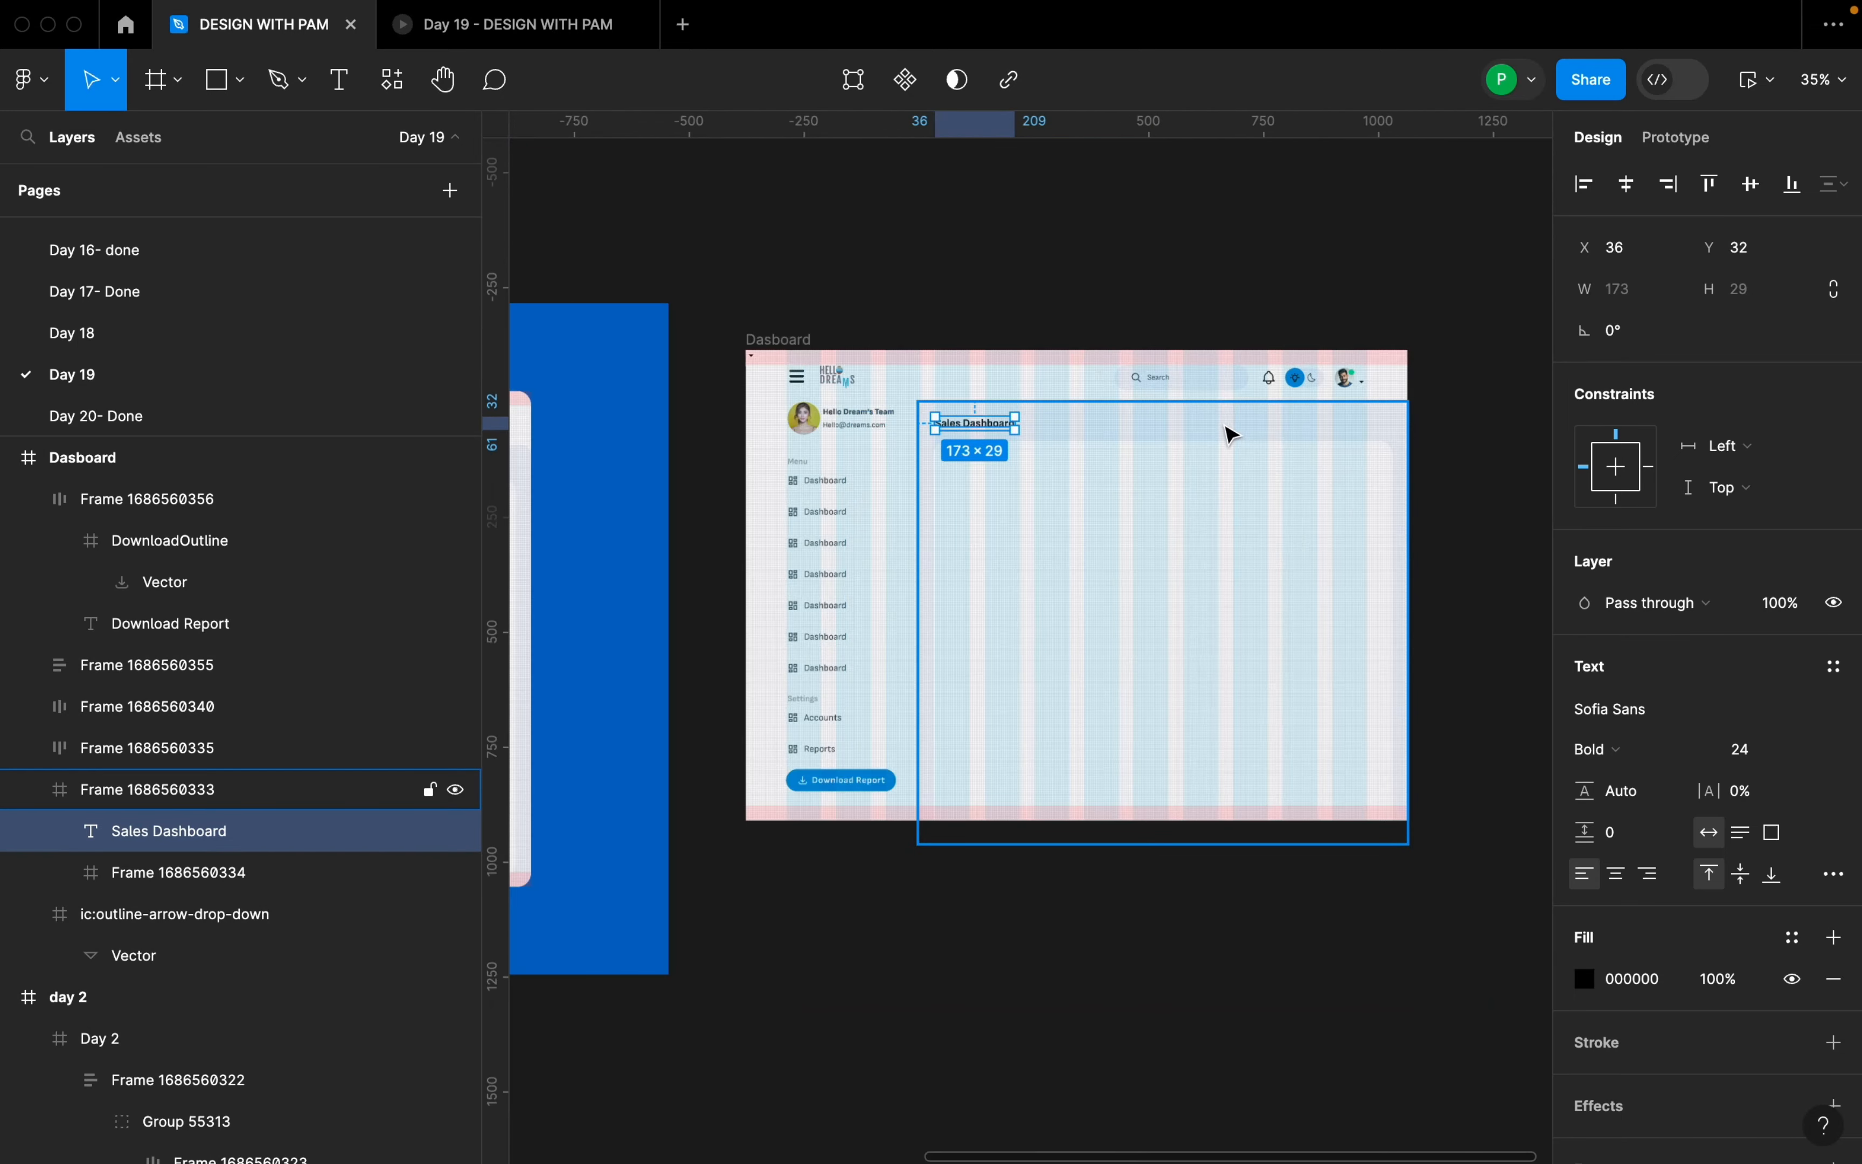
scroll(1231, 435, "down", 3)
left_click(947, 363)
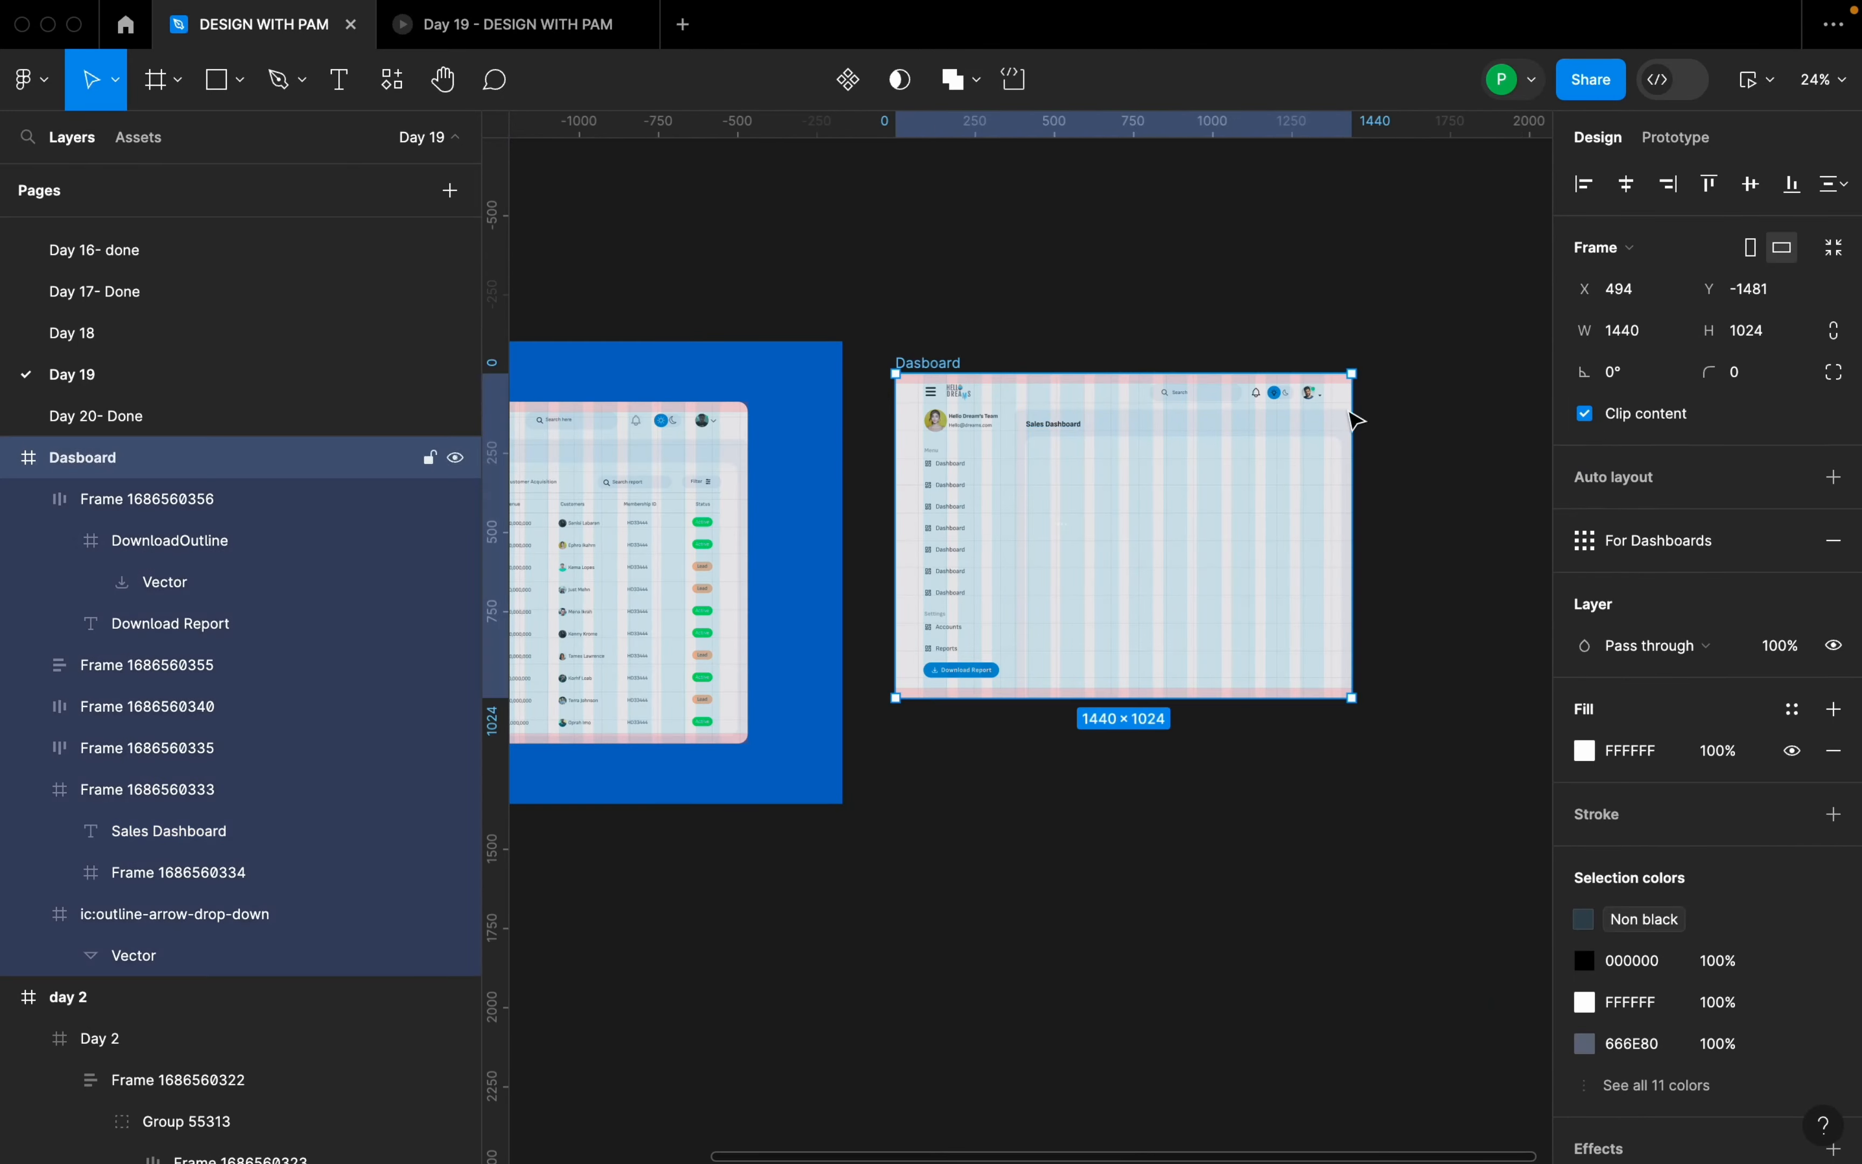
key("ctrl+g")
scroll(1280, 532, "up", 4)
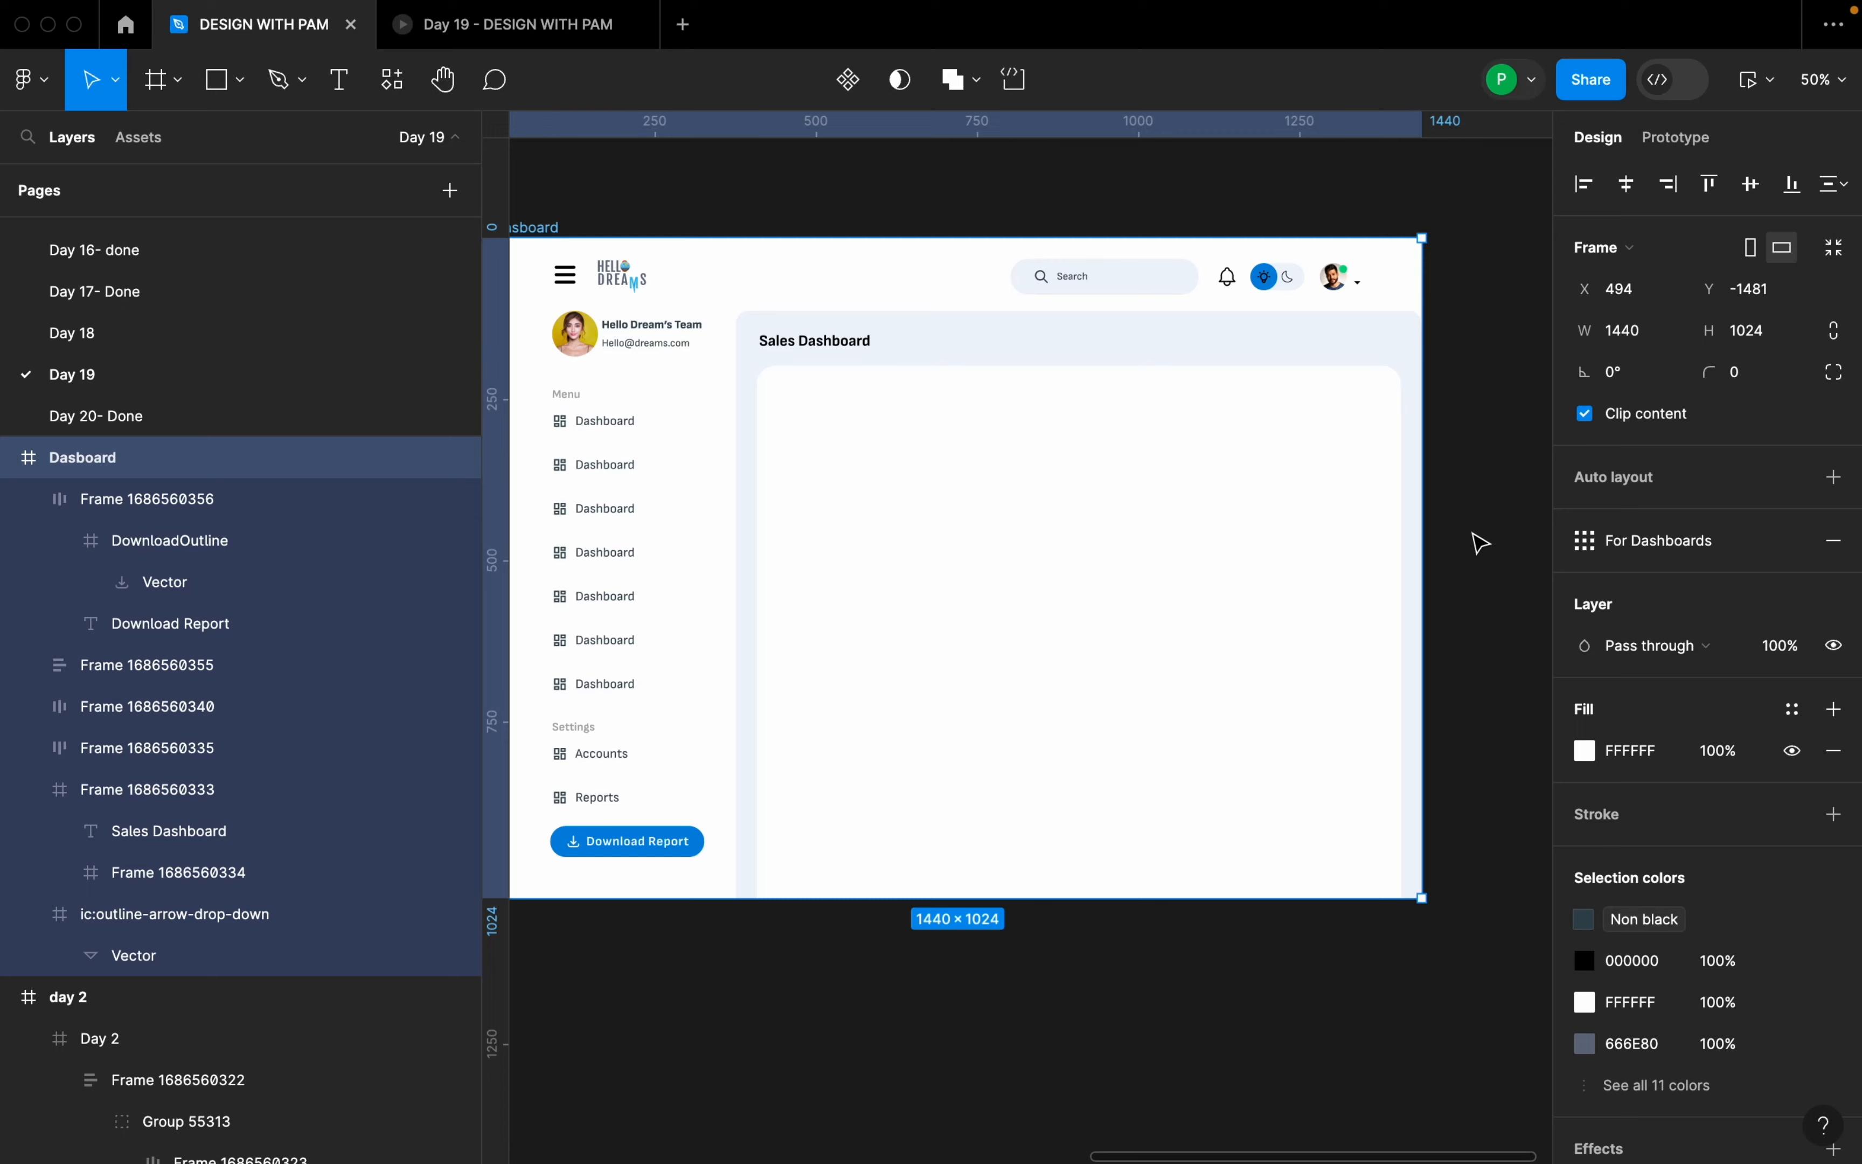
scroll(1479, 542, "down", 3)
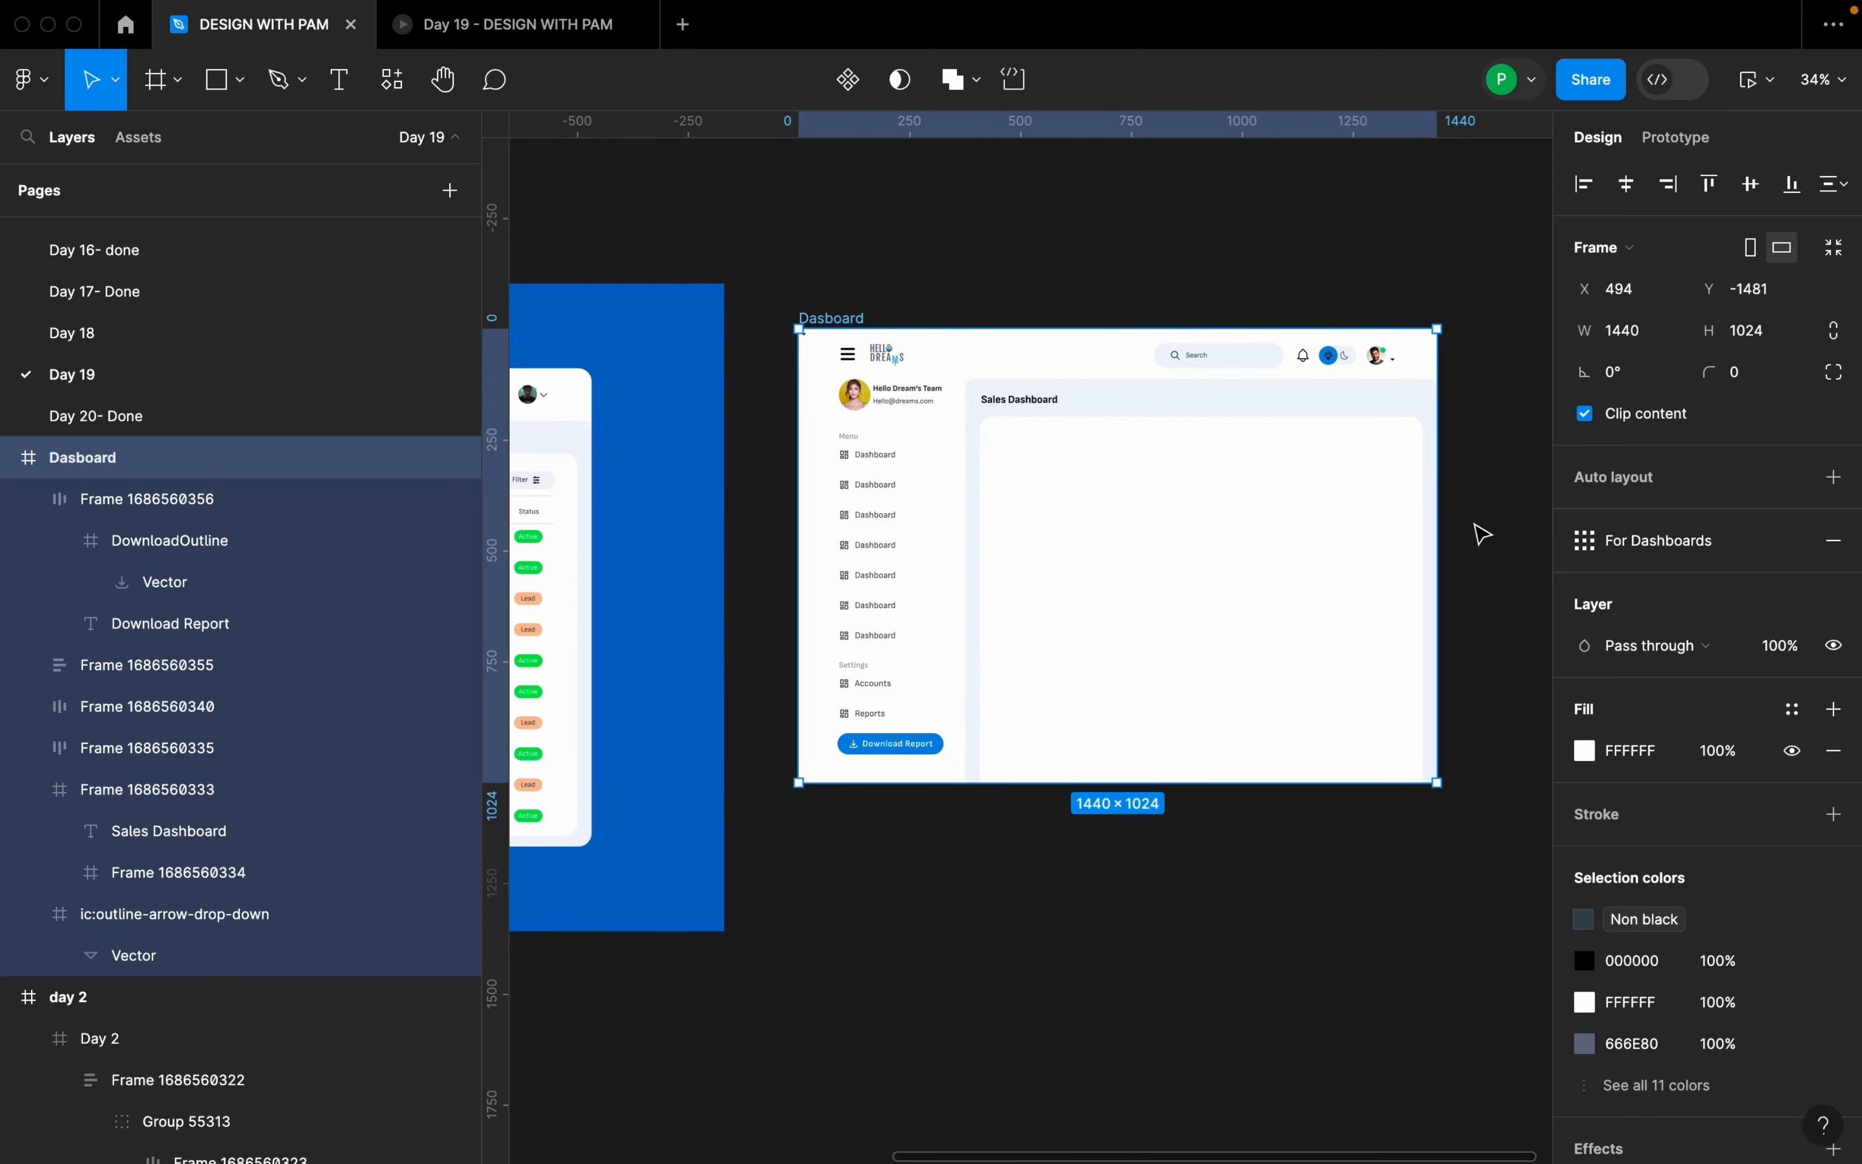
key("ctrl+g")
scroll(1442, 532, "down", 2)
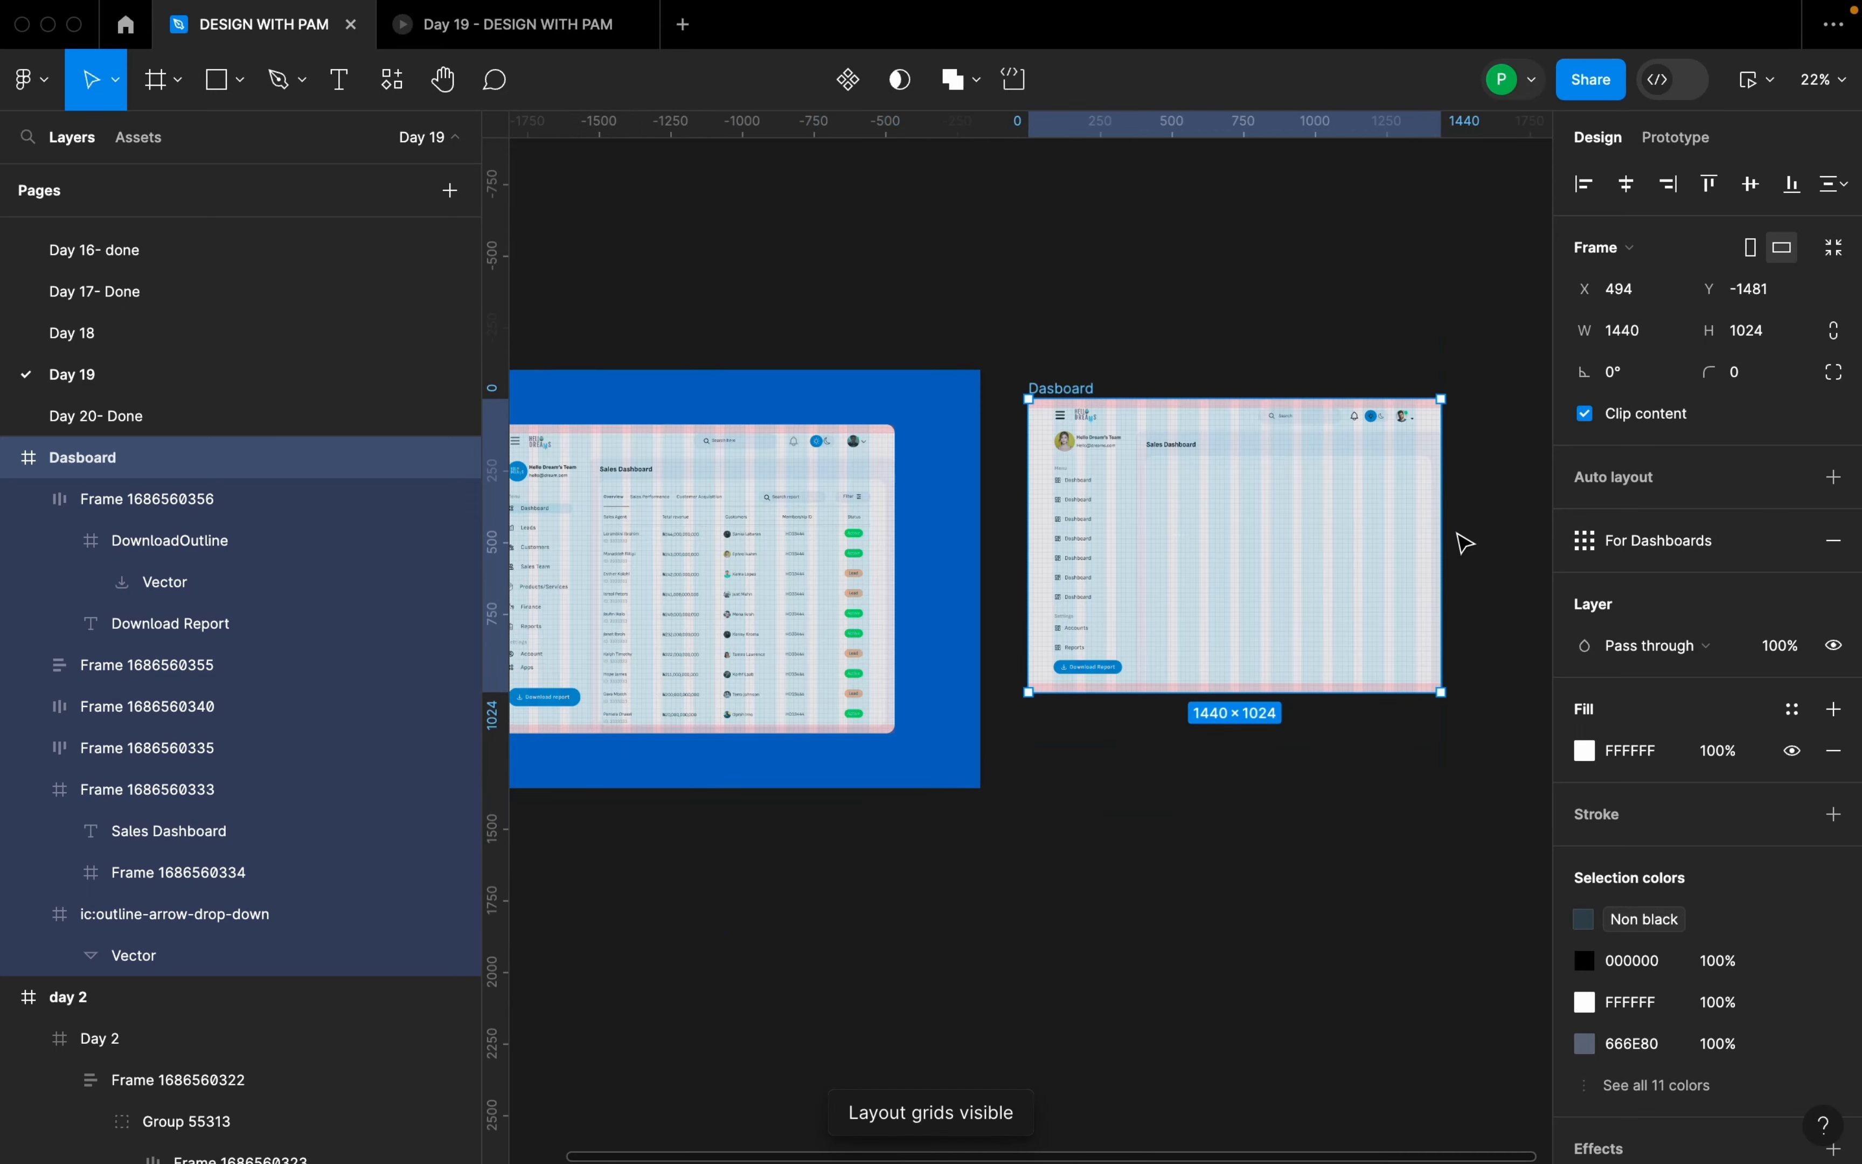
- Examine the tab row above the table in the day 2 design and return to the new dashboard
scroll(1242, 579, "up", 1)
left_click_drag(714, 225, 1044, 205)
scroll(956, 441, "up", 1)
scroll(956, 445, "up", 3)
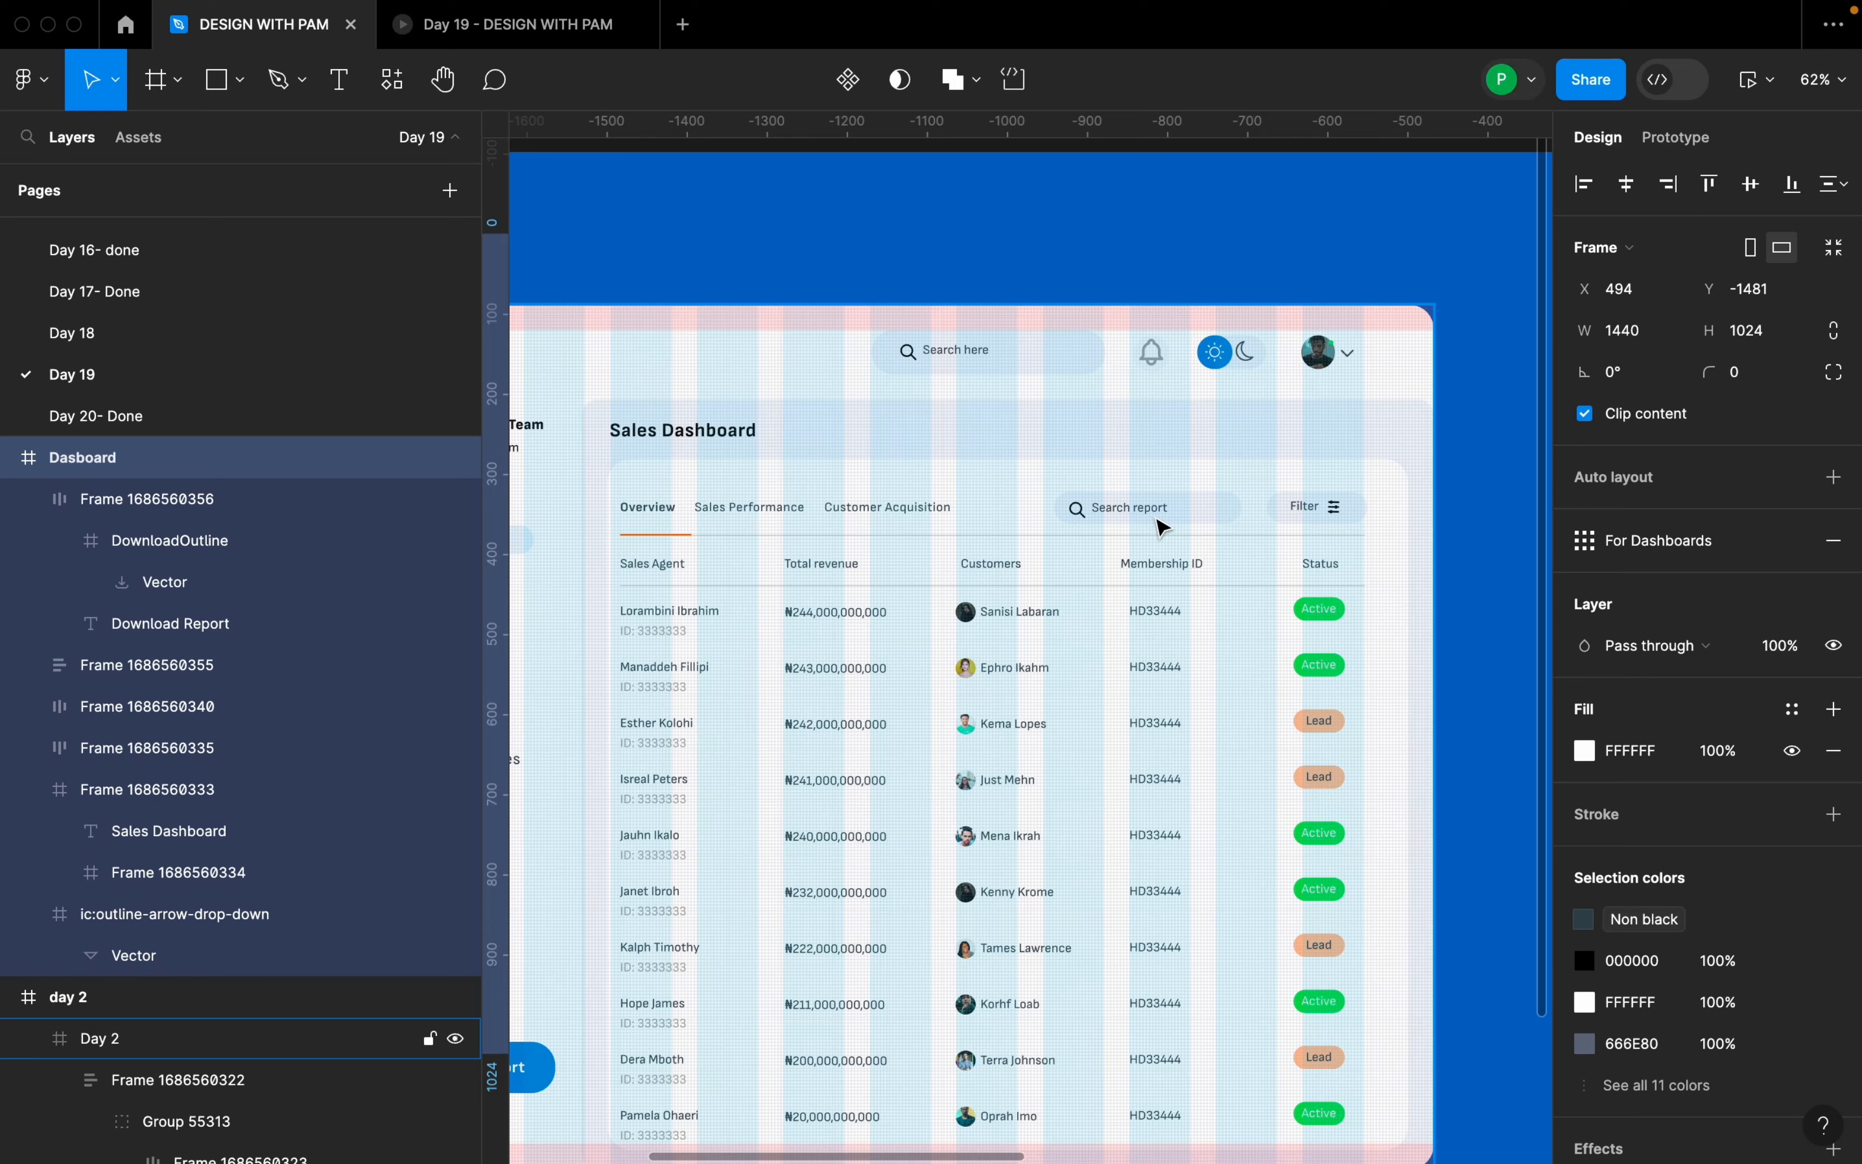
scroll(818, 505, "down", 5)
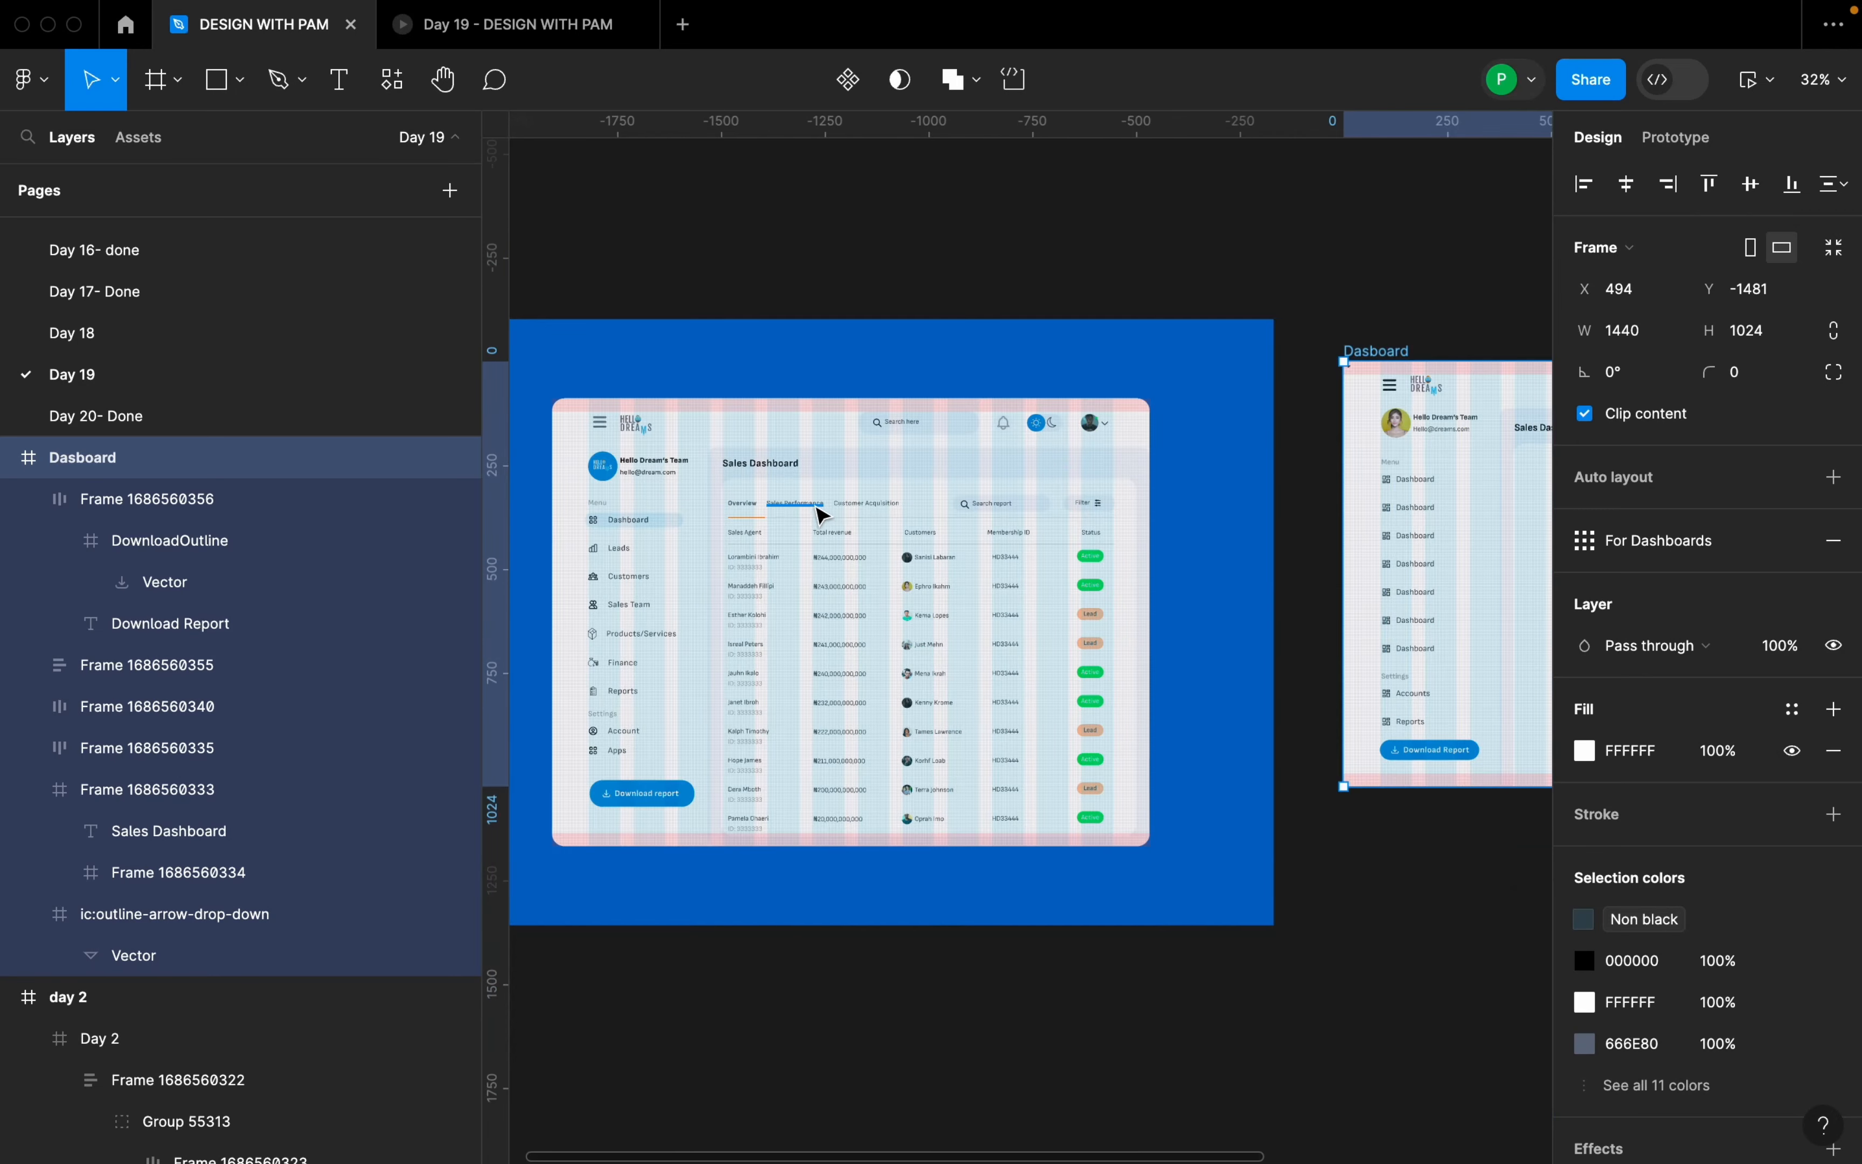
scroll(1290, 556, "up", 5)
scroll(1045, 496, "down", 3)
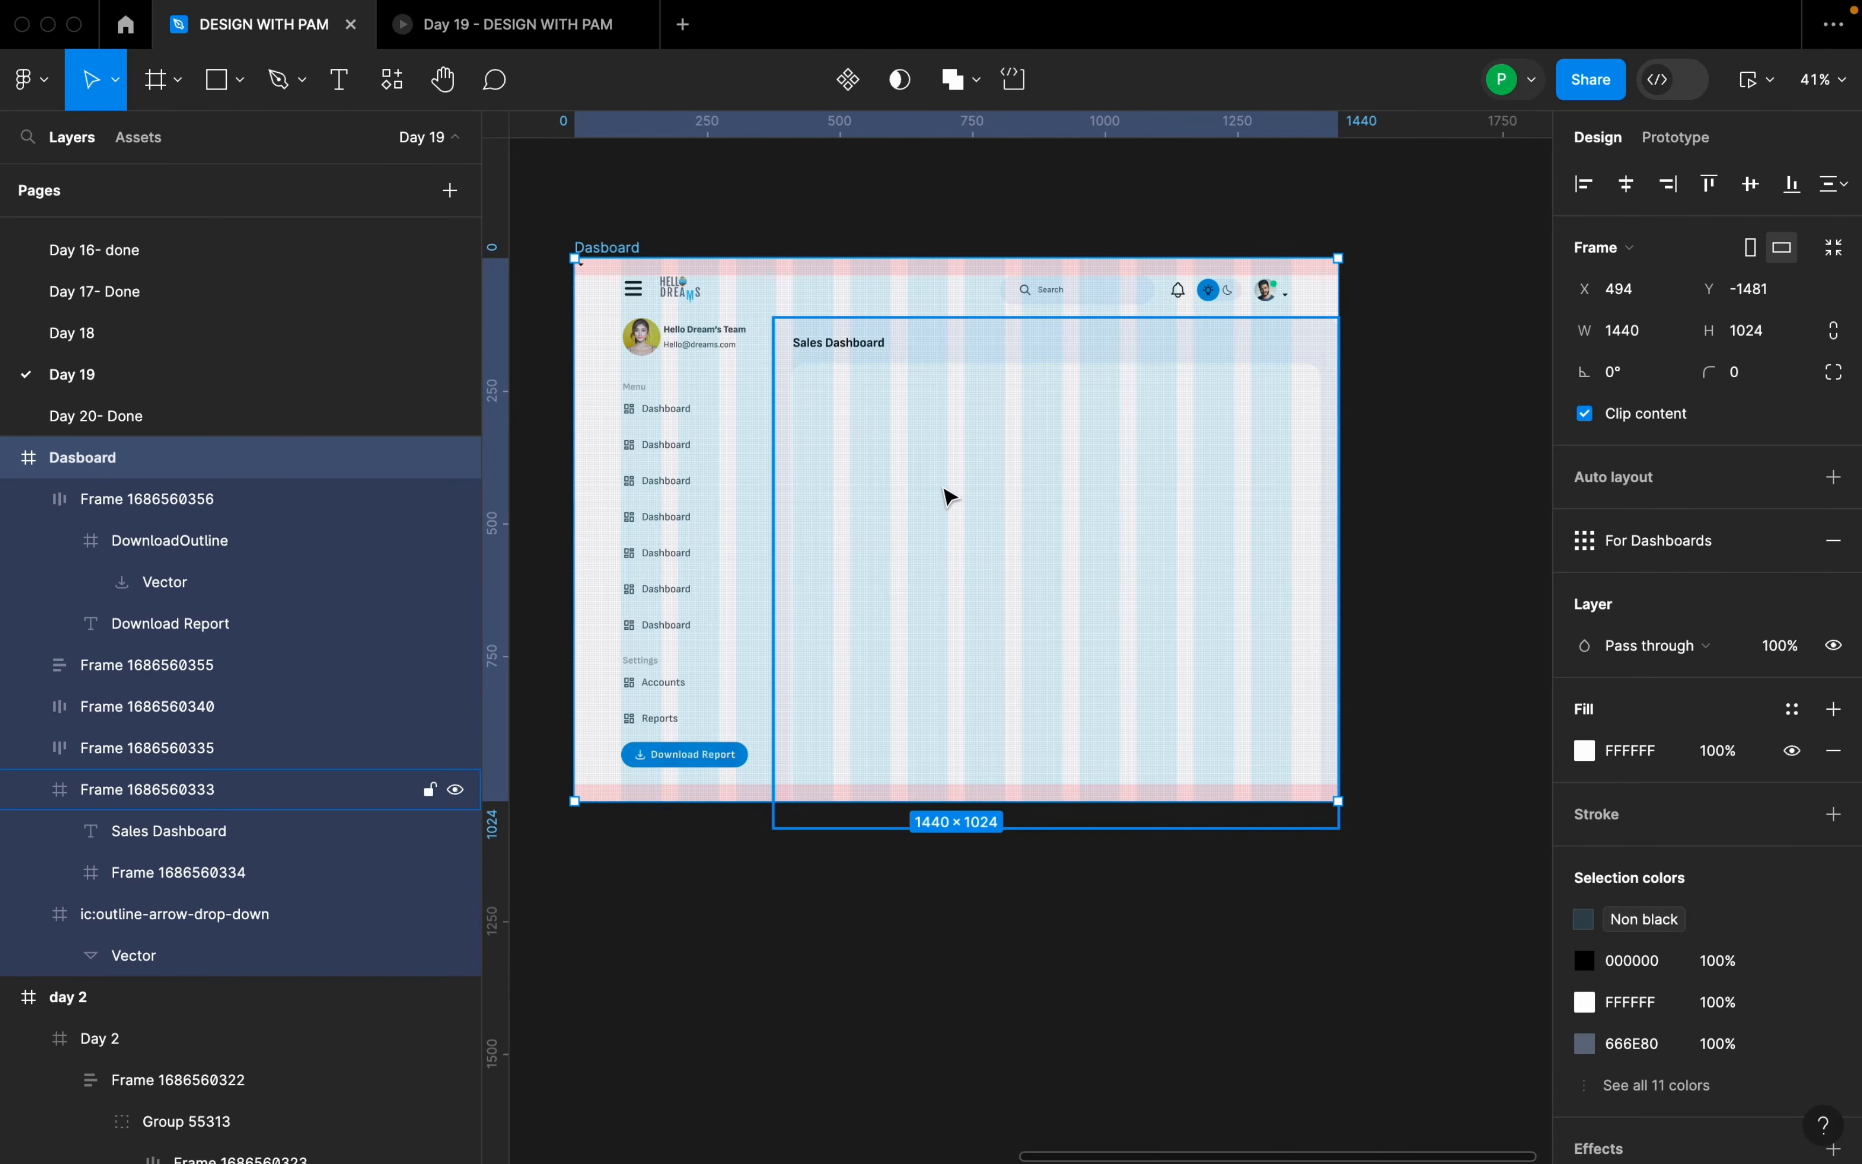
- Add an "Overview" label at X 38, Y 63 in the white content panel and set its font size to 16
key("t")
left_click(826, 426)
type("Overview")
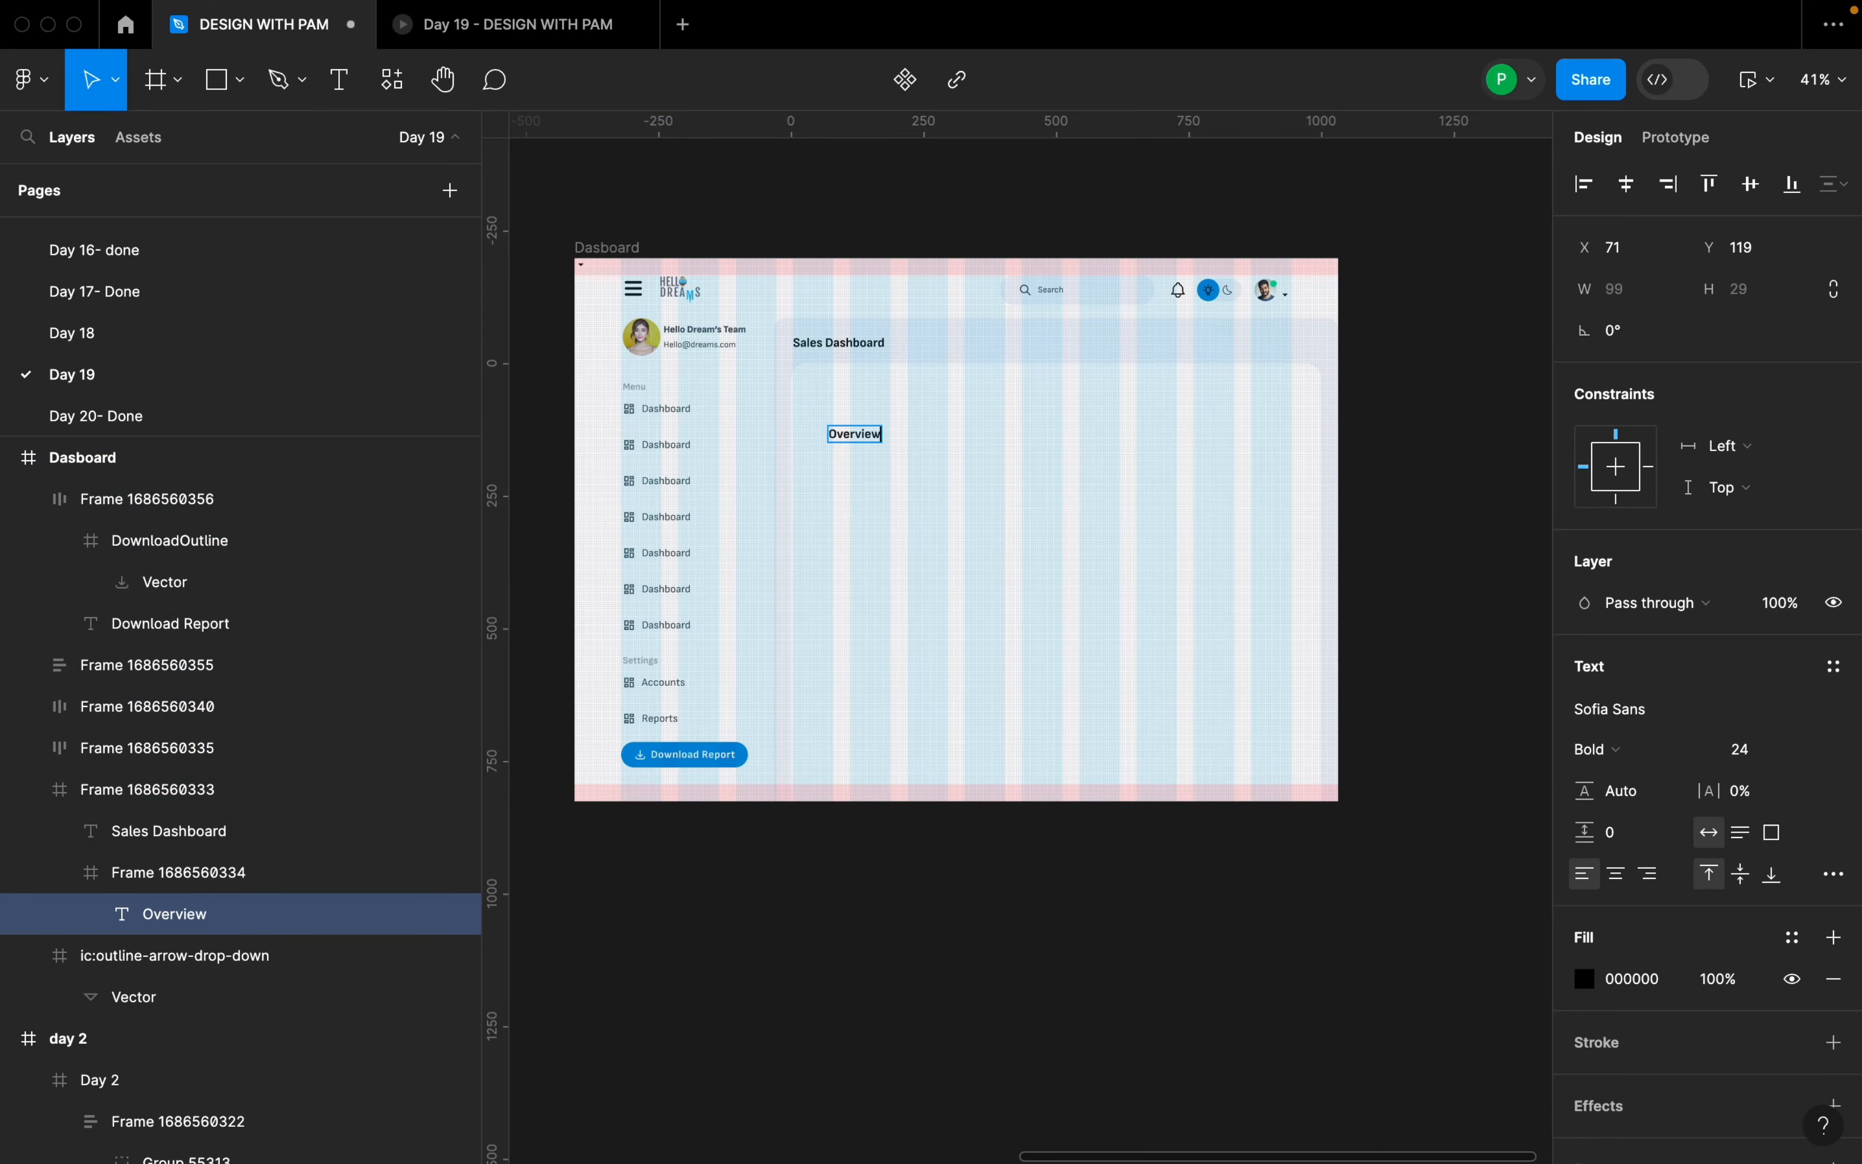
key("Escape")
scroll(885, 473, "up", 3)
left_click_drag(830, 393, 817, 350)
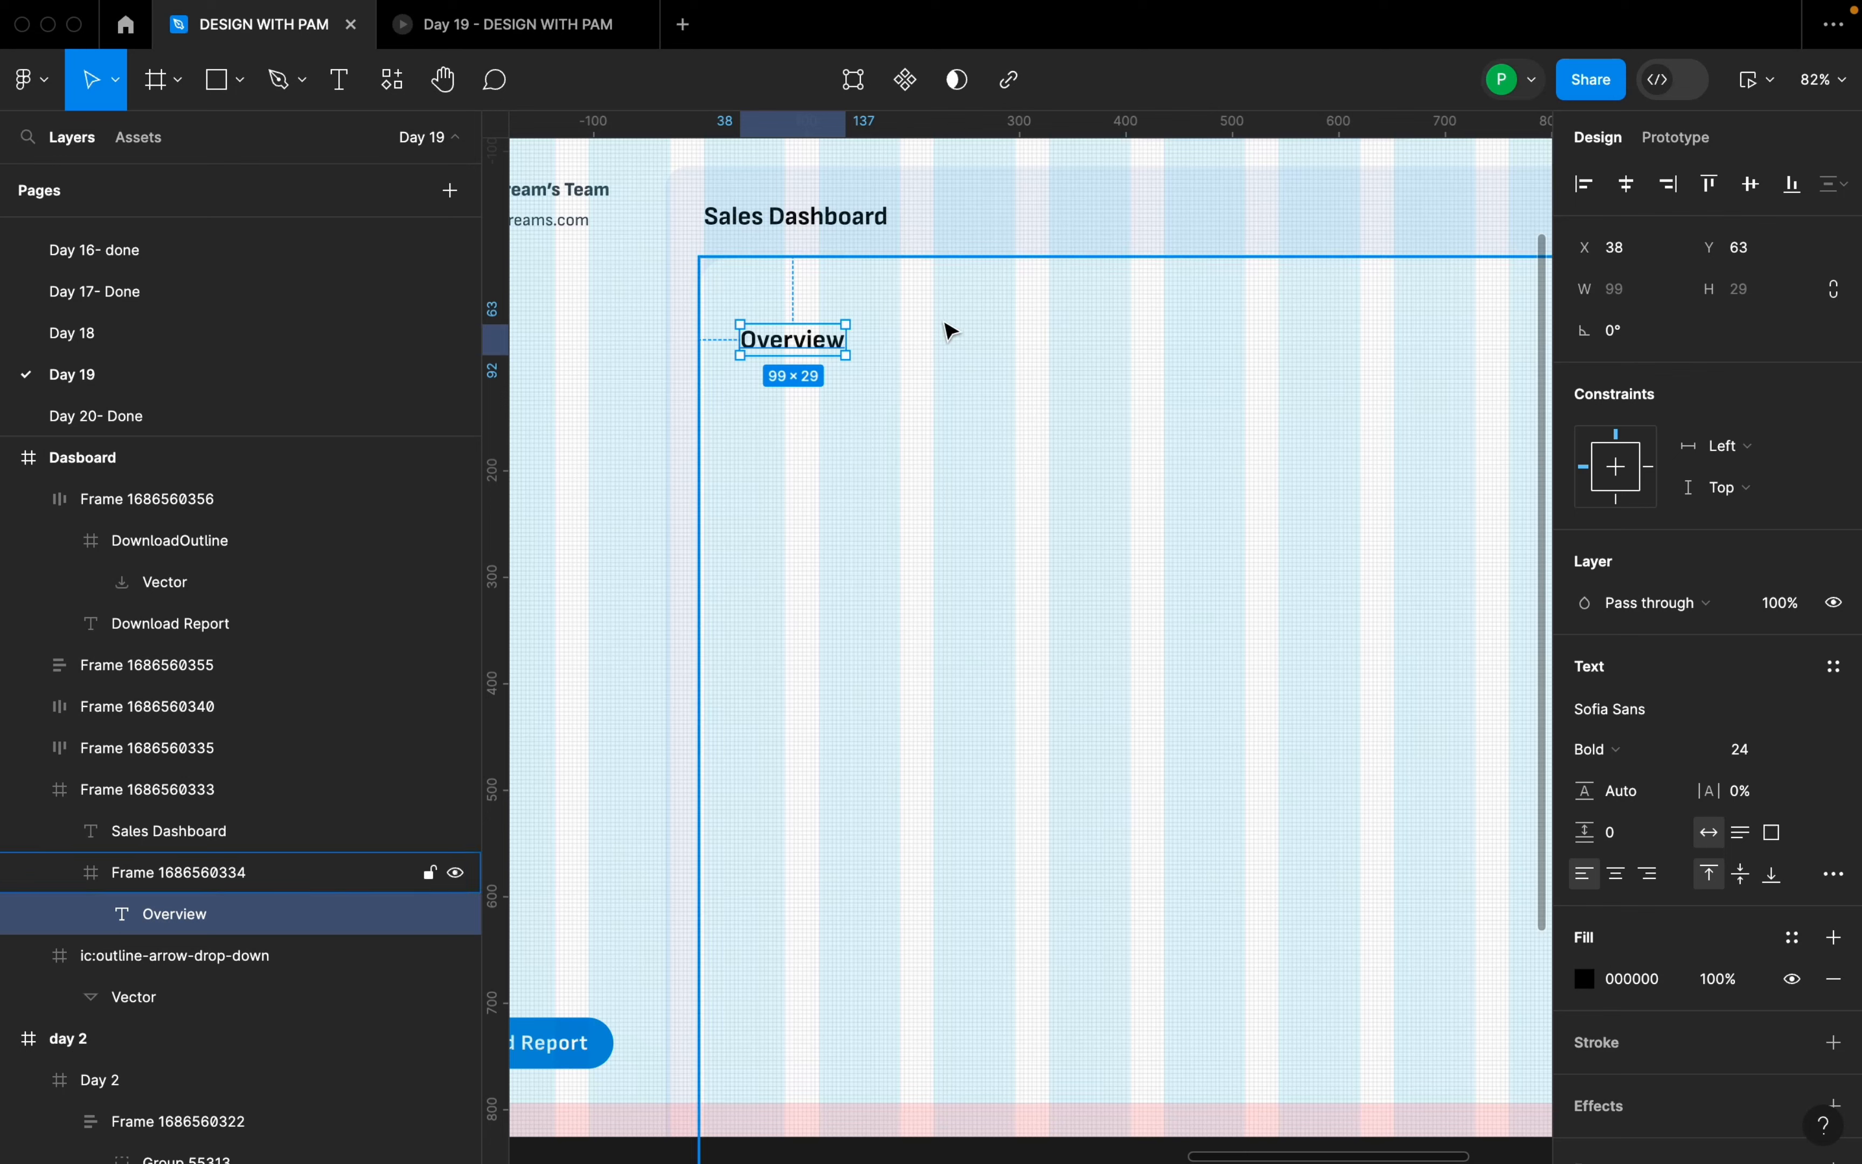
left_click(1815, 750)
left_click(1790, 687)
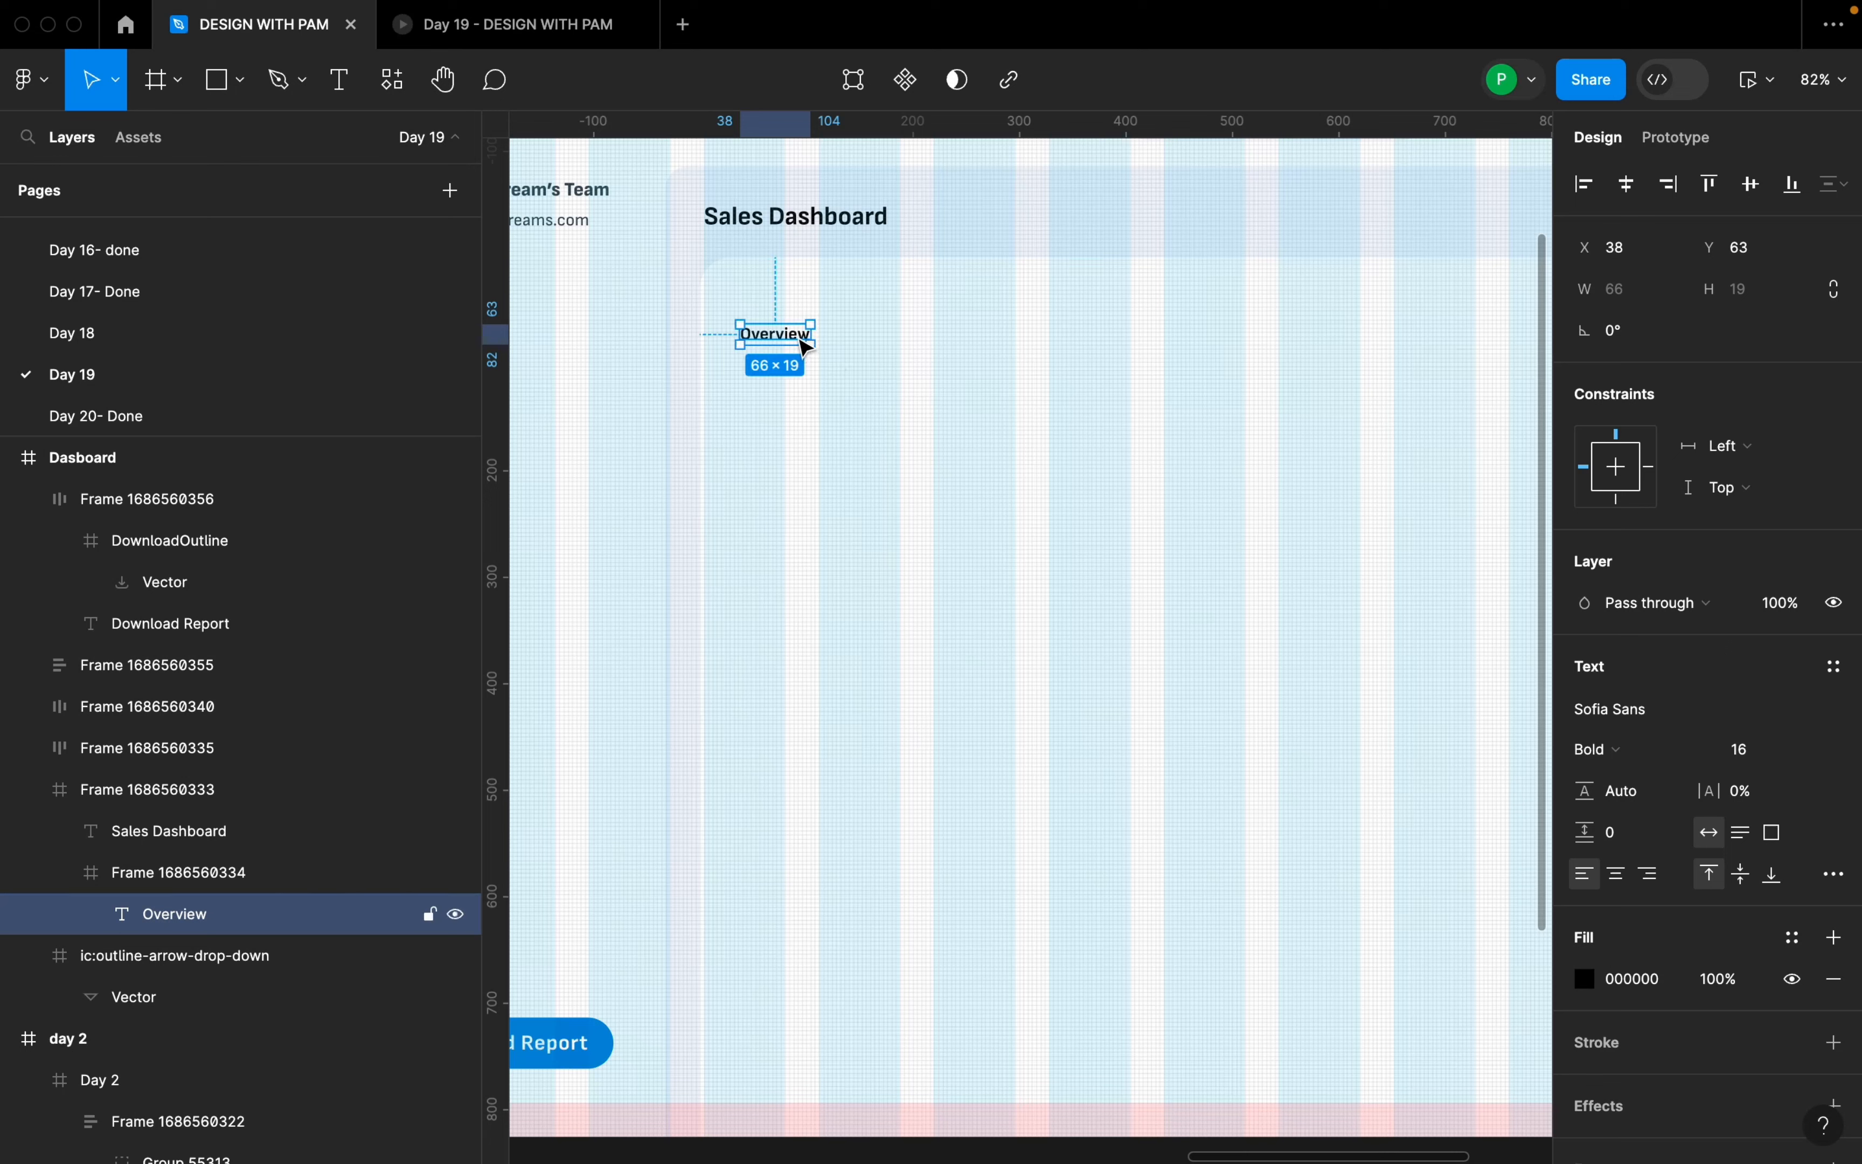
- Duplicate the Overview label beside the original and change the copy's text to "Sales performance"
left_click_drag(798, 333, 902, 346)
double_click(893, 341)
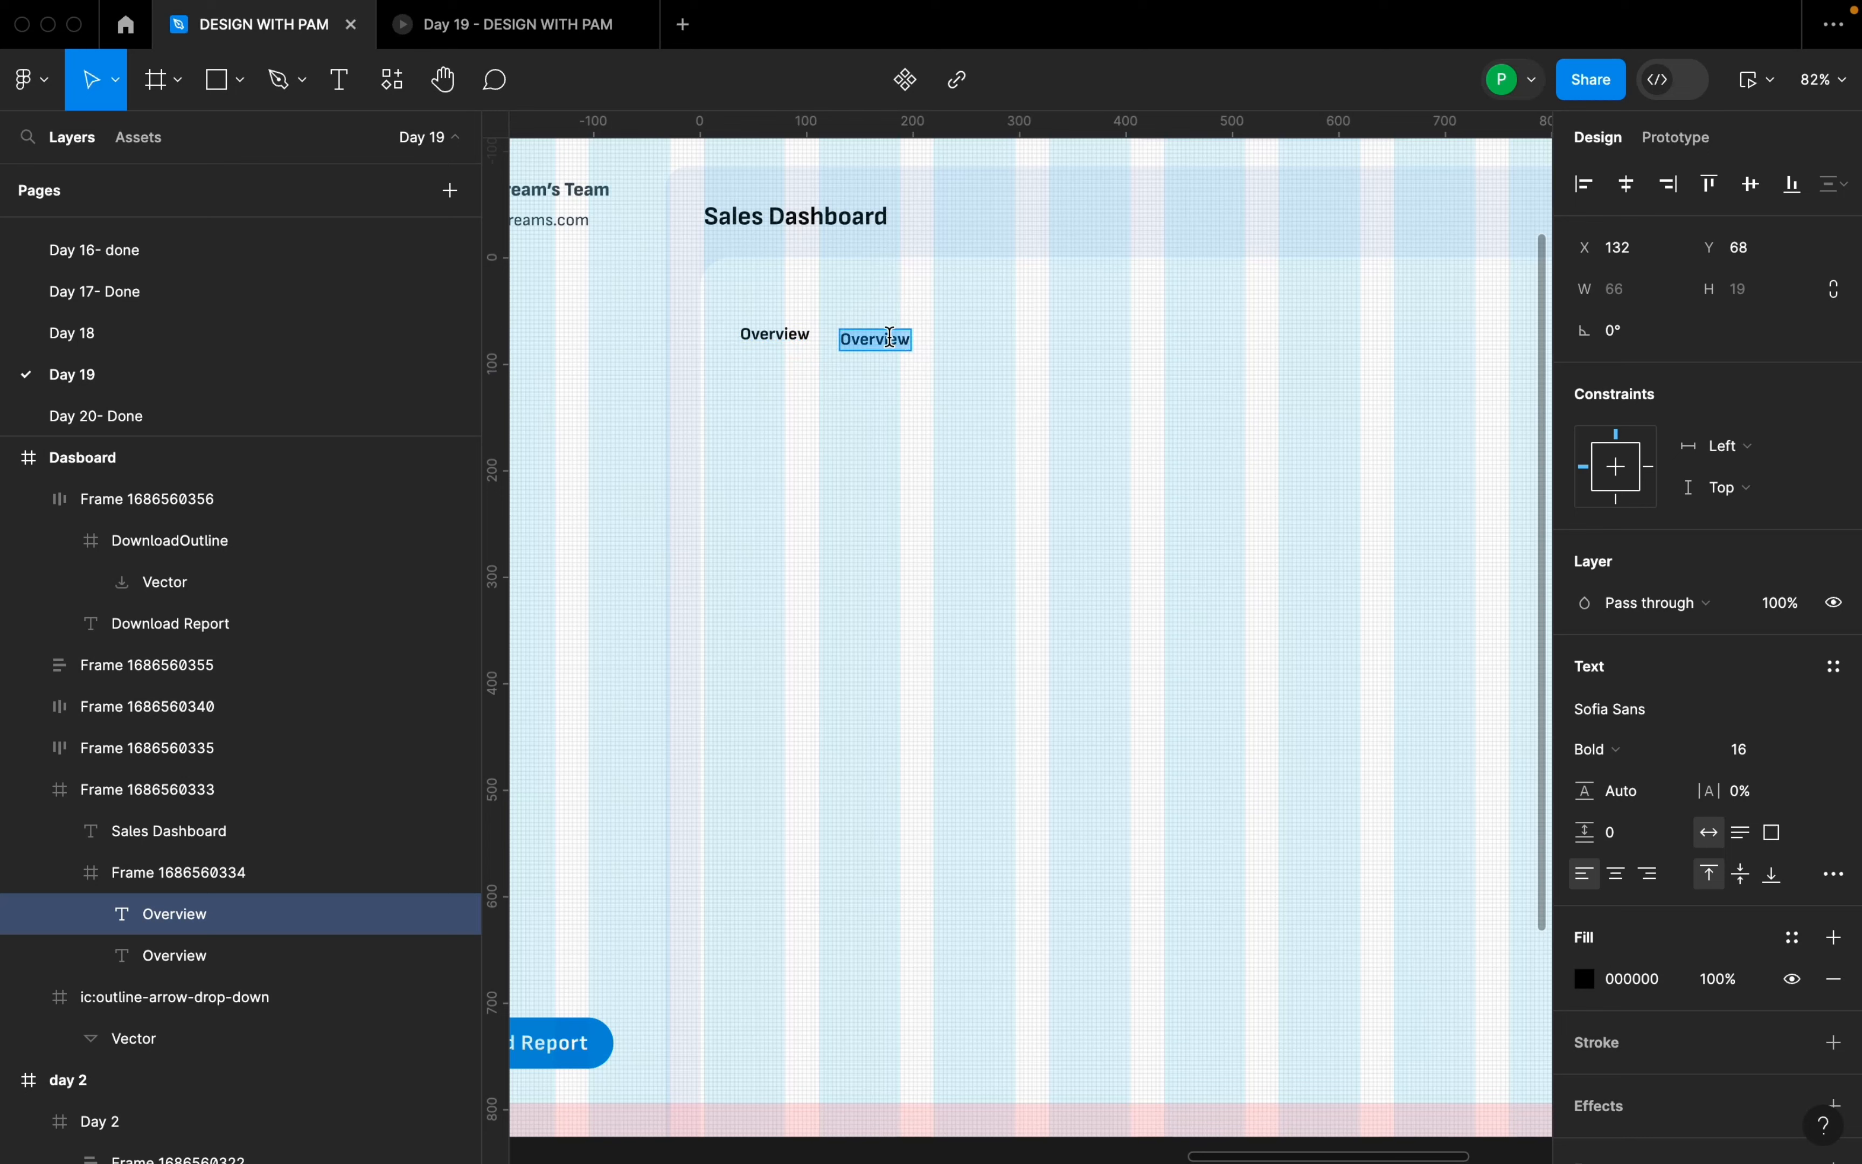
type("Sales")
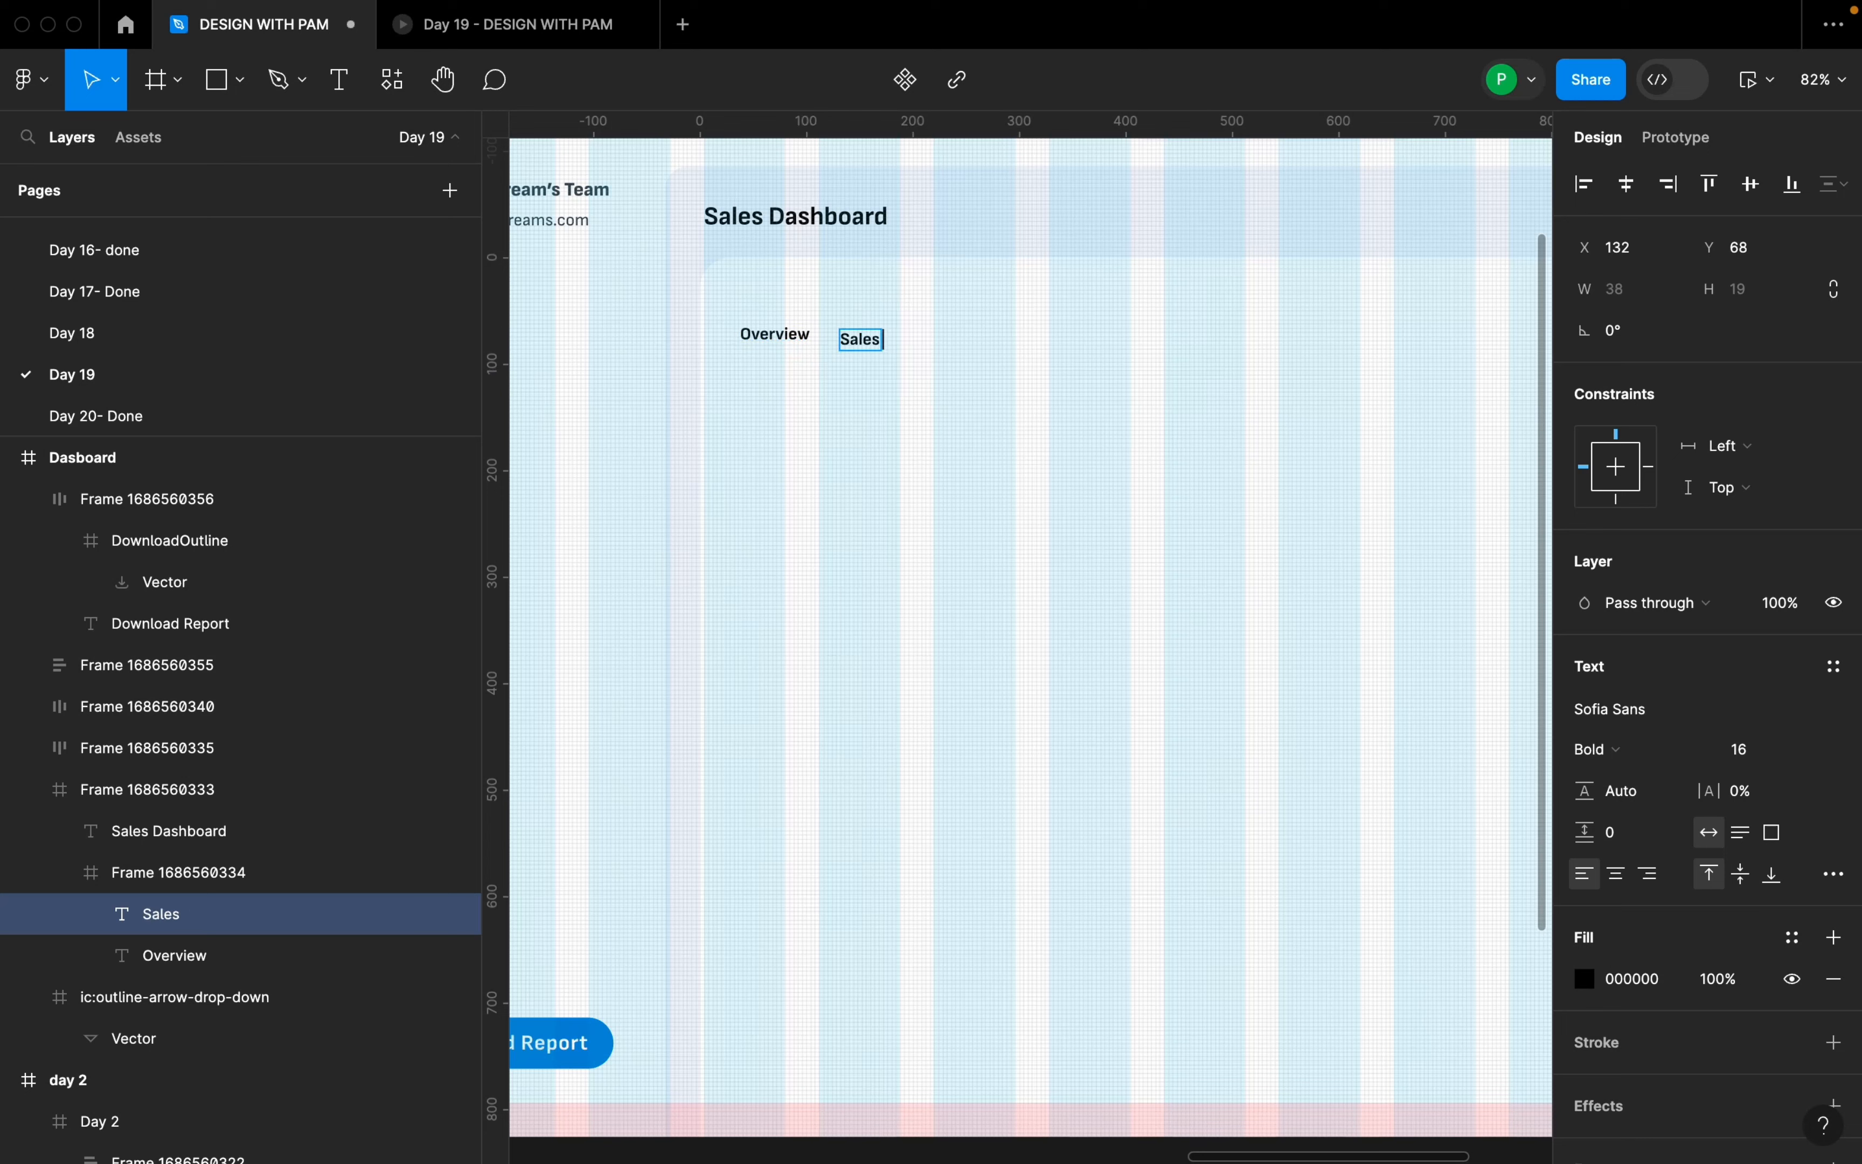
type(" performance")
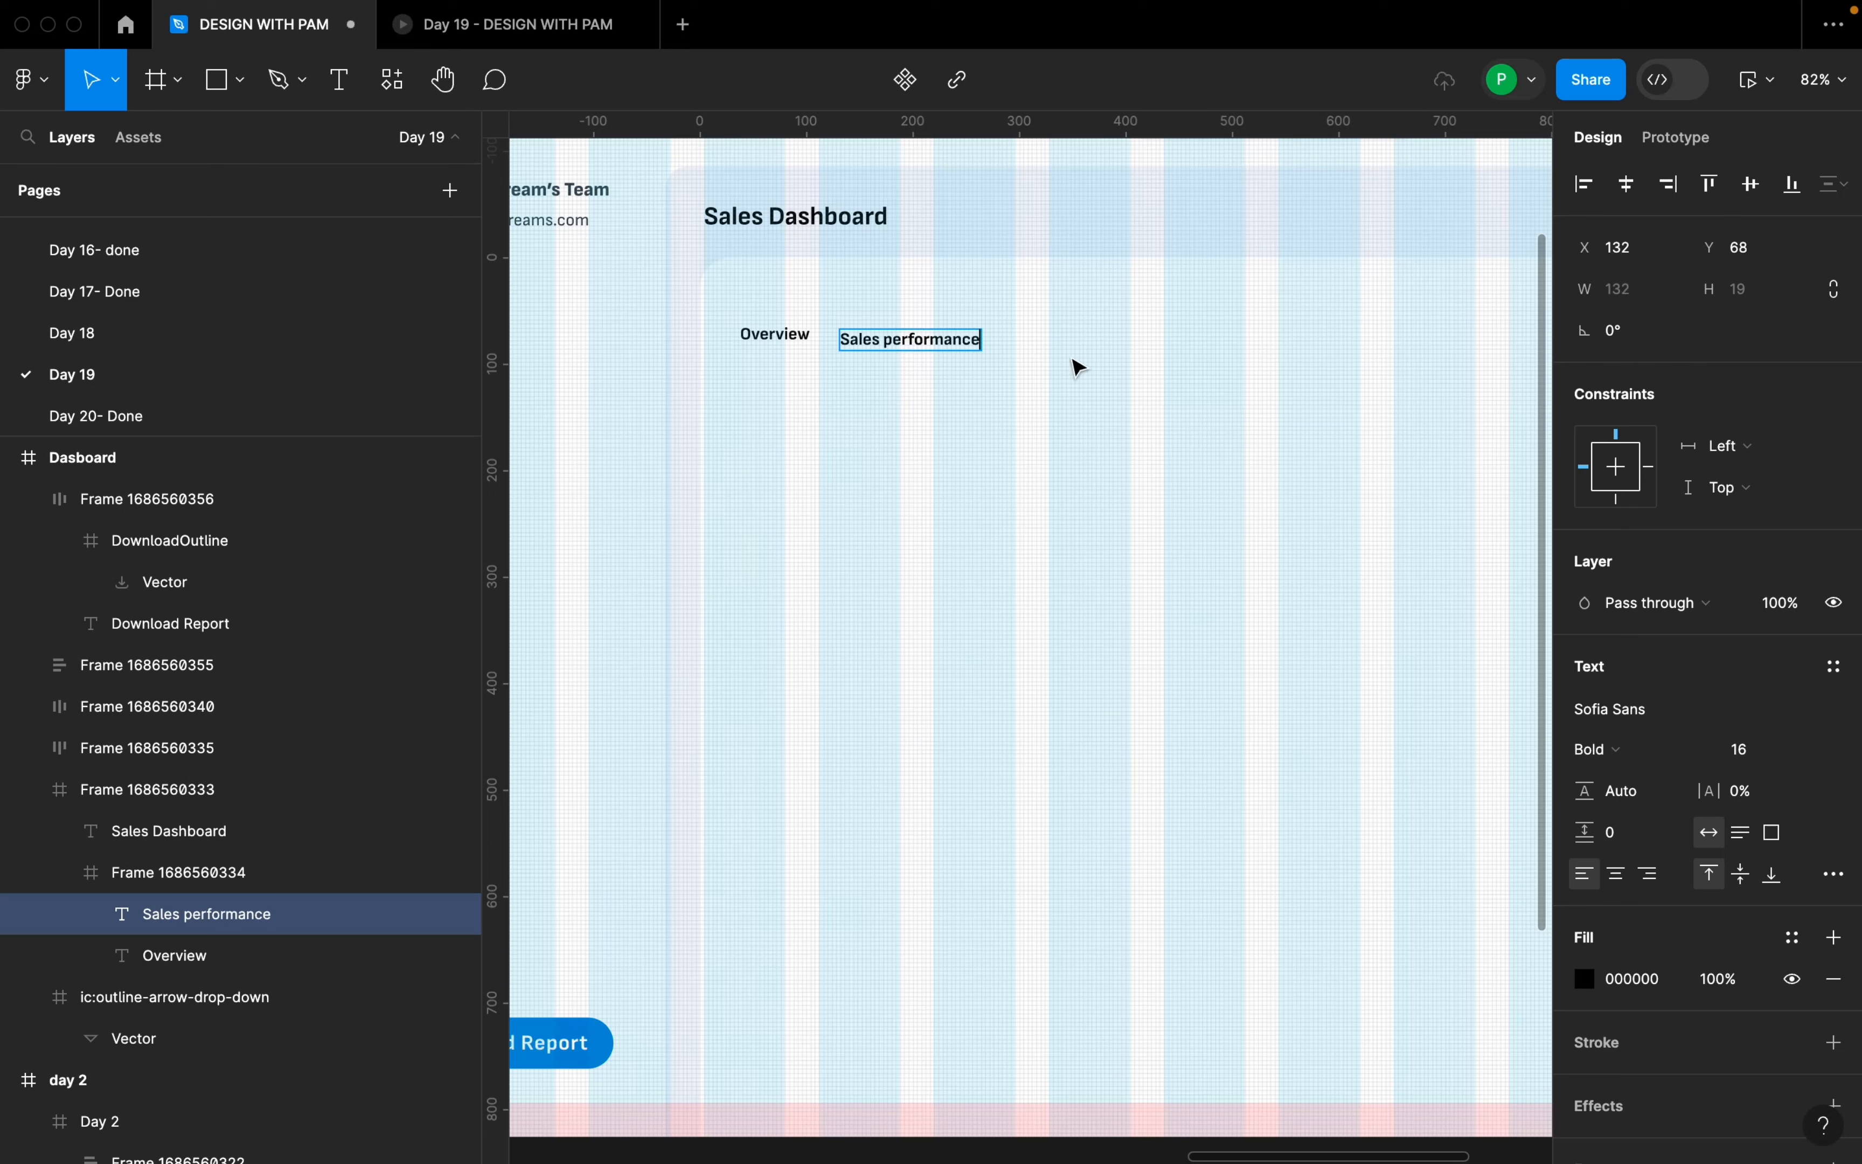
key("Escape")
- Duplicate the Sales performance label at X 282, Y 63 and change the copy's text to "Customers"
left_click_drag(954, 343, 1110, 345)
double_click(1109, 331)
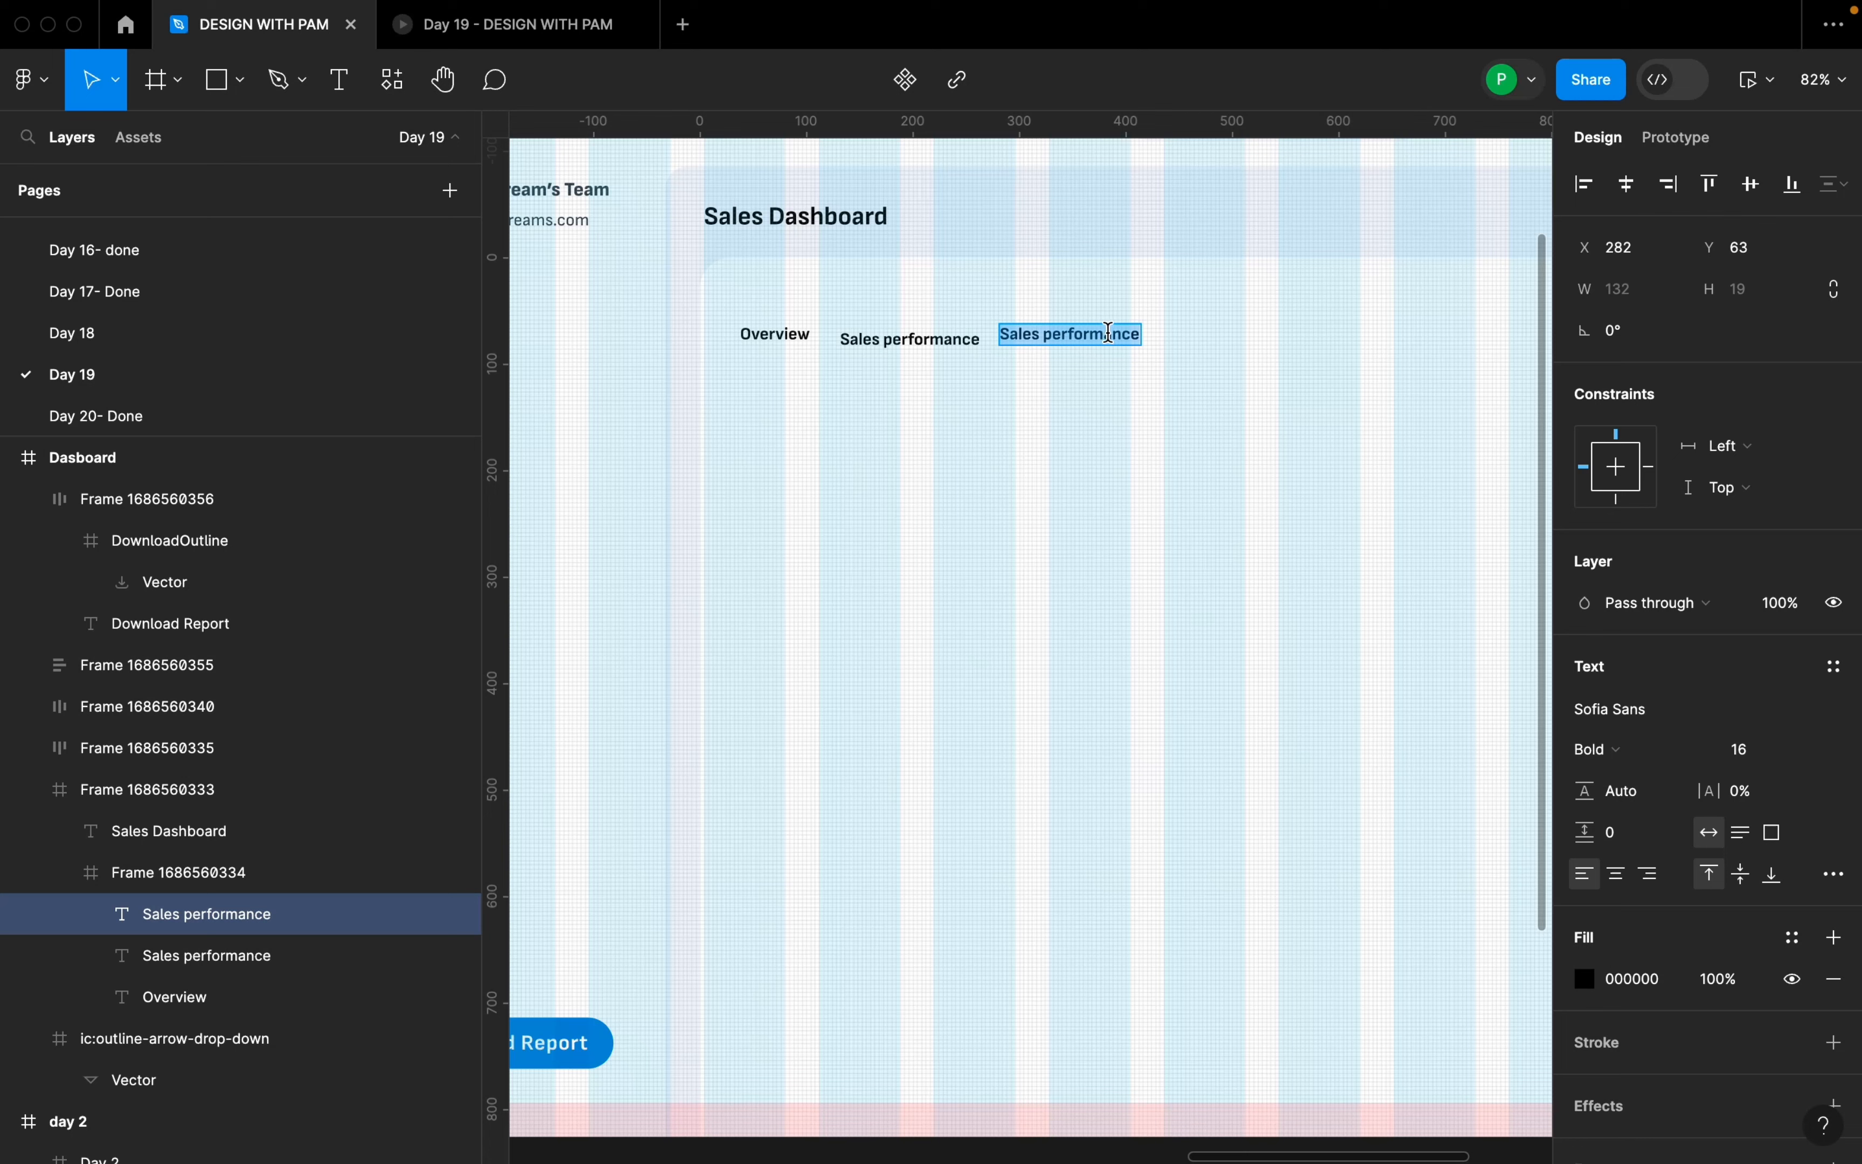
type("Customers")
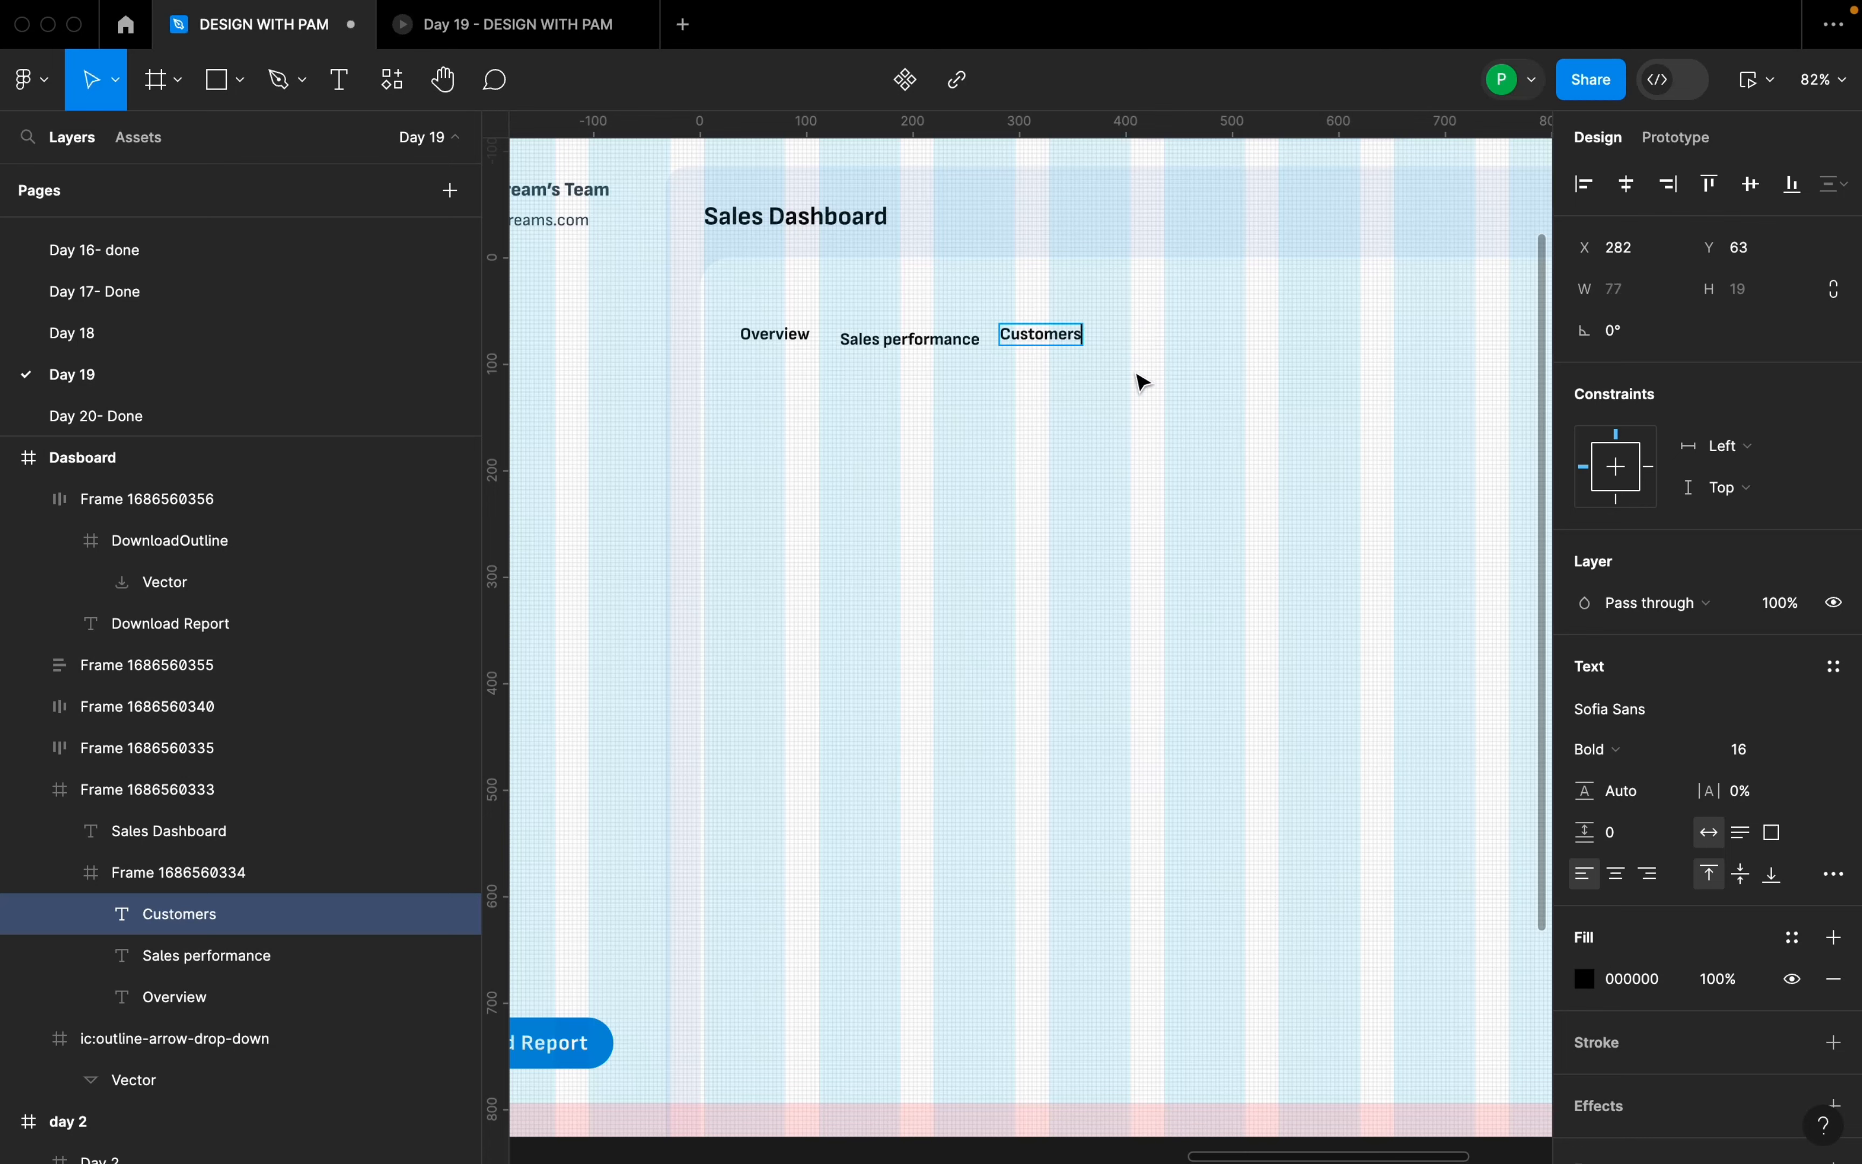
- Duplicate the Customers label at X 440, Y 63 and change the copy's text to "Ac"
left_click_drag(1066, 334, 1235, 332)
double_click(1235, 331)
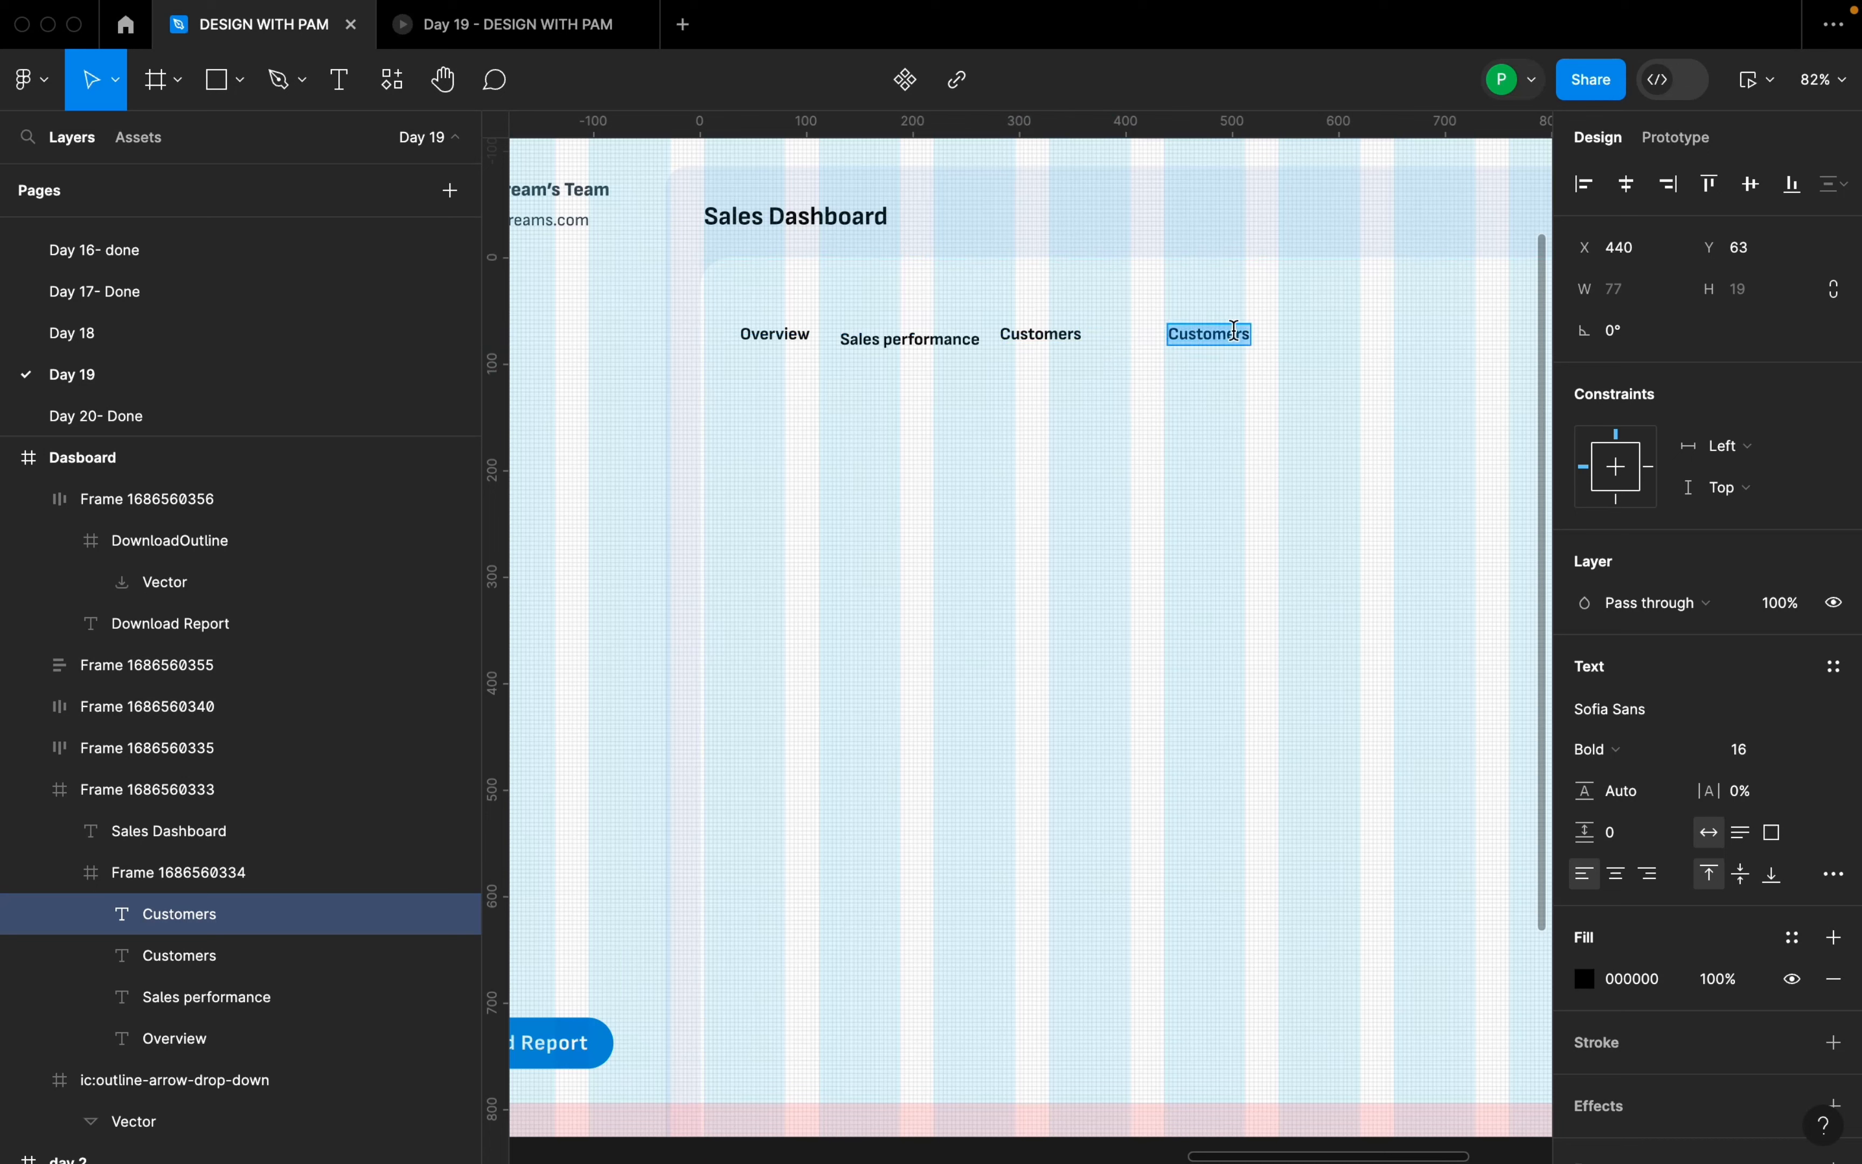
type("Ac")
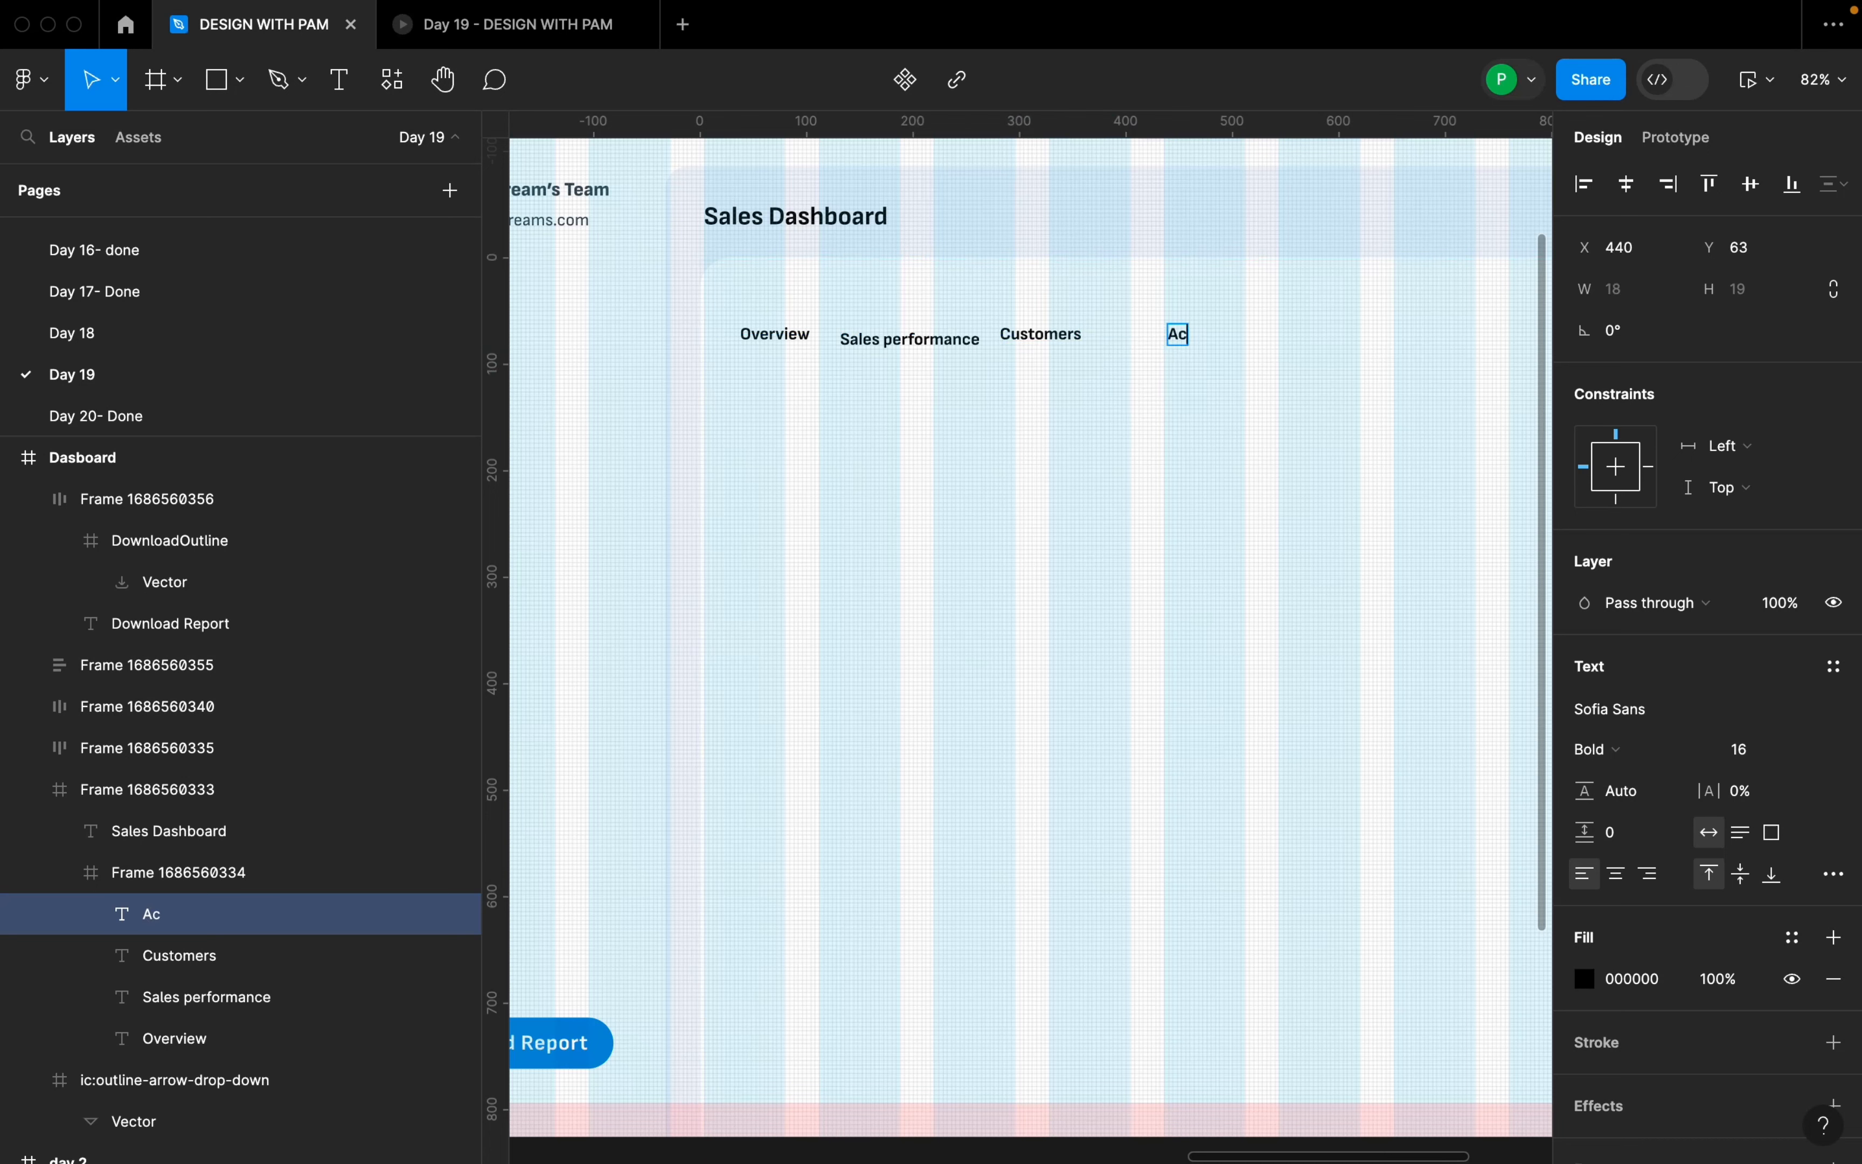
- Extend the Customers label so that it reads "Customers acquisition"
double_click(1040, 333)
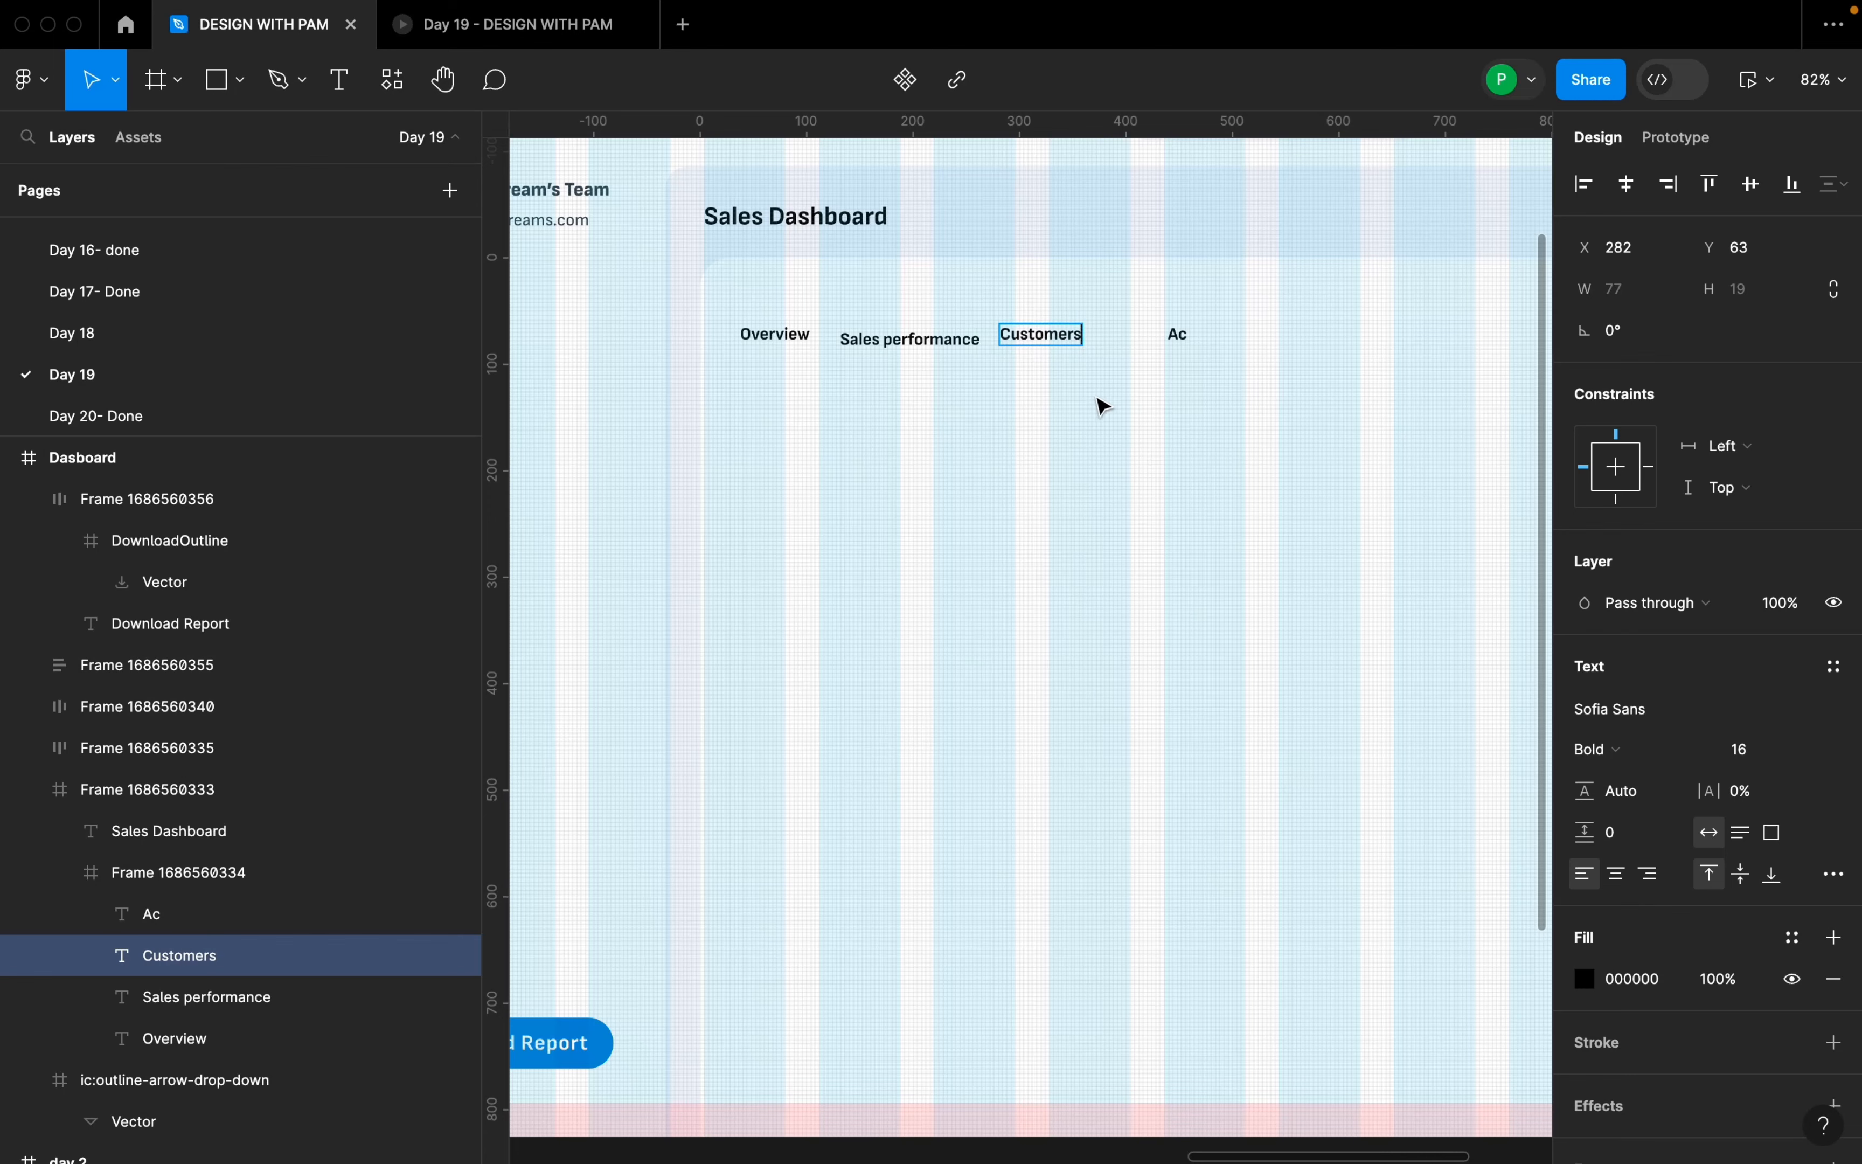
type("acquisition")
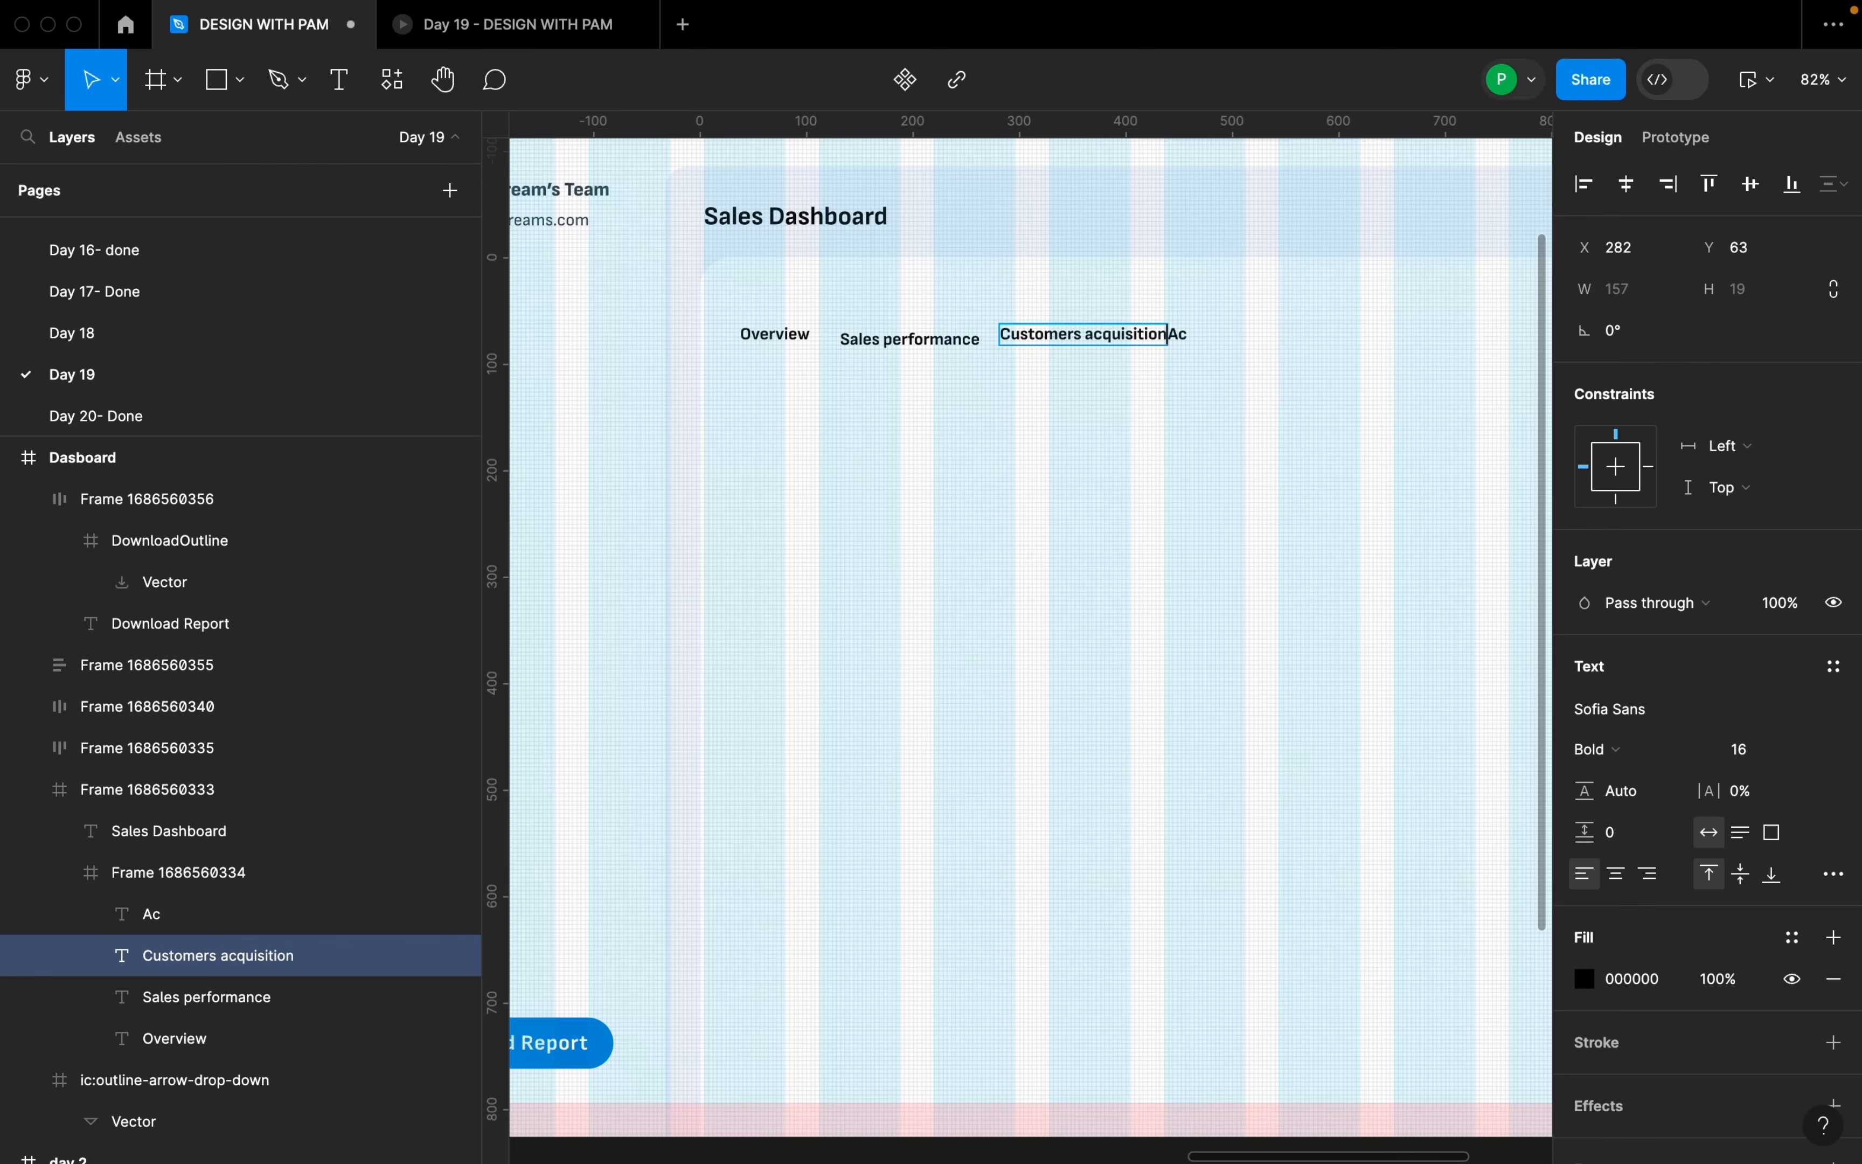
left_click(1206, 443)
- Move the Customers acquisition label down out of the row and delete the stray "Ac" label
scroll(1207, 443, "up", 3)
left_click_drag(1029, 424, 1043, 514)
left_click(1129, 422)
key("Escape")
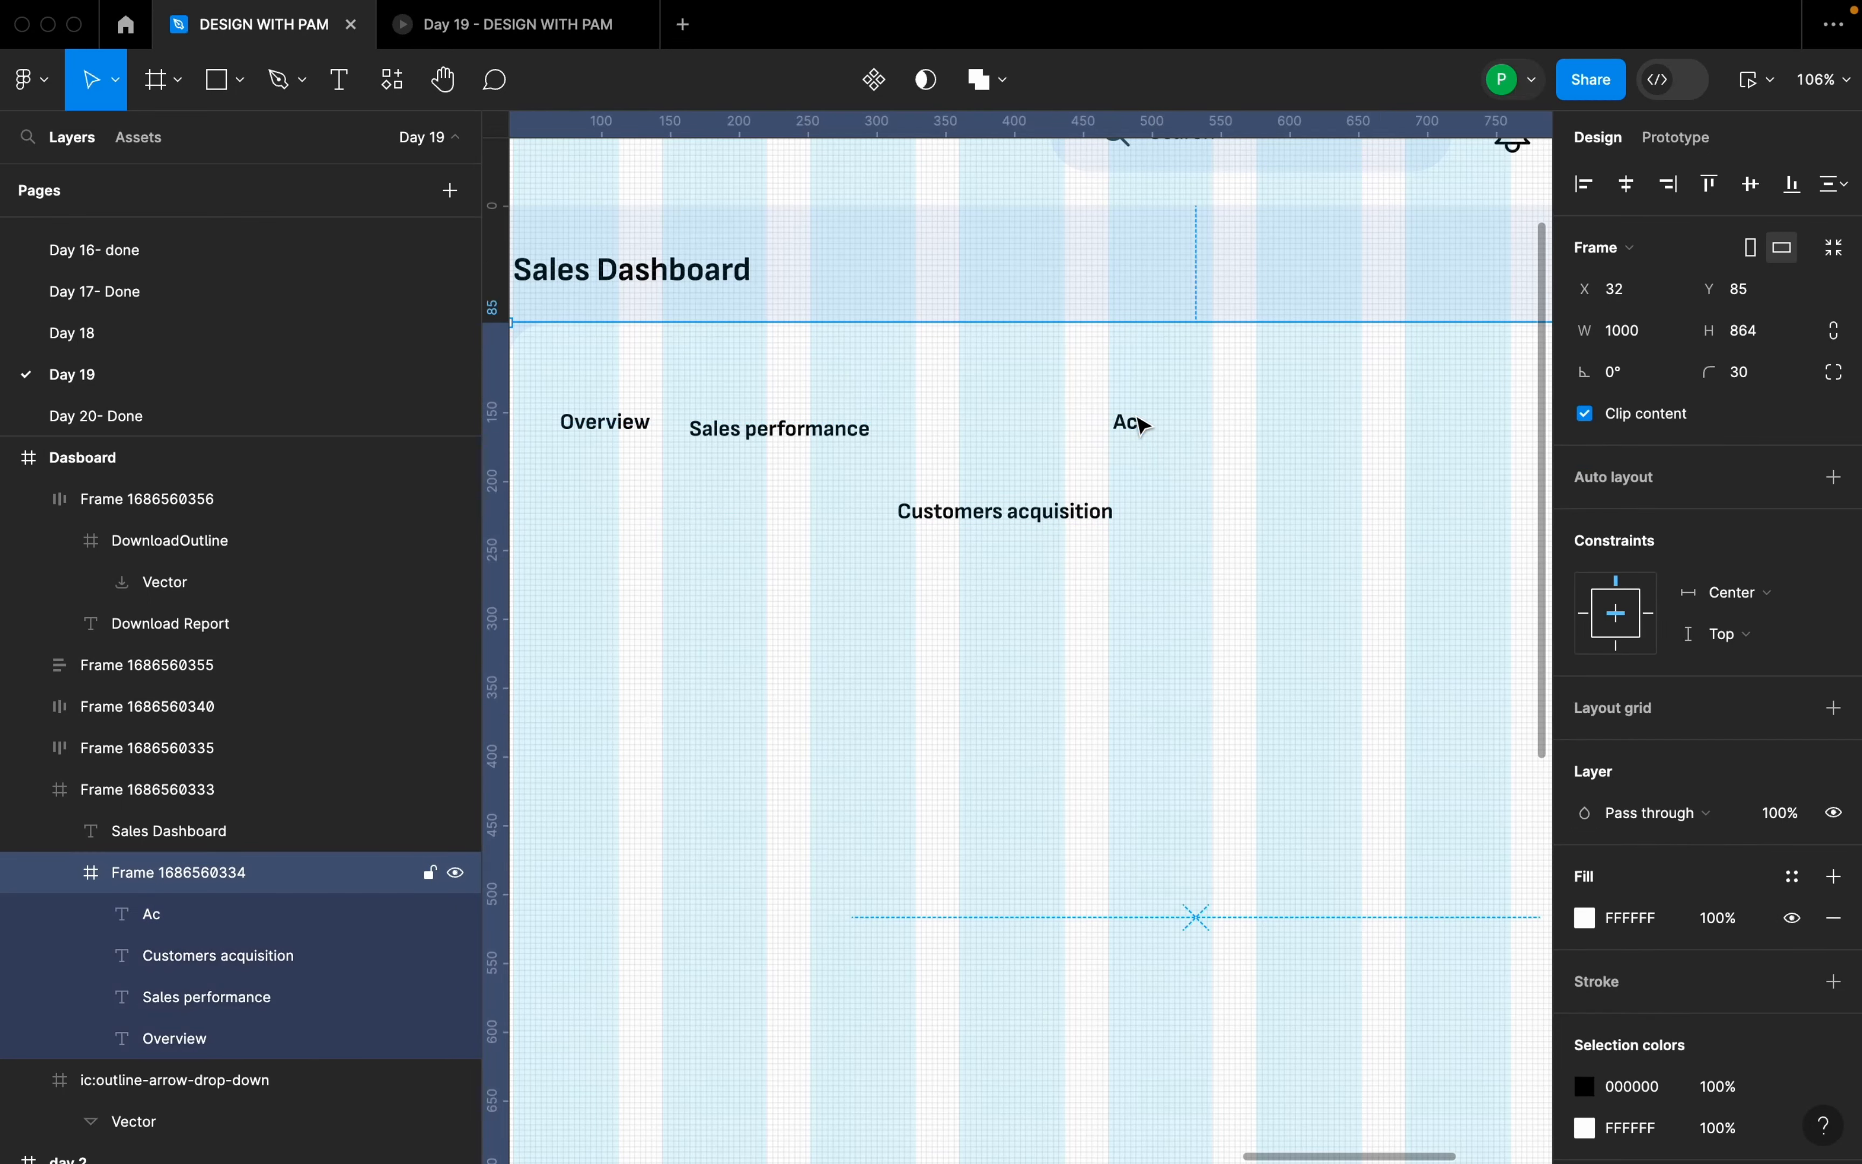
left_click(1135, 426)
double_click(1123, 430)
key("Delete")
- Move the Customers acquisition label up beside the Sales performance label, slightly above the row
left_click(1057, 525)
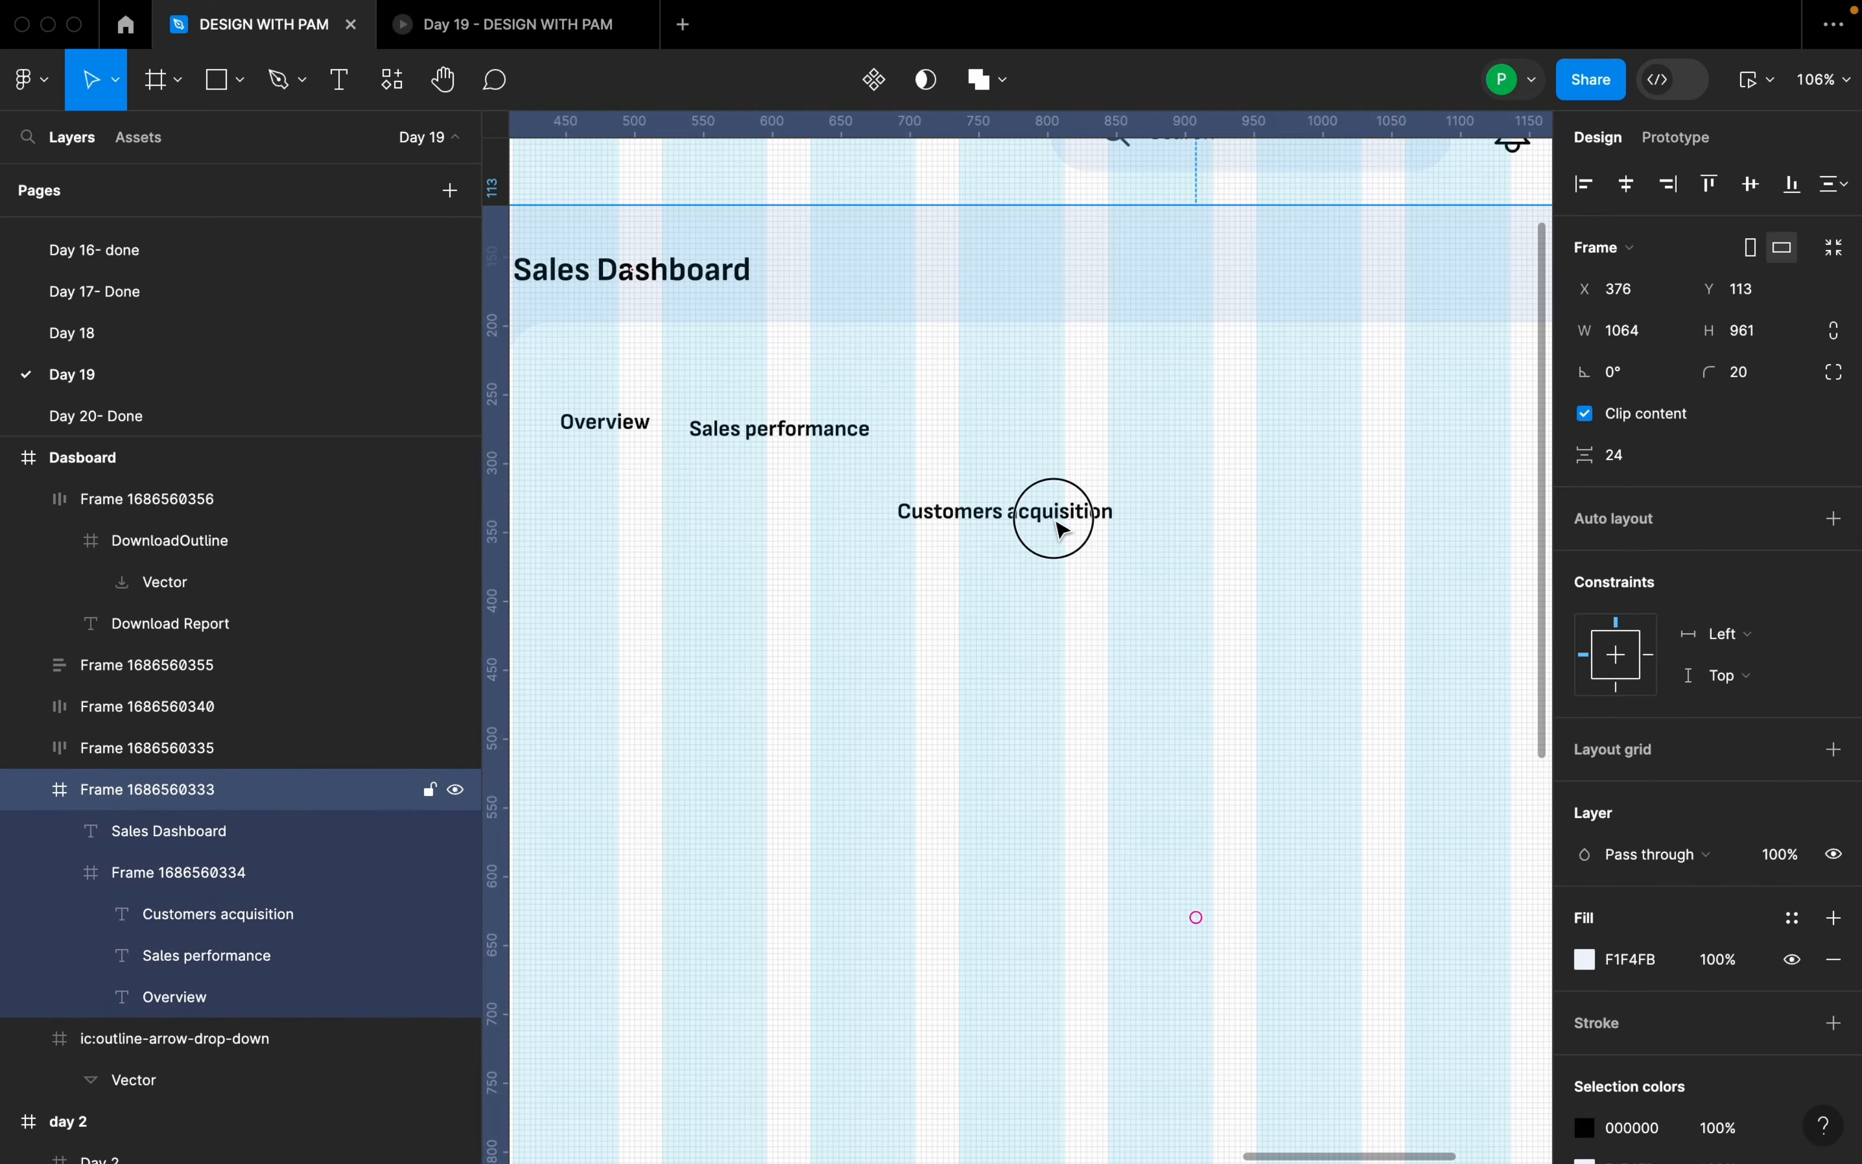
left_click(1035, 523)
left_click(1044, 528)
left_click_drag(1043, 528, 1064, 422)
- Try applying auto layout to the three tab labels, and undo it
left_click(821, 443, "shift")
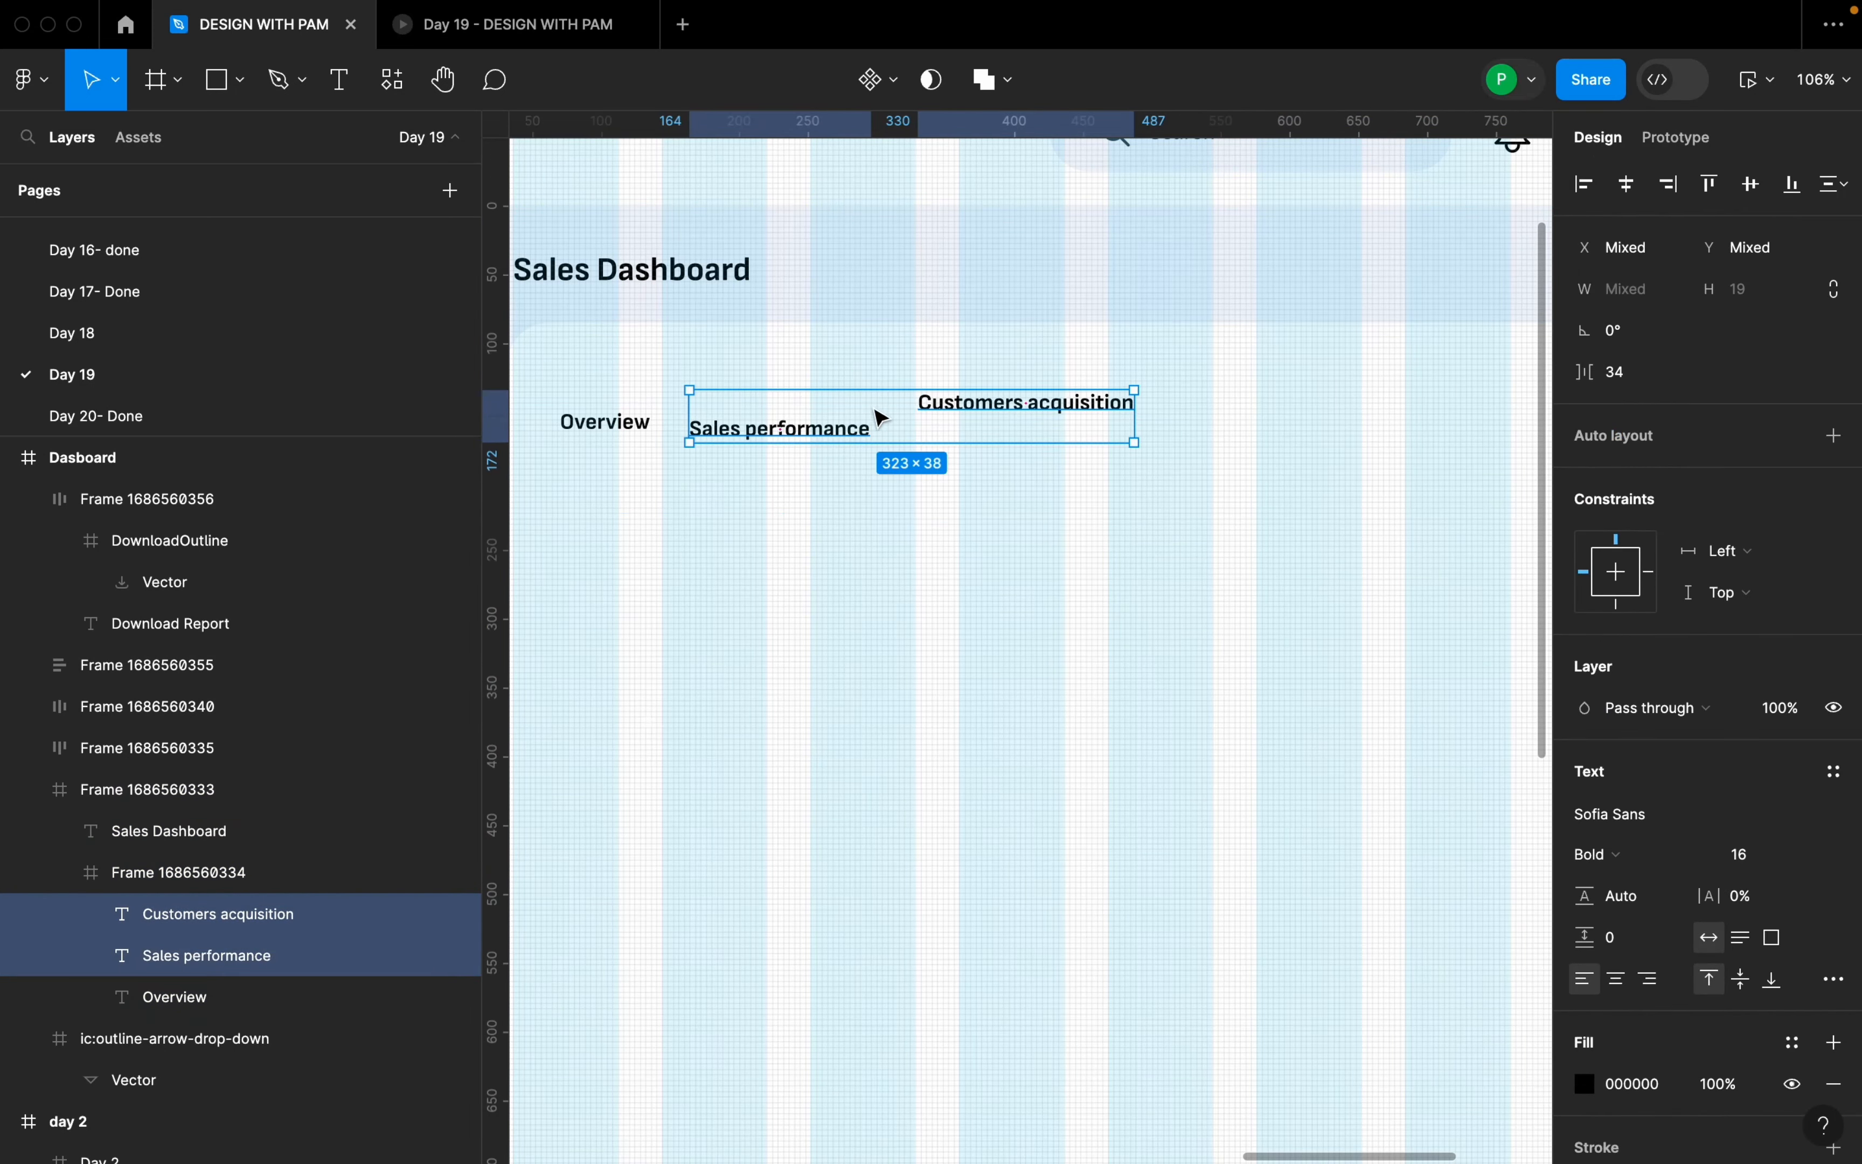
left_click(616, 424, "shift")
key("shift+a")
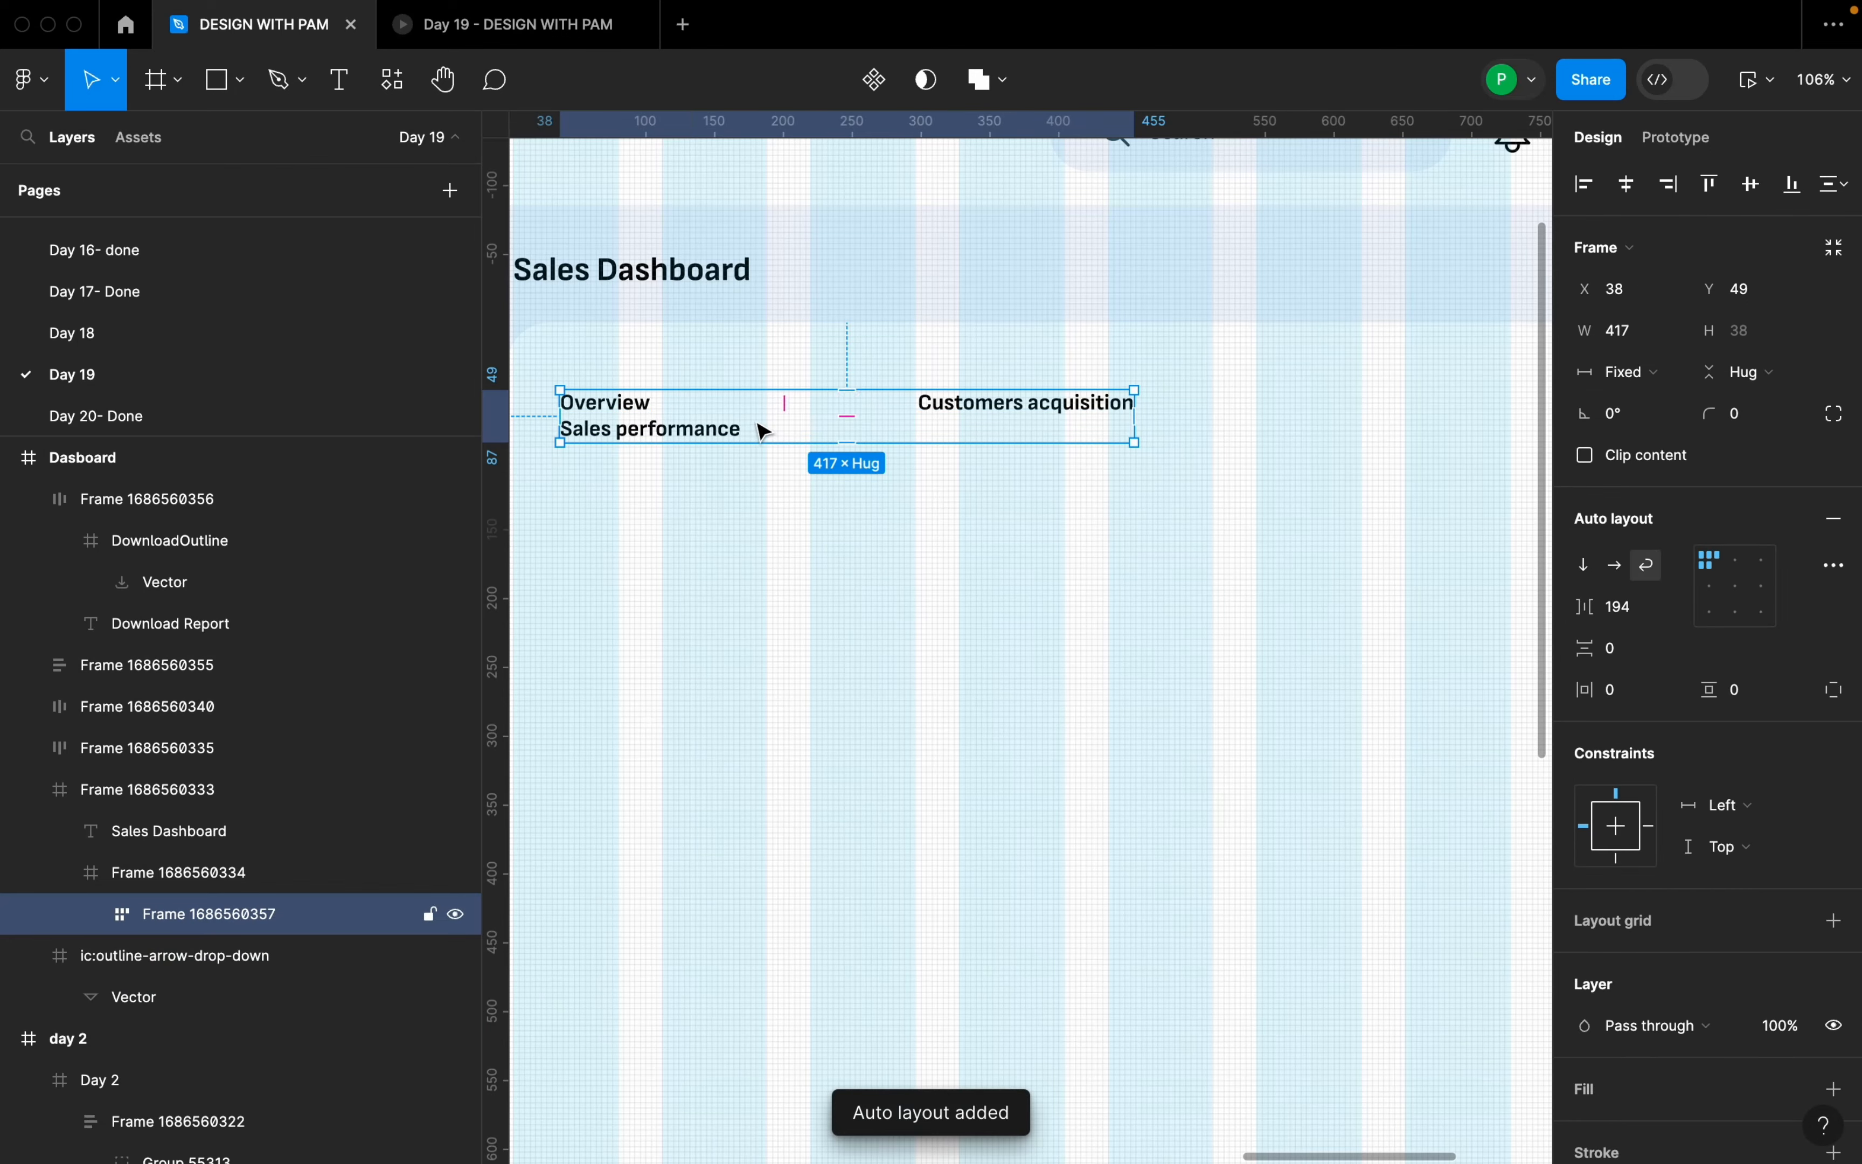
key("super+z")
left_click(895, 526)
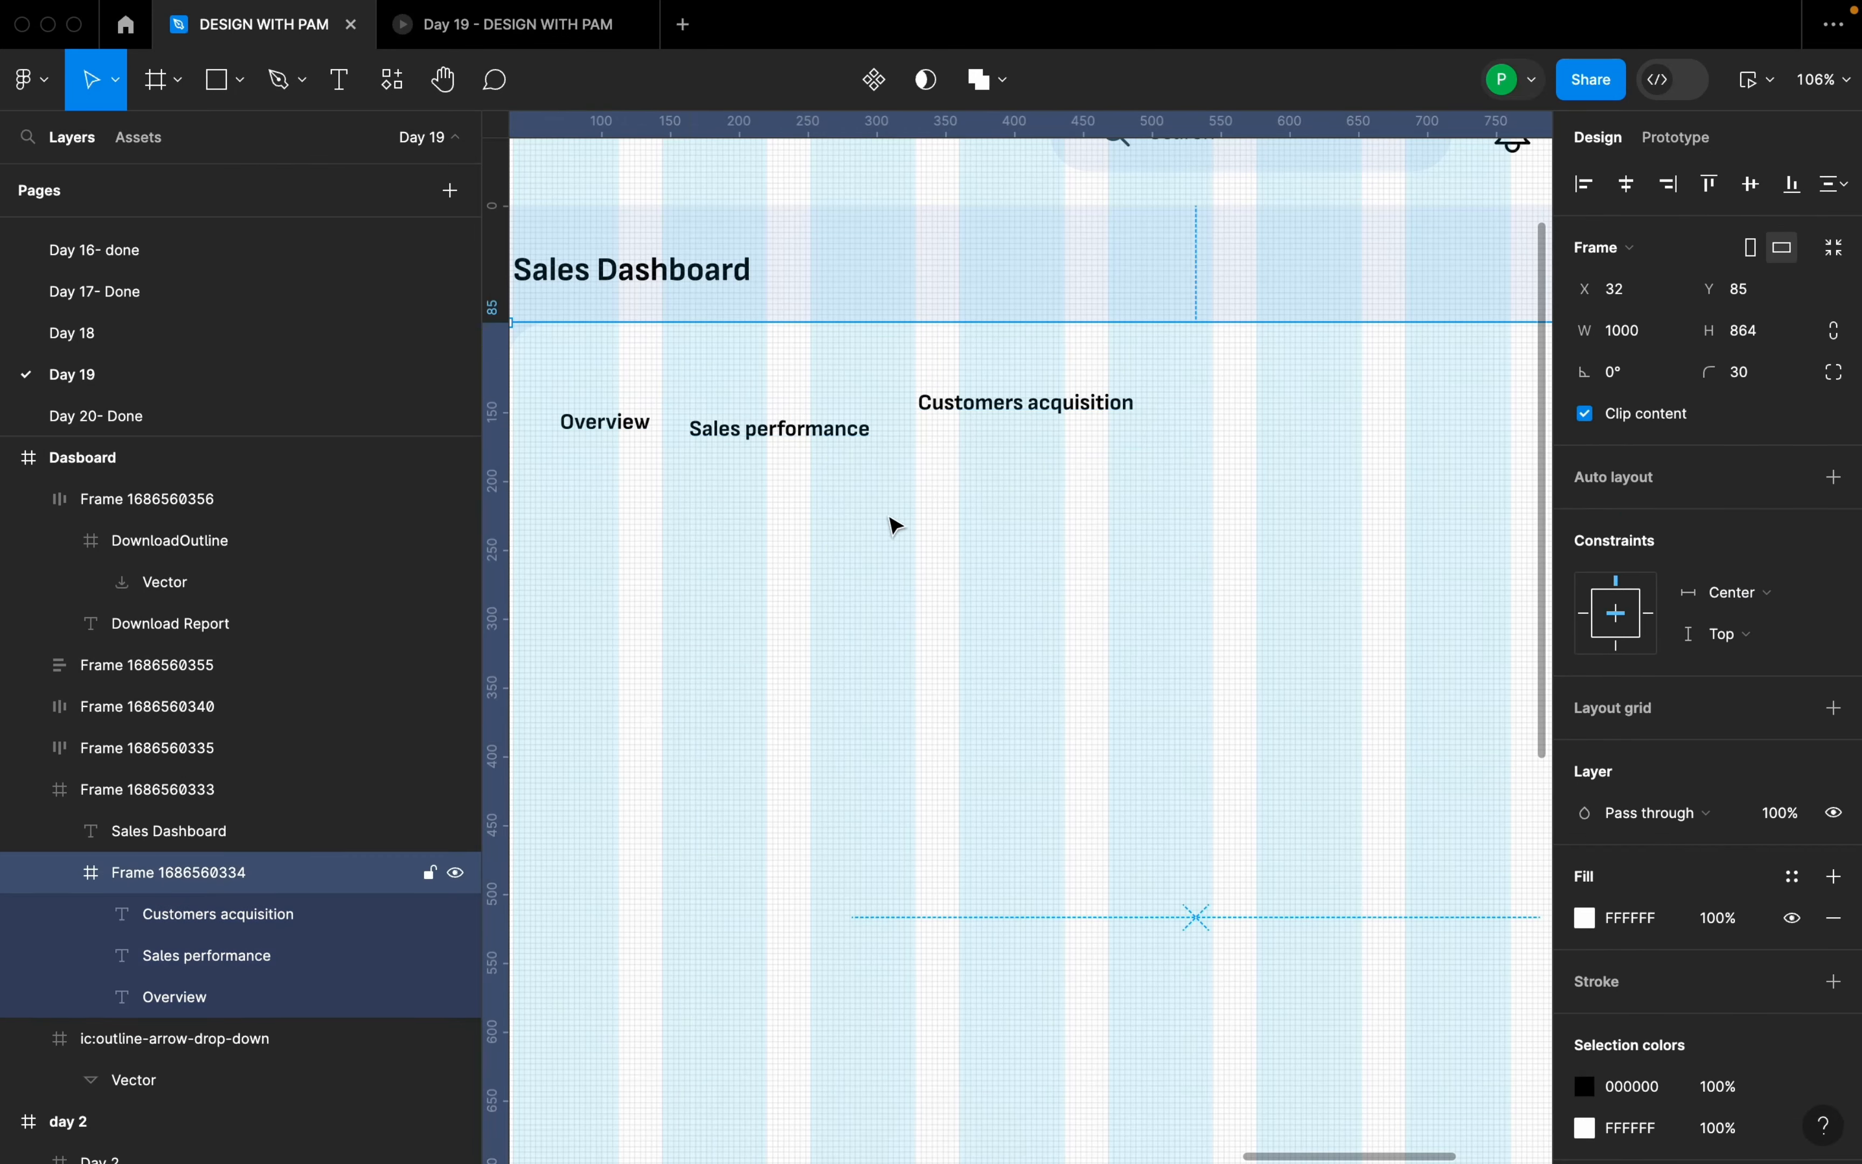
- Move the Sales performance and Overview labels to Y 49, level with the Customers acquisition label
left_click(822, 442)
left_click_drag(830, 440, 839, 415)
left_click(615, 425)
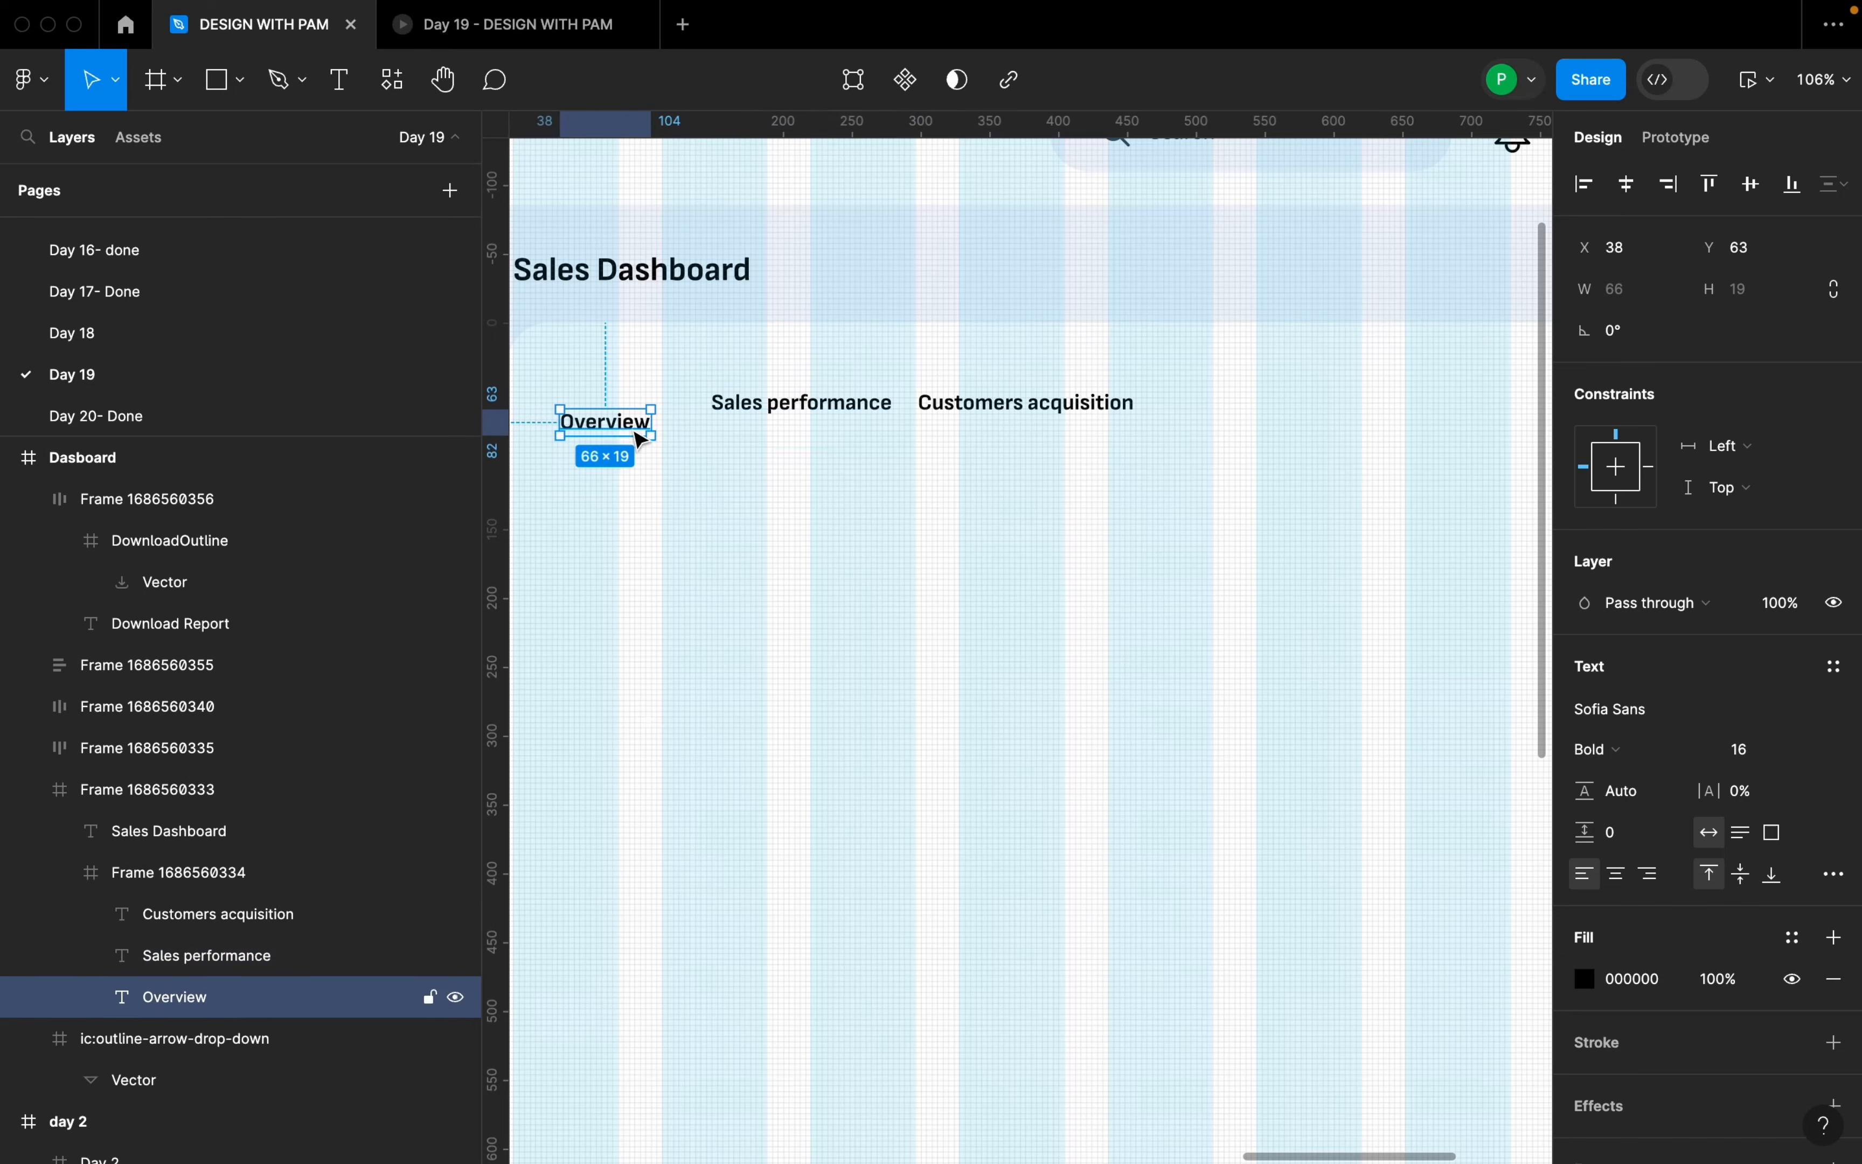
left_click_drag(632, 432, 642, 413)
- Combine the three tab labels into a horizontal auto layout frame with a spacing of 24 between items
left_click(827, 419, "shift")
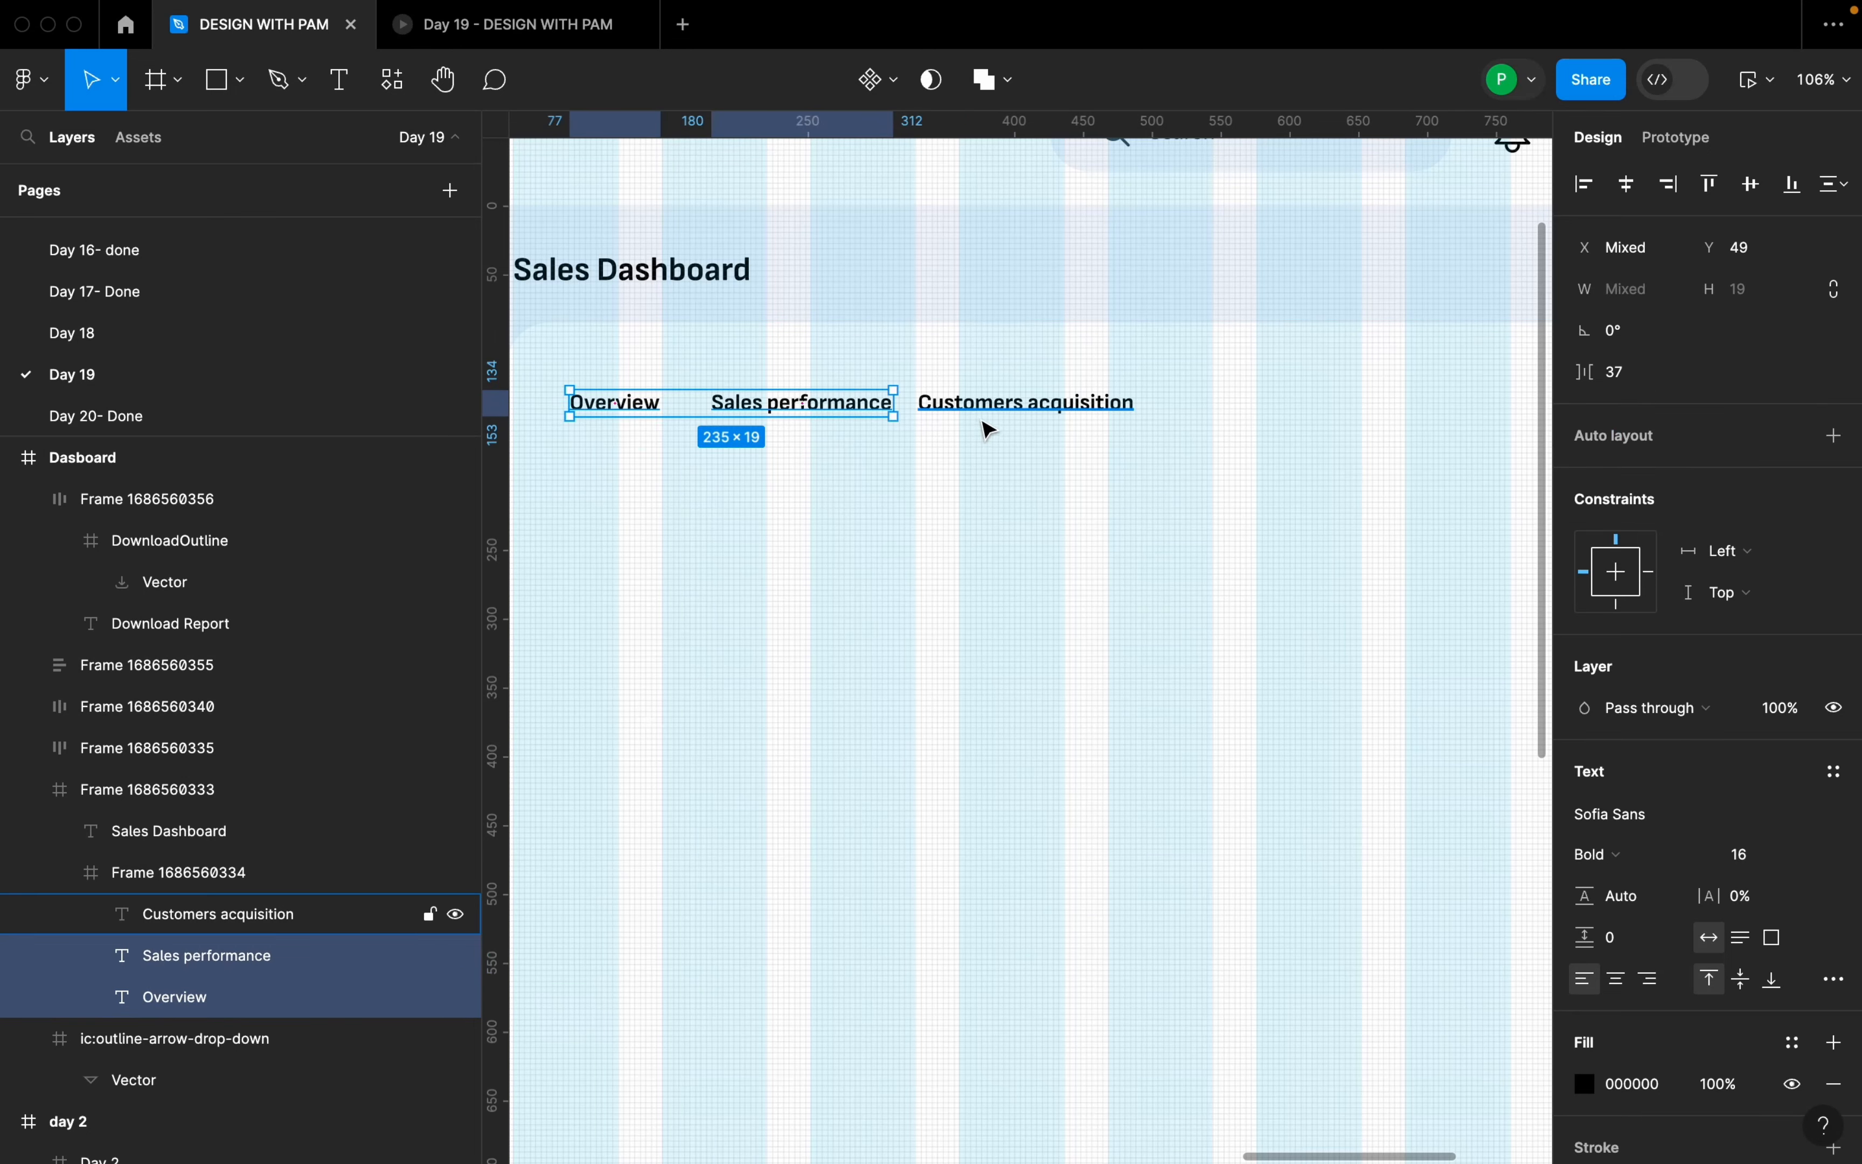
left_click(986, 421, "shift")
key("shift+a")
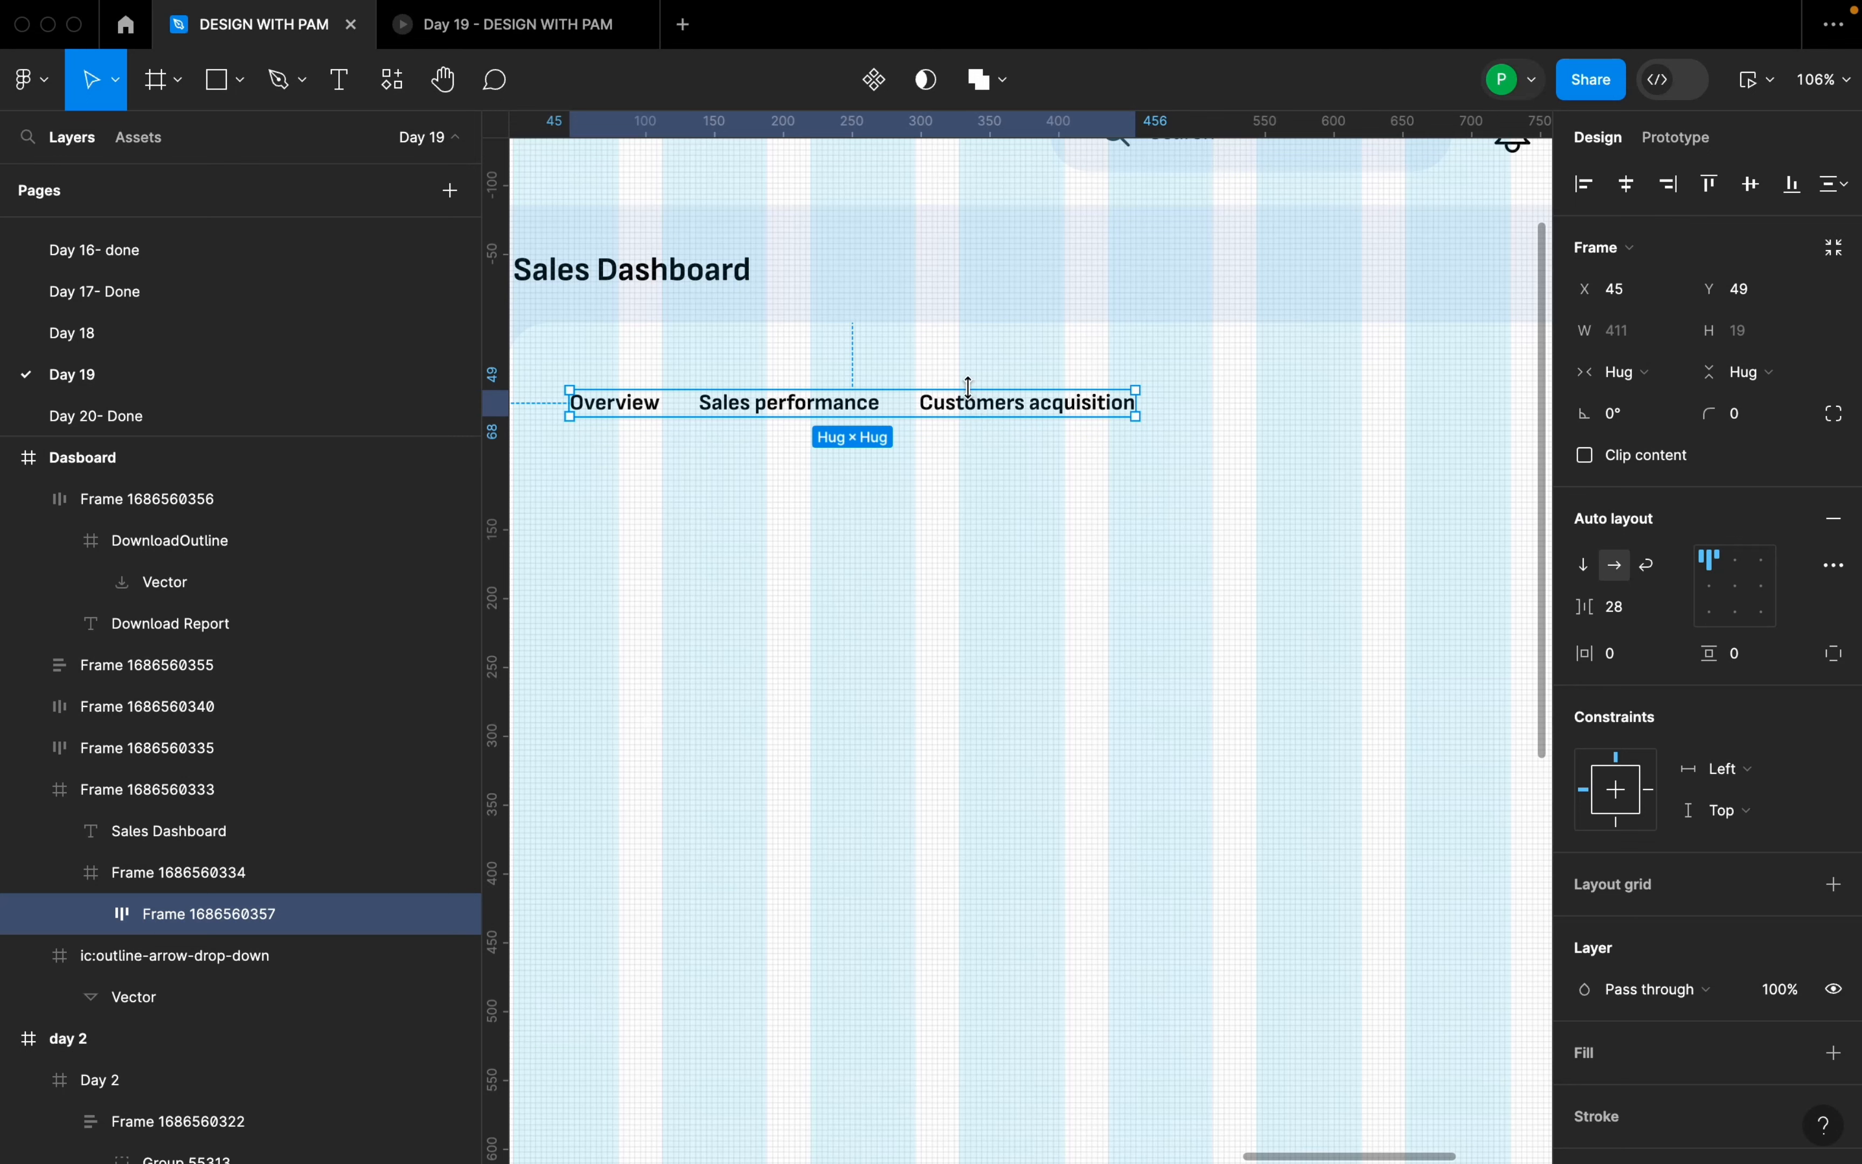
left_click(1642, 608)
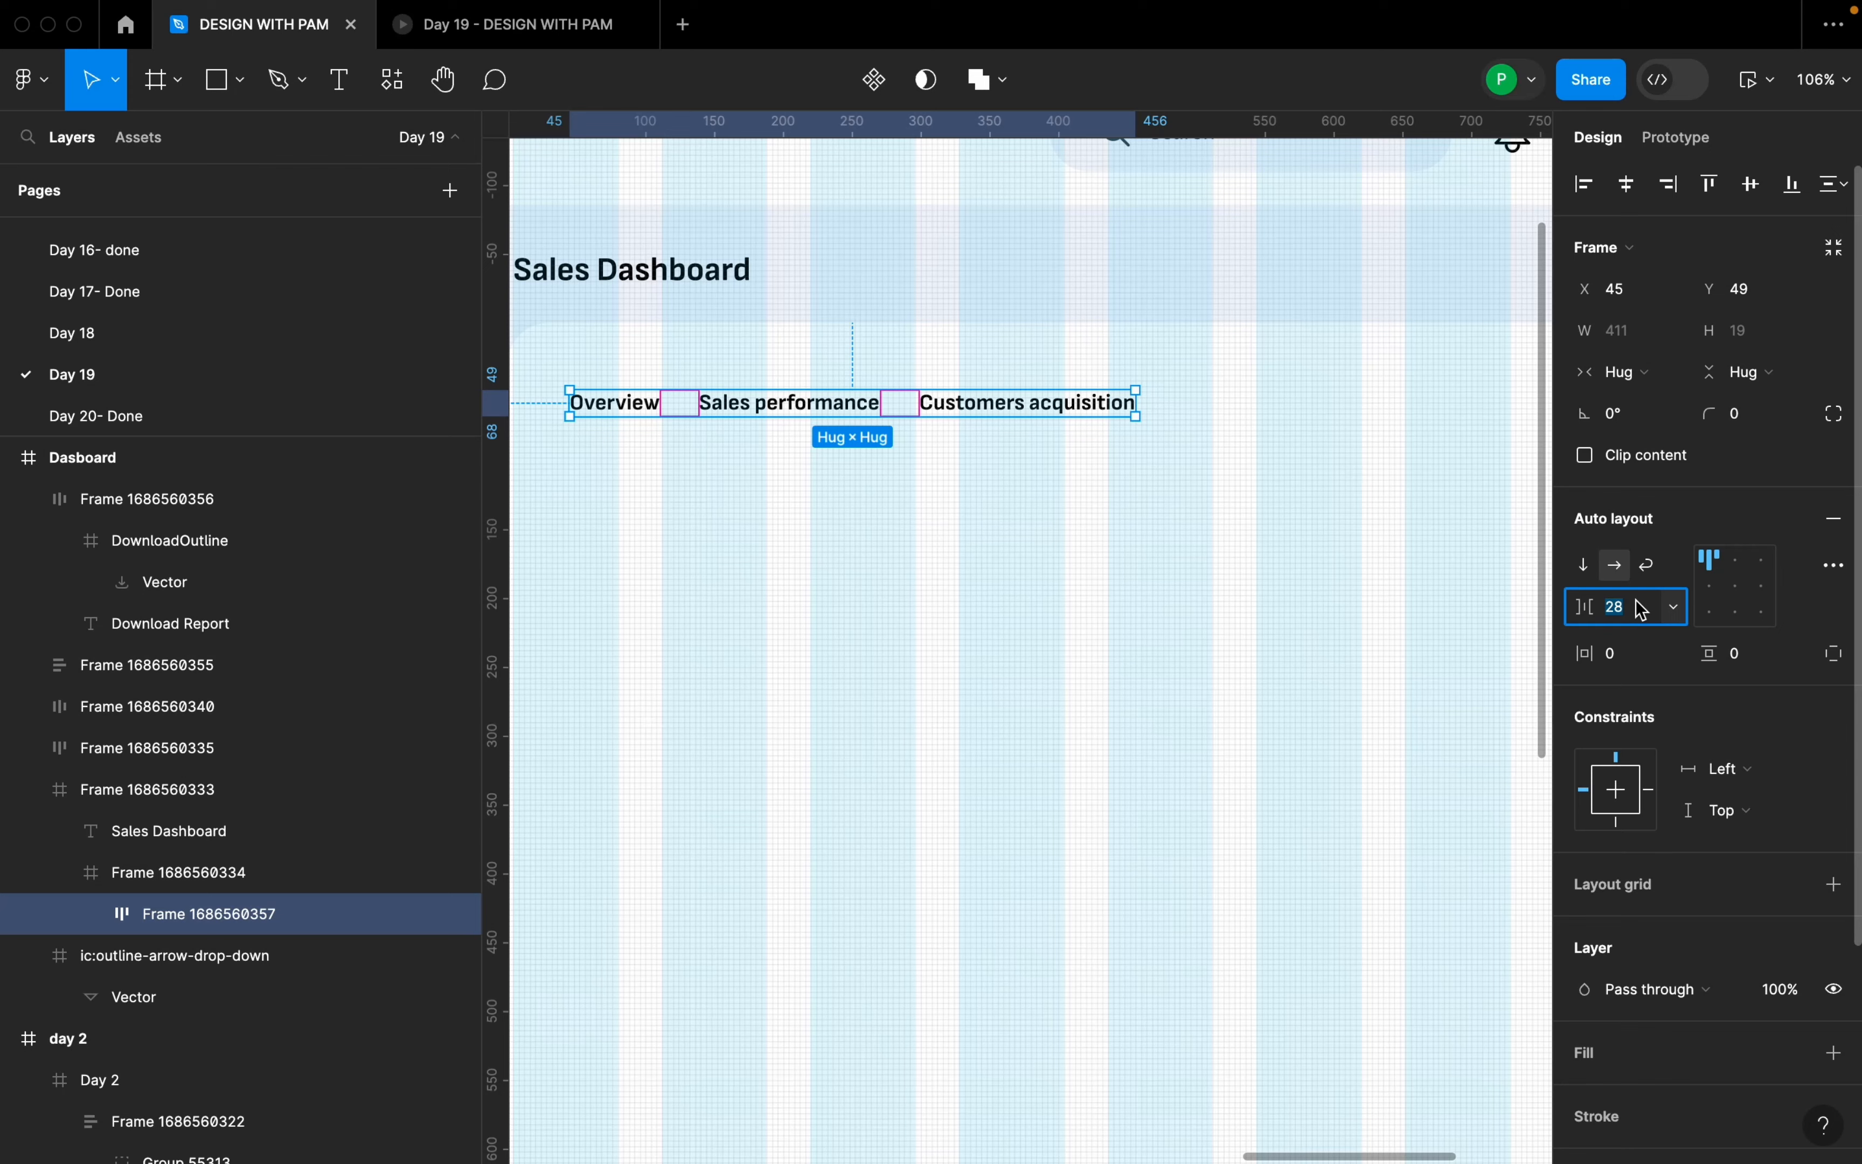
type("24")
key("Return")
- Position the tab label frame at X 31, Y 52 inside the white content panel
scroll(1148, 487, "down", 5)
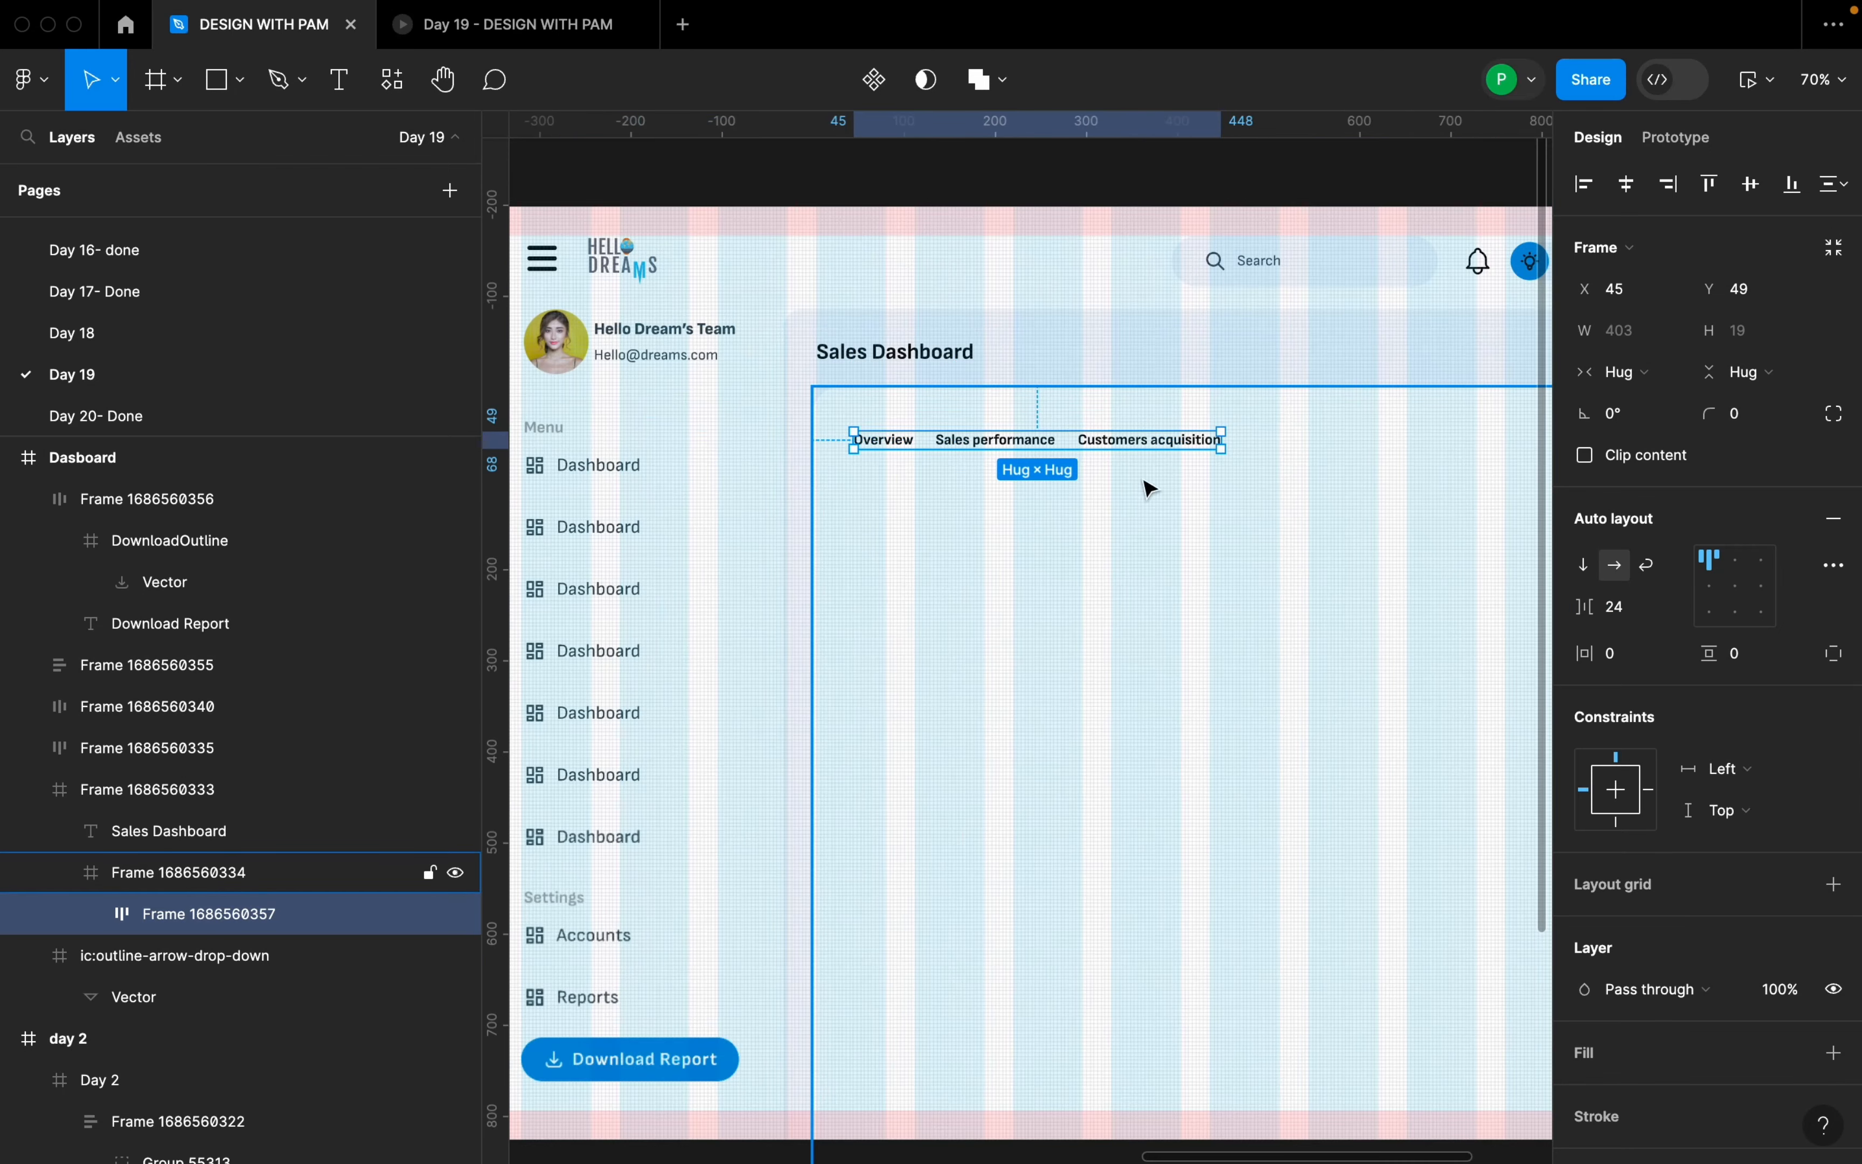
left_click_drag(1048, 433, 1030, 426)
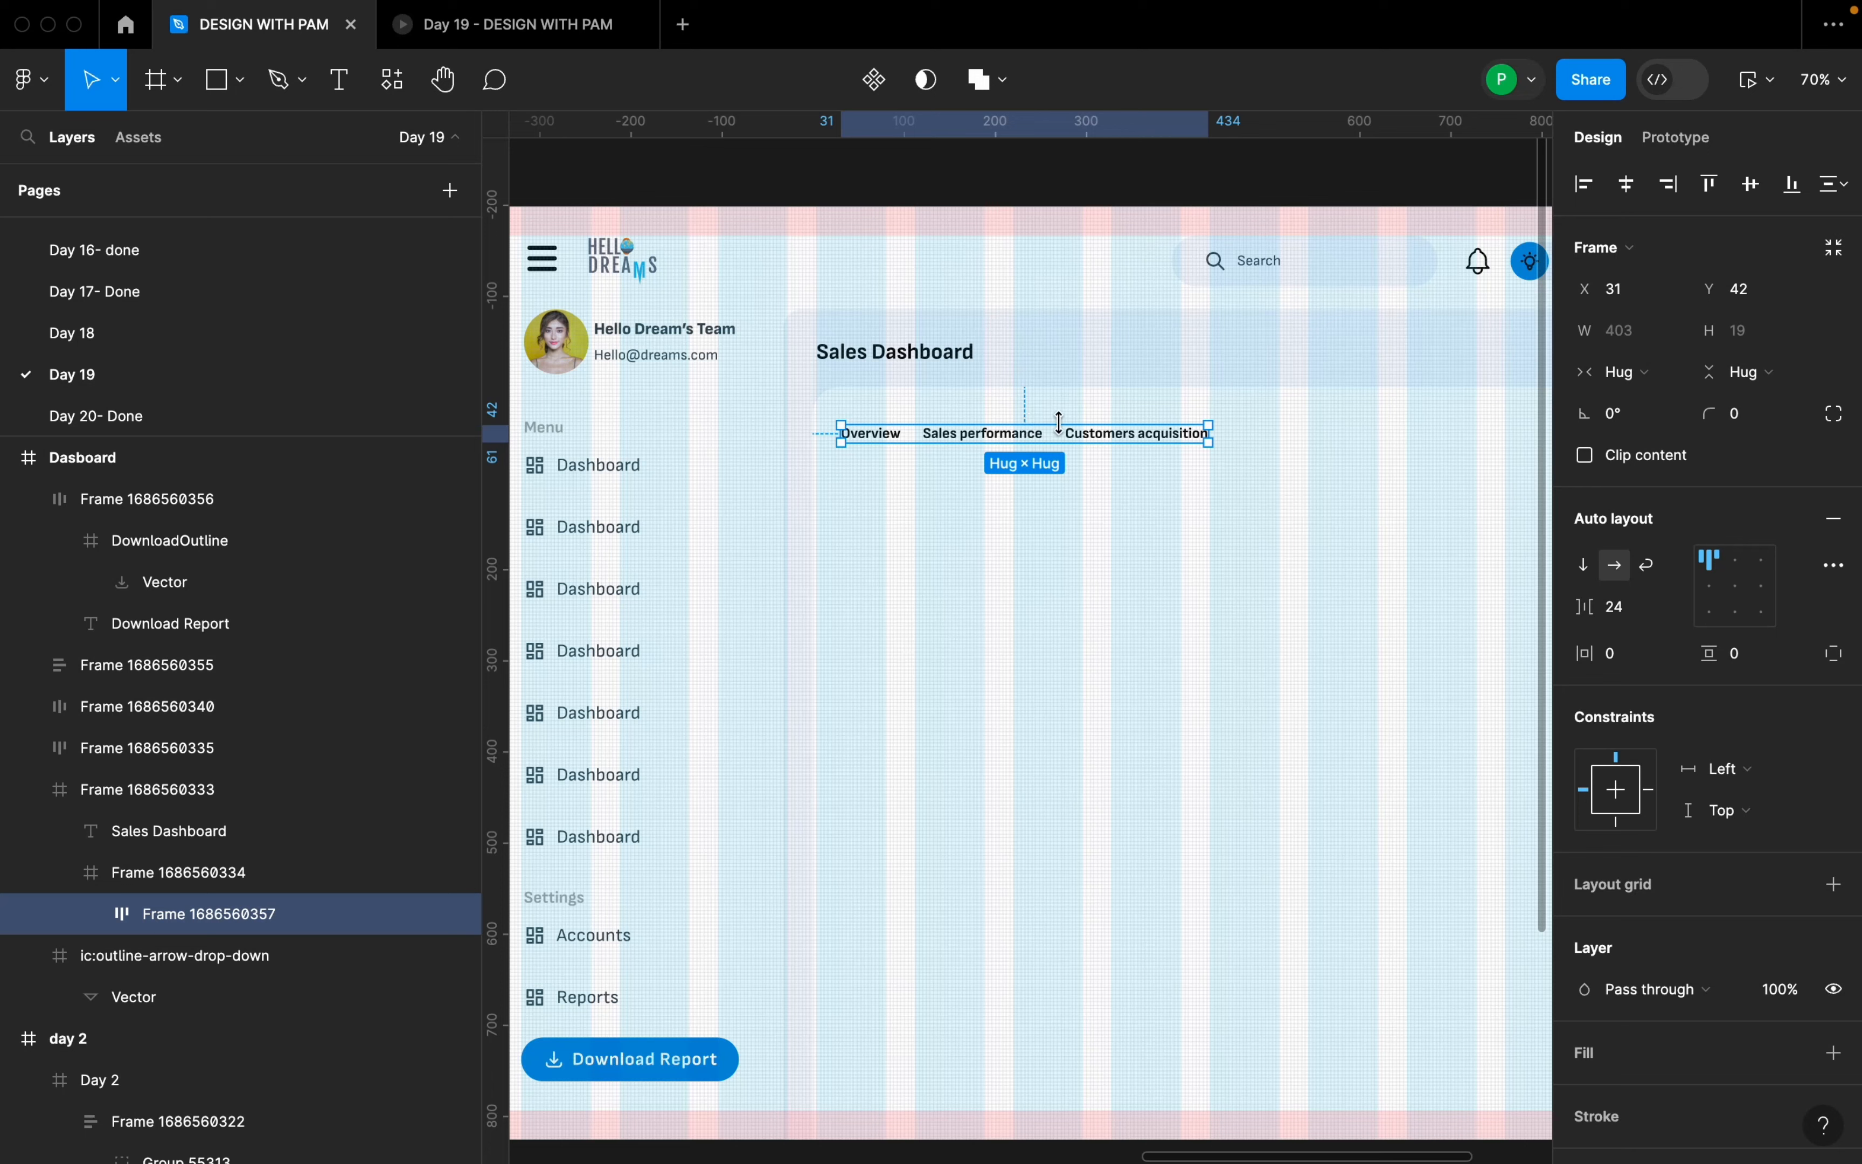
key("alt")
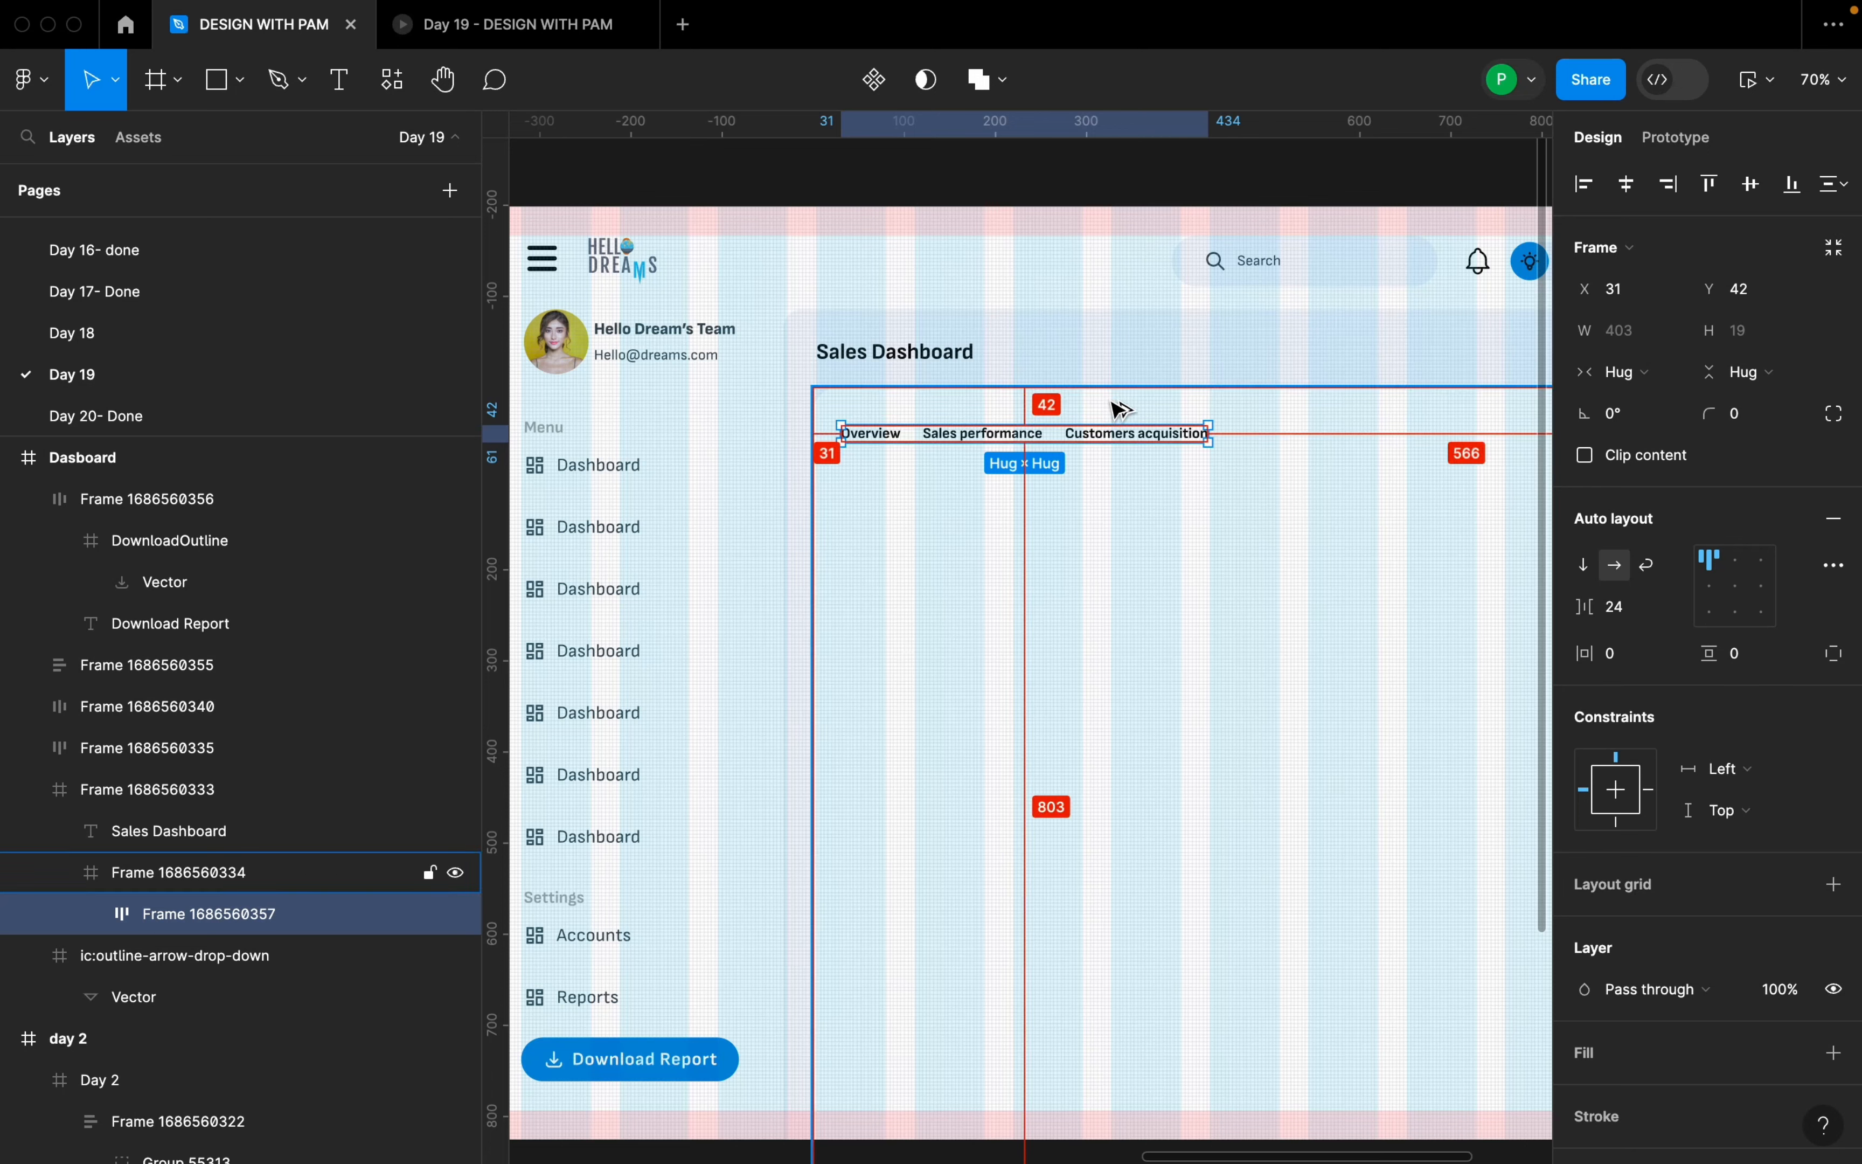
key("Down")
key("Down")
key("Down")
key("Down")
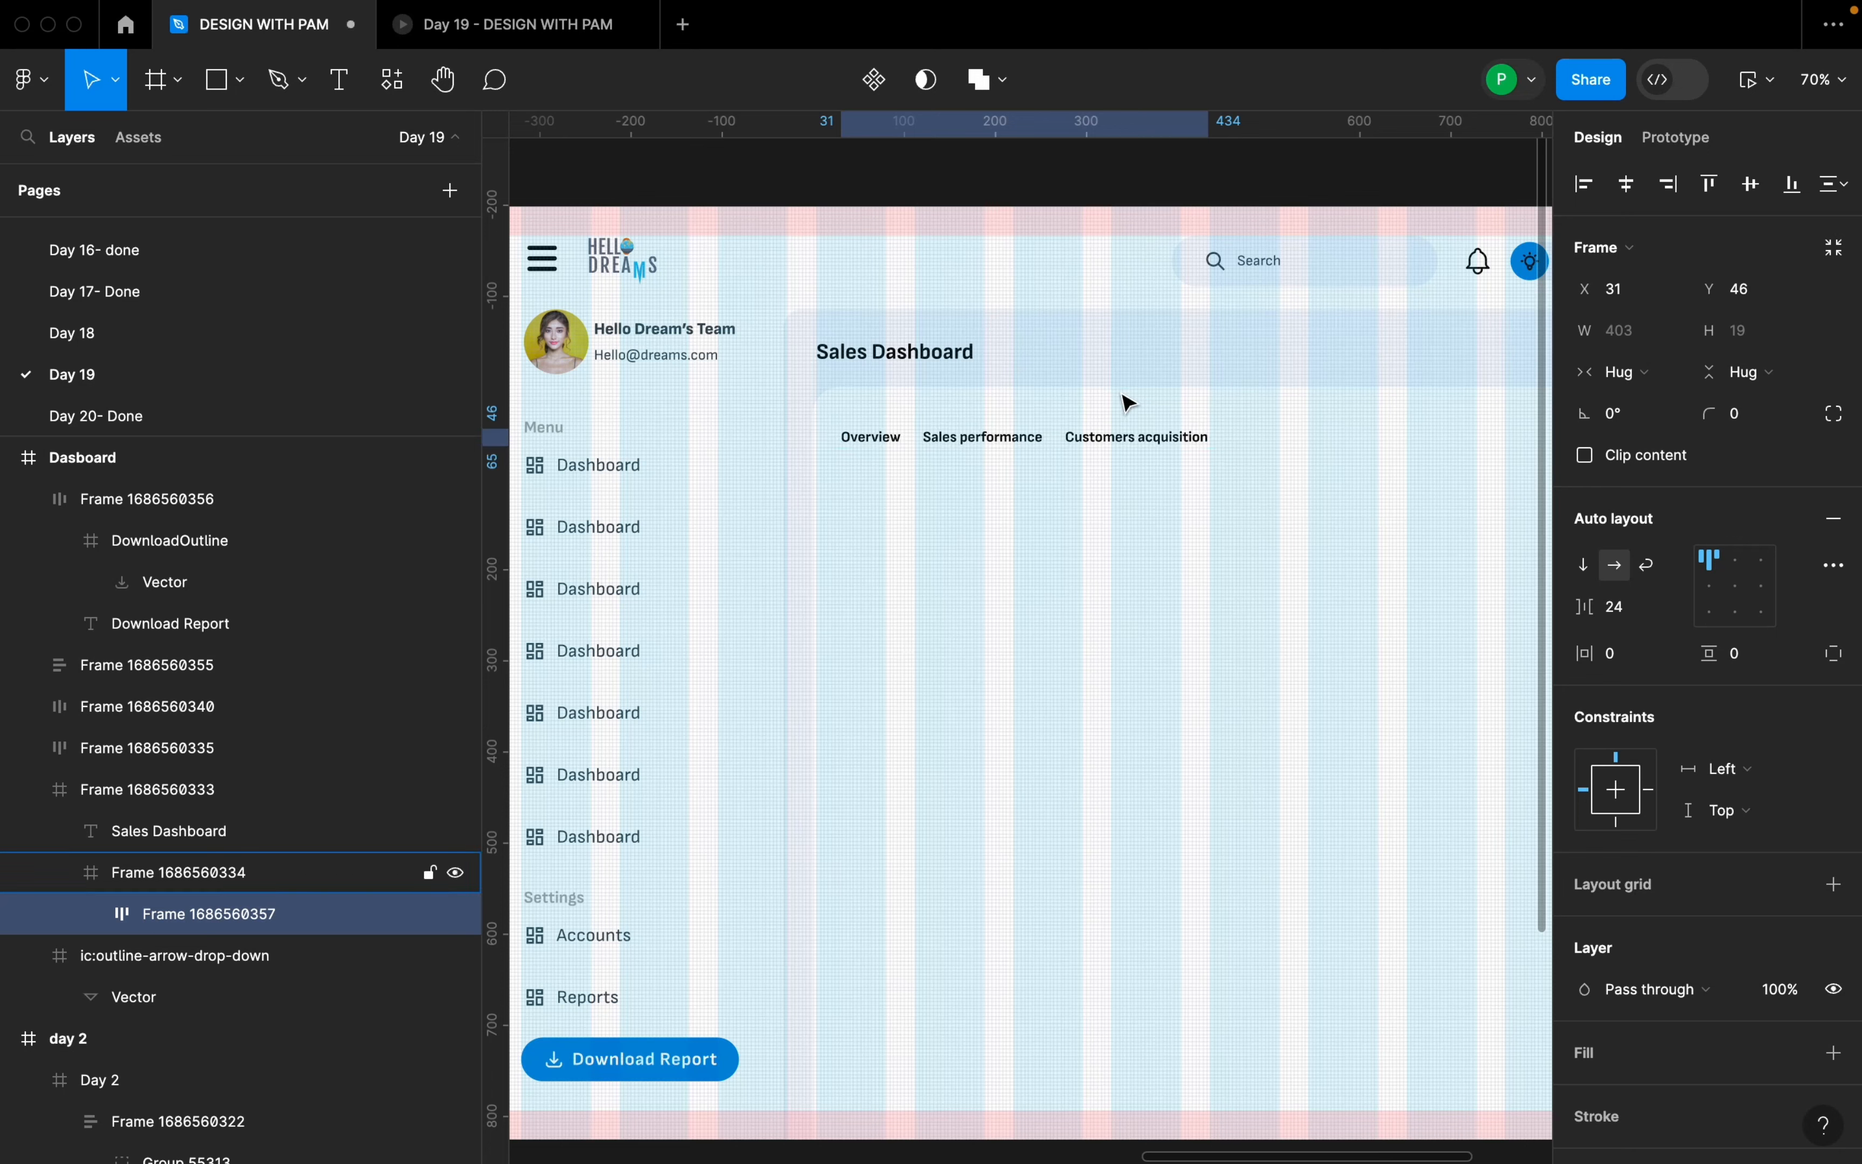
key("Down")
key("Down")
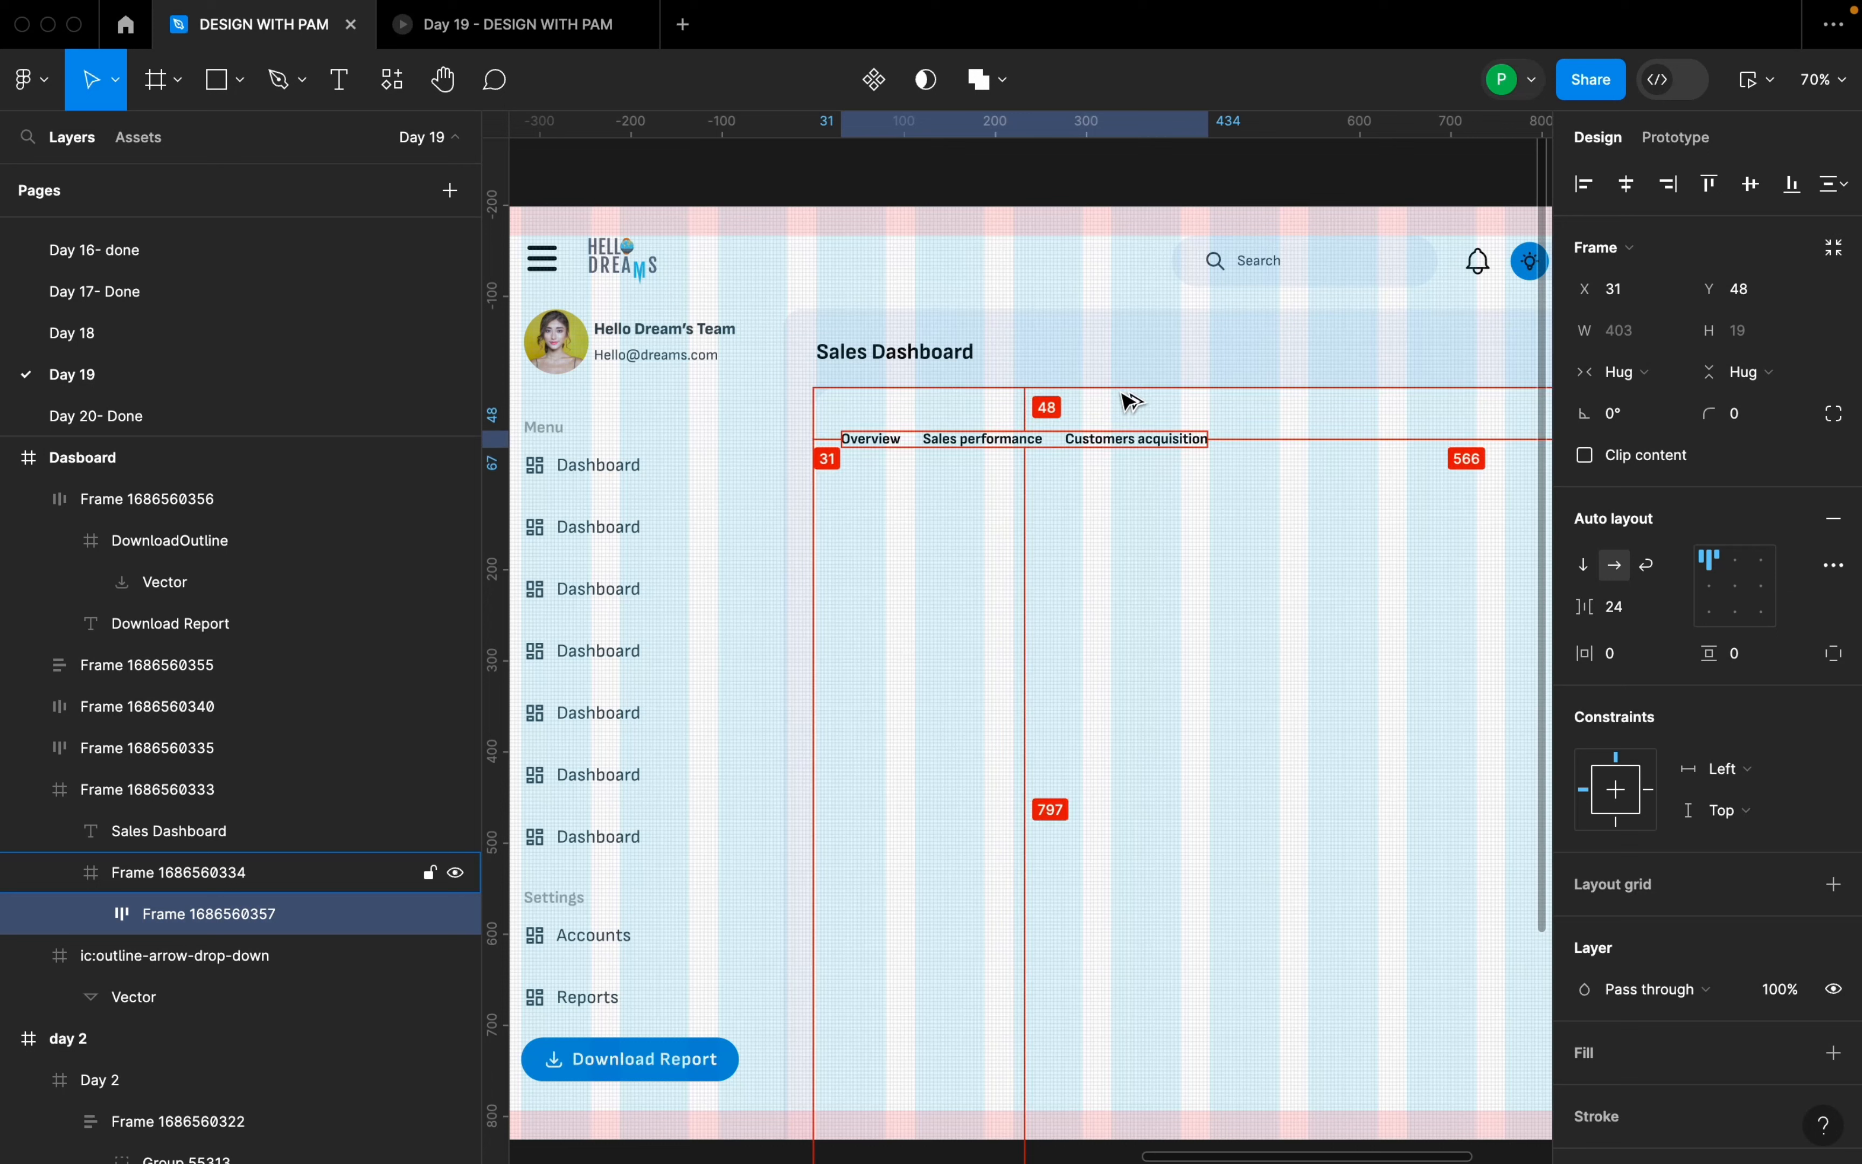
key("Down")
key("Down")
key("Down")
key("Down")
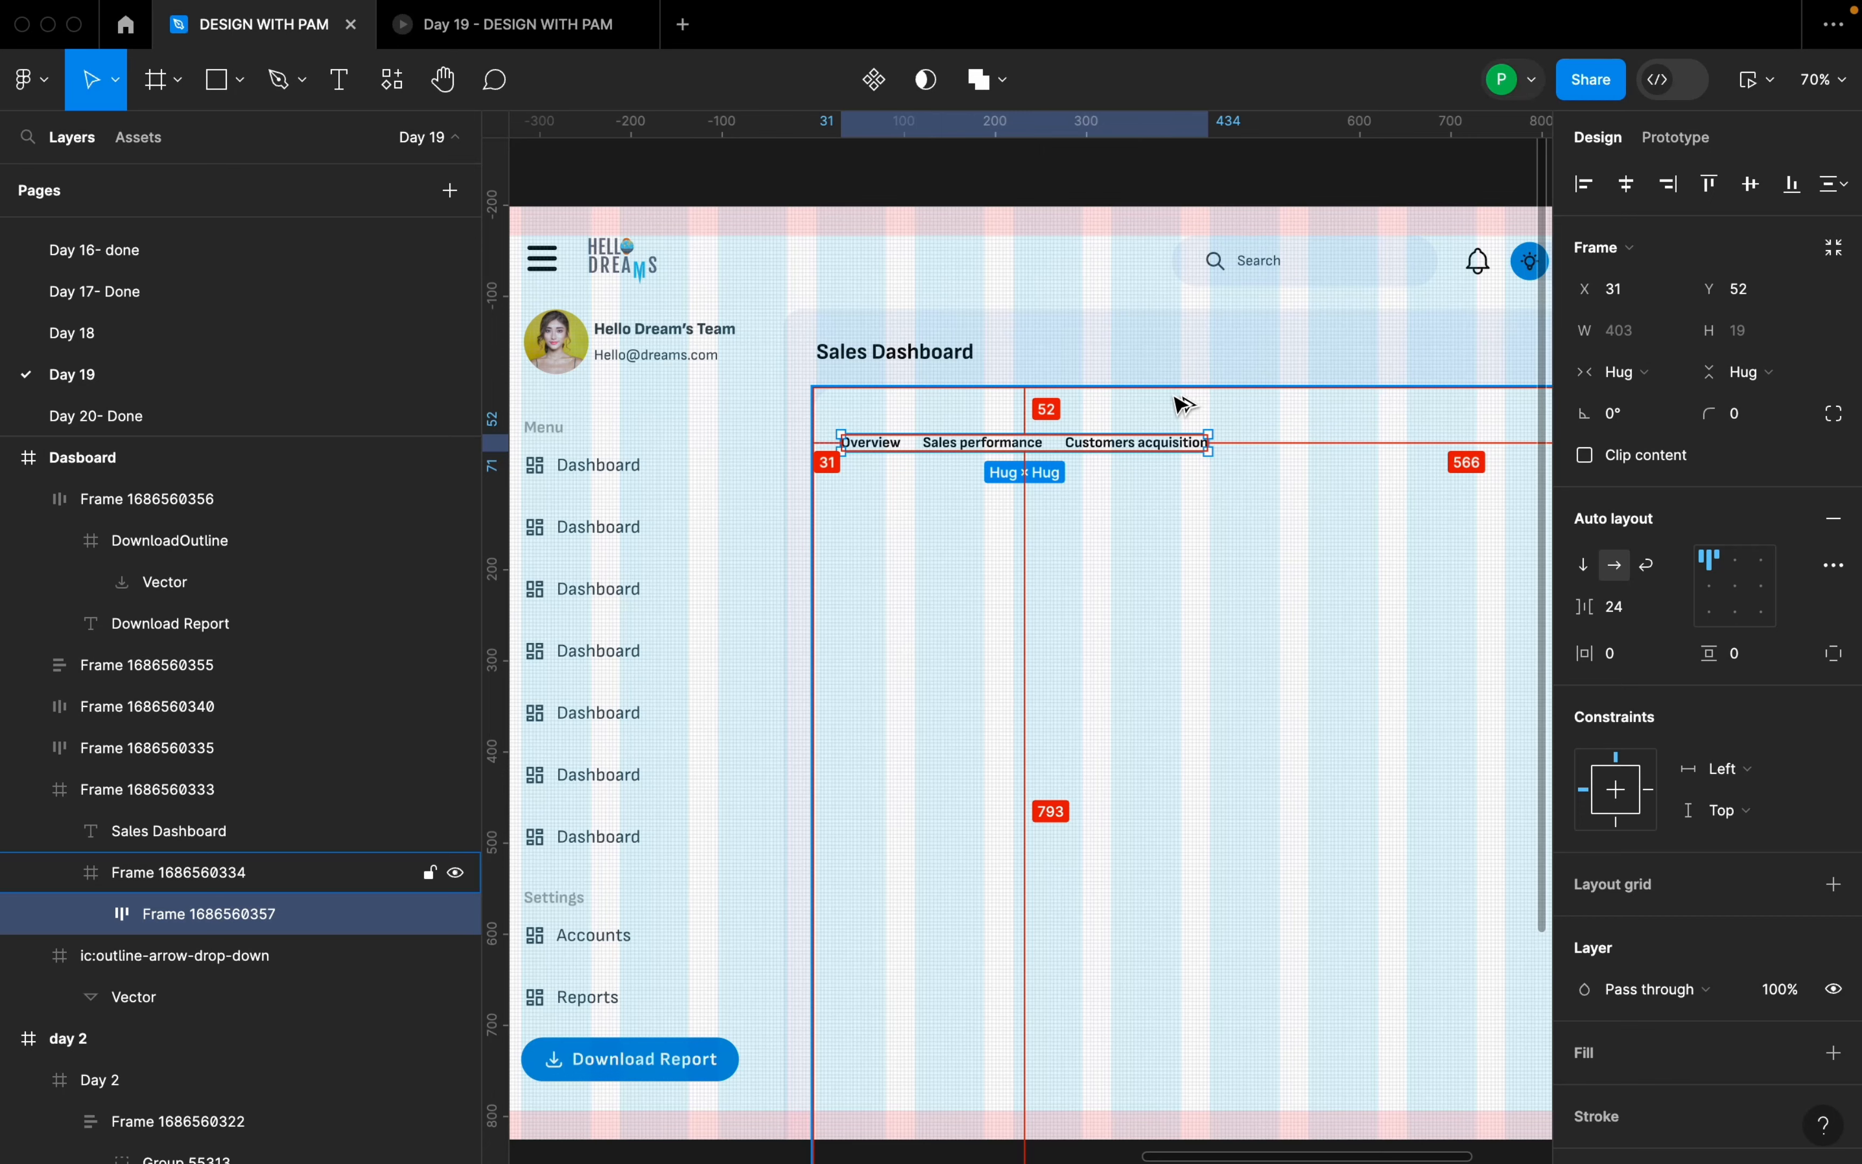
- Nudge the tab label frame to X 32, keeping it at Y 52 inside the white content panel
key("Right")
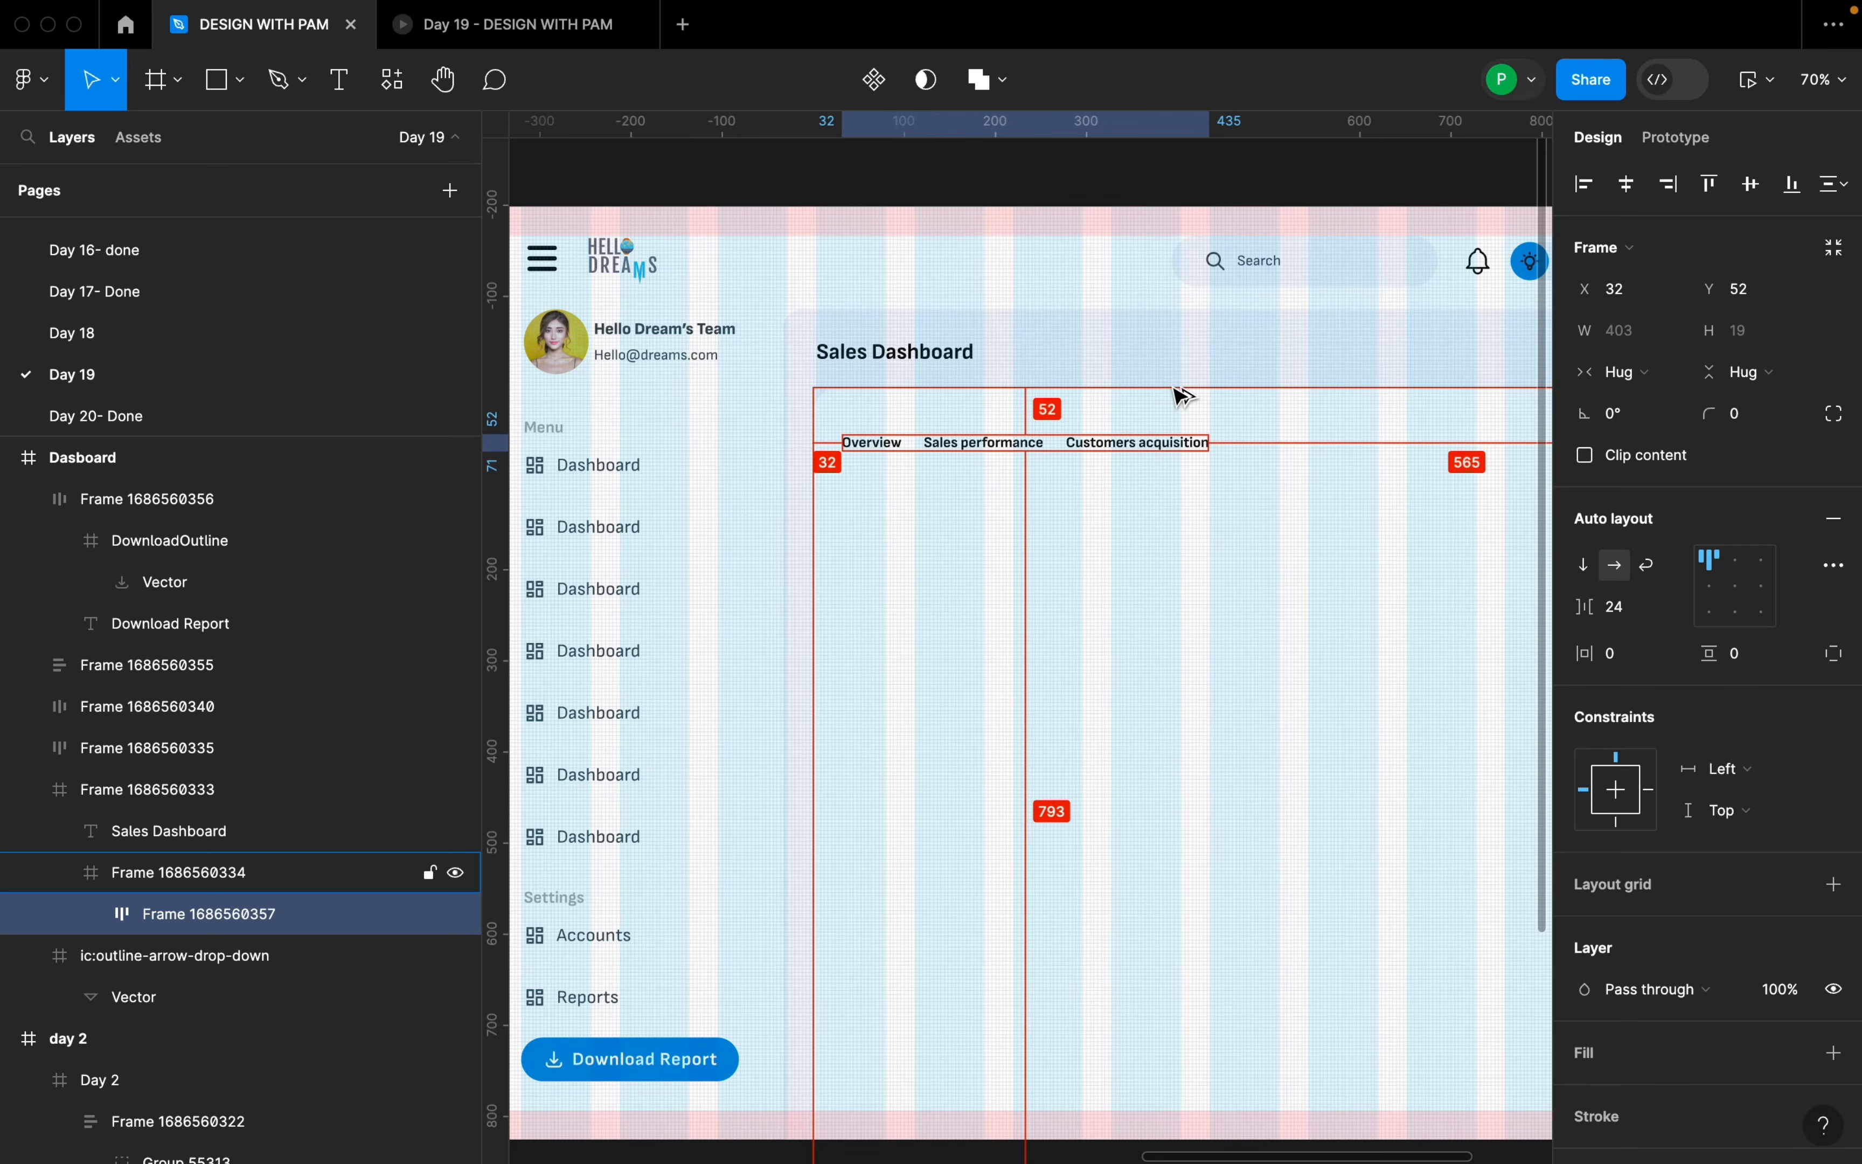
scroll(964, 449, "down", 2)
scroll(1001, 454, "down", 3)
scroll(1197, 448, "up", 2)
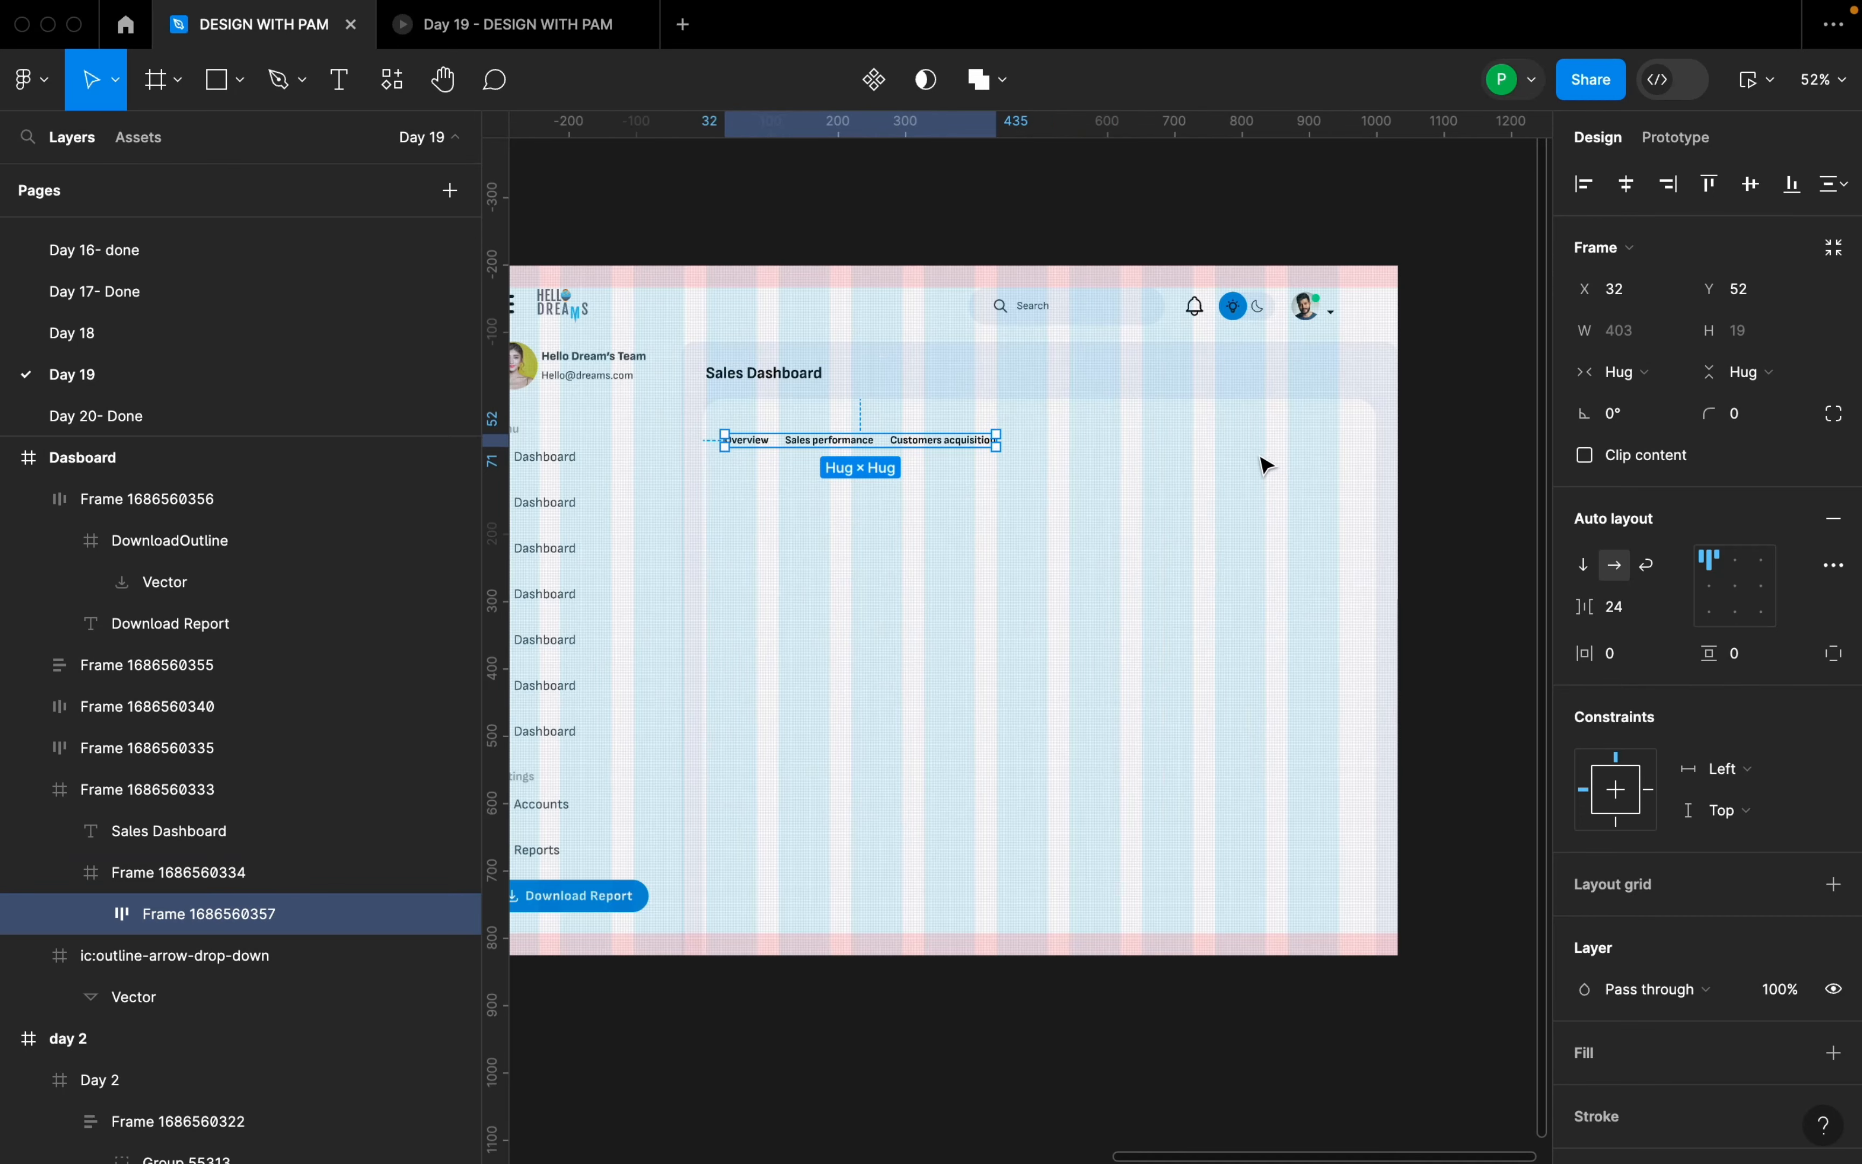
- Duplicate the header's search bar into the white content panel, beside the tab labels at X 543, Y 30
left_click(1149, 471)
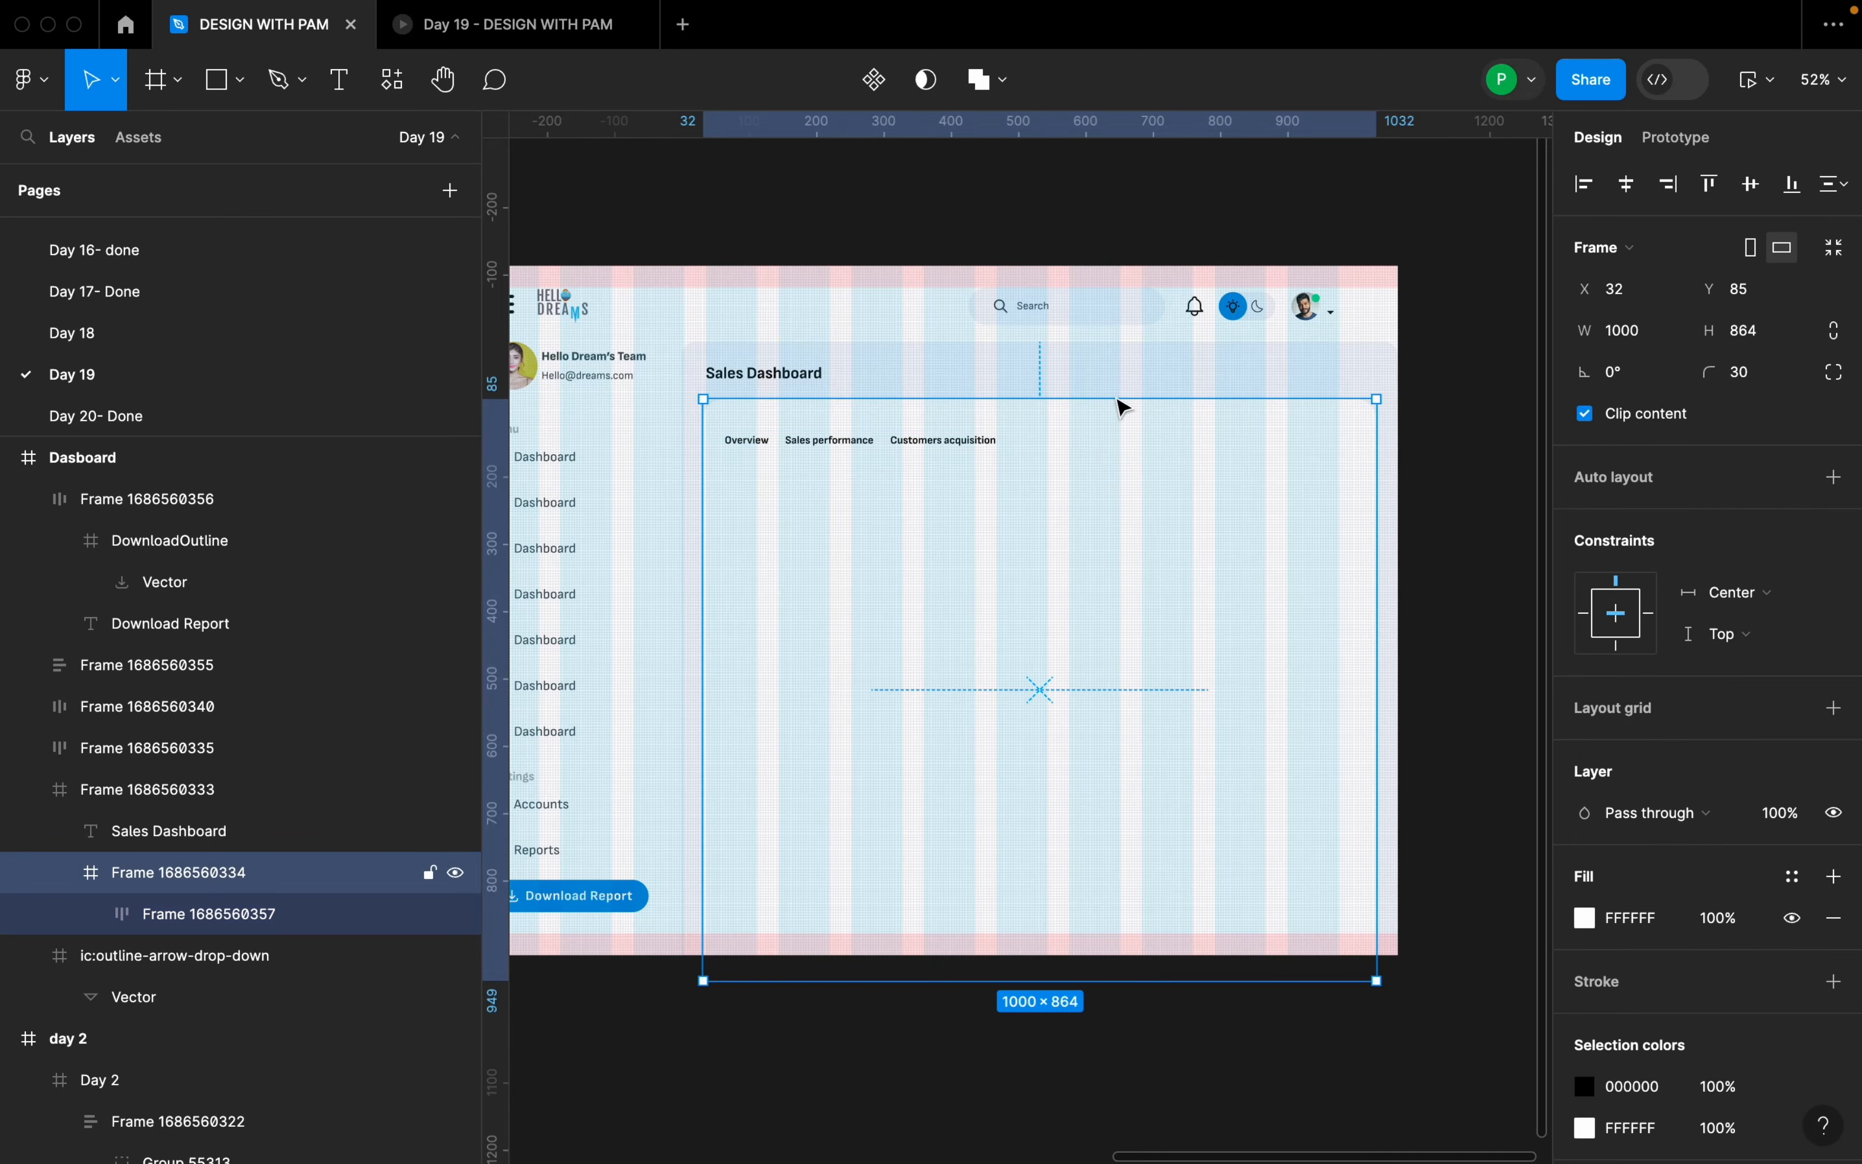
left_click(1123, 310)
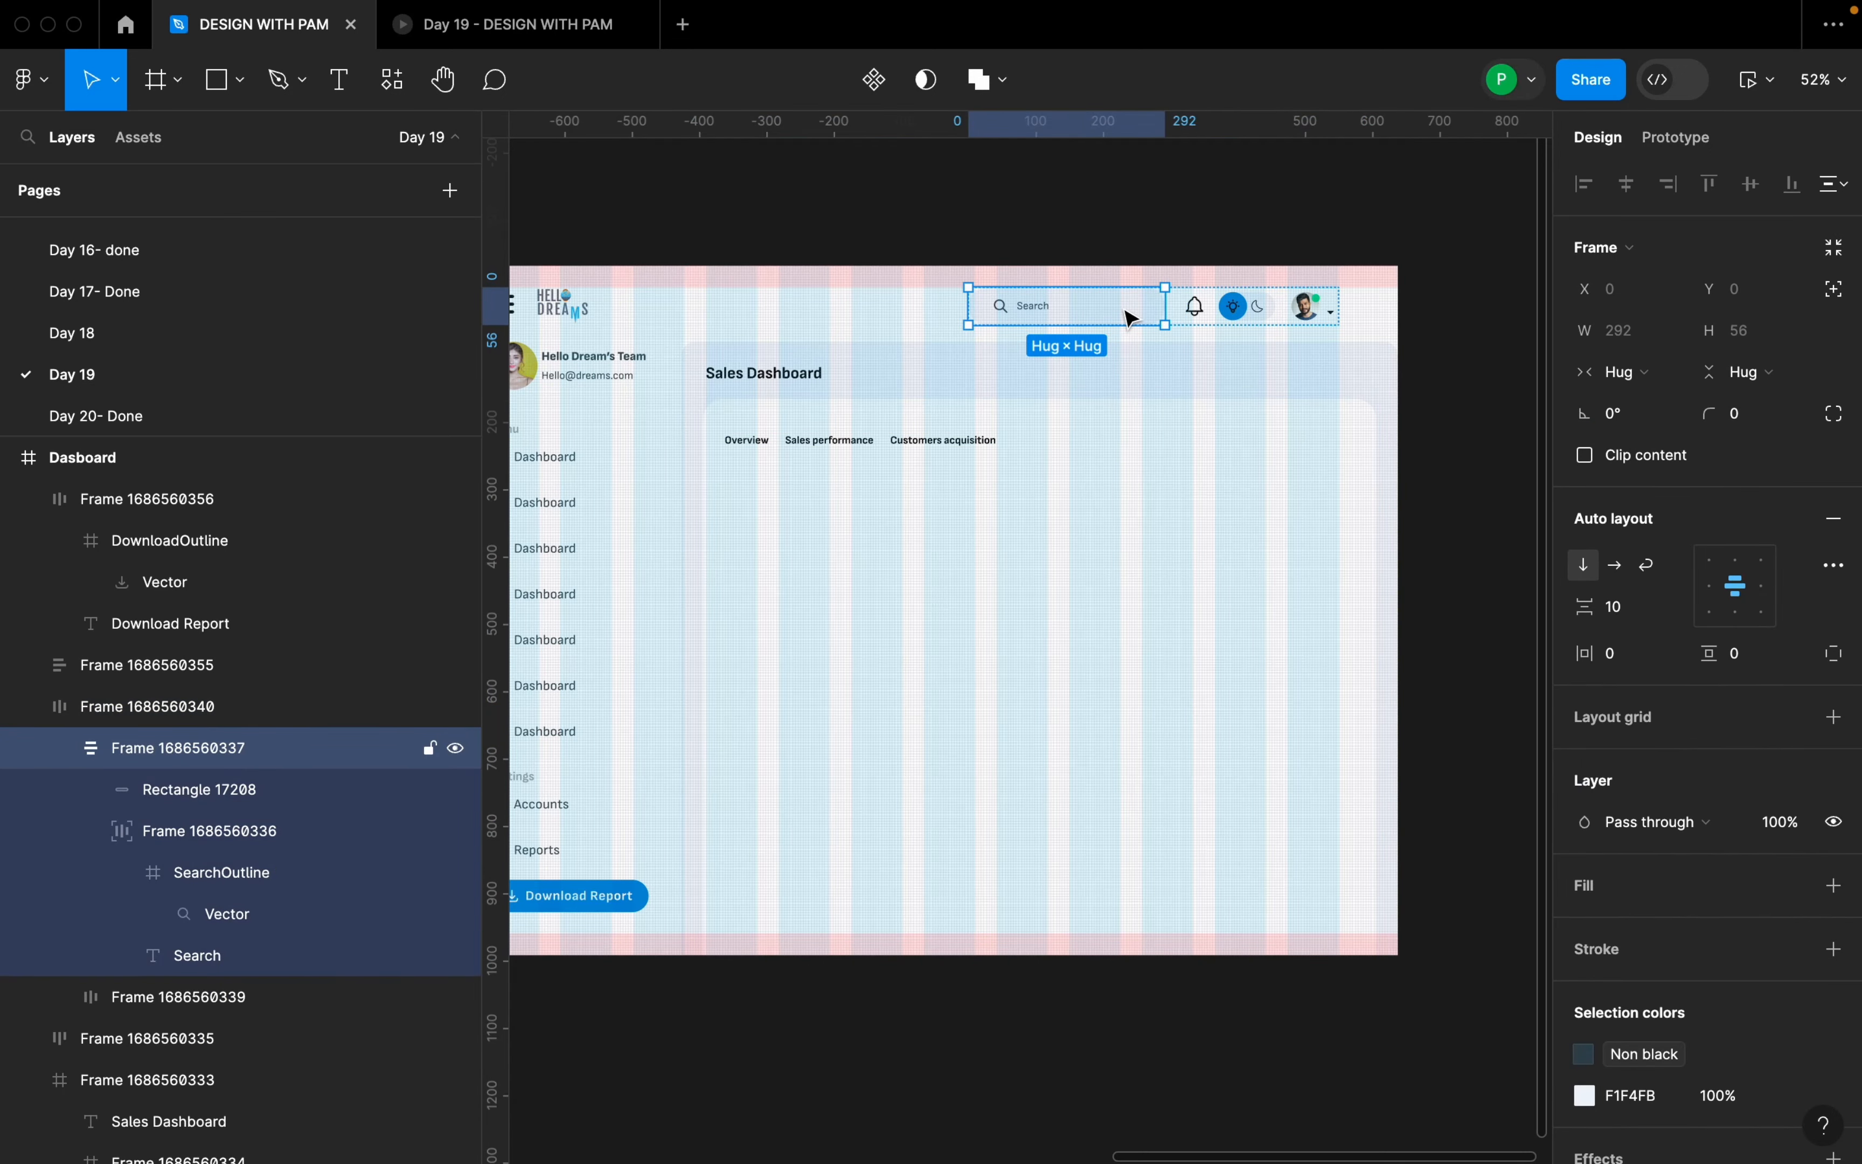
left_click_drag(1125, 317, 1234, 439)
scroll(1238, 441, "up", 3)
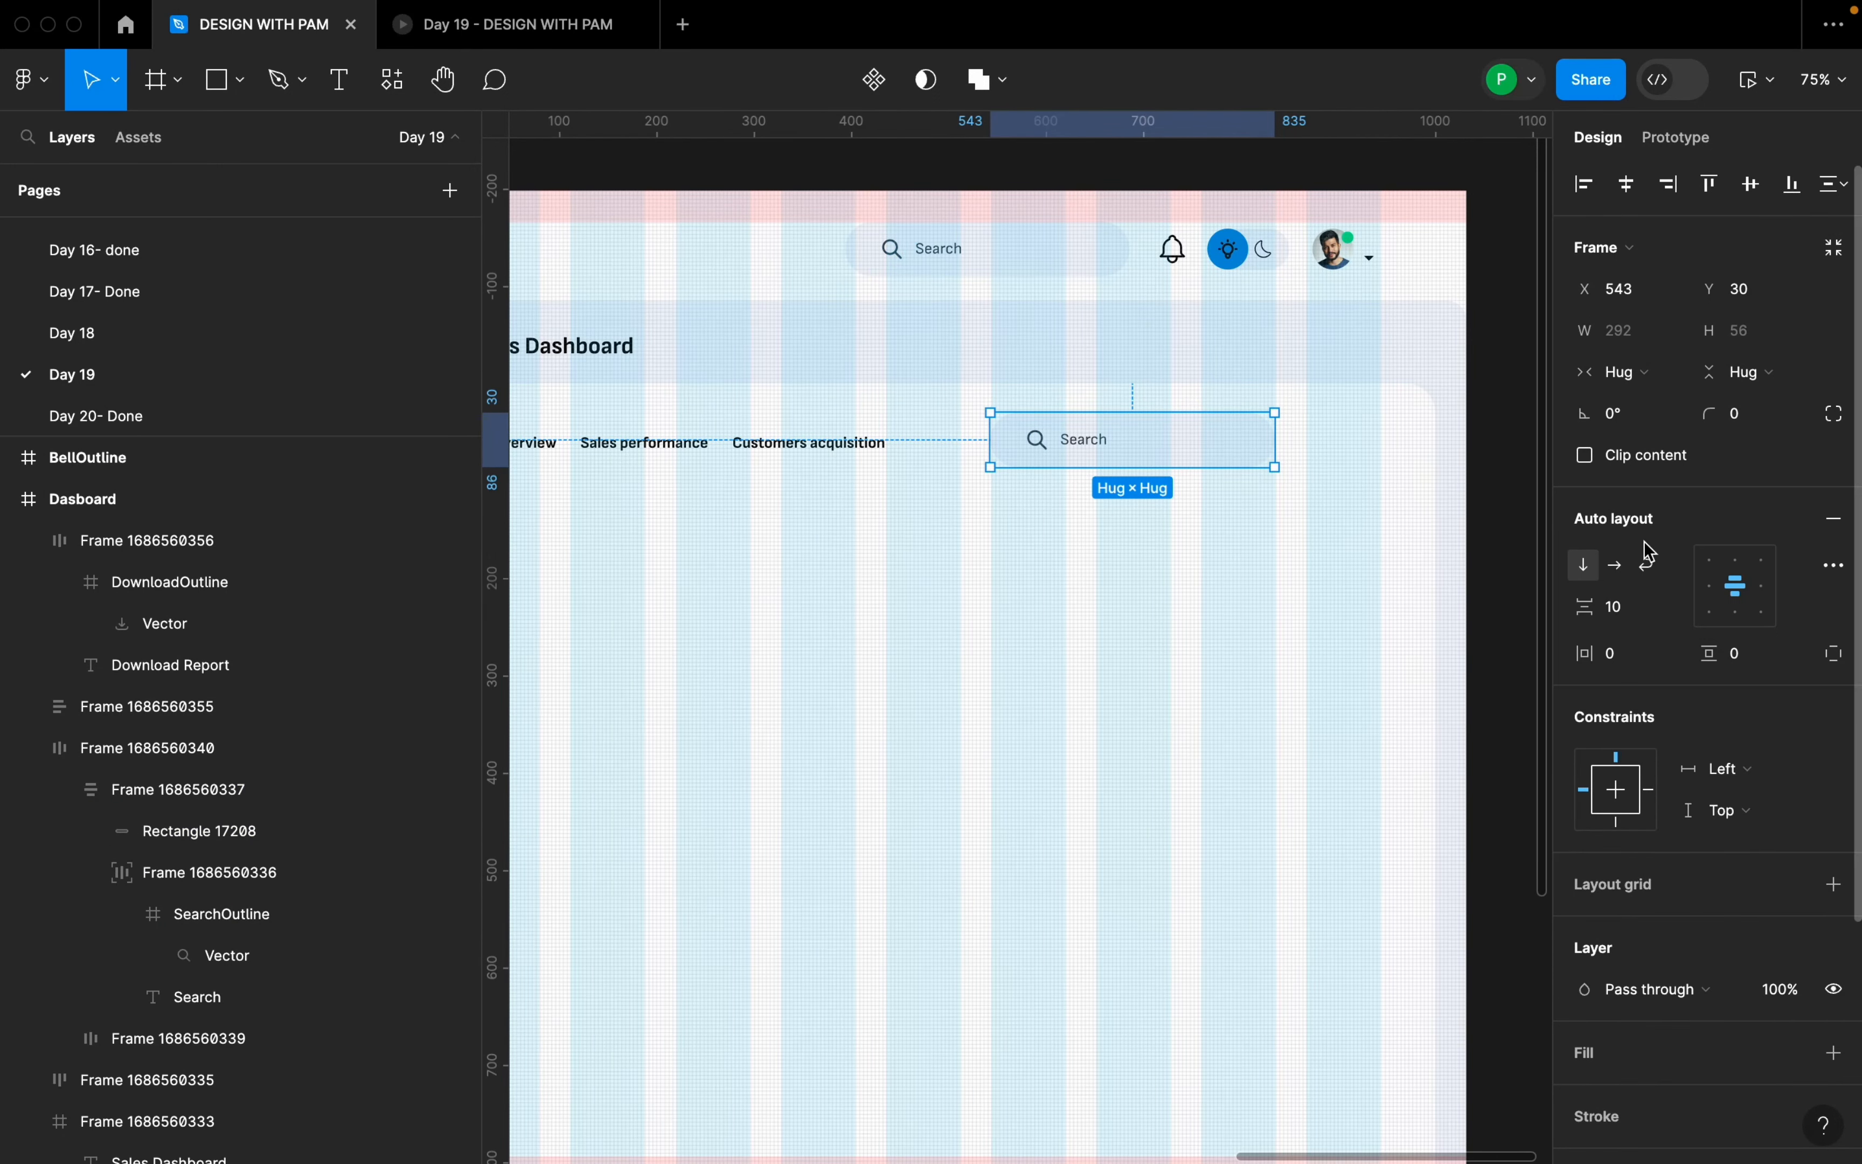
left_click(1253, 514)
left_click(1218, 457)
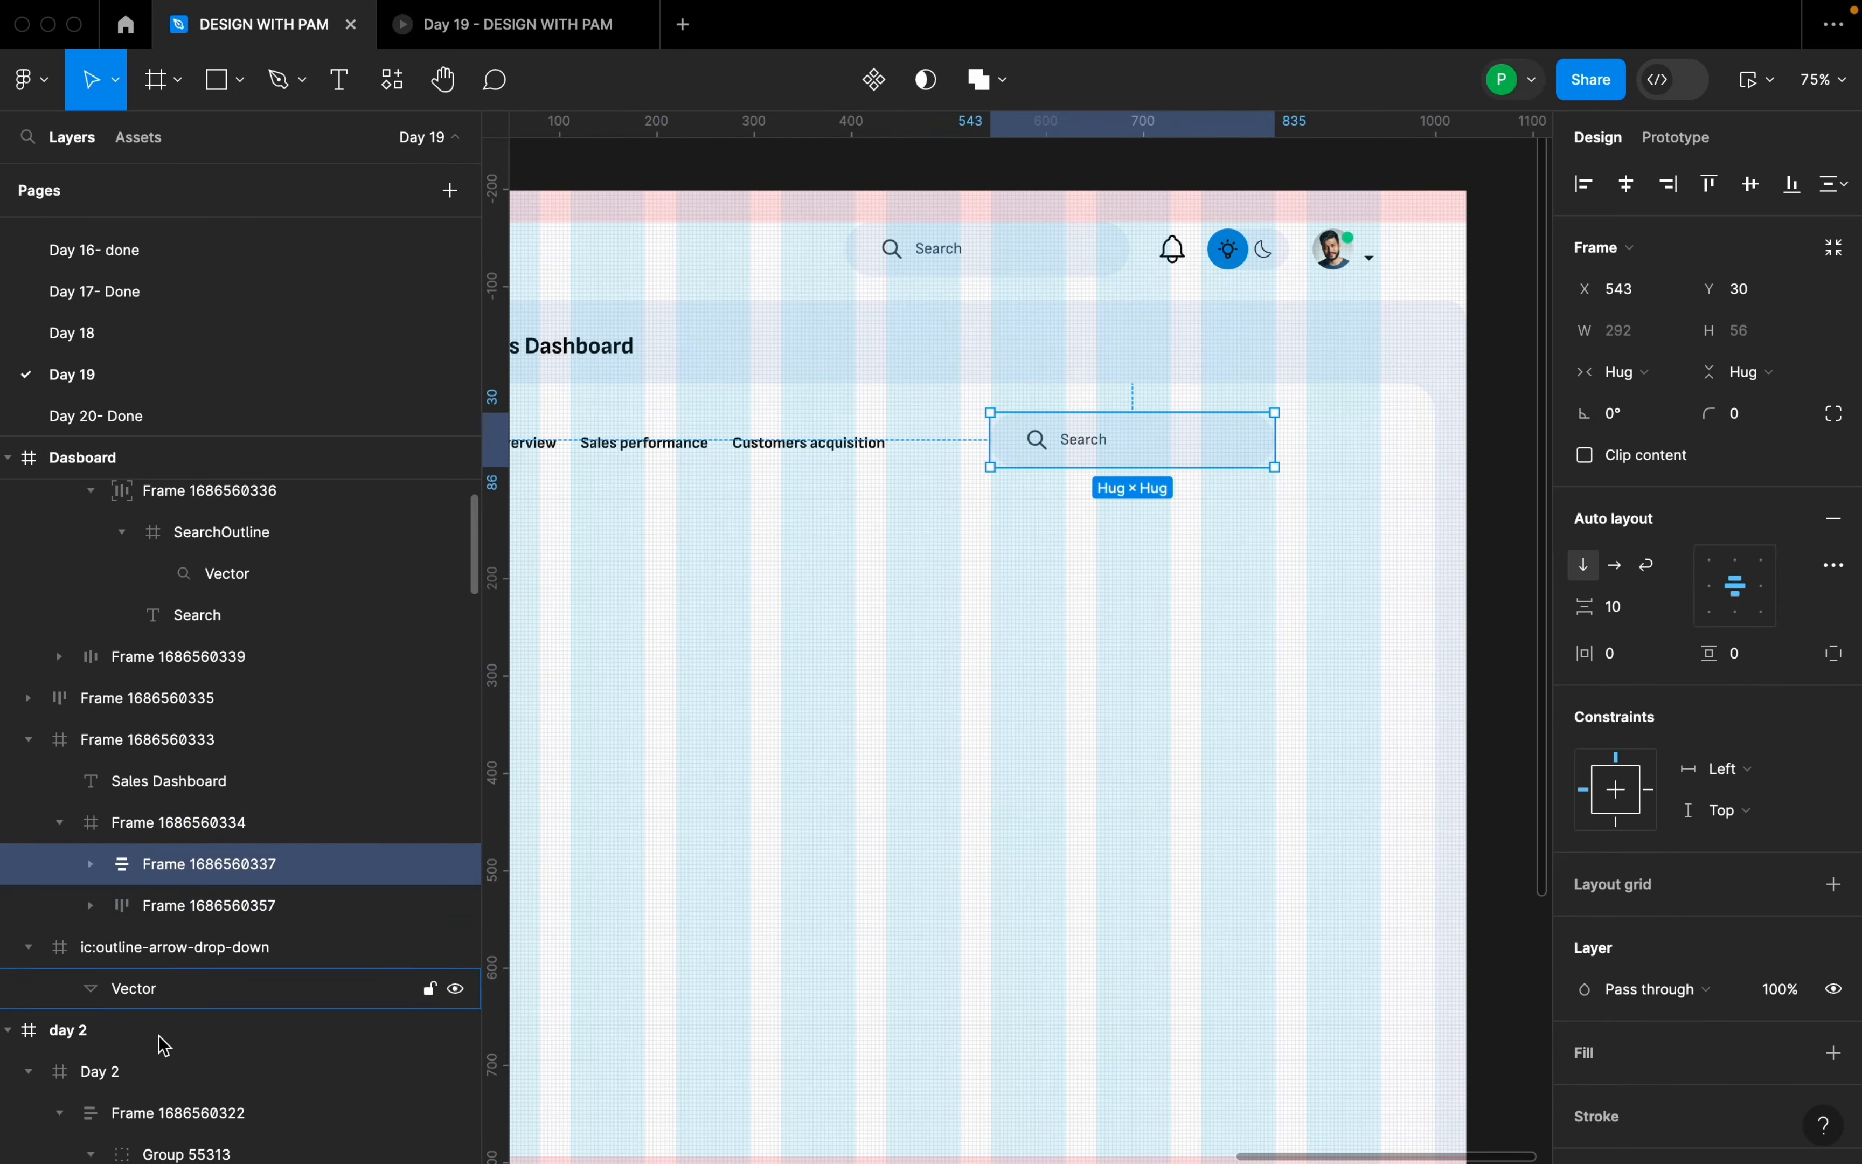
- Set the copied search bar's background height to 42 and recentre its icon and label vertically at Y 9
left_click(92, 866)
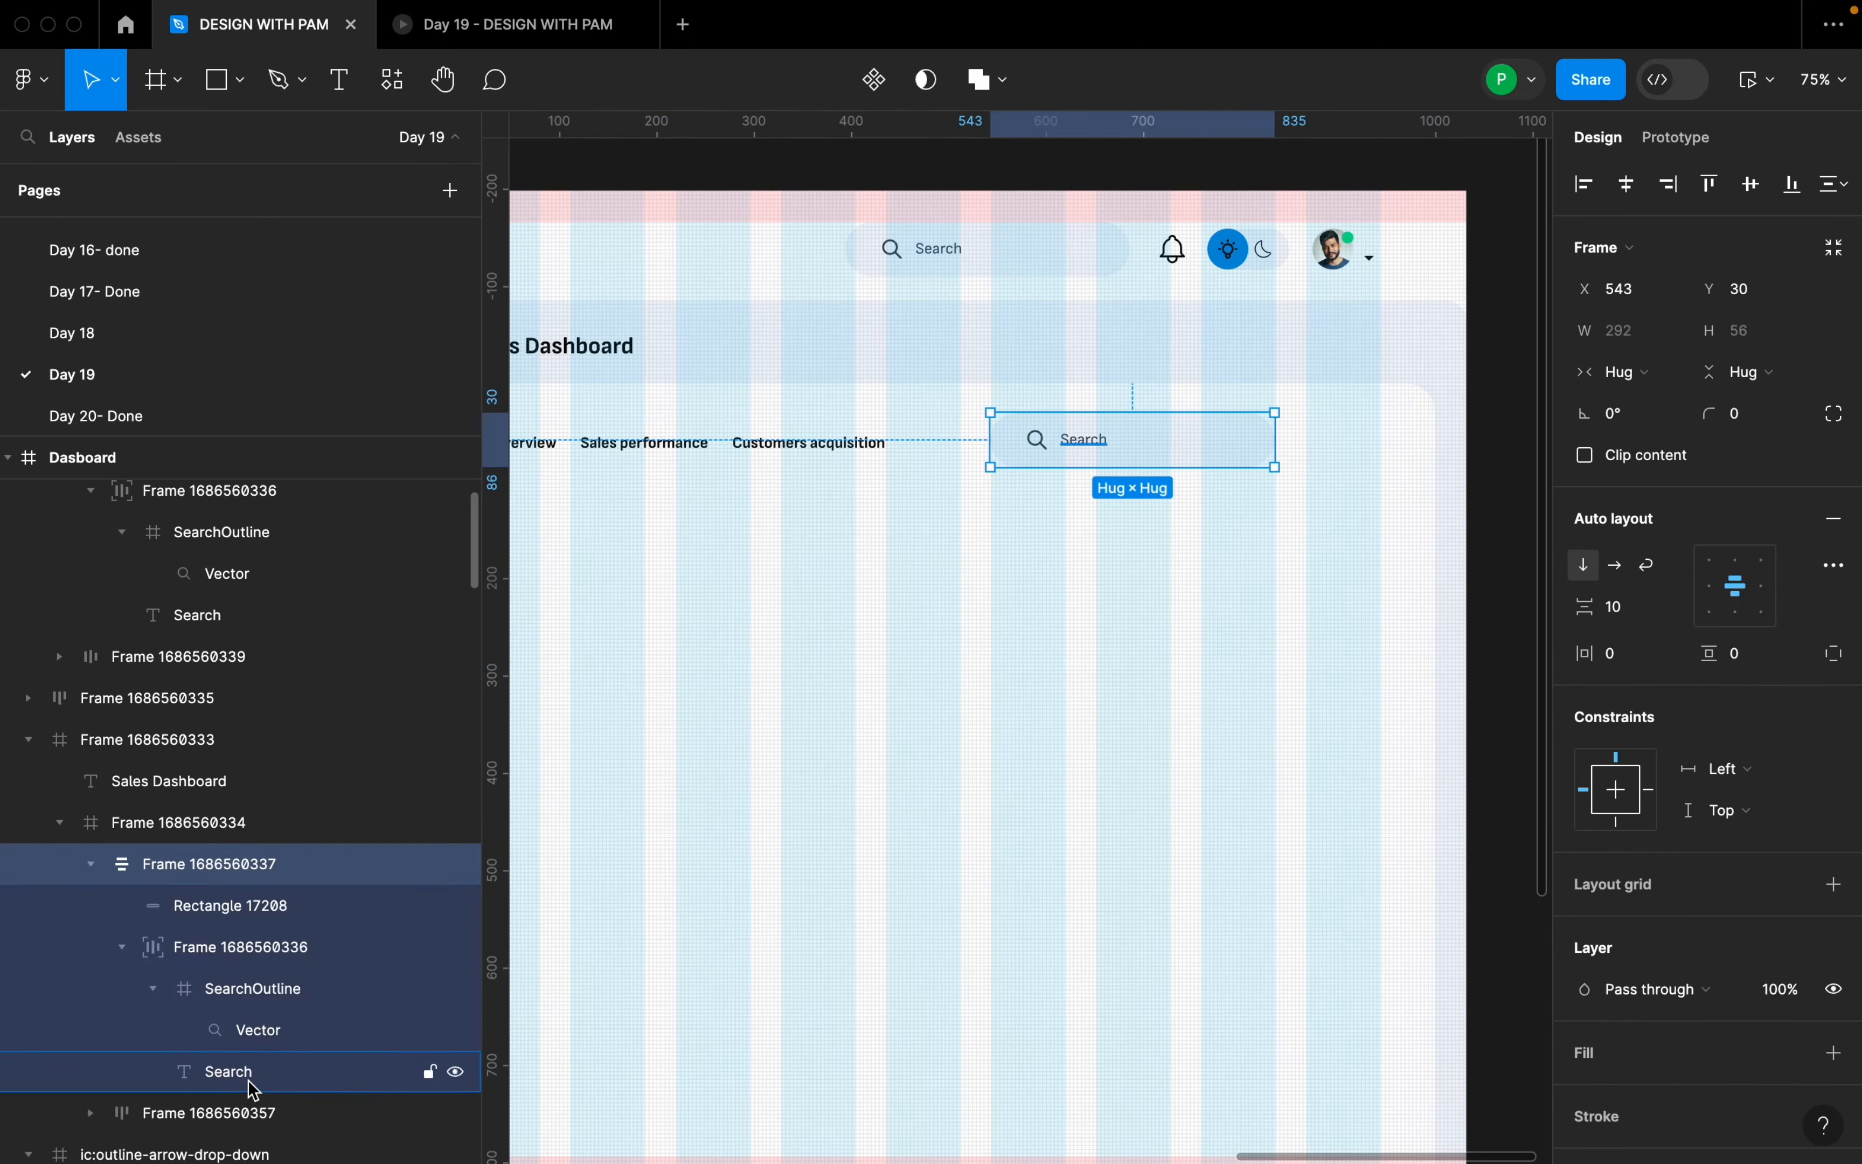
left_click(262, 922)
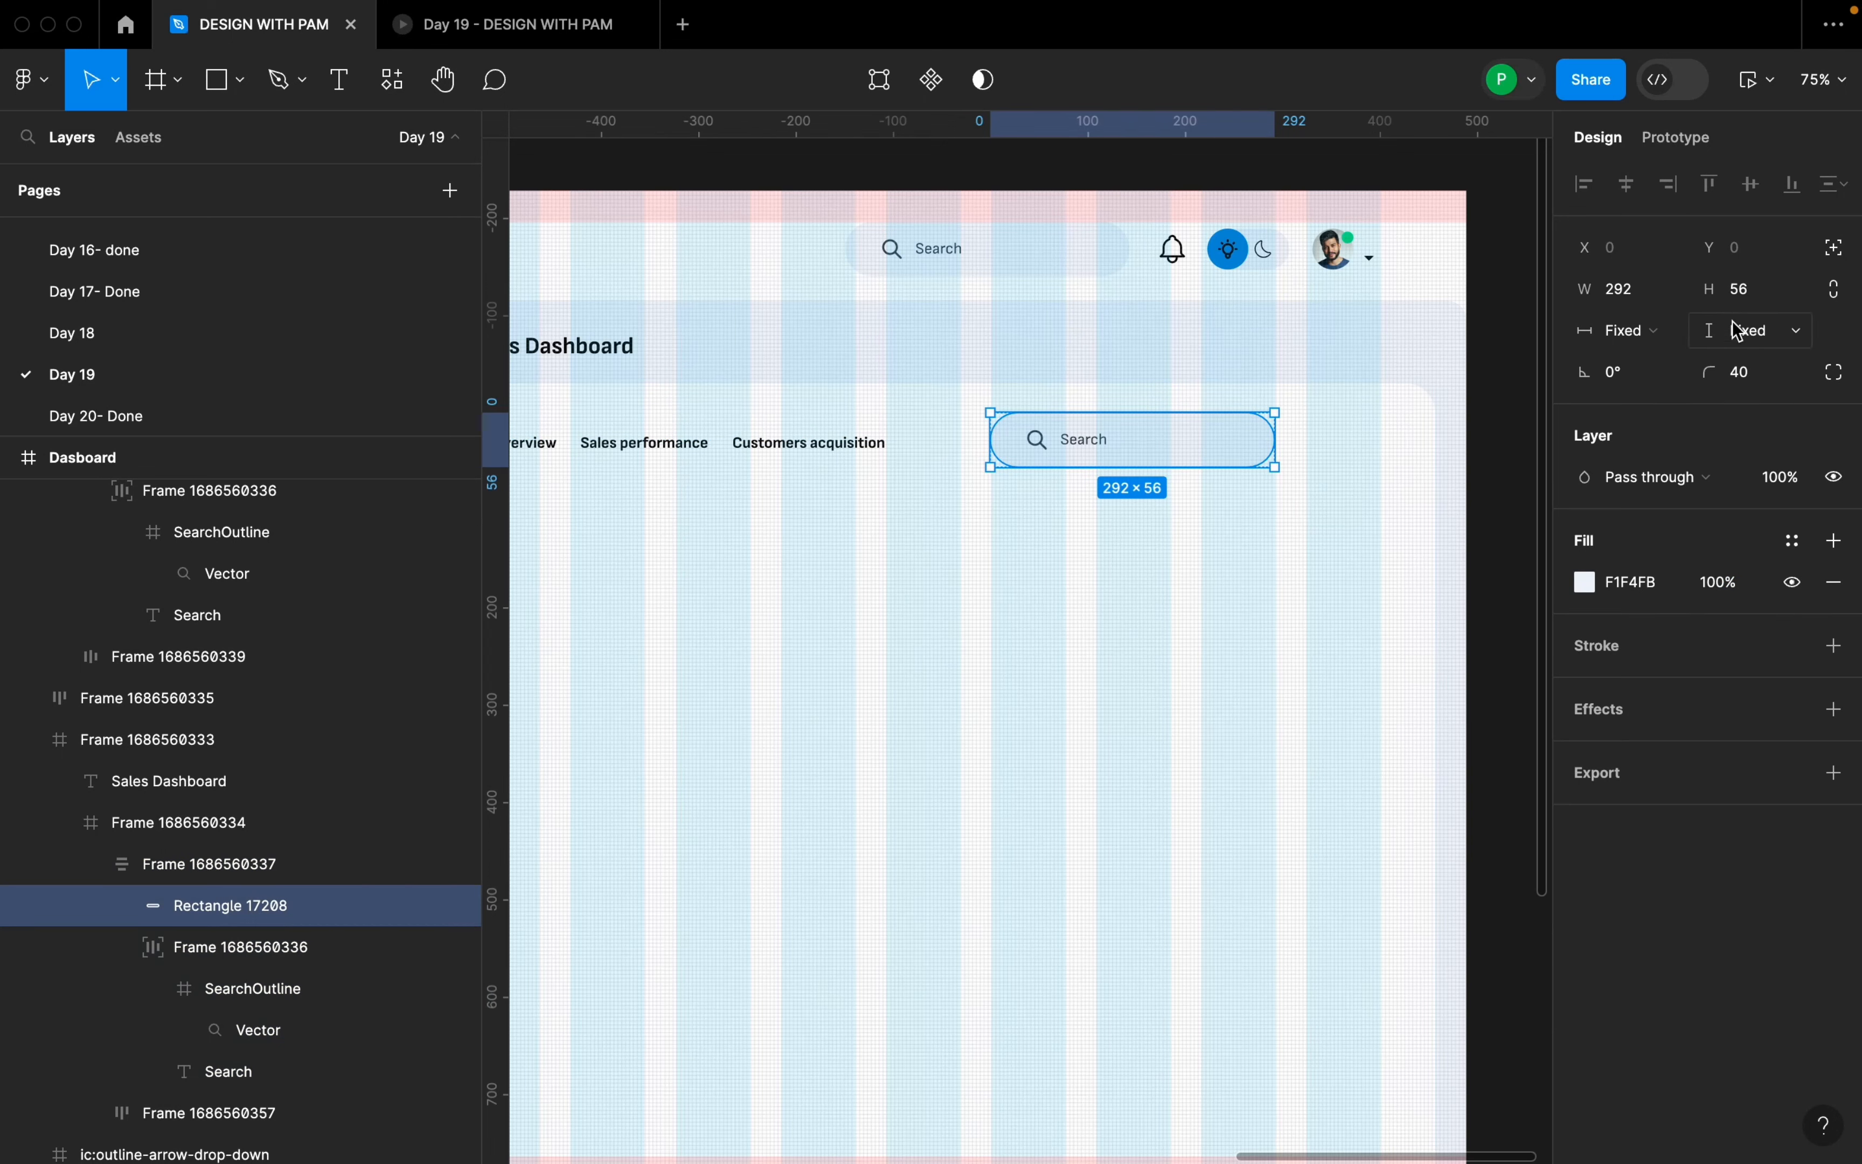
left_click(1759, 302)
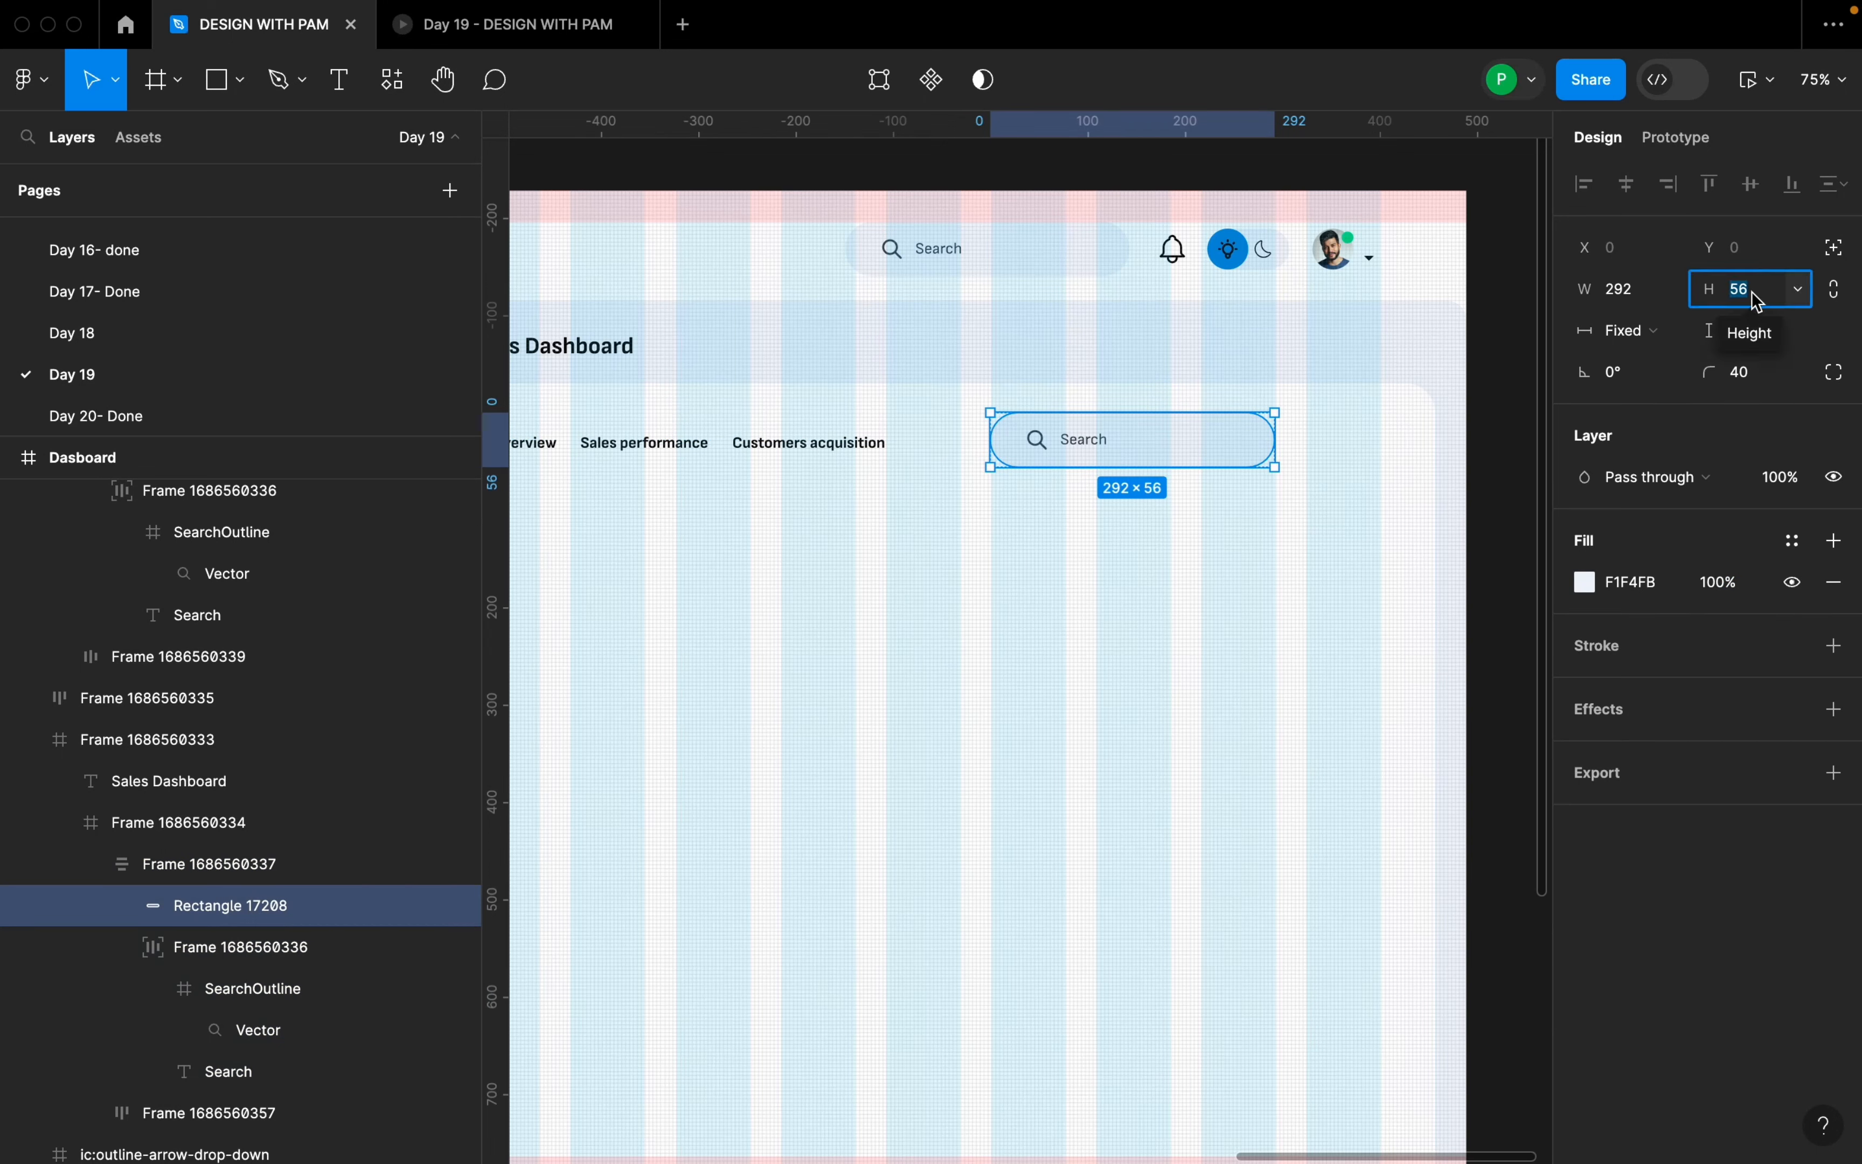
type("42")
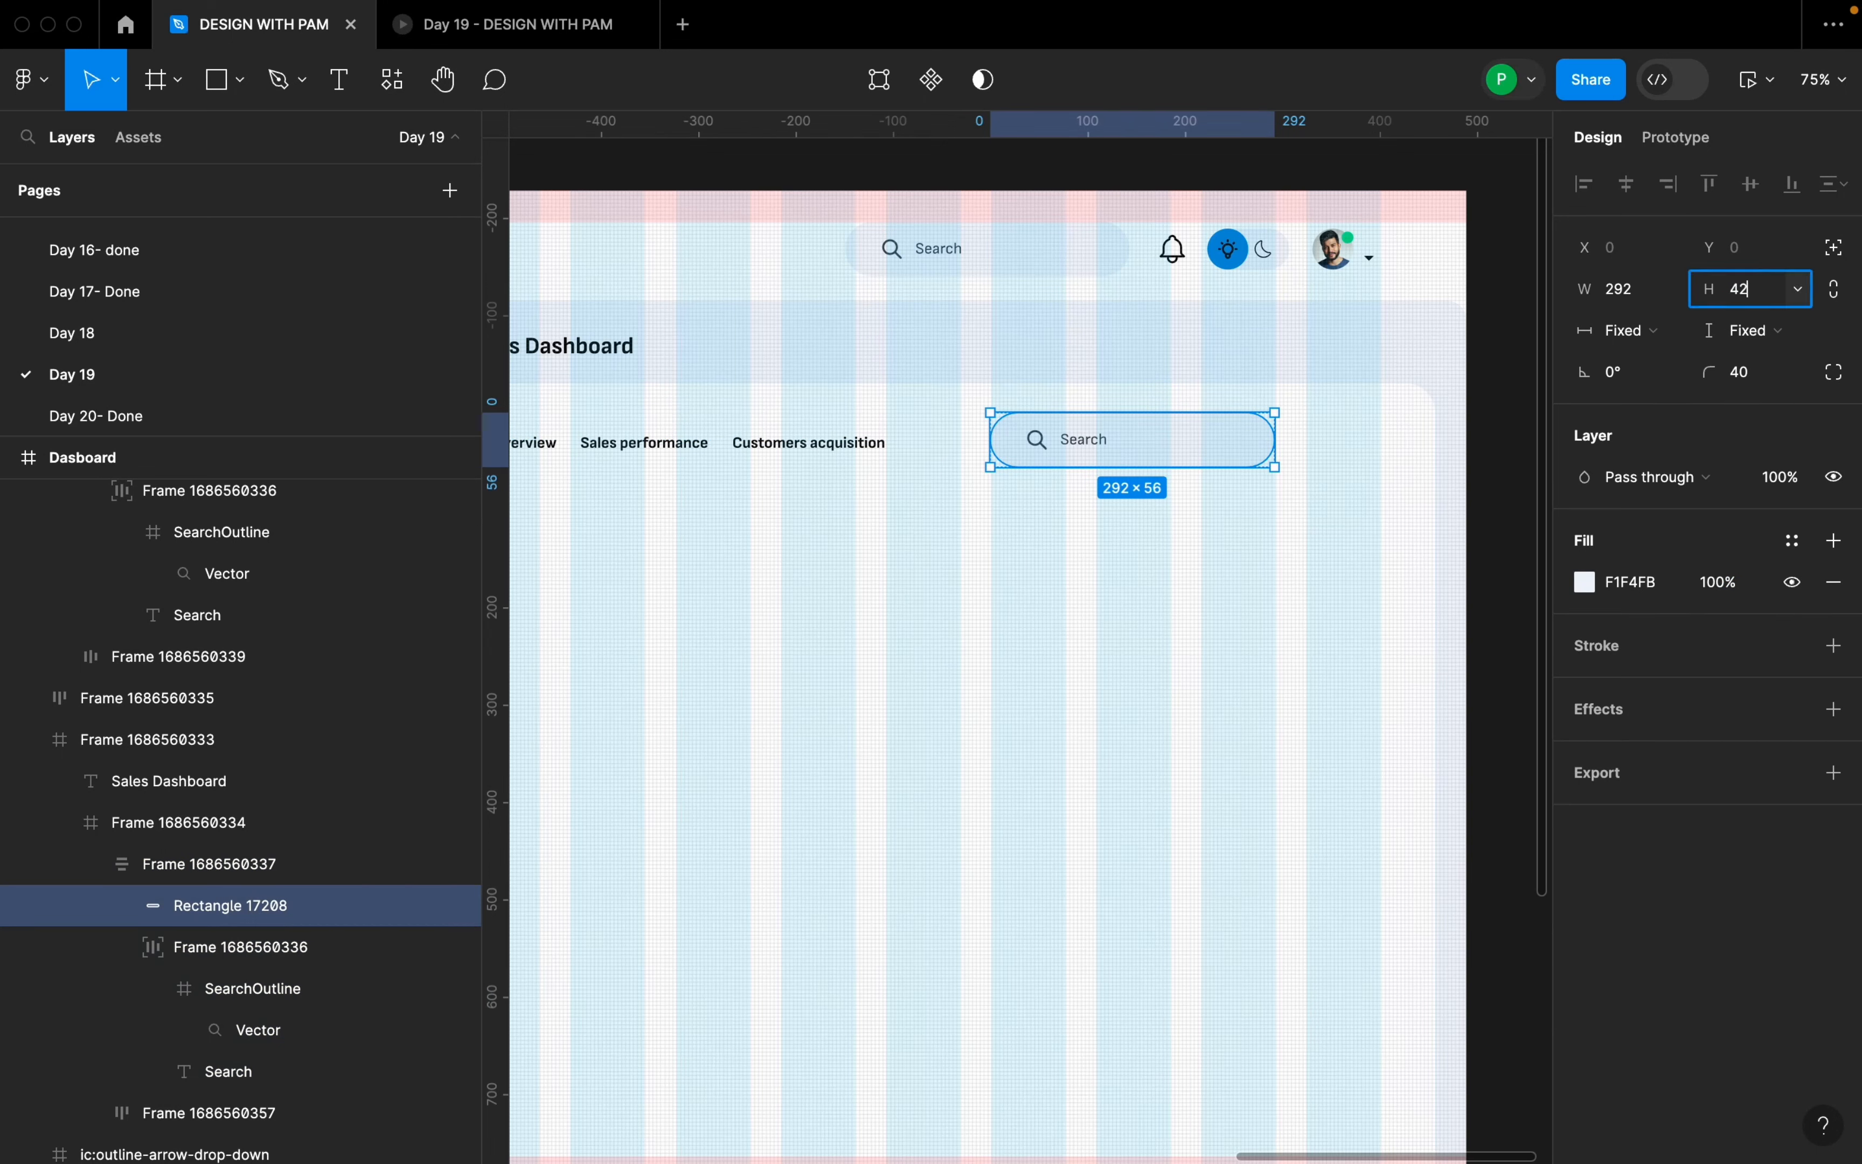
key("Return")
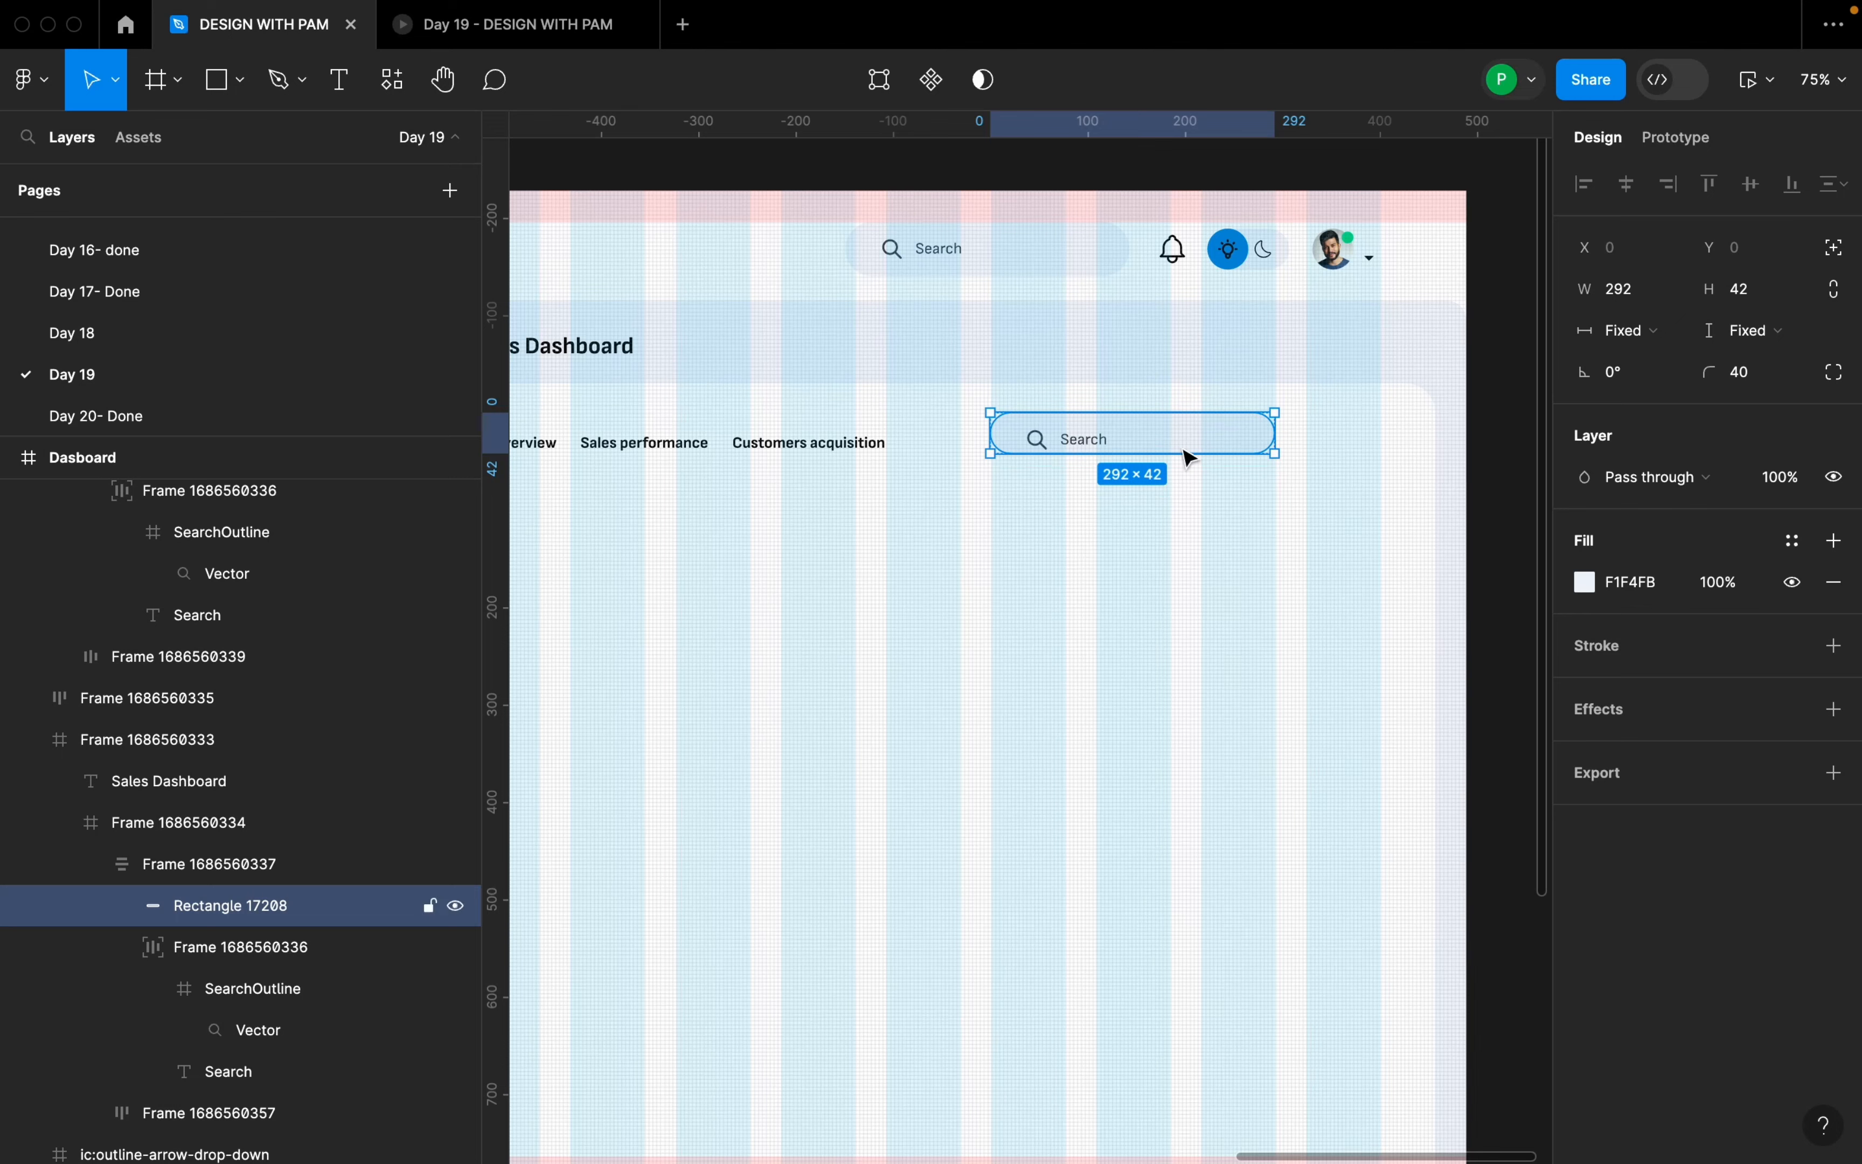
left_click(1083, 440)
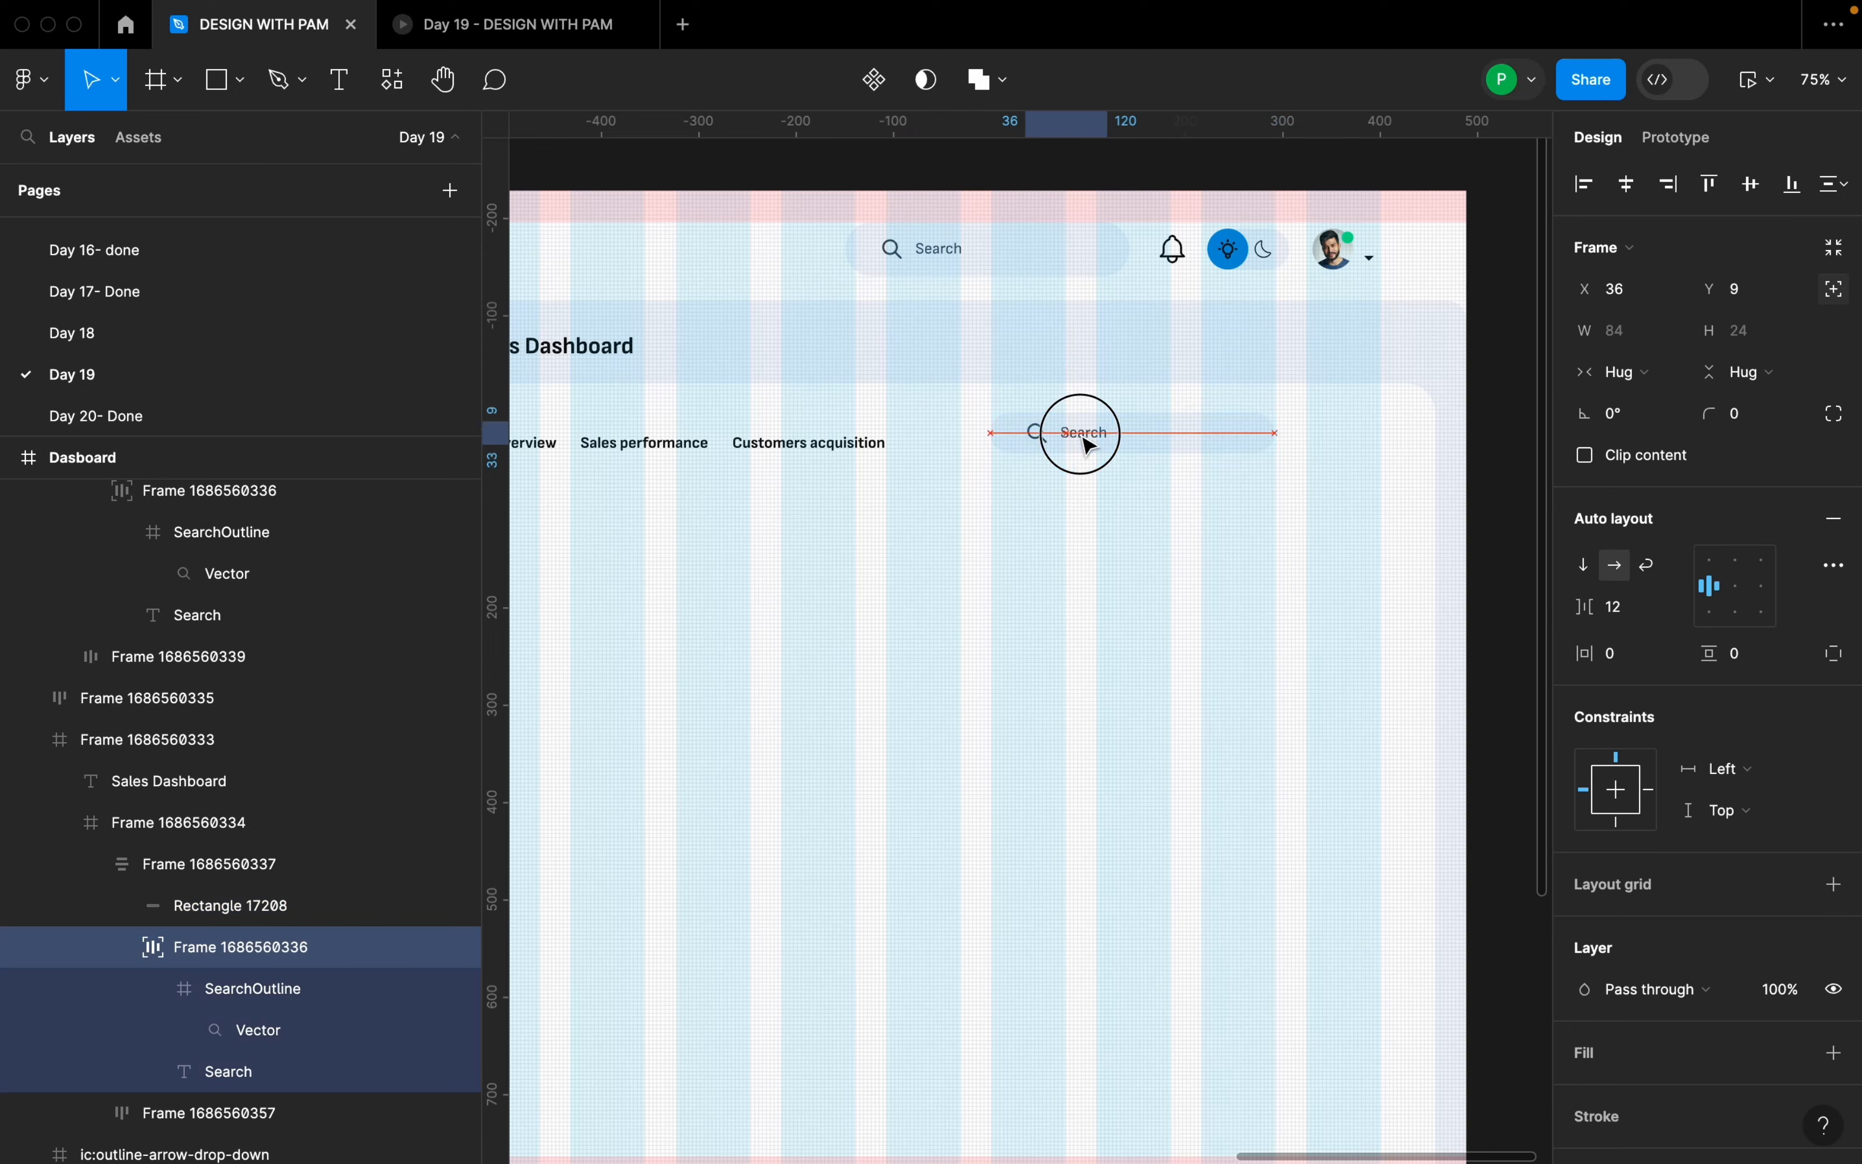
- Set the width of the copied search bar's background rectangle to 234
left_click(1156, 447)
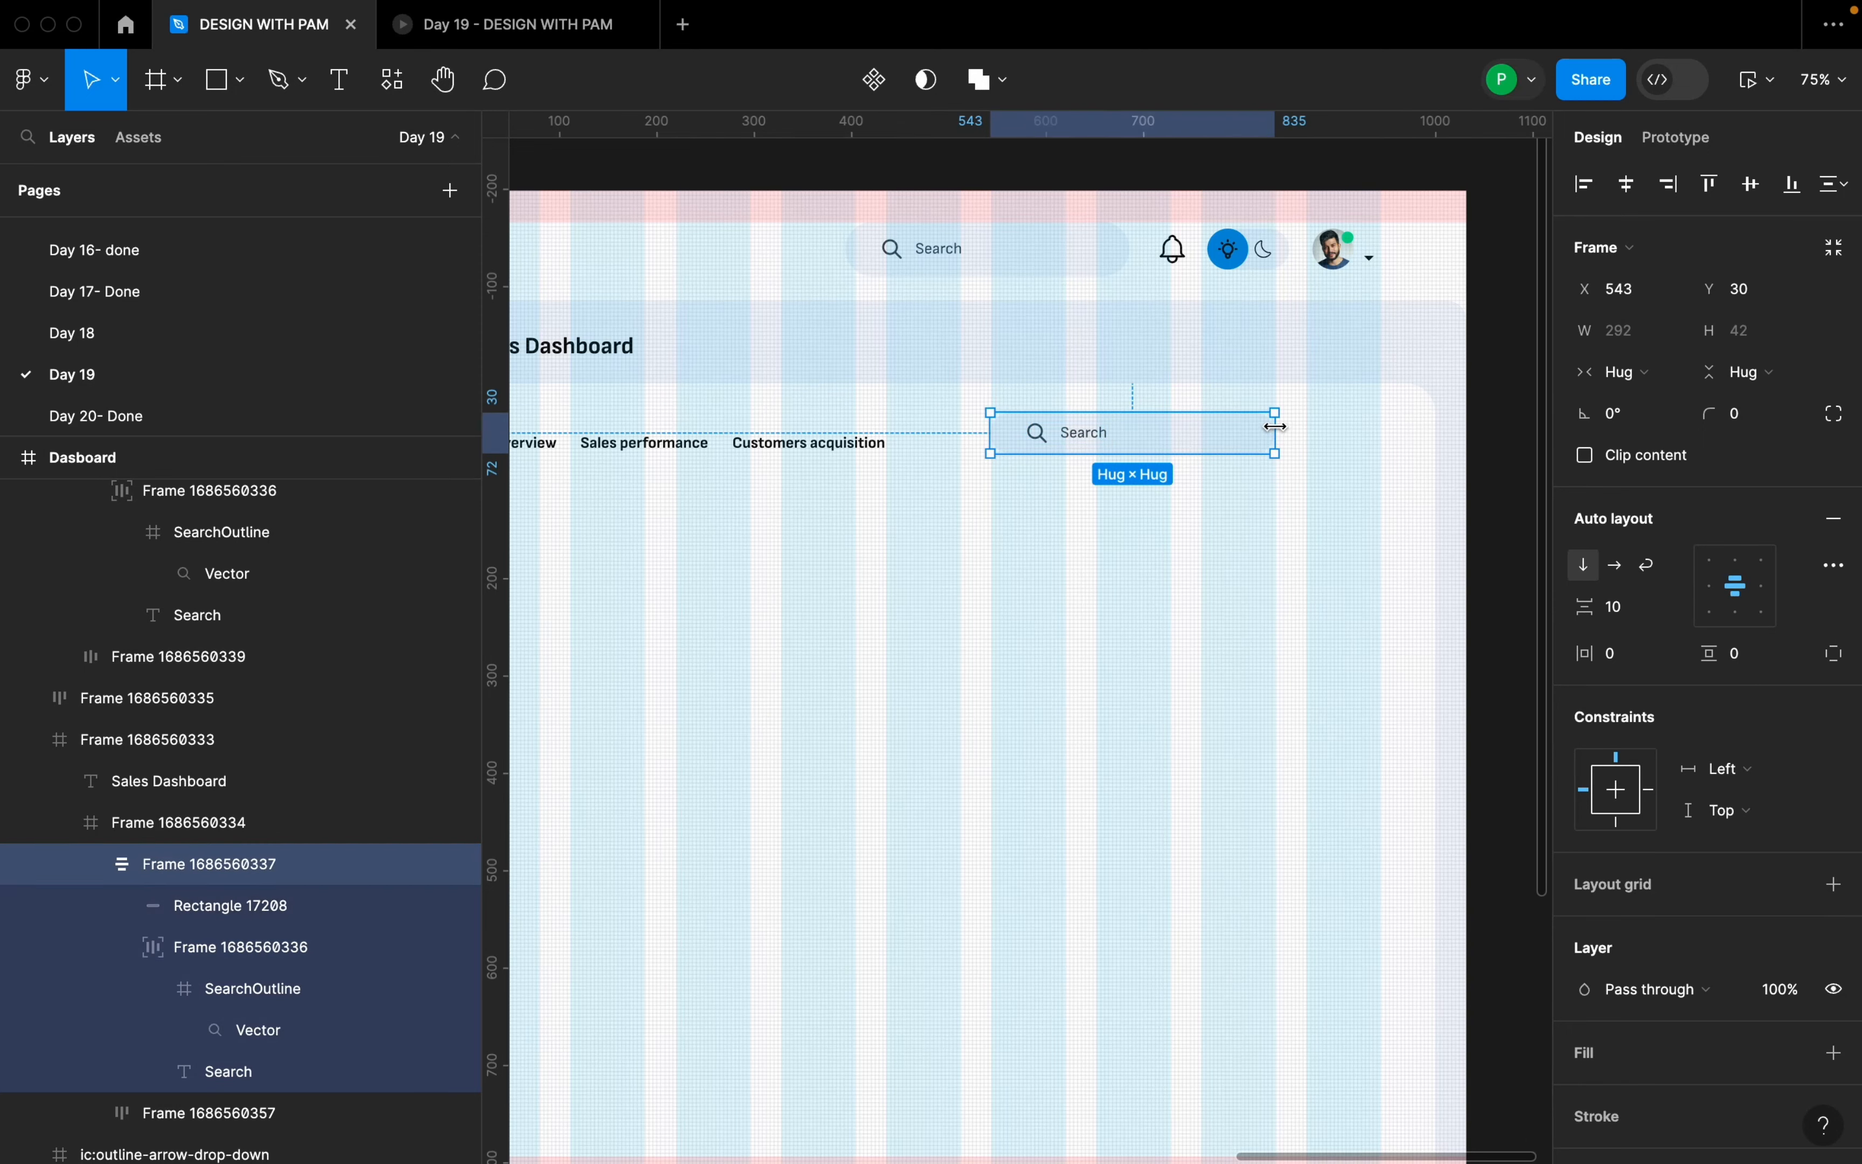
left_click(1626, 343)
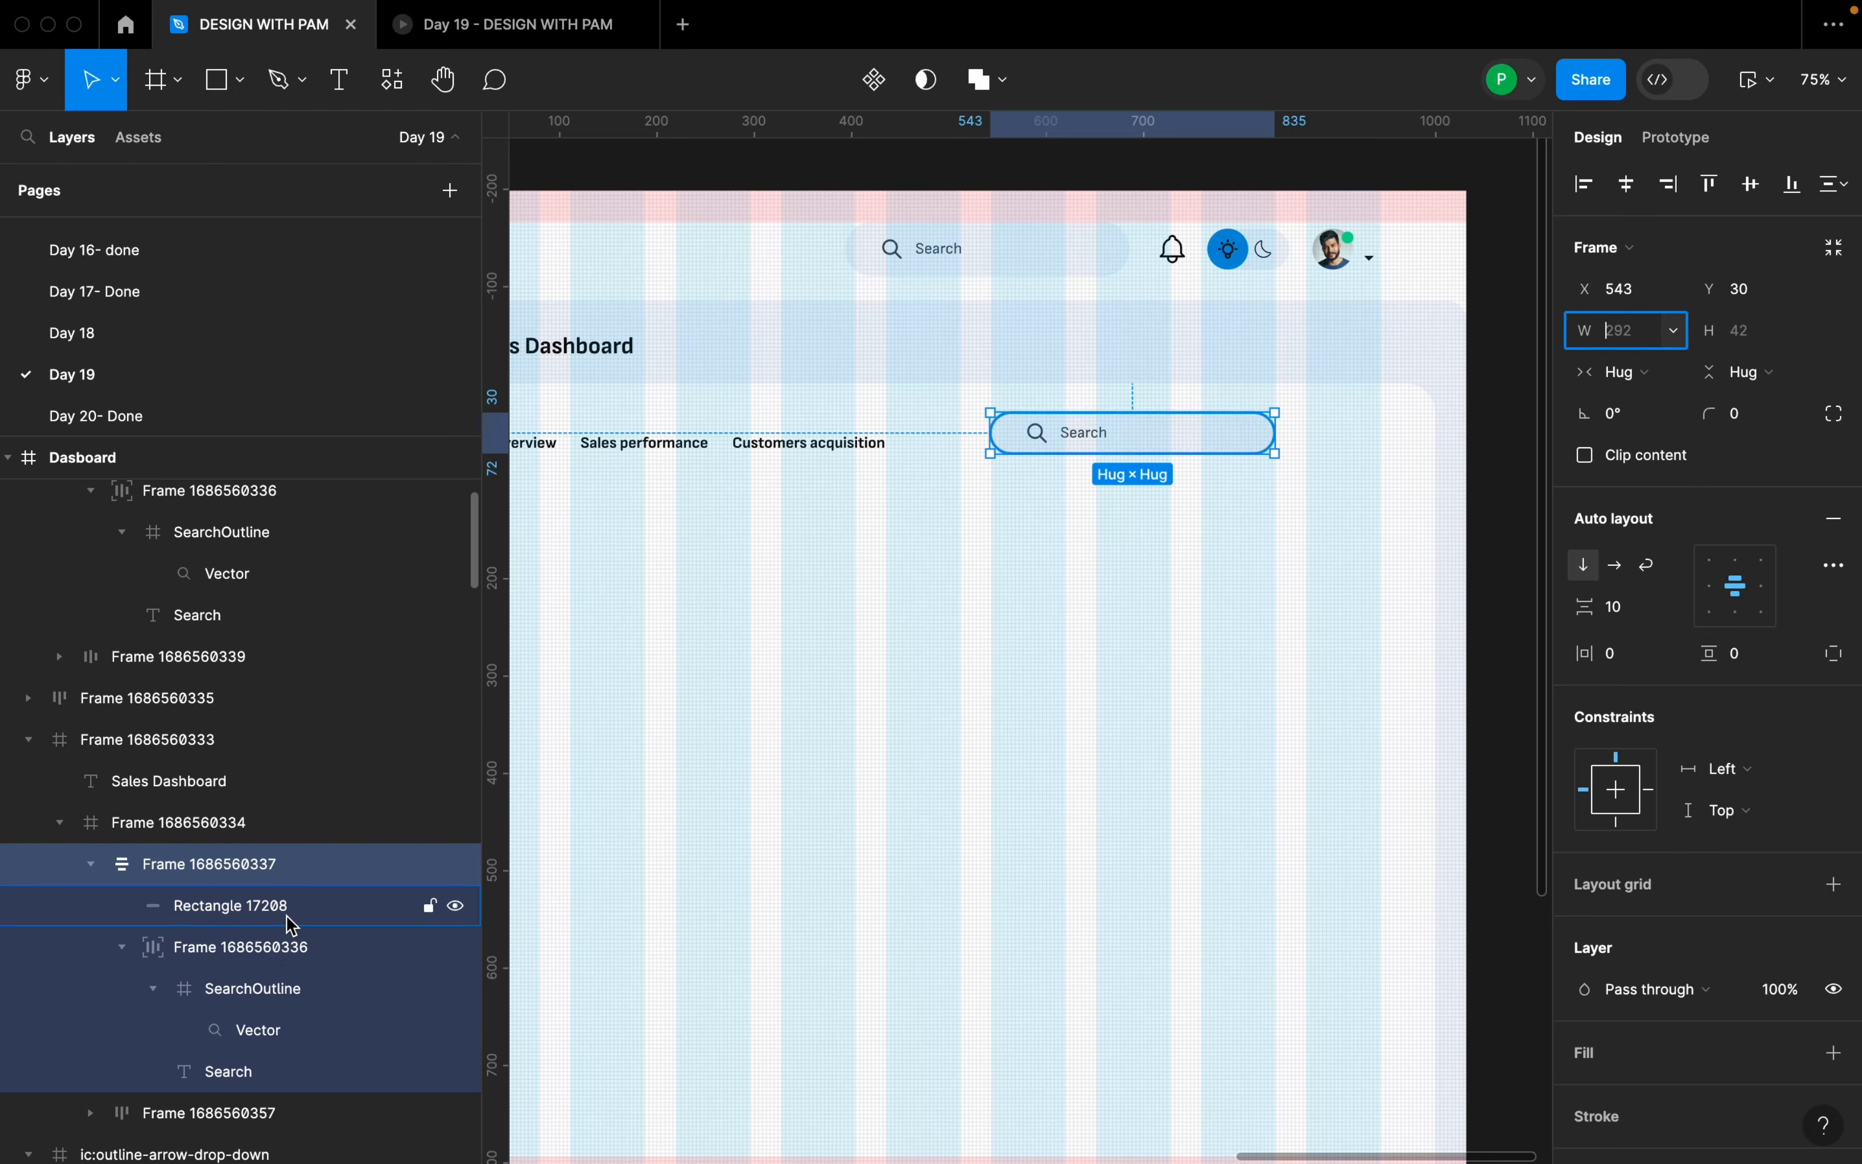
left_click(343, 906)
left_click(1648, 296)
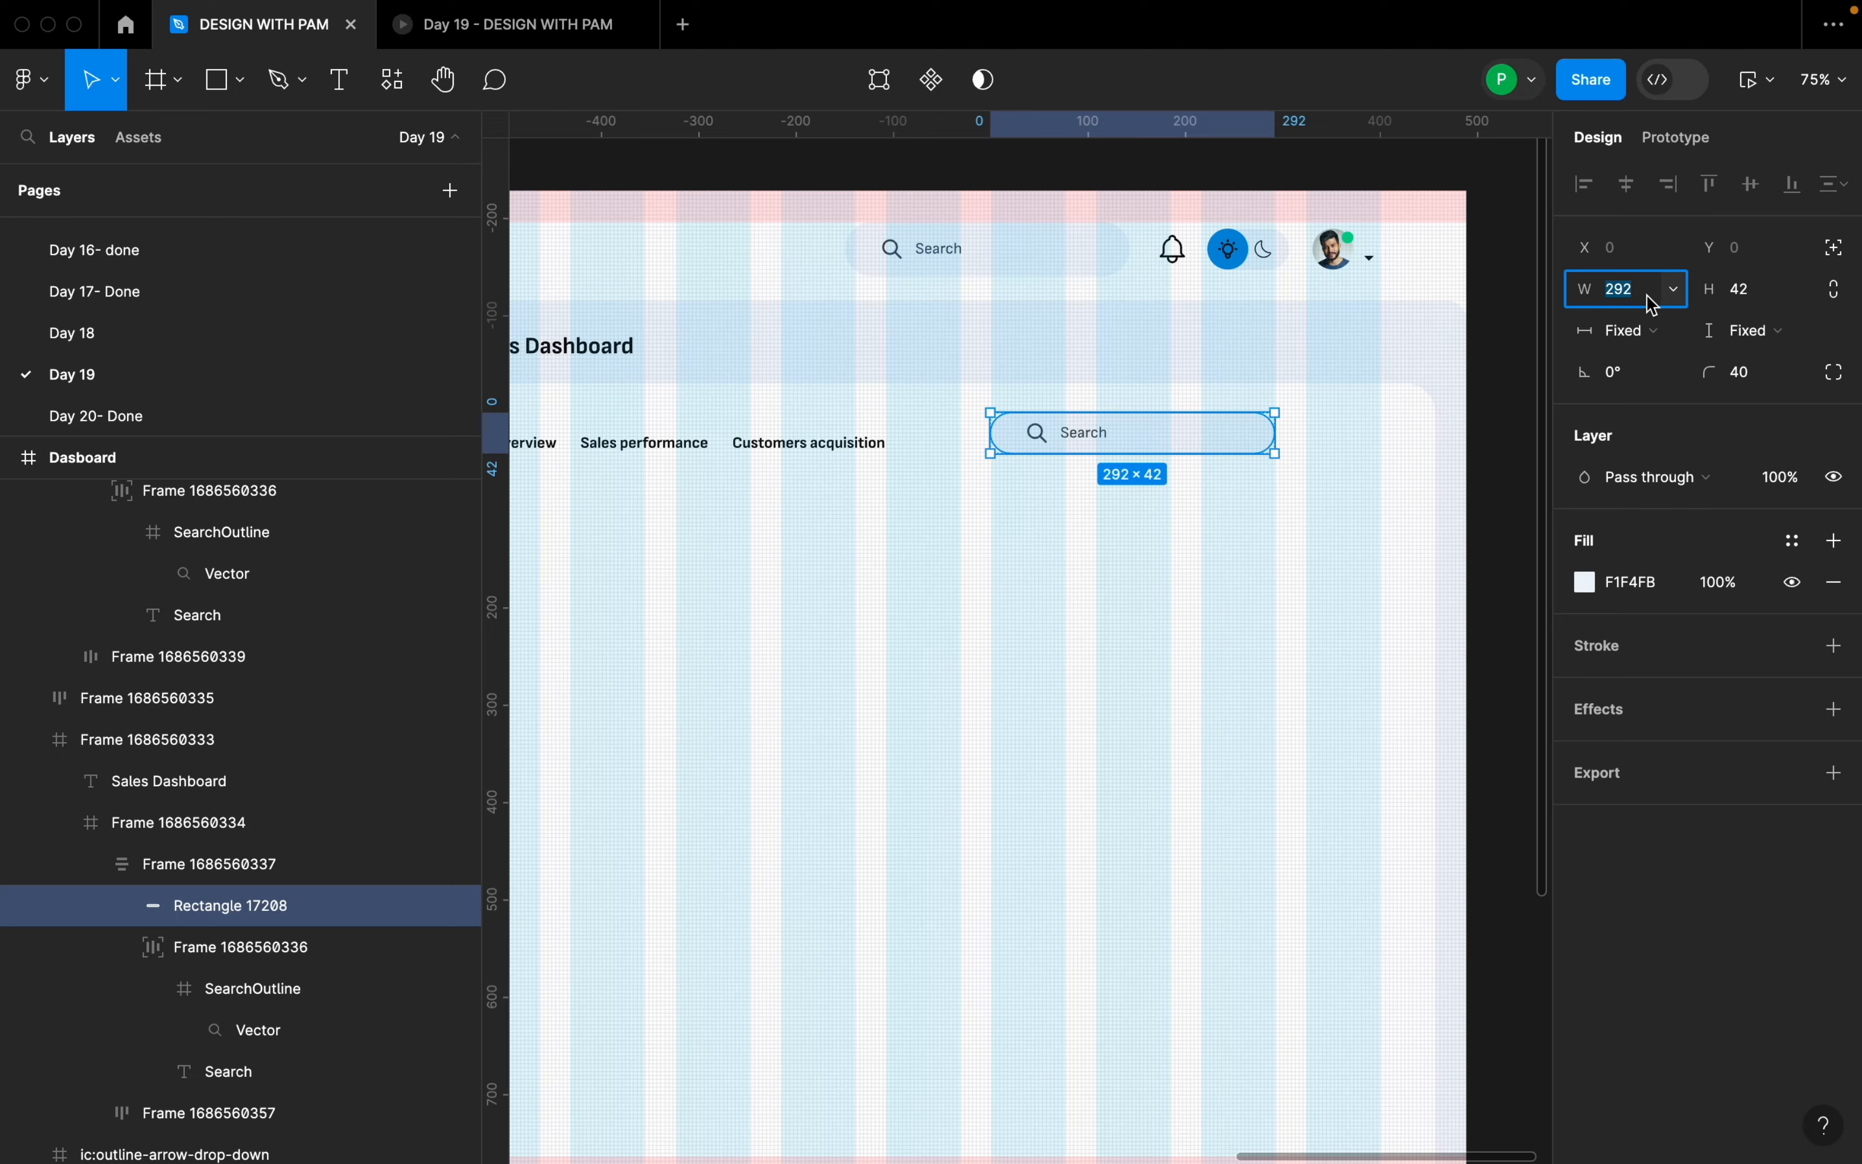
type("234")
key("Return")
- Move the copied search bar to X 540, Y 45, in line with the tab labels
left_click(1176, 440)
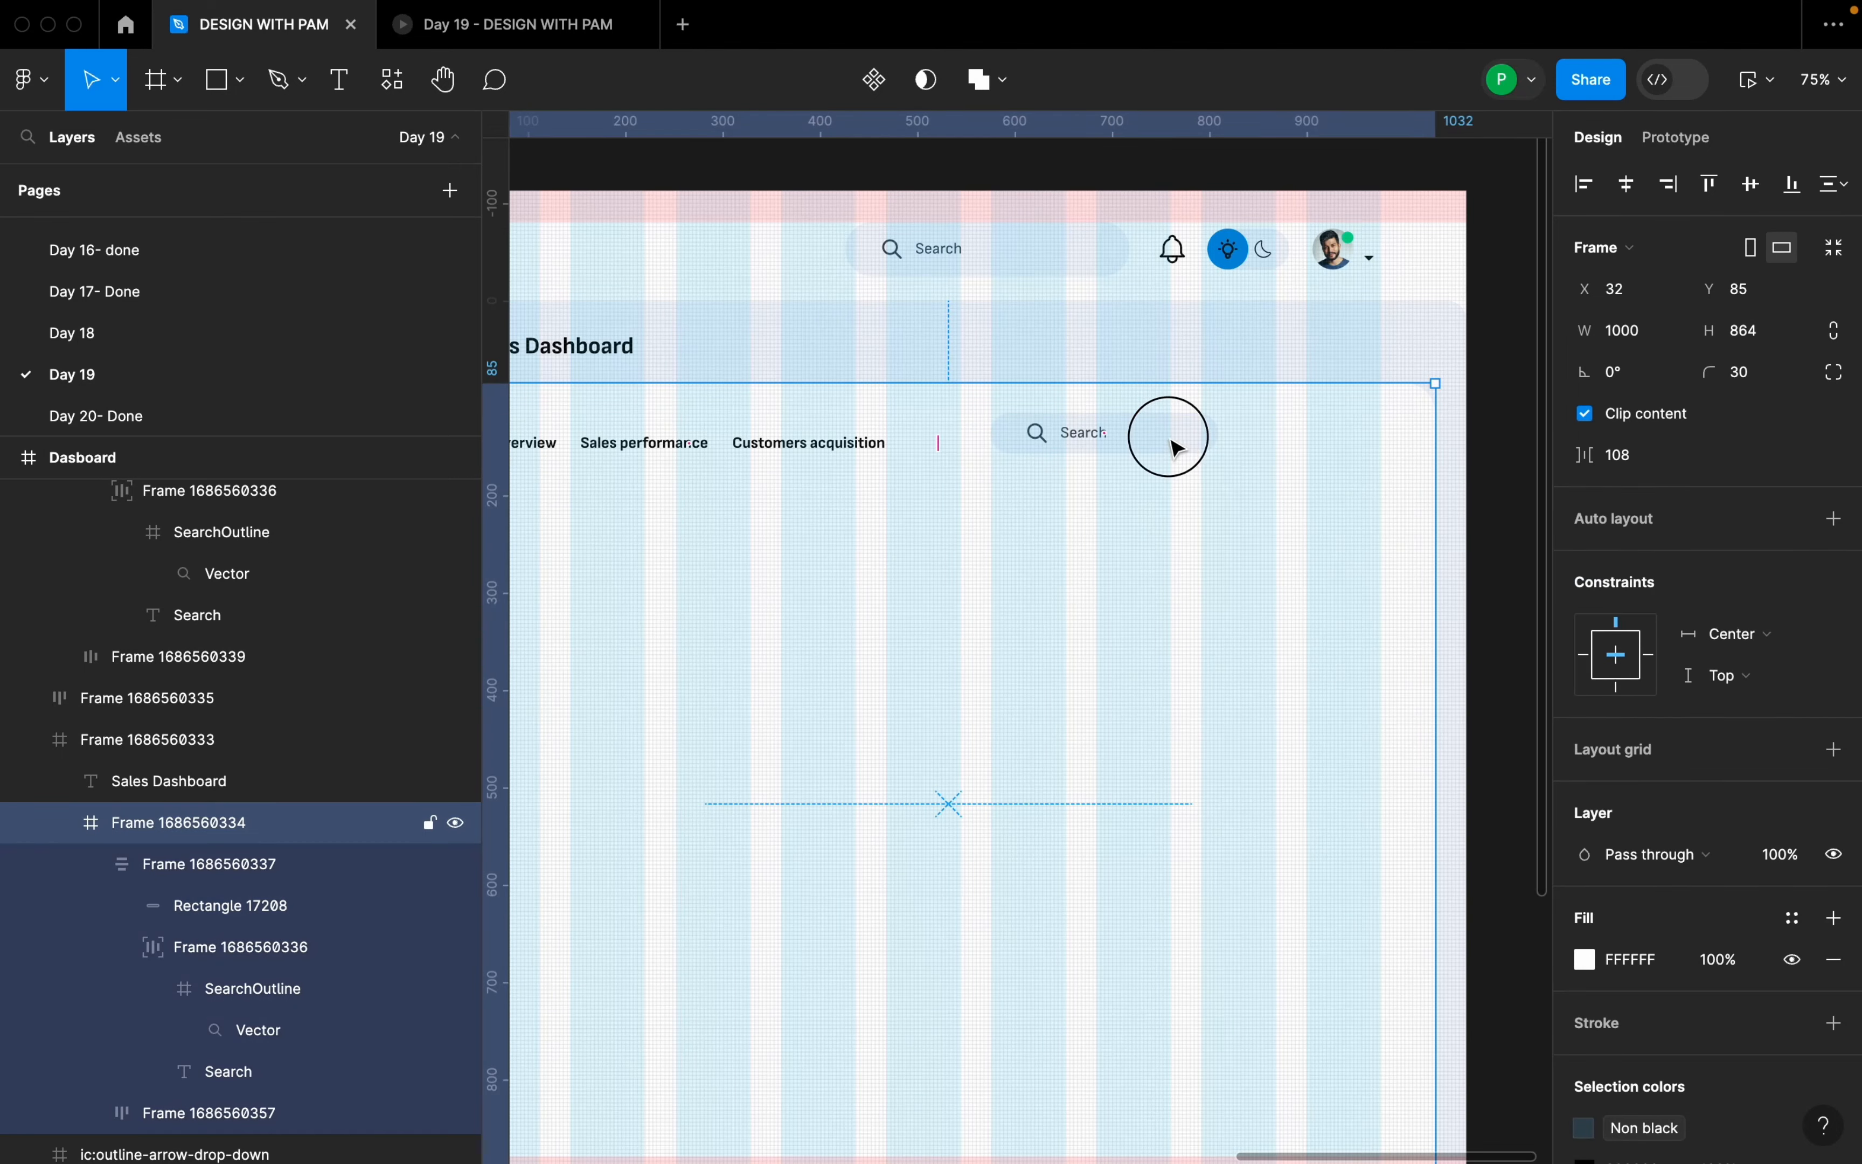
left_click(1172, 440)
left_click(1186, 438)
double_click(1185, 437)
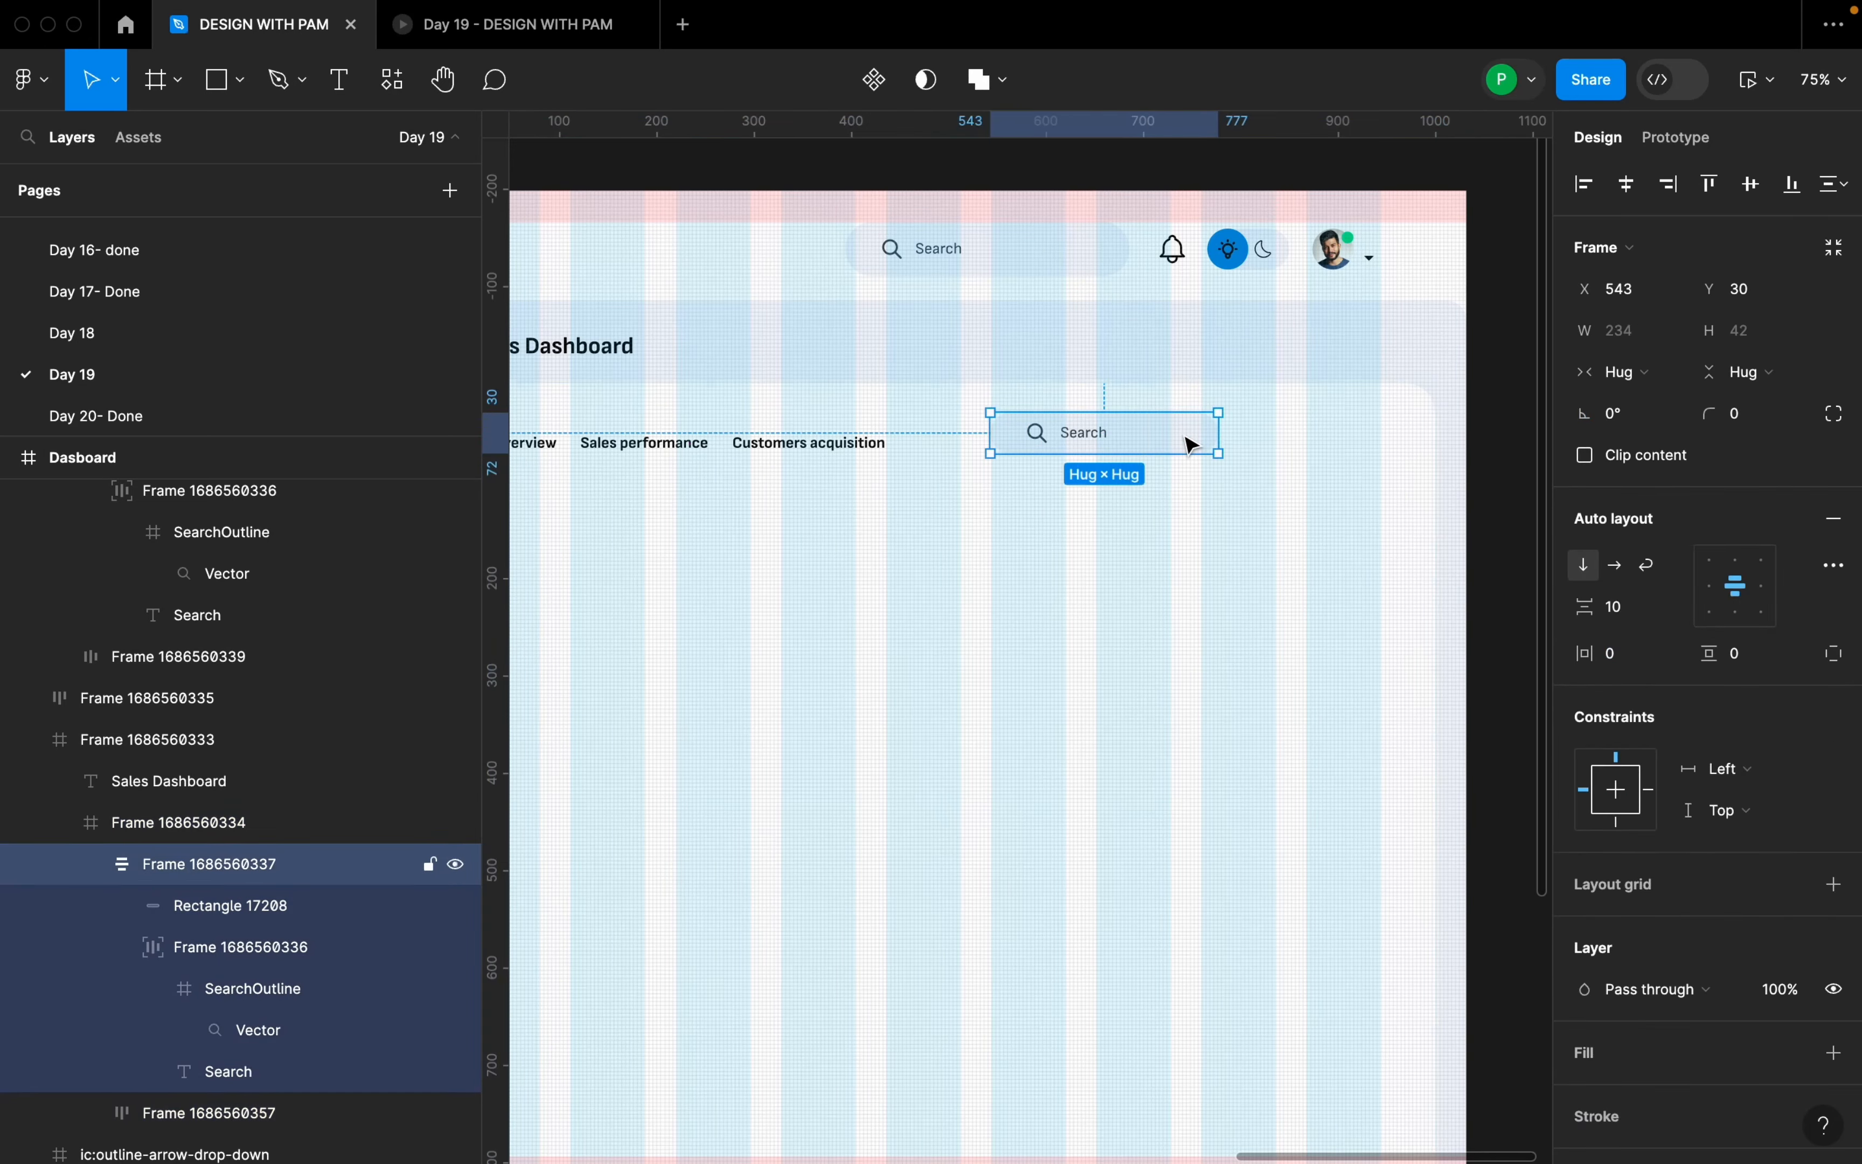
left_click_drag(1172, 429, 1193, 453)
- Check the reference dashboard's filter control and duplicate the panel's search bar beside the original at X 766, Y 45
scroll(1193, 454, "down", 10)
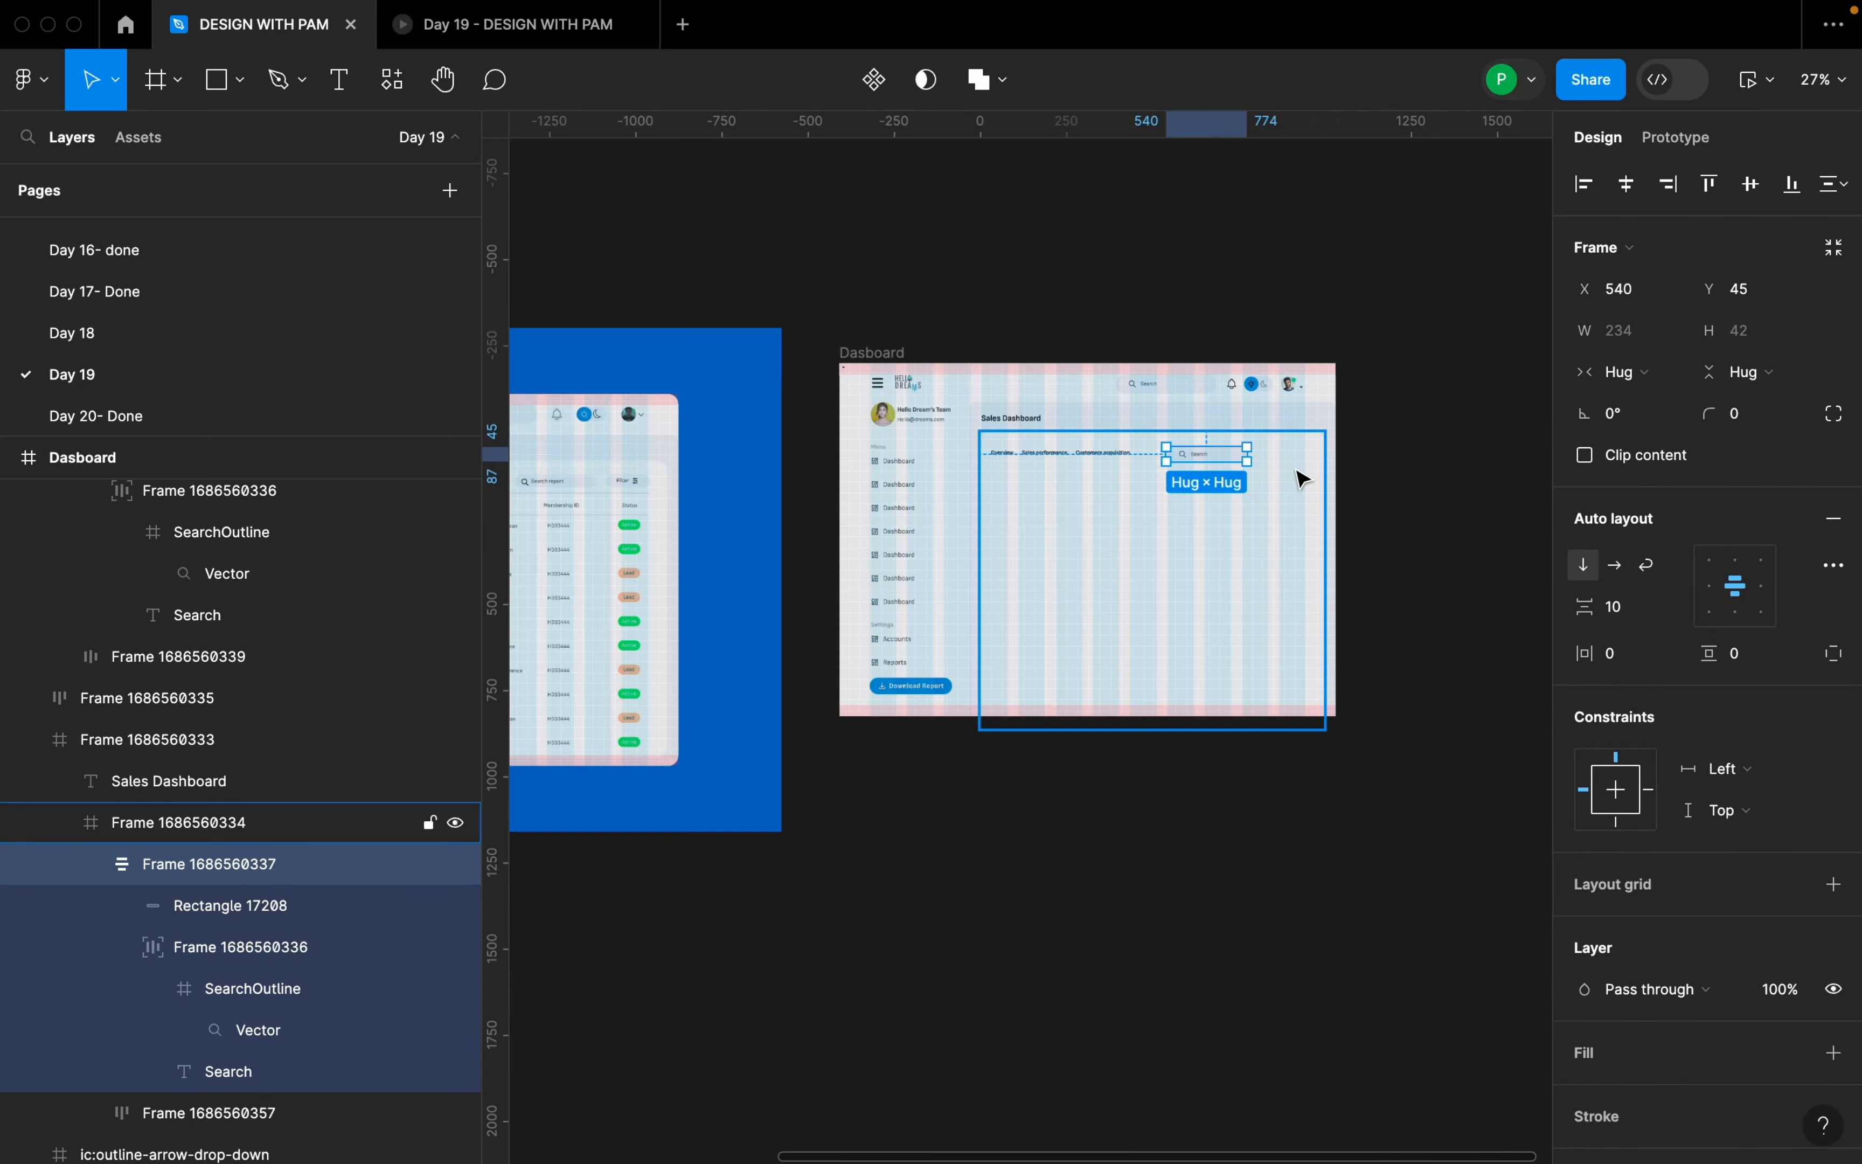
scroll(835, 559, "up", 5)
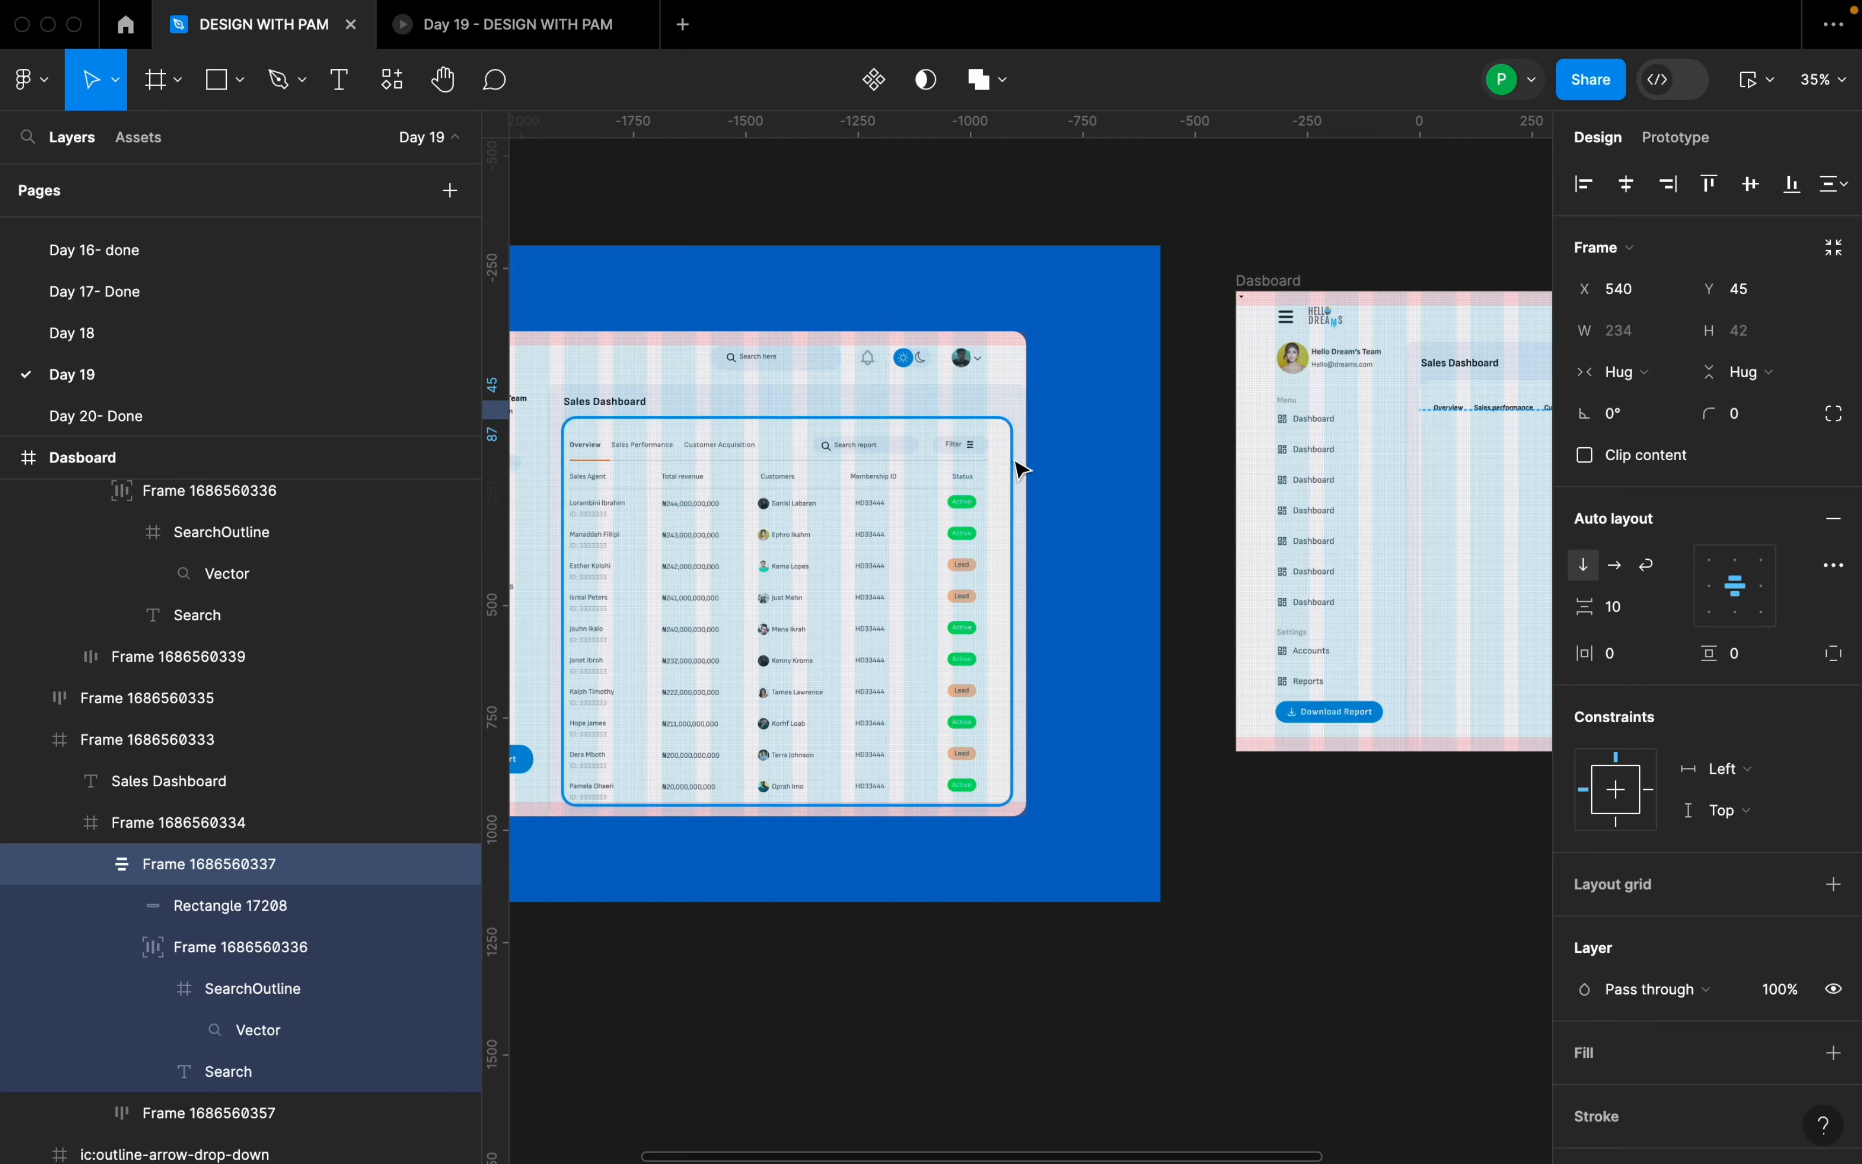
scroll(1077, 485, "down", 3)
scroll(1425, 474, "up", 6)
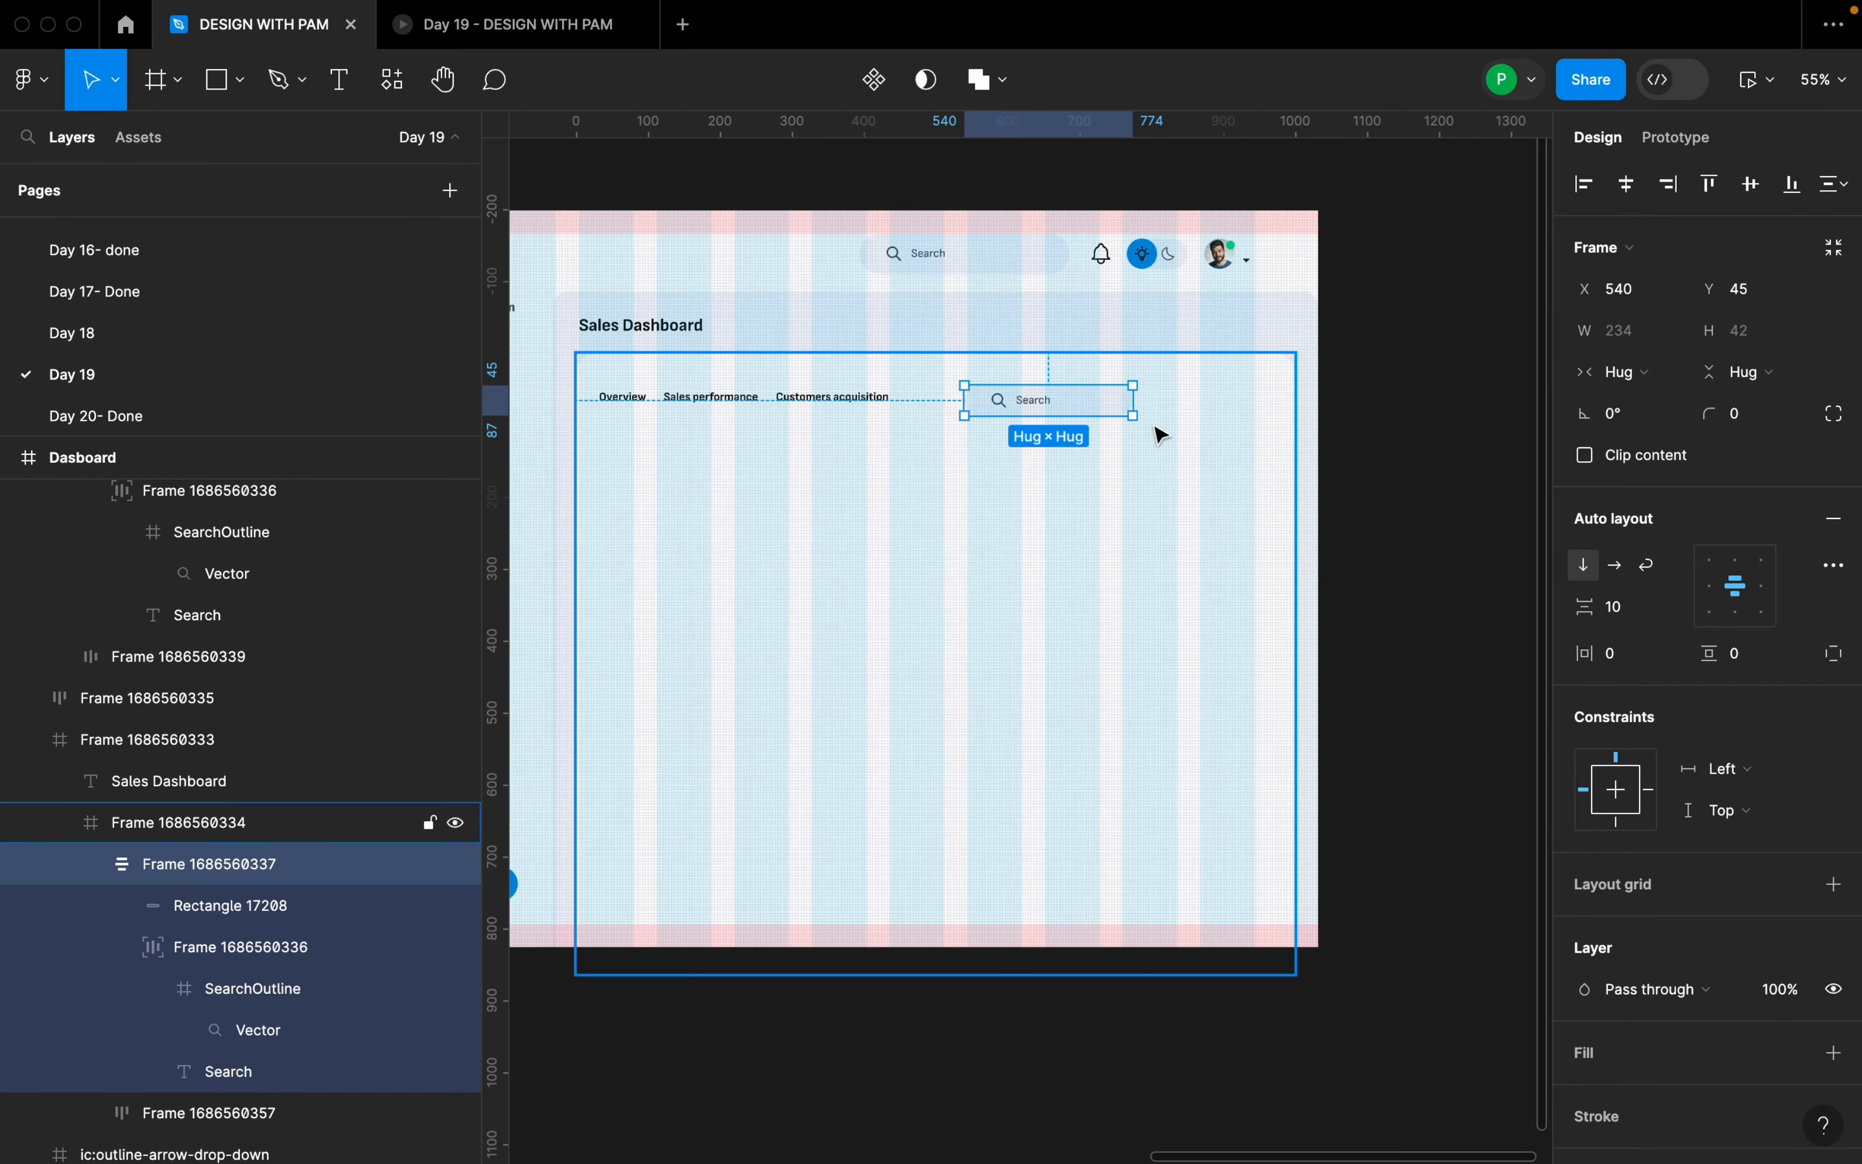
left_click_drag(1108, 420, 1269, 420)
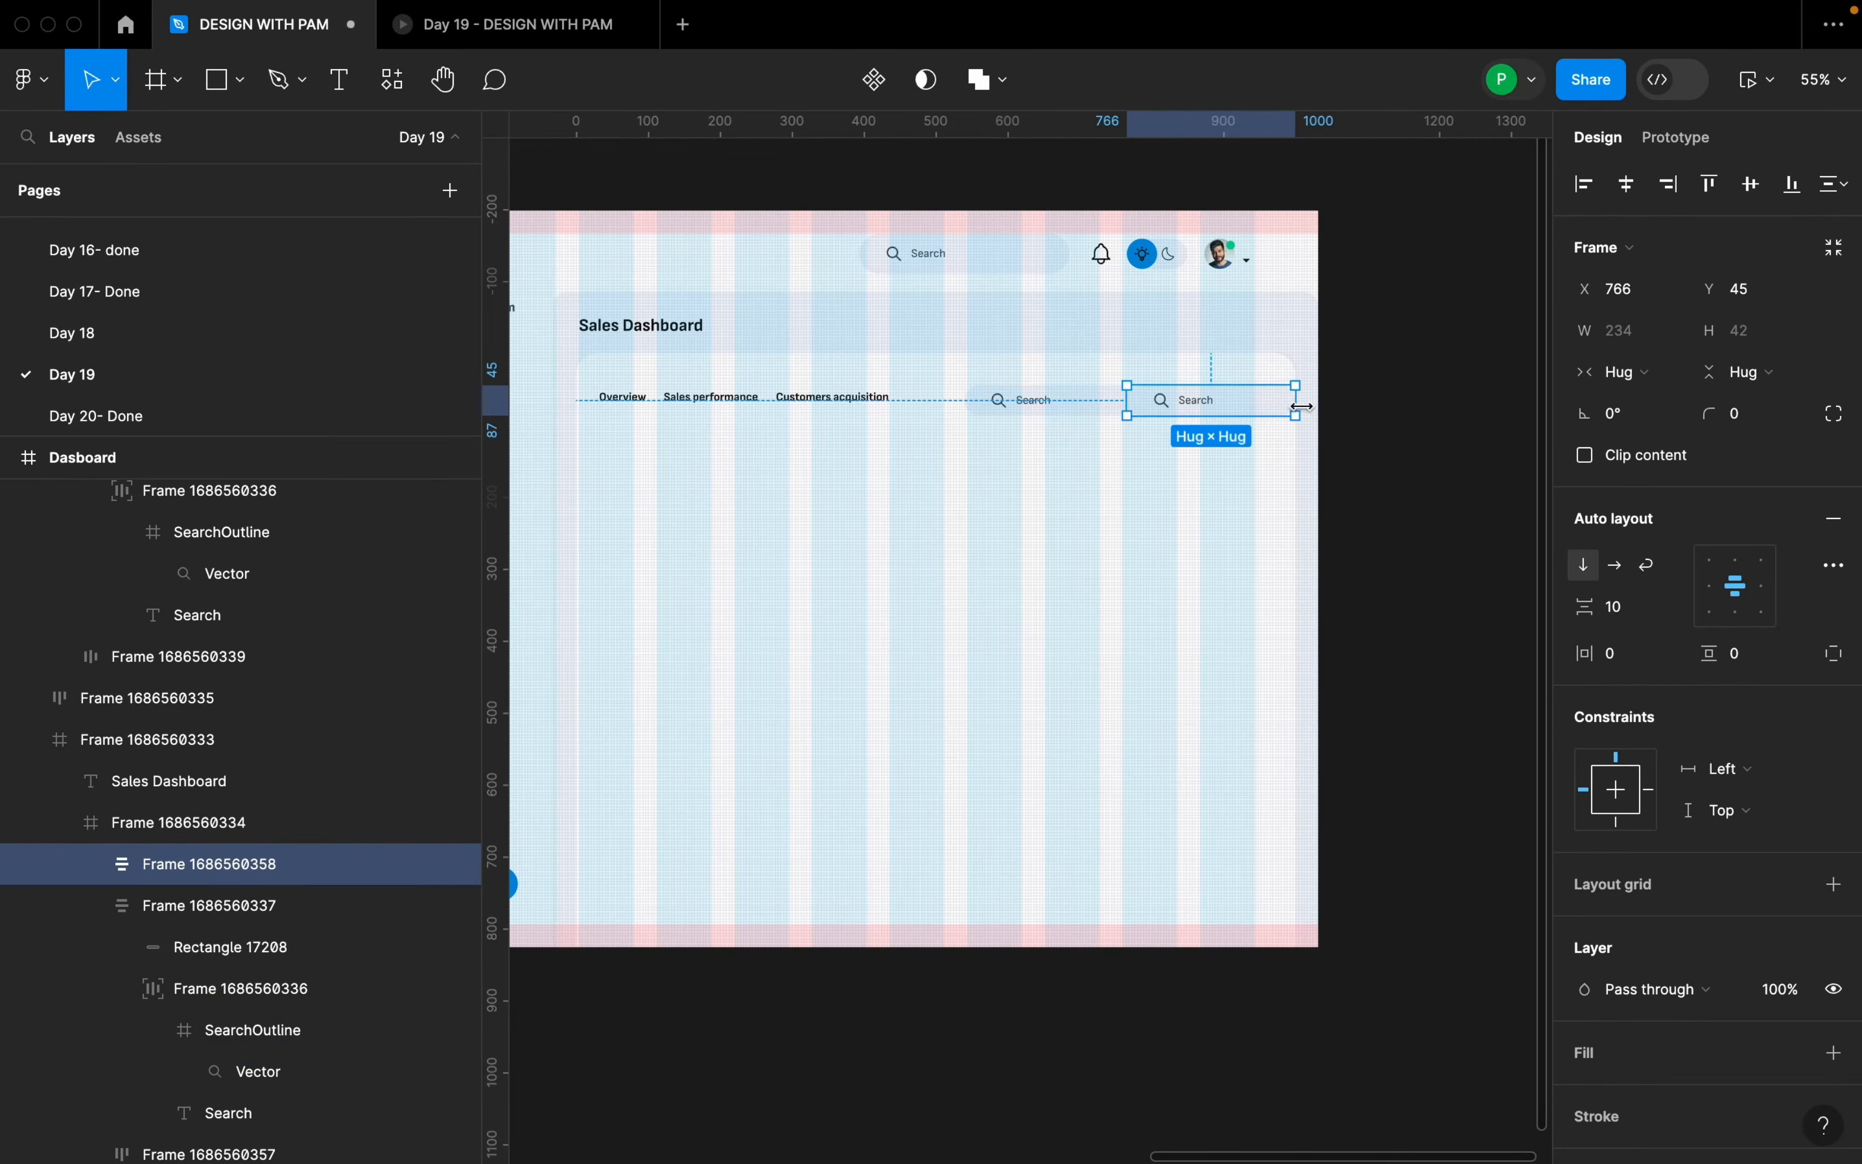
- Change the label of the duplicated search bar from Search to Filter
scroll(1181, 416, "up", 6)
double_click(1072, 382)
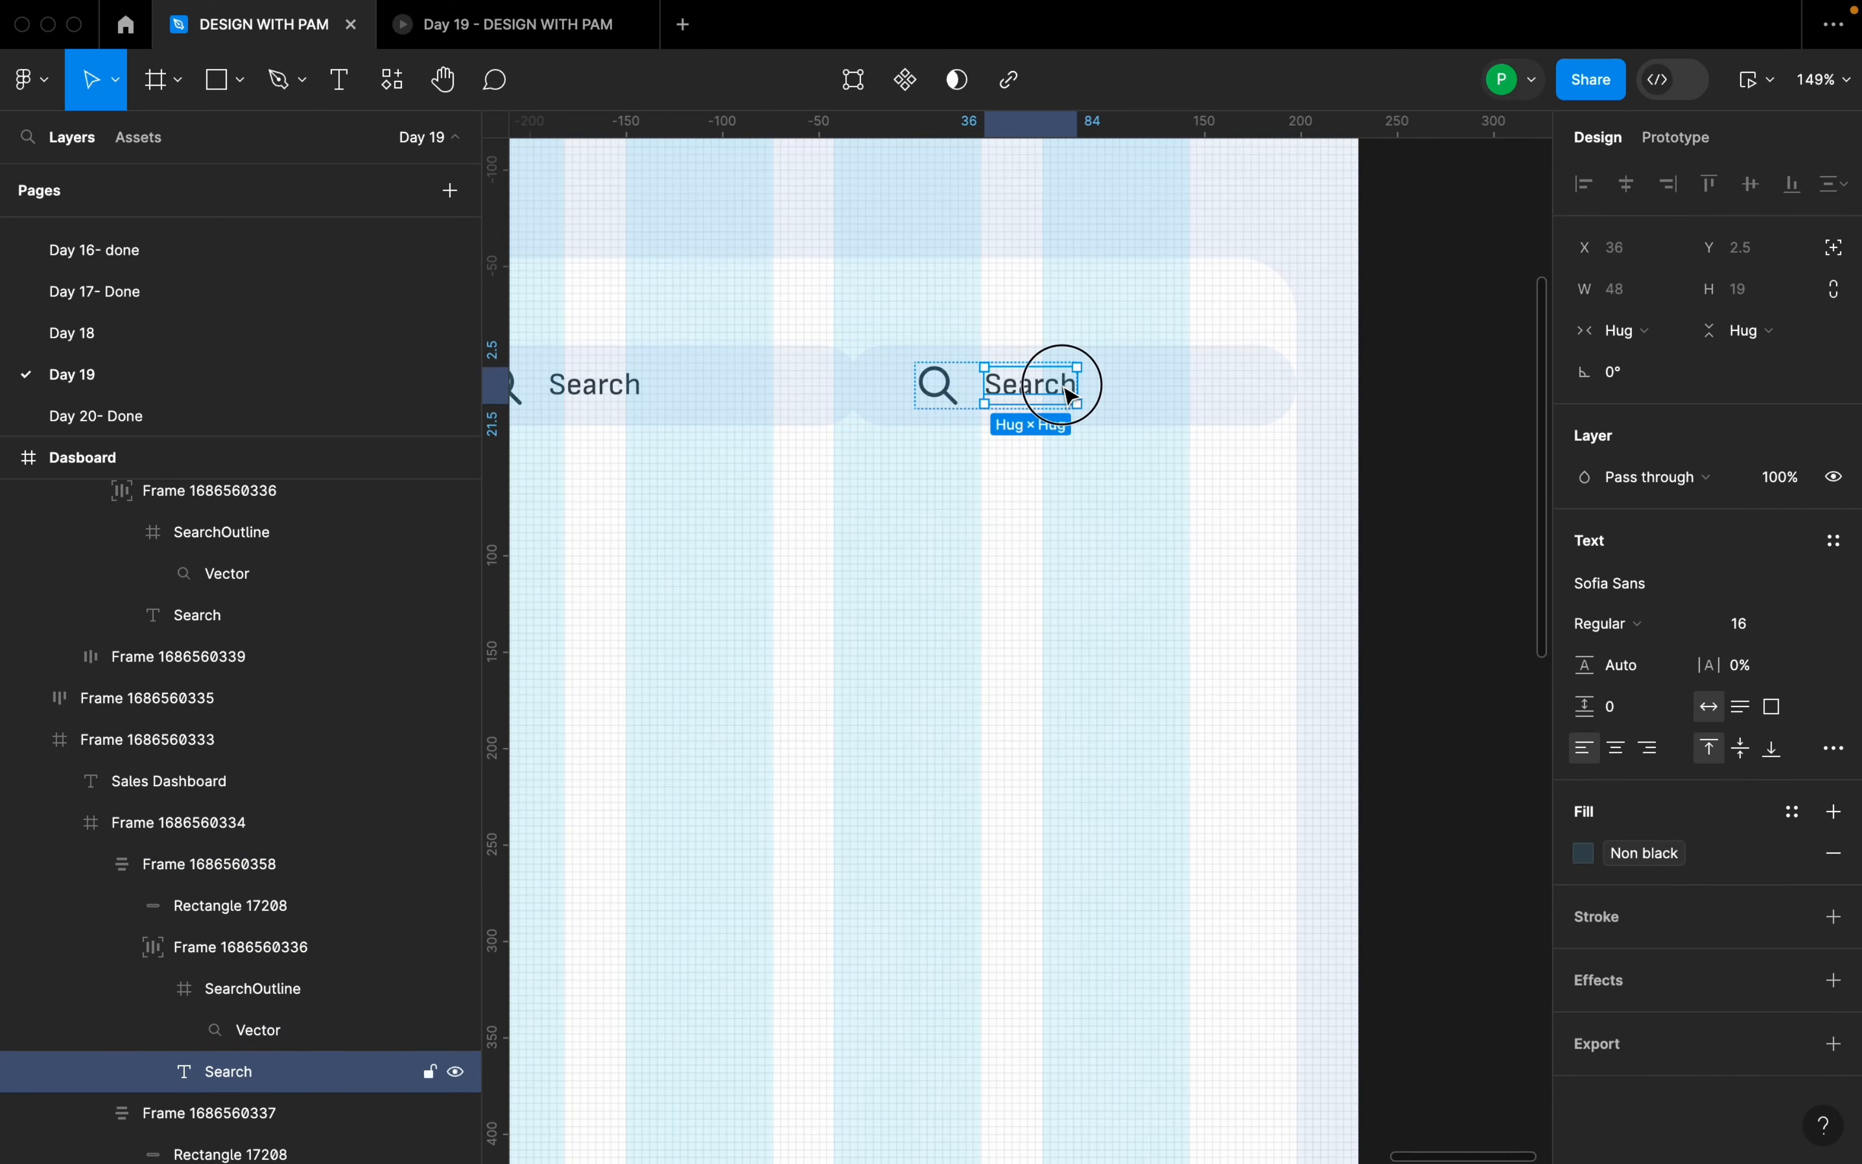
double_click(1070, 388)
type("Filte")
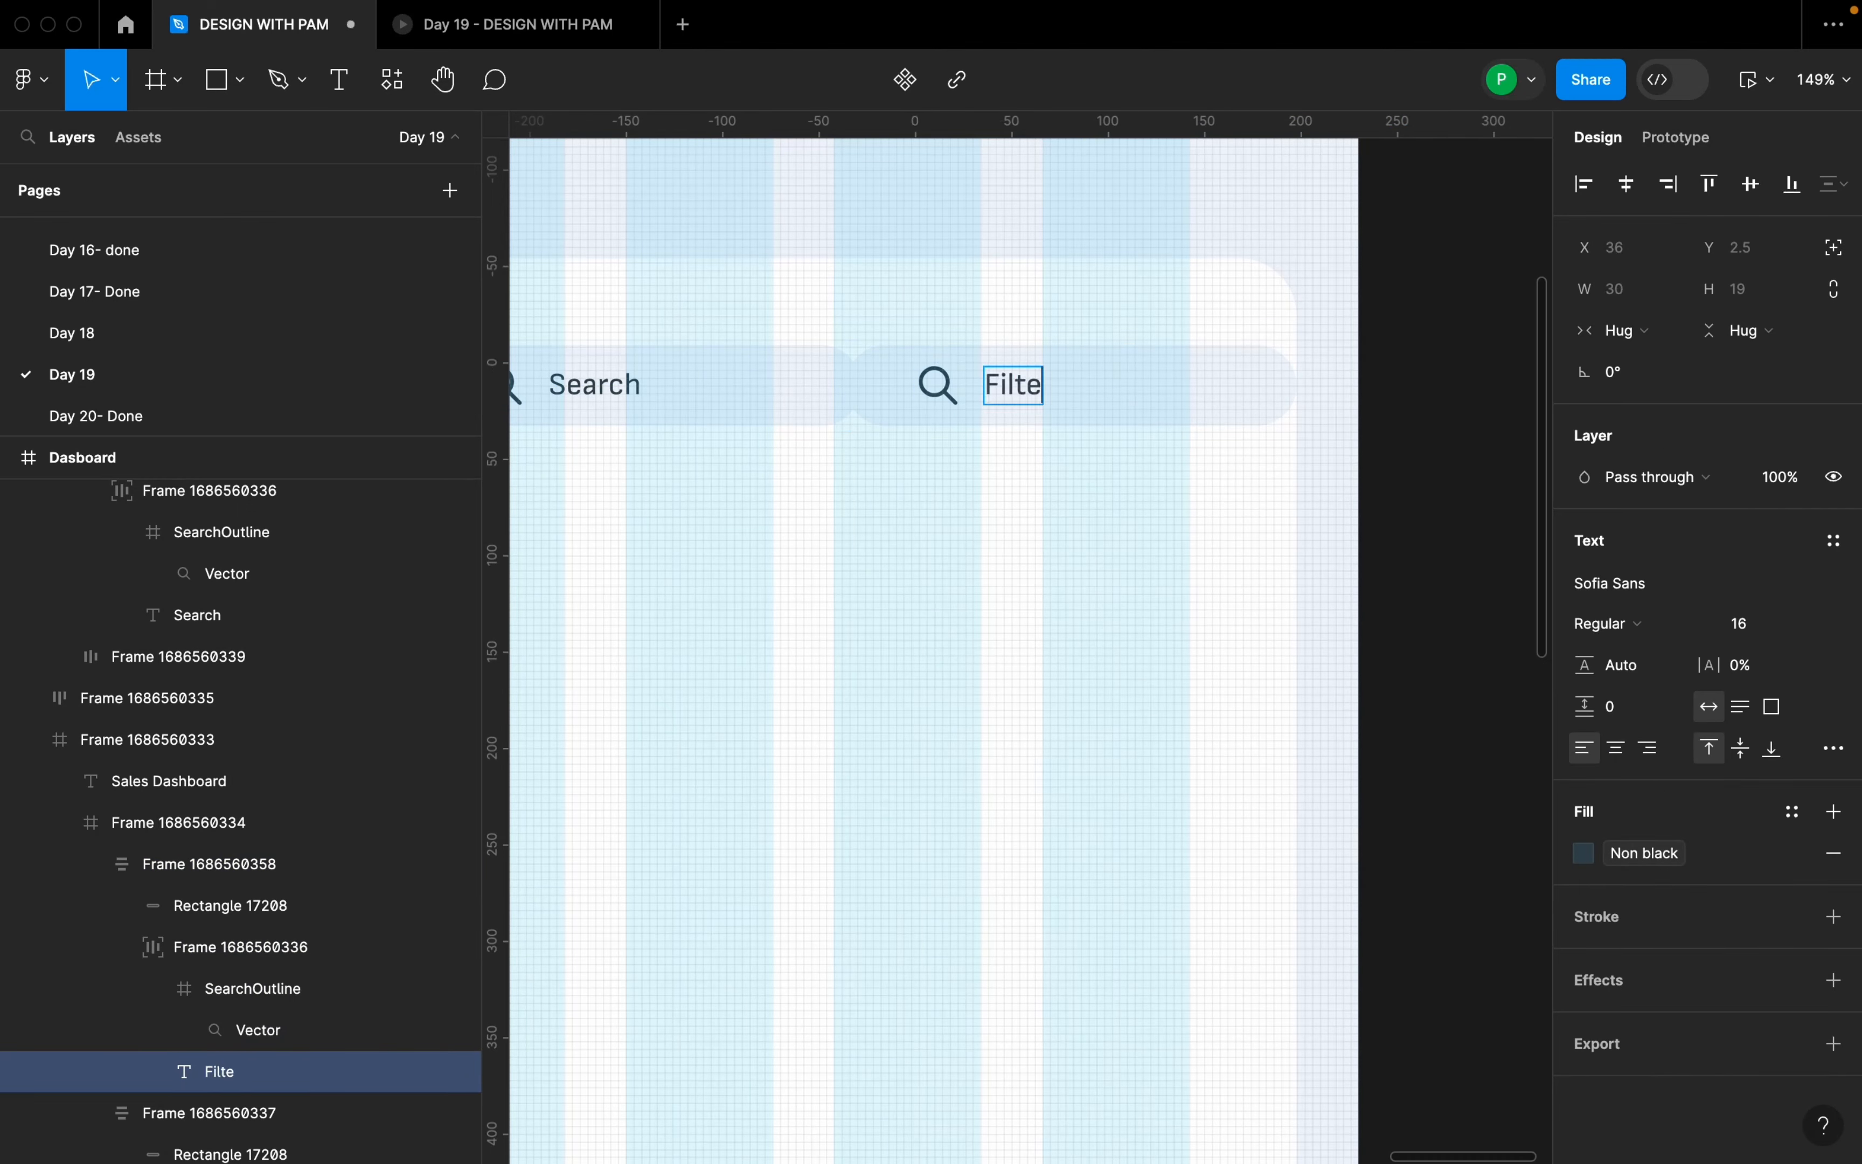
key("Escape")
key("Escape")
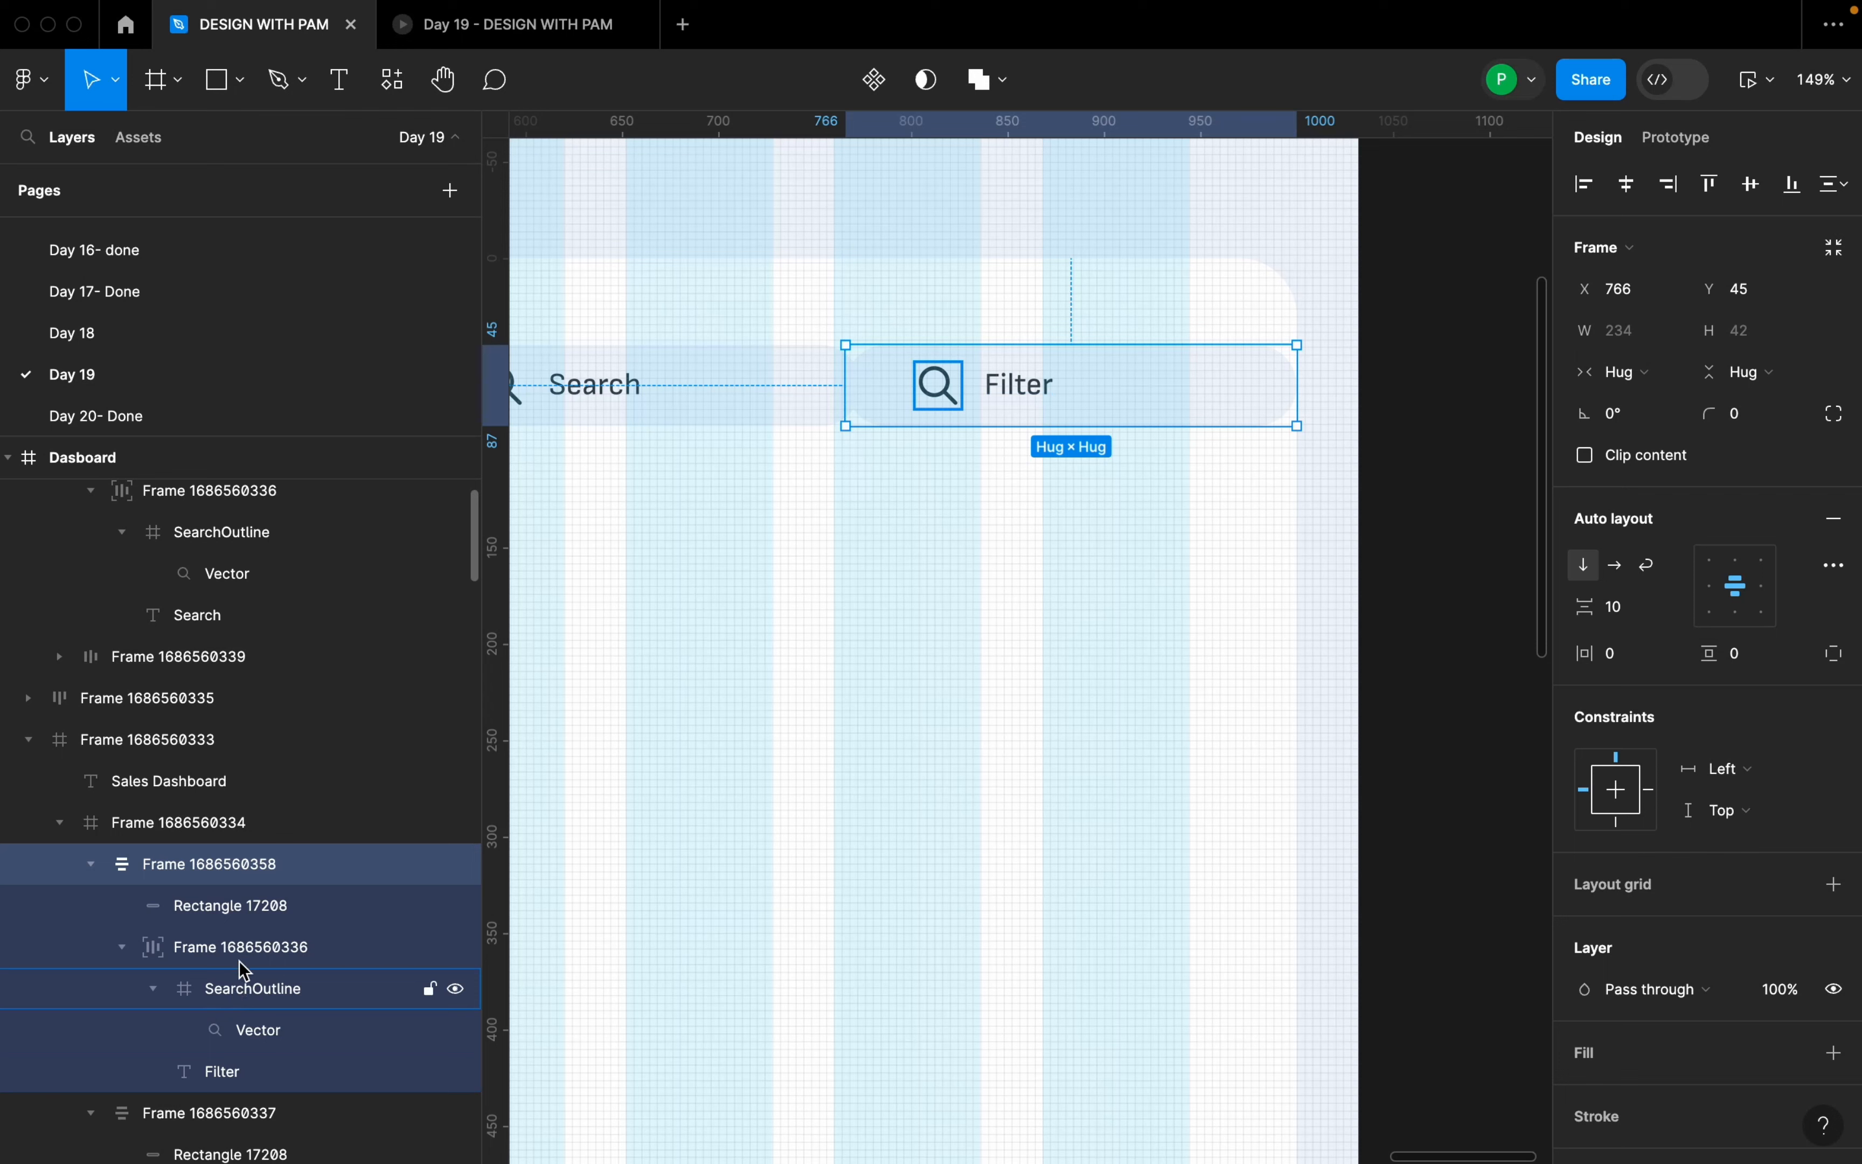
- Set the Filter button's background width to 124 and shift the button away from the search bar, toward the panel's outer edge
left_click(231, 914)
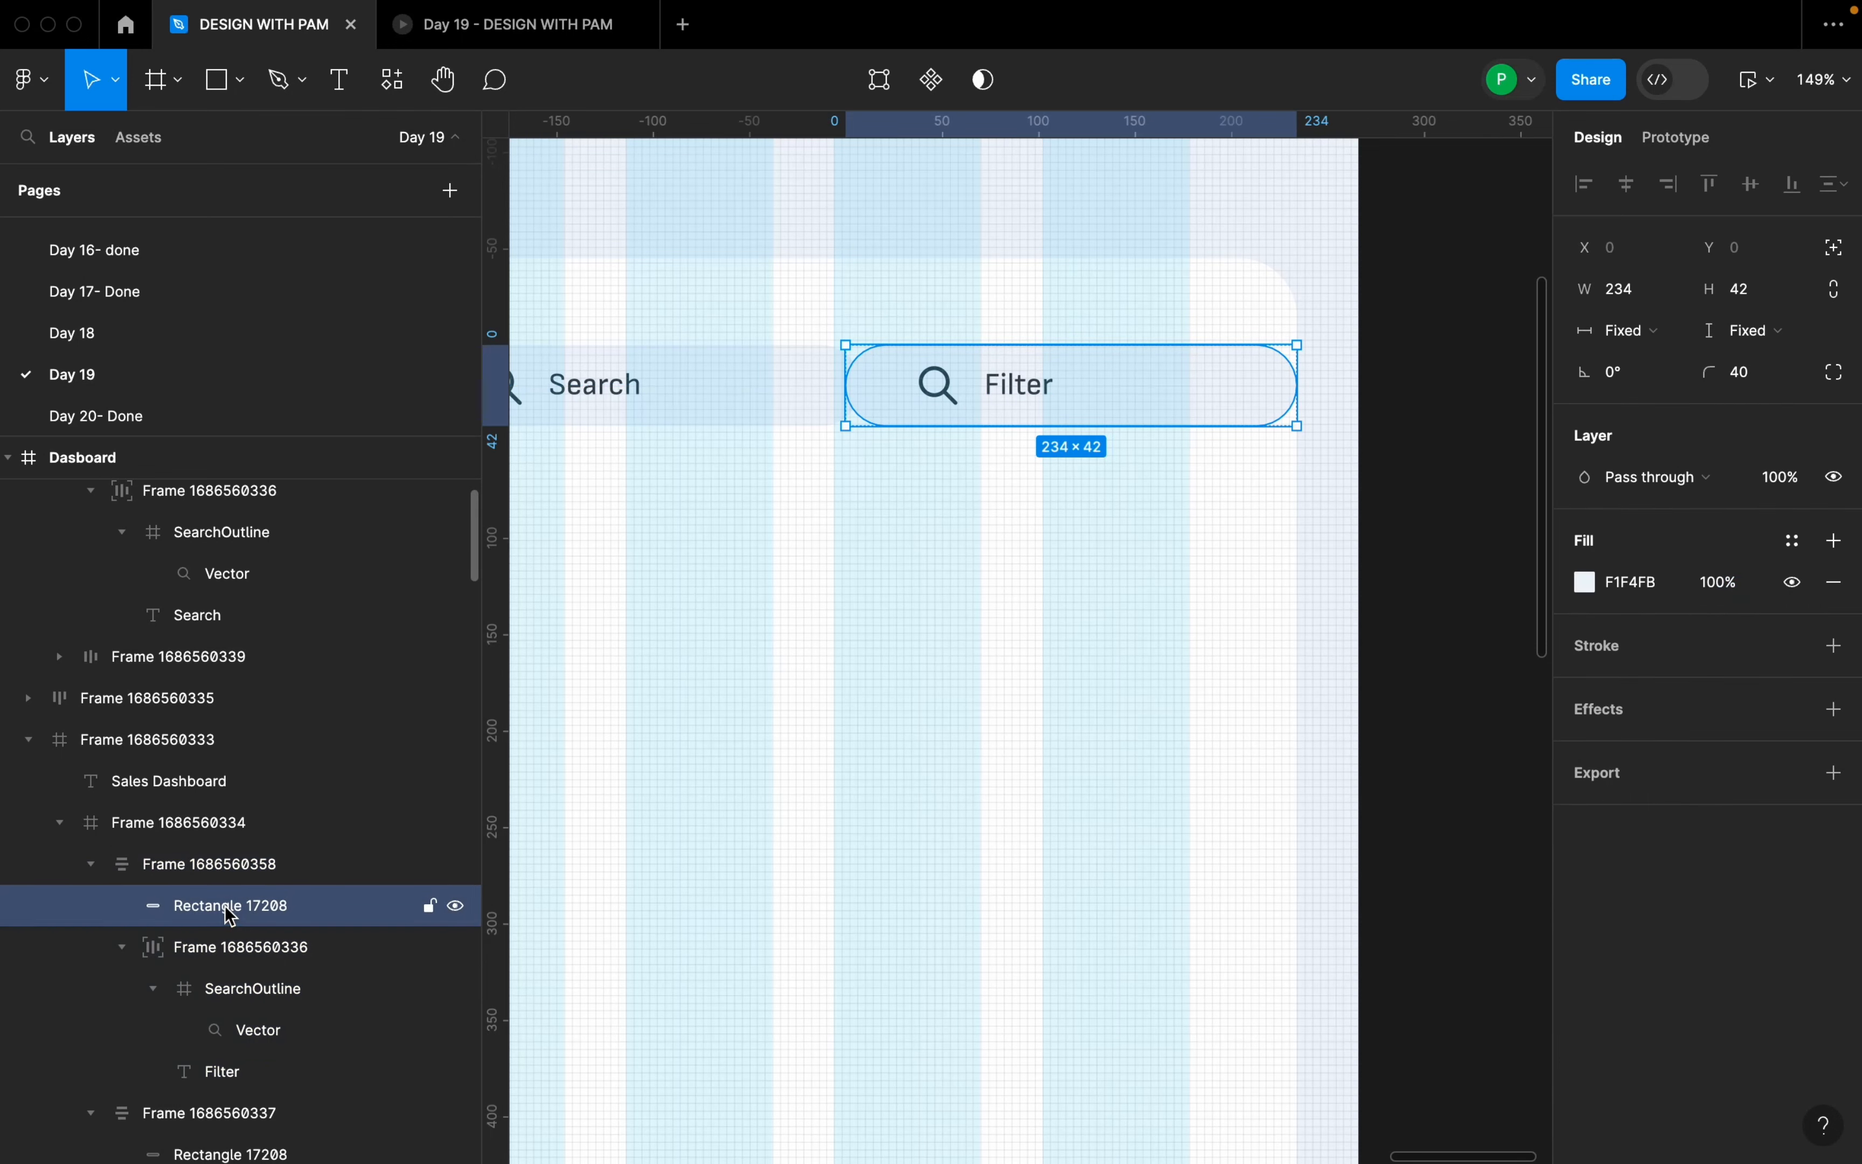
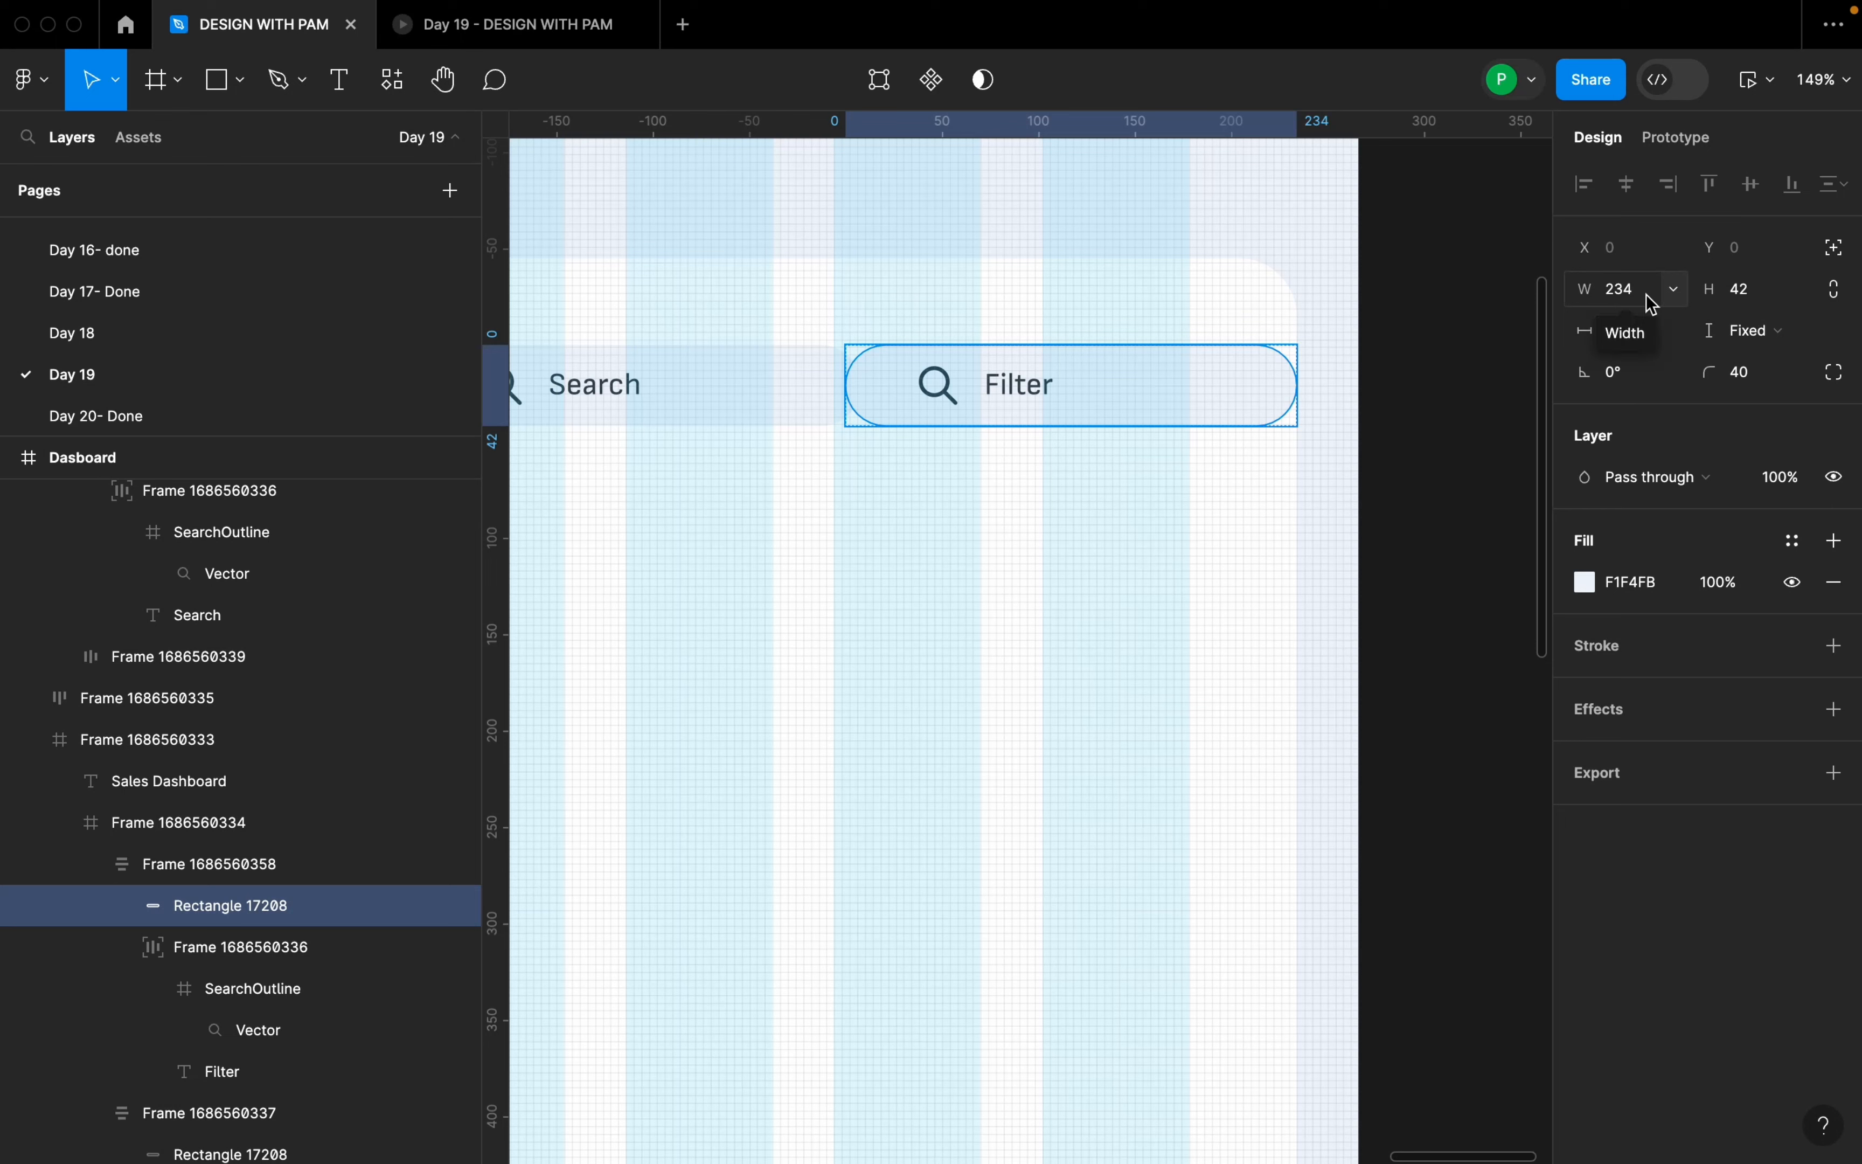
left_click(1650, 302)
type("124")
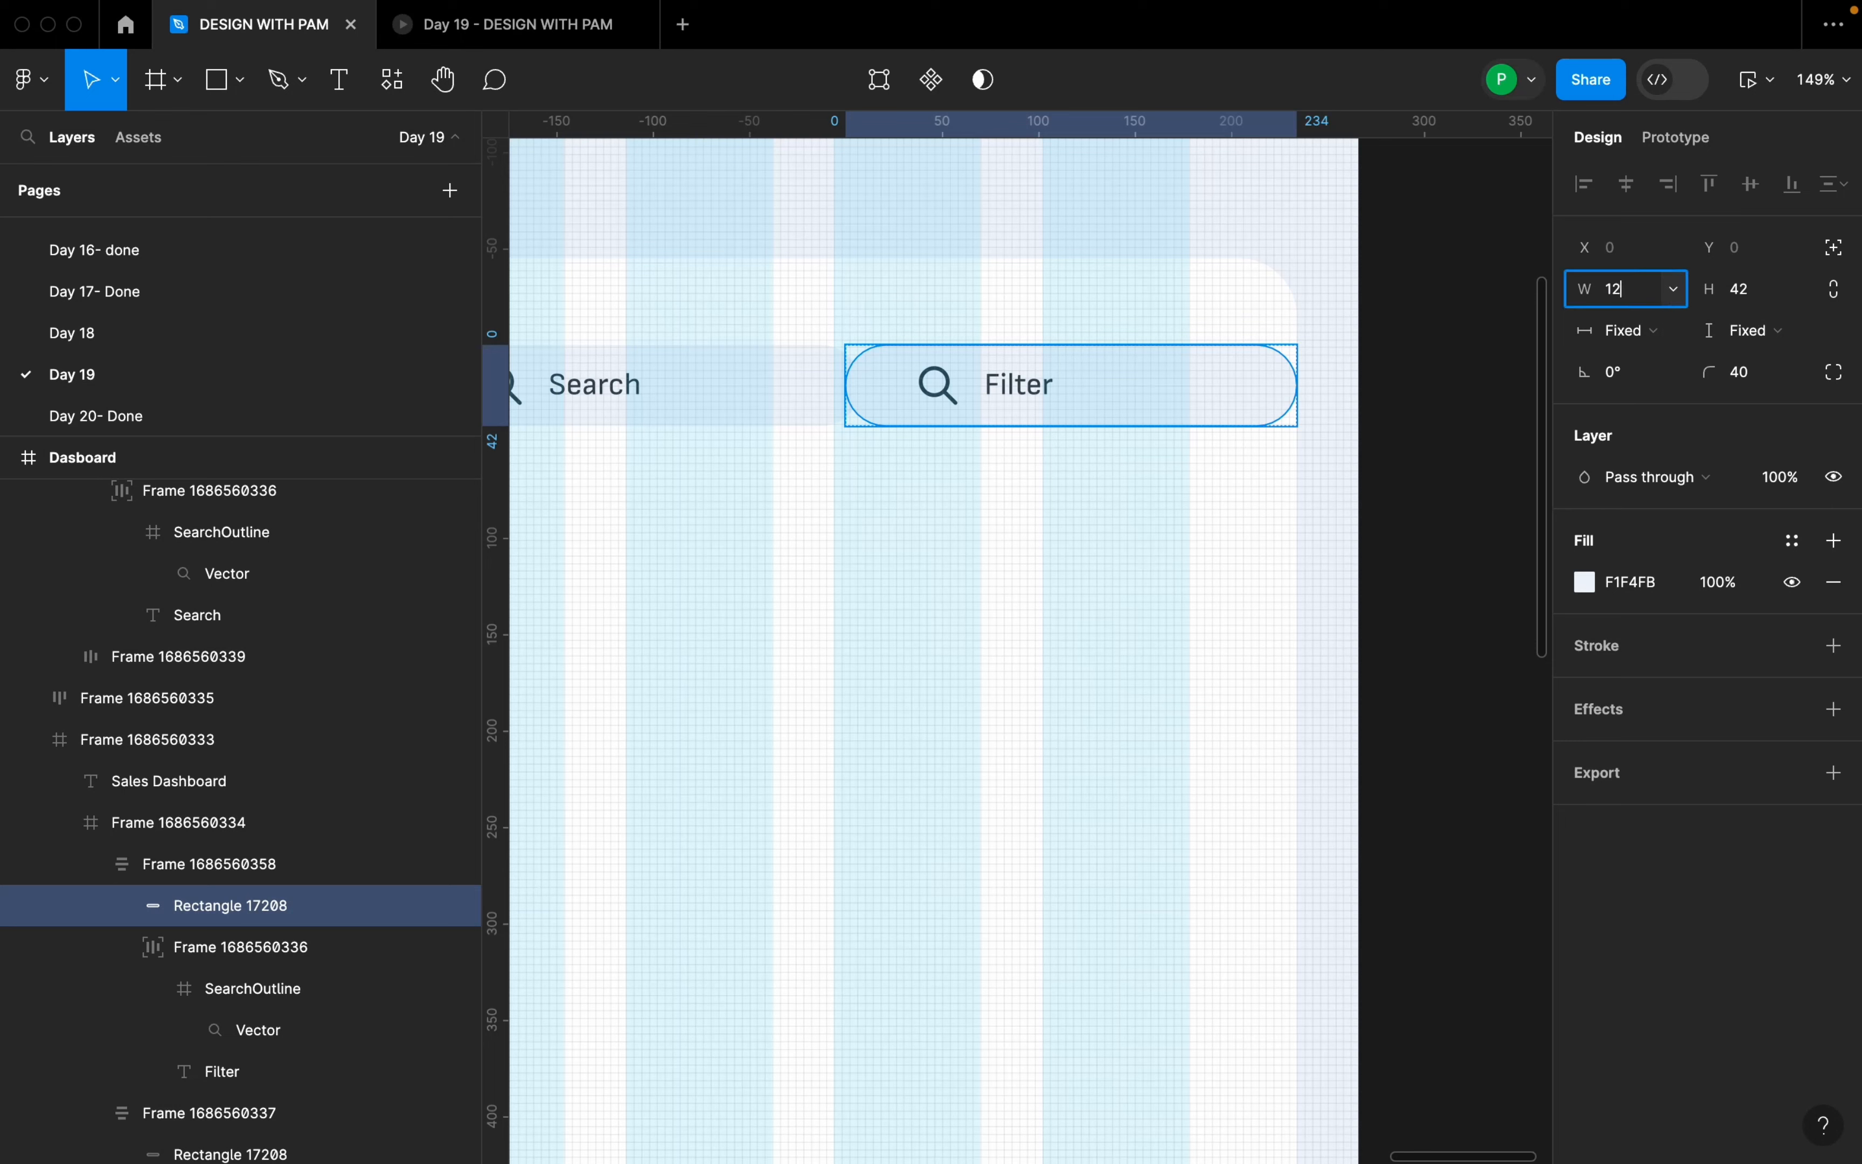
key("Return")
left_click(1097, 398)
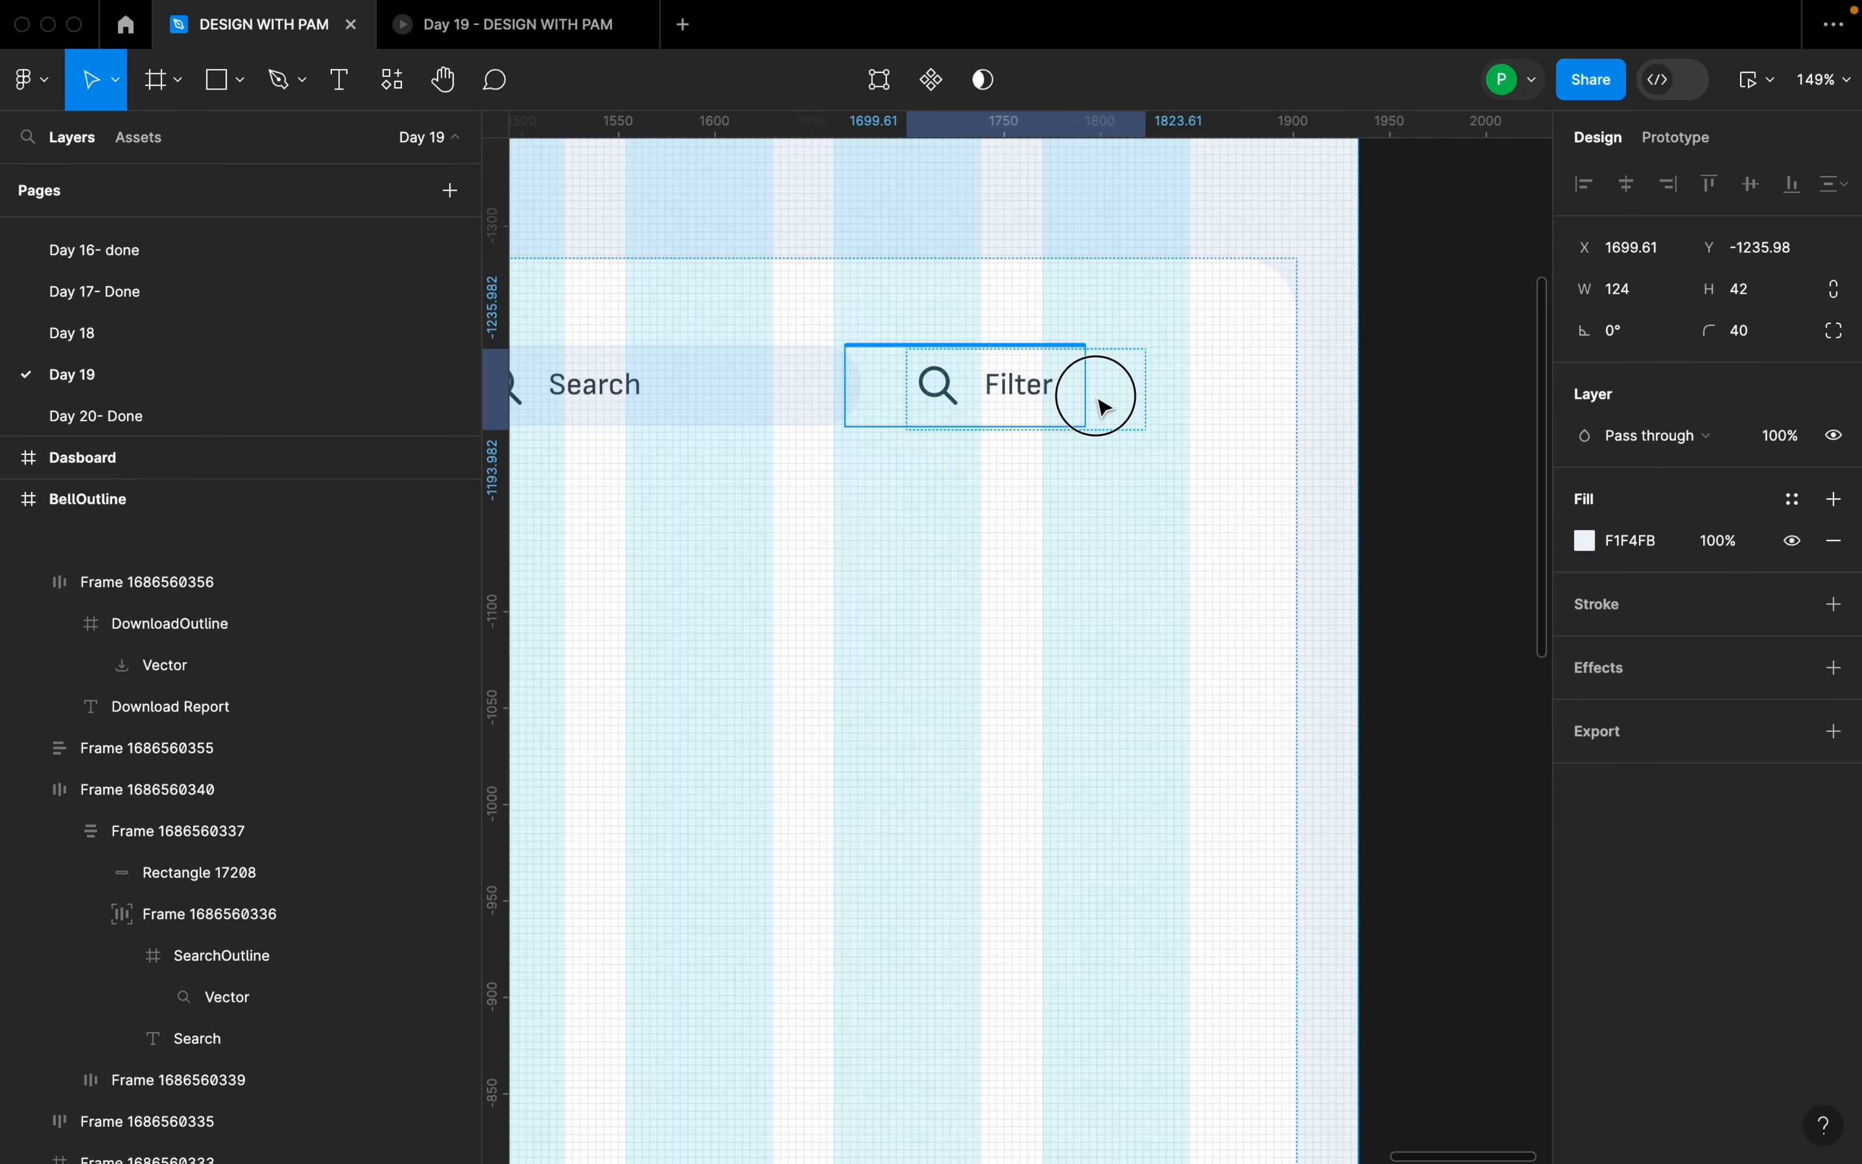
left_click_drag(1102, 392, 1120, 388)
- Insert the solid Adjustments icon from the Heroicons plugin below the Filter button, close the plugin, and select the new icon
left_click(1041, 388)
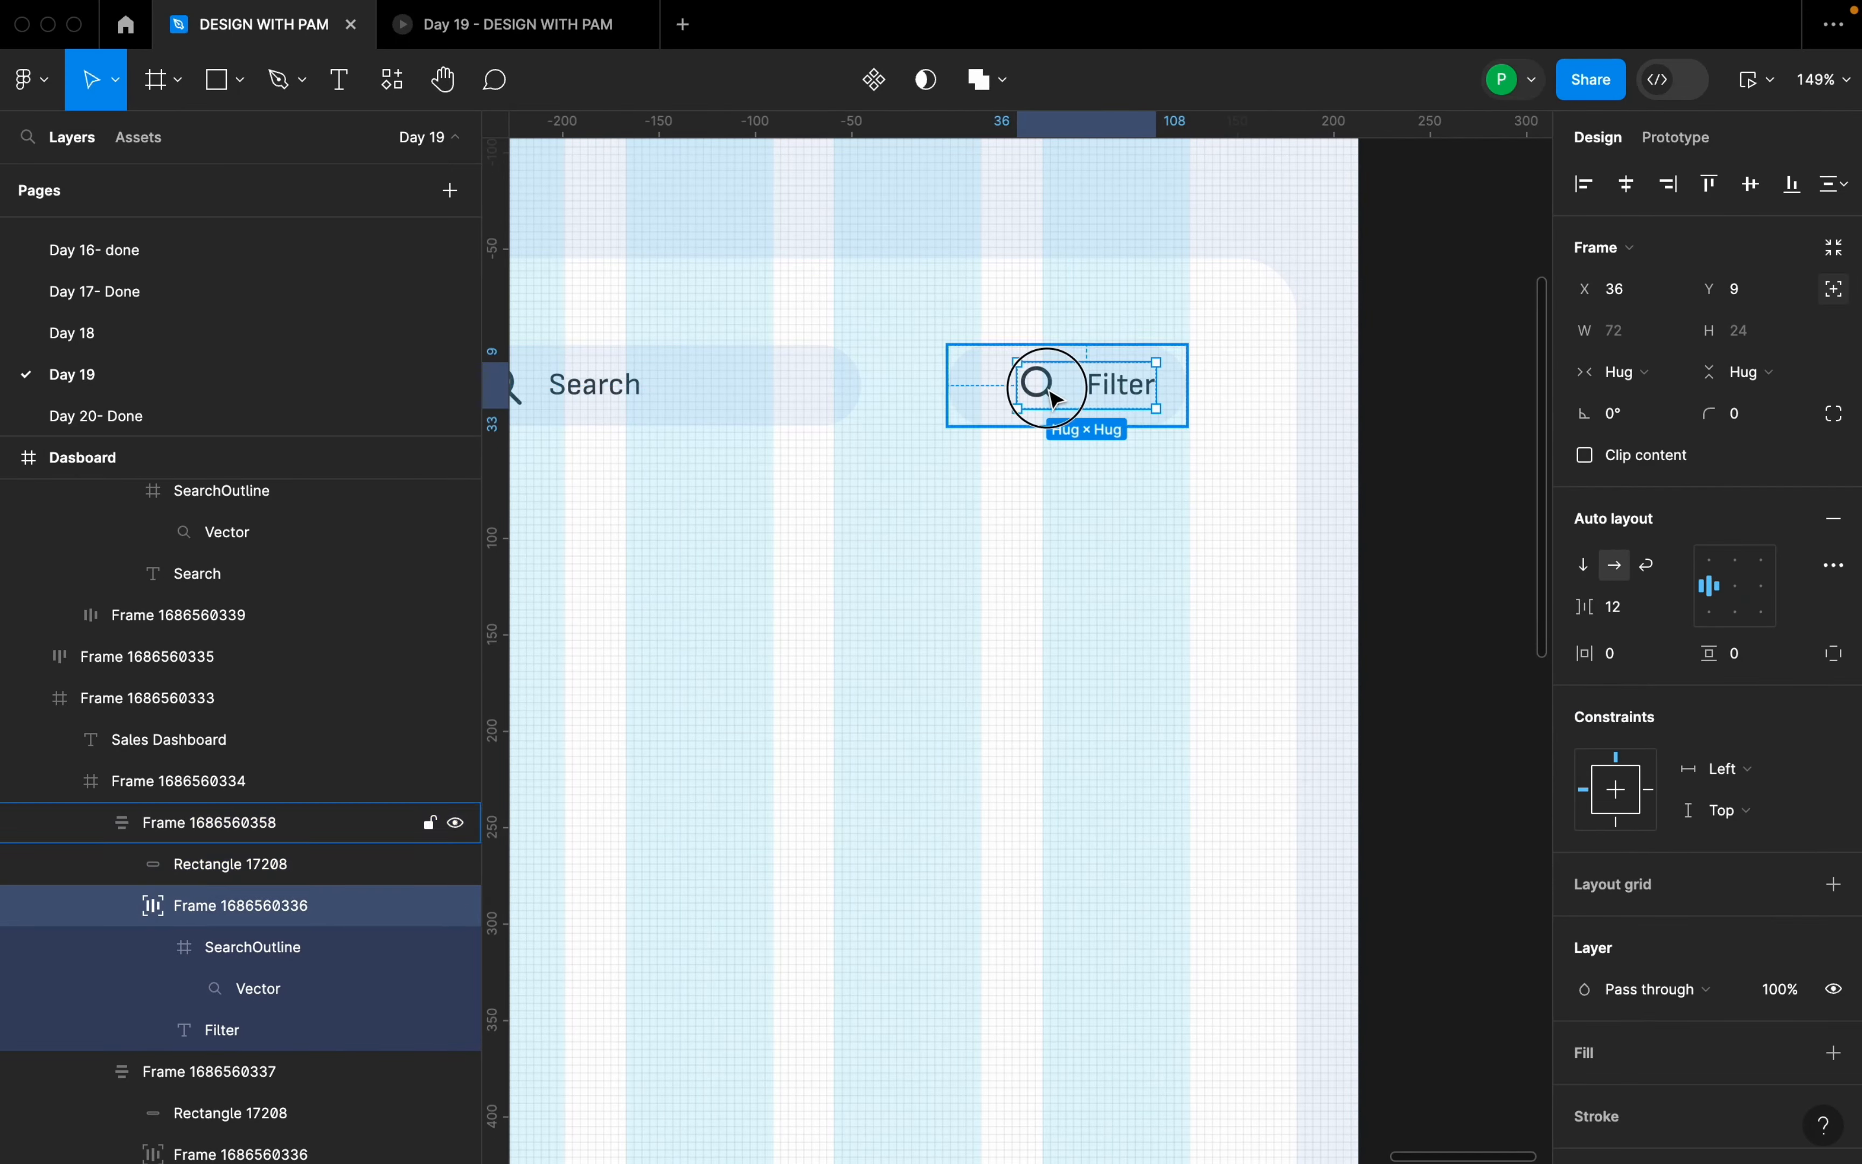
left_click(1040, 385)
right_click(1057, 394)
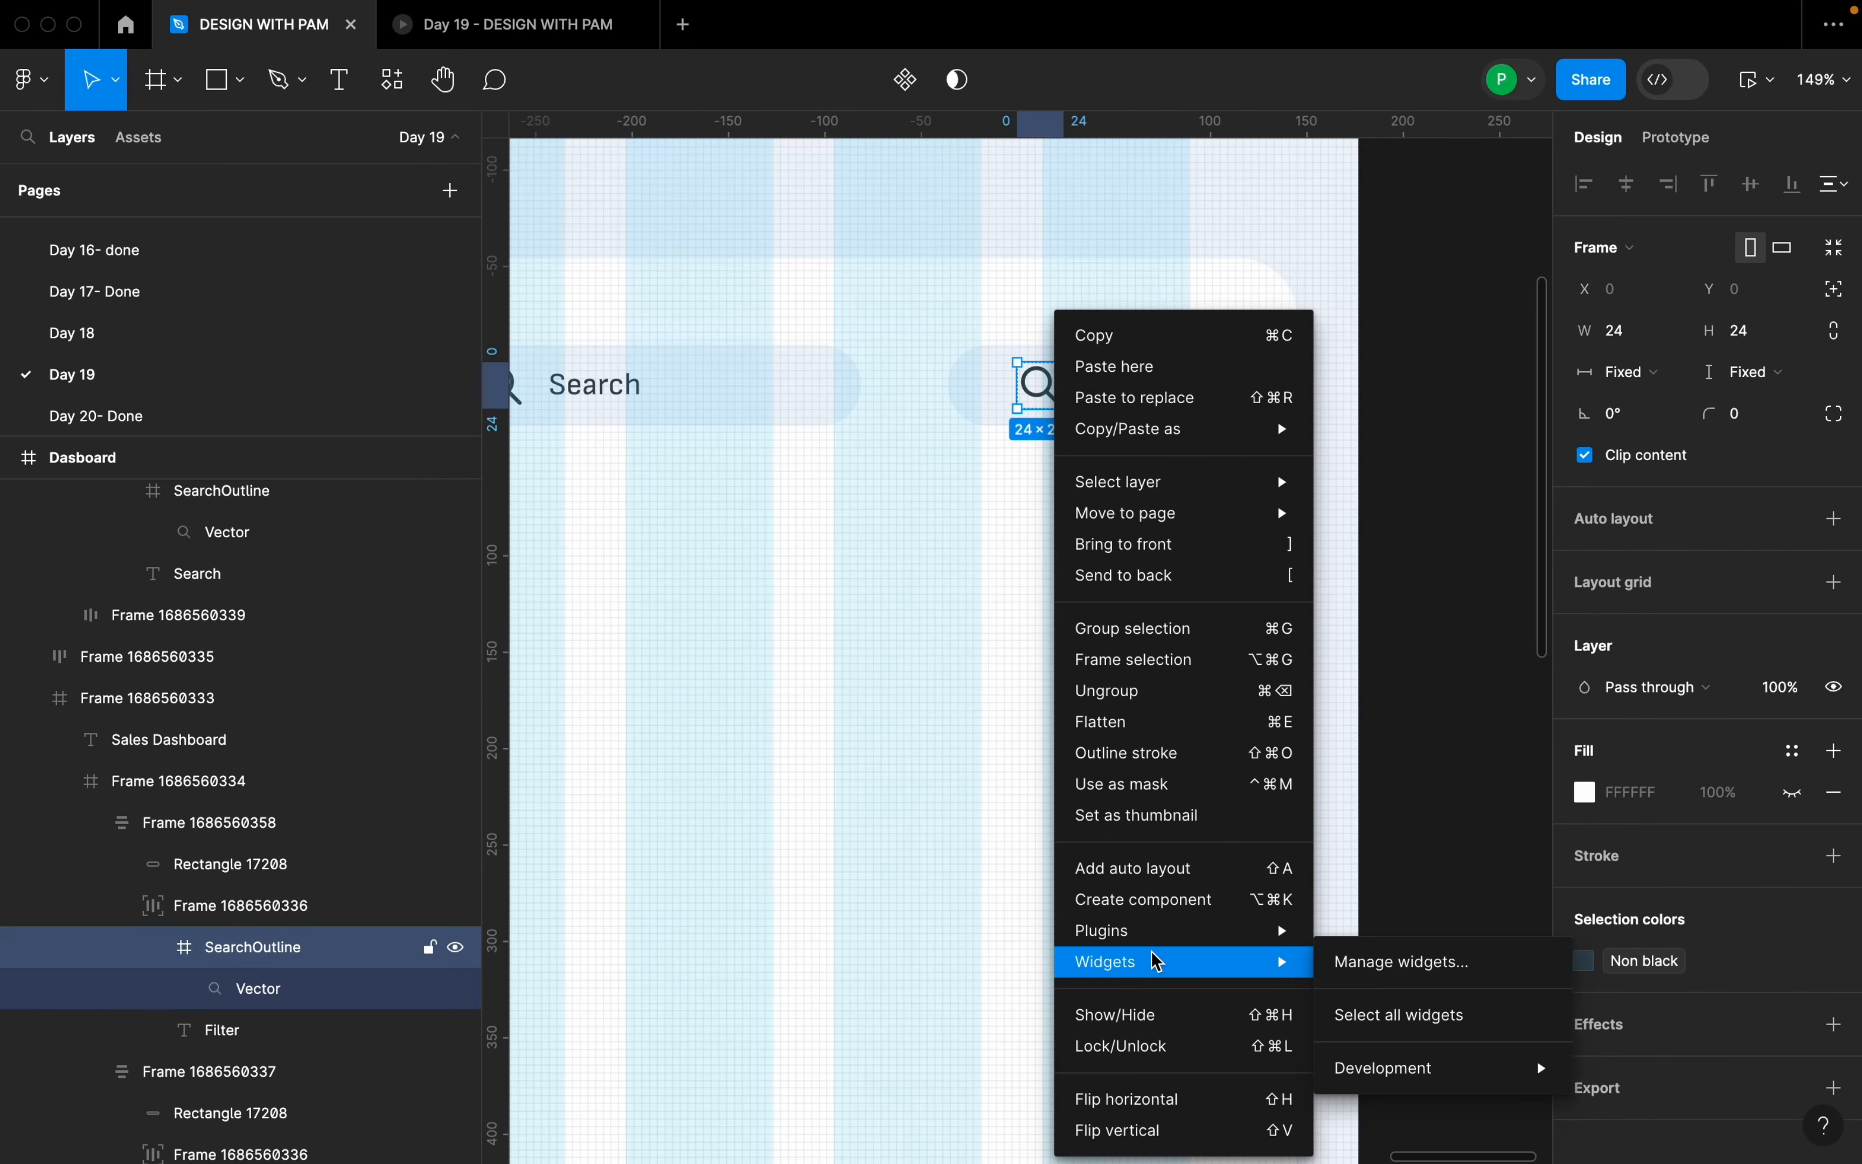
mouse_move(1156, 945)
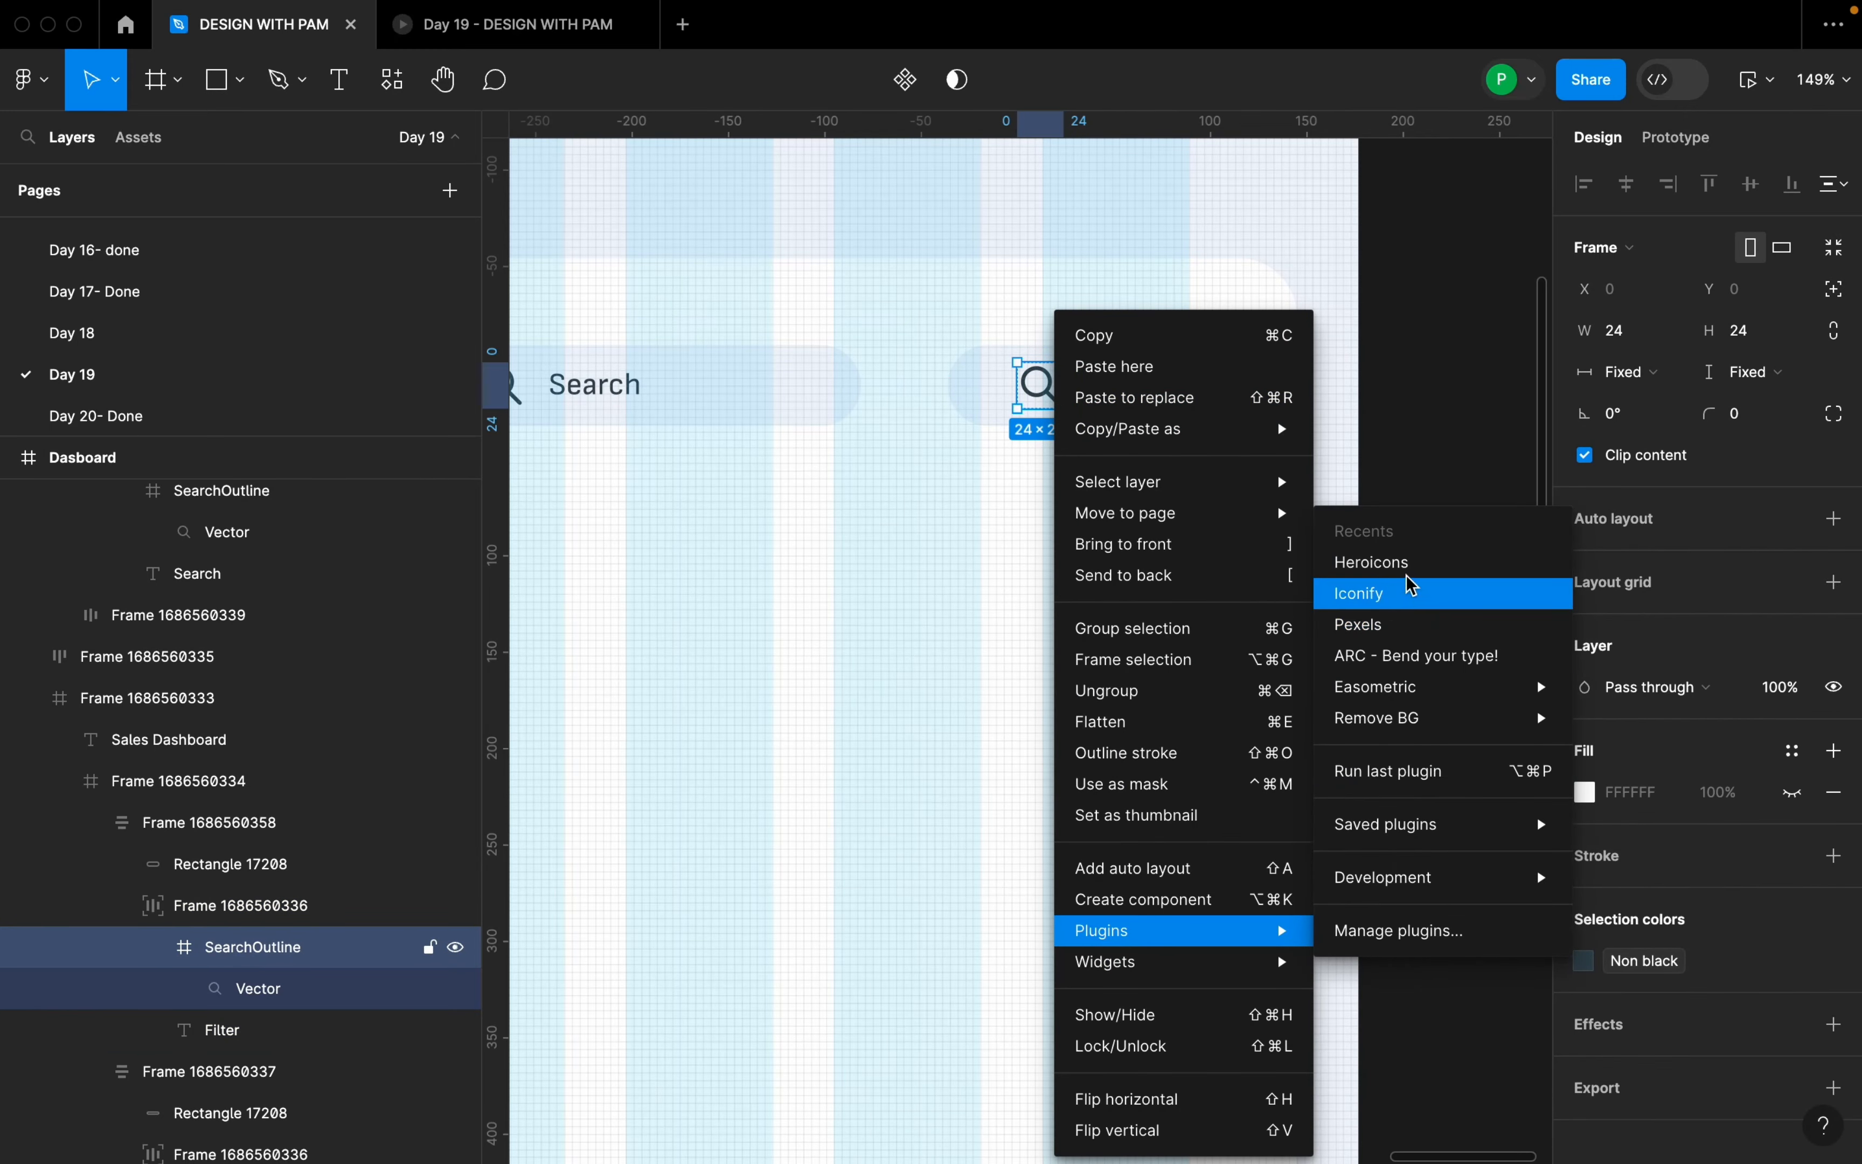
left_click(1396, 564)
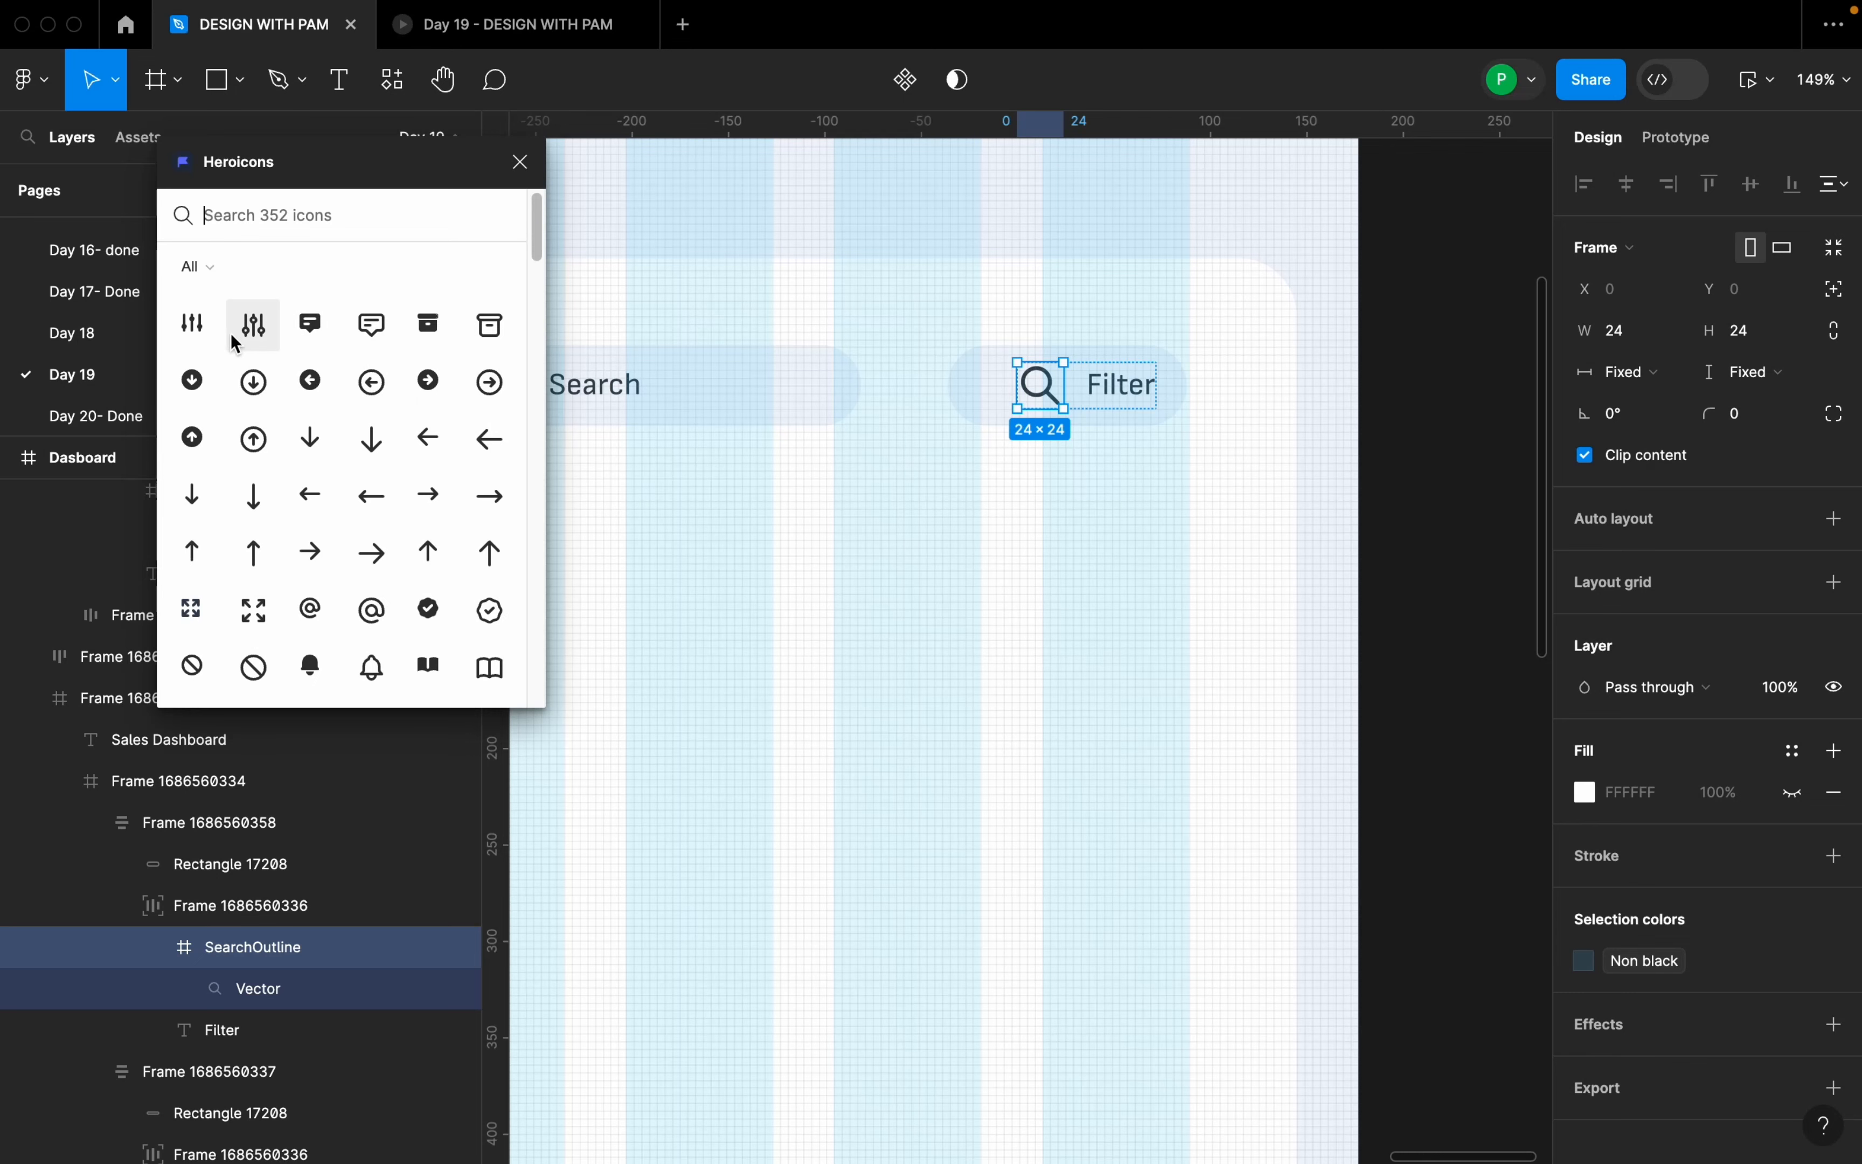
left_click_drag(216, 333, 1039, 655)
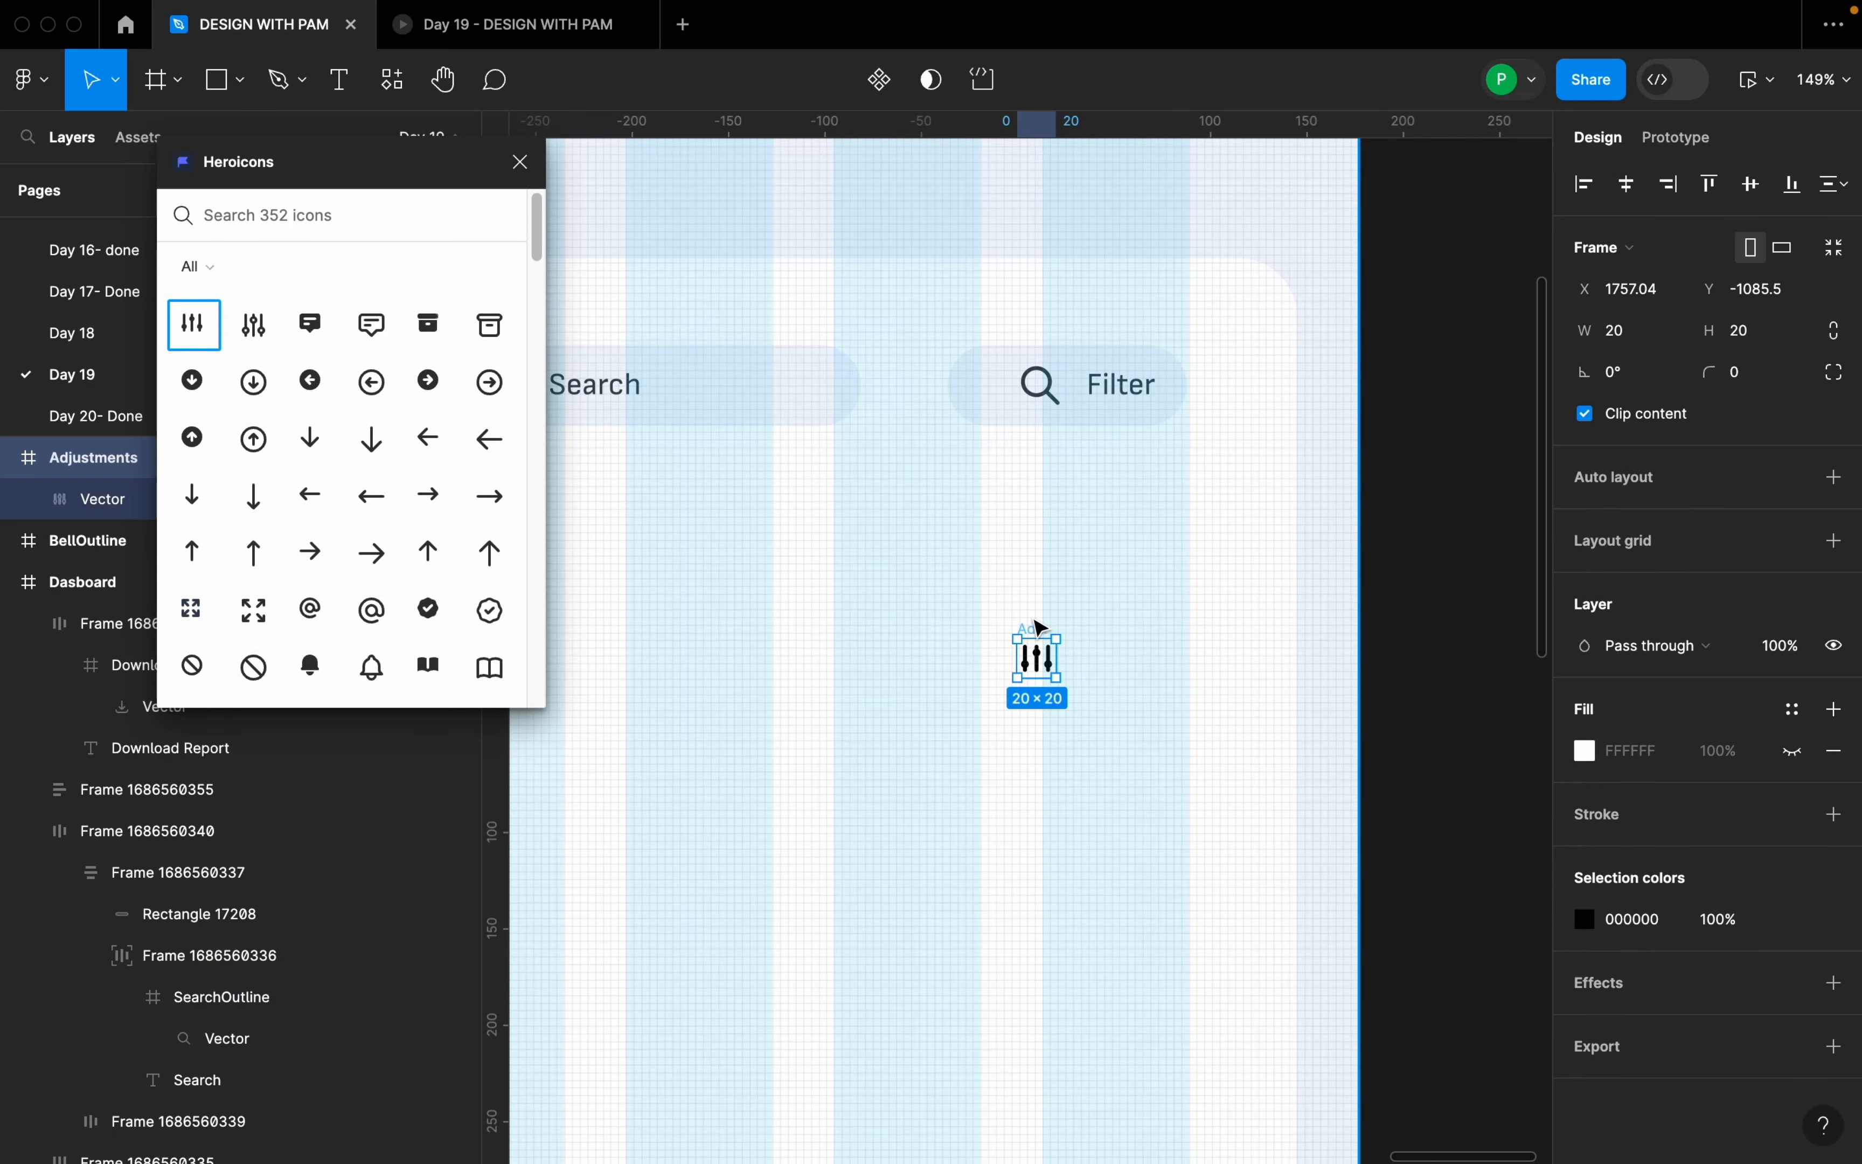
left_click(1151, 608)
left_click(520, 161)
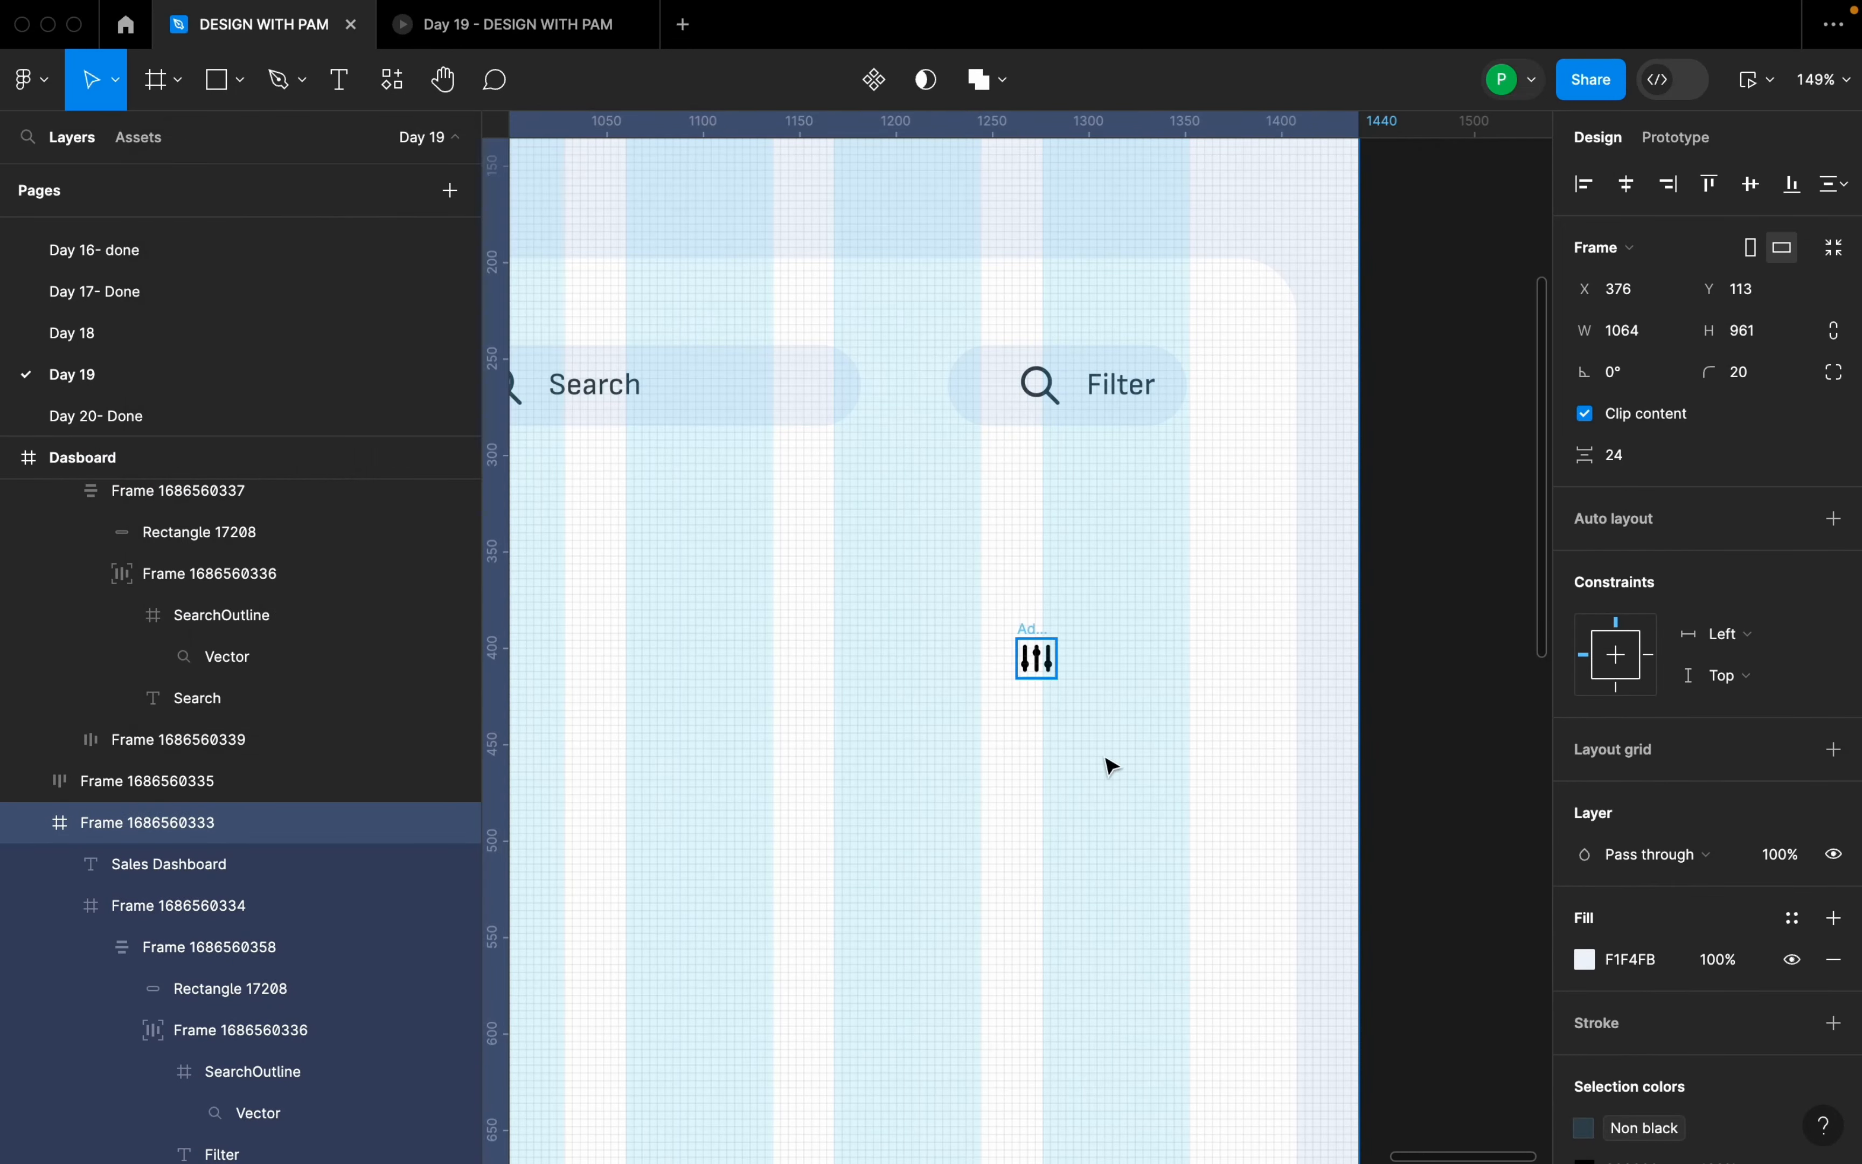
scroll(1100, 758, "up", 5)
left_click(1004, 587)
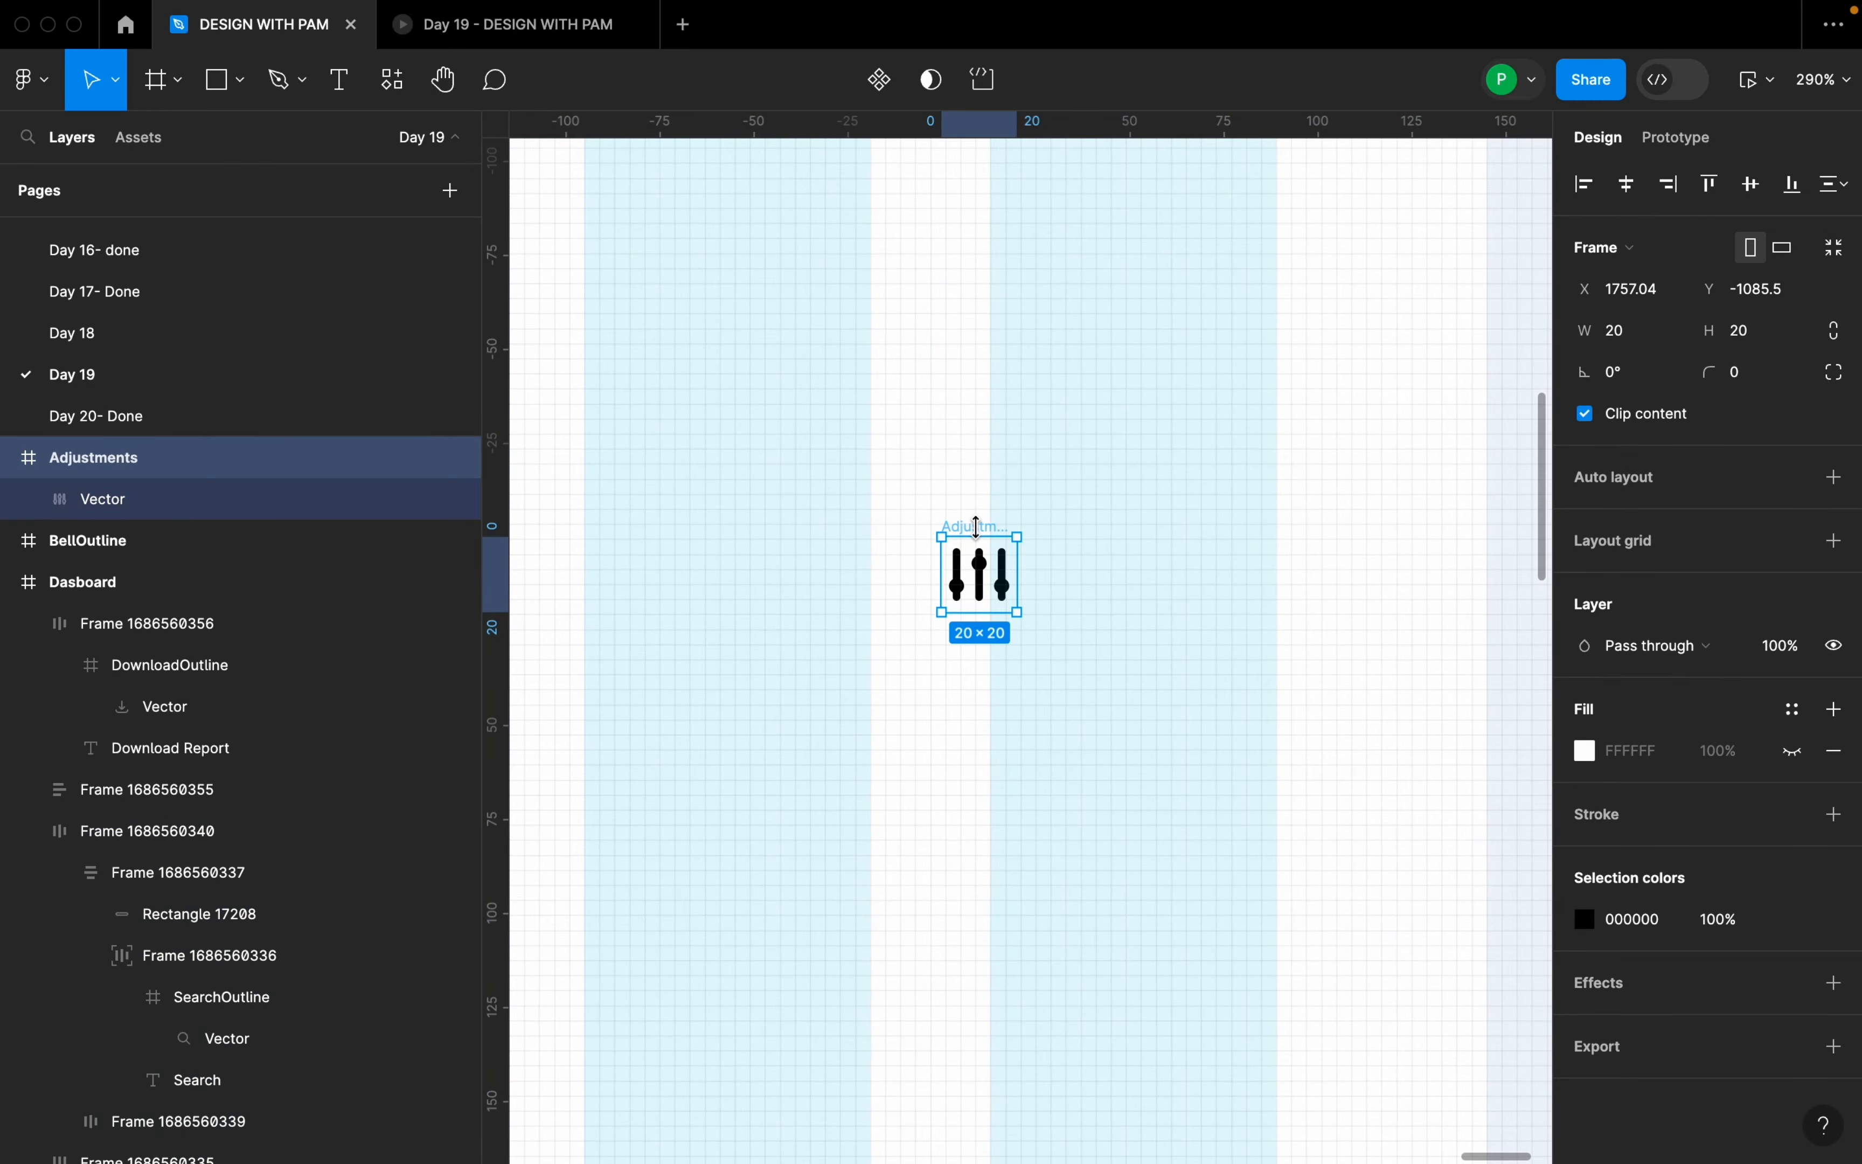
- Replace the magnifier icon in the Filter button with the cut Adjustments icon
key("super+x")
scroll(983, 542, "down", 5)
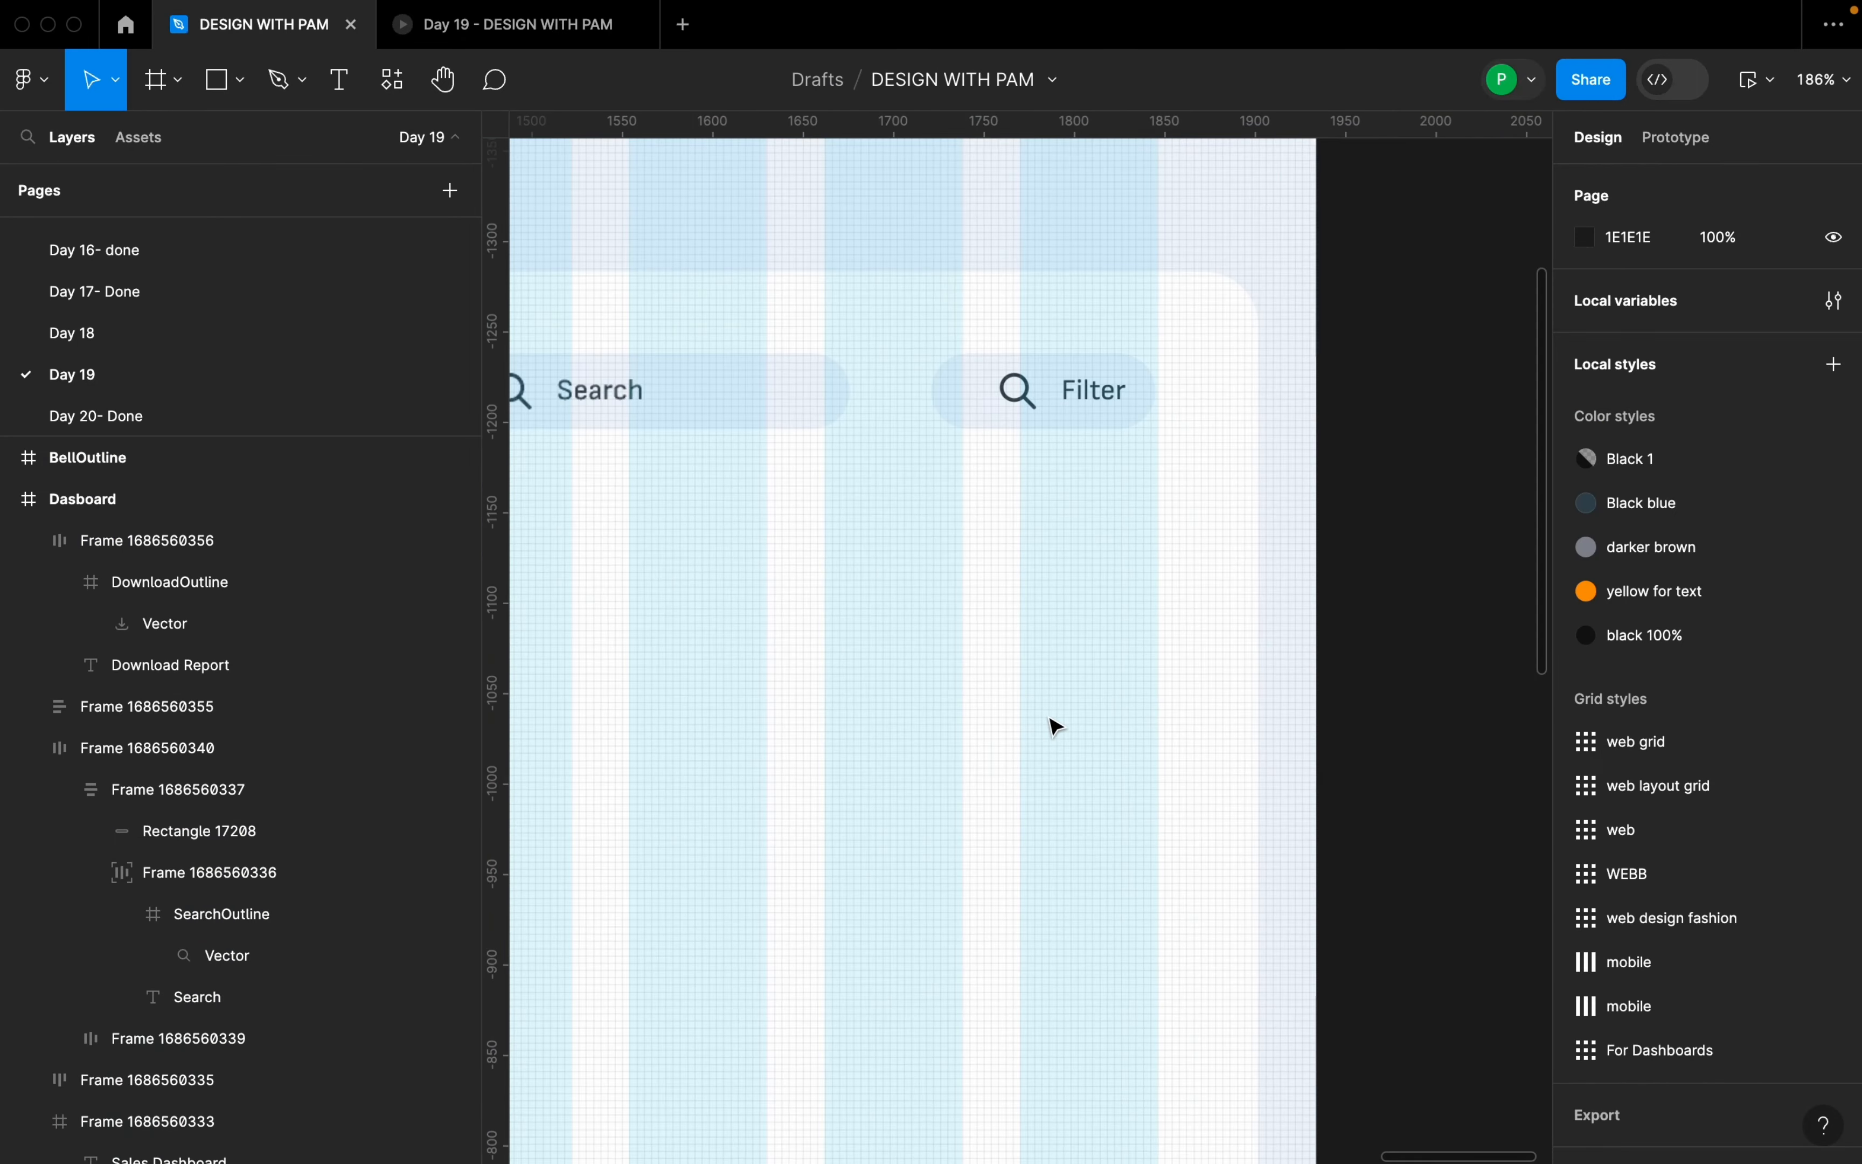
scroll(1033, 400, "up", 3)
left_click(1037, 395)
left_click(1033, 396, "super")
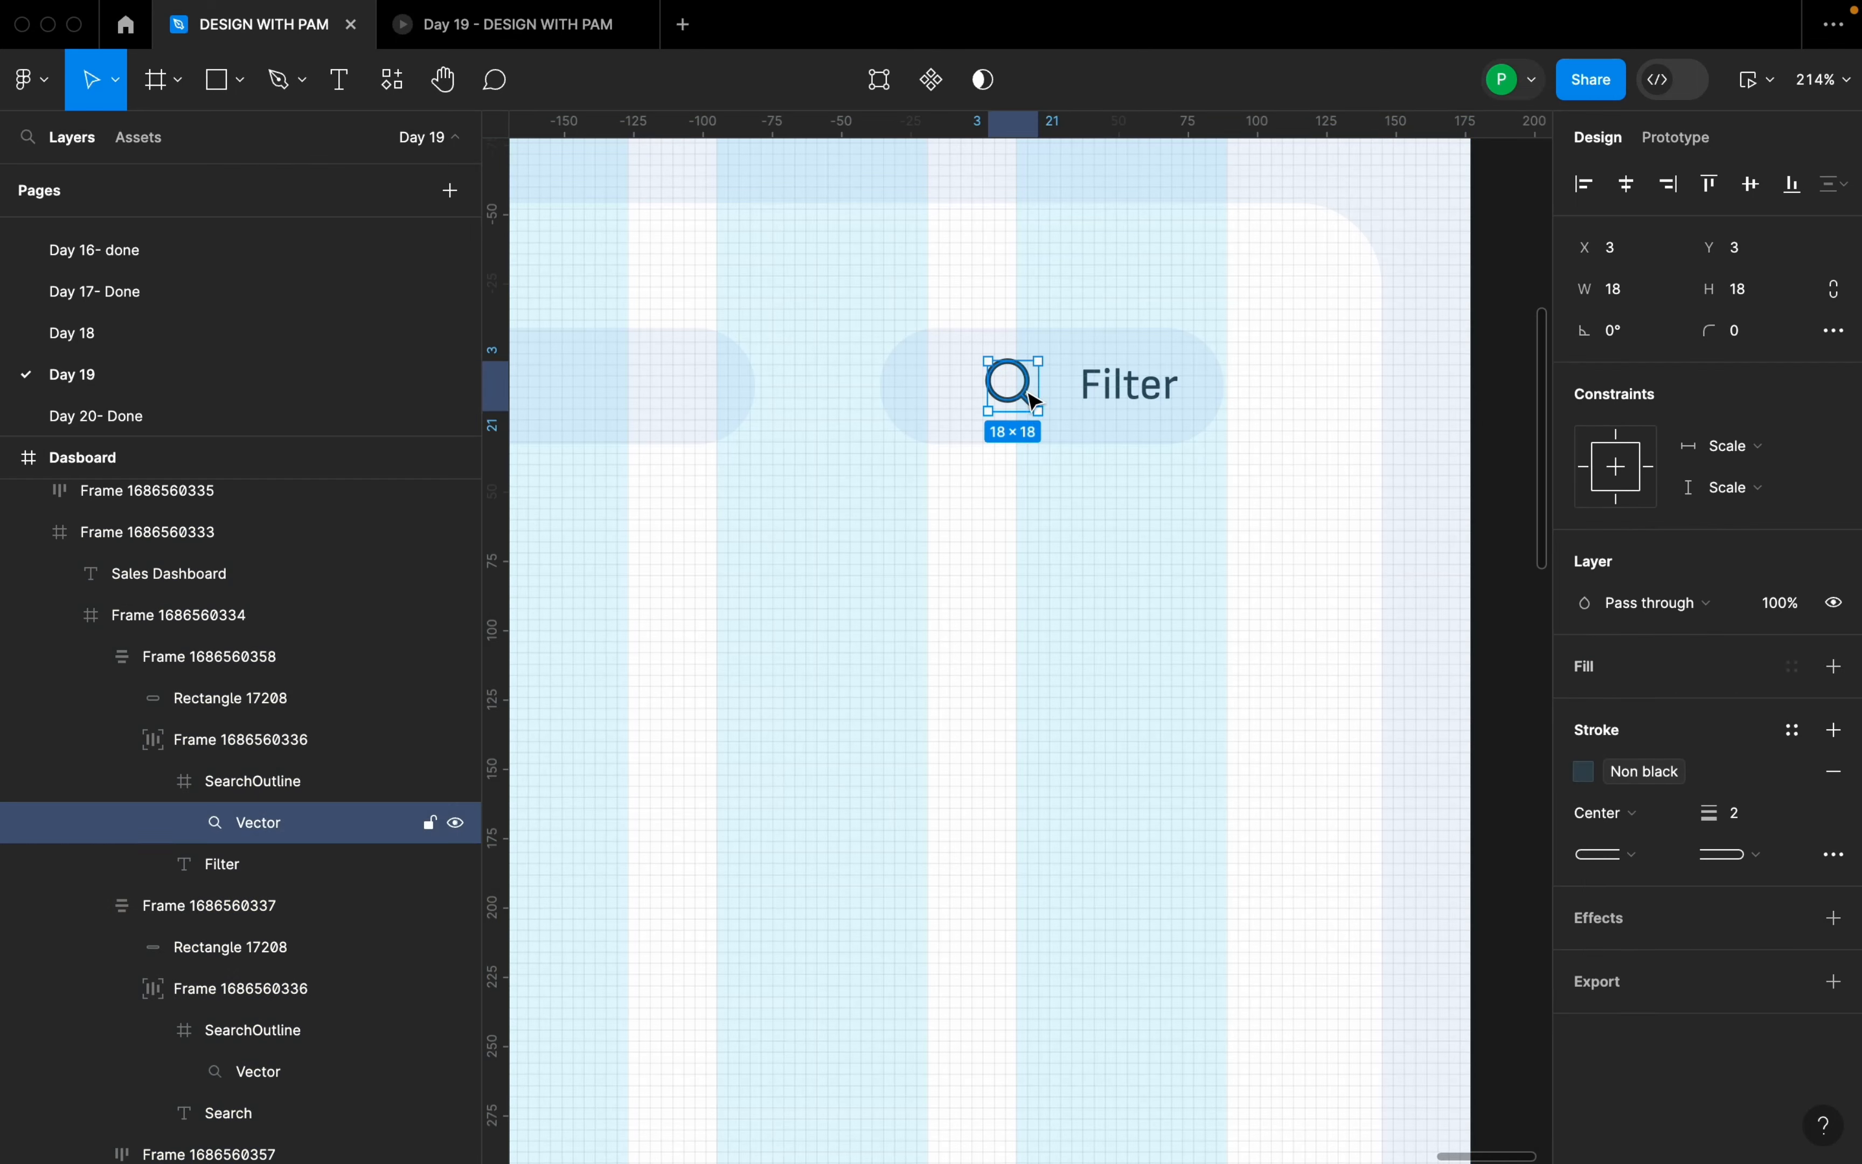
left_click(370, 785)
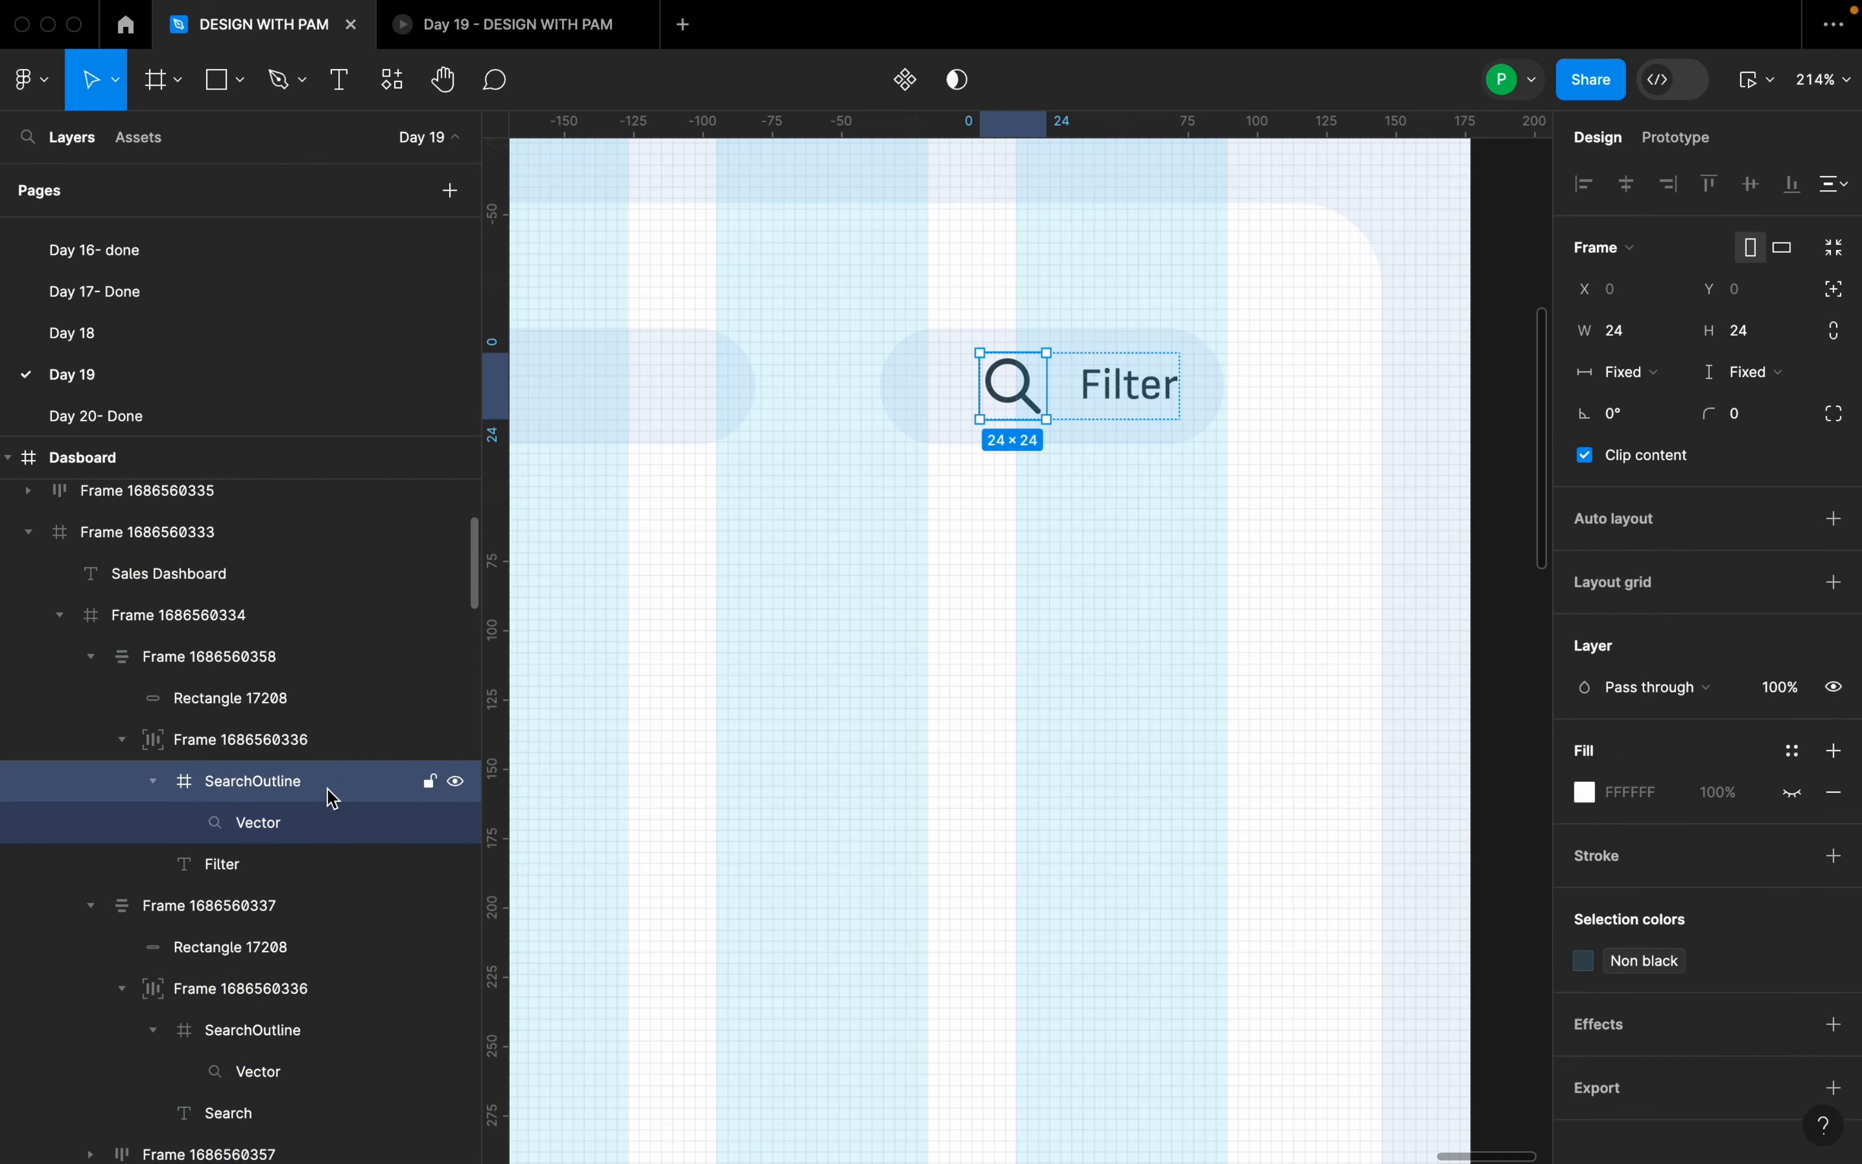
right_click(1014, 388)
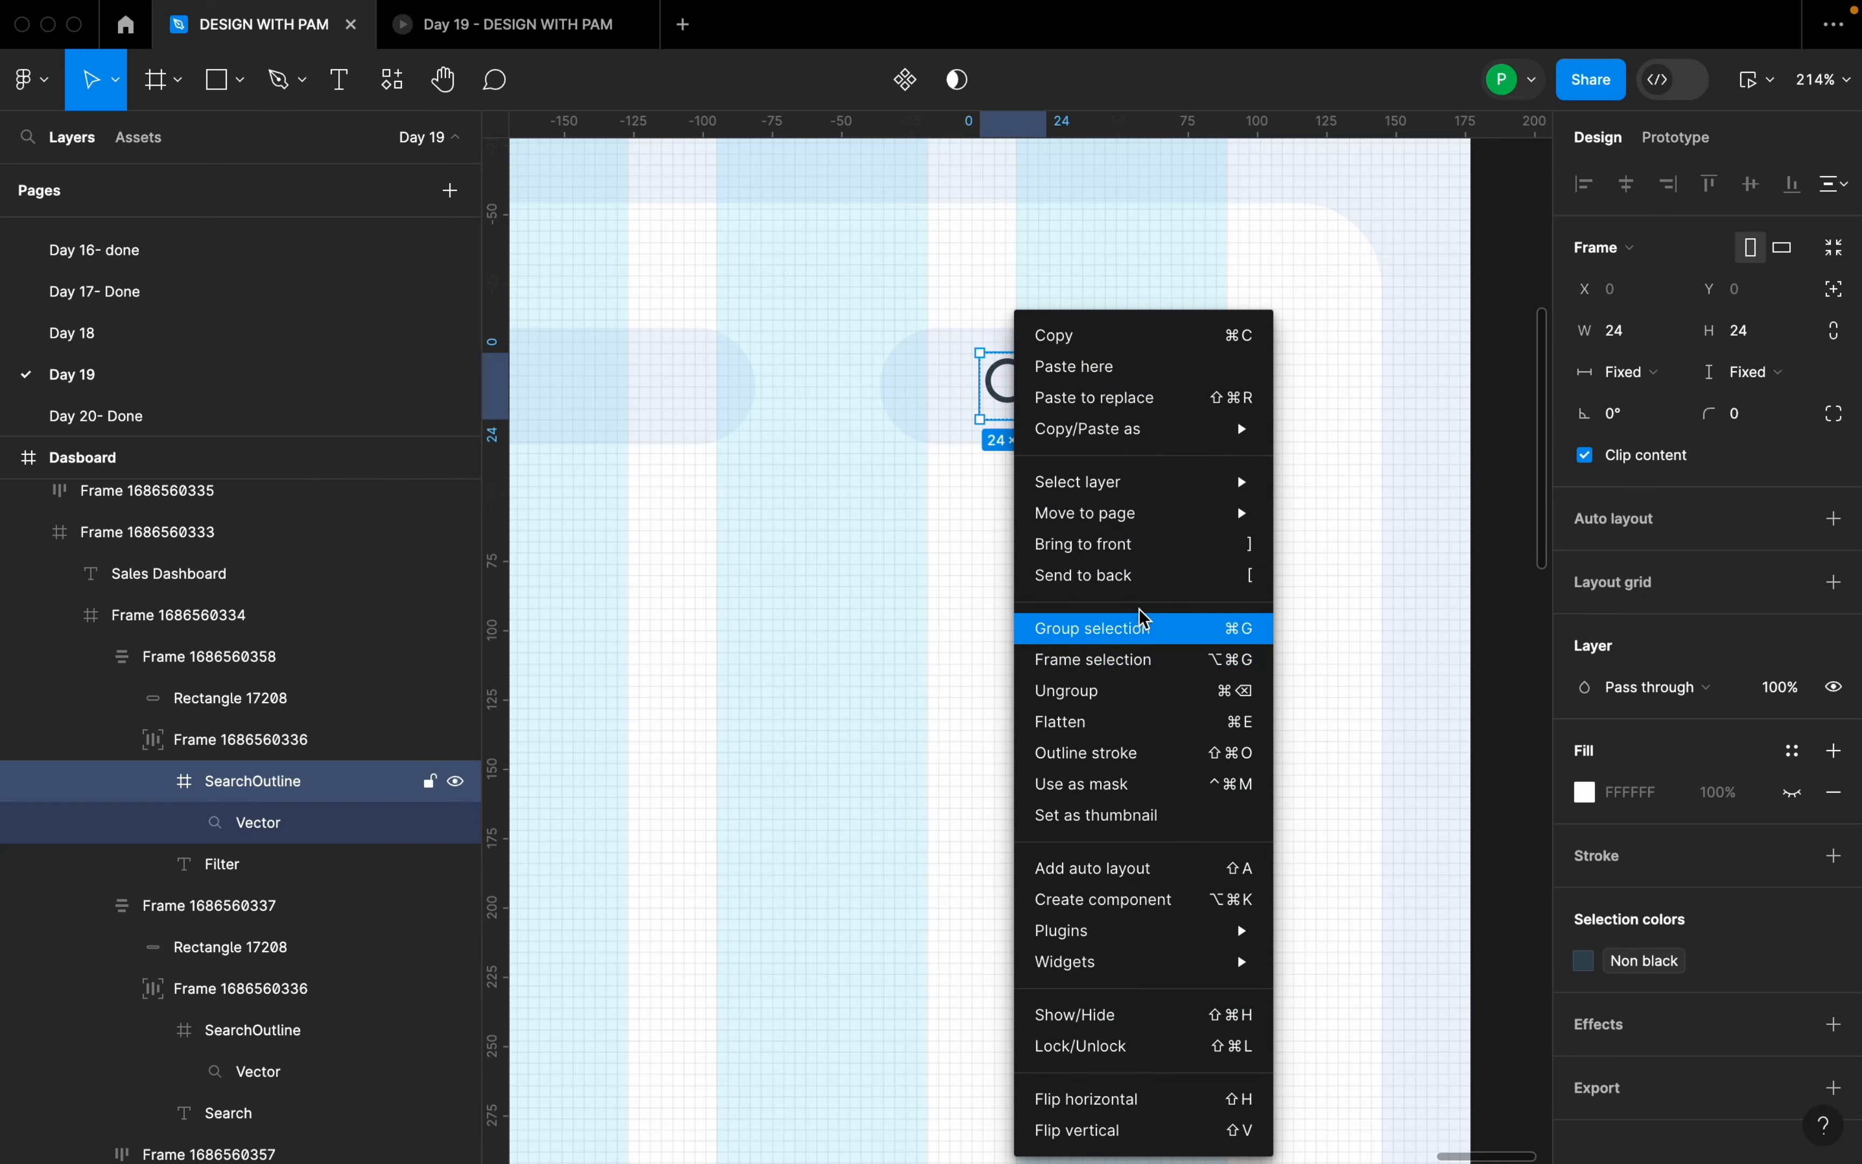
left_click(1137, 398)
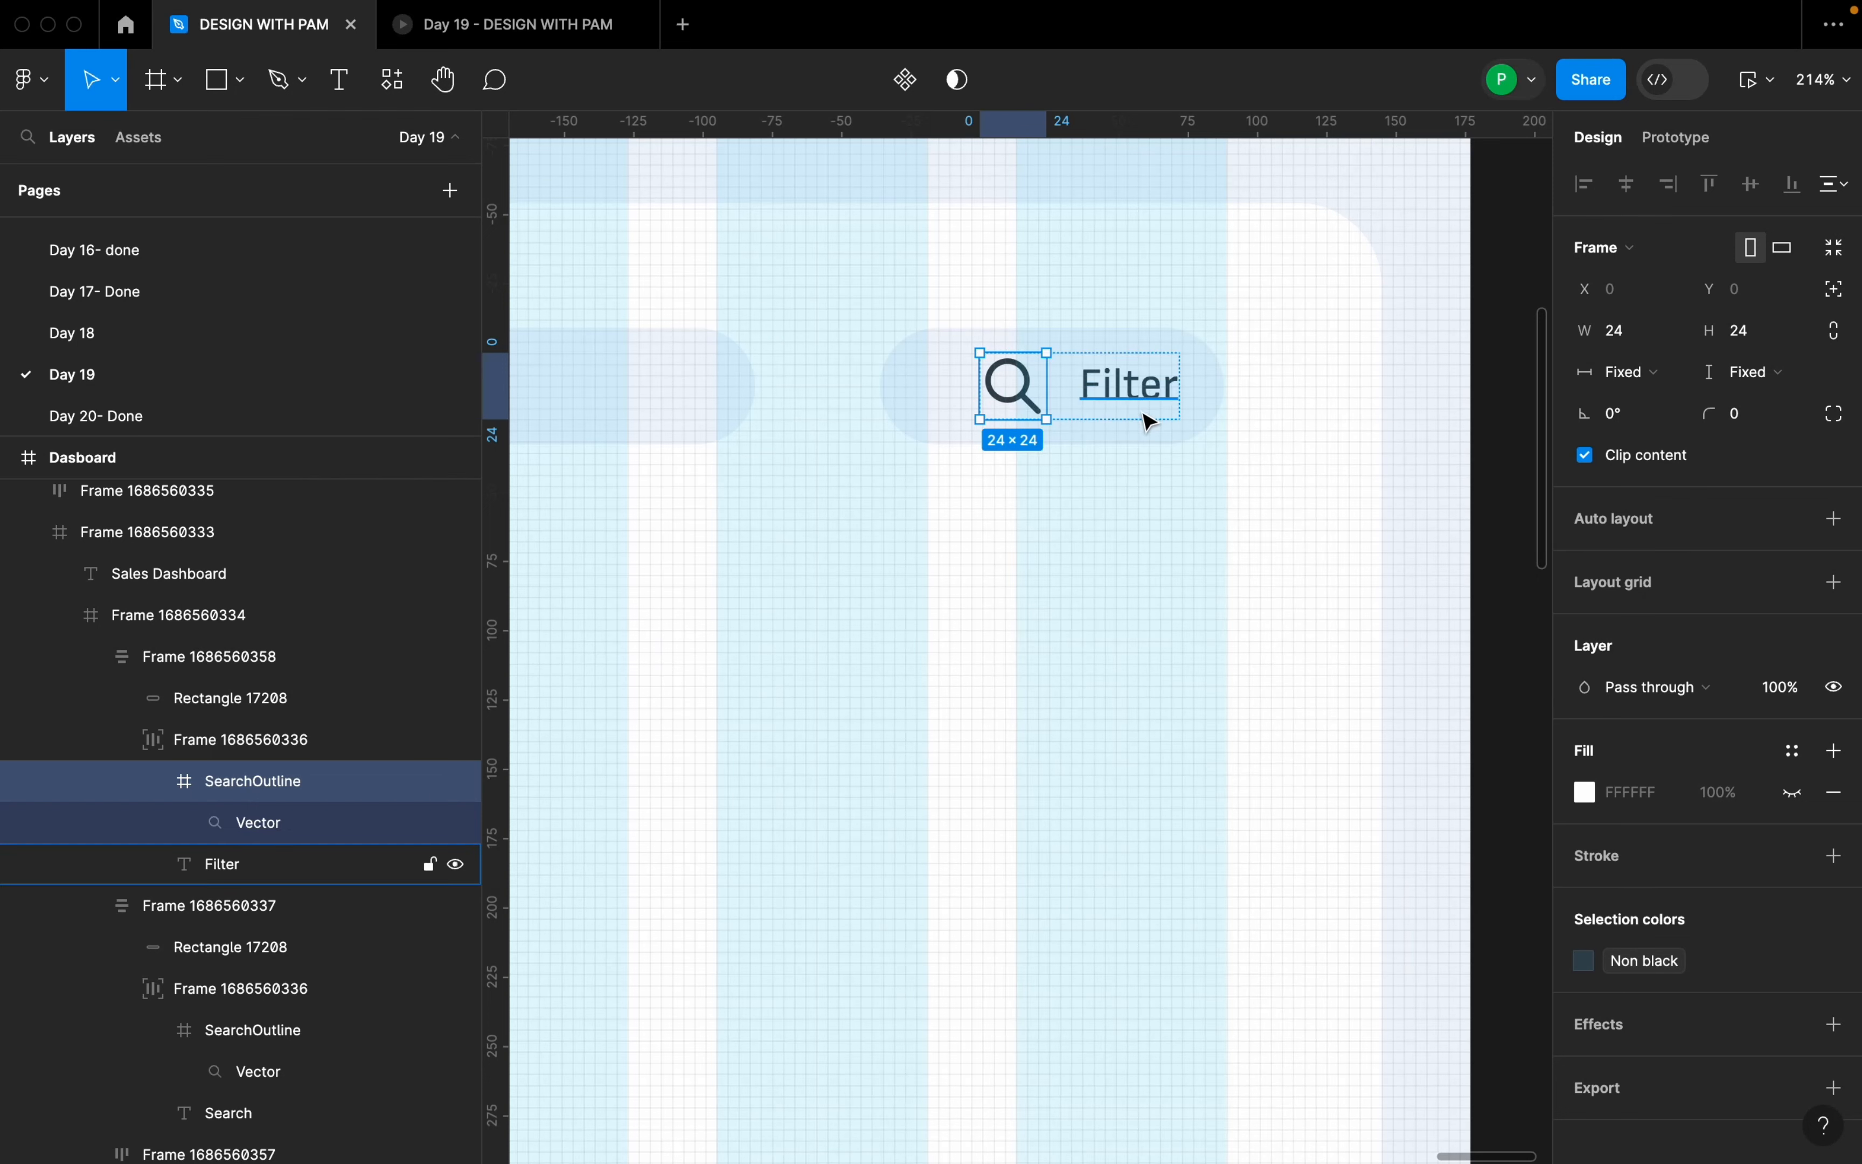
left_click(1154, 464)
- Combine the panel's search bar and Filter button in an auto layout with a gap of 32
left_click(1208, 423)
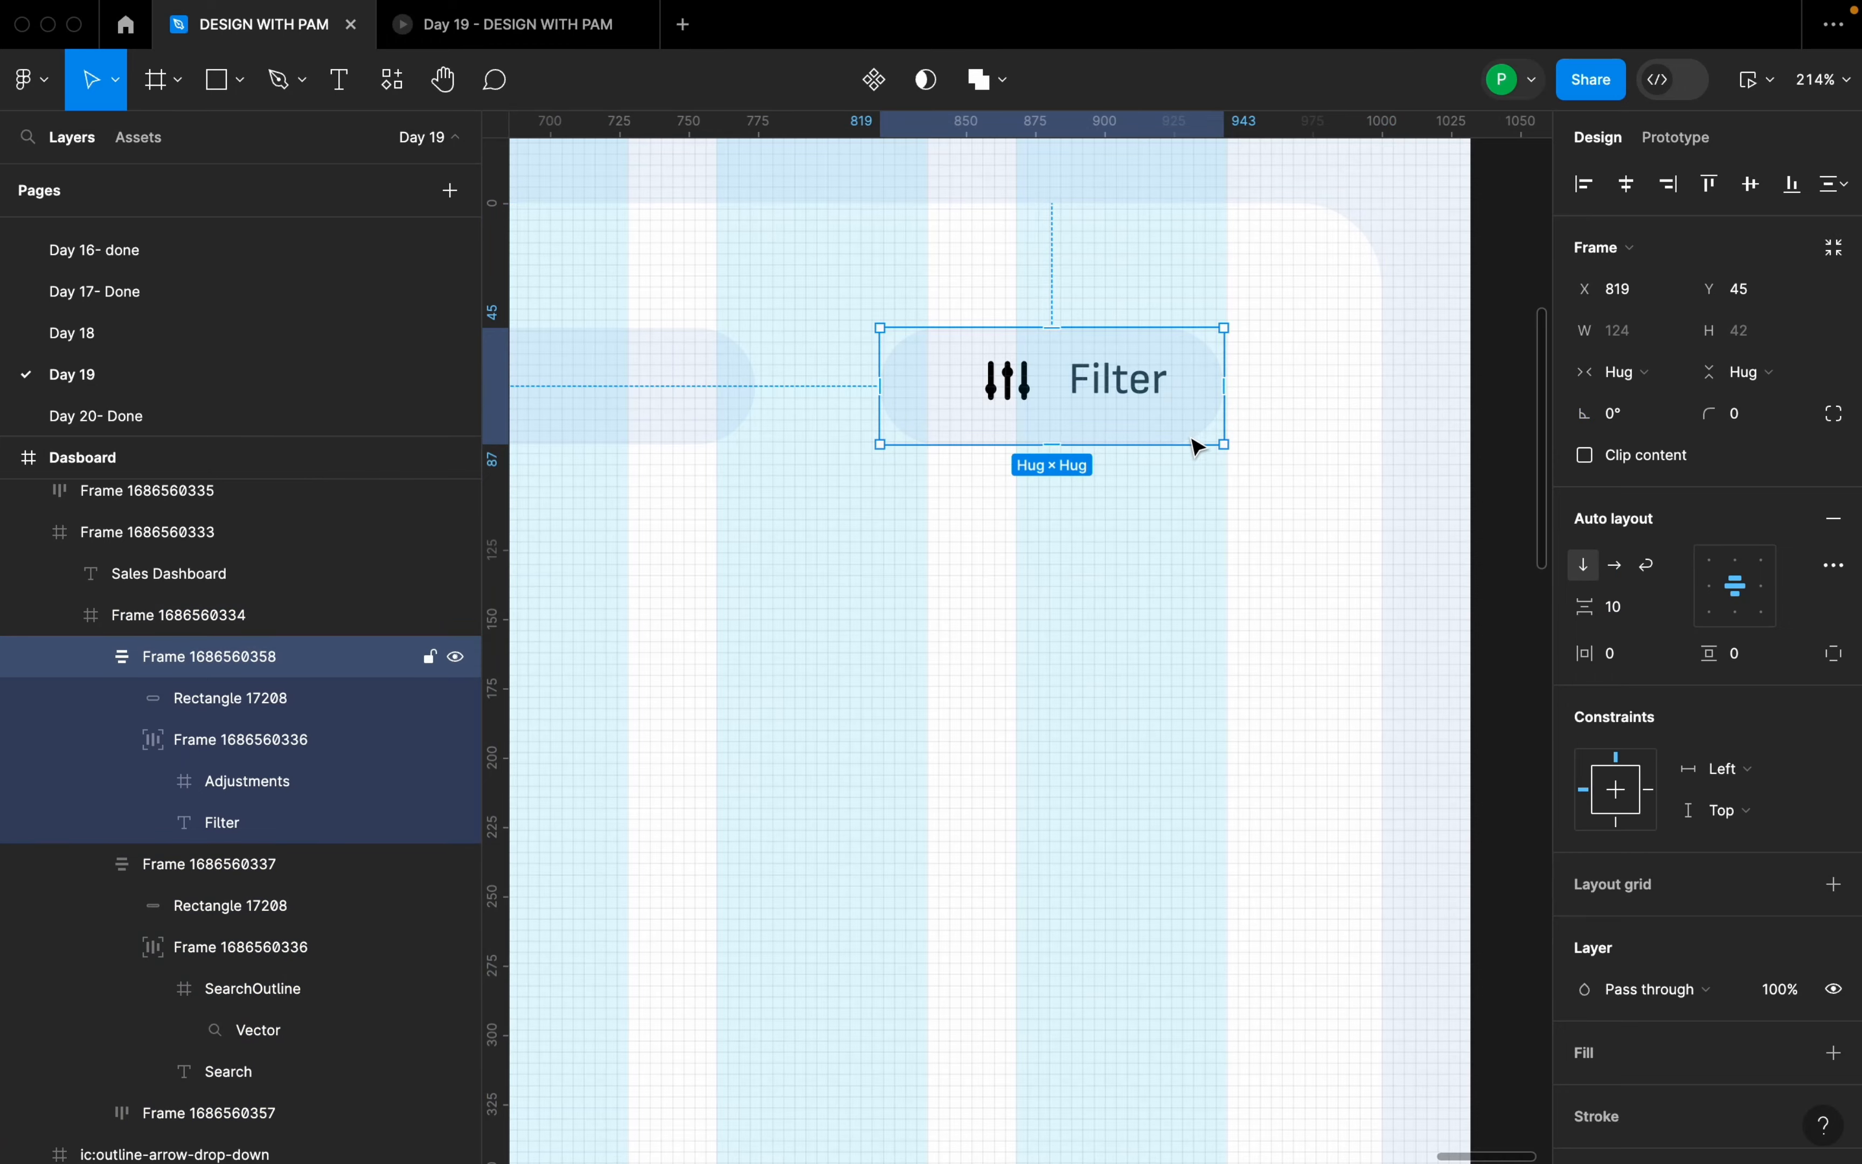
scroll(1251, 523, "down", 5)
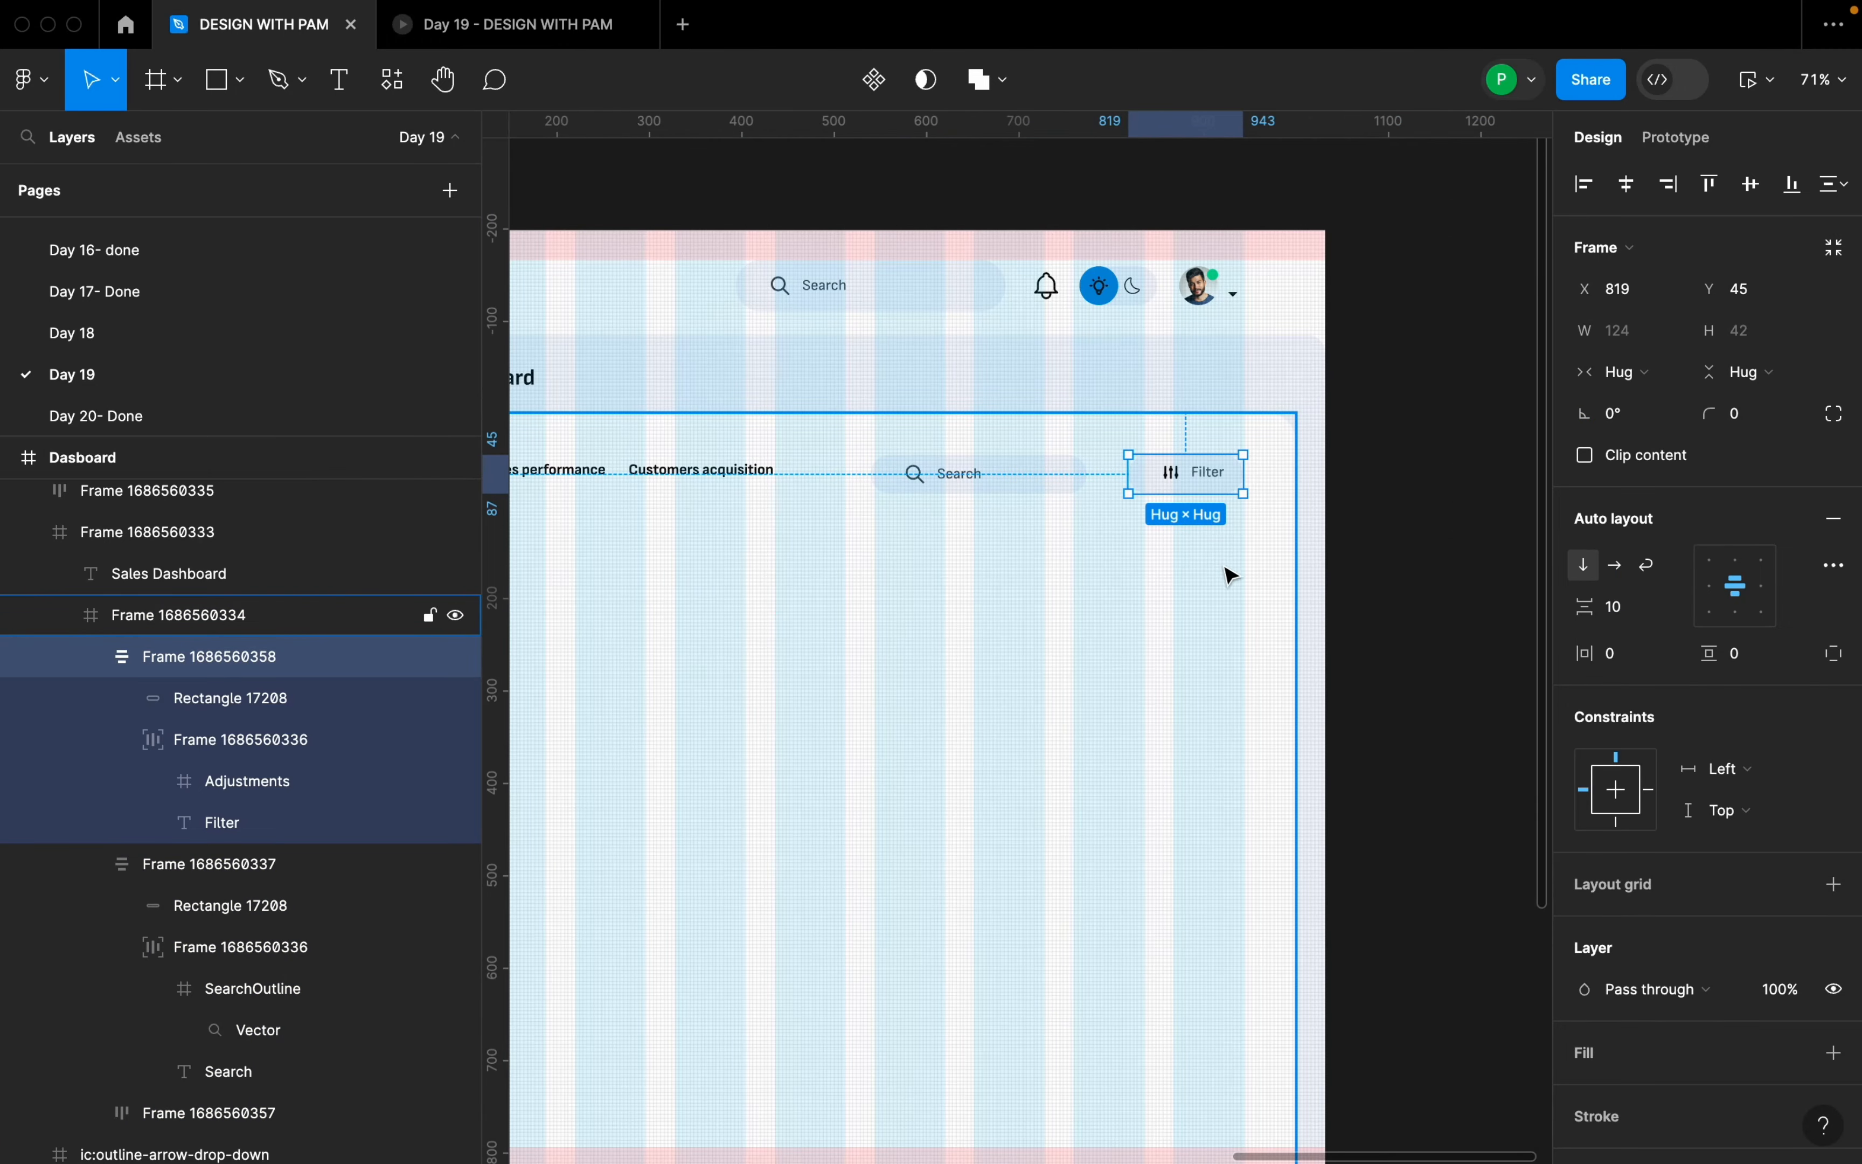
scroll(1231, 576, "down", 3)
left_click(1119, 504, "shift")
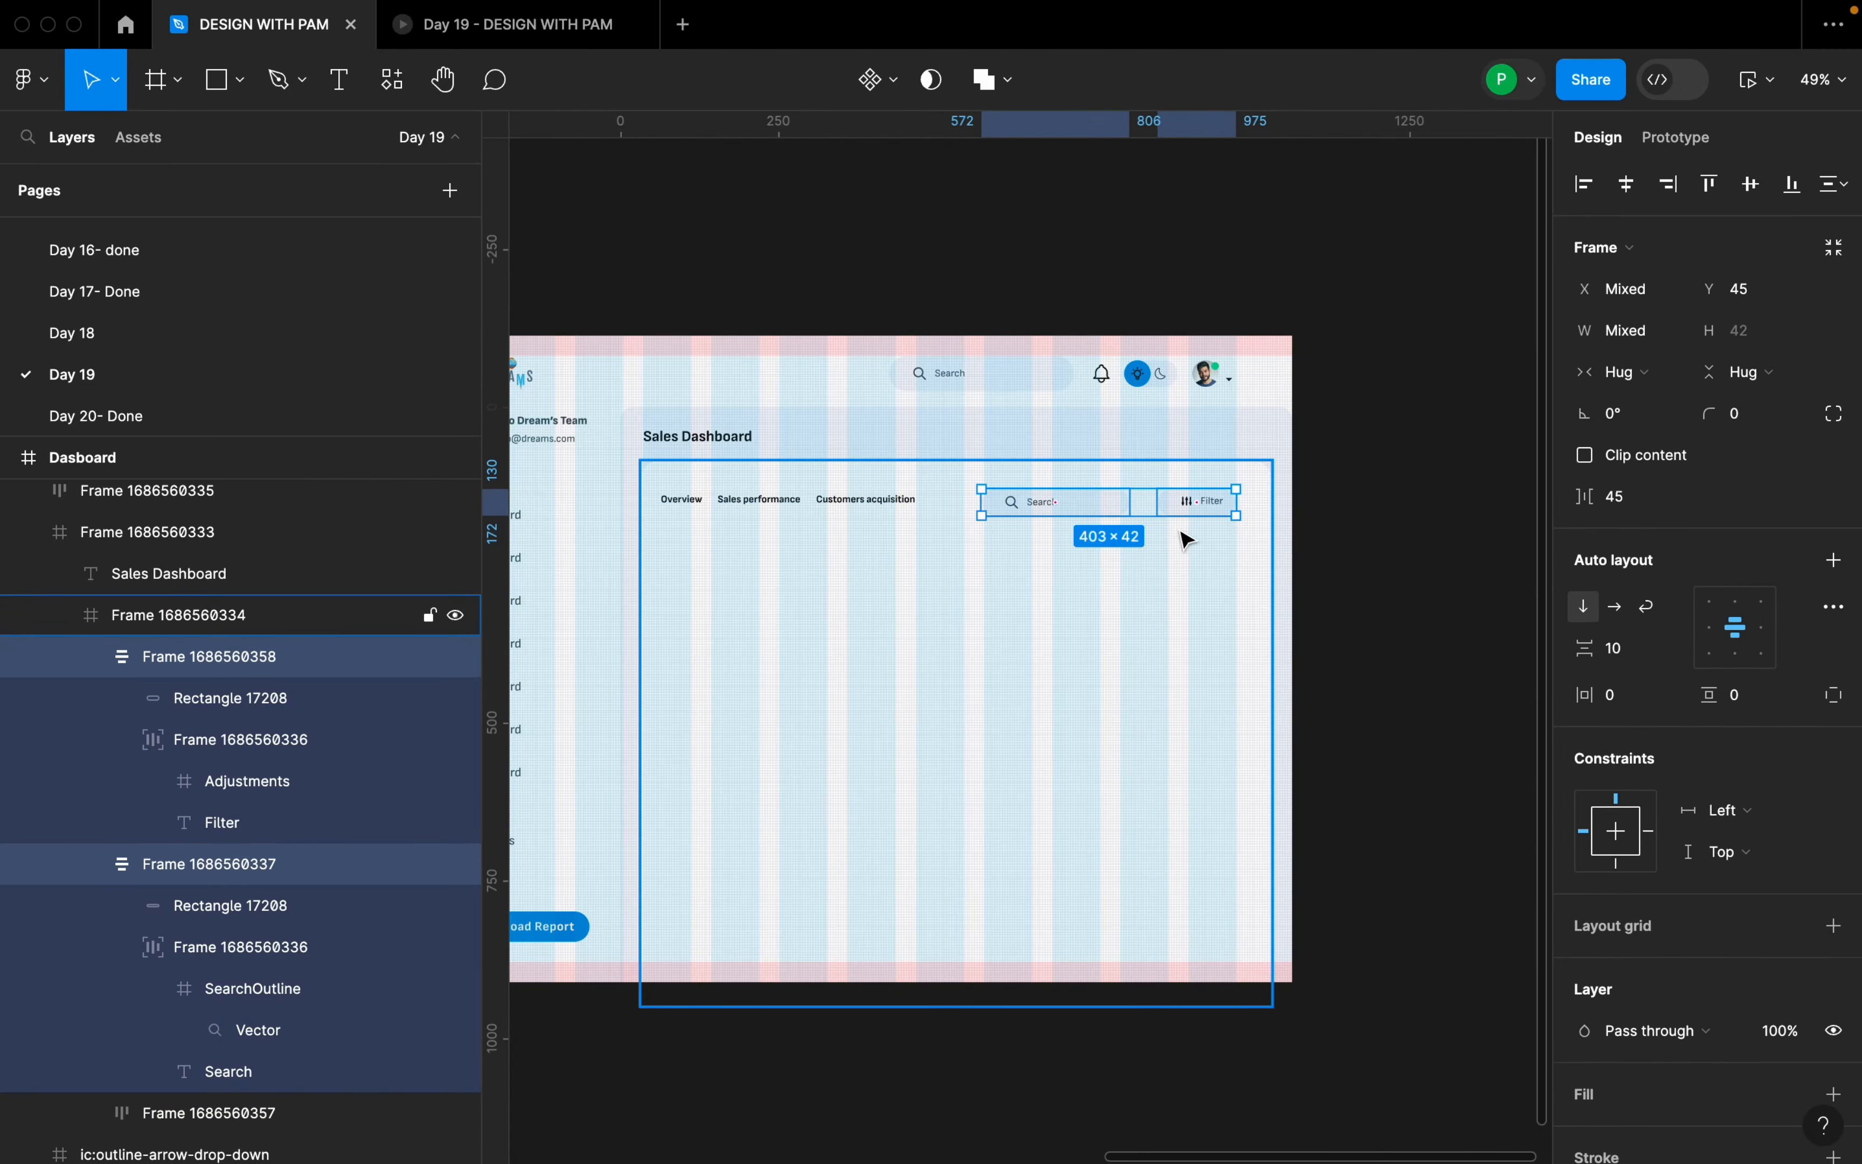
key("shift+a")
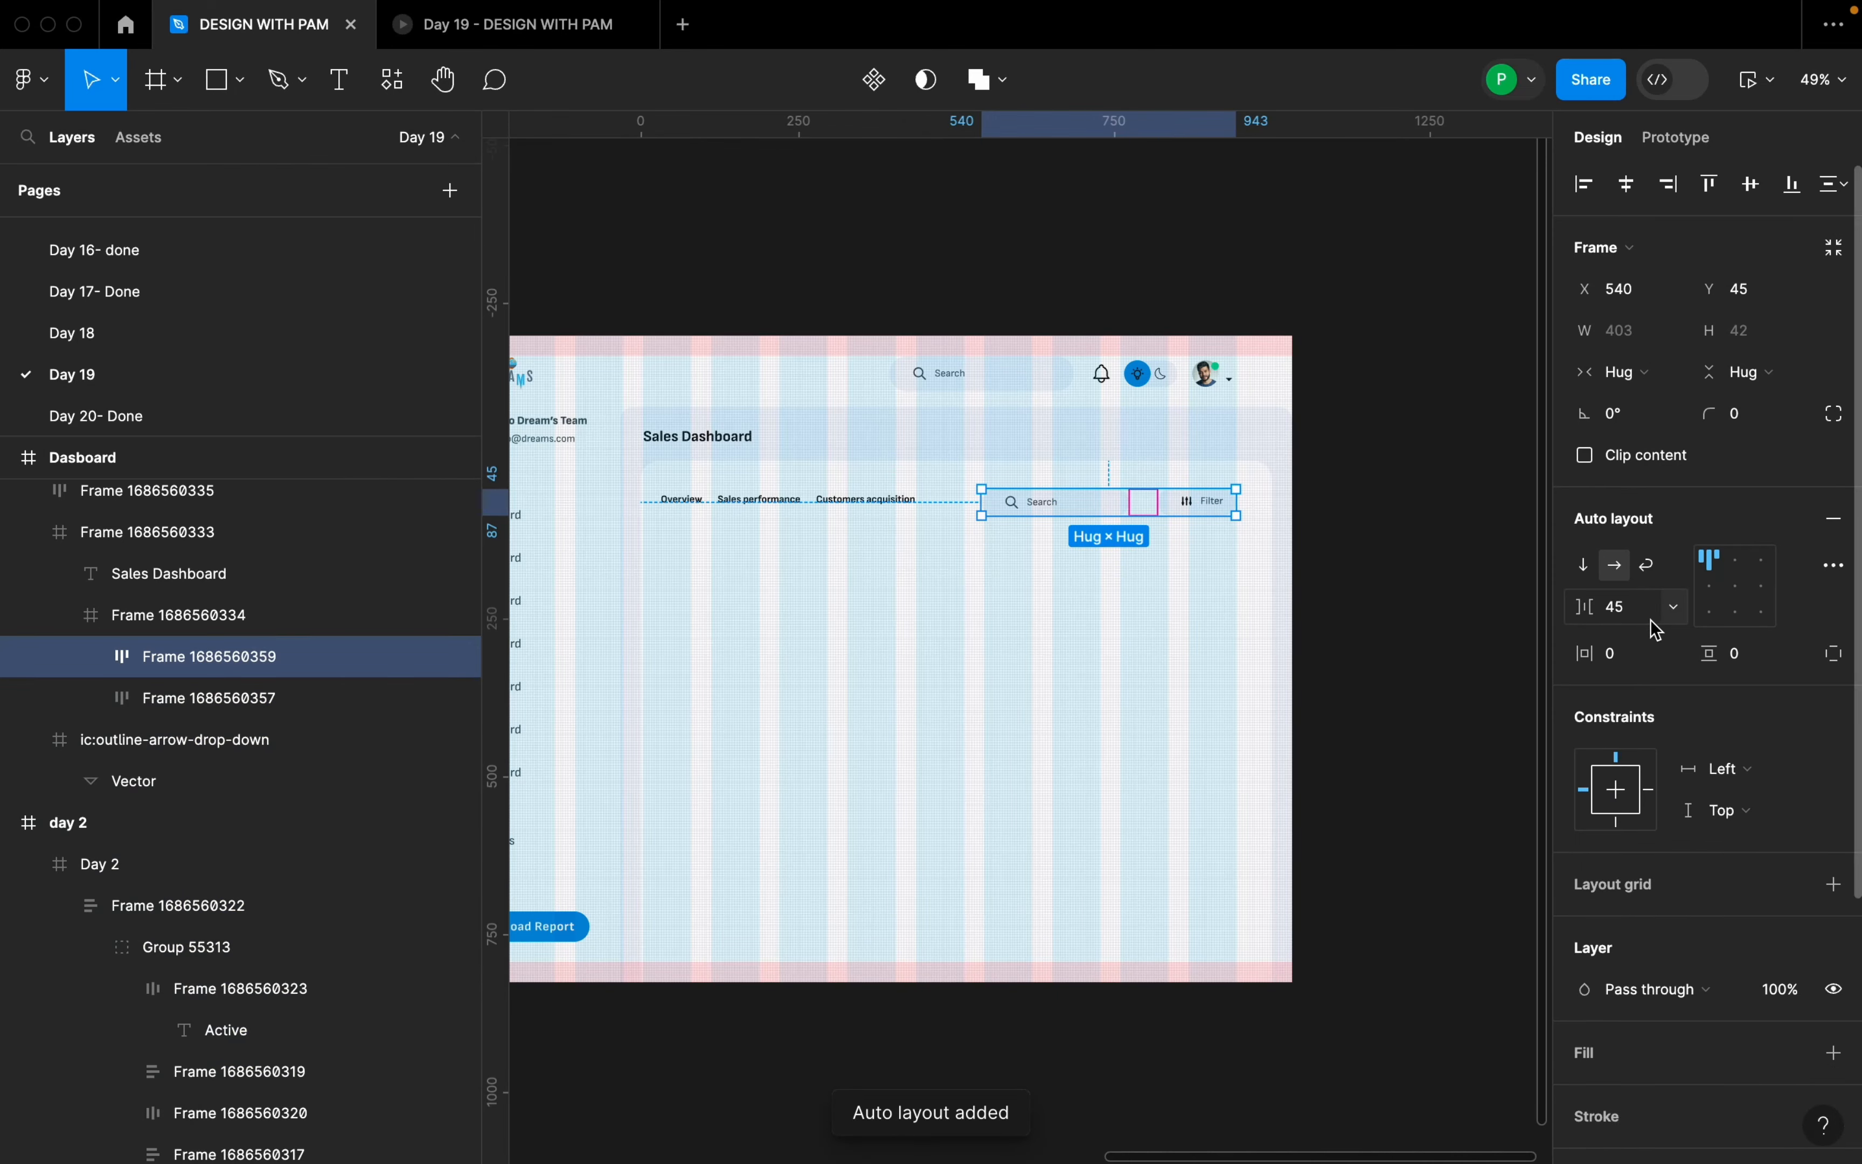
left_click(1633, 612)
type("3")
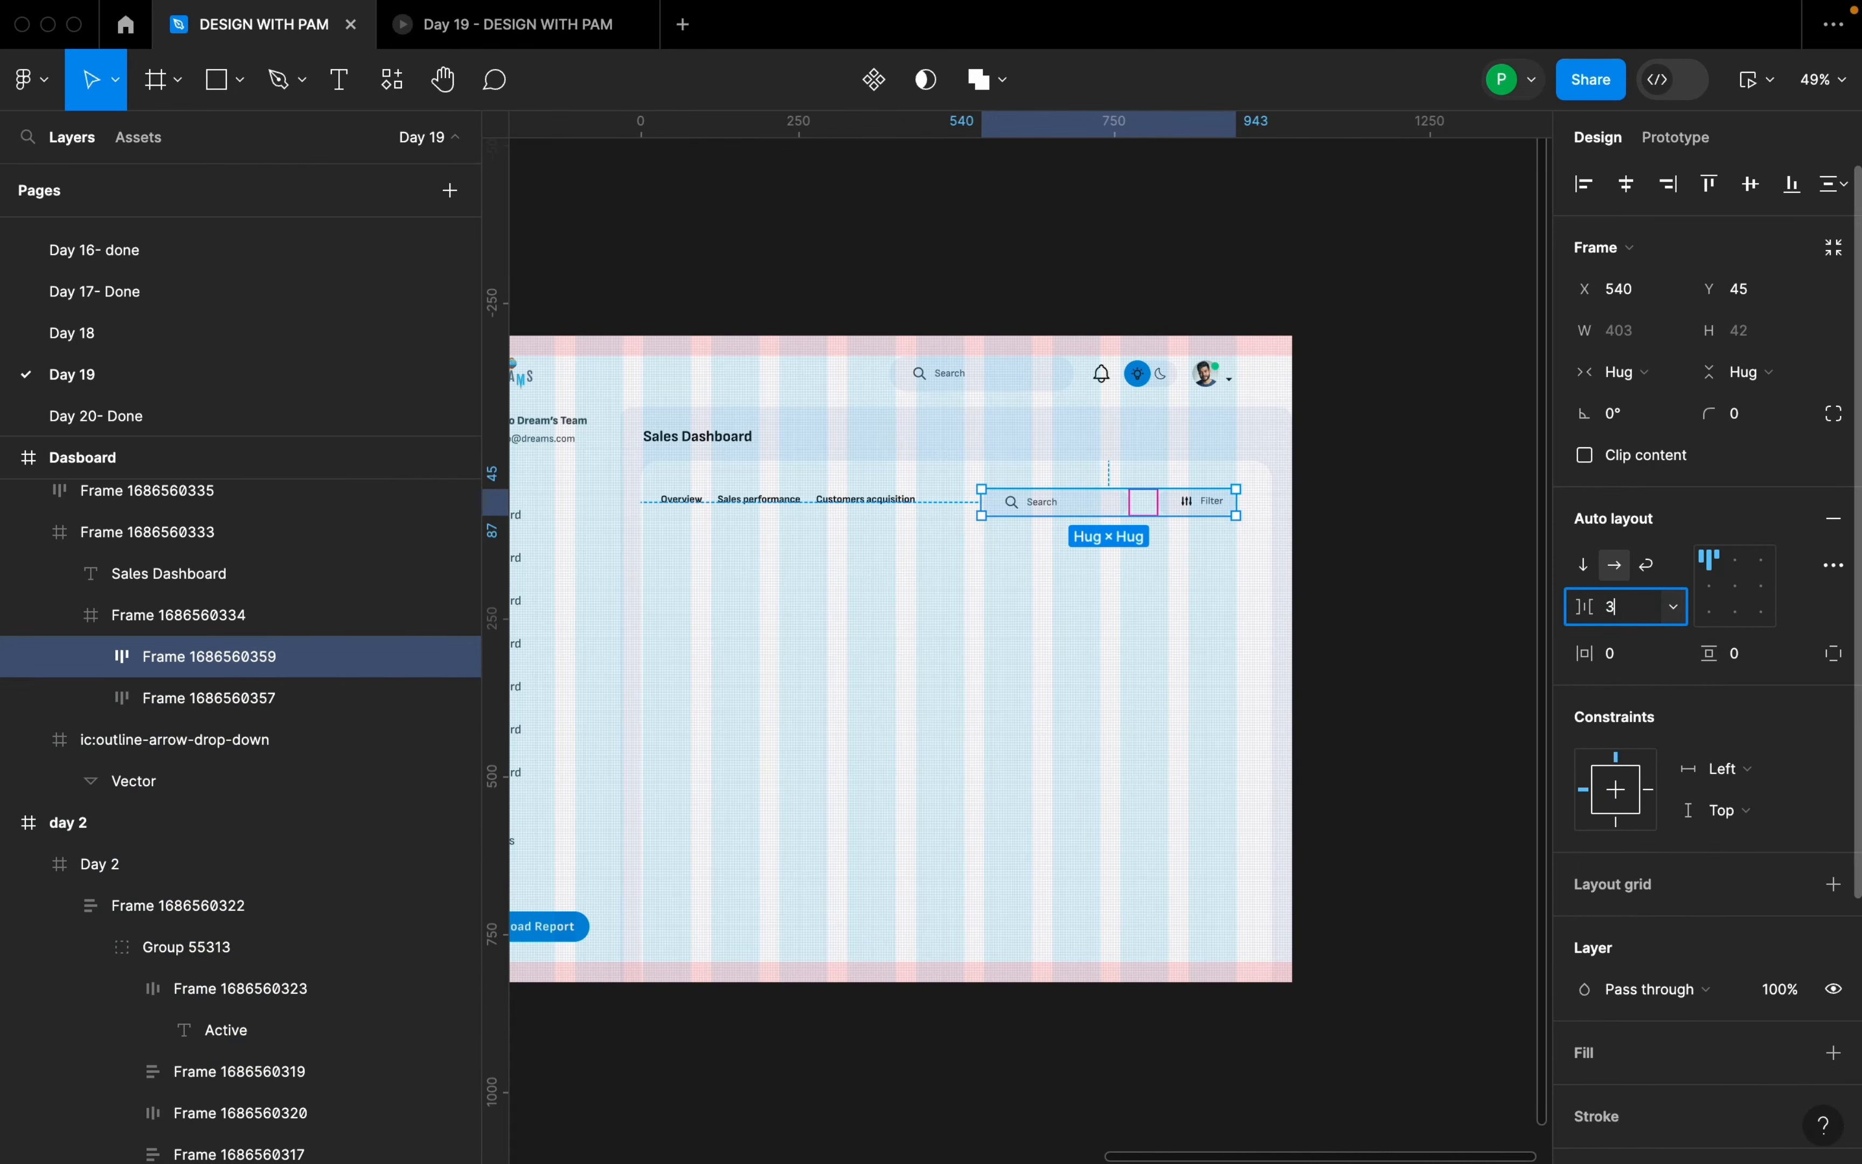
type("2")
key("Return")
- Move the combined search bar and Filter frame to X 554, Y 47 within the white panel
scroll(1131, 490, "up", 5)
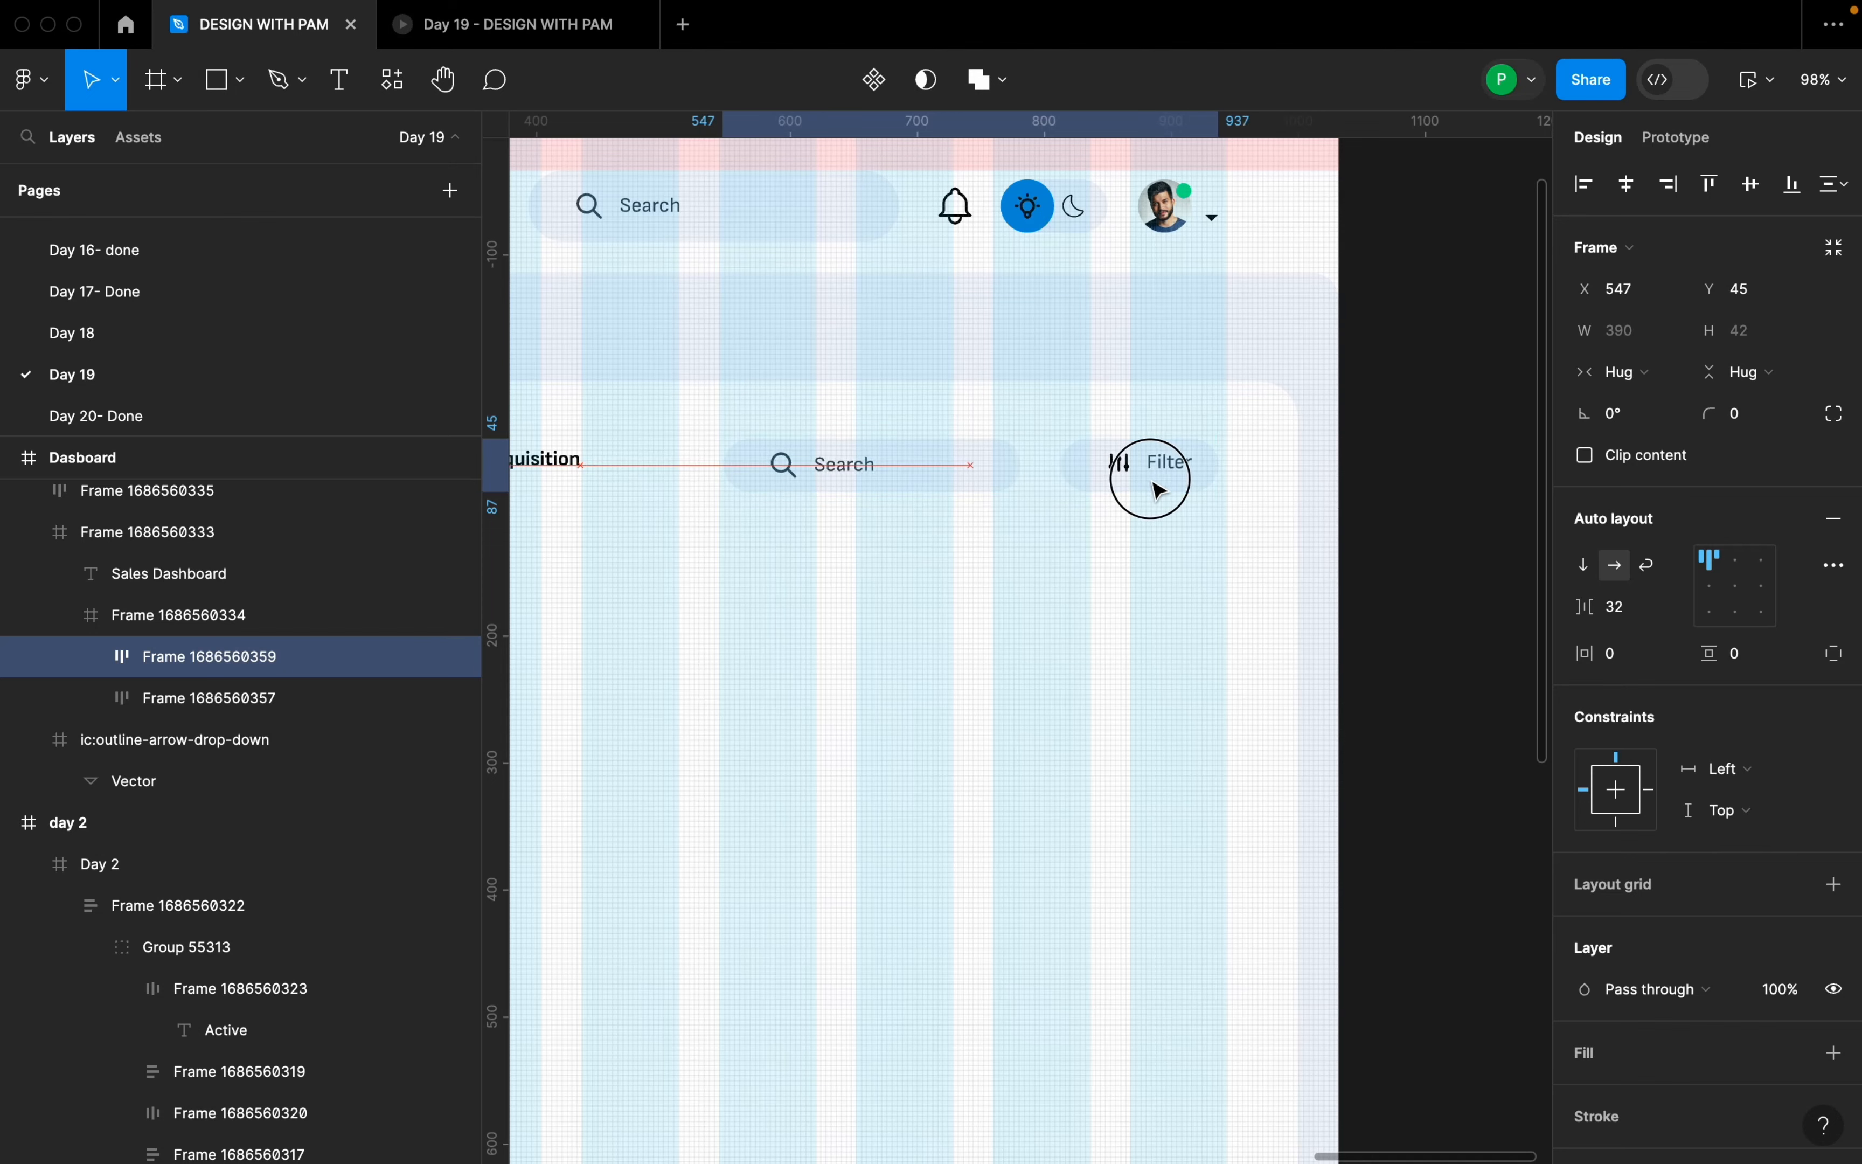
left_click_drag(1158, 490, 1170, 480)
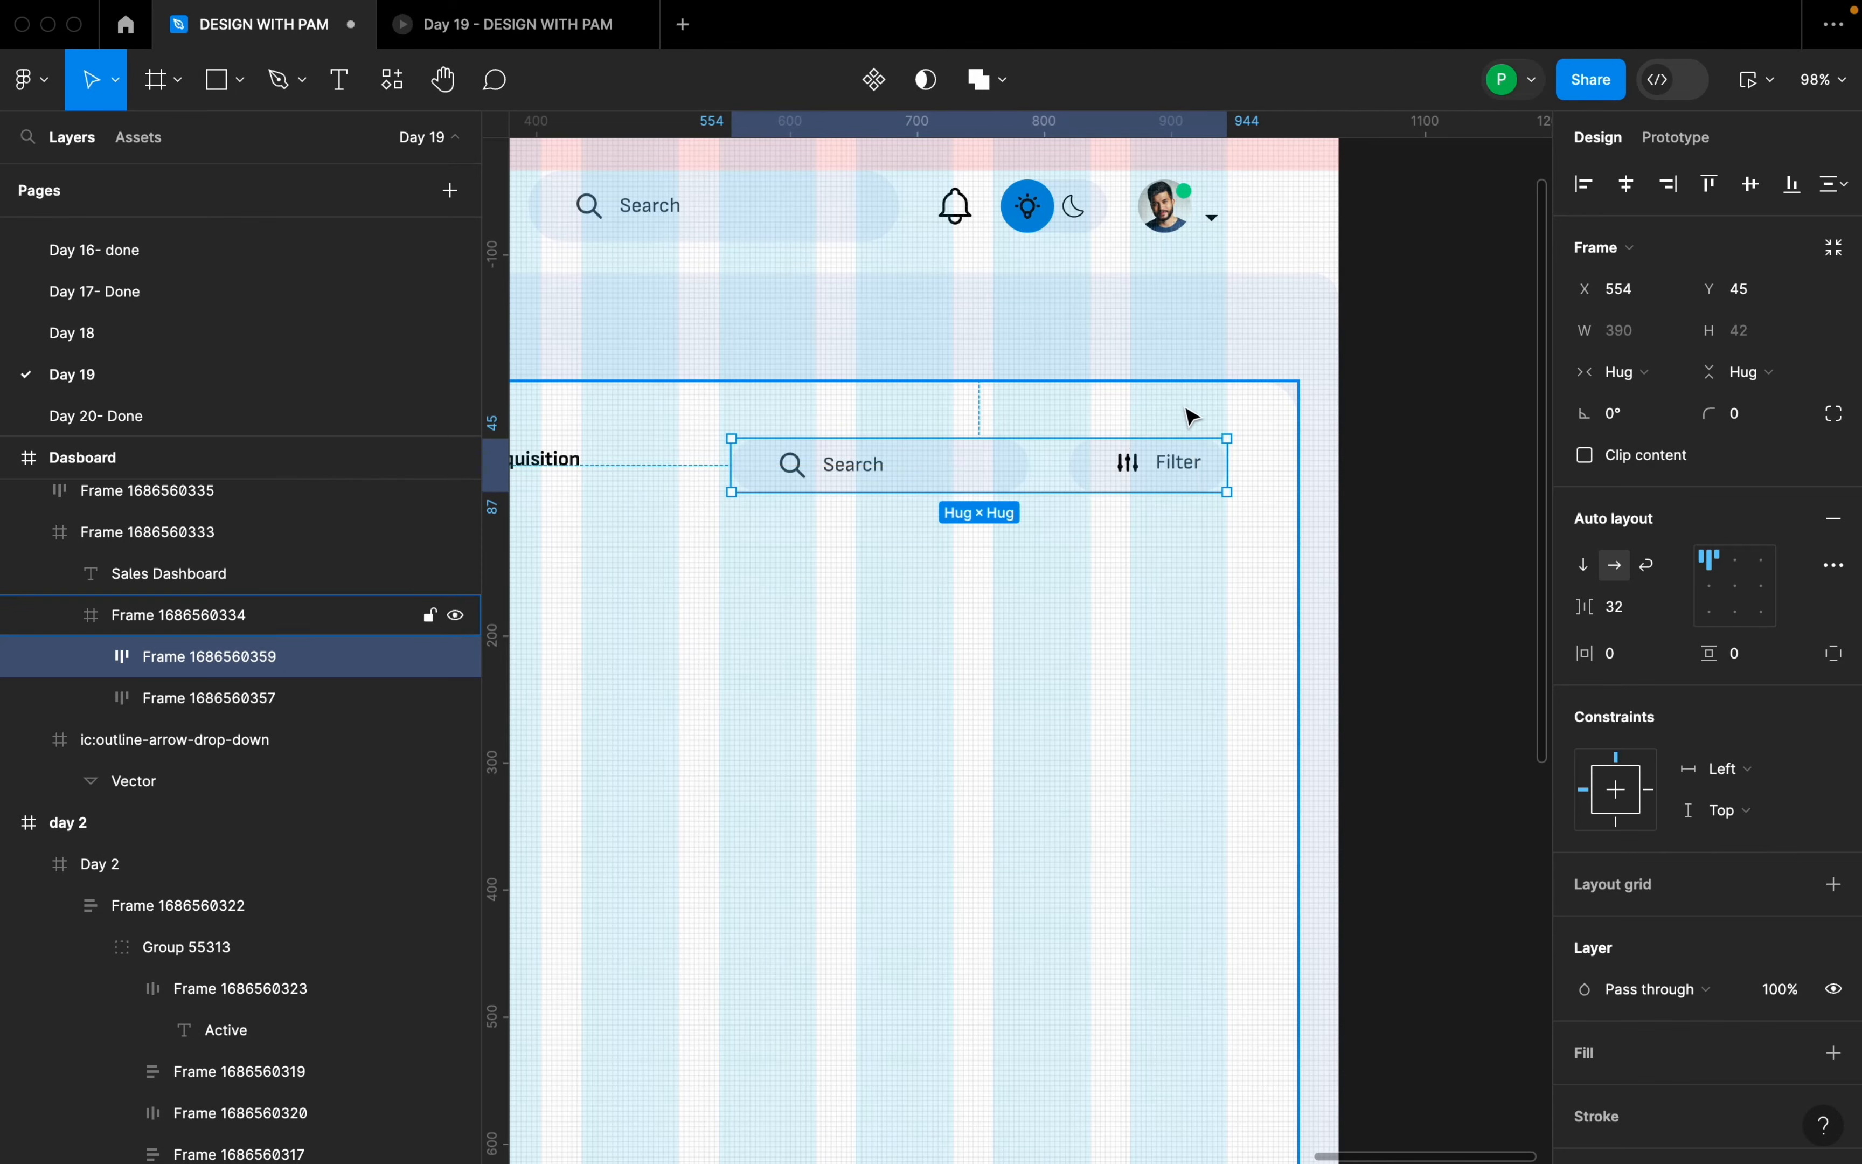
key("alt")
key("Down")
key("Down")
key("alt")
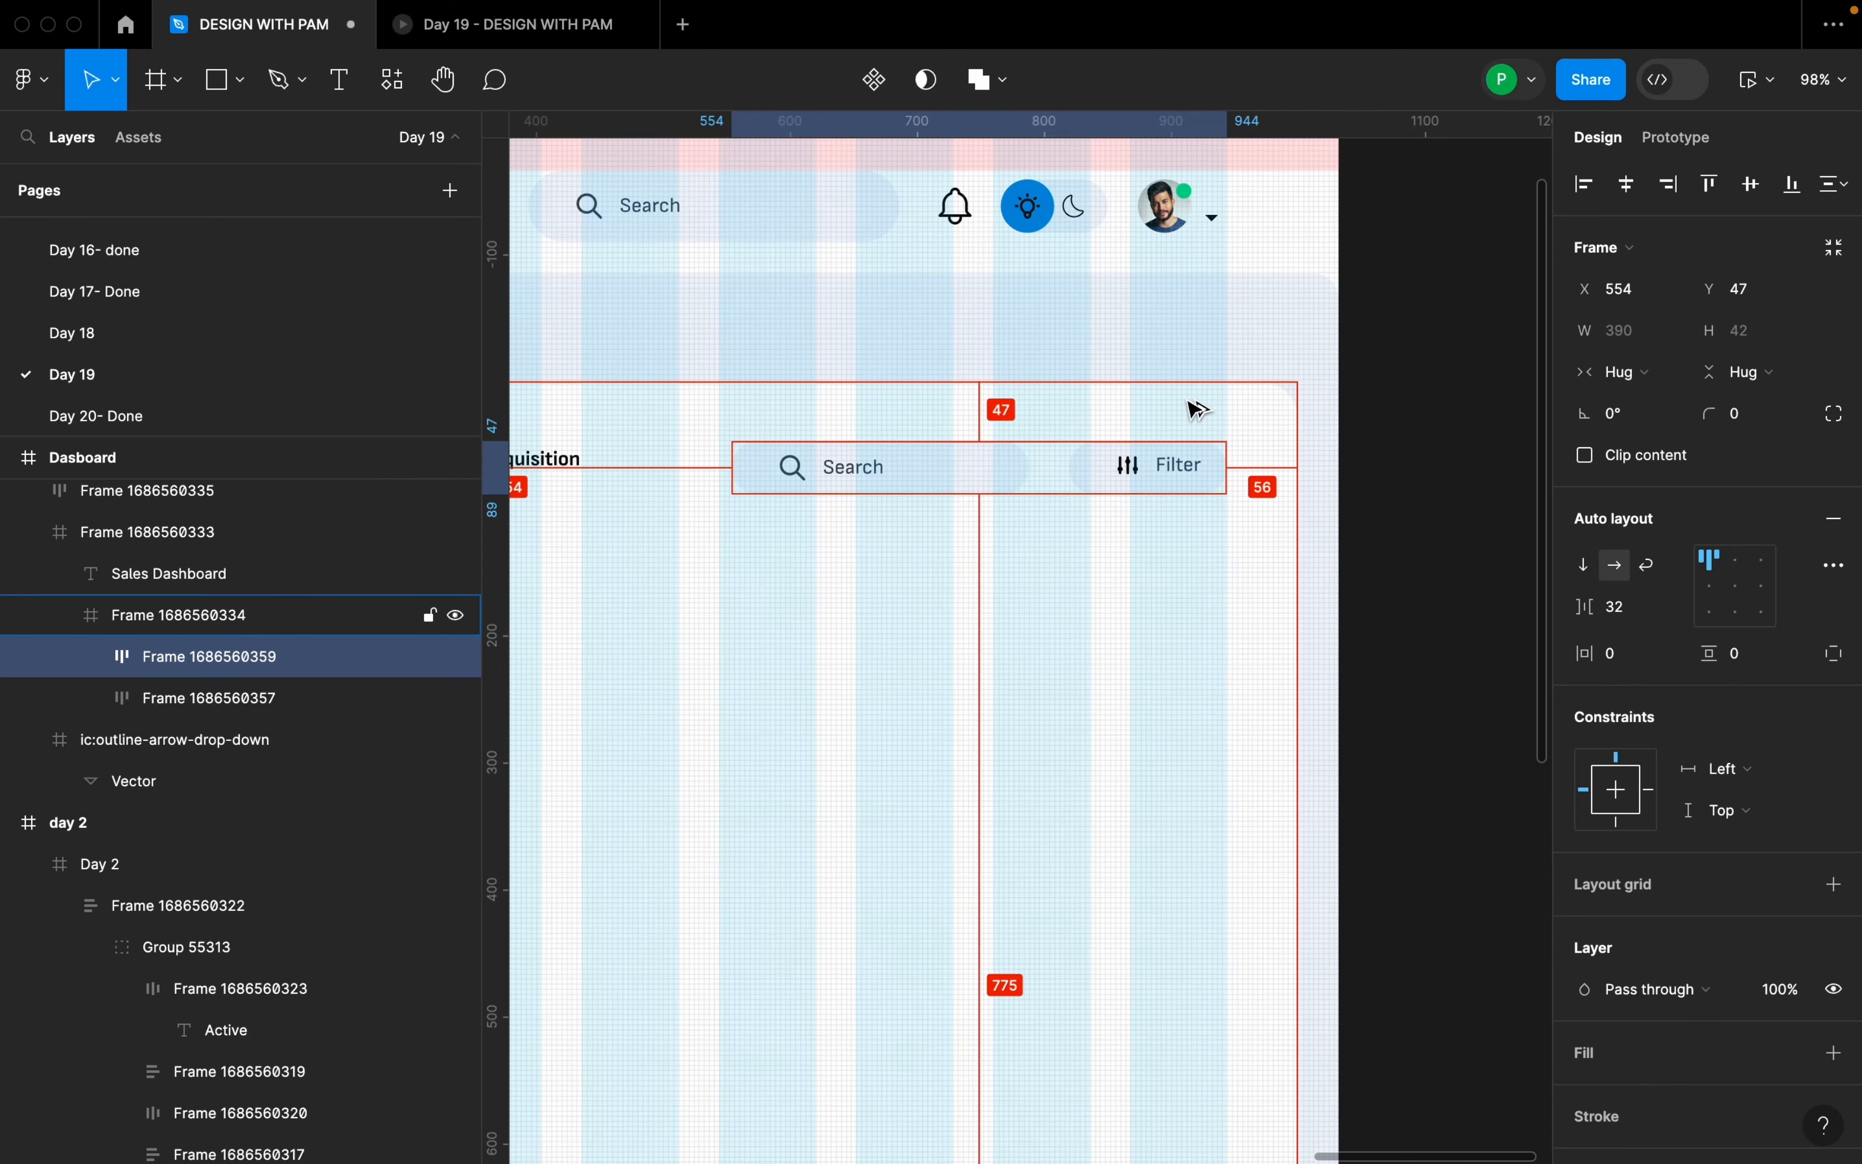
- Combine the tabs row and the search and Filter frame in a horizontal auto layout with centred alignment
scroll(1197, 410, "down", 6)
left_click(854, 433, "shift")
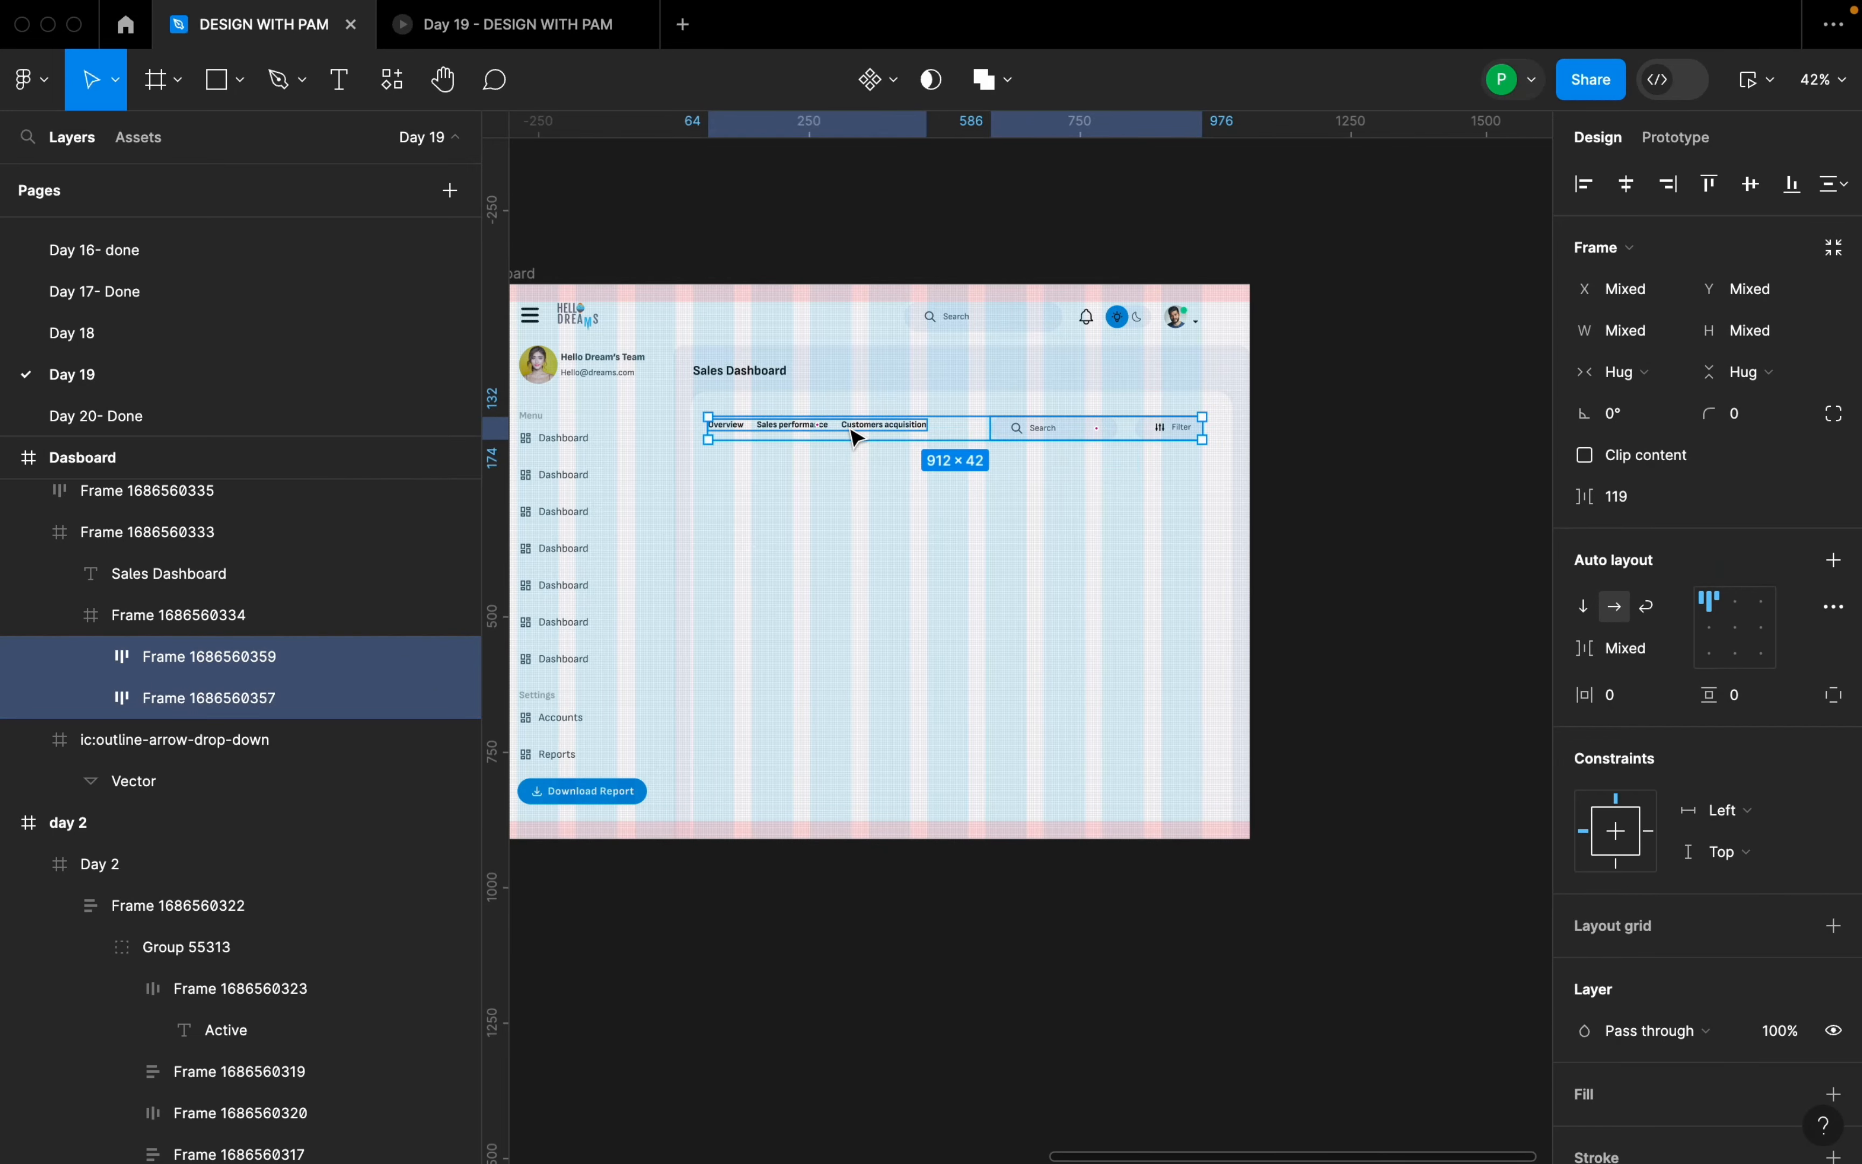
key("shift+a")
scroll(854, 451, "up", 2)
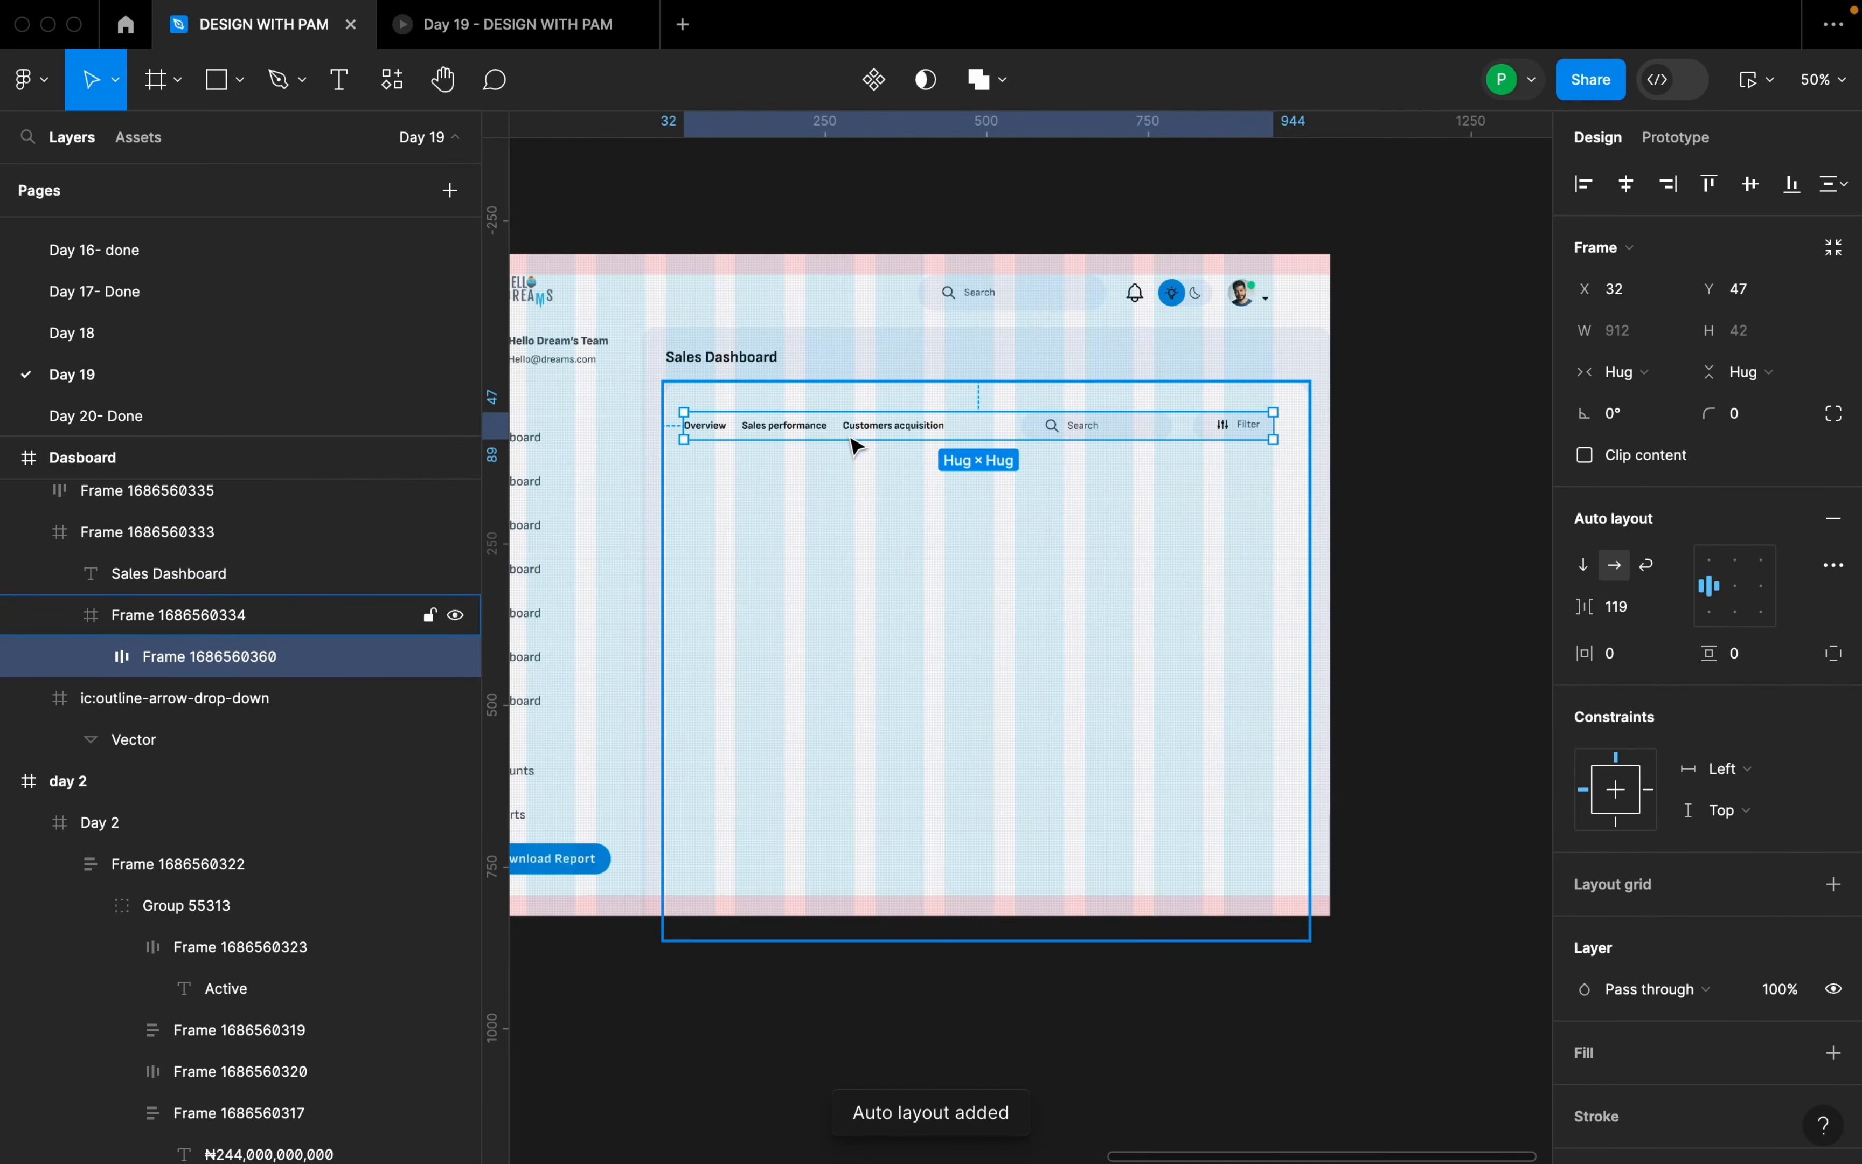
left_click(1736, 589)
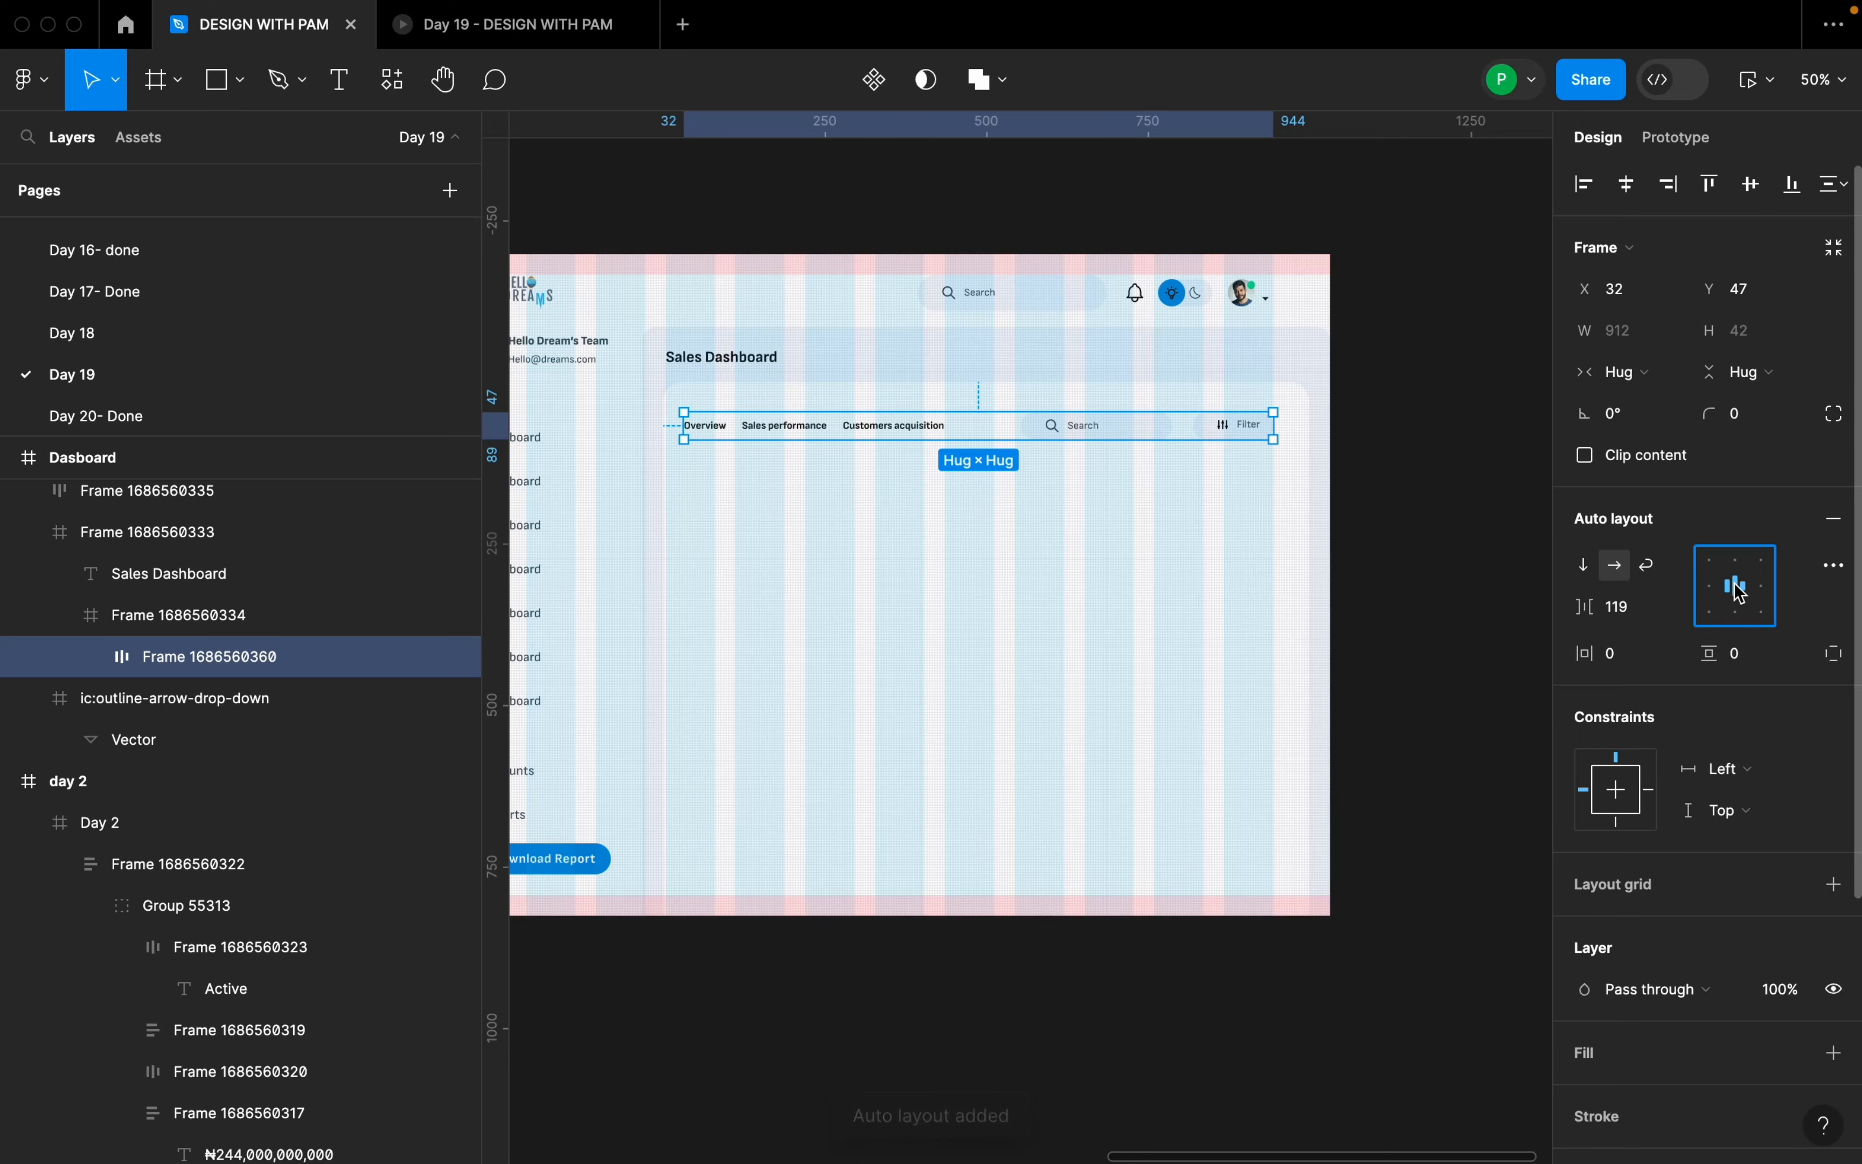
left_click(1028, 504)
scroll(1112, 428, "up", 2)
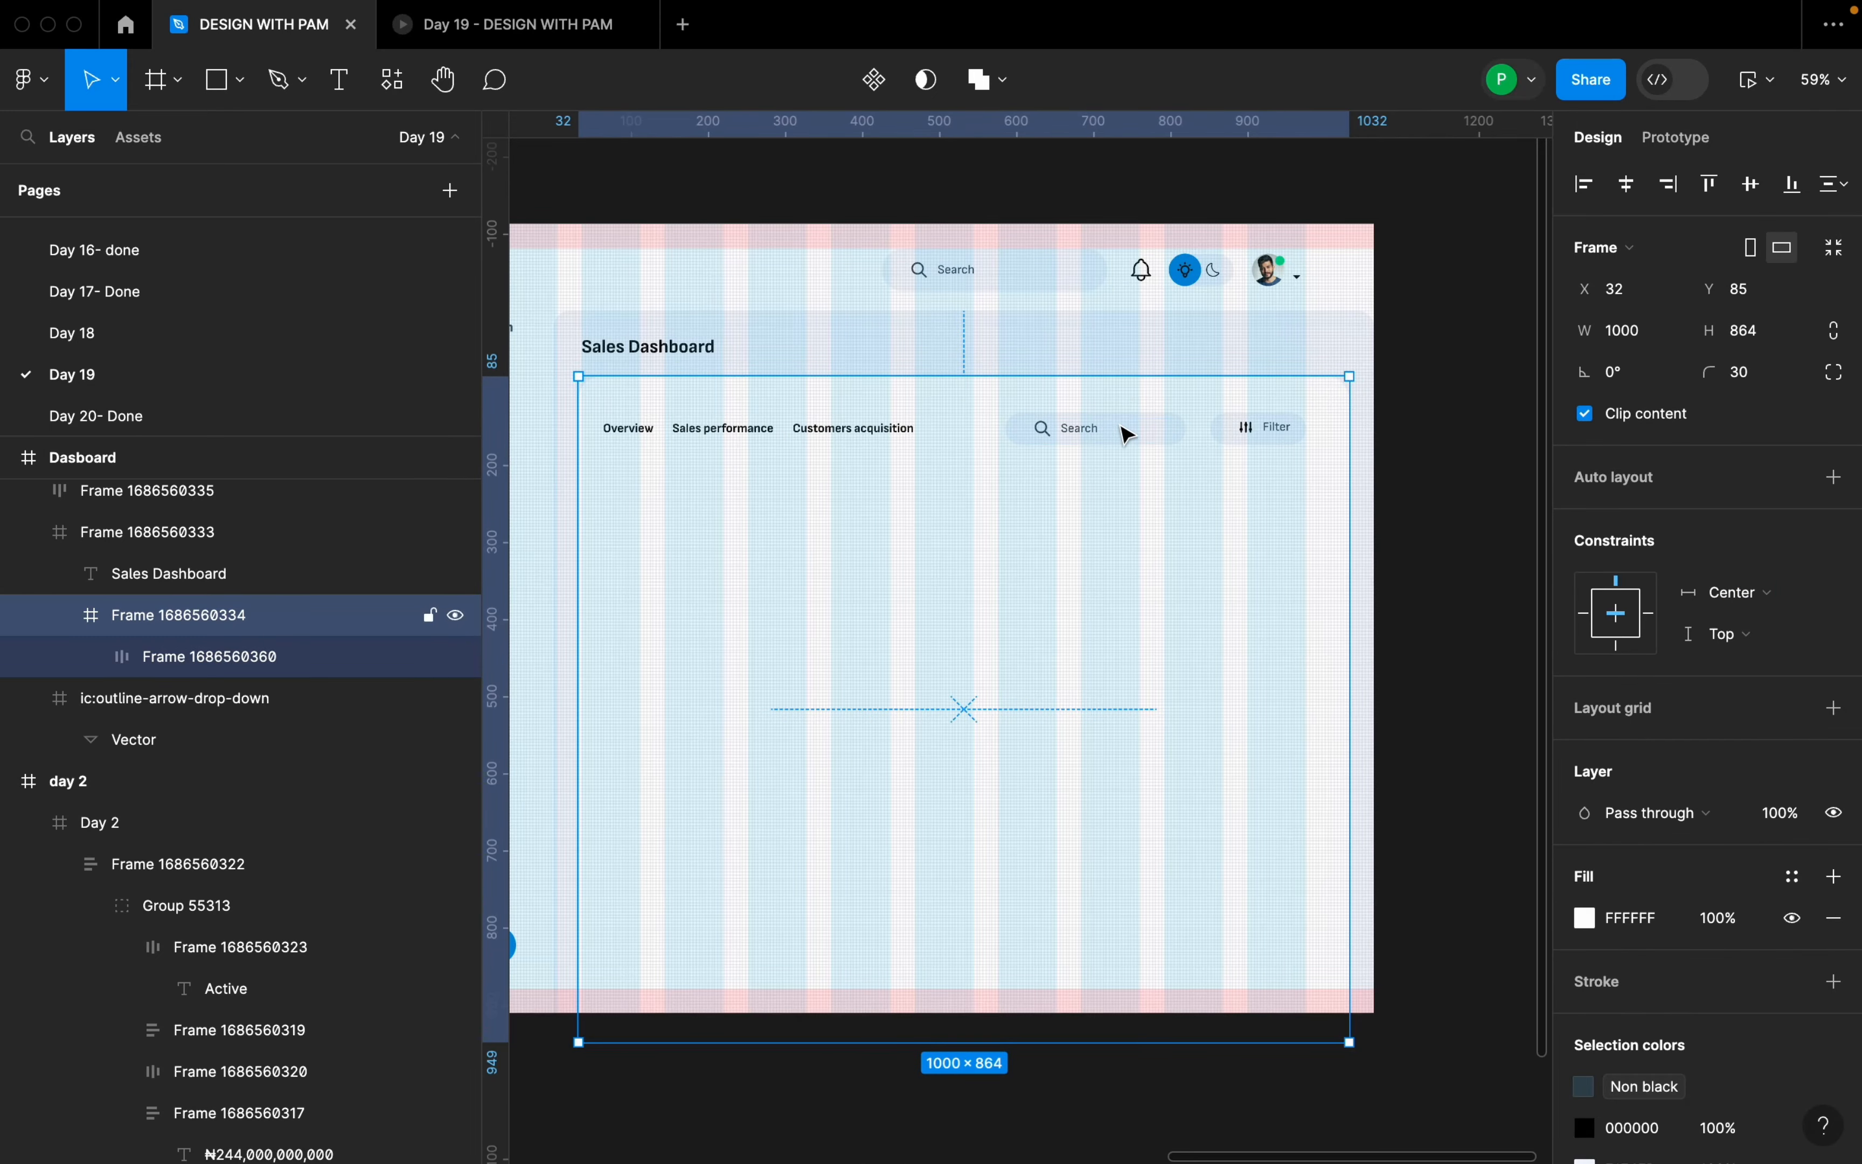
- Nudge the combined header row down to Y 48 and centre it horizontally in the white panel
scroll(1126, 434, "down", 10)
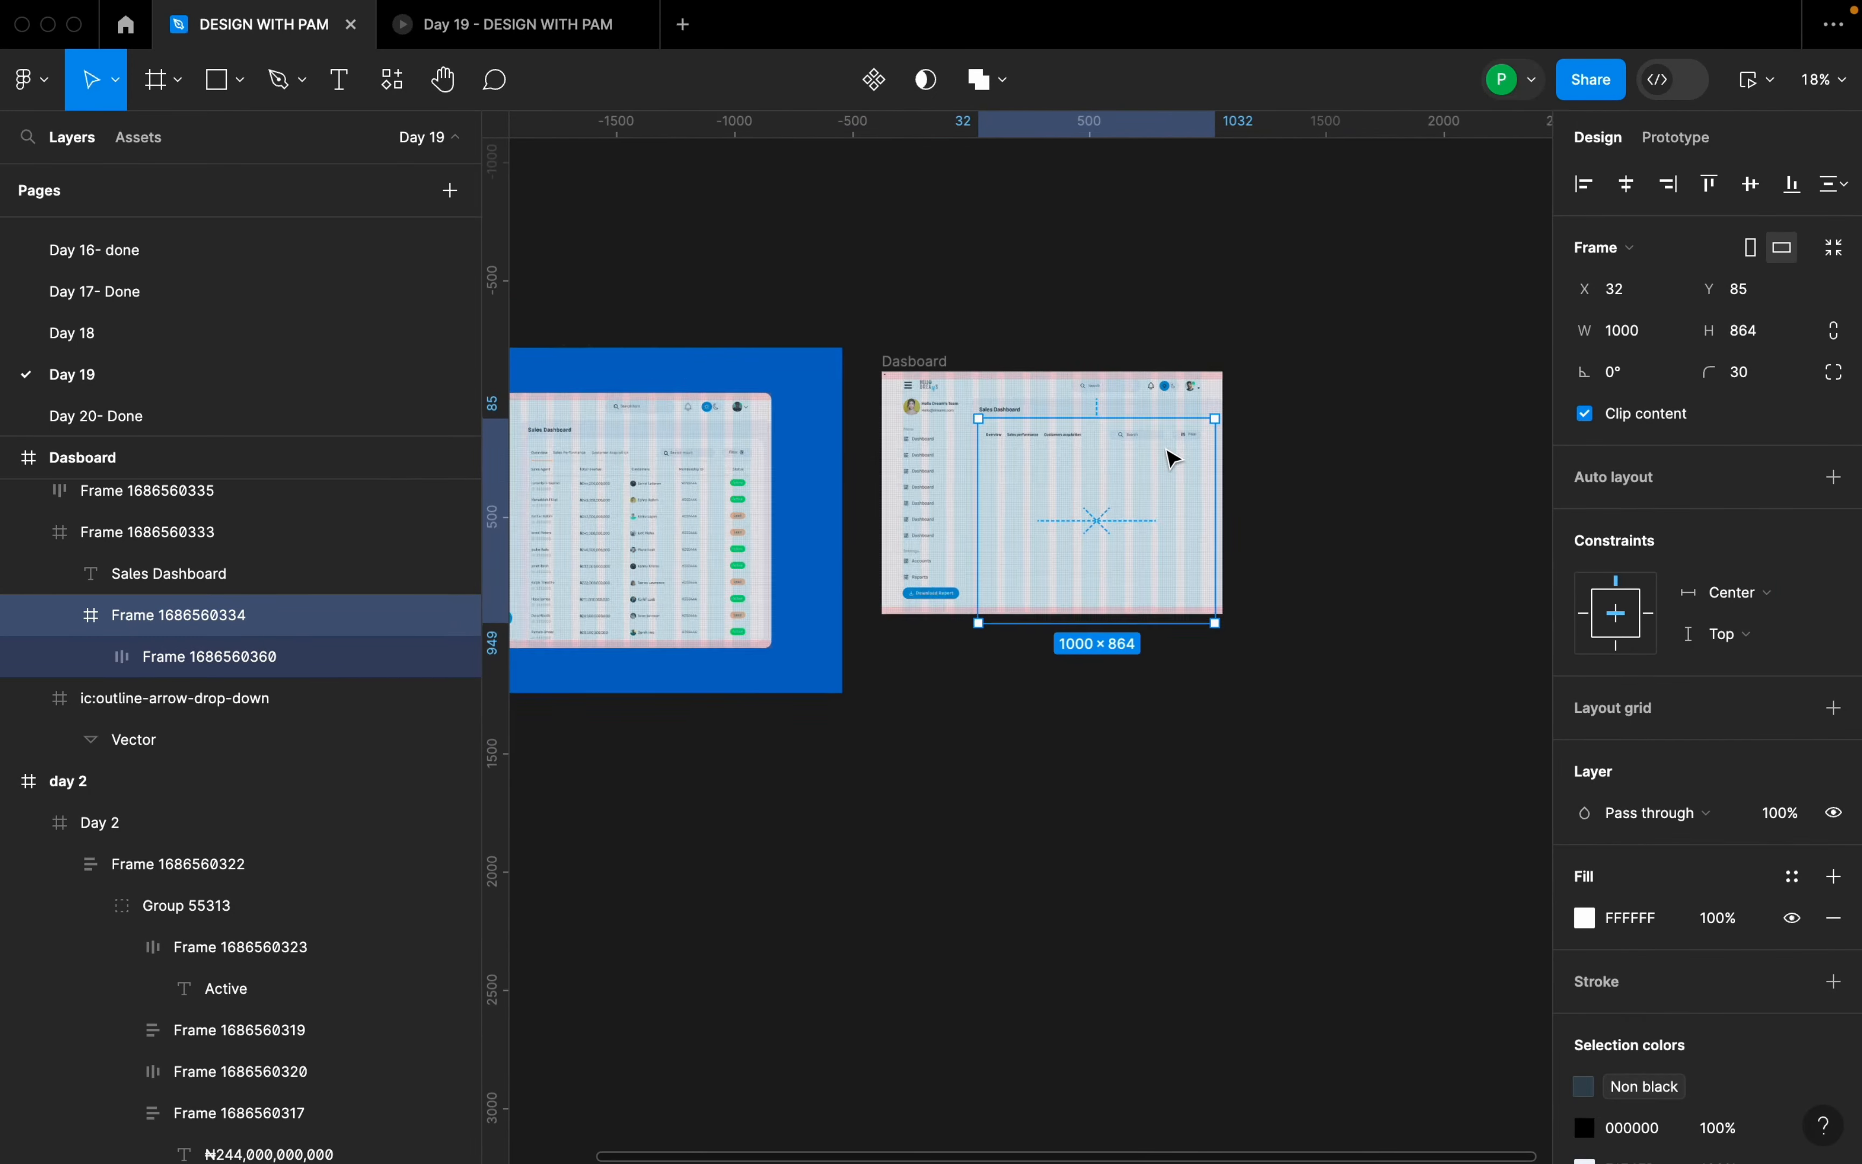
scroll(840, 482, "up", 5)
scroll(1375, 448, "down", 3)
scroll(1284, 457, "up", 3)
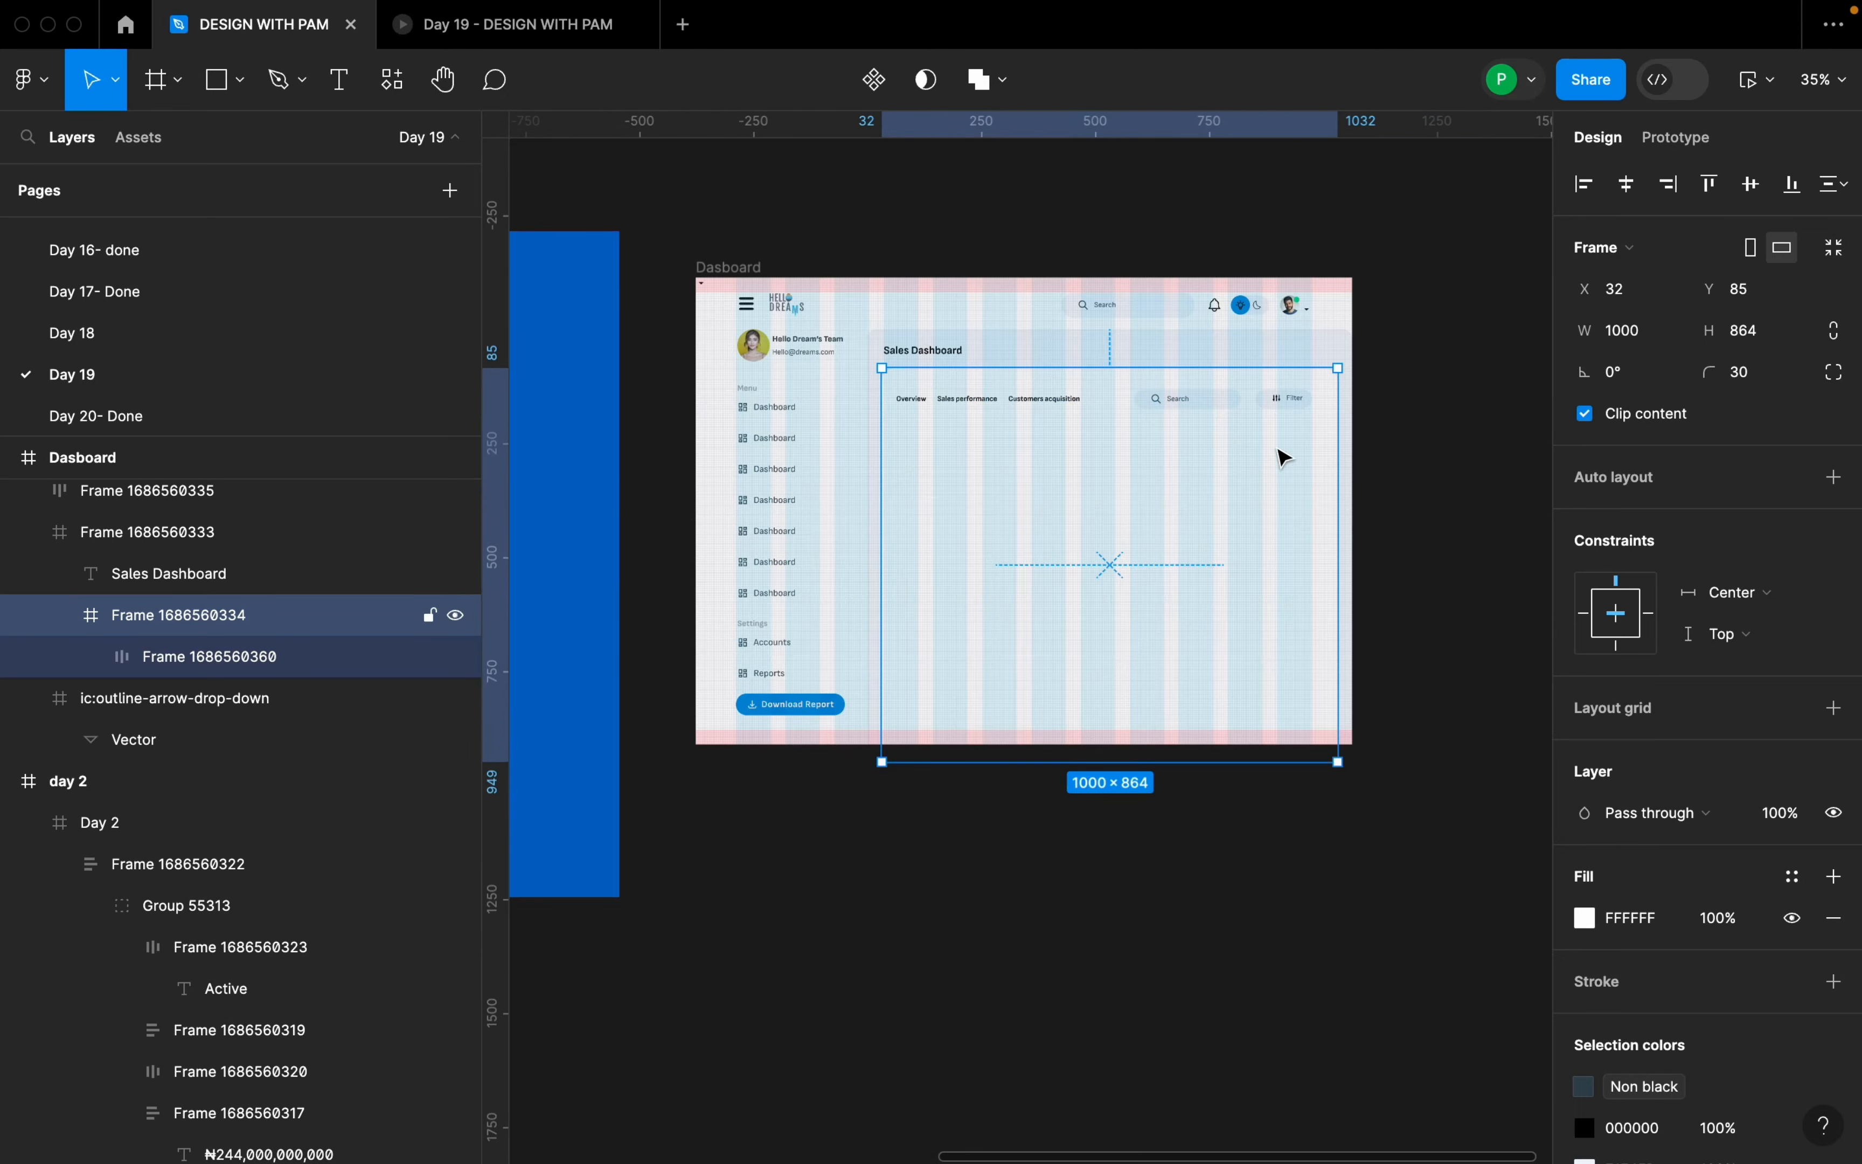
left_click(1205, 414)
scroll(1204, 414, "up", 5)
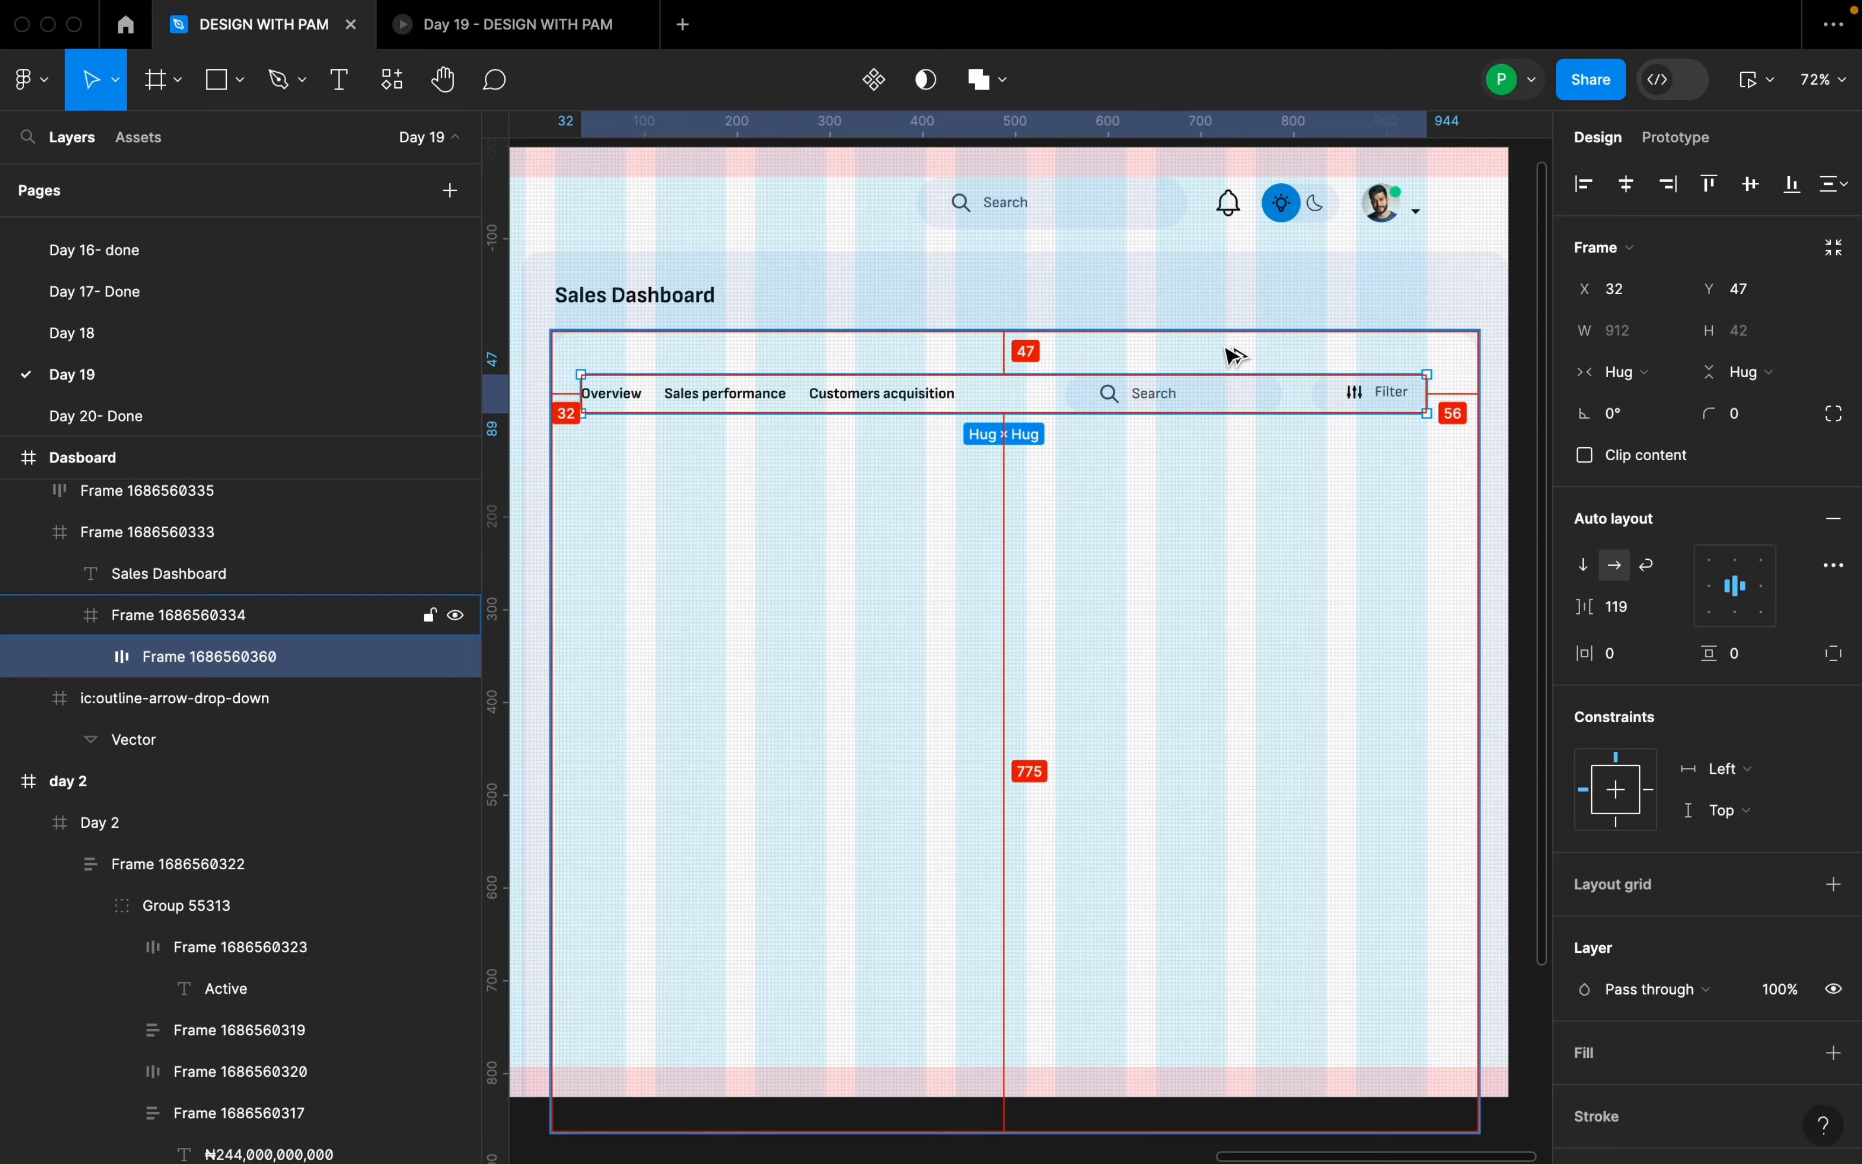
key("Down")
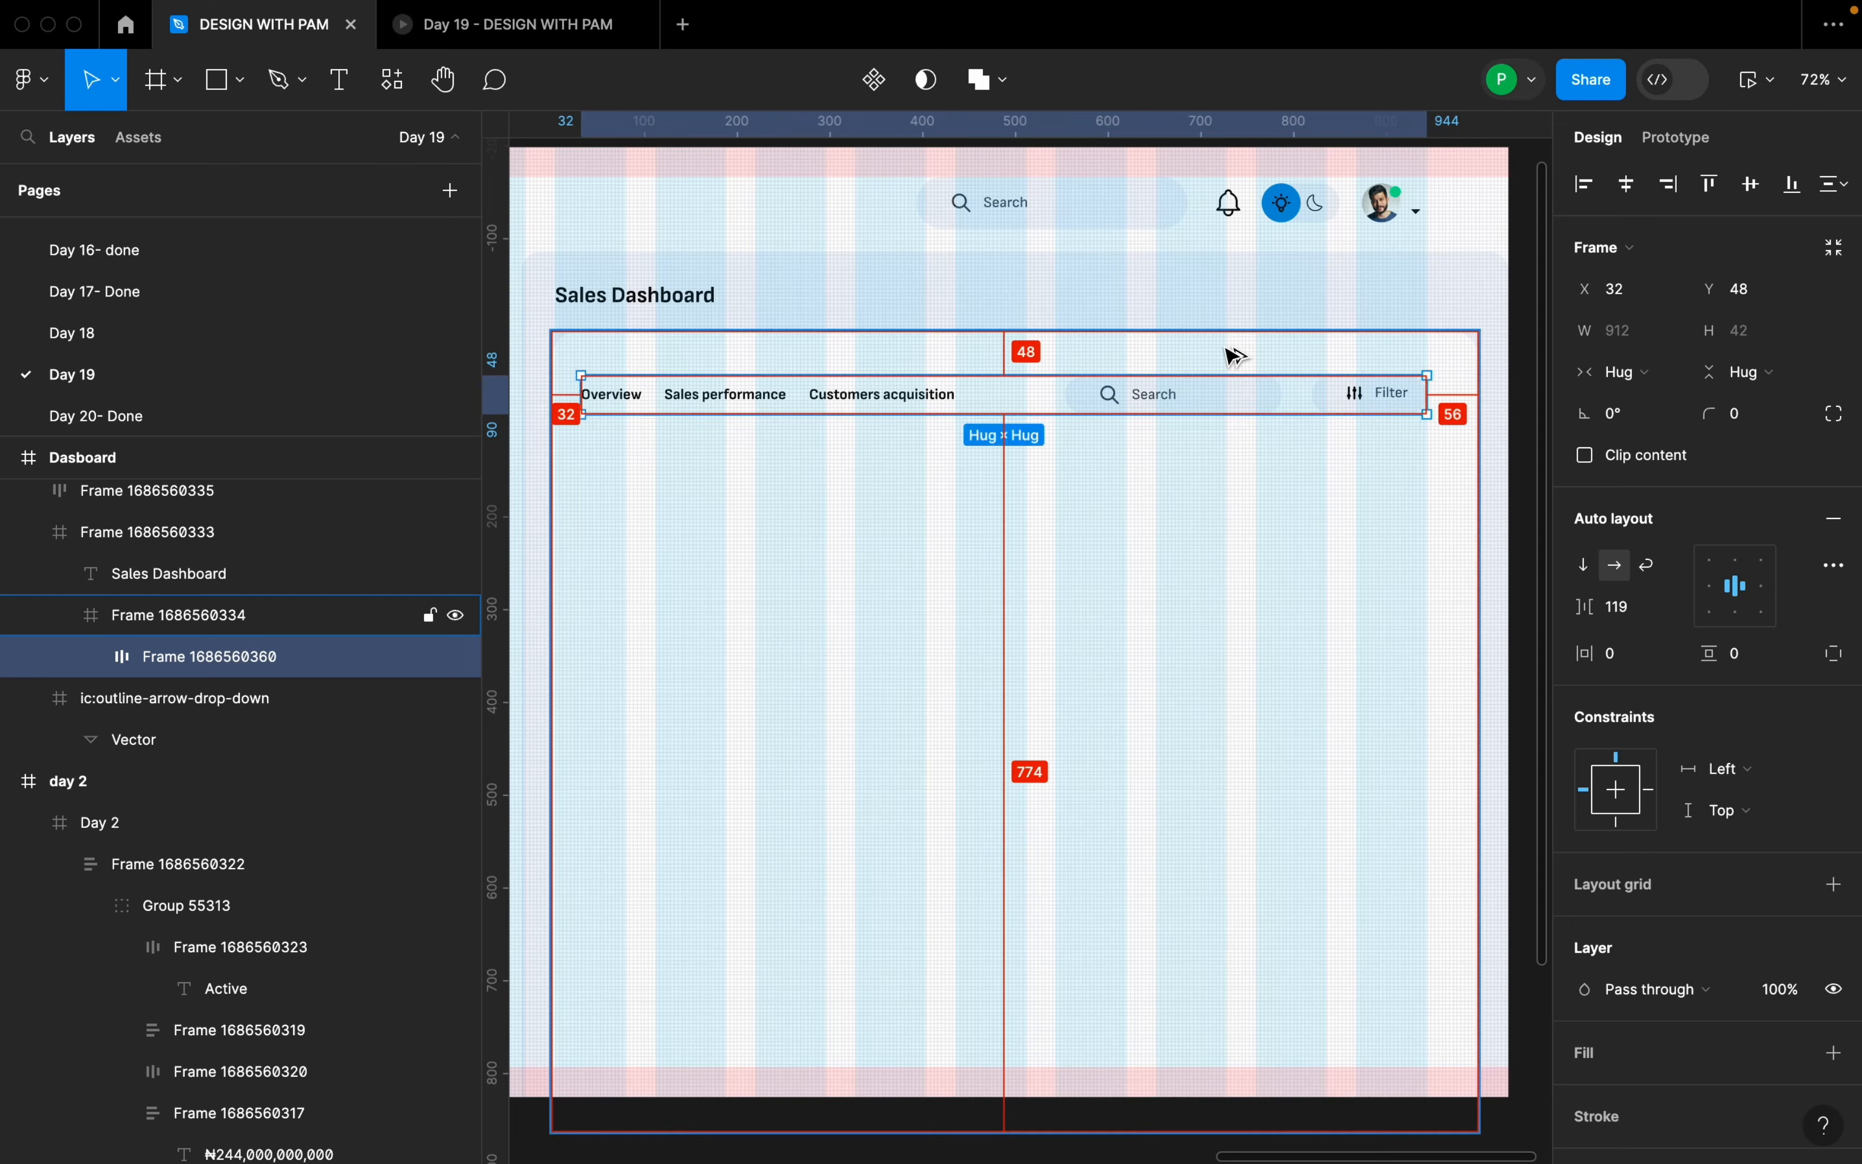
left_click(1623, 192)
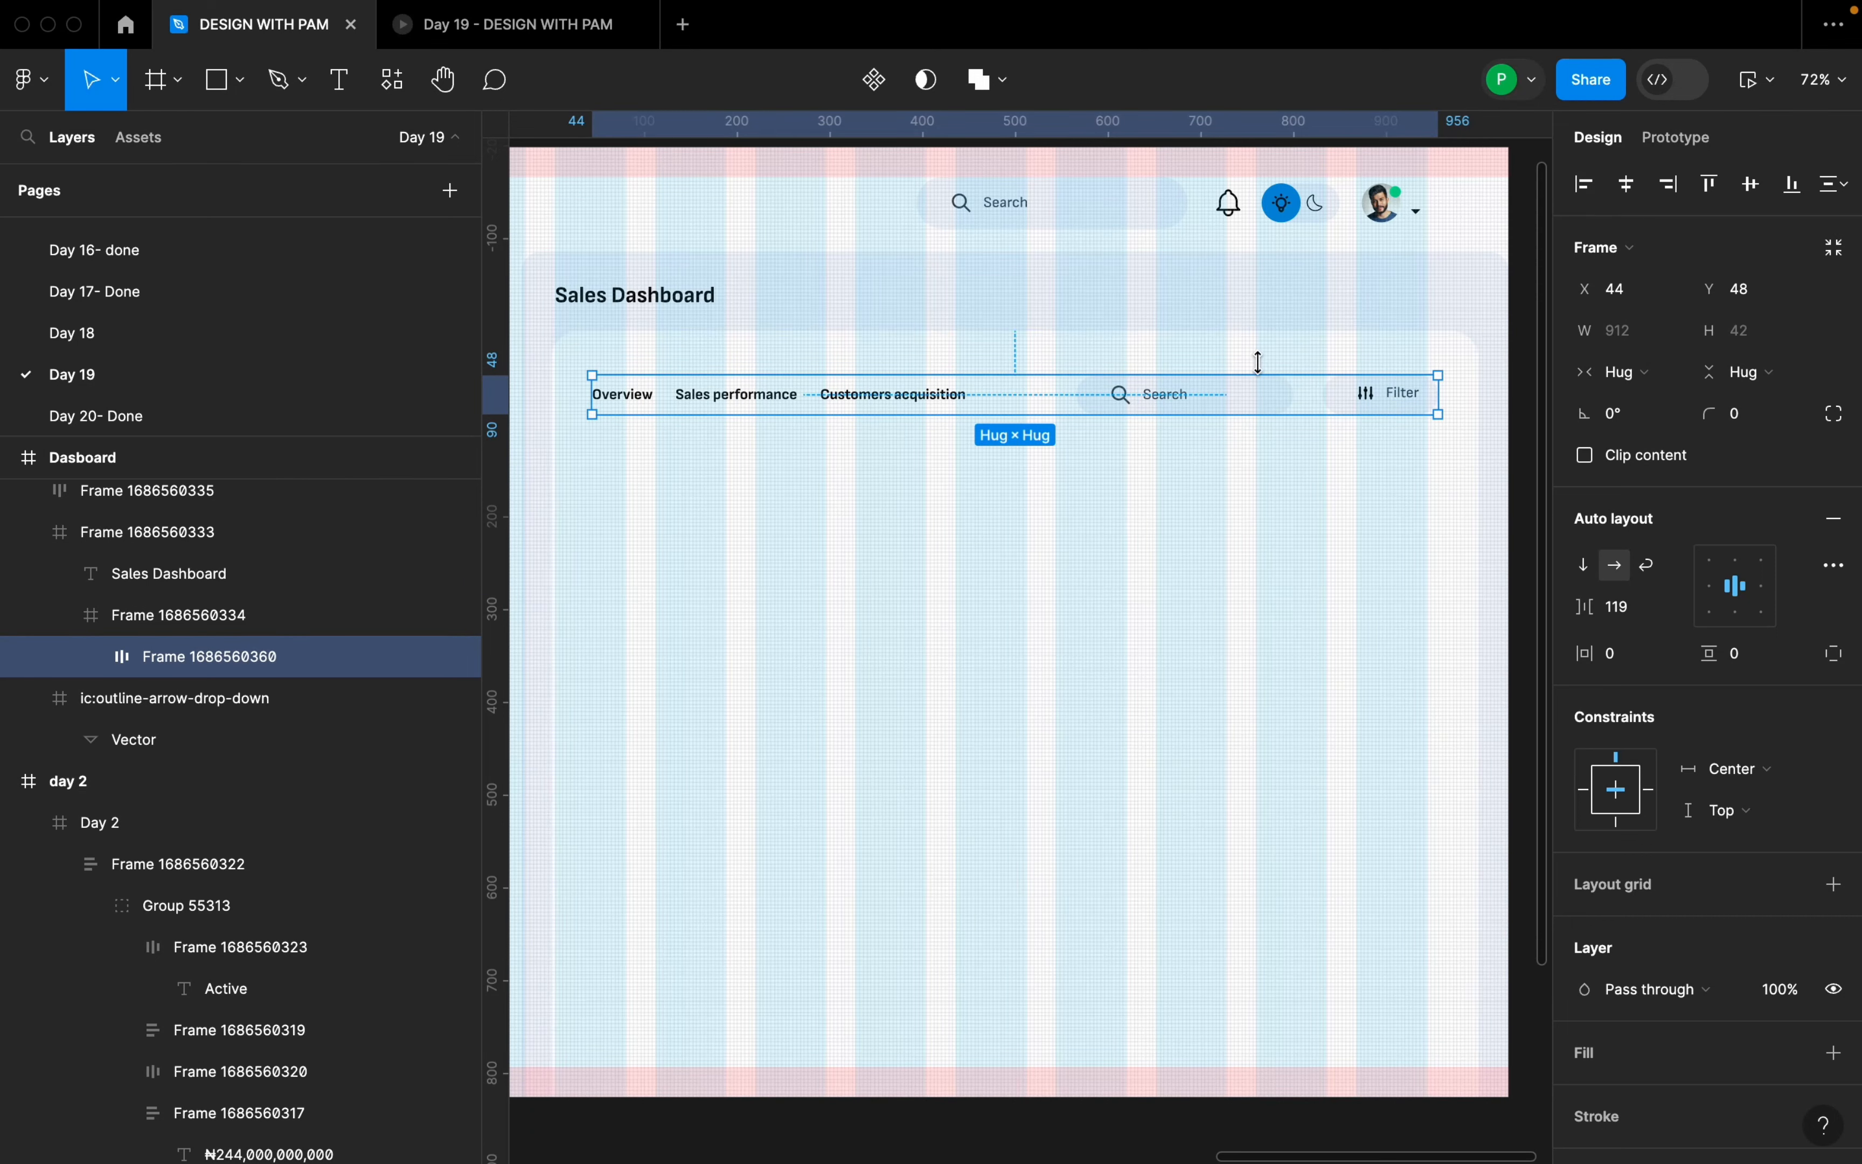
left_click(1308, 561)
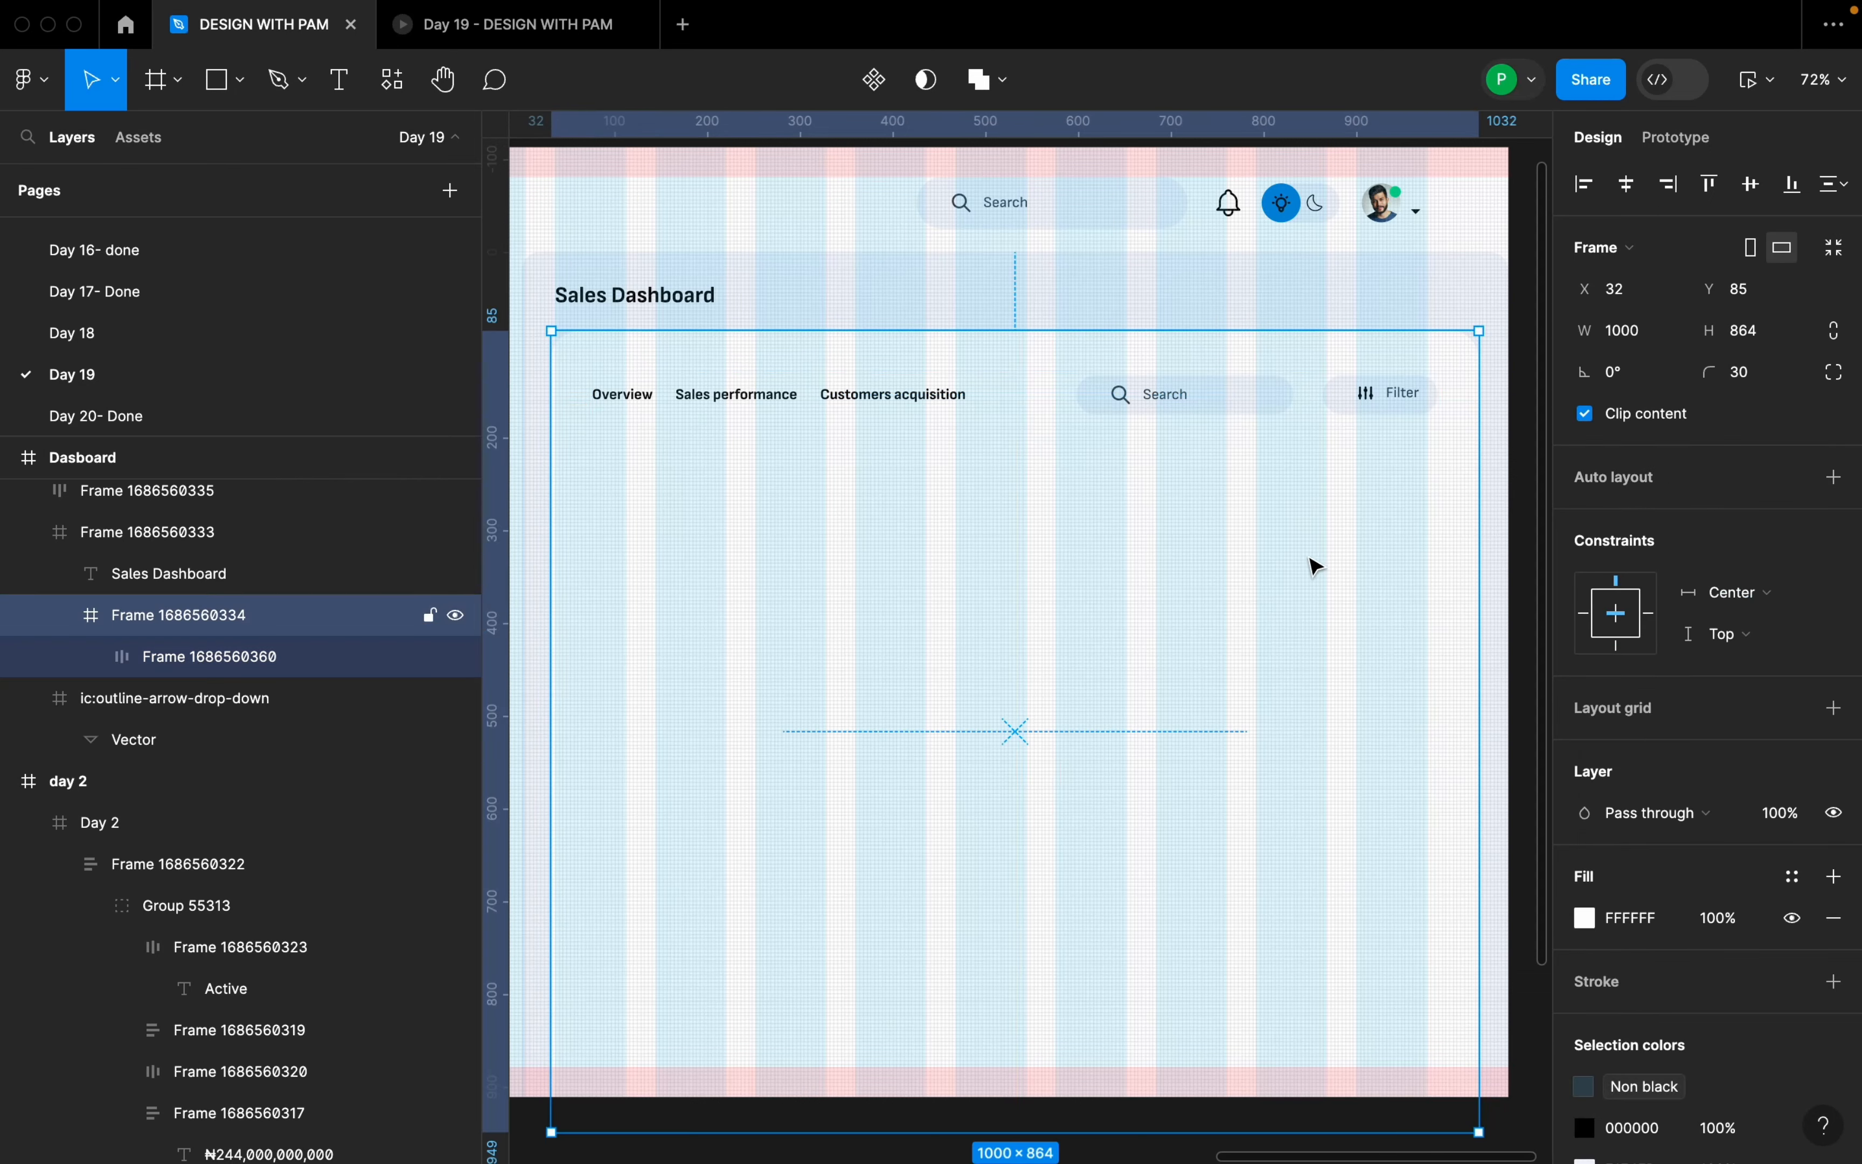
- Draw a horizontal divider line about 932 wide below the header row at Y 106 and centre it in the panel
key("shift+1")
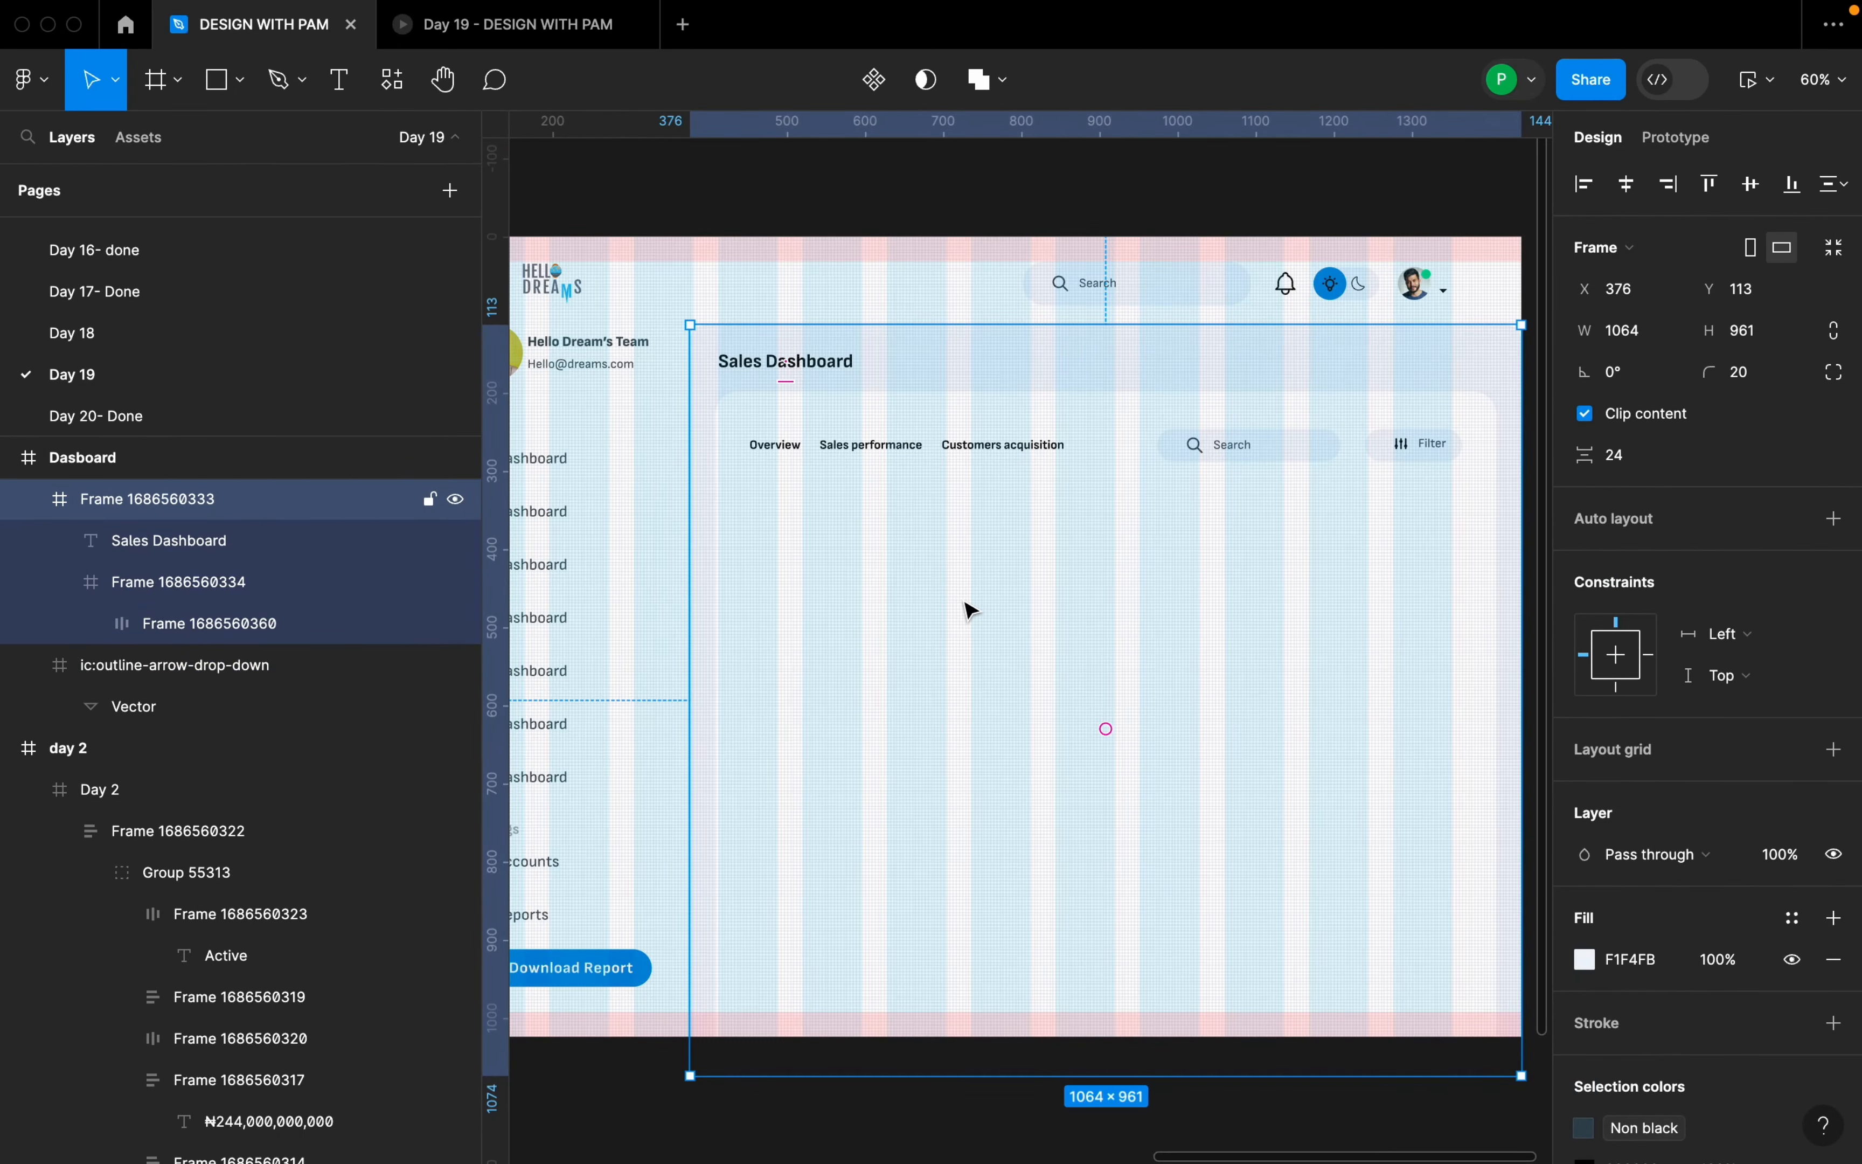
key("l")
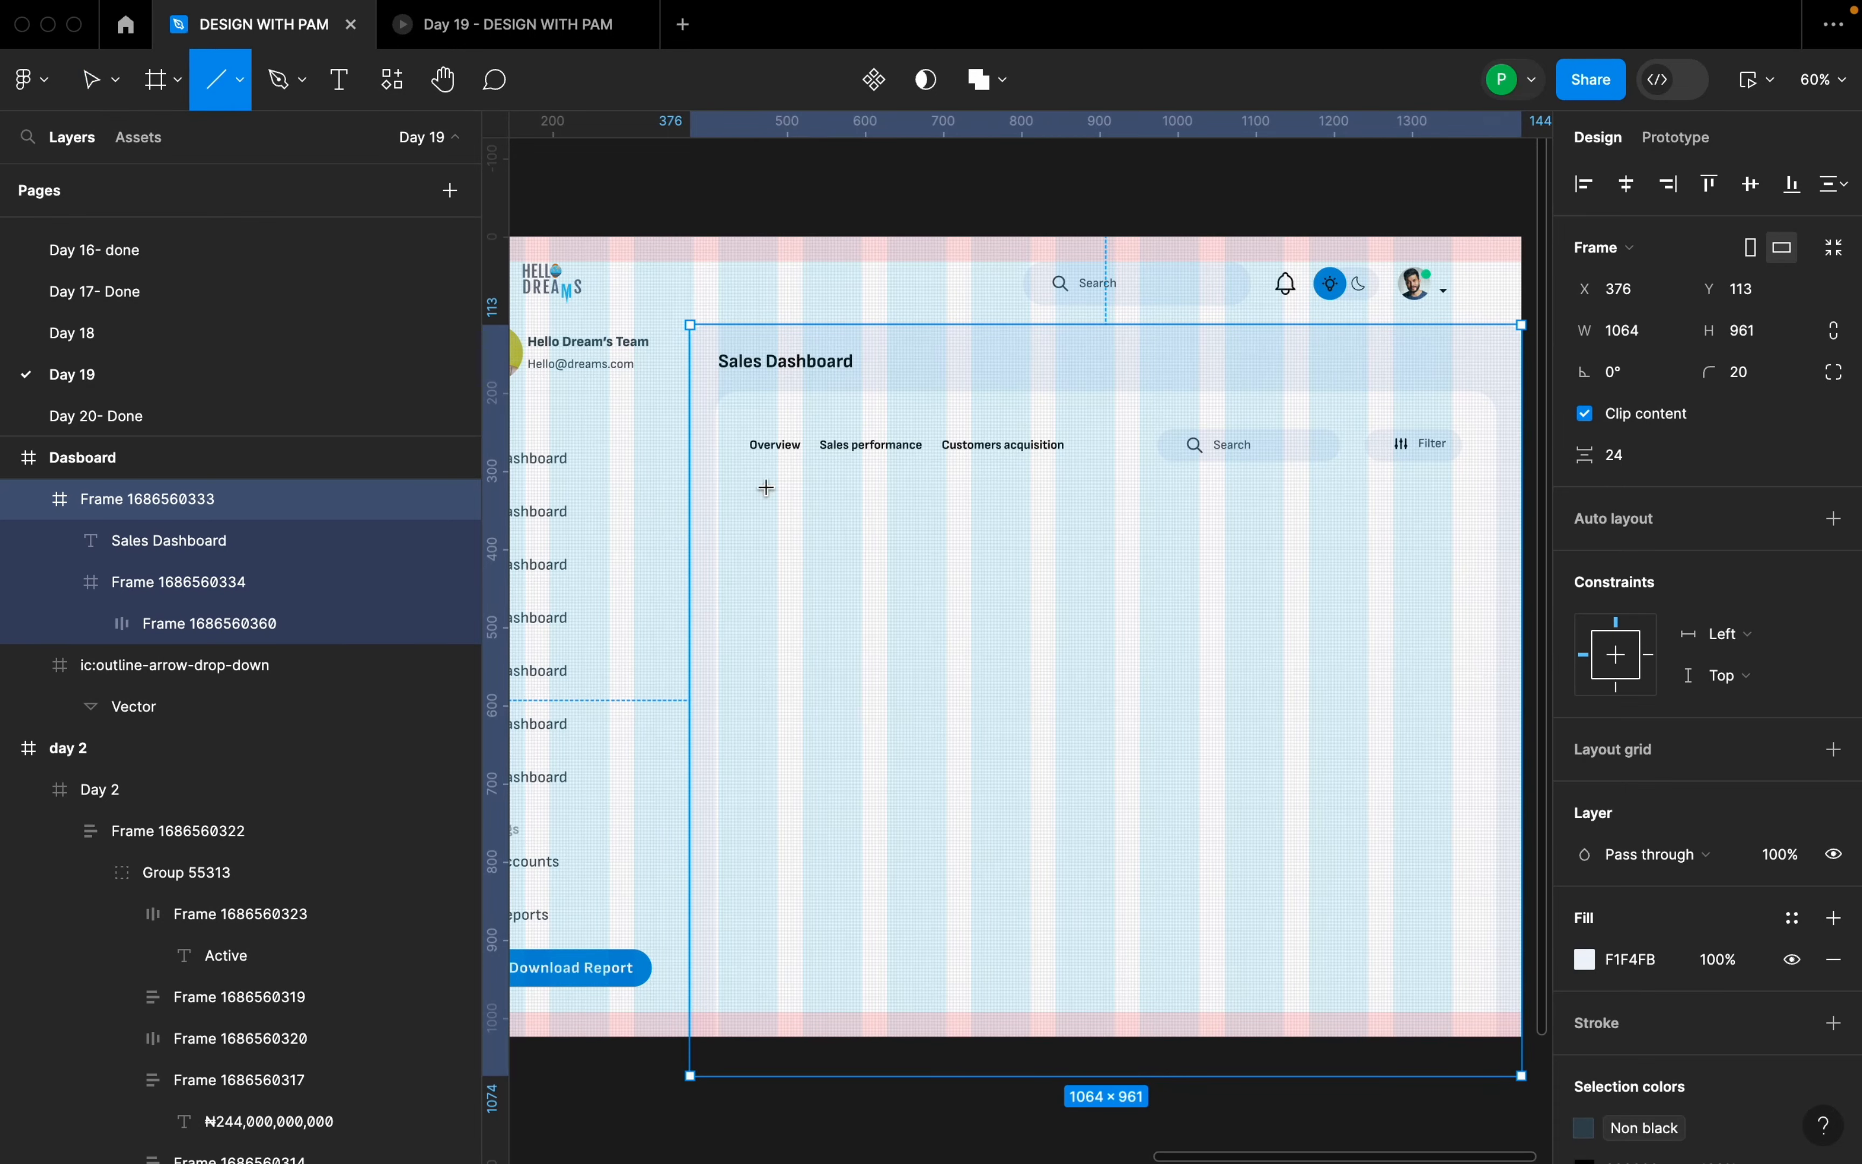
mouse_move(737, 478)
left_mouse_down()
mouse_move(1032, 520)
mouse_move(1454, 531)
left_mouse_up()
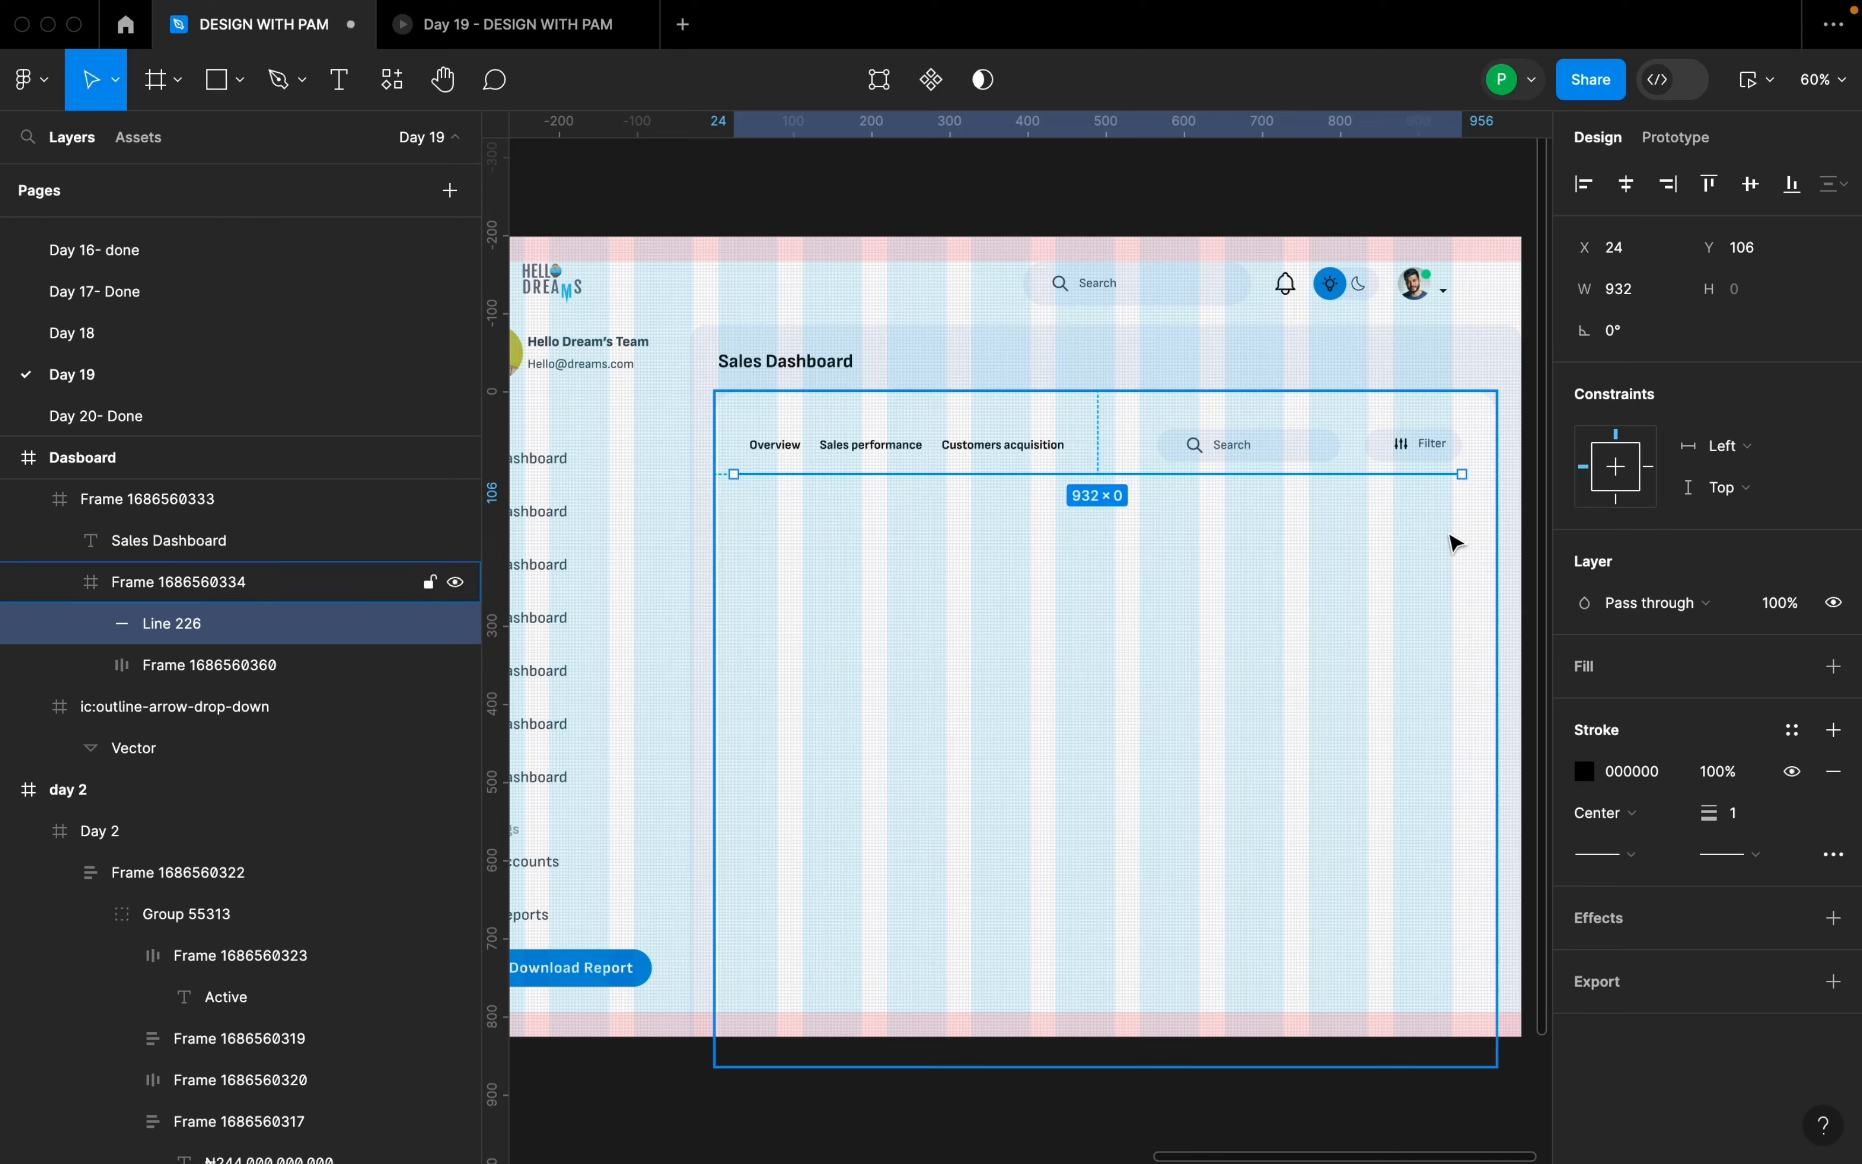
left_click(1628, 186)
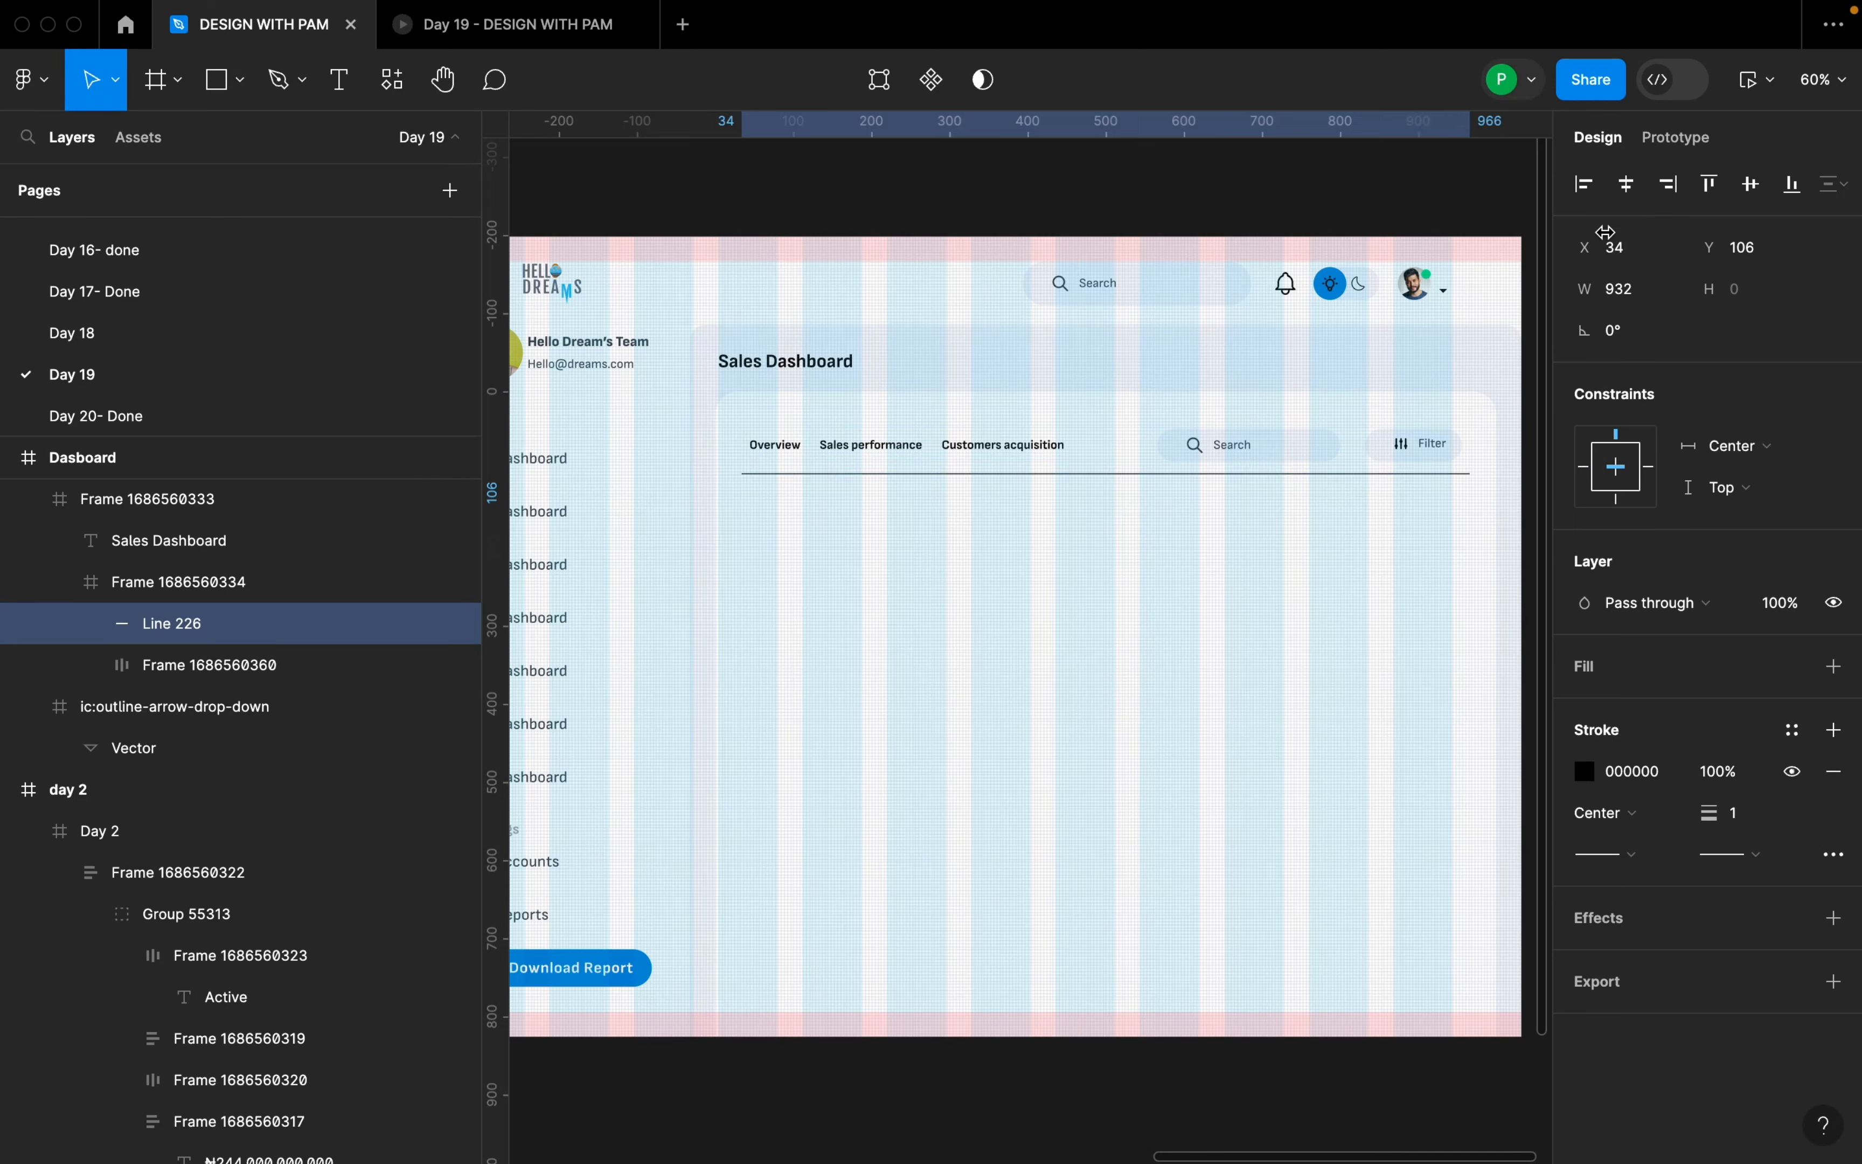
- Set the divider line's stroke to CDCDCD by sampling a row divider in the day 2 reference design
left_click(1585, 771)
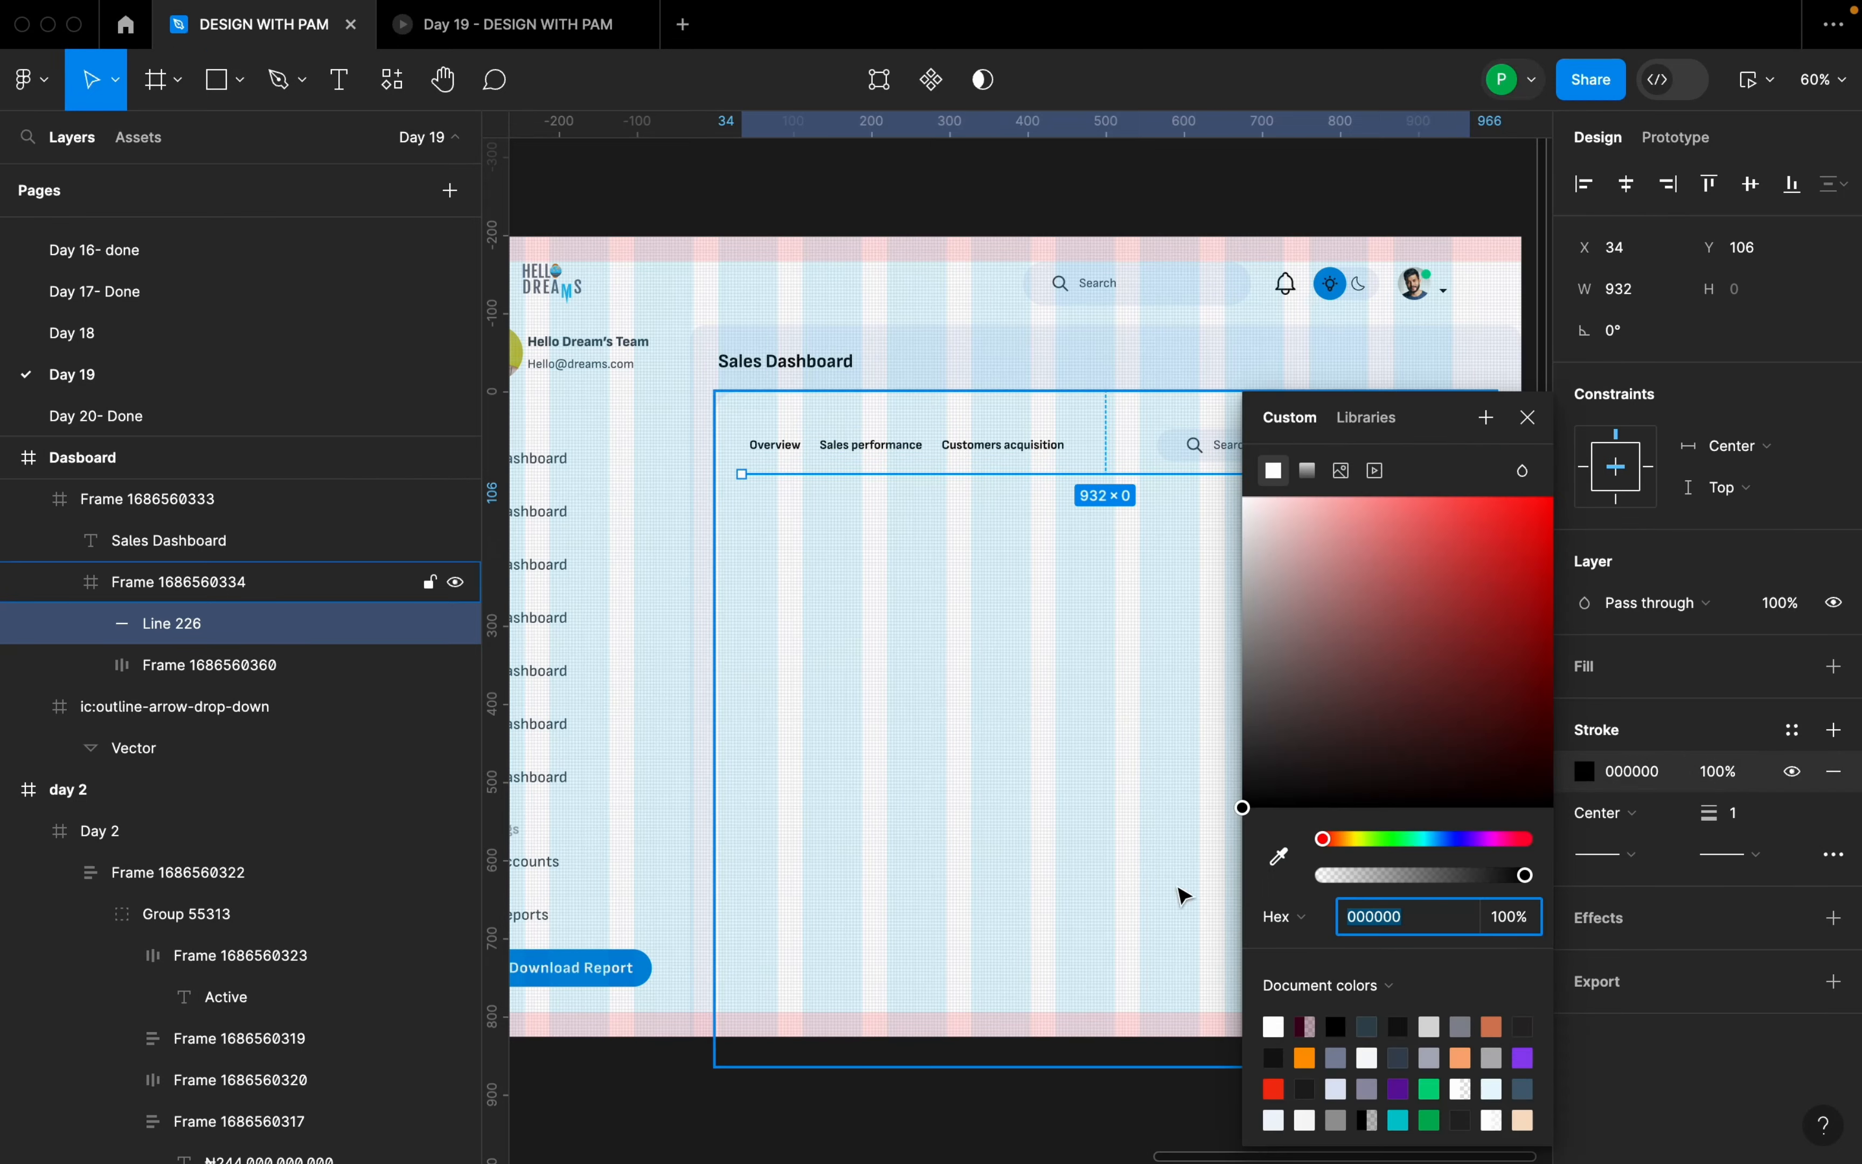
left_click(1278, 872)
scroll(1085, 549, "down", 5)
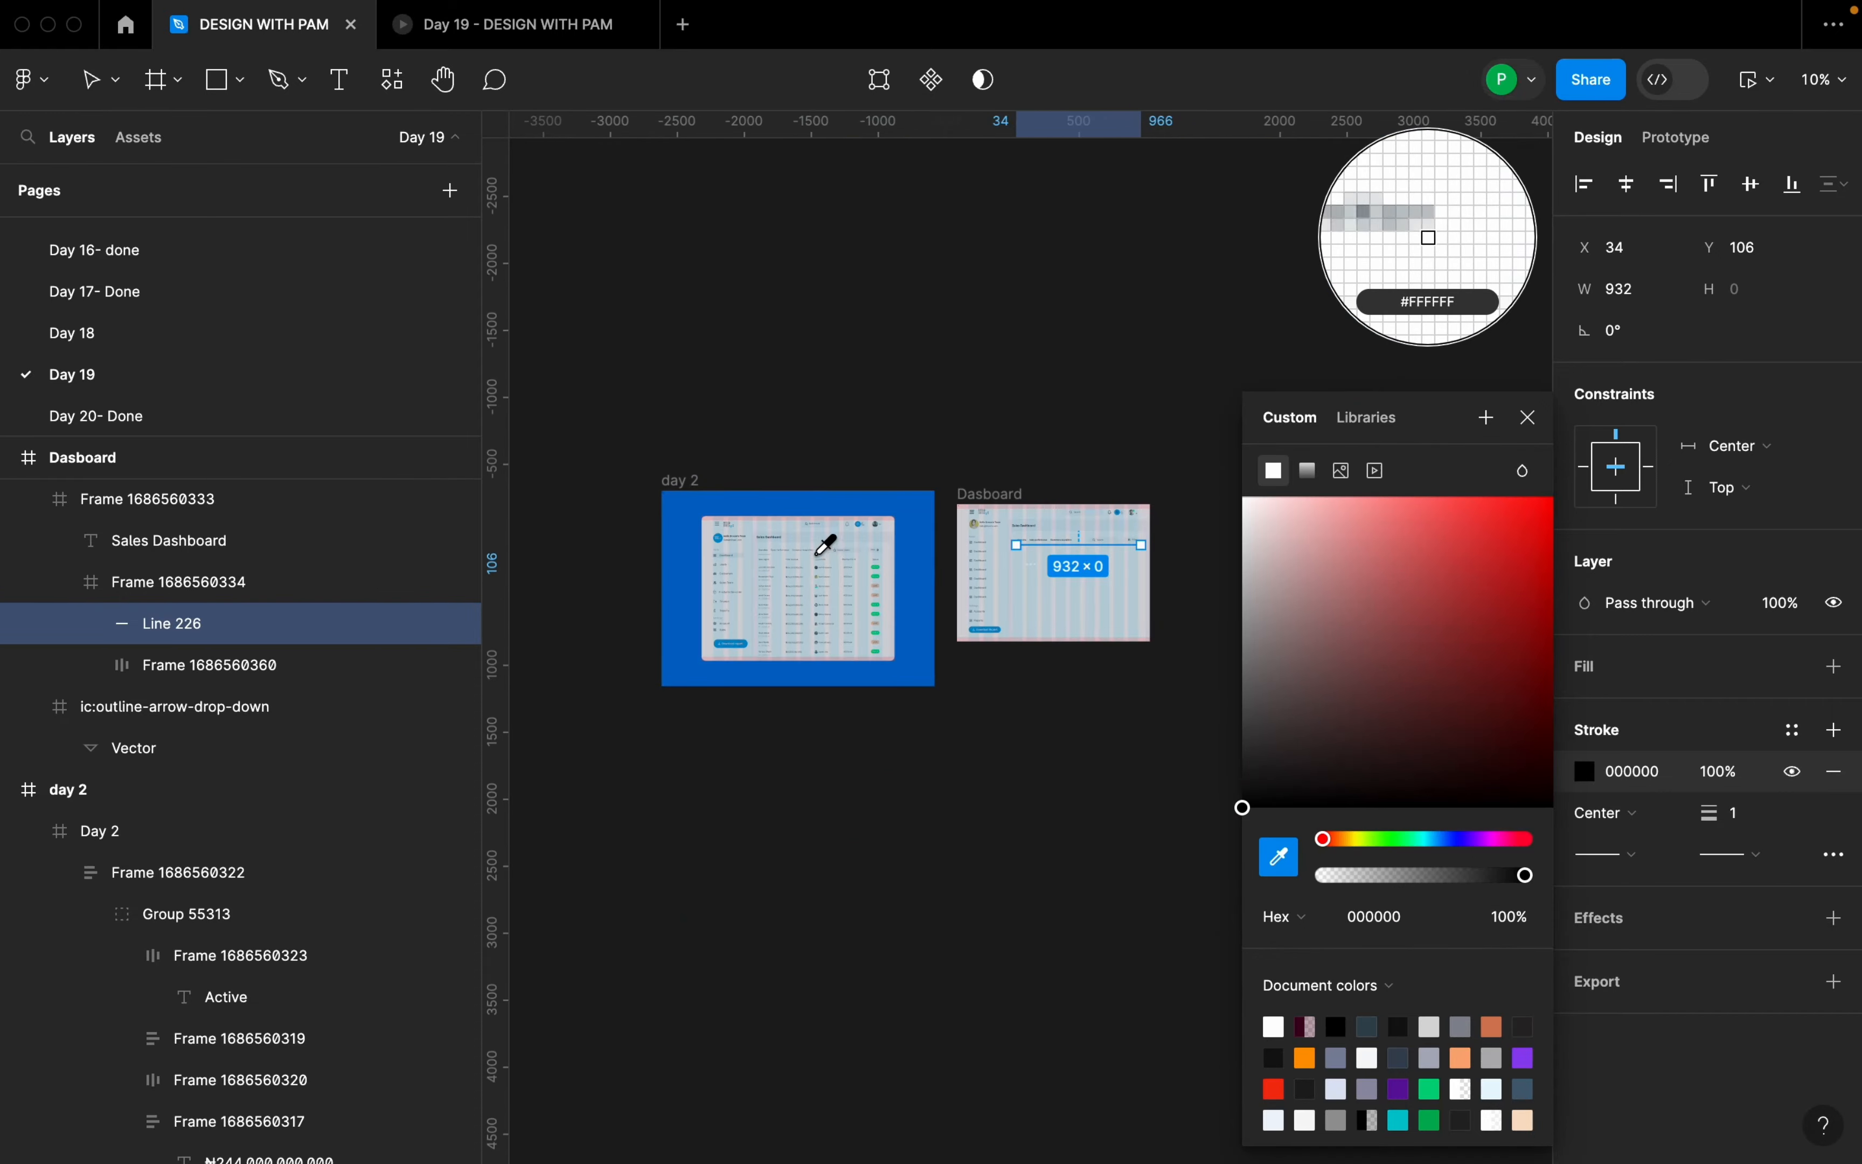
scroll(822, 544, "up", 5)
scroll(829, 545, "up", 10)
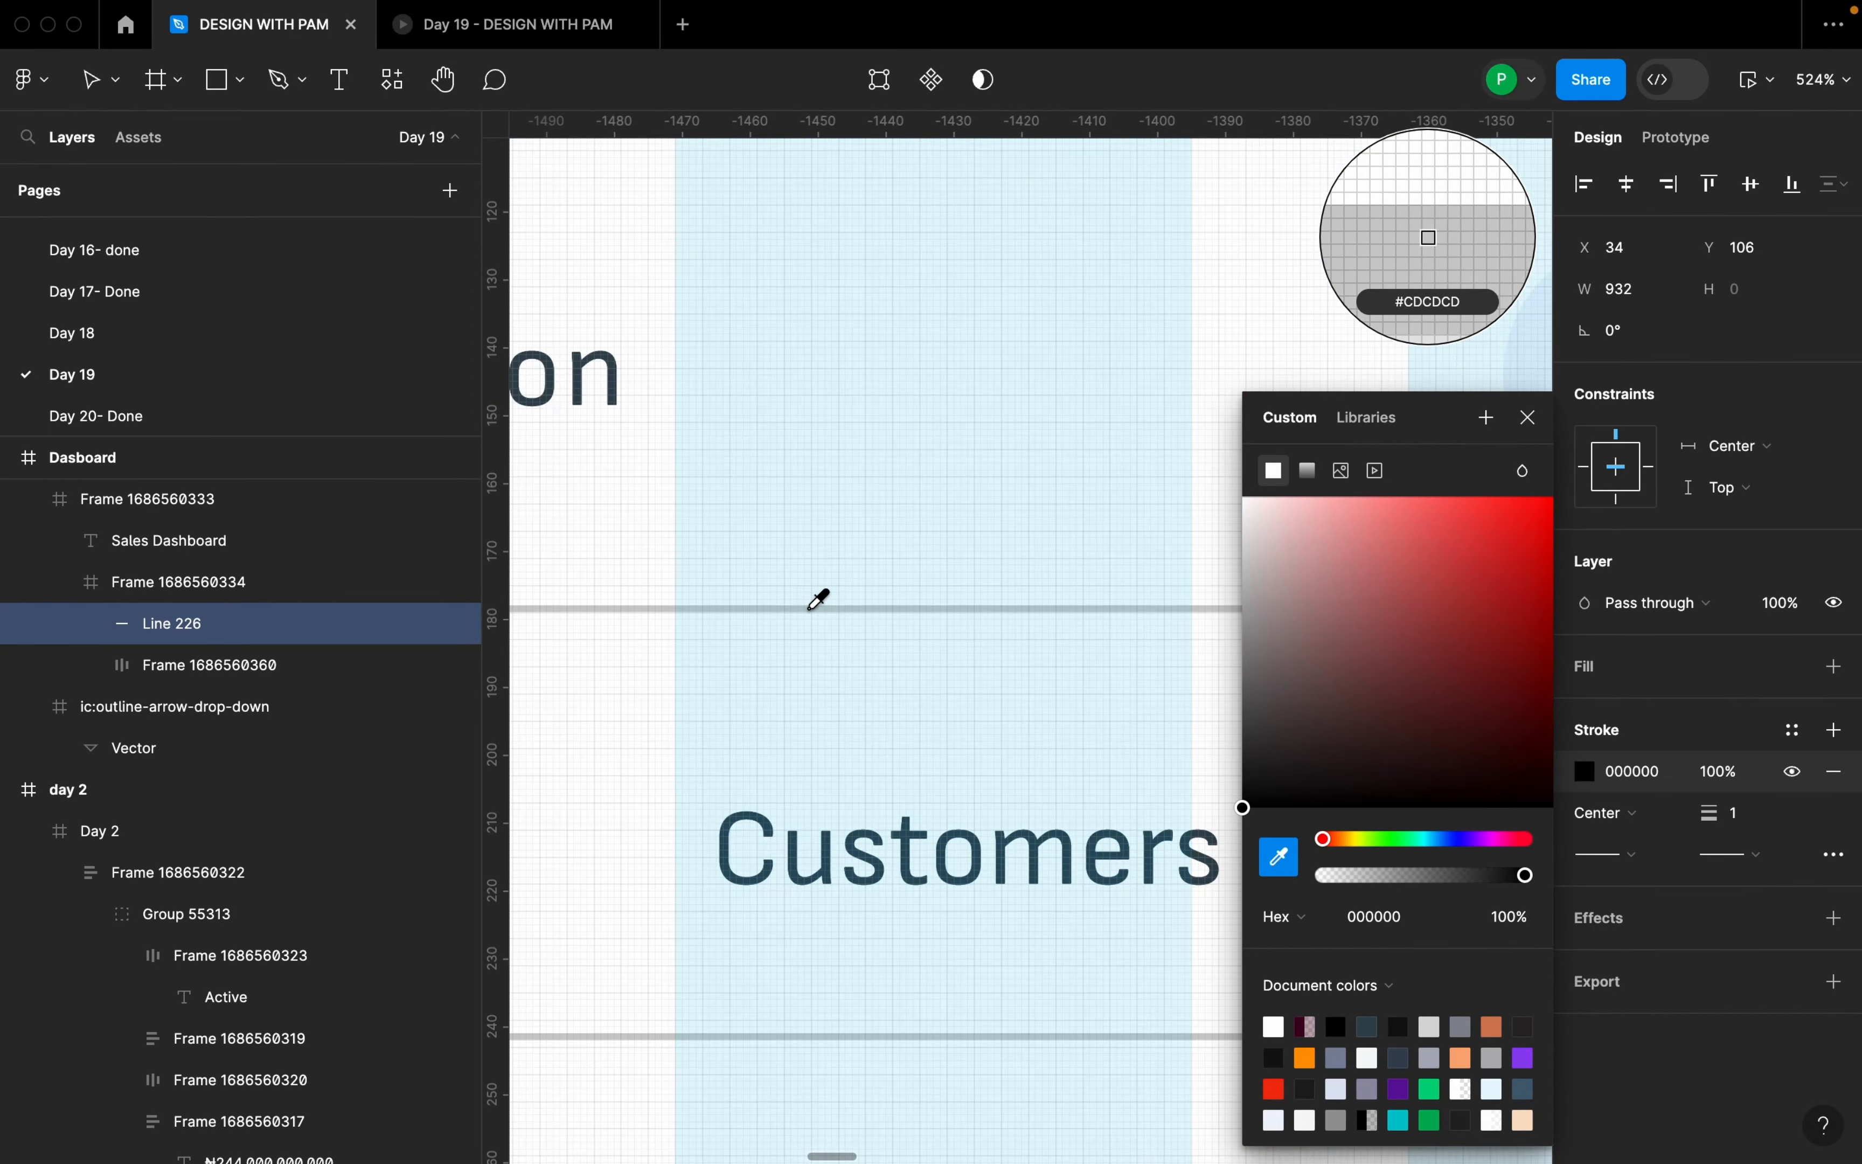
left_click(810, 610)
scroll(812, 627, "down", 10)
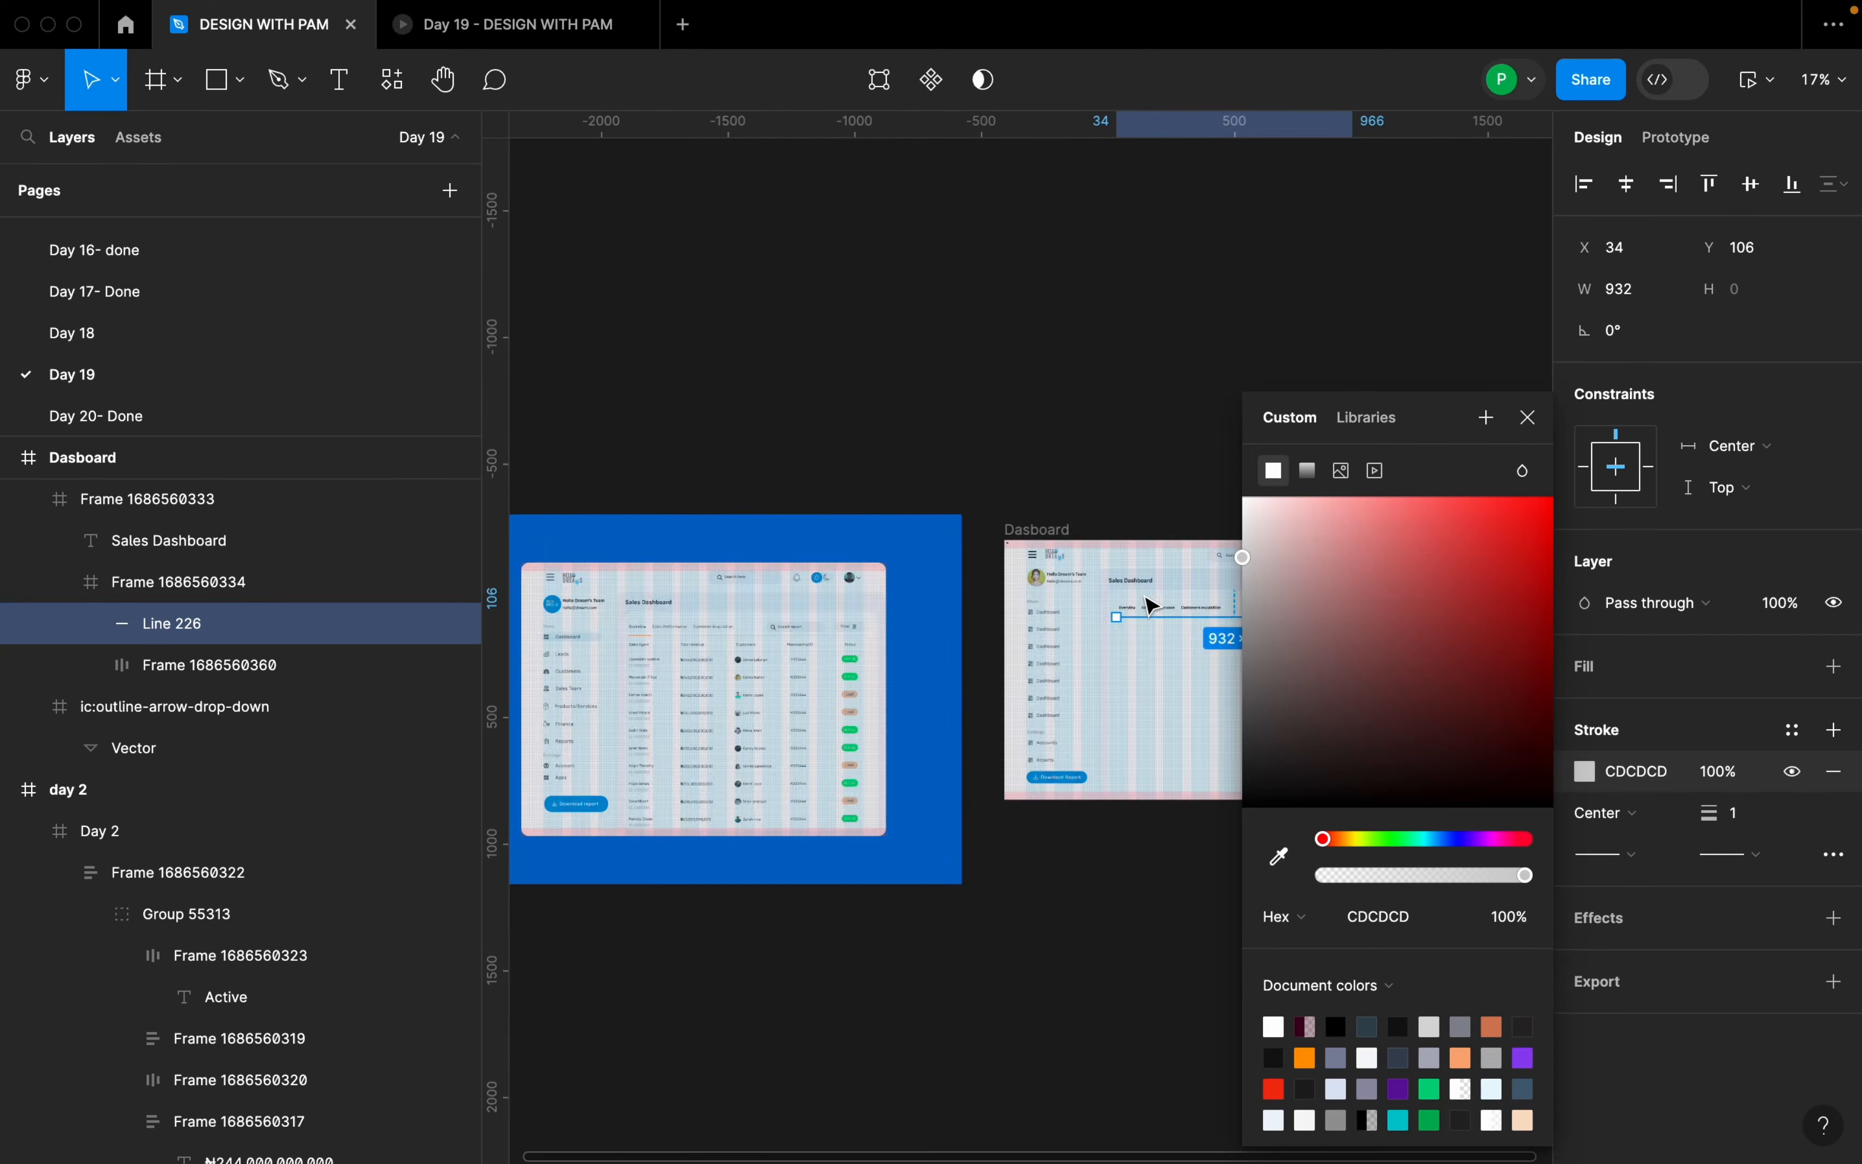
- Shorten the divider line to a width of 922 so its left end aligns with the Overview tab at X 44
scroll(1093, 677, "up", 5)
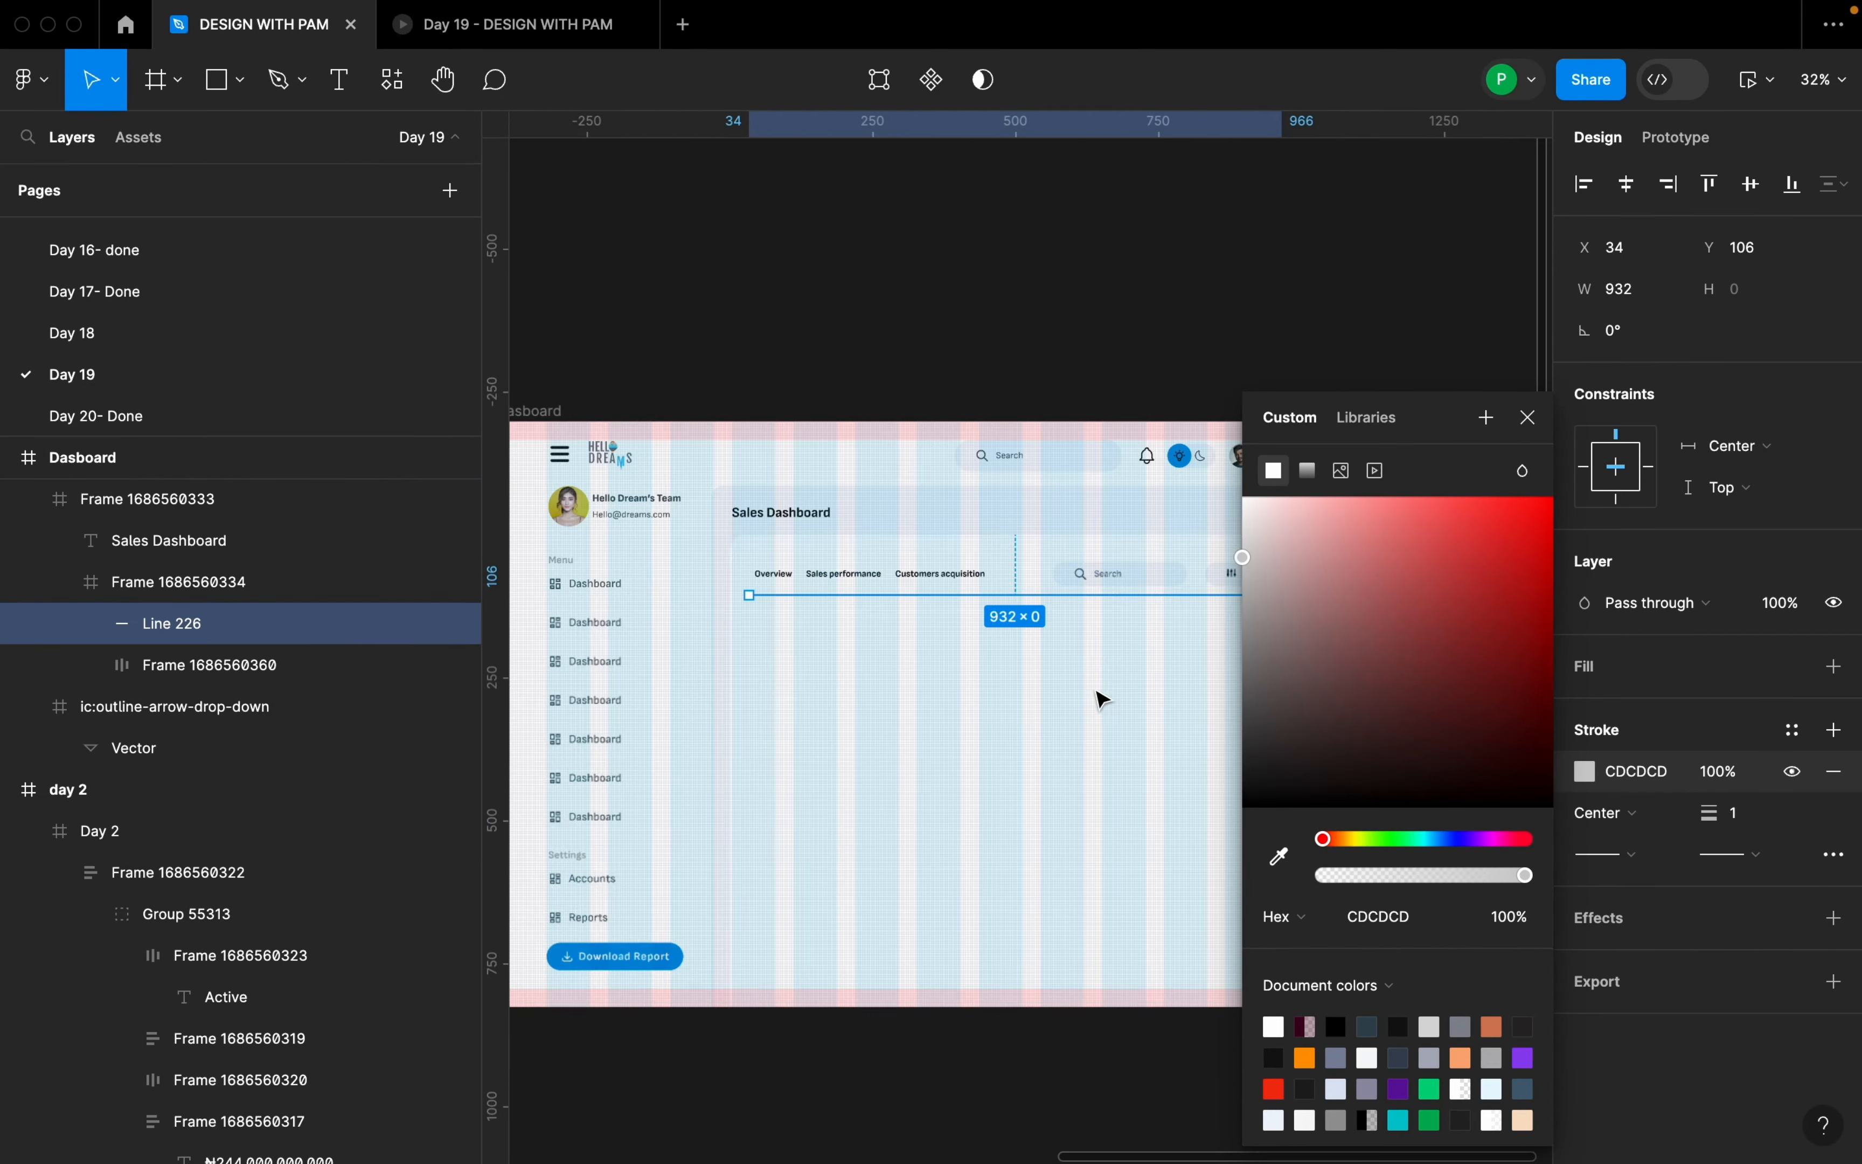
left_click(1100, 645)
scroll(1057, 672, "left", 3)
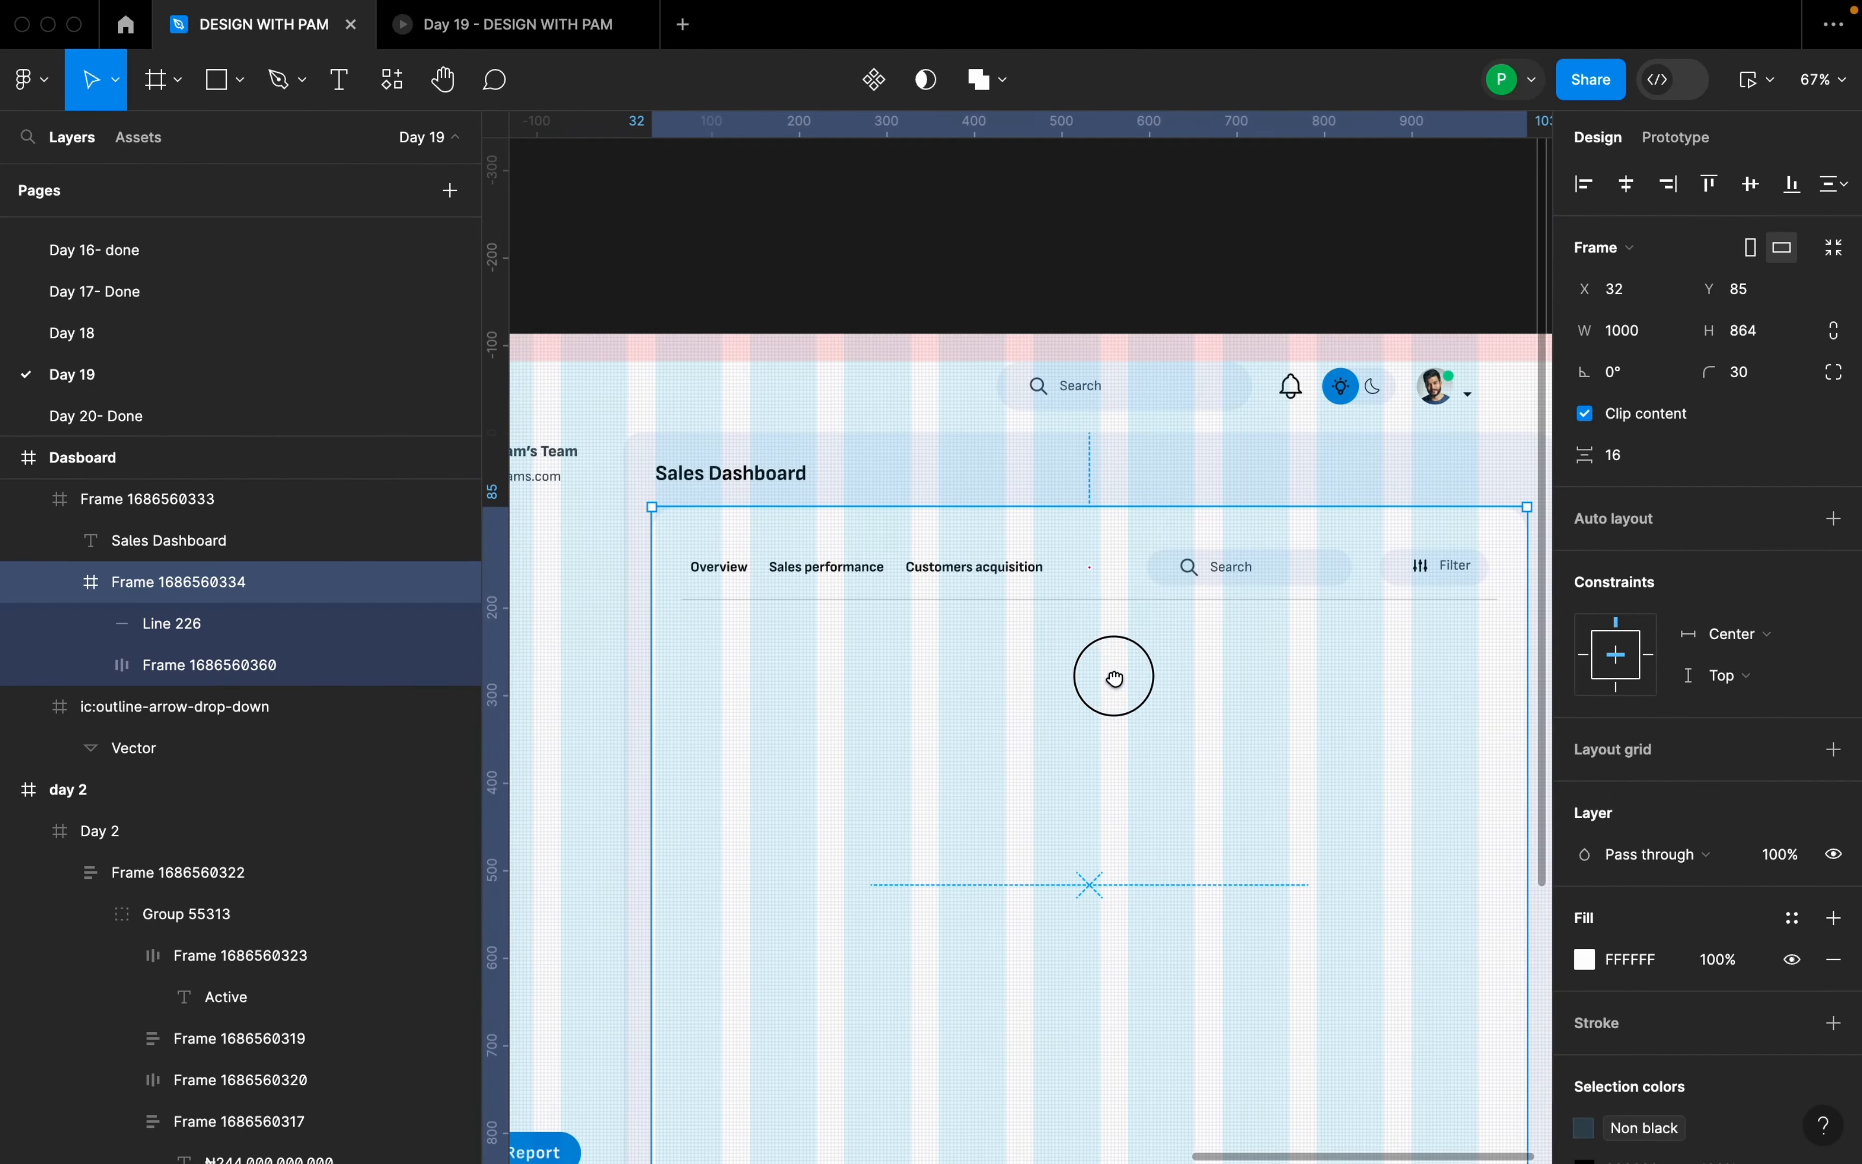
scroll(727, 624, "up", 5)
left_click(773, 601)
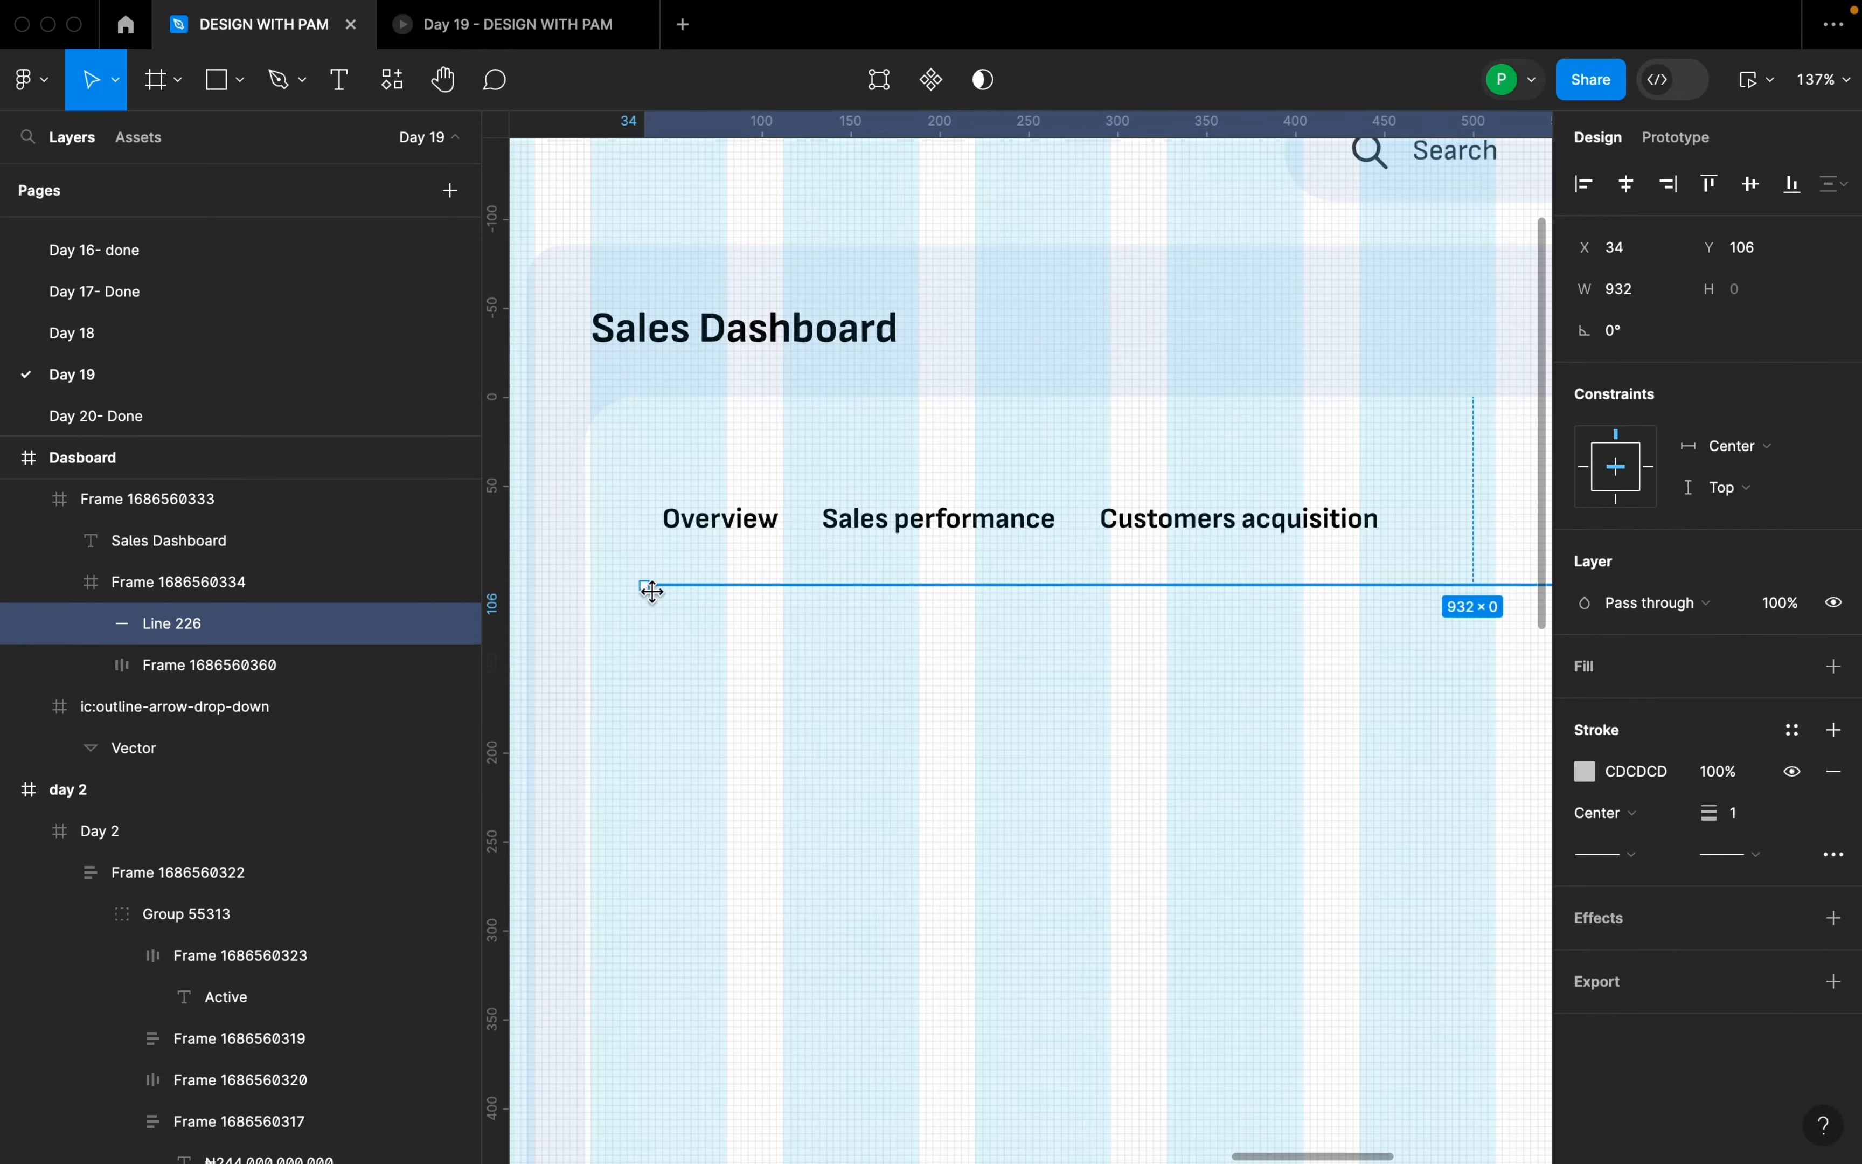
left_click_drag(647, 586, 668, 585)
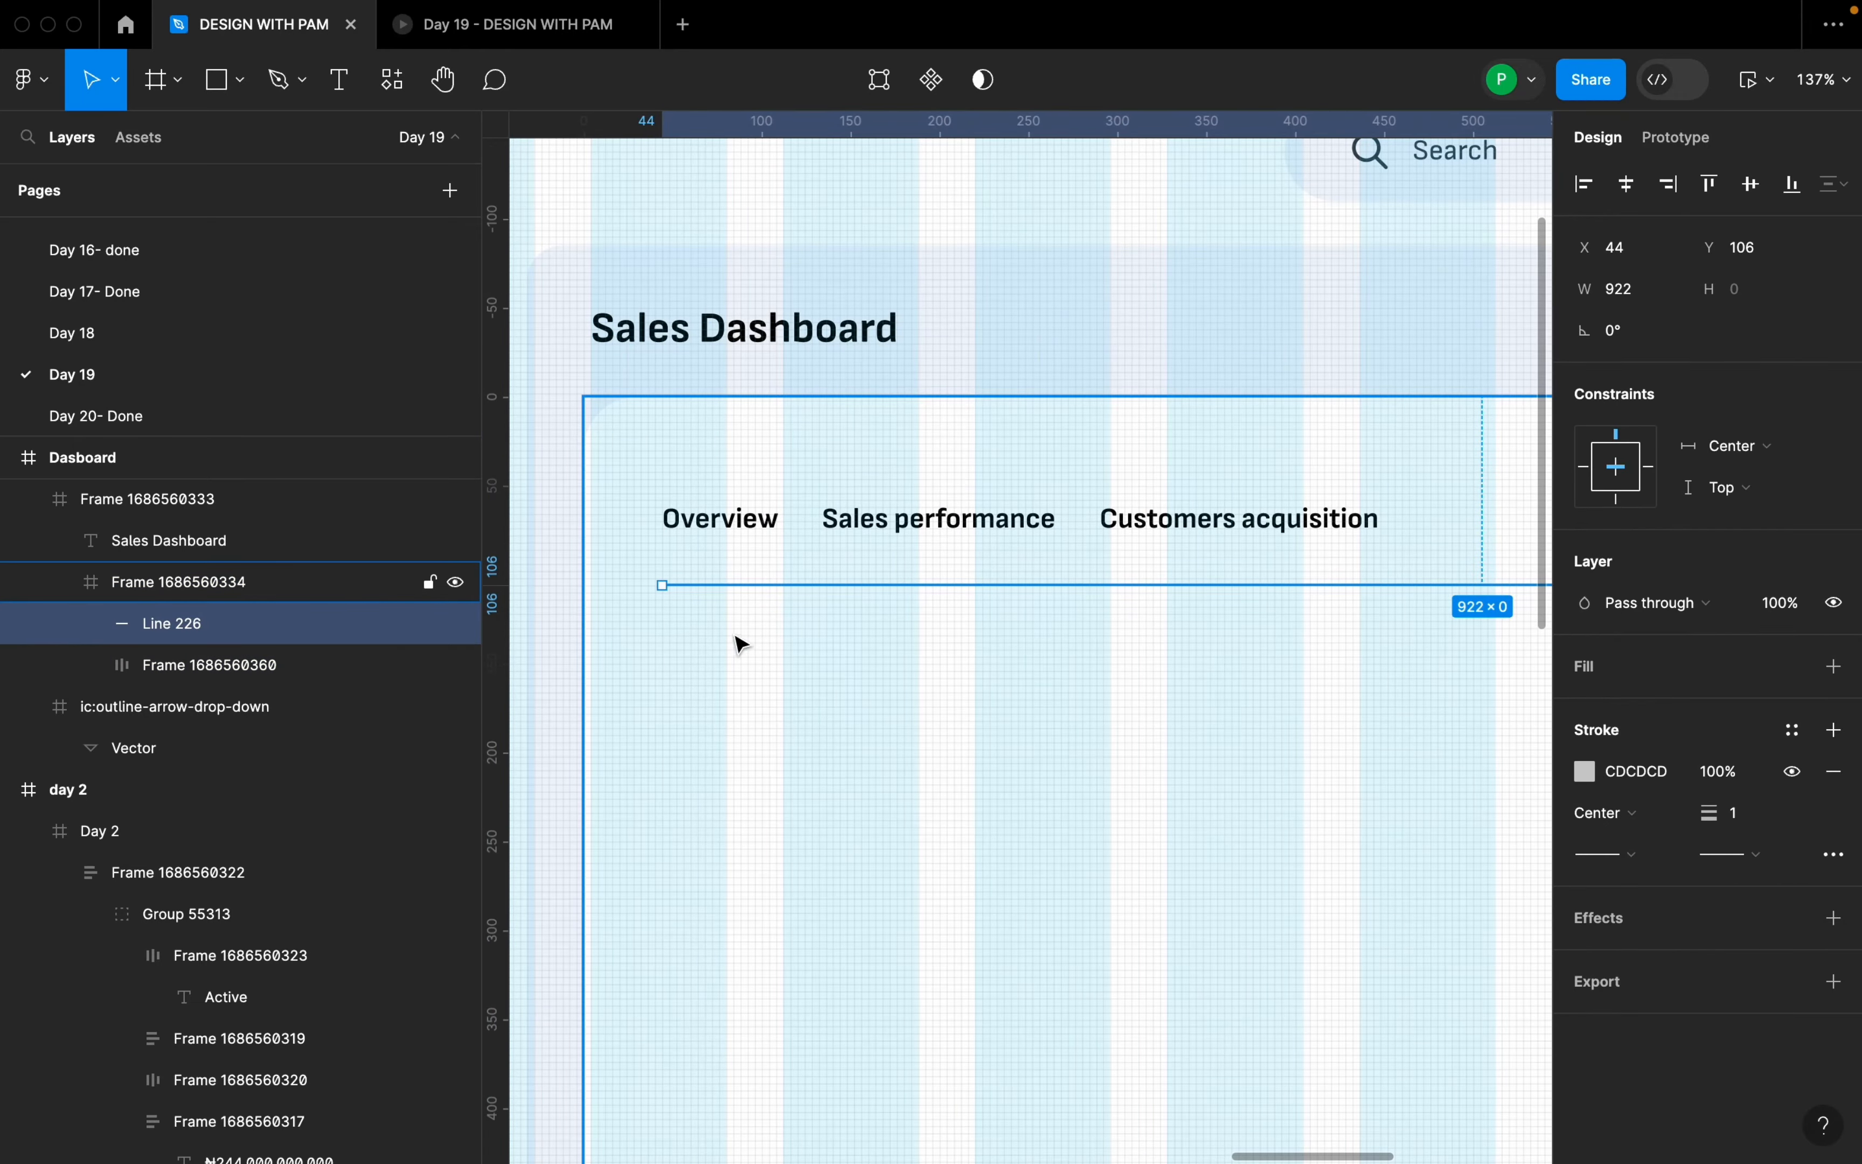
scroll(742, 639, "down", 6)
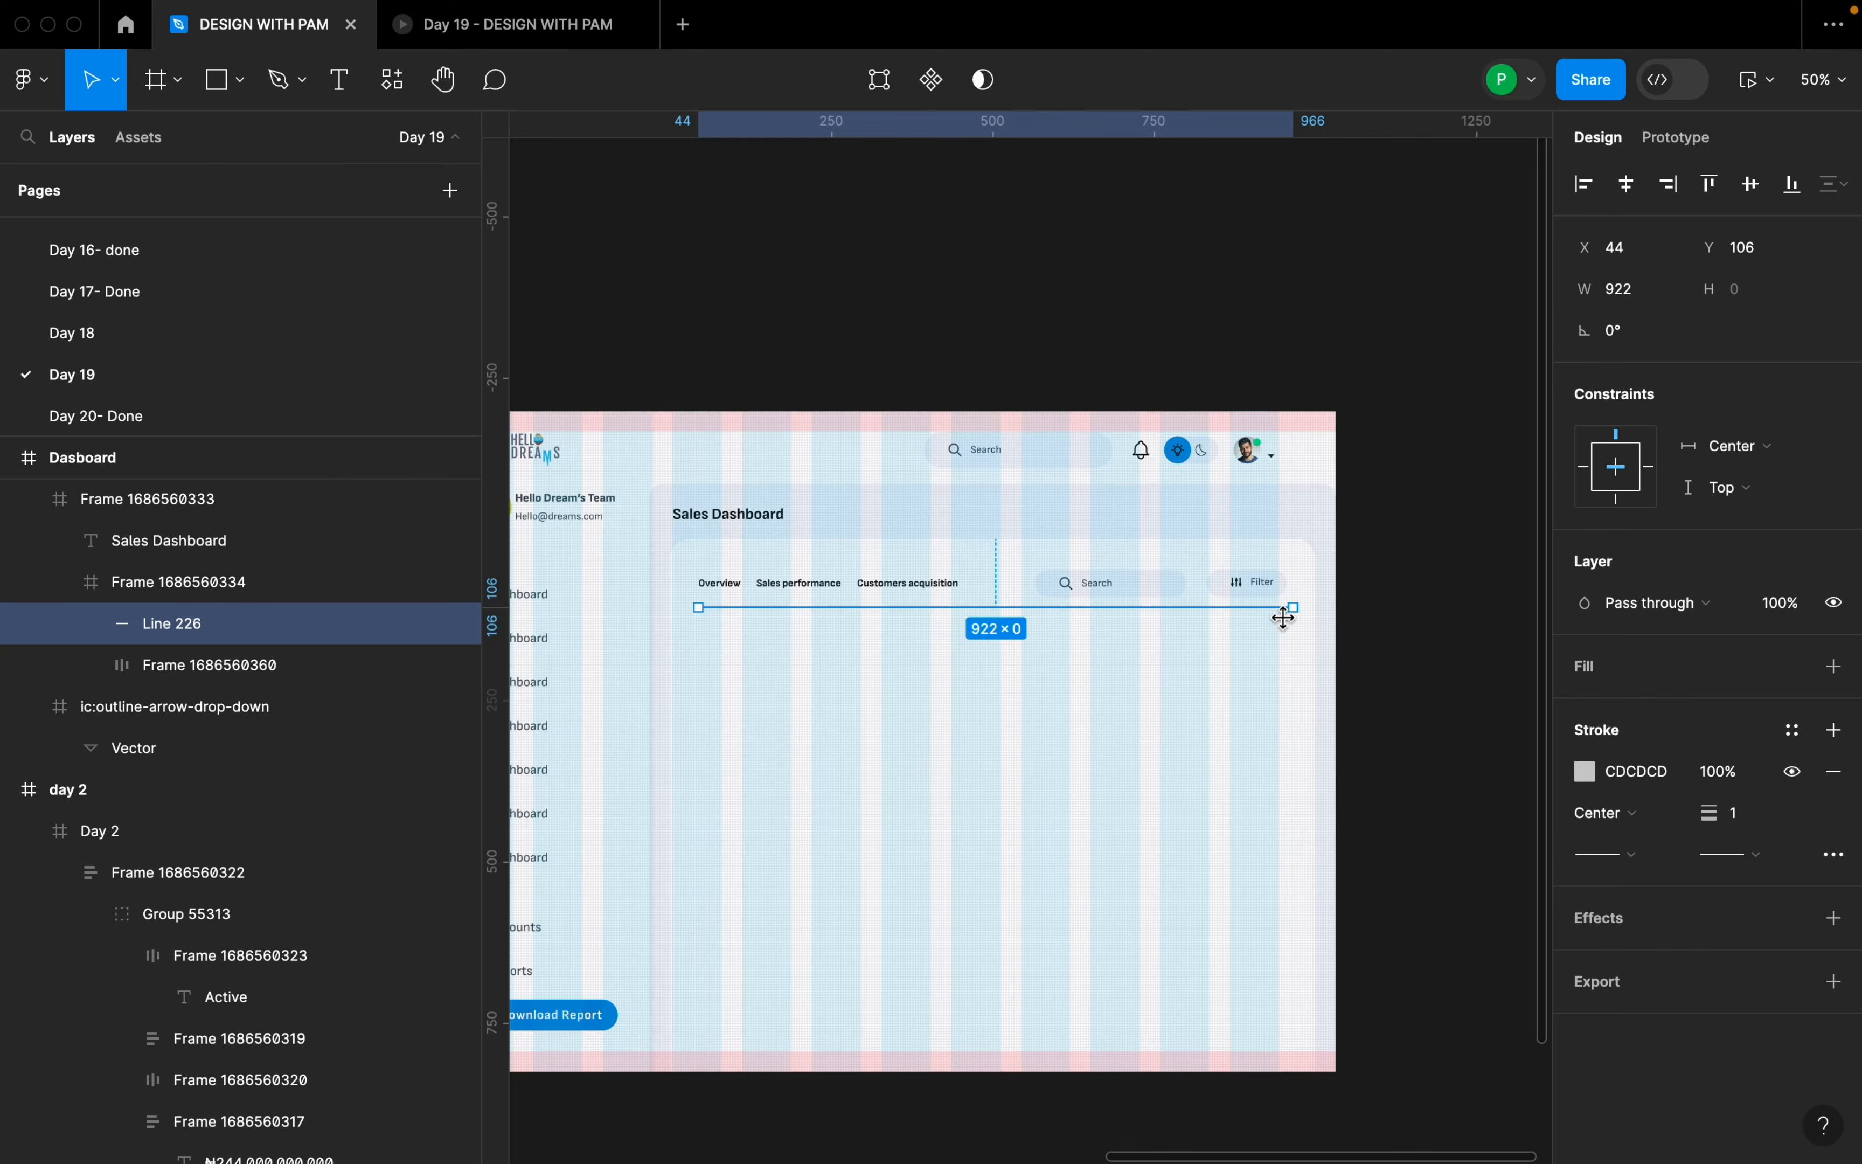
scroll(1256, 616, "up", 3)
left_click(1300, 583)
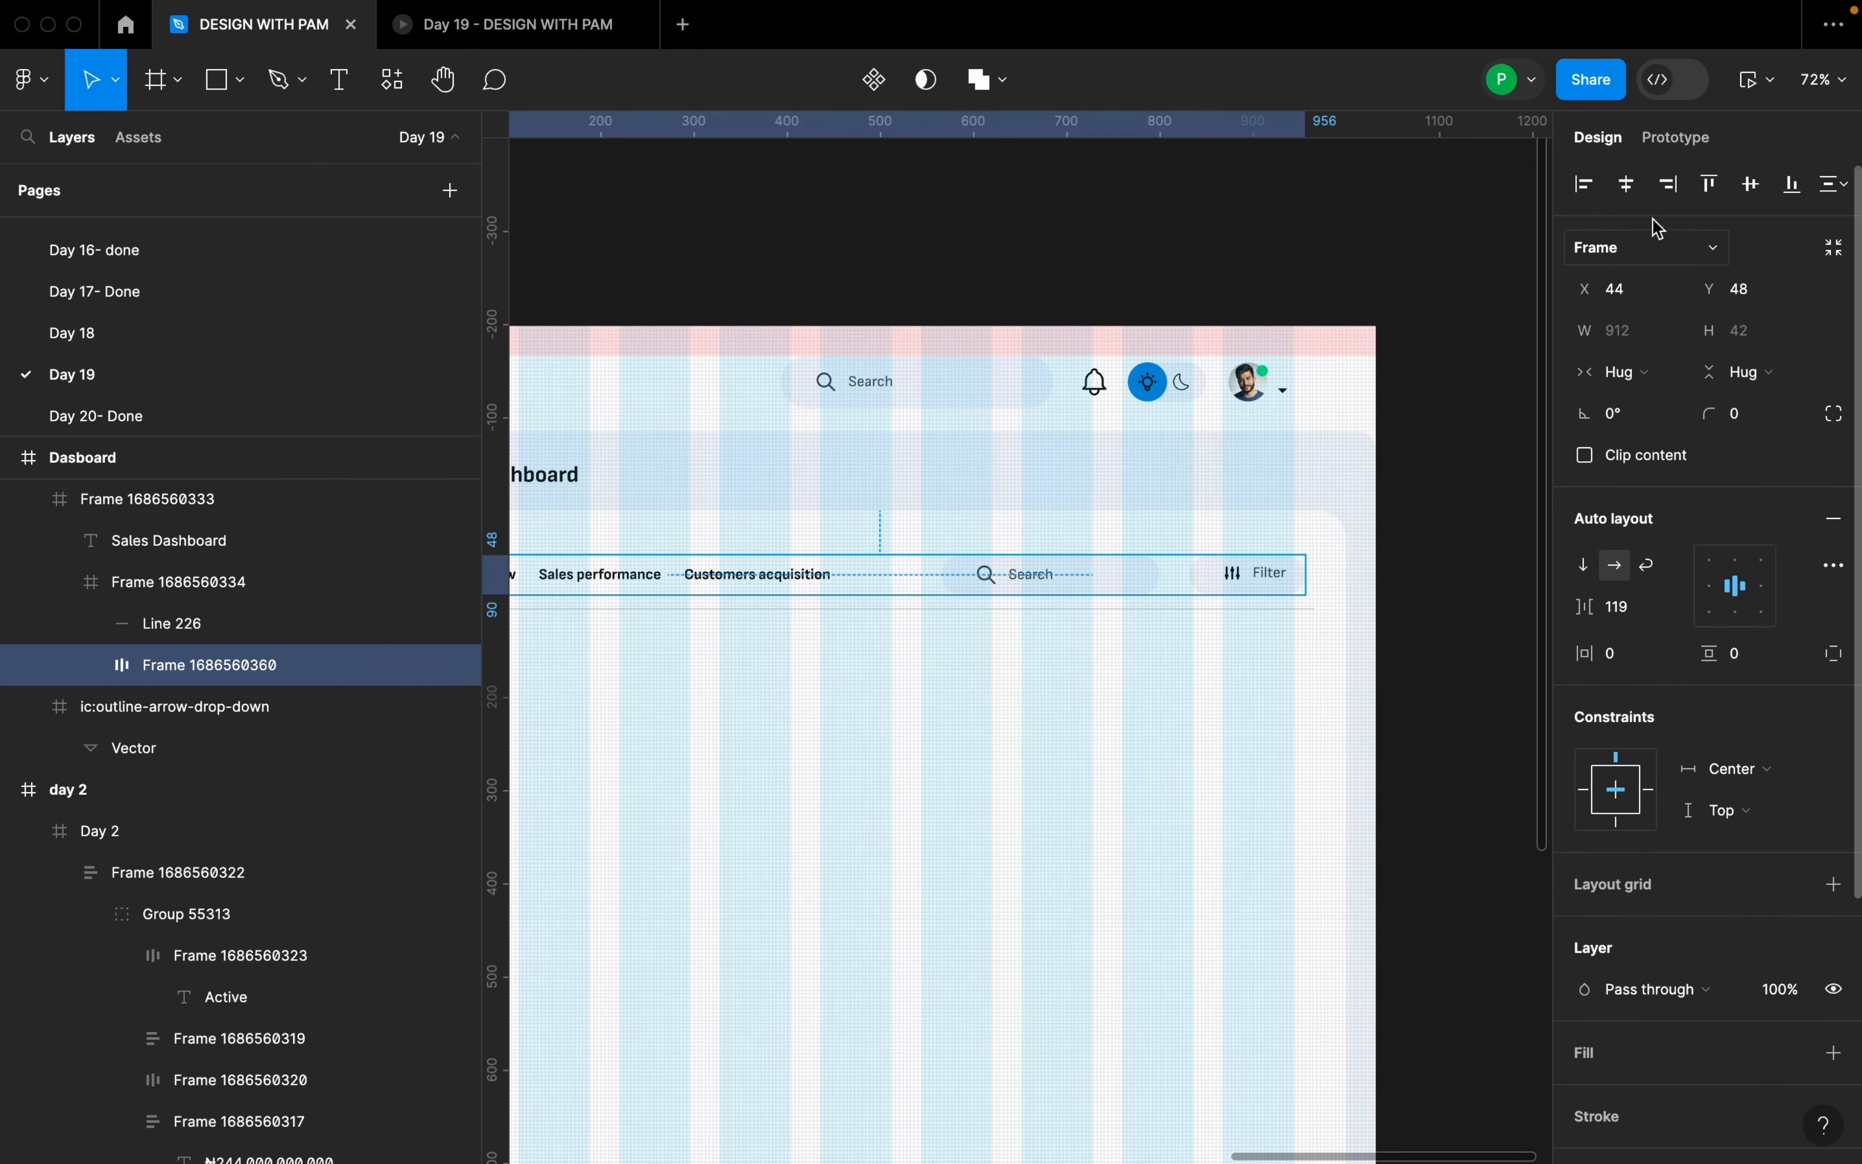
left_click(1368, 622)
scroll(1438, 627, "down", 1)
scroll(1444, 638, "down", 2)
scroll(872, 657, "up", 8)
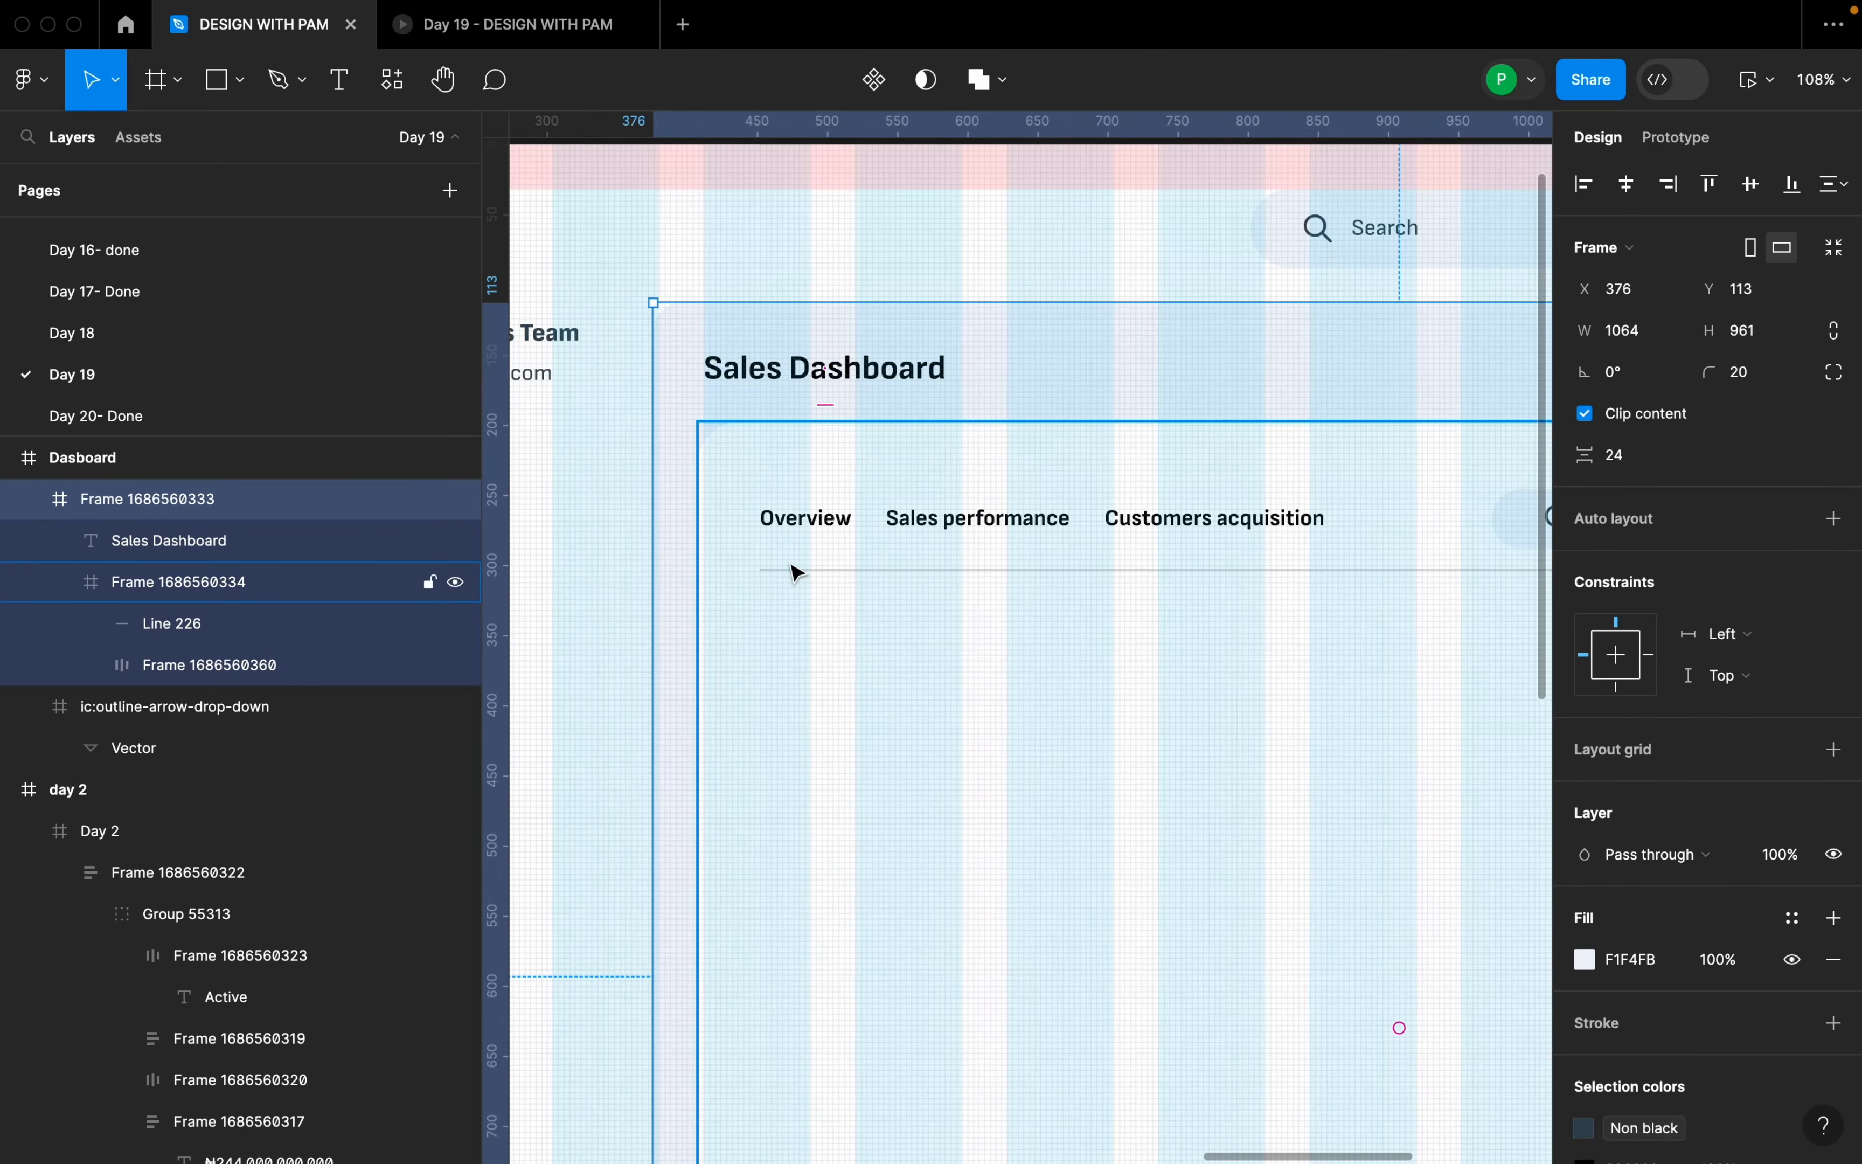
- Duplicate the grey divider line and shorten the copy to about 77 wide beneath the Overview tab
left_click(847, 578)
left_click(848, 577)
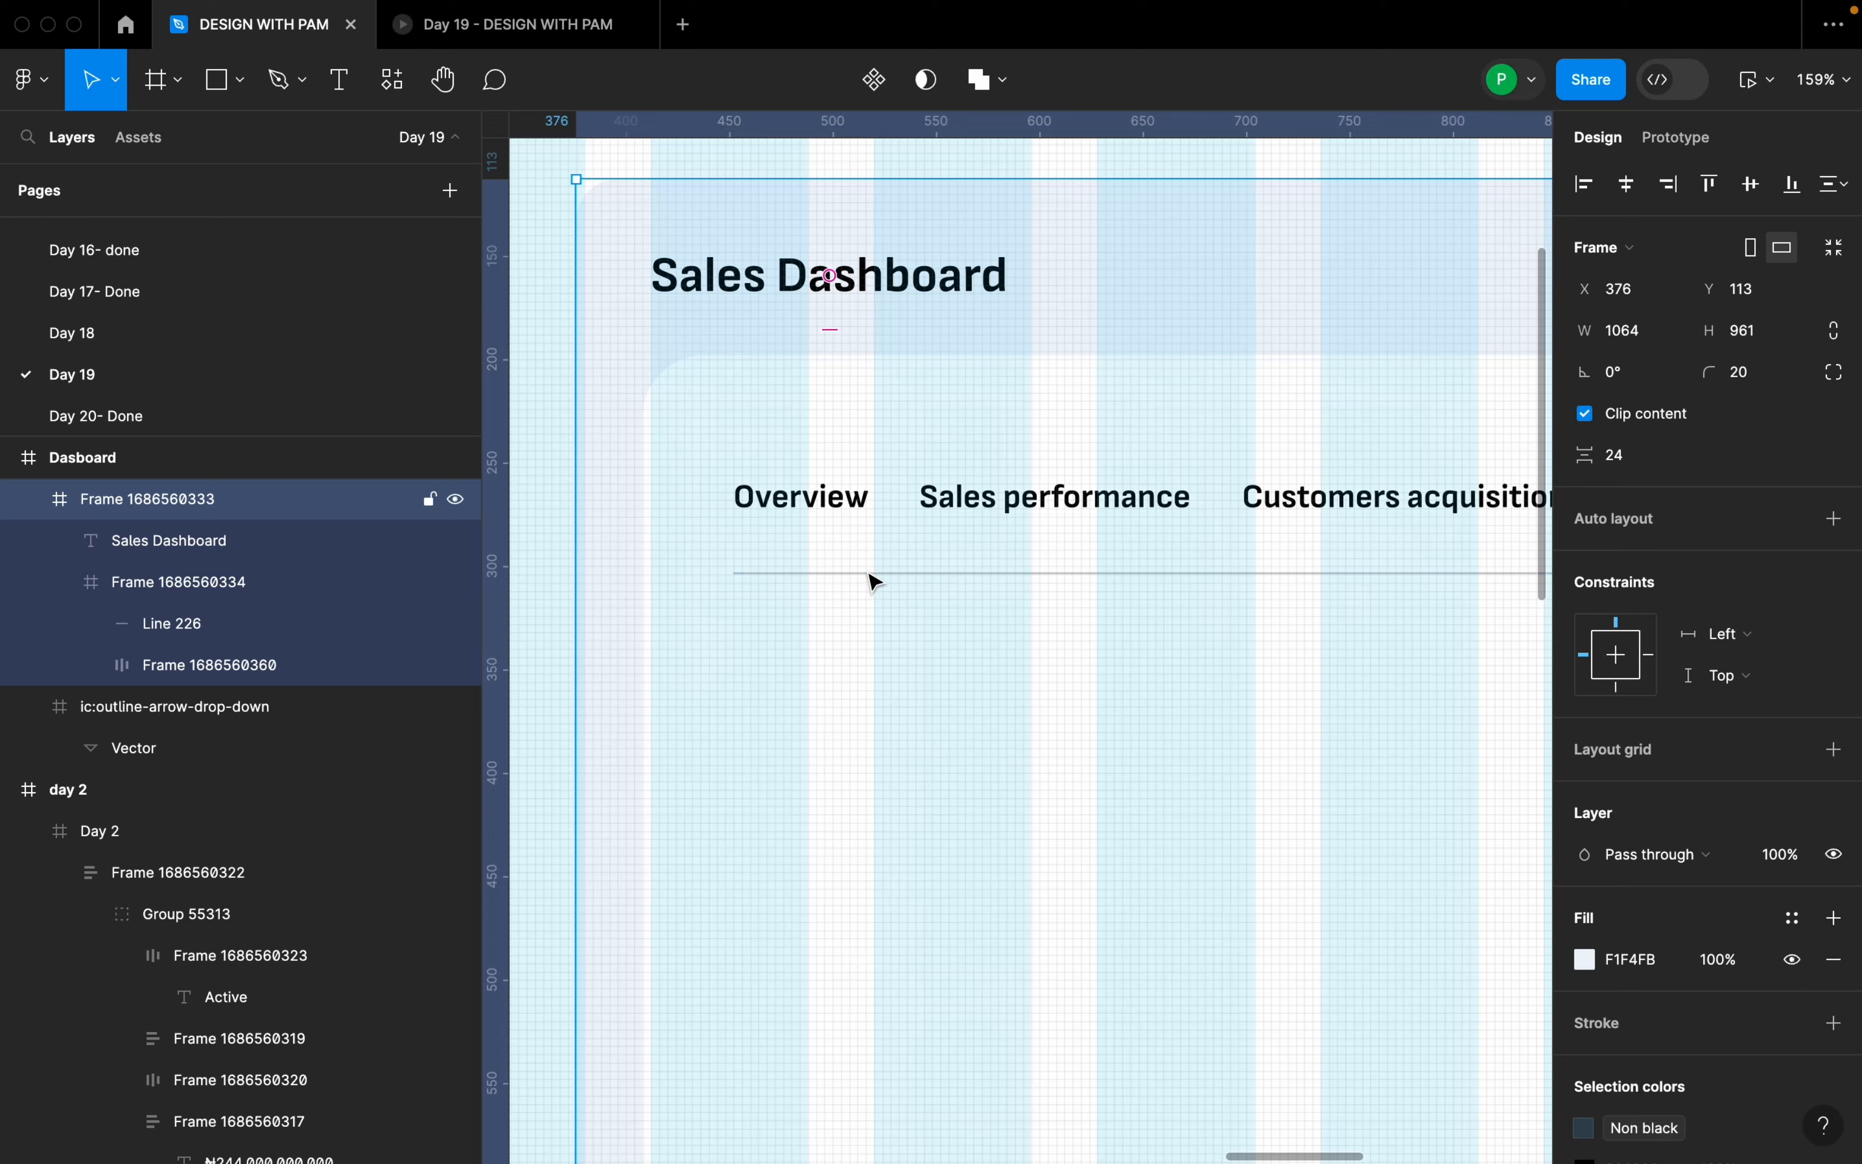
left_click(872, 576)
left_click(873, 576)
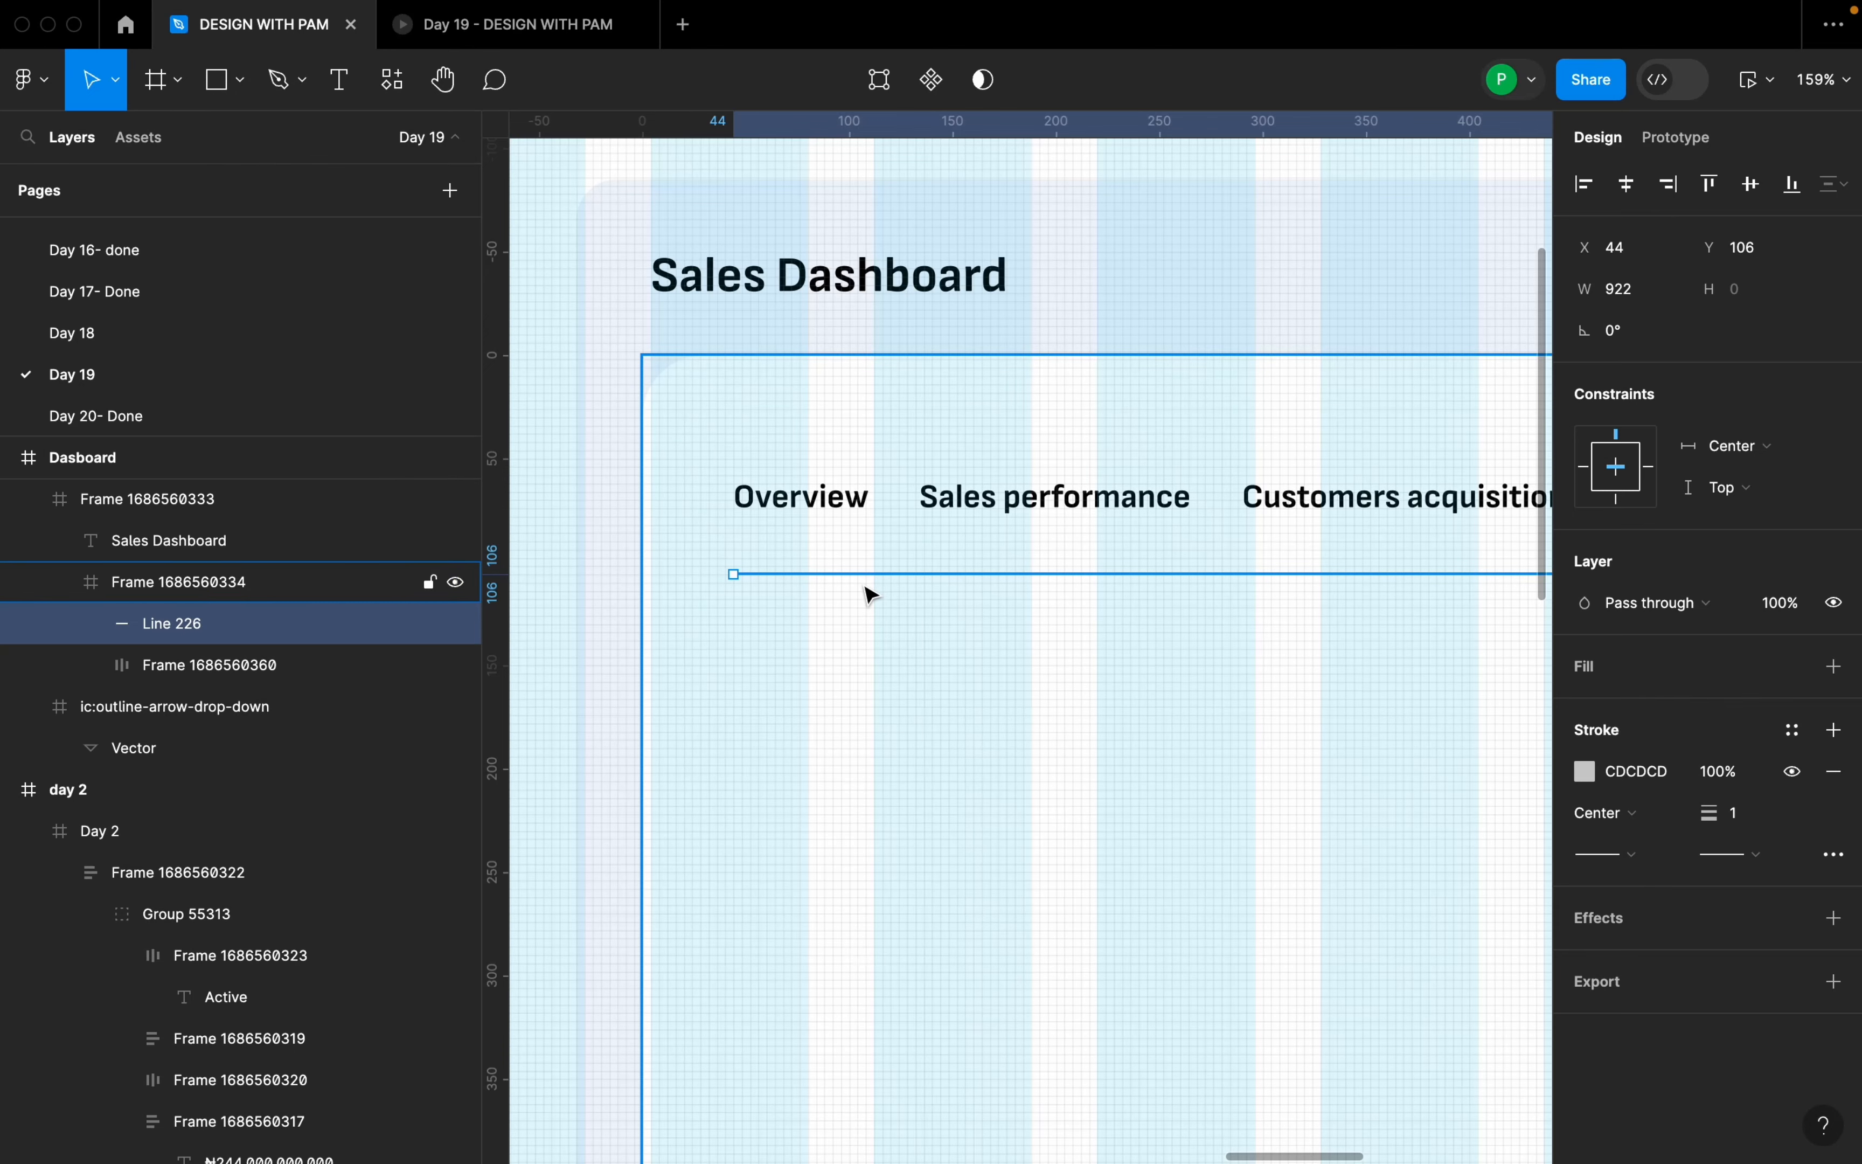
key("super+d")
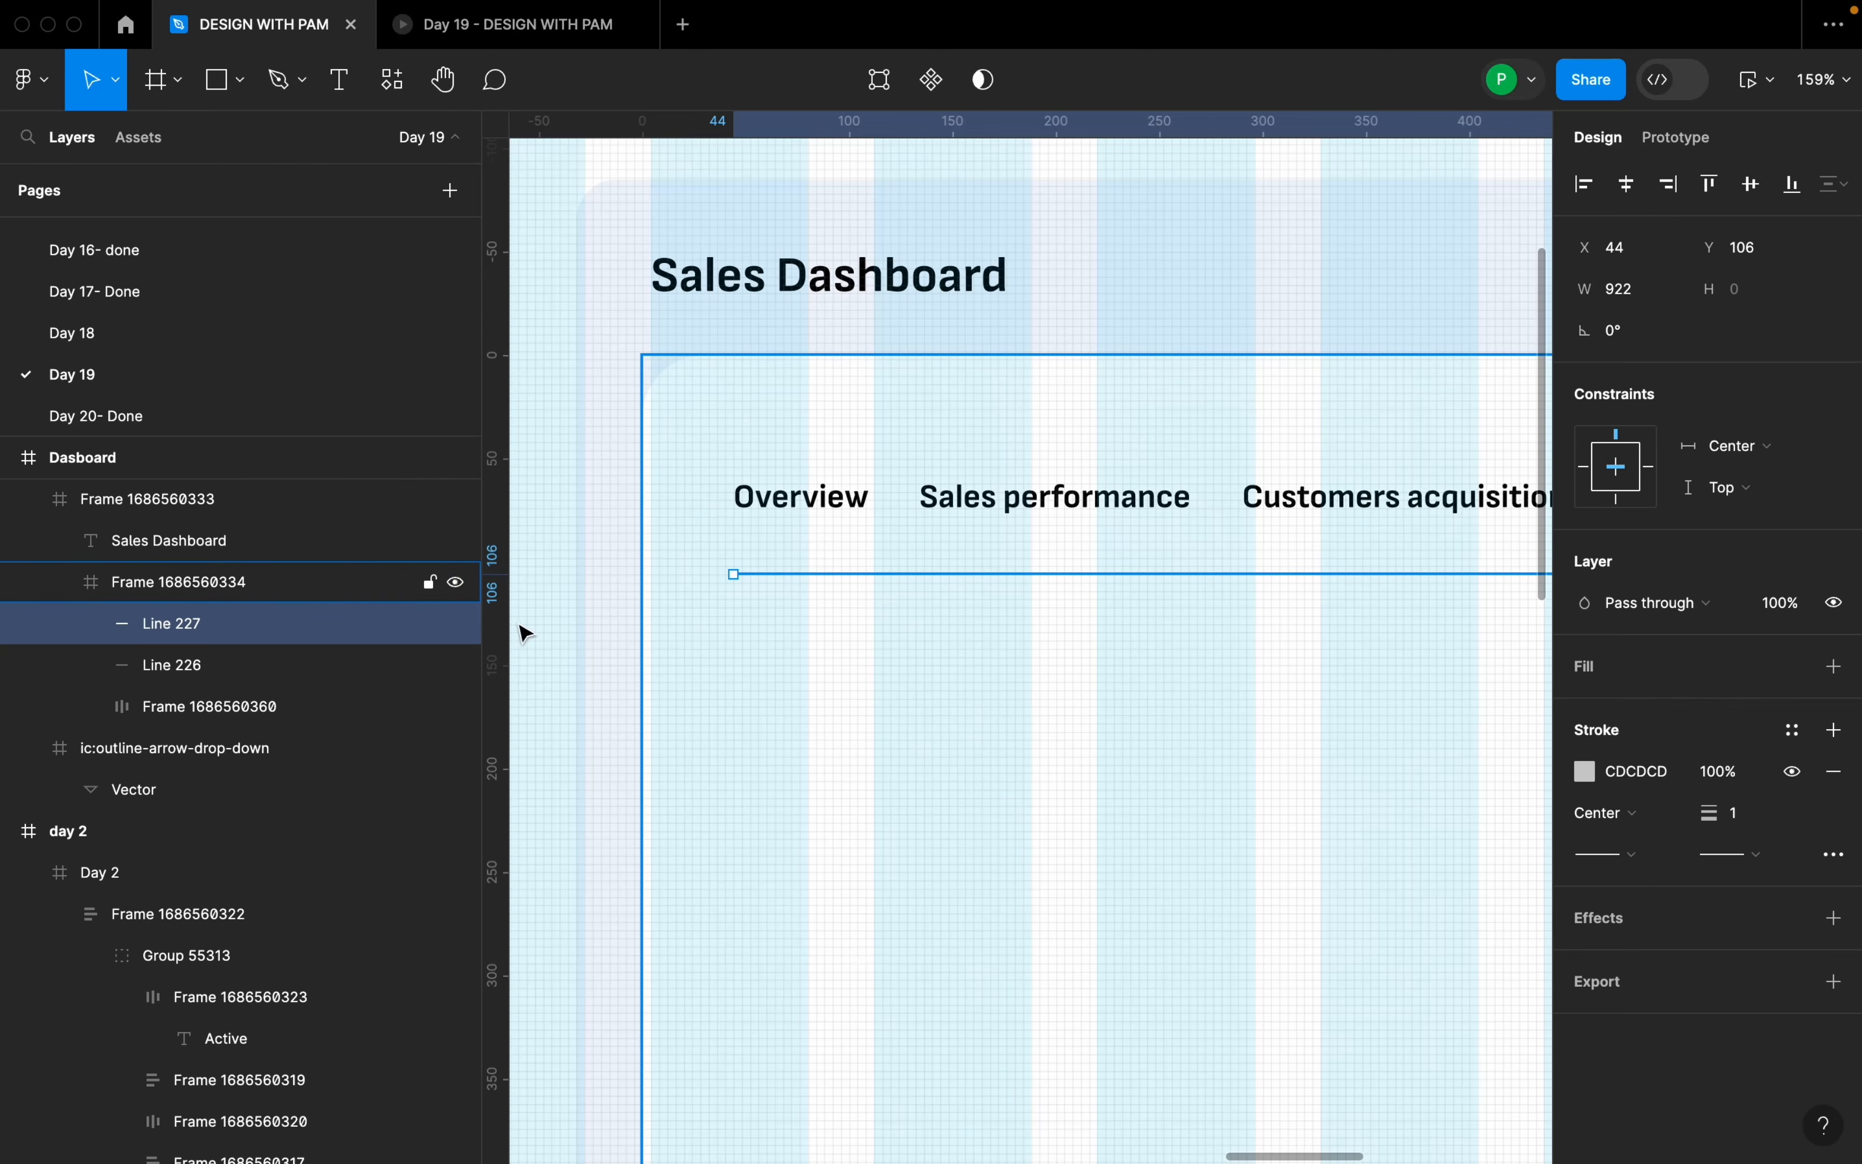
scroll(1014, 740, "down", 5)
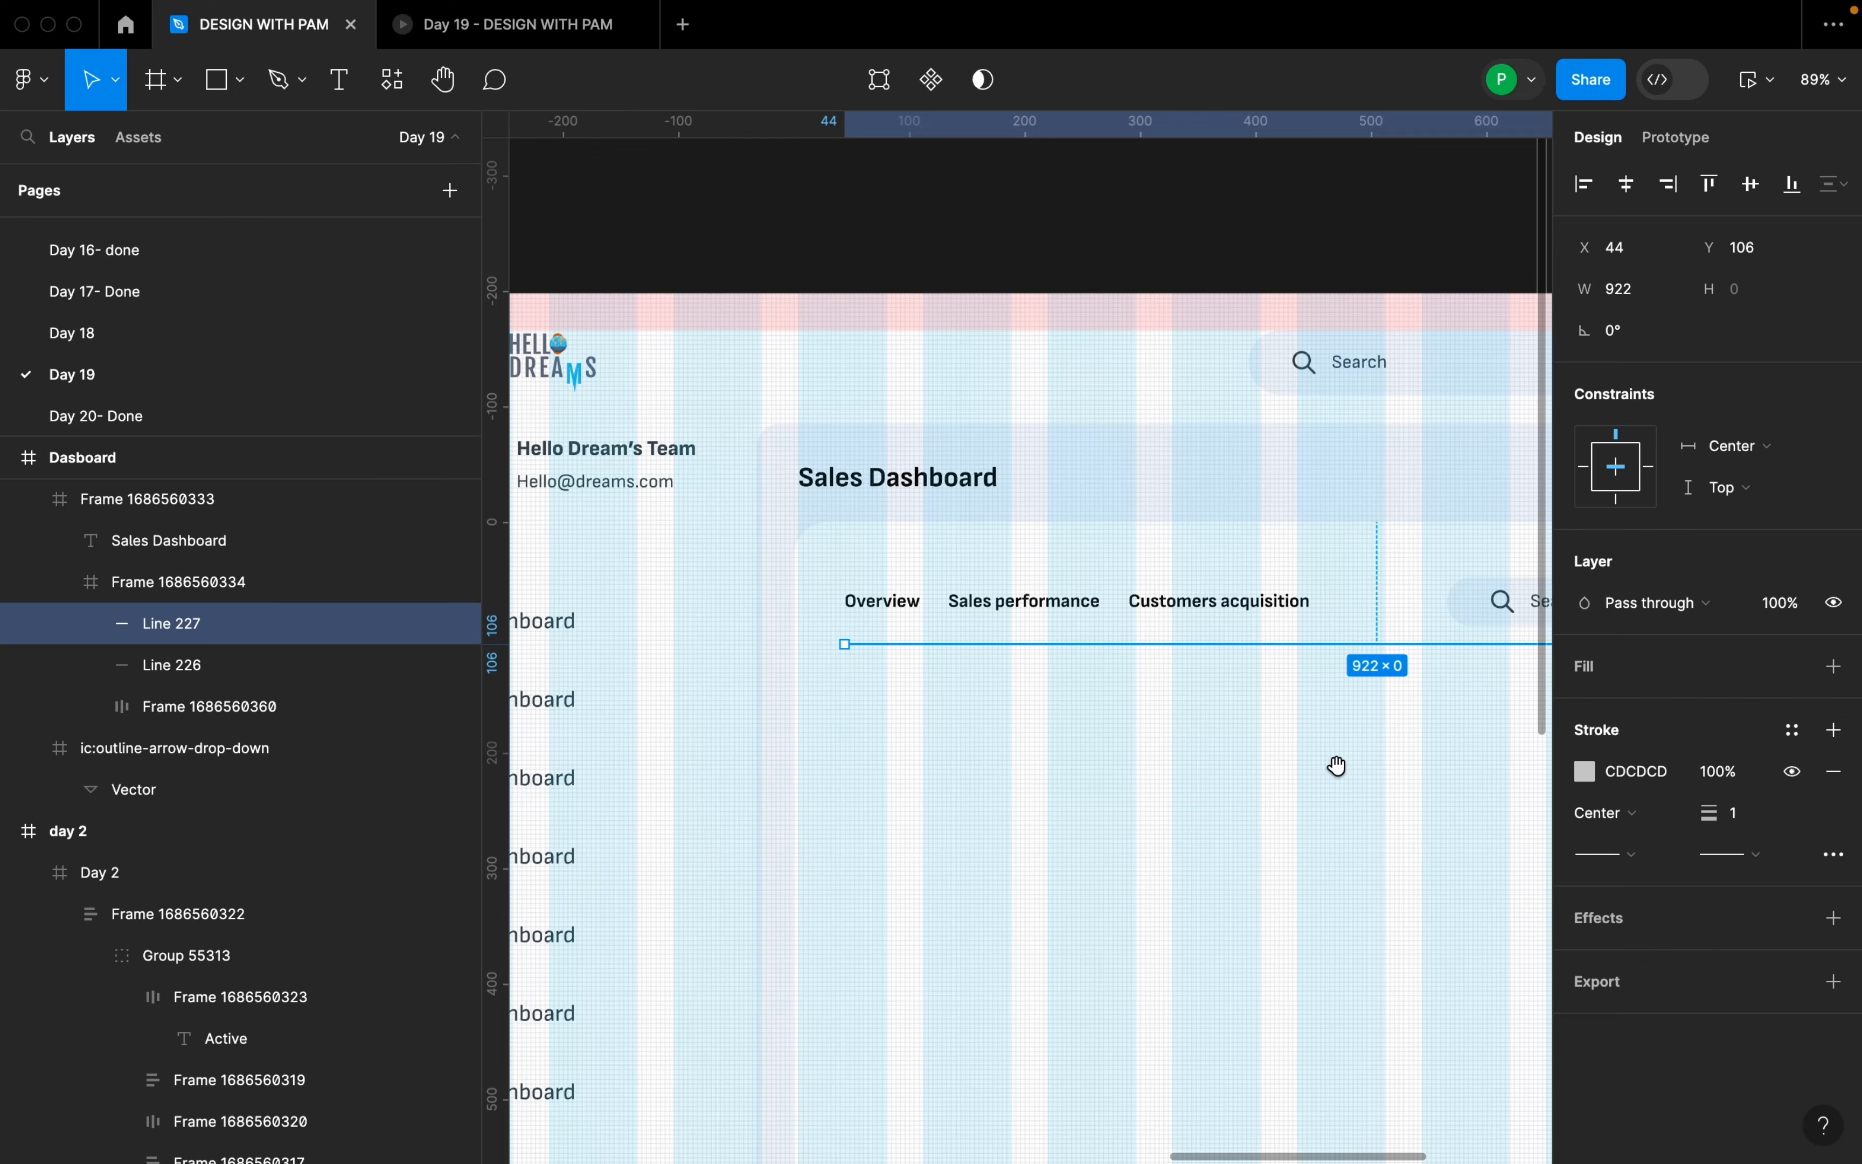
left_click_drag(1338, 766, 947, 715)
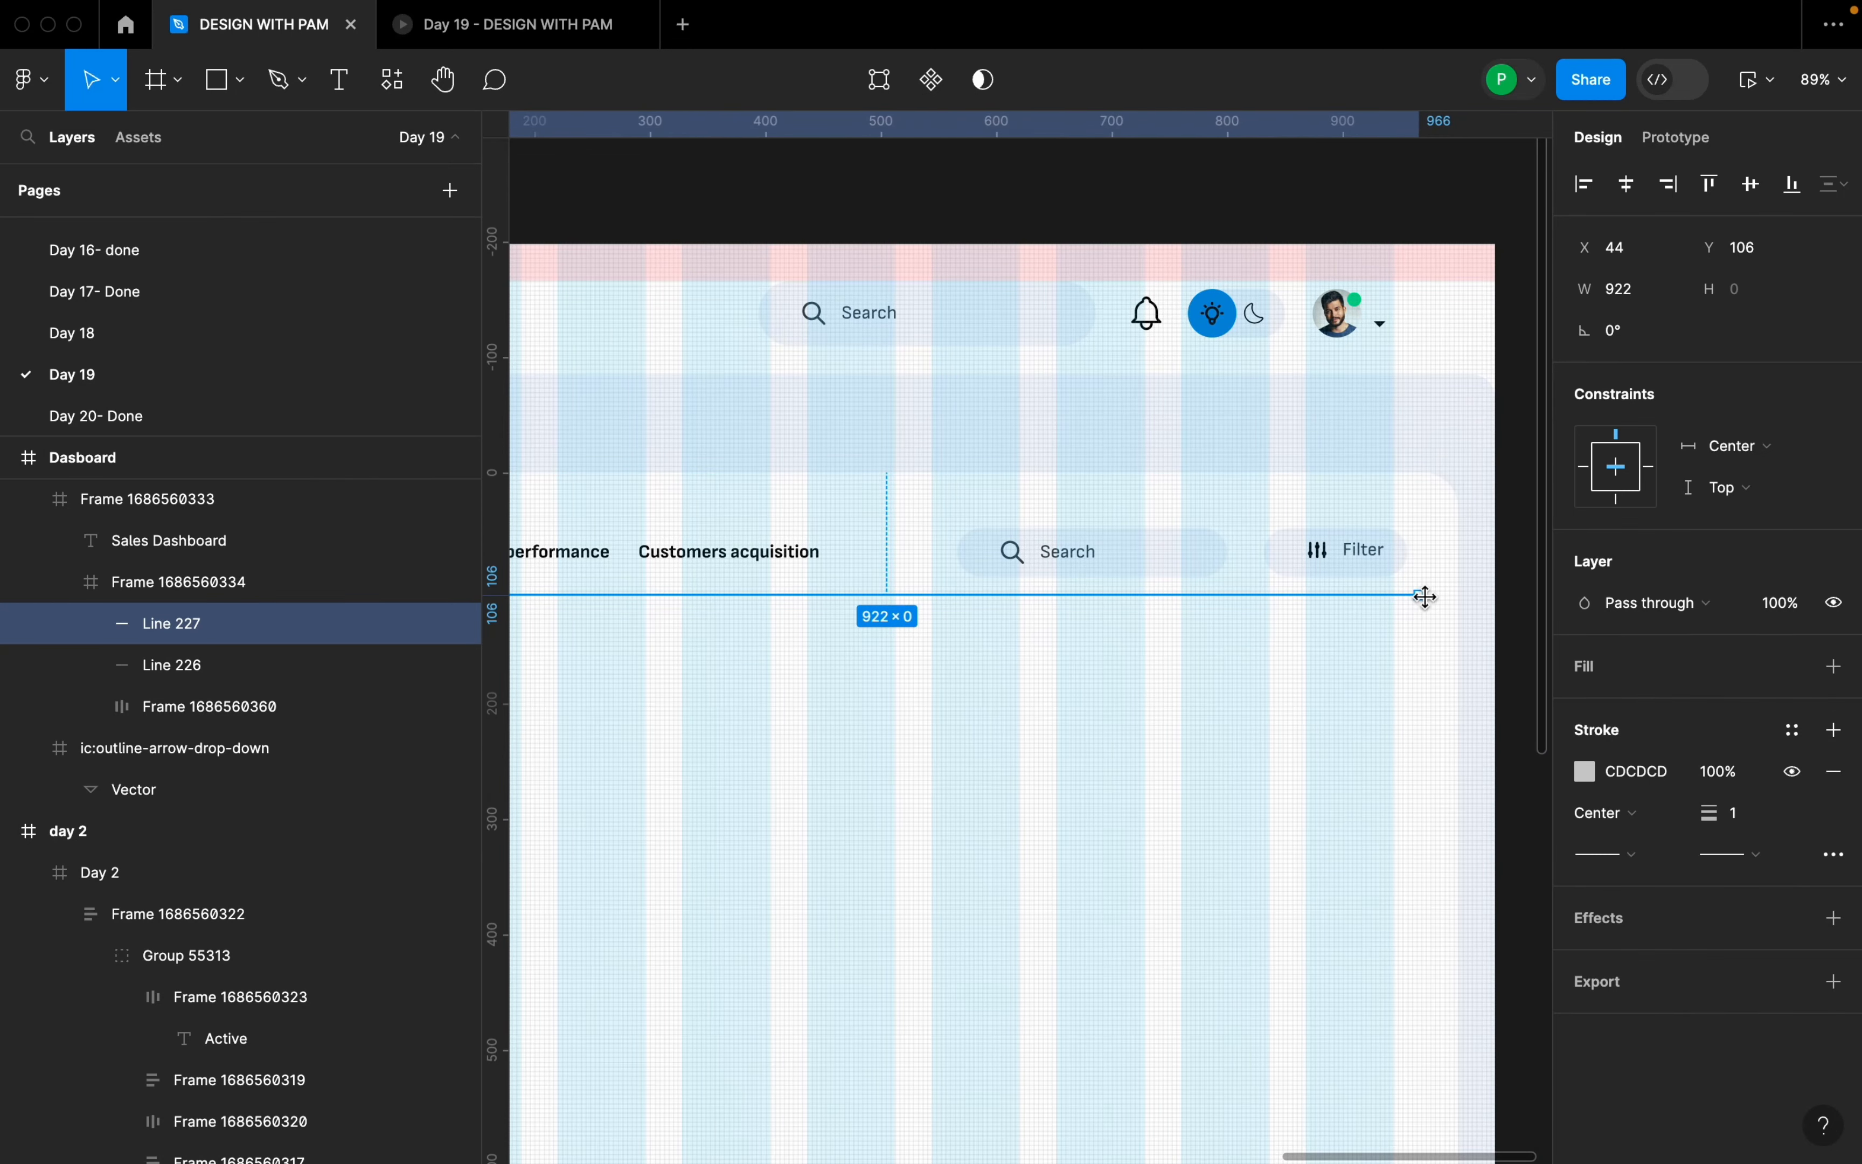
left_click_drag(1426, 596, 1021, 531)
scroll(1081, 523, "down", 2)
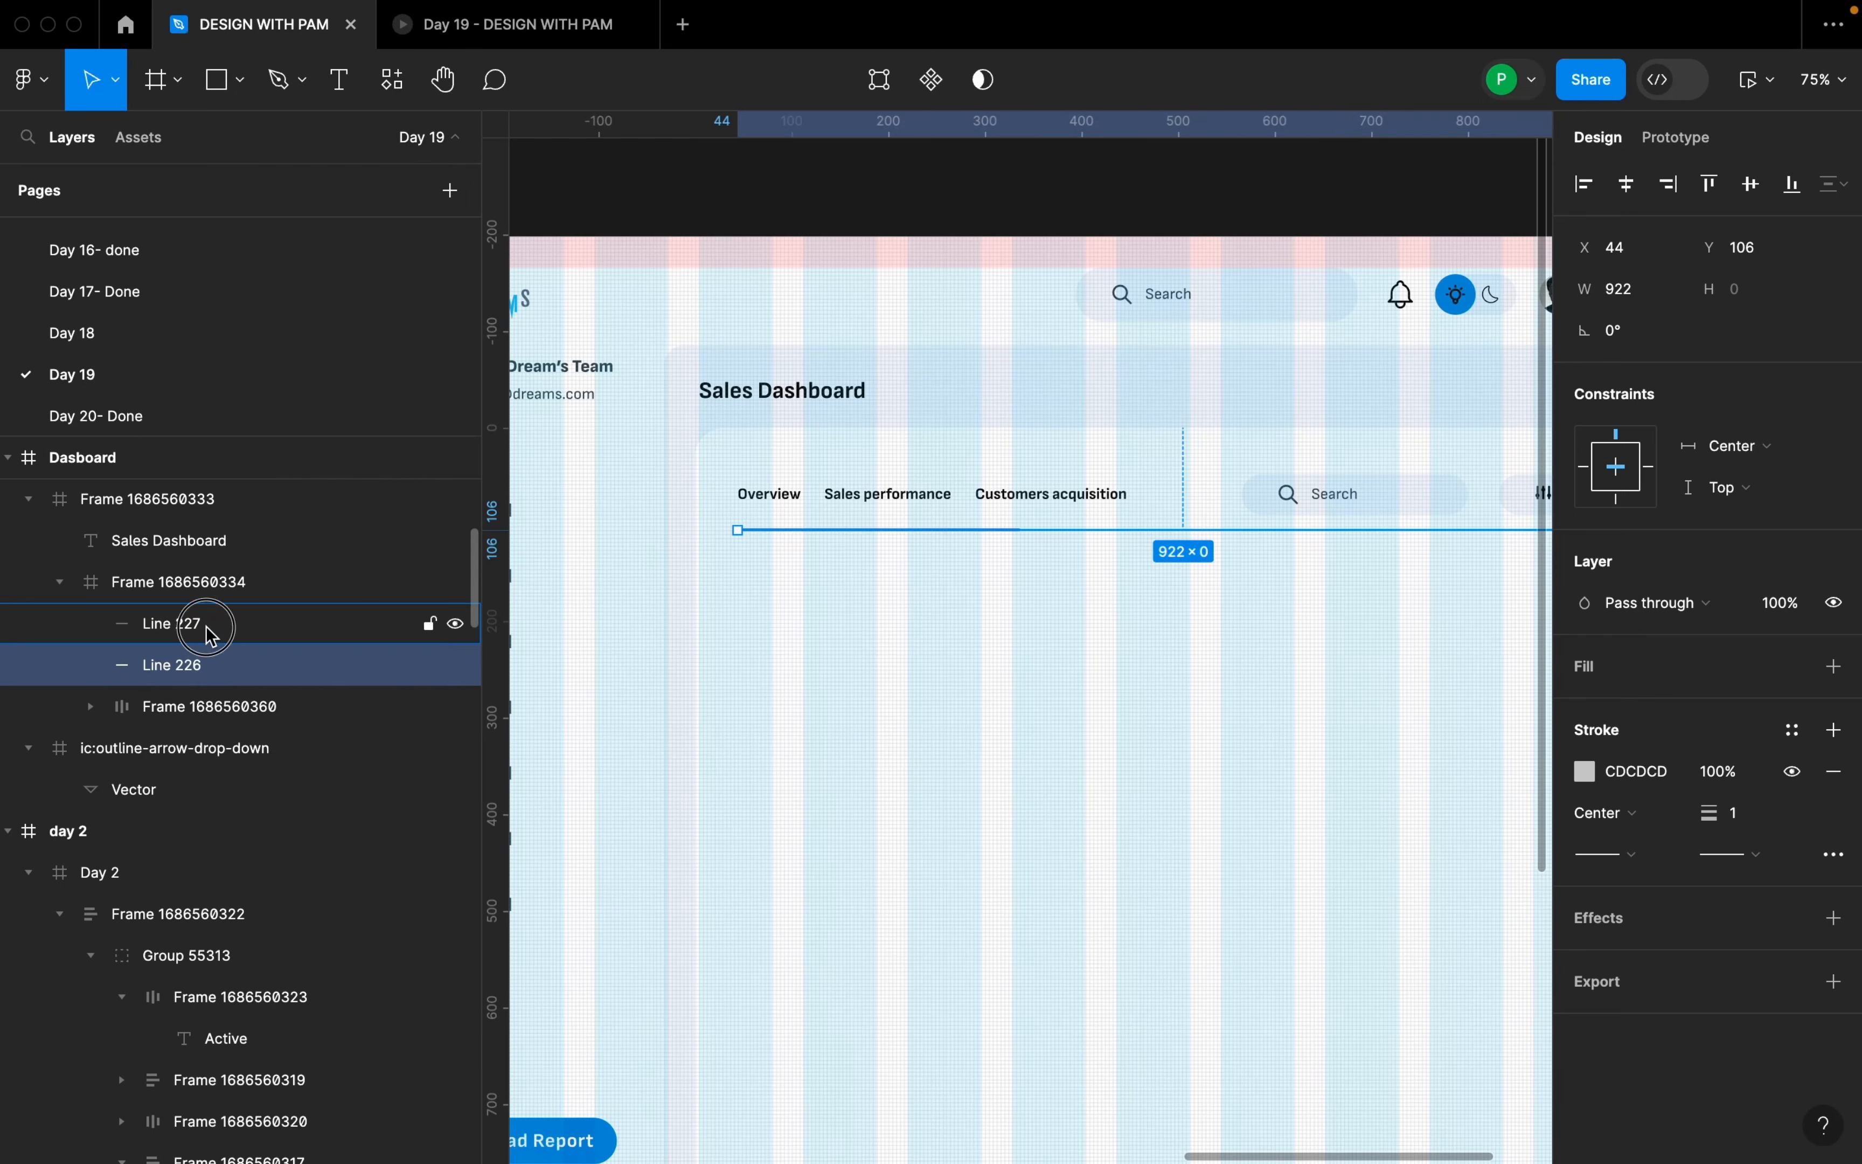
scroll(944, 492, "up", 4)
left_click_drag(1044, 540, 723, 539)
- Set the short line's stroke to the orange FF9D2B from the document colours
left_click(1585, 777)
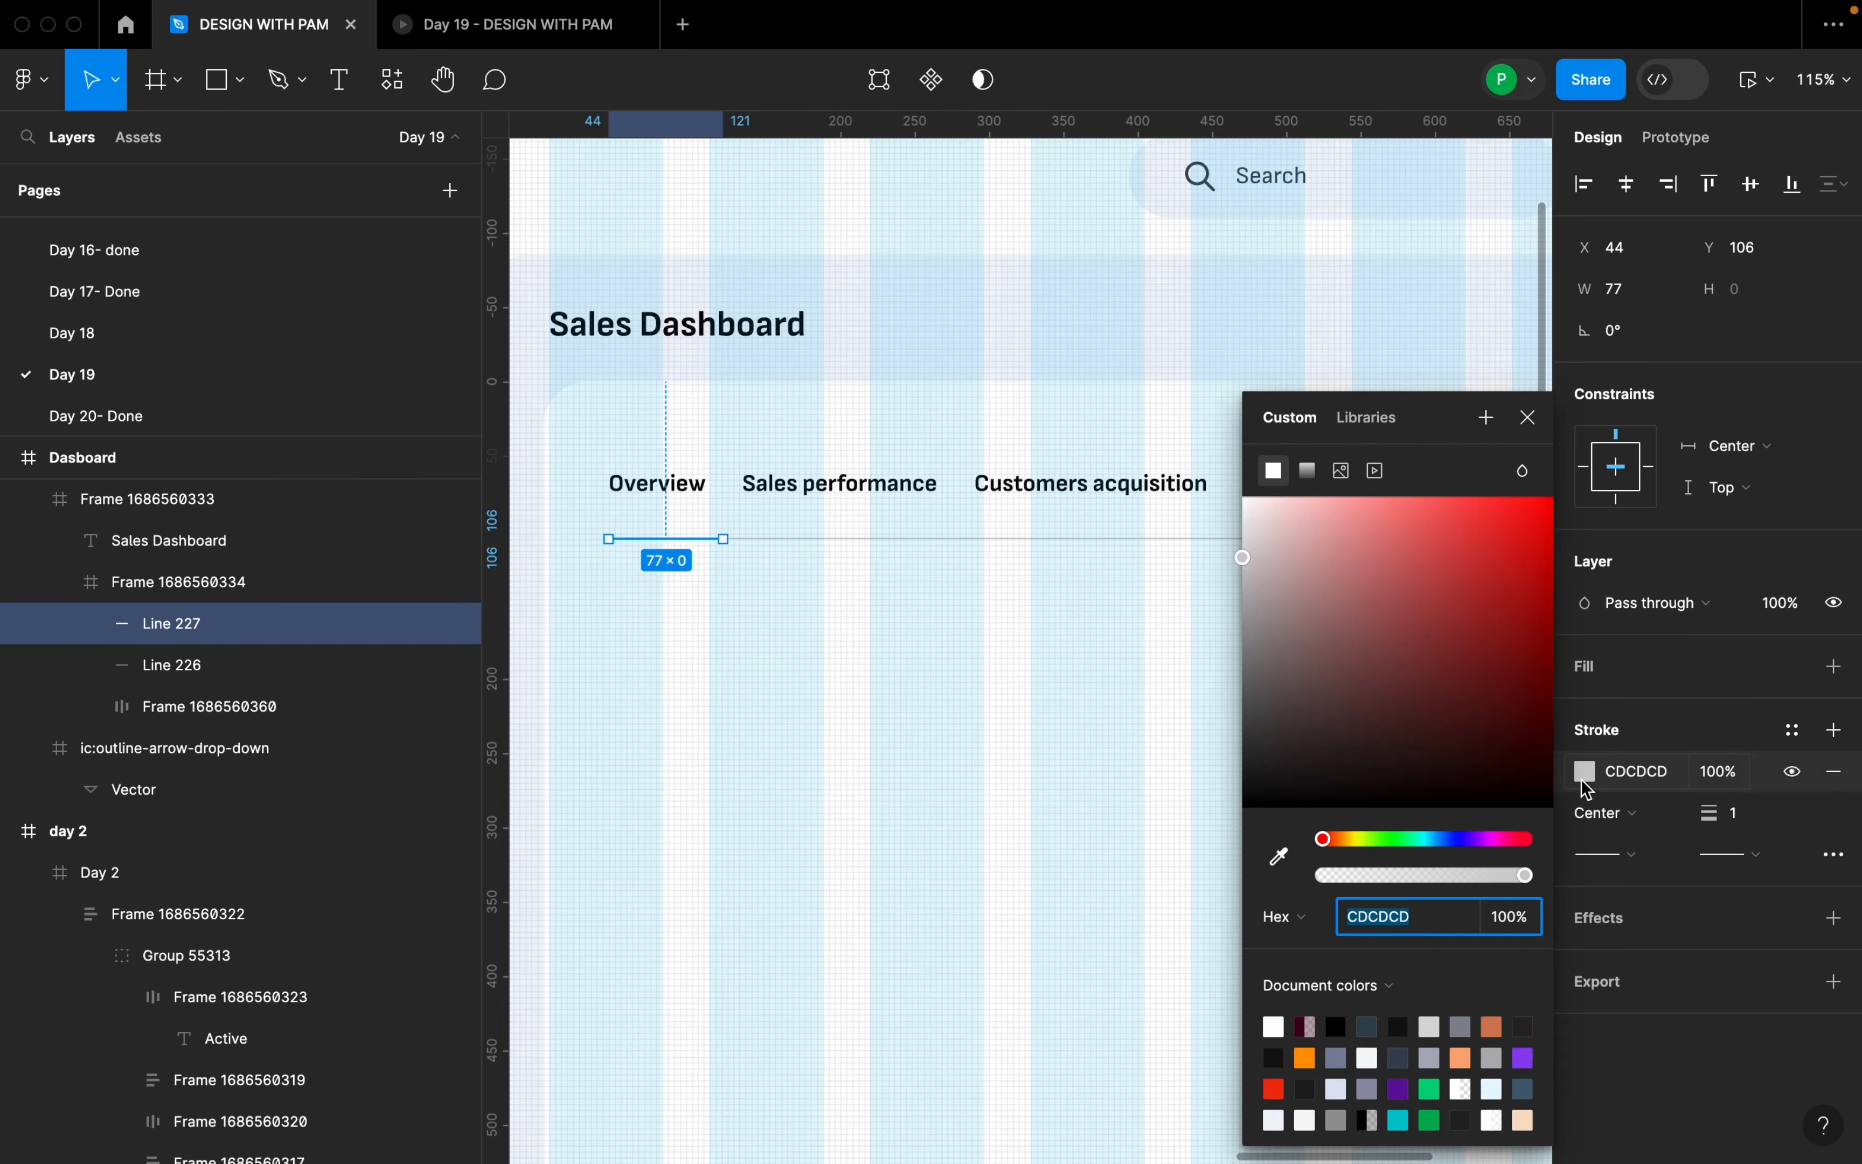
left_click(1307, 1057)
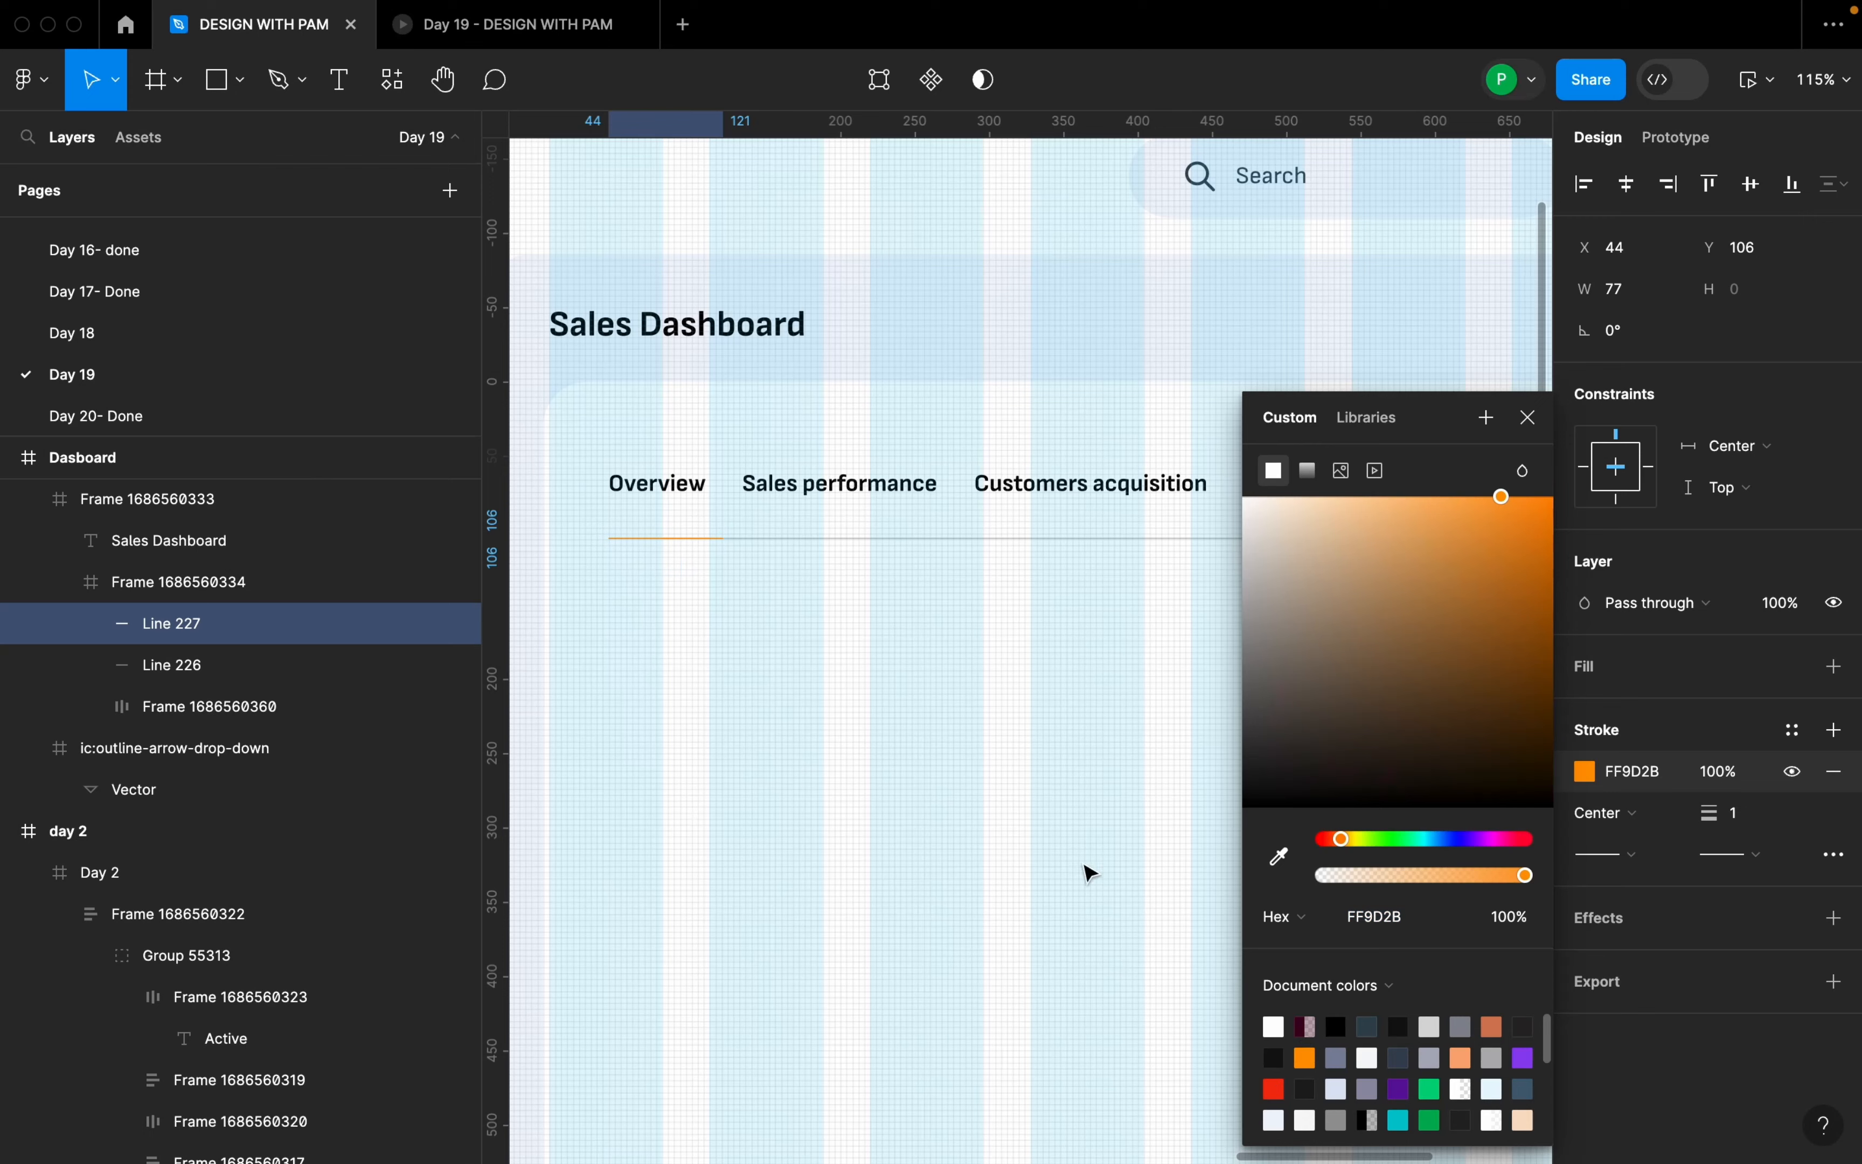
left_click(1528, 417)
left_click(1422, 660)
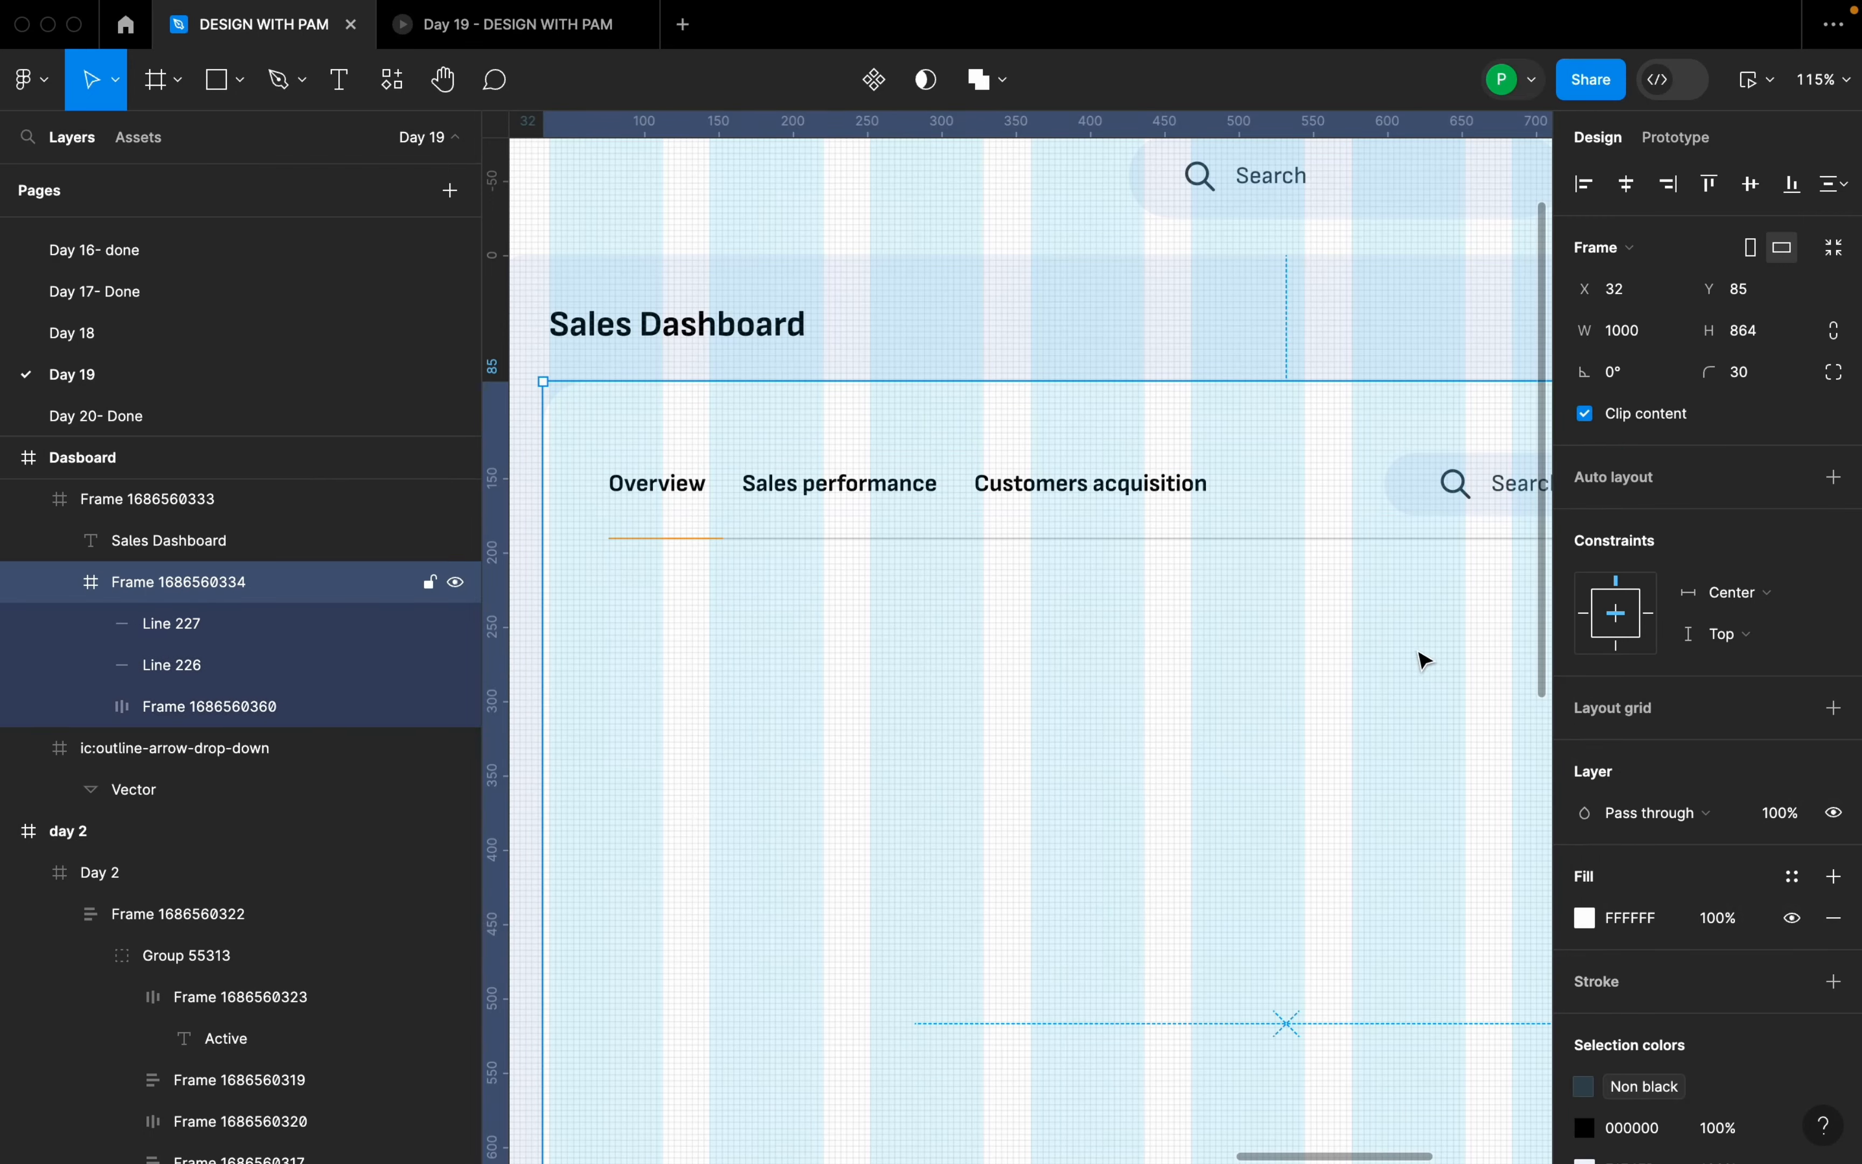
scroll(1432, 674, "down", 5)
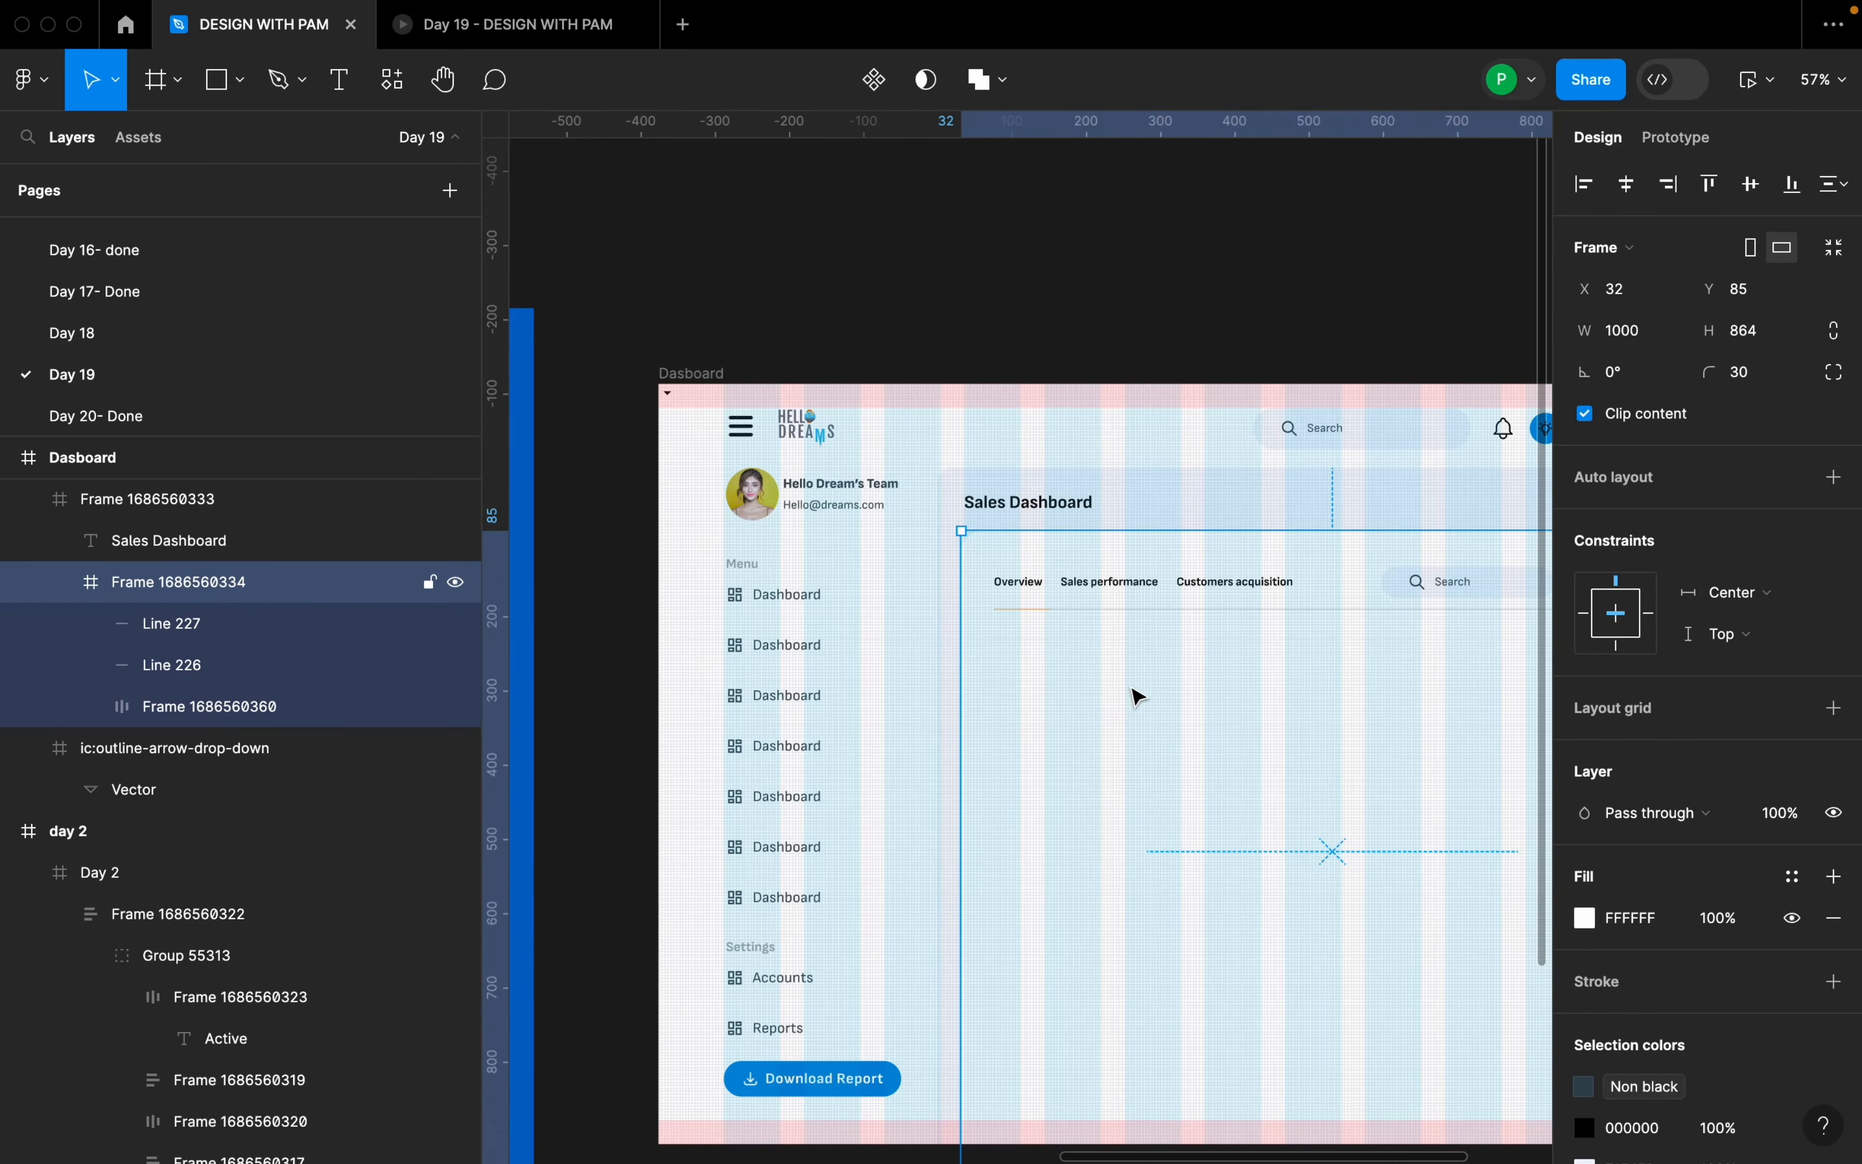
scroll(1139, 697, "down", 2)
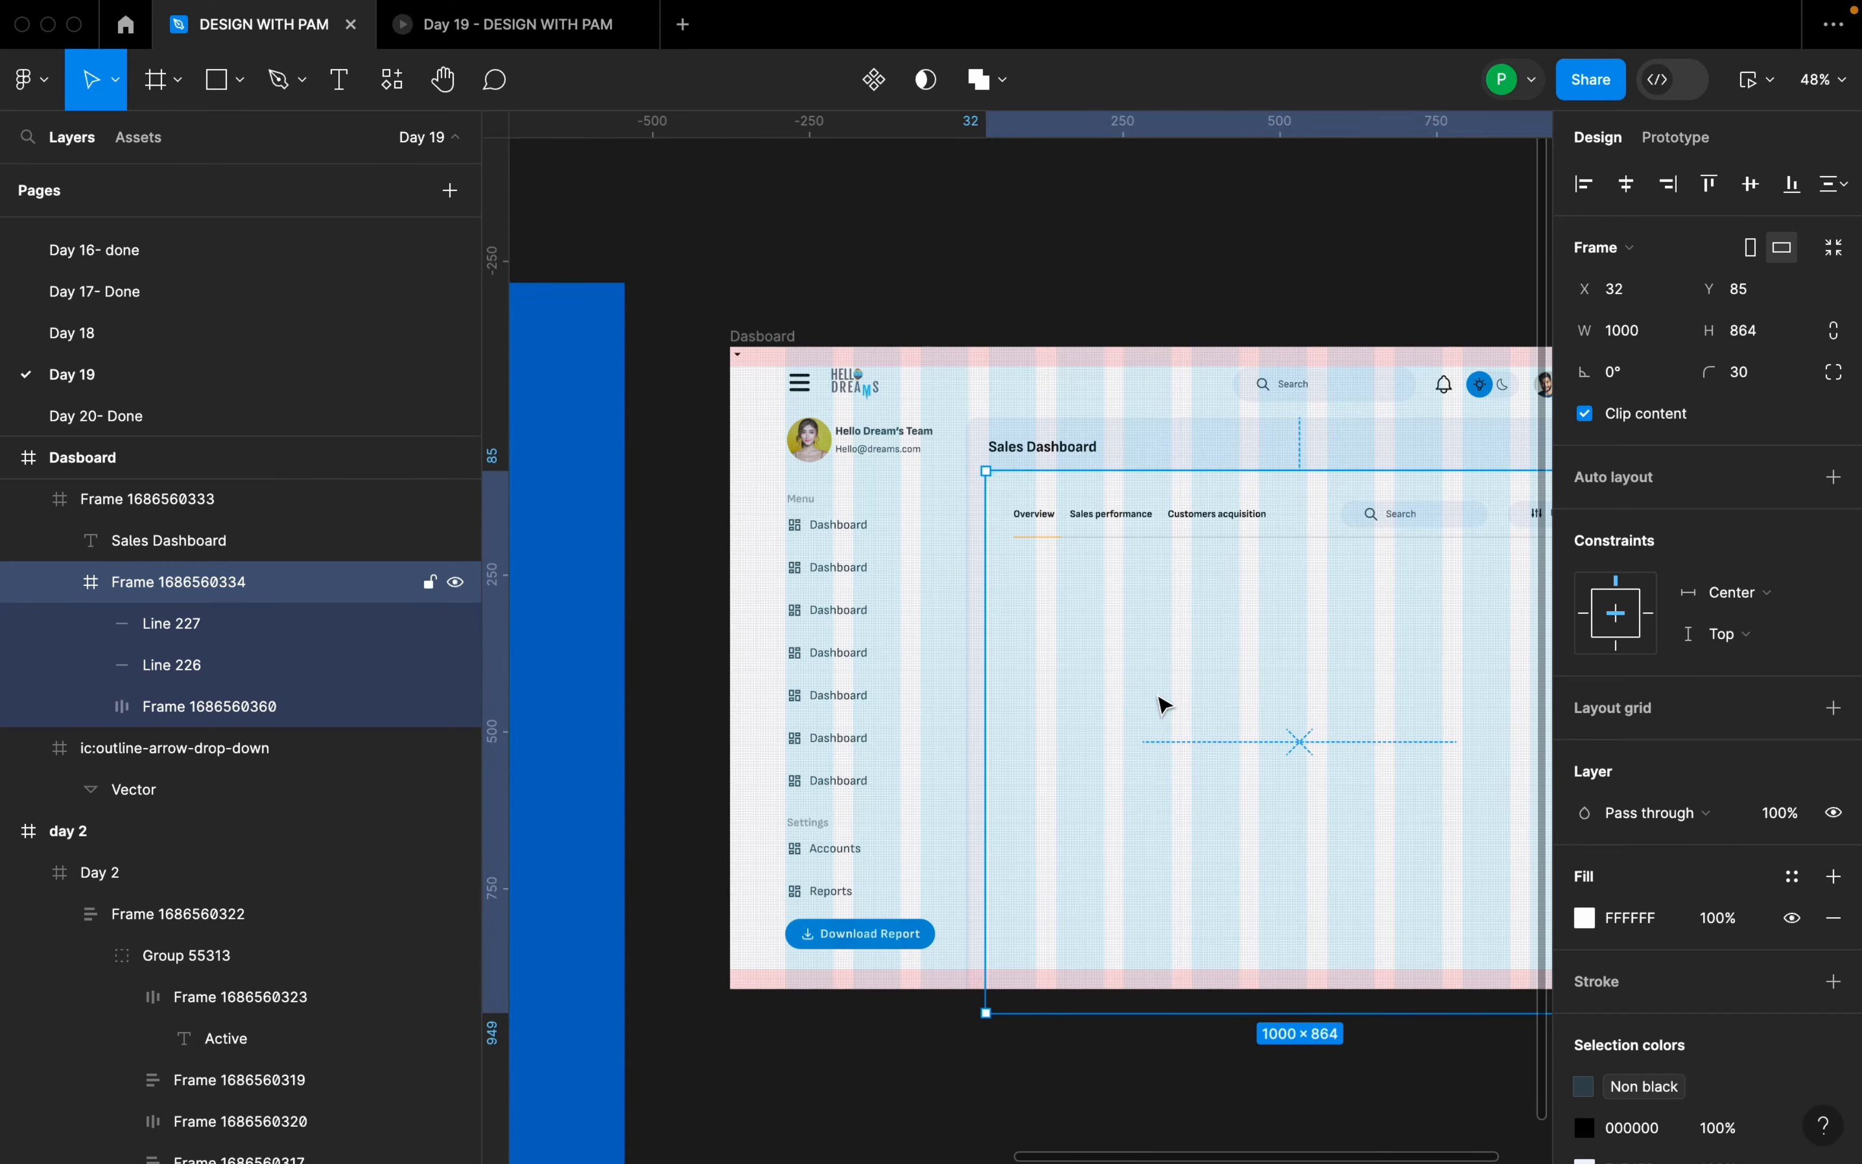
scroll(1054, 524, "up", 5)
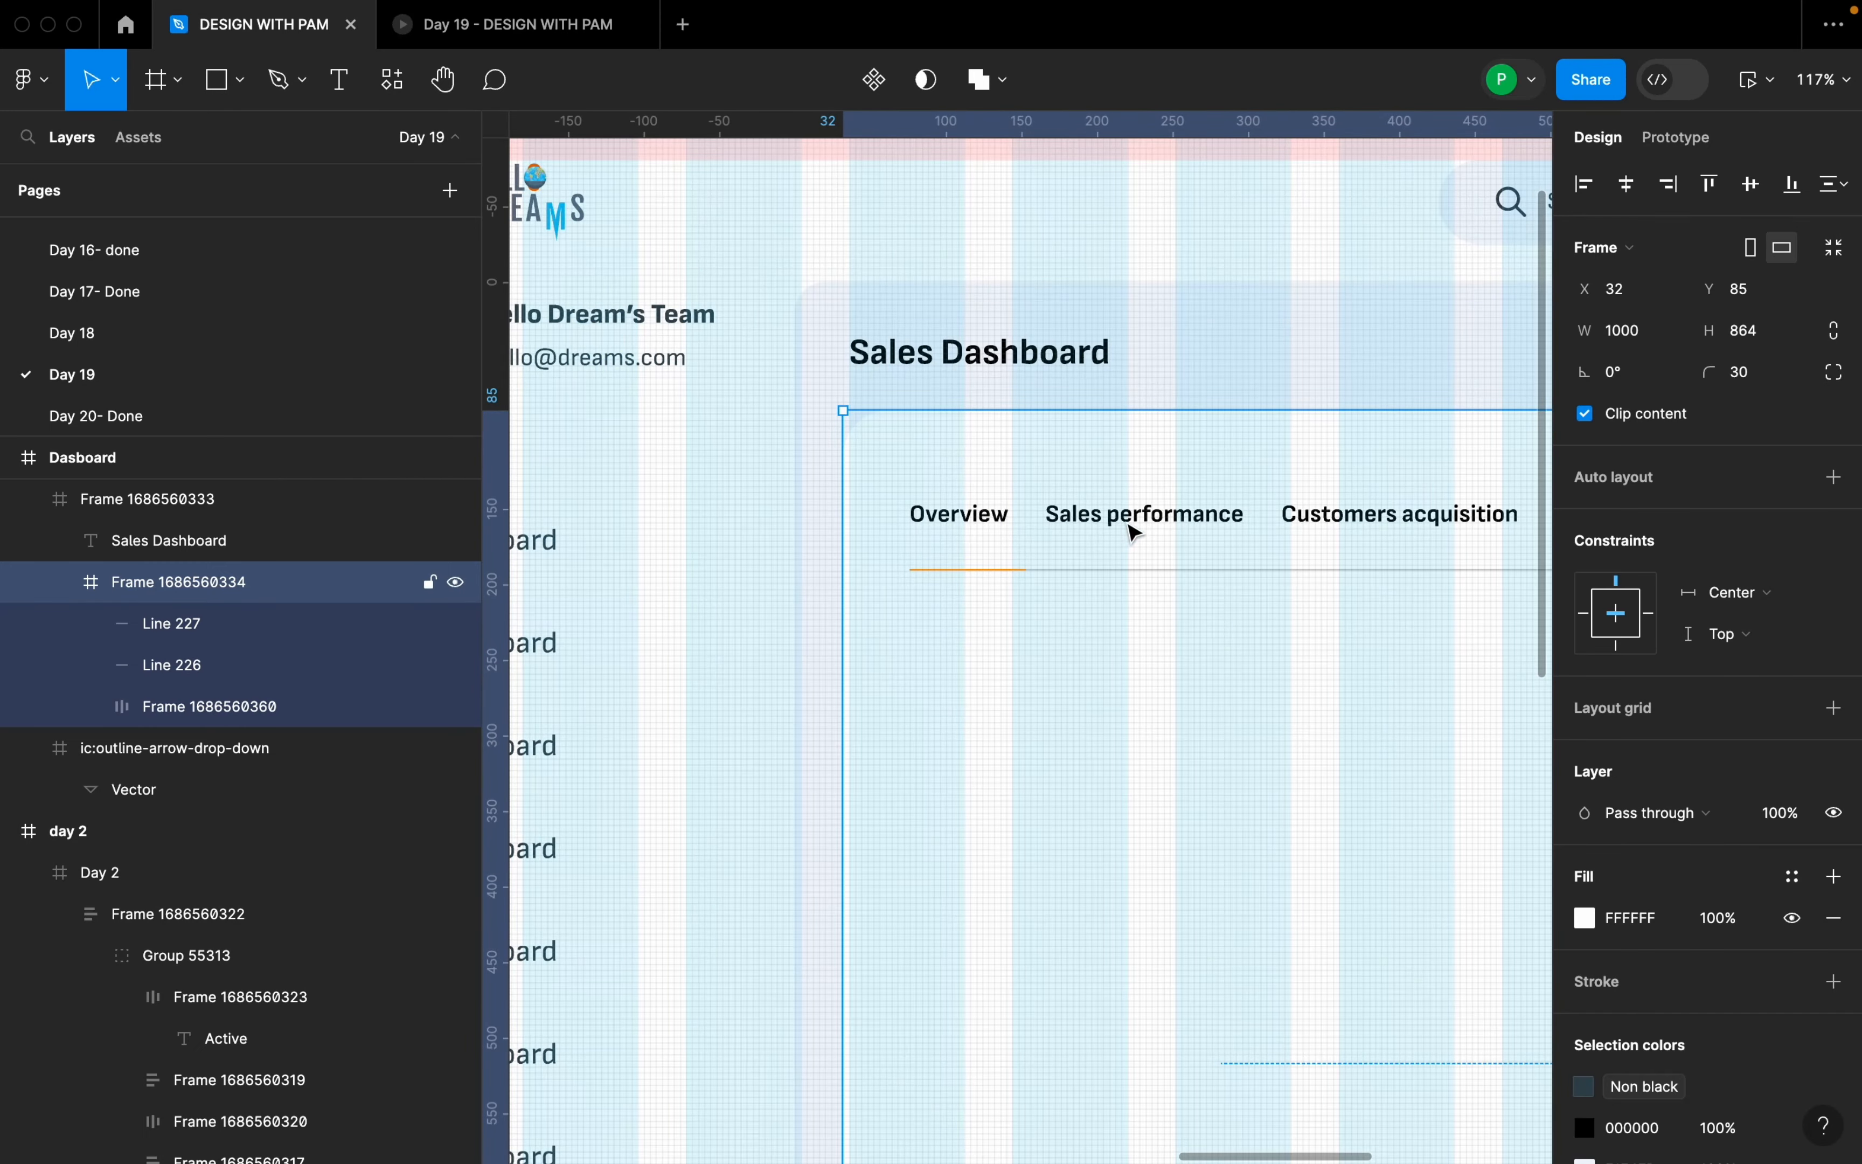
left_click(1023, 571)
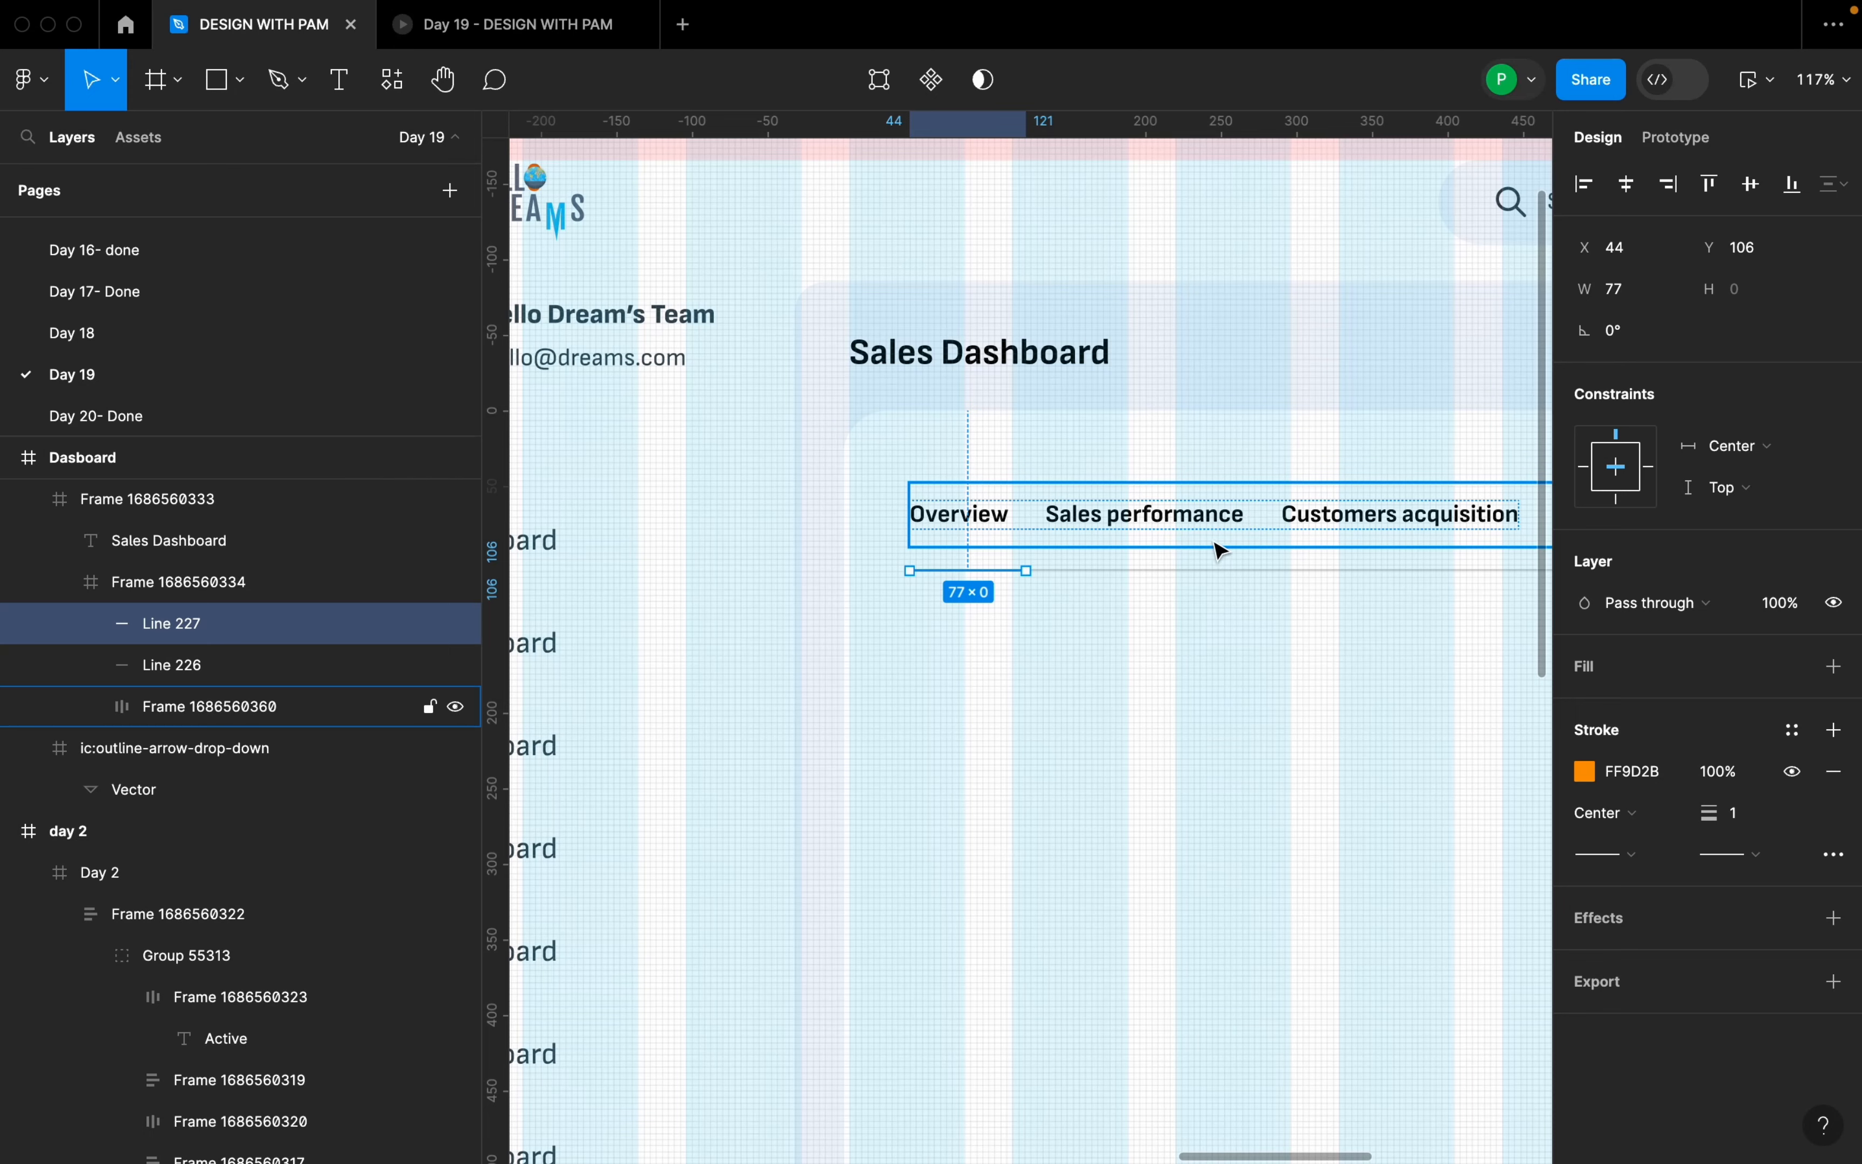
scroll(1150, 573, "down", 10)
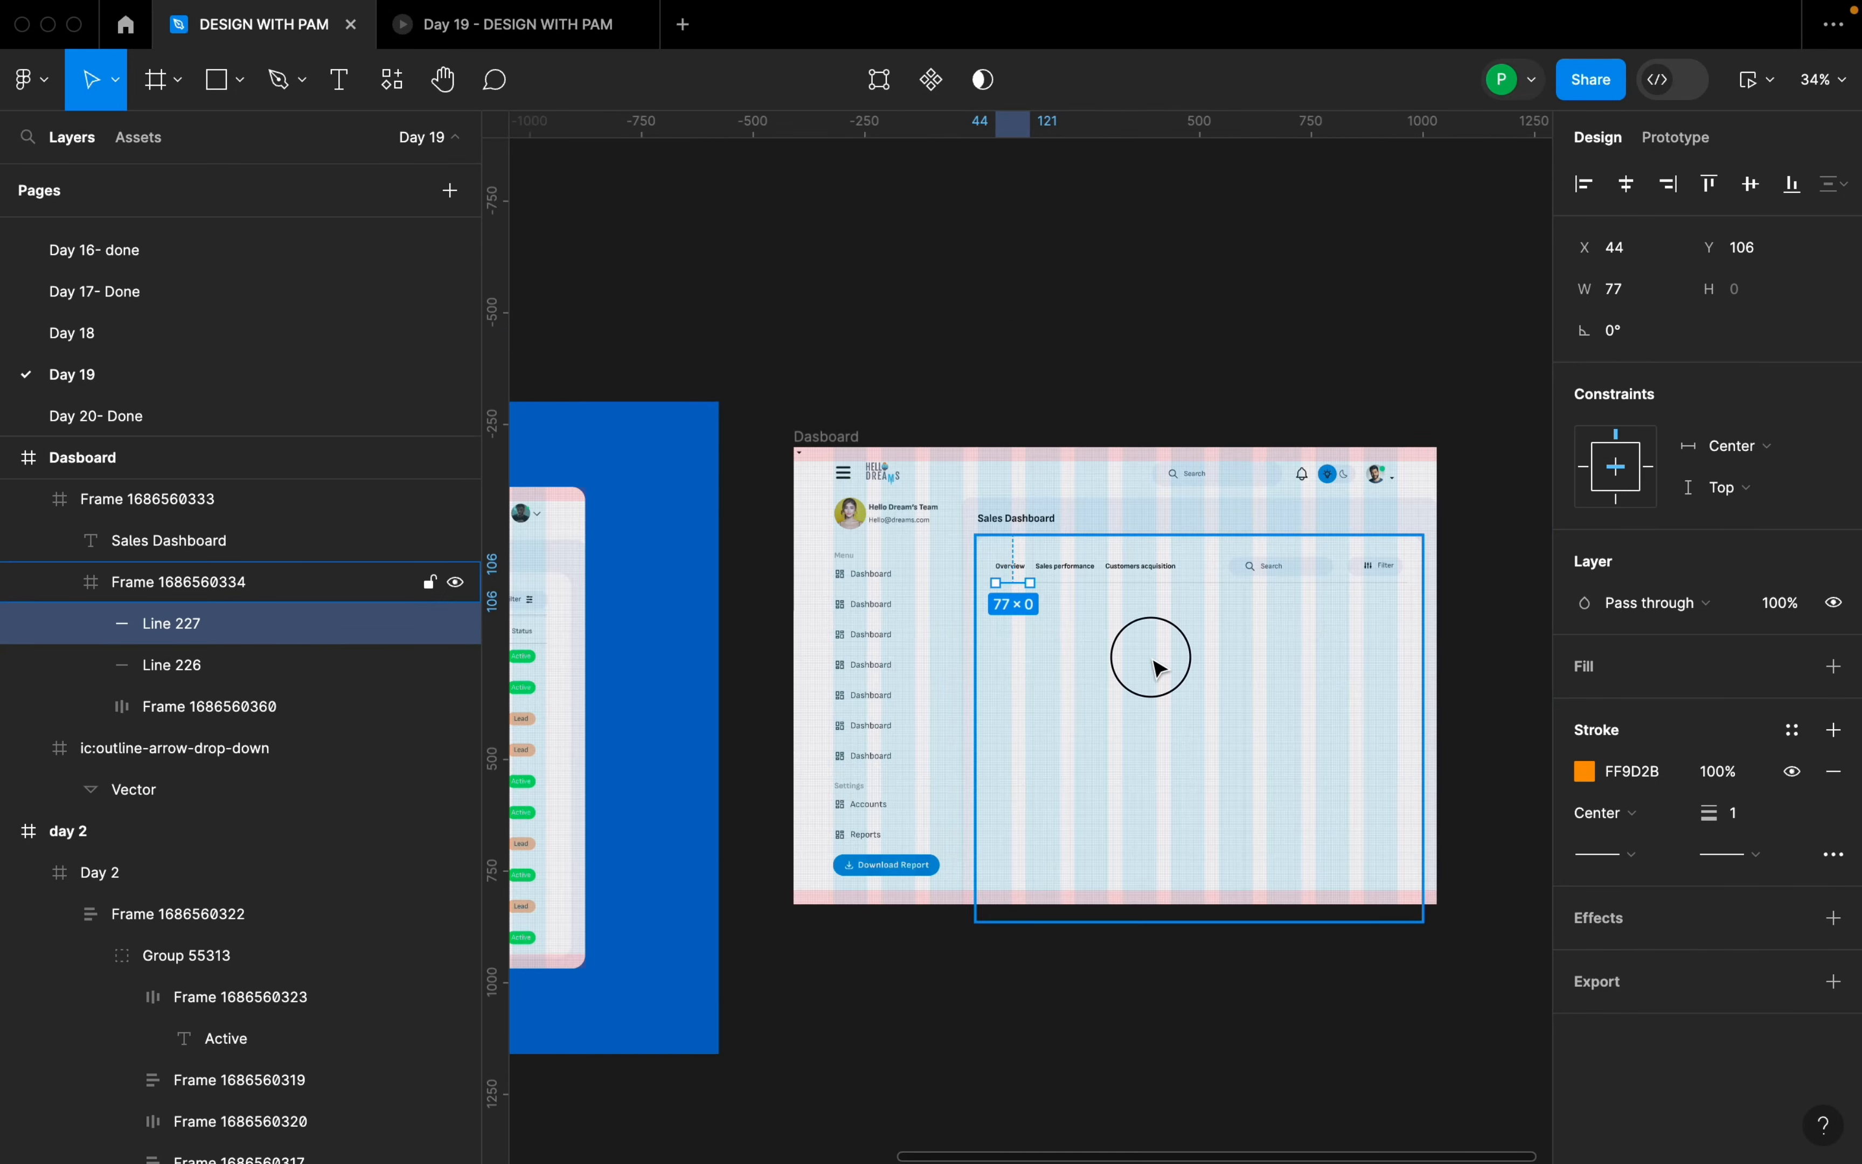
key("Escape")
- Copy the table's column header row, Sales Agent through Status, from the day 2 reference design
left_click_drag(1122, 698, 1537, 665)
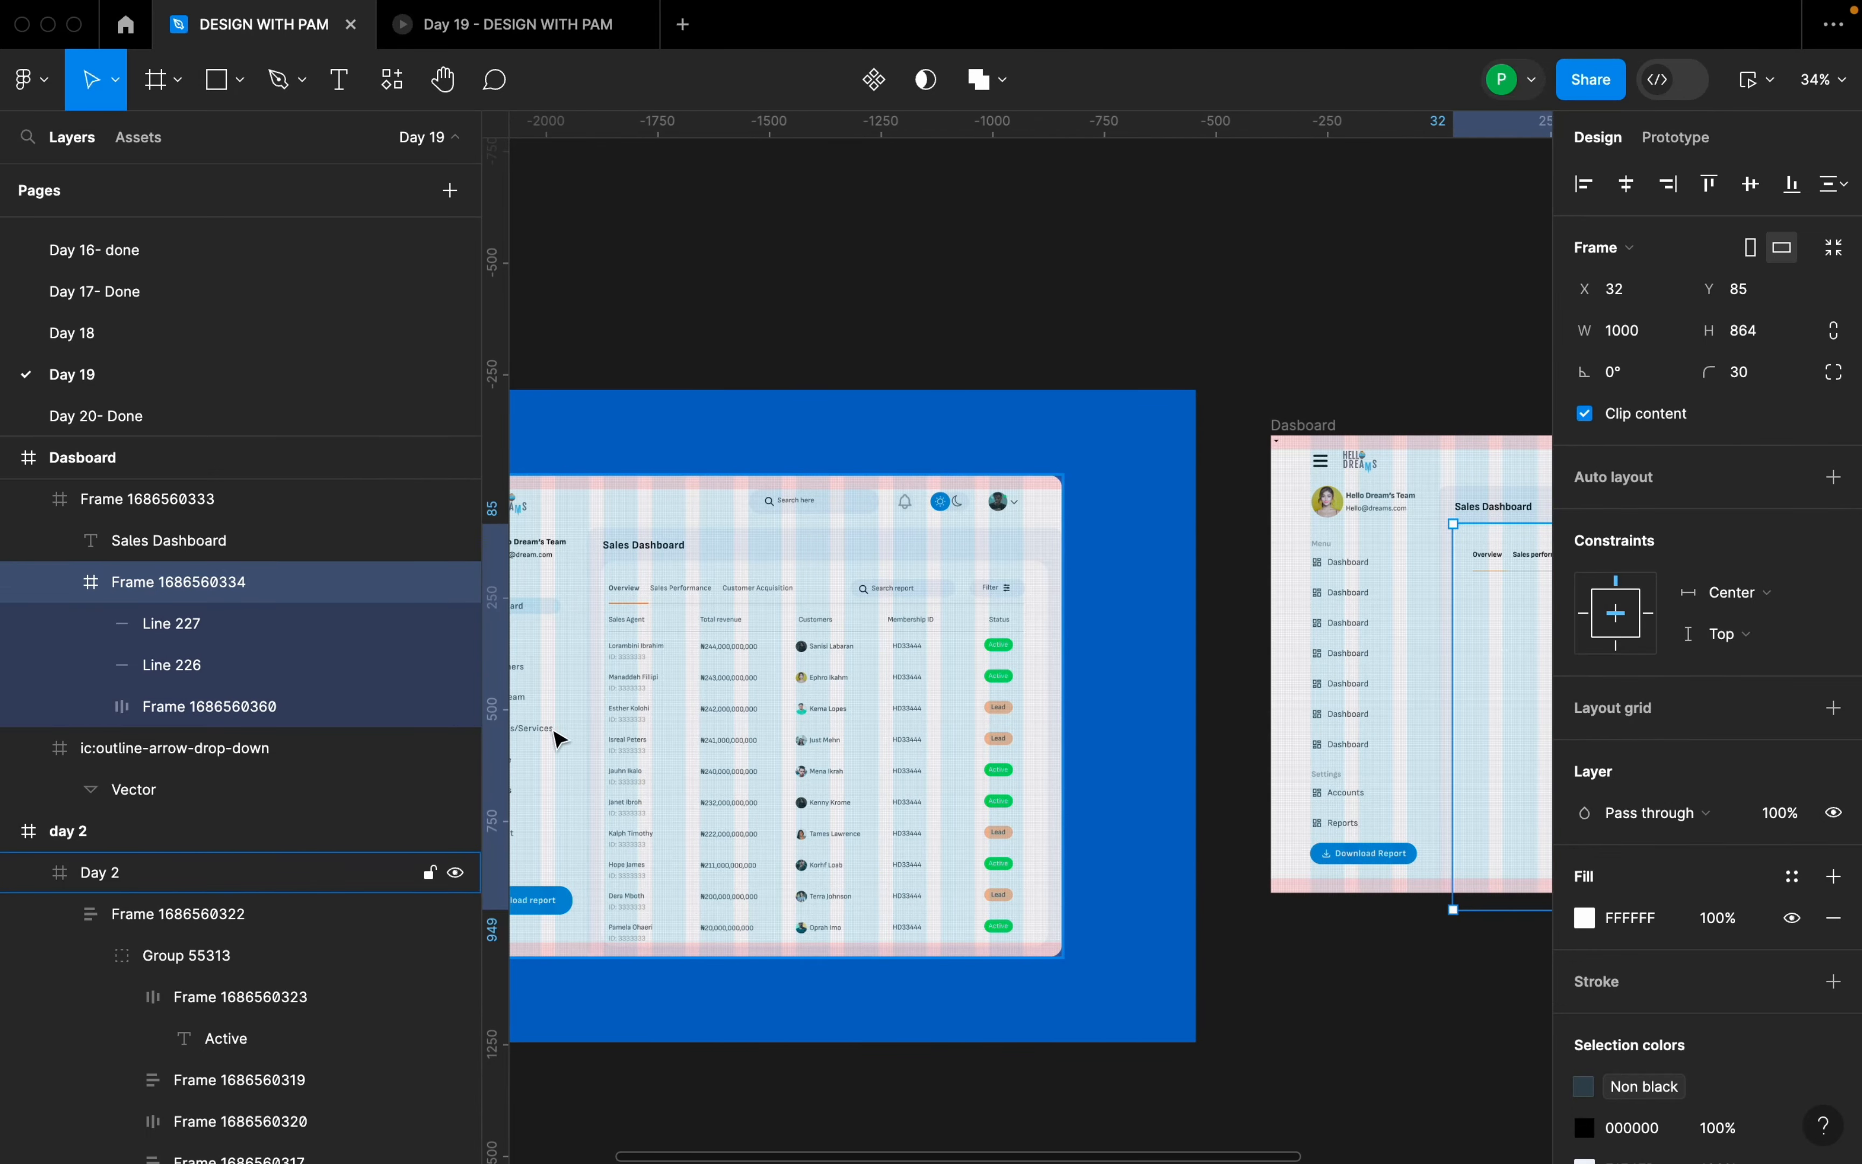
scroll(744, 681, "up", 5)
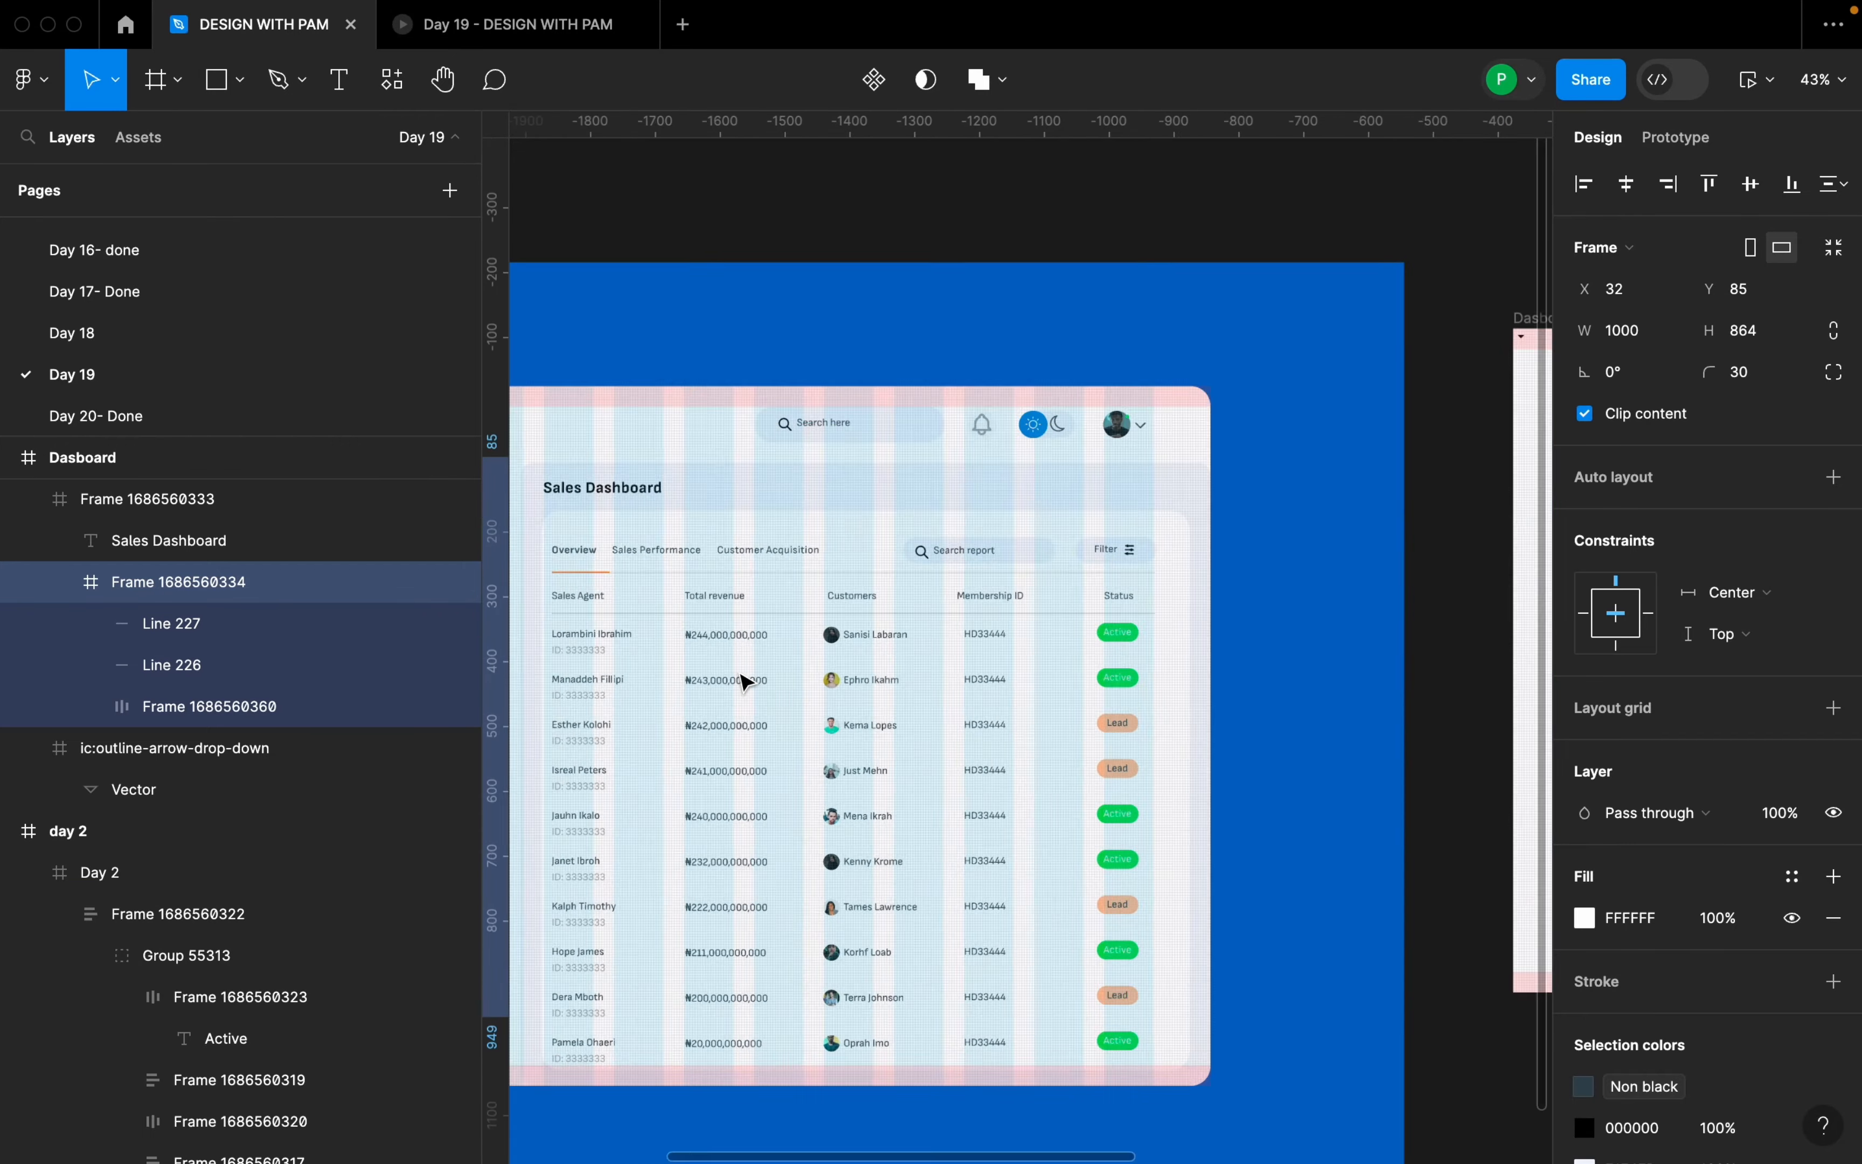
left_click_drag(808, 706, 973, 673)
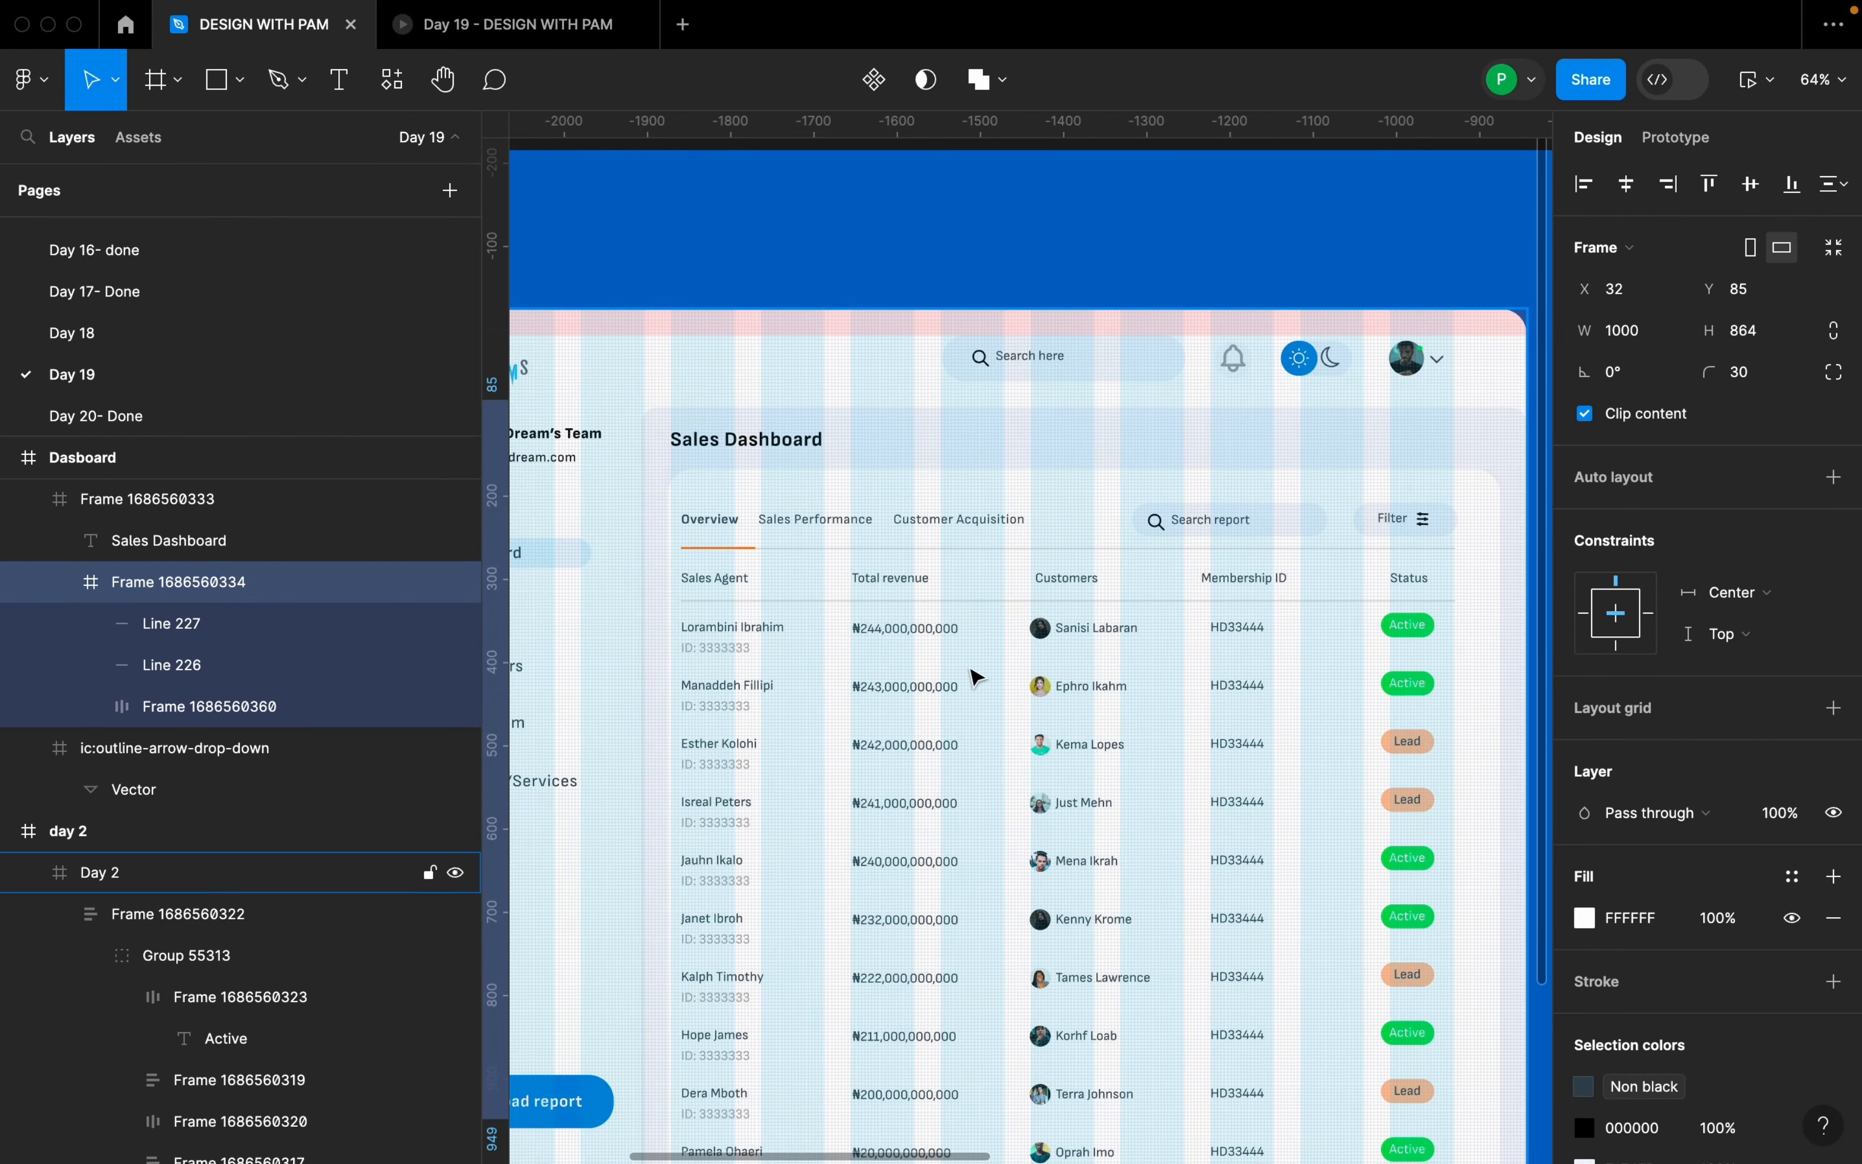
left_click(927, 583)
left_click(1146, 584)
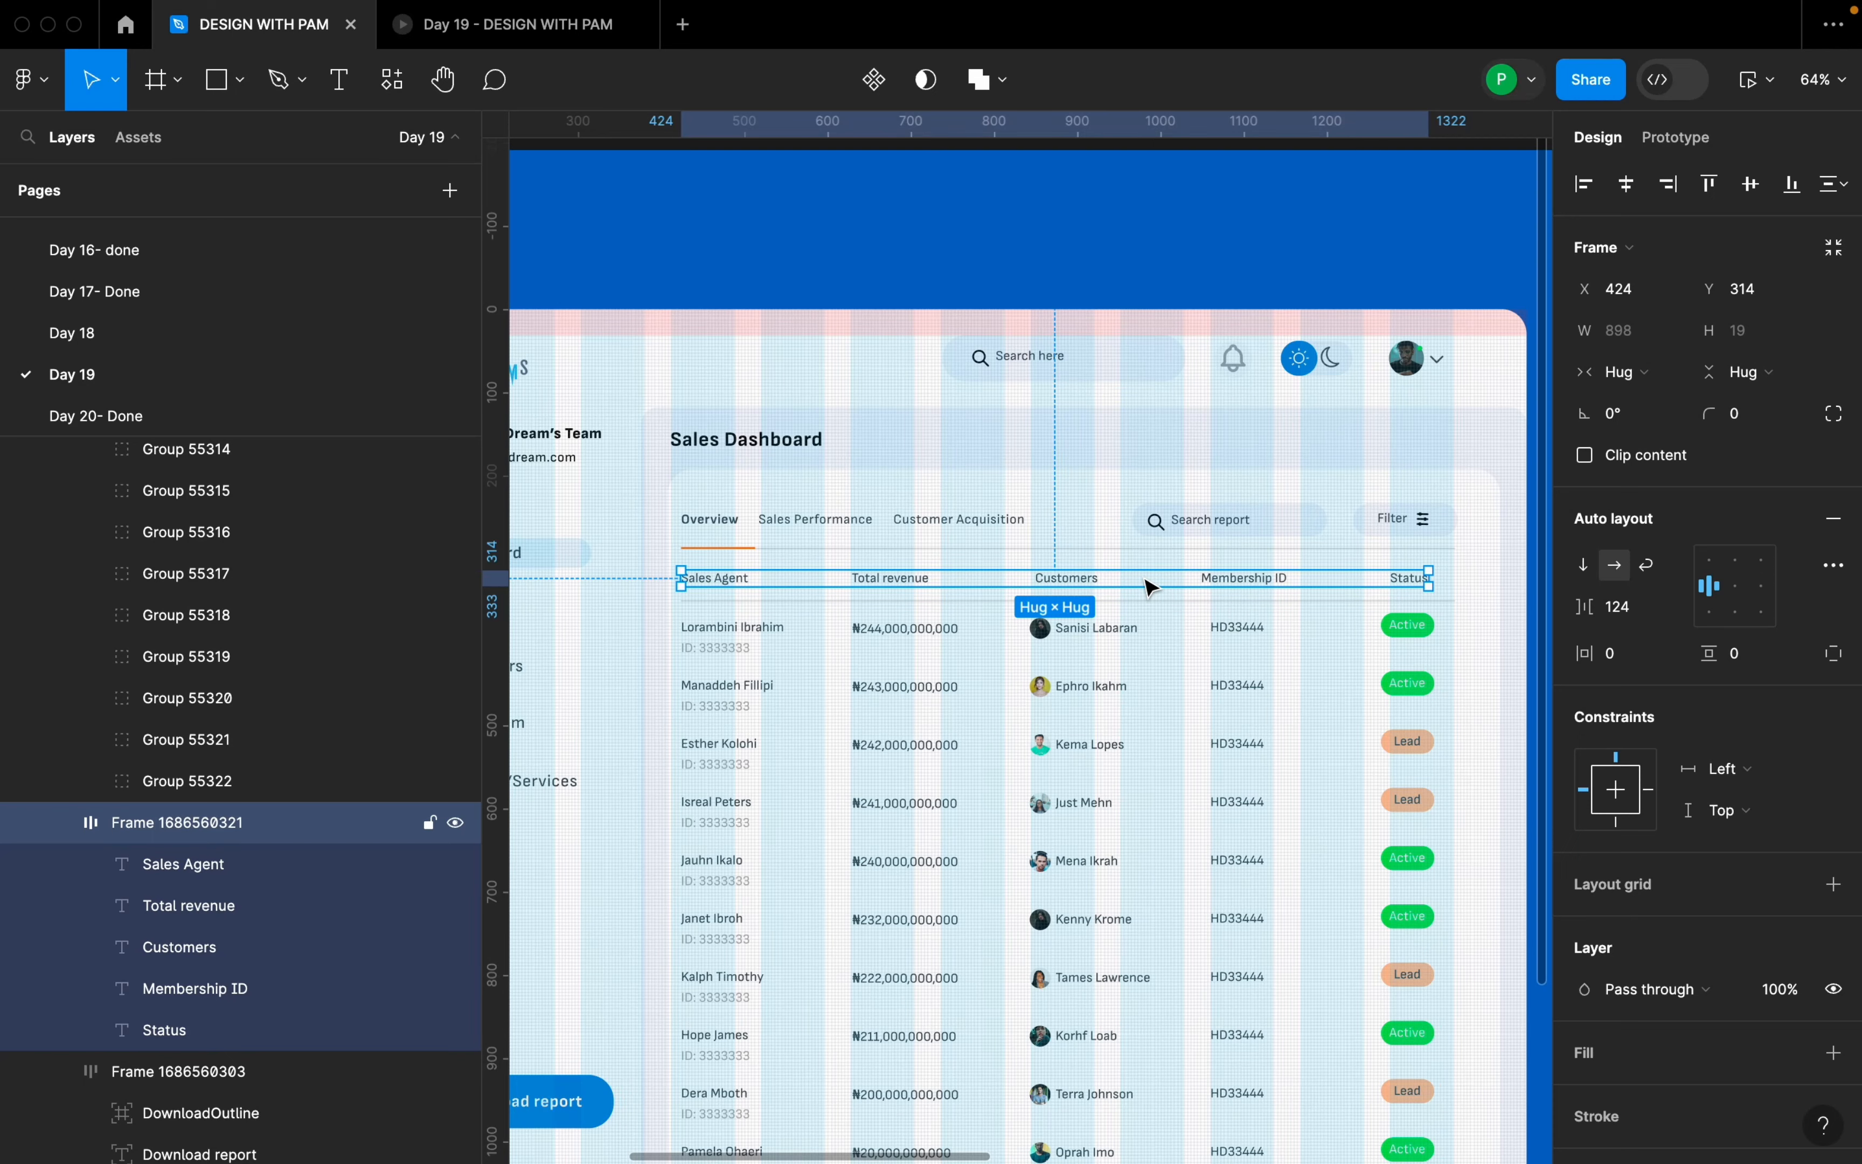
scroll(720, 558, "down", 10)
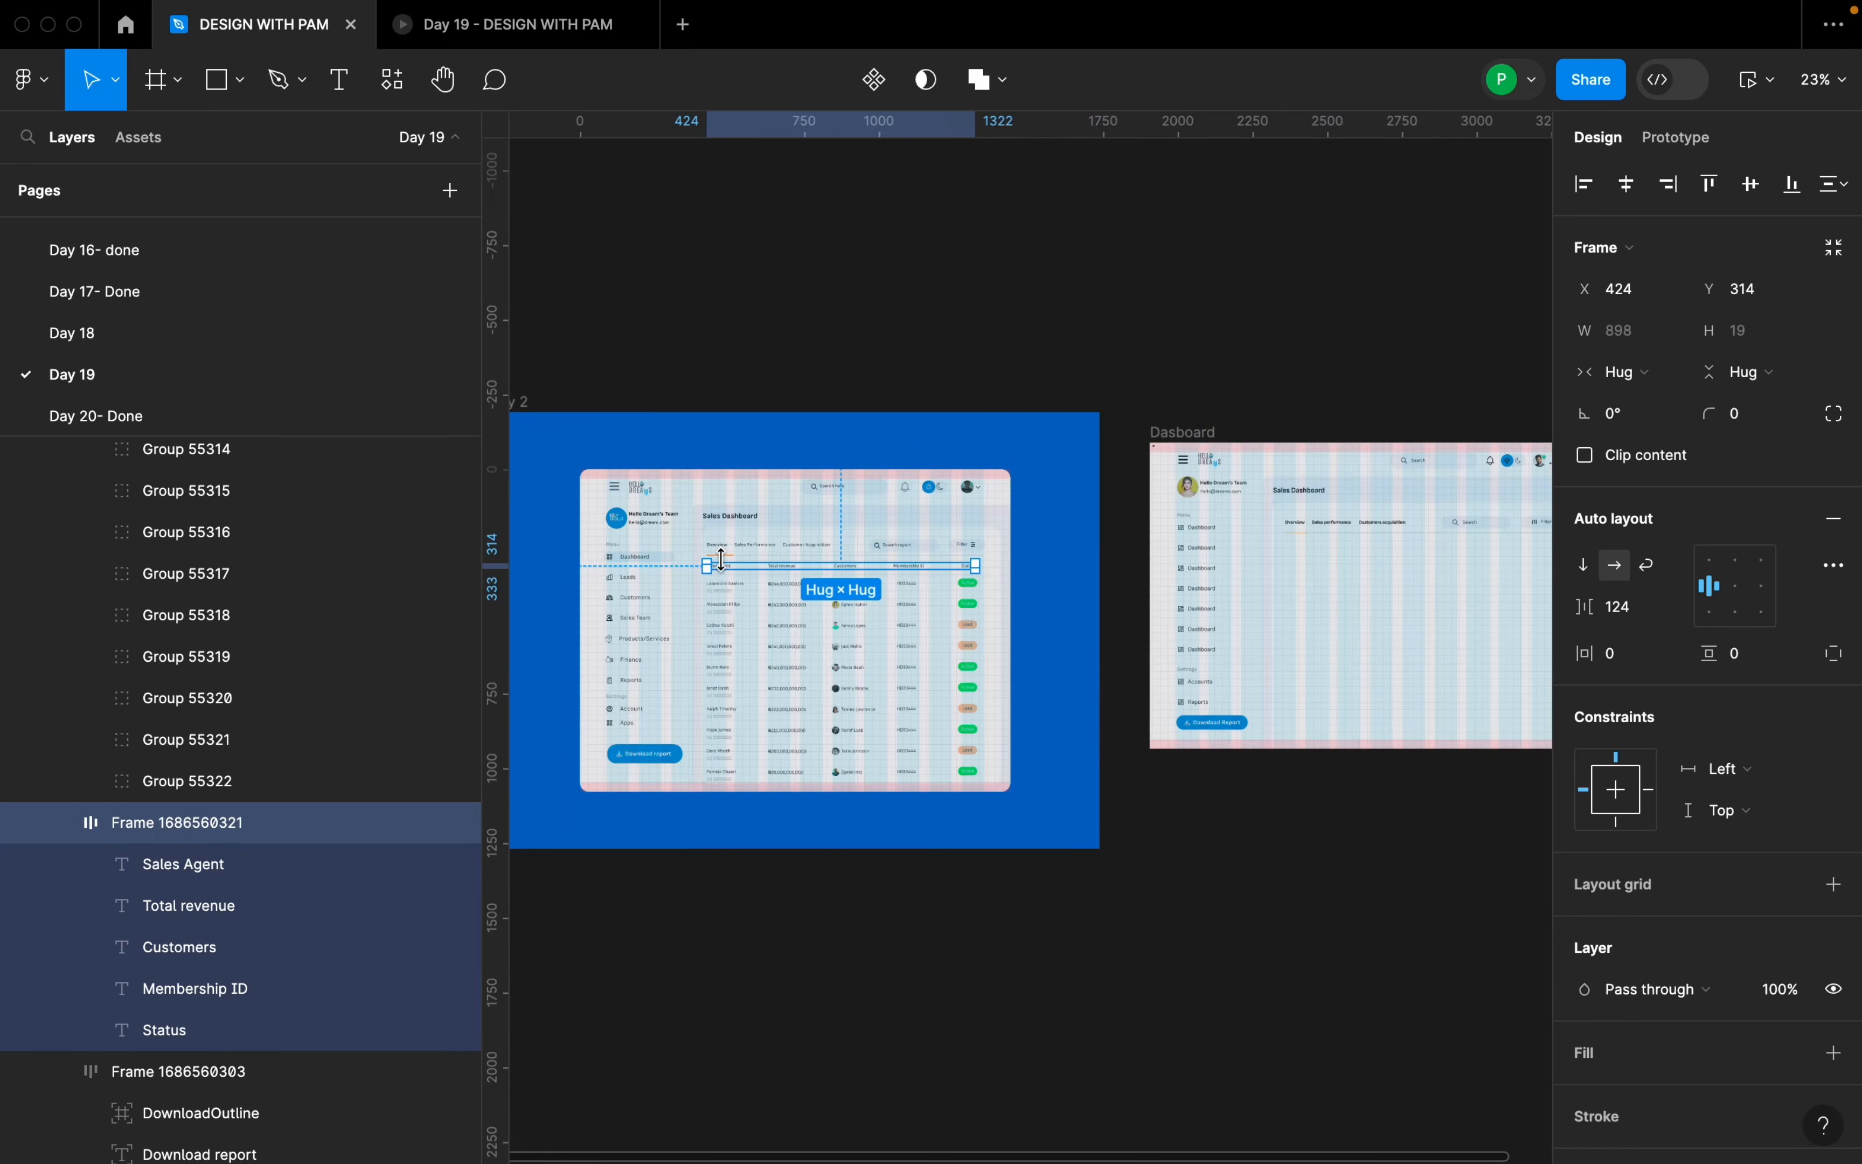
scroll(1362, 604, "up", 9)
key("ctrl+v")
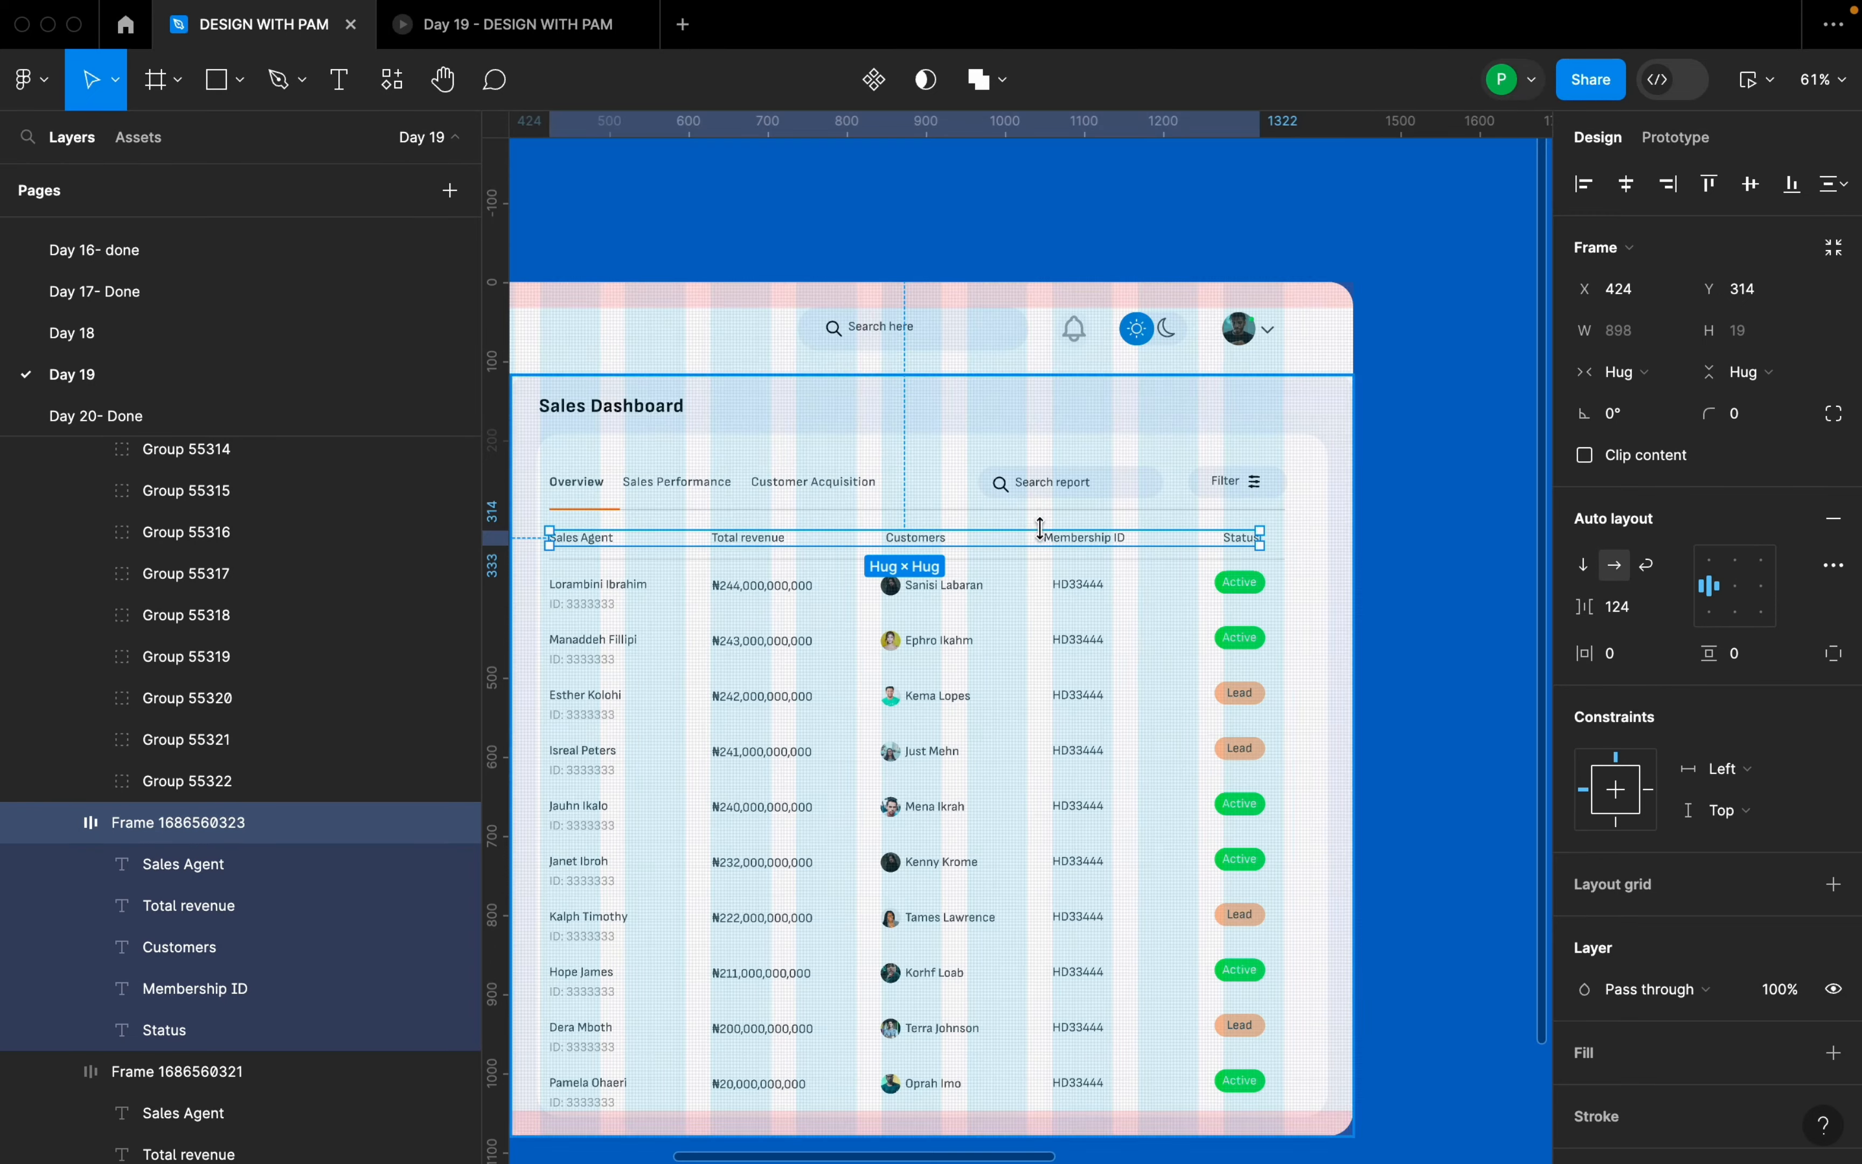
left_click_drag(1054, 545, 1632, 697)
key("ctrl+z")
key("ctrl+z")
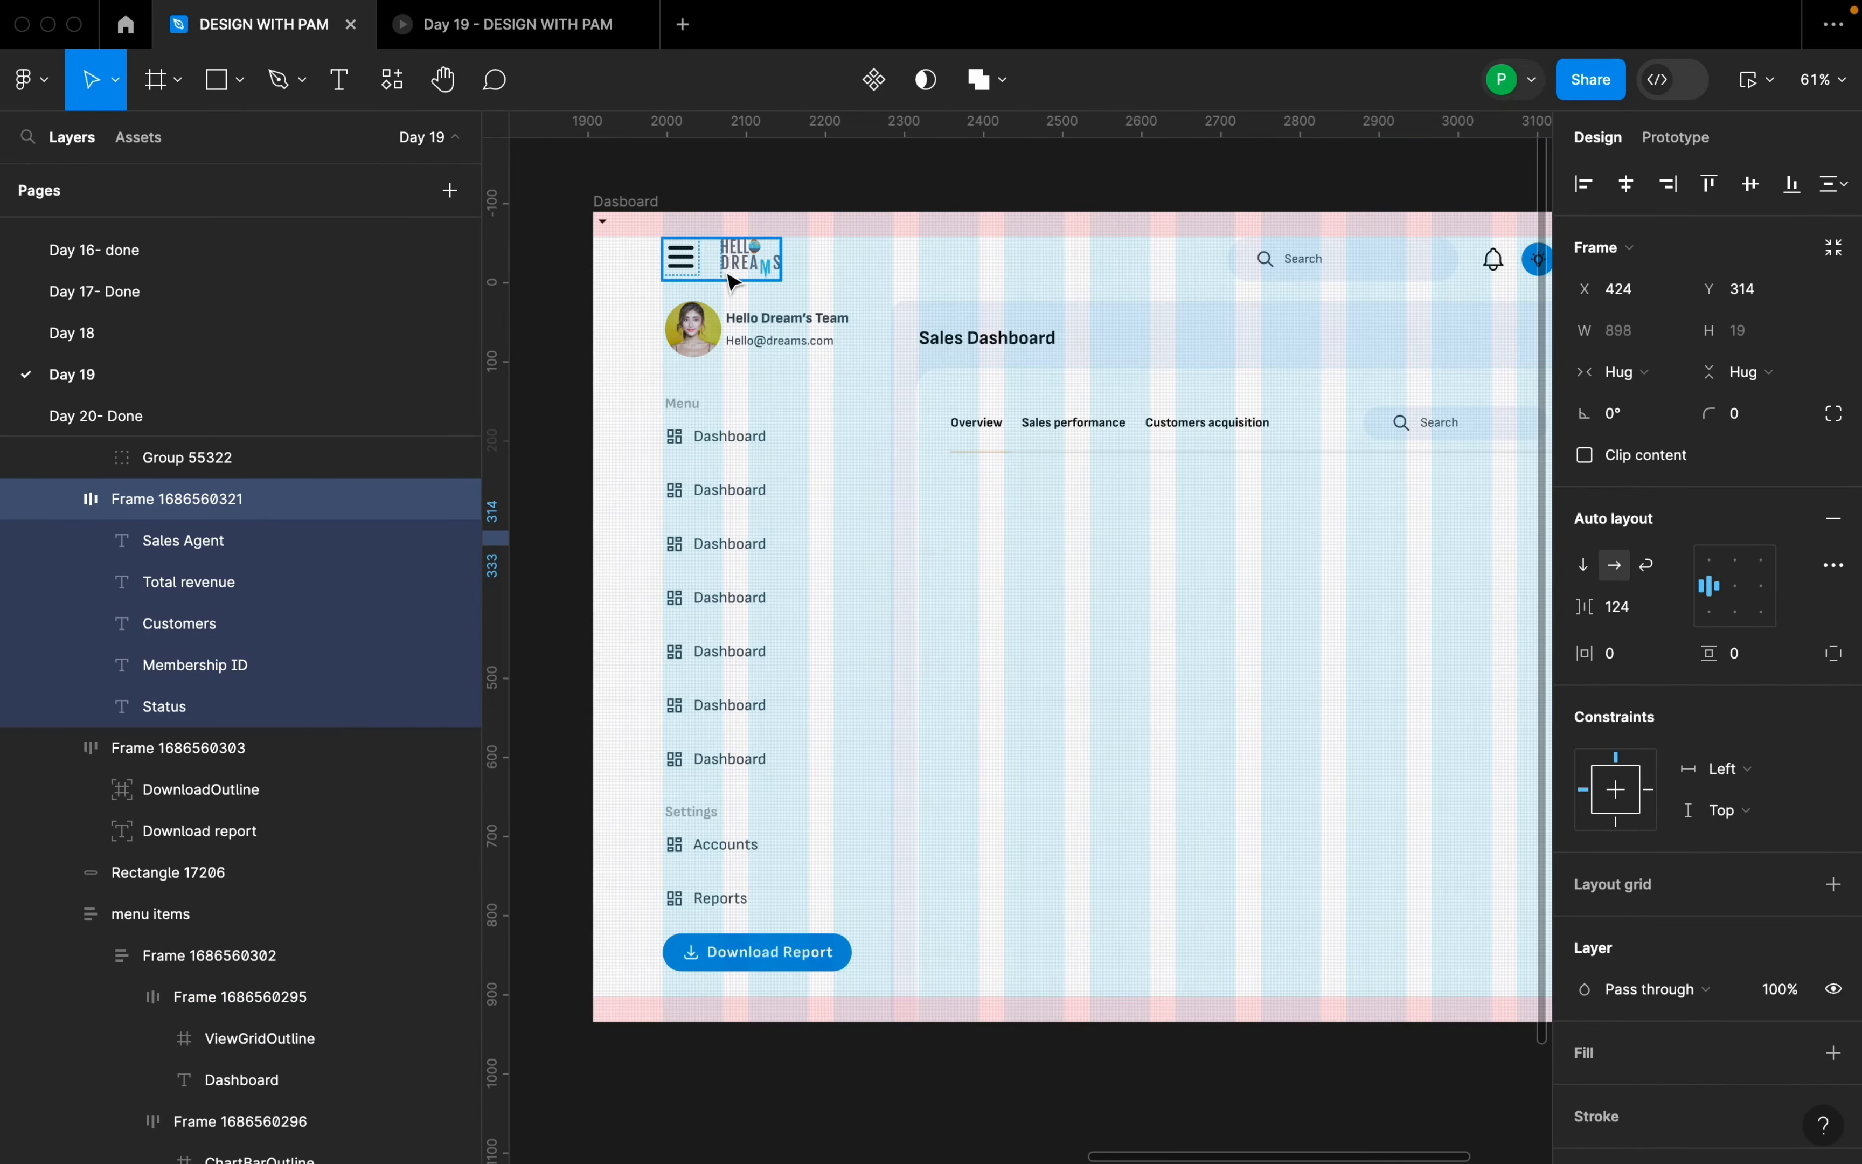
- Paste the copied column header row into the Dasboard frame
left_click(639, 209)
key("super+v")
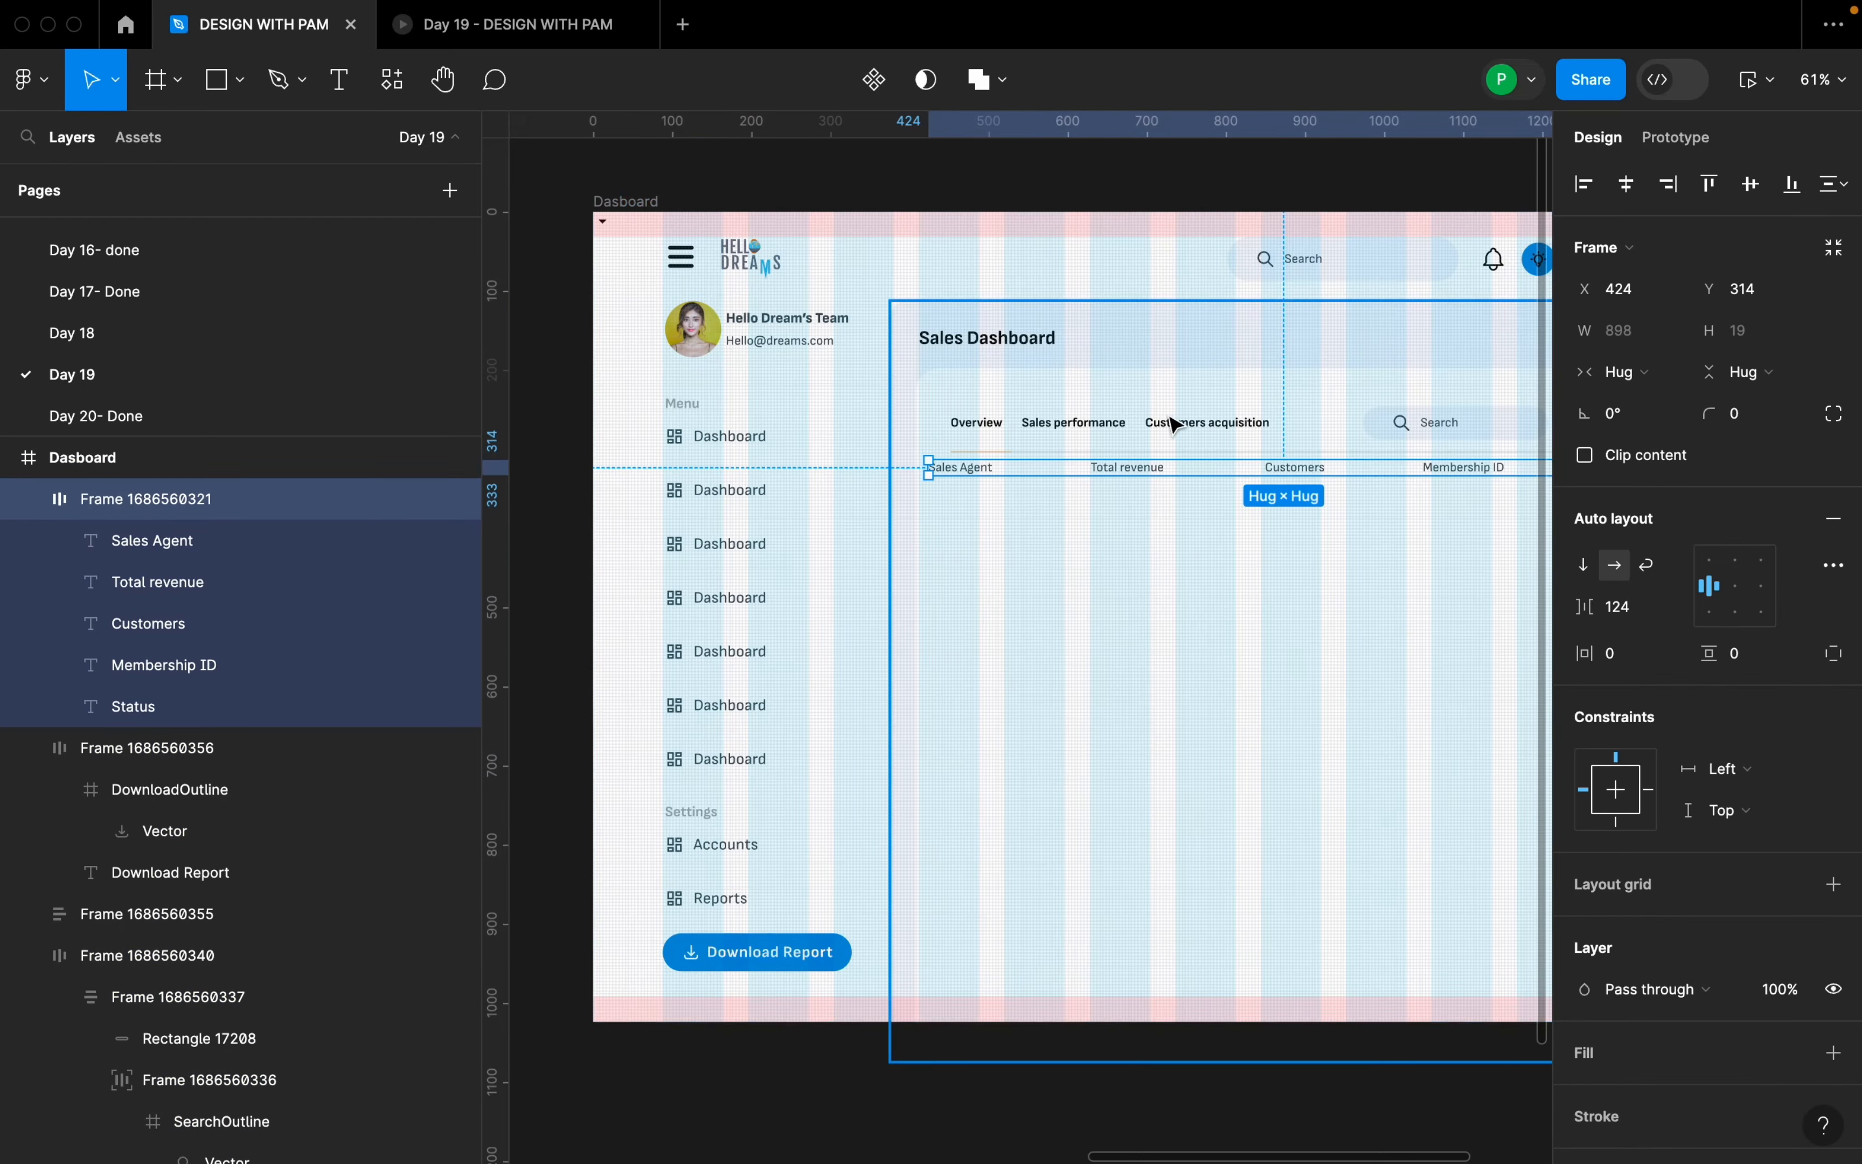
scroll(1397, 514, "up", 4)
left_click_drag(1441, 554, 1296, 540)
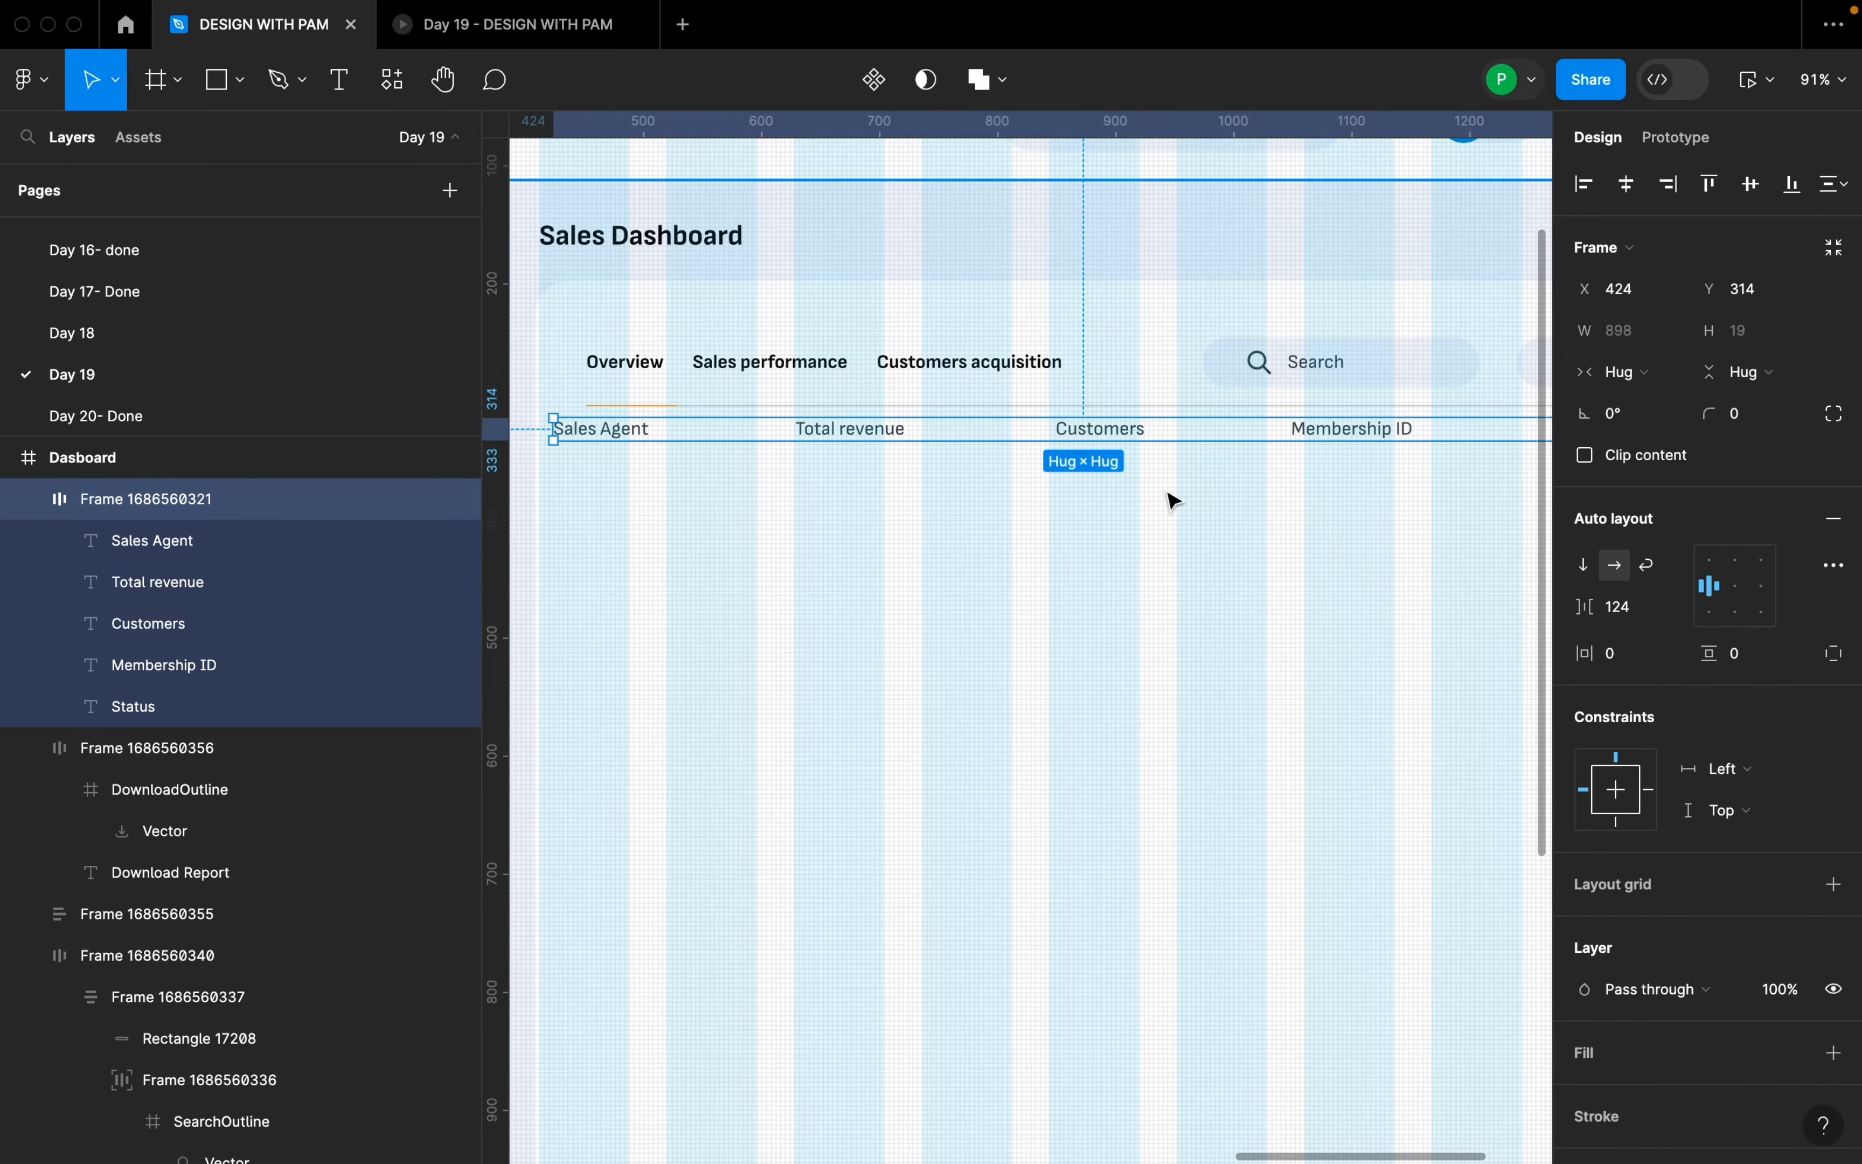
- Nudge the pasted column header row down to Y 321, below the divider line
scroll(1147, 482, "down", 3)
key("Down")
key("Down")
key("Down")
key("Down")
key("Down")
key("Down")
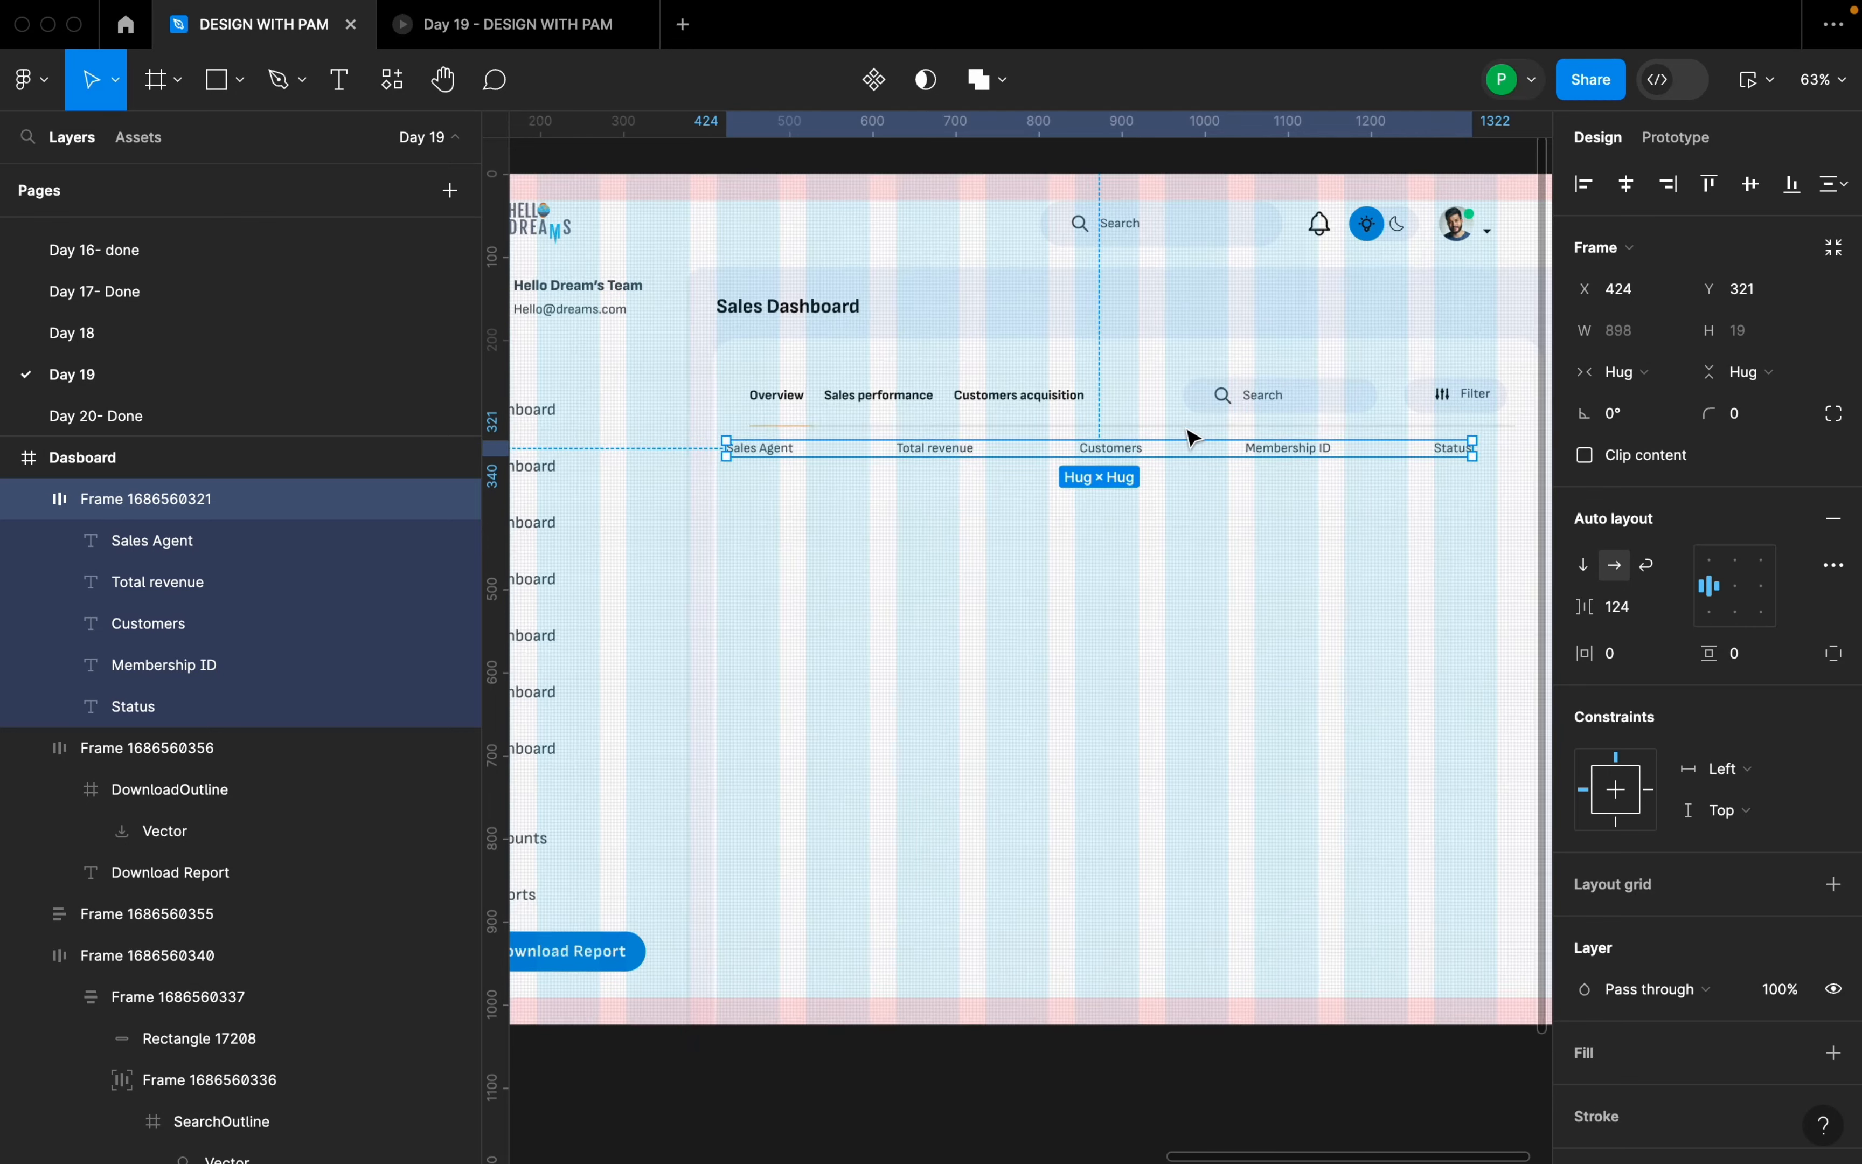
- Nudge the 922-wide grey divider line down to Y 107, leaving 16 above the column header row
scroll(1191, 437, "up", 2)
left_click(1193, 436)
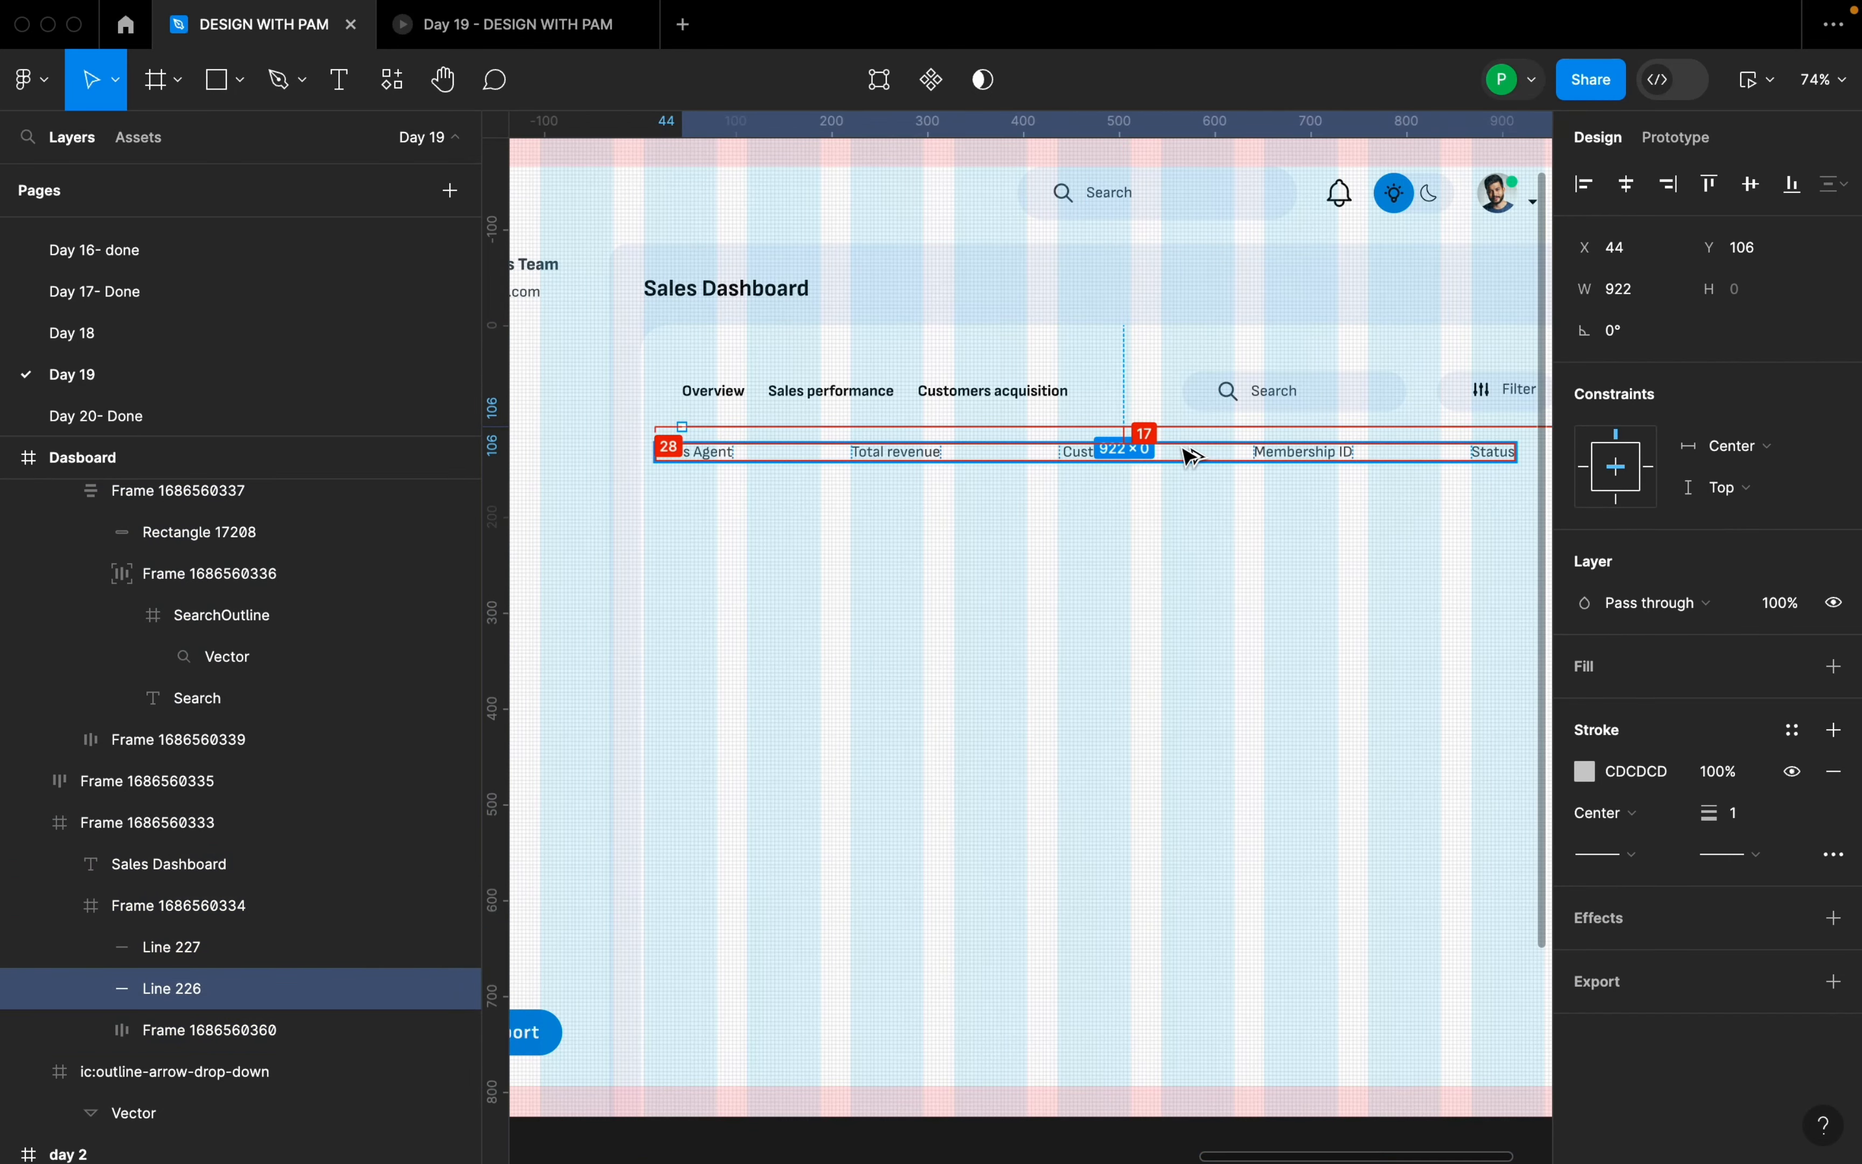
key("Down")
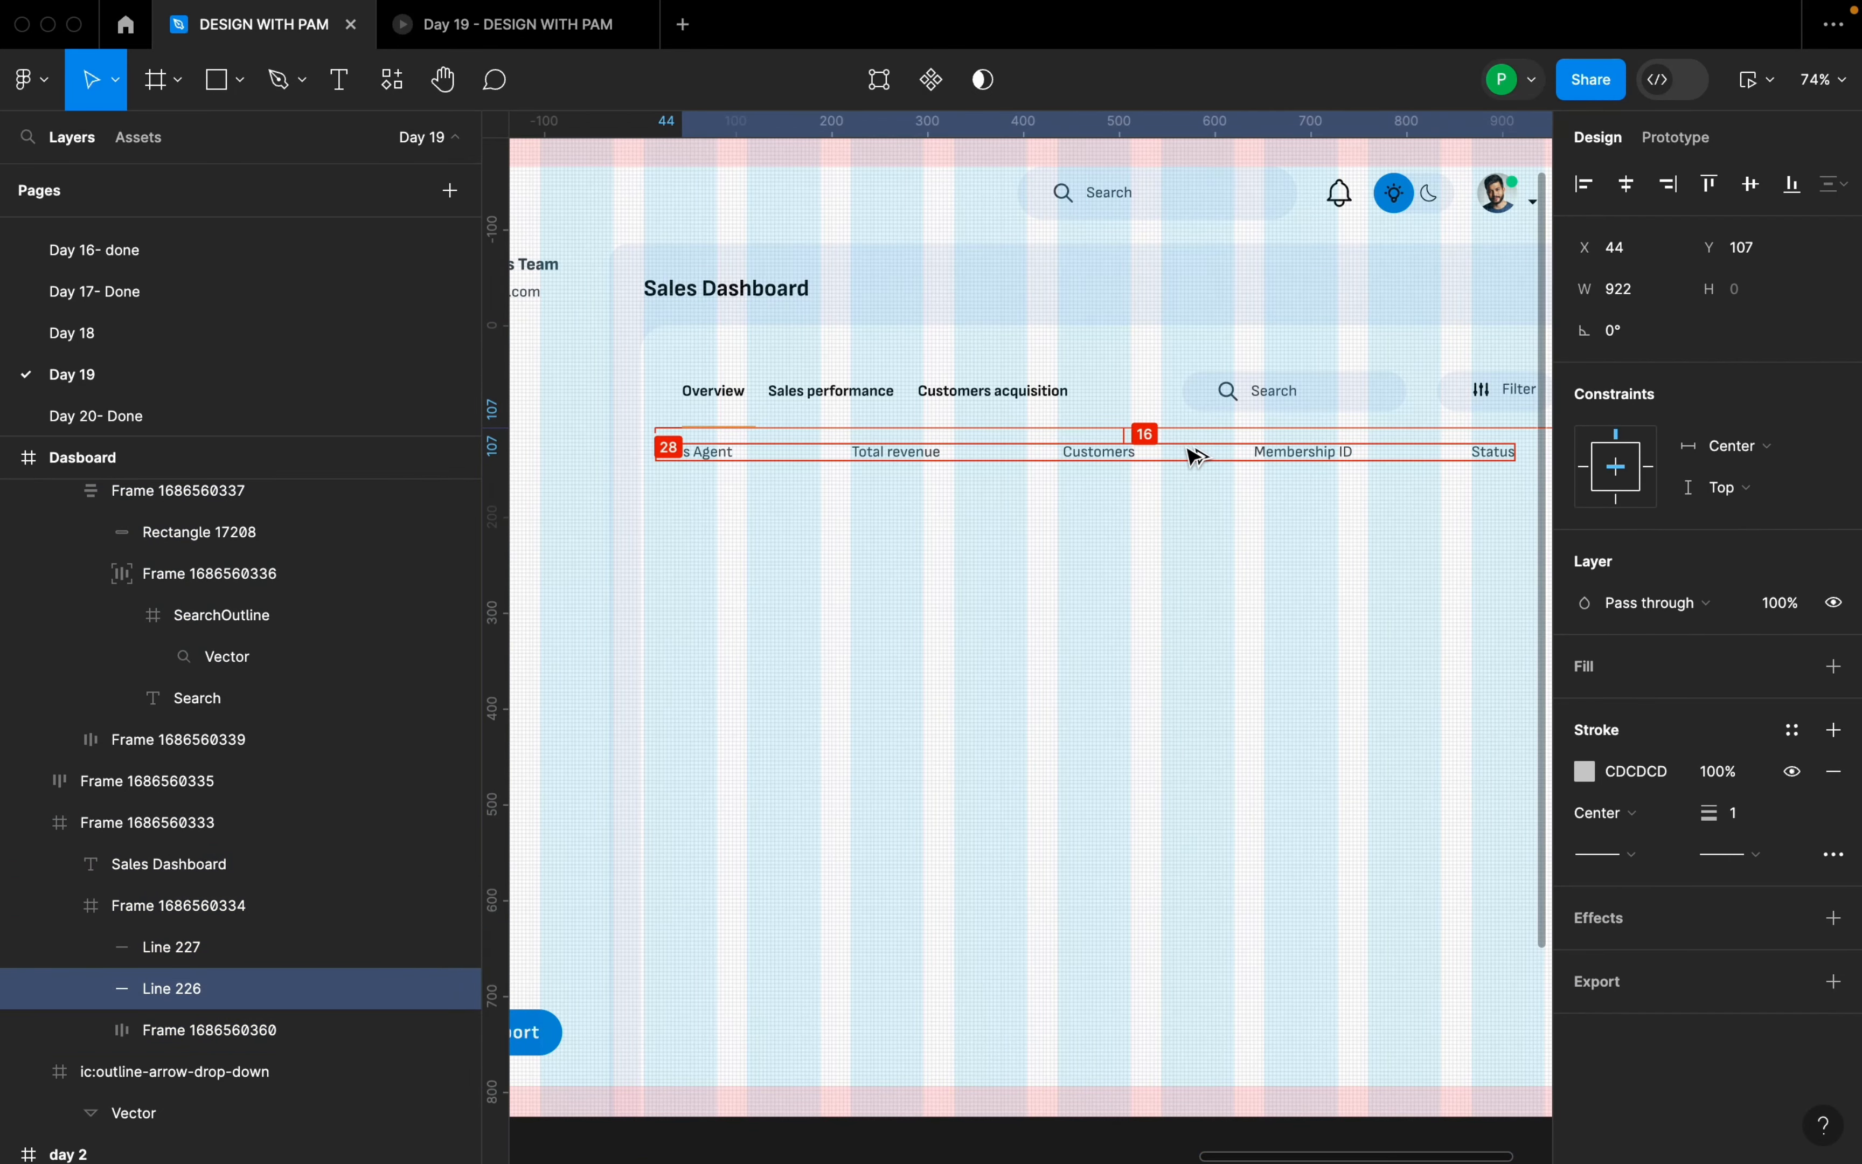
left_click(1205, 552)
- Examine the table rows beneath the column headings in the day 2 reference design
scroll(1213, 566, "down", 3)
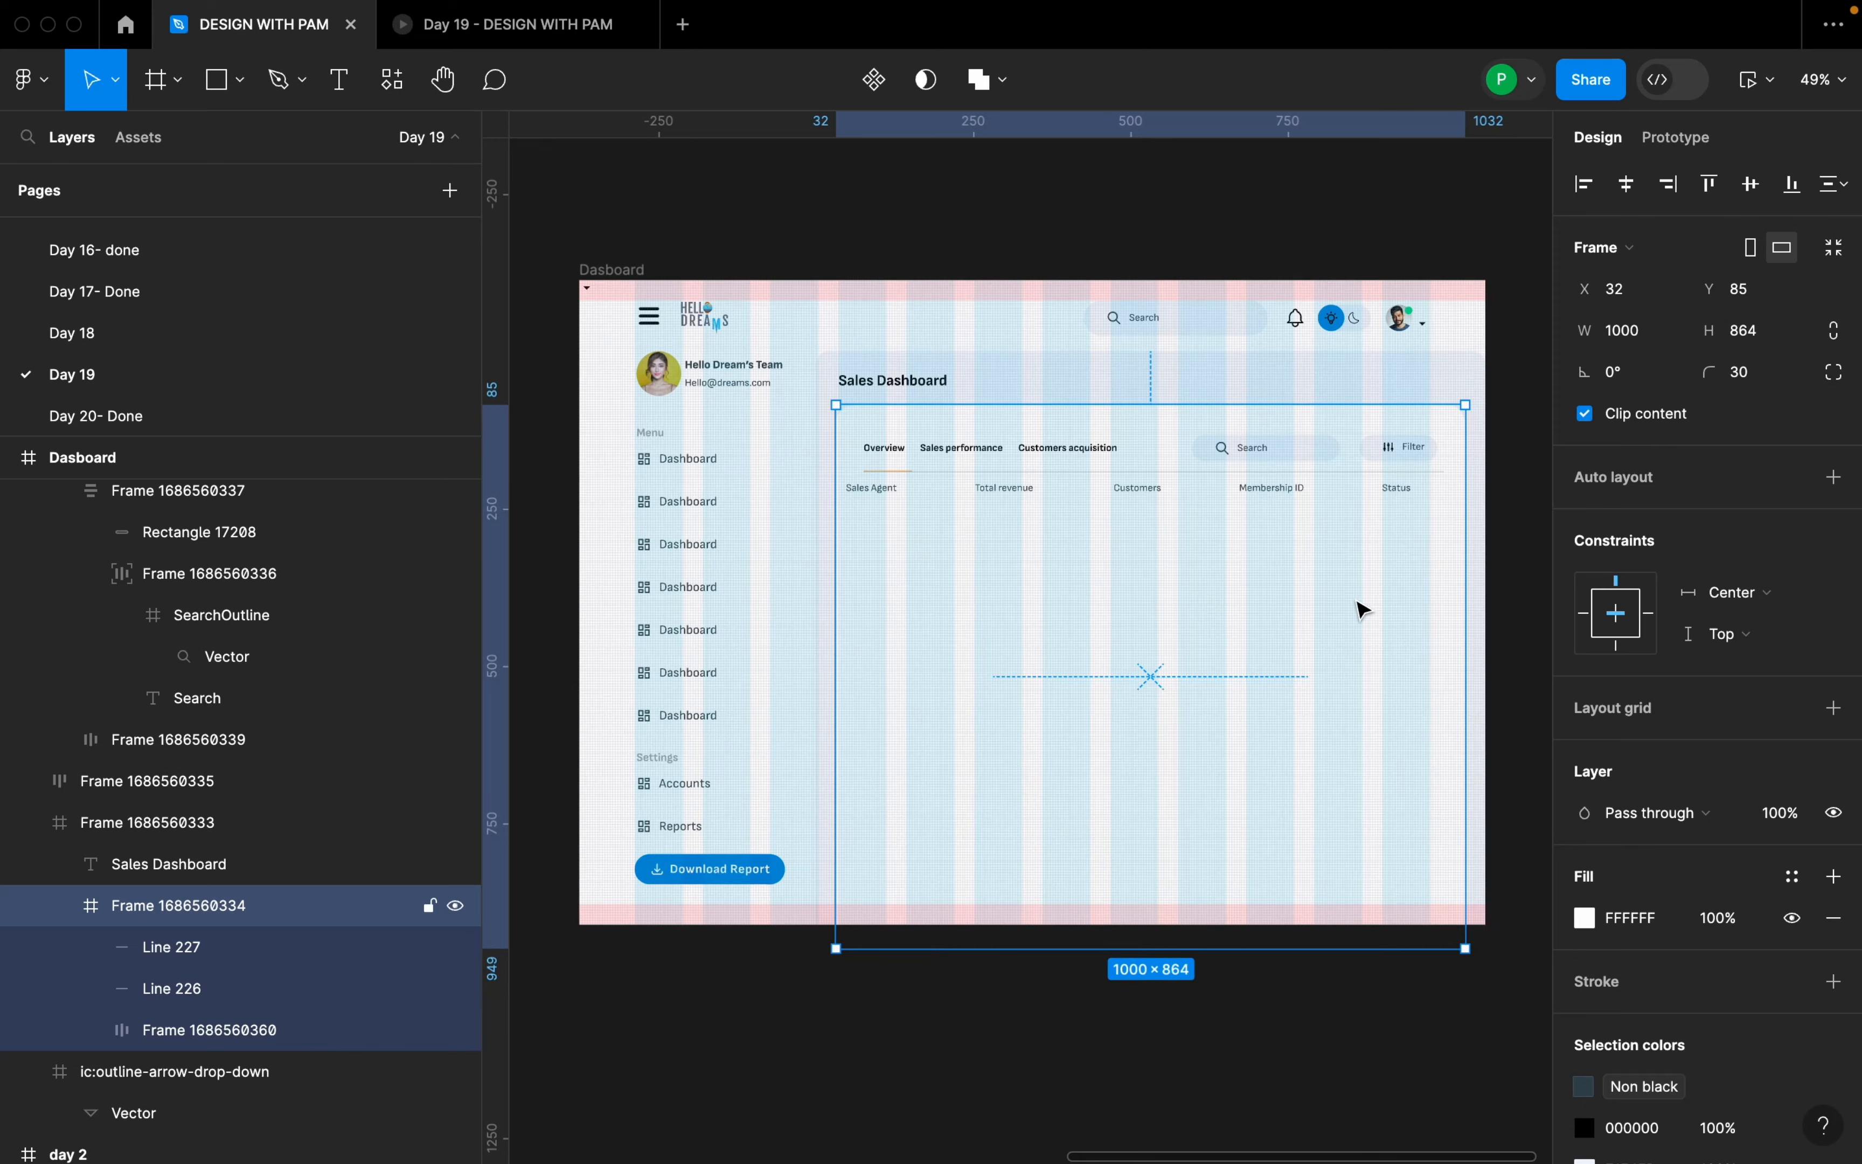
scroll(1363, 610, "up", 1)
scroll(1371, 619, "up", 1)
scroll(1308, 627, "down", 5)
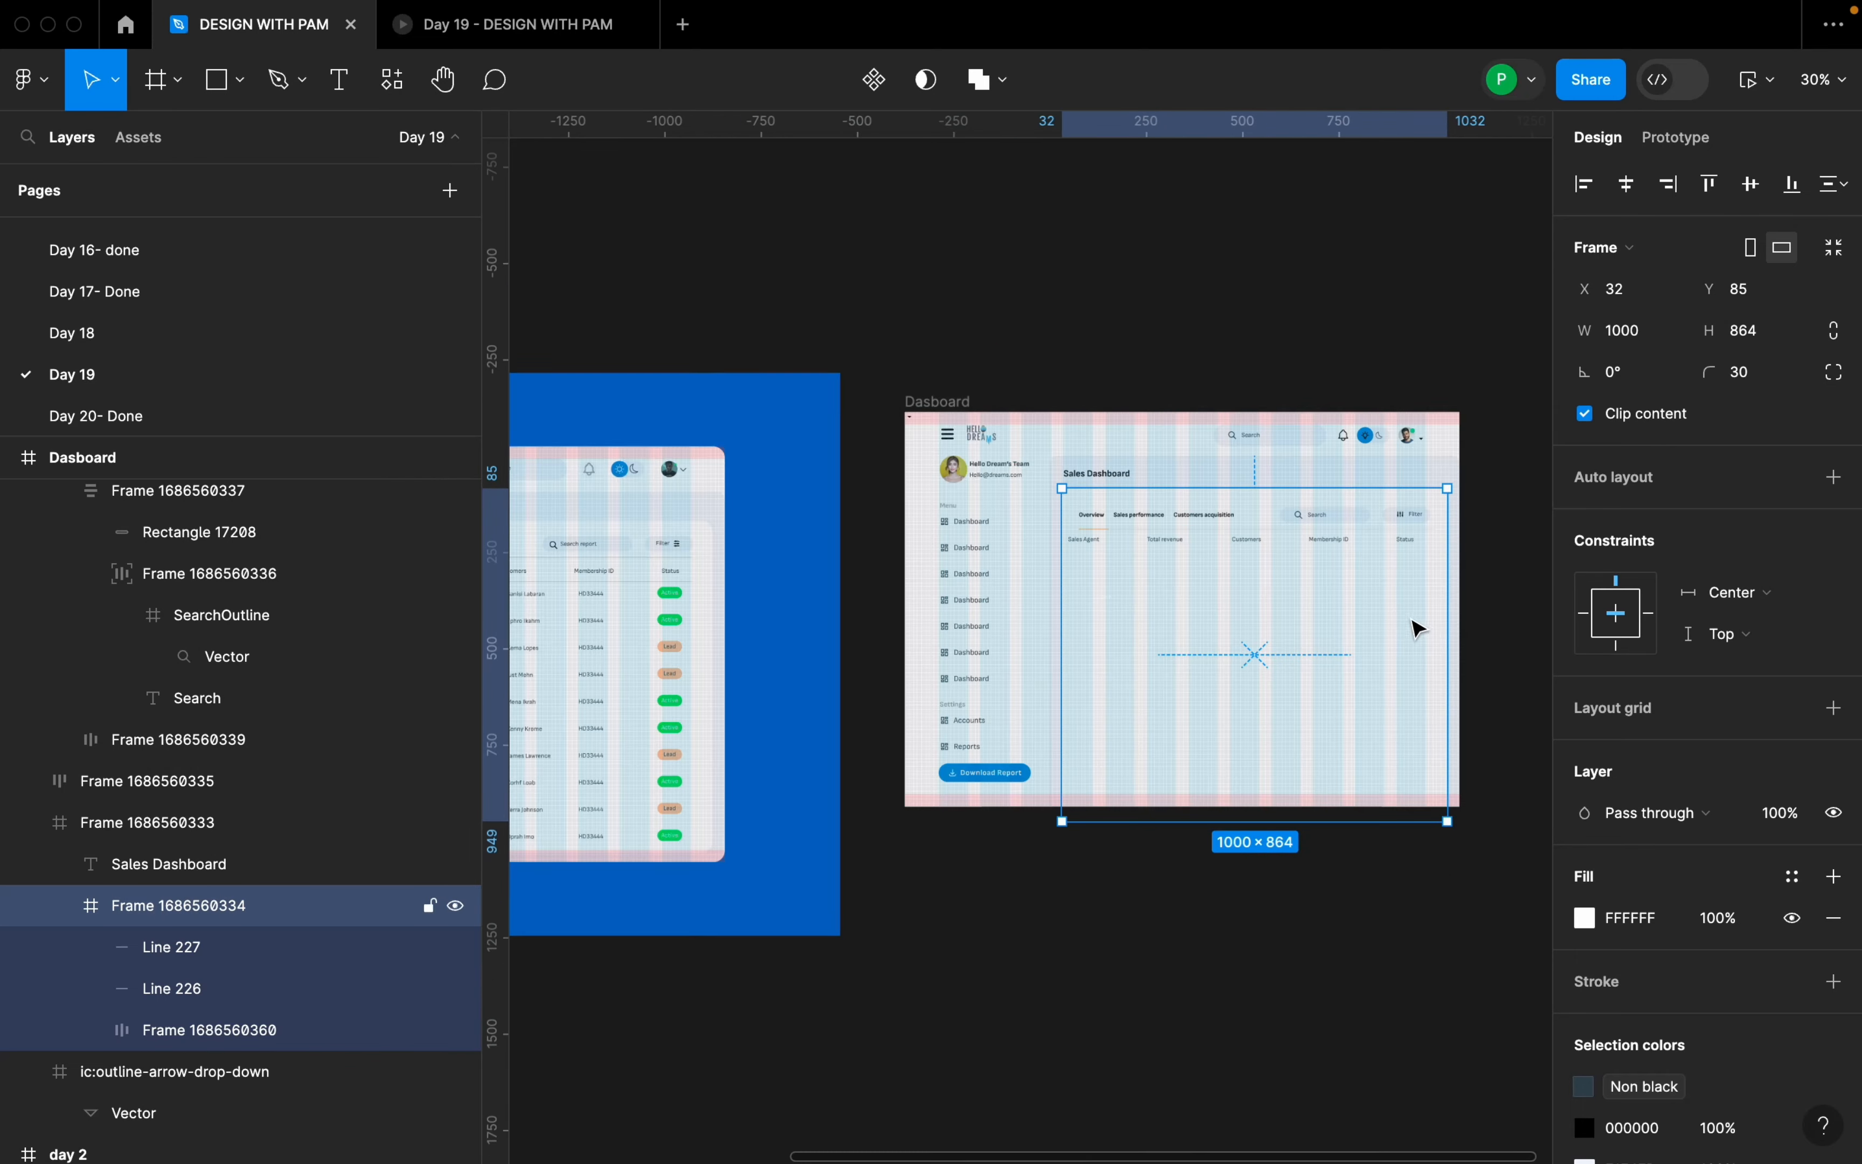
left_click(1012, 434)
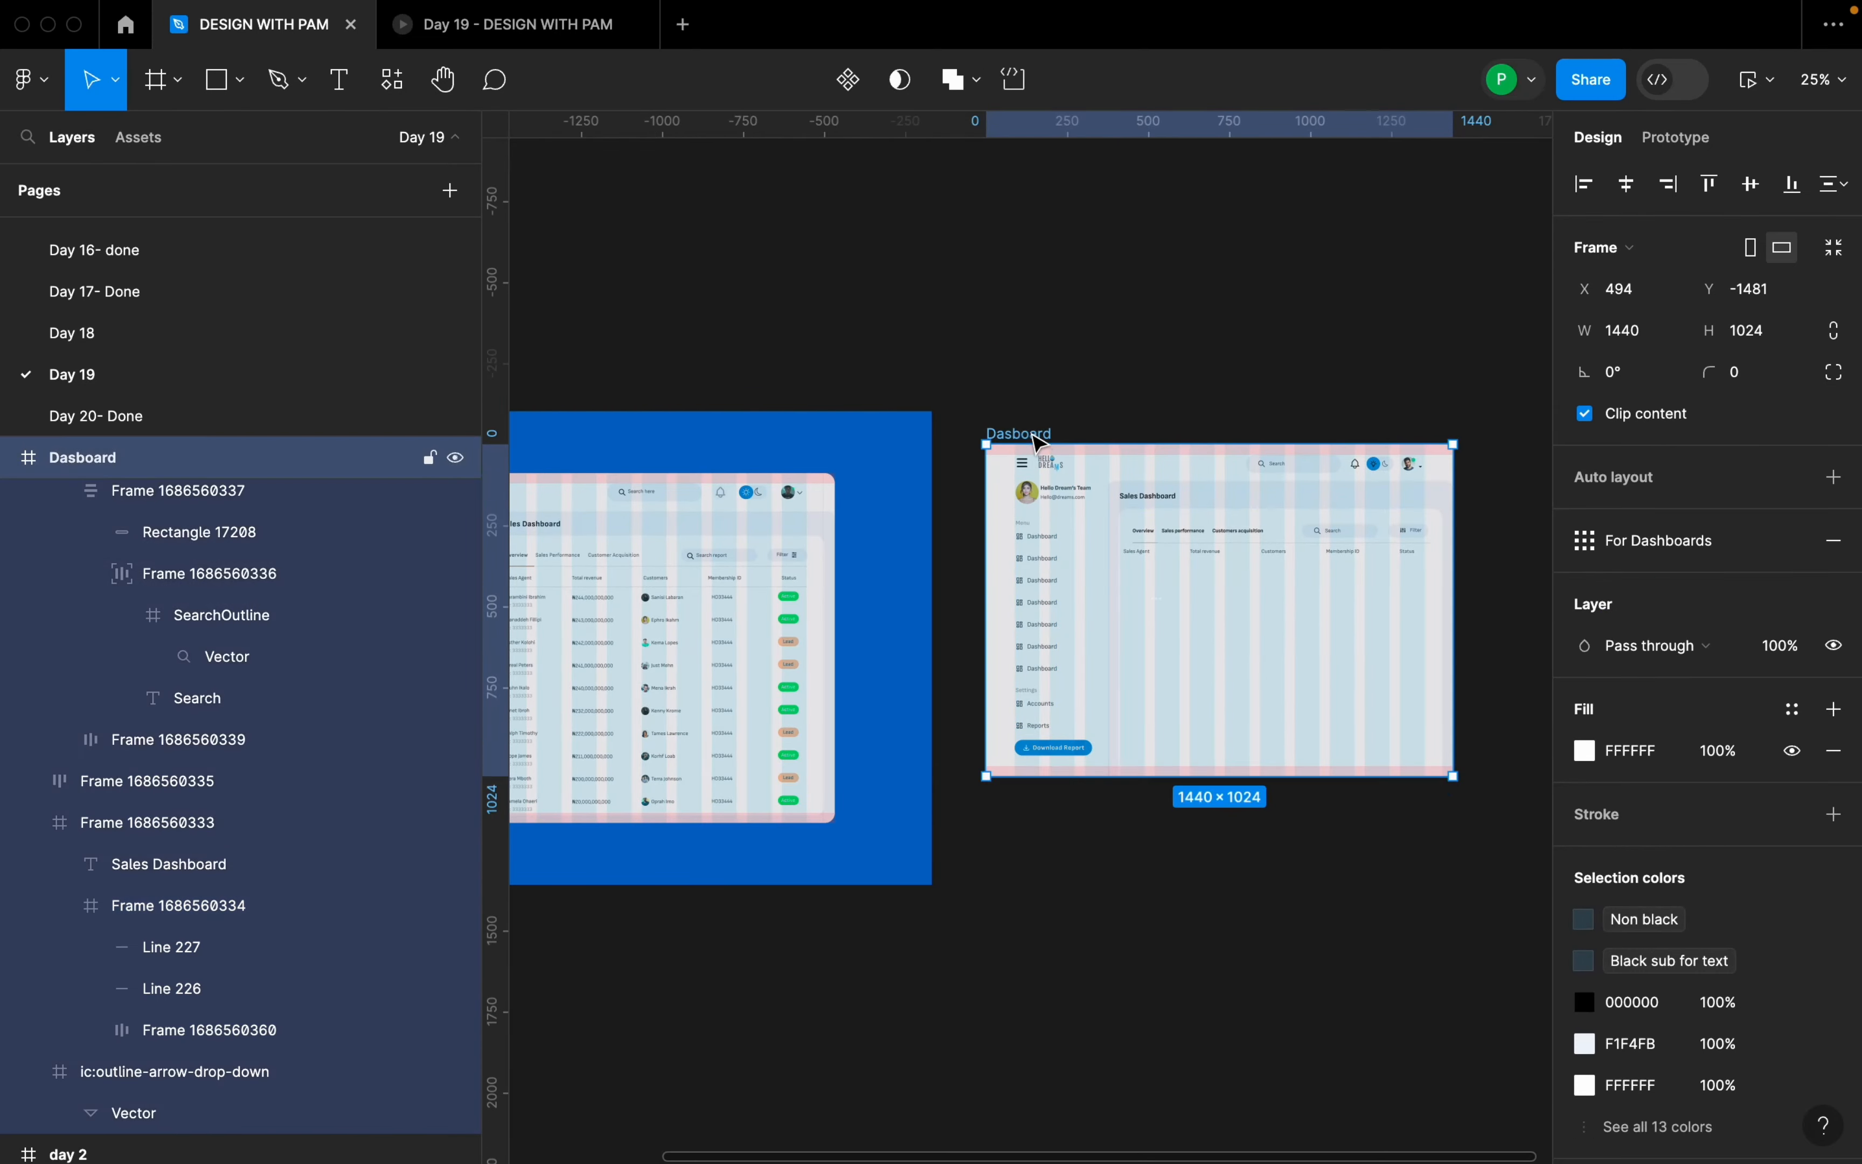
left_click_drag(1017, 403, 1335, 333)
scroll(740, 565, "up", 5)
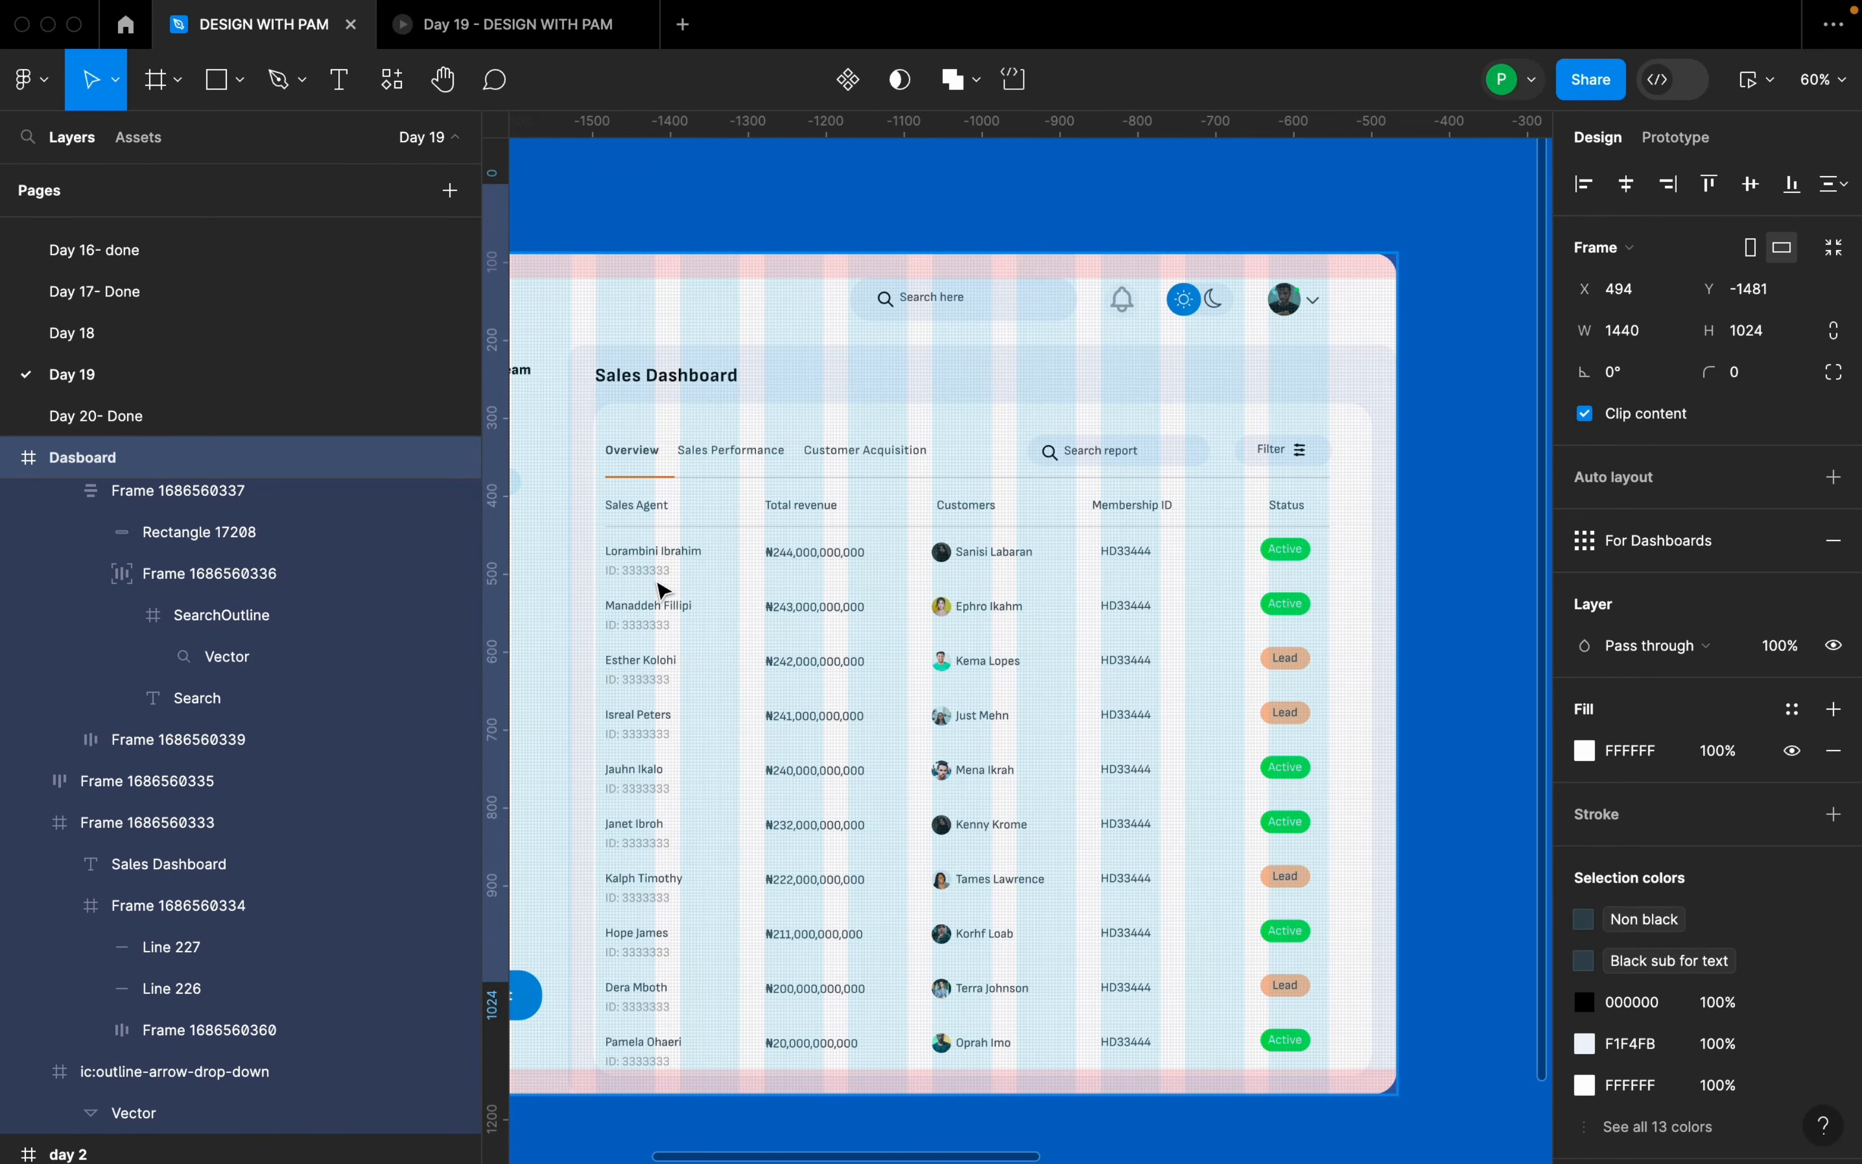
scroll(660, 591, "down", 5)
scroll(1051, 532, "up", 8)
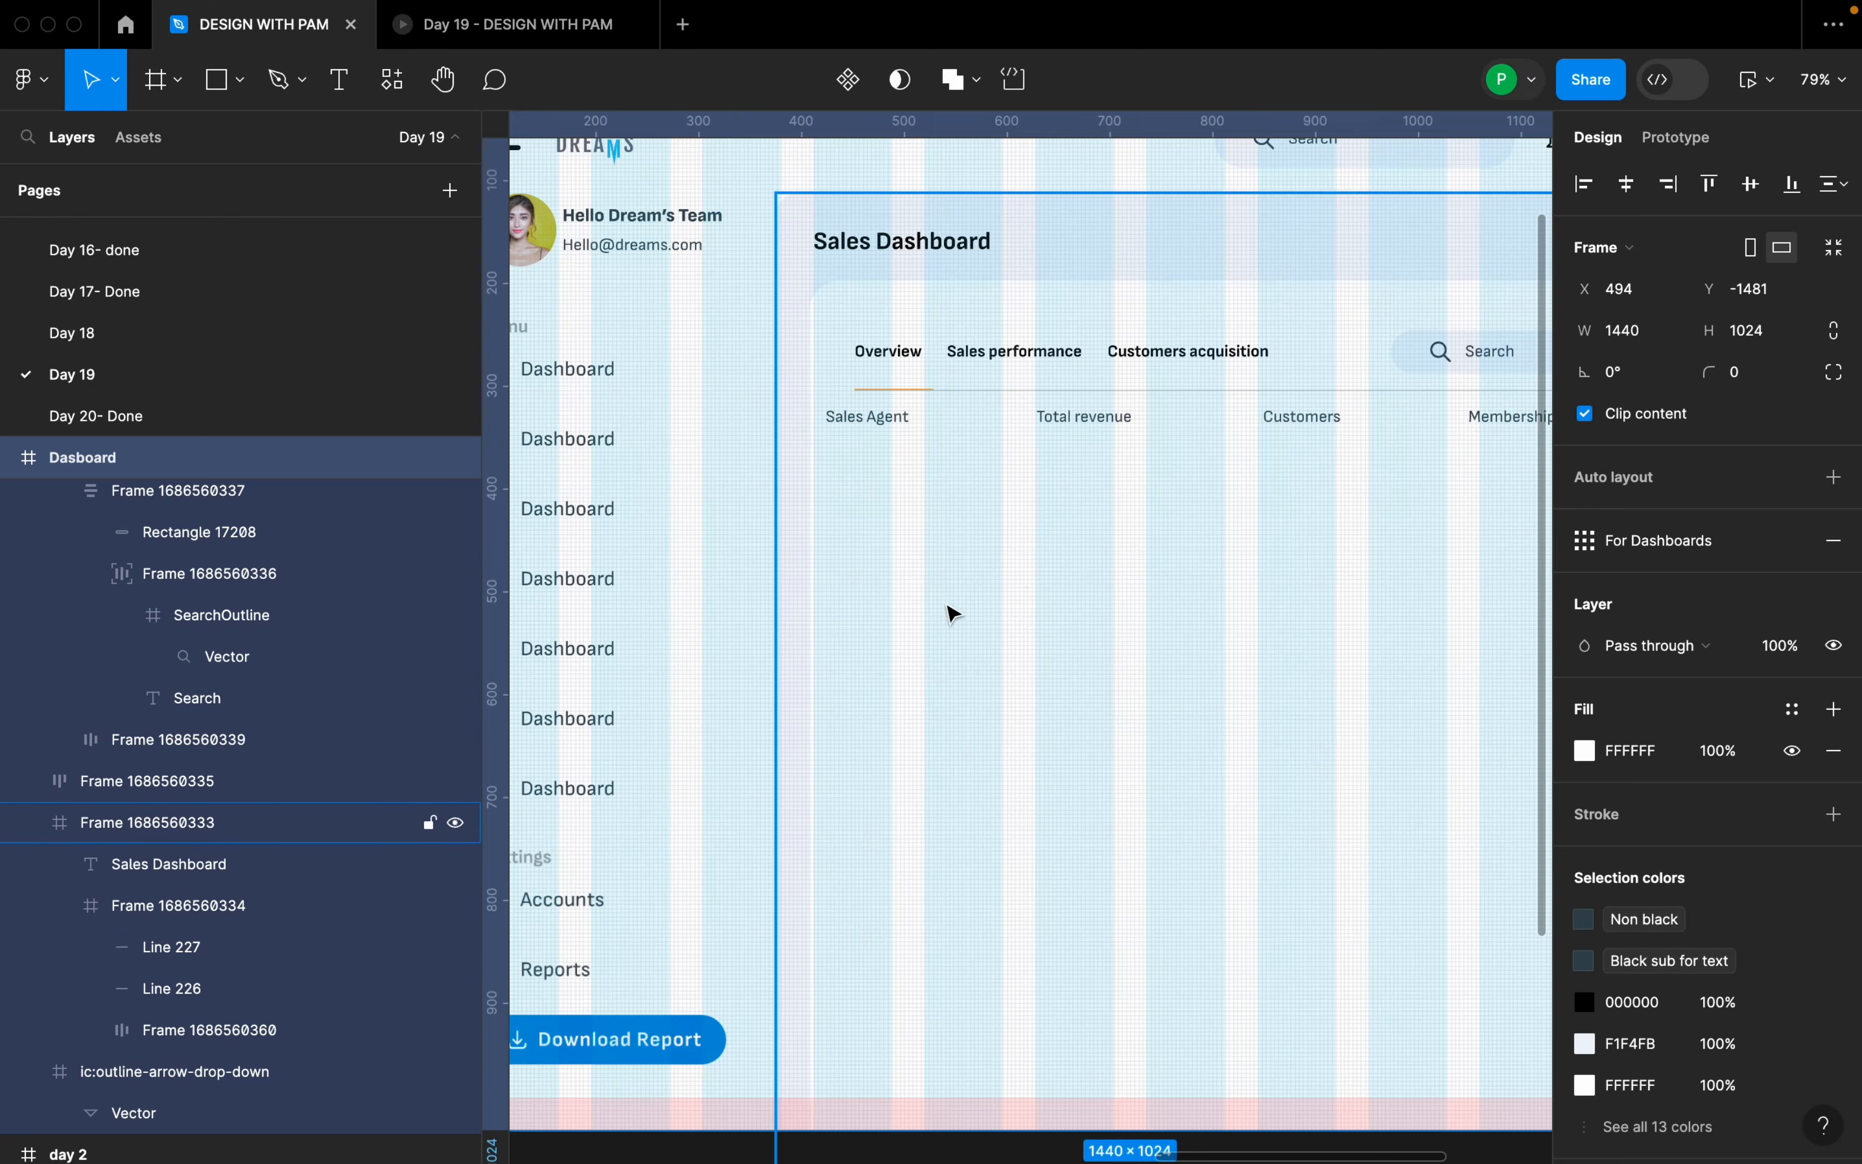
- Add a text with the sales agent's full name under the Sales Agent heading, at X 12, Y 208
key("t")
left_click(889, 569)
type("P")
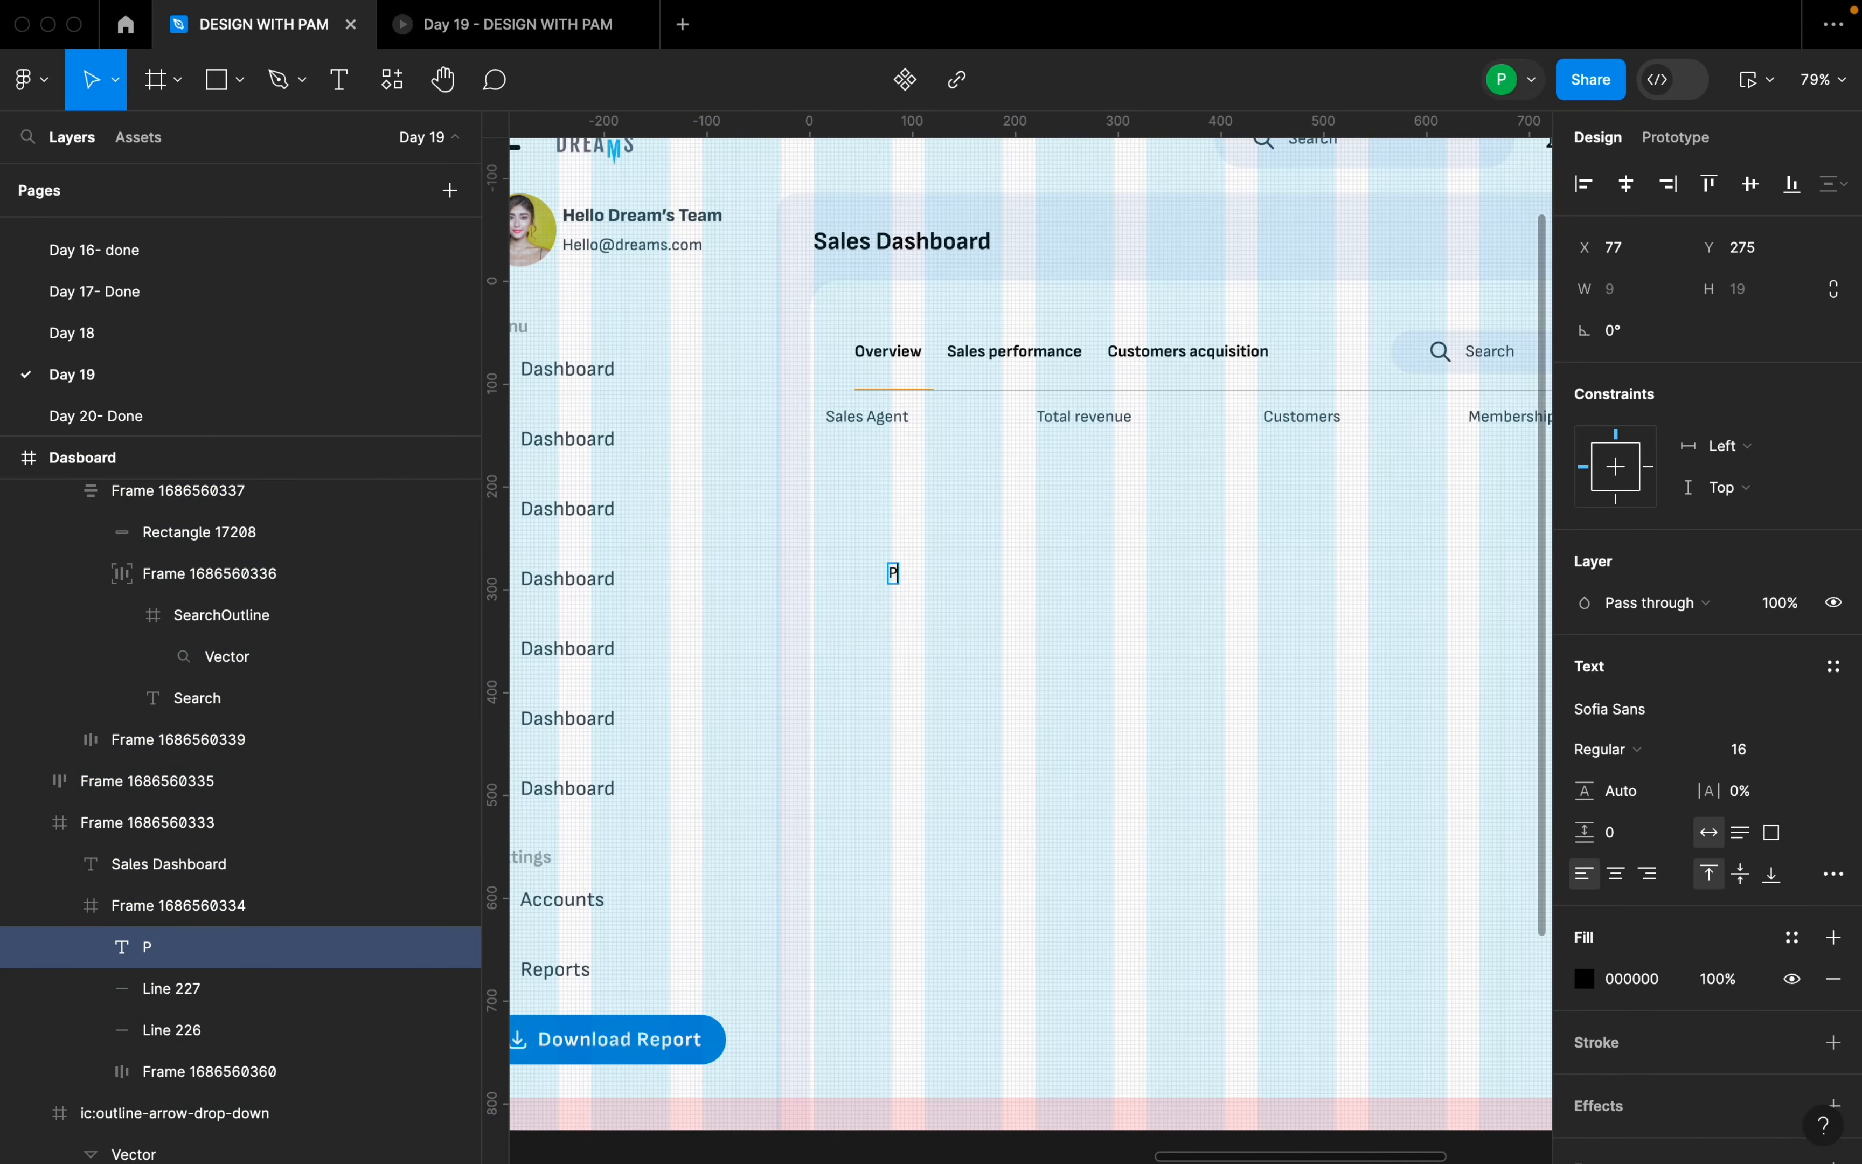
type("amela Oha")
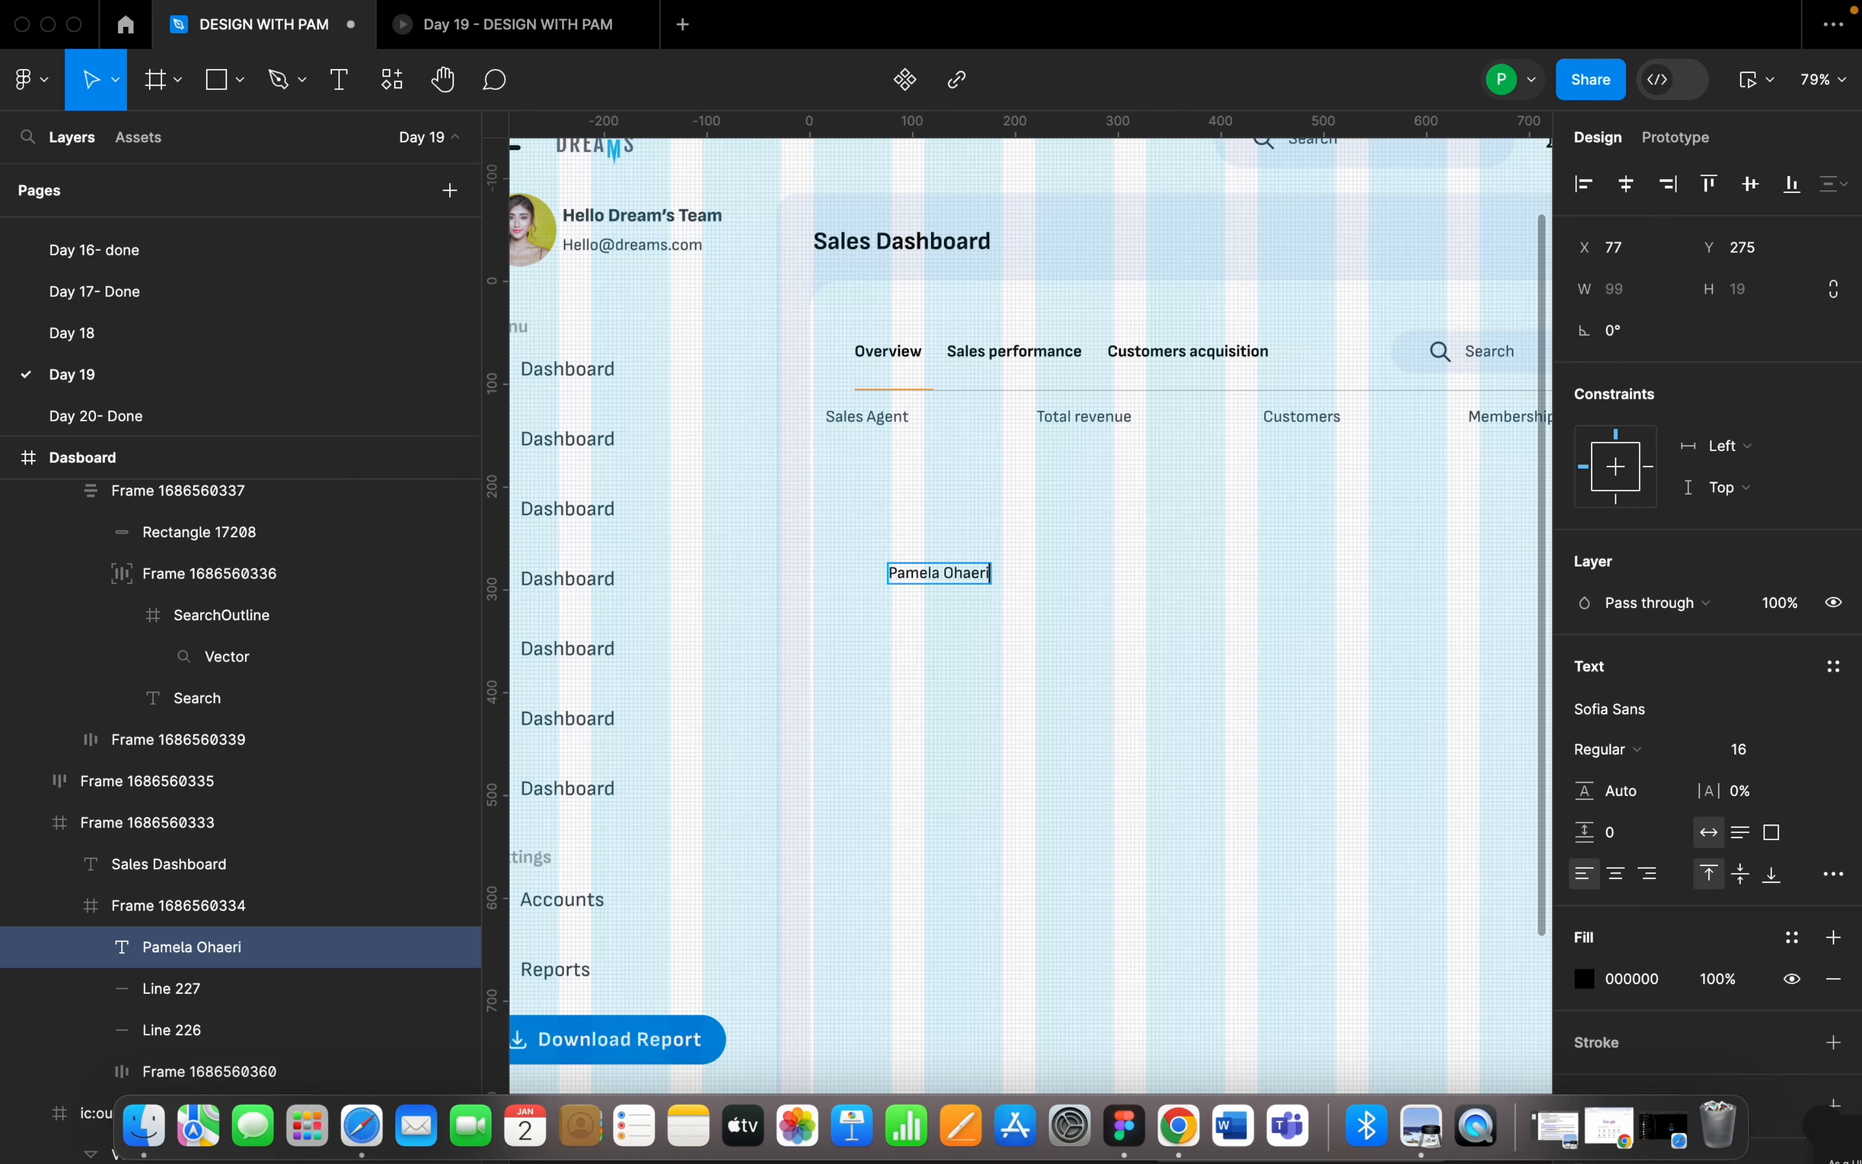
type("eri")
key("Escape")
left_click_drag(955, 581, 892, 517)
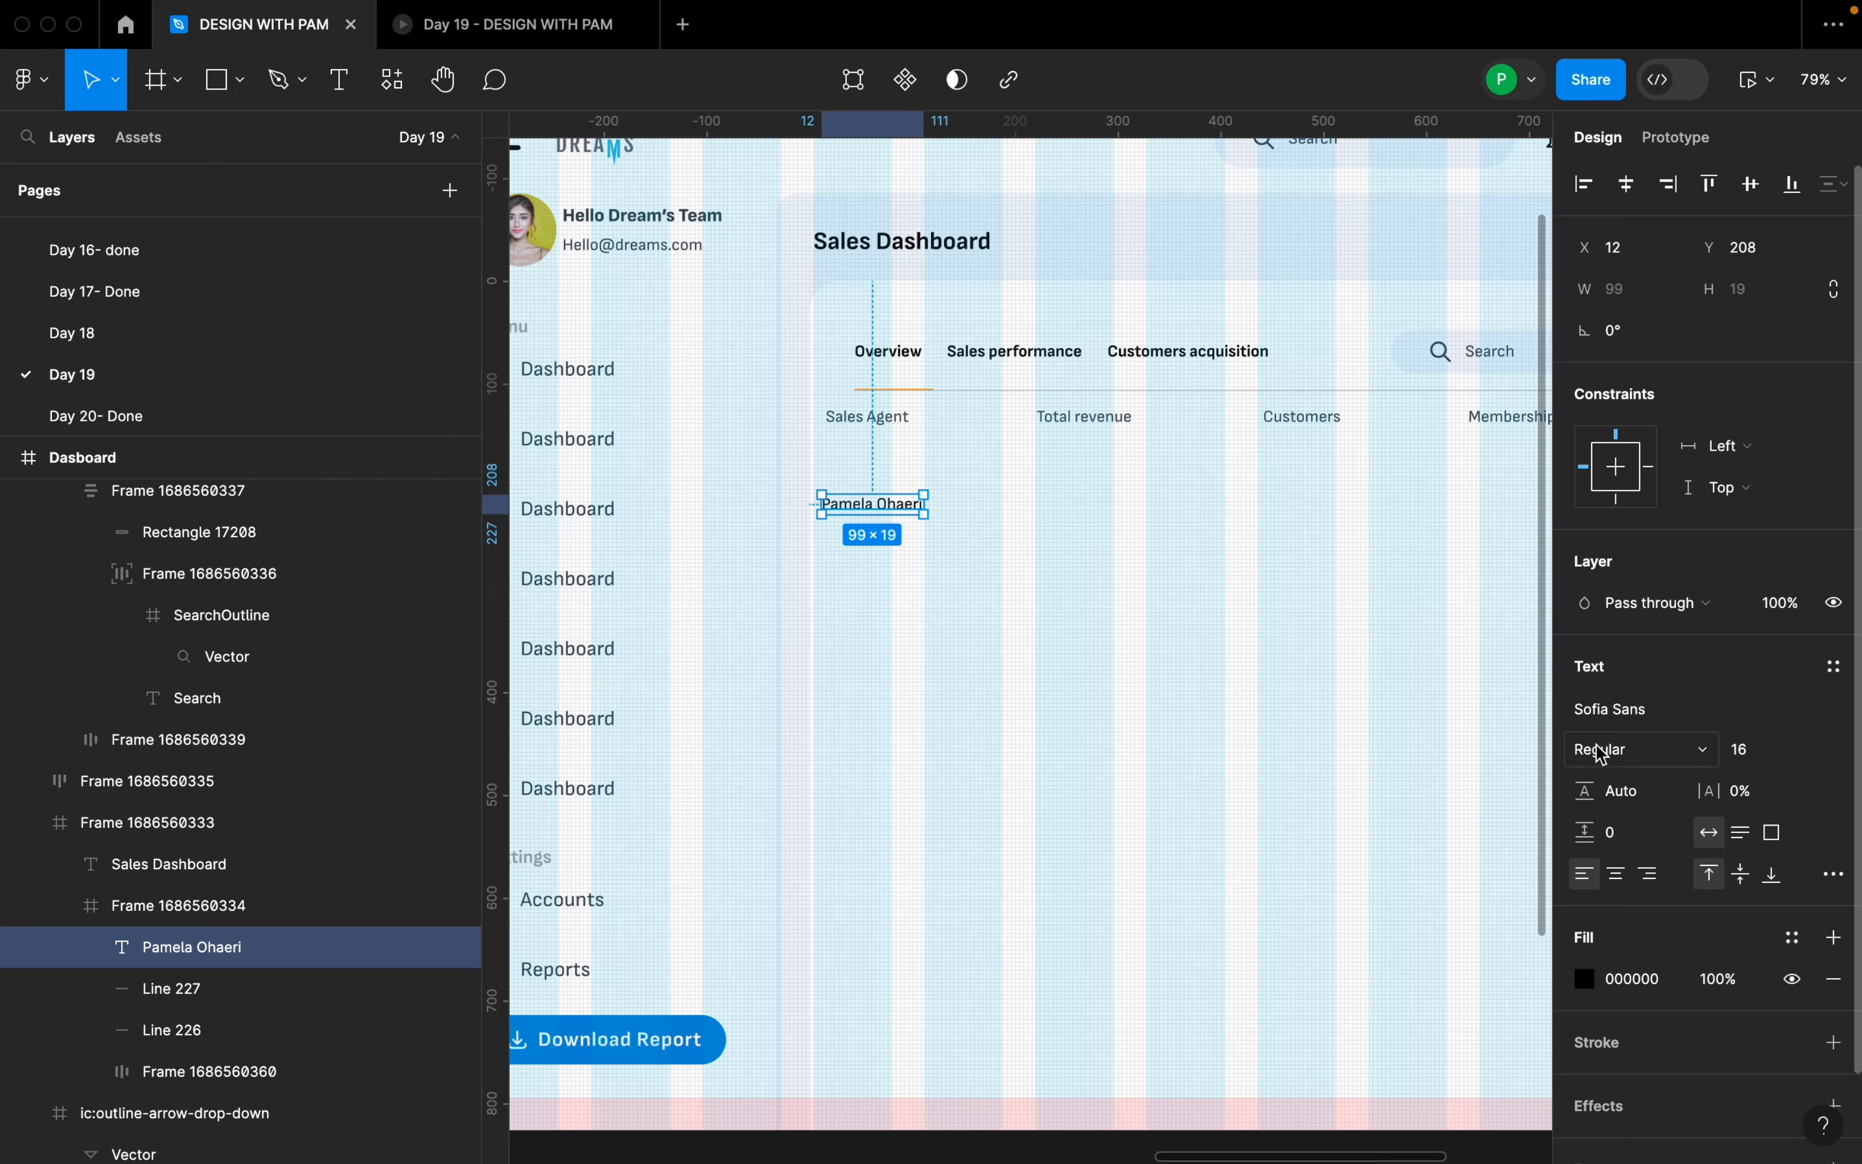
scroll(959, 507, "up", 3)
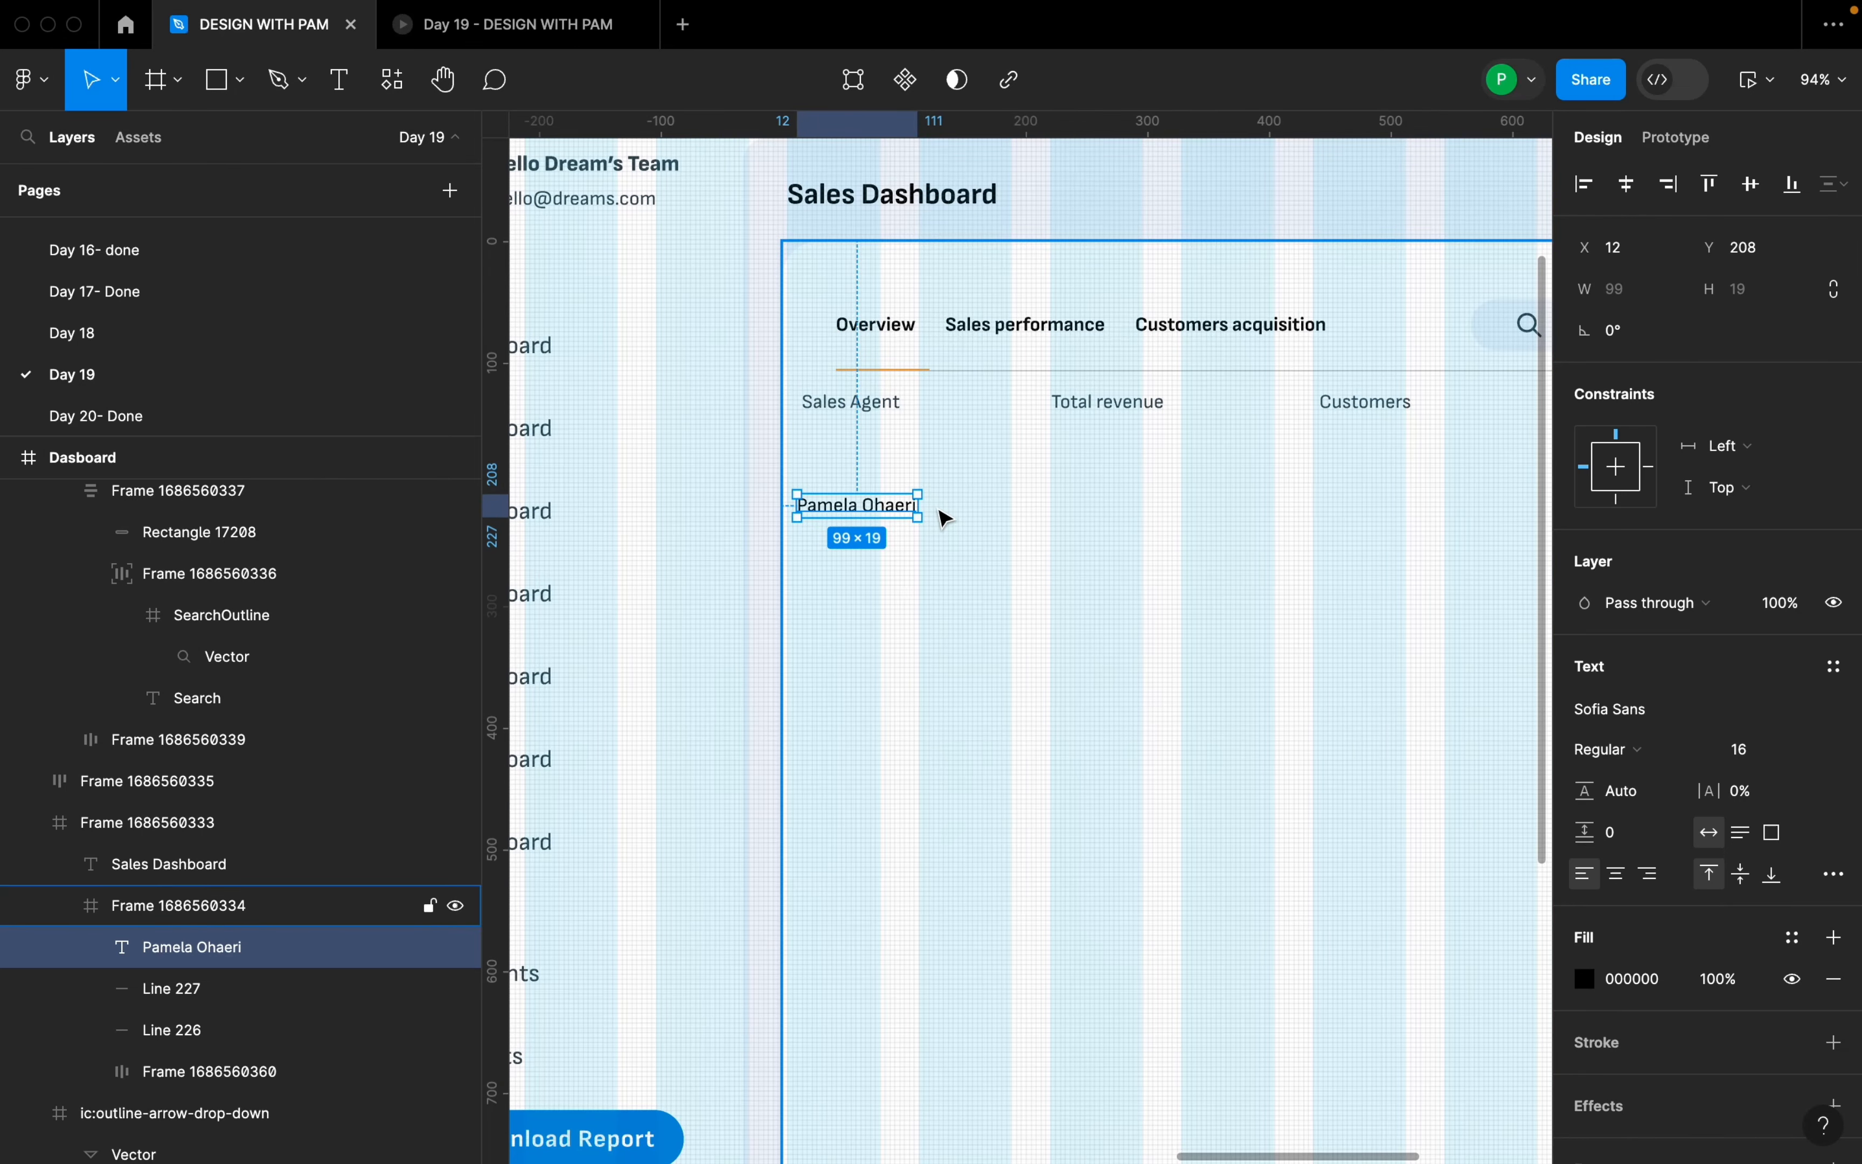
scroll(886, 509, "up", 5)
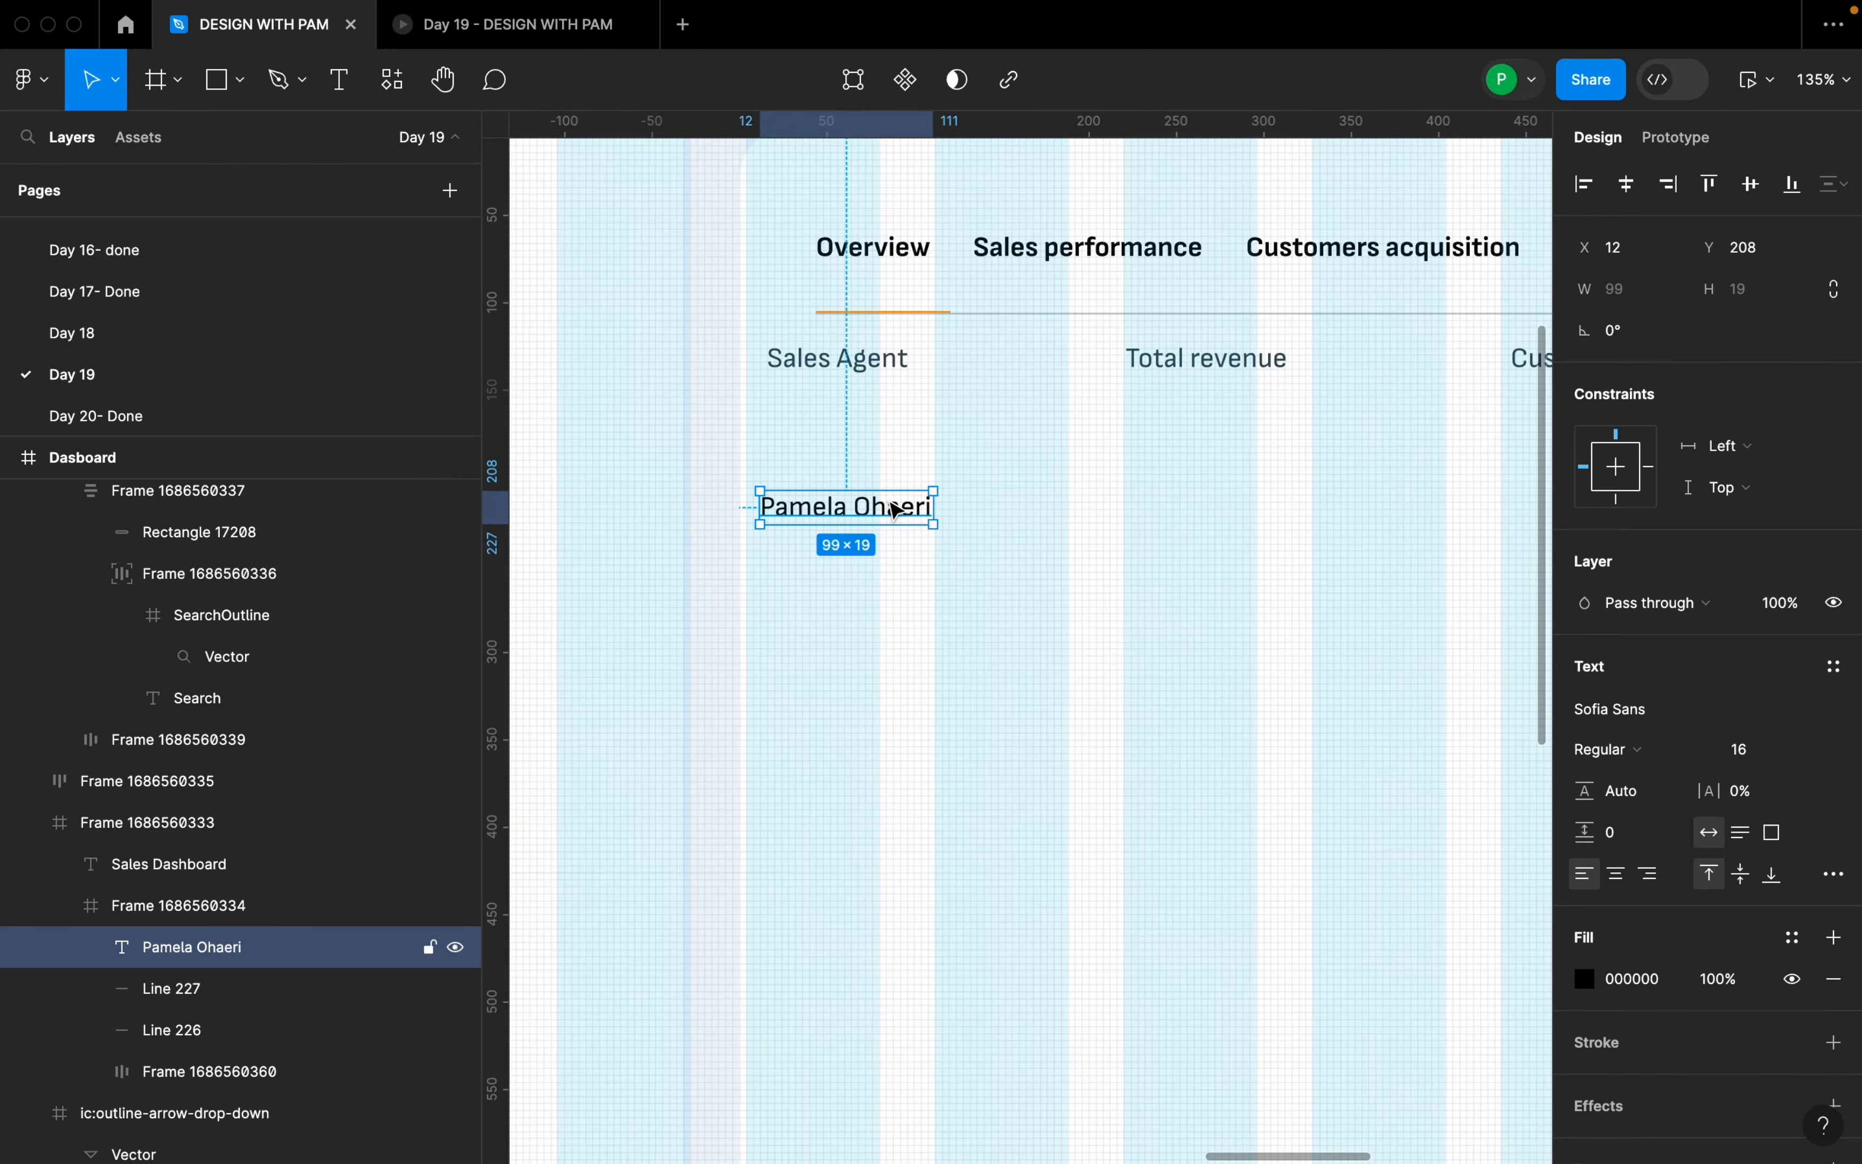
- Move the agent name up to Y 202, duplicate it directly below at Y 238, and fill the copy with ACACAC
left_click_drag(877, 522, 856, 566)
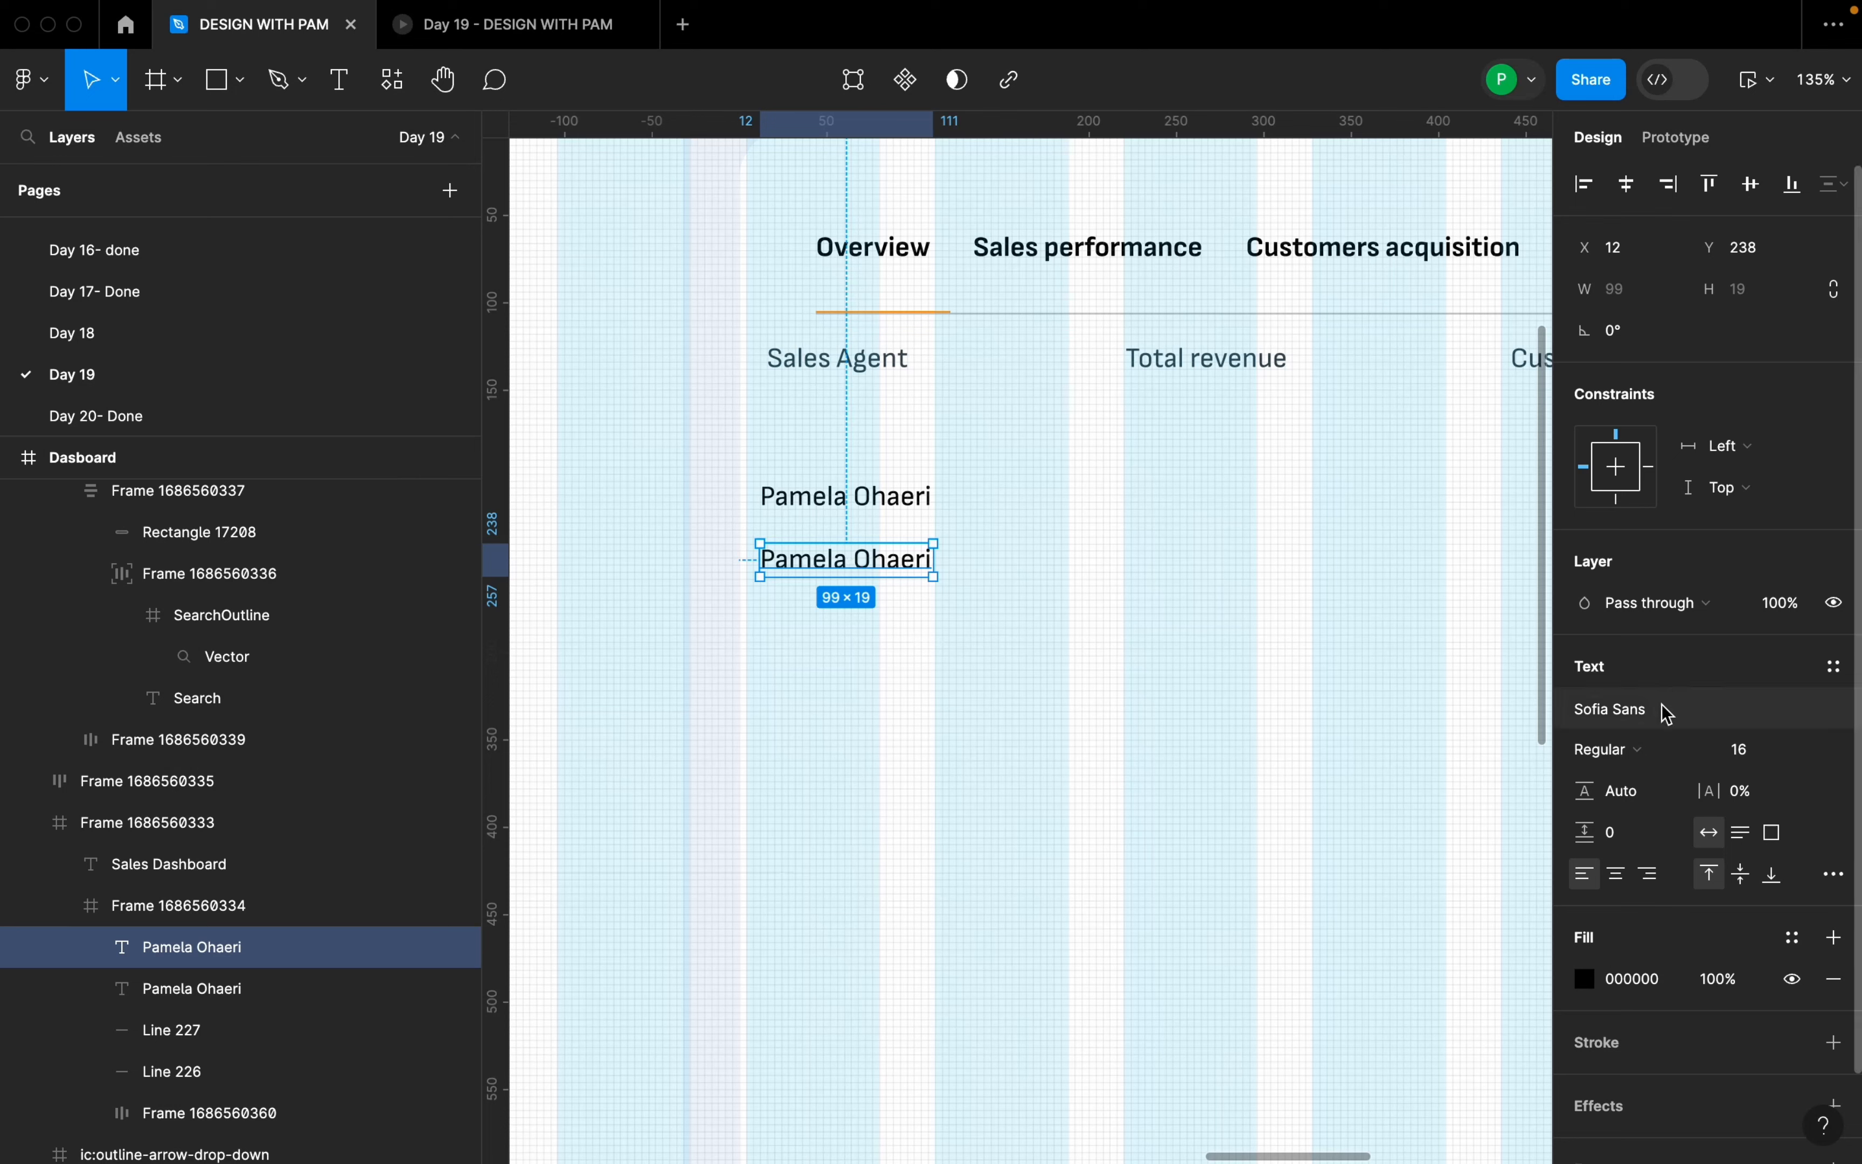
left_click(1630, 982)
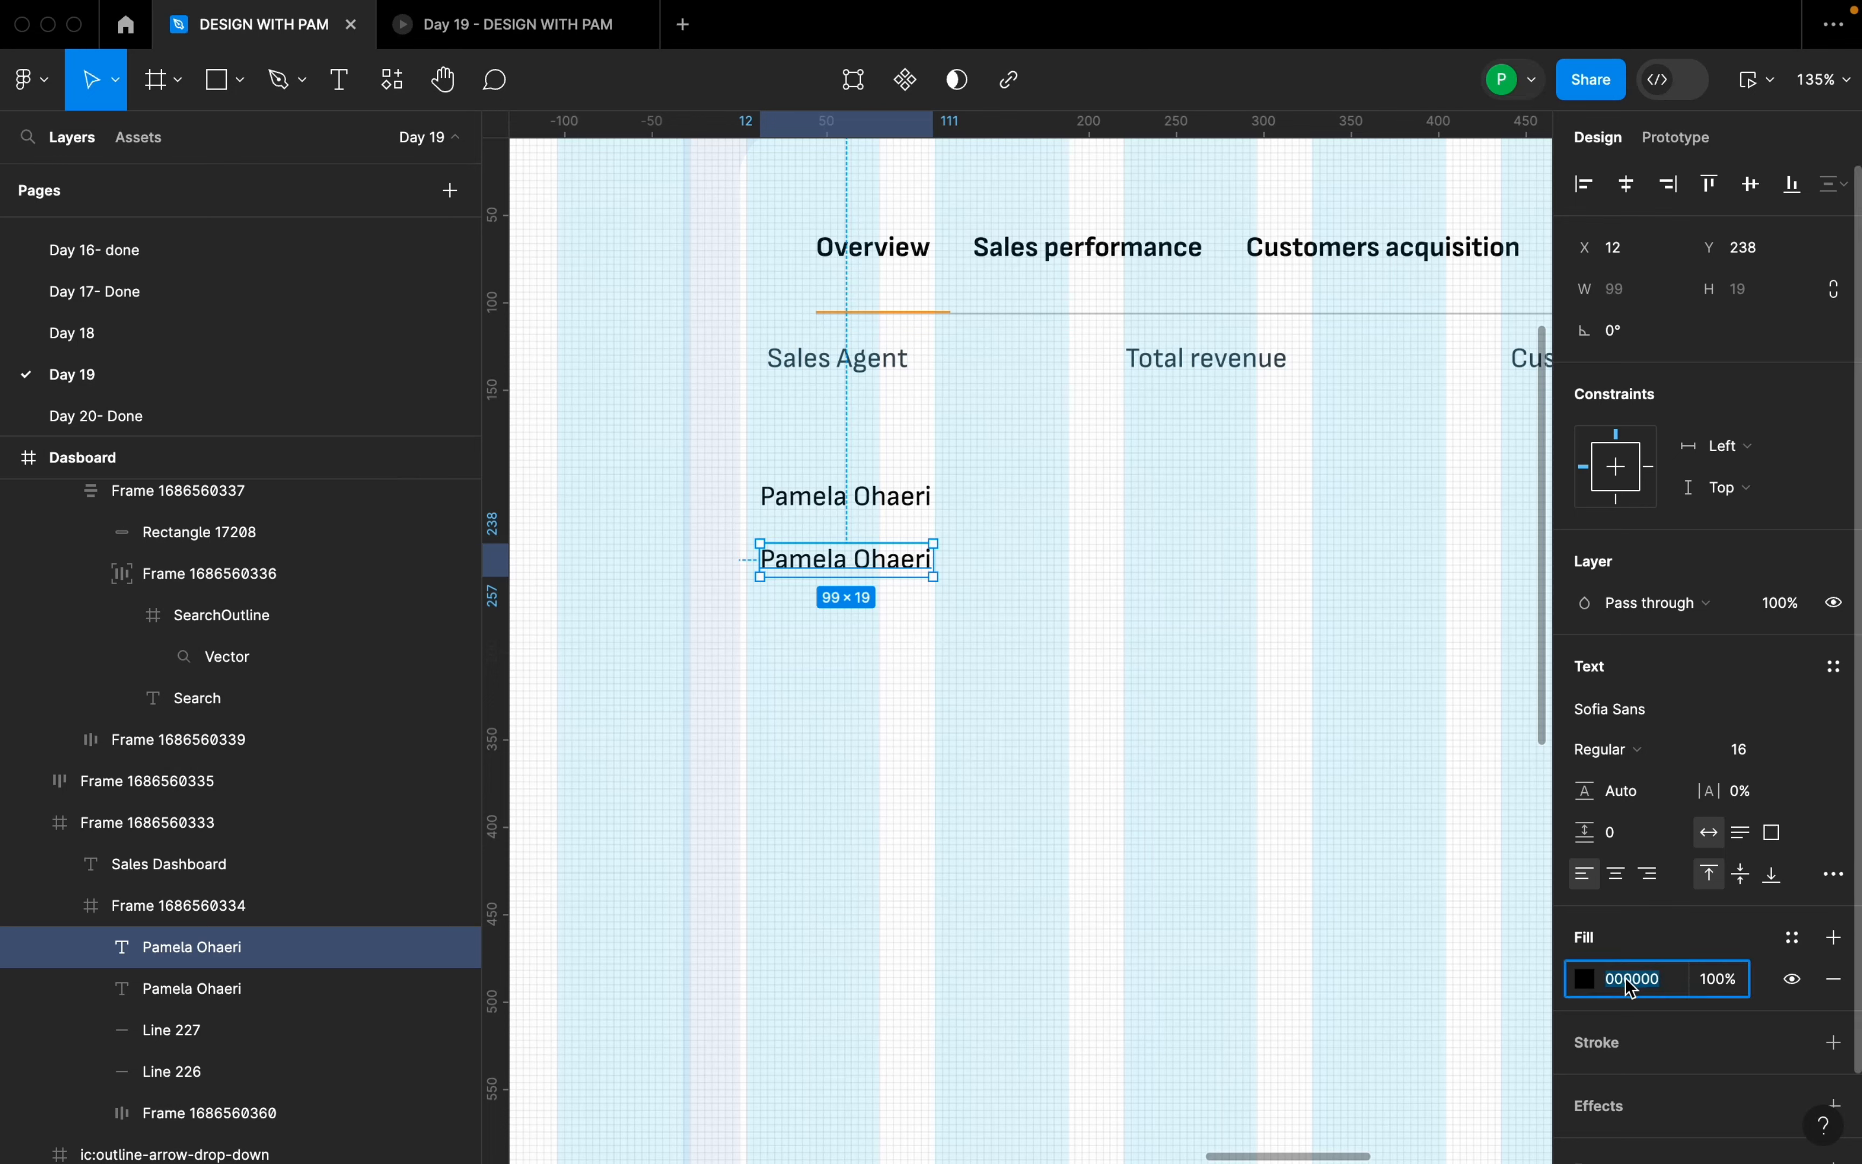
type("acacac")
key("Return")
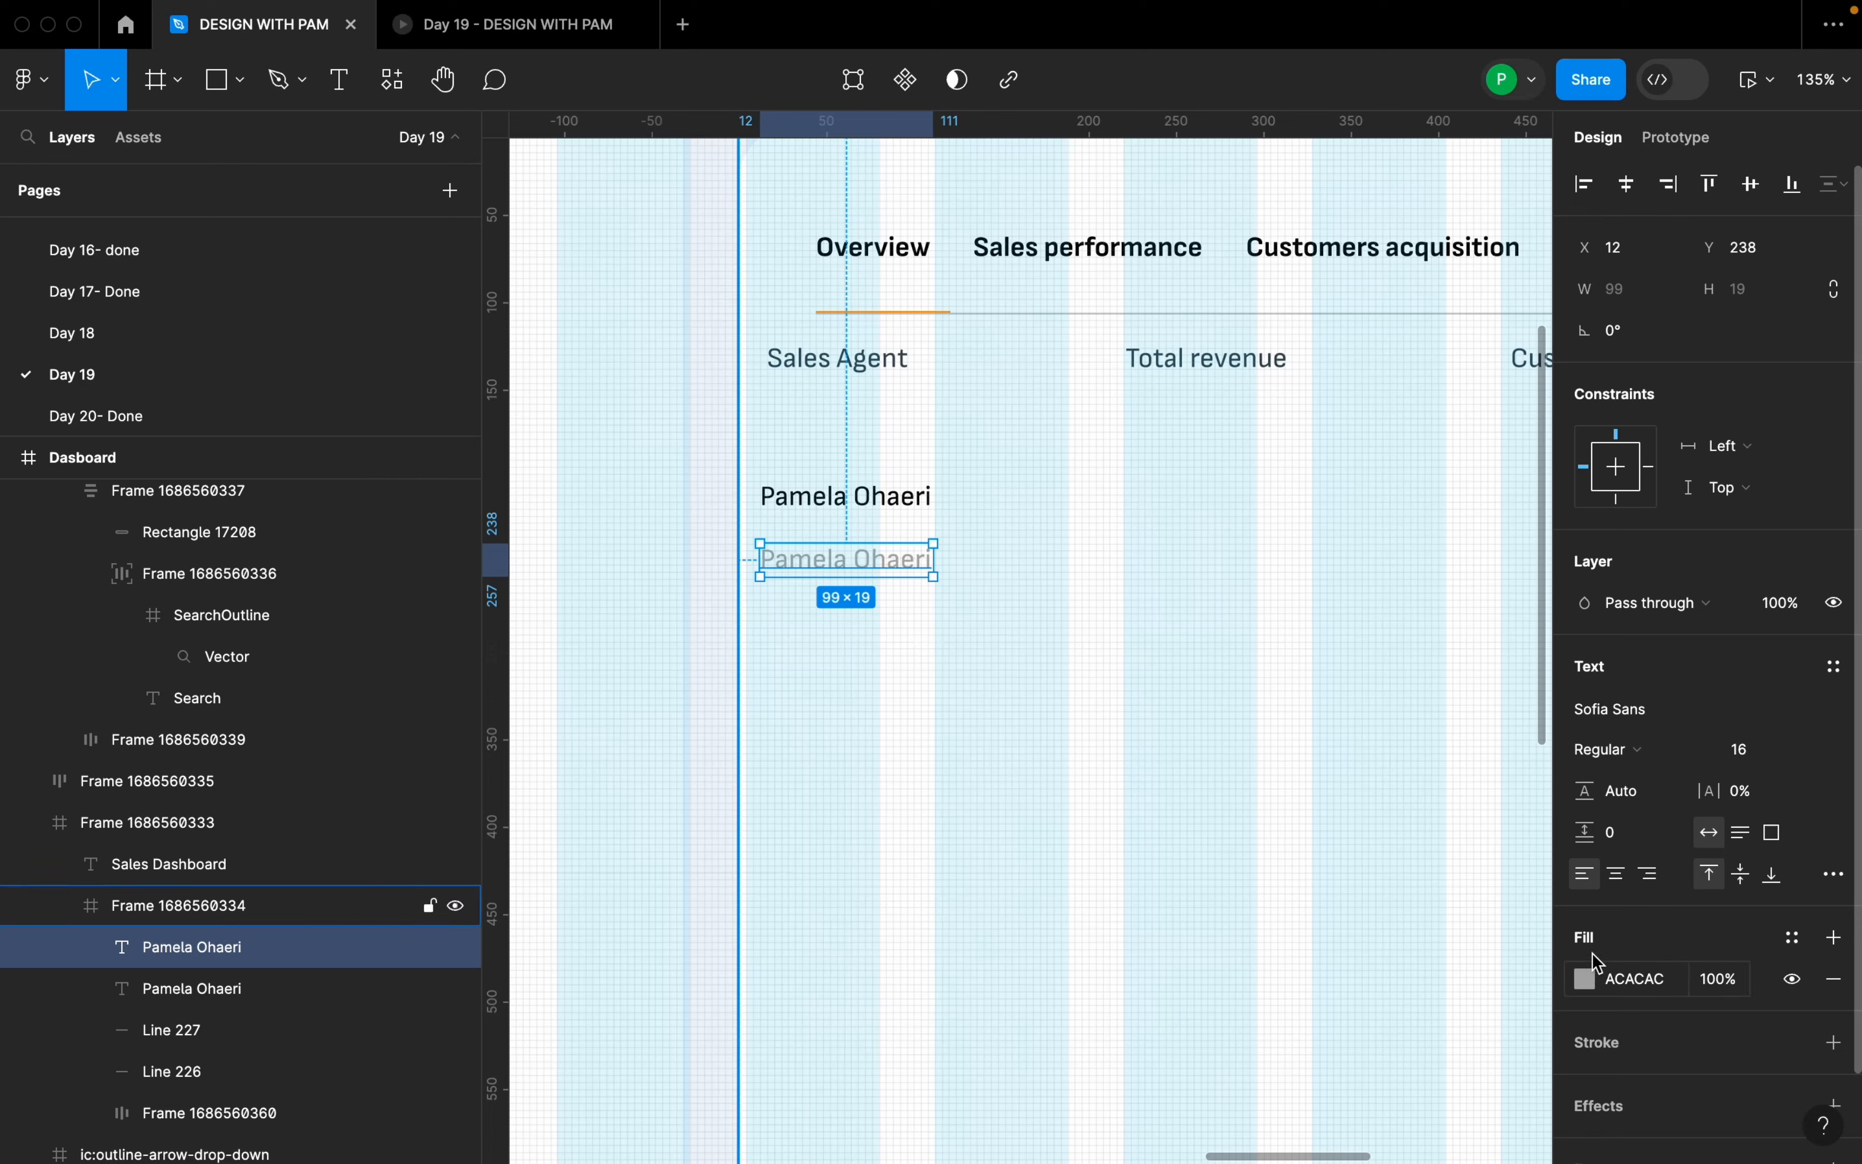
- Set the grey copy of the agent name to Medium weight and font size 14
left_click(1619, 751)
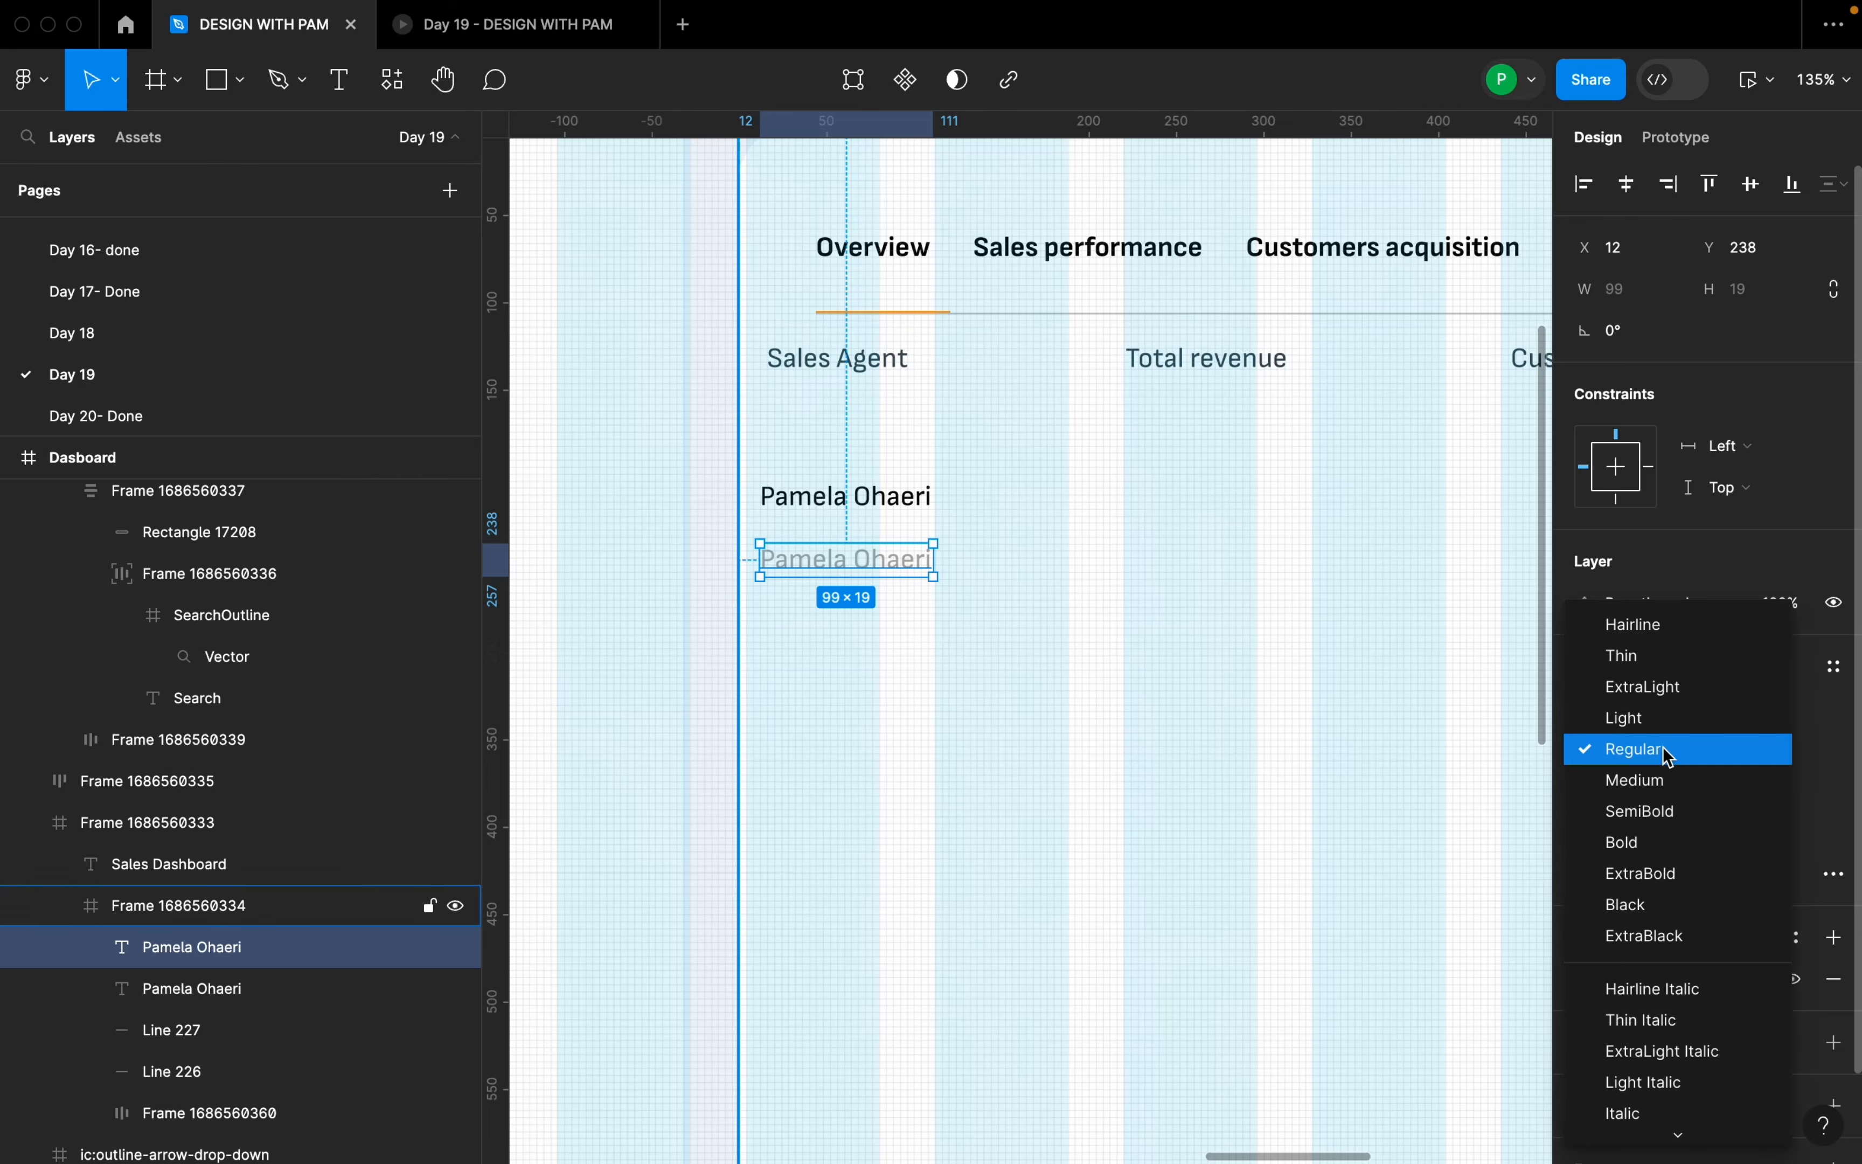
left_click(1671, 782)
left_click(915, 512)
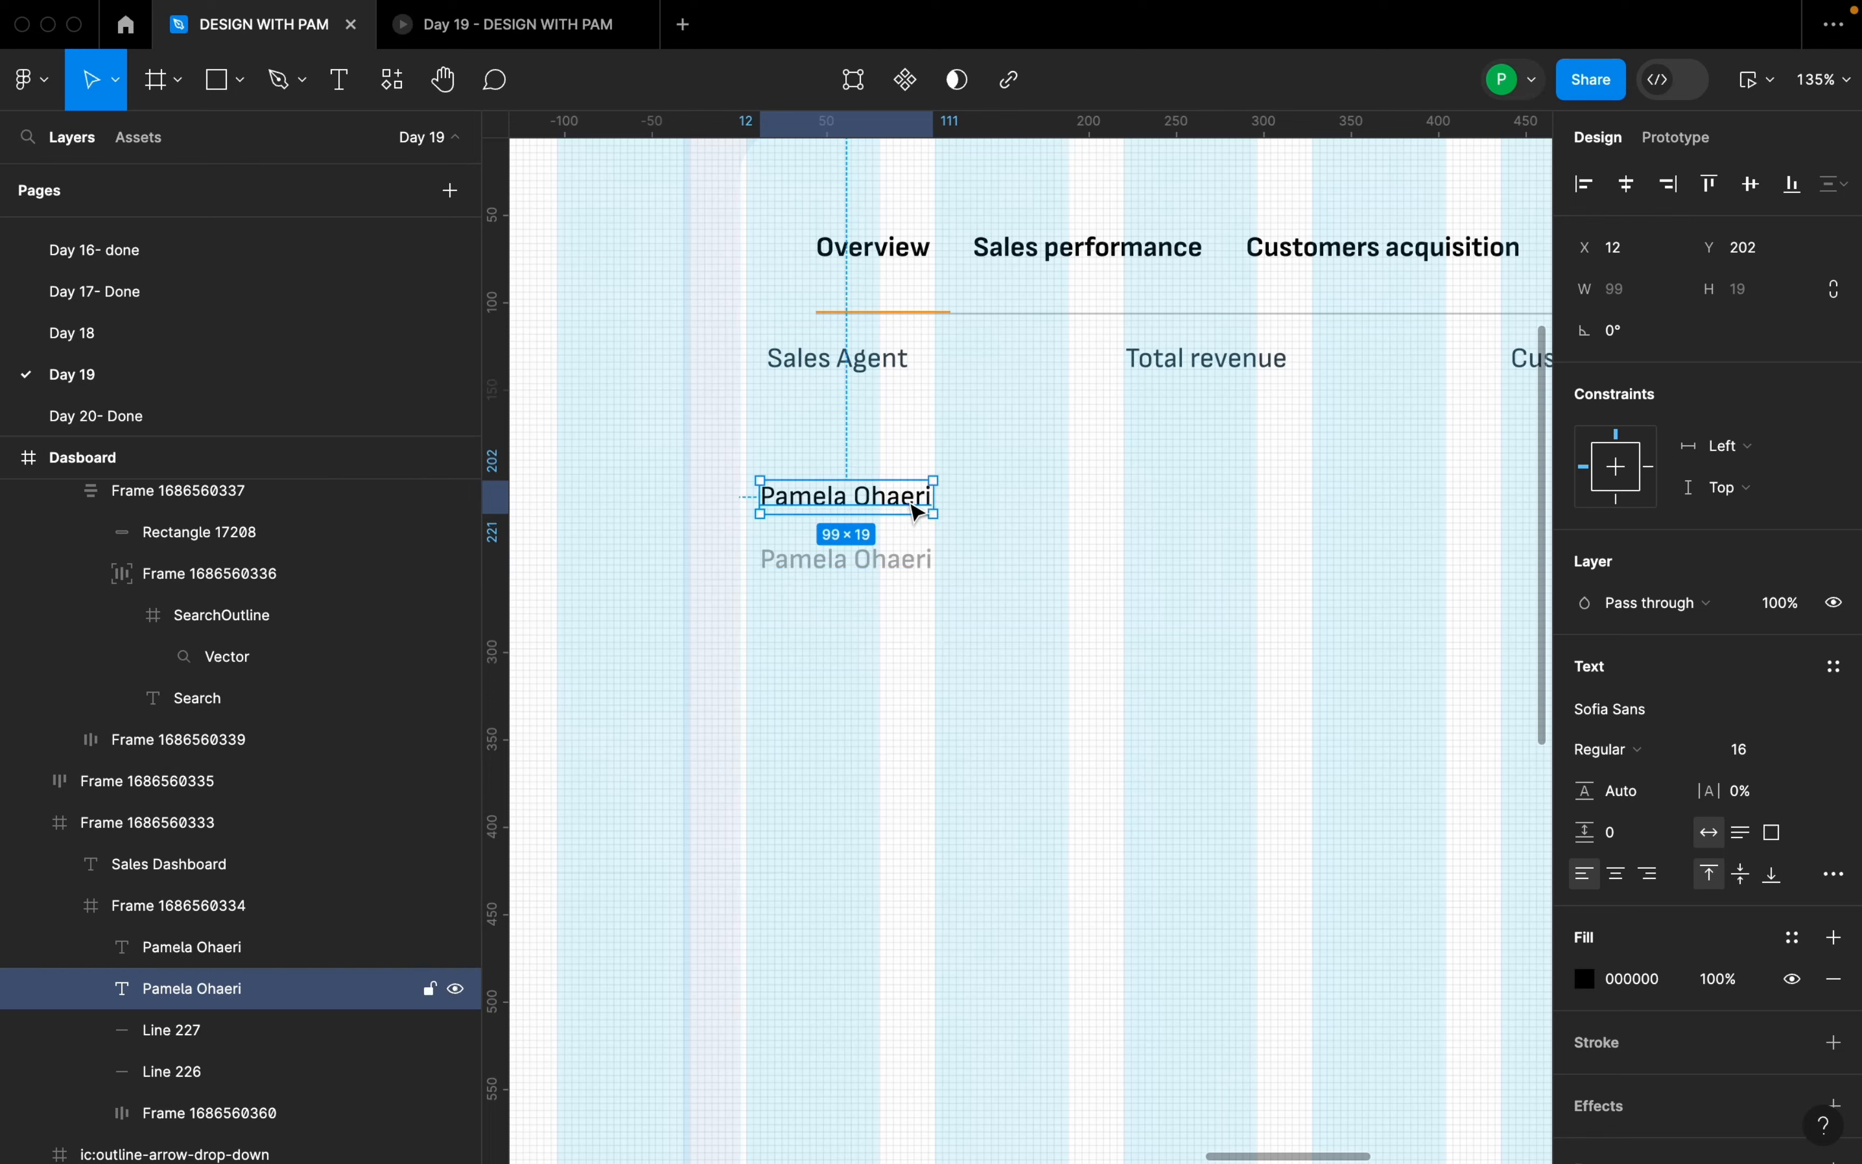
left_click(885, 565)
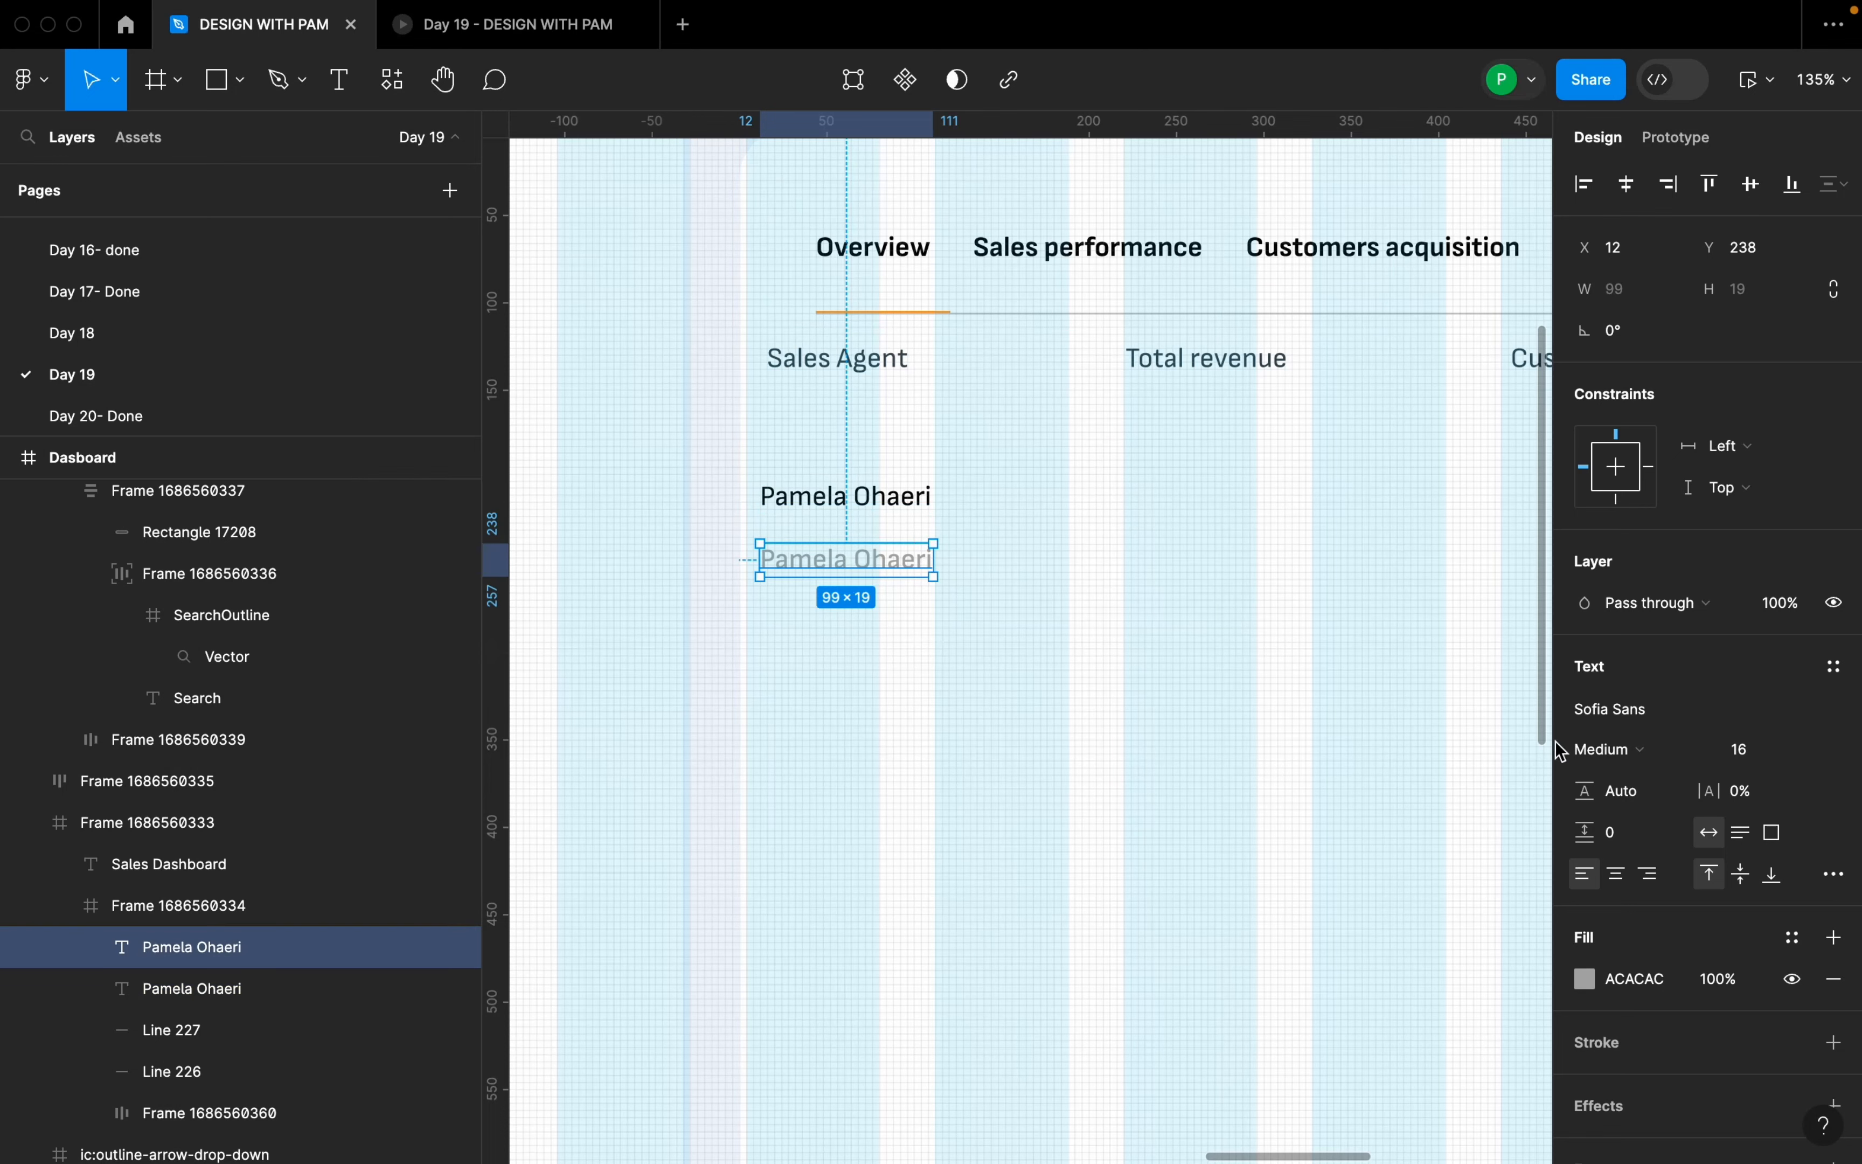
left_click(1812, 754)
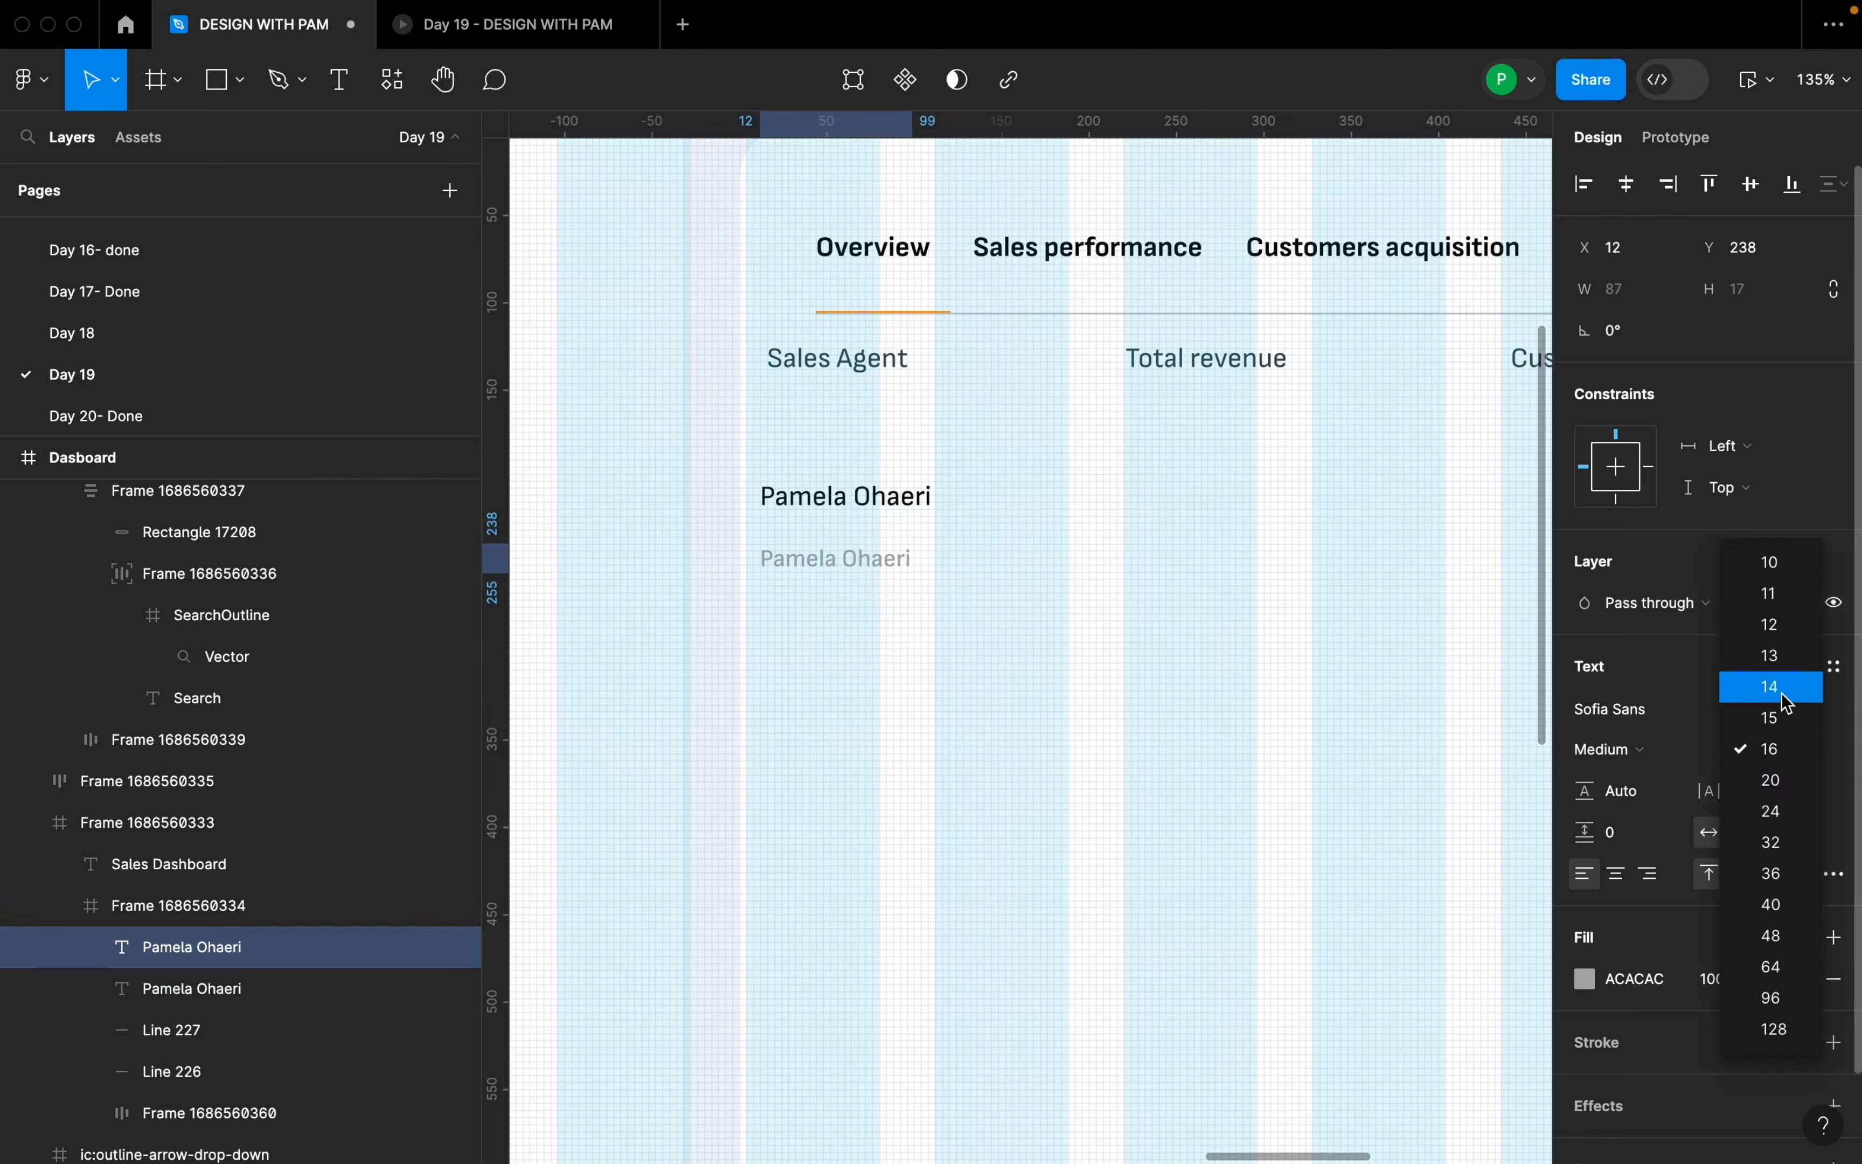
key("Return")
- Move the grey text up to Y 232 and replace its content with an "ID:" label and the agent's ID number
left_click_drag(818, 555, 814, 544)
type("I")
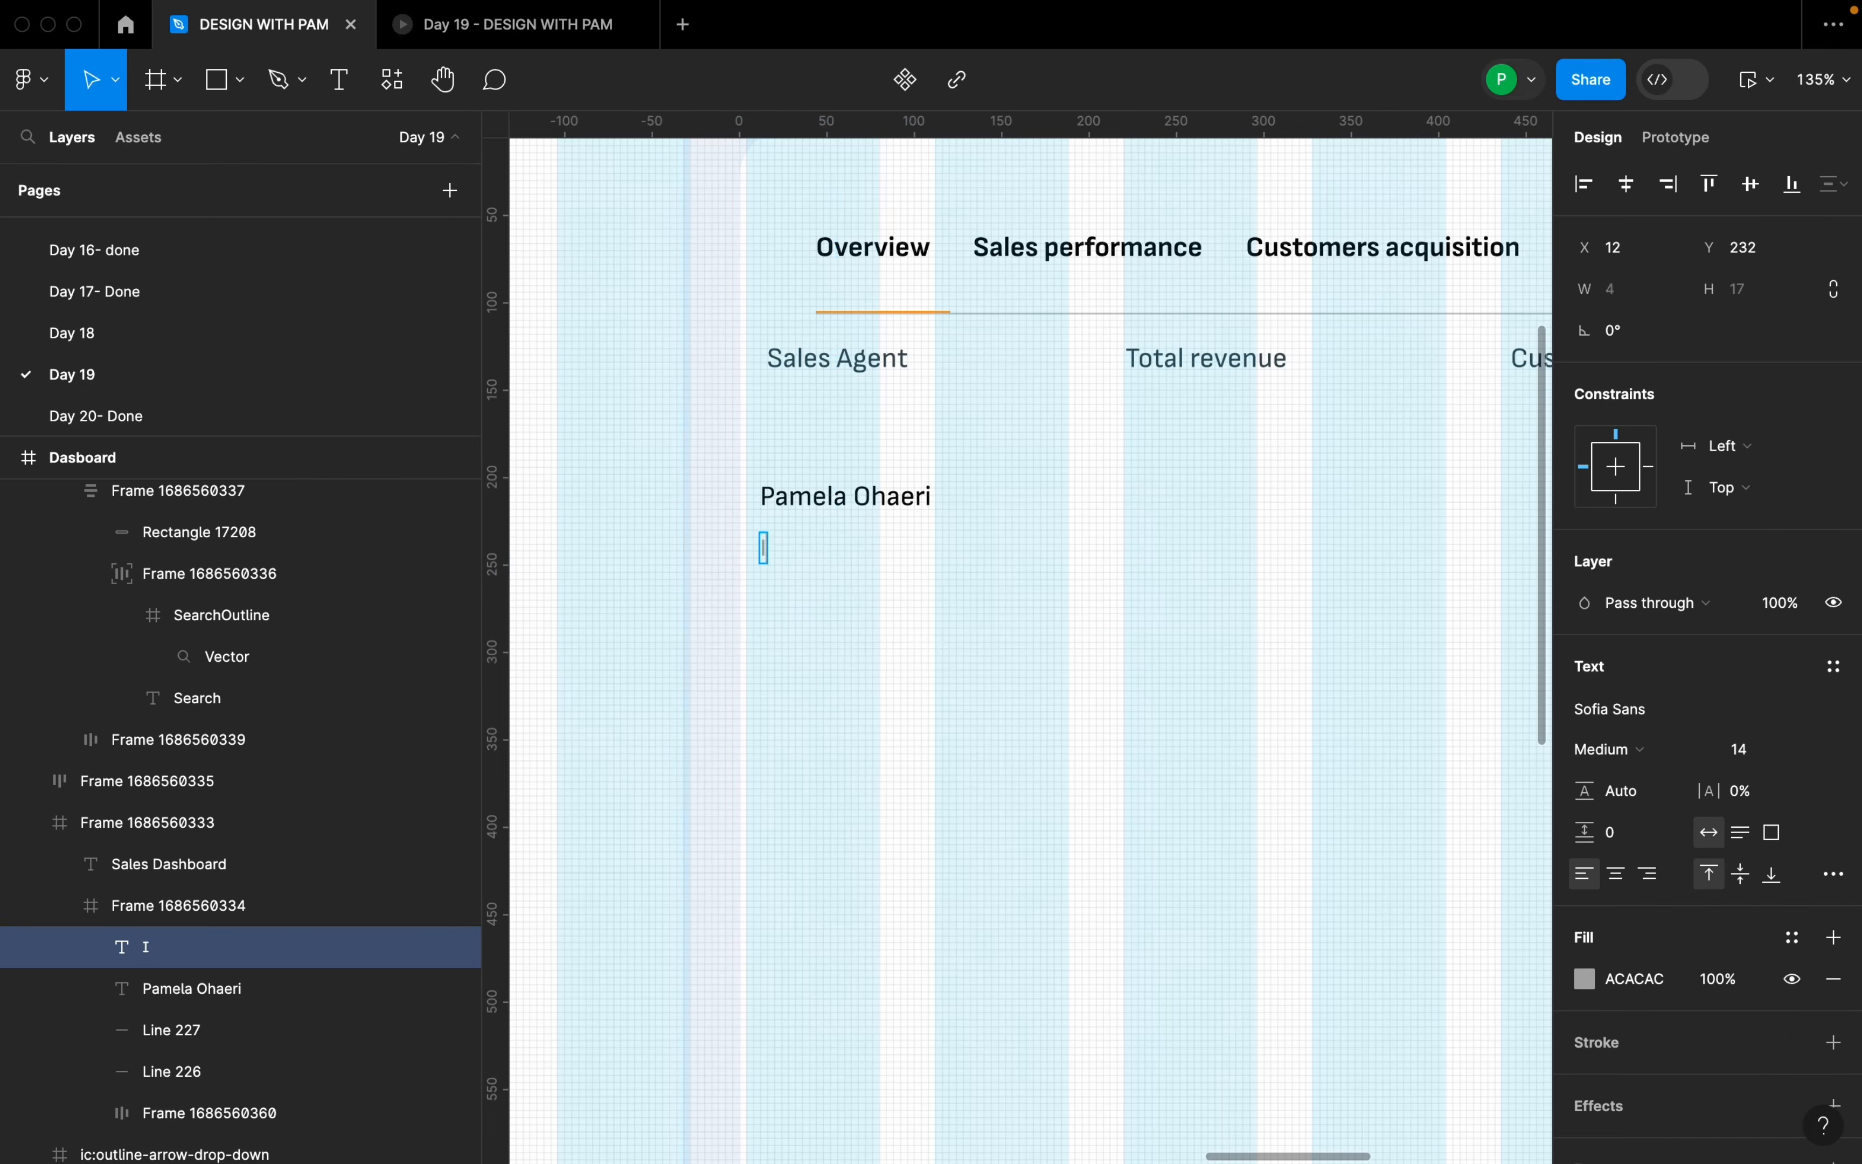
type("C\"")
key("Caps_Lock")
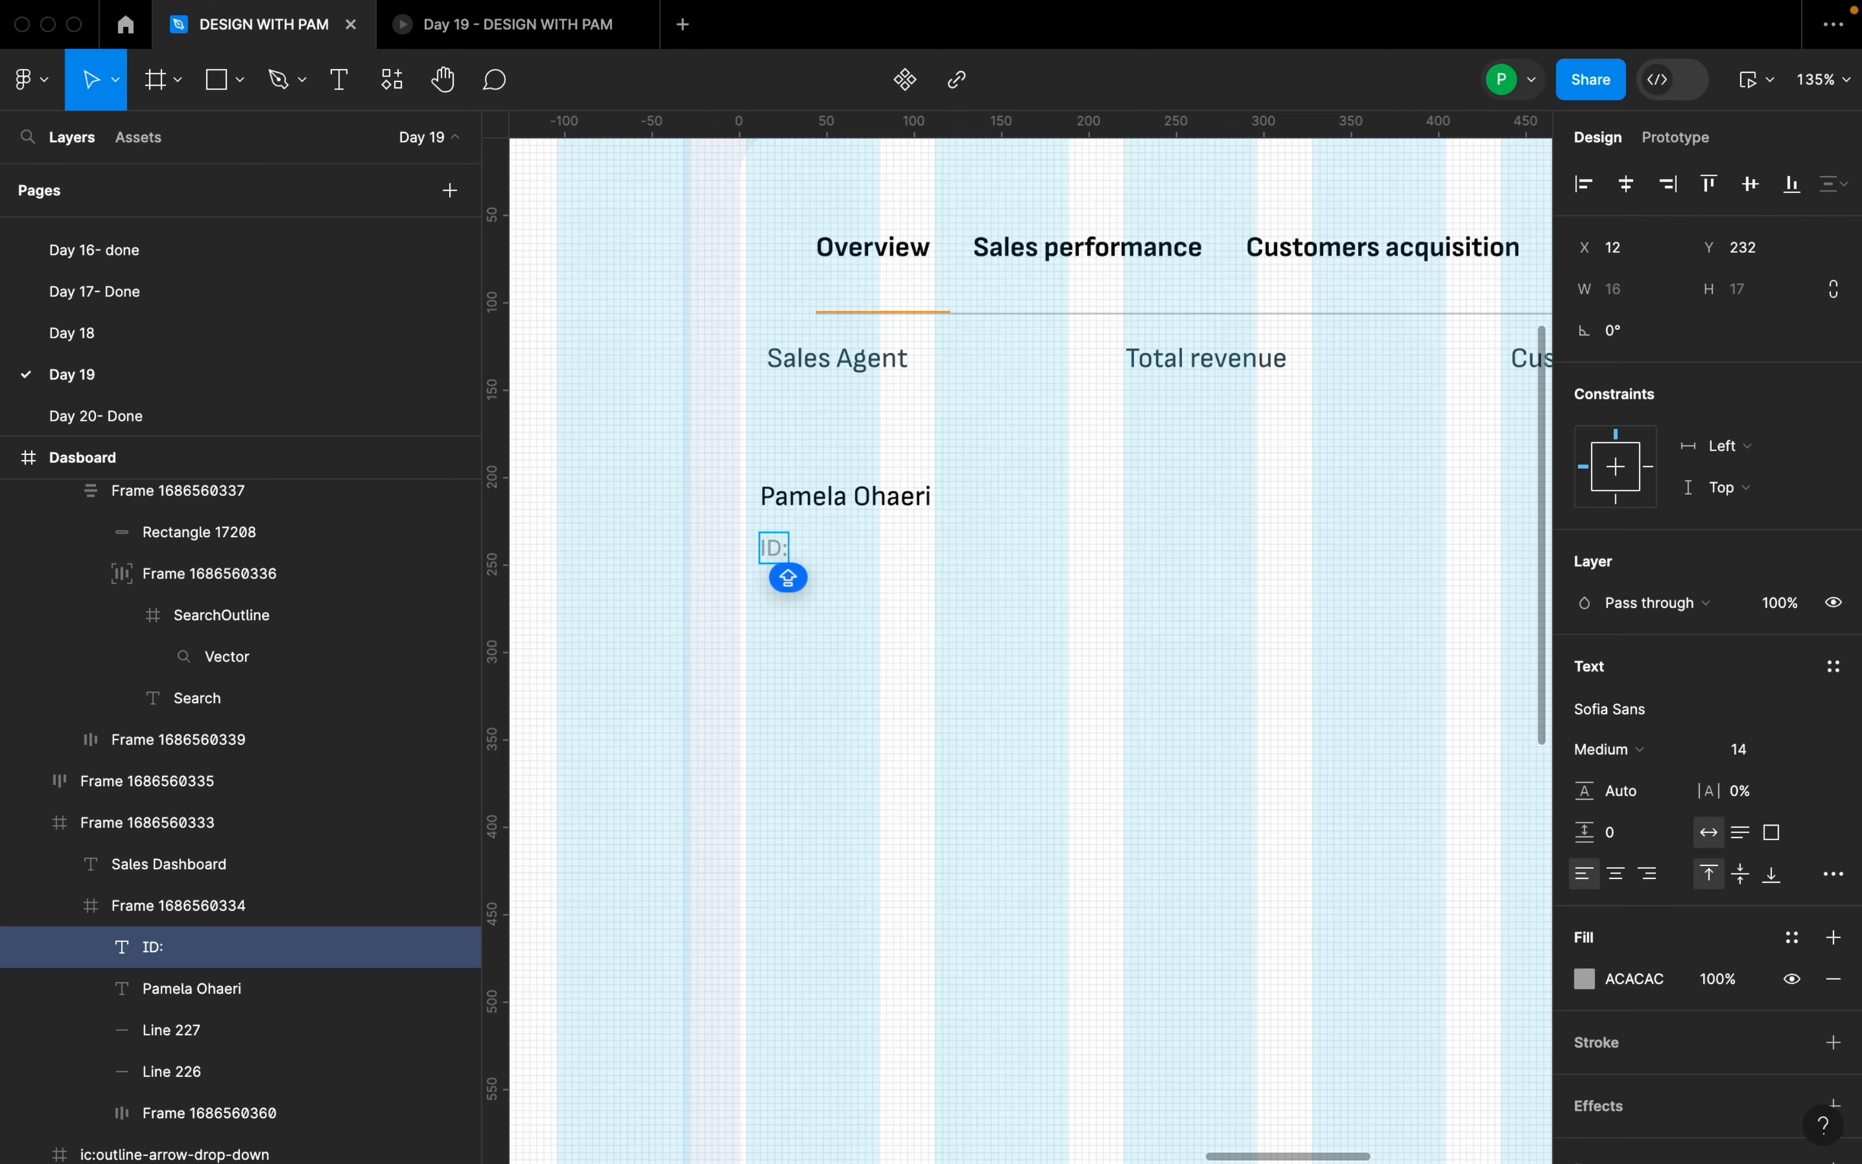
type("000123")
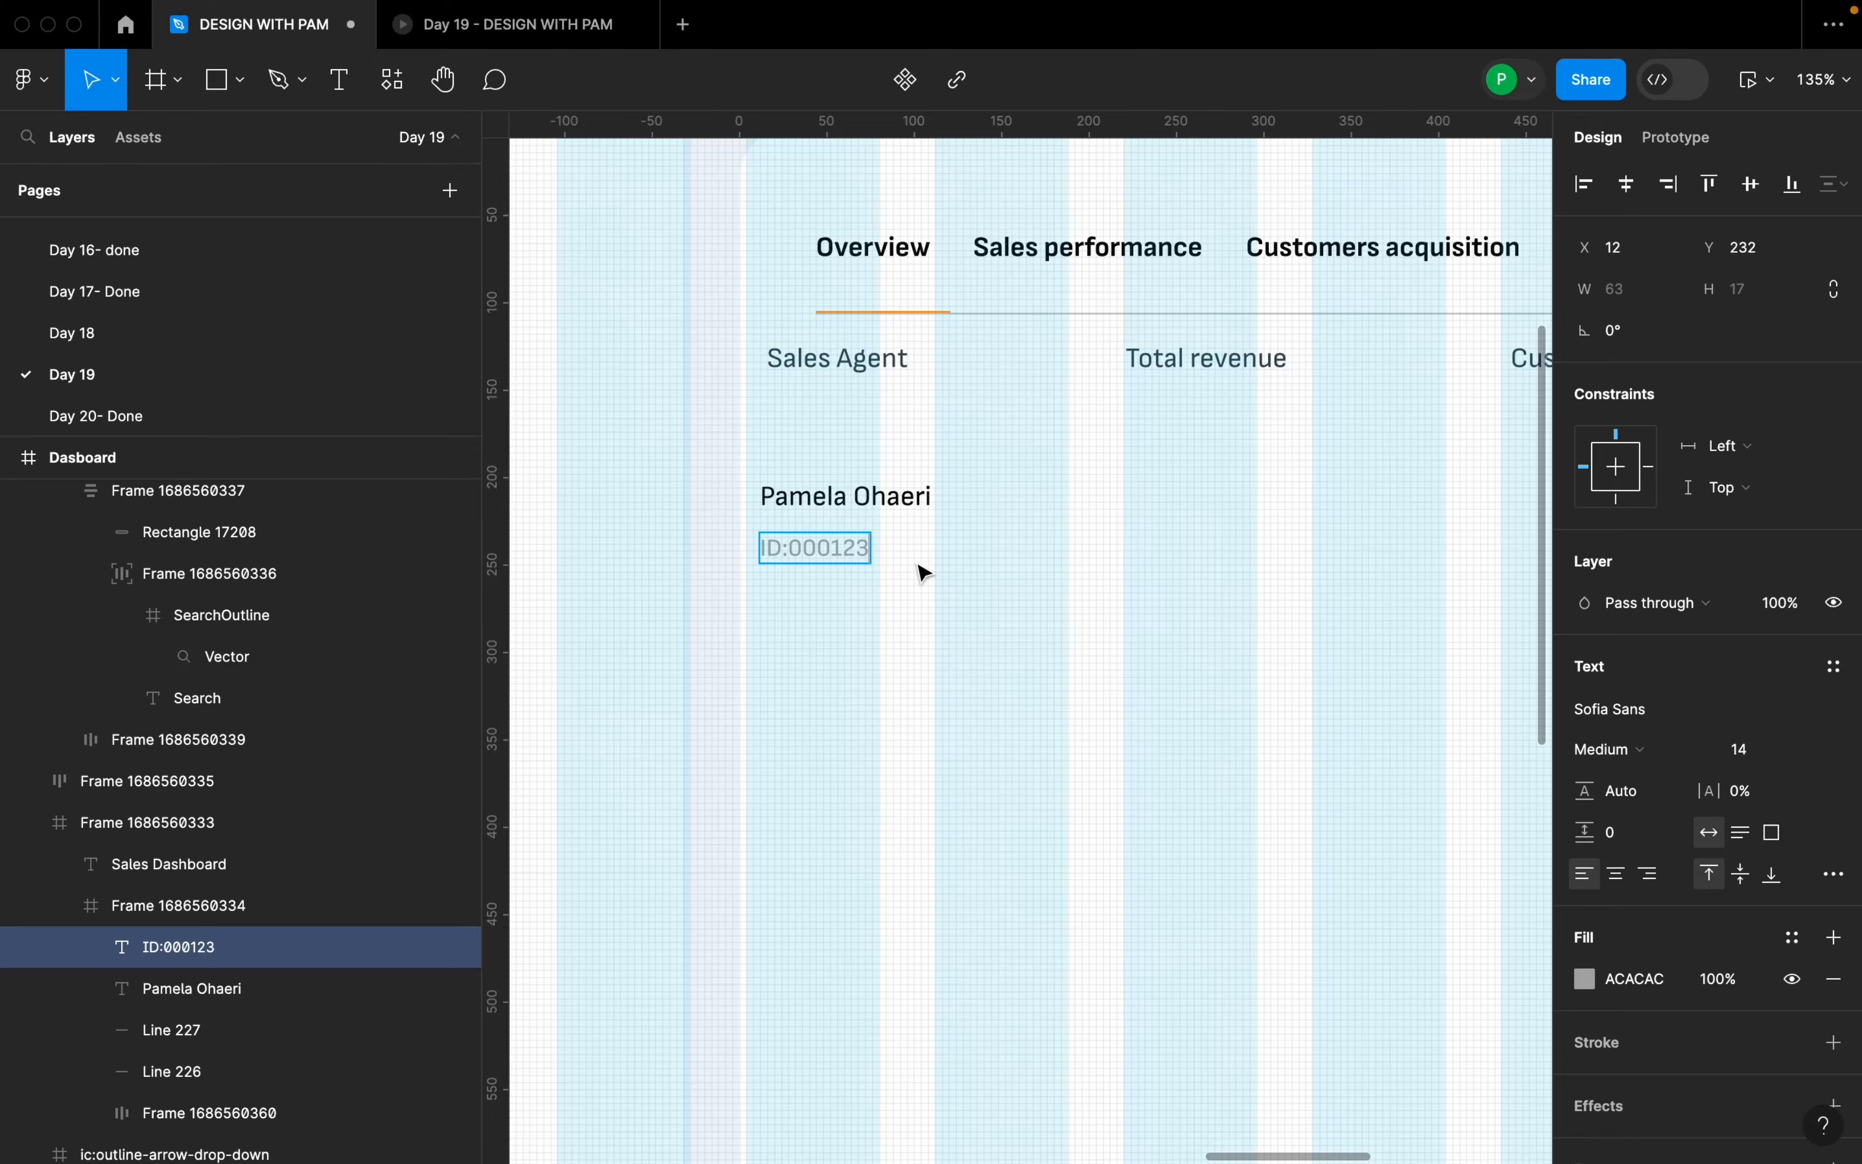
- Copy the ID text from the first table row of the day 2 reference and paste it over the grey ID text
scroll(923, 549, "up", 2)
scroll(923, 549, "down", 8)
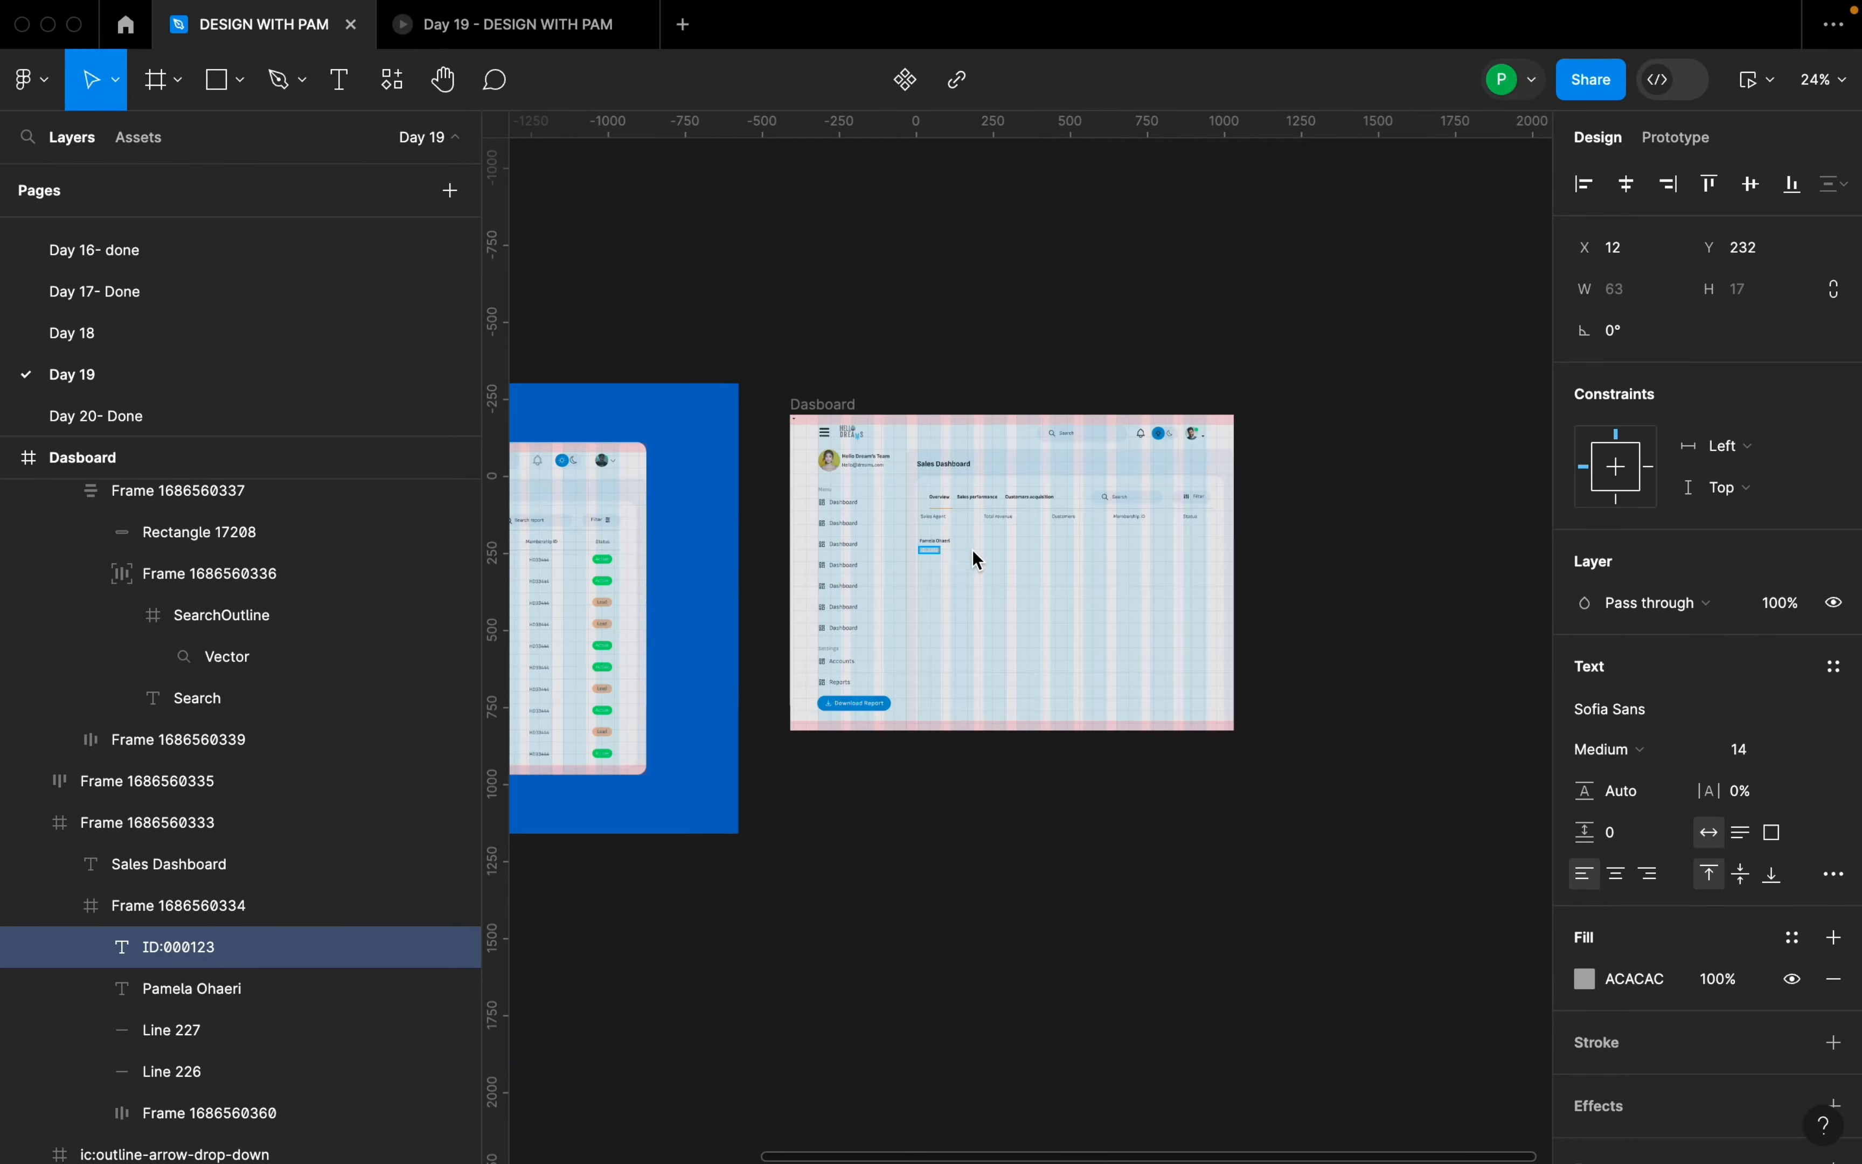
scroll(611, 582, "up", 15)
triple_click(943, 537)
key("super+c")
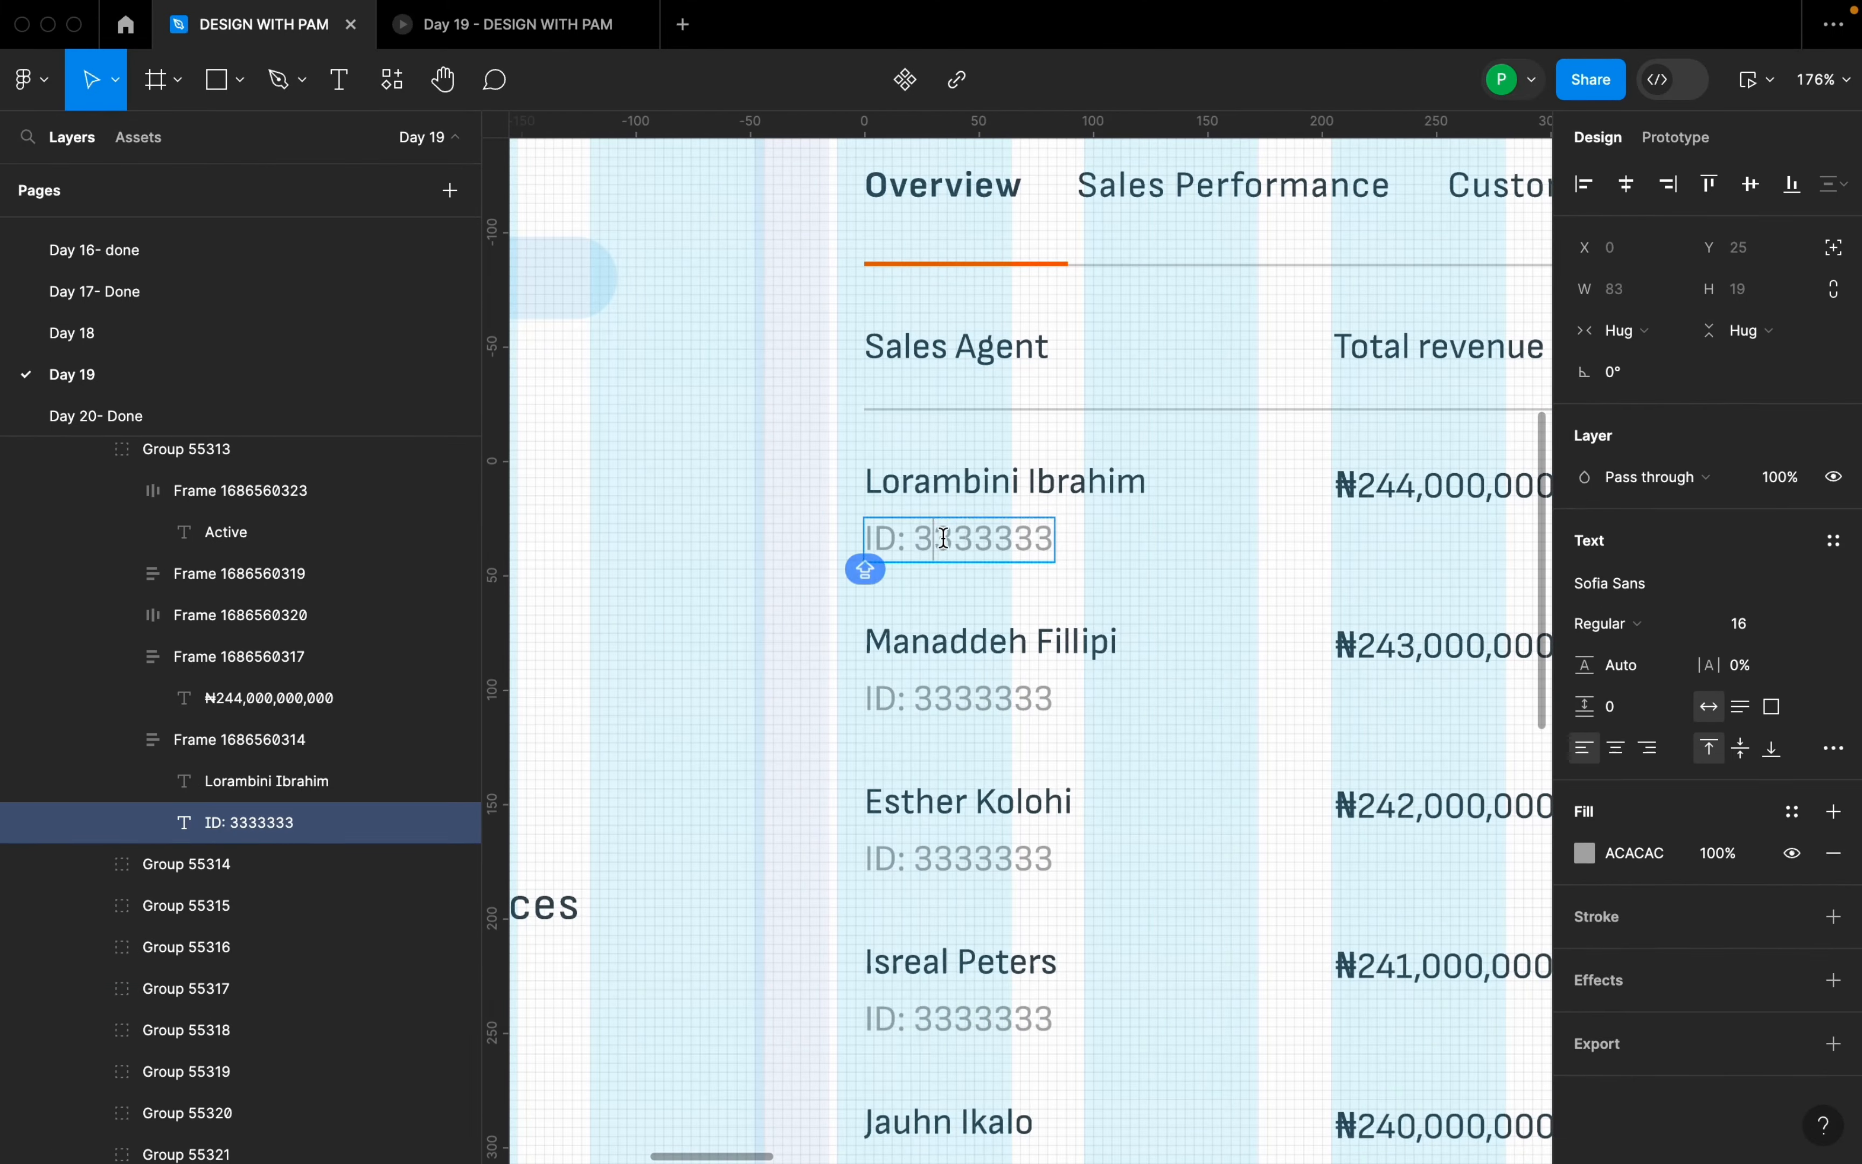
scroll(699, 557, "down", 10)
scroll(698, 555, "down", 5)
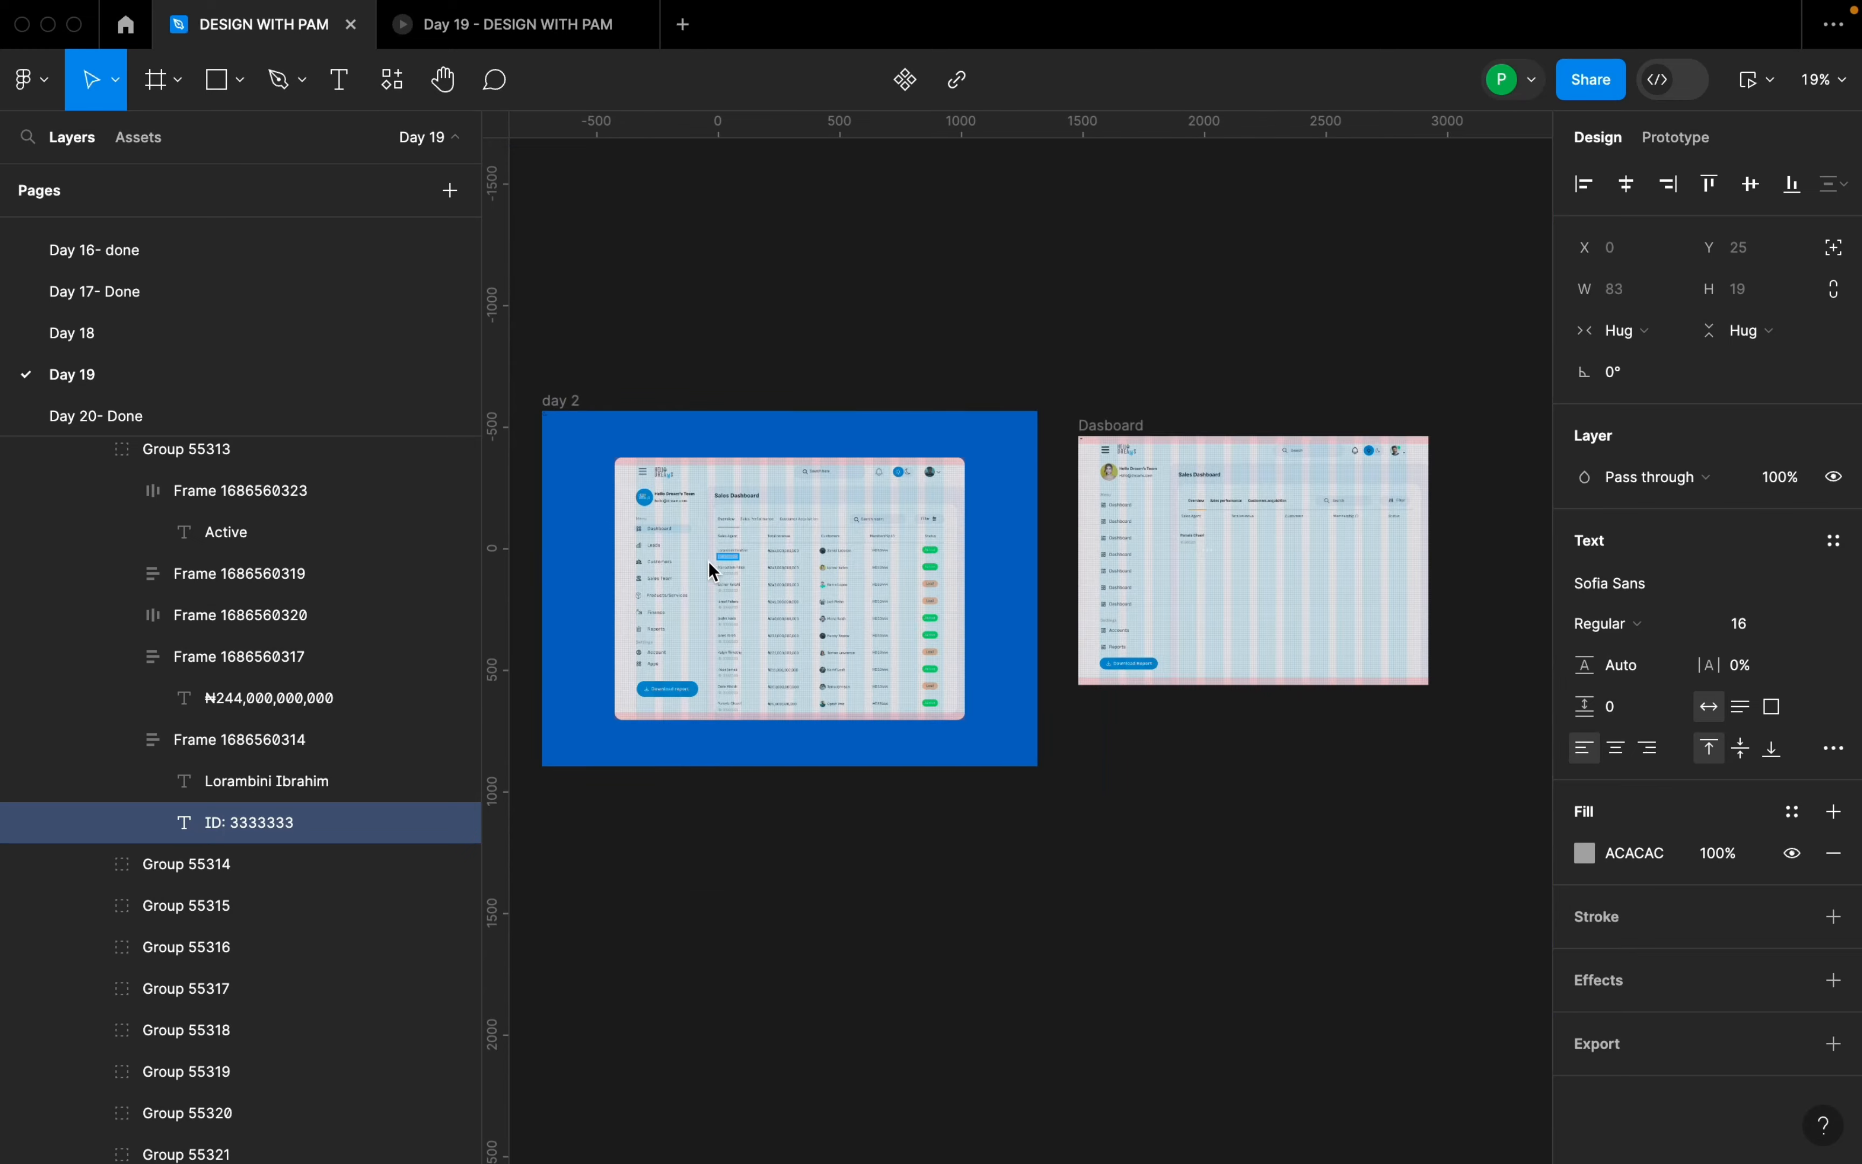
scroll(1122, 566, "up", 10)
triple_click(1306, 483)
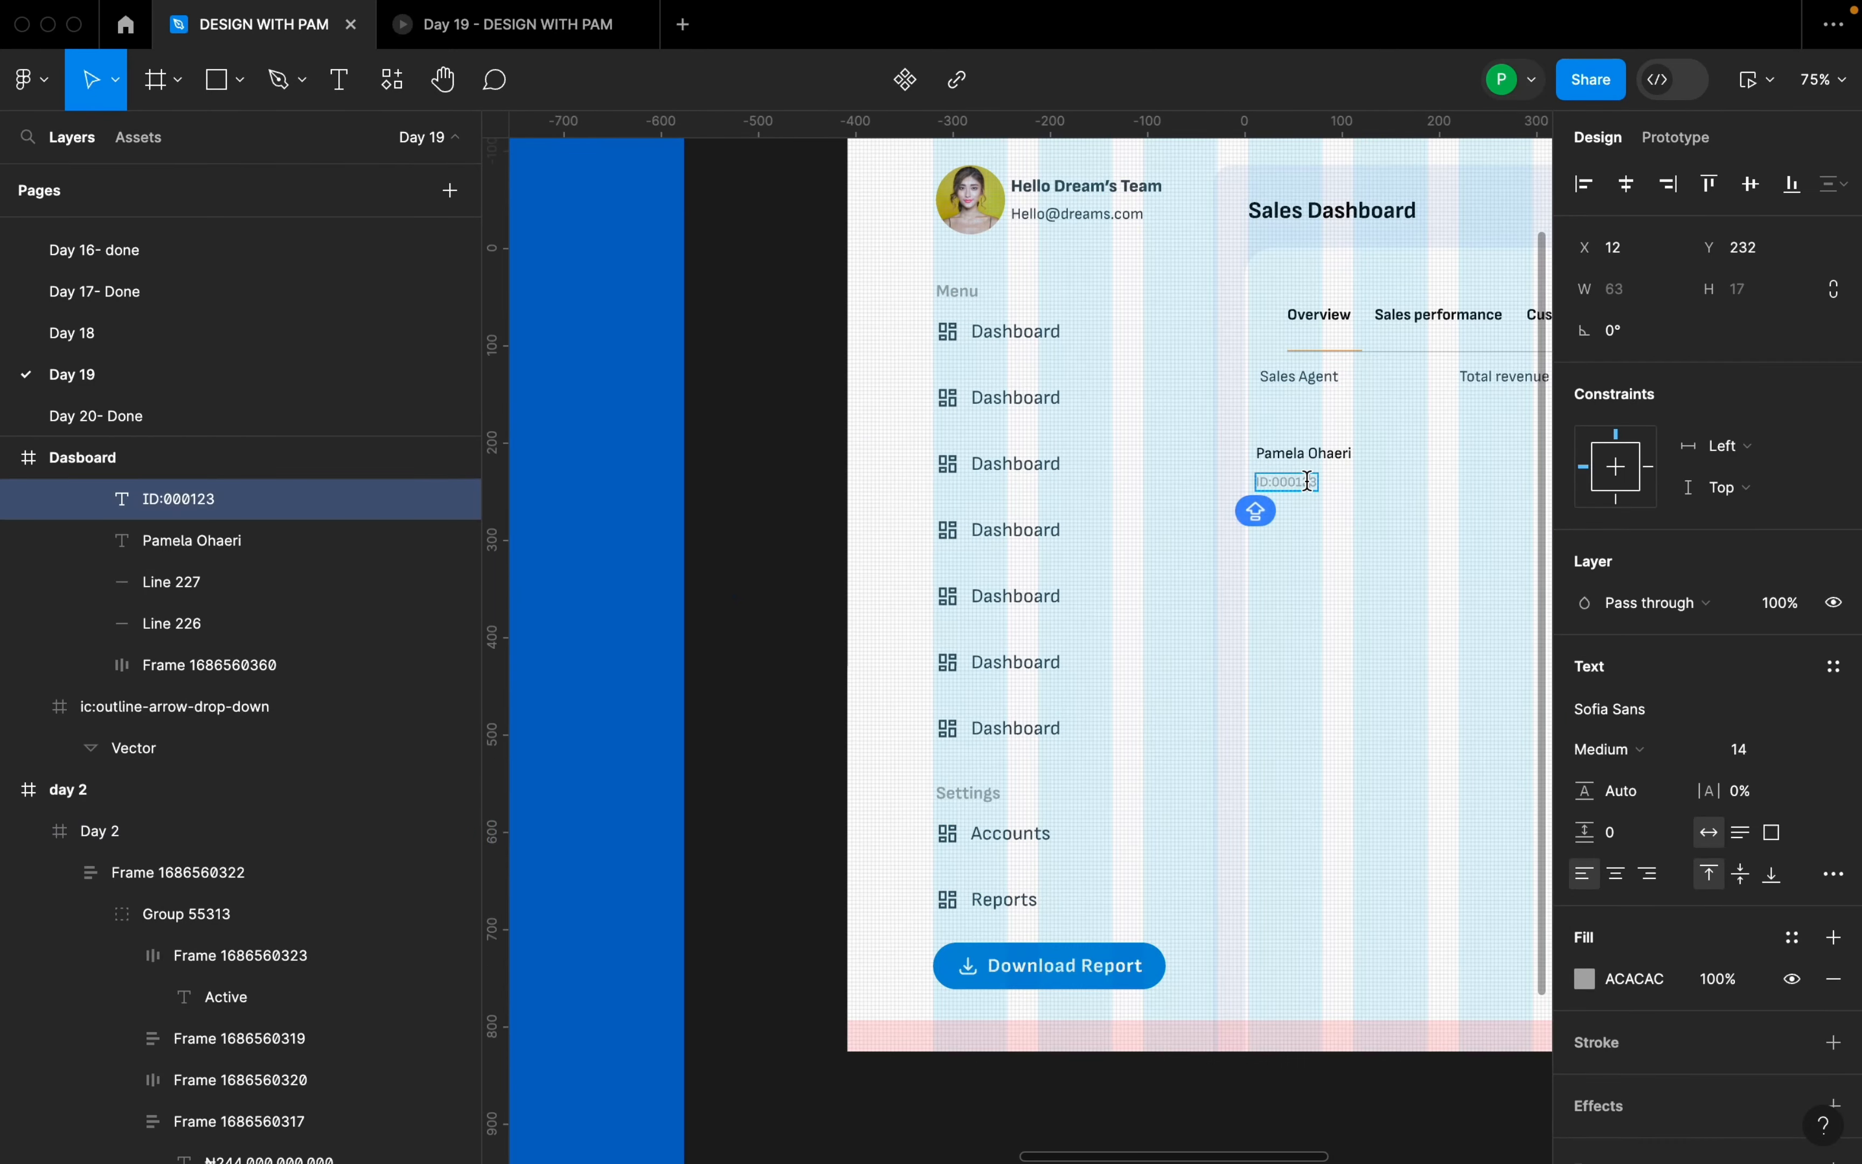
key("super+v")
left_click(1397, 509)
scroll(1396, 508, "up", 5)
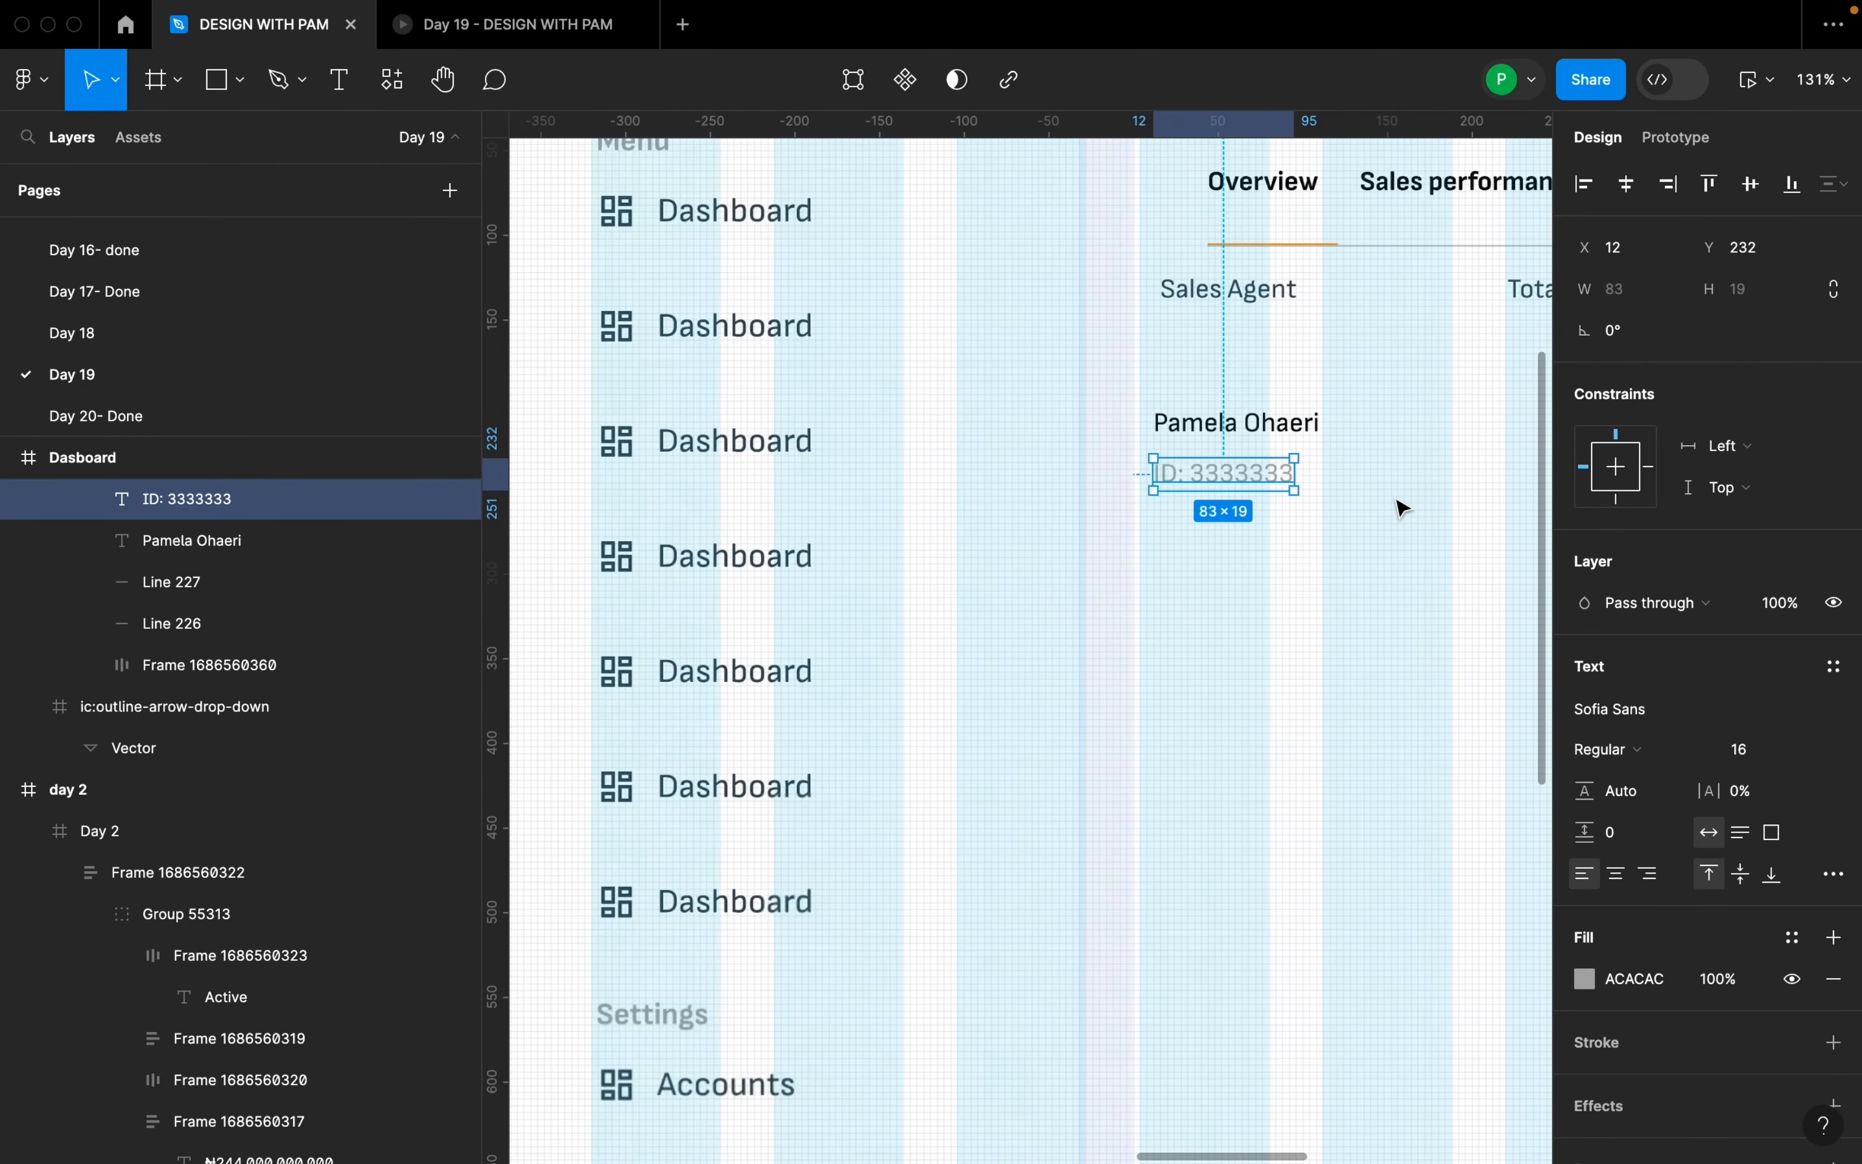
- Combine the agent name and ID texts in a vertical auto layout with a spacing of 6
left_click(1380, 525)
left_click_drag(1401, 502, 1201, 546)
left_click(1077, 529)
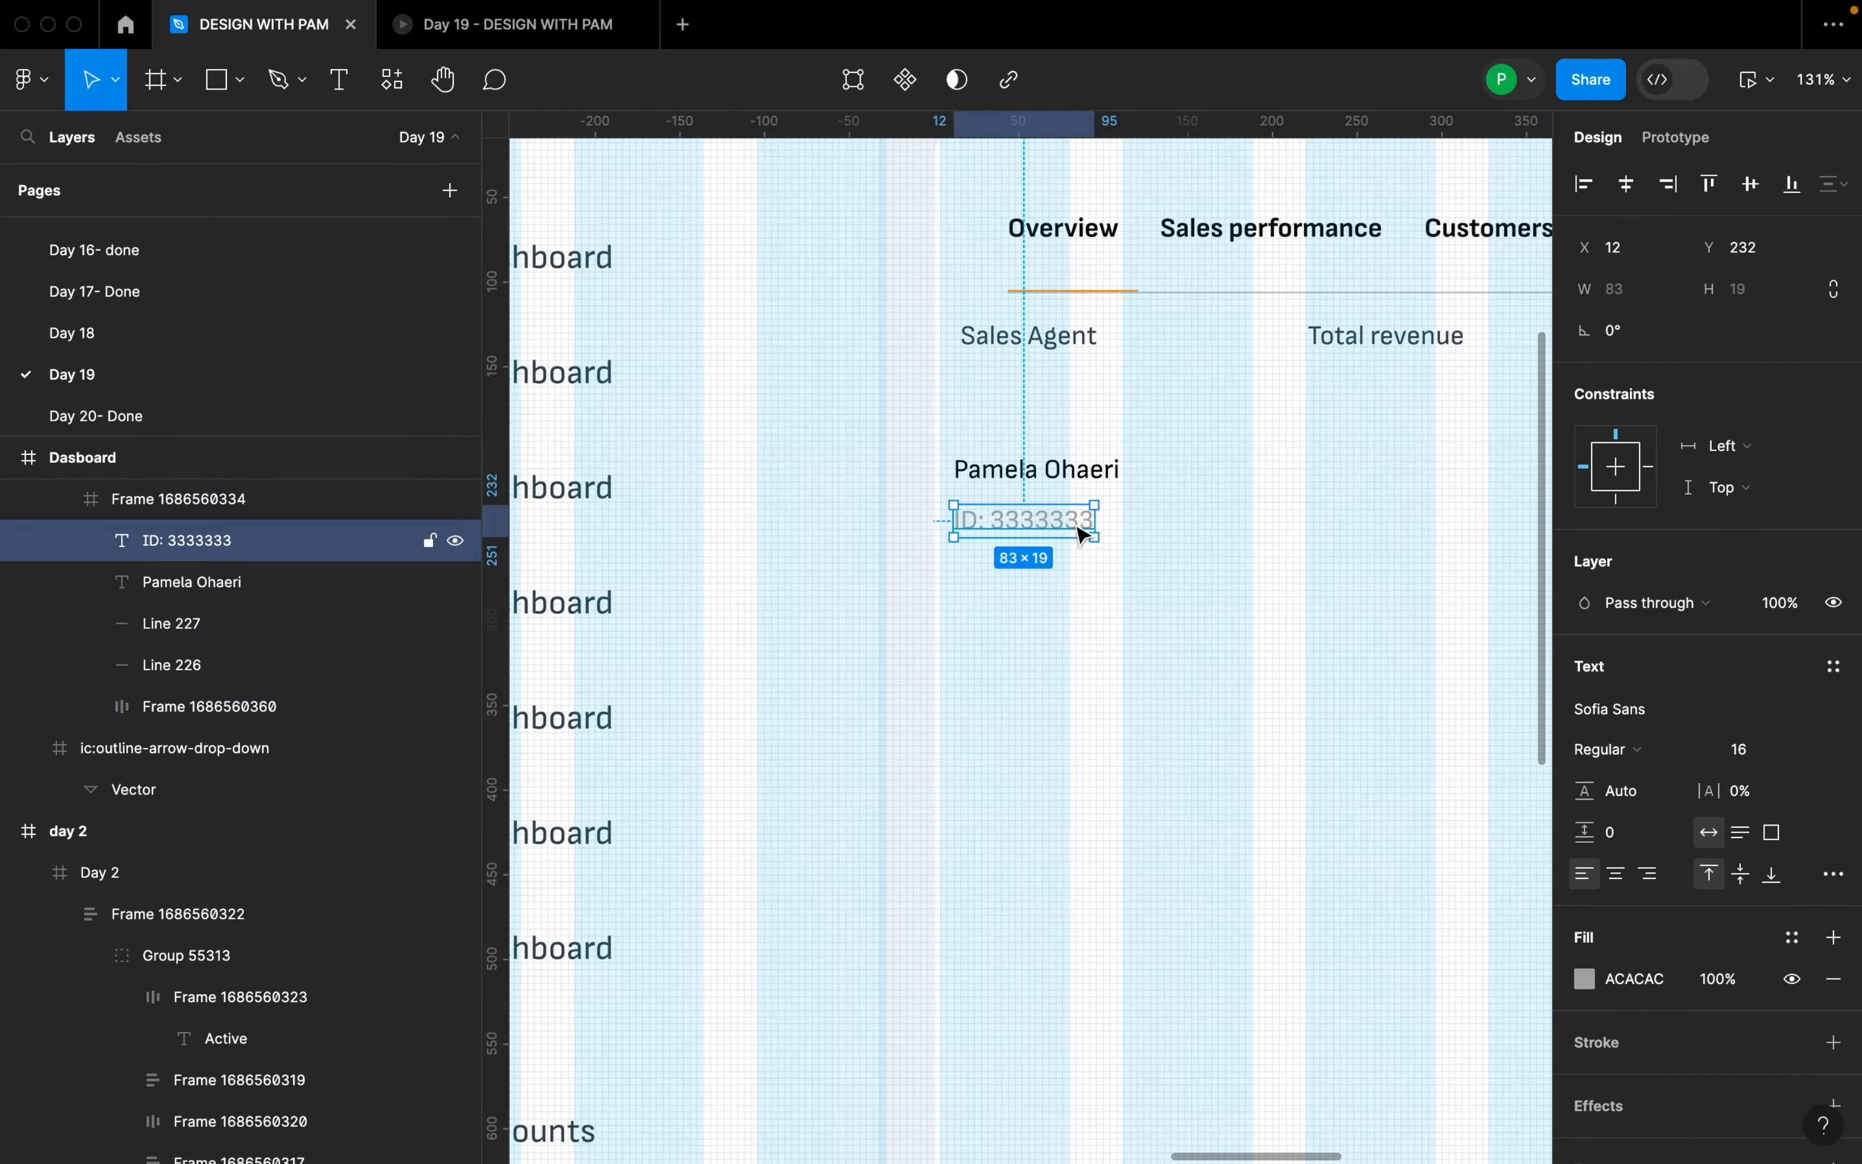
left_click(1073, 470, "shift")
key("shift+a")
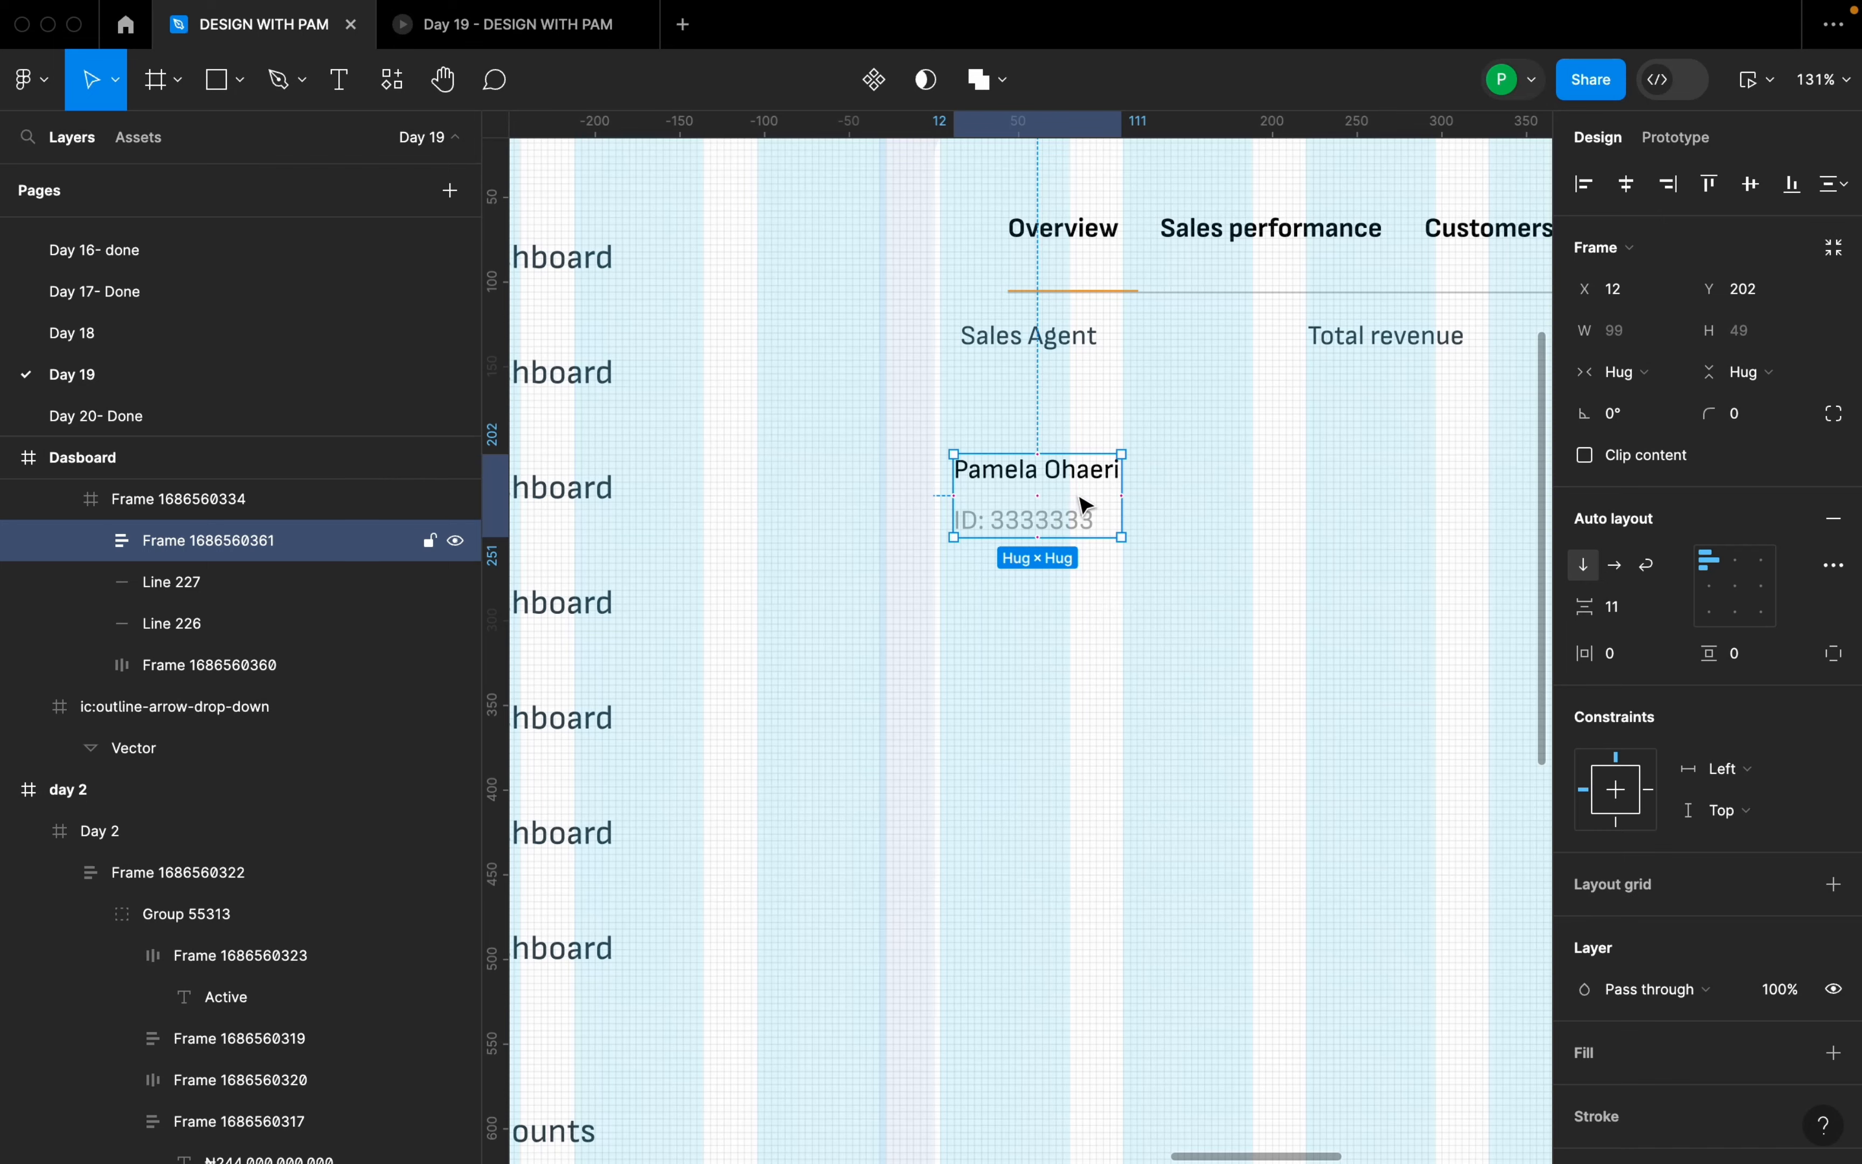
left_click(1633, 601)
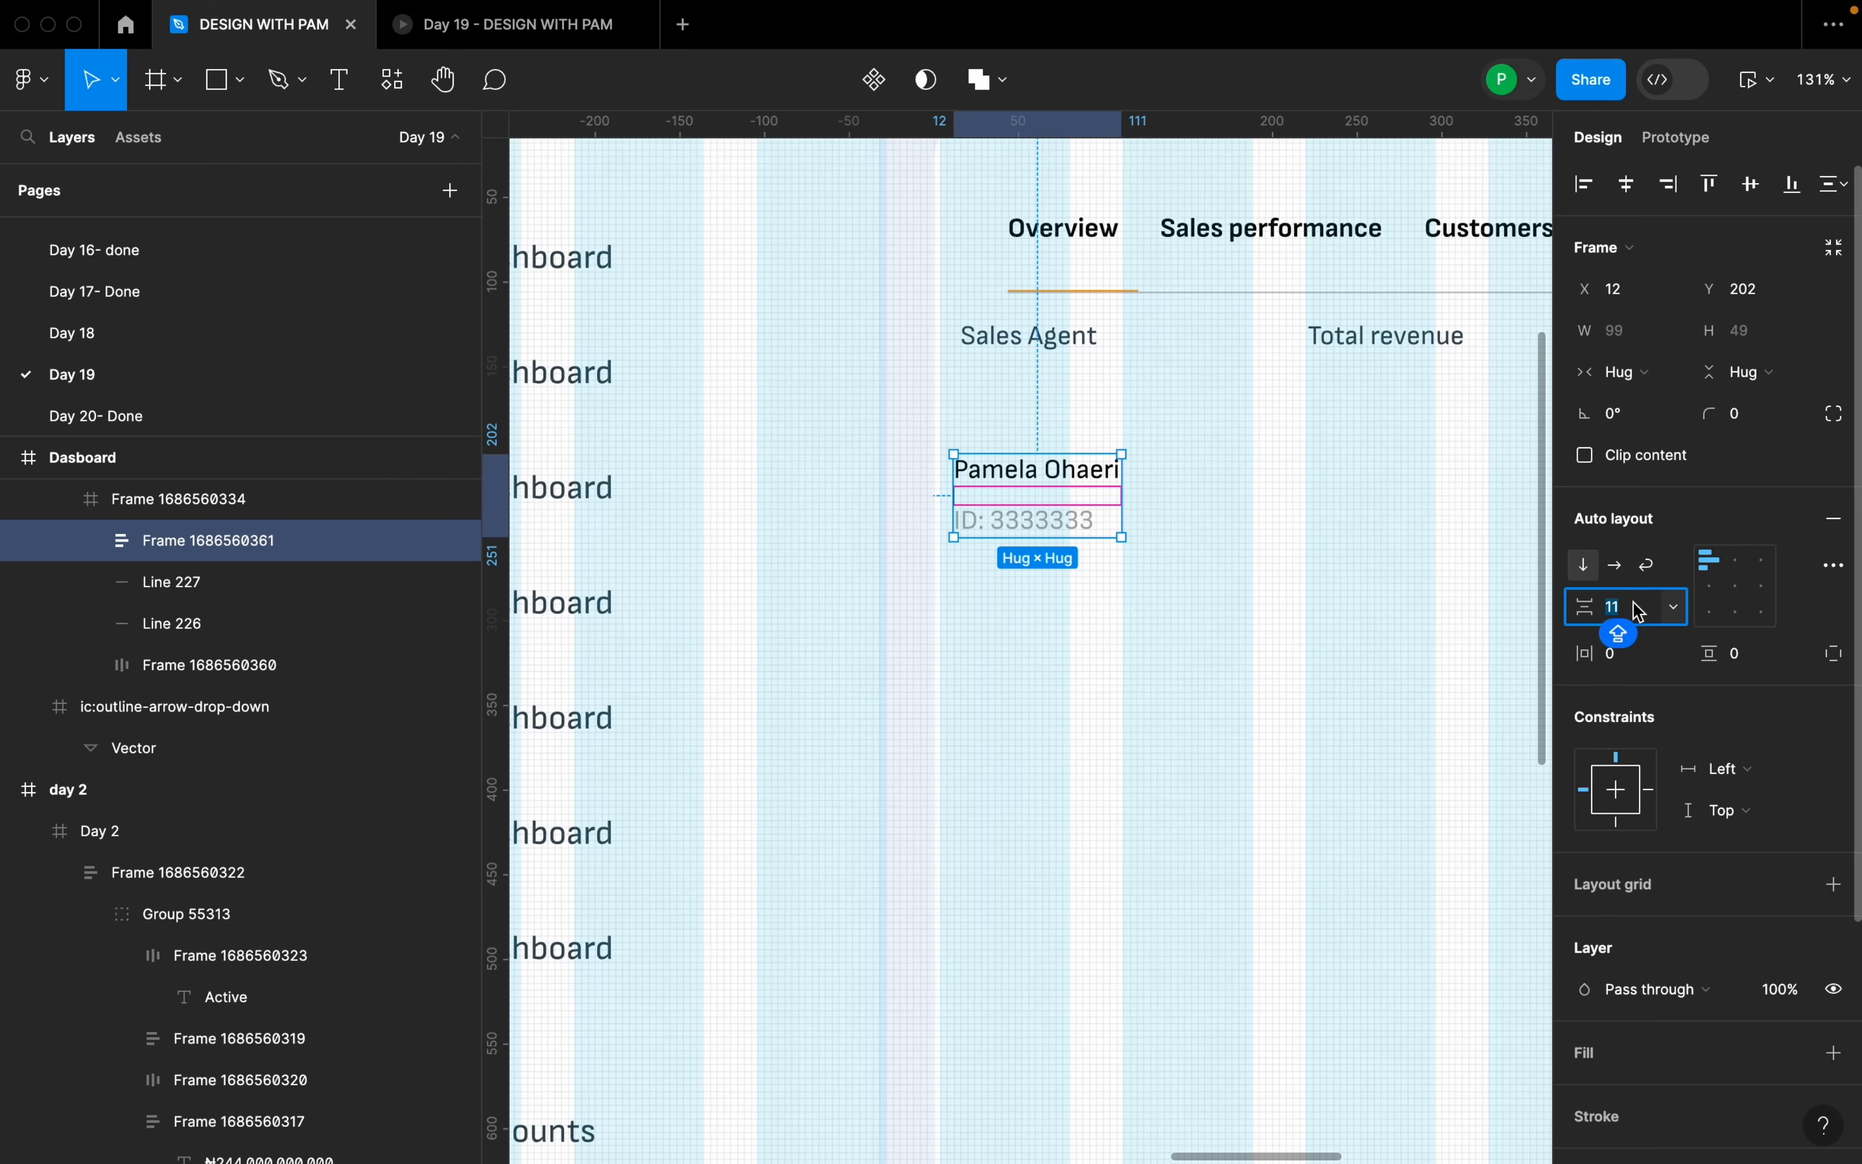
type("6")
key("Return")
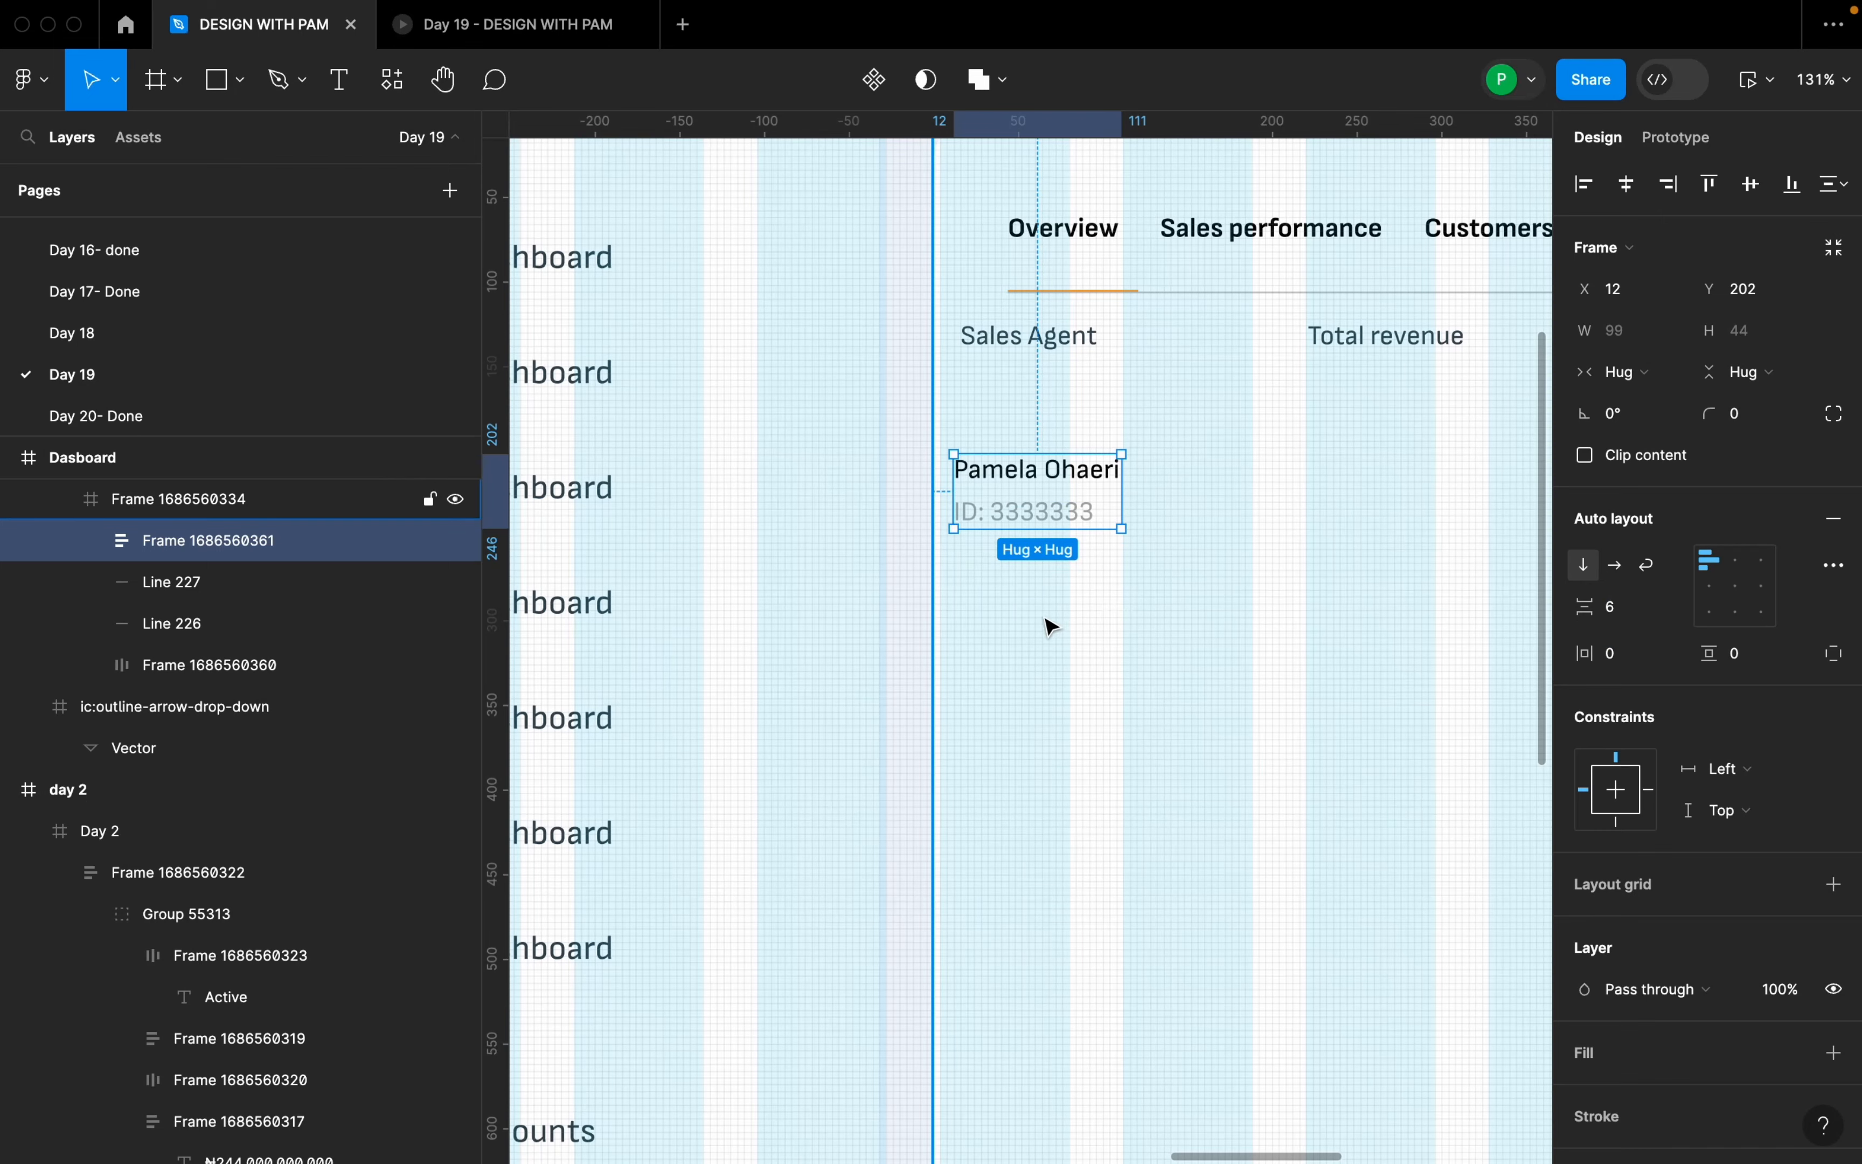
- Duplicate the name and ID frame under the Total revenue heading at X 224, Y 199, and delete the copy's ID line
key("minus")
left_click_drag(1037, 554, 1231, 573)
left_click(1232, 574)
key("BackSpace")
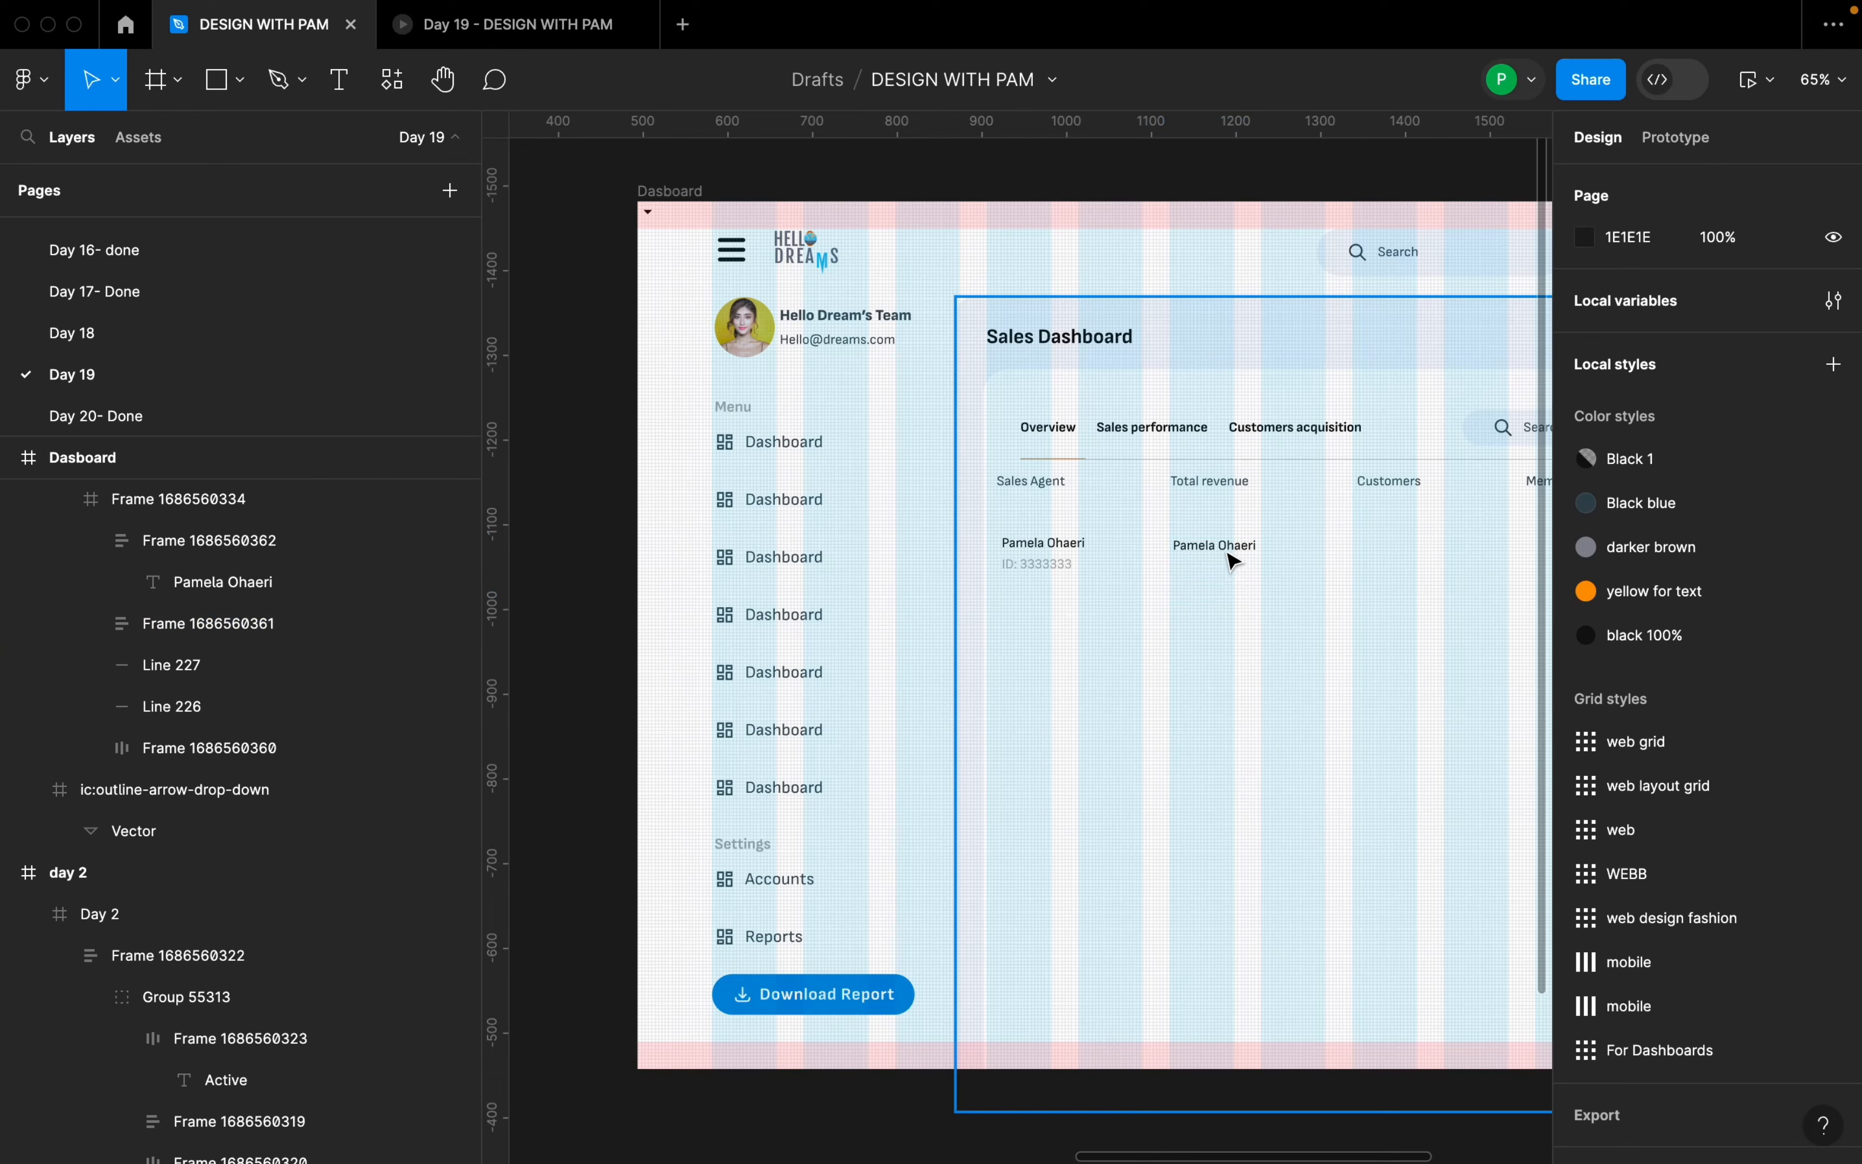
- Replace the copied name under Total revenue with "N20,000,000"
double_click(1229, 550)
double_click(1229, 549)
key("Return")
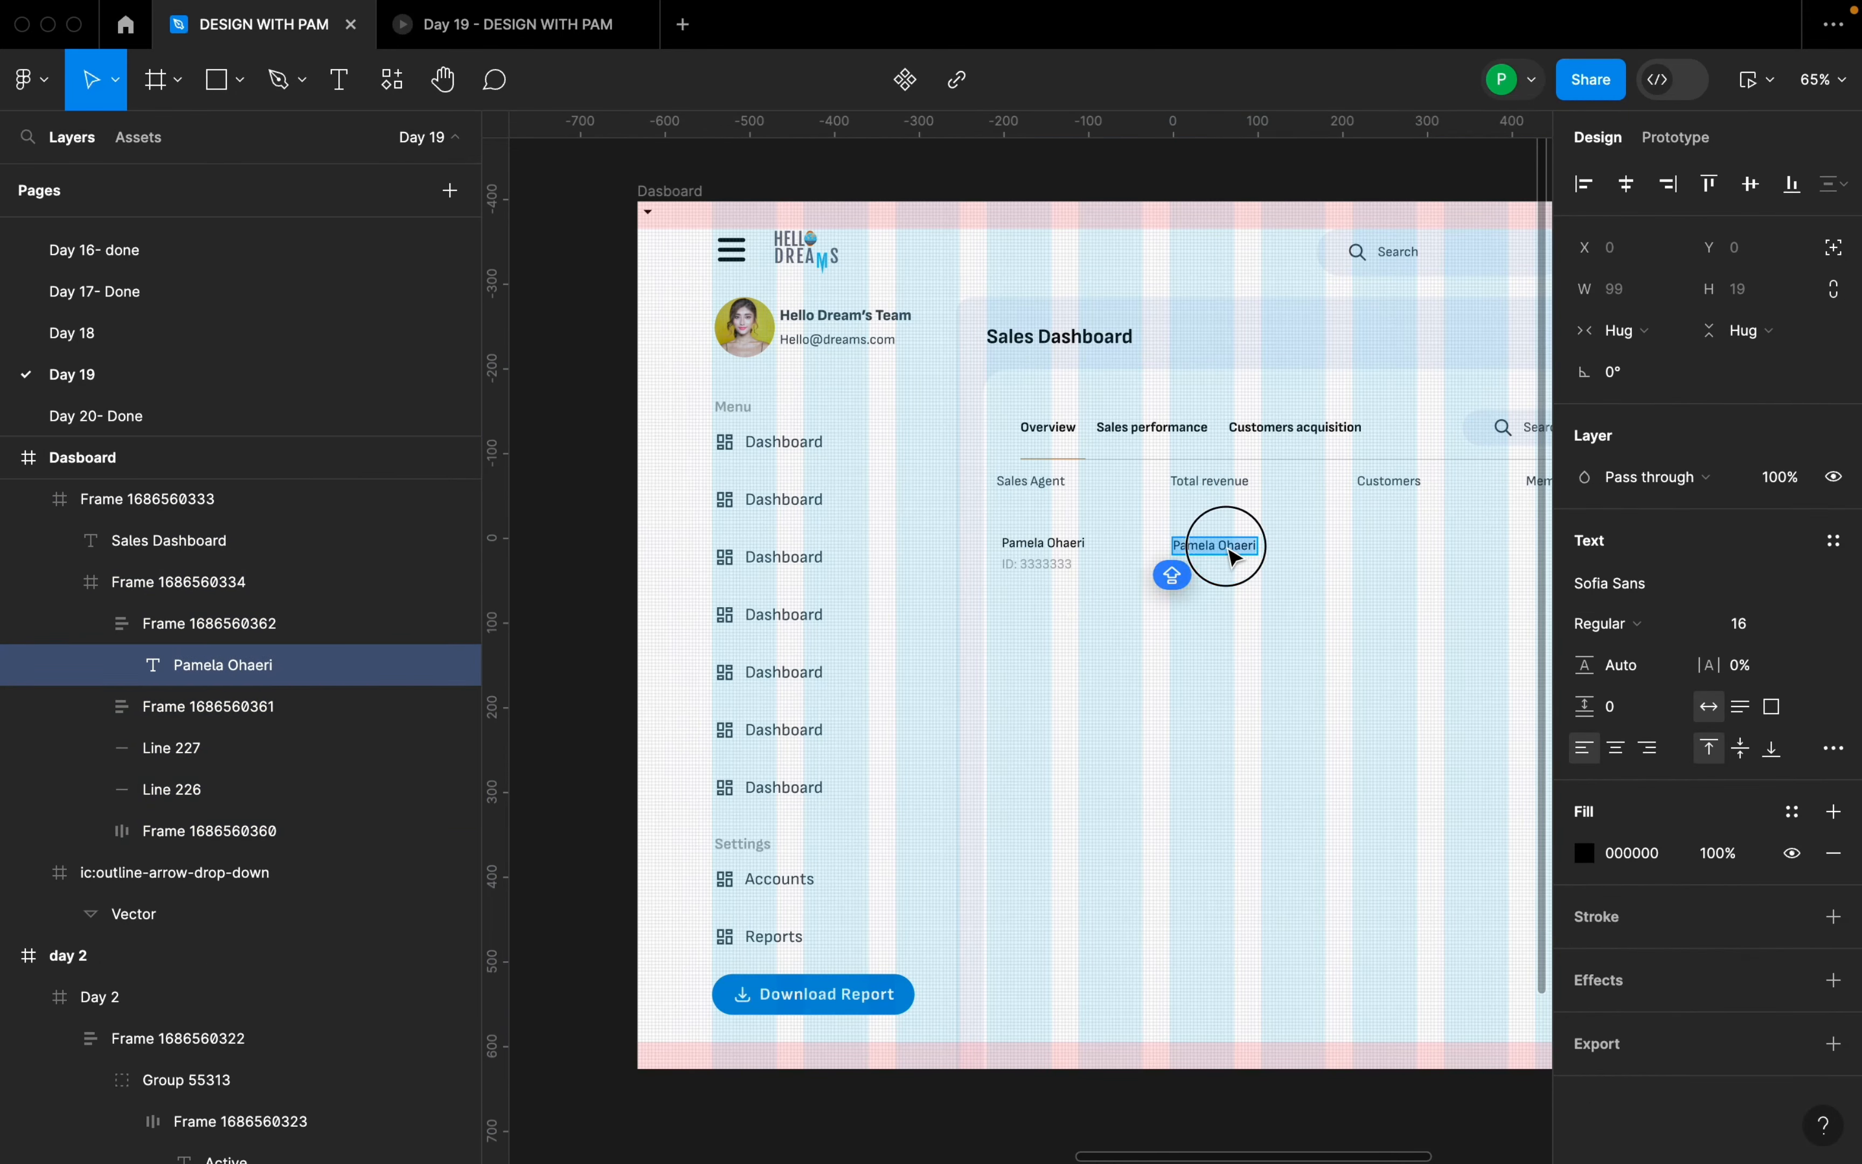
type("n")
key("BackSpace")
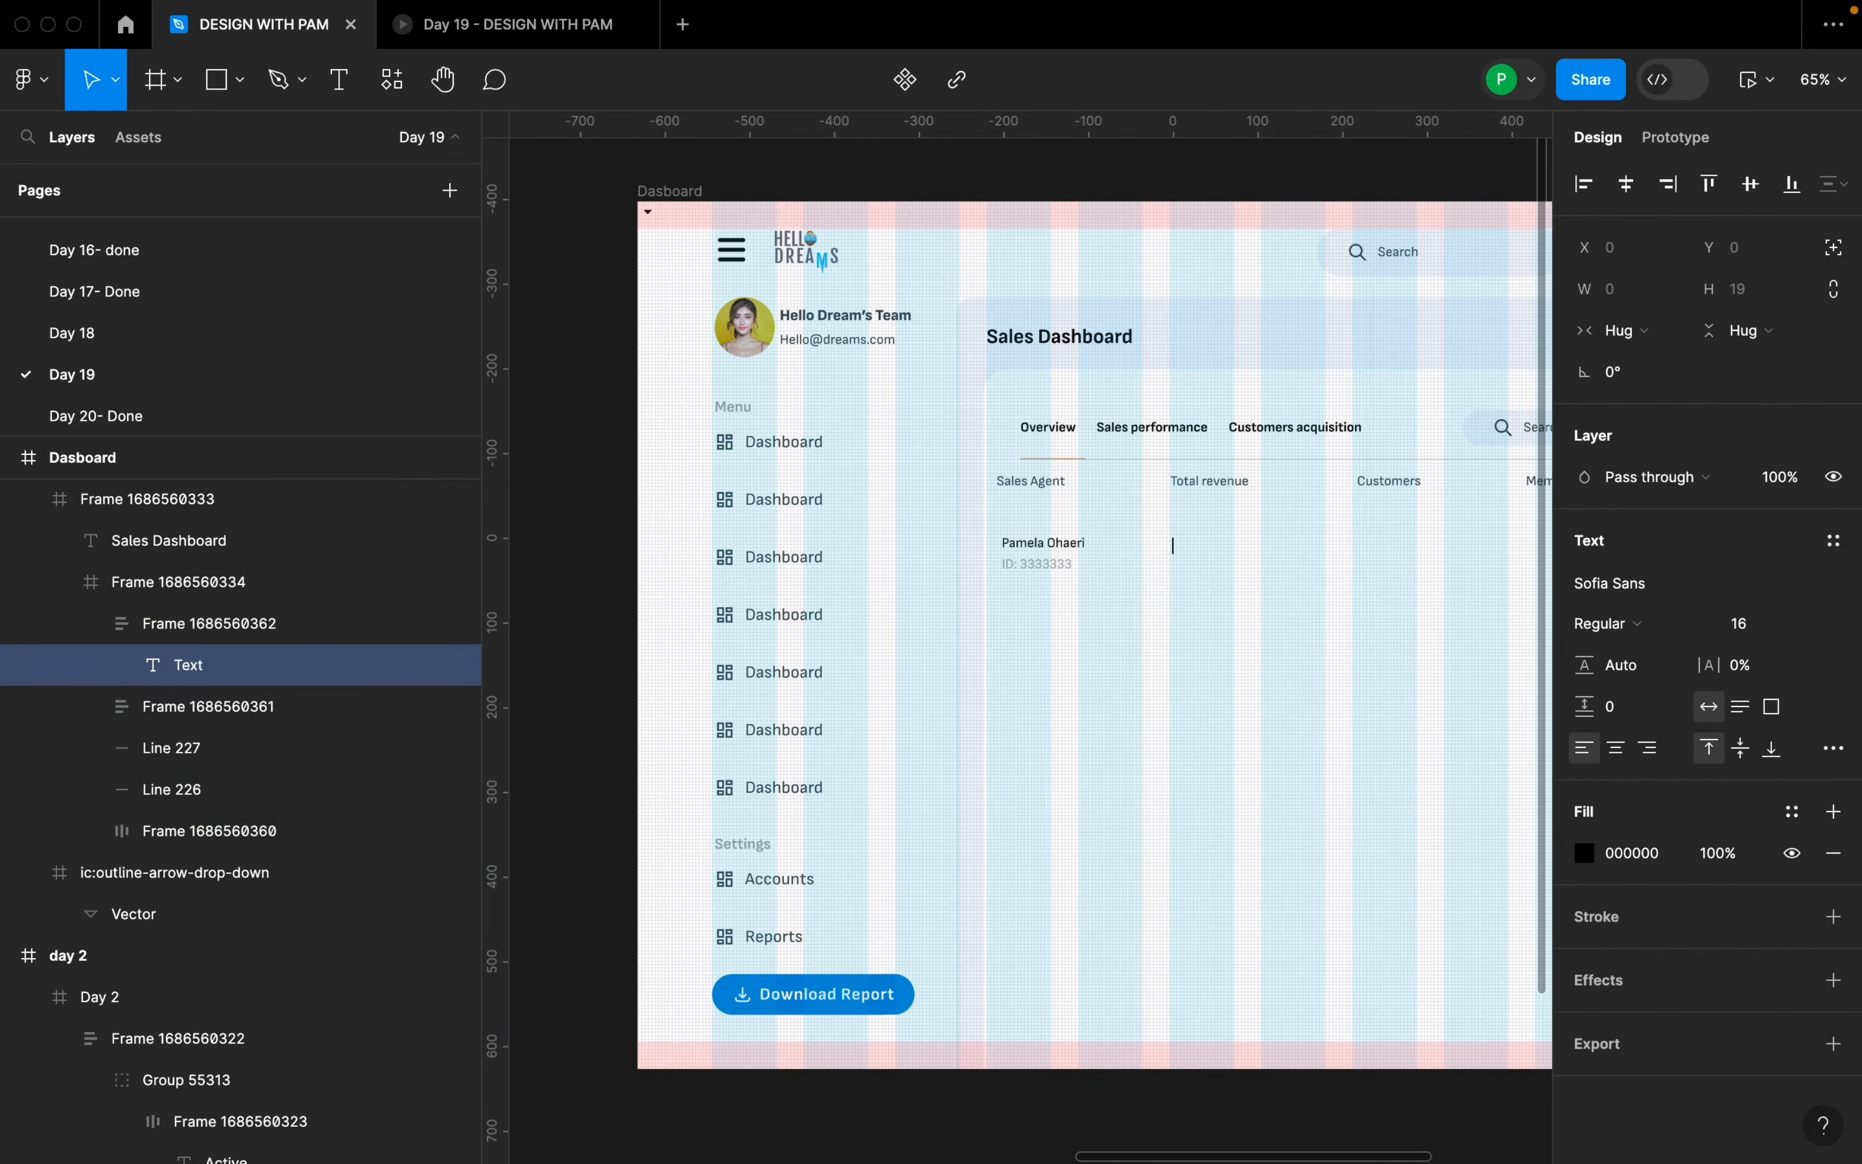
type("N20,0000")
key("Escape")
scroll(1300, 530, "up", 5)
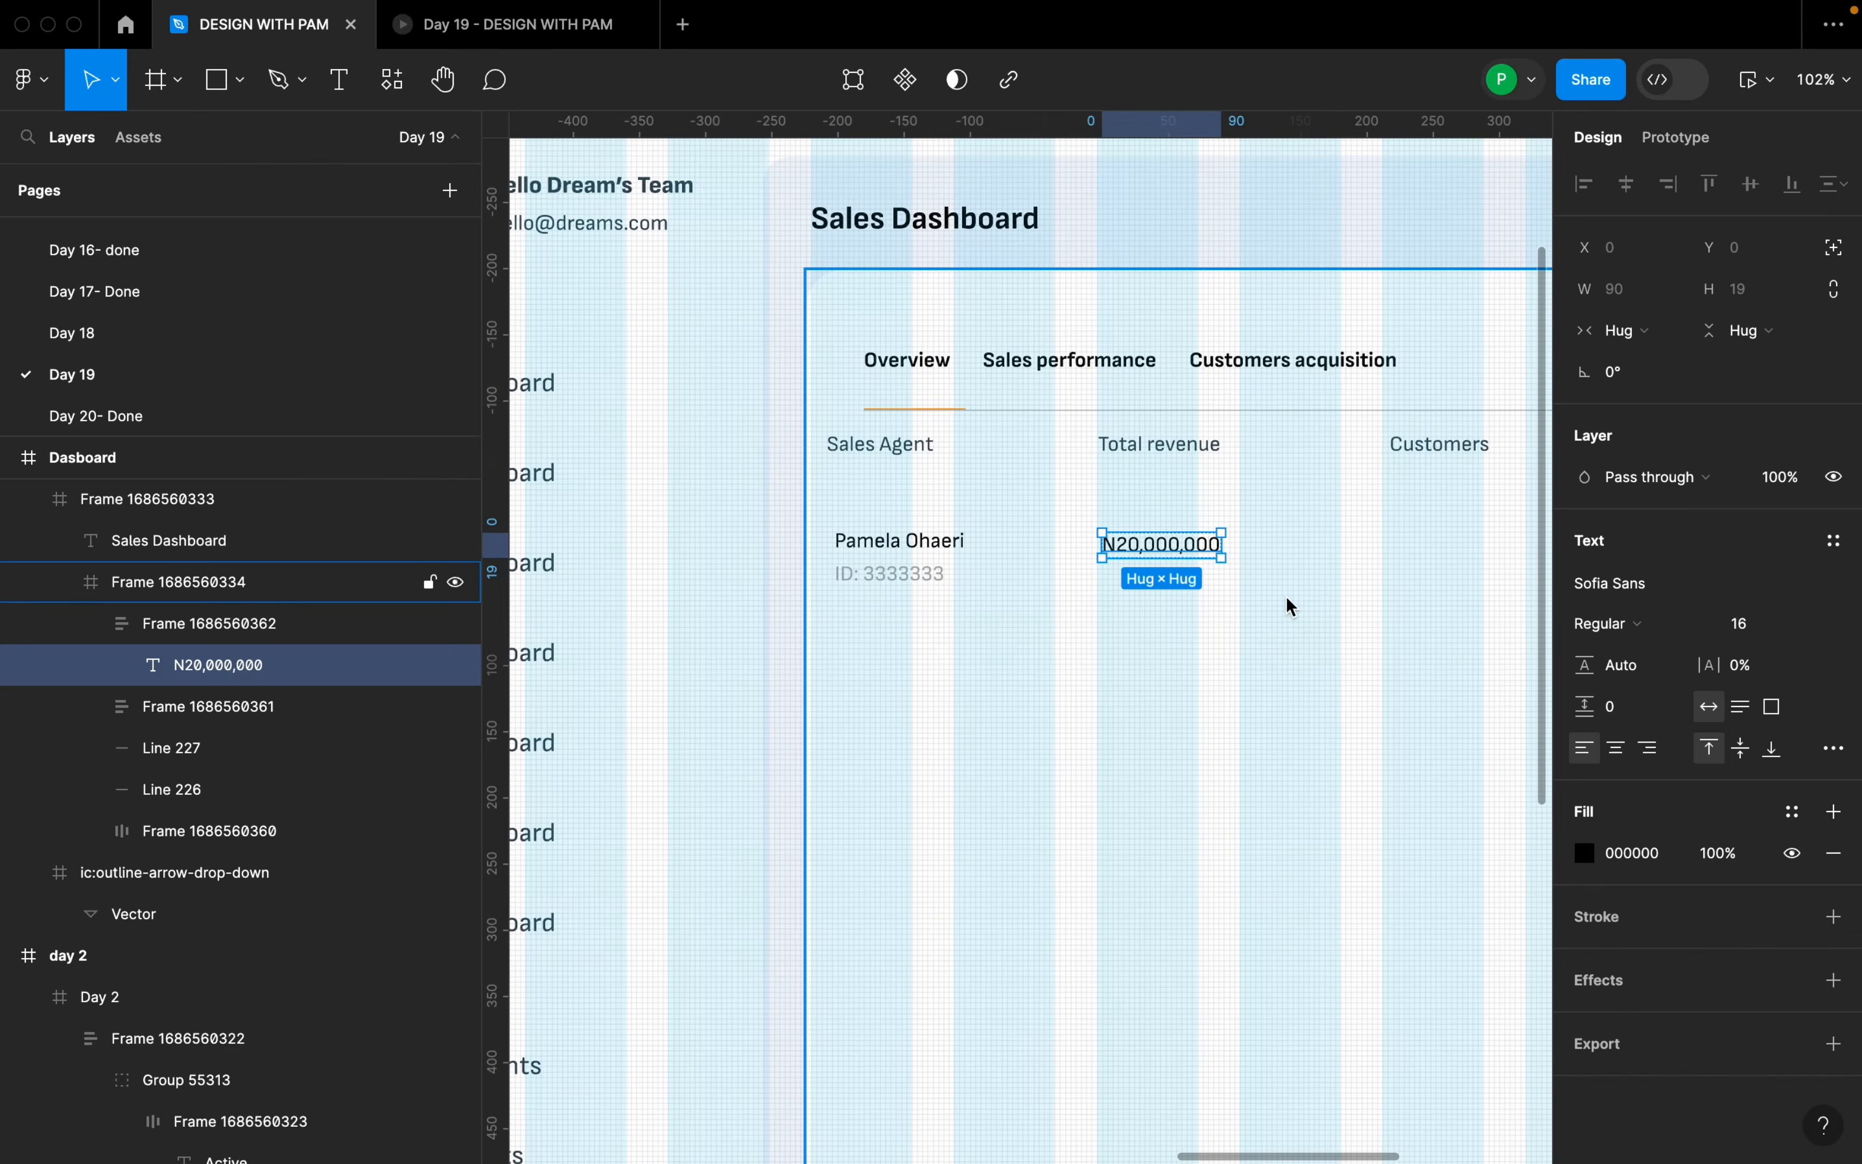
- Set the N20,000,000 revenue text to Bold with font size 18
left_click(1808, 627)
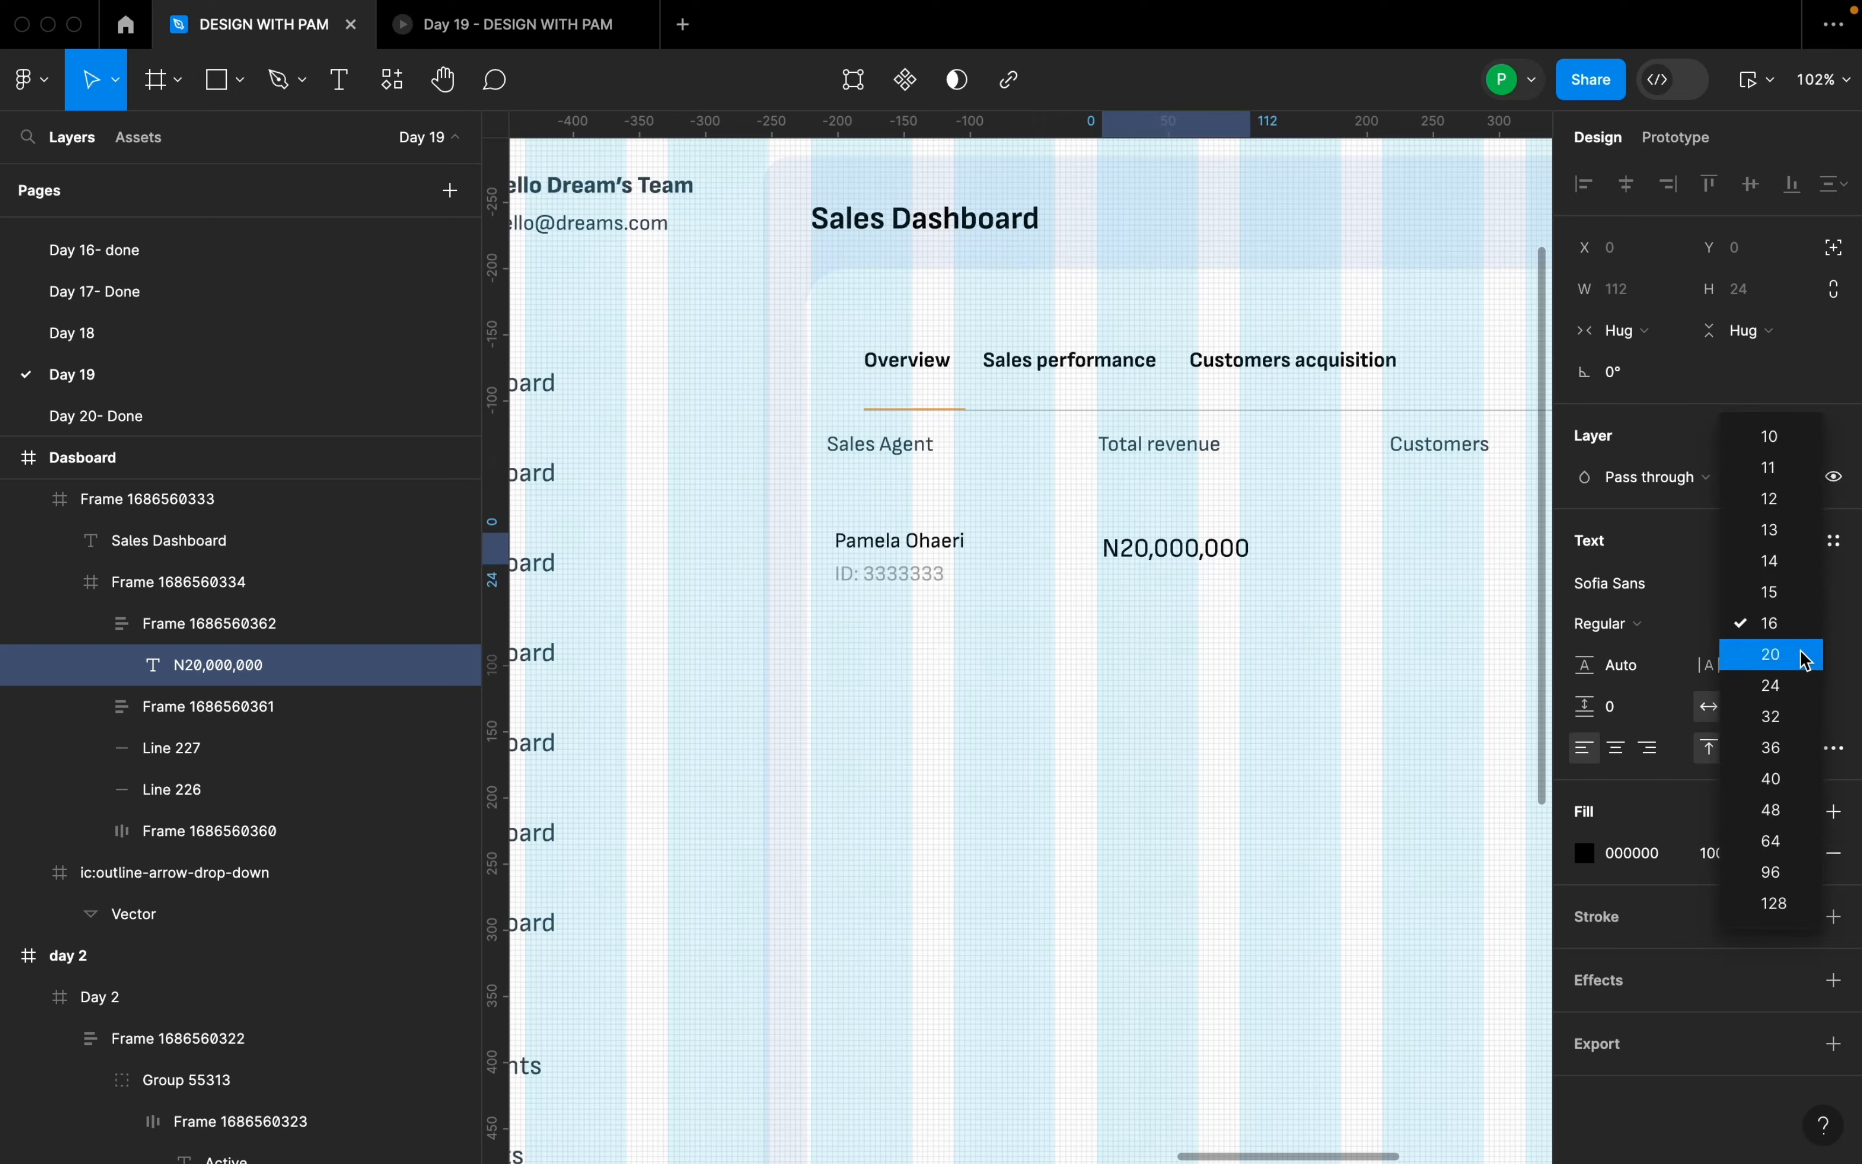
left_click(1807, 656)
left_click(1616, 623)
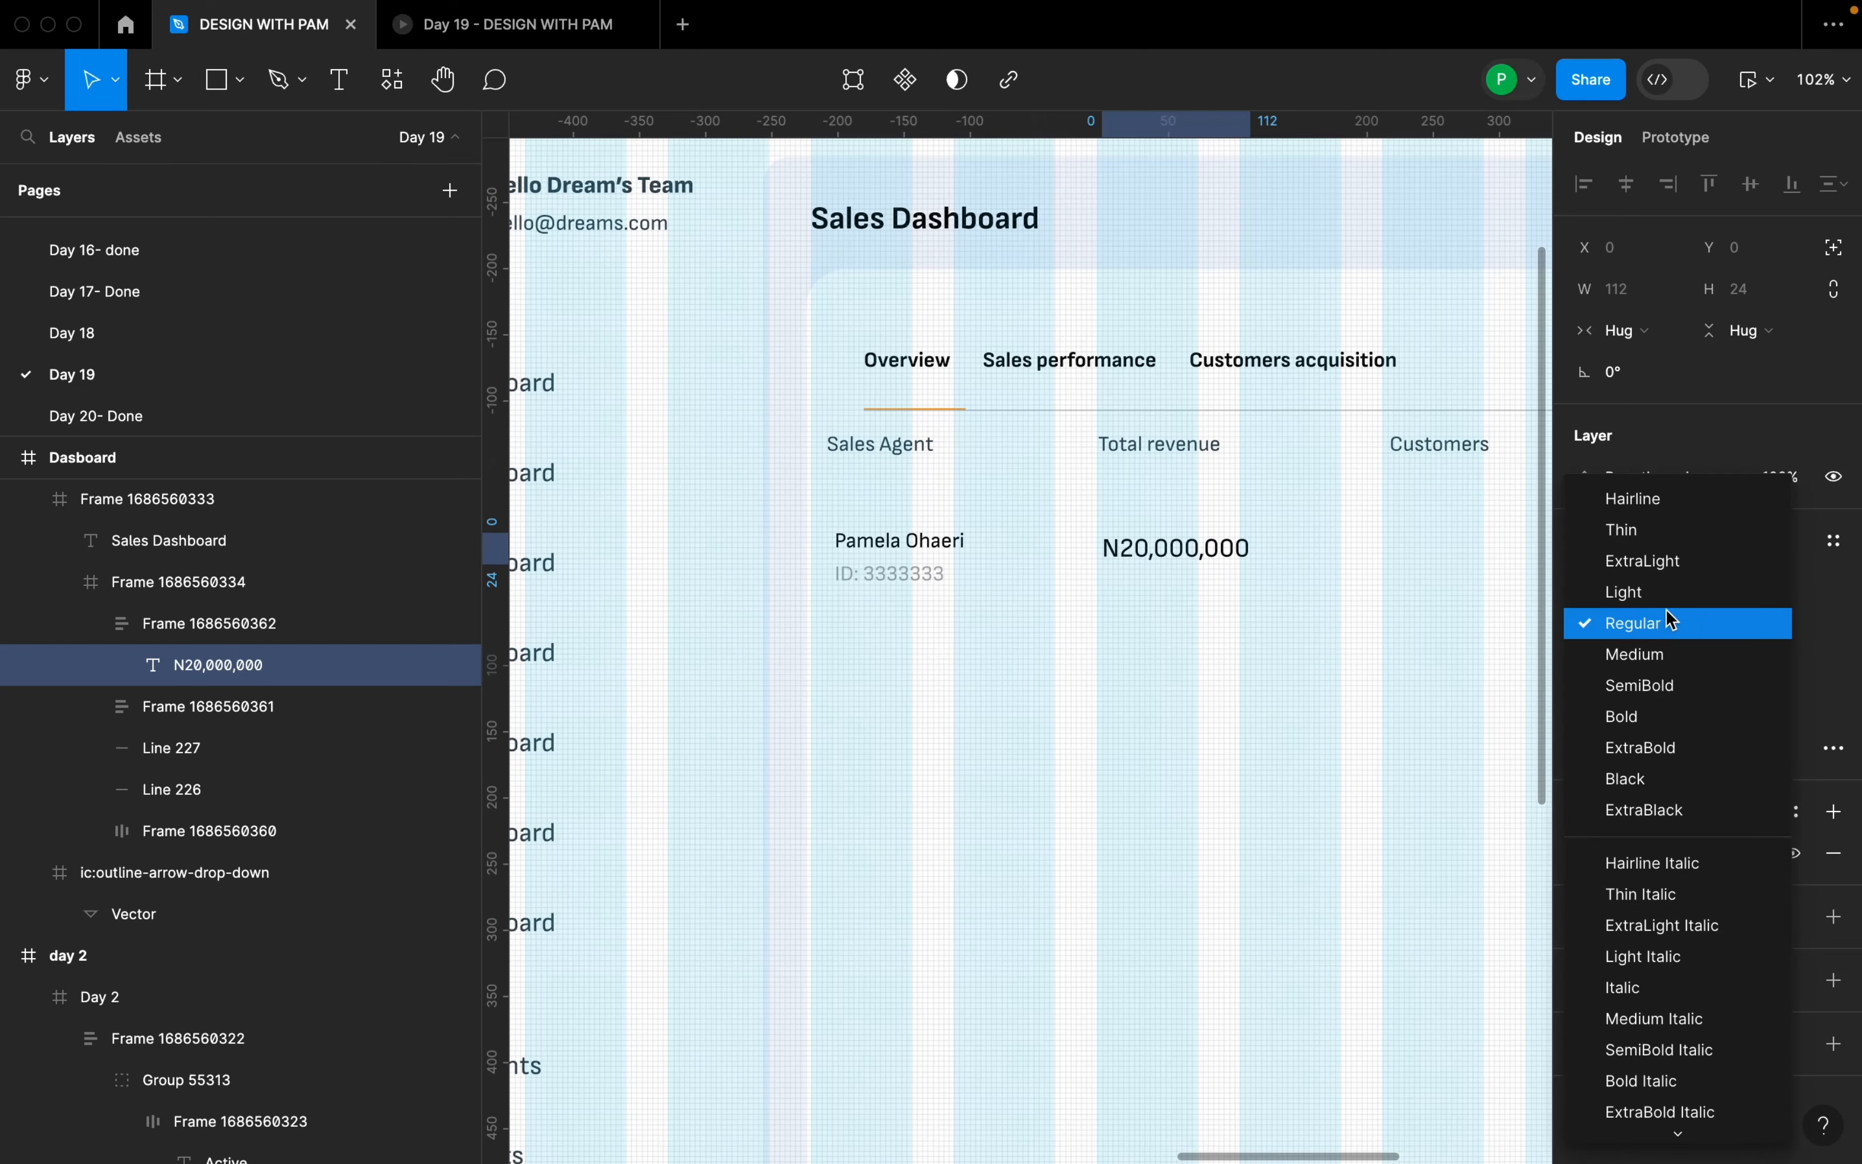
left_click(1666, 716)
left_click(1783, 630)
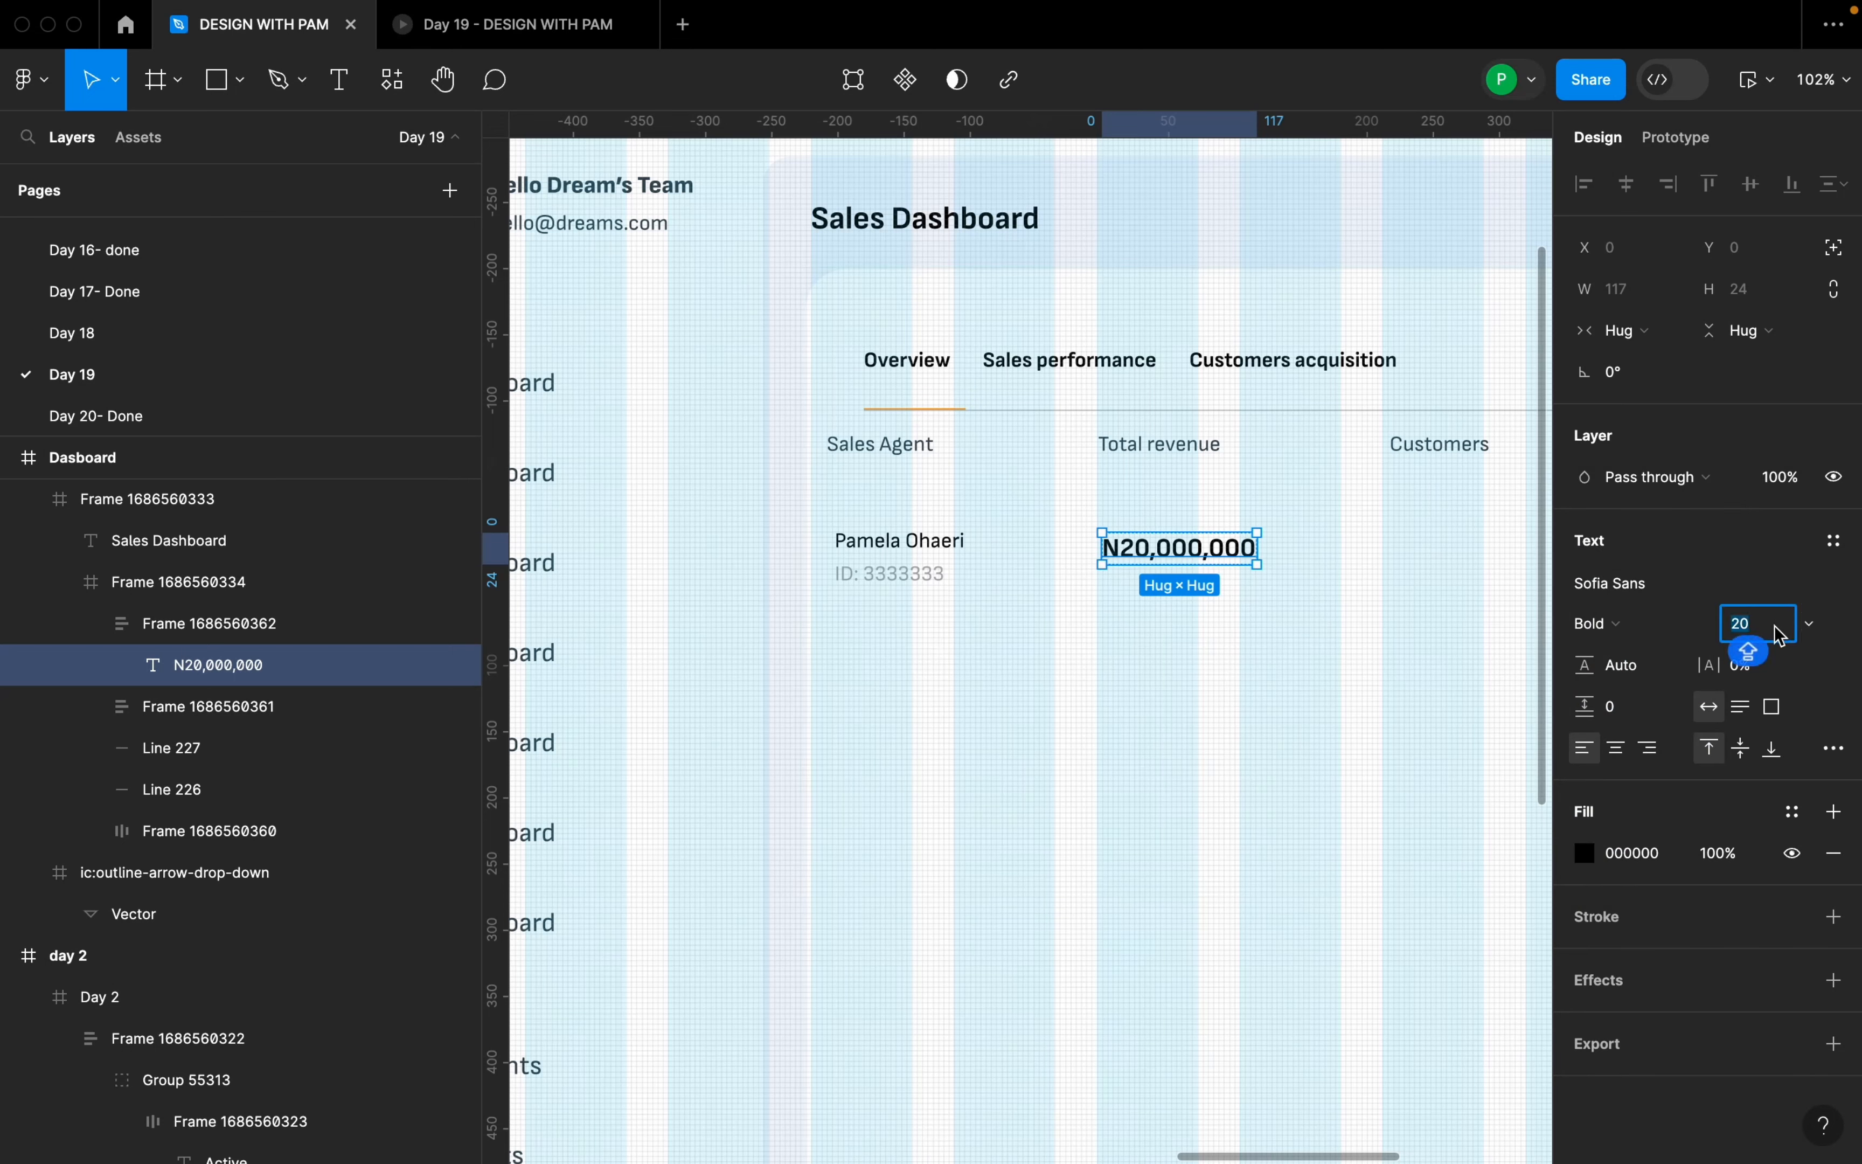
type("18")
key("Return")
left_click(962, 581)
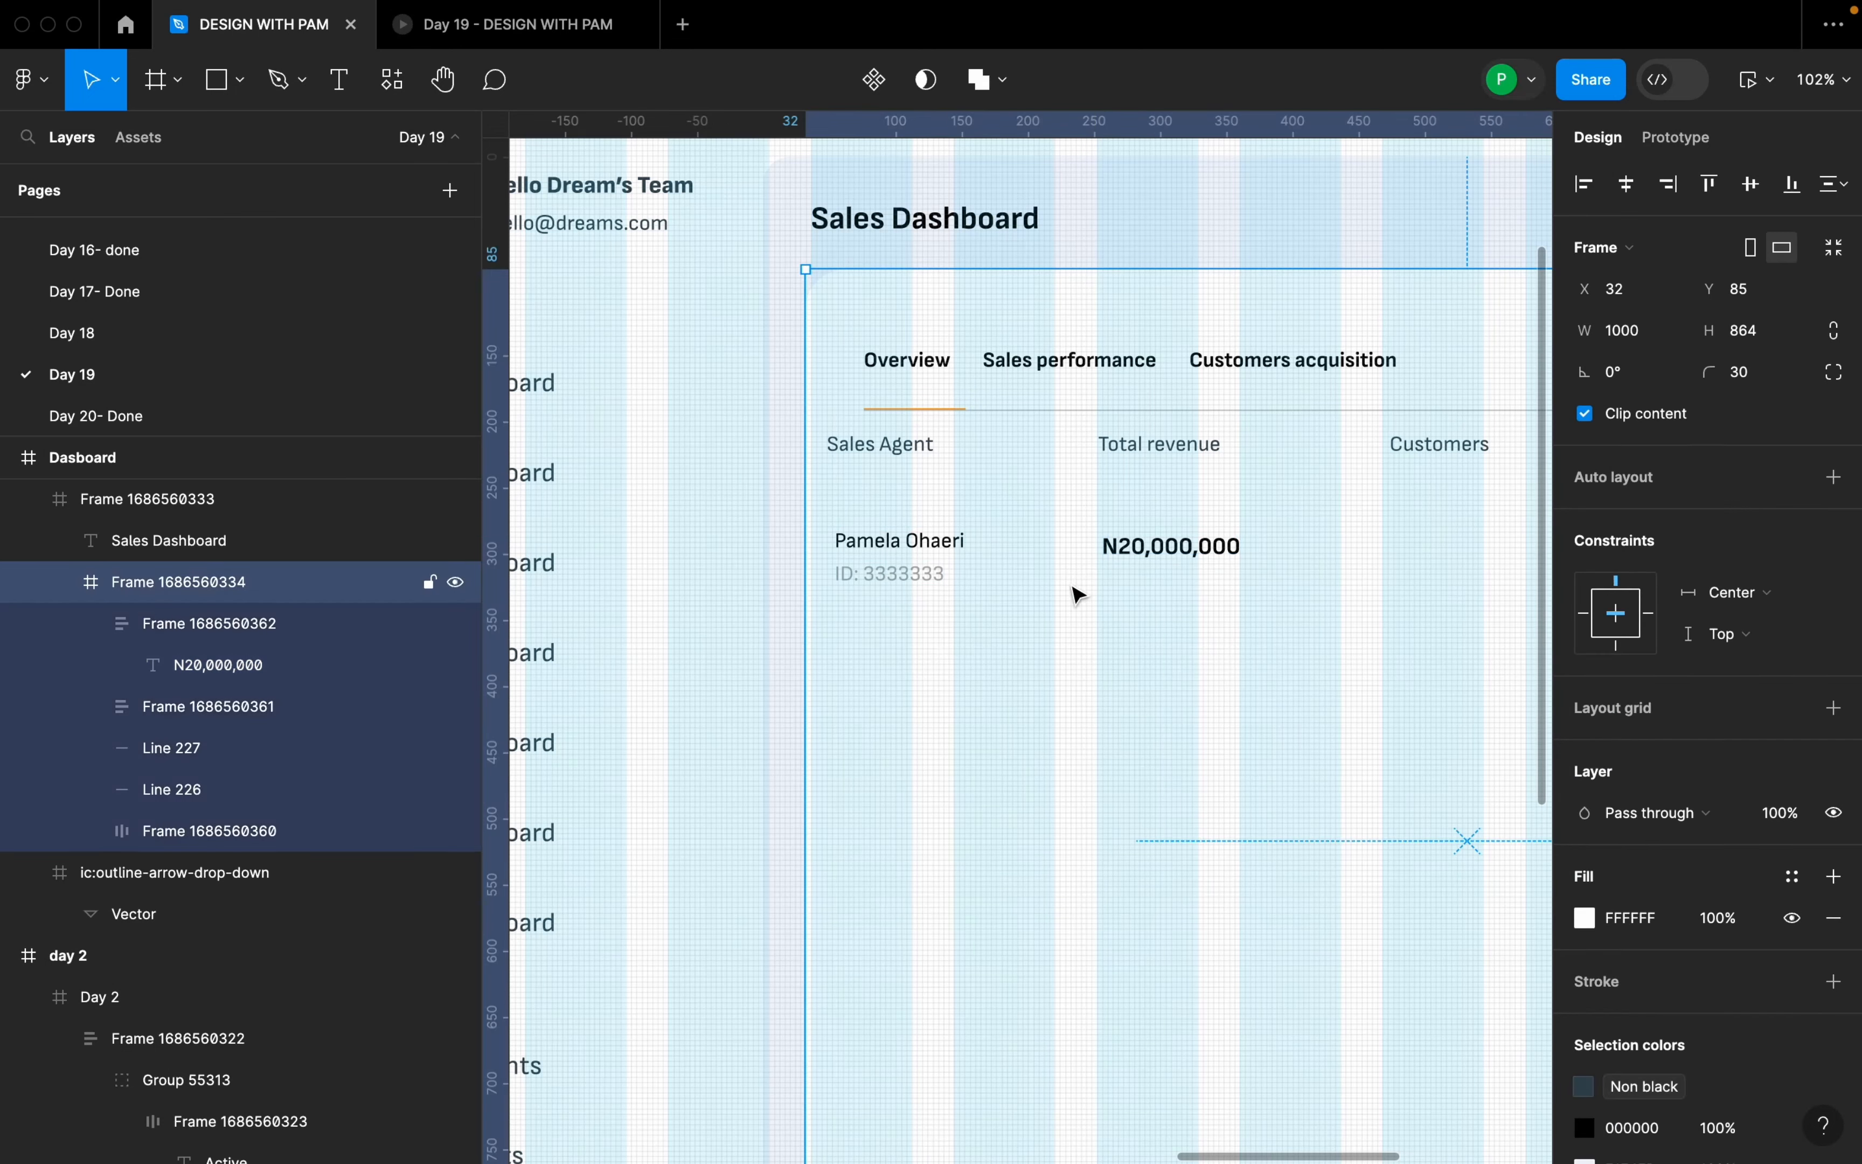
scroll(1077, 589, "down", 3)
left_click(1123, 578)
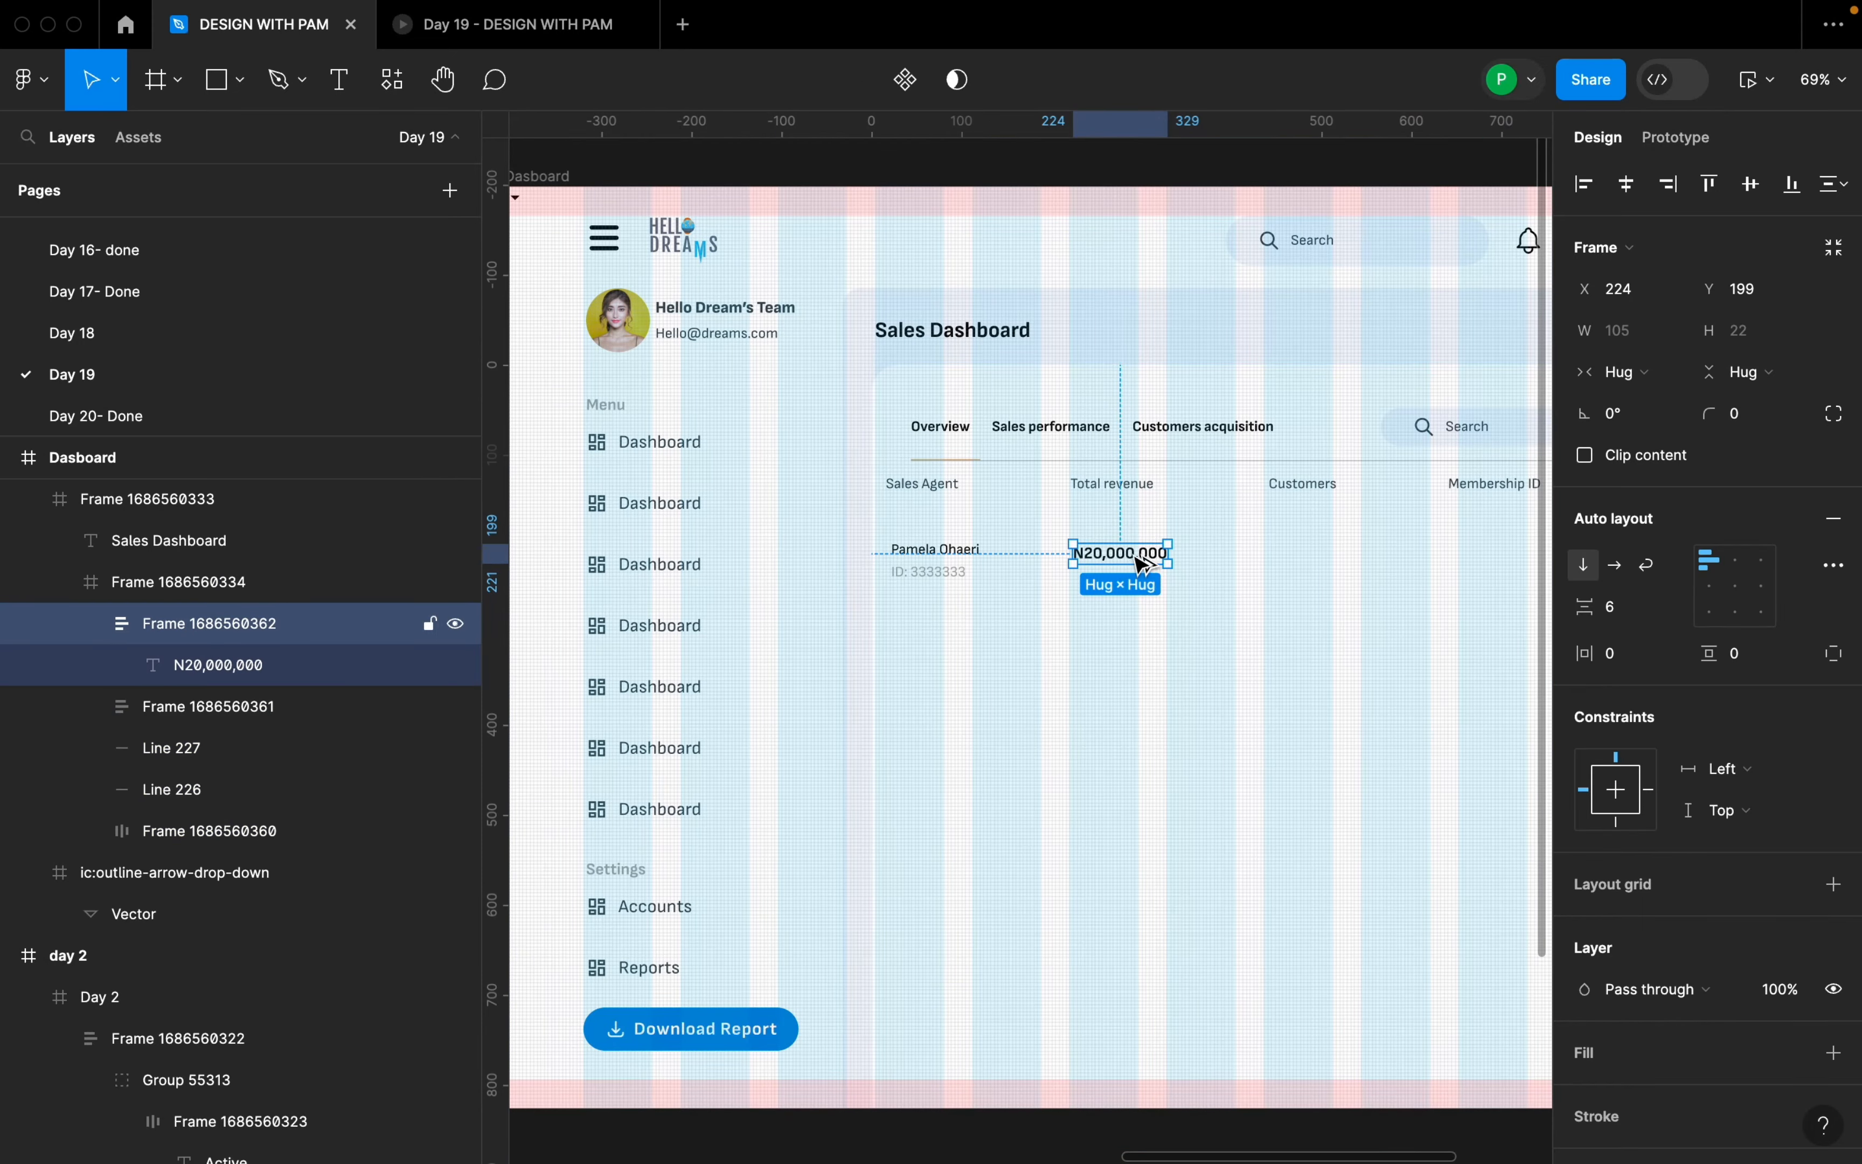
left_click_drag(1120, 556, 1317, 564)
left_click(1300, 556)
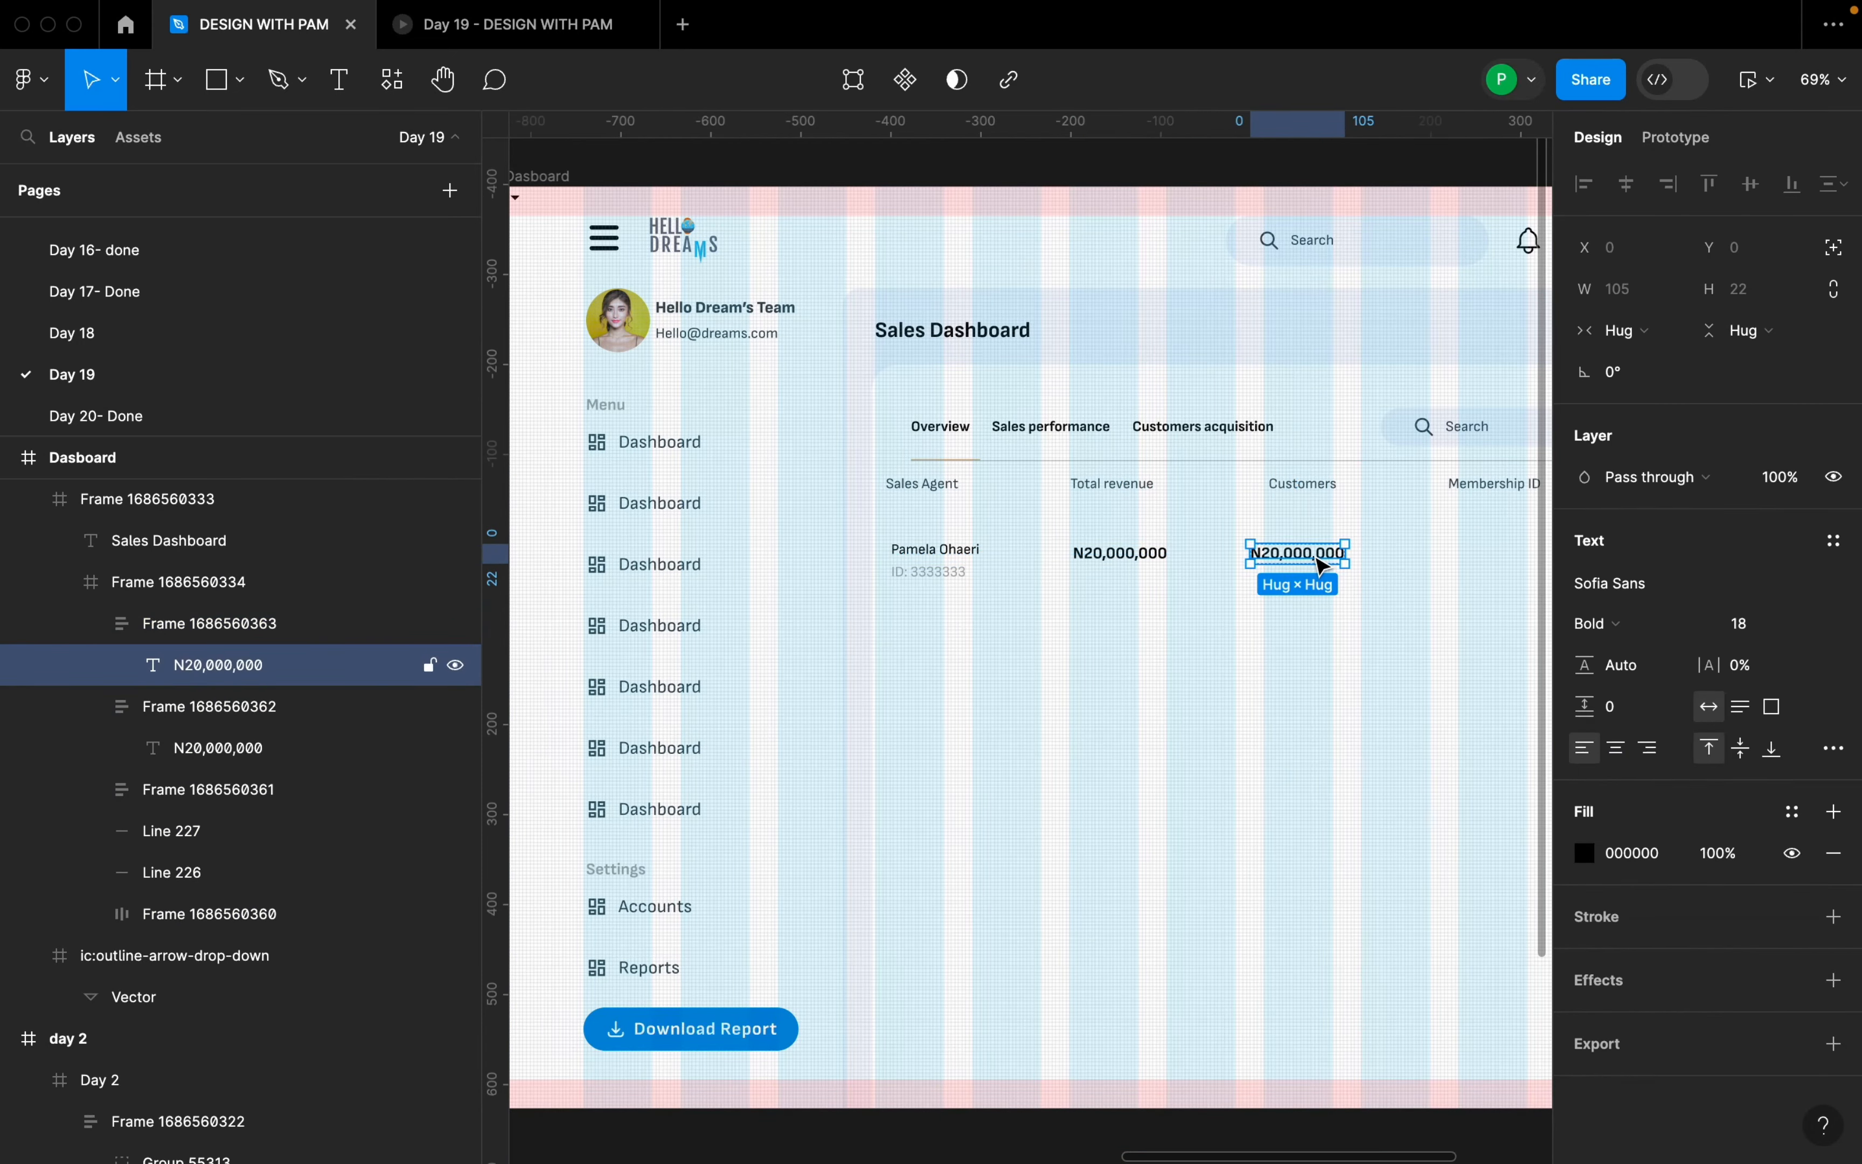
left_click(1231, 578)
left_click(1274, 564)
key("Delete")
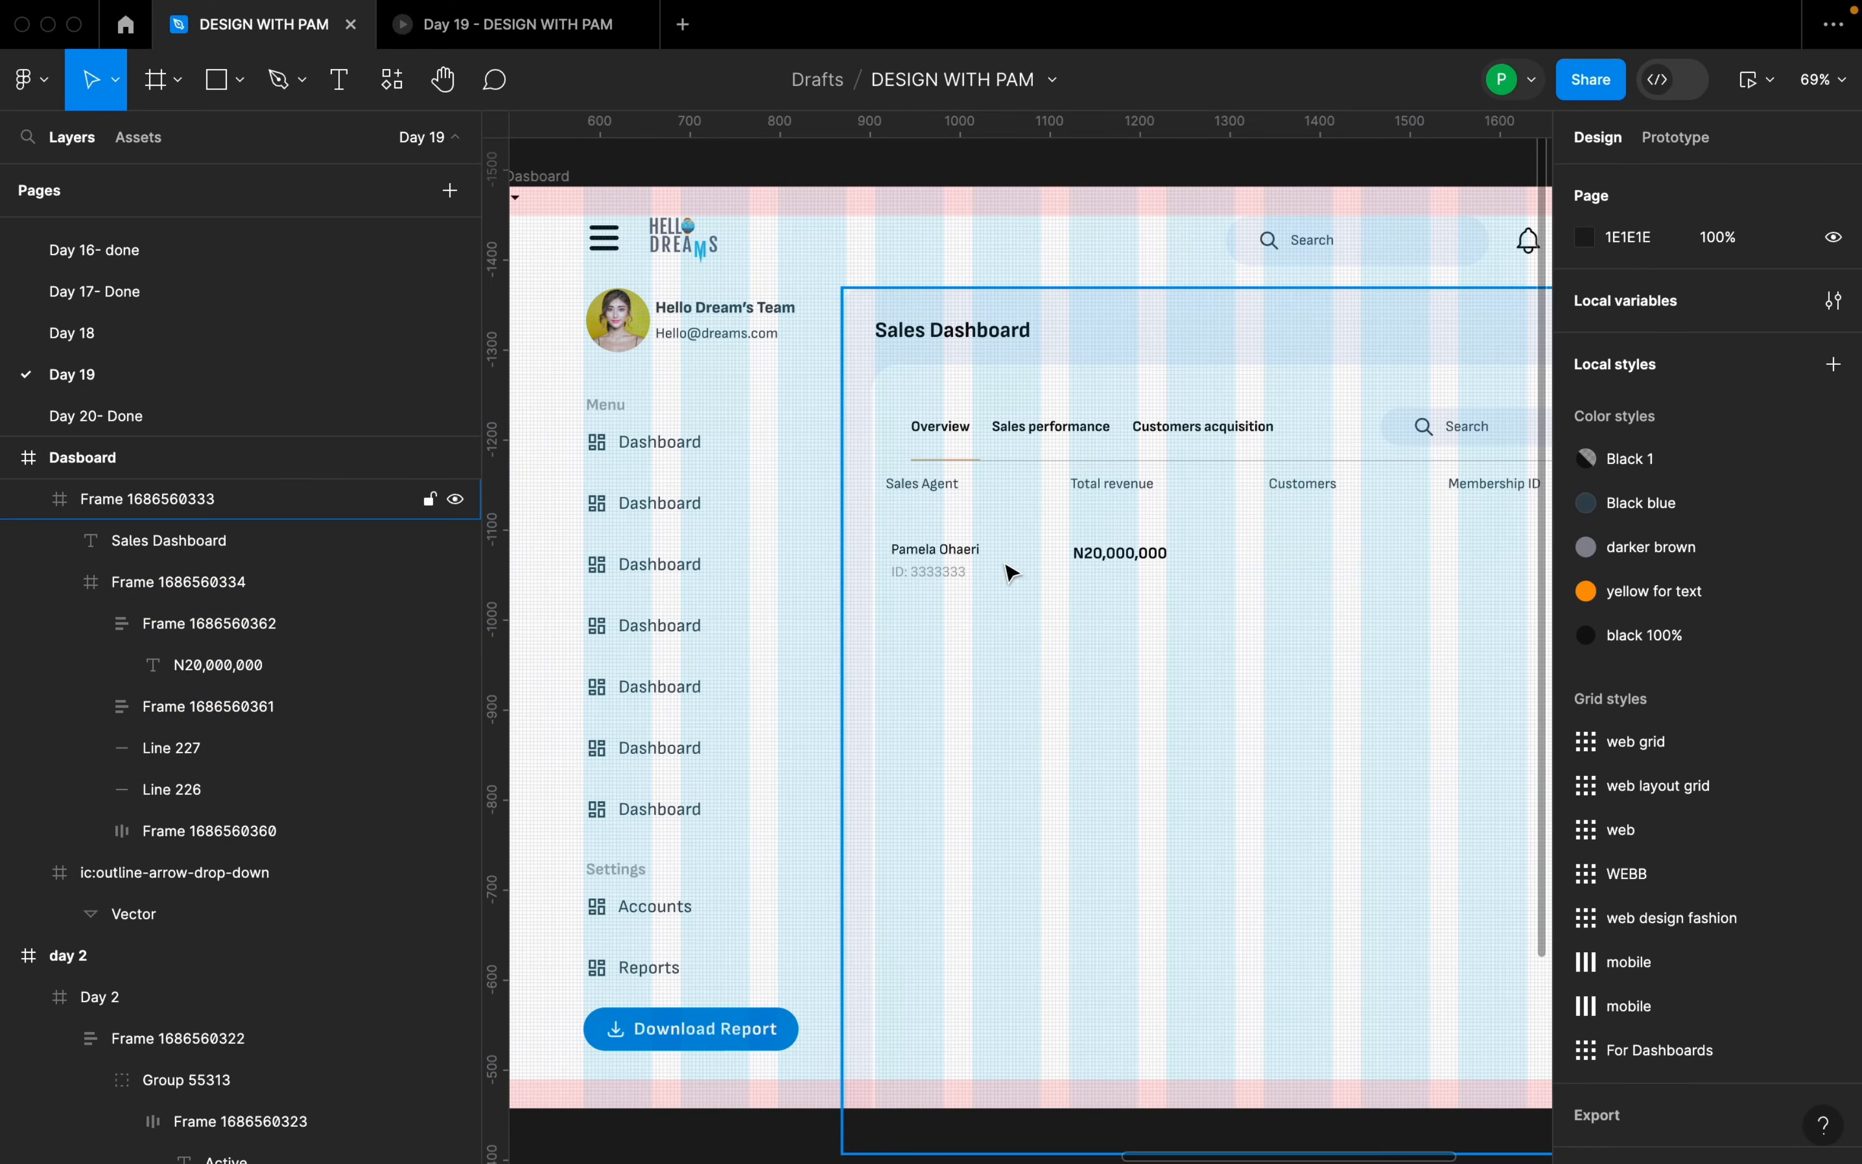
- Duplicate the agent name text under the Customers heading at X 432, Y 199
left_click(979, 568)
scroll(968, 571, "up", 5)
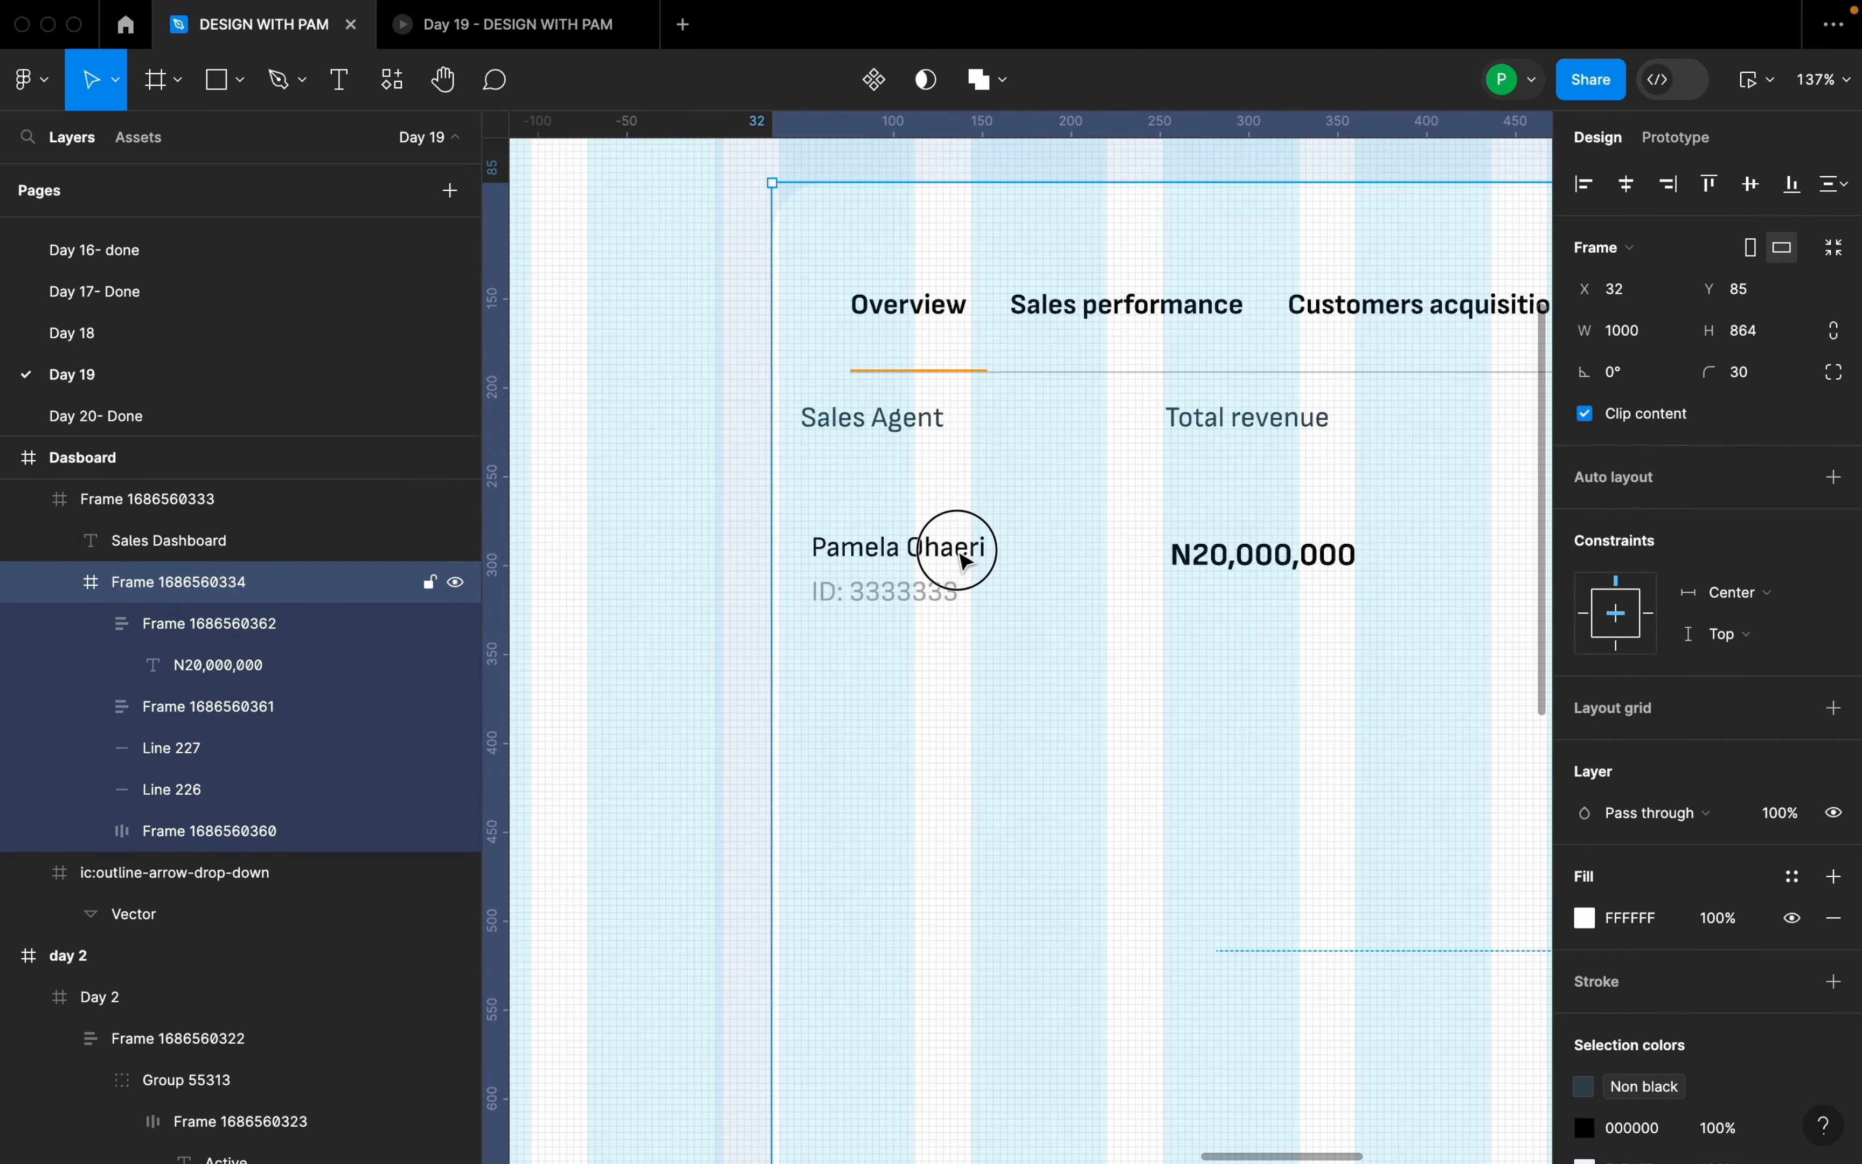
left_click(954, 559)
left_click(952, 560)
left_click_drag(953, 560, 1493, 564)
scroll(1354, 586, "down", 5)
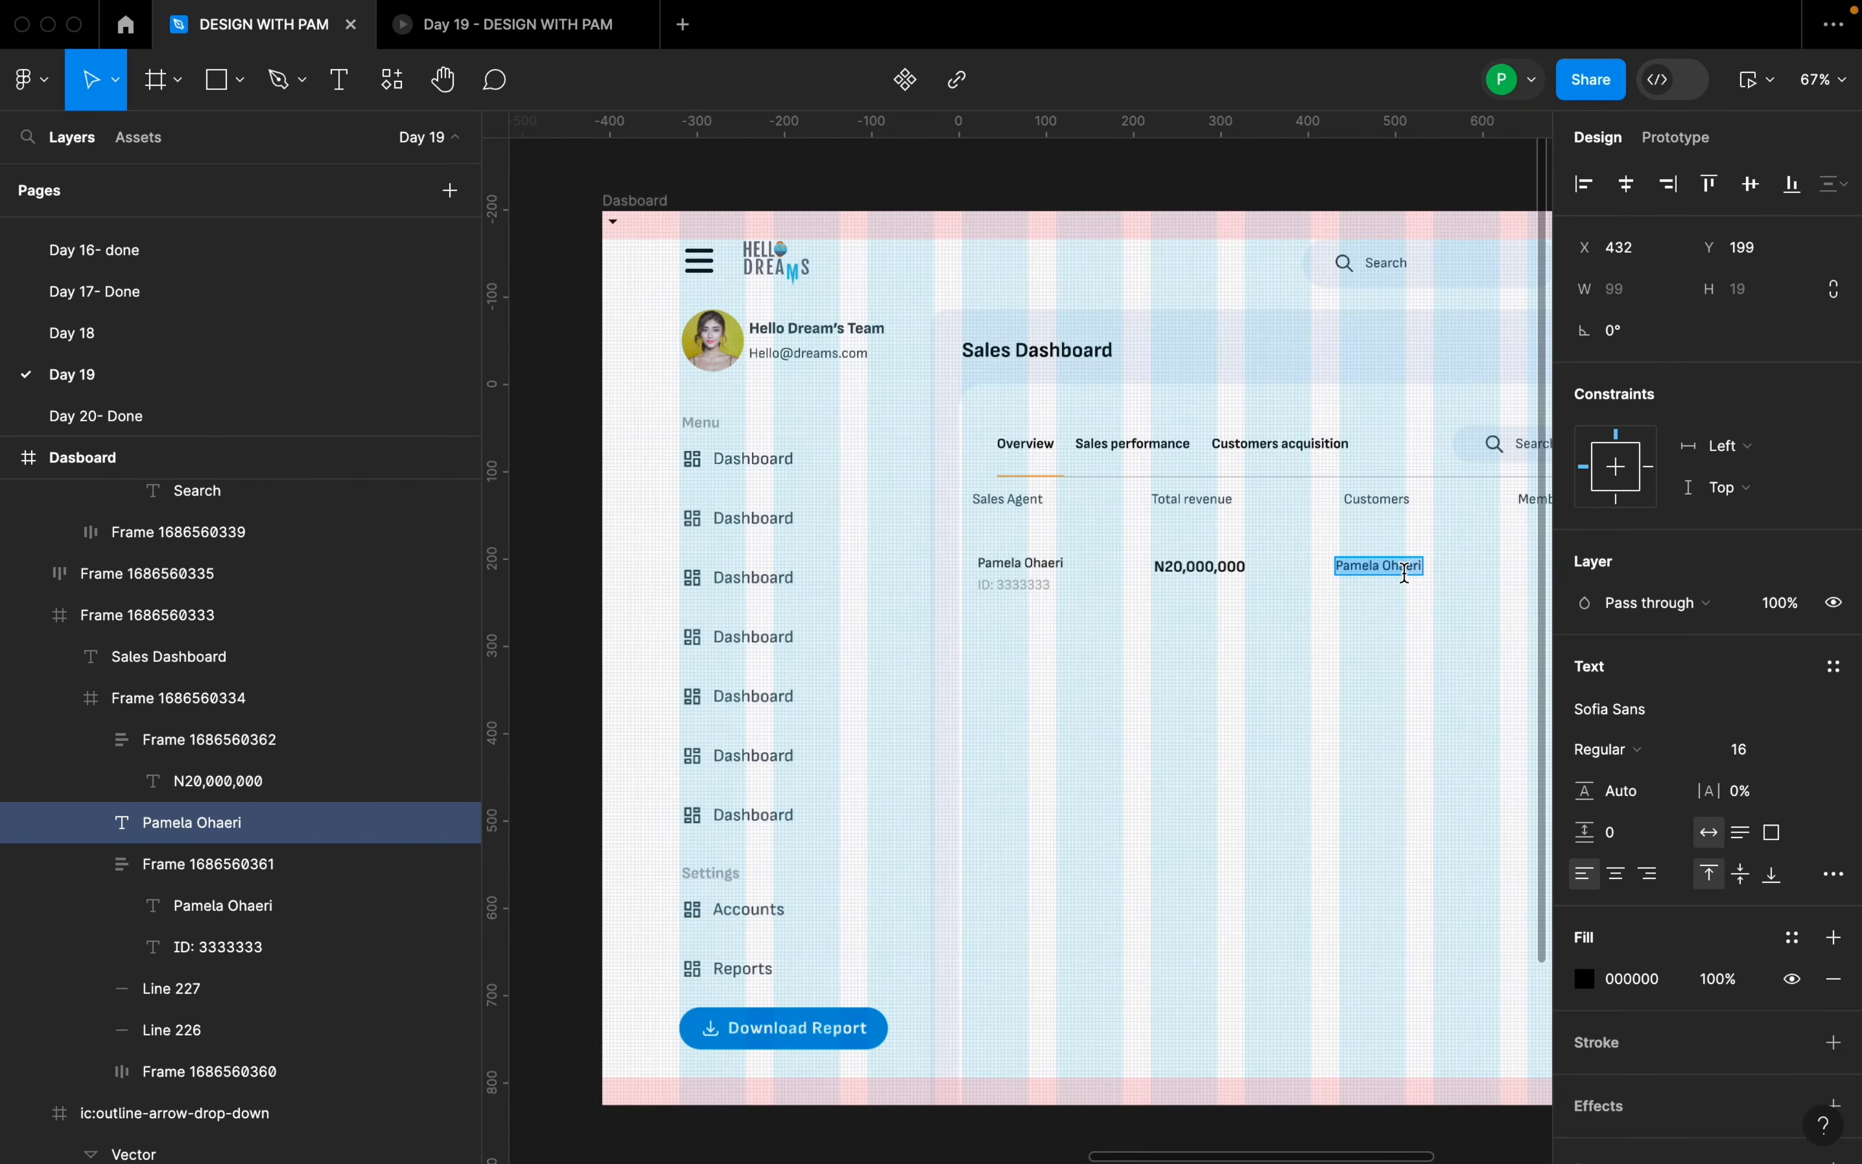
- Replace the copied agent name under Customers with the customer's name
scroll(1408, 587, "up", 5)
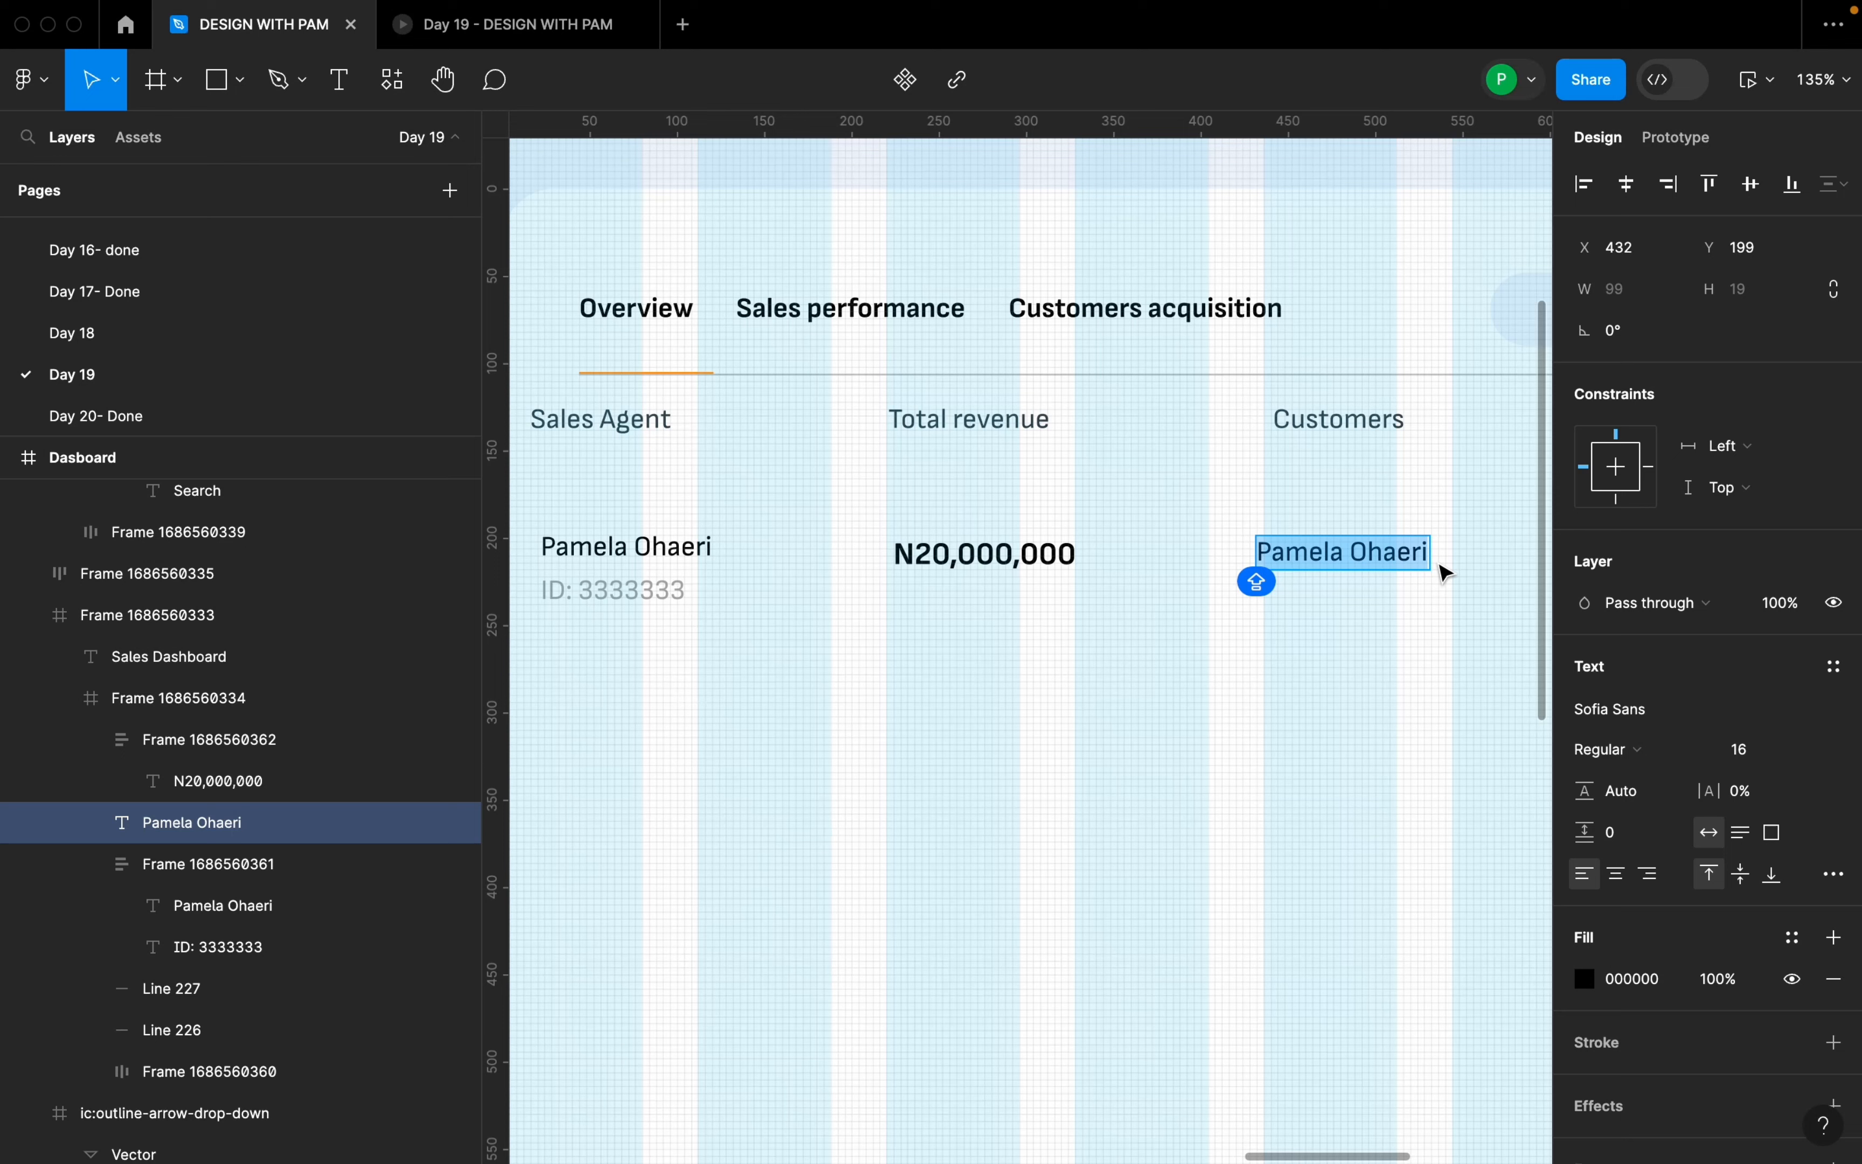
type("P")
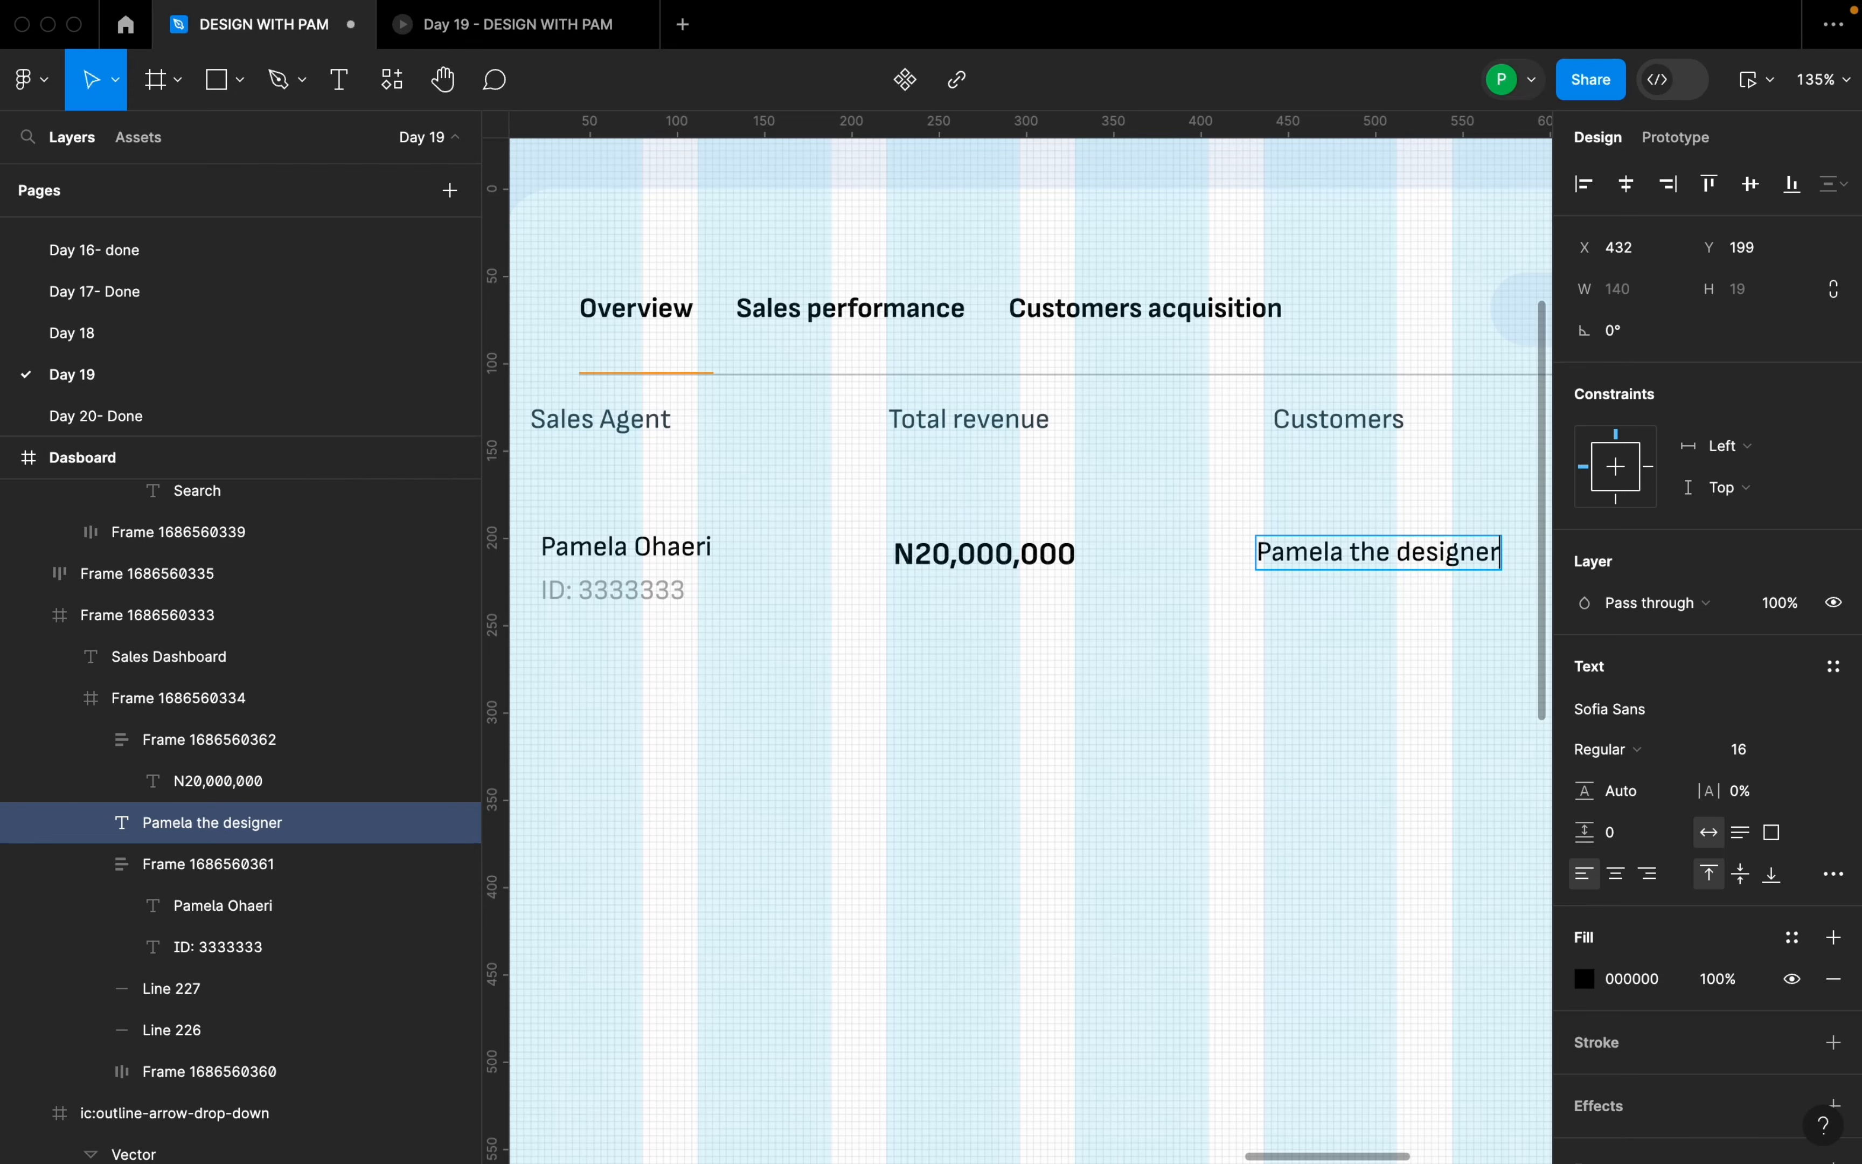
key("Escape")
- Duplicate the customer name under the Membership ID heading at X 650, Y 201, and replace its text with the membership number
scroll(1338, 615, "down", 3)
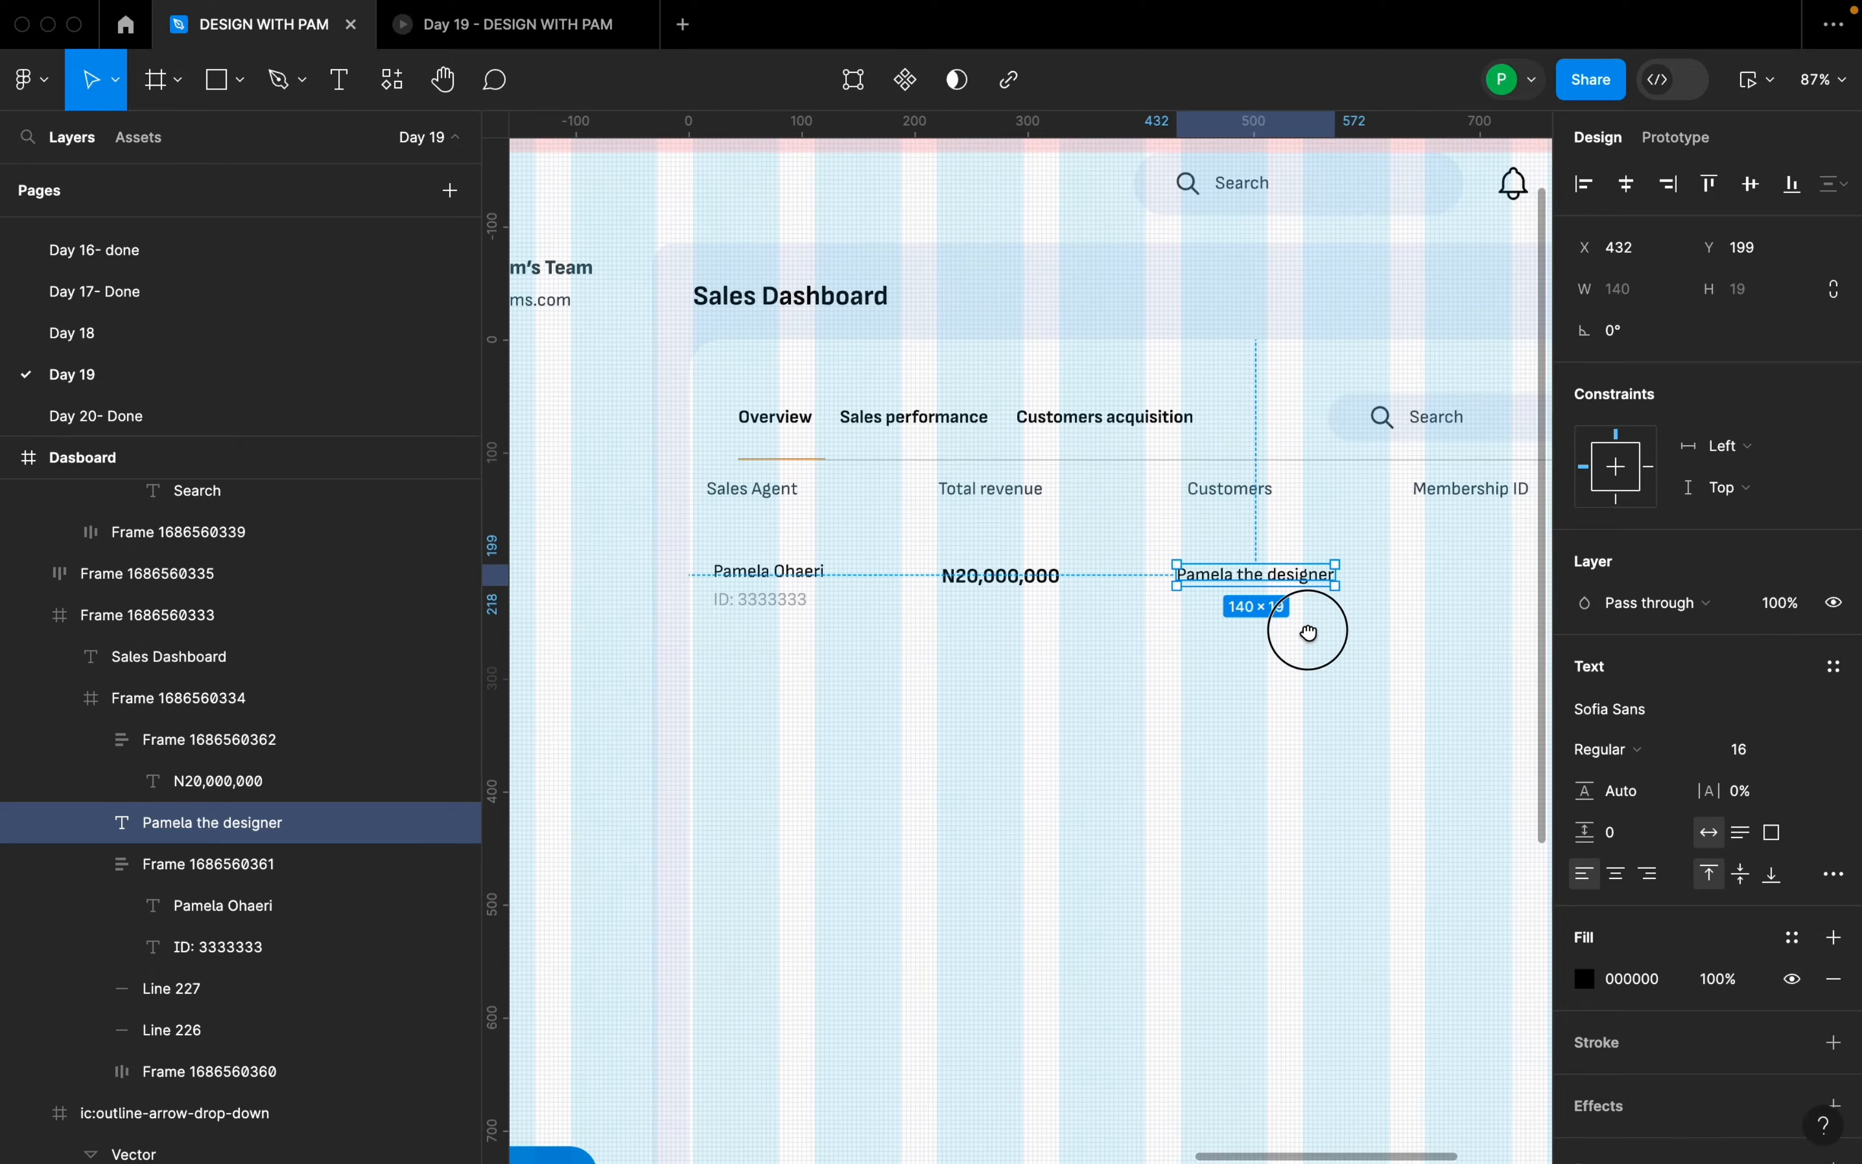
left_click_drag(1308, 632, 1420, 599)
left_click(1346, 612)
left_click(1345, 612)
double_click(1350, 595)
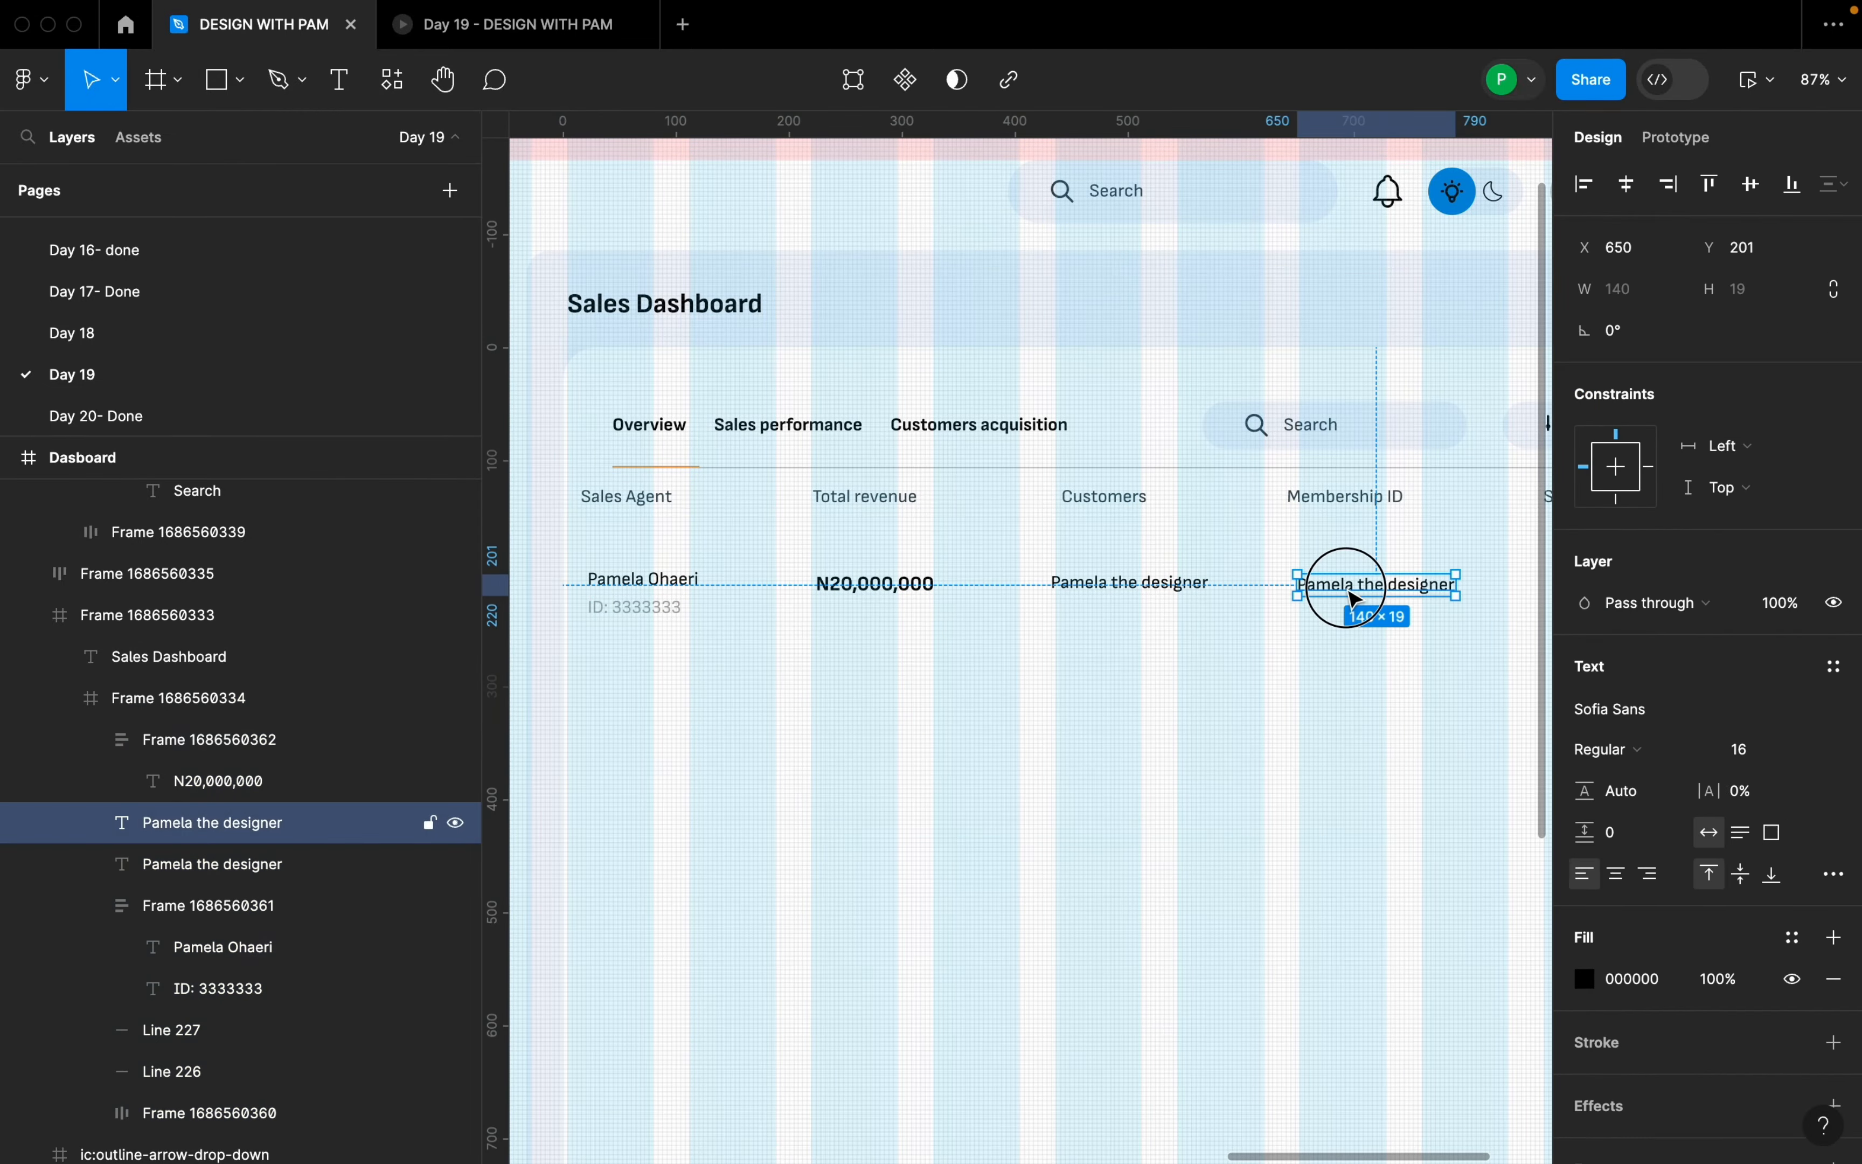
double_click(1352, 590)
type("0900999")
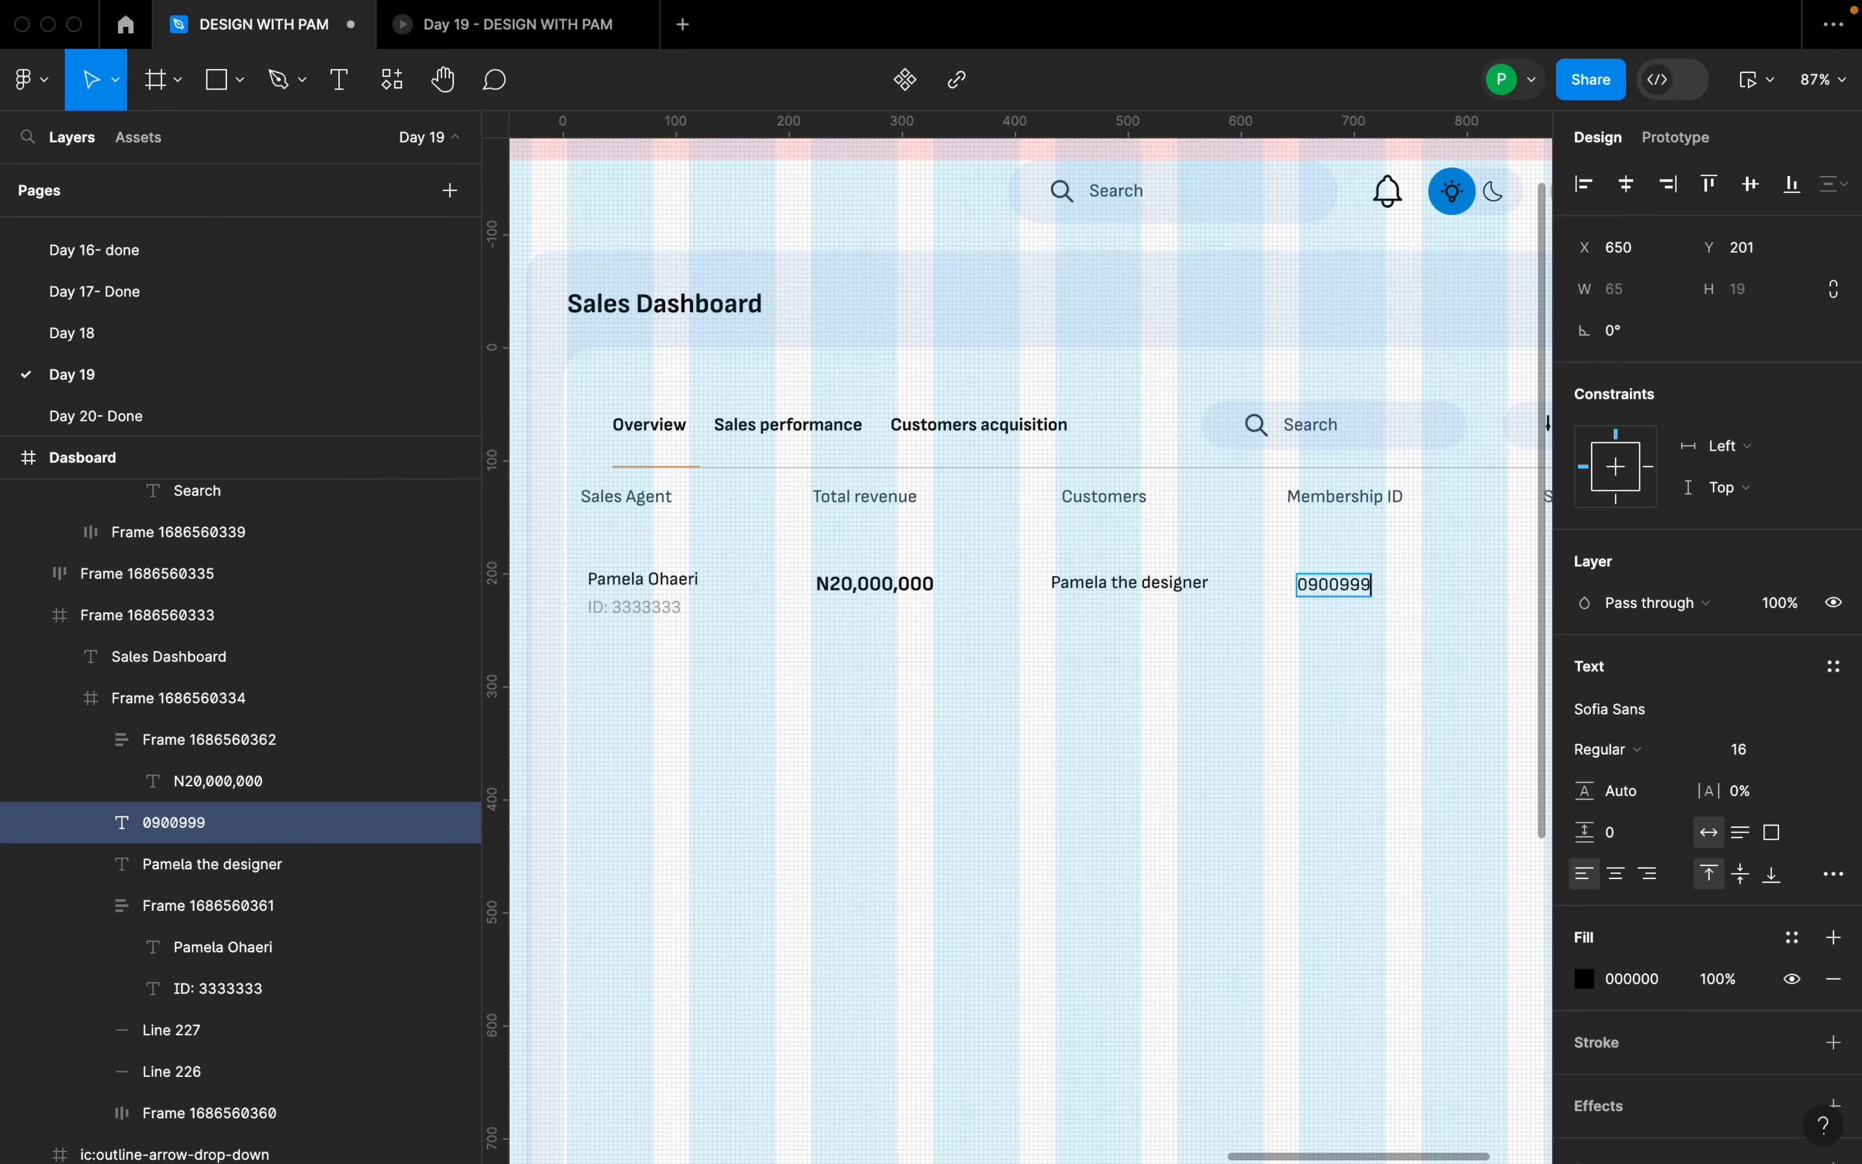
key("Escape")
- Duplicate the membership number under the Status heading at X 870, Y 199, and change the copy's text to "Active"
scroll(1322, 632, "down", 5)
scroll(1039, 553, "up", 5)
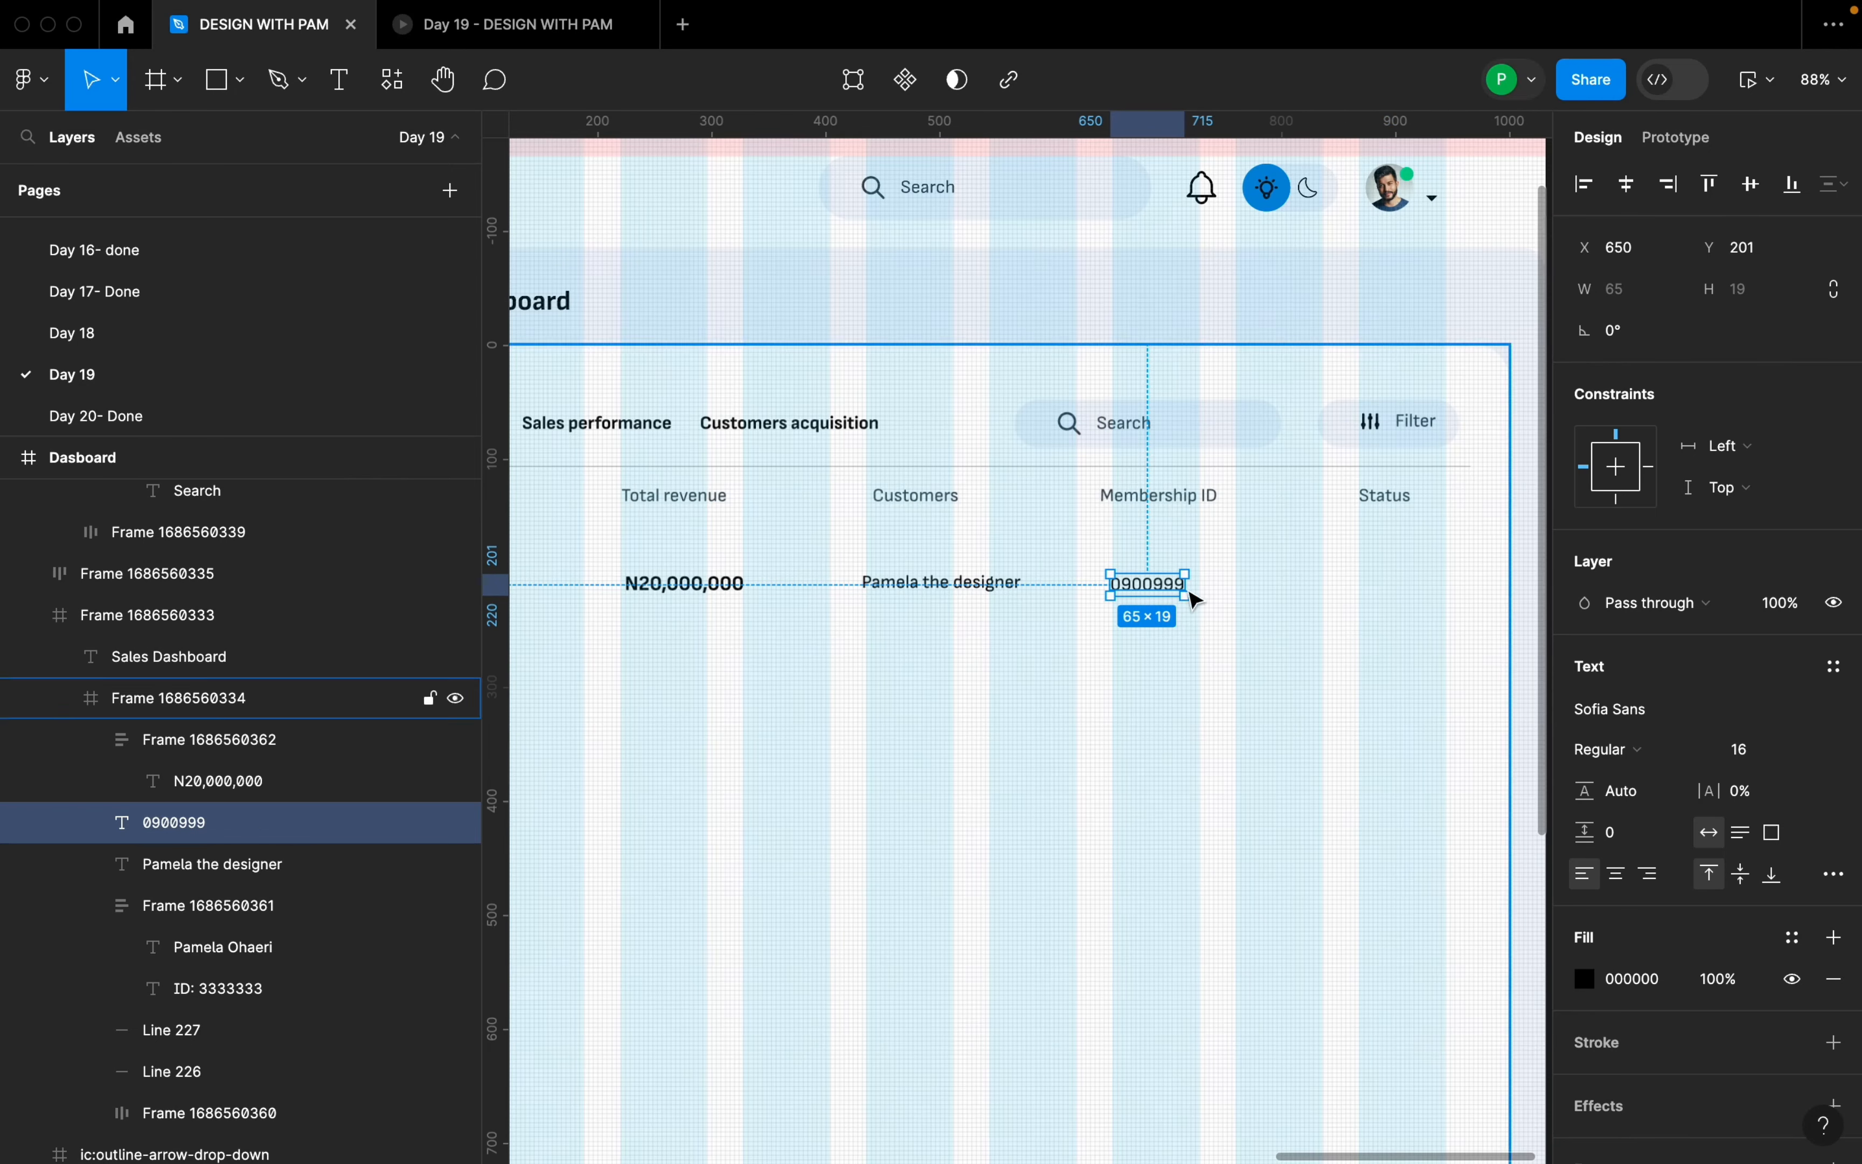
left_click_drag(1179, 601, 1414, 586, "alt")
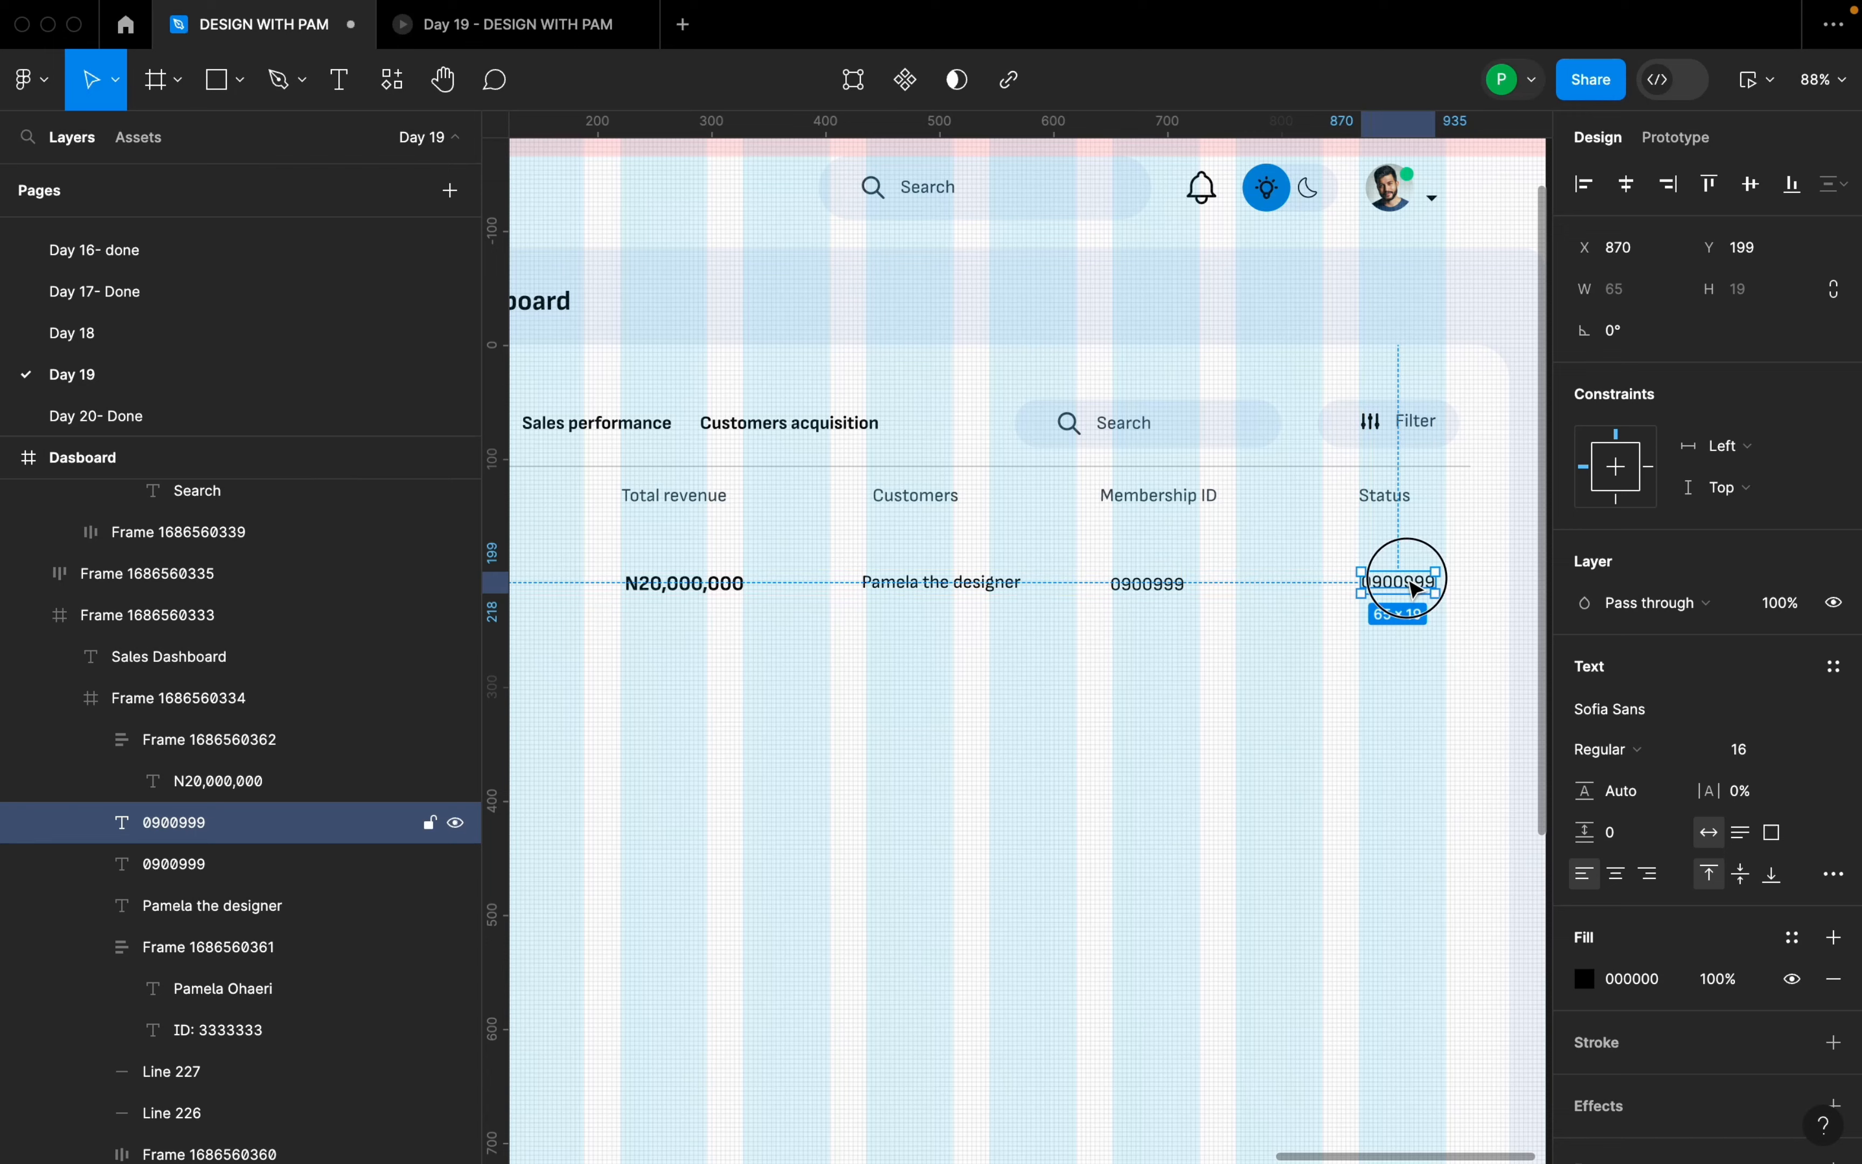
double_click(1412, 582)
type("Active")
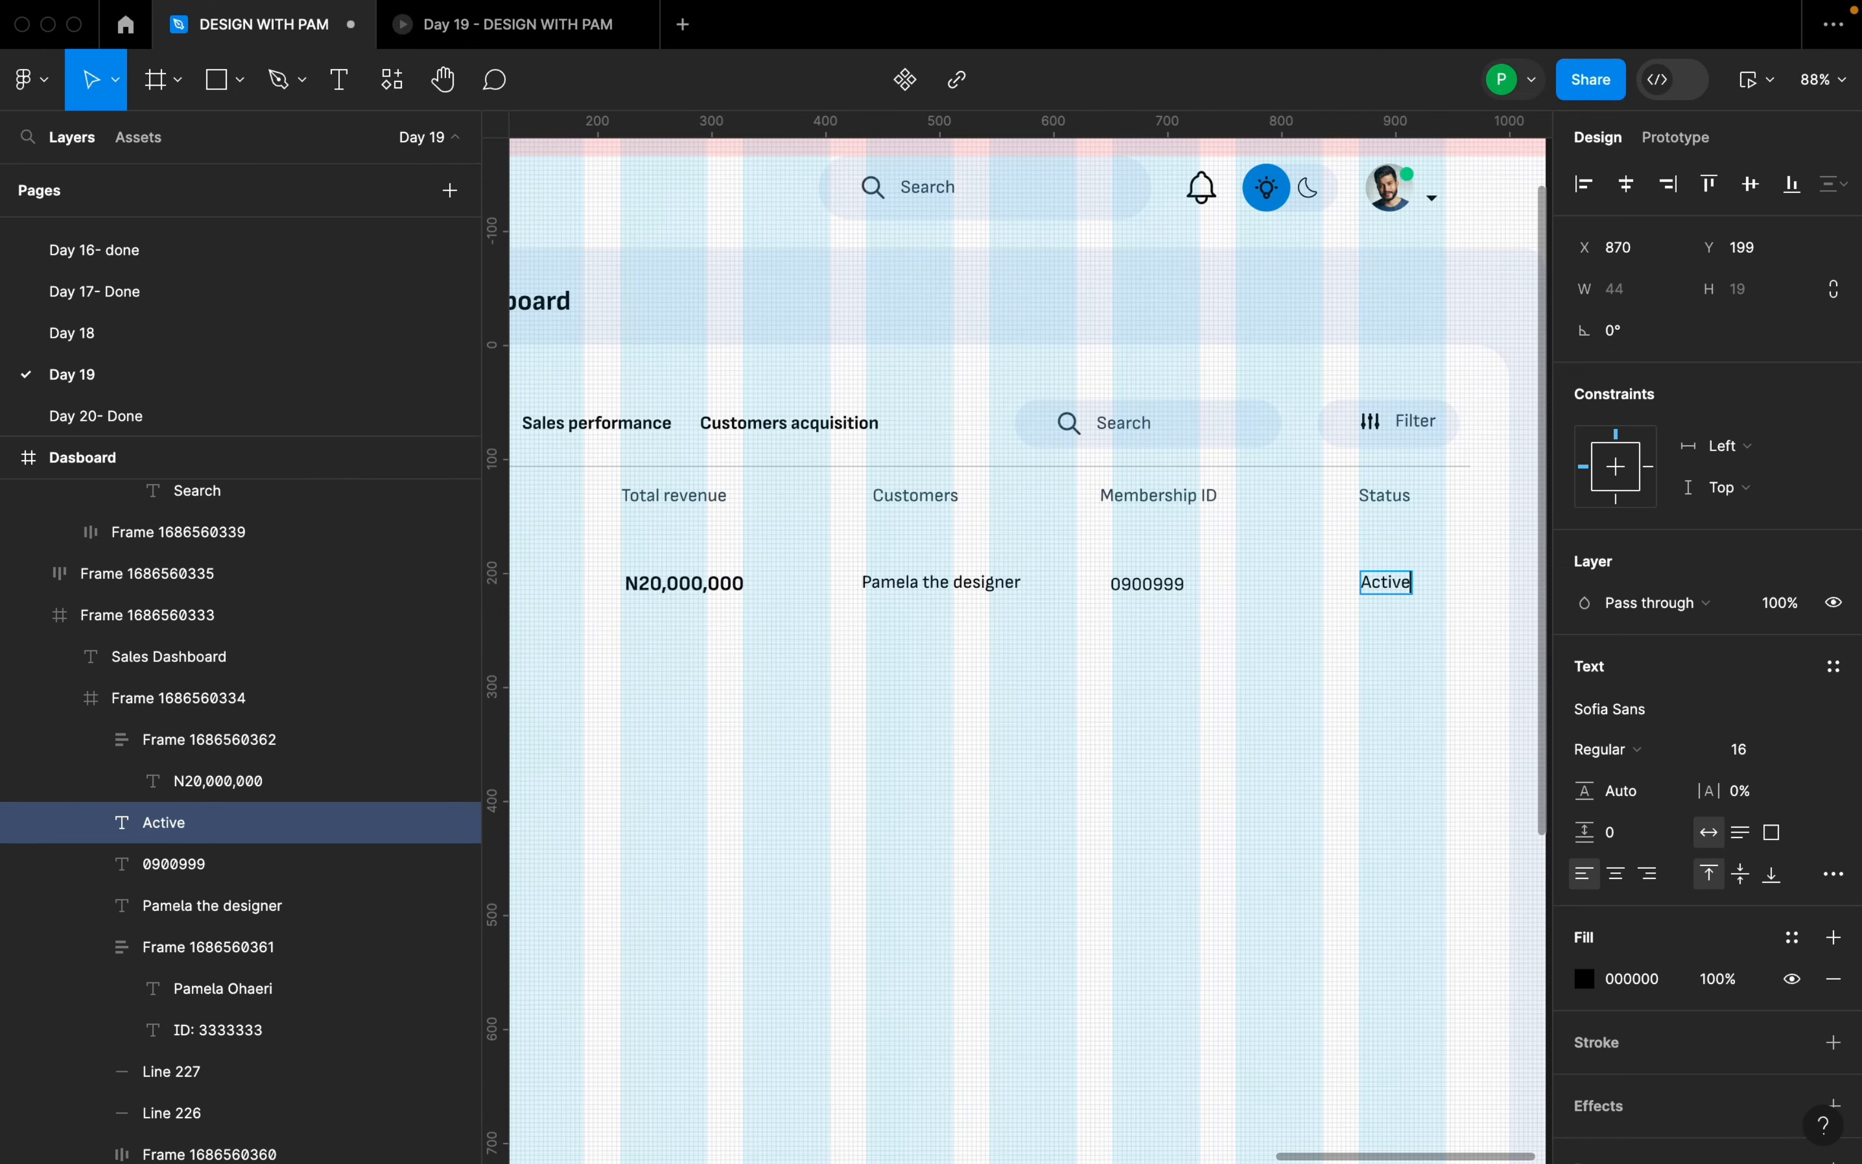
key("Escape")
- Wrap the Active text in an auto layout frame with a corner radius of 12
scroll(1447, 645, "up", 5)
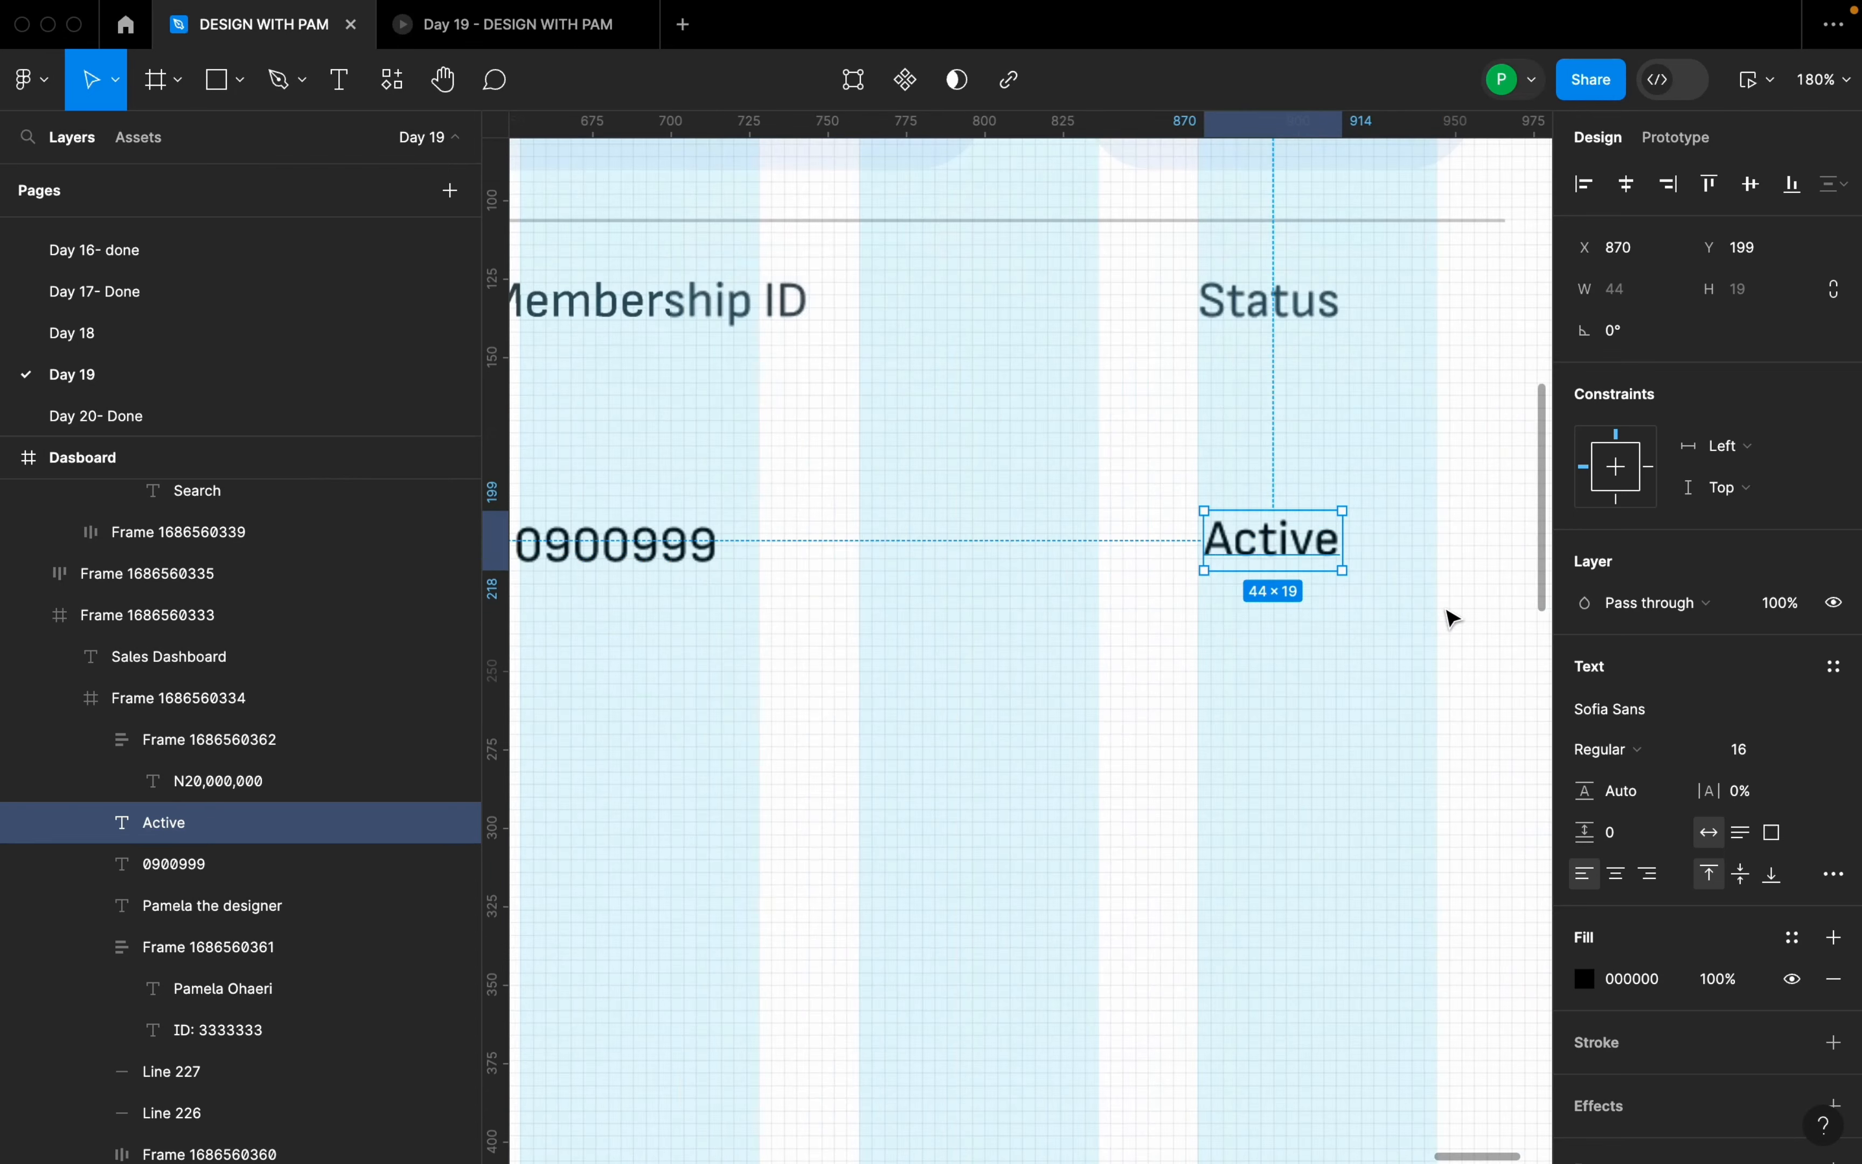
key("shift+a")
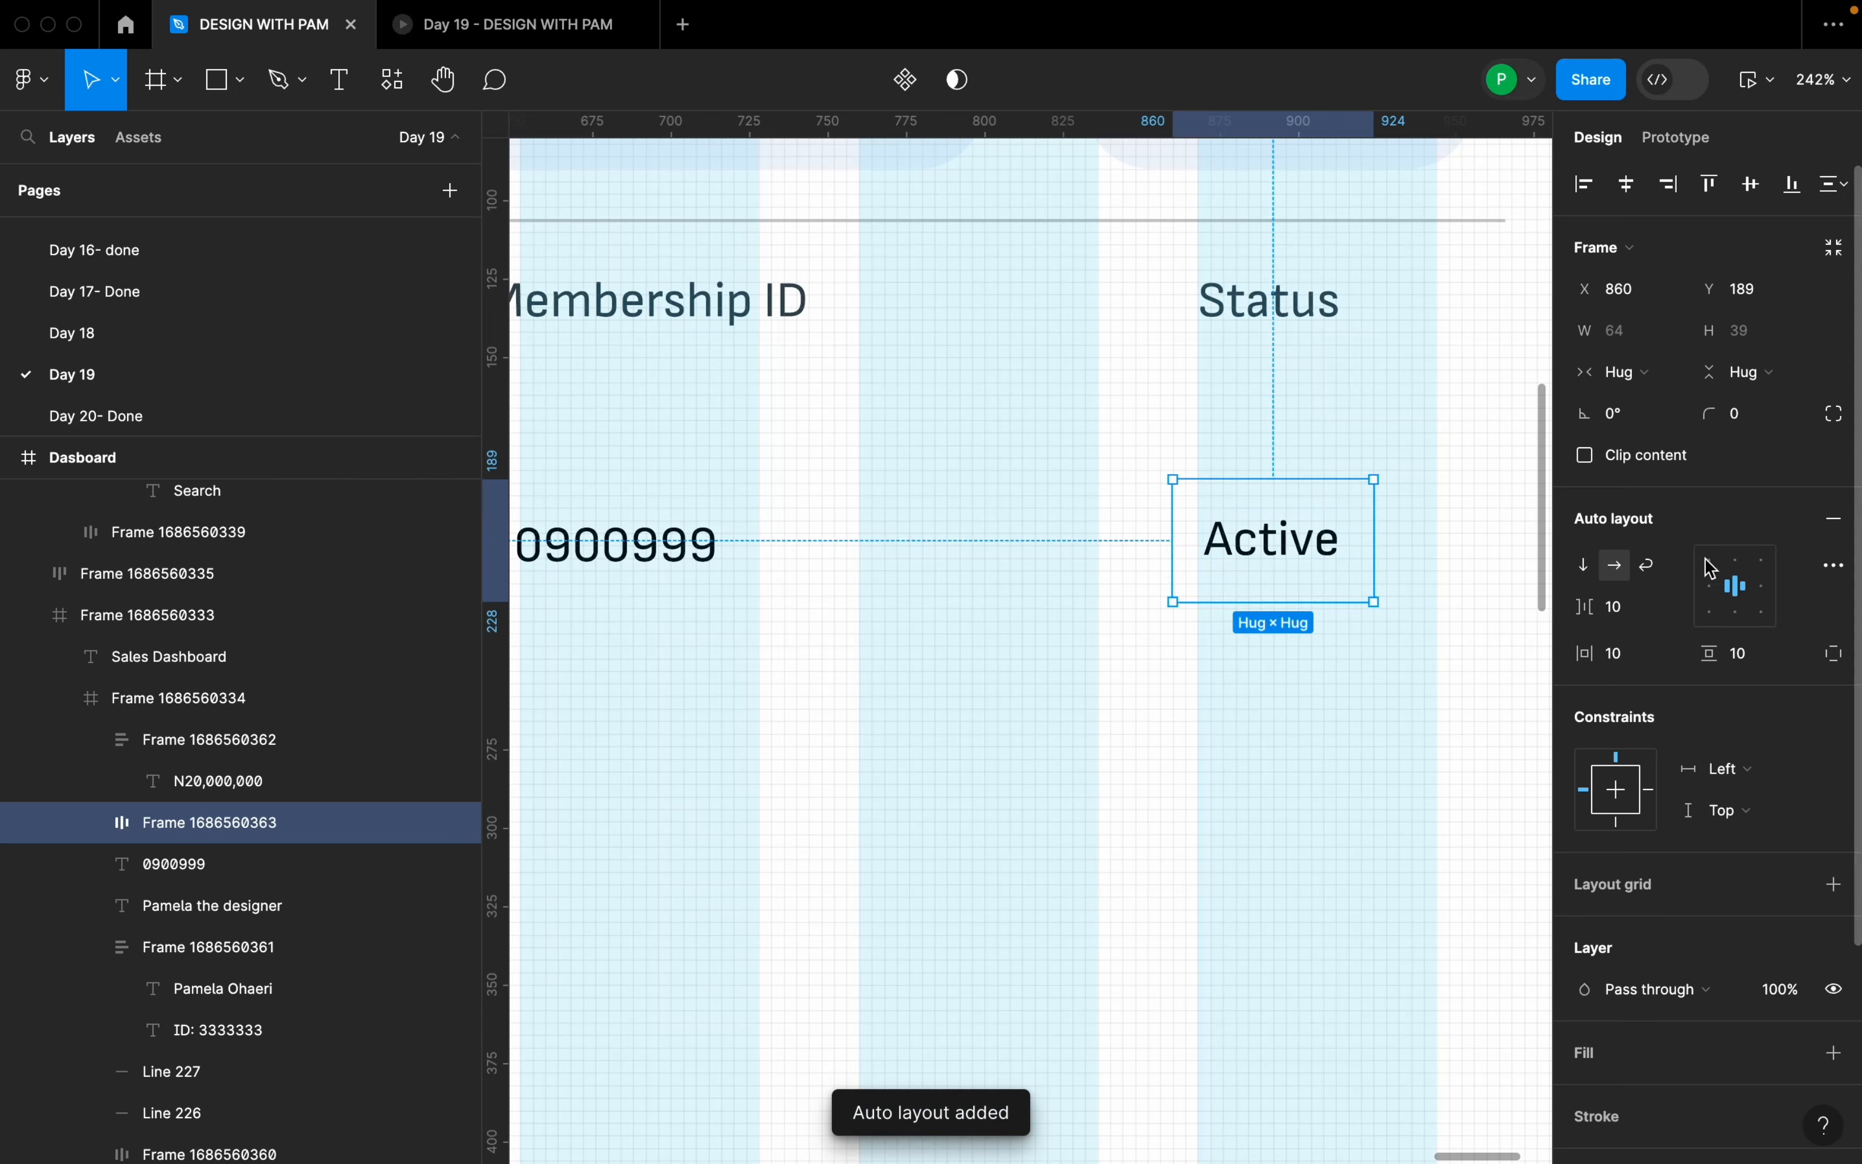
left_click(1762, 417)
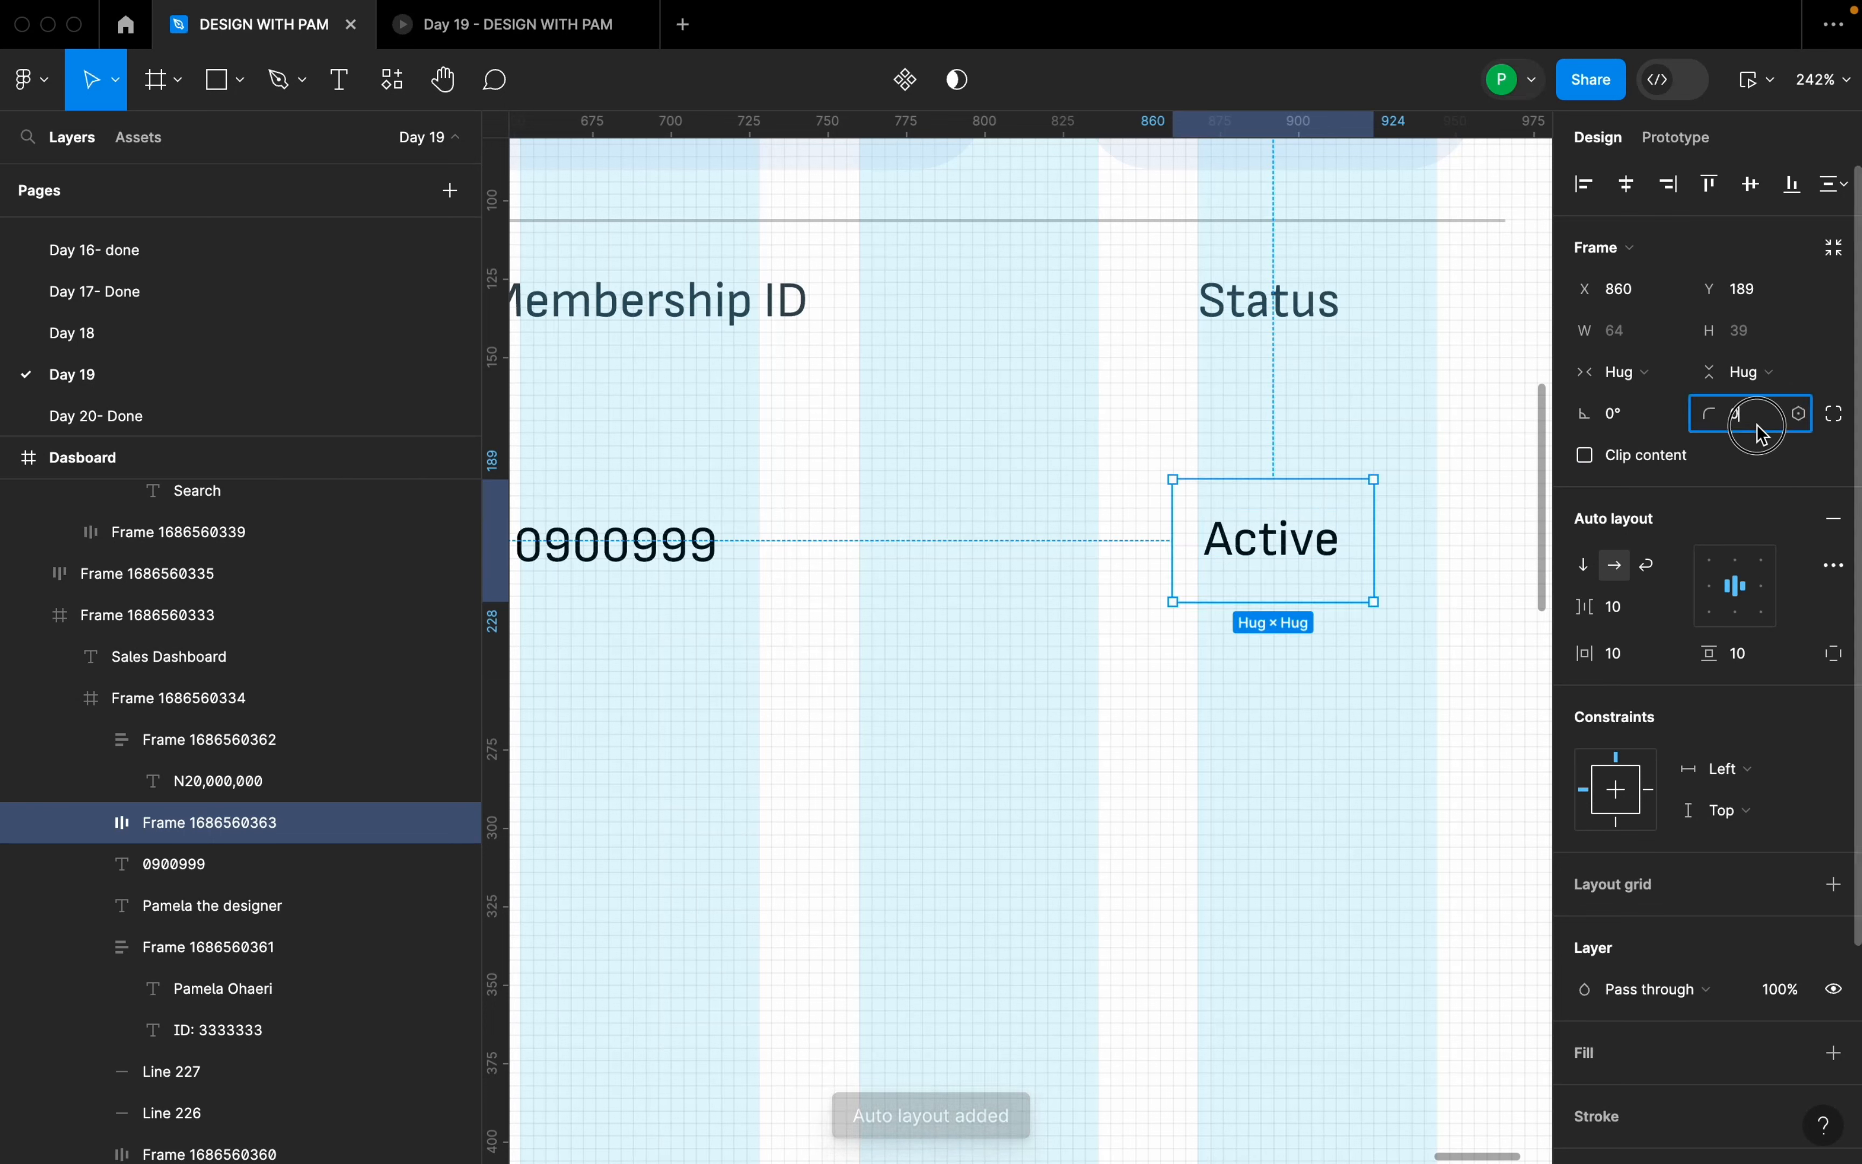
key("Return")
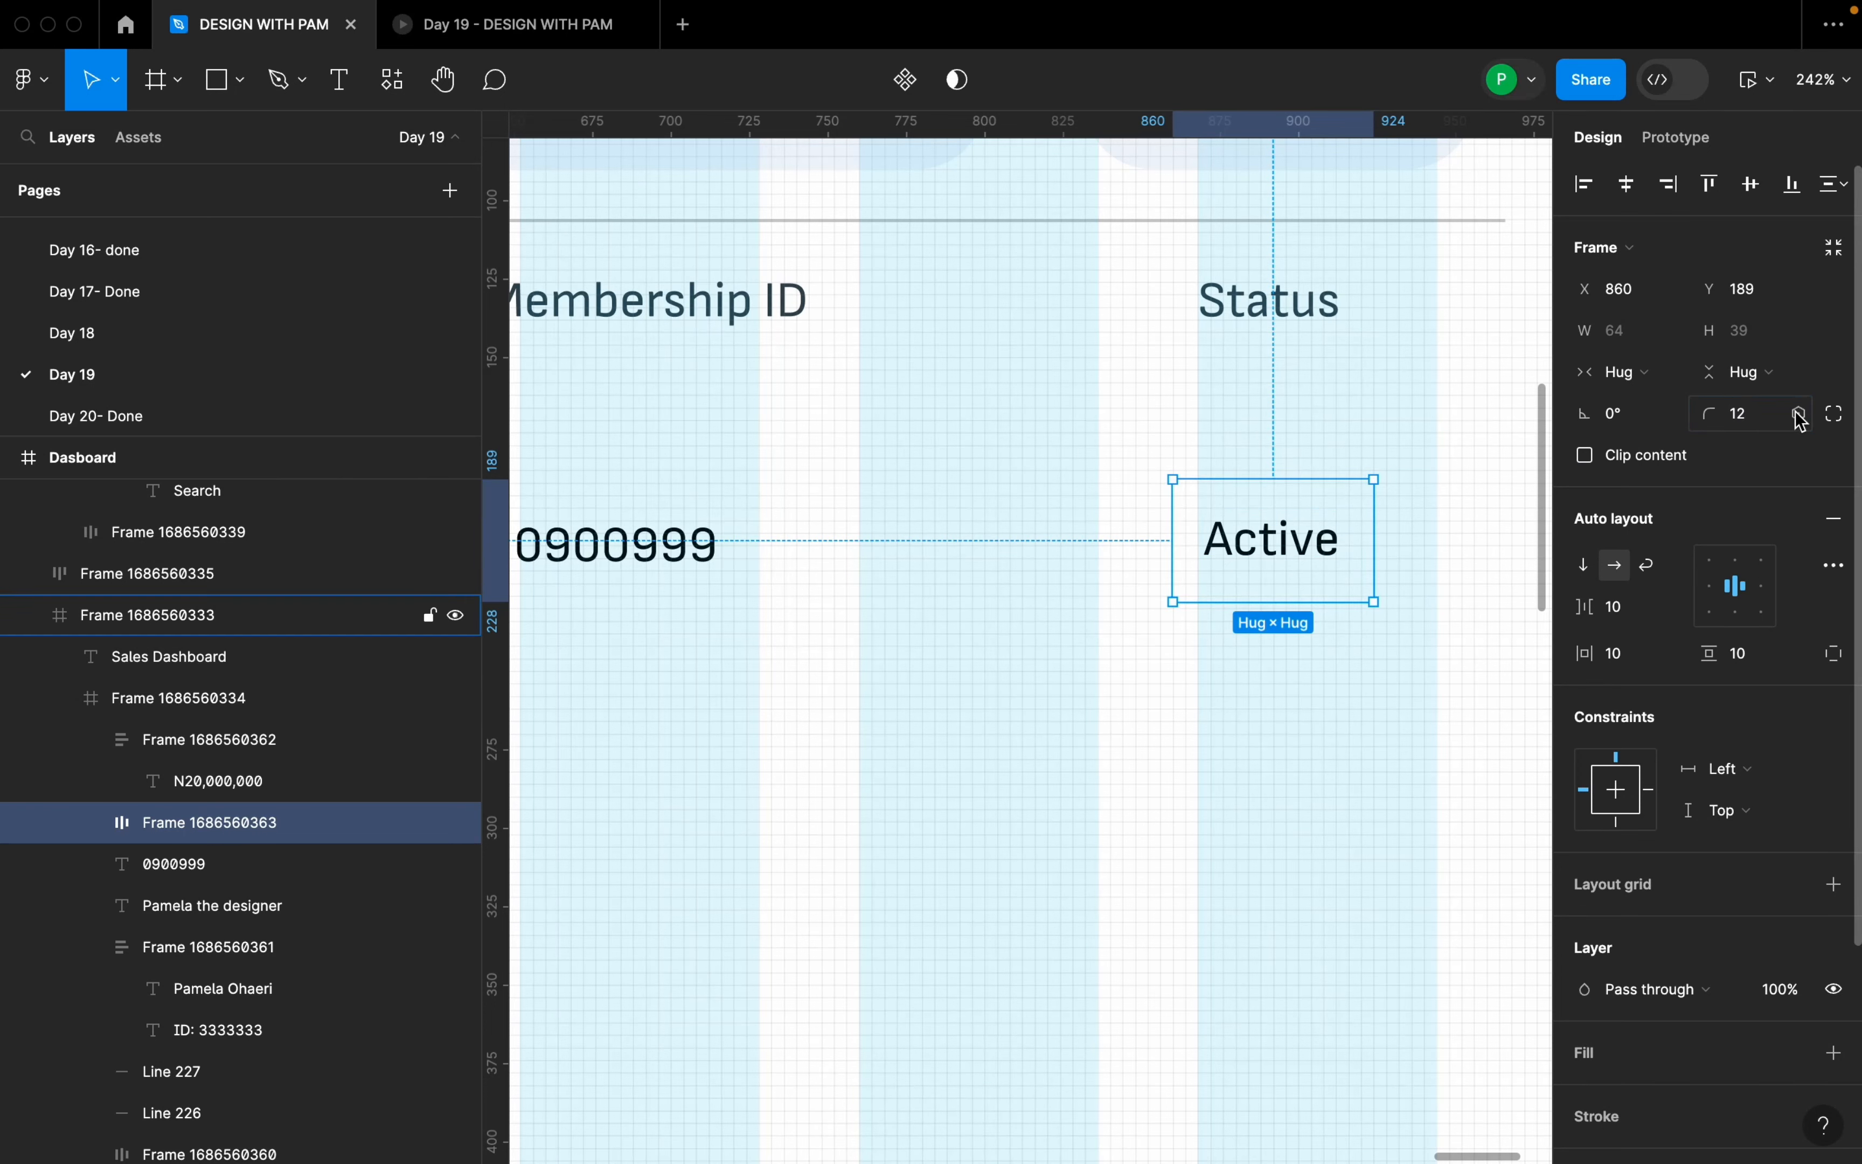
- Give the Active frame a solid green 0BD084 fill from the document colors
scroll(1770, 770, "down", 3)
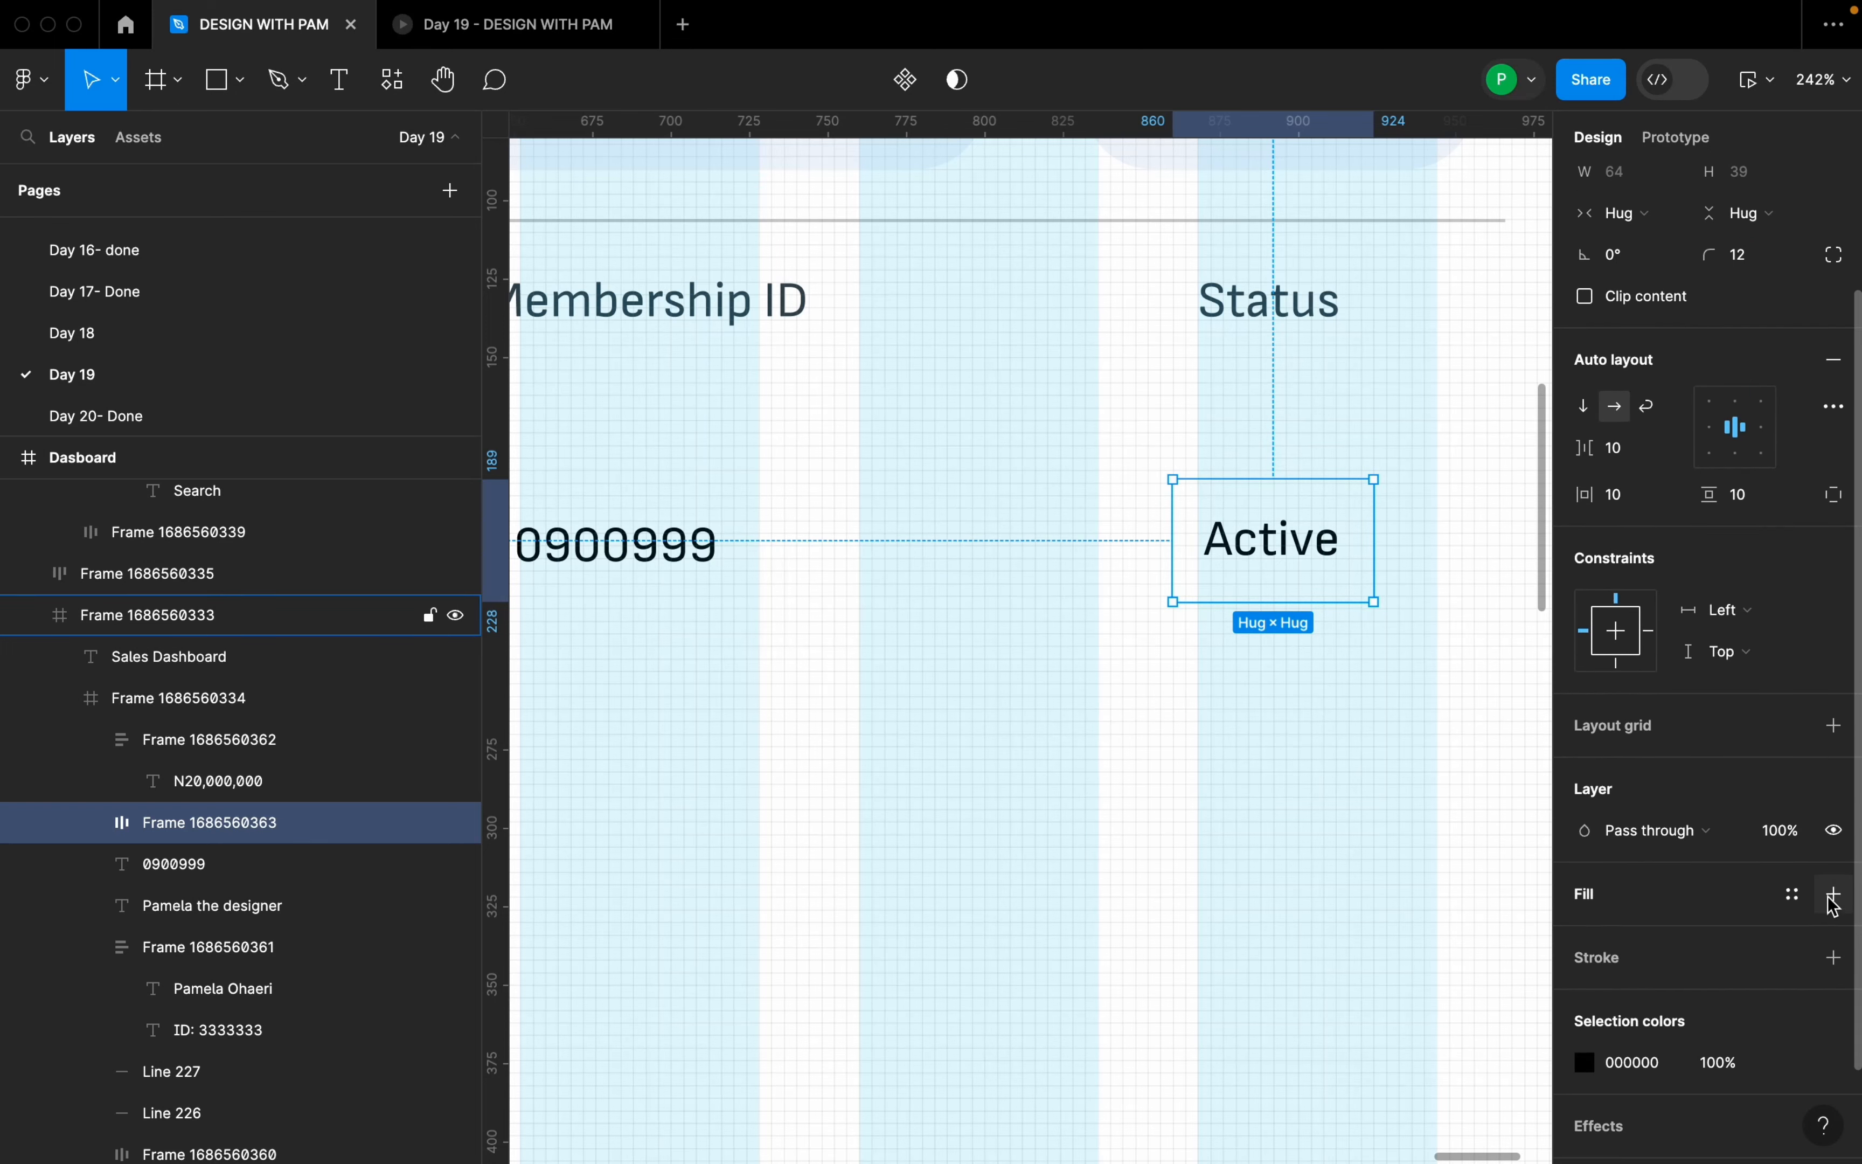
left_click(1835, 894)
left_click(1586, 935)
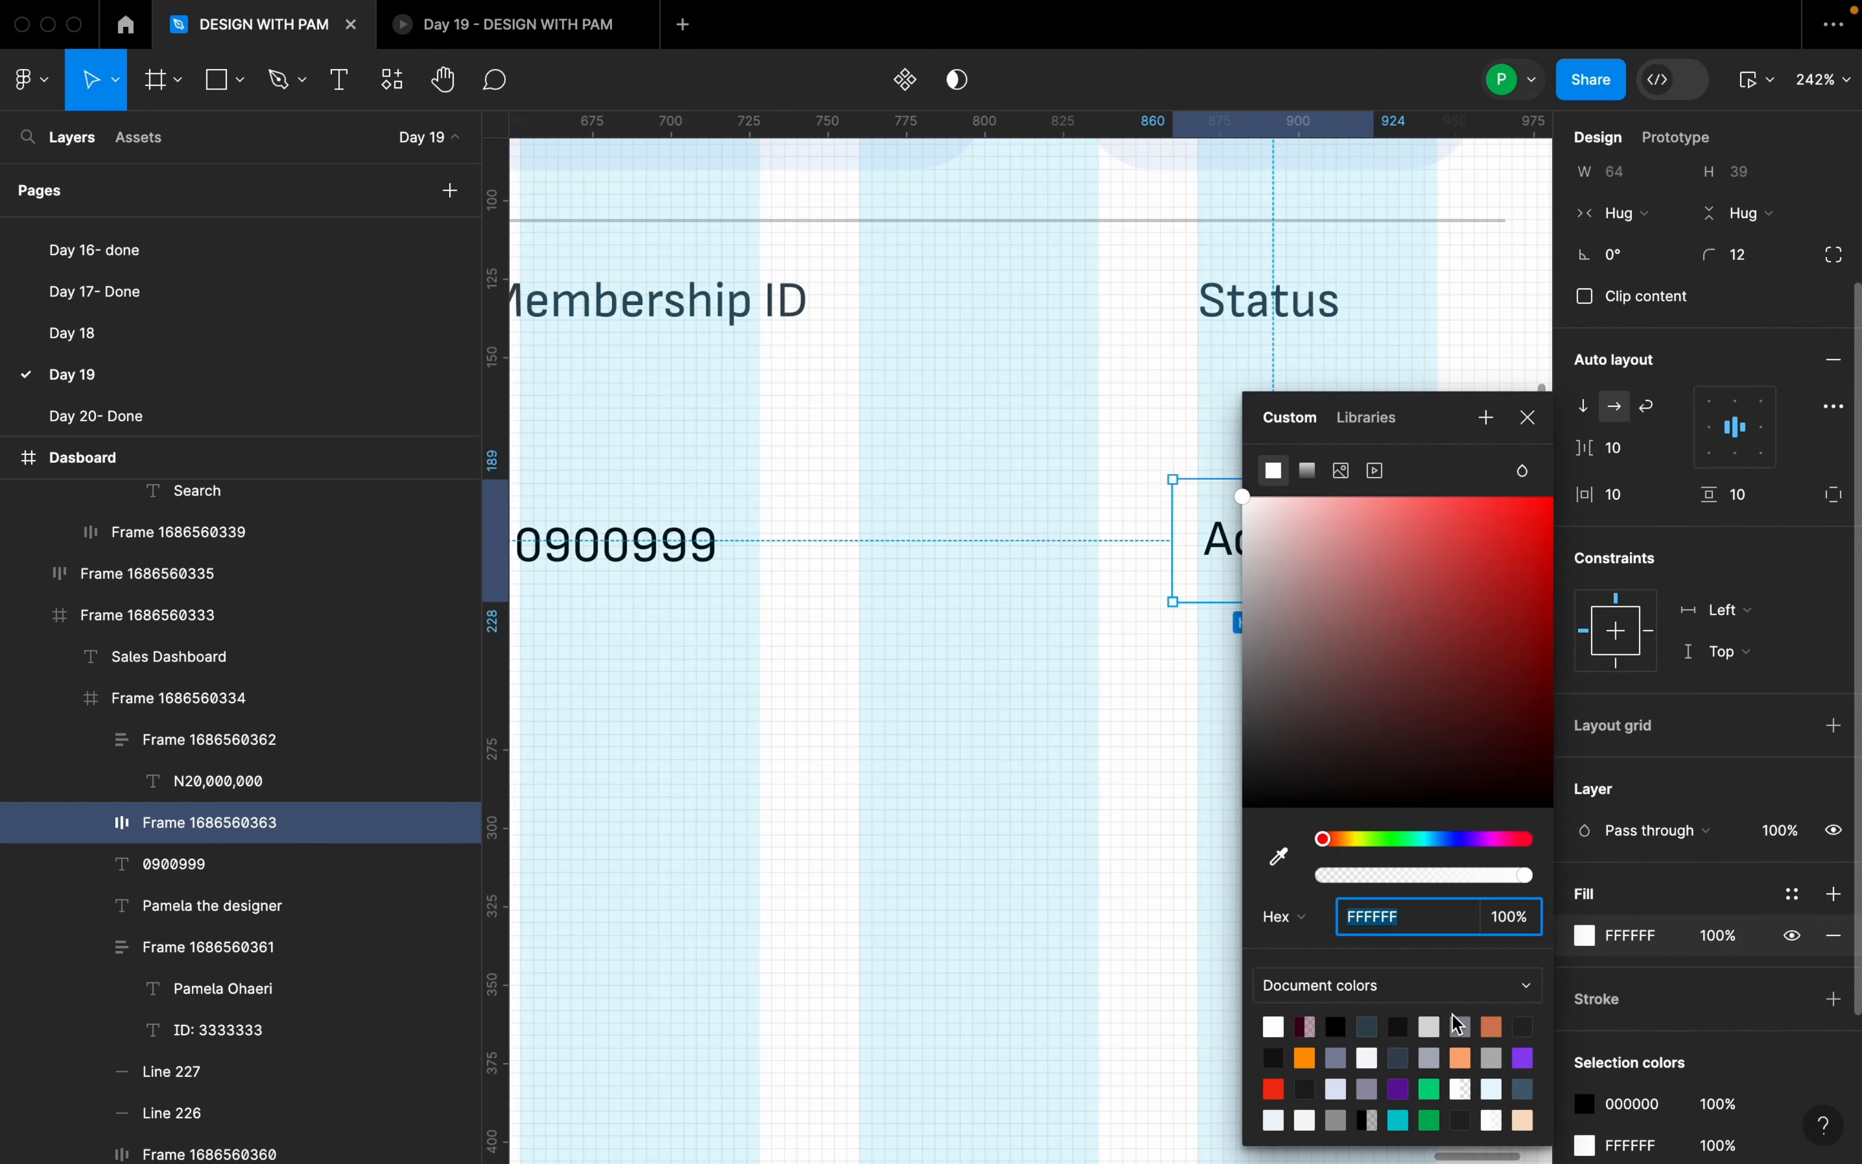
left_click(1429, 1088)
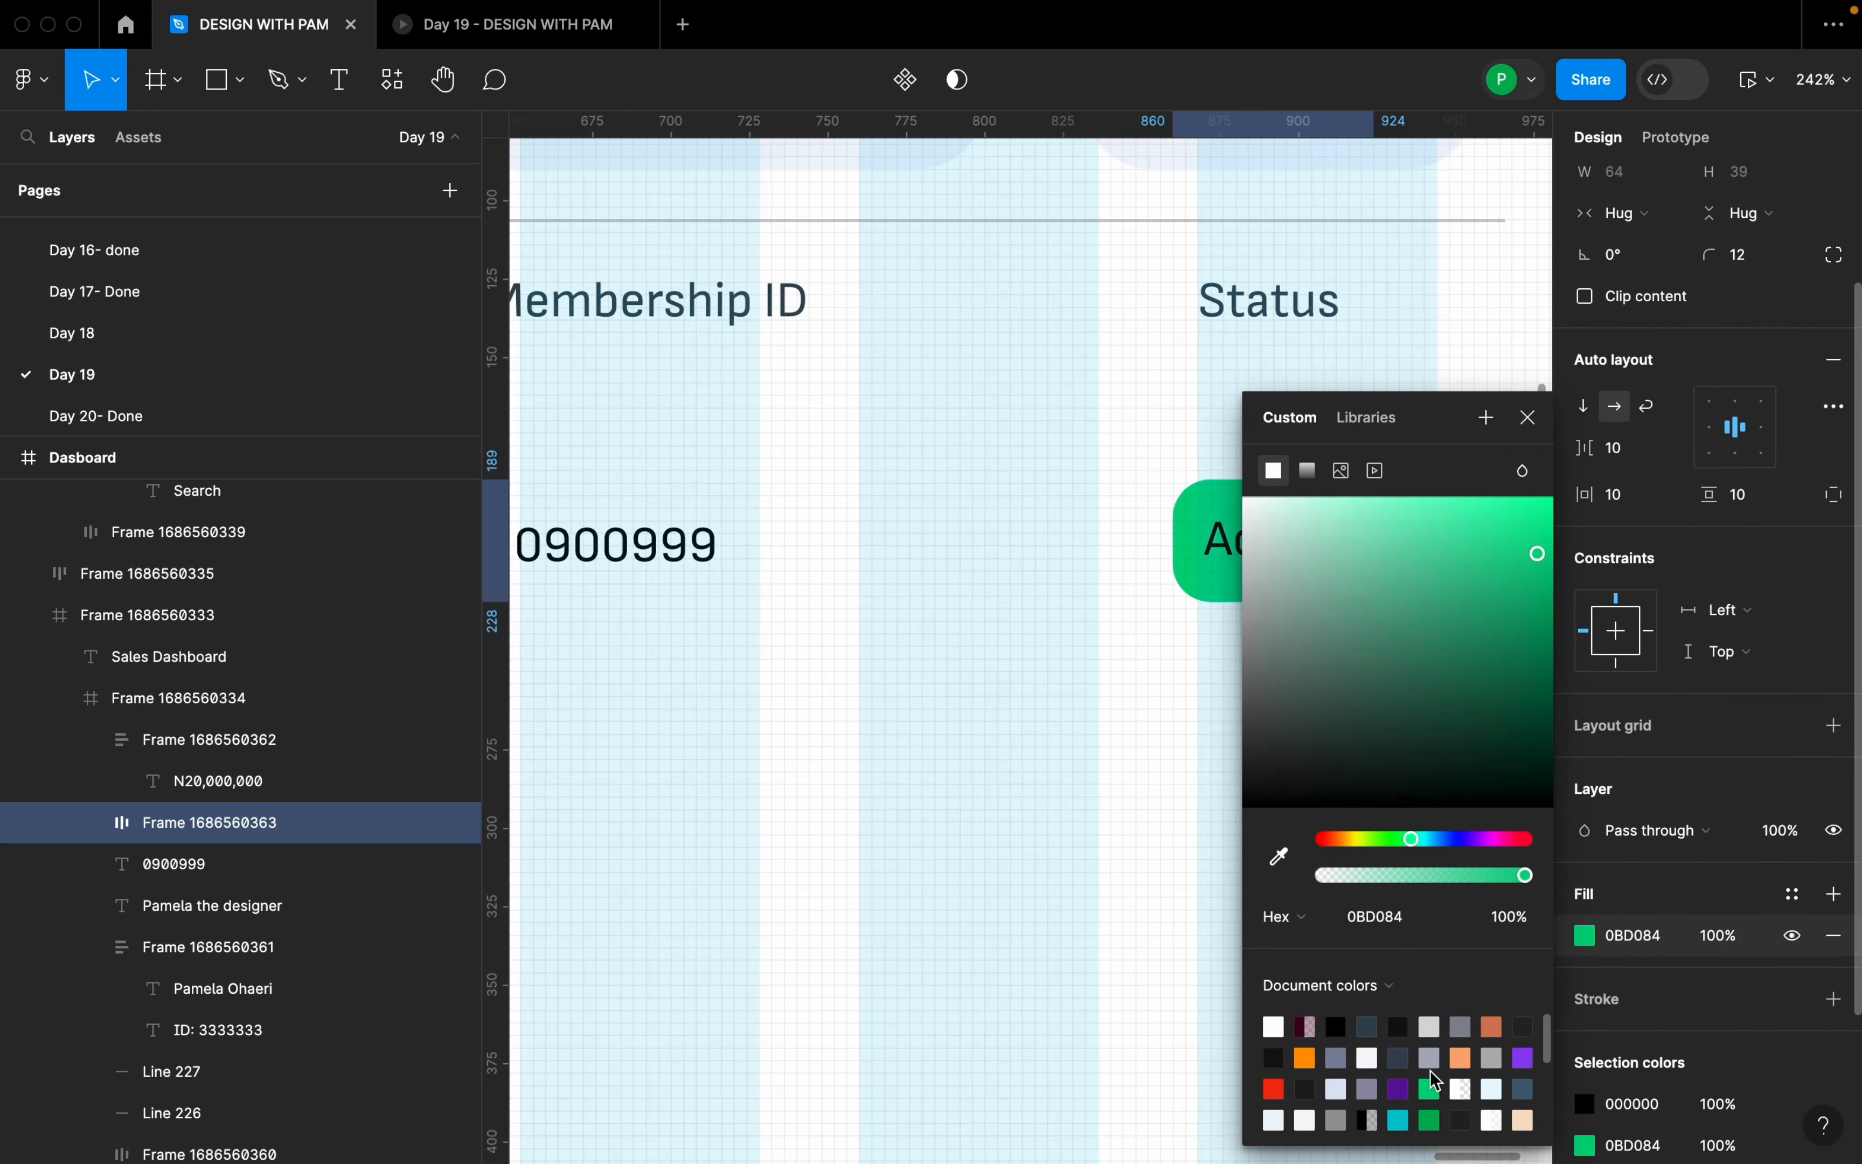
left_click(1529, 424)
- Set the green Active badge's corner radius to 24
left_click(1758, 270)
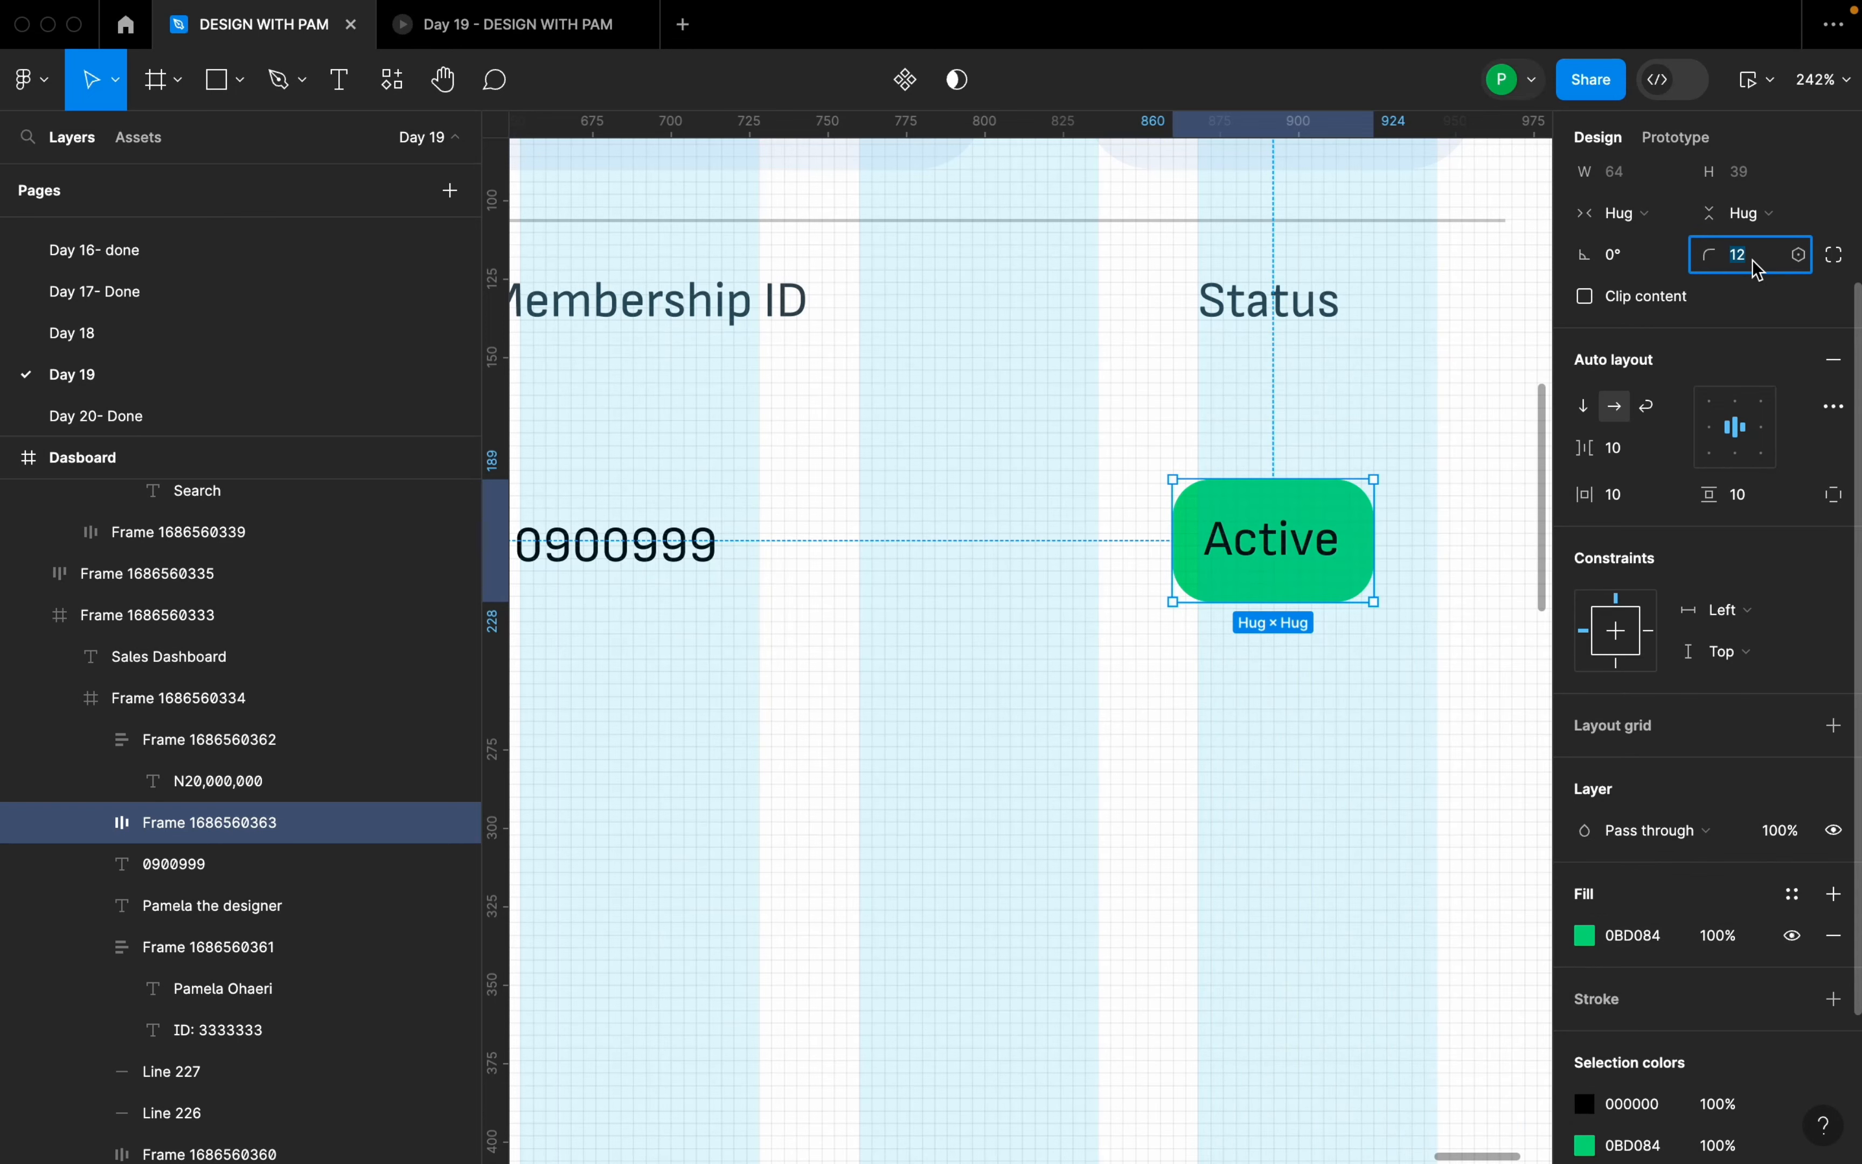
type("24")
key("Return")
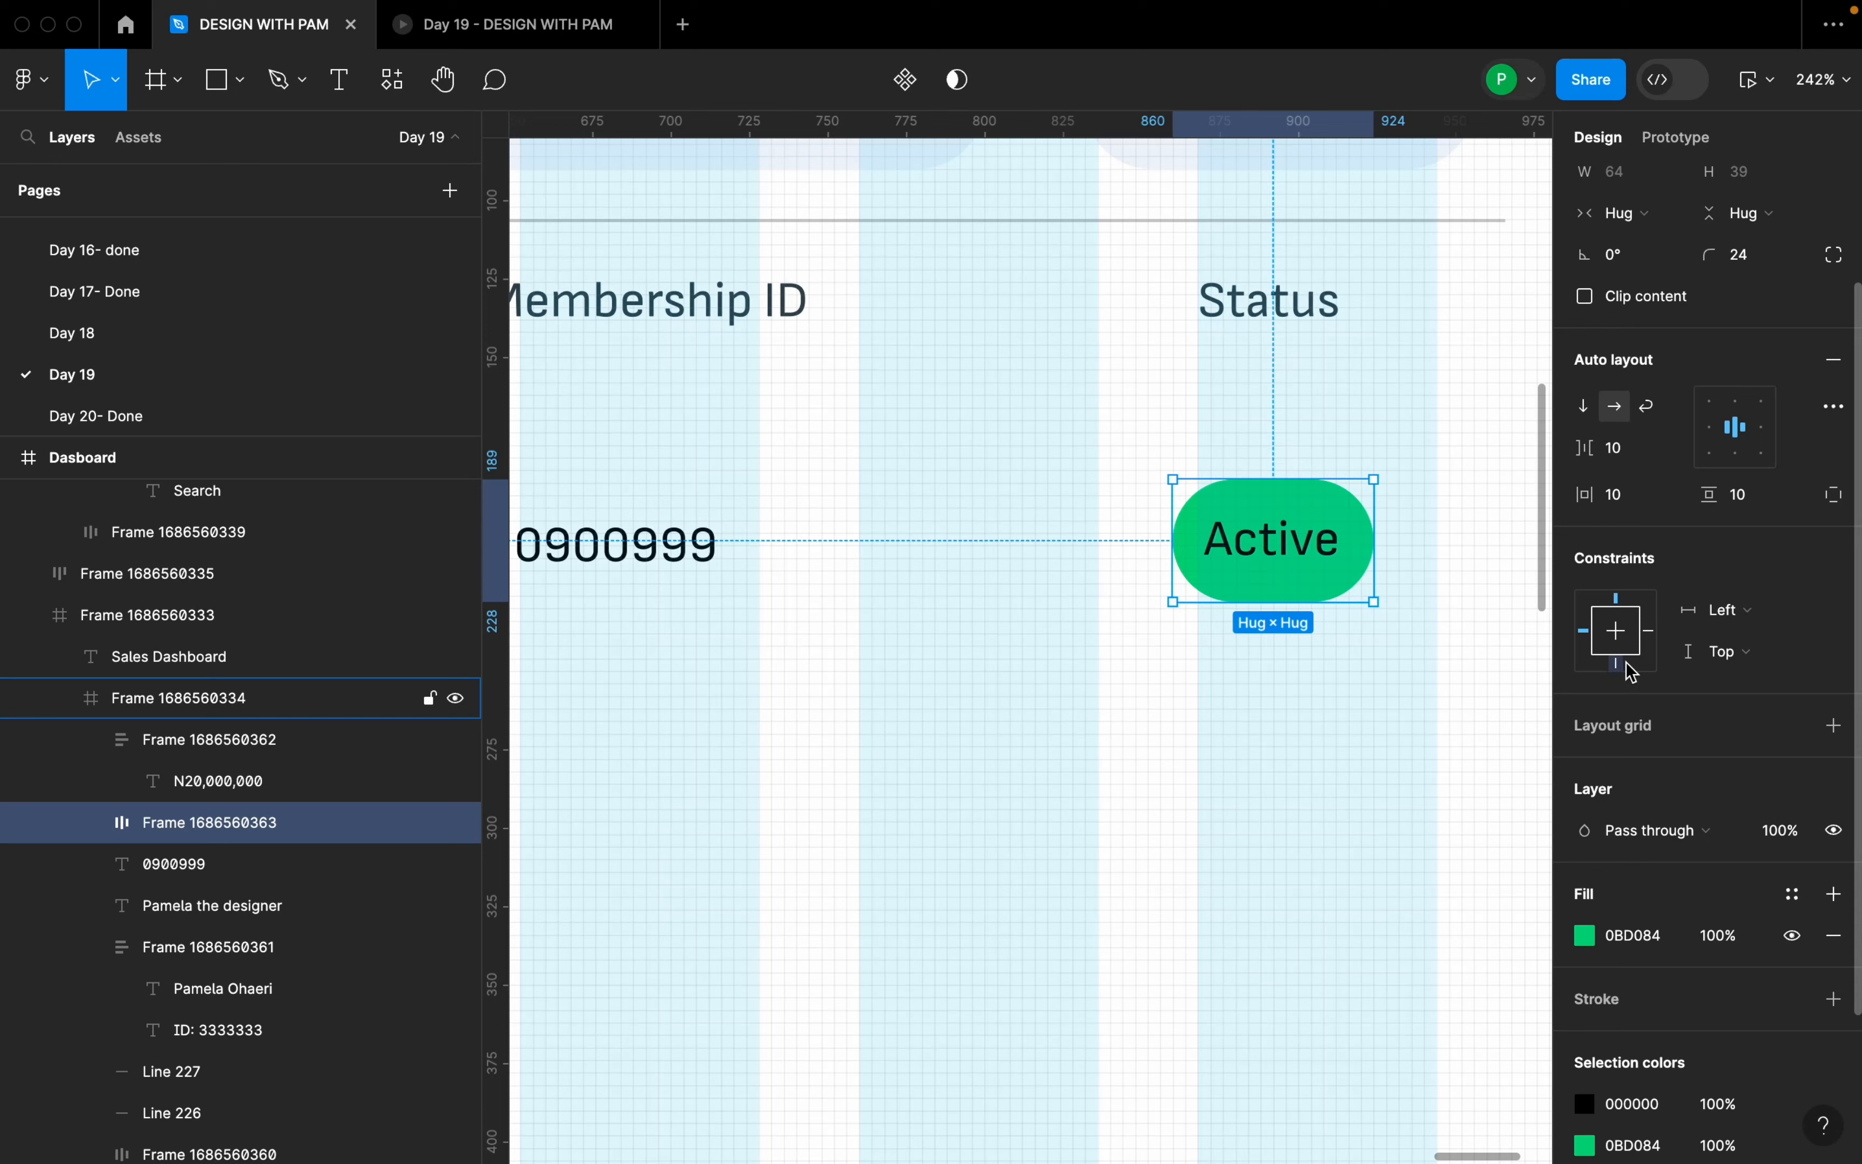
- Try a horizontal padding of 8 on the Active badge
left_click(1654, 492)
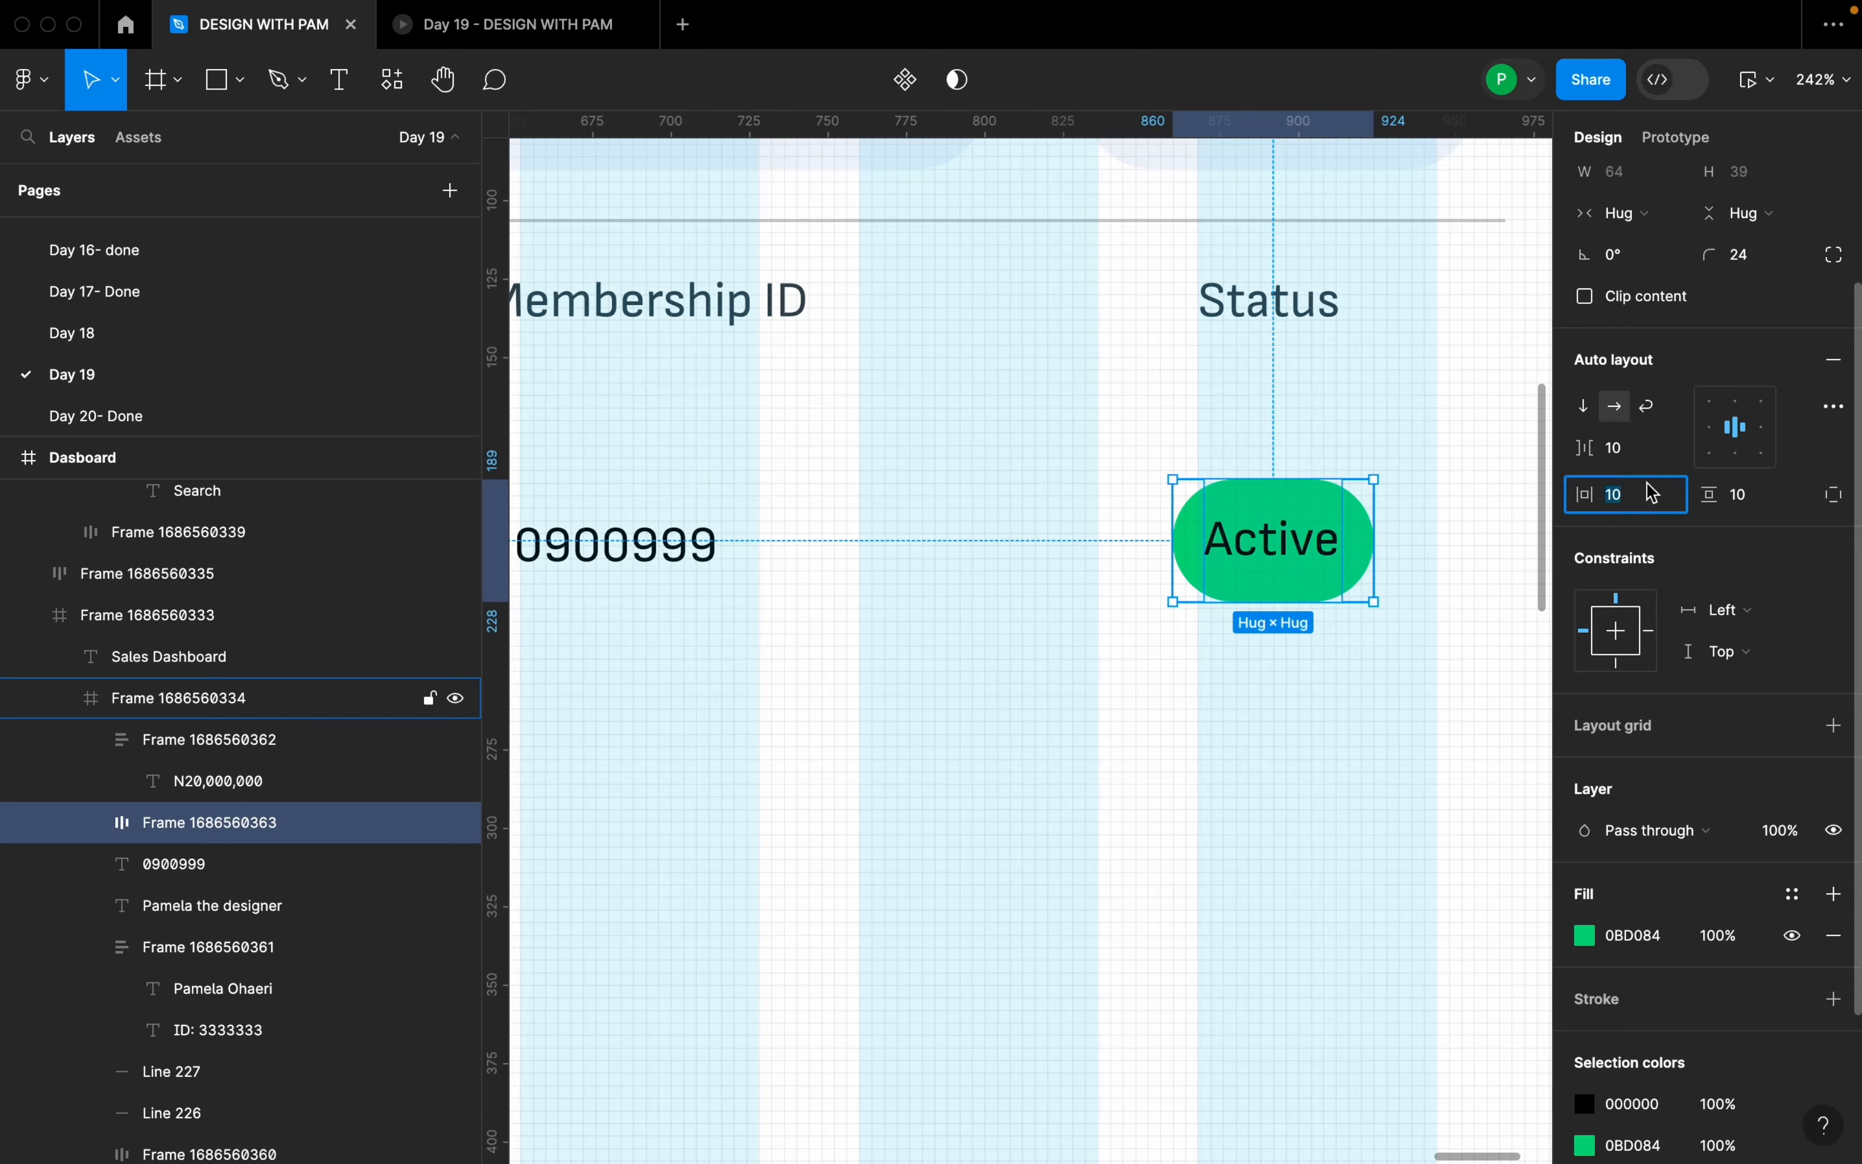
type("8")
key("Return")
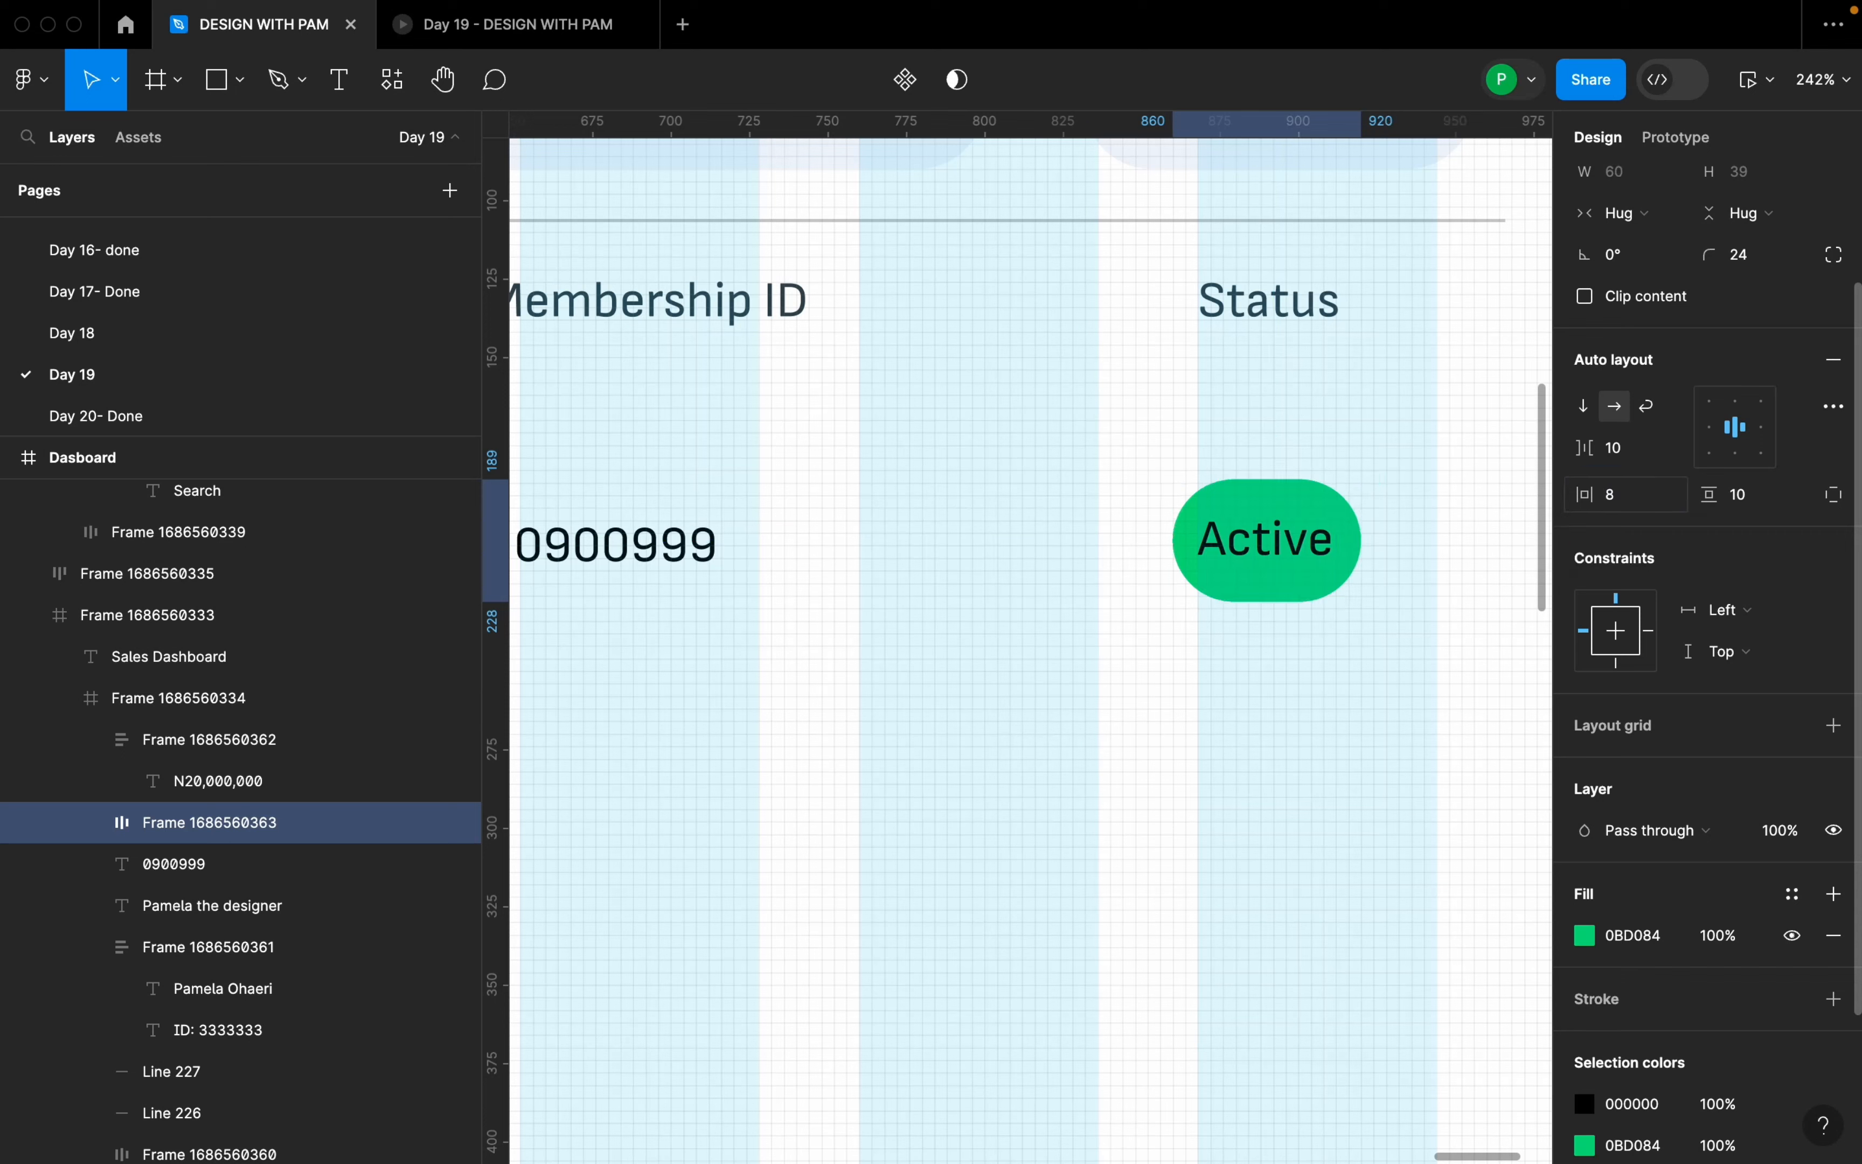
- Set the Active badge's horizontal padding to 12 and vertical padding to 4
left_click(1641, 496)
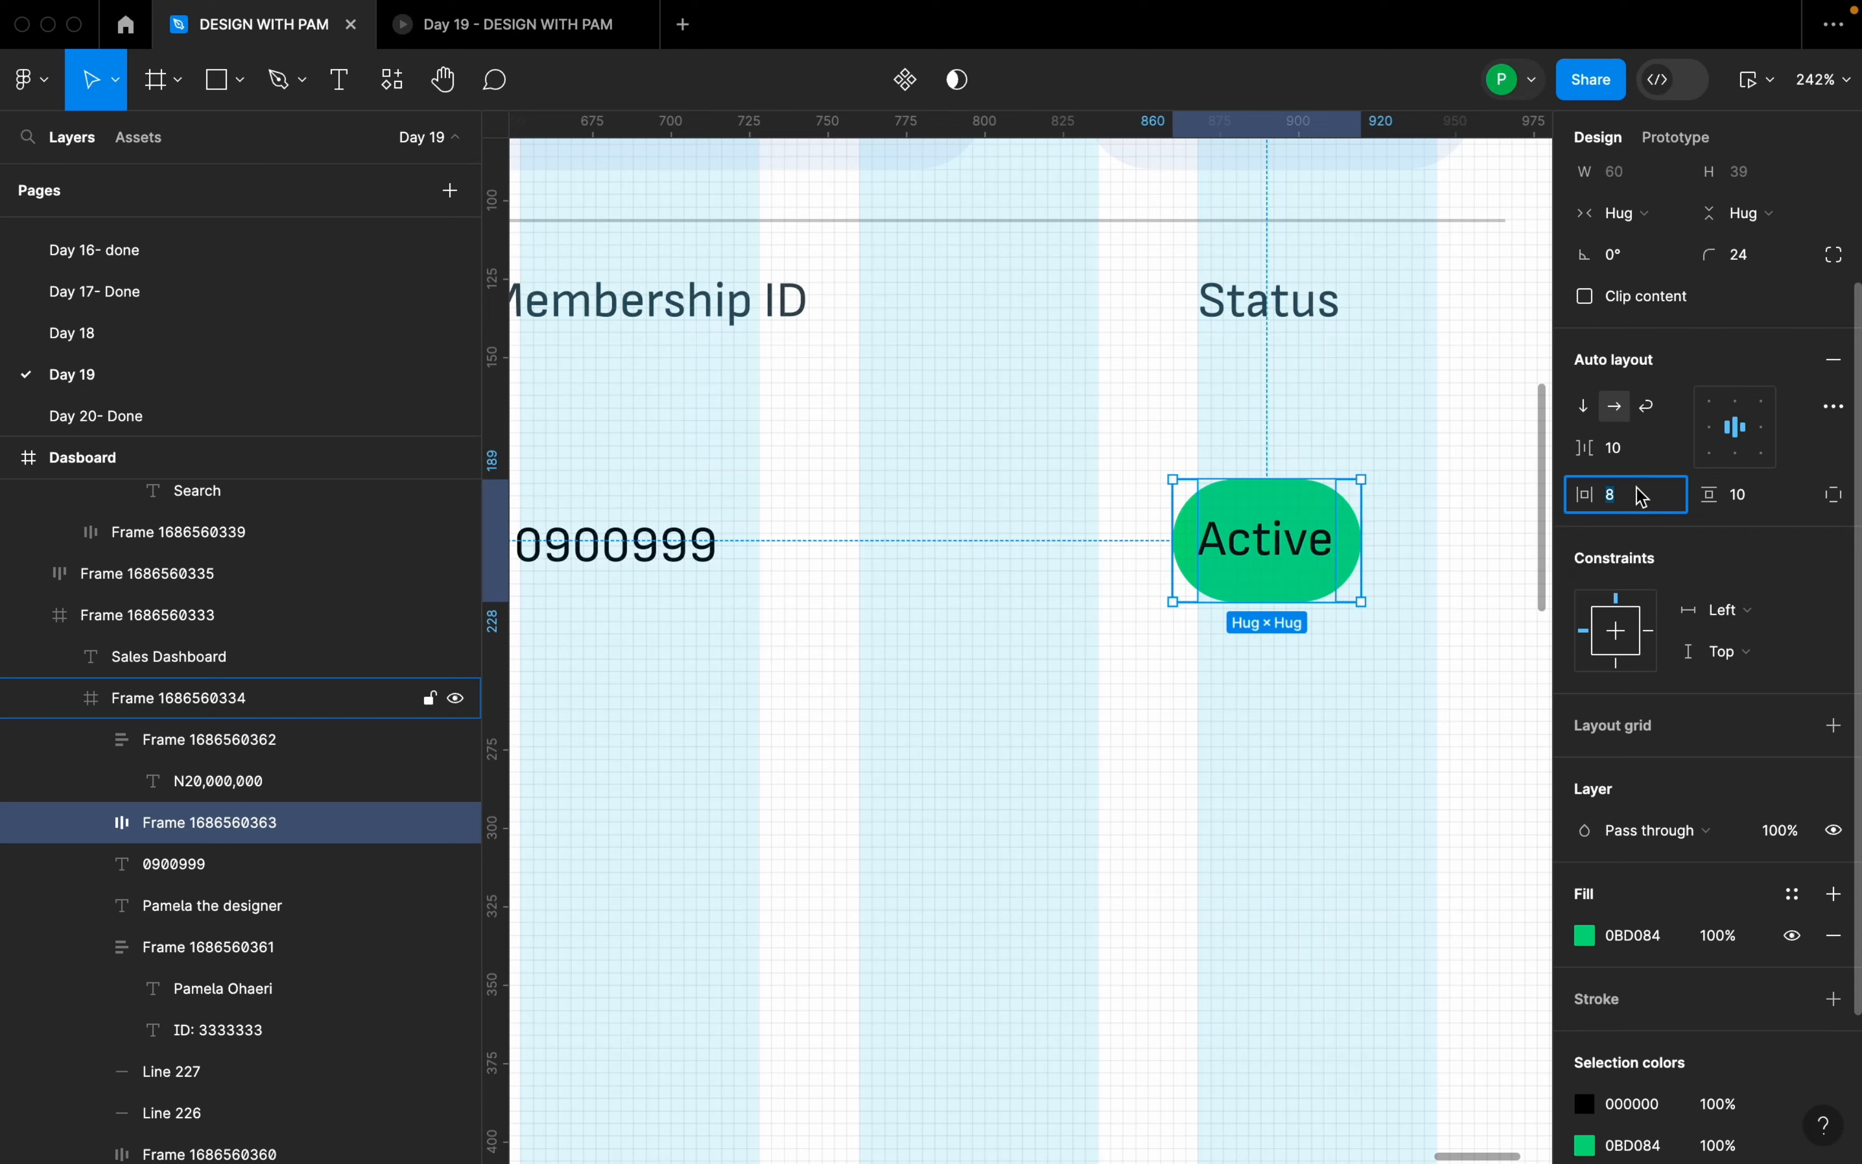
type("12")
key("Return")
left_click(1758, 508)
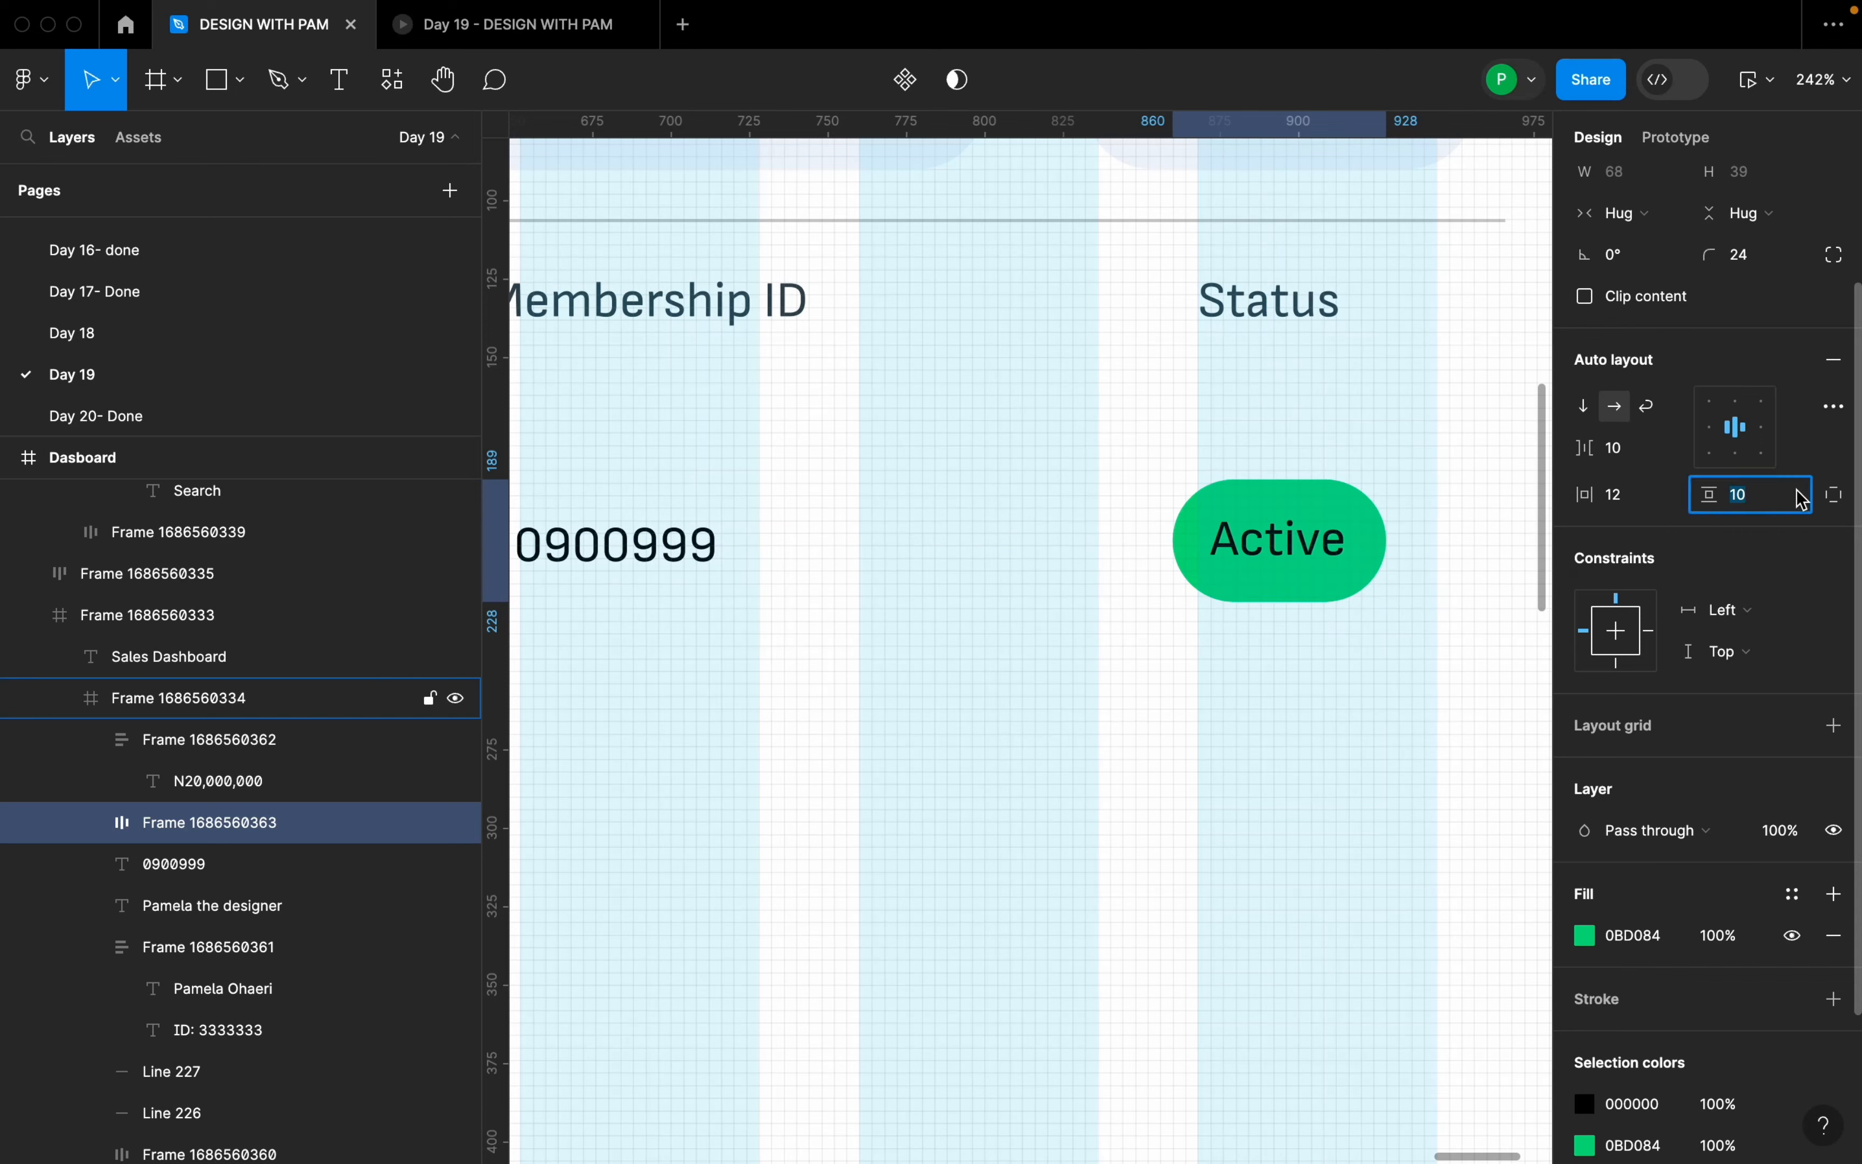
type("4")
key("Return")
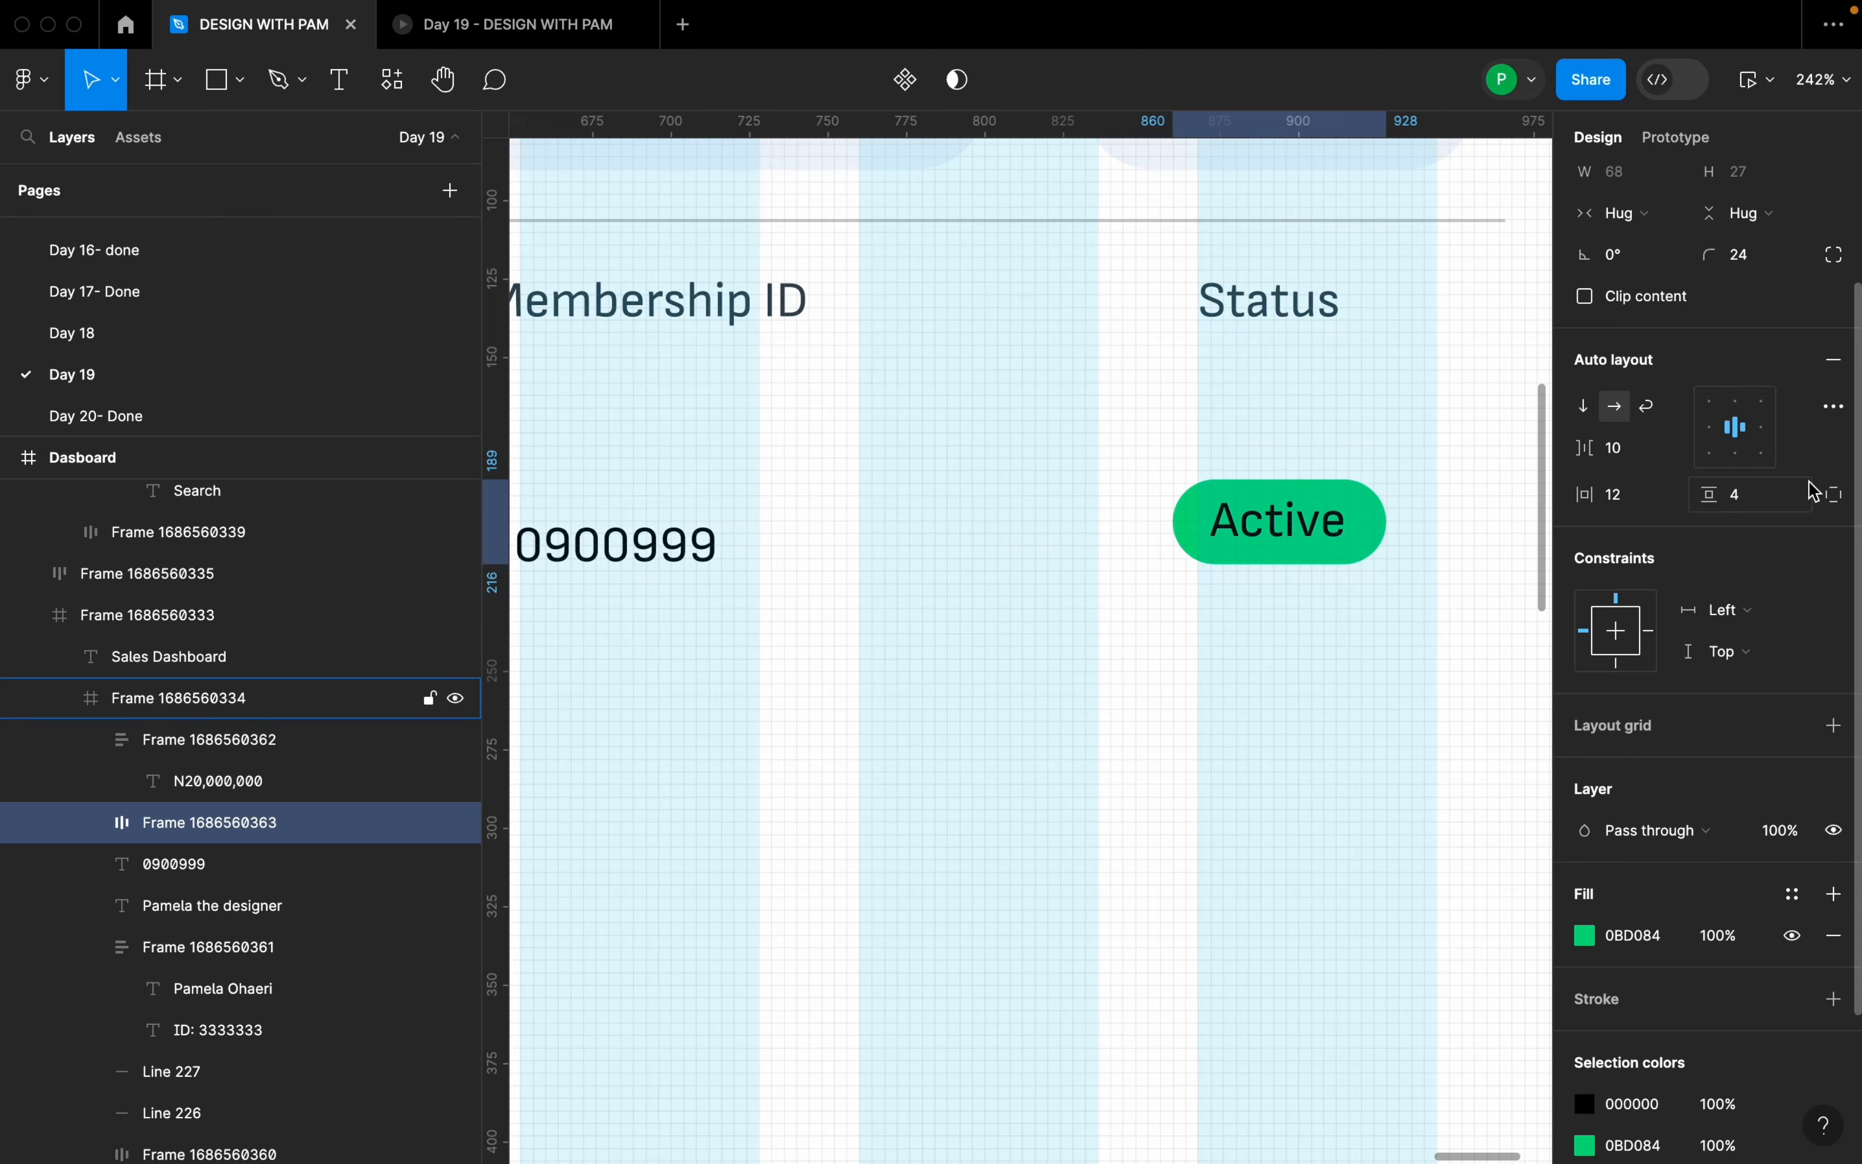
- Change the Active text's fill to white FFFFFF
left_click(1343, 537)
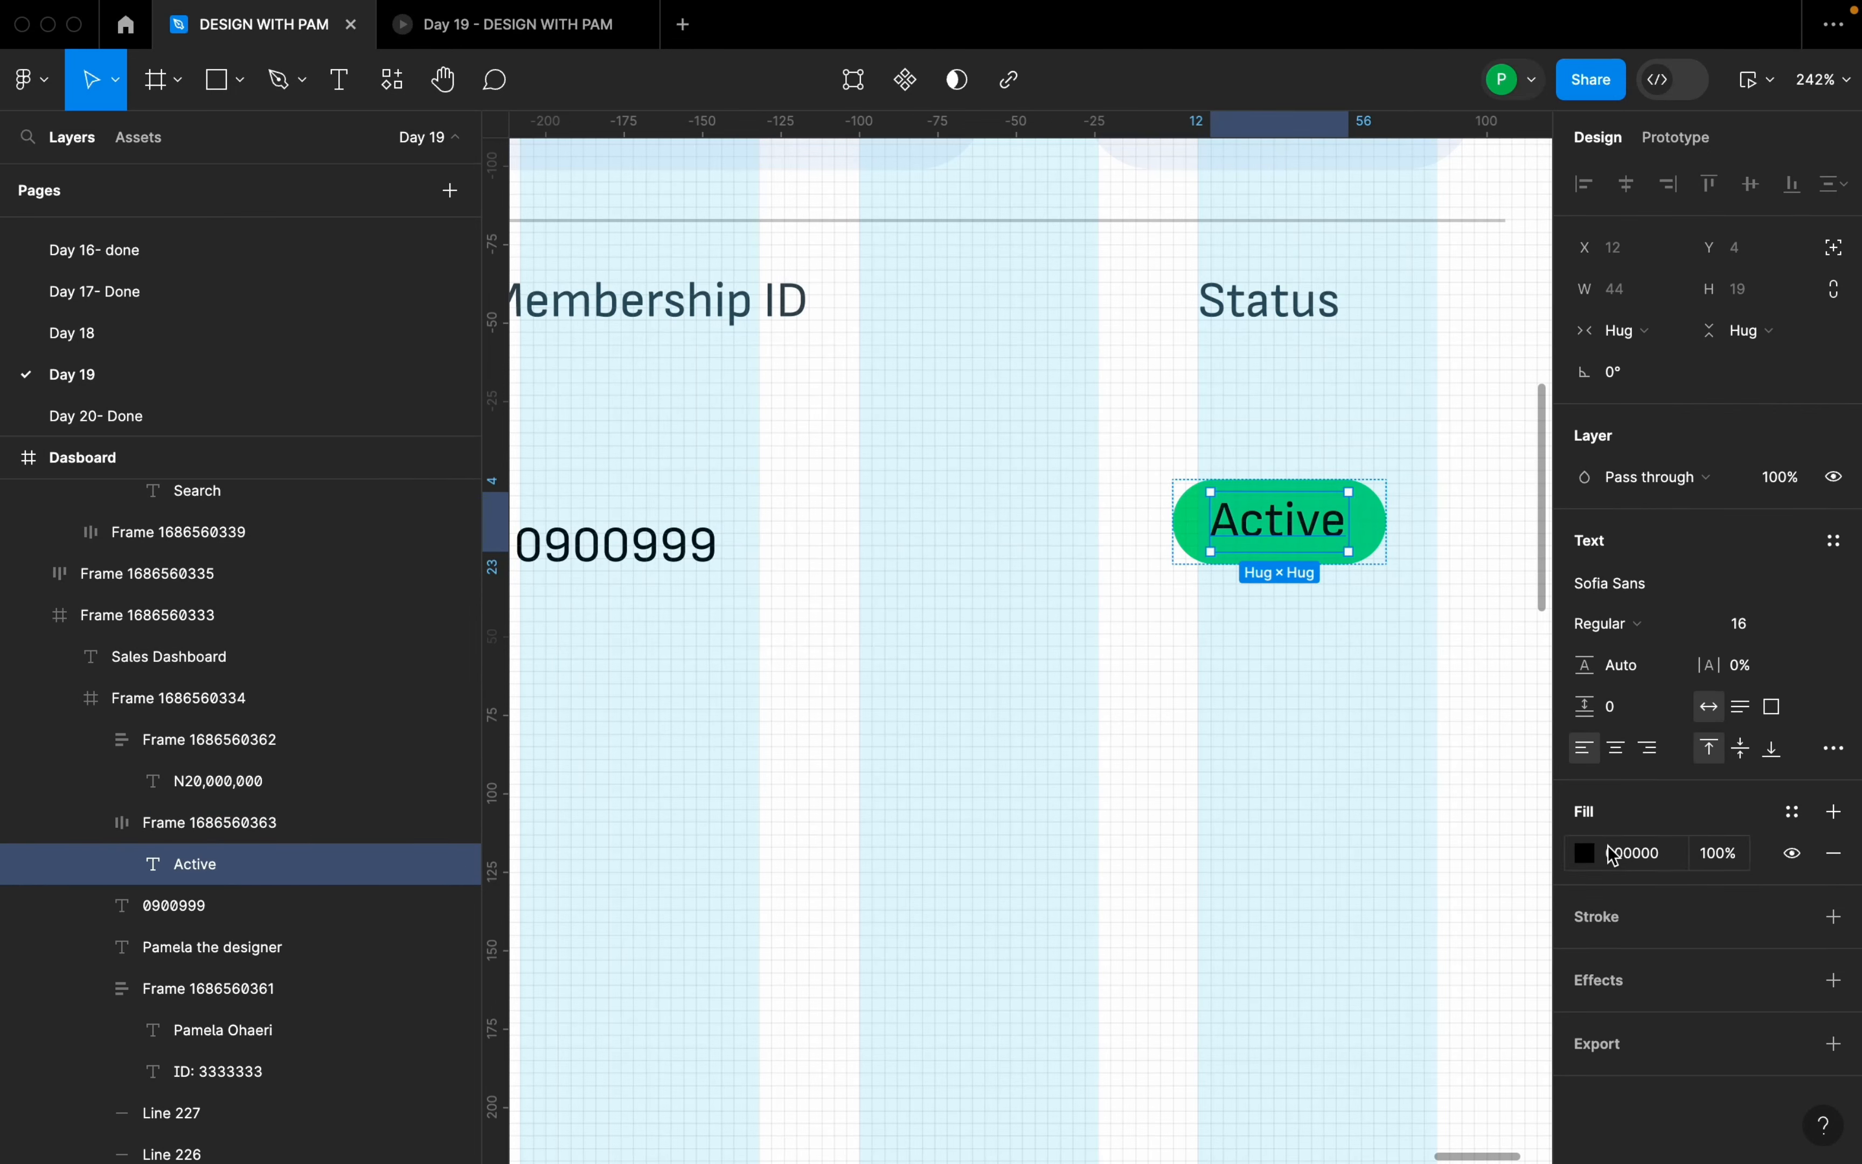
left_click(1585, 853)
left_click_drag(1295, 510, 1206, 501)
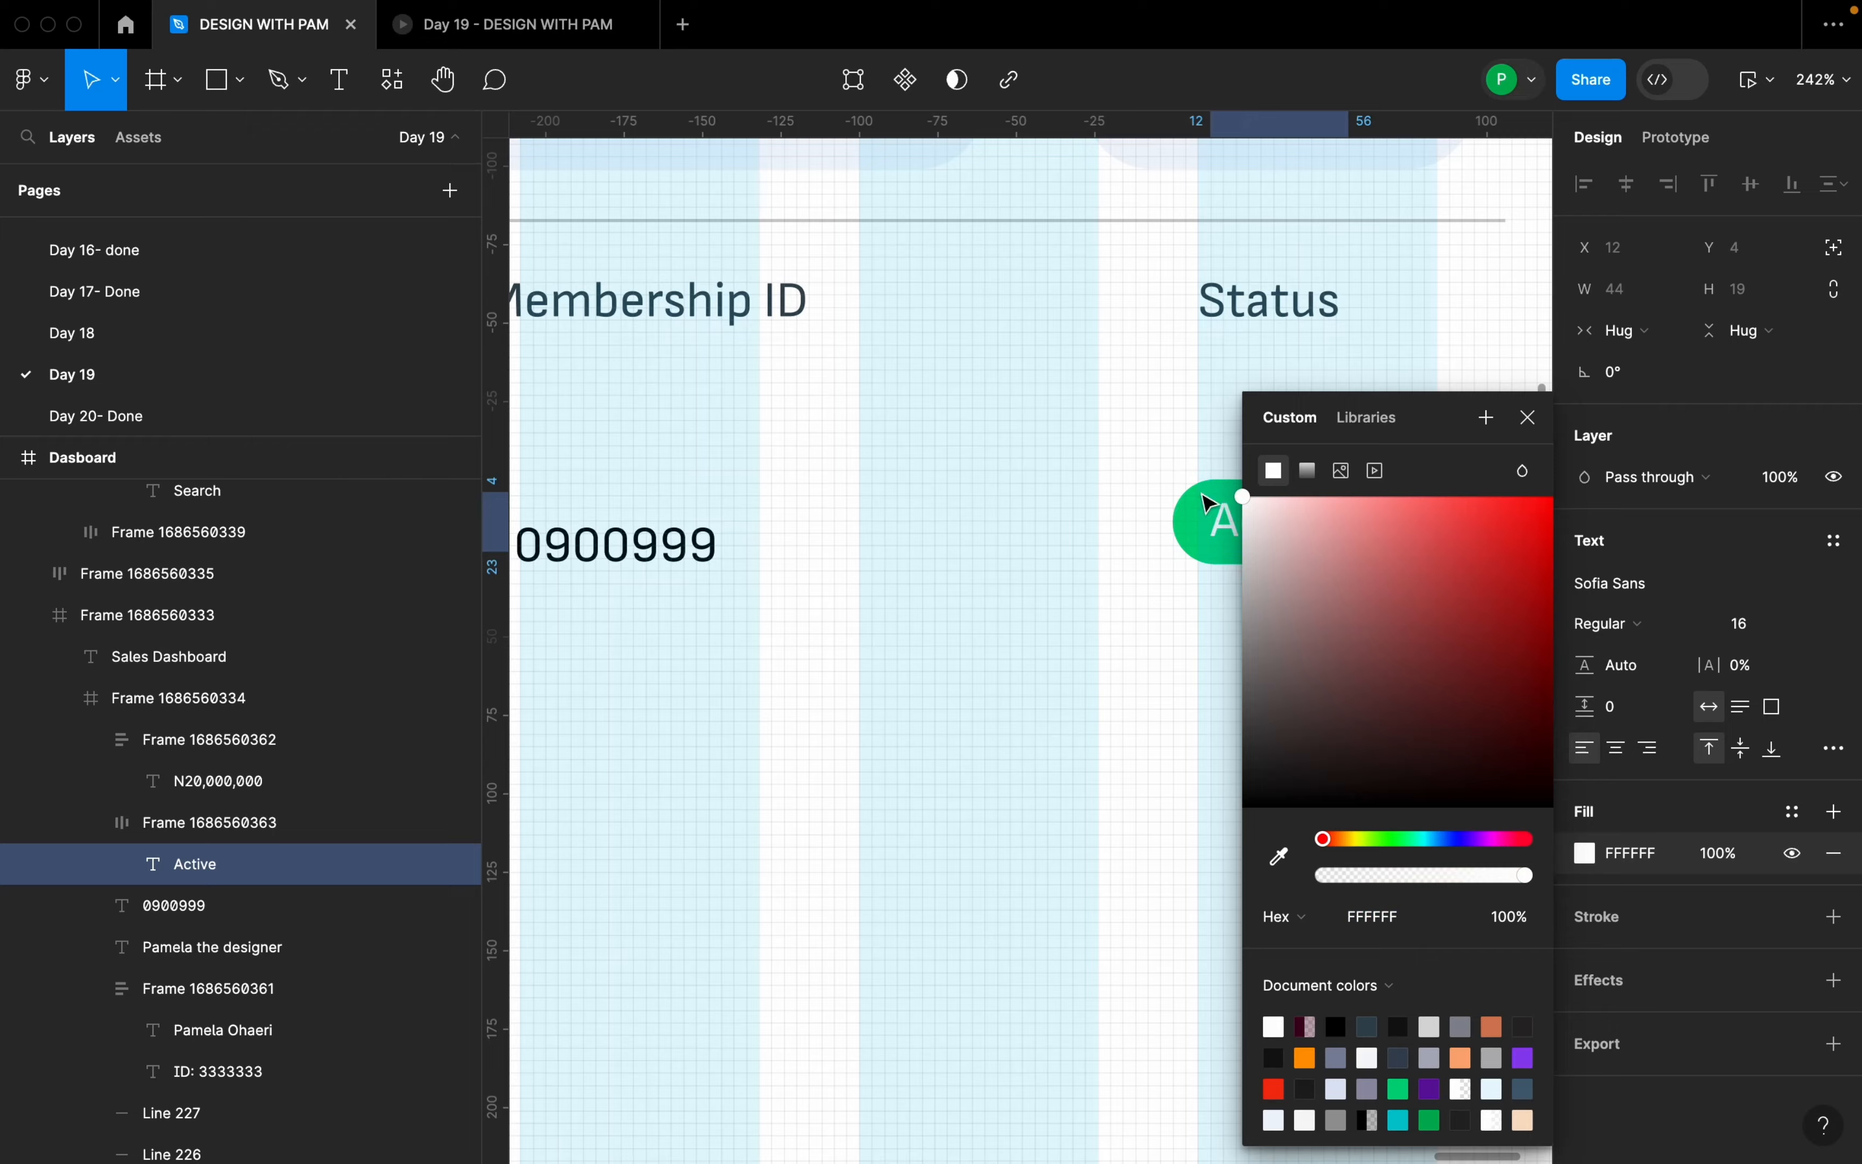
left_click(1660, 619)
left_click(1659, 649)
left_click(1142, 601)
- Move the Active badge up under the Status heading to X 866, Y 174
scroll(1371, 601, "down", 3)
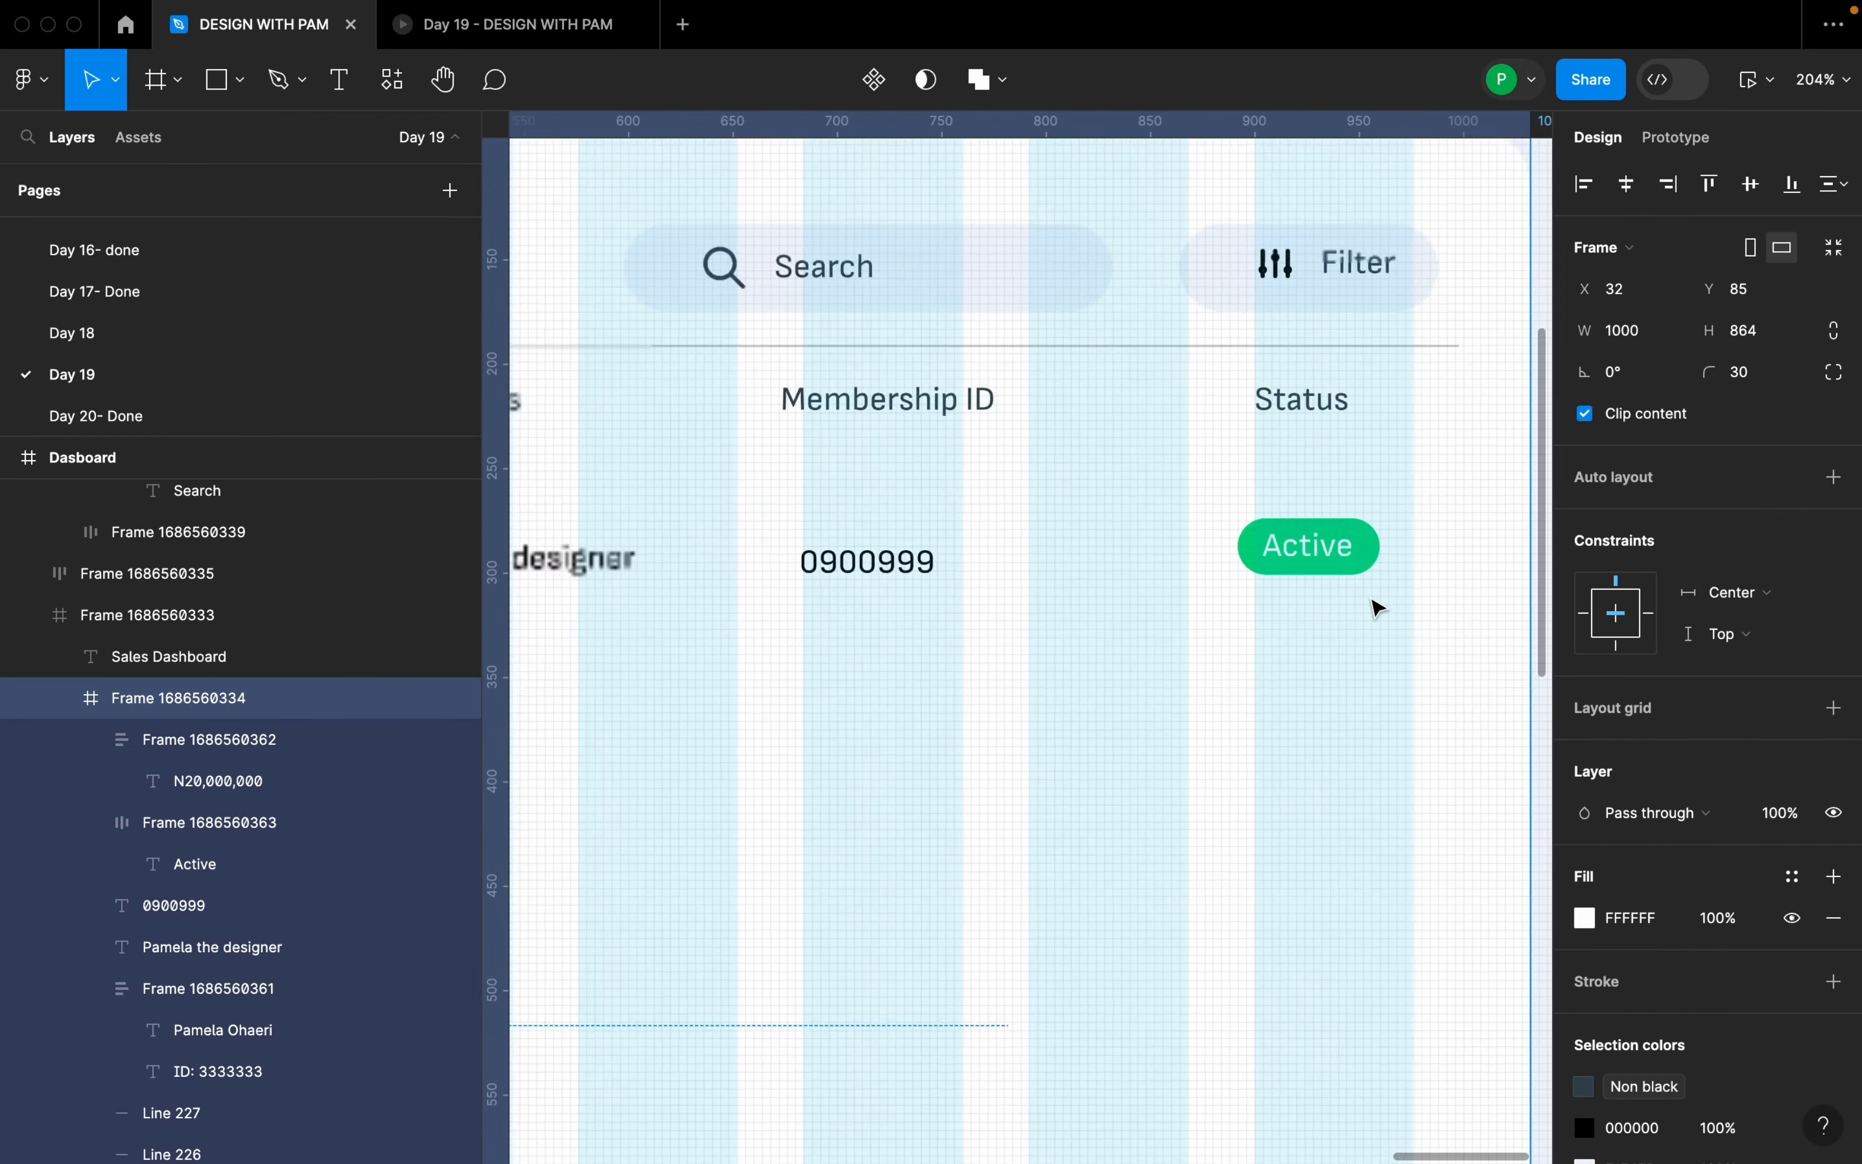
scroll(1377, 608, "down", 10)
left_click(1370, 598)
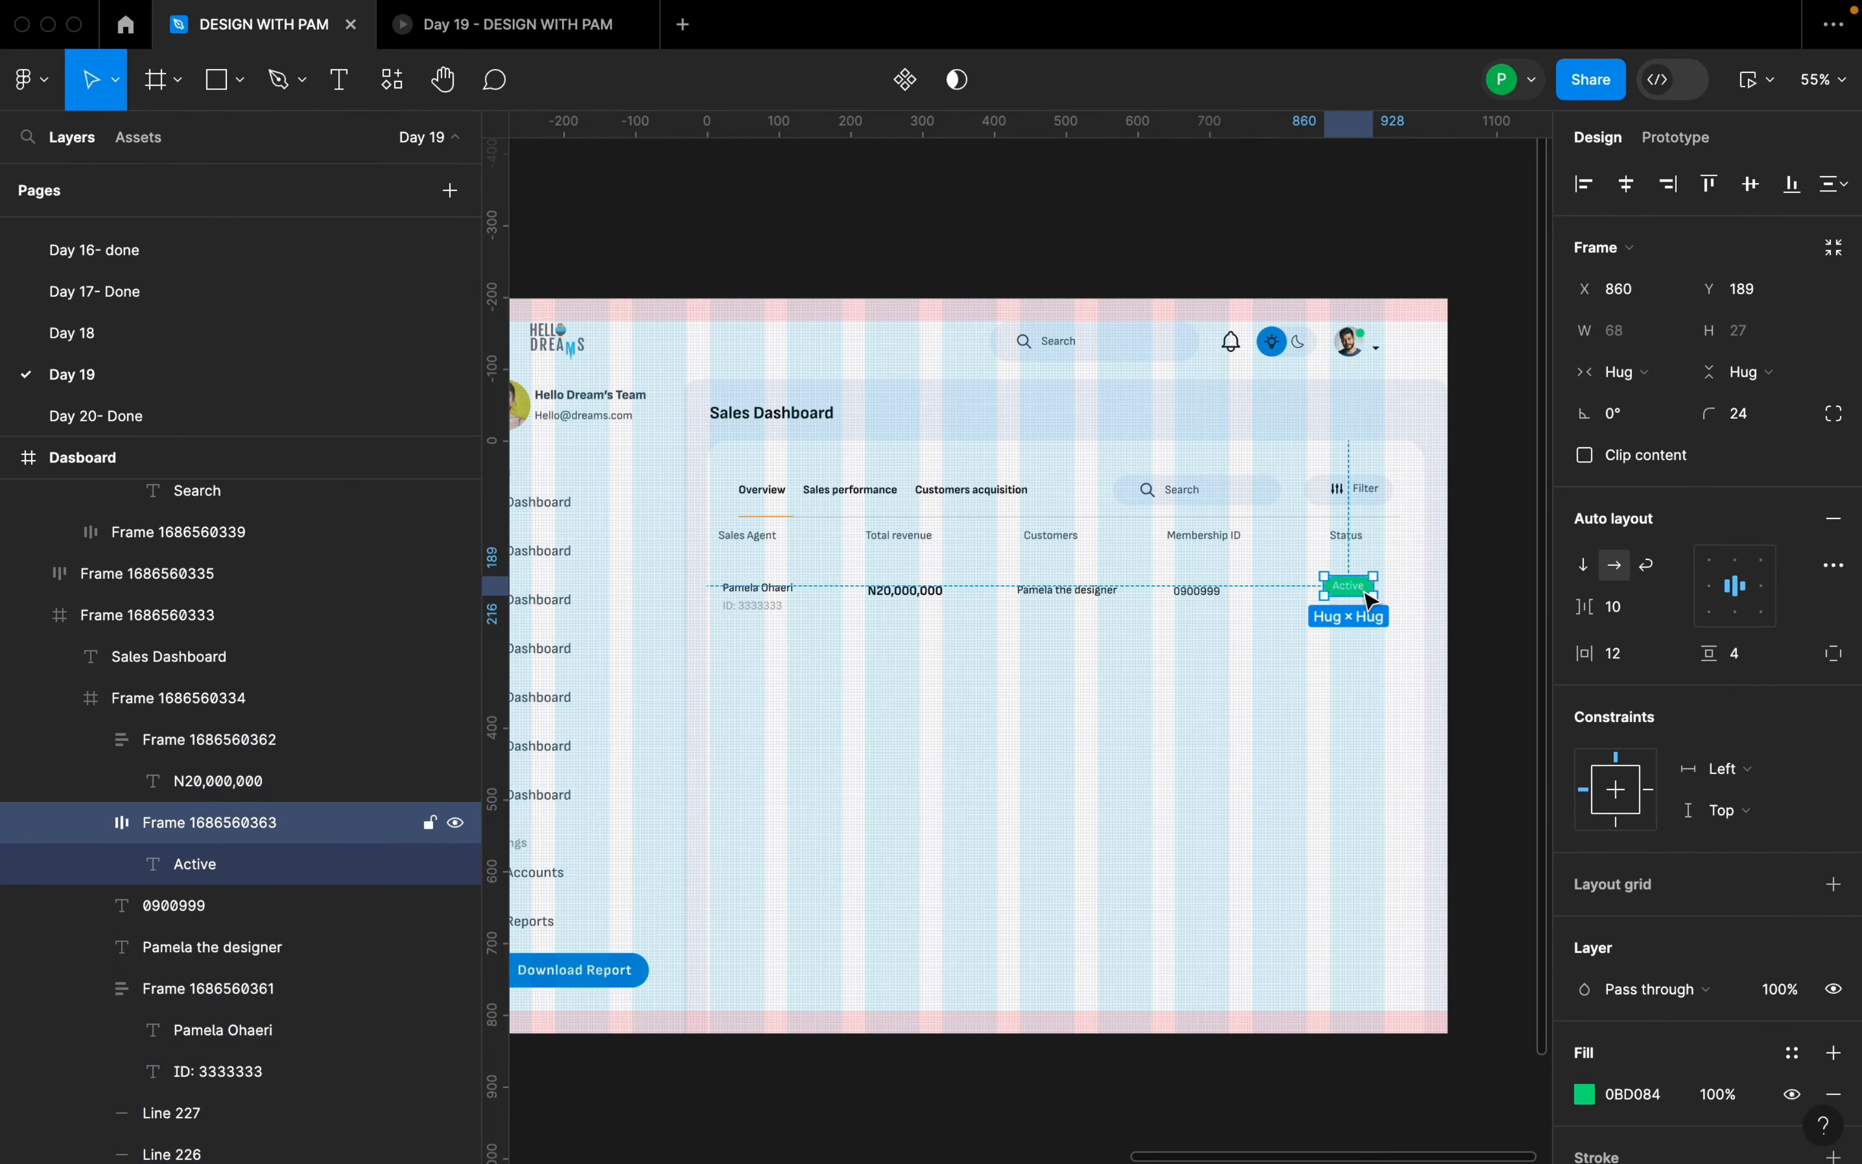
left_click_drag(1358, 594, 1348, 573)
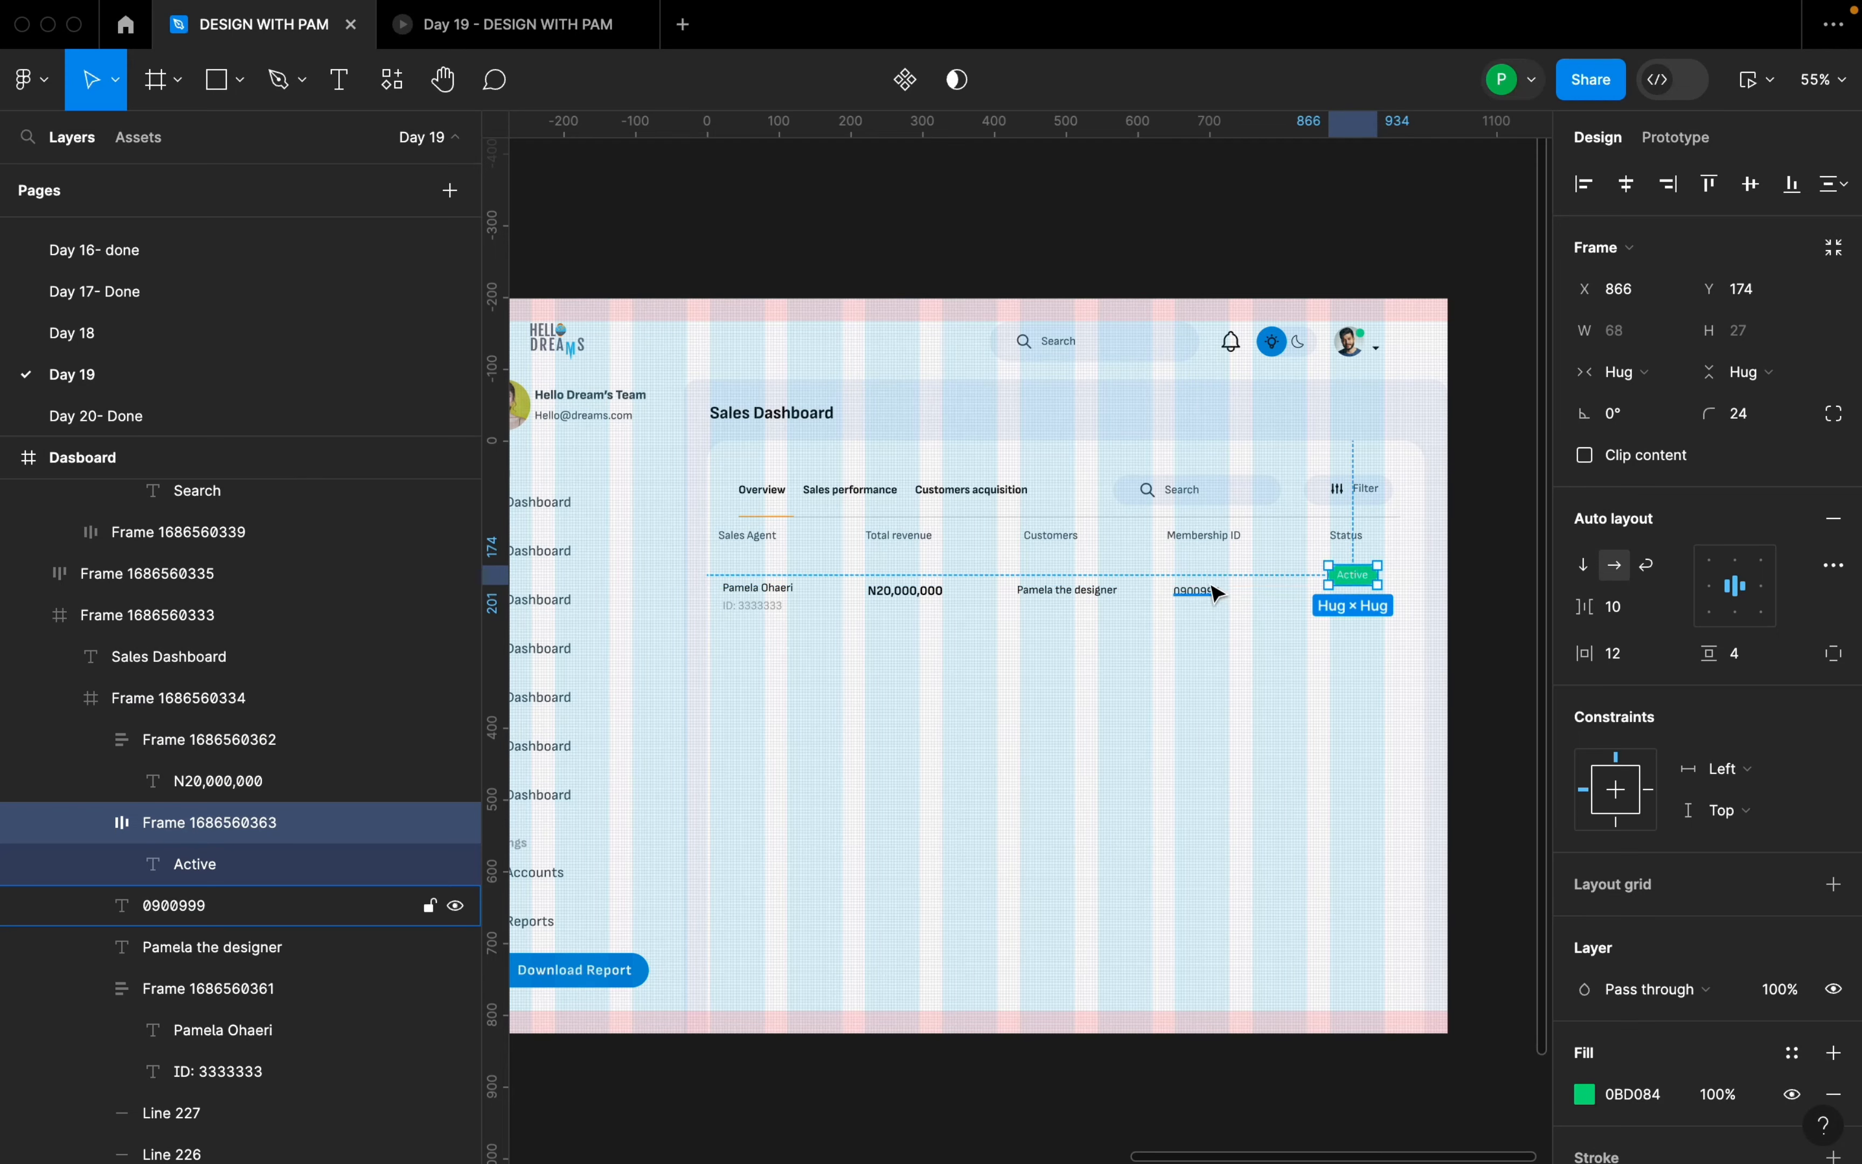
- Move the agent name and ID frame closer to the Sales Agent heading, to X 11, Y 186
left_click(1202, 603)
scroll(923, 604, "up", 5)
left_click(655, 594)
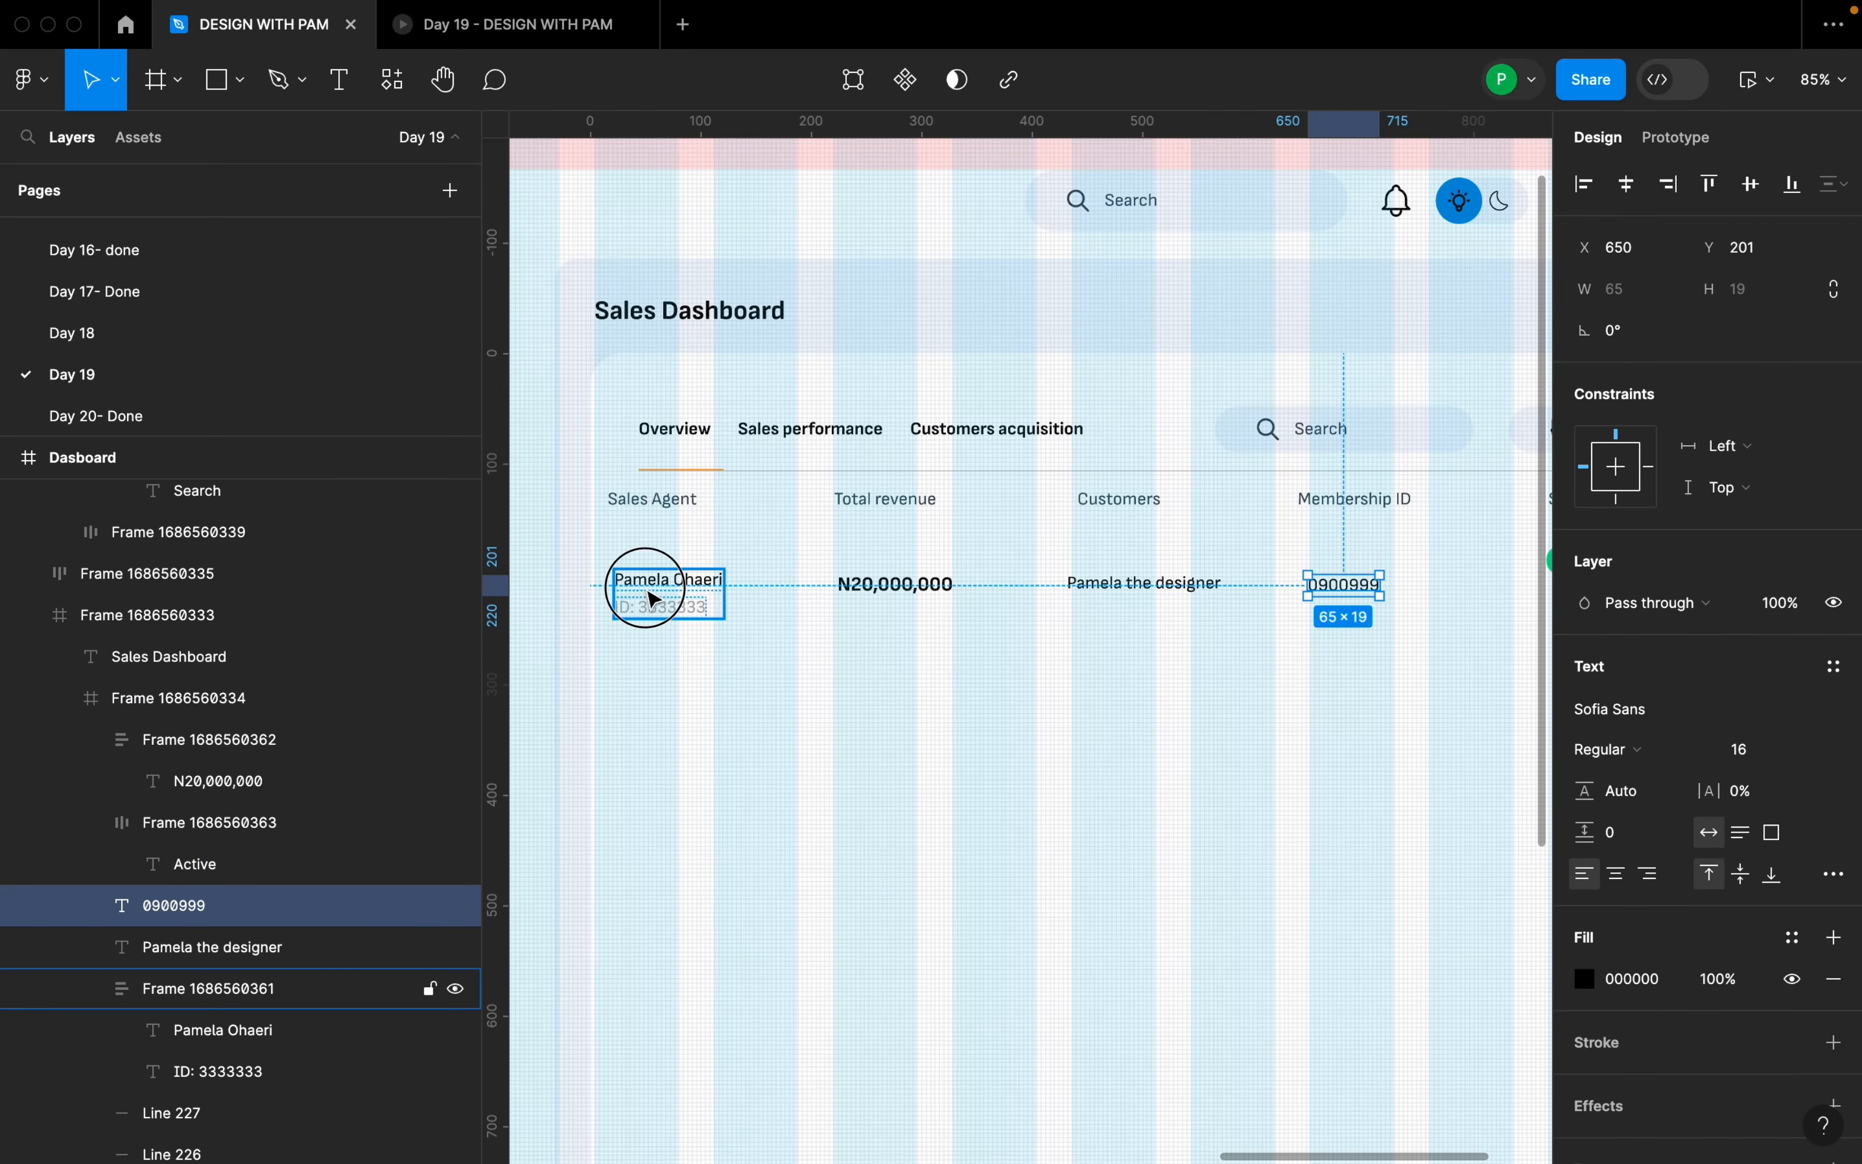
left_click_drag(711, 541, 795, 556)
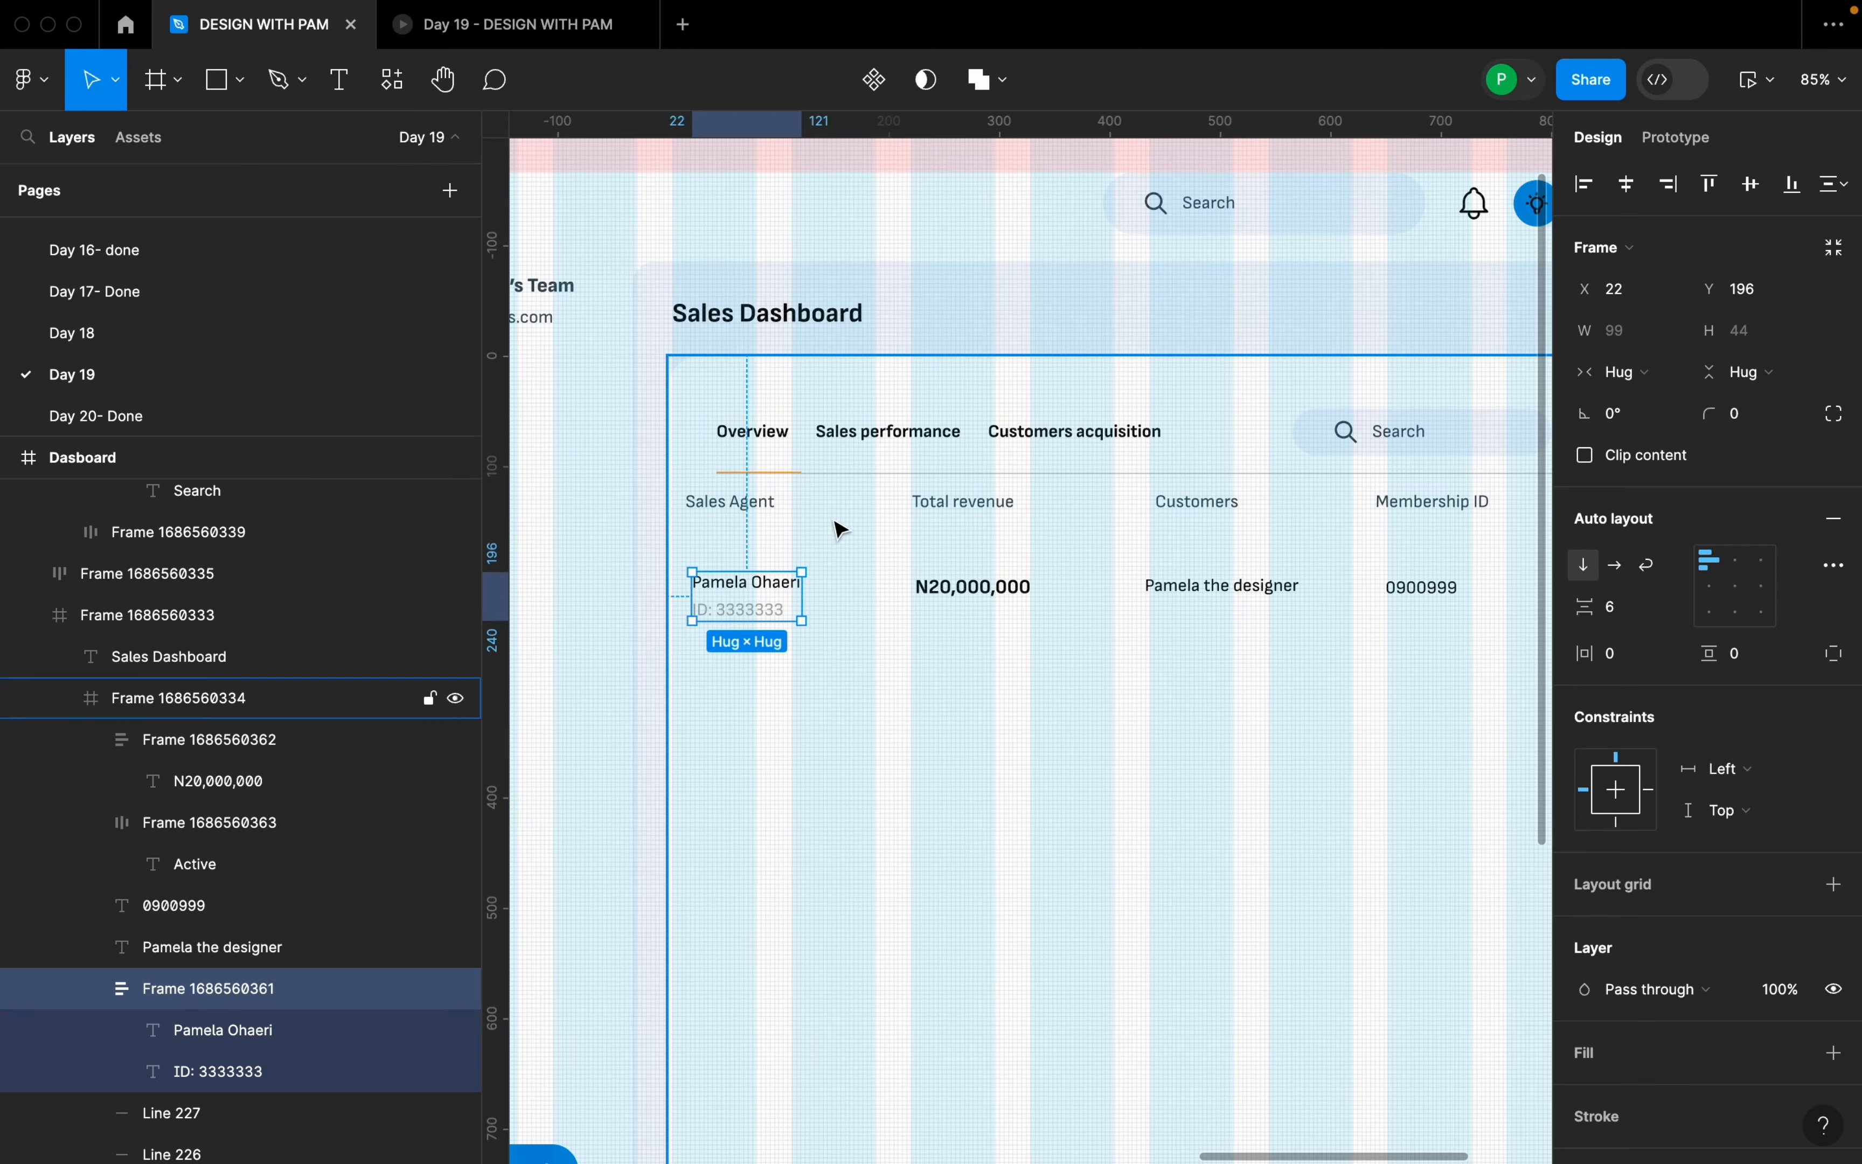
left_click(845, 510)
double_click(770, 587)
left_click(760, 612)
scroll(754, 600, "down", 4)
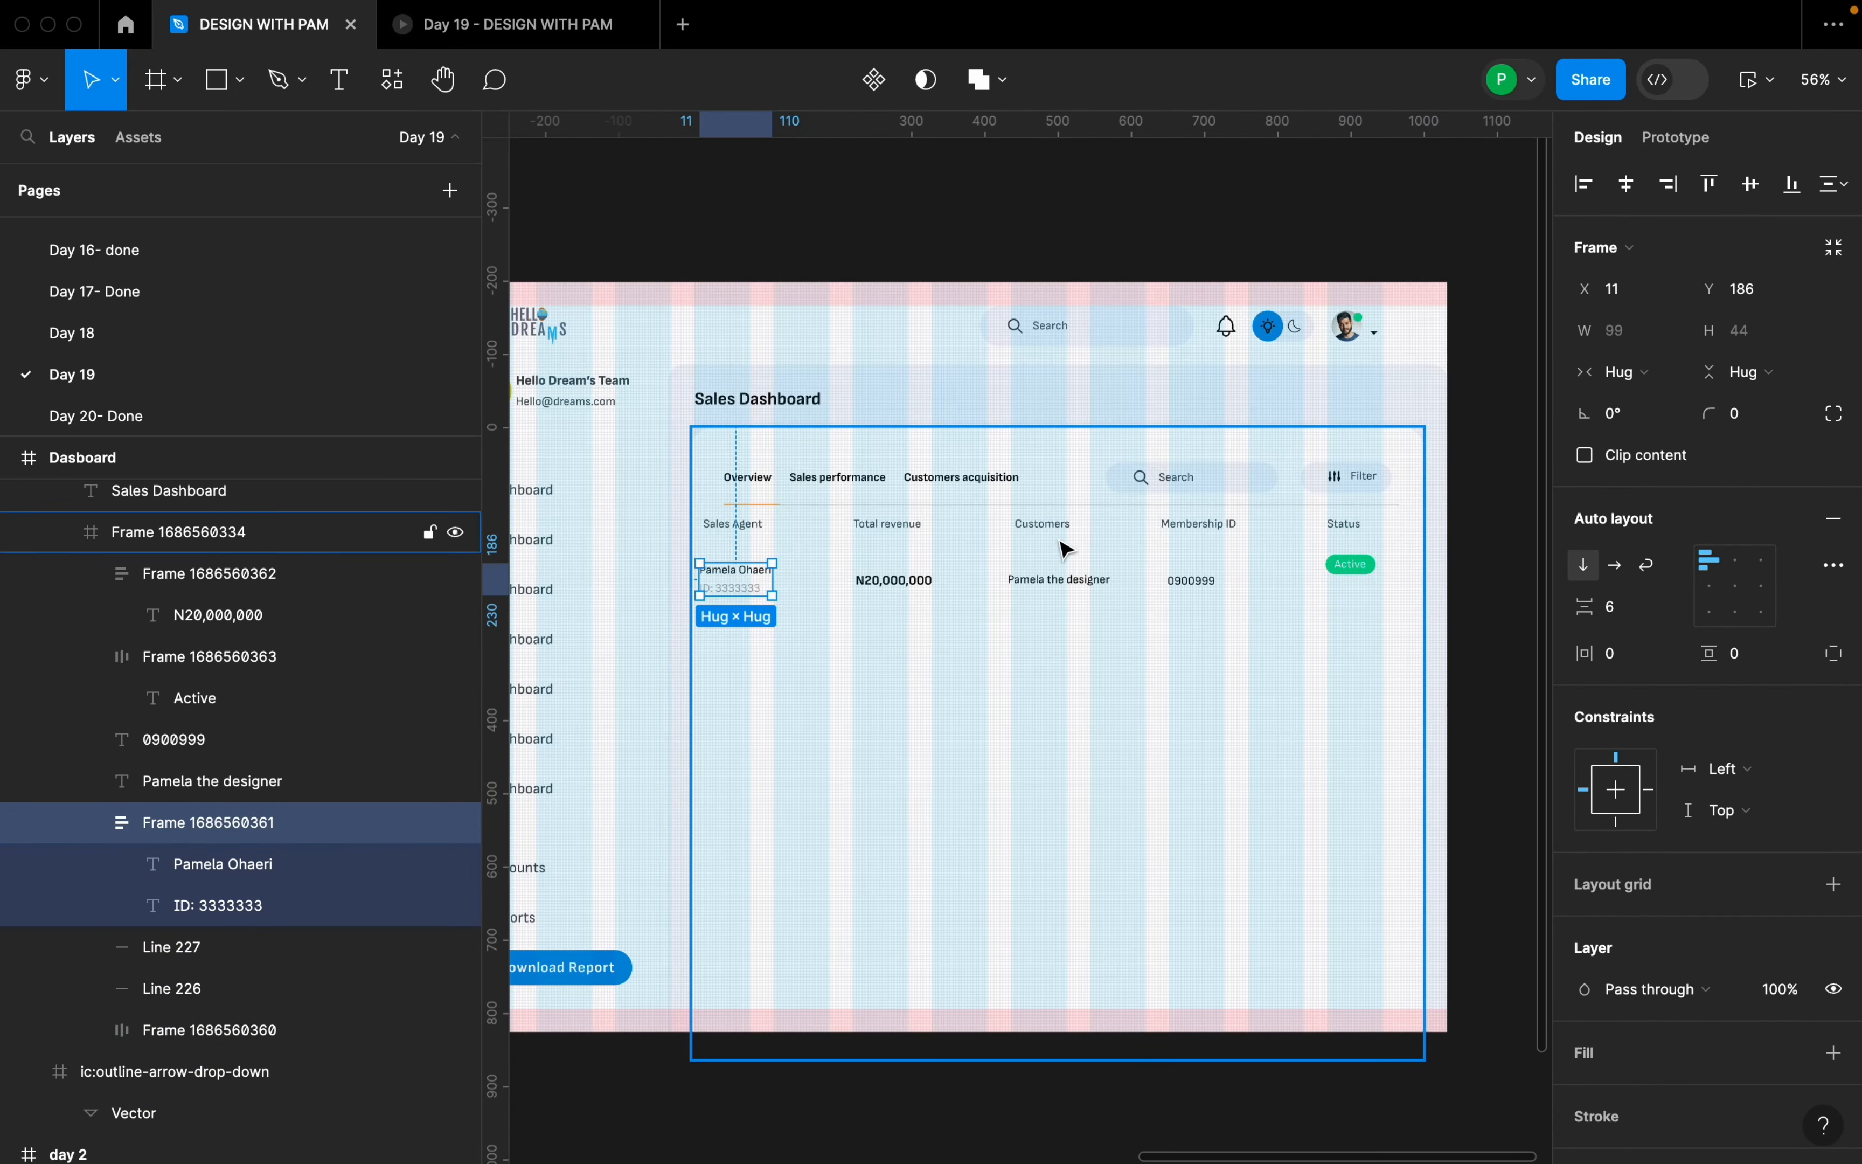
- Move the column headings row to X 452, Y 328, and the agent name and ID frame beneath it to X 44, Y 186
left_click(1061, 529)
left_click_drag(1060, 529, 1086, 546)
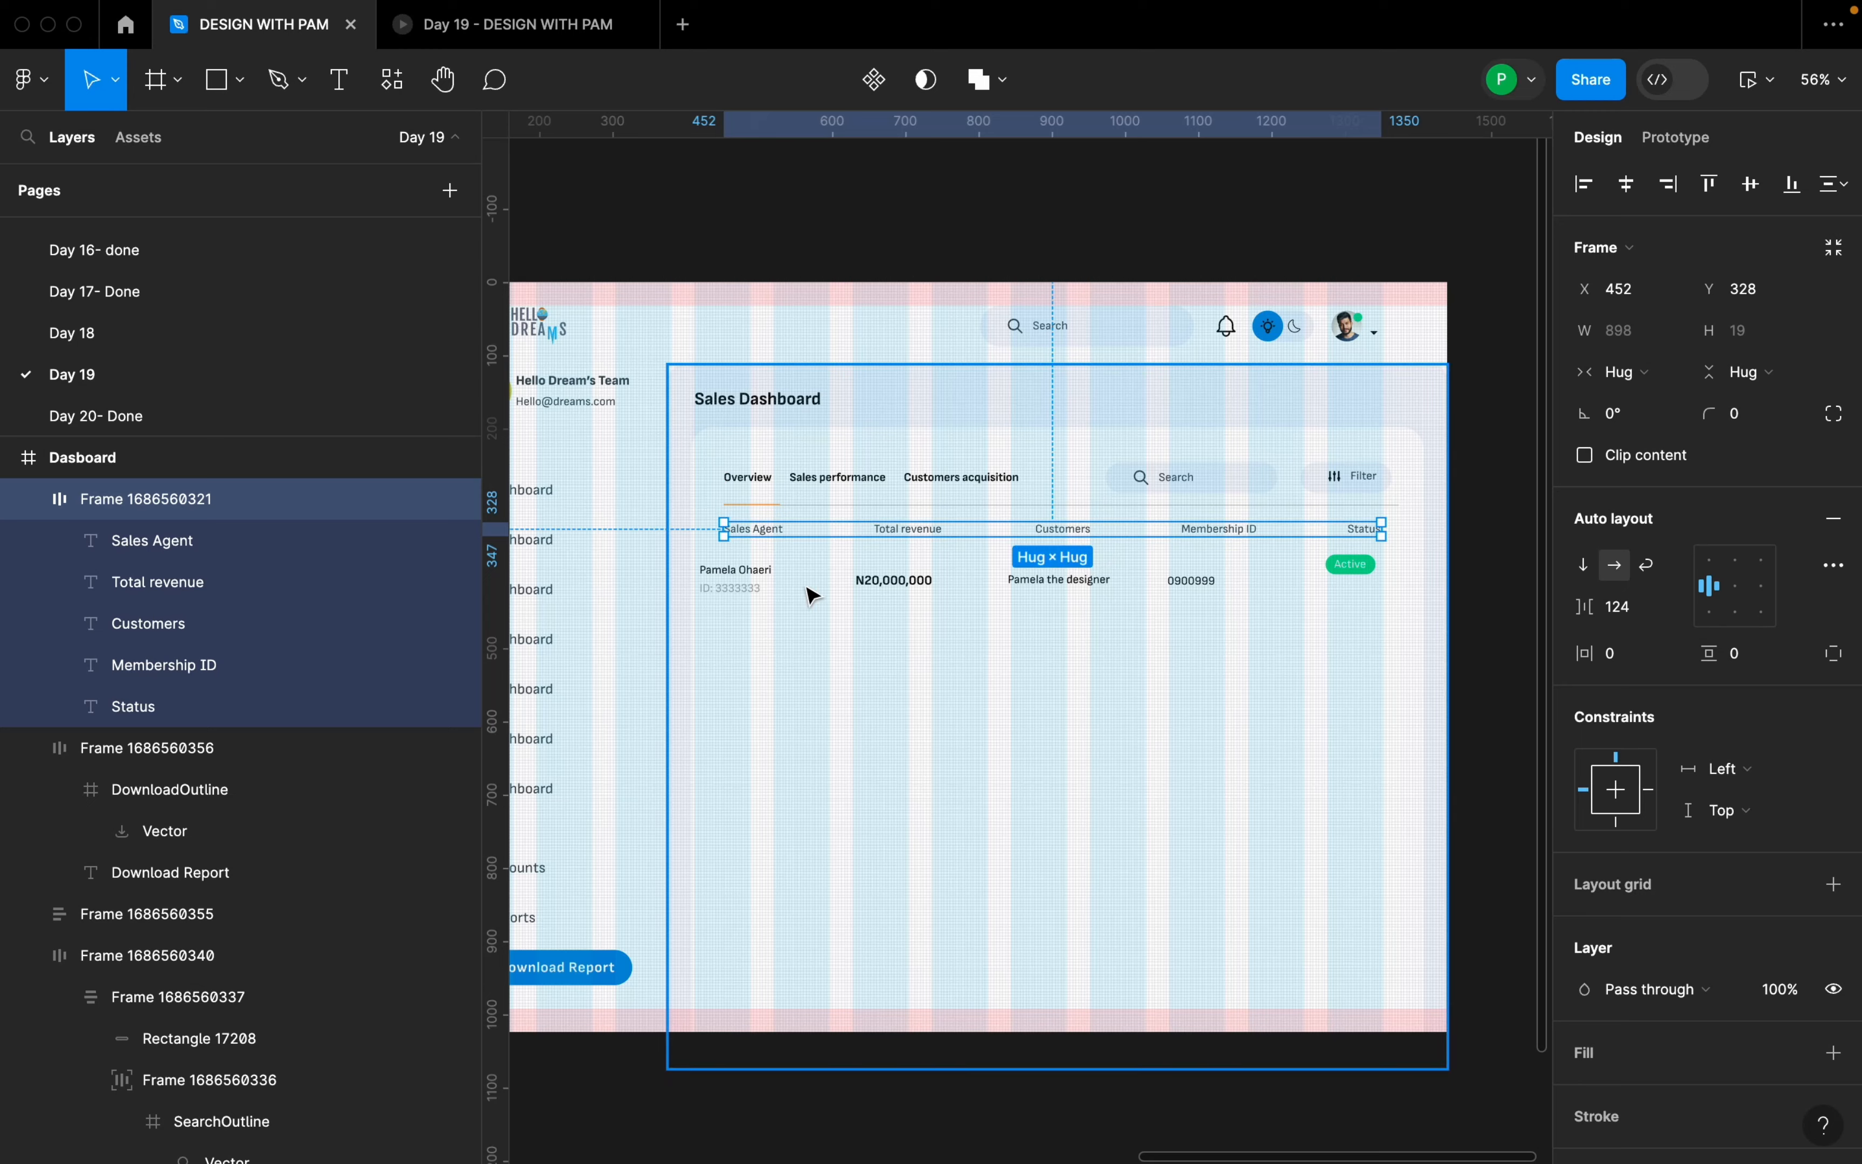
left_click(747, 590)
left_click(739, 590)
left_click_drag(739, 590, 760, 587)
scroll(906, 574, "up", 5)
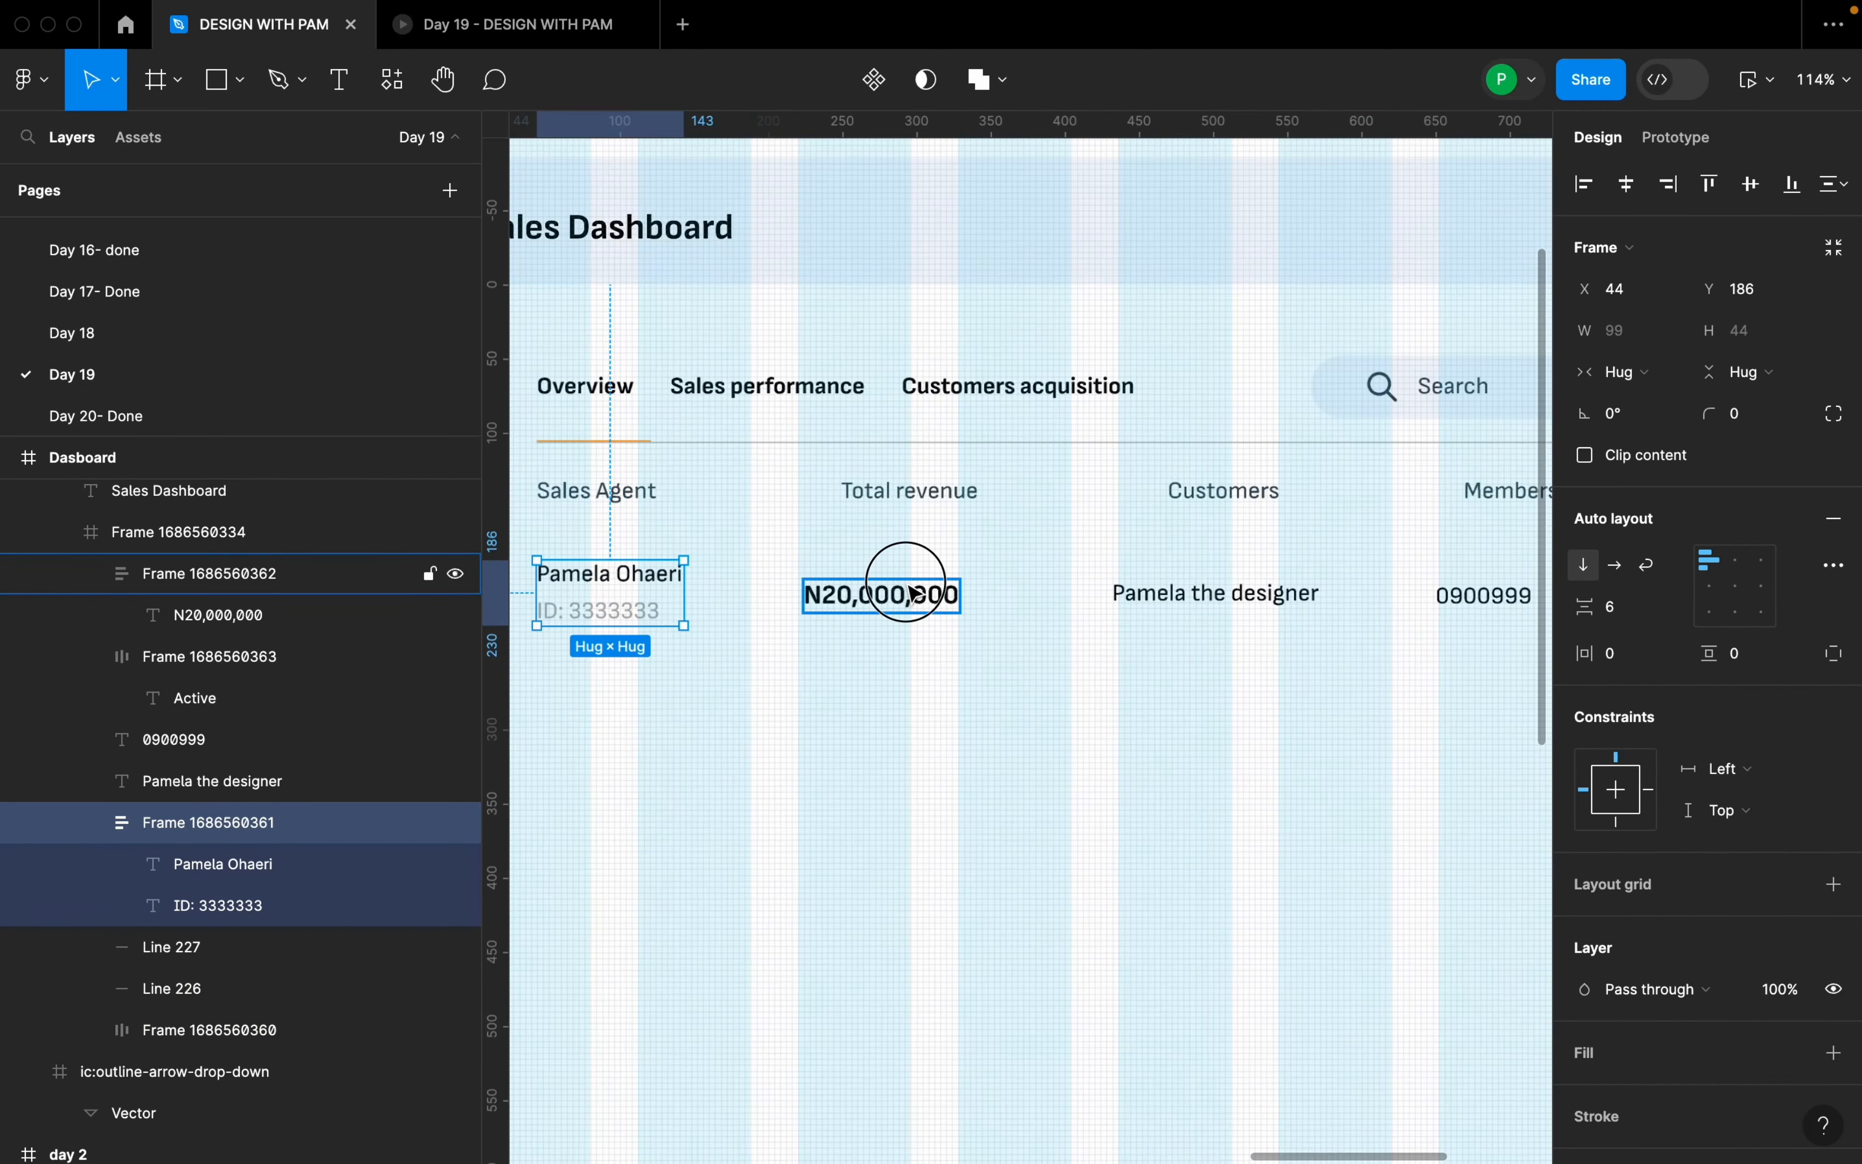
- Reposition the revenue, customer name, membership number and Active badge under their headings, with the badge at X 888, Y 181
left_click_drag(885, 594, 924, 587)
left_click_drag(1224, 592, 1289, 579)
scroll(1093, 594, "down", 4)
scroll(1385, 612, "up", 2)
left_click_drag(1346, 682, 1218, 695)
left_click(1216, 611)
left_click_drag(1215, 610, 1242, 600)
left_click_drag(1436, 591, 1462, 589)
left_click(1460, 529)
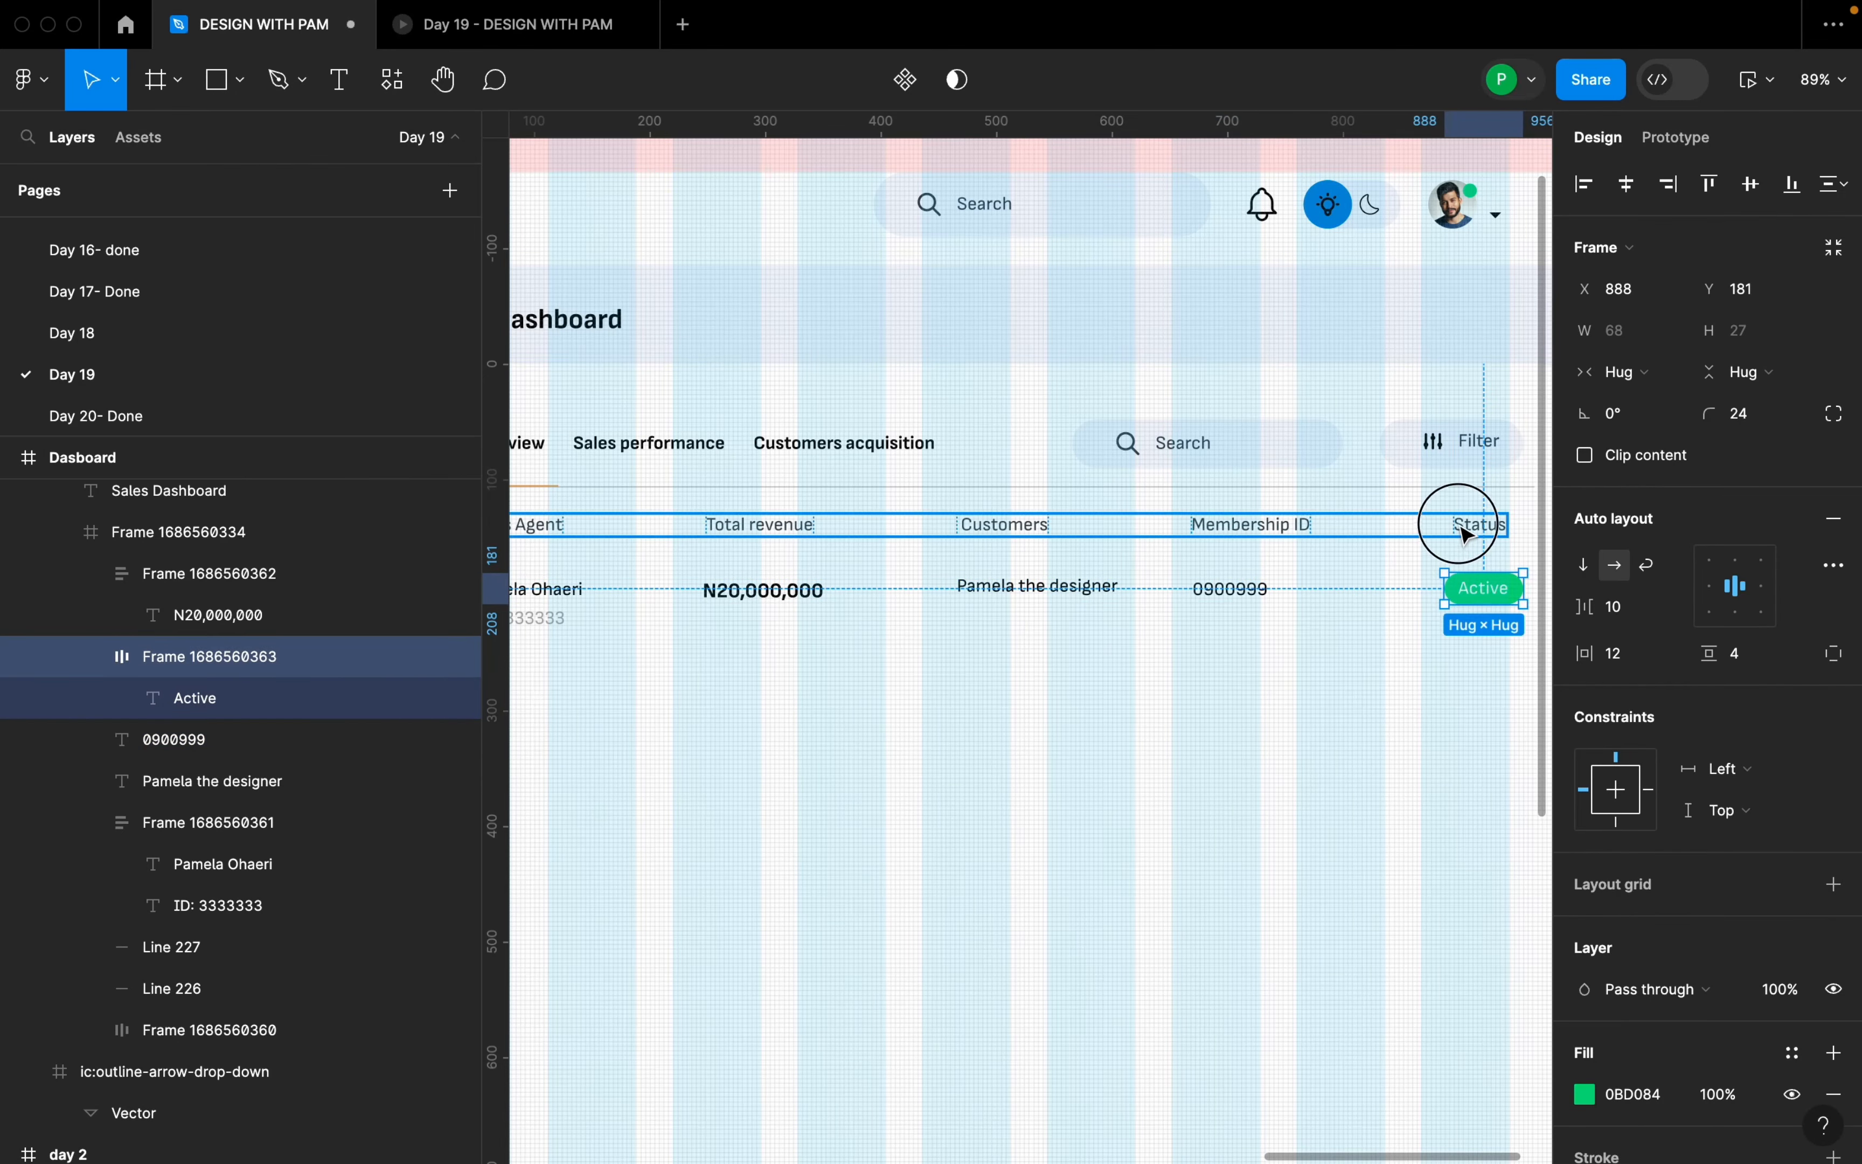
- Shift the Active badge in the first table row to X 868, Y 184
double_click(1473, 583)
scroll(1297, 600, "down", 2)
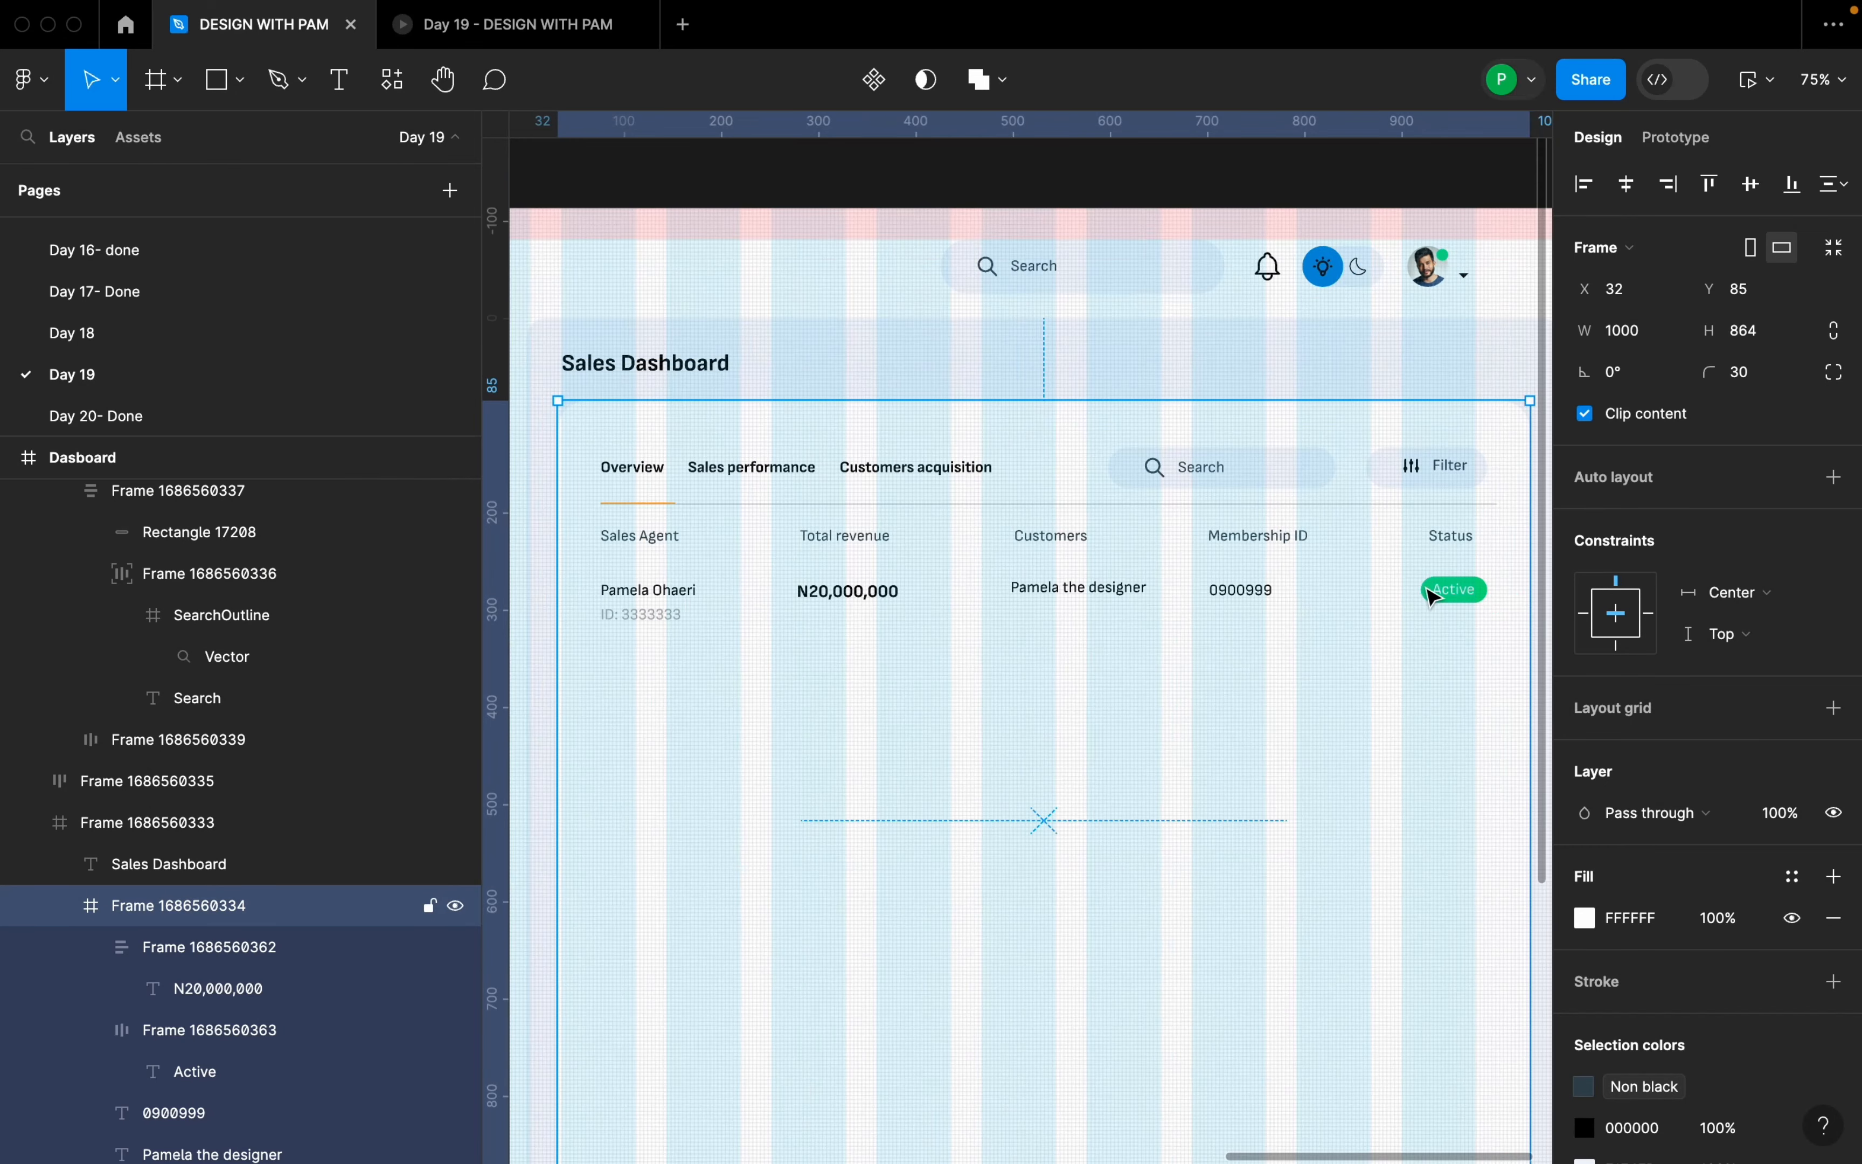
double_click(1436, 590)
left_click_drag(1454, 590, 1436, 591)
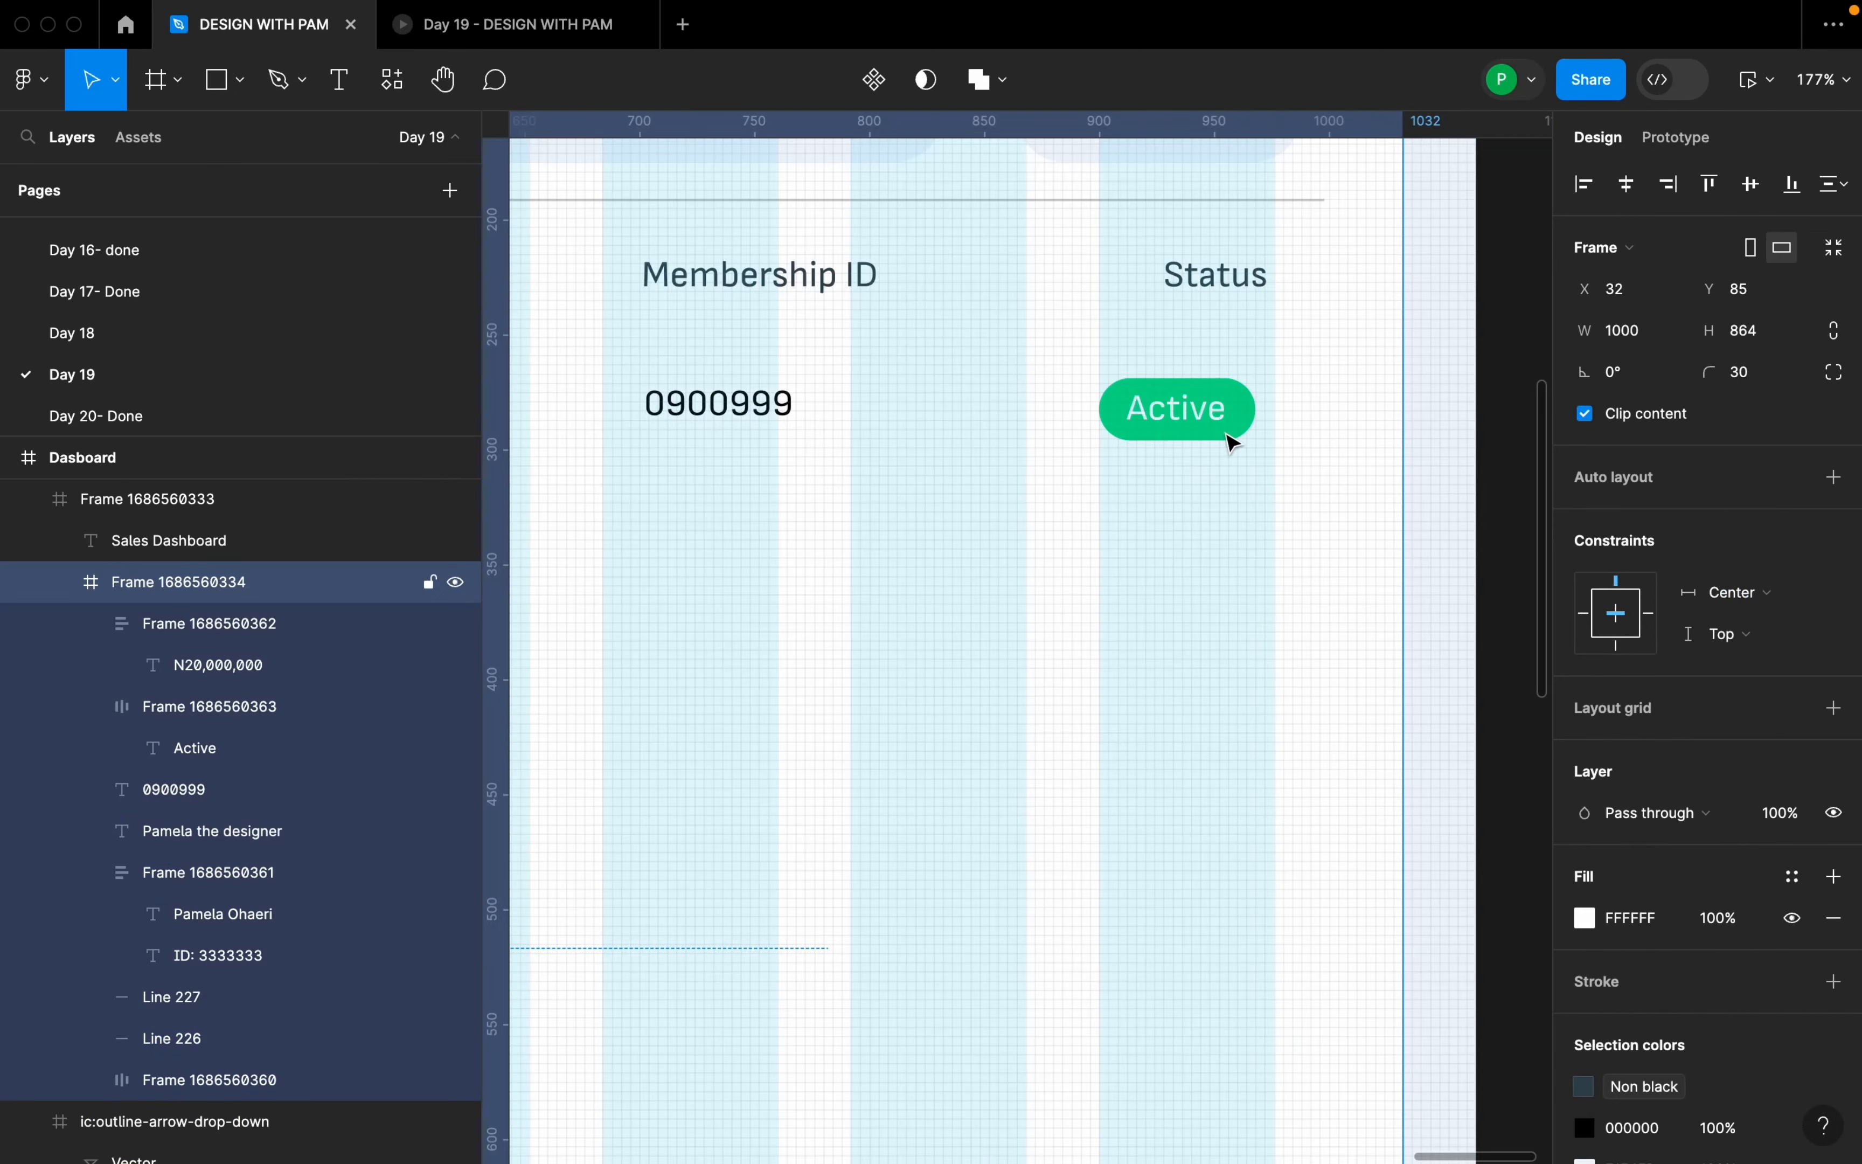
- Set the Active badge's horizontal padding to 8
scroll(1234, 439, "down", 5)
double_click(1228, 435)
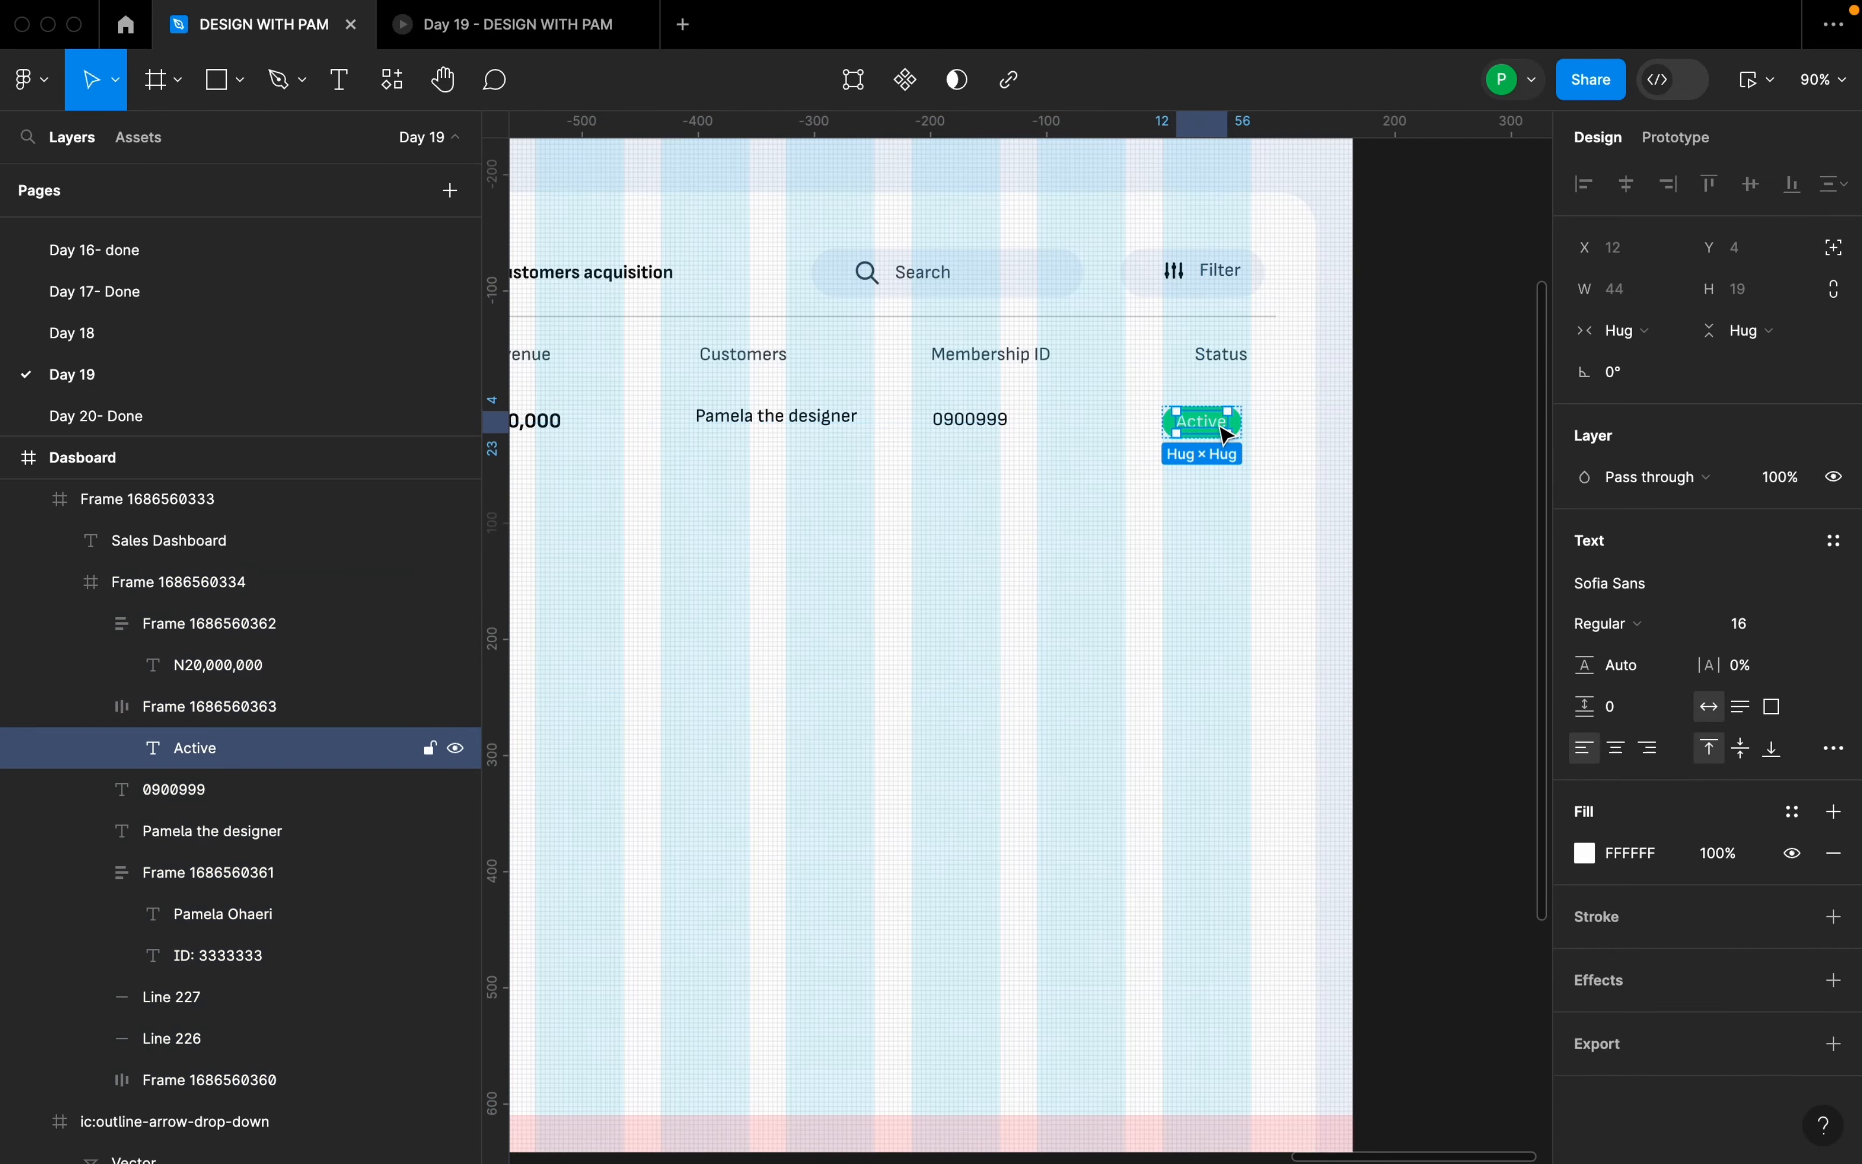
left_click(1251, 437)
left_click(1240, 431)
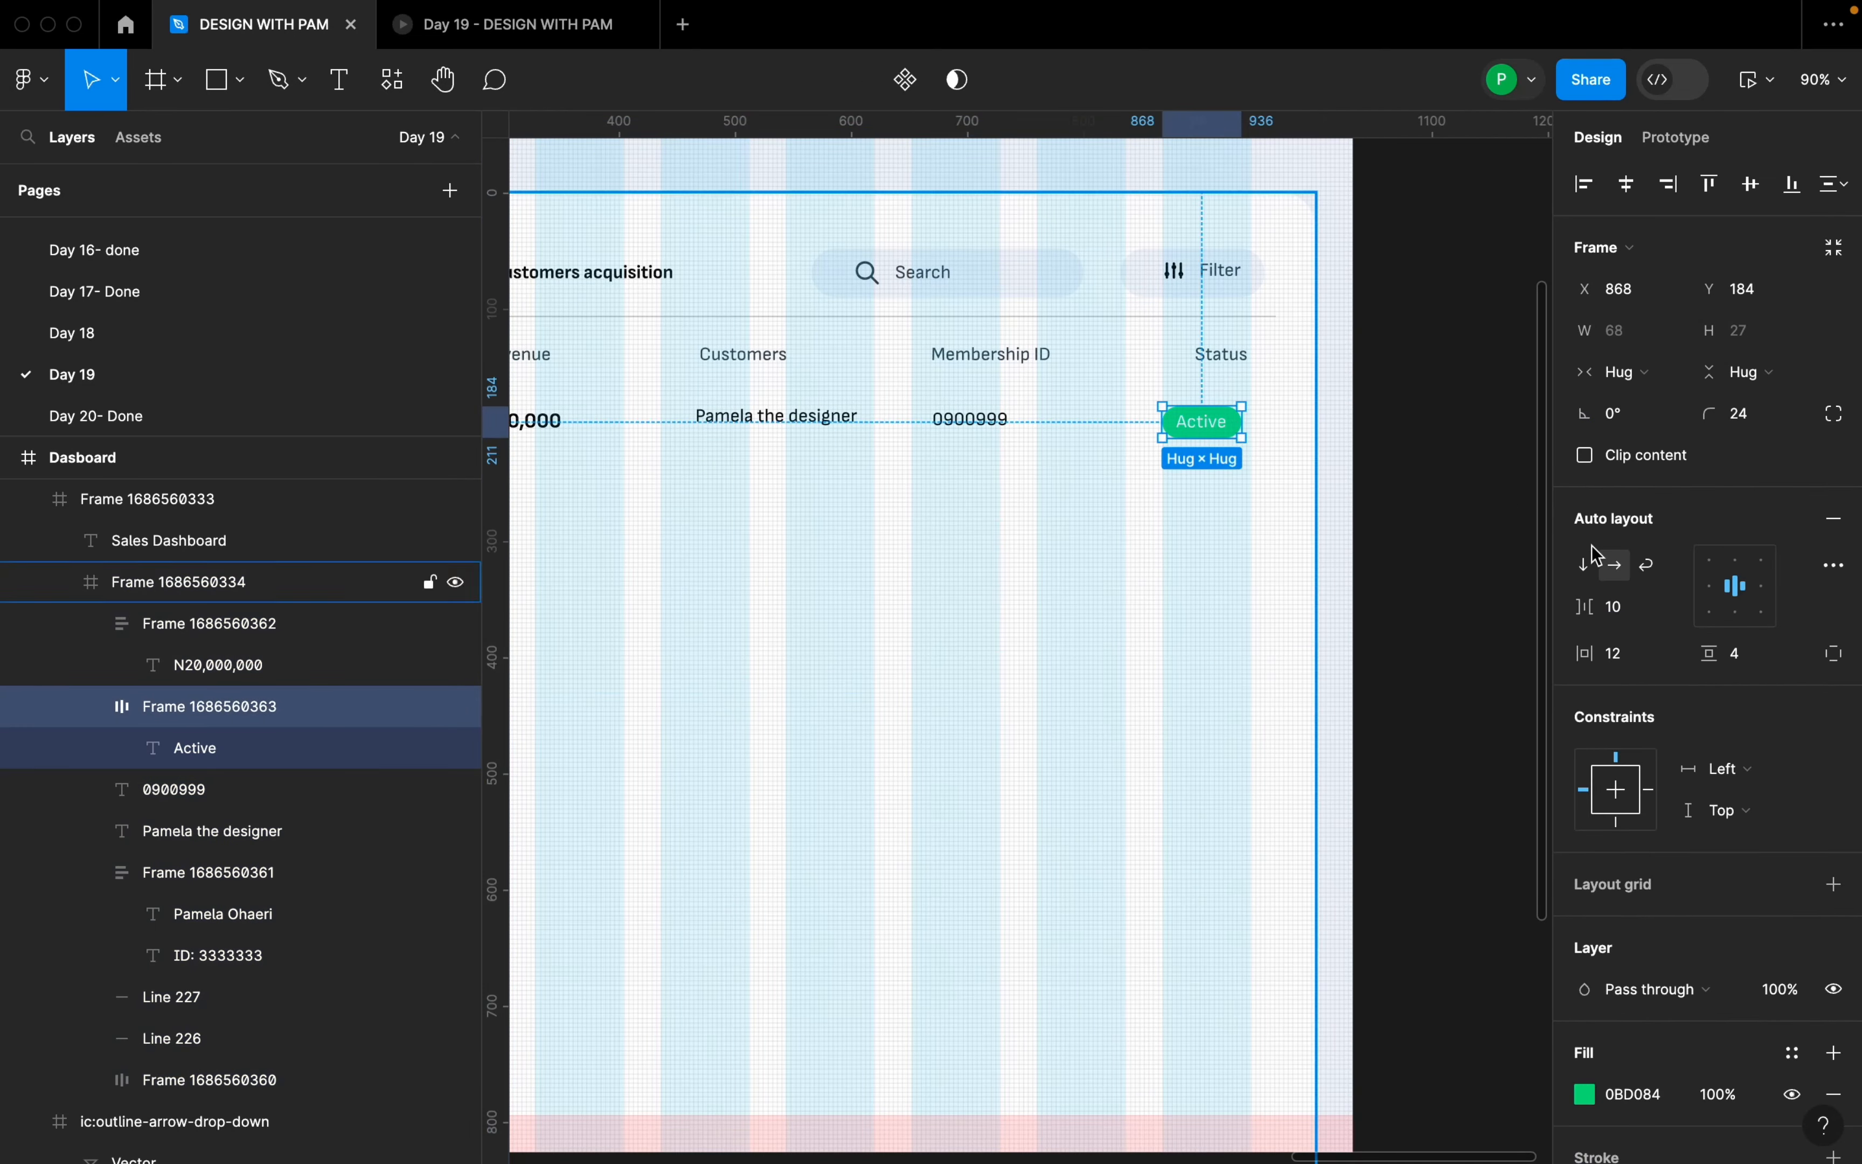
left_click(1645, 662)
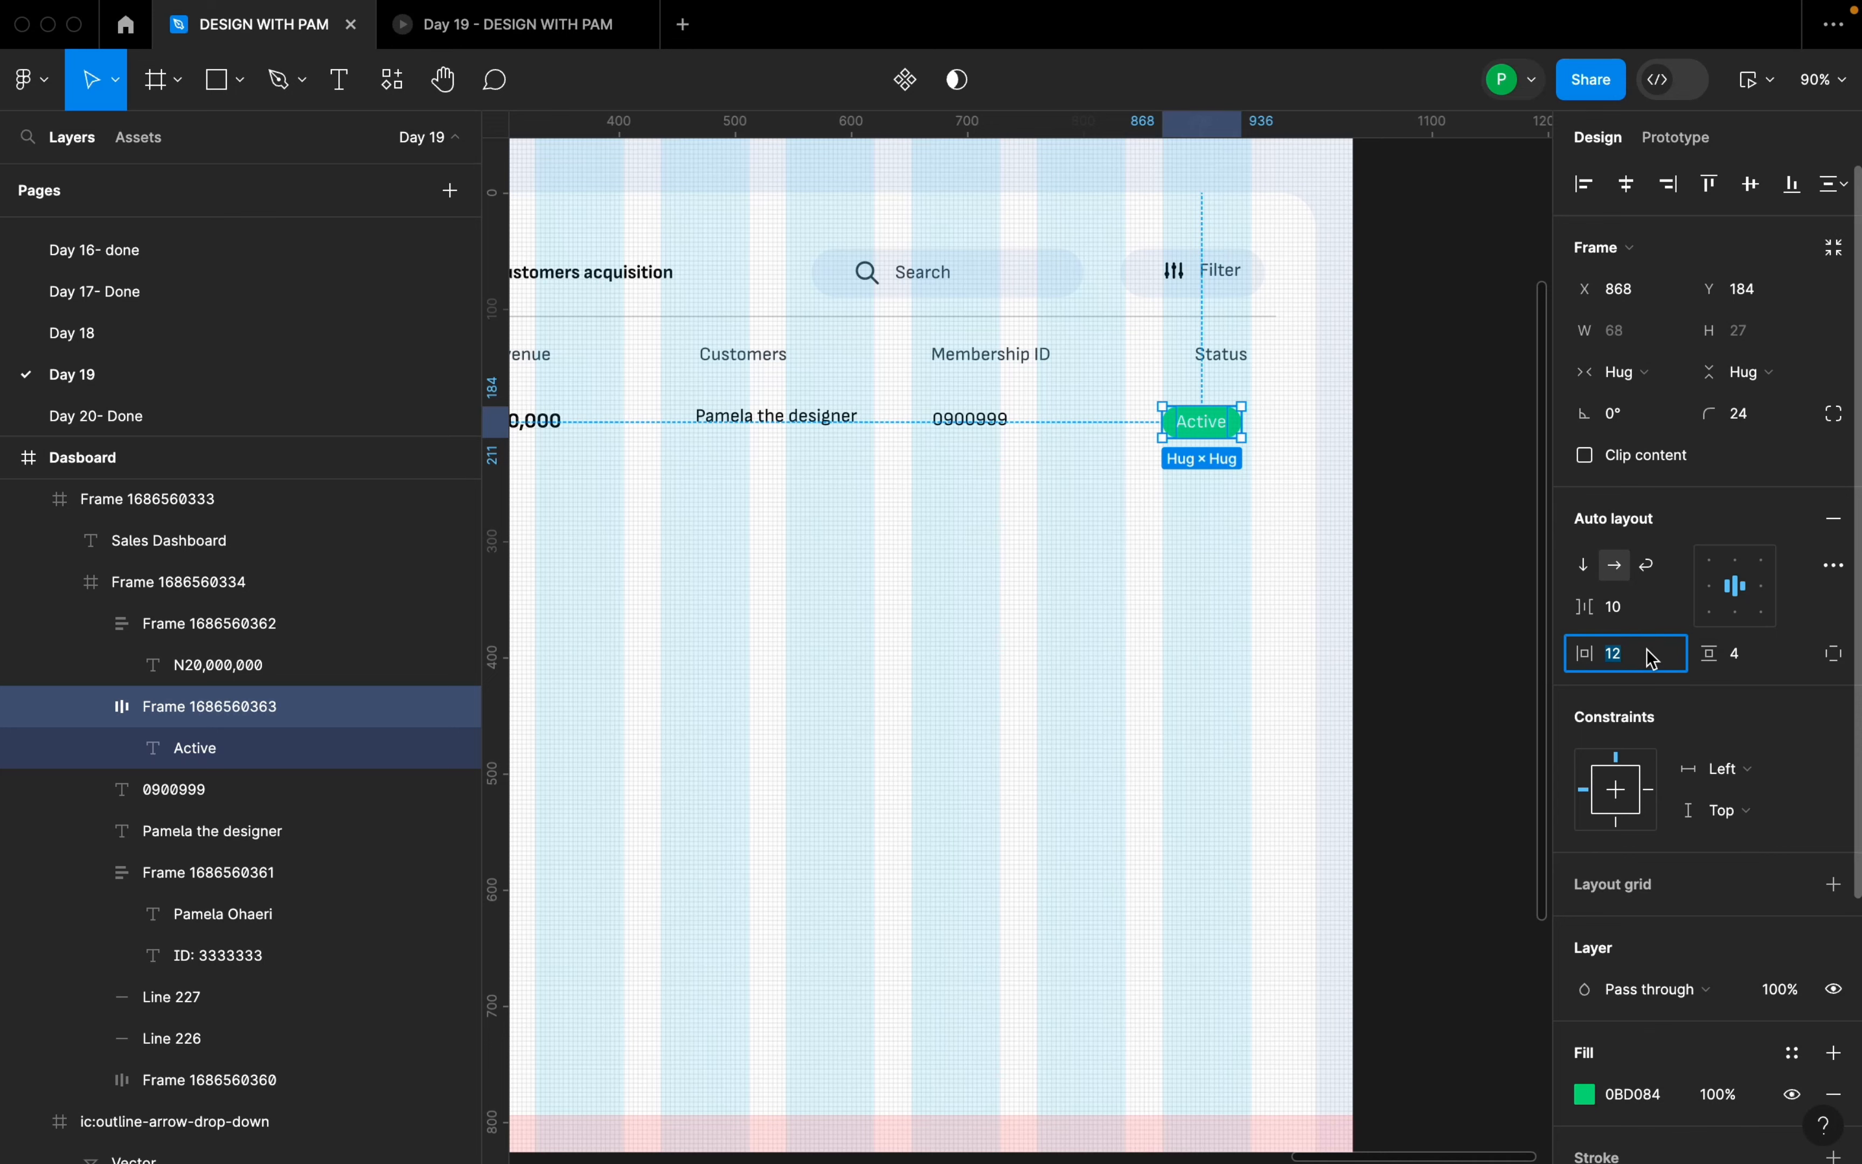
type("8")
key("Return")
left_click(1137, 532)
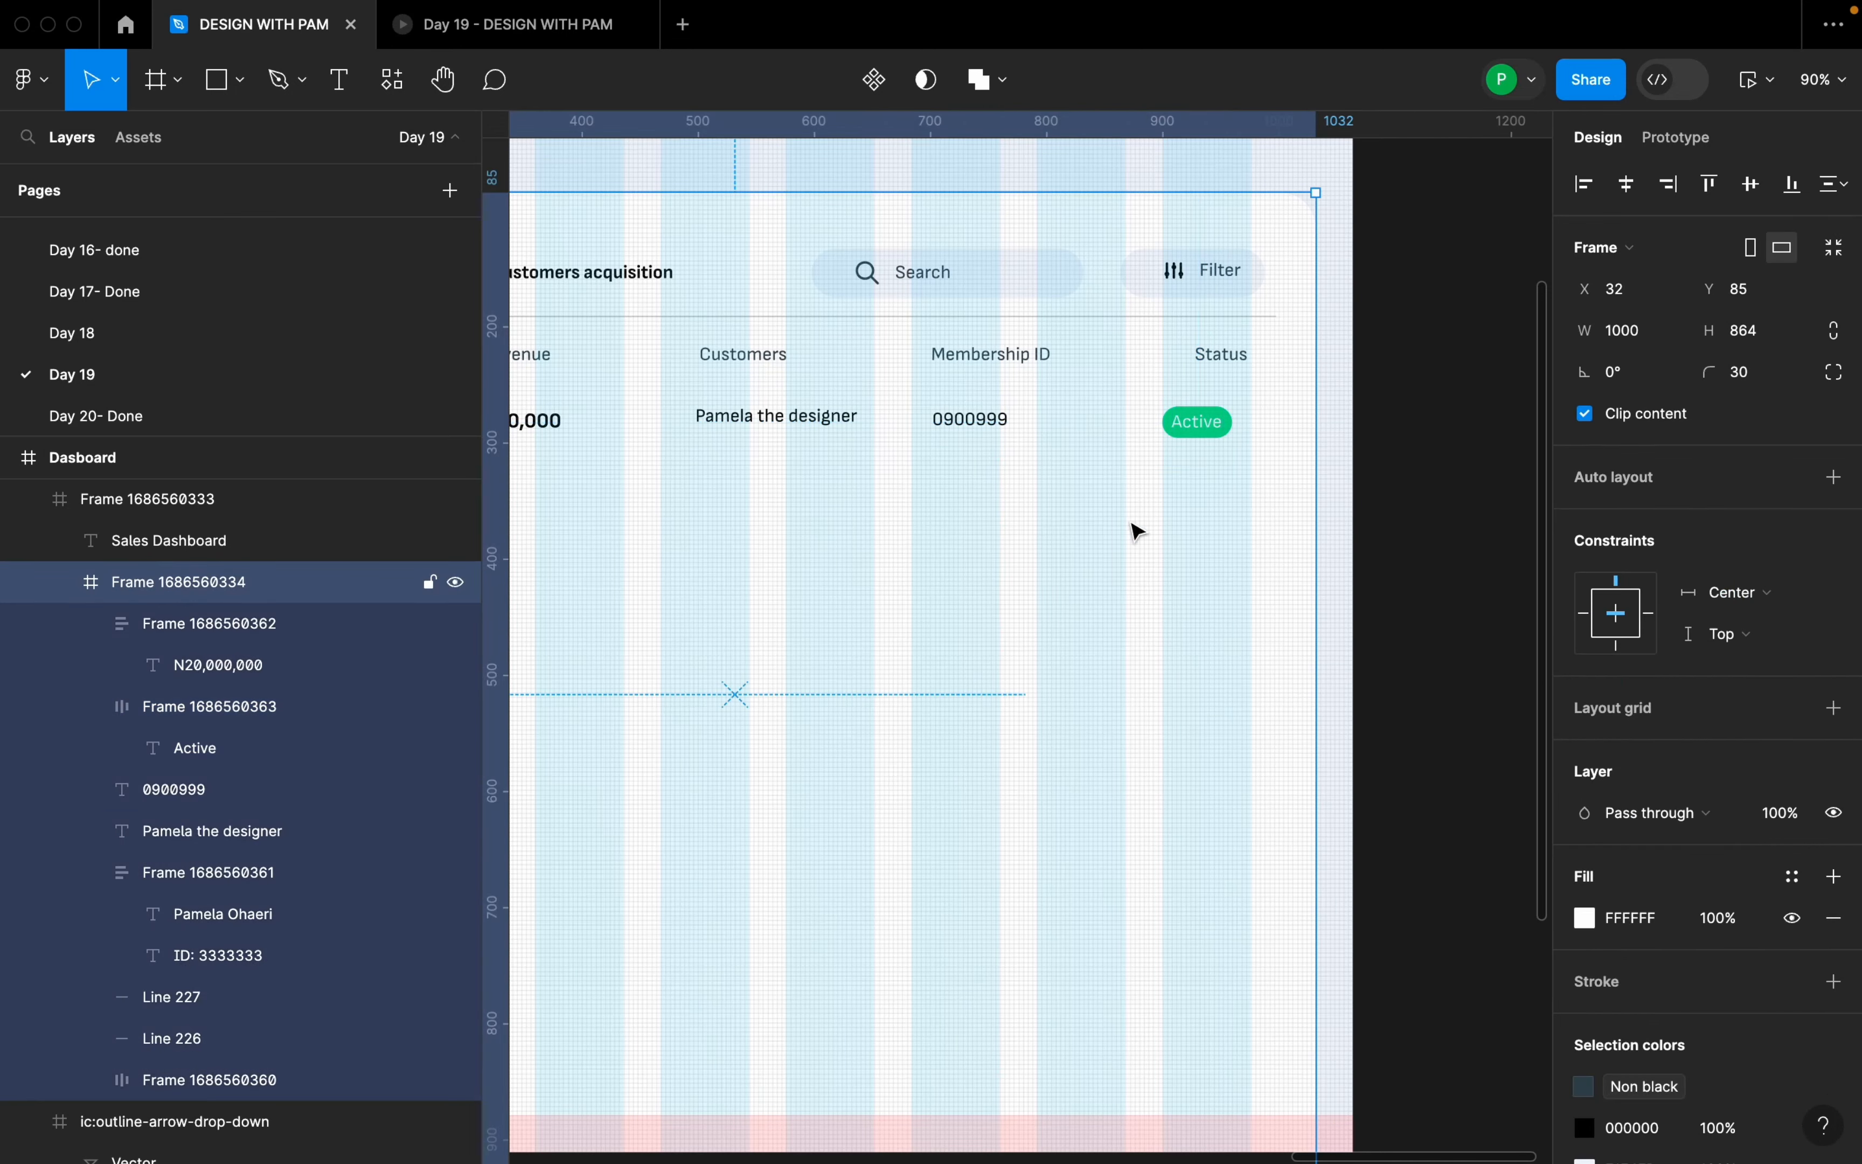
- Move the Active badge to X 886, Y 186, and the column headings row to X 446, Y 328
left_click(1216, 434)
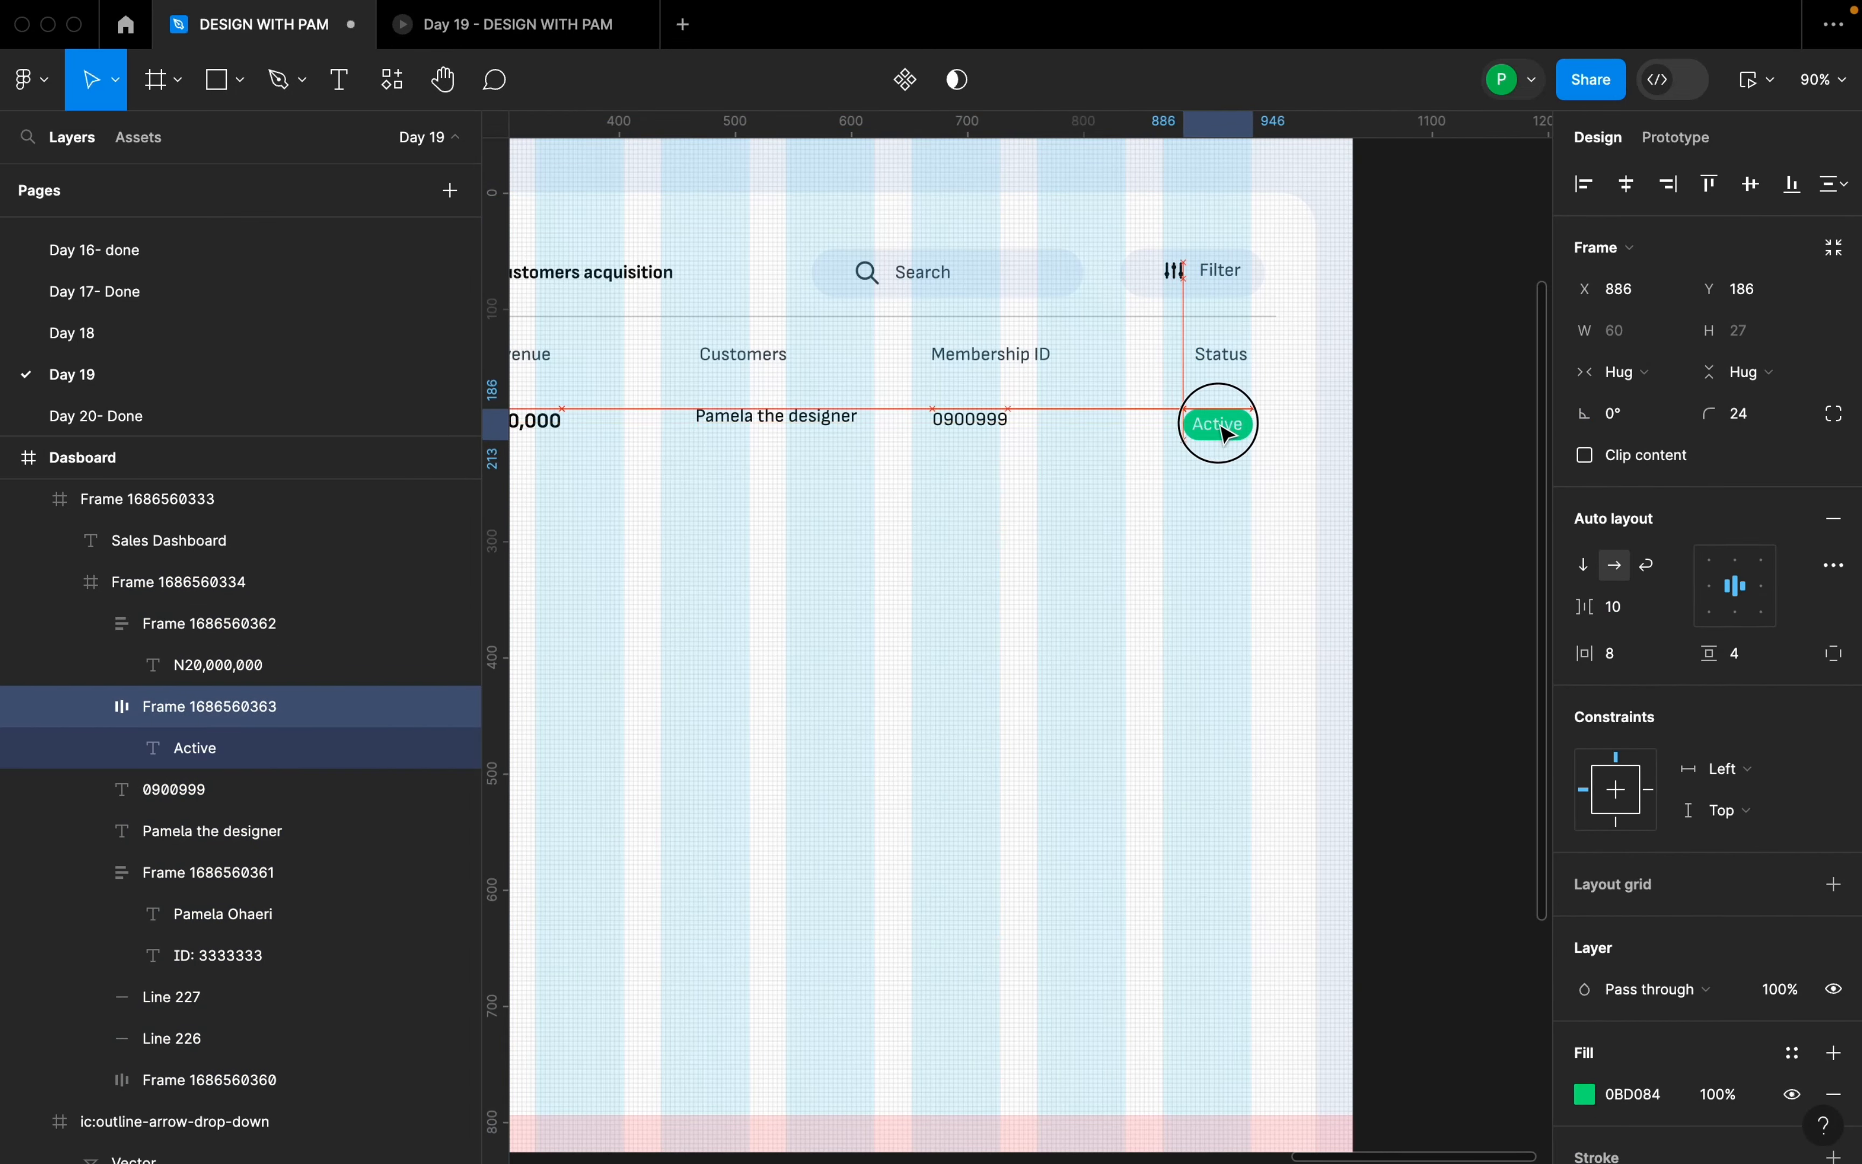
left_click(1233, 375)
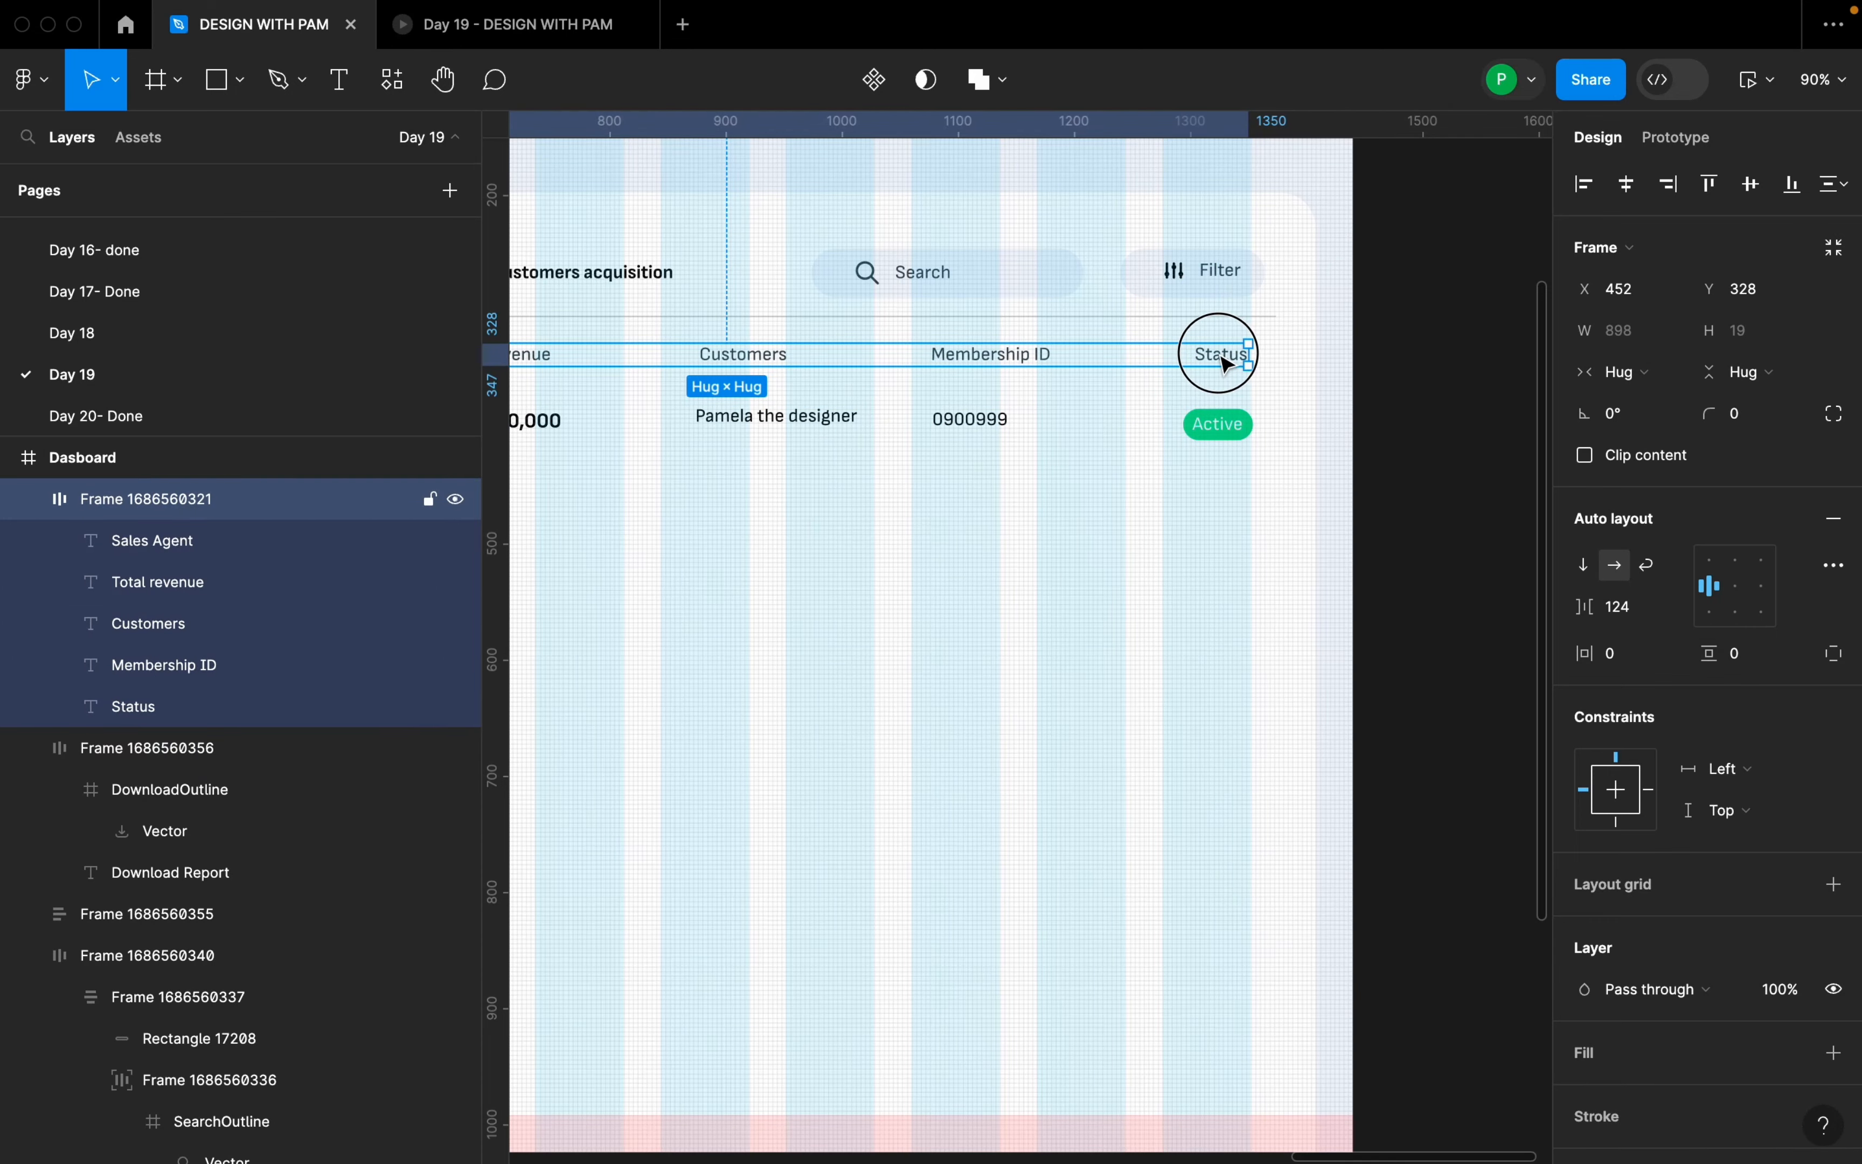
scroll(1247, 400, "down", 5)
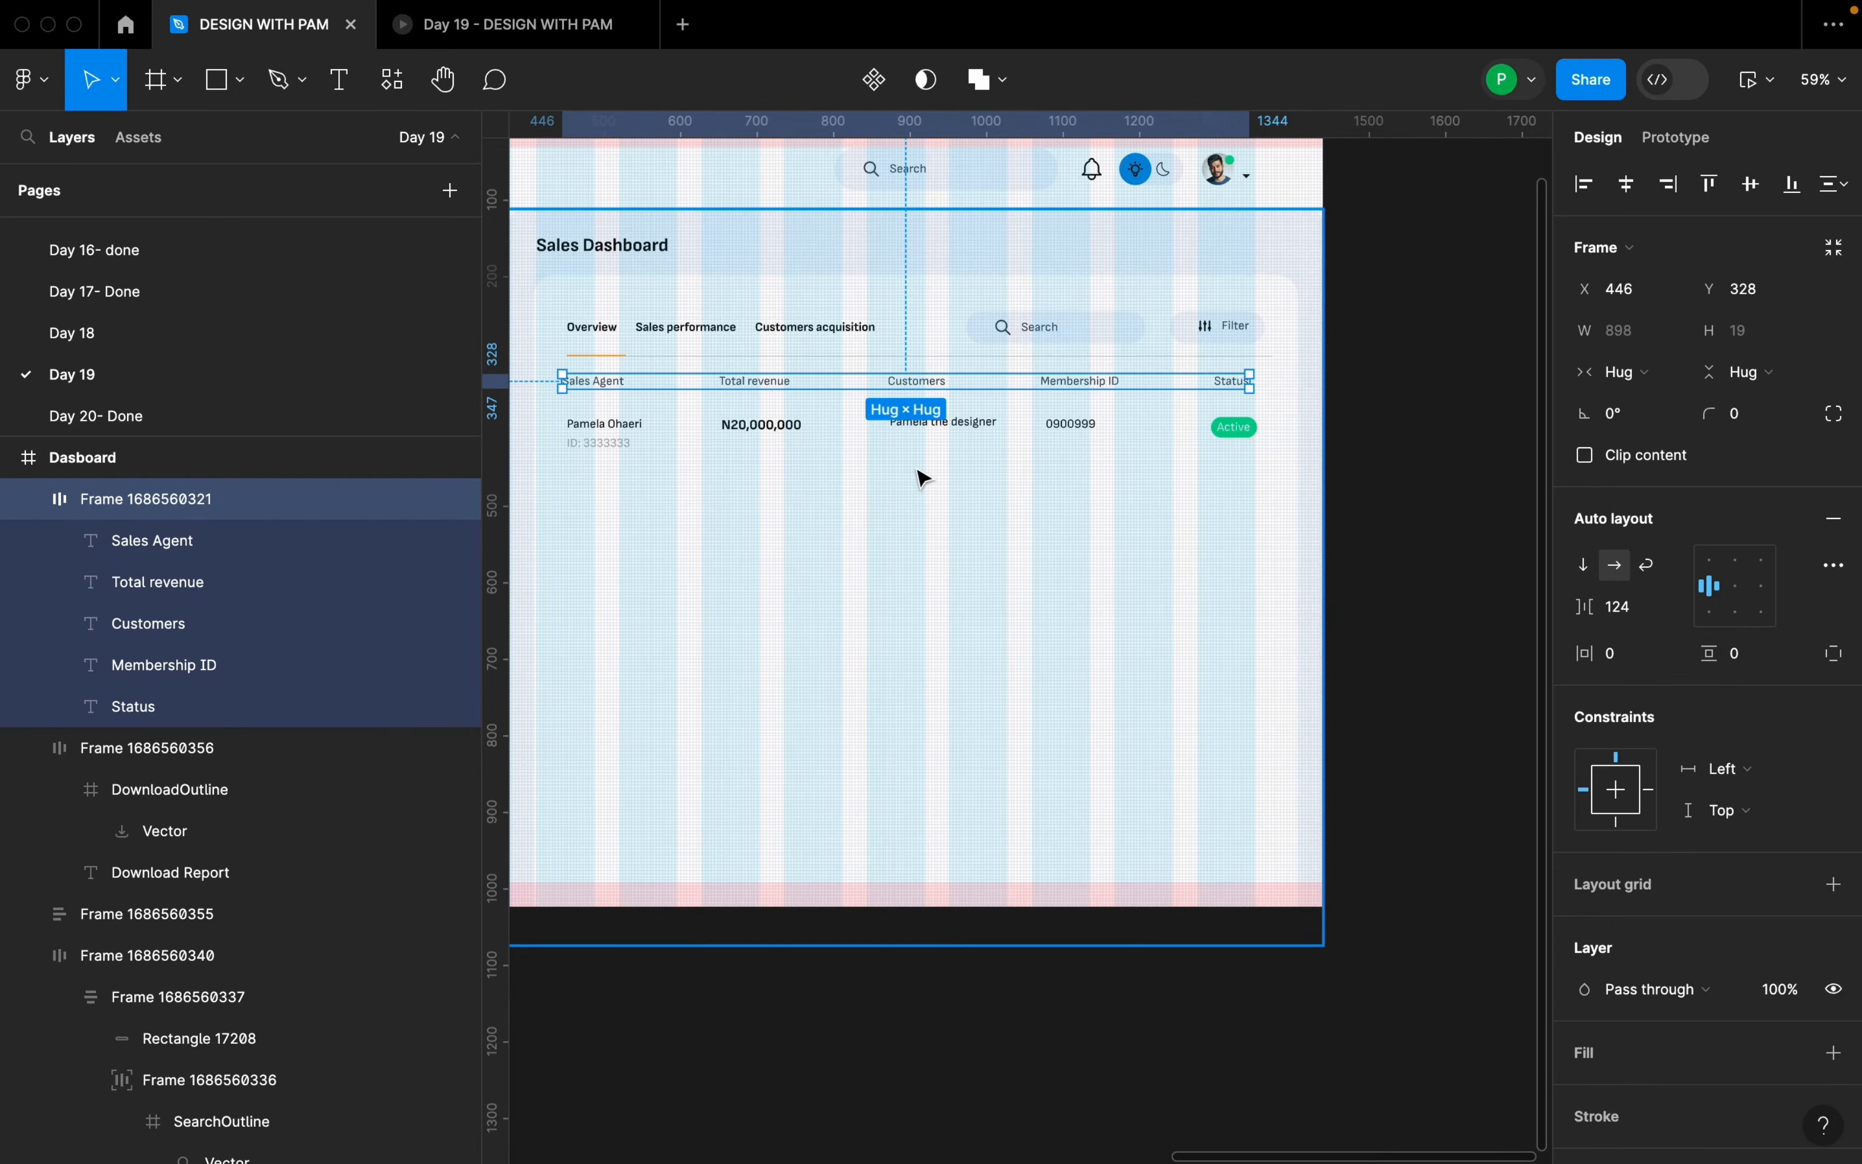
- Group the first row's agent details, revenue, customer name, membership number and badge, after trying and undoing auto layout on them
left_click(820, 522)
left_click(938, 431)
left_click(916, 421)
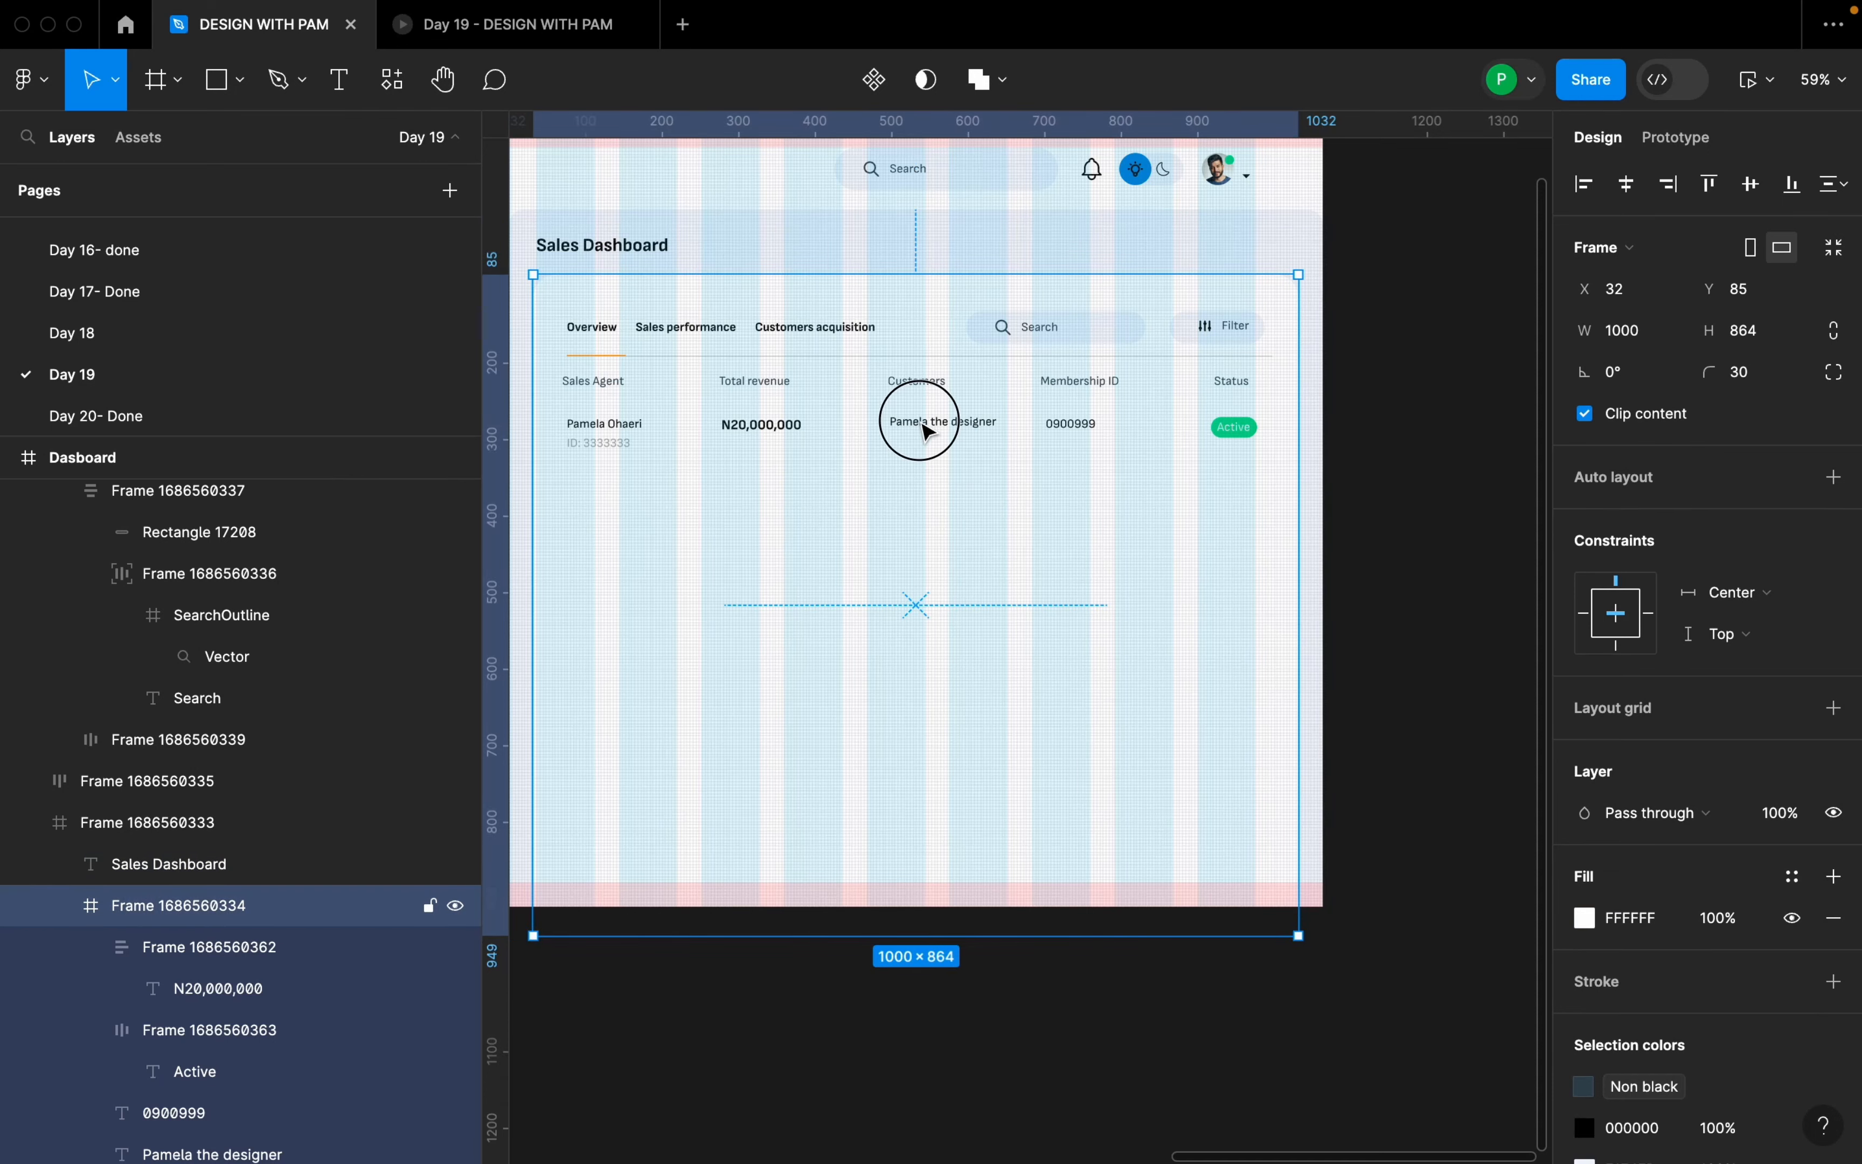
left_click(789, 438, "shift")
left_click(608, 431, "shift")
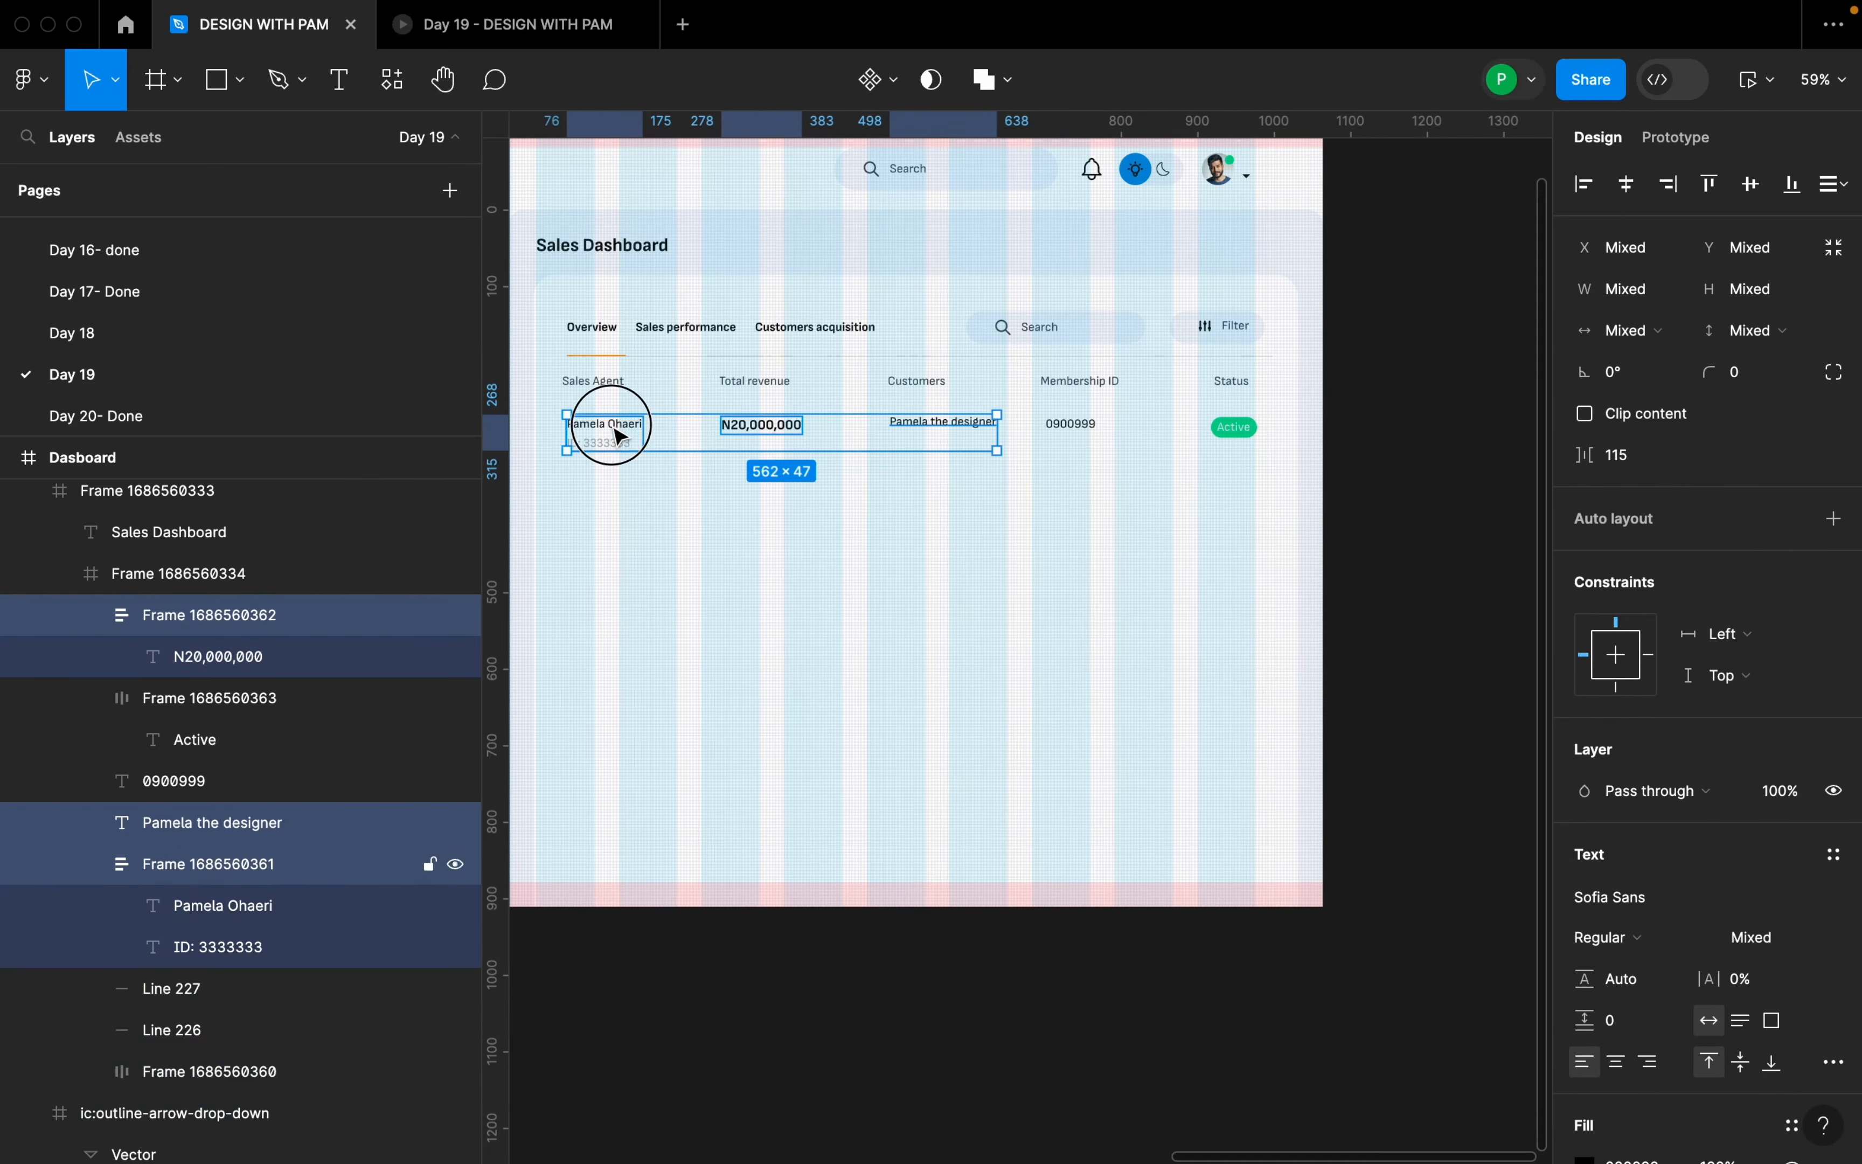
left_click(1077, 431, "shift")
left_click(1231, 429, "shift")
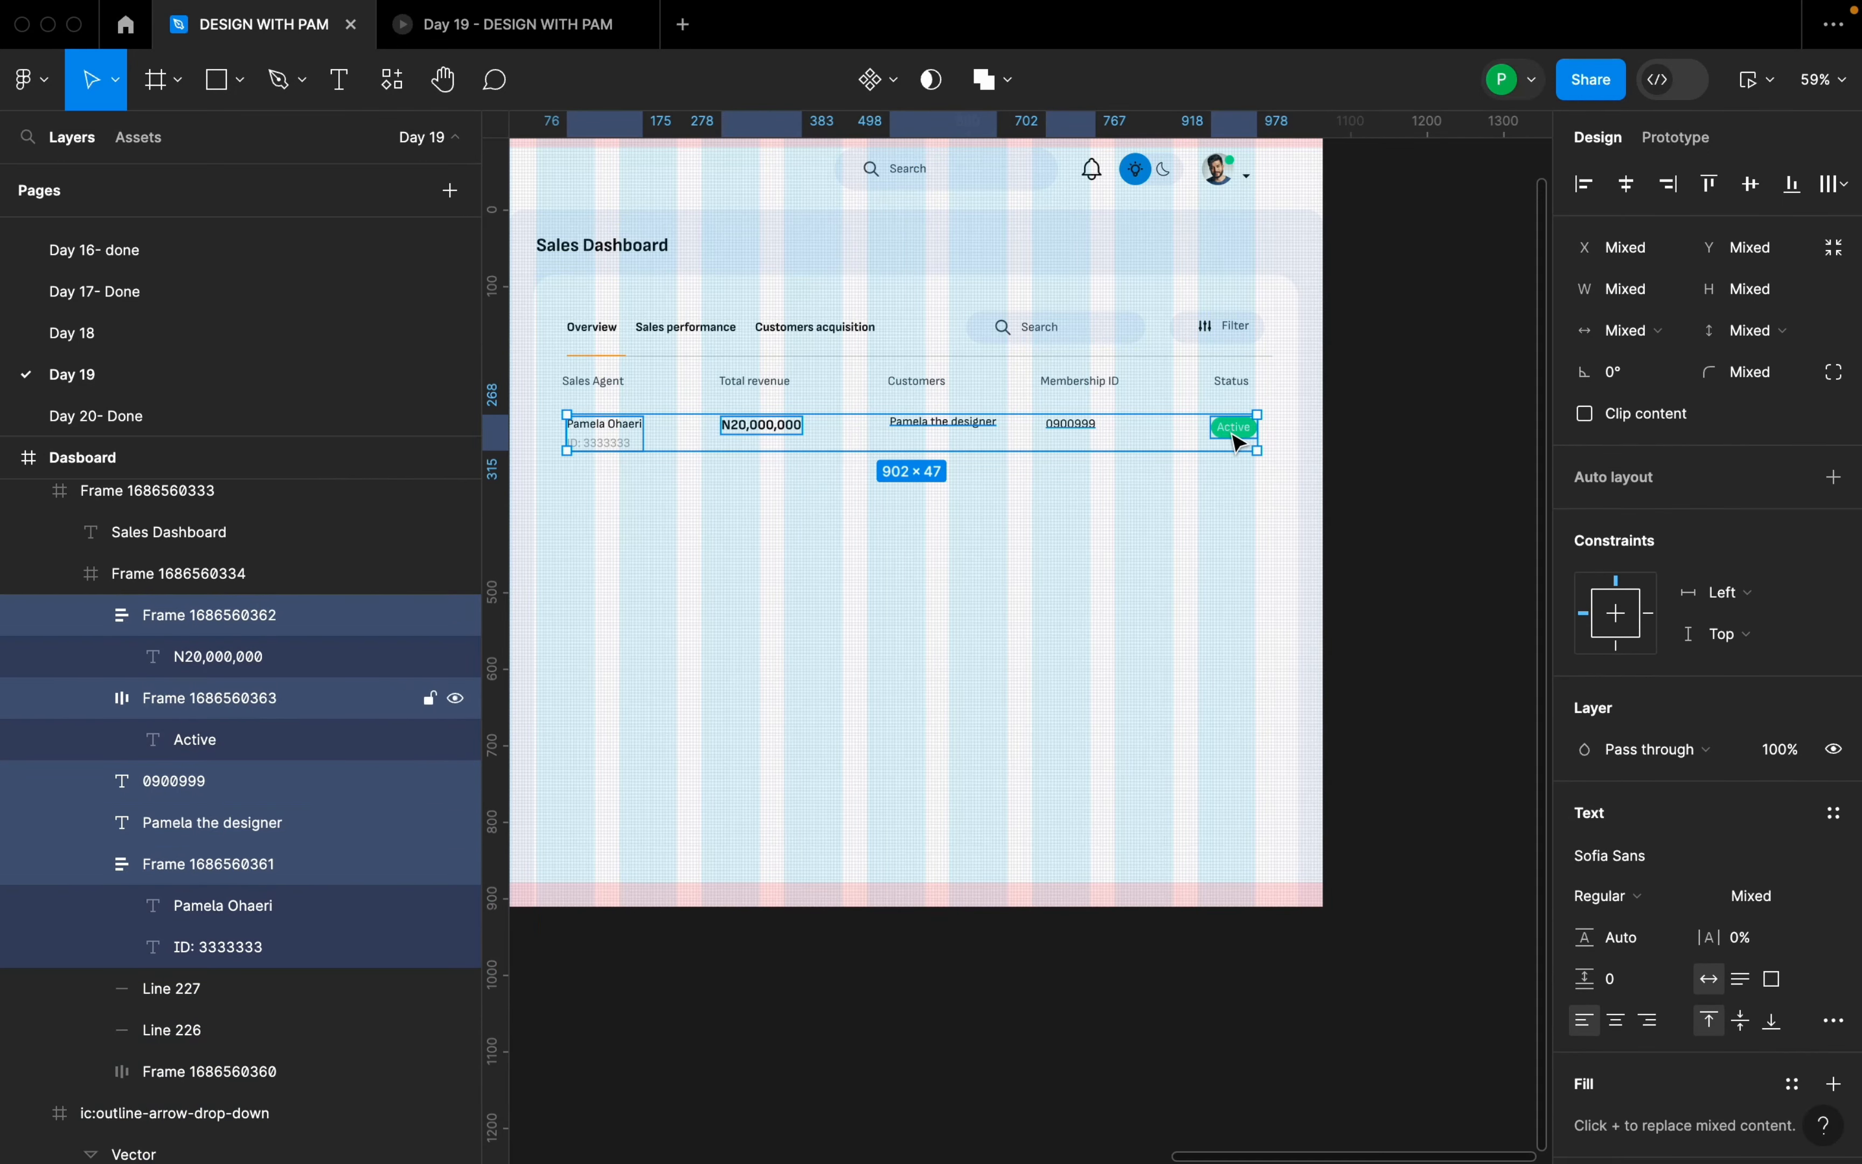
key("shift+a")
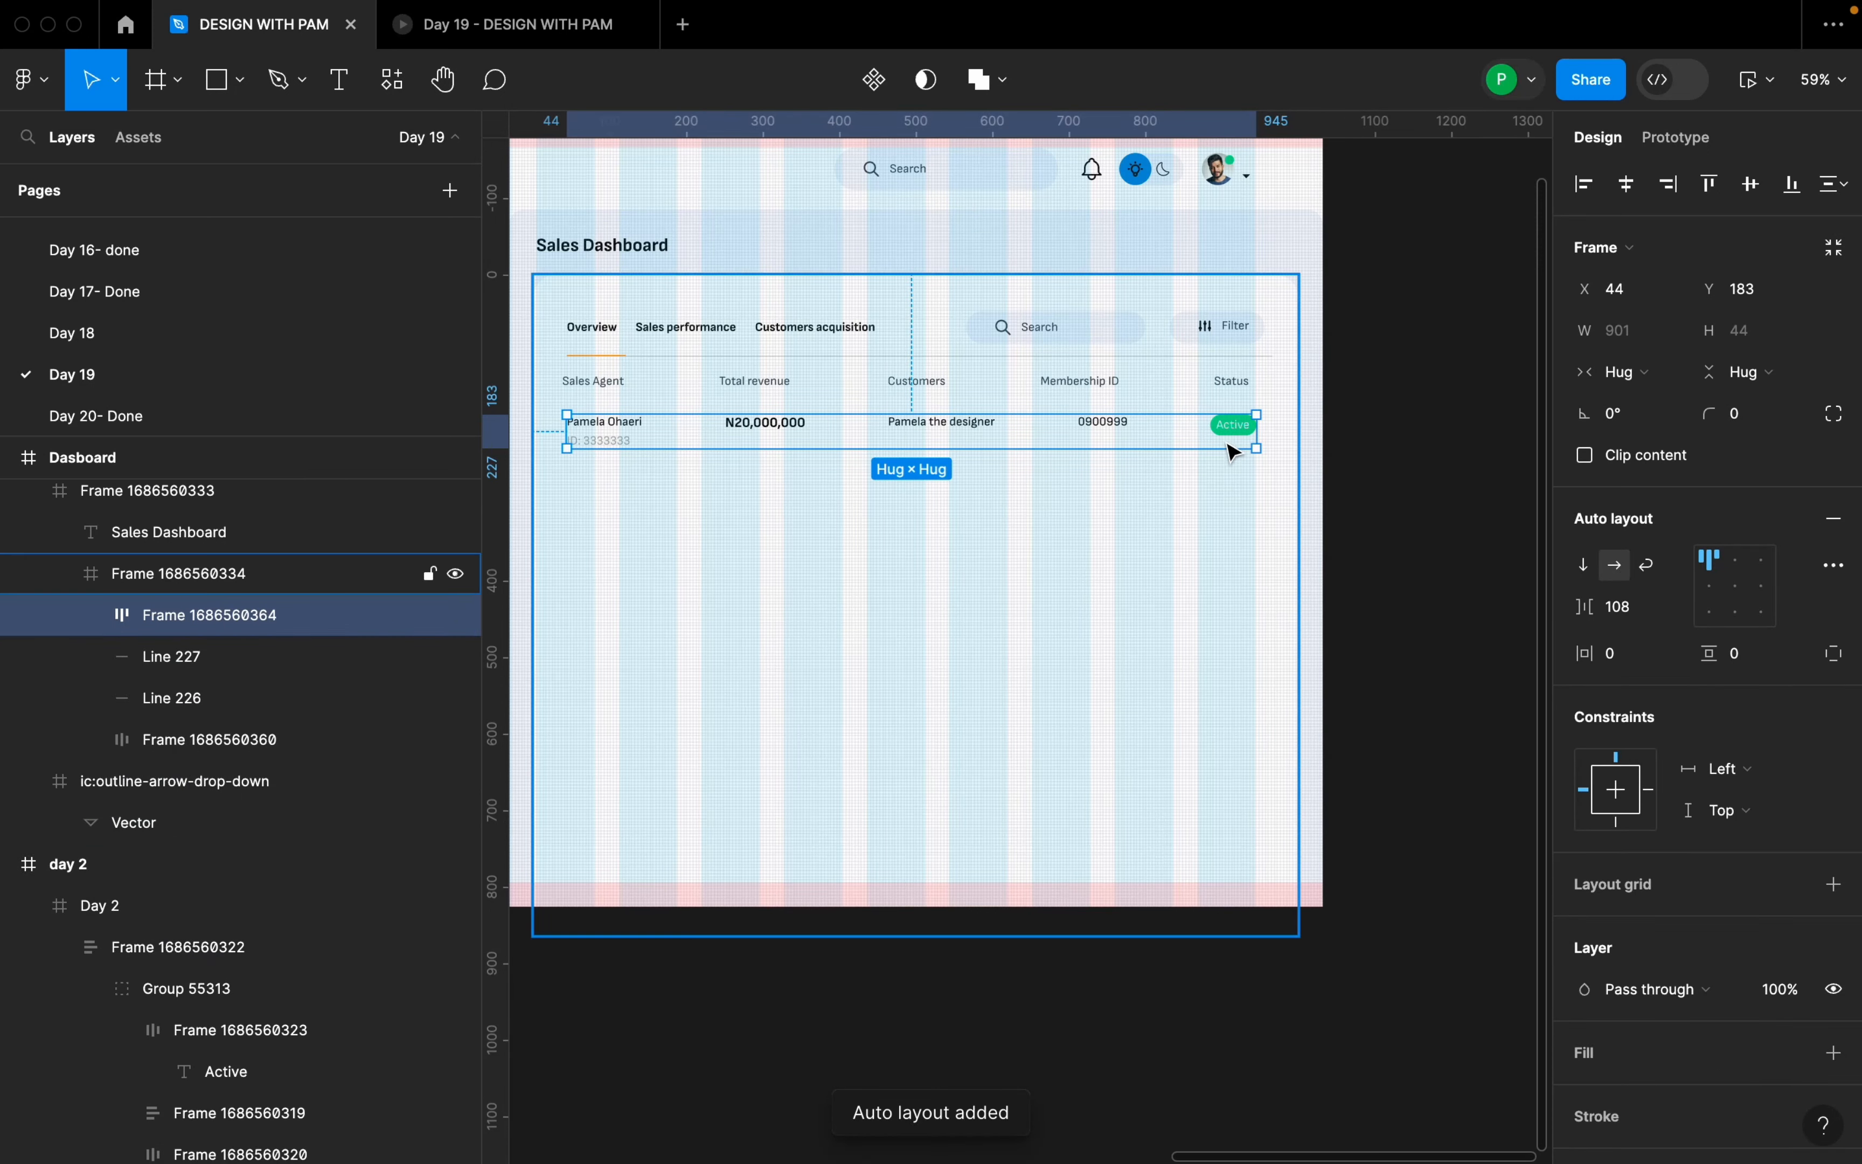
key("super+z")
right_click(1185, 445)
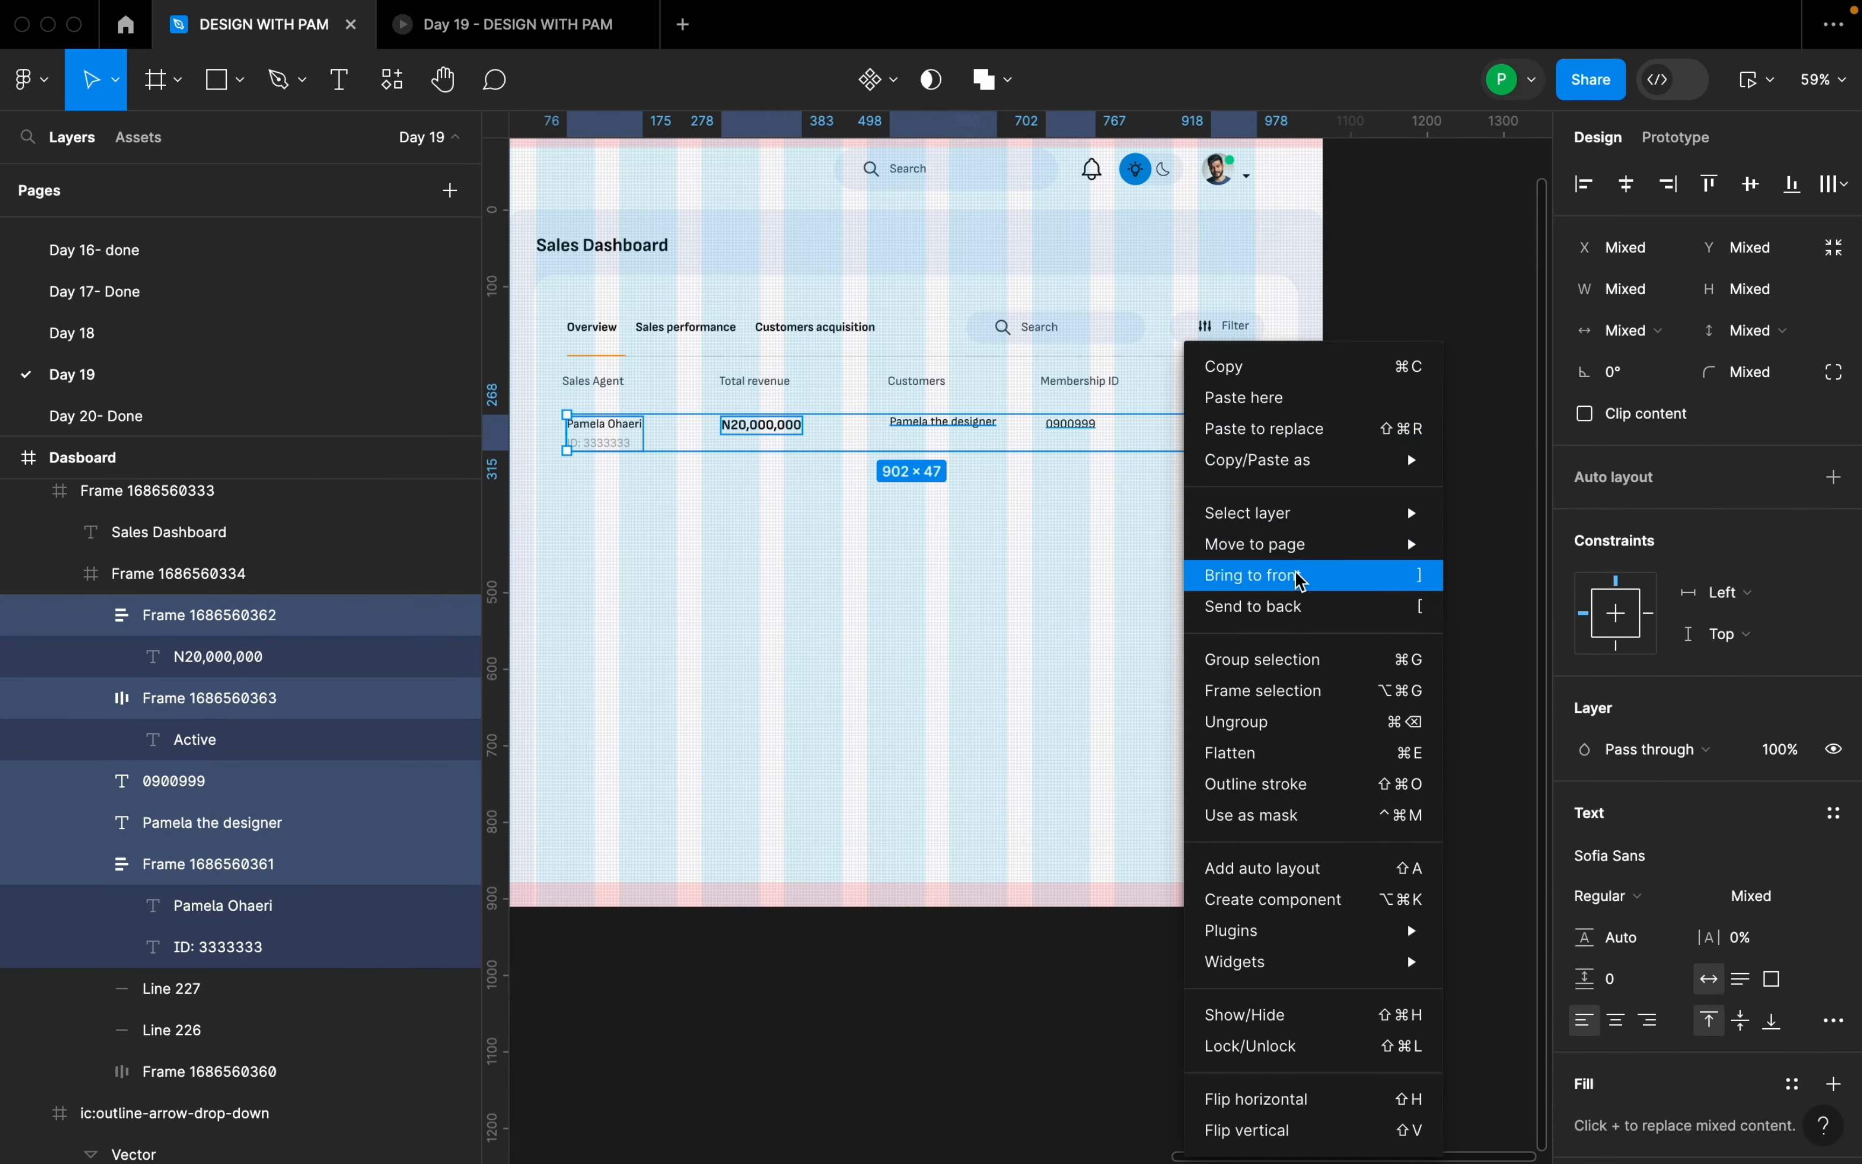
left_click(1286, 677)
left_click(1240, 607)
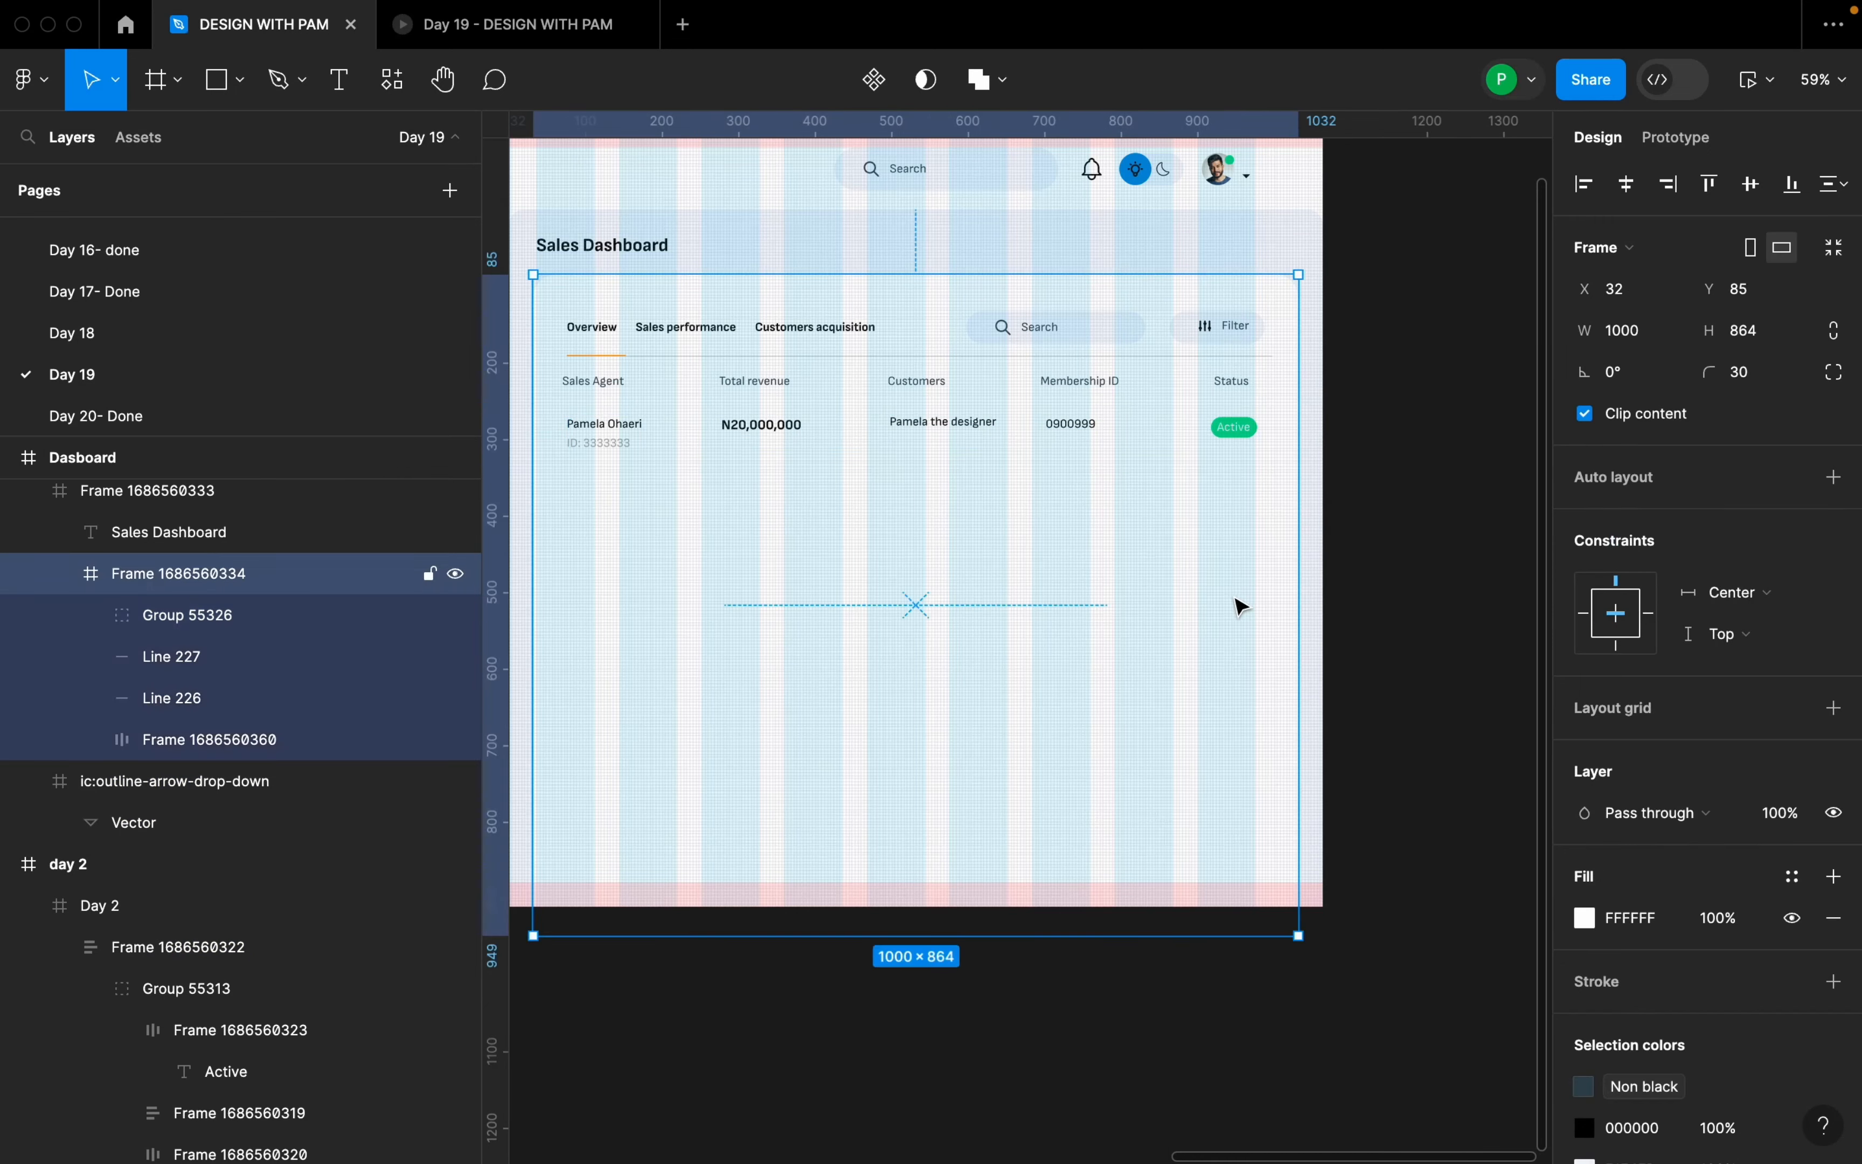
scroll(808, 433, "up", 1)
left_click(988, 420)
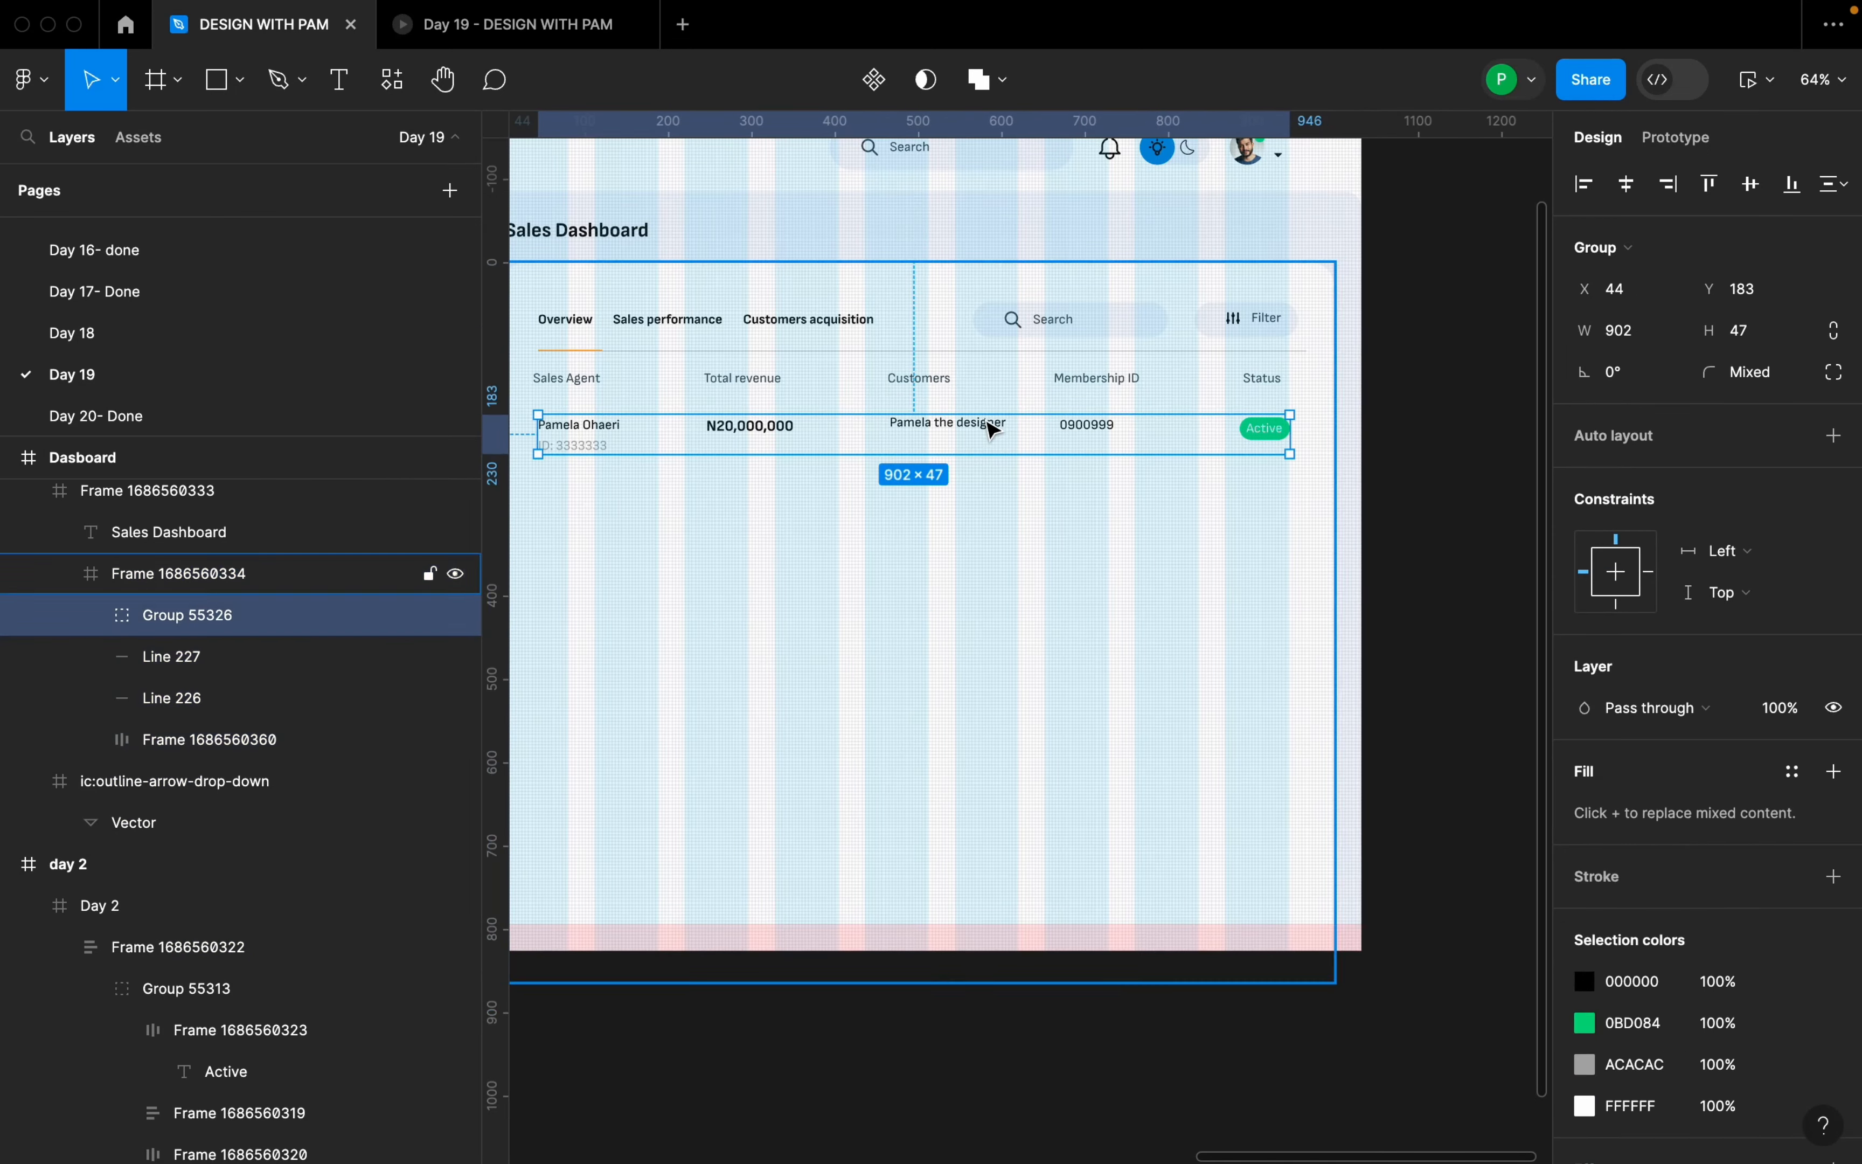
left_click(1048, 483)
left_click(980, 383)
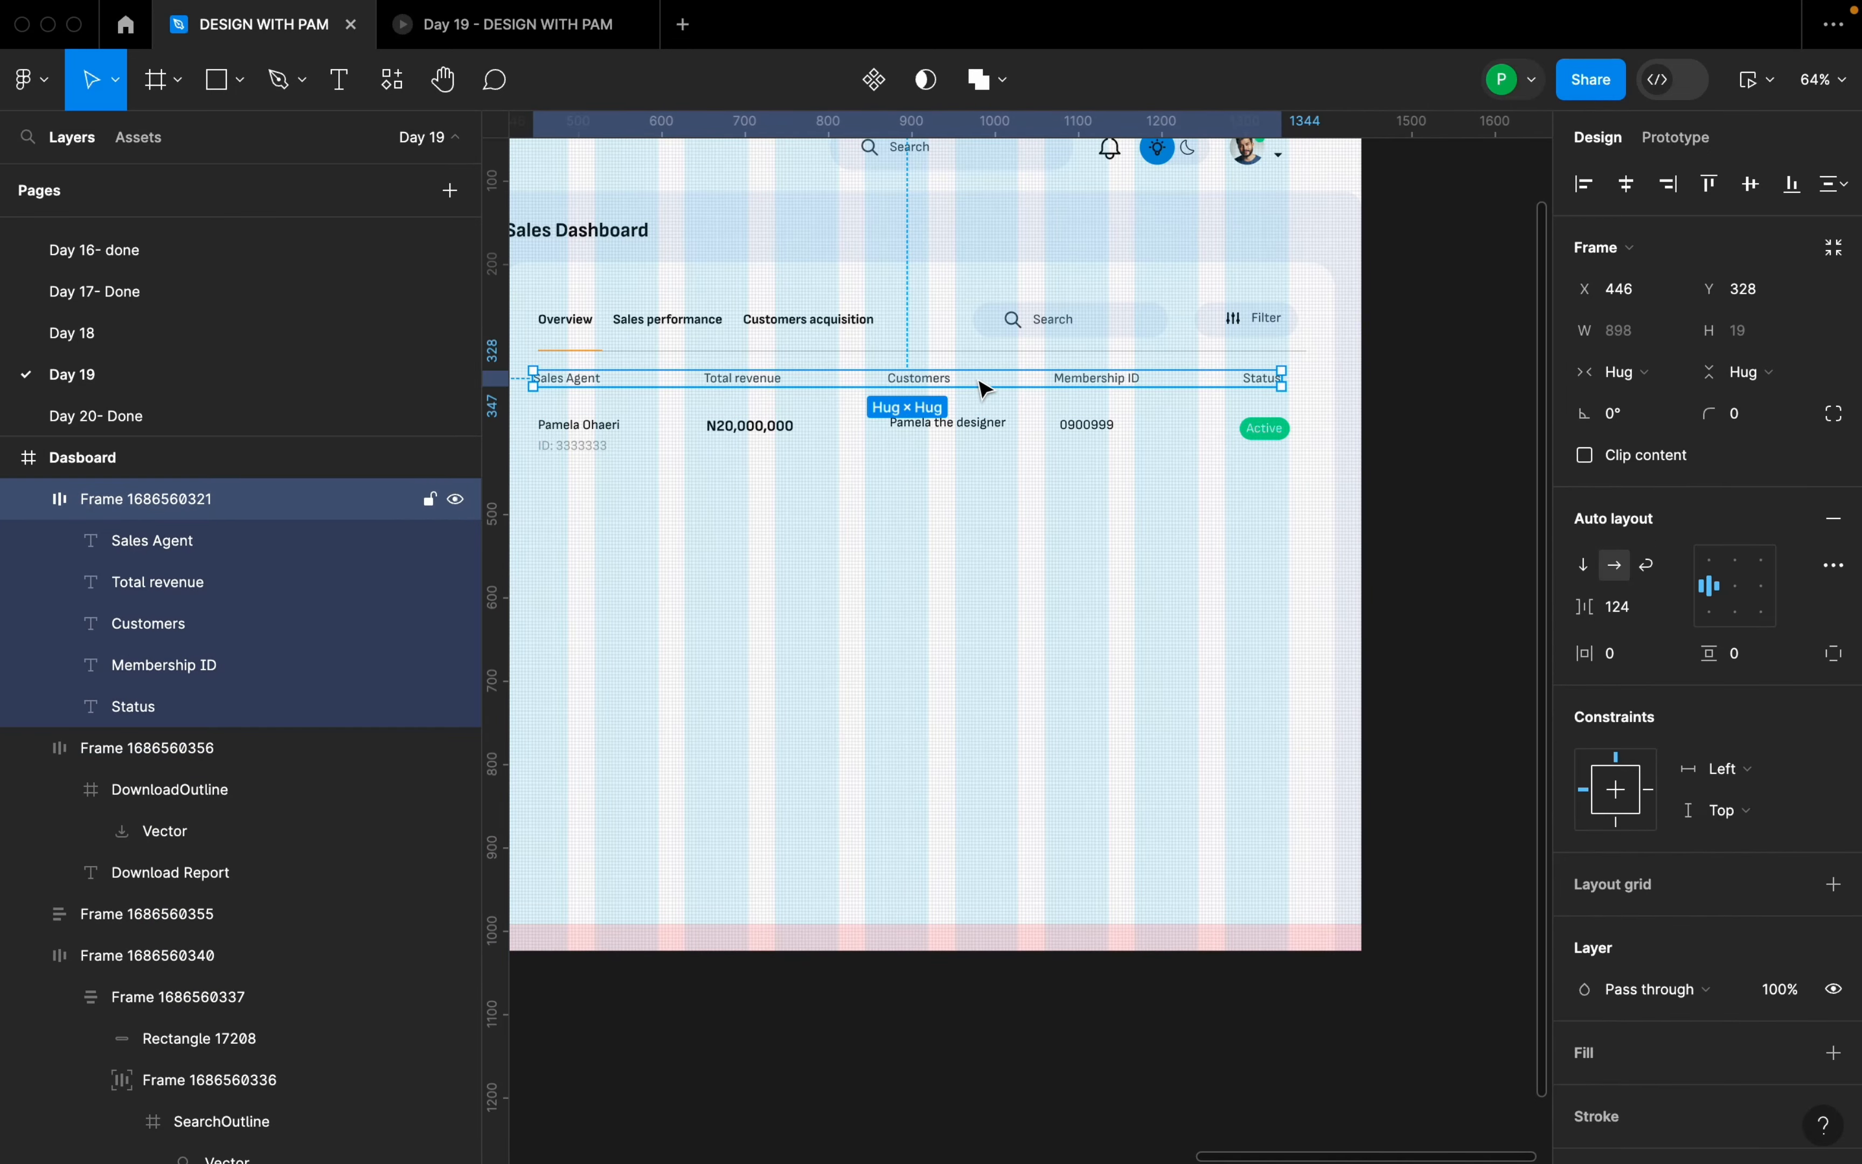
left_click(1152, 544)
scroll(1134, 566, "down", 5)
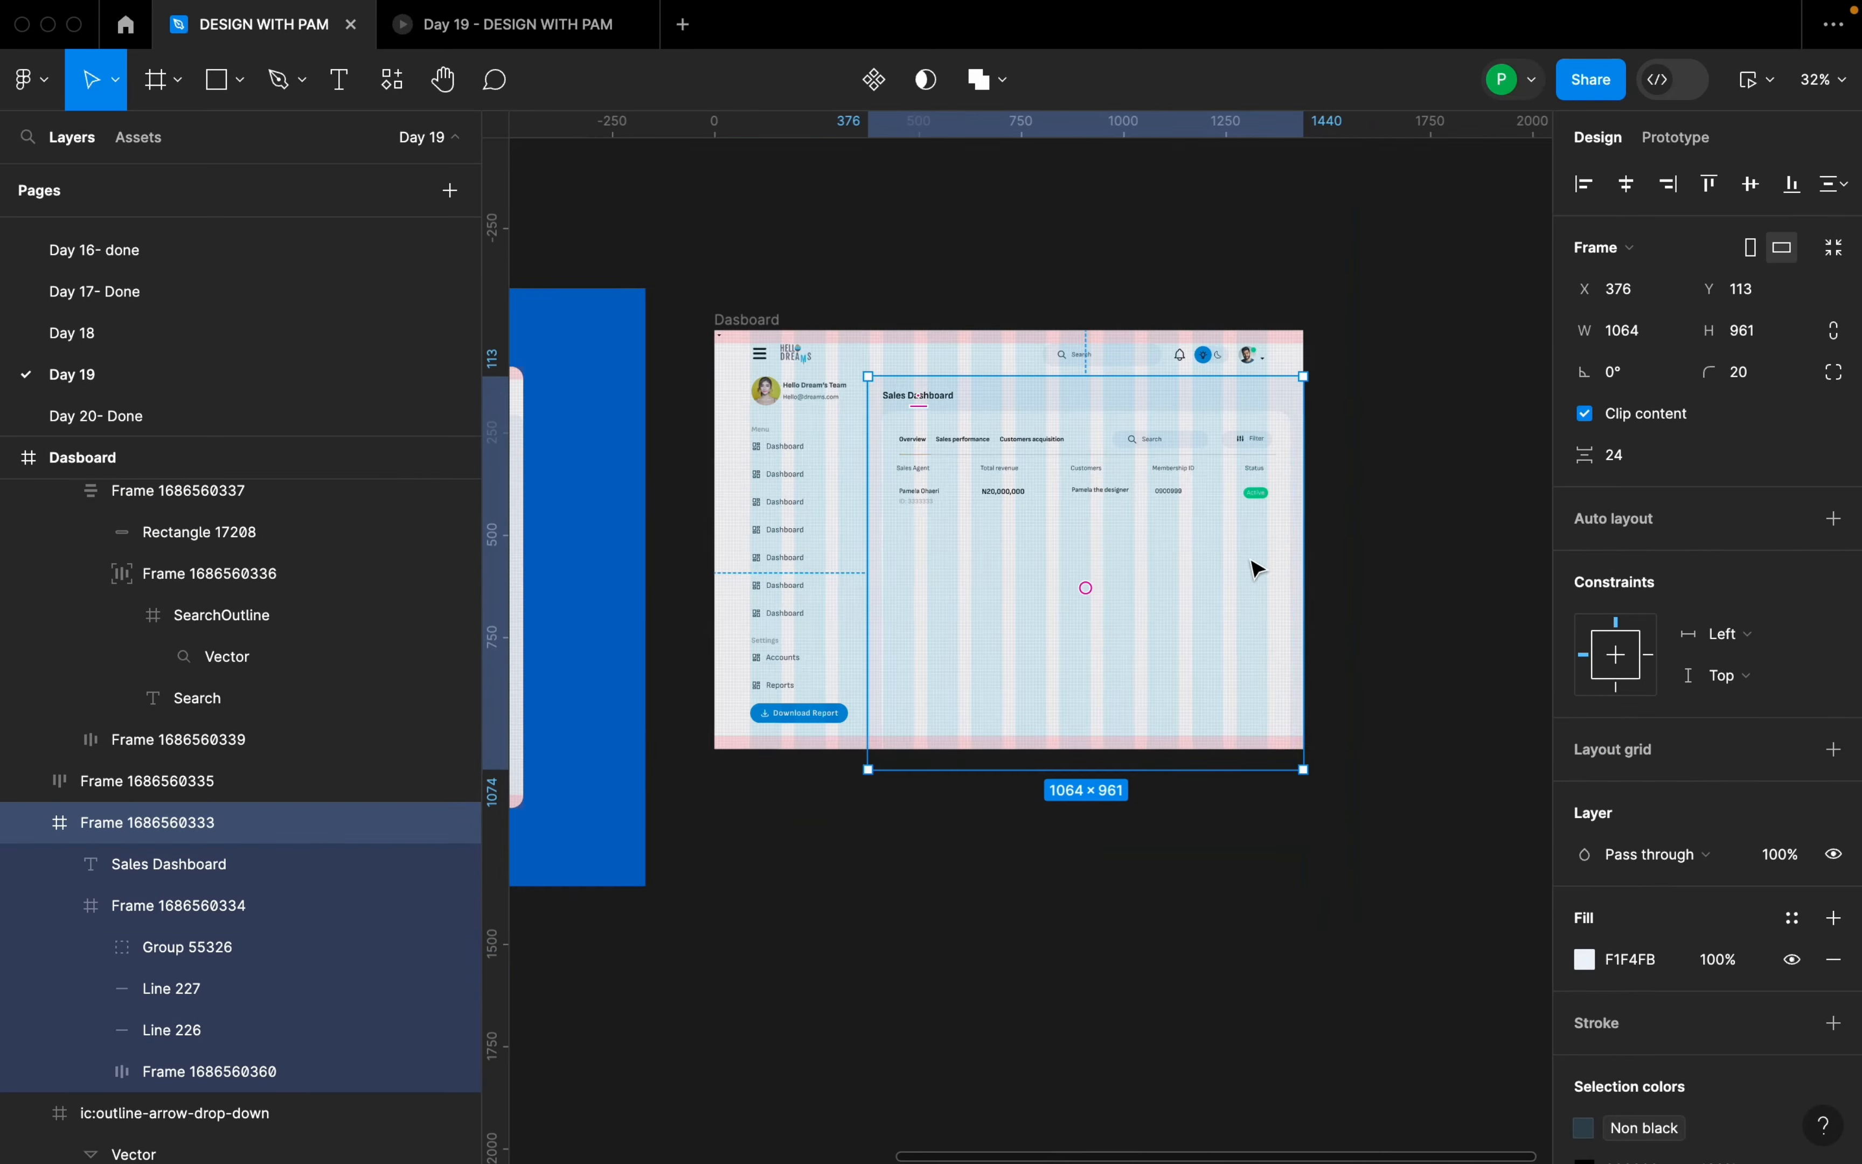
- Duplicate the row group directly below itself and stack both rows in a vertical auto layout with a spacing of 16
left_click(1087, 496)
left_click(1089, 499)
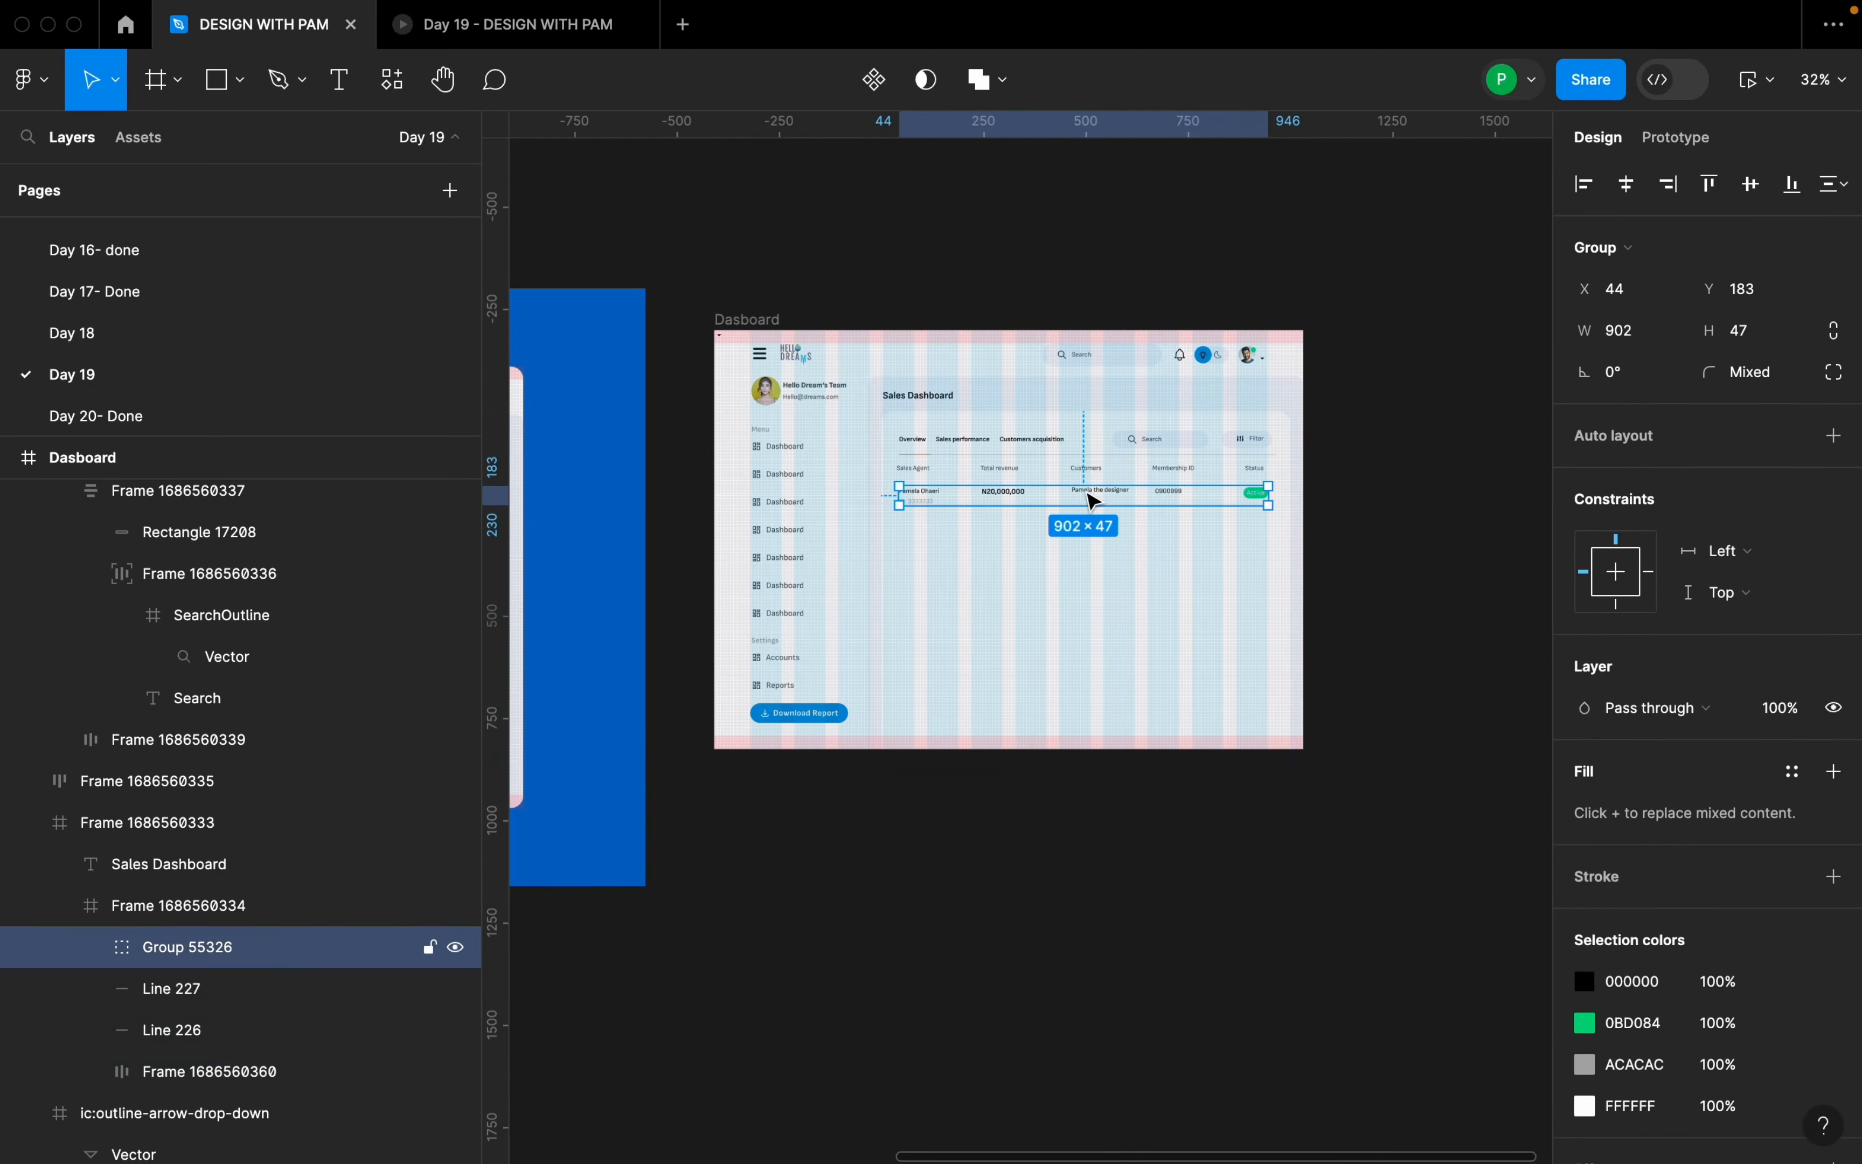
scroll(1089, 499, "up", 5)
left_click_drag(1097, 499, 1102, 550, "alt")
left_click(1122, 506, "shift")
key("shift+a")
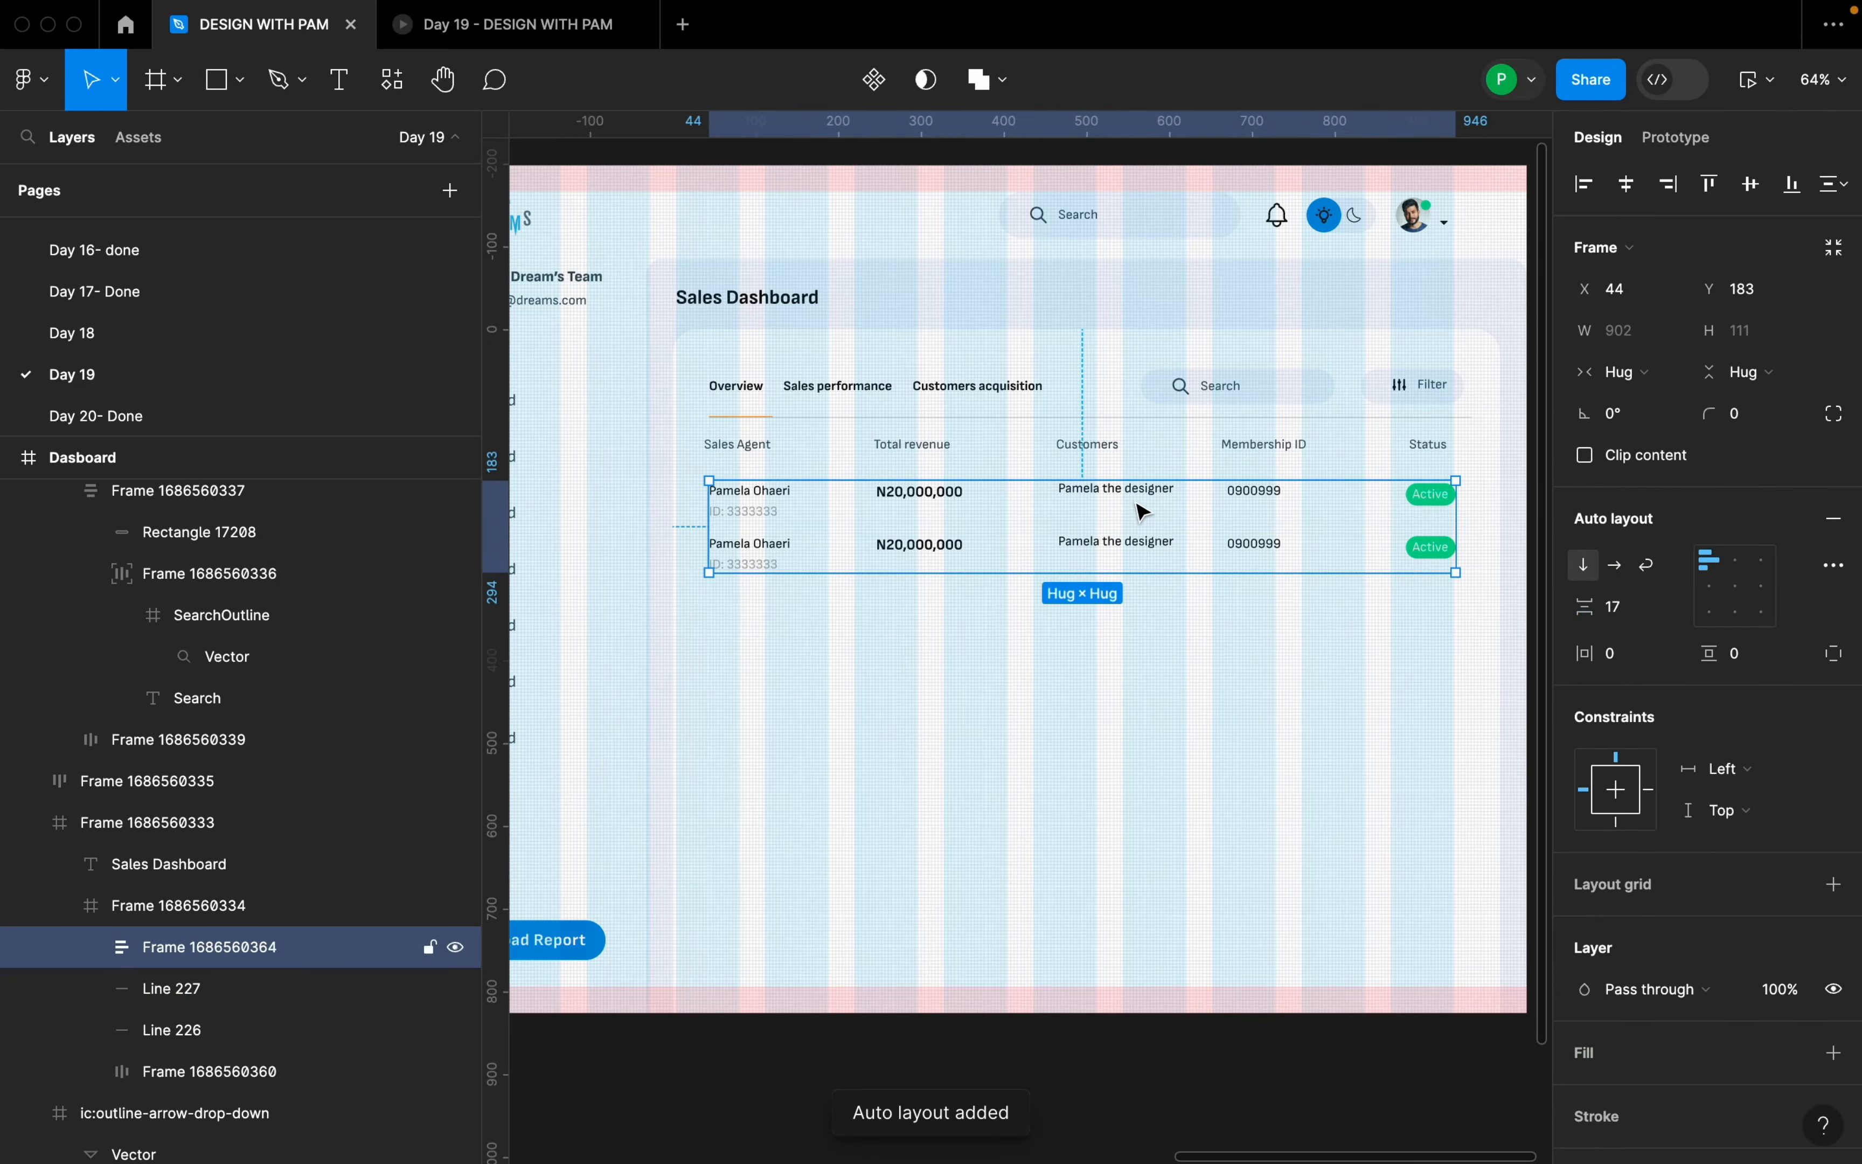
left_click(1630, 612)
type("1")
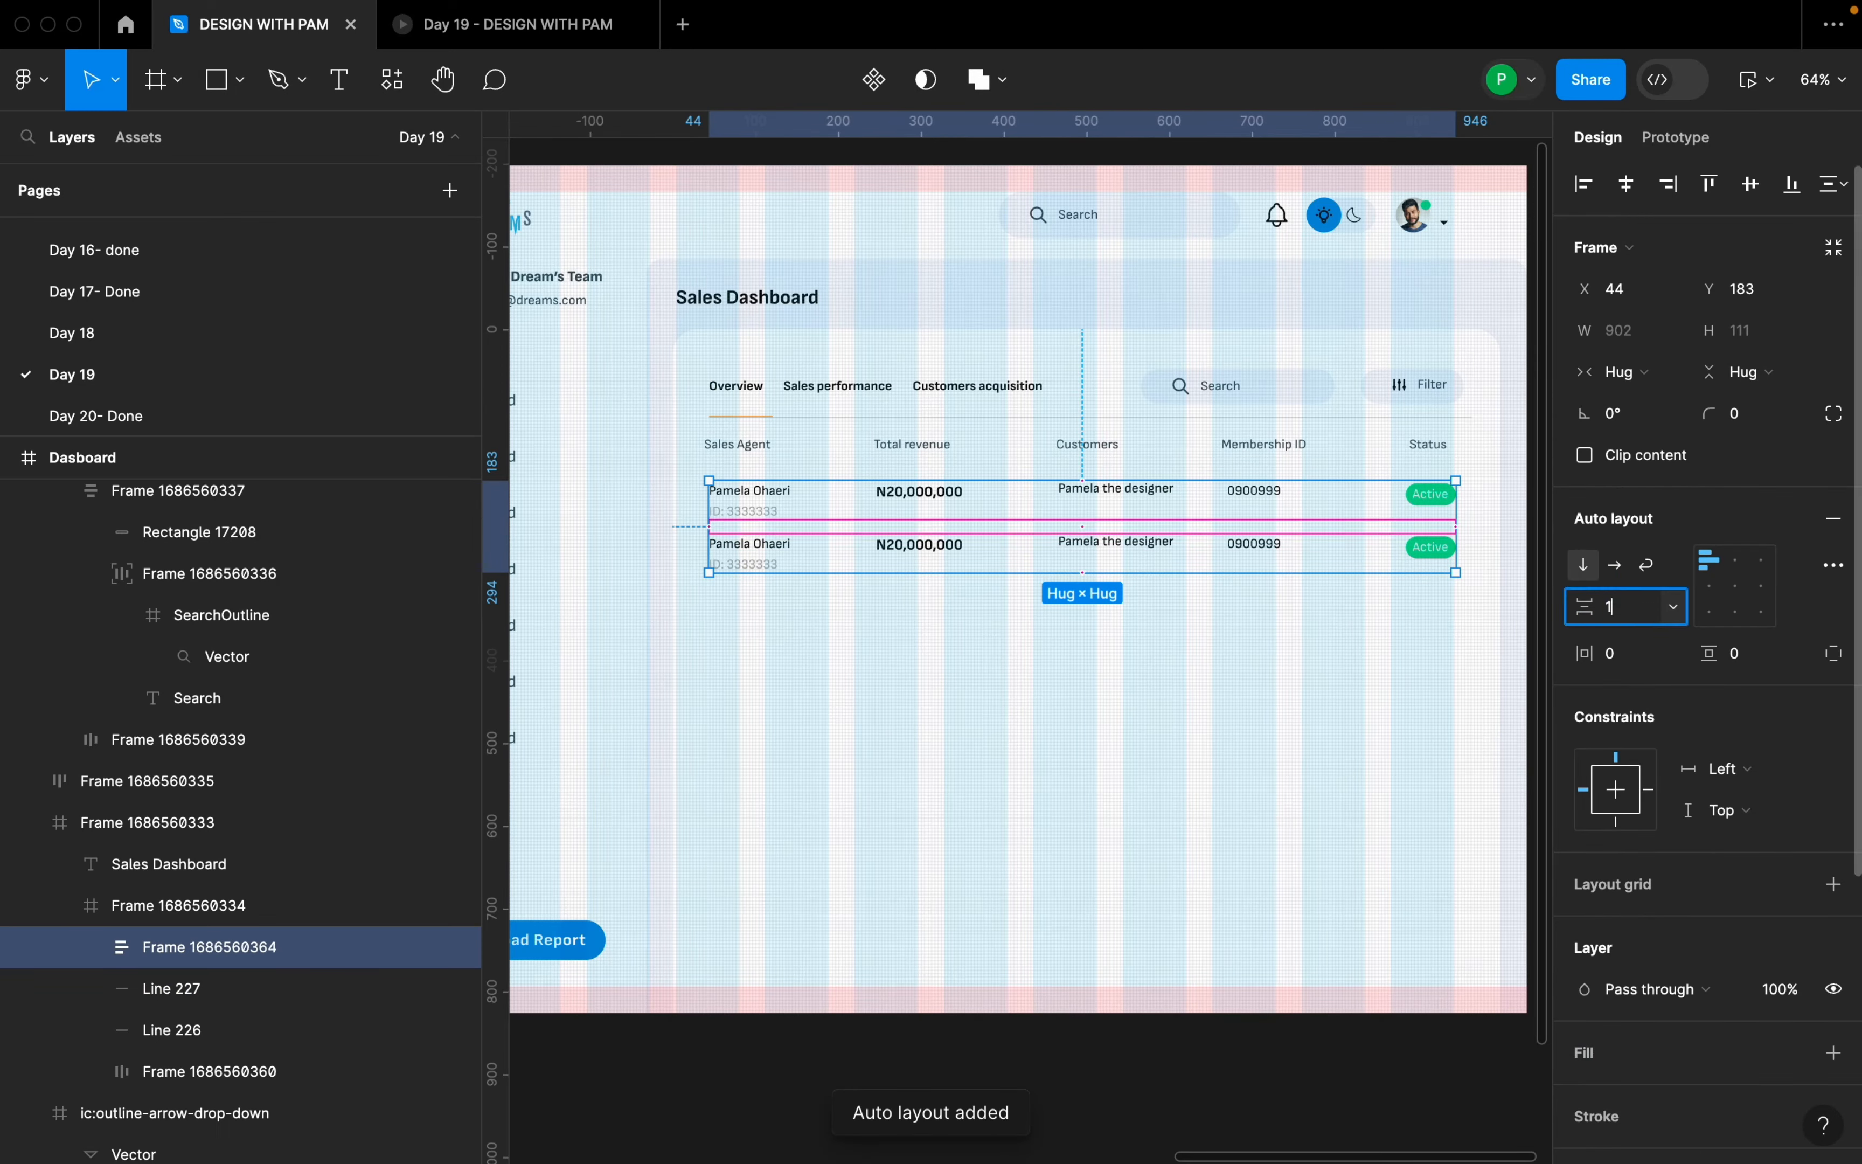
type("6")
key("Return")
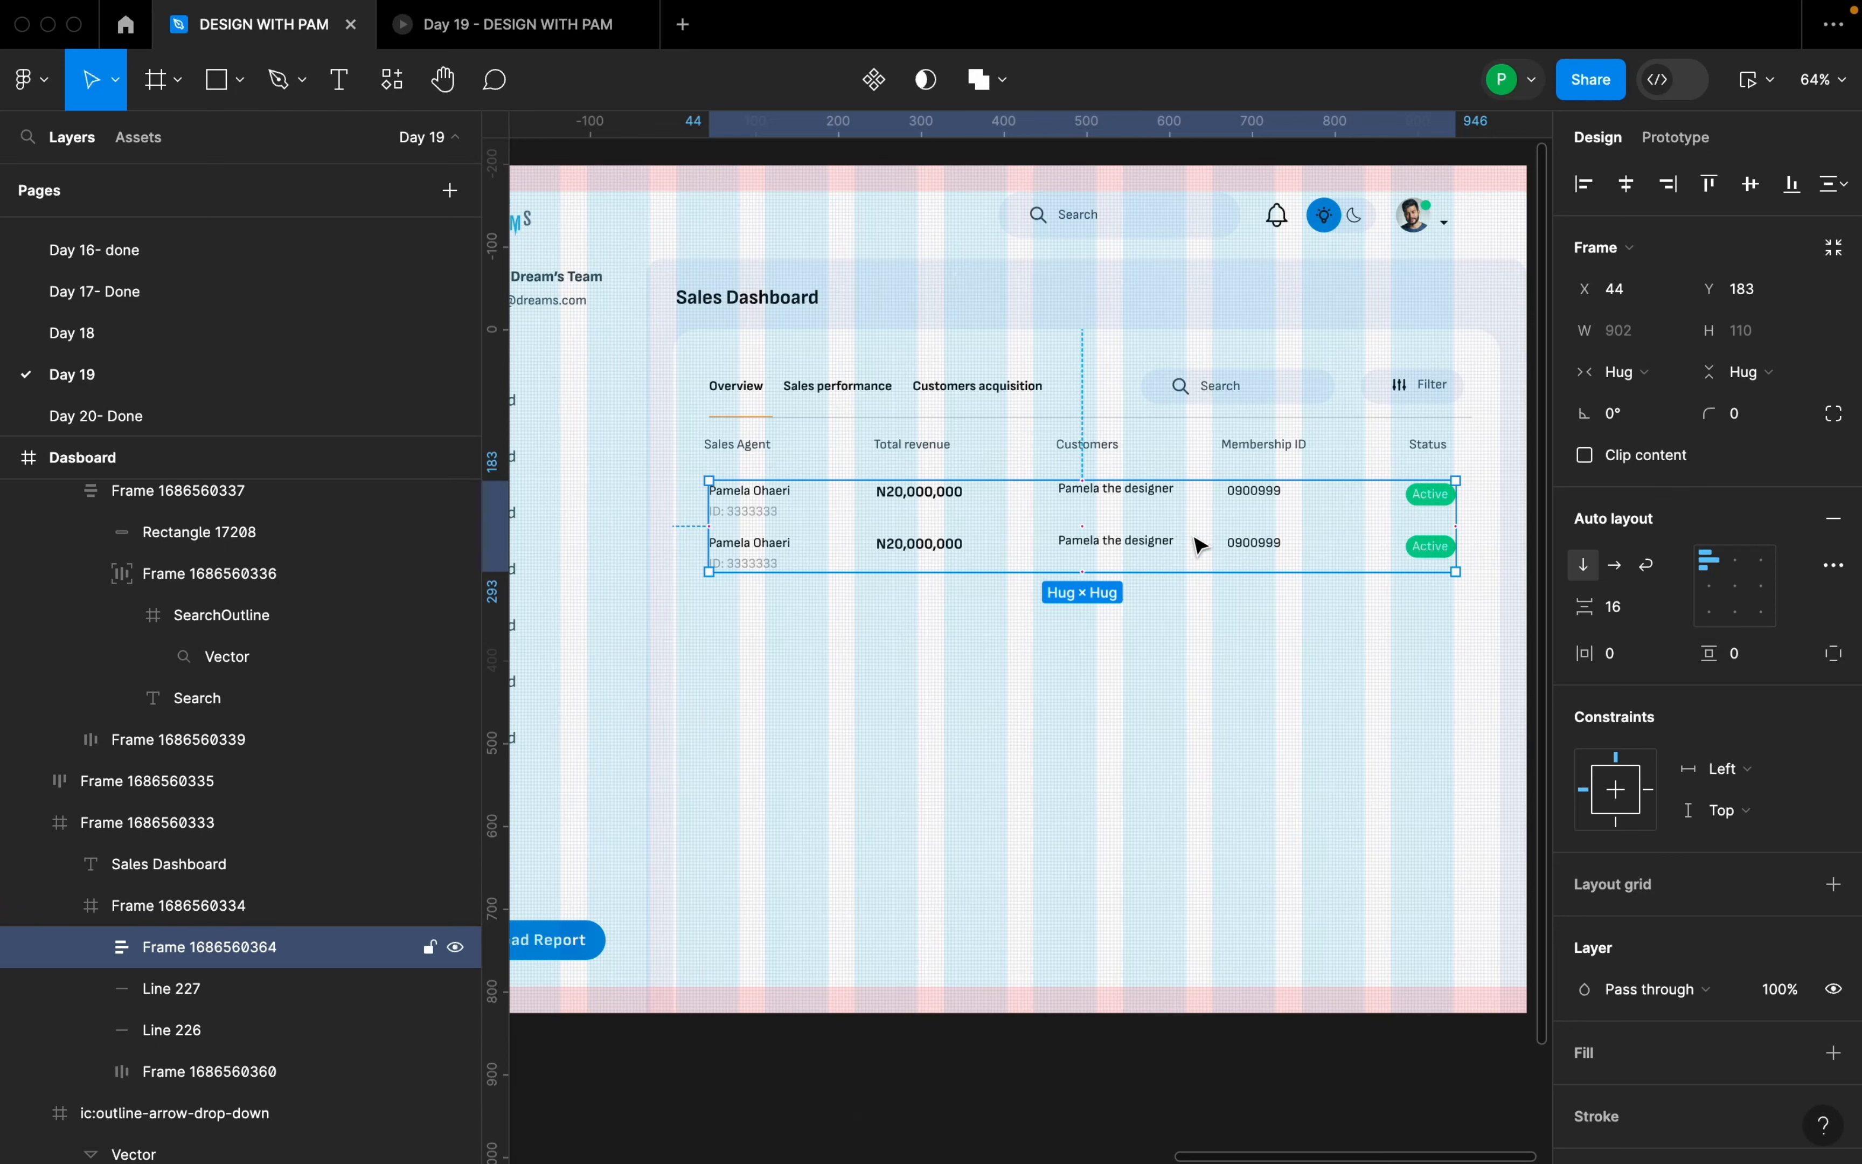
- Duplicate the second row repeatedly inside the auto layout until the table holds ten rows
double_click(1166, 559)
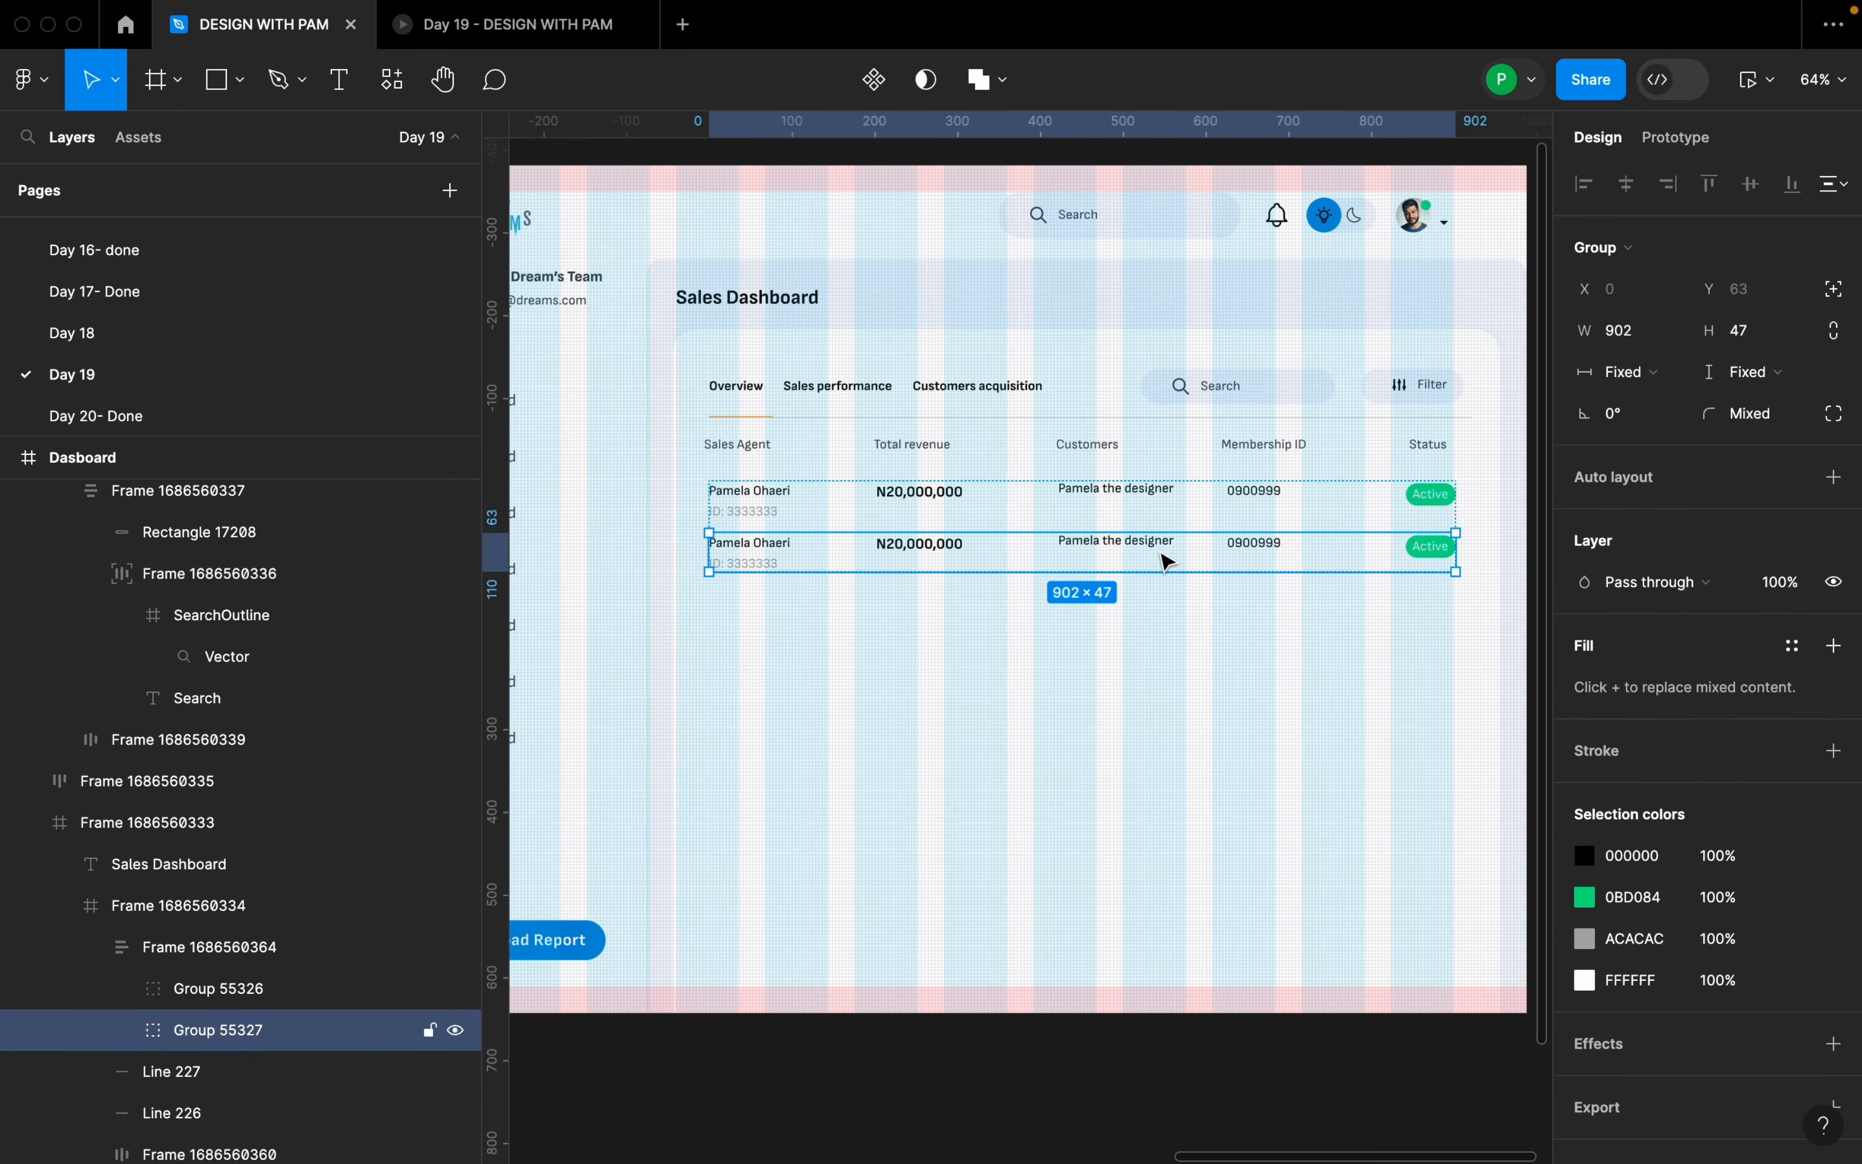
key("ctrl+d")
key("ctrl+d")
key("ctrl+d")
key("ctrl+d")
key("ctrl+d")
key("ctrl+d")
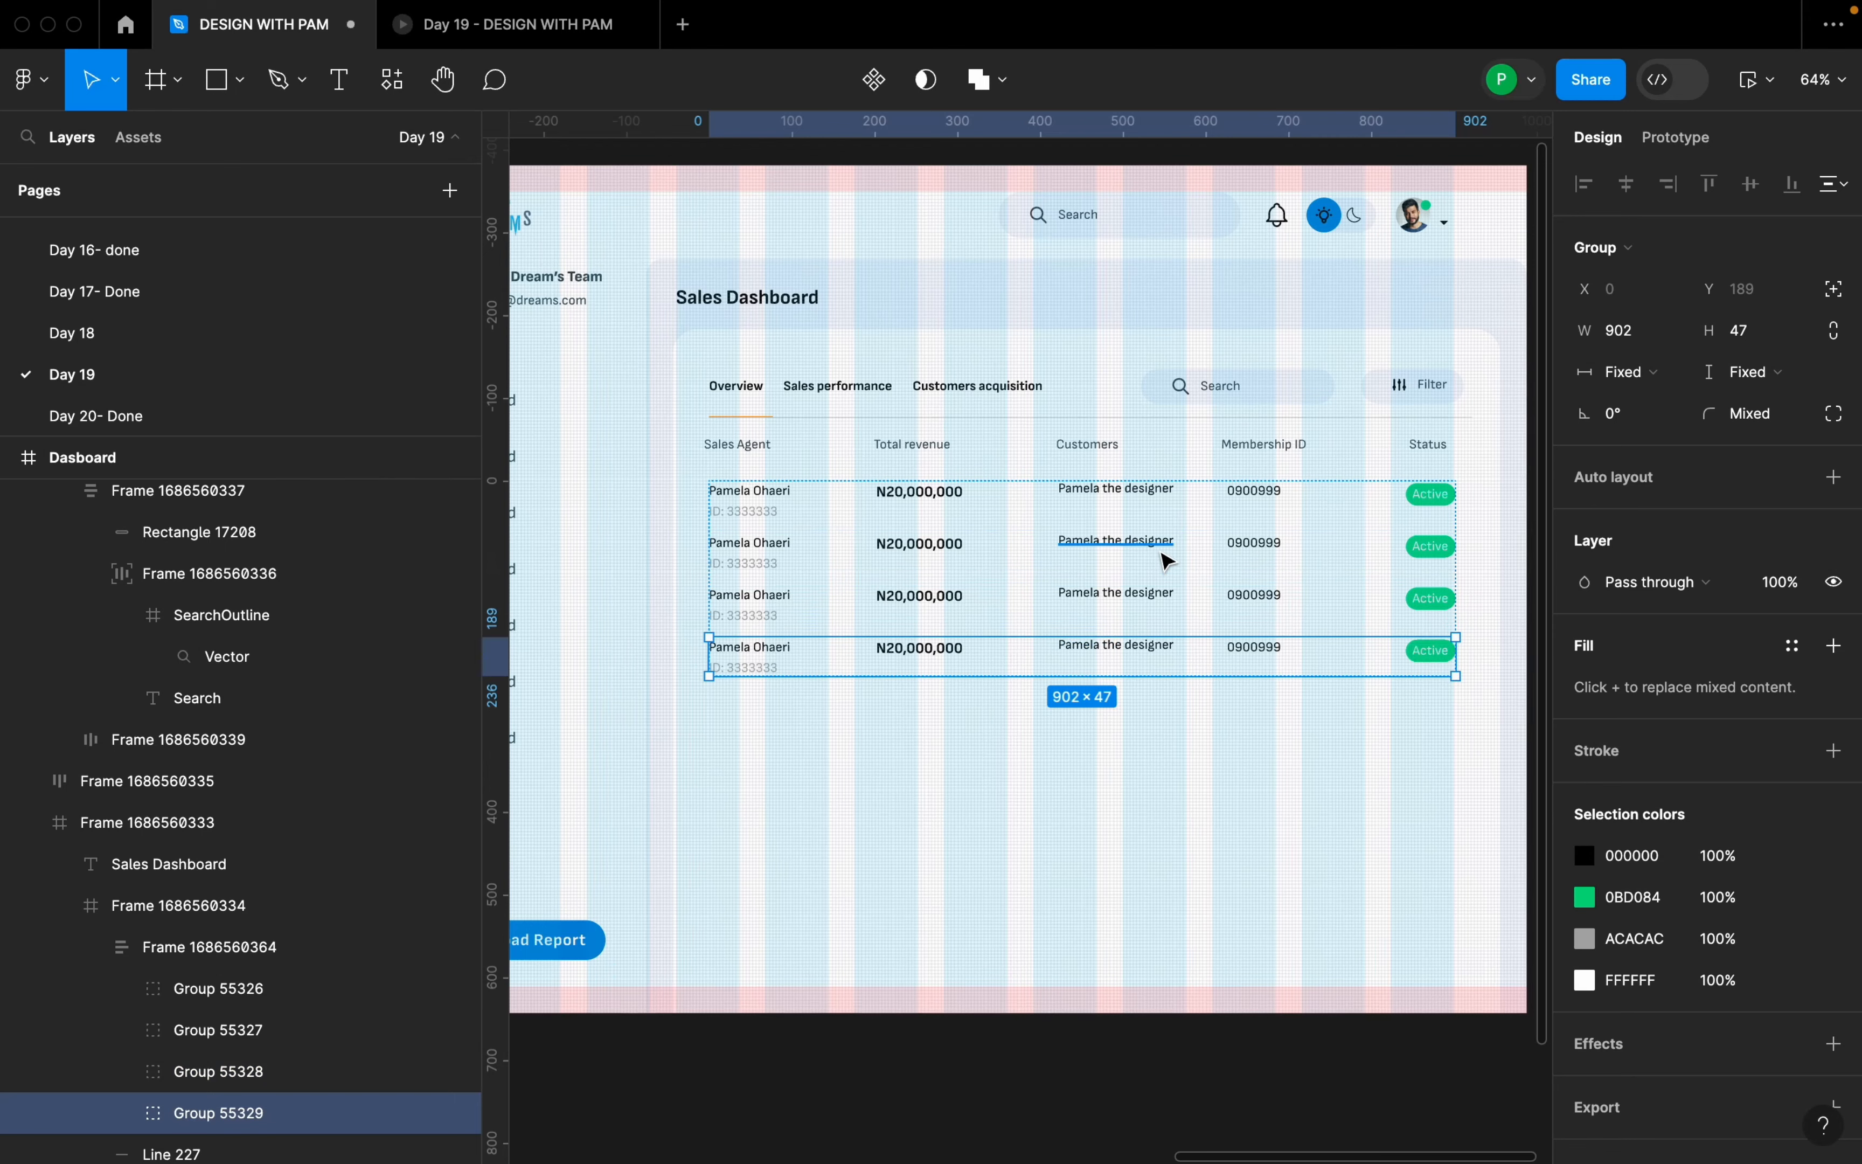
key("ctrl+d")
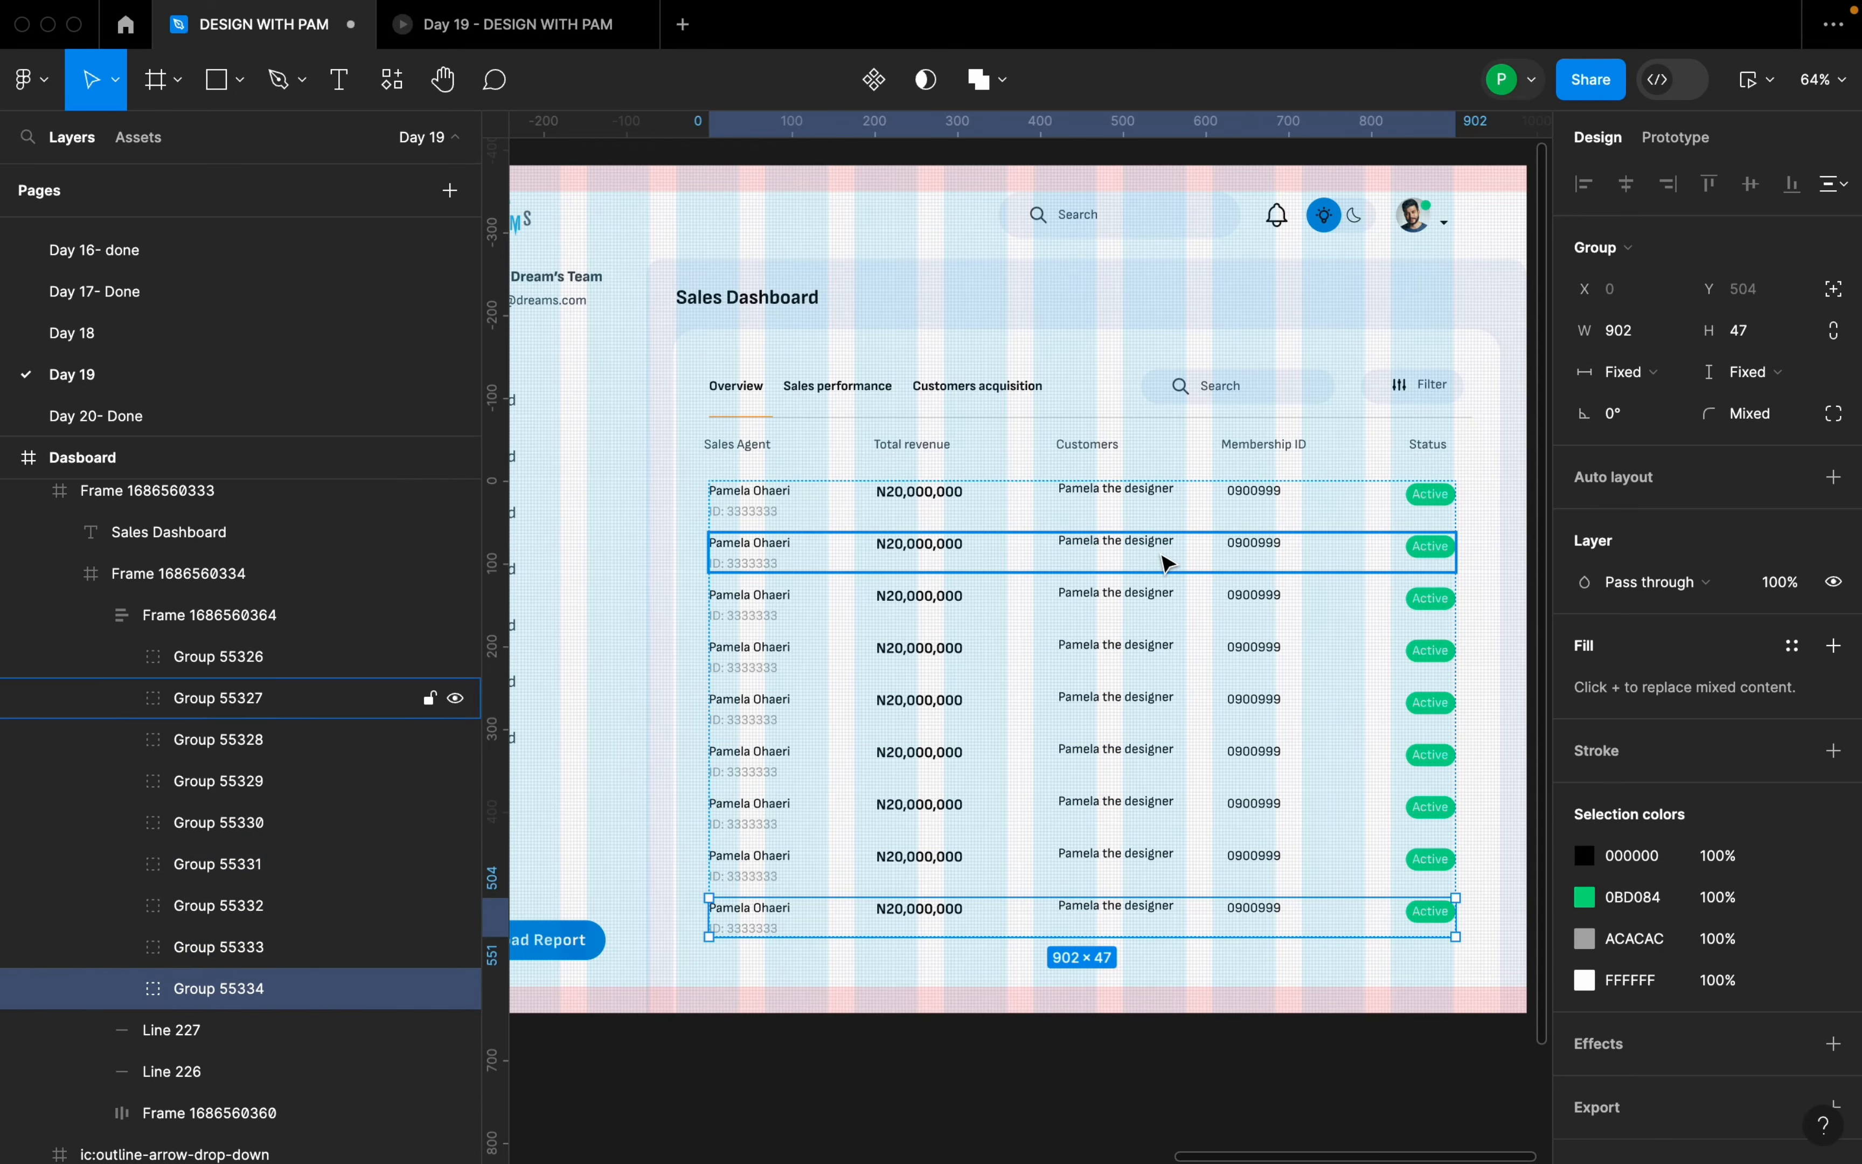
key("ctrl+d")
key("Escape")
key("Escape")
key("Escape")
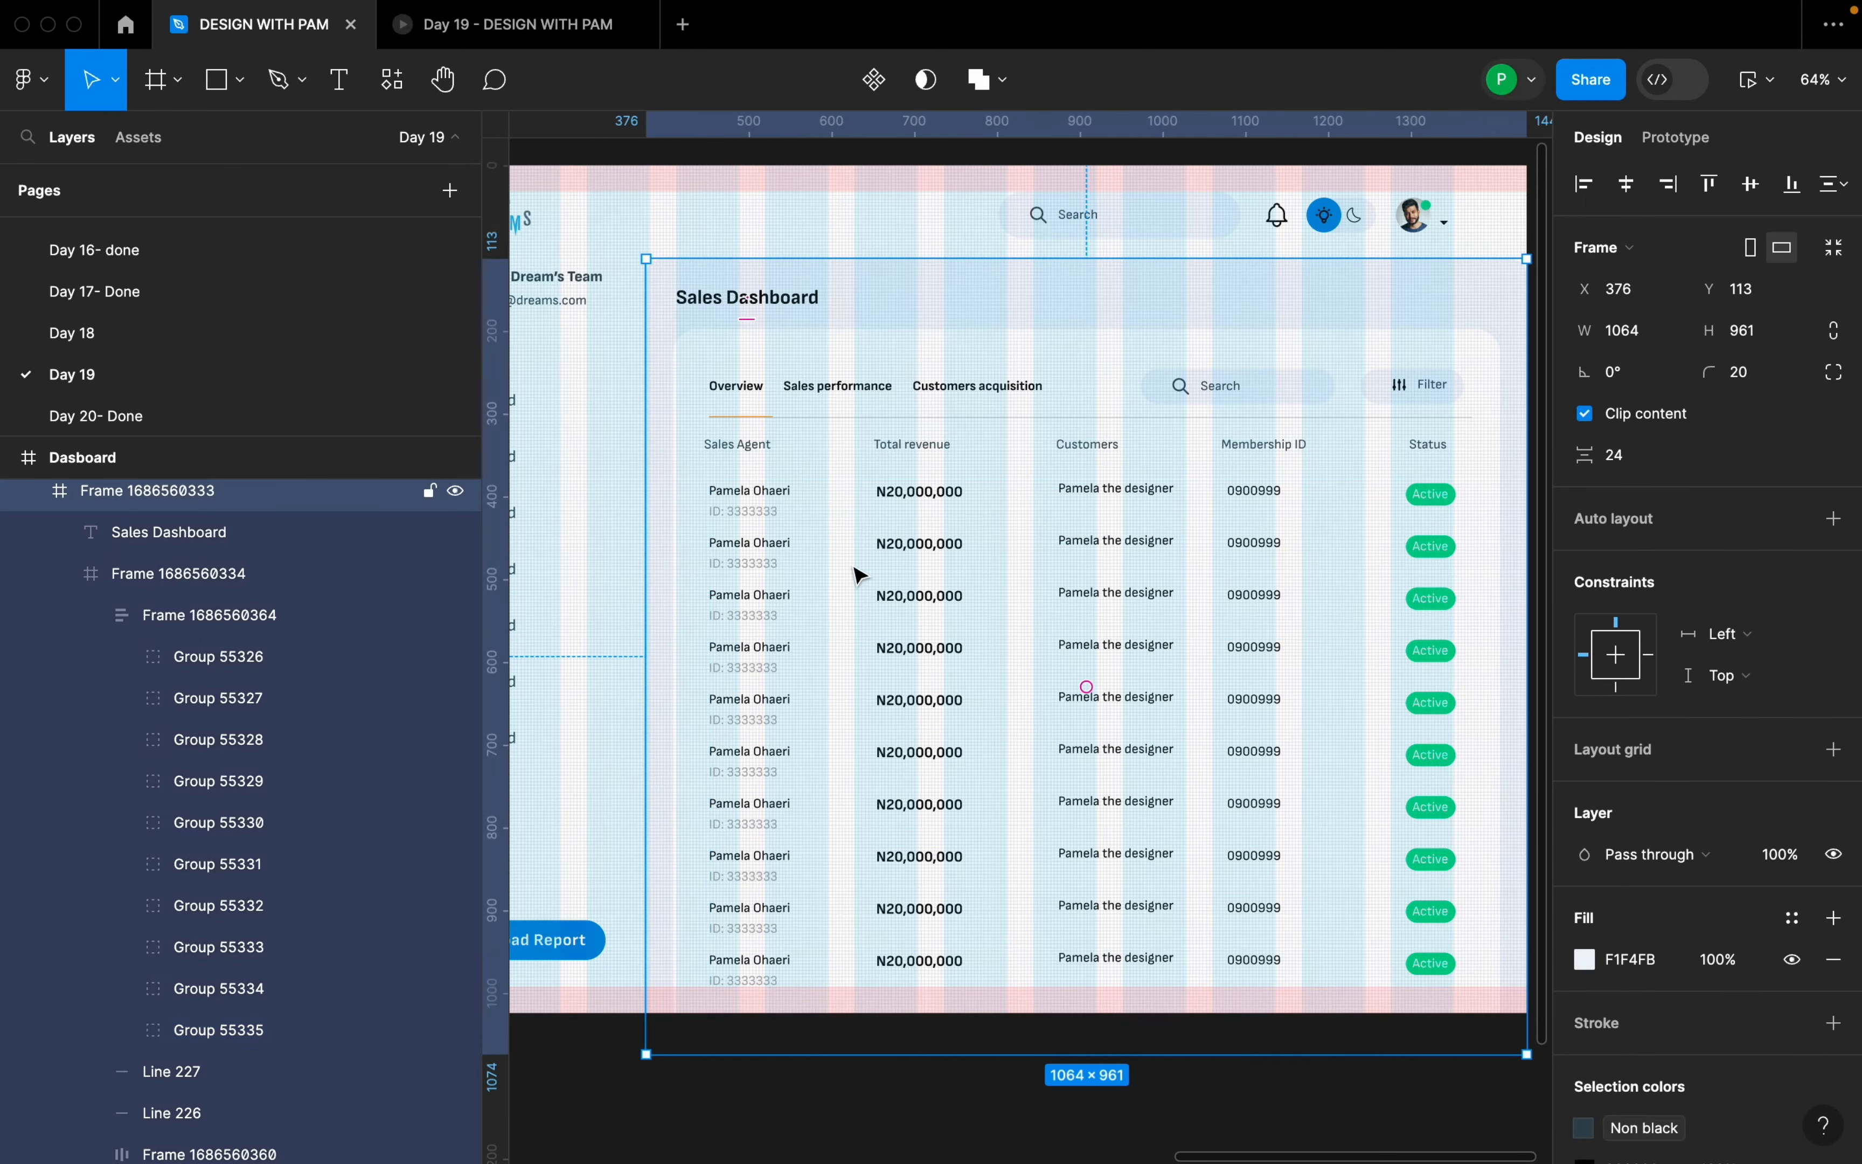
- Examine the filled sales table and compare it with the day 2 reference design
scroll(1222, 607, "down", 3)
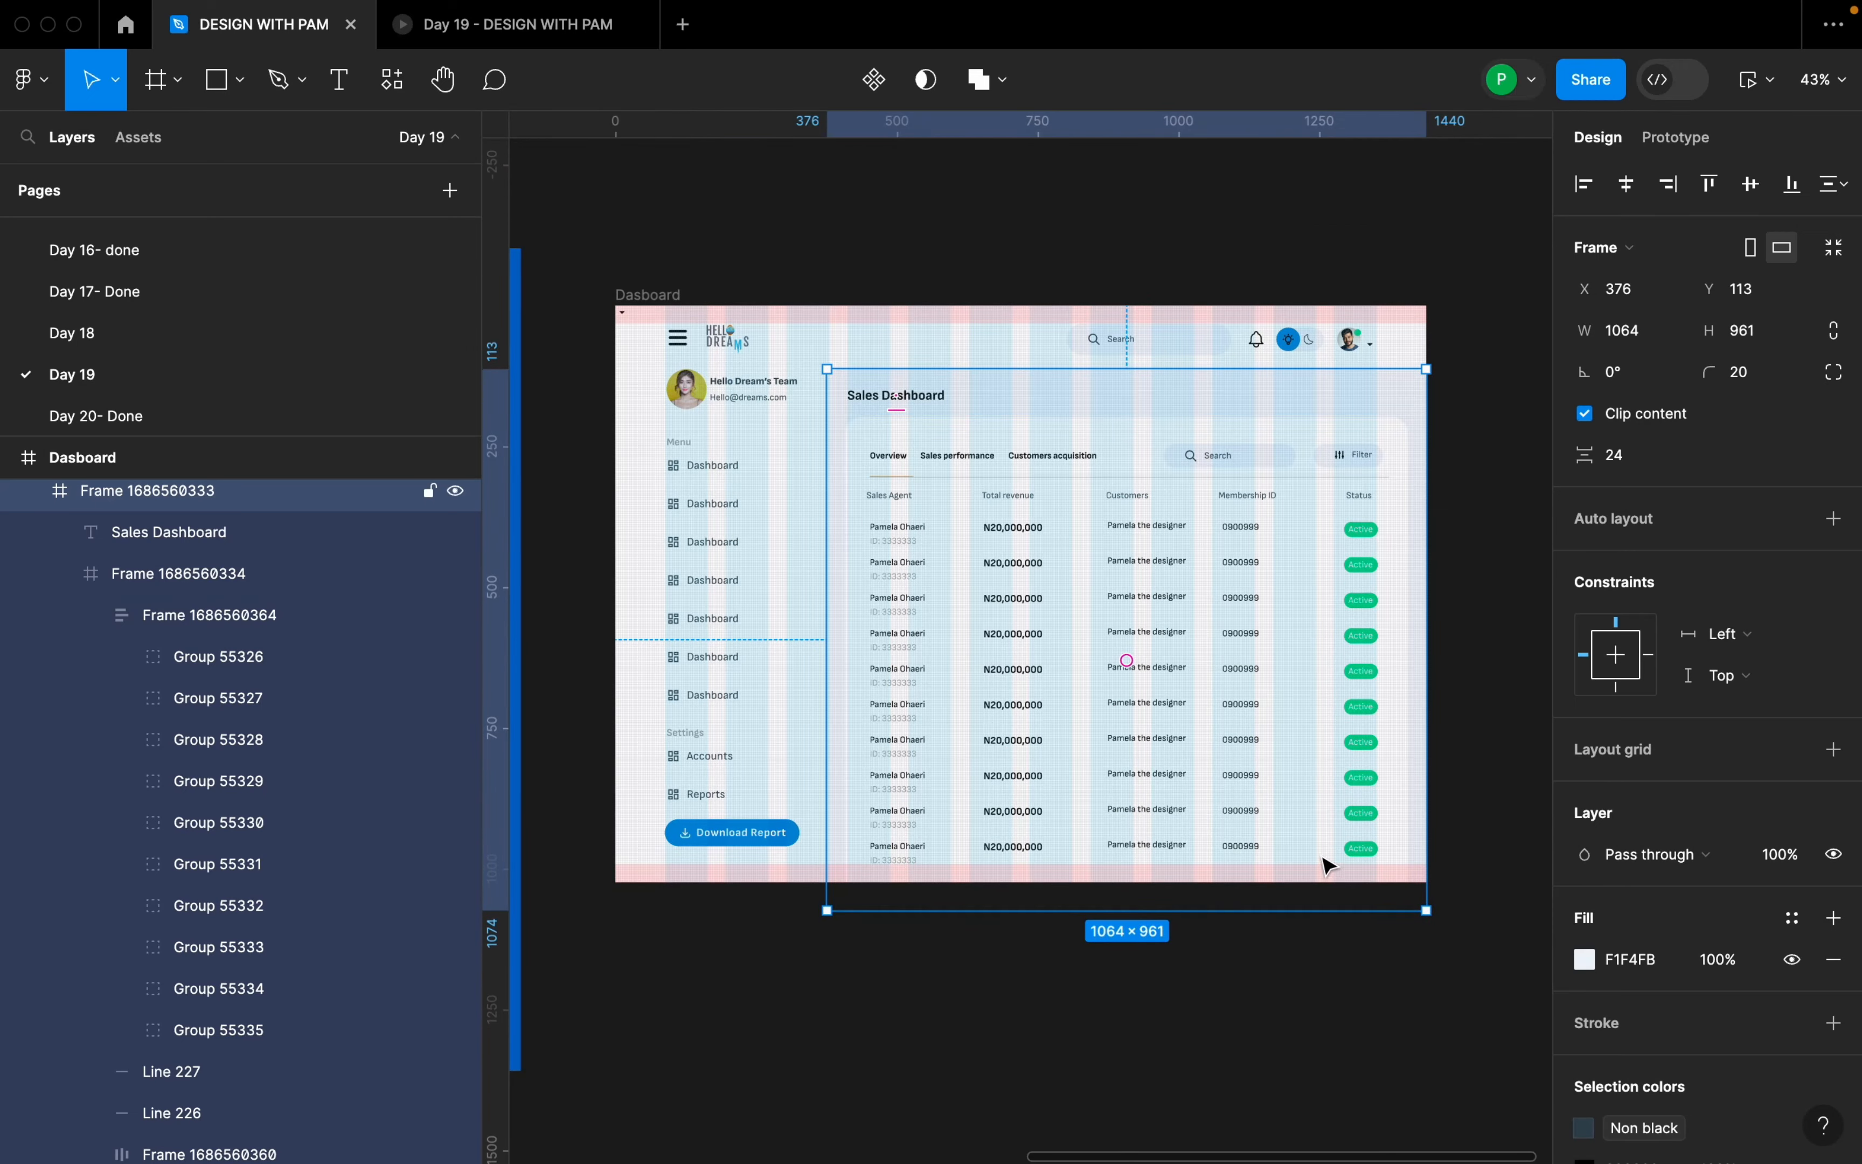
scroll(1280, 669, "up", 2)
scroll(1226, 644, "up", 2)
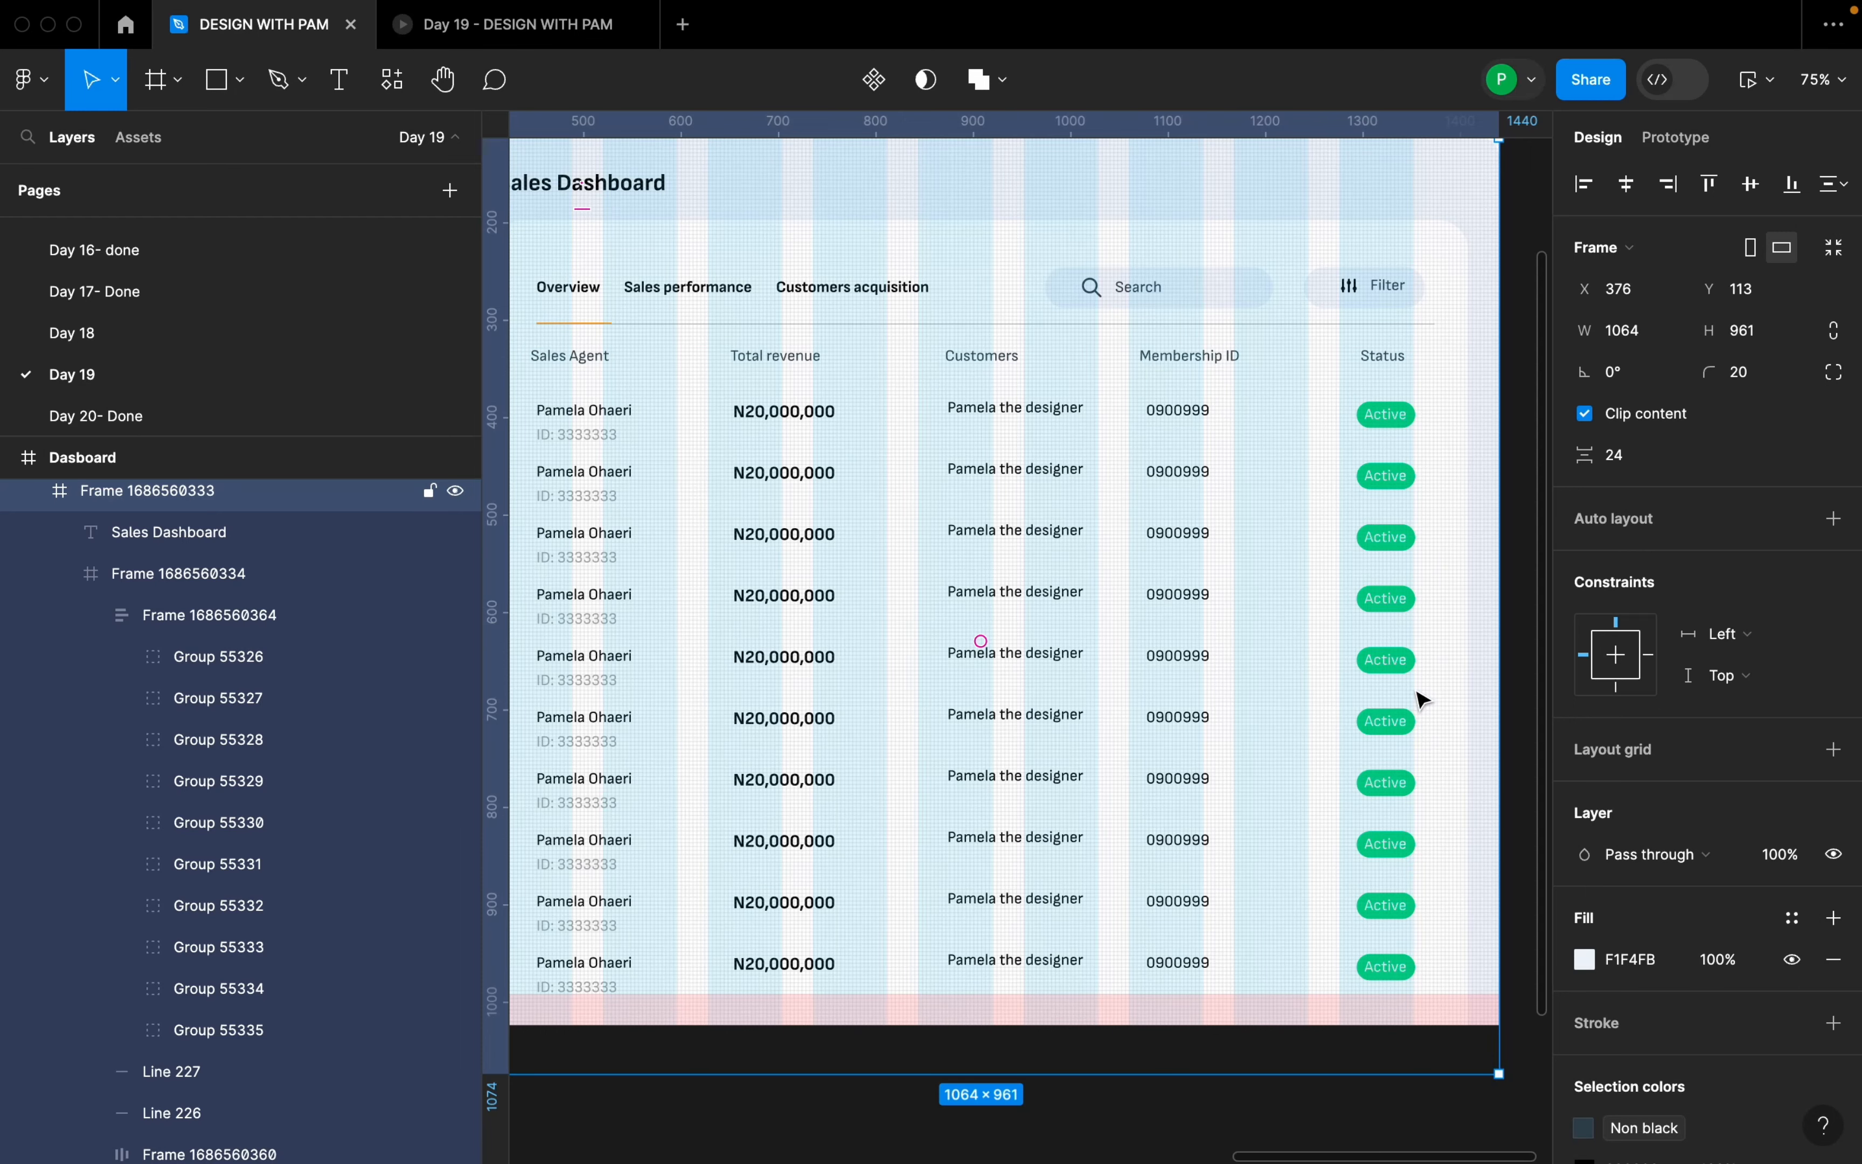
scroll(1423, 700, "down", 6)
scroll(1054, 766, "up", 2)
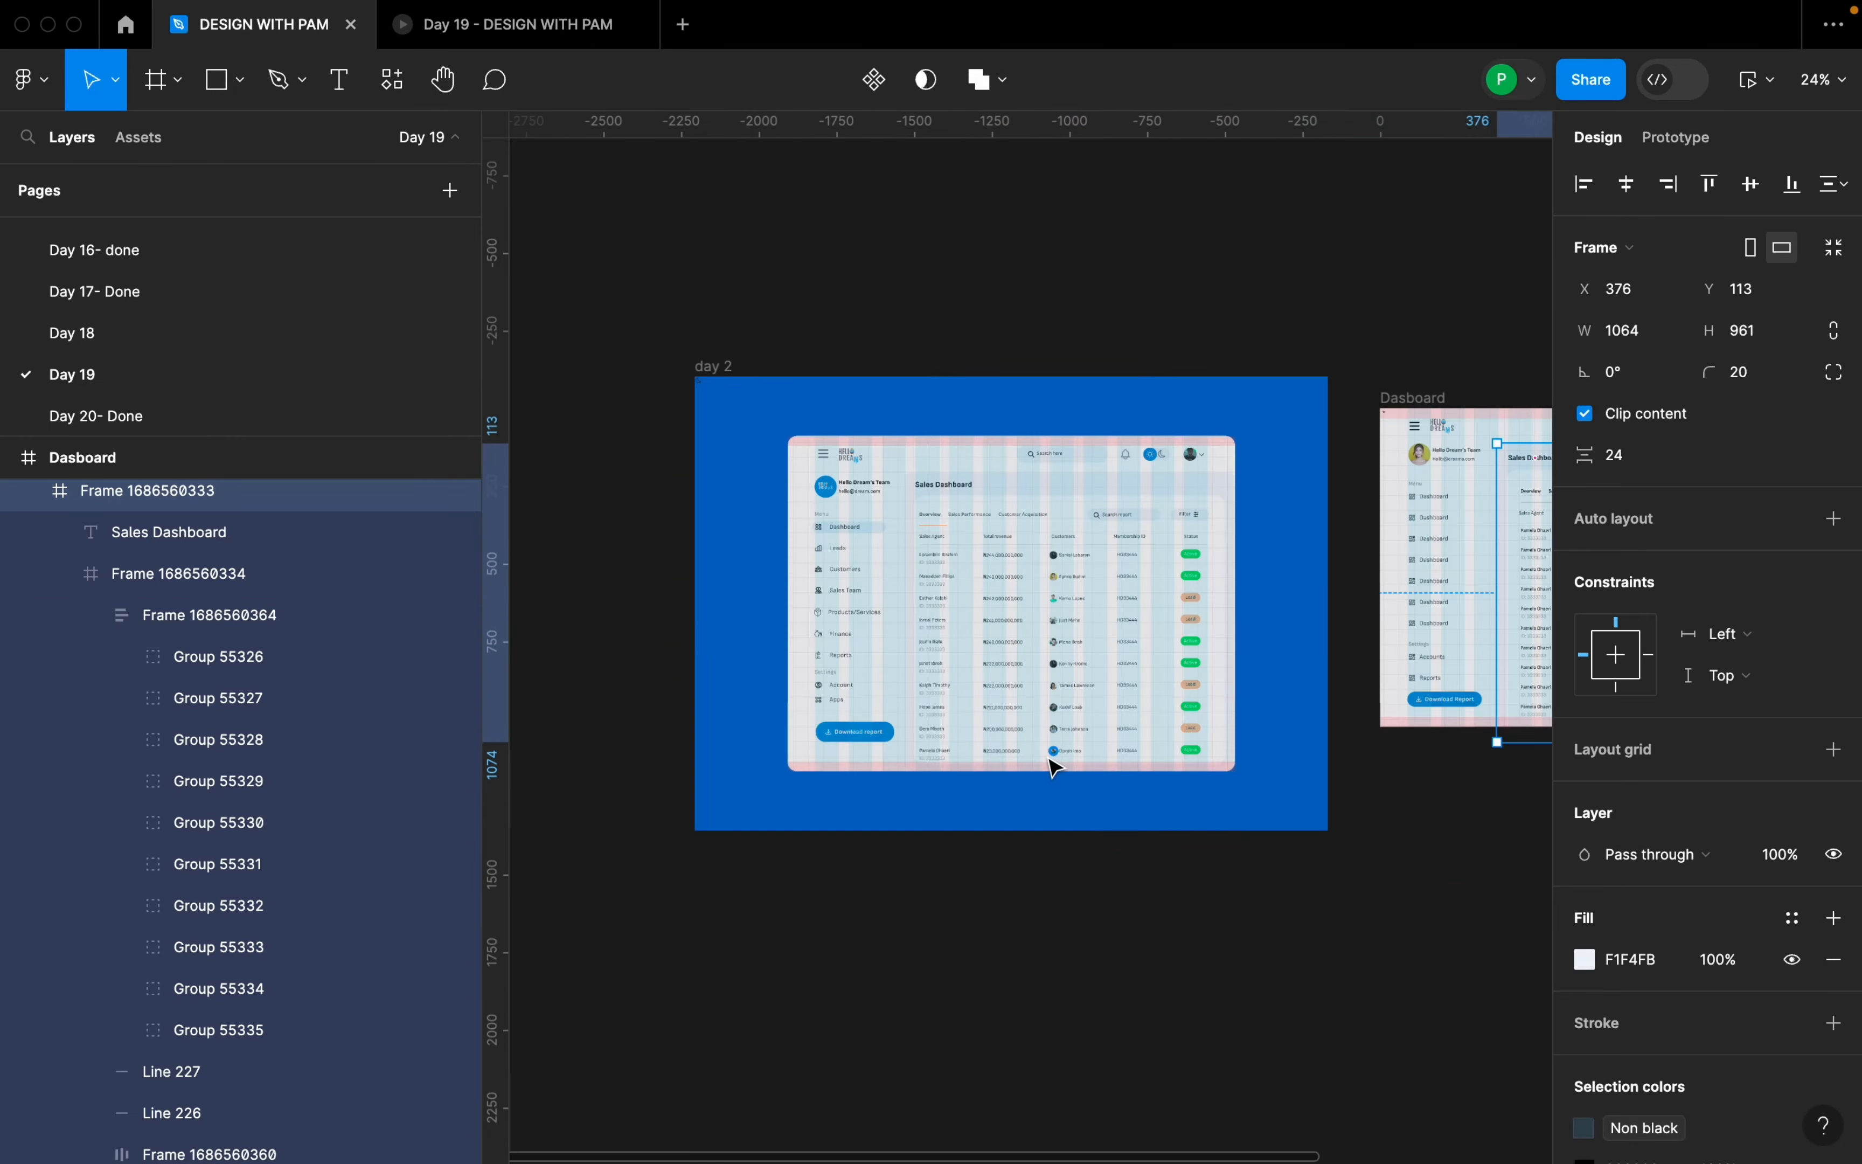
left_click_drag(1351, 889, 1081, 857)
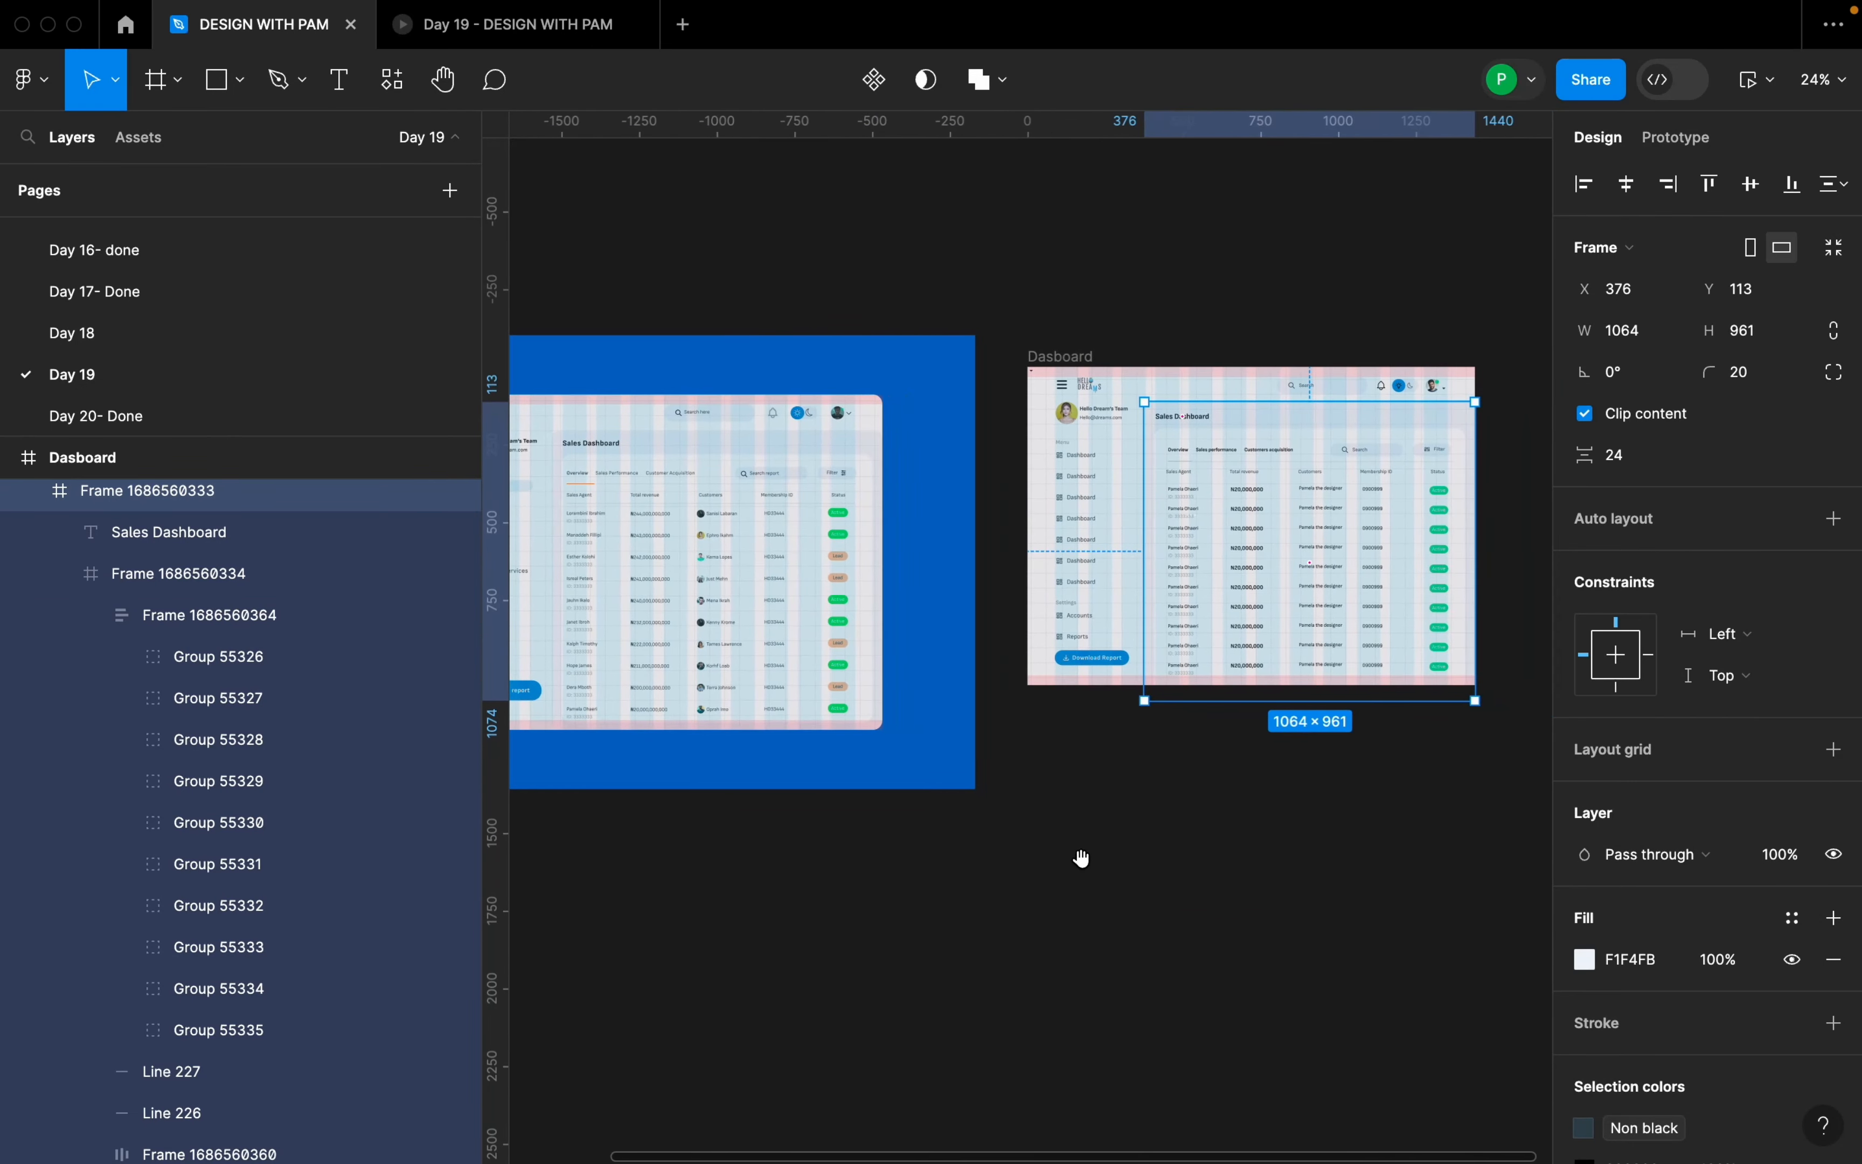
scroll(1418, 540, "up", 2)
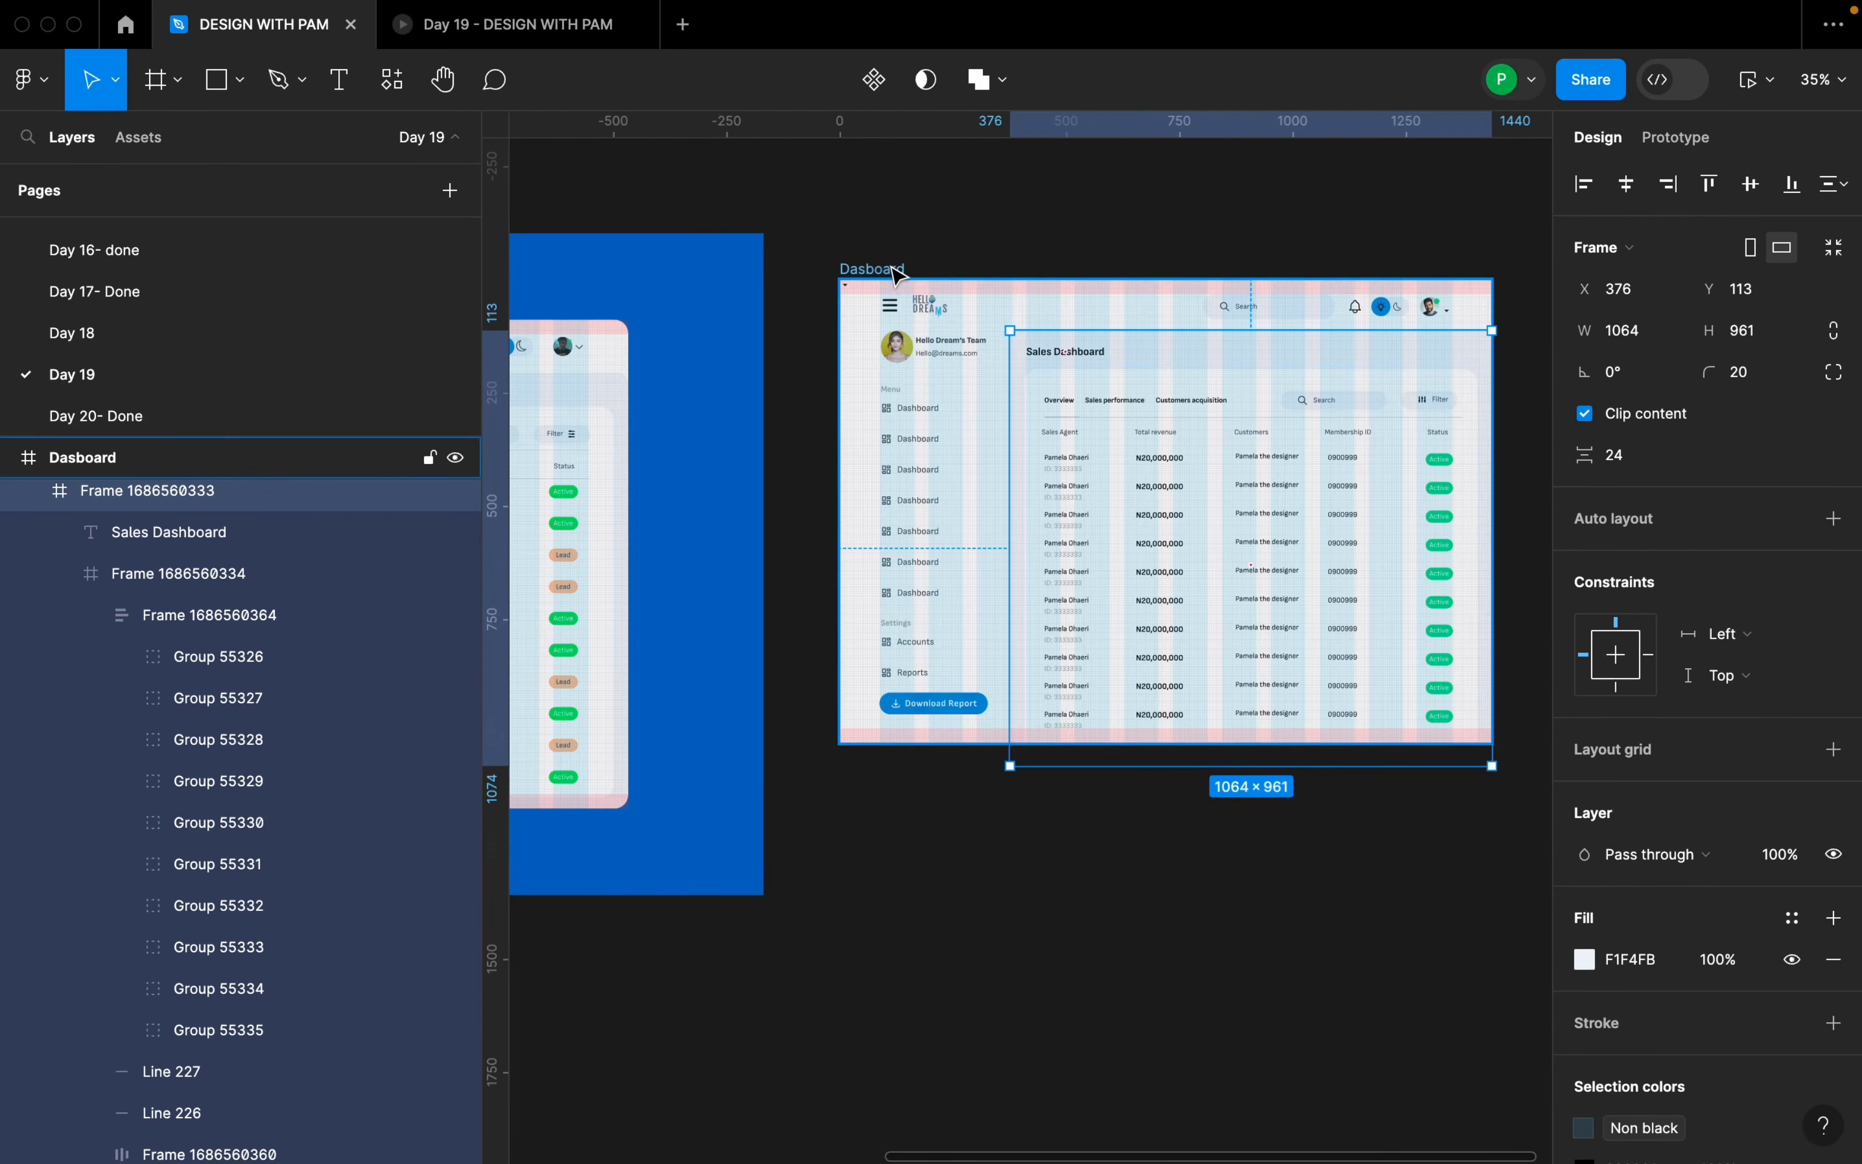
- Present the Dasboard frame as a prototype and scale it so the whole design fits on screen
left_click(862, 270)
left_click(1748, 79)
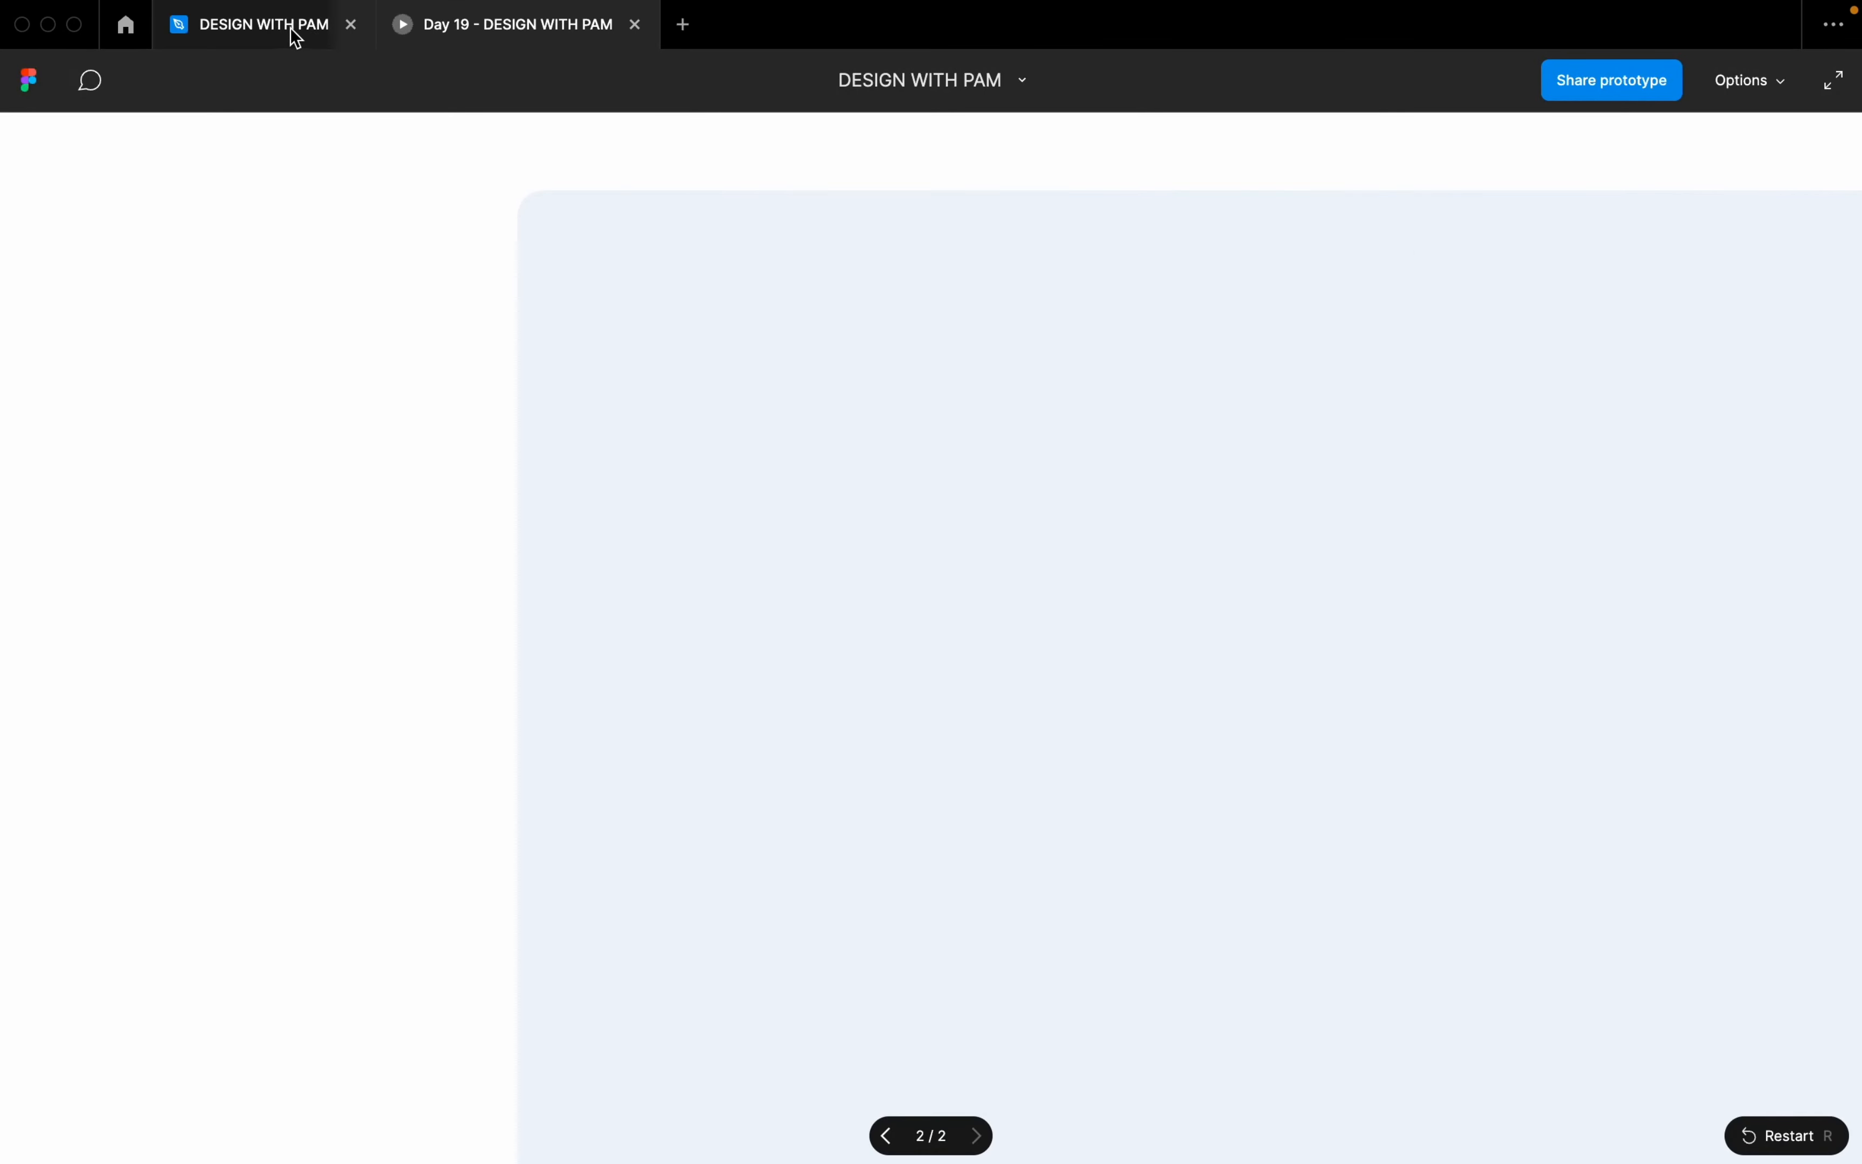
left_click(296, 38)
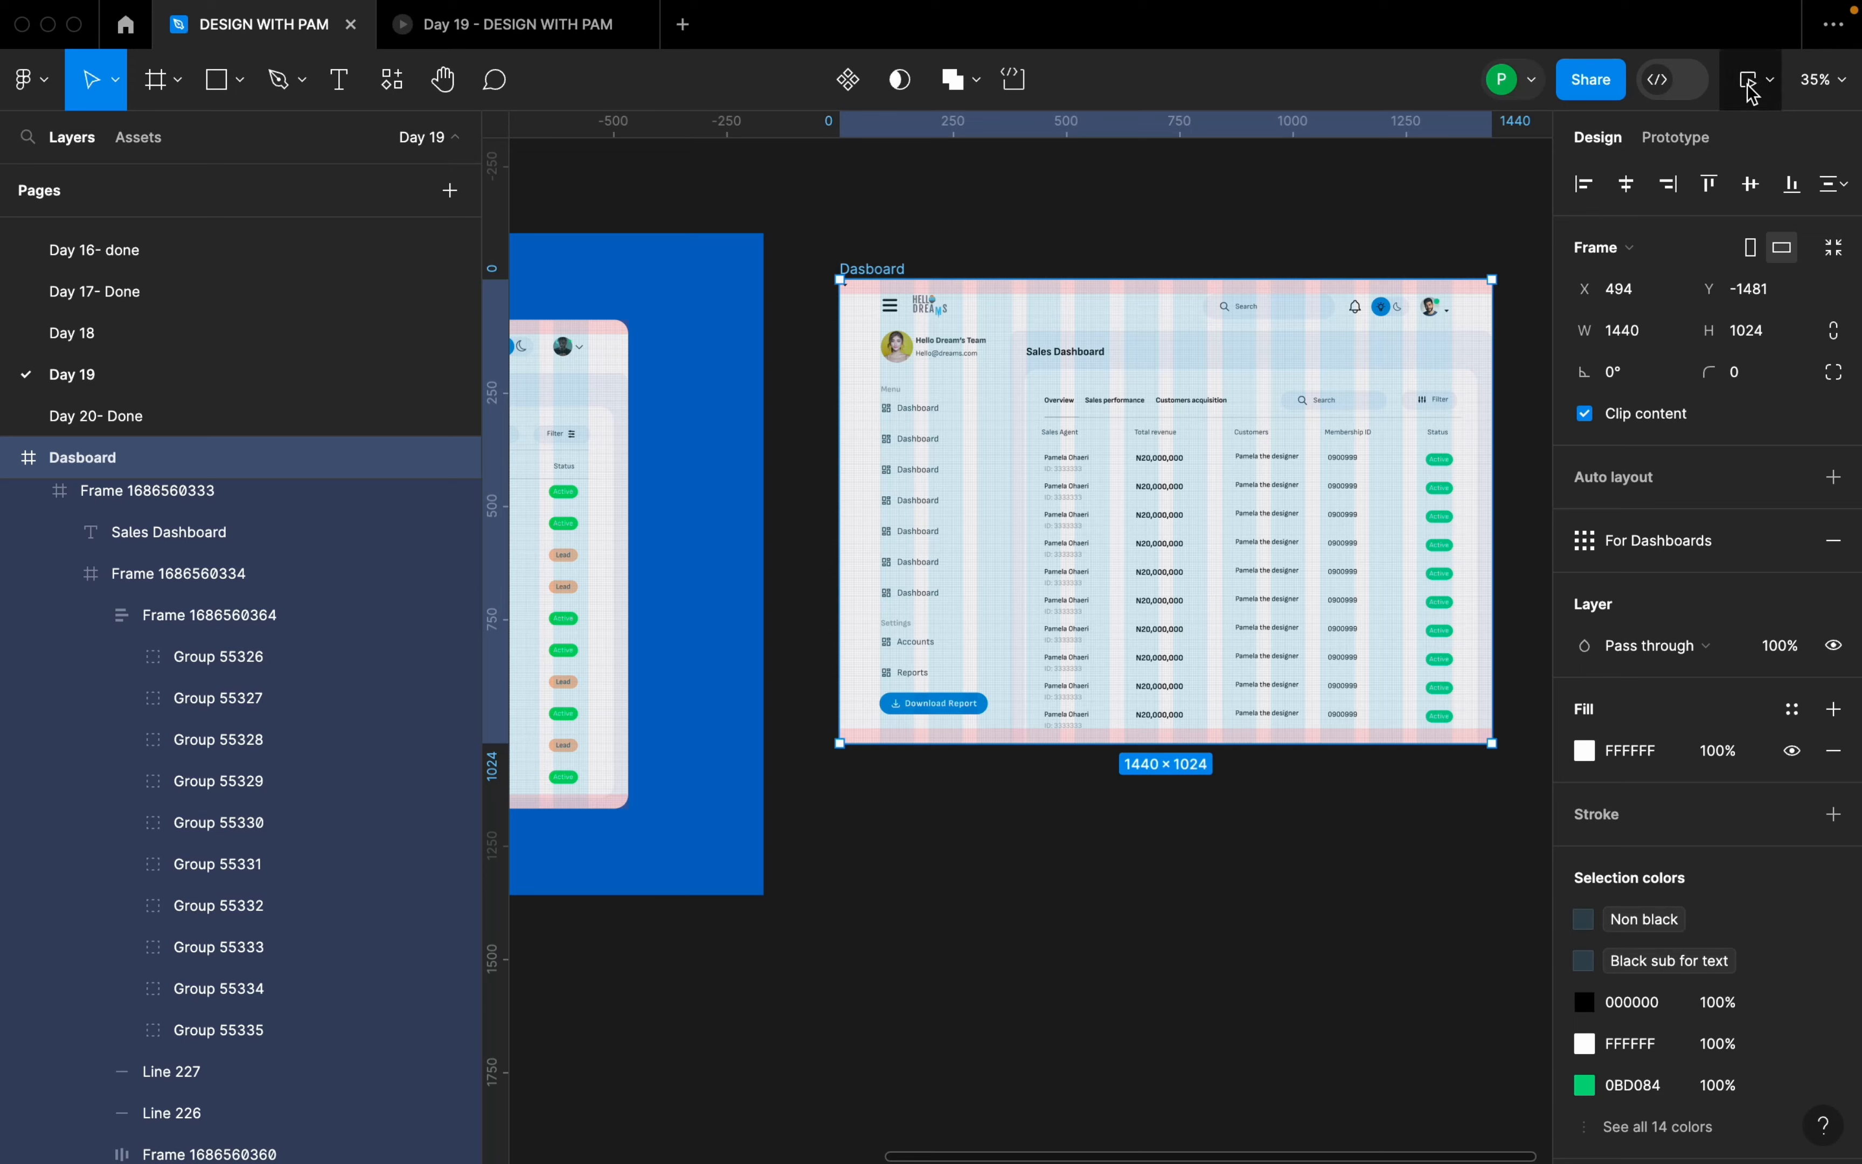
left_click(556, 31)
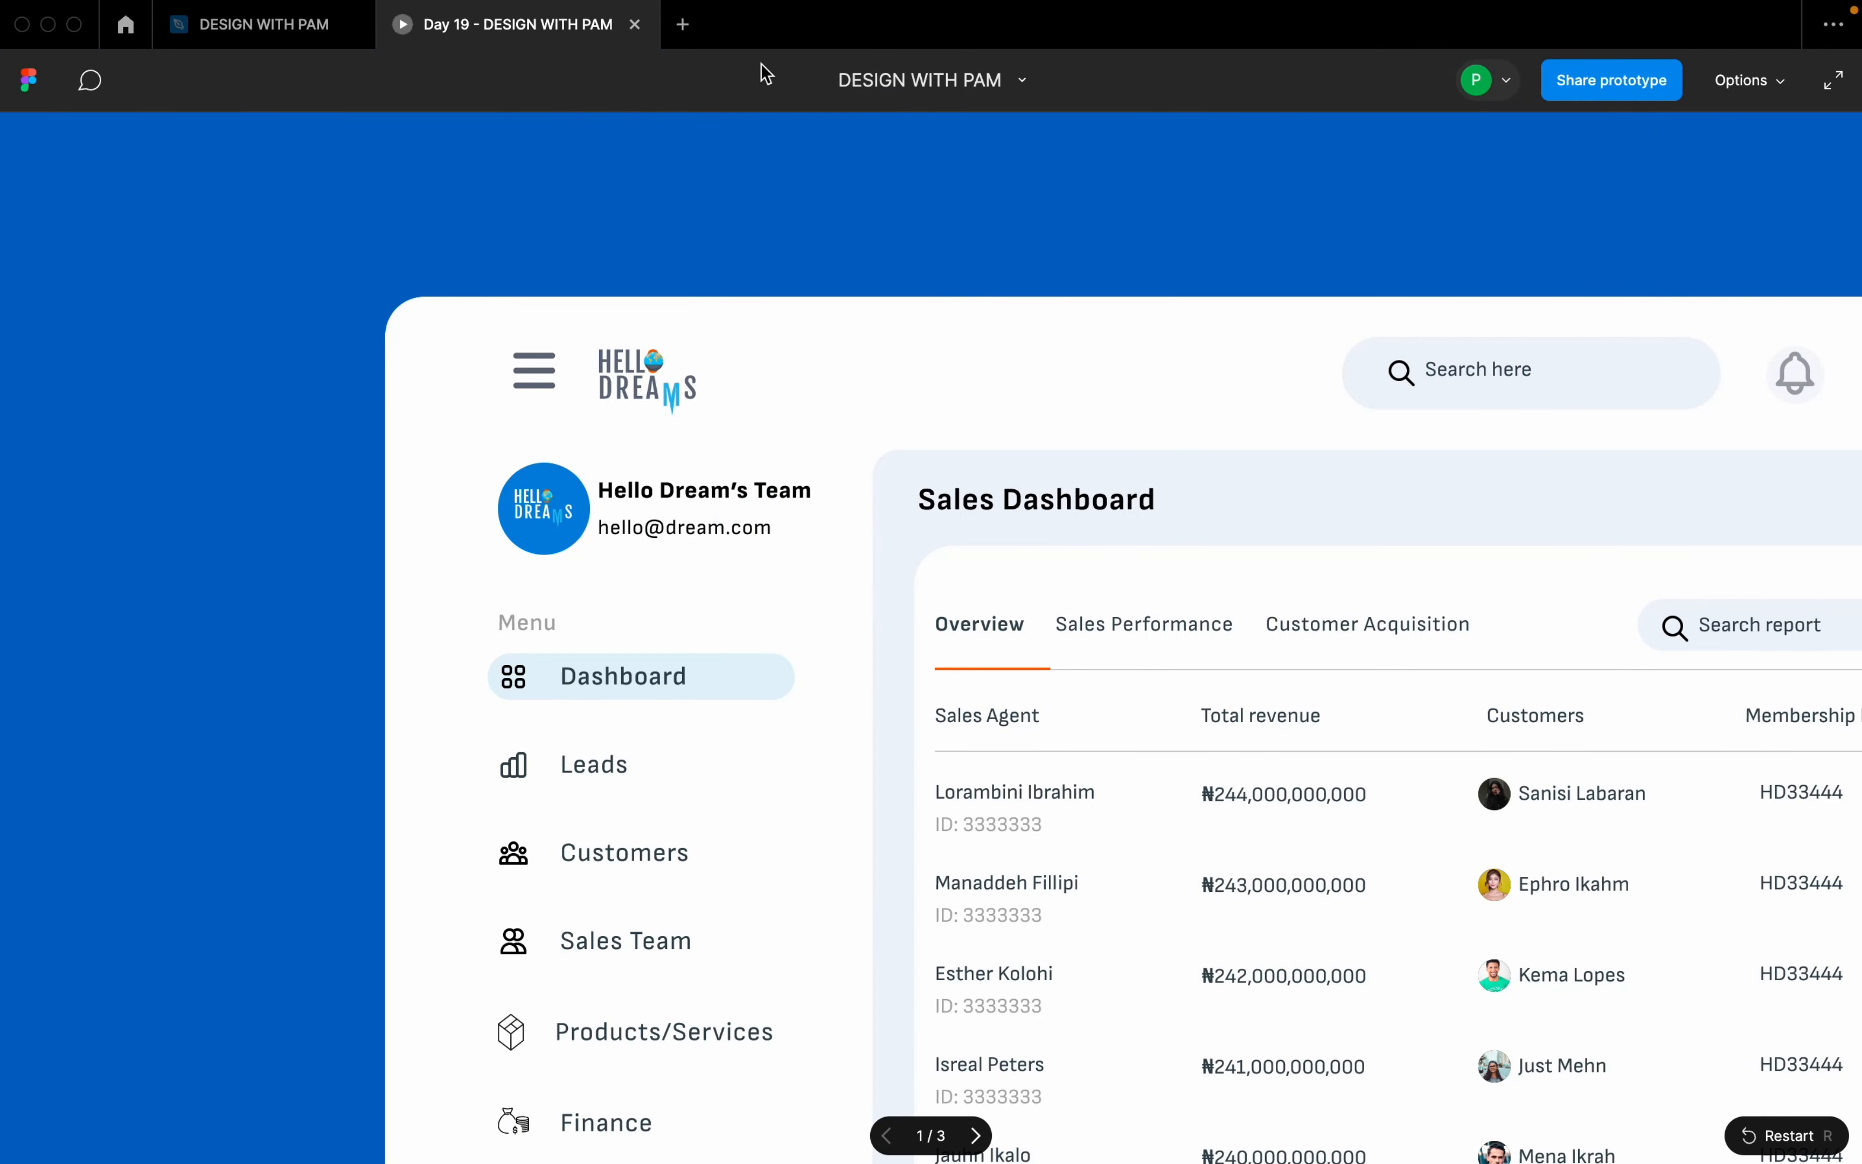
left_click(316, 24)
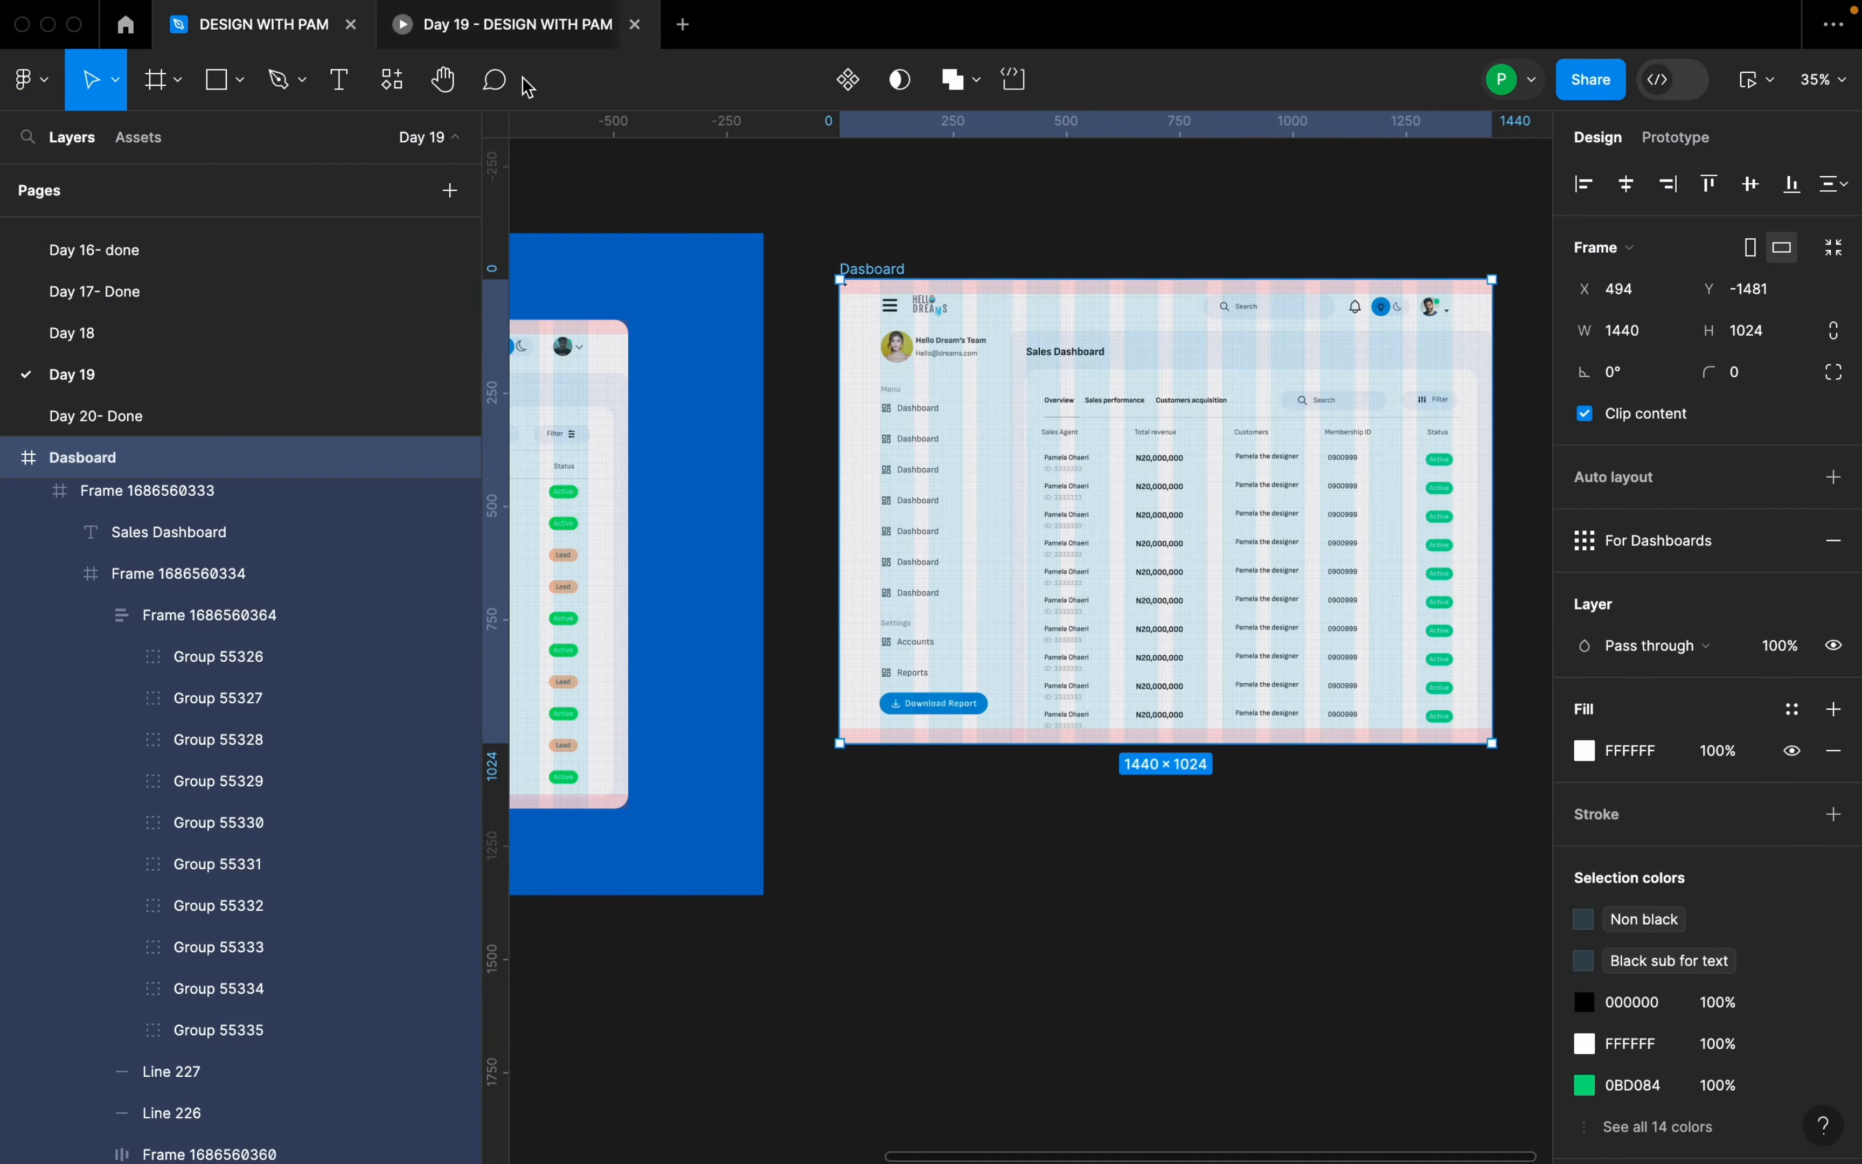
left_click(1760, 96)
left_click(1756, 154)
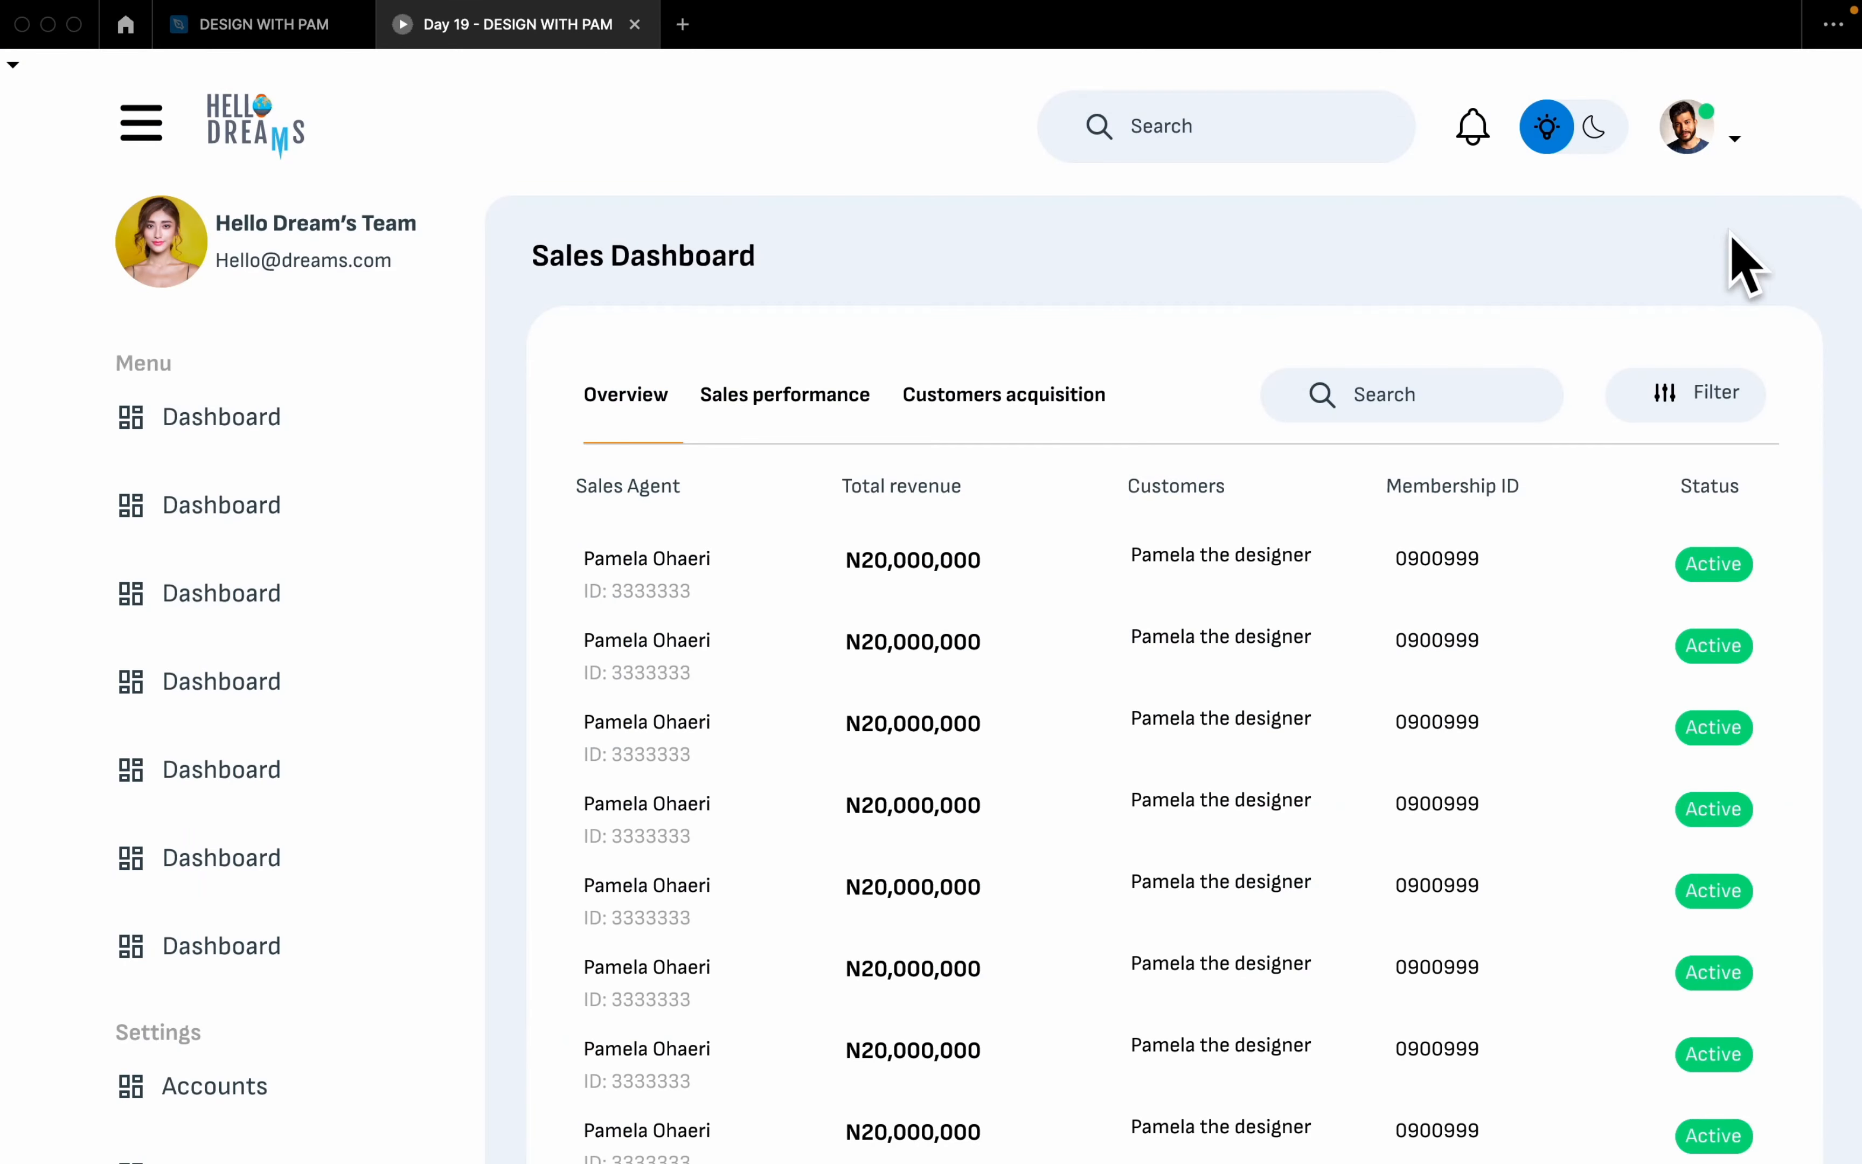
left_click(1747, 80)
left_click(1702, 172)
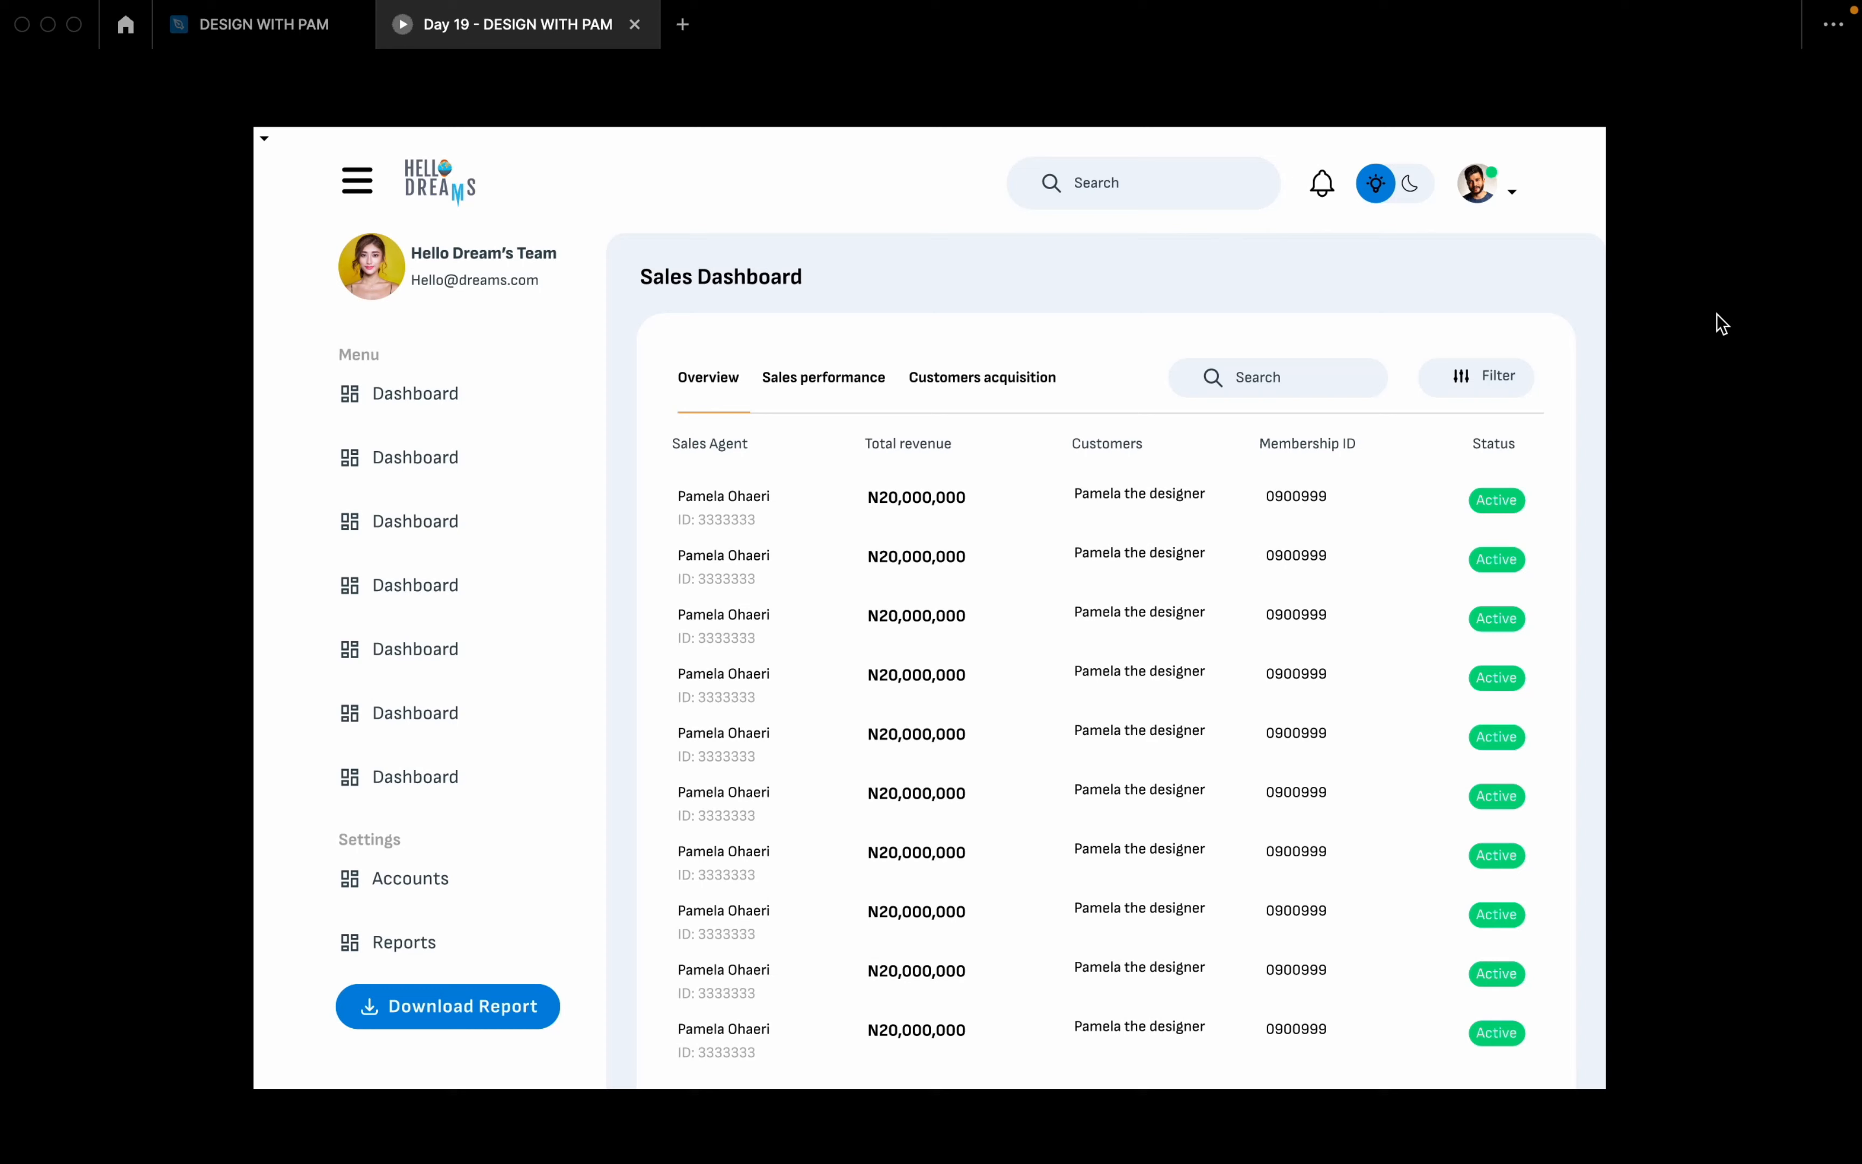
- Return to the design file and open the Day 1-Done page
left_click(283, 35)
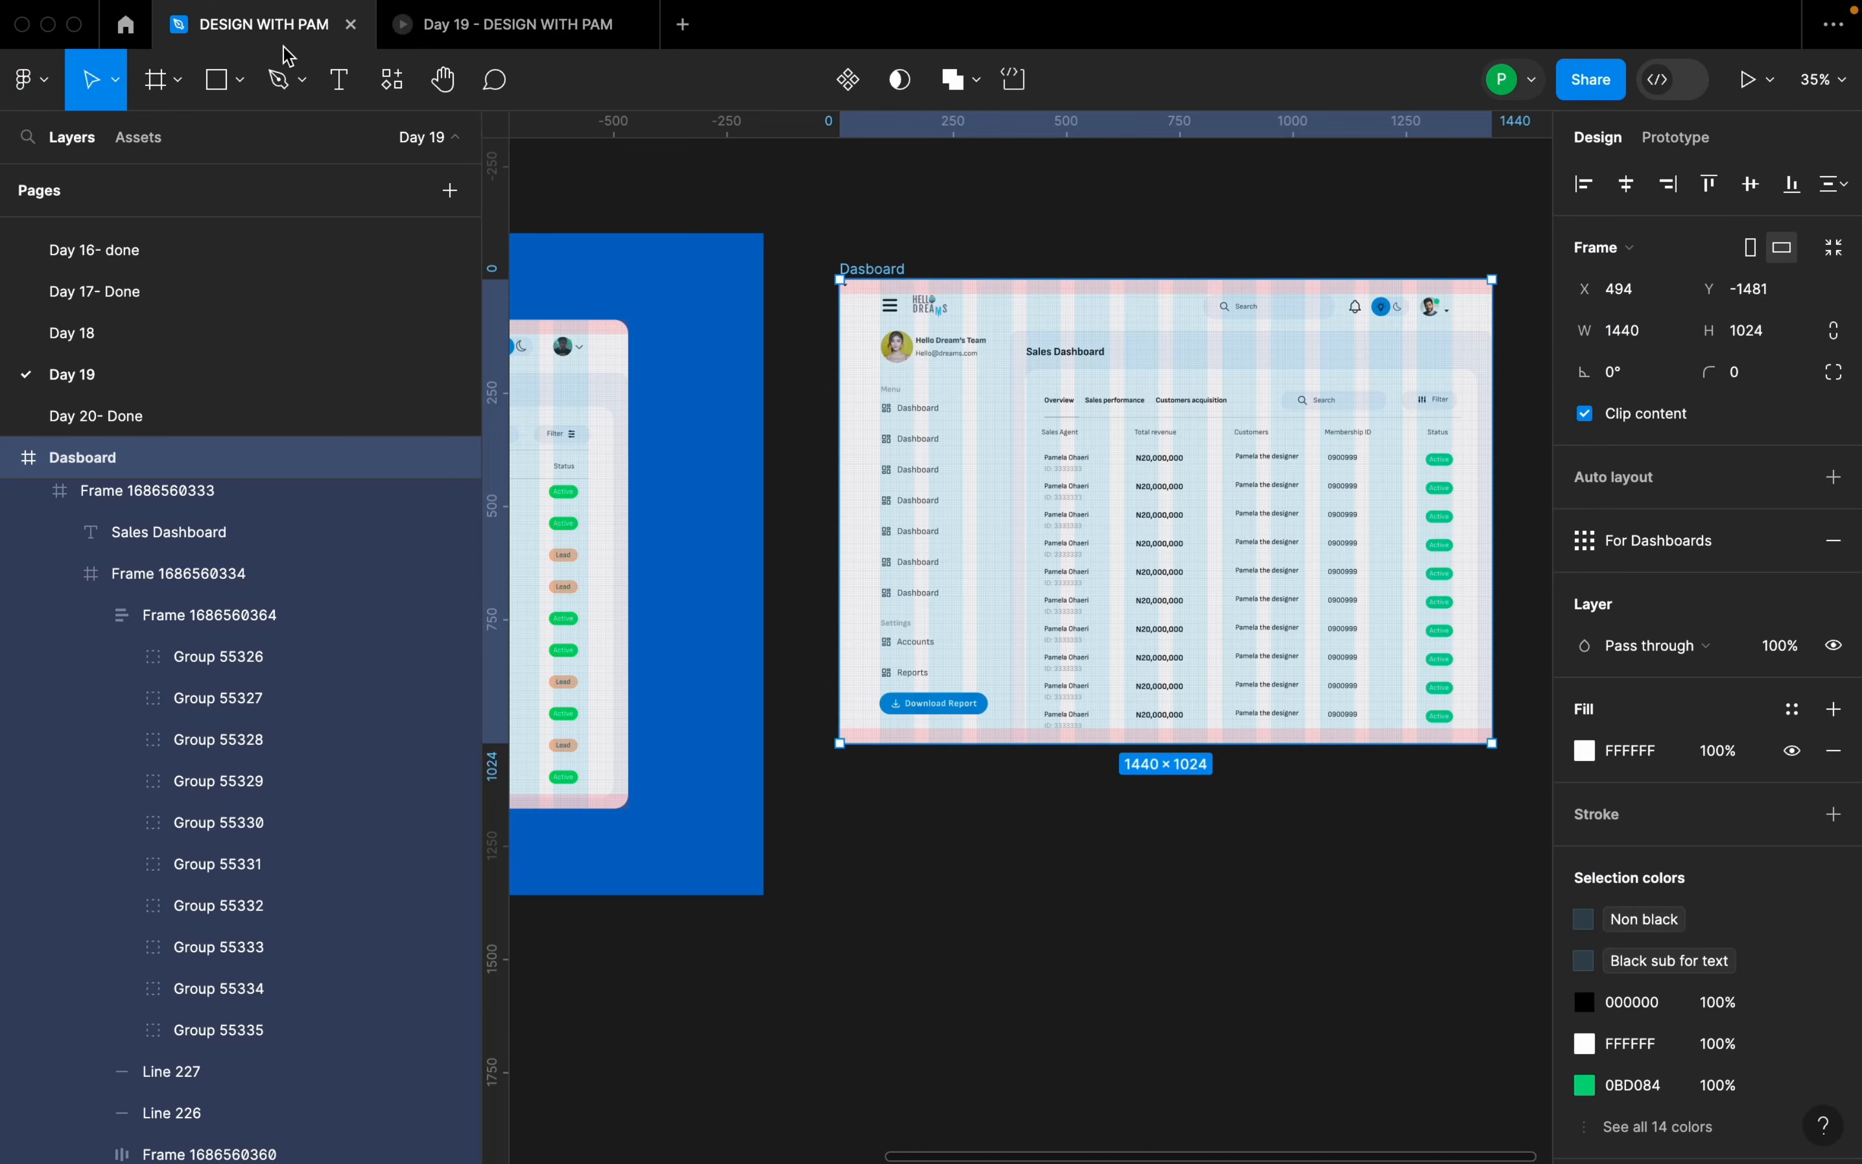
scroll(193, 289, "up", 10)
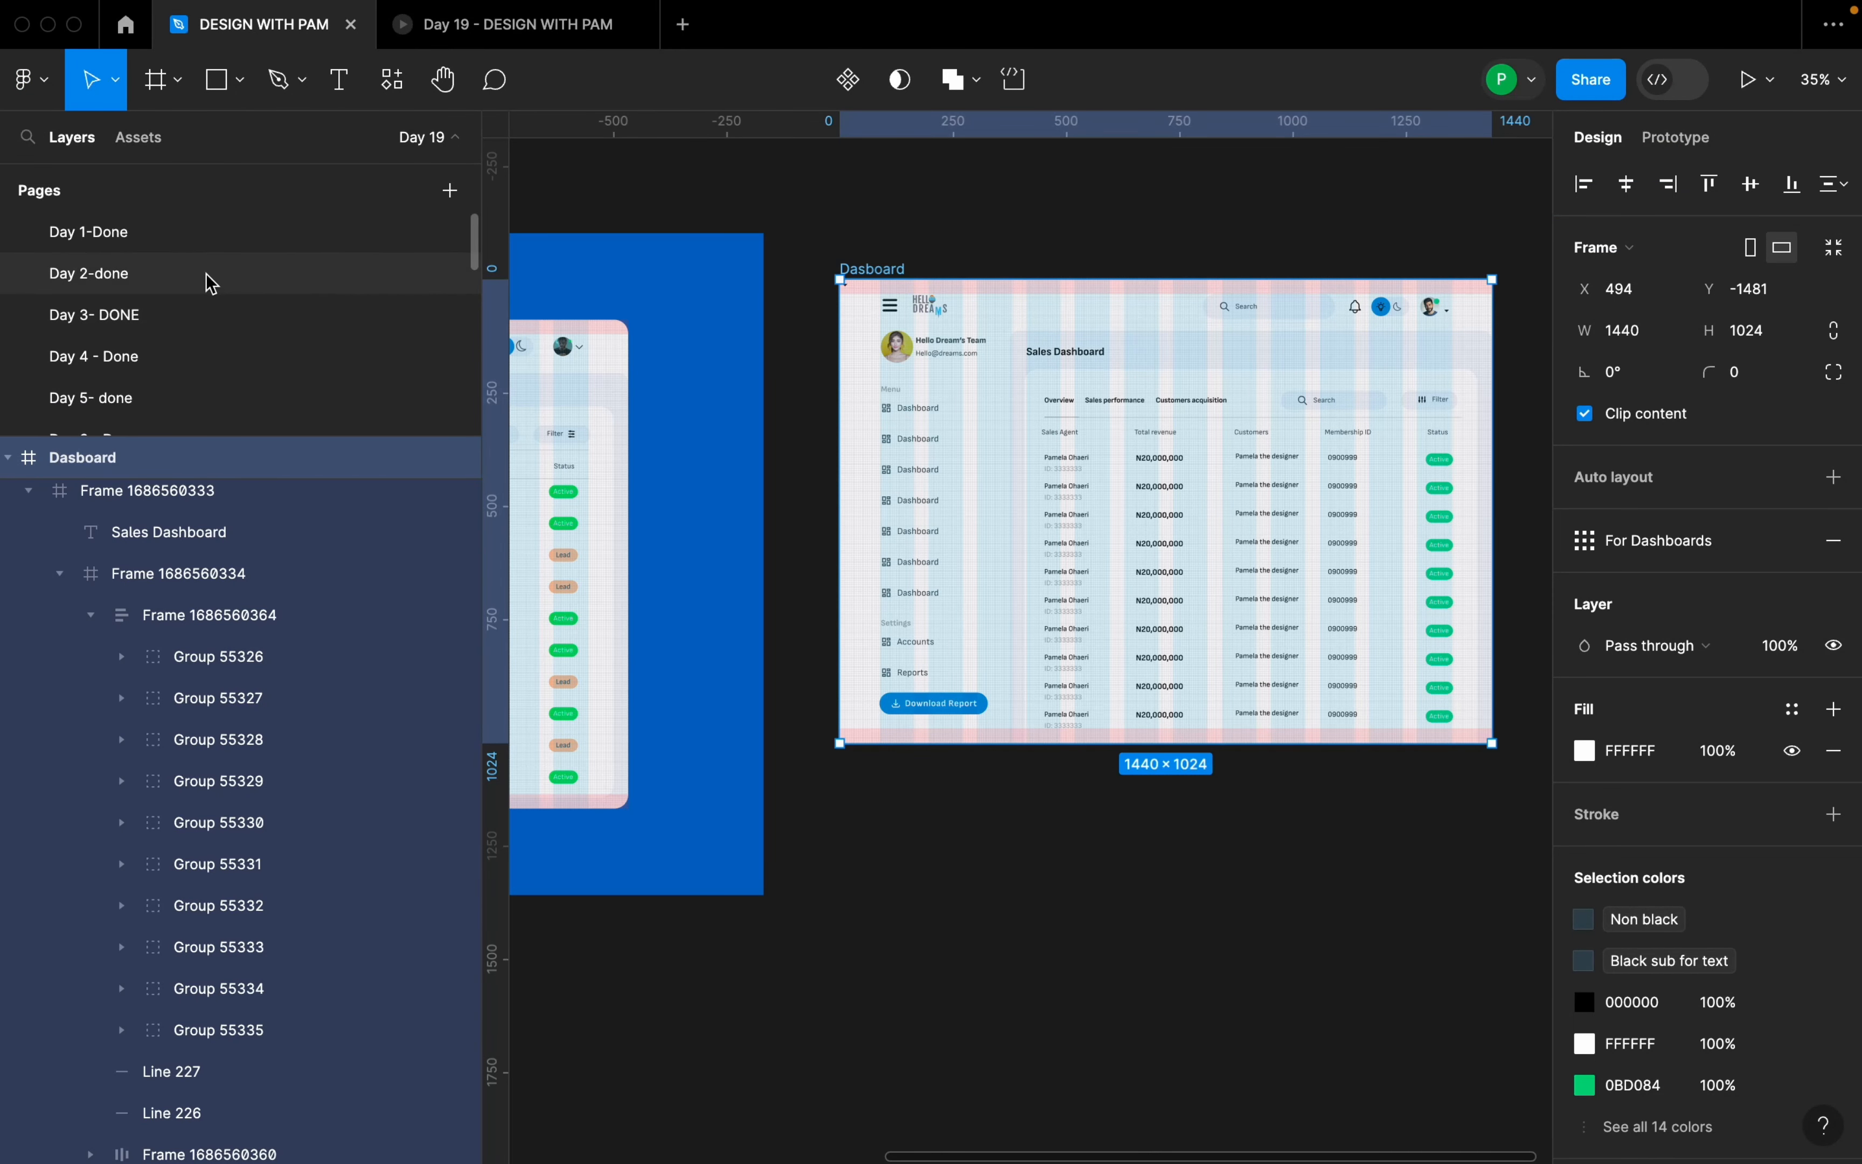
left_click(204, 233)
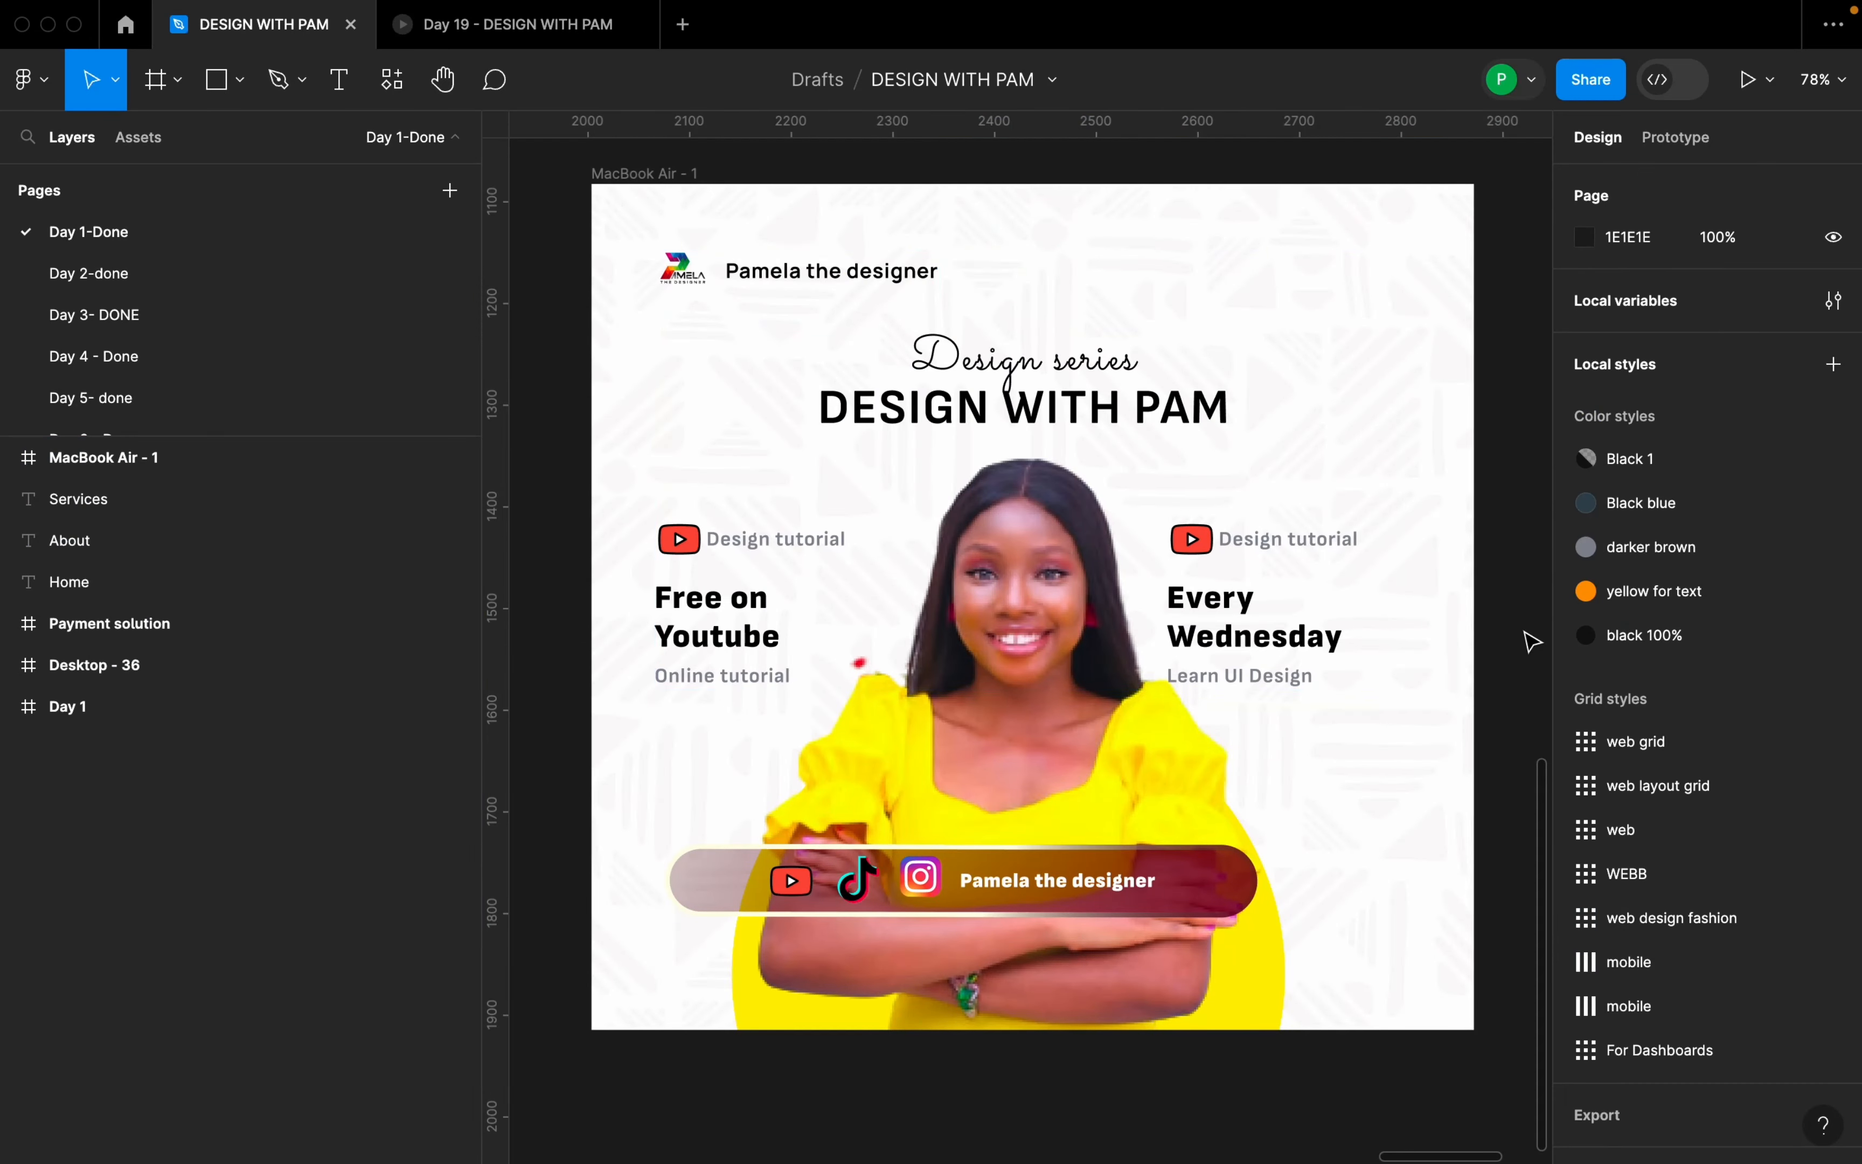